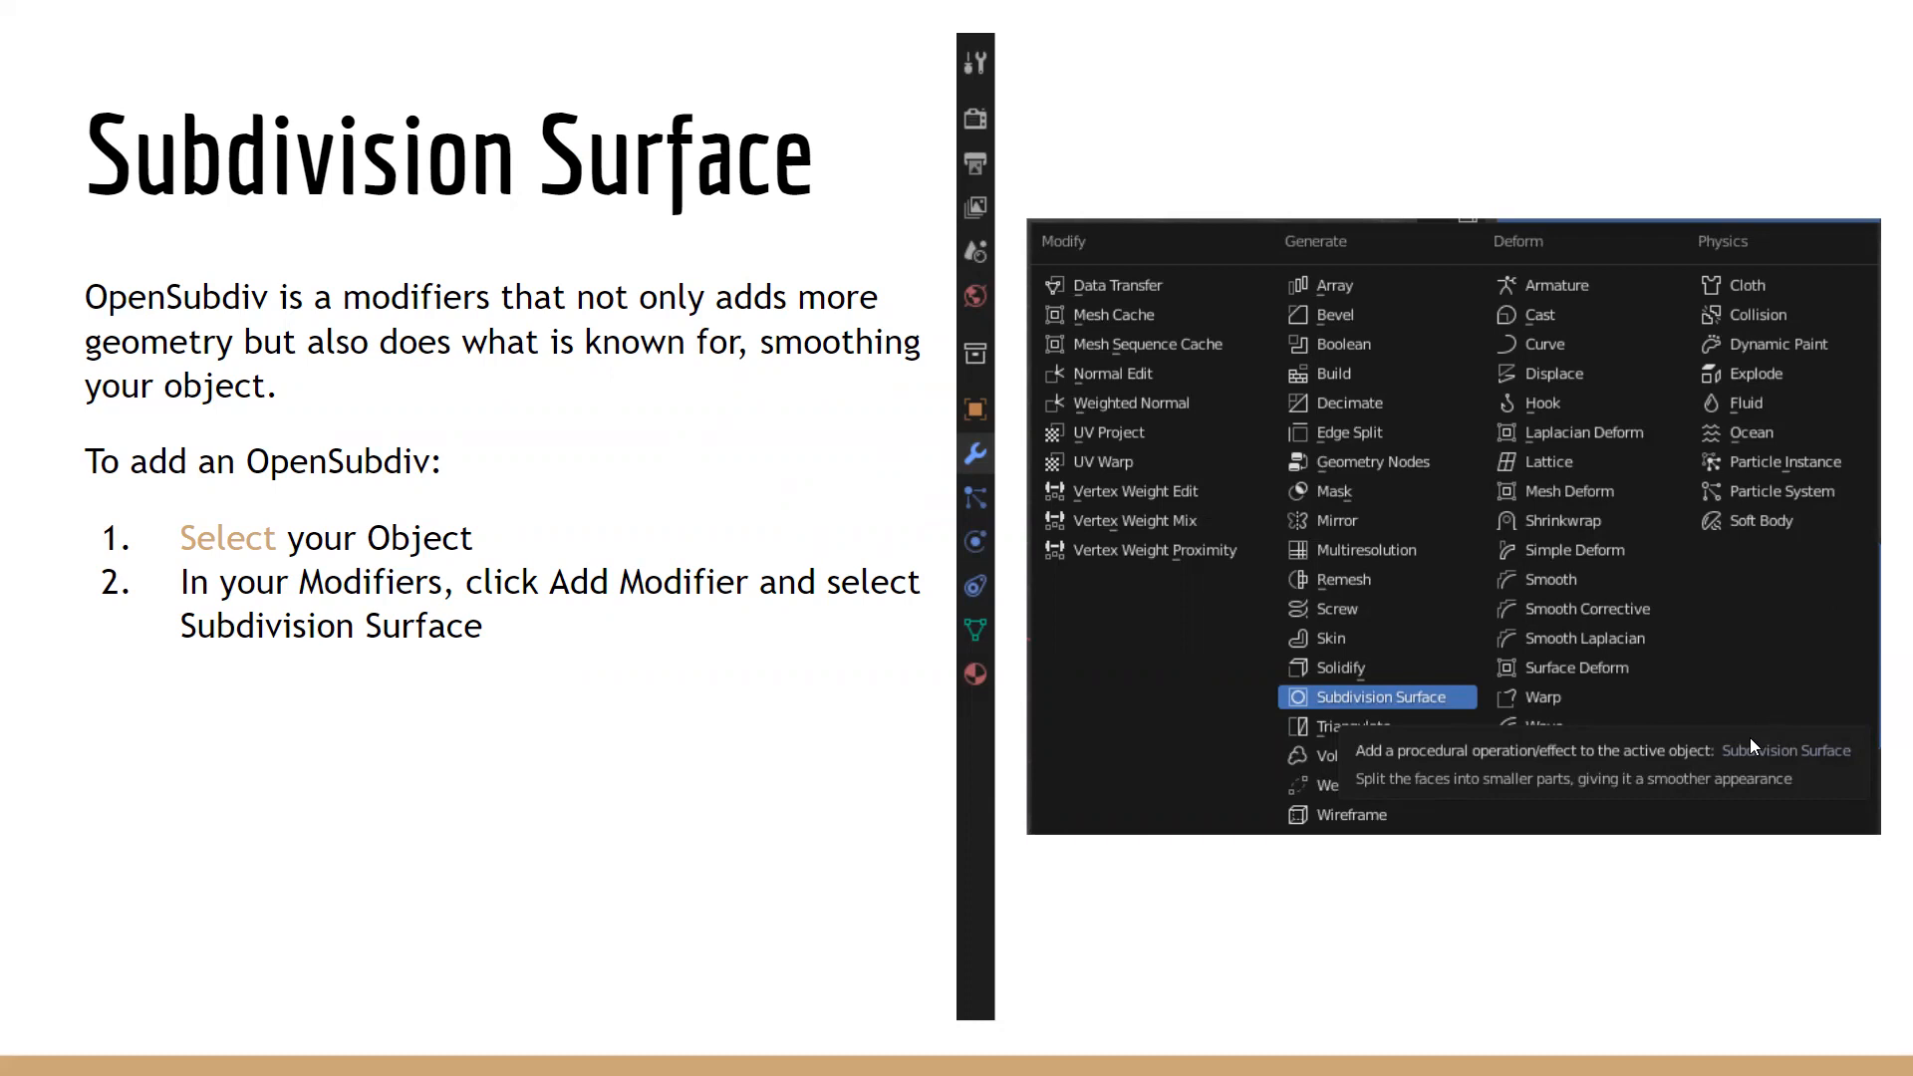
# Exit the Subdivision Surface slideshow and switch to the Blender scene with the default cube
pyautogui.press('Escape')
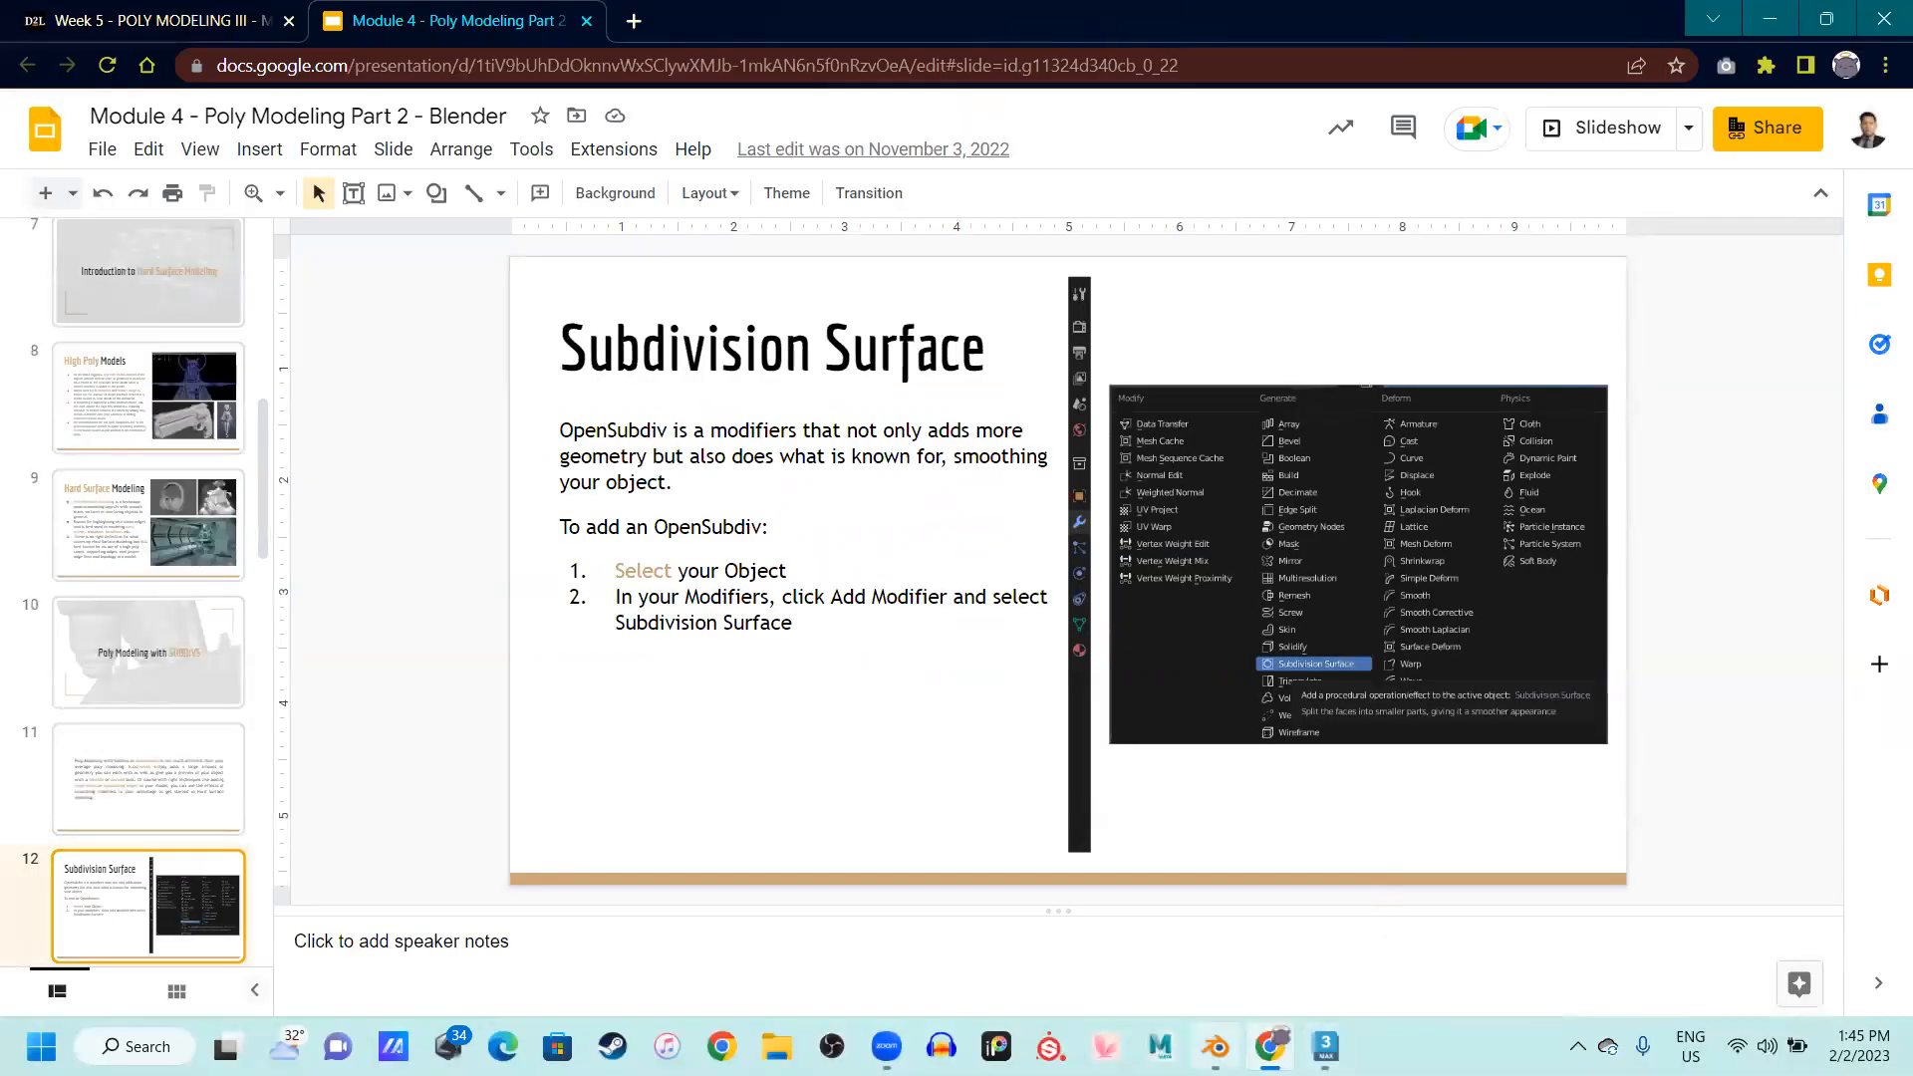
pyautogui.hotkey('alt', 'Tab')
pyautogui.scroll(-2, 895, 449)
pyautogui.scroll(1, 209, 414)
# Annotate a freehand square beside the cube and divide it into quarters with one vertical and one horizontal line
pyautogui.click(35, 426)
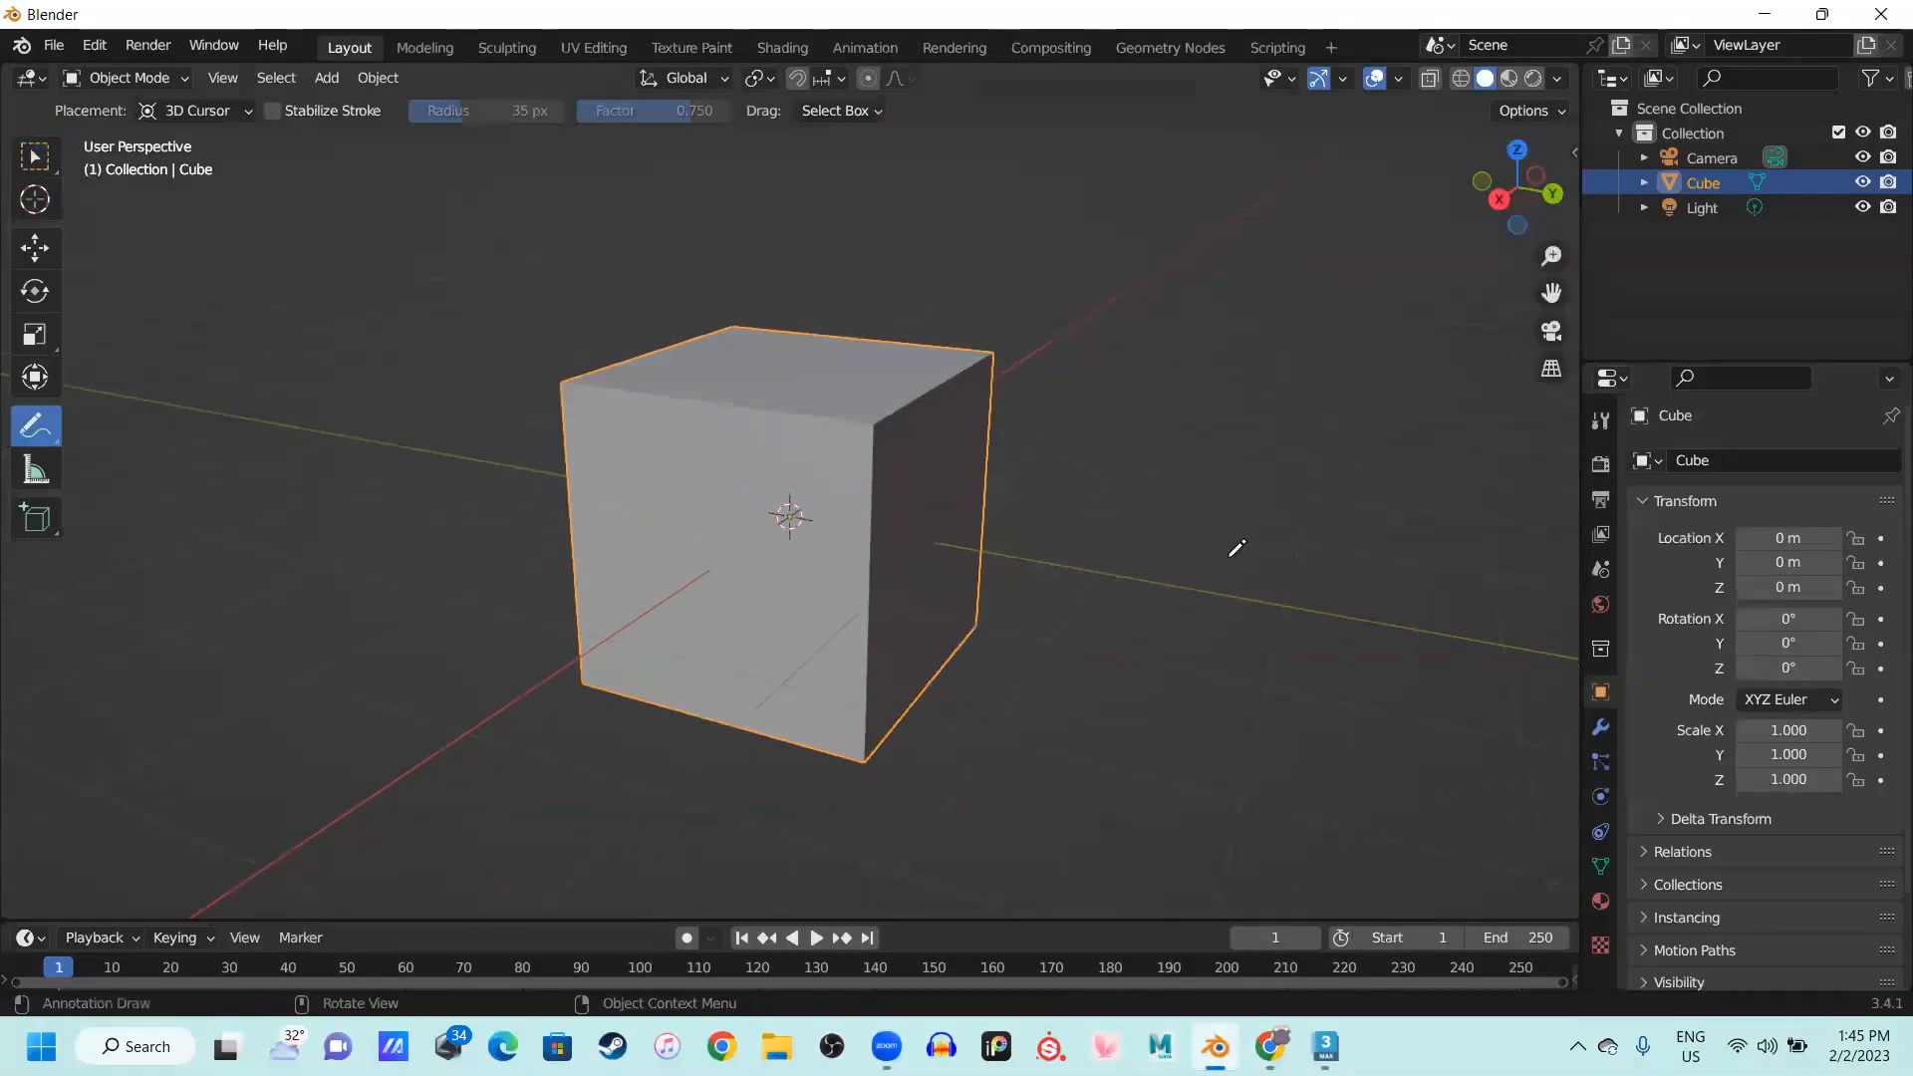
pyautogui.moveTo(1113, 229)
pyautogui.mouseDown()
pyautogui.moveTo(1119, 457)
pyautogui.moveTo(1395, 504)
pyautogui.moveTo(1450, 506)
pyautogui.moveTo(1324, 214)
pyautogui.moveTo(1444, 265)
pyautogui.moveTo(1447, 500)
pyautogui.mouseUp()
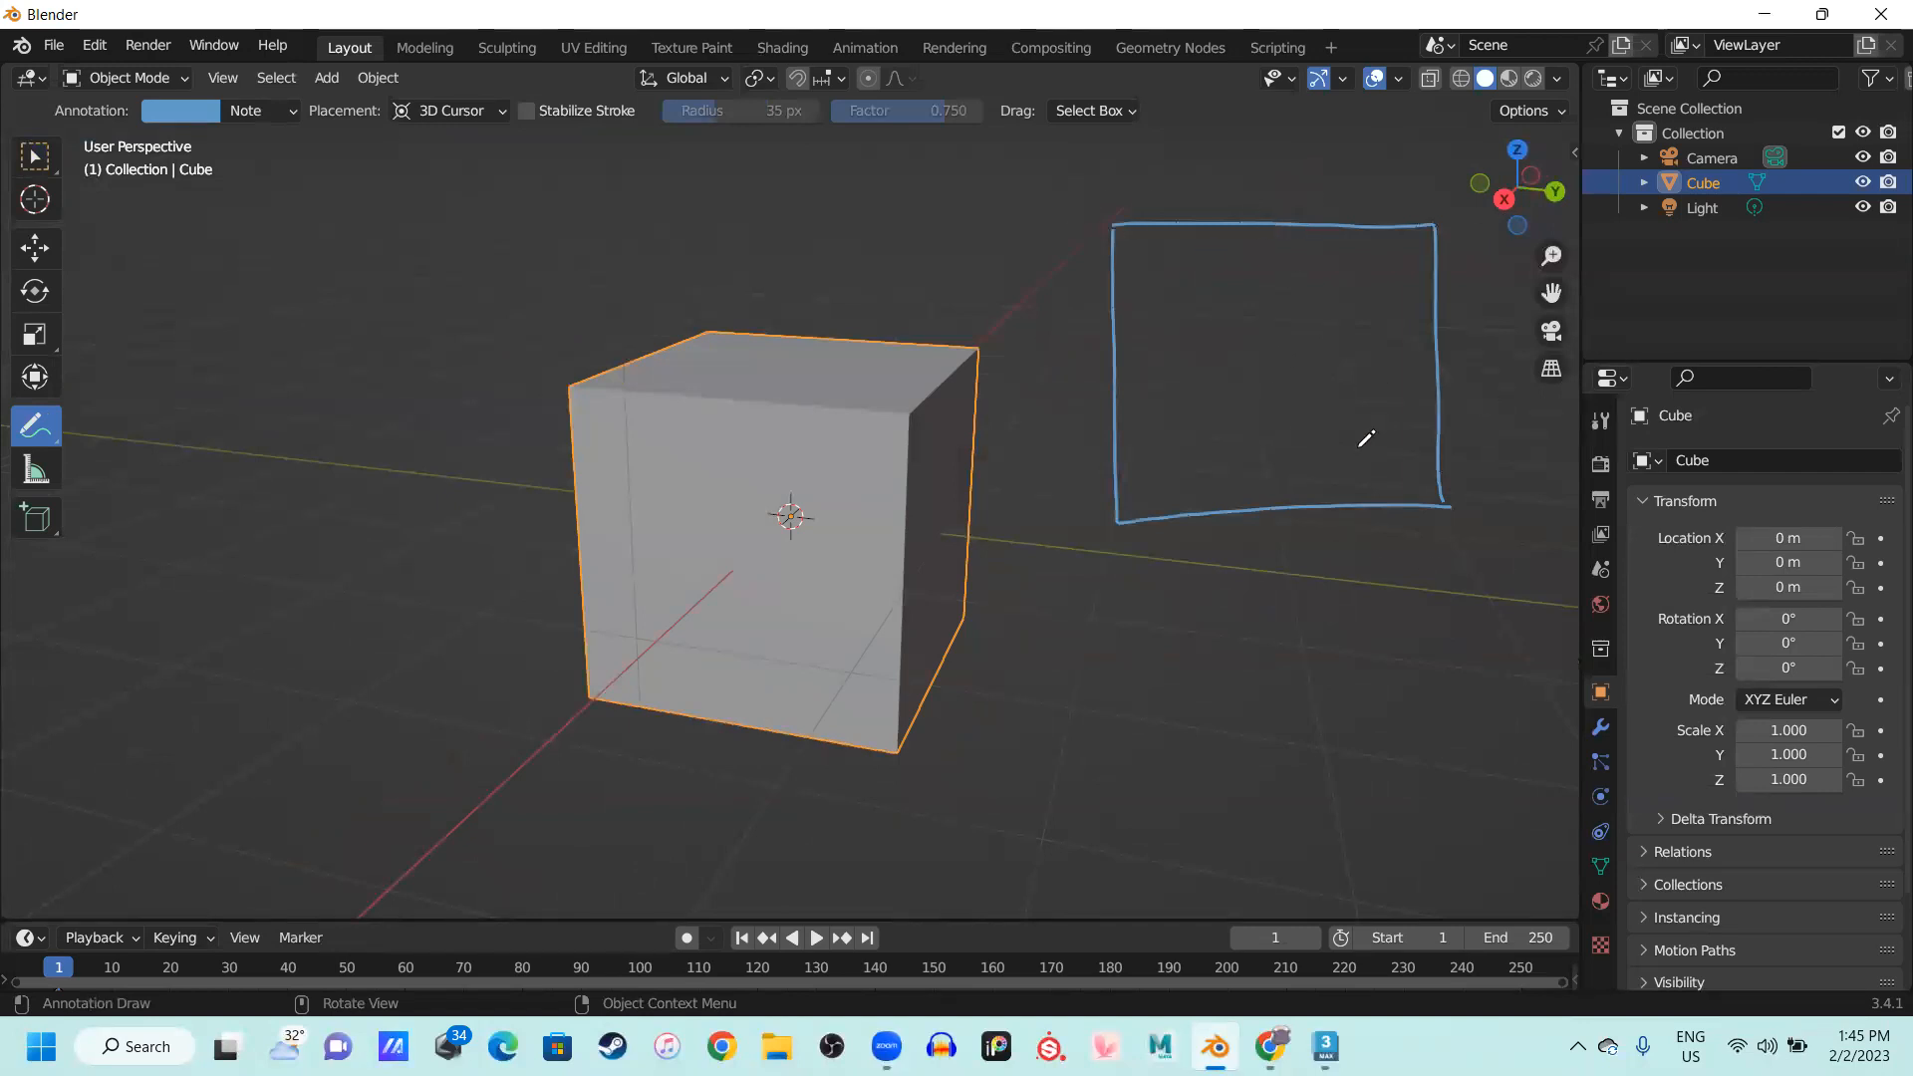
pyautogui.moveTo(1276, 235); pyautogui.dragTo(1267, 506)
pyautogui.moveTo(1118, 374); pyautogui.dragTo(1430, 373)
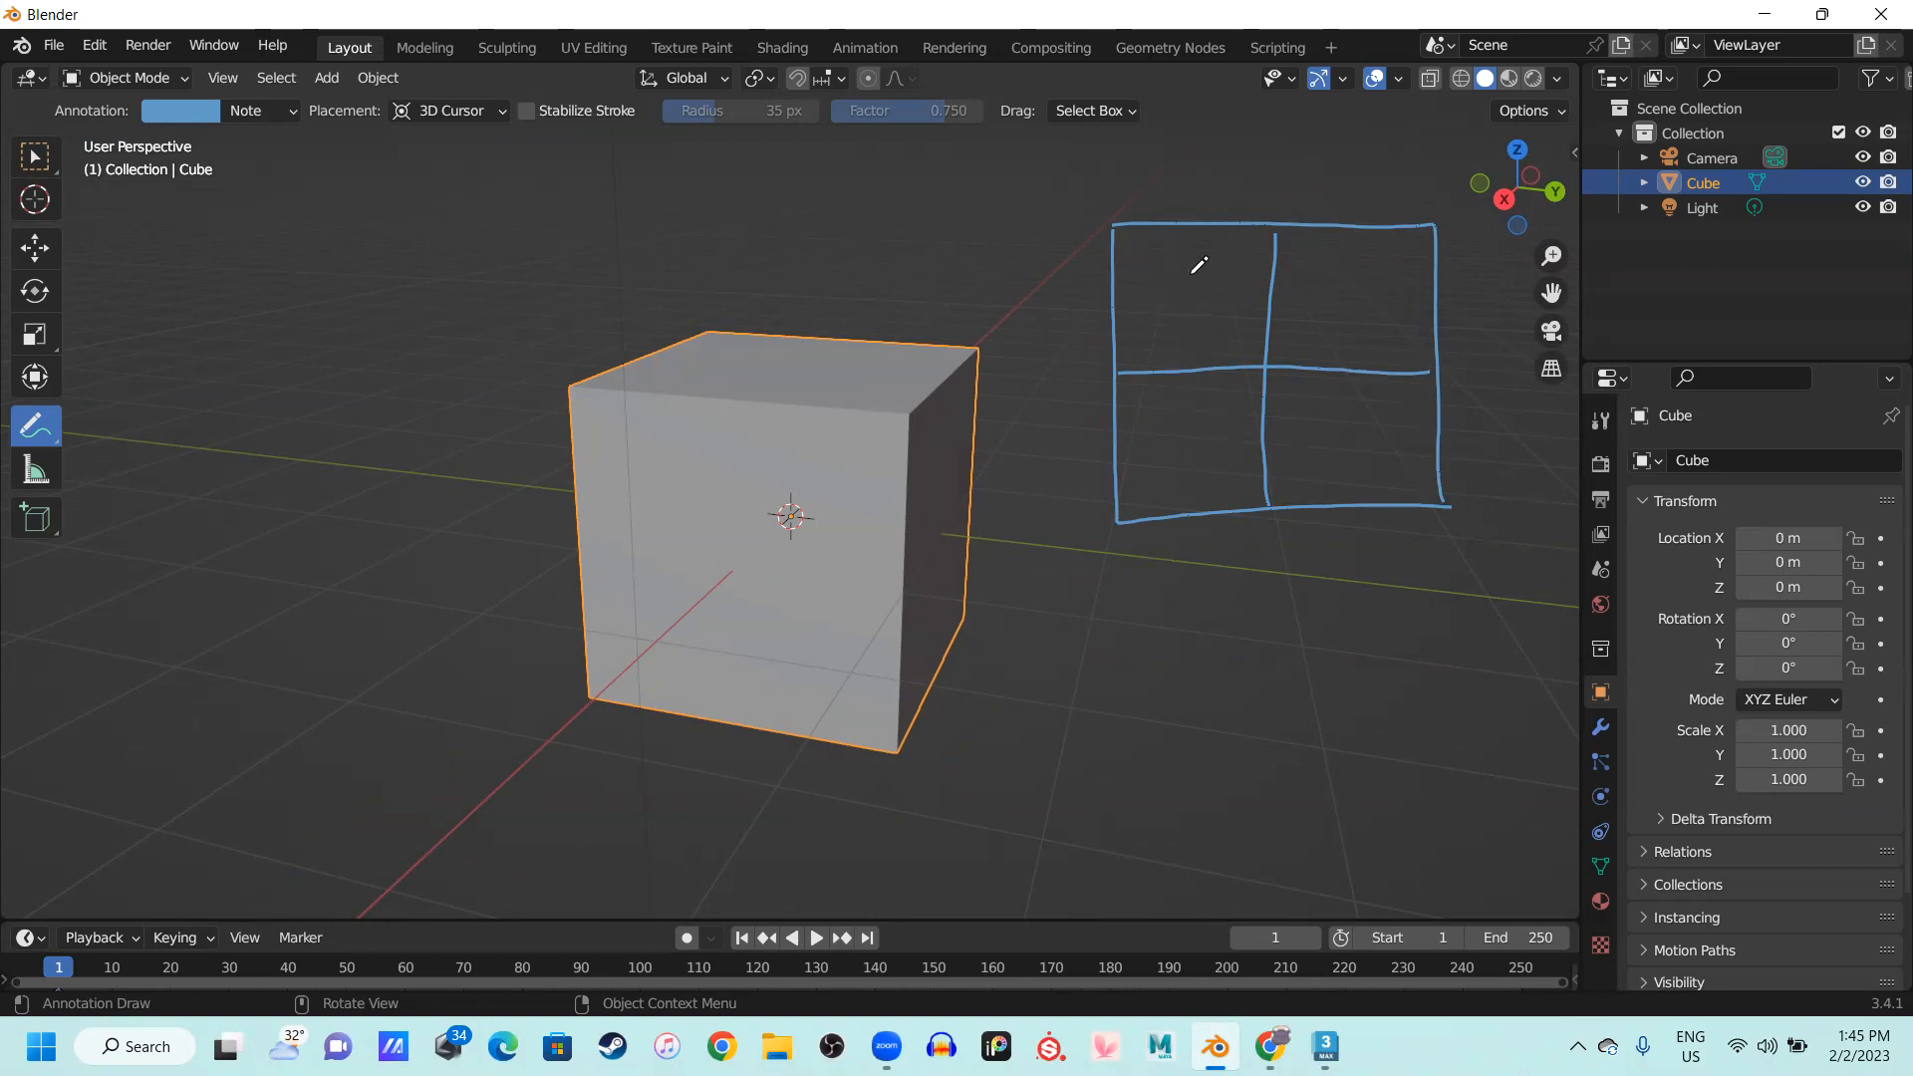
# Draw annotation lines through each quarter of the sketched square to split it into four smaller cells
pyautogui.moveTo(1183, 232); pyautogui.dragTo(1184, 365)
pyautogui.moveTo(1143, 294); pyautogui.dragTo(1270, 296)
pyautogui.moveTo(1357, 237); pyautogui.dragTo(1367, 365)
pyautogui.moveTo(1283, 296); pyautogui.dragTo(1435, 303)
pyautogui.moveTo(1191, 371)
pyautogui.mouseDown()
pyautogui.moveTo(1189, 501)
pyautogui.moveTo(1258, 446)
pyautogui.mouseUp()
pyautogui.moveTo(1365, 382); pyautogui.dragTo(1377, 498)
pyautogui.moveTo(1269, 449); pyautogui.dragTo(1445, 435)
# Add further vertical and horizontal annotation lines between the existing ones to make the sketched grid denser
pyautogui.moveTo(1145, 235); pyautogui.dragTo(1144, 369)
pyautogui.moveTo(1118, 268); pyautogui.dragTo(1432, 269)
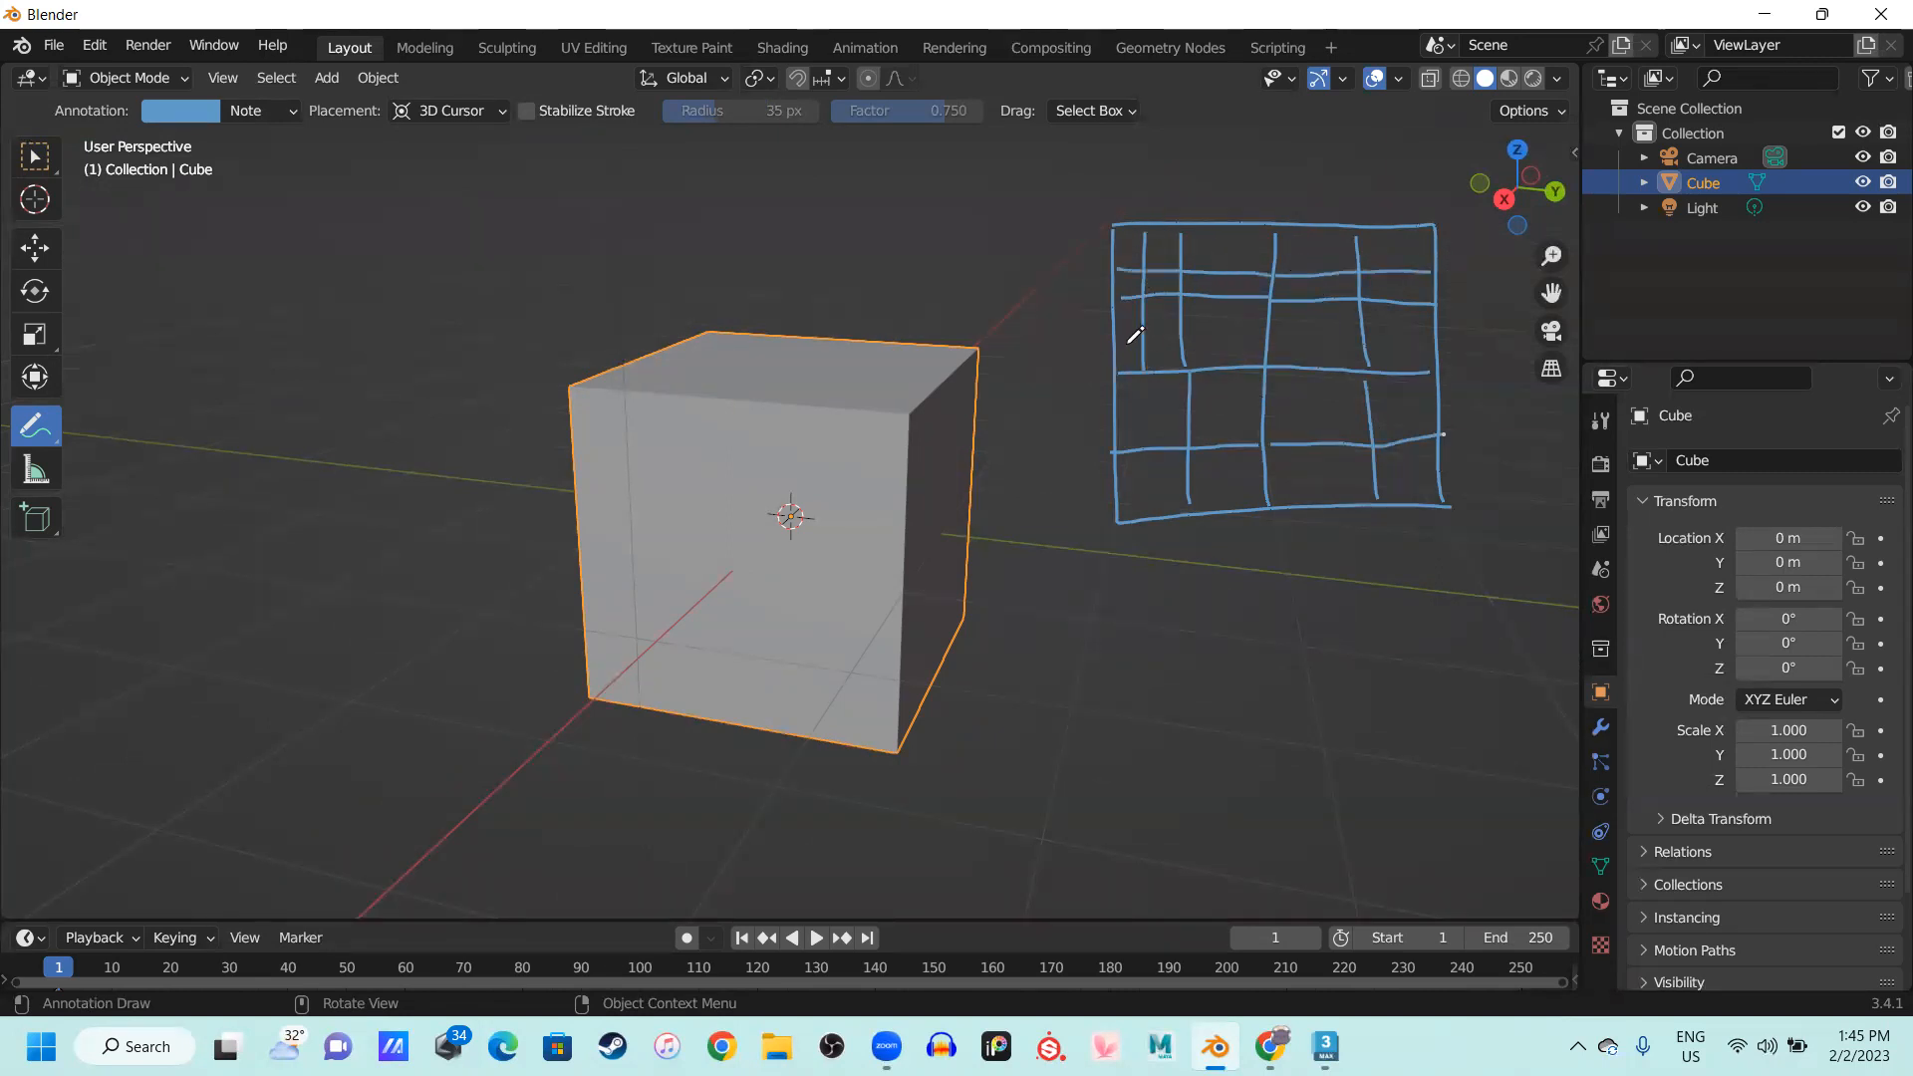
pyautogui.moveTo(1120, 343); pyautogui.dragTo(1432, 343)
pyautogui.moveTo(1213, 234); pyautogui.dragTo(1228, 350)
pyautogui.moveTo(1324, 236); pyautogui.dragTo(1339, 351)
pyautogui.moveTo(1400, 237); pyautogui.dragTo(1407, 370)
pyautogui.moveTo(1146, 379); pyautogui.dragTo(1158, 519)
pyautogui.moveTo(1226, 381); pyautogui.dragTo(1228, 511)
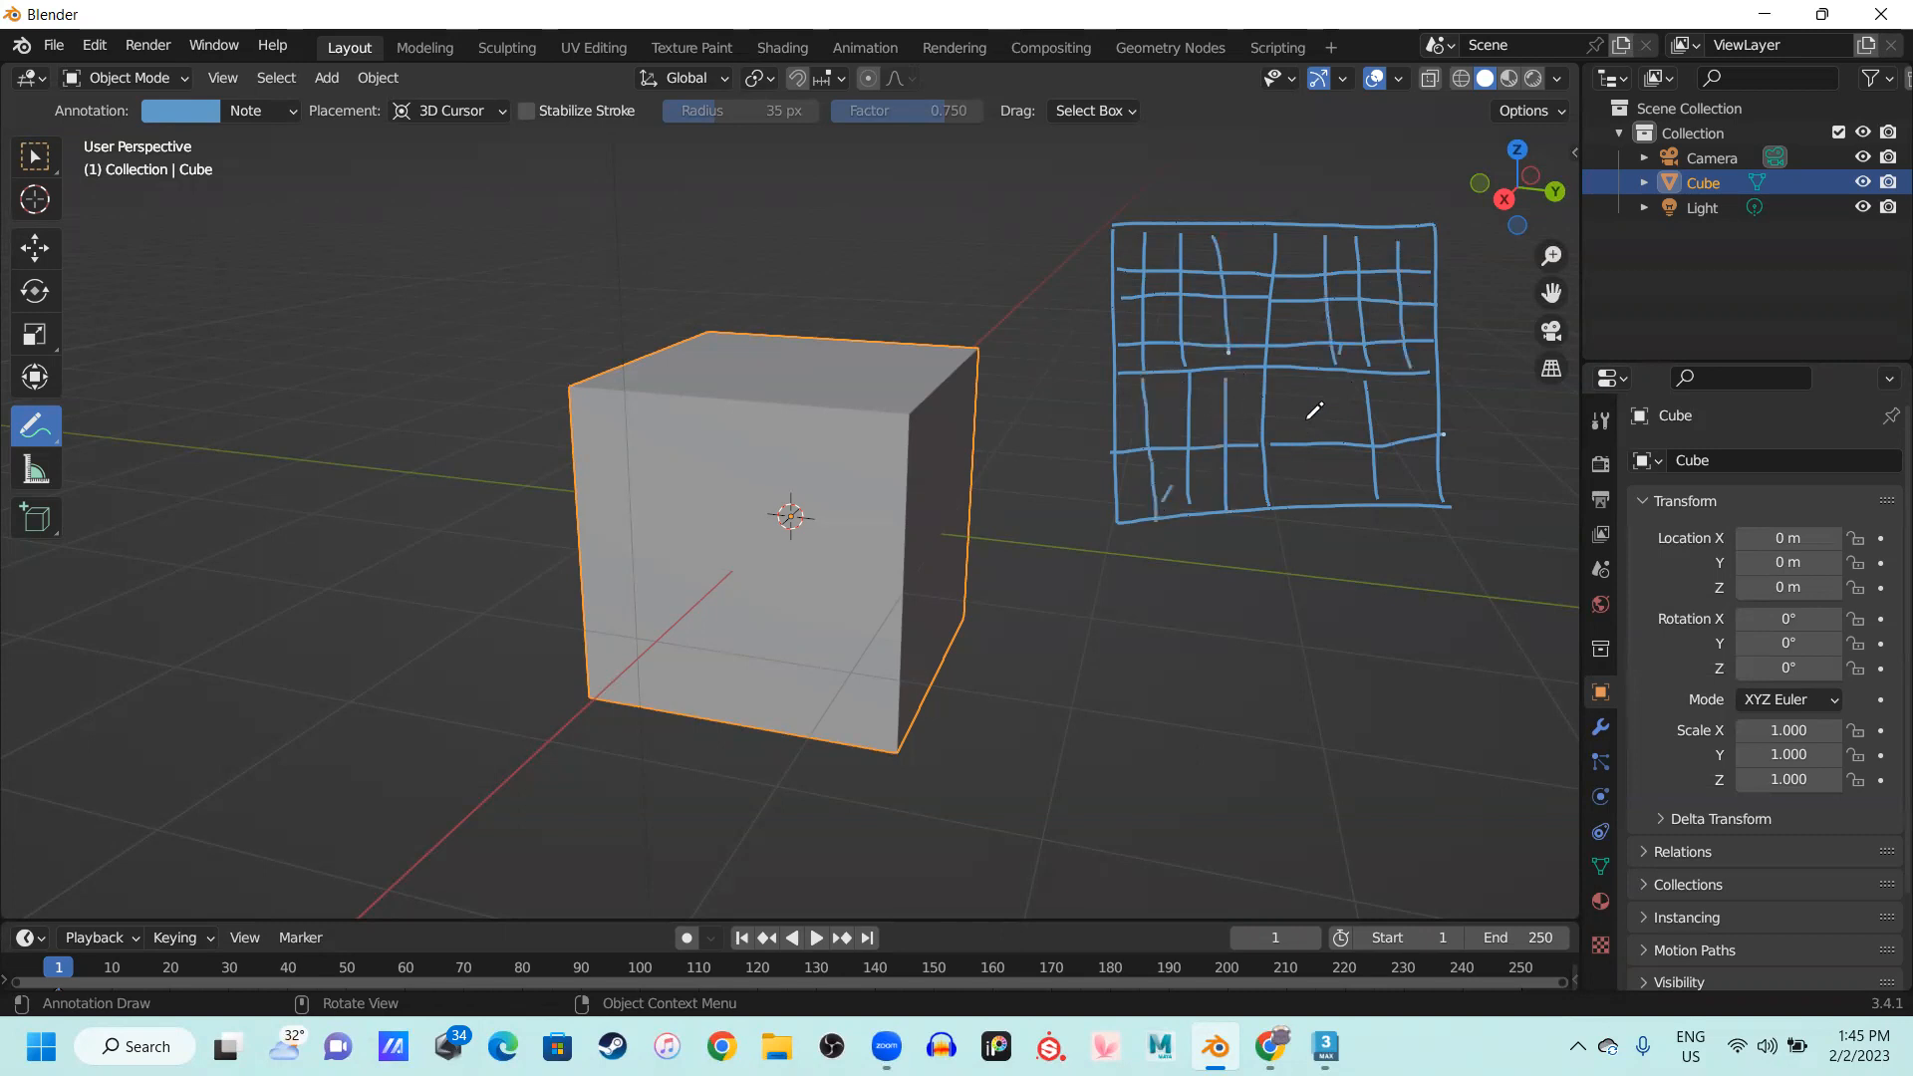
pyautogui.moveTo(1330, 369); pyautogui.dragTo(1336, 500)
pyautogui.moveTo(1410, 380); pyautogui.dragTo(1412, 504)
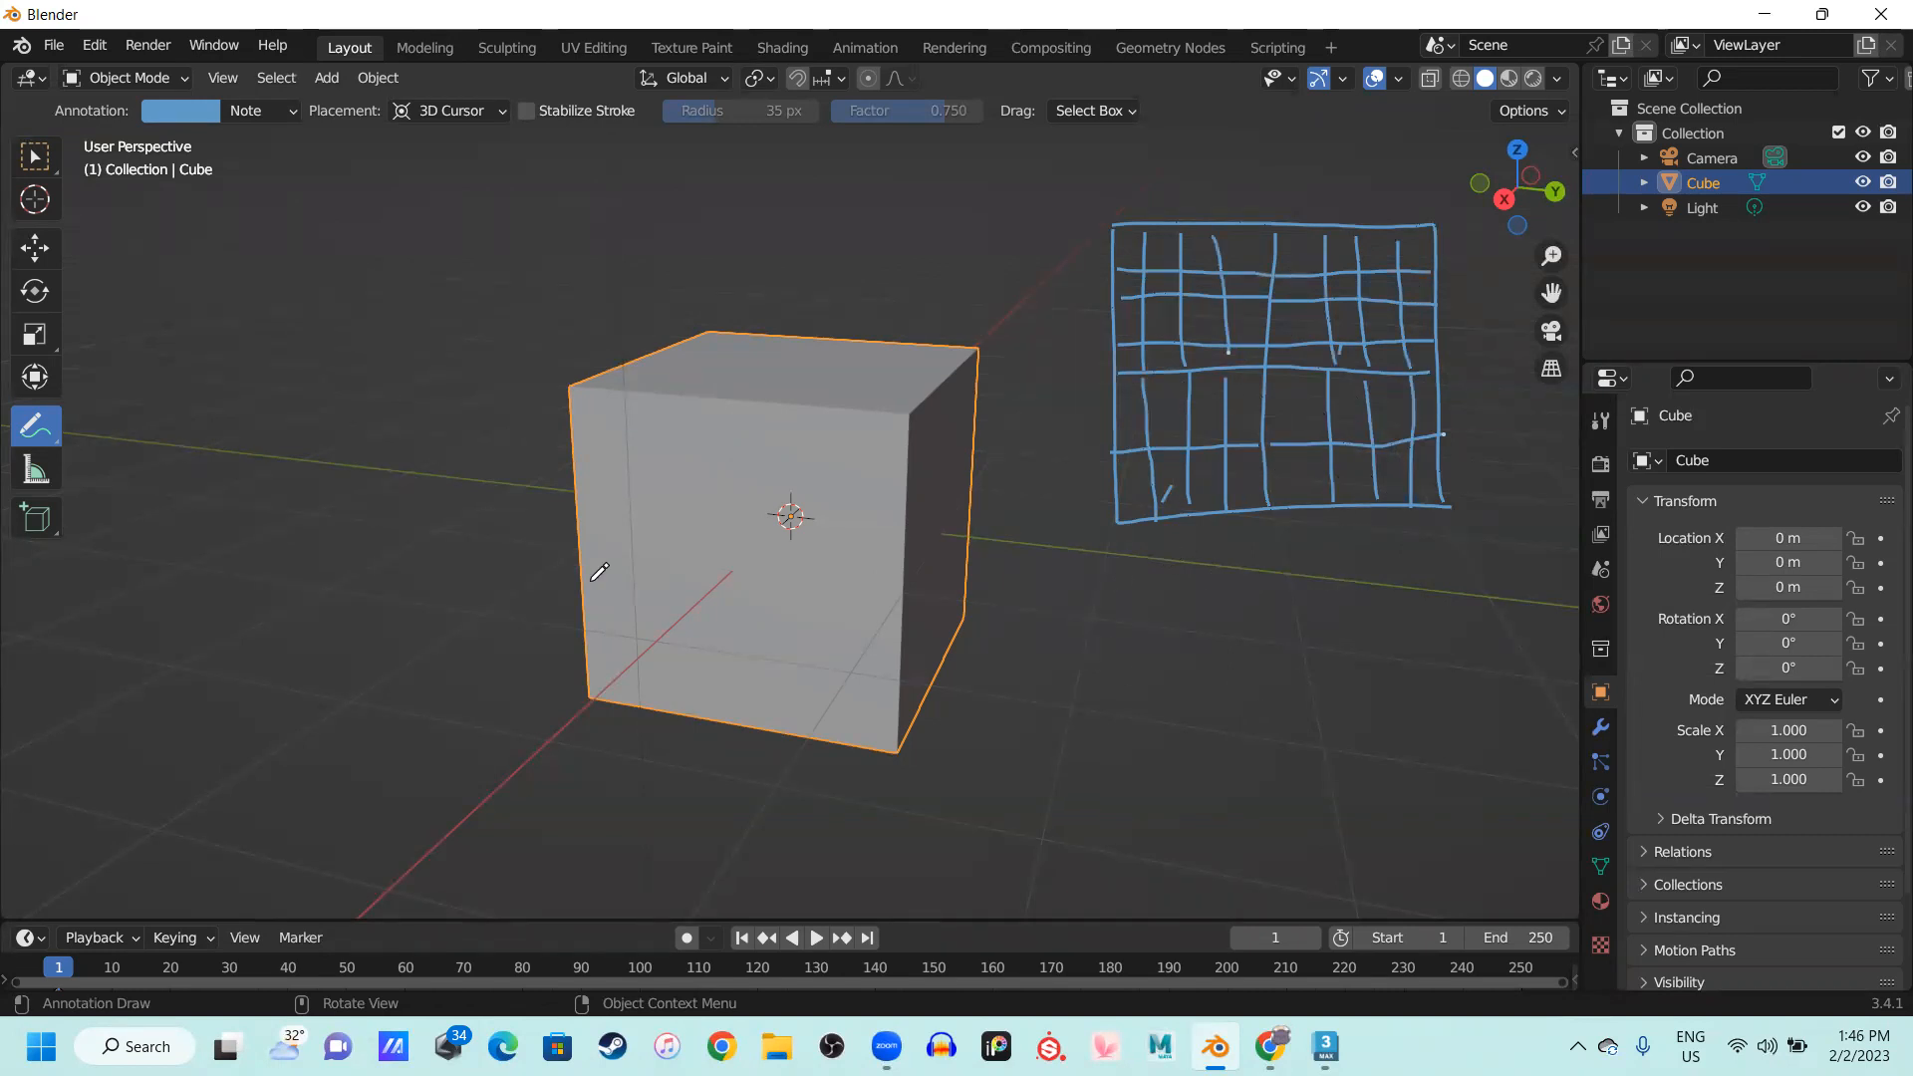
# Erase the whole grid annotation with the Annotate Eraser
pyautogui.click(30, 428)
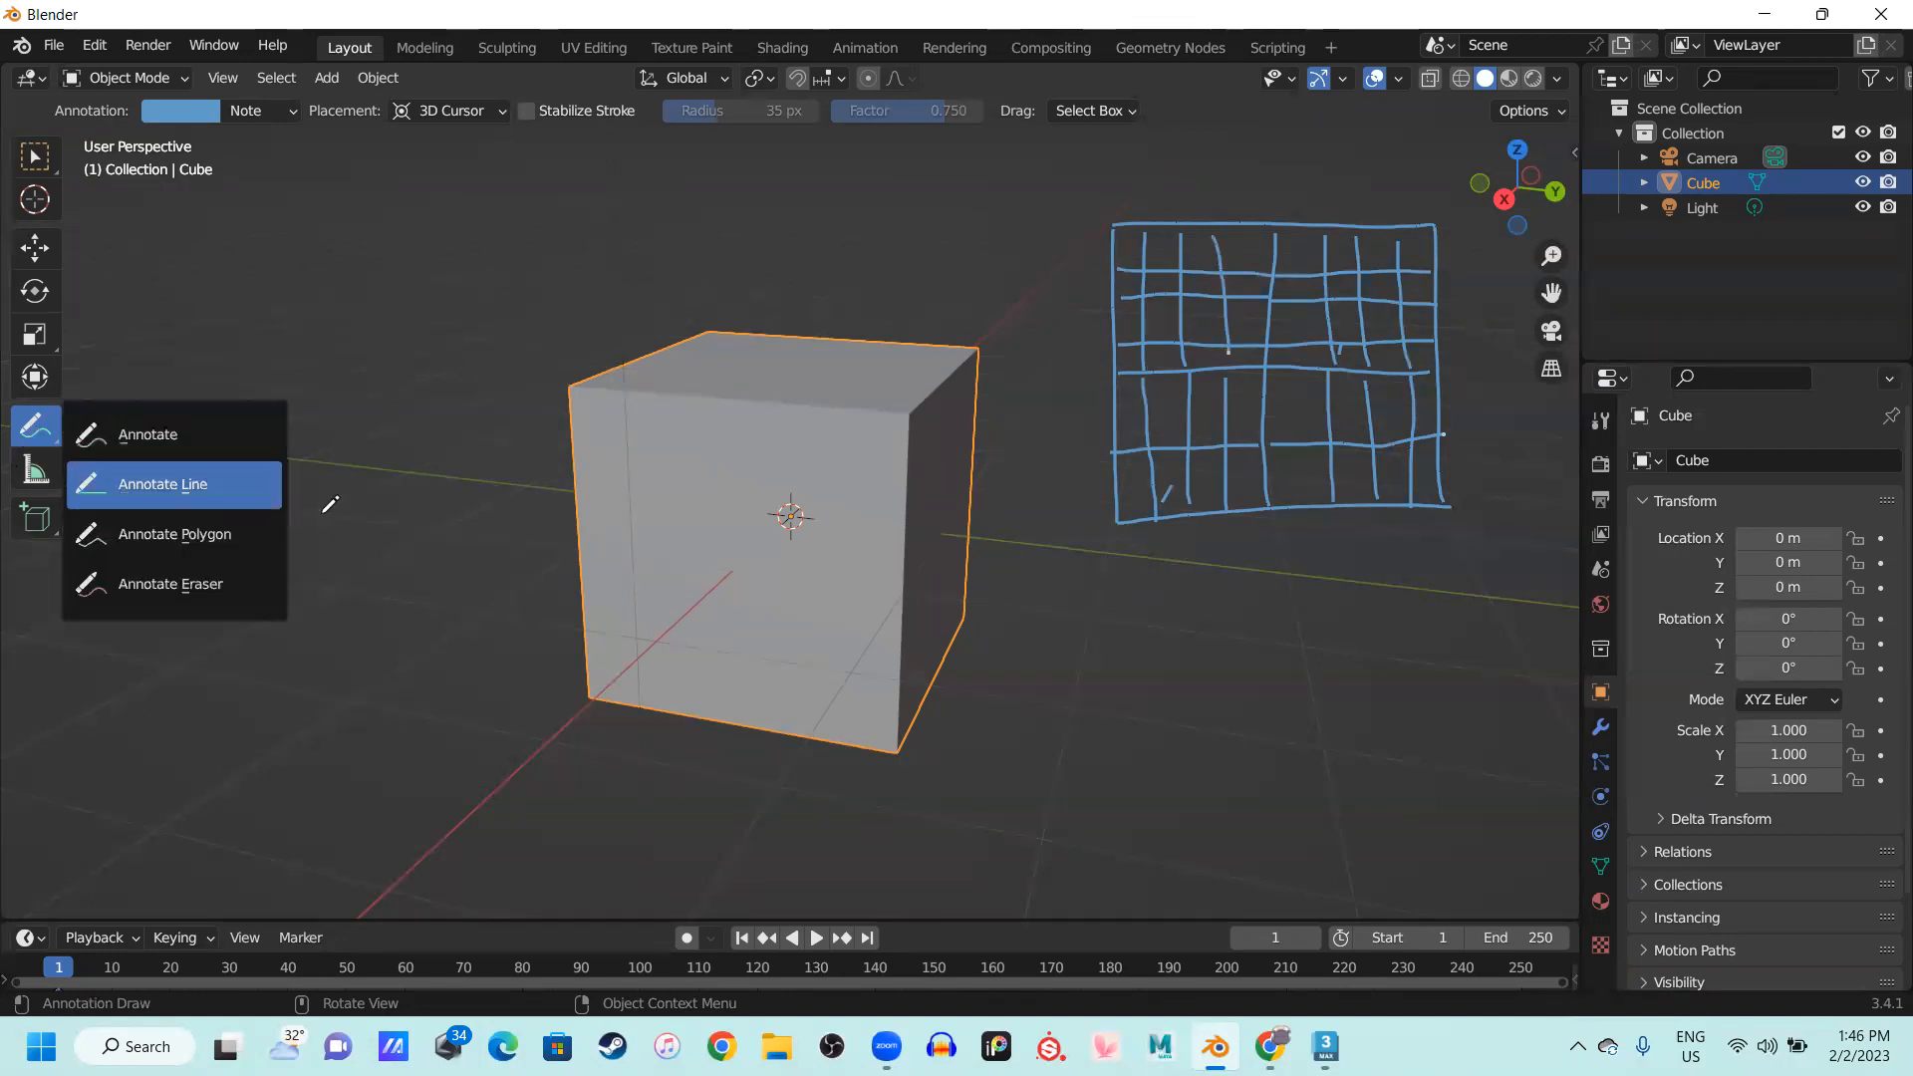
pyautogui.click(321, 514)
pyautogui.moveTo(333, 486); pyautogui.dragTo(94, 471)
pyautogui.click(43, 429)
pyautogui.click(137, 583)
pyautogui.moveTo(273, 504)
pyautogui.mouseDown()
pyautogui.moveTo(42, 522)
pyautogui.moveTo(157, 517)
pyautogui.moveTo(256, 543)
pyautogui.moveTo(307, 452)
pyautogui.moveTo(1106, 419)
pyautogui.moveTo(1166, 255)
pyautogui.moveTo(1330, 304)
pyautogui.moveTo(1085, 414)
pyautogui.moveTo(1295, 489)
pyautogui.moveTo(1075, 459)
pyautogui.mouseUp()
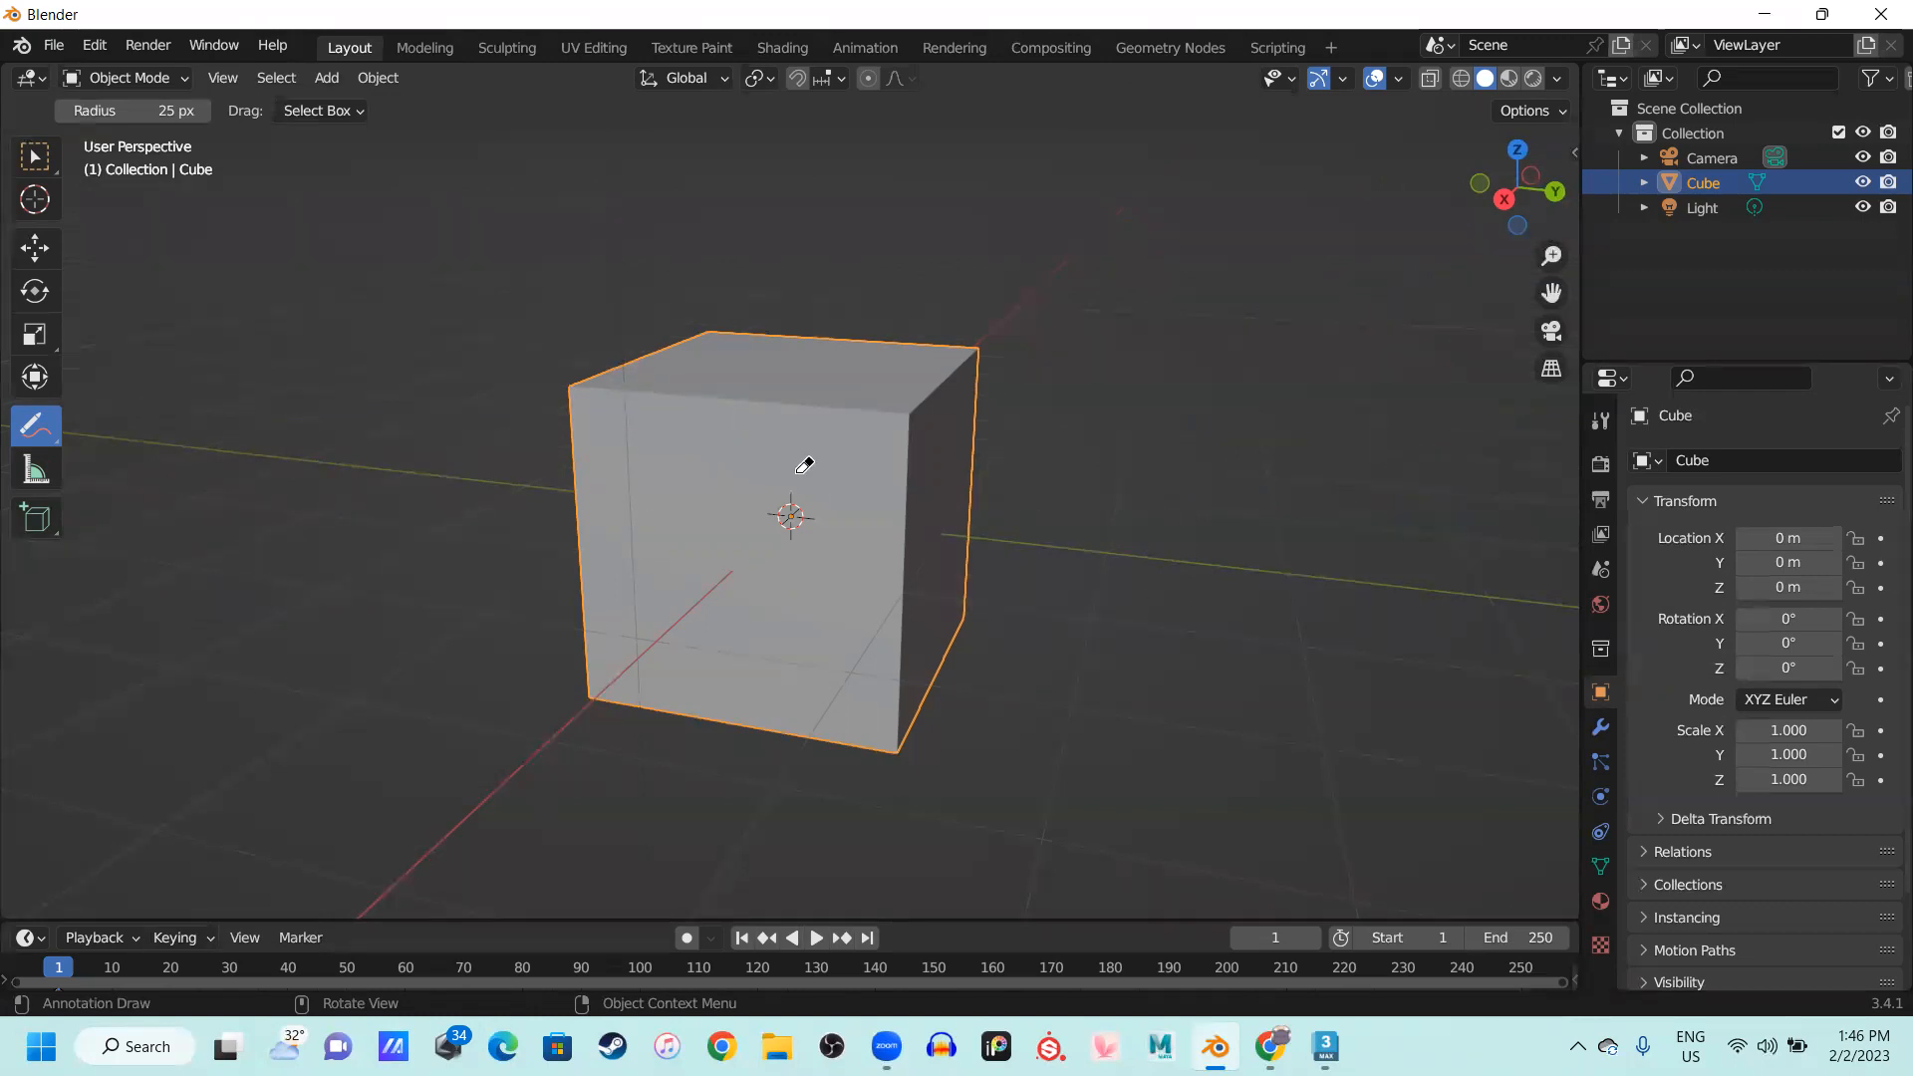
# Return to the Select Box tool and add a Subdivision Surface modifier to the cube in Object Mode
pyautogui.click(35, 156)
pyautogui.moveTo(894, 456)
pyautogui.mouseDown(button='middle')
pyautogui.moveTo(829, 469)
pyautogui.moveTo(901, 472)
pyautogui.moveTo(871, 445)
pyautogui.moveTo(995, 457)
pyautogui.moveTo(757, 440)
pyautogui.mouseUp(button='middle')
pyautogui.press('Tab')
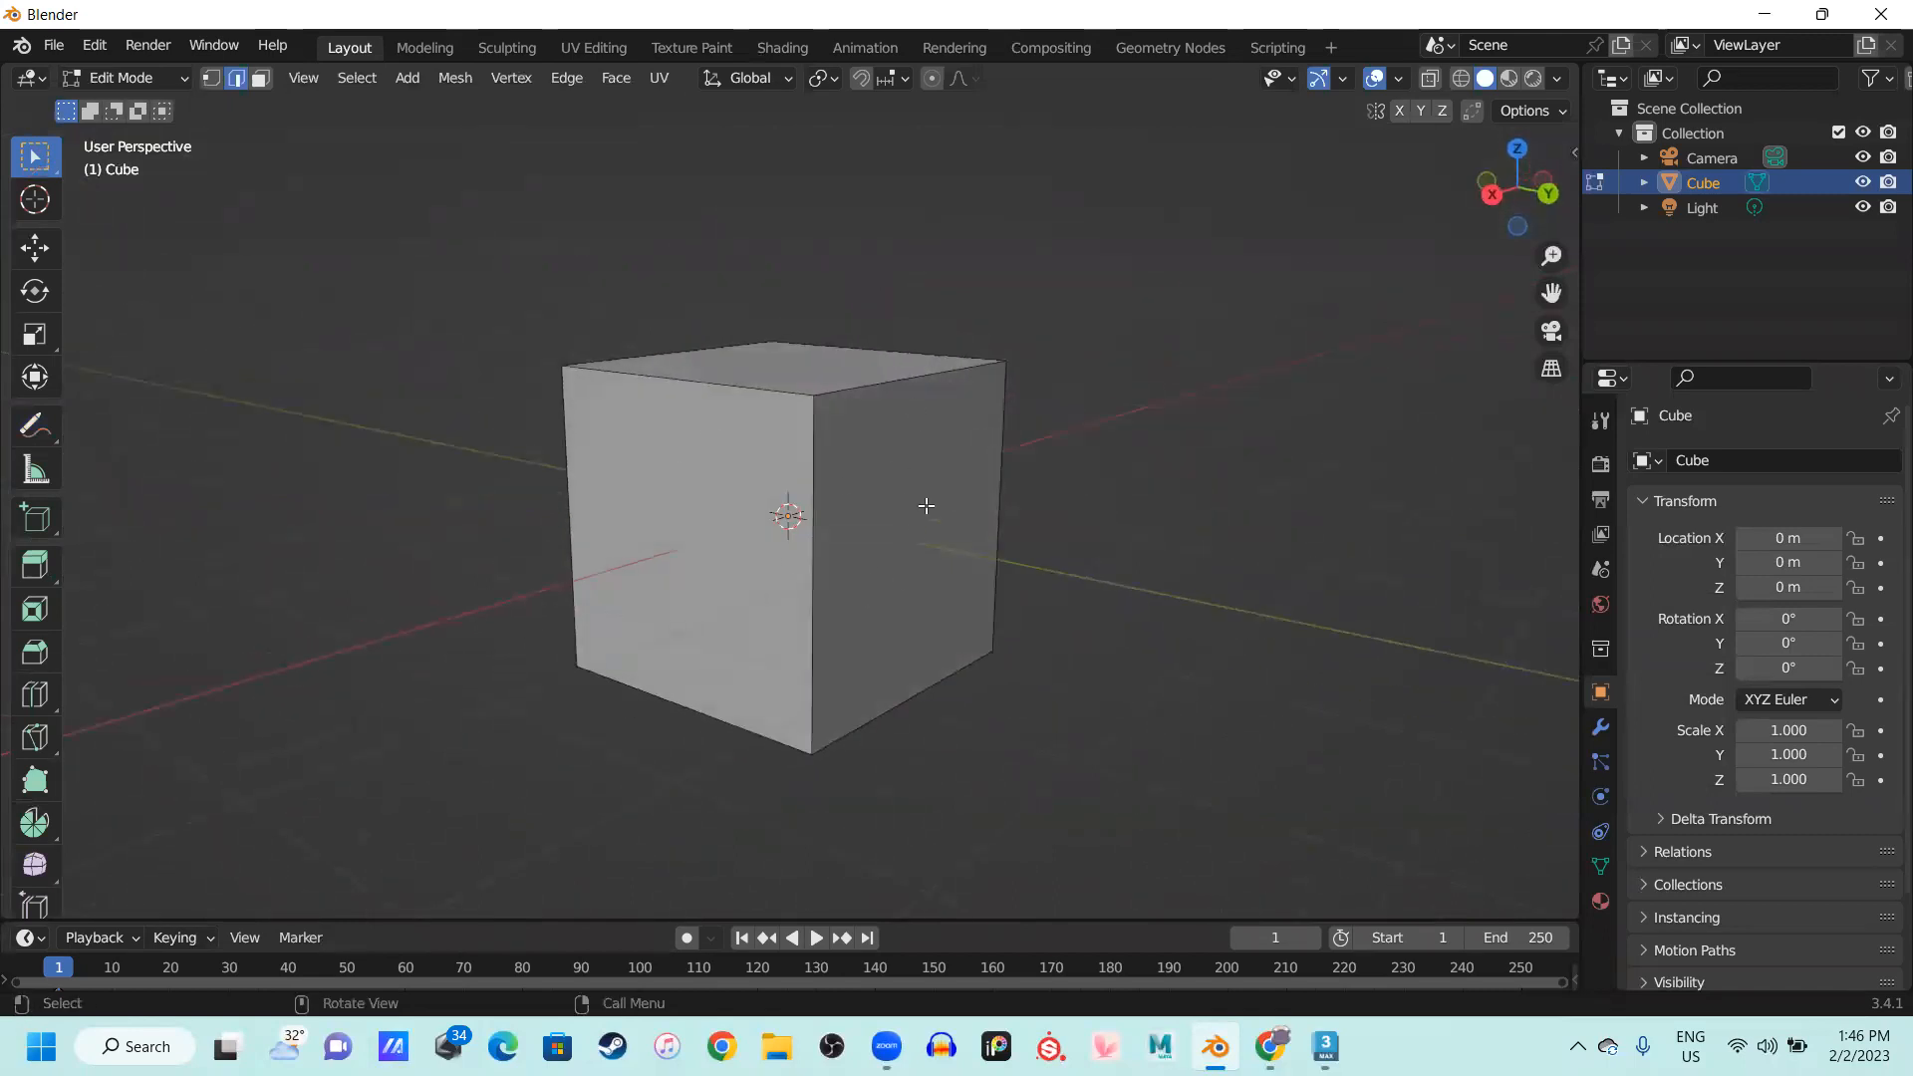
pyautogui.press('Tab')
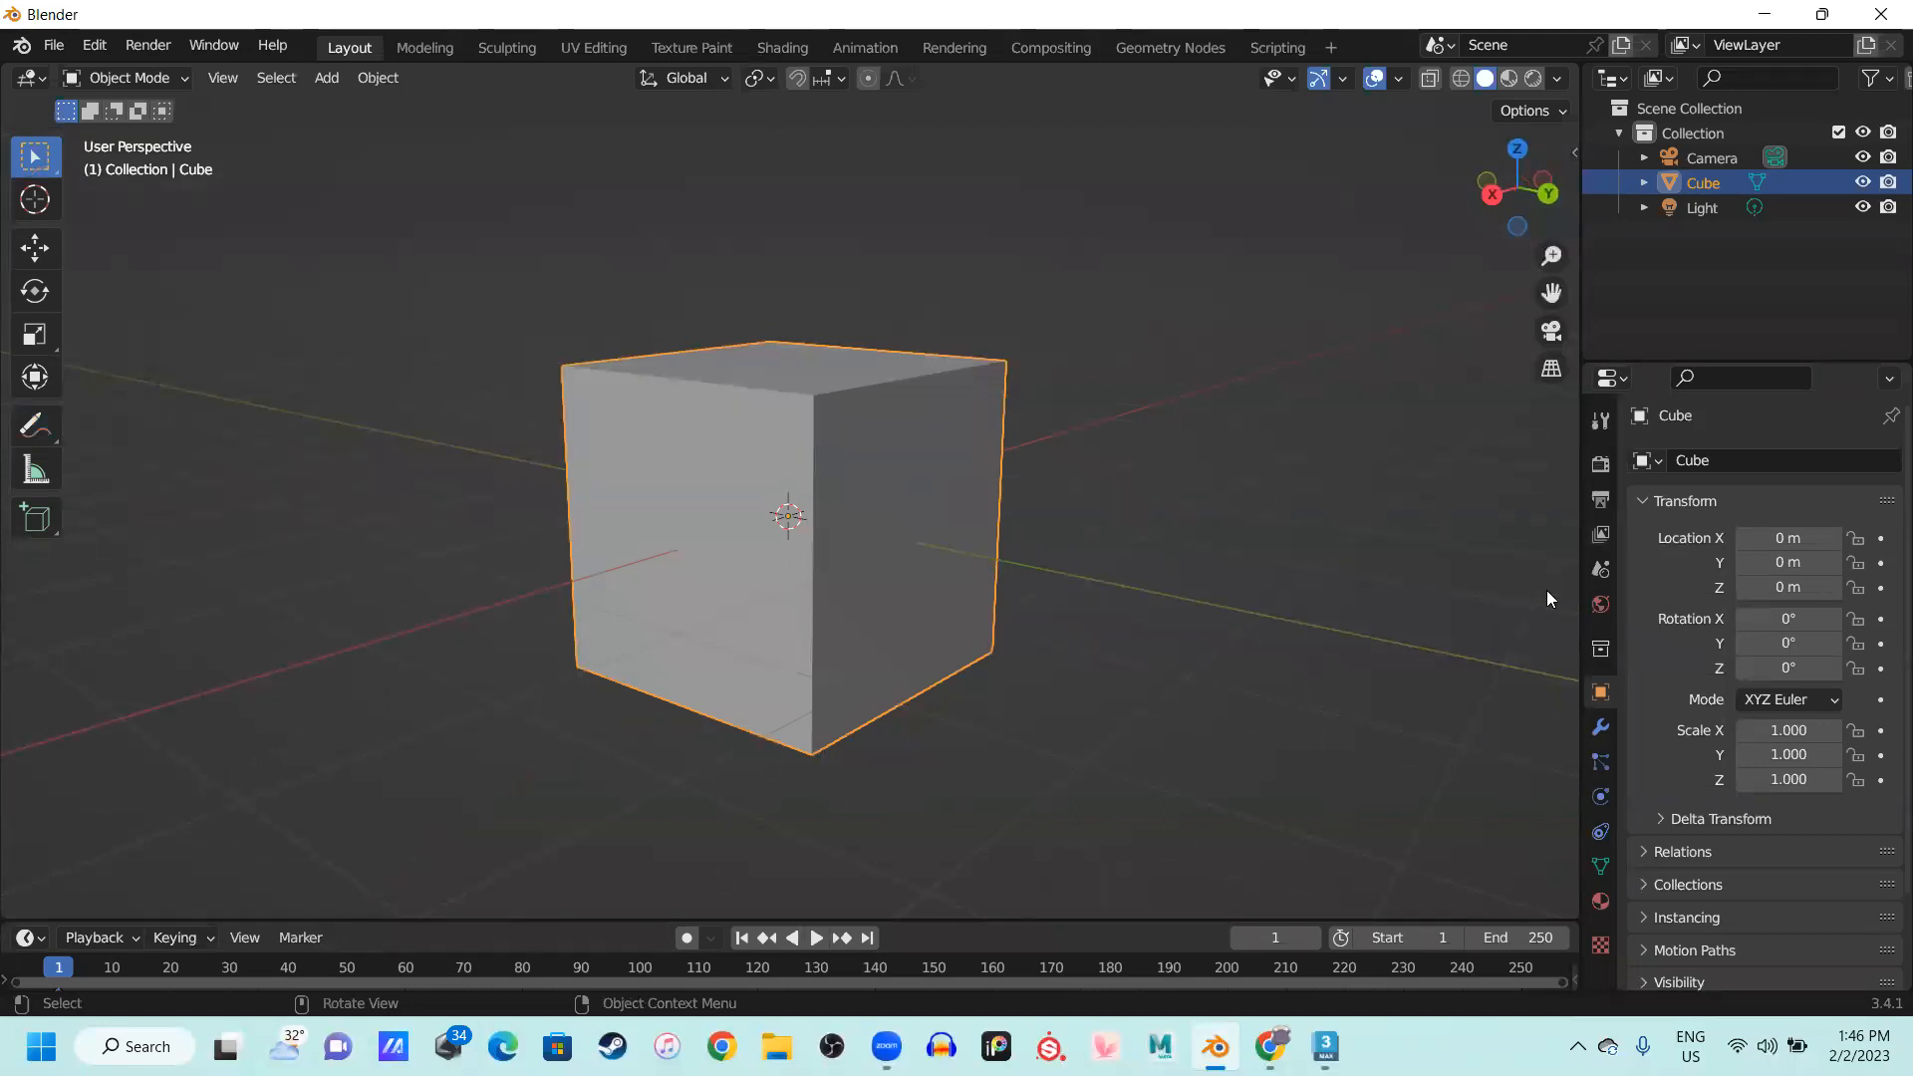
pyautogui.click(1595, 734)
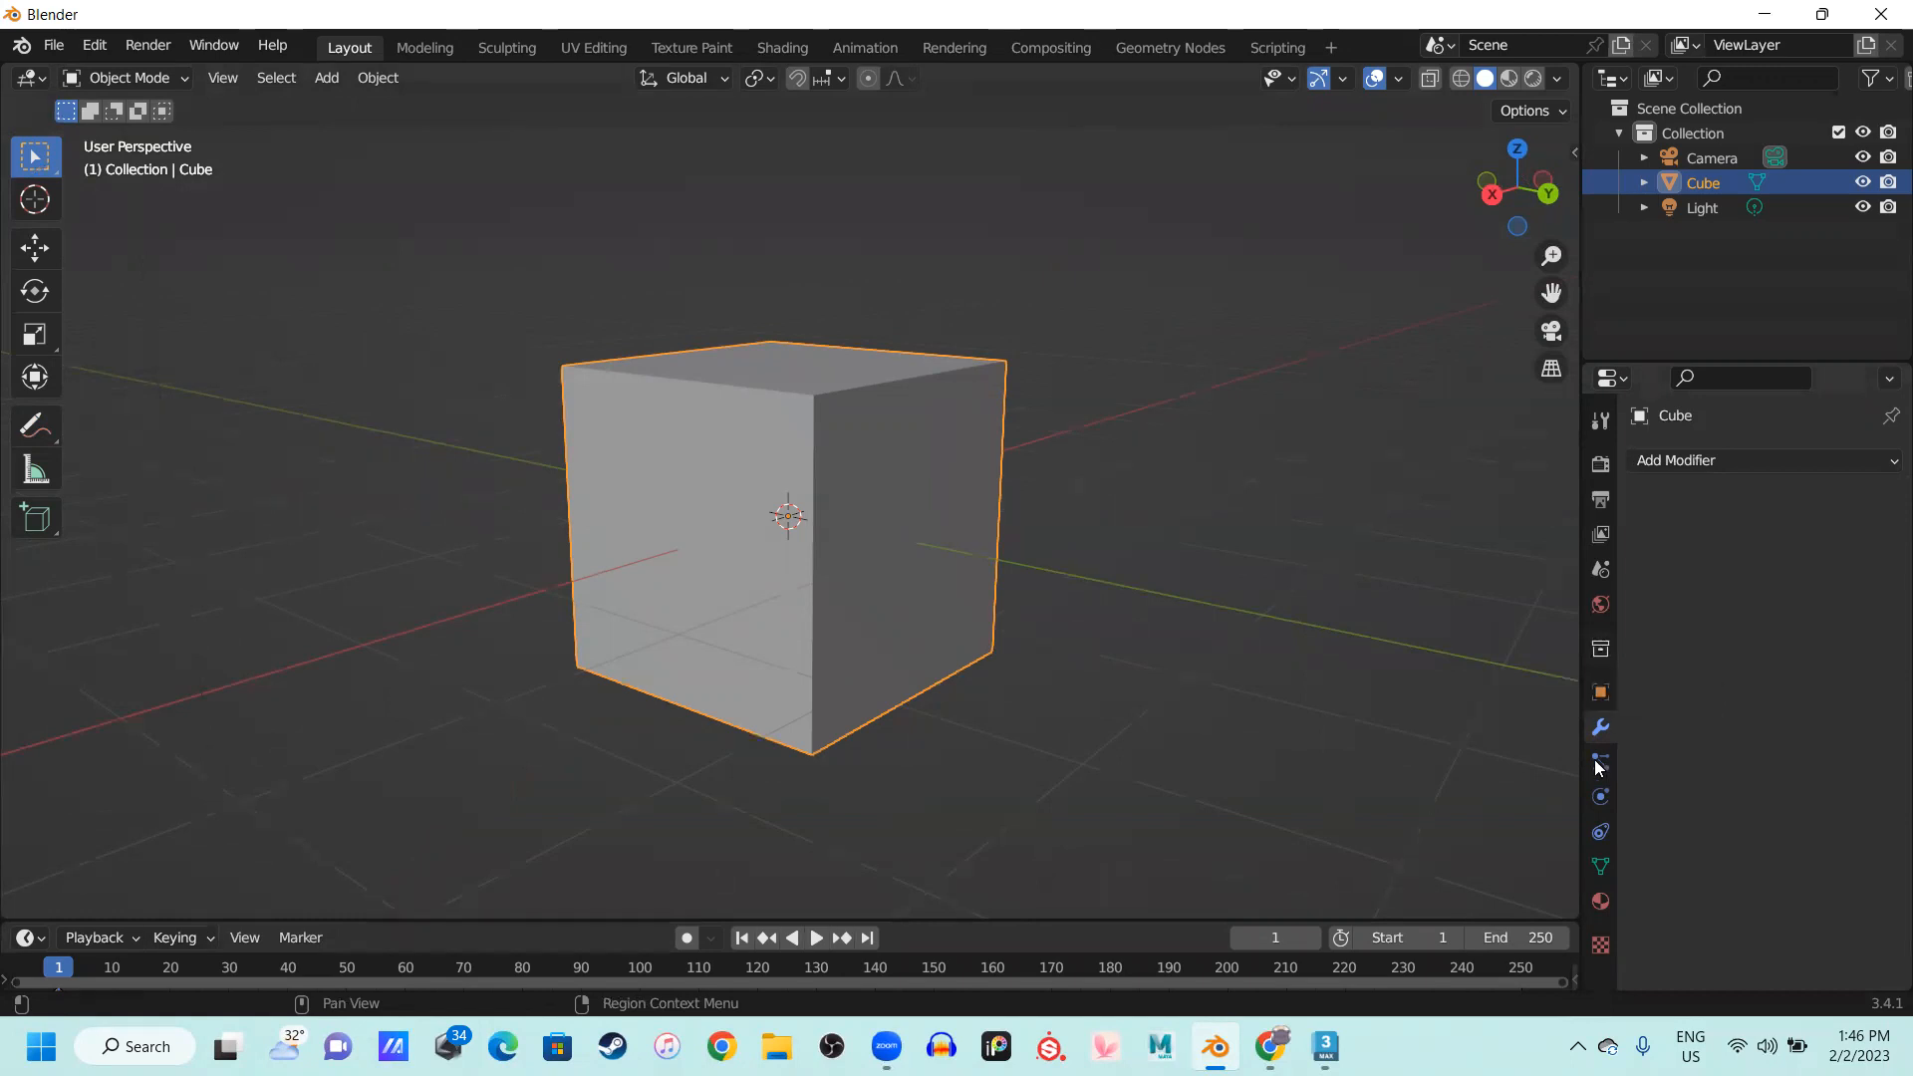
pyautogui.click(1730, 460)
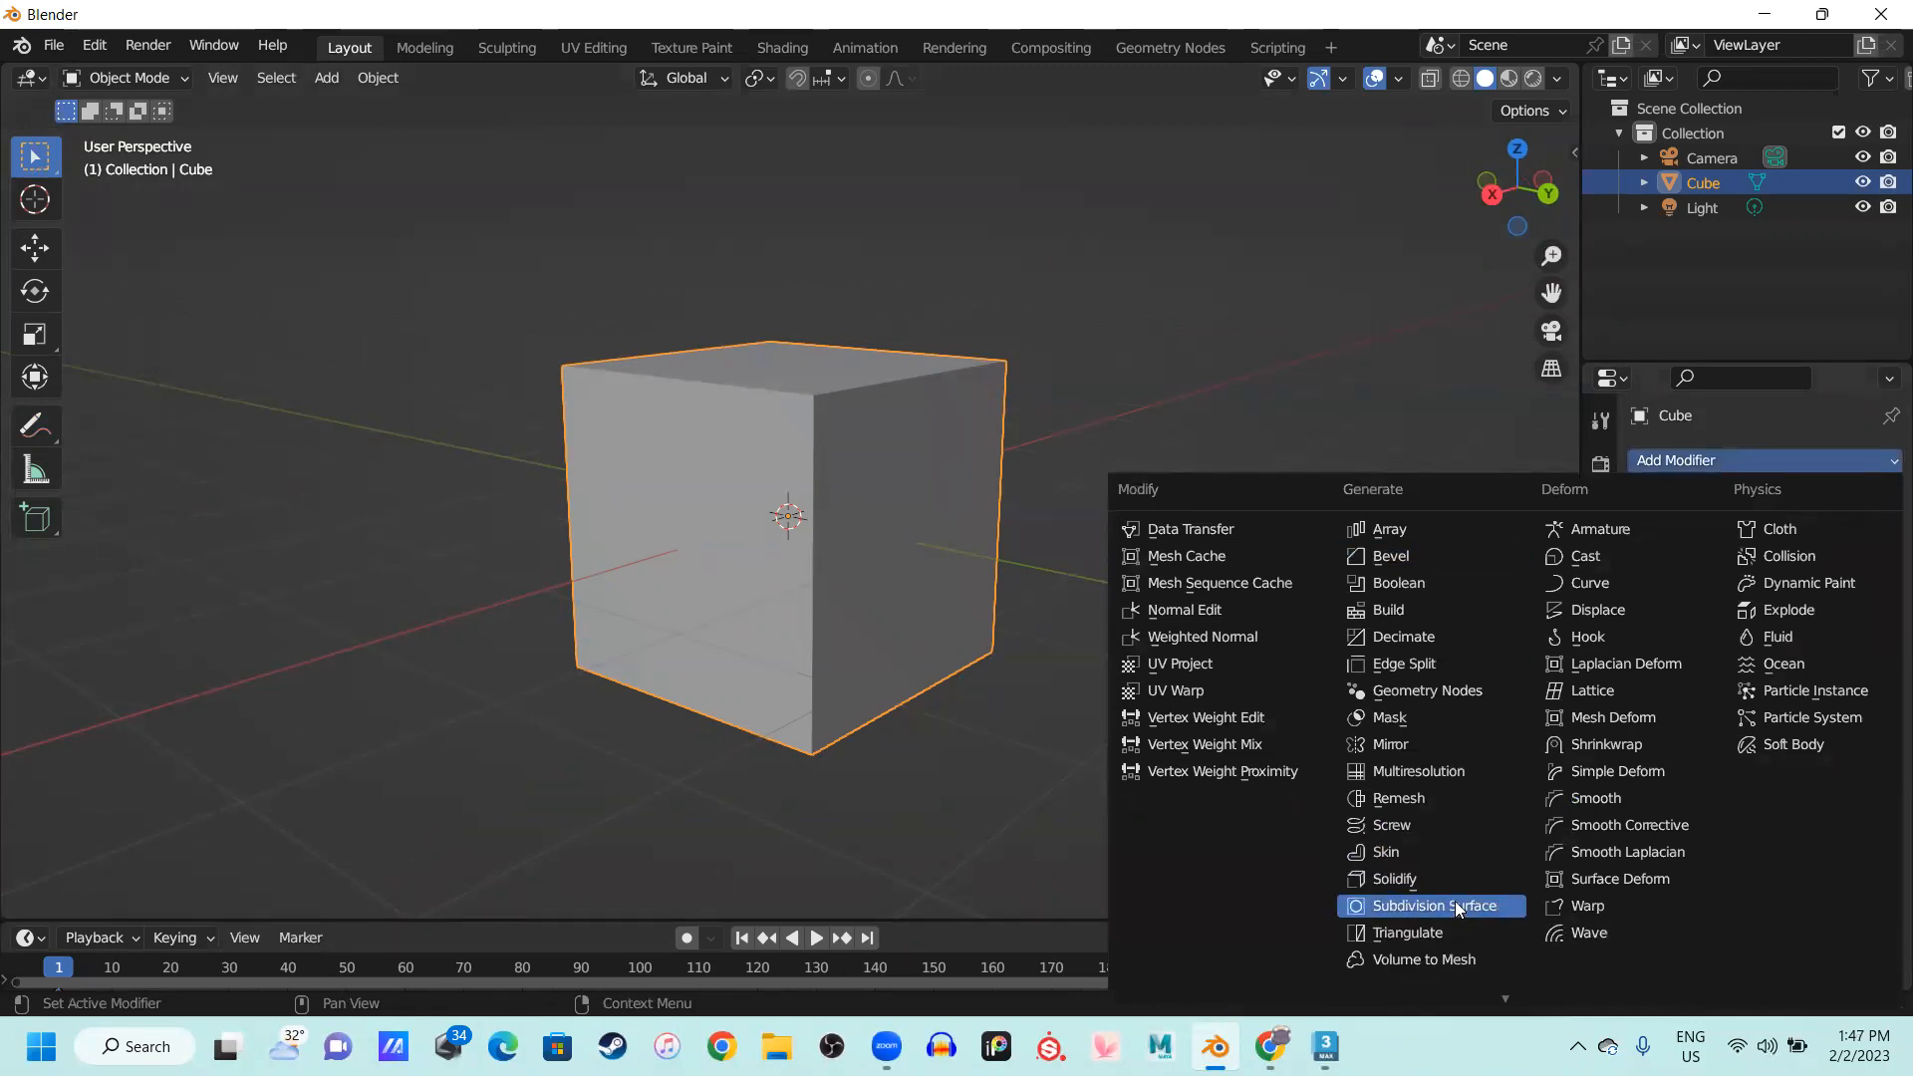
pyautogui.click(1419, 911)
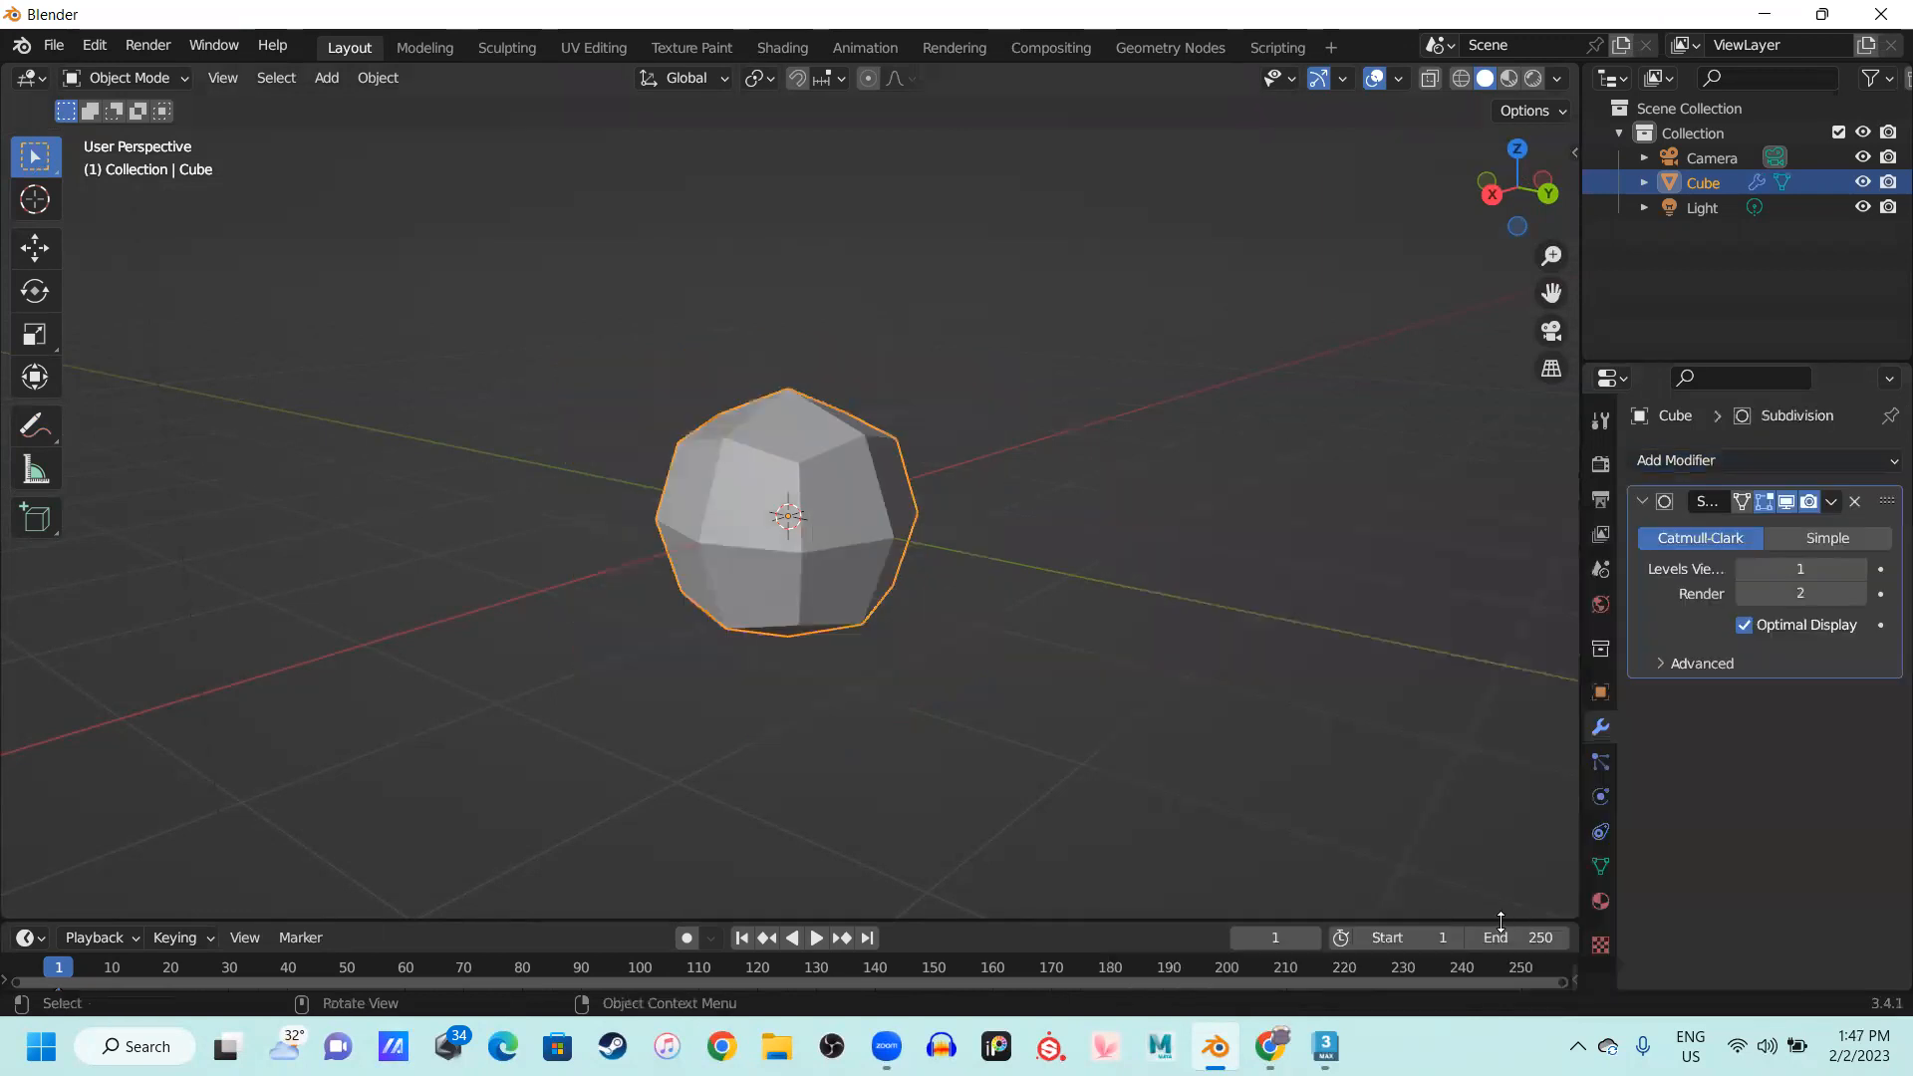
# Try the Simple subdivision type in front orthographic view and switch back to Catmull-Clark
pyautogui.scroll(3, 749, 637)
pyautogui.moveTo(750, 638); pyautogui.dragTo(807, 613, button='middle')
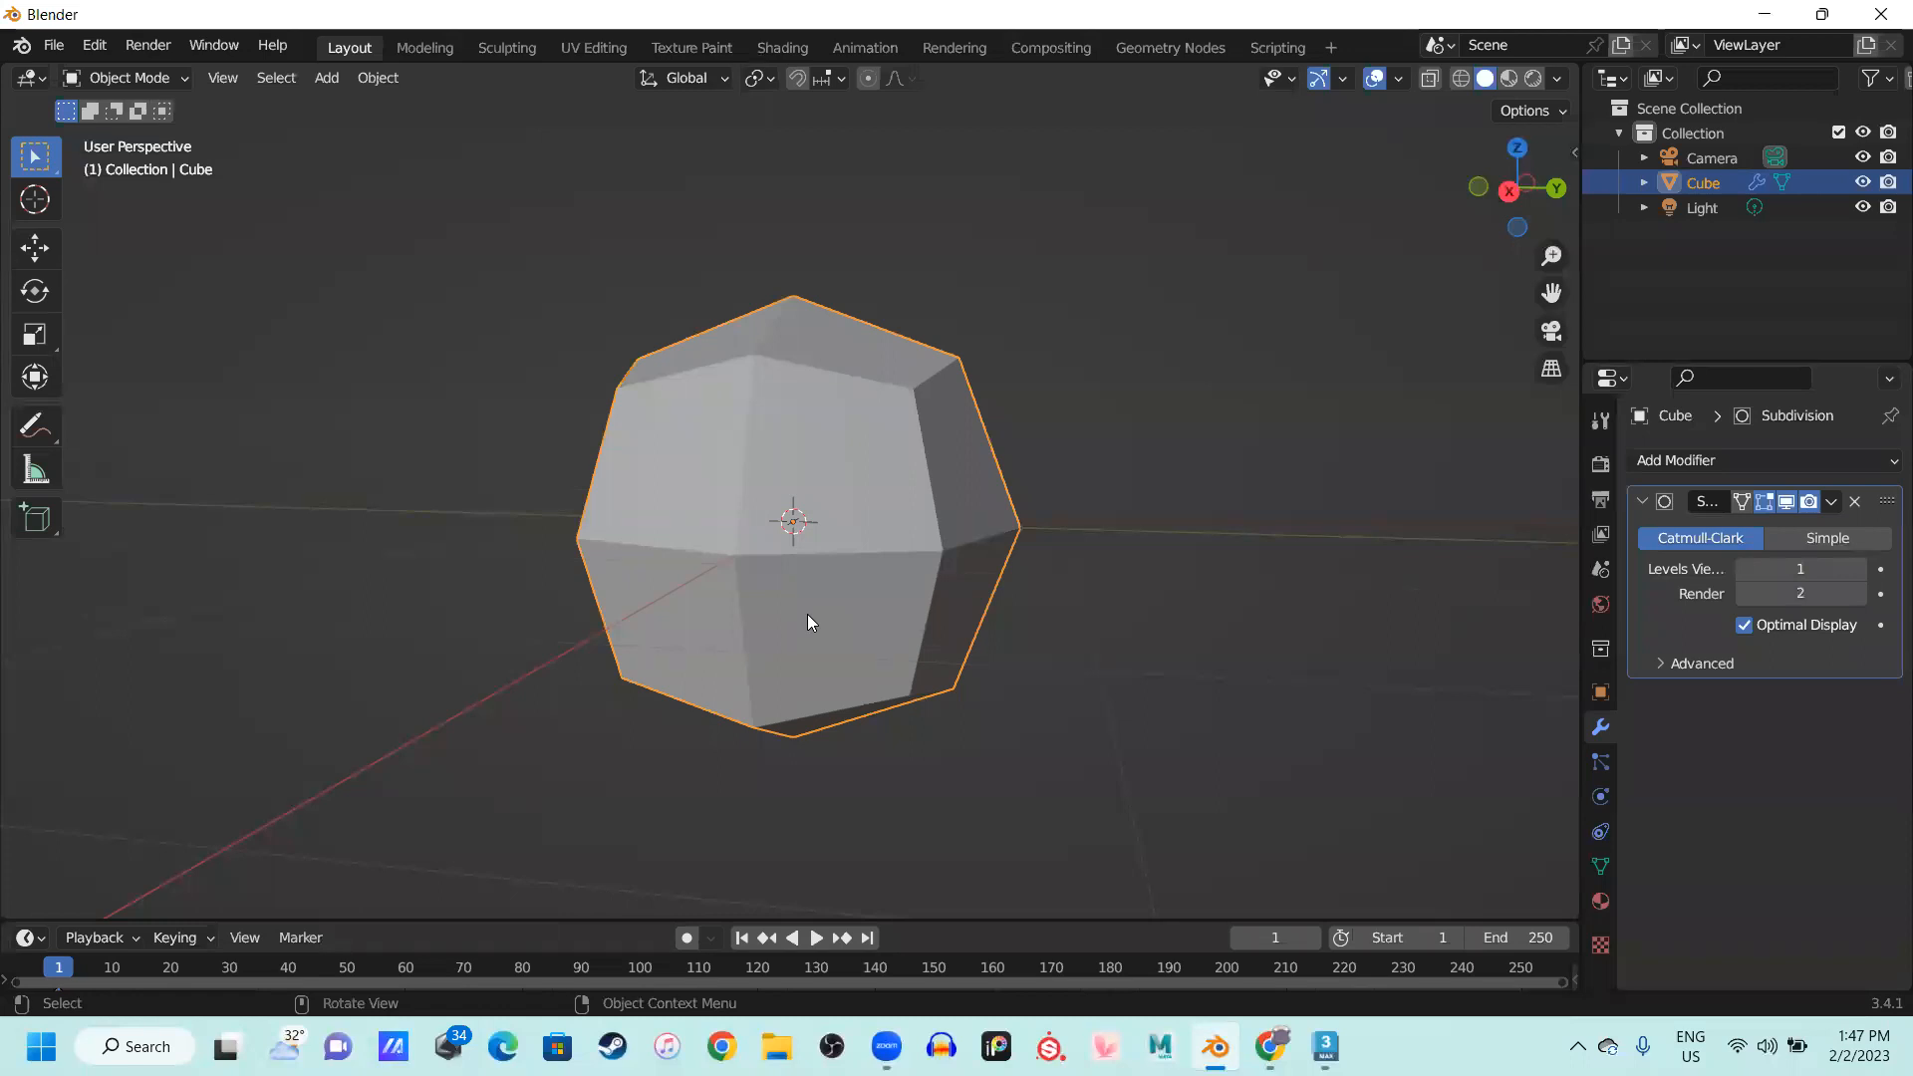
pyautogui.press('KP_1')
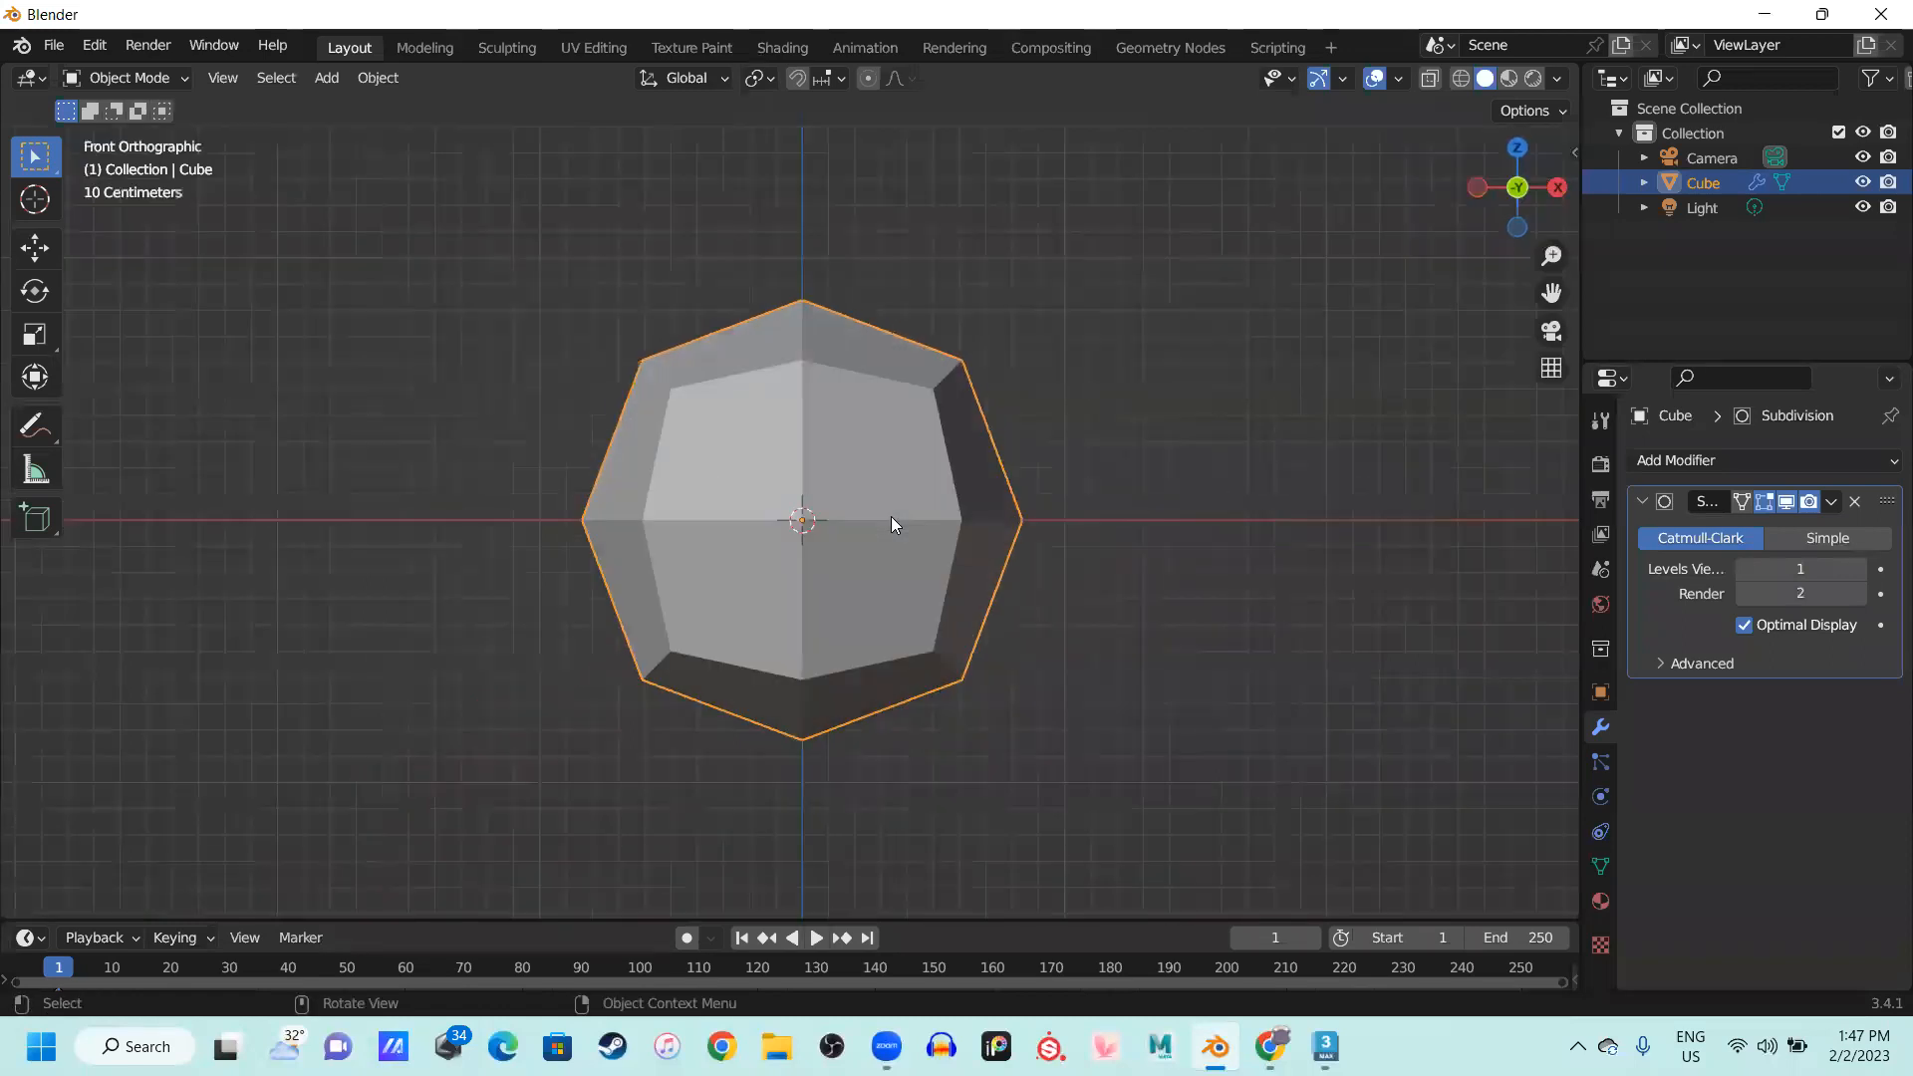
pyautogui.scroll(2, 892, 504)
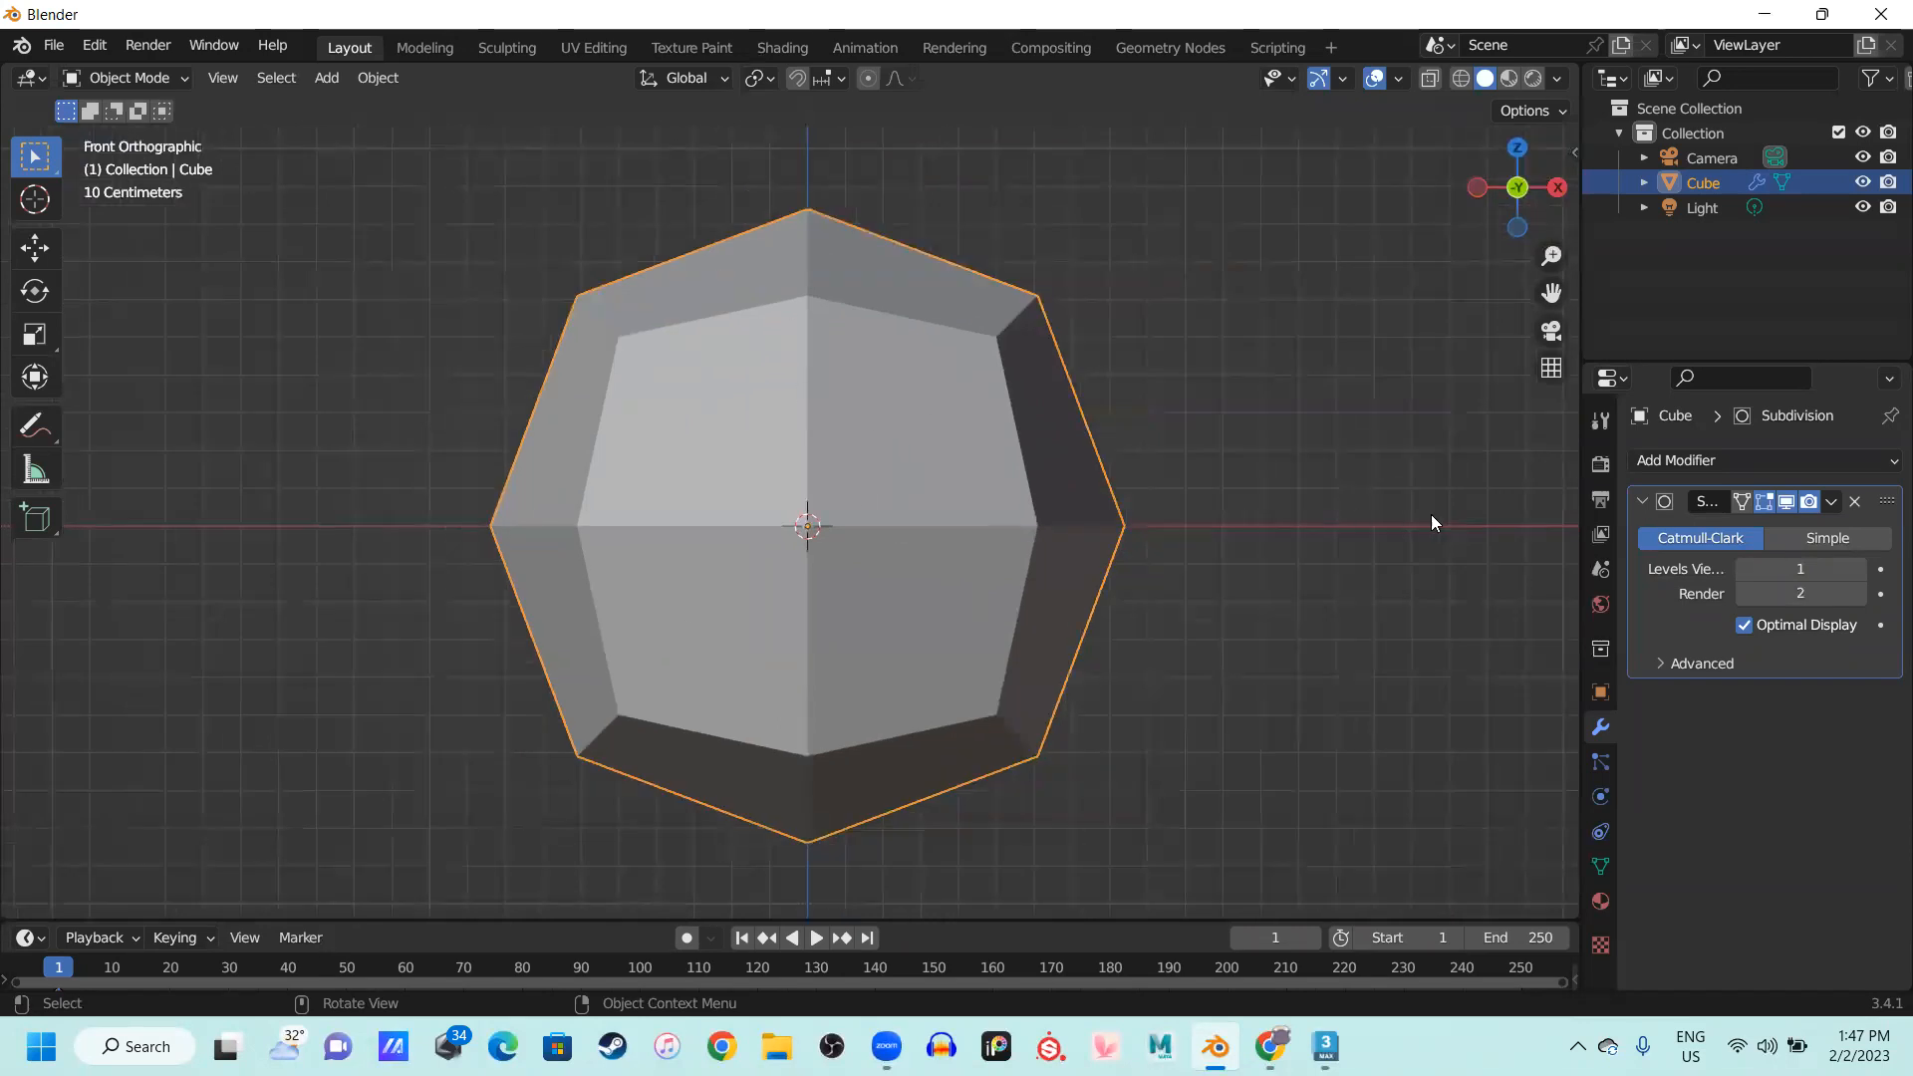
pyautogui.click(1828, 538)
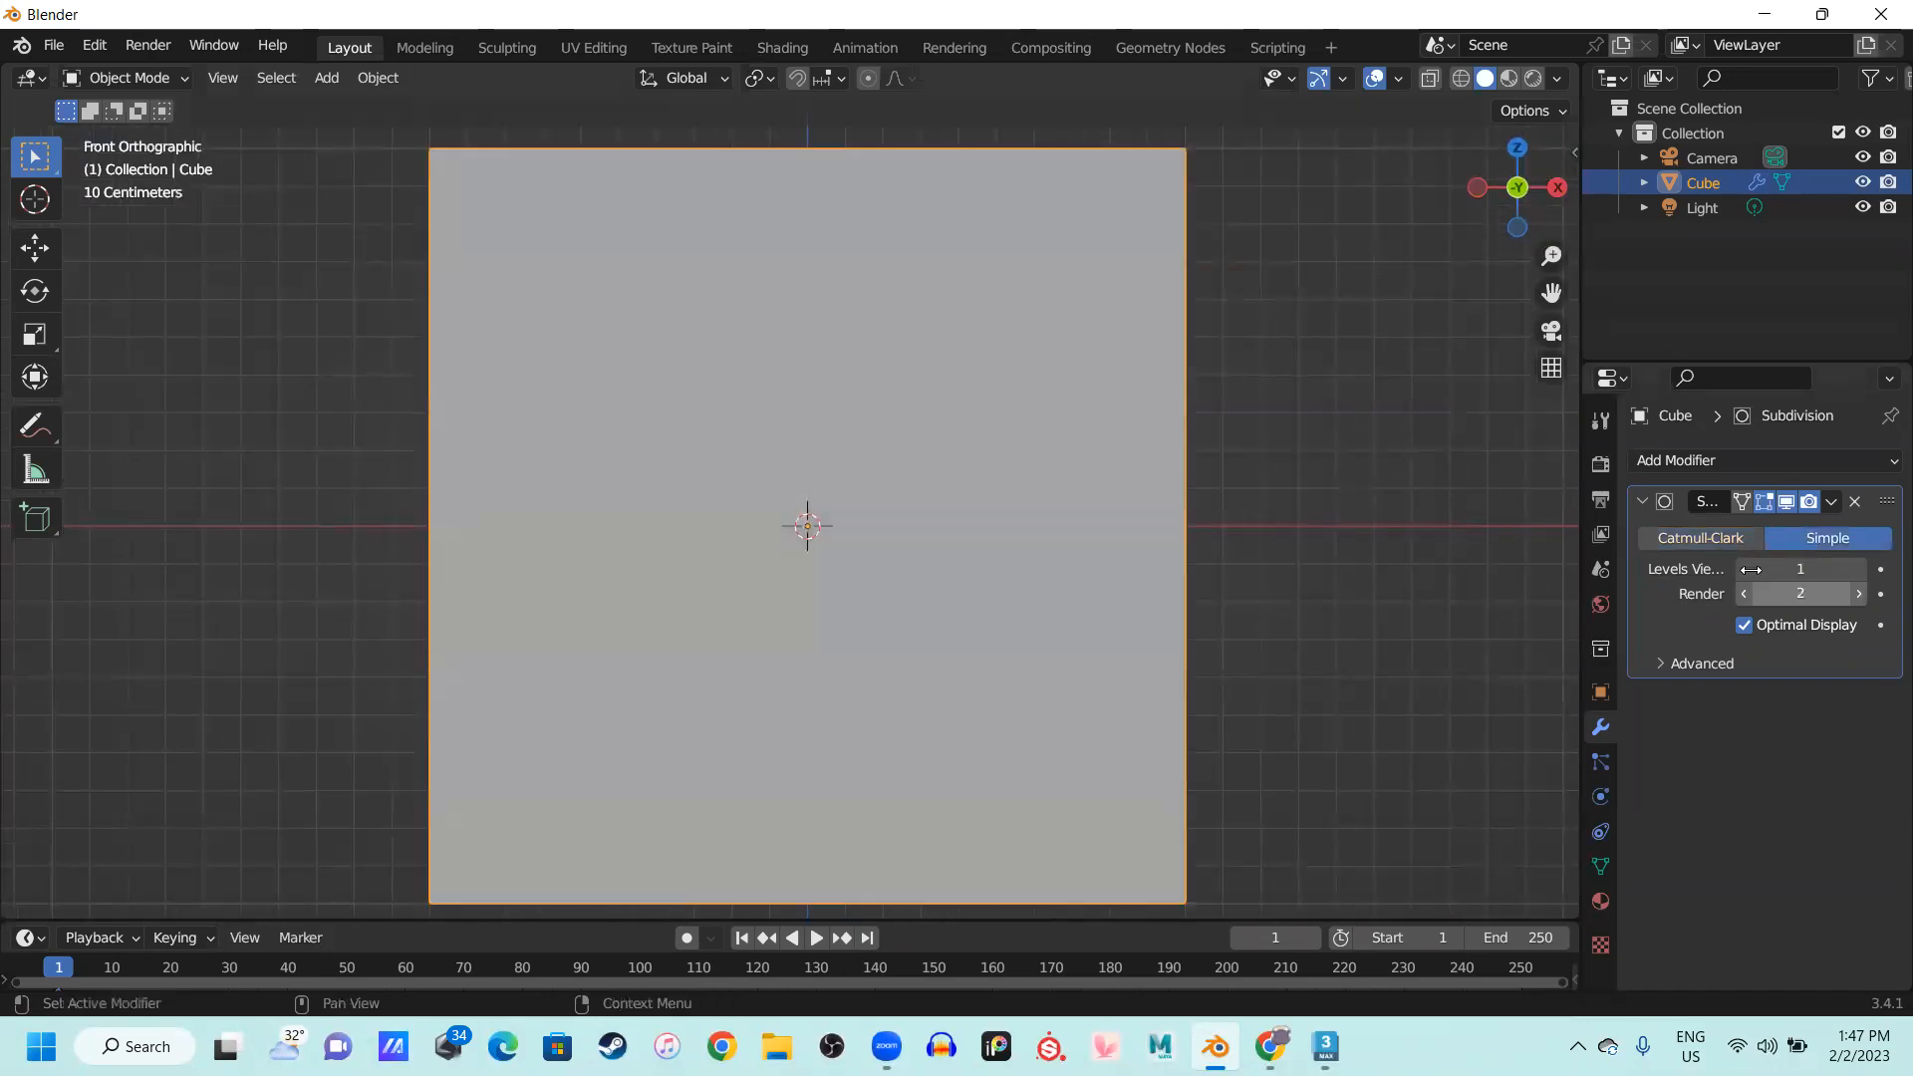
pyautogui.click(1694, 539)
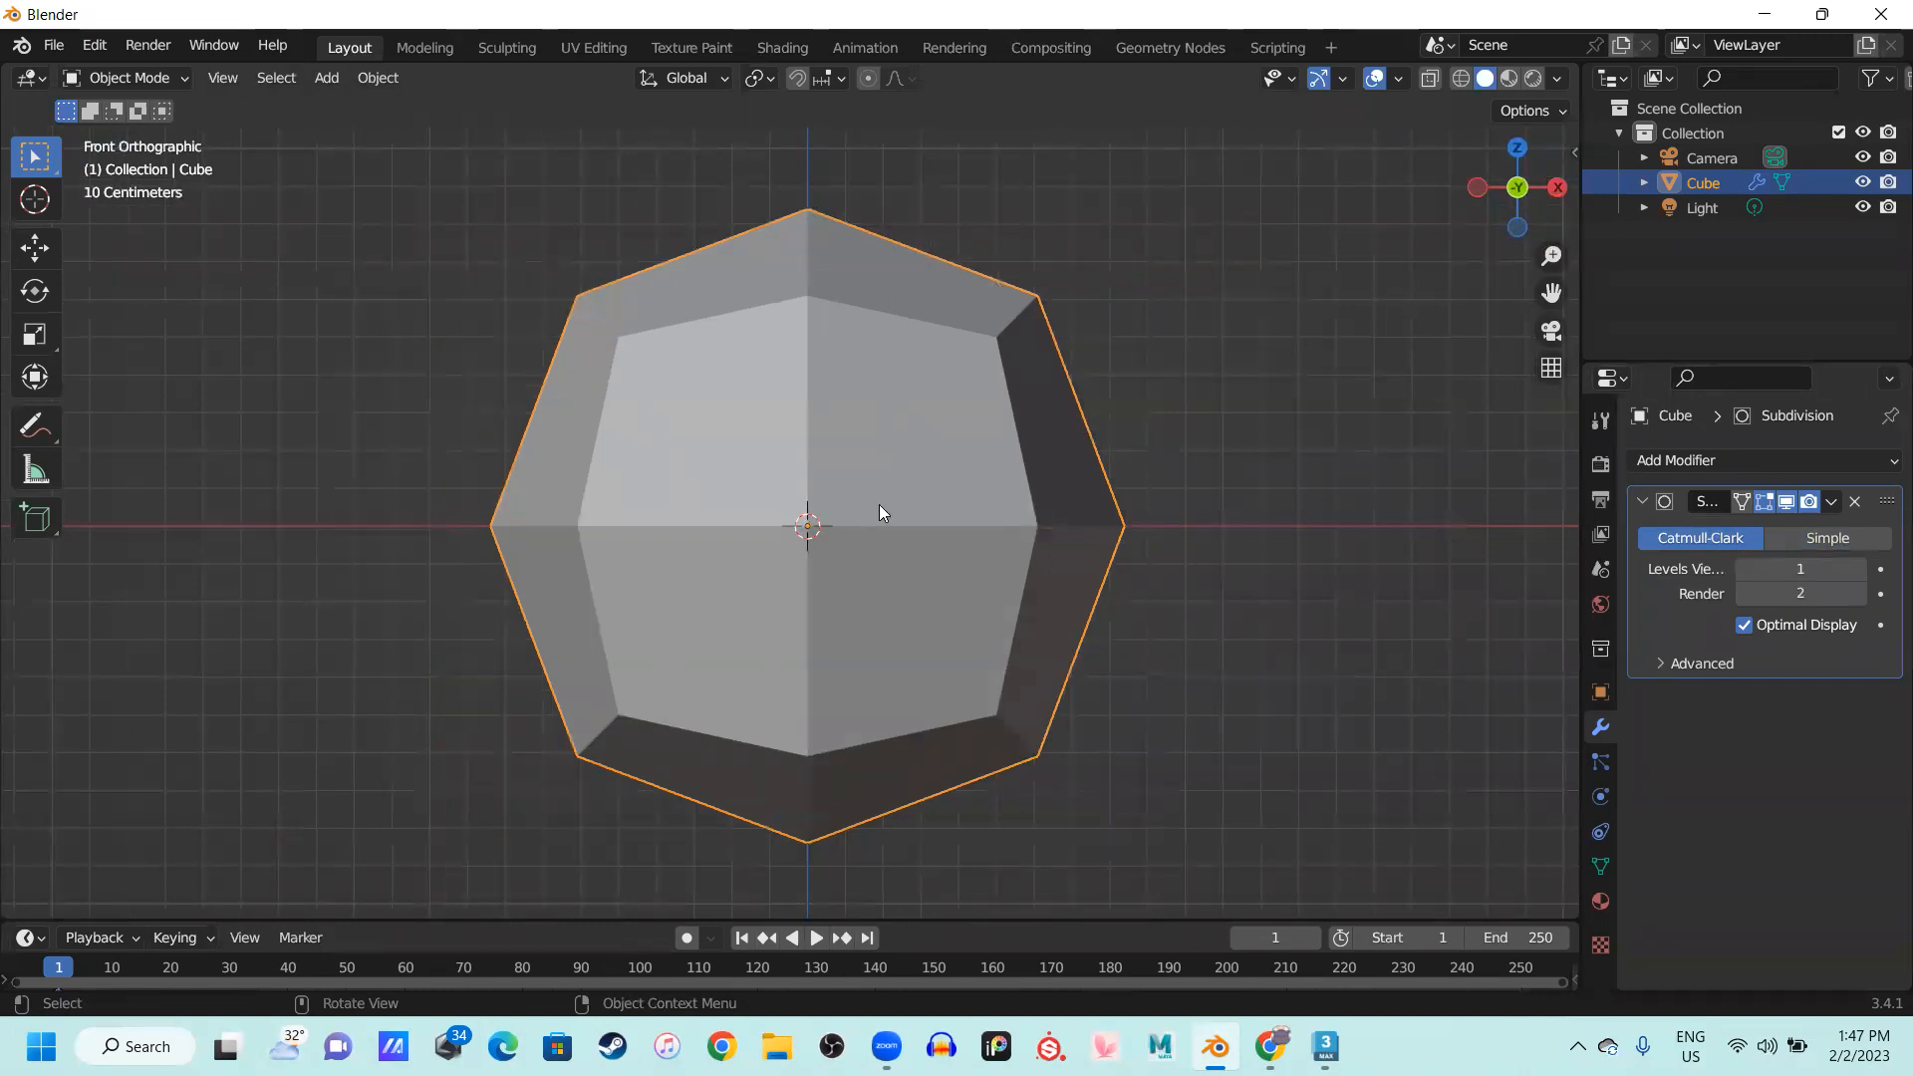
pyautogui.moveTo(879, 504); pyautogui.dragTo(560, 550, button='middle')
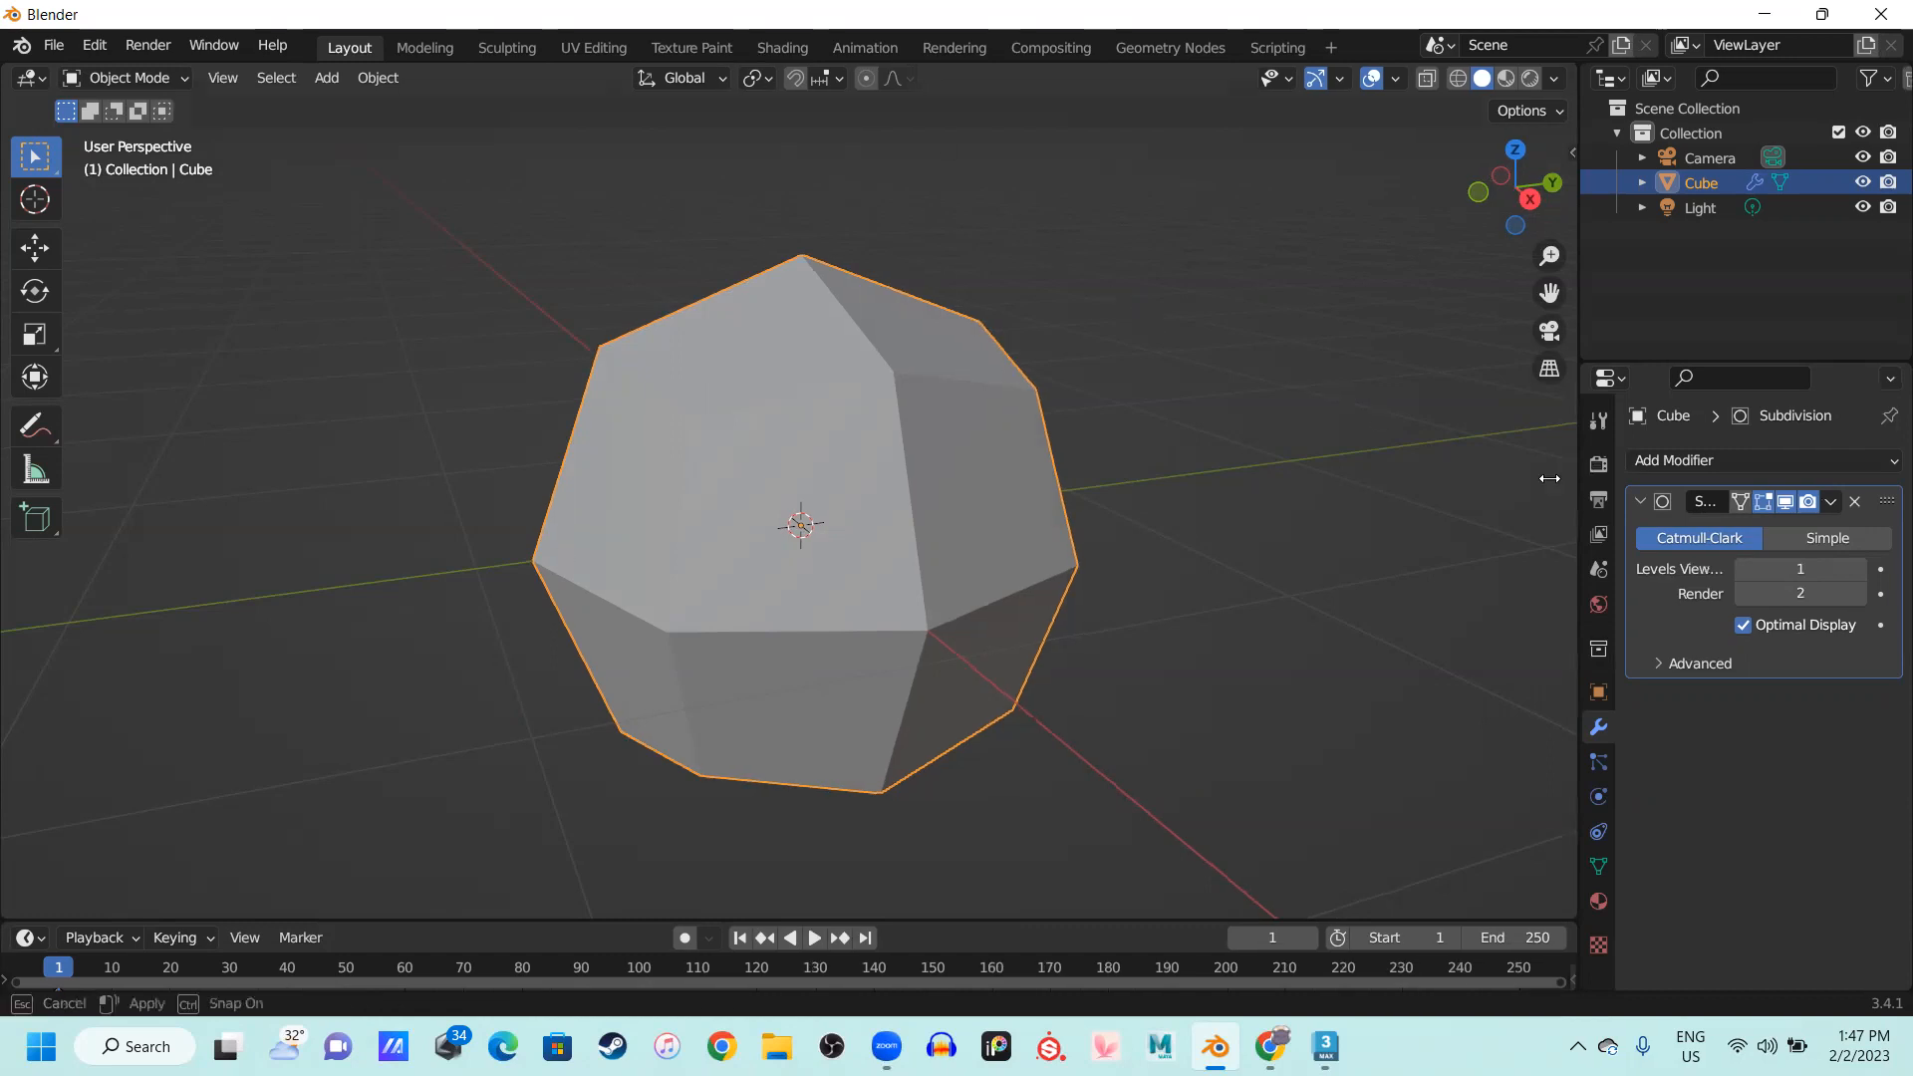
# Widen the modifier properties area and set the Subdivision modifier's Levels Viewport to 2
pyautogui.moveTo(1578, 471); pyautogui.dragTo(1444, 498)
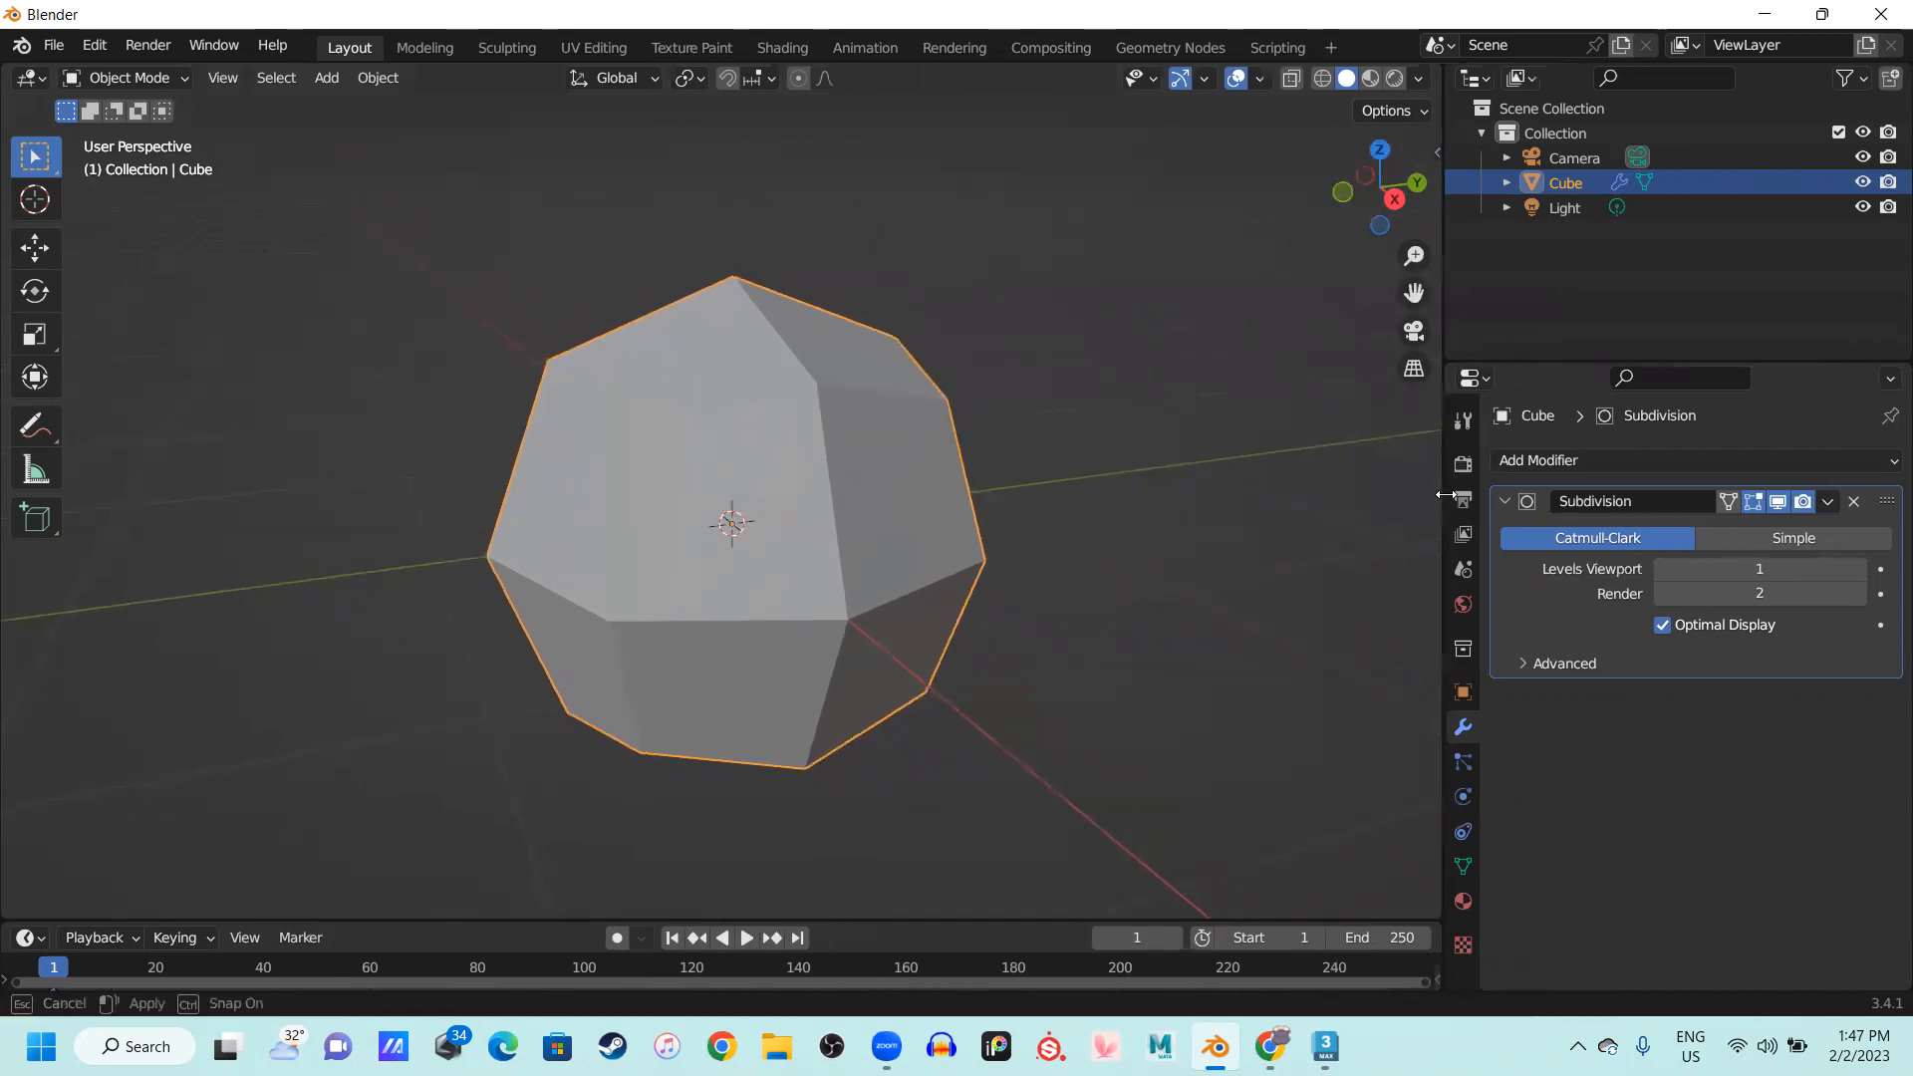
pyautogui.click(1749, 575)
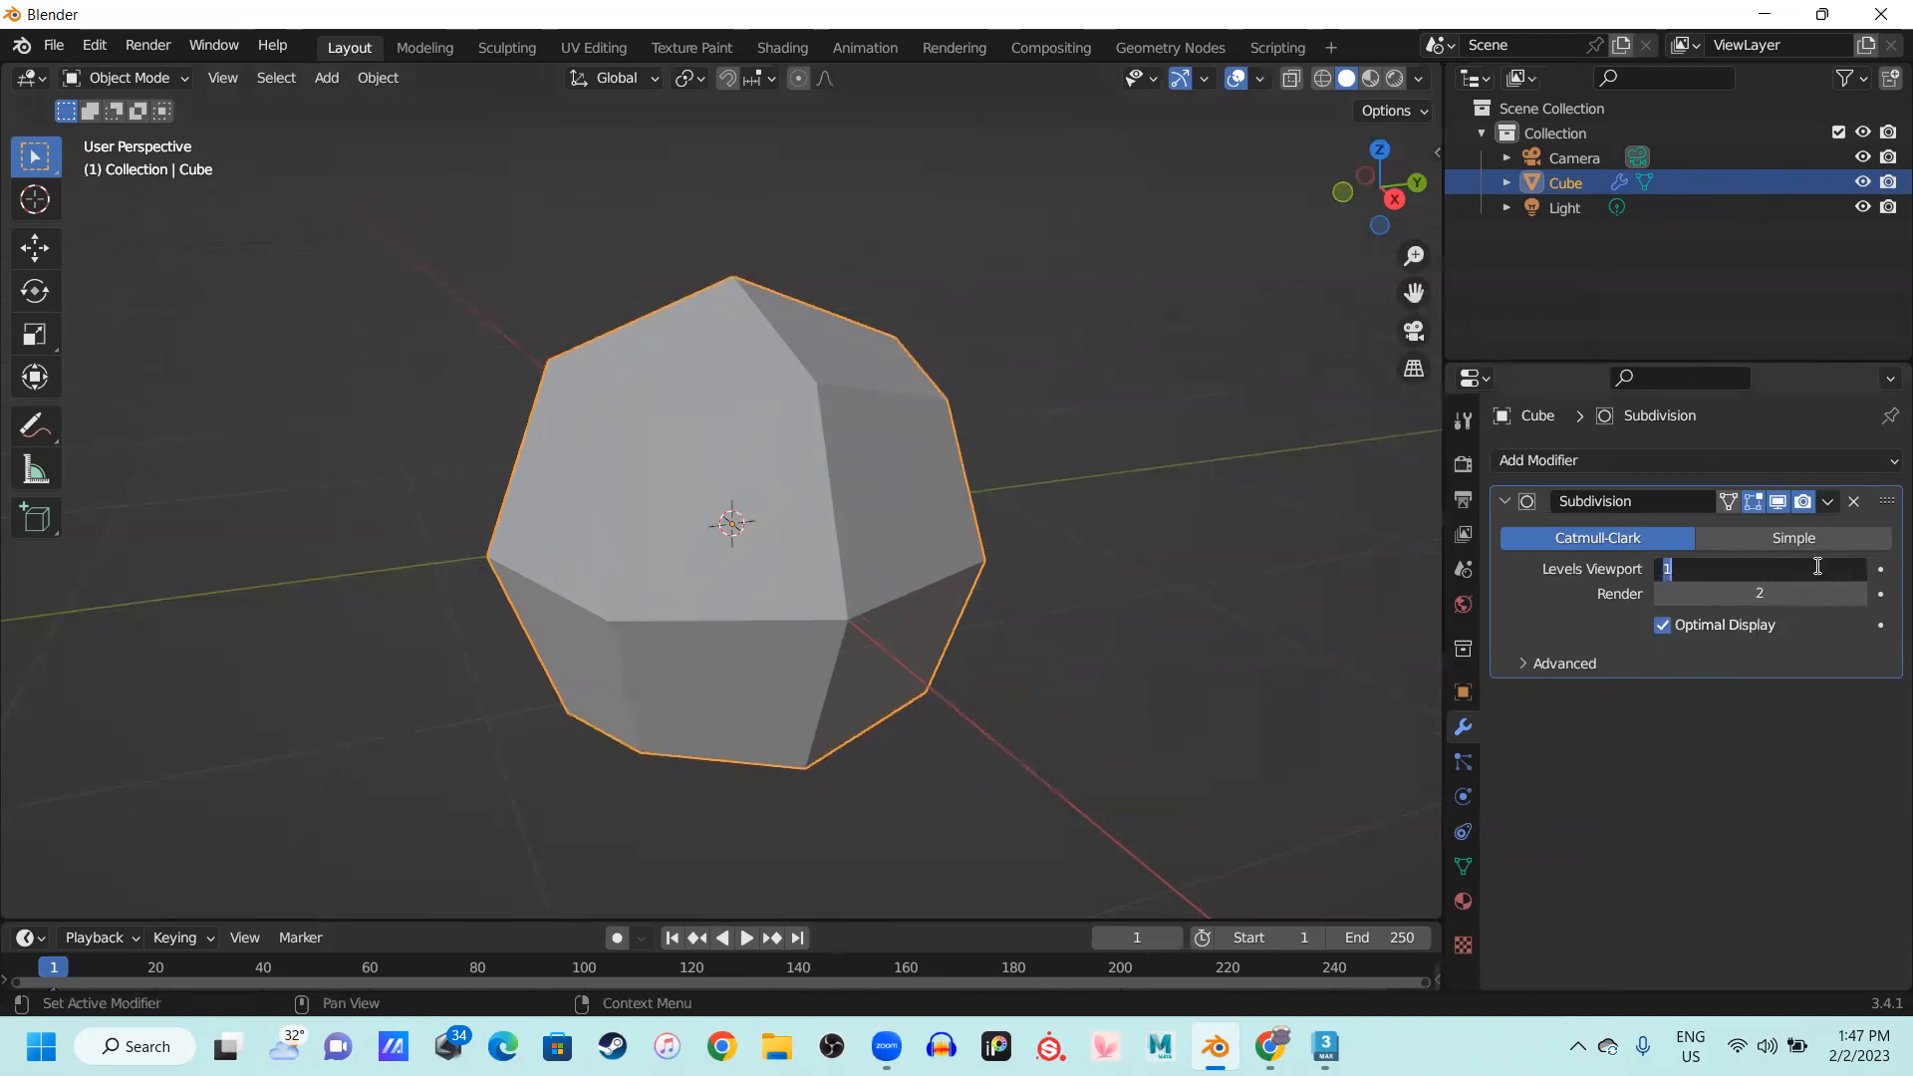
pyautogui.write('2')
pyautogui.press('Return')
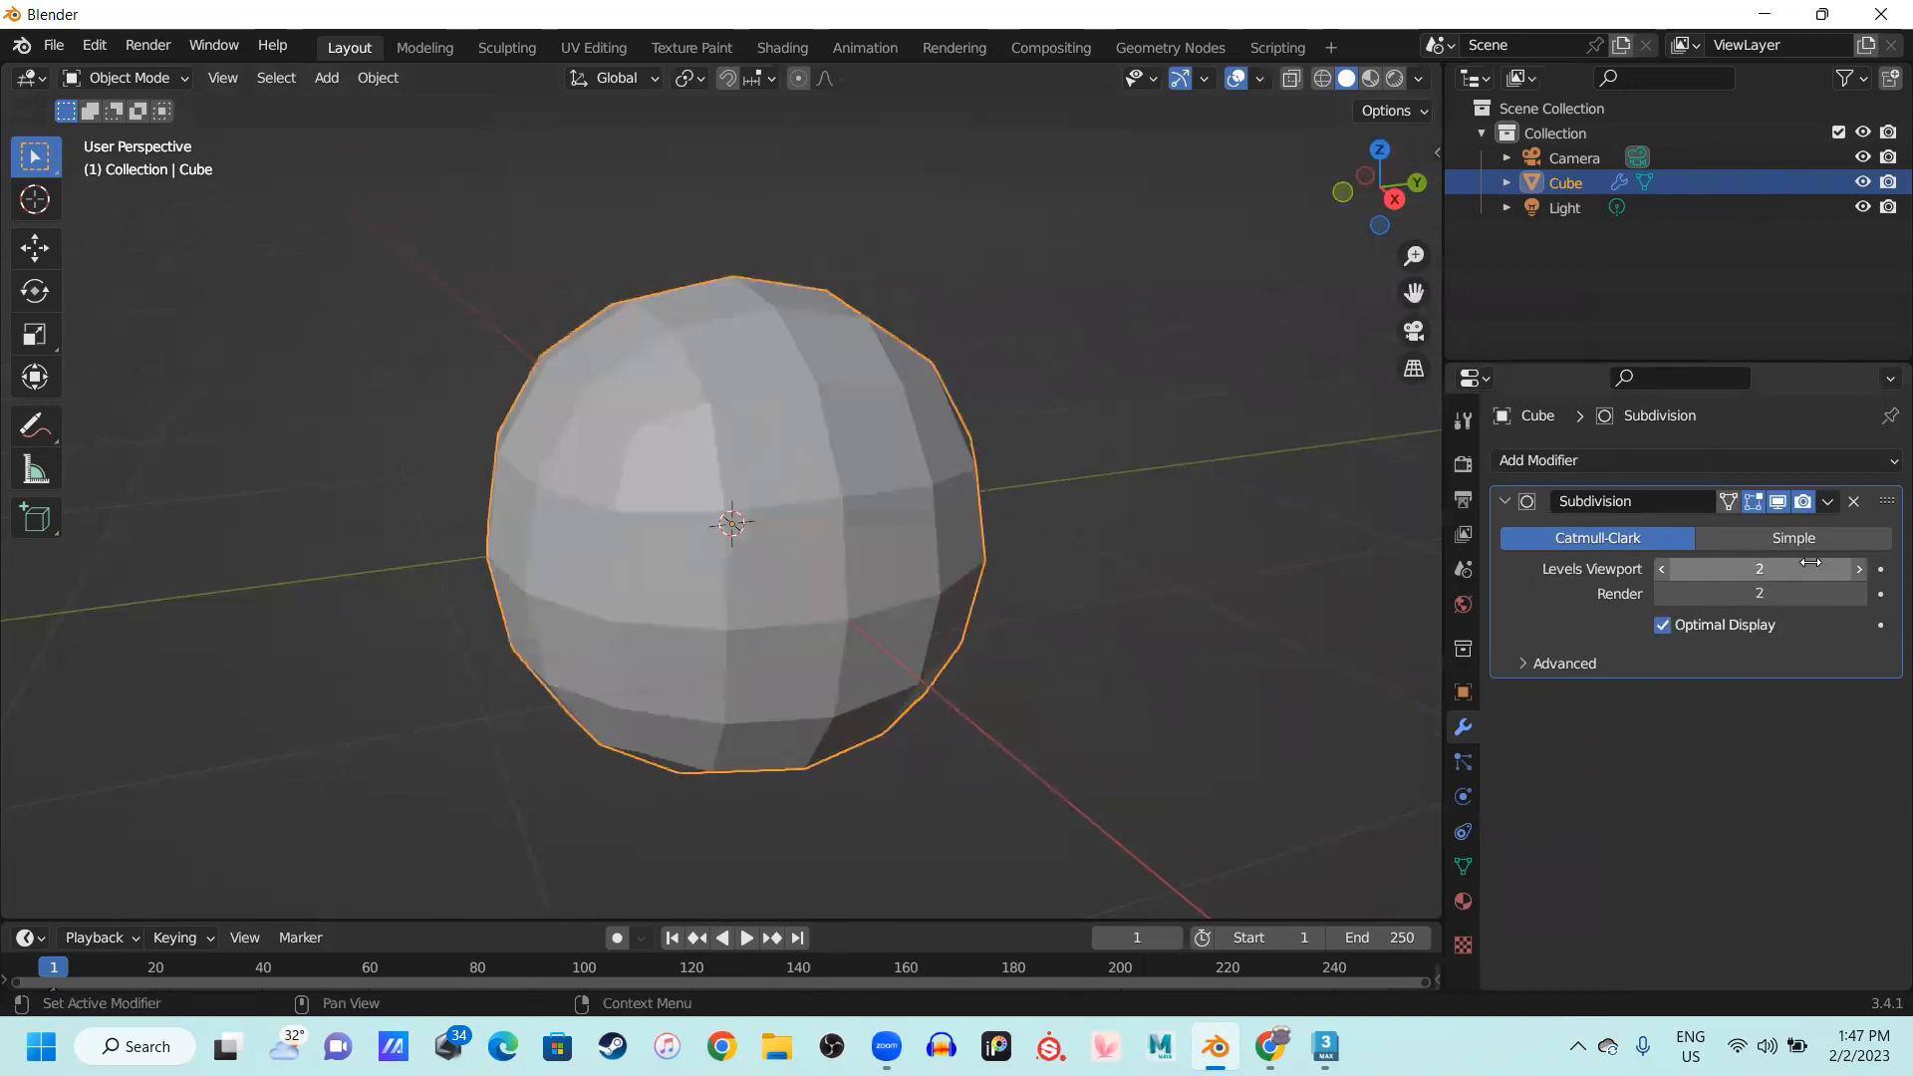
# Raise the Subdivision modifier's Levels Viewport to 3 and on to 4
pyautogui.moveTo(592, 690); pyautogui.dragTo(777, 649, button='middle')
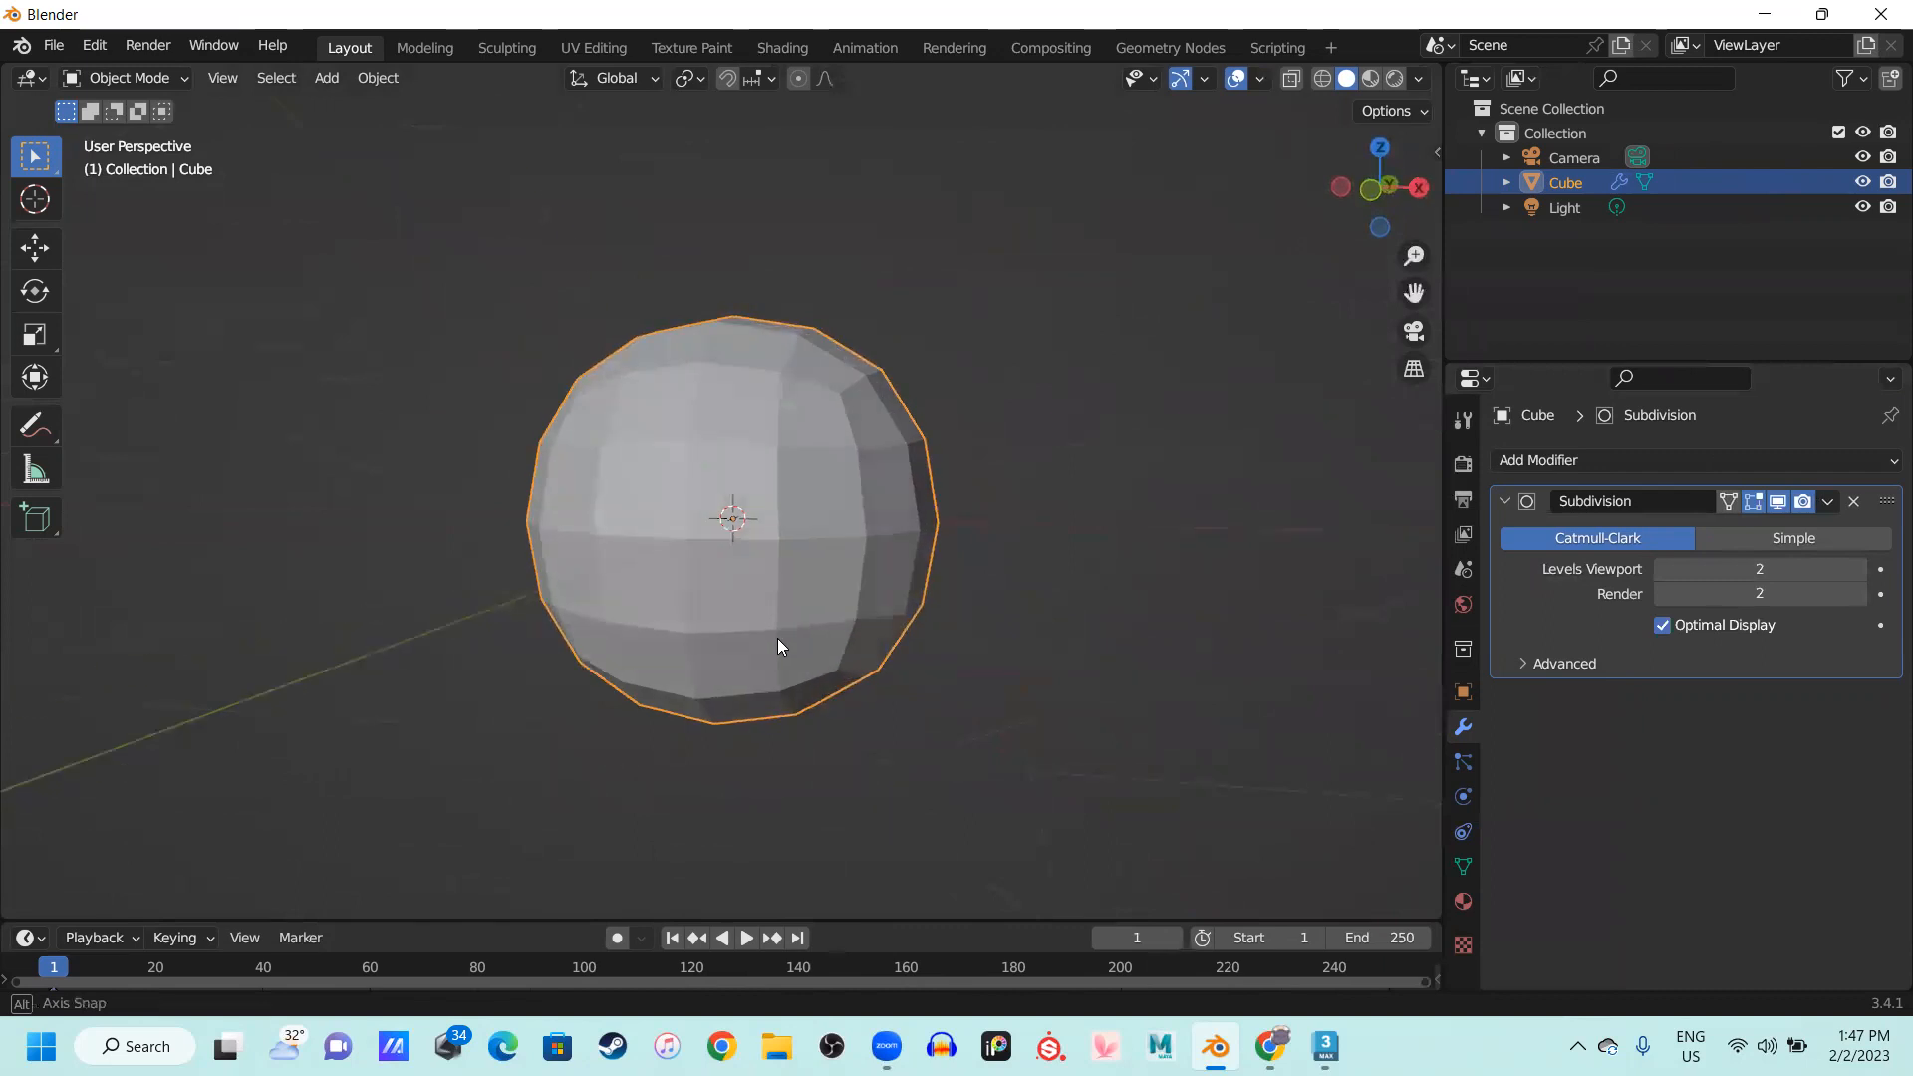
pyautogui.scroll(2, 973, 598)
pyautogui.click(1709, 563)
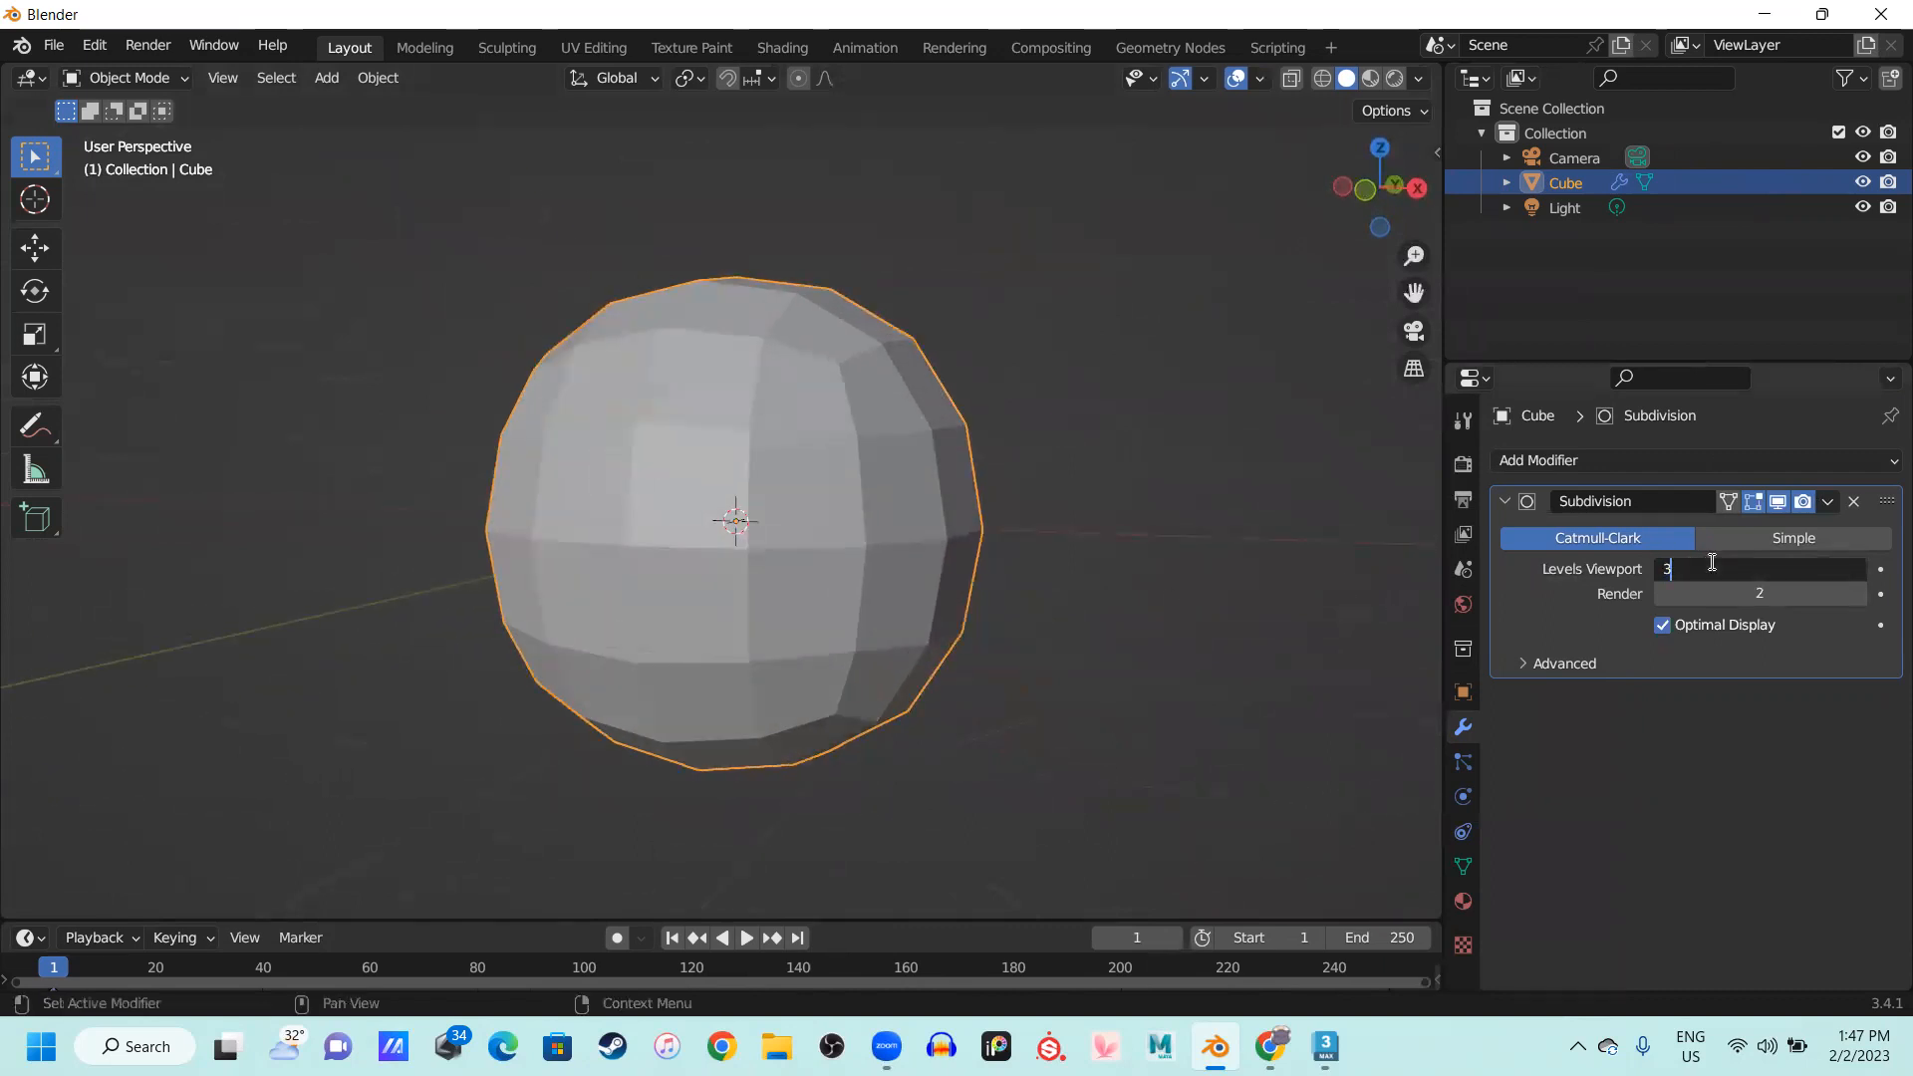
pyautogui.press('Return')
pyautogui.click(1784, 568)
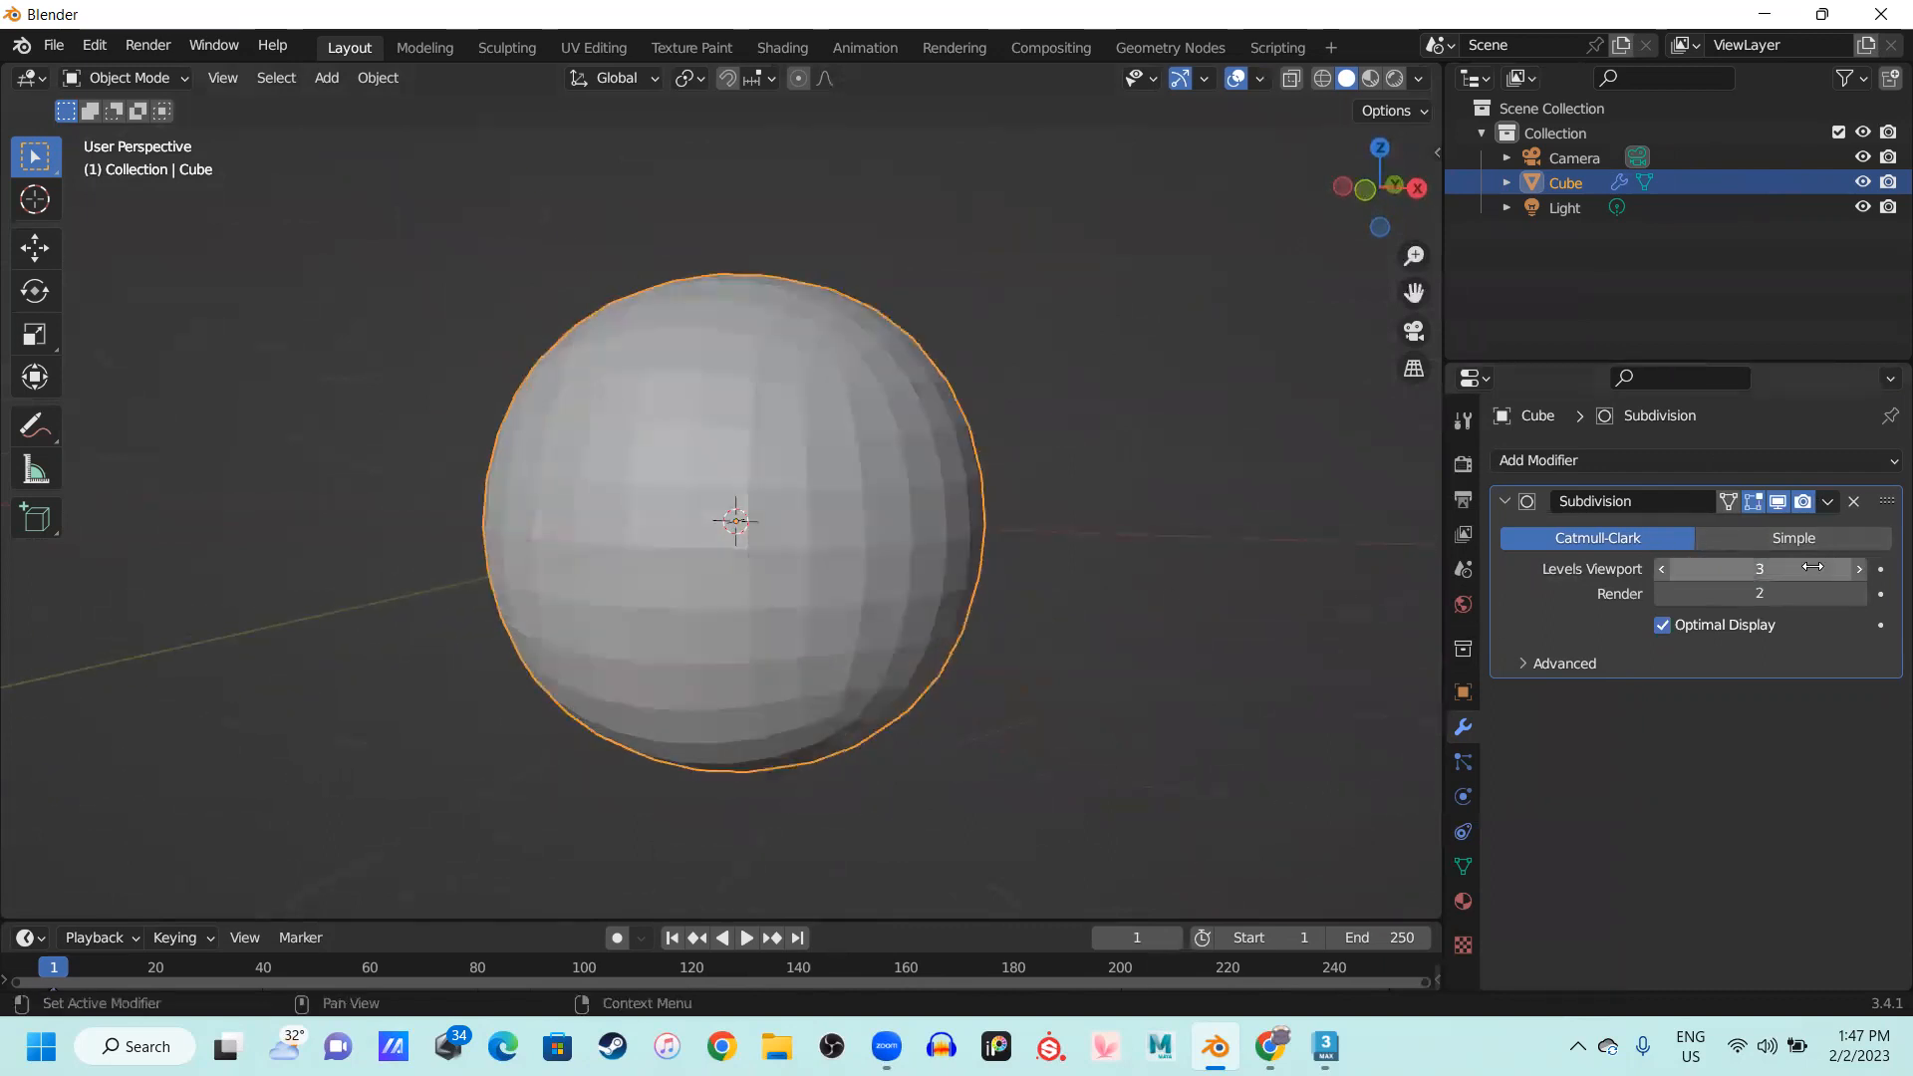
pyautogui.press('Return')
pyautogui.moveTo(981, 527)
pyautogui.mouseDown(button='middle')
pyautogui.moveTo(917, 652)
pyautogui.moveTo(734, 521)
pyautogui.moveTo(799, 504)
pyautogui.moveTo(996, 538)
pyautogui.mouseUp(button='middle')
# Set the subdivision type to Simple at the current level, inspect the cube, and restore Catmull-Clark
pyautogui.click(1793, 538)
pyautogui.moveTo(379, 732); pyautogui.dragTo(379, 639, button='middle')
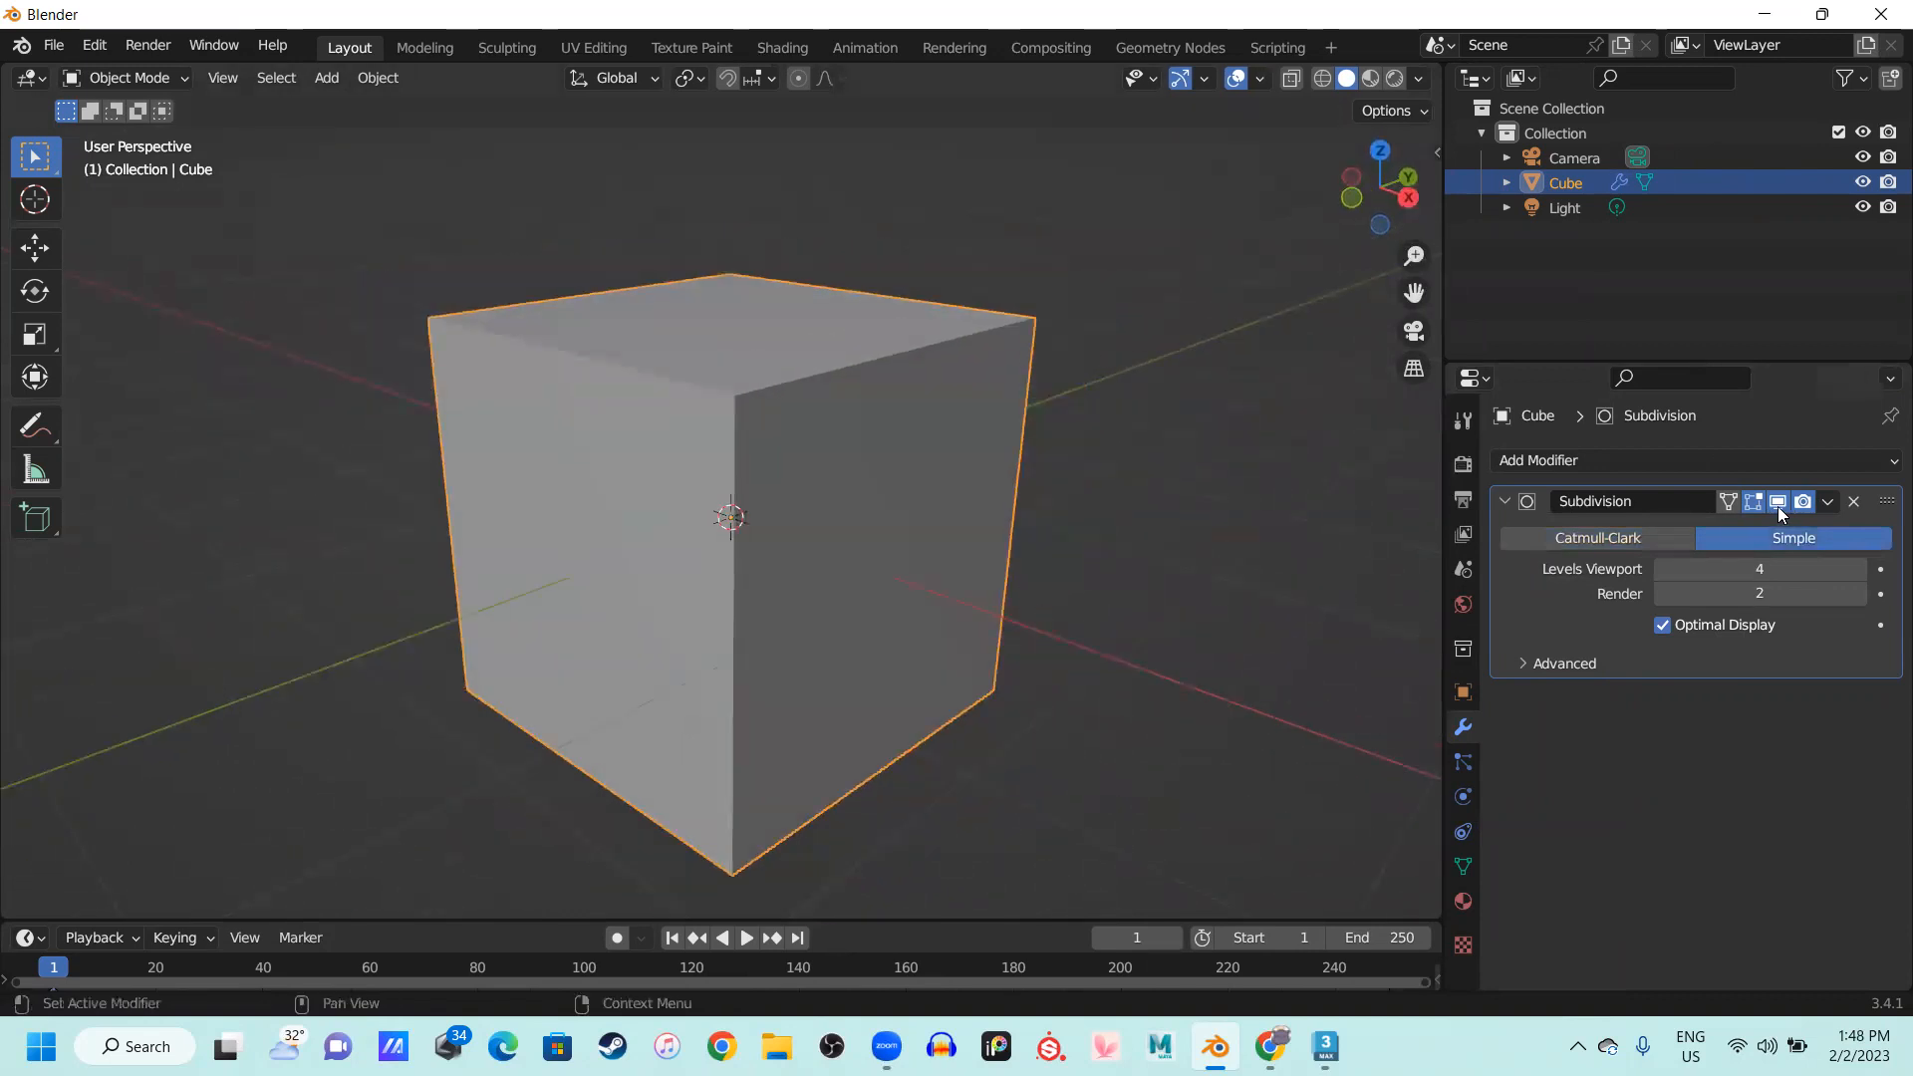
pyautogui.click(1671, 539)
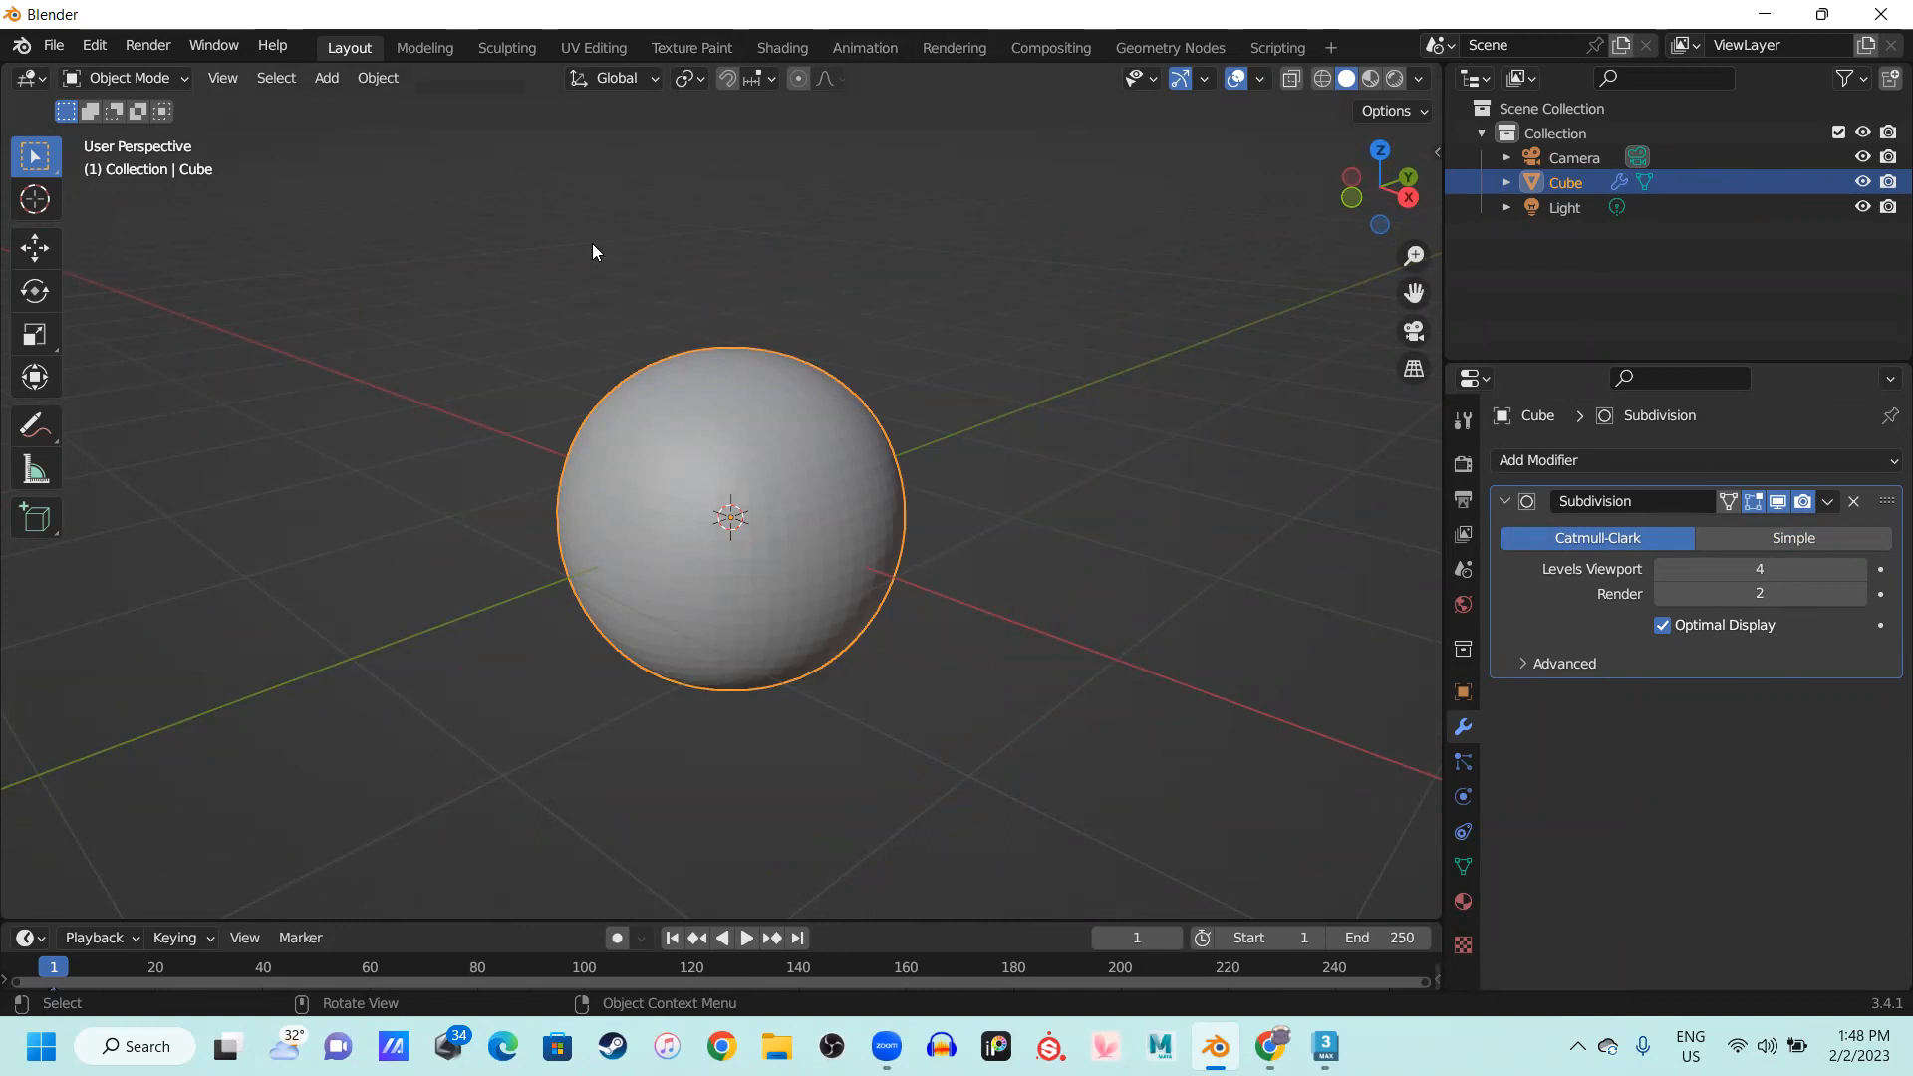
pyautogui.moveTo(1007, 534); pyautogui.dragTo(809, 593, button='middle')
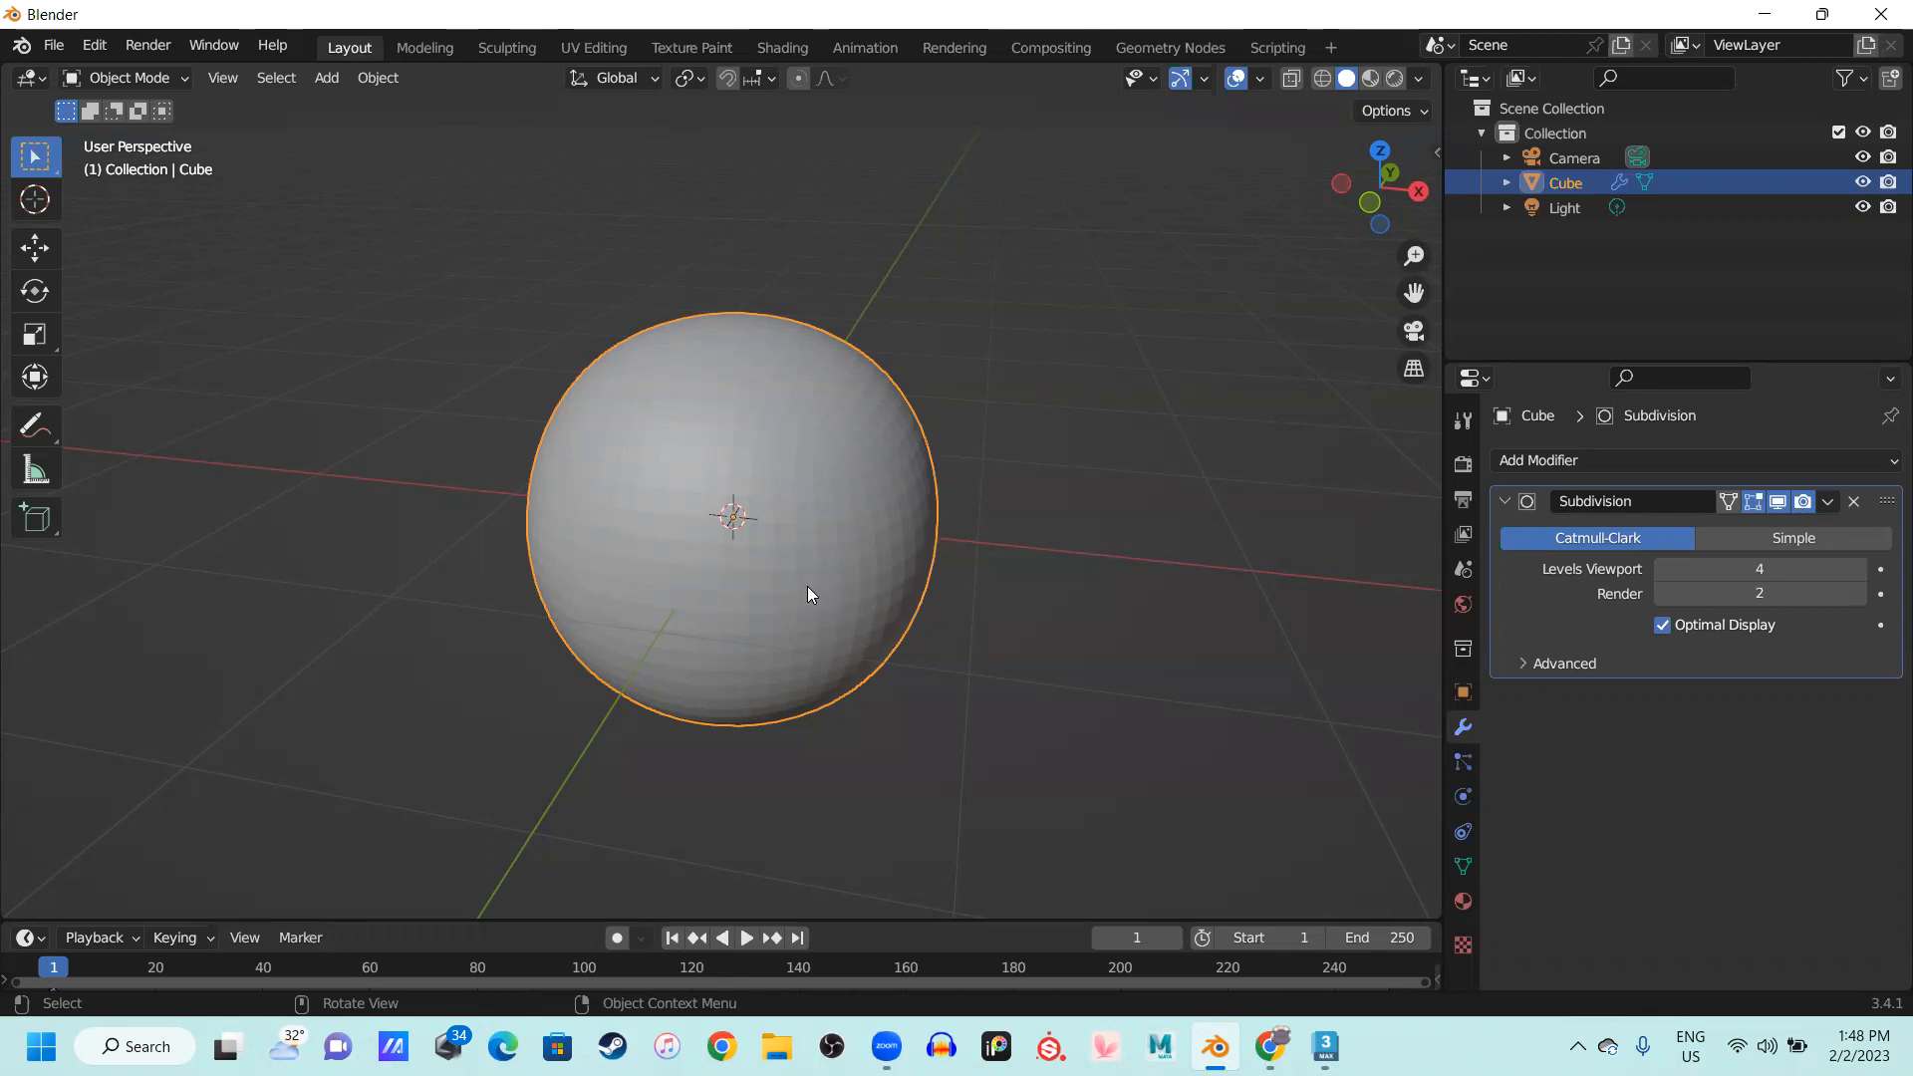
# Lower the modifier's Levels Viewport to 3 and bring it back up to 4
pyautogui.click(1763, 569)
pyautogui.write('3')
pyautogui.press('Return')
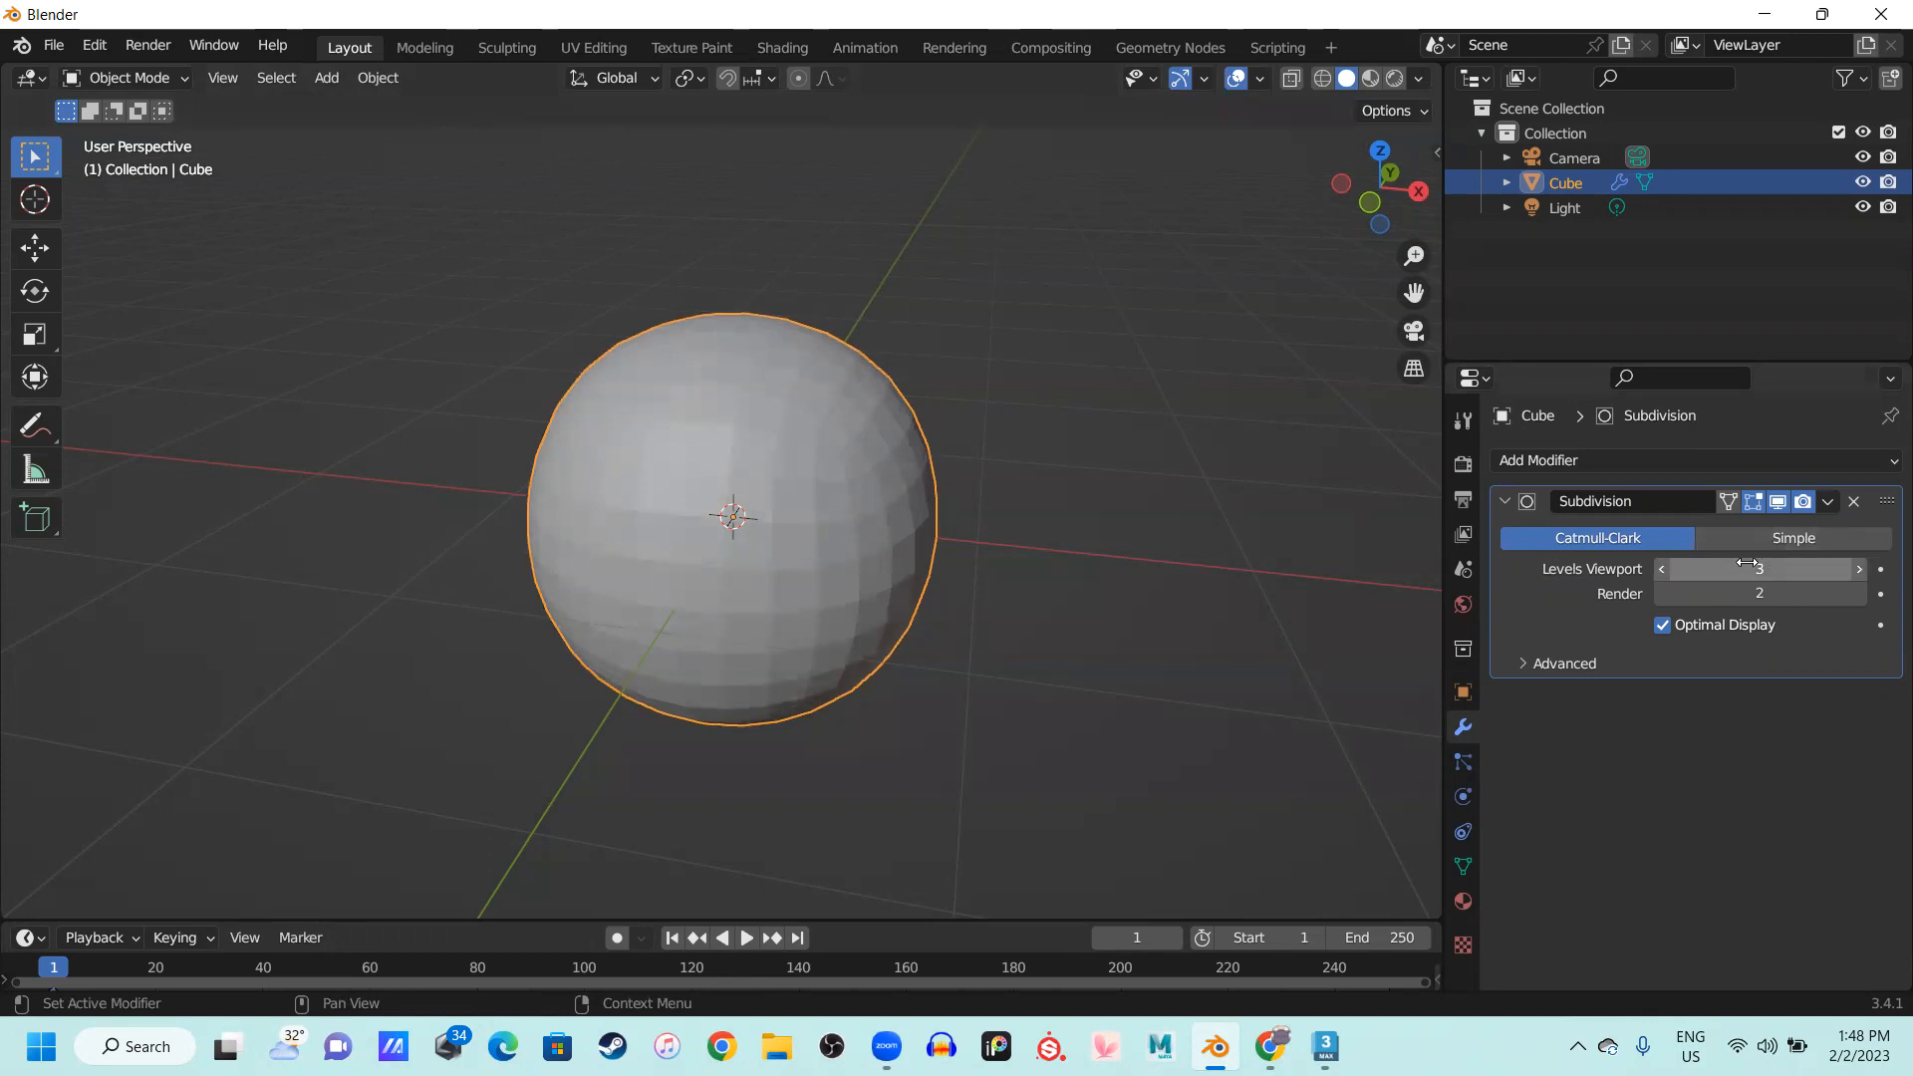
pyautogui.moveTo(1745, 559); pyautogui.dragTo(1771, 559)
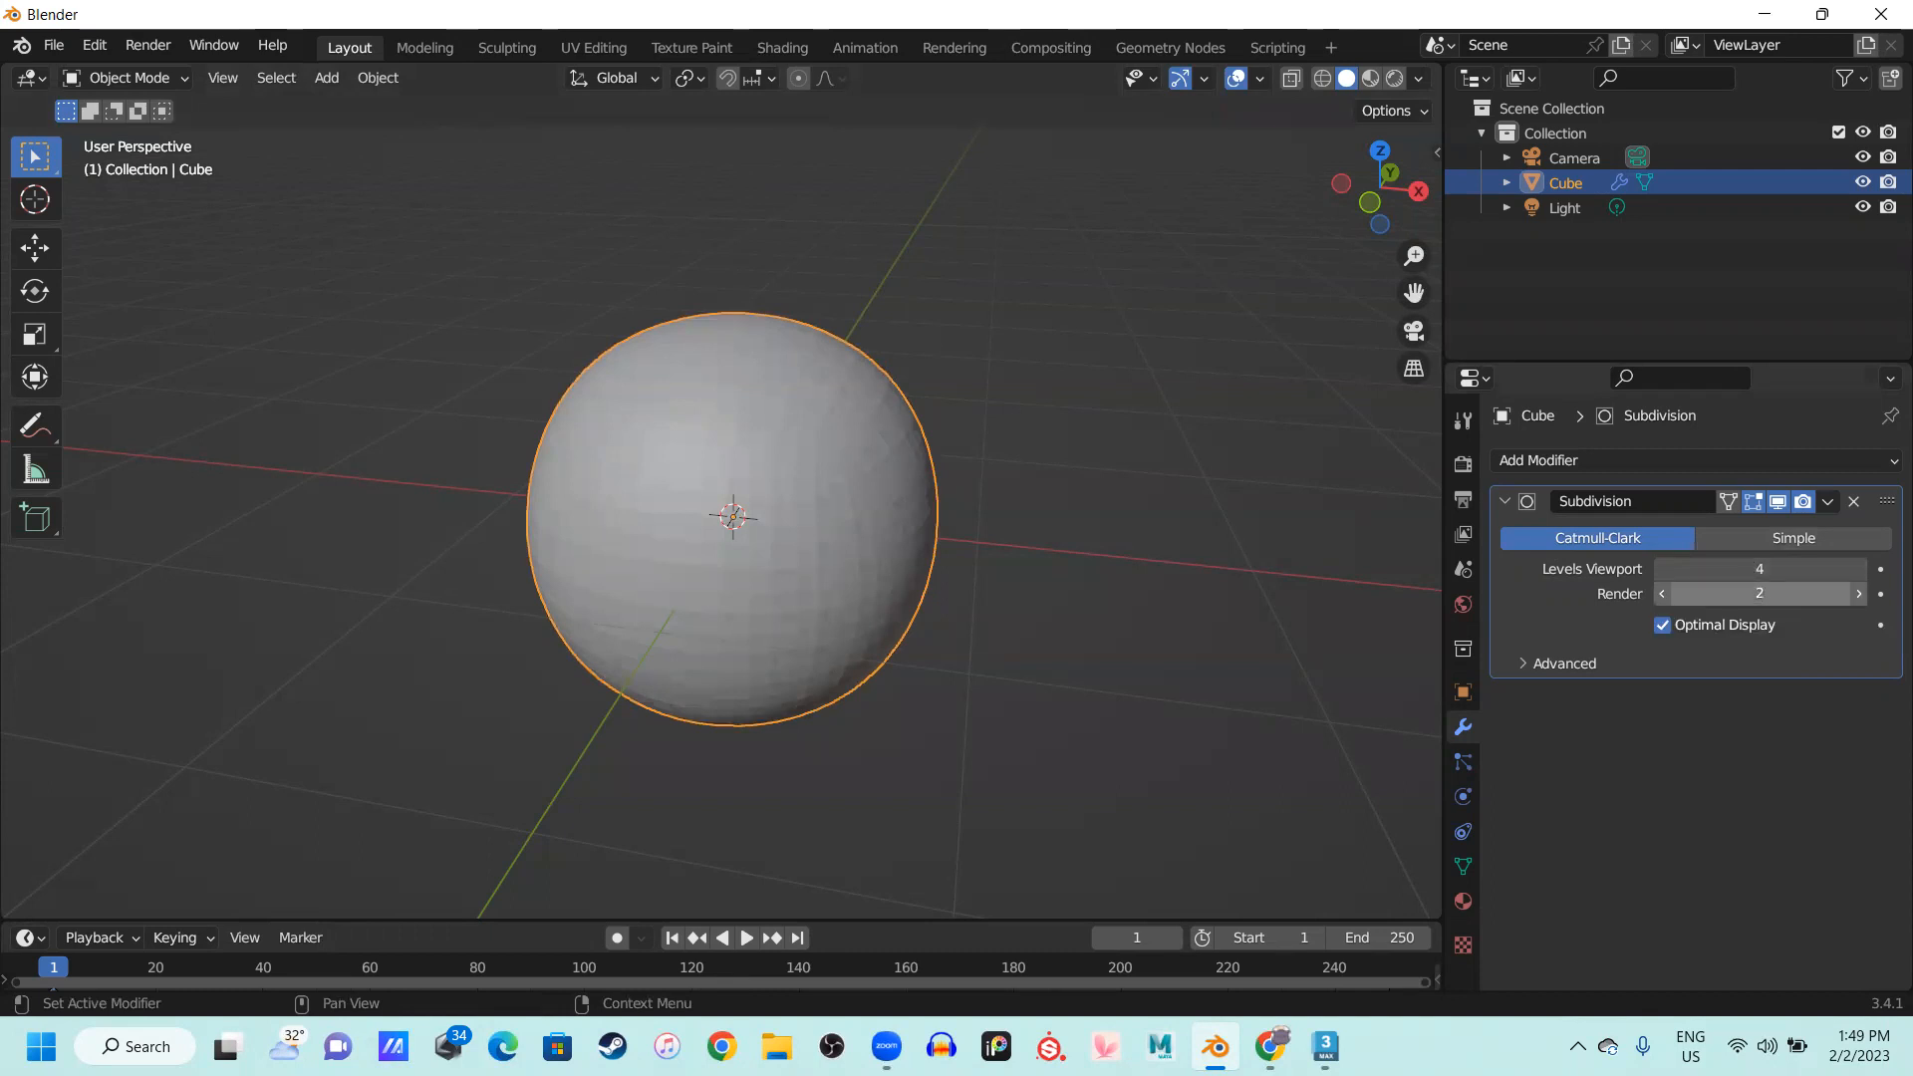
# Enter 23 for both the Levels Viewport and Render values of the Subdivision modifier together
pyautogui.moveTo(1748, 591); pyautogui.dragTo(1748, 581)
pyautogui.write('3')
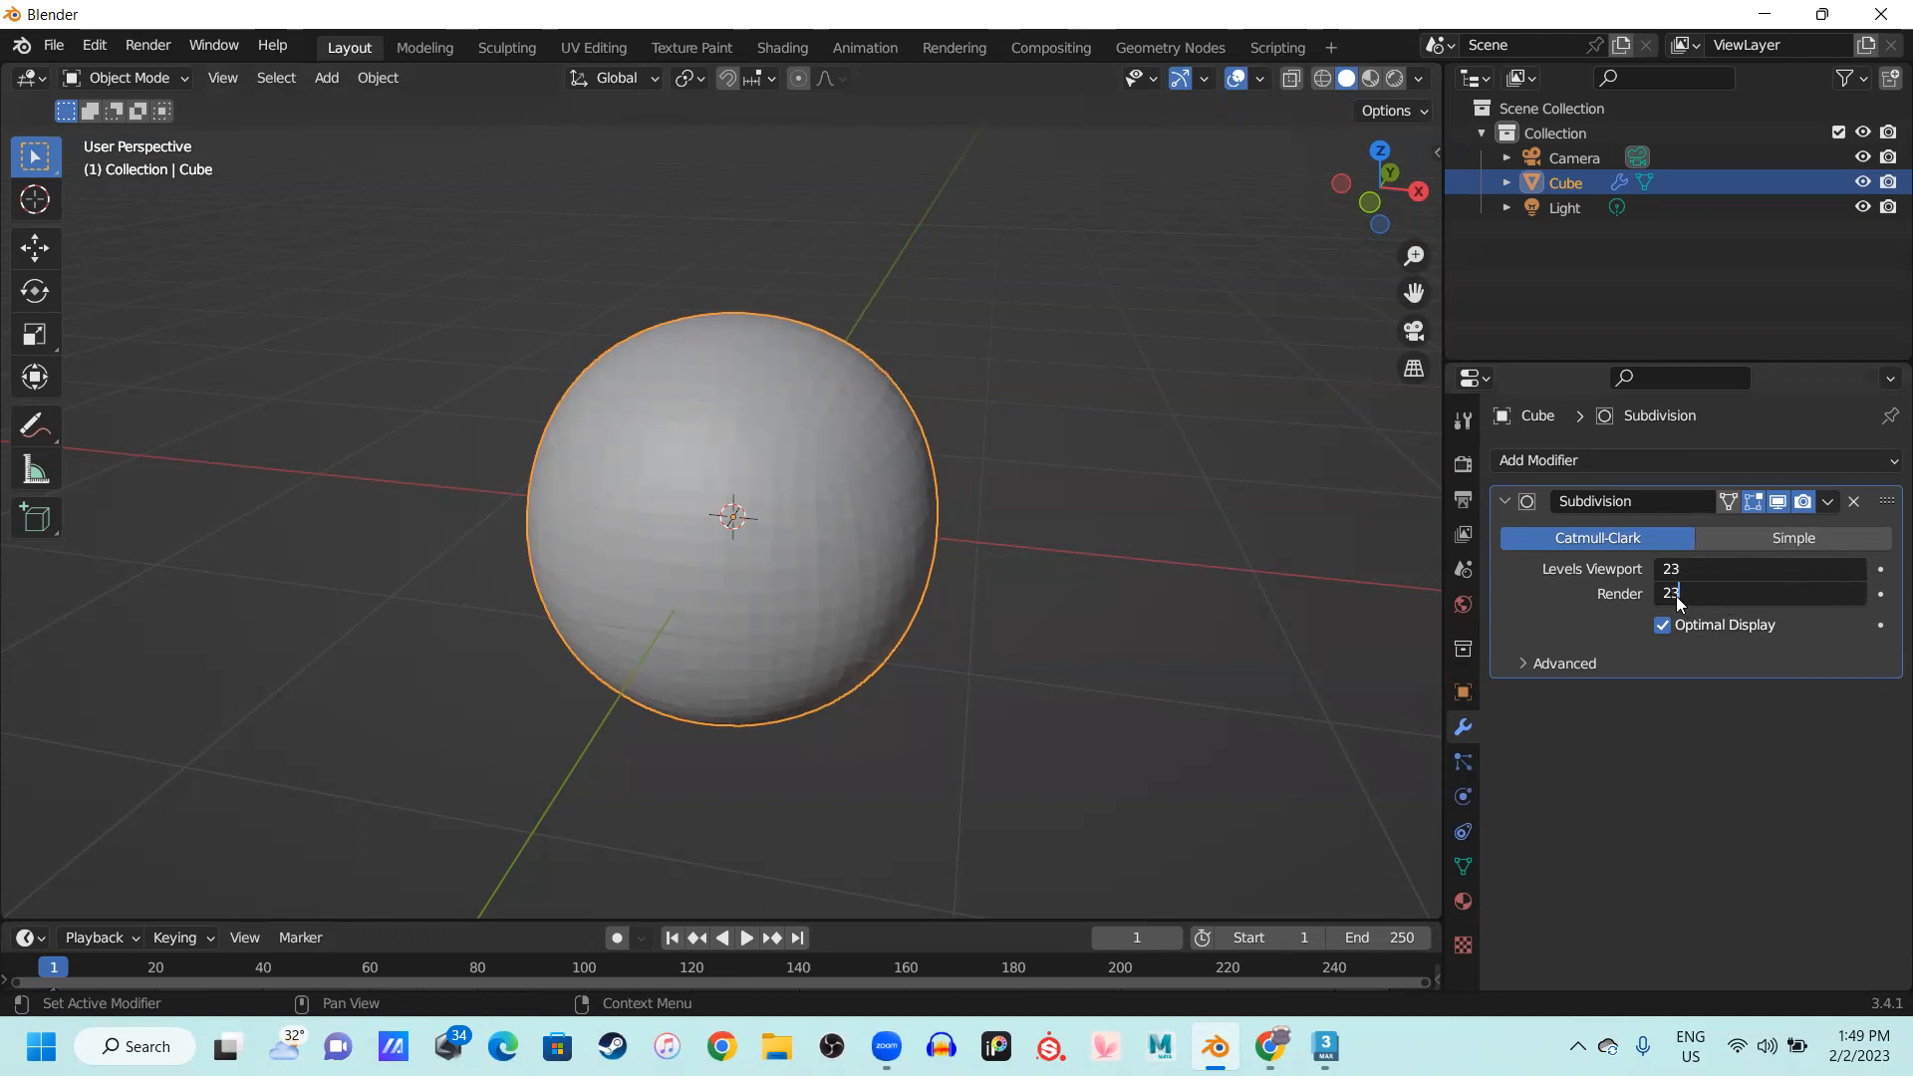
pyautogui.press('Return')
pyautogui.press('Return')
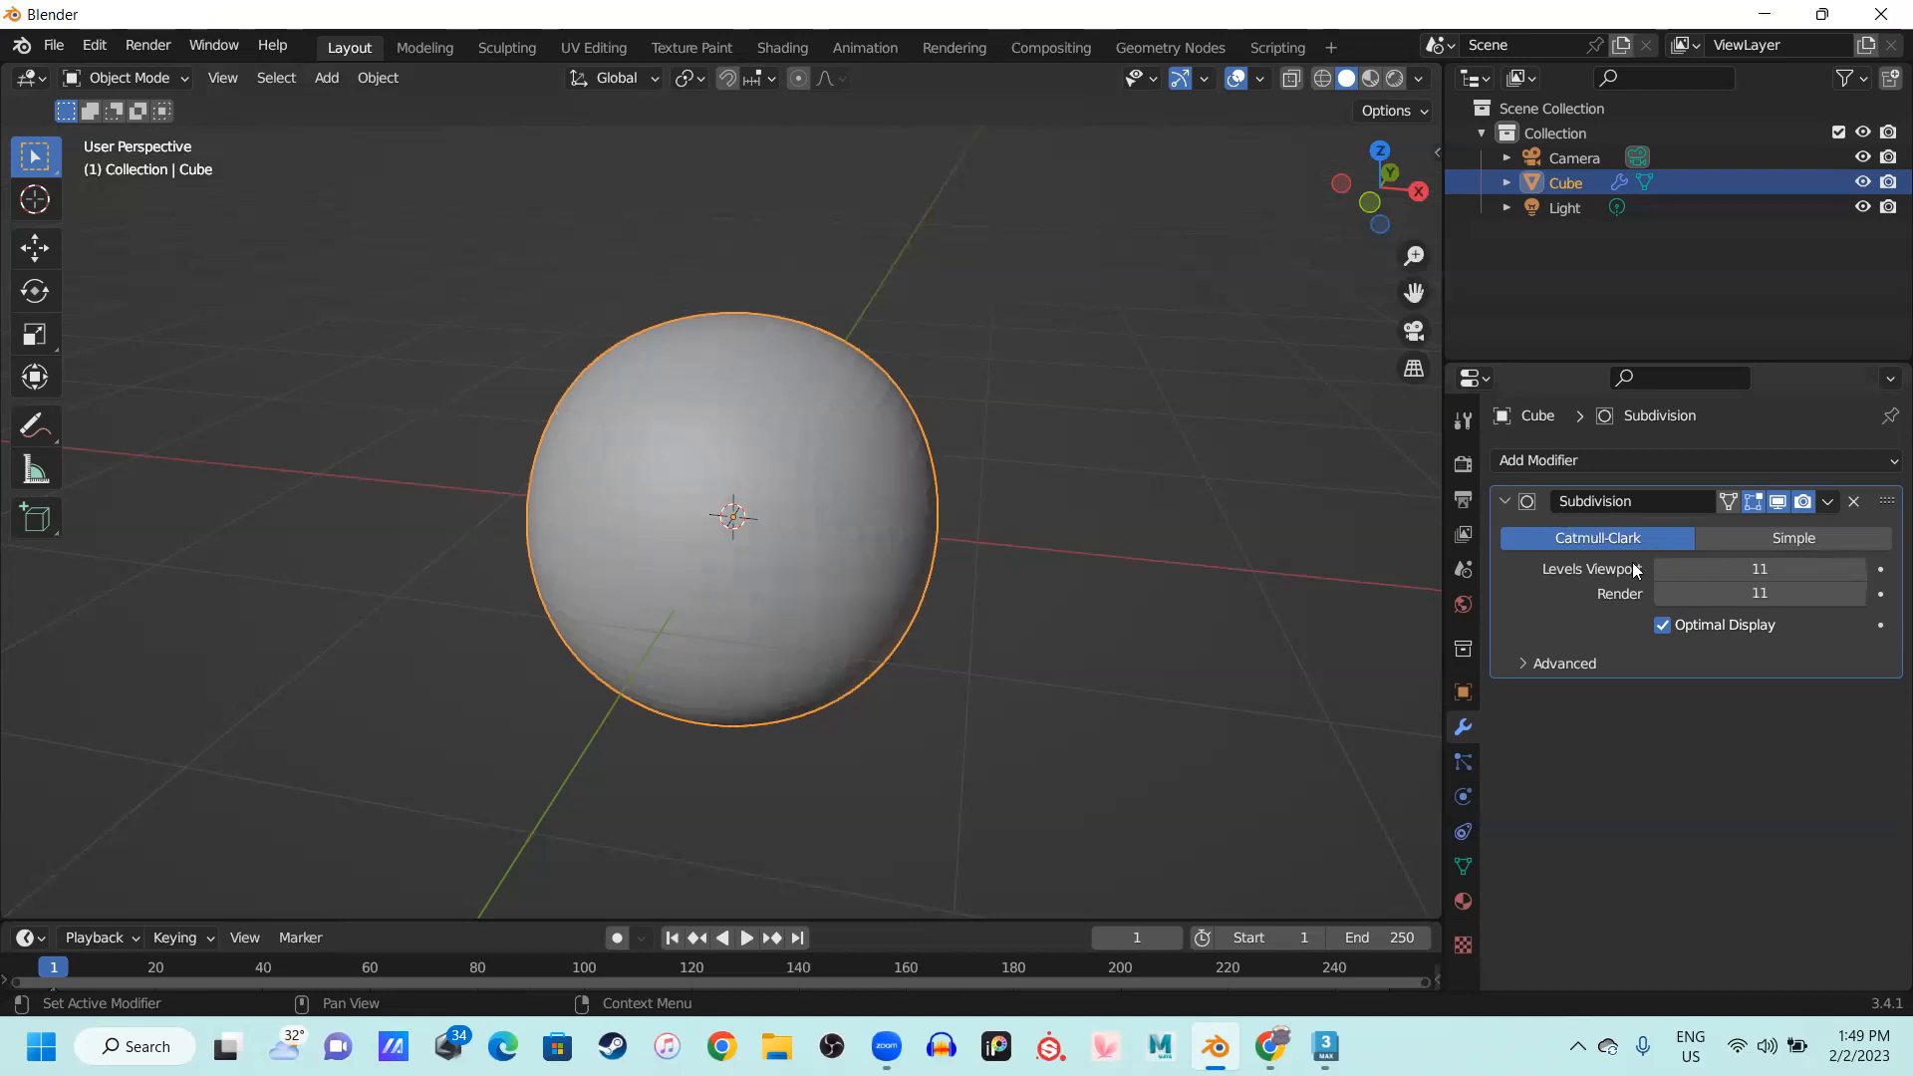
# Set both the Levels Viewport and Render values of the Subdivision modifier to 3
pyautogui.click(1714, 593)
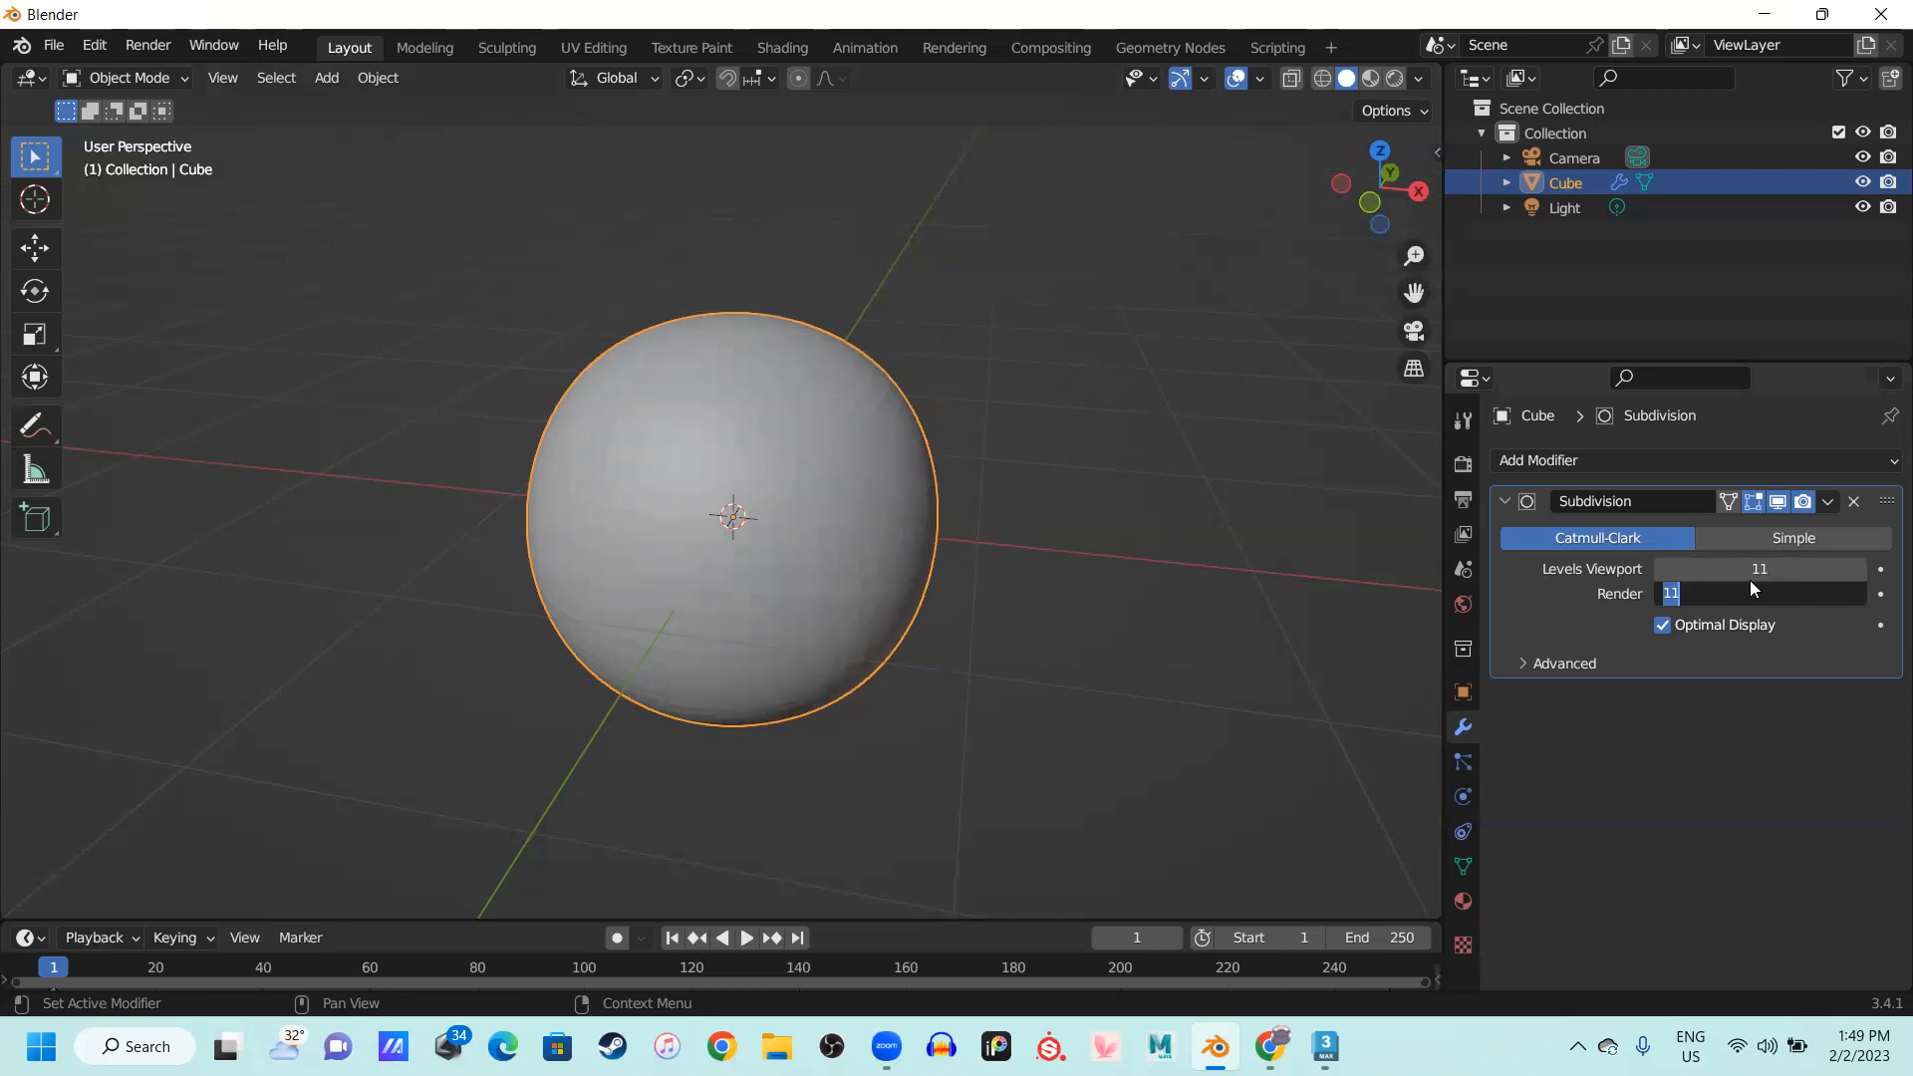
pyautogui.click(1751, 581)
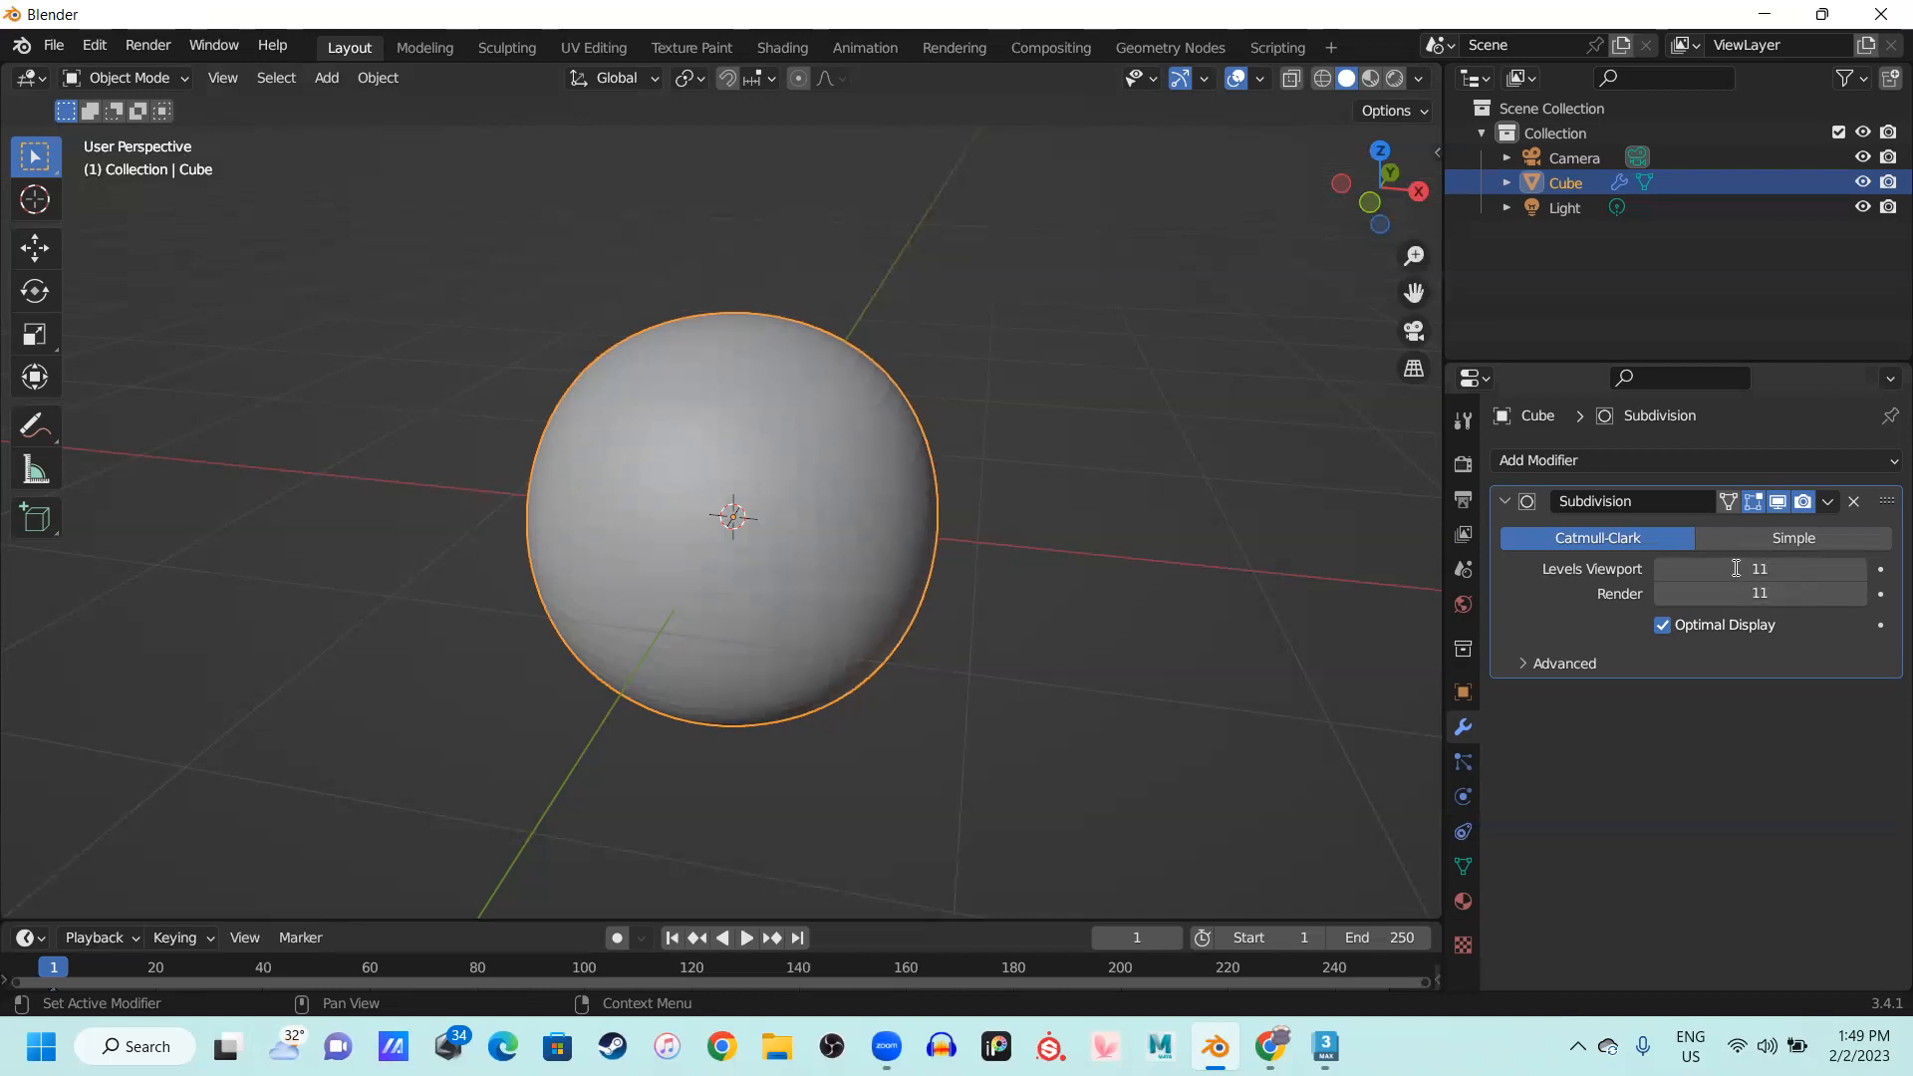
pyautogui.click(1734, 566)
pyautogui.click(1734, 566)
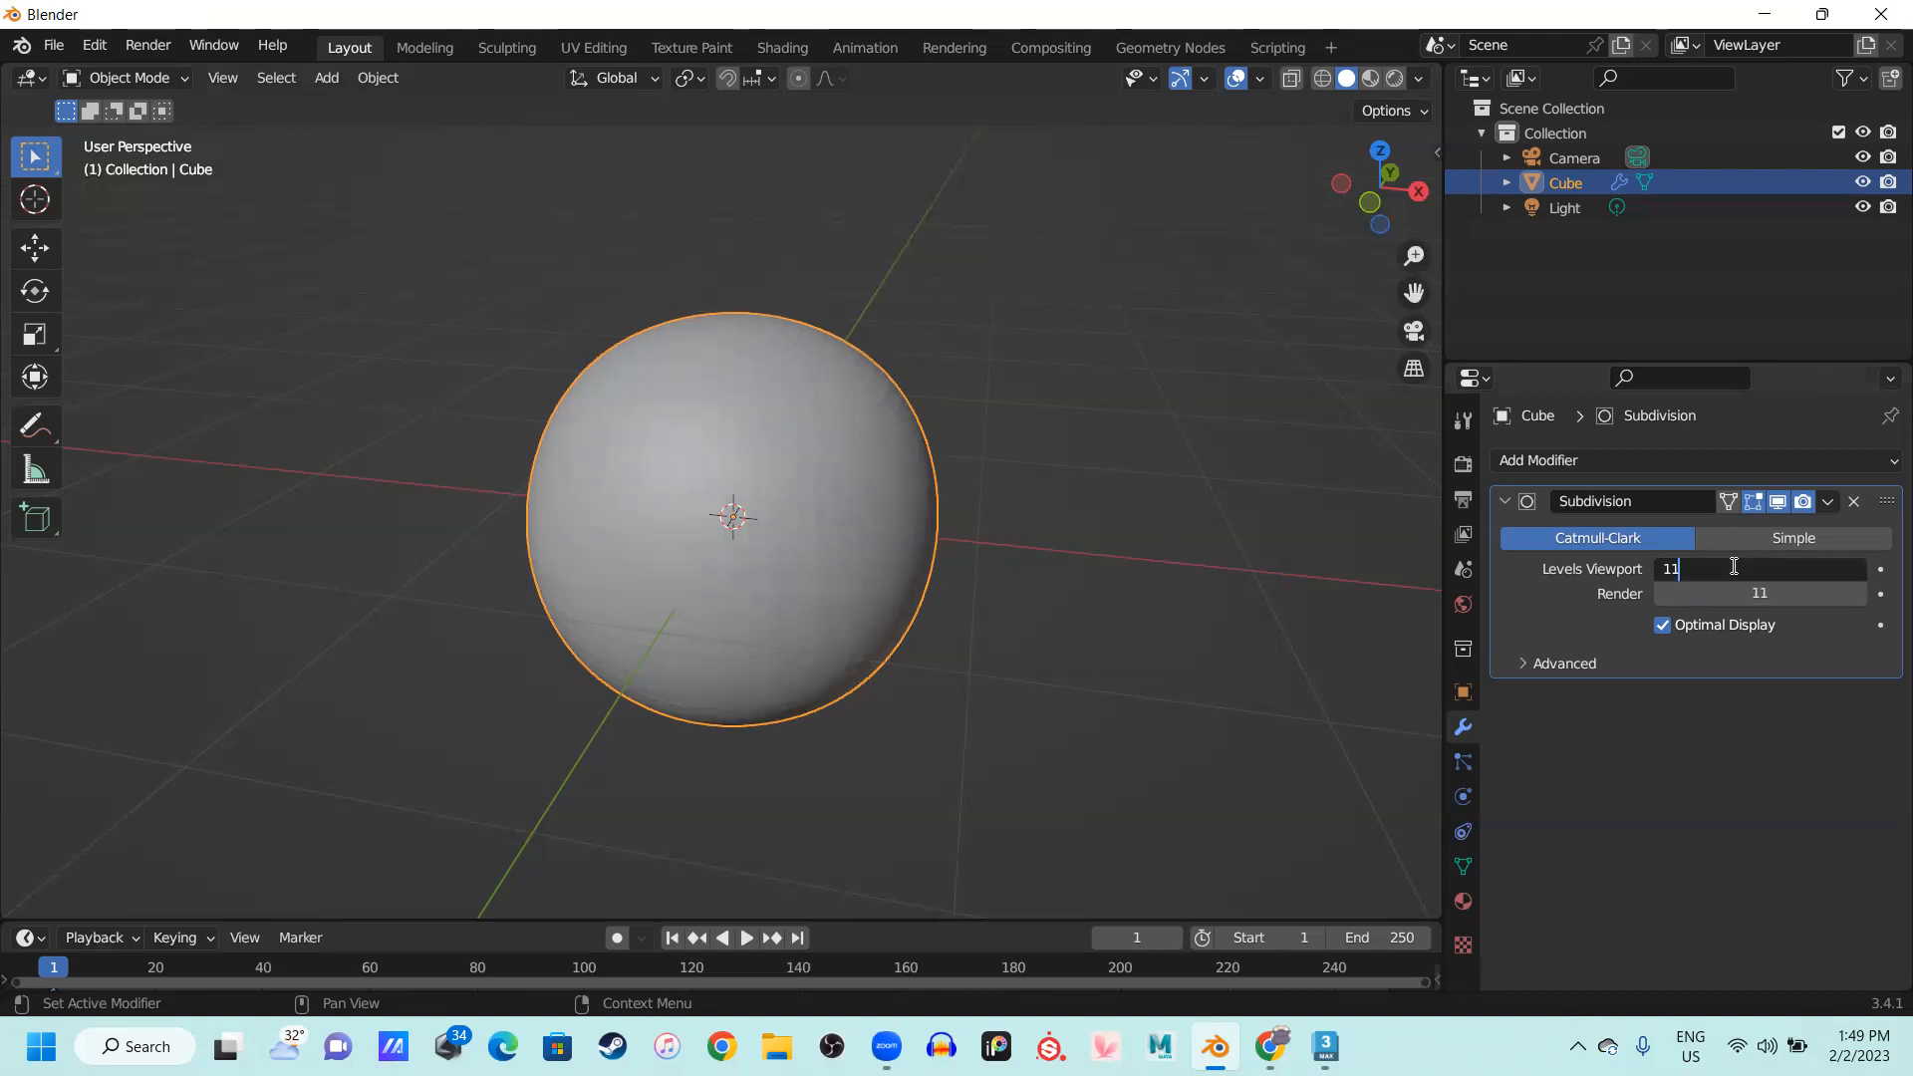
pyautogui.press('BackSpace')
pyautogui.press('BackSpace')
pyautogui.write('3')
pyautogui.press('Return')
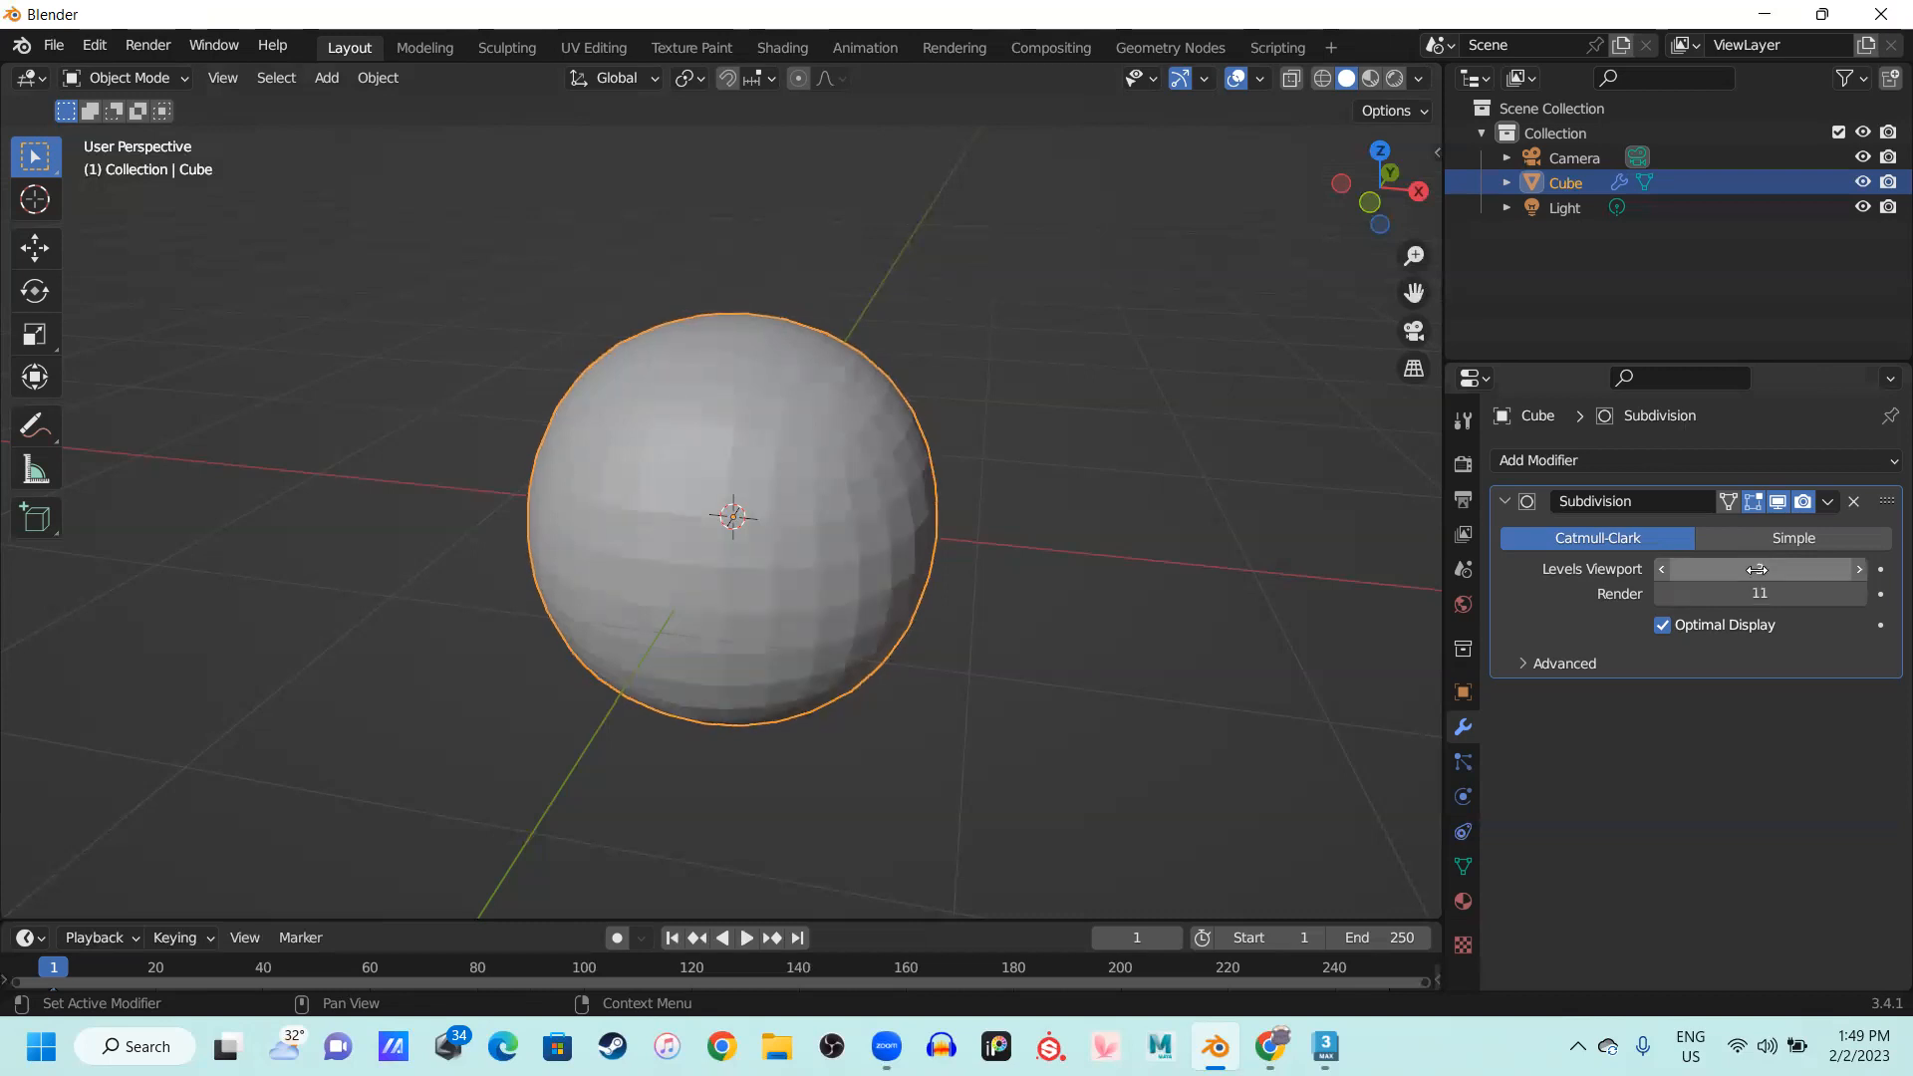
pyautogui.click(1767, 594)
pyautogui.write('3')
pyautogui.press('Return')
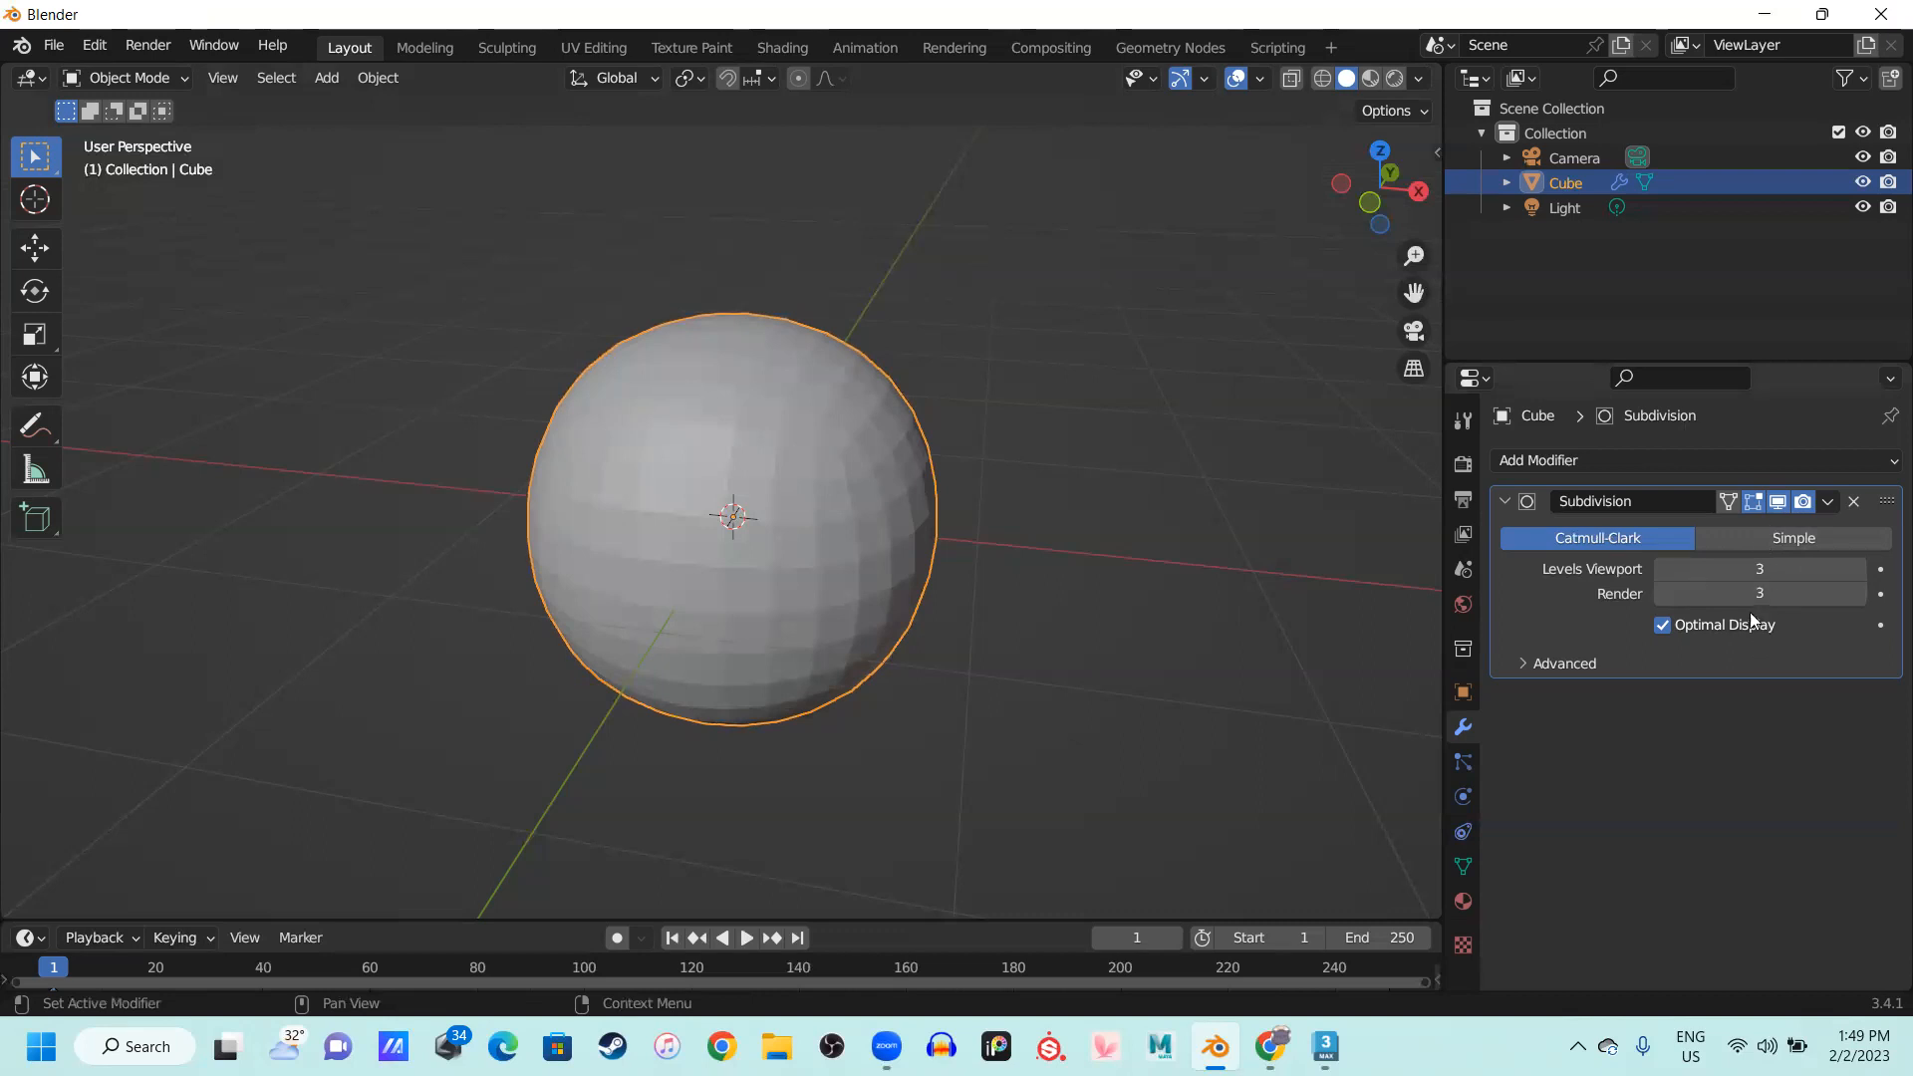
pyautogui.moveTo(708, 594)
pyautogui.mouseDown(button='middle')
pyautogui.moveTo(873, 567)
pyautogui.moveTo(751, 560)
pyautogui.moveTo(666, 524)
pyautogui.moveTo(1012, 486)
pyautogui.mouseUp(button='middle')
pyautogui.moveTo(847, 572); pyautogui.dragTo(863, 507, button='middle')
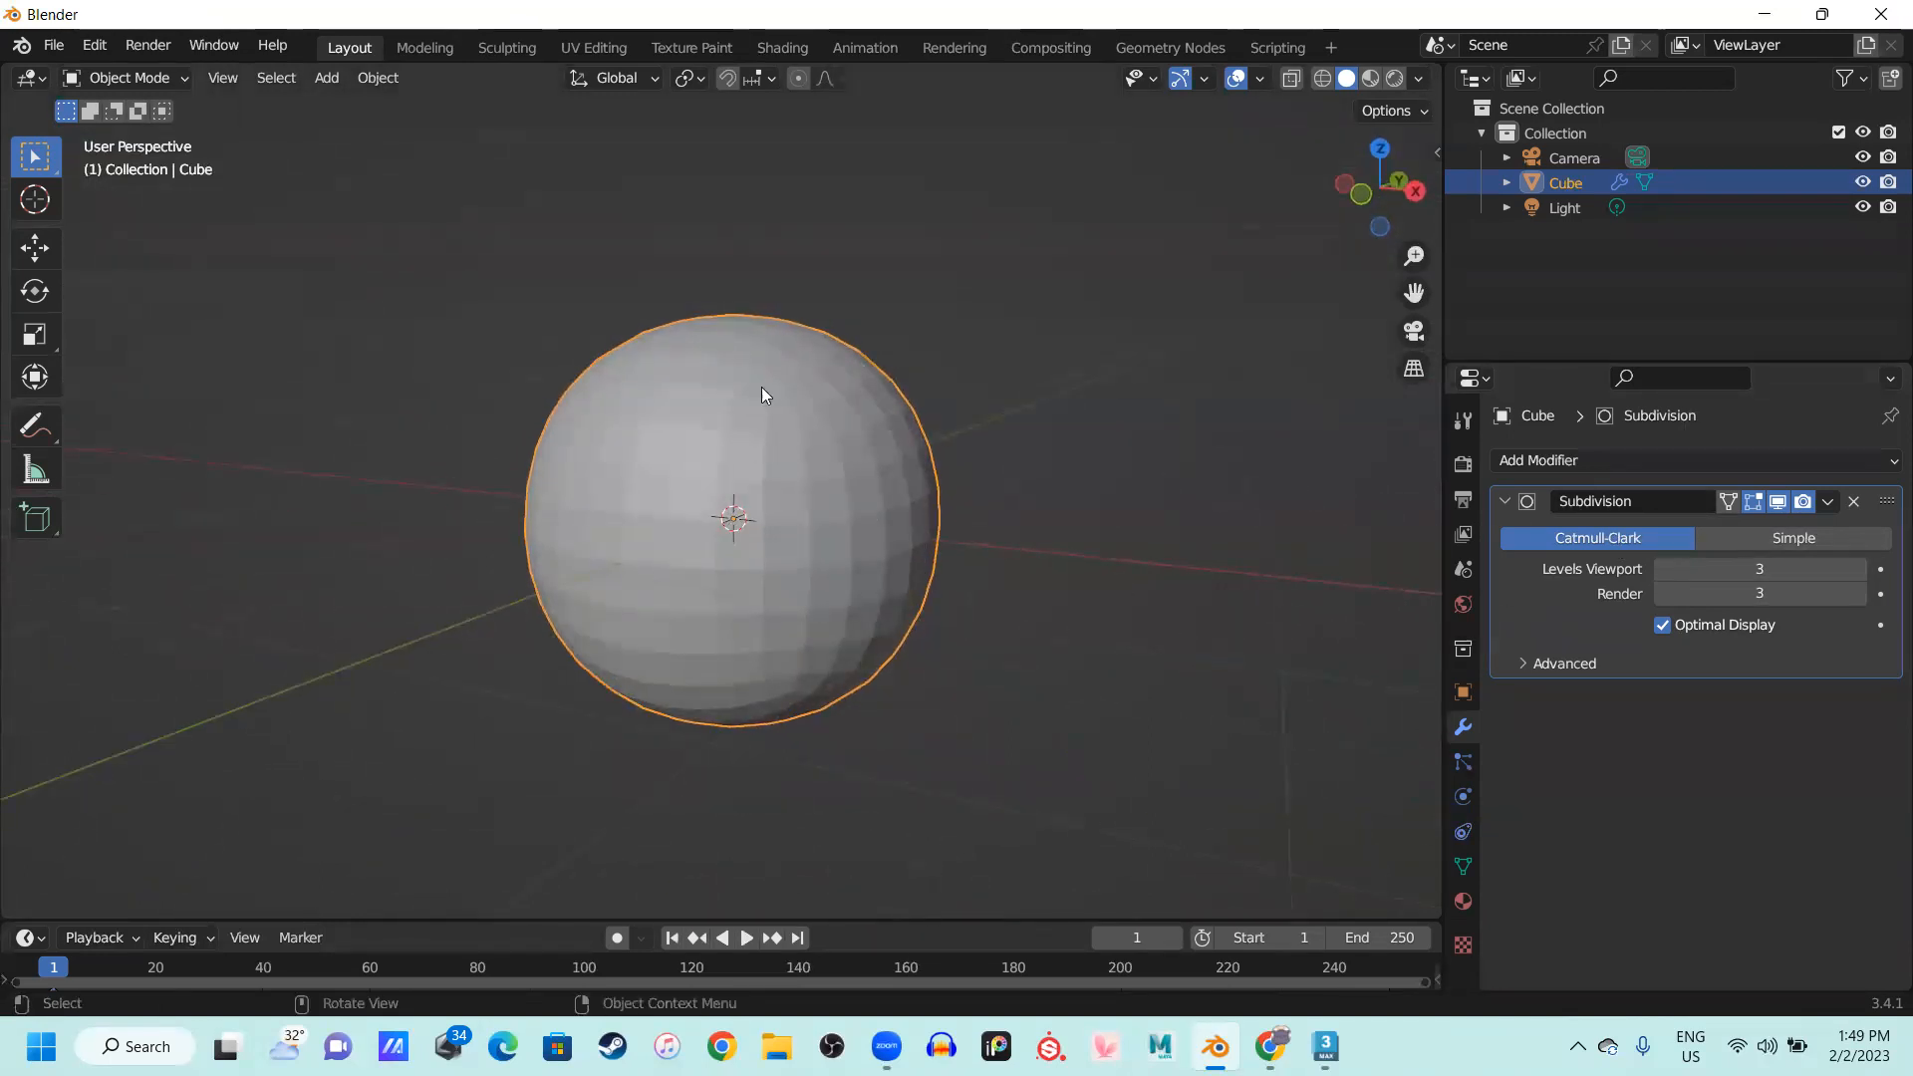
pyautogui.rightClick(760, 382)
pyautogui.click(1060, 546)
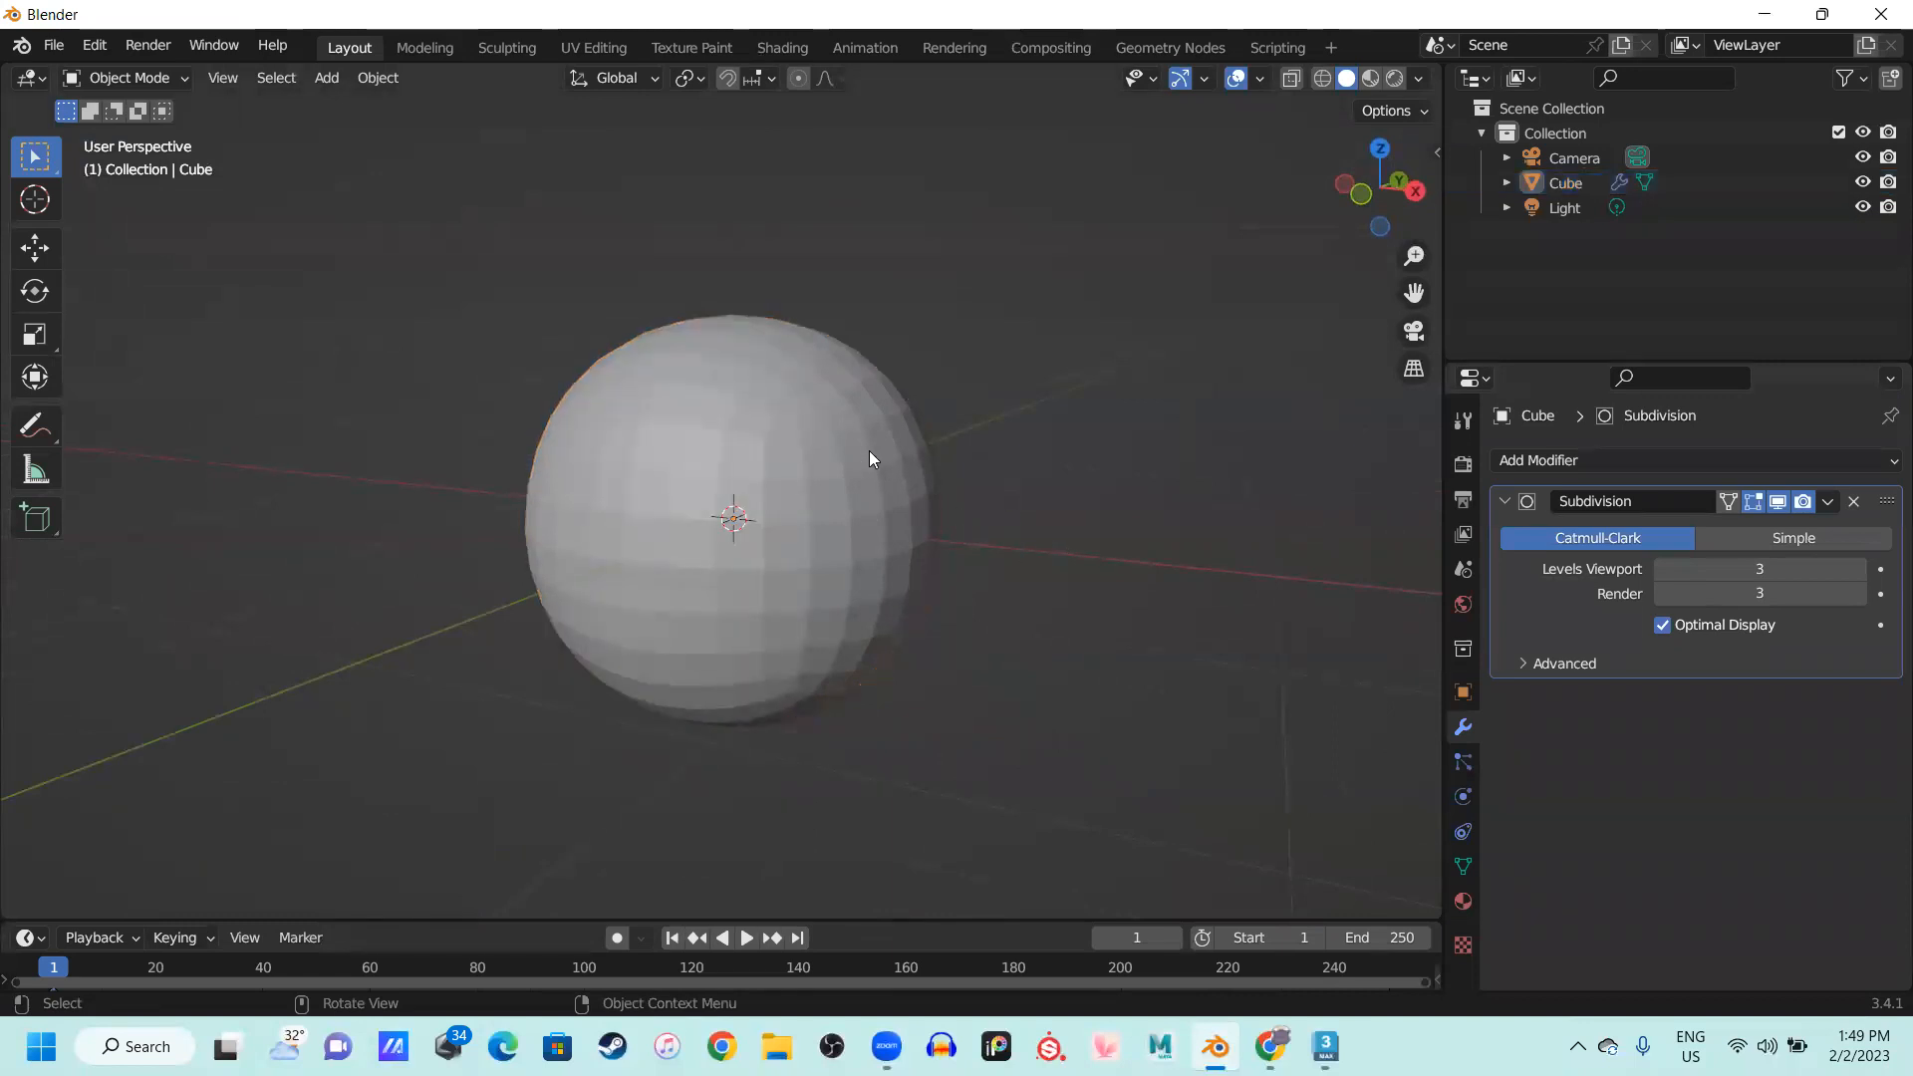
# Enable the Screencast Keys overlay from the viewport sidebar and hide the sidebar again
pyautogui.press('n')
pyautogui.click(1429, 351)
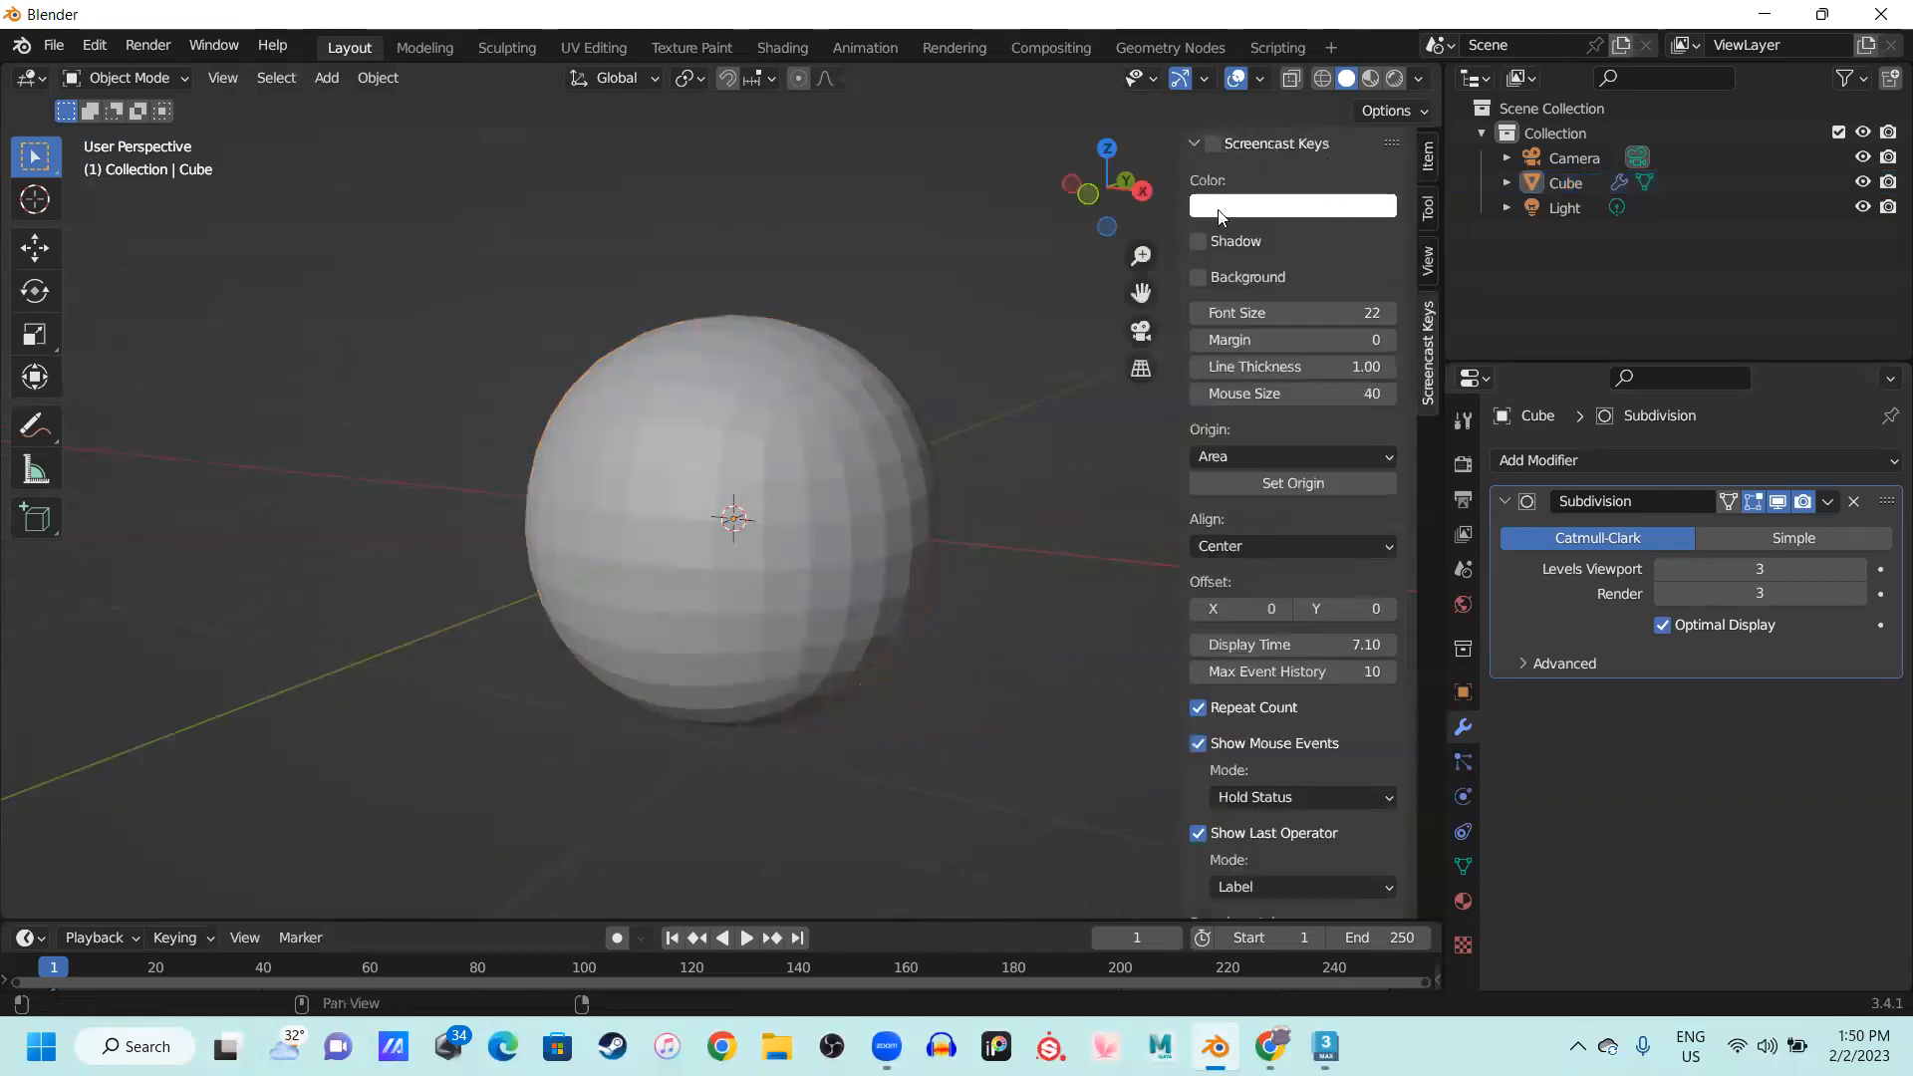
pyautogui.press('n')
pyautogui.press('n')
pyautogui.press('n')
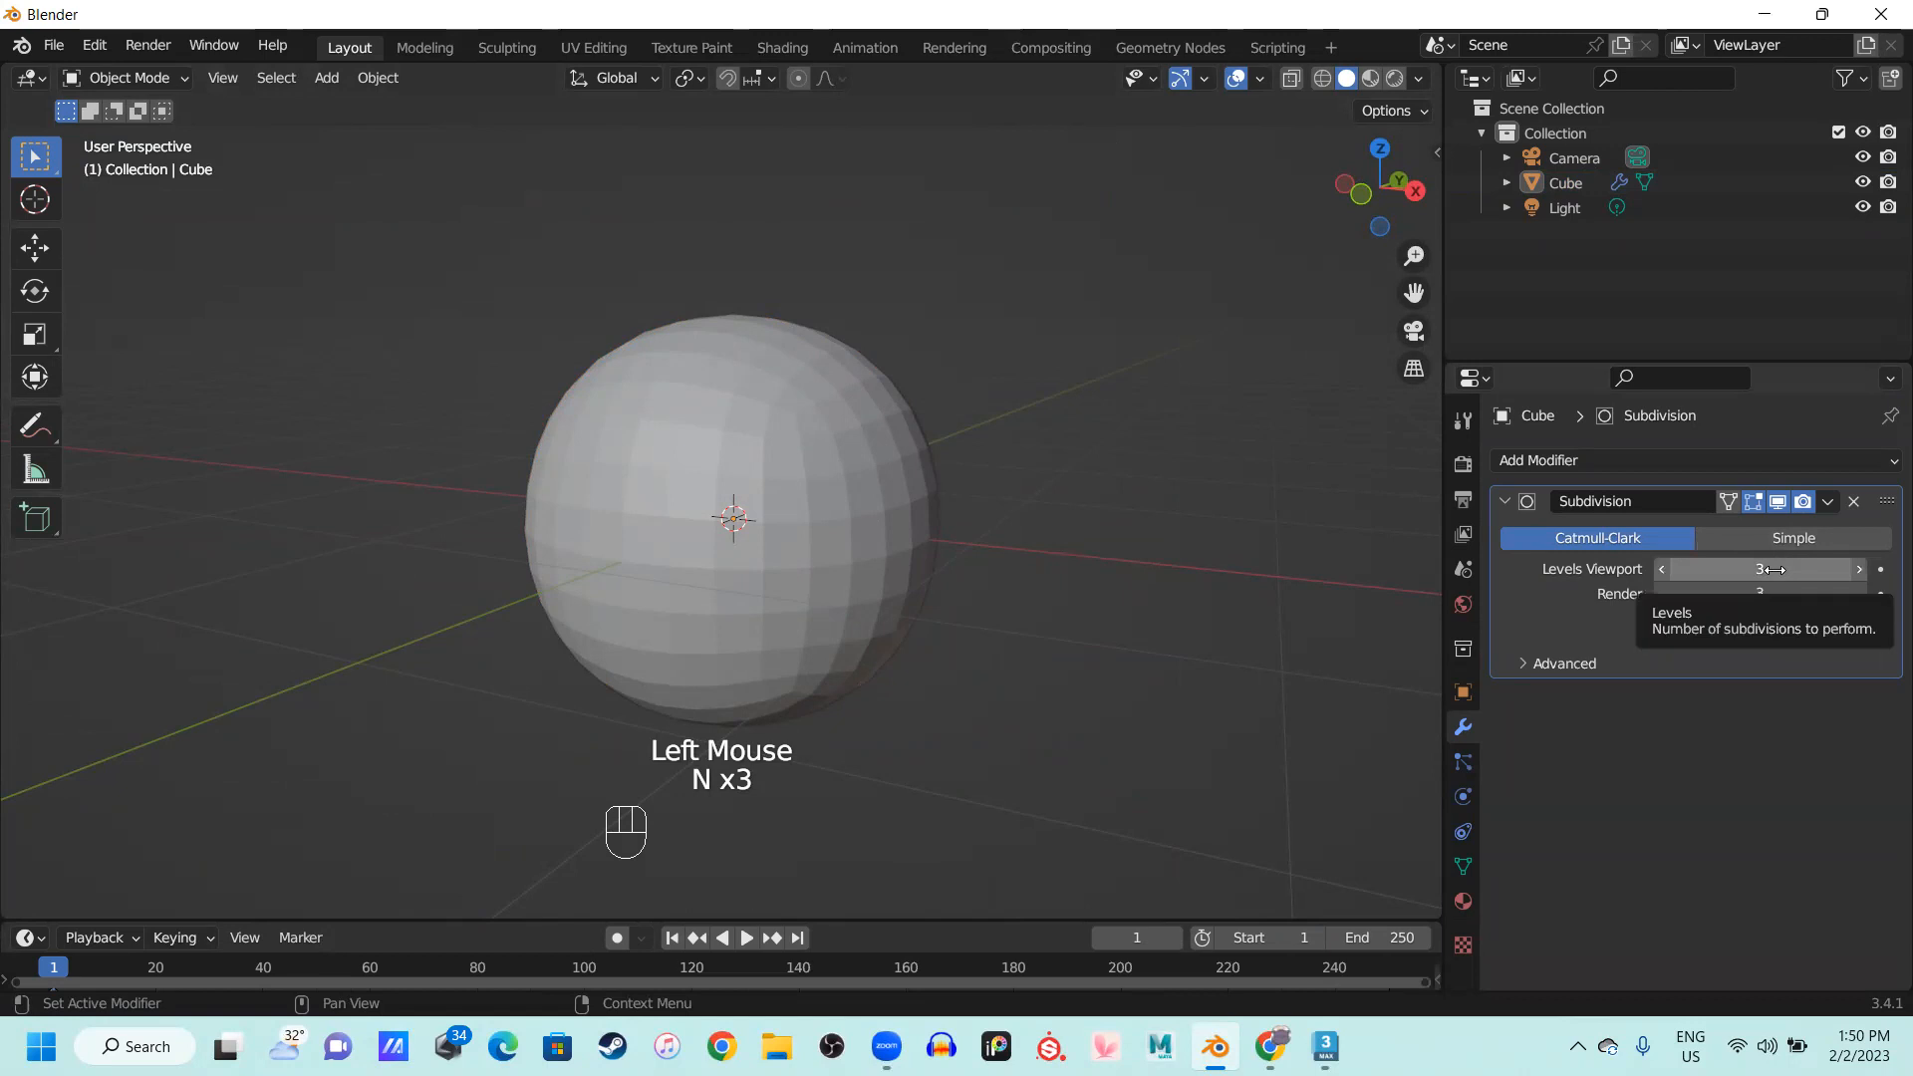
# Apply Shade Smooth to the subdivided cube, deselect it, and inspect its surface from several angles
pyautogui.click(897, 515)
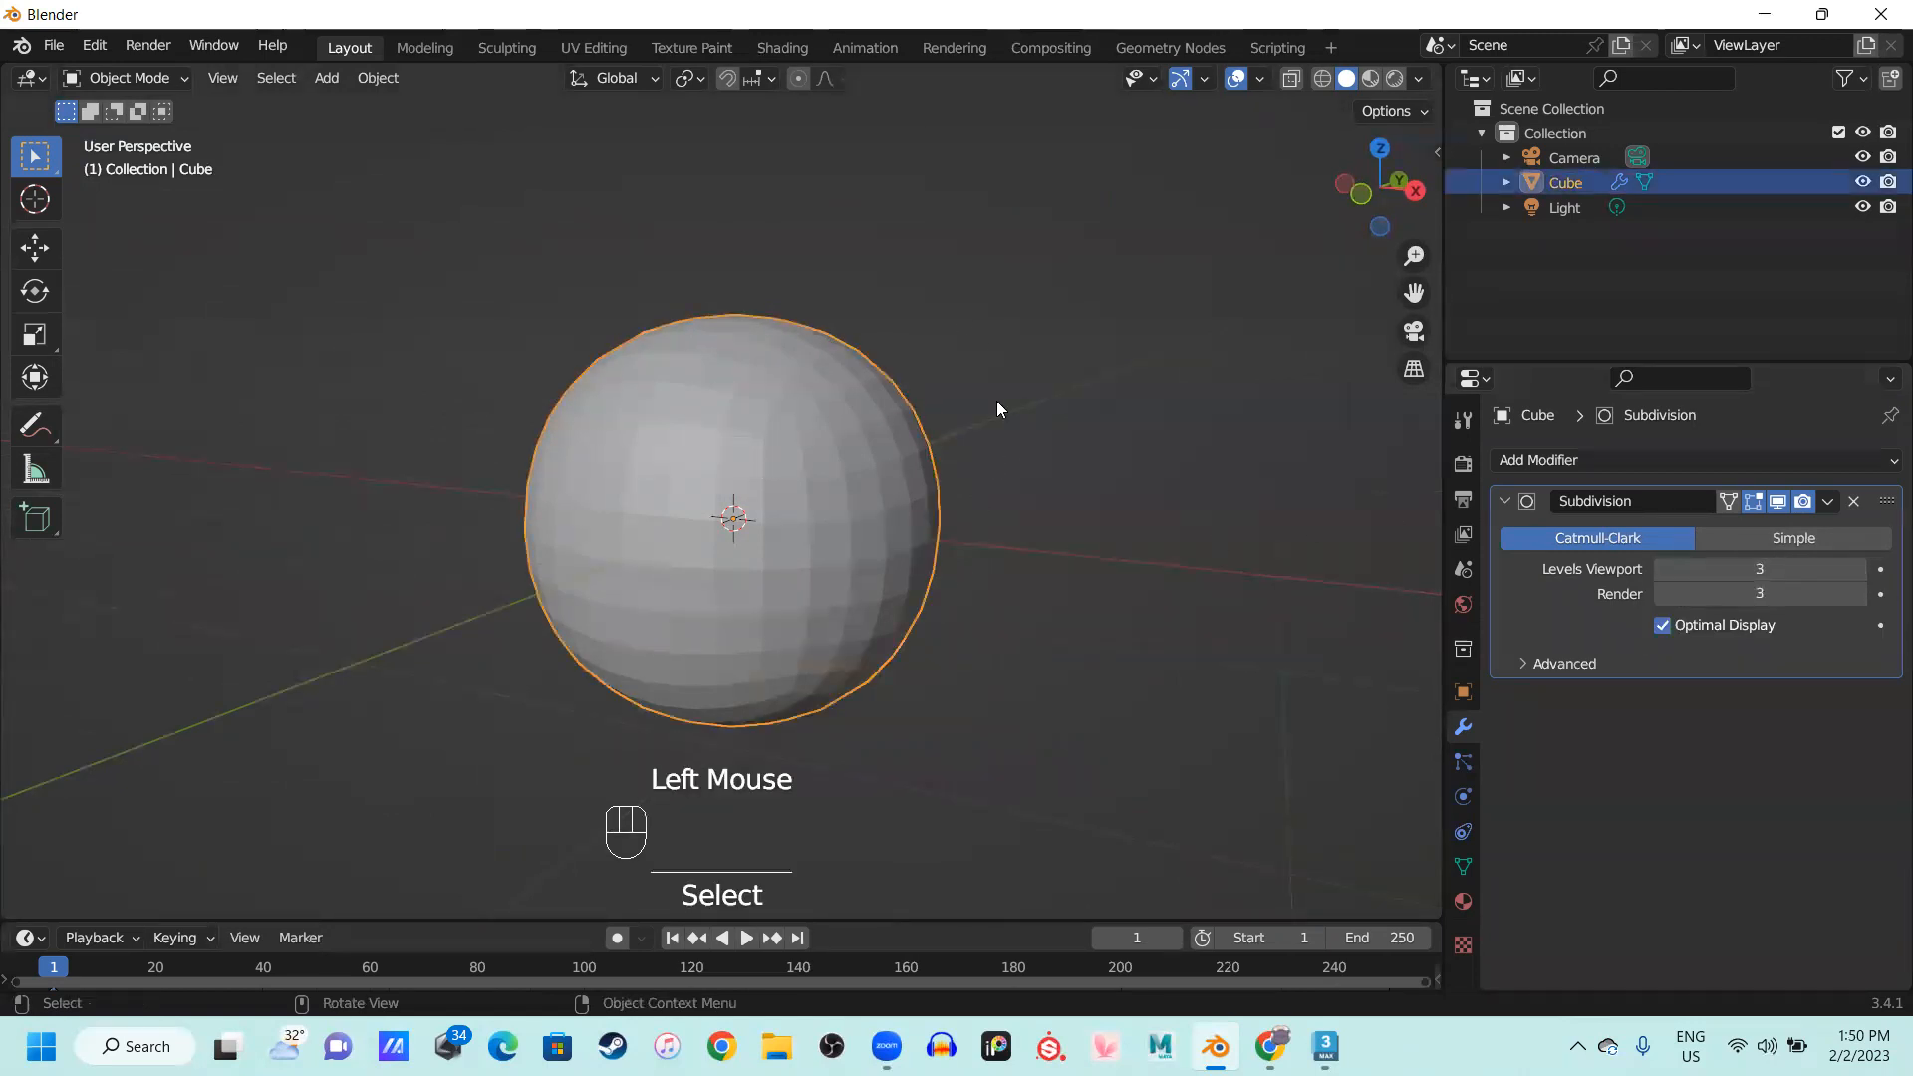
pyautogui.rightClick(779, 419)
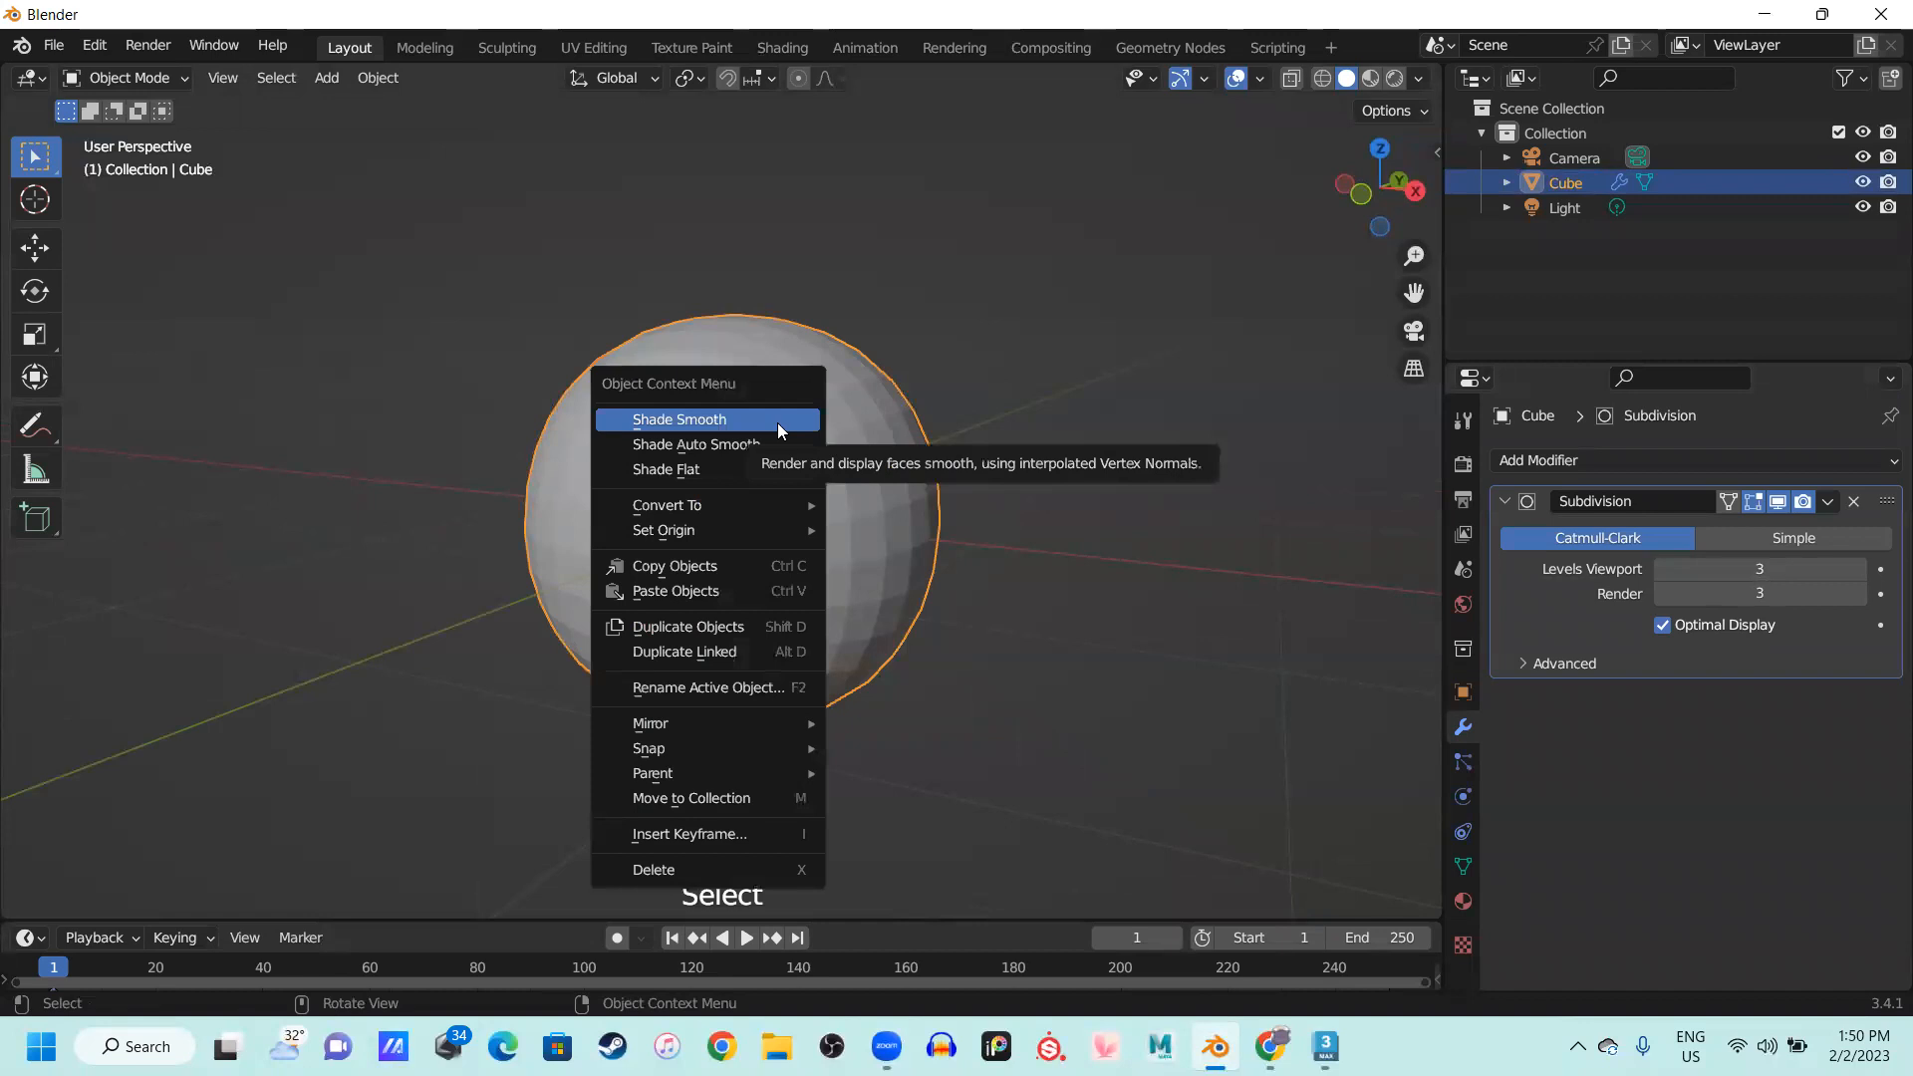
pyautogui.click(737, 419)
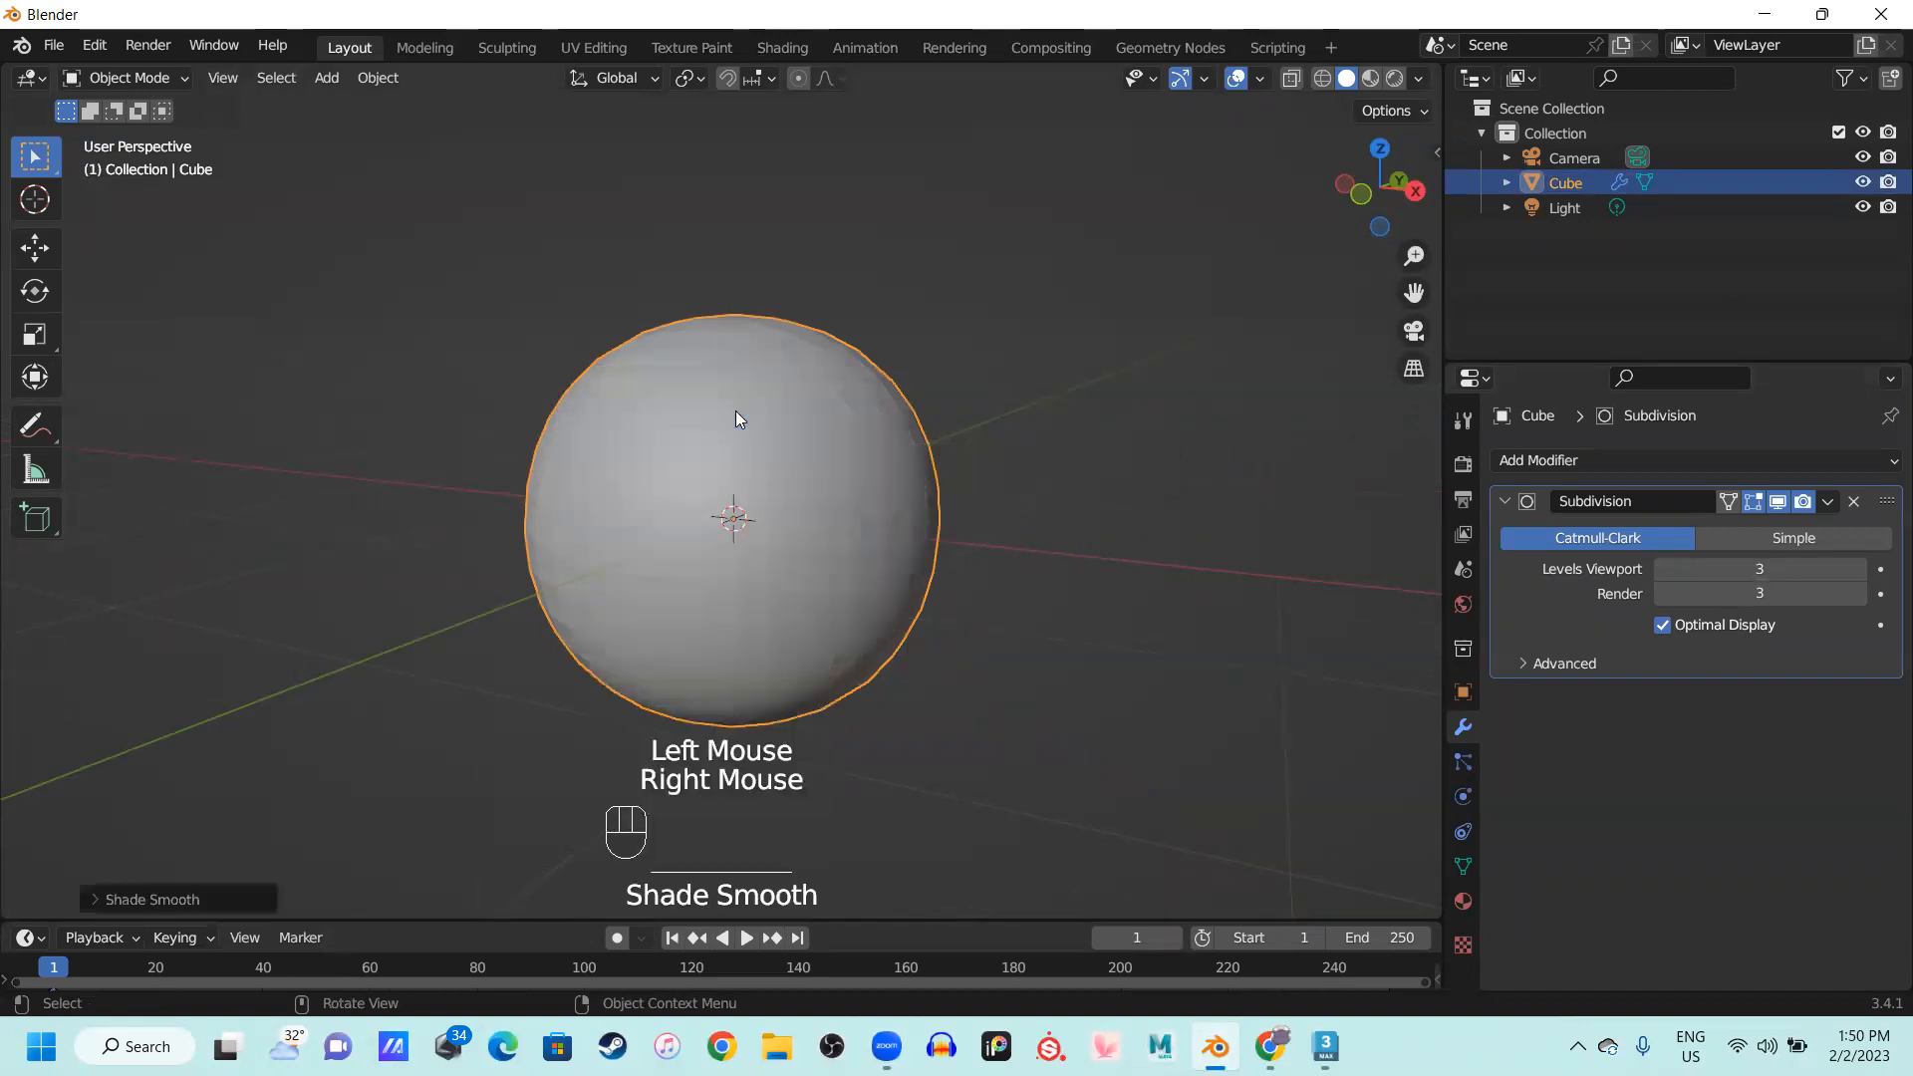
pyautogui.click(1032, 560)
pyautogui.moveTo(1033, 560); pyautogui.dragTo(941, 669, button='middle')
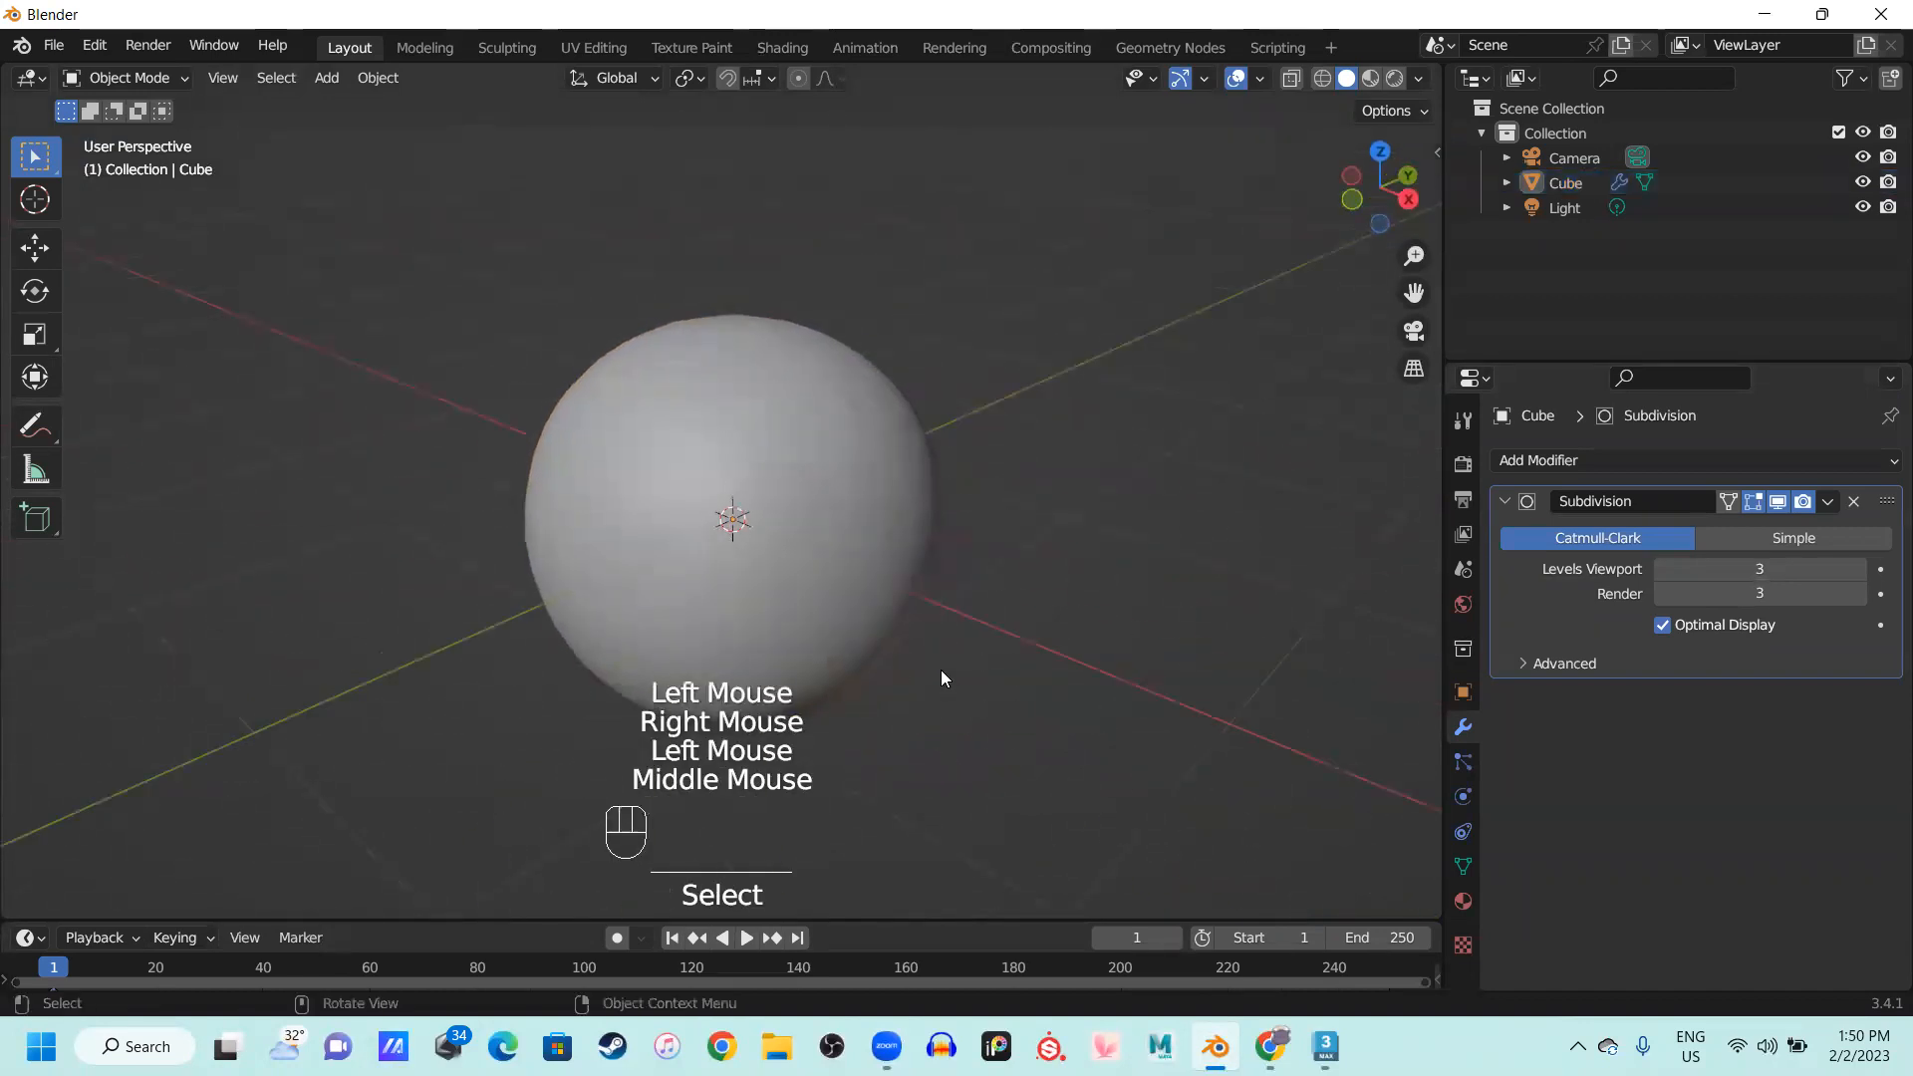
pyautogui.scroll(-2, 941, 670)
pyautogui.moveTo(905, 594); pyautogui.dragTo(731, 447, button='middle')
pyautogui.scroll(1, 625, 704)
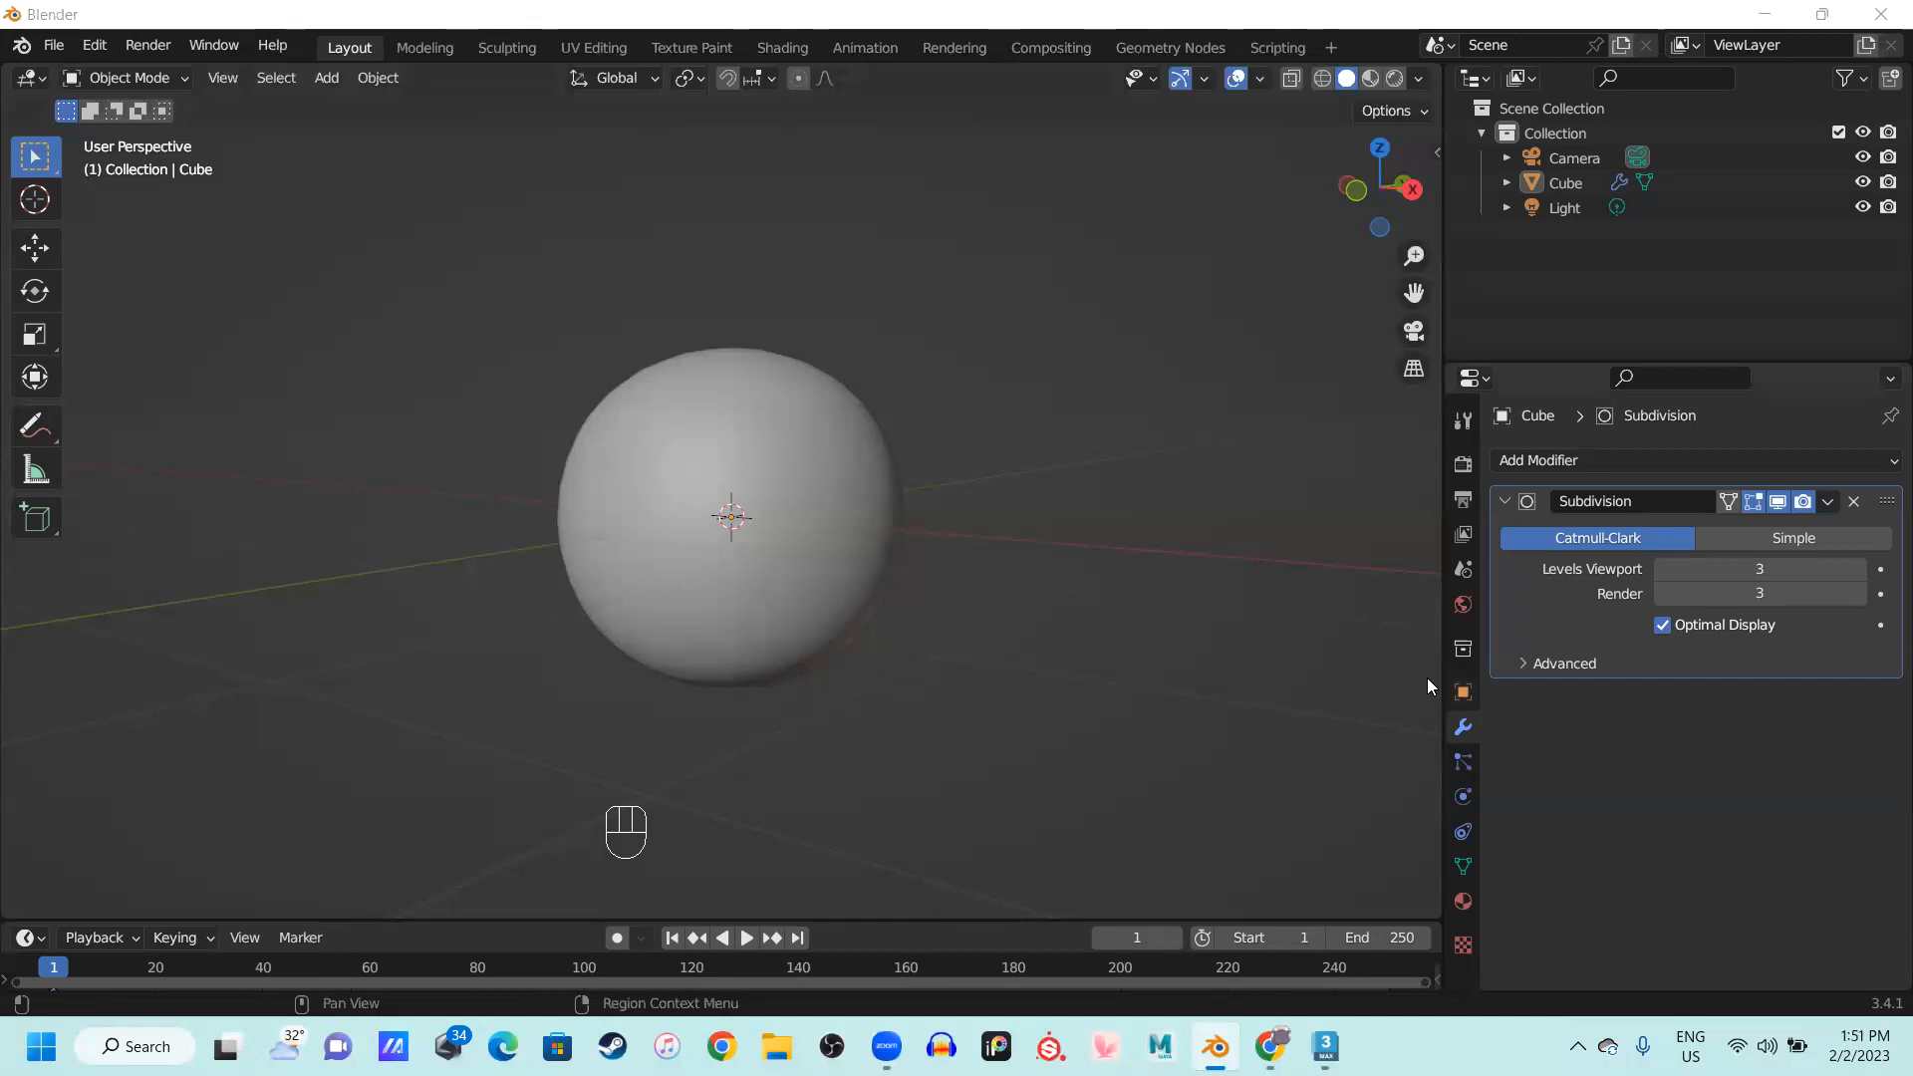
# Switch to 3ds Max and delete the existing box that carries the Symmetry modifier
pyautogui.click(1296, 569)
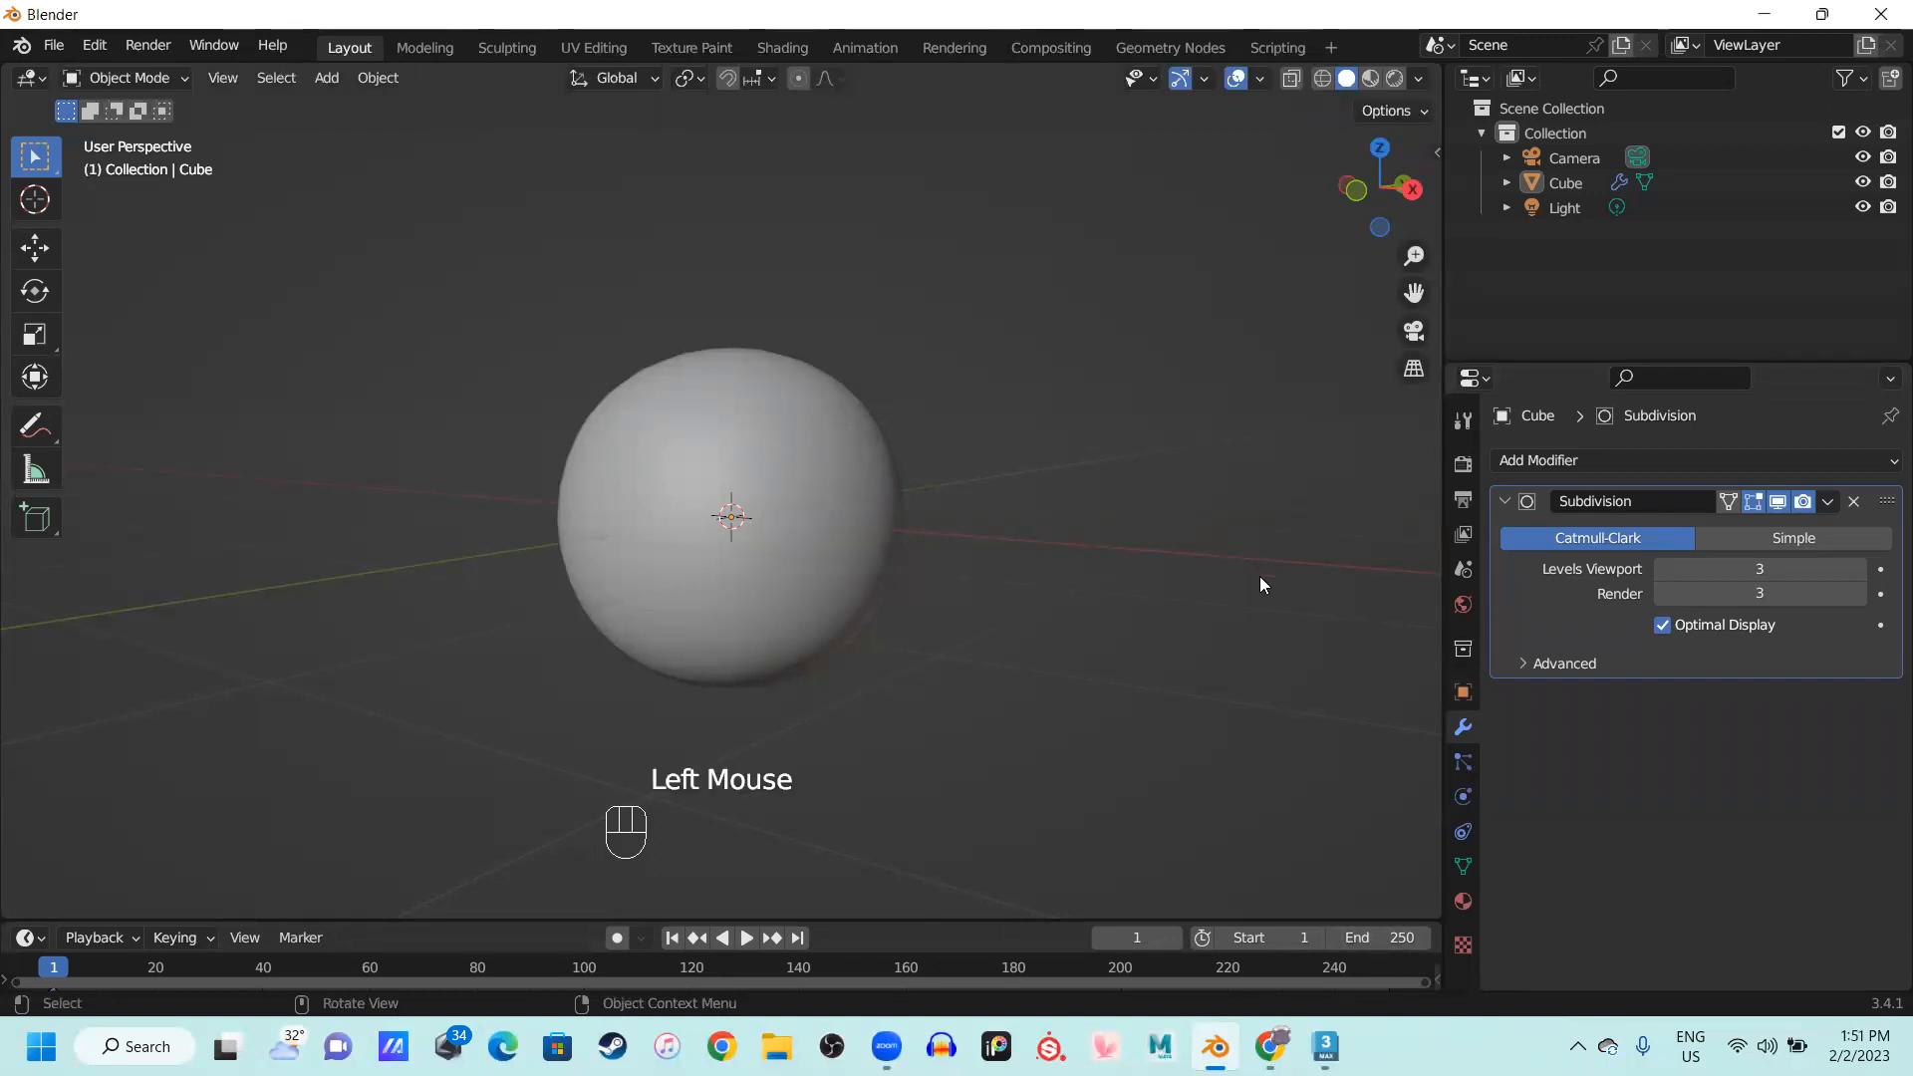
pyautogui.click(1353, 311)
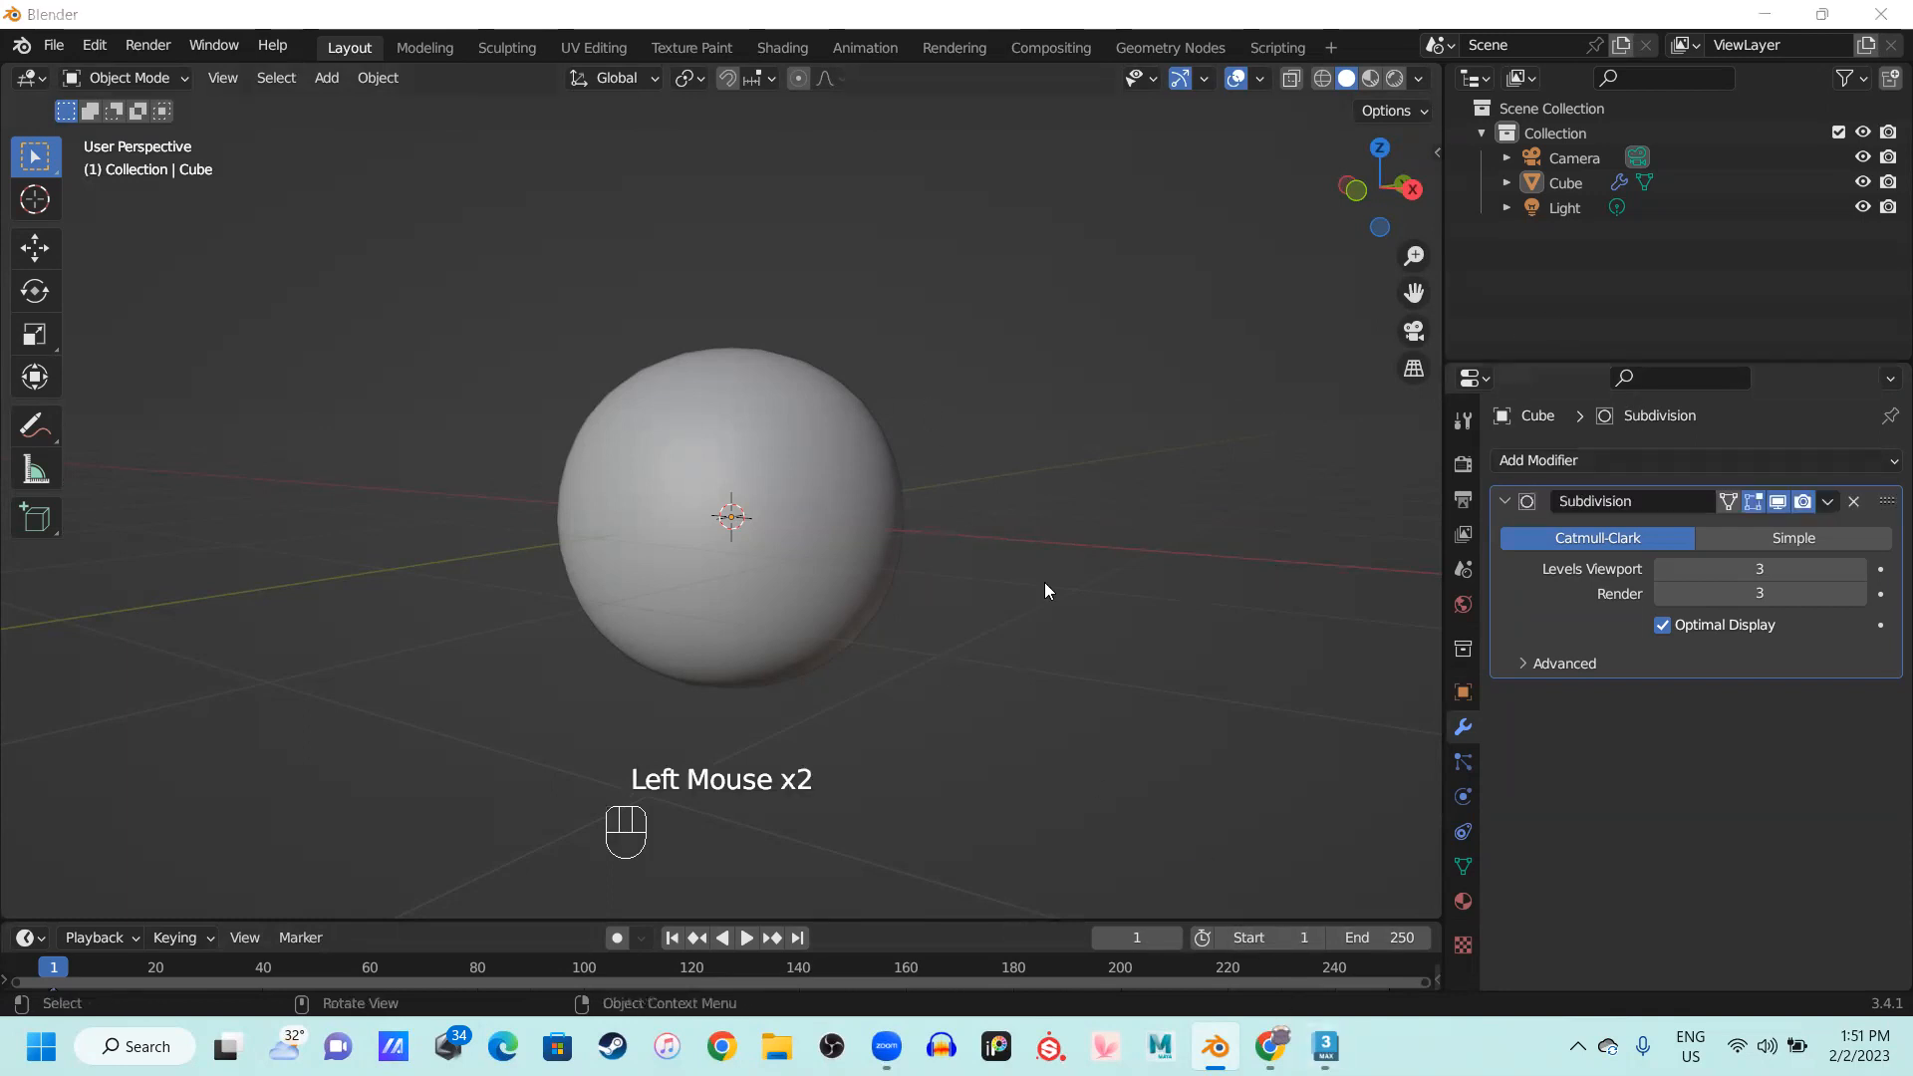
pyautogui.click(1325, 1048)
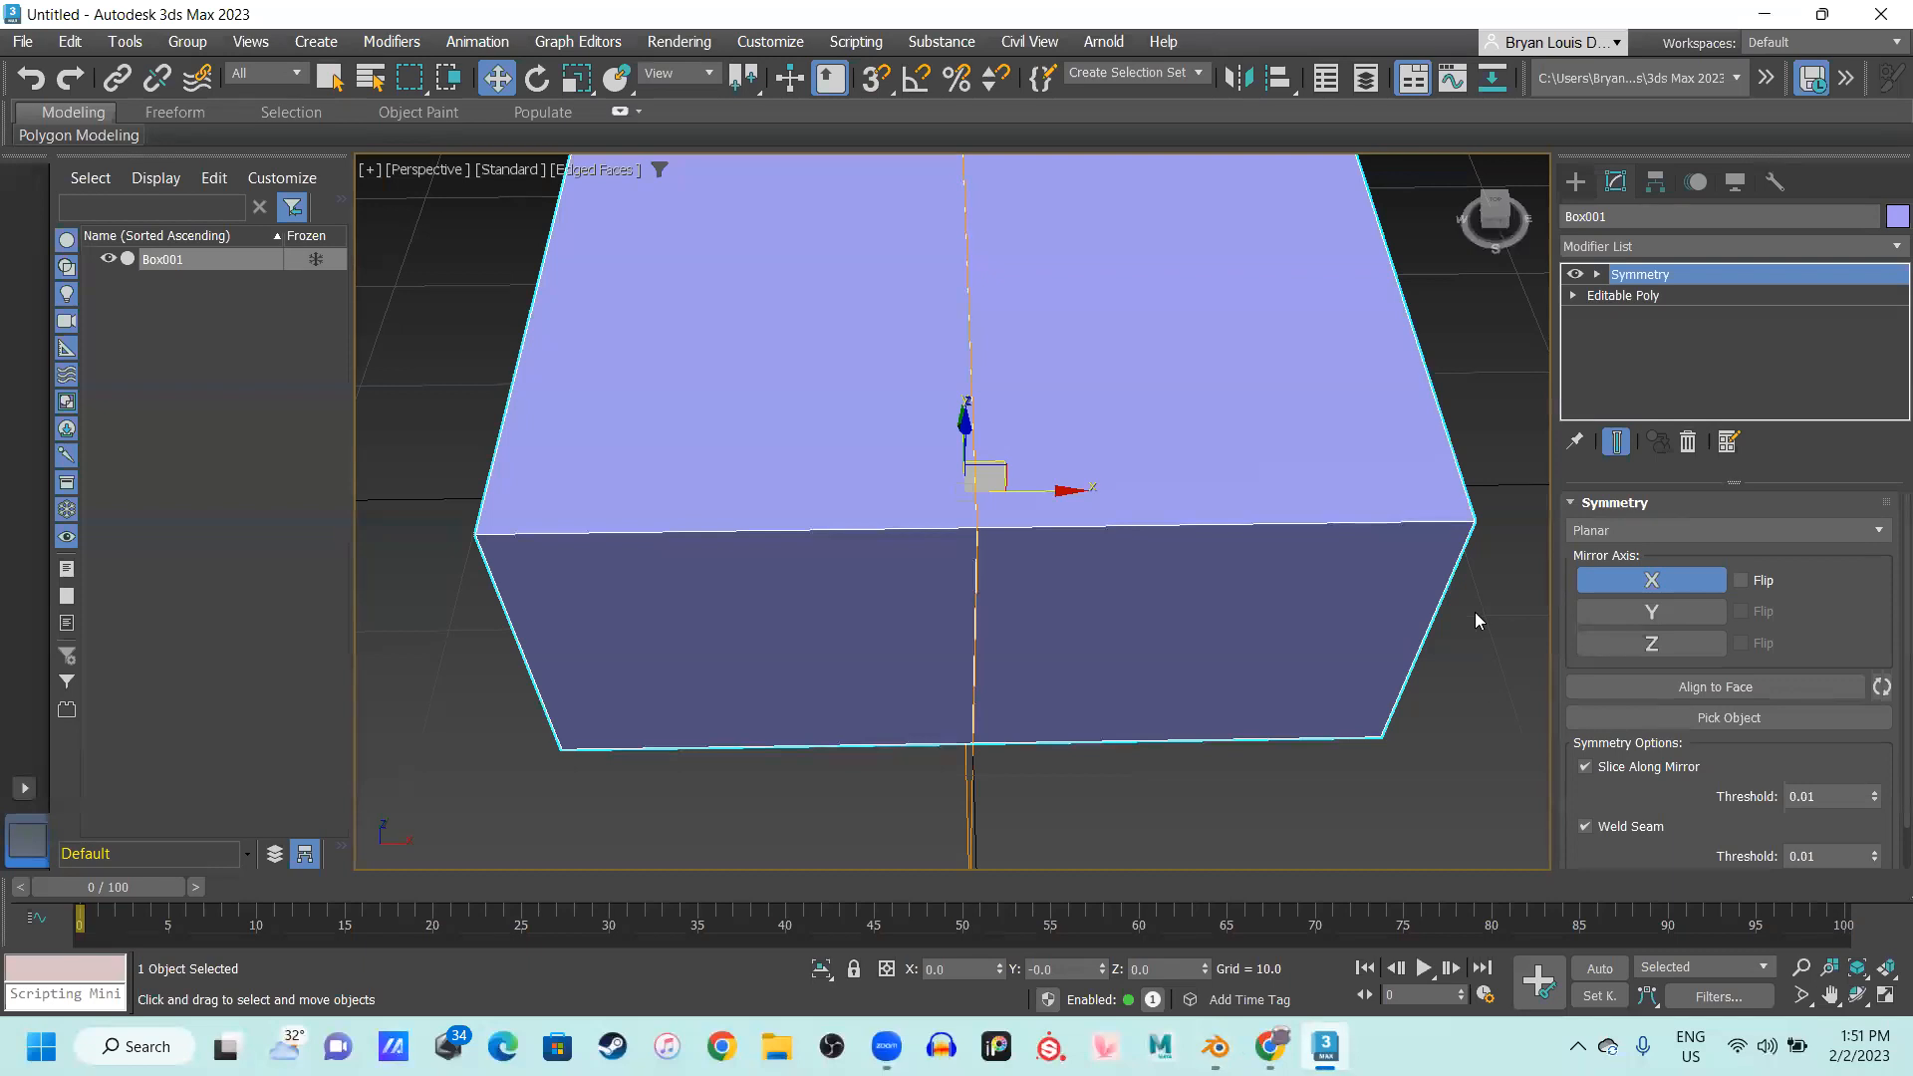
pyautogui.scroll(-6, 1465, 638)
pyautogui.scroll(2, 1445, 667)
pyautogui.click(1576, 181)
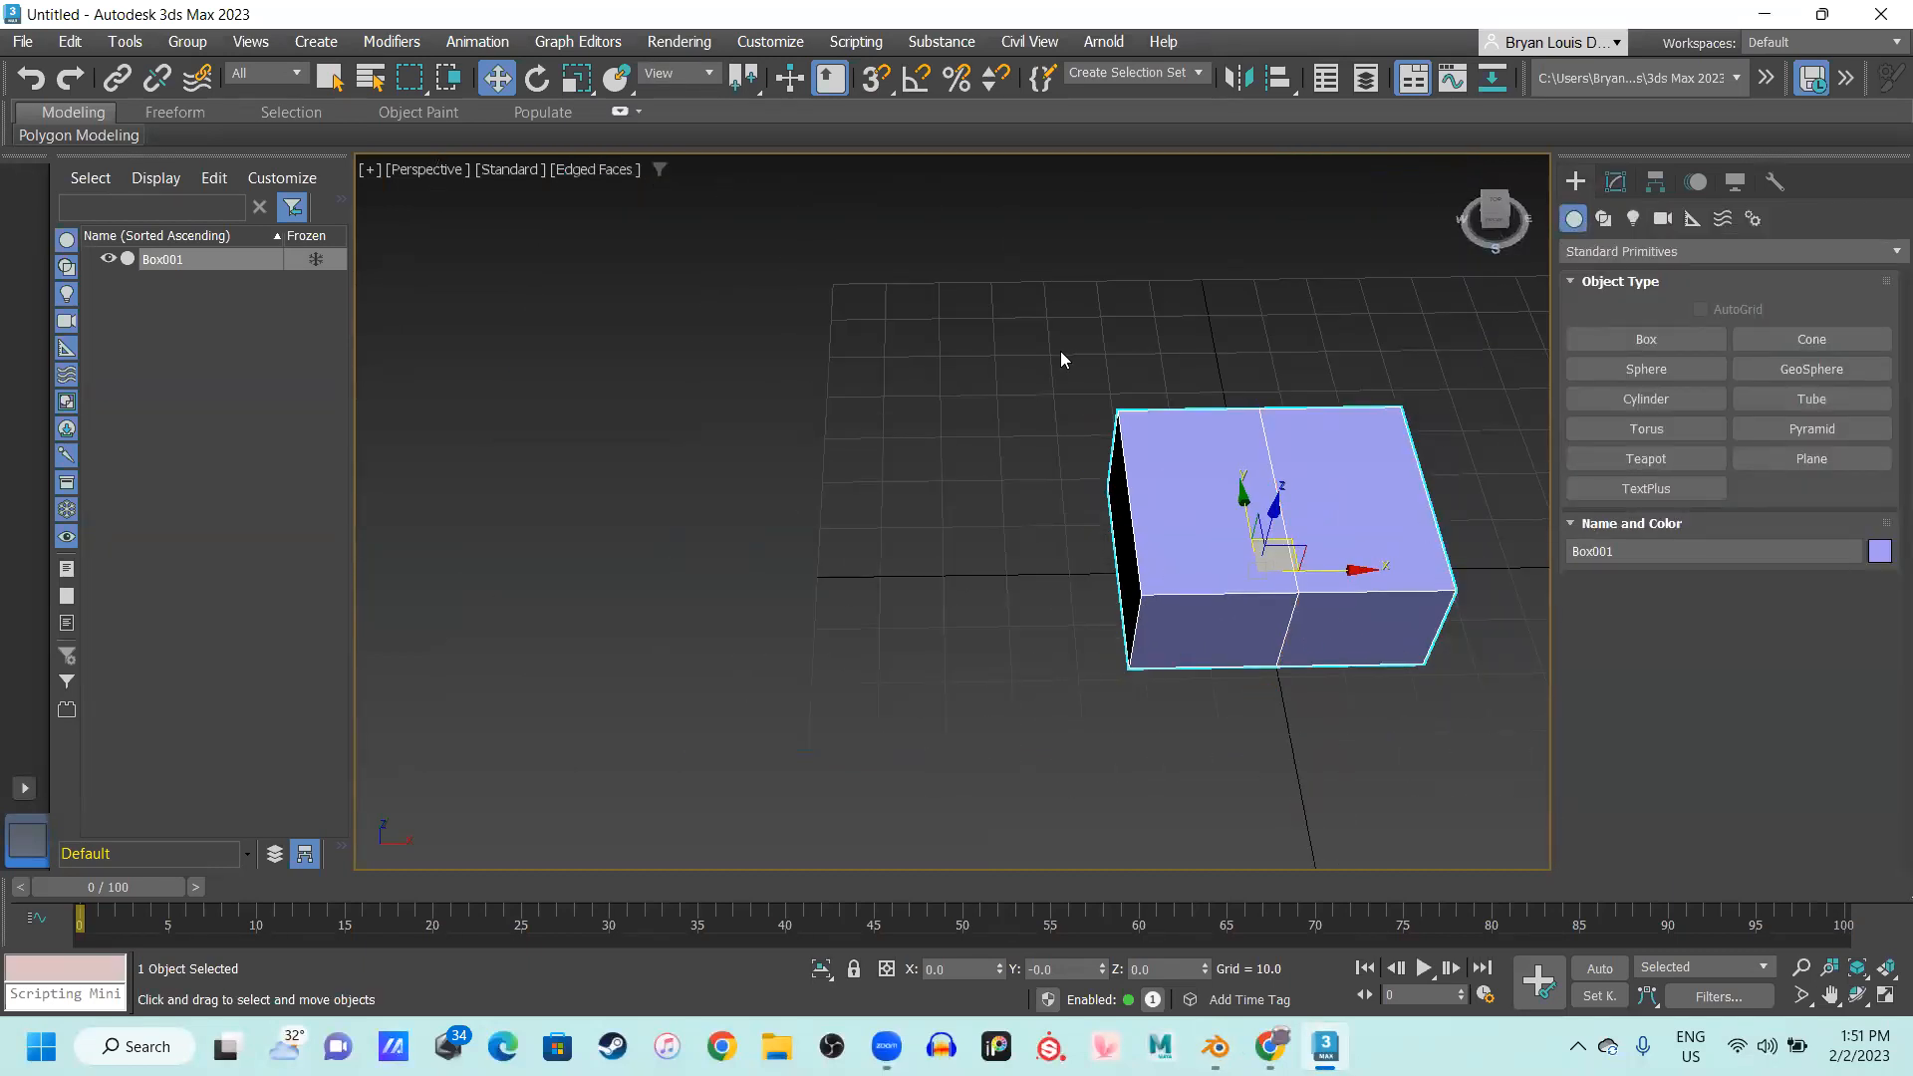
pyautogui.press('Delete')
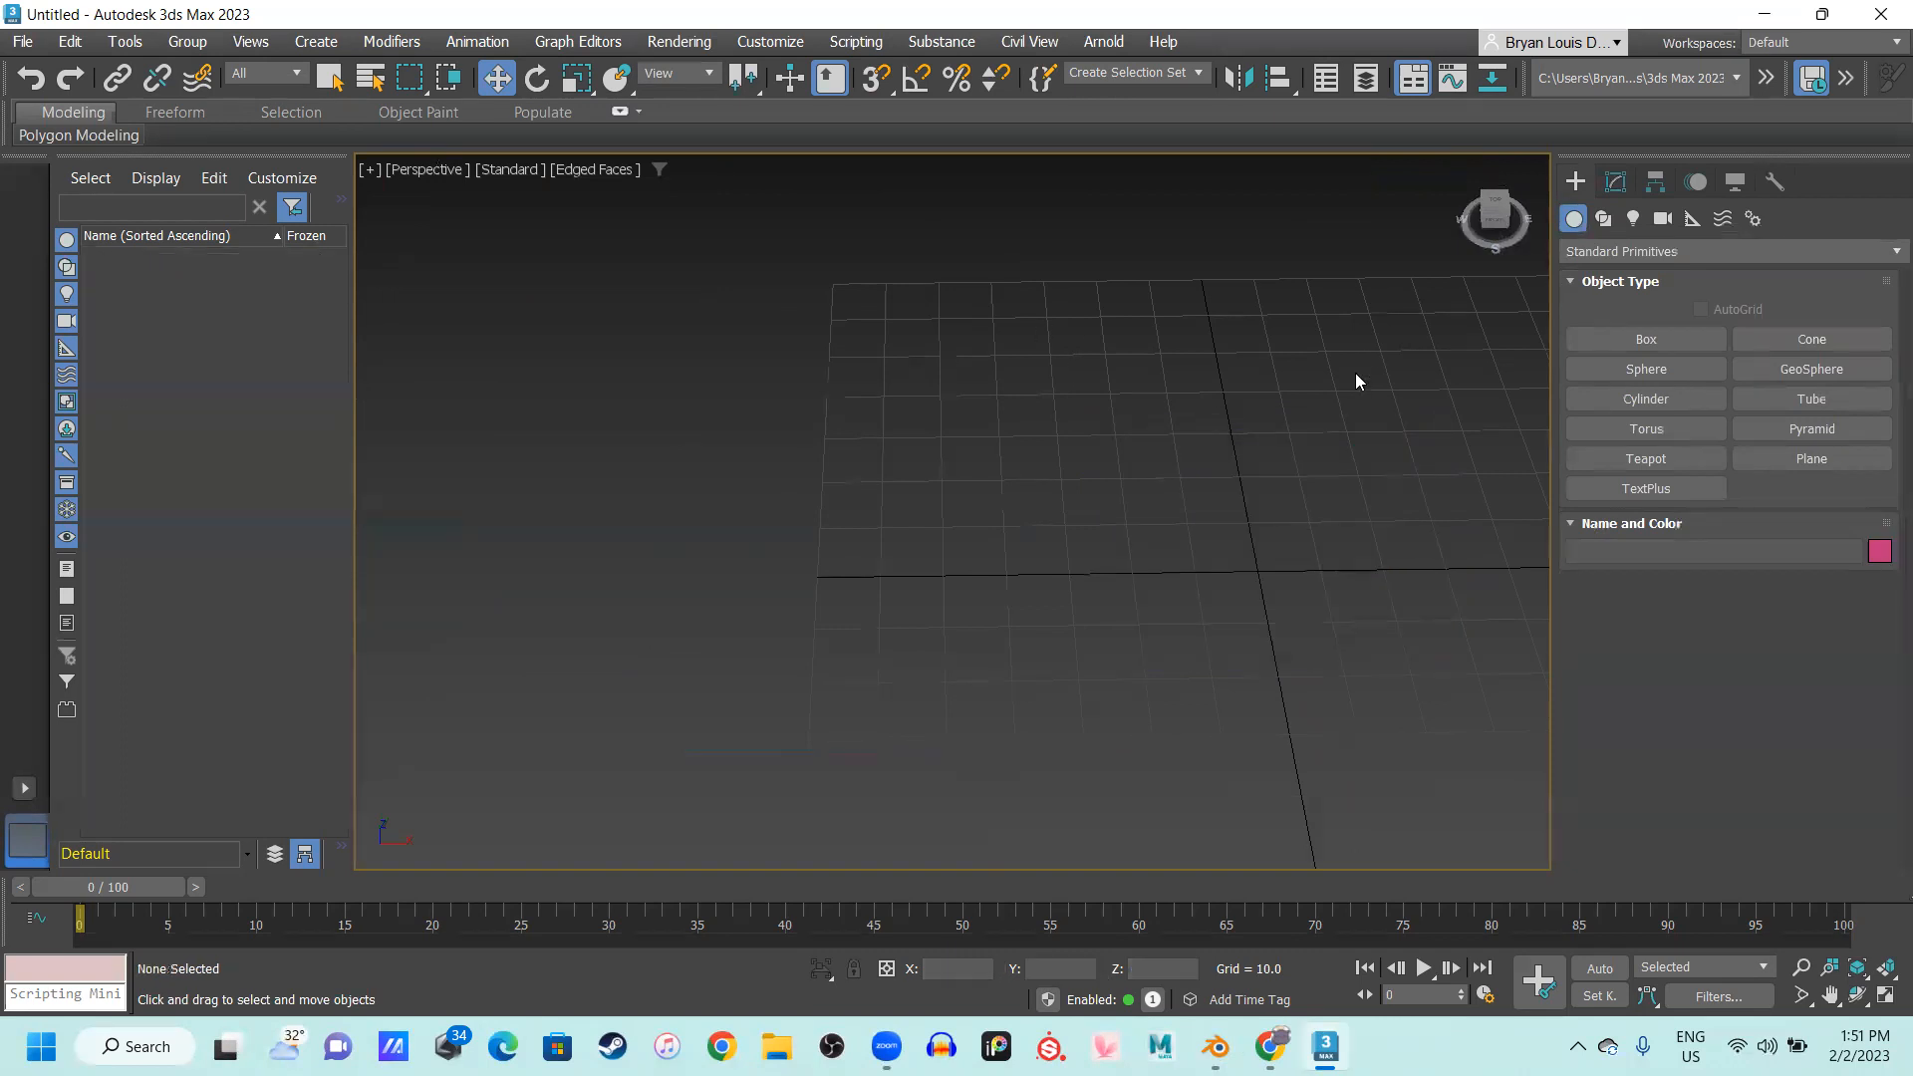
# Create a standard Box primitive near the grid's centre, about 34 long, 17 wide and 20 high
pyautogui.press('z')
pyautogui.keyDown('alt'); pyautogui.moveTo(824, 641); pyautogui.dragTo(818, 573, button='middle'); pyautogui.keyUp('alt')
pyautogui.click(1614, 341)
pyautogui.moveTo(938, 459); pyautogui.dragTo(935, 566)
pyautogui.click(1051, 450)
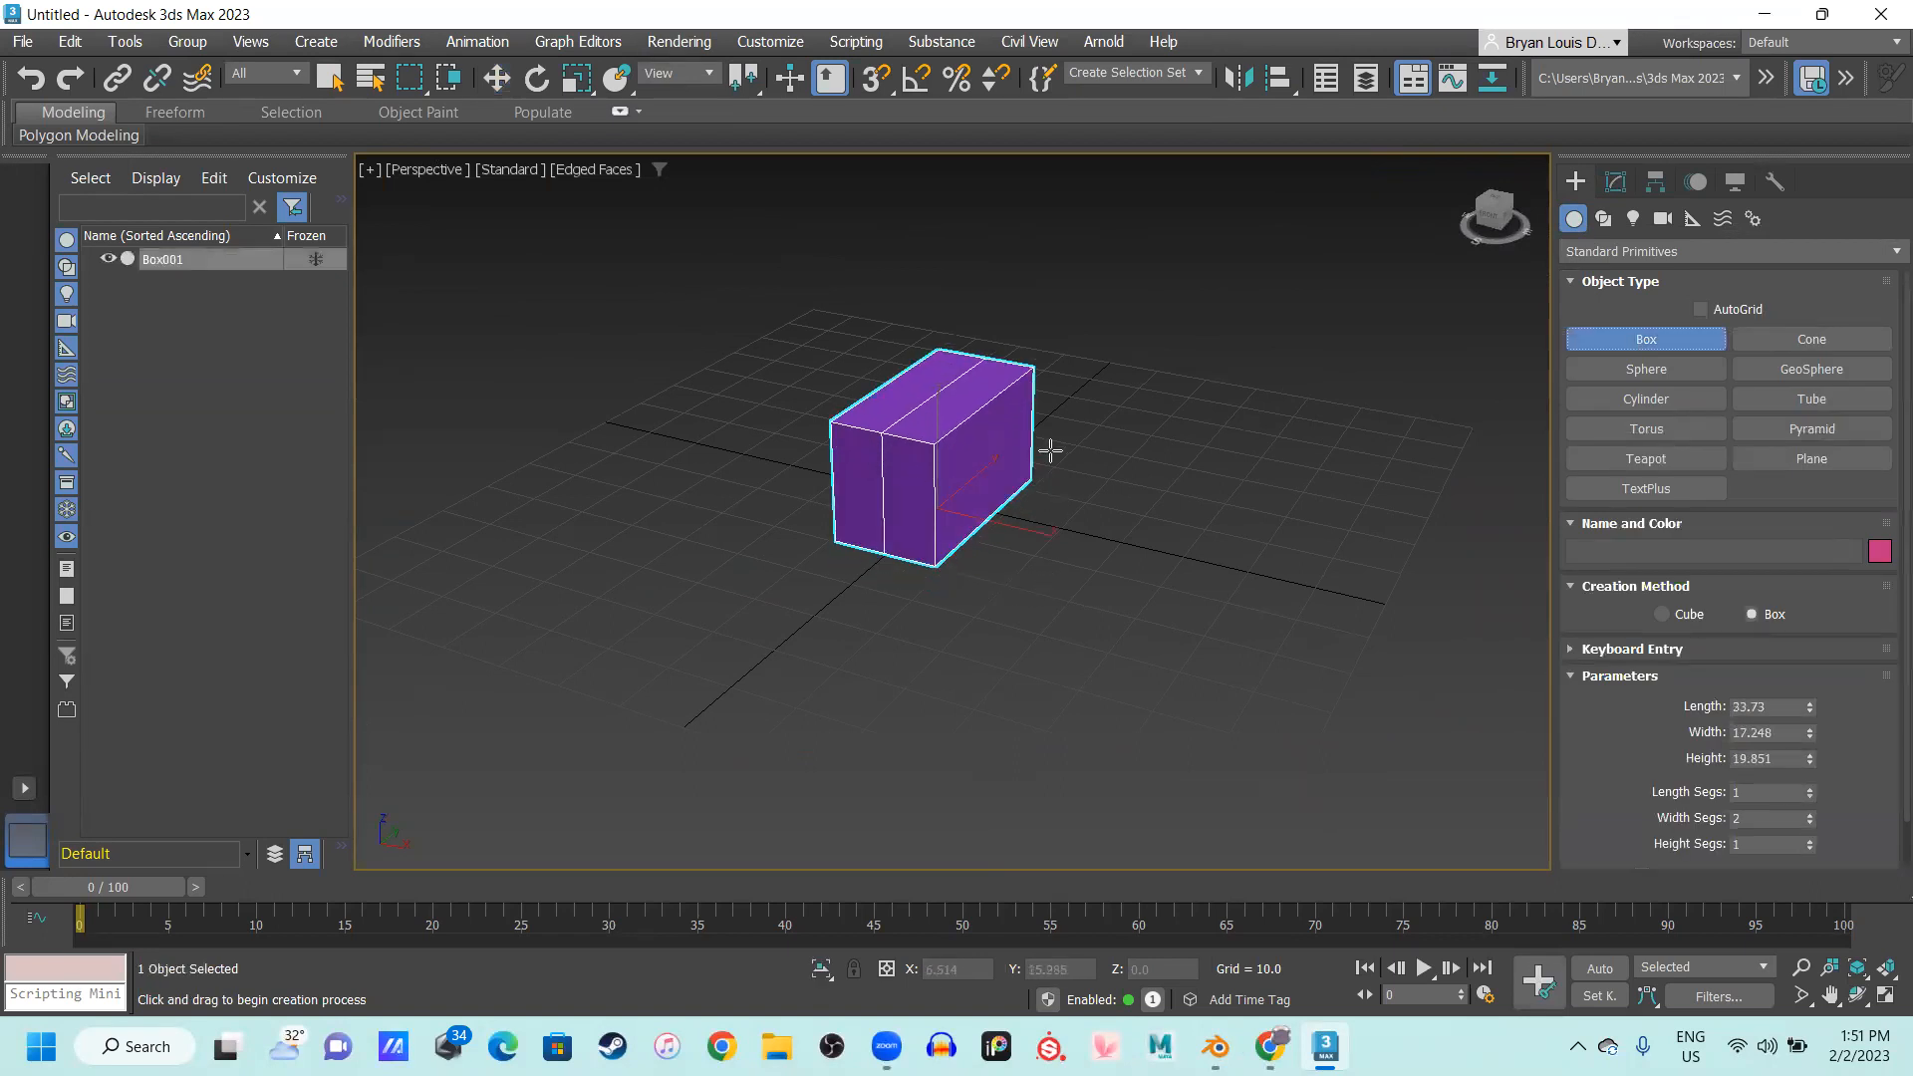
# Set the box's length, width and height to 30 each to make it a cube
pyautogui.click(1760, 703)
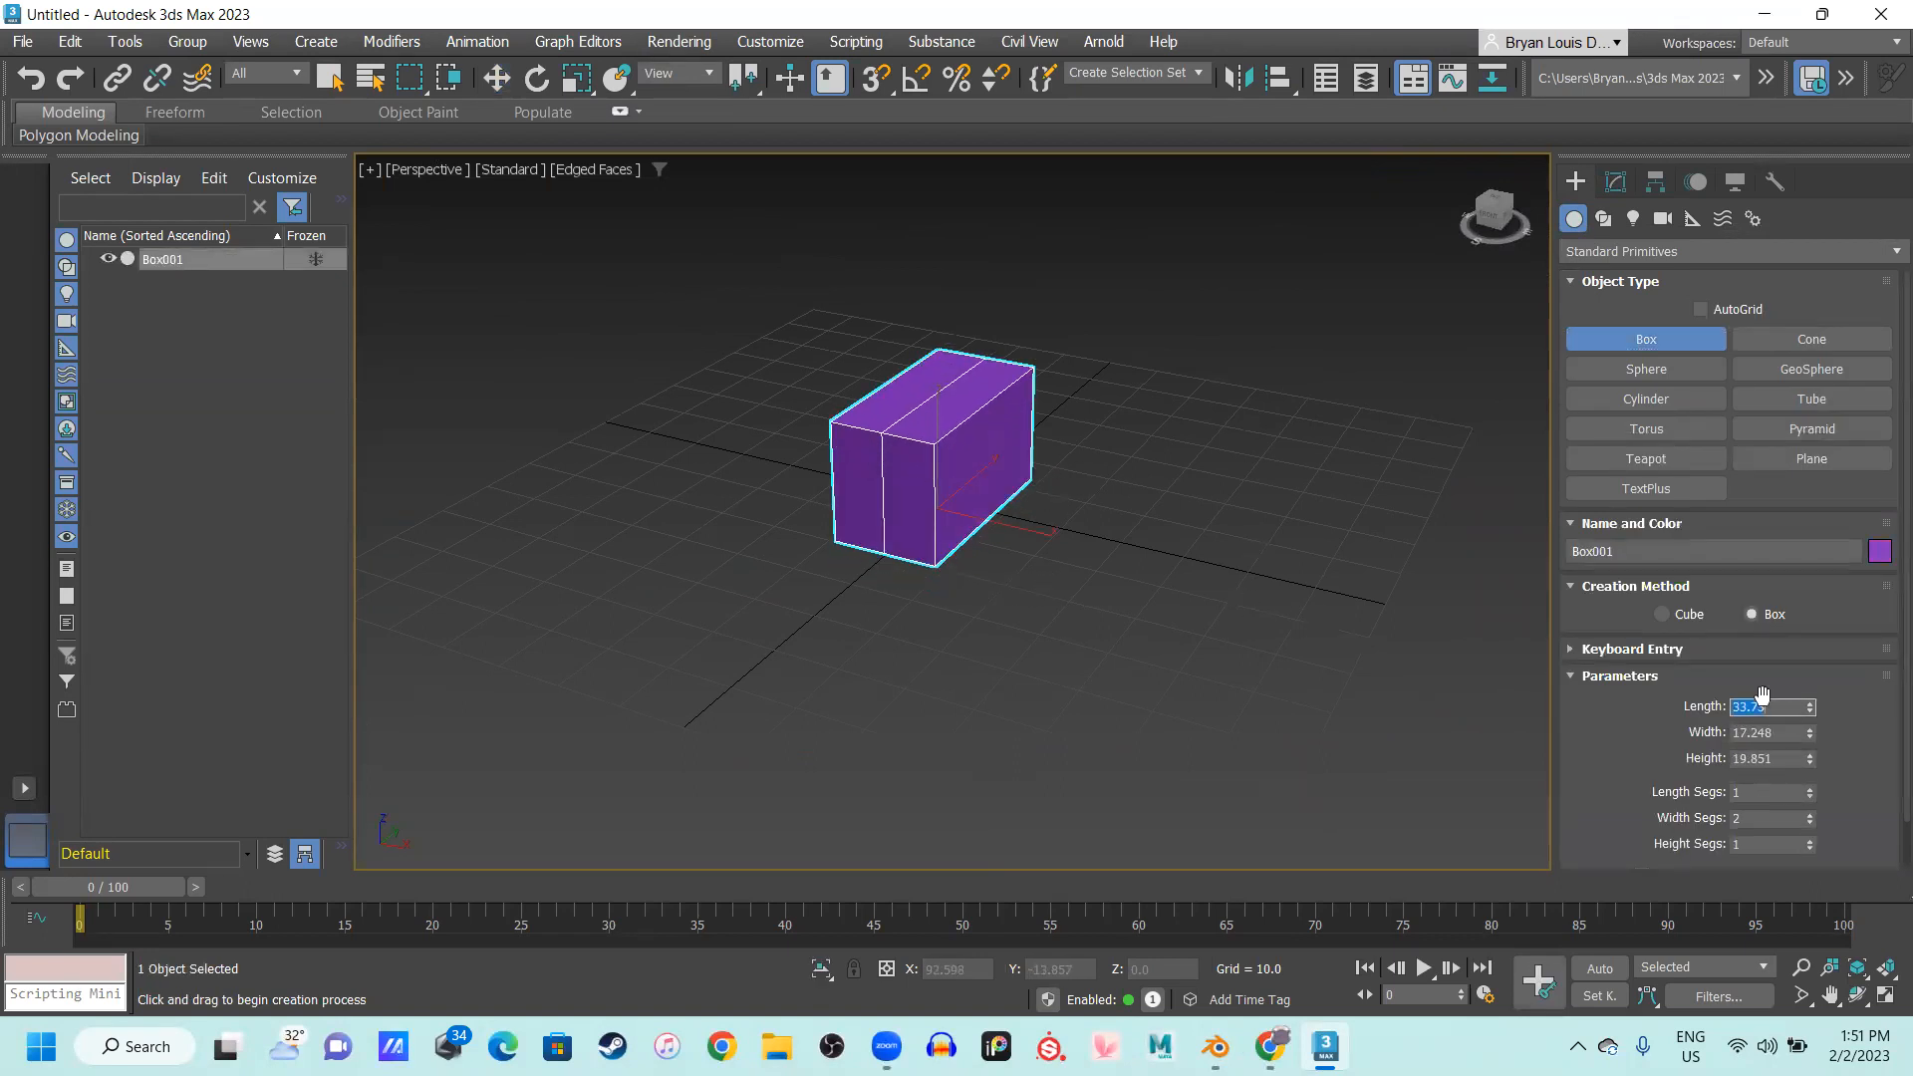
pyautogui.write('30')
pyautogui.press('Return')
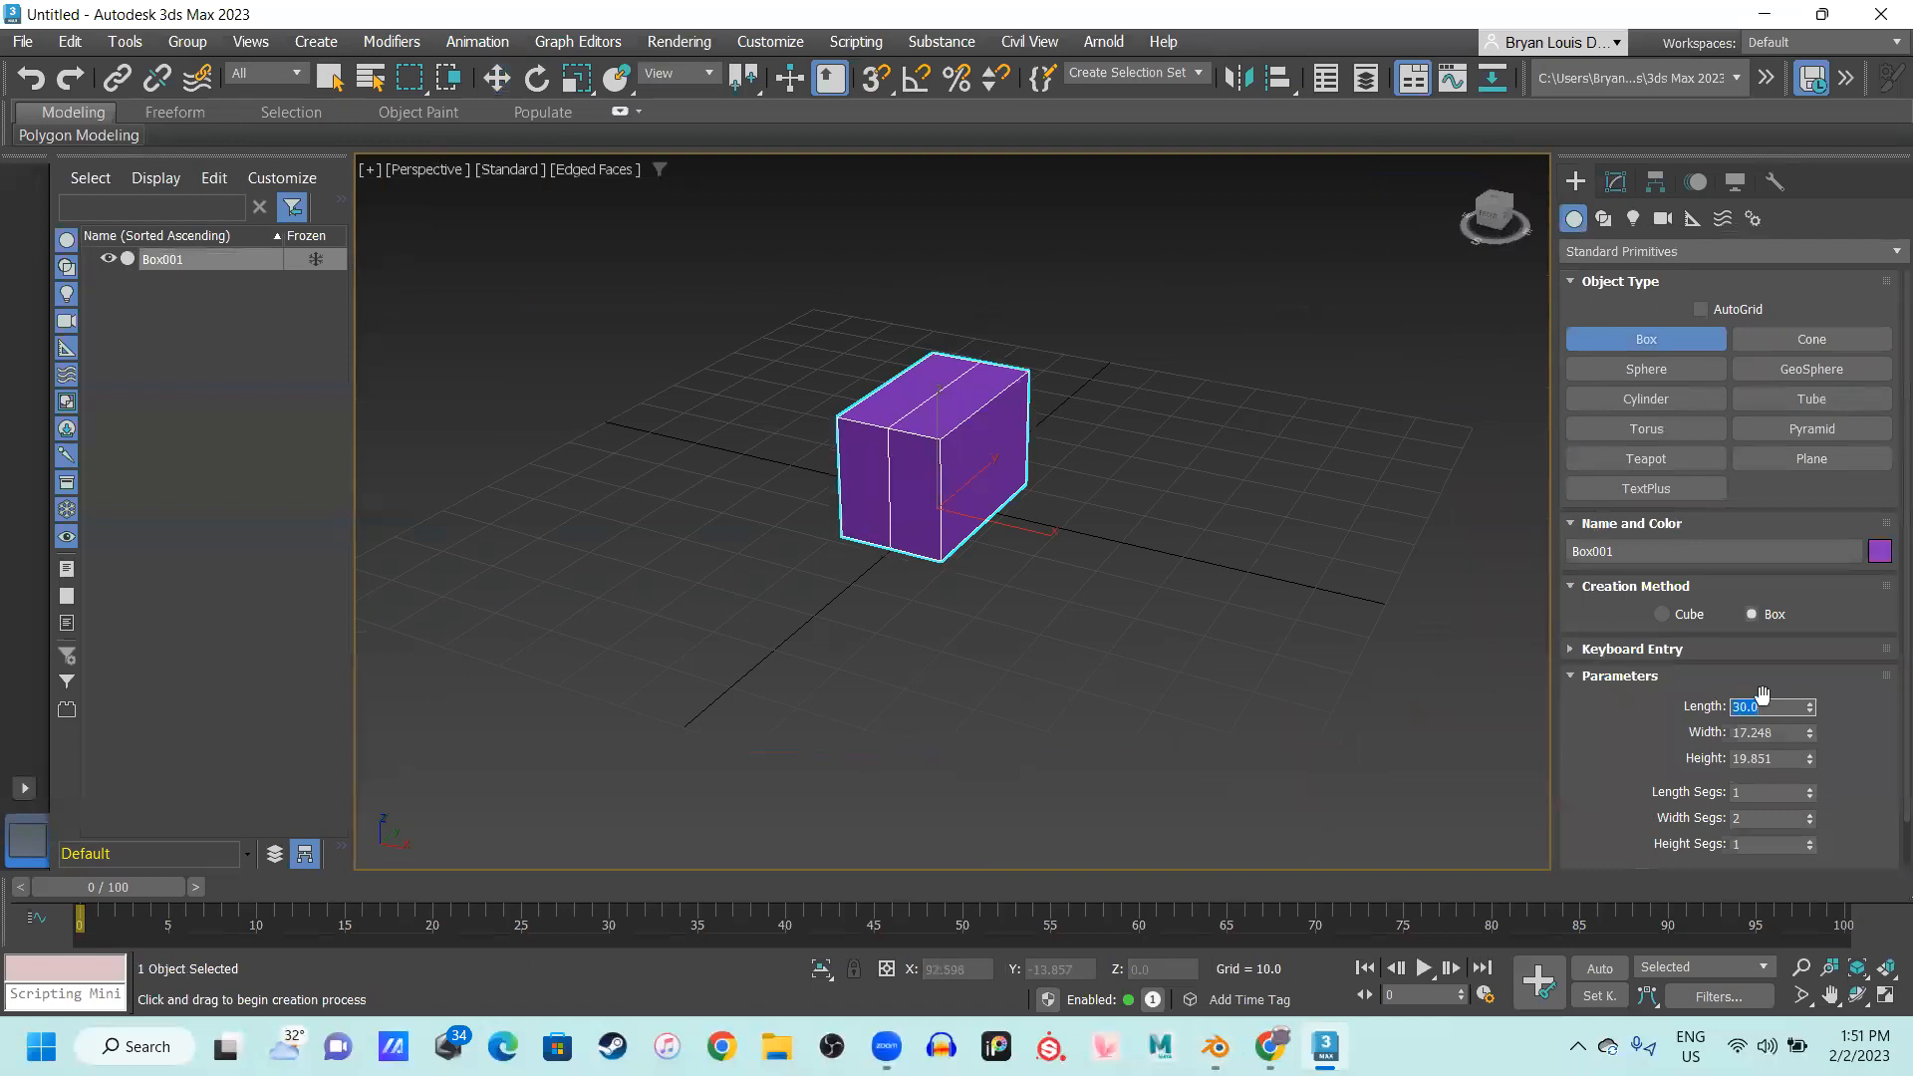
pyautogui.click(1769, 732)
pyautogui.write('30')
pyautogui.press('Return')
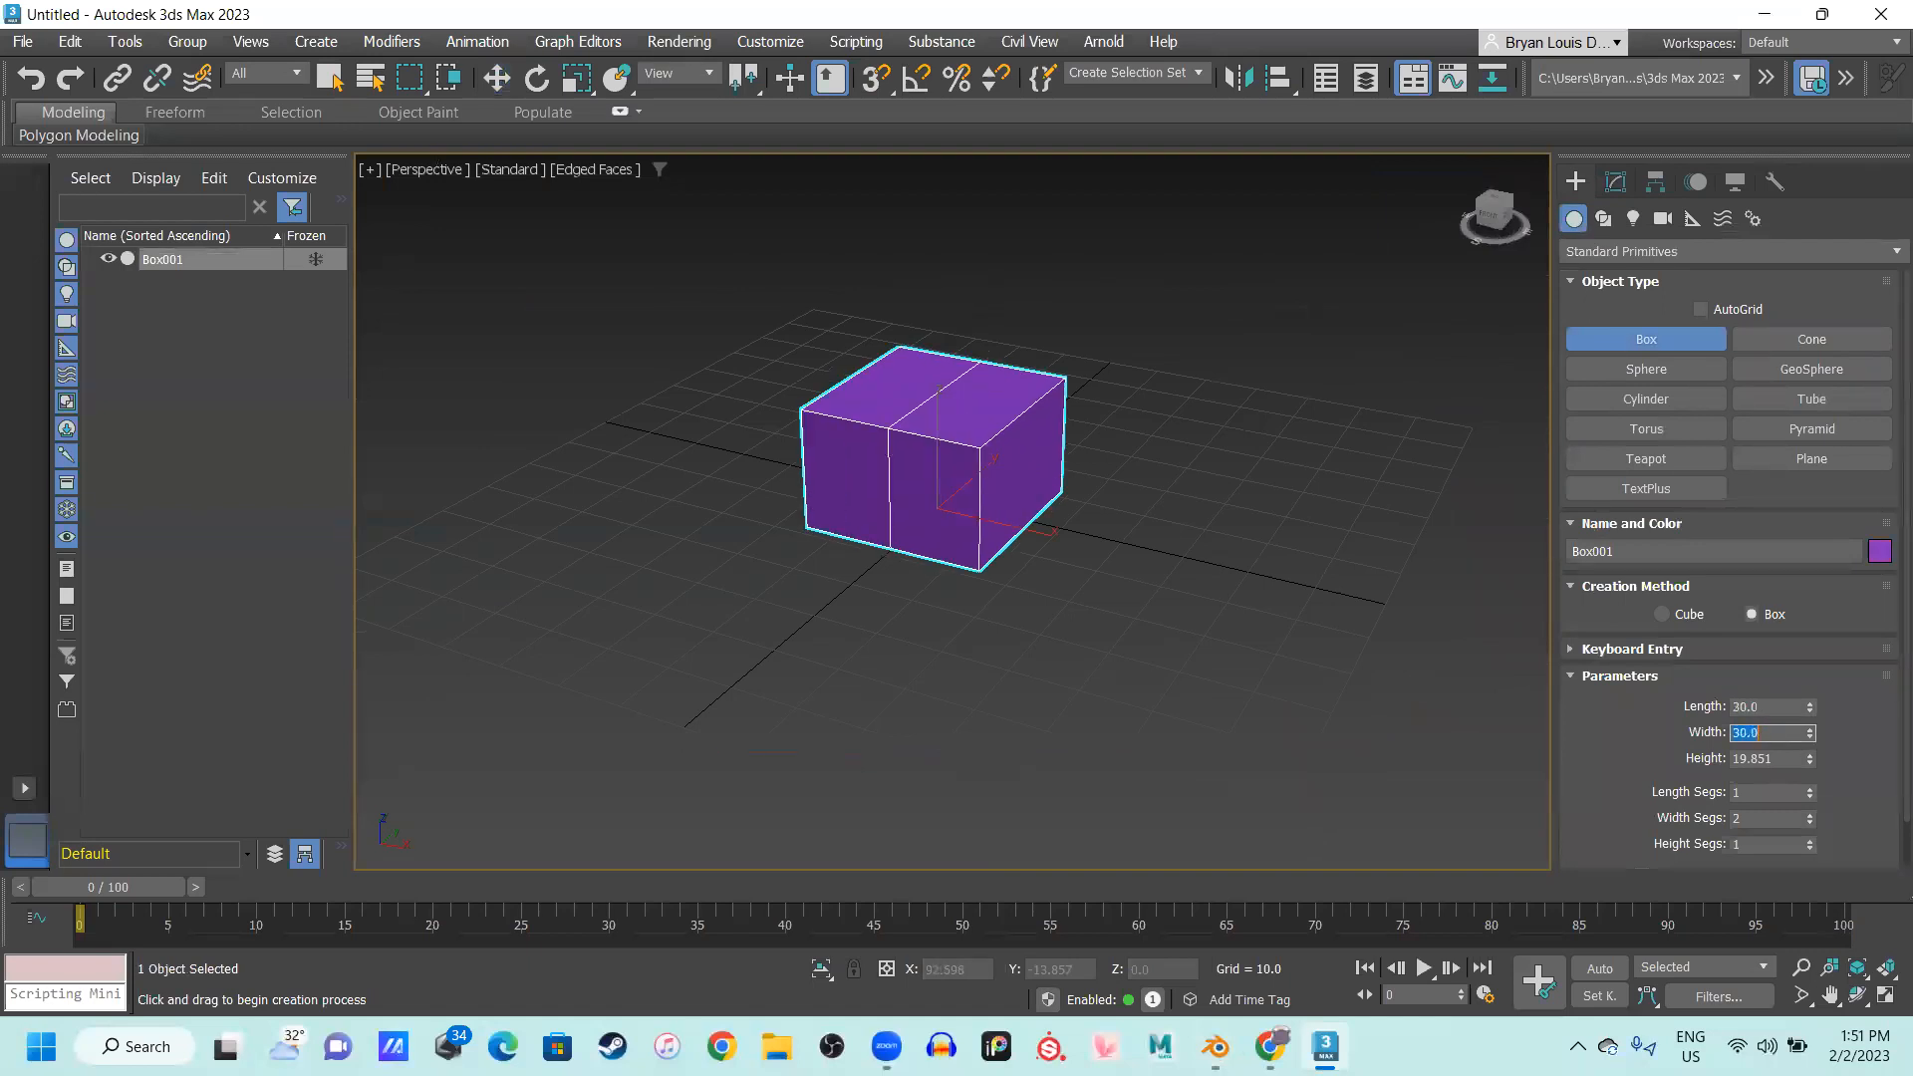
pyautogui.click(1784, 758)
pyautogui.write('30')
pyautogui.press('Return')
pyautogui.scroll(5, 1097, 649)
pyautogui.scroll(-3, 1209, 696)
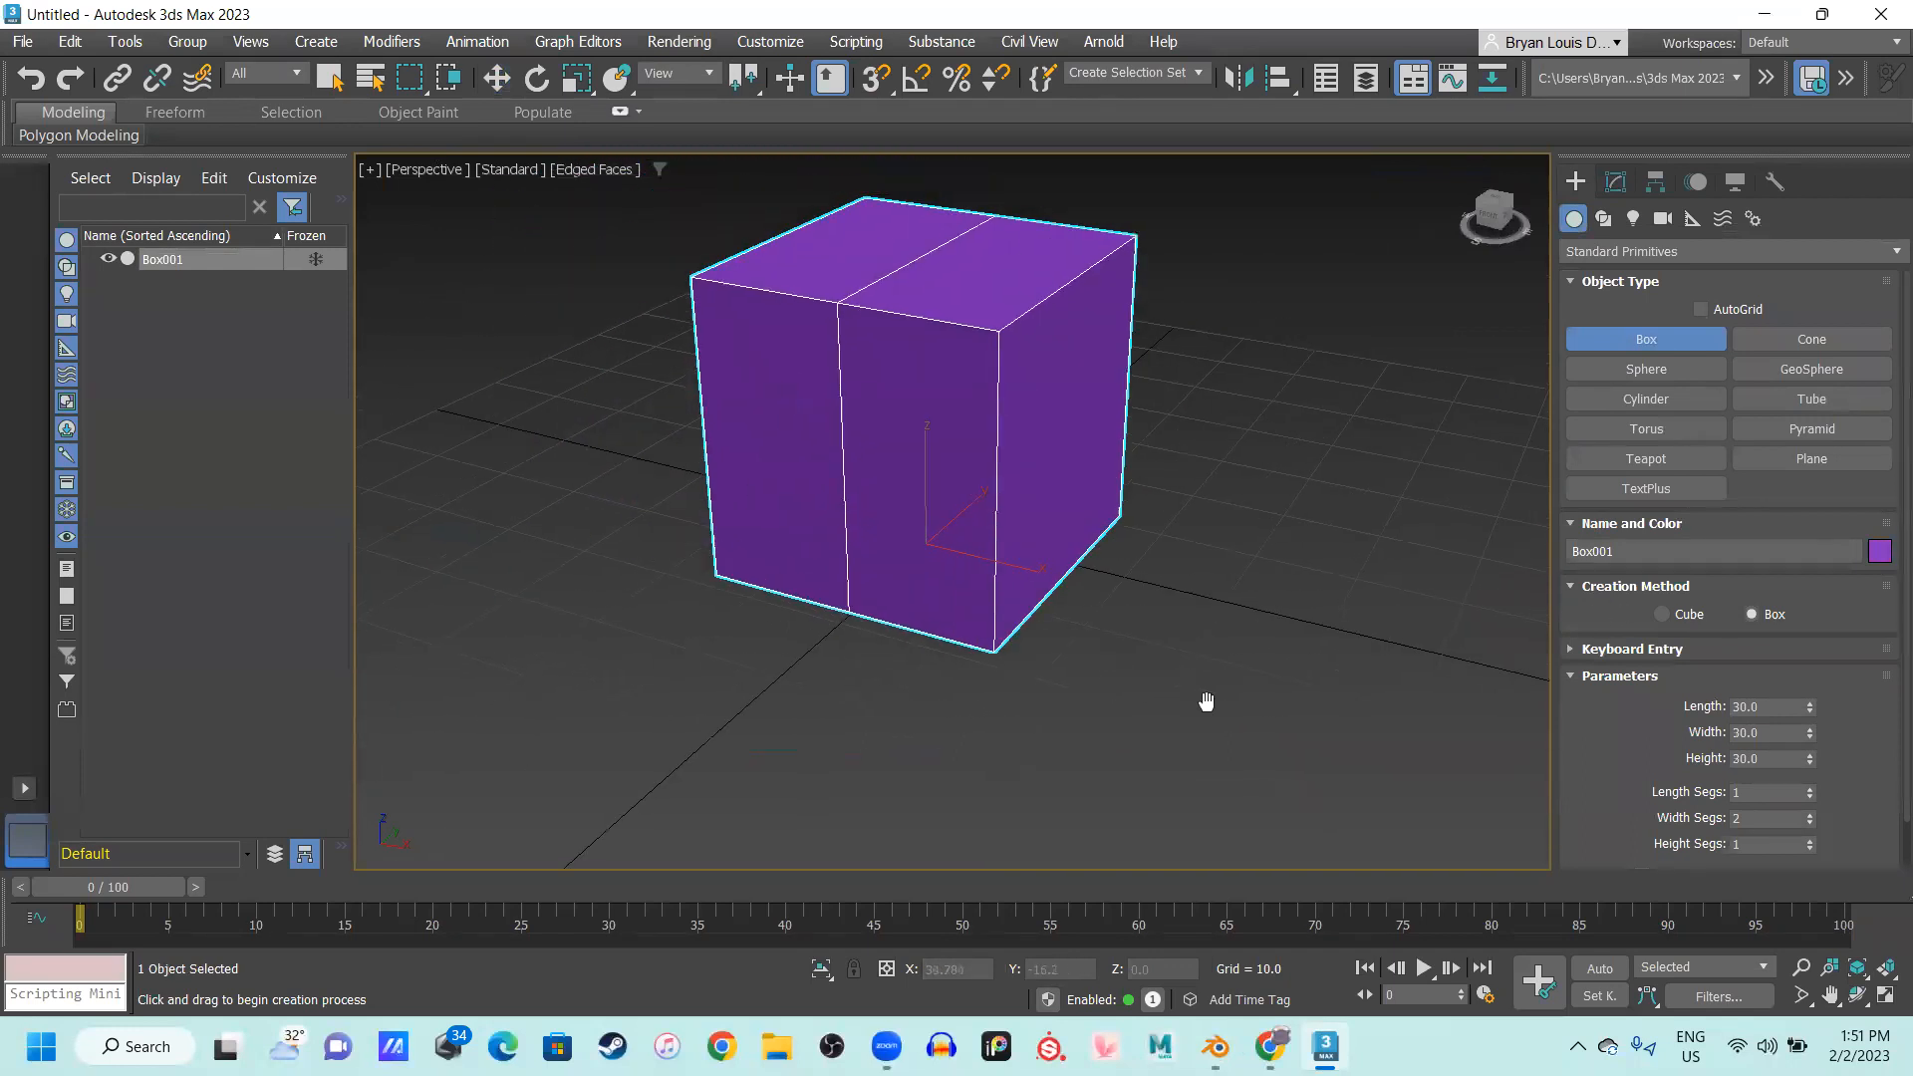
pyautogui.scroll(-2, 1047, 657)
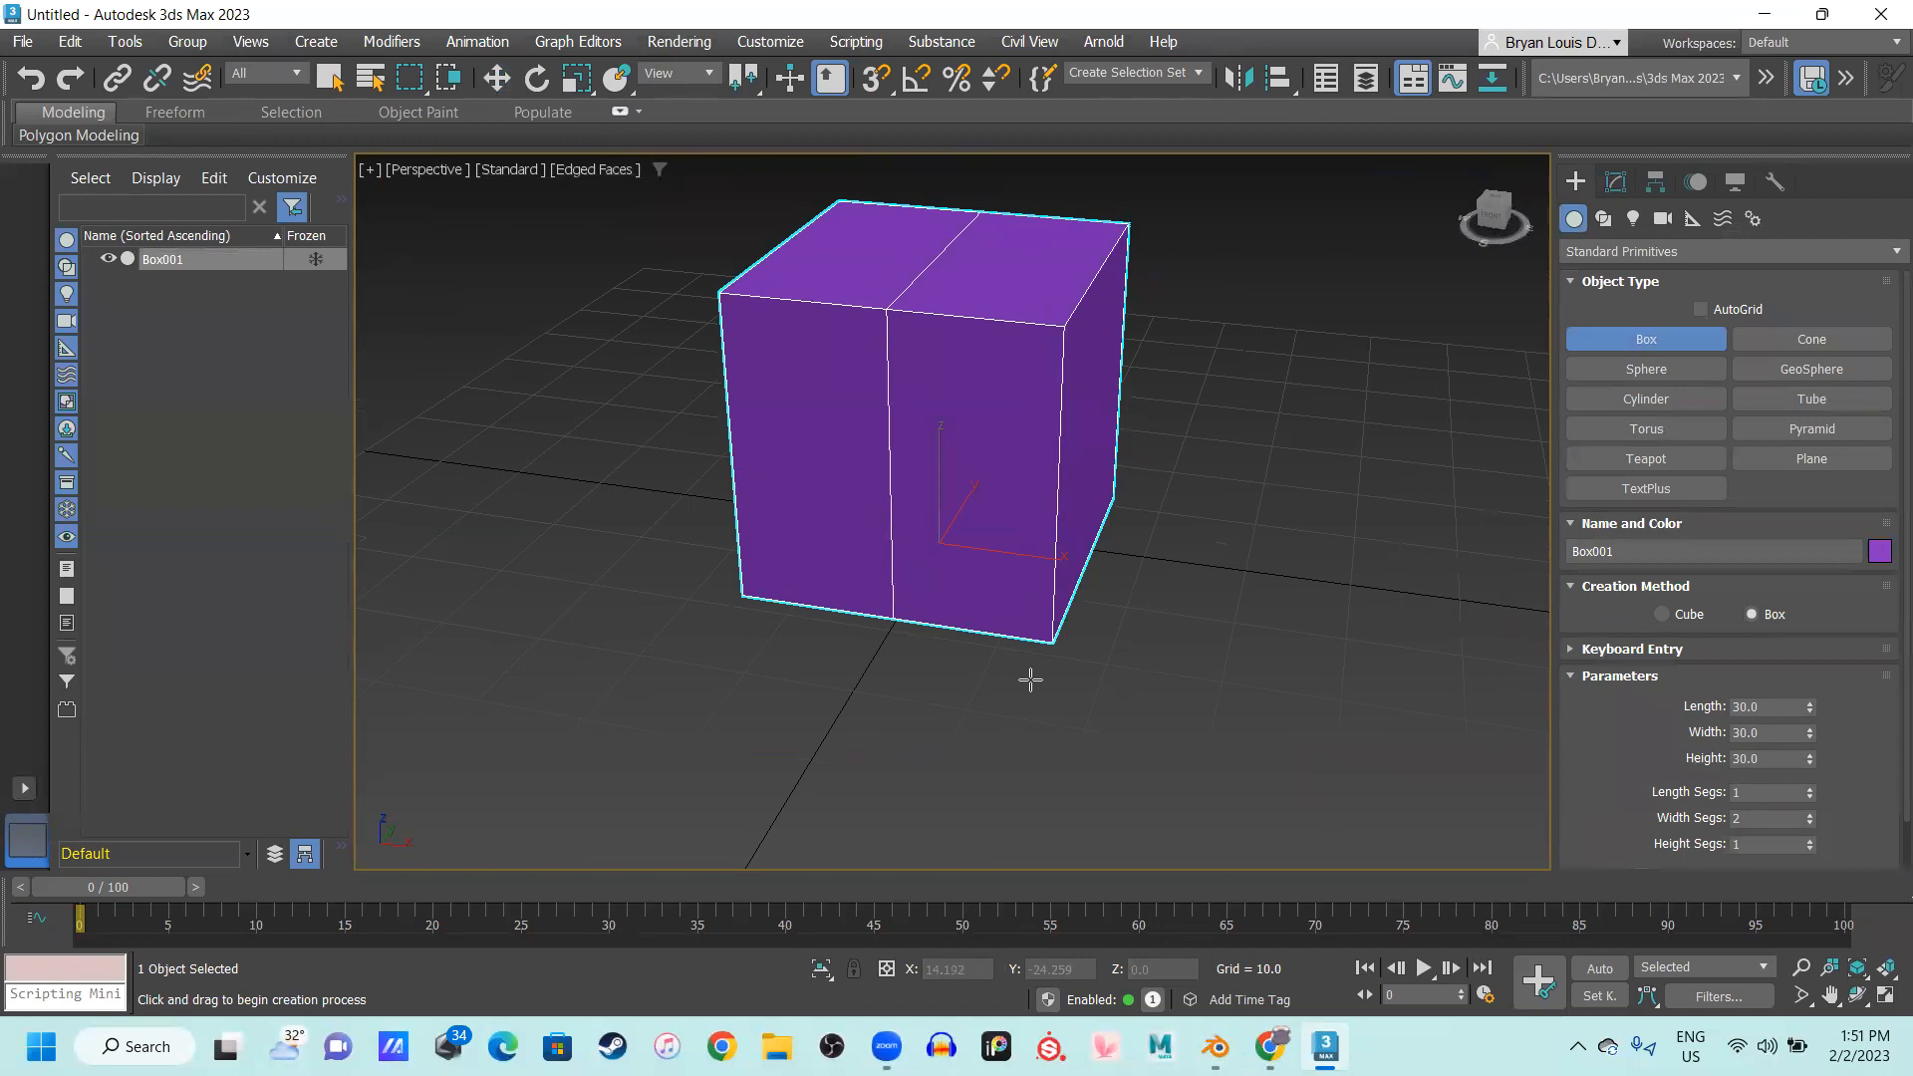
# Set the cube's width segments to 1
pyautogui.click(1773, 792)
pyautogui.click(1759, 817)
pyautogui.write('1')
pyautogui.press('Return')
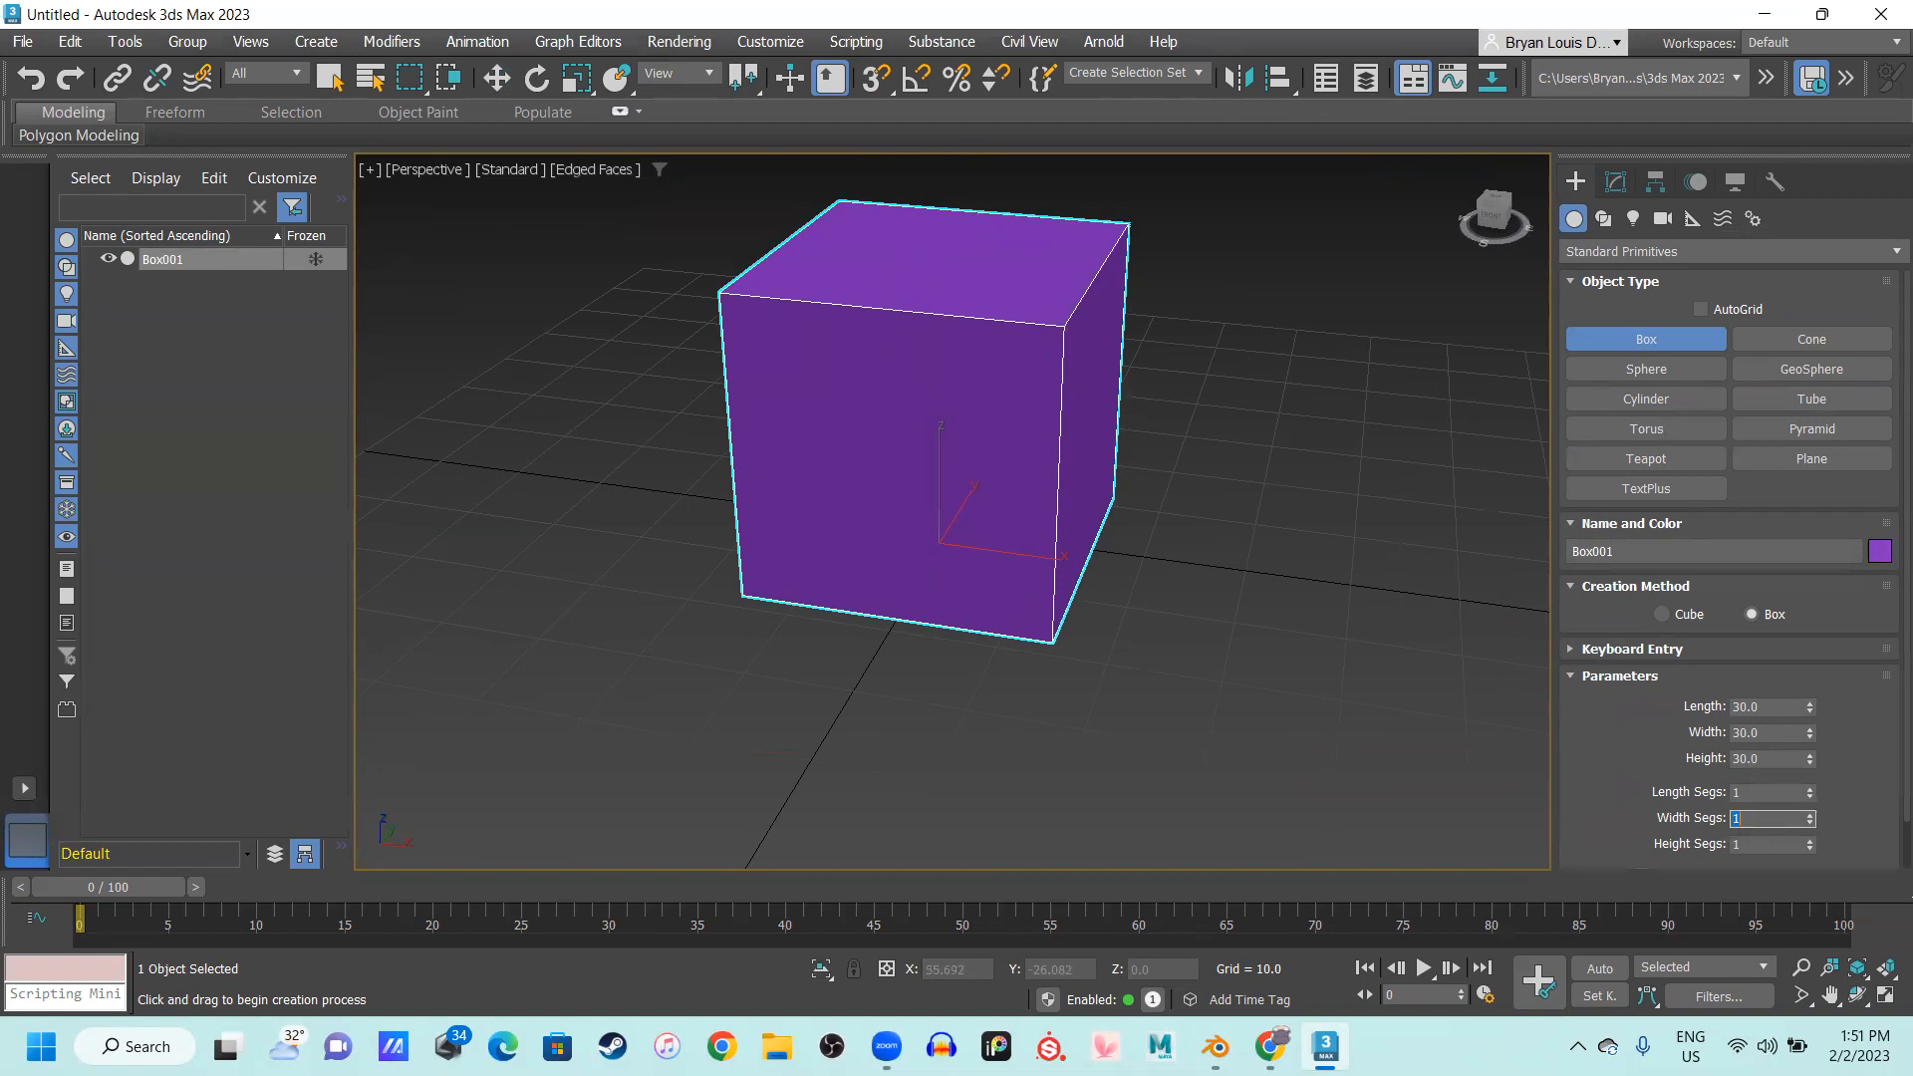
# Raise the cube's length, width and height segments to 3 each and view the resulting grid of faces
pyautogui.click(1809, 788)
pyautogui.click(1810, 789)
pyautogui.click(1810, 814)
pyautogui.click(1810, 814)
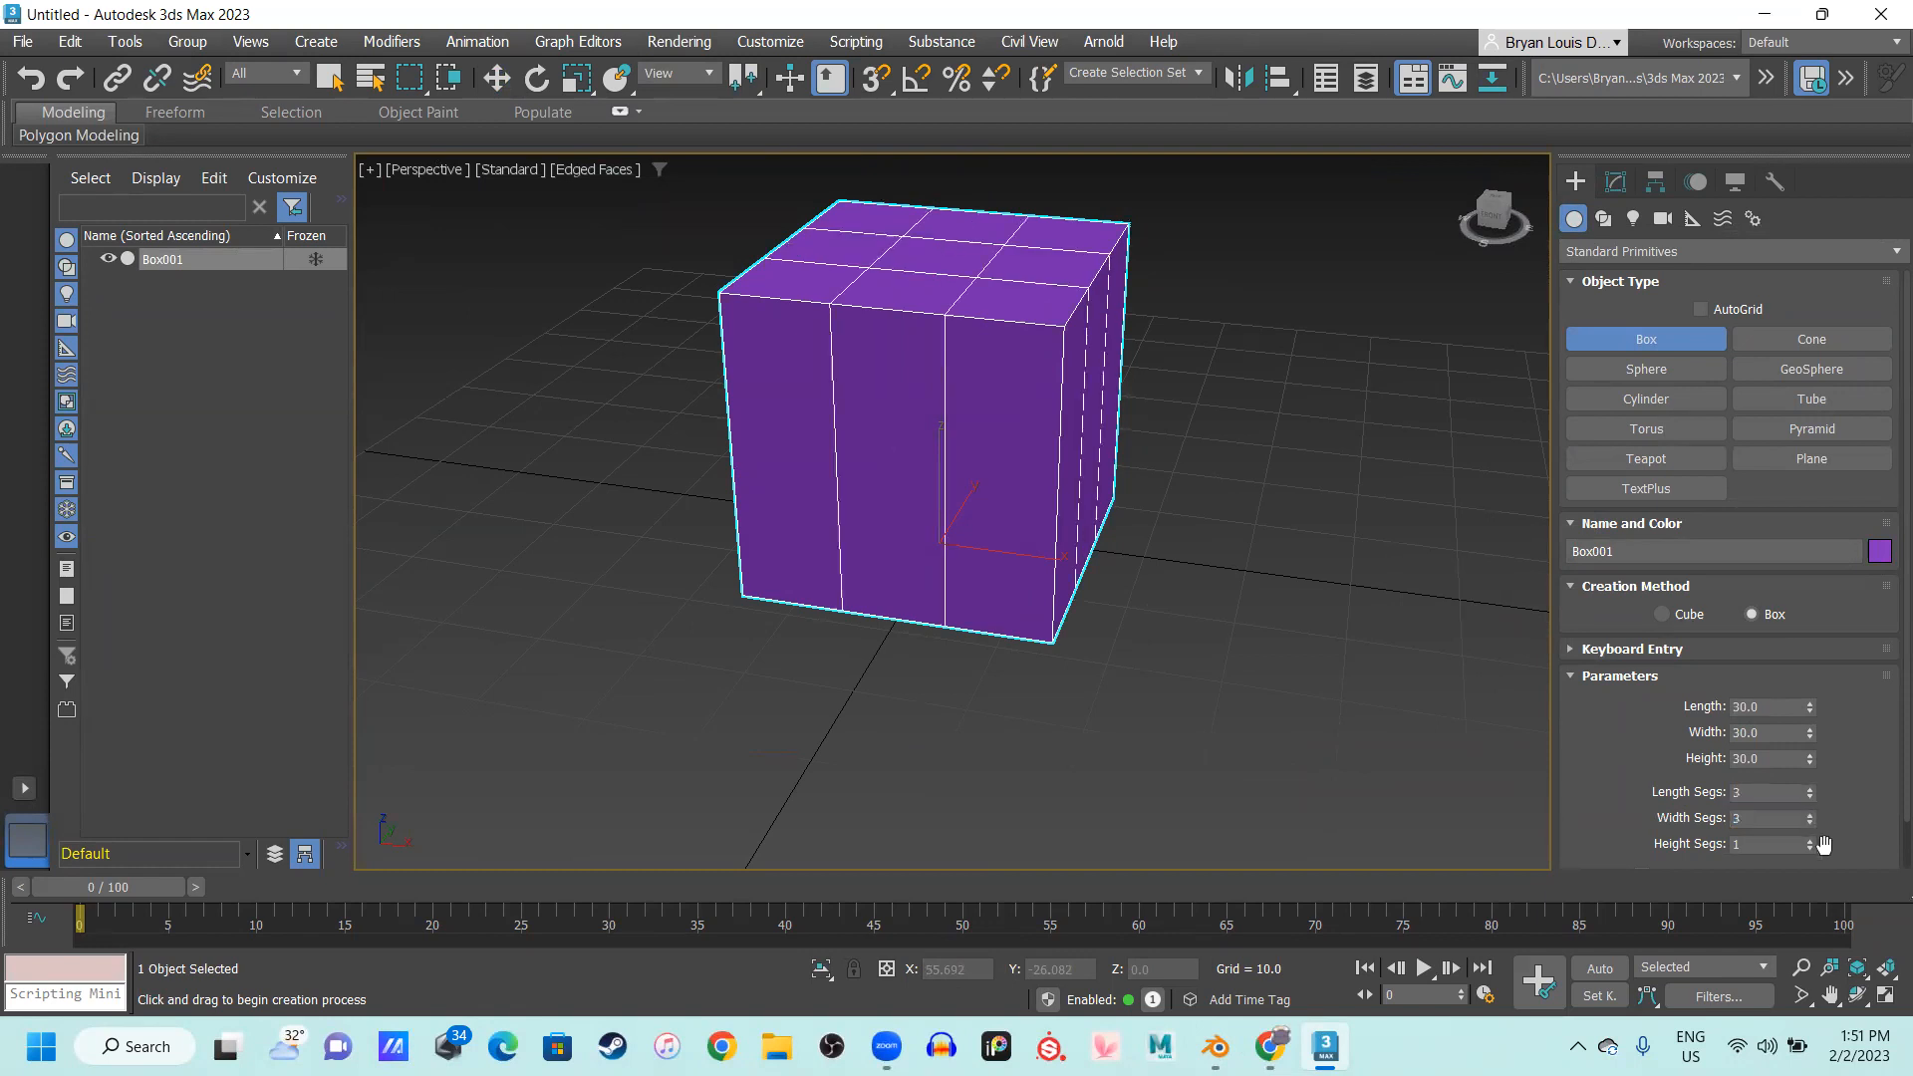
pyautogui.click(1811, 841)
pyautogui.click(1811, 841)
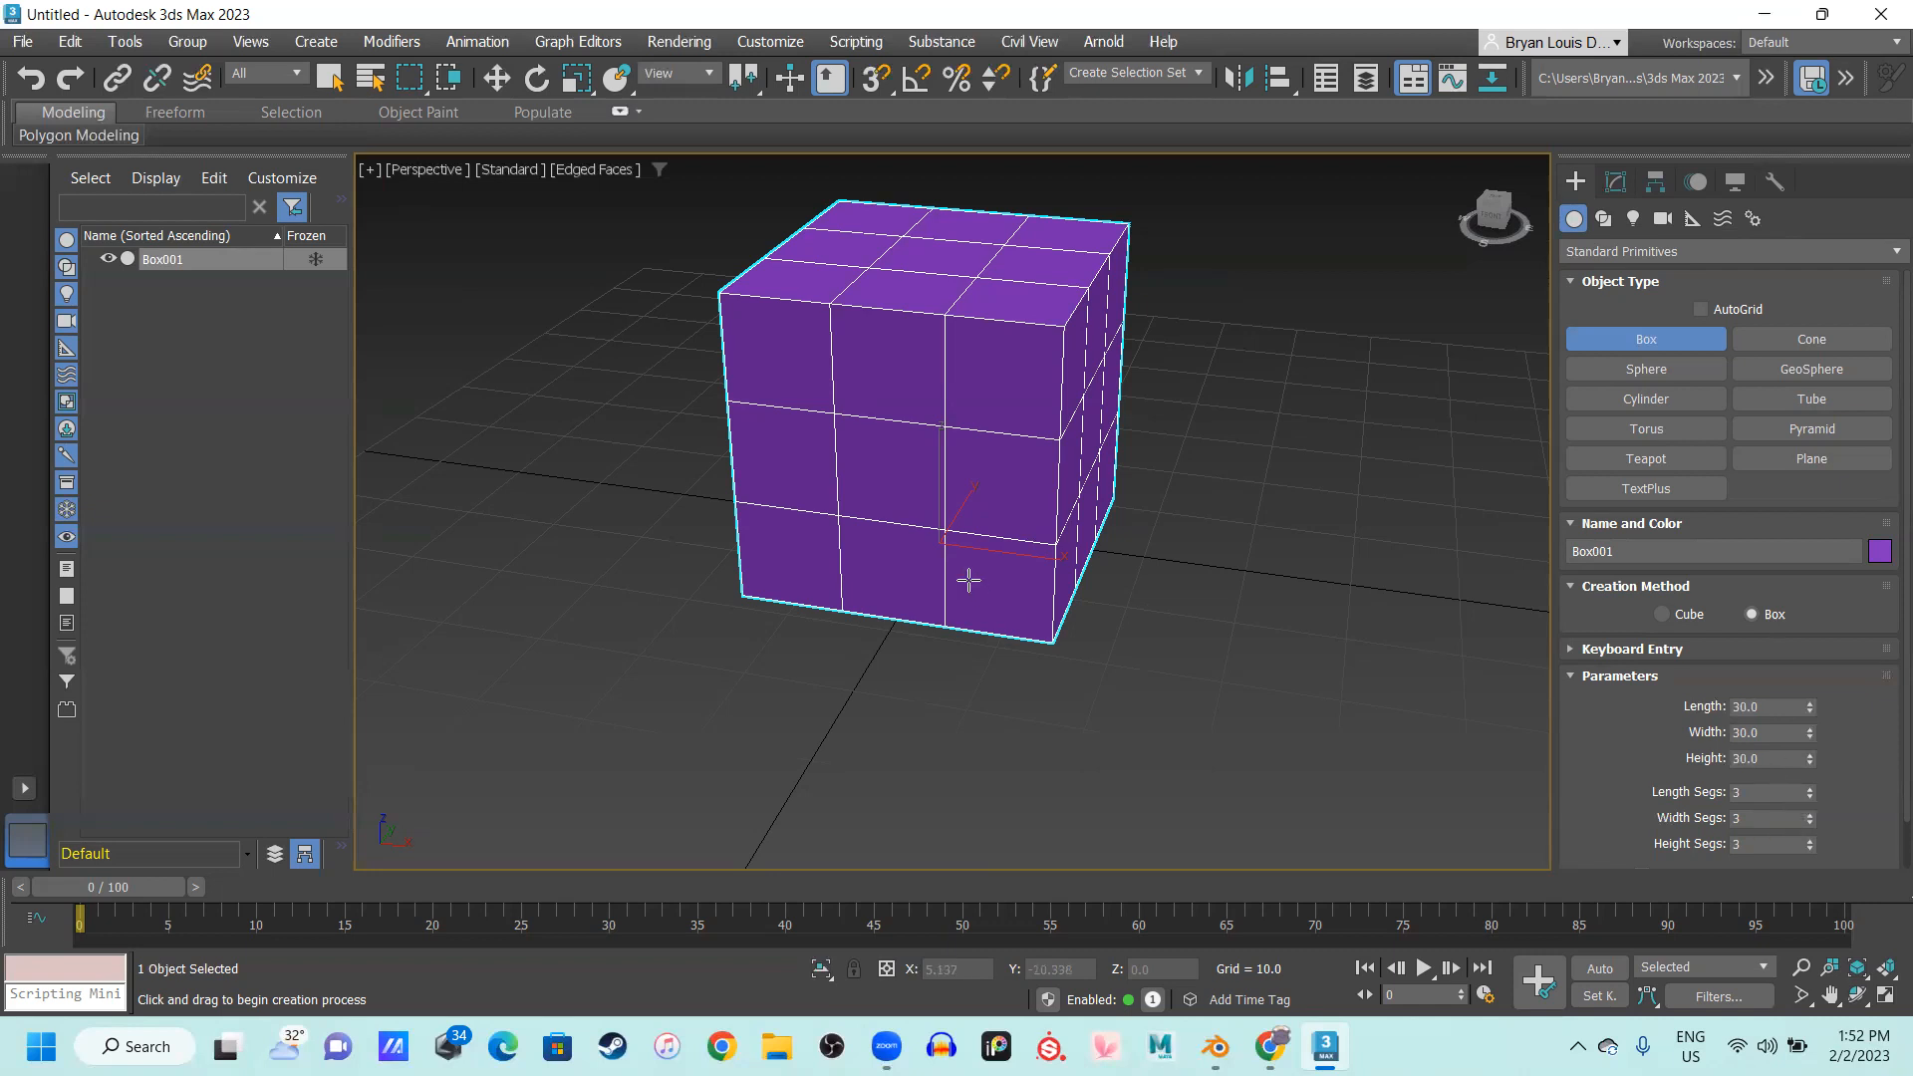
pyautogui.keyDown('alt'); pyautogui.moveTo(901, 543); pyautogui.dragTo(1006, 578, button='middle'); pyautogui.keyUp('alt')
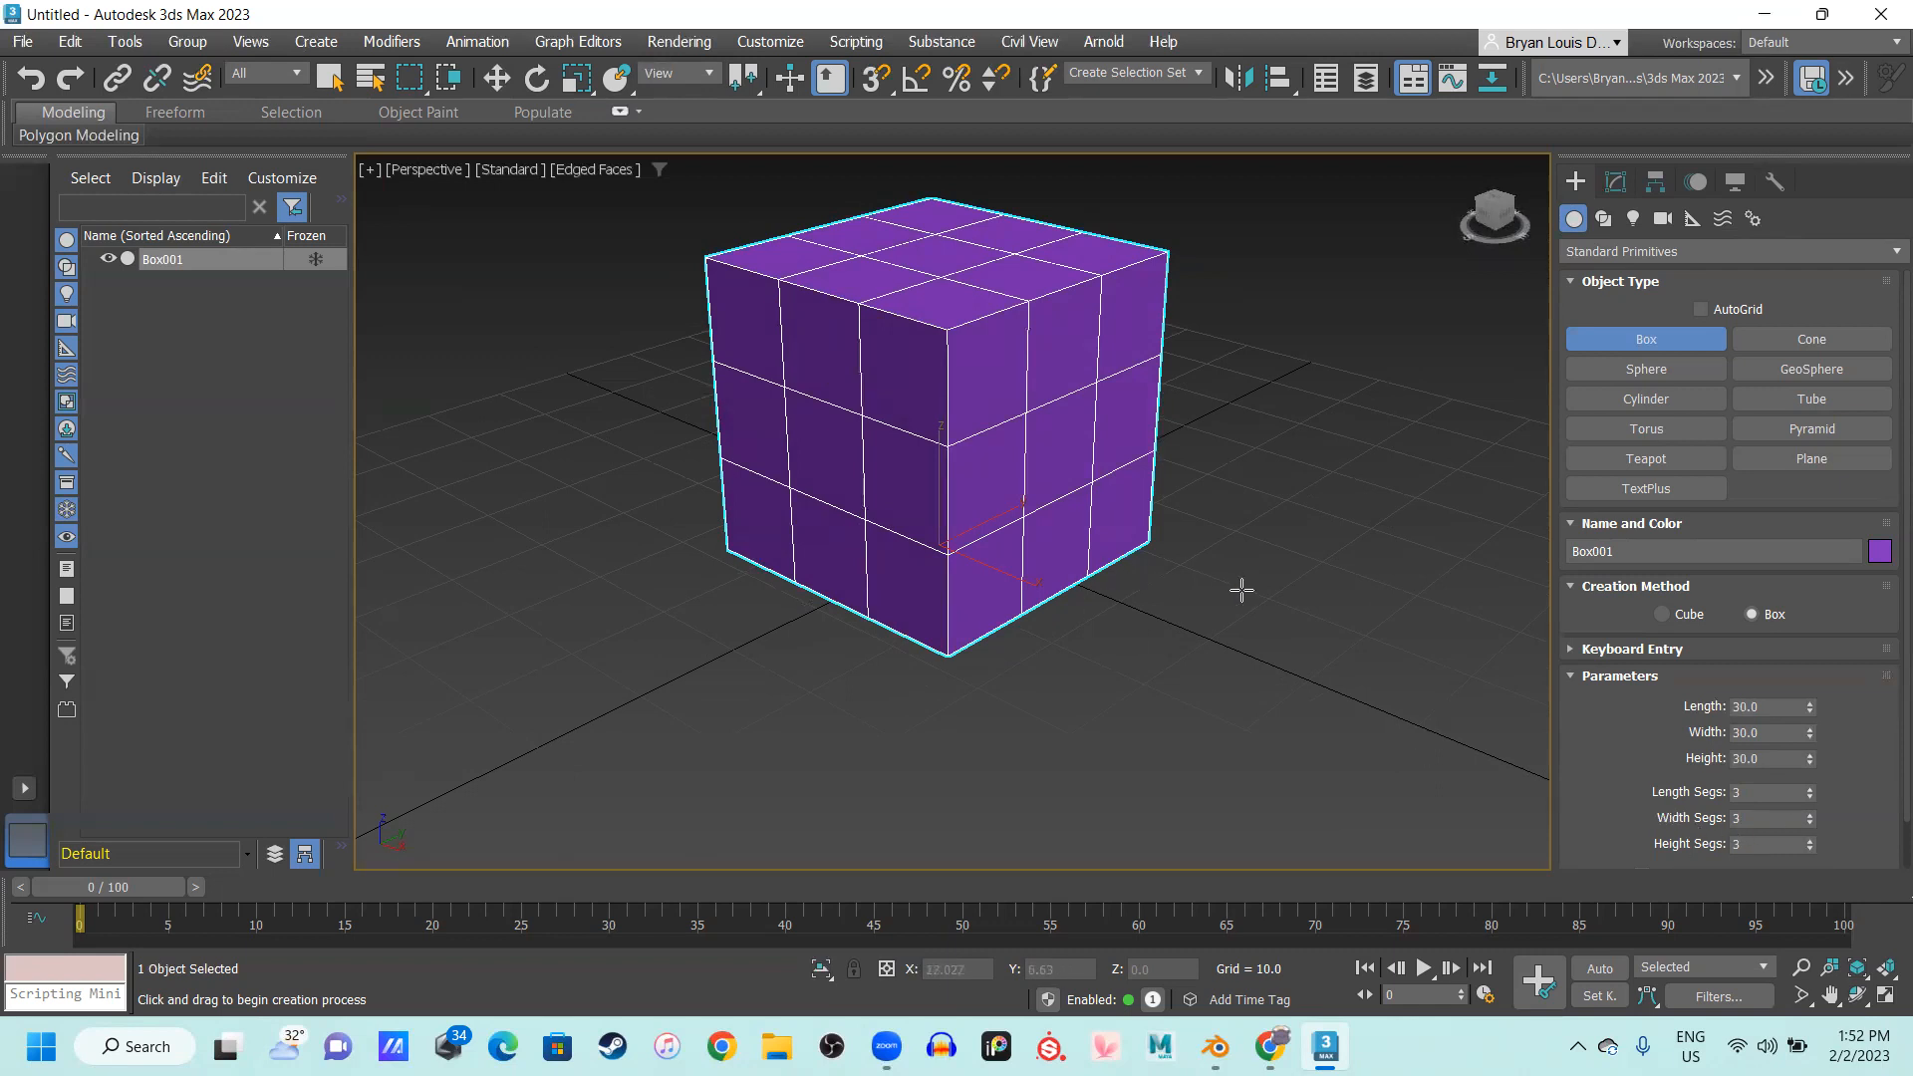
# Set the cube's length, width and height segments back to 1 each
pyautogui.doubleClick(1774, 793)
pyautogui.write('1')
pyautogui.press('Return')
pyautogui.press('Tab')
pyautogui.write('1')
pyautogui.press('Return')
pyautogui.press('Tab')
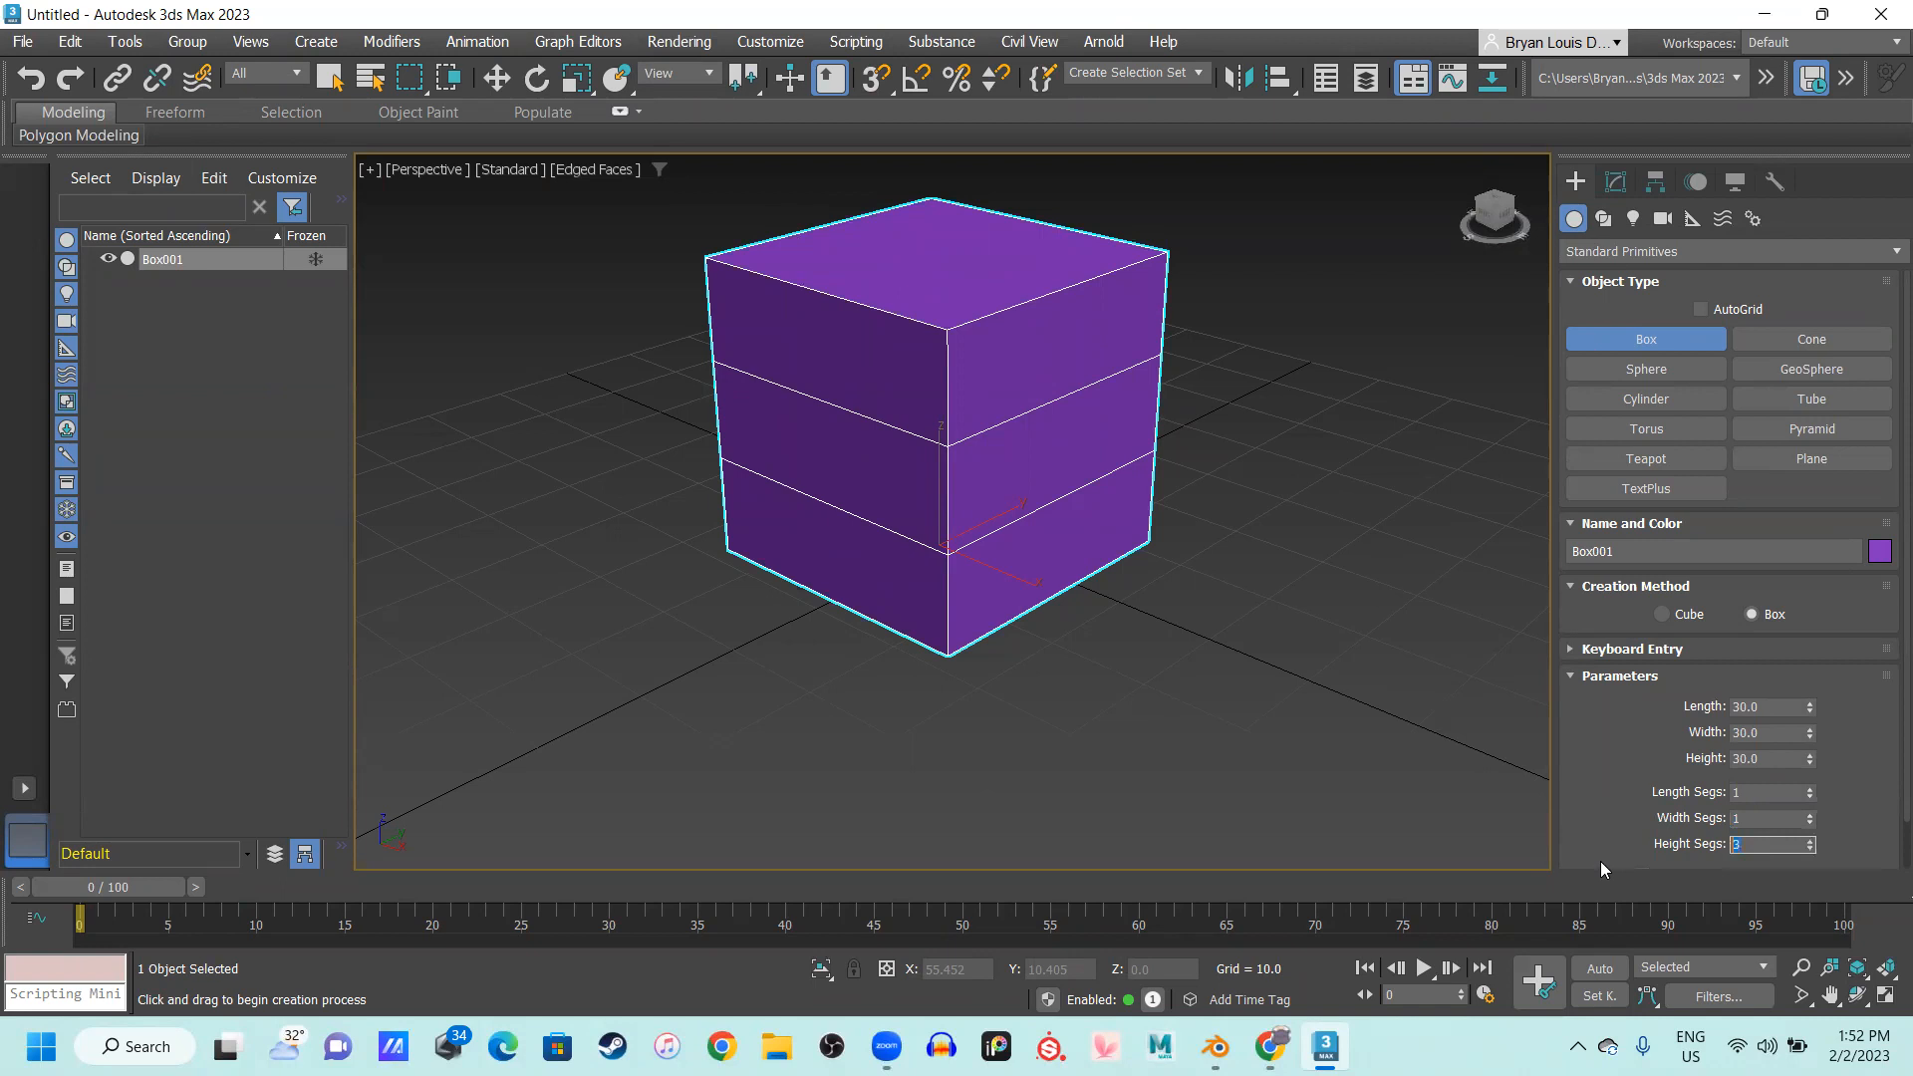
pyautogui.press('Return')
# End box creation by activating the Move tool, then open the cube's modifier stack
pyautogui.moveTo(952, 423)
pyautogui.keyDown('alt'); pyautogui.mouseDown(button='middle')
pyautogui.moveTo(1032, 447)
pyautogui.moveTo(978, 415)
pyautogui.mouseUp(button='middle'); pyautogui.keyUp('alt')
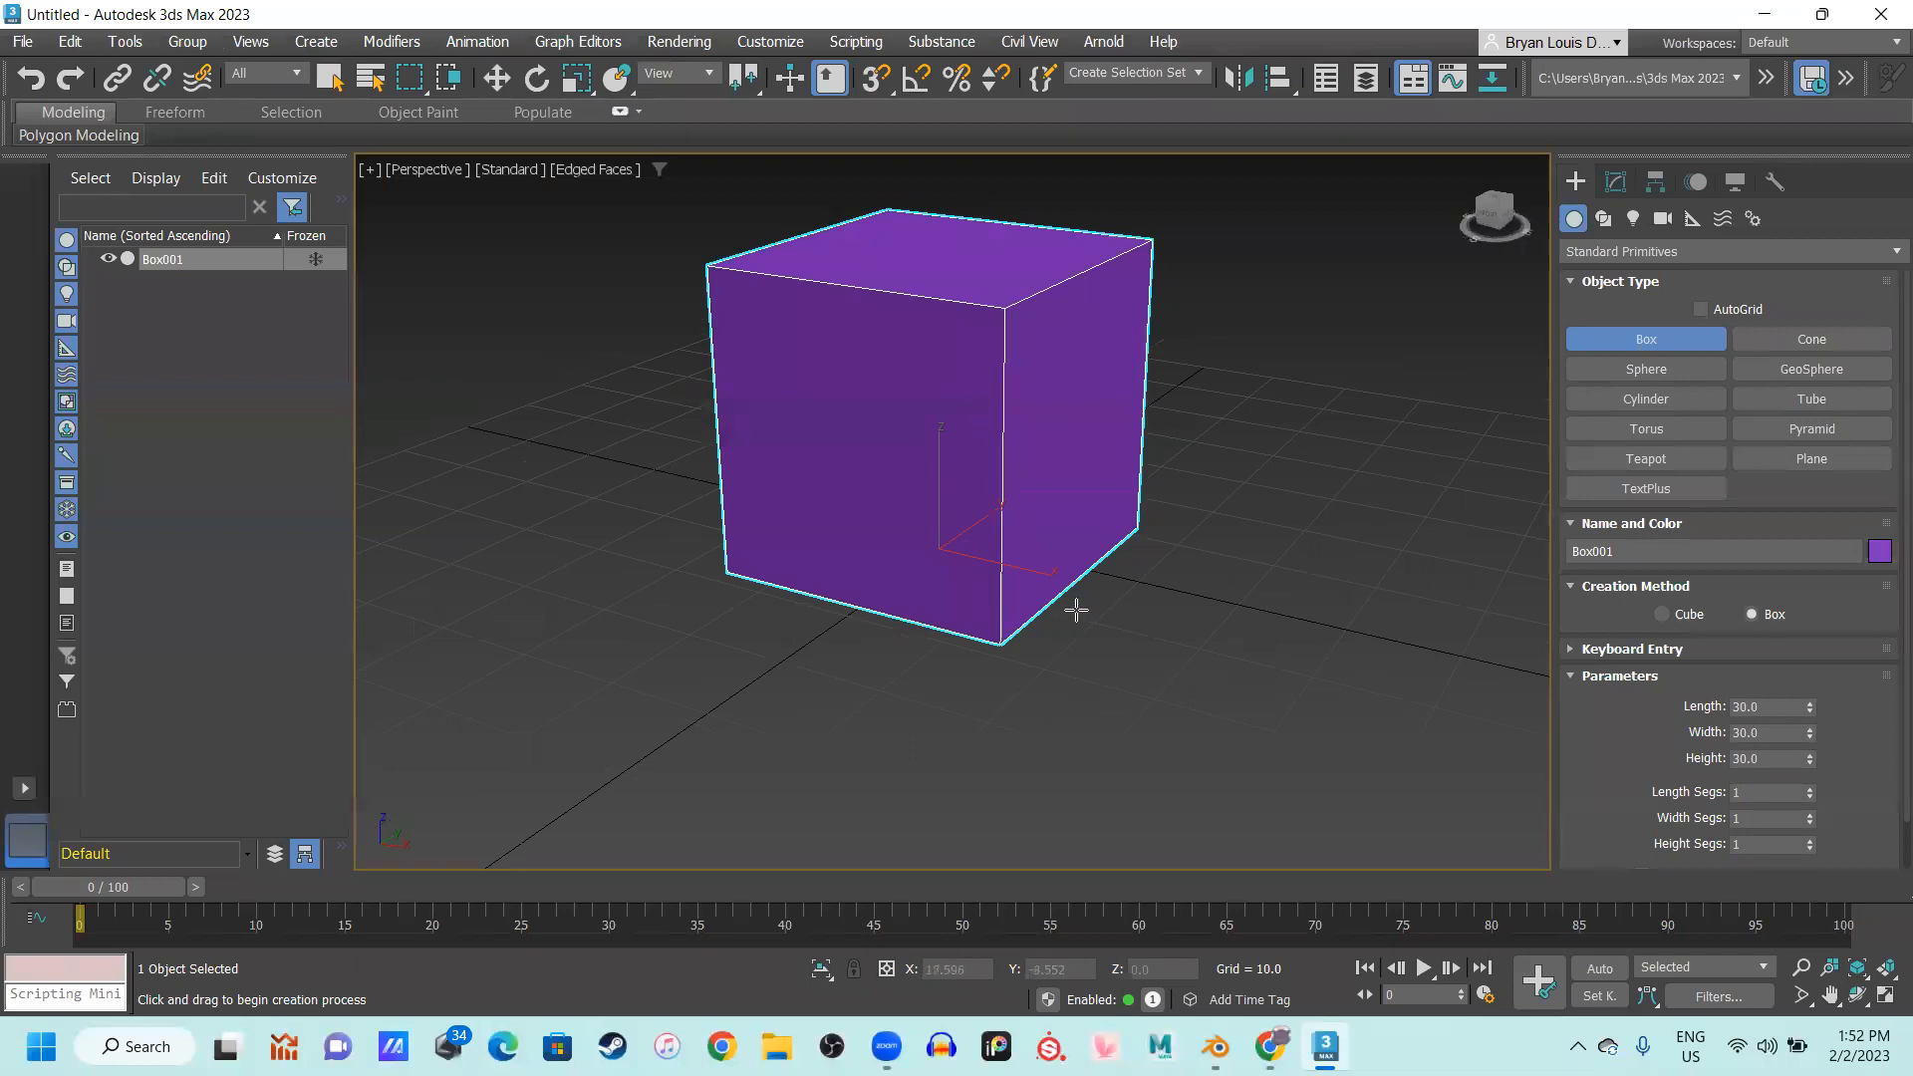
pyautogui.keyDown('alt'); pyautogui.moveTo(1076, 611); pyautogui.dragTo(1029, 610, button='middle'); pyautogui.keyUp('alt')
pyautogui.keyDown('alt'); pyautogui.moveTo(1054, 492); pyautogui.dragTo(1057, 524, button='middle'); pyautogui.keyUp('alt')
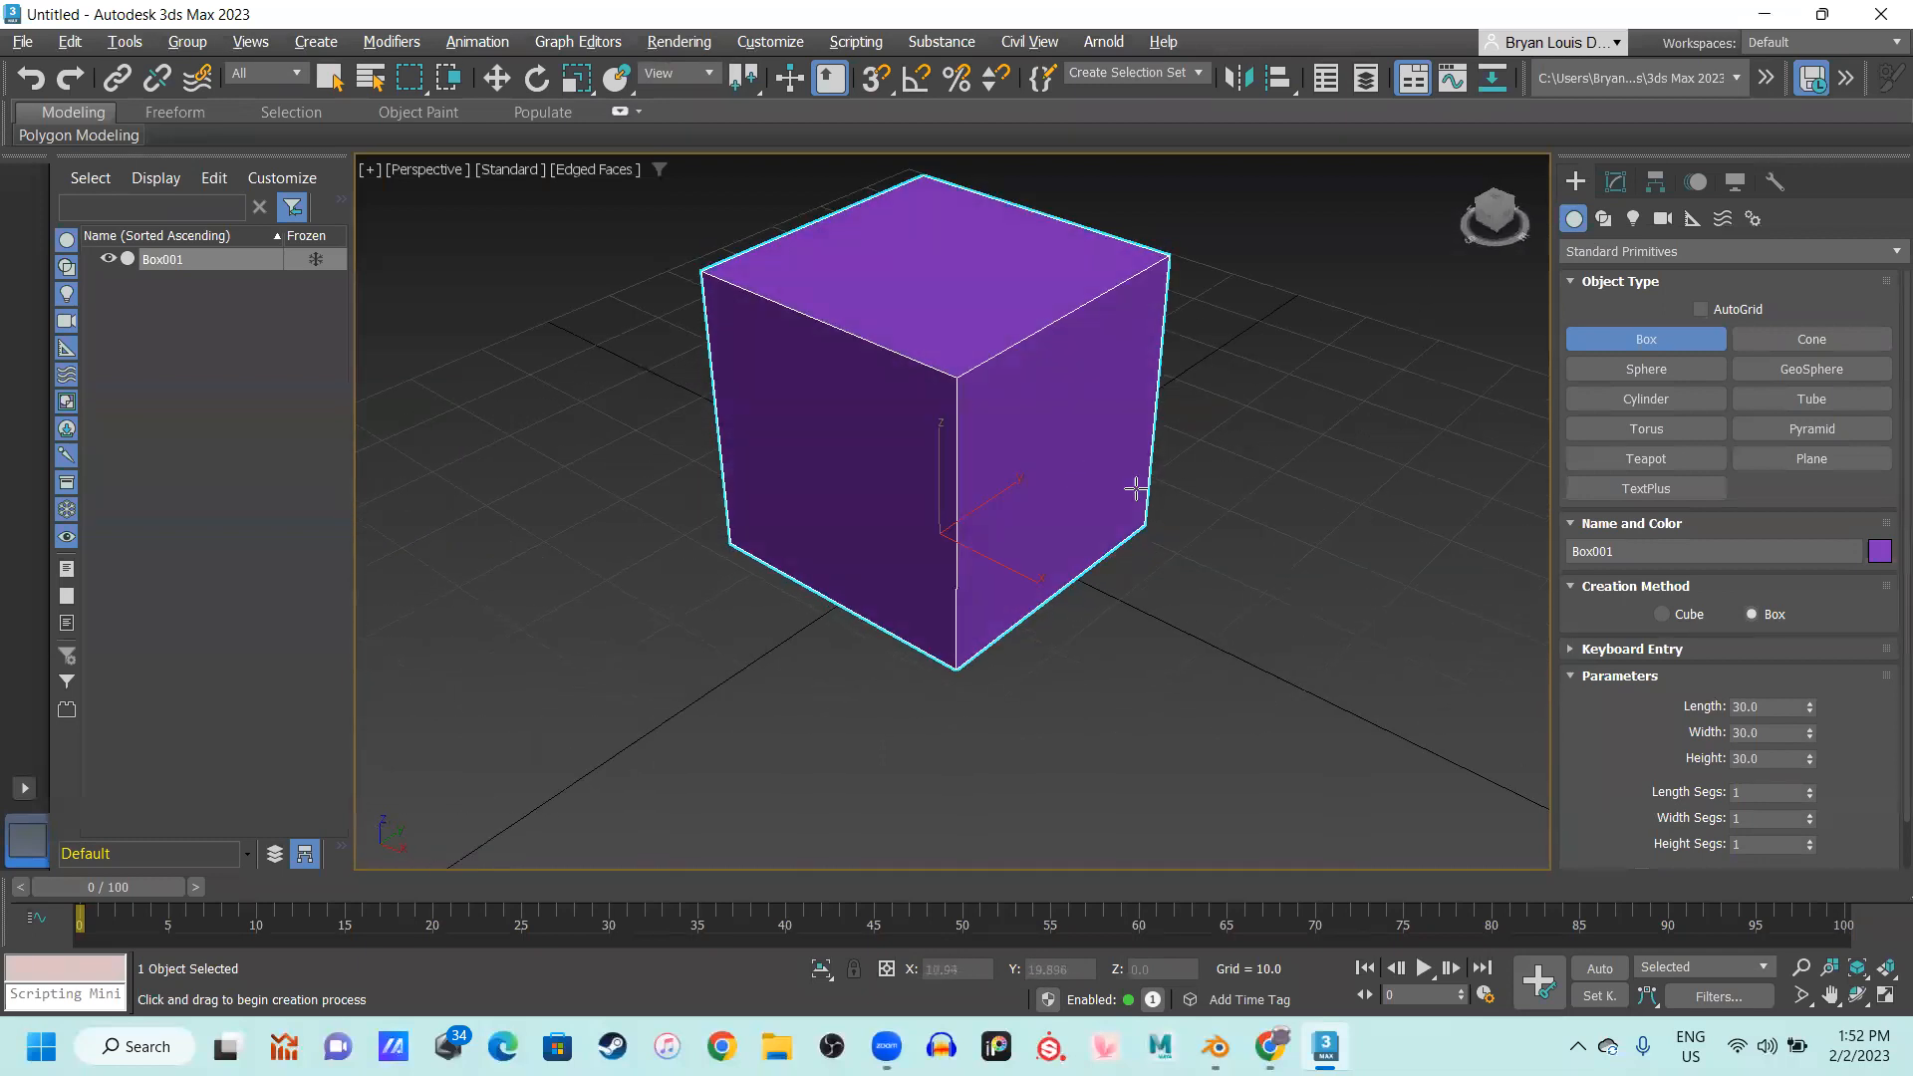
pyautogui.keyDown('alt'); pyautogui.moveTo(1106, 415); pyautogui.dragTo(1089, 436, button='middle'); pyautogui.keyUp('alt')
pyautogui.keyDown('alt'); pyautogui.moveTo(819, 422); pyautogui.dragTo(854, 350, button='middle'); pyautogui.keyUp('alt')
pyautogui.press('w')
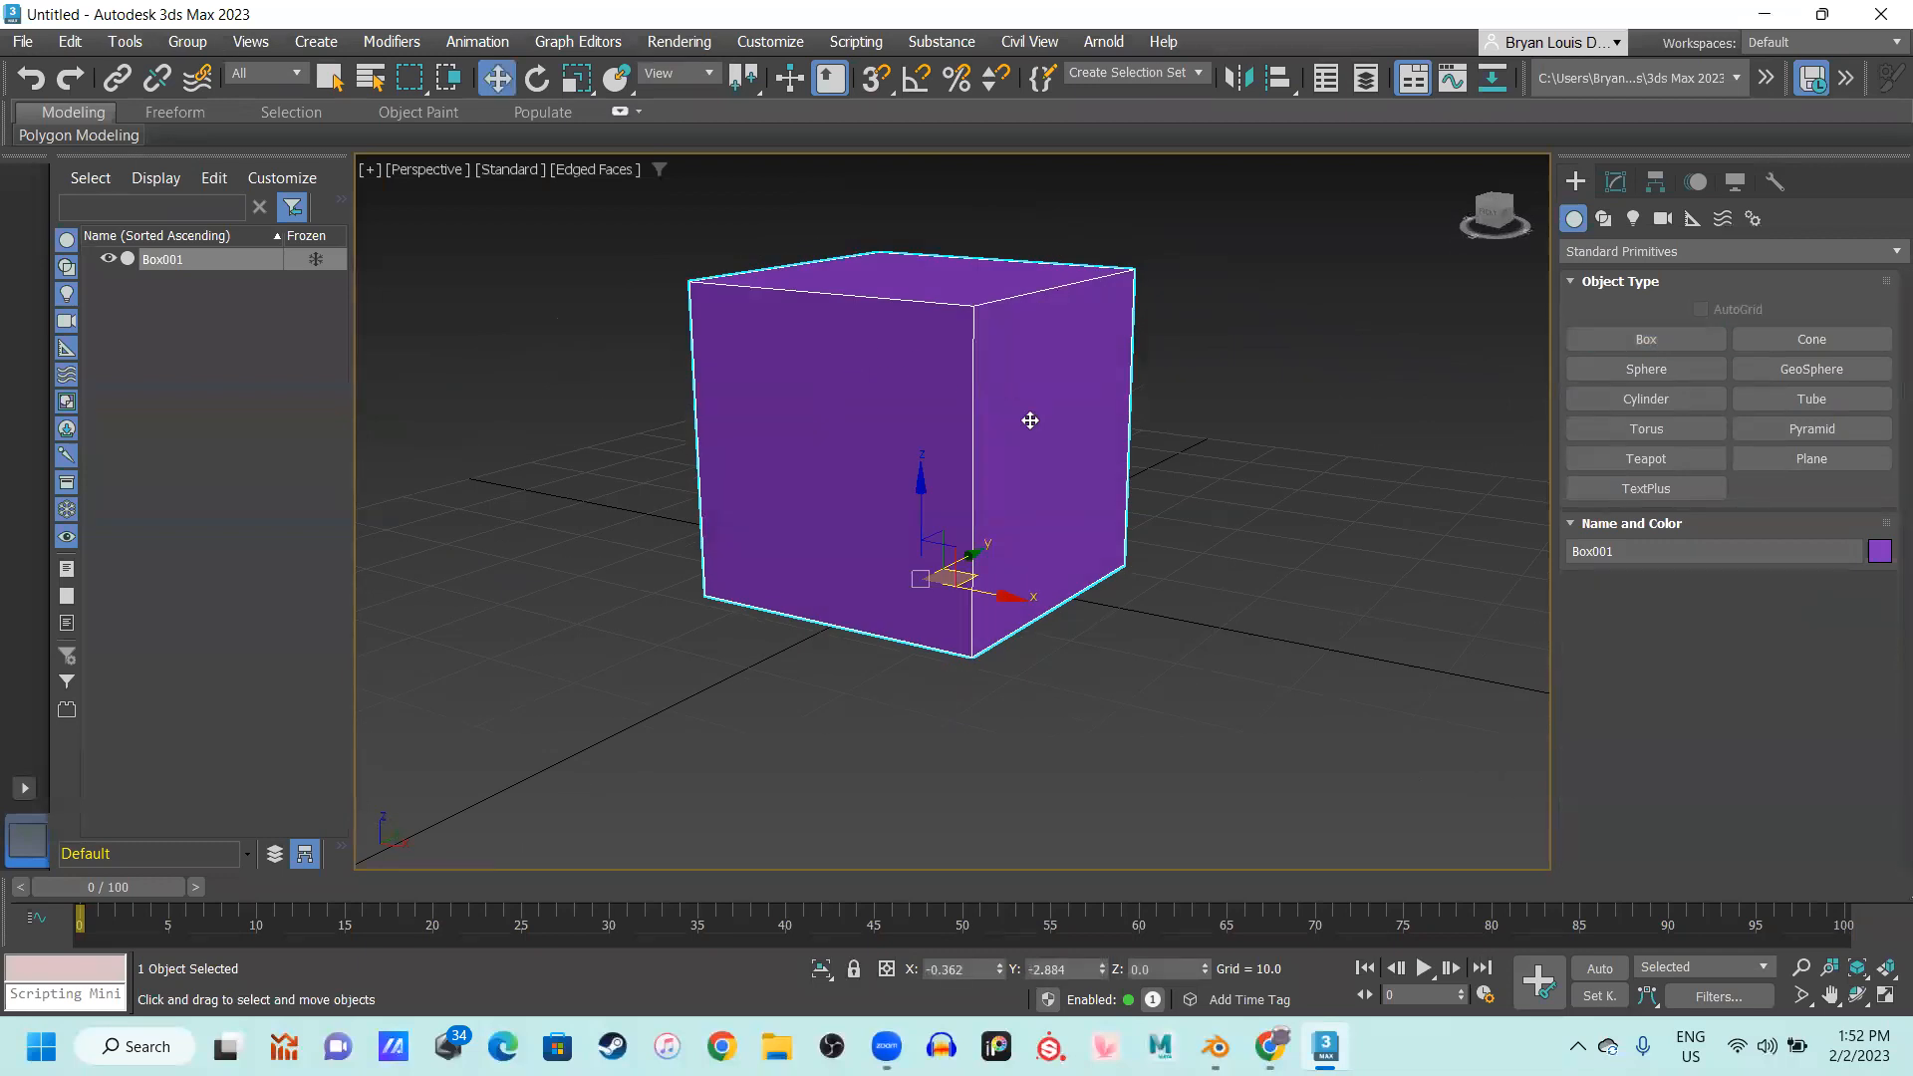
pyautogui.keyDown('alt'); pyautogui.moveTo(1097, 398); pyautogui.dragTo(1074, 443, button='middle'); pyautogui.keyUp('alt')
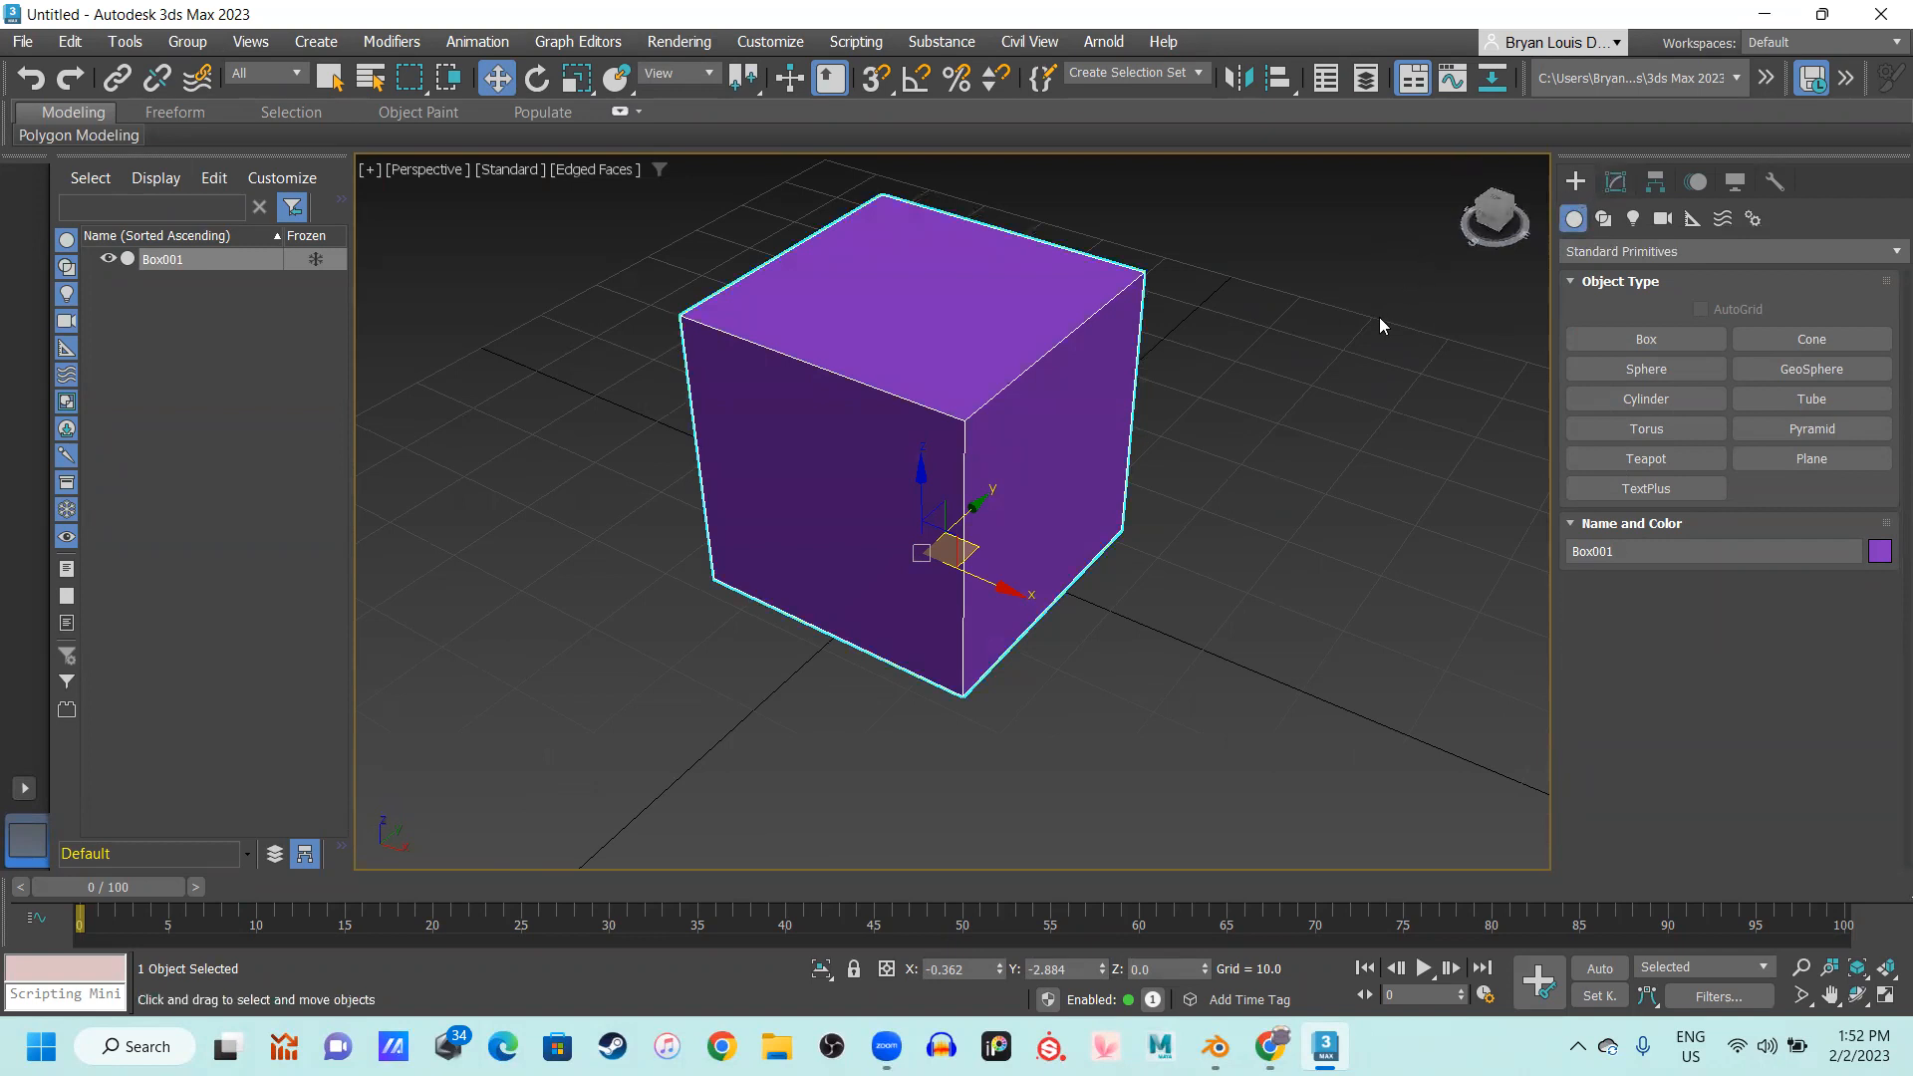
pyautogui.press('1')
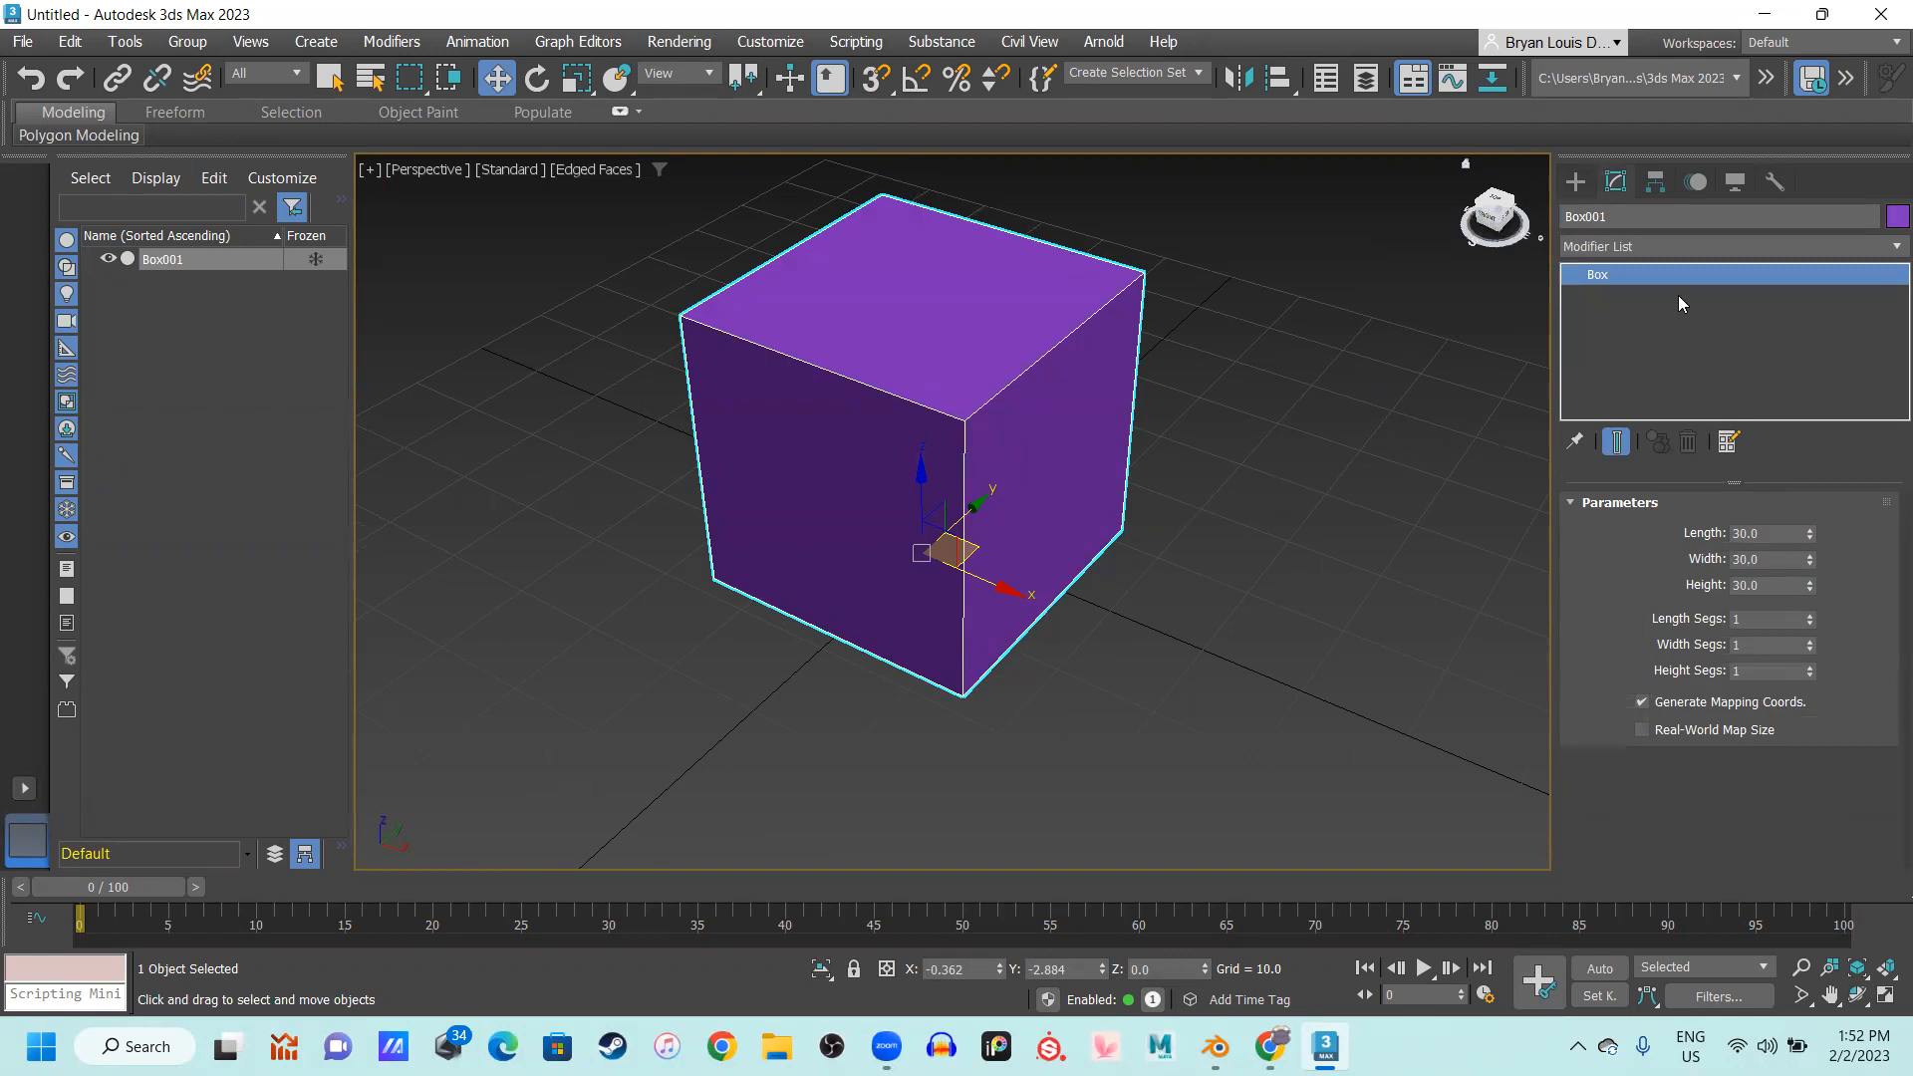
# Add an OpenSubdiv modifier to the cube and view the rounded result
pyautogui.click(1748, 245)
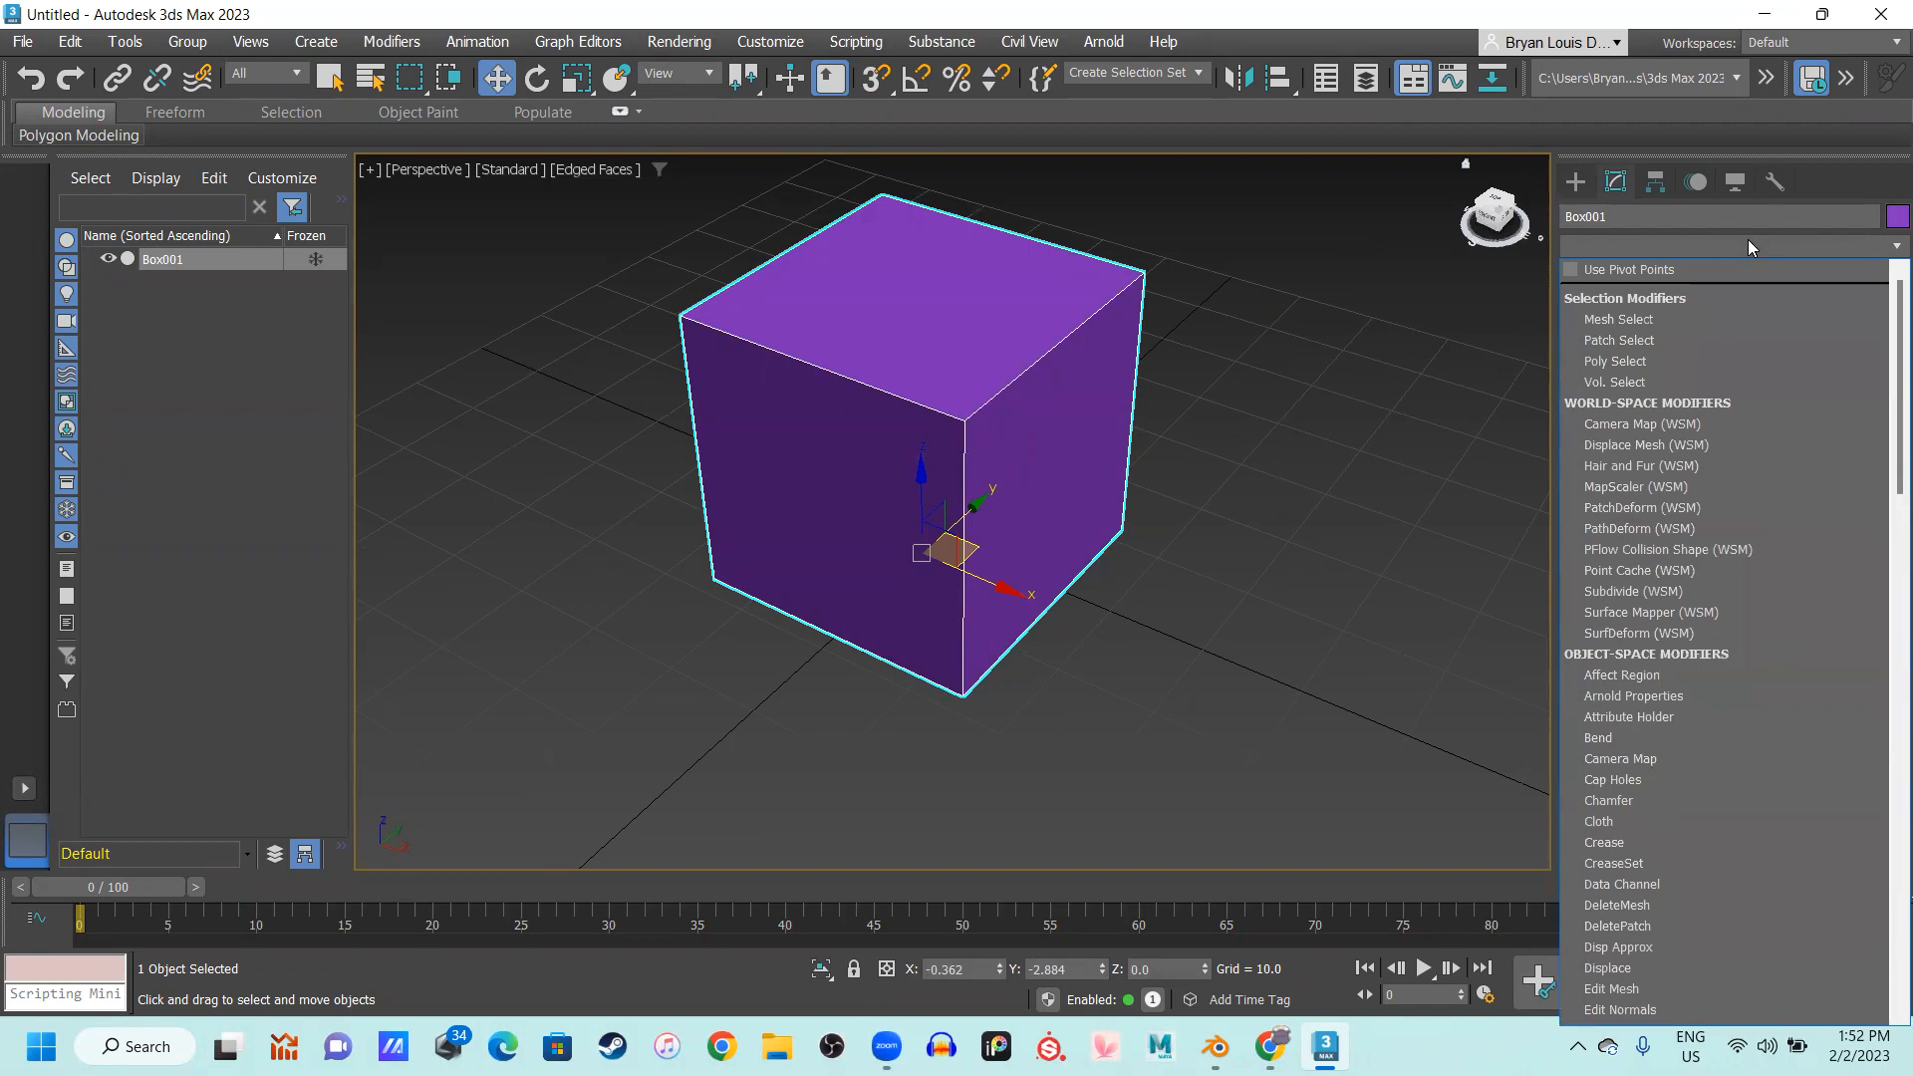
pyautogui.press('o')
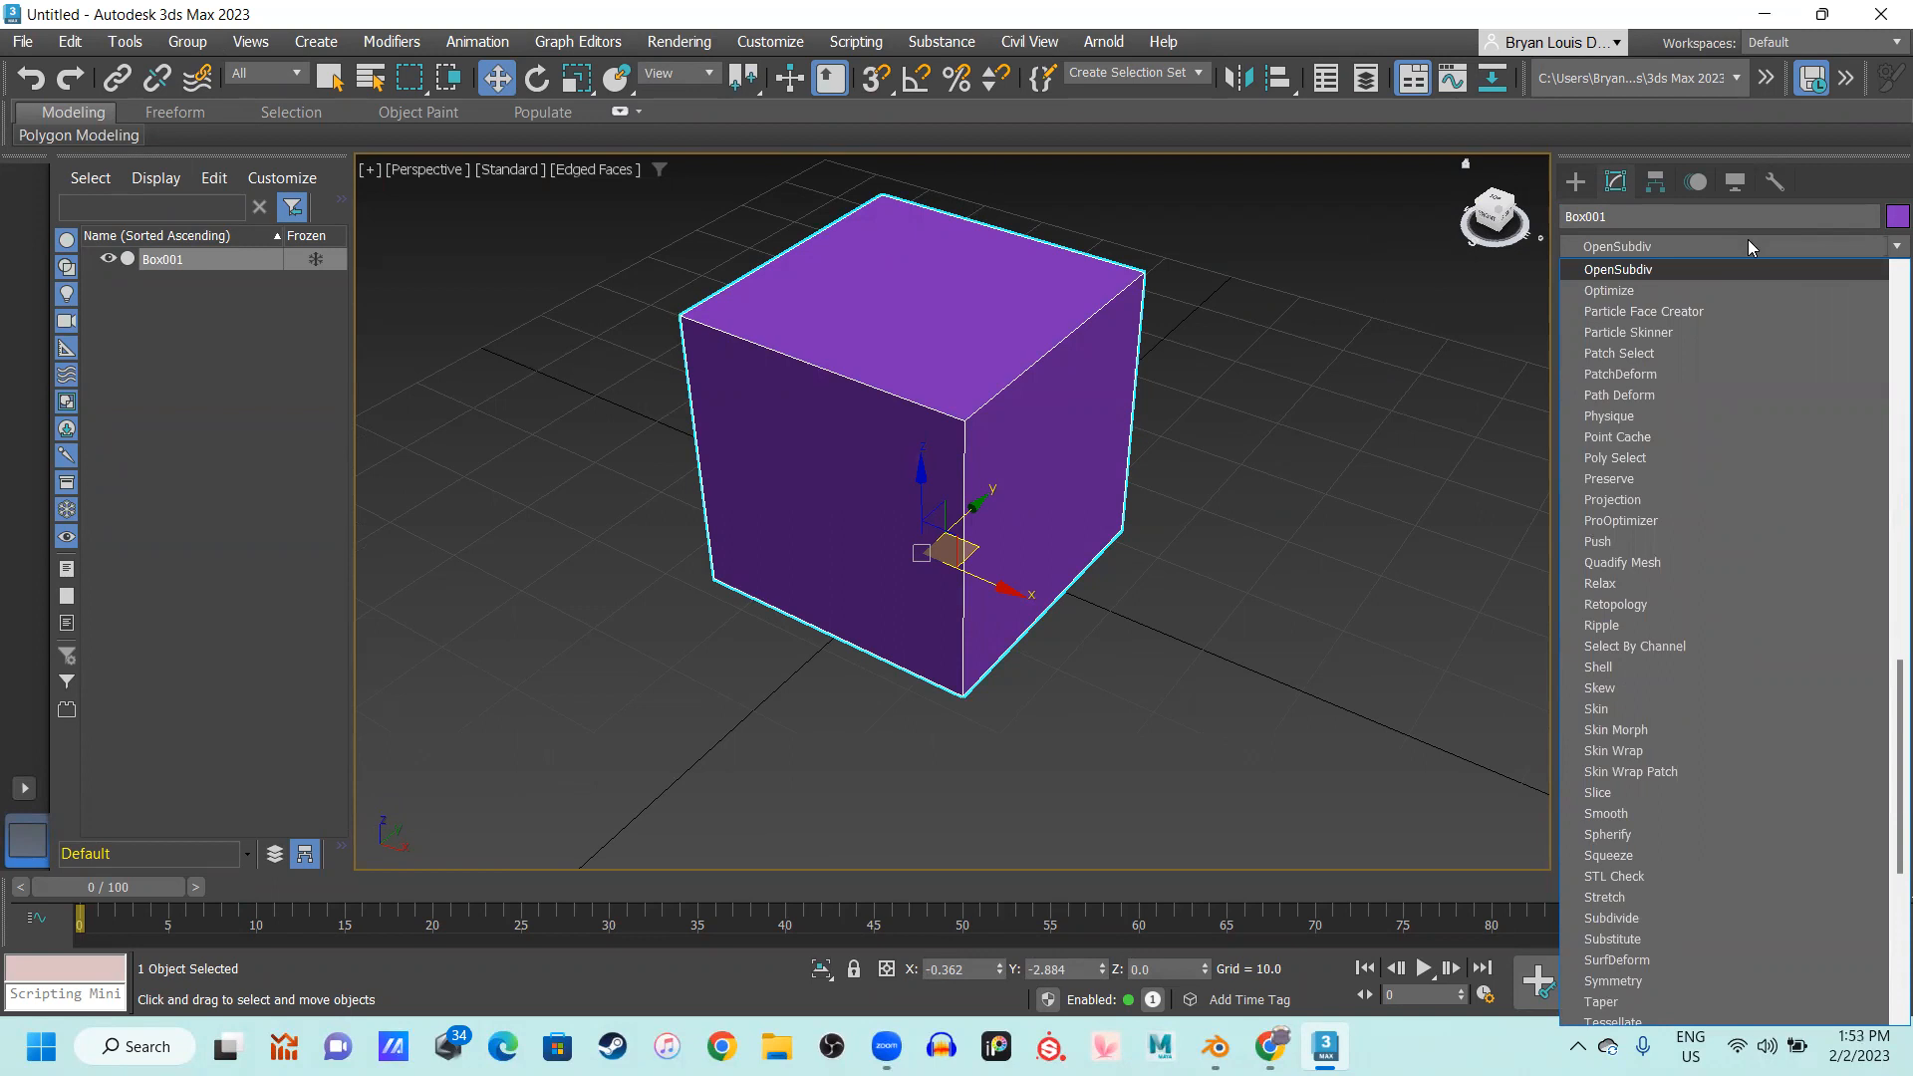
pyautogui.press('t')
pyautogui.press('u')
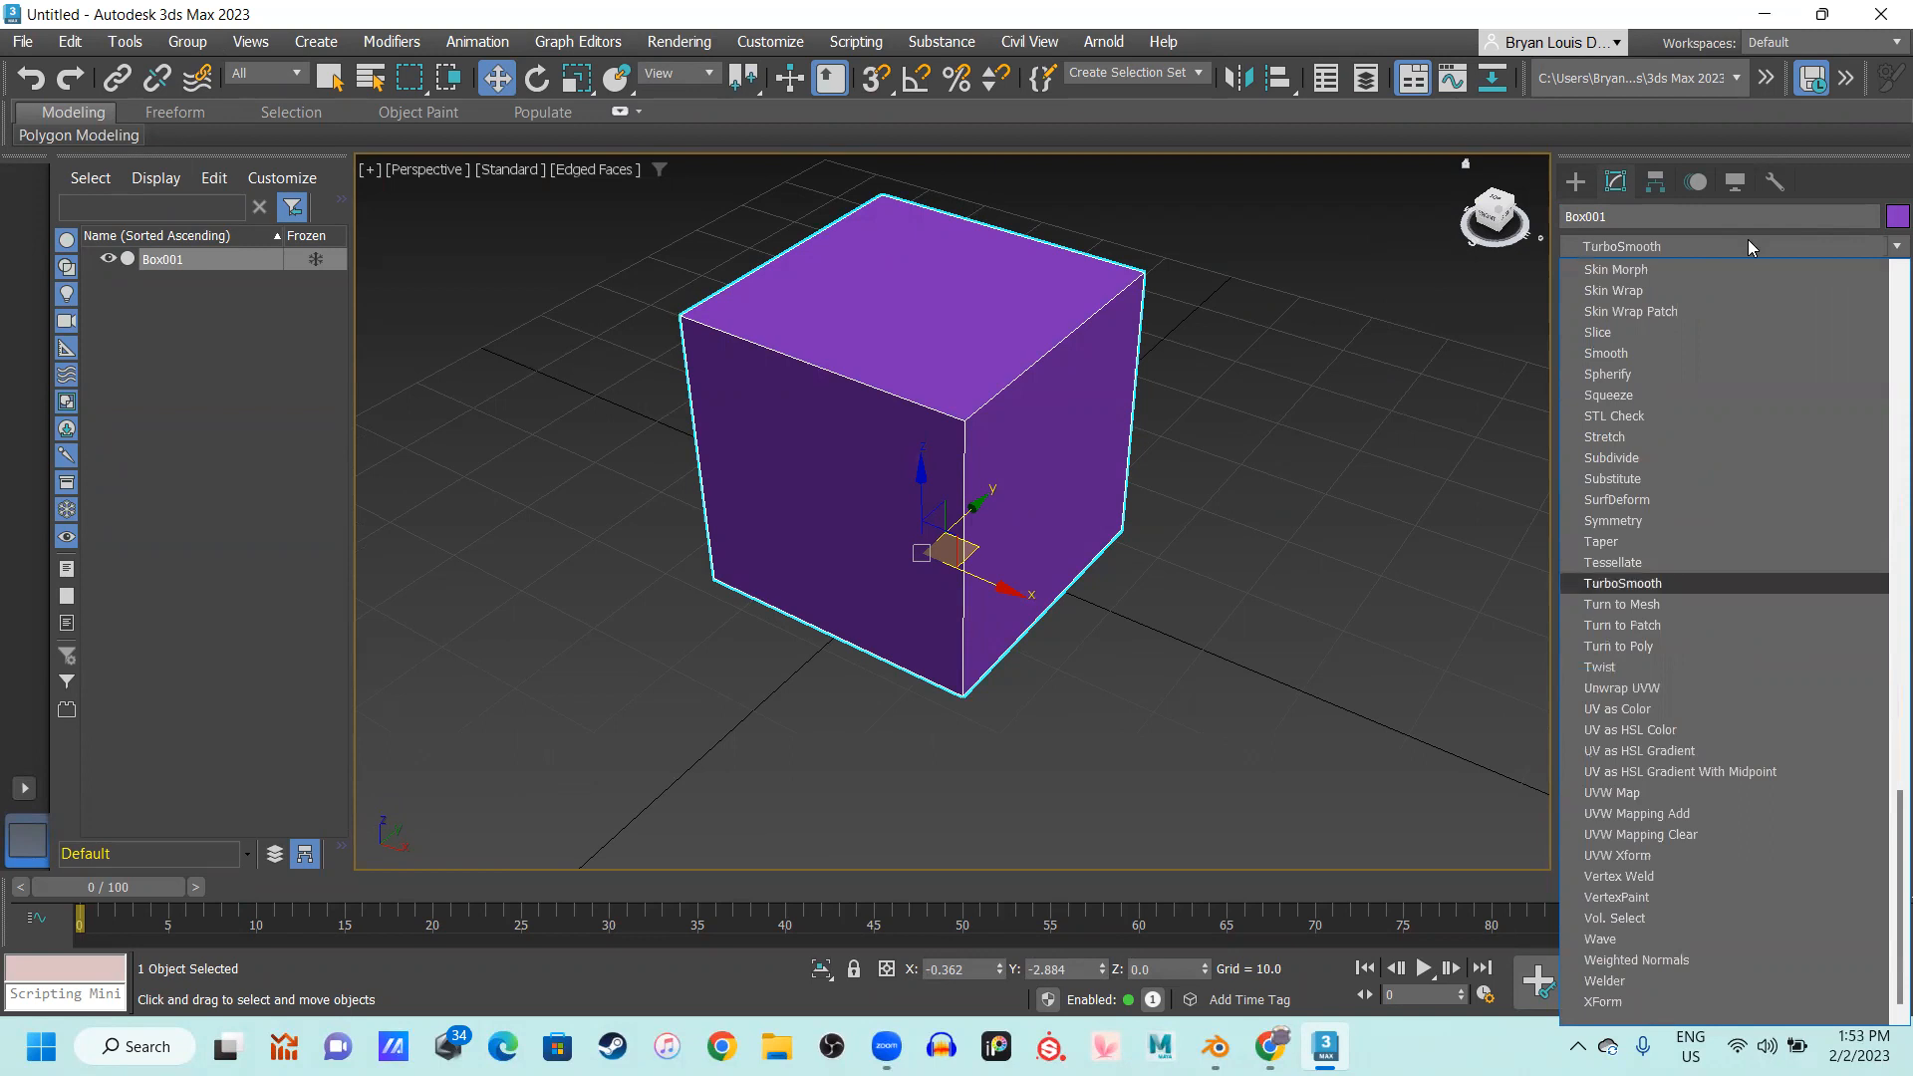
pyautogui.press('o')
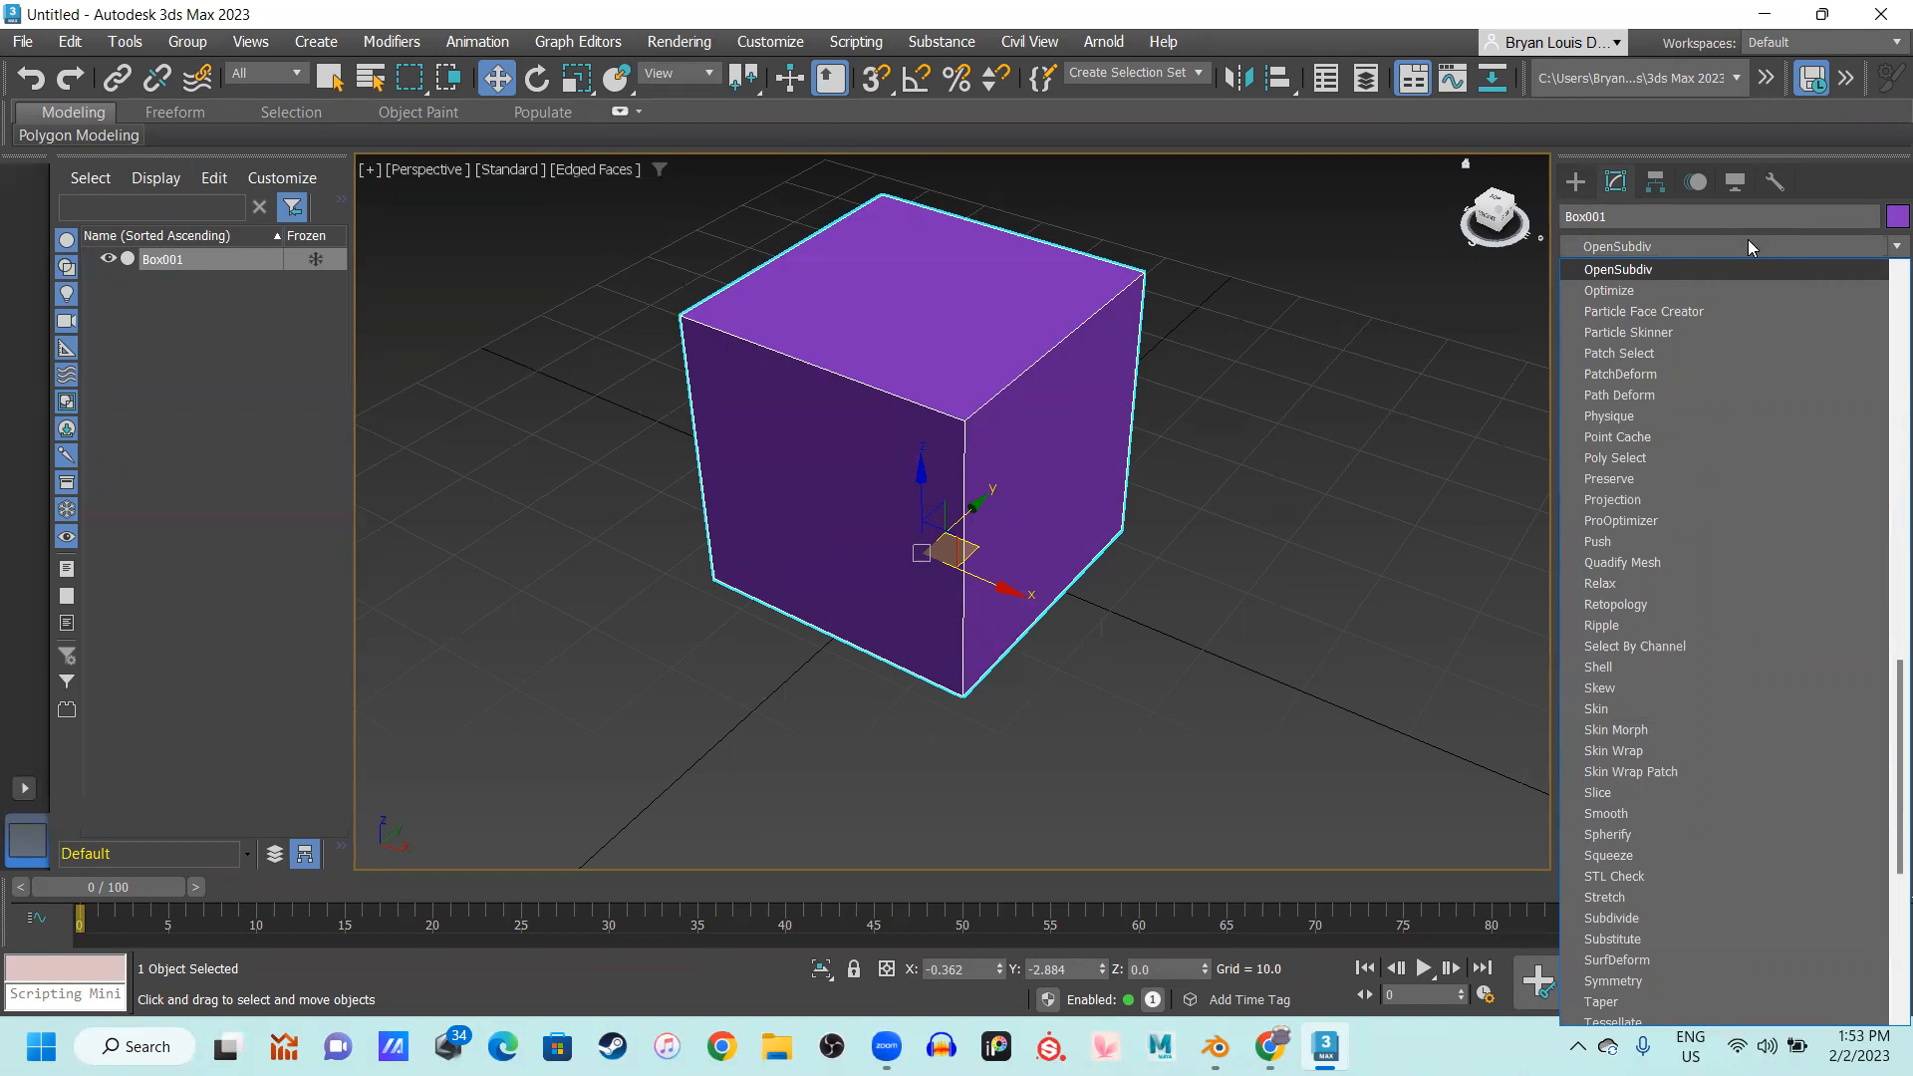
pyautogui.press('Return')
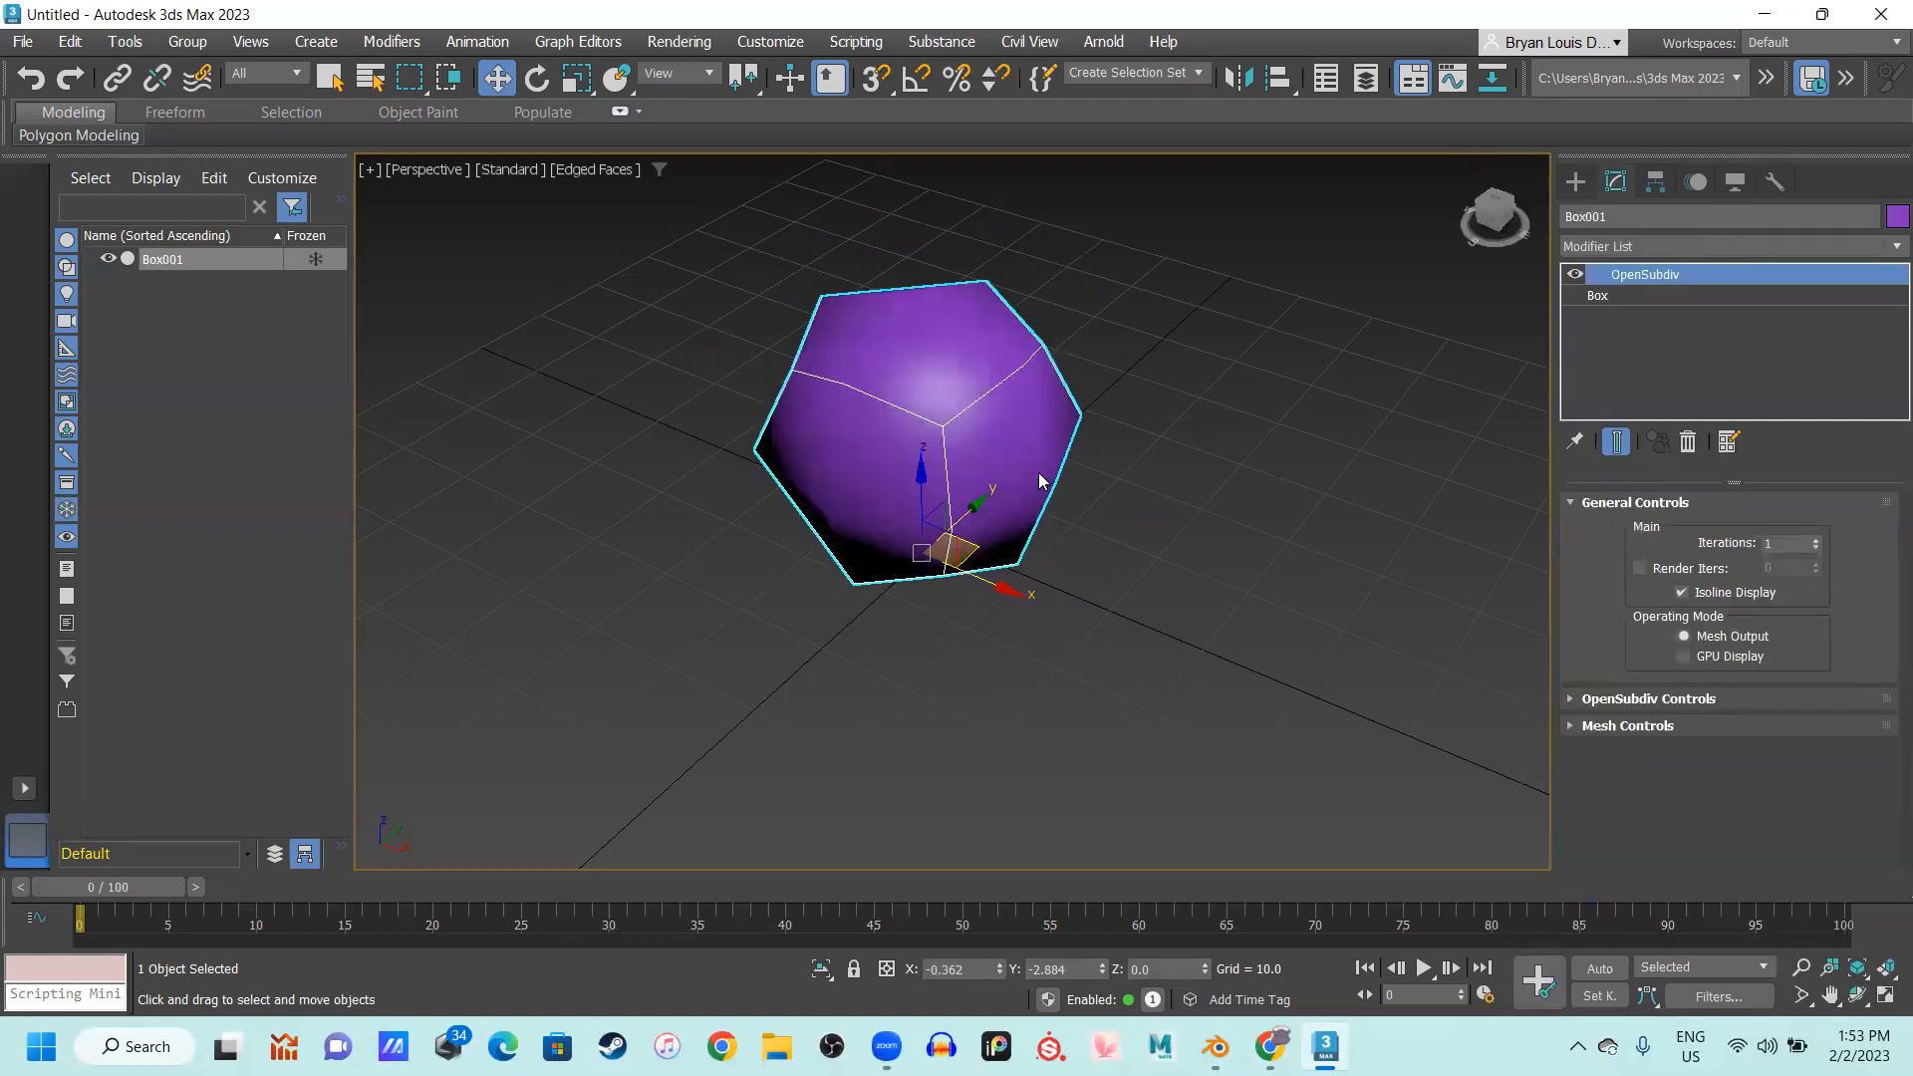
pyautogui.keyDown('alt'); pyautogui.moveTo(1005, 516); pyautogui.dragTo(1387, 701, button='middle'); pyautogui.keyUp('alt')
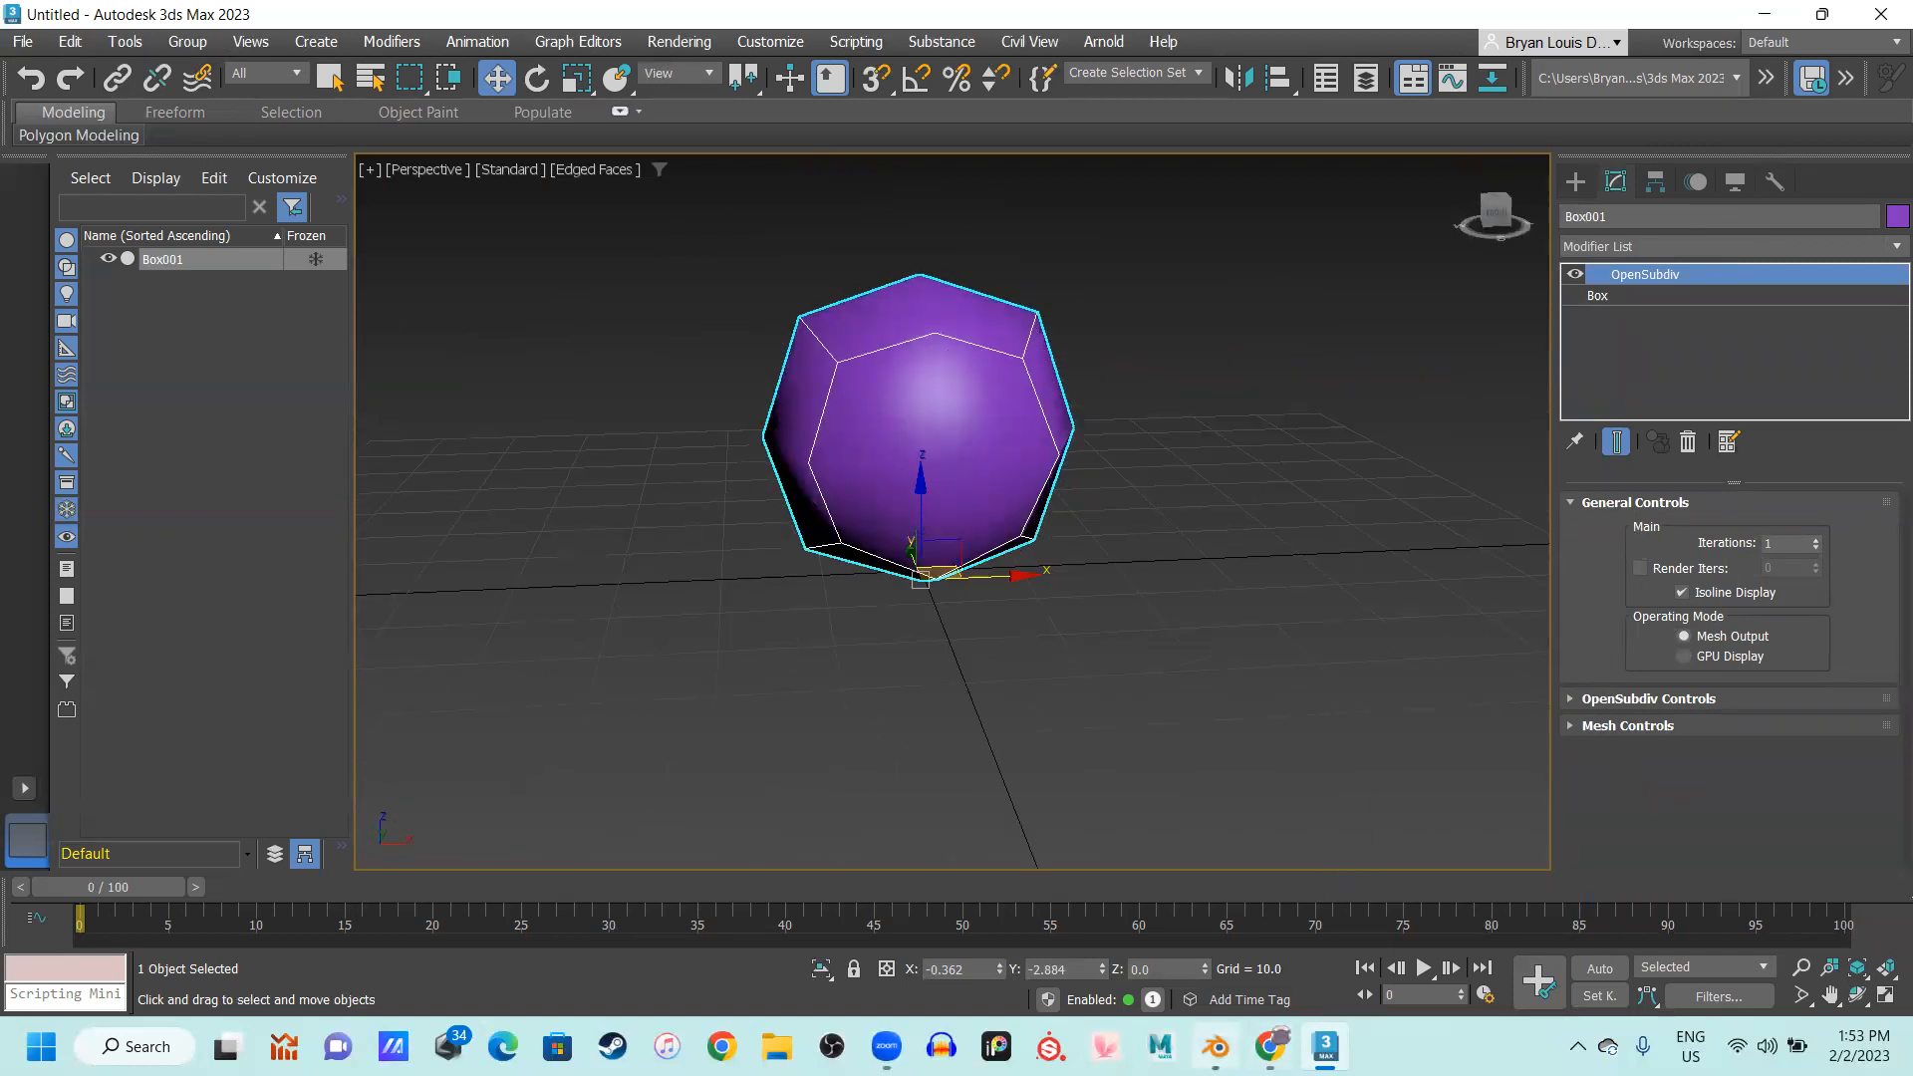
# Switch to Blender, set the cube's Subdivision viewport levels to 1 and select the cube for comparison
pyautogui.click(1217, 1046)
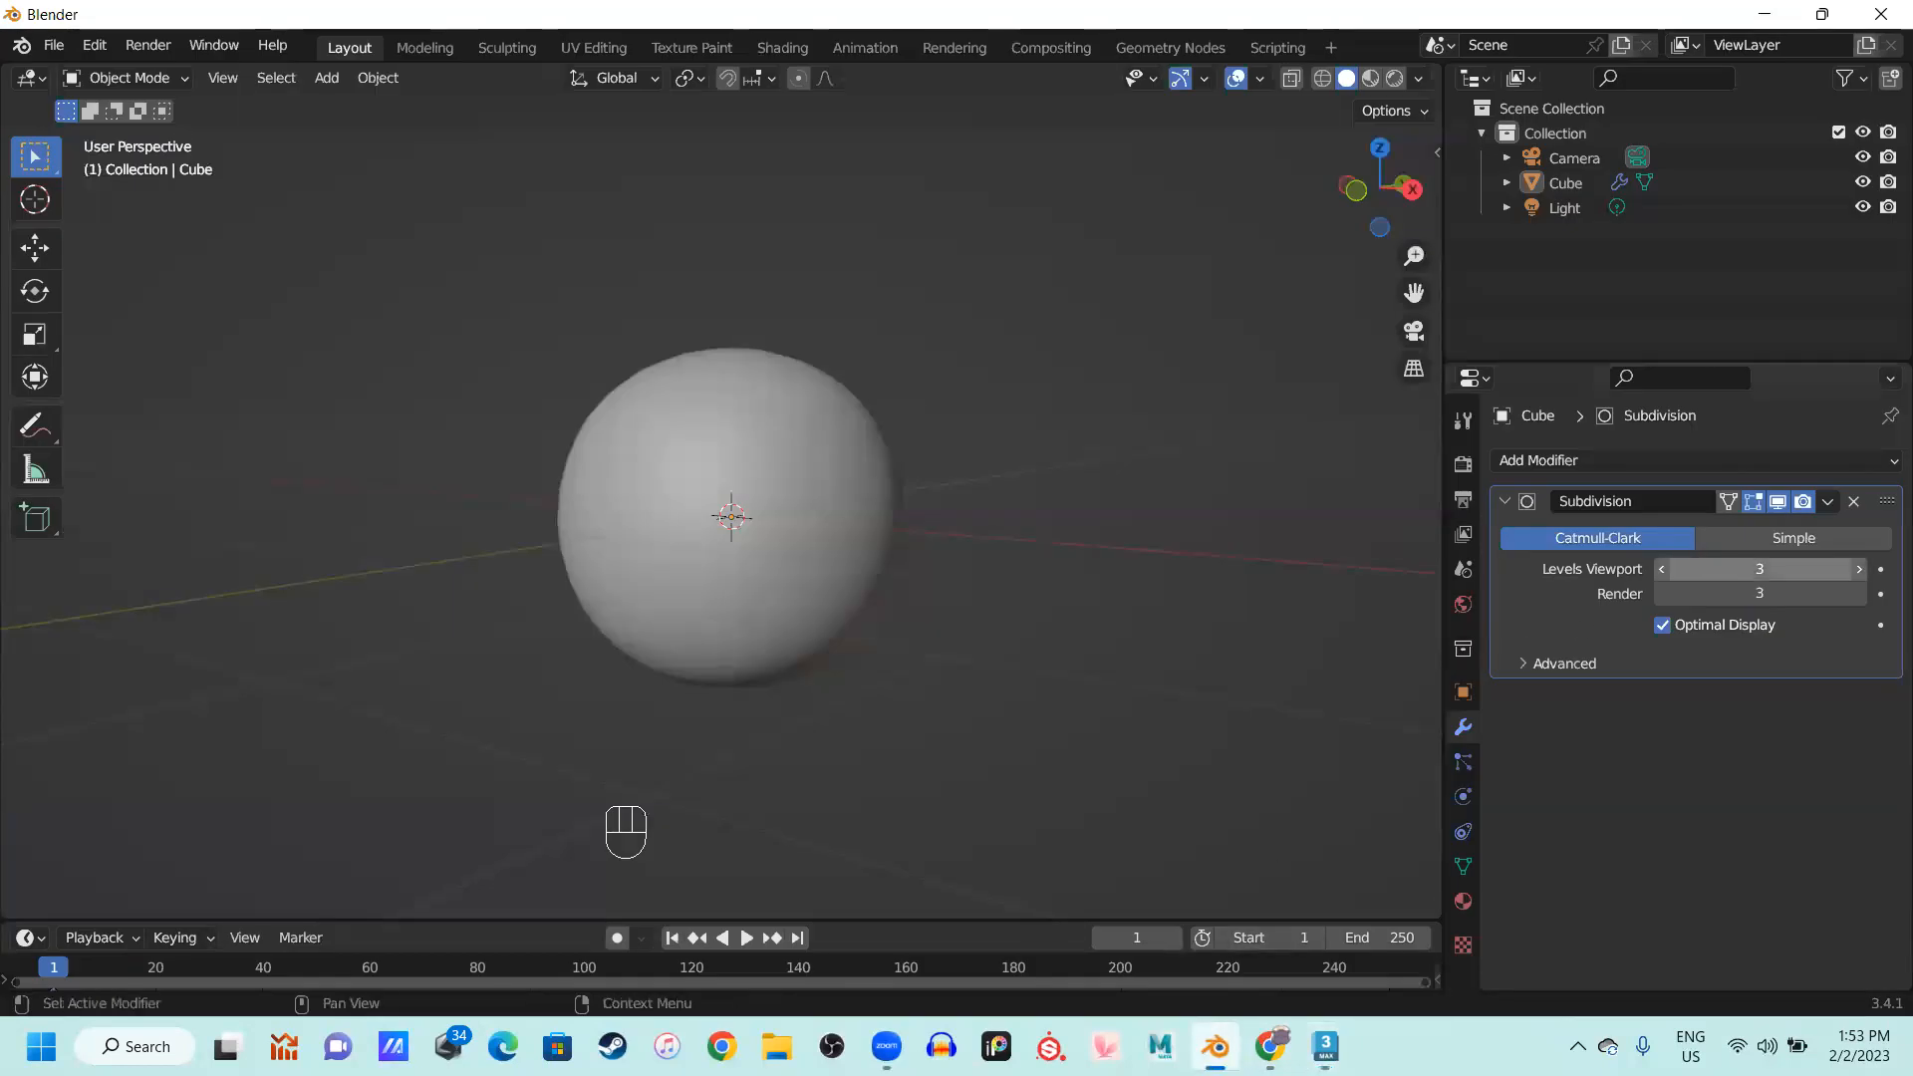
pyautogui.click(1711, 558)
pyautogui.write('1')
pyautogui.press('Return')
pyautogui.middleClick(952, 520)
pyautogui.keyDown('alt'); pyautogui.middleClick(909, 538); pyautogui.keyUp('alt')
pyautogui.keyDown('alt'); pyautogui.moveTo(909, 538); pyautogui.dragTo(1255, 897, button='middle'); pyautogui.keyUp('alt')
pyautogui.press('Tab')
pyautogui.press('Tab')
pyautogui.click(769, 444)
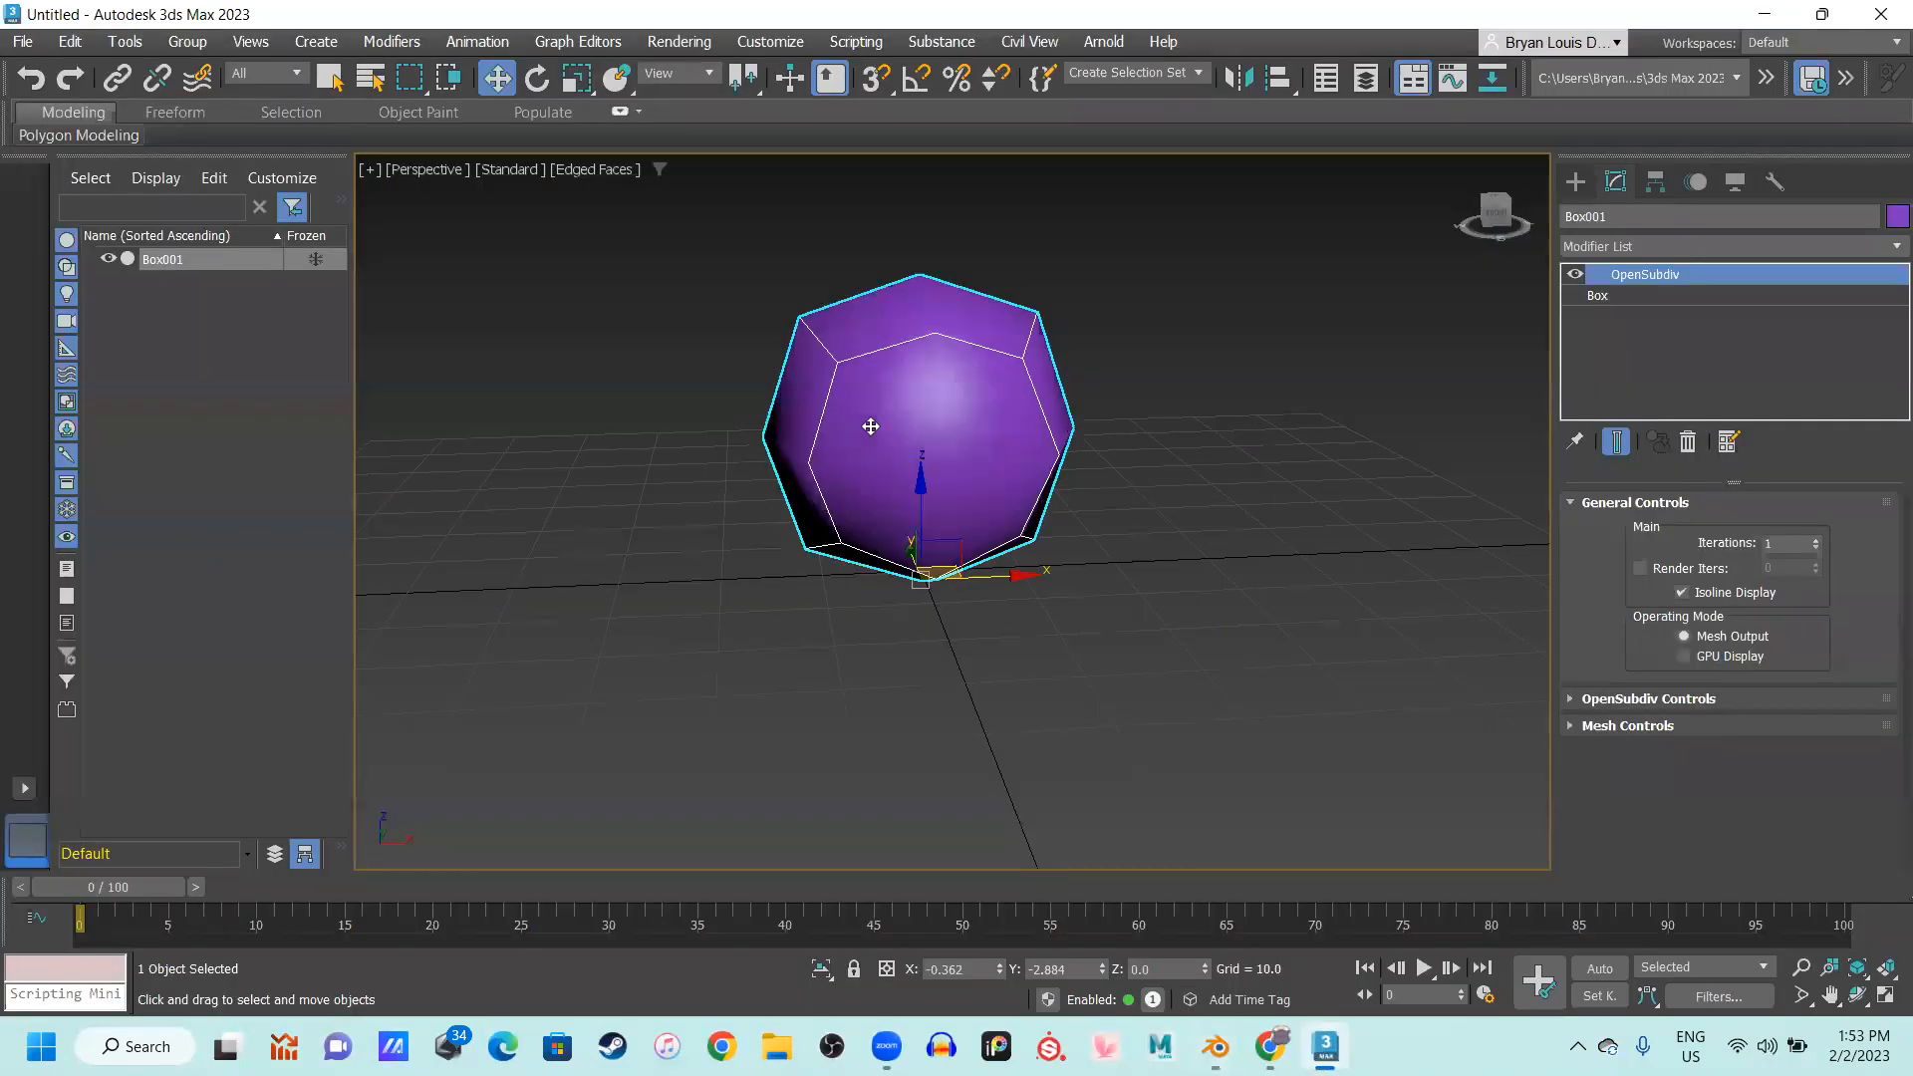
# In 3ds Max, turn off Isoline Display for the cube's OpenSubdiv modifier to show all subdivided edges
pyautogui.moveTo(870, 427)
pyautogui.keyDown('alt'); pyautogui.mouseDown(button='middle')
pyautogui.moveTo(931, 491)
pyautogui.moveTo(991, 457)
pyautogui.moveTo(869, 453)
pyautogui.mouseUp(button='middle'); pyautogui.keyUp('alt')
pyautogui.scroll(5, 827, 443)
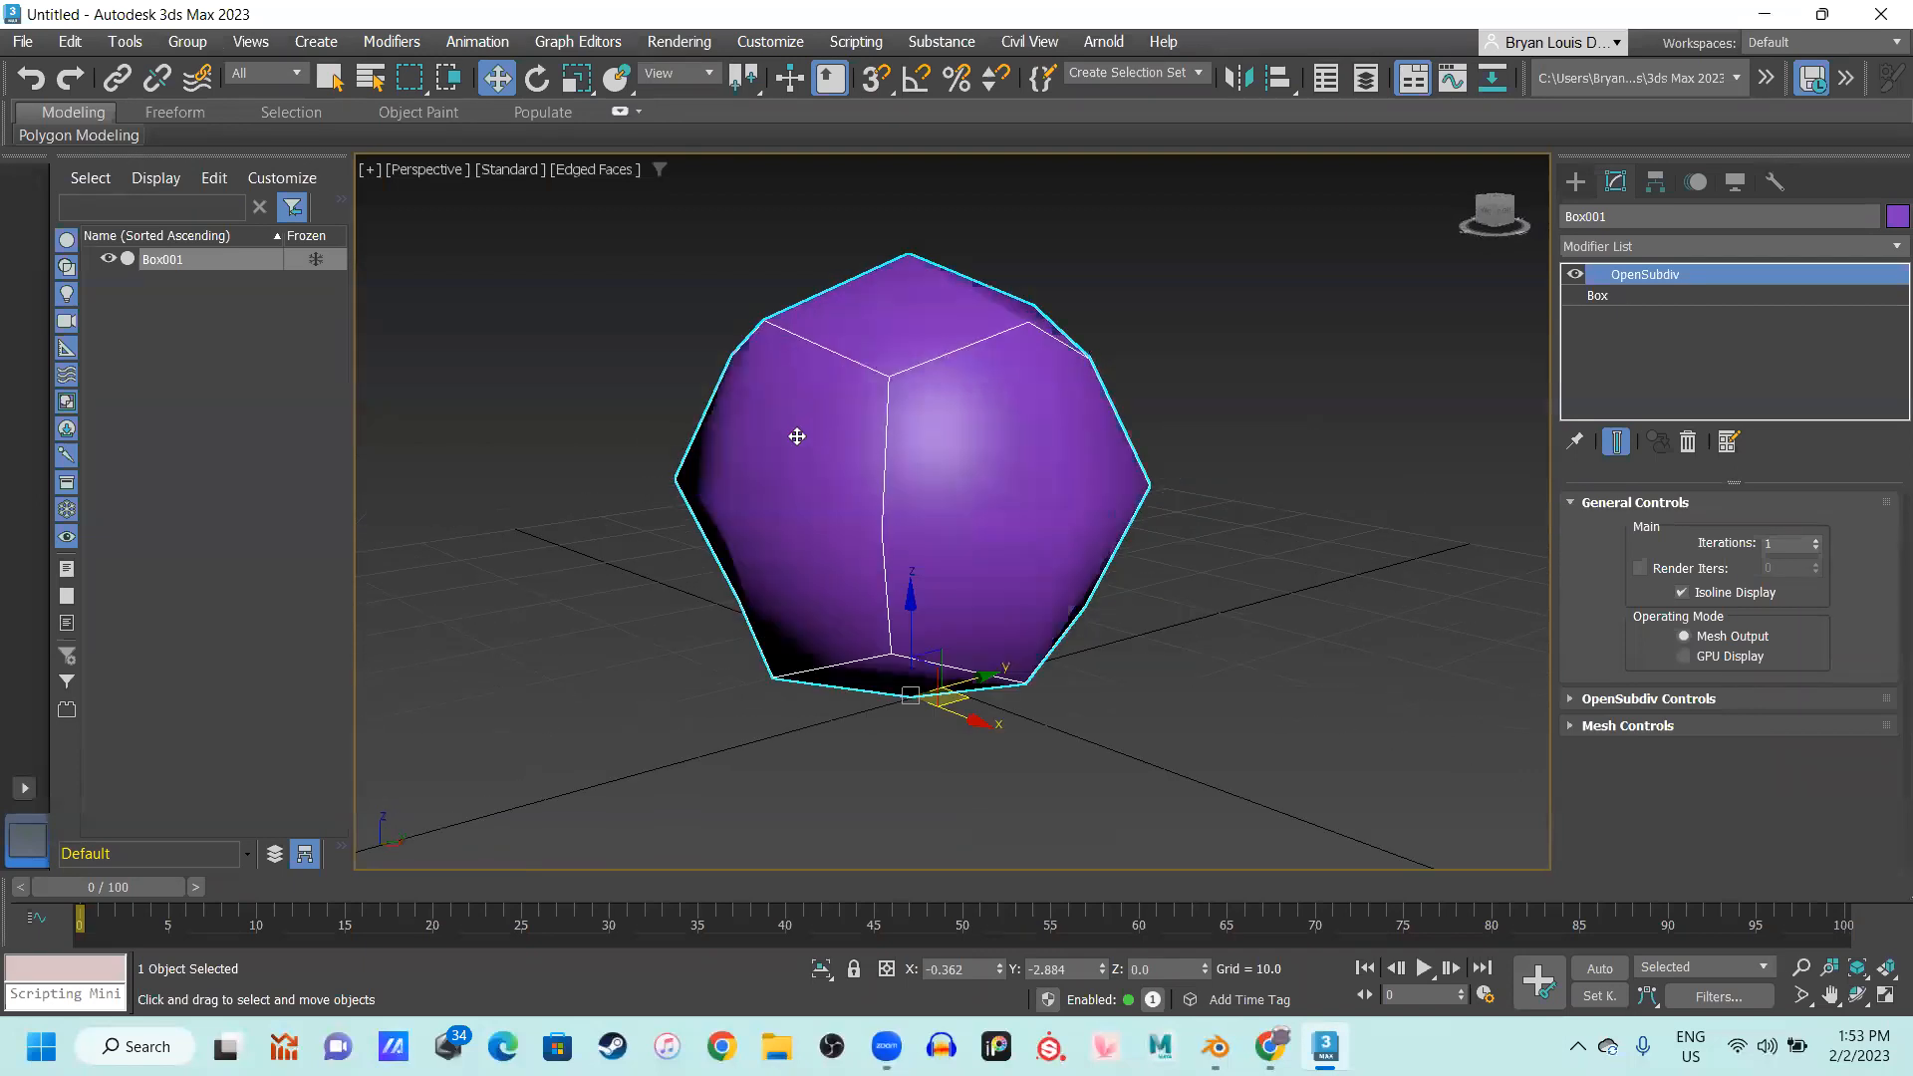
pyautogui.click(1683, 593)
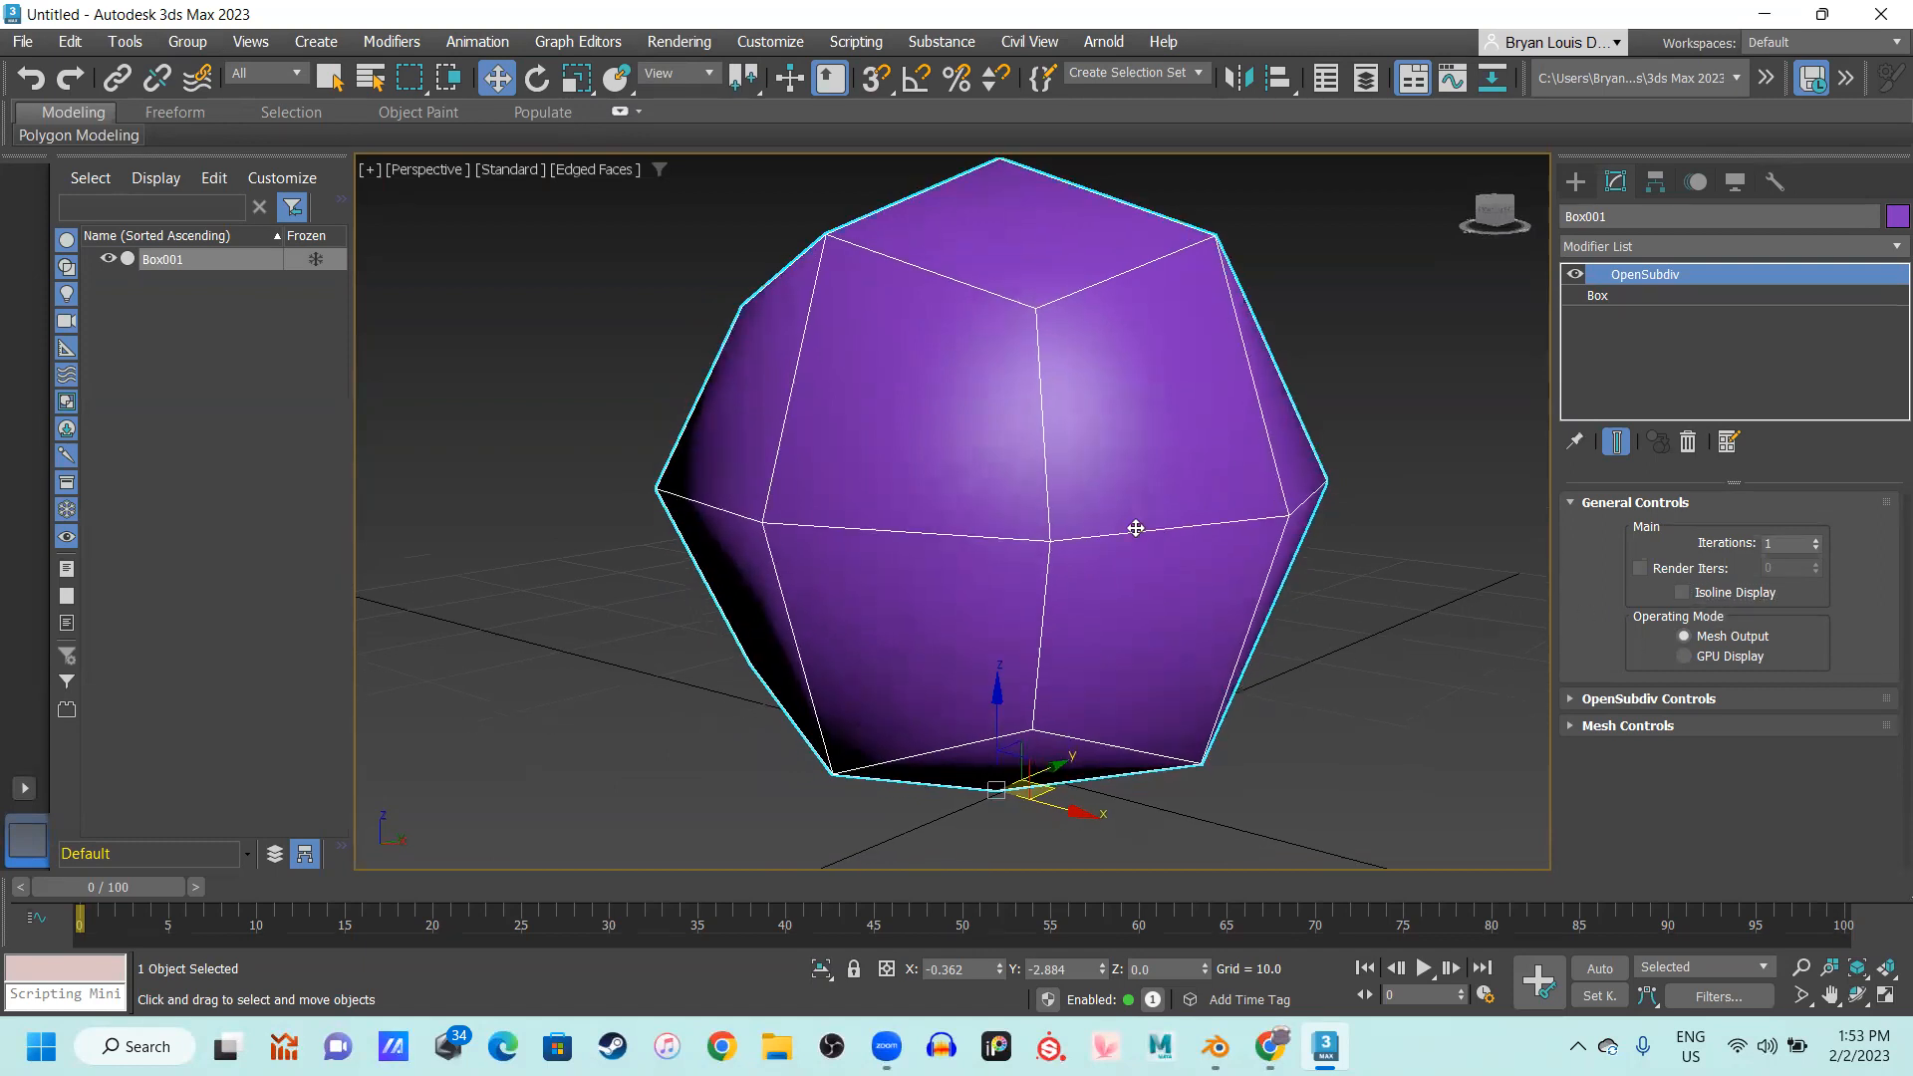
pyautogui.moveTo(782, 451)
pyautogui.keyDown('alt'); pyautogui.mouseDown(button='middle')
pyautogui.moveTo(930, 414)
pyautogui.moveTo(1000, 427)
pyautogui.moveTo(789, 444)
pyautogui.moveTo(748, 474)
pyautogui.moveTo(974, 465)
pyautogui.moveTo(824, 475)
pyautogui.moveTo(793, 443)
pyautogui.moveTo(867, 418)
pyautogui.moveTo(987, 466)
pyautogui.moveTo(791, 459)
pyautogui.mouseUp(button='middle'); pyautogui.keyUp('alt')
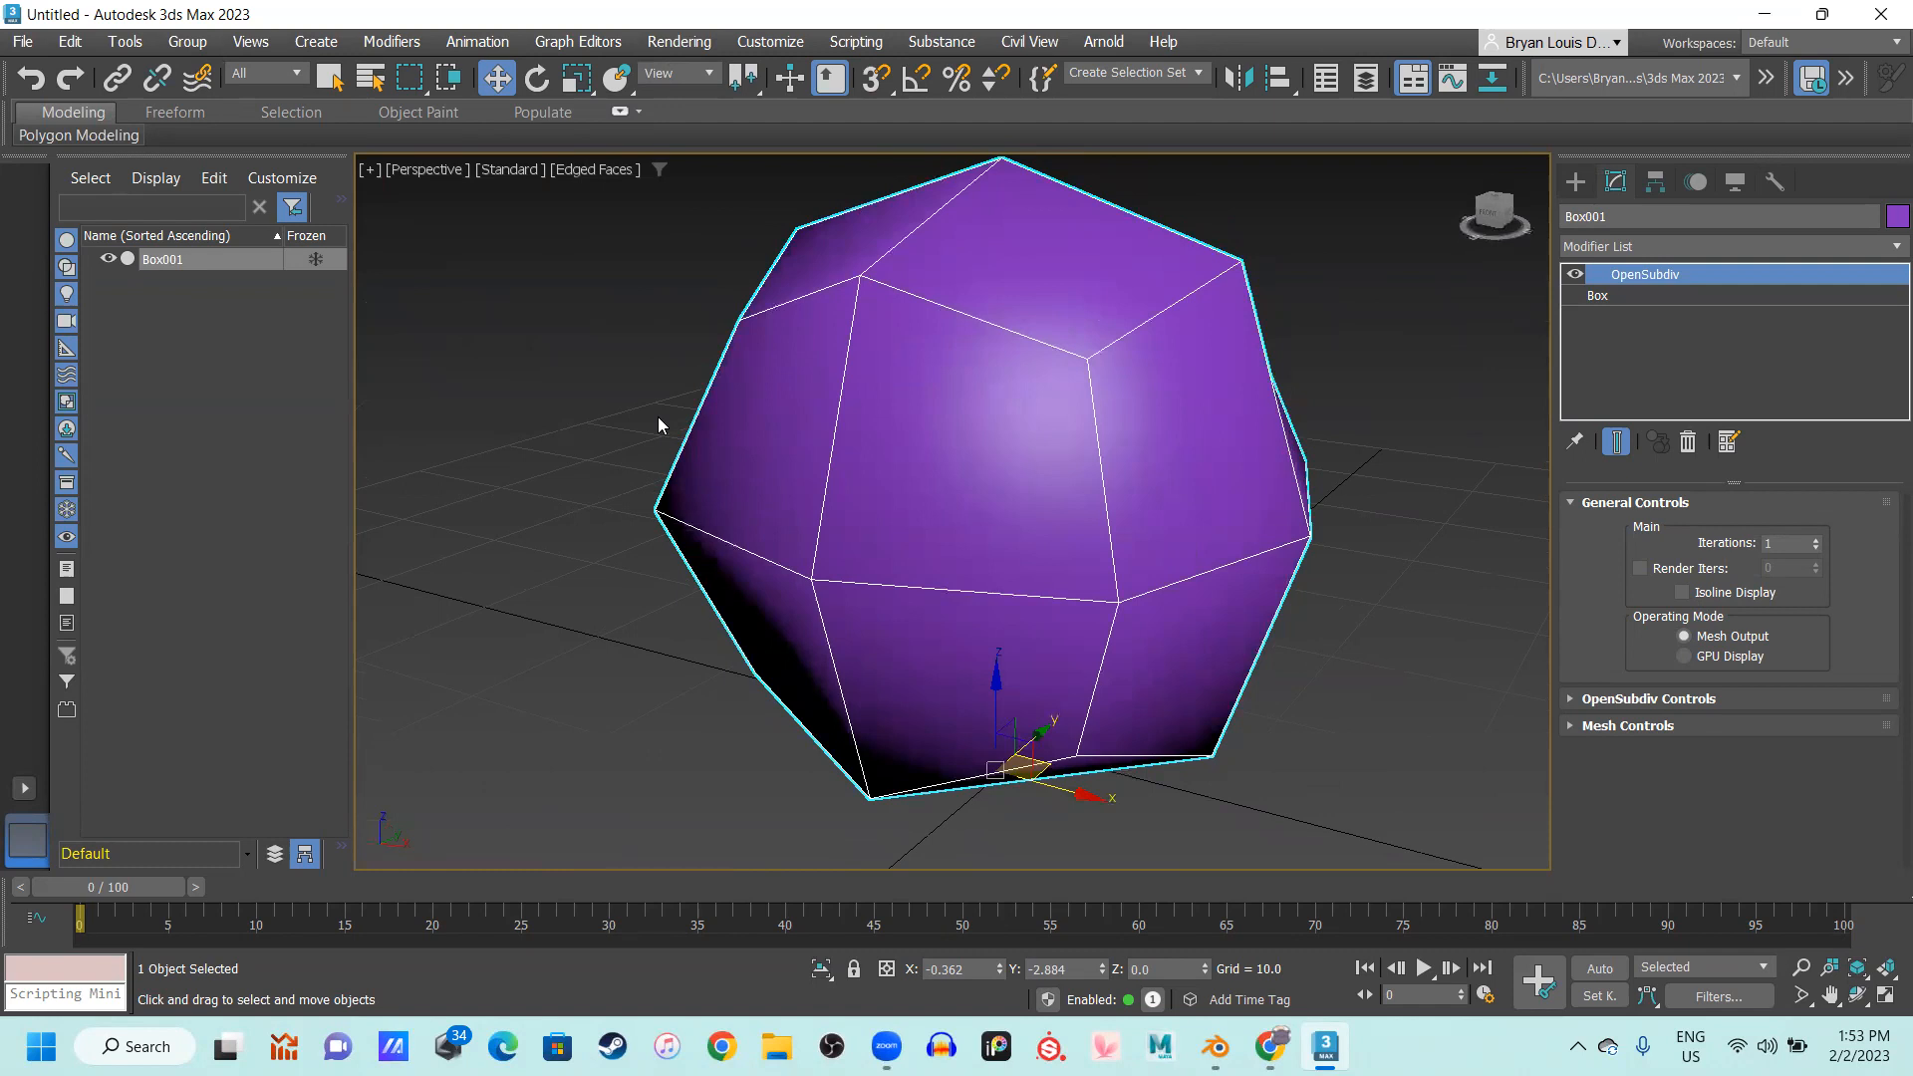
# Raise the OpenSubdiv iterations to 3 and deselect the object
pyautogui.click(1816, 539)
pyautogui.click(1816, 539)
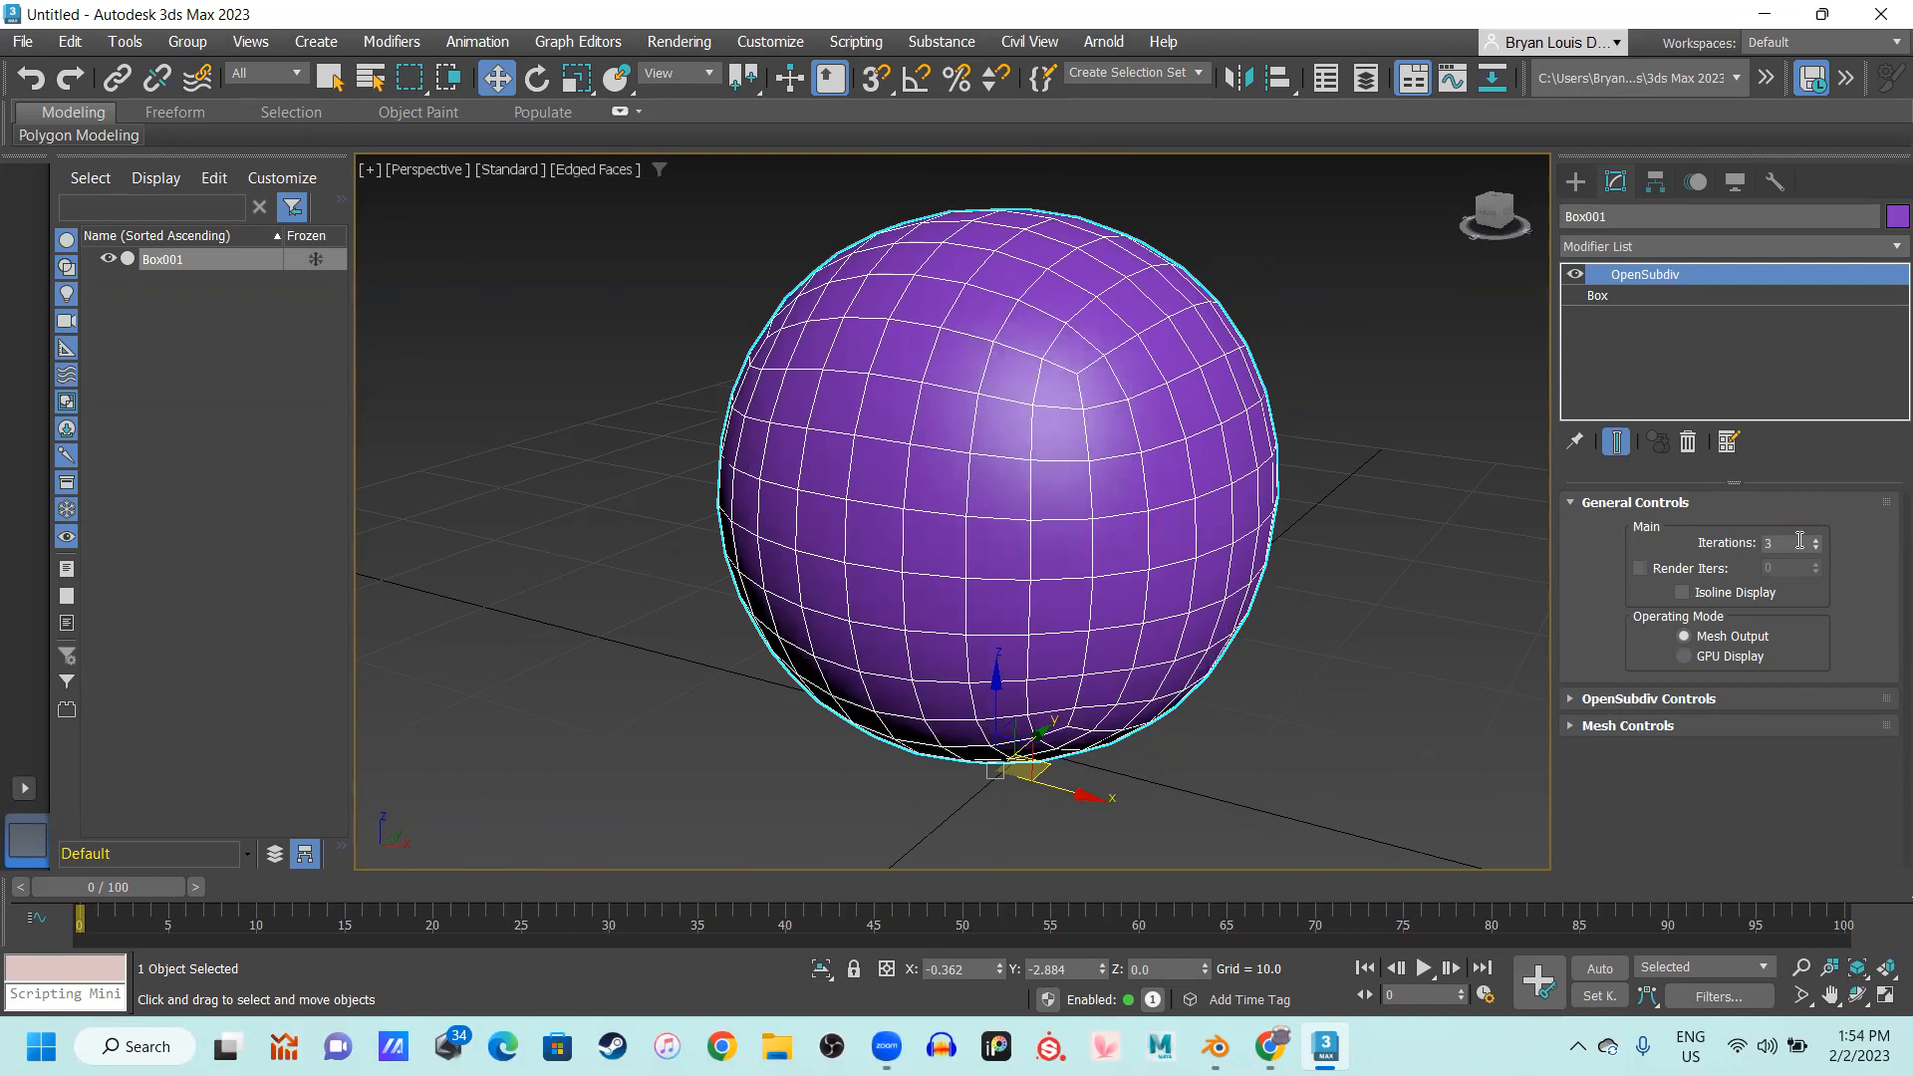
pyautogui.click(1310, 524)
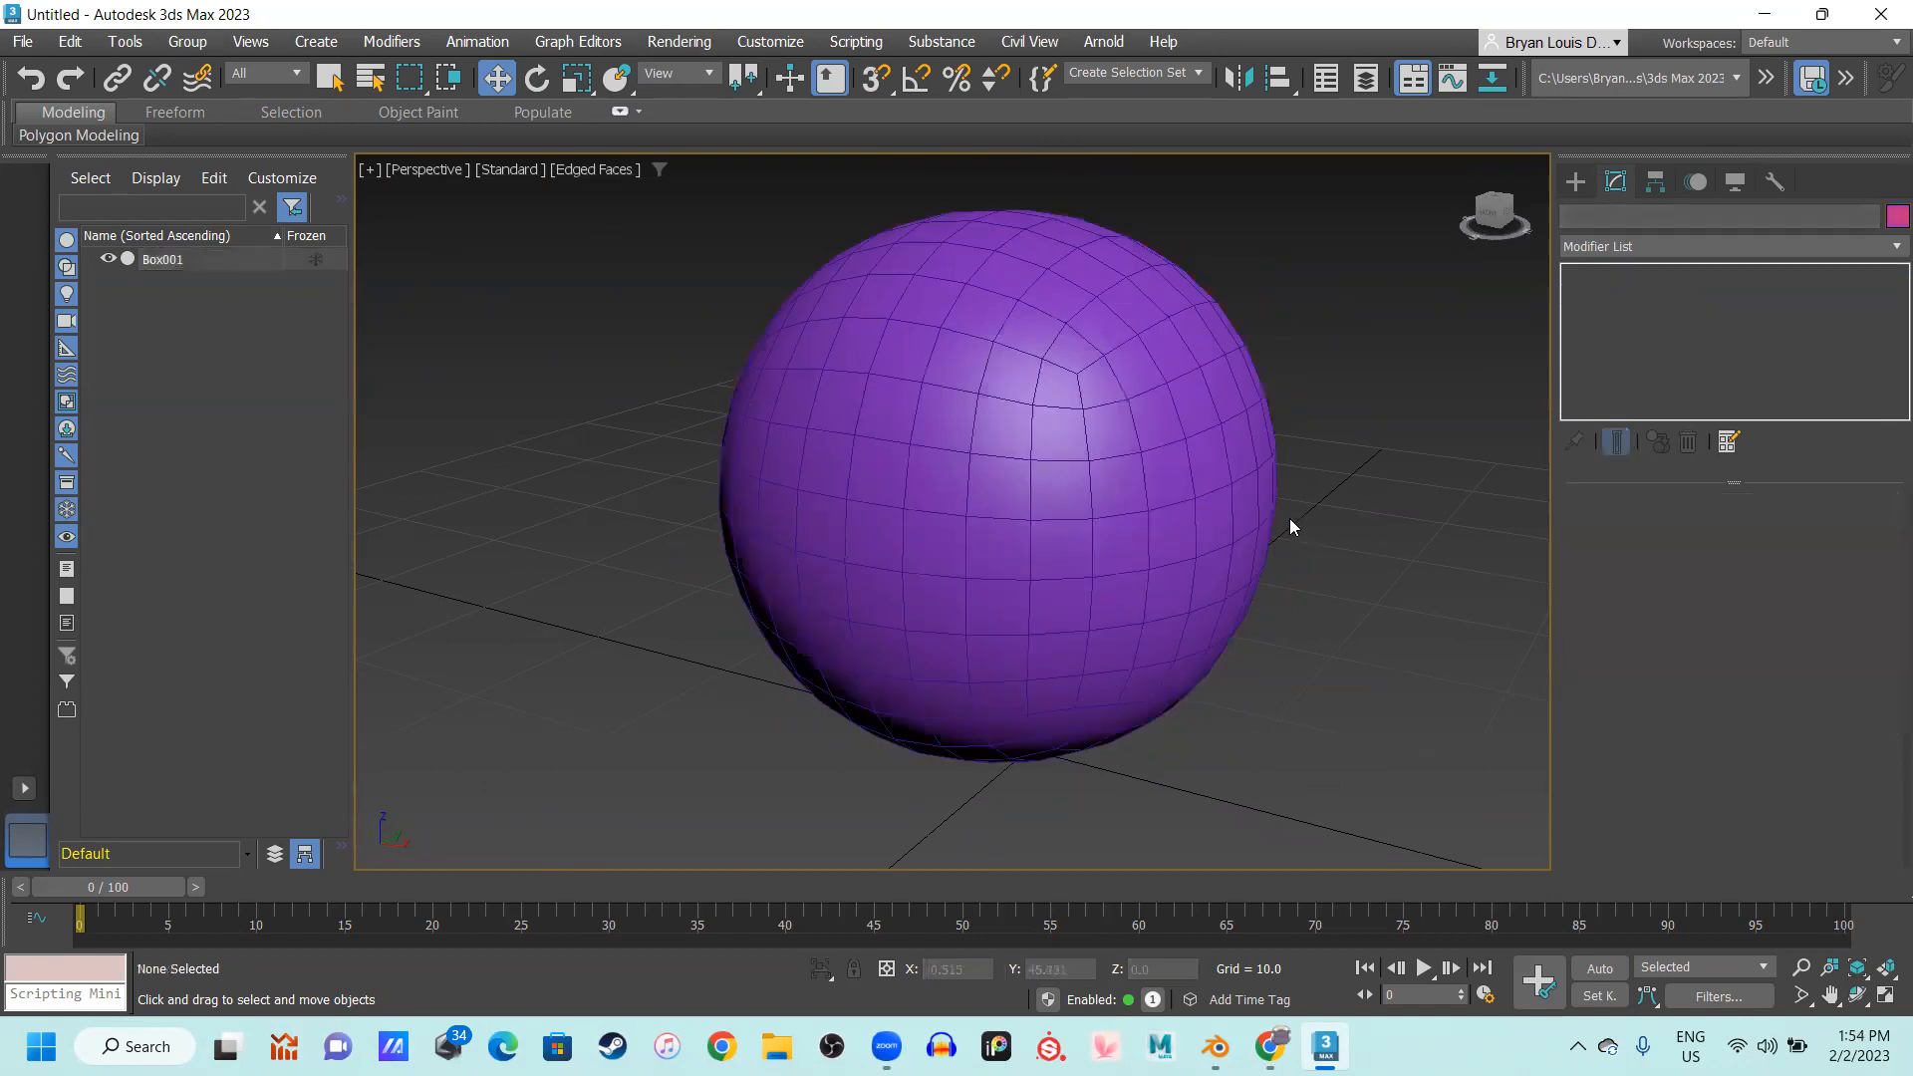
# Reselect the subdivided object and turn off the edged-faces display to view its smooth shading
pyautogui.click(1106, 269)
pyautogui.press('F4')
pyautogui.moveTo(1131, 312); pyautogui.dragTo(1147, 288, button='middle')
pyautogui.keyDown('alt'); pyautogui.moveTo(1120, 398); pyautogui.dragTo(1064, 419, button='middle'); pyautogui.keyUp('alt')
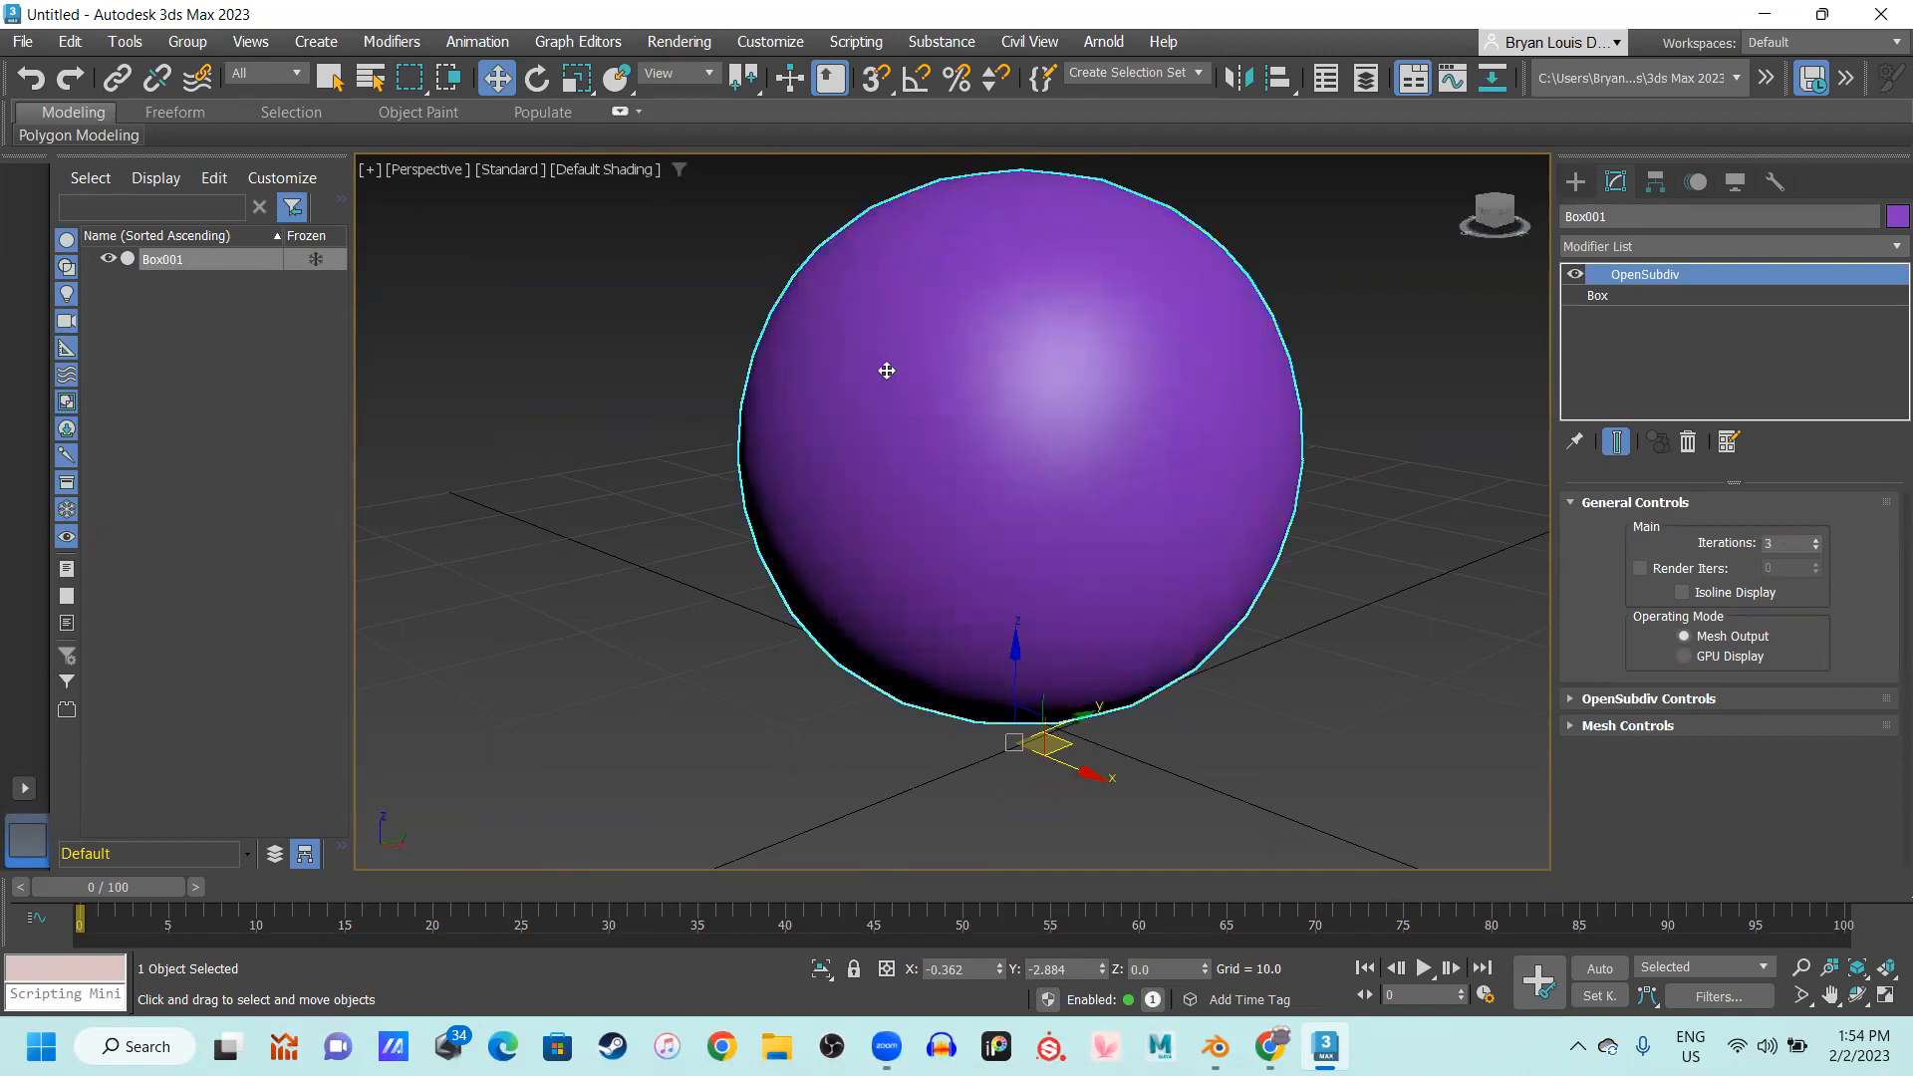
pyautogui.keyDown('alt'); pyautogui.moveTo(888, 371); pyautogui.dragTo(953, 396, button='middle'); pyautogui.keyUp('alt')
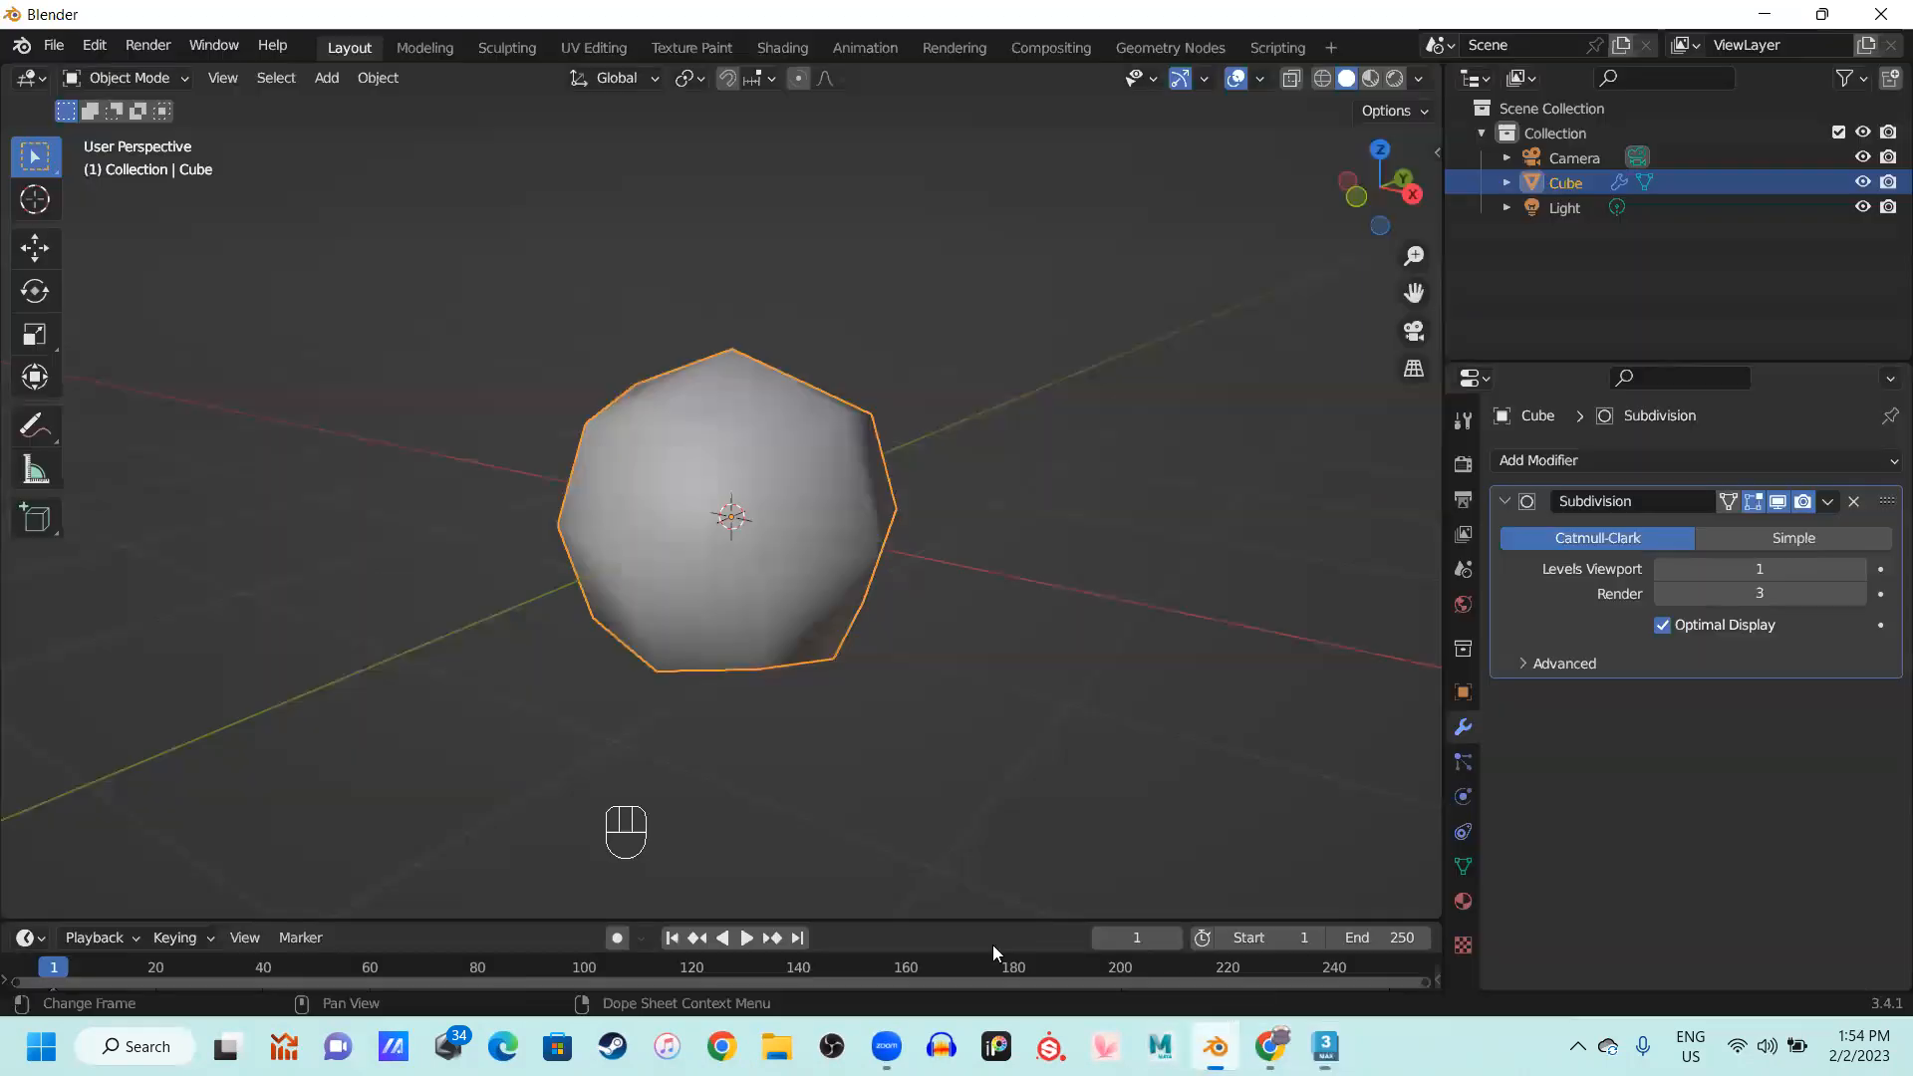
# Switch to Blender, set the cube's Subdivision viewport levels to 3 and apply Shade Smooth
pyautogui.click(1215, 1047)
pyautogui.click(1714, 568)
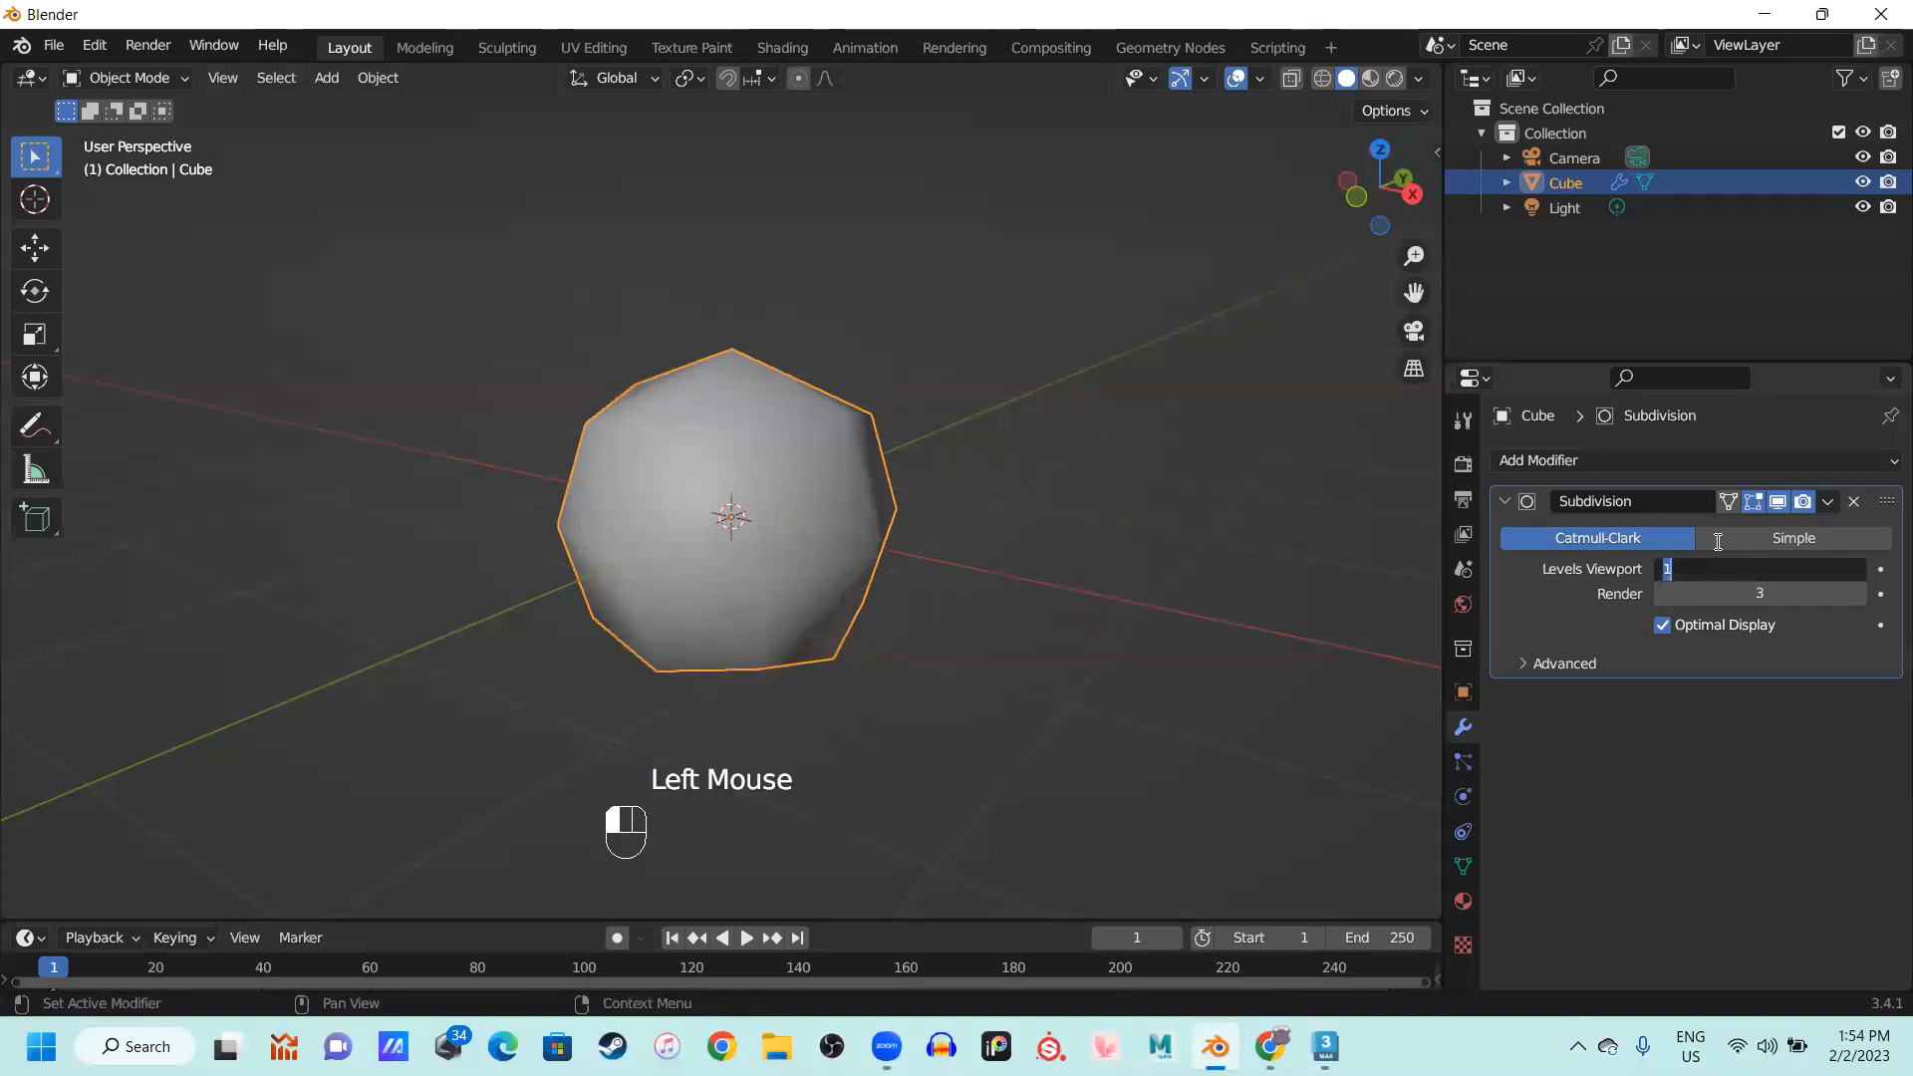
pyautogui.press('Return')
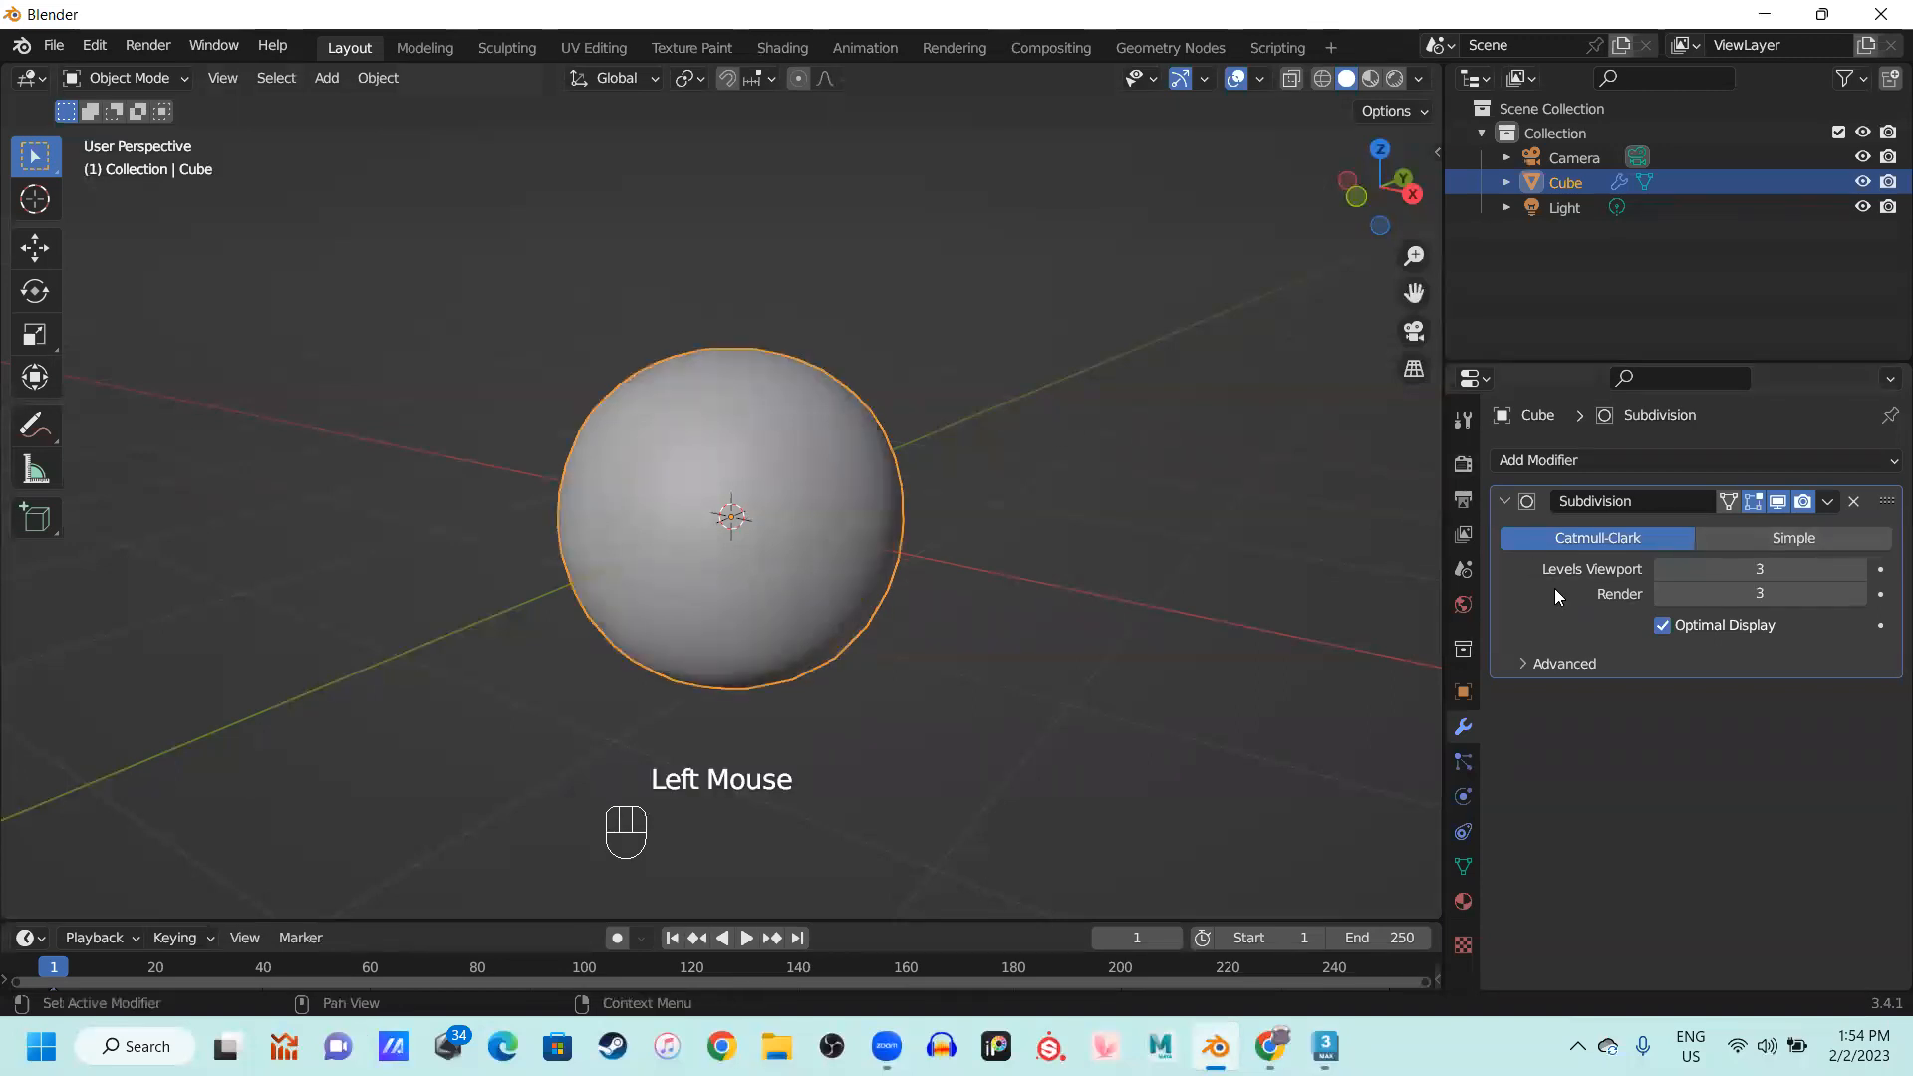
pyautogui.rightClick(758, 435)
pyautogui.click(757, 434)
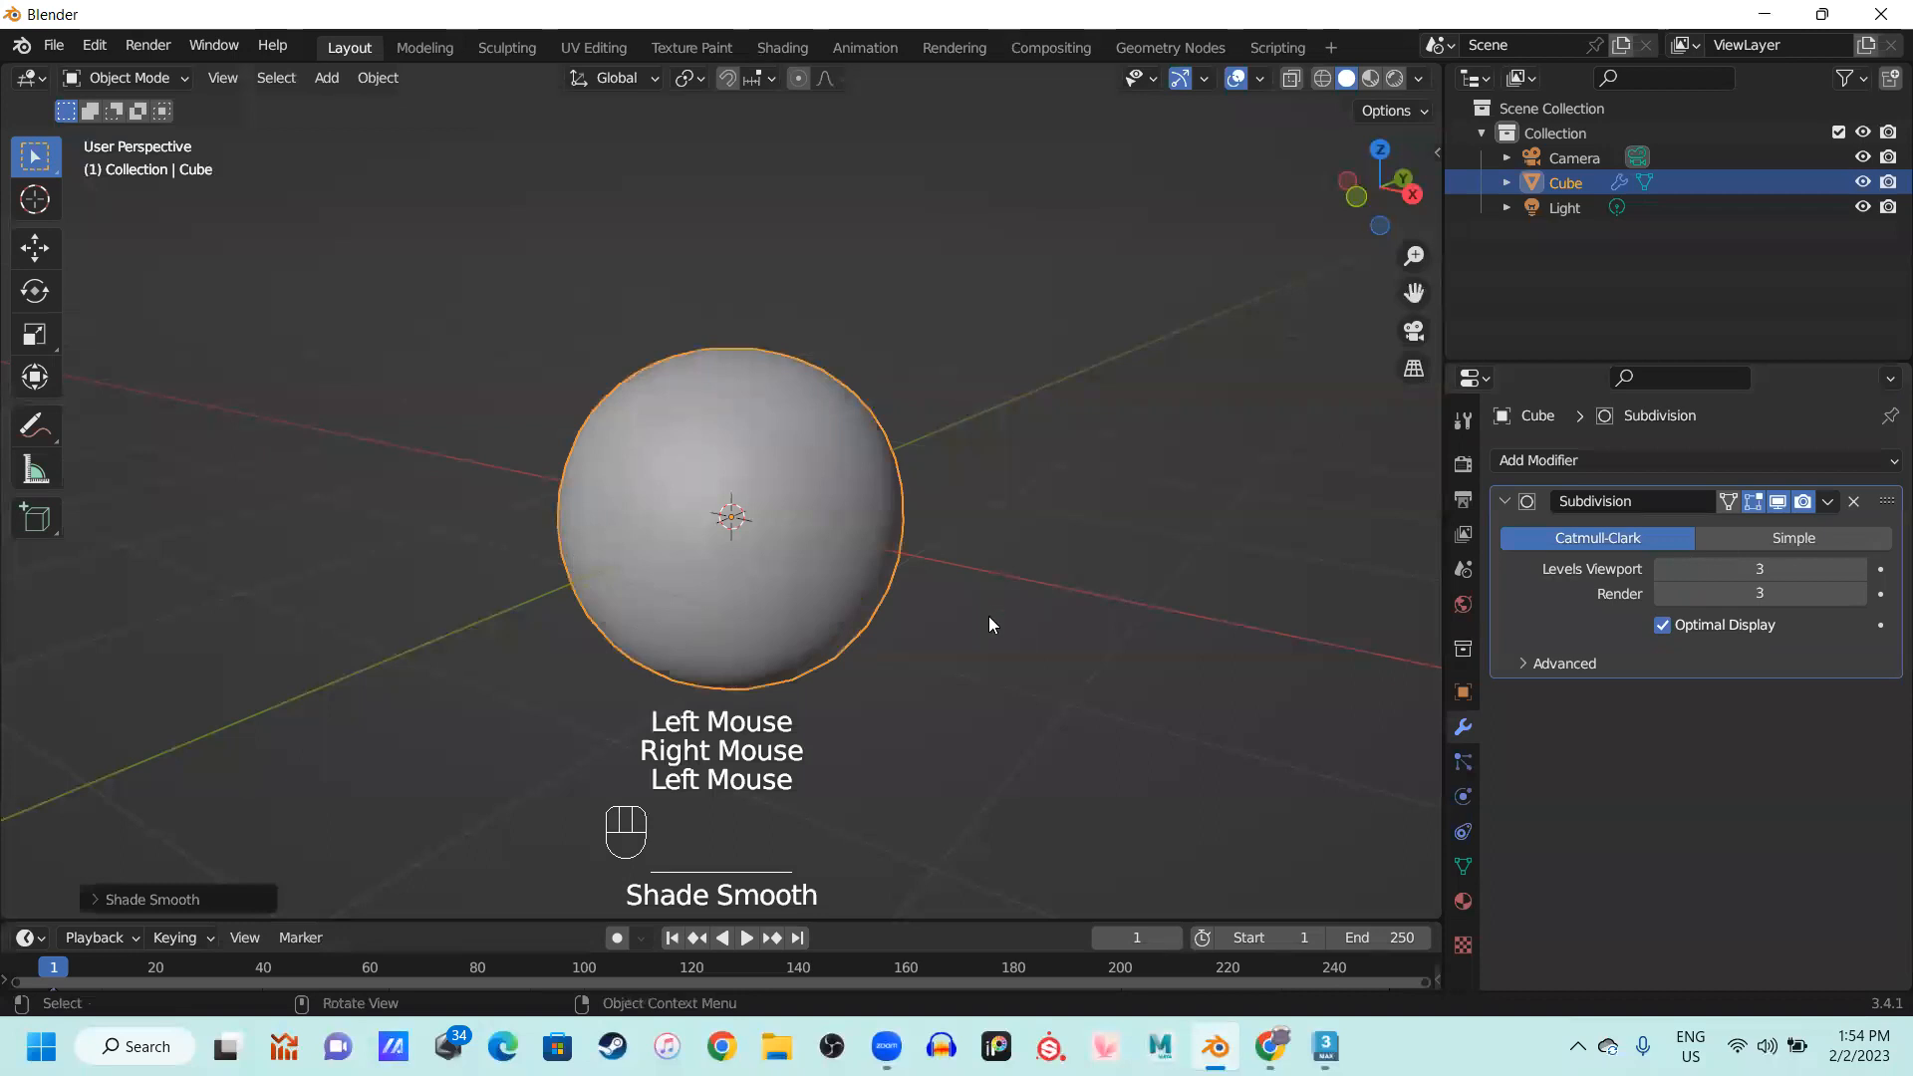
# Switch to 3ds Max and delete the OpenSubdiv modifier from the box's modifier stack
pyautogui.click(1325, 1046)
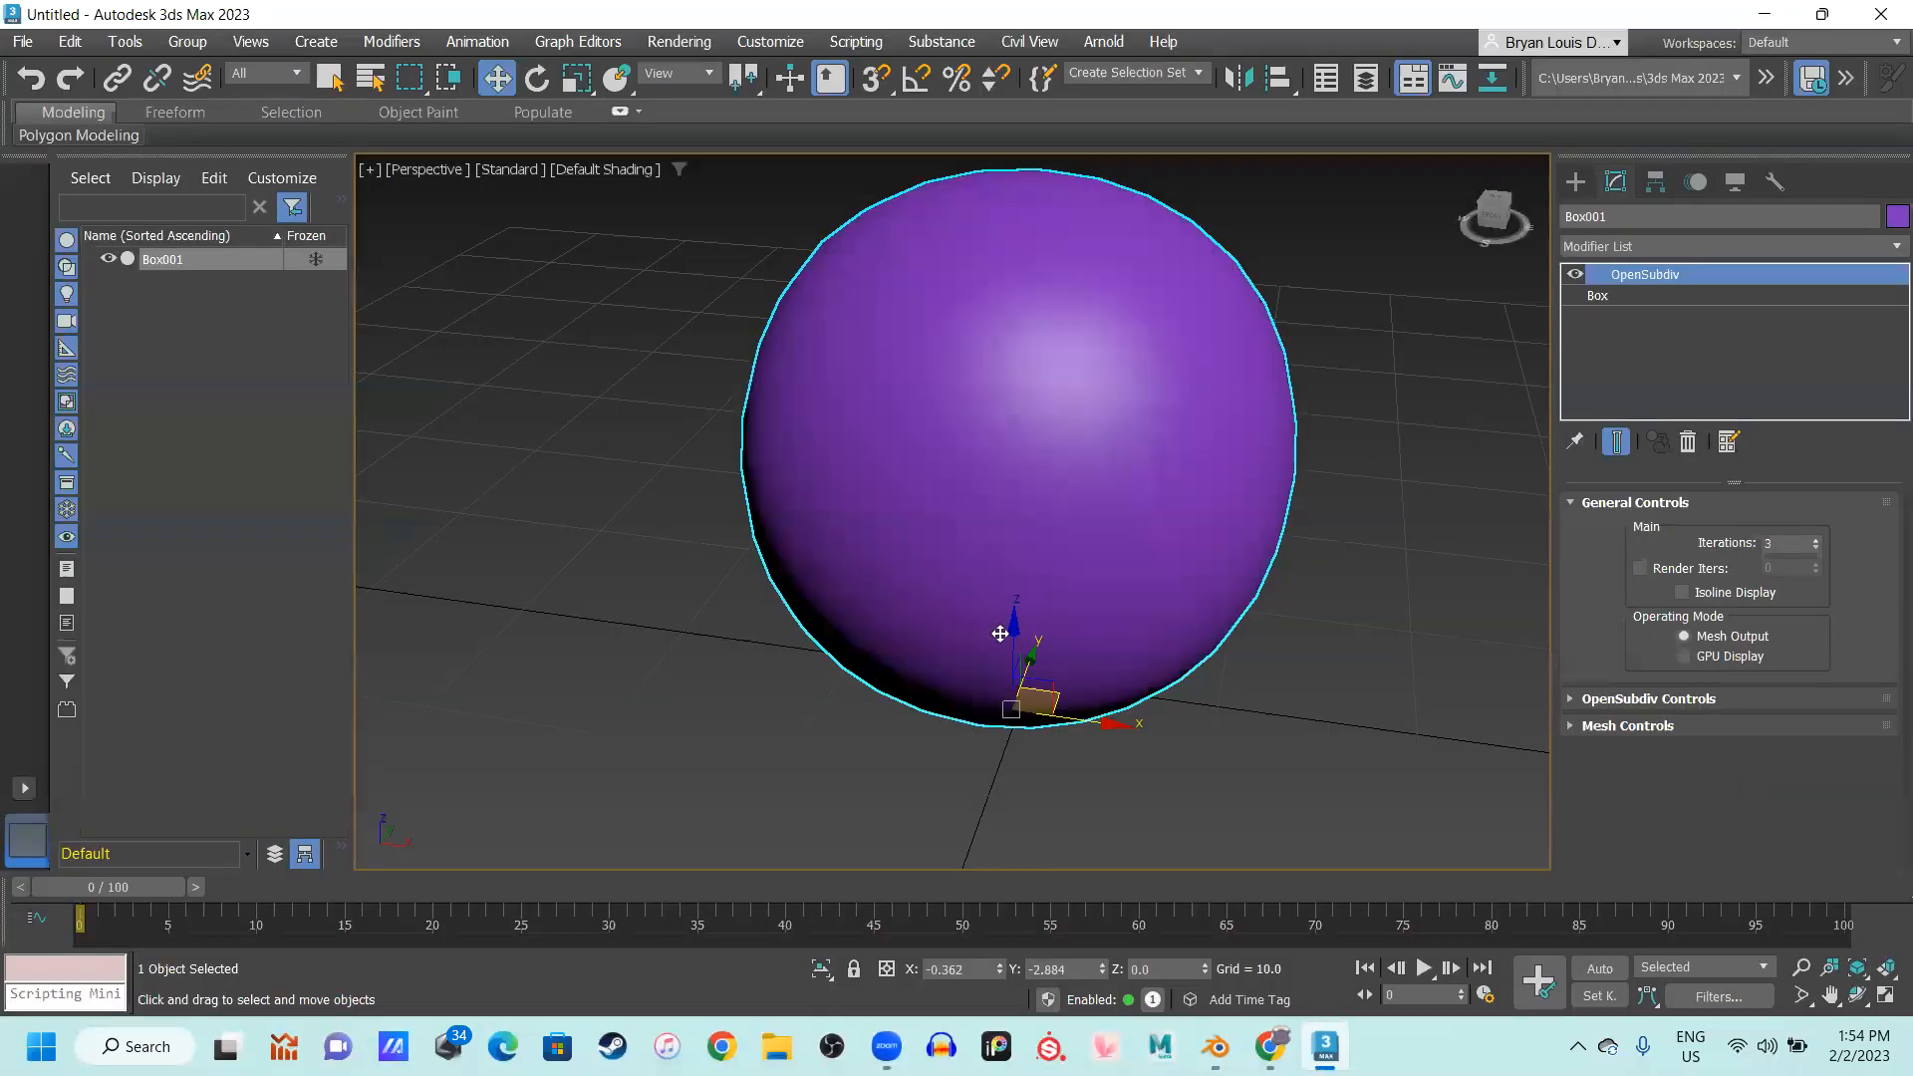
pyautogui.moveTo(1063, 646); pyautogui.dragTo(1216, 518, button='middle')
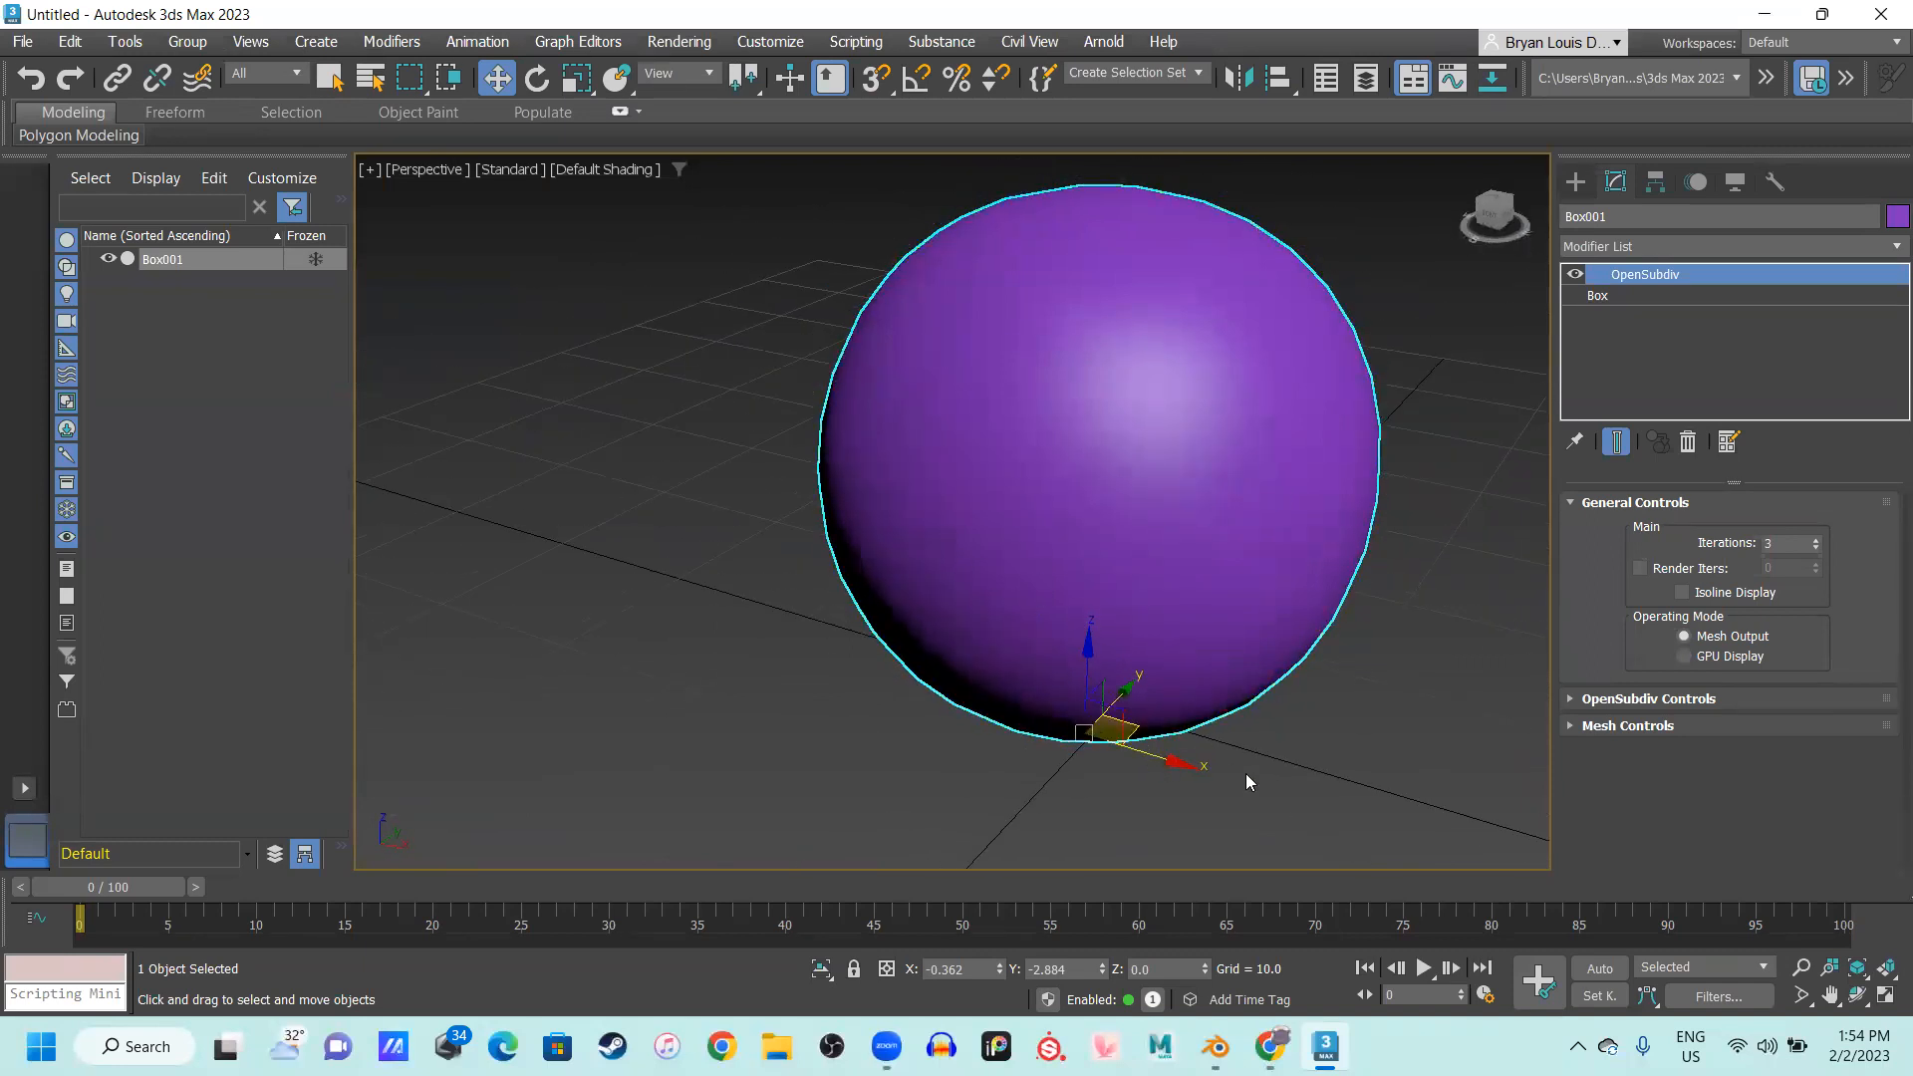
pyautogui.moveTo(1209, 726); pyautogui.dragTo(1029, 632, button='middle')
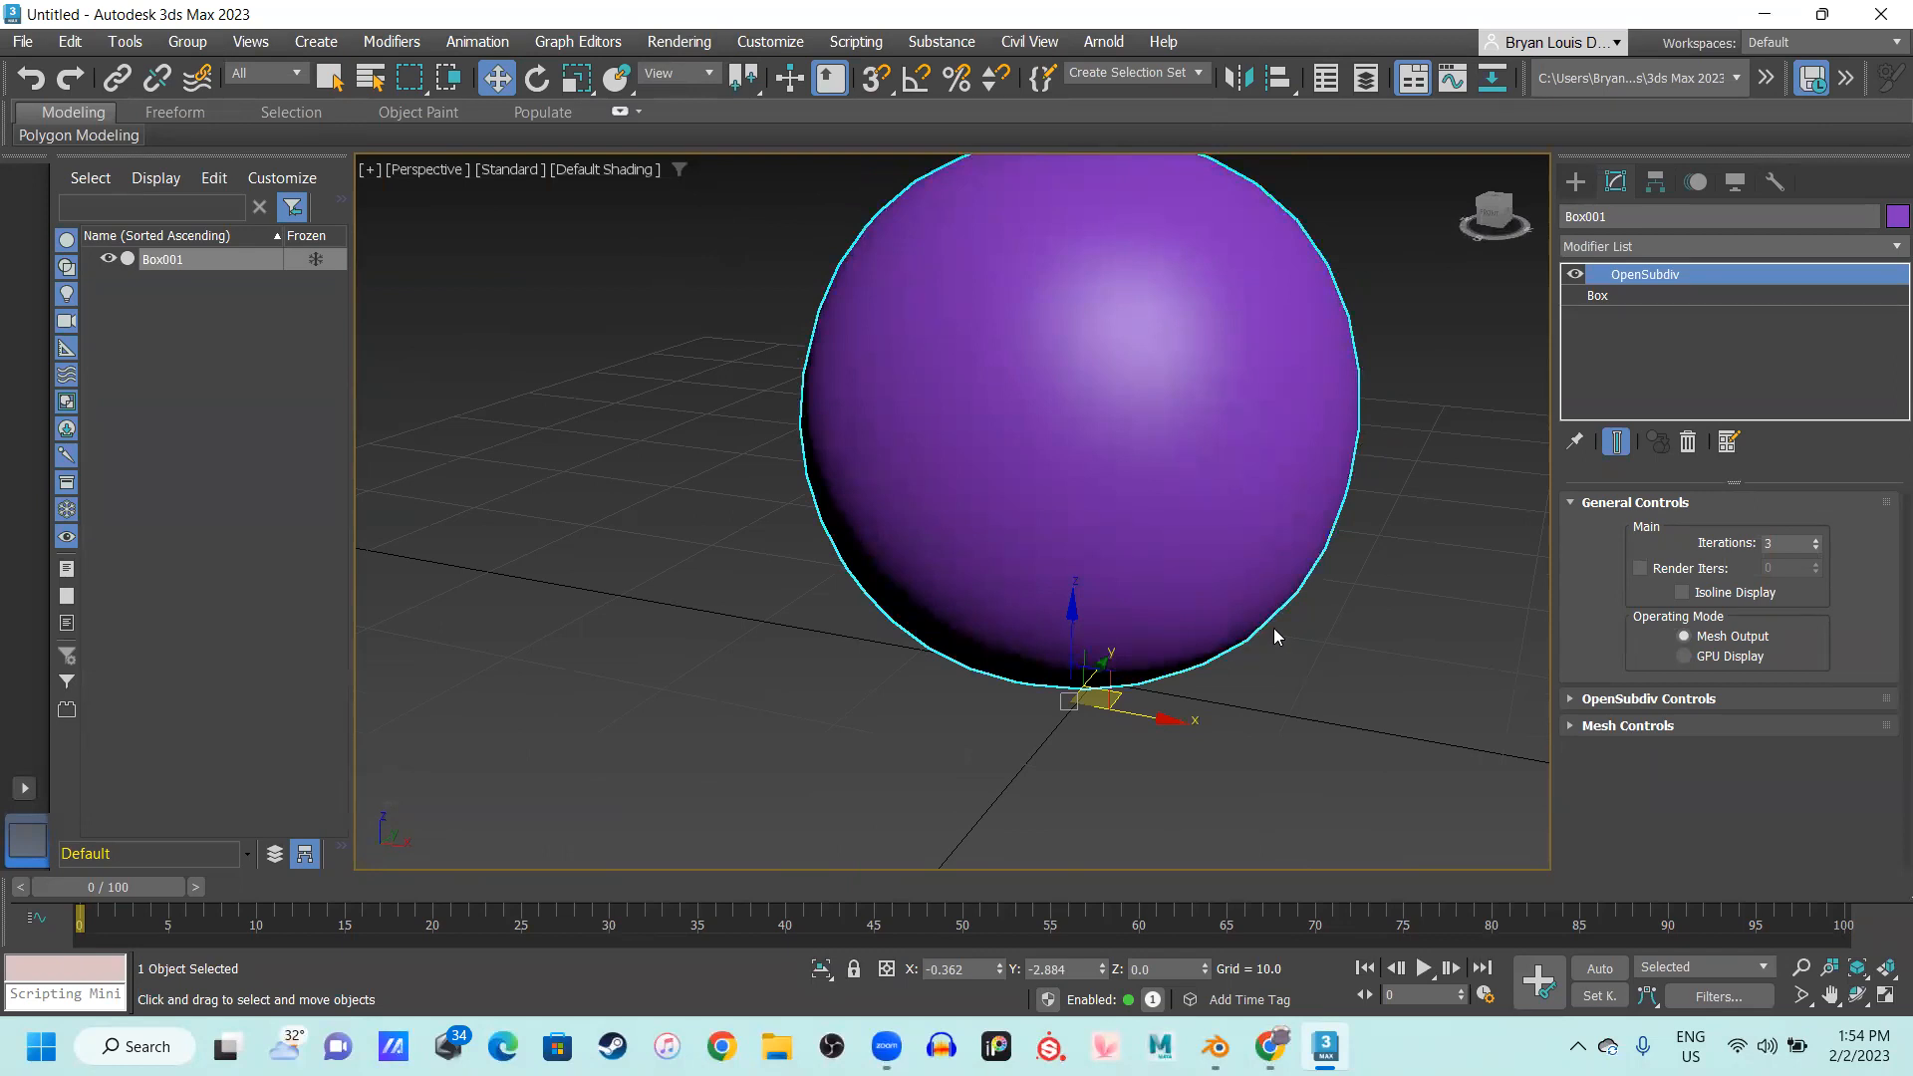
pyautogui.rightClick(1688, 272)
pyautogui.click(1645, 310)
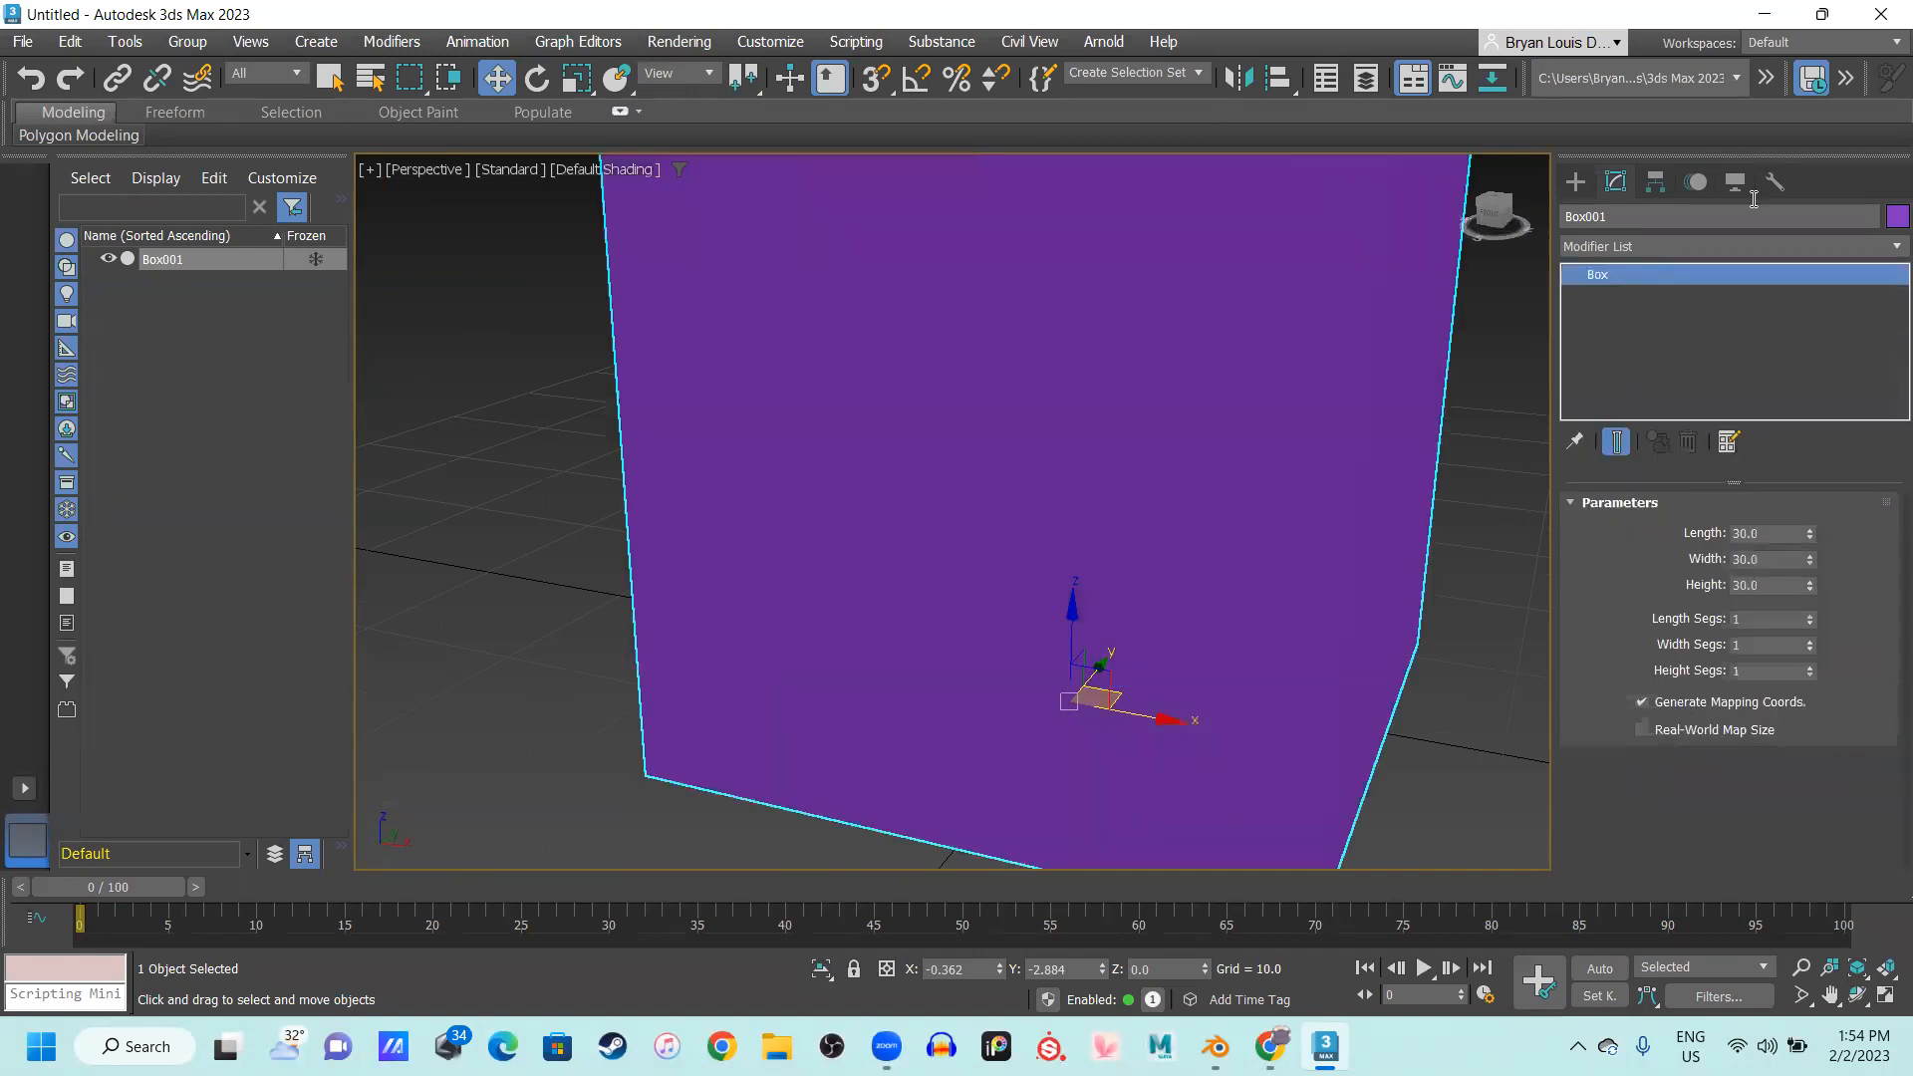
# Turn the edged-faces display back on and convert the box to an Editable Poly
pyautogui.scroll(-6, 1208, 568)
pyautogui.press('F4')
pyautogui.keyDown('alt'); pyautogui.moveTo(1110, 519); pyautogui.dragTo(984, 512, button='middle'); pyautogui.keyUp('alt')
pyautogui.rightClick(985, 512)
pyautogui.moveTo(1100, 837)
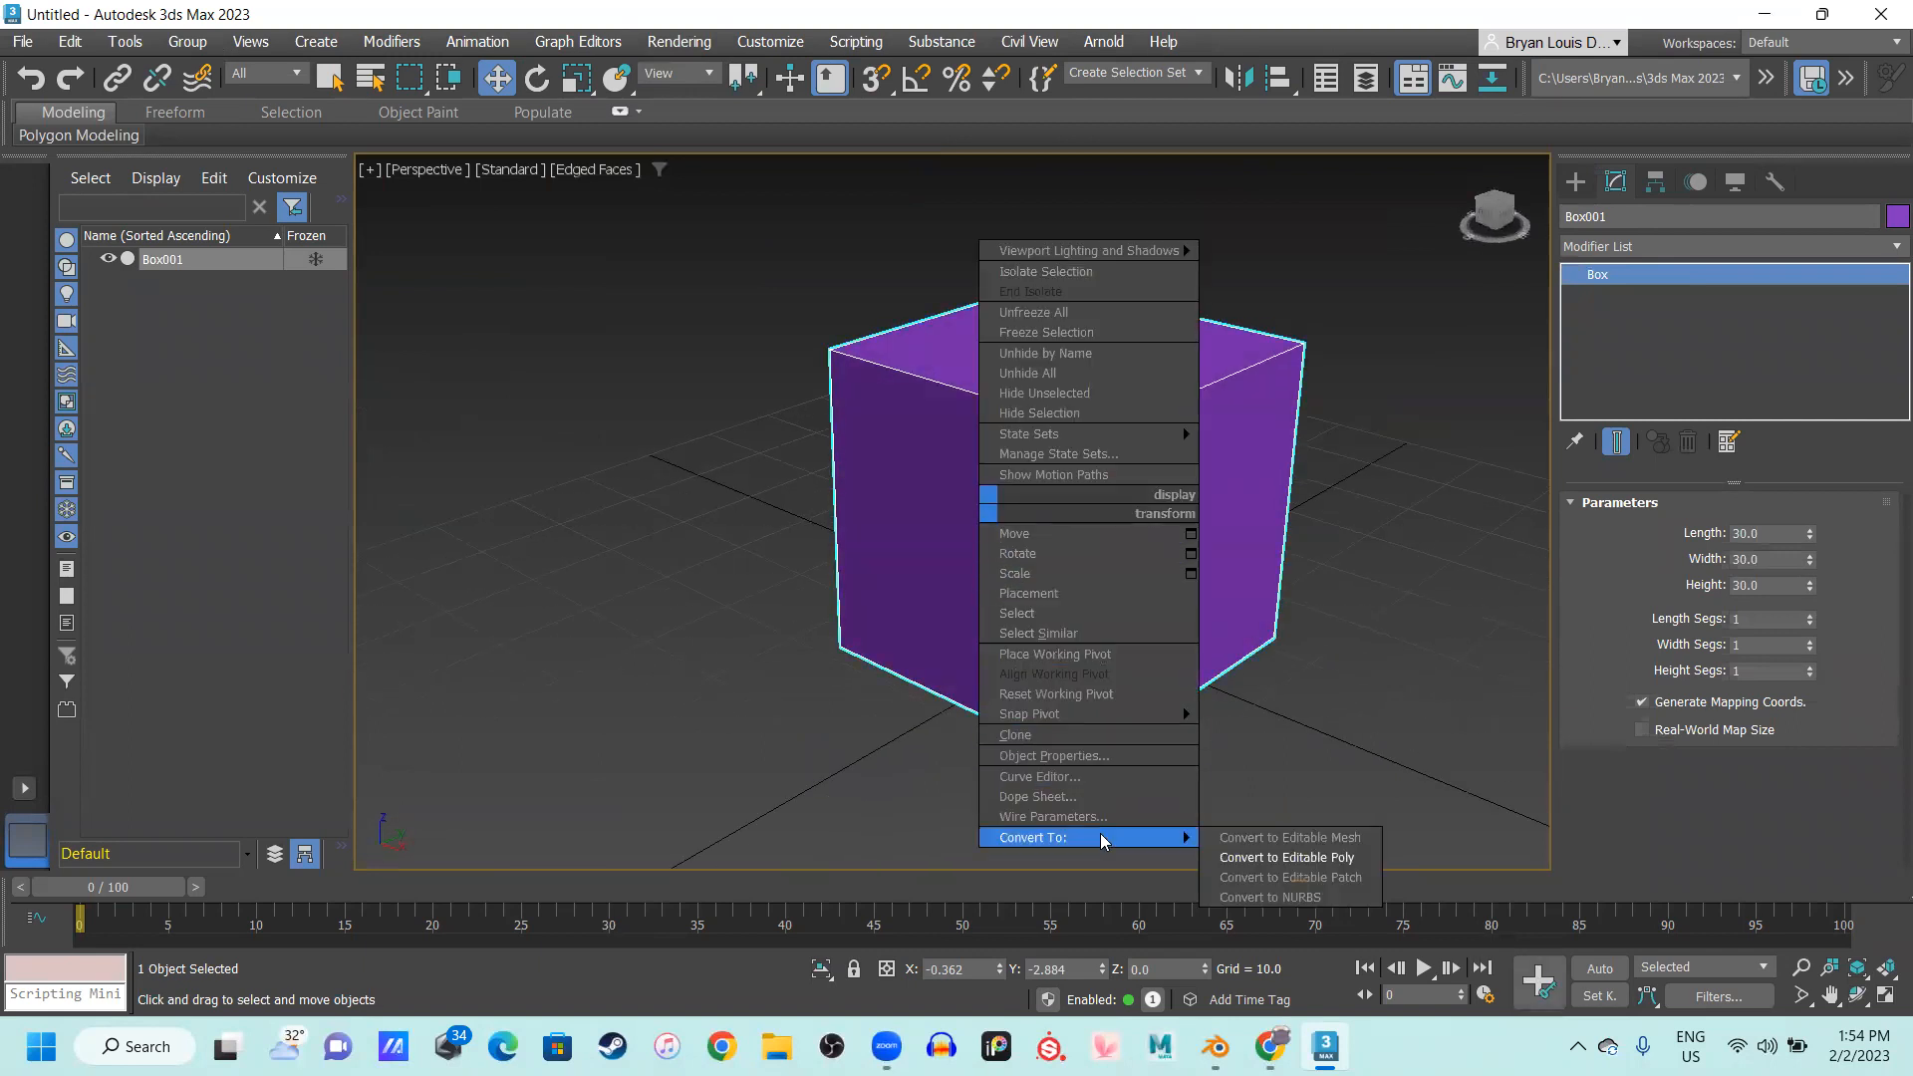
pyautogui.click(1286, 857)
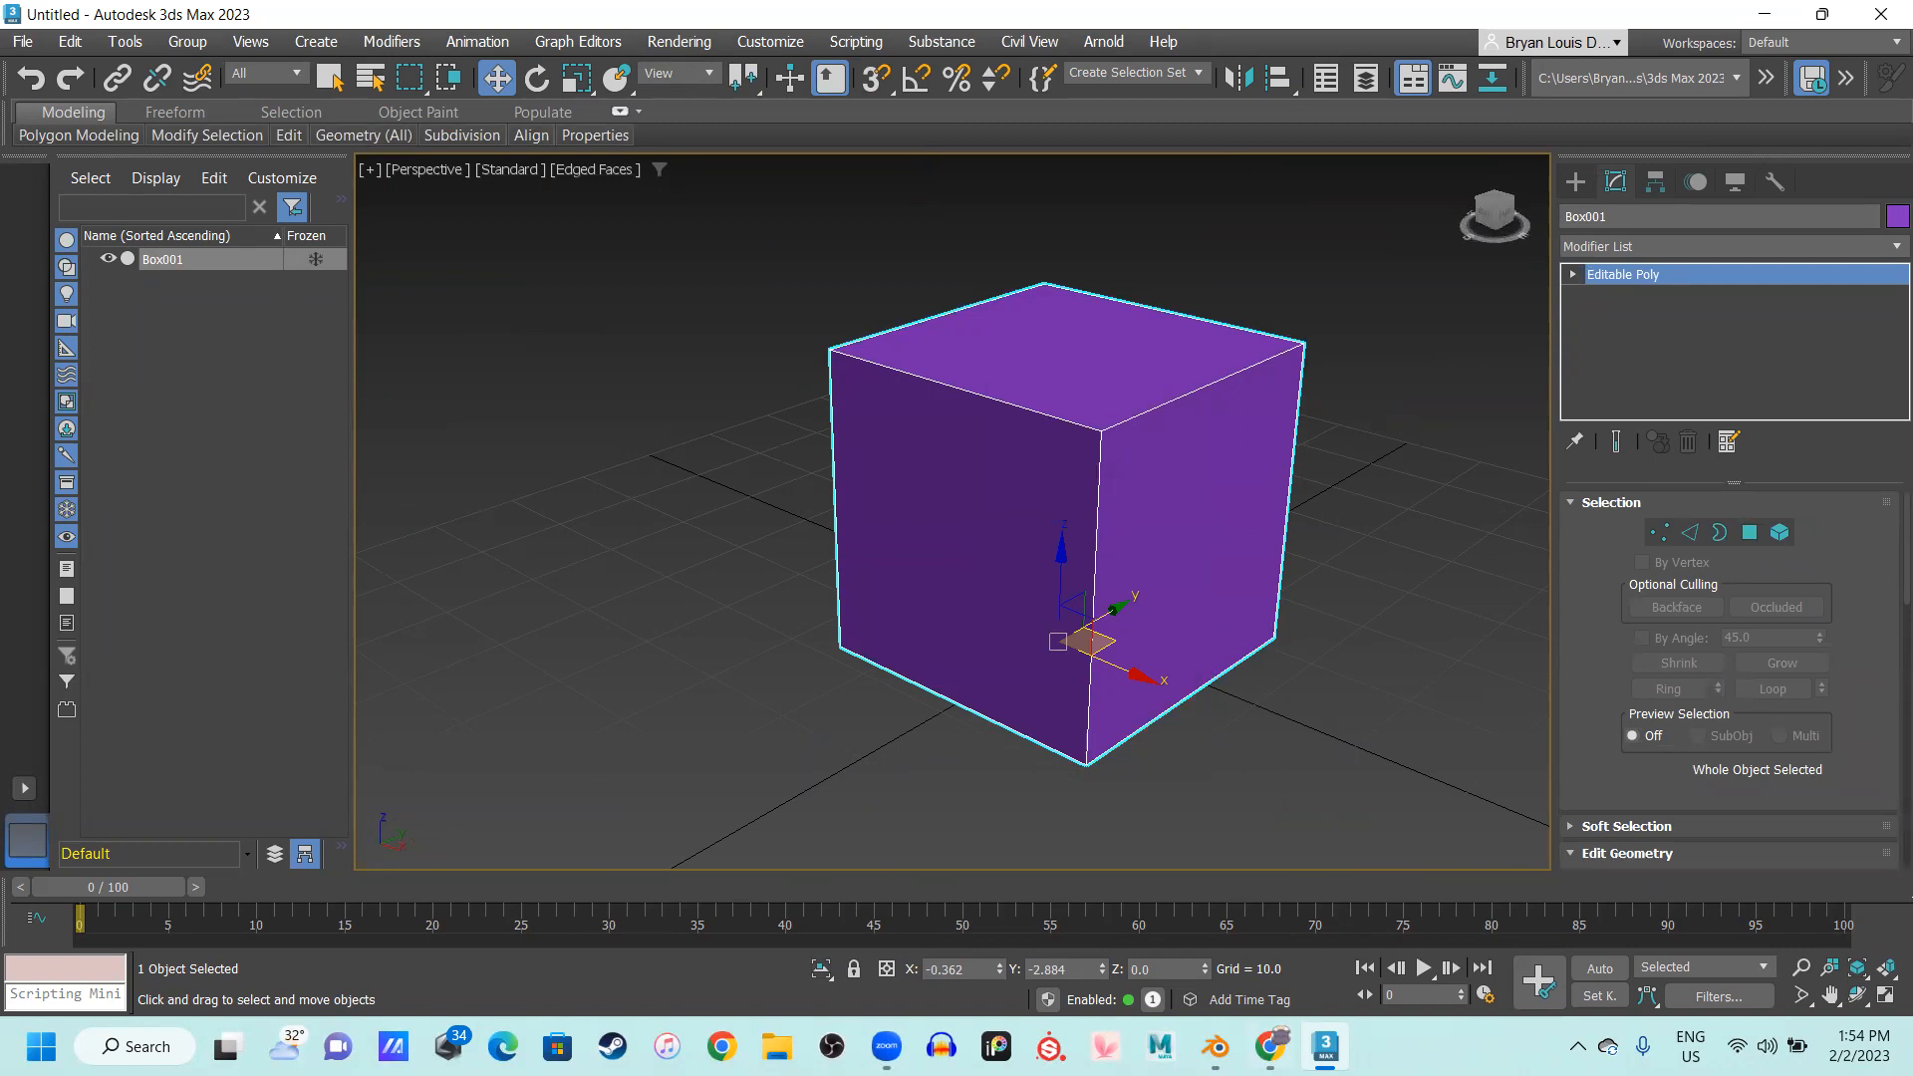
# Switch to Blender, remove the Subdivision modifier from the cube and apply Shade Flat
pyautogui.click(1216, 1046)
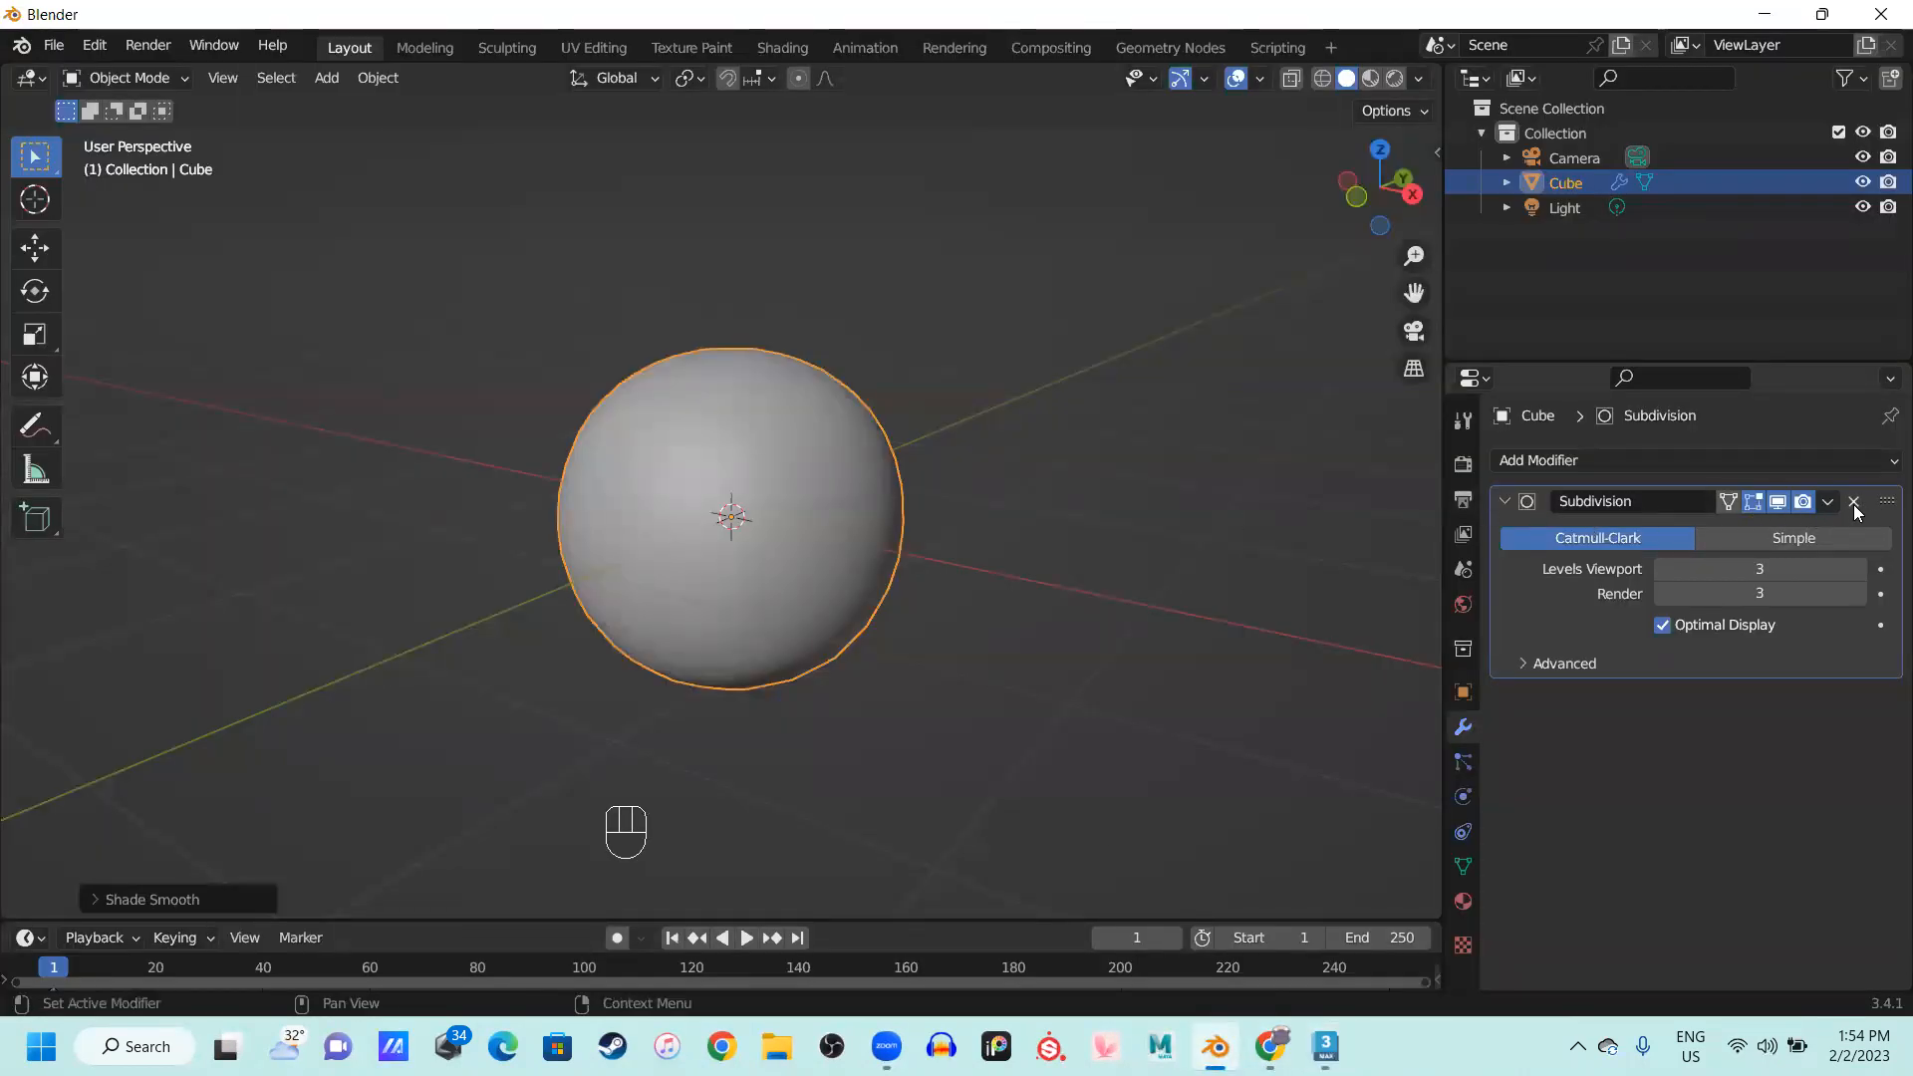
pyautogui.click(1855, 502)
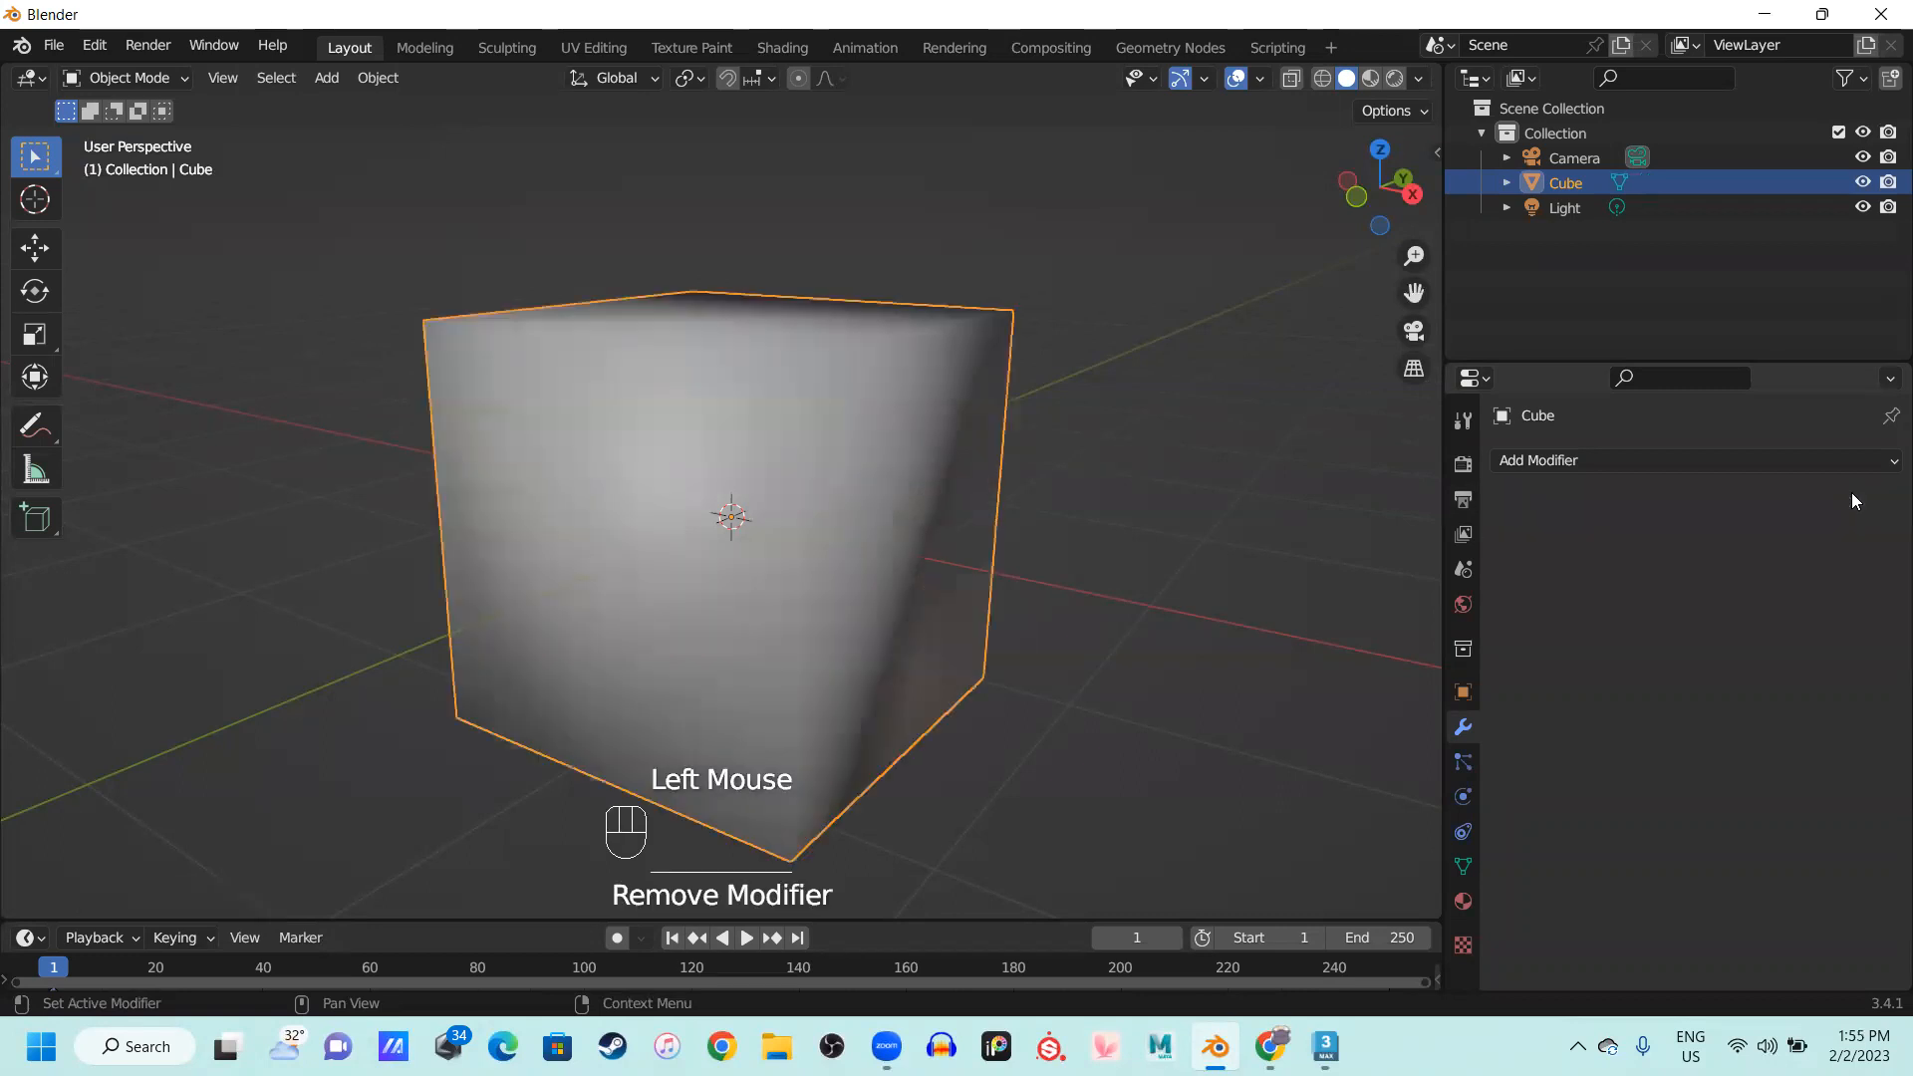
pyautogui.rightClick(638, 344)
pyautogui.click(670, 291)
pyautogui.rightClick(670, 291)
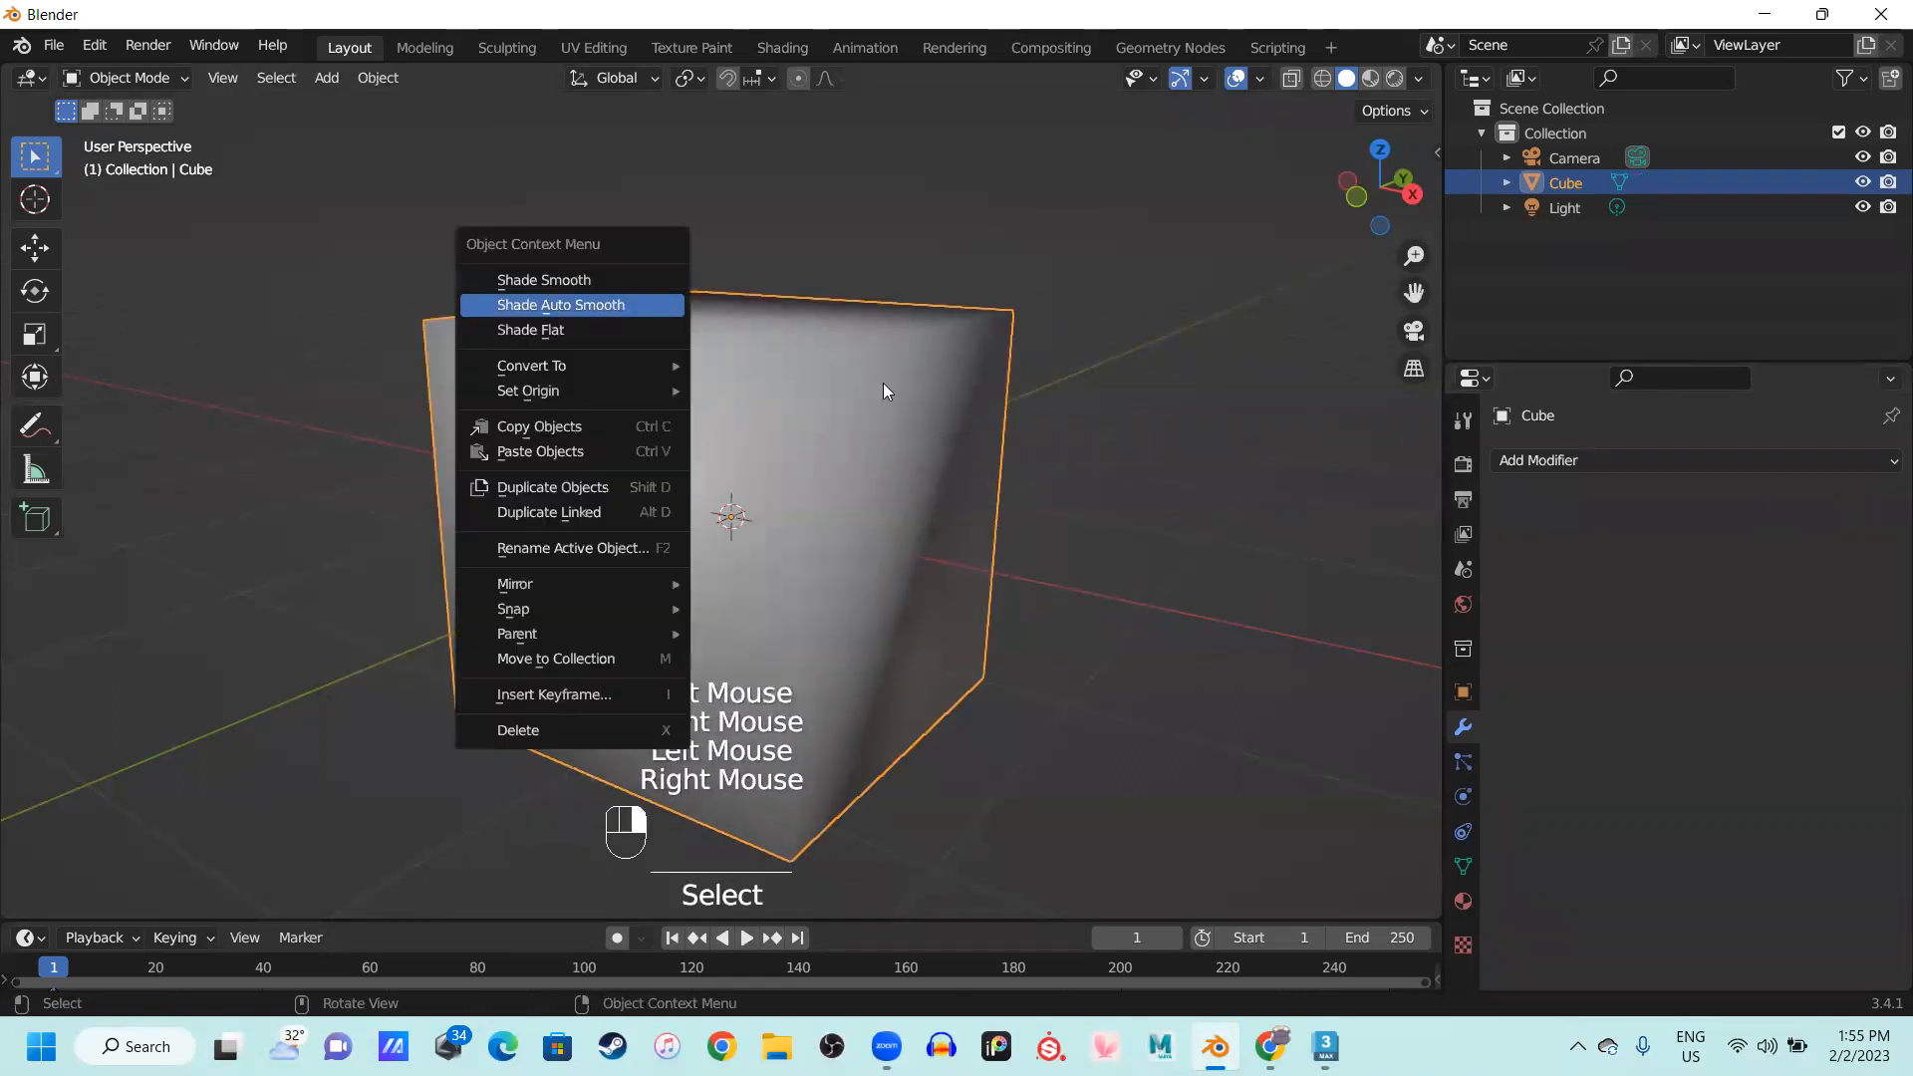
pyautogui.click(885, 384)
pyautogui.rightClick(865, 376)
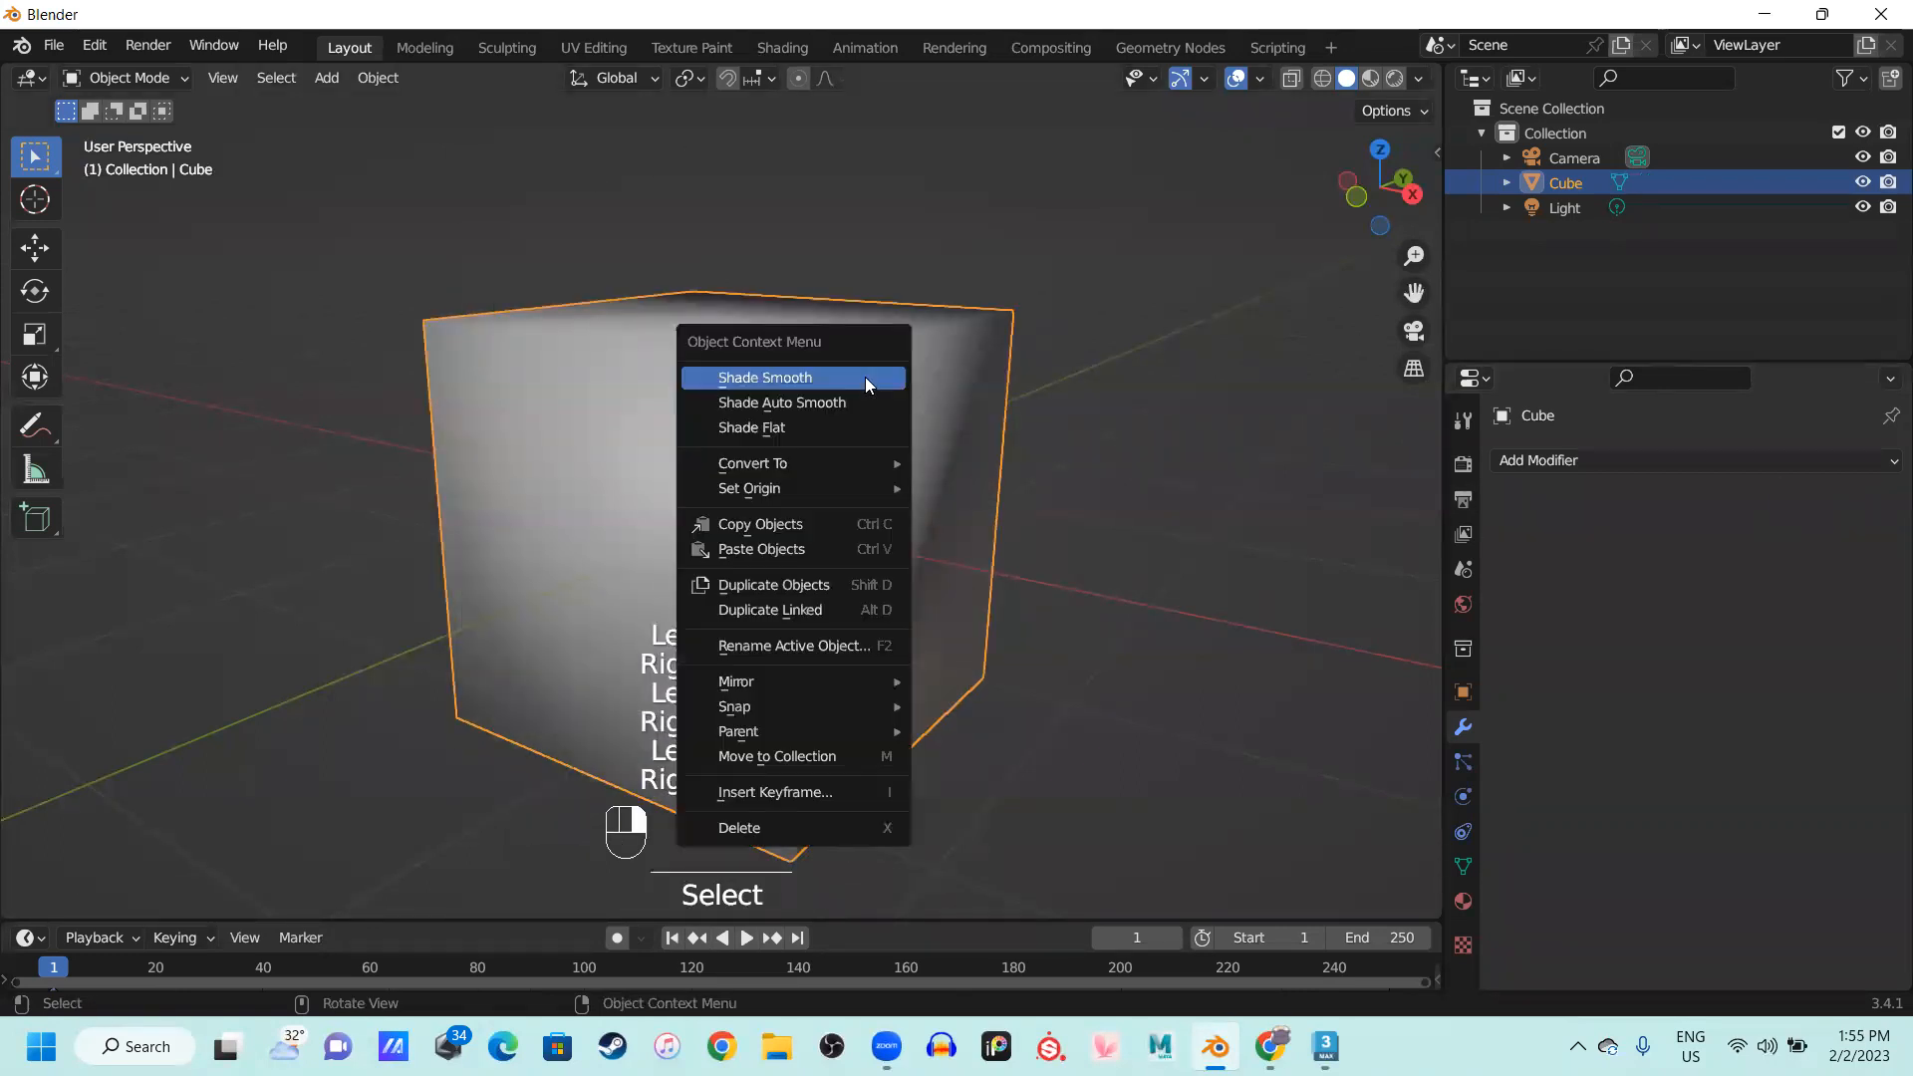
pyautogui.click(791, 435)
pyautogui.moveTo(790, 434); pyautogui.dragTo(699, 429, button='middle')
pyautogui.rightClick(727, 369)
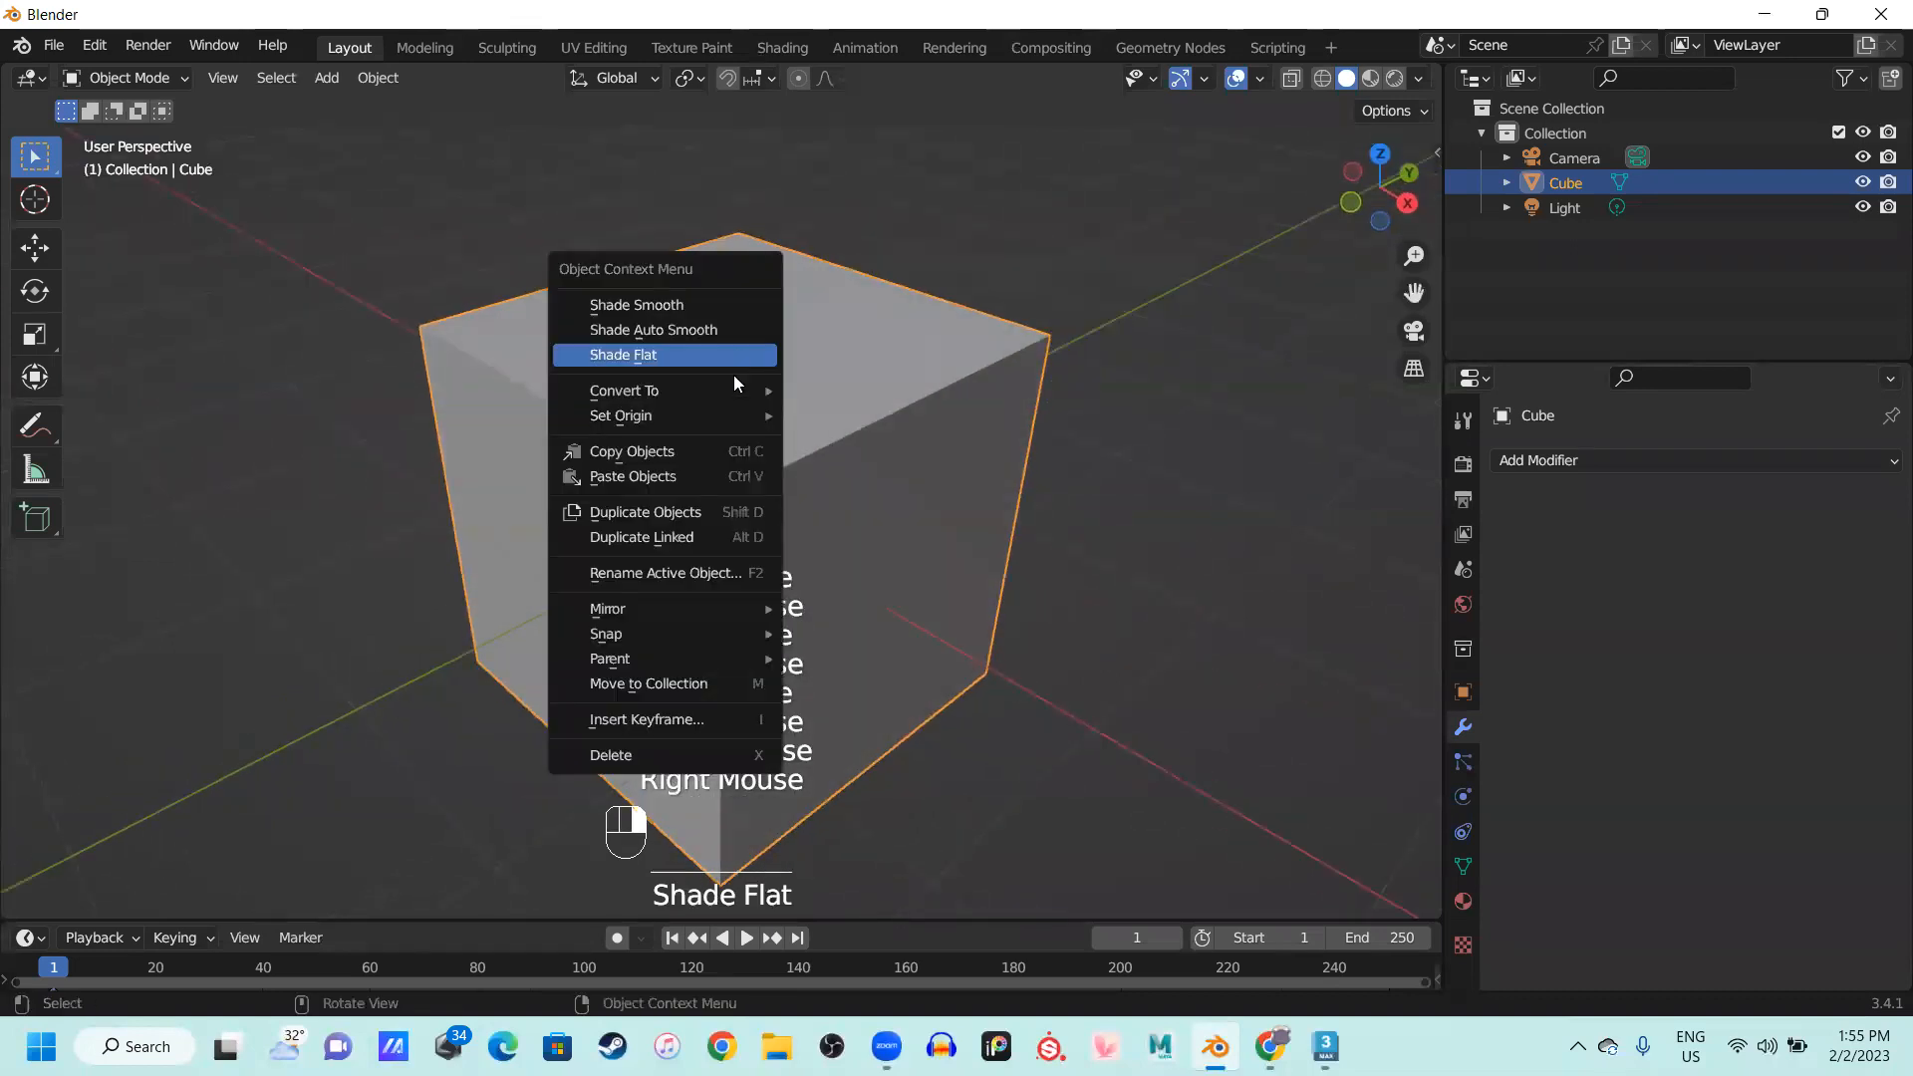
pyautogui.moveTo(677, 573); pyautogui.dragTo(700, 576, button='middle')
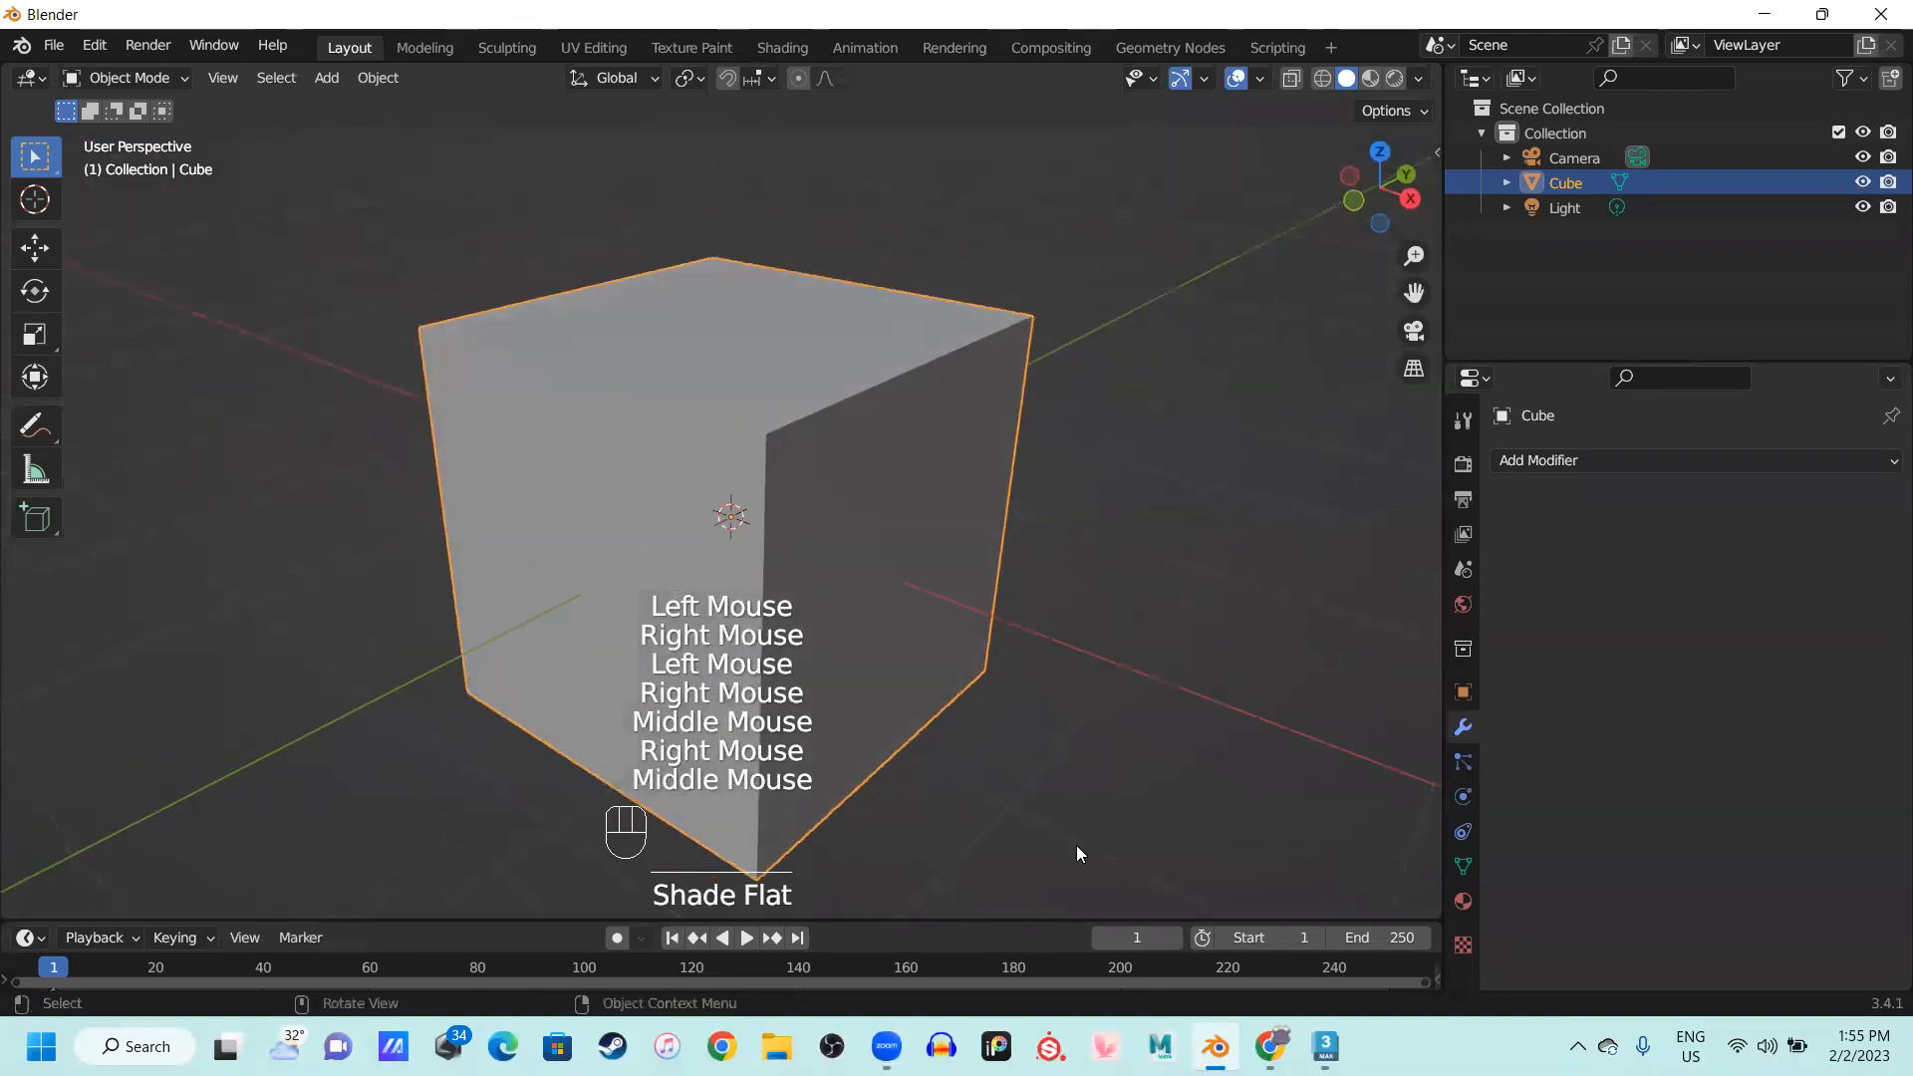
# Switch to 3ds Max and enter Polygon selection level on the editable poly cube
pyautogui.click(1325, 1046)
pyautogui.moveTo(1071, 527); pyautogui.dragTo(782, 487, button='middle')
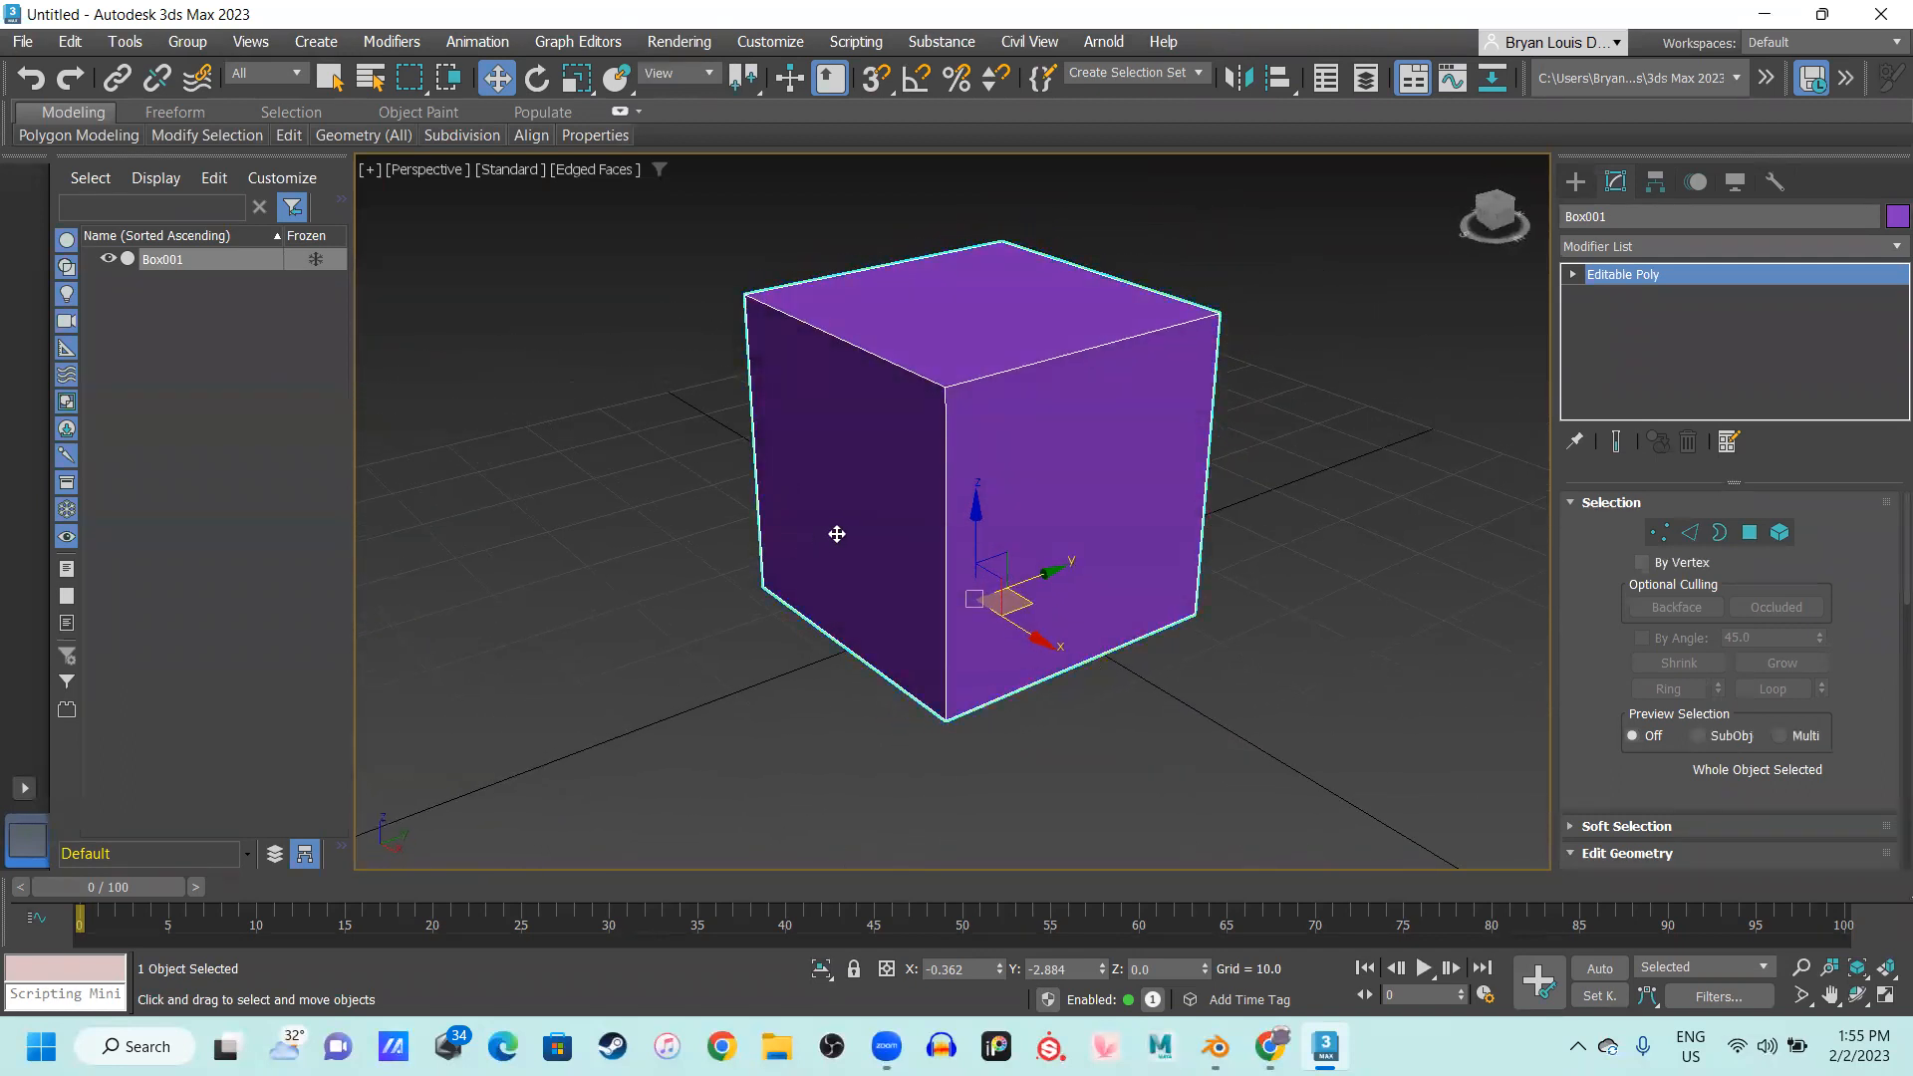
pyautogui.press('3')
pyautogui.press('4')
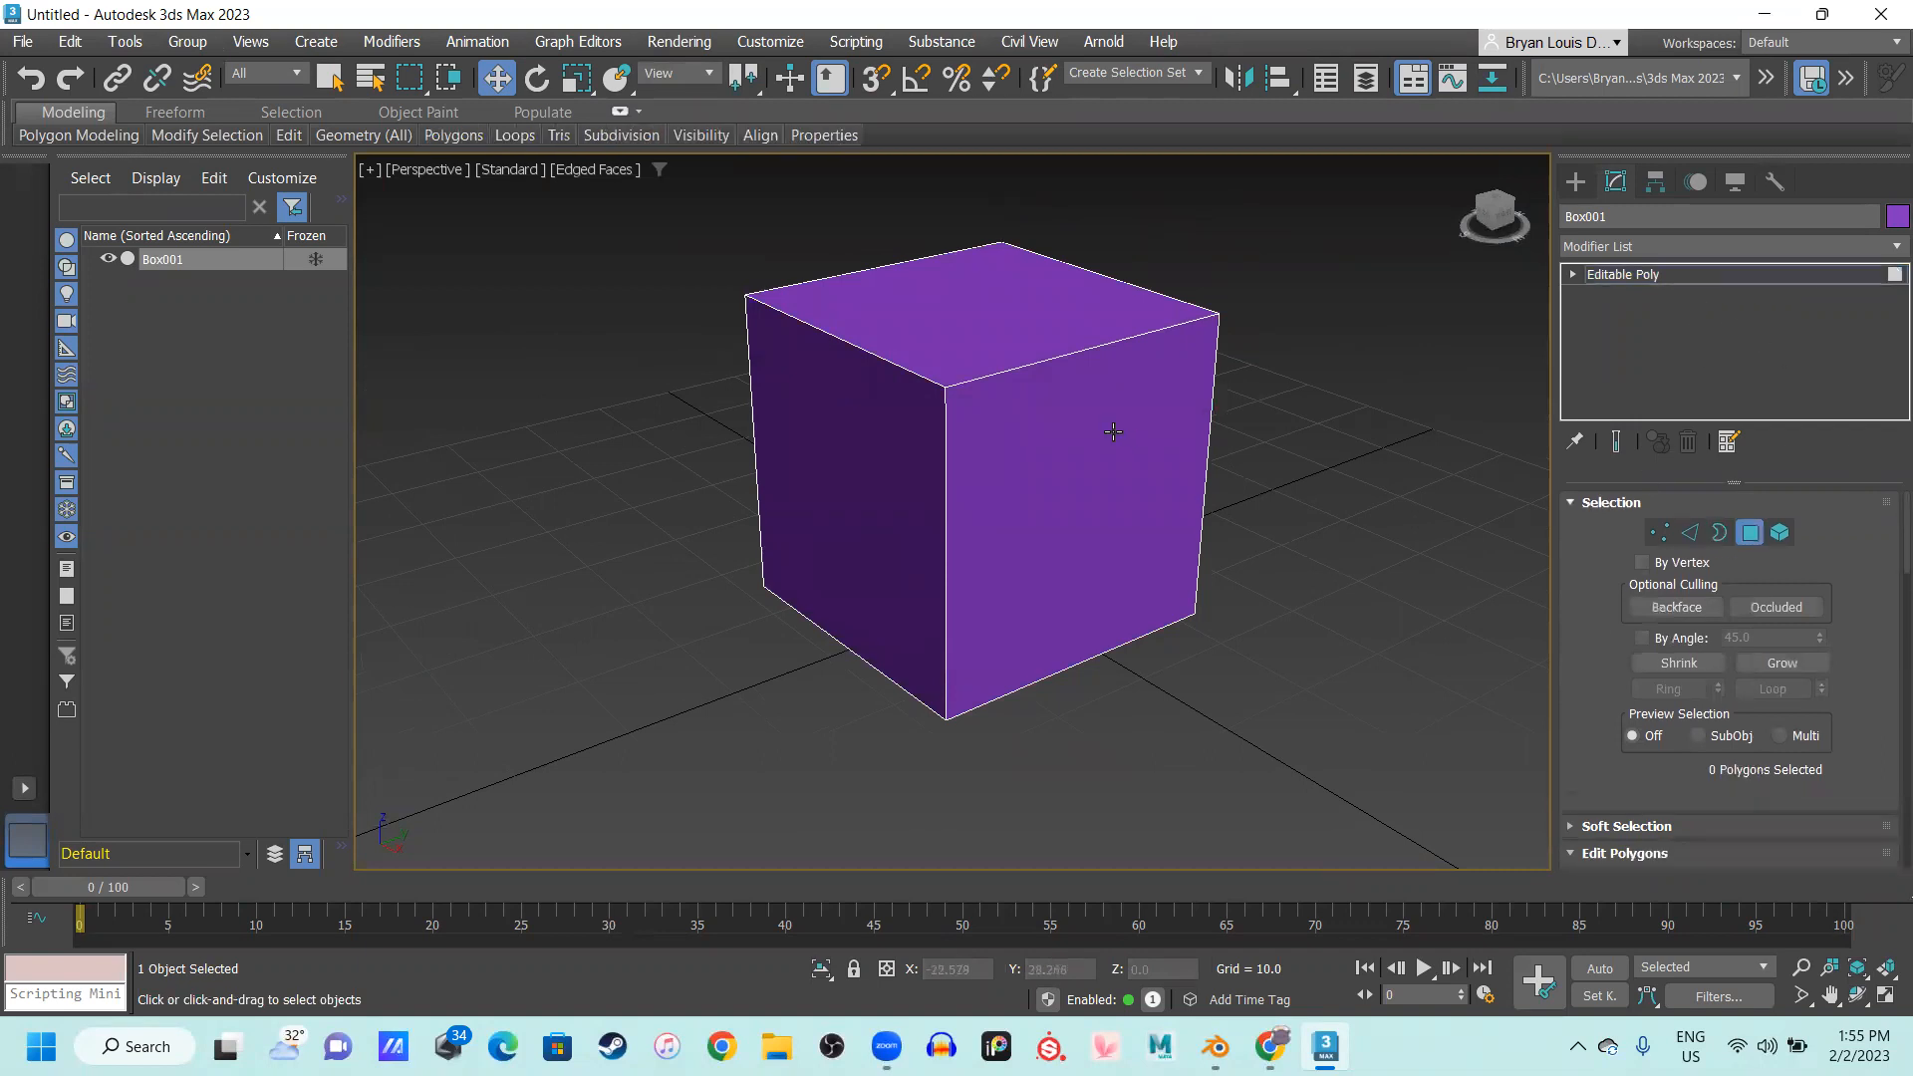
# Extrude the cube's side face that points toward negative Y outward, undoing the first attempt and repeating it
pyautogui.click(823, 451)
pyautogui.moveTo(1049, 651); pyautogui.dragTo(1051, 445, button='middle')
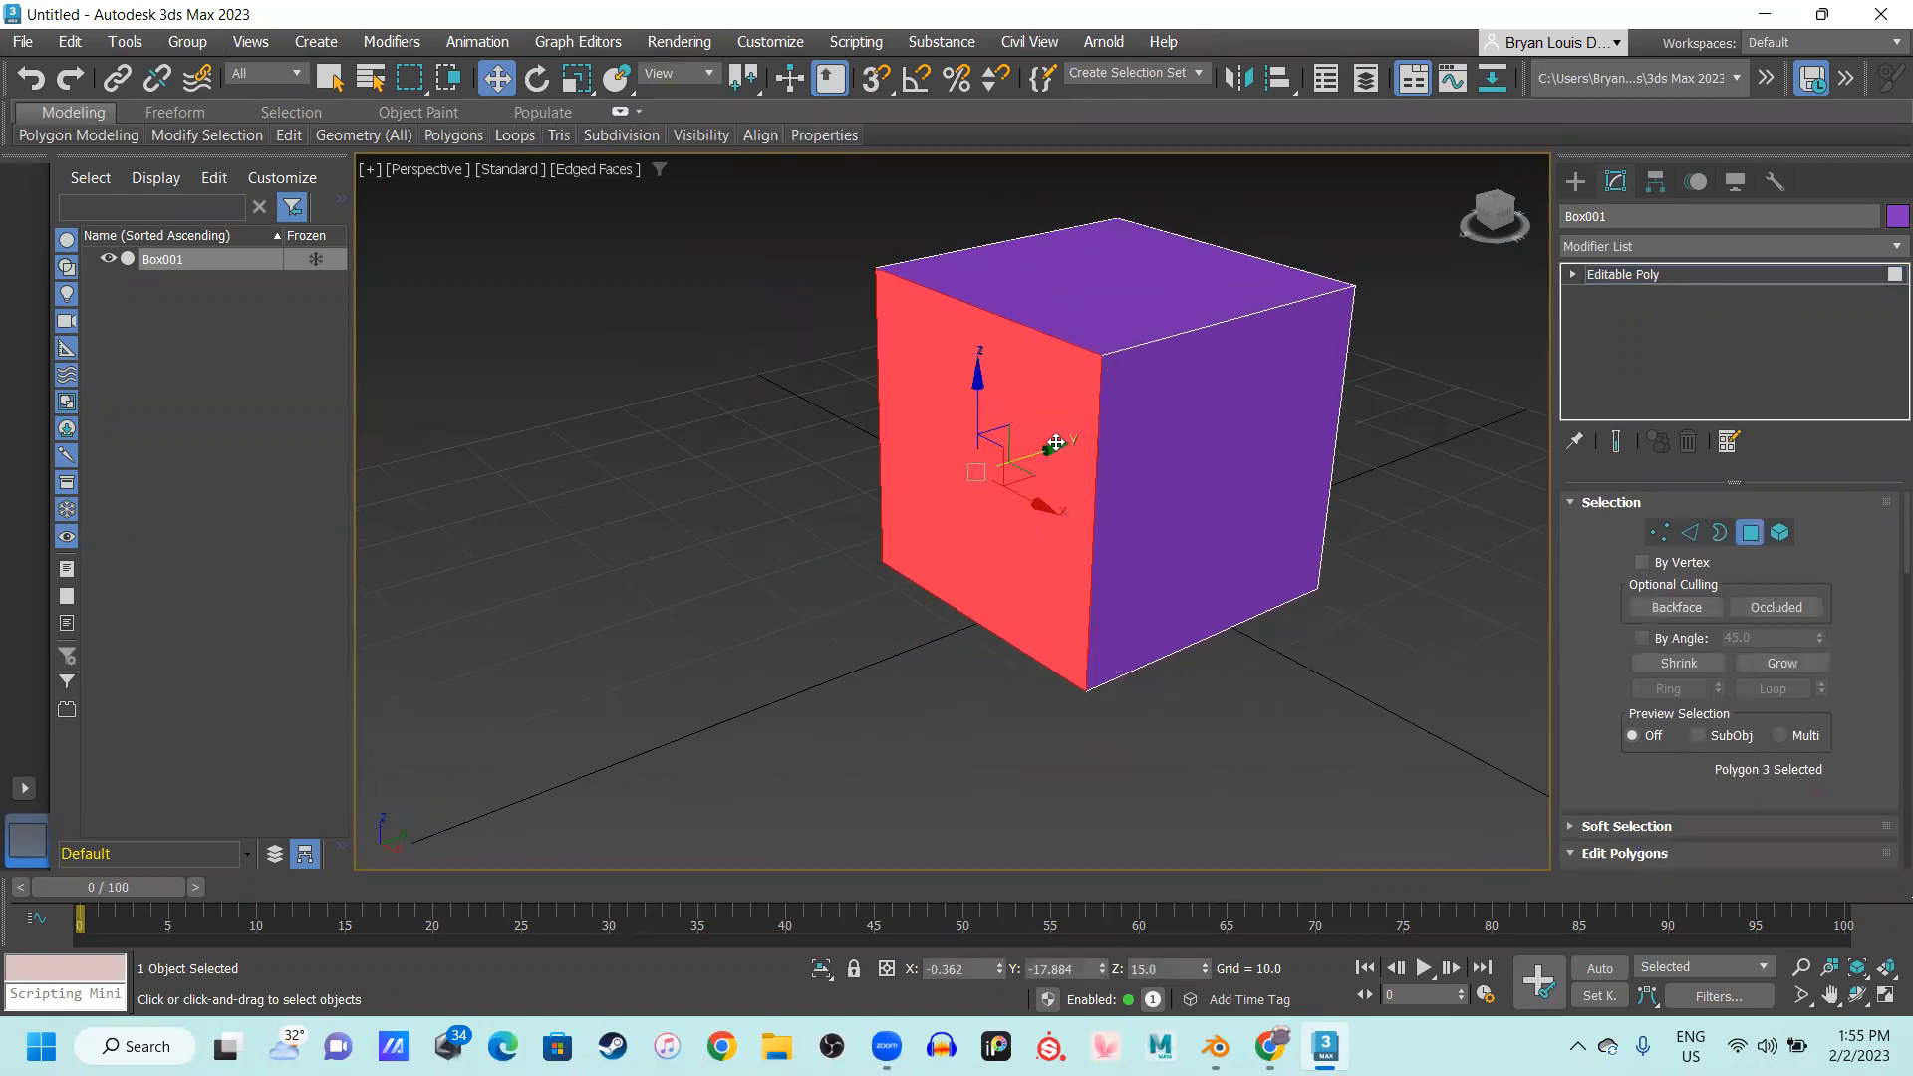
pyautogui.moveTo(1054, 445); pyautogui.dragTo(686, 538)
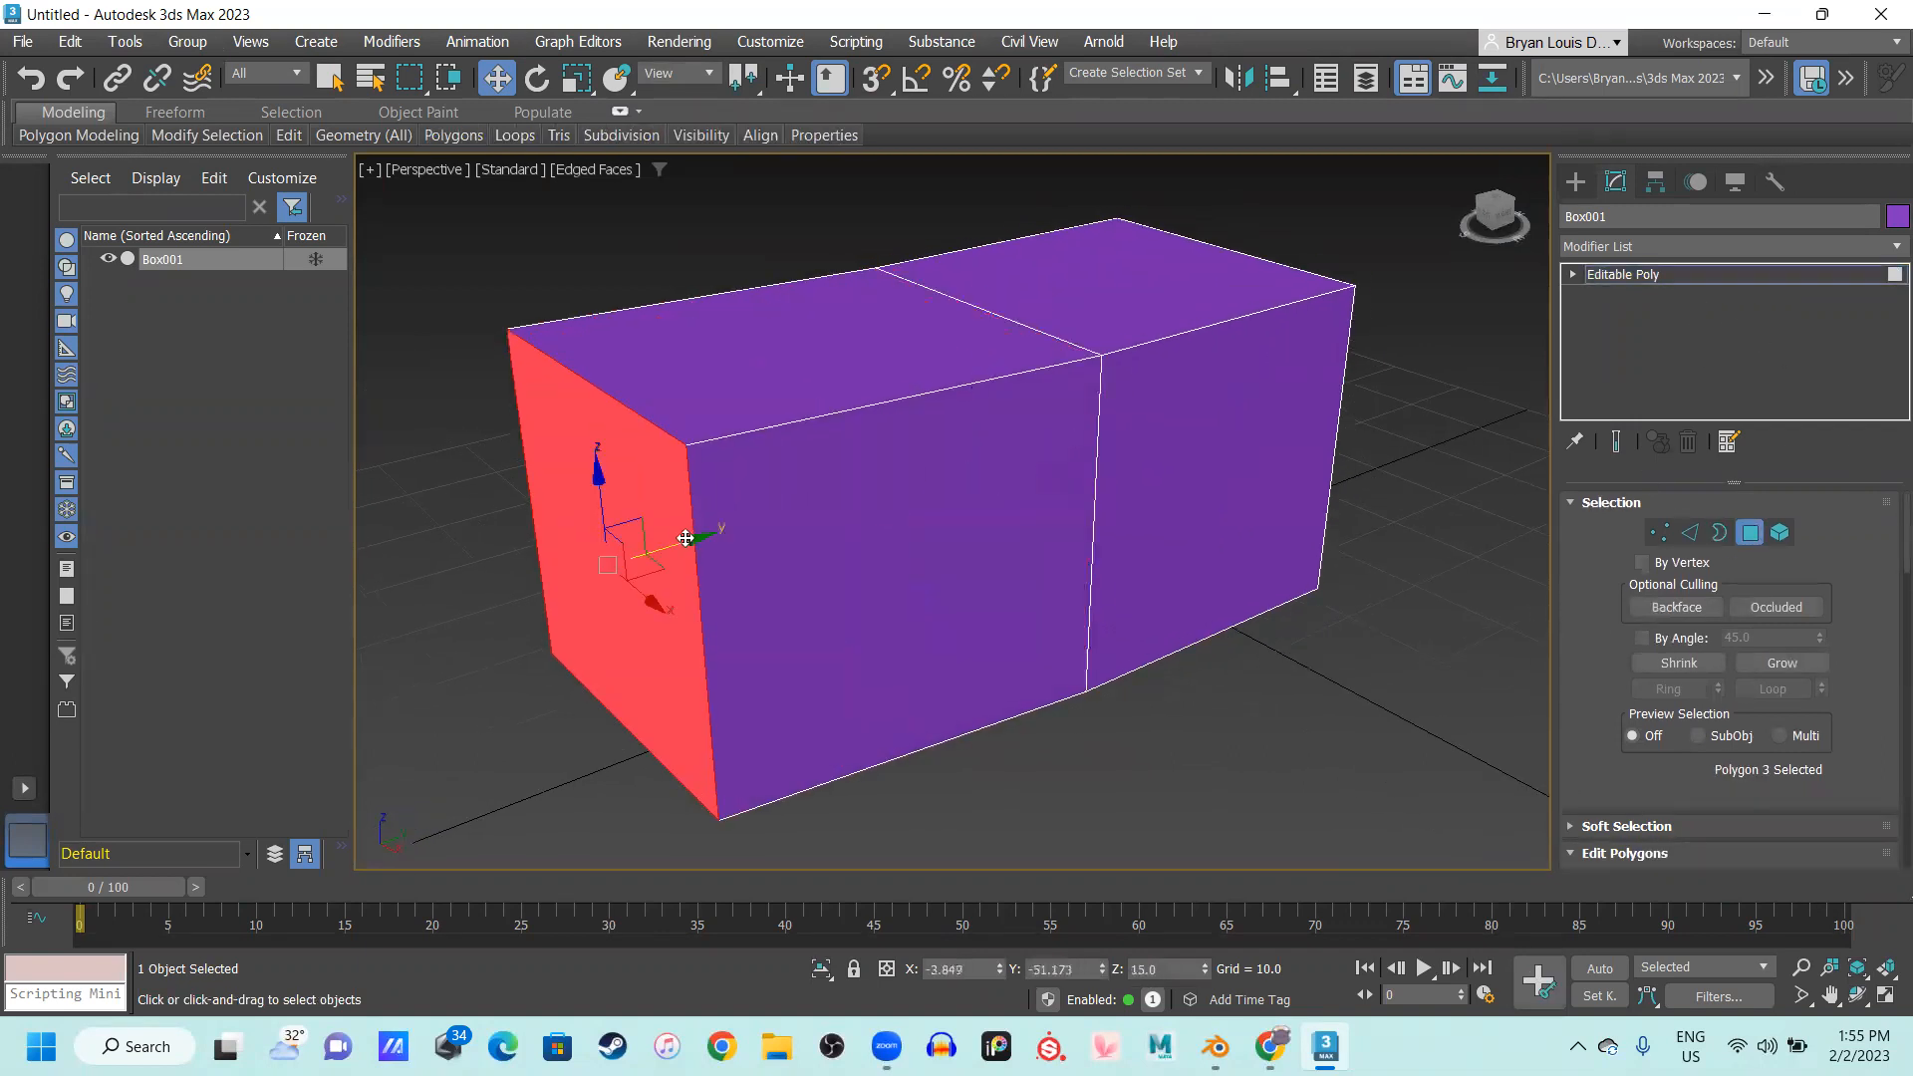
pyautogui.hotkey('ctrl', 'z')
pyautogui.moveTo(1051, 453); pyautogui.dragTo(652, 573)
# Extrude the original cube's side face facing positive X outward to about X 55, forming an L-shaped block
pyautogui.click(1239, 455)
pyautogui.scroll(-5, 1239, 455)
pyautogui.moveTo(1239, 455); pyautogui.dragTo(794, 462, button='middle')
pyautogui.moveTo(1012, 528); pyautogui.dragTo(1145, 625)
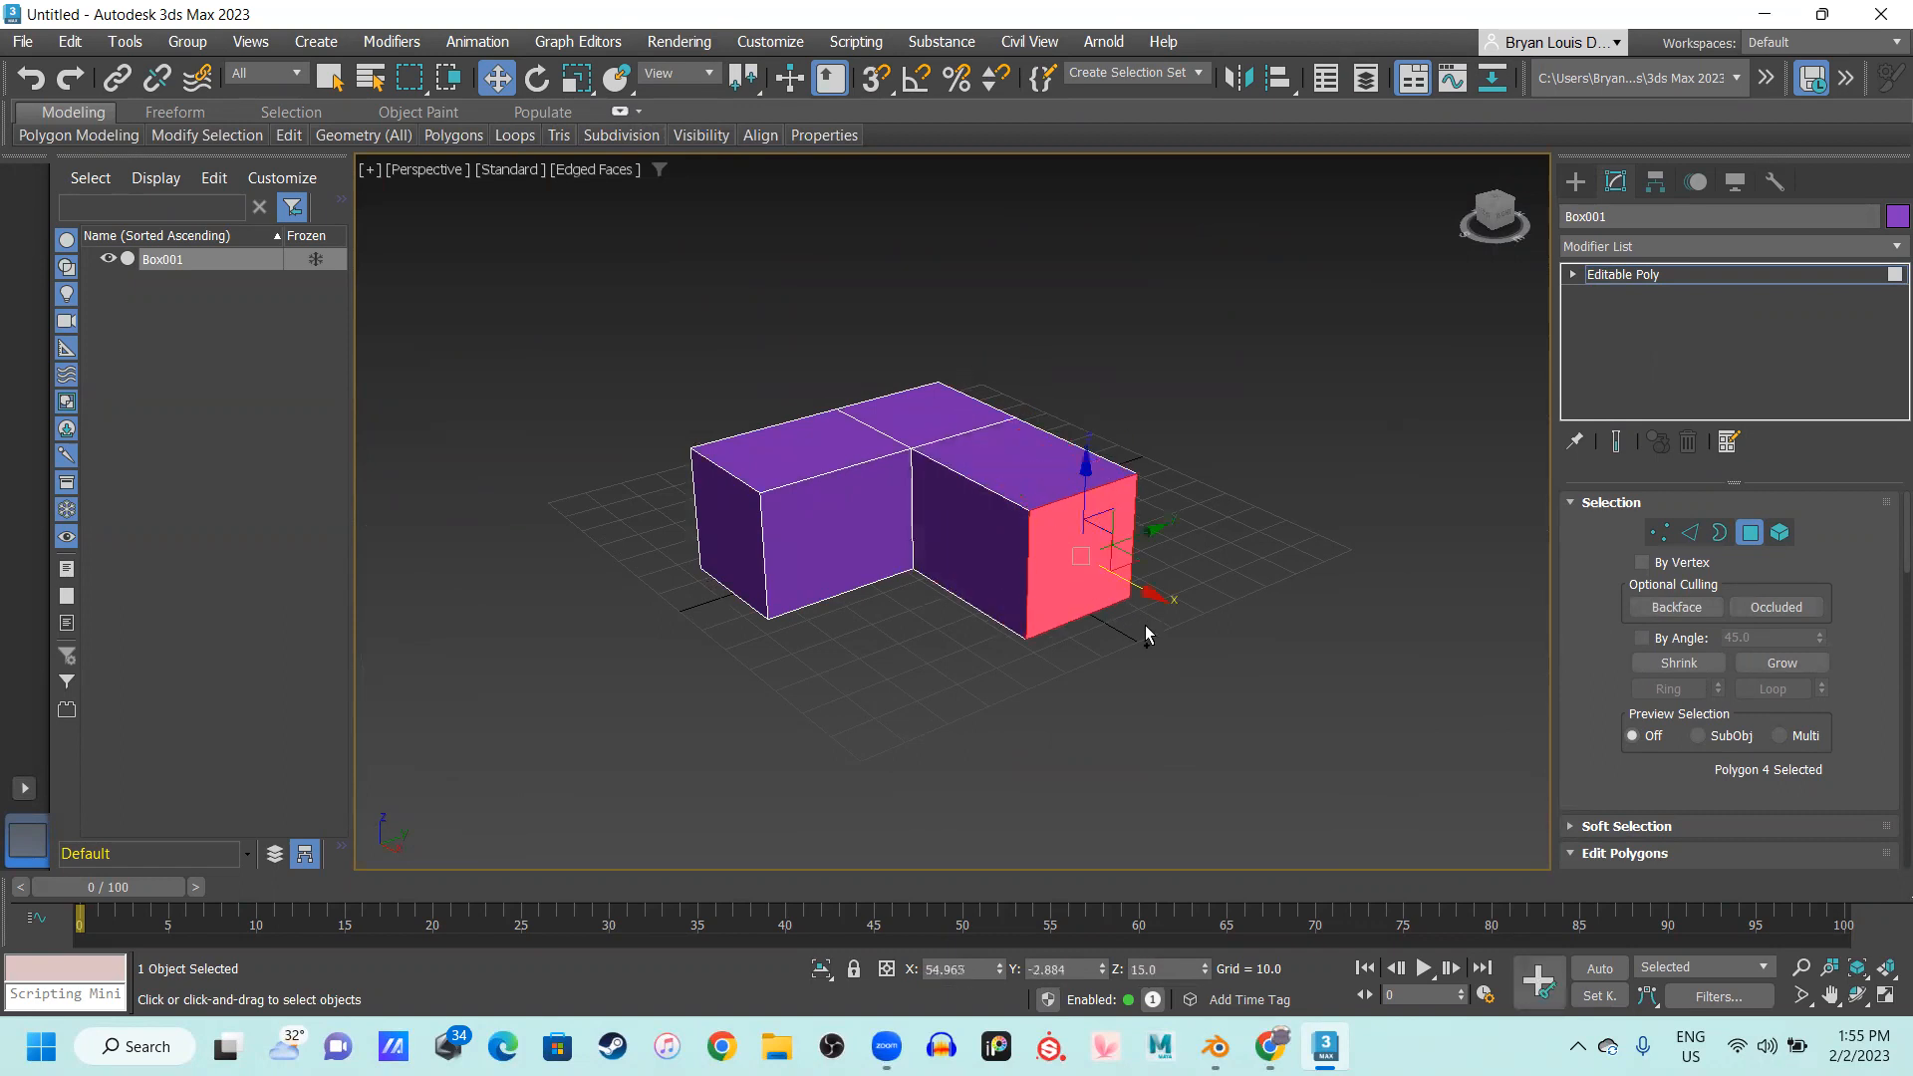
# Undo the last face extrusion and extrude the original cube's positive X side face again to about X 54
pyautogui.hotkey('ctrl', 'z')
pyautogui.hotkey('ctrl', 'z')
pyautogui.click(1002, 505)
pyautogui.moveTo(1011, 523); pyautogui.dragTo(1127, 618)
pyautogui.moveTo(876, 495); pyautogui.dragTo(907, 574, button='middle')
pyautogui.scroll(5, 1001, 607)
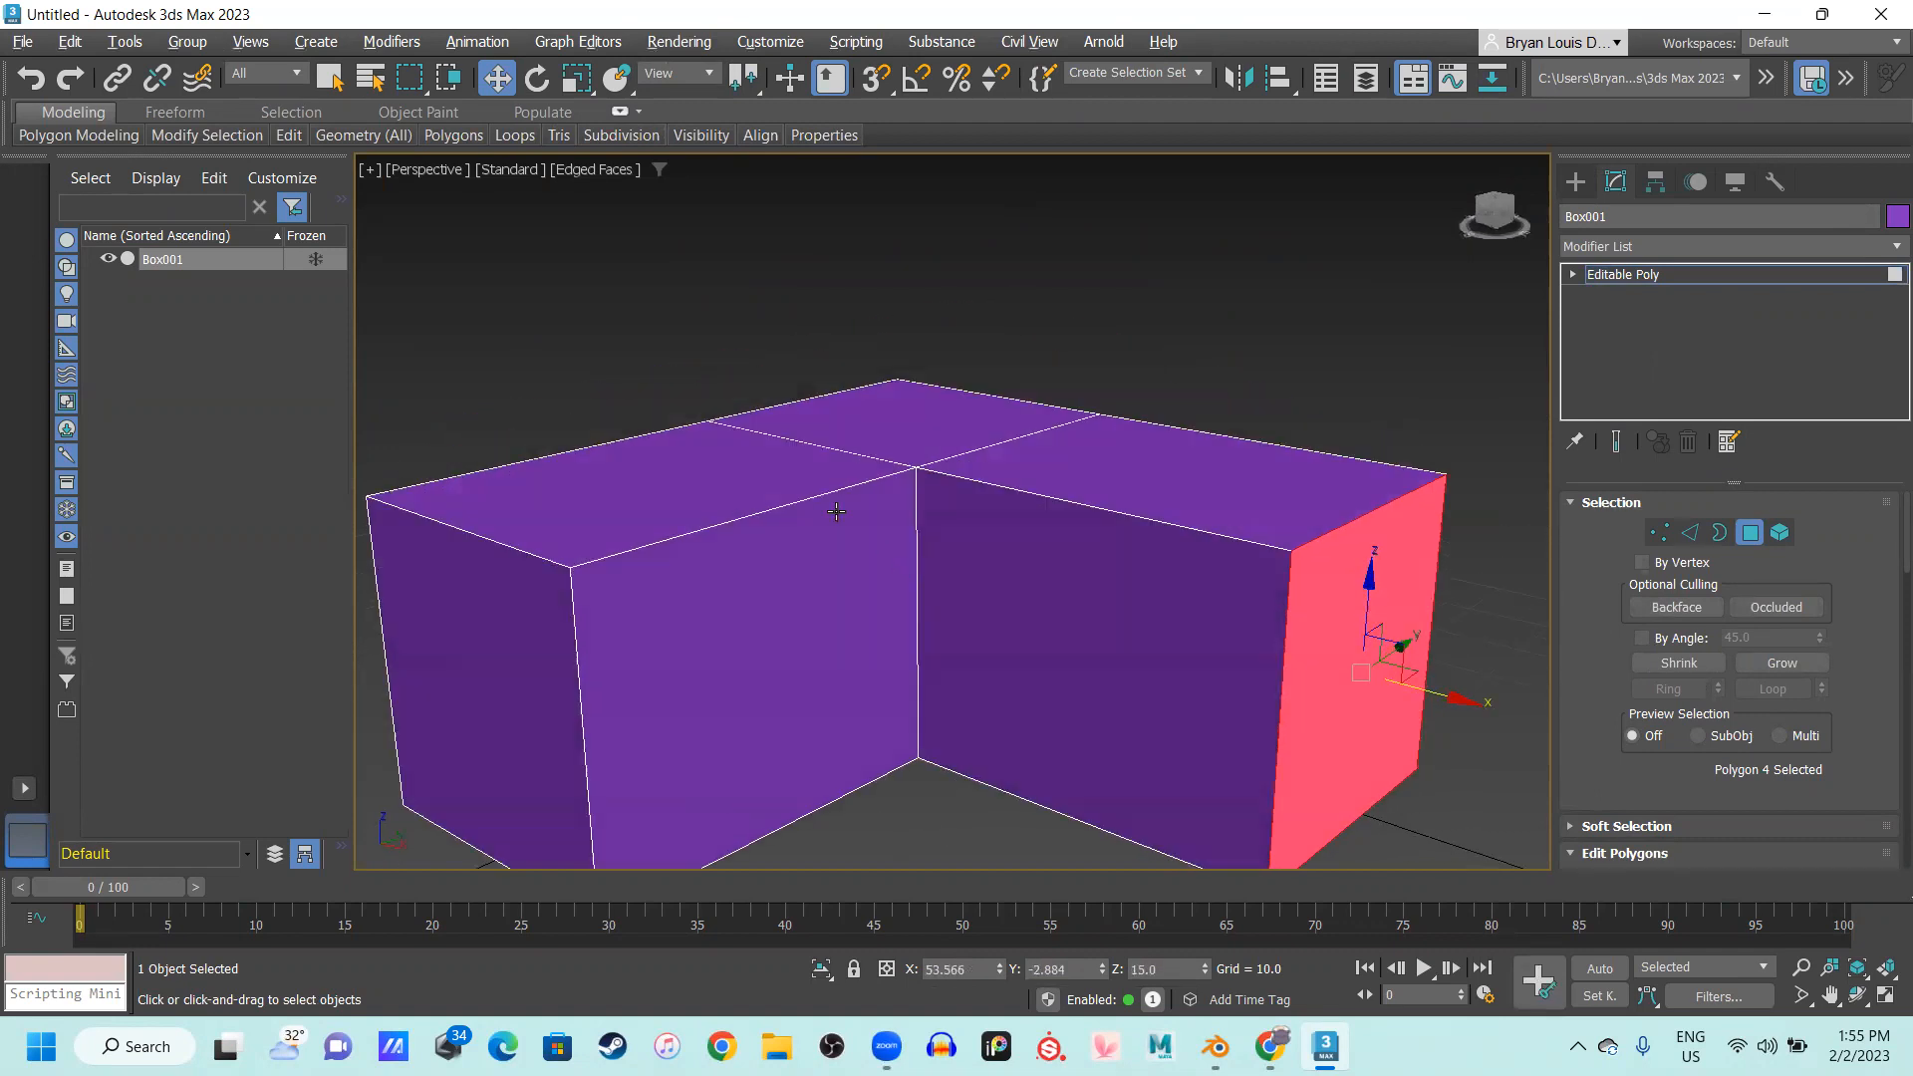
# Extrude the three top faces of the L-shaped block upward together by roughly the block's own height
pyautogui.click(752, 475)
pyautogui.keyDown('ctrl'); pyautogui.click(927, 439); pyautogui.keyUp('ctrl')
pyautogui.keyDown('ctrl'); pyautogui.click(1079, 461); pyautogui.keyUp('ctrl')
pyautogui.keyDown('shift'); pyautogui.moveTo(911, 387); pyautogui.dragTo(930, 130); pyautogui.keyUp('shift')
pyautogui.scroll(-3, 1034, 361)
pyautogui.moveTo(1034, 360); pyautogui.dragTo(1028, 404, button='middle')
# Scale the three extruded top faces inward to taper the upper level, and clear the selection
pyautogui.press('r')
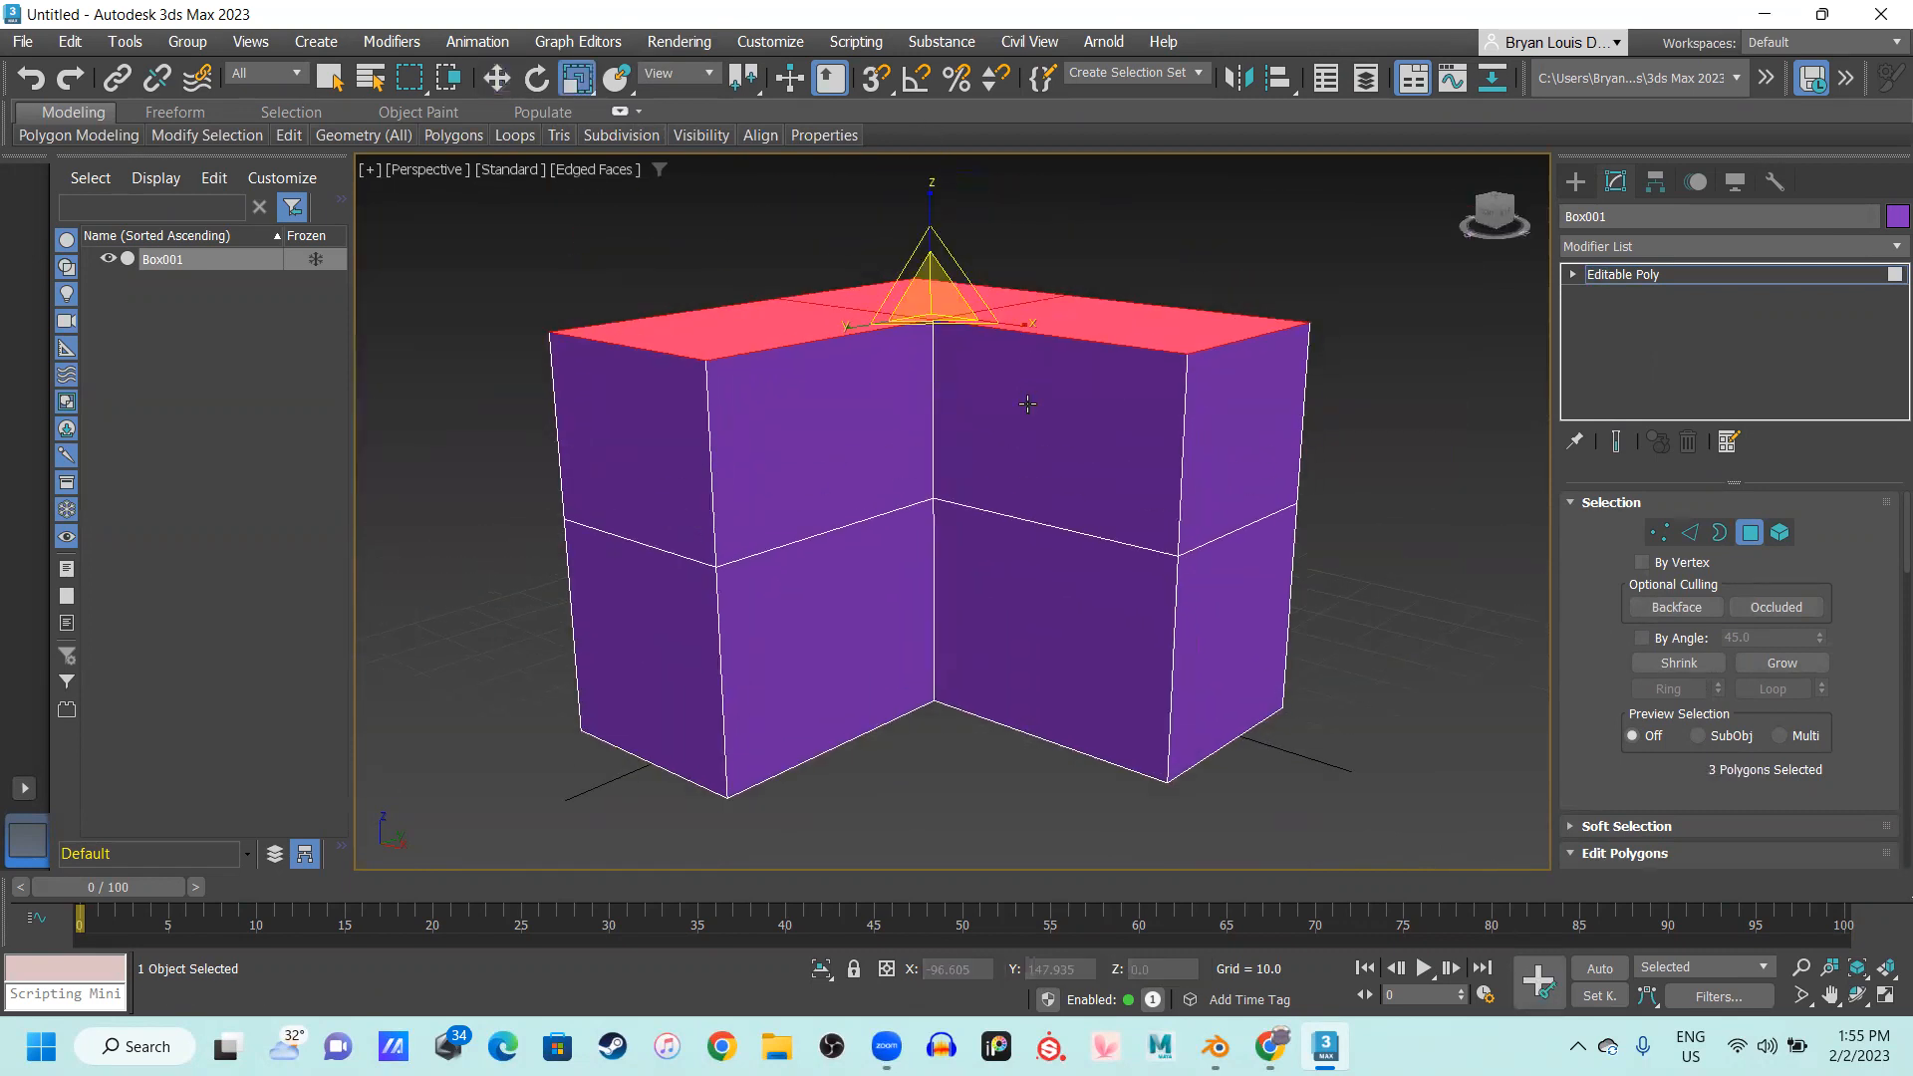
pyautogui.keyDown('alt'); pyautogui.moveTo(928, 459); pyautogui.dragTo(930, 333, button='middle'); pyautogui.keyUp('alt')
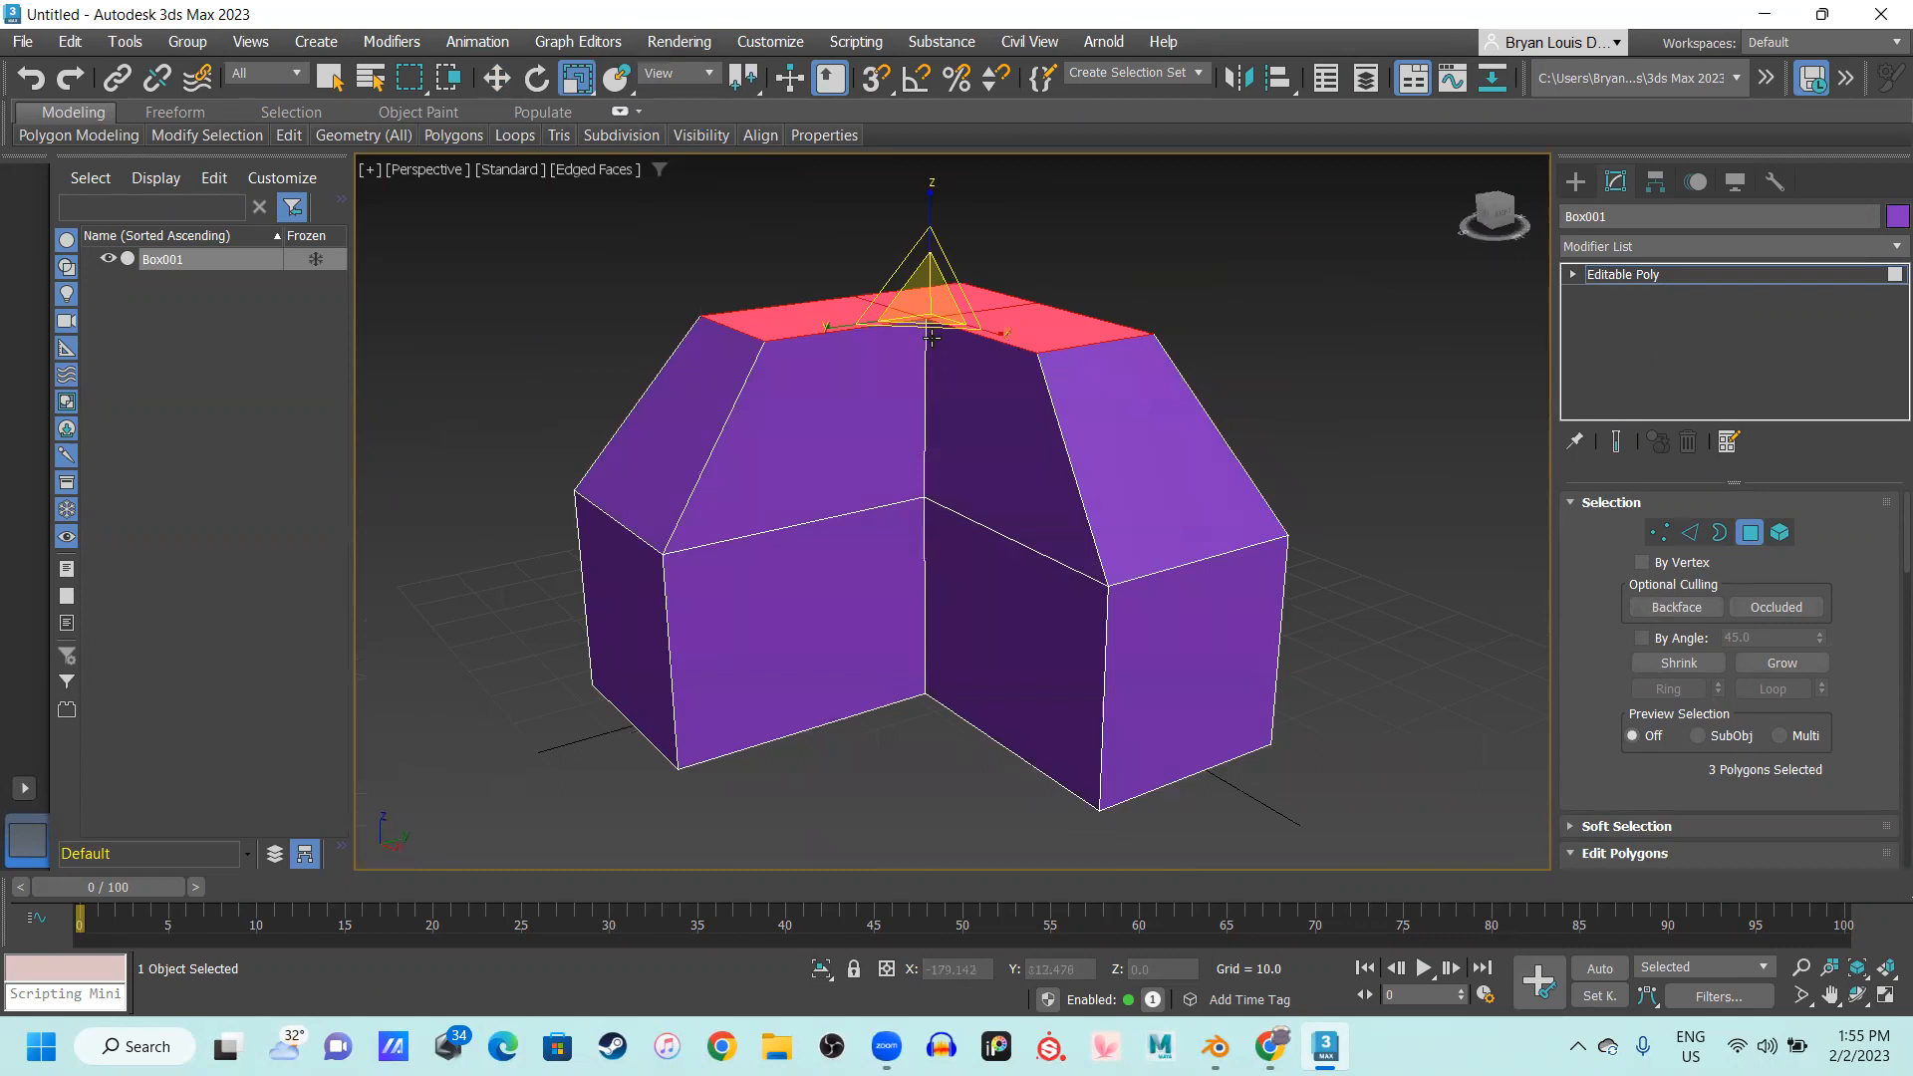
pyautogui.keyDown('alt'); pyautogui.moveTo(902, 399); pyautogui.dragTo(1284, 347, button='middle'); pyautogui.keyUp('alt')
pyautogui.click(1313, 385)
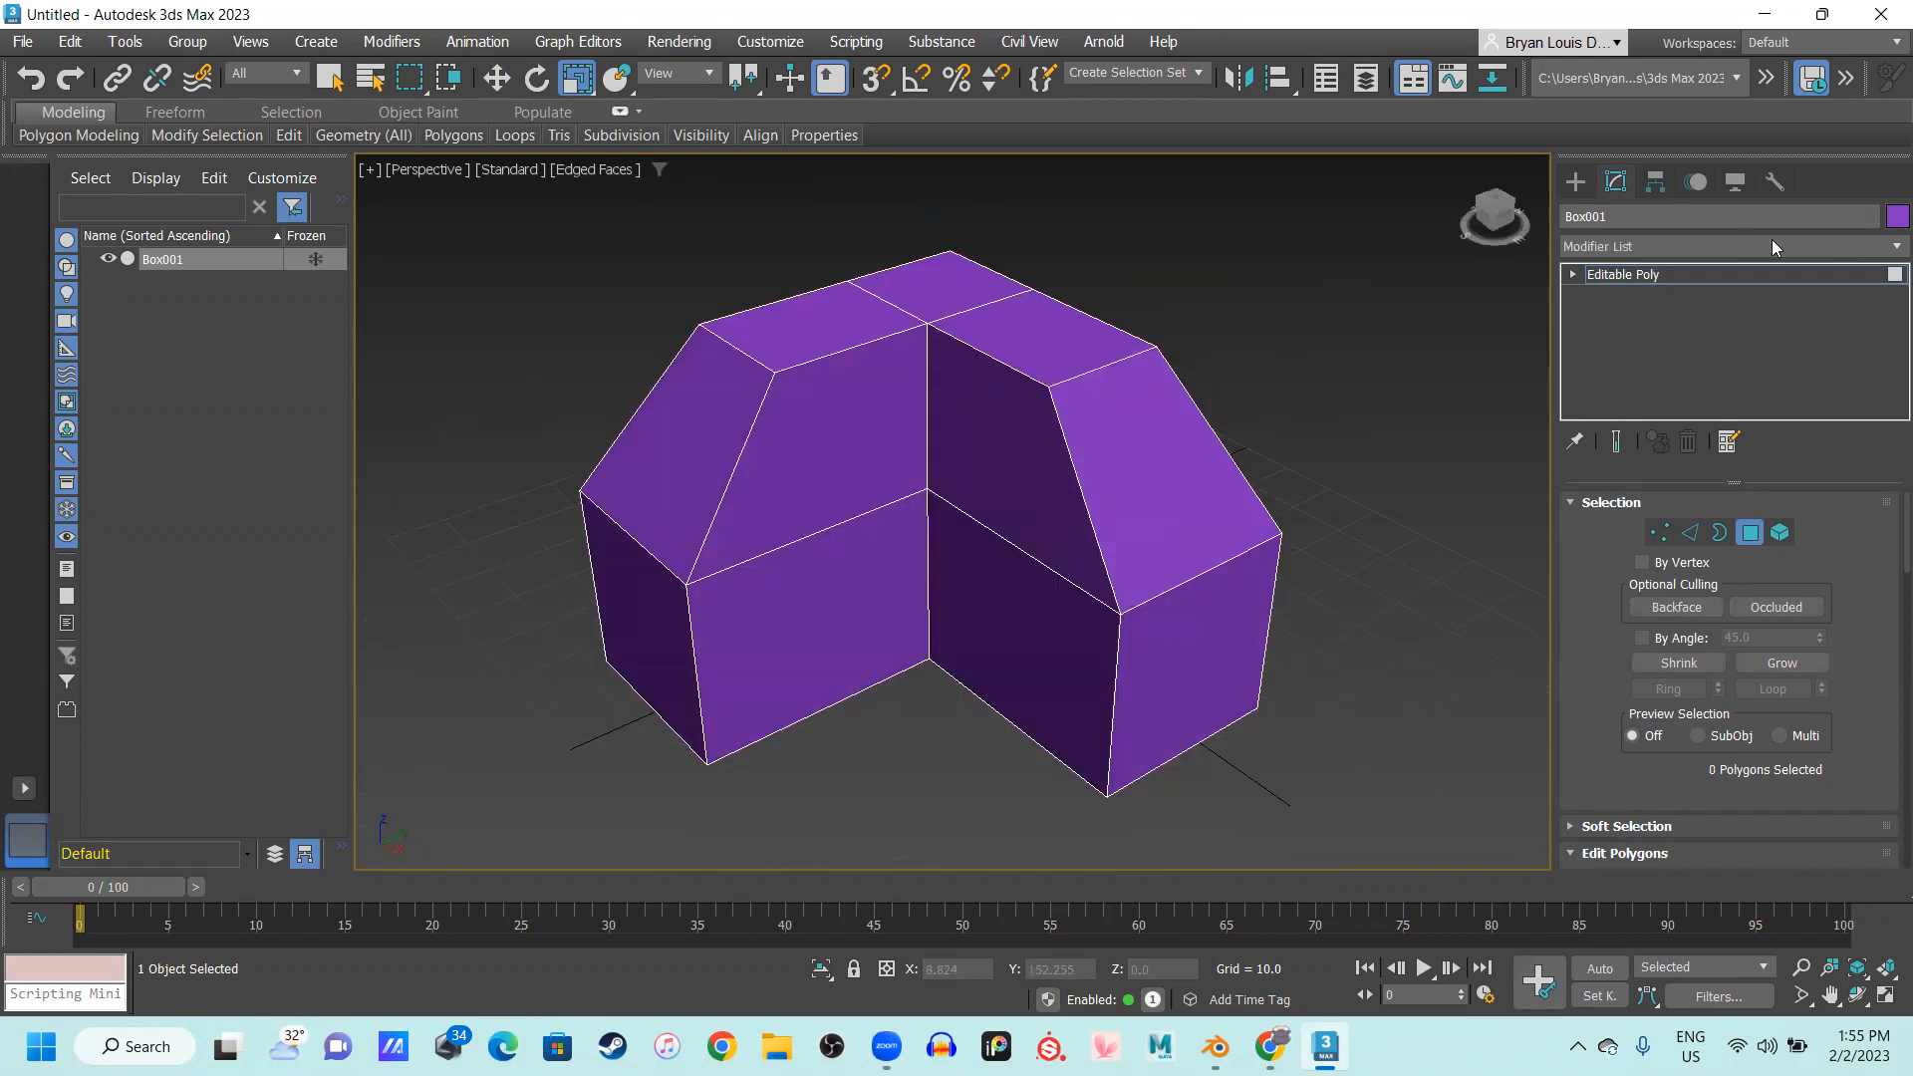
# Add an OpenSubdiv modifier to the tapered L-shaped block and set its iterations to 3
pyautogui.click(1853, 245)
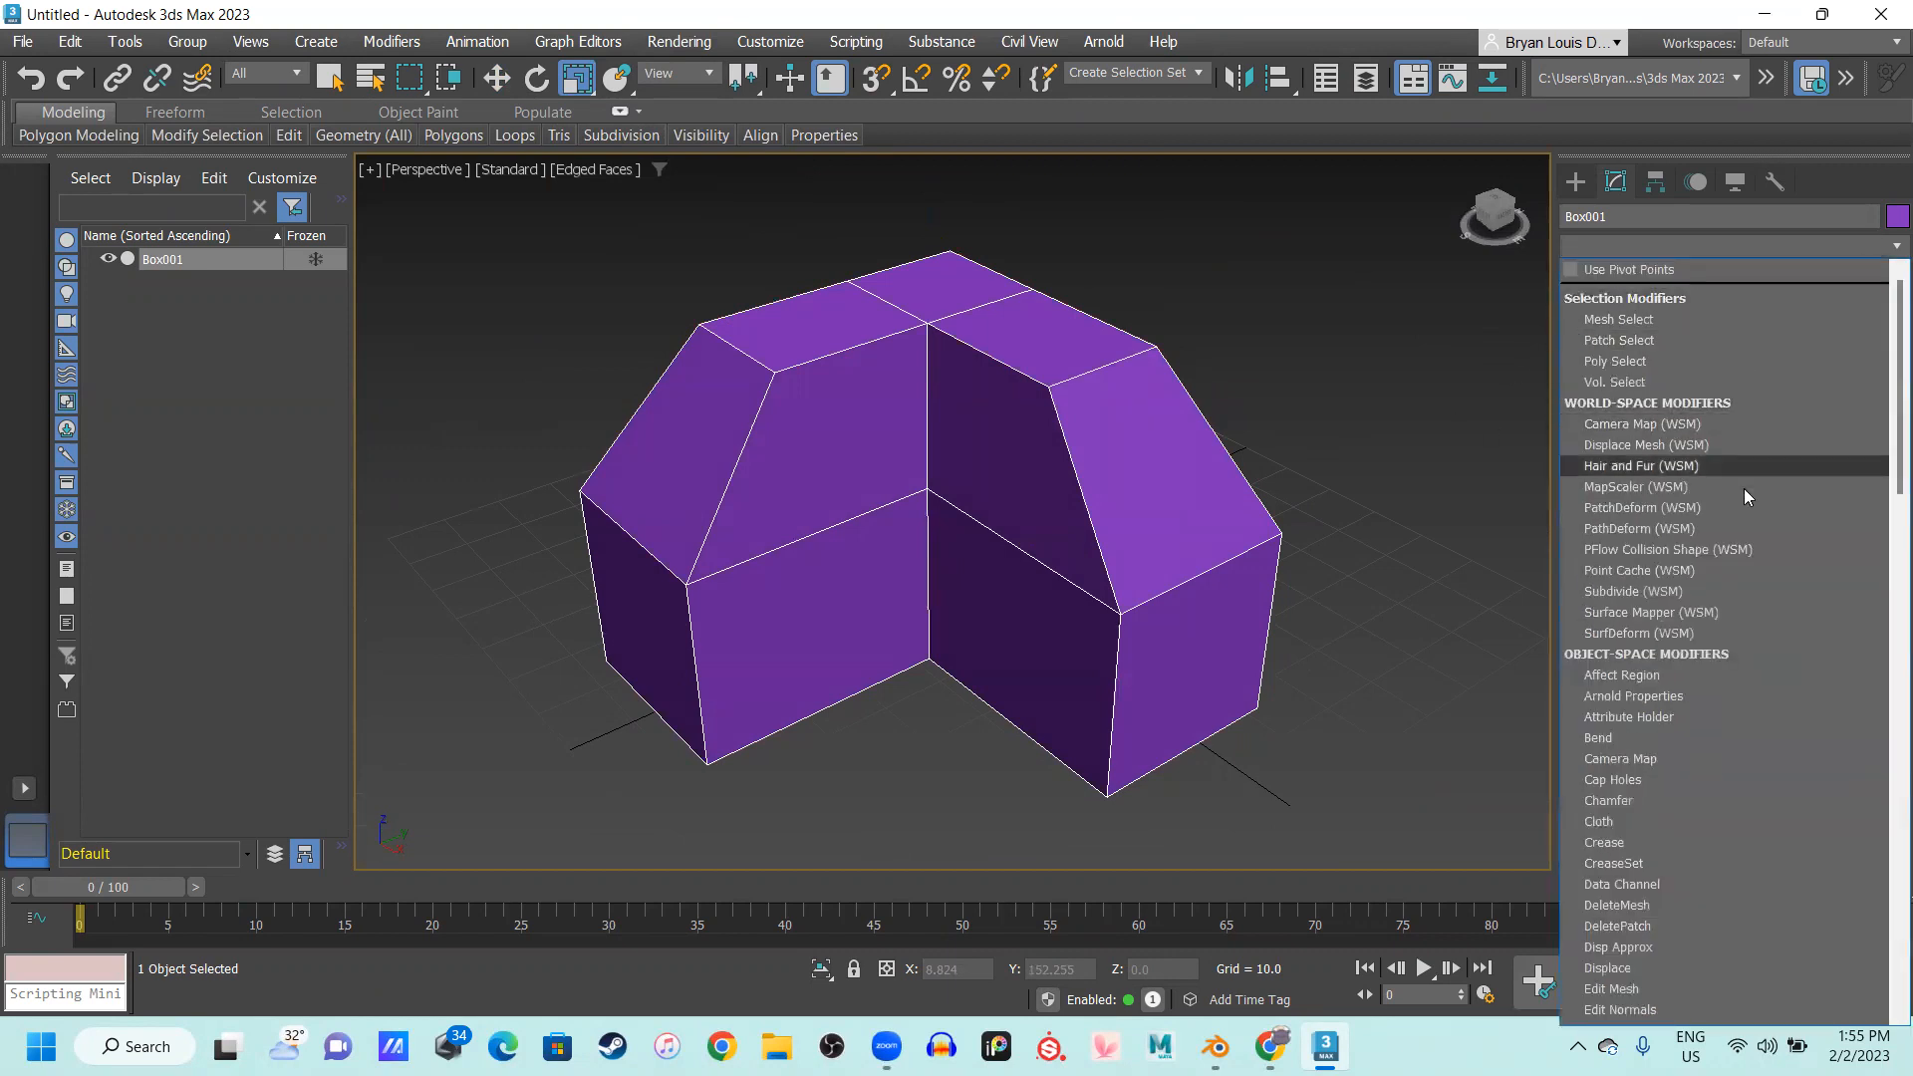
pyautogui.scroll(-5, 1710, 595)
pyautogui.press('o')
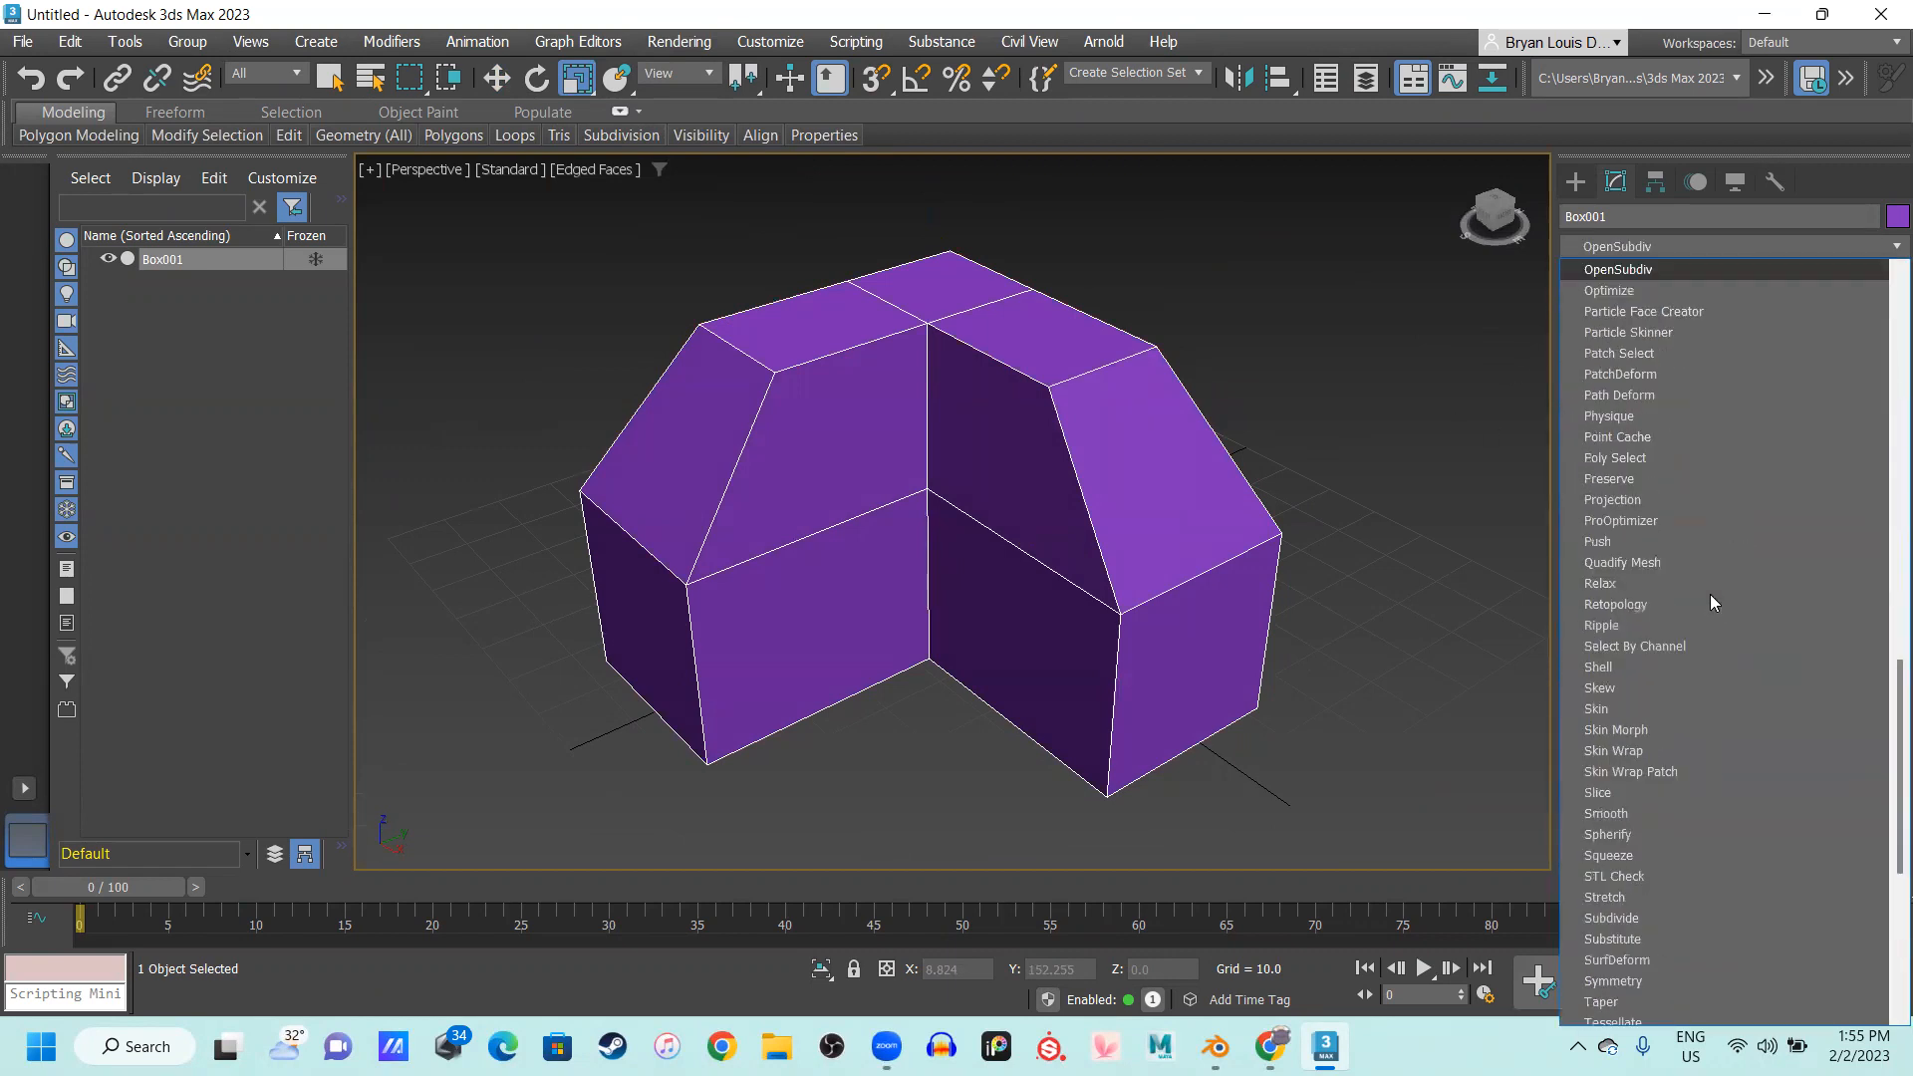
pyautogui.press('Return')
pyautogui.scroll(2, 1060, 518)
pyautogui.click(1681, 593)
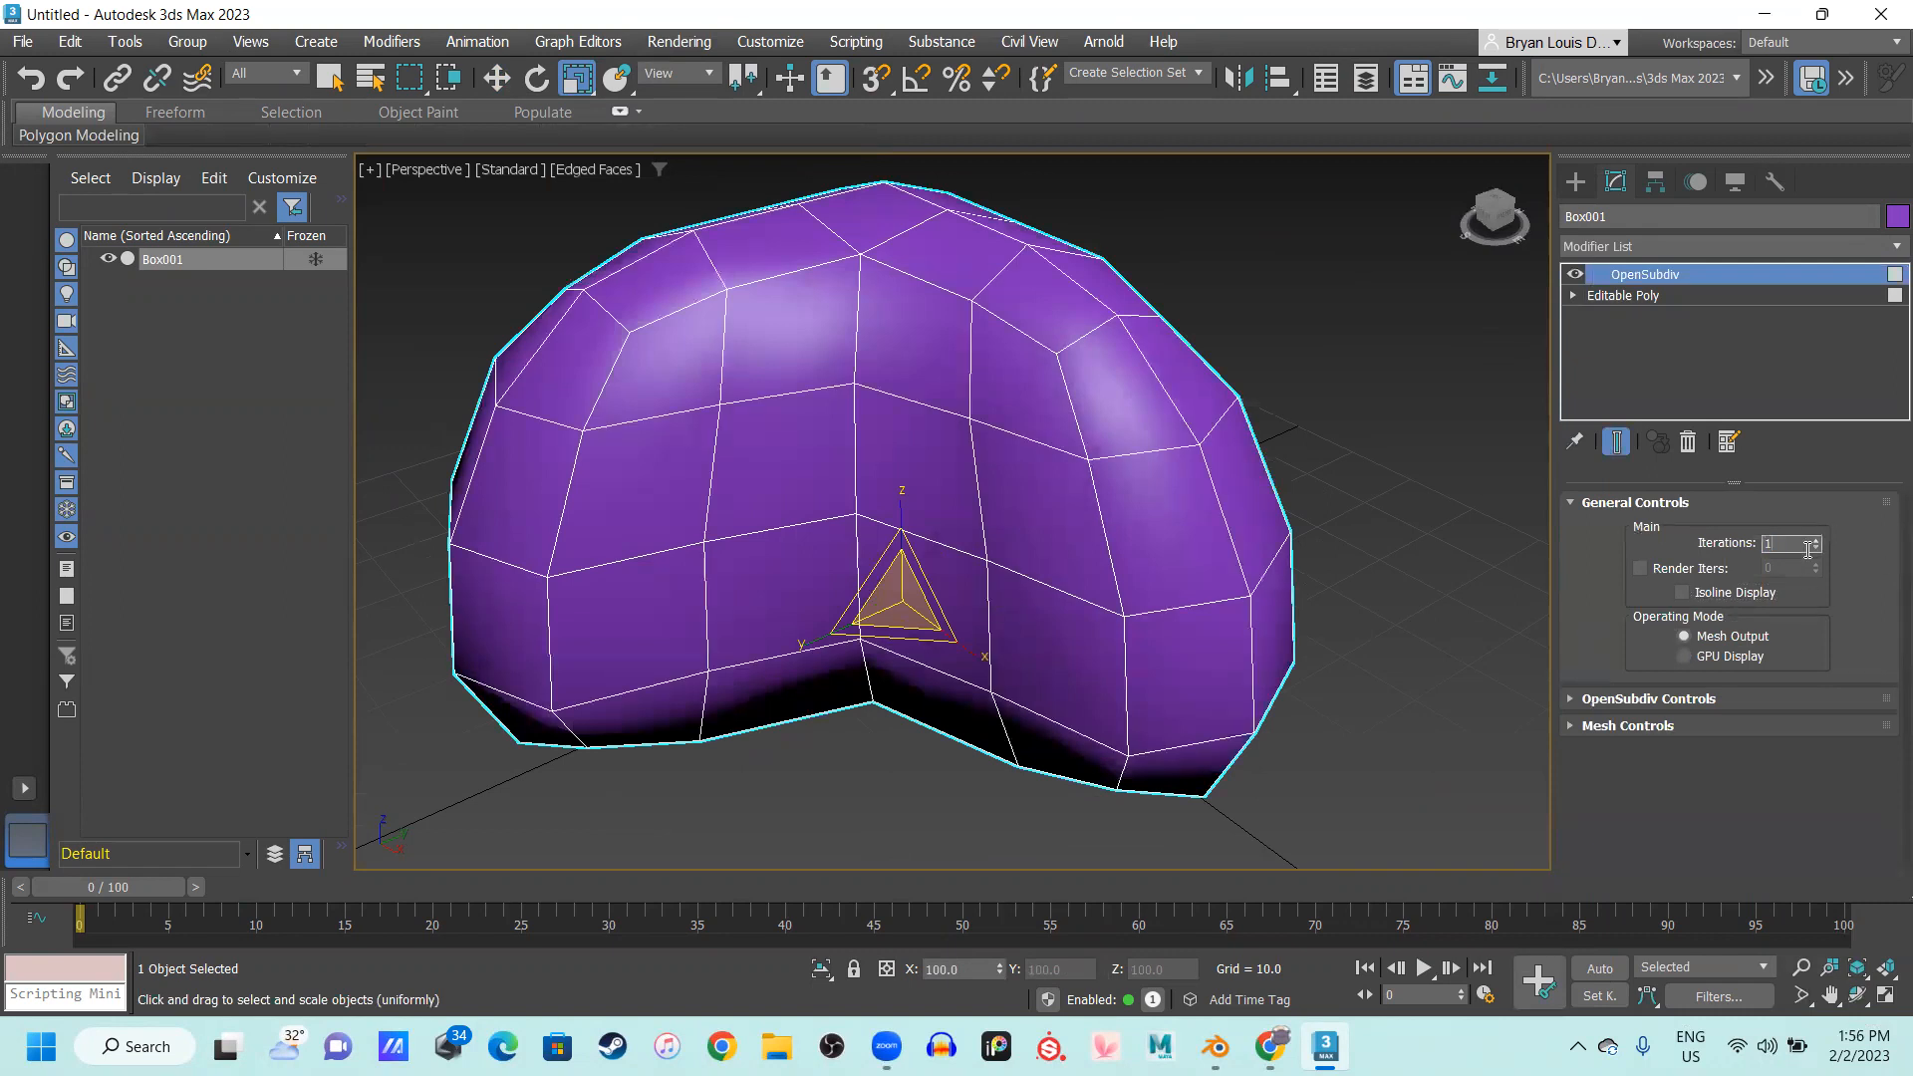
pyautogui.write('3')
pyautogui.press('Return')
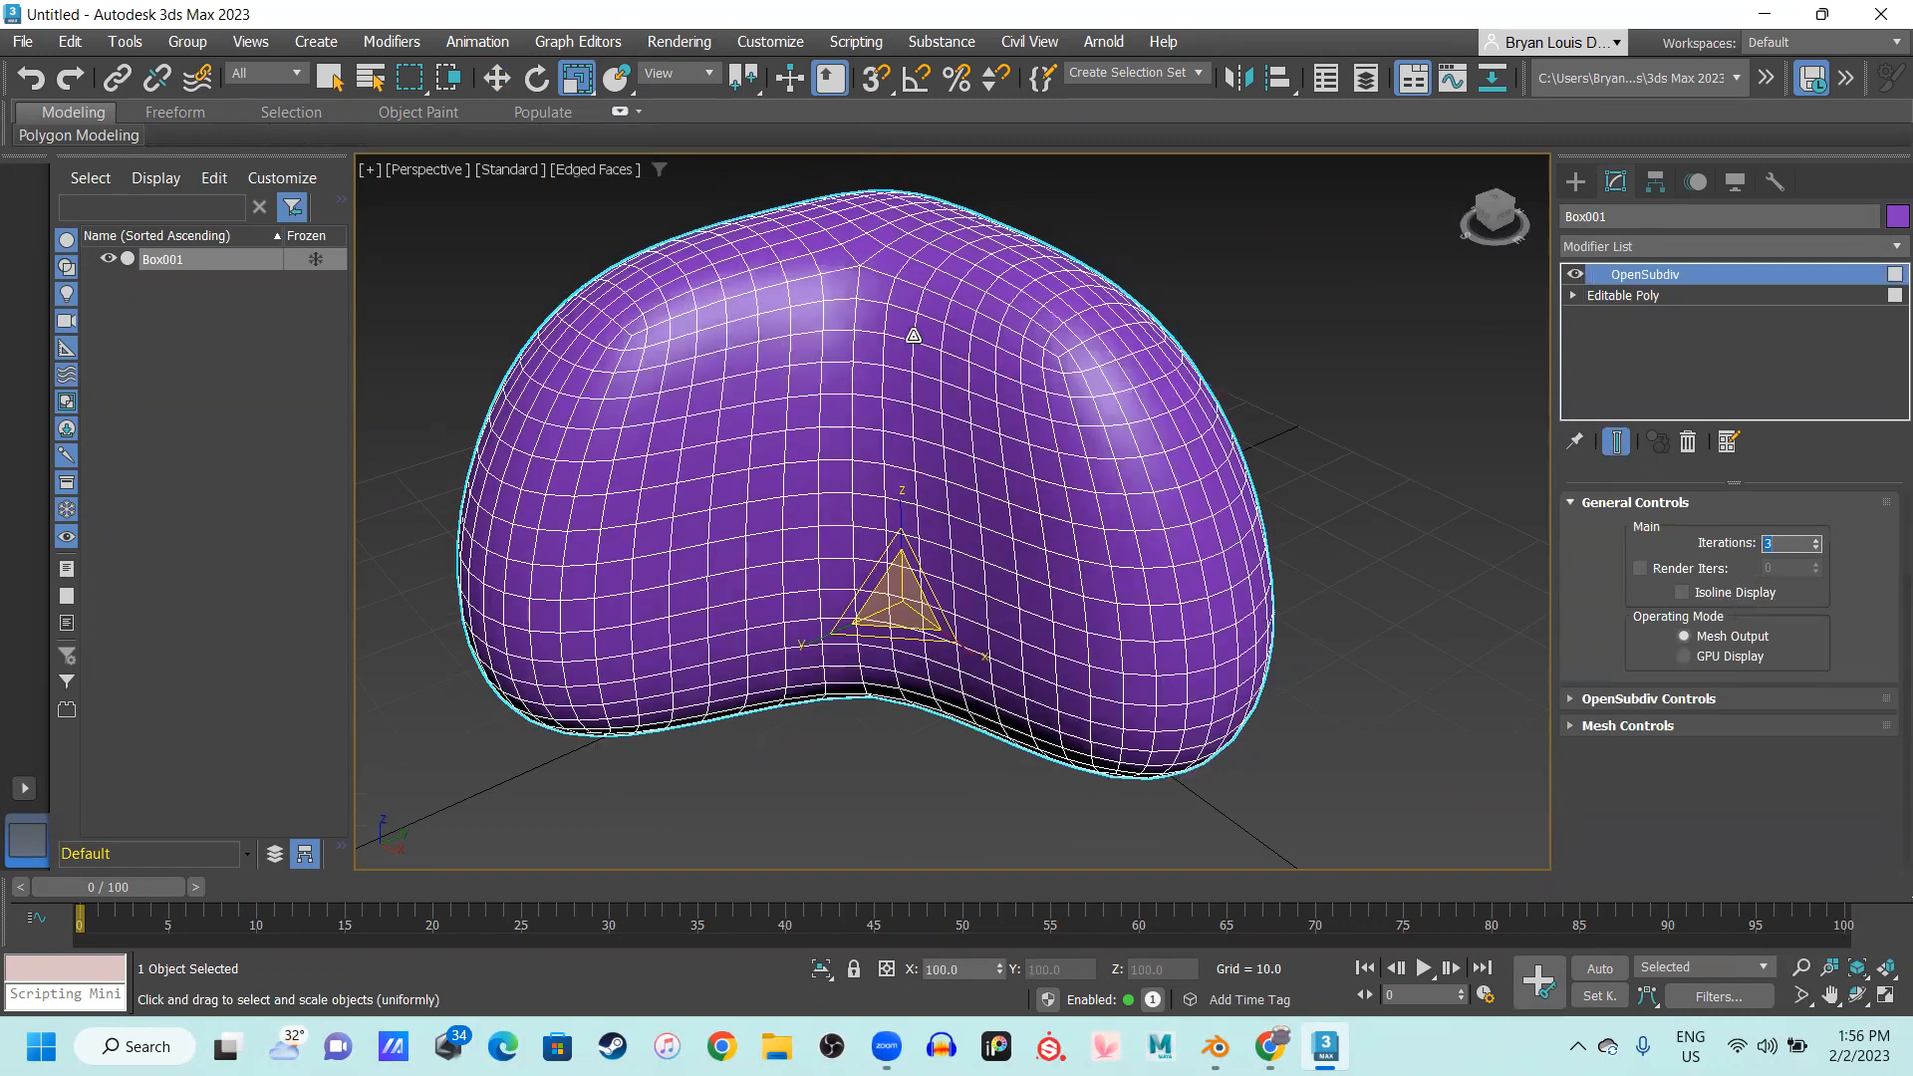
# Turn off edged faces in the viewport and reselect the smoothed object
pyautogui.click(1309, 401)
pyautogui.press('F4')
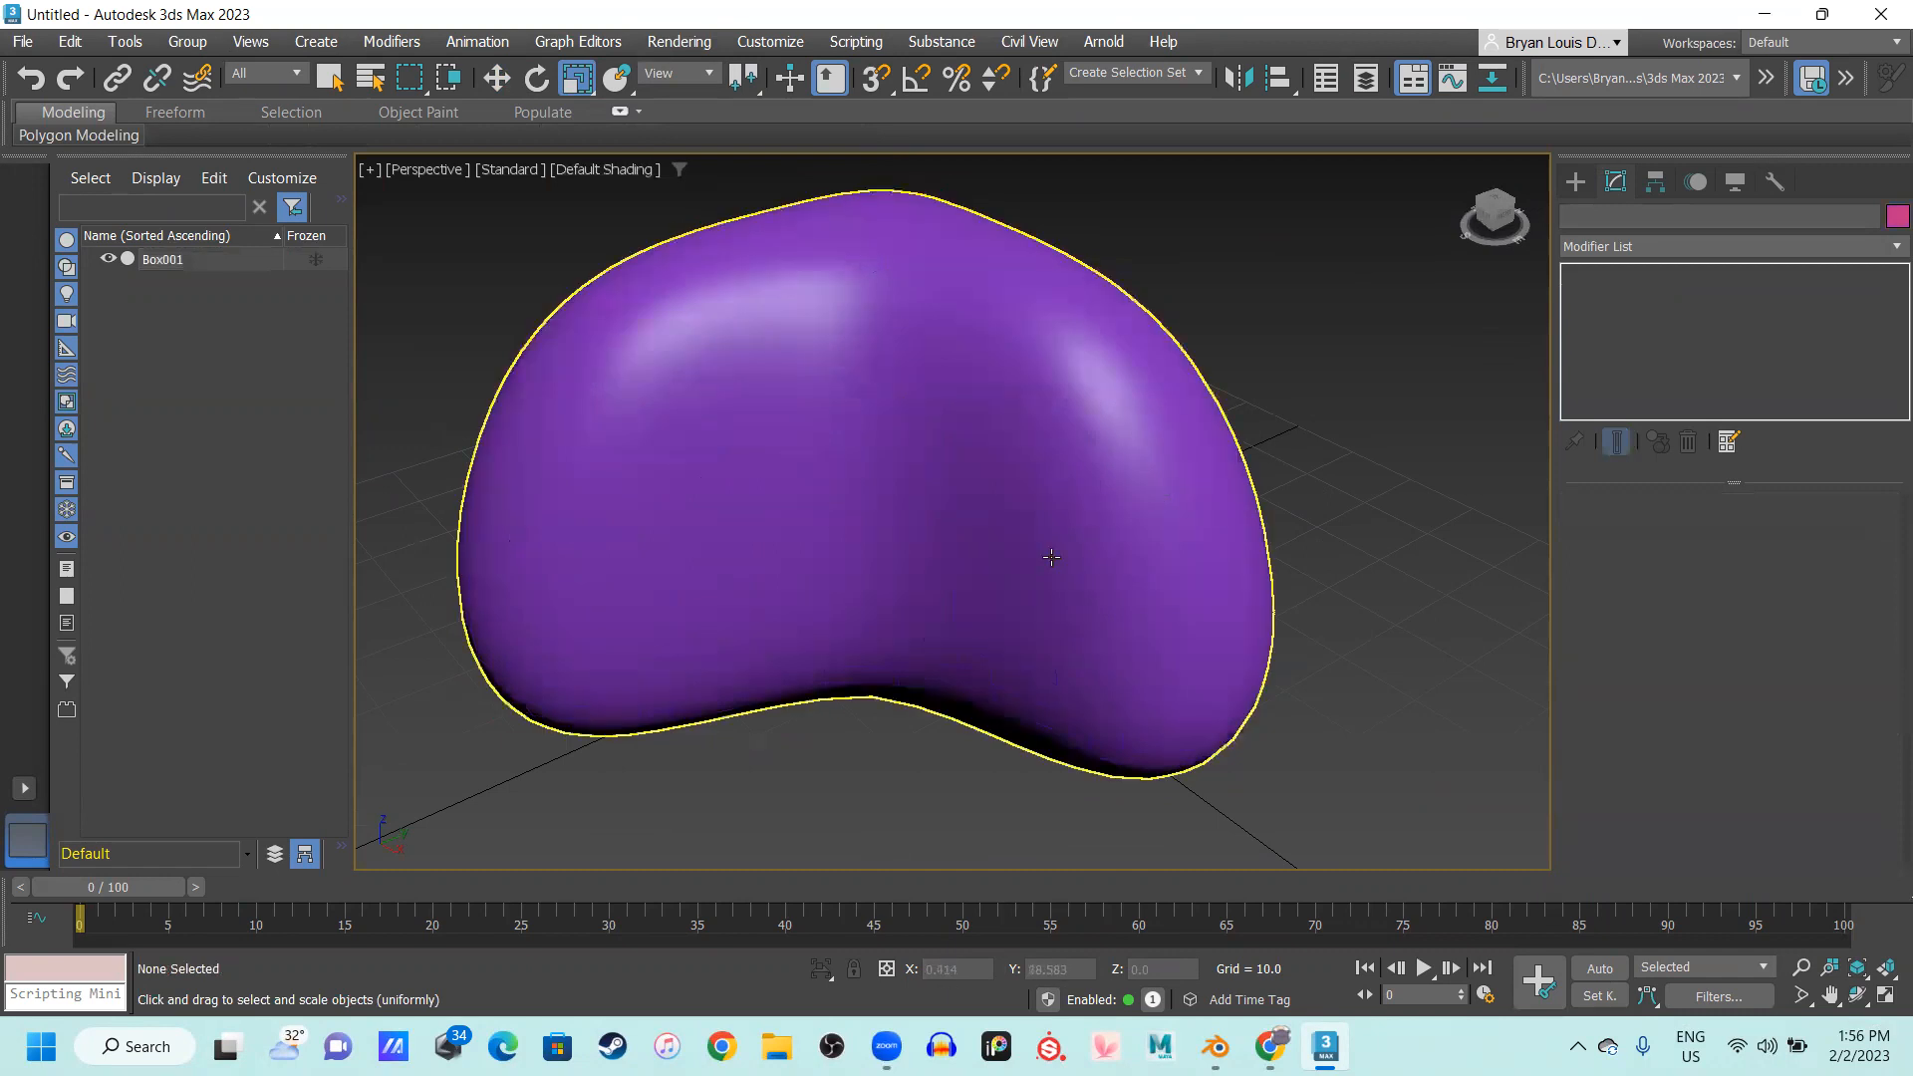
pyautogui.moveTo(1156, 558)
pyautogui.keyDown('alt'); pyautogui.mouseDown(button='middle')
pyautogui.moveTo(1115, 637)
pyautogui.moveTo(918, 722)
pyautogui.moveTo(969, 680)
pyautogui.mouseUp(button='middle'); pyautogui.keyUp('alt')
pyautogui.scroll(1, 1186, 406)
pyautogui.click(1186, 406)
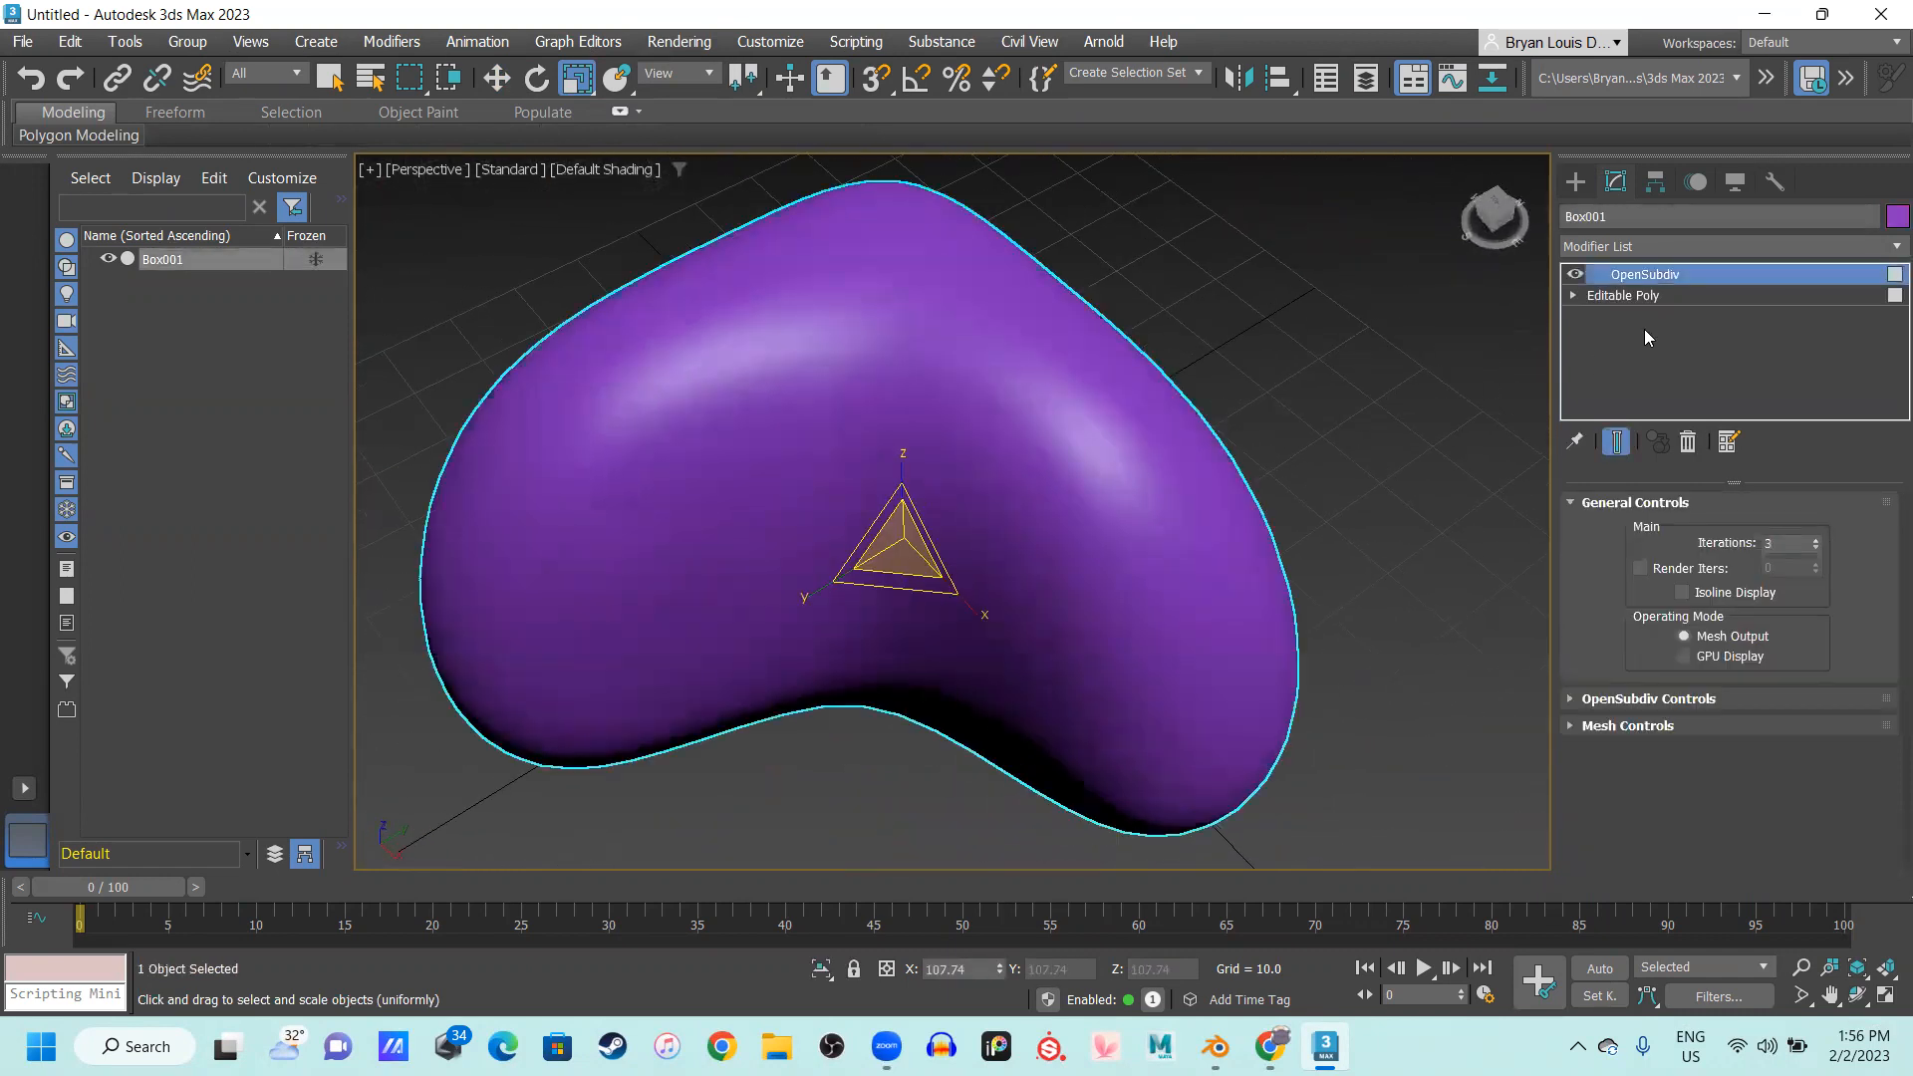
# Toggle the OpenSubdiv modifier off and on again to compare the base block with the smoothed shape
pyautogui.click(1575, 274)
pyautogui.scroll(-4, 958, 496)
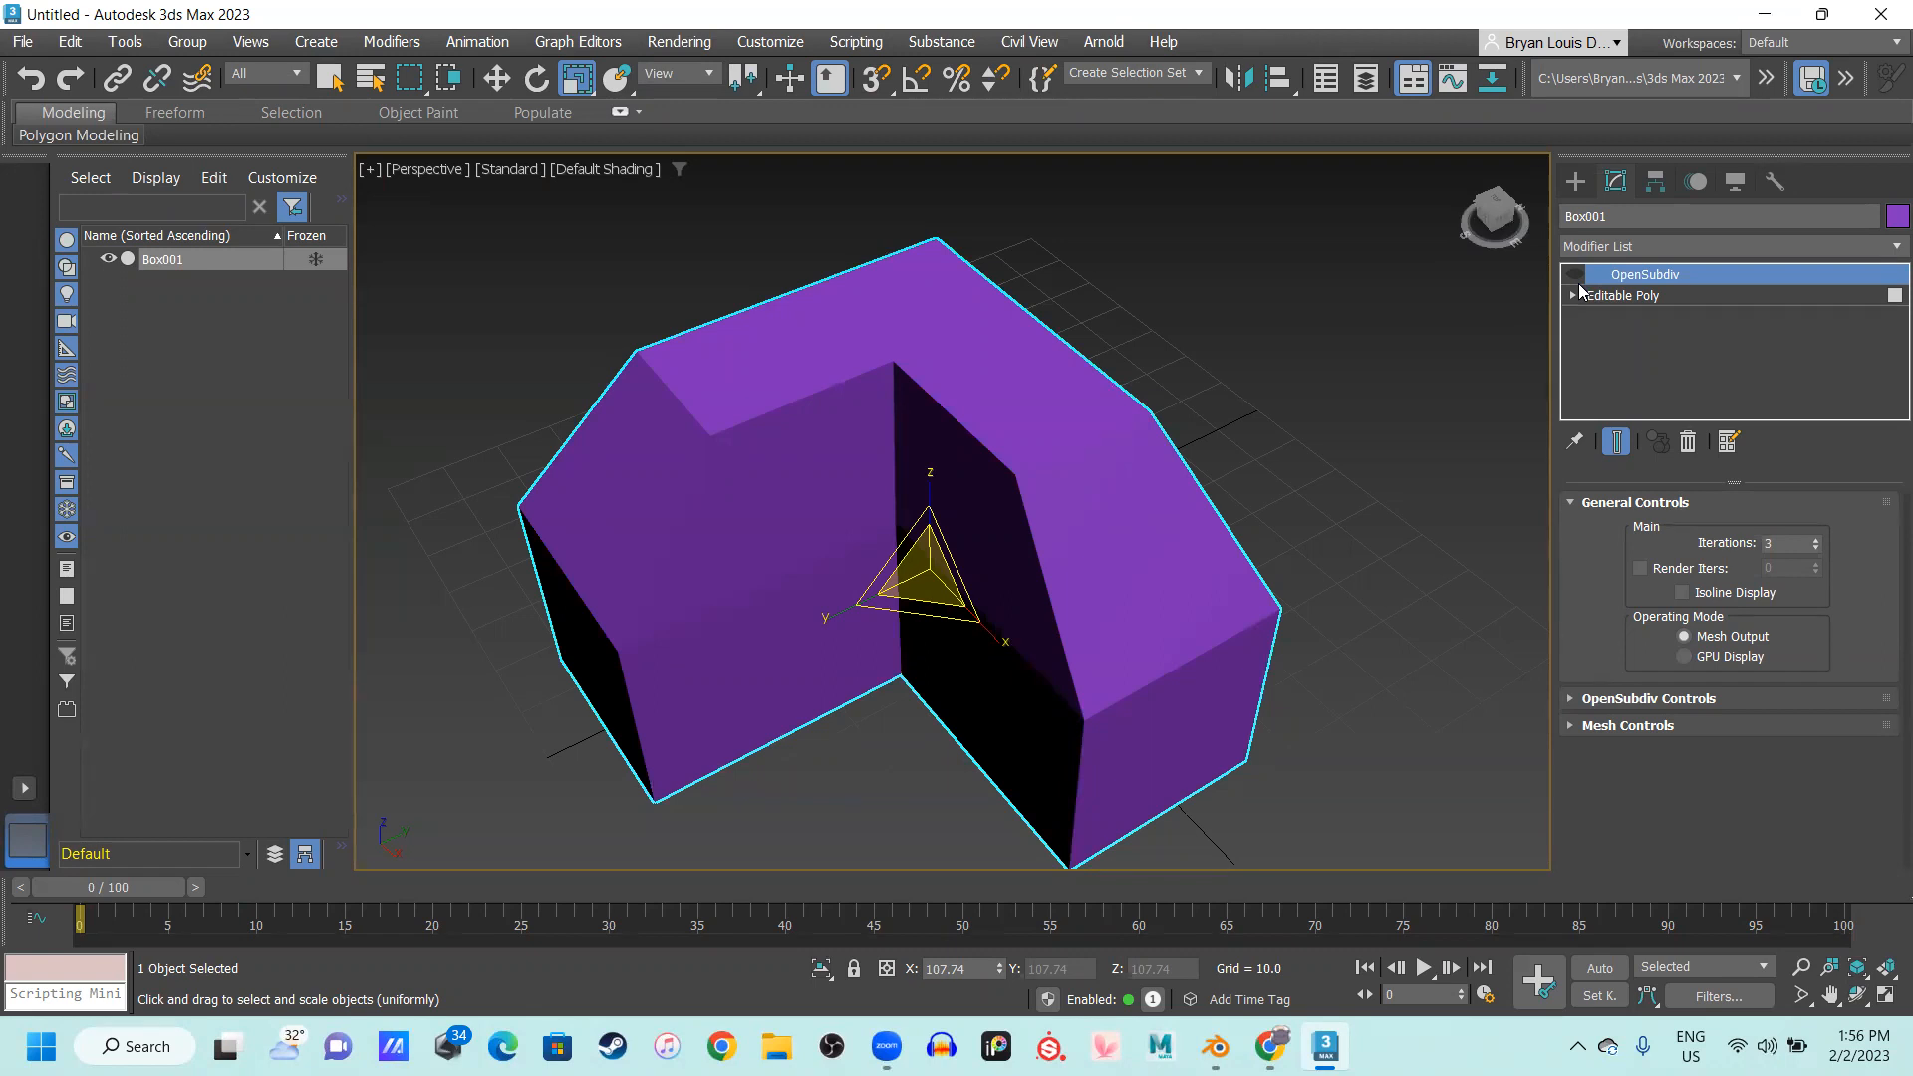
pyautogui.click(1575, 275)
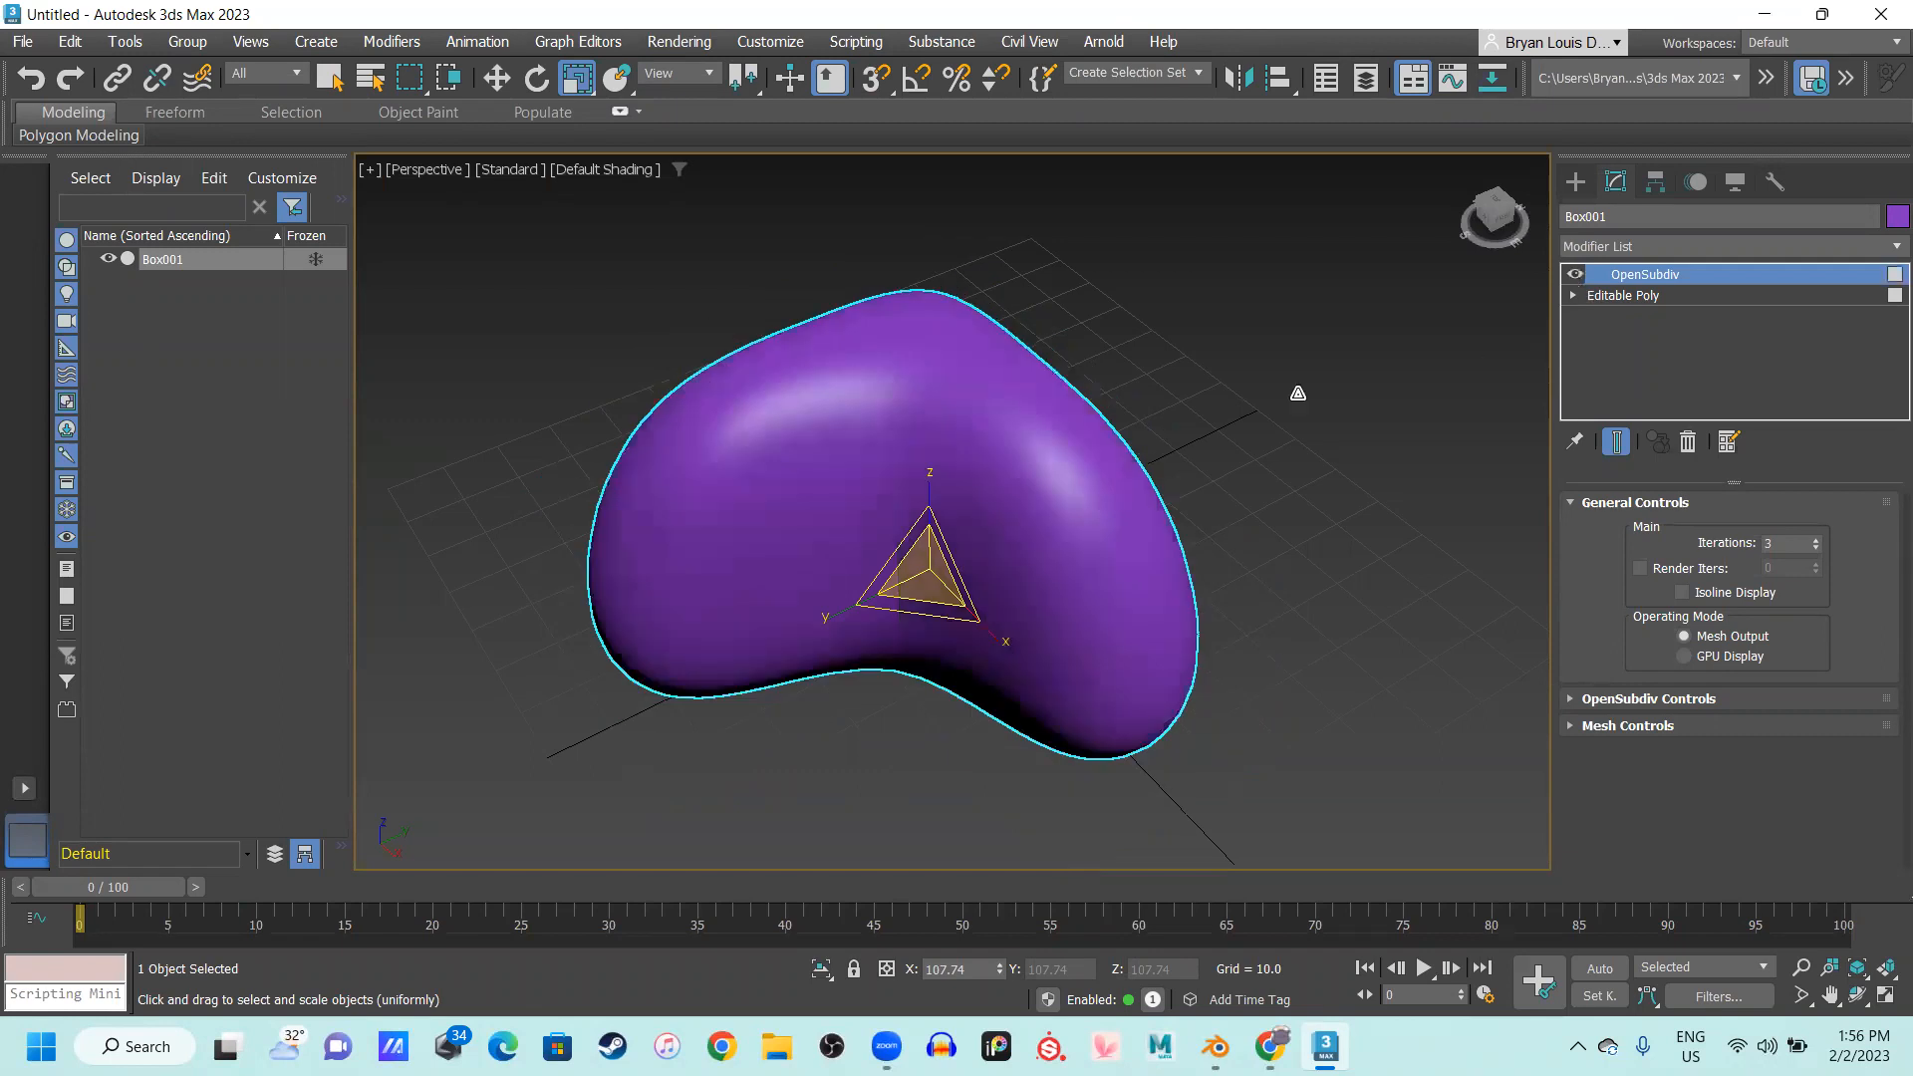
pyautogui.keyDown('alt'); pyautogui.moveTo(851, 680); pyautogui.dragTo(916, 575, button='middle'); pyautogui.keyUp('alt')
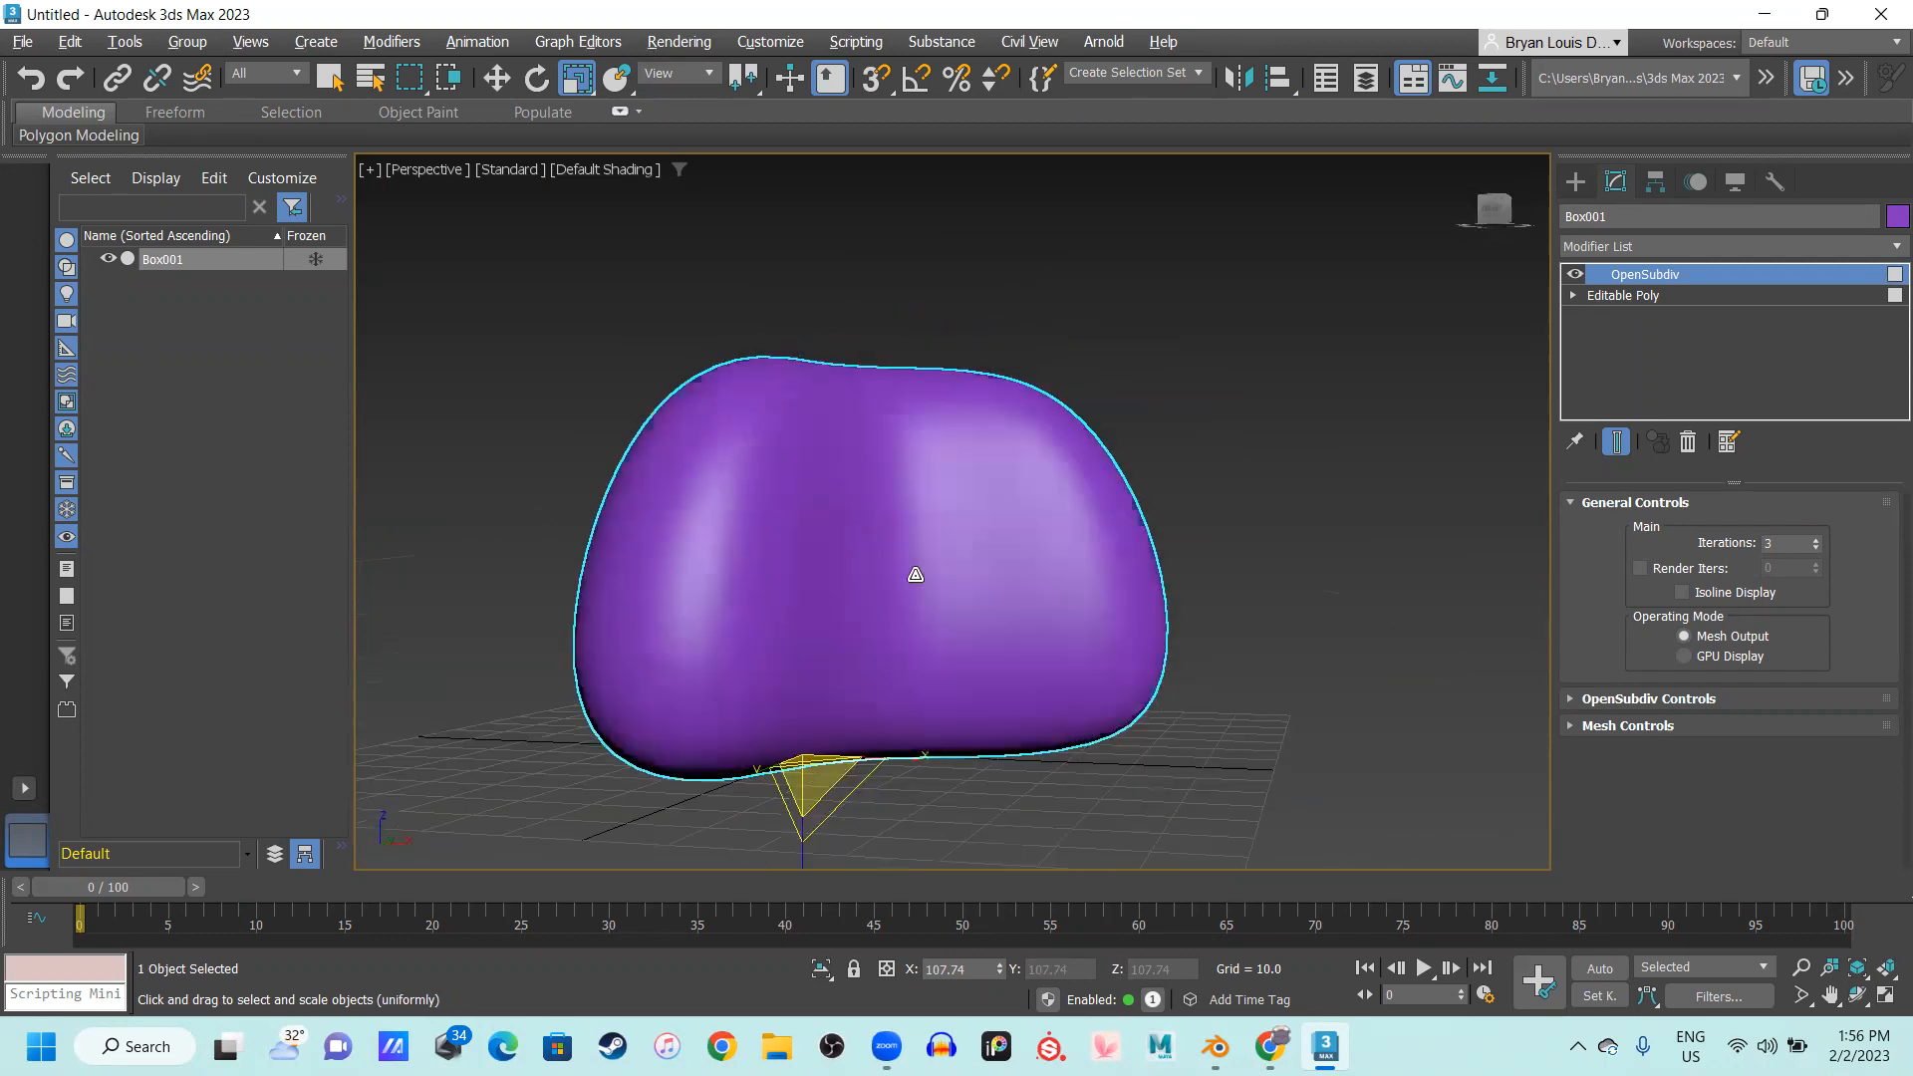
# Switch repeatedly between the Editable Poly and OpenSubdiv levels to compare the low-poly cage with the smooth result
pyautogui.click(1736, 295)
pyautogui.click(1694, 274)
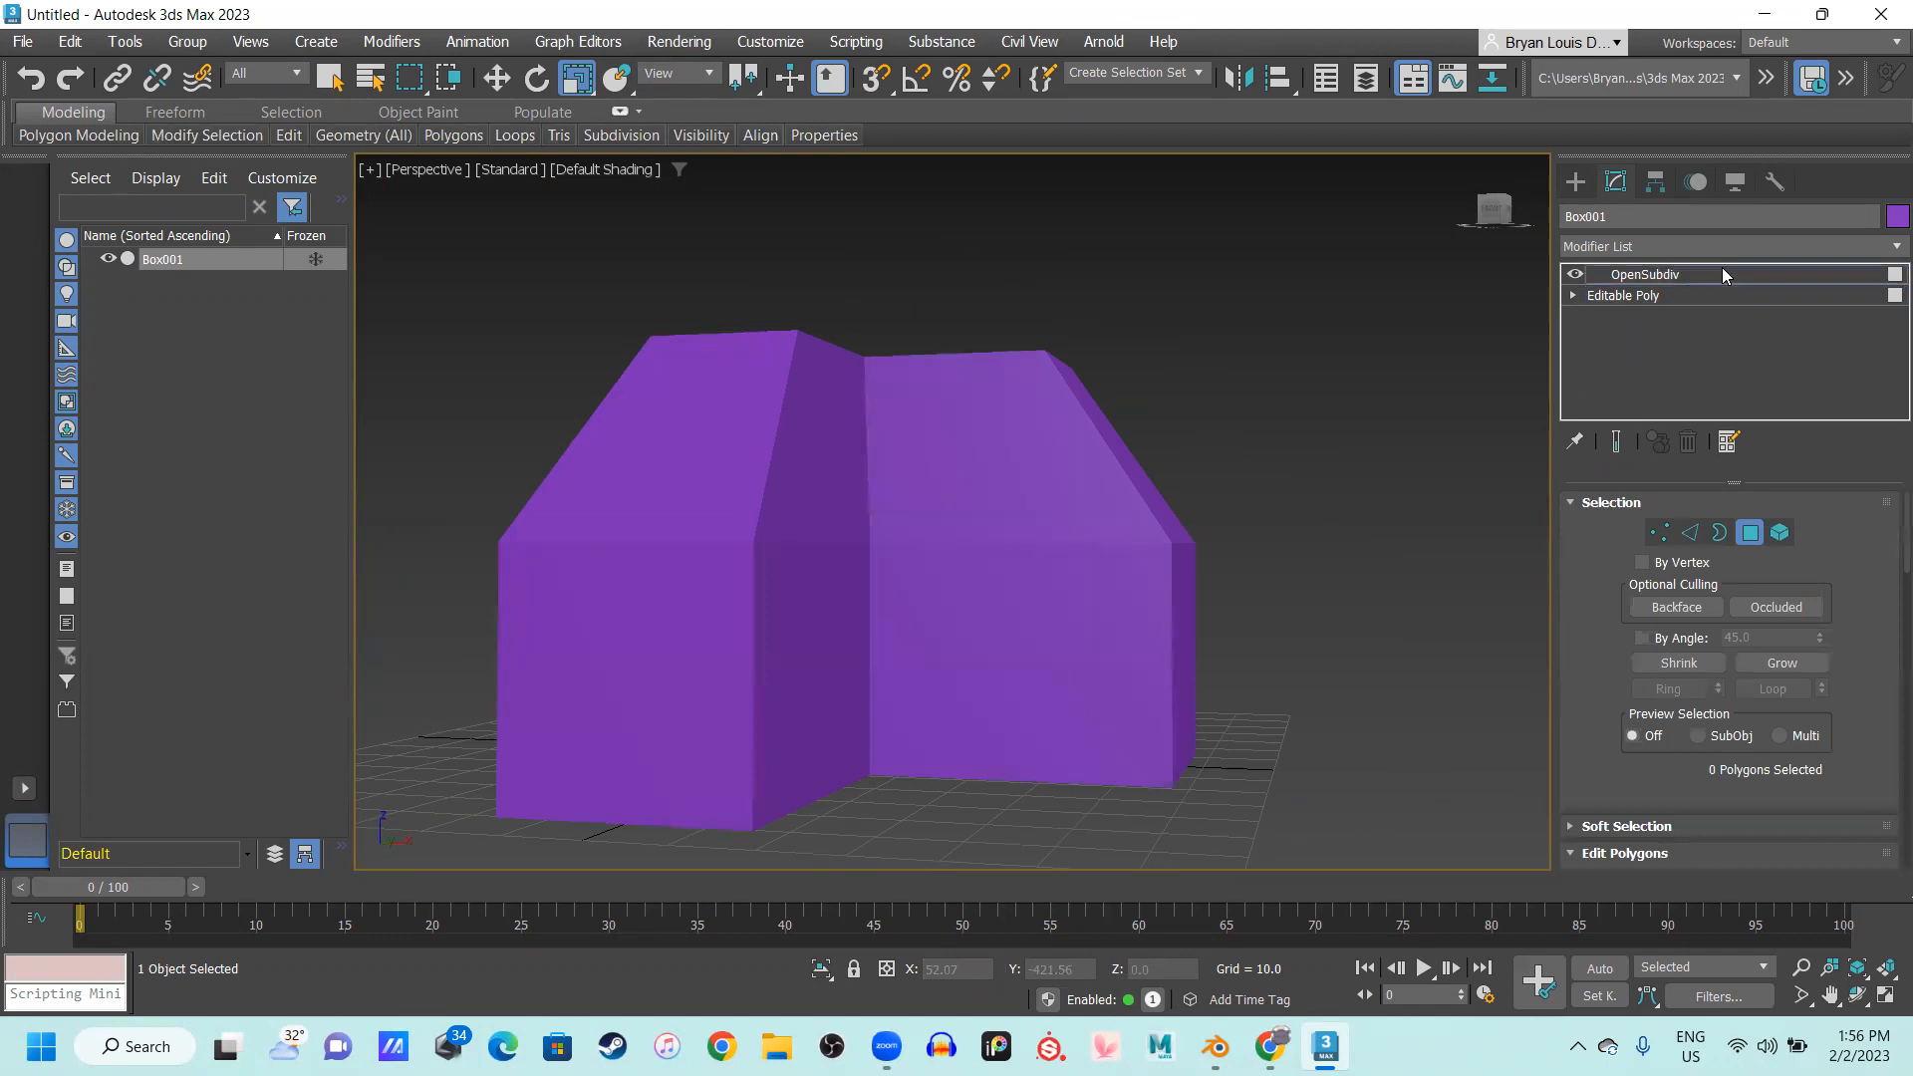
pyautogui.keyDown('alt'); pyautogui.moveTo(1106, 468); pyautogui.dragTo(936, 611, button='middle'); pyautogui.keyUp('alt')
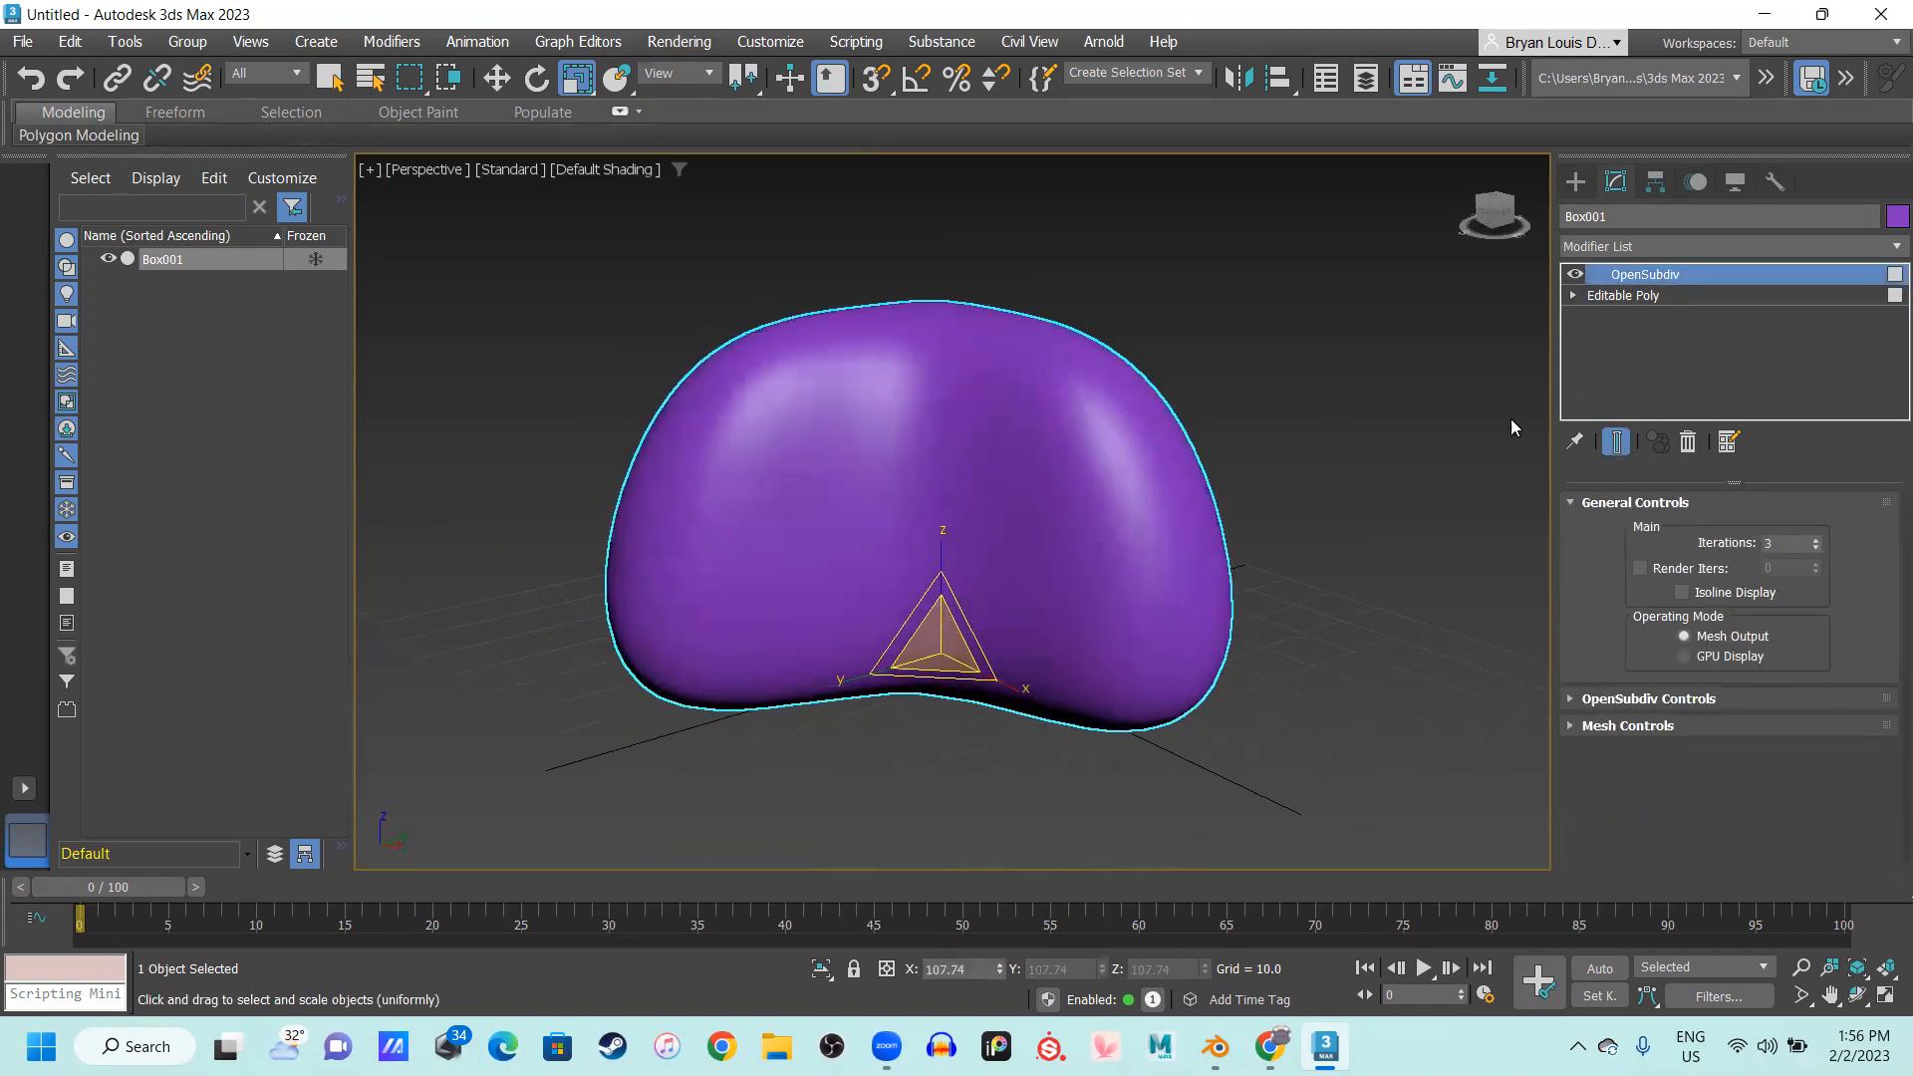
pyautogui.click(1734, 295)
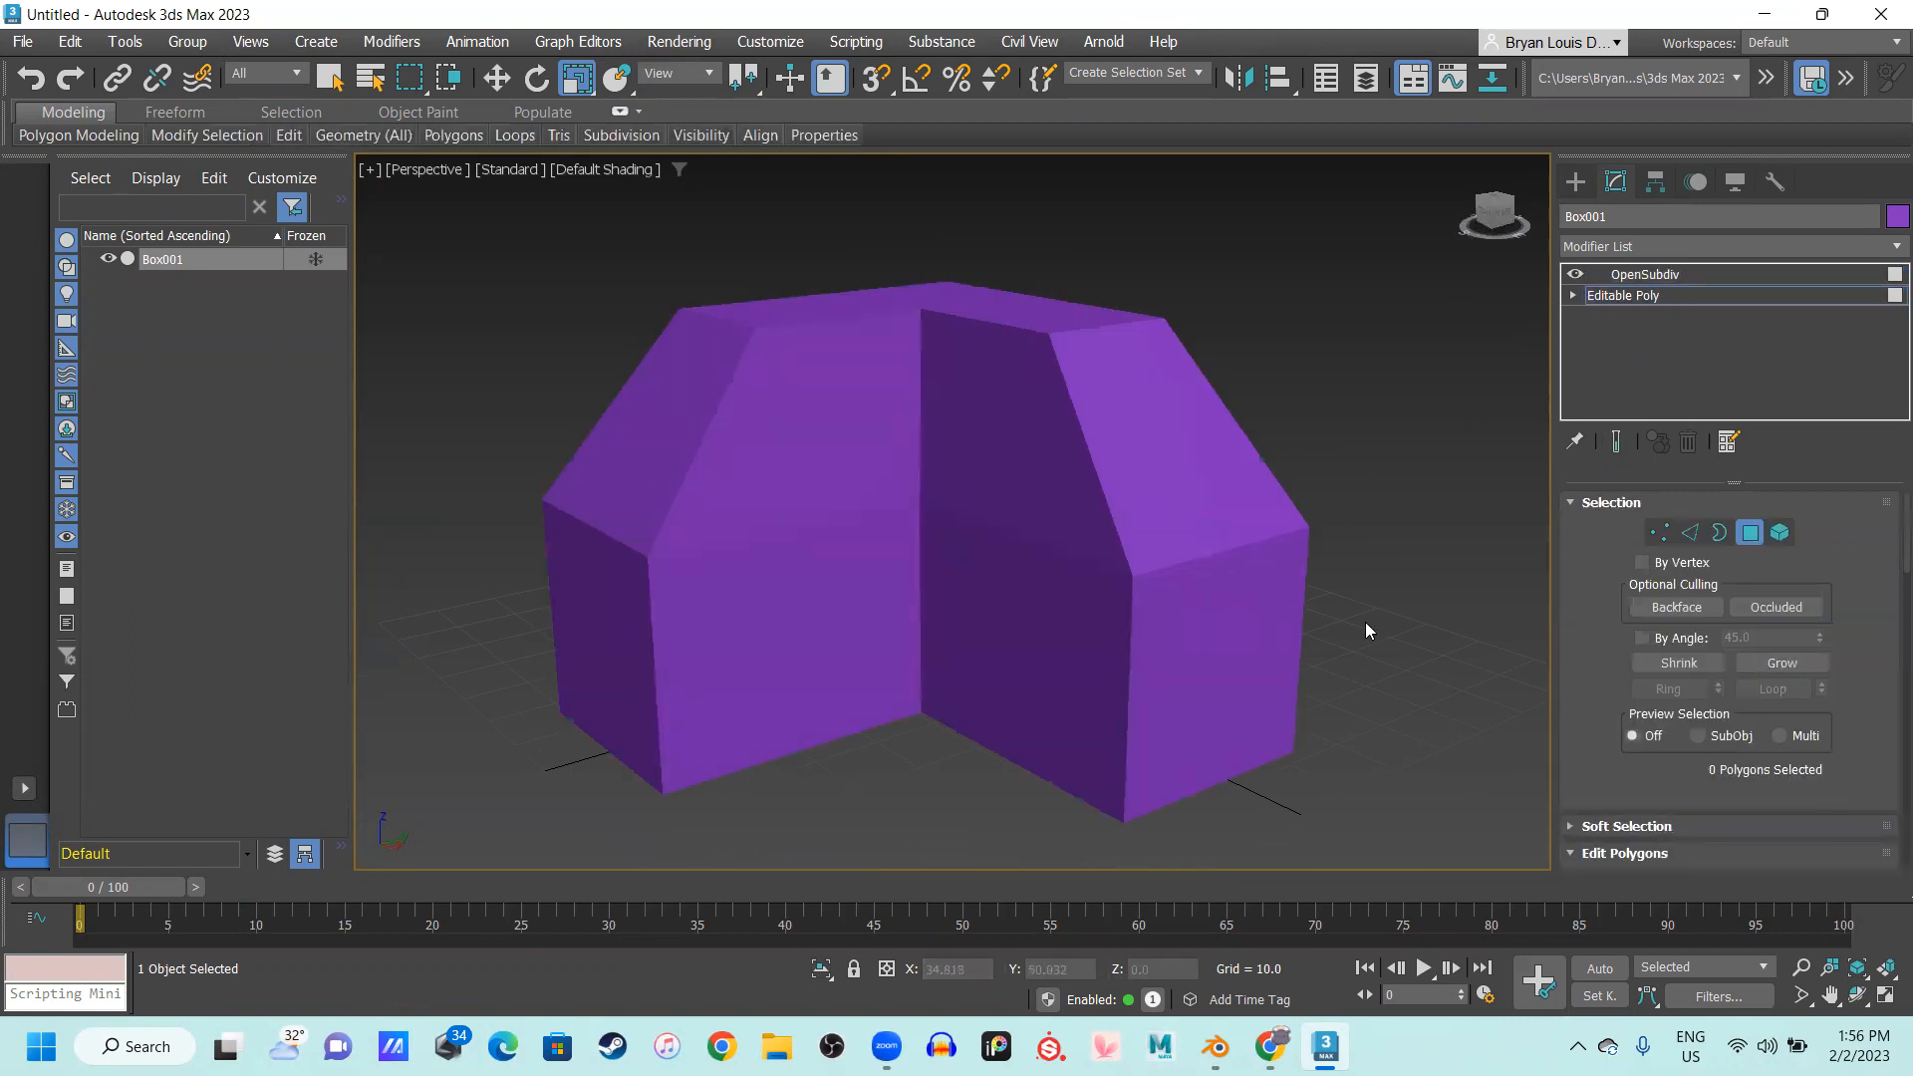
pyautogui.moveTo(1365, 622); pyautogui.dragTo(953, 624, button='middle')
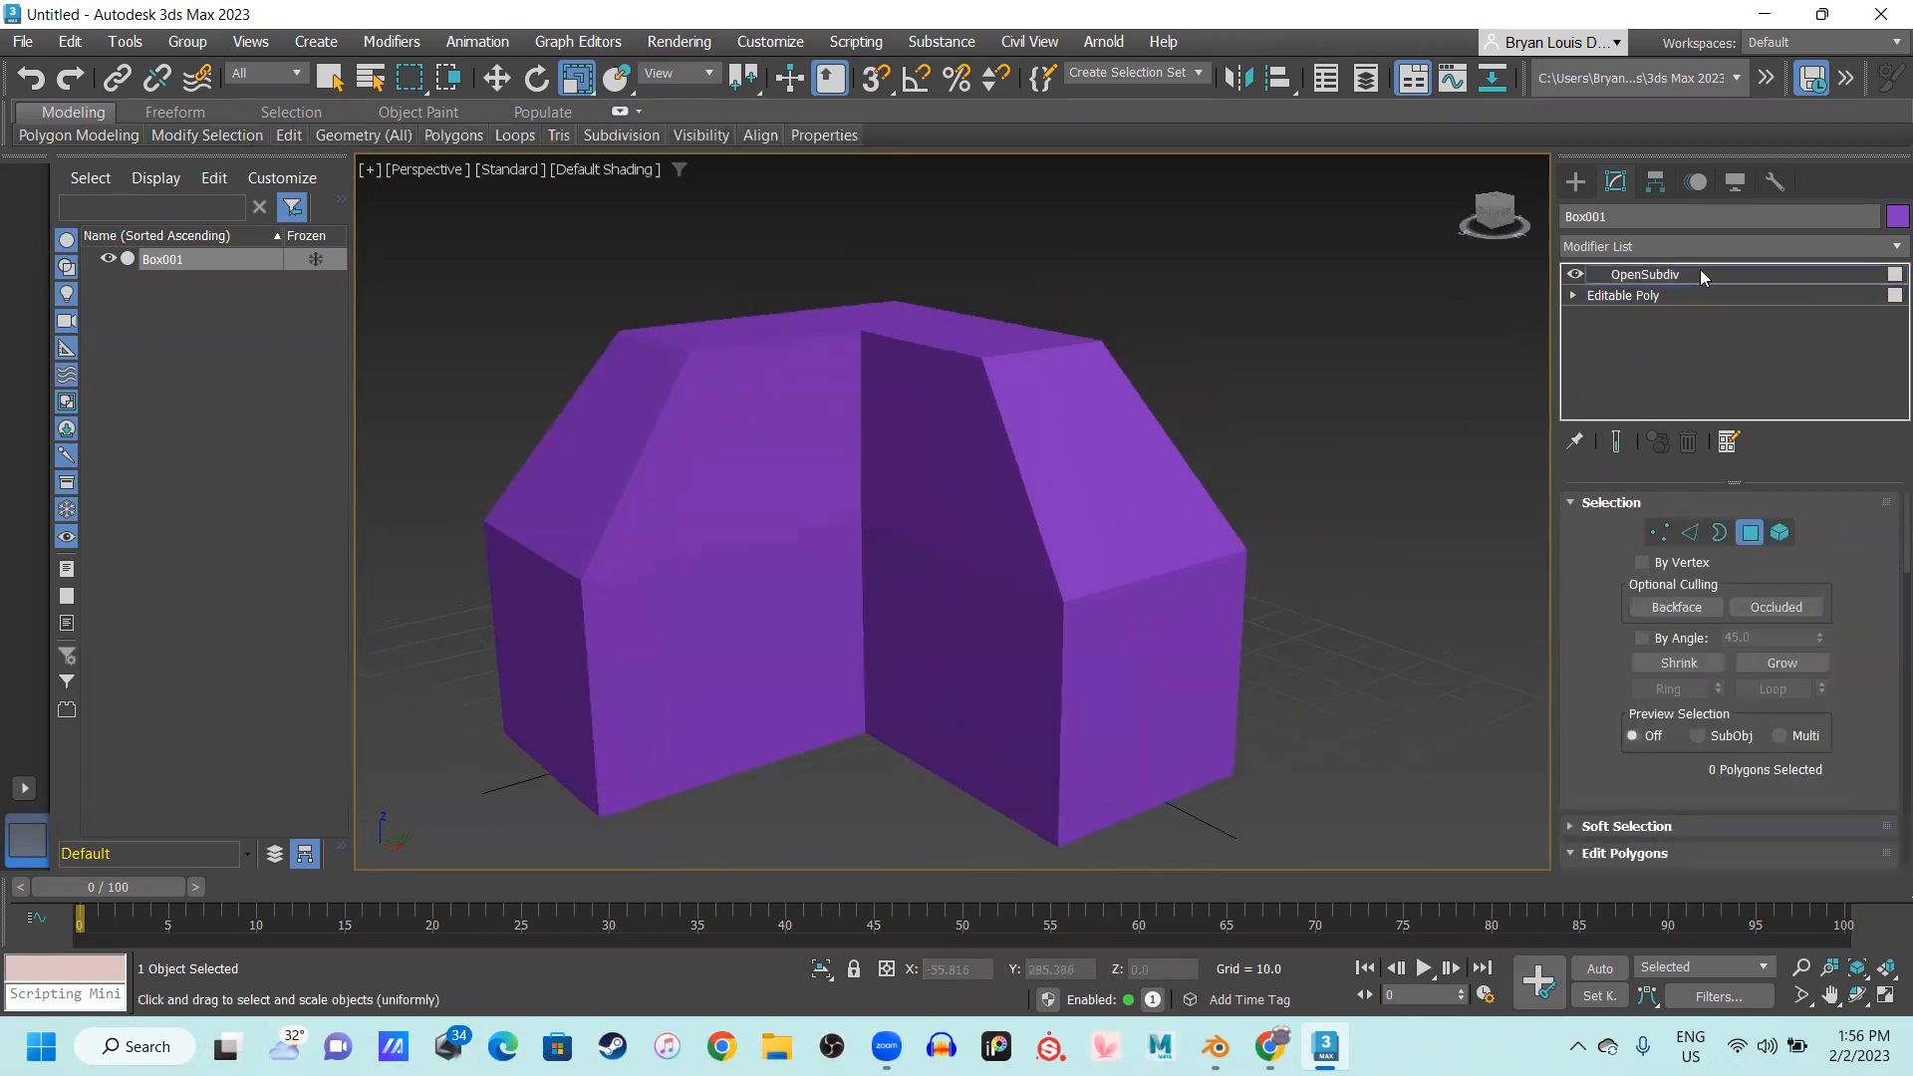
pyautogui.click(1701, 275)
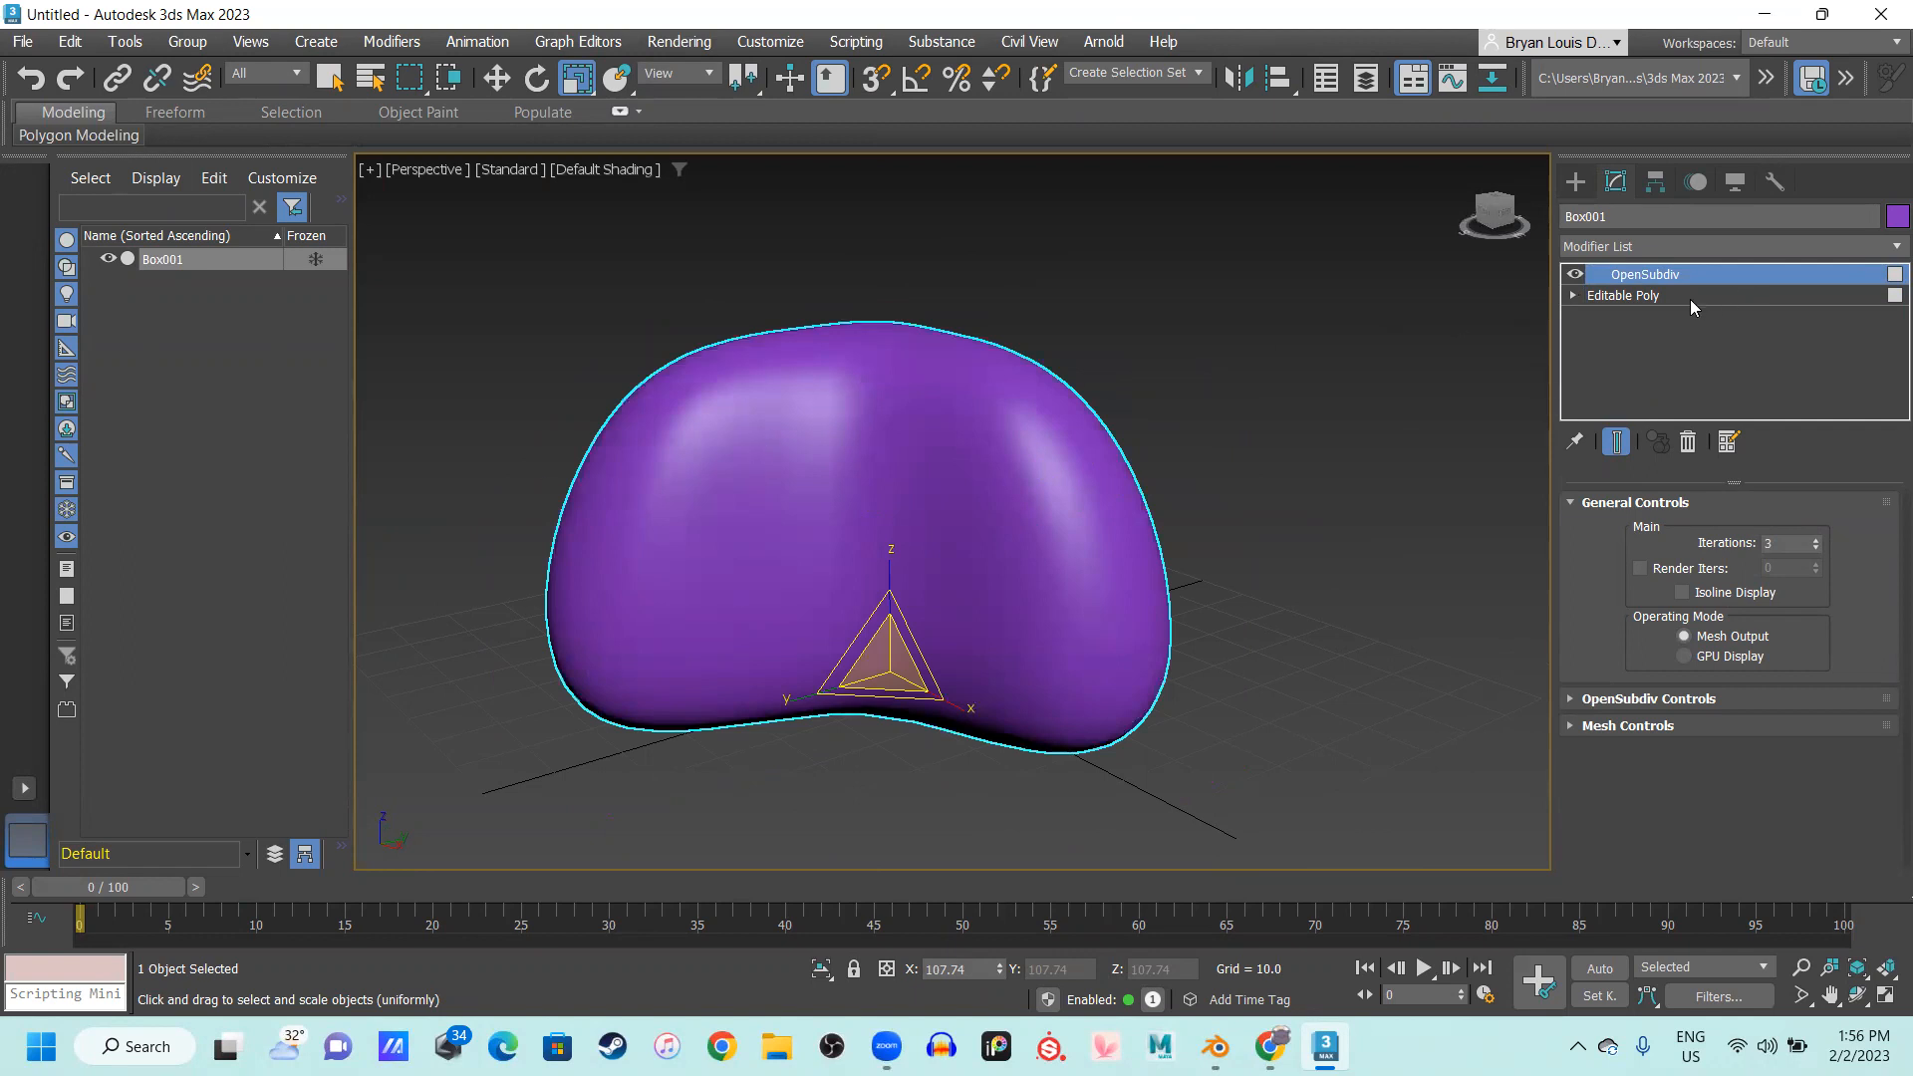
# Return to the Editable Poly's Polygon level and turn edged faces back on in the viewport
pyautogui.click(1630, 296)
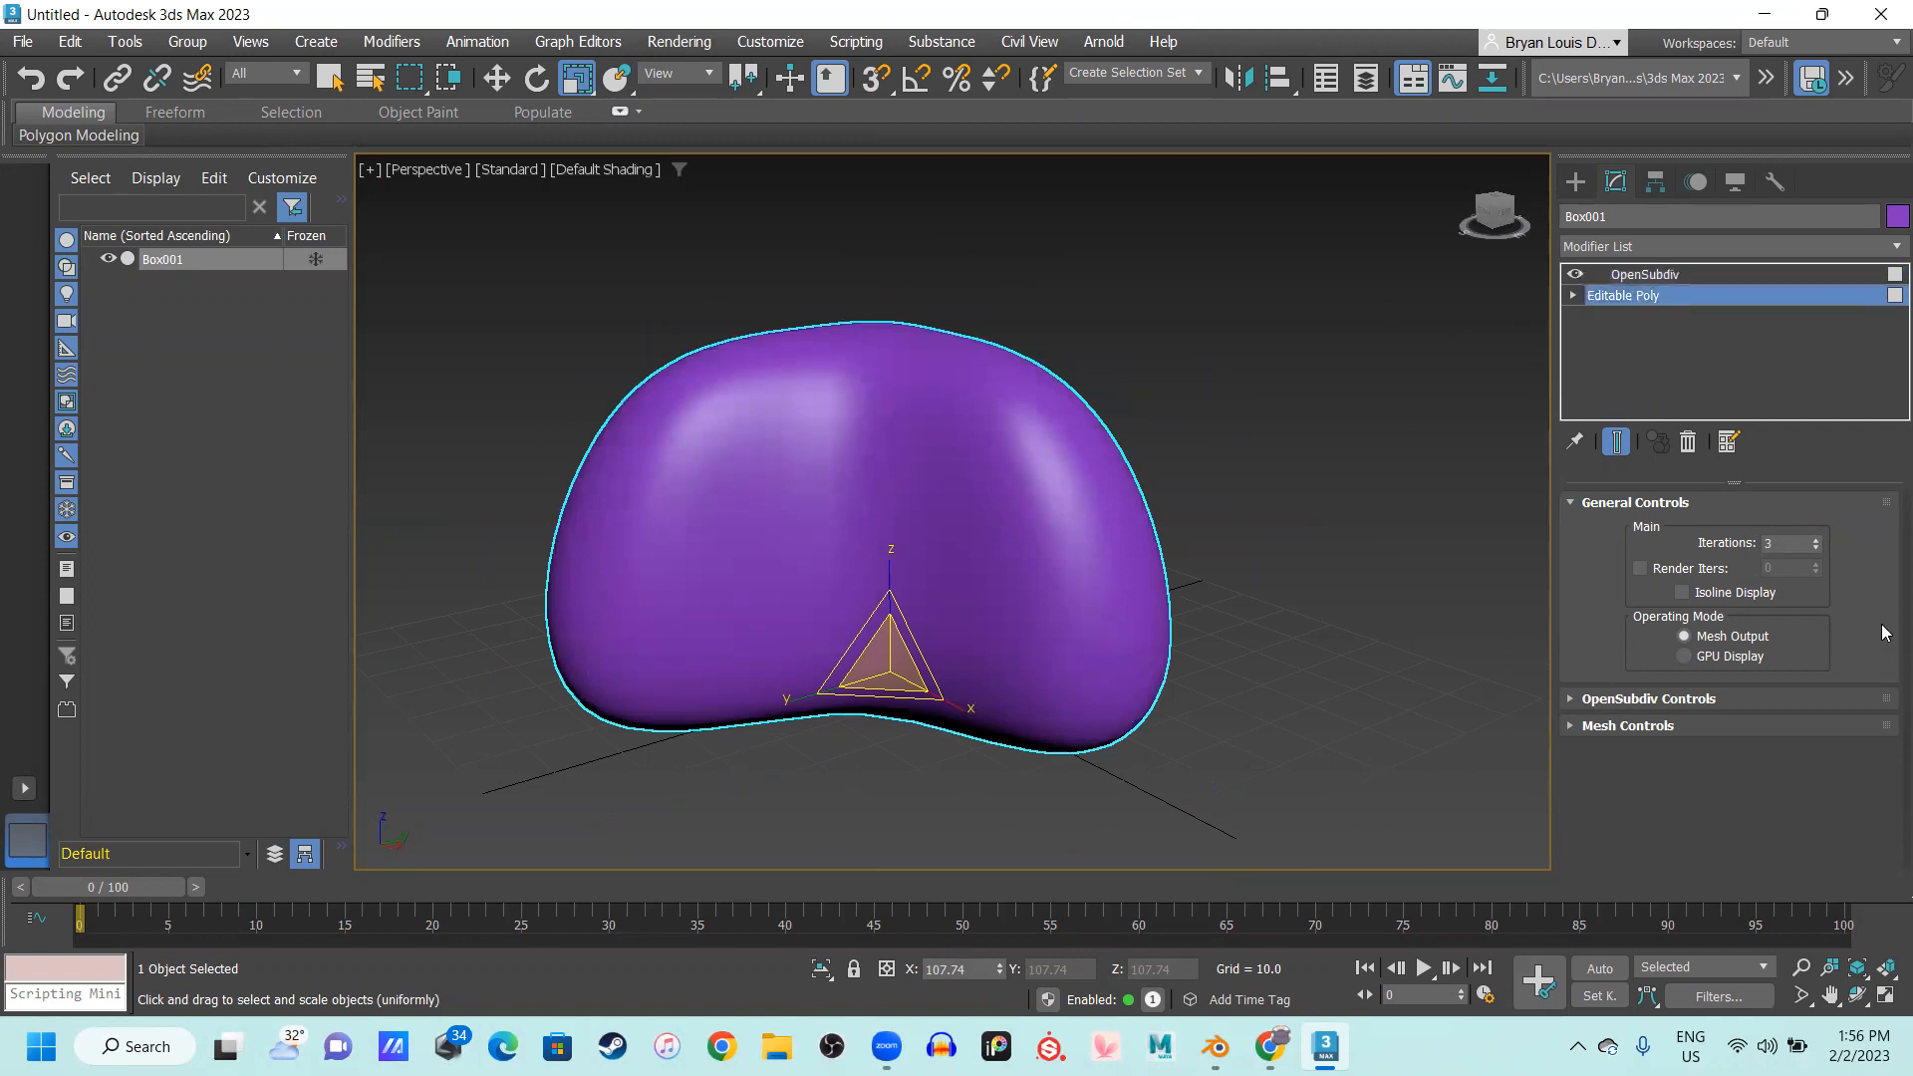
pyautogui.press('4')
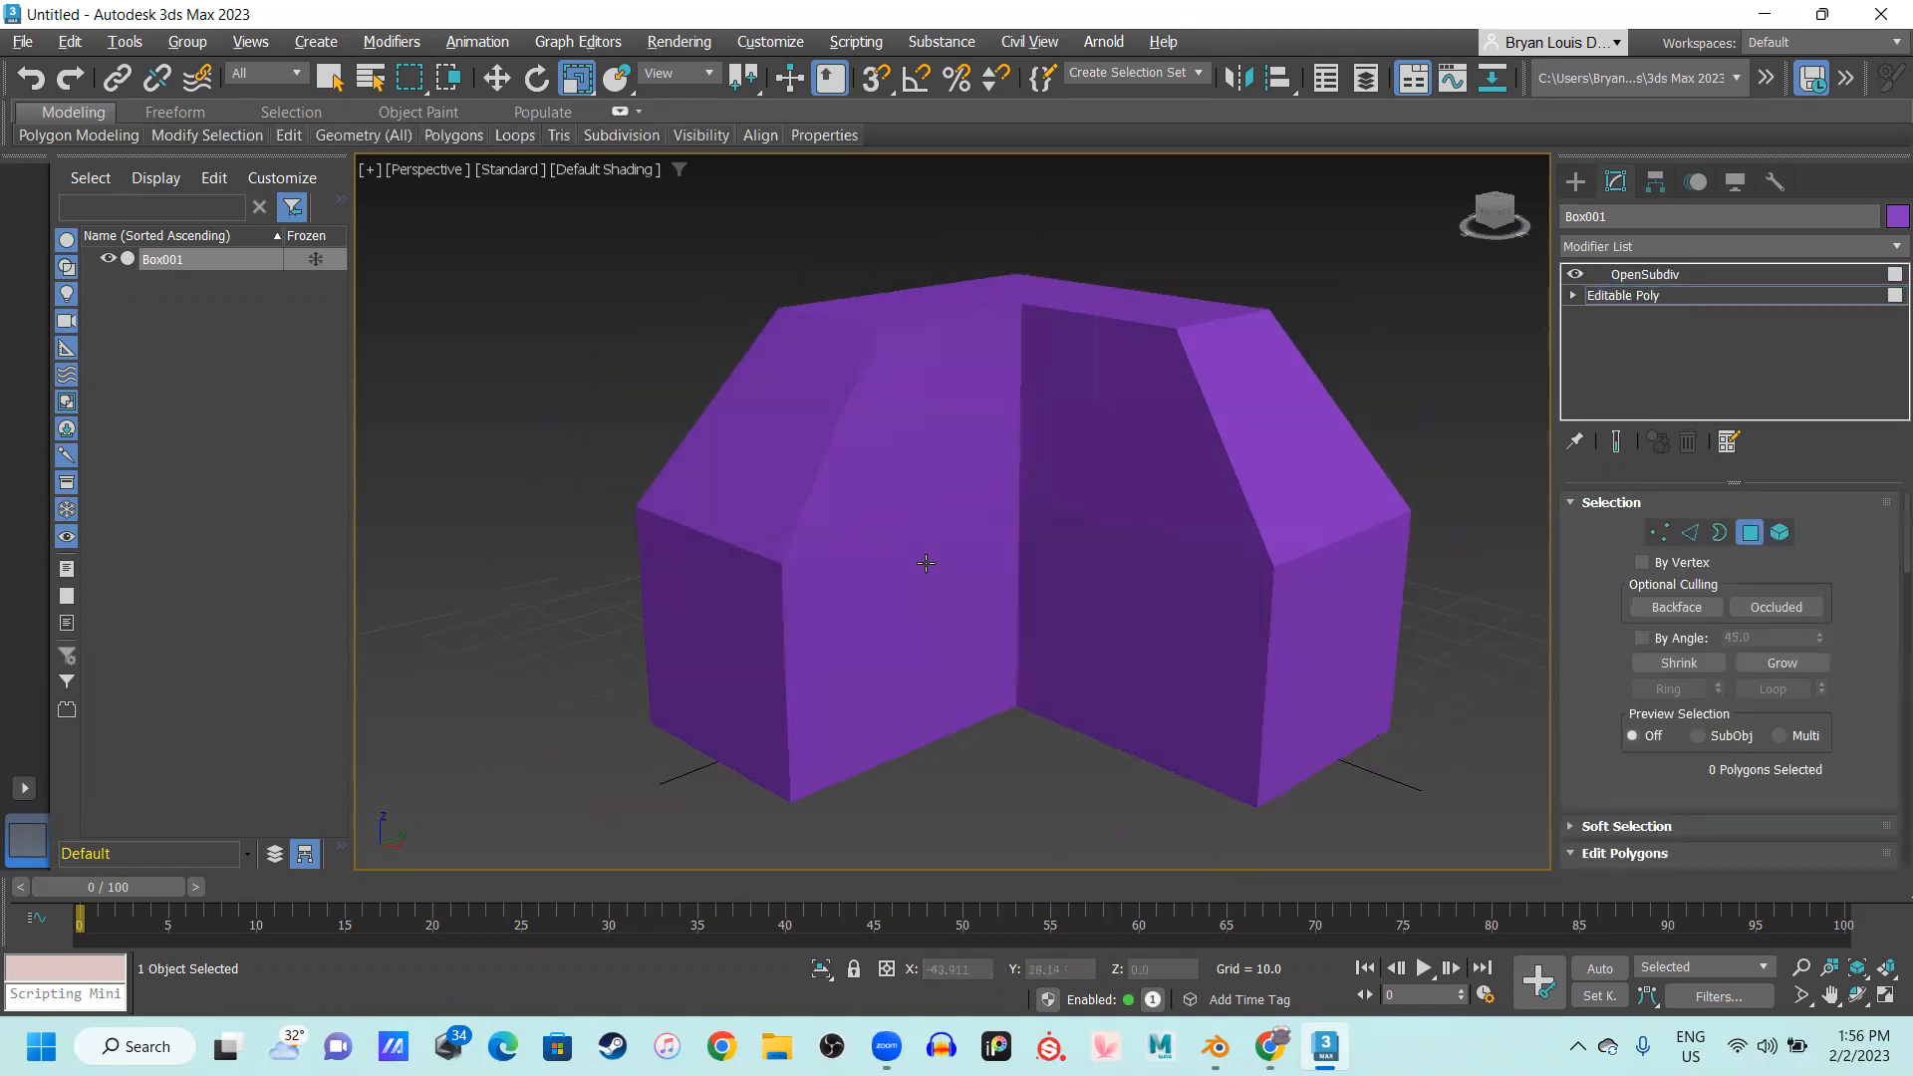
pyautogui.keyDown('alt'); pyautogui.moveTo(962, 440); pyautogui.dragTo(776, 566, button='middle'); pyautogui.keyUp('alt')
pyautogui.click(776, 566)
pyautogui.press('F4')
pyautogui.keyDown('alt'); pyautogui.moveTo(767, 736); pyautogui.dragTo(818, 741, button='middle'); pyautogui.keyUp('alt')
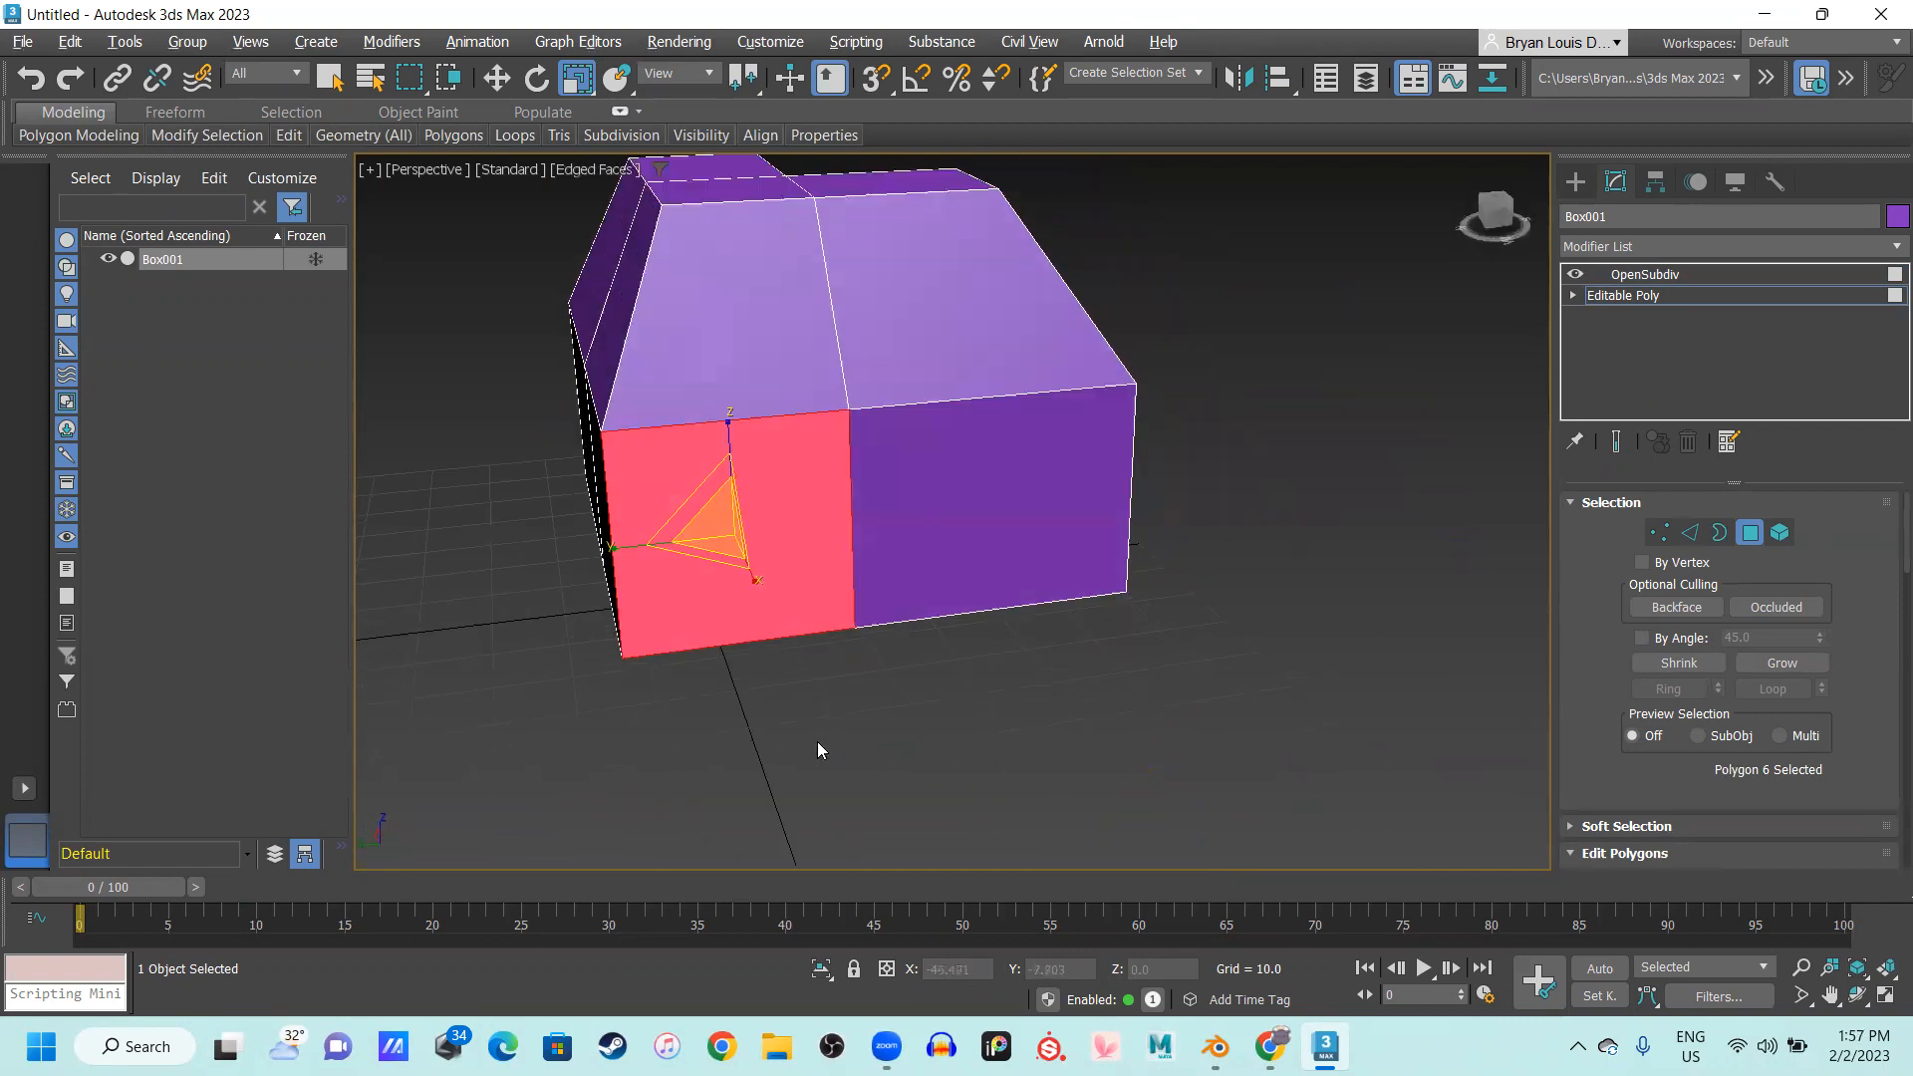
# Select the two lower faces meeting at the L's outer corner, extrude them outward by scaling, and enter Edge level
pyautogui.click(869, 581)
pyautogui.keyDown('alt'); pyautogui.moveTo(869, 581); pyautogui.dragTo(806, 591, button='middle'); pyautogui.keyUp('alt')
pyautogui.hotkey('ctrl', 'a')
pyautogui.click(846, 575)
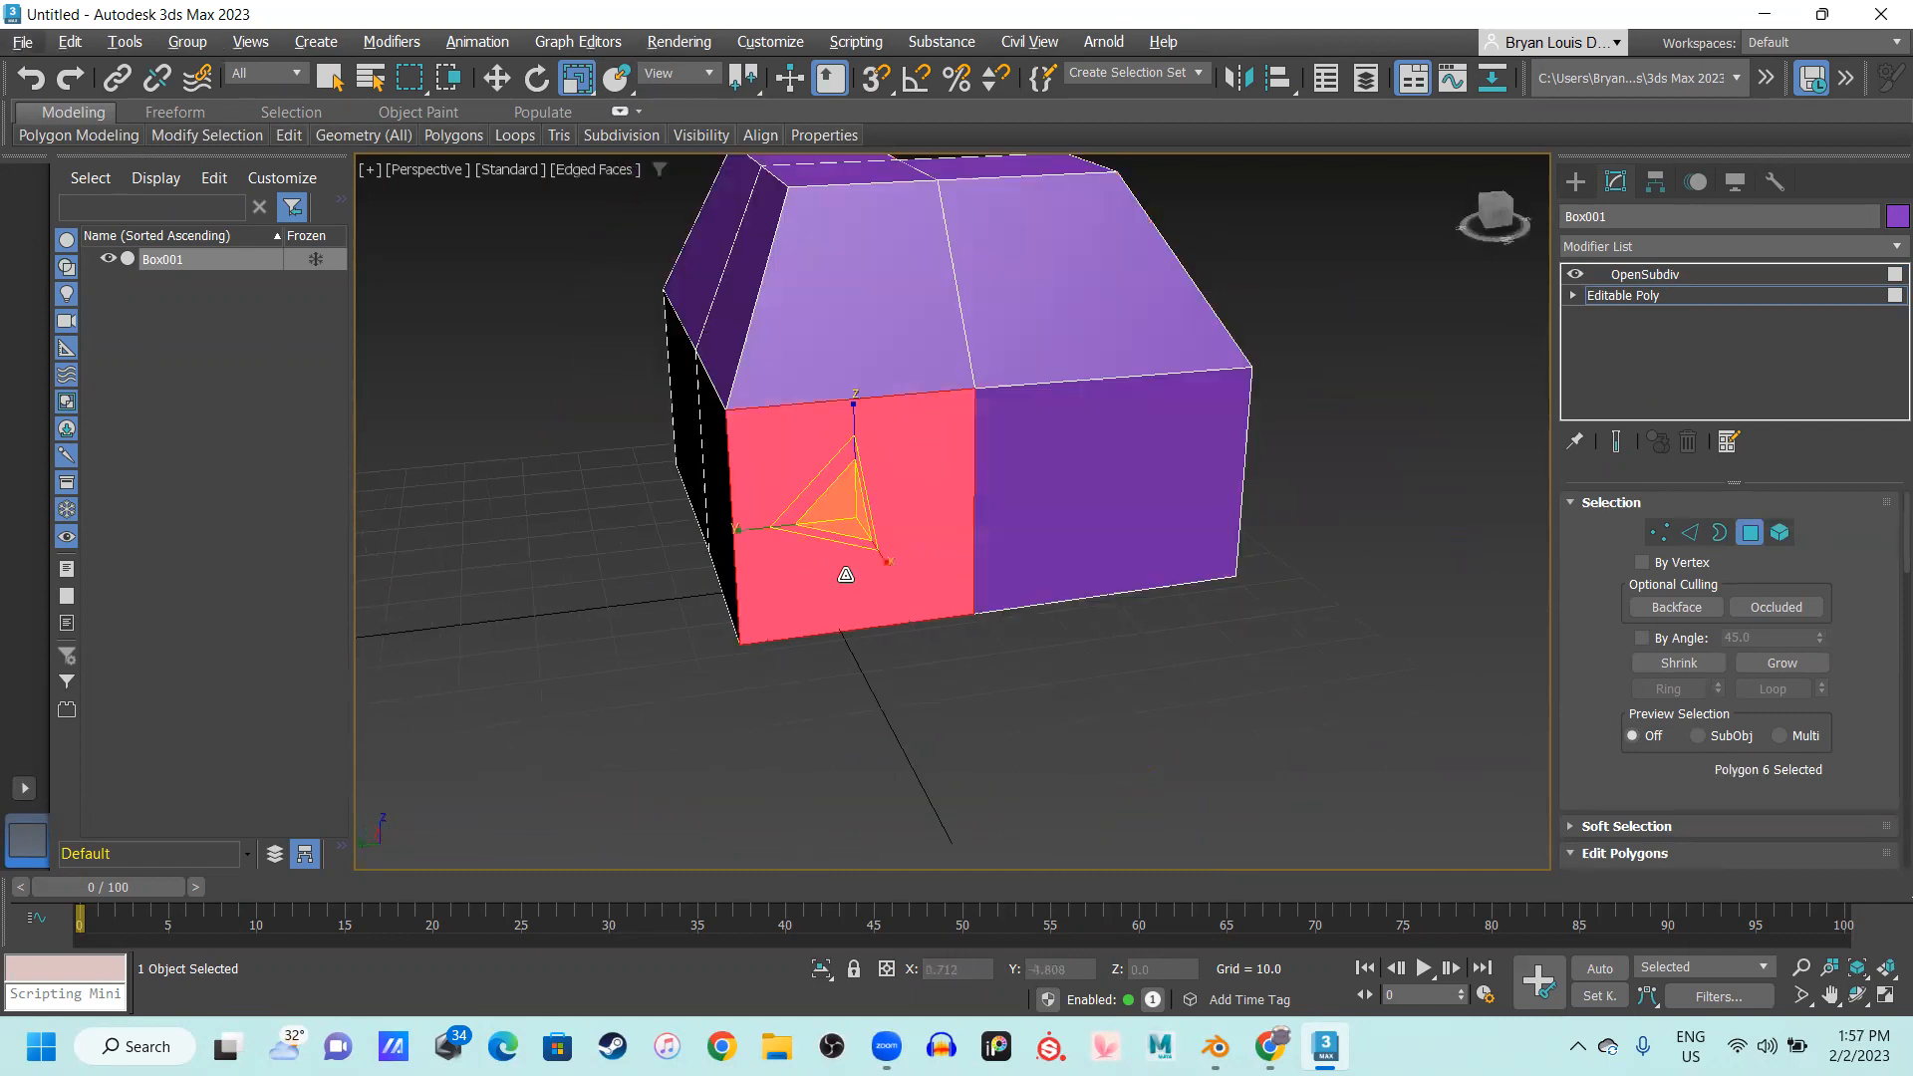
pyautogui.keyDown('alt'); pyautogui.moveTo(717, 657); pyautogui.dragTo(741, 609, button='middle'); pyautogui.keyUp('alt')
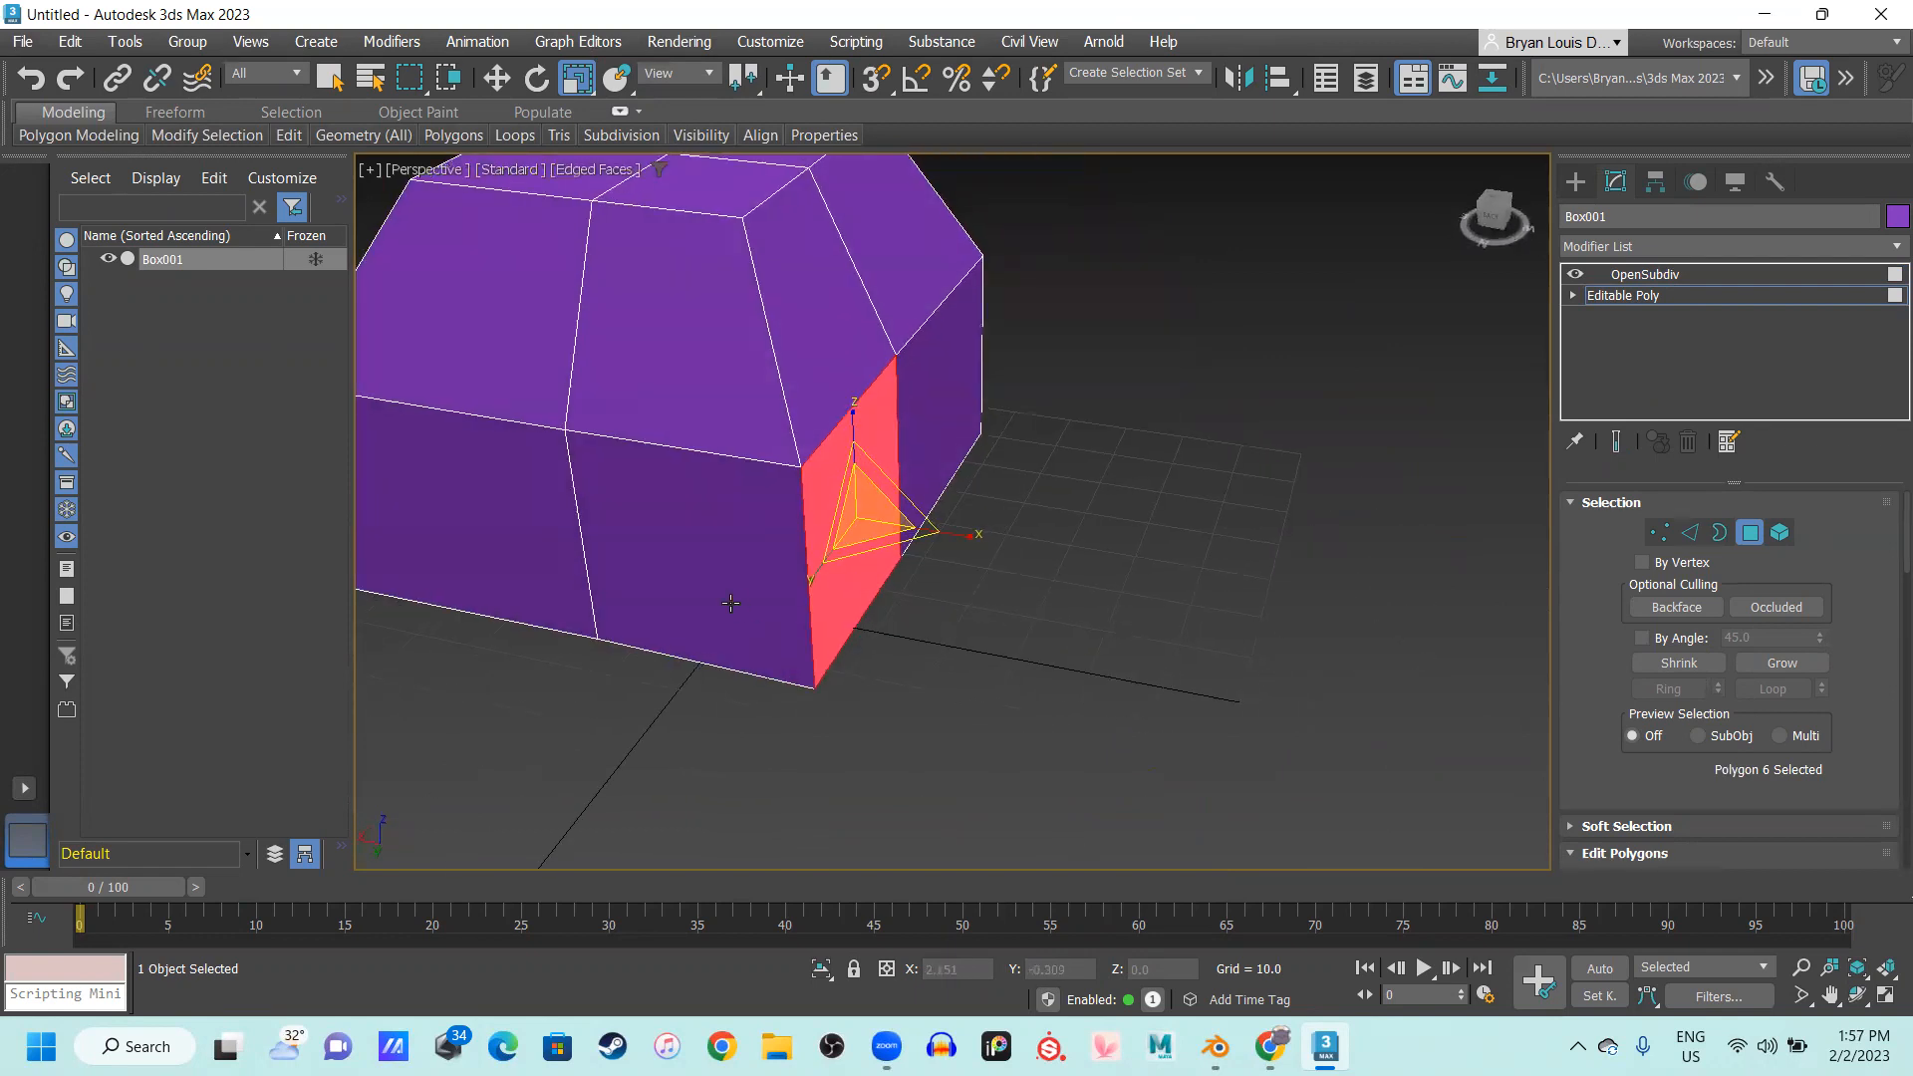
pyautogui.keyDown('ctrl'); pyautogui.click(739, 602); pyautogui.keyUp('ctrl')
pyautogui.keyDown('alt'); pyautogui.moveTo(800, 649); pyautogui.dragTo(738, 565, button='middle'); pyautogui.keyUp('alt')
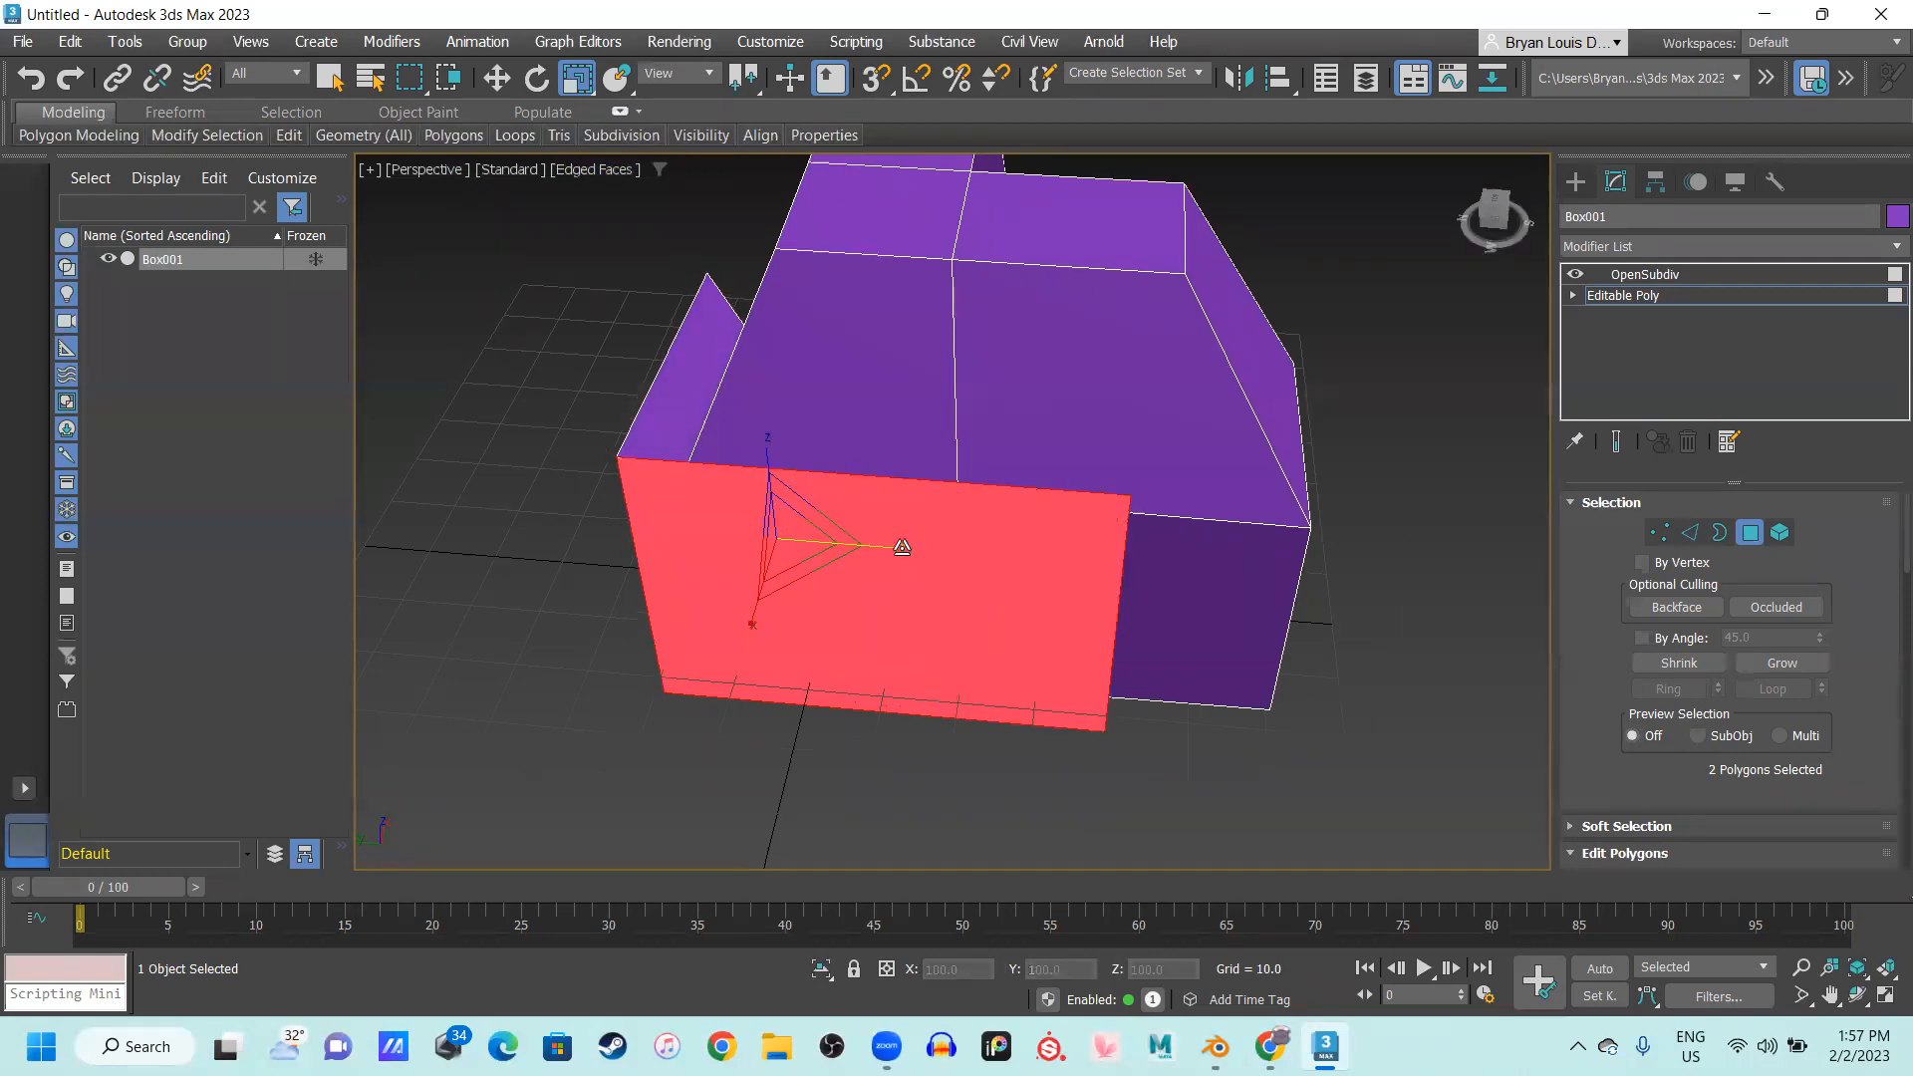
pyautogui.keyDown('alt'); pyautogui.moveTo(789, 538); pyautogui.dragTo(1110, 497, button='middle'); pyautogui.keyUp('alt')
pyautogui.press('2')
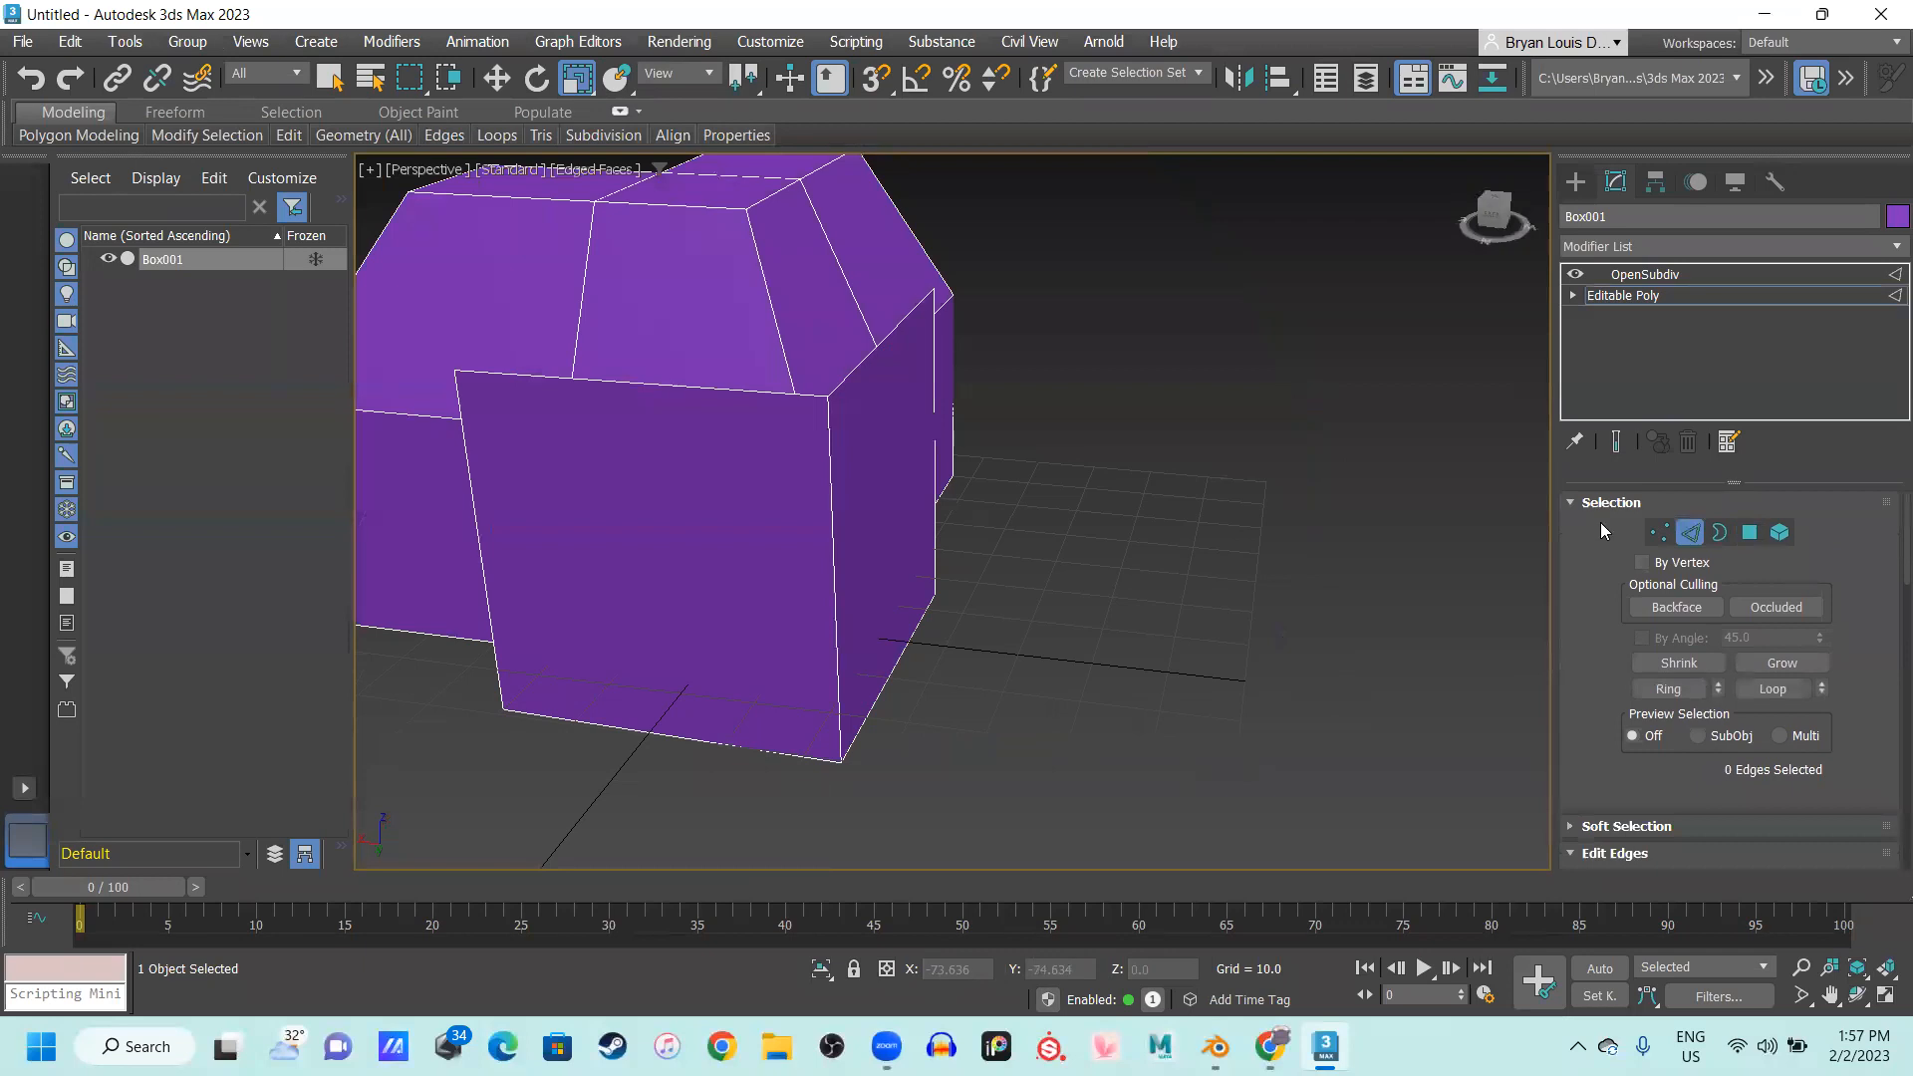
pyautogui.click(698, 387)
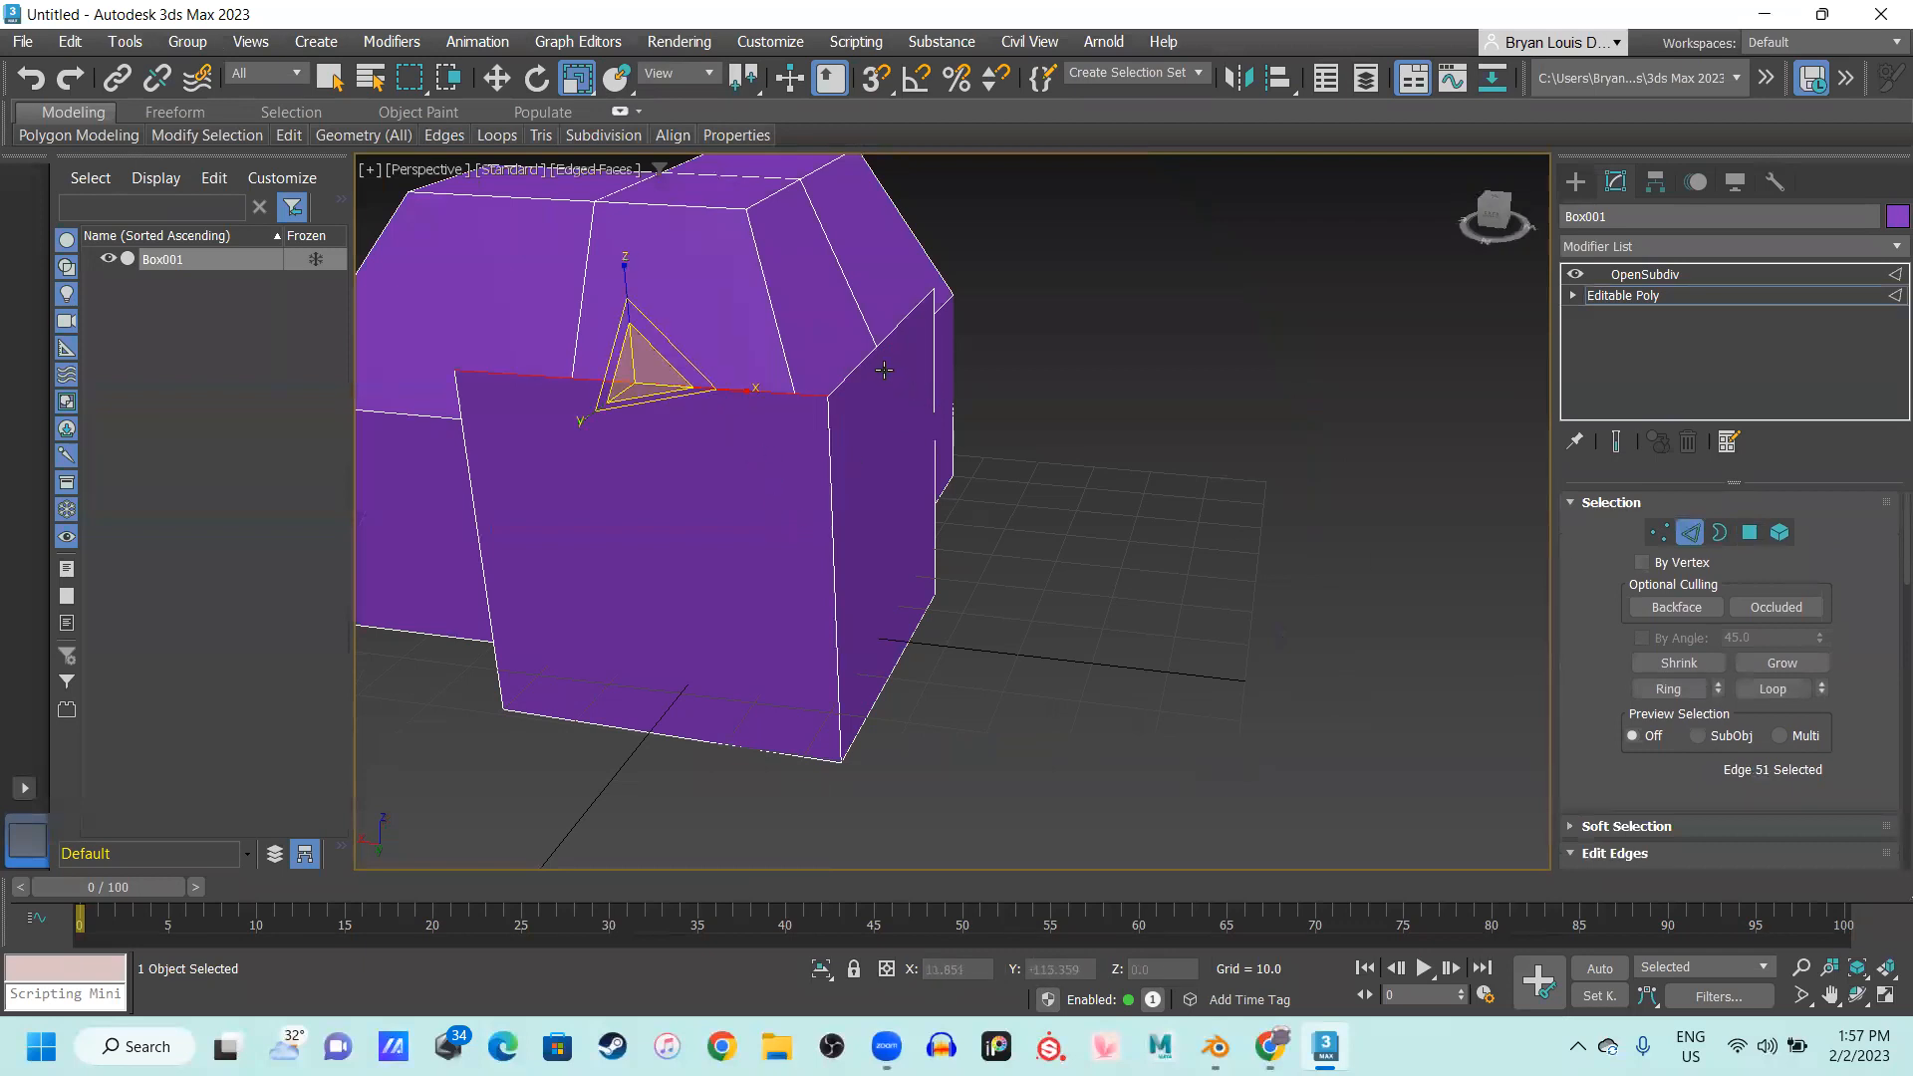
pyautogui.click(894, 343)
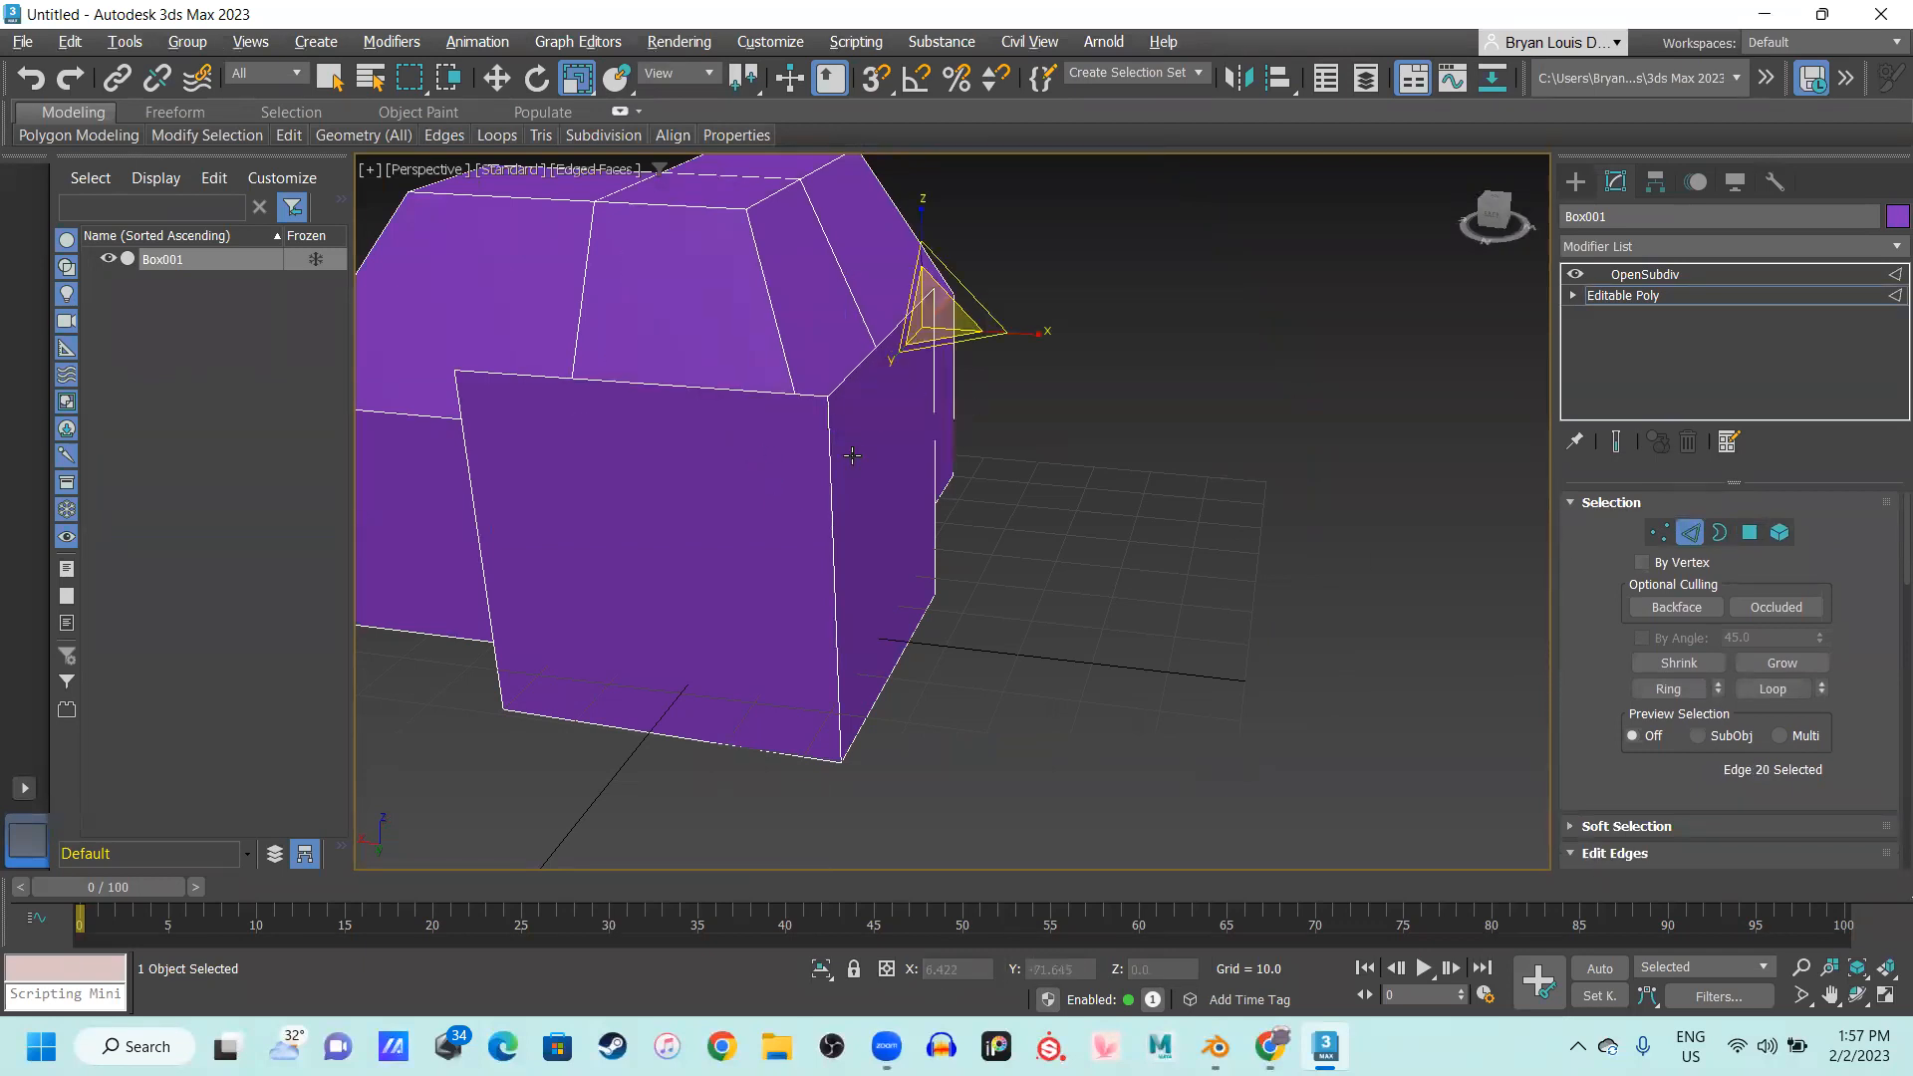
pyautogui.keyDown('alt'); pyautogui.moveTo(852, 456); pyautogui.dragTo(872, 530, button='middle'); pyautogui.keyUp('alt')
pyautogui.click(1089, 534)
pyautogui.click(897, 501)
pyautogui.keyDown('ctrl'); pyautogui.click(824, 590); pyautogui.keyUp('ctrl')
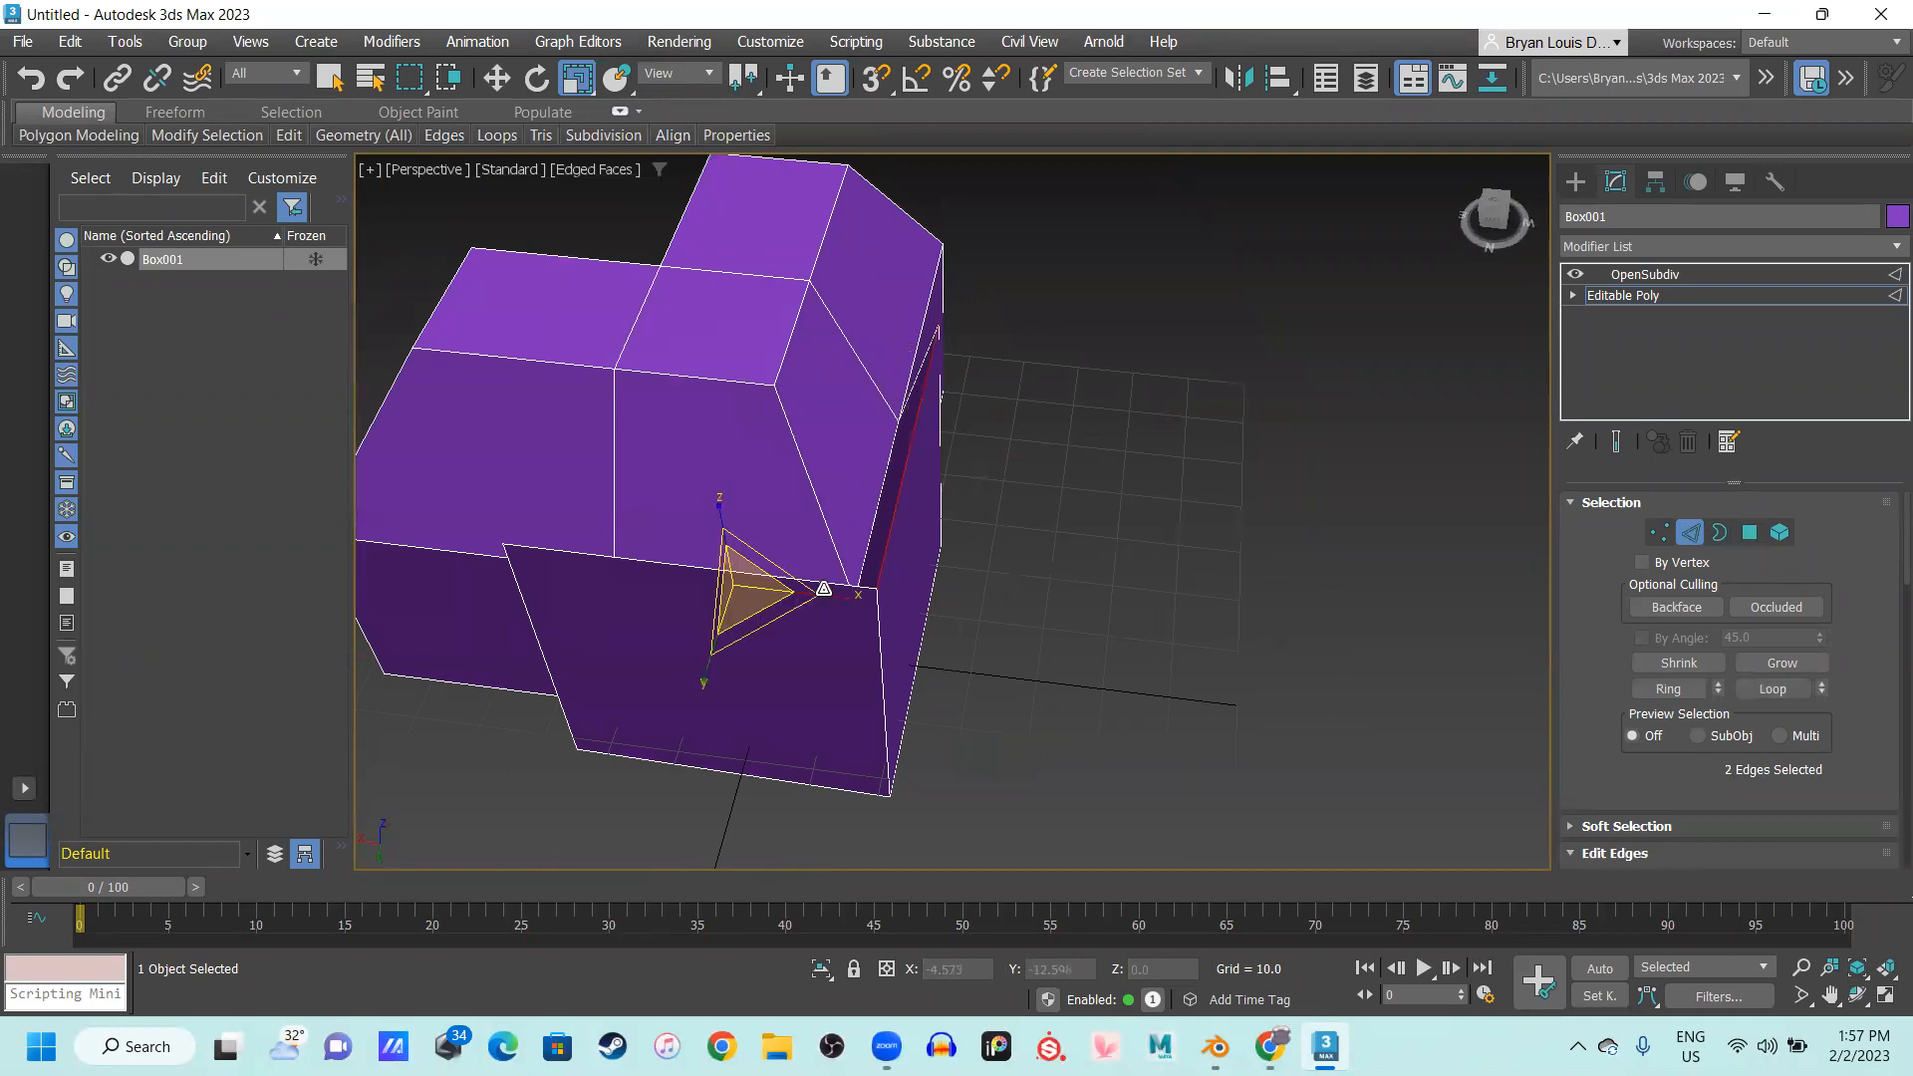
pyautogui.keyDown('alt'); pyautogui.moveTo(817, 627); pyautogui.dragTo(1124, 594, button='middle'); pyautogui.keyUp('alt')
pyautogui.click(1124, 594)
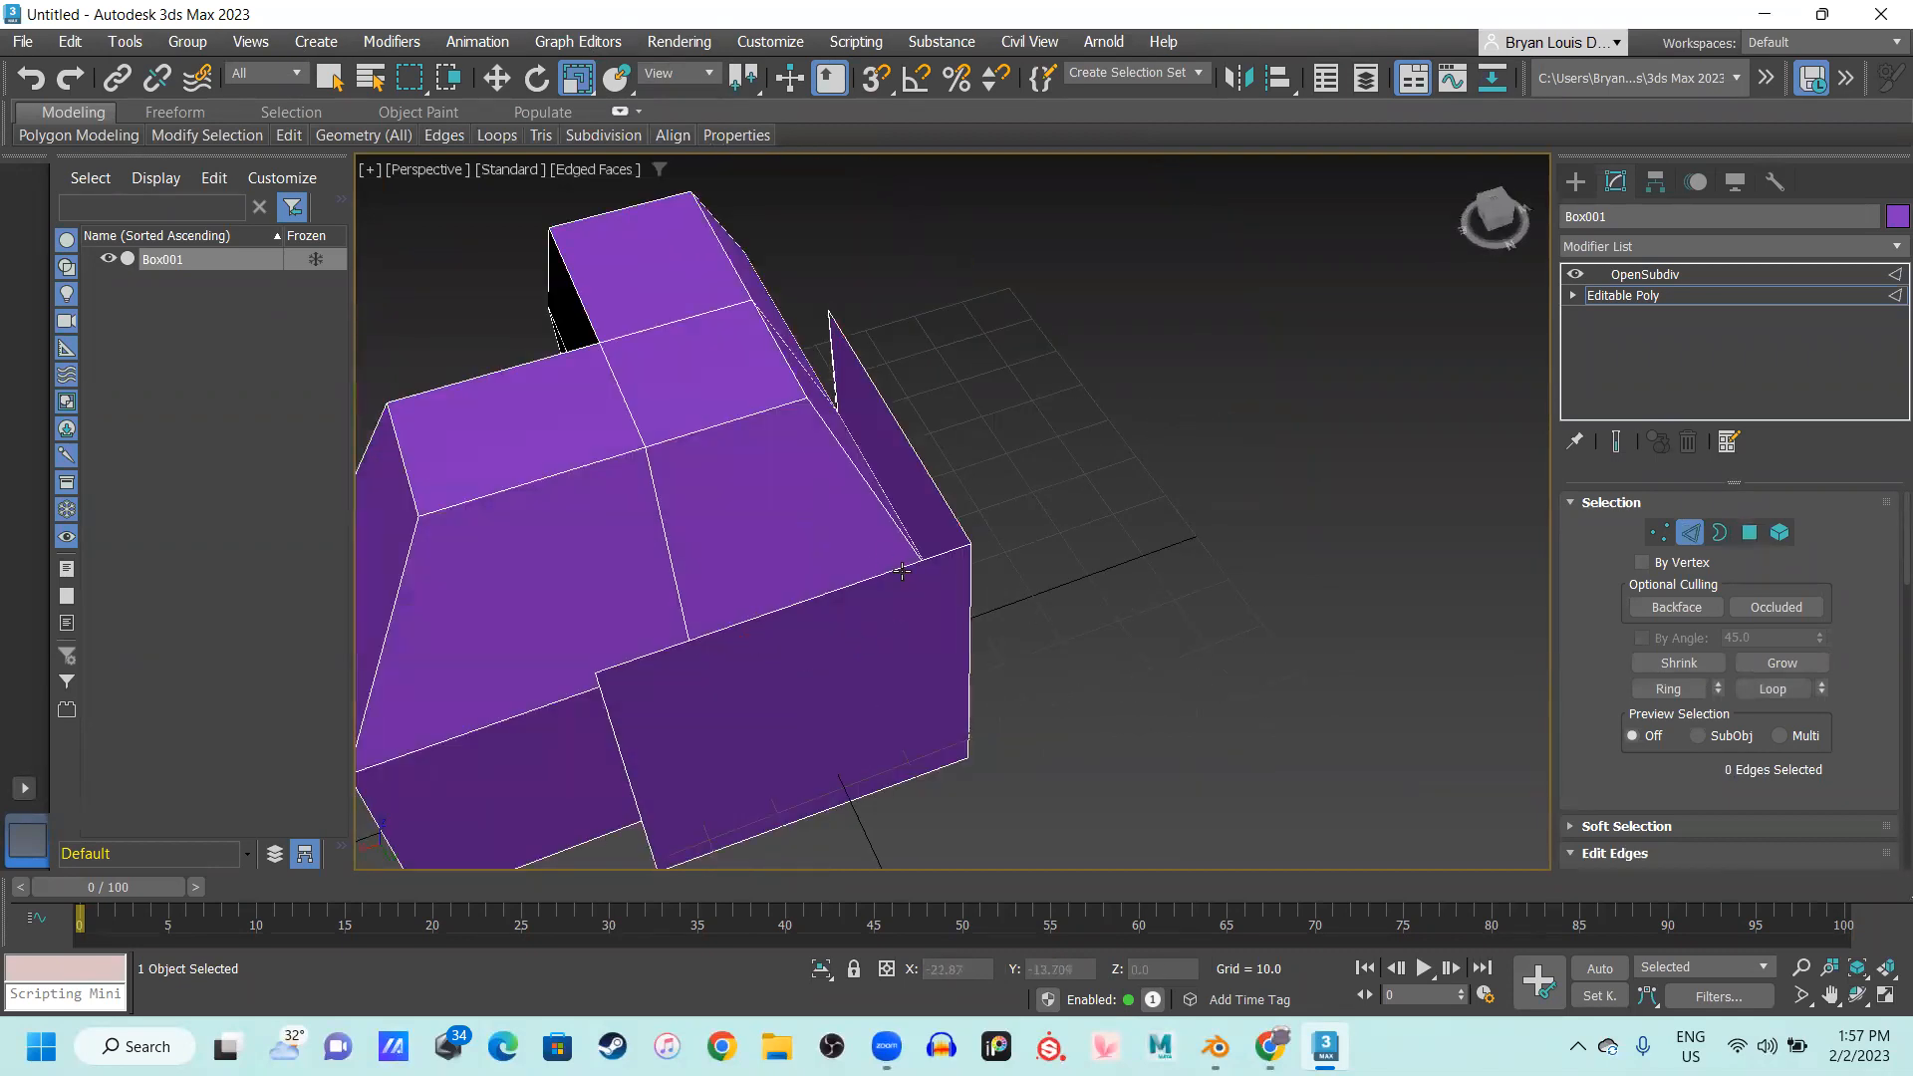
# Select the two upper outer edges of the flared corner extrusion and move them down so its top slopes outward
pyautogui.click(945, 550)
pyautogui.keyDown('ctrl'); pyautogui.click(954, 508); pyautogui.keyUp('ctrl')
pyautogui.keyDown('alt'); pyautogui.moveTo(939, 644); pyautogui.dragTo(911, 513, button='middle'); pyautogui.keyUp('alt')
pyautogui.press('w')
pyautogui.moveTo(846, 434); pyautogui.dragTo(877, 563)
pyautogui.keyDown('alt'); pyautogui.moveTo(877, 563); pyautogui.dragTo(1051, 555, button='middle'); pyautogui.keyUp('alt')
pyautogui.click(816, 563)
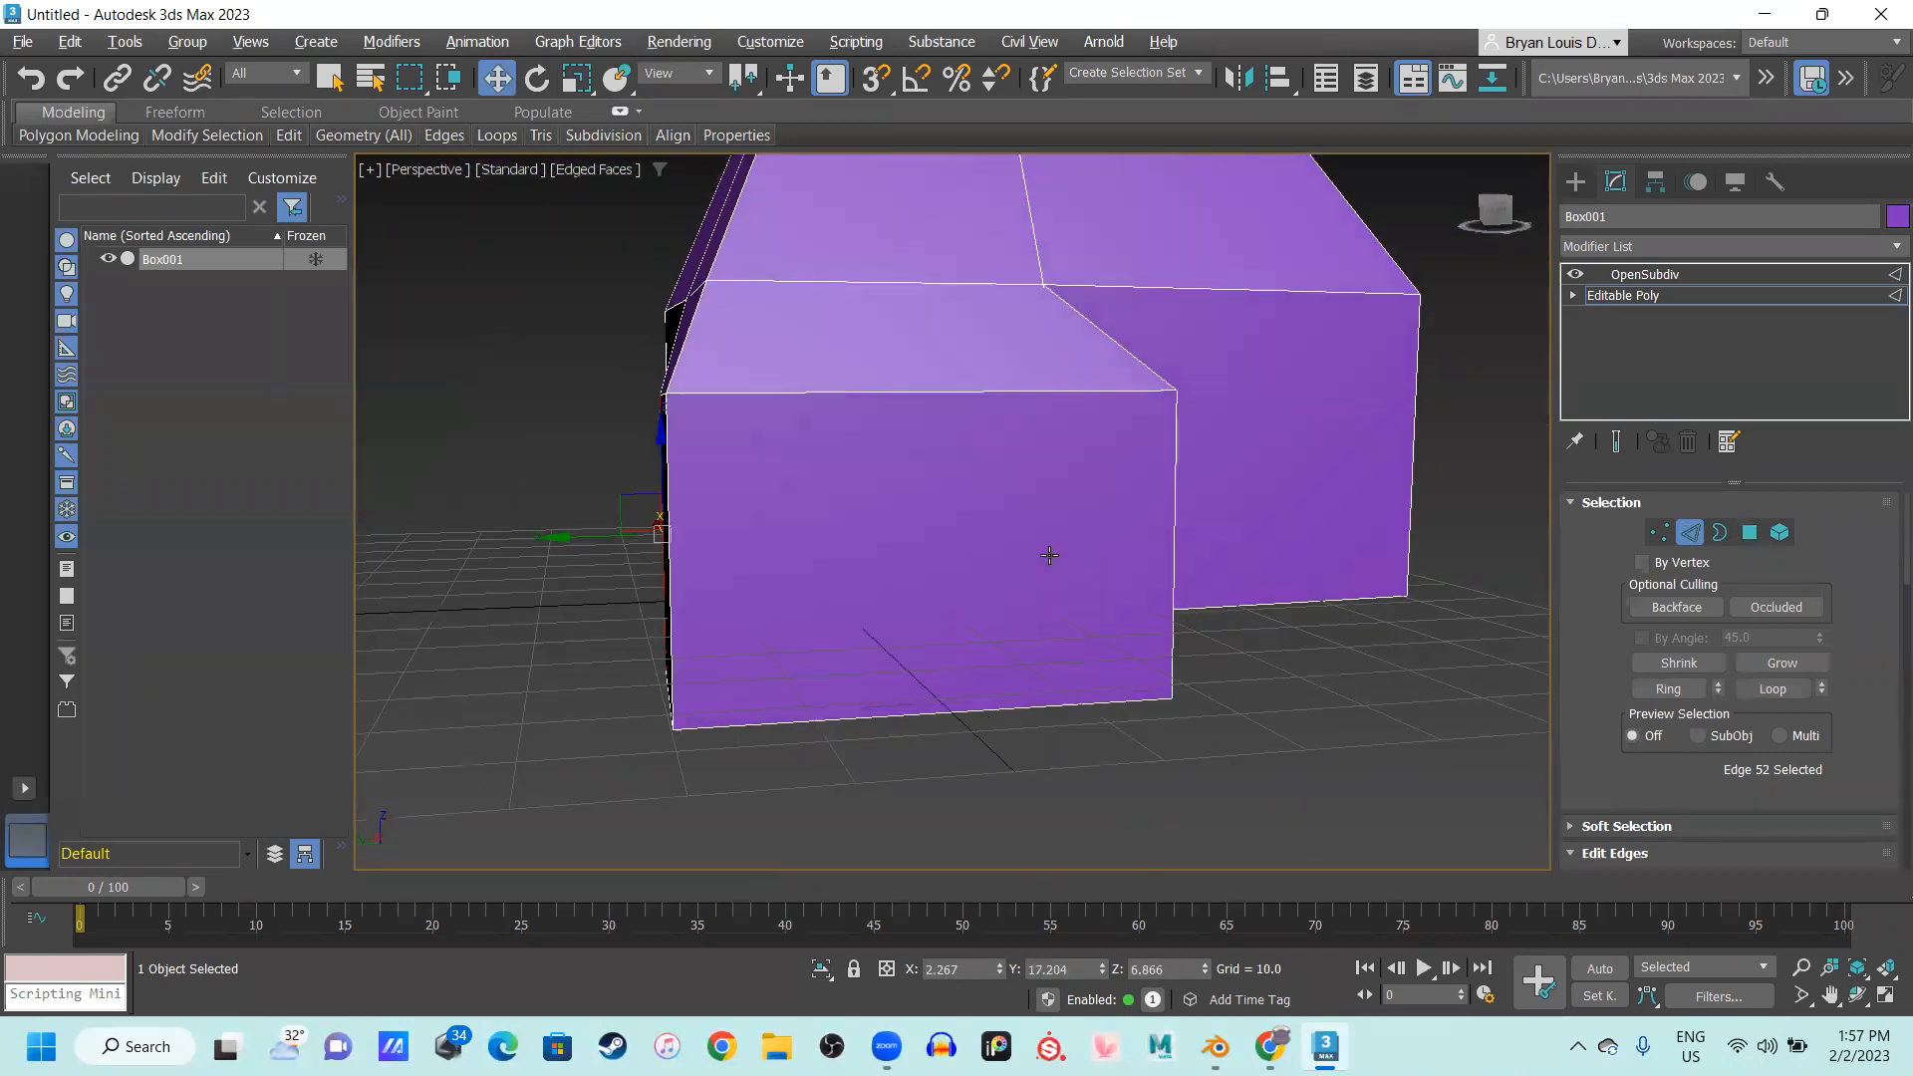
# In Vertex level, raise the three bottom outer vertices of the corner extrusion together, undoing a first try on one vertex
pyautogui.click(1161, 533)
pyautogui.keyDown('alt'); pyautogui.moveTo(1162, 534); pyautogui.dragTo(1232, 520, button='middle'); pyautogui.keyUp('alt')
pyautogui.press('1')
pyautogui.click(1303, 658)
pyautogui.keyDown('alt'); pyautogui.moveTo(1330, 684); pyautogui.dragTo(1253, 614, button='middle'); pyautogui.keyUp('alt')
pyautogui.moveTo(1302, 586); pyautogui.dragTo(1272, 452)
pyautogui.hotkey('ctrl', 'z')
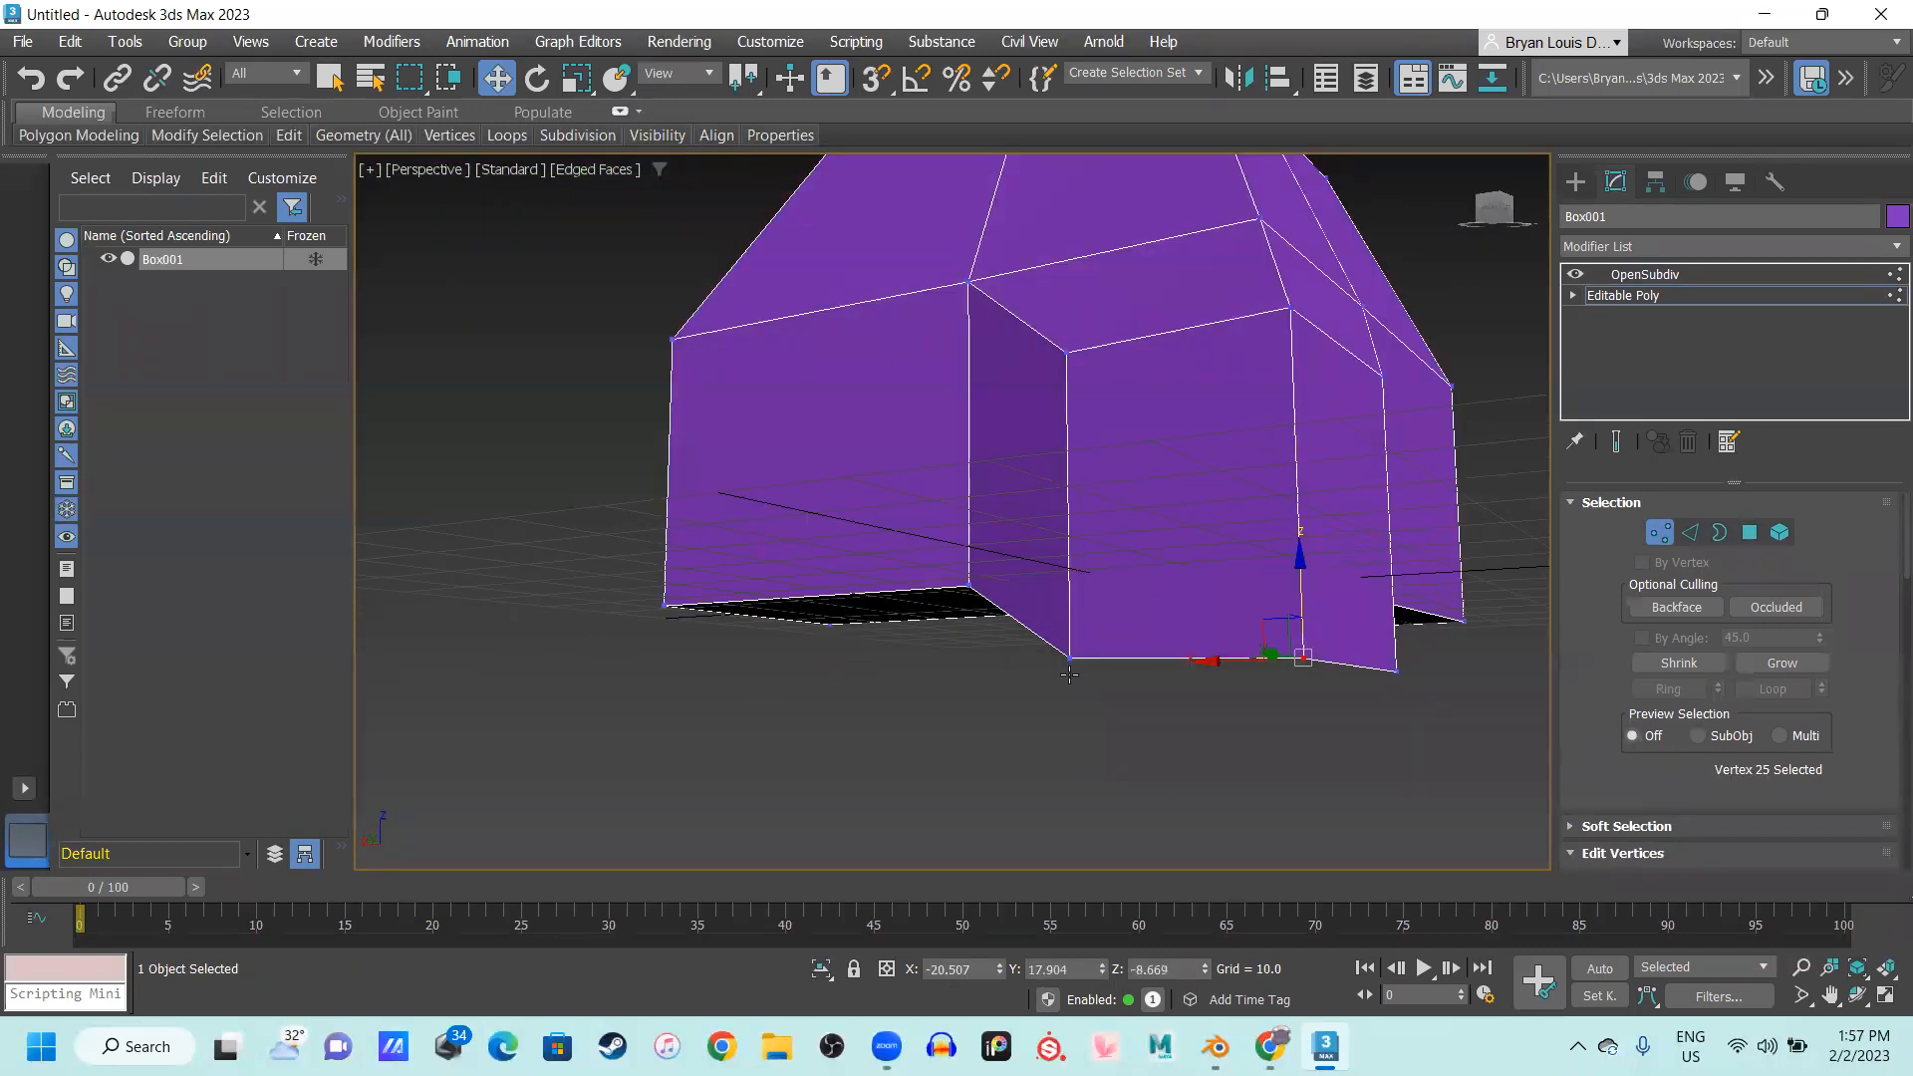
pyautogui.click(1070, 658)
pyautogui.keyDown('ctrl'); pyautogui.click(1303, 658); pyautogui.keyUp('ctrl')
pyautogui.keyDown('ctrl'); pyautogui.click(1396, 671); pyautogui.keyUp('ctrl')
pyautogui.moveTo(1252, 596); pyautogui.dragTo(1244, 438)
pyautogui.keyDown('alt'); pyautogui.moveTo(1243, 439); pyautogui.dragTo(1029, 487, button='middle'); pyautogui.keyUp('alt')
pyautogui.scroll(4, 1085, 478)
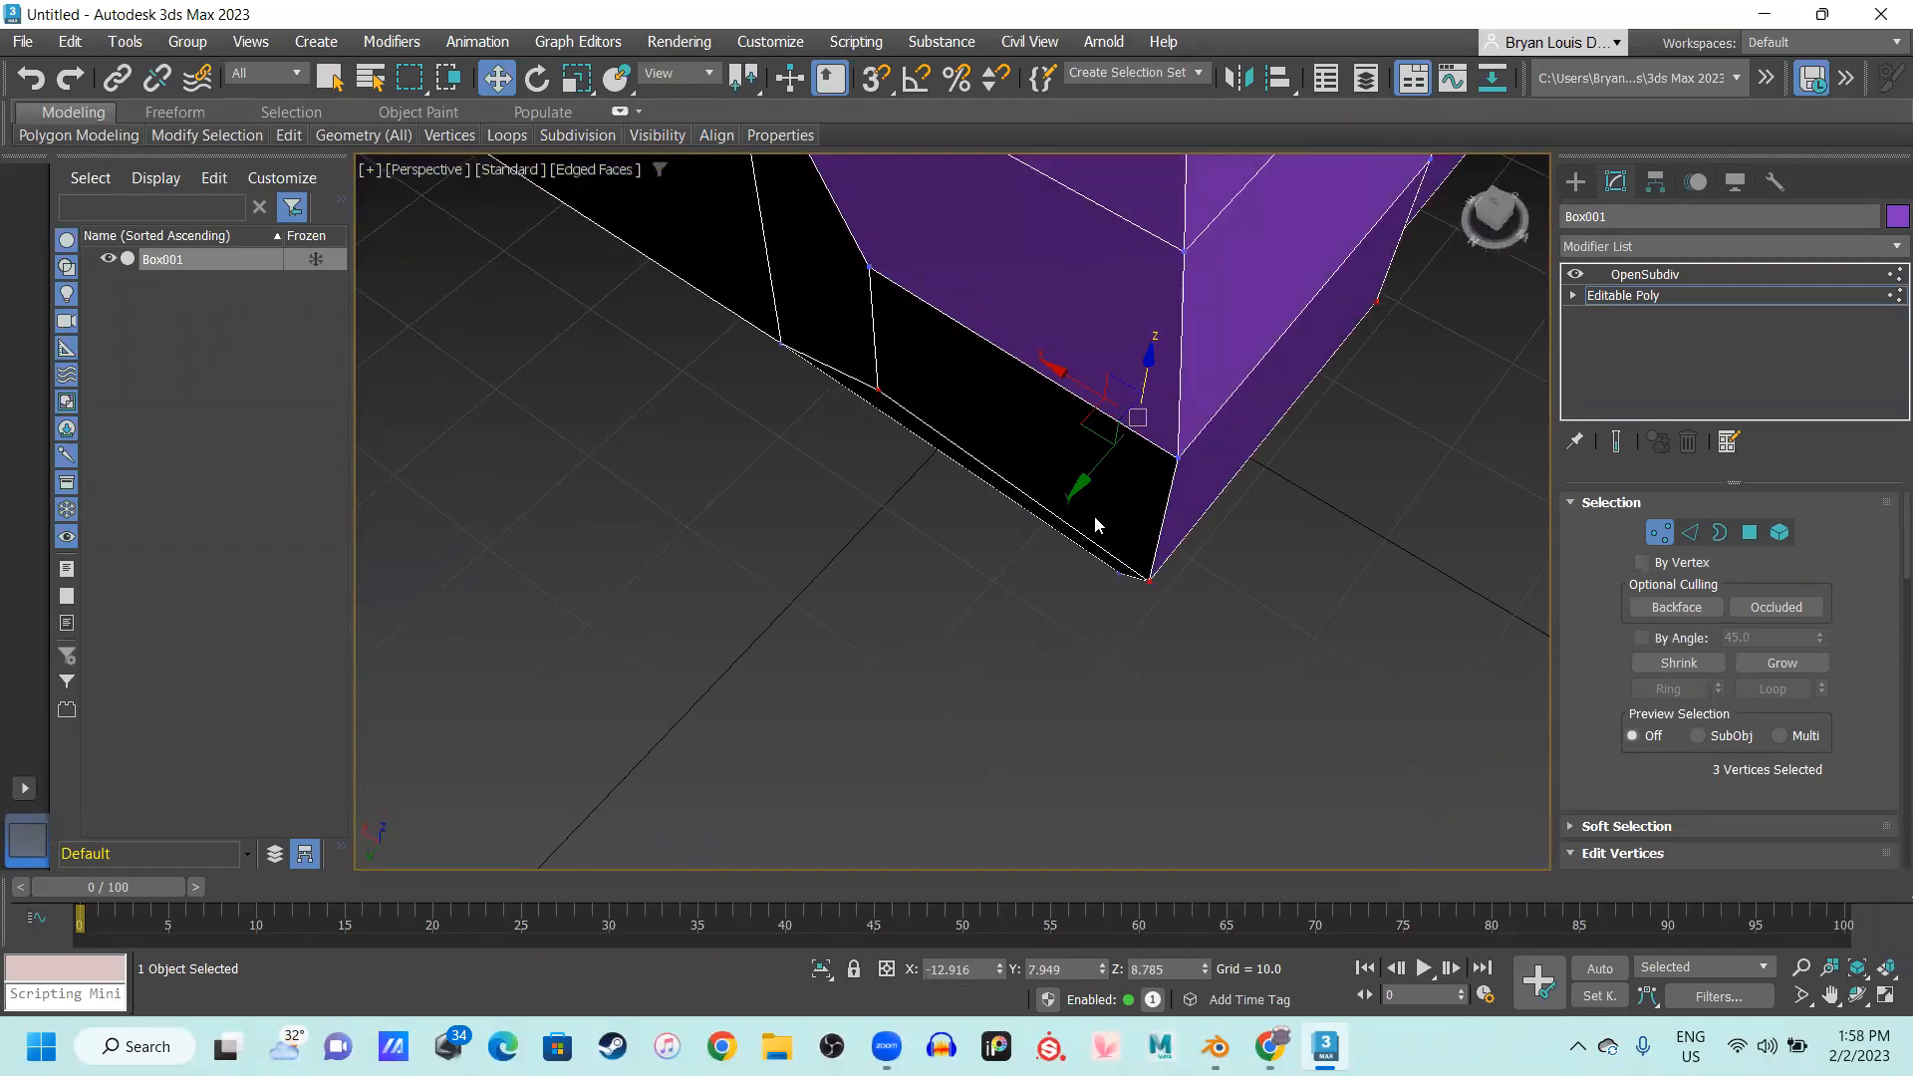
# In Polygon level, select the corner extrusion's outer face pointing toward positive Y and extrude it outward, undoing the excess attempt
pyautogui.press('4')
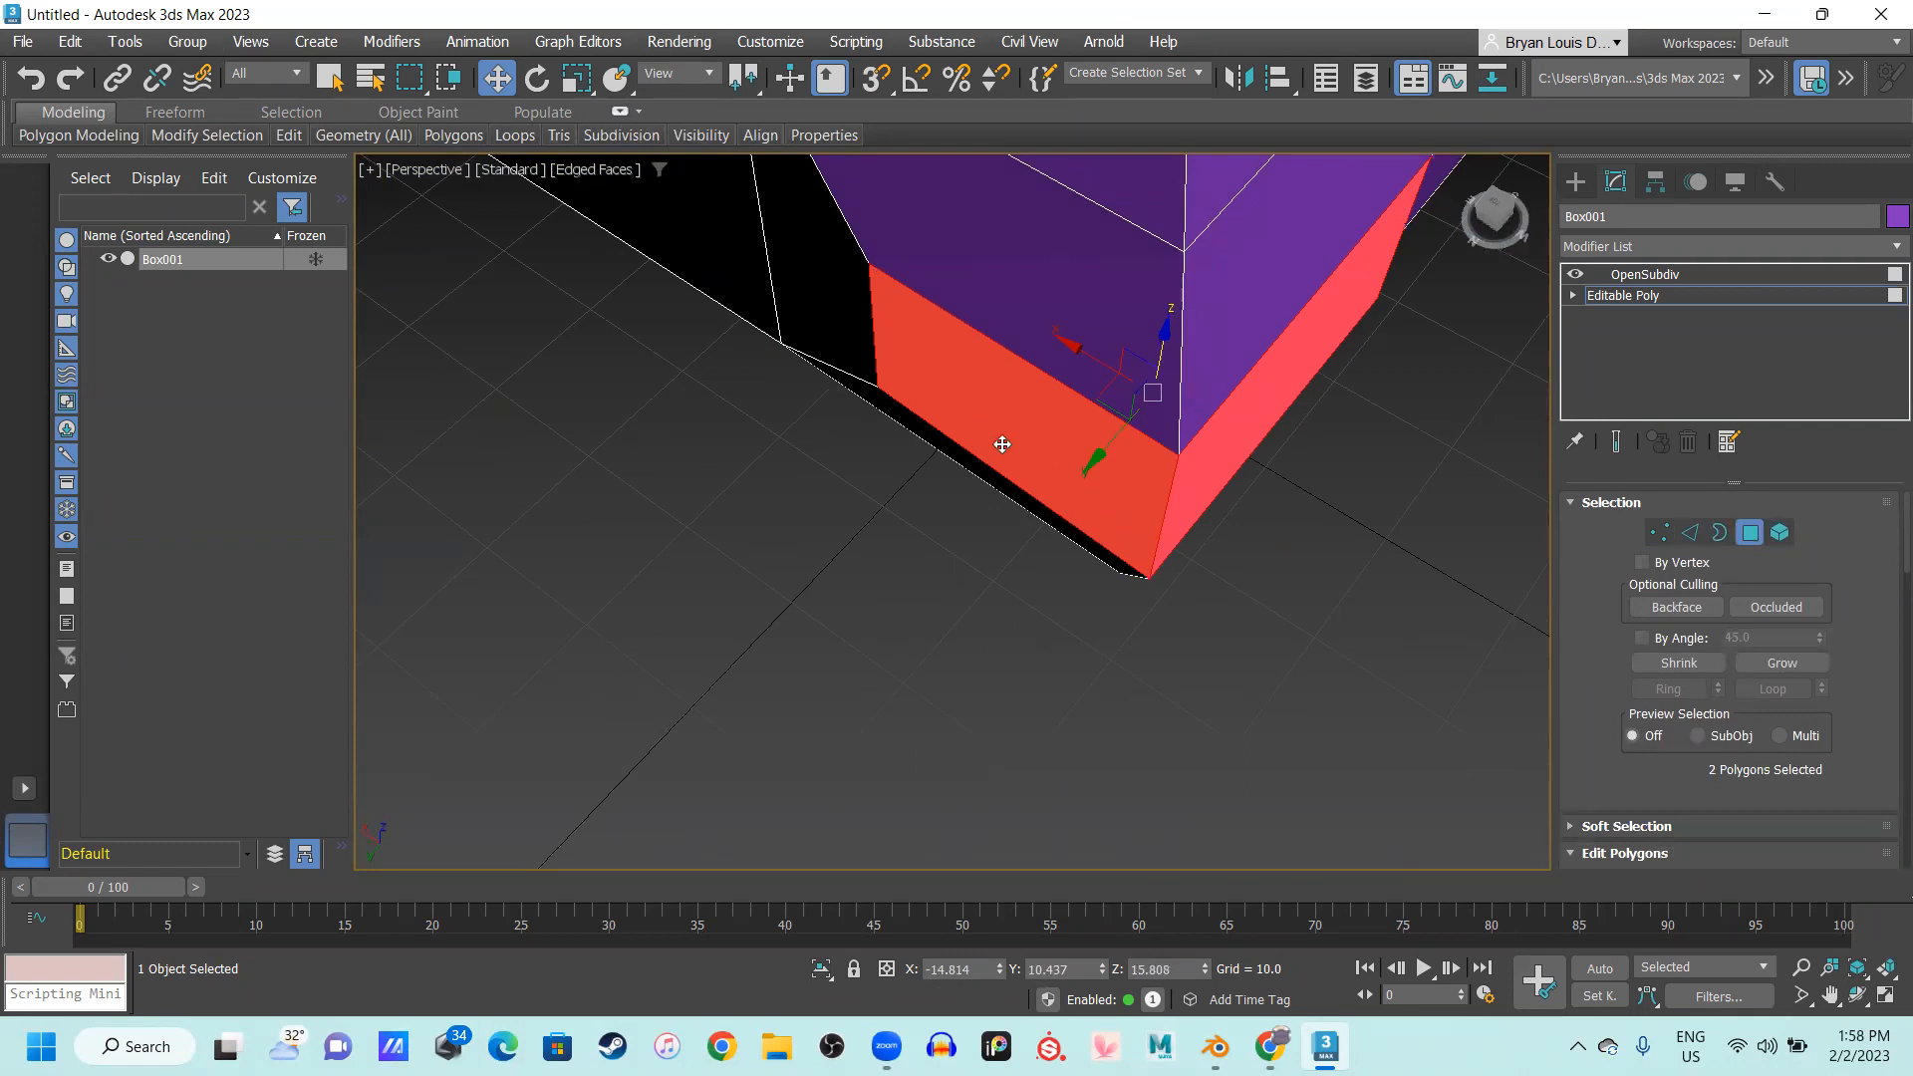
pyautogui.click(994, 435)
pyautogui.keyDown('shift'); pyautogui.moveTo(968, 476); pyautogui.dragTo(712, 713); pyautogui.keyUp('shift')
pyautogui.scroll(-5, 1240, 509)
pyautogui.hotkey('ctrl', 'z')
pyautogui.keyDown('alt'); pyautogui.moveTo(1224, 495); pyautogui.dragTo(1260, 512, button='middle'); pyautogui.keyUp('alt')
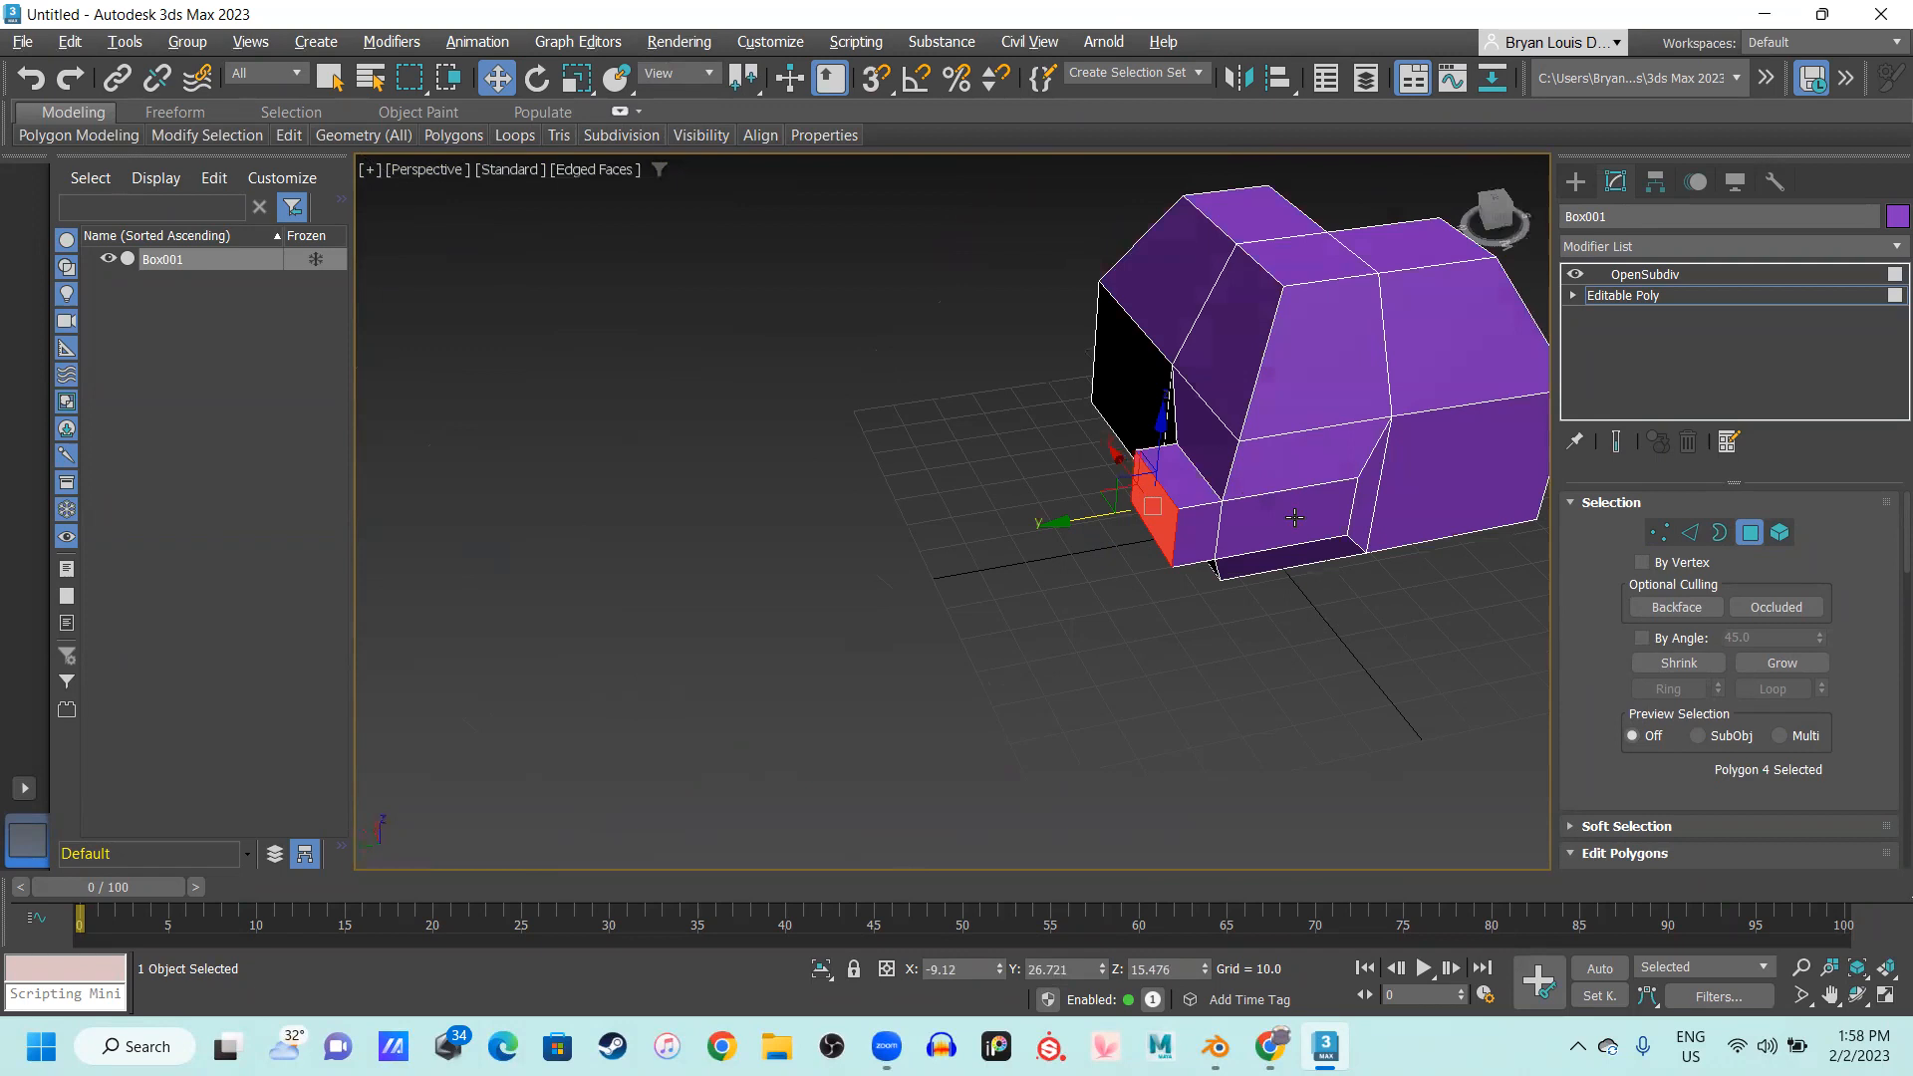
# Extrude the adjacent outer face of the corner block outward and return to the OpenSubdiv level to view it smoothed
pyautogui.click(1268, 514)
pyautogui.keyDown('shift'); pyautogui.moveTo(1248, 480); pyautogui.dragTo(1302, 551); pyautogui.keyUp('shift')
pyautogui.keyDown('alt'); pyautogui.moveTo(1325, 572); pyautogui.dragTo(1261, 570, button='middle'); pyautogui.keyUp('alt')
pyautogui.moveTo(1261, 570); pyautogui.dragTo(1355, 478, button='middle')
pyautogui.click(1674, 276)
pyautogui.scroll(3, 1005, 445)
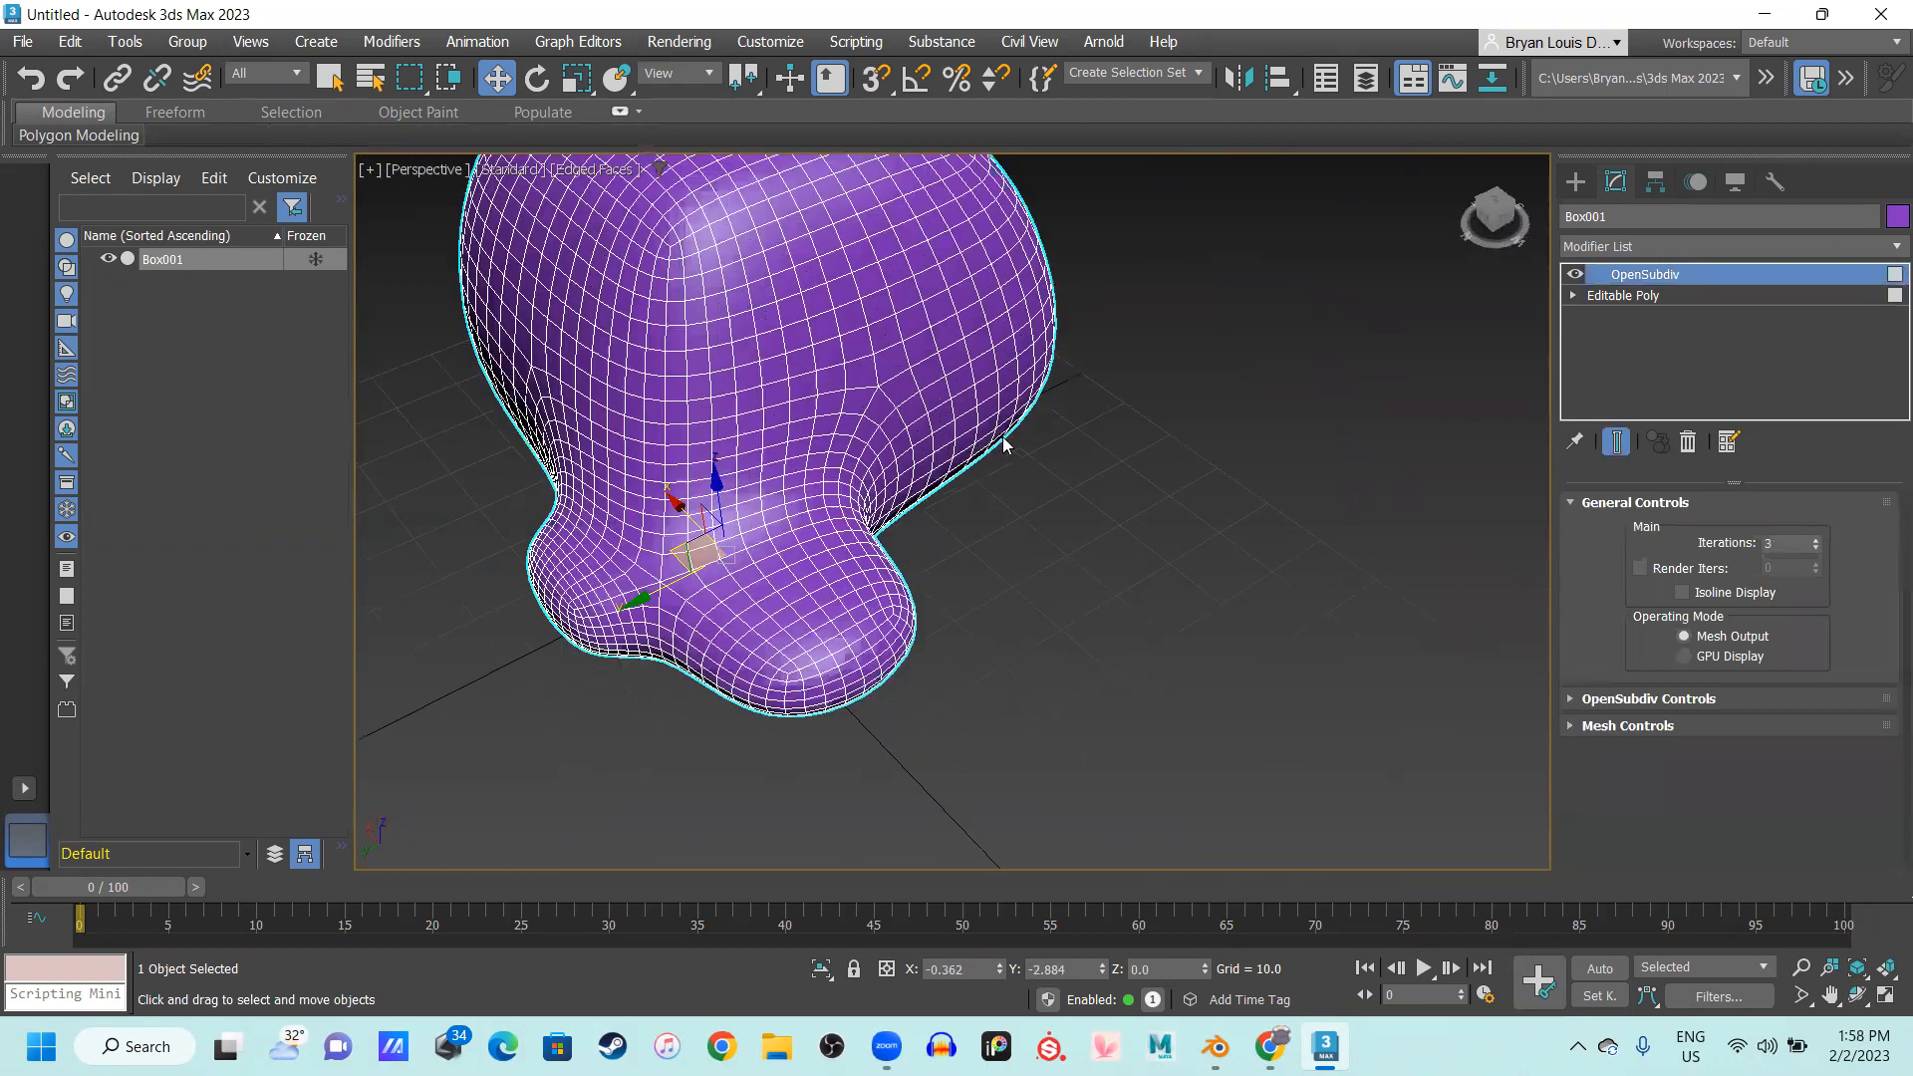
# Turn off the edged-faces display and examine the smoothed model in plain shading from several sides
pyautogui.moveTo(803, 516); pyautogui.dragTo(895, 518, button='middle')
pyautogui.press('F4')
pyautogui.moveTo(735, 645)
pyautogui.mouseDown(button='middle')
pyautogui.moveTo(829, 645)
pyautogui.moveTo(930, 601)
pyautogui.moveTo(914, 547)
pyautogui.moveTo(766, 580)
pyautogui.moveTo(687, 508)
pyautogui.moveTo(725, 604)
pyautogui.mouseUp(button='middle')
pyautogui.keyDown('alt'); pyautogui.moveTo(709, 650); pyautogui.dragTo(504, 538, button='middle'); pyautogui.keyUp('alt')
pyautogui.keyDown('alt'); pyautogui.moveTo(1004, 428); pyautogui.dragTo(980, 521, button='middle'); pyautogui.keyUp('alt')
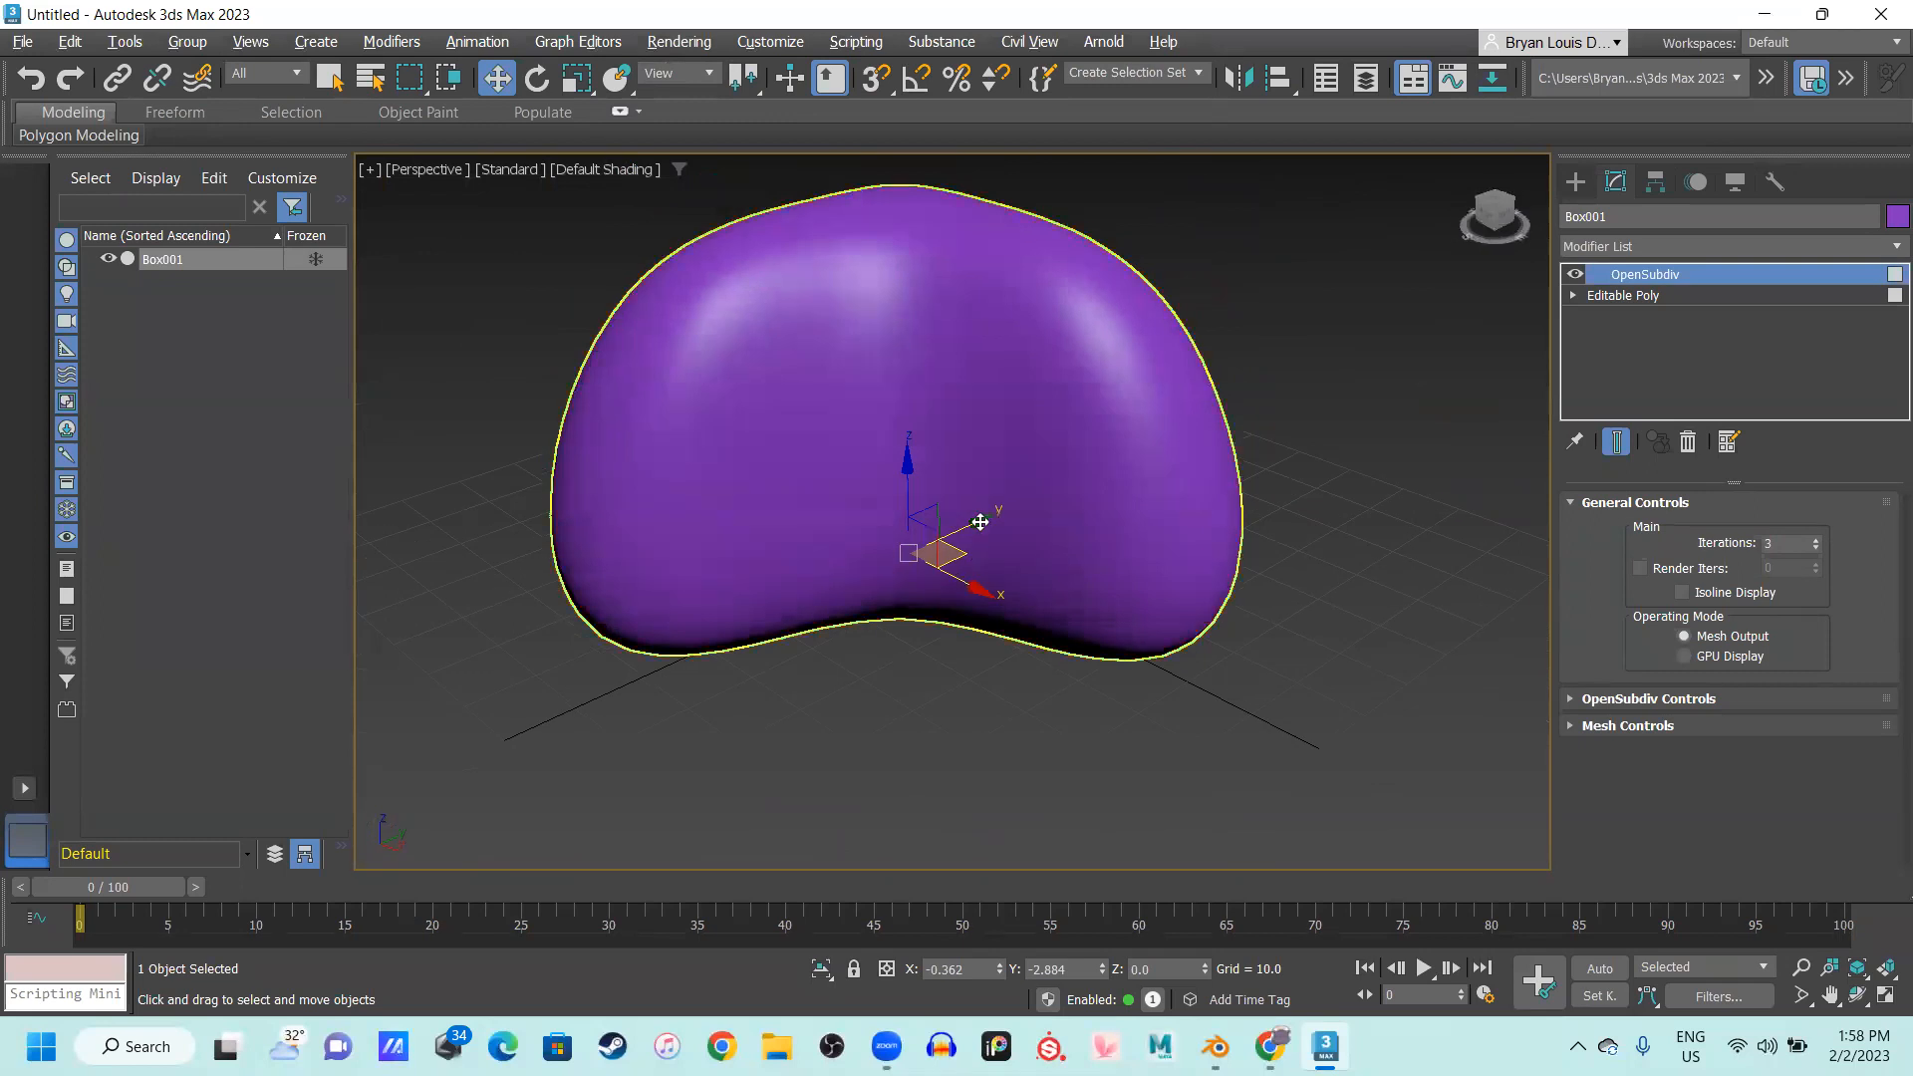
pyautogui.scroll(-5, 980, 521)
pyautogui.keyDown('alt'); pyautogui.moveTo(935, 595); pyautogui.dragTo(876, 602, button='middle'); pyautogui.keyUp('alt')
pyautogui.scroll(5, 925, 491)
pyautogui.scroll(-2, 972, 571)
pyautogui.keyDown('alt'); pyautogui.moveTo(999, 568); pyautogui.dragTo(972, 530, button='middle'); pyautogui.keyUp('alt')
# Switch to Blender and toggle the cube into Edit Mode and back to Object Mode
pyautogui.click(1220, 1044)
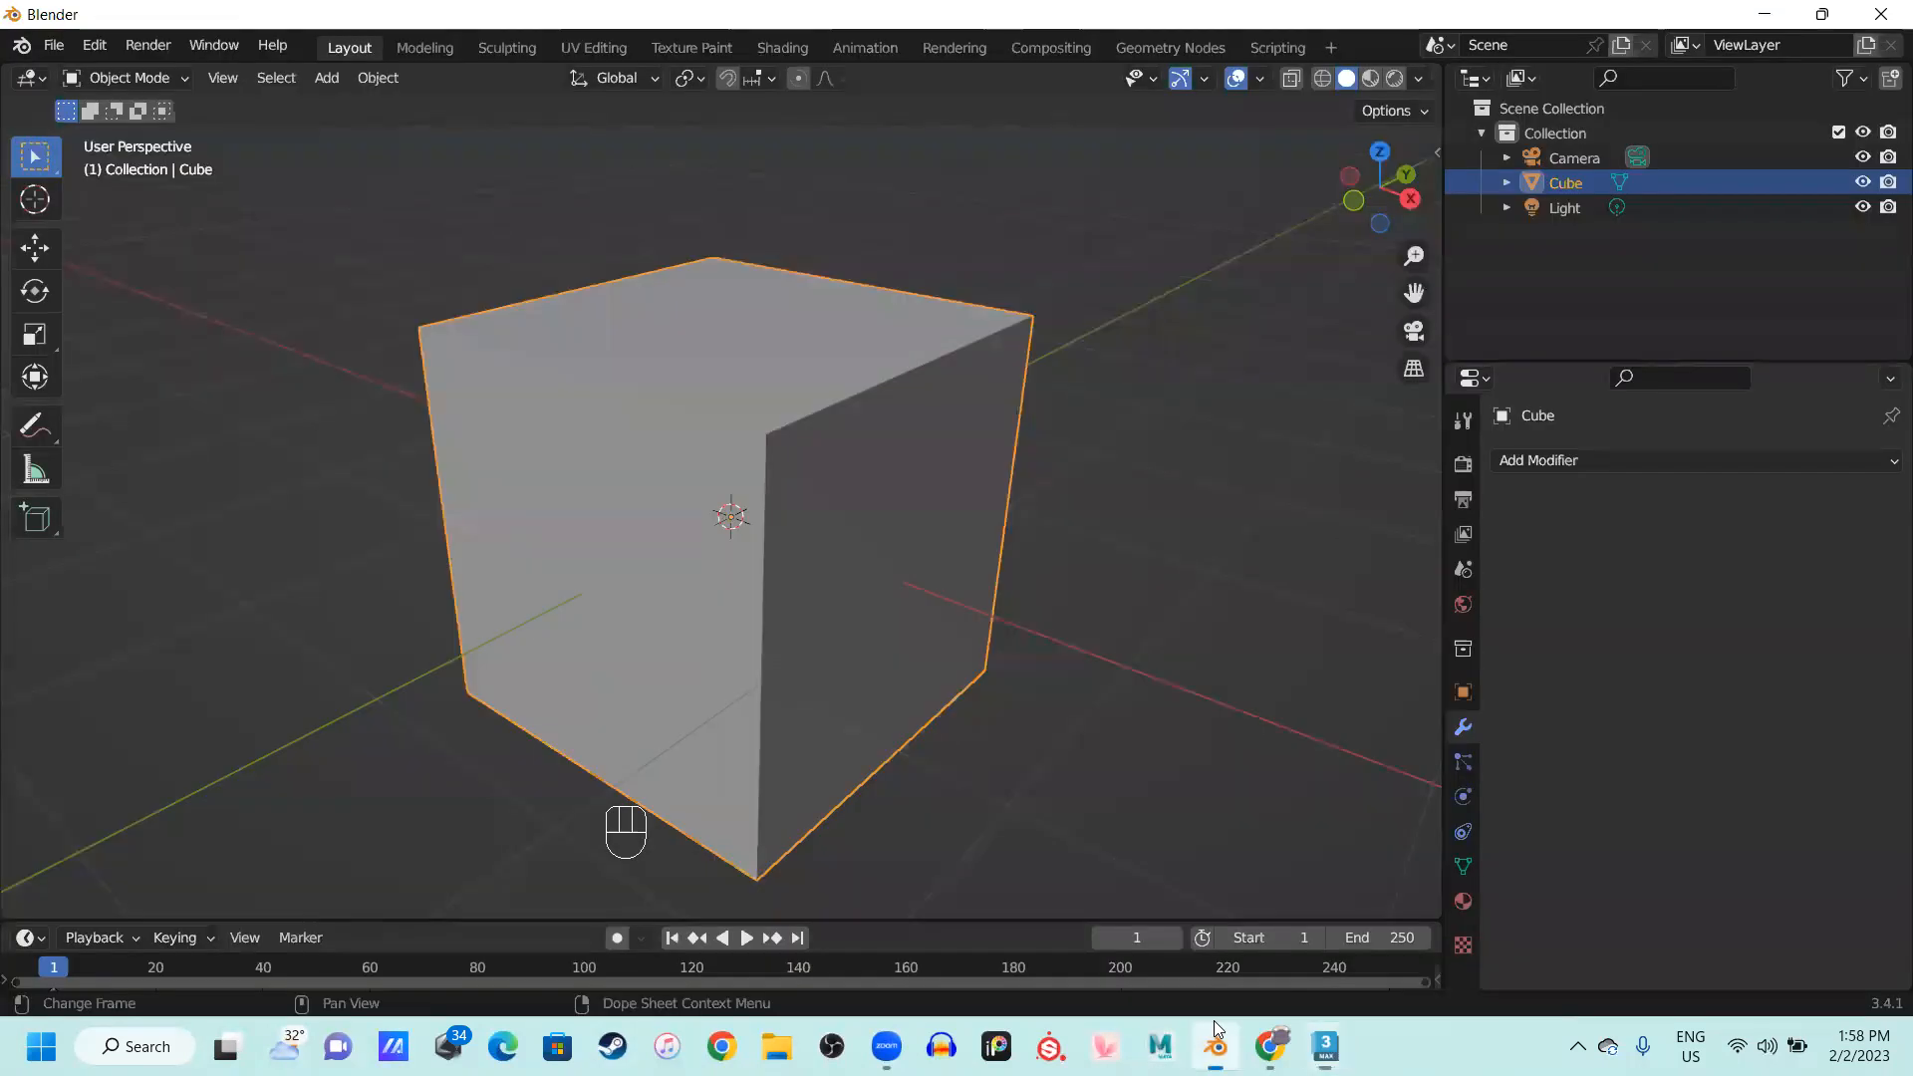
pyautogui.moveTo(826, 456); pyautogui.dragTo(819, 437, button='middle')
pyautogui.press('Tab')
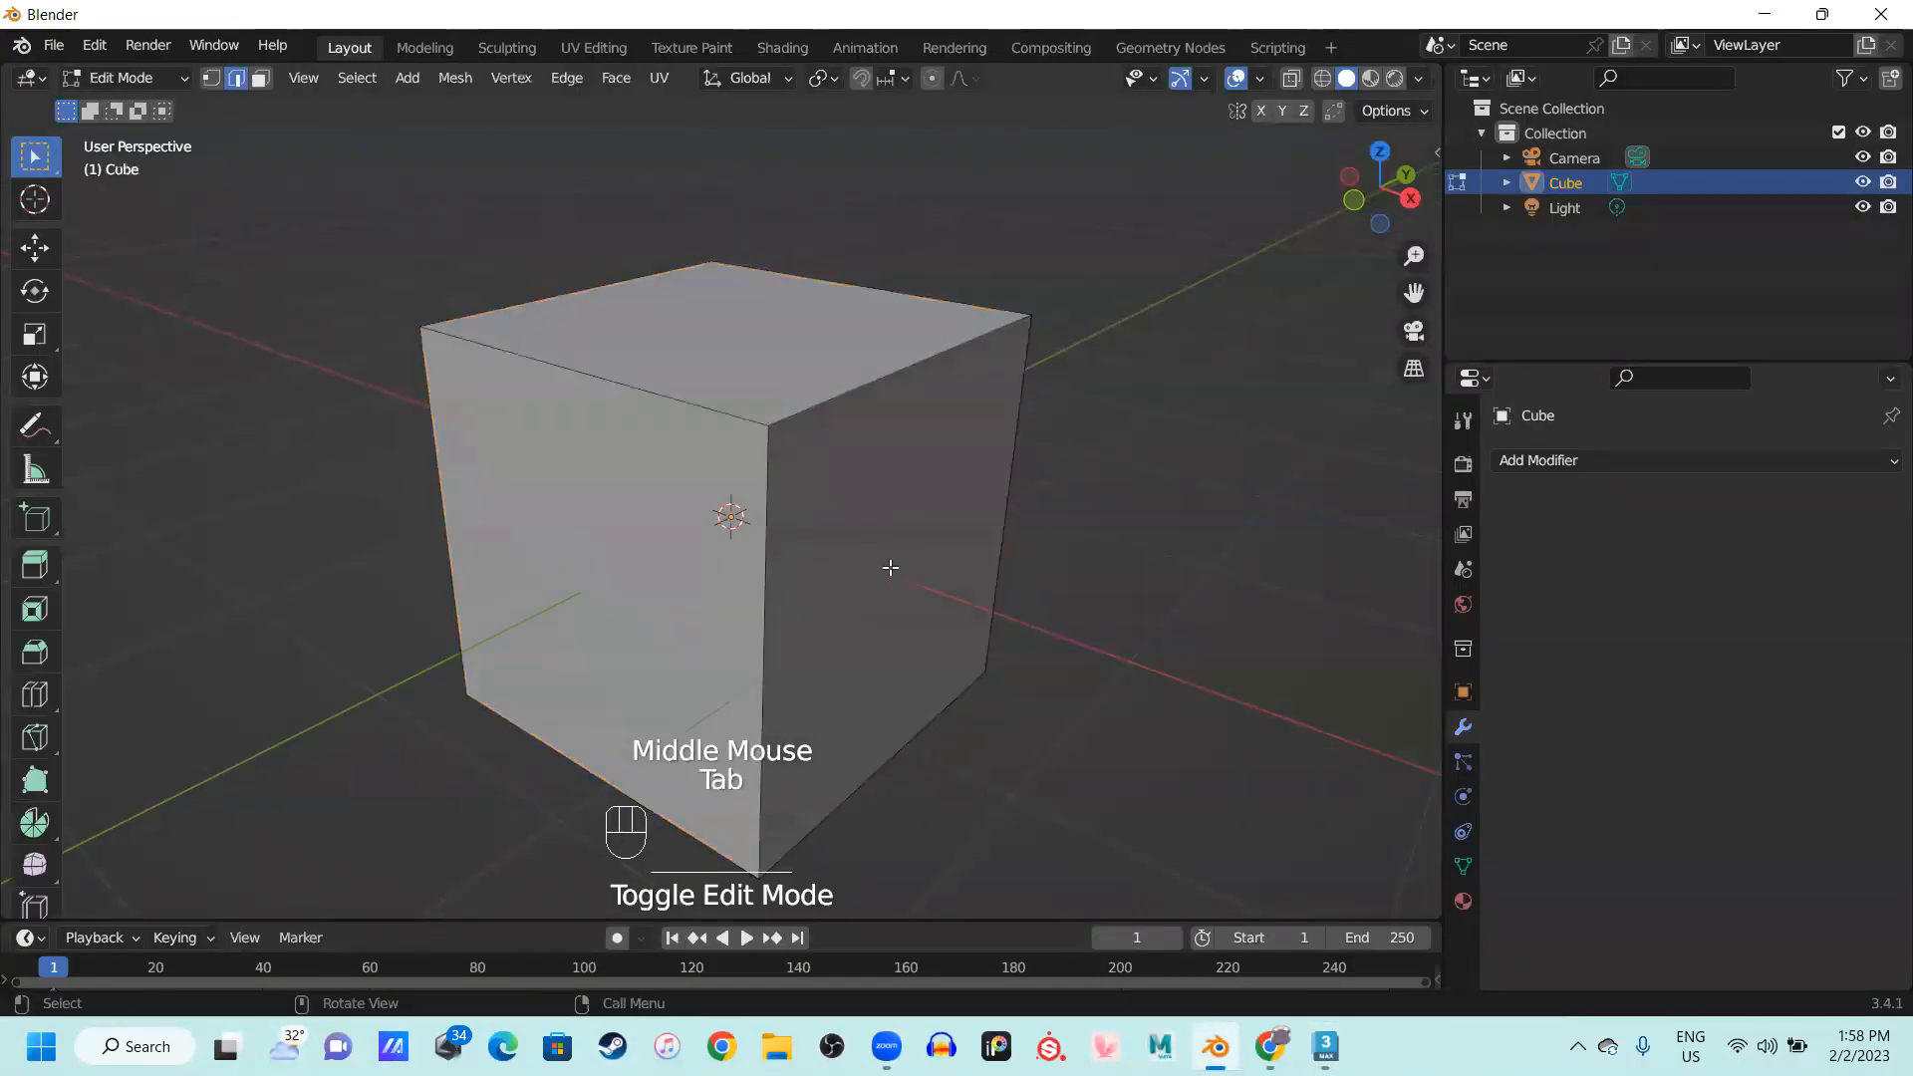
pyautogui.press('Tab')
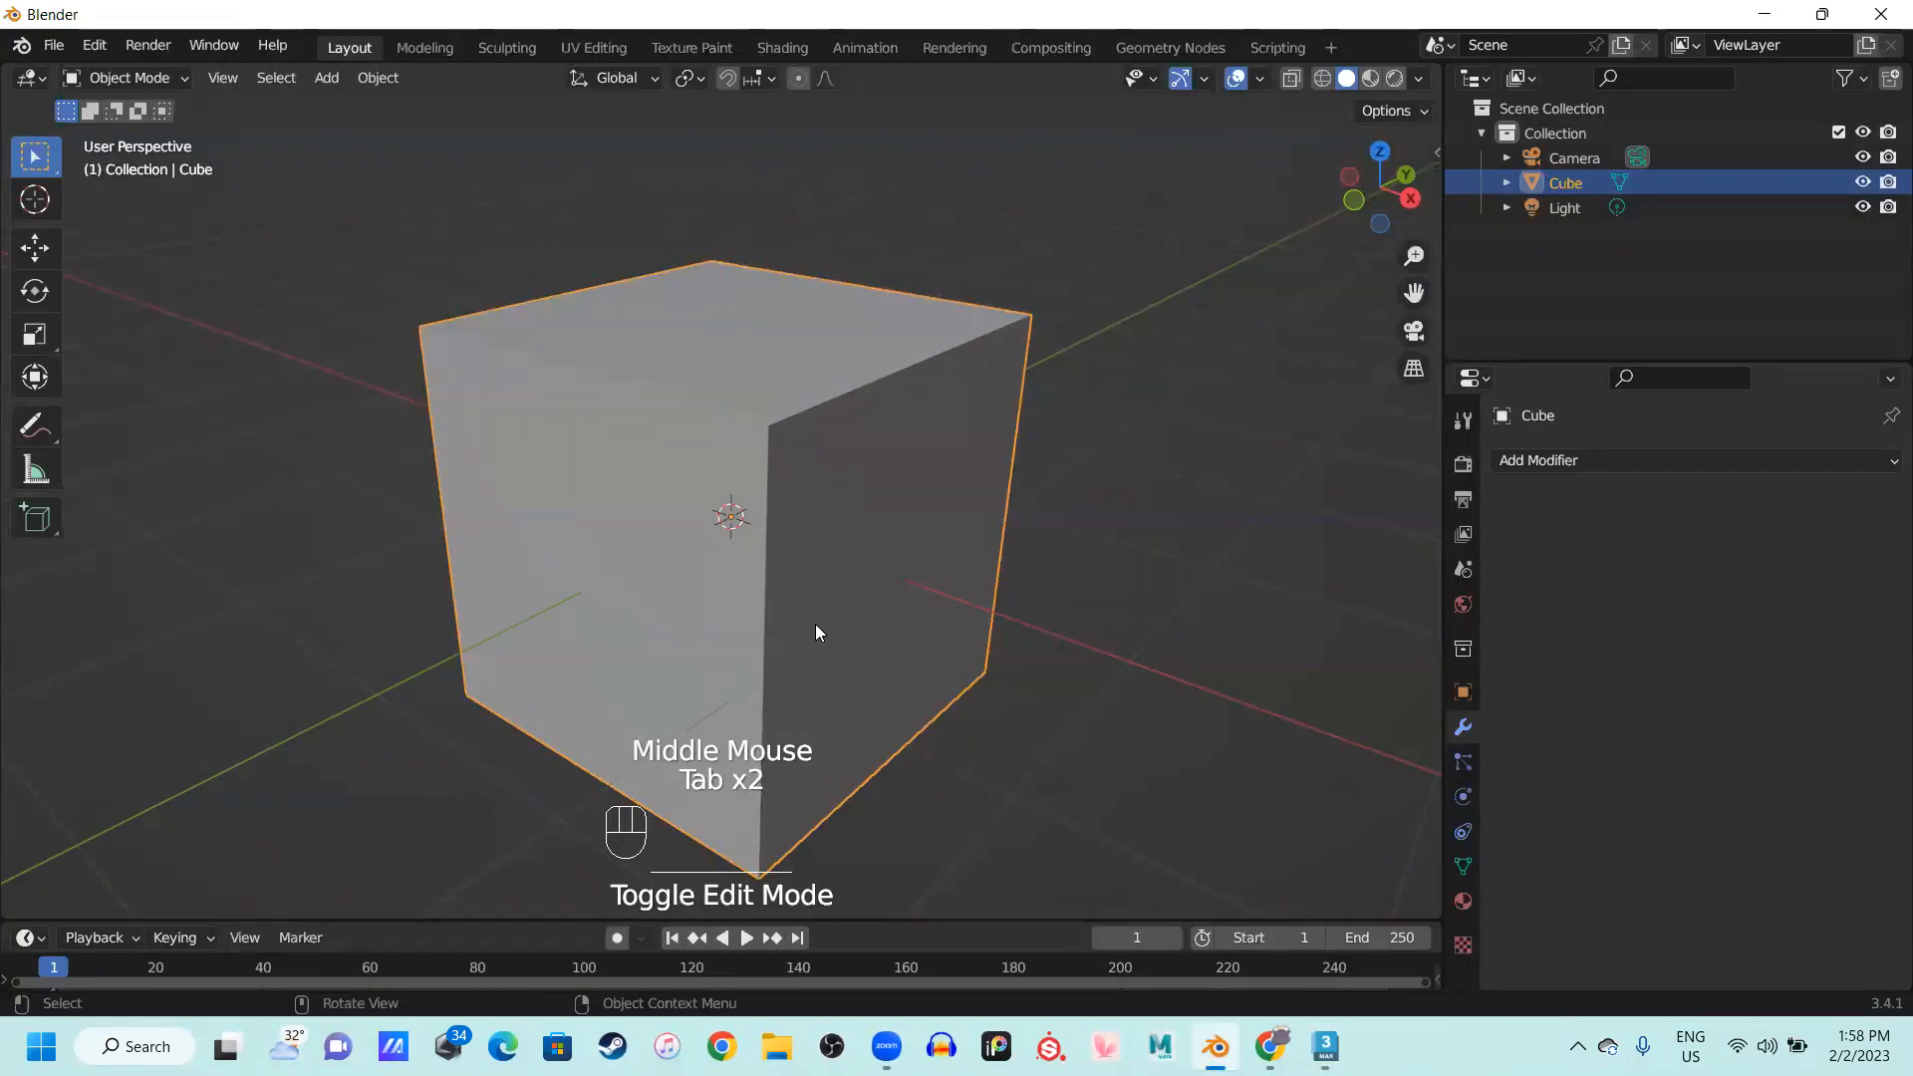
pyautogui.click(1628, 463)
pyautogui.click(1714, 454)
pyautogui.click(1714, 453)
pyautogui.click(1688, 458)
pyautogui.click(982, 419)
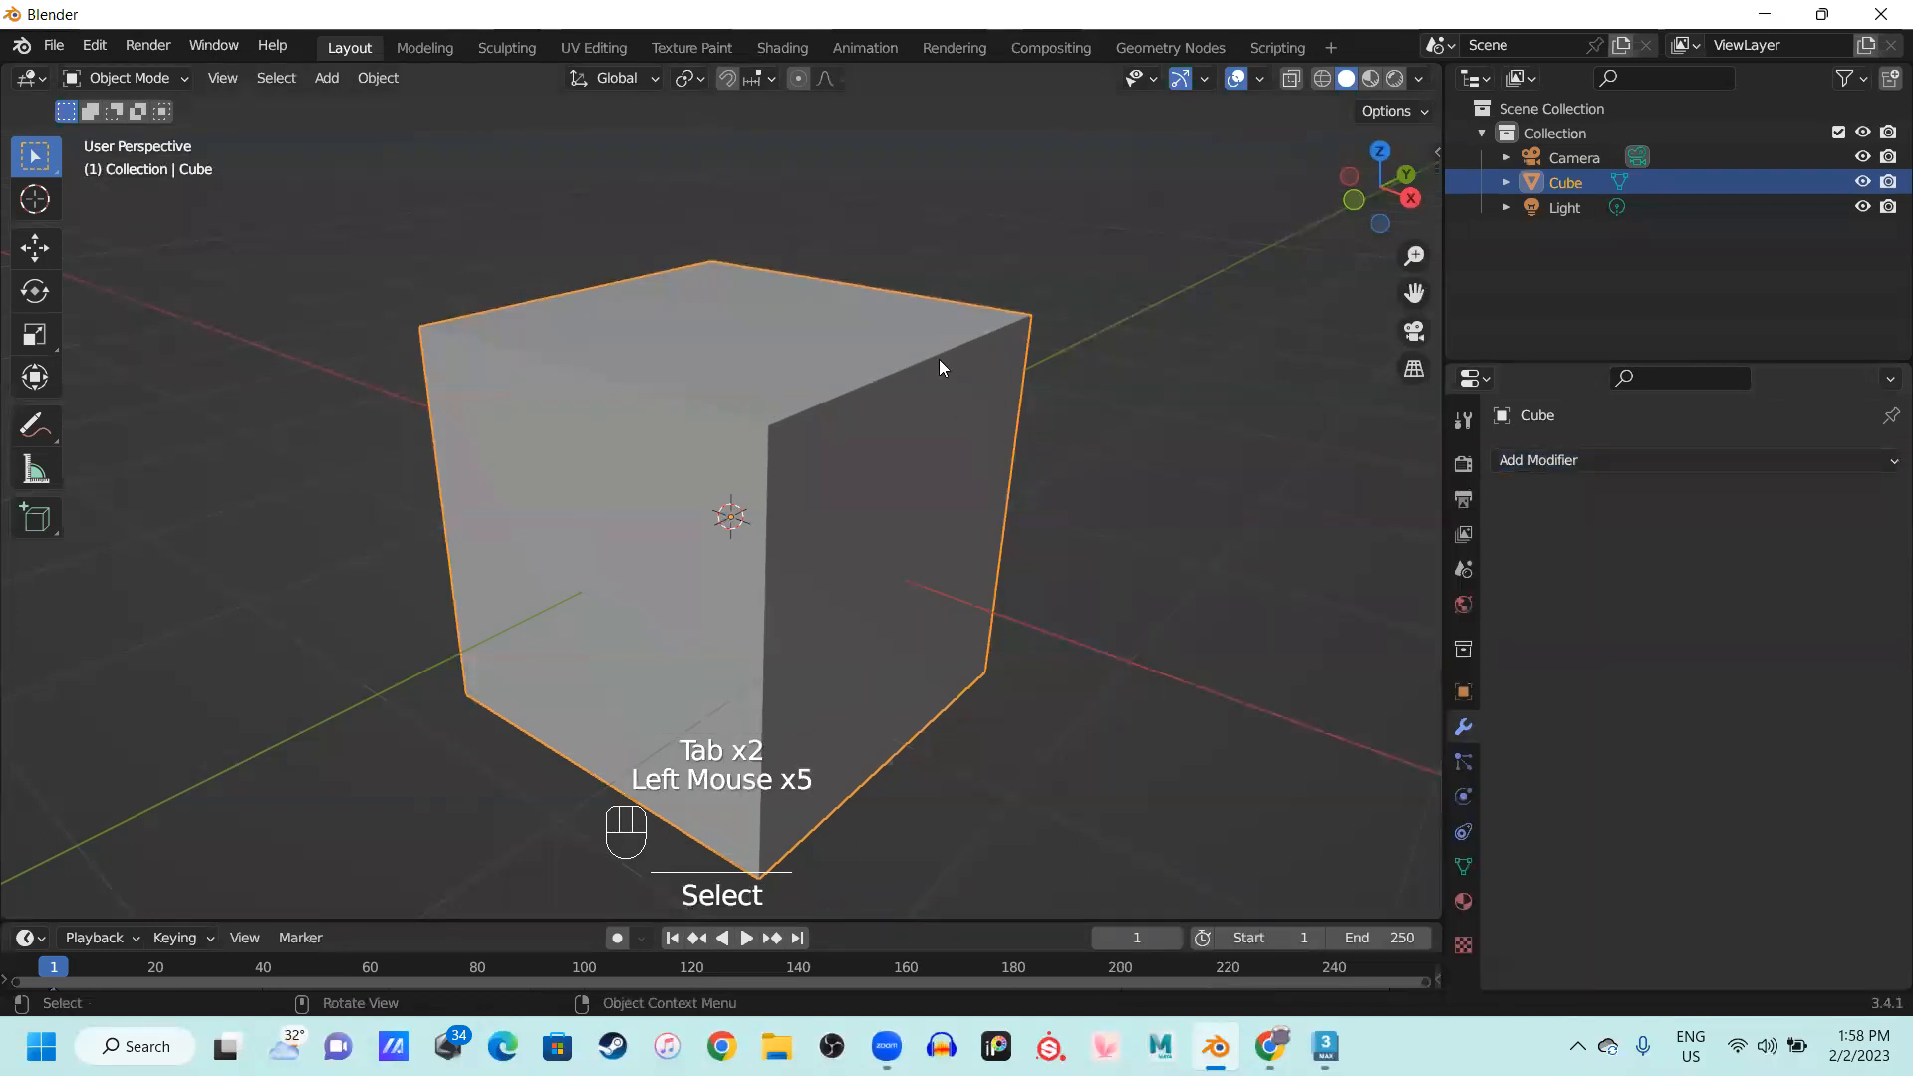
pyautogui.click(1774, 455)
pyautogui.click(867, 496)
# Add a Subdivision Surface modifier to the cube and set both its viewport and render levels to 3
pyautogui.click(1808, 470)
pyautogui.moveTo(1662, 469); pyautogui.dragTo(1427, 901)
pyautogui.scroll(-1, 897, 576)
pyautogui.scroll(2, 952, 574)
pyautogui.click(1744, 565)
pyautogui.write('3')
pyautogui.press('Return')
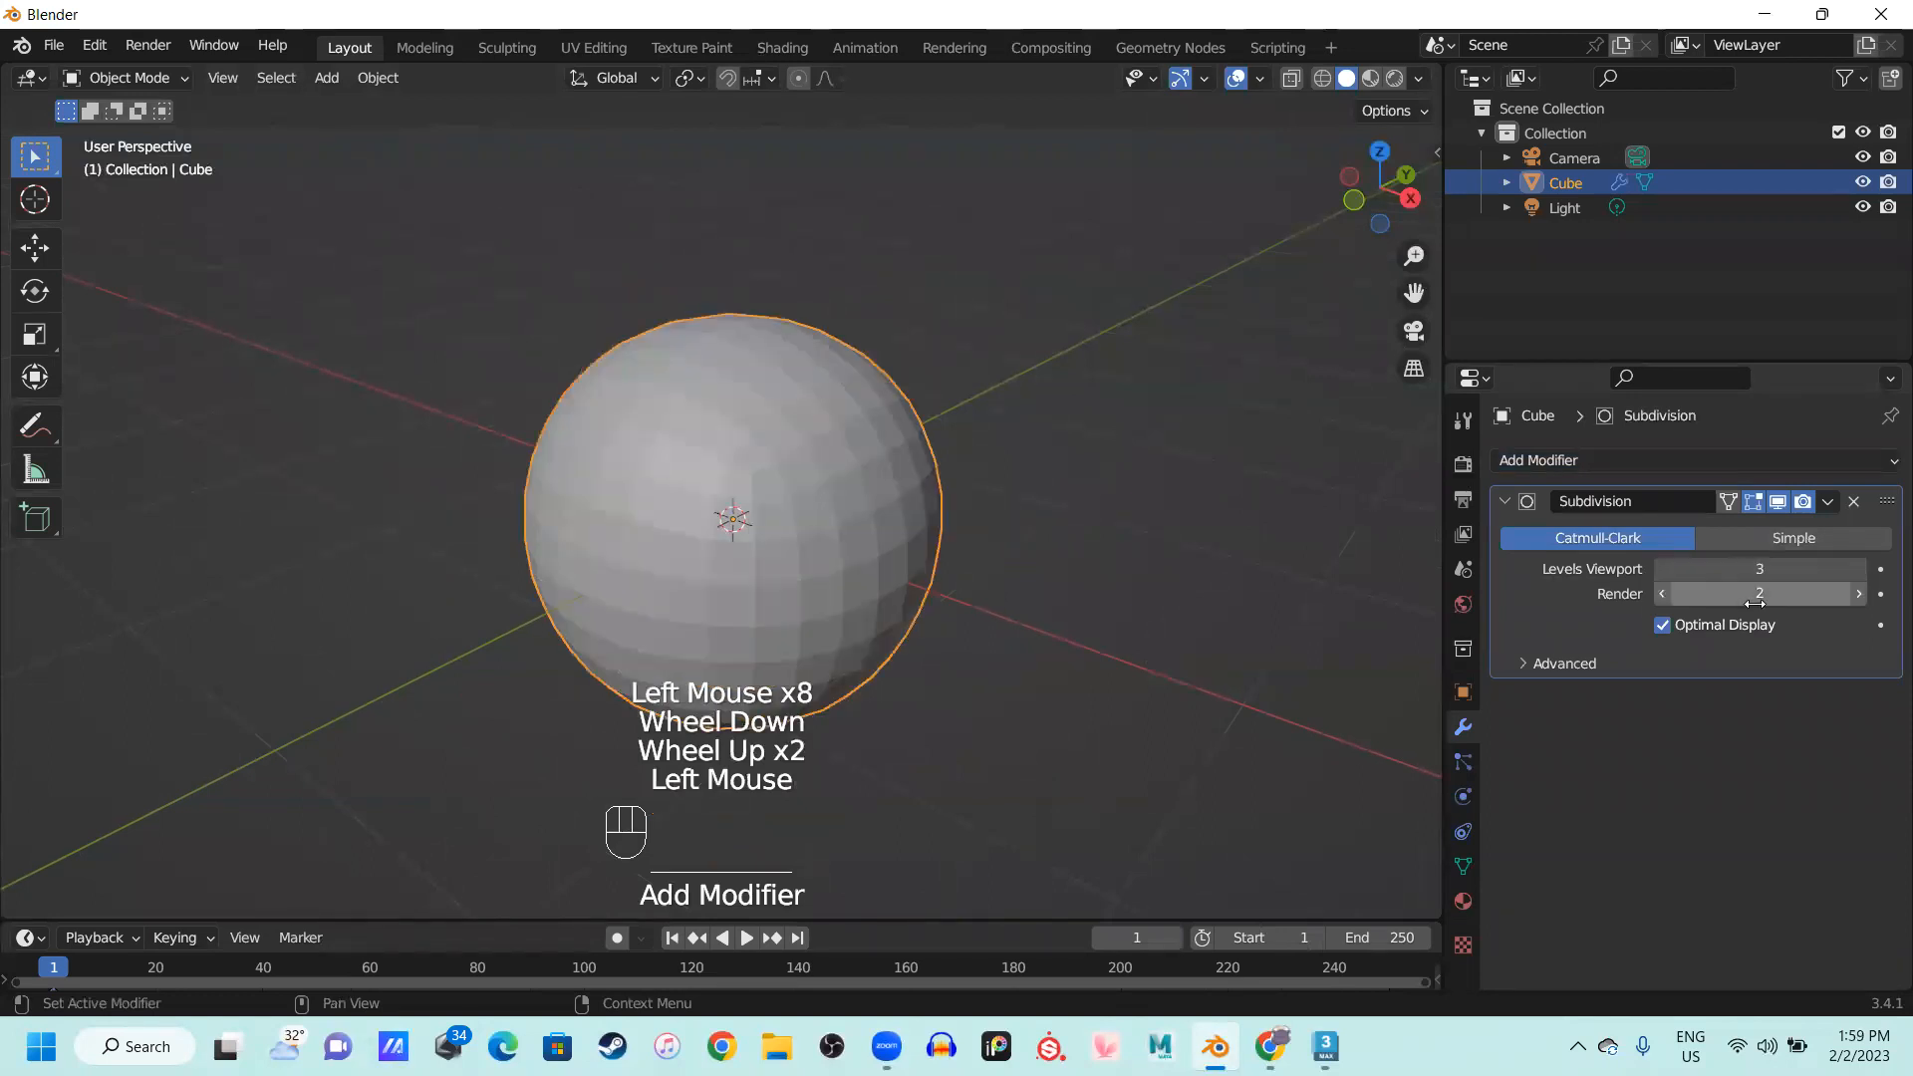
pyautogui.click(1759, 598)
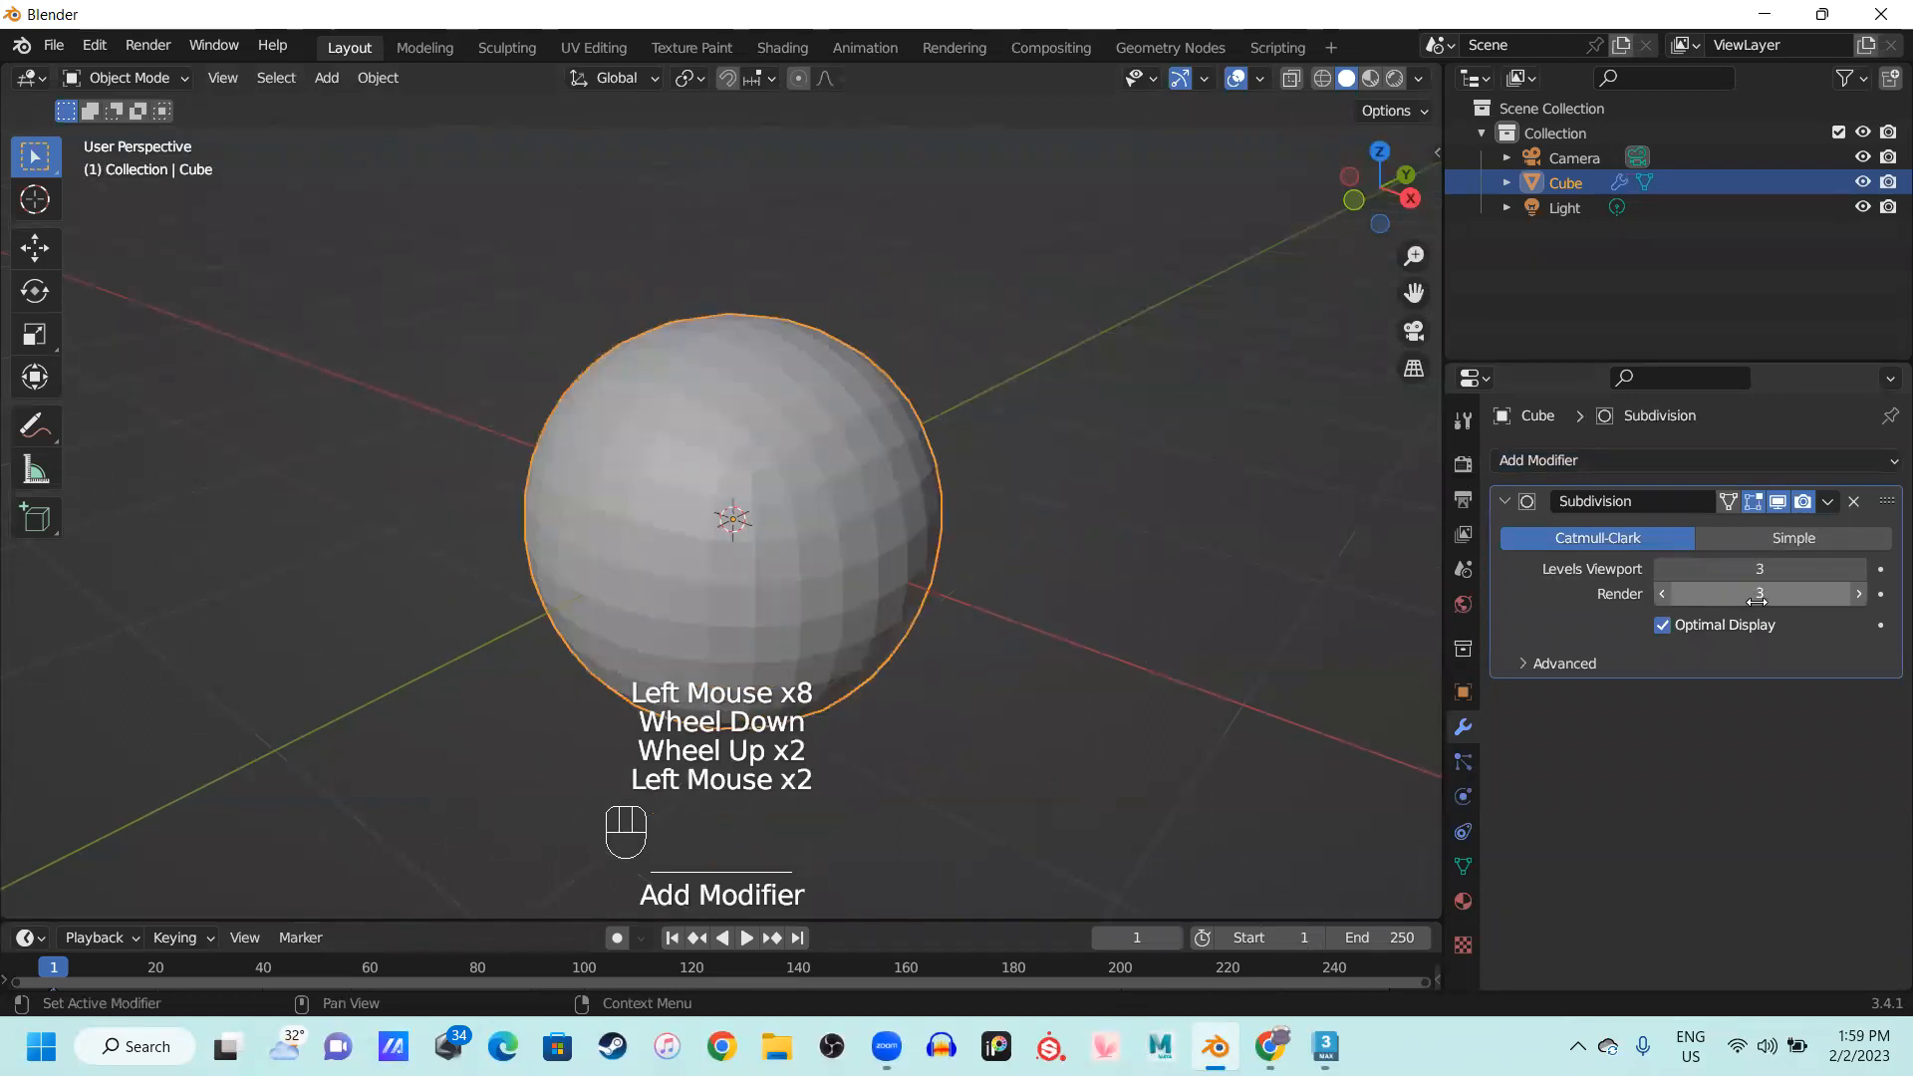
# Apply Shade Smooth to the subdivided cube for comparison and return it to Shade Flat
pyautogui.scroll(1, 896, 549)
pyautogui.moveTo(769, 534)
pyautogui.mouseDown(button='middle')
pyautogui.moveTo(823, 505)
pyautogui.moveTo(783, 517)
pyautogui.mouseUp(button='middle')
pyautogui.rightClick(741, 464)
pyautogui.click(675, 367)
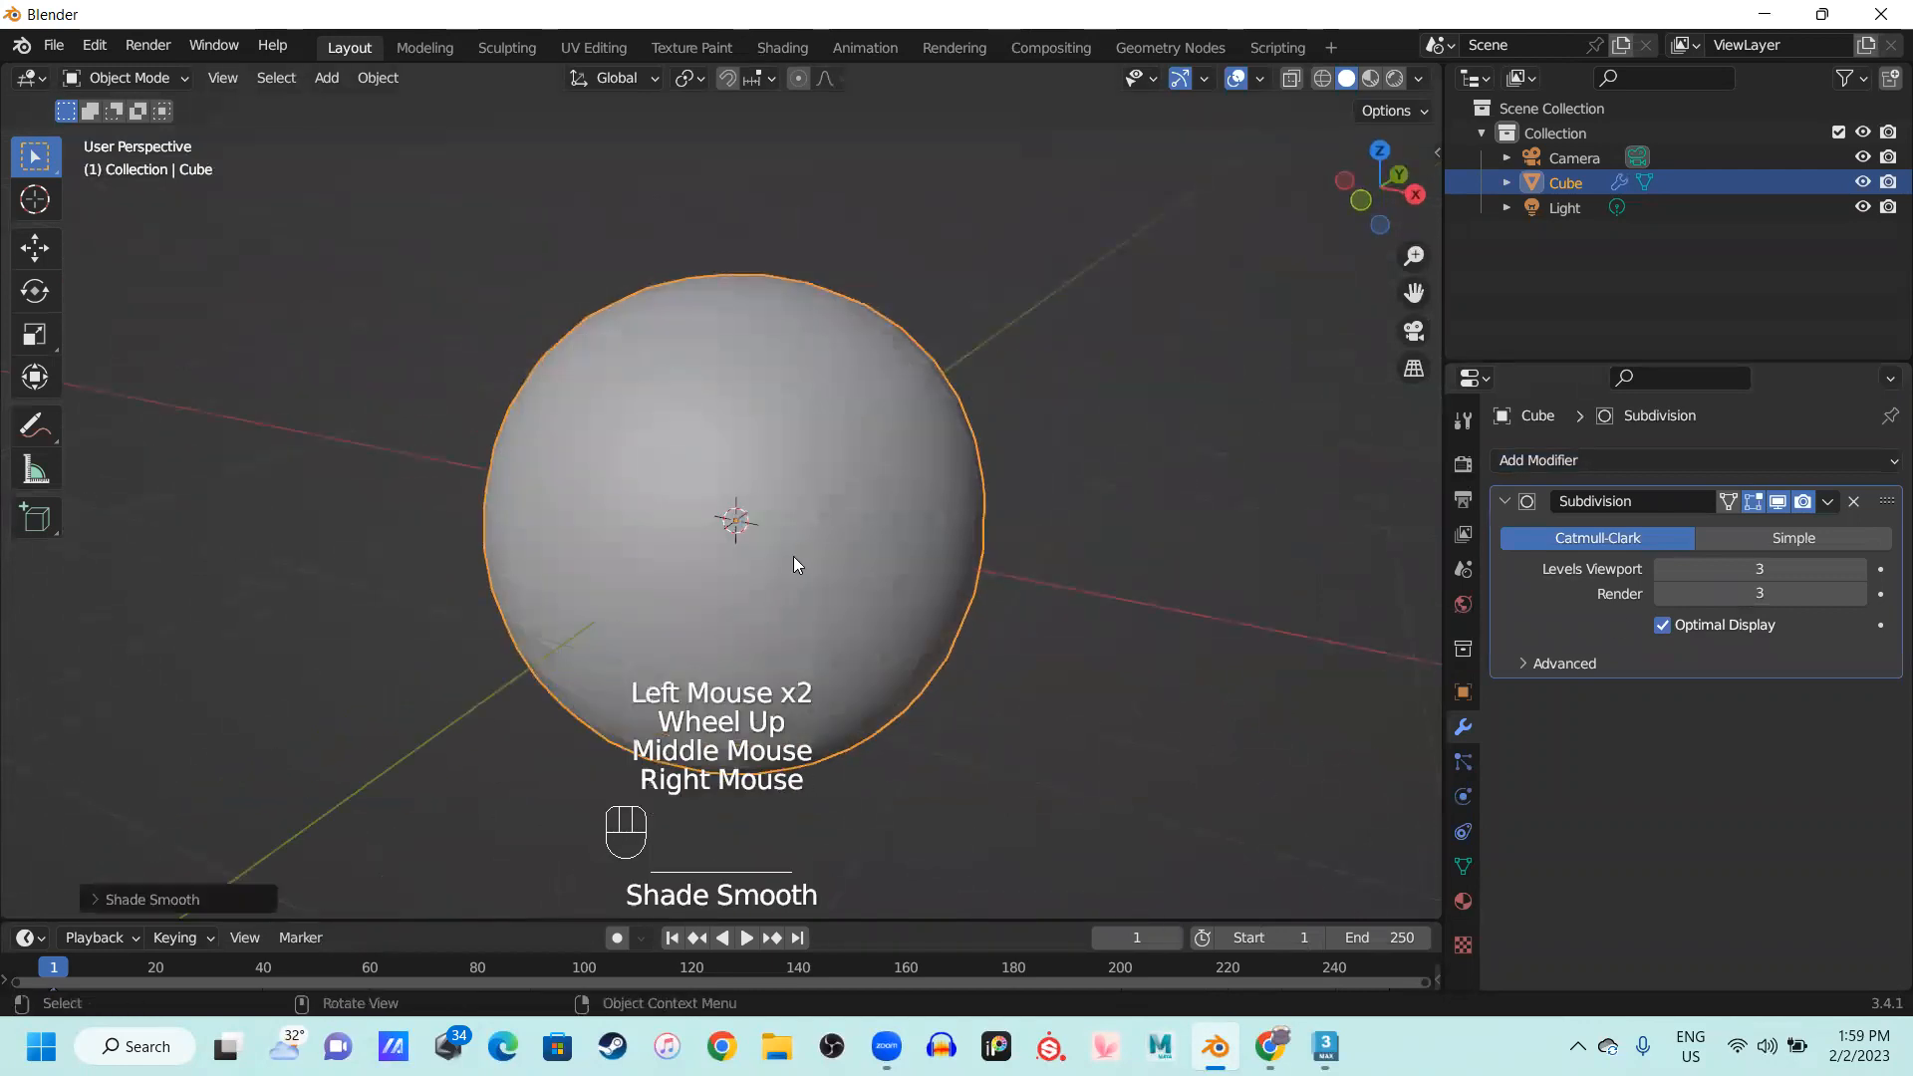
pyautogui.moveTo(755, 464); pyautogui.dragTo(688, 501, button='right')
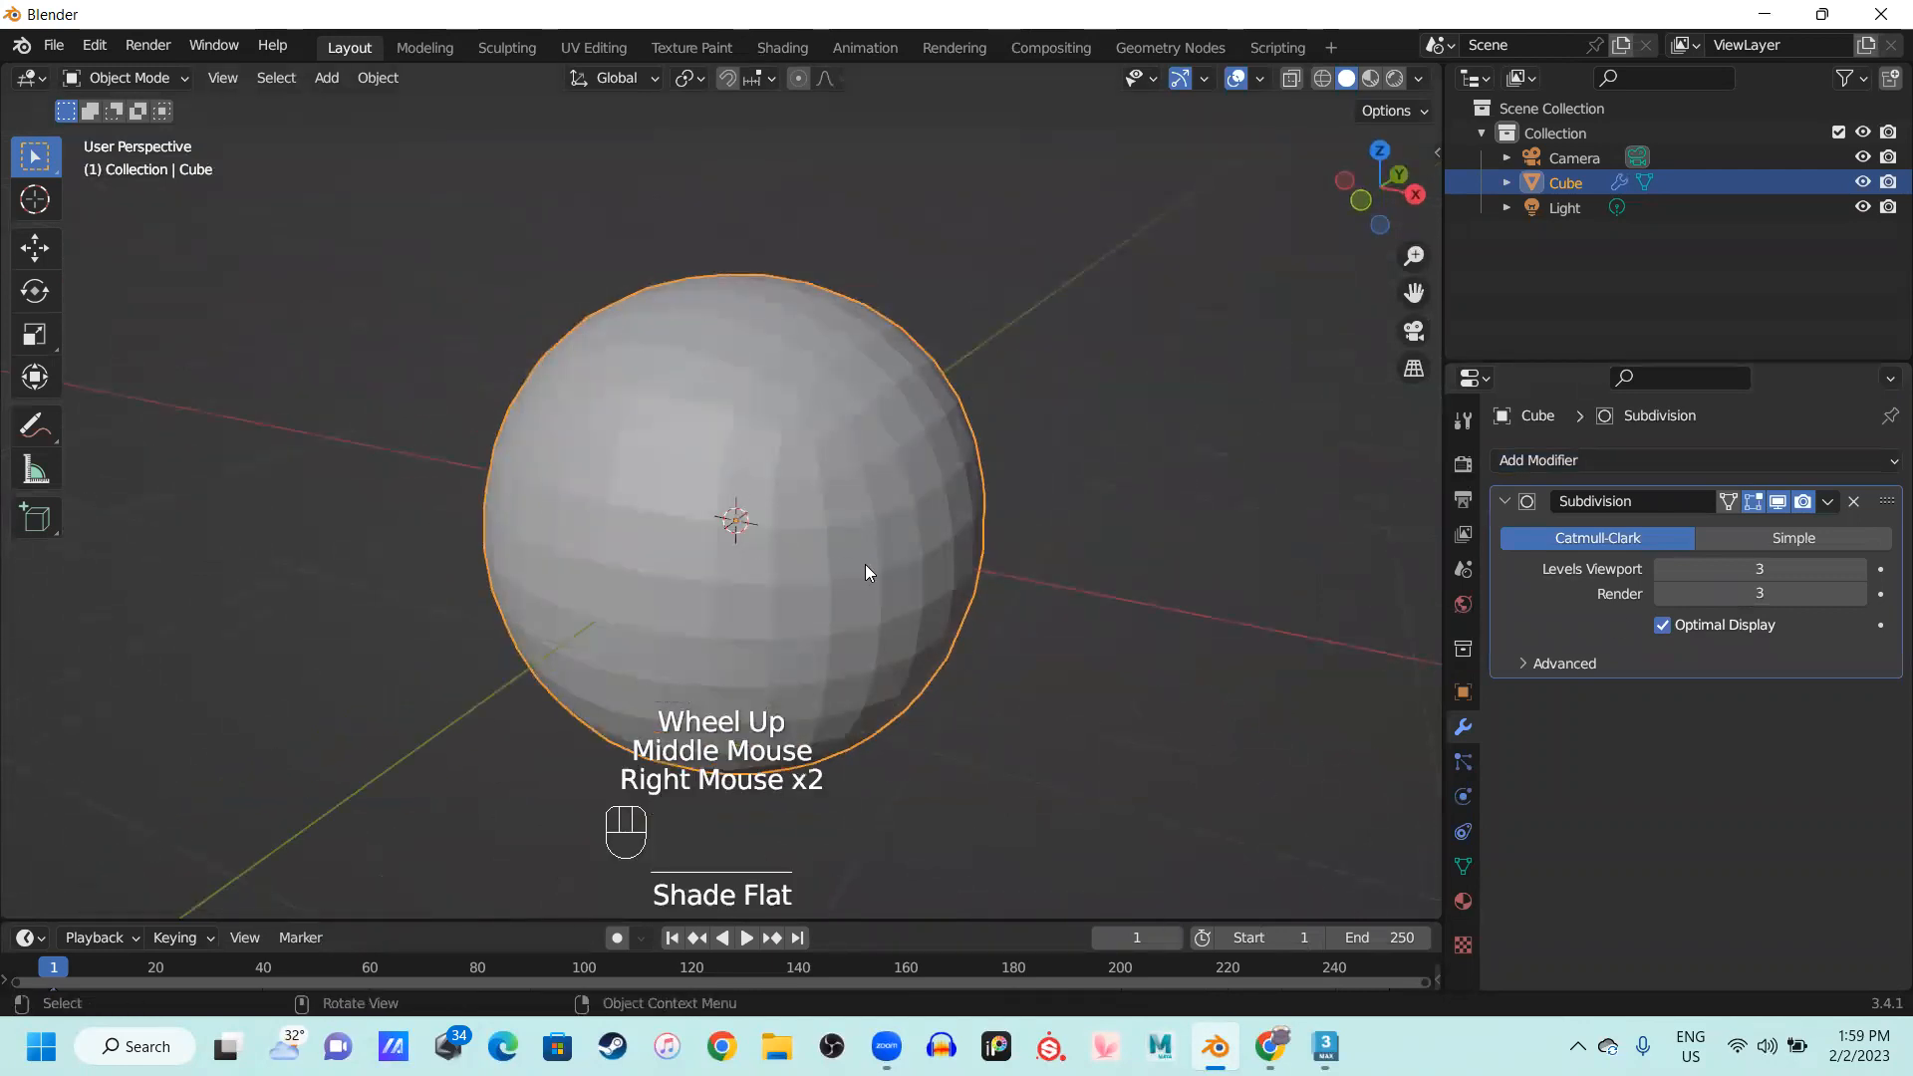
pyautogui.rightClick(773, 390)
pyautogui.rightClick(702, 405)
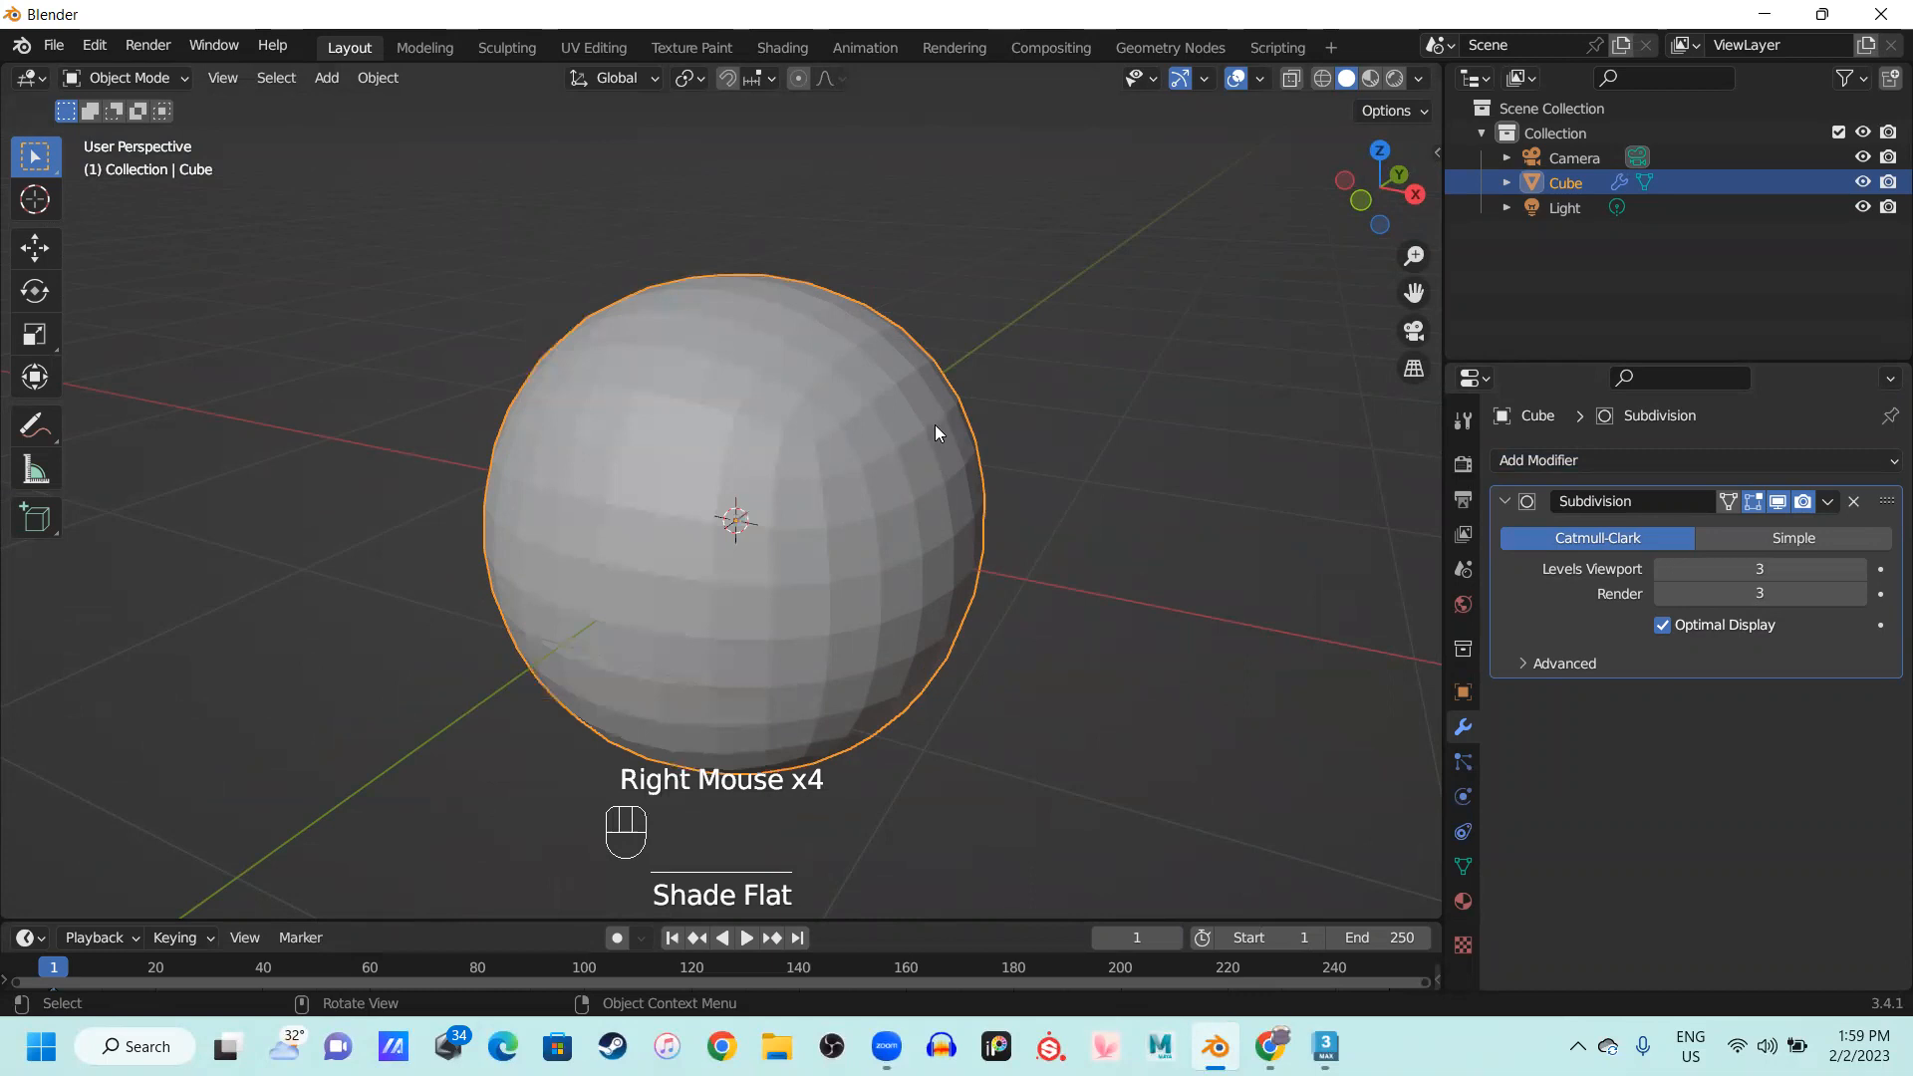
# In Edit Mode with face selection, extrude the cube's positive X face outward by about 1.44 m
pyautogui.scroll(-2, 770, 495)
pyautogui.moveTo(757, 488); pyautogui.dragTo(697, 513, button='middle')
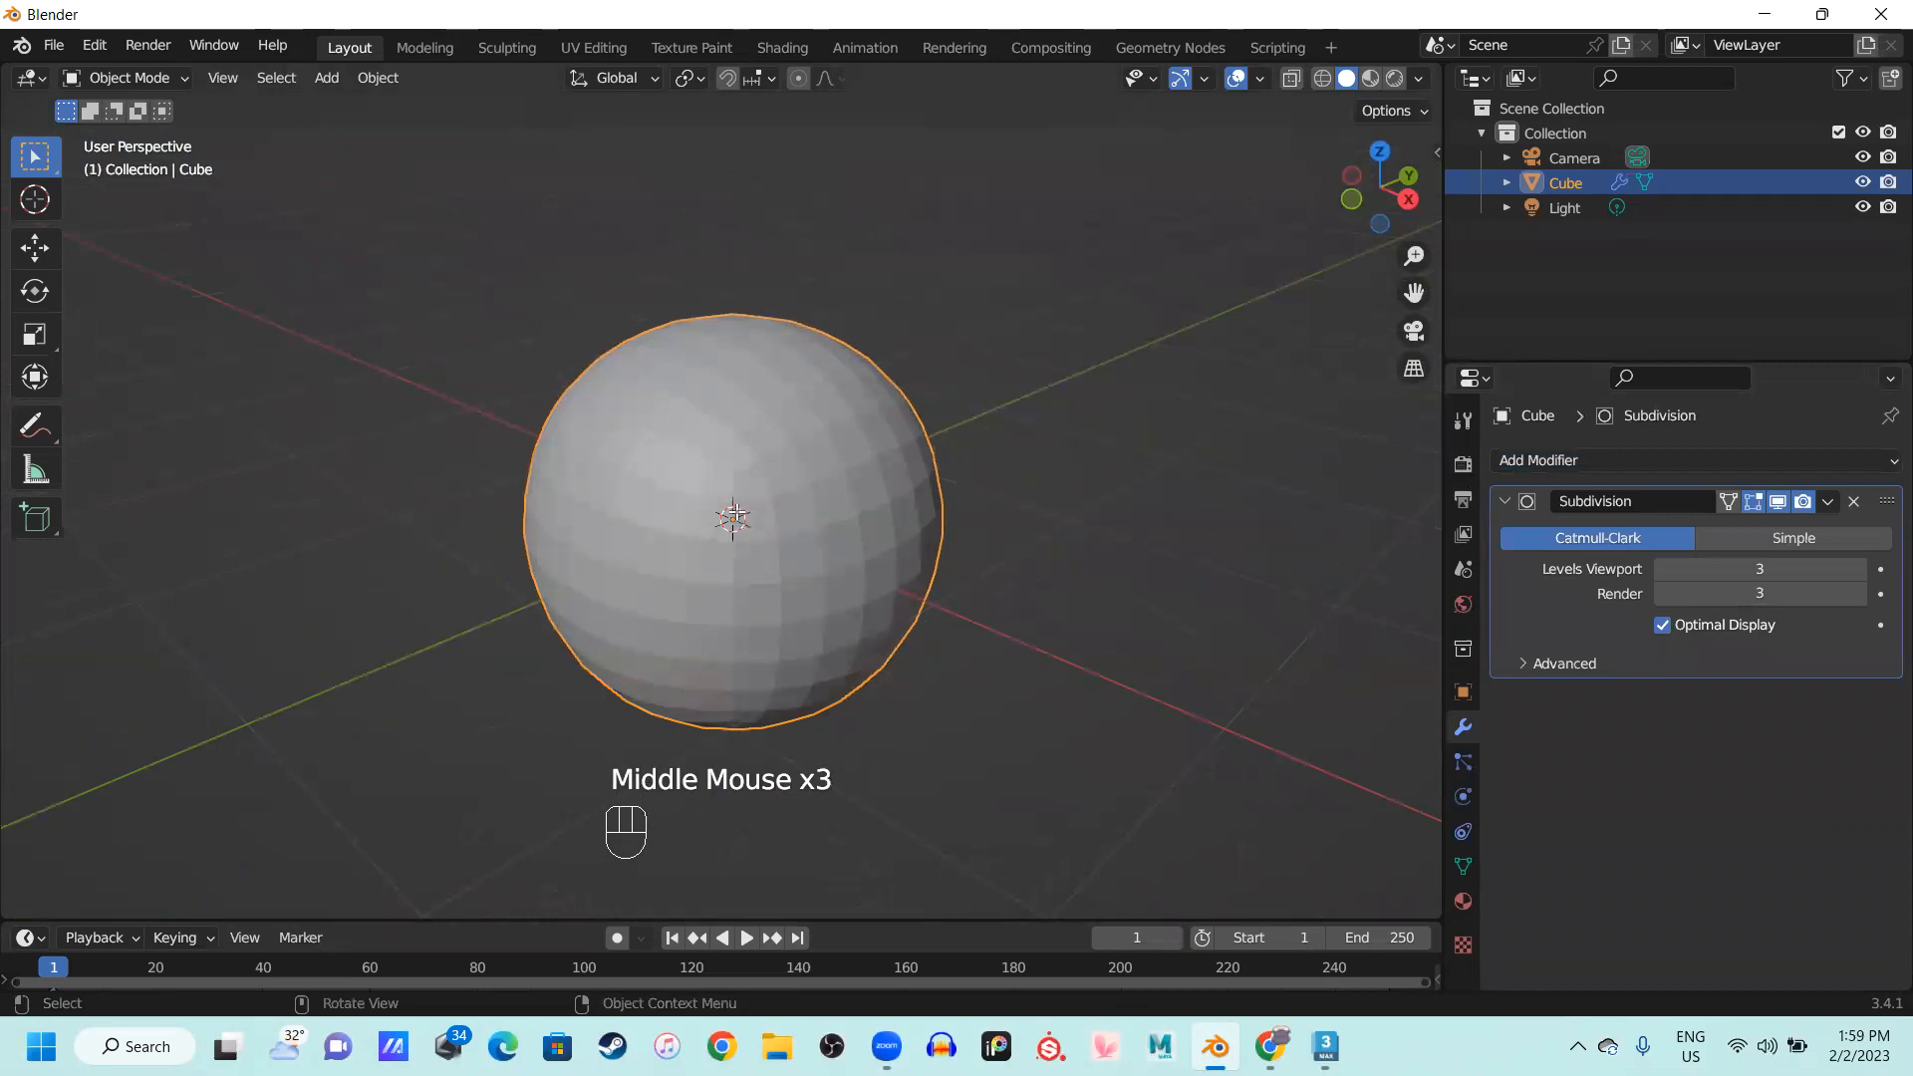
pyautogui.press('Tab')
pyautogui.scroll(1, 736, 518)
pyautogui.scroll(-1, 735, 518)
pyautogui.moveTo(735, 519); pyautogui.dragTo(861, 511, button='middle')
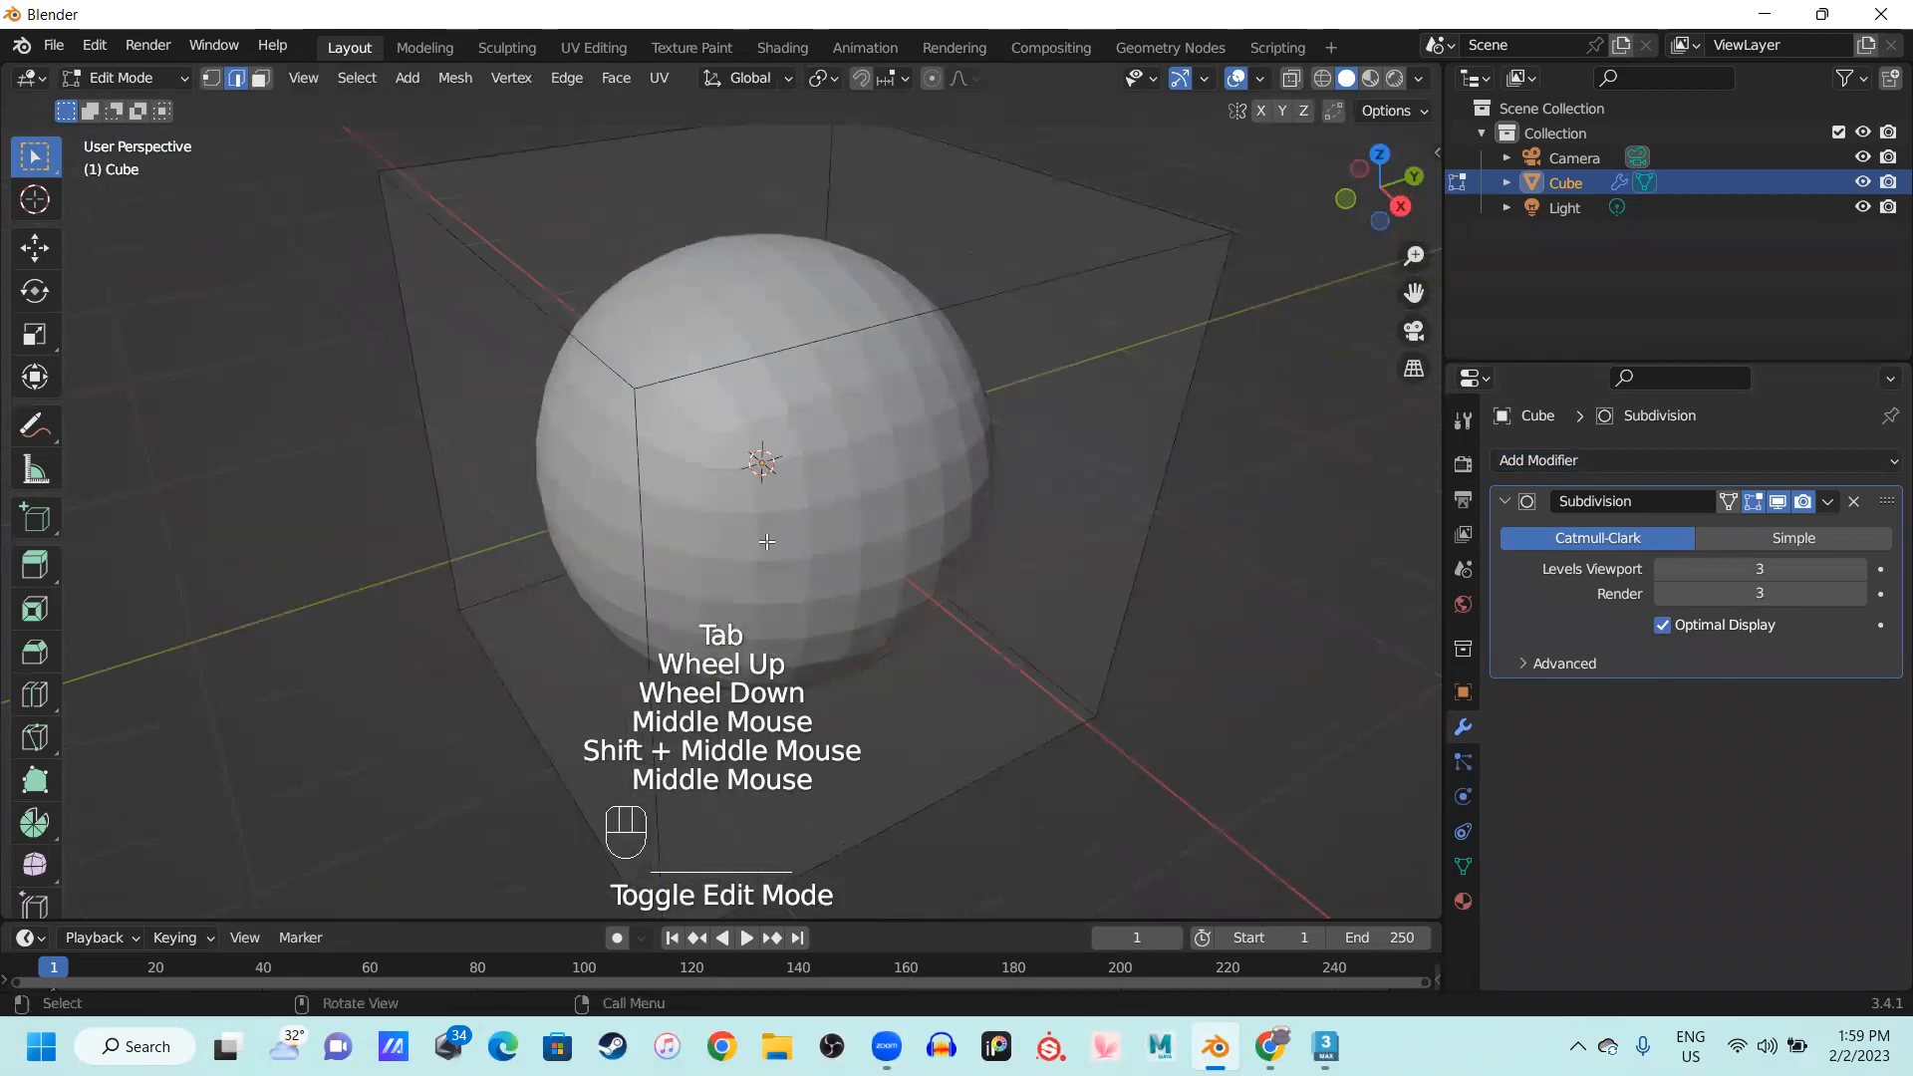
pyautogui.press('3')
pyautogui.click(930, 433)
pyautogui.scroll(-1, 906, 667)
pyautogui.moveTo(906, 666); pyautogui.dragTo(996, 611, button='middle')
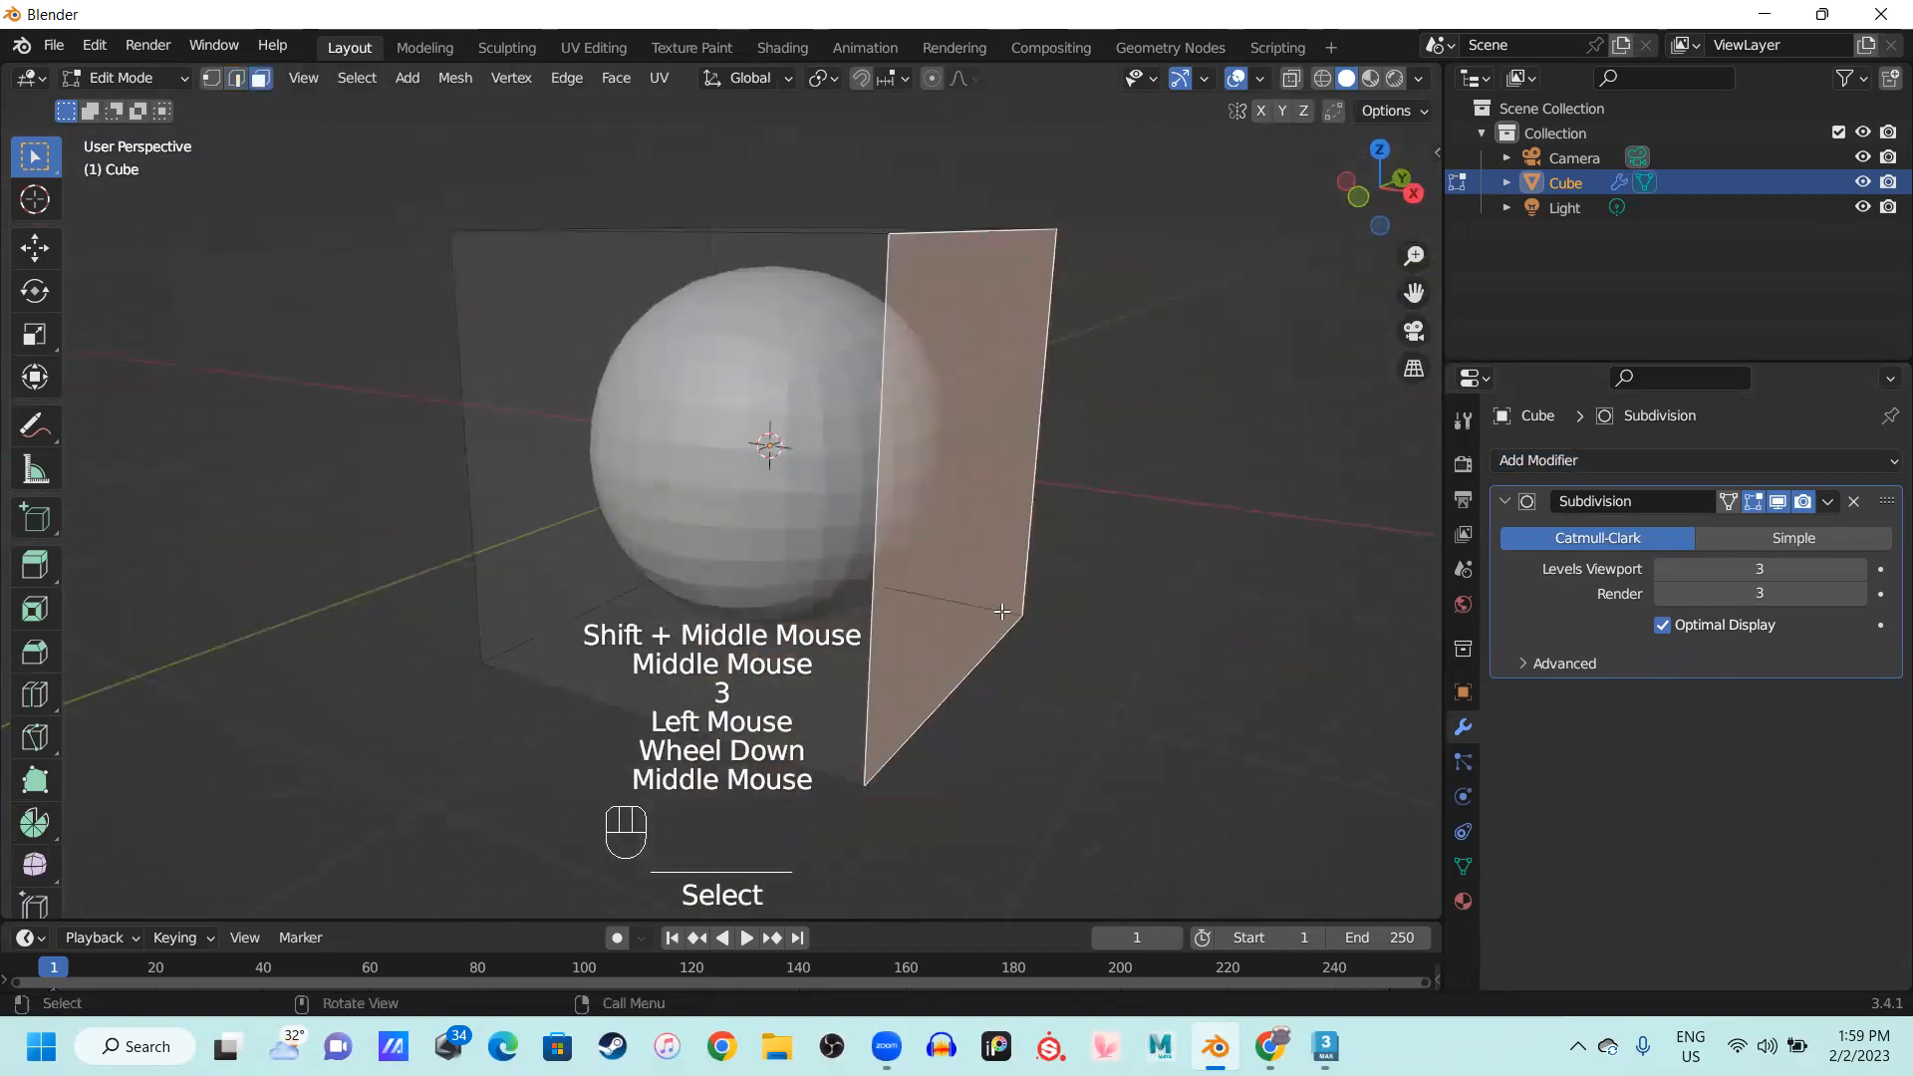
pyautogui.press('e')
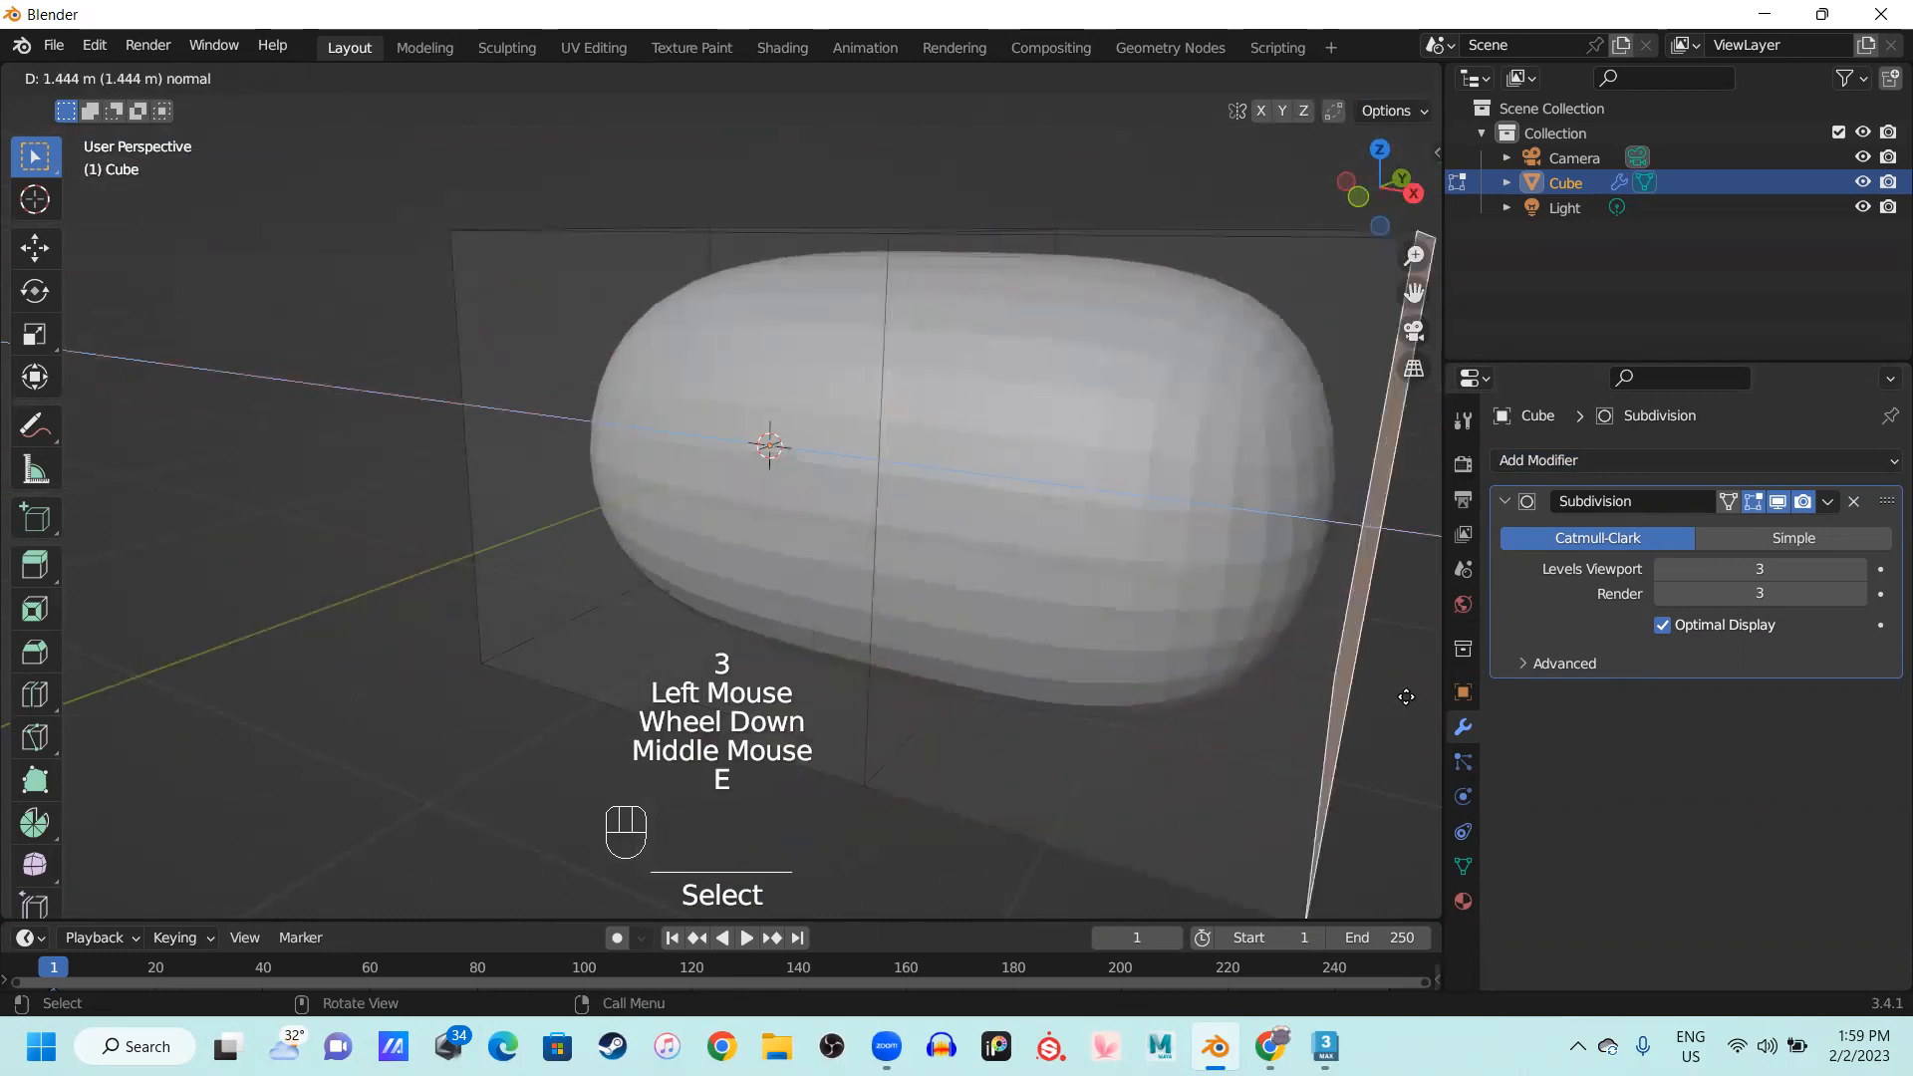
pyautogui.click(1406, 697)
# Select the original cube's negative Y face and extrude it outward by about 1.9 m to form an L shape
pyautogui.scroll(-2, 872, 550)
pyautogui.moveTo(1059, 577); pyautogui.dragTo(984, 653, button='middle')
pyautogui.keyDown('shift'); pyautogui.moveTo(670, 610); pyautogui.dragTo(837, 494, button='middle'); pyautogui.keyUp('shift')
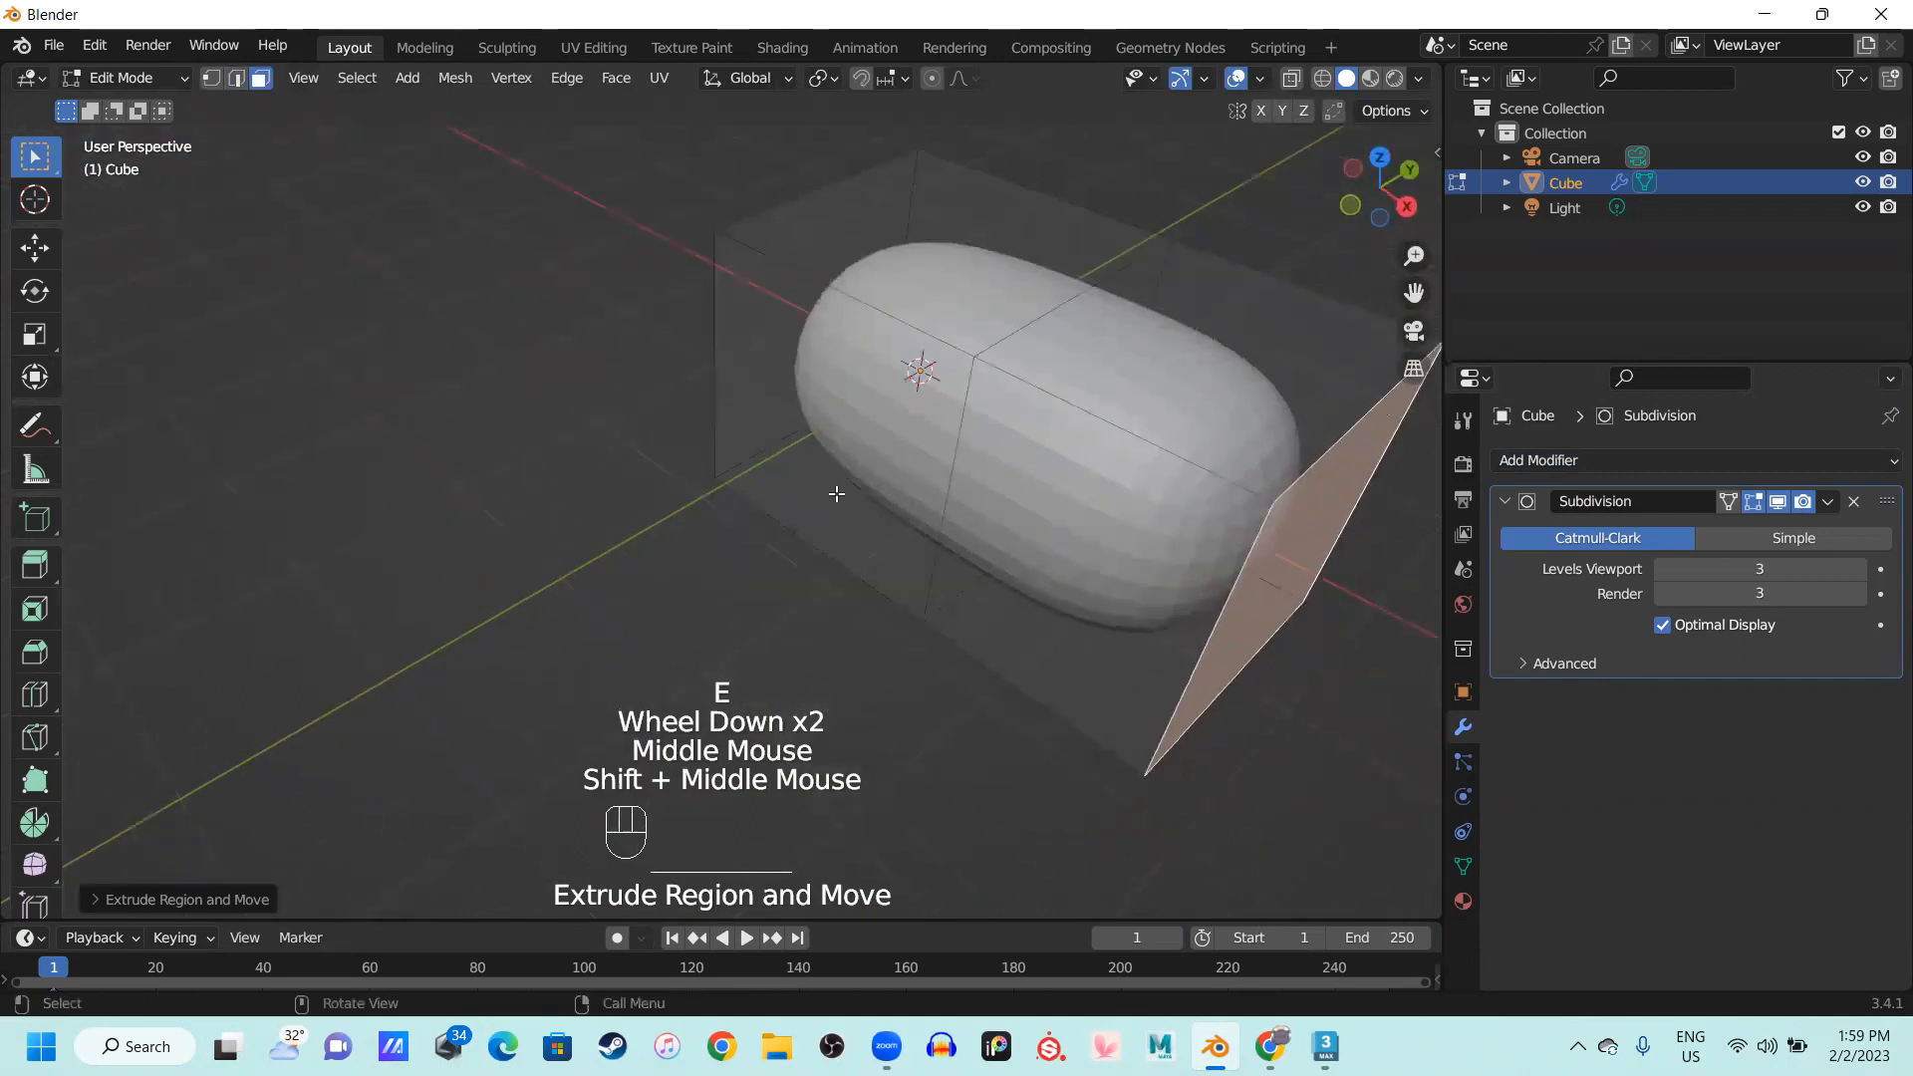
pyautogui.click(826, 461)
pyautogui.press('e')
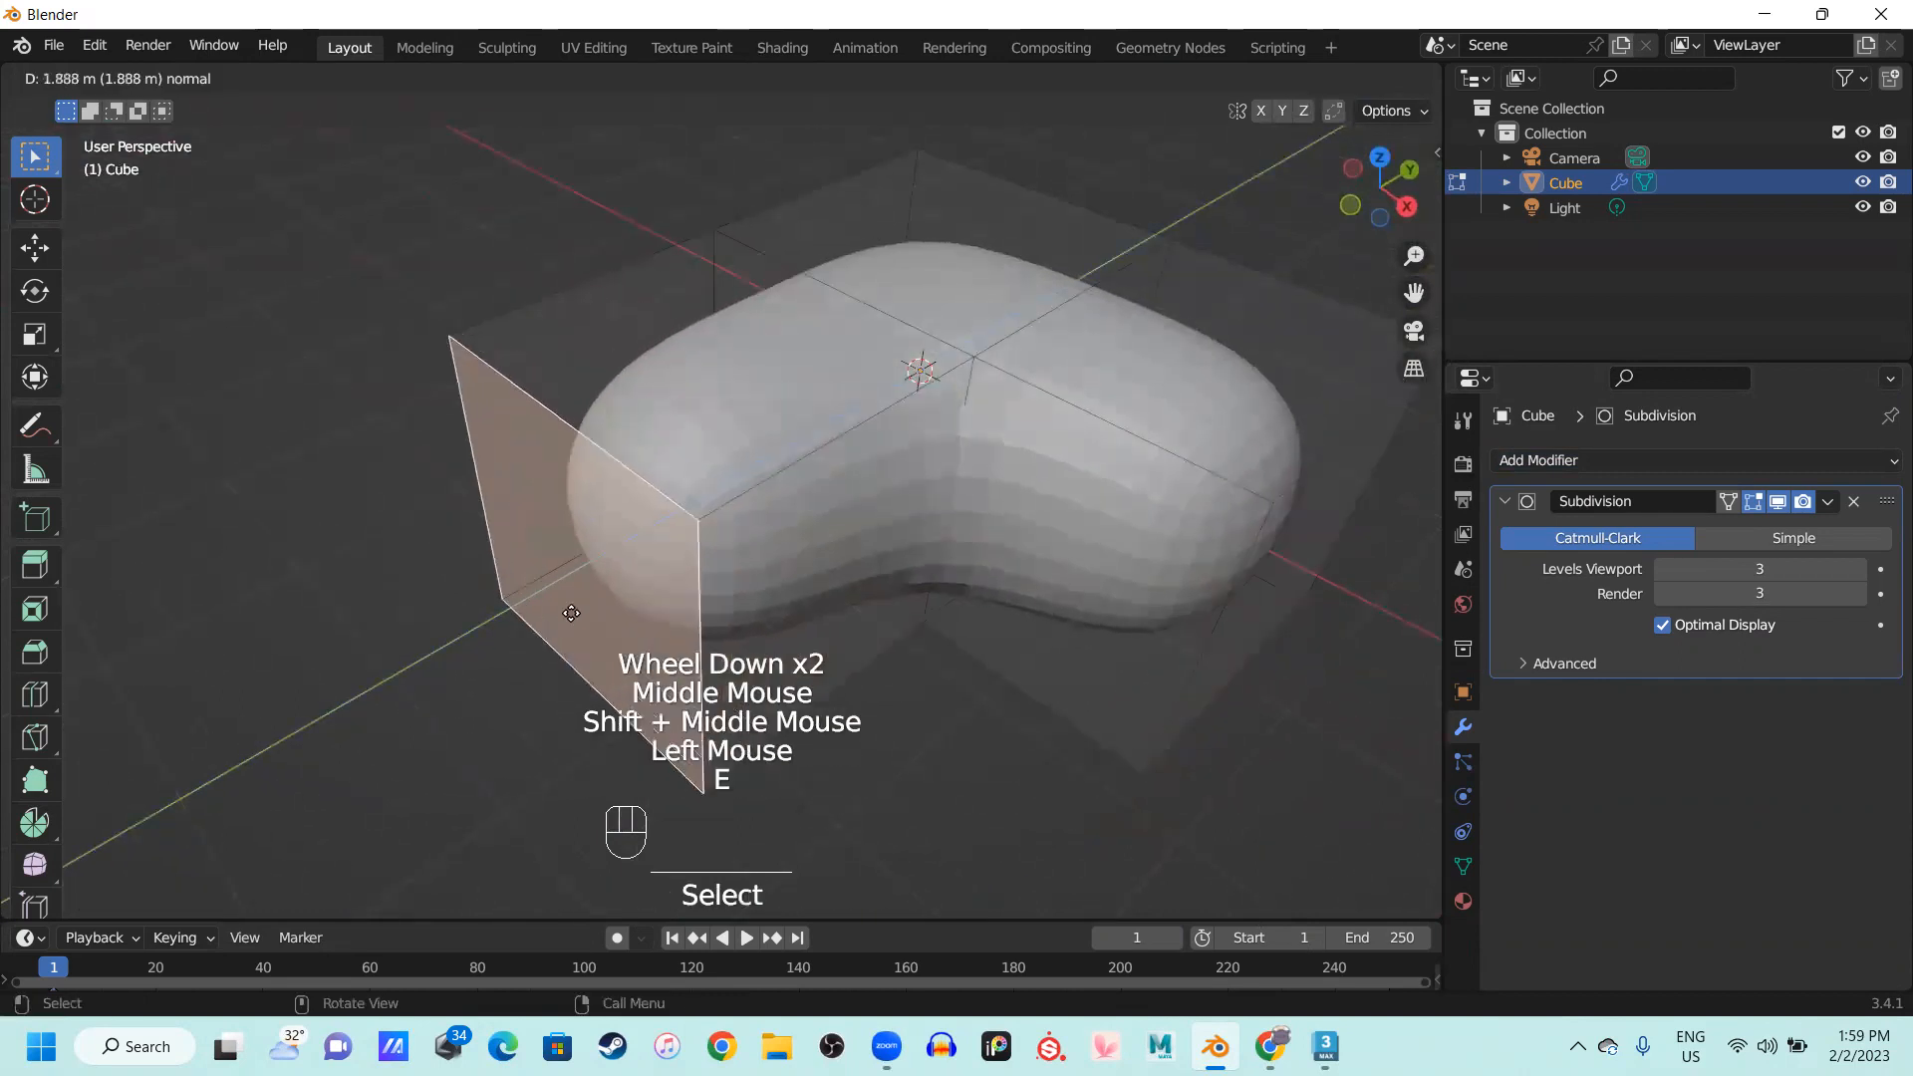
# Select the three top faces of the L shape and extrude them upward together
pyautogui.moveTo(554, 623); pyautogui.dragTo(658, 388, button='middle')
pyautogui.keyDown('shift'); pyautogui.click(658, 387); pyautogui.keyUp('shift')
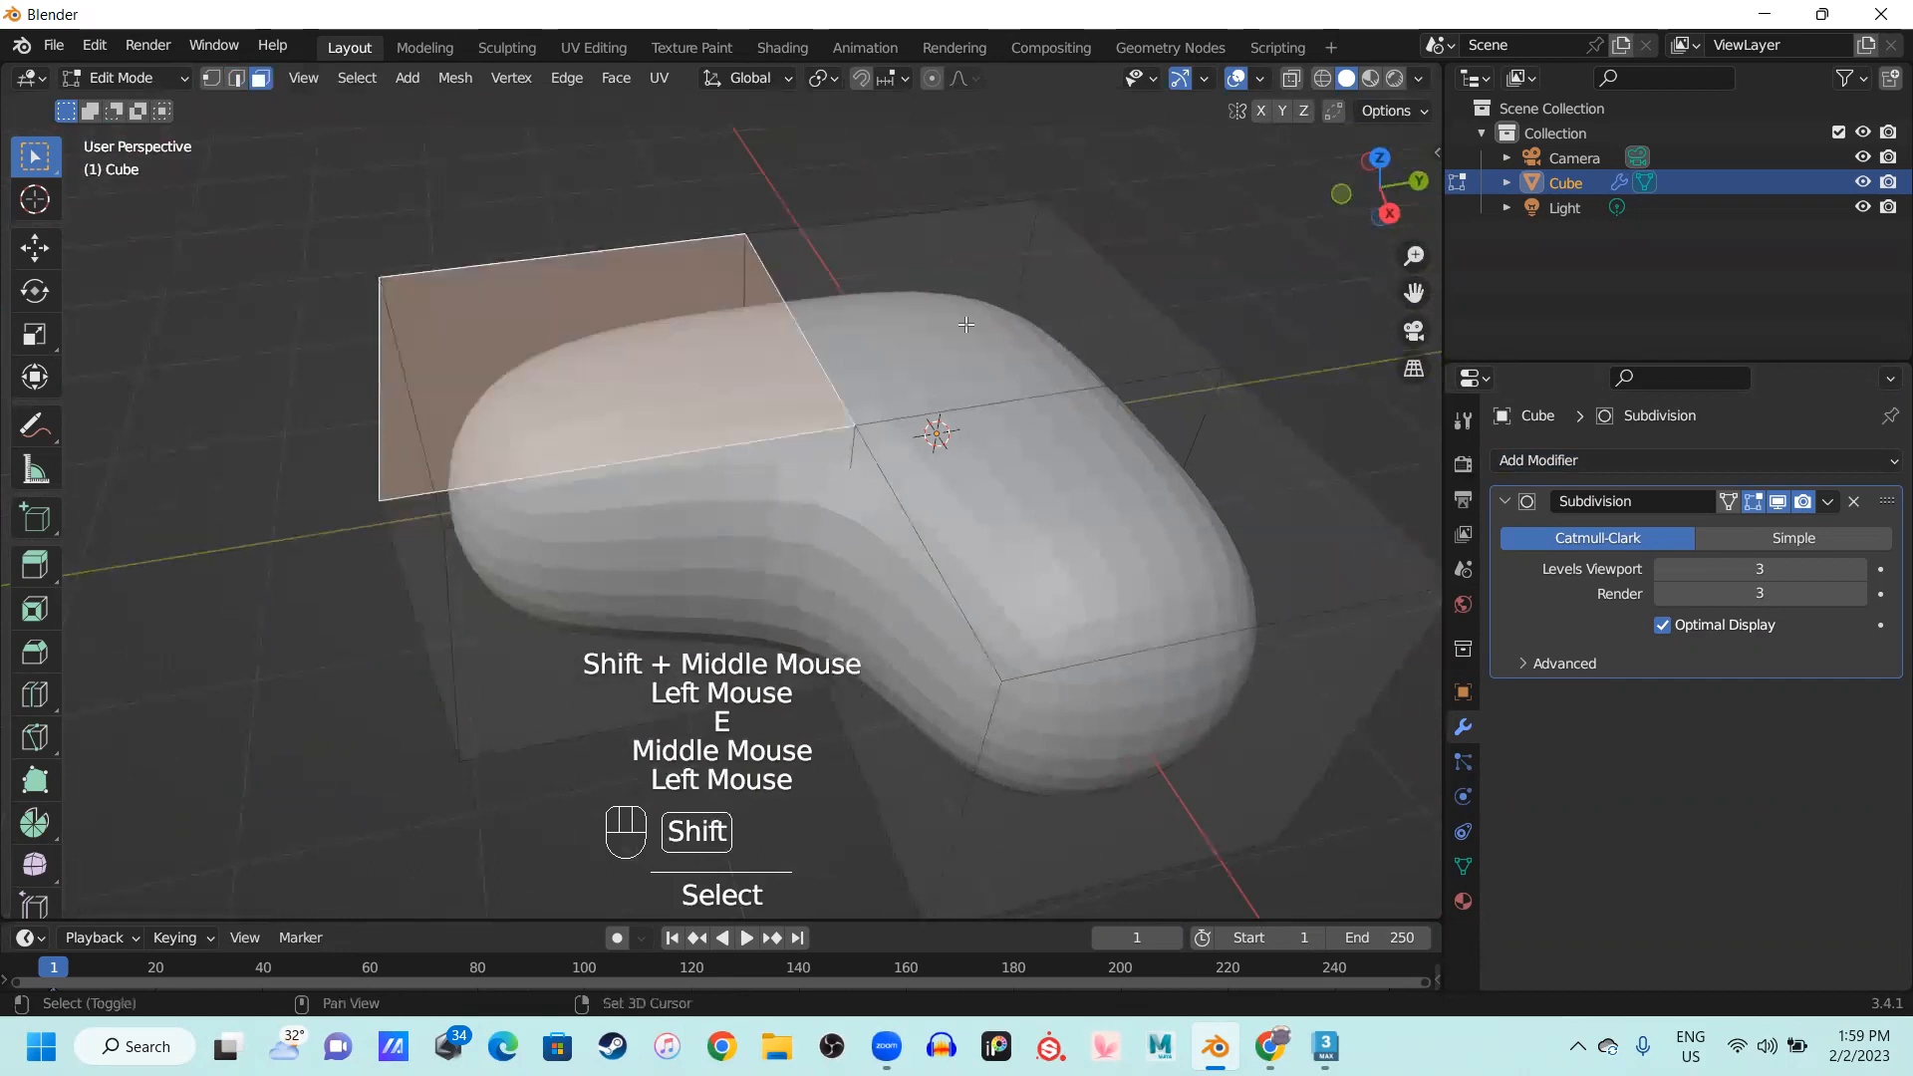
pyautogui.keyDown('shift'); pyautogui.click(965, 324); pyautogui.keyUp('shift')
pyautogui.press('e')
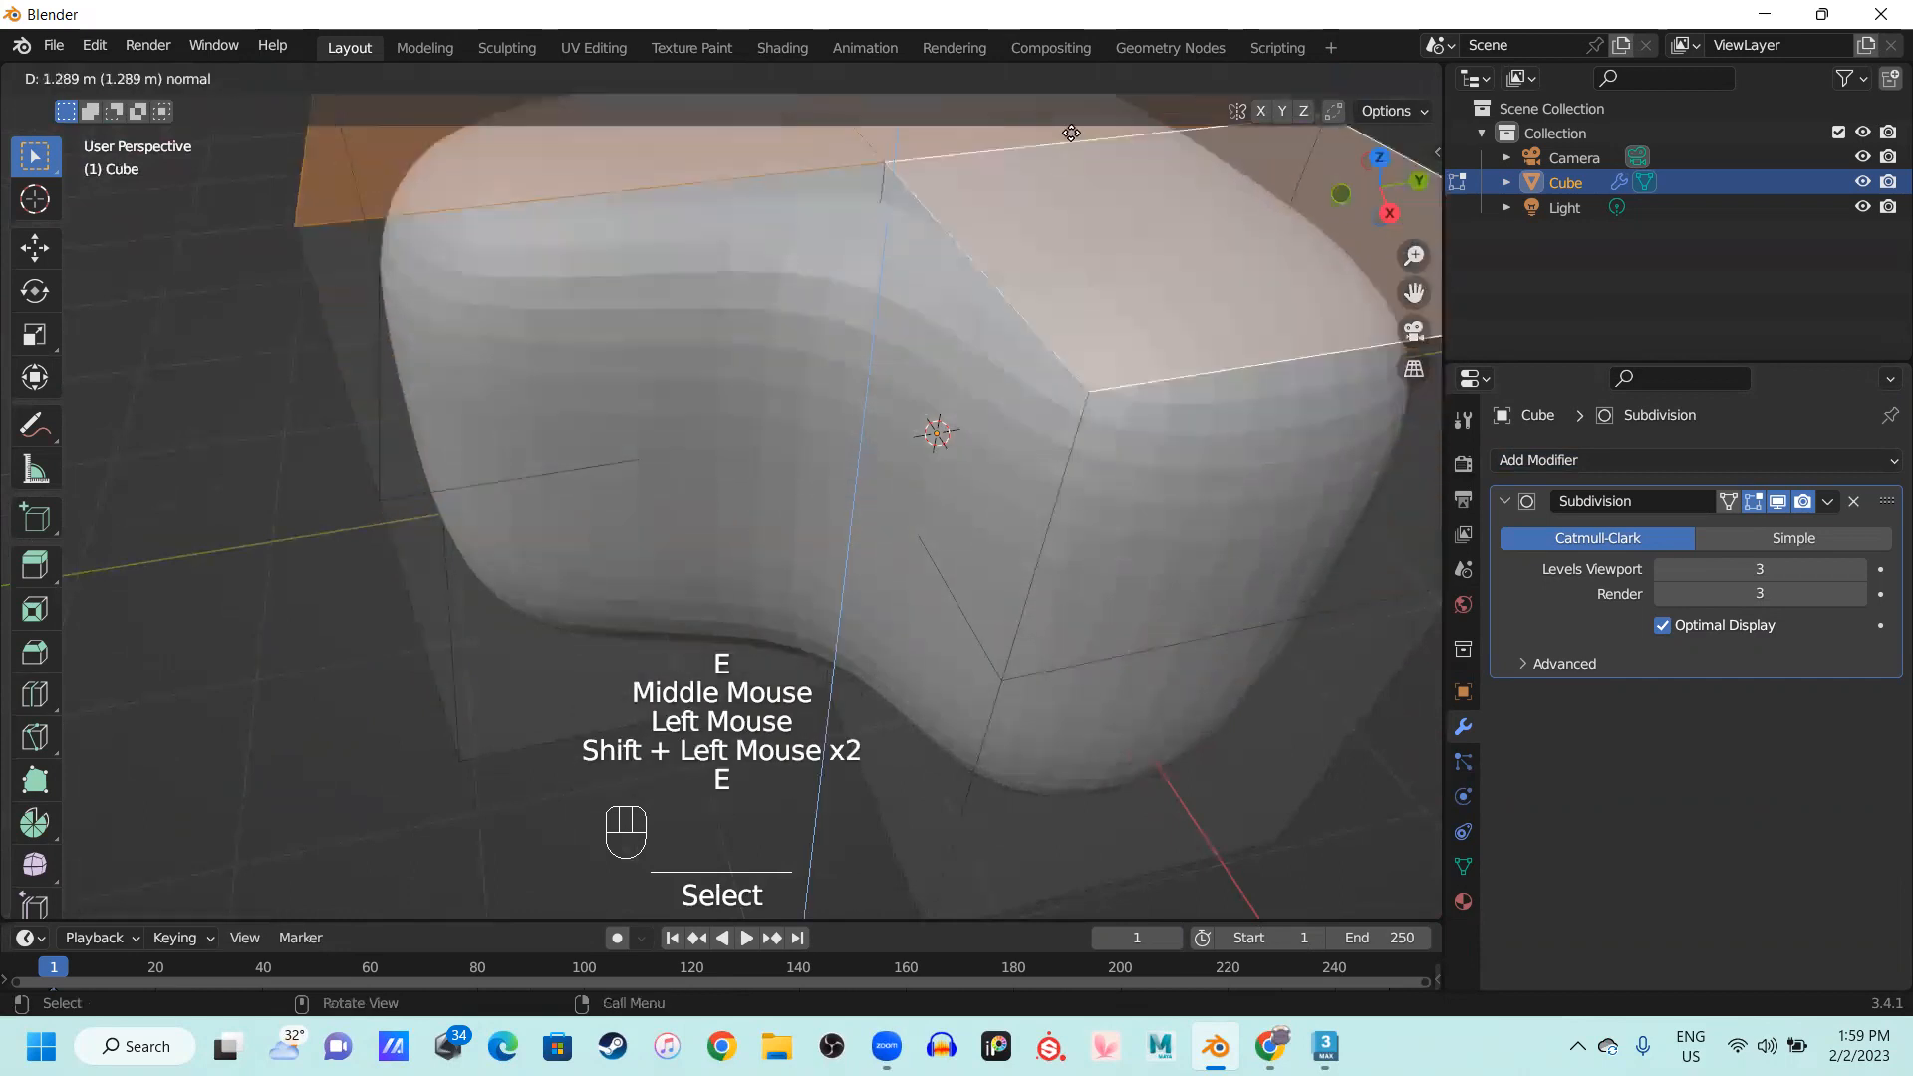
pyautogui.click(1063, 200)
# Scale the raised top faces down uniformly so the upper part tapers inward
pyautogui.scroll(-2, 1066, 209)
pyautogui.moveTo(1066, 209); pyautogui.dragTo(991, 462, button='middle')
pyautogui.press('s')
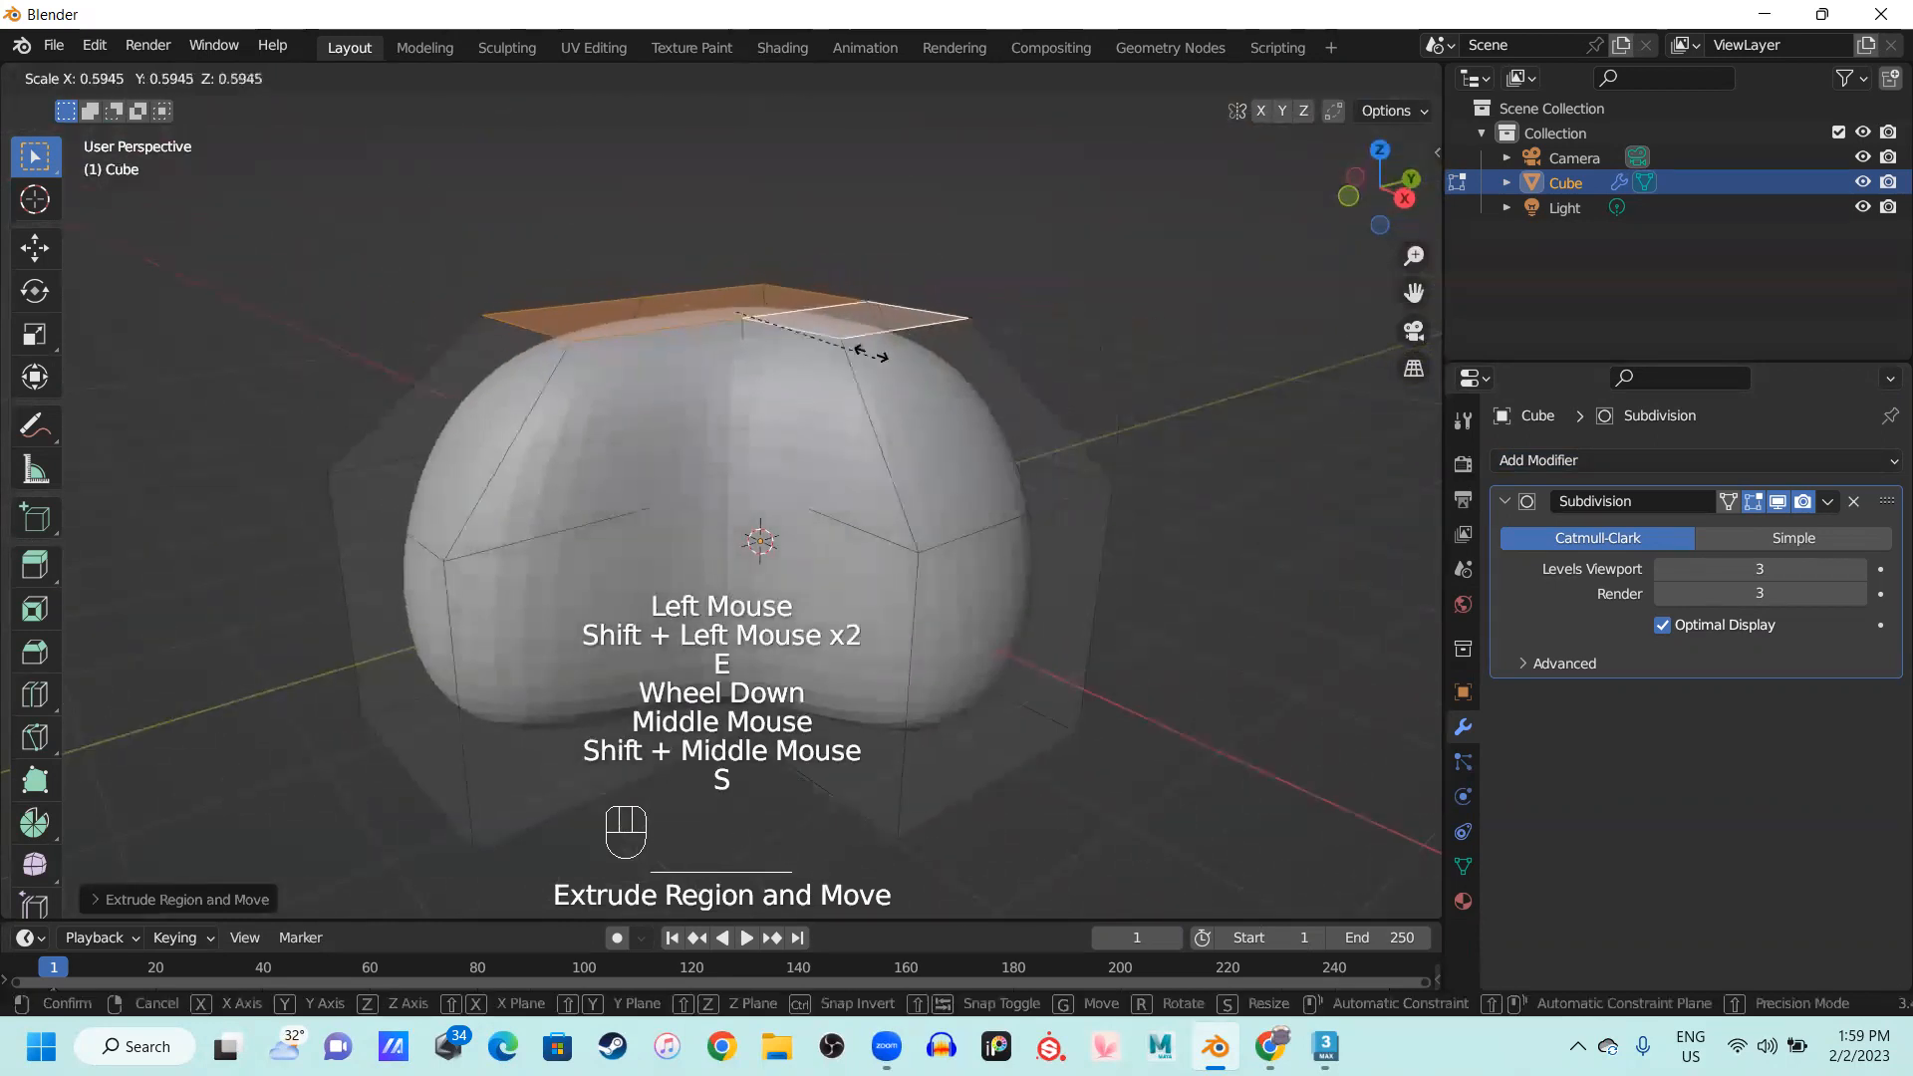
pyautogui.click(827, 339)
# Move the scaled top faces about -0.23 m along the global X axis
pyautogui.moveTo(827, 339); pyautogui.dragTo(878, 491, button='middle')
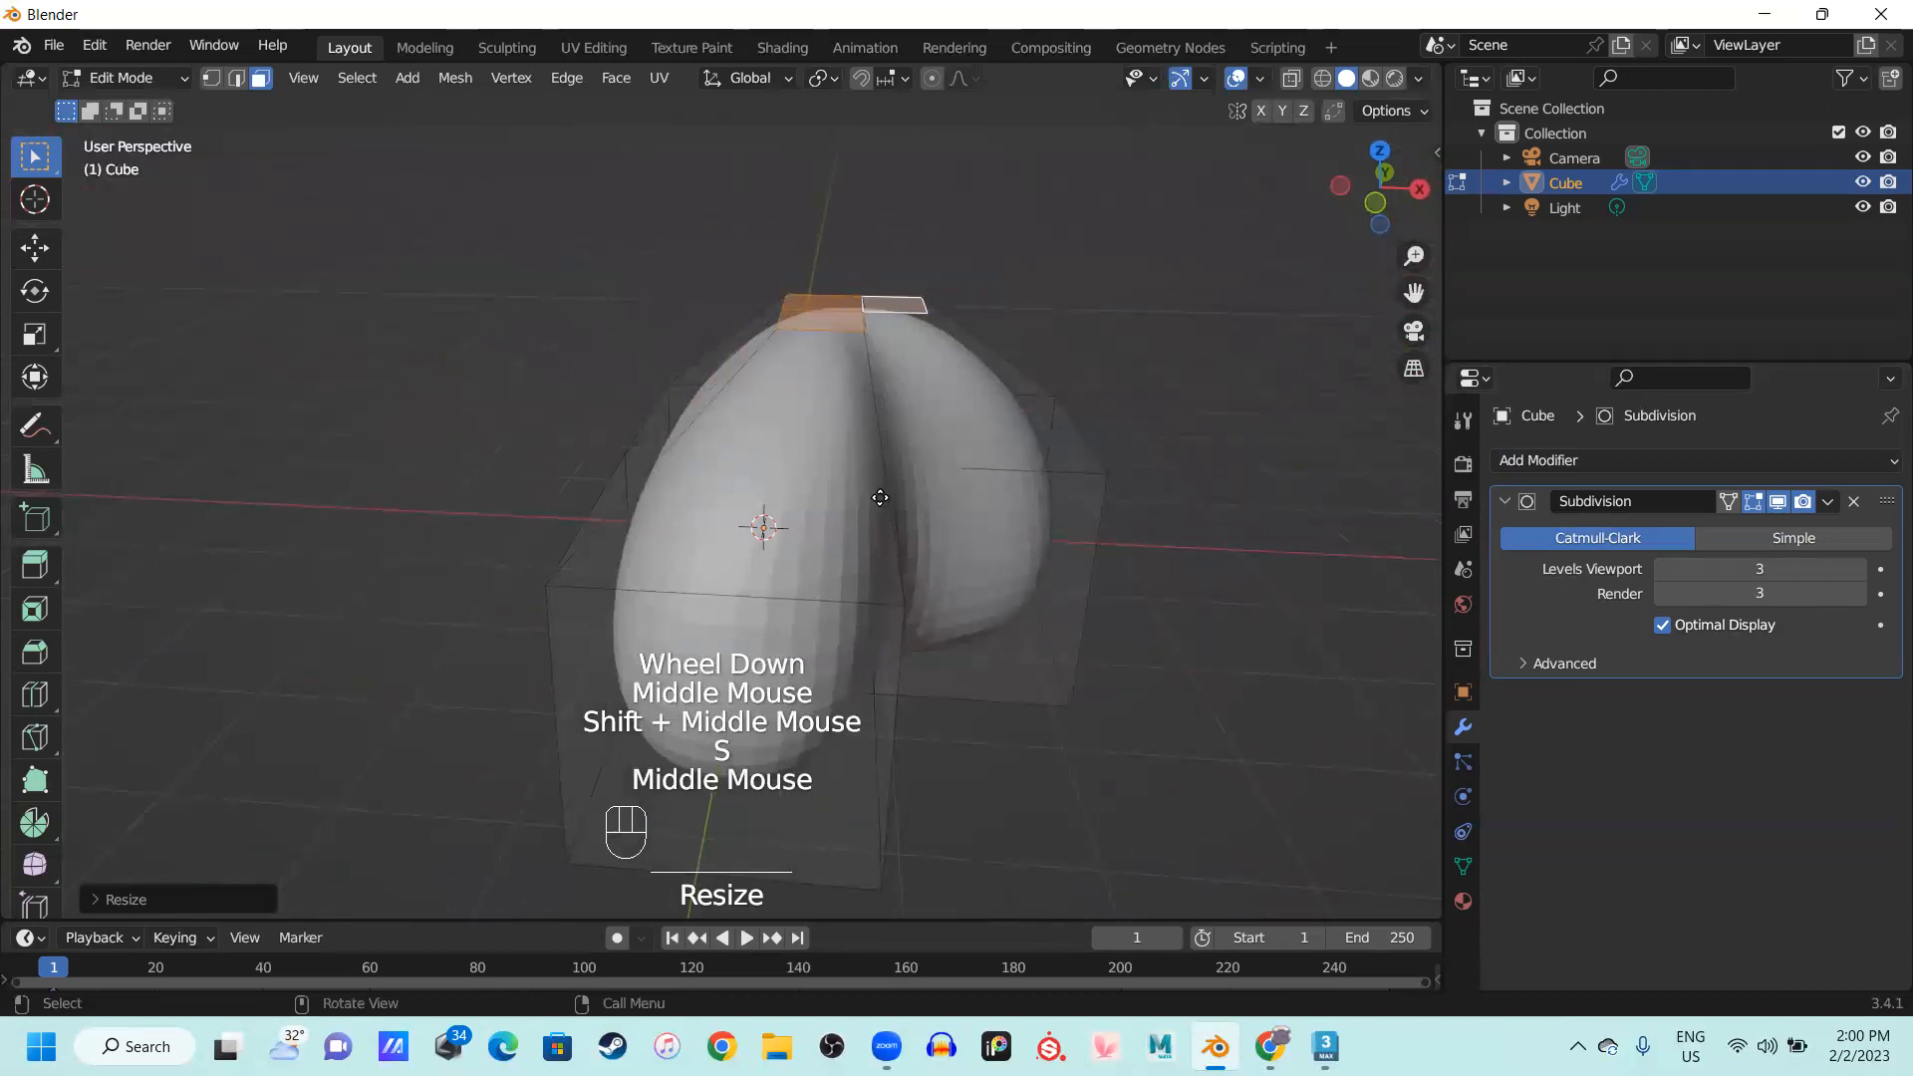
pyautogui.press('g')
pyautogui.press('x')
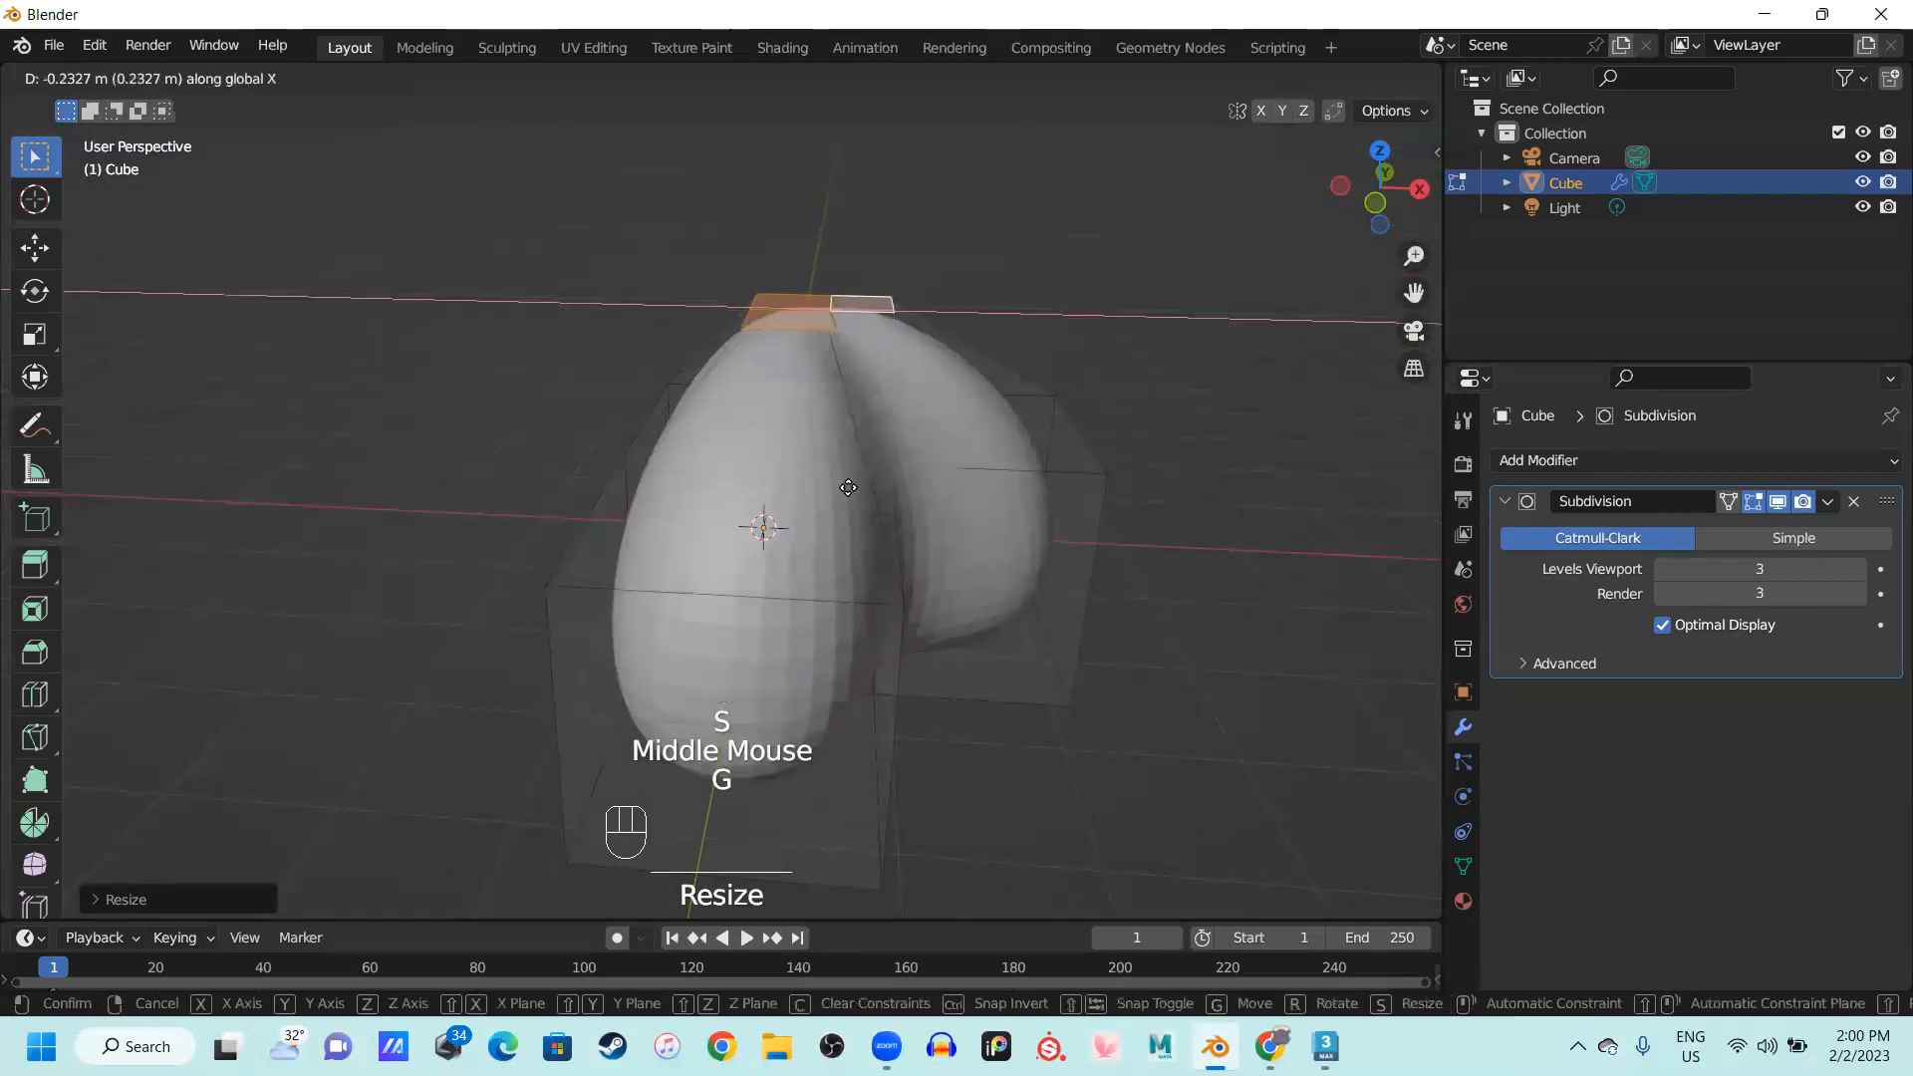
pyautogui.click(848, 488)
pyautogui.moveTo(848, 487); pyautogui.dragTo(690, 440, button='middle')
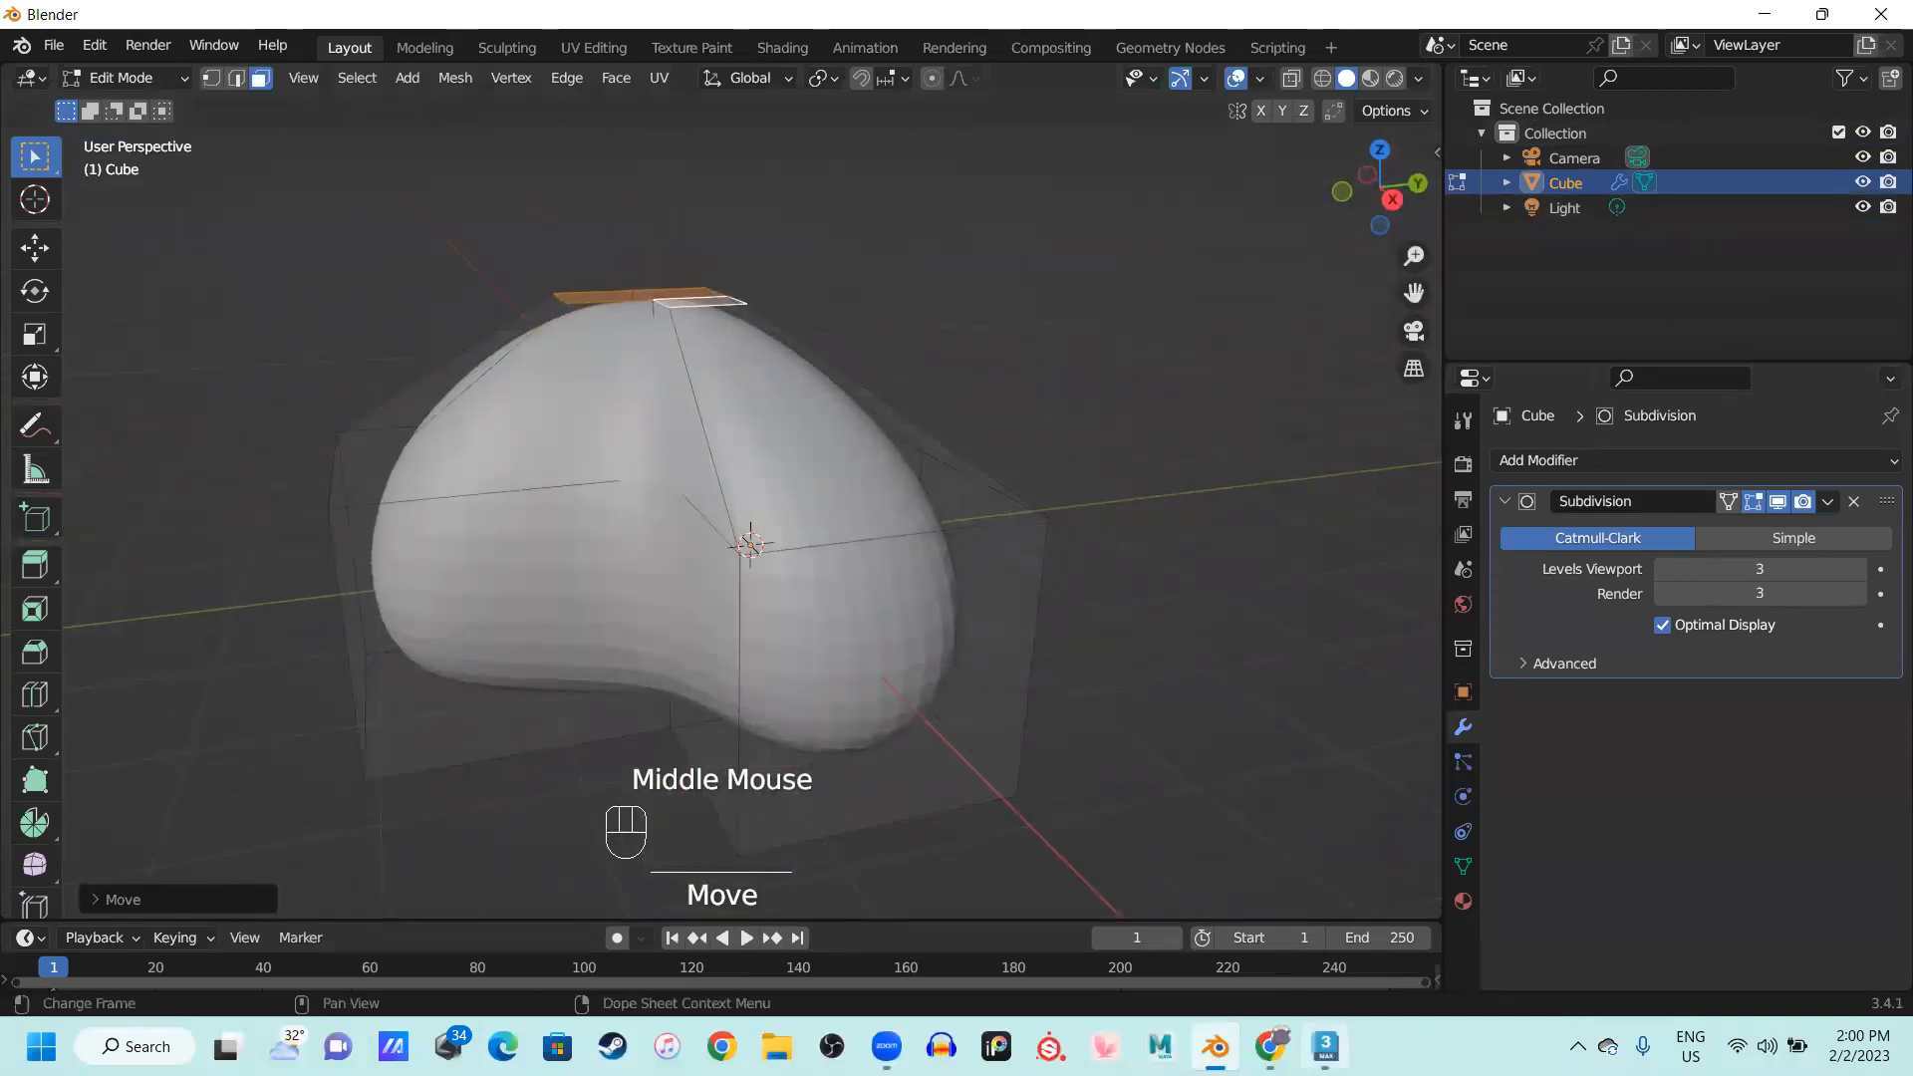
# Switch to 3ds Max and view Box001 at the Editable Poly level and again at the OpenSubdiv level for comparison
pyautogui.click(1325, 1047)
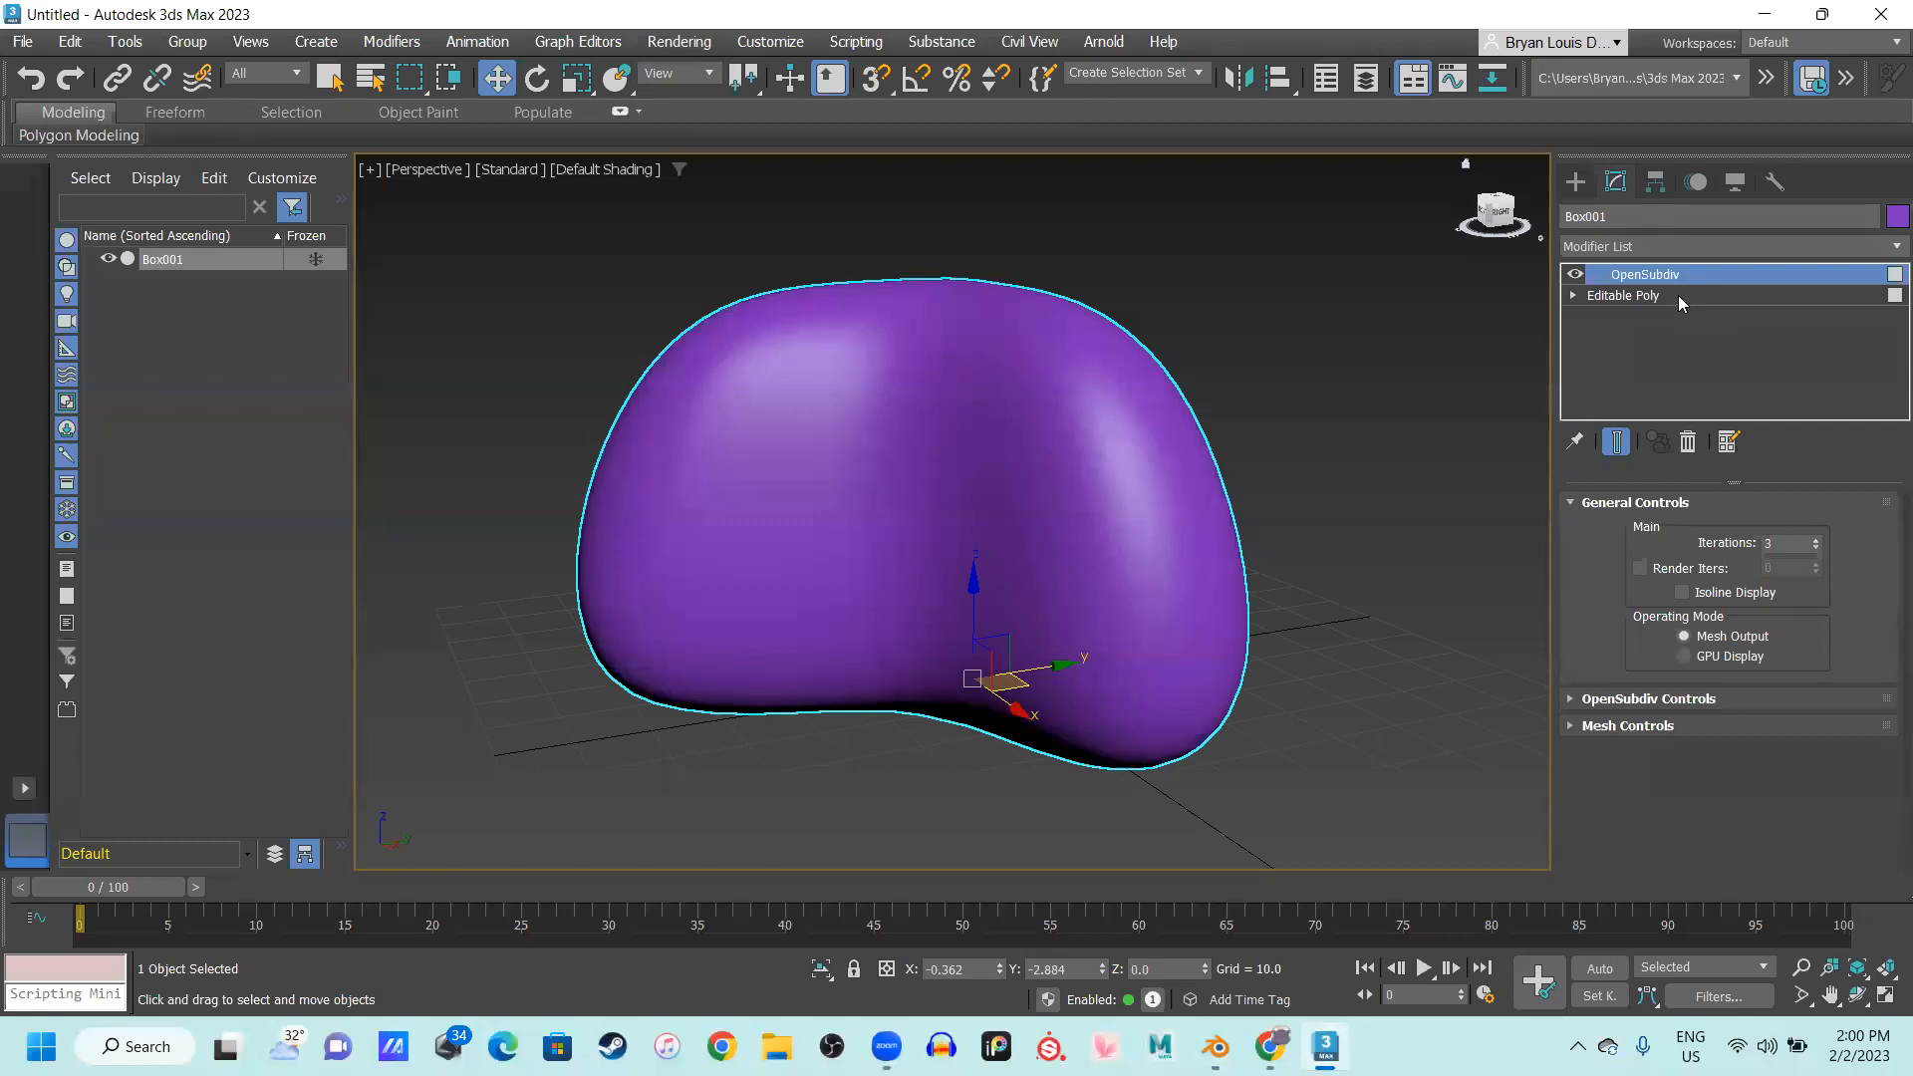
pyautogui.click(1678, 295)
pyautogui.click(1672, 281)
# Return to Blender and extrude the two adjacent side faces at the L's outer corner outward together
pyautogui.click(1216, 1047)
pyautogui.moveTo(842, 450); pyautogui.dragTo(1056, 645, button='middle')
pyautogui.click(645, 547)
pyautogui.moveTo(882, 653); pyautogui.dragTo(994, 694, button='middle')
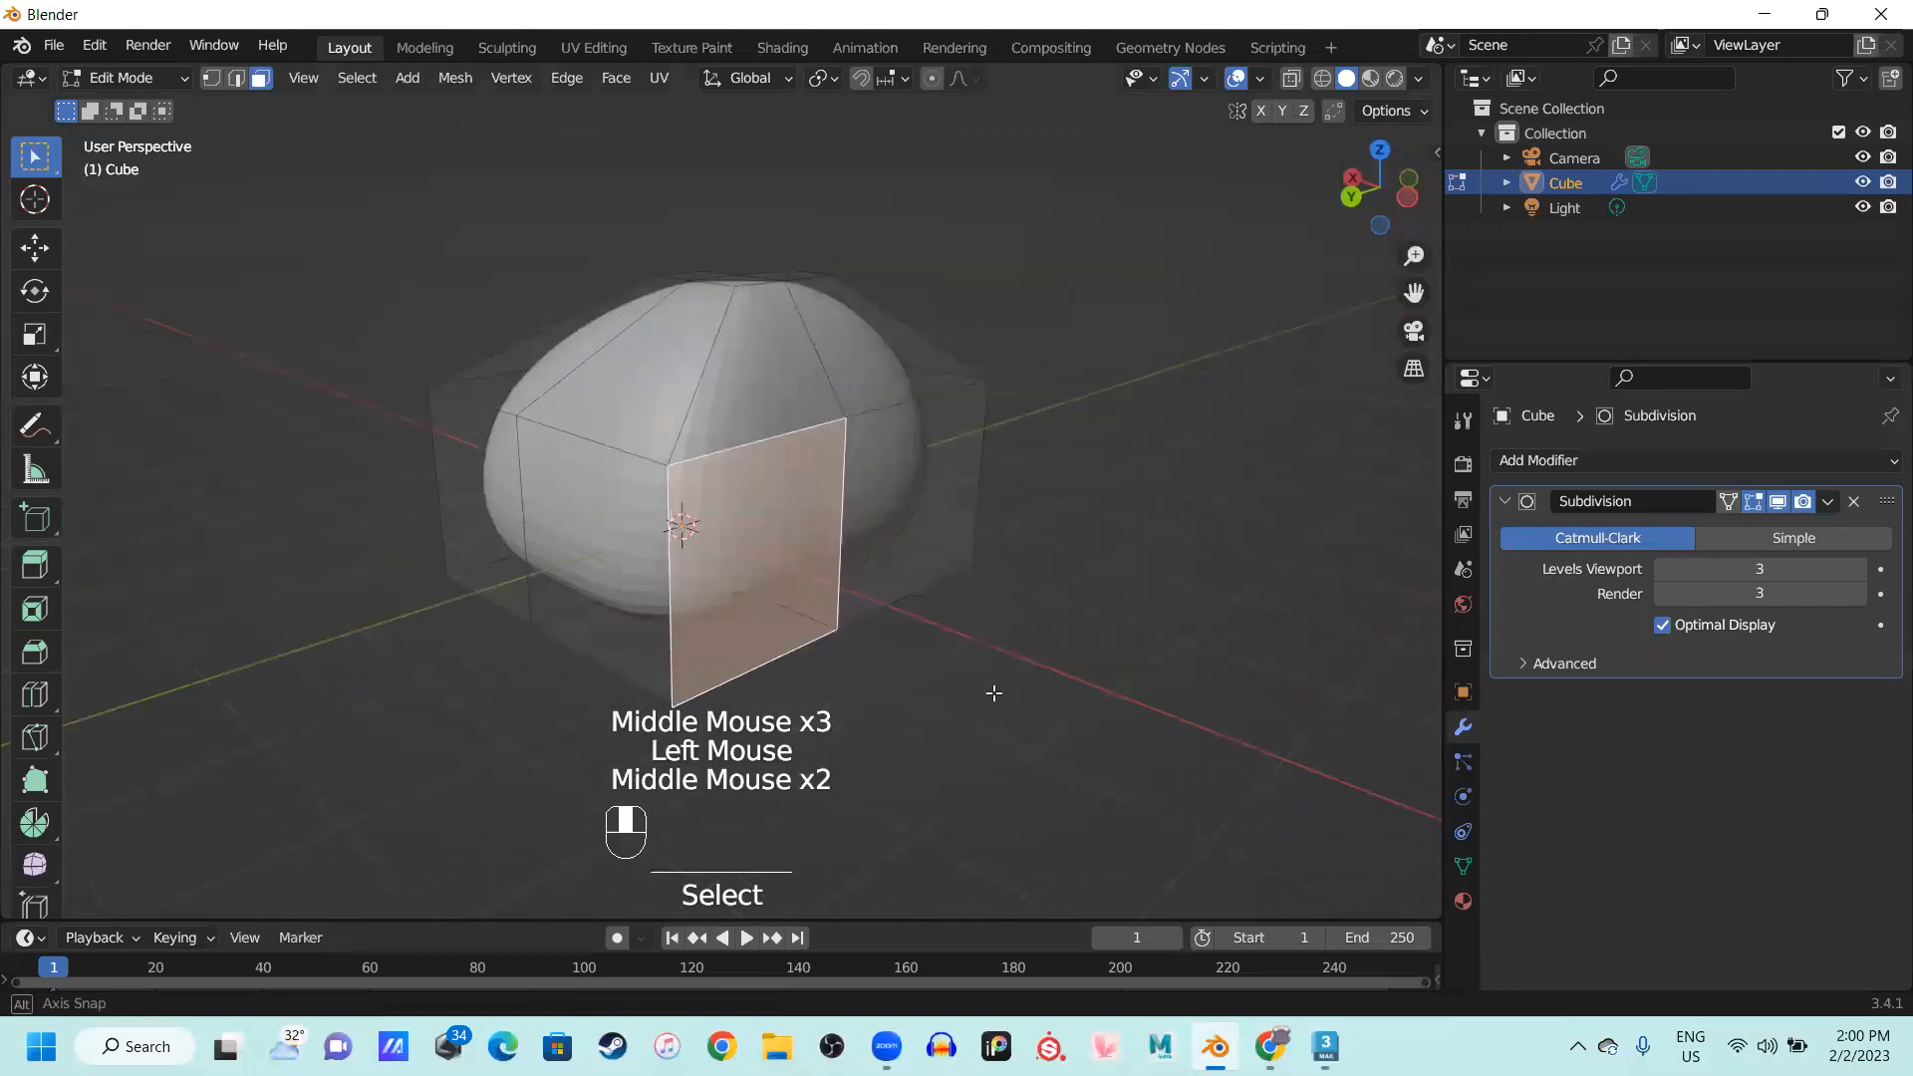
pyautogui.keyDown('ctrl'); pyautogui.click(588, 592); pyautogui.keyUp('ctrl')
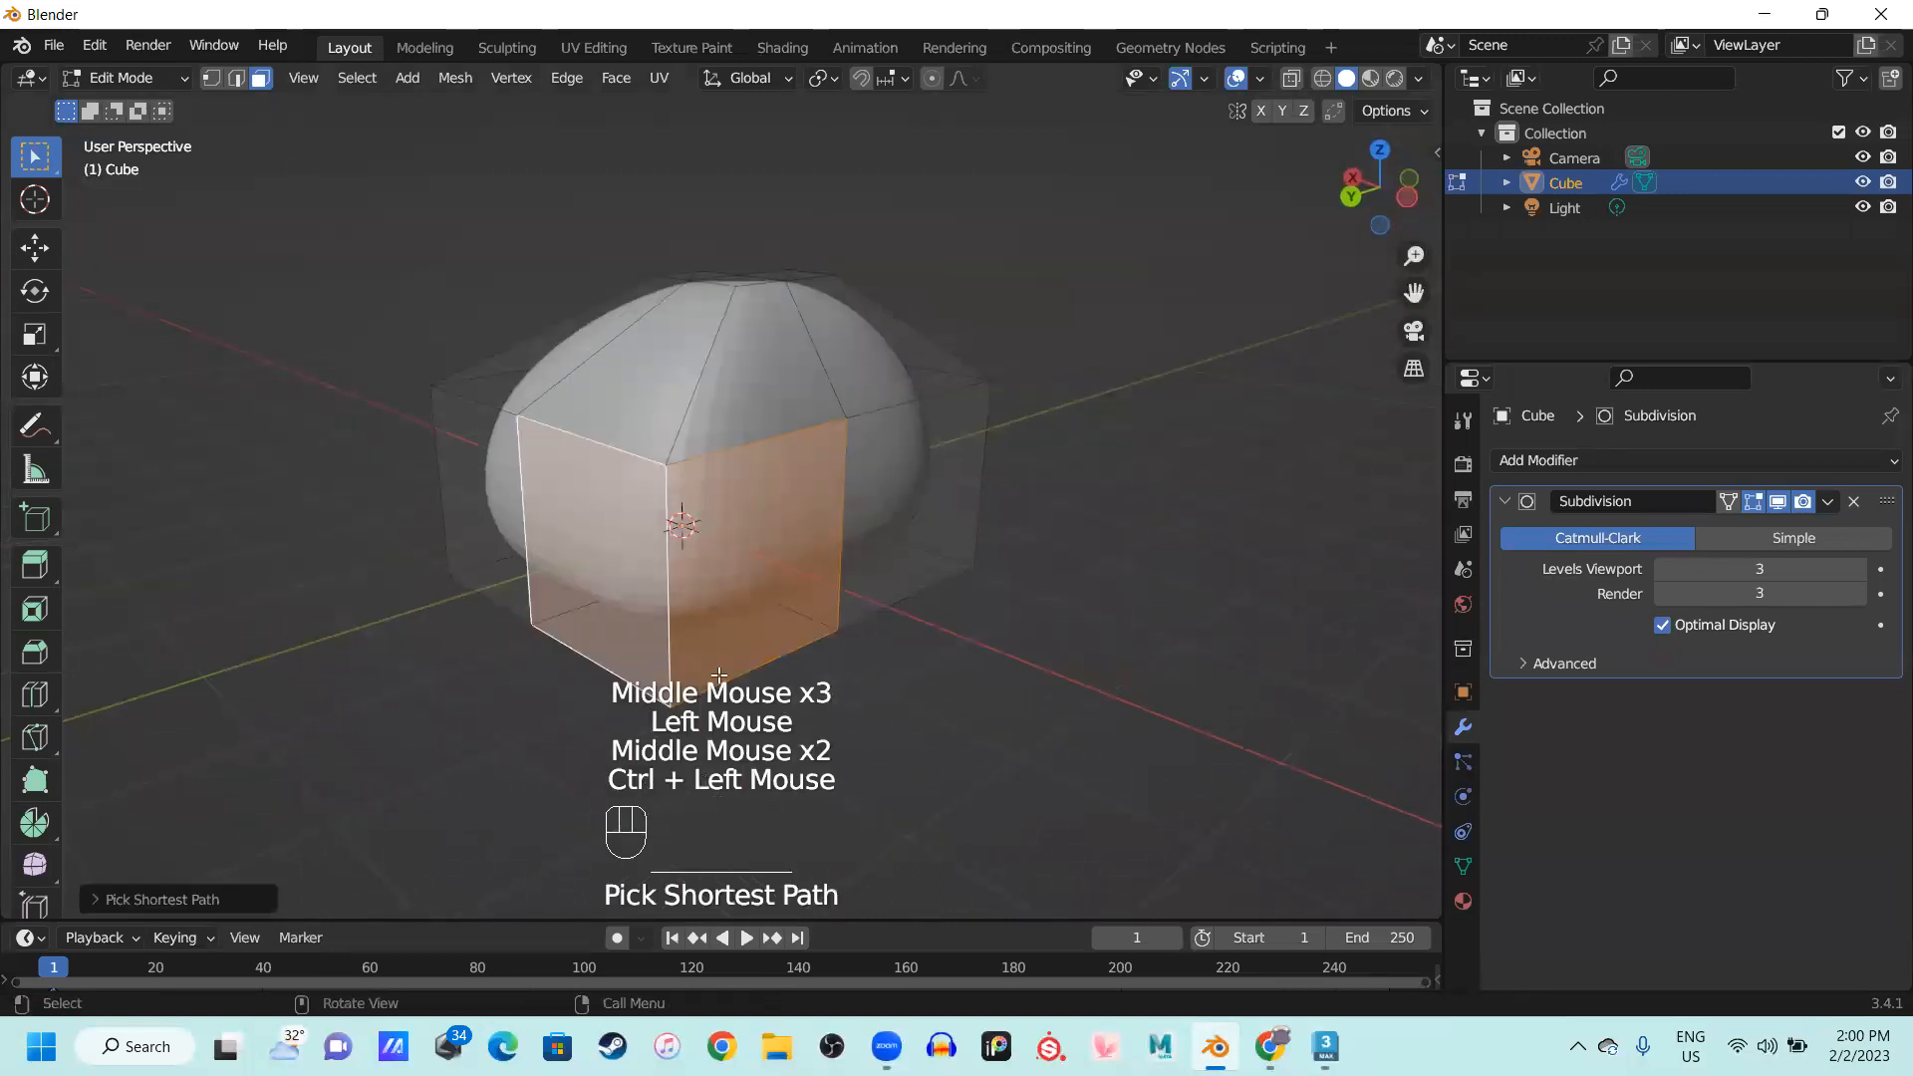
pyautogui.click(801, 585)
pyautogui.keyDown('shift'); pyautogui.click(630, 604); pyautogui.keyUp('shift')
pyautogui.moveTo(638, 618); pyautogui.dragTo(709, 704, button='middle')
pyautogui.press('e')
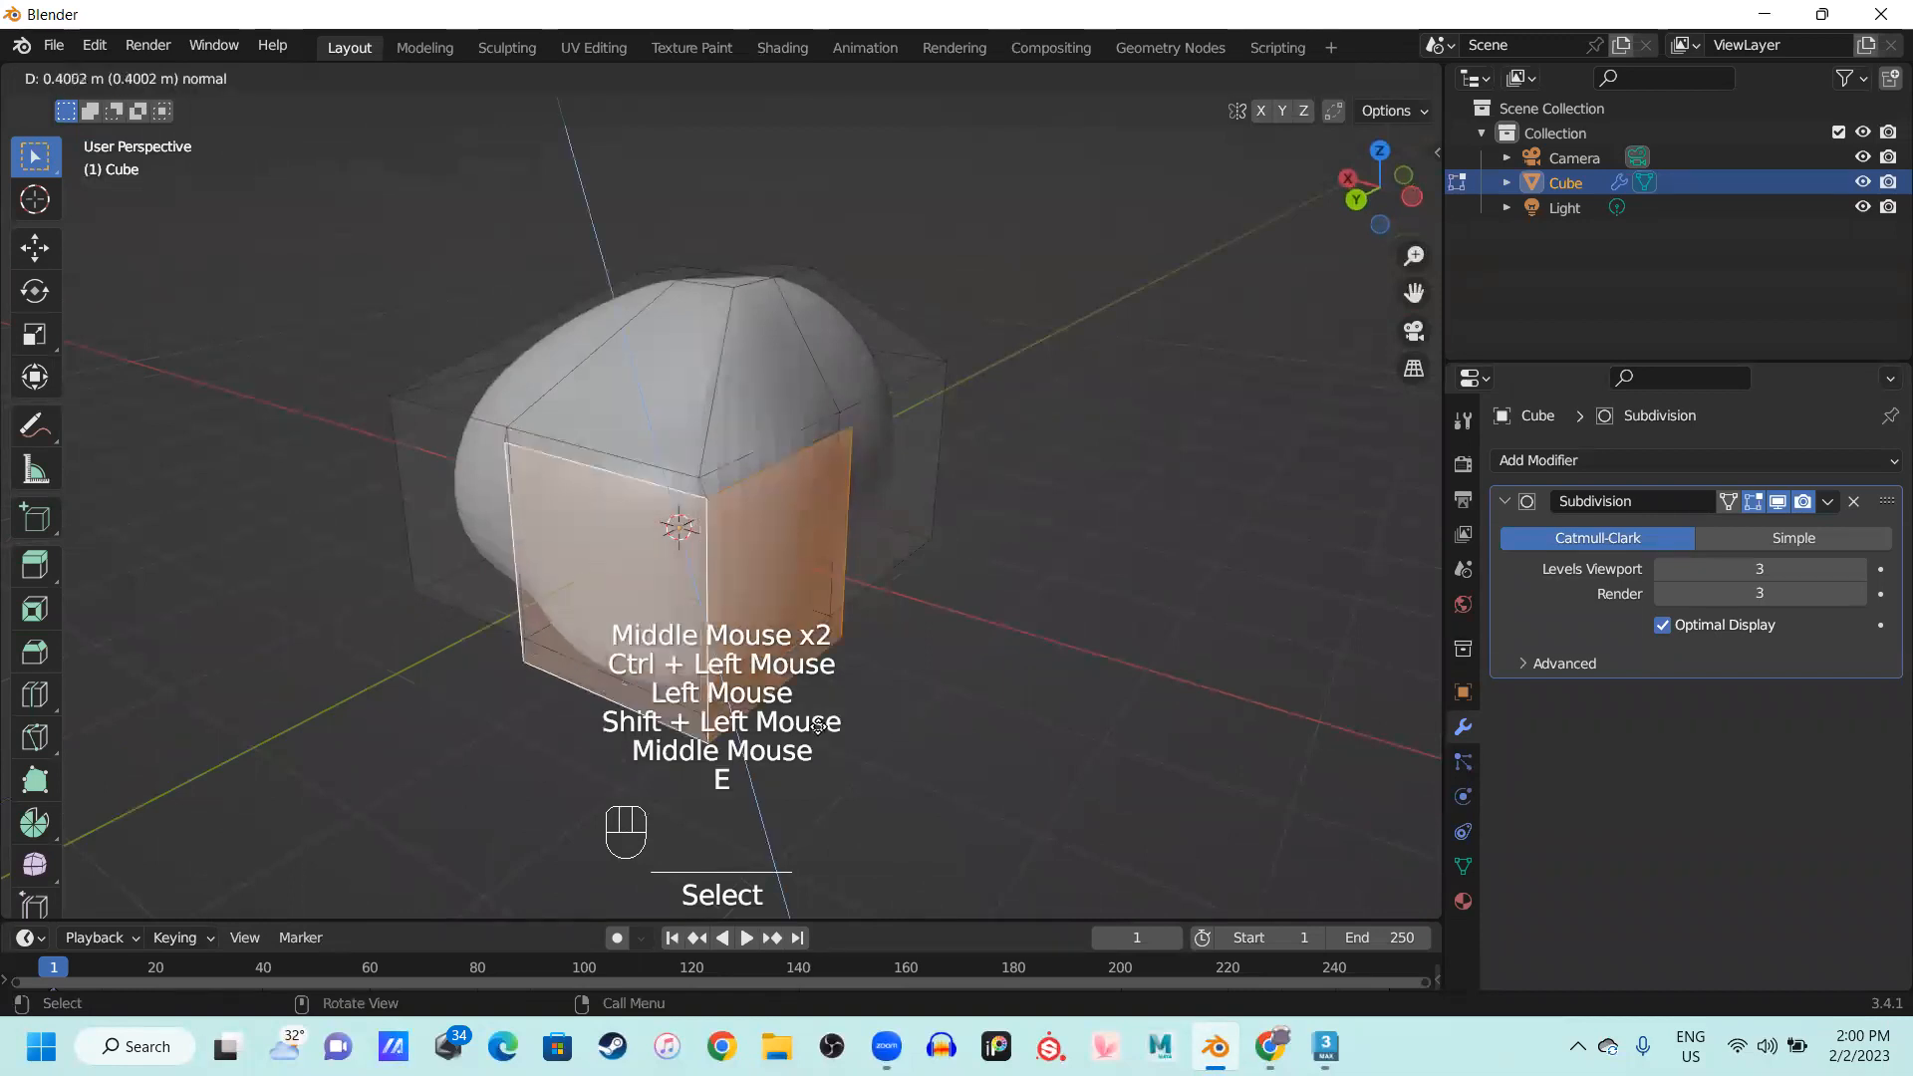
pyautogui.click(986, 762)
# Extrude the positive Y side face of the positive X arm outward into a long limb
pyautogui.moveTo(986, 763); pyautogui.dragTo(758, 668, button='middle')
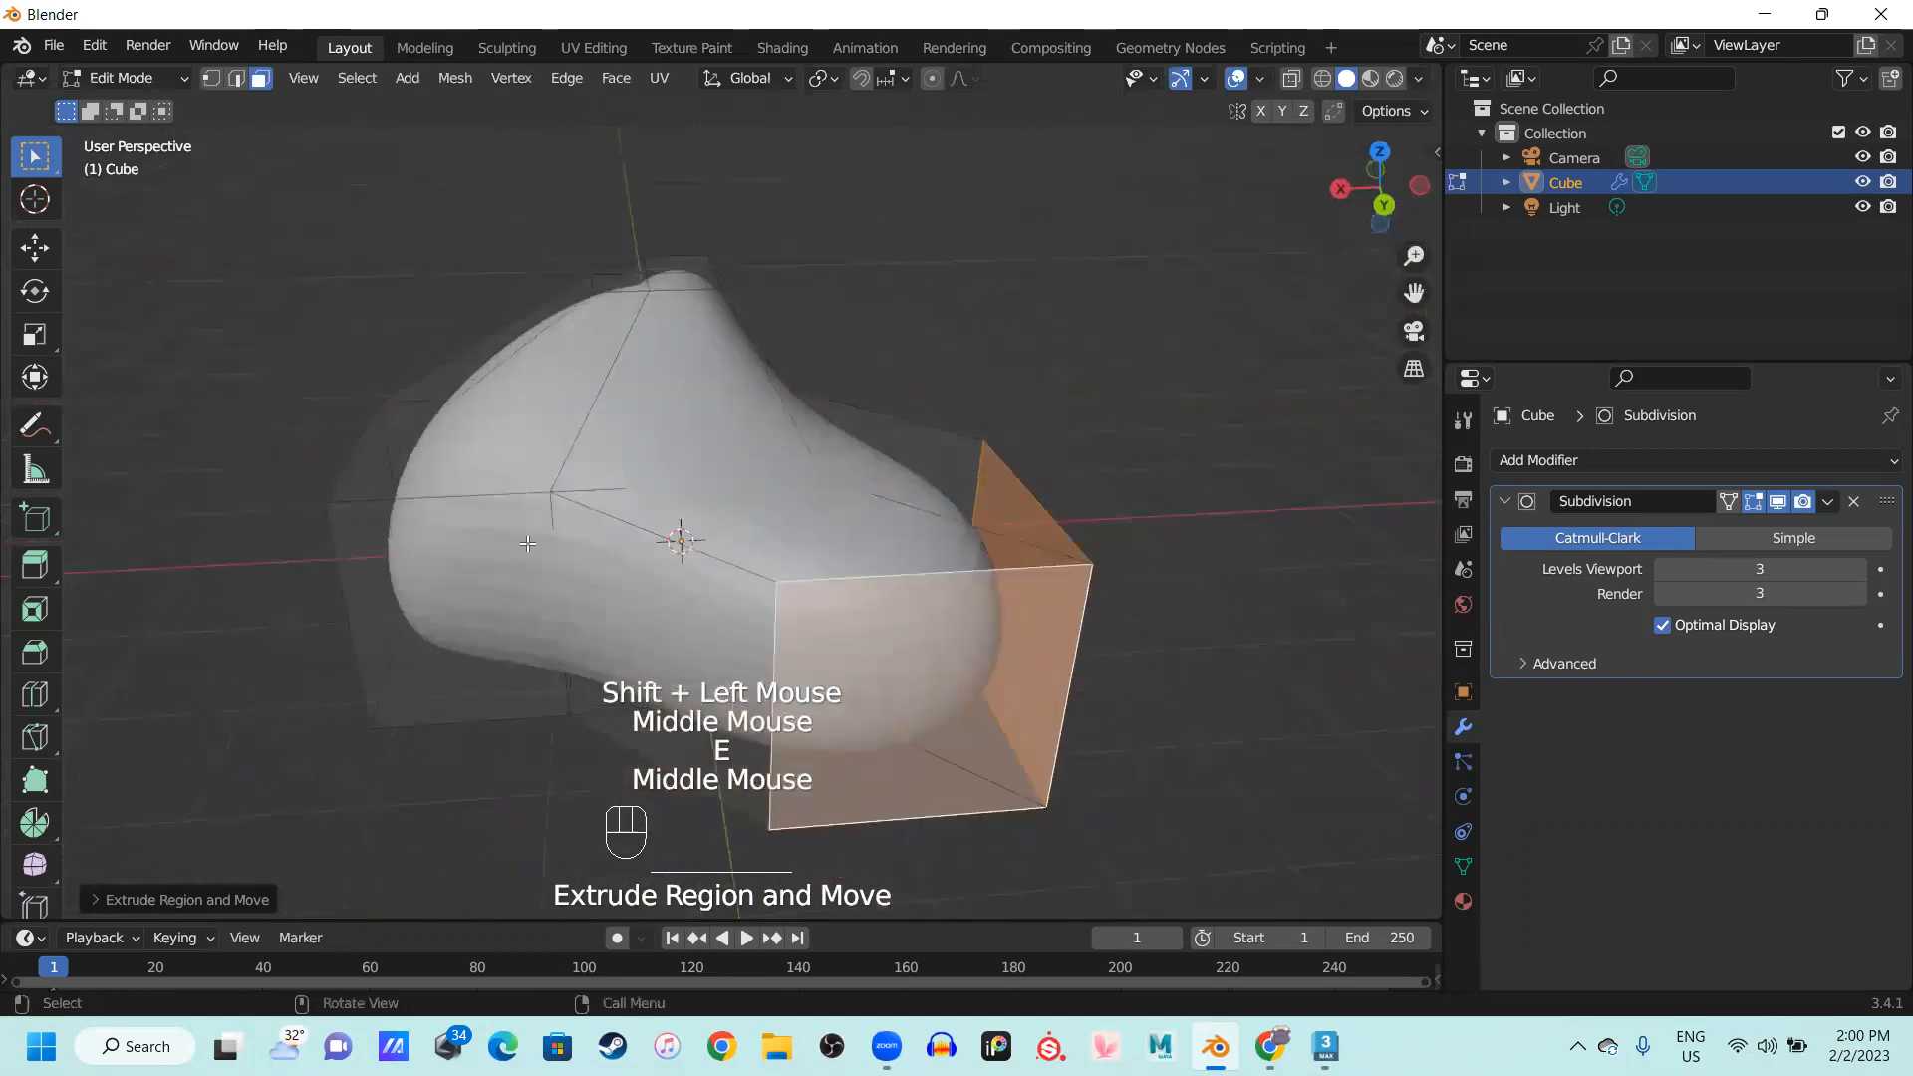
pyautogui.click(687, 643)
pyautogui.press('e')
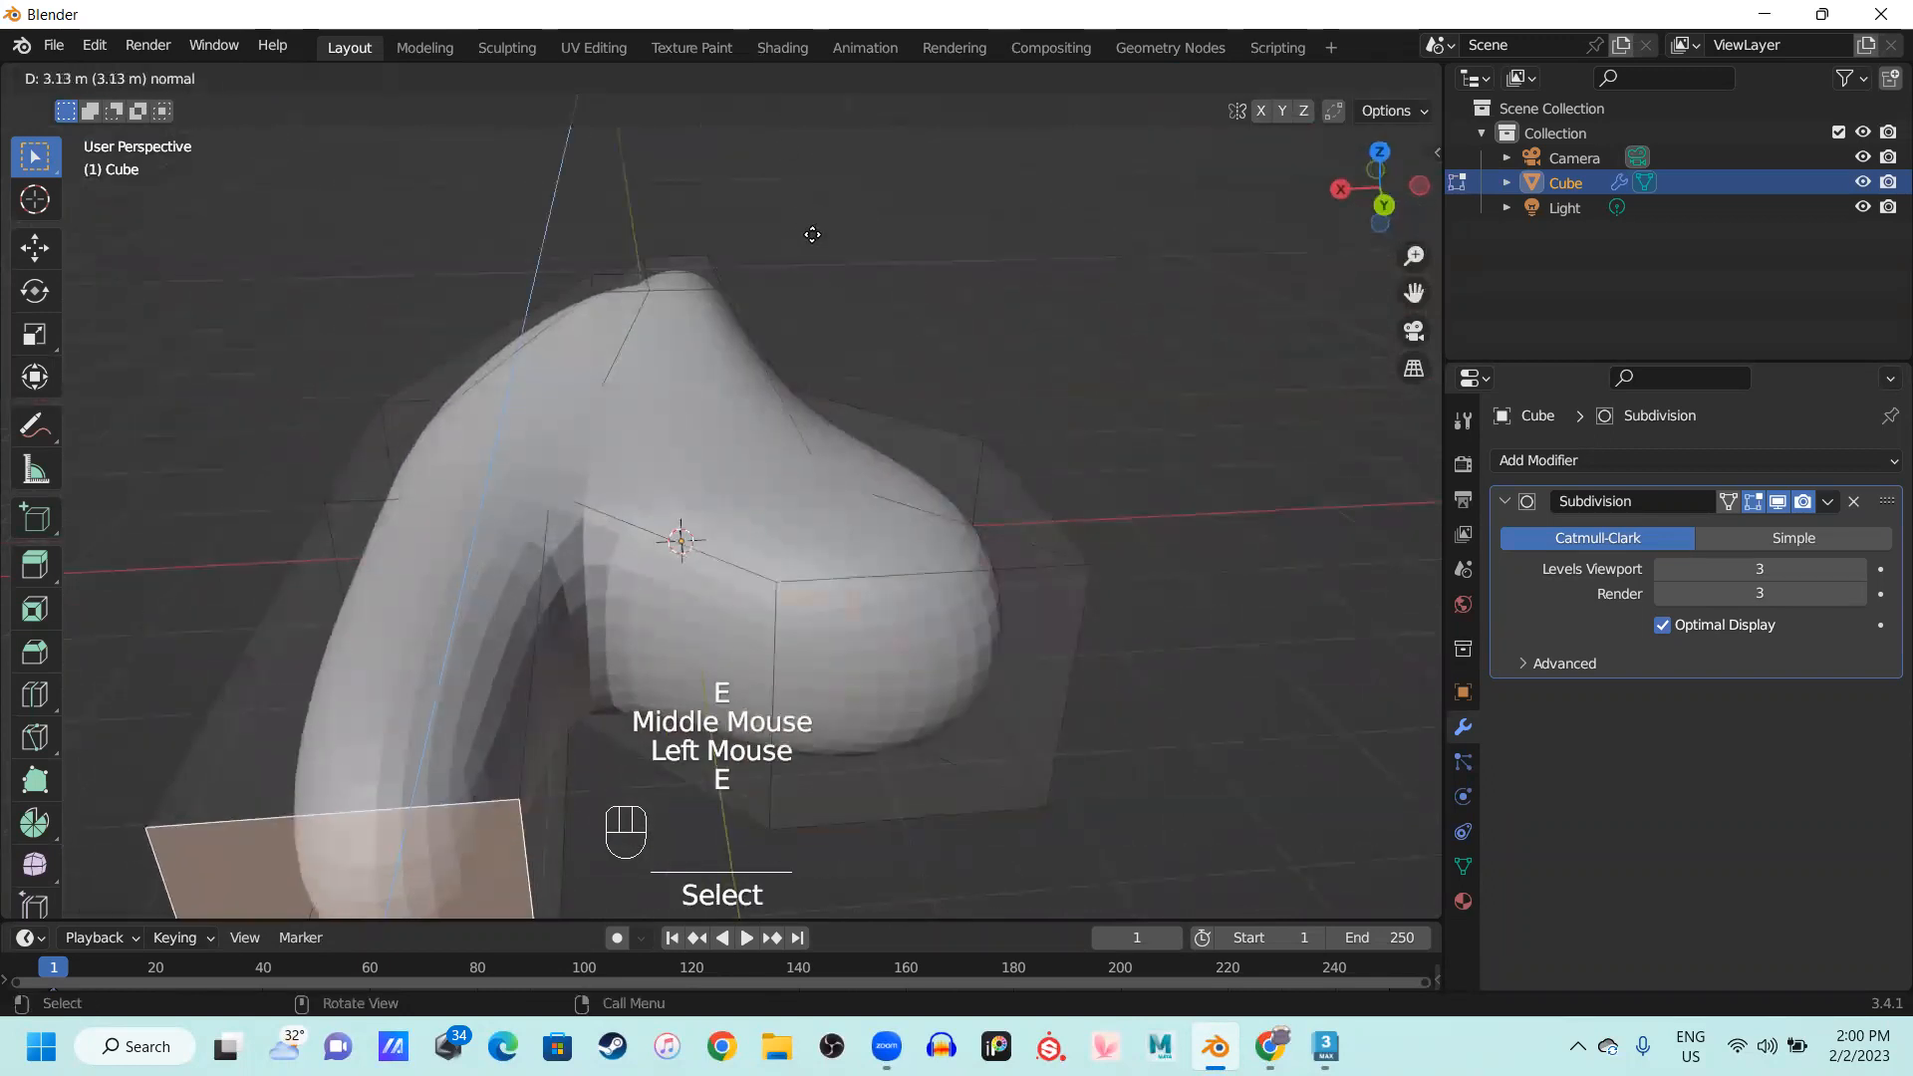
pyautogui.click(861, 406)
# Select the long limb's outer side face and the adjoining end face of the positive X arm and extrude them together
pyautogui.moveTo(553, 577); pyautogui.dragTo(811, 547, button='middle')
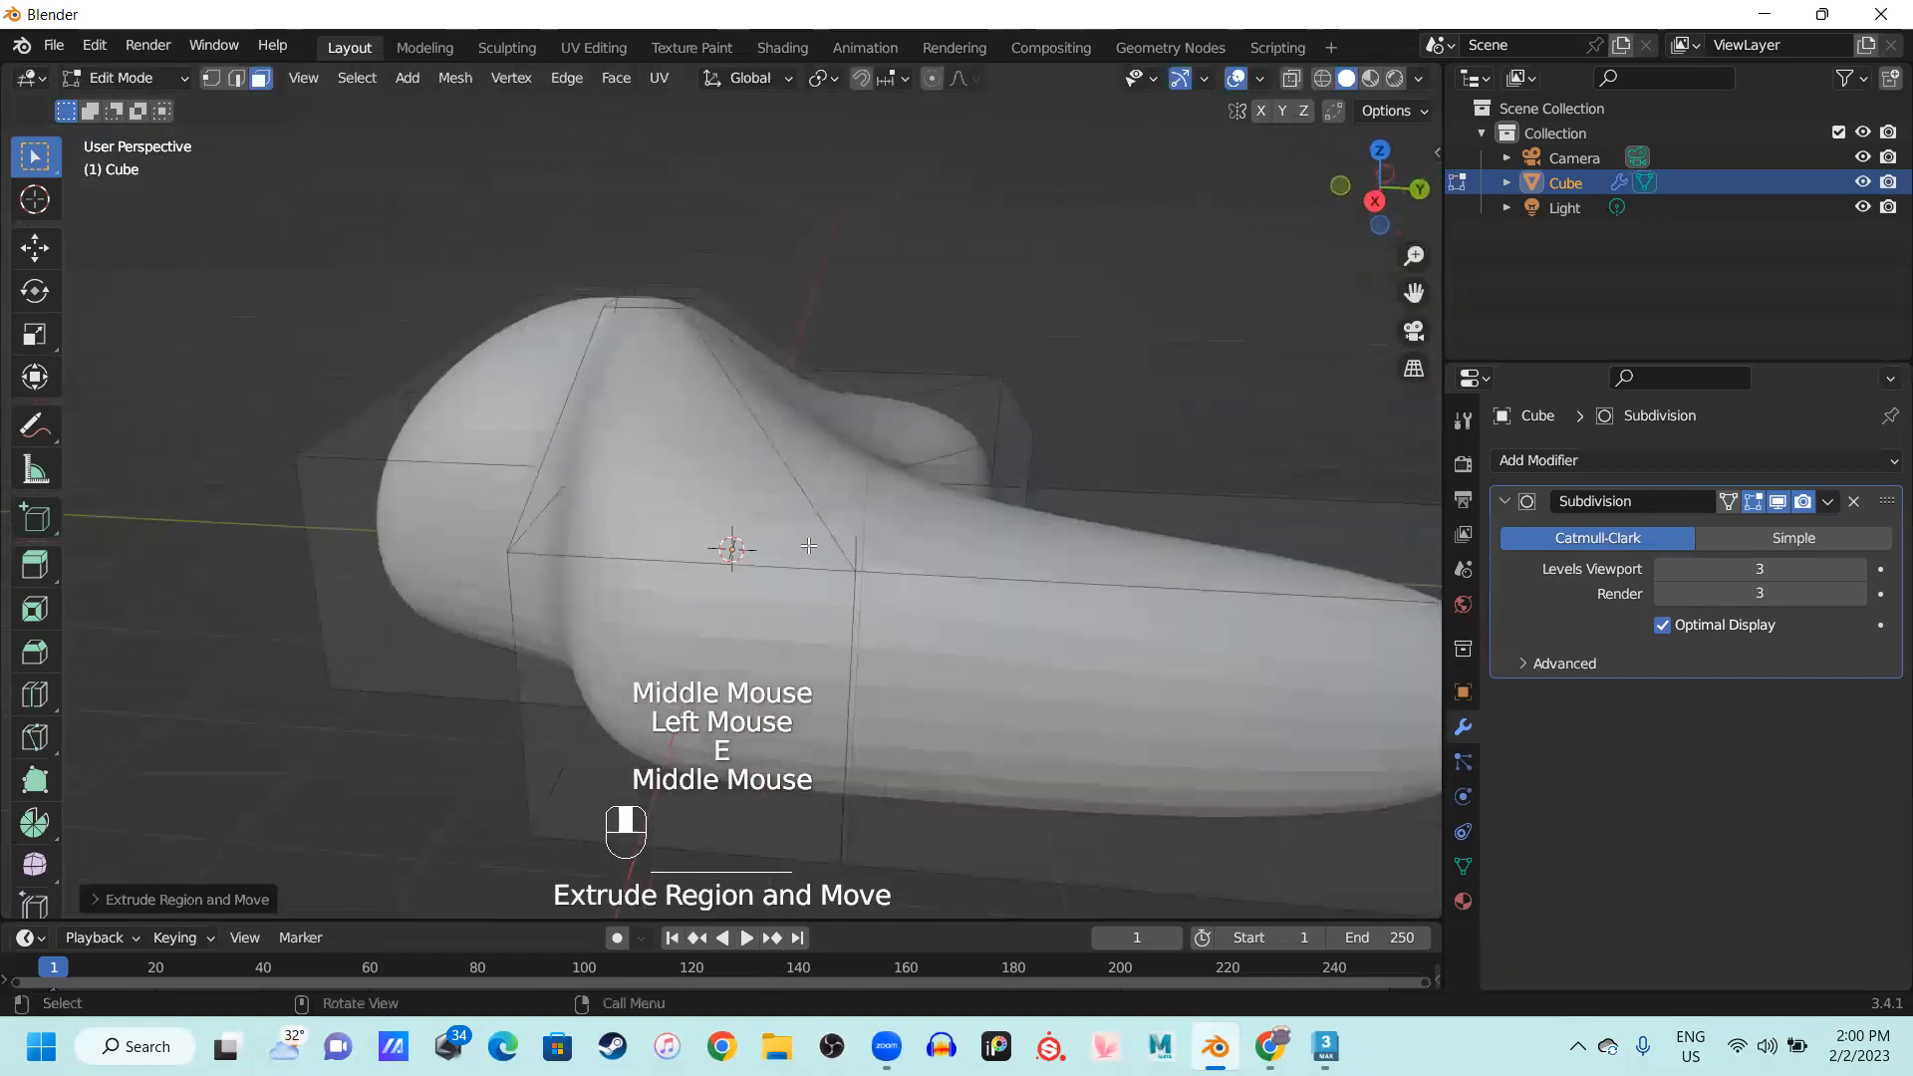
pyautogui.click(904, 693)
pyautogui.keyDown('shift'); pyautogui.click(754, 682); pyautogui.keyUp('shift')
pyautogui.press('e')
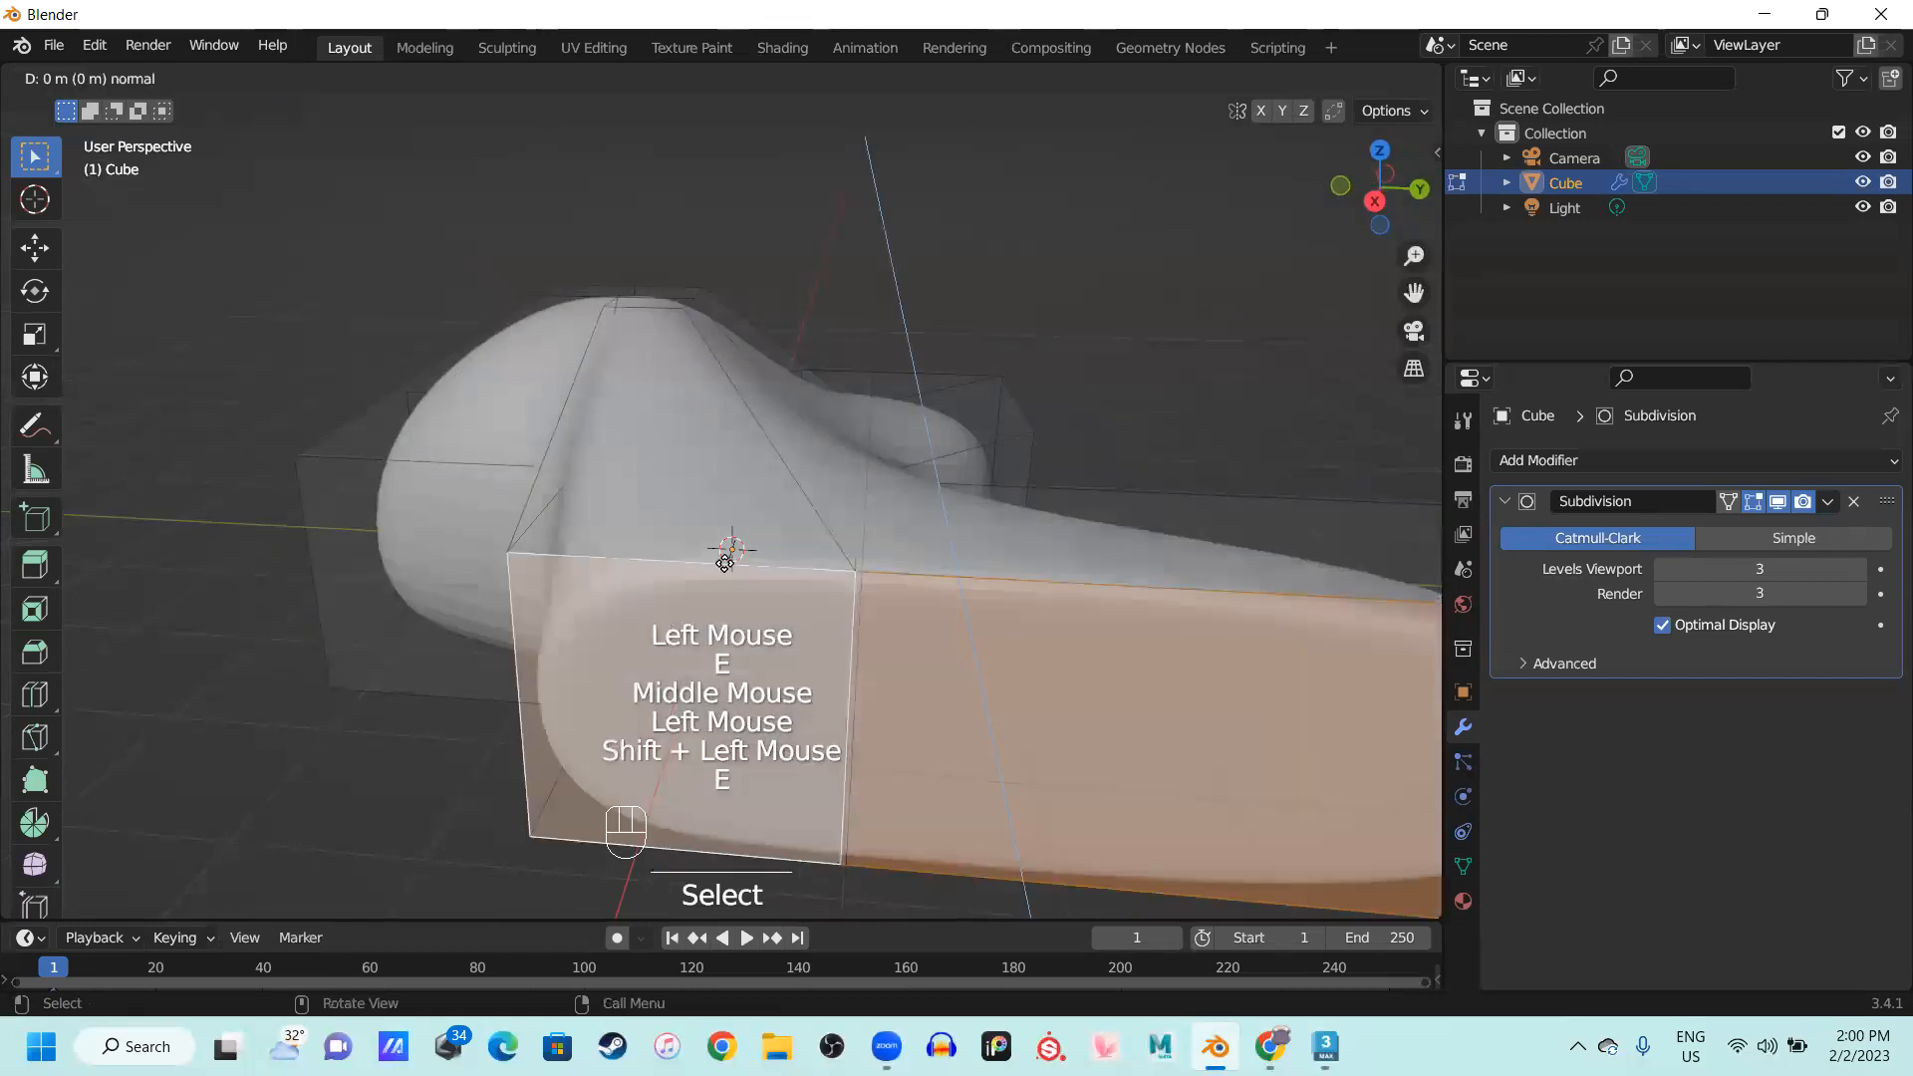
pyautogui.click(608, 837)
pyautogui.scroll(-2, 757, 558)
pyautogui.moveTo(757, 558); pyautogui.dragTo(716, 454, button='middle')
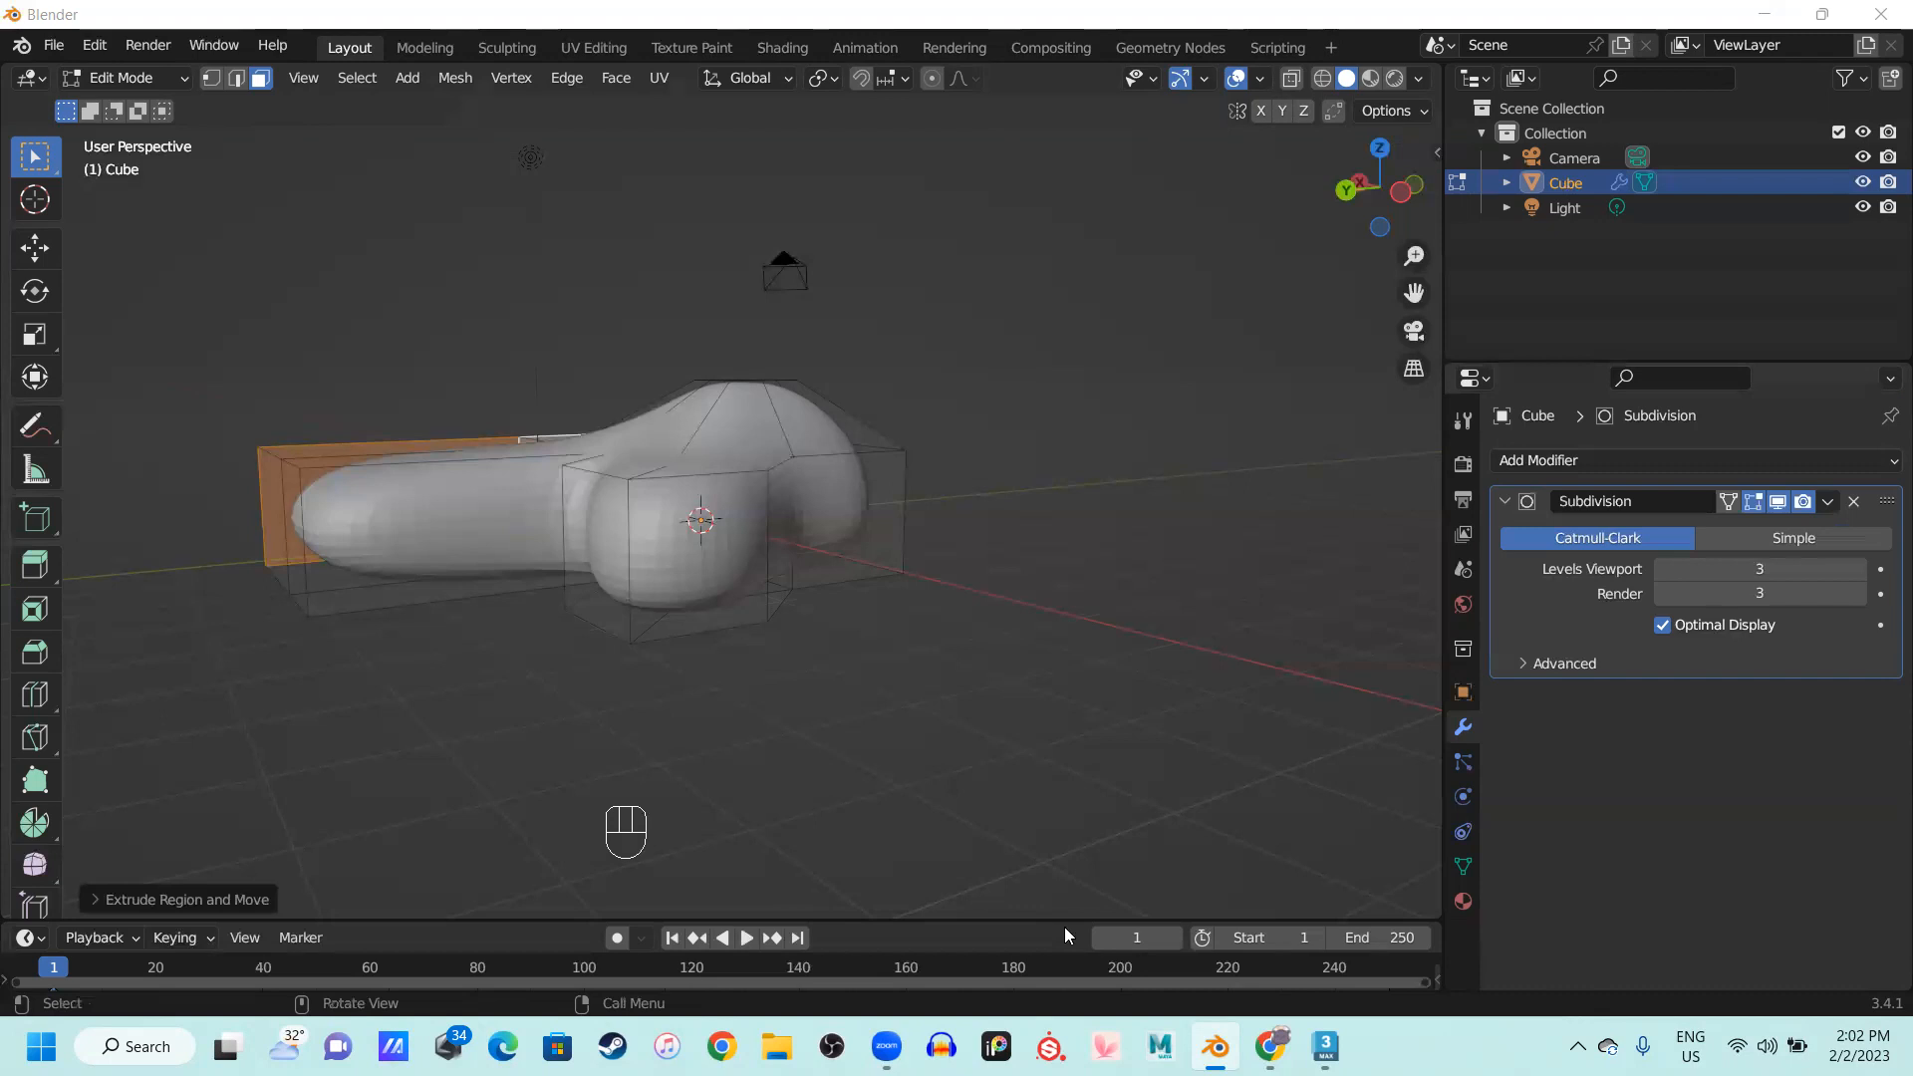
# Switch to 3ds Max and look up TurboSmooth in the modifier list for Box001
pyautogui.click(1325, 1047)
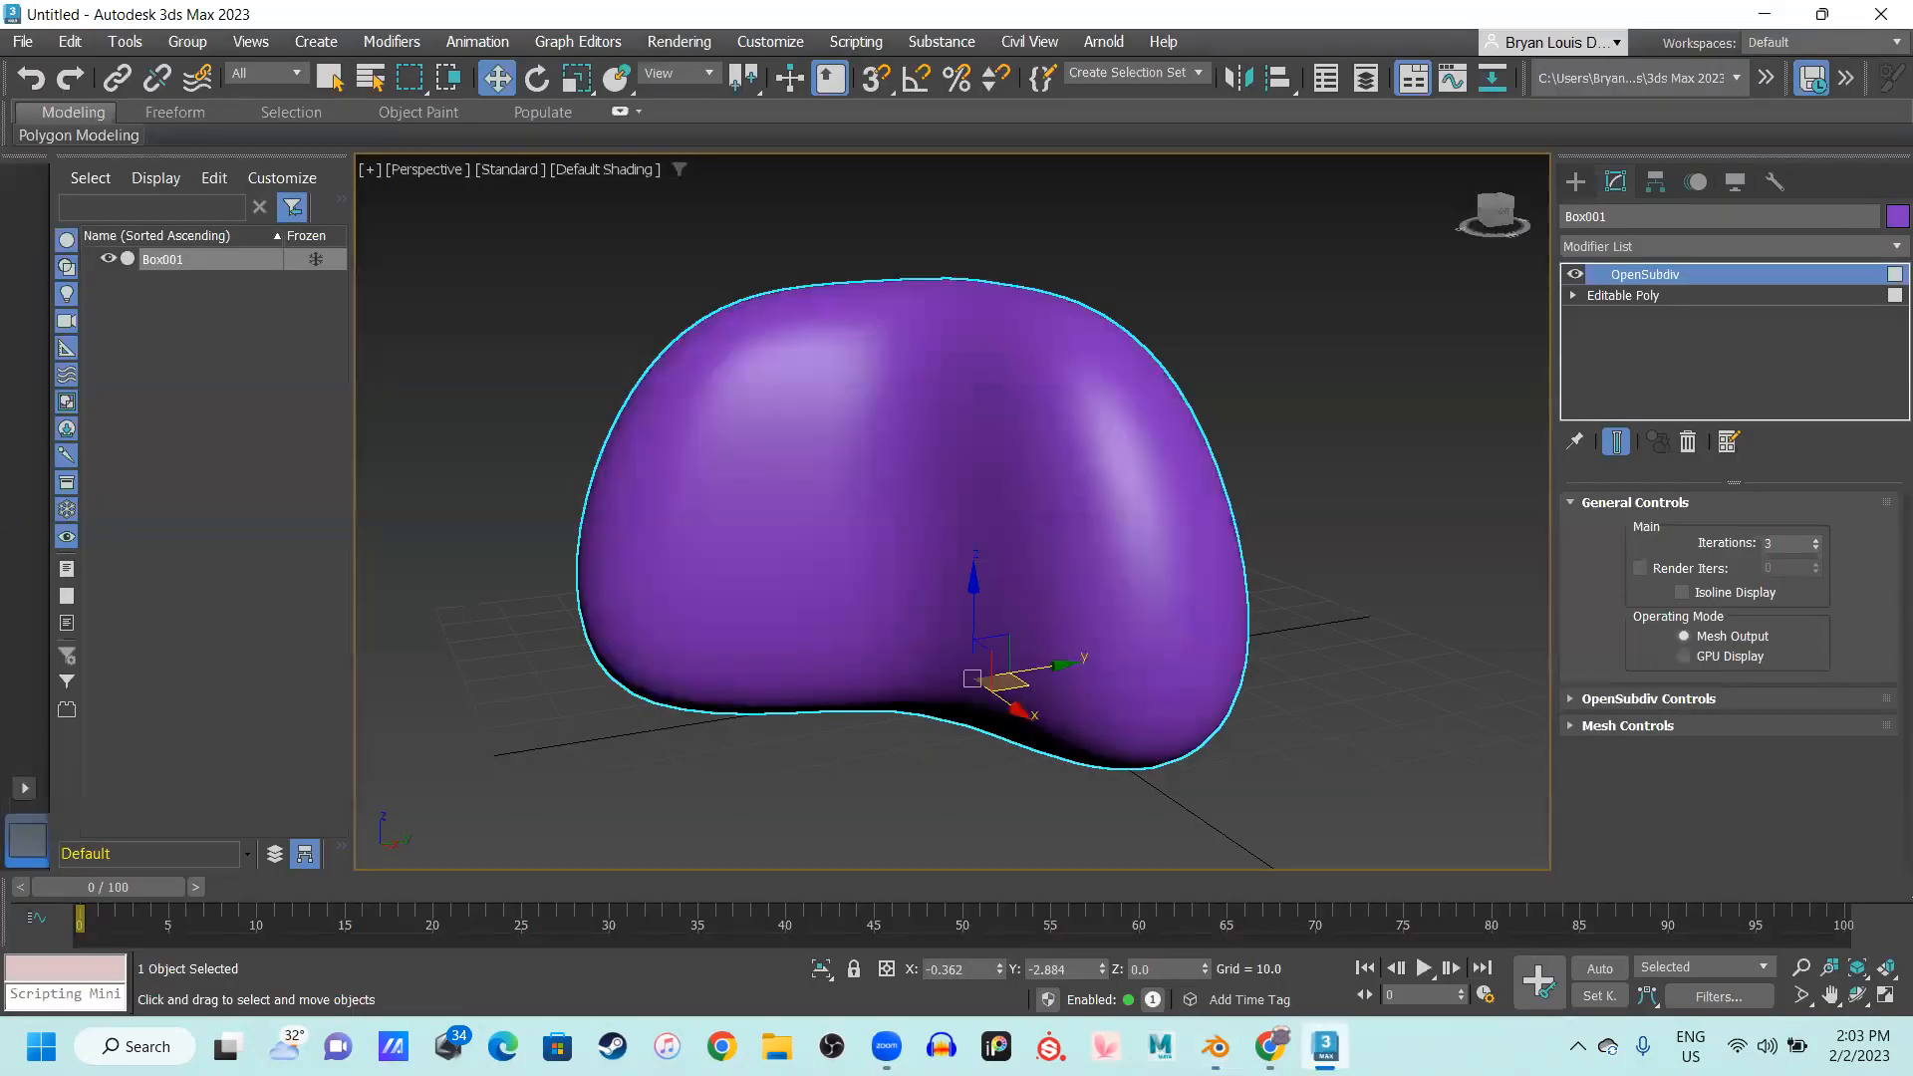
pyautogui.moveTo(981, 431); pyautogui.dragTo(971, 413, button='middle')
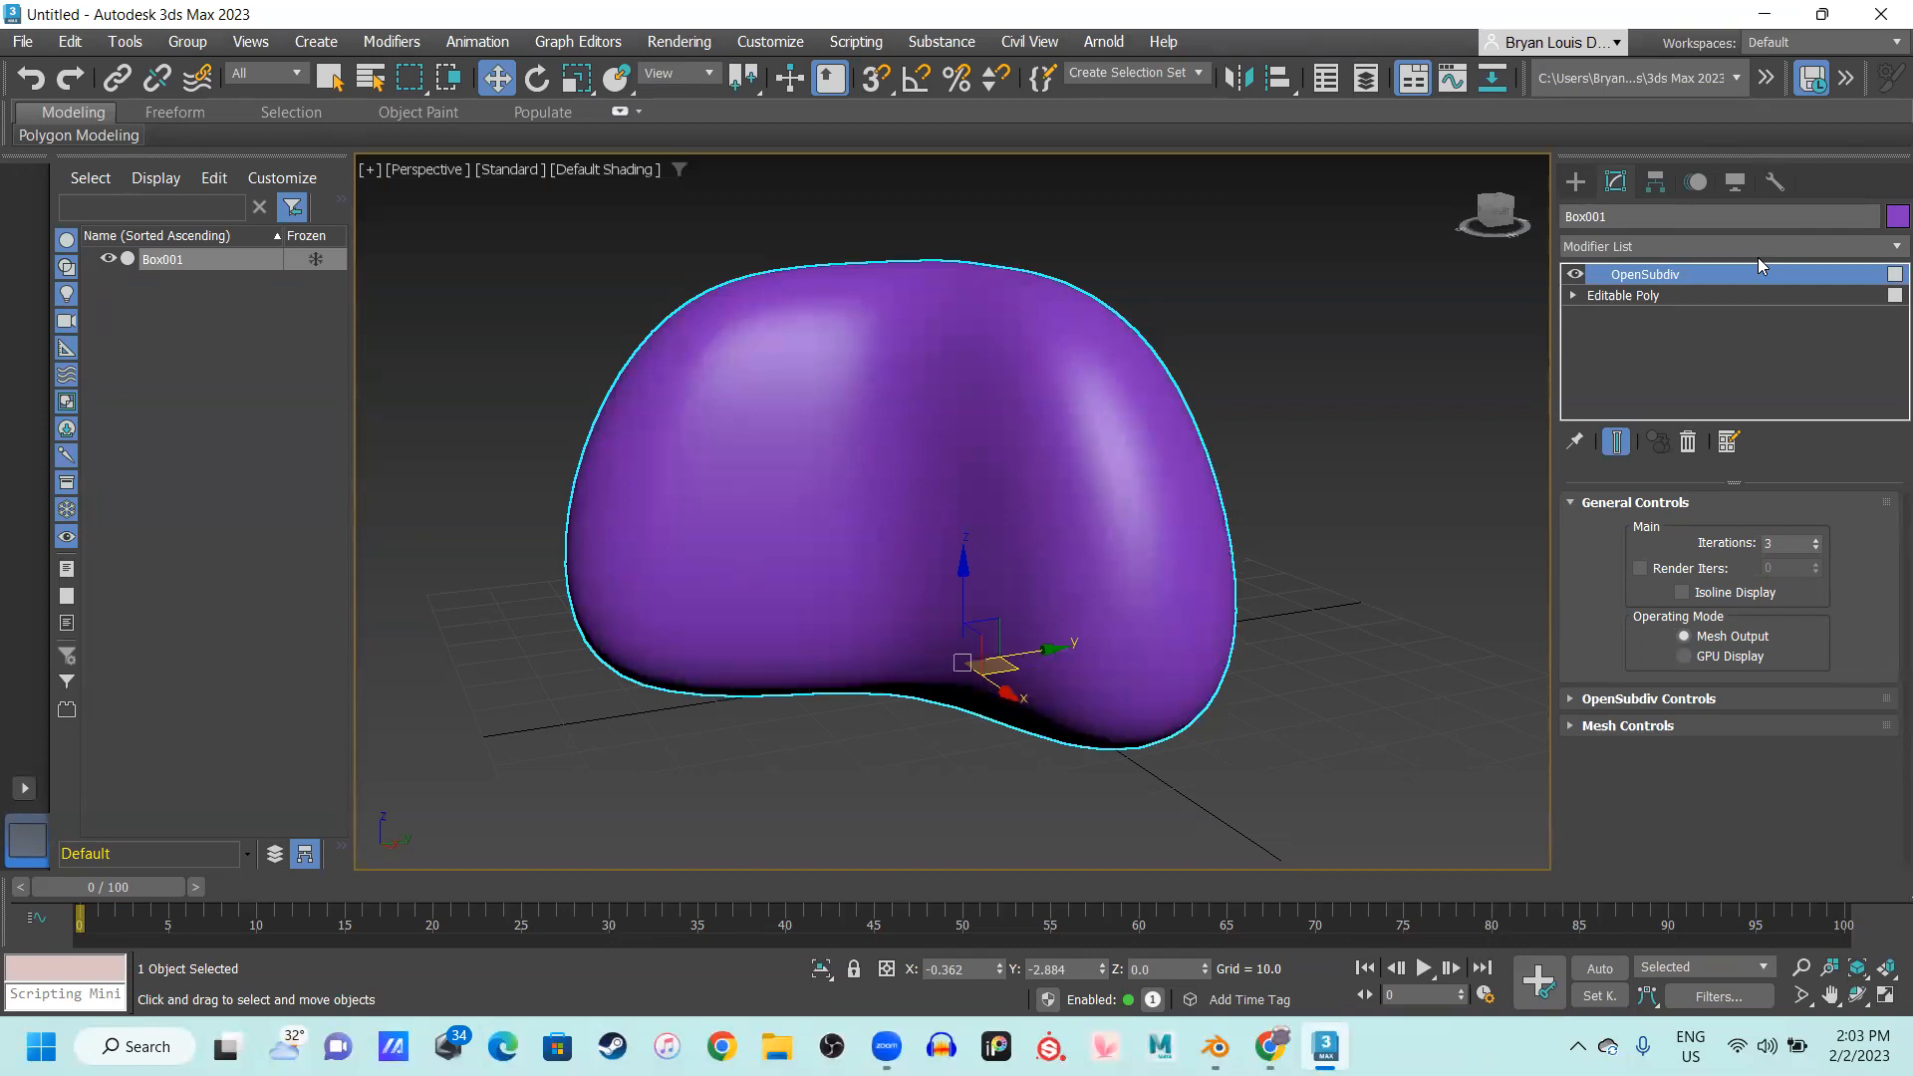
pyautogui.click(1886, 244)
pyautogui.write('tu')
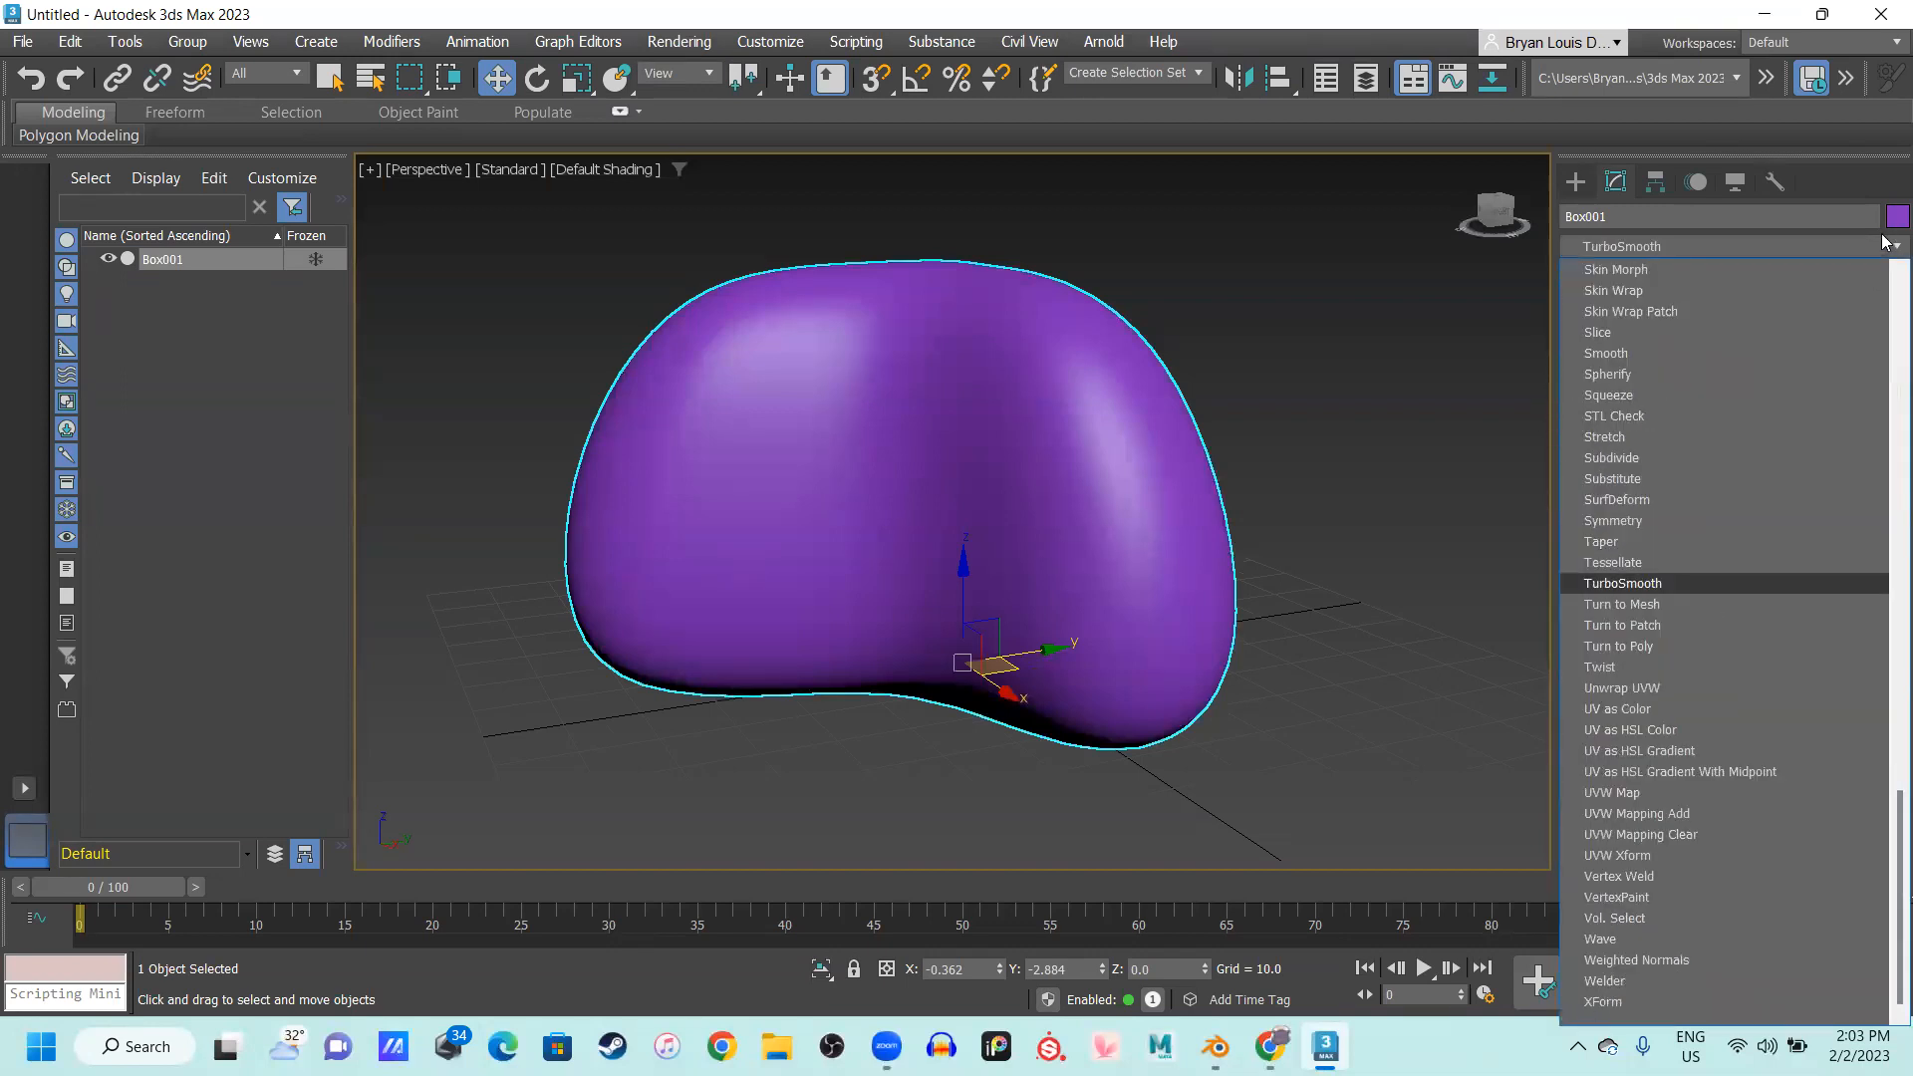
pyautogui.press('Return')
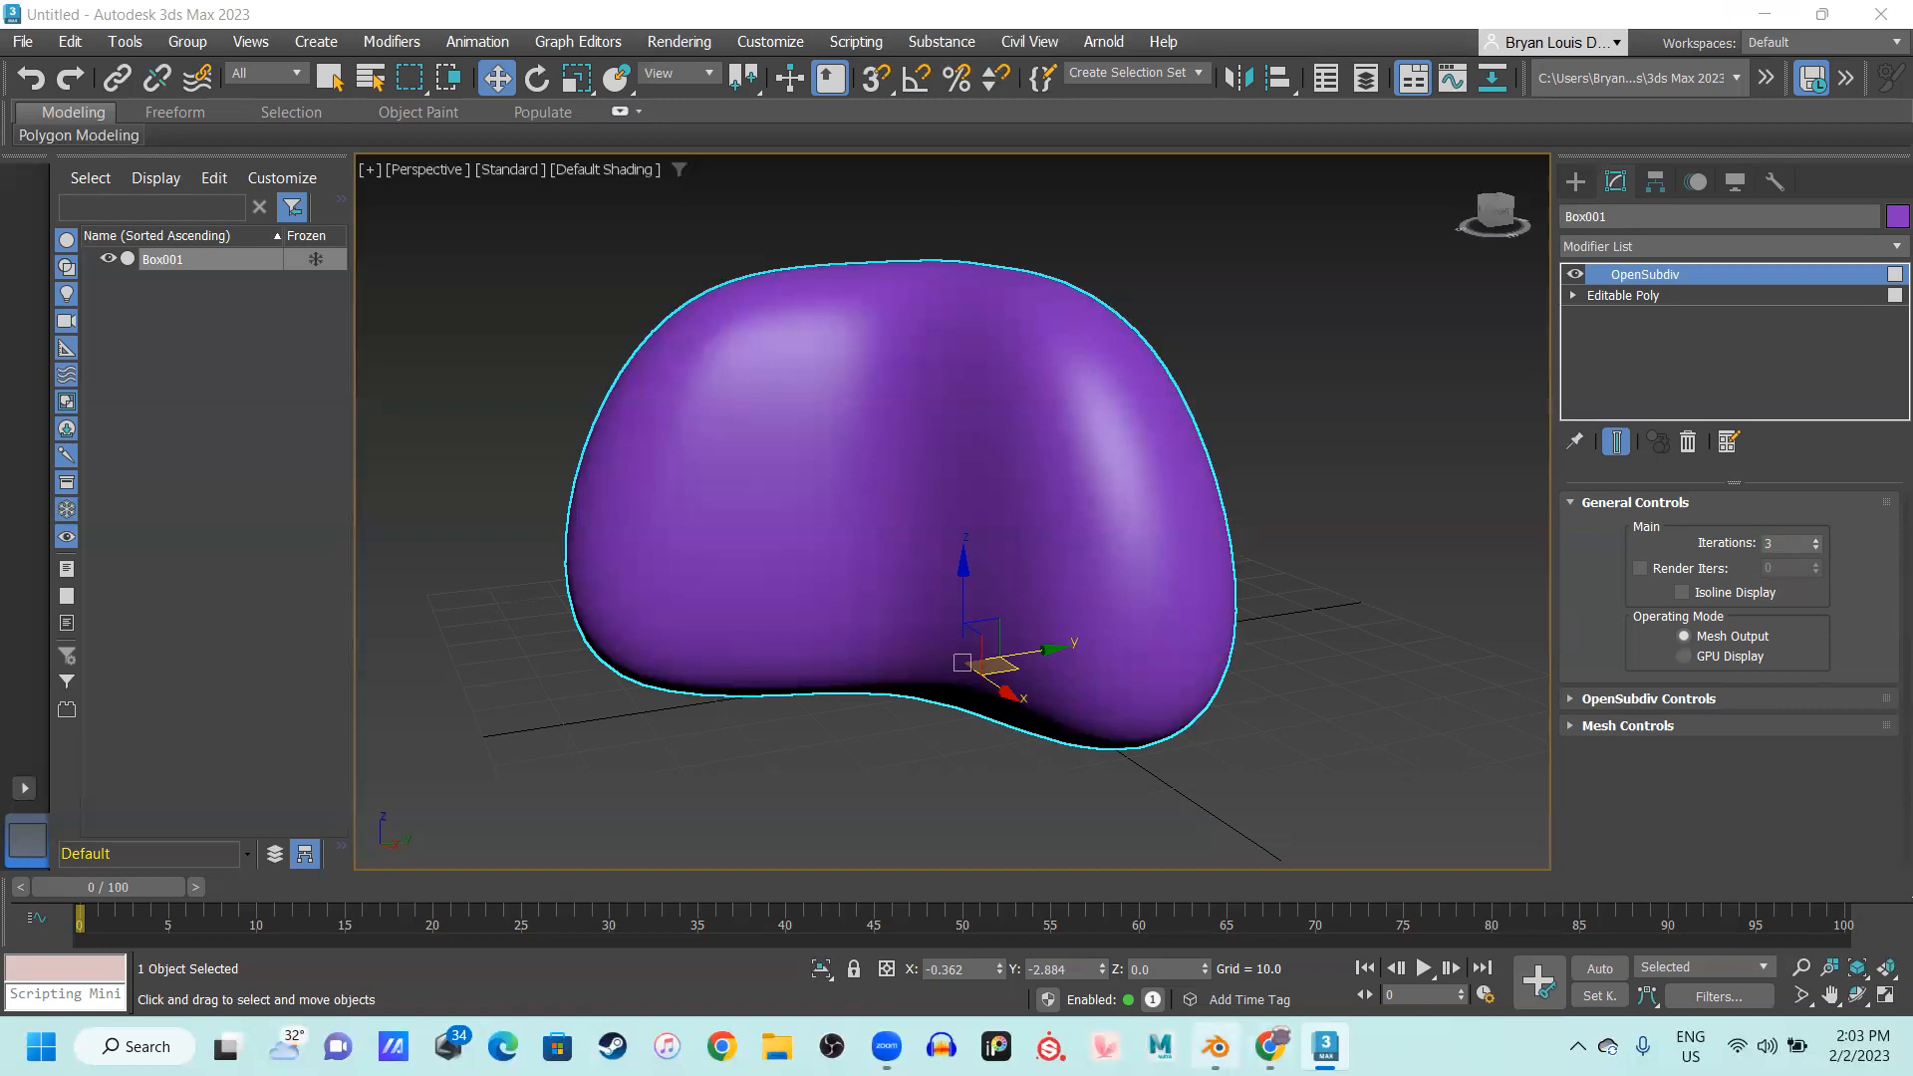
# Switch to Blender to examine the subdivided cube up close, and bring up the Subdivision Surface slide in the browser
pyautogui.click(1215, 1046)
pyautogui.middleClick(526, 649)
pyautogui.moveTo(526, 648); pyautogui.dragTo(1000, 382, button='middle')
pyautogui.scroll(2, 901, 688)
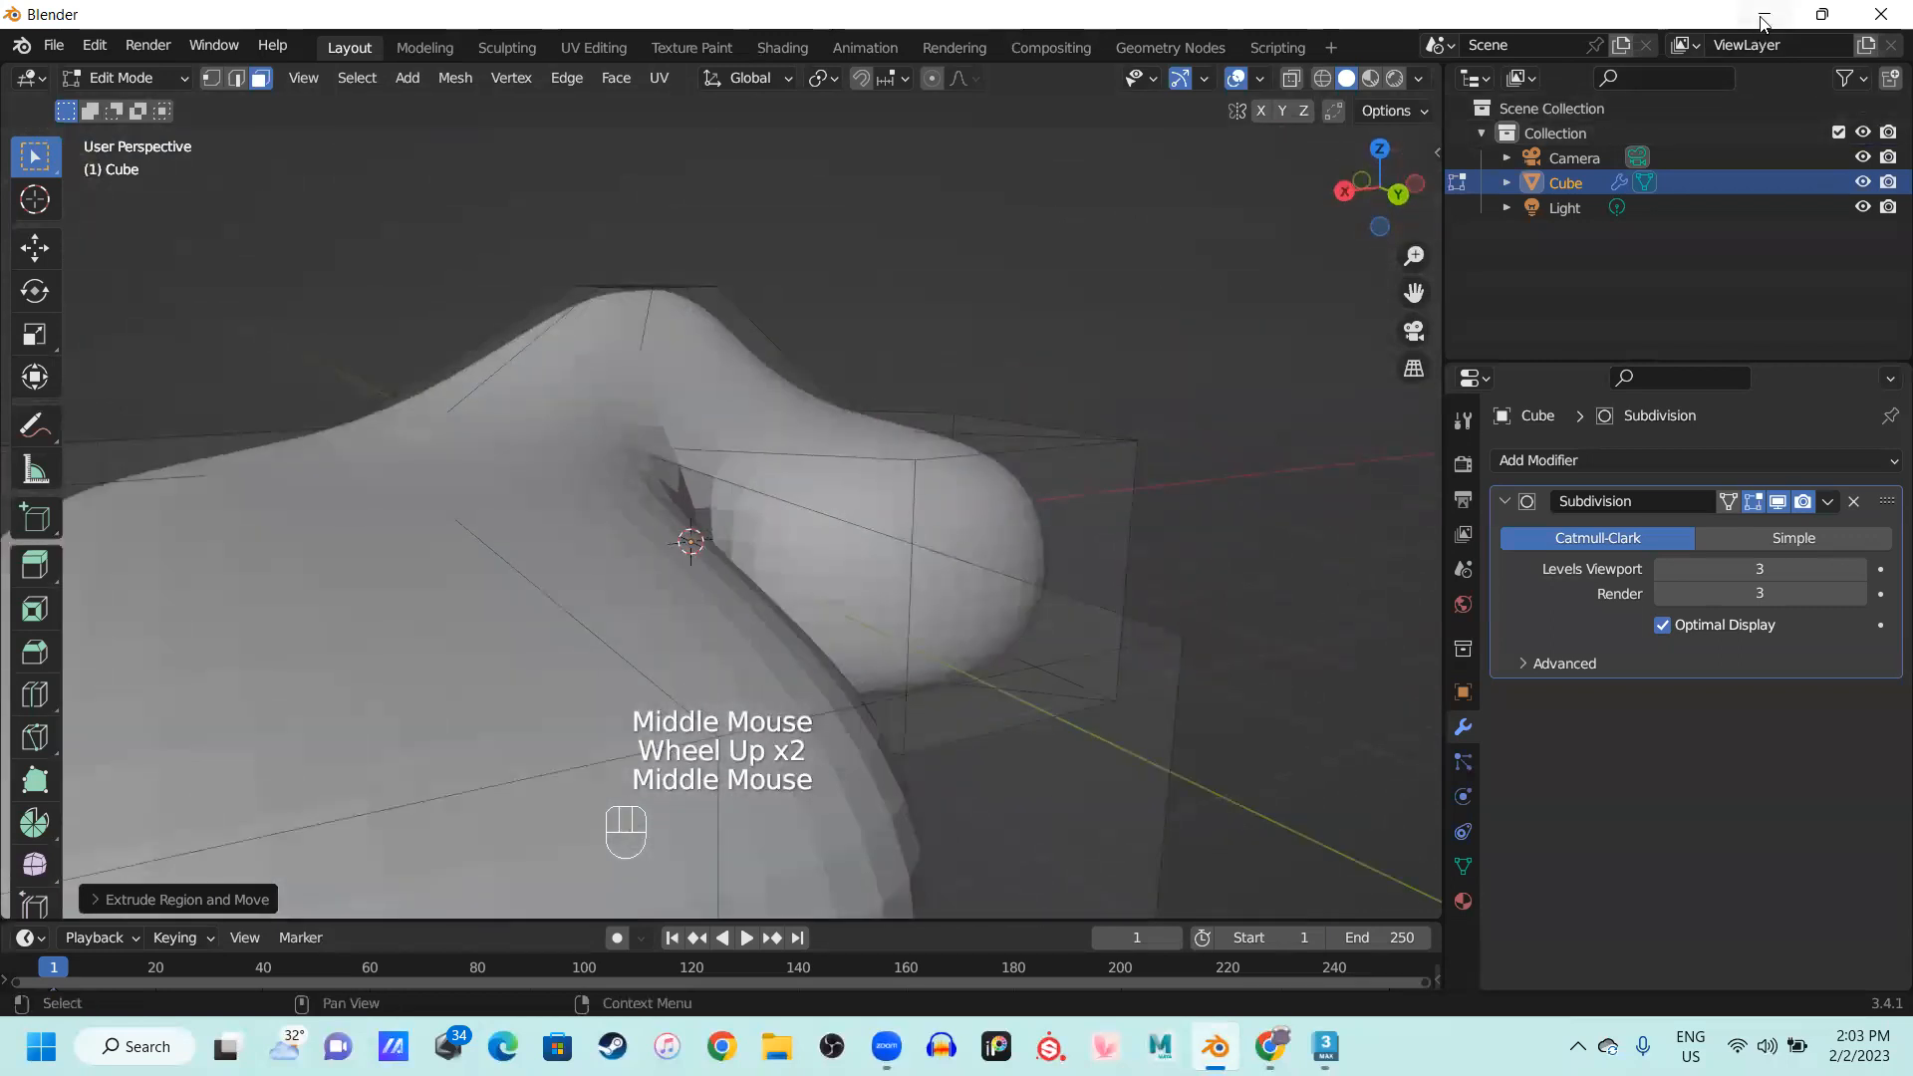
pyautogui.click(1269, 1046)
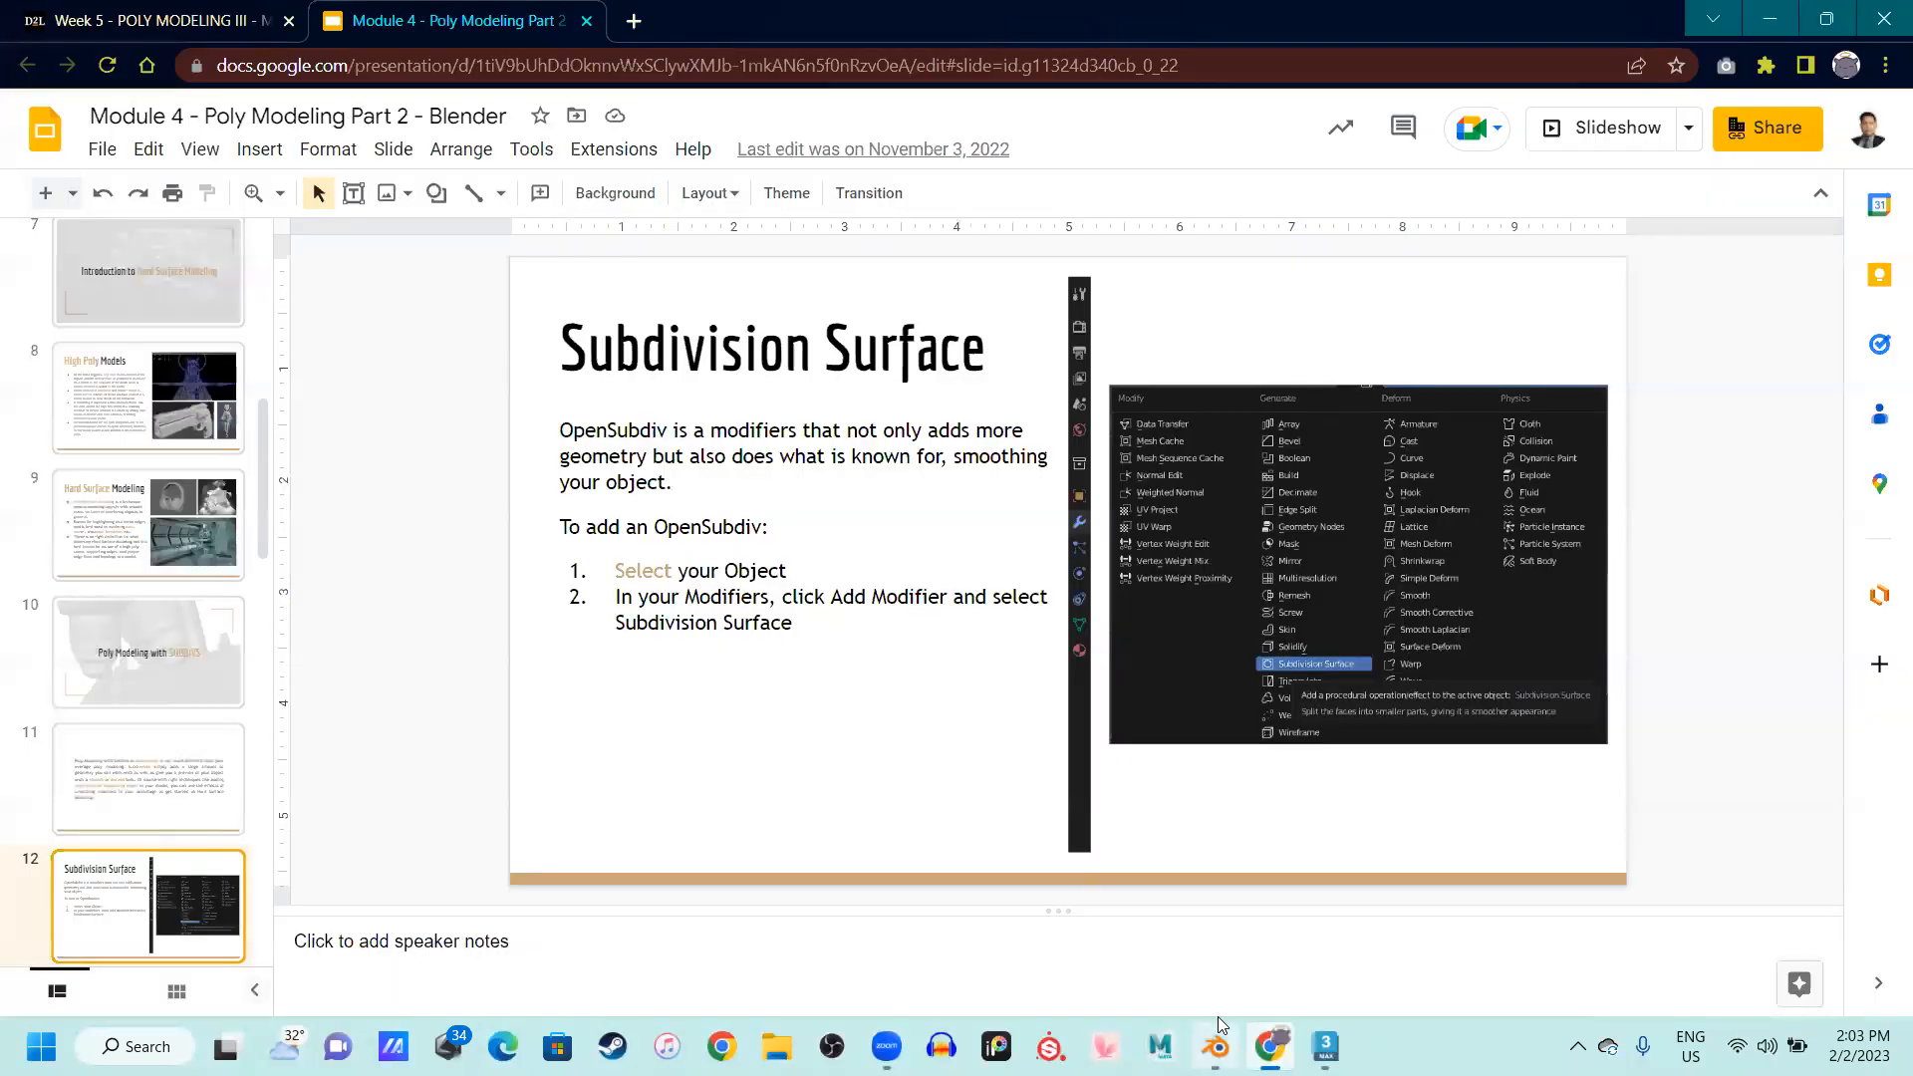
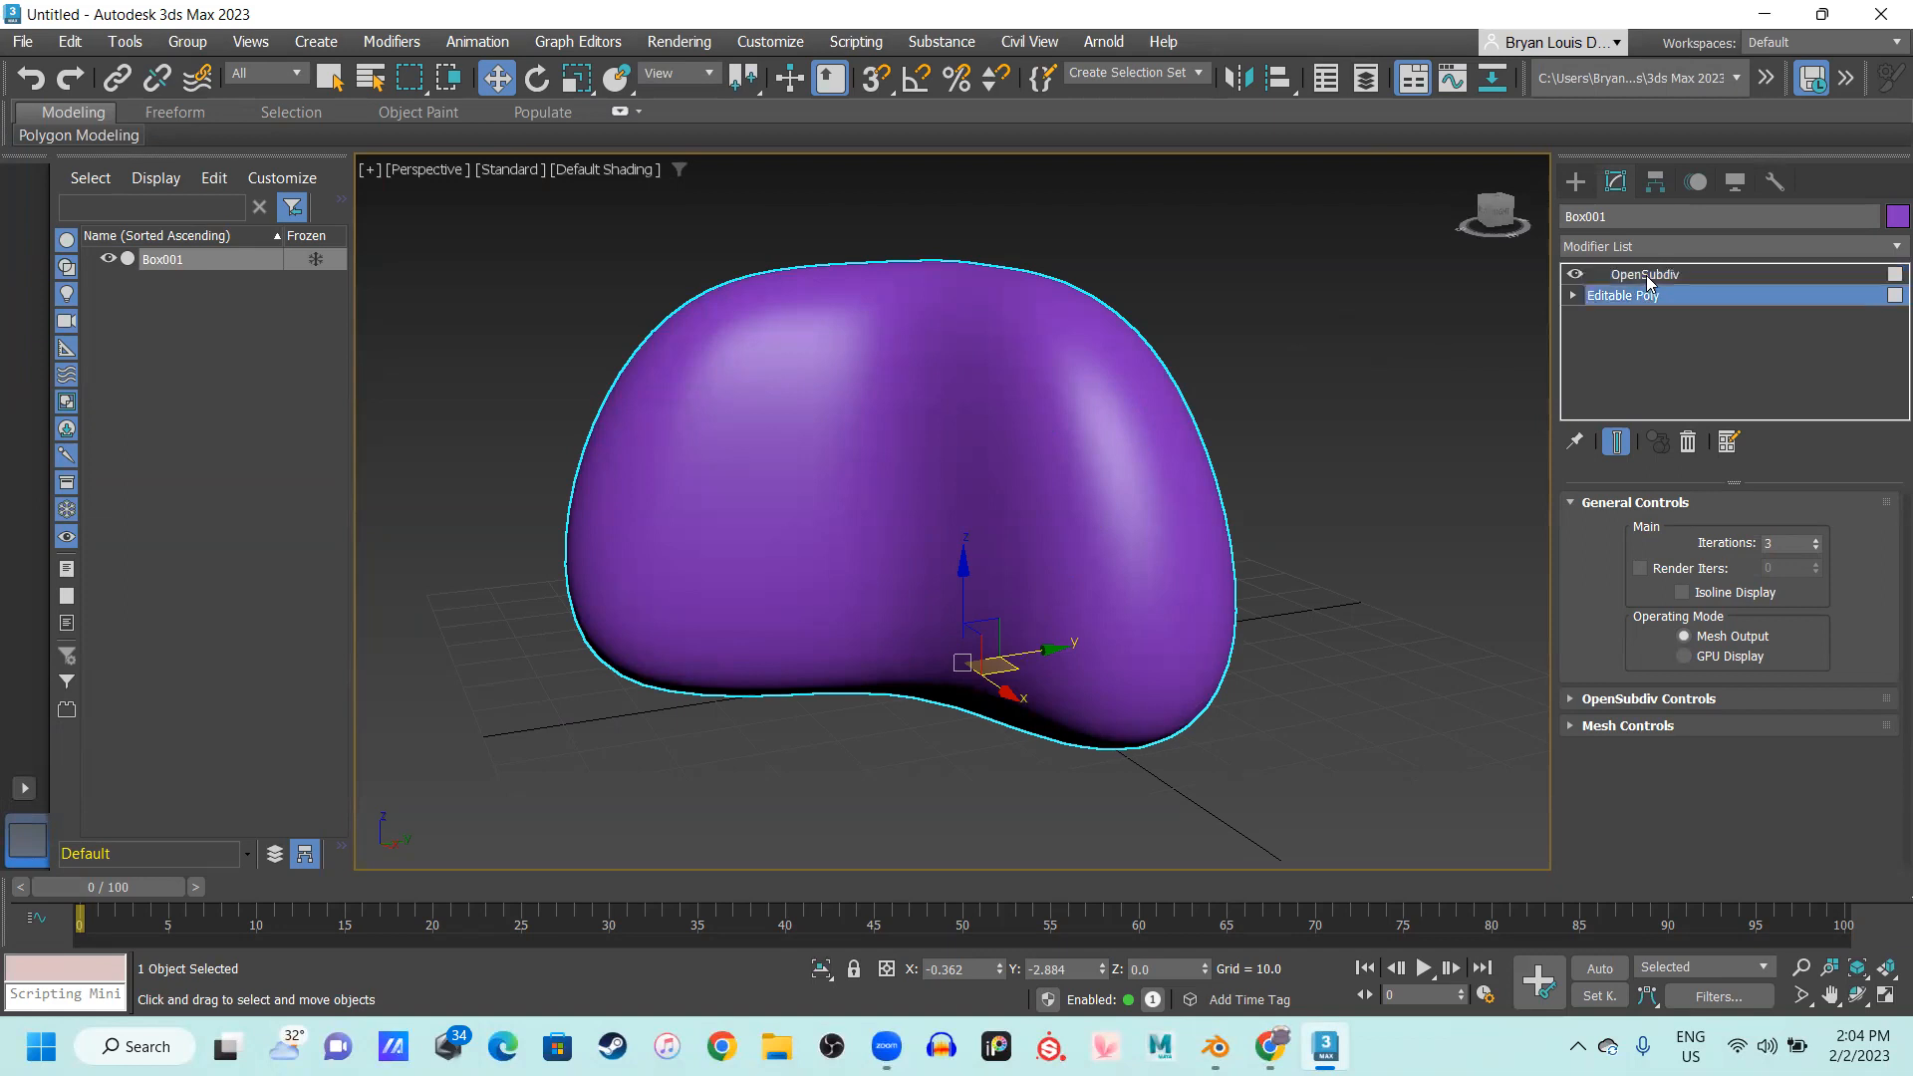
# In 3ds Max, create a box beside the purple model, about 45 long, 35 wide and 27 high
pyautogui.keyDown('alt'); pyautogui.moveTo(947, 622); pyautogui.dragTo(742, 658, button='middle'); pyautogui.keyUp('alt')
pyautogui.moveTo(1057, 571); pyautogui.dragTo(1045, 578, button='middle')
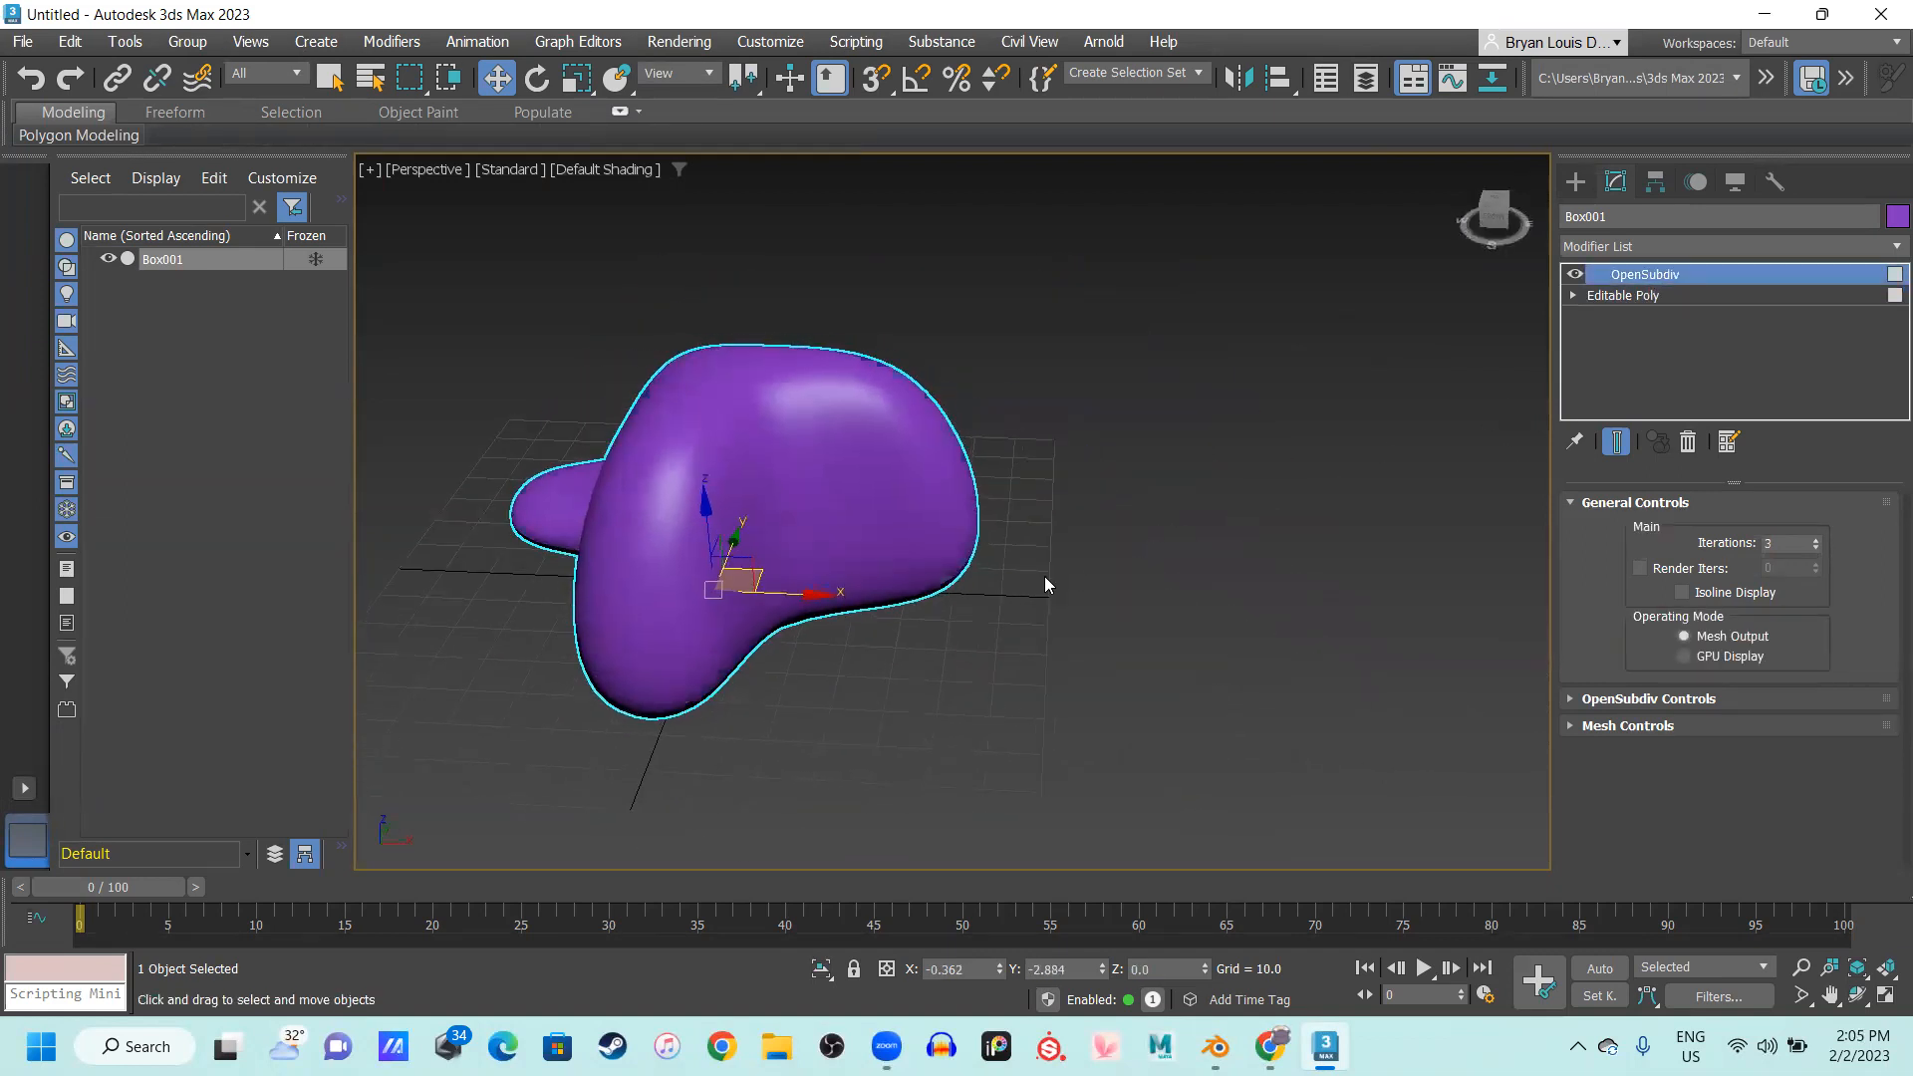
pyautogui.click(1577, 181)
pyautogui.click(1644, 339)
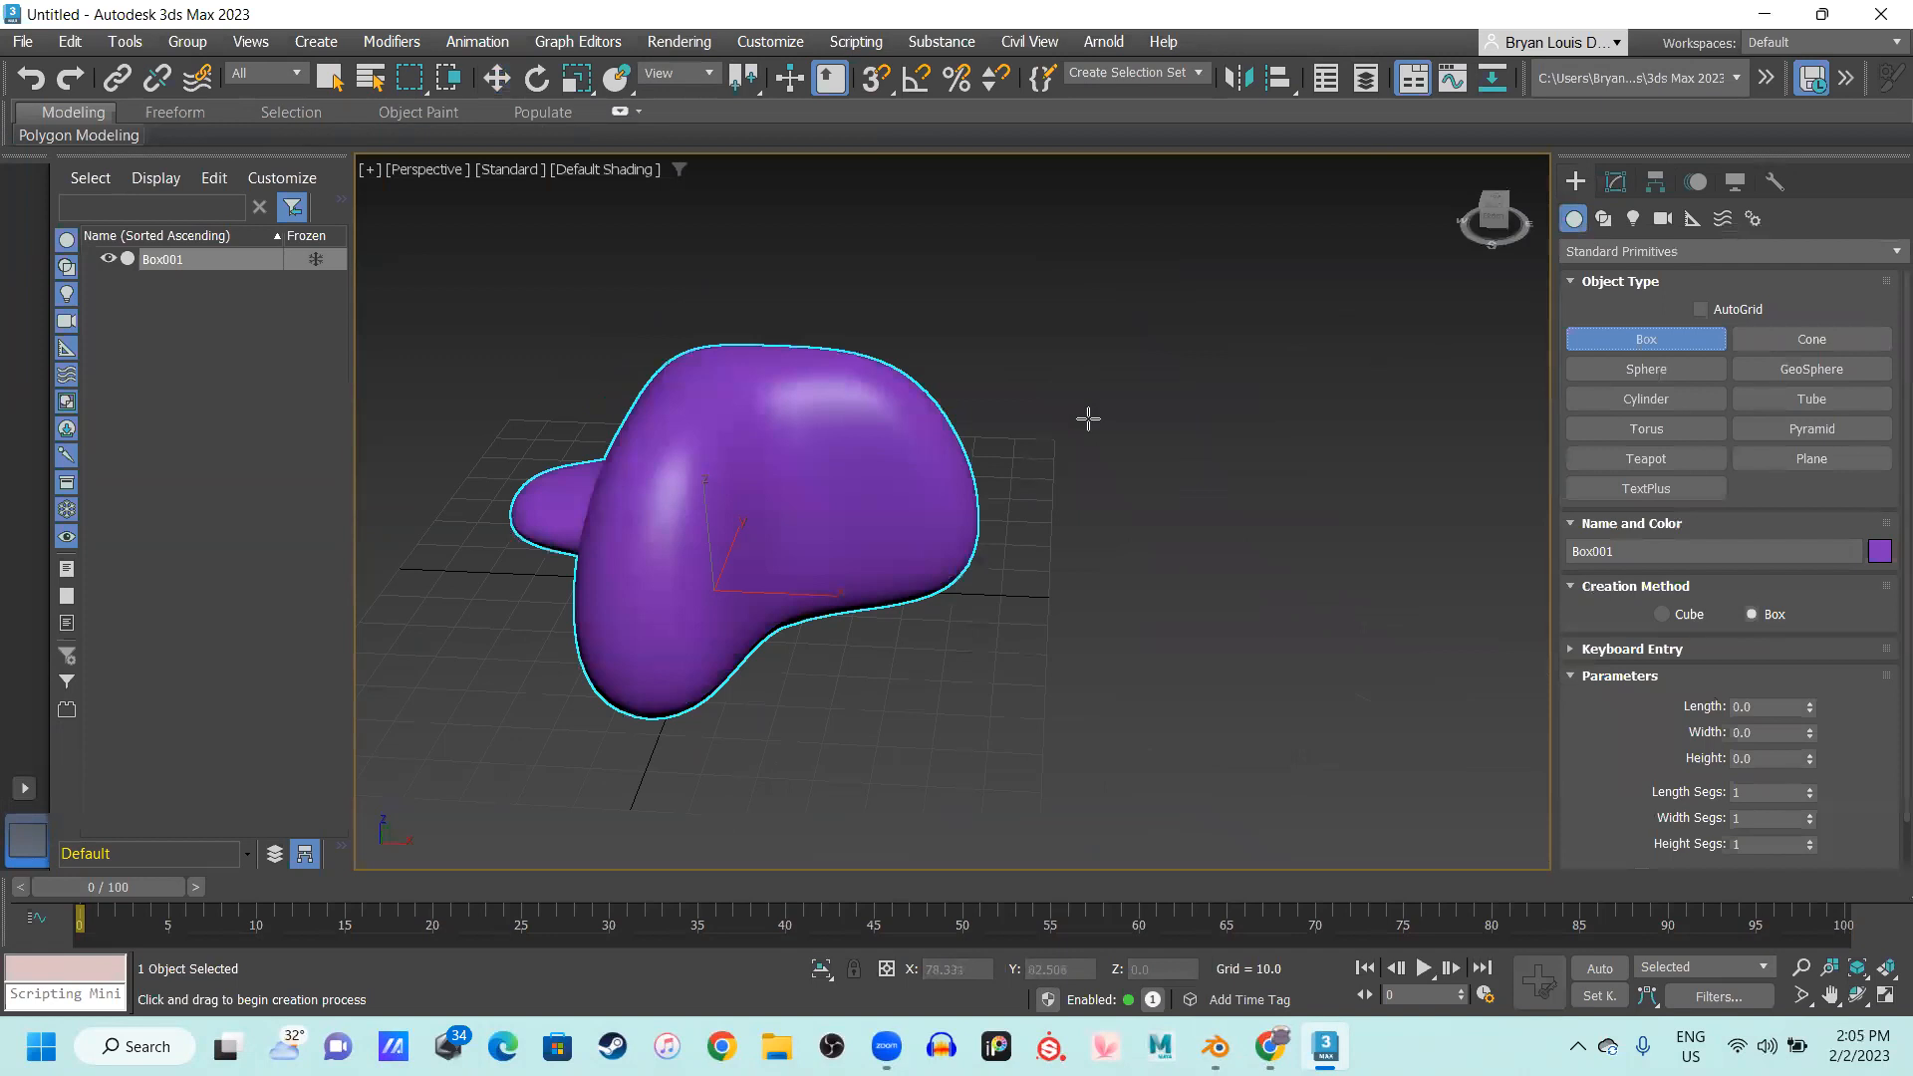
pyautogui.moveTo(1103, 549); pyautogui.dragTo(1292, 685)
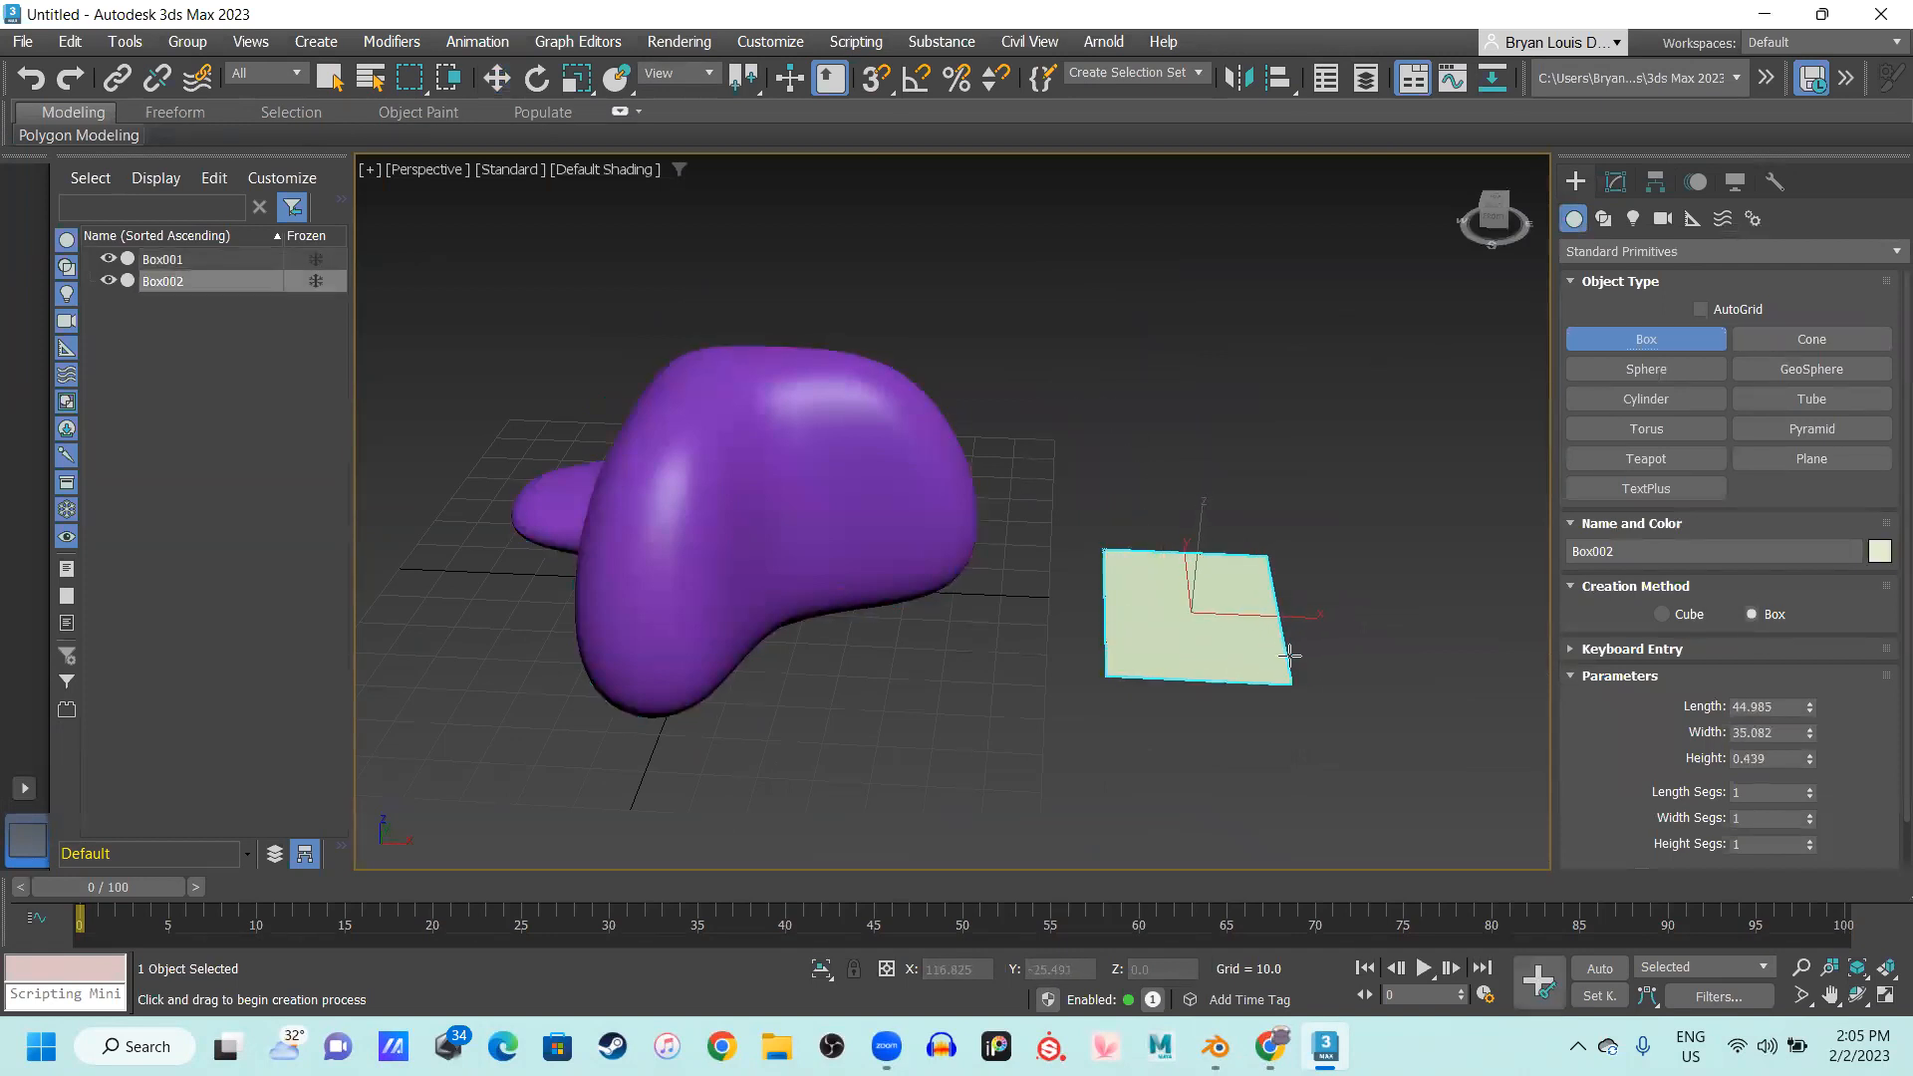
pyautogui.click(1293, 568)
pyautogui.keyDown('alt'); pyautogui.moveTo(1181, 658); pyautogui.dragTo(1138, 624, button='middle'); pyautogui.keyUp('alt')
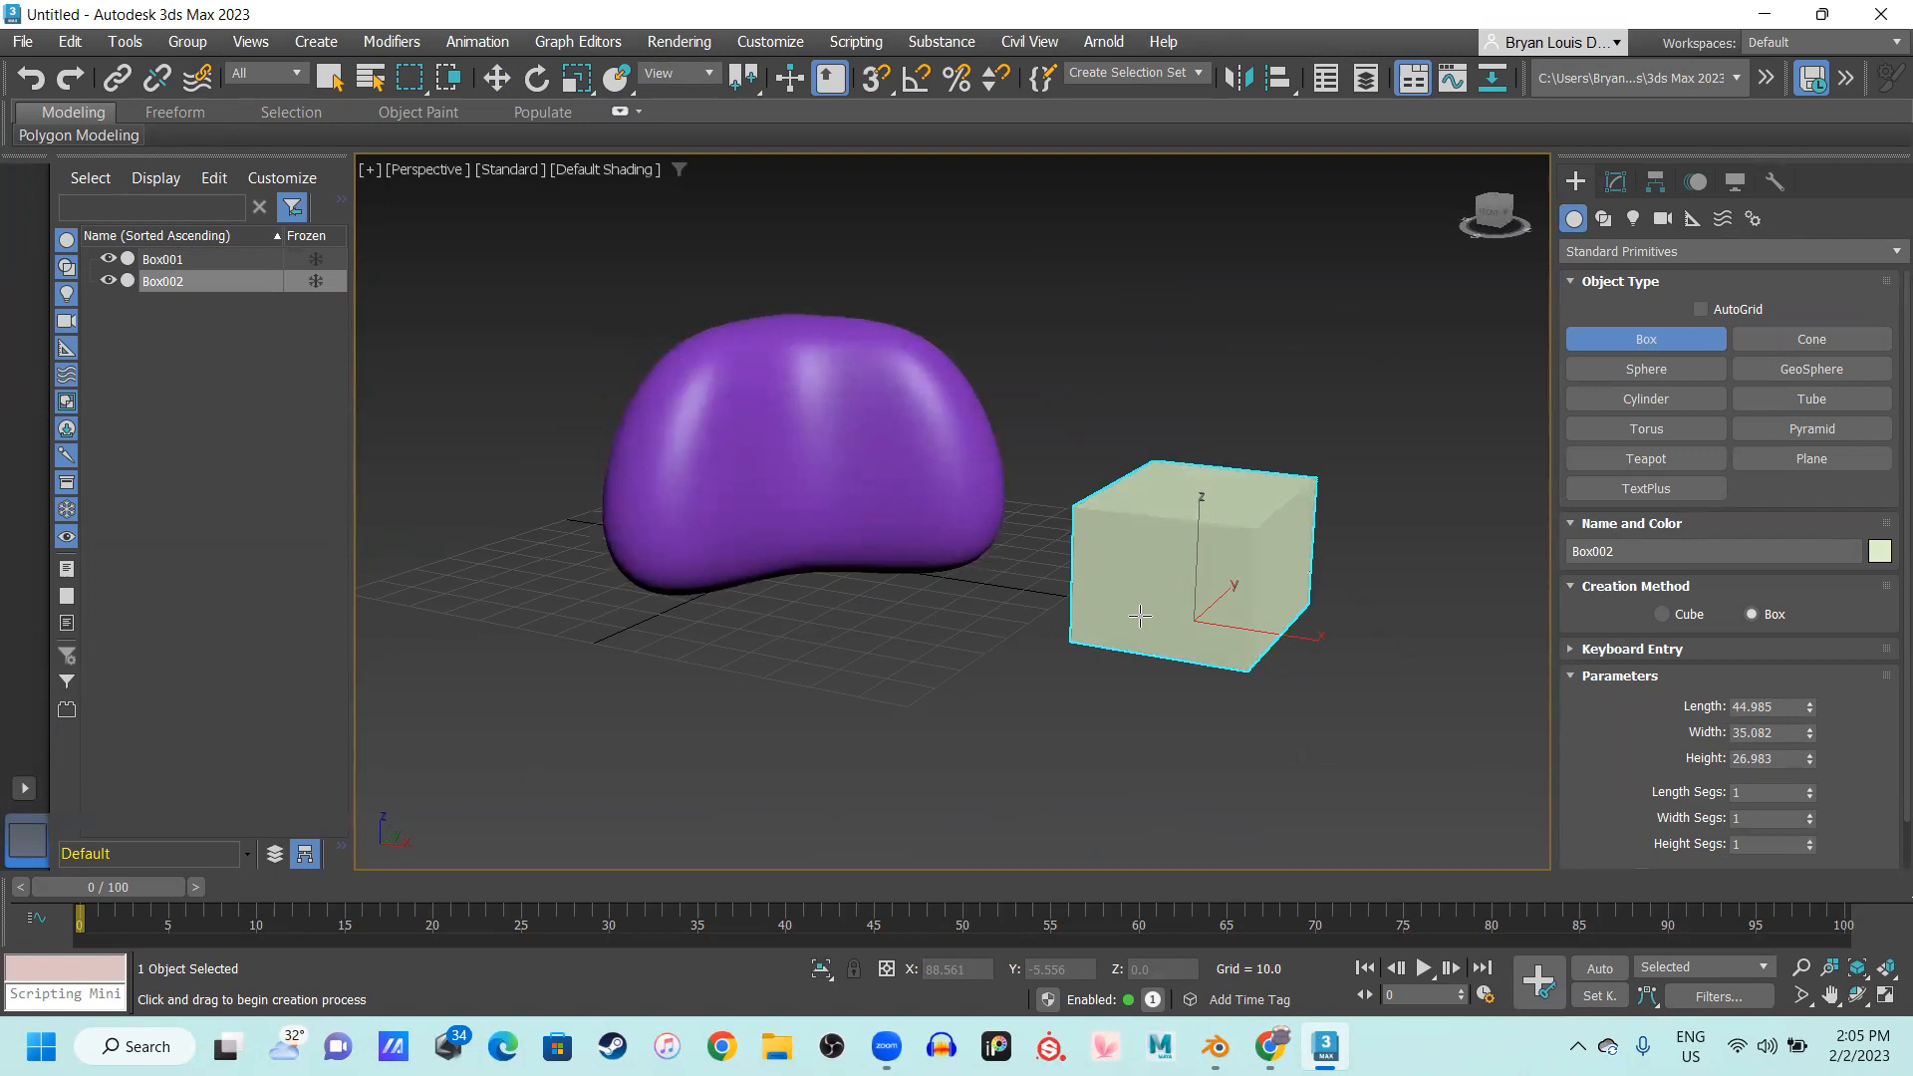
pyautogui.scroll(3, 1295, 553)
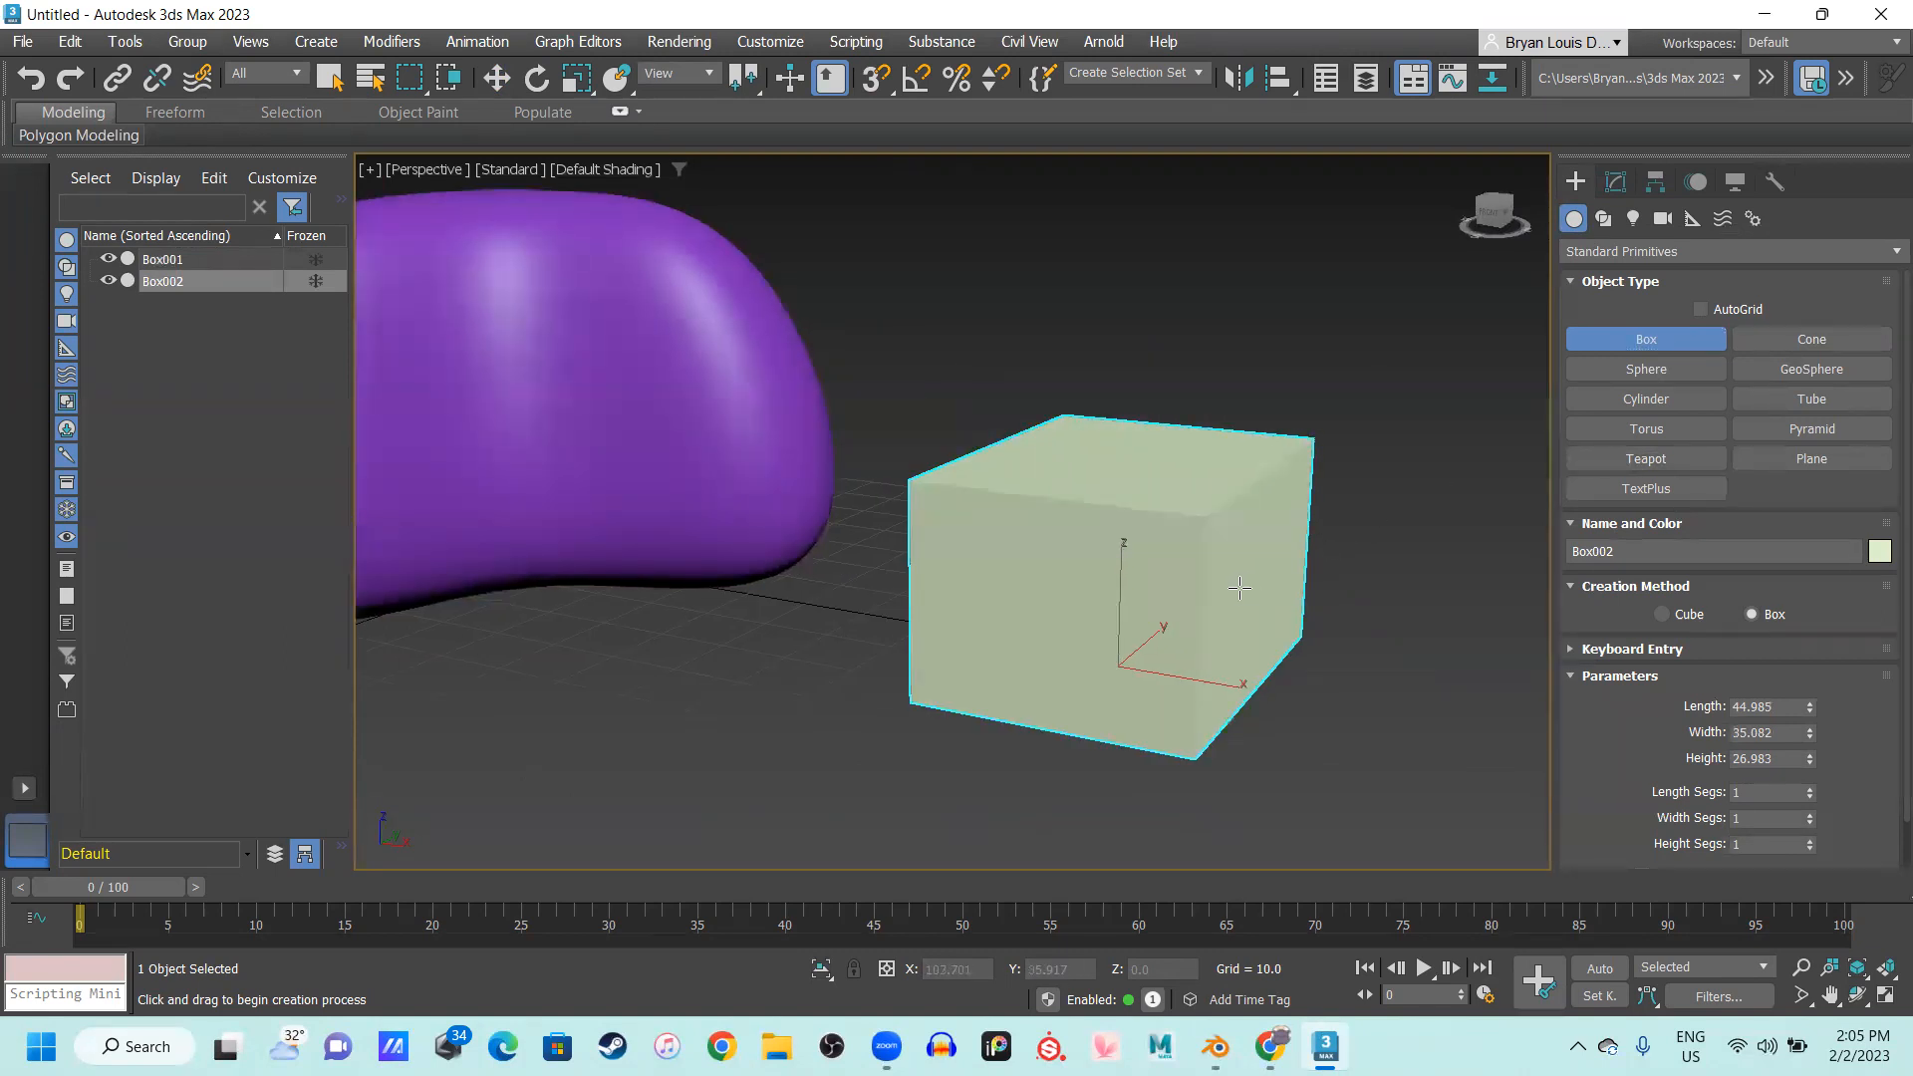
pyautogui.moveTo(1082, 446); pyautogui.dragTo(995, 394, button='middle')
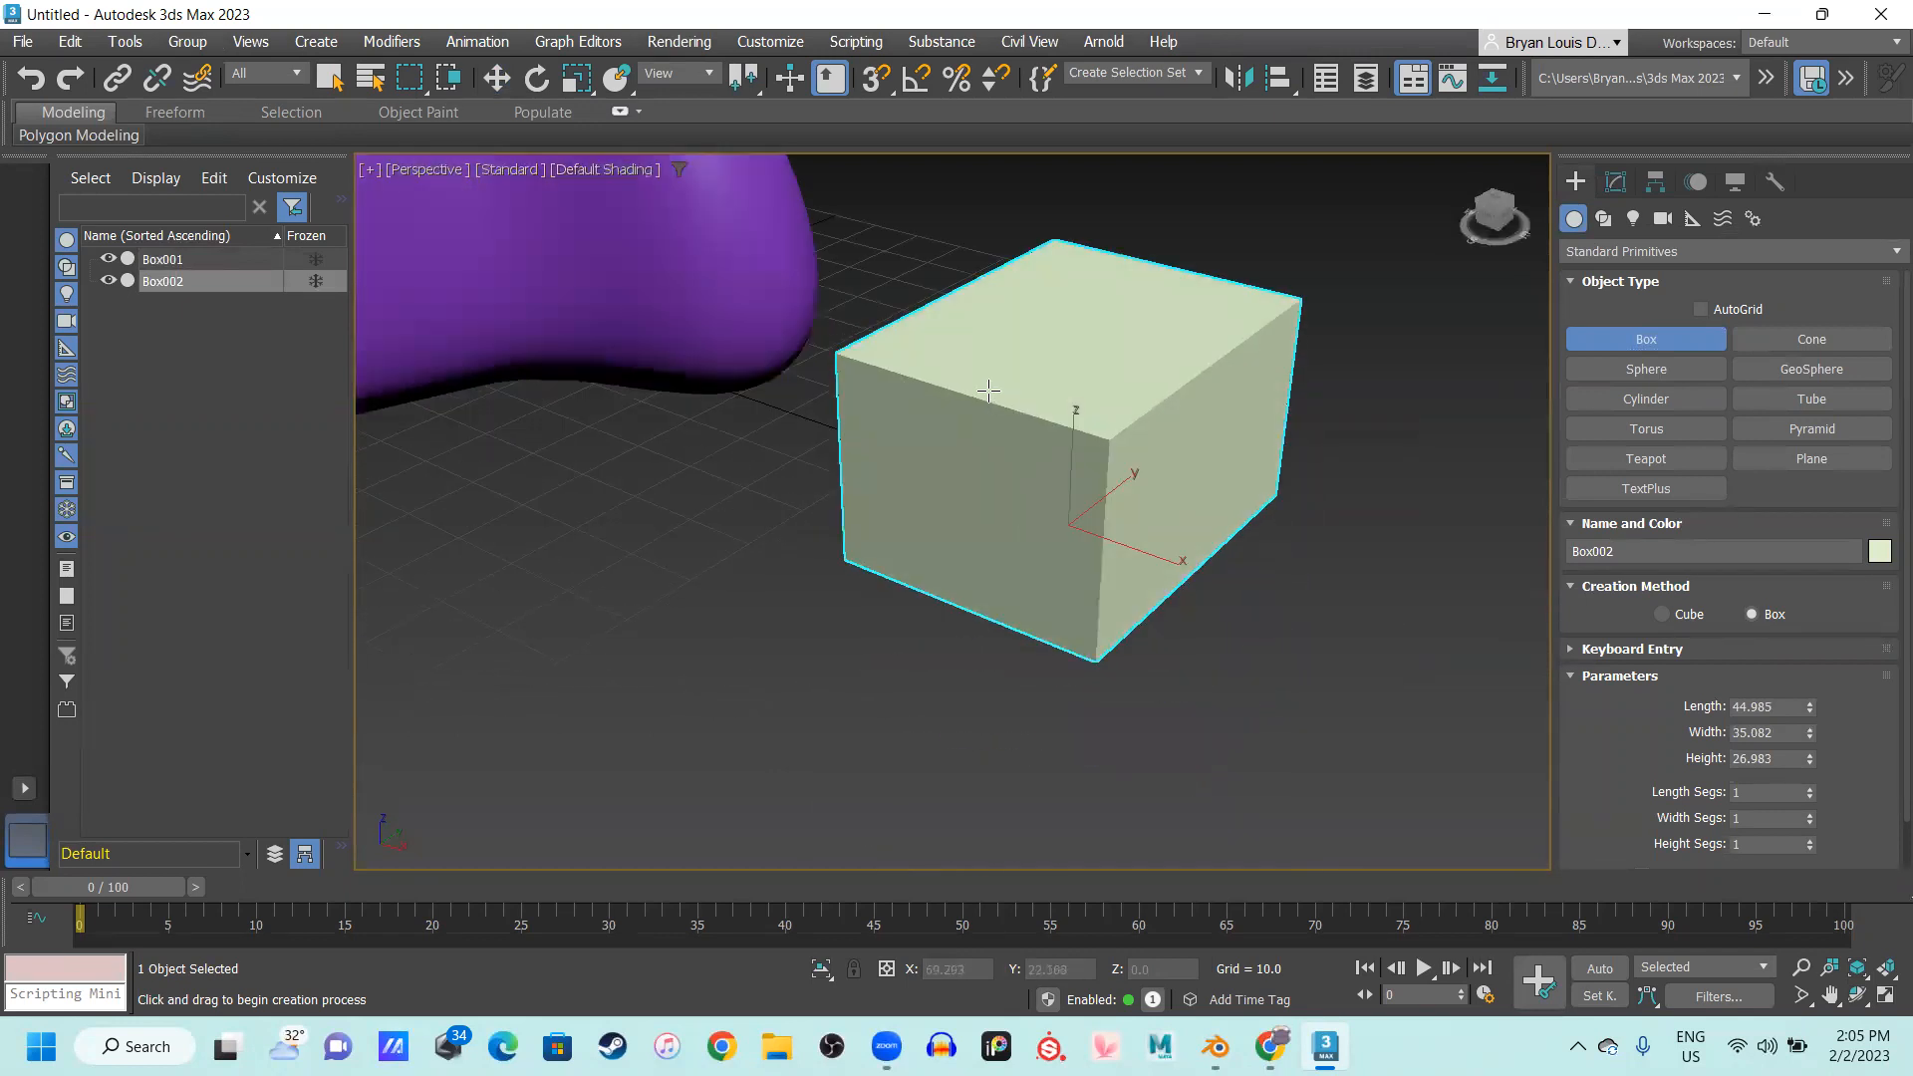
pyautogui.scroll(4, 984, 389)
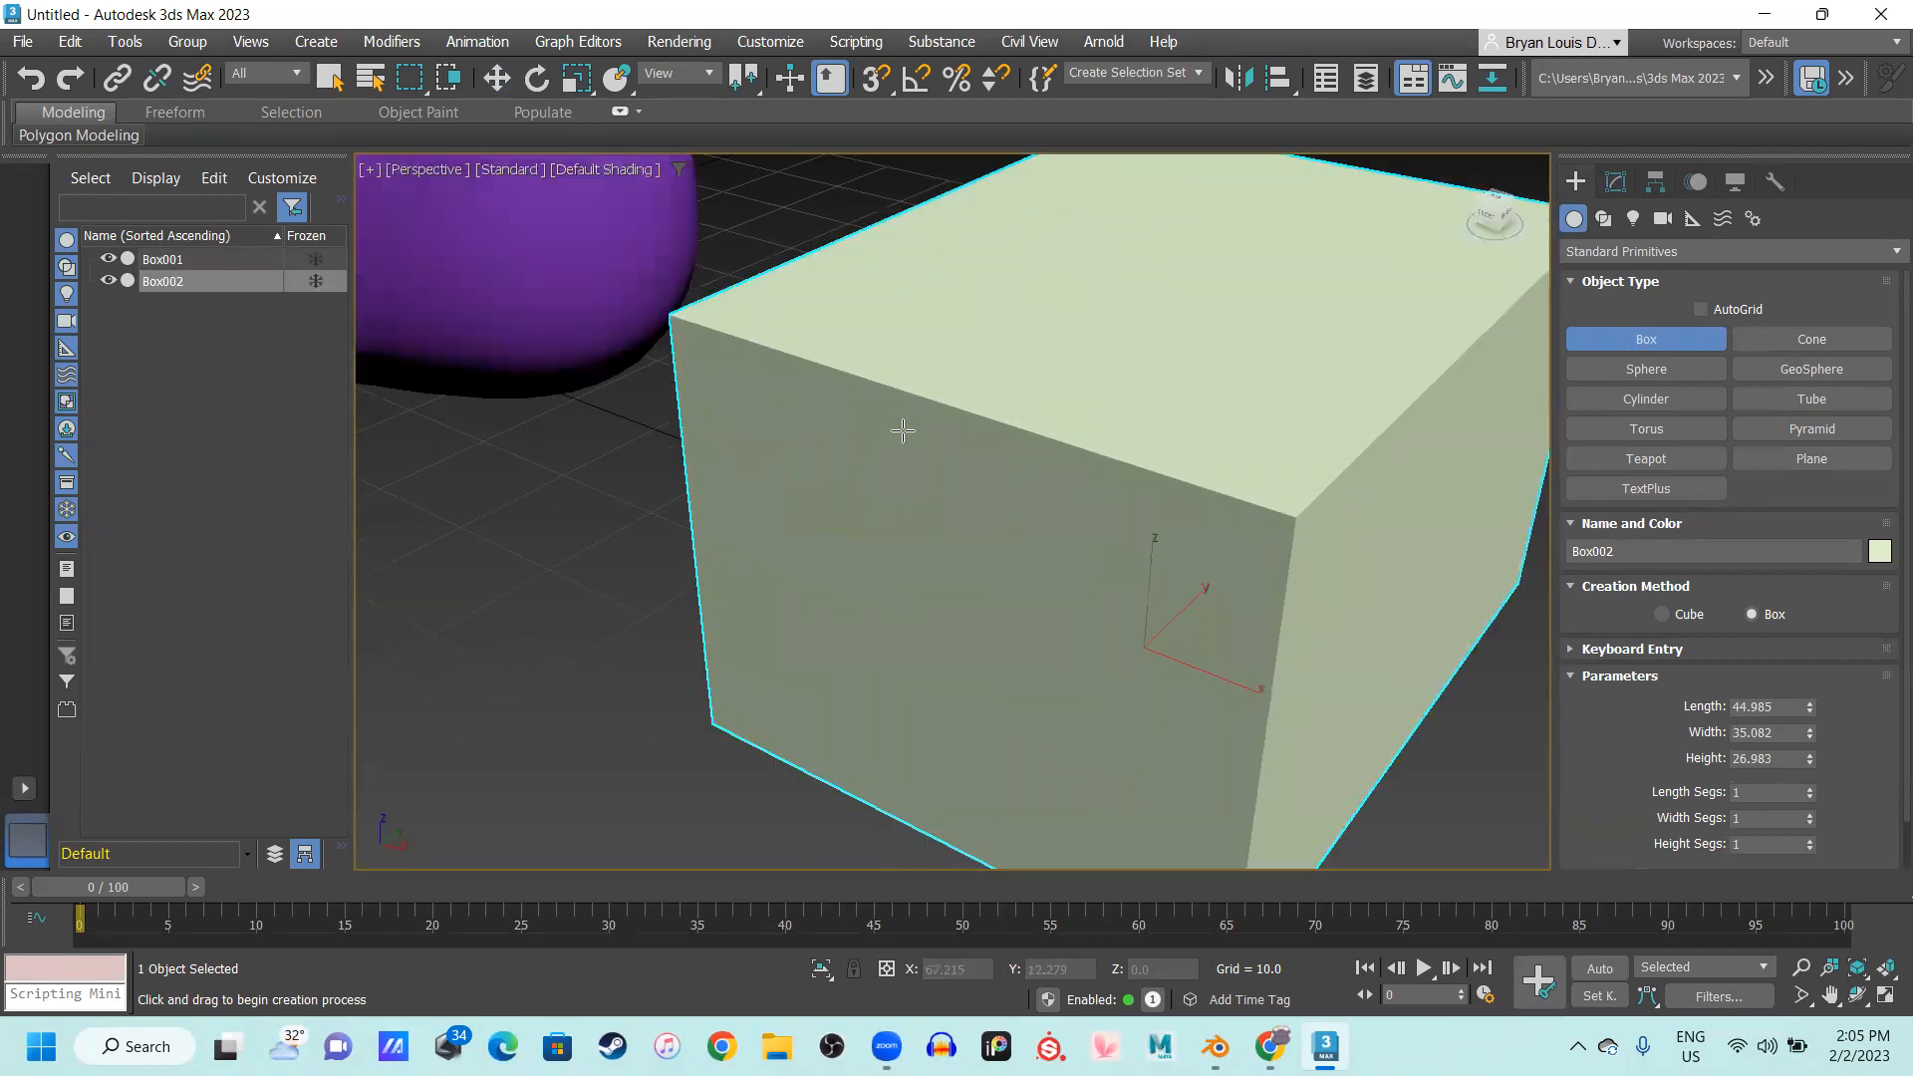
pyautogui.scroll(-3, 1100, 540)
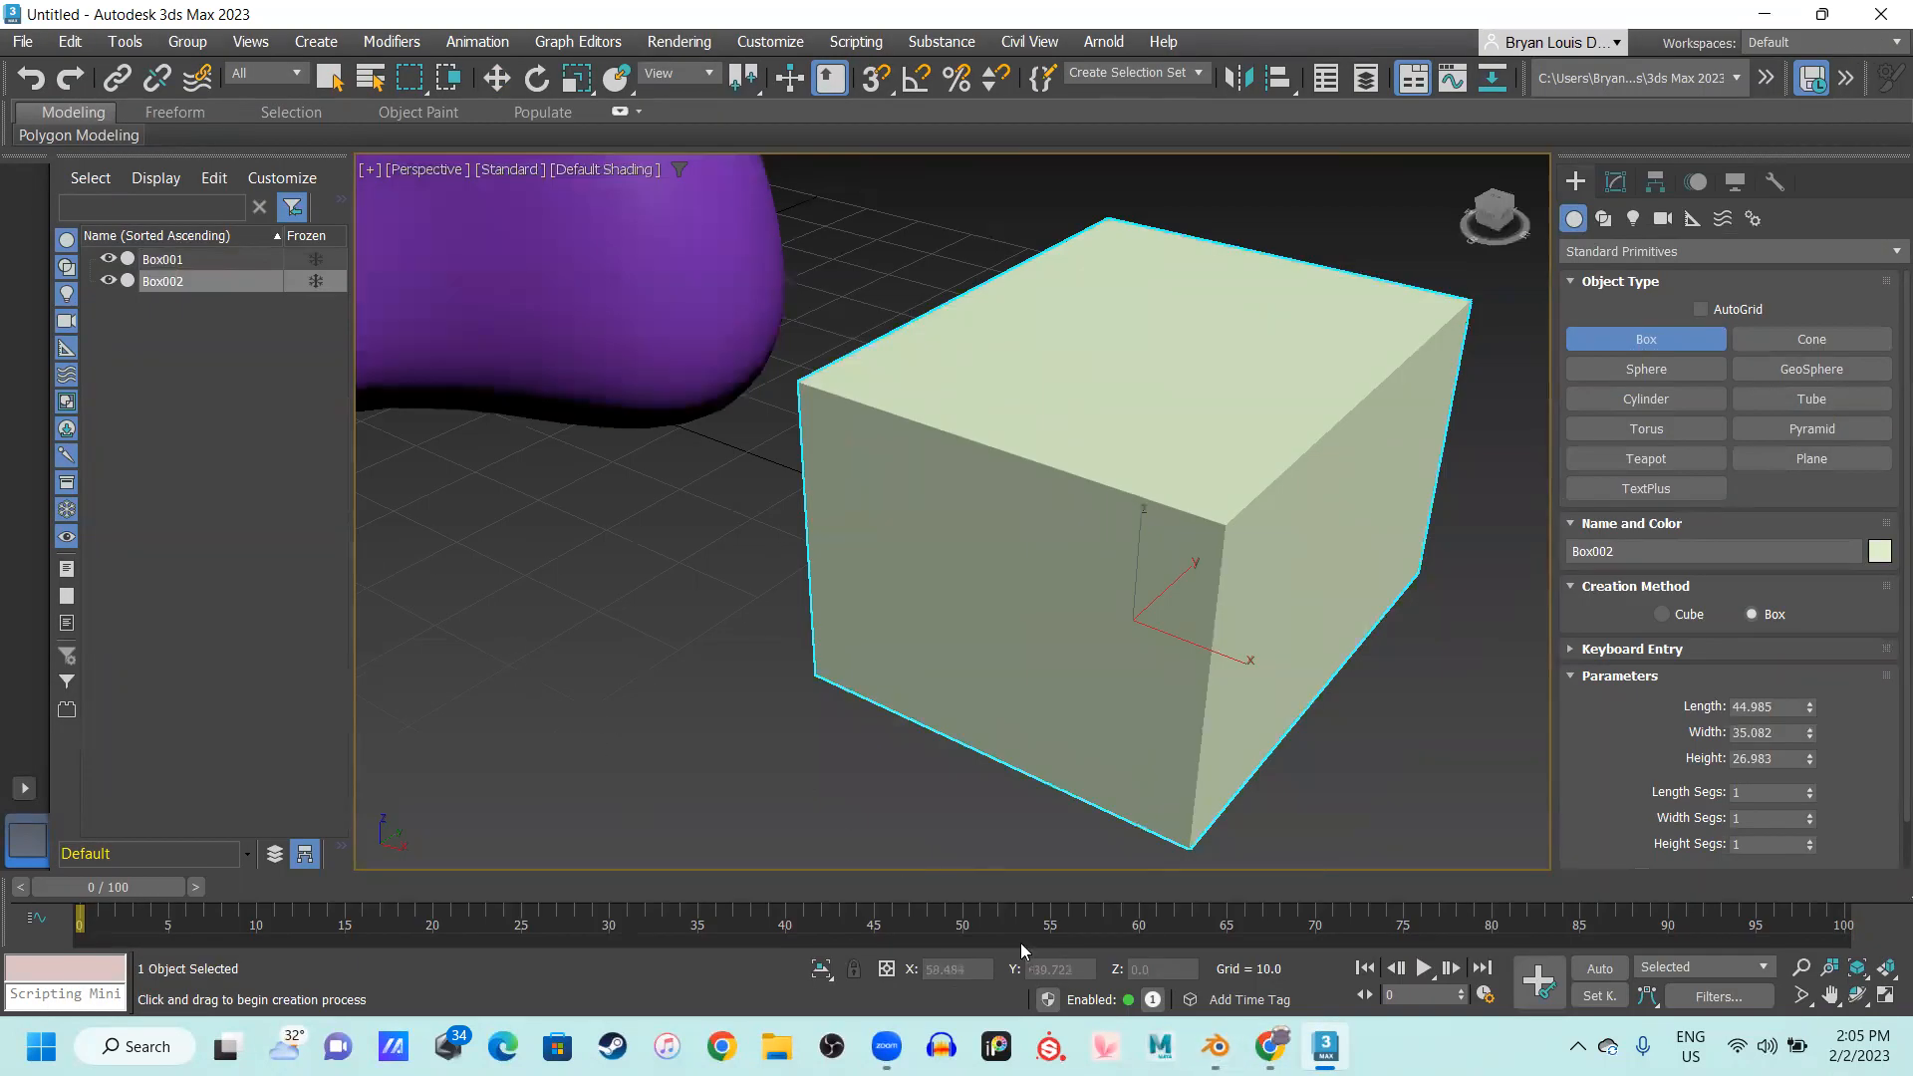
# Switch to Google Slides and present the Hard Surface Modeling slide full screen, returning to the editor
pyautogui.click(1270, 1046)
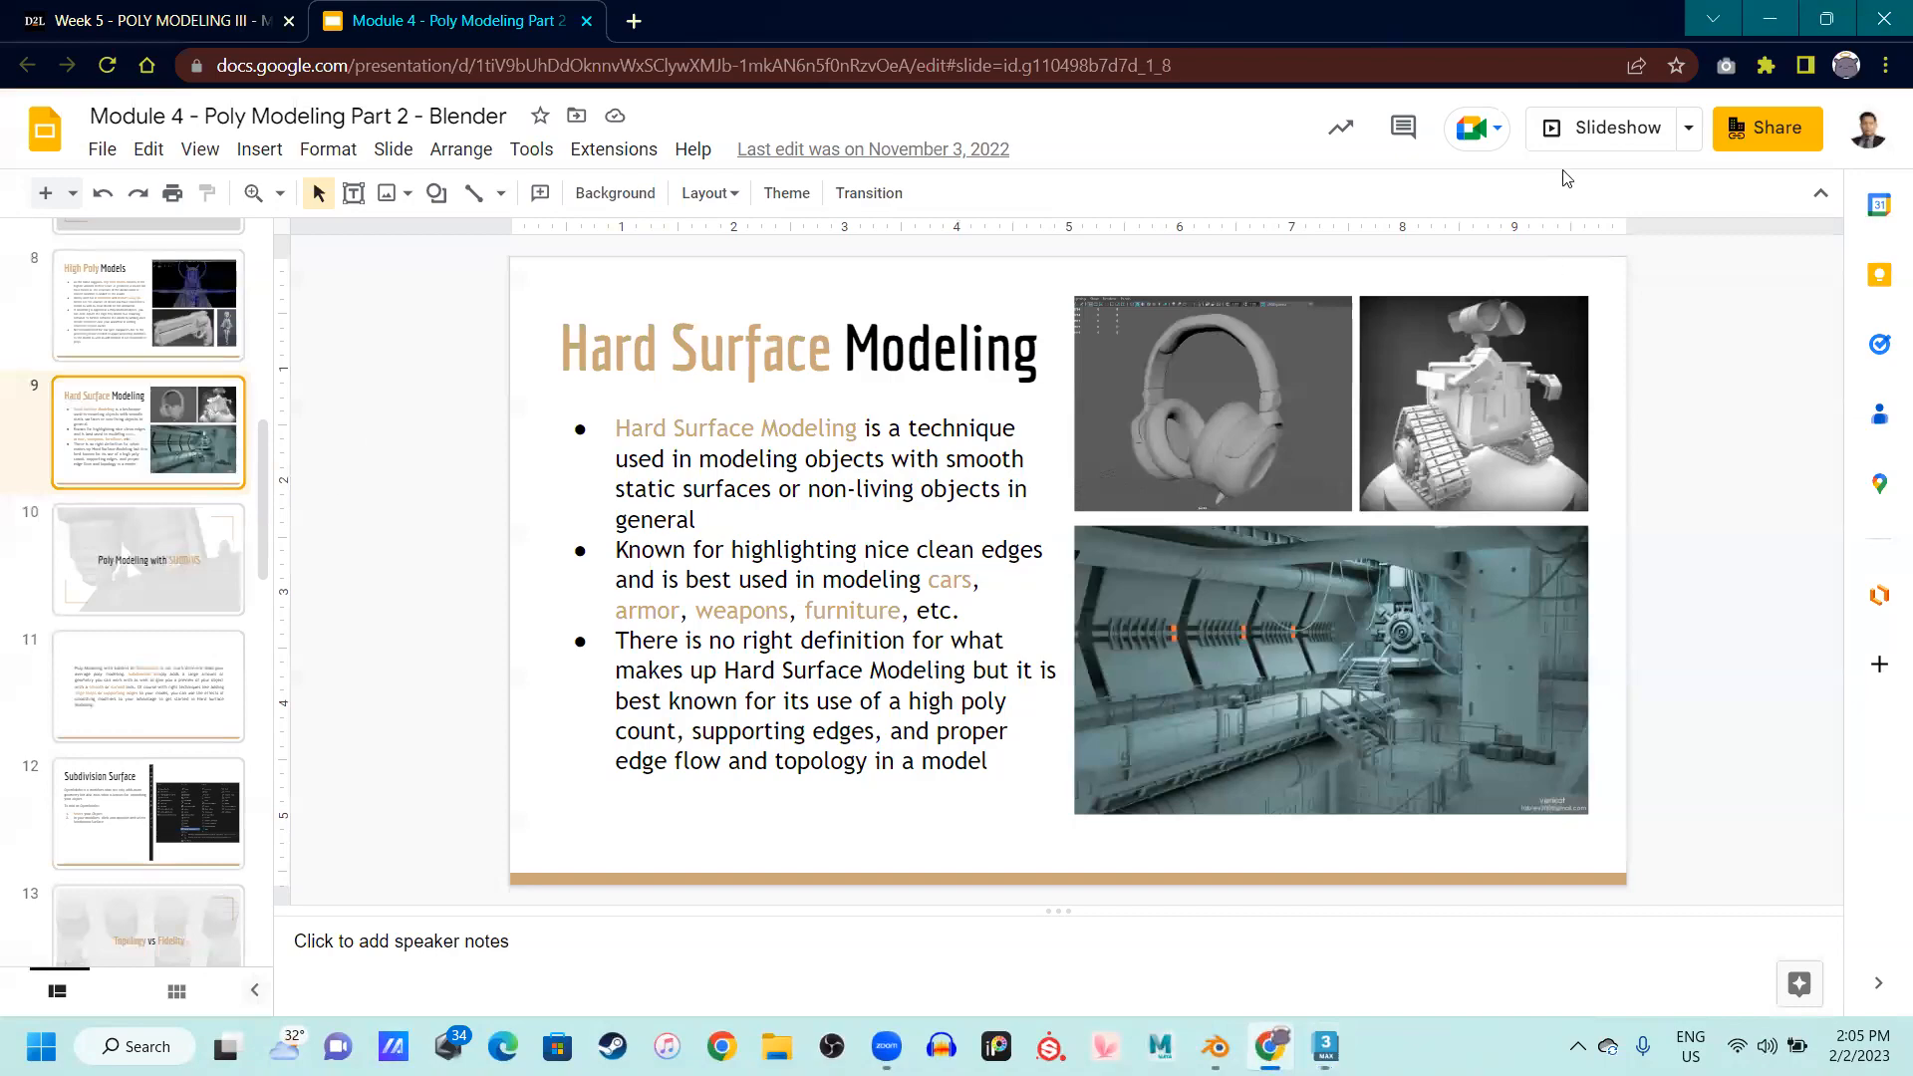
pyautogui.click(1606, 127)
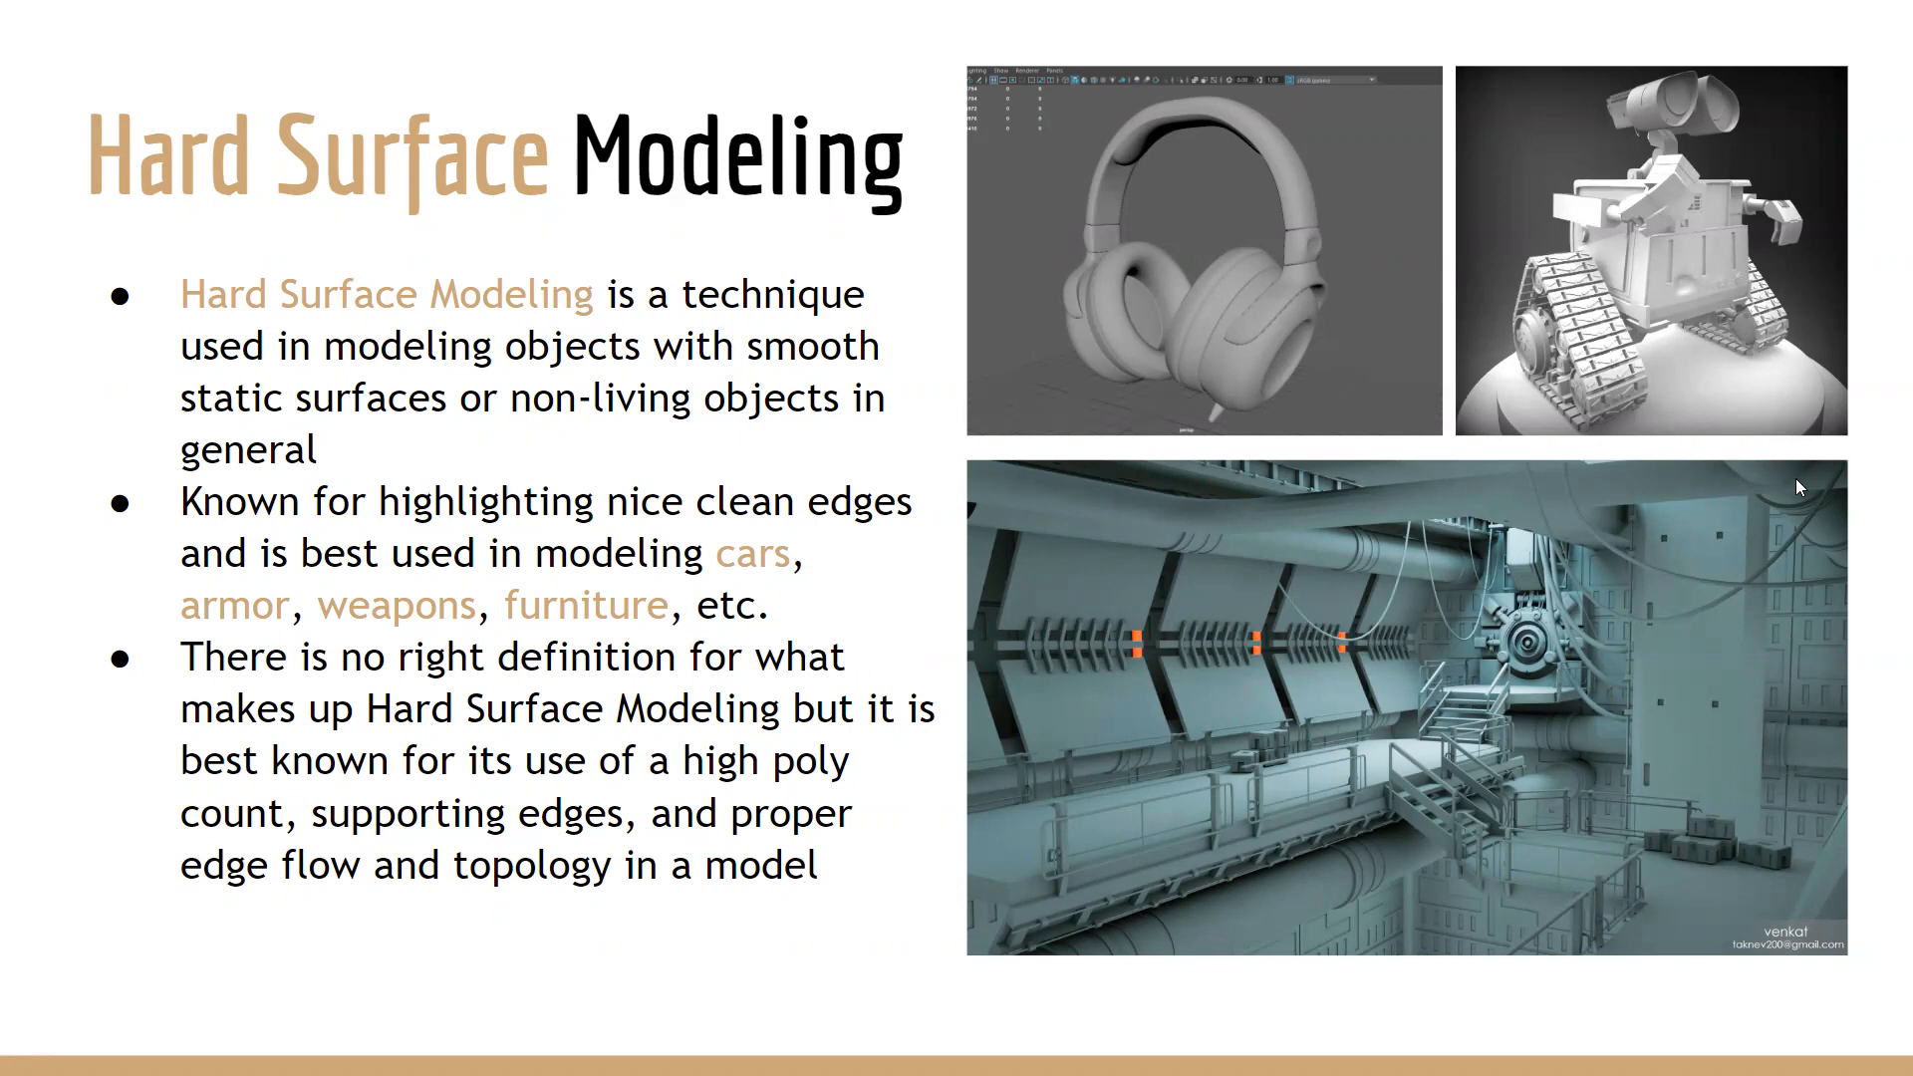
pyautogui.press('Escape')
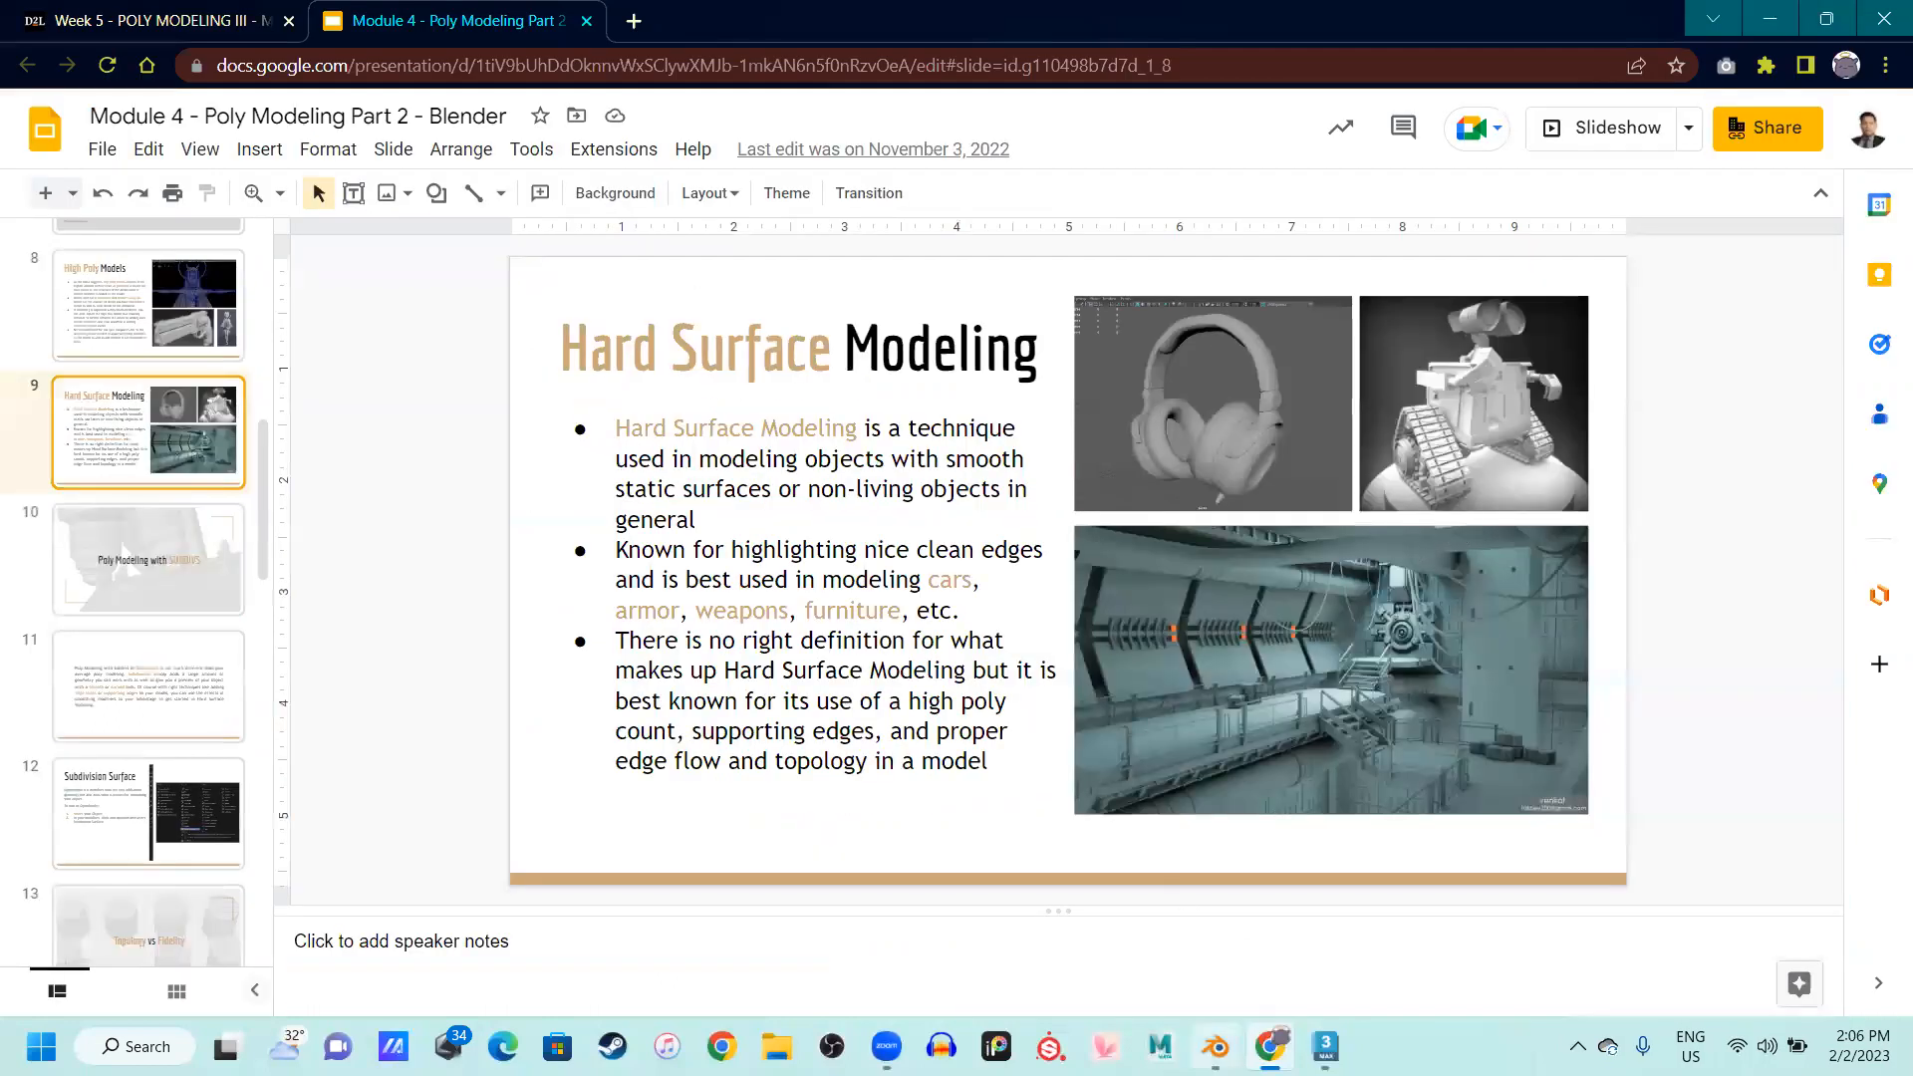
pyautogui.click(1216, 1046)
pyautogui.scroll(-2, 792, 548)
pyautogui.scroll(1, 793, 548)
pyautogui.moveTo(792, 548)
pyautogui.mouseDown(button='middle')
pyautogui.moveTo(734, 594)
pyautogui.moveTo(875, 564)
pyautogui.moveTo(820, 546)
pyautogui.mouseUp(button='middle')
# Return to 3ds Max and convert Box002 to an Editable Poly
pyautogui.click(1326, 1046)
pyautogui.moveTo(1146, 504); pyautogui.dragTo(762, 512, button='middle')
pyautogui.press('w')
pyautogui.moveTo(1250, 654); pyautogui.dragTo(1287, 660, button='middle')
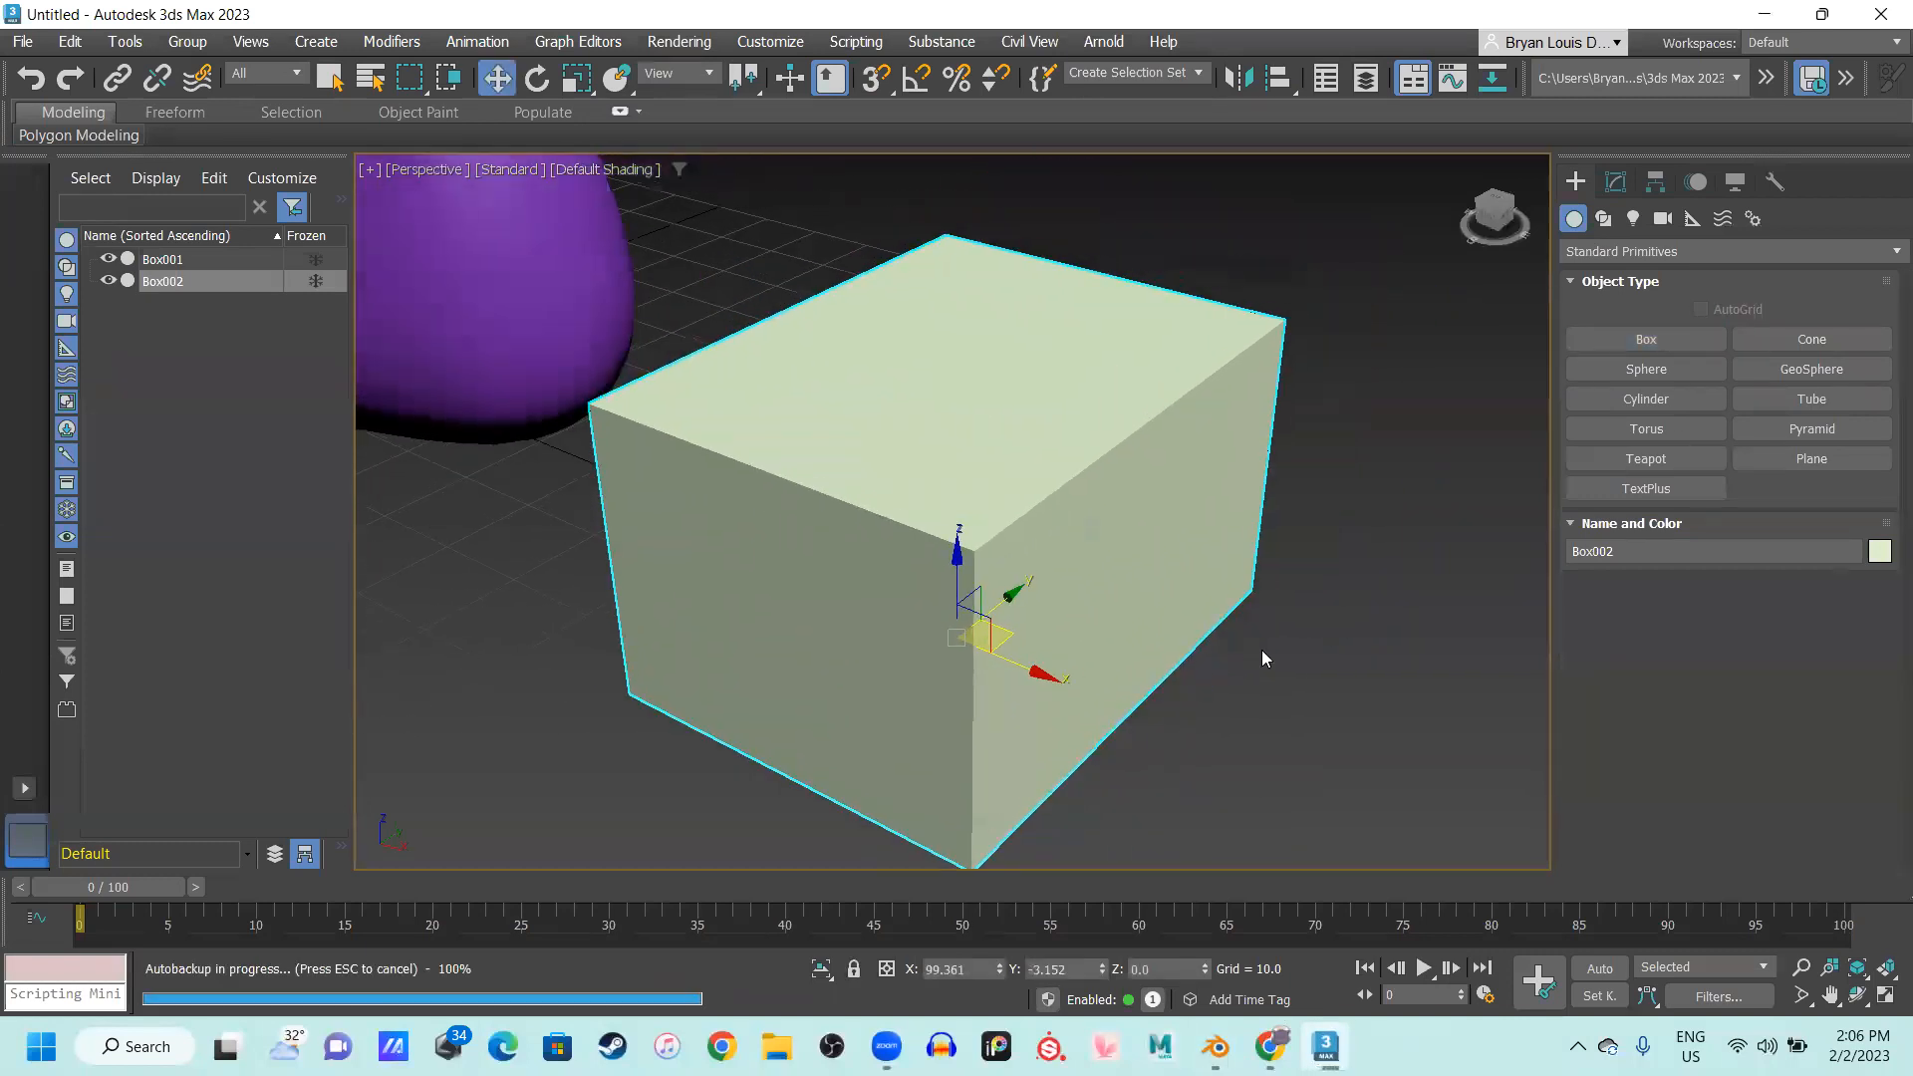
pyautogui.moveTo(1084, 435); pyautogui.dragTo(1046, 411, button='middle')
pyautogui.rightClick(996, 329)
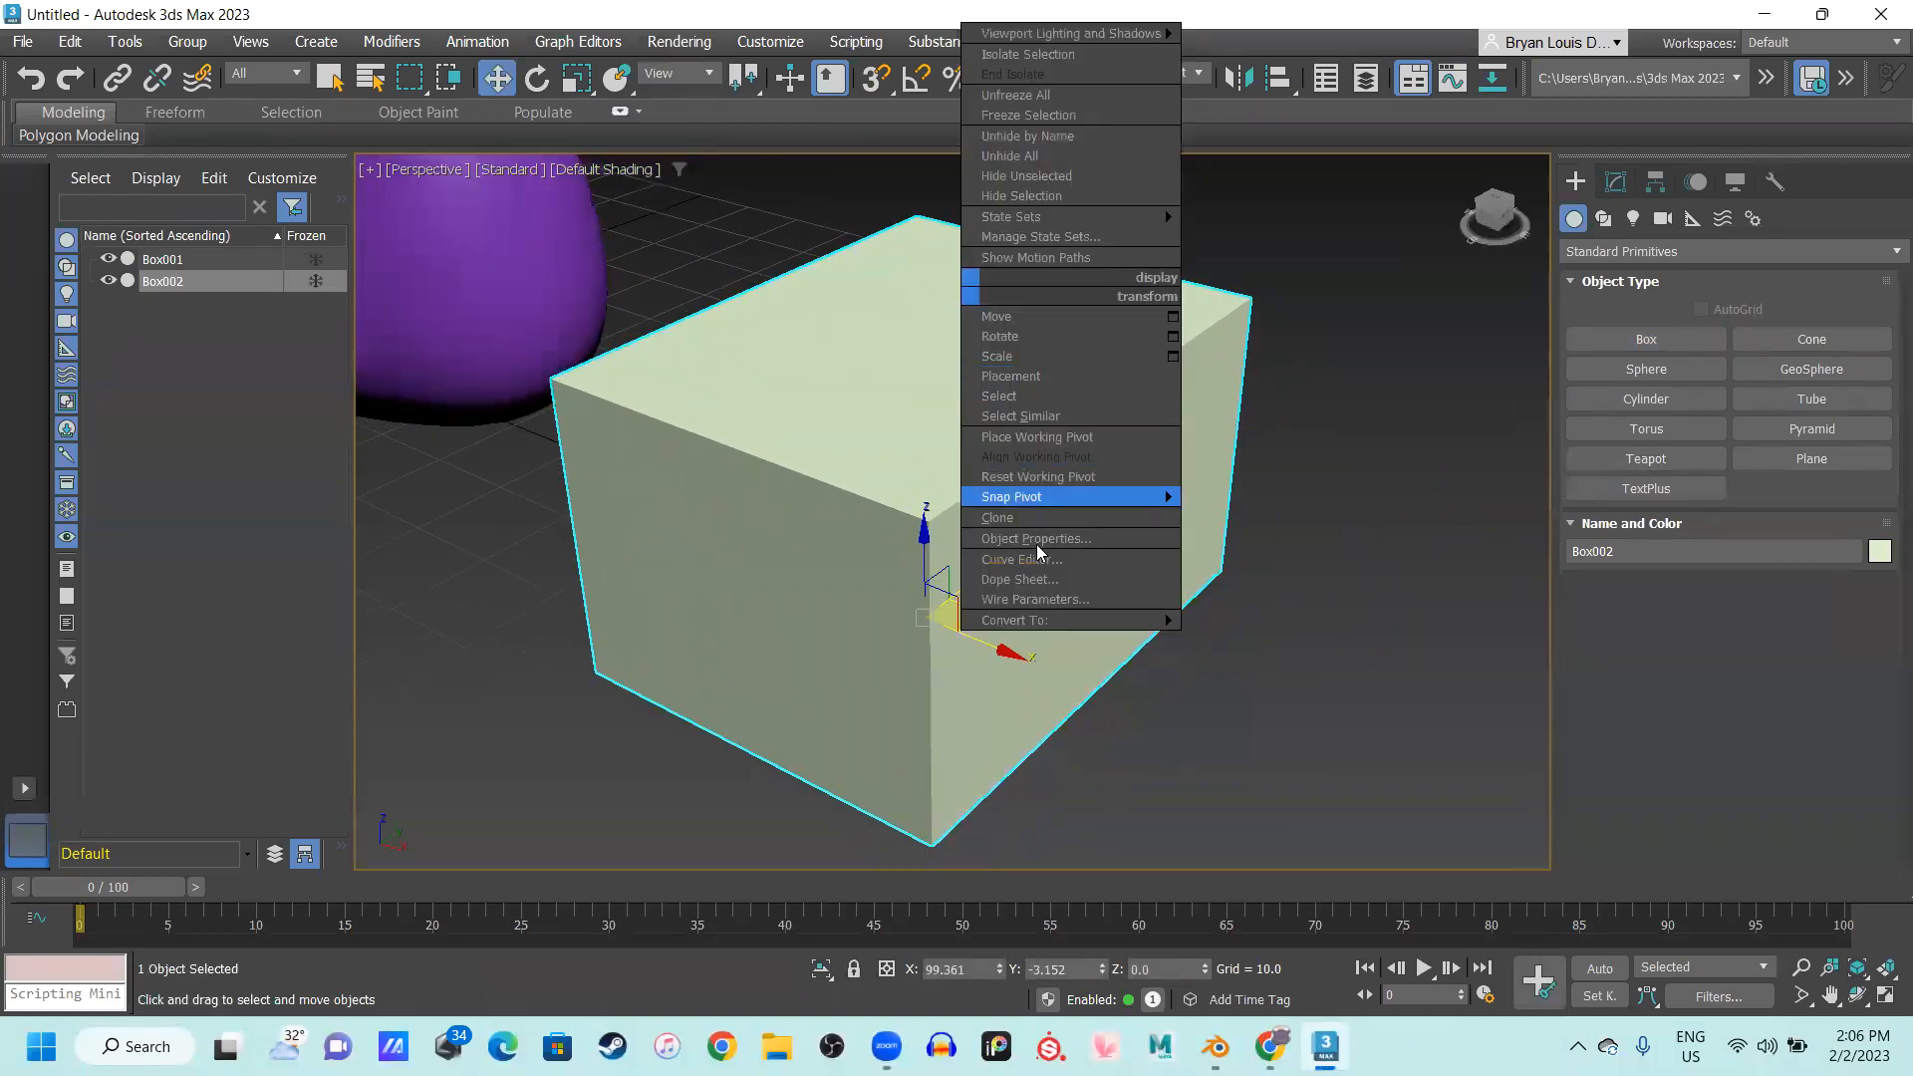
pyautogui.click(805, 447)
pyautogui.rightClick(940, 298)
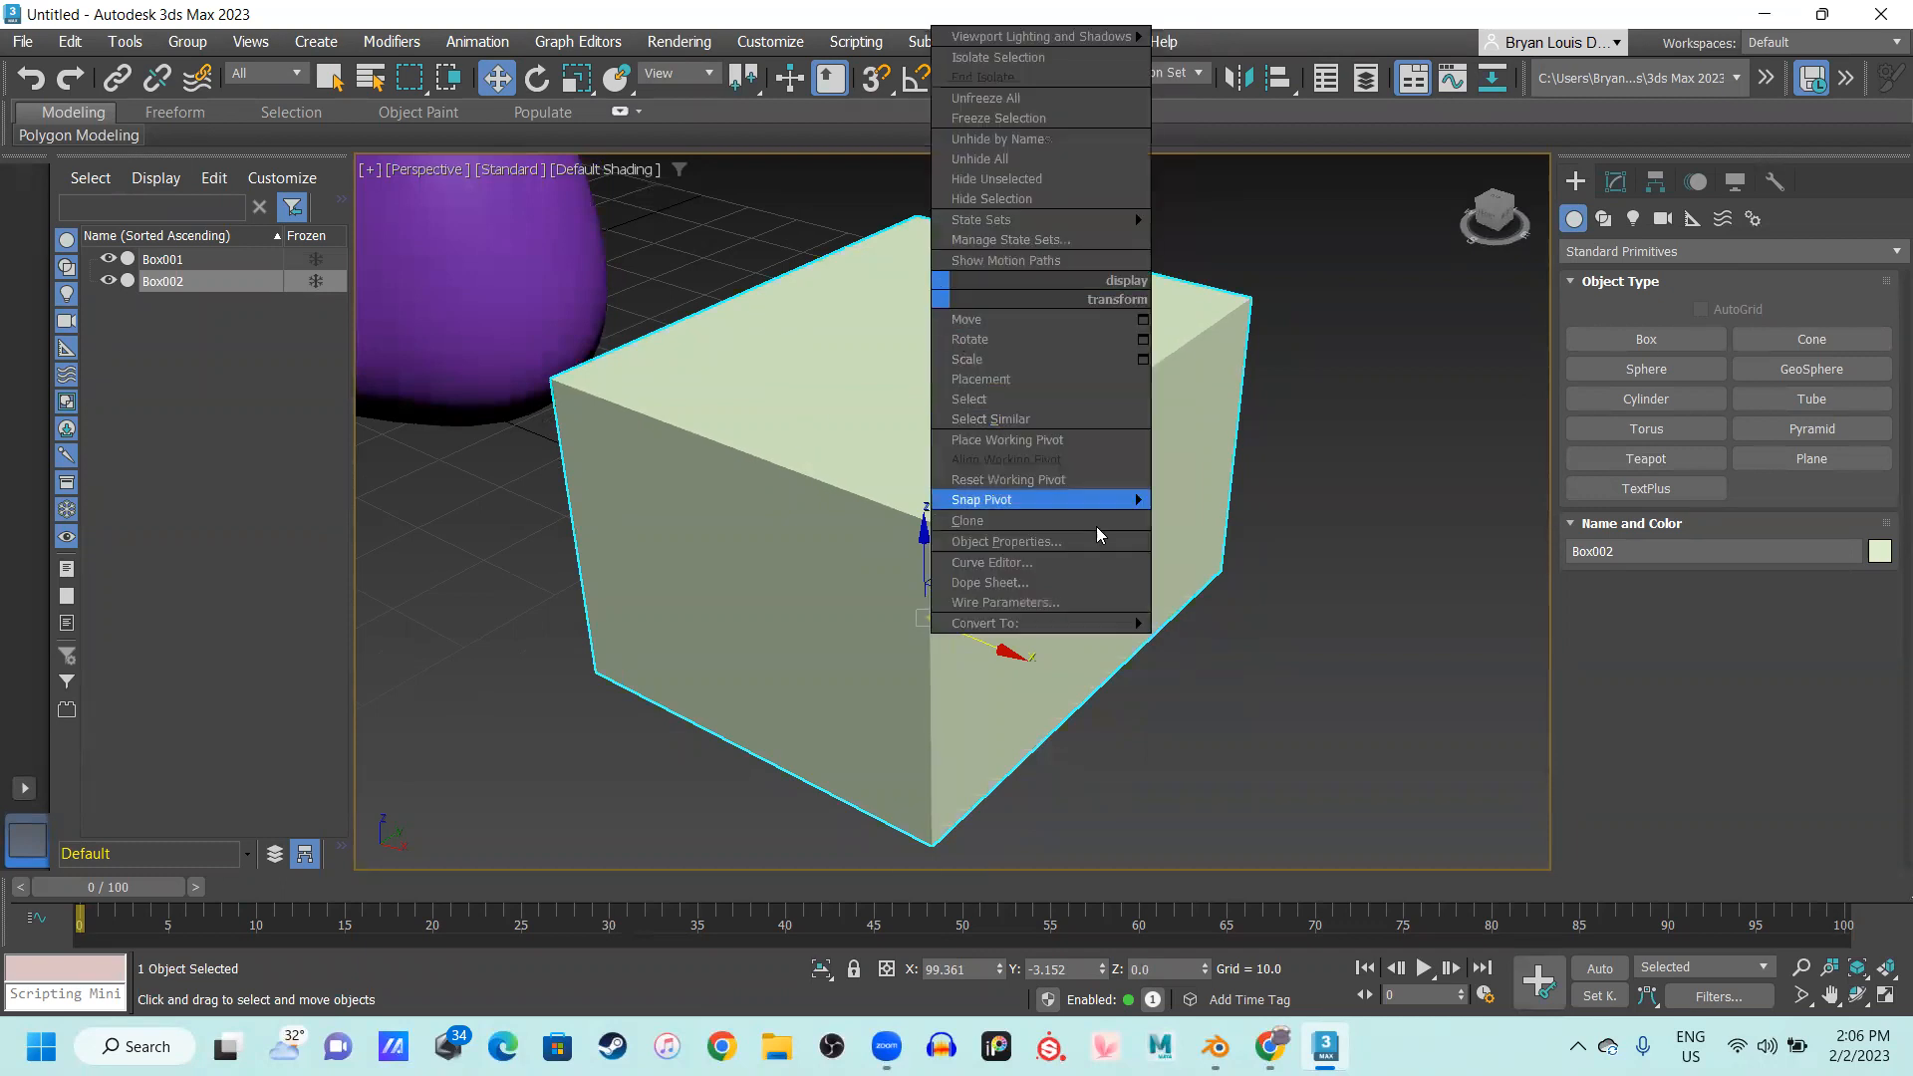
pyautogui.moveTo(1101, 622)
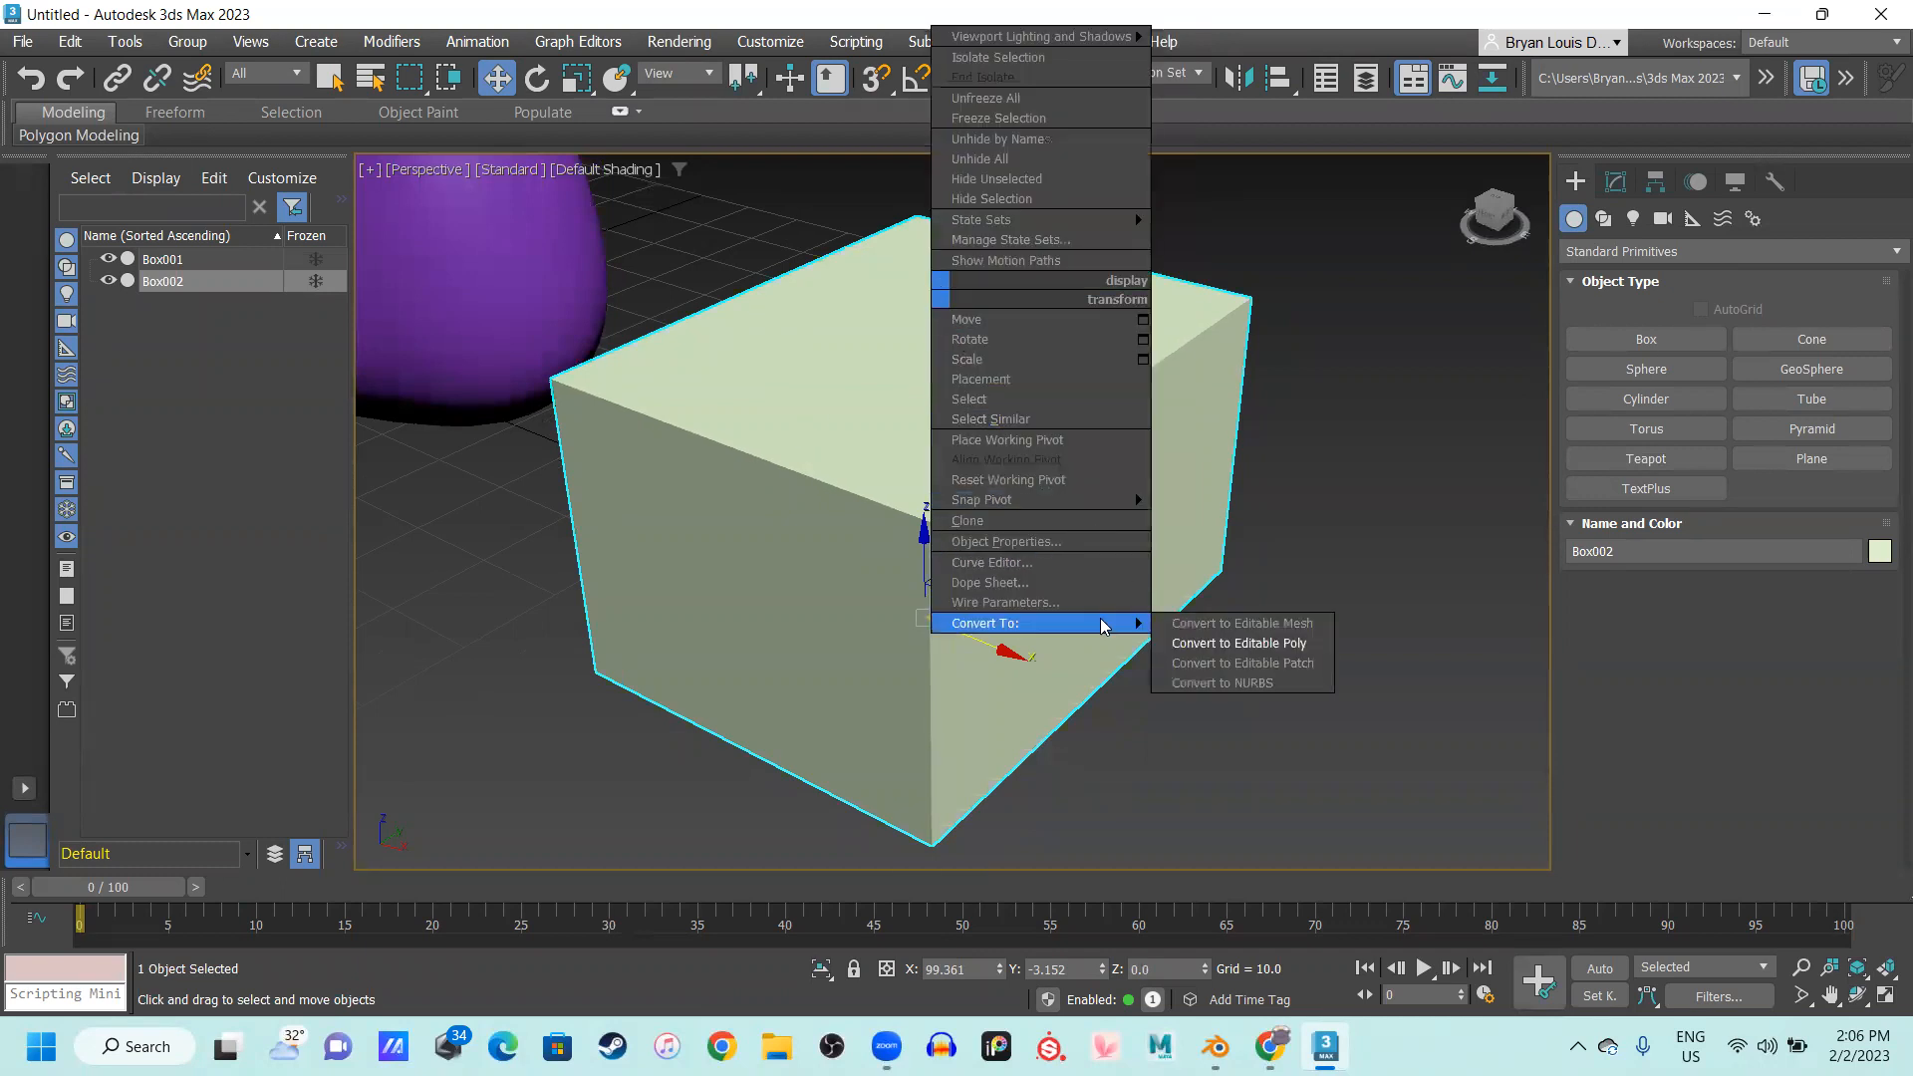
pyautogui.click(1193, 644)
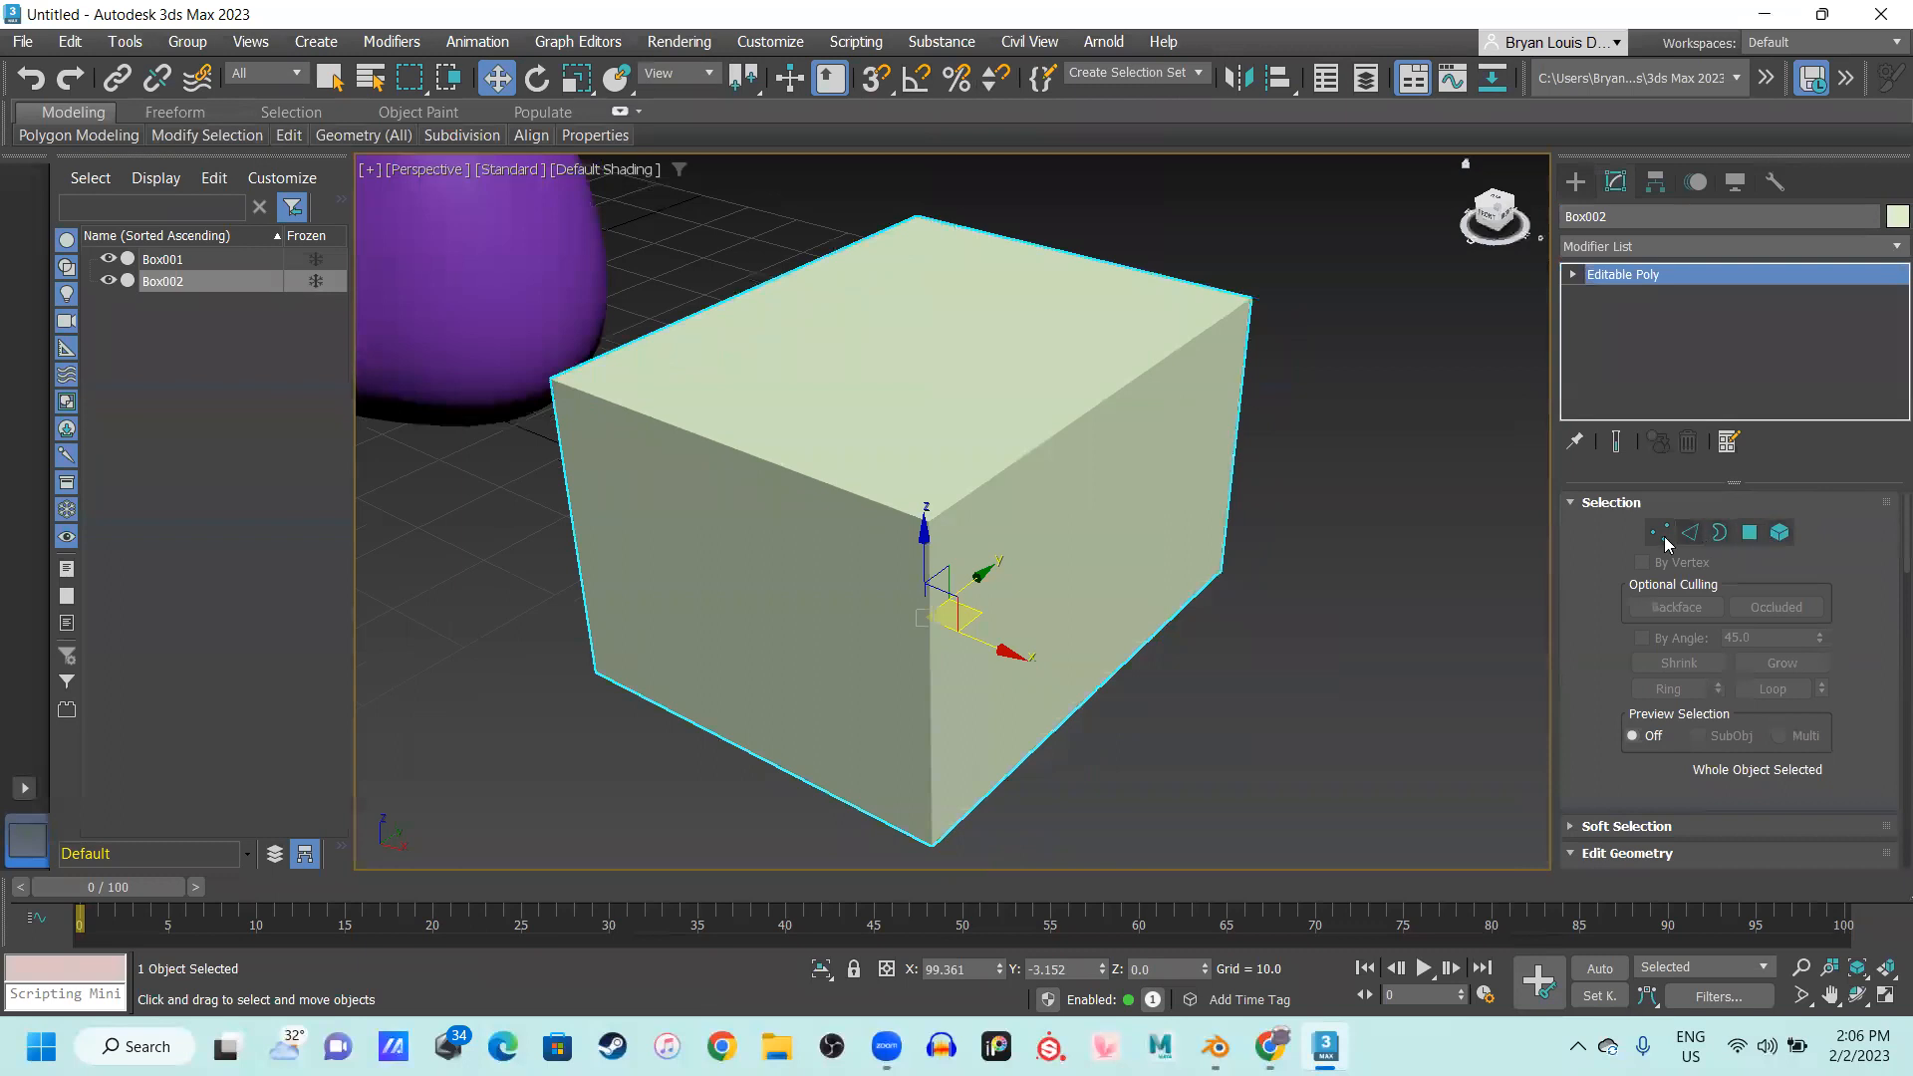
# Turn on edged faces in the perspective viewport and reselect the new box
pyautogui.press('F4')
pyautogui.moveTo(808, 546); pyautogui.dragTo(739, 565, button='middle')
pyautogui.keyDown('alt'); pyautogui.moveTo(1243, 475); pyautogui.dragTo(1138, 590, button='middle'); pyautogui.keyUp('alt')
pyautogui.click(1204, 570)
pyautogui.click(998, 376)
pyautogui.keyDown('alt'); pyautogui.moveTo(1044, 497); pyautogui.dragTo(964, 442, button='middle'); pyautogui.keyUp('alt')
# Apply an OpenSubdiv modifier to Box002 and set its iterations to 3
pyautogui.click(1810, 239)
pyautogui.write('op')
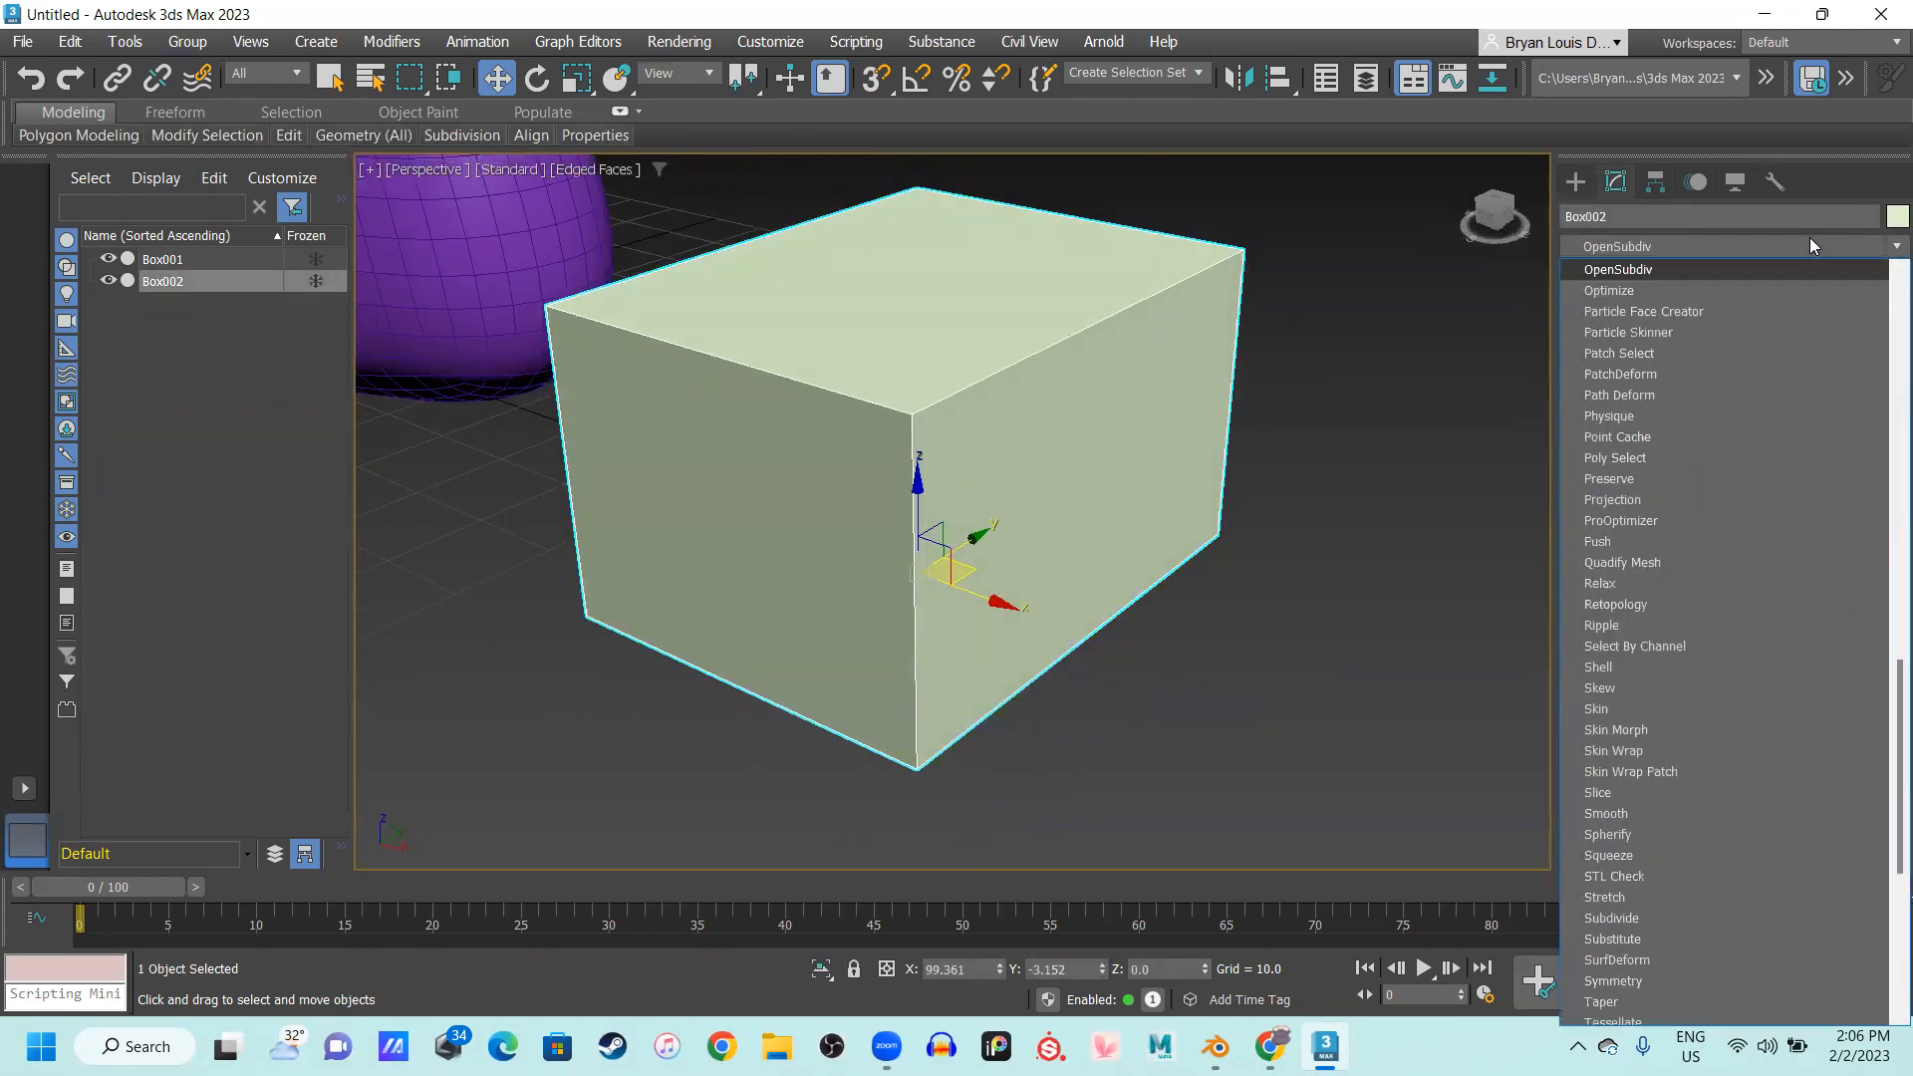
pyautogui.press('Return')
pyautogui.scroll(2, 934, 470)
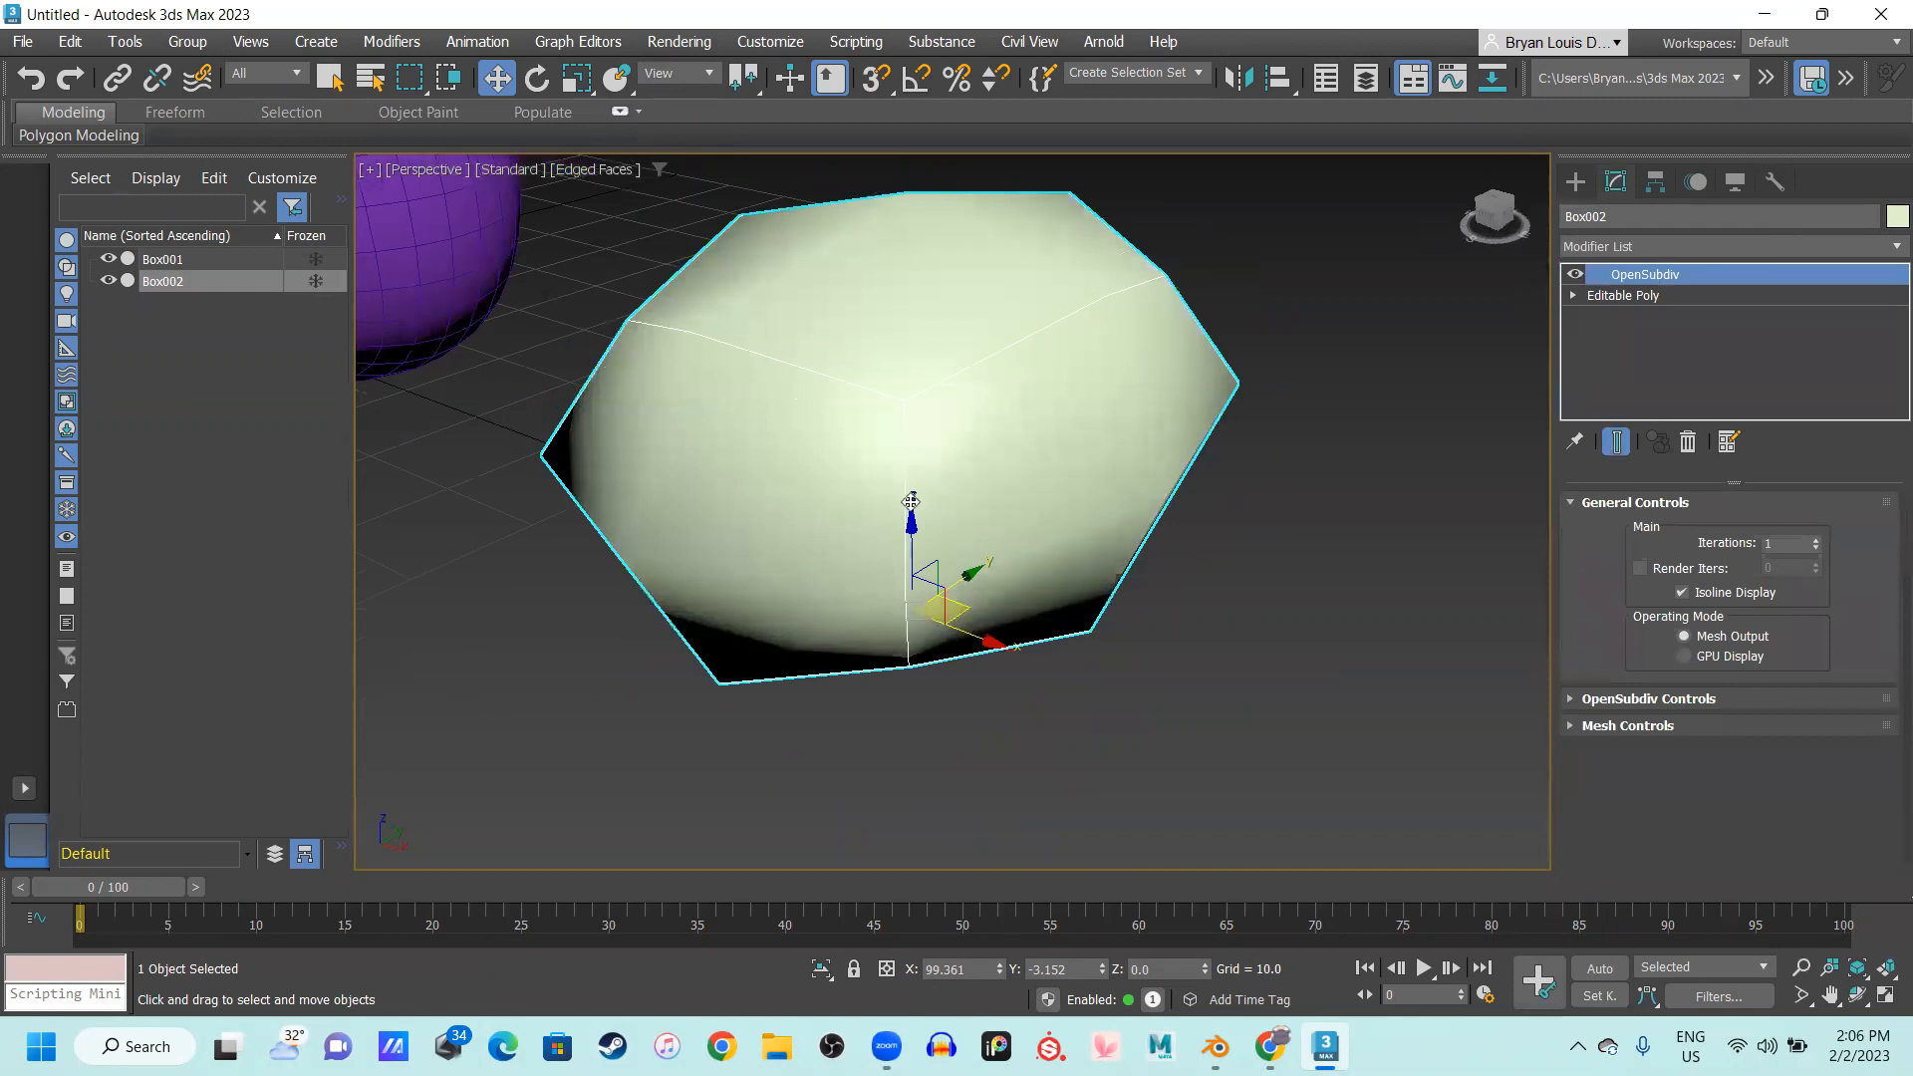
pyautogui.scroll(-2, 911, 501)
pyautogui.click(1782, 543)
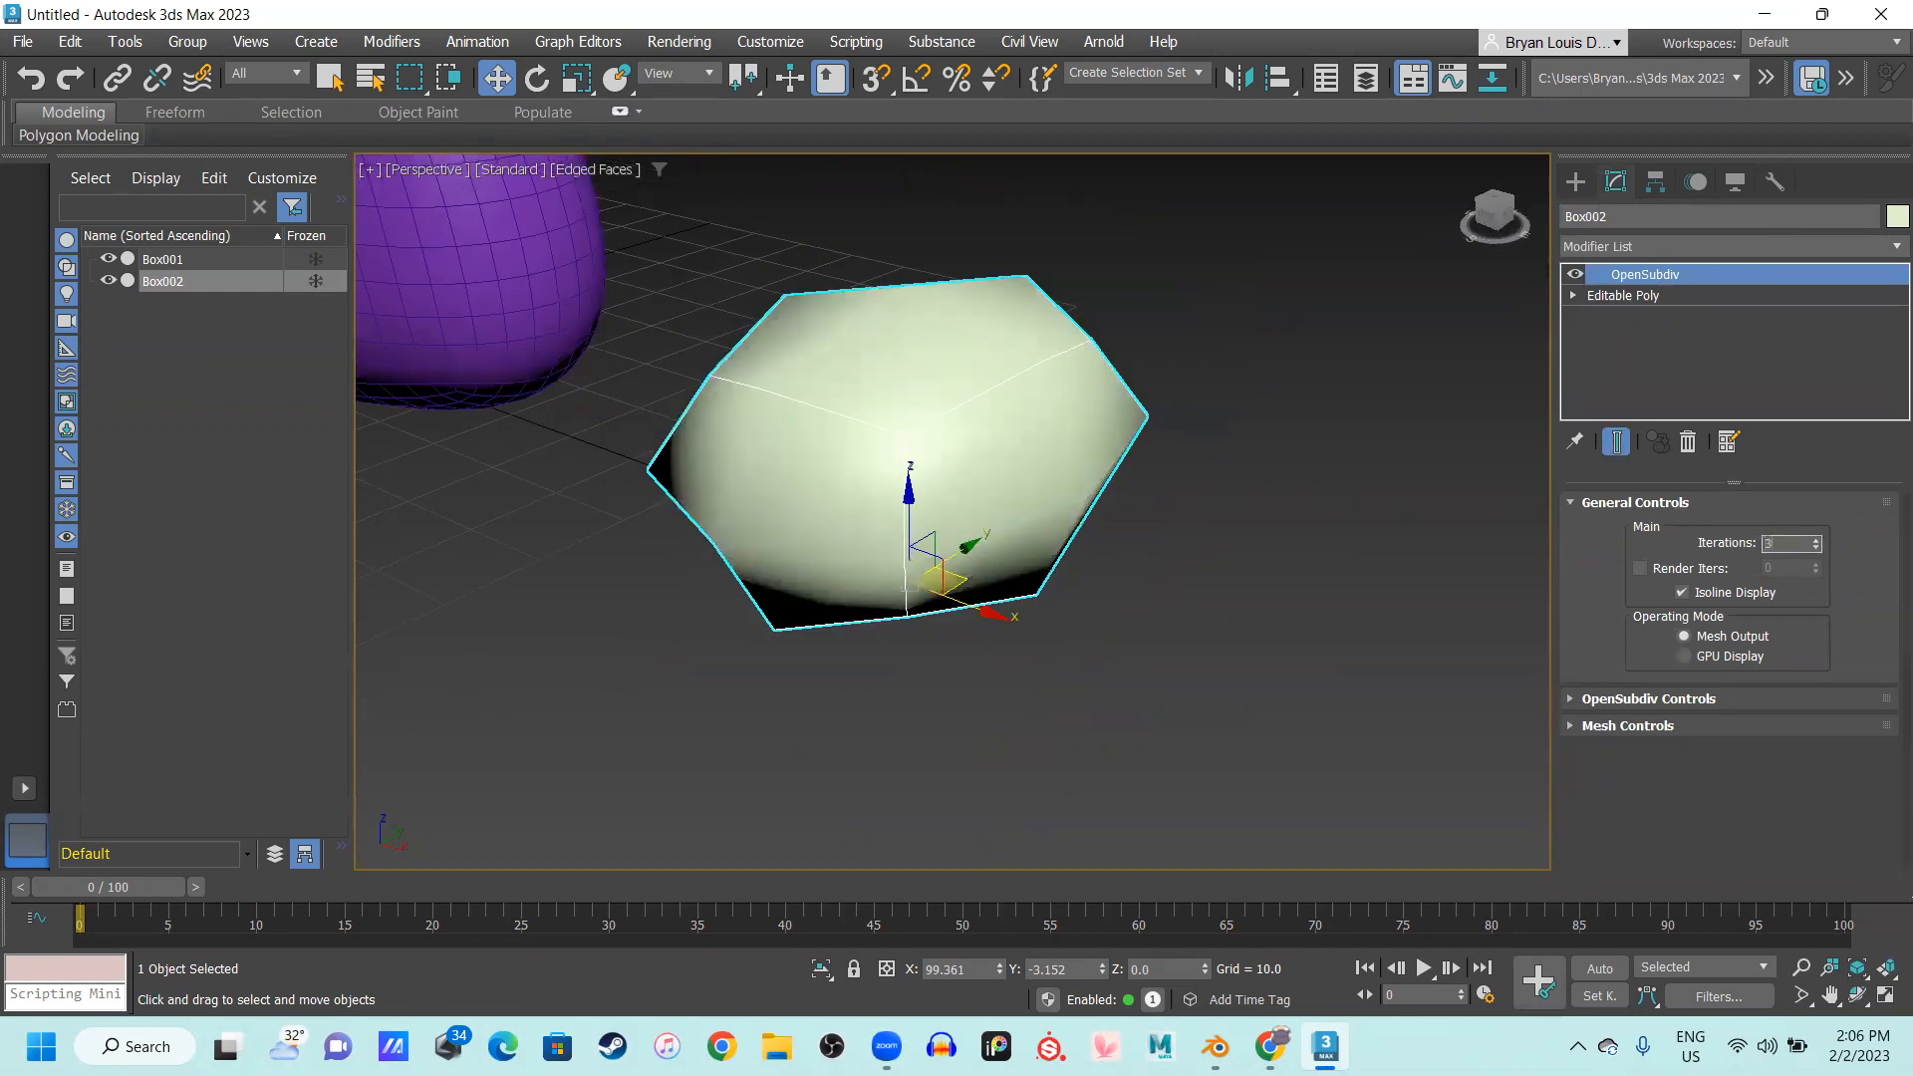
pyautogui.press('Return')
pyautogui.scroll(3, 1120, 496)
pyautogui.moveTo(837, 506)
pyautogui.keyDown('alt'); pyautogui.mouseDown(button='middle')
pyautogui.moveTo(1033, 478)
pyautogui.moveTo(855, 507)
pyautogui.mouseUp(button='middle'); pyautogui.keyUp('alt')
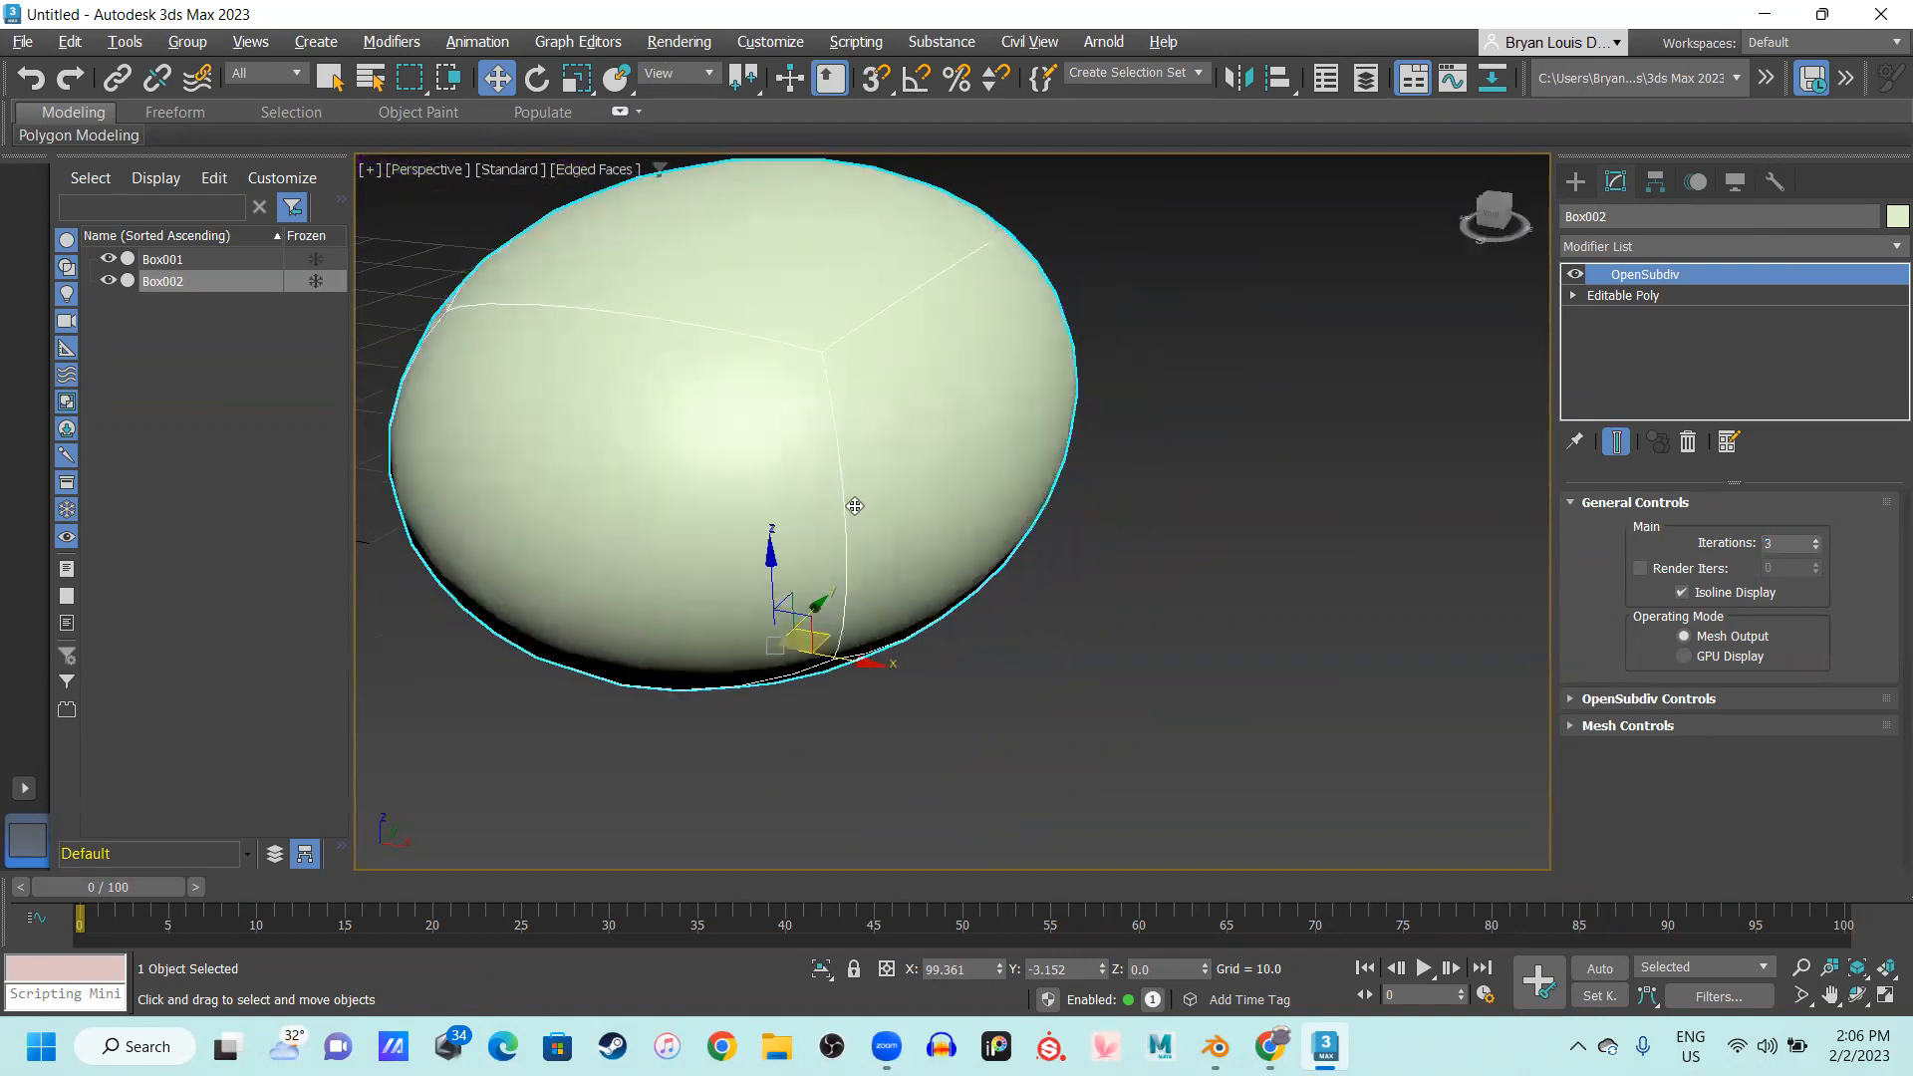
# Compare Box002's Editable Poly base with its OpenSubdiv result from several angles, and preview a SwiftLoop edge loop near its corner
pyautogui.click(1654, 296)
pyautogui.scroll(-3, 1302, 504)
pyautogui.moveTo(1234, 492)
pyautogui.mouseDown(button='middle')
pyautogui.moveTo(1330, 499)
pyautogui.moveTo(1192, 538)
pyautogui.moveTo(1213, 589)
pyautogui.mouseUp(button='middle')
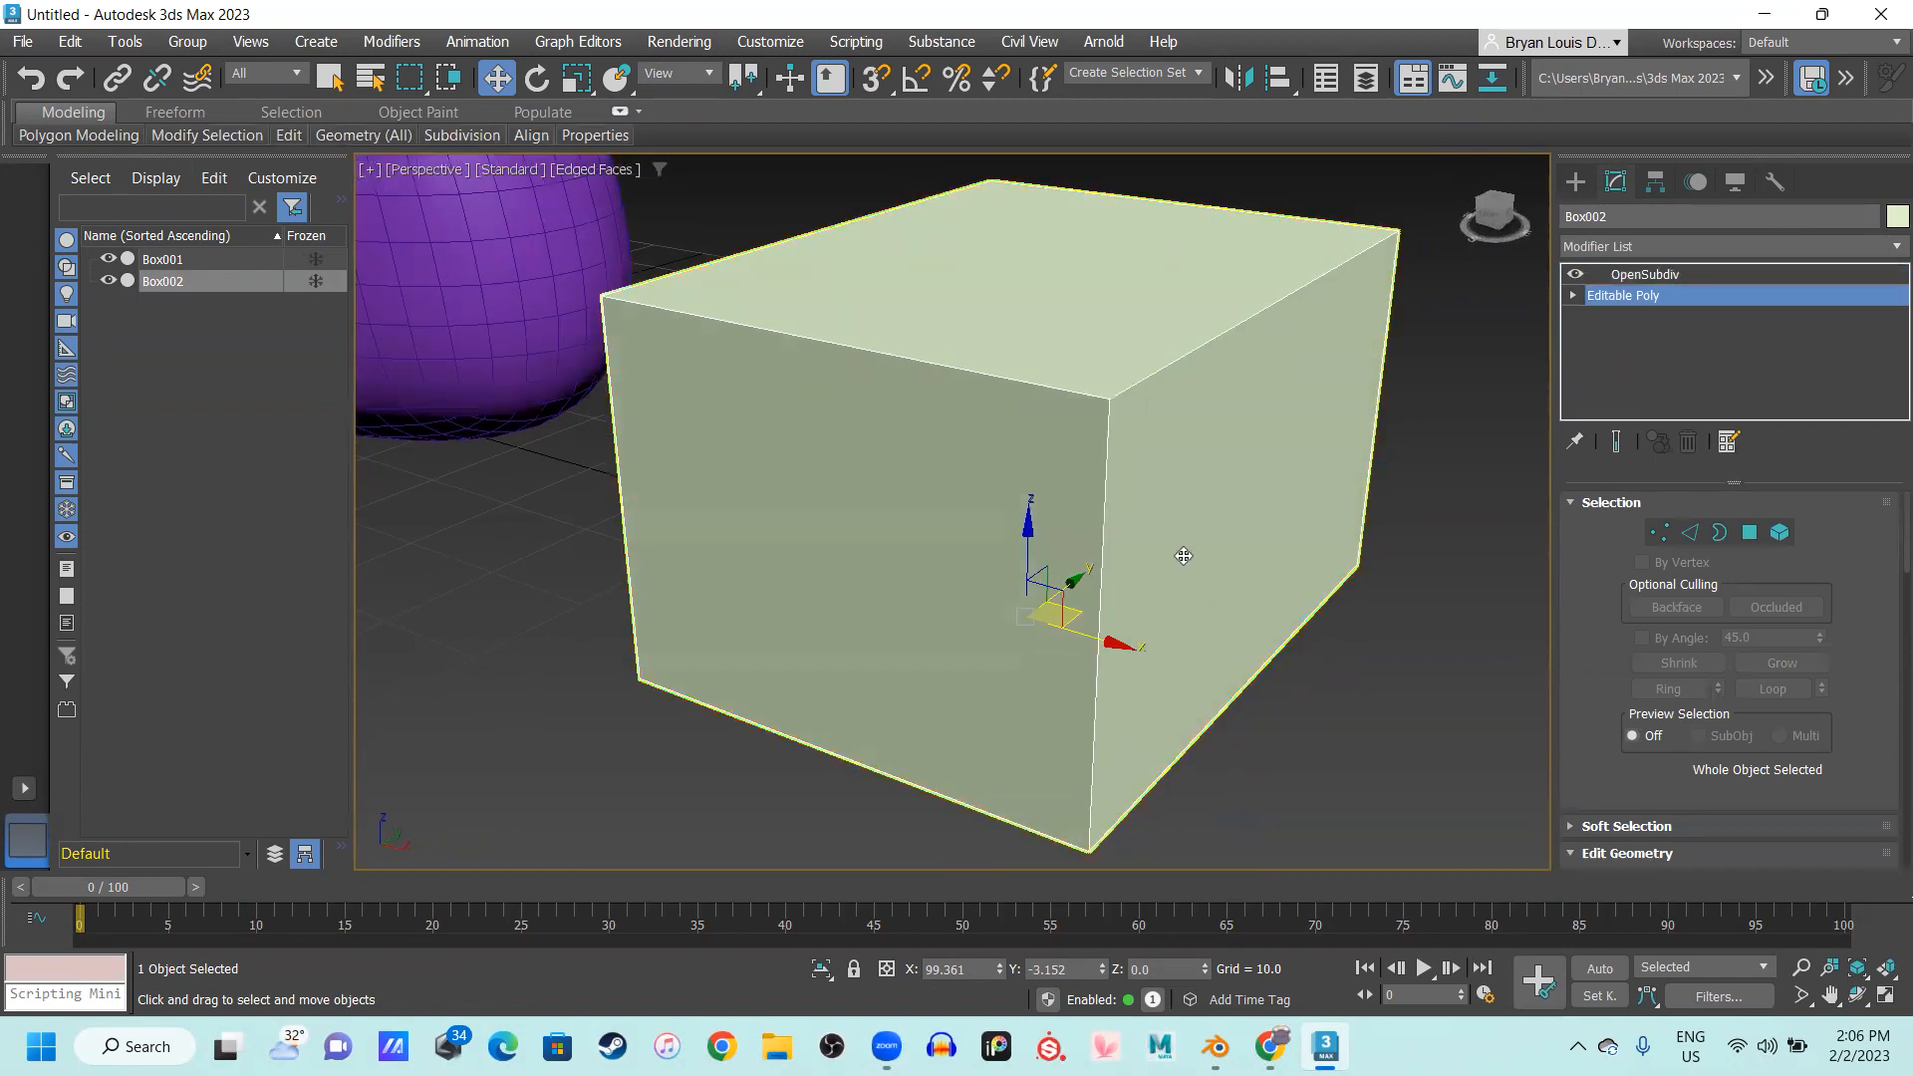
pyautogui.keyDown('alt'); pyautogui.moveTo(1184, 556); pyautogui.dragTo(1162, 560, button='middle'); pyautogui.keyUp('alt')
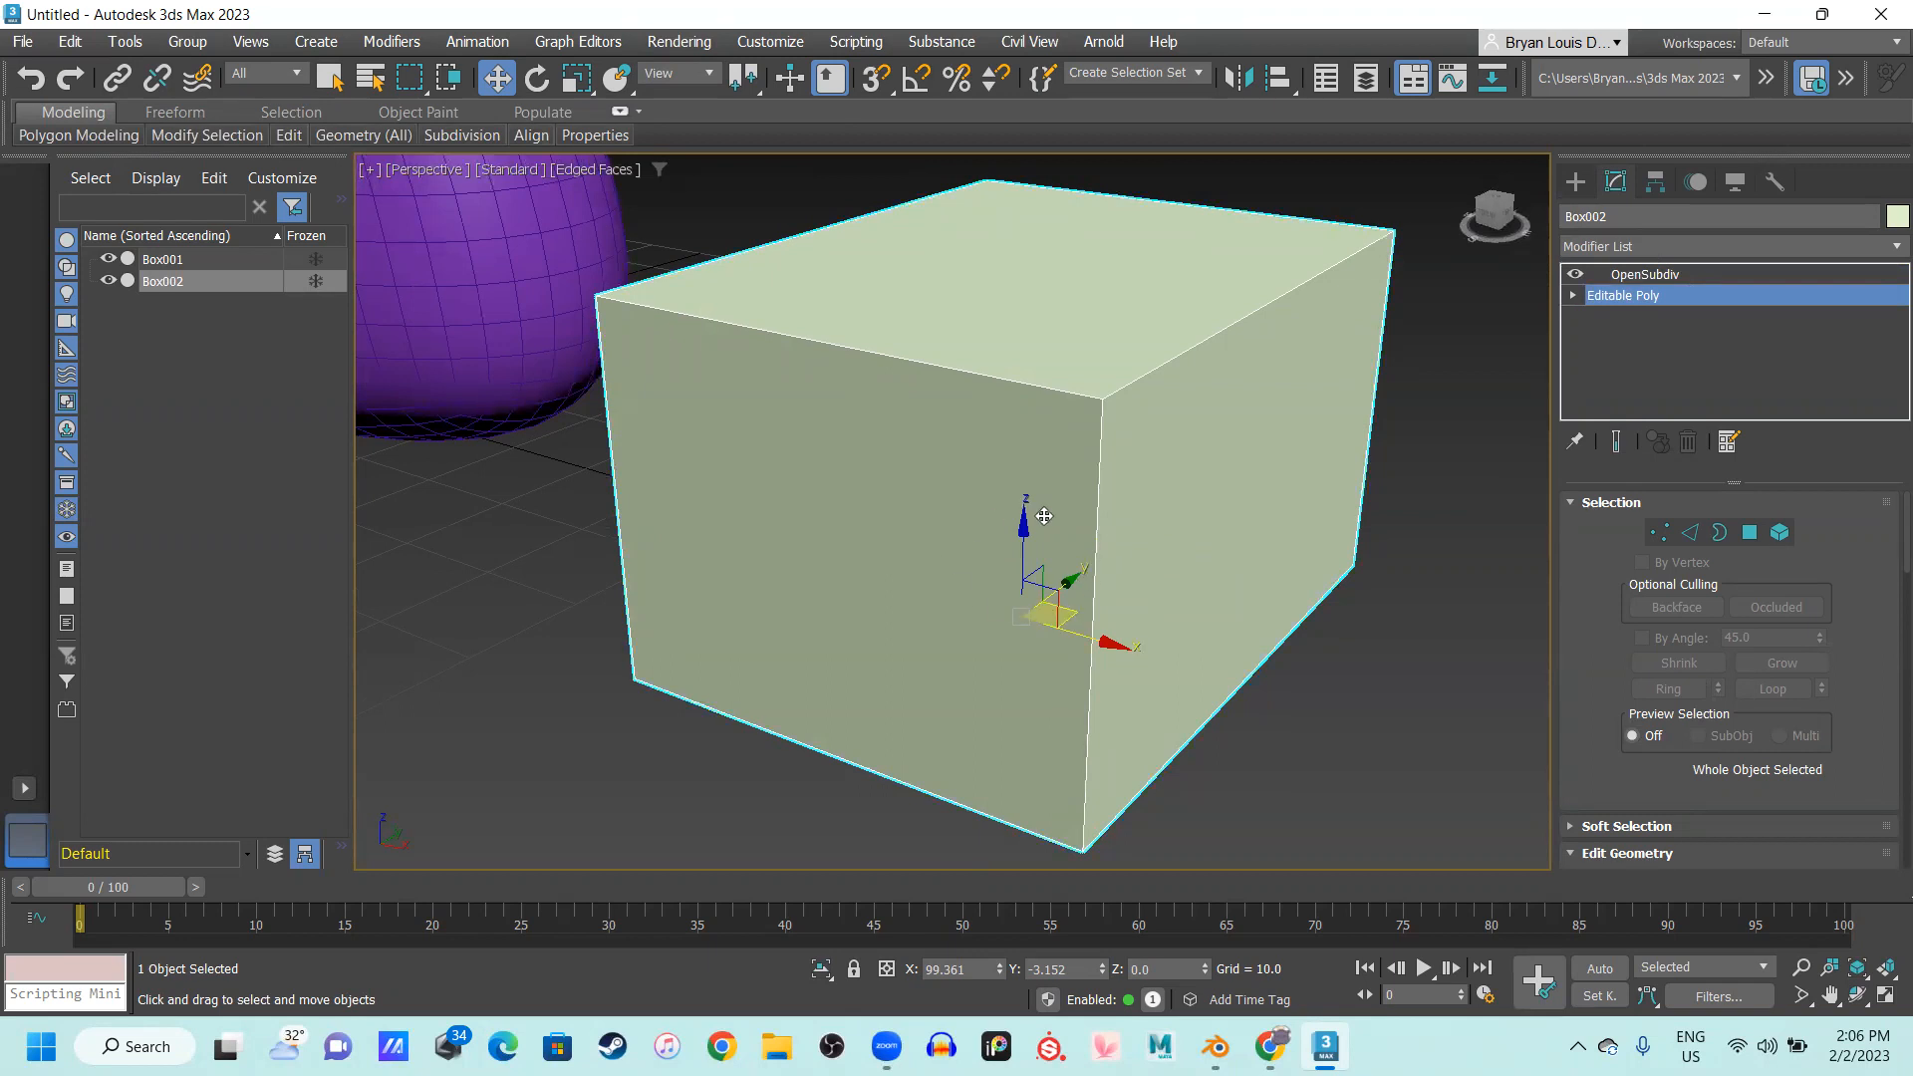
pyautogui.keyDown('alt'); pyautogui.moveTo(1086, 560); pyautogui.dragTo(877, 495, button='middle'); pyautogui.keyUp('alt')
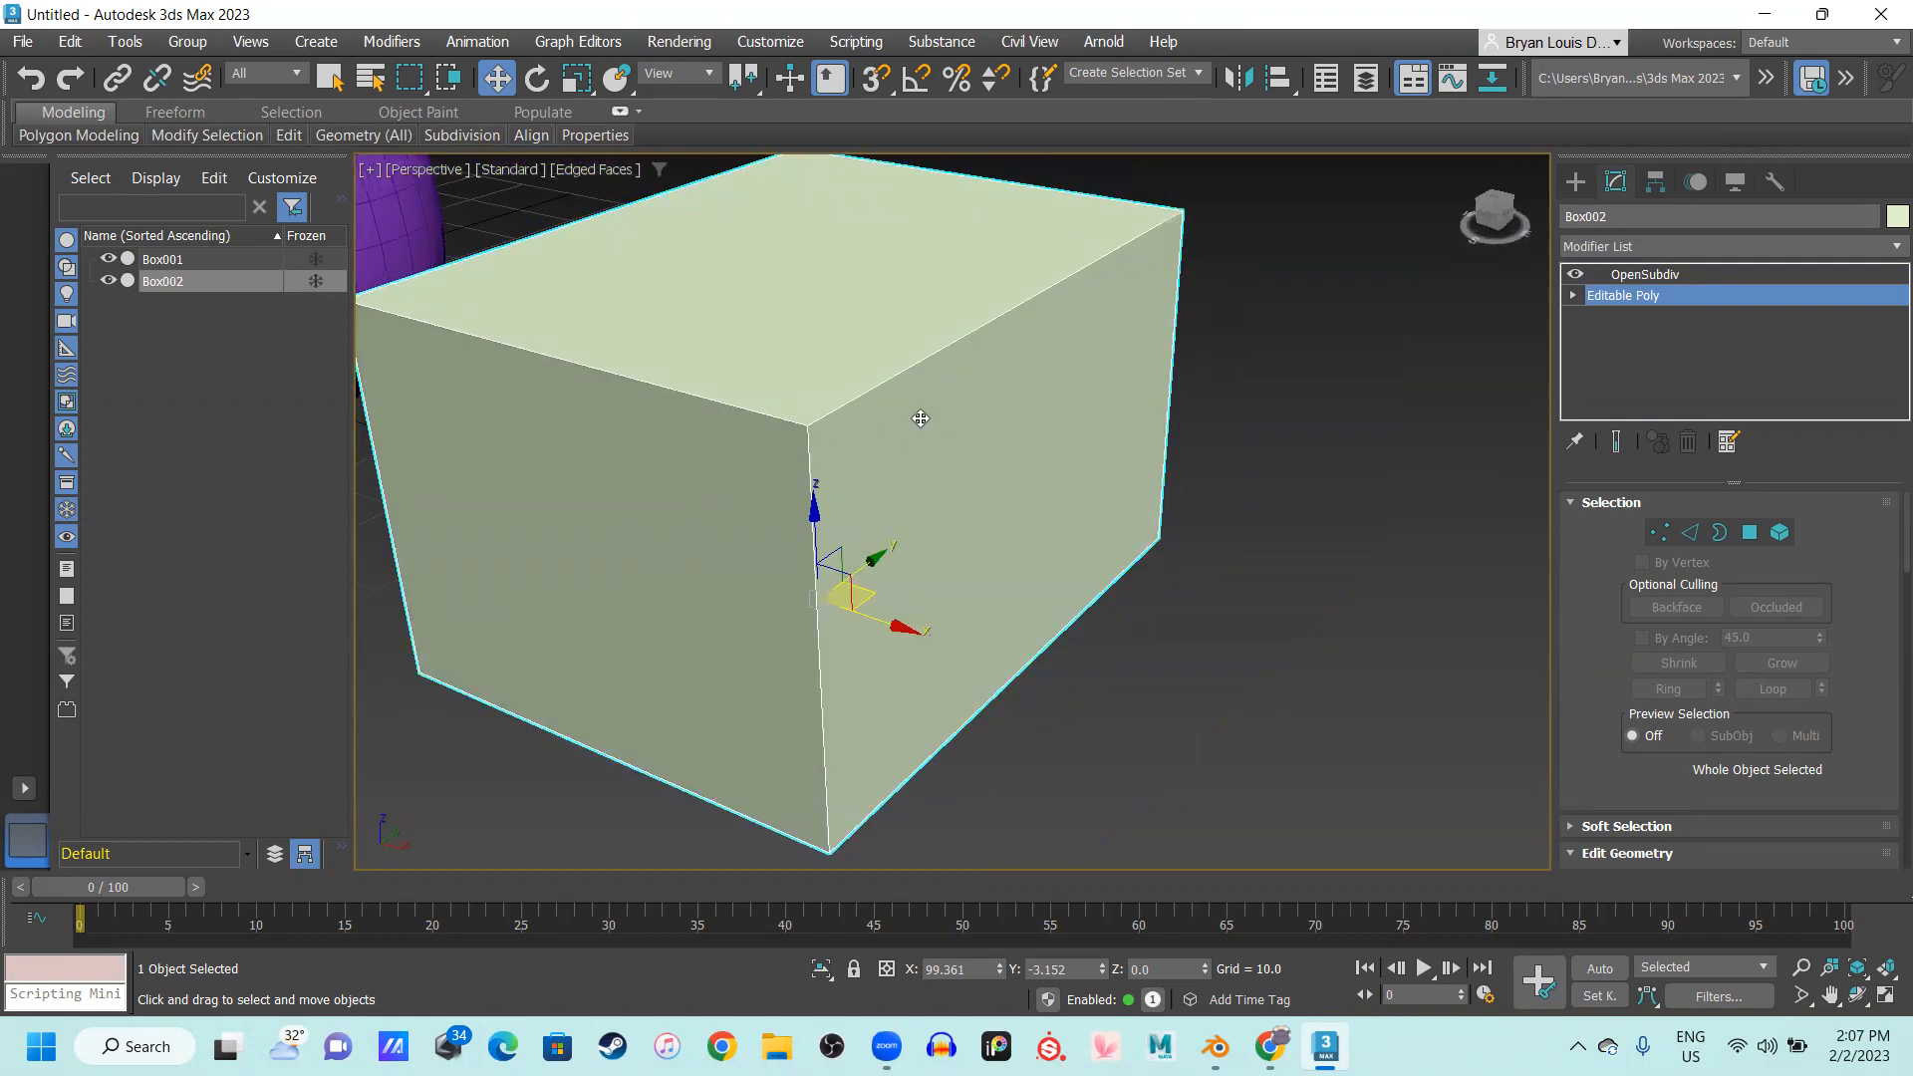
pyautogui.moveTo(922, 363); pyautogui.dragTo(1009, 374, button='middle')
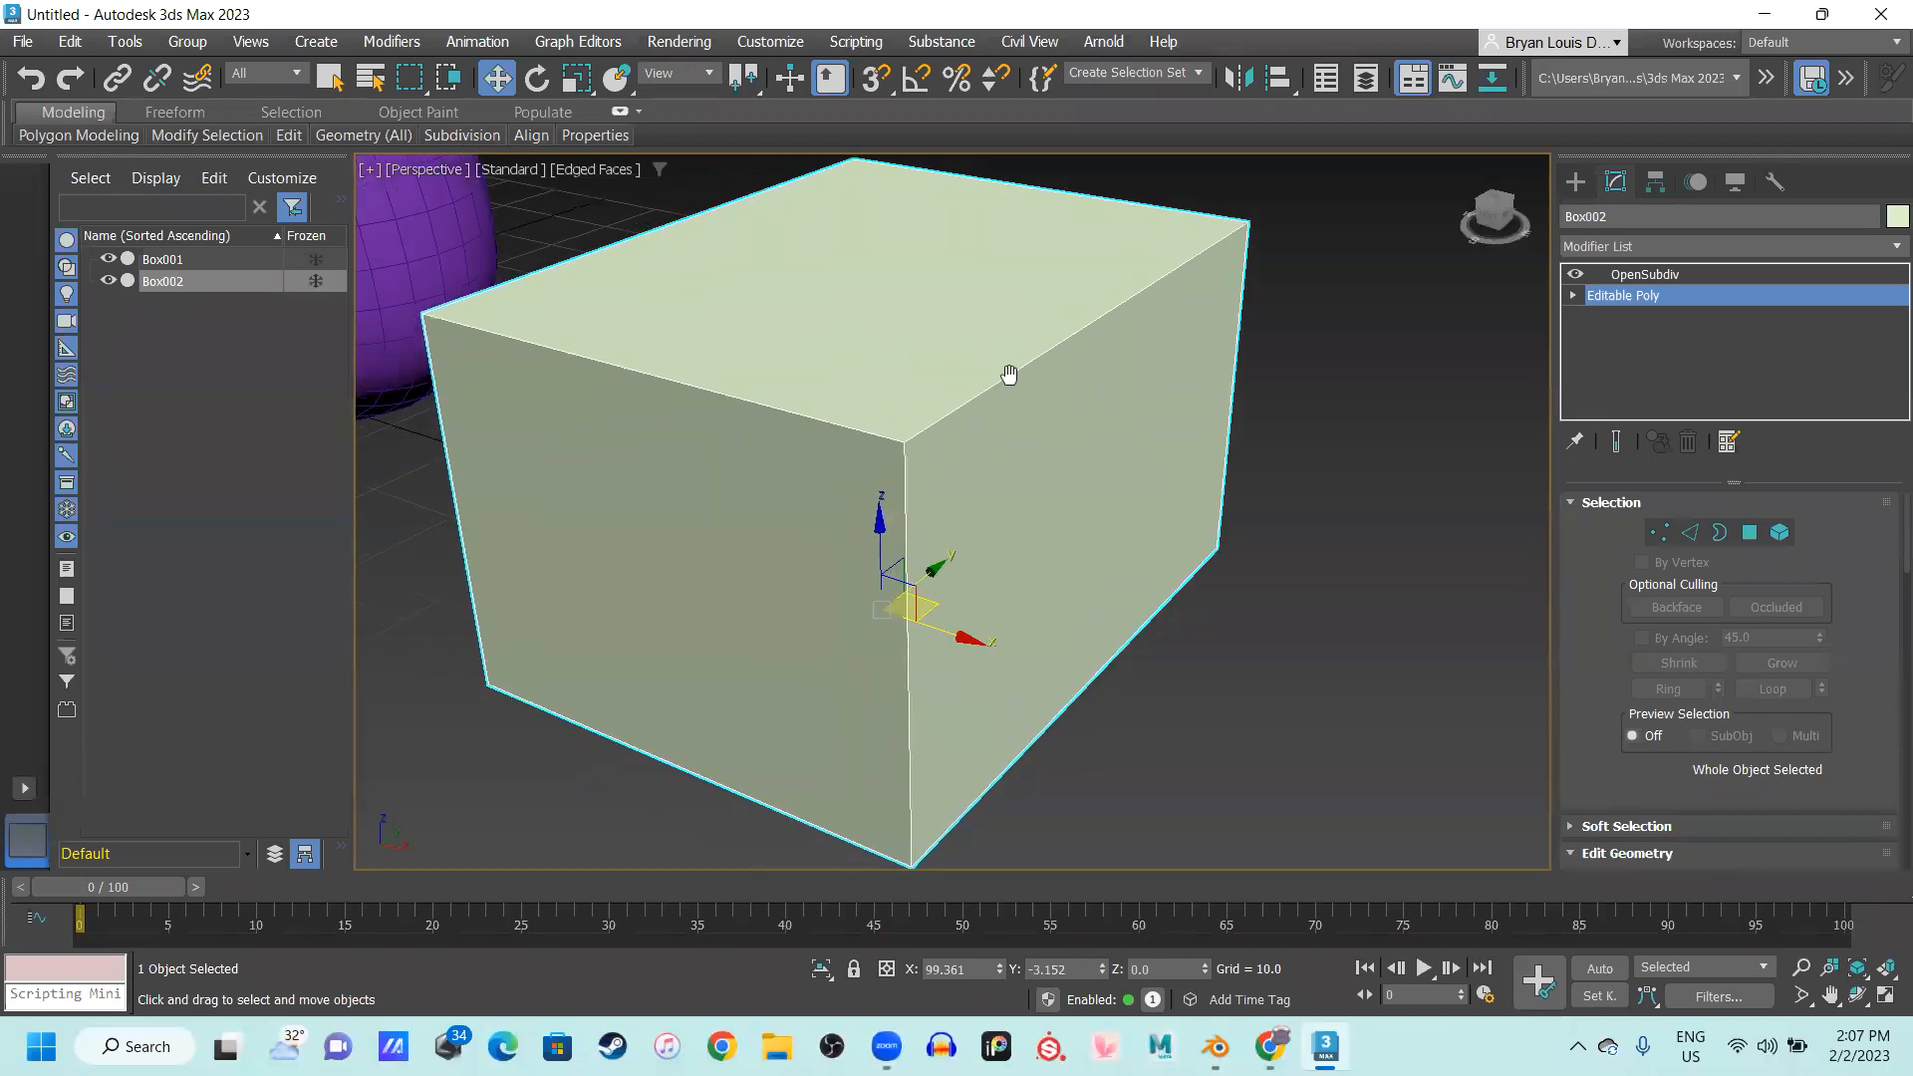
pyautogui.click(1688, 273)
pyautogui.click(1676, 295)
pyautogui.keyDown('alt'); pyautogui.moveTo(975, 494); pyautogui.dragTo(935, 487, button='middle'); pyautogui.keyUp('alt')
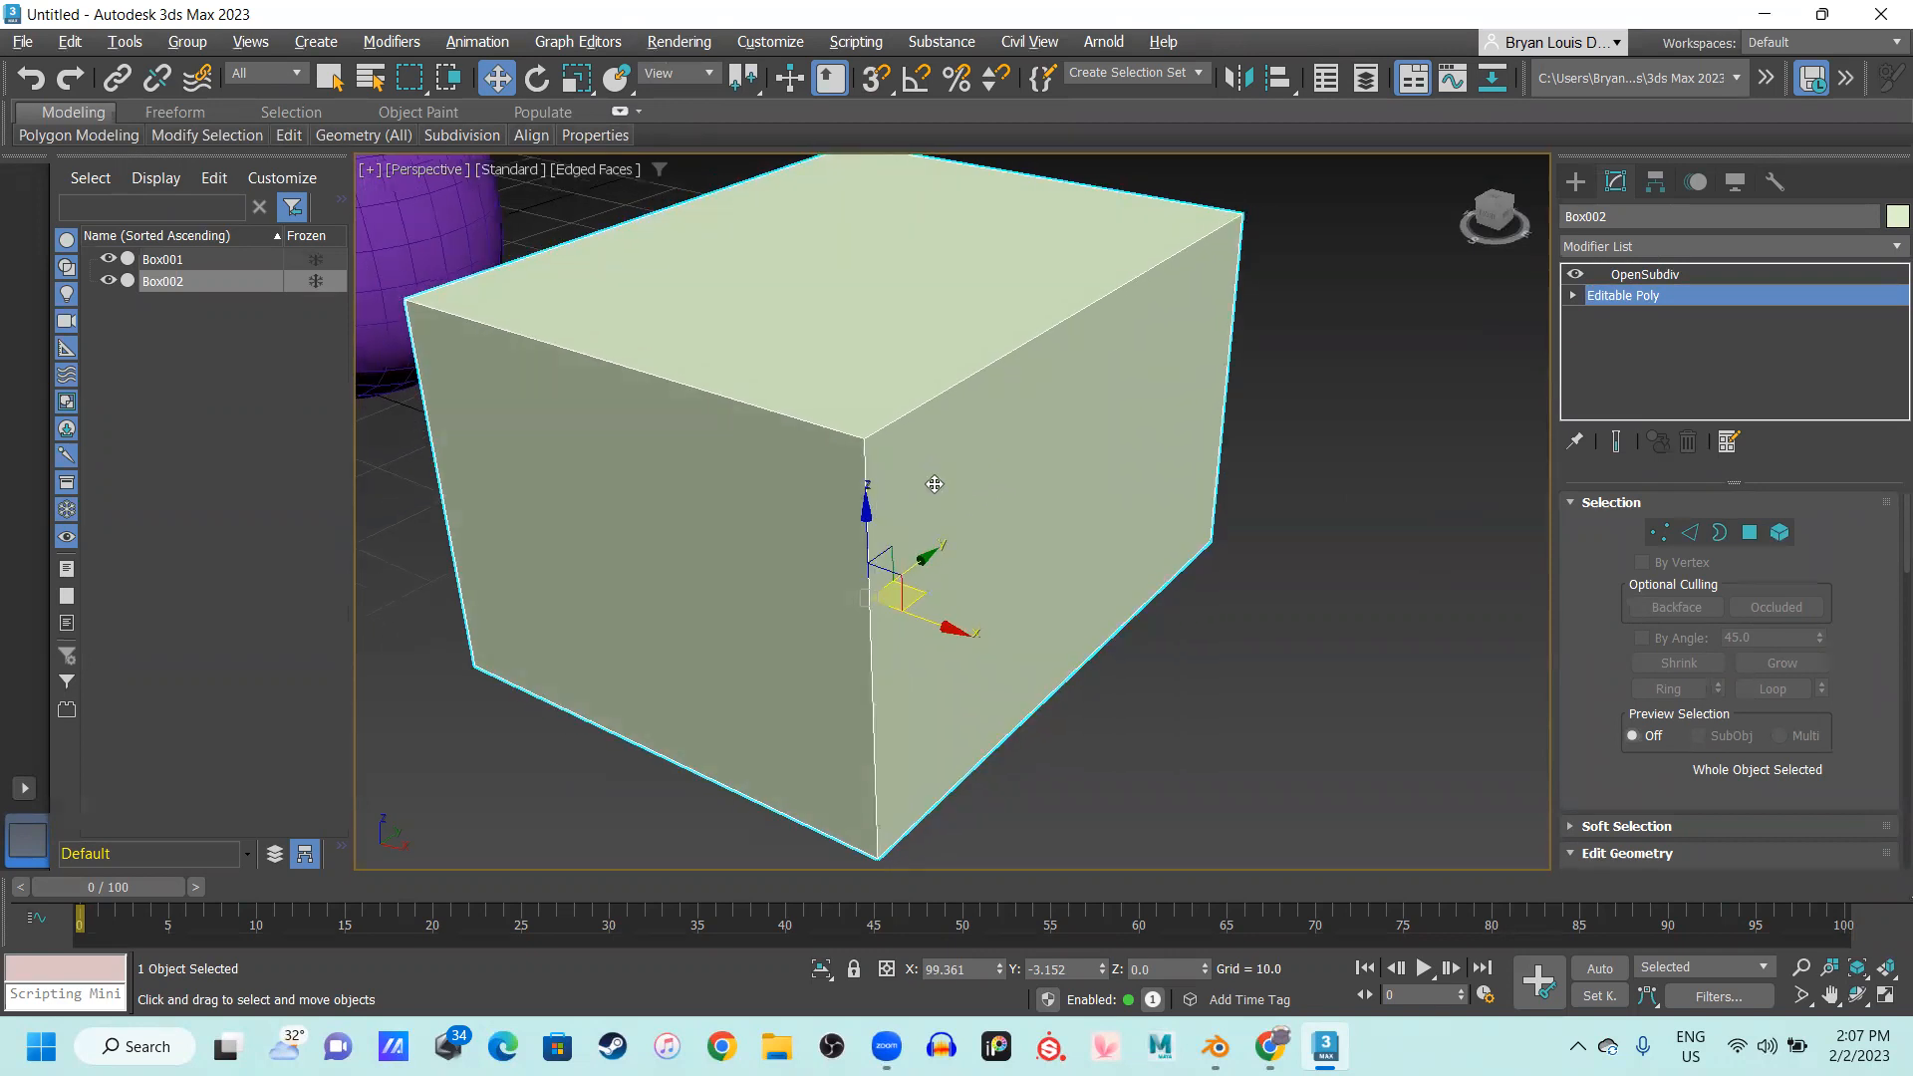
pyautogui.click(1645, 275)
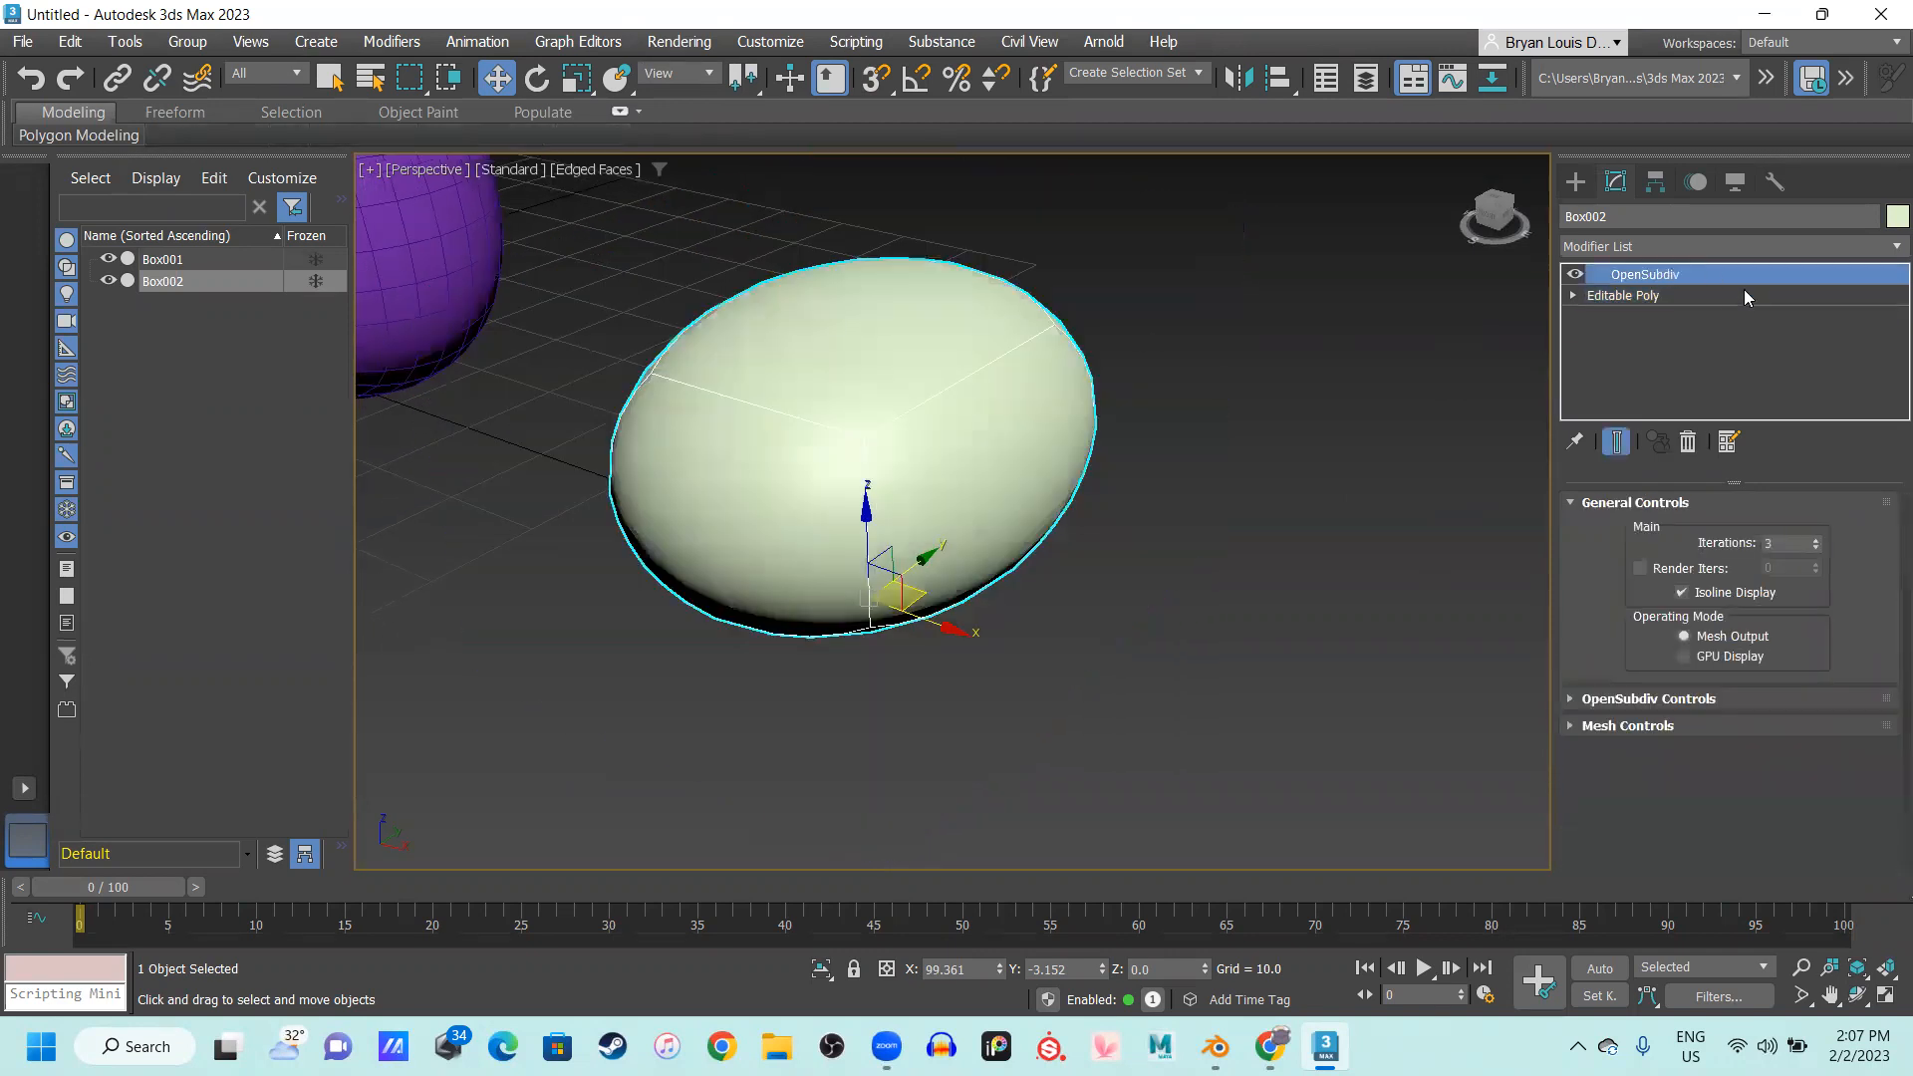
pyautogui.click(1744, 296)
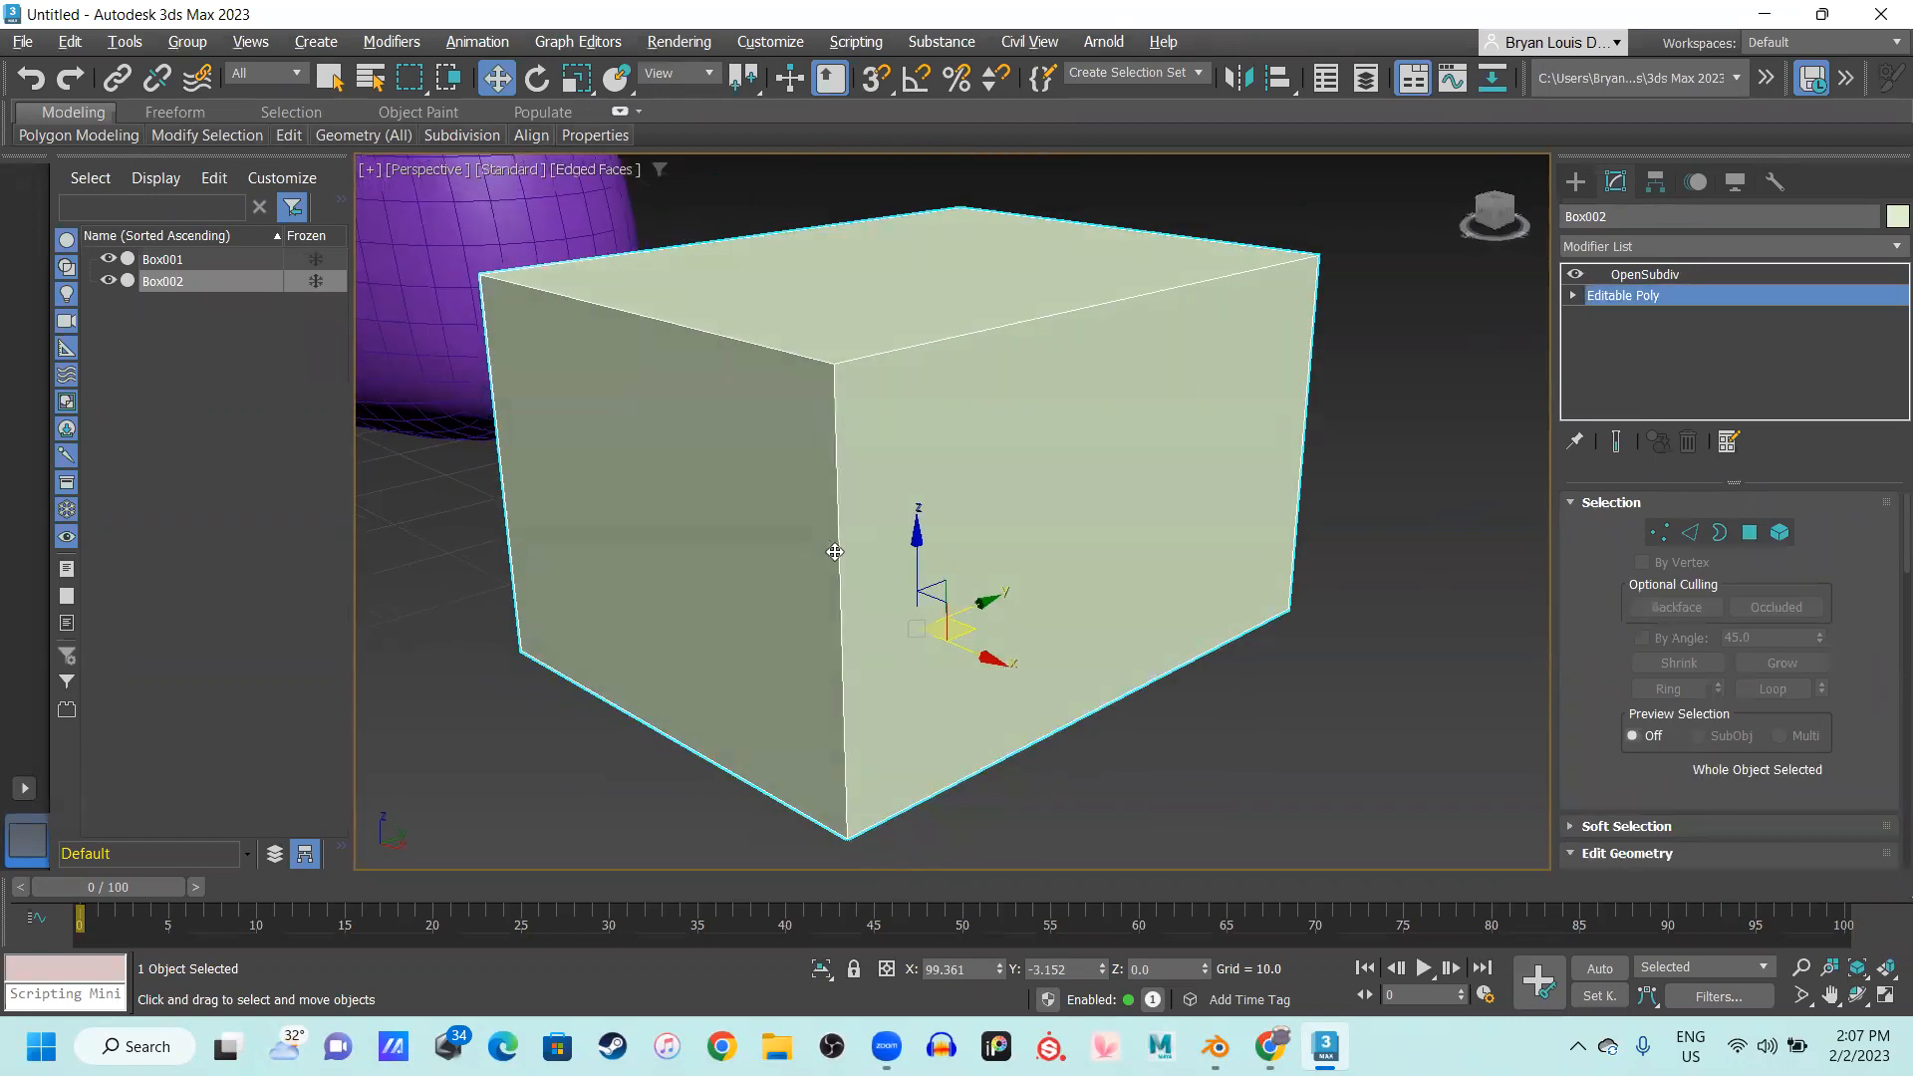
pyautogui.keyDown('alt'); pyautogui.moveTo(910, 533); pyautogui.dragTo(956, 502, button='middle'); pyautogui.keyUp('alt')
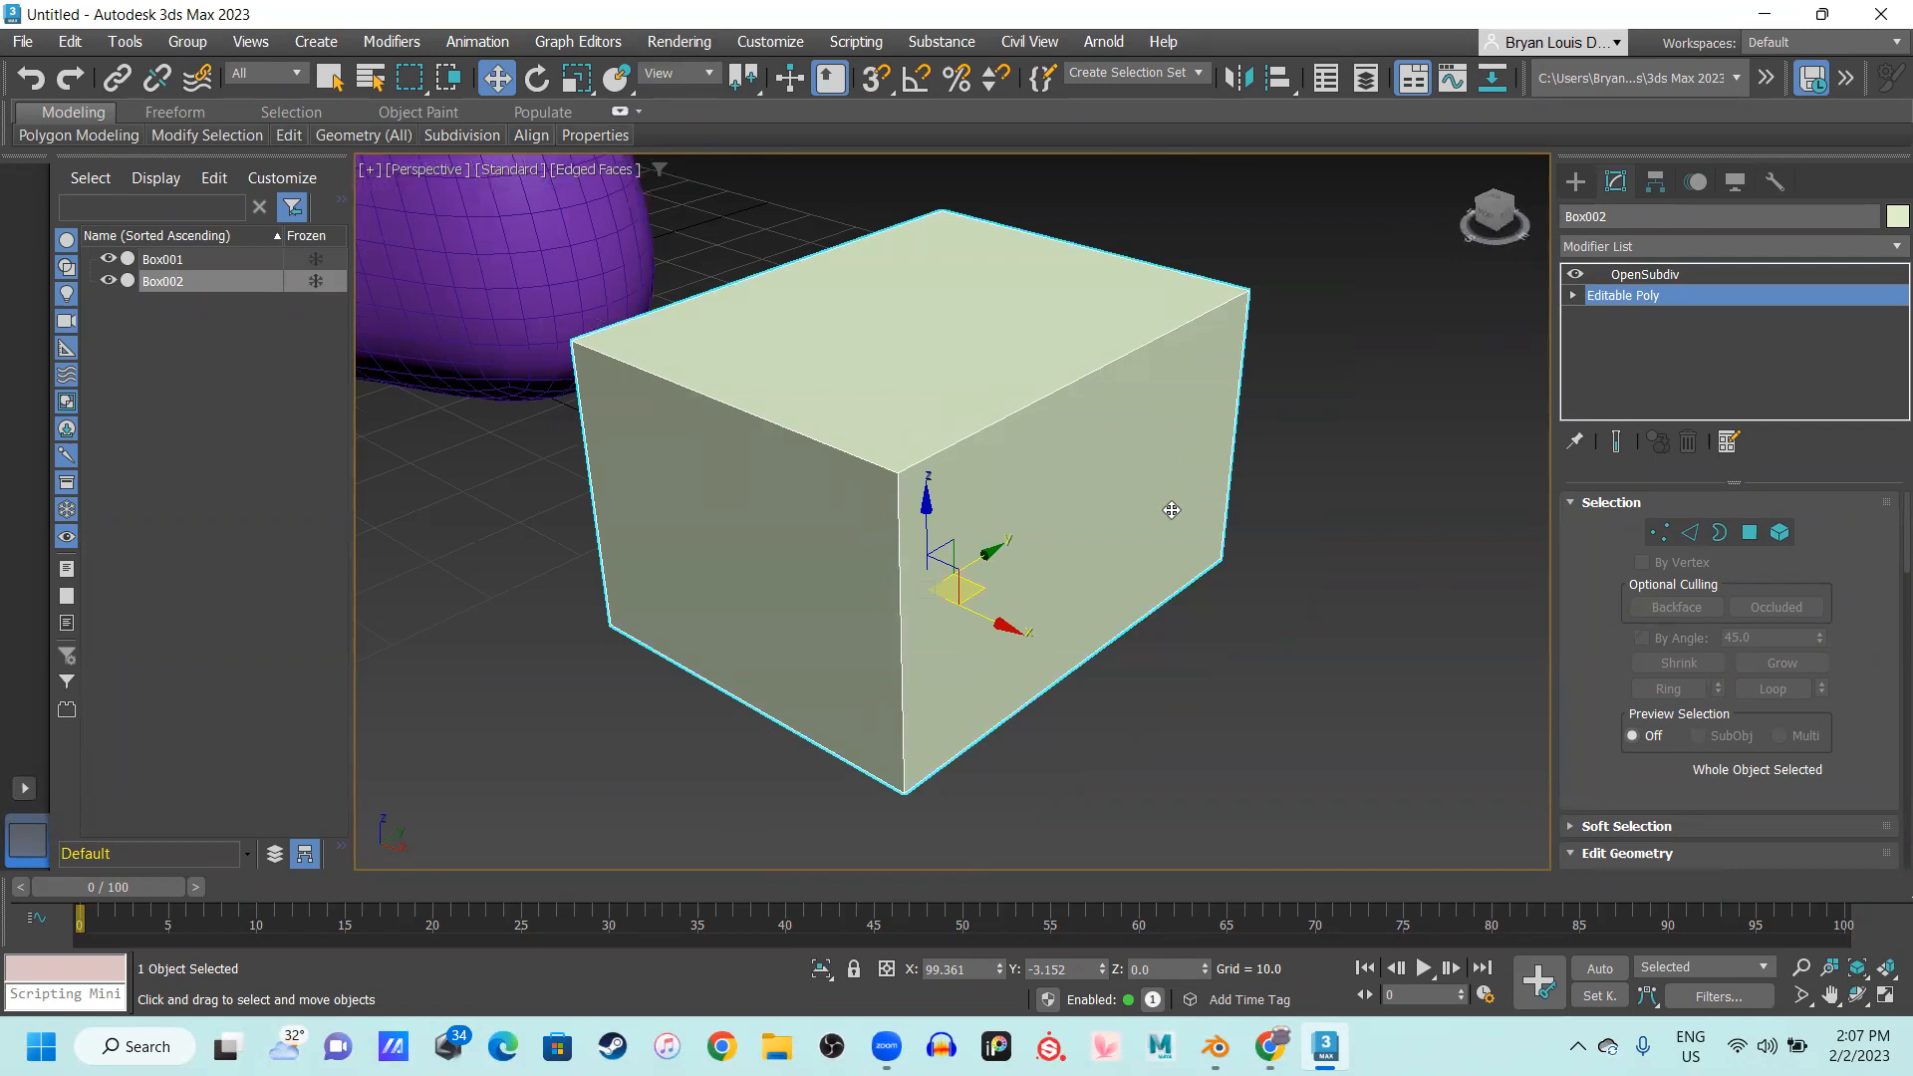
pyautogui.hotkey('alt', '1')
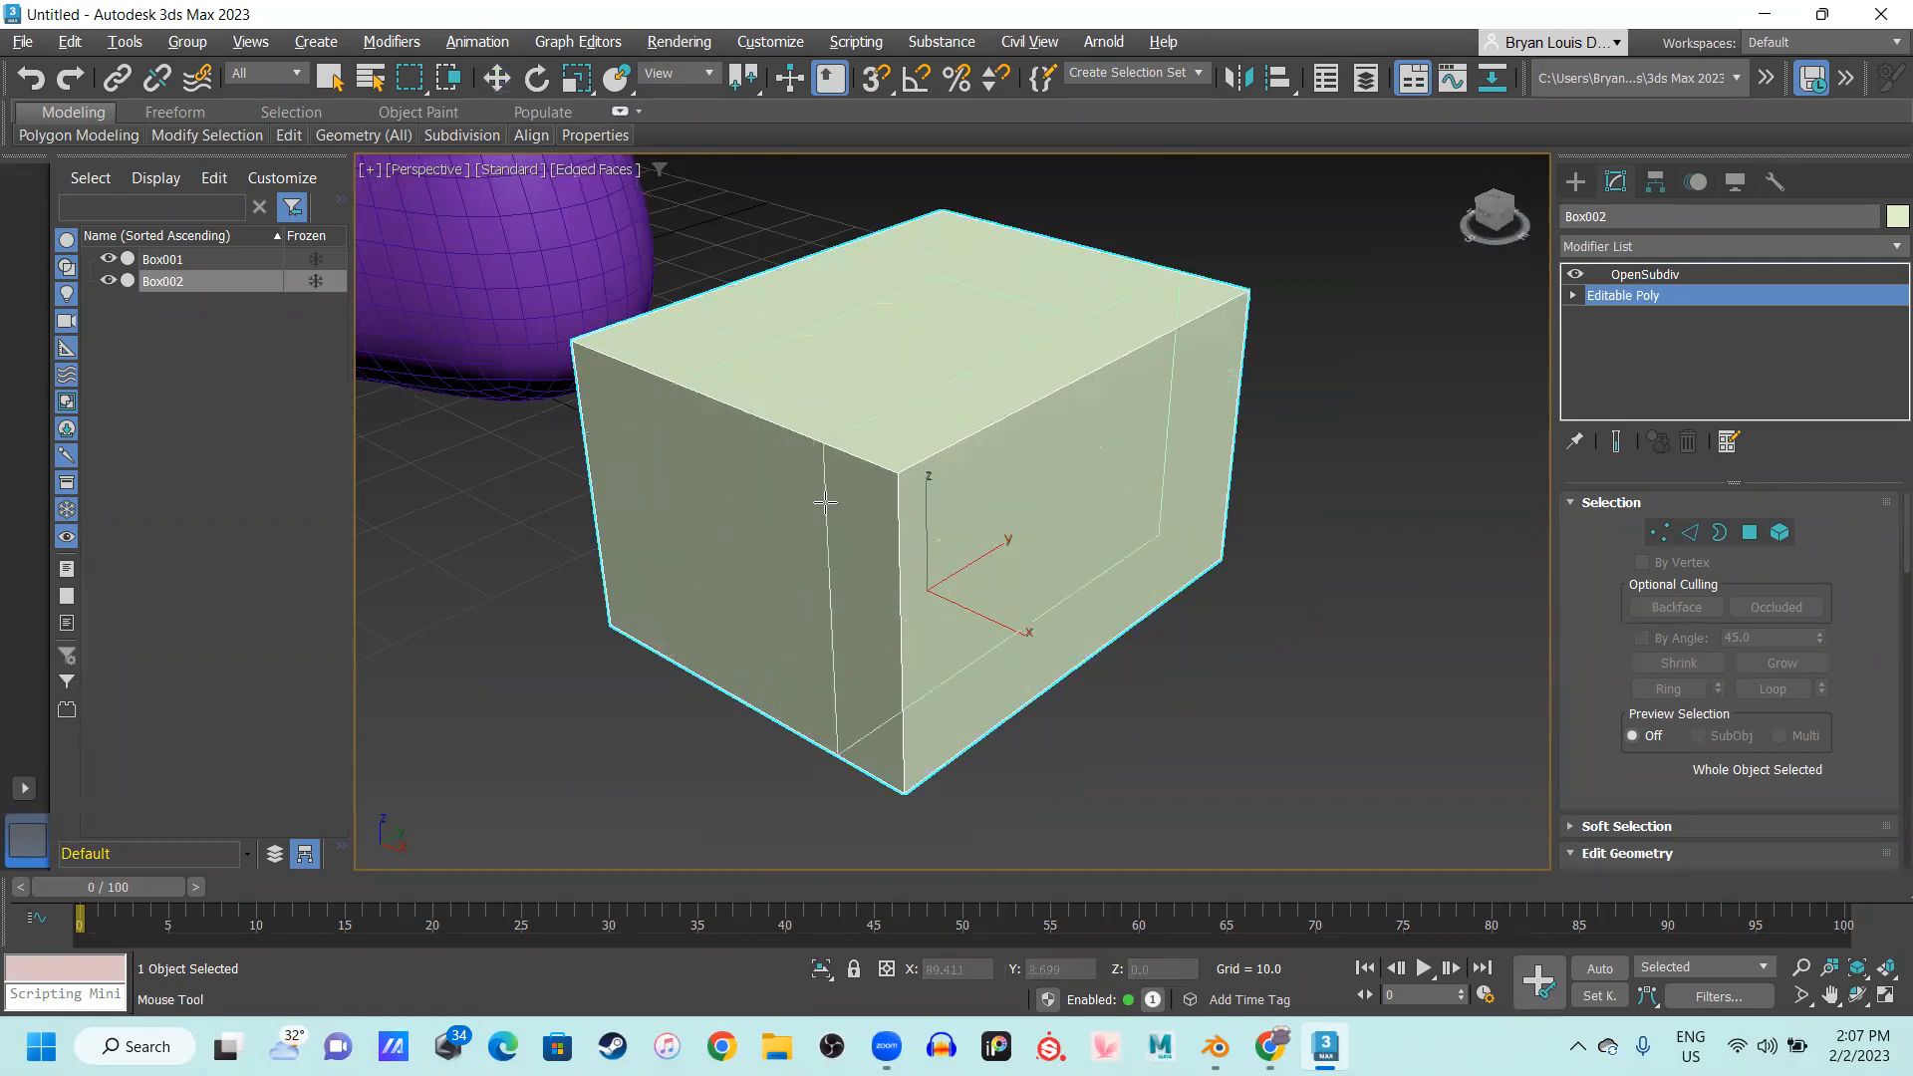
pyautogui.press('w')
# Show Box002's OpenSubdiv result and change its object color to dark blue
pyautogui.click(1695, 274)
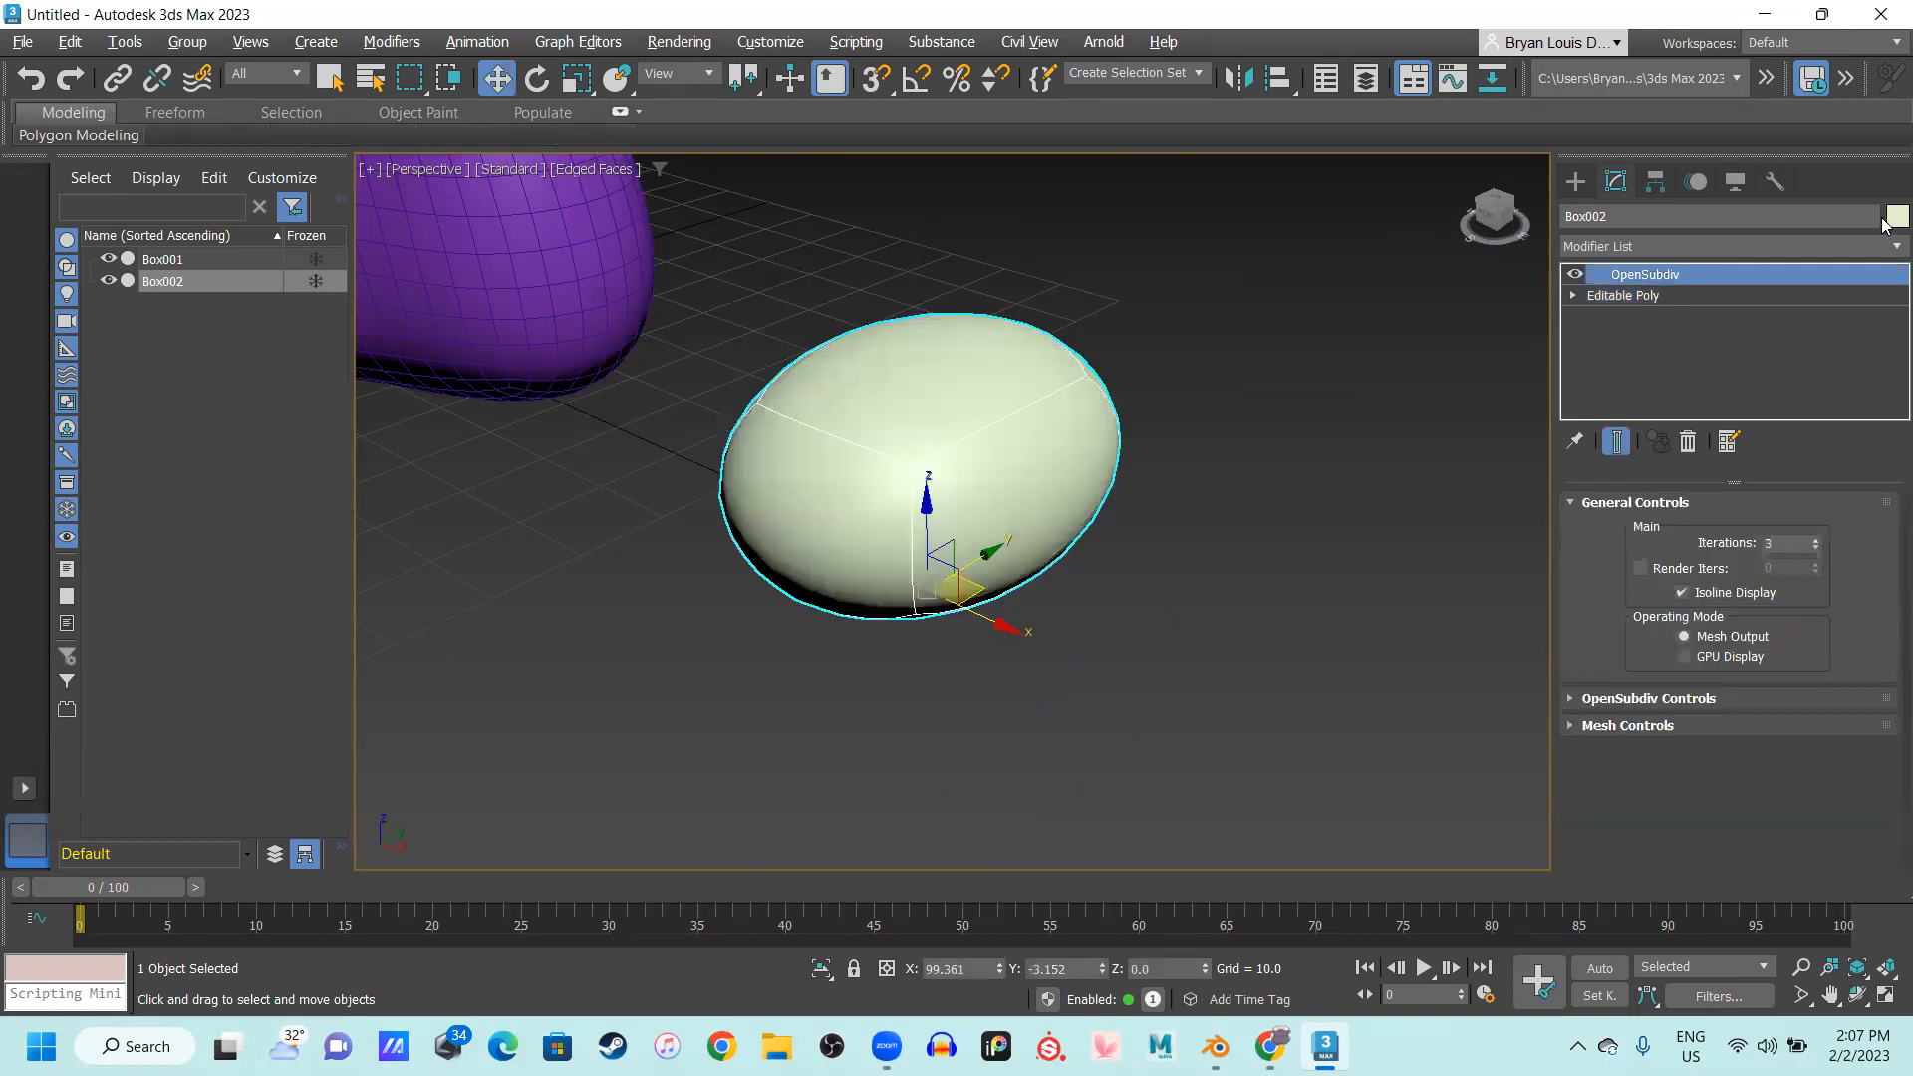
pyautogui.click(1897, 218)
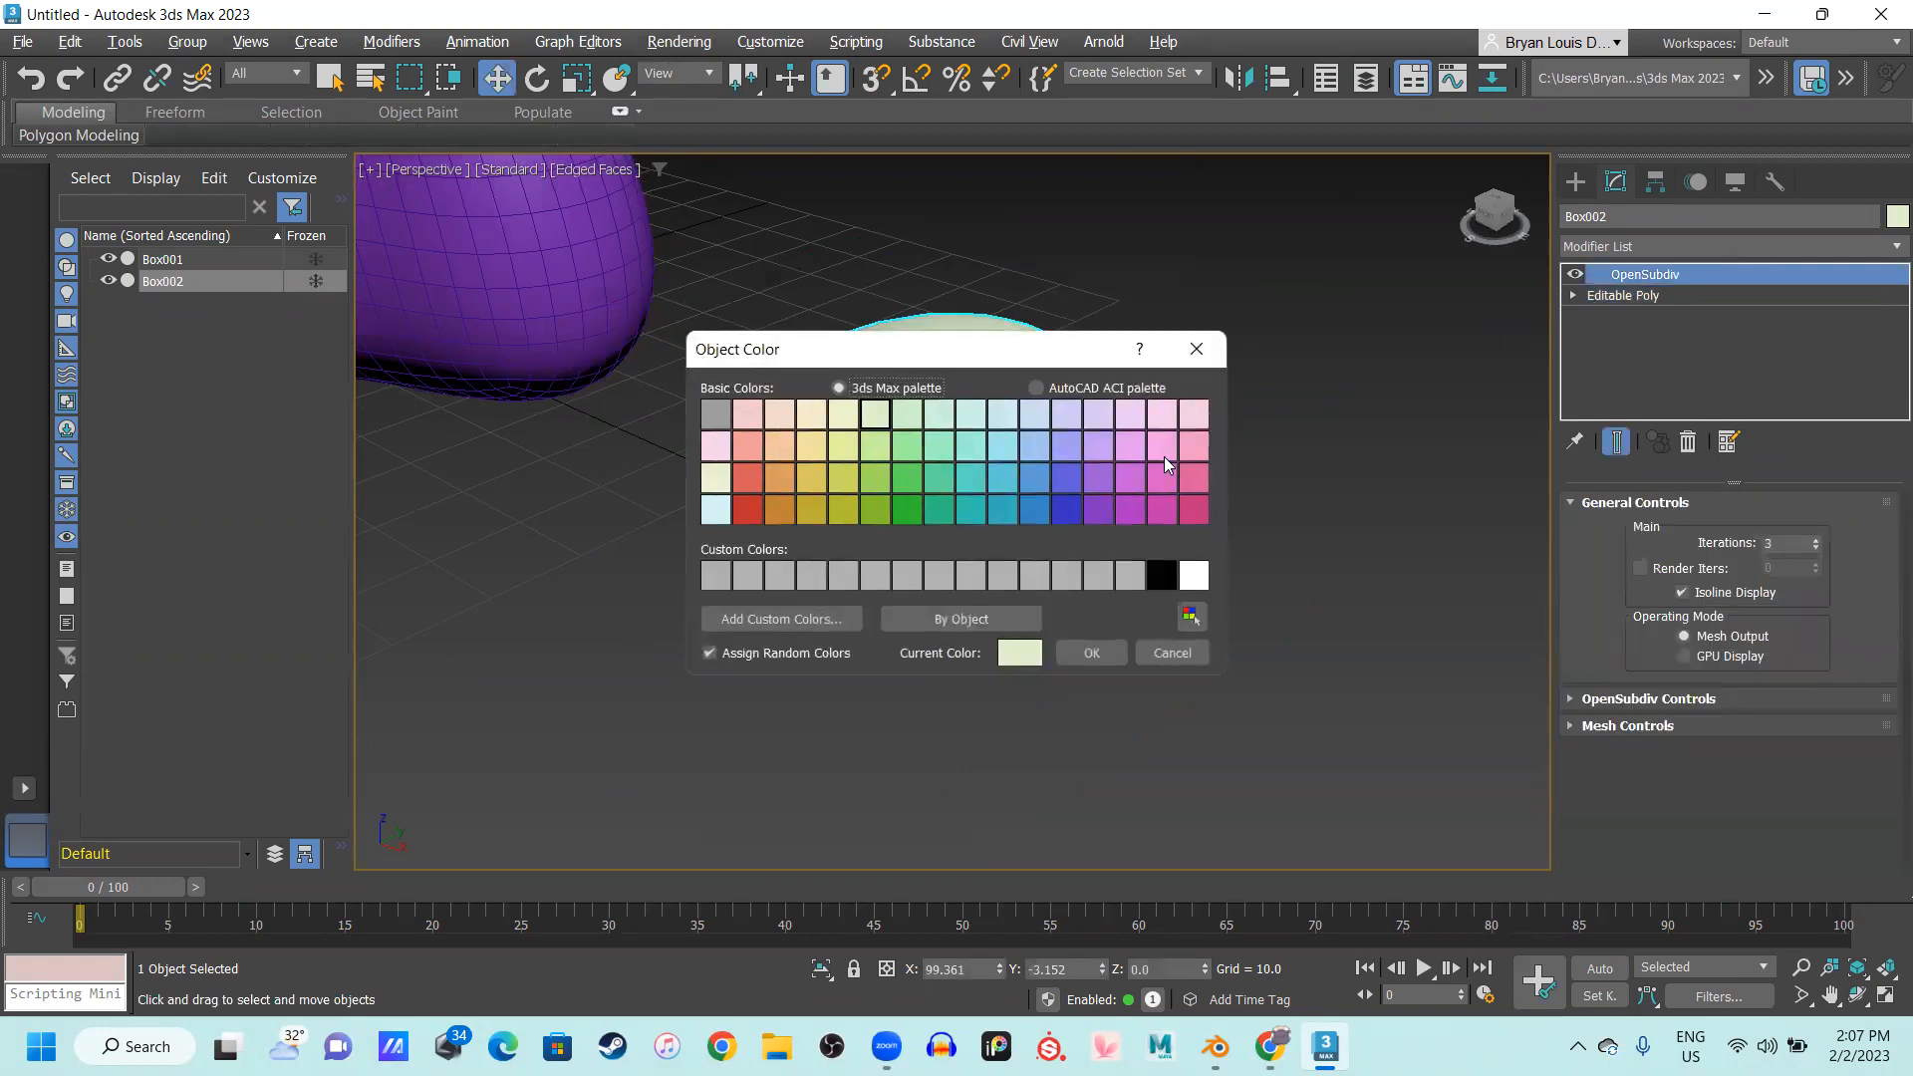
pyautogui.click(1037, 514)
pyautogui.click(1094, 652)
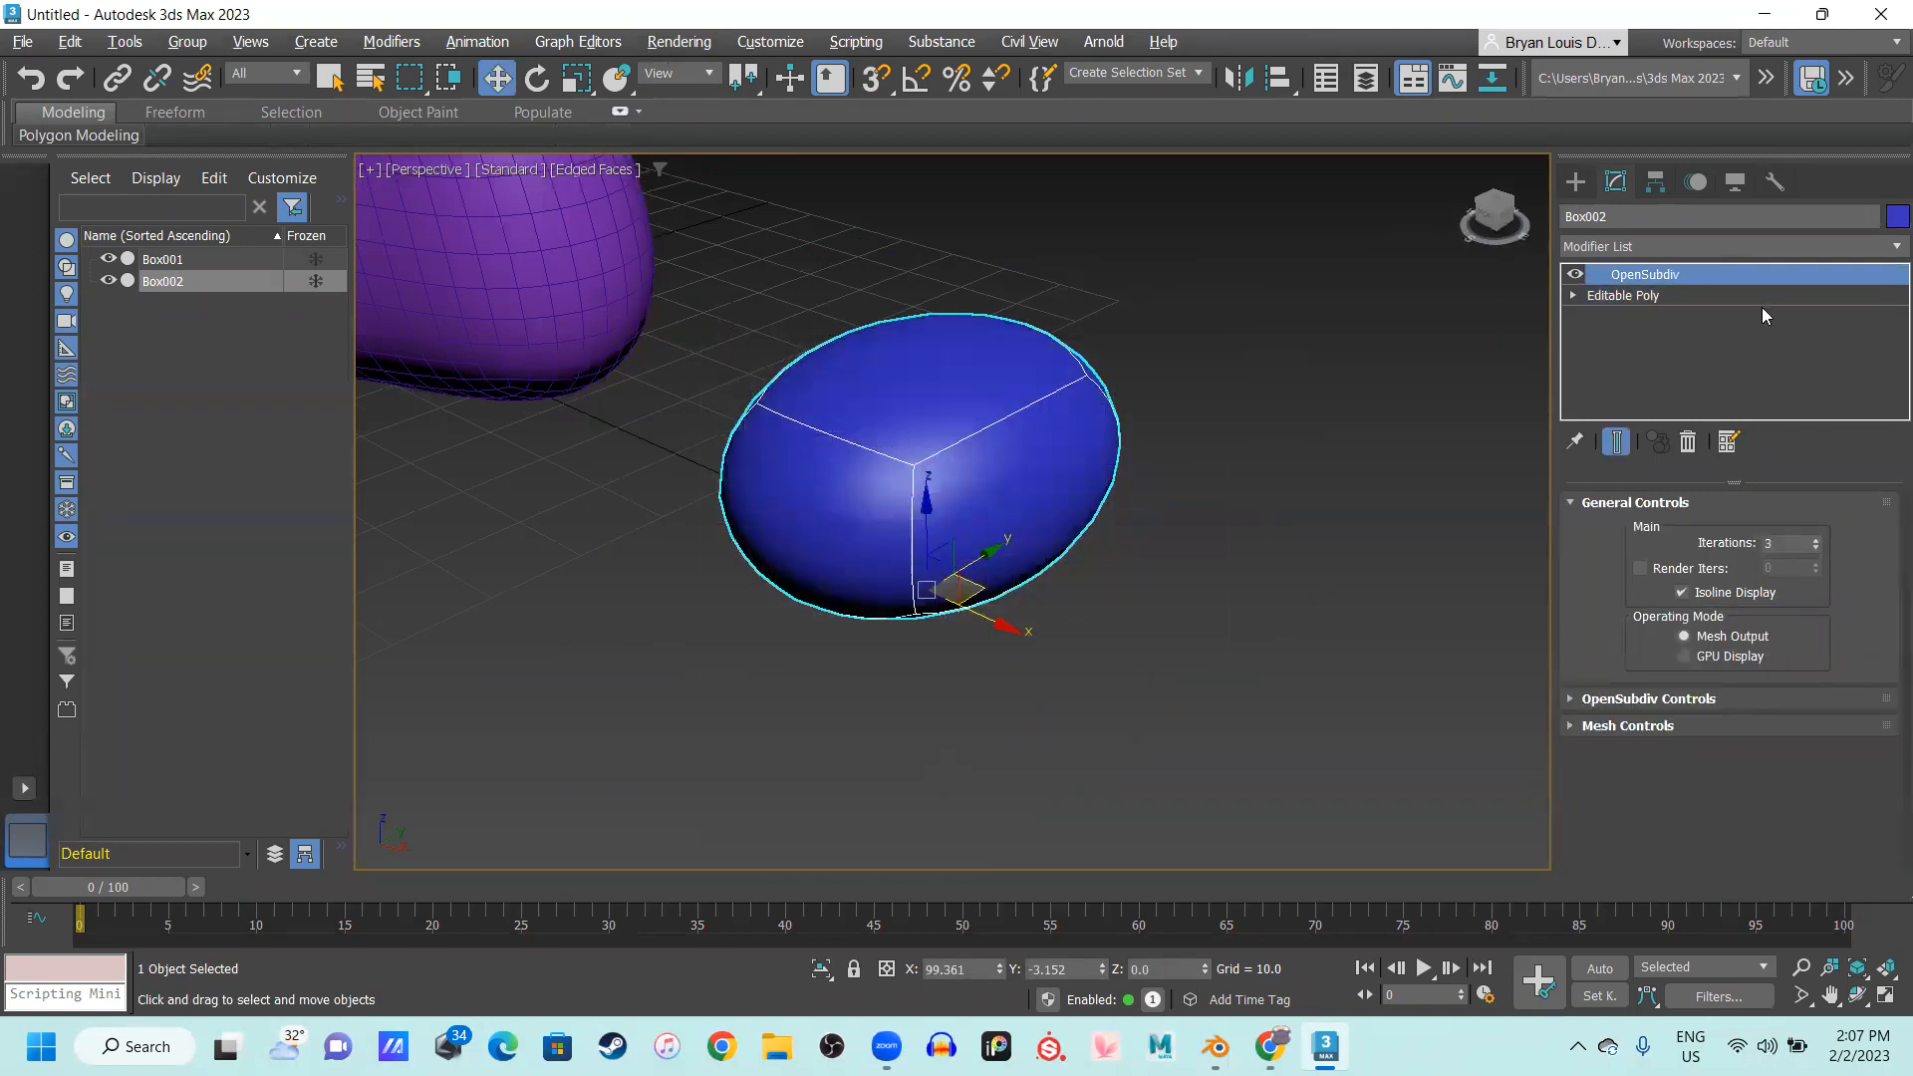
# Add a SwiftLoop supporting edge loop to Box002's Editable Poly base, close to the vertical corner nearest the view and running across the top face
pyautogui.click(1694, 295)
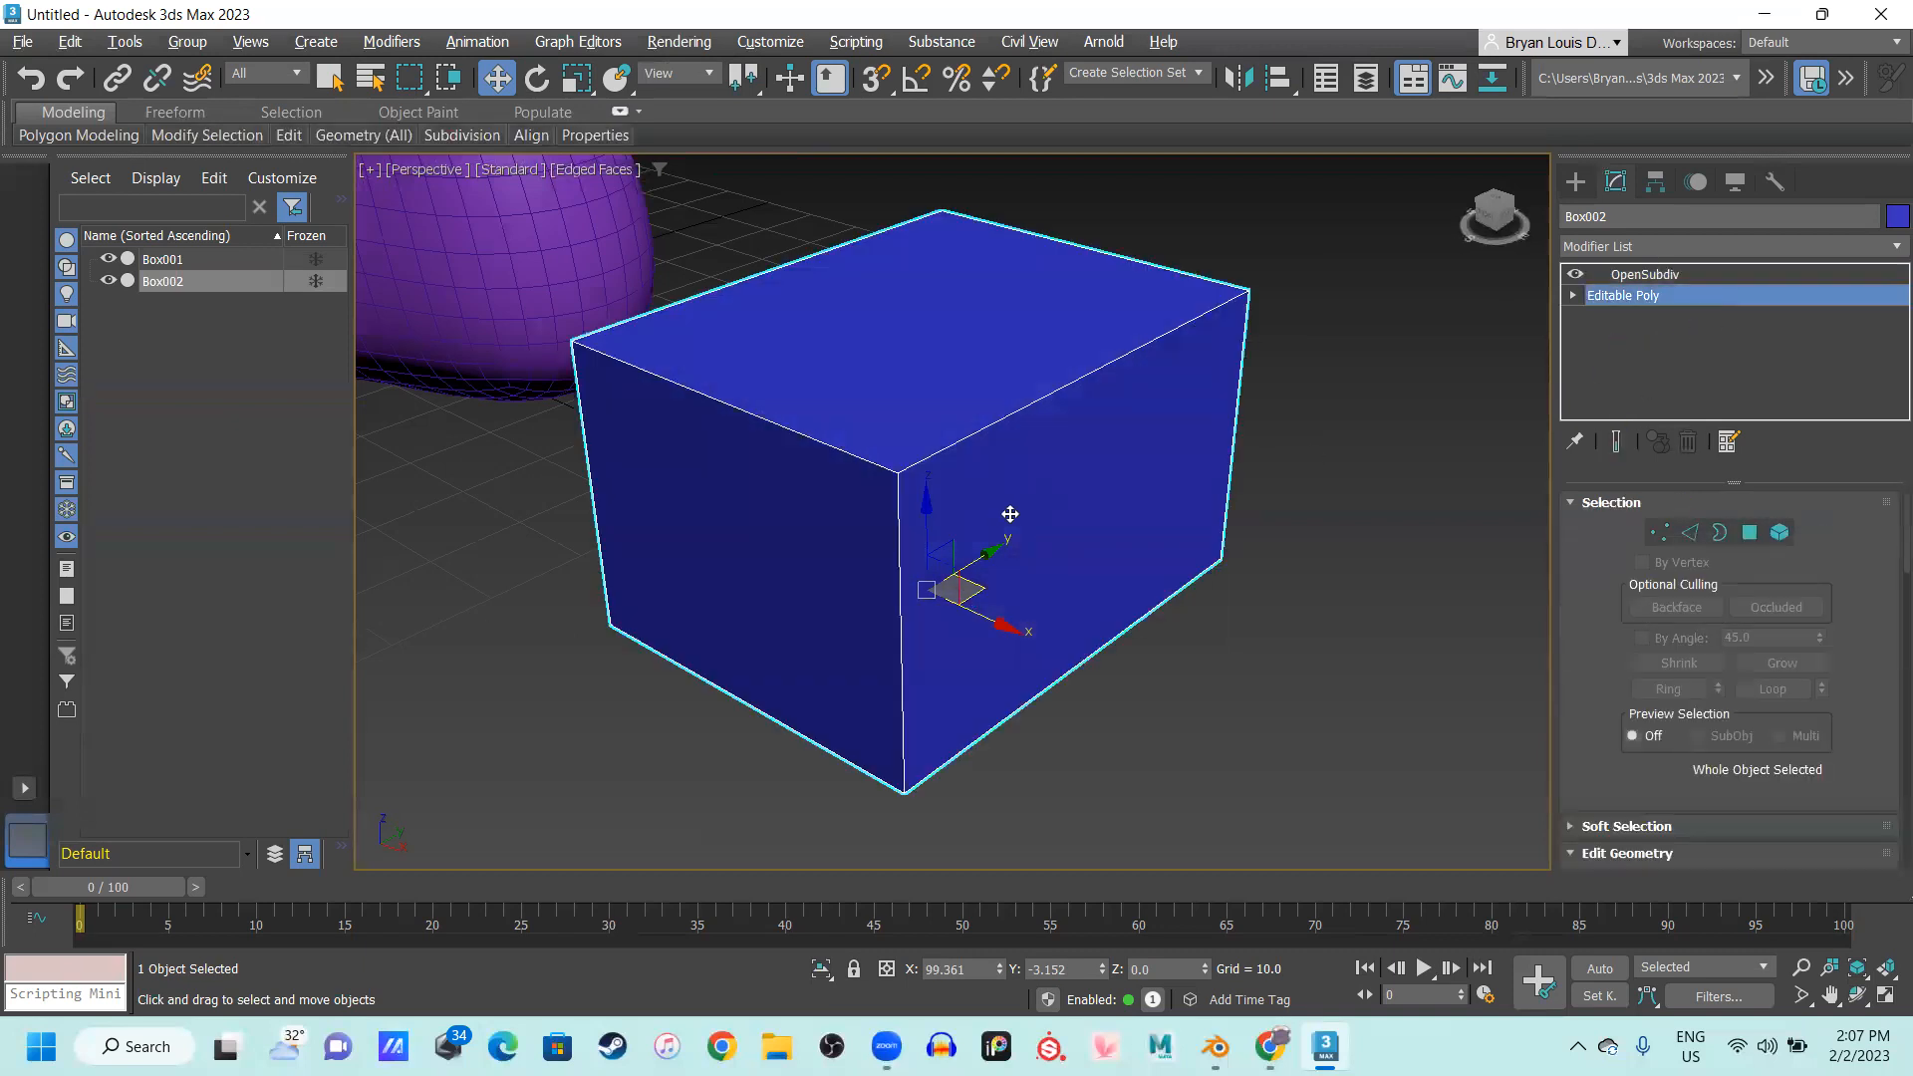
pyautogui.hotkey('alt', '1')
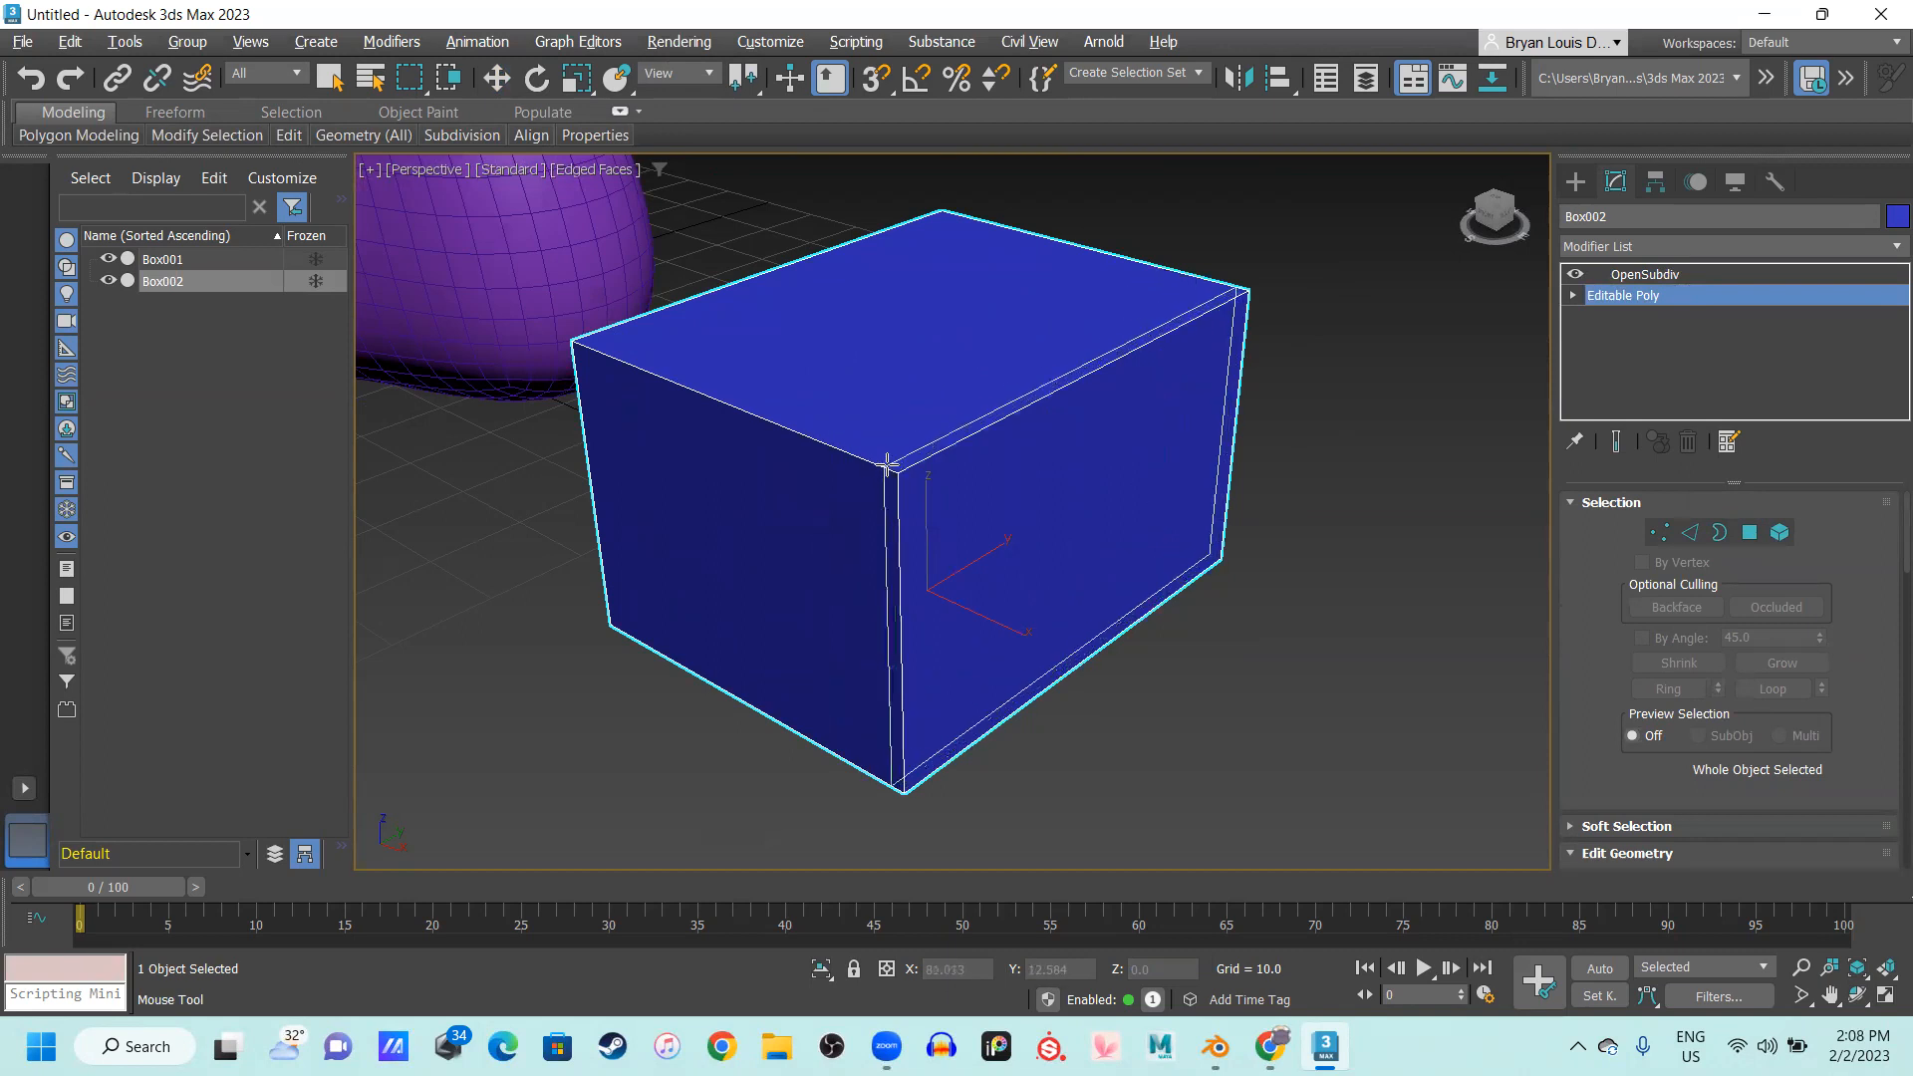
pyautogui.click(891, 467)
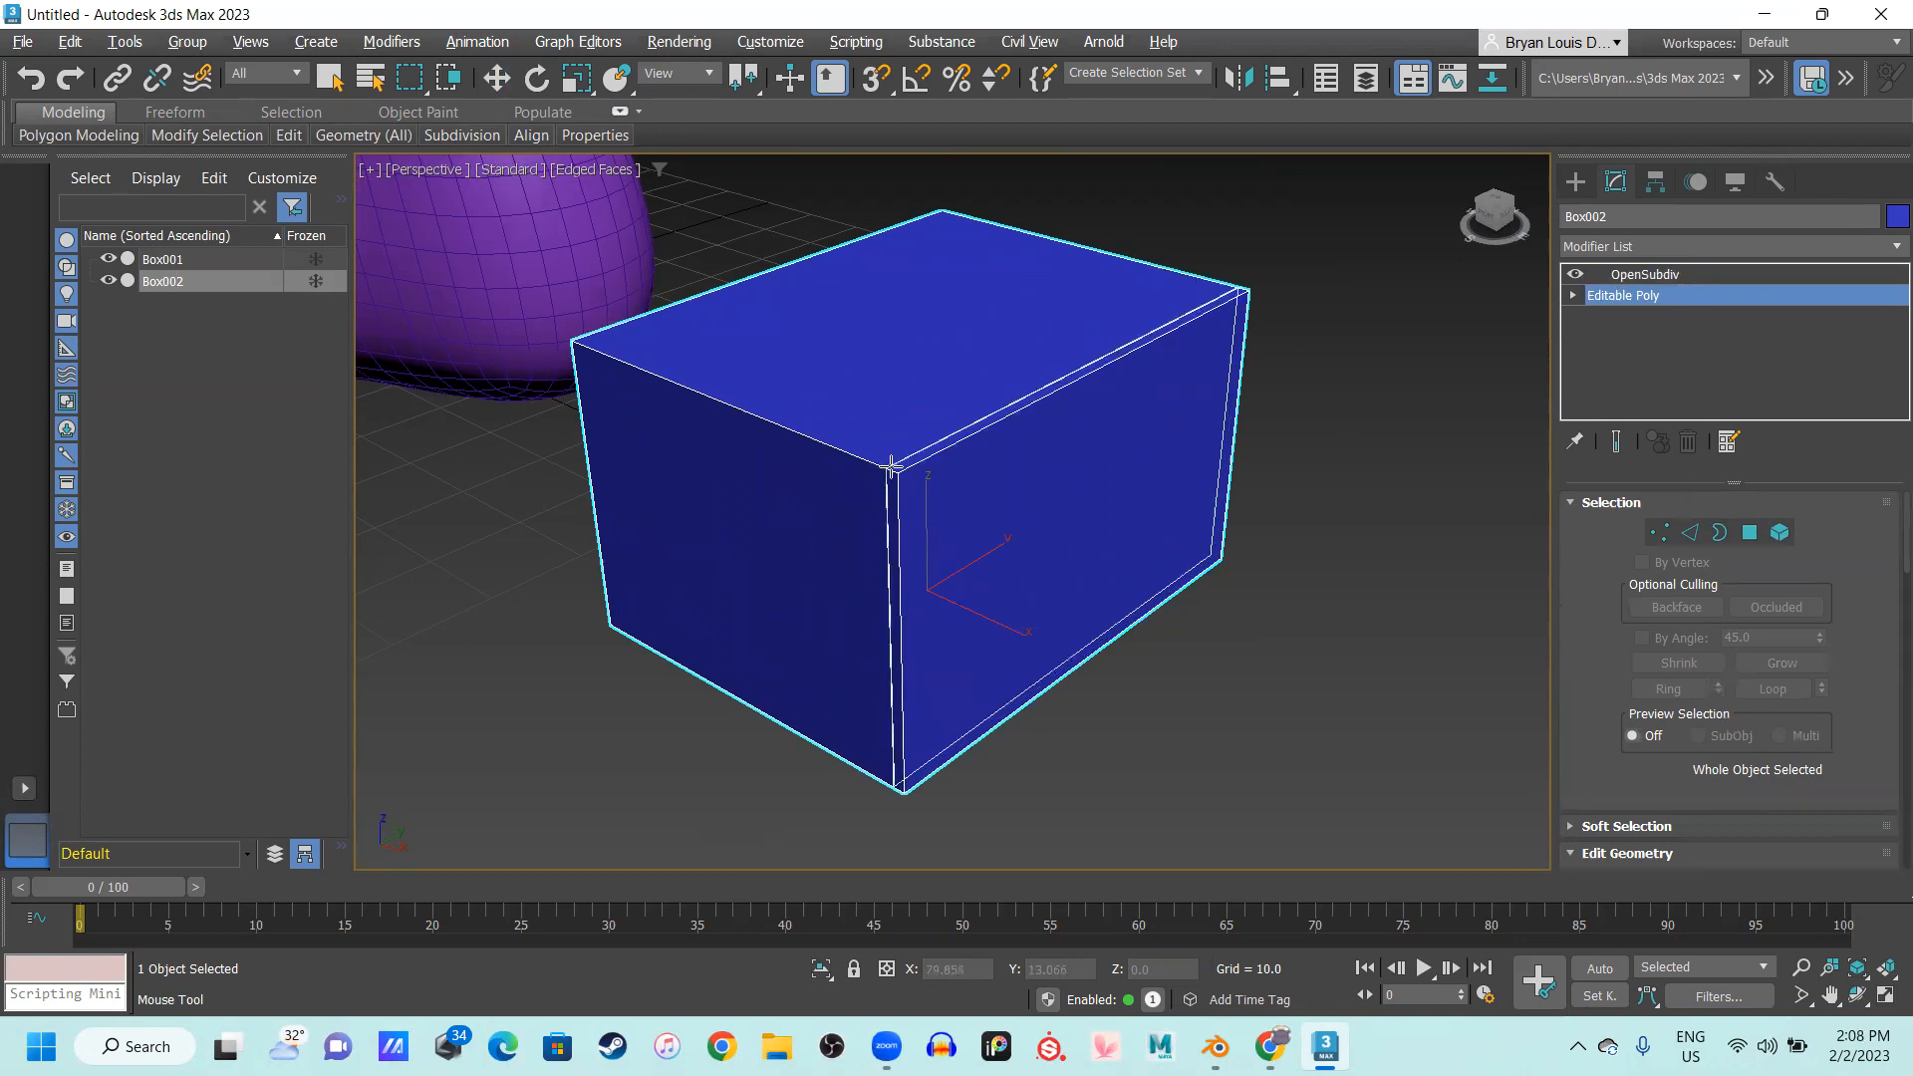
pyautogui.rightClick(1329, 525)
pyautogui.moveTo(1226, 513); pyautogui.dragTo(1238, 512, button='middle')
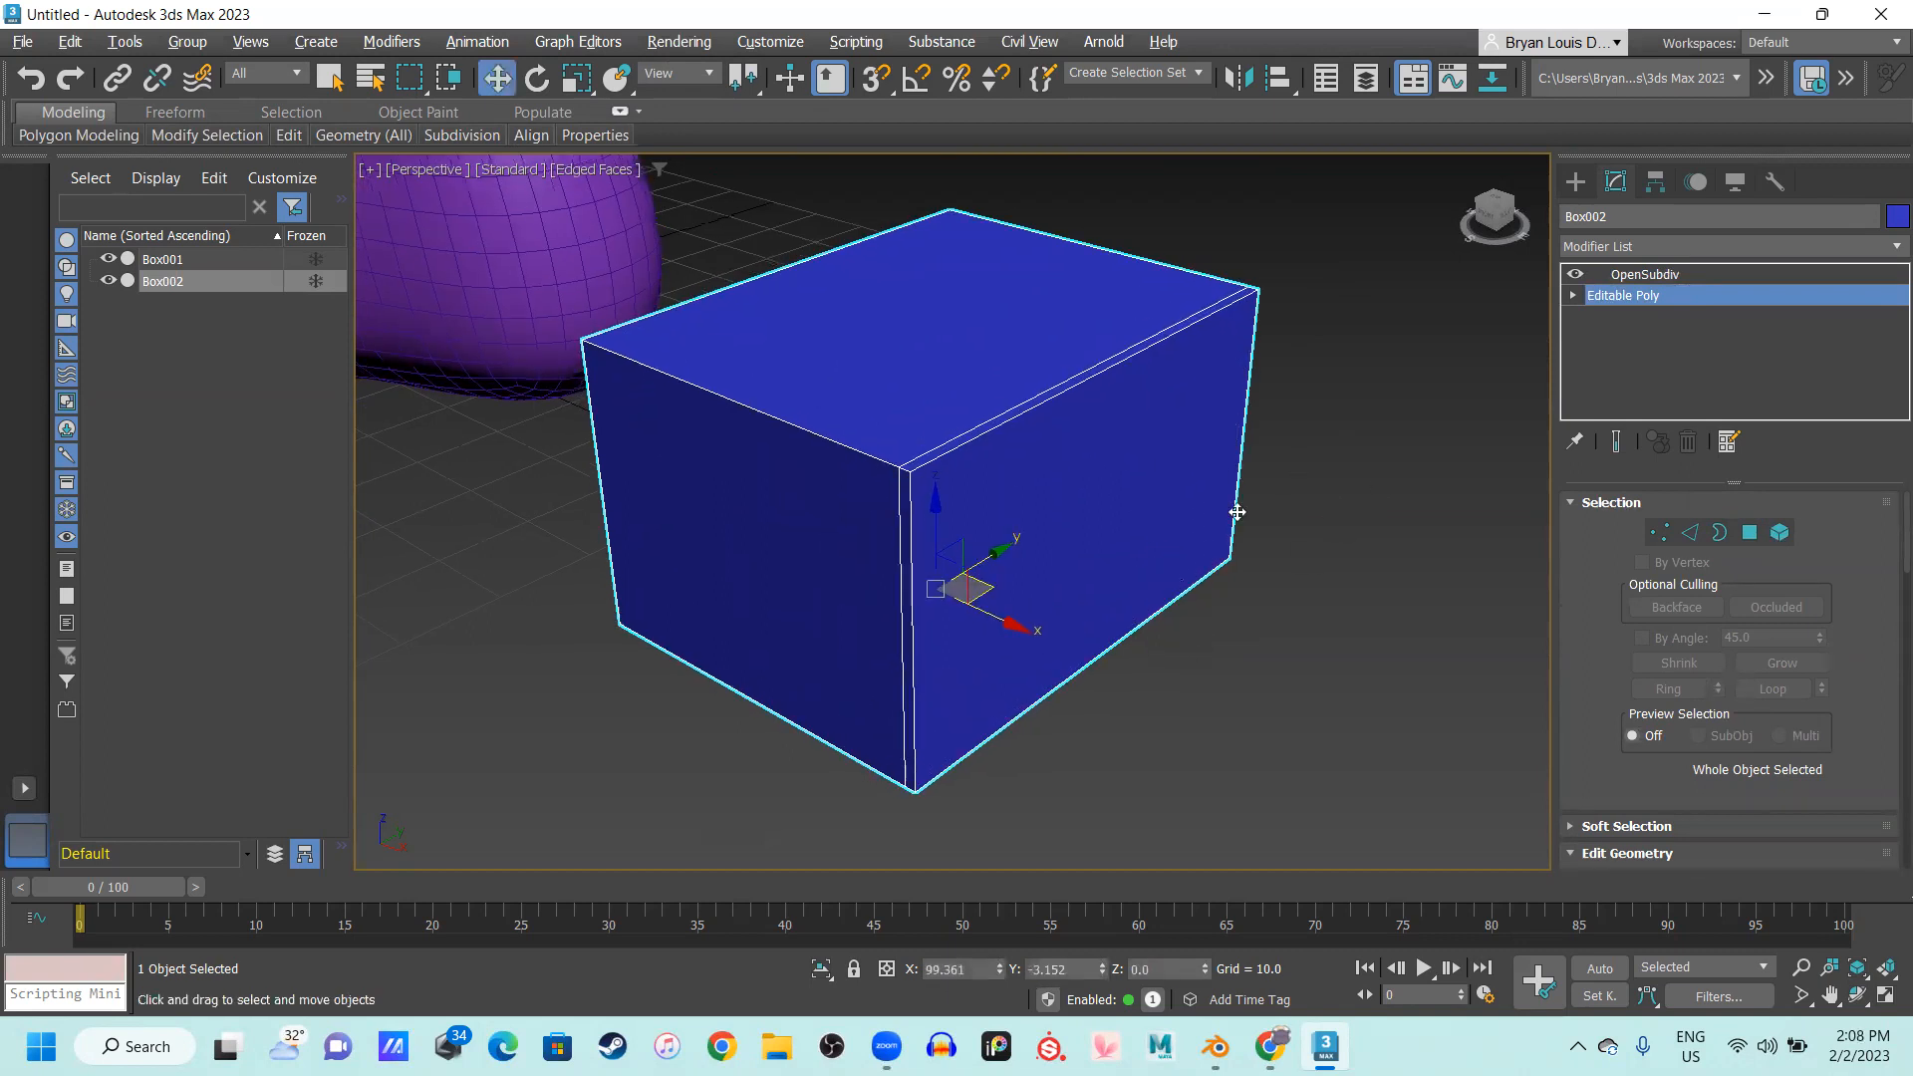
# Compare Box002's OpenSubdiv result with its Editable Poly base from several angles, with and without edged faces, to examine the new loop's effect
pyautogui.click(1664, 277)
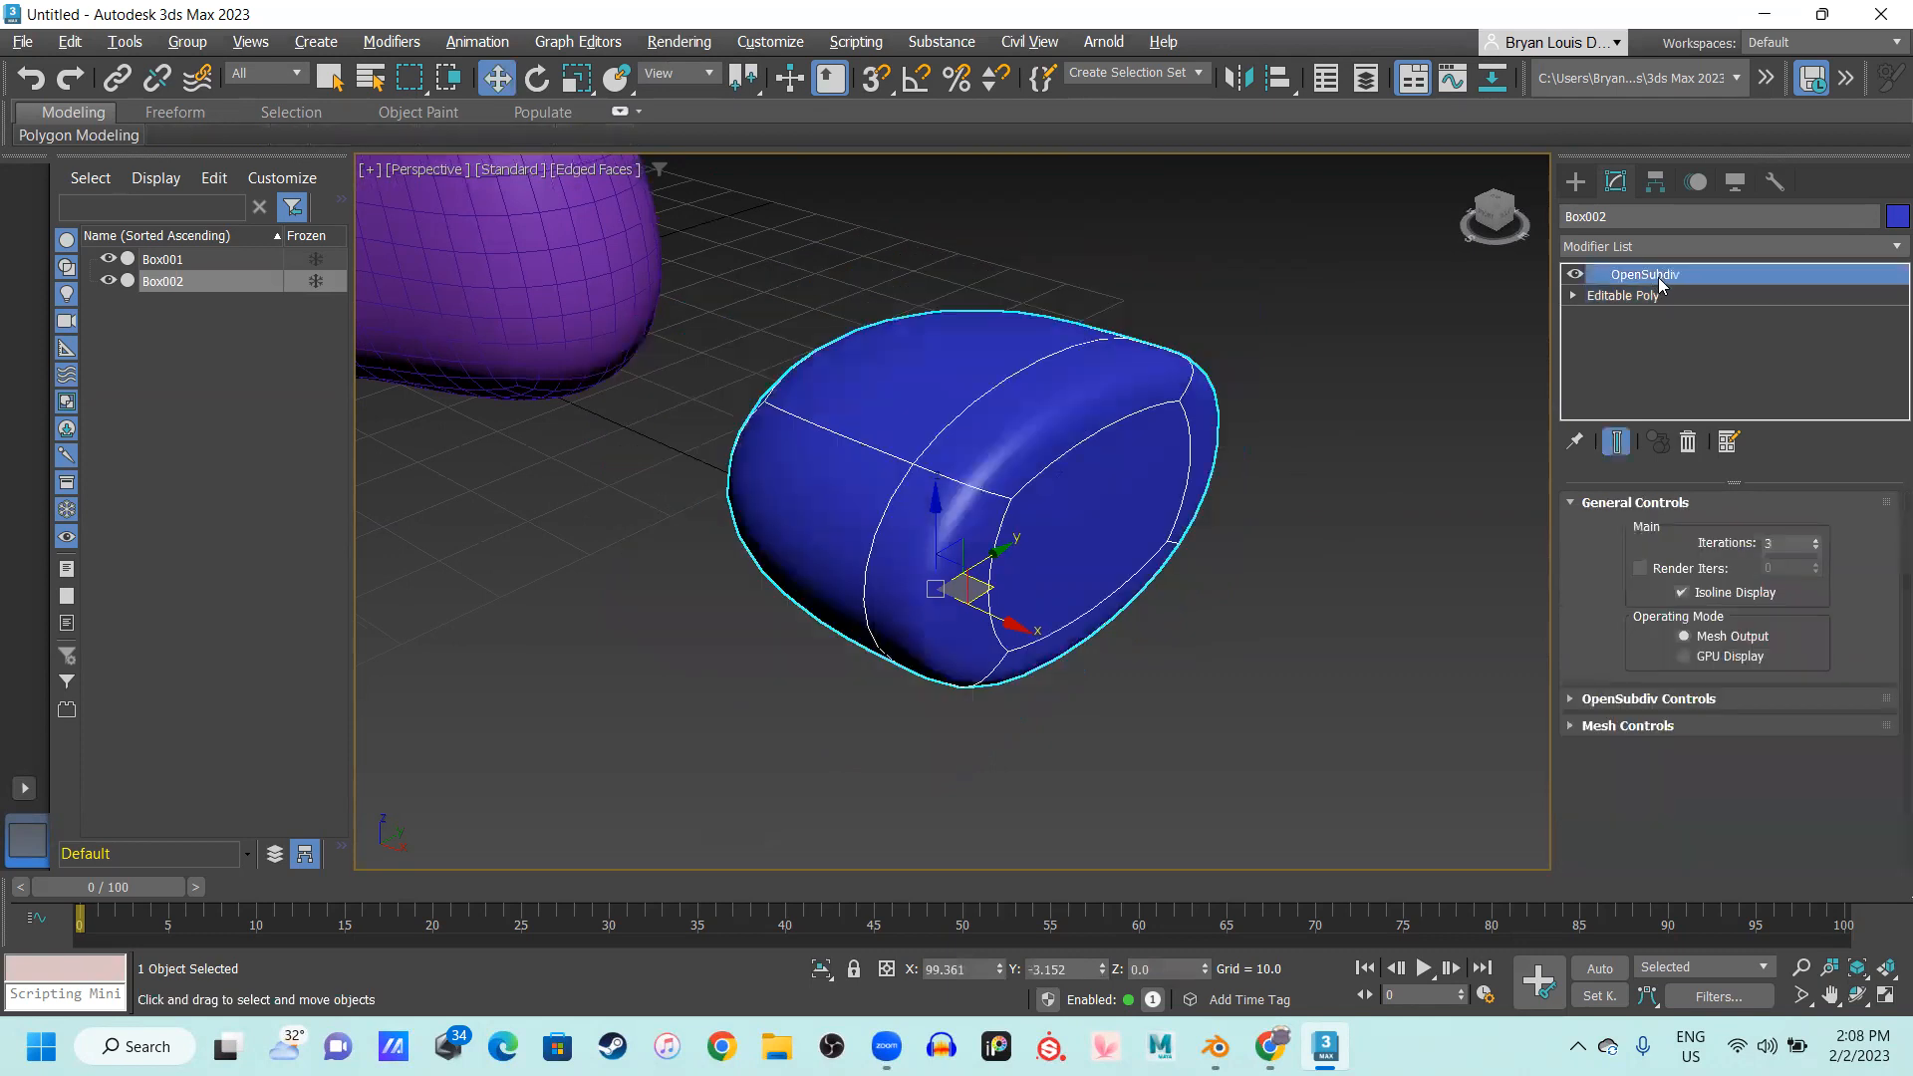
pyautogui.press('F4')
pyautogui.moveTo(1278, 438)
pyautogui.keyDown('alt'); pyautogui.mouseDown(button='middle')
pyautogui.moveTo(1076, 491)
pyautogui.moveTo(965, 453)
pyautogui.moveTo(1273, 367)
pyautogui.mouseUp(button='middle'); pyautogui.keyUp('alt')
pyautogui.click(1624, 296)
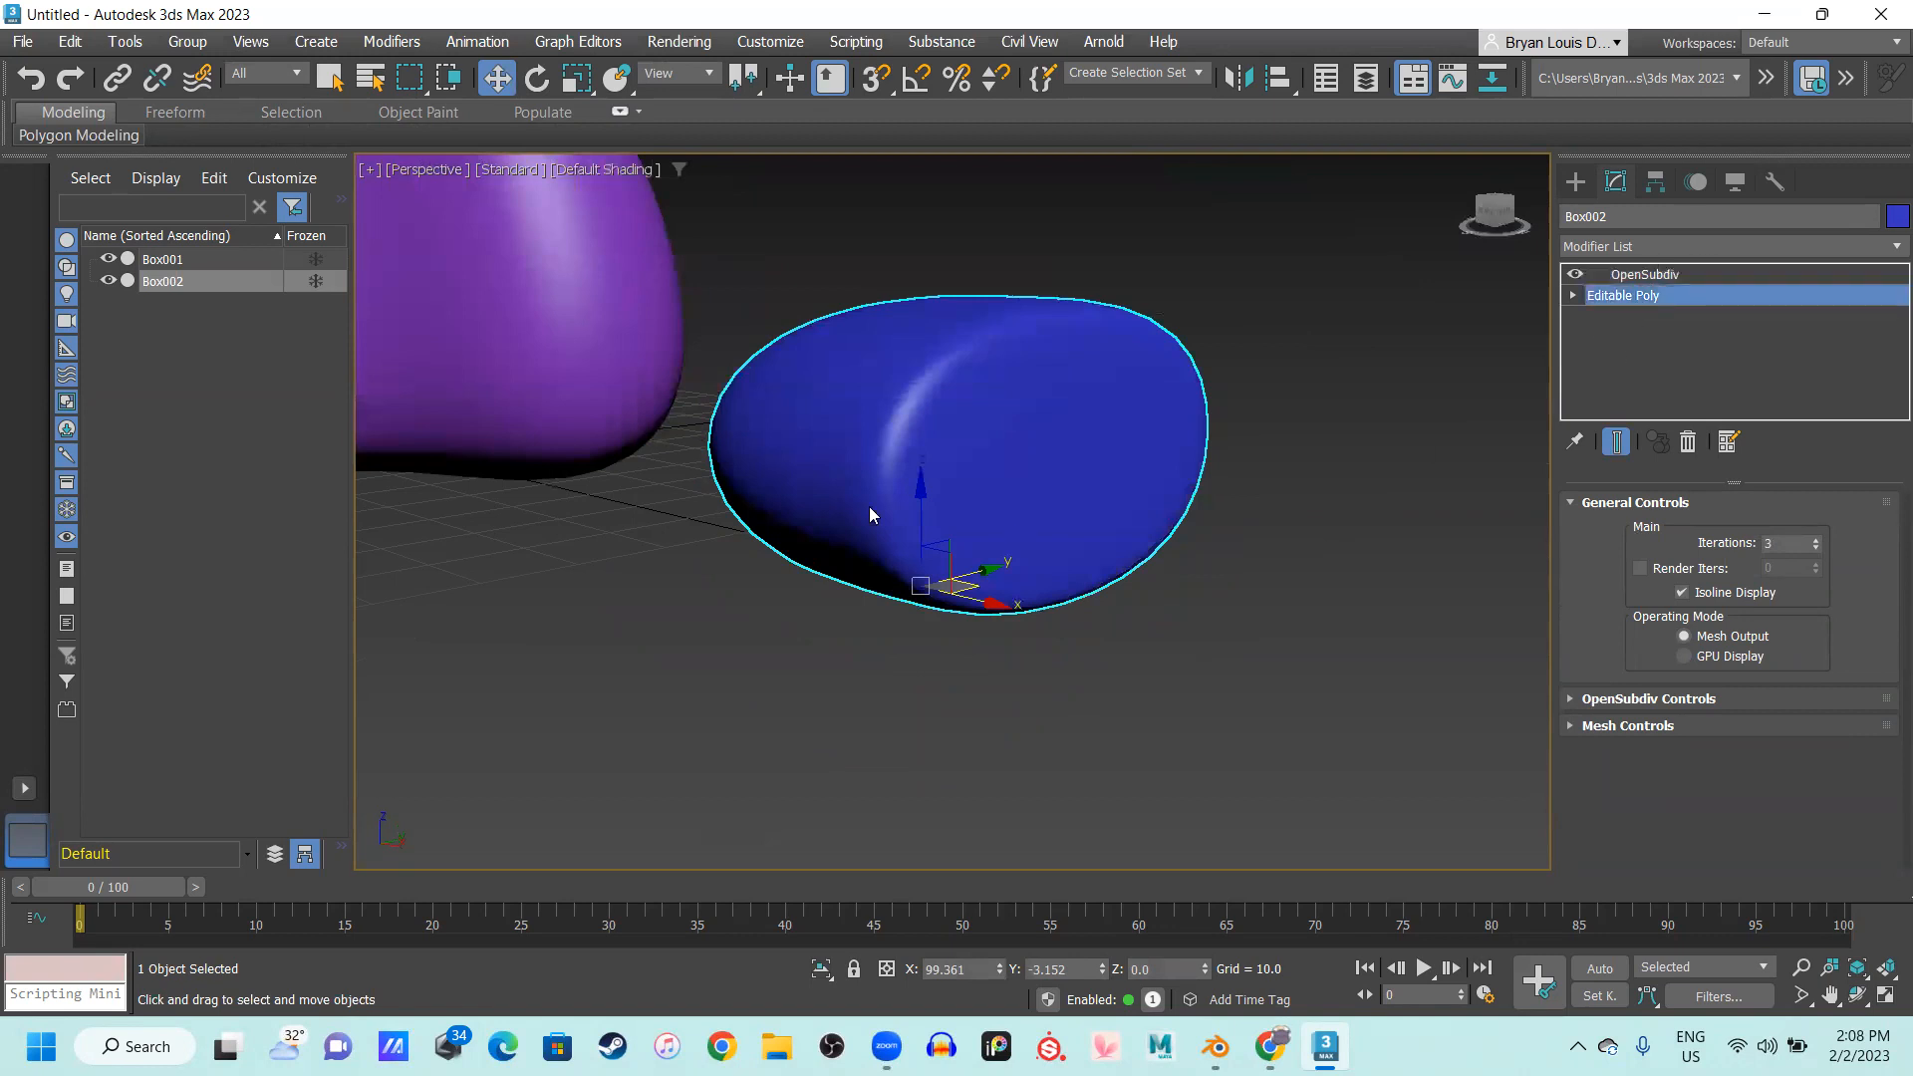
pyautogui.keyDown('alt'); pyautogui.moveTo(1013, 475); pyautogui.dragTo(924, 498, button='middle'); pyautogui.keyUp('alt')
pyautogui.scroll(3, 1015, 526)
pyautogui.scroll(-4, 1014, 464)
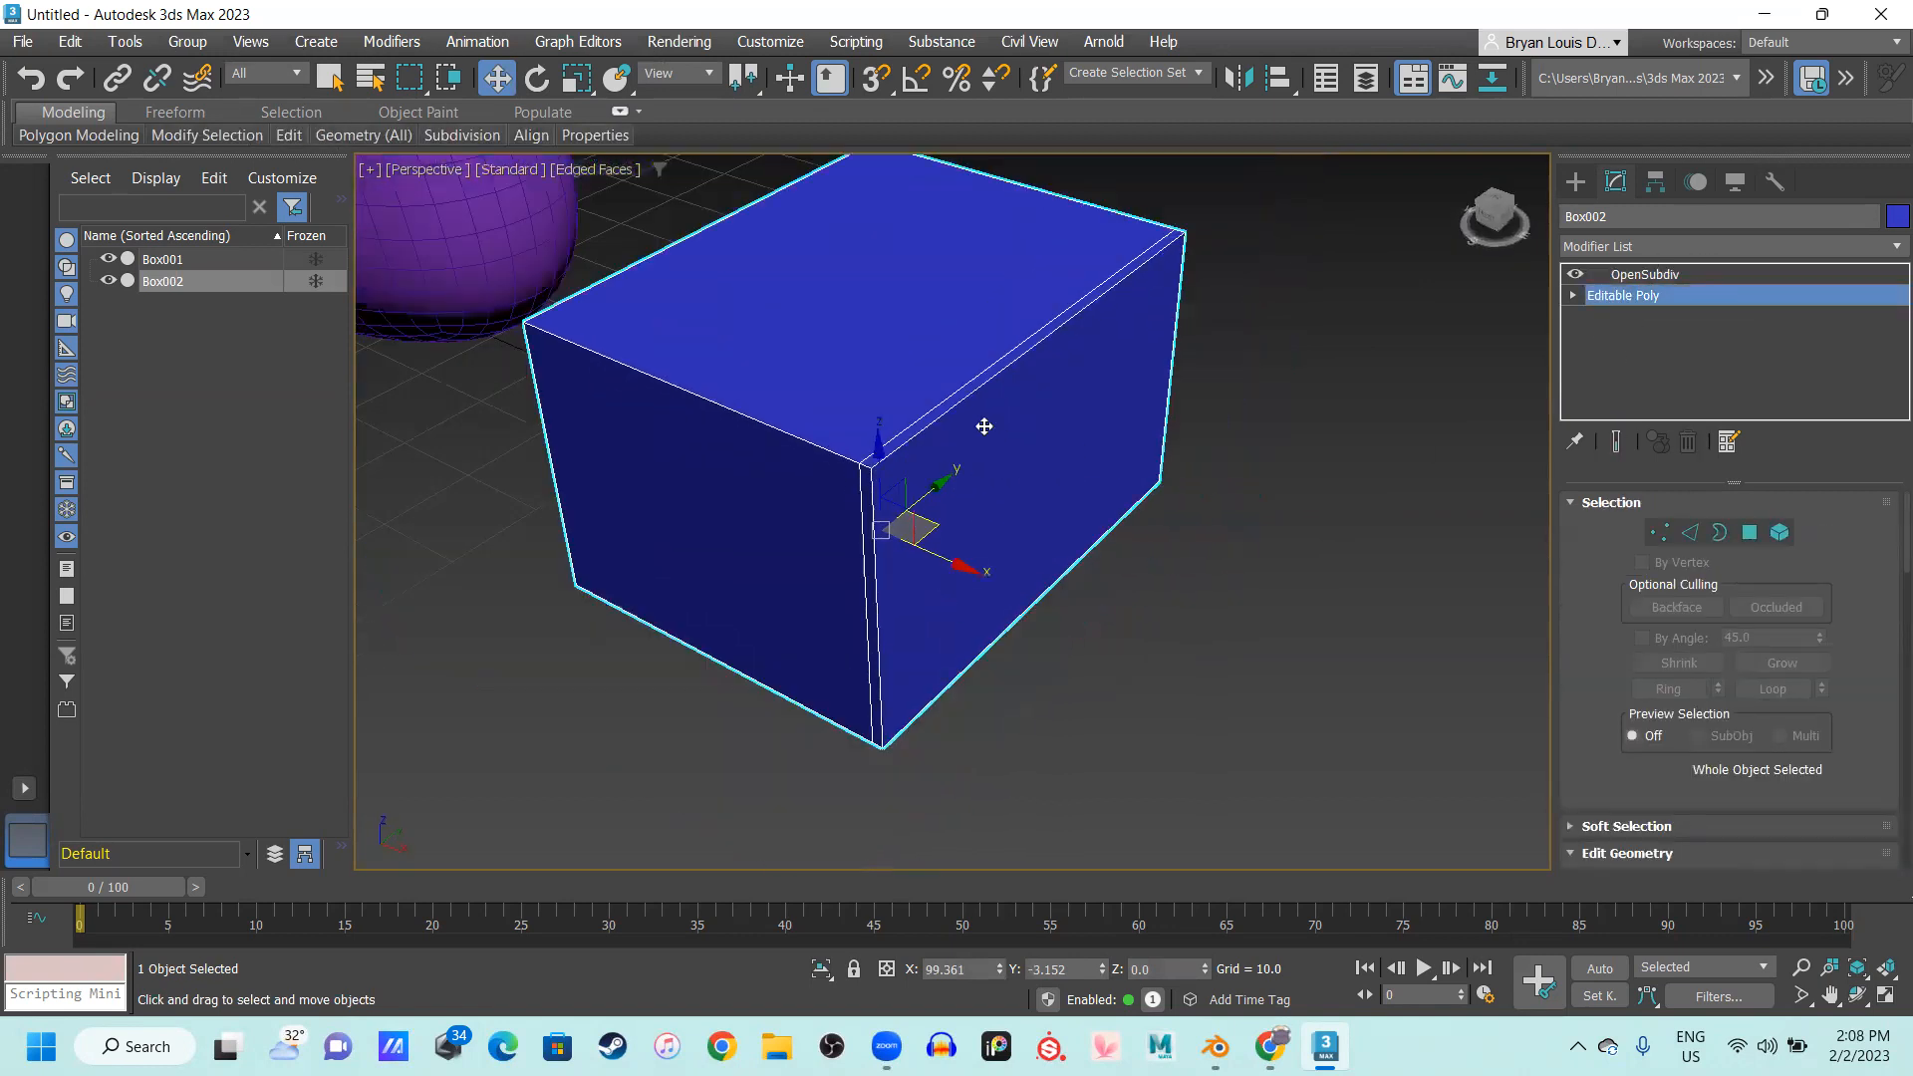
pyautogui.click(1620, 278)
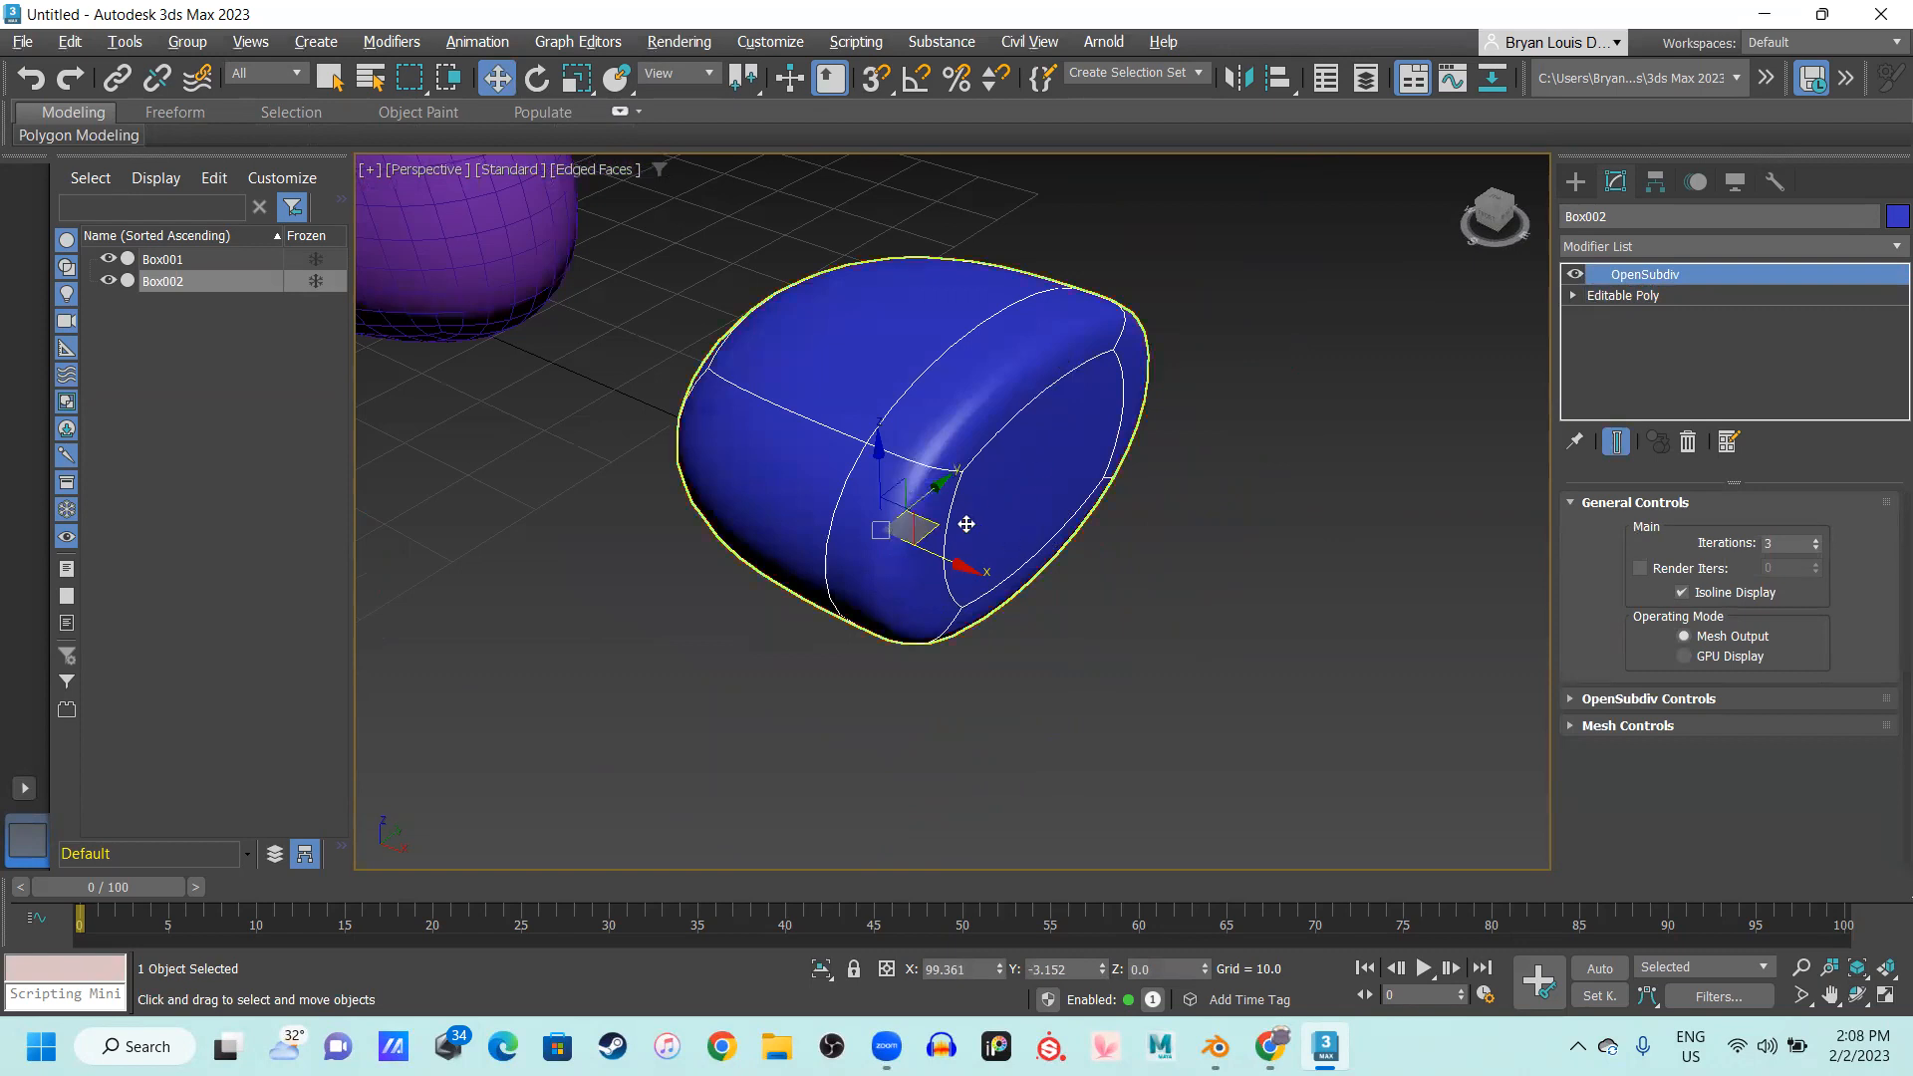
pyautogui.keyDown('alt'); pyautogui.moveTo(967, 524); pyautogui.dragTo(958, 527, button='middle'); pyautogui.keyUp('alt')
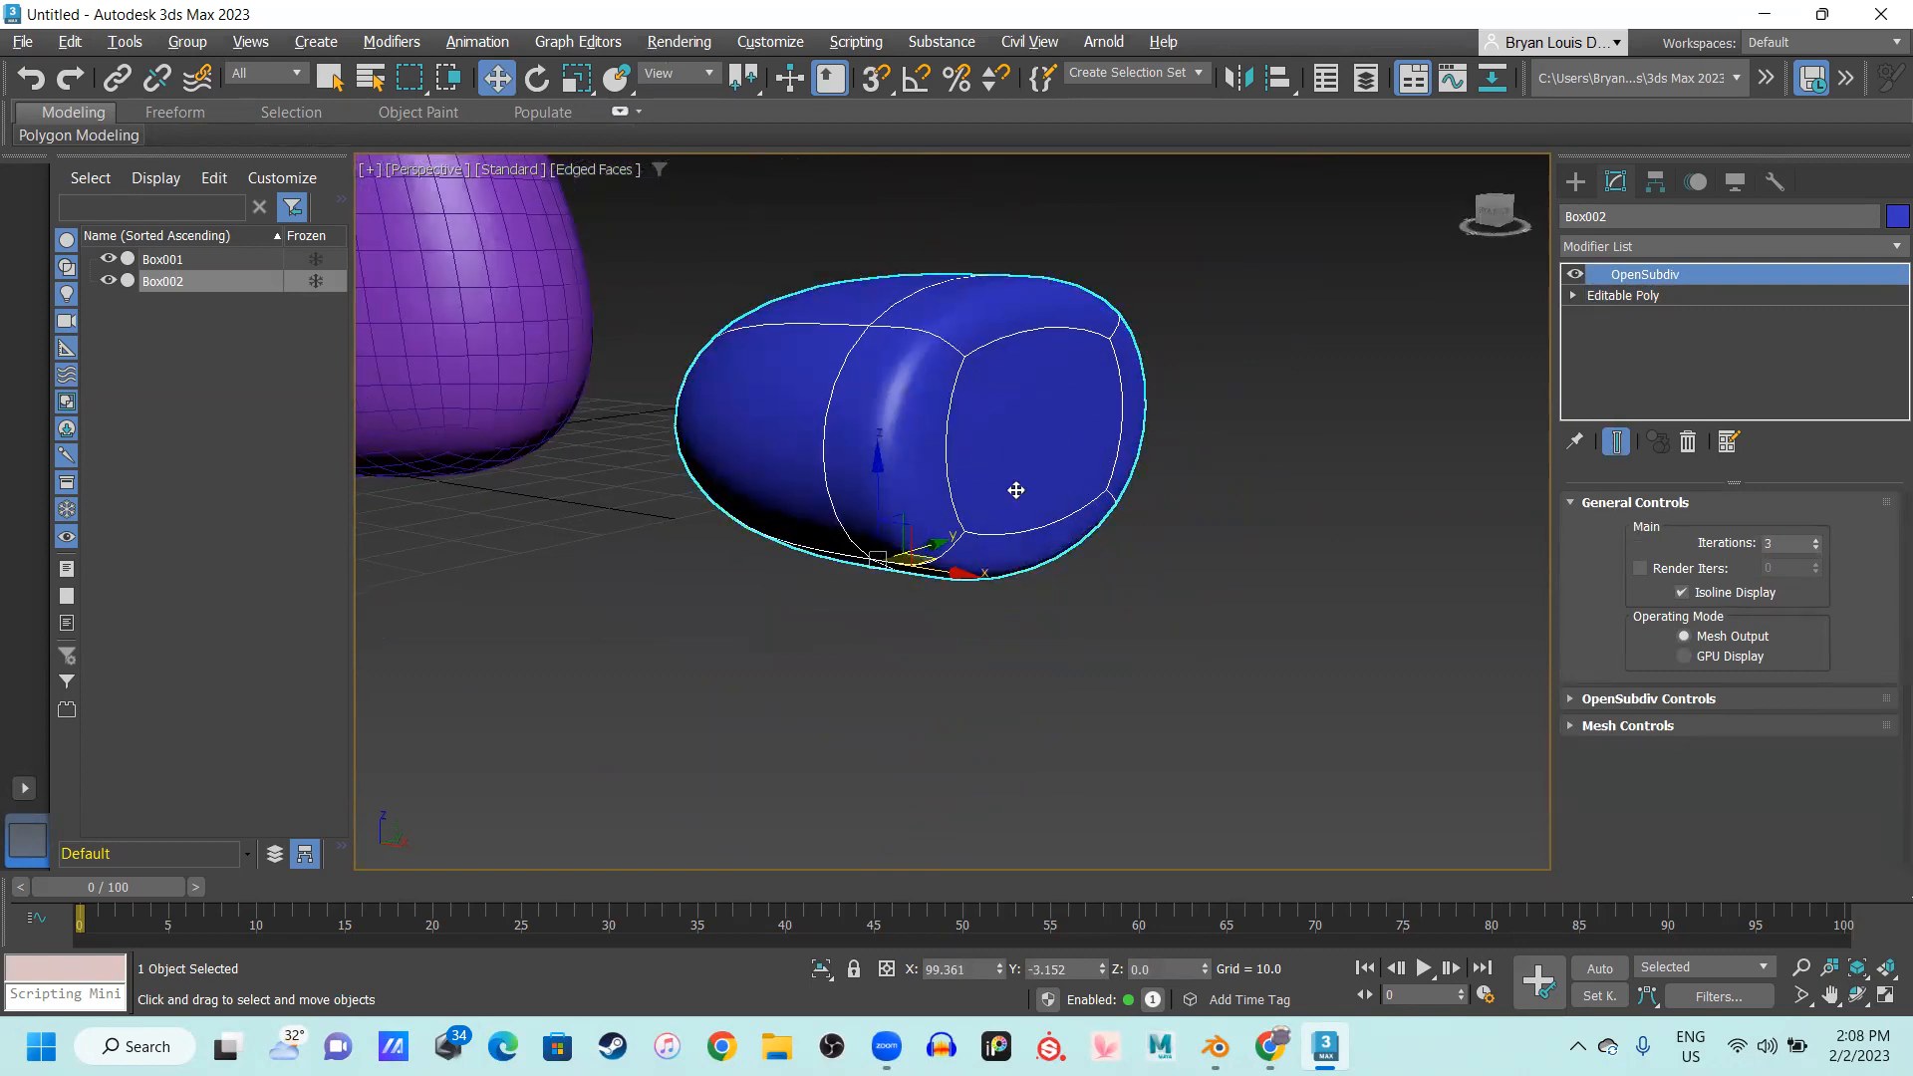
pyautogui.click(1714, 297)
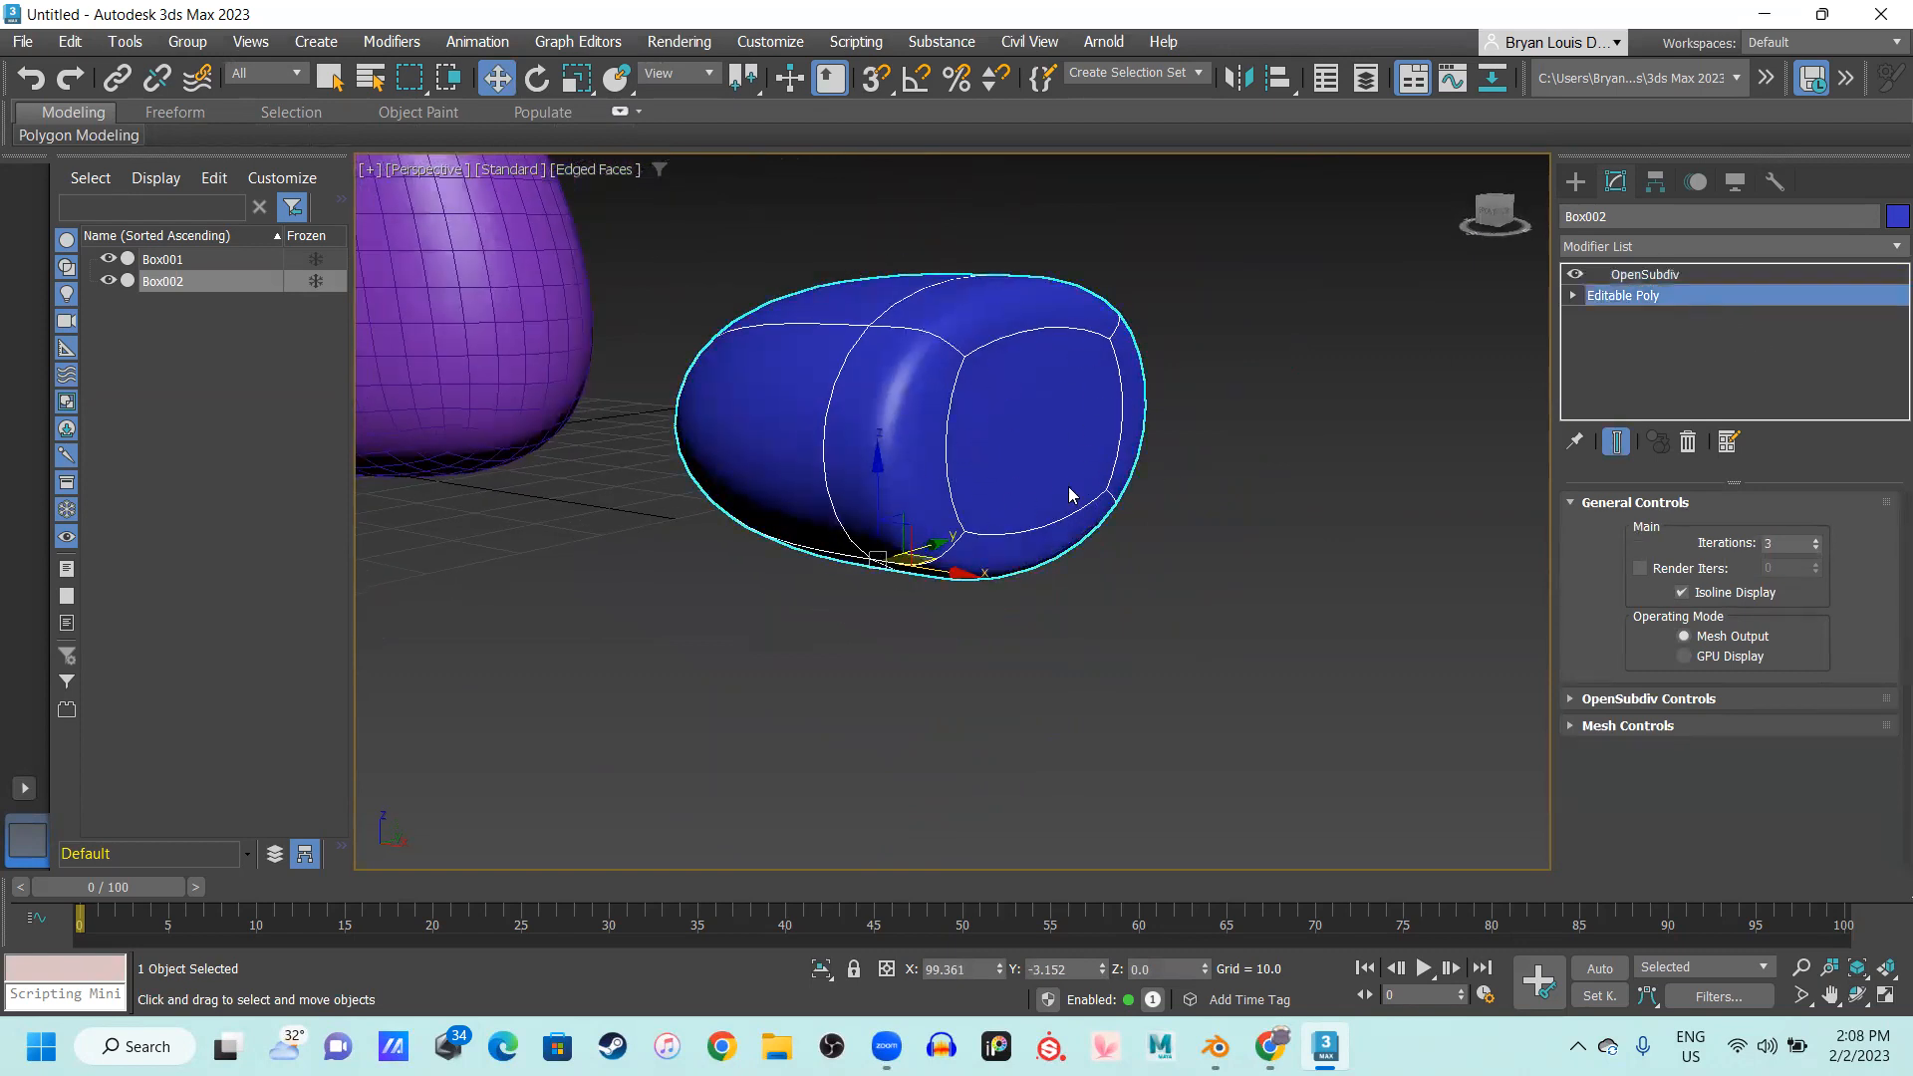
pyautogui.moveTo(1021, 487)
pyautogui.keyDown('alt'); pyautogui.mouseDown(button='middle')
pyautogui.moveTo(1056, 479)
pyautogui.moveTo(1026, 511)
pyautogui.moveTo(1030, 491)
pyautogui.mouseUp(button='middle'); pyautogui.keyUp('alt')
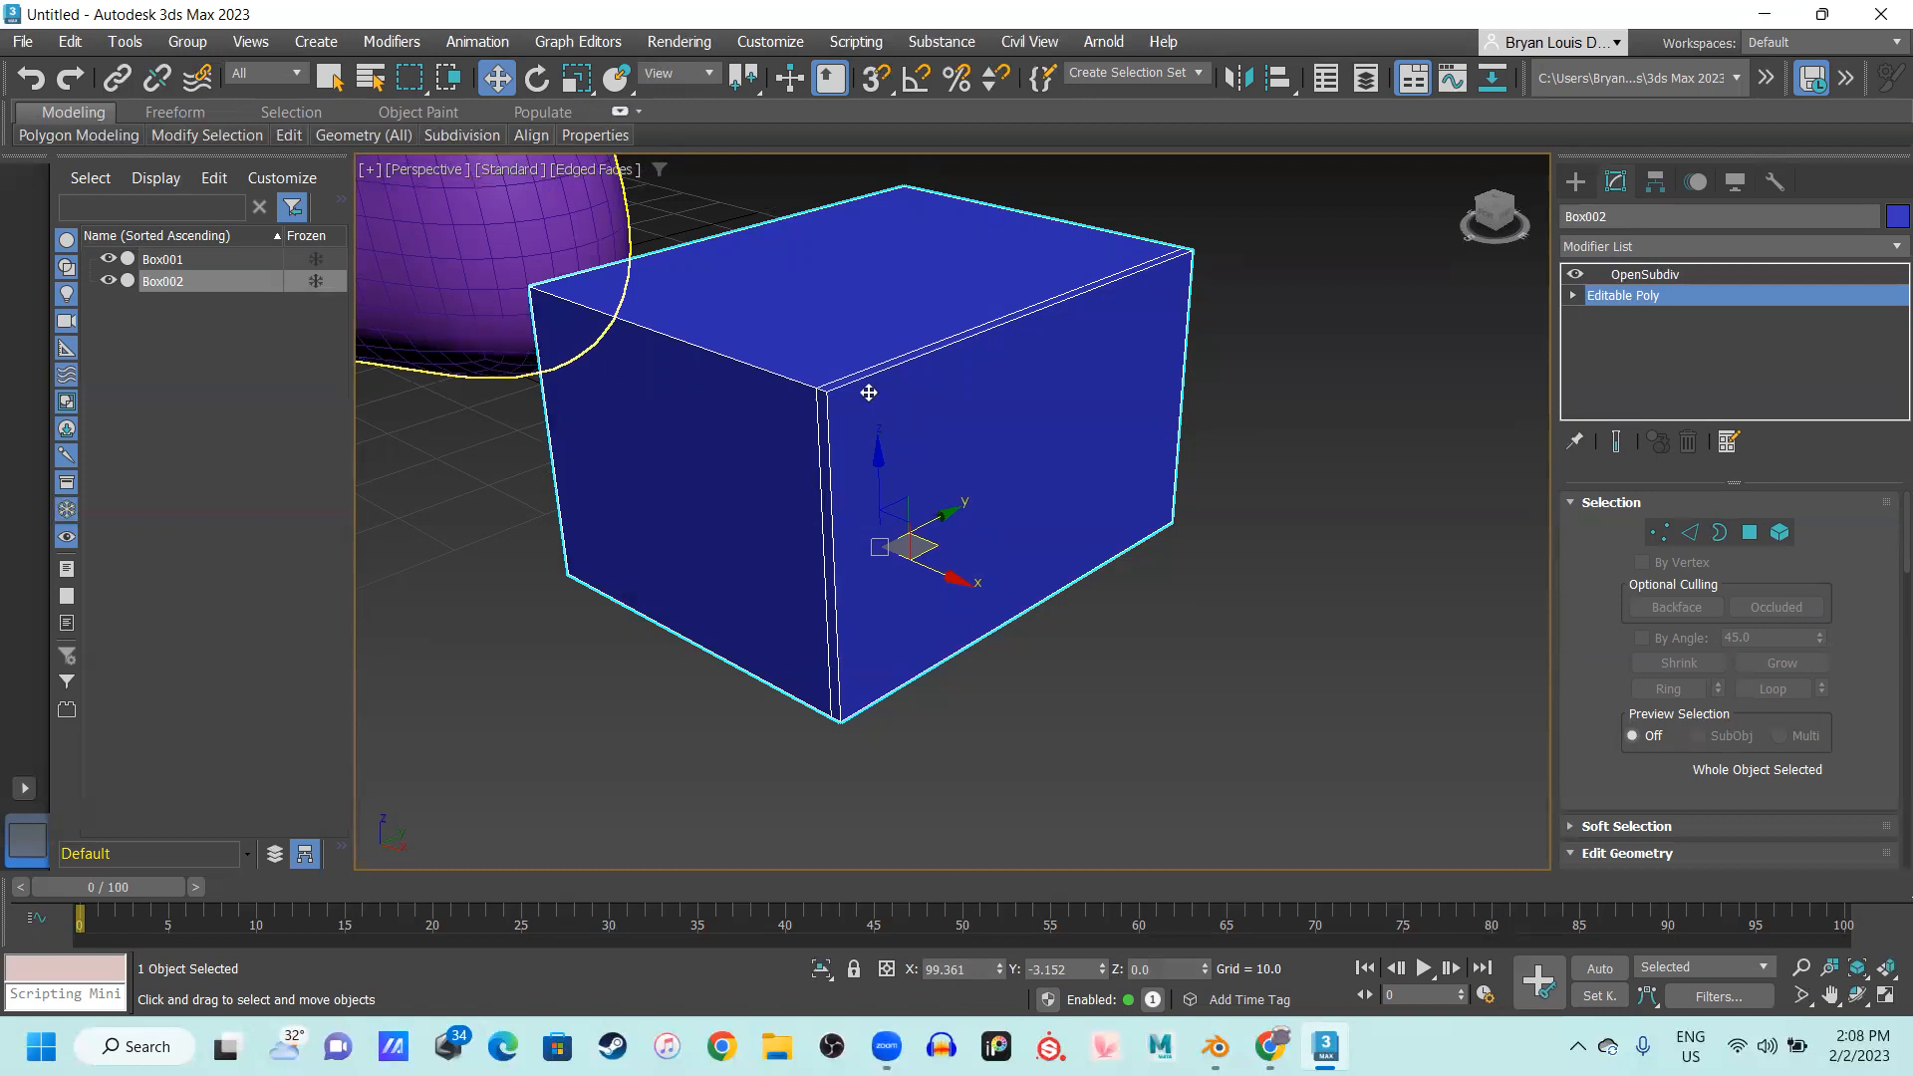
pyautogui.click(1698, 273)
pyautogui.click(1623, 296)
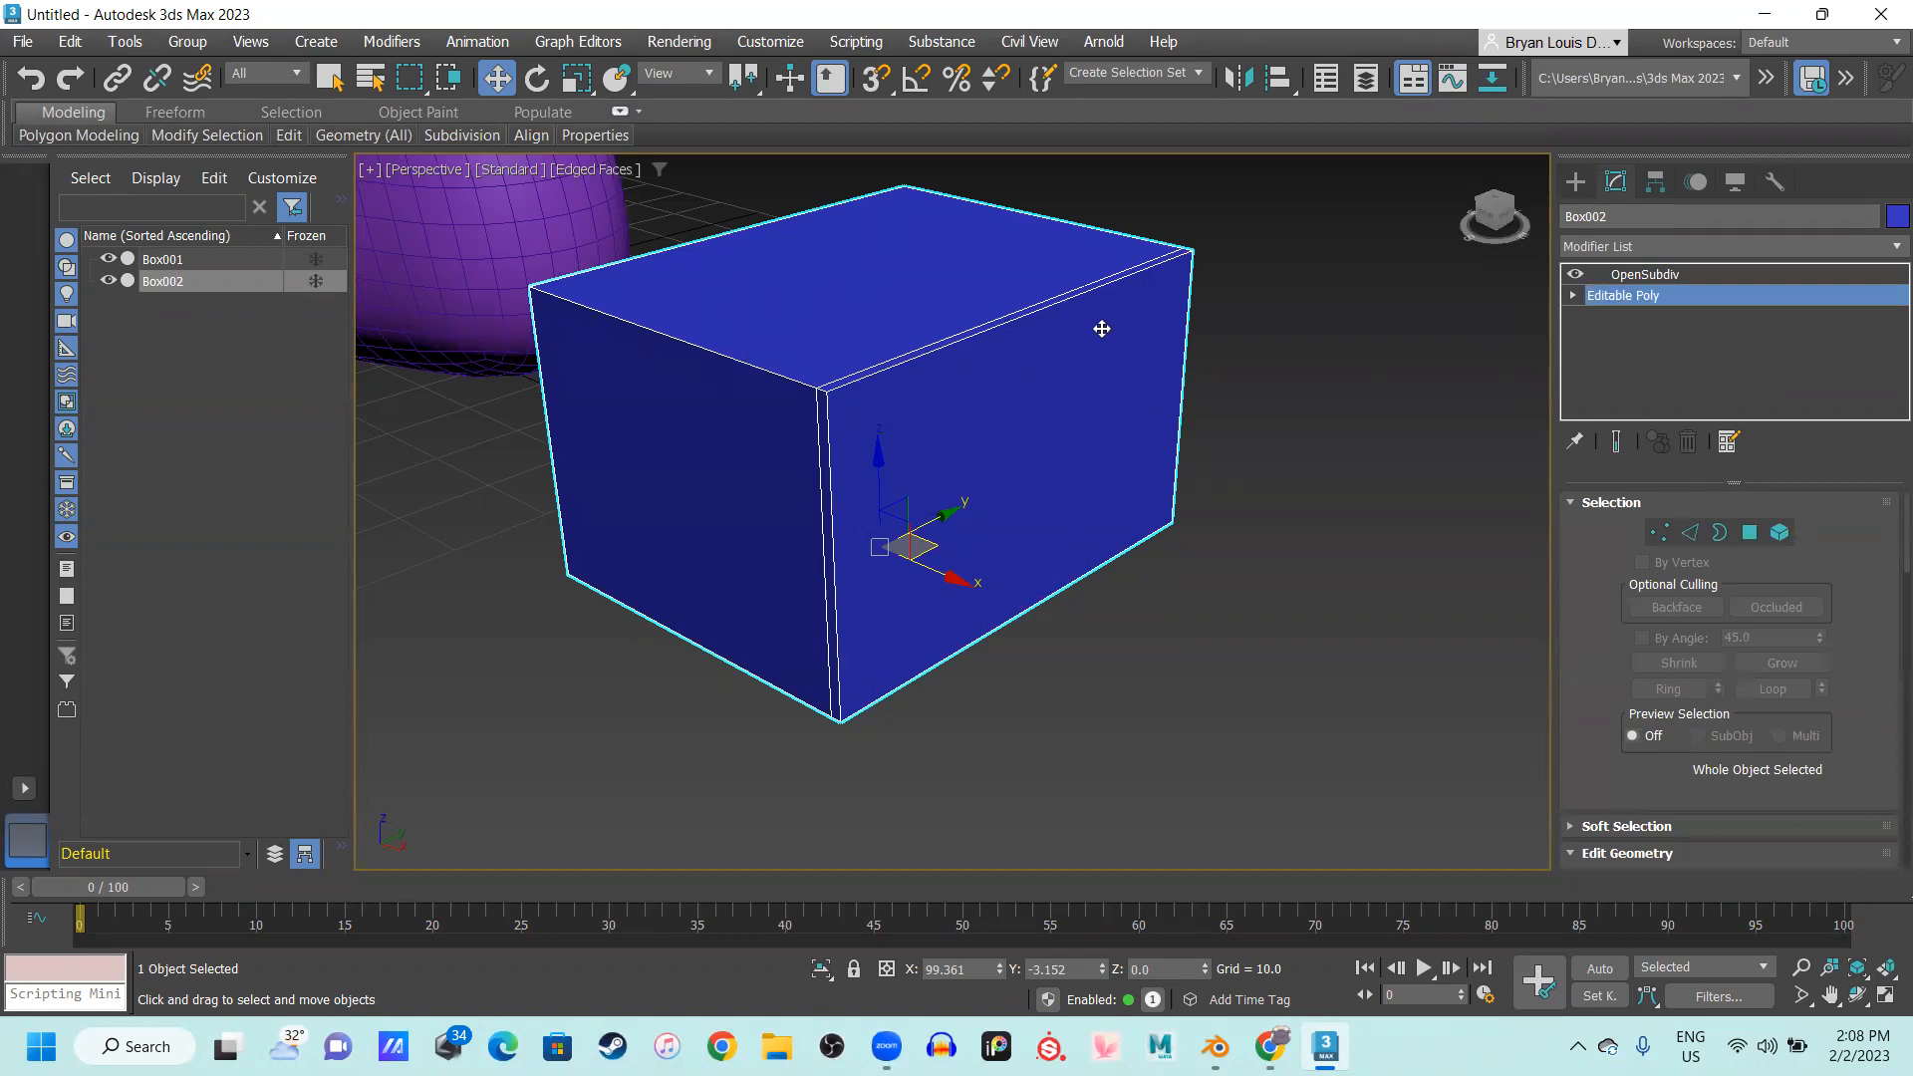
# Add SwiftLoop supporting edges to Box002 just below its top edges and on the other side of its nearest vertical corner
pyautogui.moveTo(1032, 456); pyautogui.dragTo(1093, 462, button='middle')
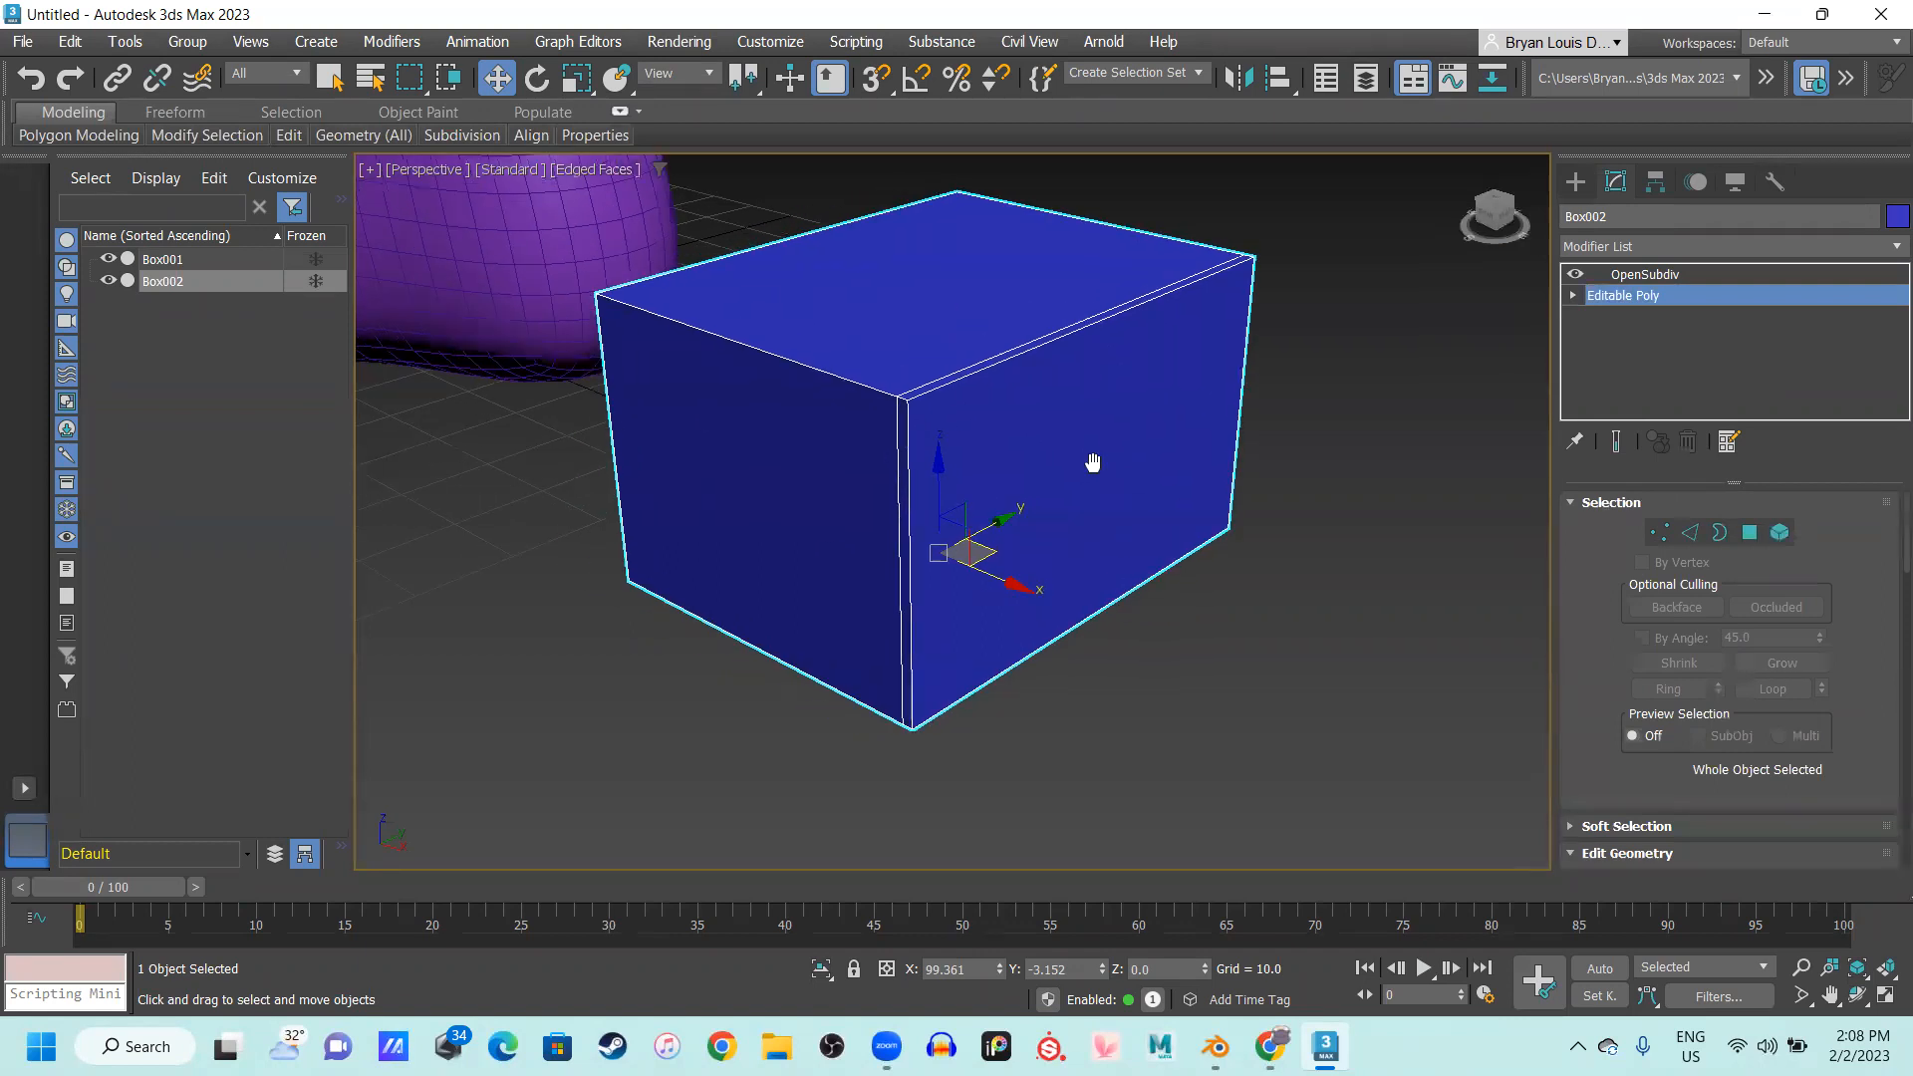
pyautogui.keyDown('alt'); pyautogui.moveTo(970, 538); pyautogui.dragTo(975, 532, button='middle'); pyautogui.keyUp('alt')
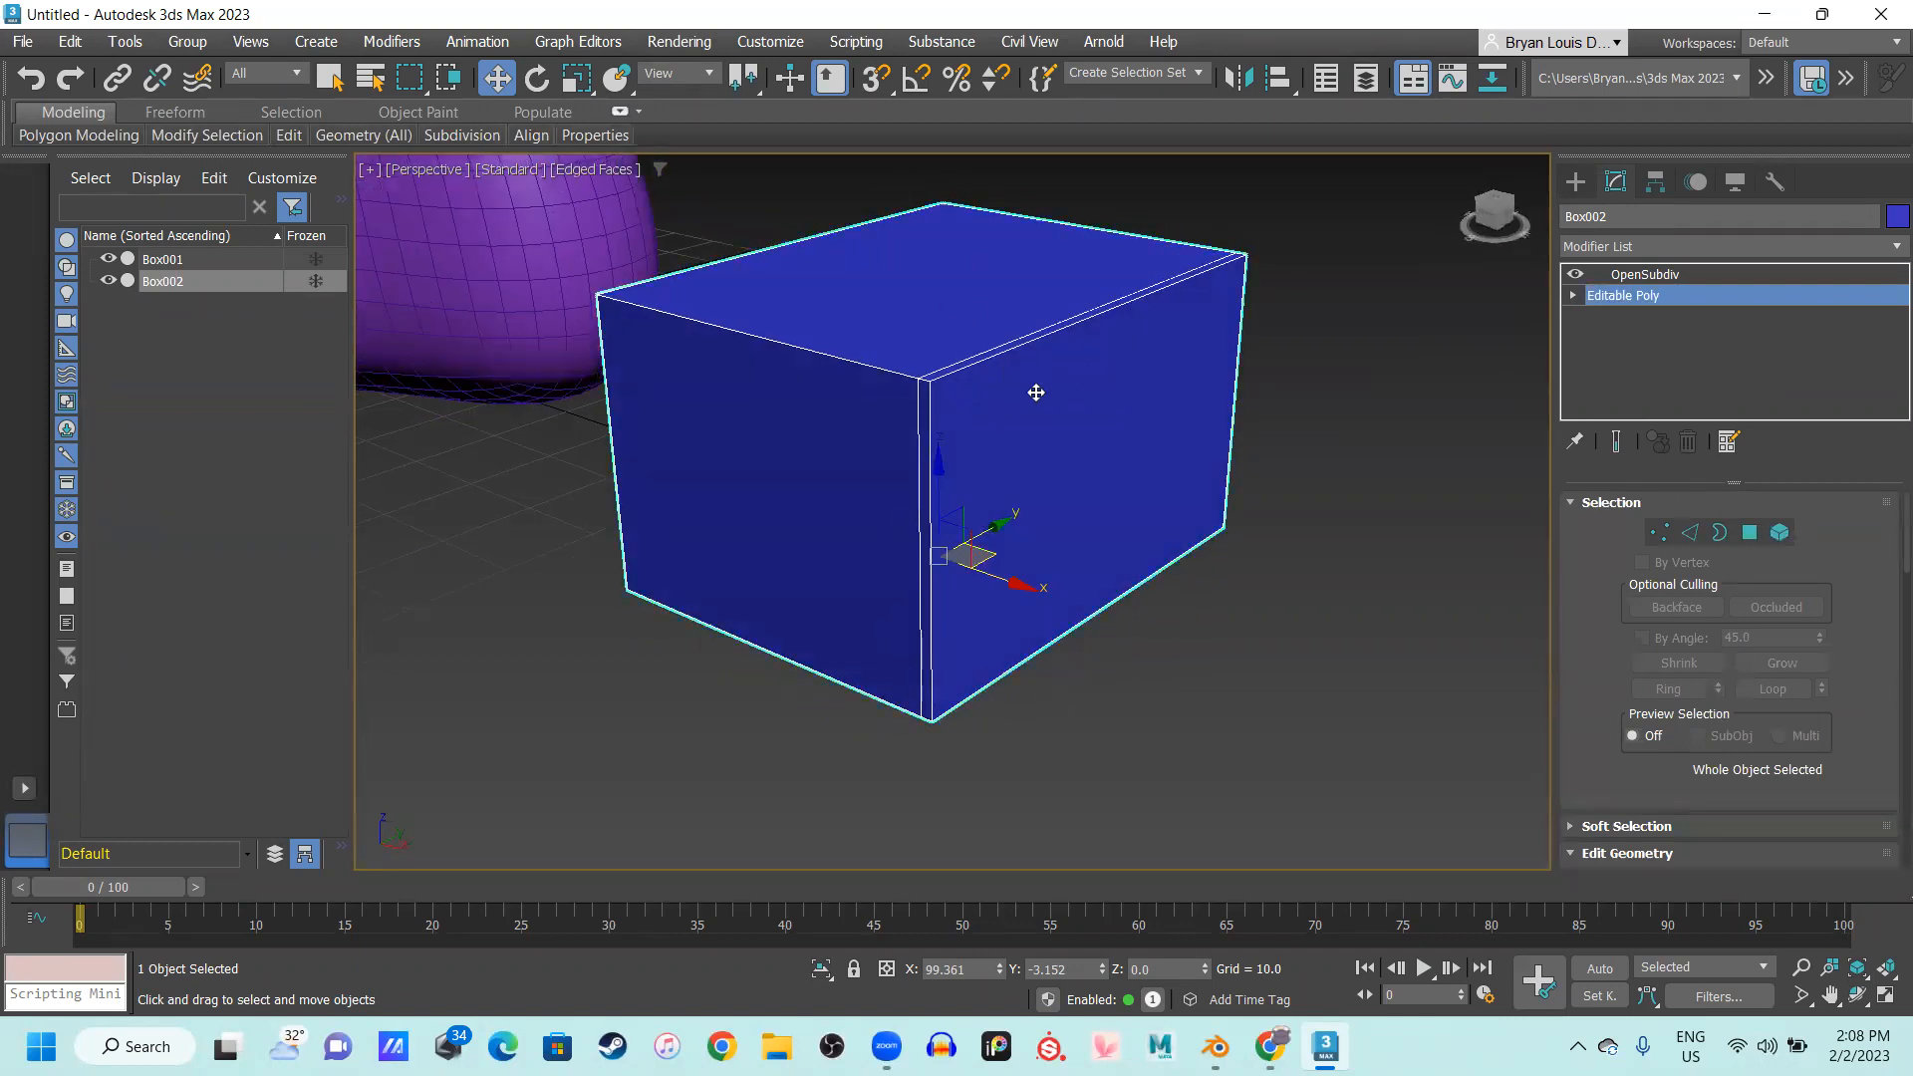
pyautogui.moveTo(967, 461); pyautogui.dragTo(859, 502, button='middle')
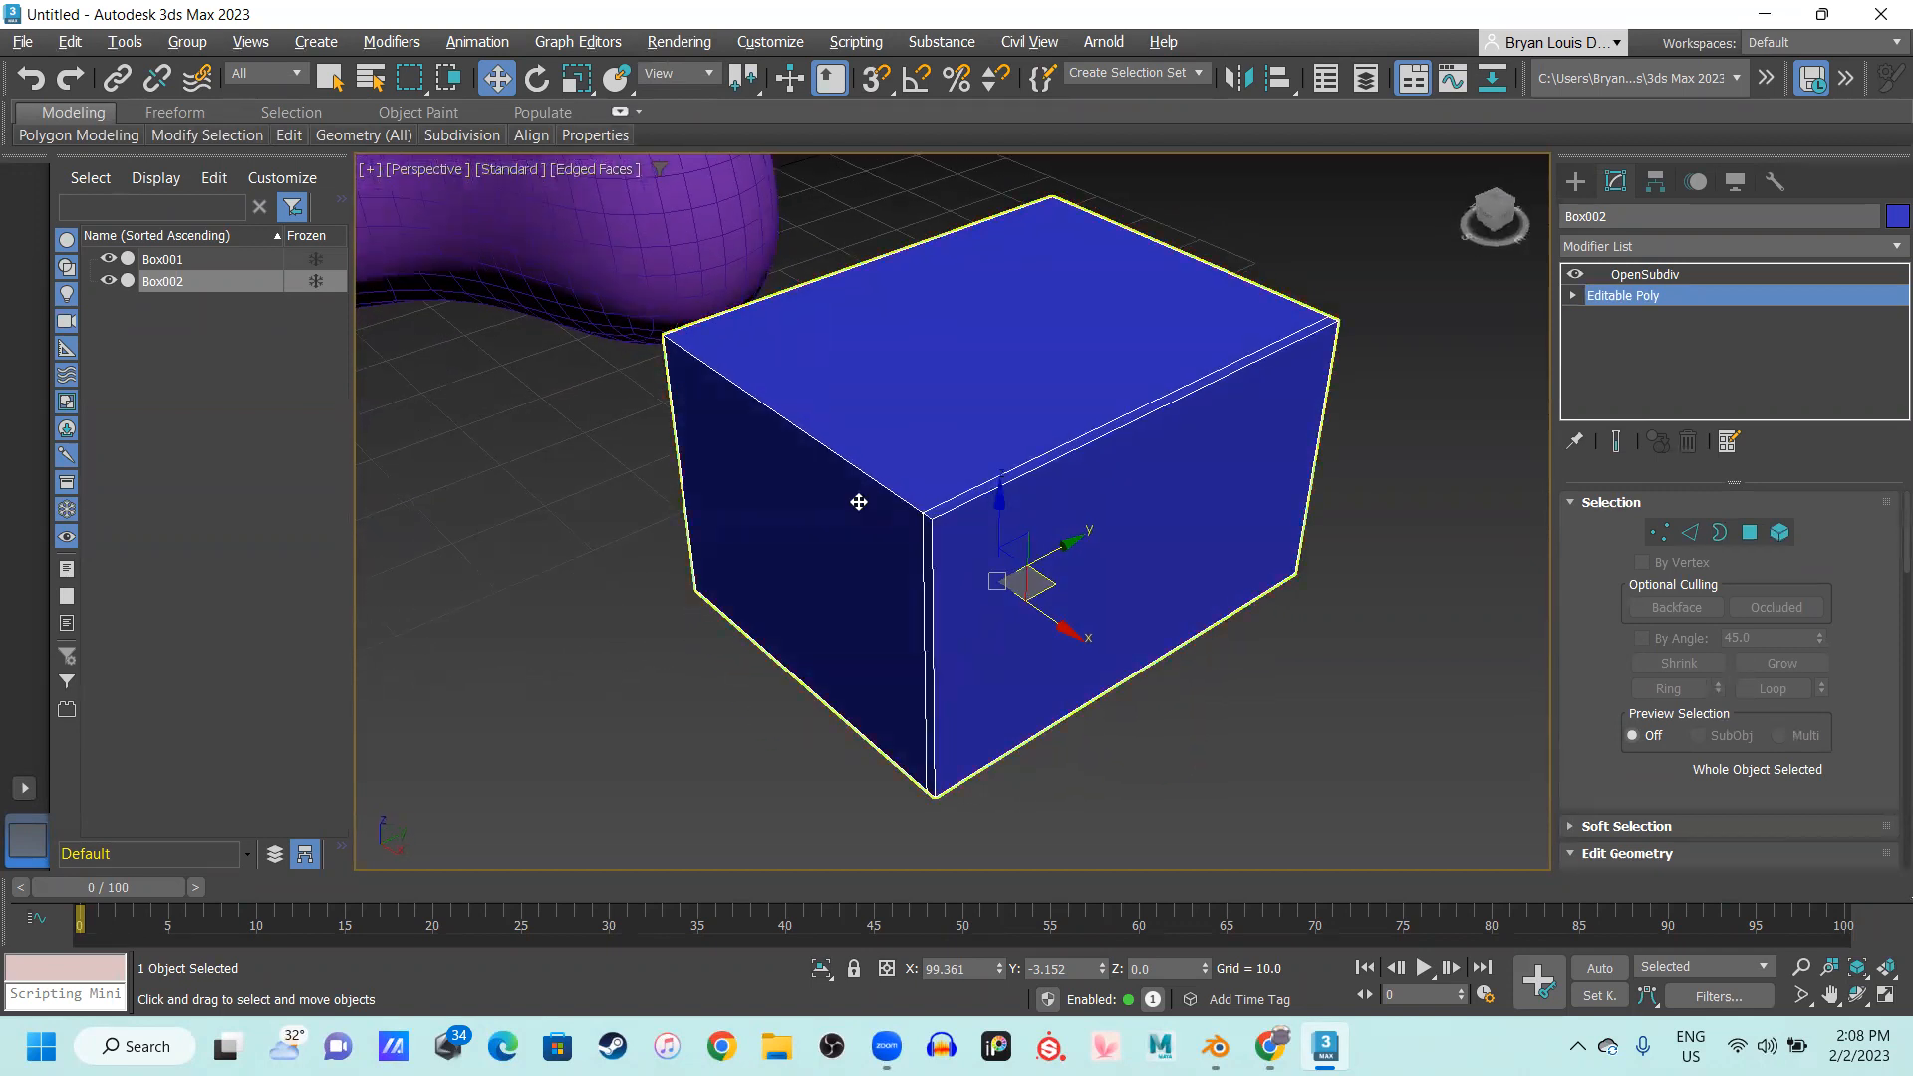
pyautogui.moveTo(1052, 541); pyautogui.dragTo(953, 482, button='middle')
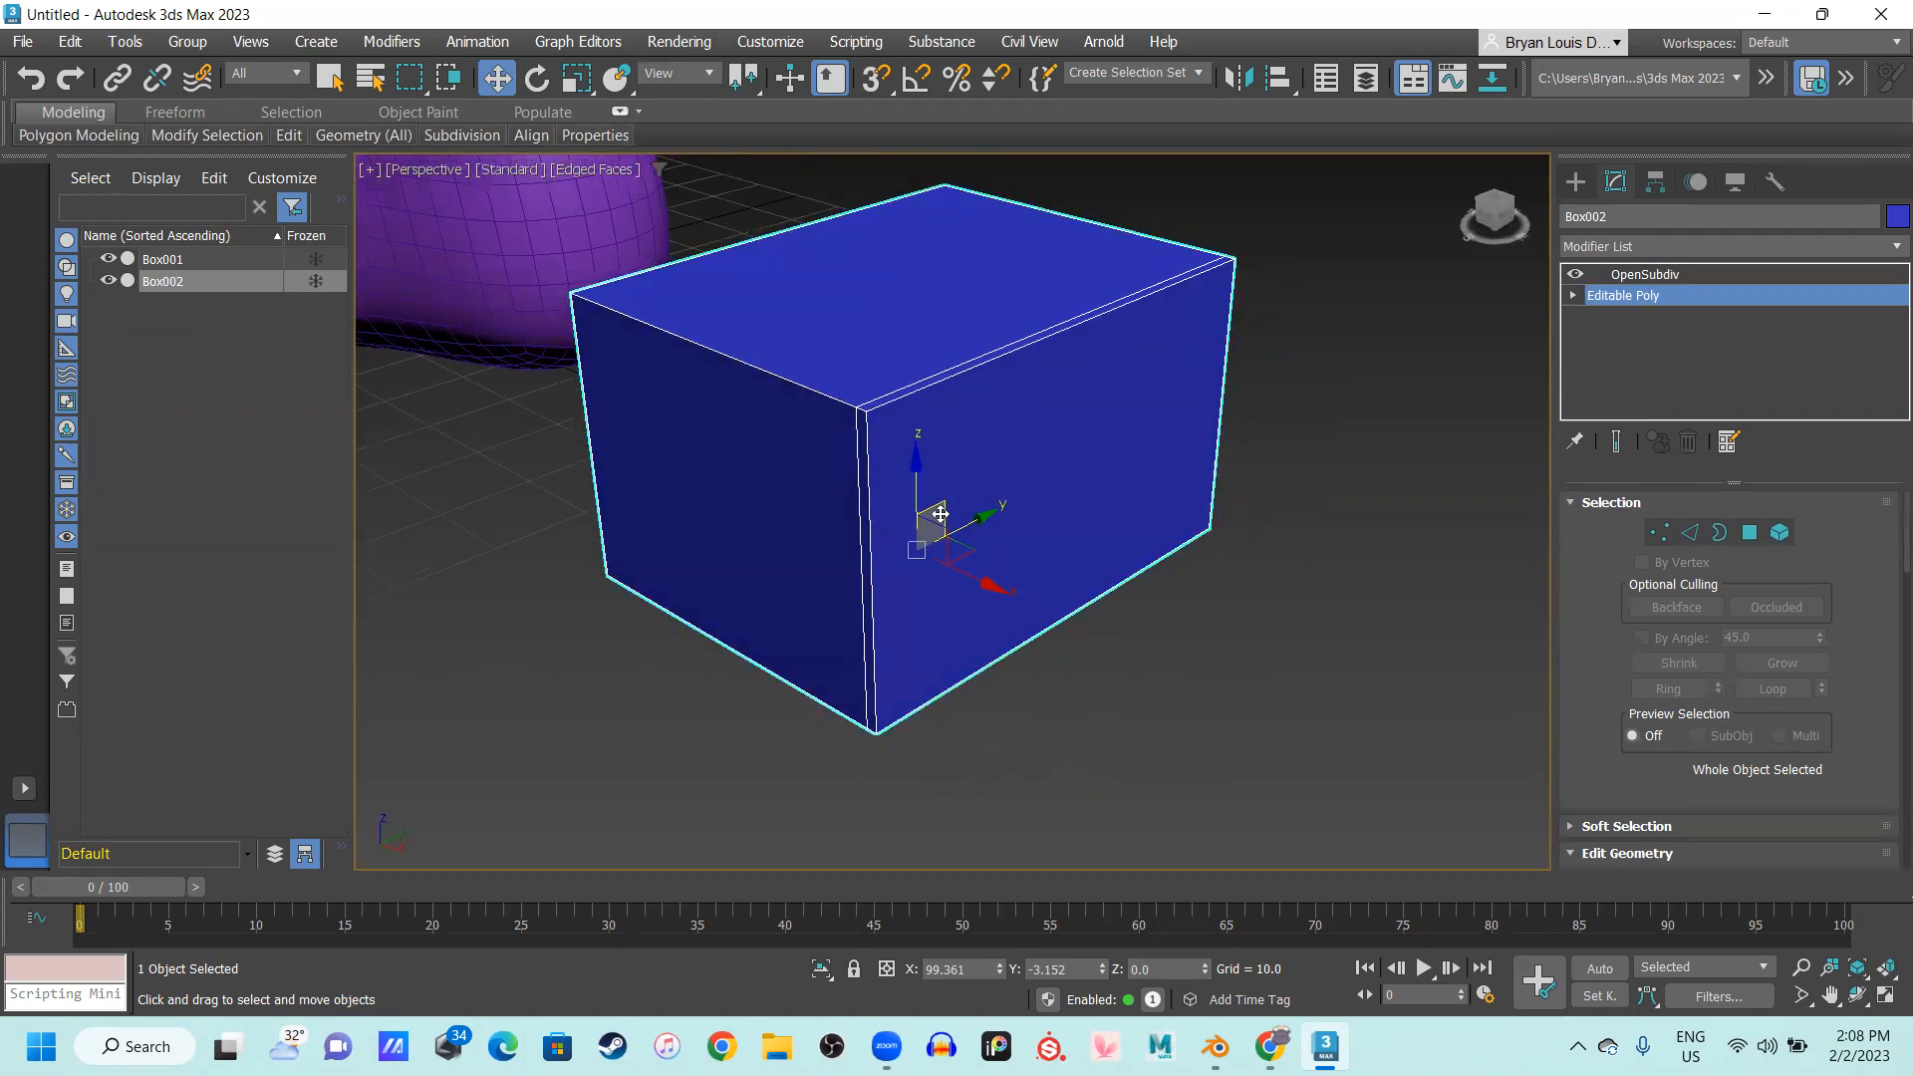
pyautogui.hotkey('alt', '1')
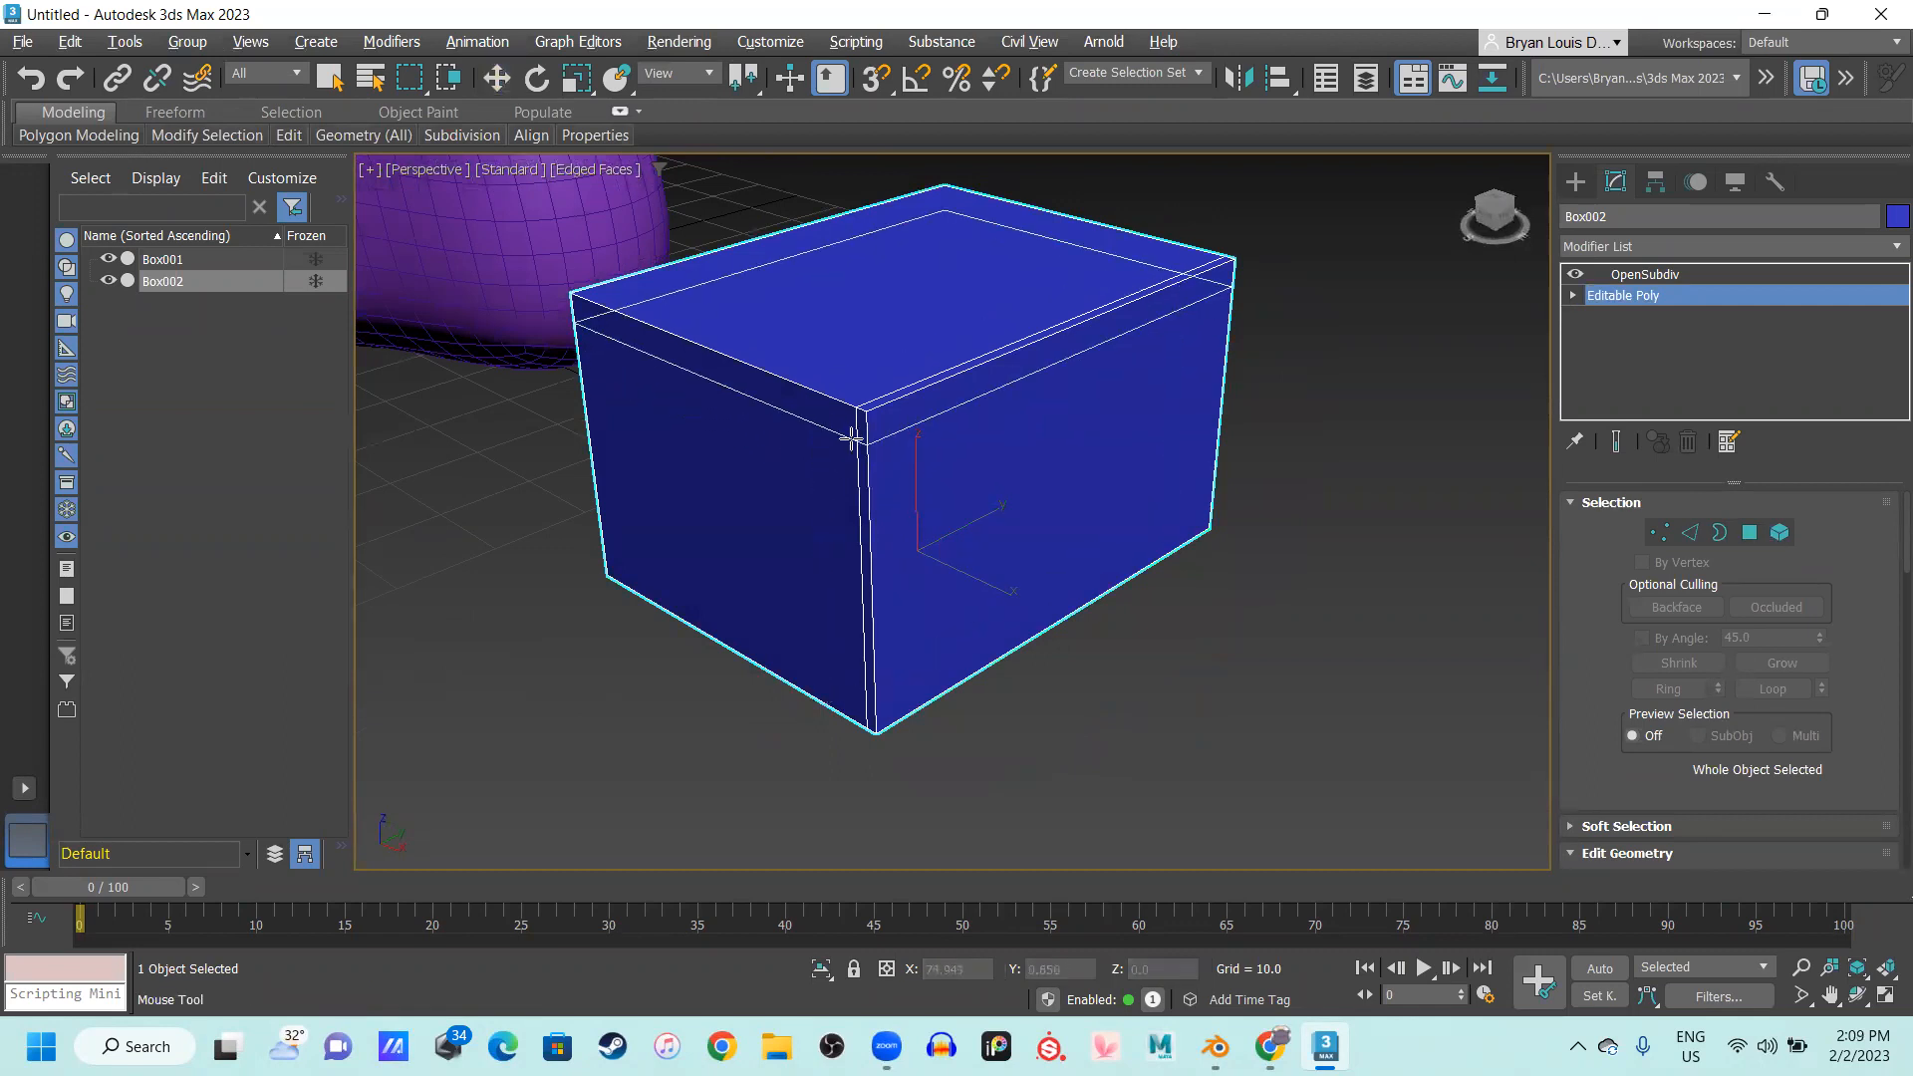
pyautogui.click(877, 421)
pyautogui.keyDown('alt'); pyautogui.moveTo(875, 424); pyautogui.dragTo(822, 493, button='middle'); pyautogui.keyUp('alt')
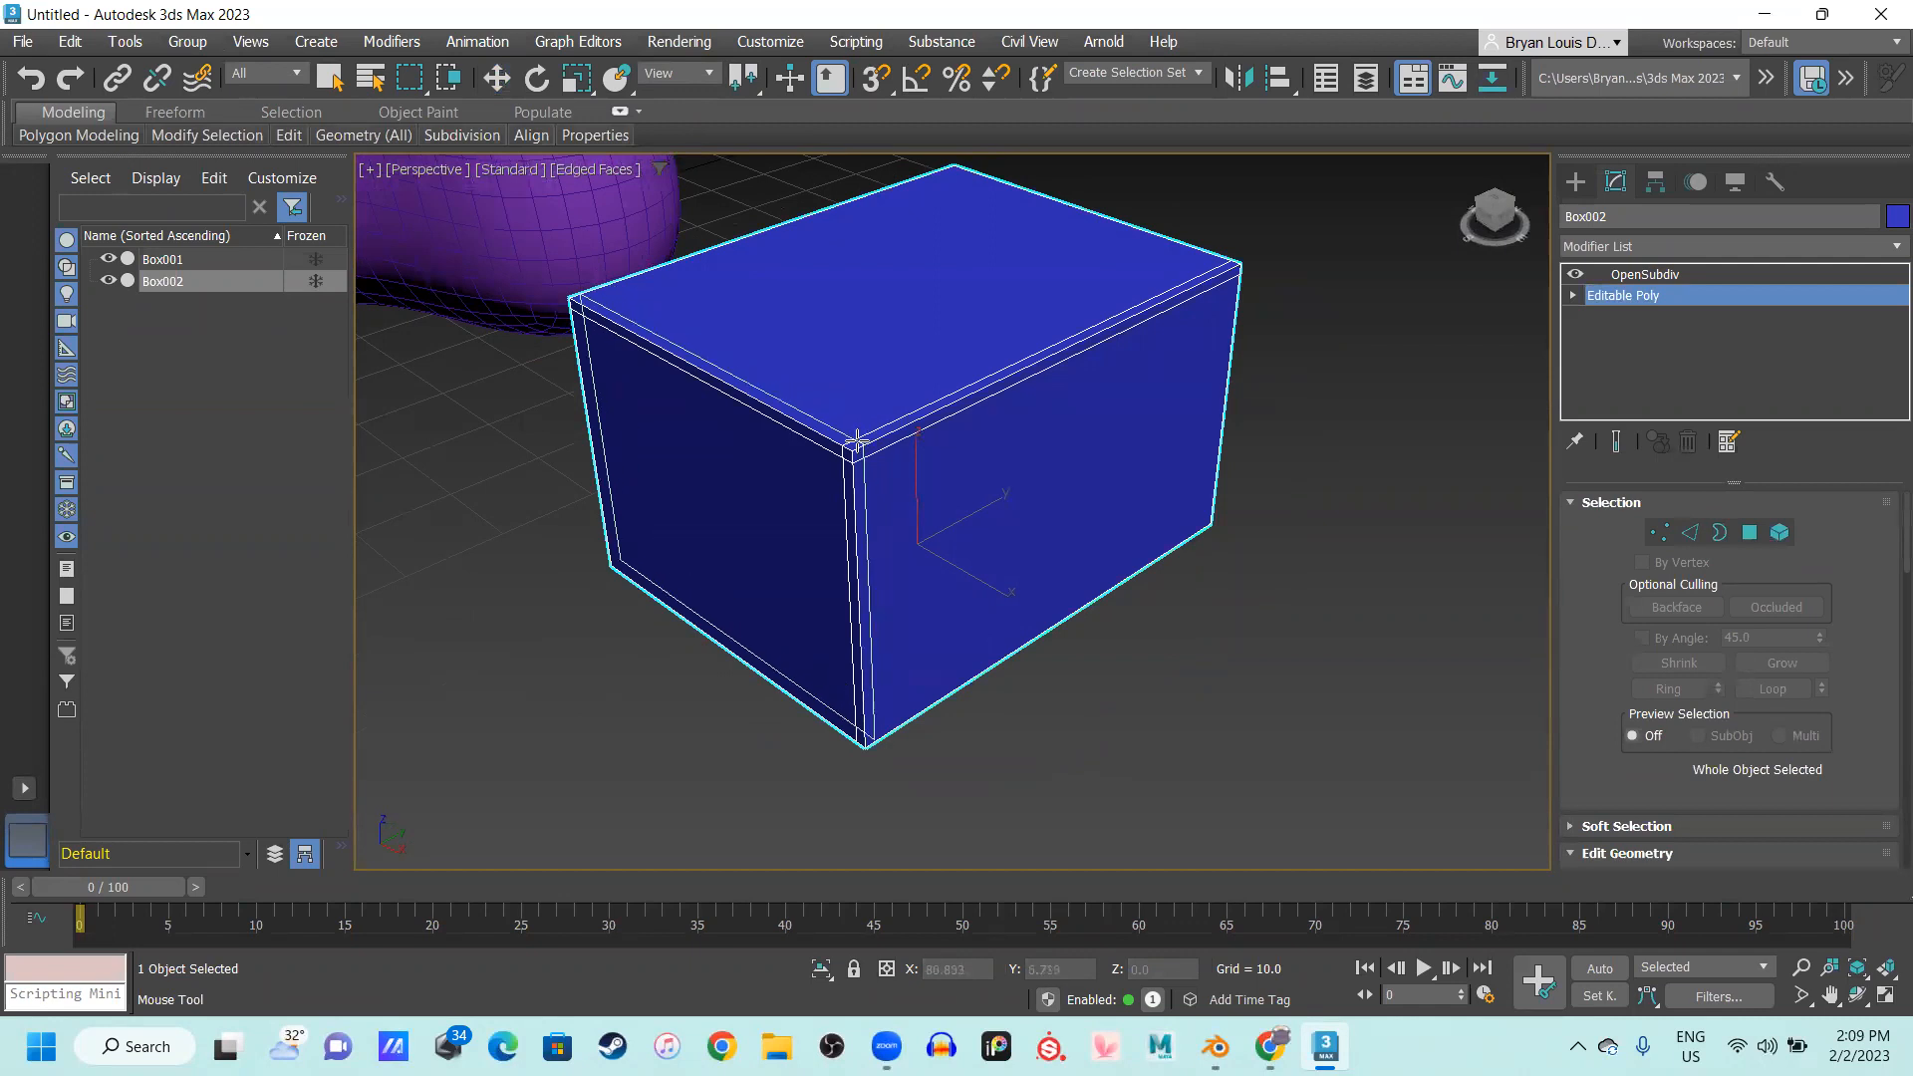
pyautogui.click(857, 440)
# Add the remaining SwiftLoop supporting edges close to Box002's bottom and far edges, then return to the Move tool
pyautogui.scroll(2, 883, 495)
pyautogui.scroll(-1, 880, 497)
pyautogui.moveTo(880, 497)
pyautogui.keyDown('alt'); pyautogui.mouseDown(button='middle')
pyautogui.moveTo(905, 449)
pyautogui.moveTo(879, 375)
pyautogui.moveTo(816, 349)
pyautogui.moveTo(853, 536)
pyautogui.moveTo(907, 504)
pyautogui.mouseUp(button='middle'); pyautogui.keyUp('alt')
pyautogui.scroll(2, 909, 508)
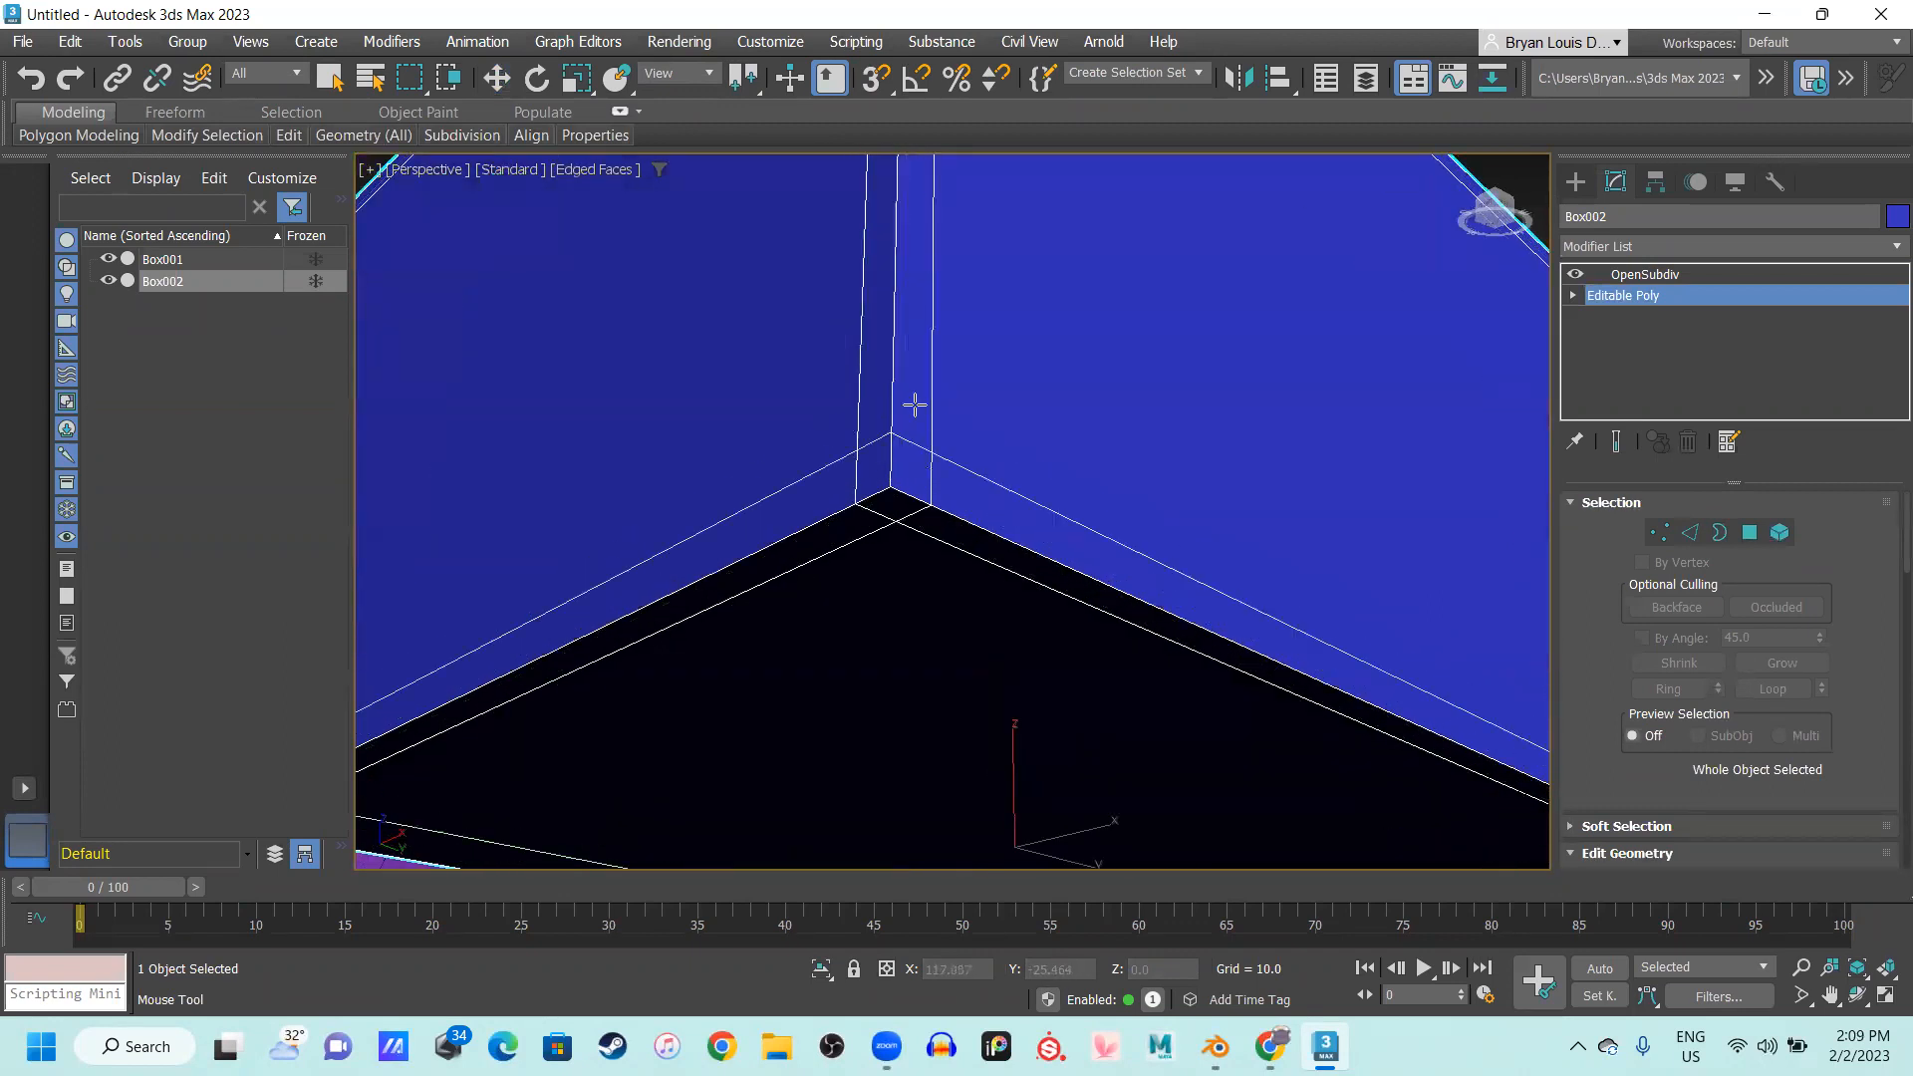
pyautogui.scroll(-2, 919, 488)
pyautogui.scroll(-5, 922, 492)
pyautogui.keyDown('alt'); pyautogui.moveTo(1021, 469); pyautogui.dragTo(996, 551, button='middle'); pyautogui.keyUp('alt')
pyautogui.scroll(4, 1004, 534)
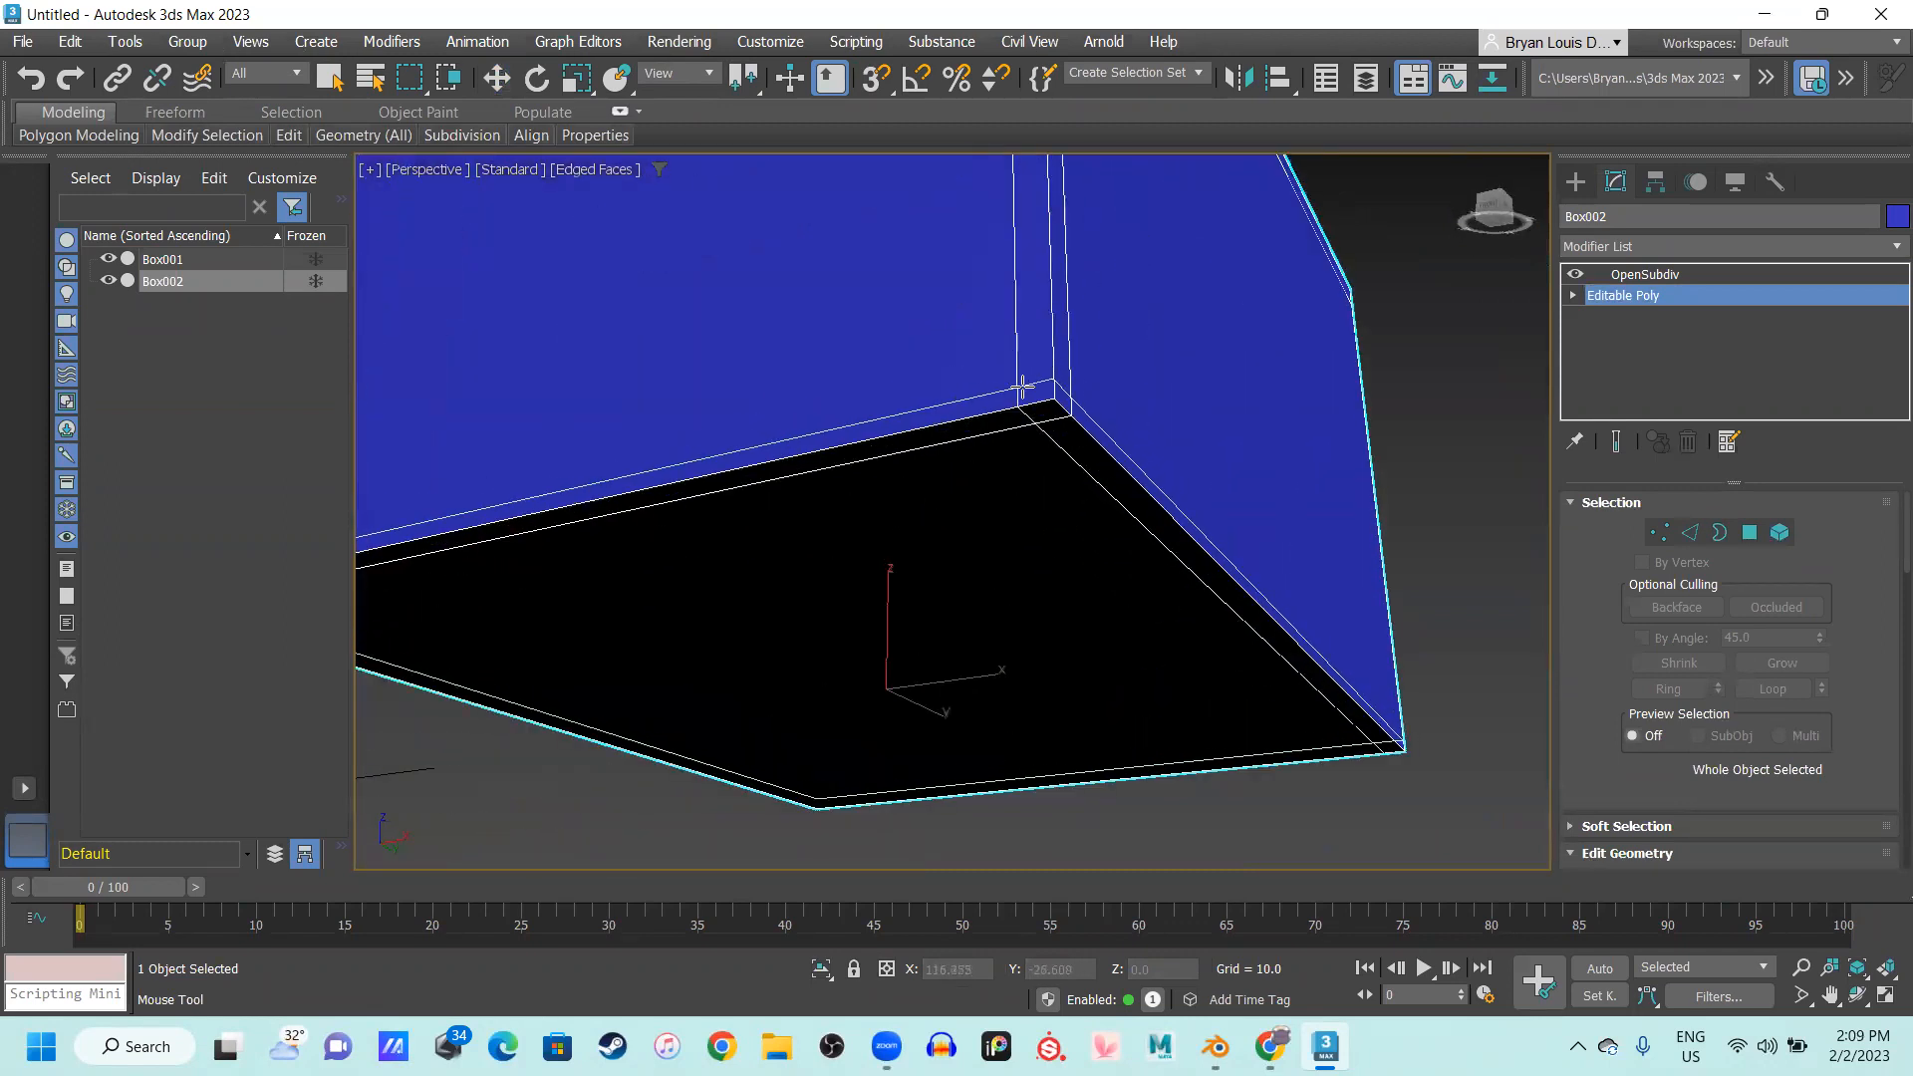
pyautogui.keyDown('alt'); pyautogui.moveTo(1022, 387); pyautogui.dragTo(906, 457, button='middle'); pyautogui.keyUp('alt')
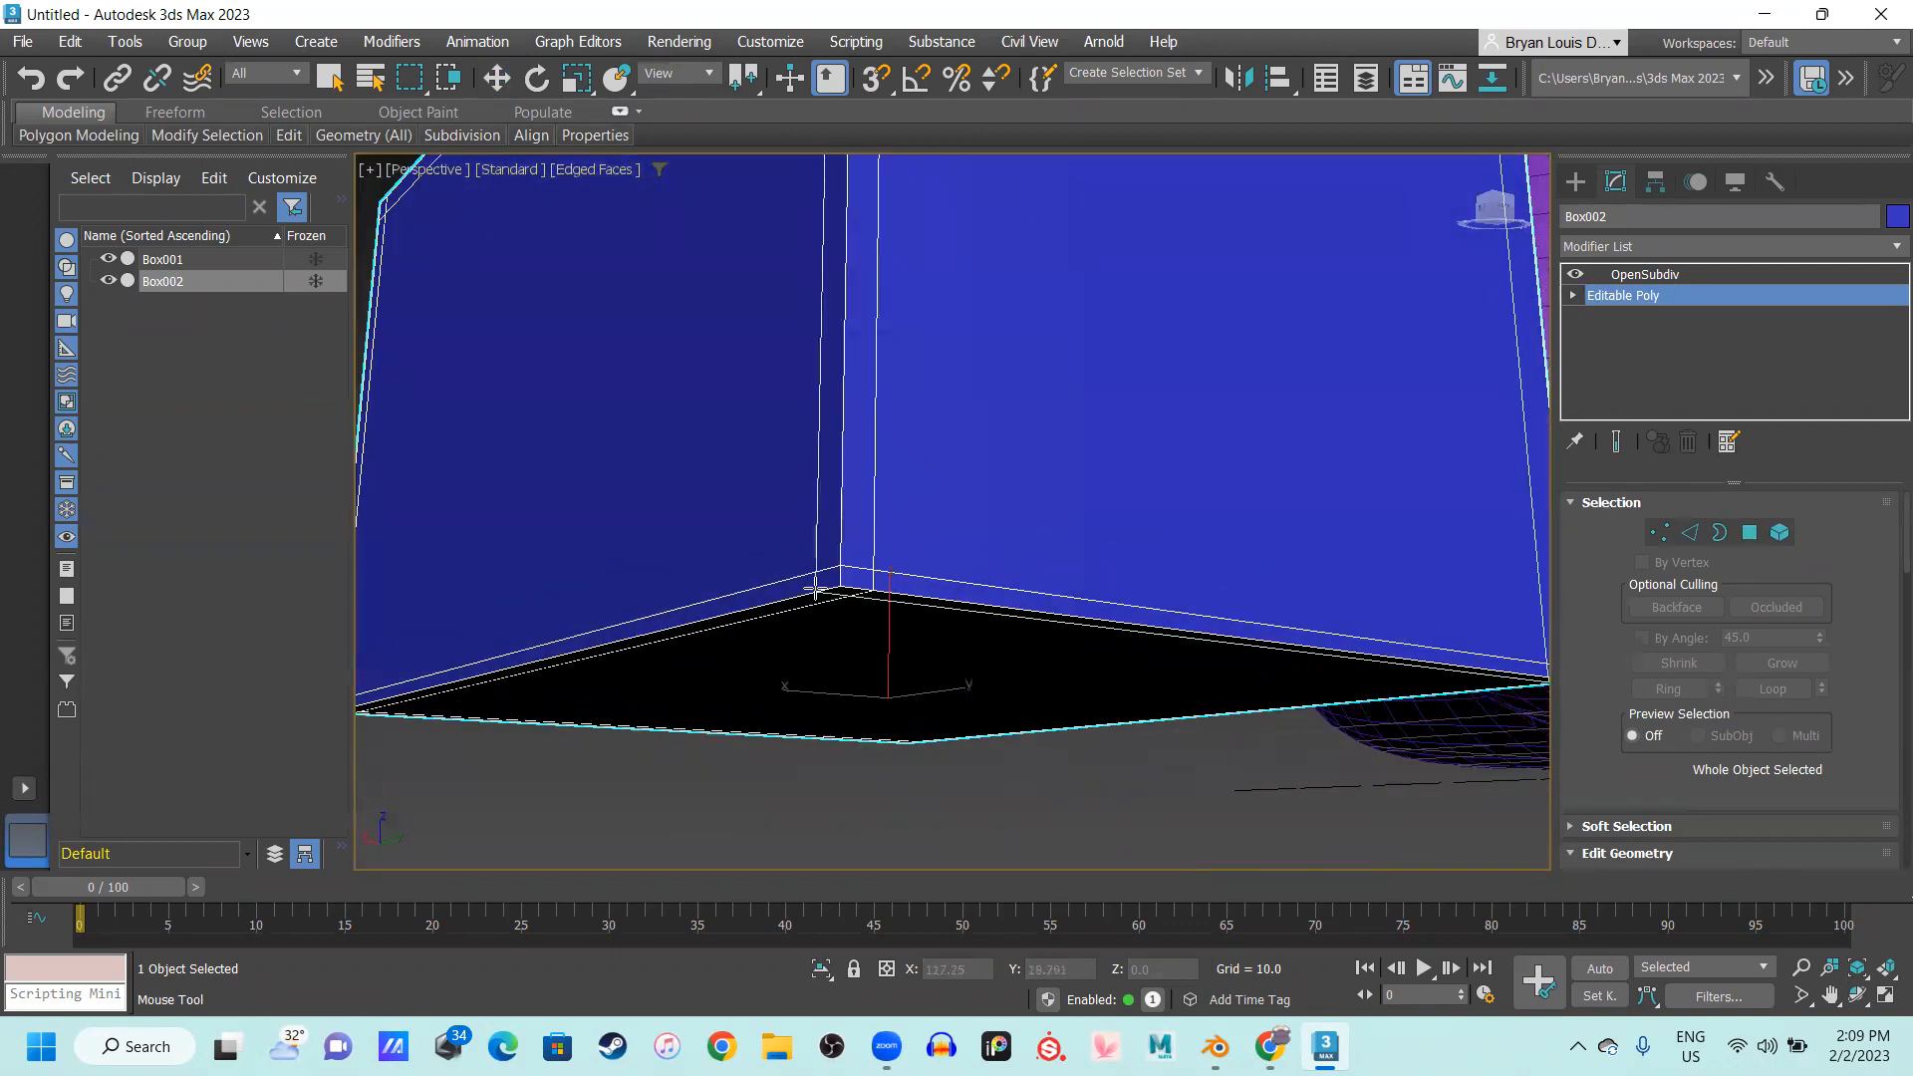
pyautogui.keyDown('alt'); pyautogui.moveTo(819, 586); pyautogui.dragTo(943, 436, button='middle'); pyautogui.keyUp('alt')
pyautogui.press('w')
pyautogui.keyDown('alt'); pyautogui.moveTo(1007, 495); pyautogui.dragTo(927, 508, button='middle'); pyautogui.keyUp('alt')
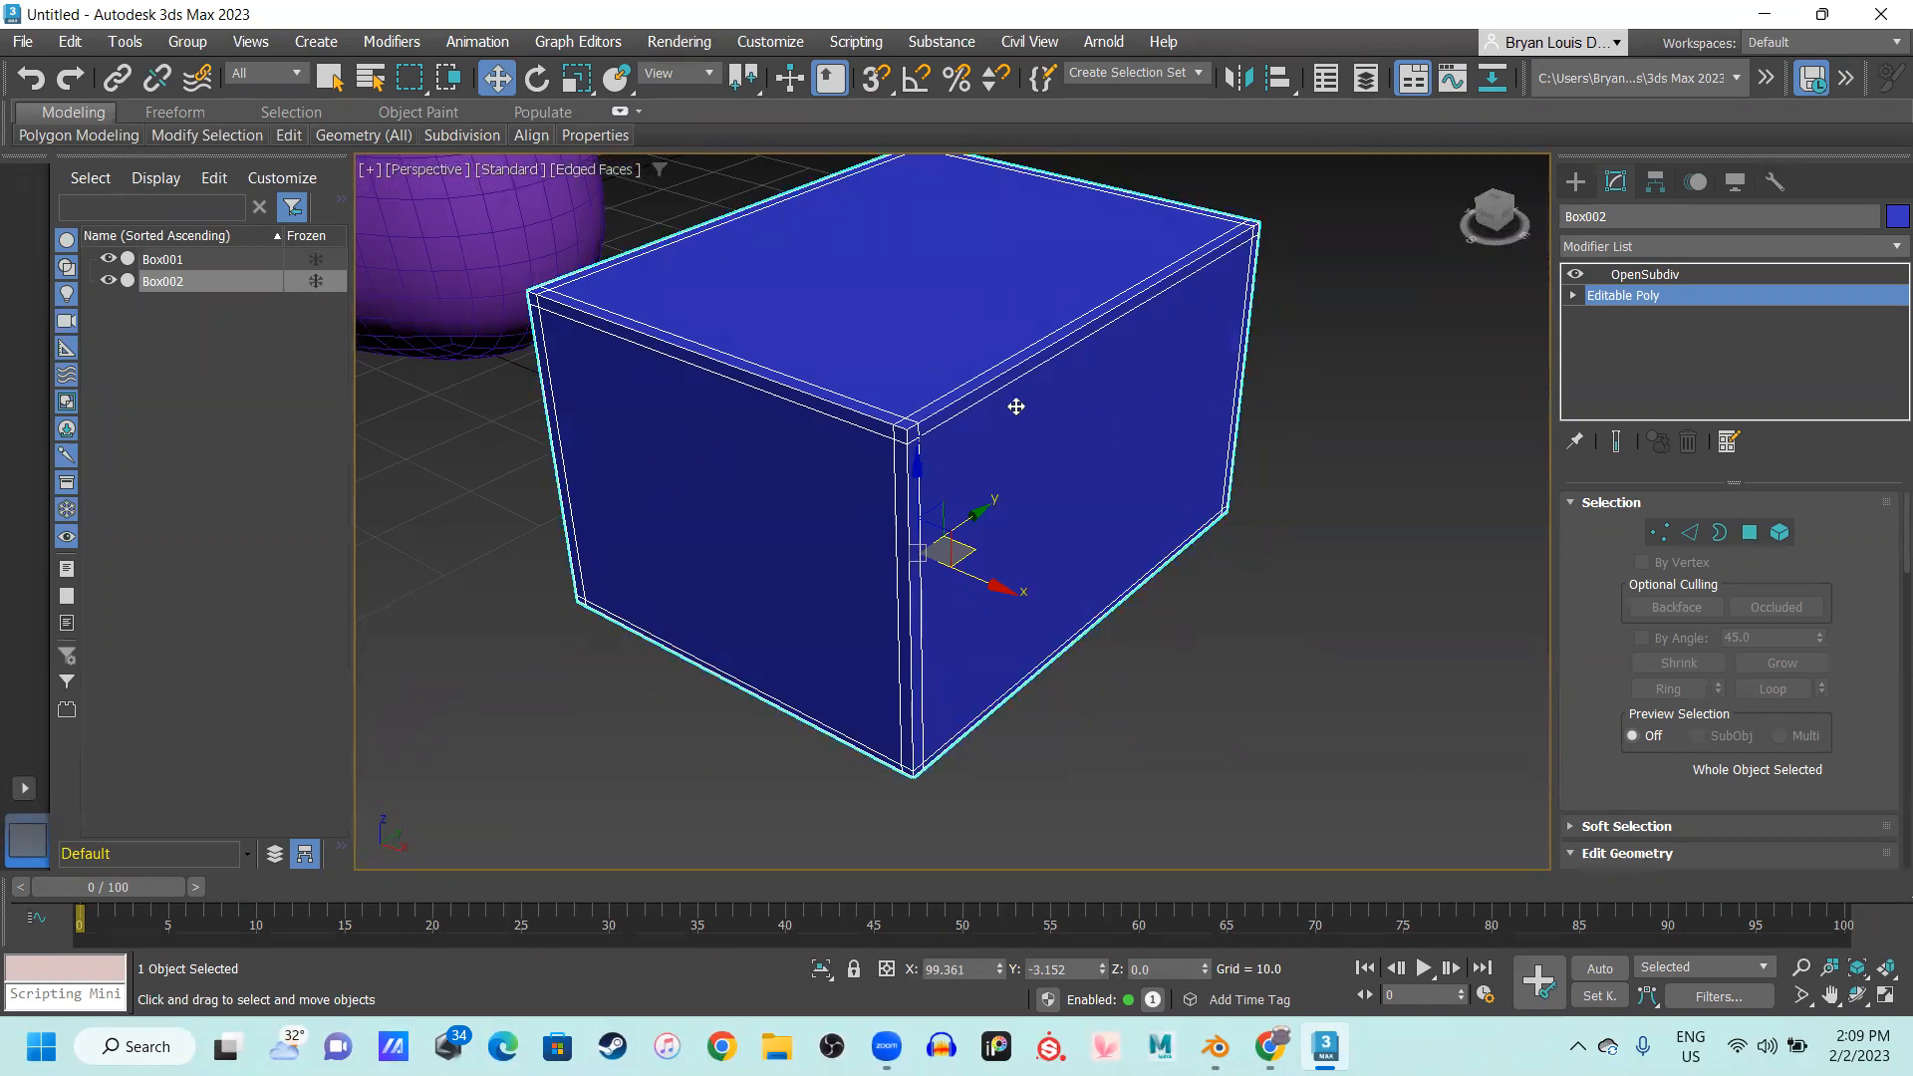
# Show Box002's OpenSubdiv result without edged faces and examine its tightened edges and corners close up with nothing selected
pyautogui.click(1686, 275)
pyautogui.press('F4')
pyautogui.scroll(-4, 1121, 624)
pyautogui.click(1102, 672)
pyautogui.scroll(5, 1103, 672)
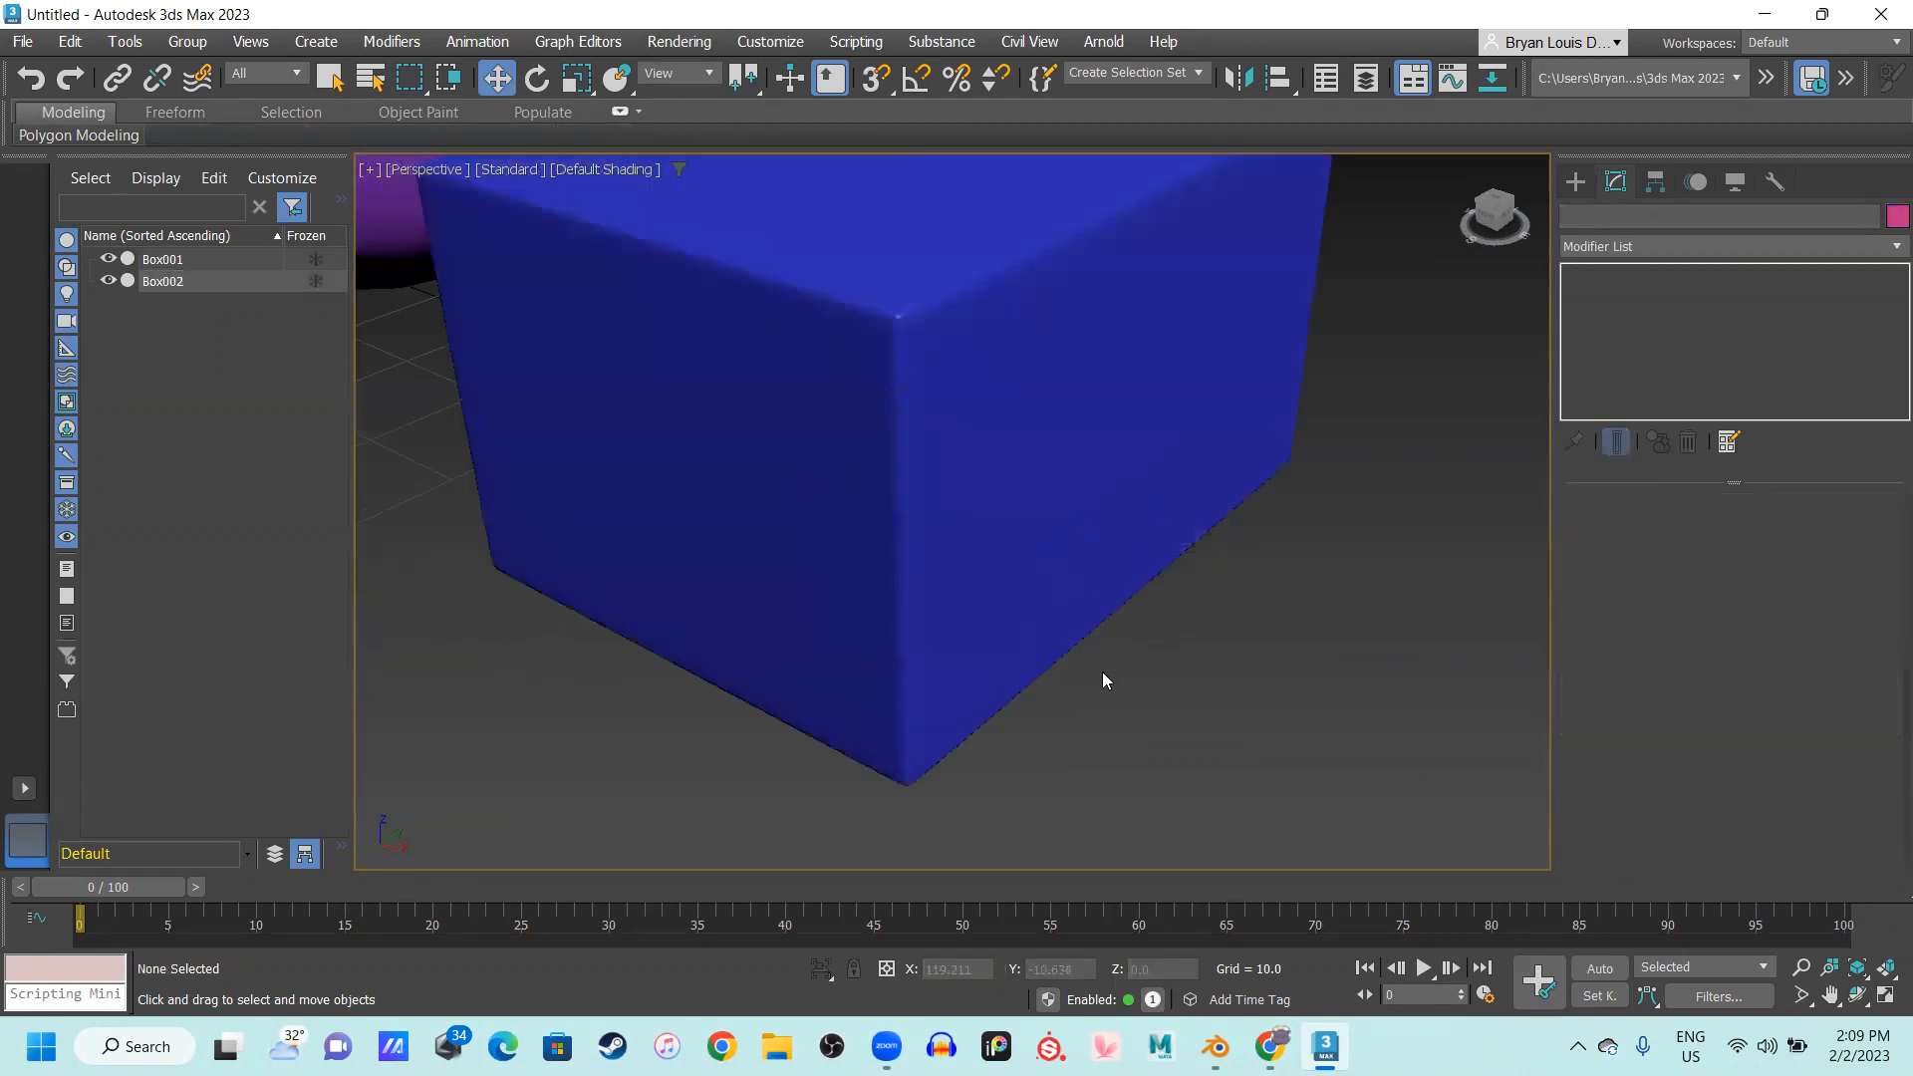
pyautogui.moveTo(1030, 684); pyautogui.dragTo(847, 588, button='middle')
pyautogui.scroll(-3, 854, 766)
# Clone Box002 along the X axis as the copy Box003 and delete the OpenSubdiv modifier from the copy
pyautogui.click(760, 463)
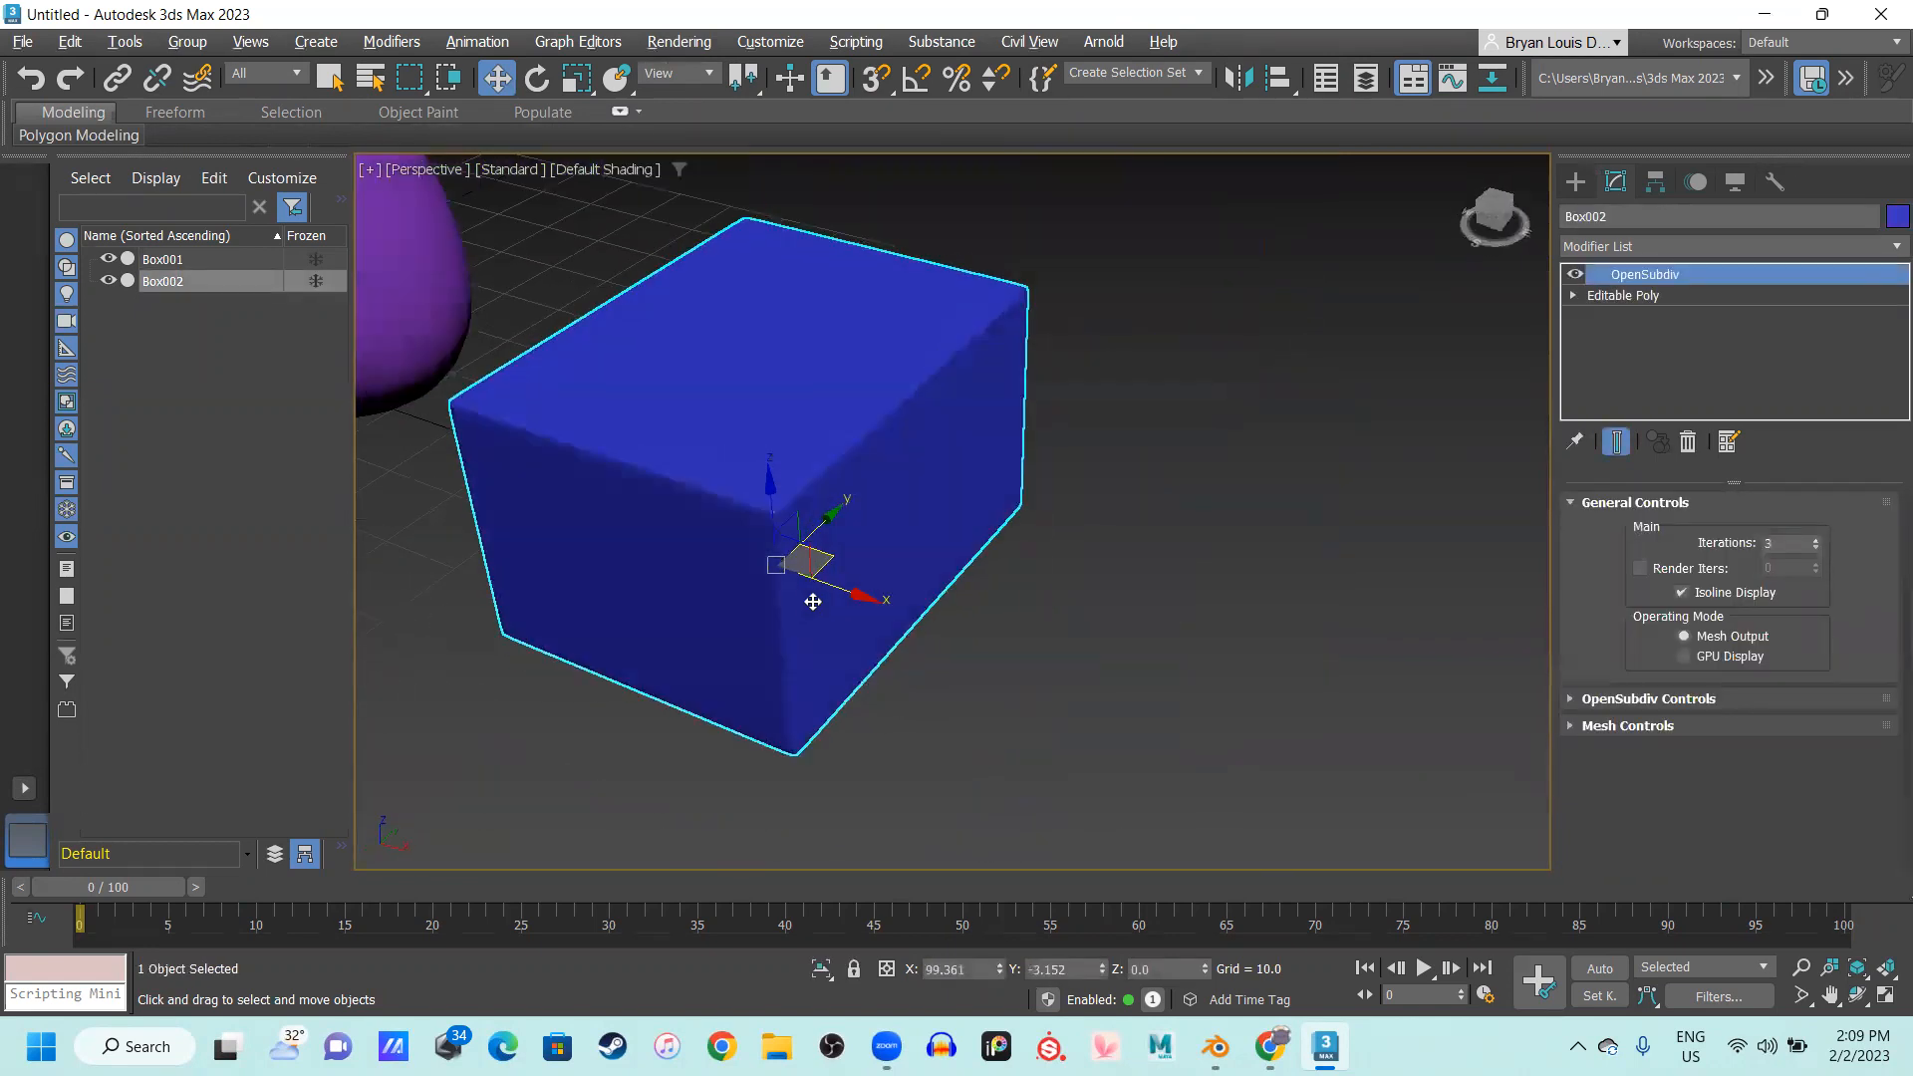
pyautogui.keyDown('shift'); pyautogui.moveTo(844, 686); pyautogui.dragTo(1276, 839); pyautogui.keyUp('shift')
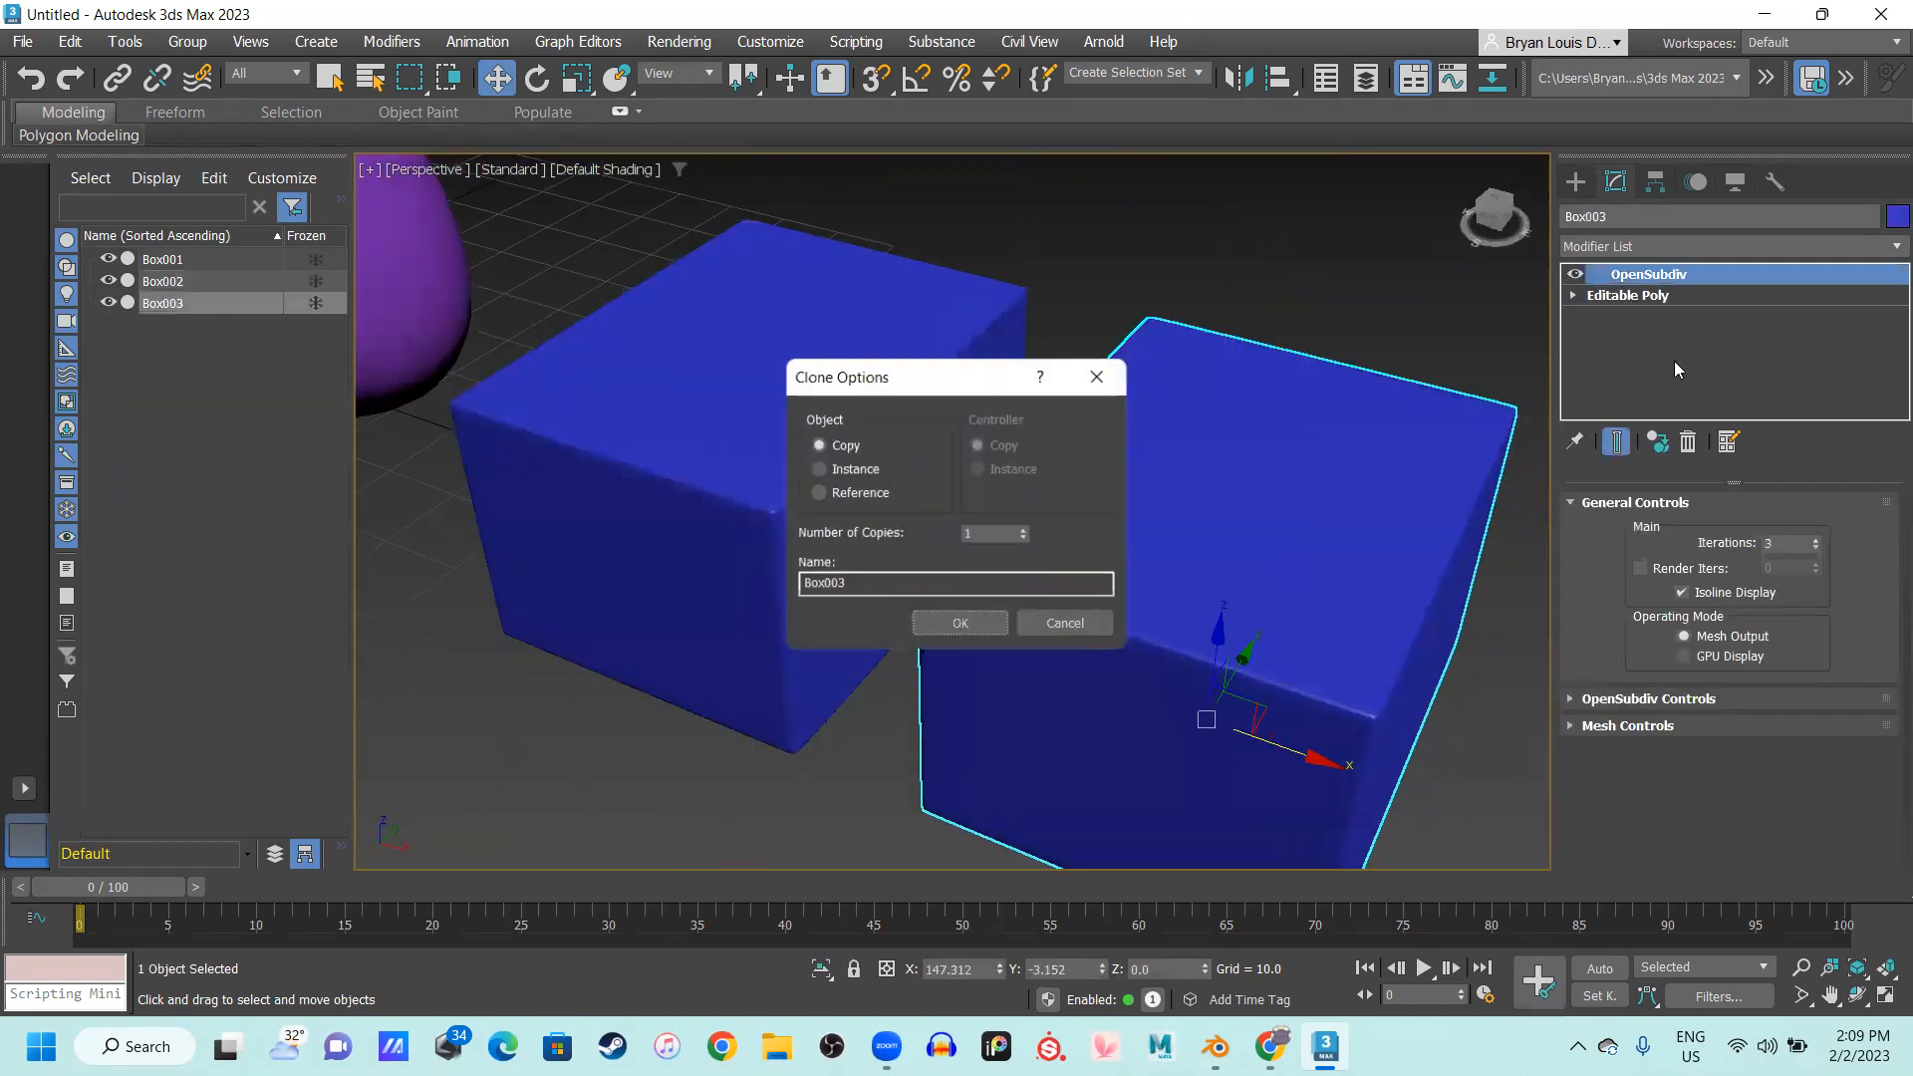
pyautogui.press('Return')
pyautogui.rightClick(1684, 275)
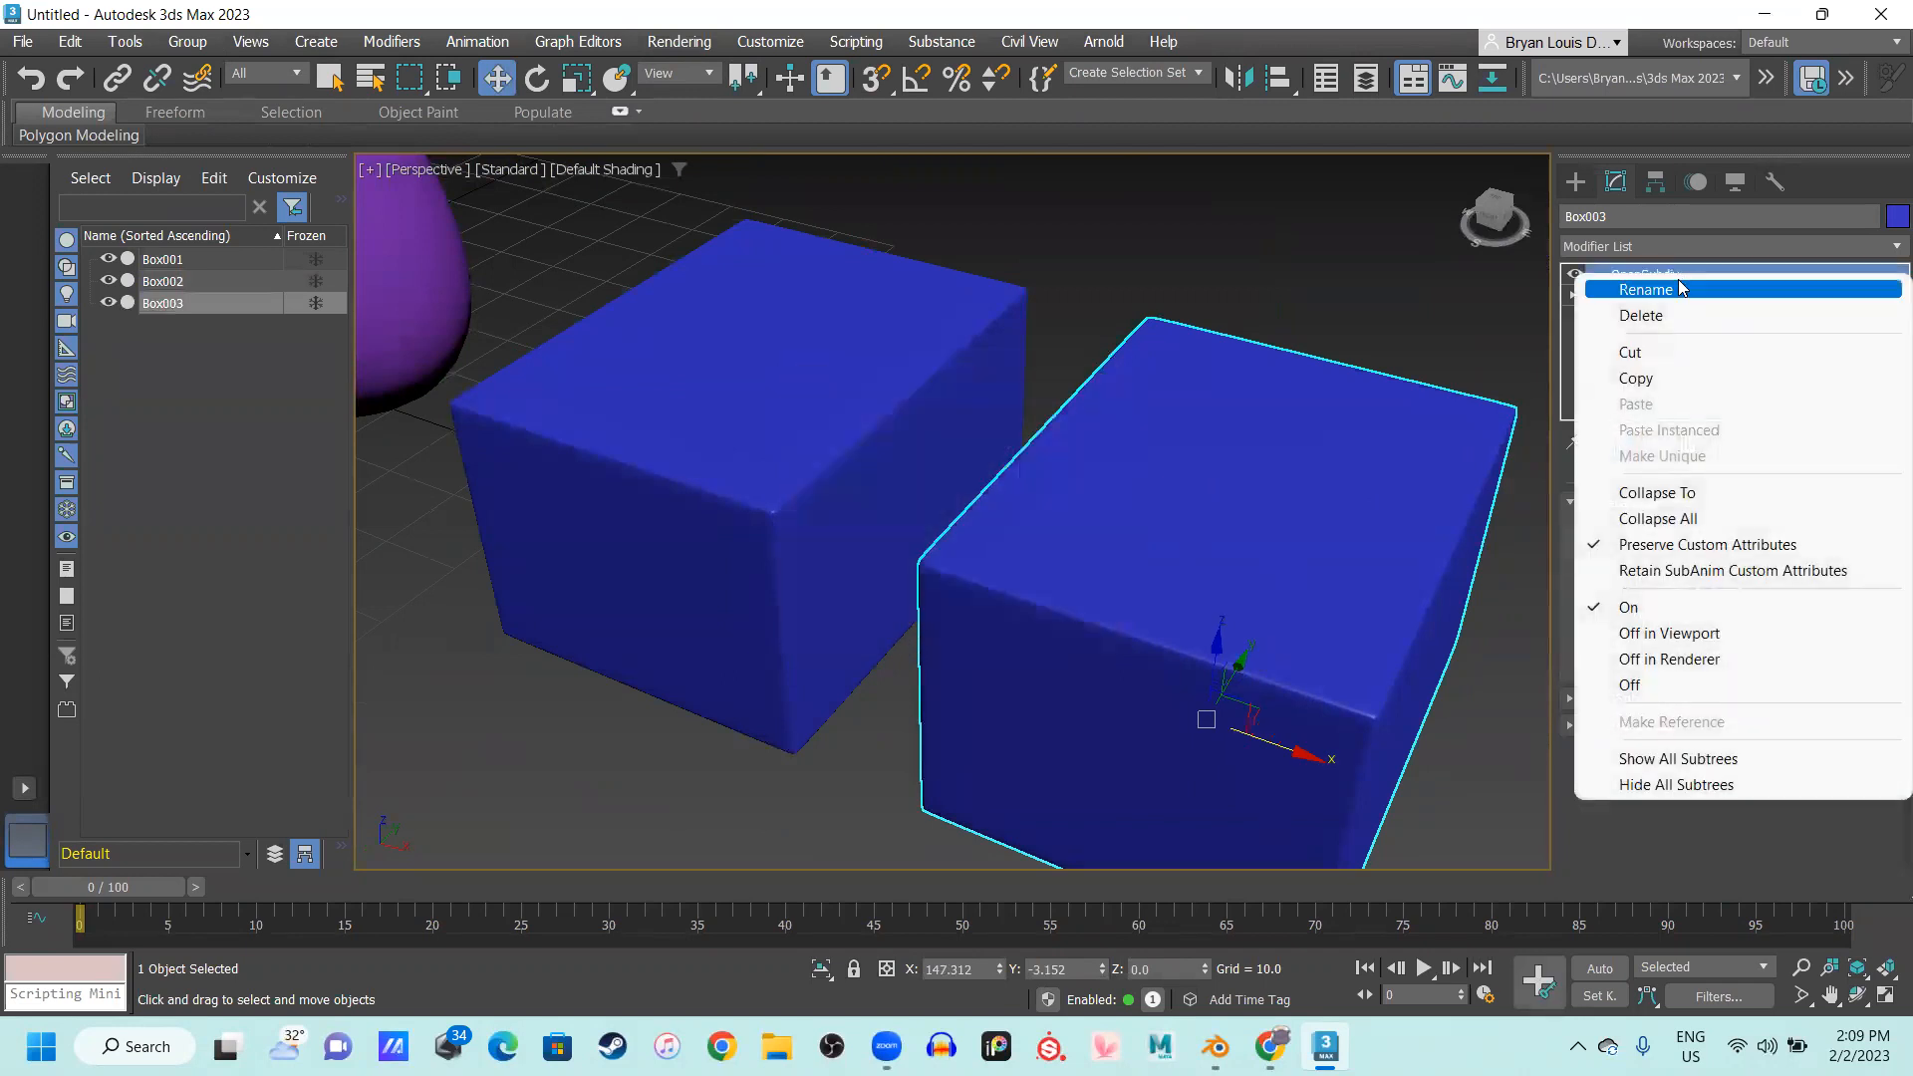
pyautogui.click(1698, 319)
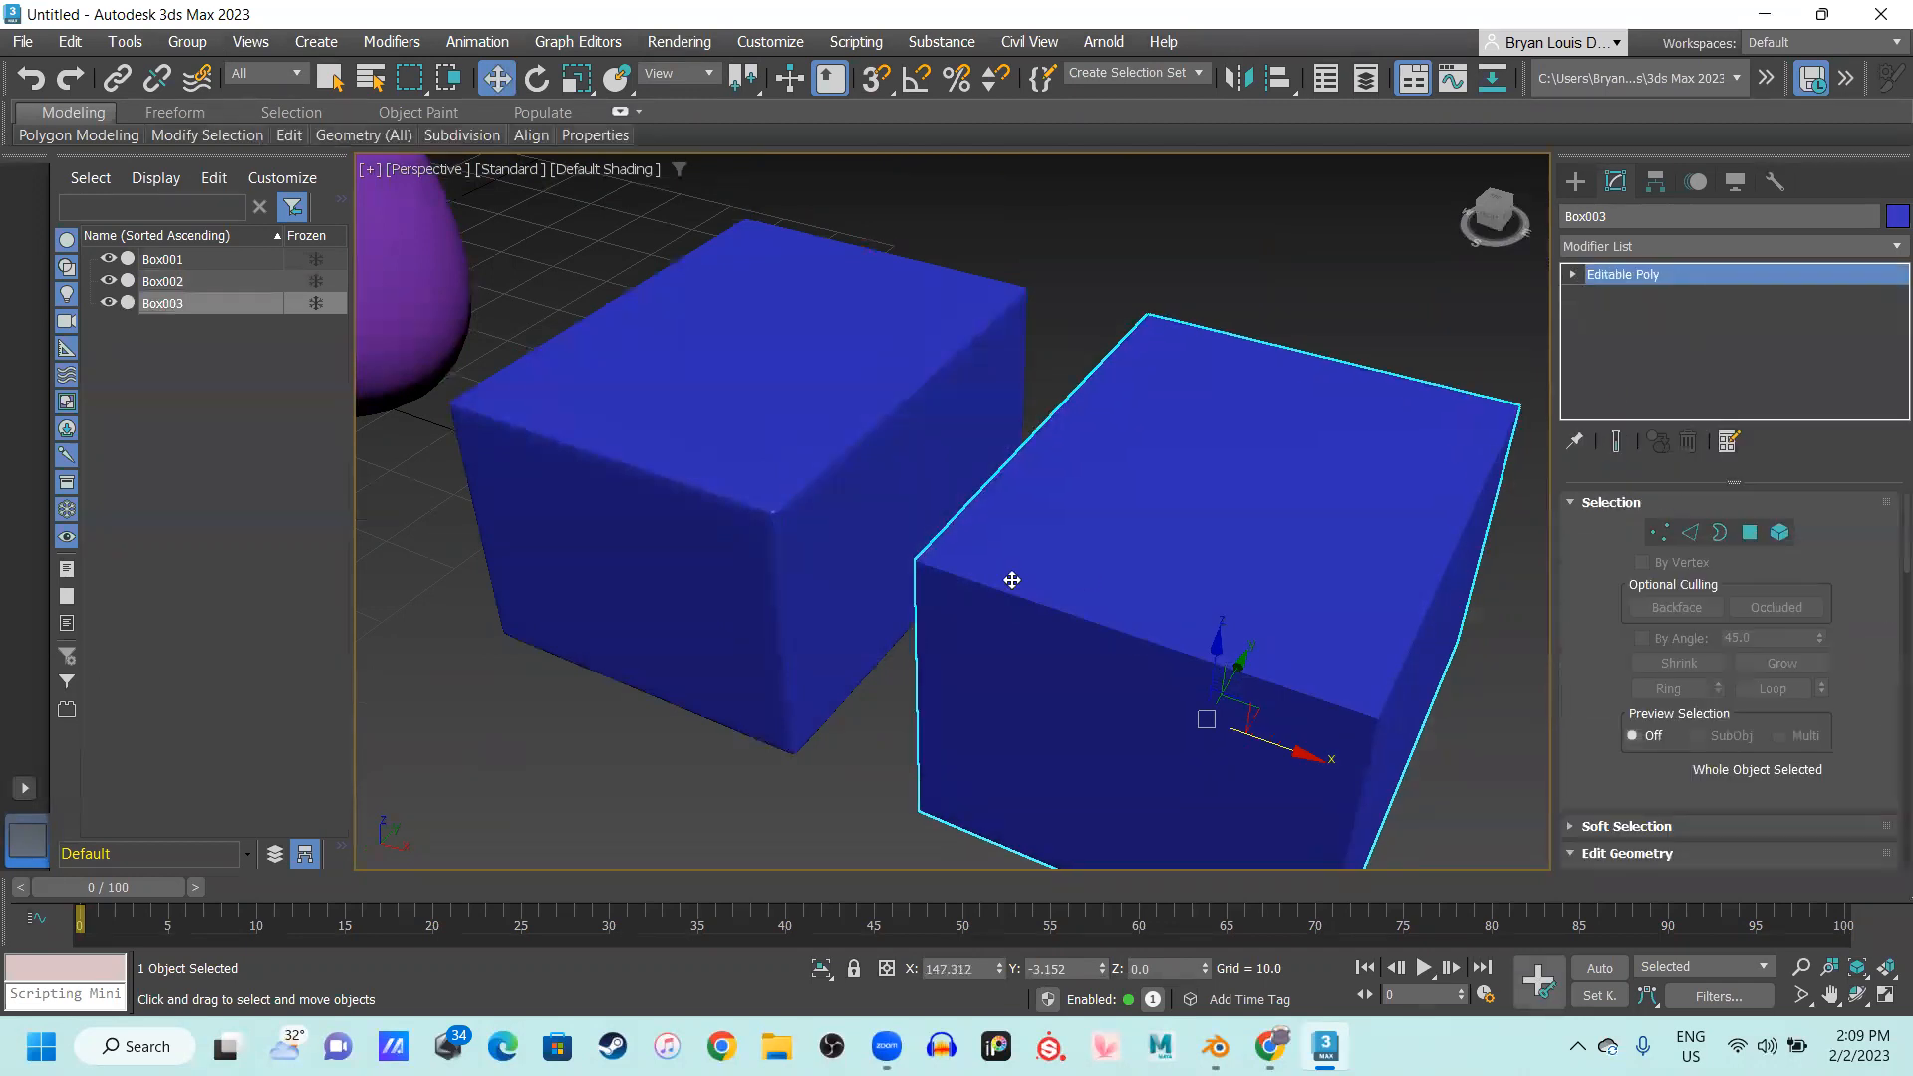
# Compare the edges of the subdivided Box002 with the unsubdivided Box003 at several zoom levels, with and without Box002 selected
pyautogui.moveTo(1012, 581); pyautogui.dragTo(964, 524, button='middle')
pyautogui.click(1098, 267)
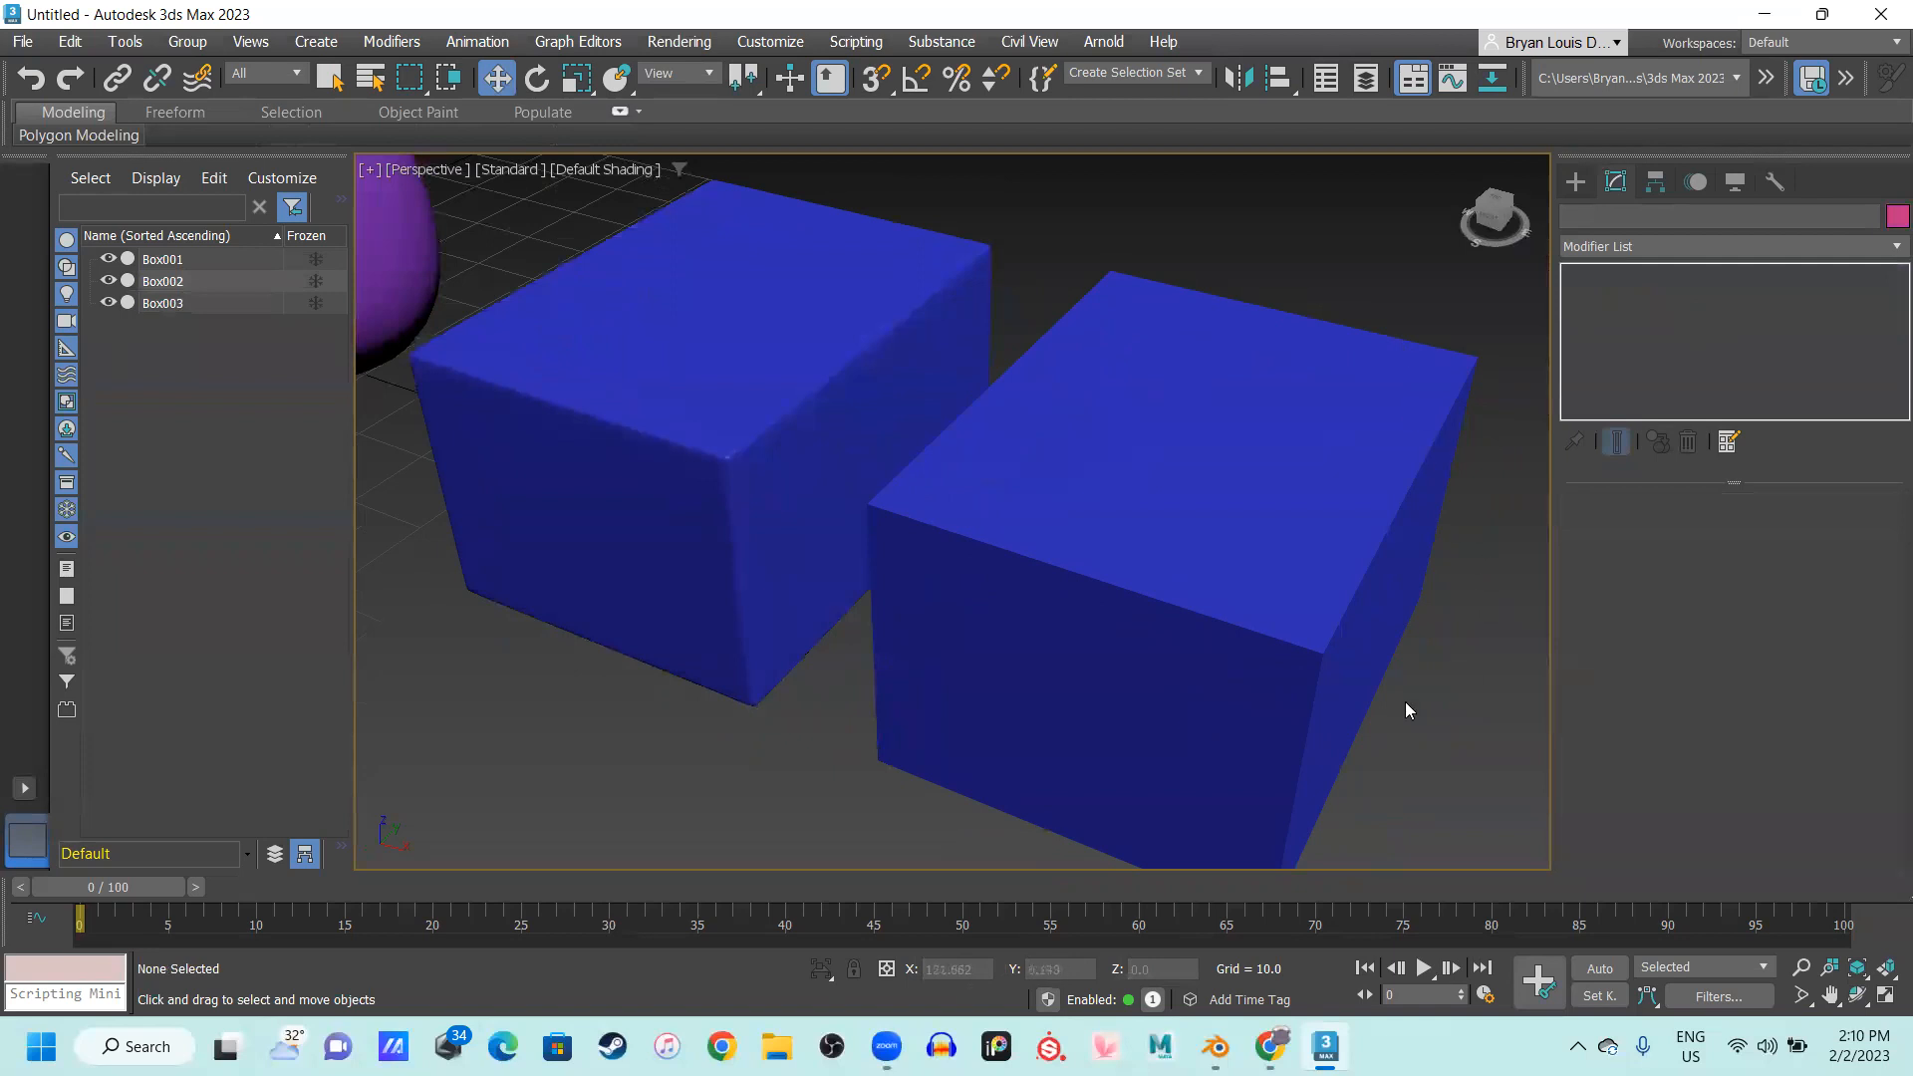
pyautogui.scroll(-3, 1120, 712)
pyautogui.moveTo(882, 686); pyautogui.dragTo(1016, 419, button='middle')
pyautogui.scroll(5, 1111, 389)
pyautogui.scroll(-3, 1127, 455)
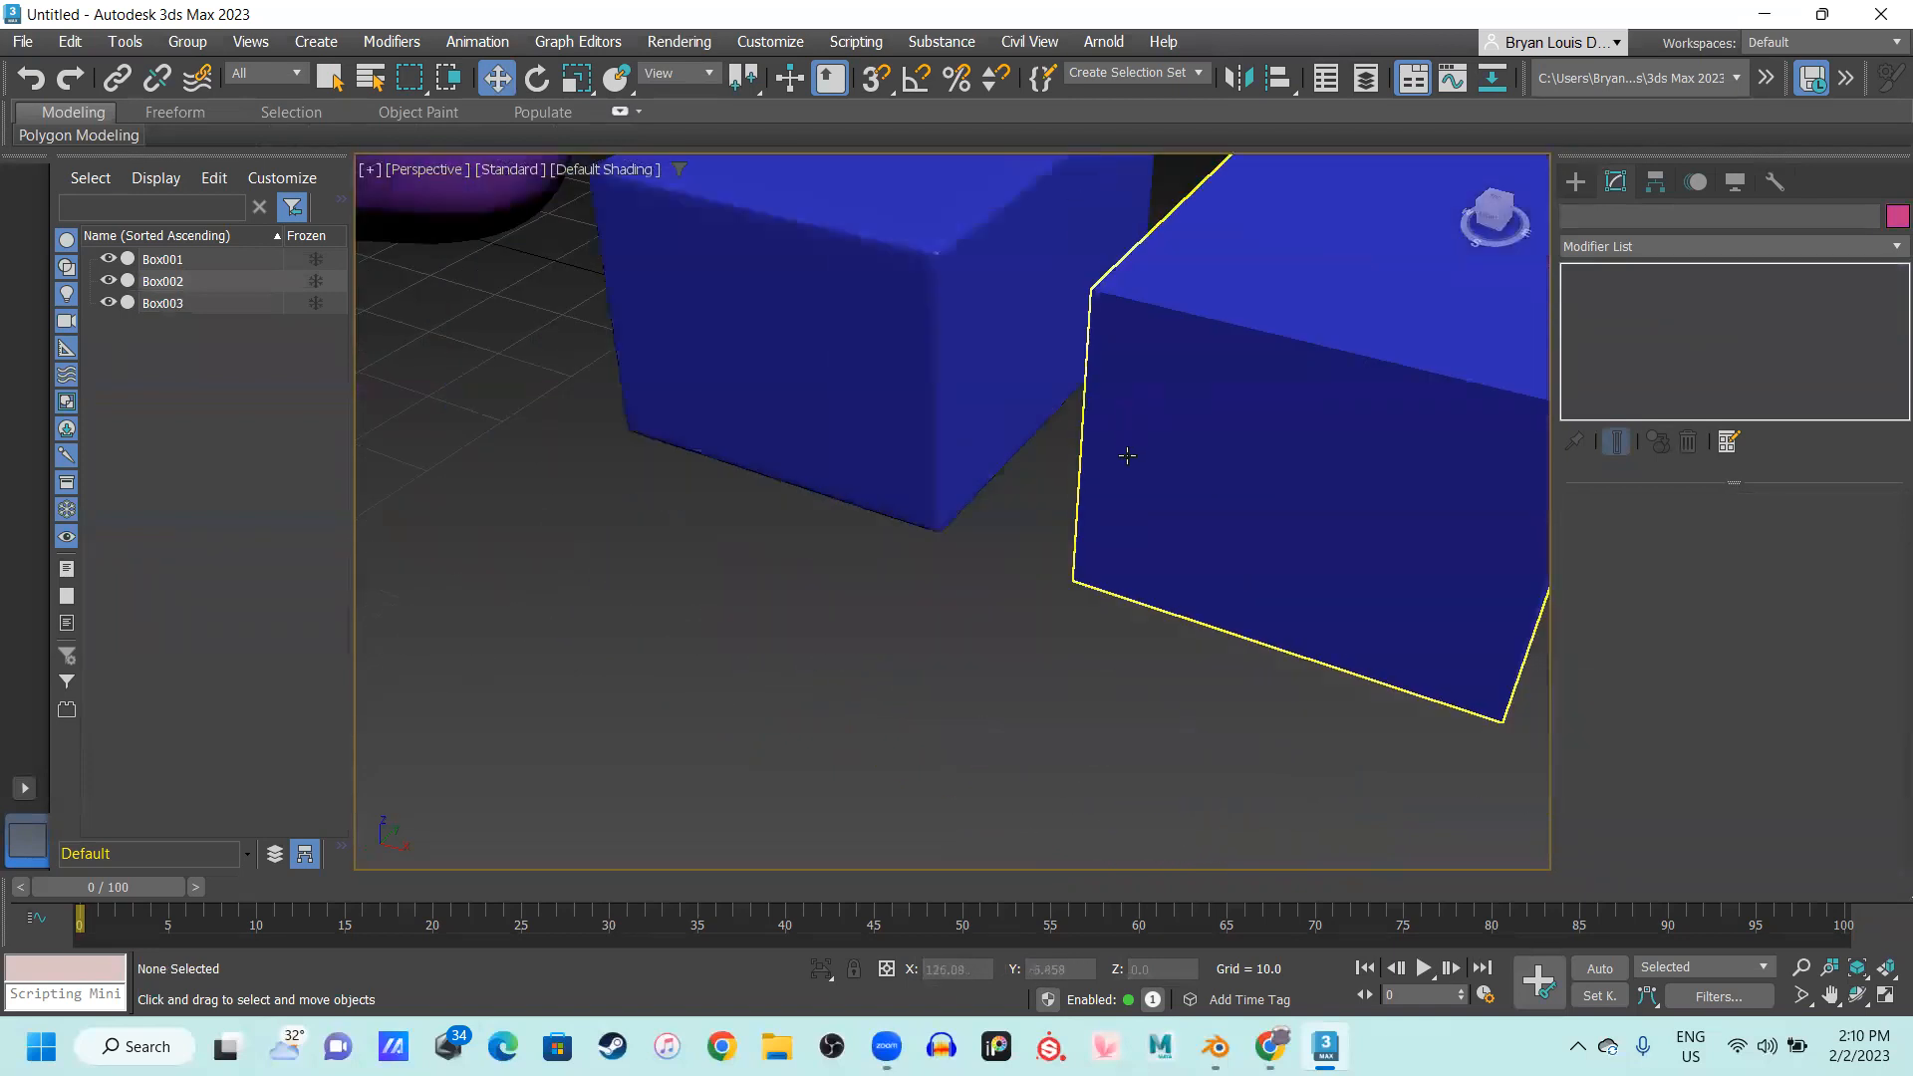
pyautogui.scroll(-3, 1127, 456)
pyautogui.scroll(3, 1139, 490)
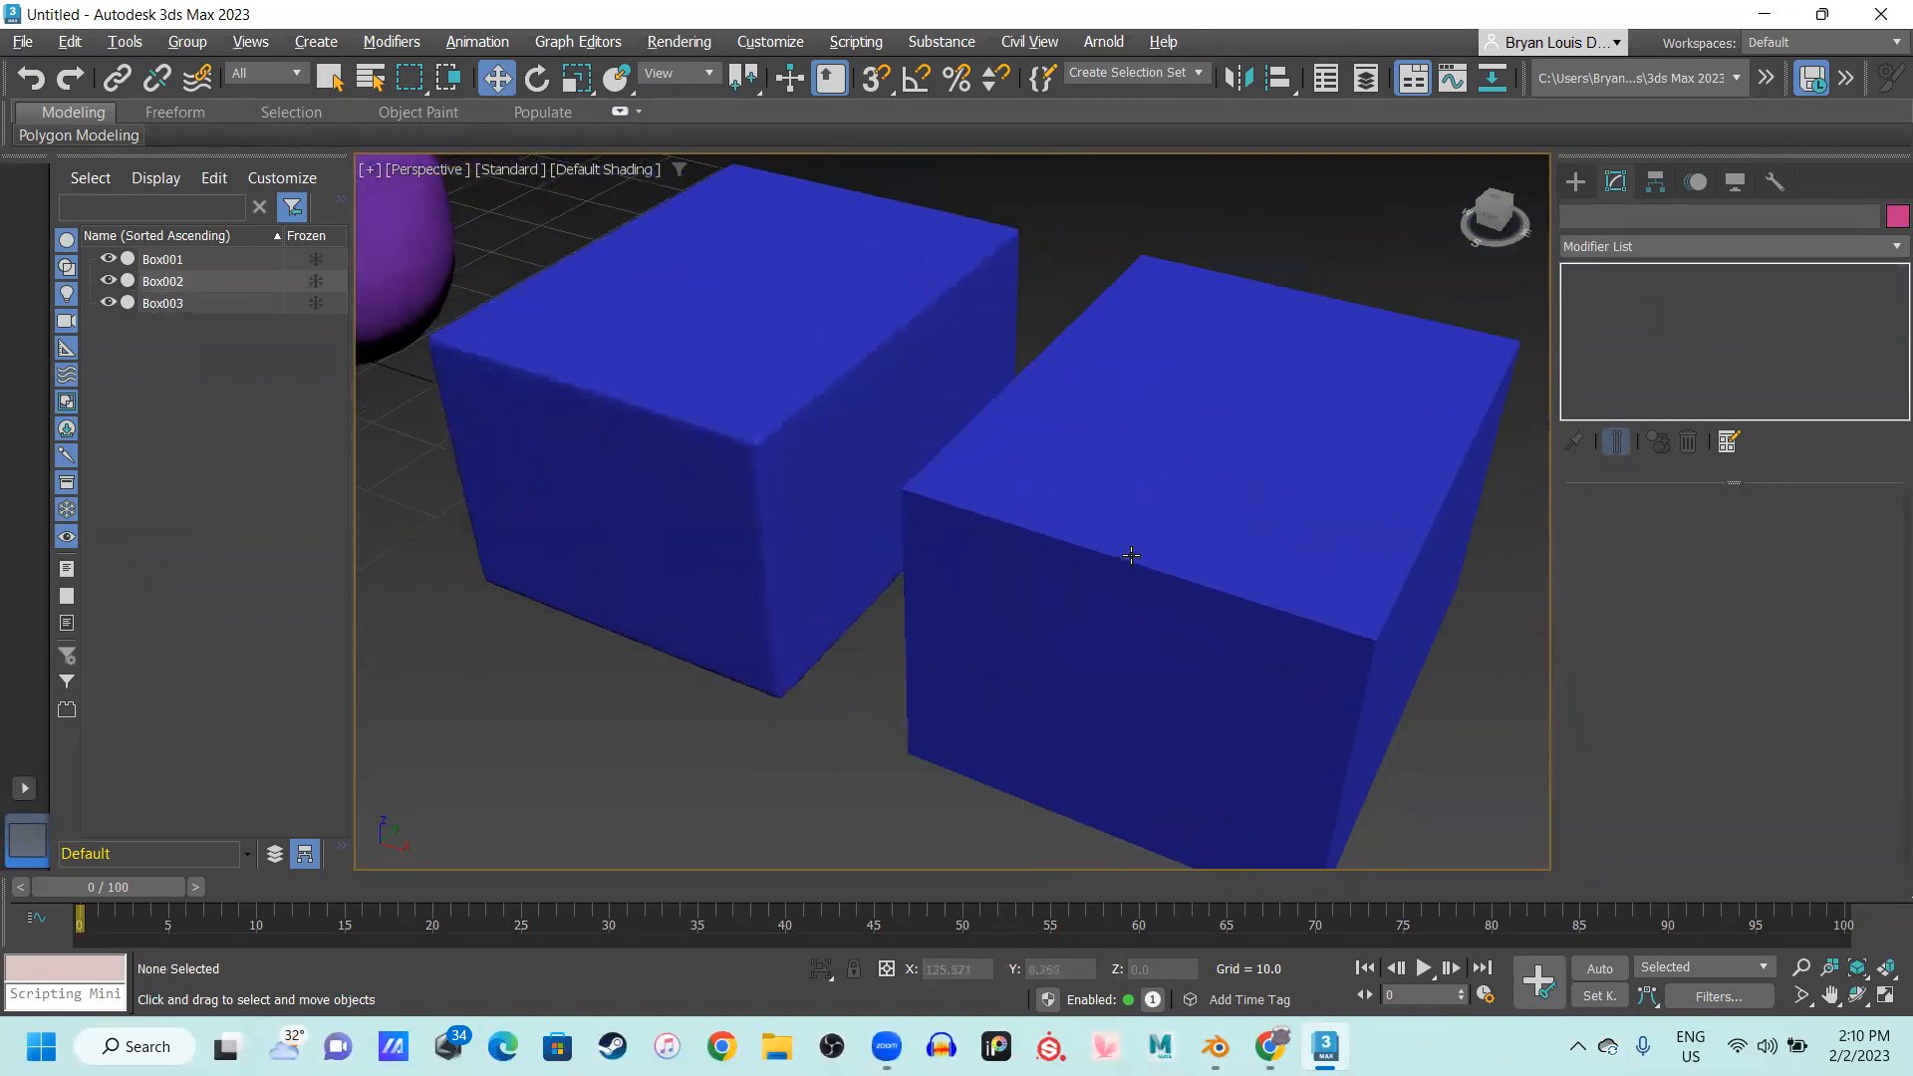
pyautogui.scroll(-1, 1131, 555)
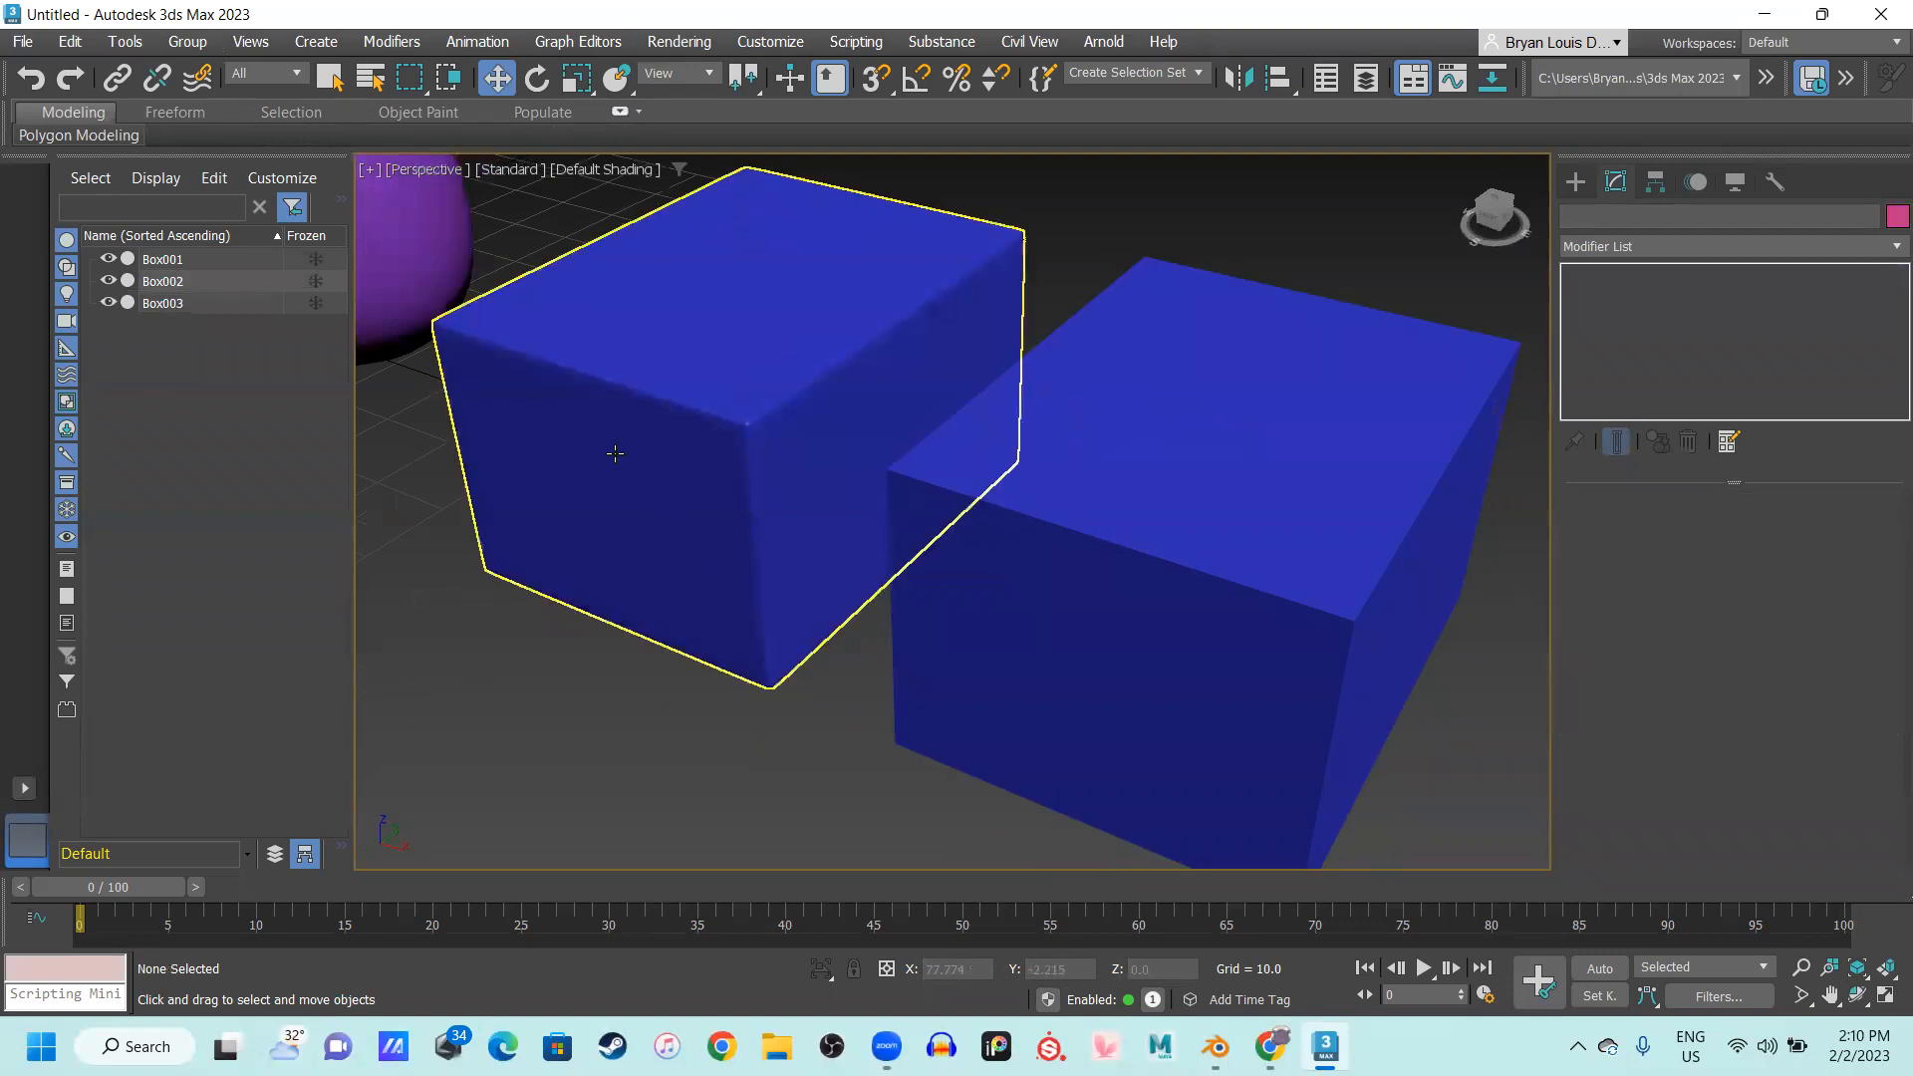
pyautogui.click(677, 539)
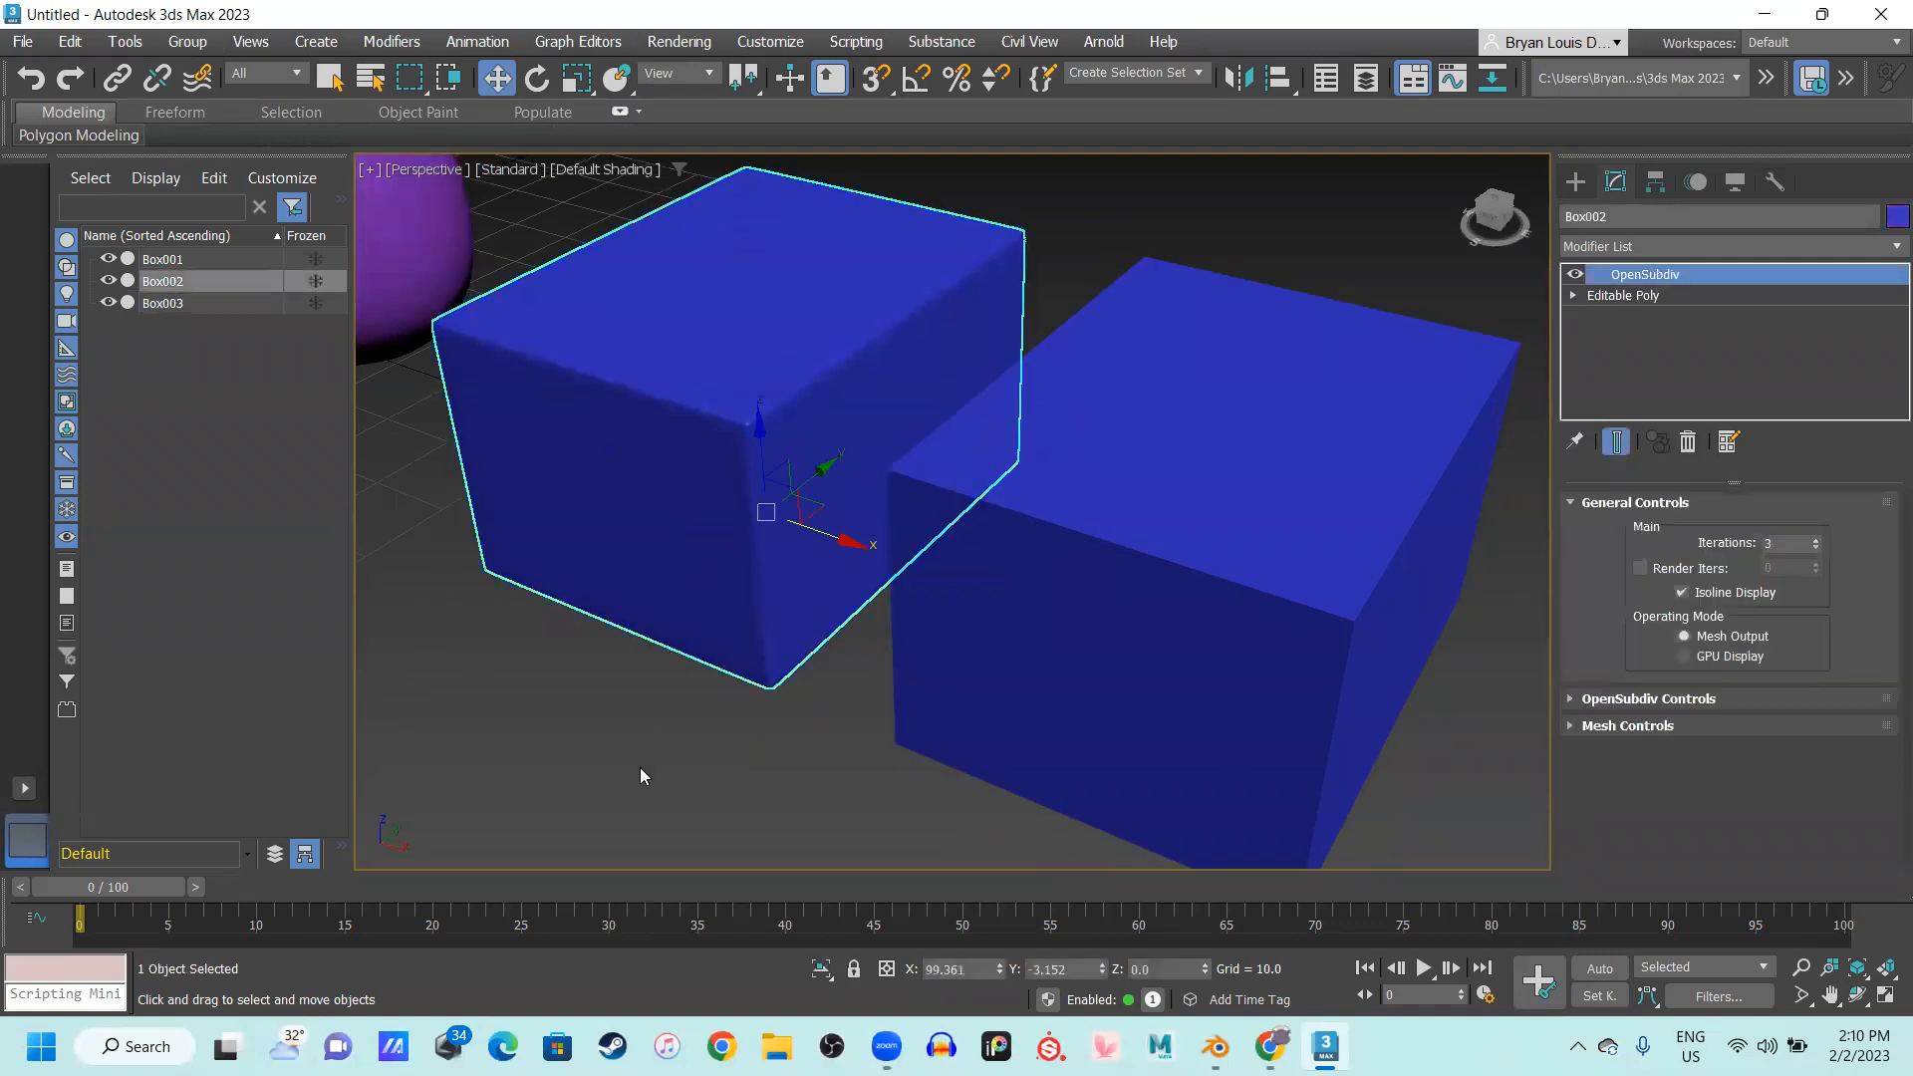
pyautogui.click(618, 752)
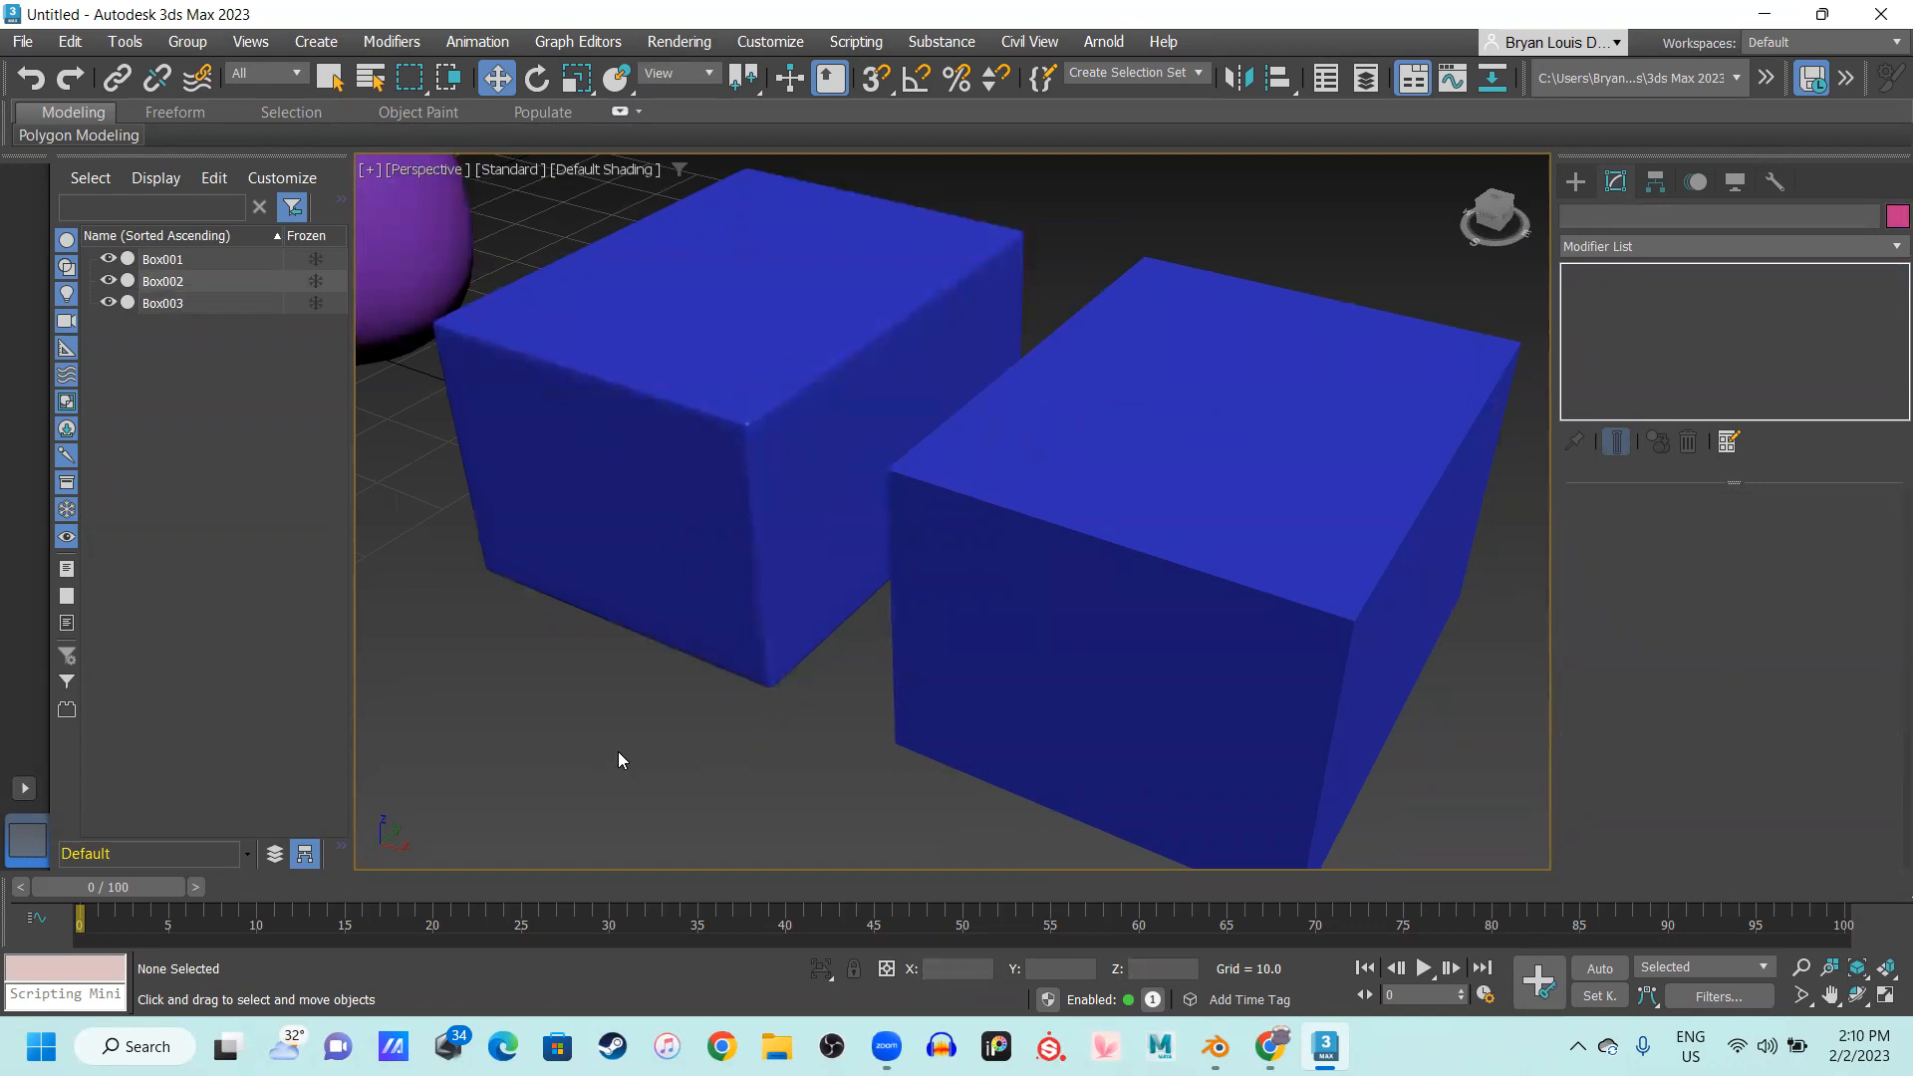
pyautogui.moveTo(1273, 496); pyautogui.dragTo(1258, 447, button='middle')
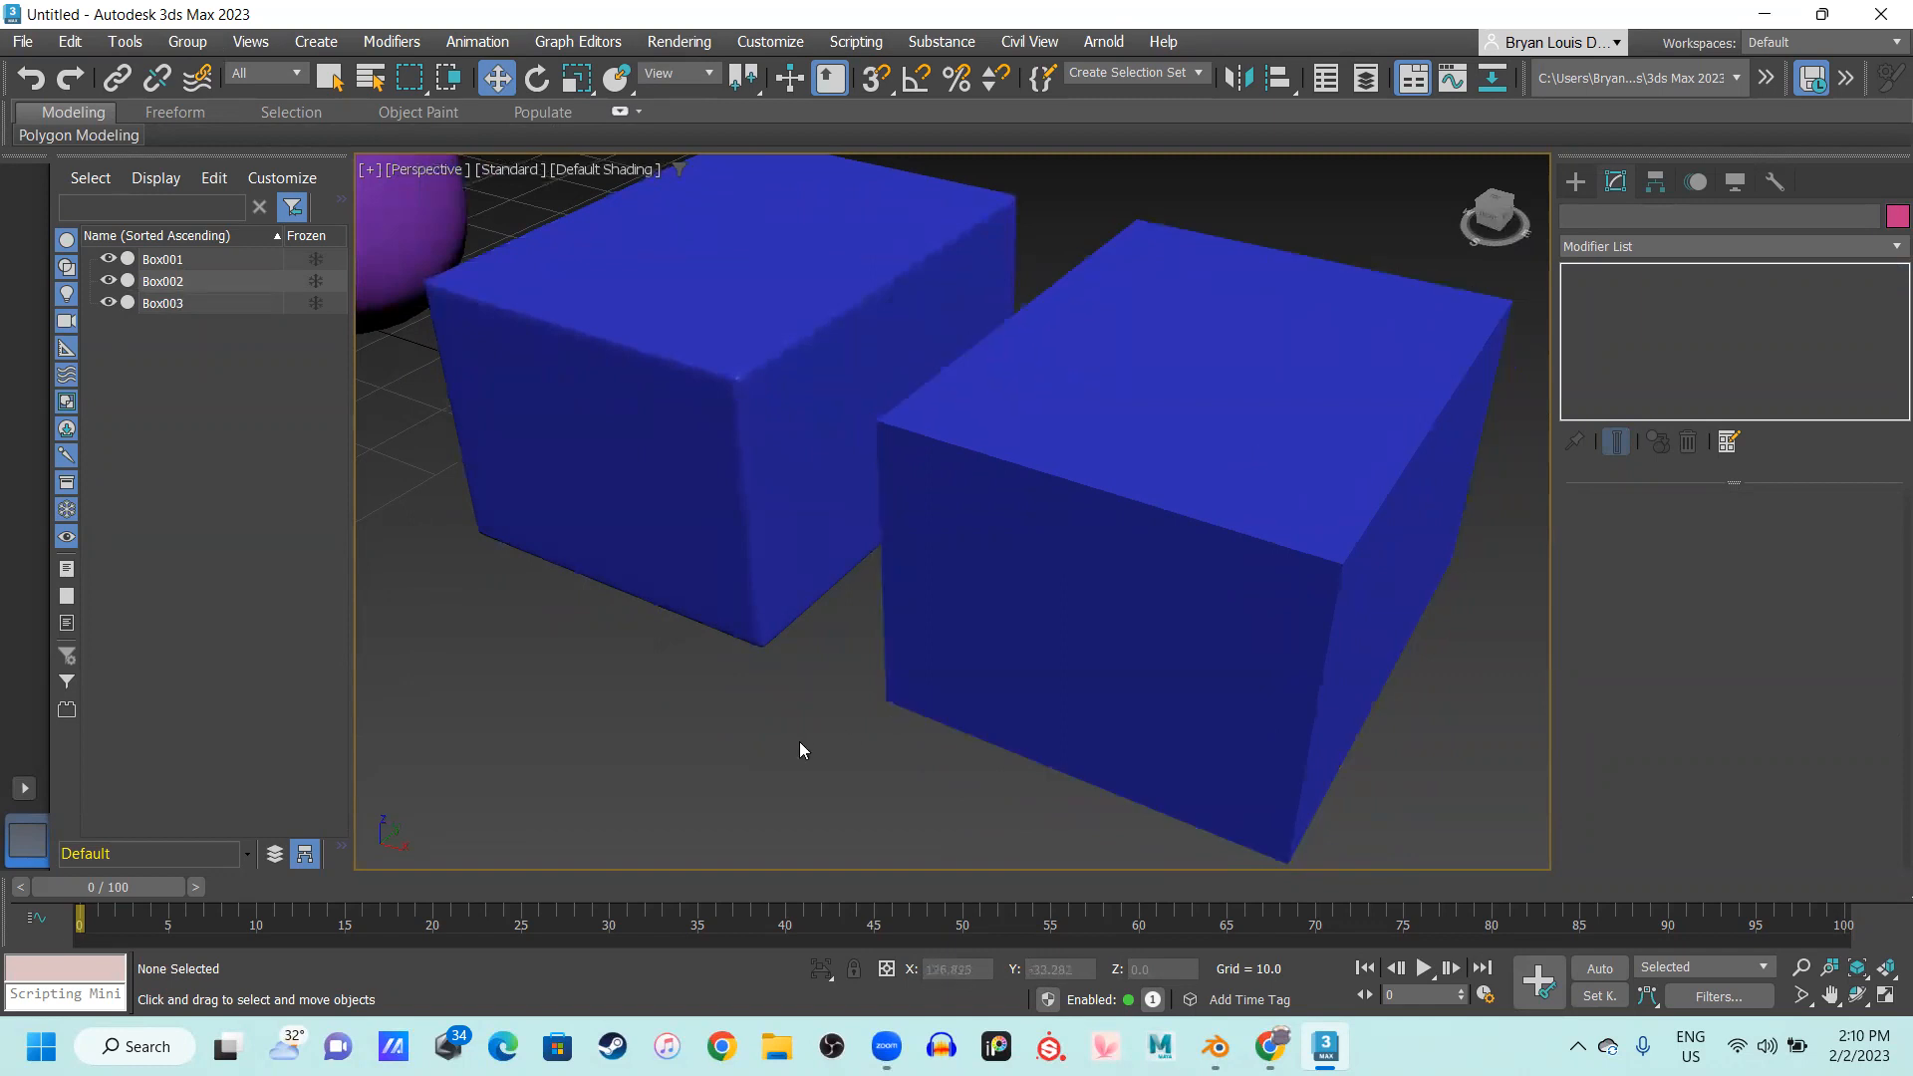
pyautogui.click(575, 412)
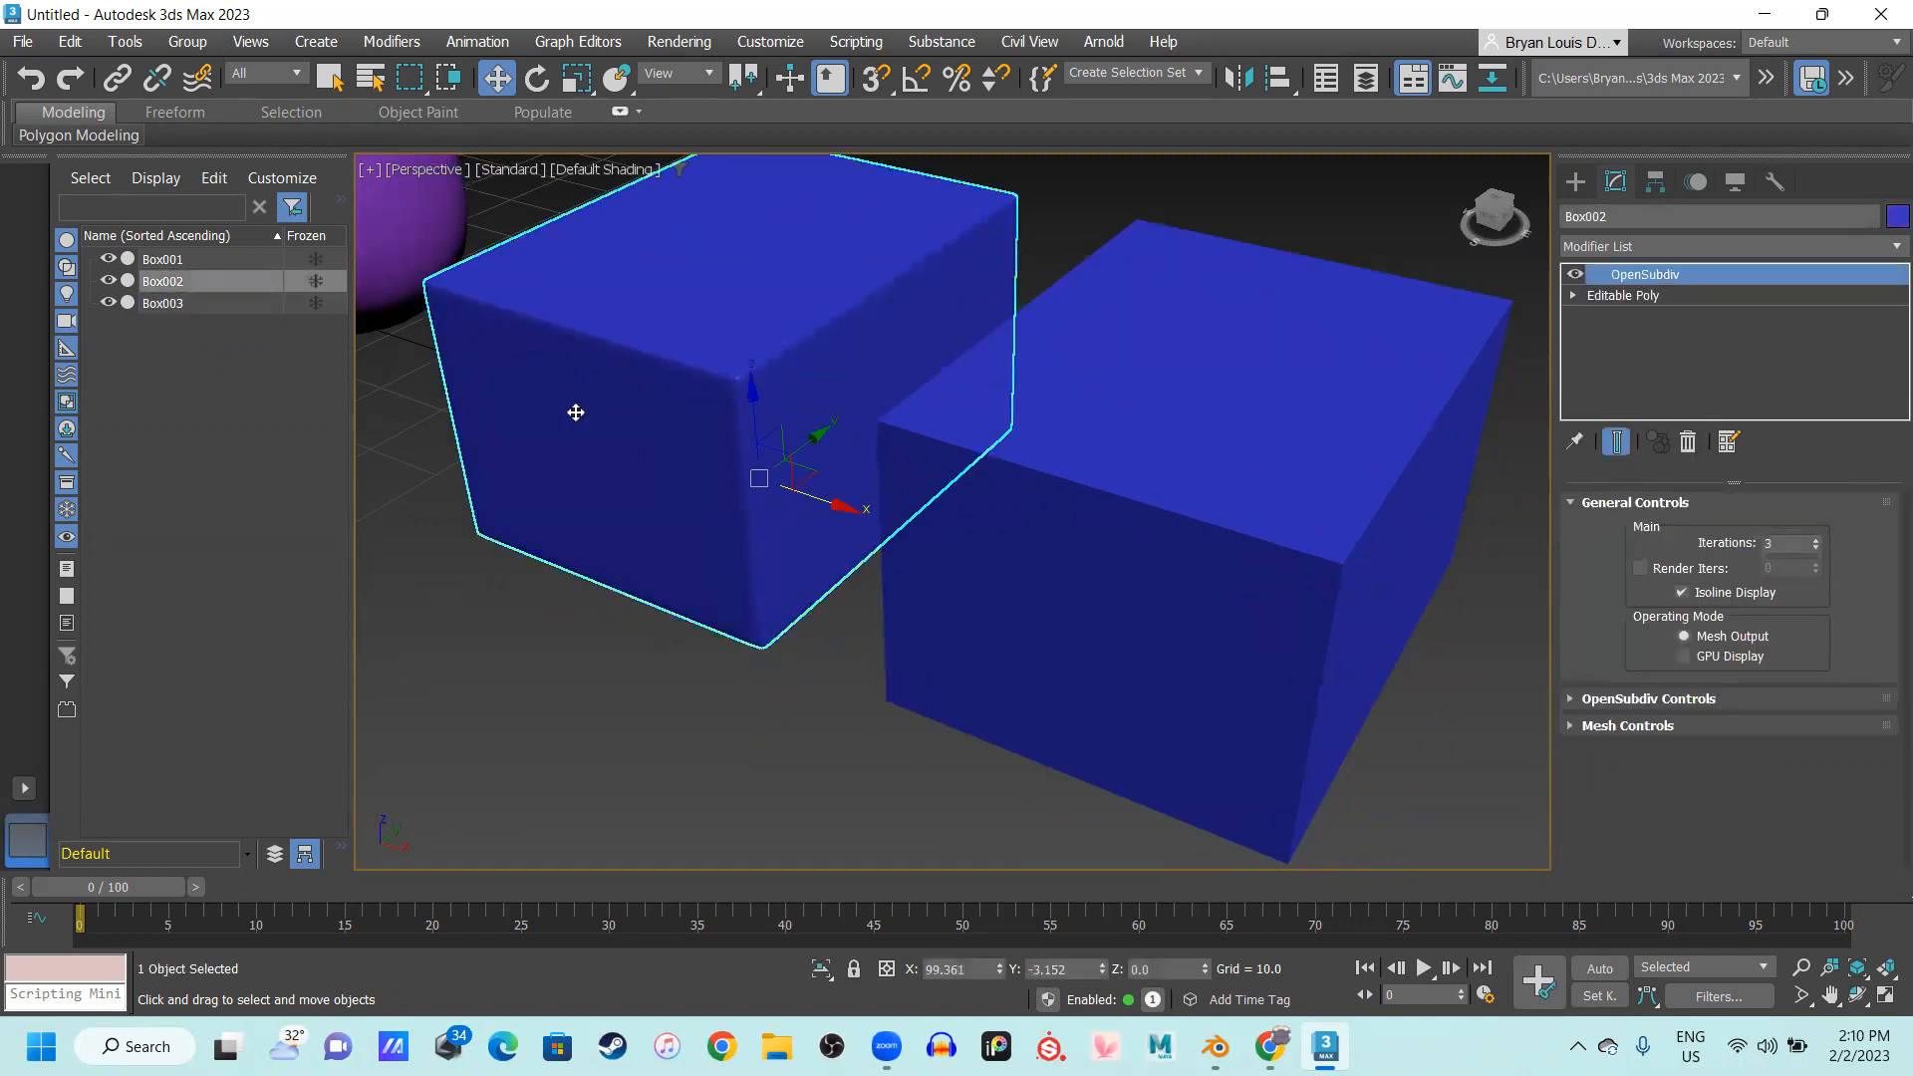
# Examine the corners of Box002 and Box003 from low and raised angles, selecting Box003, clearing the selection, and selecting Box002 again
pyautogui.click(1091, 399)
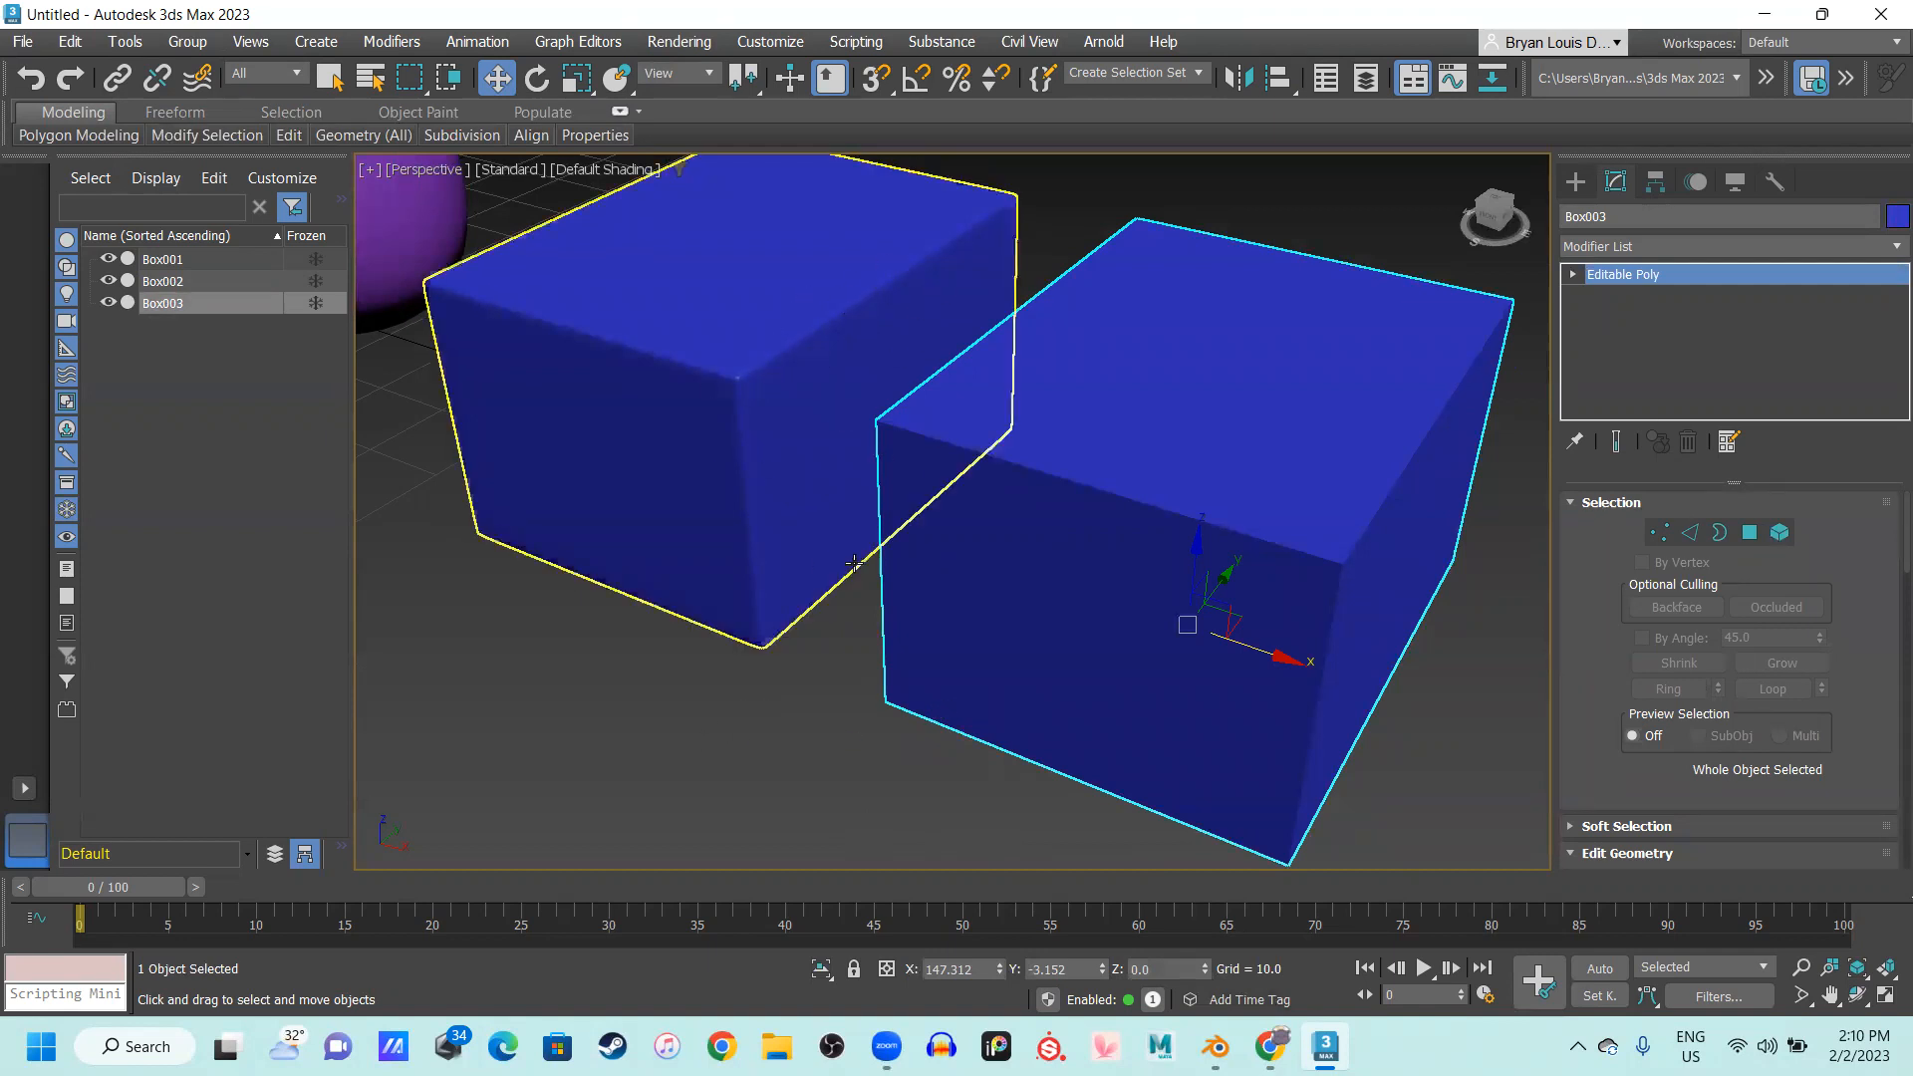
pyautogui.keyDown('alt'); pyautogui.moveTo(637, 528); pyautogui.dragTo(830, 329, button='middle'); pyautogui.keyUp('alt')
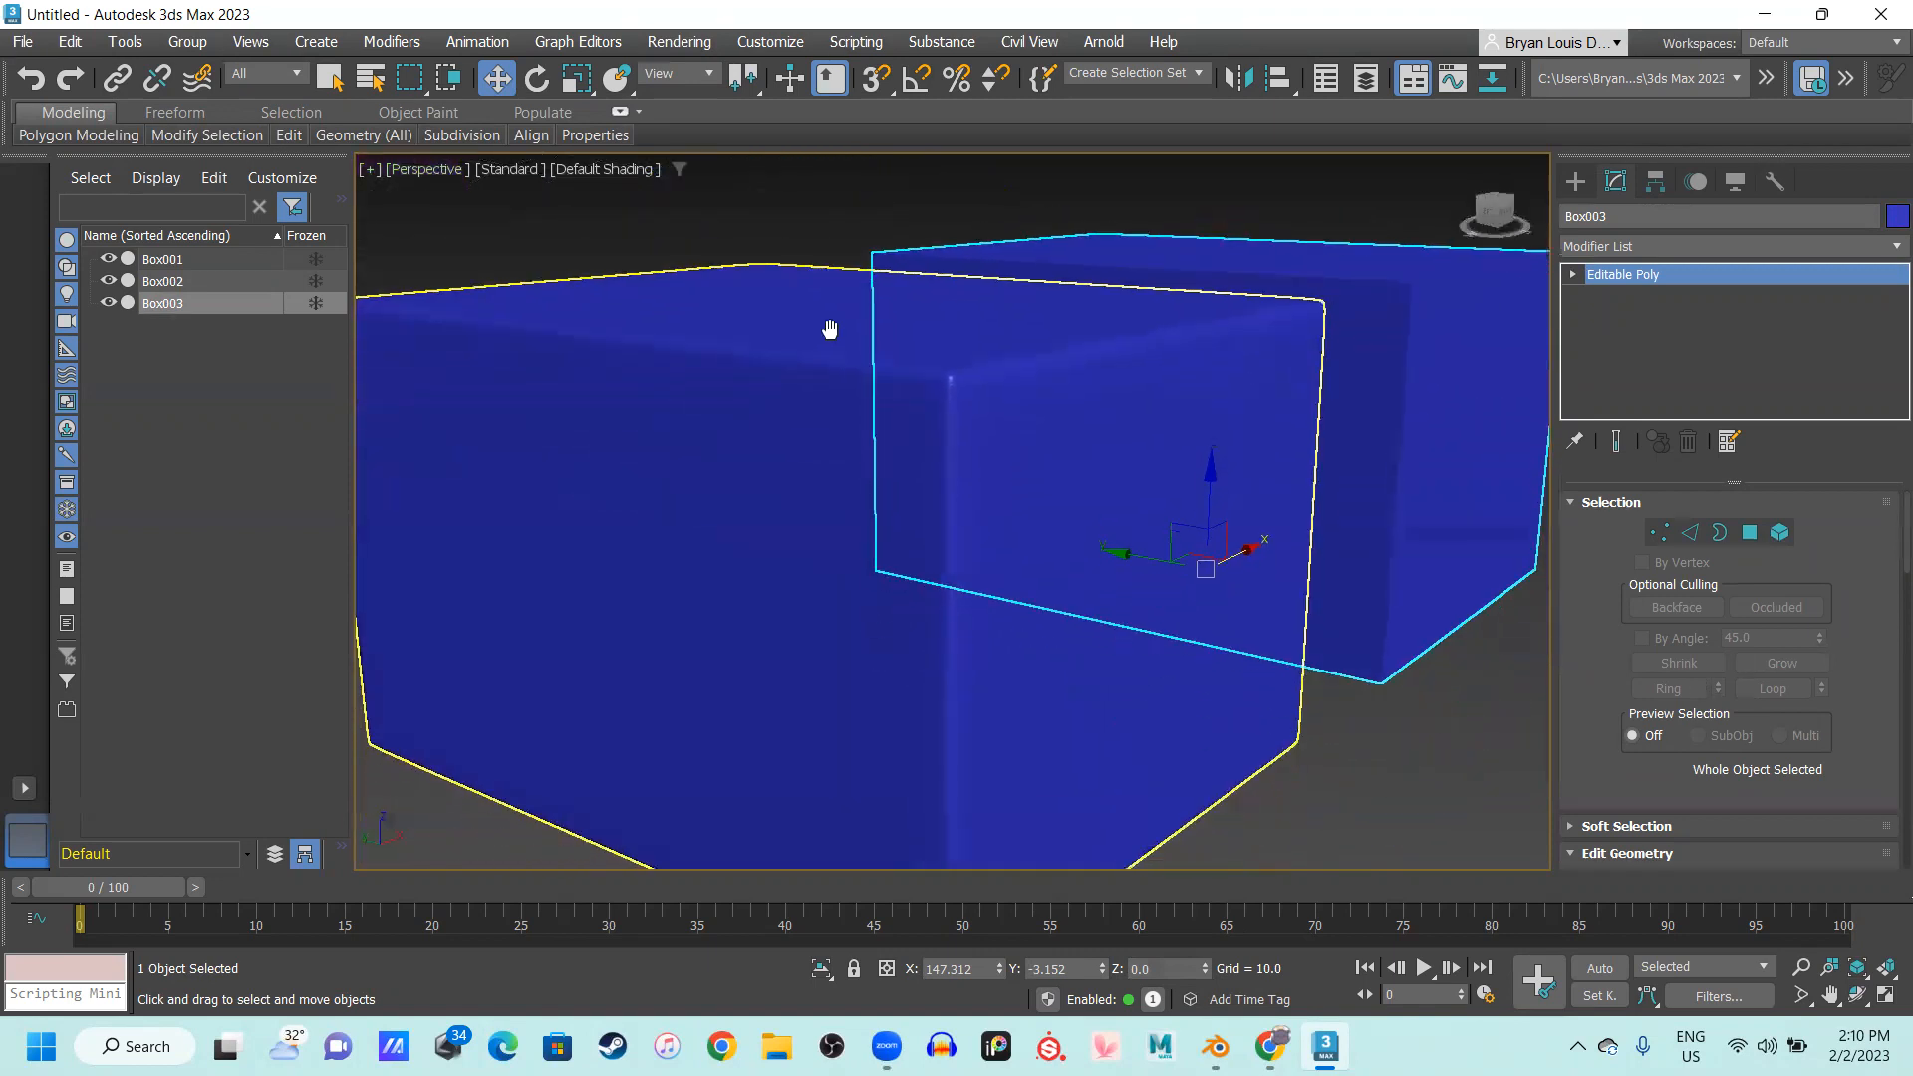
pyautogui.scroll(-2, 1342, 612)
pyautogui.click(1339, 613)
pyautogui.keyDown('alt'); pyautogui.moveTo(1314, 653); pyautogui.dragTo(1306, 728, button='middle'); pyautogui.keyUp('alt')
pyautogui.moveTo(1209, 603); pyautogui.dragTo(1224, 423, button='middle')
pyautogui.scroll(-3, 1108, 708)
pyautogui.moveTo(1176, 720); pyautogui.dragTo(996, 673, button='middle')
pyautogui.moveTo(694, 625); pyautogui.dragTo(765, 745, button='middle')
pyautogui.scroll(4, 837, 705)
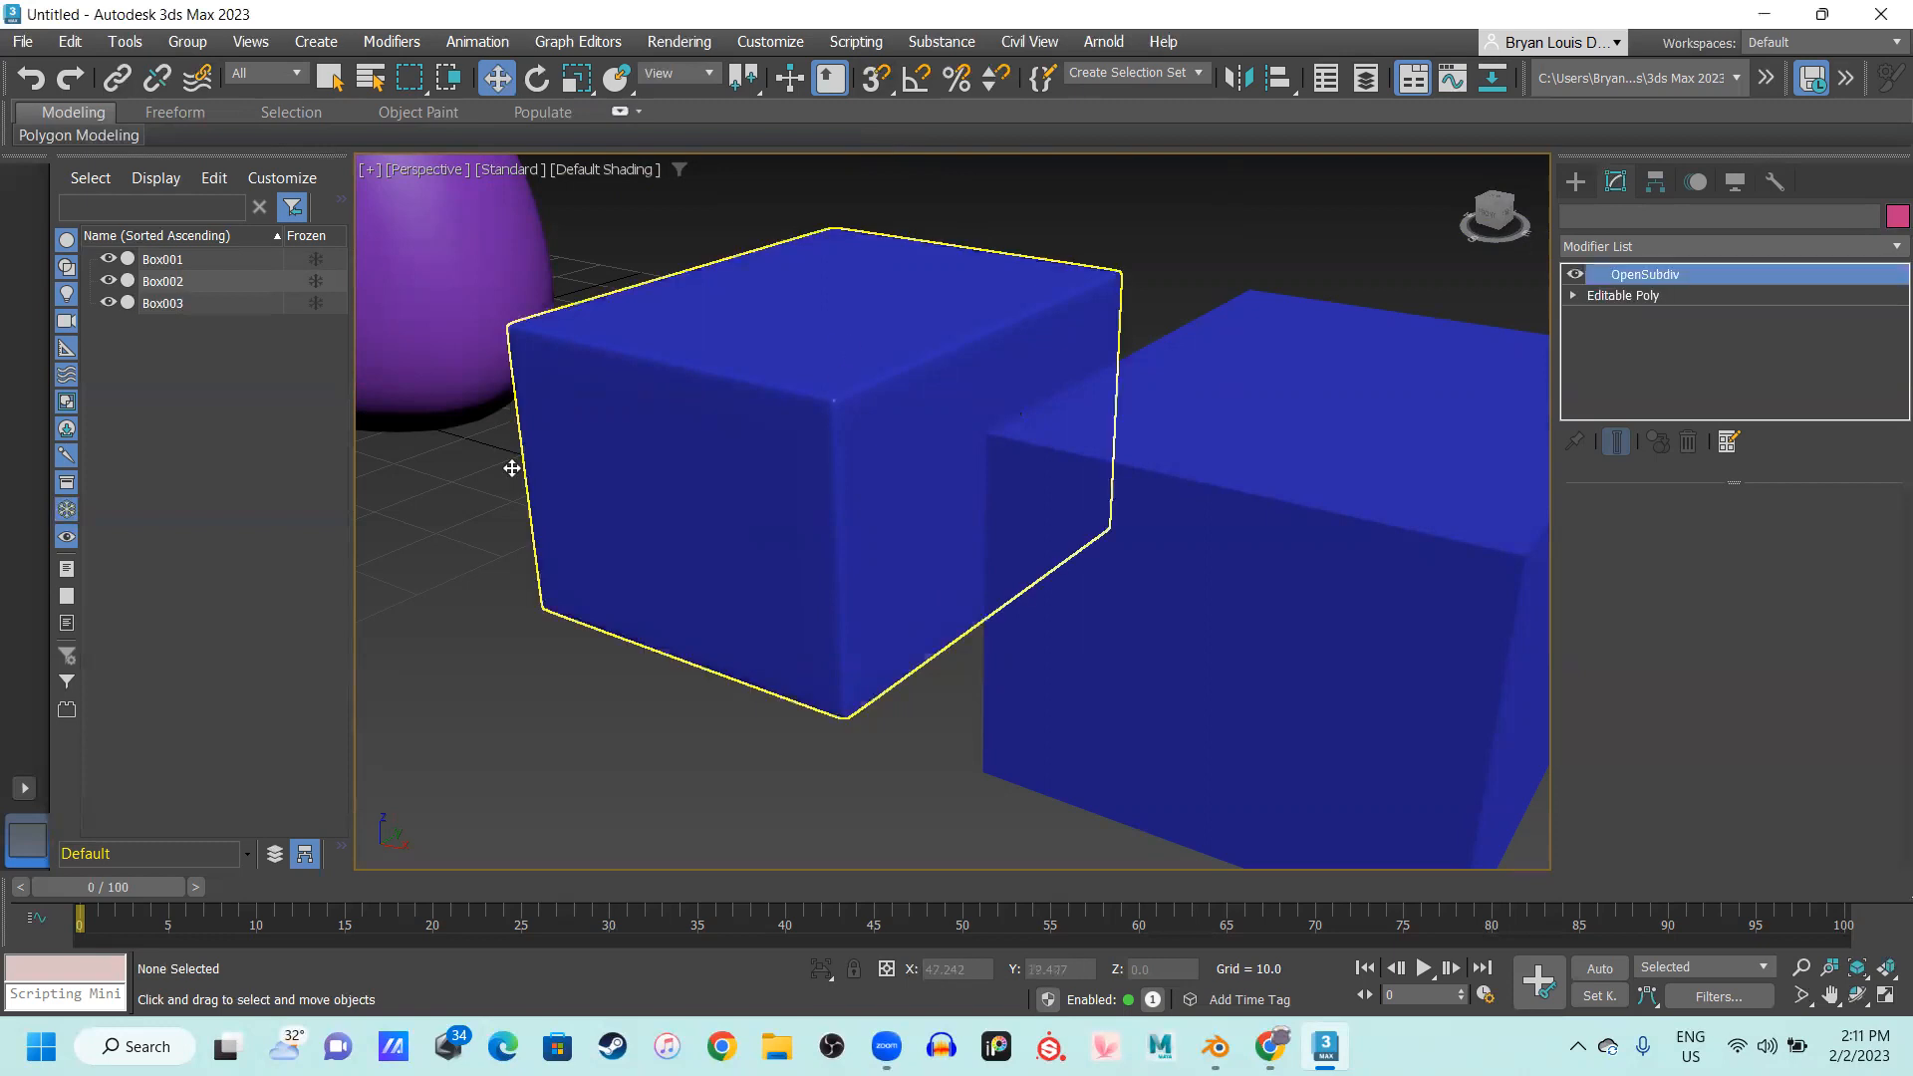
pyautogui.moveTo(865, 348); pyautogui.dragTo(850, 346)
pyautogui.moveTo(874, 395); pyautogui.dragTo(807, 431, button='middle')
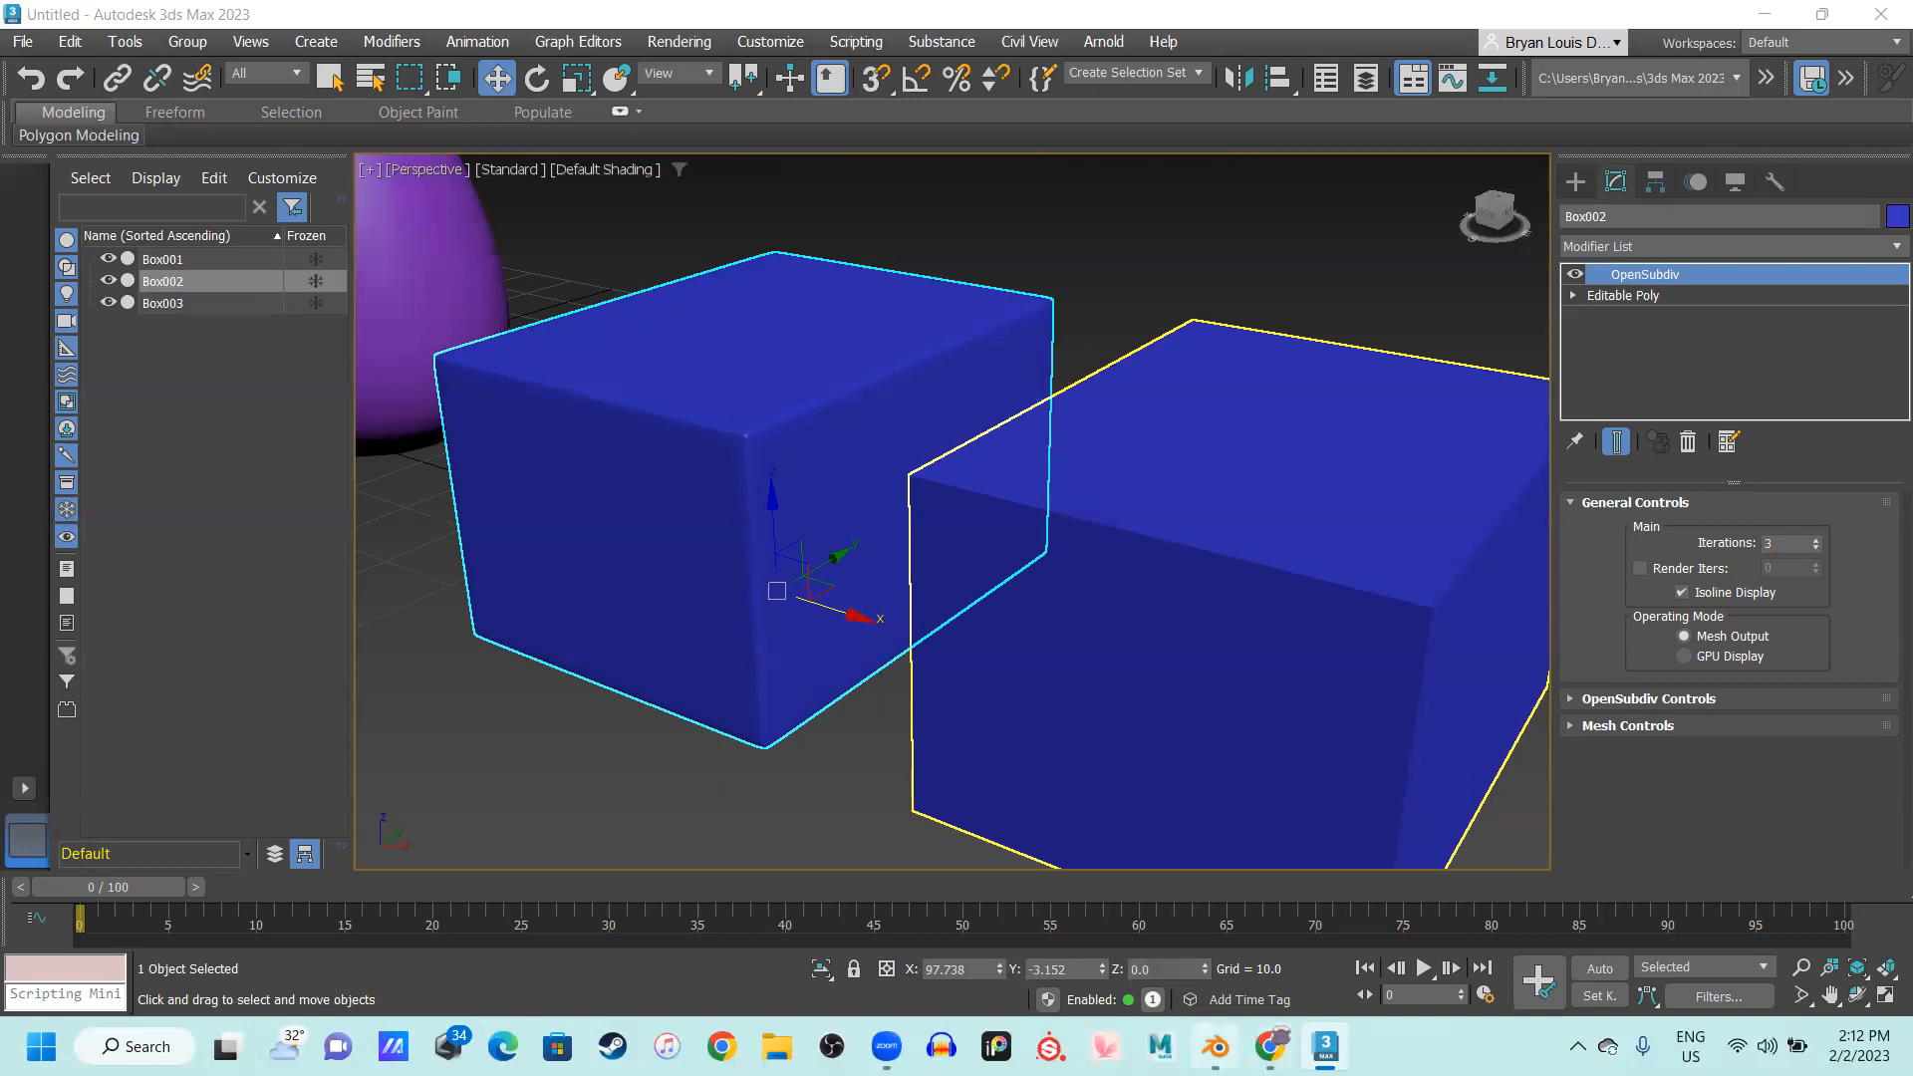
# Switch to Blender, leave Edit Mode on the existing smoothed mesh, and add a new mesh cube
pyautogui.click(1216, 1046)
pyautogui.scroll(3, 935, 544)
pyautogui.moveTo(935, 544); pyautogui.dragTo(734, 594, button='middle')
pyautogui.press('Tab')
pyautogui.hotkey('shift', 'a')
pyautogui.moveTo(877, 570)
pyautogui.moveTo(877, 522)
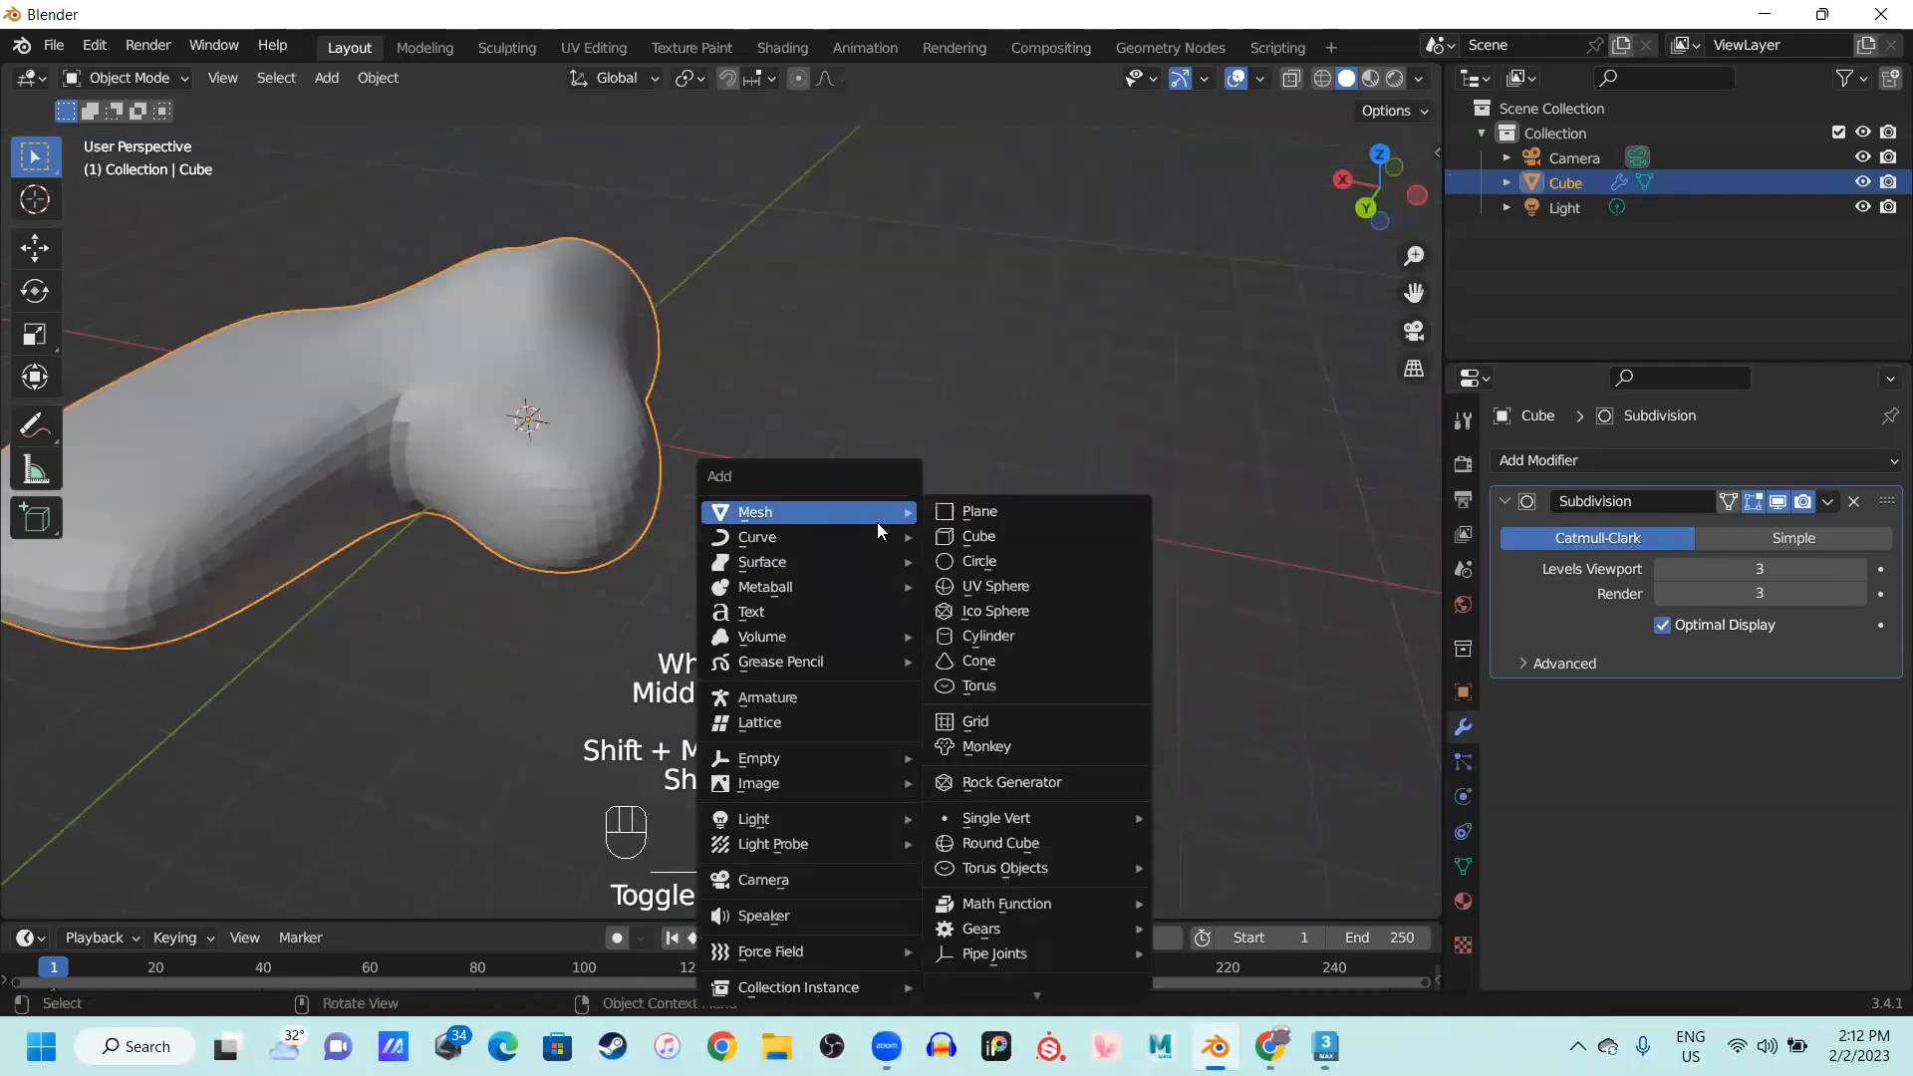
pyautogui.click(969, 538)
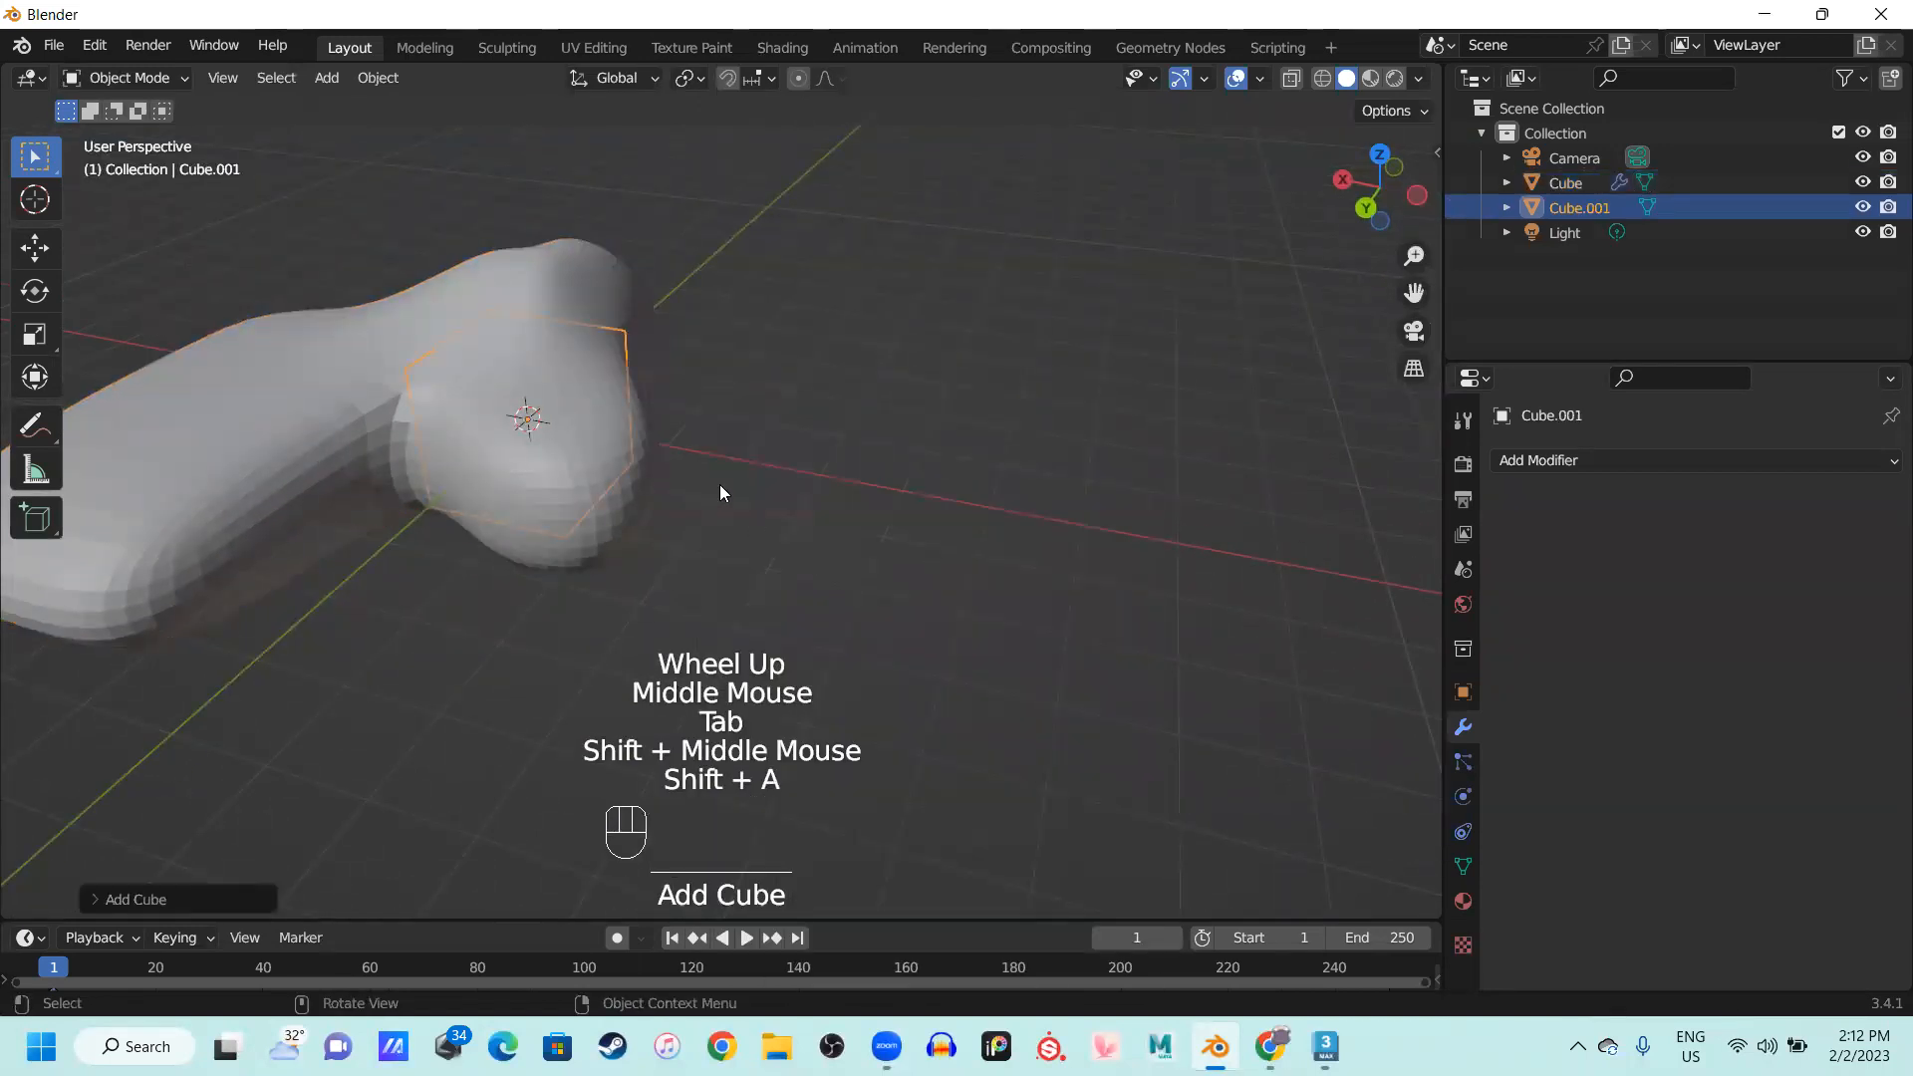
# Move the new cube out of the smoothed mesh into the empty space beside it
pyautogui.press('g')
pyautogui.click(989, 550)
pyautogui.scroll(2, 989, 550)
pyautogui.scroll(-1, 989, 550)
# Enter Edit Mode on the new cube and add a loop cut slid close to the front face's near vertical edge
pyautogui.press('Tab')
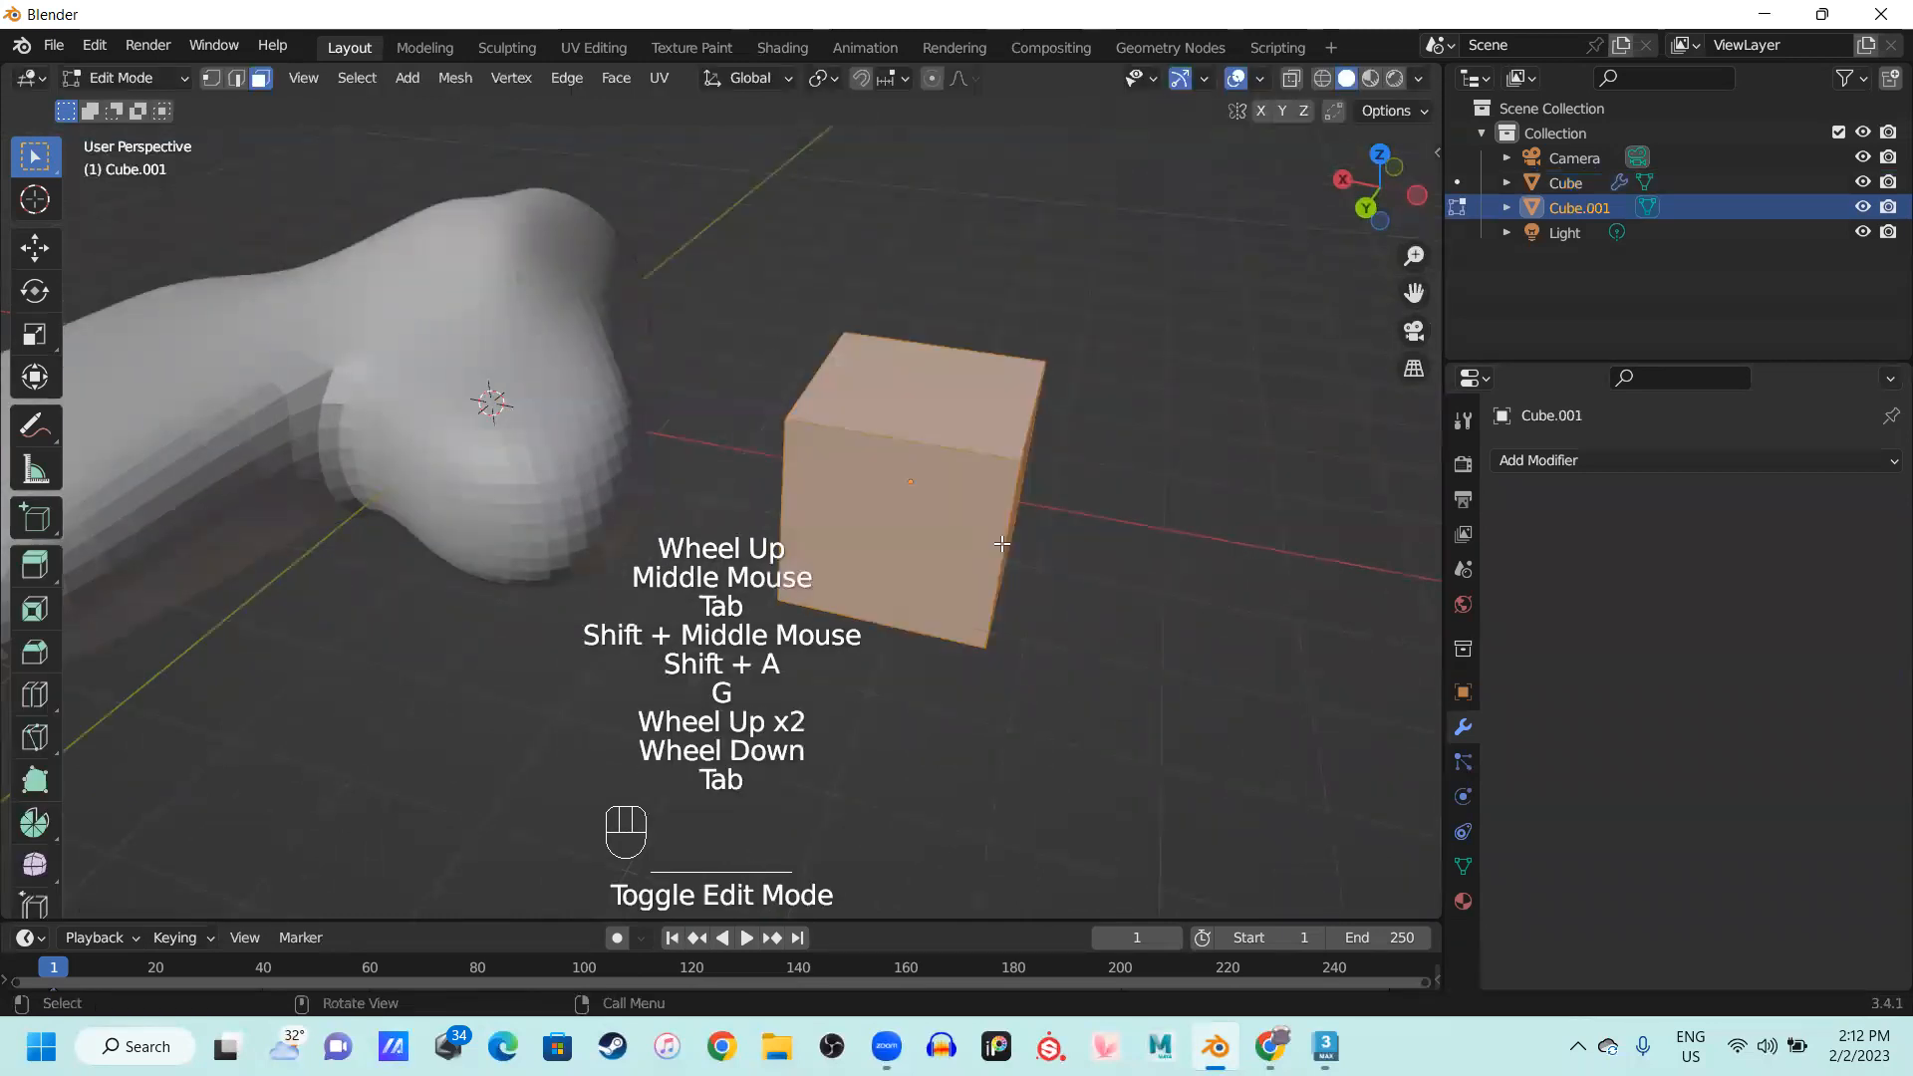
pyautogui.moveTo(988, 550); pyautogui.dragTo(993, 505, button='middle')
pyautogui.scroll(1, 993, 505)
pyautogui.press('2')
pyautogui.press('3')
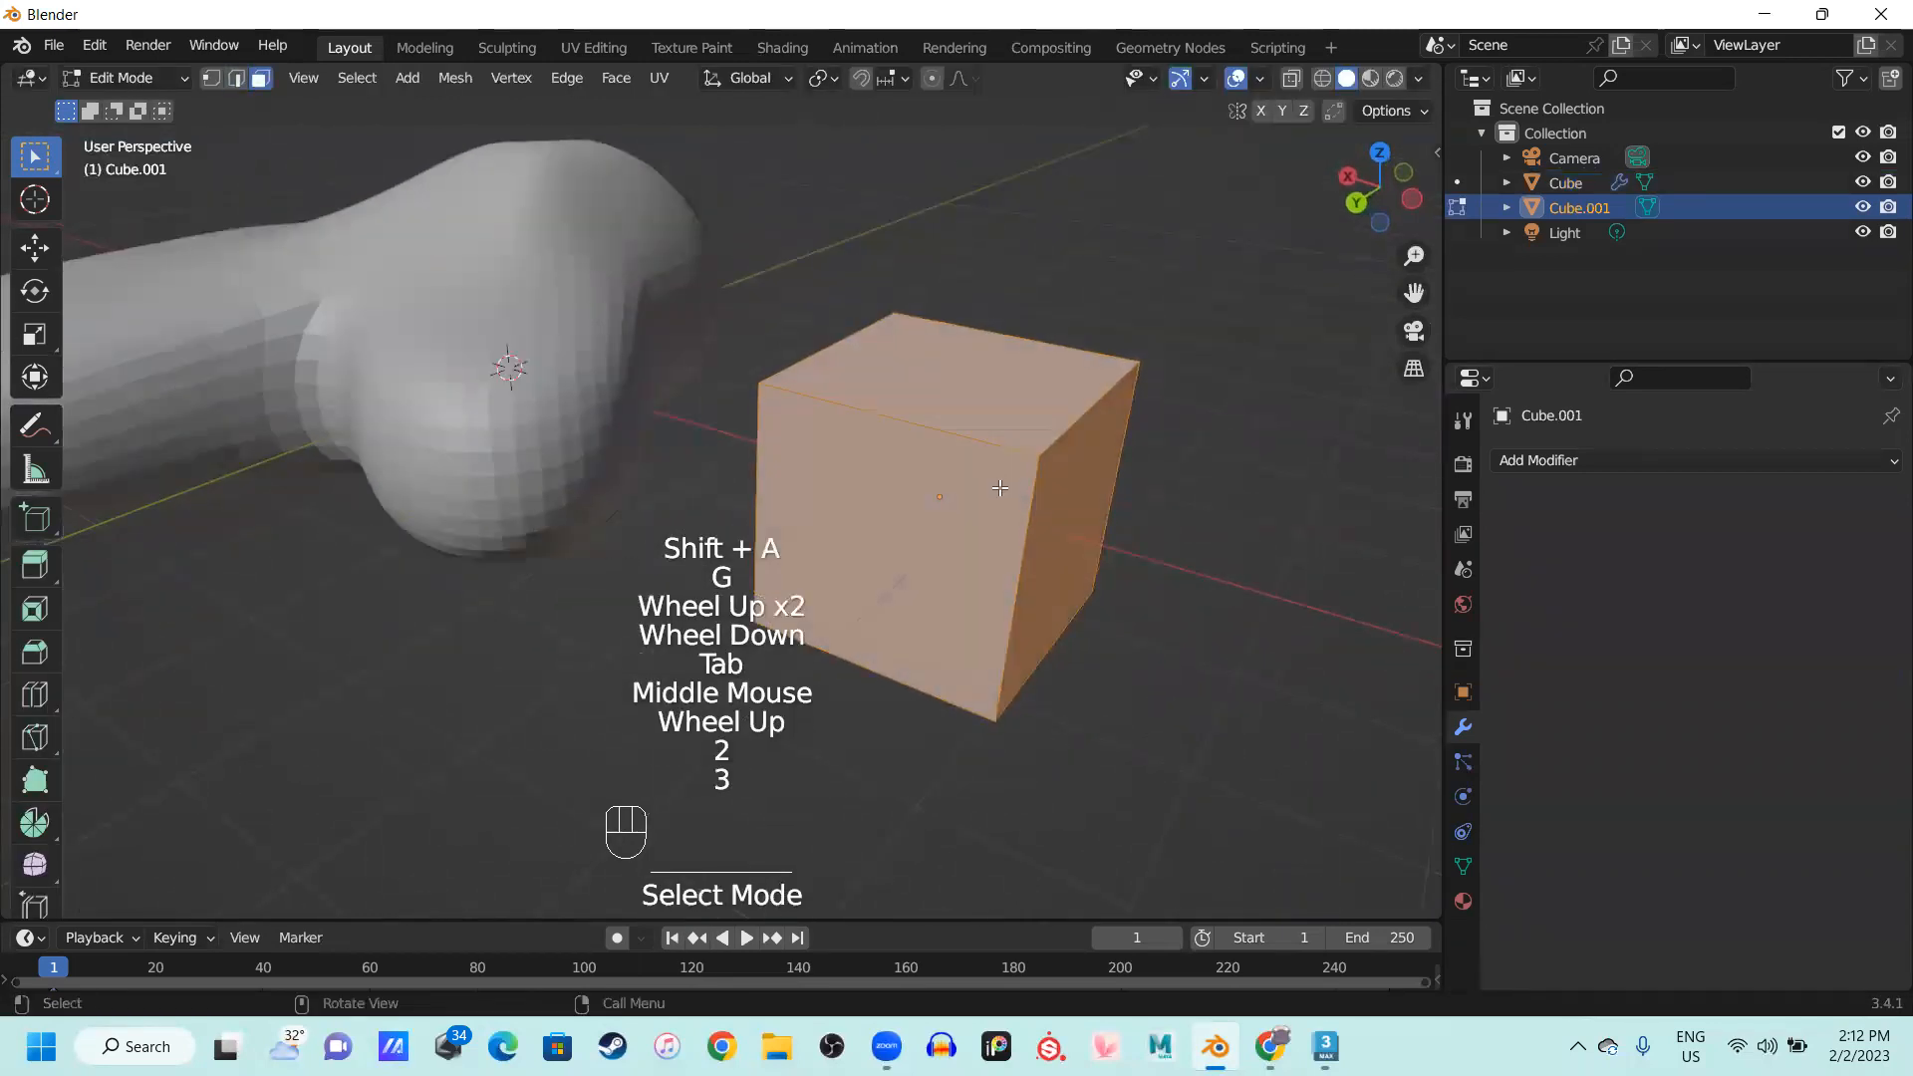
pyautogui.hotkey('ctrl', 'r')
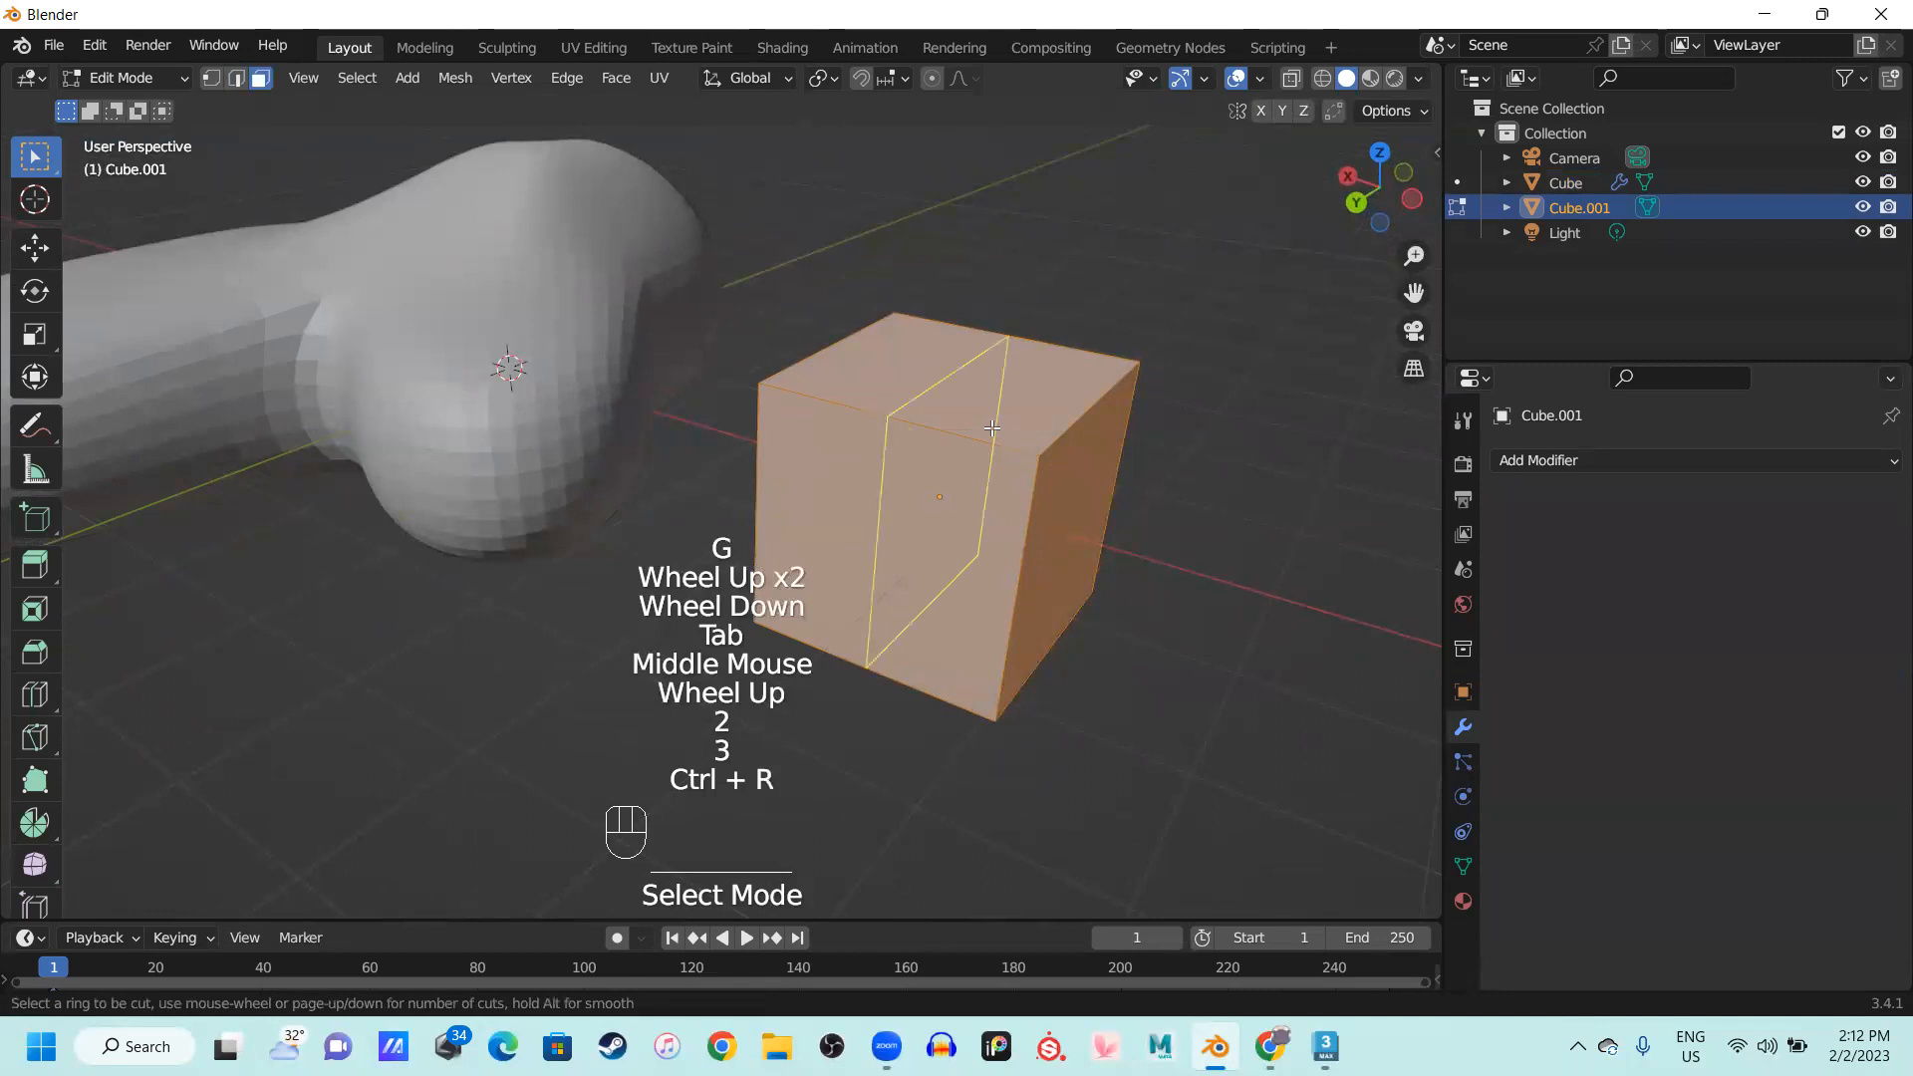
pyautogui.click(1062, 474)
pyautogui.click(1100, 485)
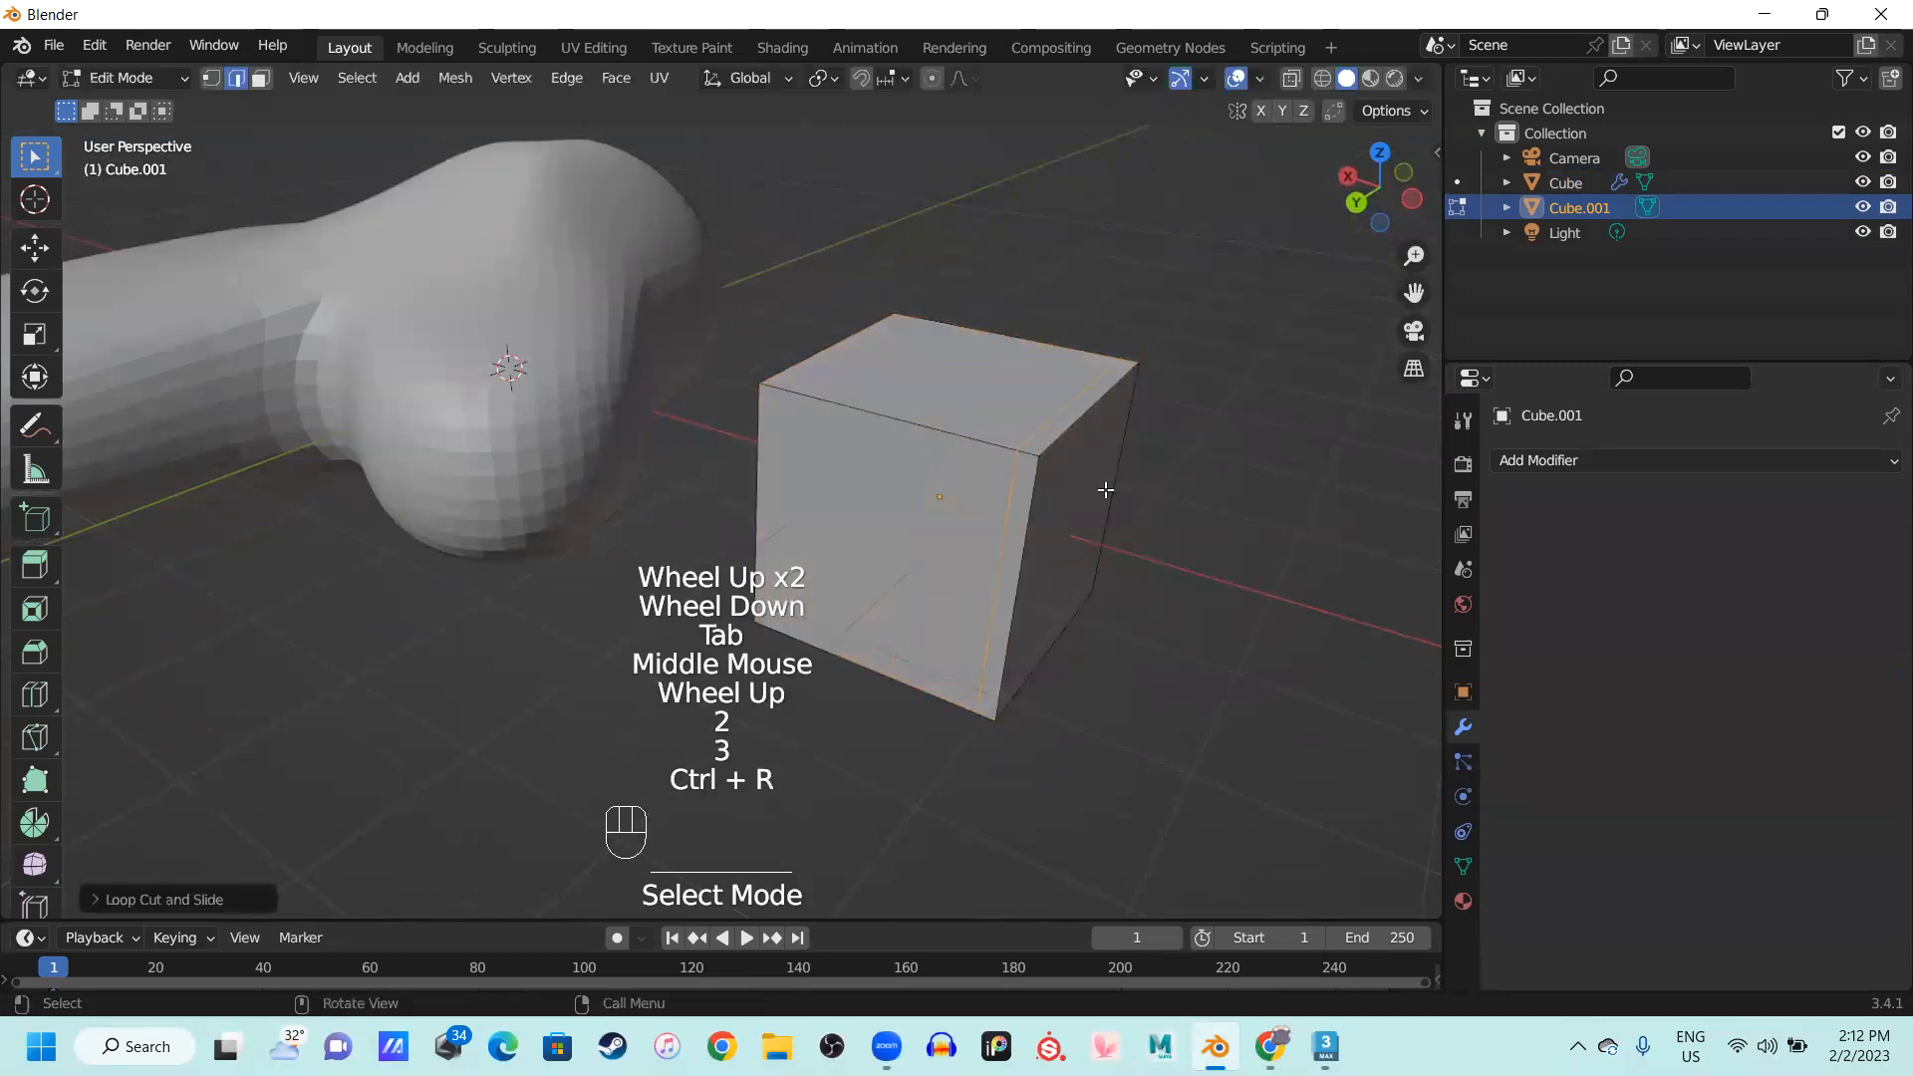
# Add two more loop cuts, one close to the cube's top and one close to the front face's opposite vertical edge
pyautogui.hotkey('ctrl', 'r')
pyautogui.click(1058, 456)
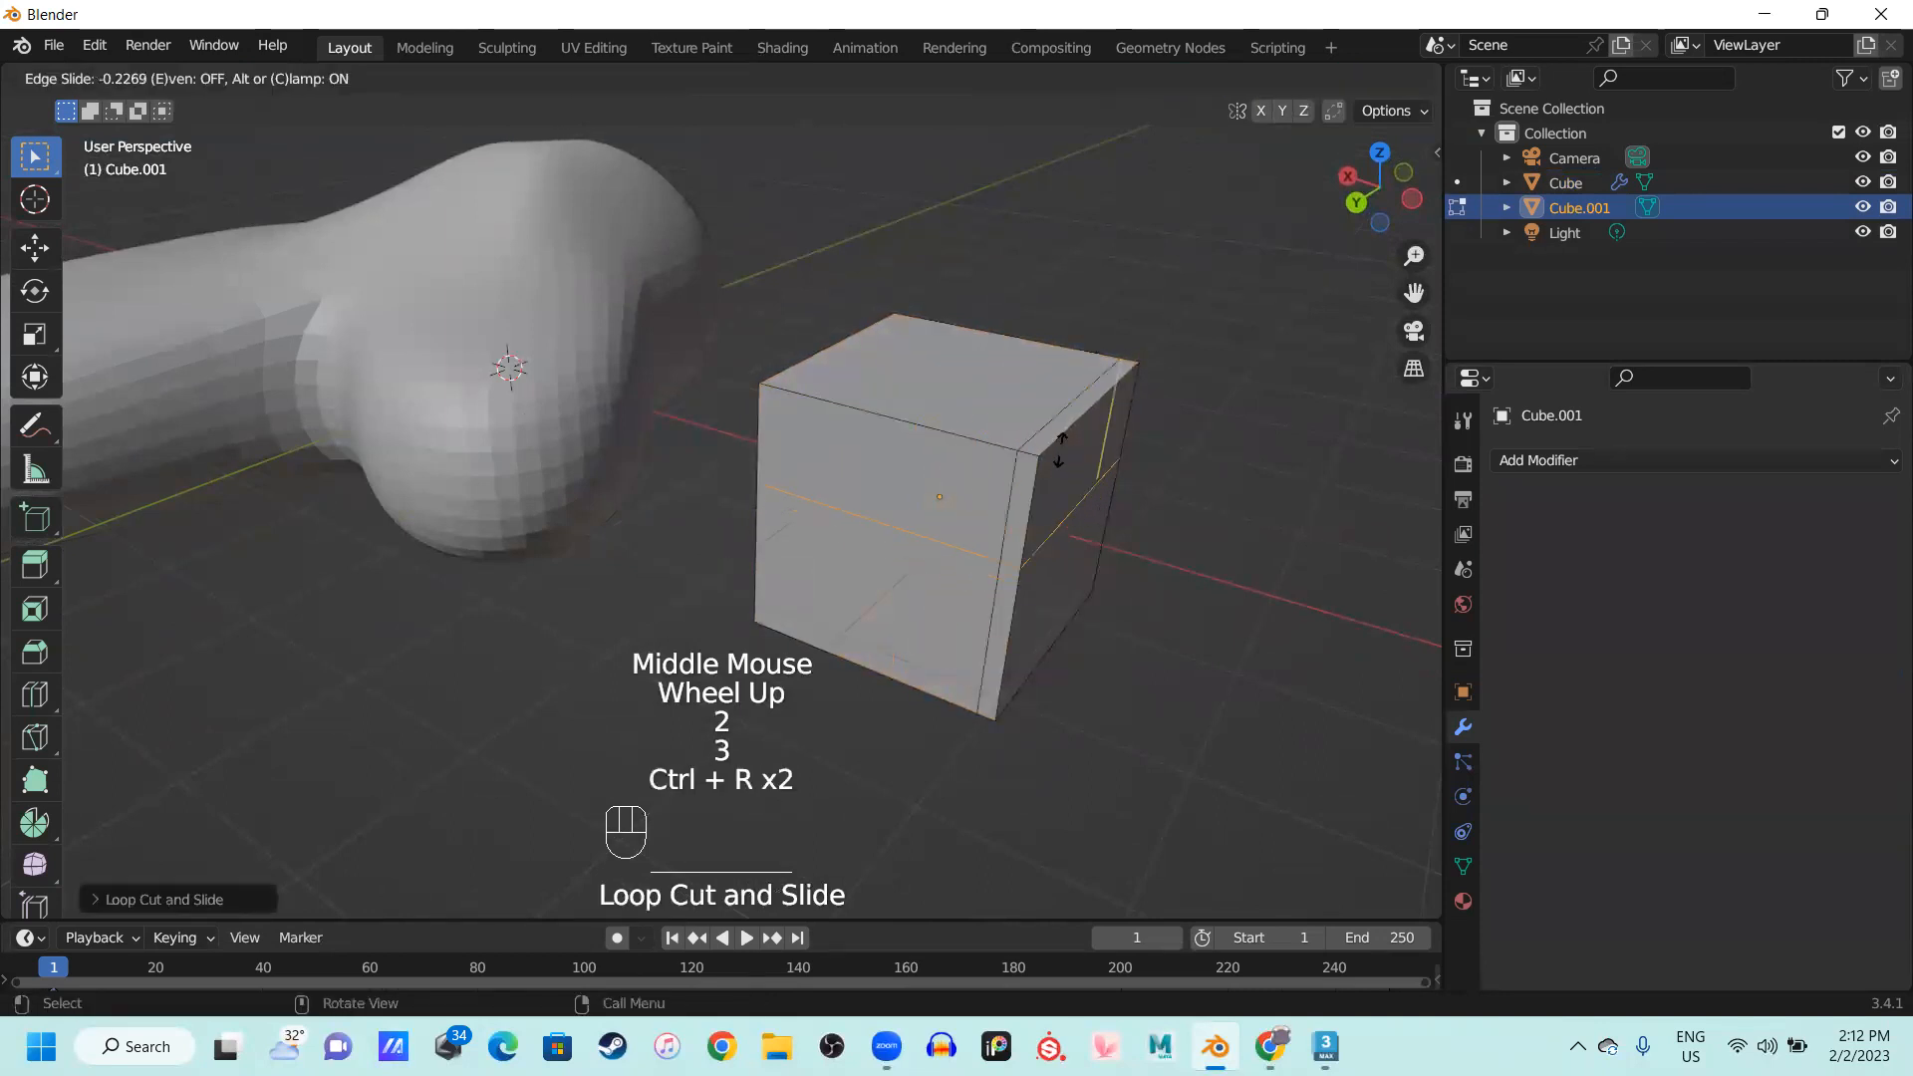
pyautogui.click(1071, 372)
pyautogui.hotkey('ctrl', 'r')
pyautogui.click(999, 454)
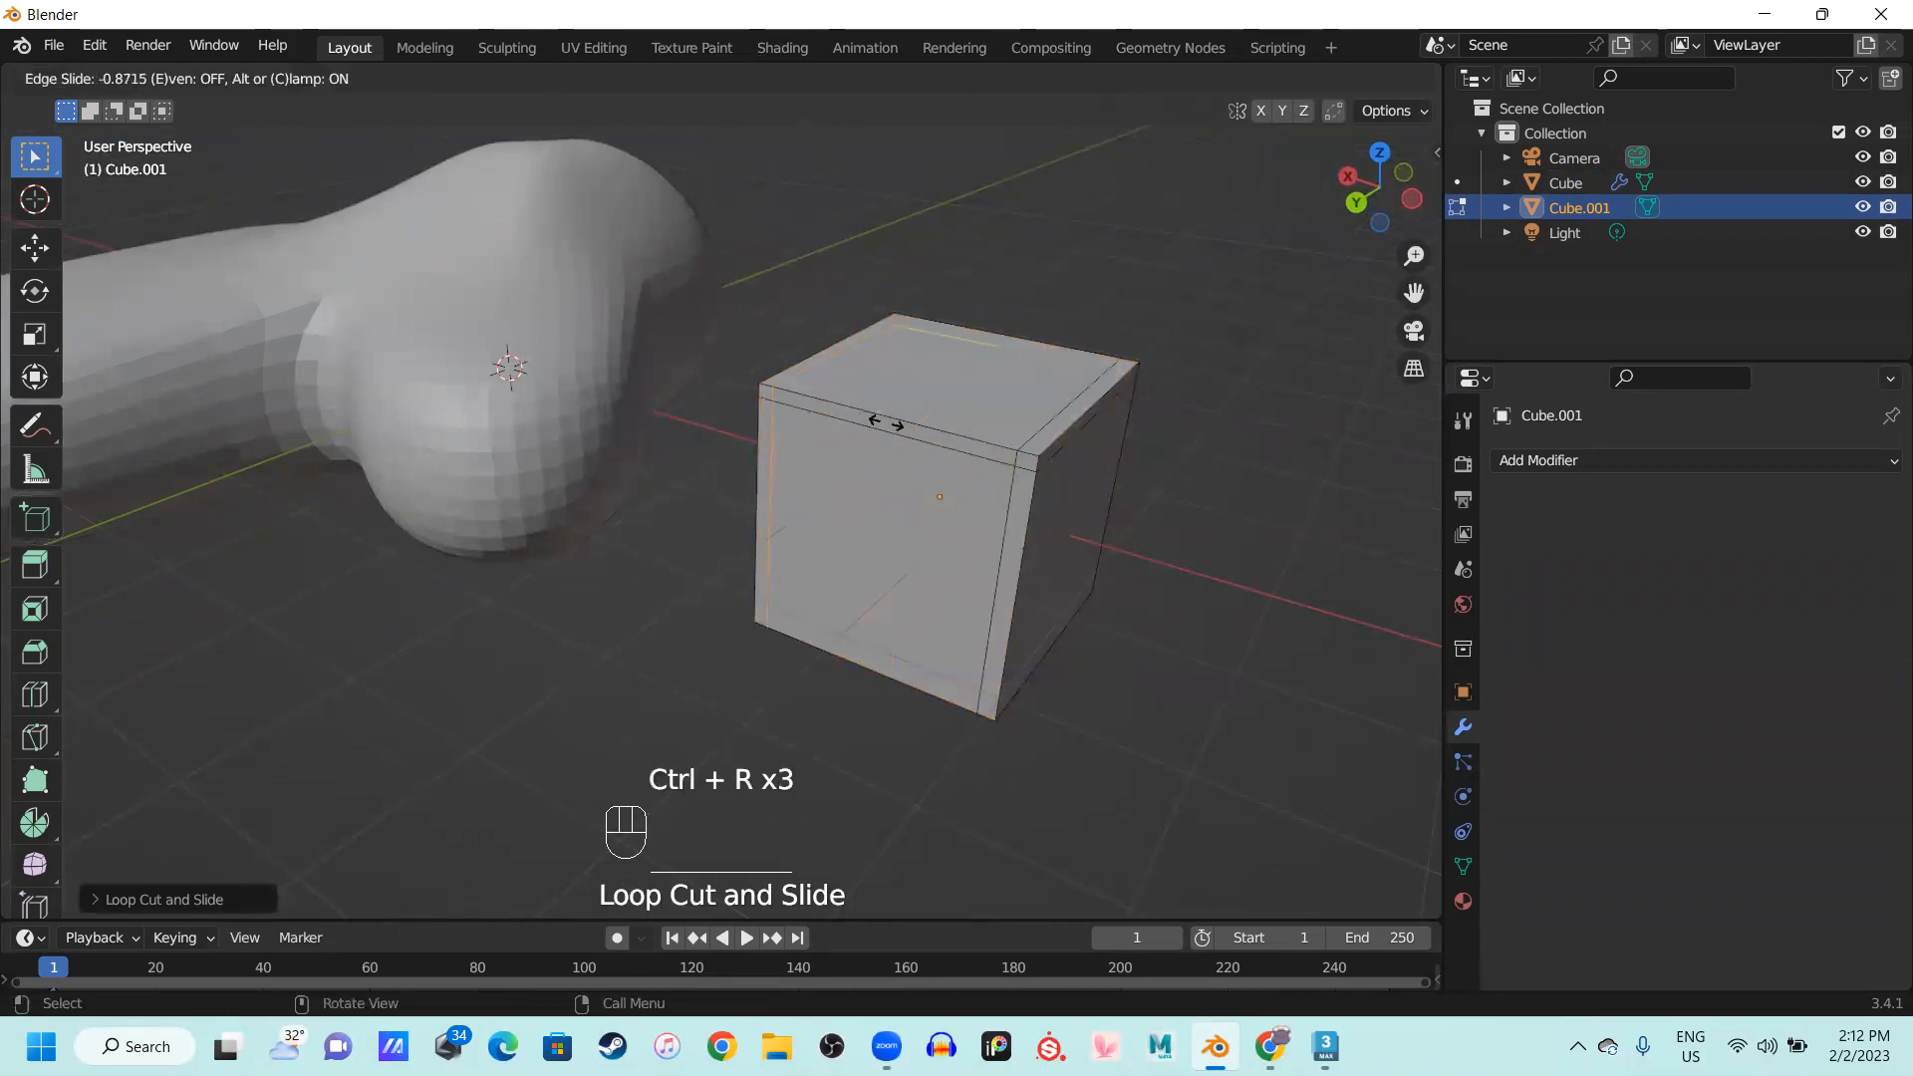
pyautogui.click(887, 419)
# Add a horizontal loop cut slid close to the cube's bottom edges
pyautogui.moveTo(932, 513); pyautogui.dragTo(975, 468, button='middle')
pyautogui.hotkey('ctrl', 'r')
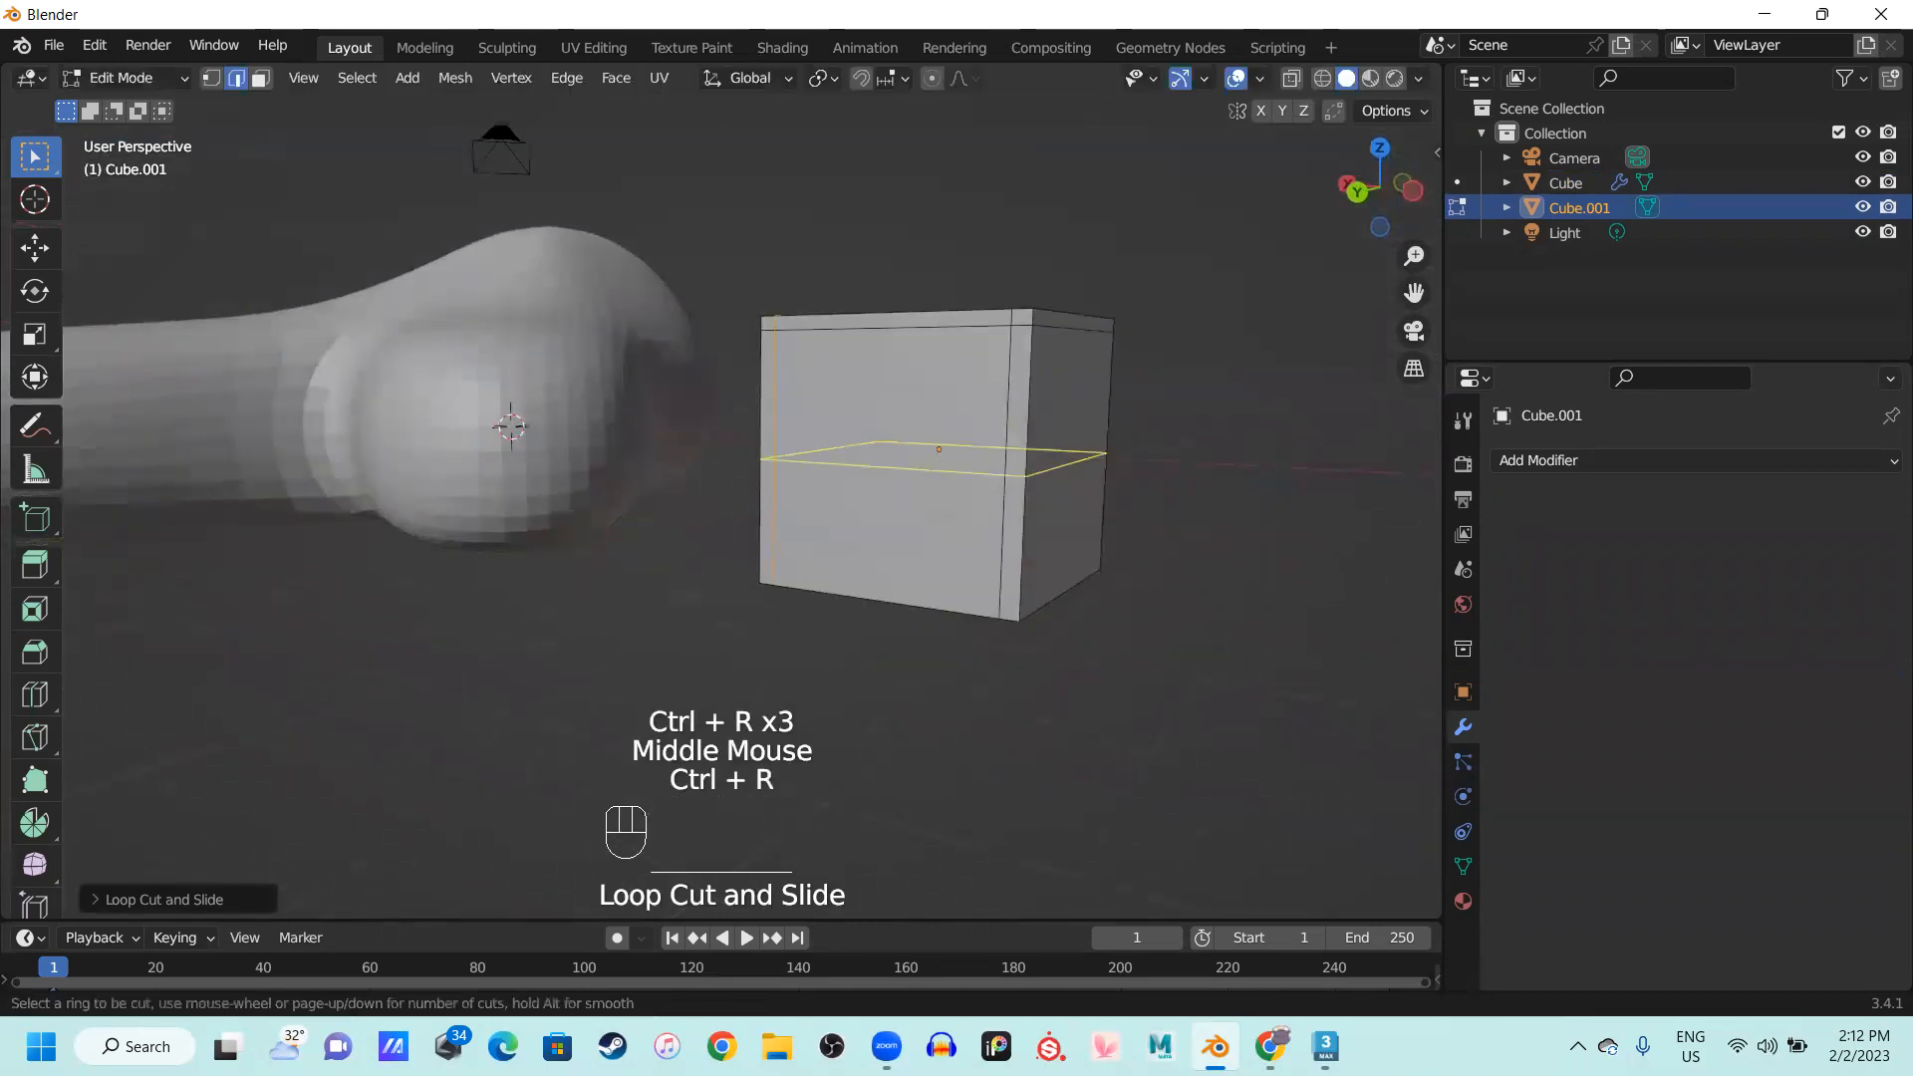
pyautogui.click(981, 477)
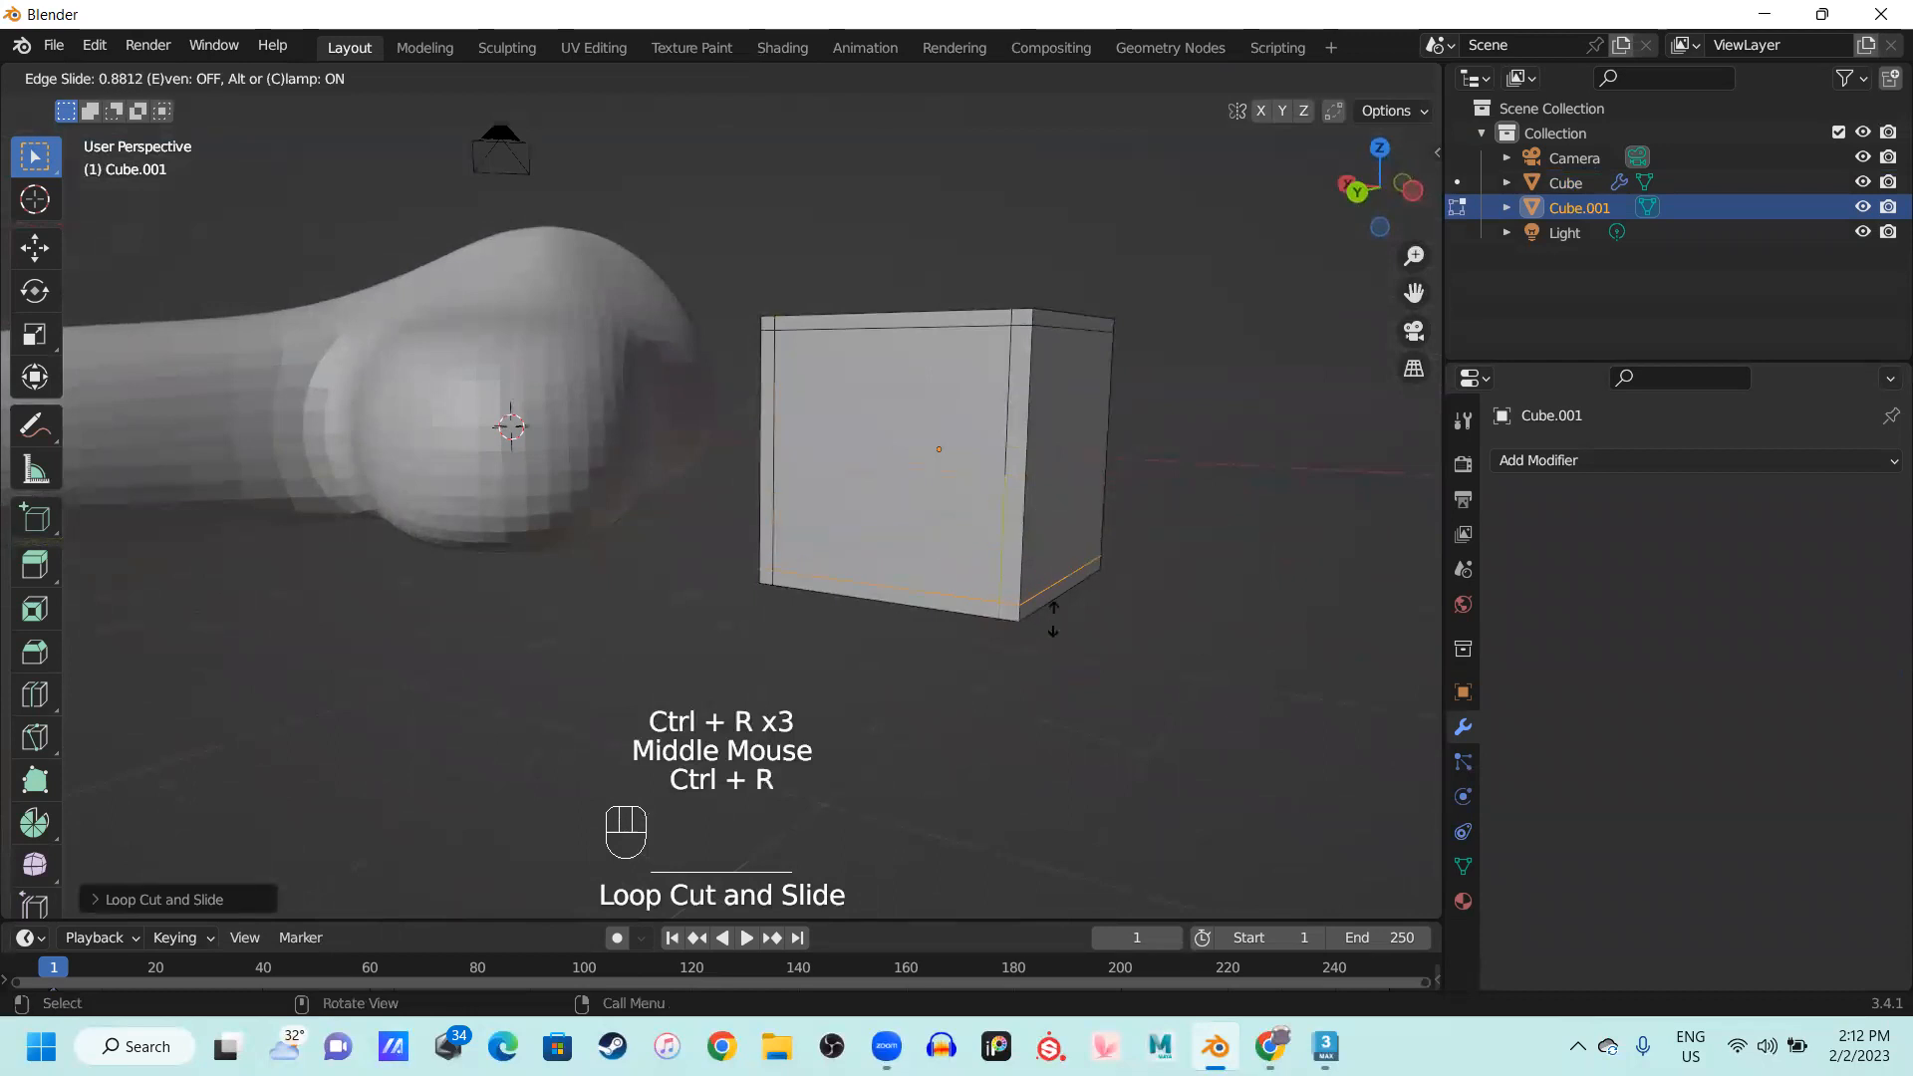
pyautogui.click(1053, 618)
# Add the last two supporting loop cuts close to the cube's two remaining opposite sides
pyautogui.moveTo(1051, 611); pyautogui.dragTo(617, 532, button='middle')
pyautogui.scroll(2, 838, 592)
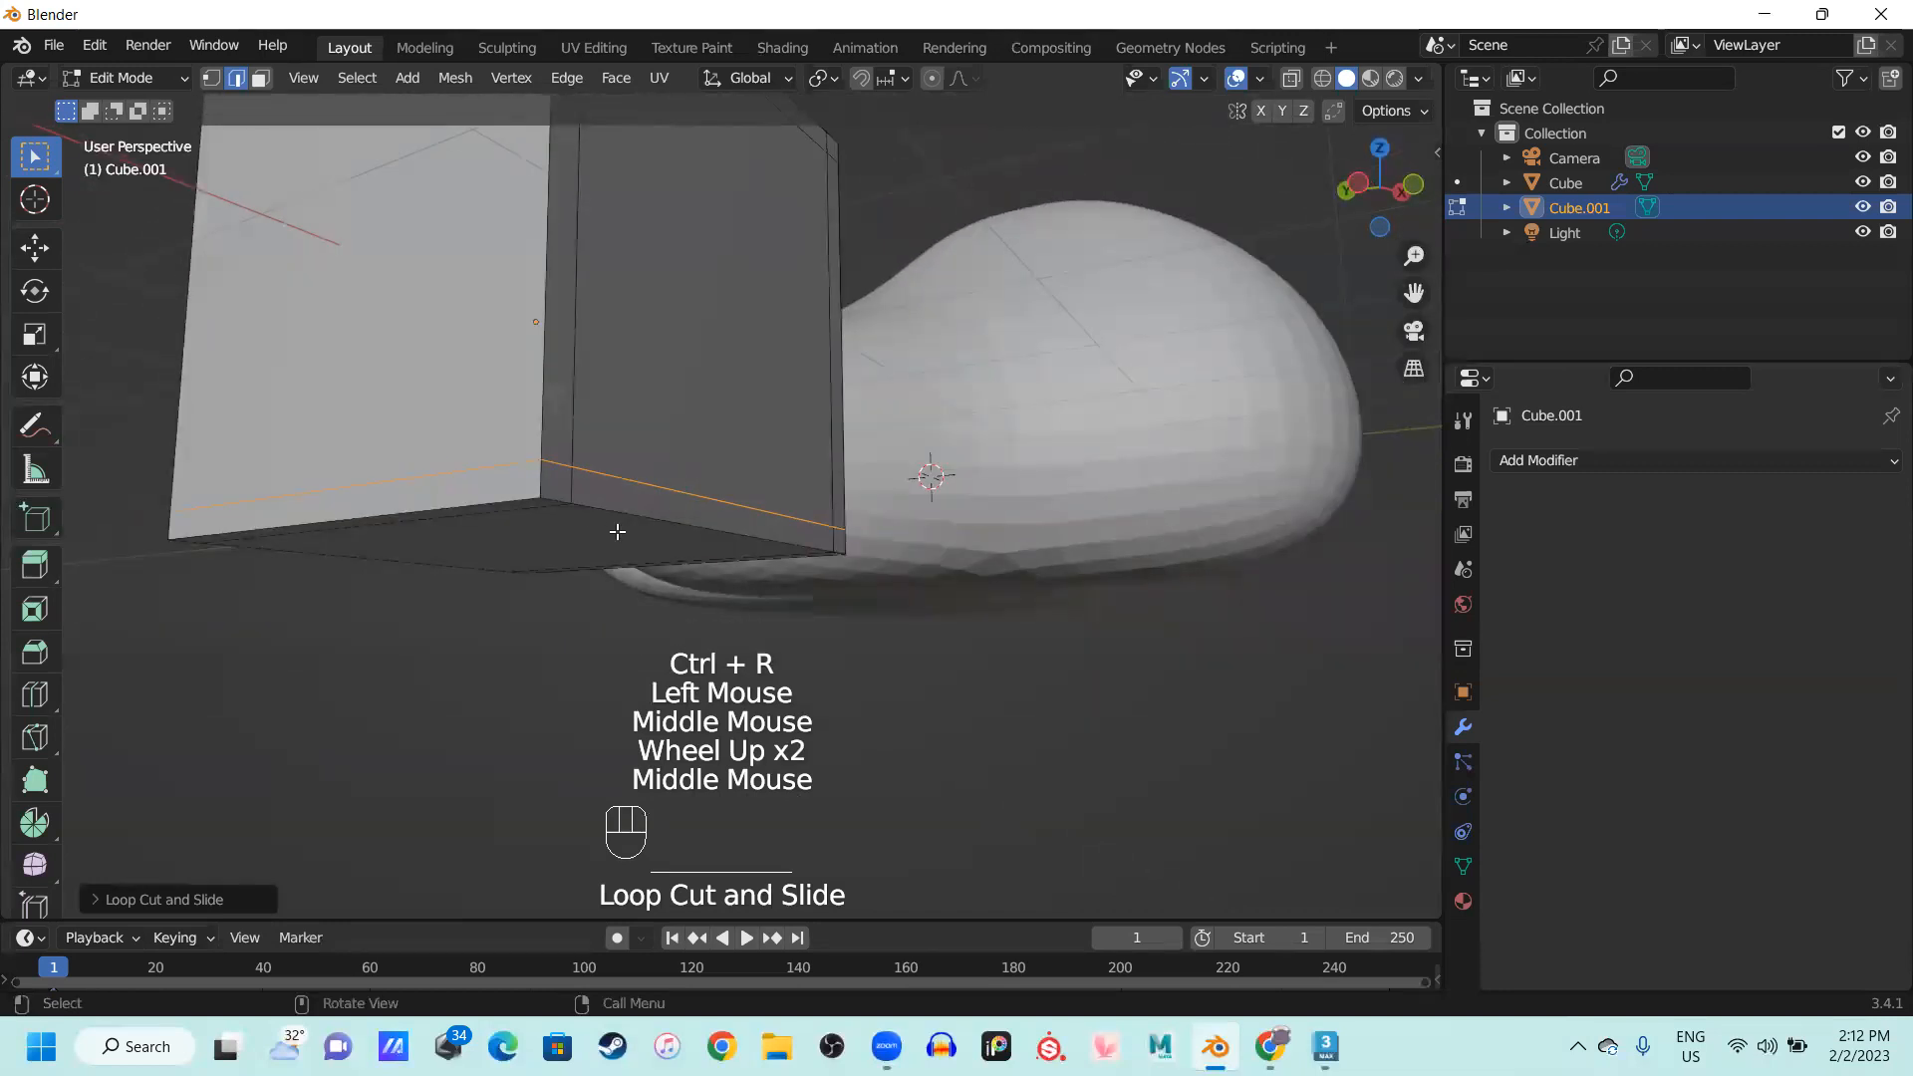
pyautogui.hotkey('ctrl', 'r')
pyautogui.click(626, 520)
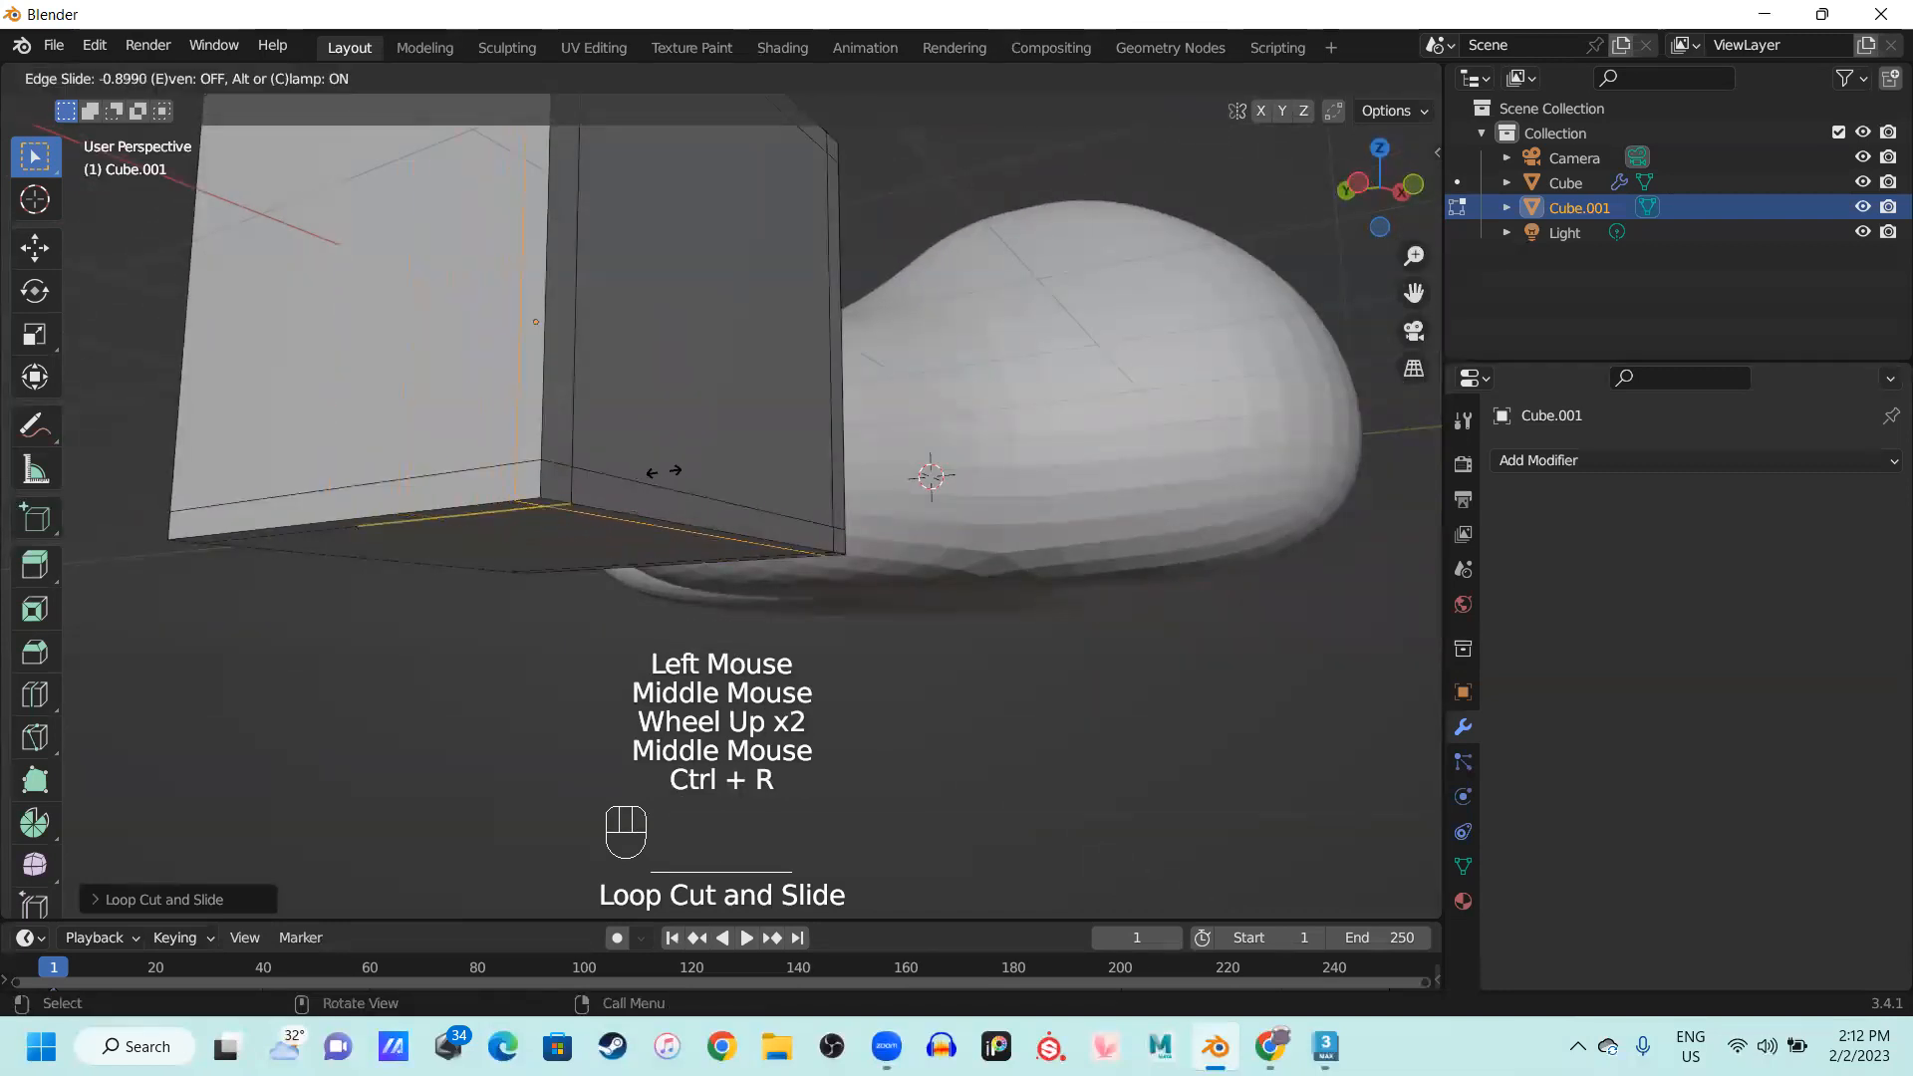
pyautogui.moveTo(658, 478); pyautogui.dragTo(1062, 568, button='middle')
pyautogui.scroll(-1, 751, 605)
pyautogui.keyDown('shift'); pyautogui.moveTo(927, 432); pyautogui.dragTo(735, 457, button='middle'); pyautogui.keyUp('shift')
pyautogui.scroll(2, 796, 566)
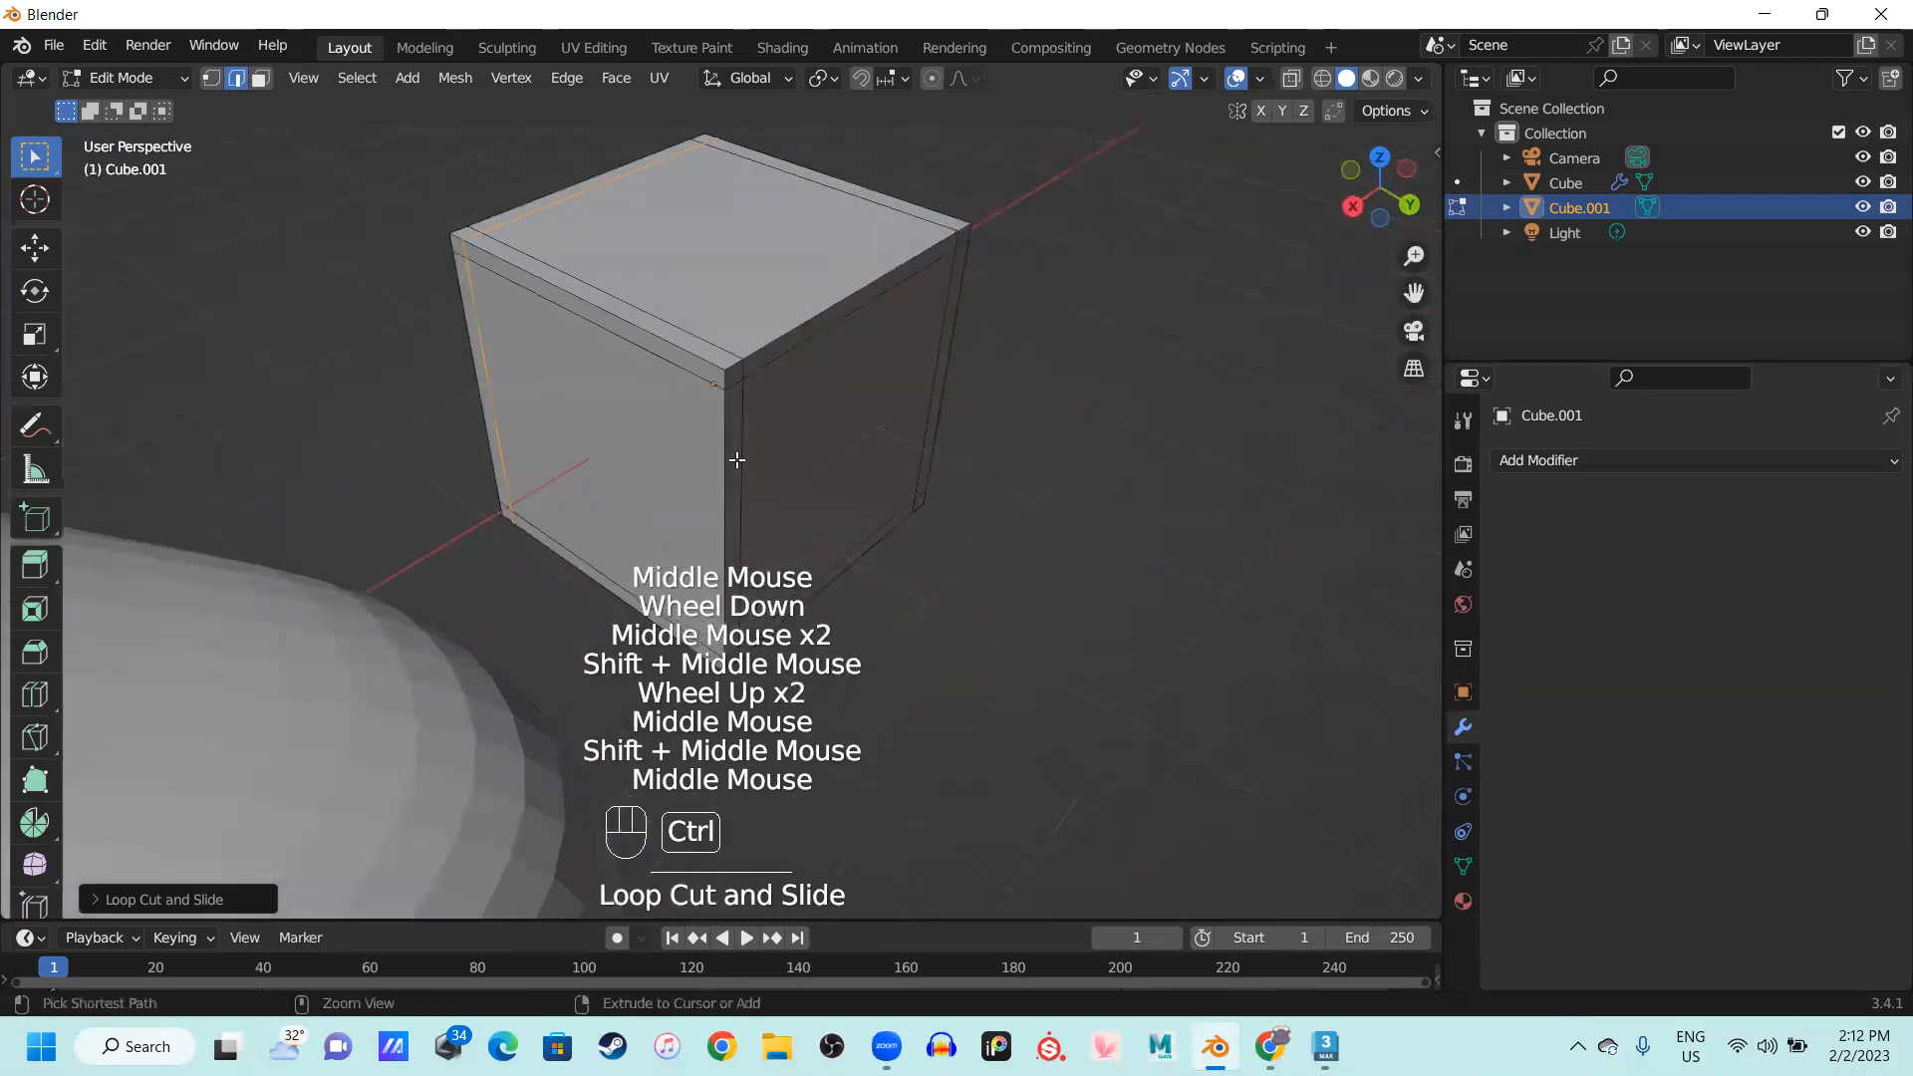
pyautogui.hotkey('ctrl', 'r')
pyautogui.click(706, 388)
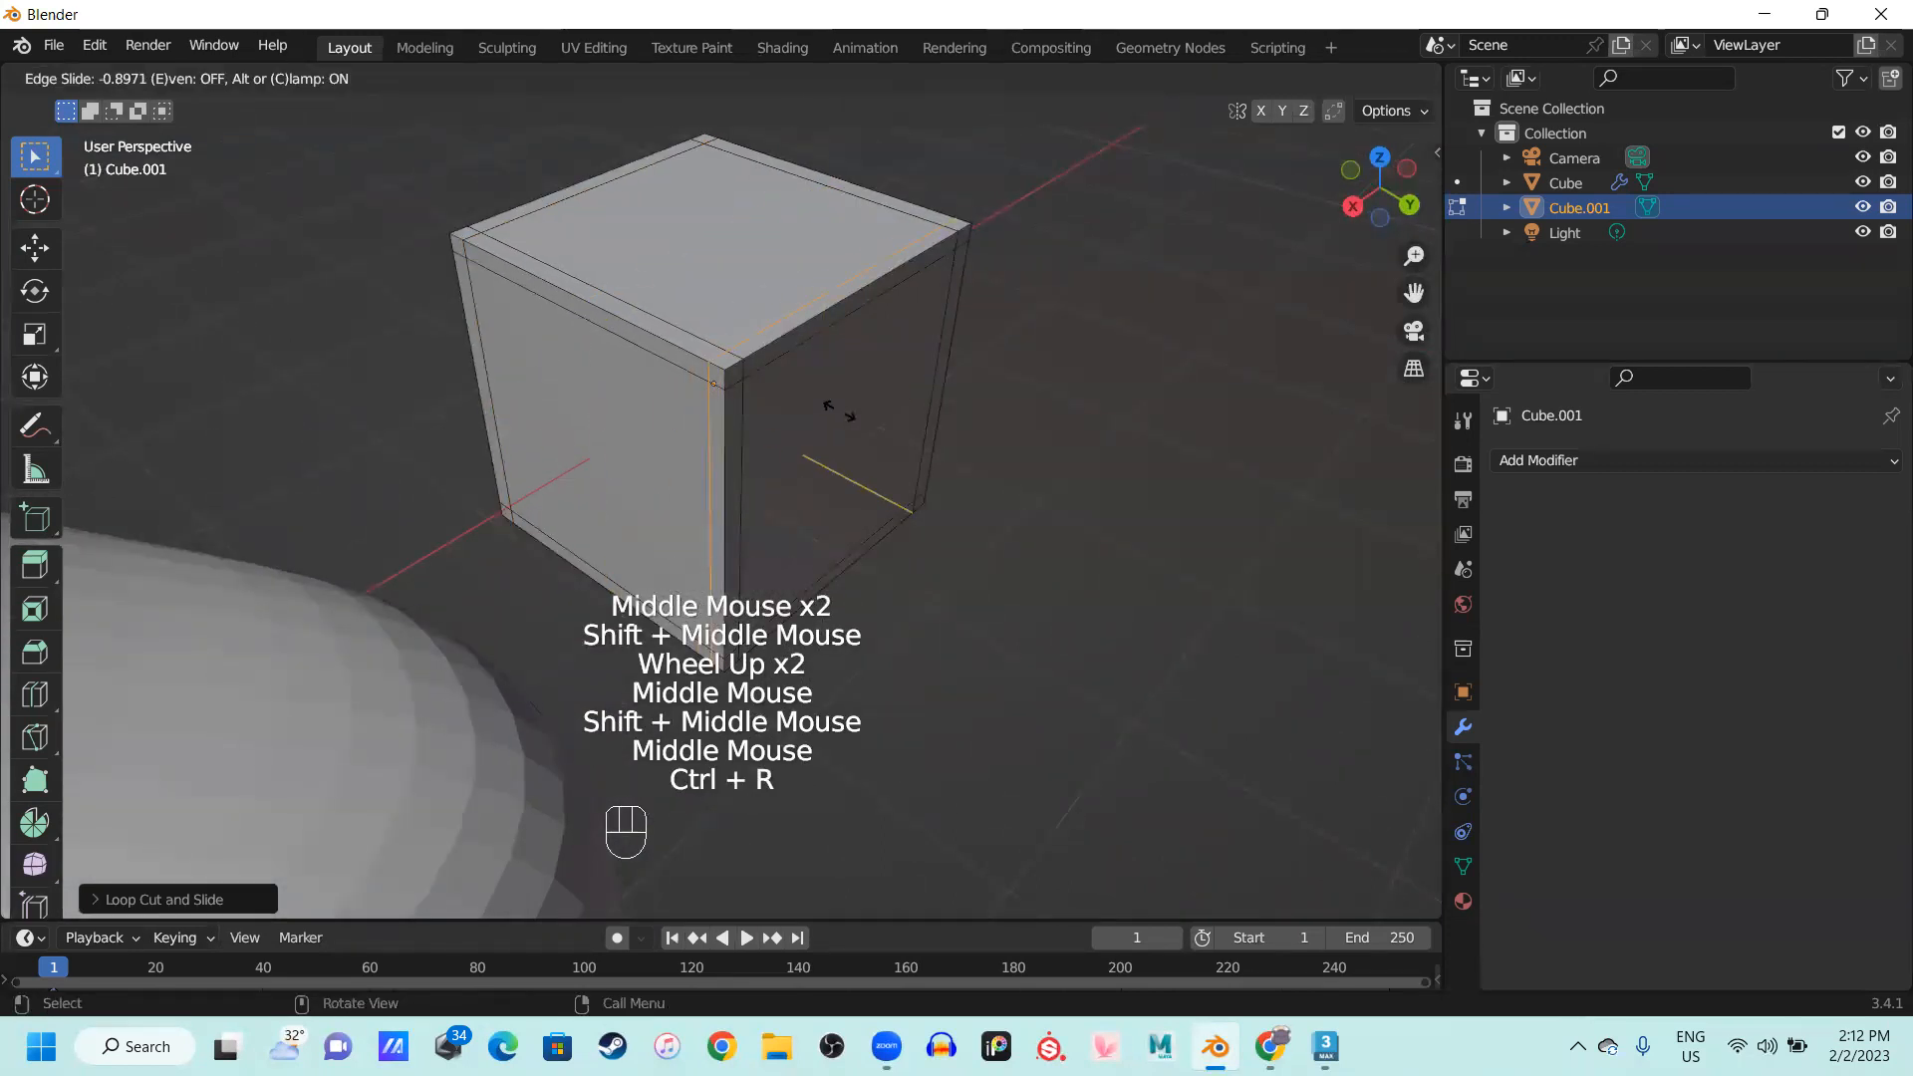
pyautogui.click(832, 414)
# Add a Subdivision Surface modifier to the cube and return to Object Mode
pyautogui.moveTo(832, 413); pyautogui.dragTo(1226, 457, button='middle')
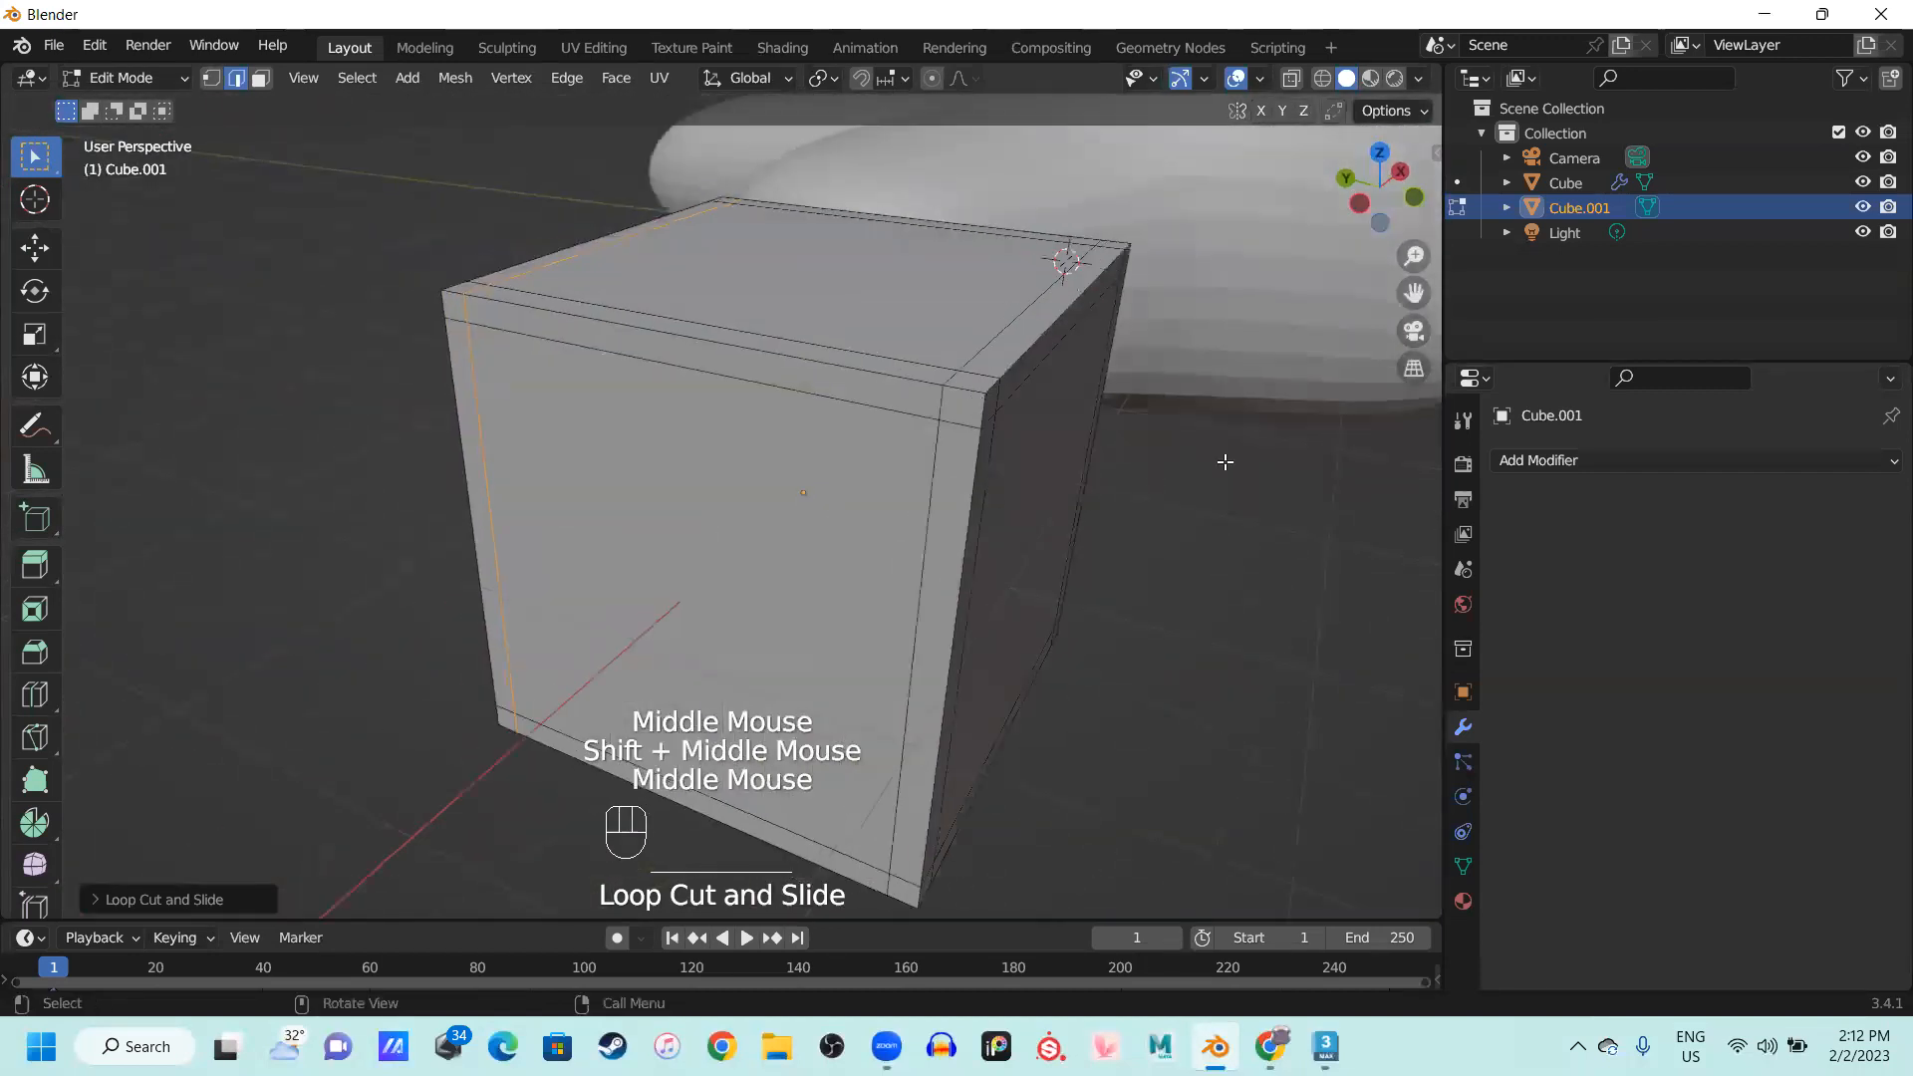
pyautogui.click(1563, 453)
pyautogui.click(1417, 893)
pyautogui.moveTo(1231, 789); pyautogui.dragTo(747, 511, button='middle')
pyautogui.press('Tab')
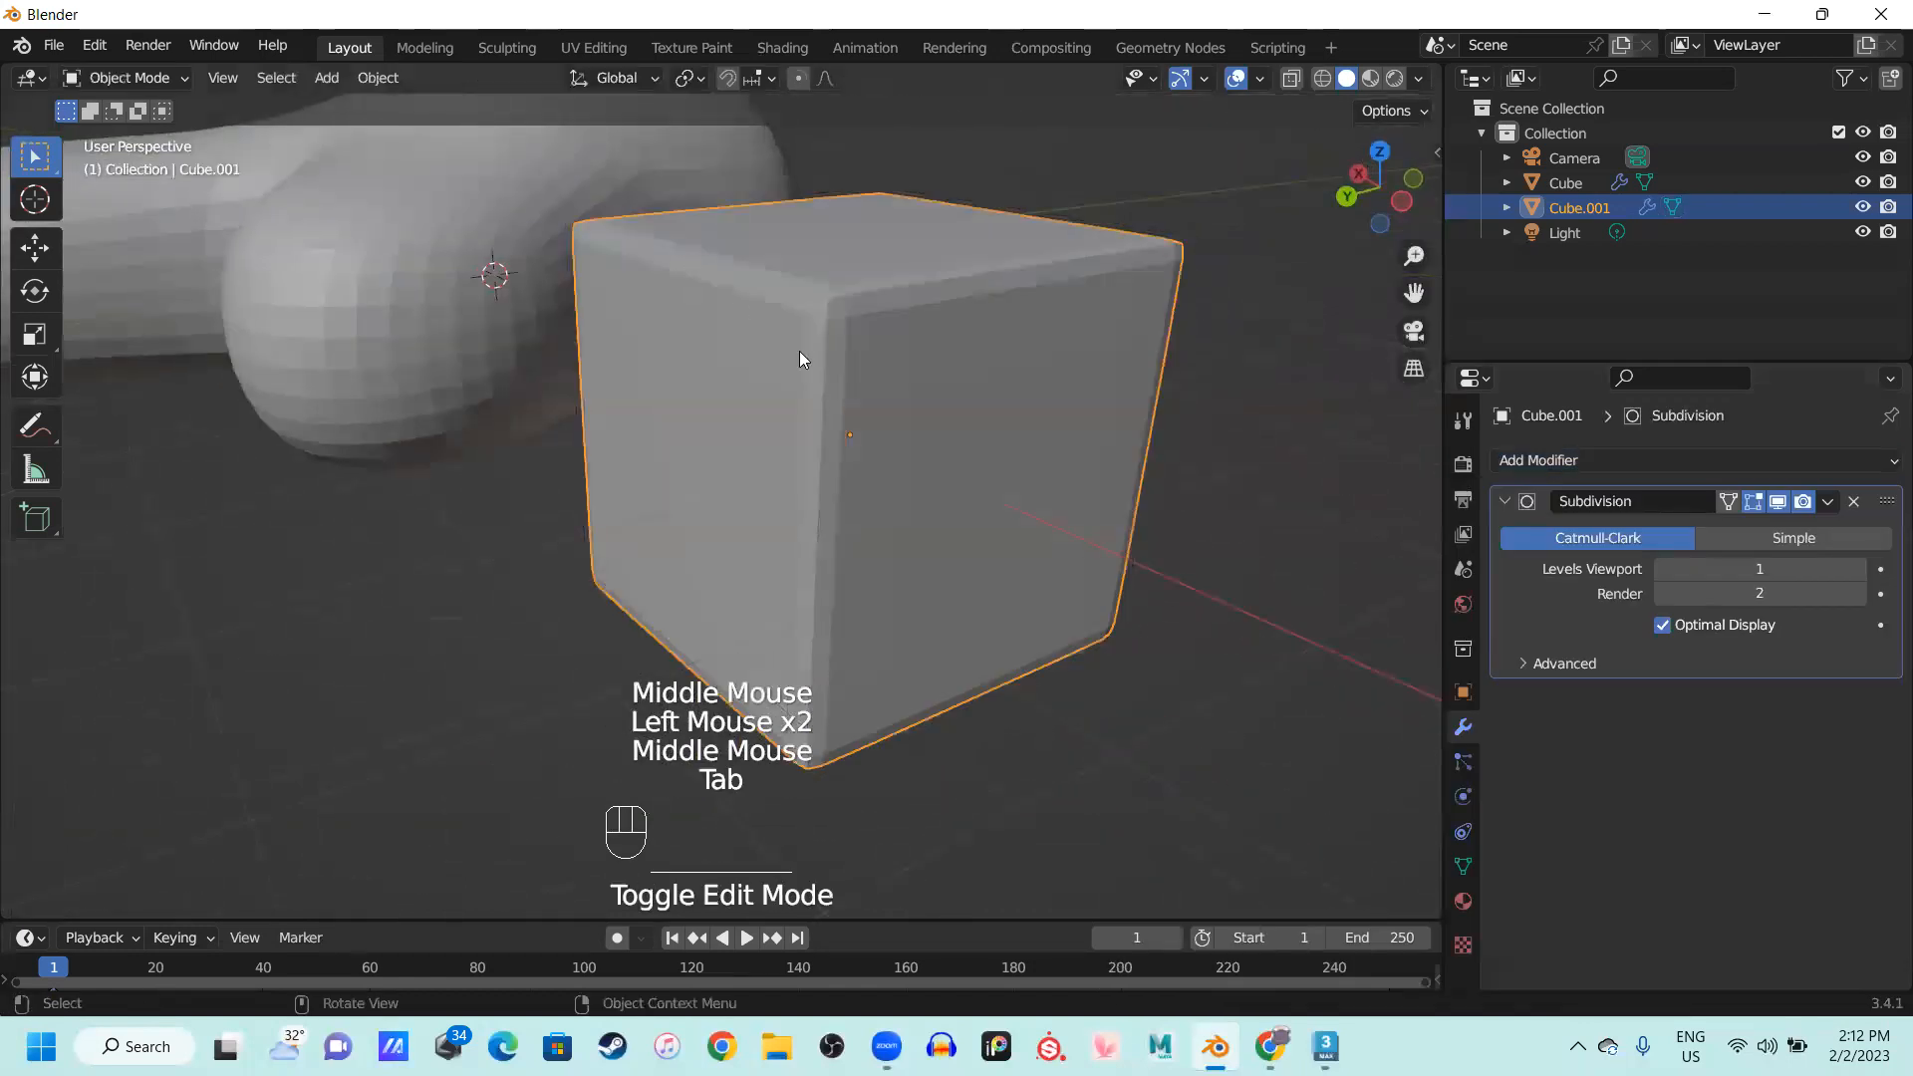
# Set the cube's Subdivision viewport level to 3 and reselect the cube
pyautogui.doubleClick(877, 401)
pyautogui.rightClick(877, 400)
pyautogui.click(817, 354)
pyautogui.moveTo(819, 439); pyautogui.dragTo(819, 481, button='middle')
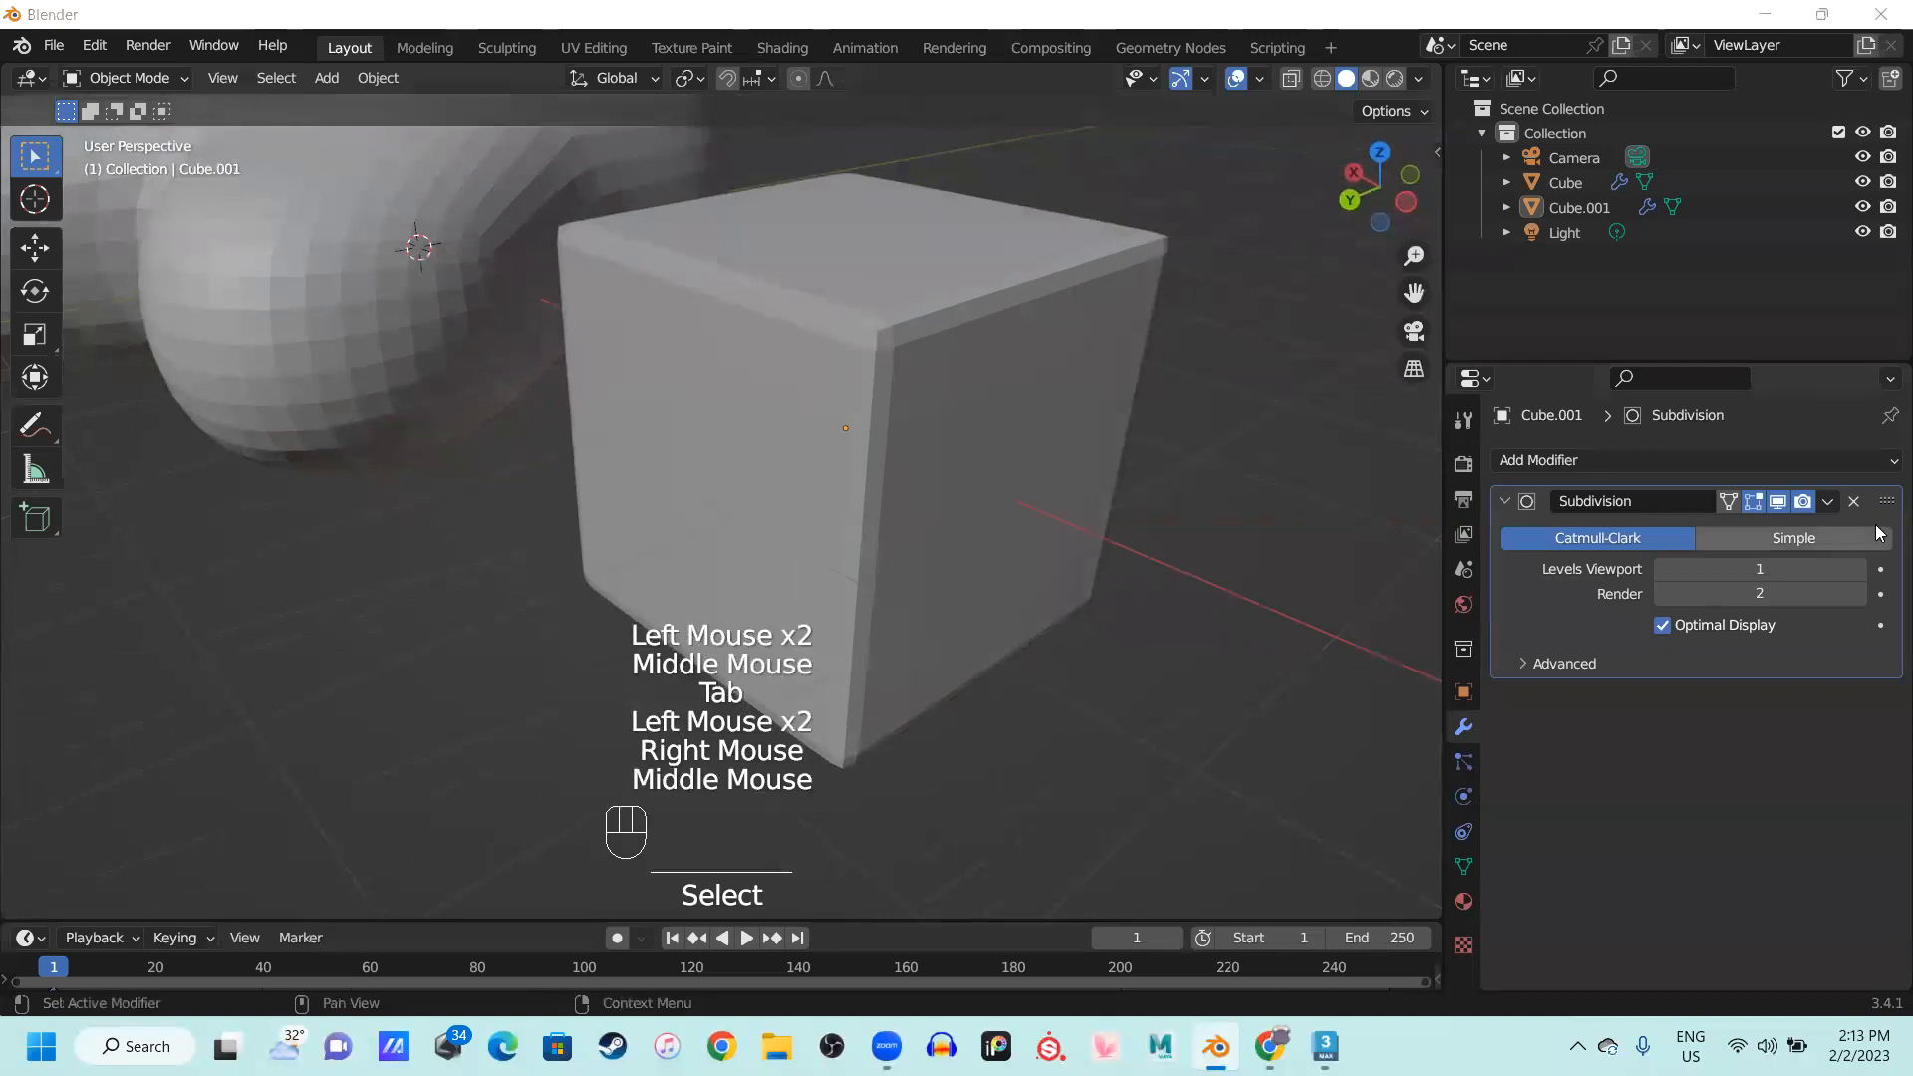
pyautogui.click(1858, 569)
pyautogui.click(1858, 569)
pyautogui.click(867, 707)
pyautogui.click(947, 413)
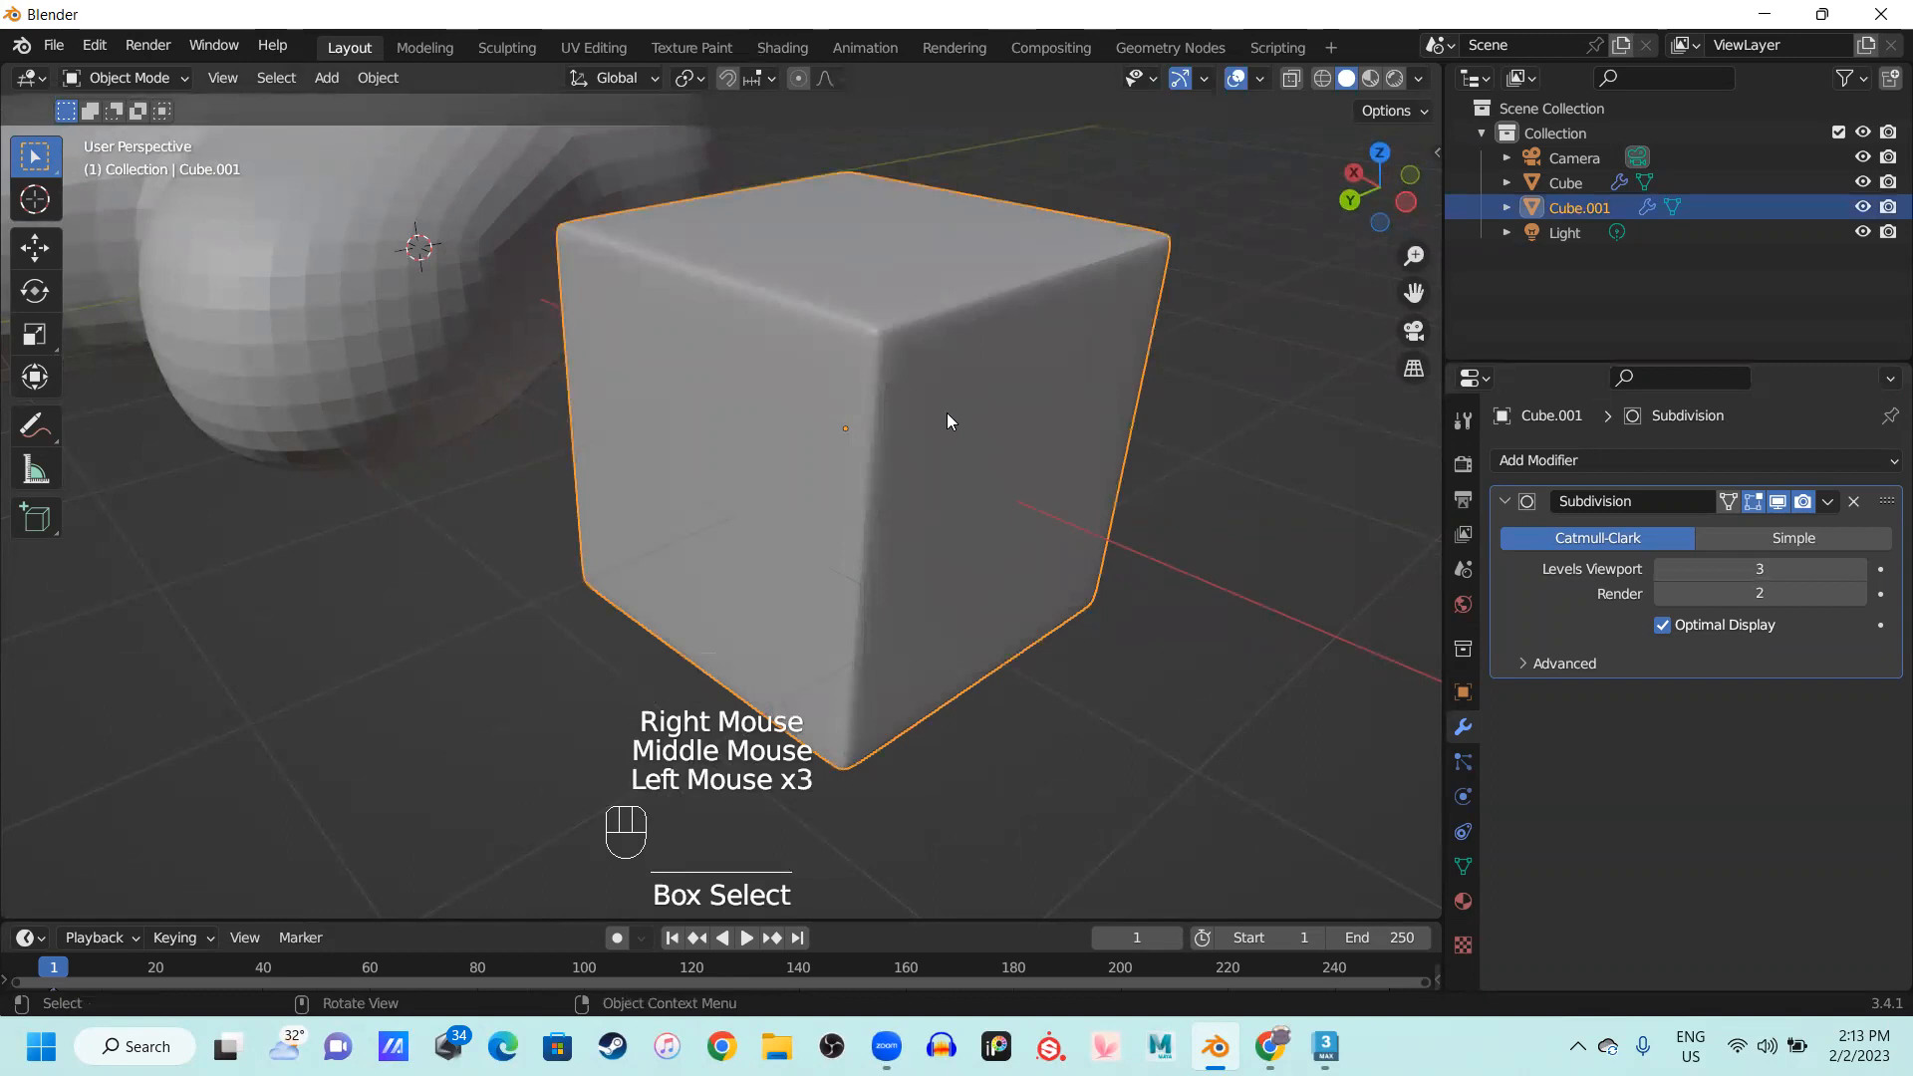
# Show the cube's supporting loops in Edit Mode, examine them close up, and briefly compare with the boxes in 3ds Max
pyautogui.press('Tab')
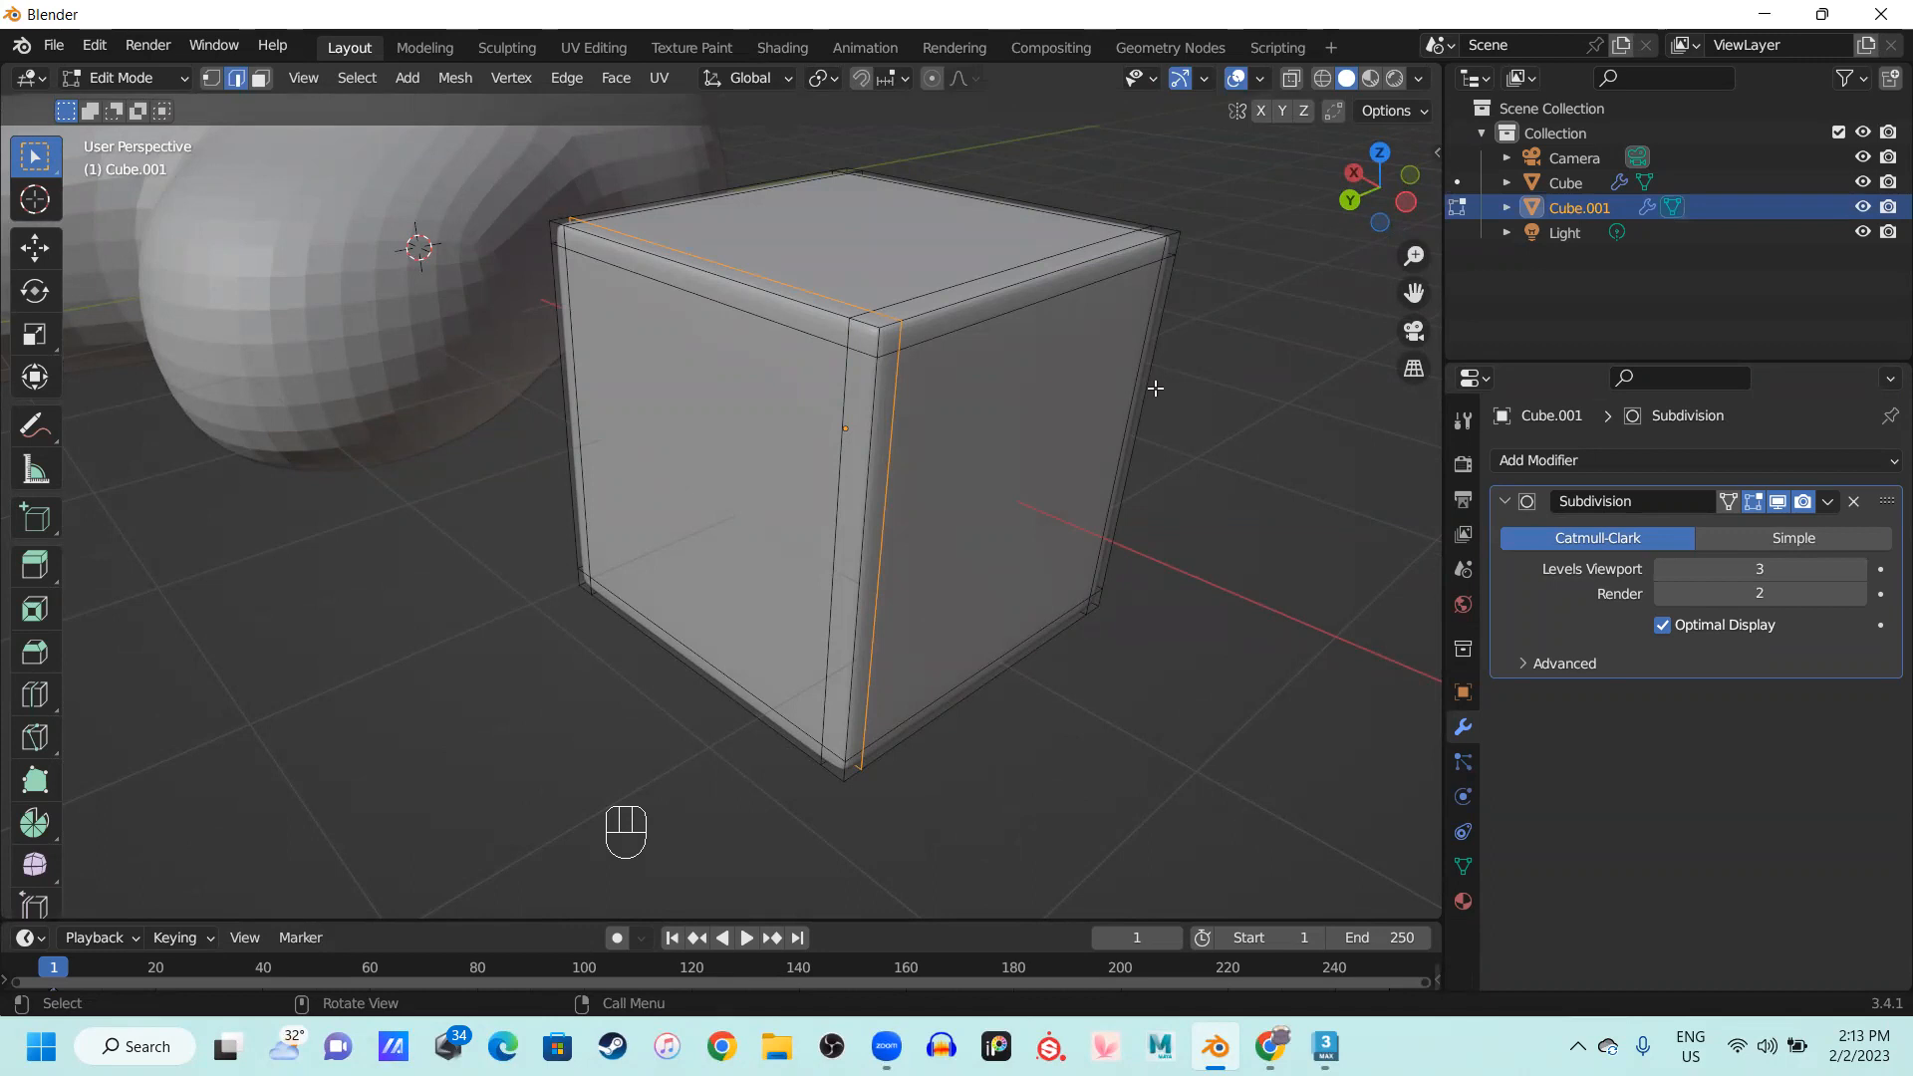
pyautogui.scroll(1, 890, 365)
pyautogui.moveTo(916, 288); pyautogui.dragTo(826, 396, button='middle')
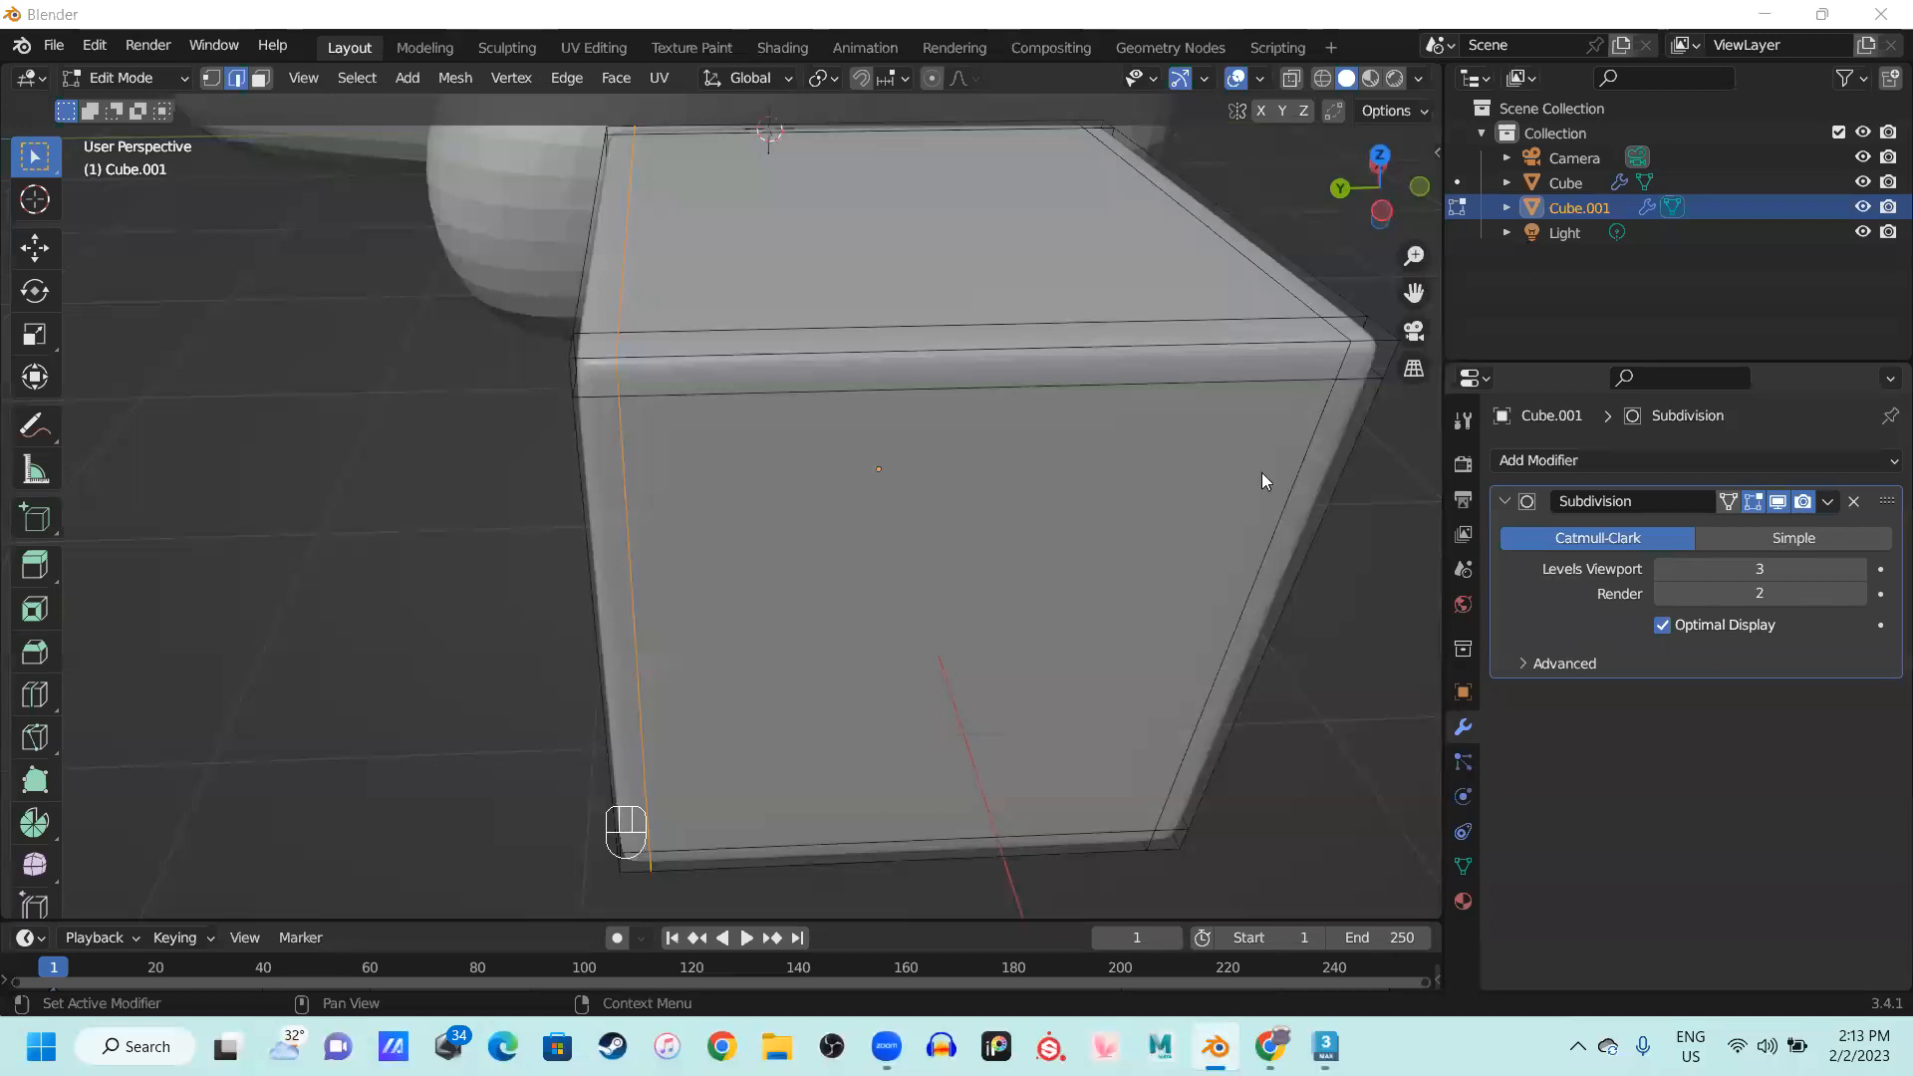
pyautogui.moveTo(820, 595); pyautogui.dragTo(1057, 659, button='middle')
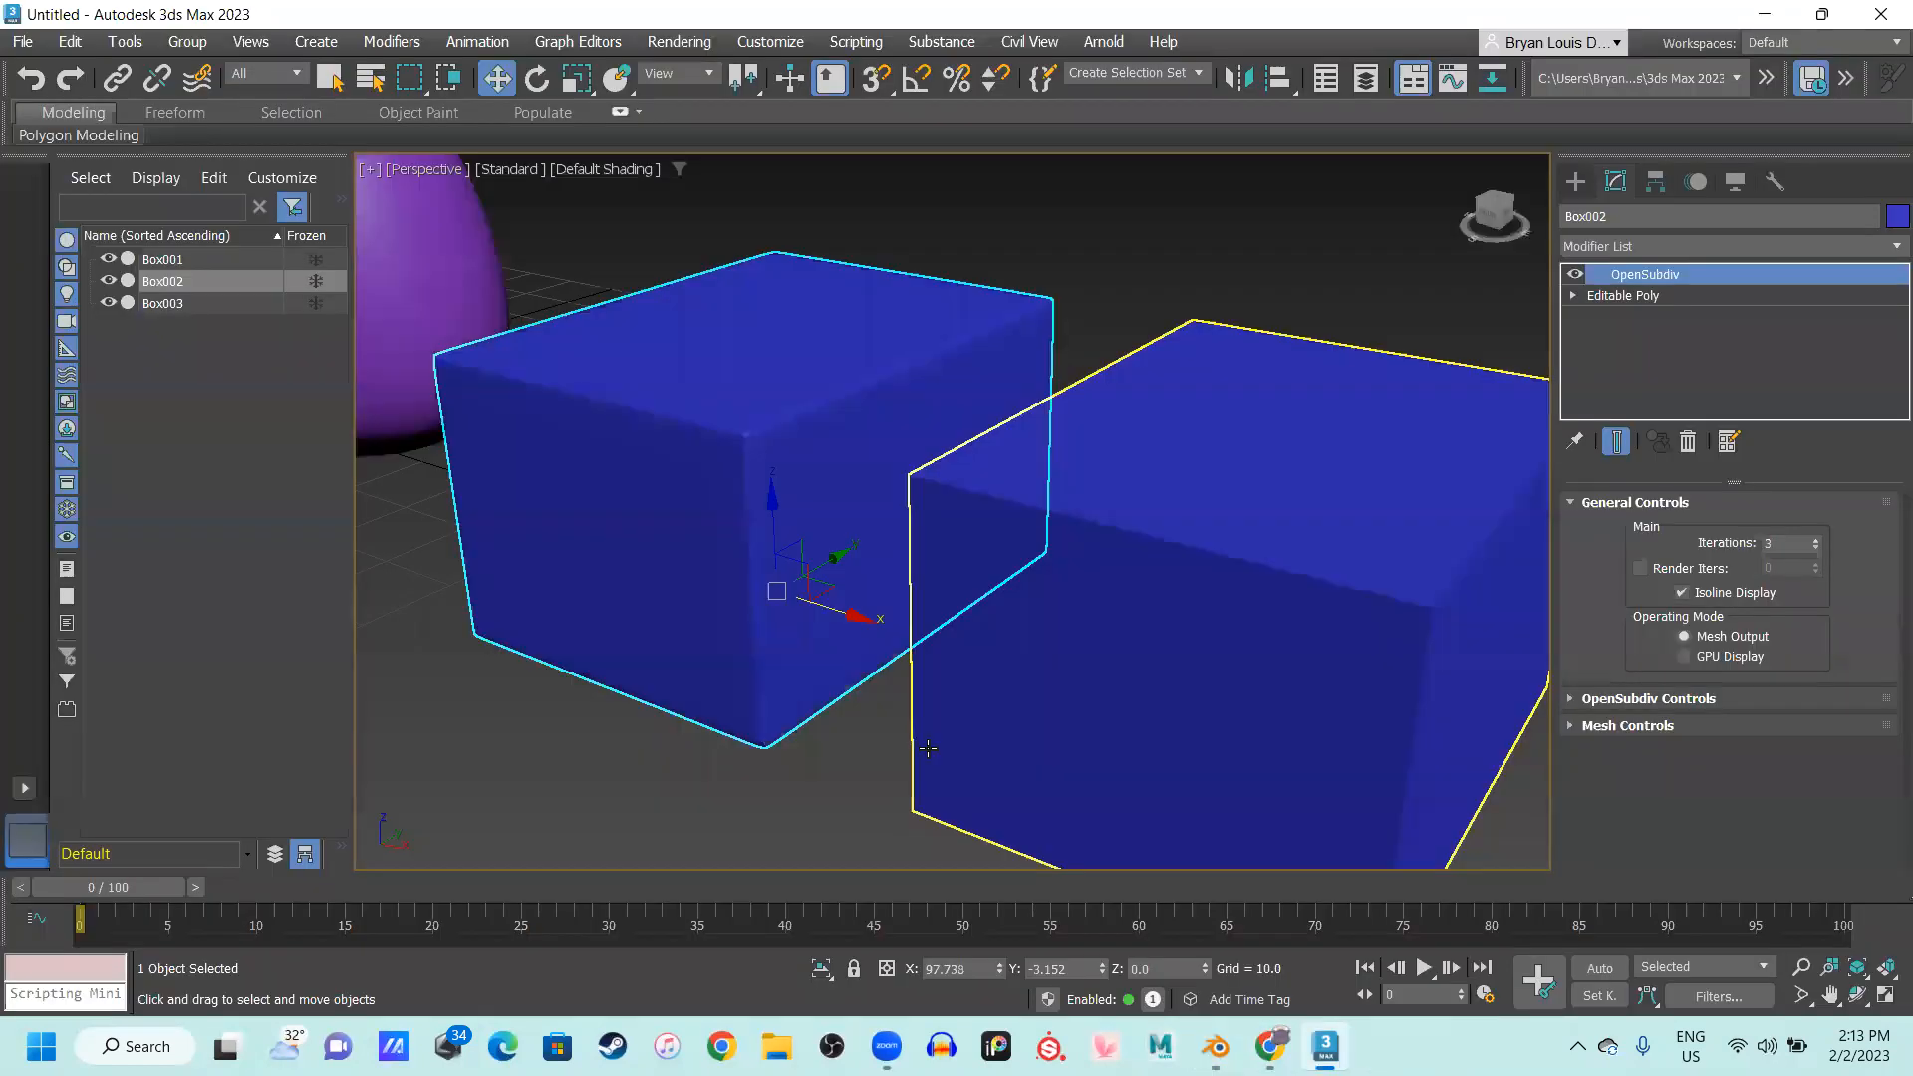
pyautogui.click(1325, 1046)
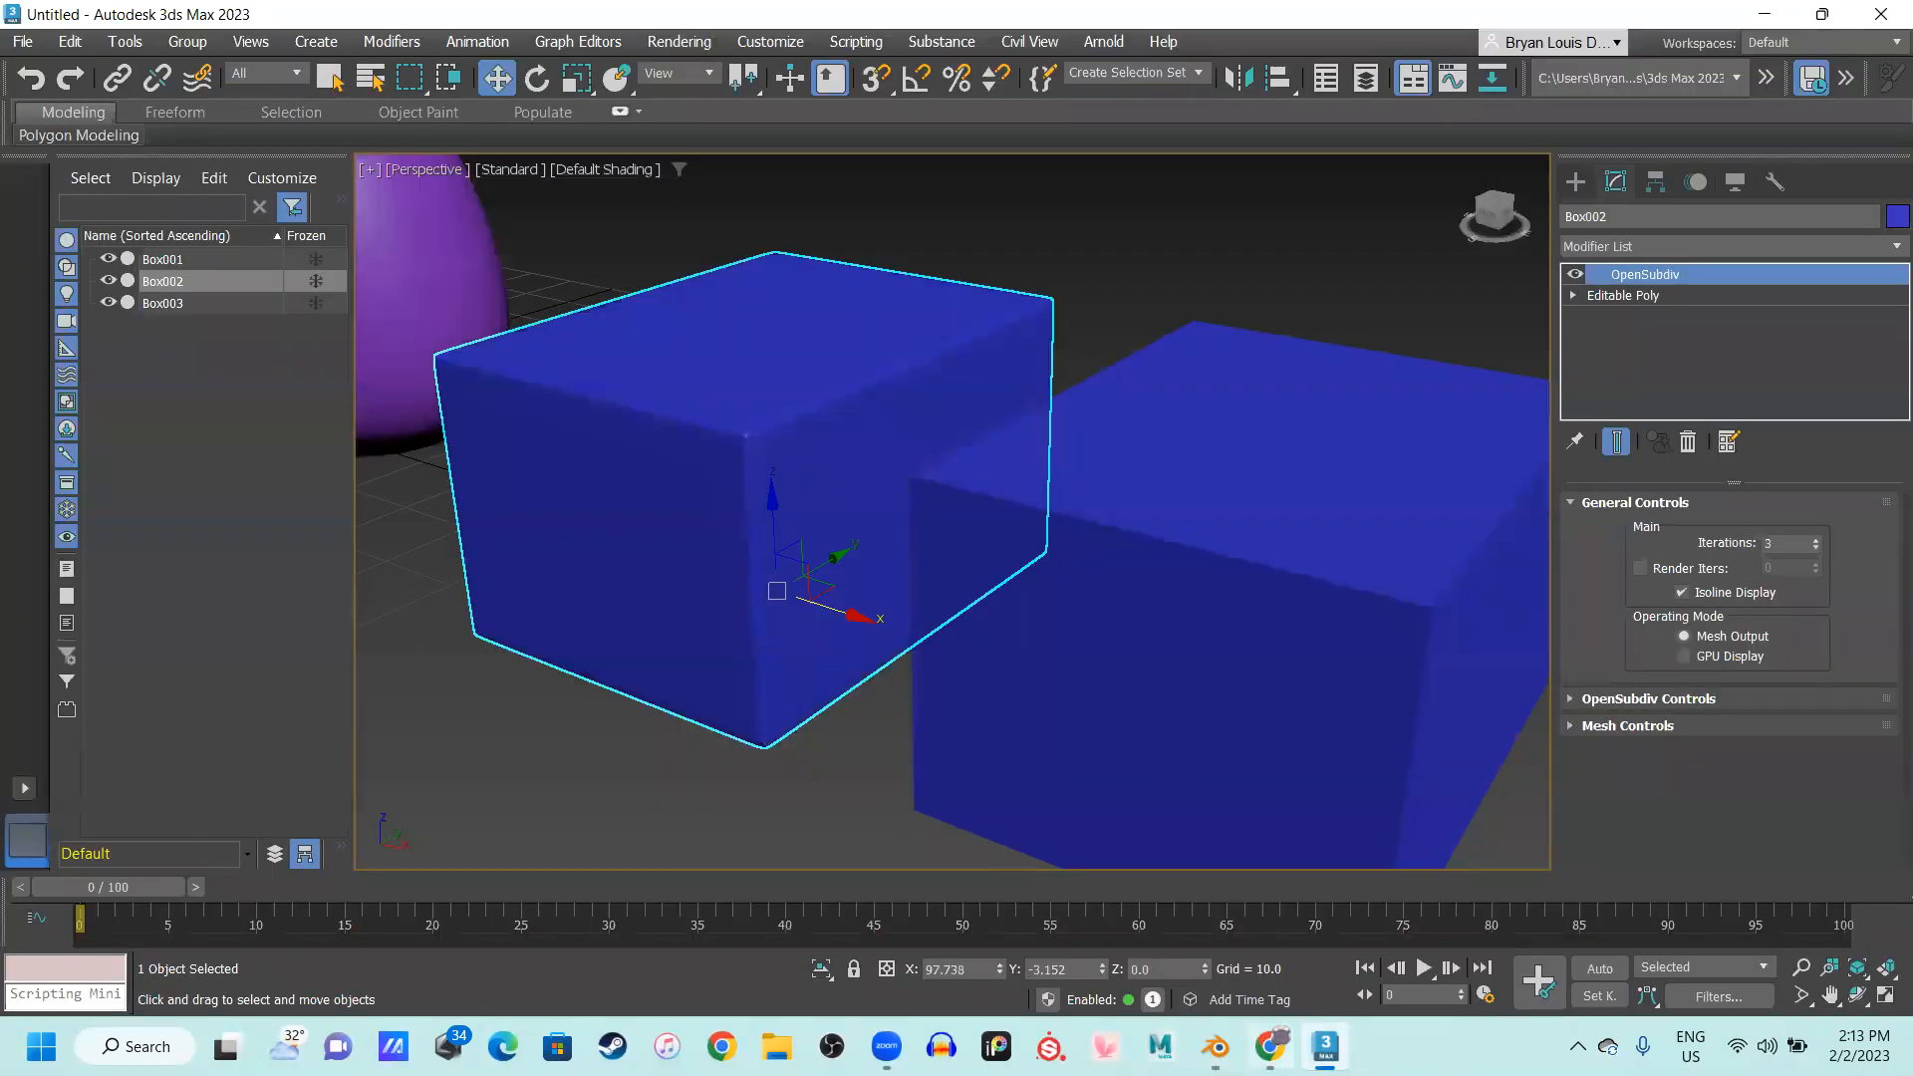
pyautogui.click(1215, 1047)
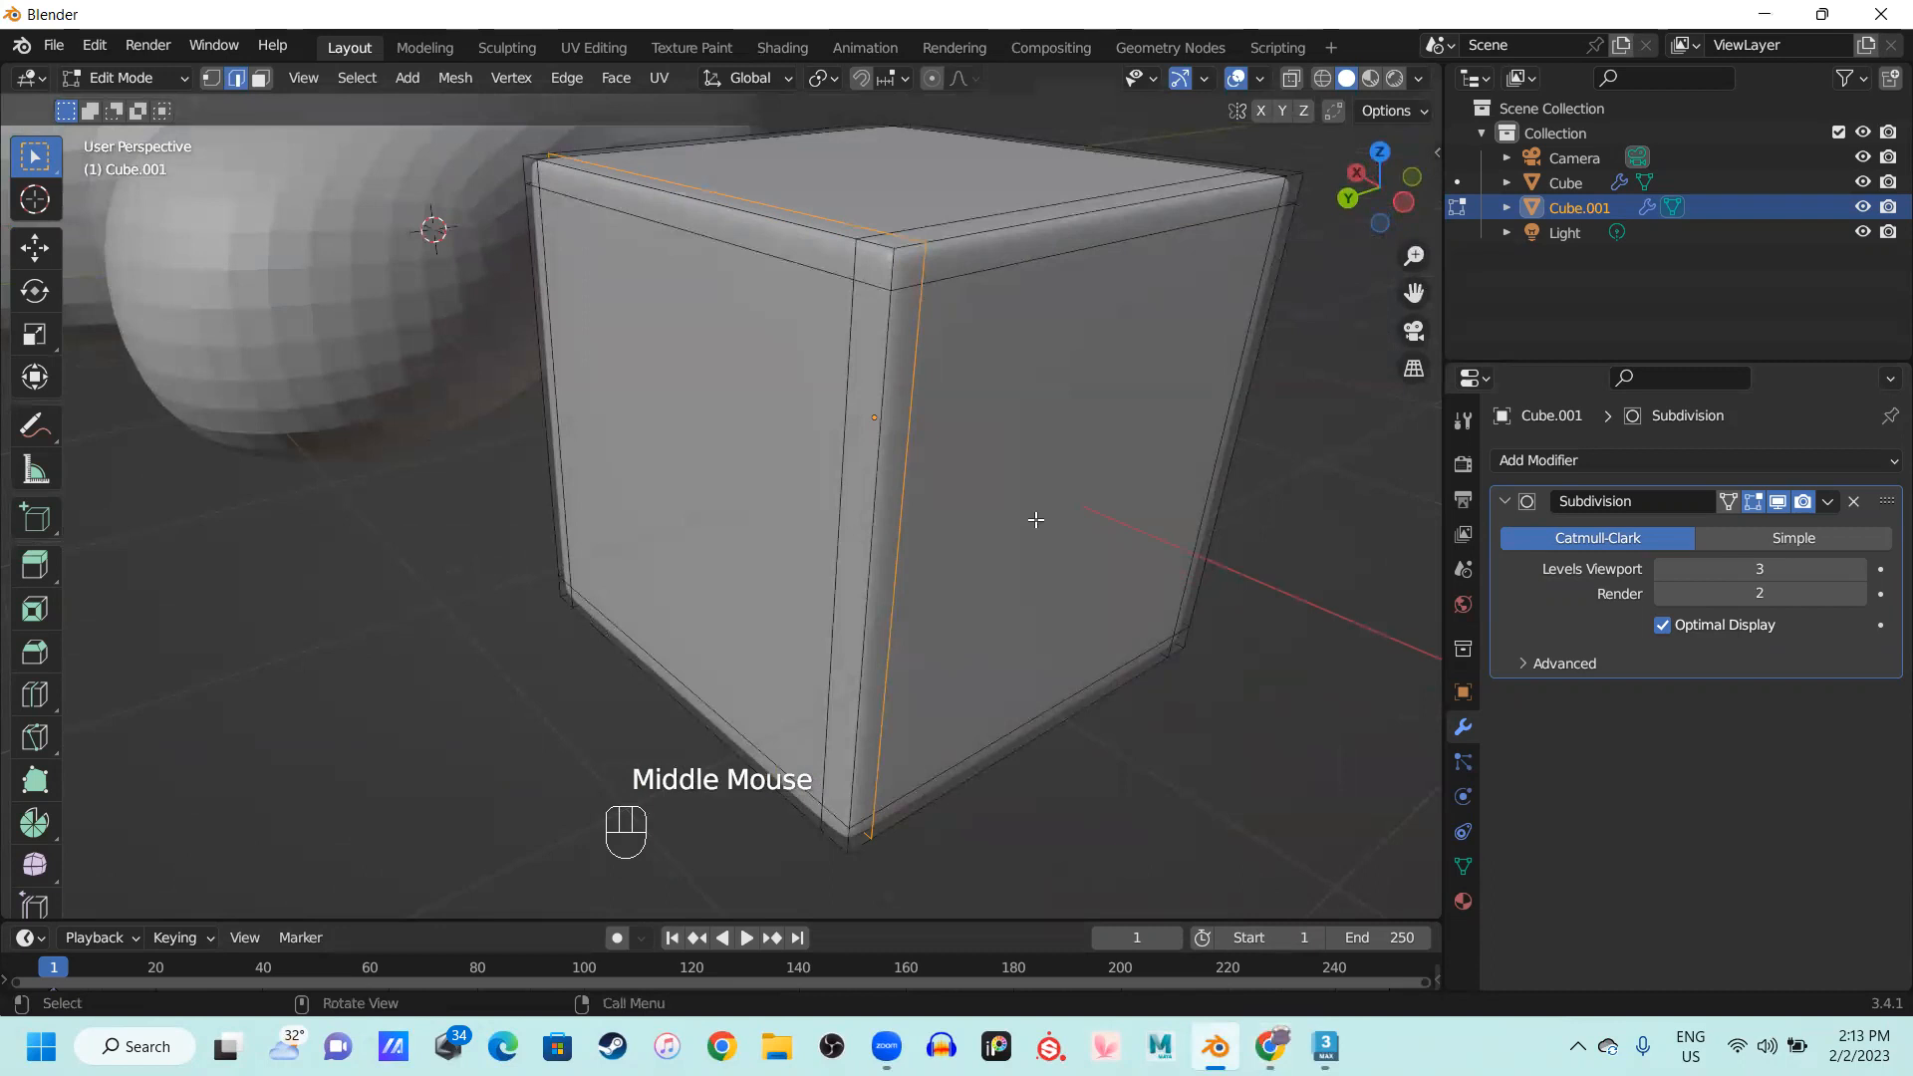
# Select the supporting edges around the cube's near top corner one after another to point out the loops
pyautogui.moveTo(1034, 521); pyautogui.dragTo(956, 568, button='middle')
pyautogui.click(839, 417)
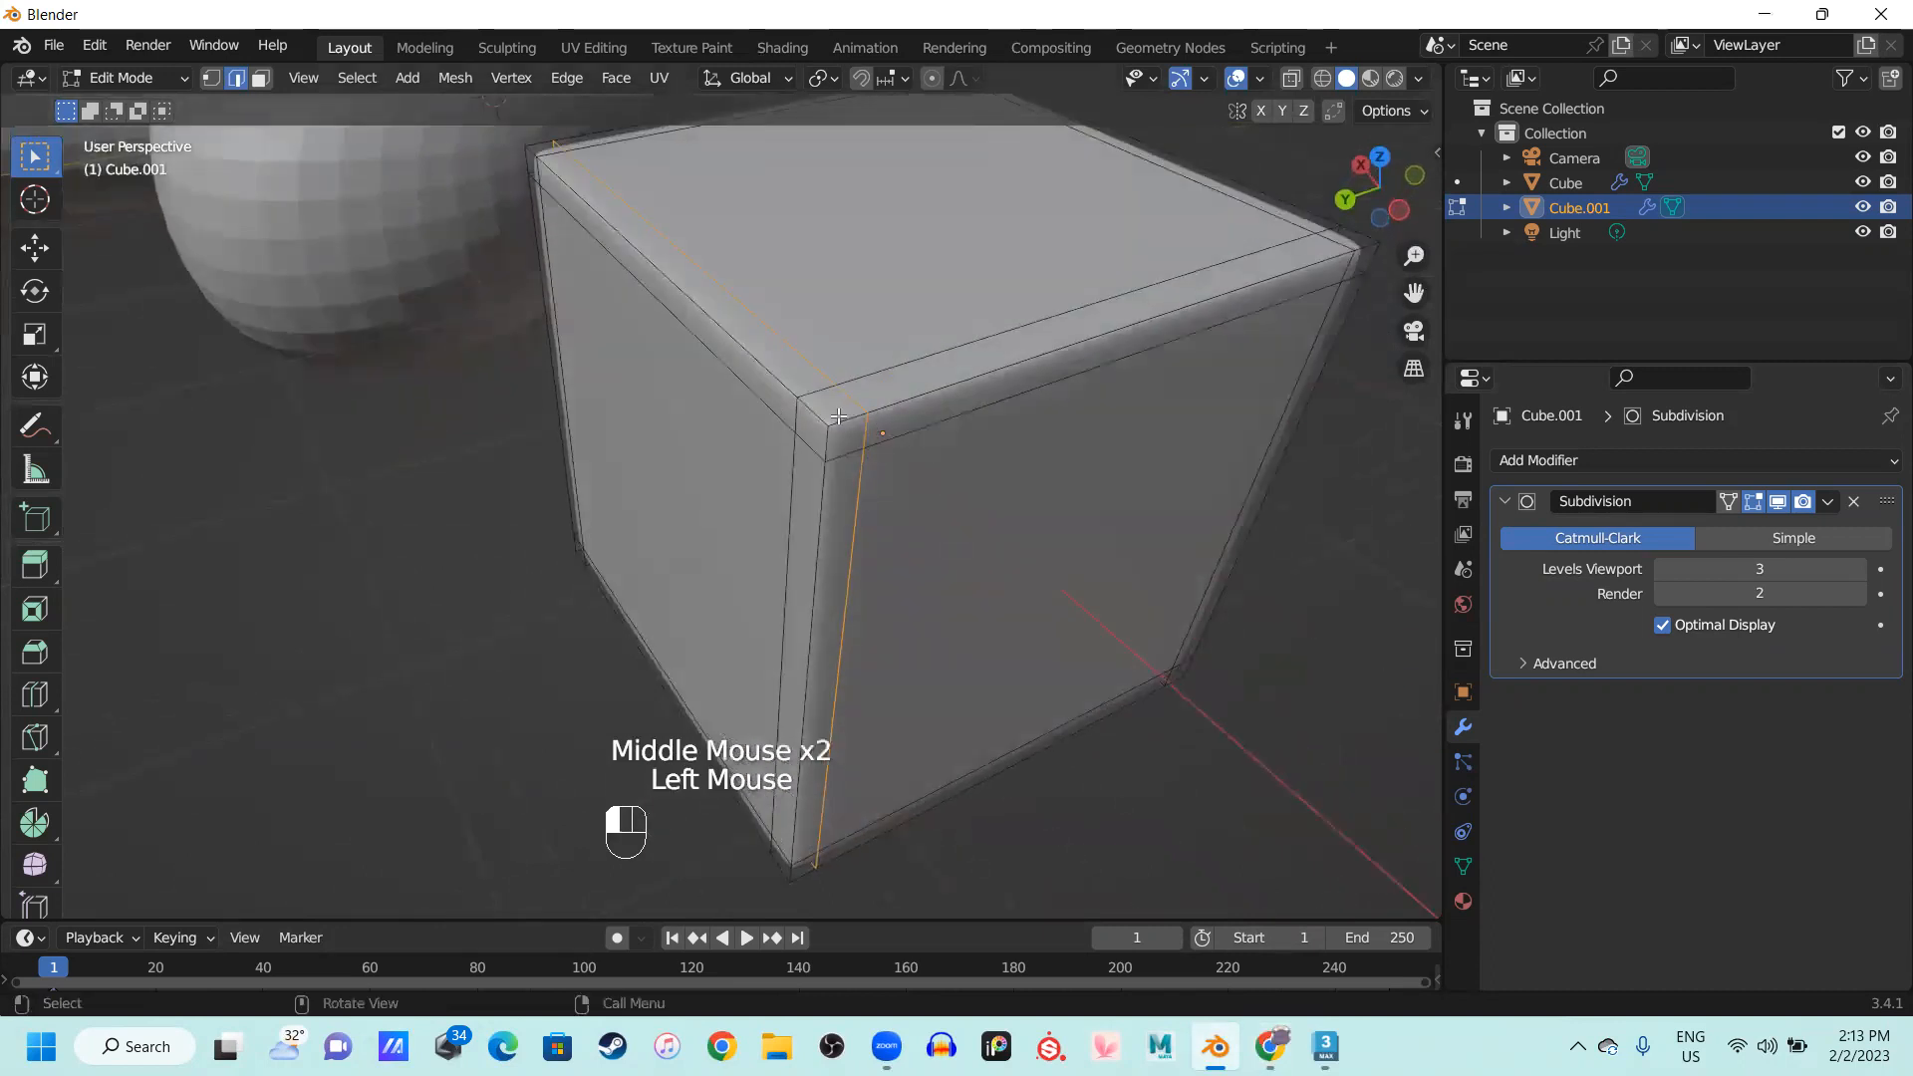
pyautogui.doubleClick(913, 400)
pyautogui.doubleClick(1213, 270)
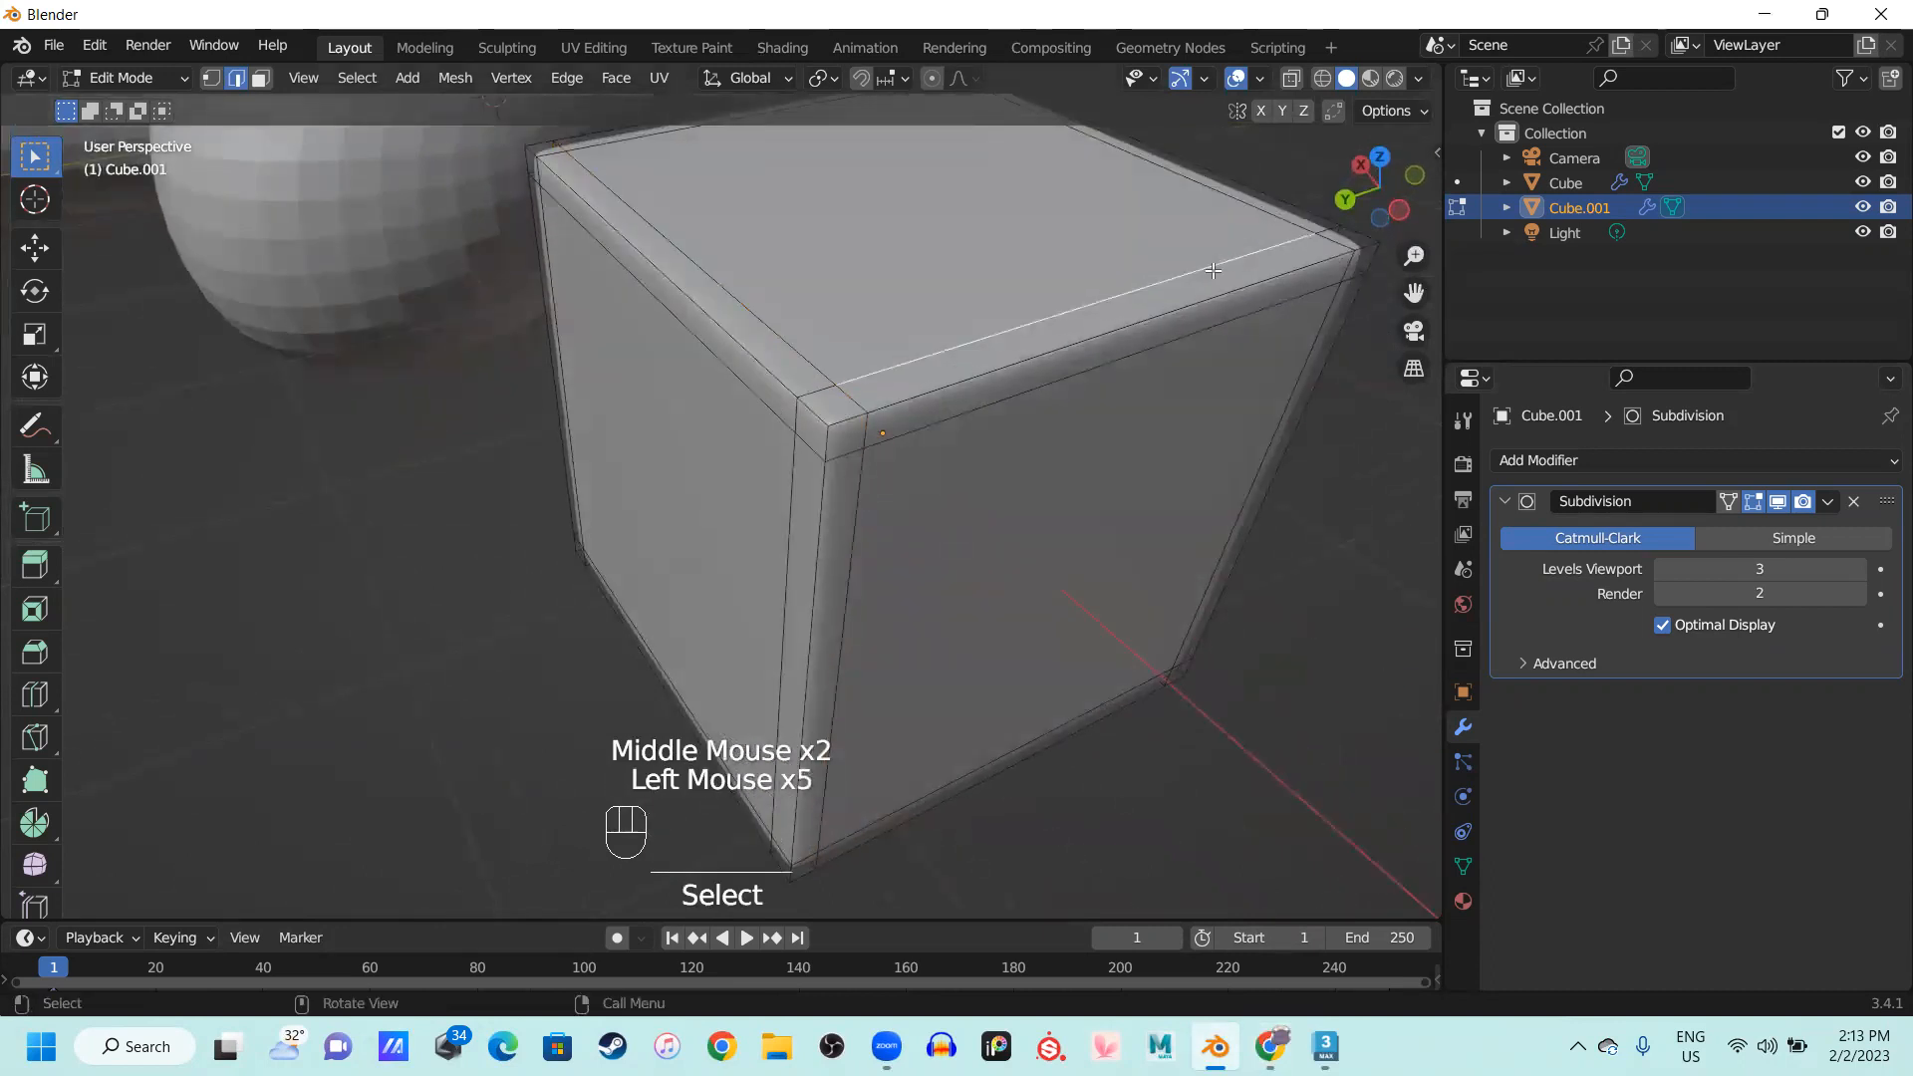
pyautogui.click(818, 394)
pyautogui.click(797, 420)
pyautogui.click(791, 493)
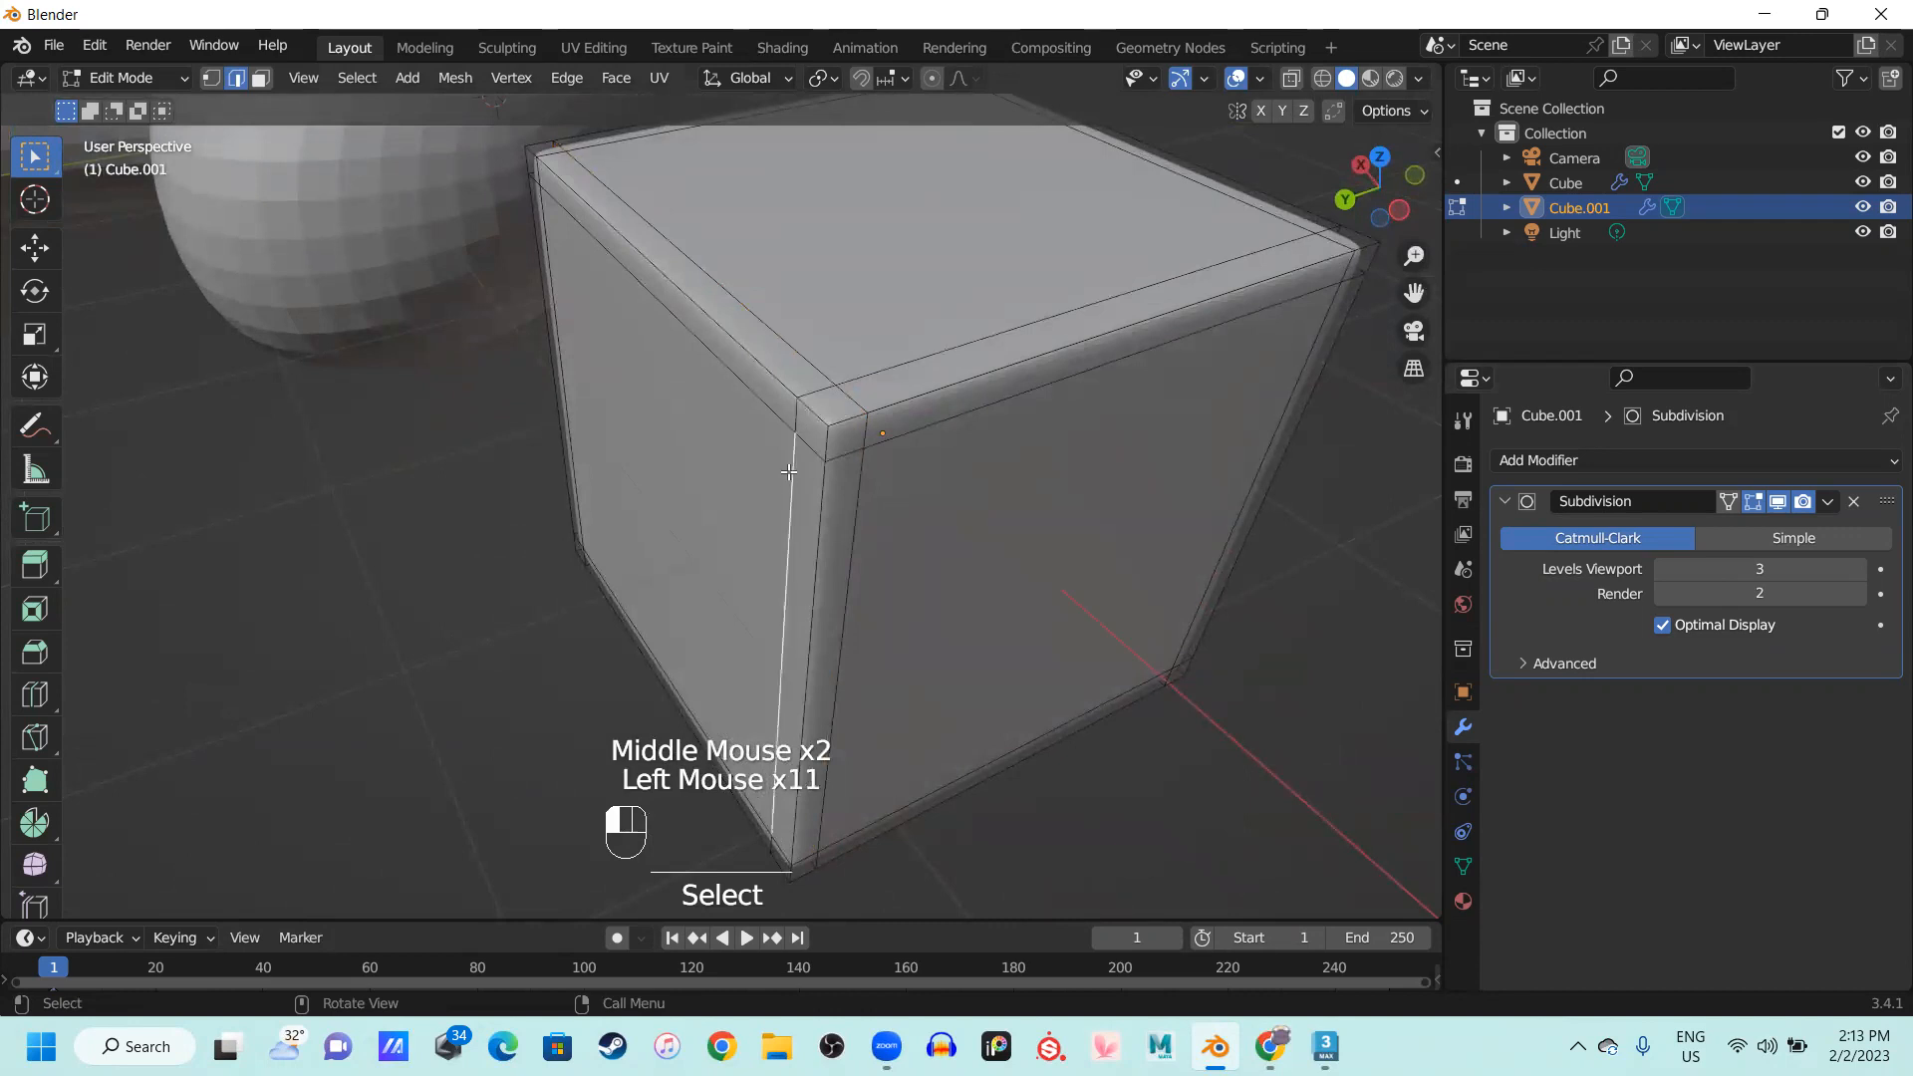
# Trace the cube's top rim by selecting its border edge and nearby points along it from corner to corner
pyautogui.moveTo(835, 584); pyautogui.dragTo(872, 372, button='middle')
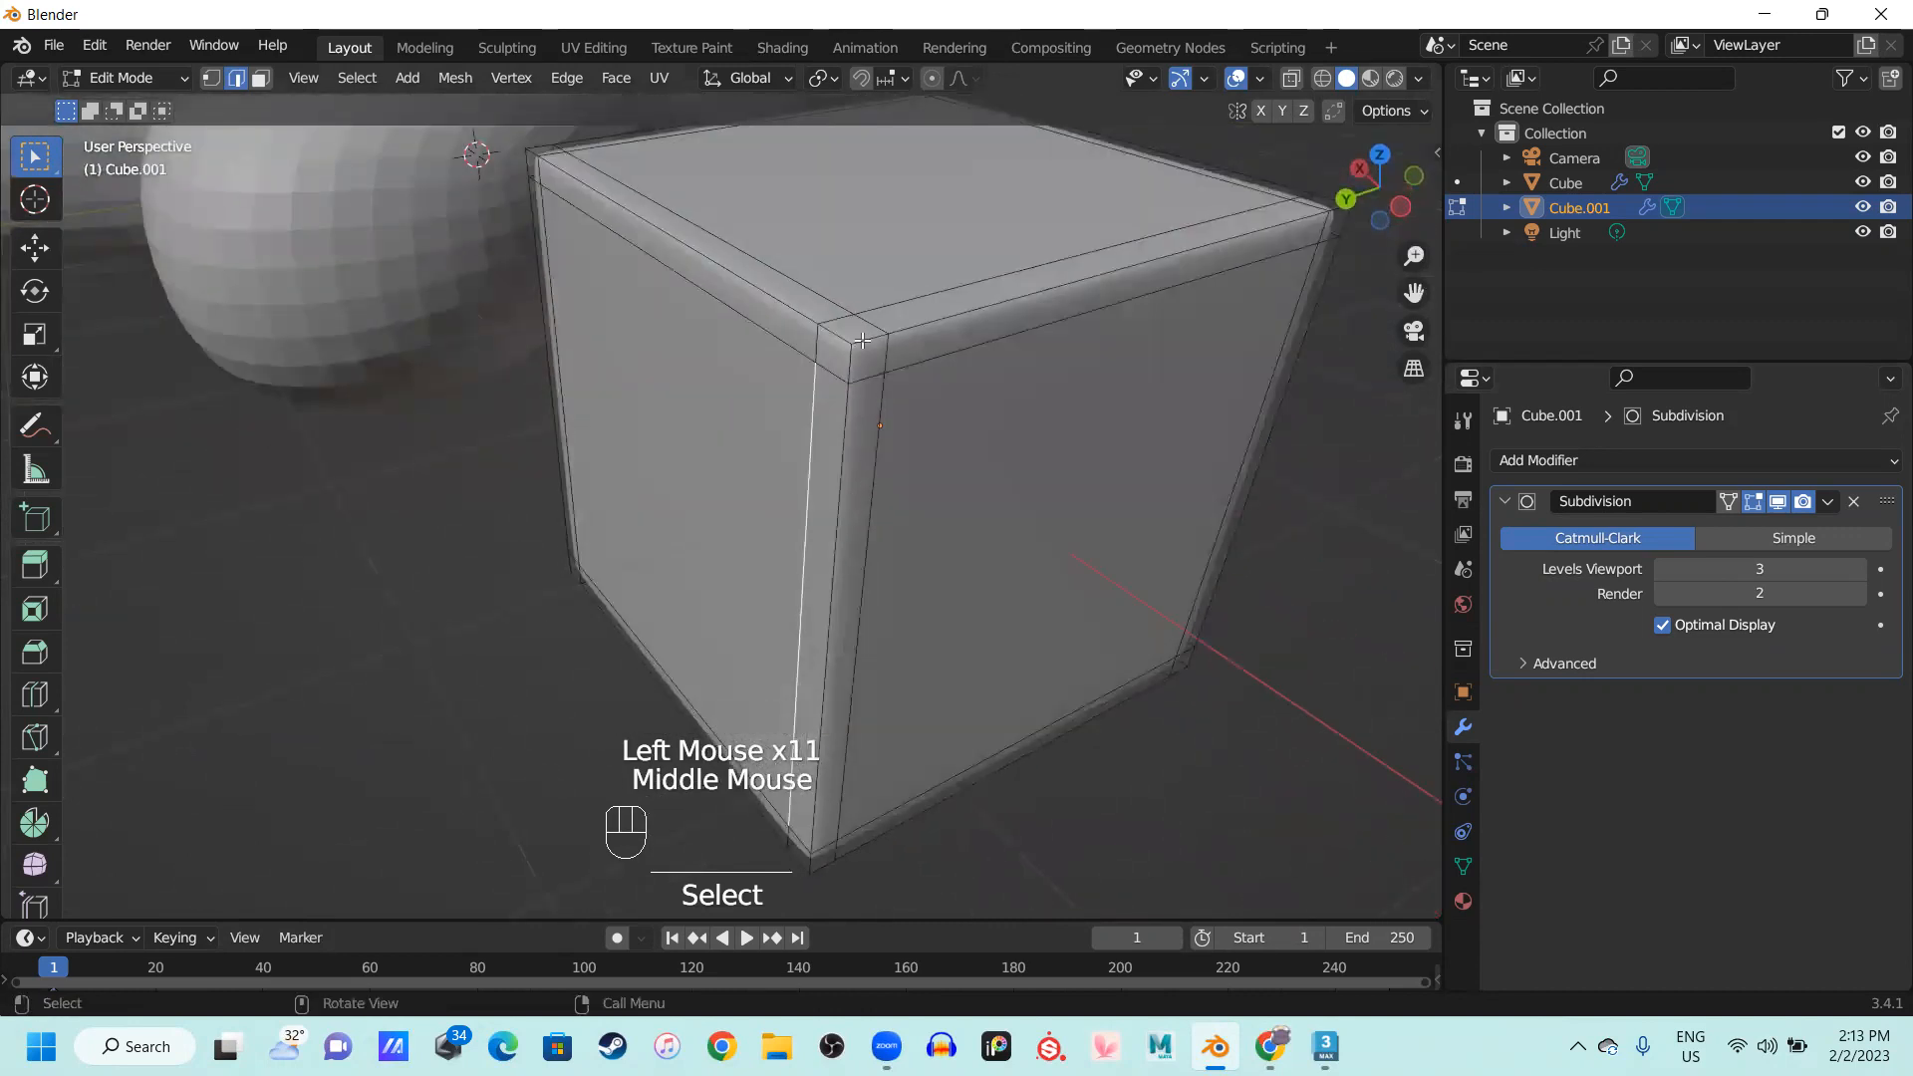
pyautogui.click(864, 341)
pyautogui.click(978, 323)
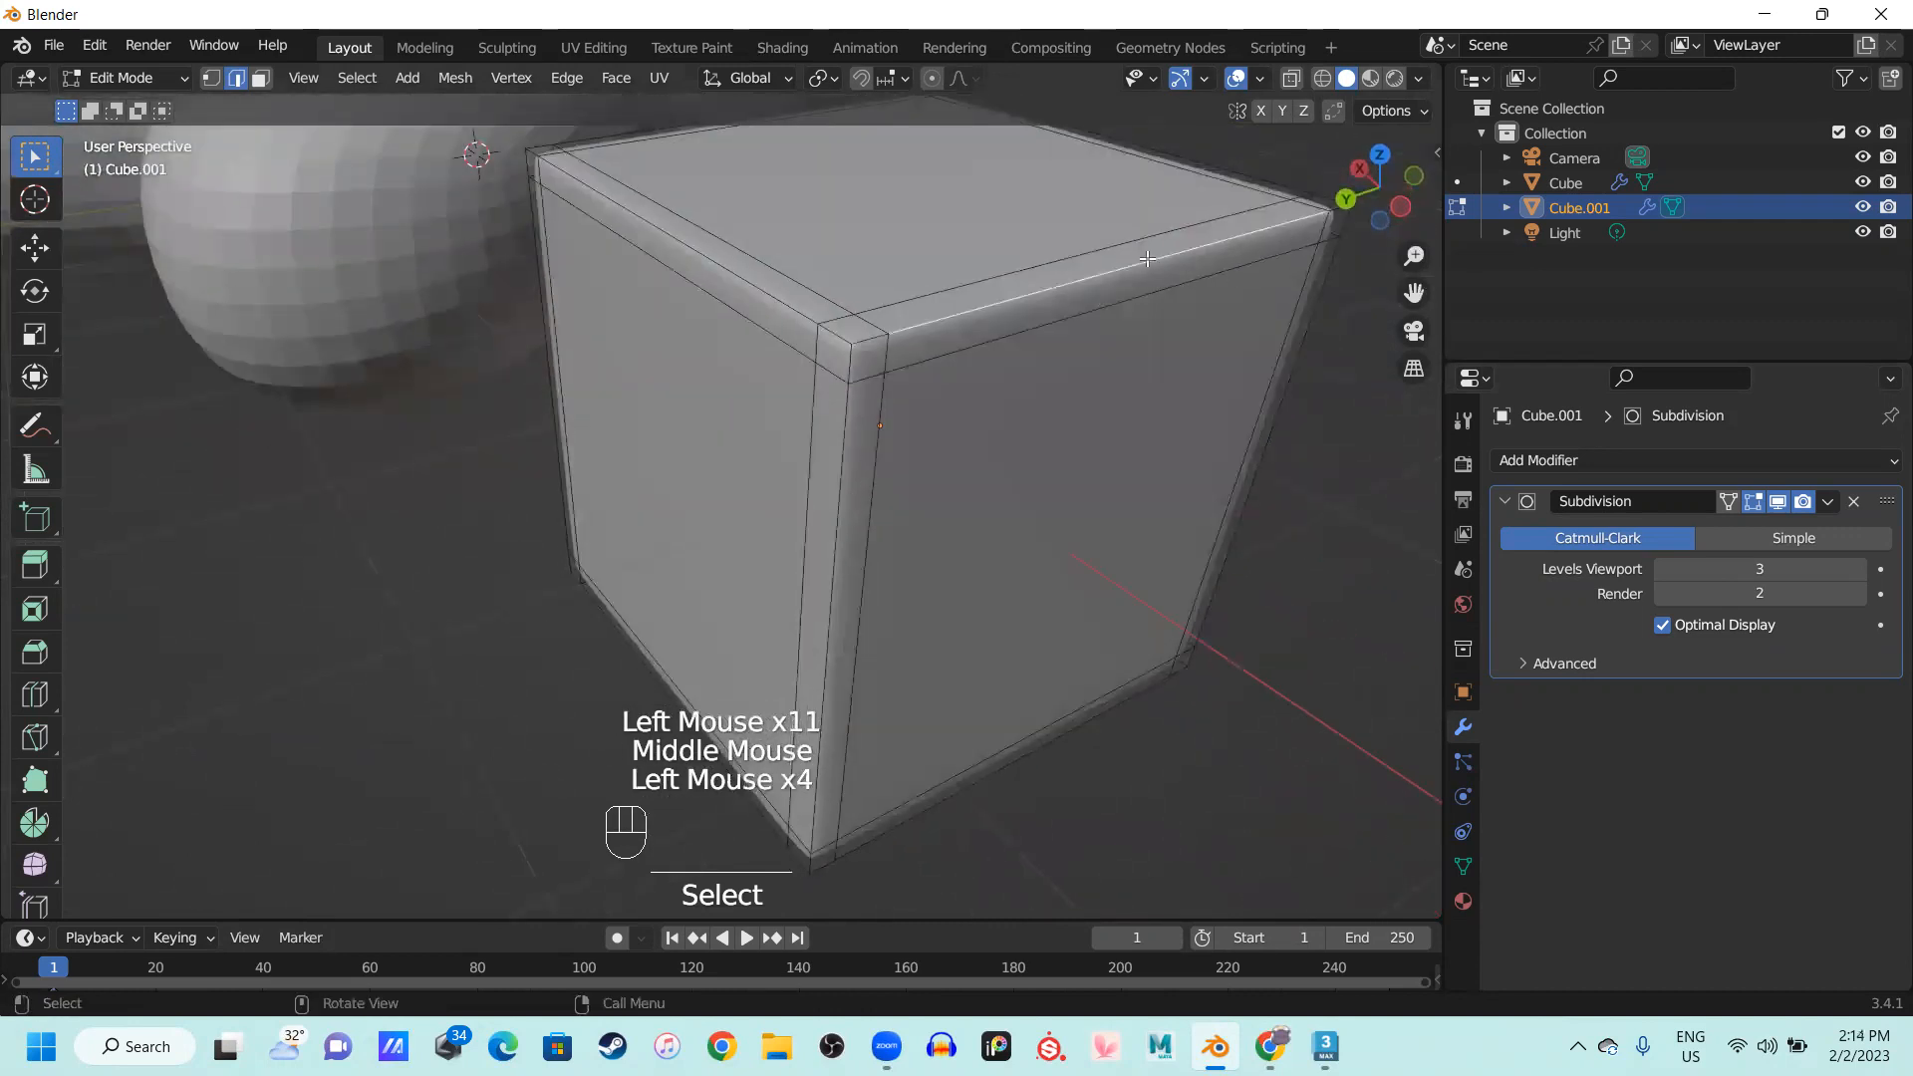
pyautogui.moveTo(1147, 258); pyautogui.dragTo(1254, 407, button='middle')
pyautogui.click(1309, 439)
pyautogui.click(1070, 436)
pyautogui.click(827, 421)
pyautogui.click(596, 409)
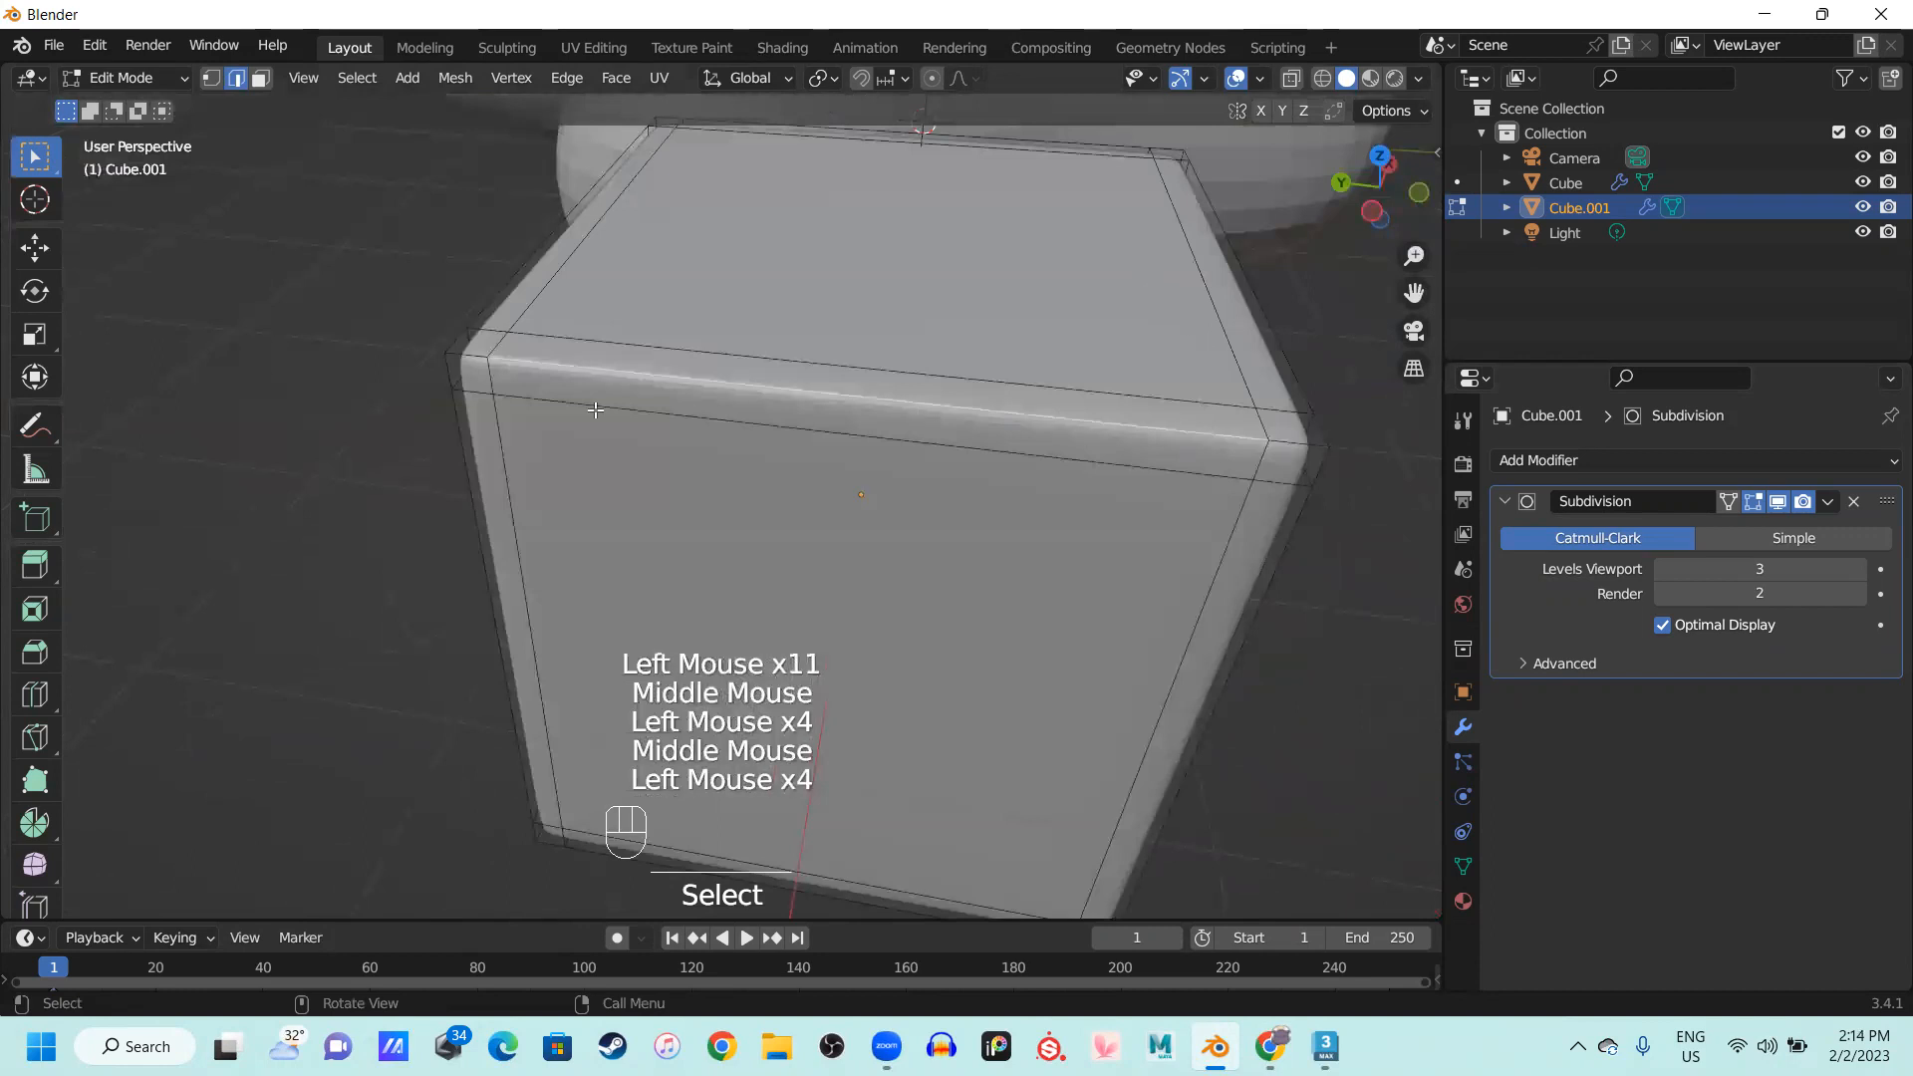
pyautogui.click(485, 375)
# Select the supporting edge beside the cube's near vertical corner and inspect the loops from below
pyautogui.moveTo(498, 389); pyautogui.dragTo(888, 360, button='middle')
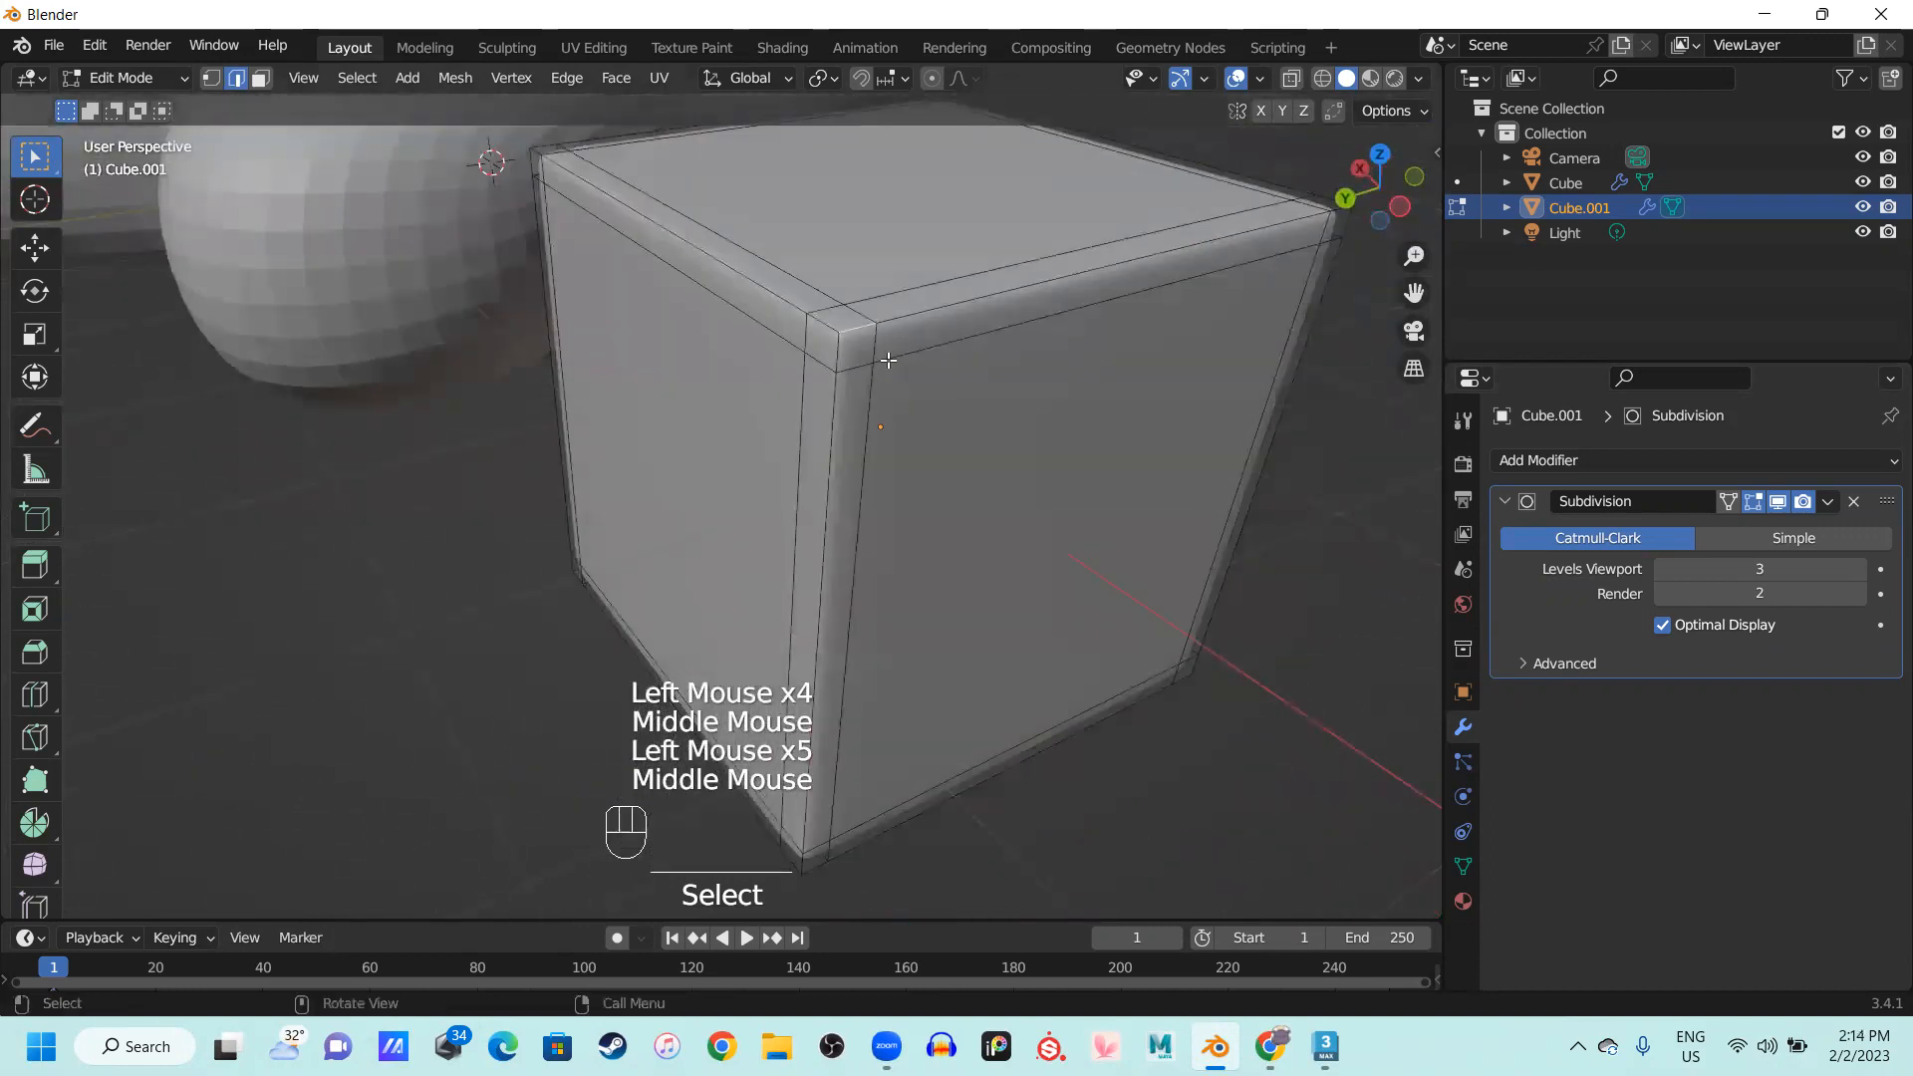
pyautogui.click(828, 309)
pyautogui.click(798, 490)
pyautogui.moveTo(793, 374); pyautogui.dragTo(807, 199, button='middle')
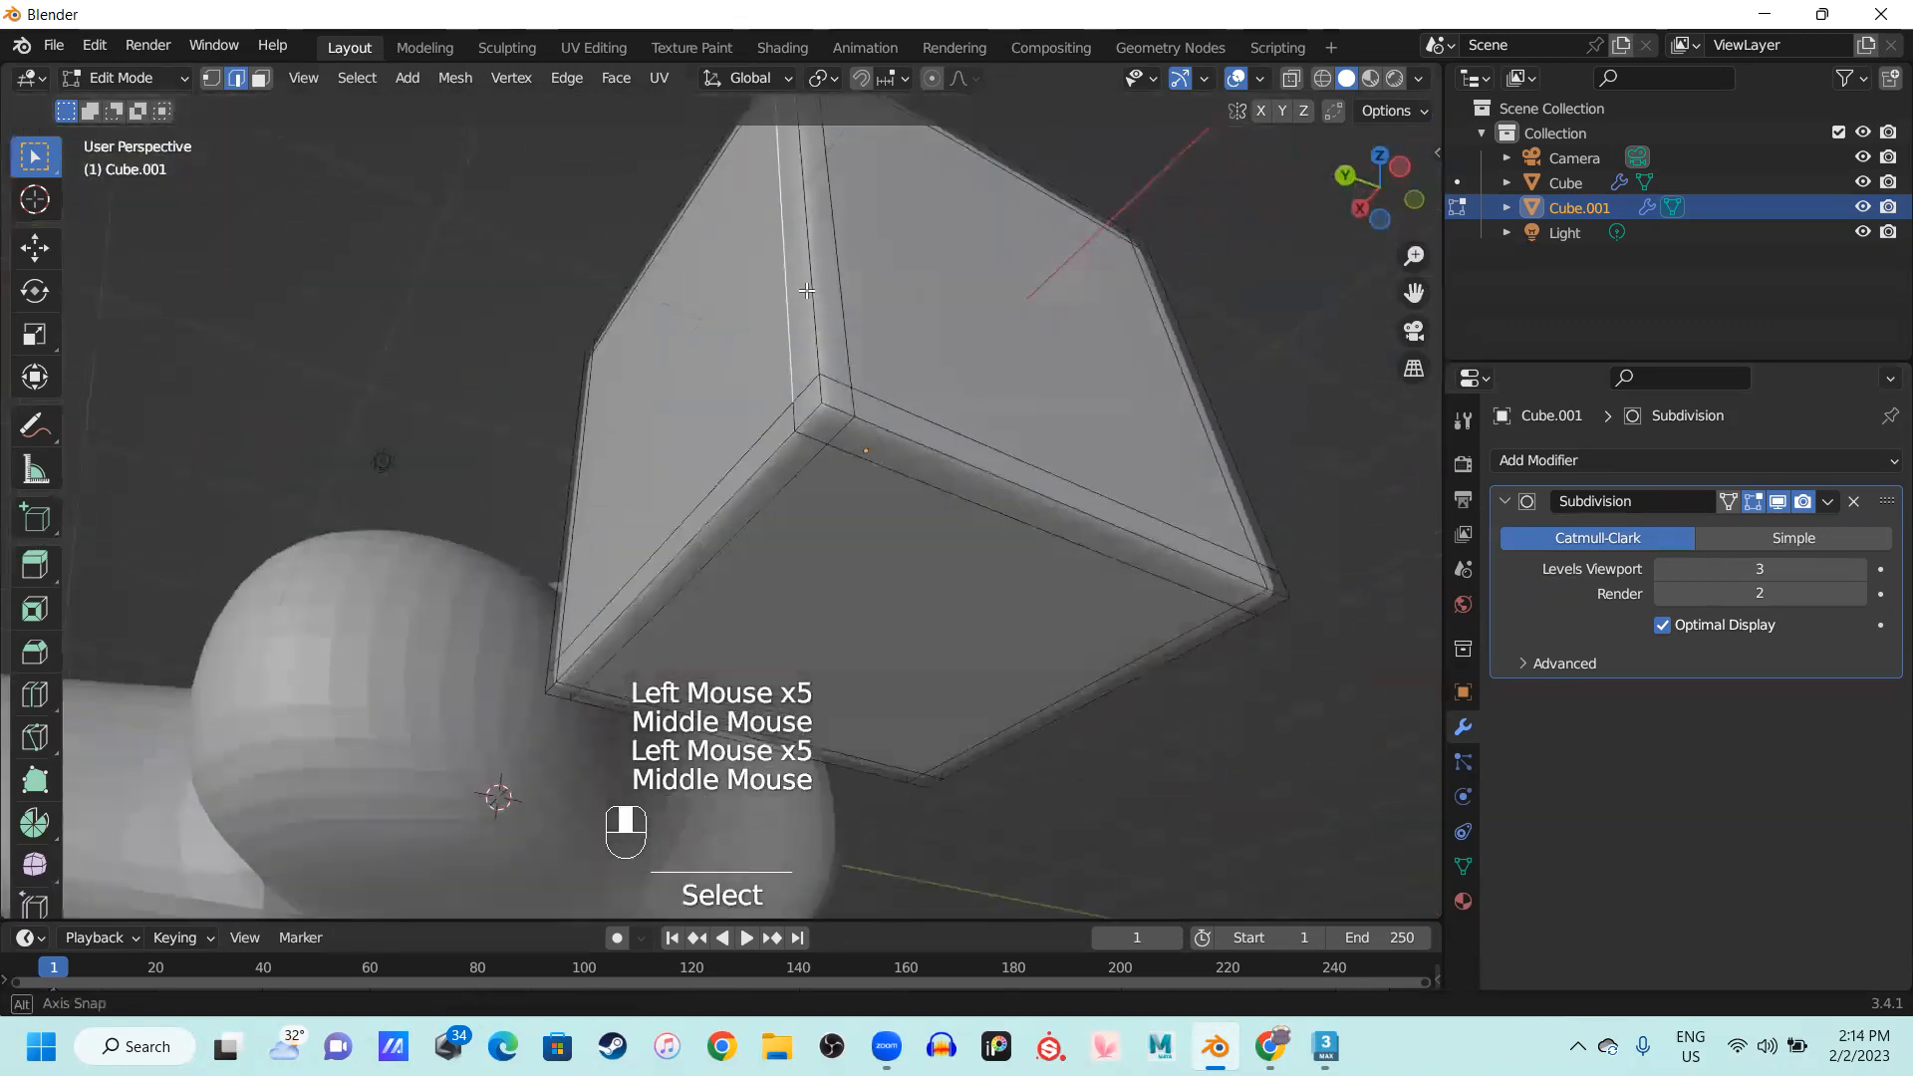
# Select the edges around the cube's bottom corner and up its vertical corner to point out the supporting loops from below
pyautogui.click(793, 421)
pyautogui.click(794, 420)
pyautogui.click(813, 438)
pyautogui.click(875, 461)
pyautogui.click(875, 462)
pyautogui.moveTo(1146, 558); pyautogui.dragTo(846, 433, button='middle')
pyautogui.click(743, 367)
pyautogui.click(754, 362)
pyautogui.click(762, 334)
pyautogui.click(762, 274)
pyautogui.moveTo(761, 274); pyautogui.dragTo(905, 666, button='middle')
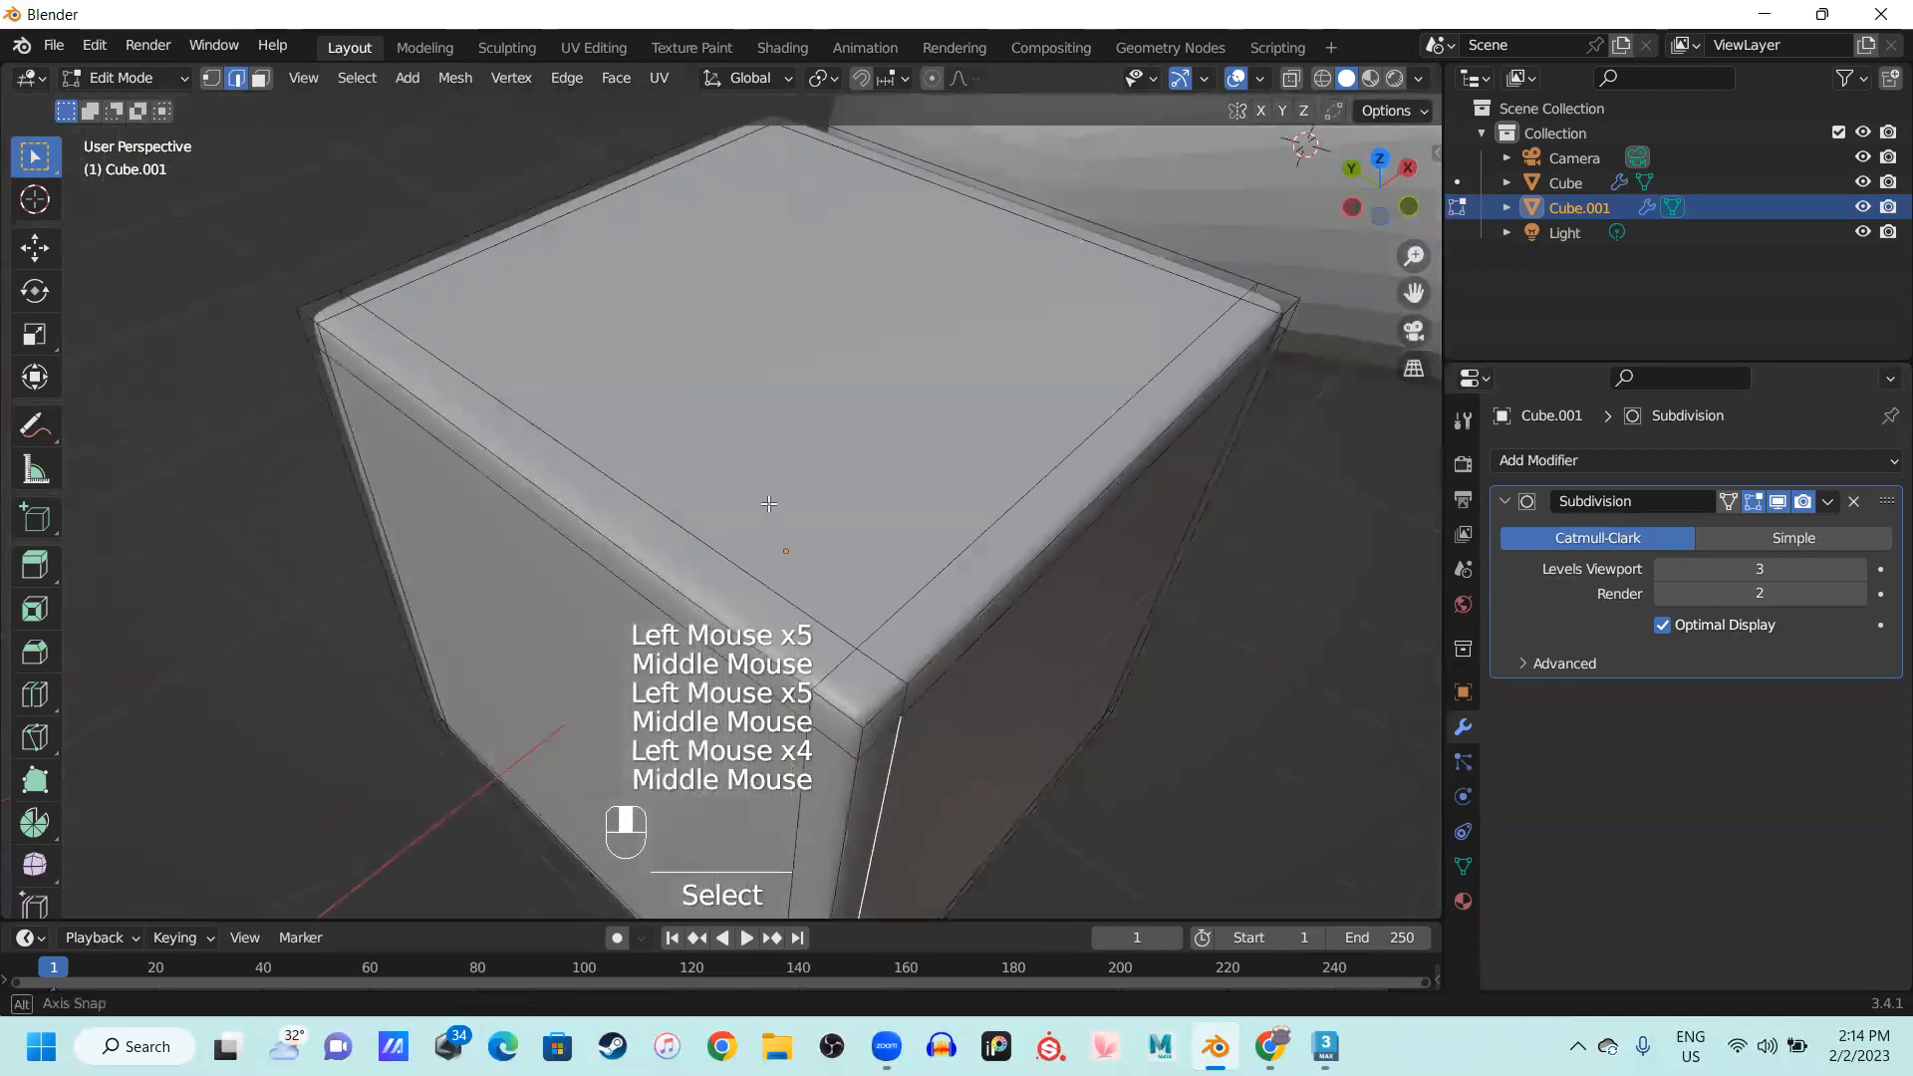
# Select the supporting edges meeting at the cube's near top corner and examine that corner from the side
pyautogui.click(911, 672)
pyautogui.click(910, 673)
pyautogui.click(894, 643)
pyautogui.click(893, 643)
pyautogui.click(837, 613)
pyautogui.click(767, 569)
pyautogui.moveTo(571, 529); pyautogui.dragTo(850, 471, button='middle')
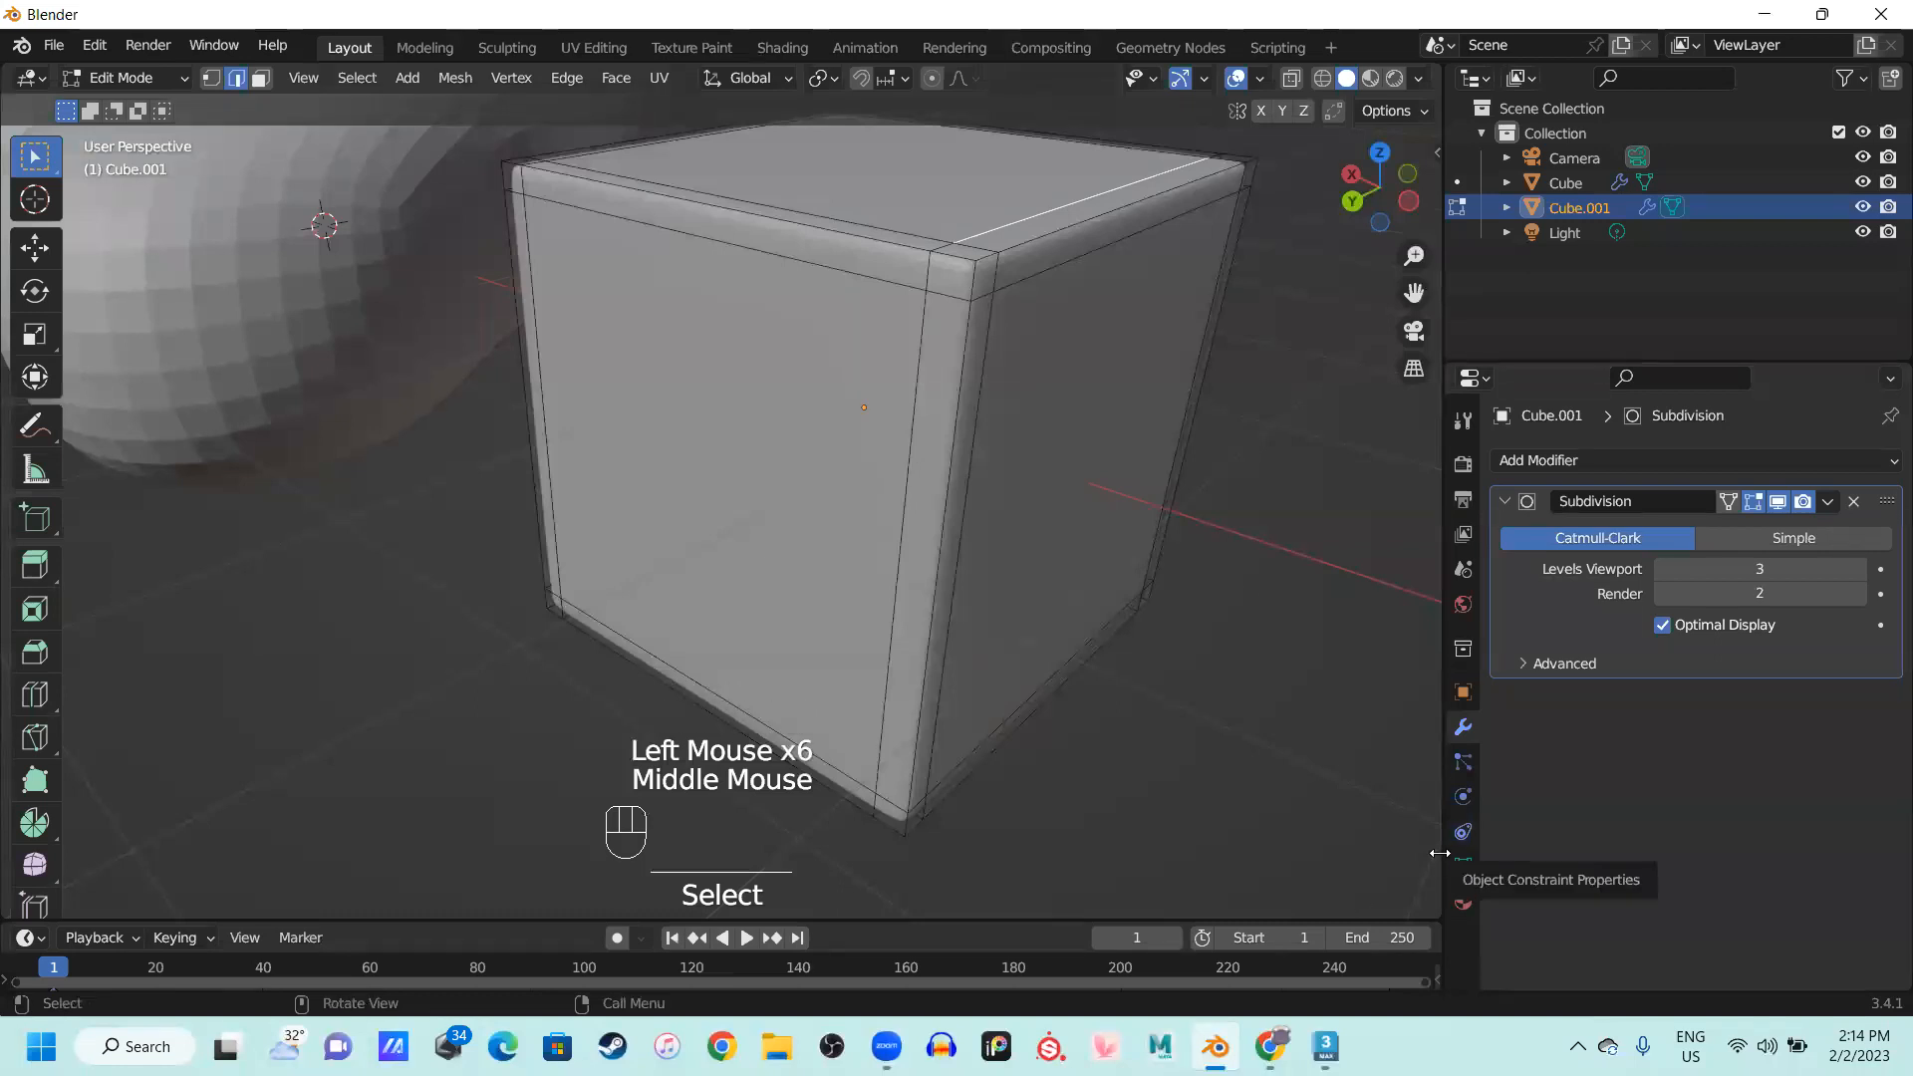
pyautogui.moveTo(904, 513); pyautogui.dragTo(826, 522, button='middle')
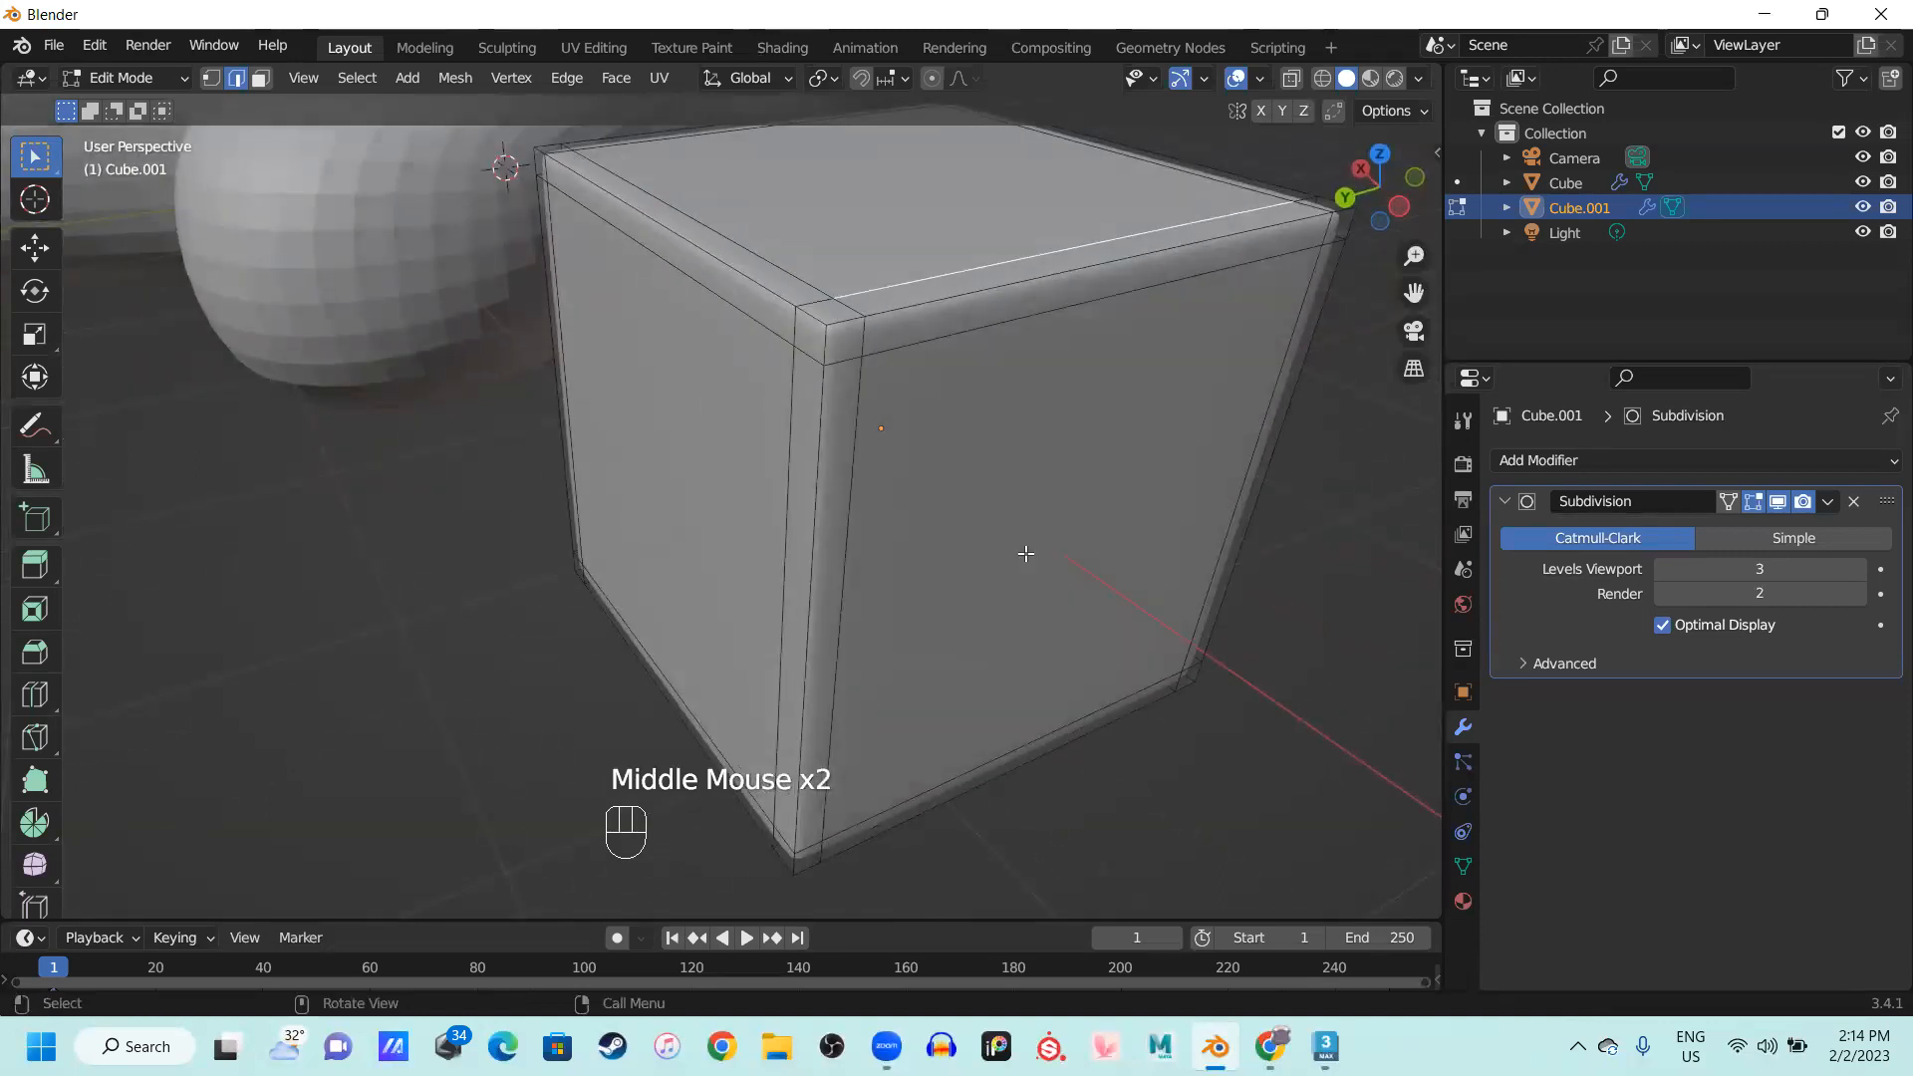
# Follow the top supporting edge from the cube's near corner to its far corner by selecting points along it
pyautogui.click(863, 339)
pyautogui.click(816, 303)
pyautogui.click(848, 307)
pyautogui.click(849, 321)
pyautogui.click(925, 296)
pyautogui.click(1241, 218)
pyautogui.click(1238, 220)
pyautogui.moveTo(1186, 309); pyautogui.dragTo(1001, 404, button='middle')
# Select edges across the cube's adjoining sides and examine the supporting loops along its underside
pyautogui.click(1045, 542)
pyautogui.moveTo(997, 578); pyautogui.dragTo(924, 475, button='middle')
pyautogui.click(855, 518)
pyautogui.click(855, 518)
pyautogui.click(967, 538)
pyautogui.click(967, 538)
pyautogui.click(960, 556)
pyautogui.doubleClick(924, 475)
pyautogui.moveTo(720, 475); pyautogui.dragTo(840, 461, button='middle')
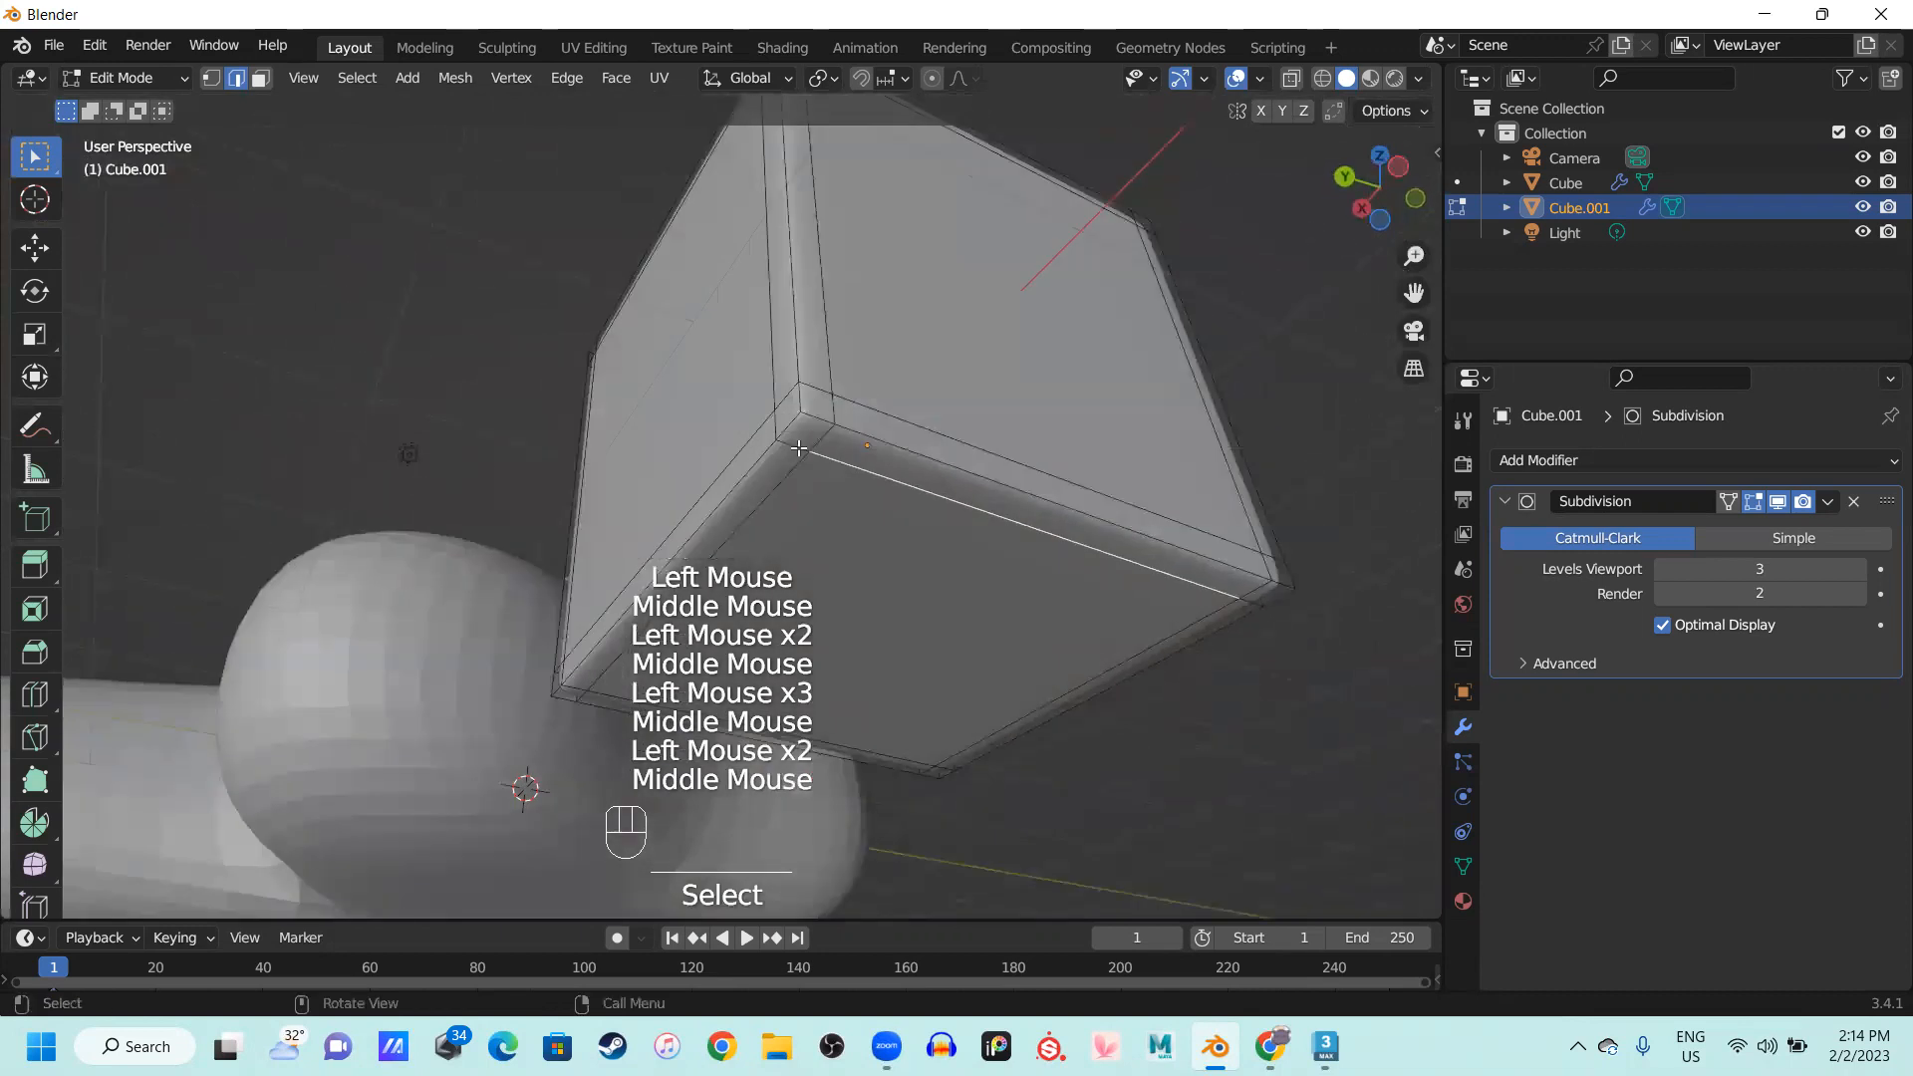
# Select the vertical supporting edge that runs into the cube's bottom corner and view it again from above
pyautogui.click(768, 368)
pyautogui.click(767, 369)
pyautogui.click(767, 368)
pyautogui.click(768, 369)
pyautogui.click(774, 430)
pyautogui.doubleClick(774, 431)
pyautogui.moveTo(774, 430); pyautogui.dragTo(850, 444, button='middle')
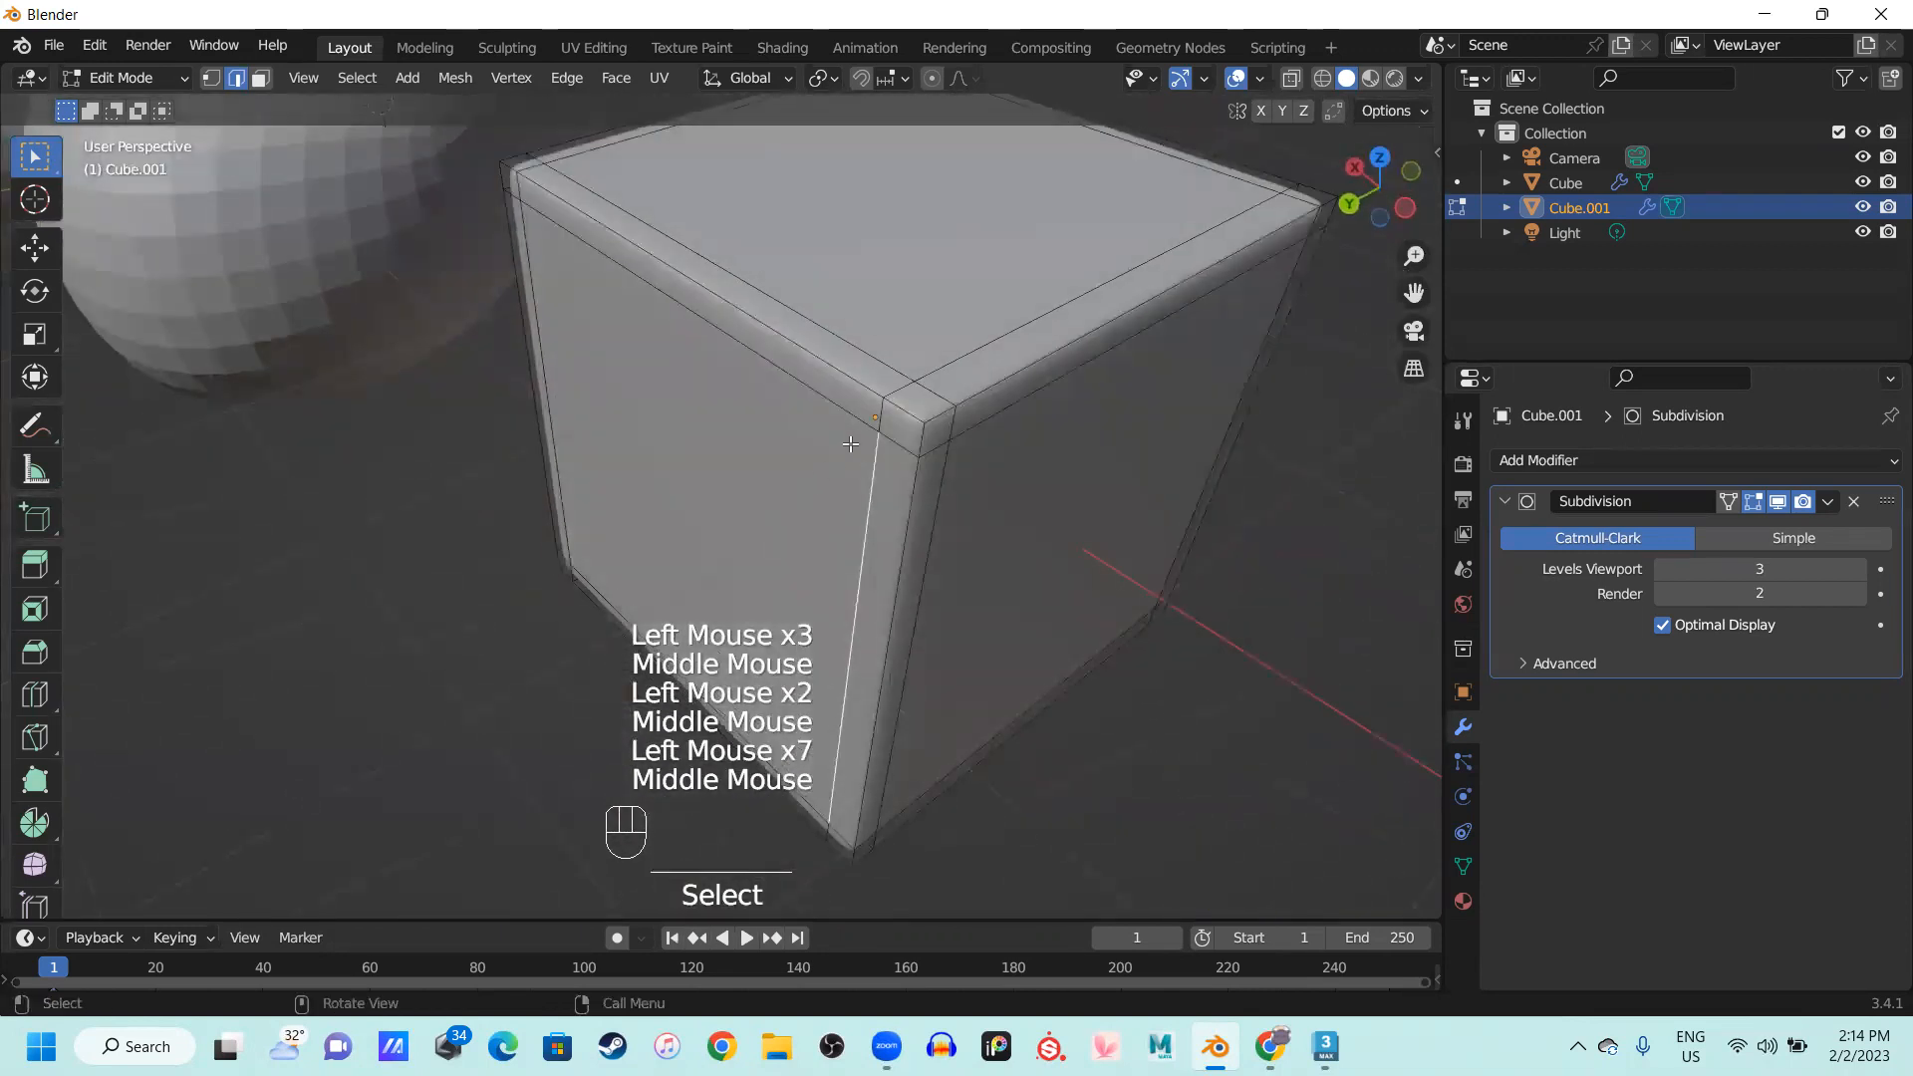
# Point out the supporting edges around the cube's near corner and switch to the Hard Surface Modeling slide in Google Slides
pyautogui.click(849, 478)
pyautogui.click(847, 523)
pyautogui.click(845, 569)
pyautogui.moveTo(845, 569); pyautogui.dragTo(888, 494, button='middle')
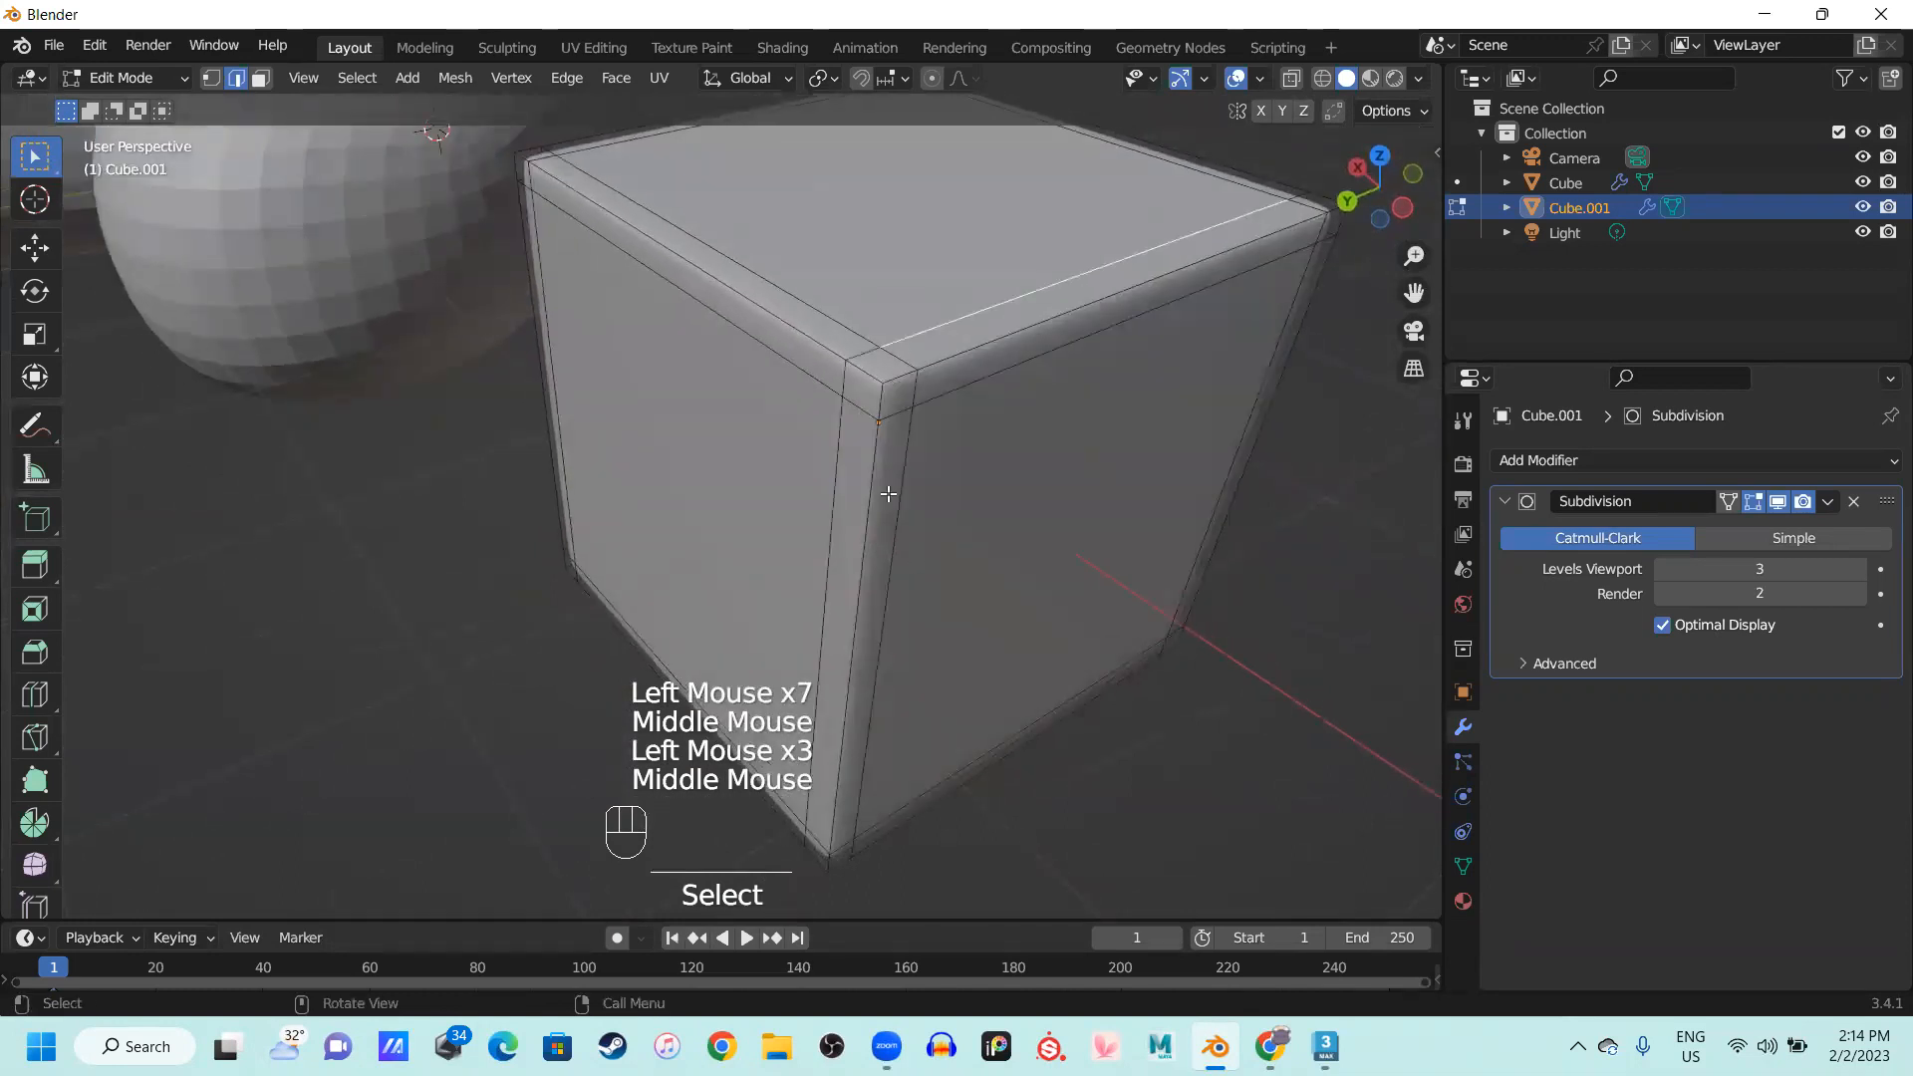
pyautogui.moveTo(438, 515); pyautogui.dragTo(681, 598, button='middle')
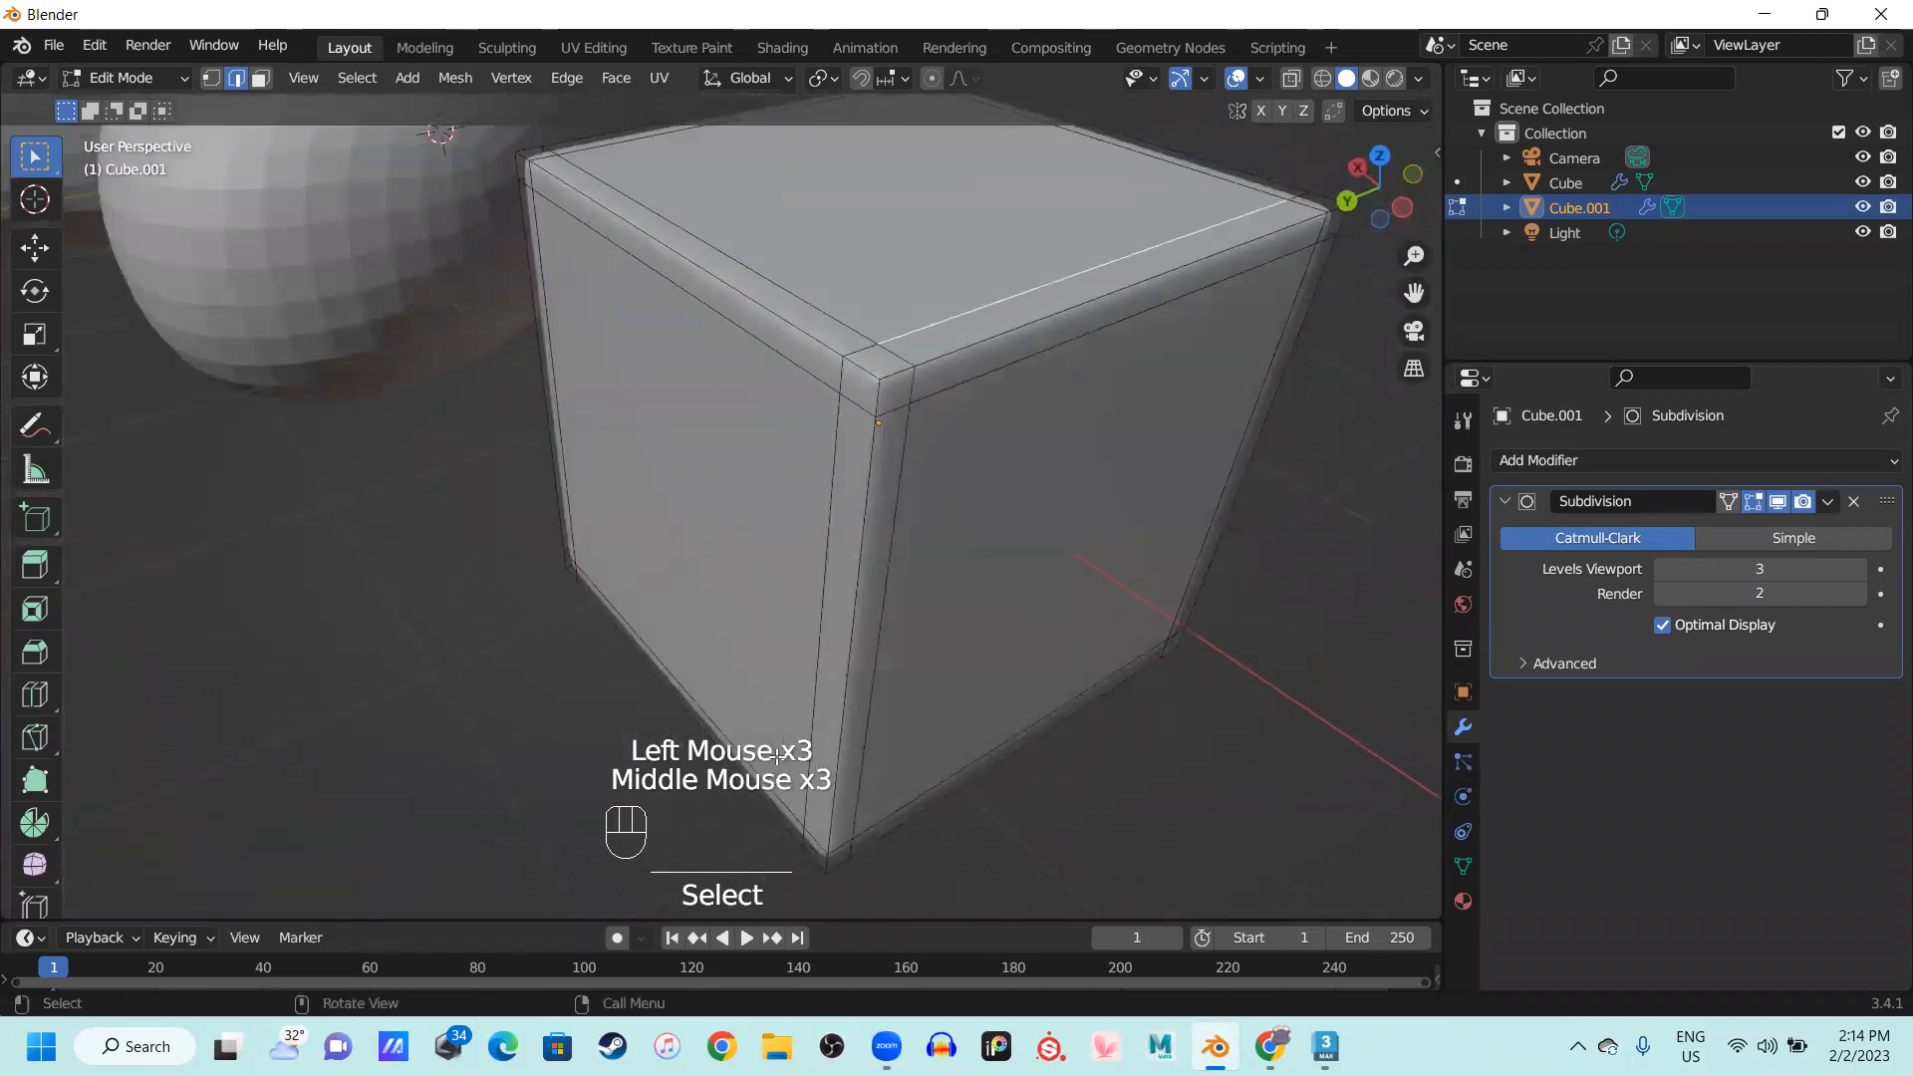
pyautogui.click(1270, 1046)
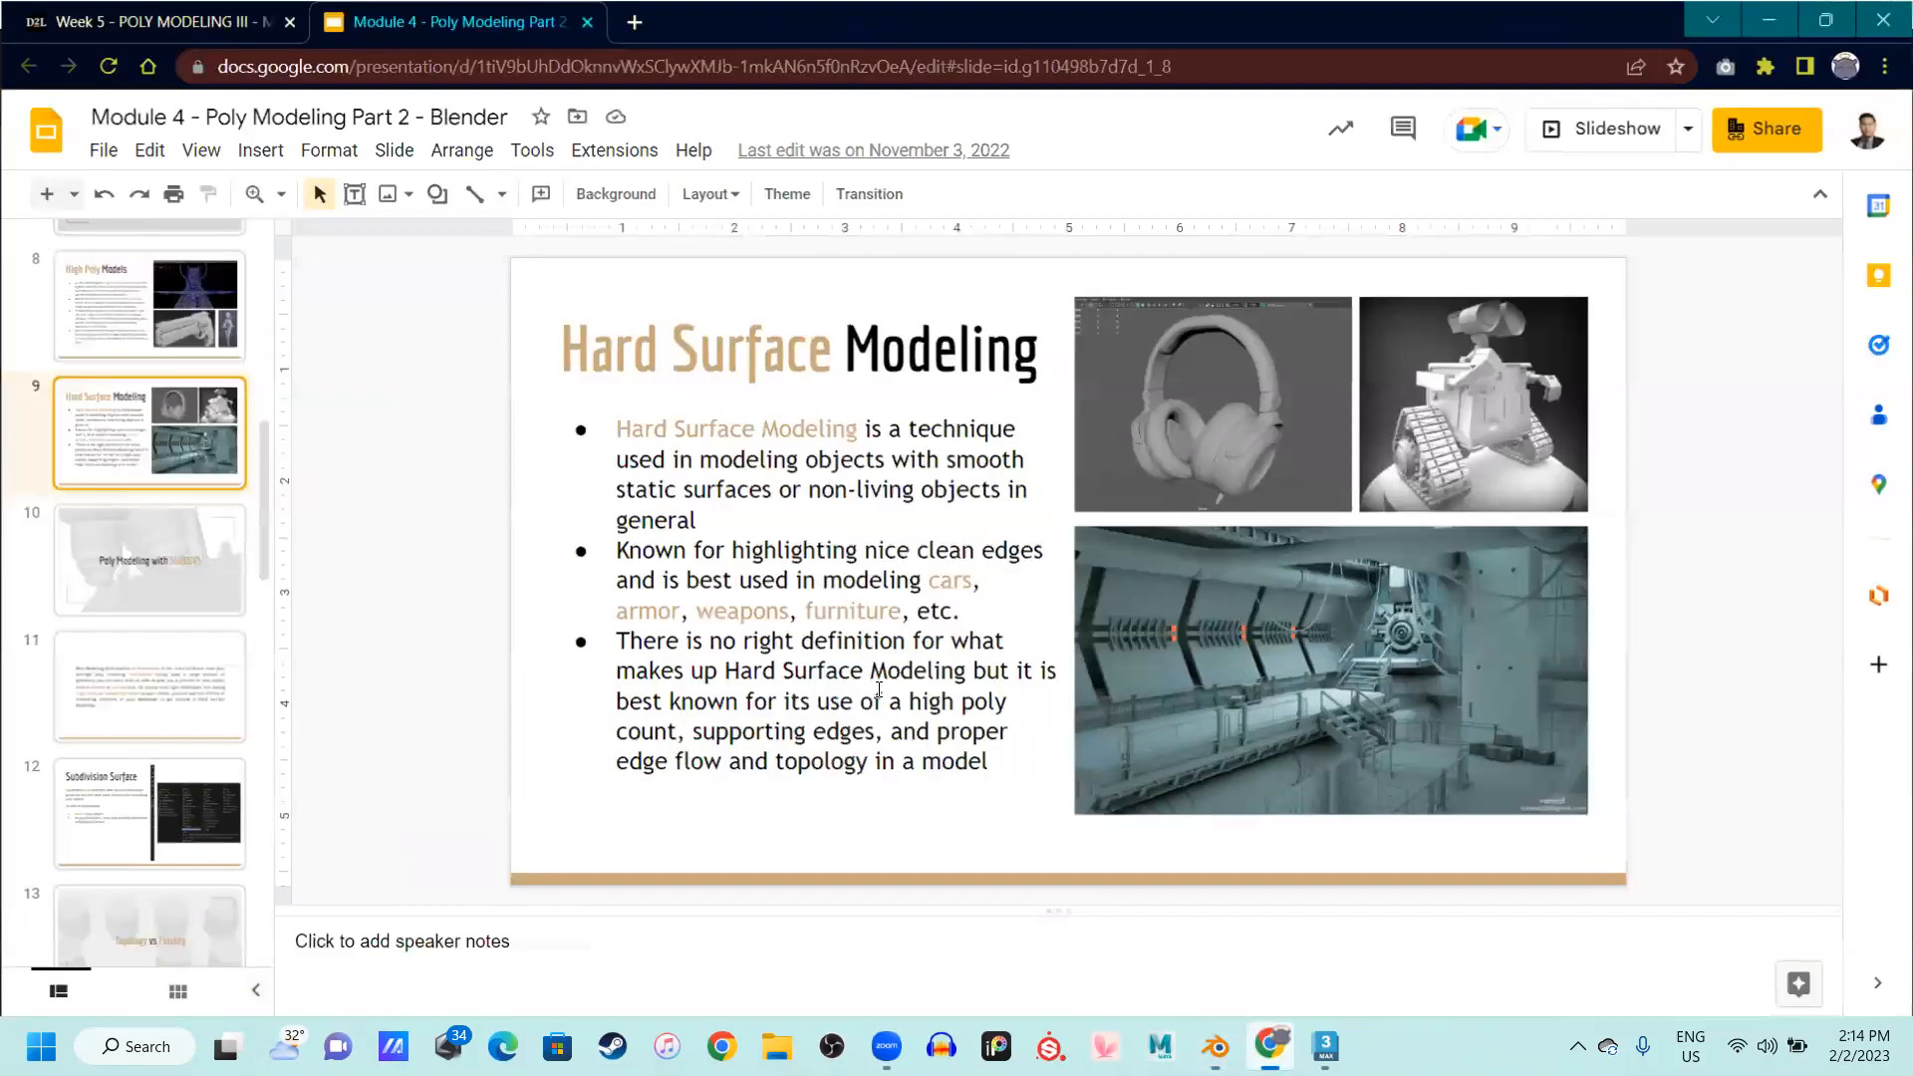
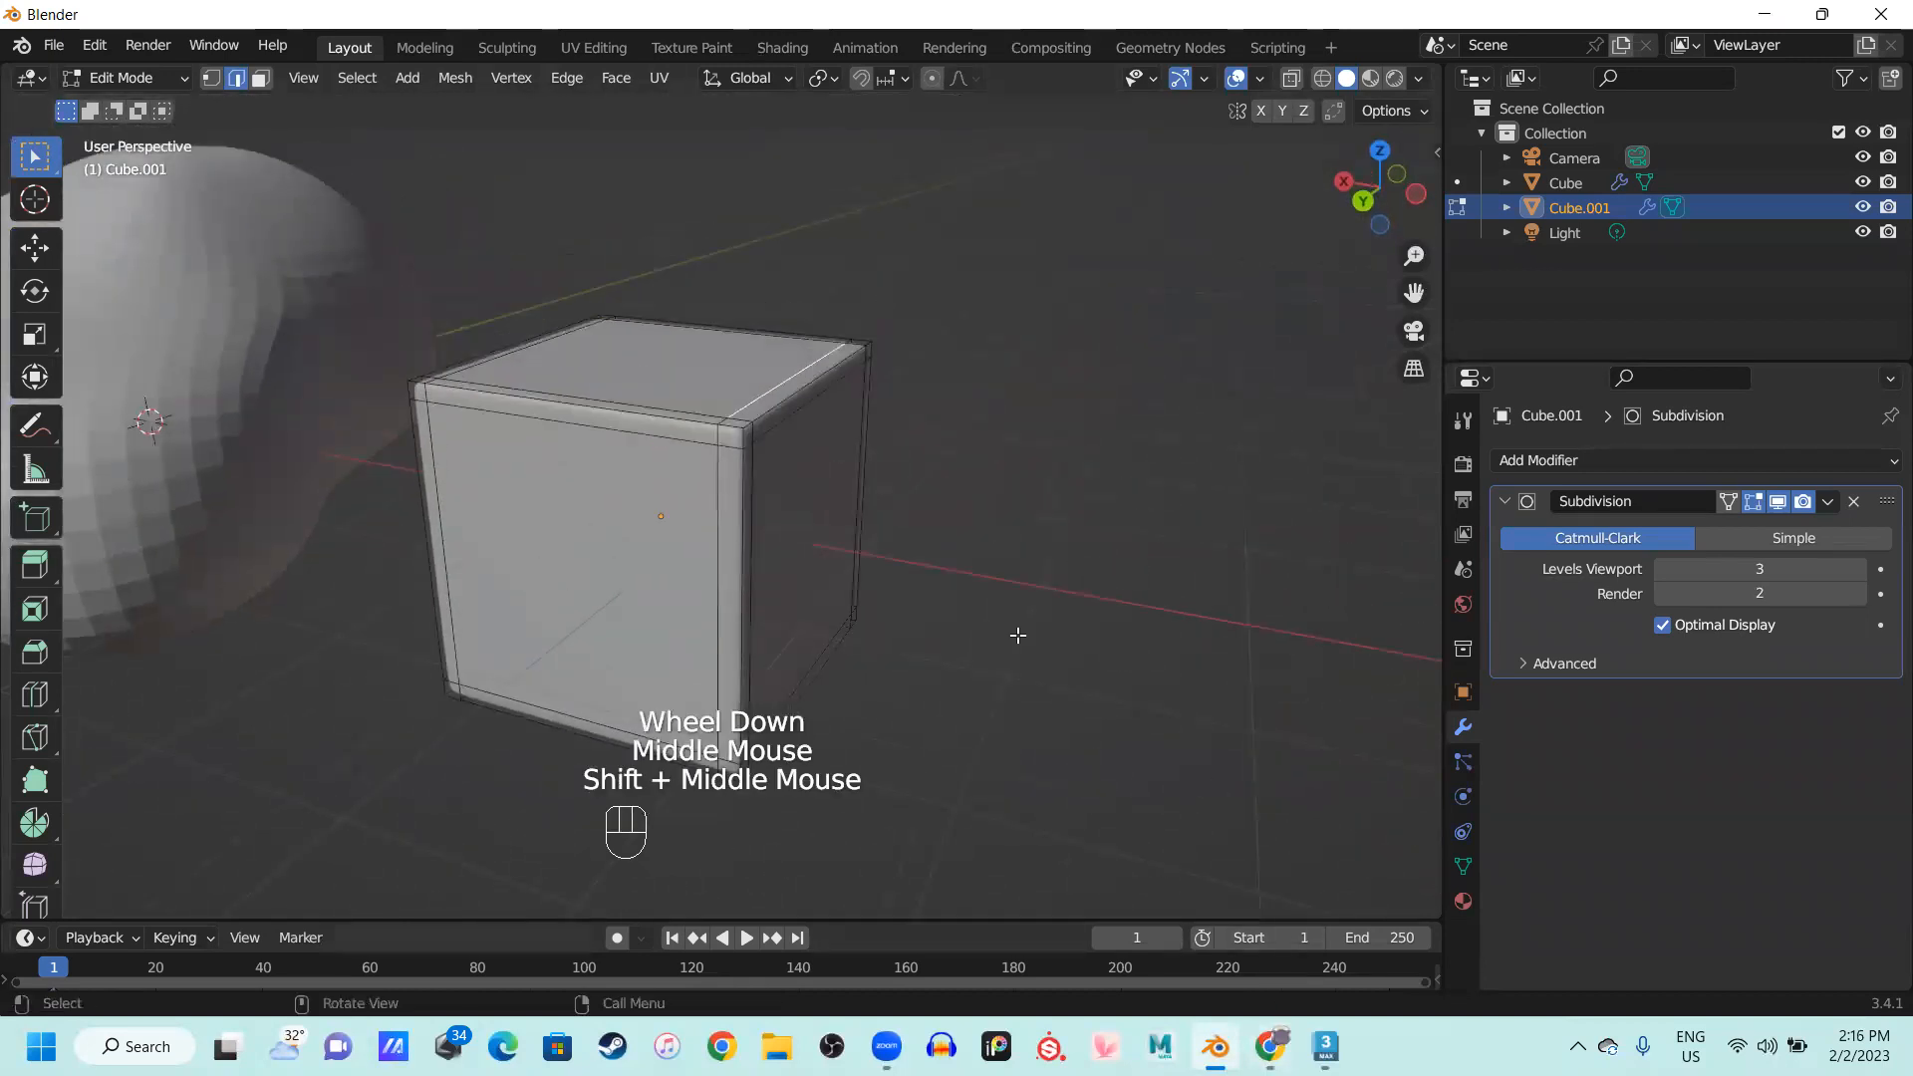
# Return the Blender cube to Object Mode and select it together with the rounded organic mesh and the light
pyautogui.moveTo(1017, 635); pyautogui.dragTo(1068, 577, button='middle')
pyautogui.press('Tab')
pyautogui.moveTo(832, 596); pyautogui.dragTo(855, 611, button='middle')
pyautogui.scroll(-2, 574, 552)
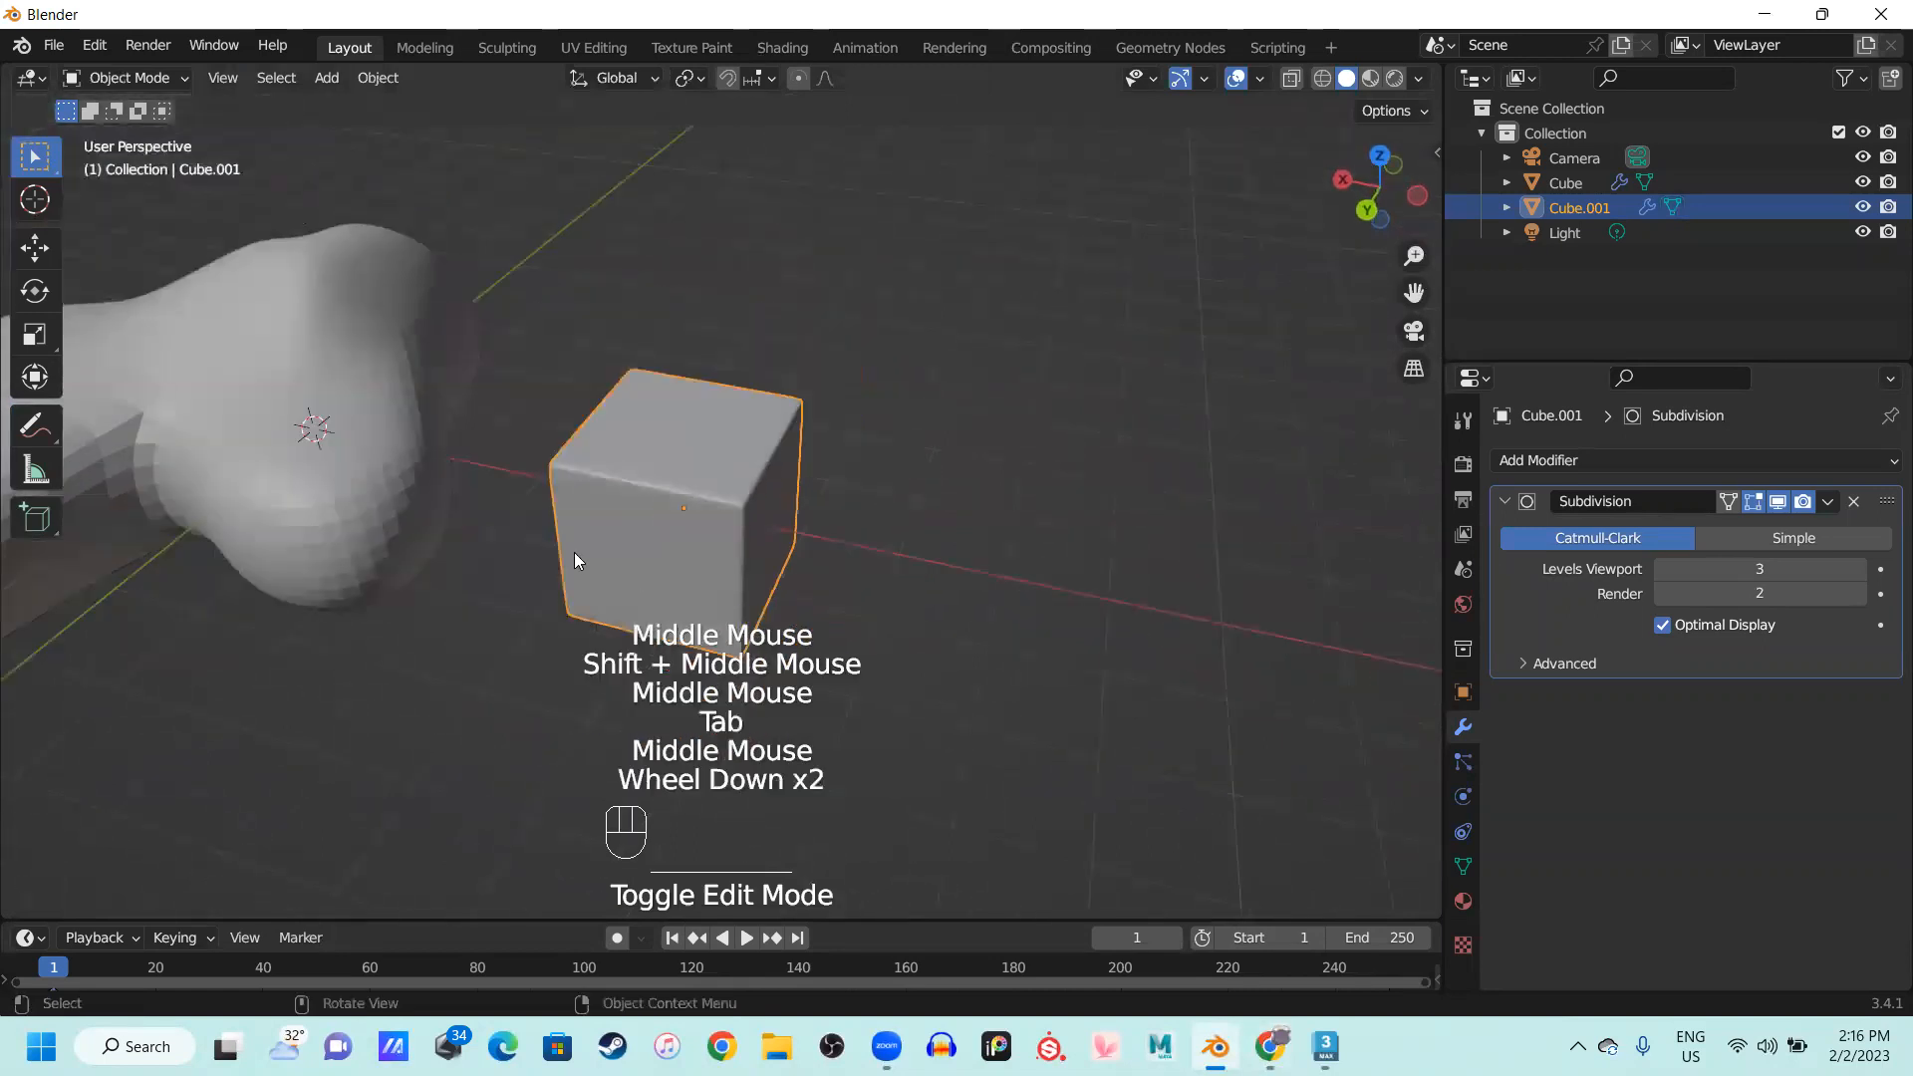
pyautogui.scroll(-2, 574, 552)
pyautogui.moveTo(841, 695); pyautogui.dragTo(181, 174)
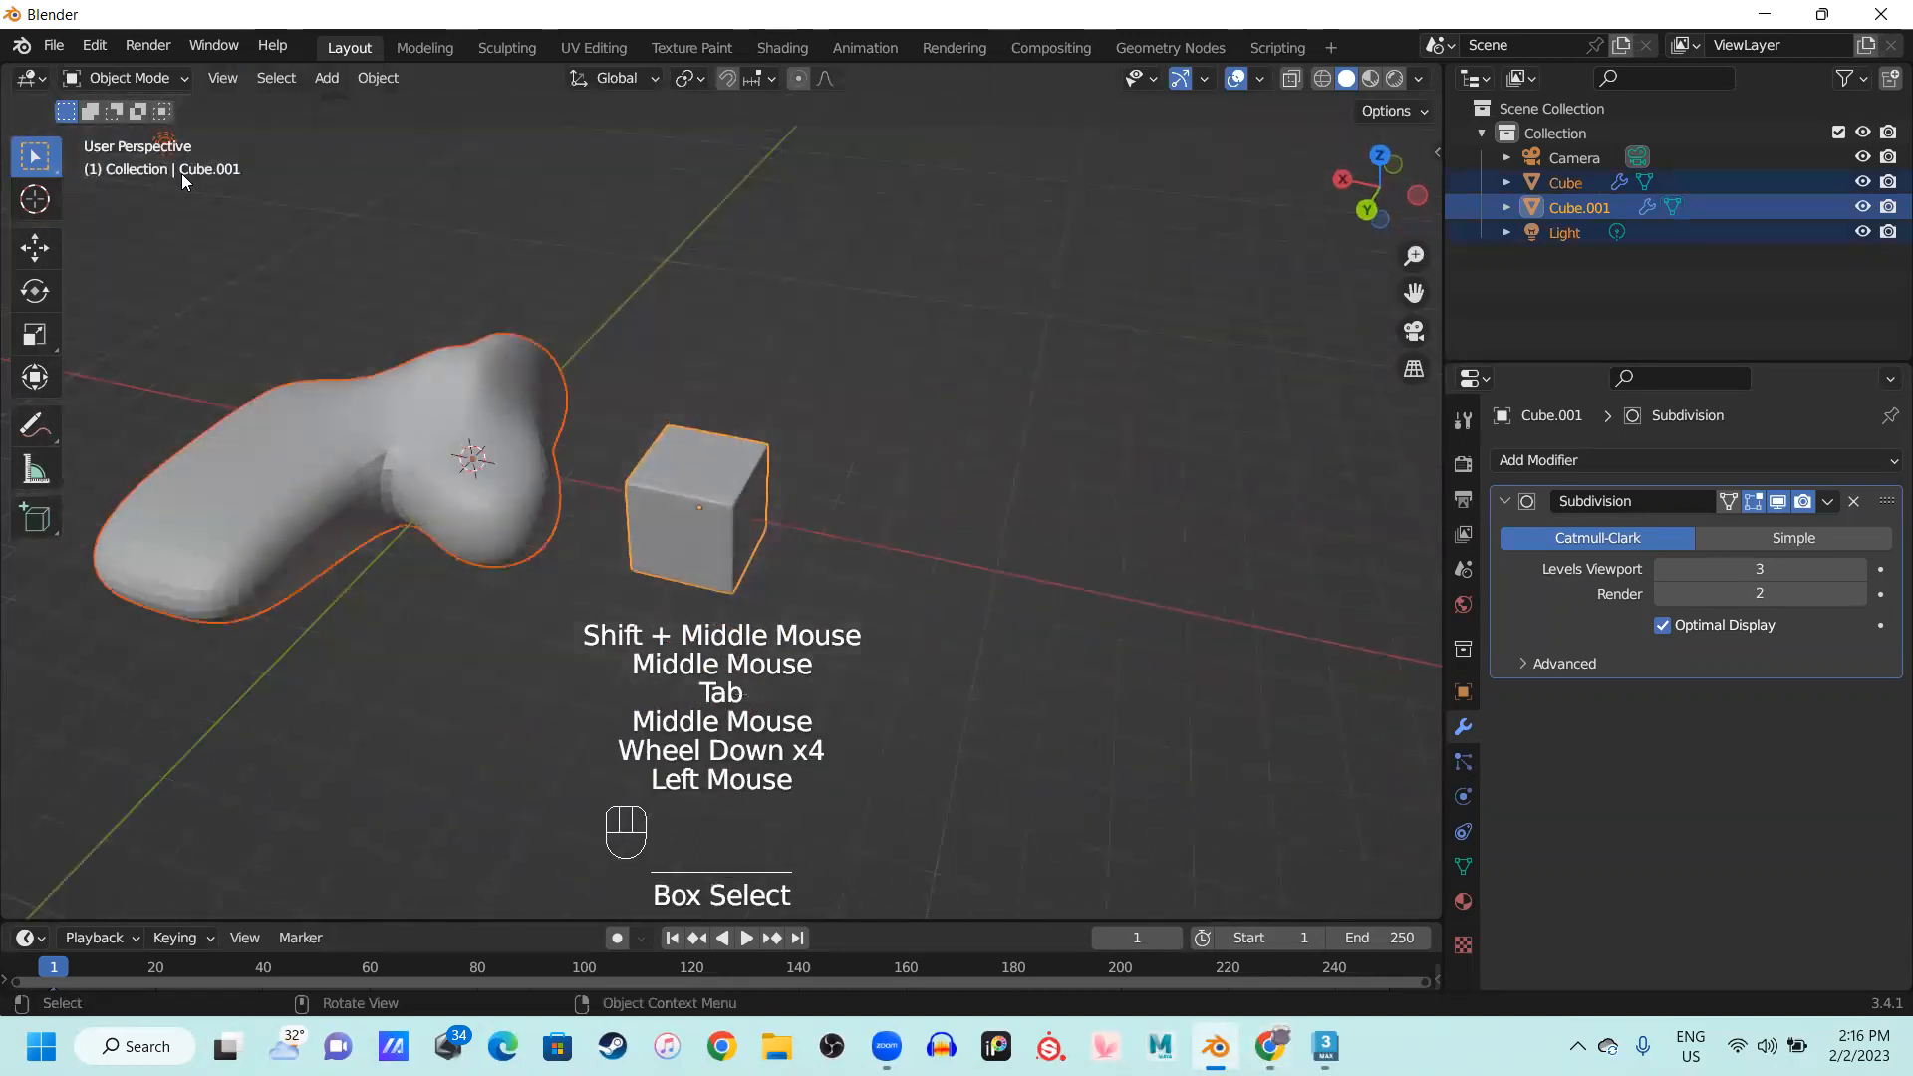
# Delete the selected subdivided shape, the small cube and the light from the scene
pyautogui.press('Delete')
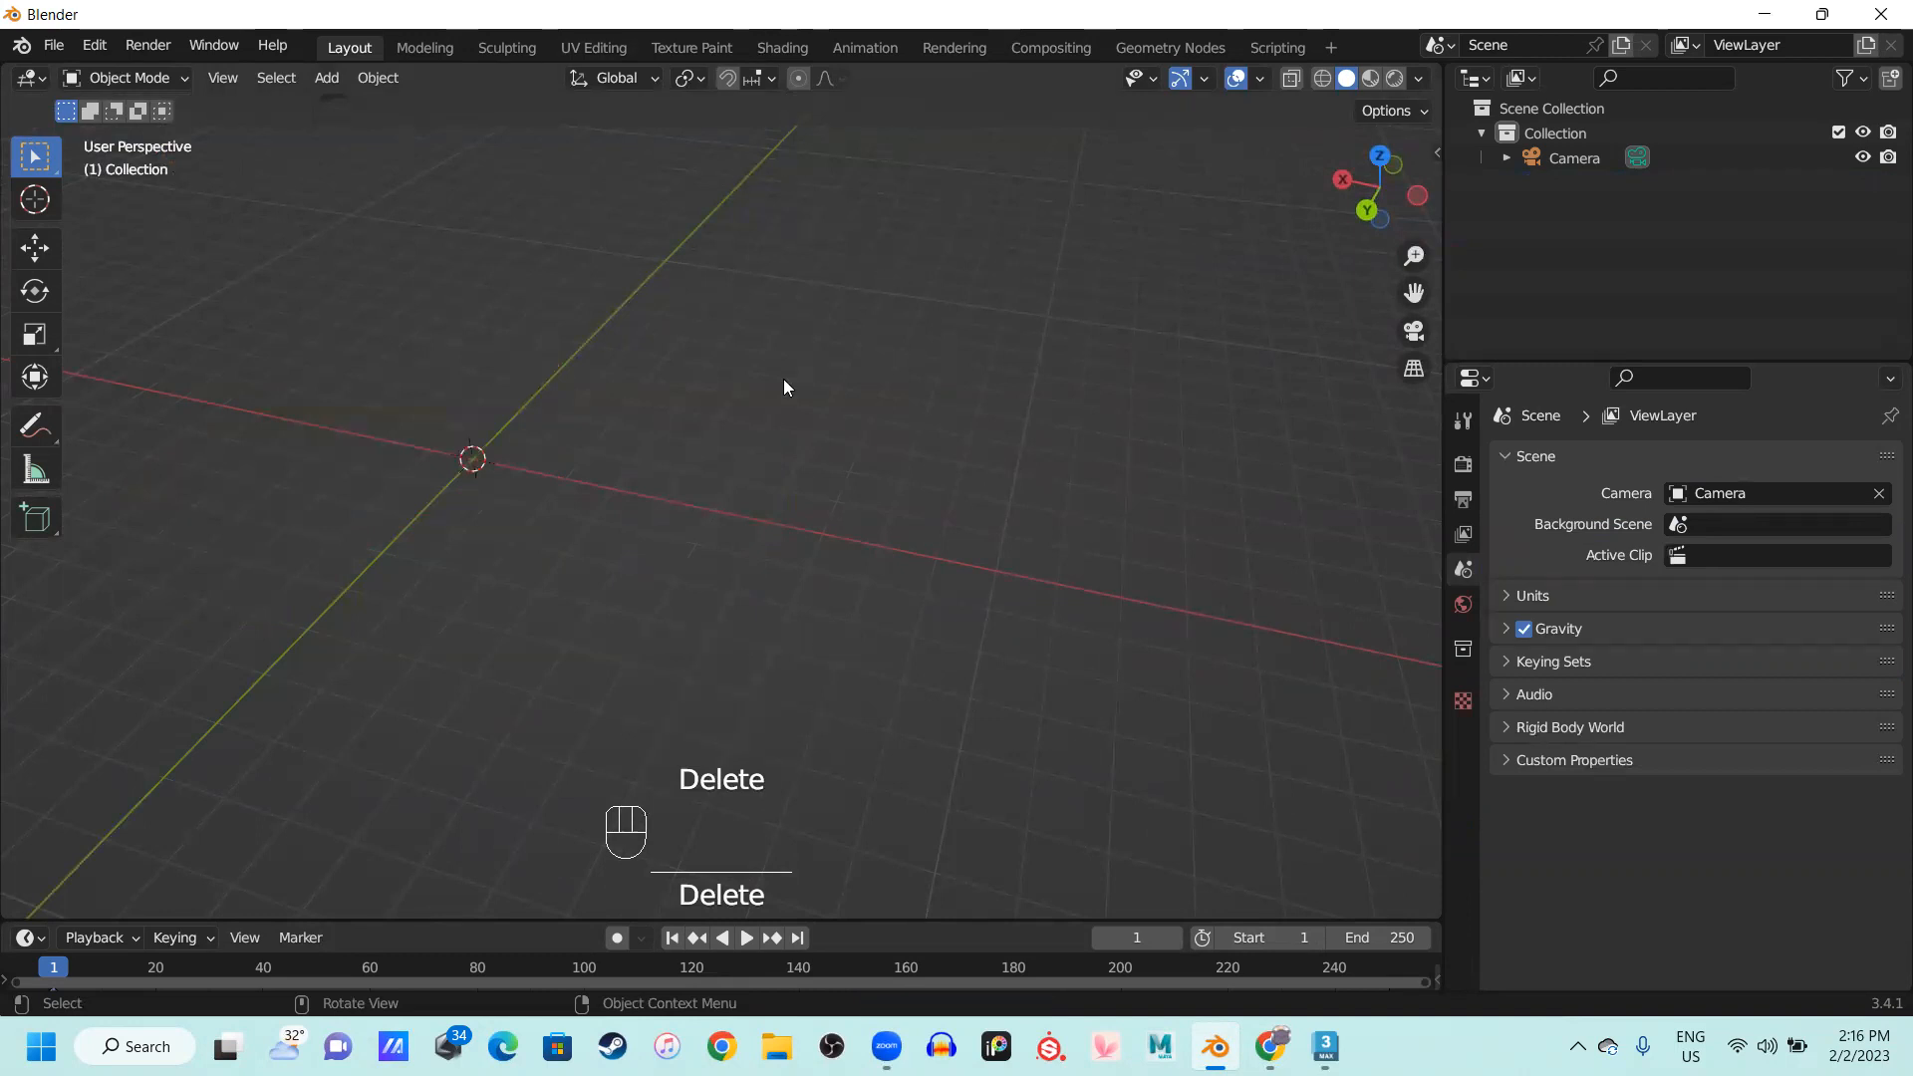
pyautogui.moveTo(52, 422)
pyautogui.mouseDown()
pyautogui.moveTo(54, 398)
pyautogui.moveTo(135, 487)
pyautogui.moveTo(479, 114)
pyautogui.mouseUp()
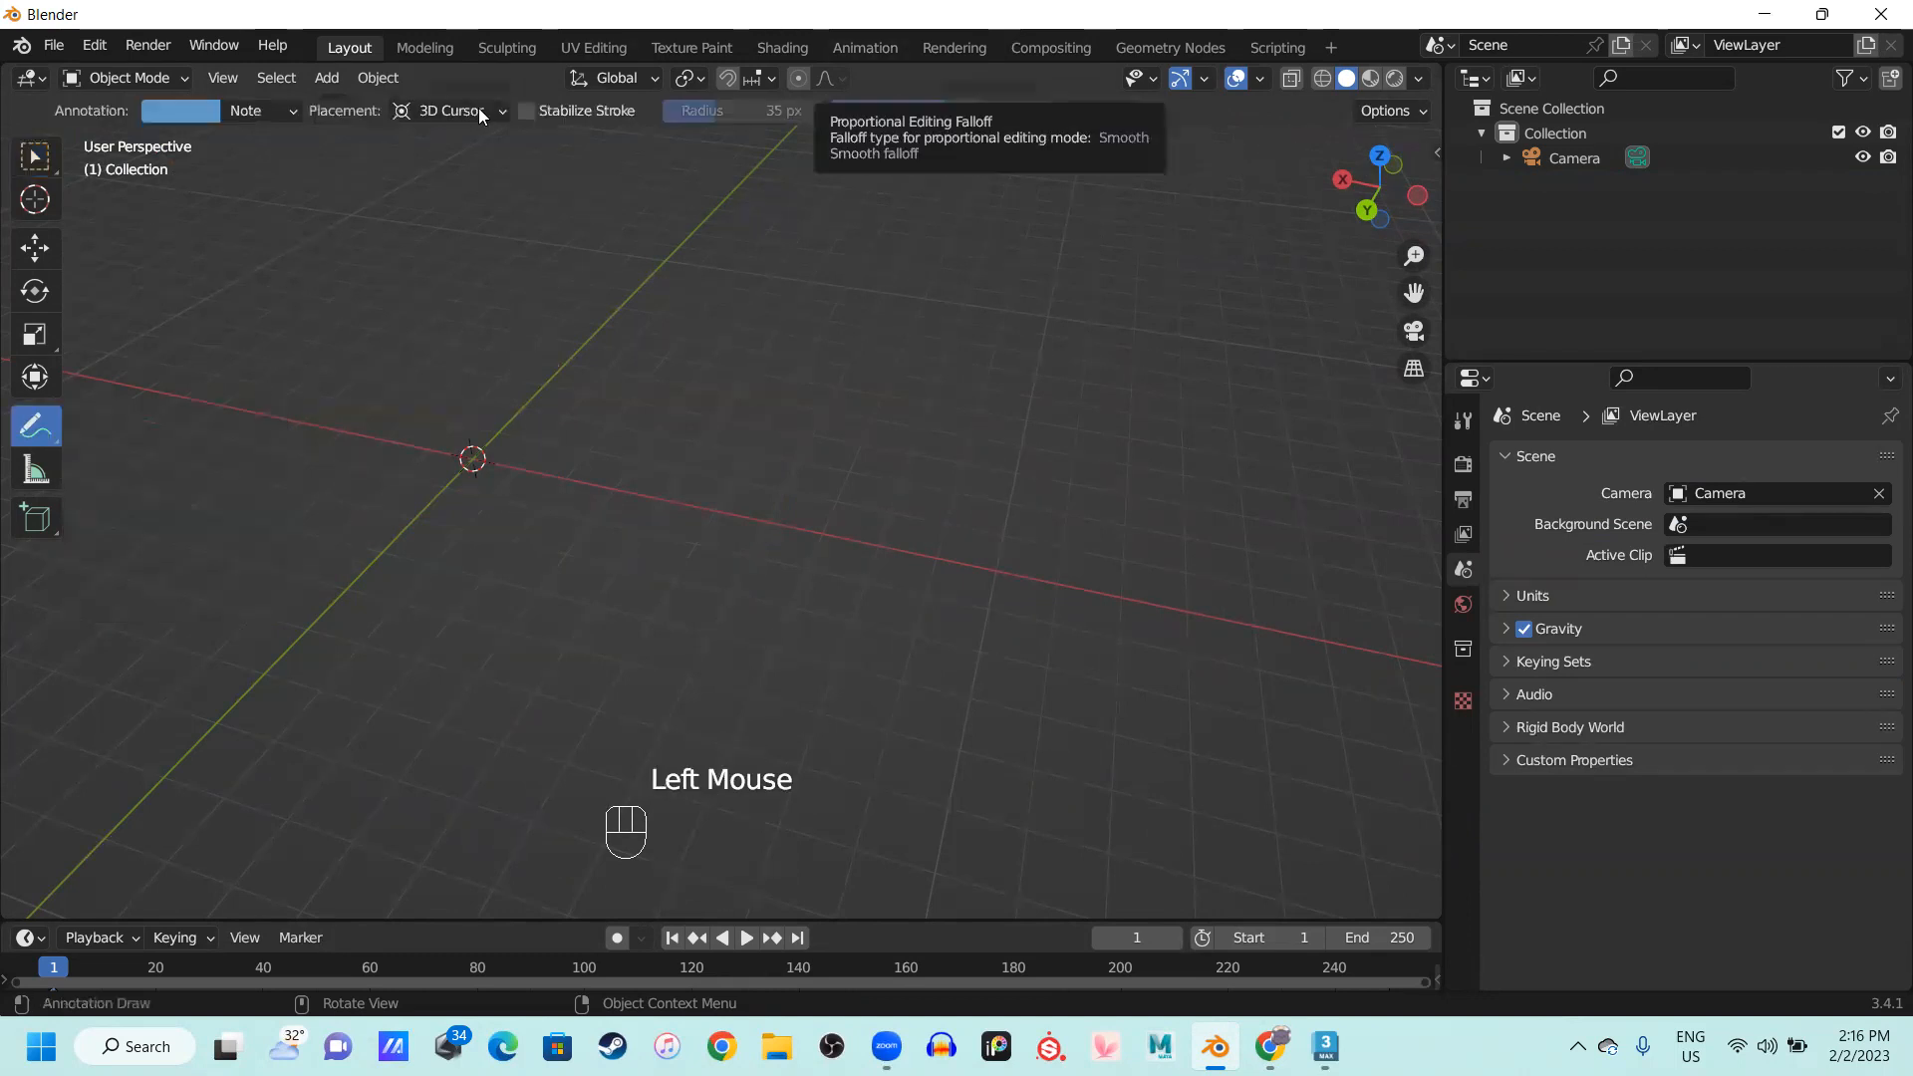
pyautogui.keyDown('shift'); pyautogui.moveTo(565, 484); pyautogui.dragTo(854, 548, button='middle'); pyautogui.keyUp('shift')
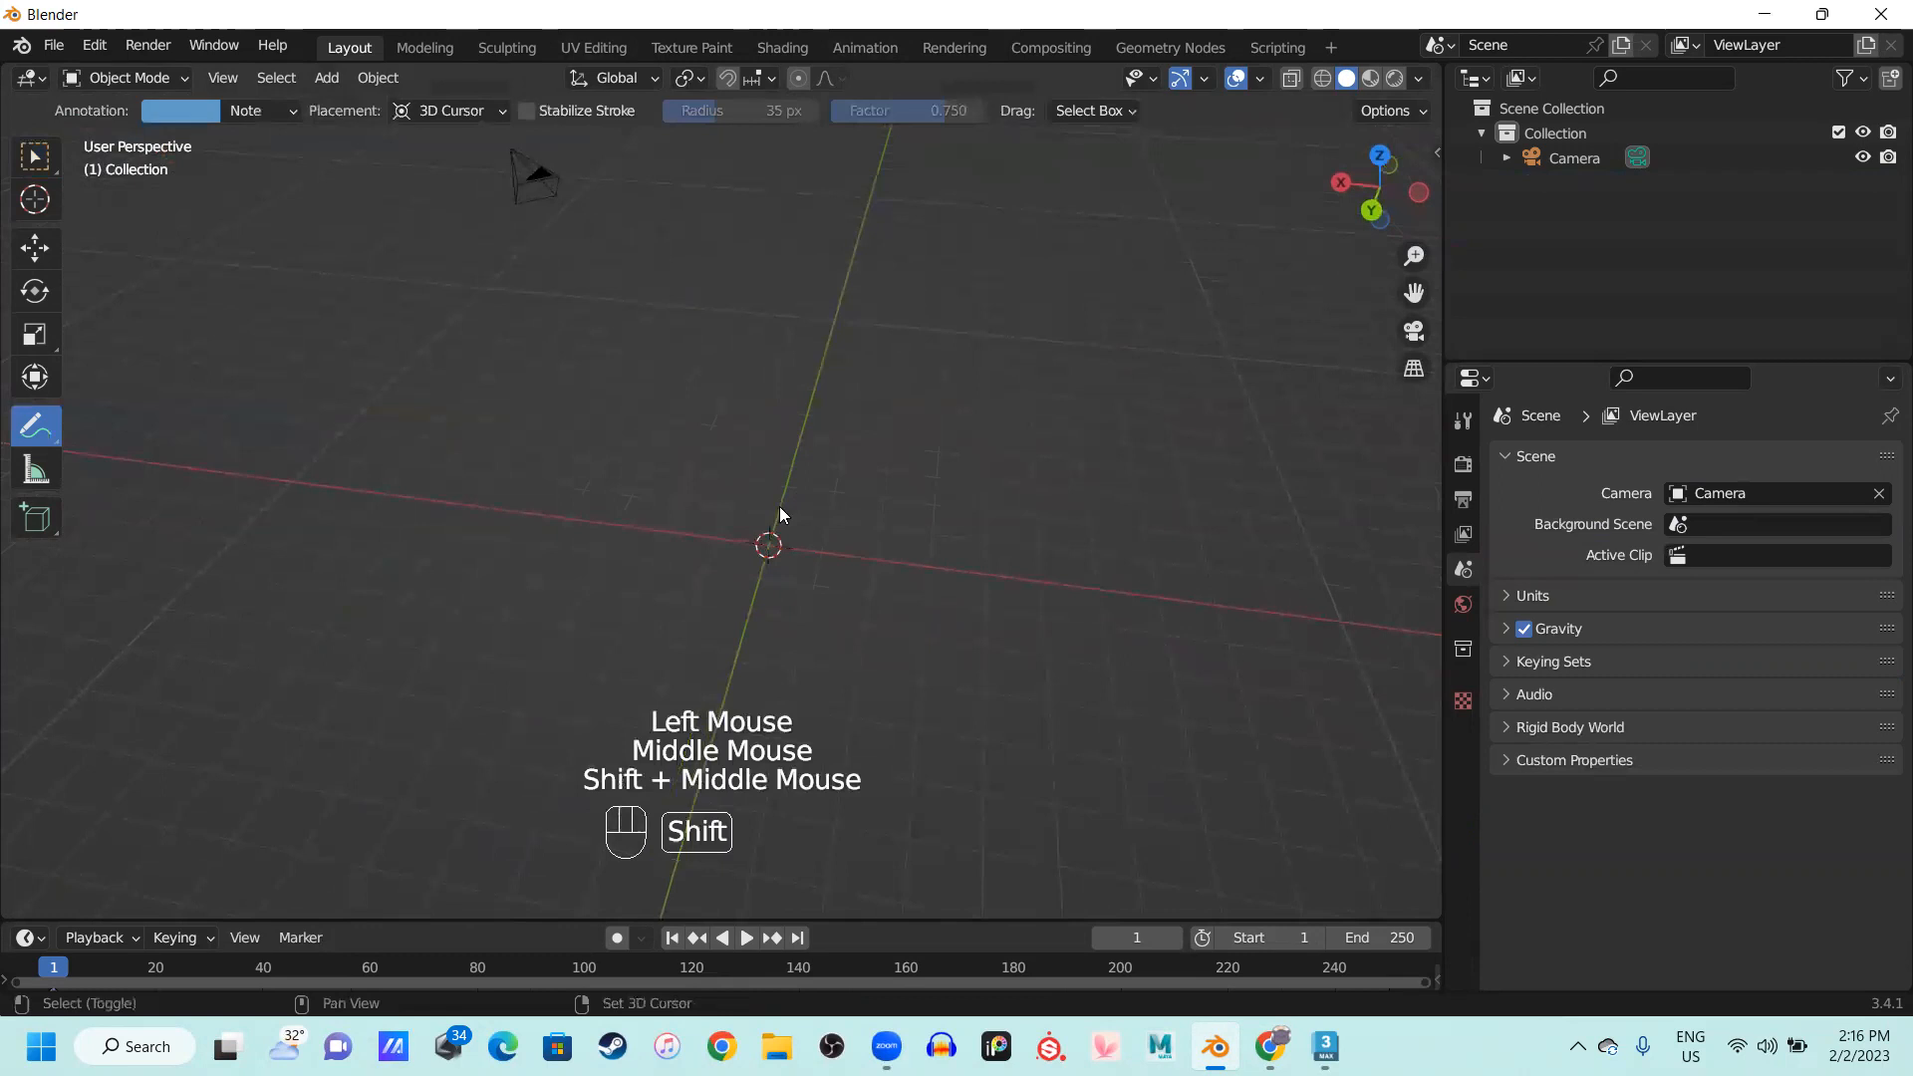
pyautogui.hotkey('shift', 'a')
pyautogui.moveTo(733, 506)
pyautogui.click(886, 531)
pyautogui.scroll(4, 483, 435)
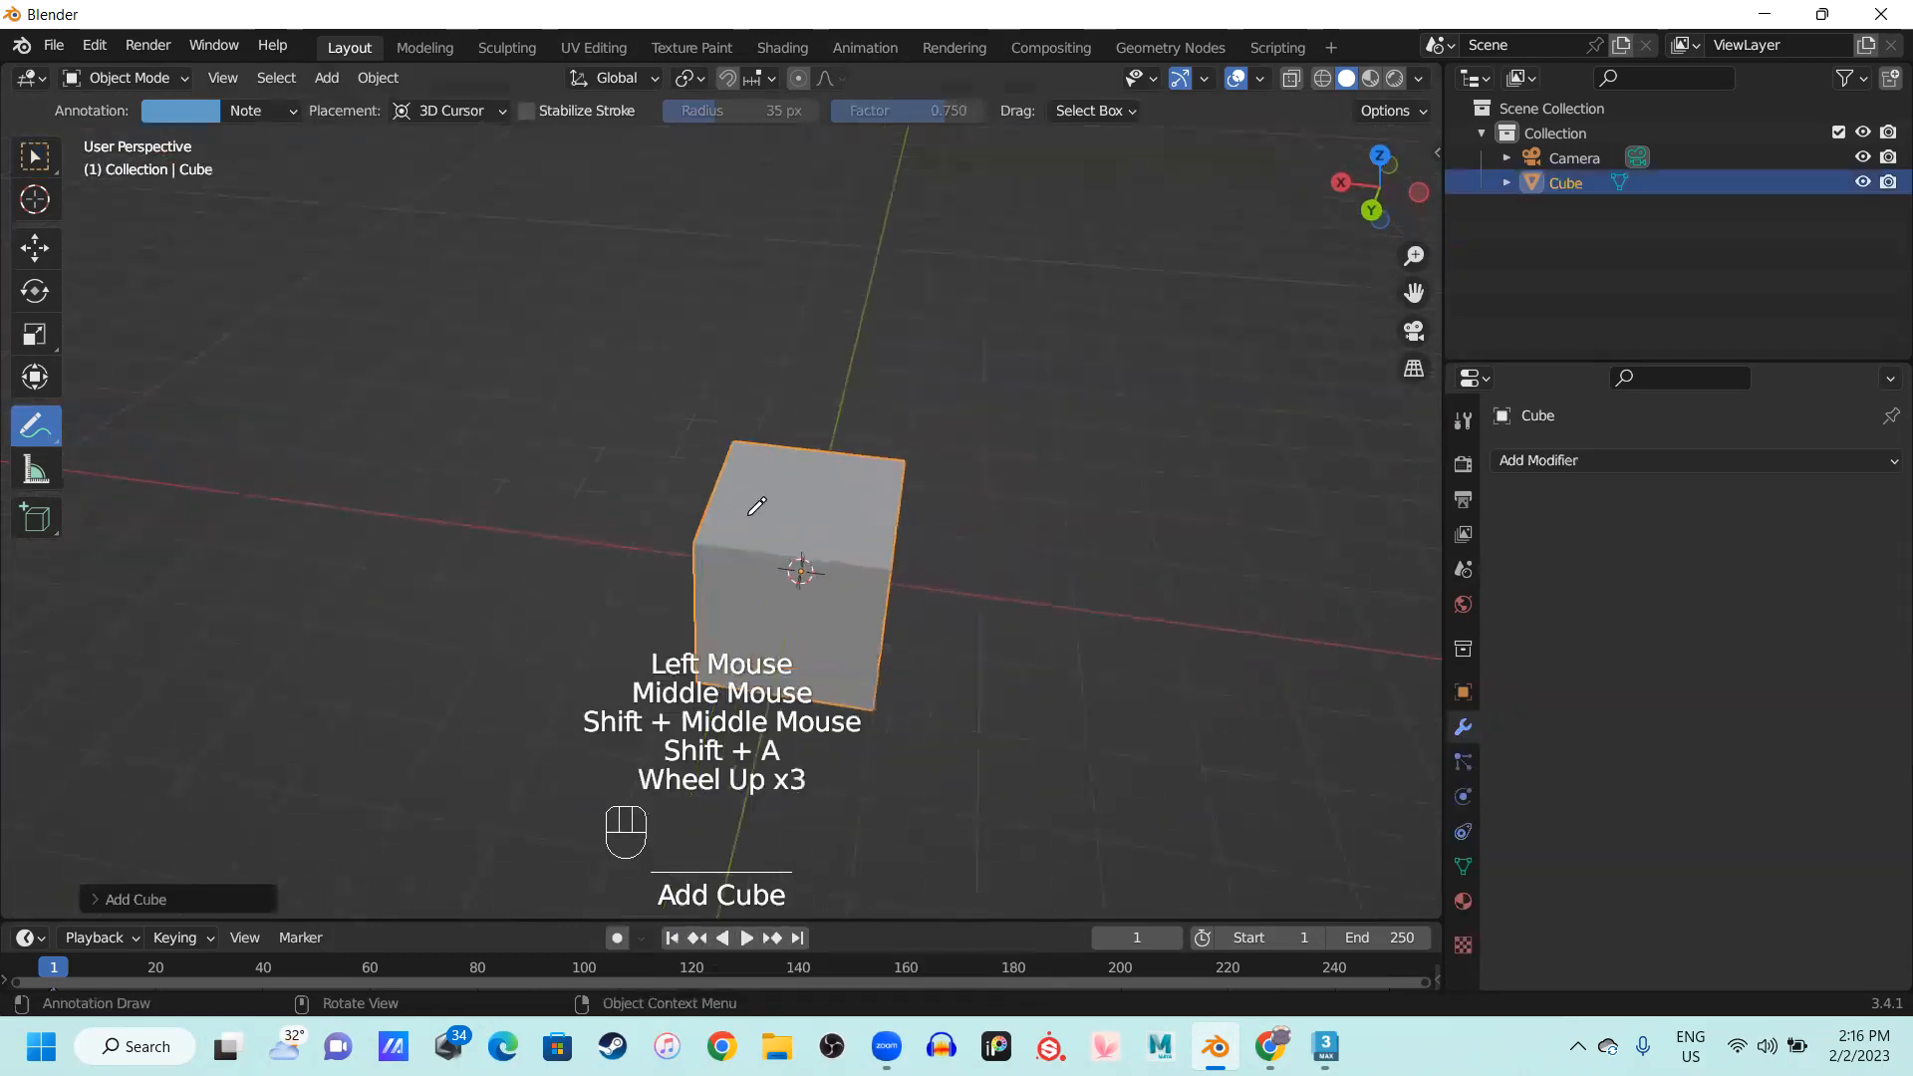
pyautogui.click(38, 158)
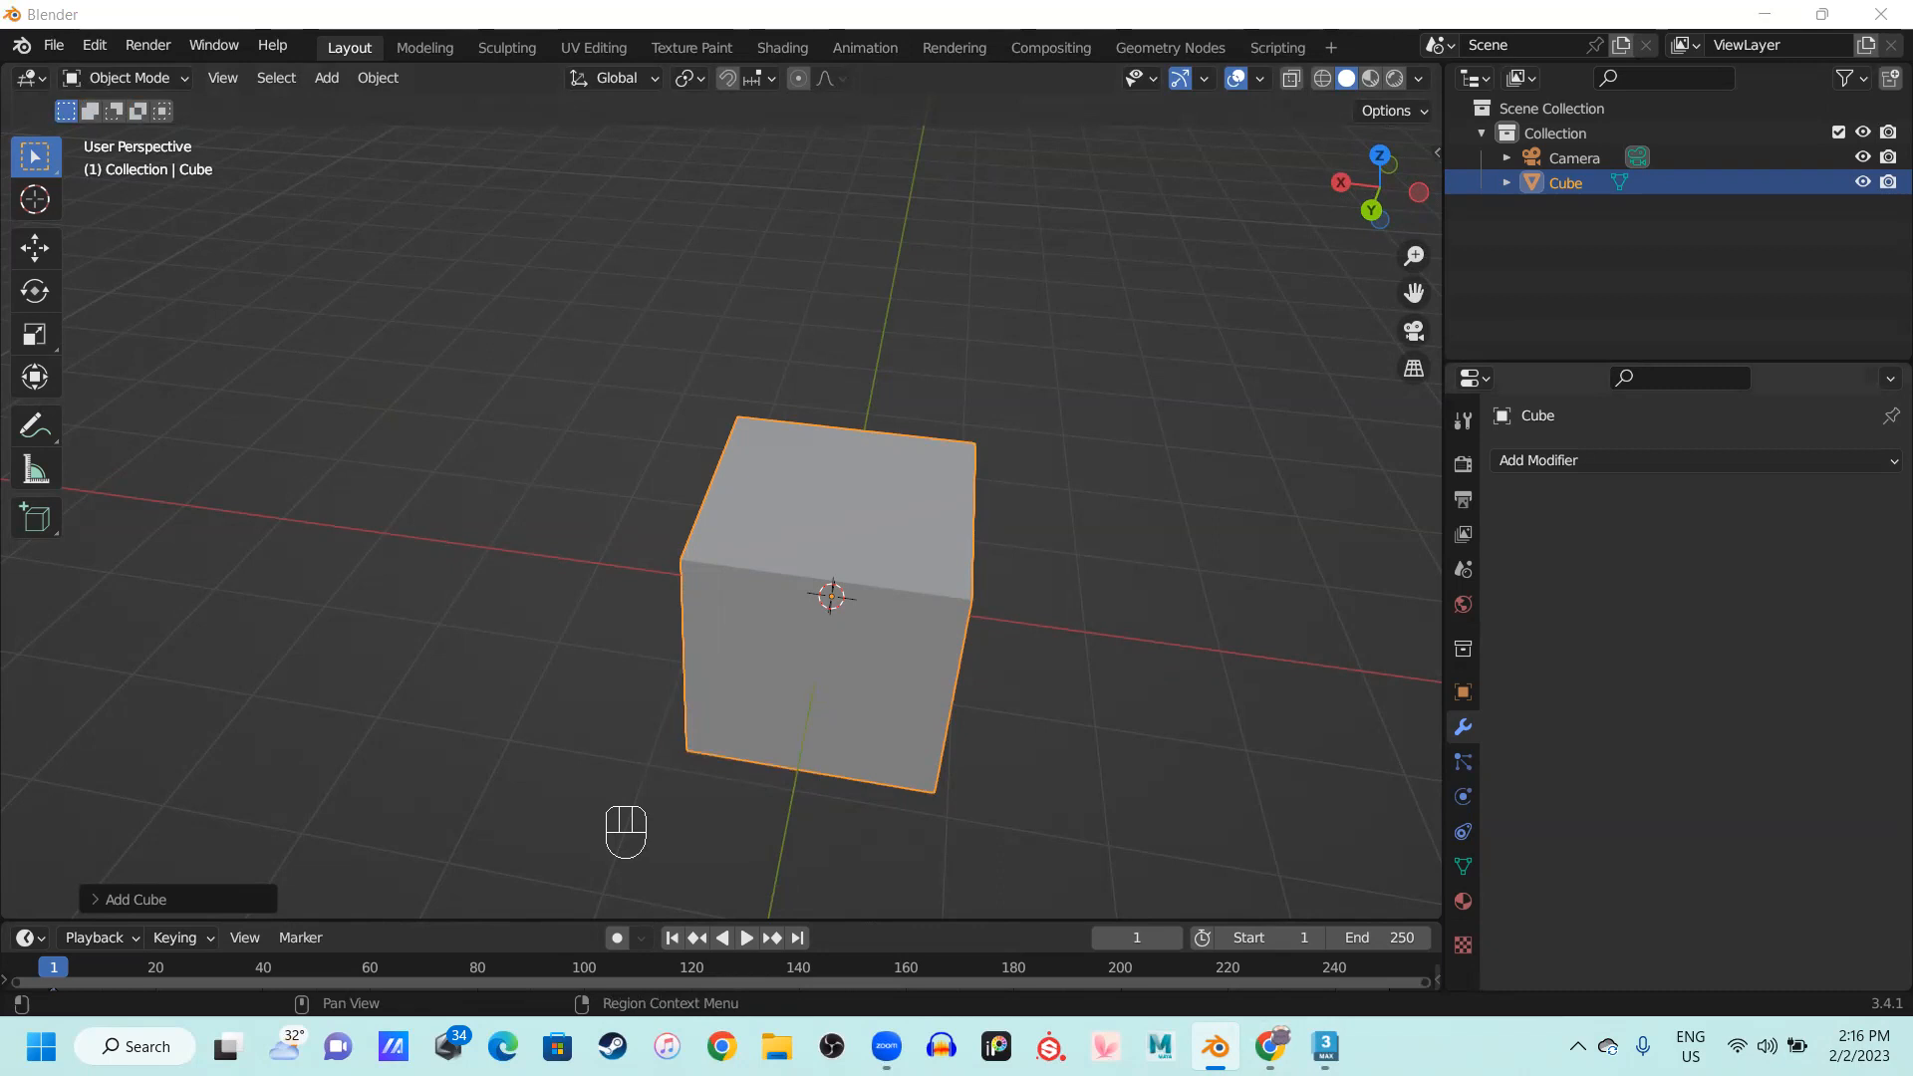
pyautogui.scroll(1, 945, 667)
pyautogui.moveTo(944, 668); pyautogui.dragTo(787, 414, button='middle')
pyautogui.moveTo(703, 465); pyautogui.dragTo(749, 461, button='middle')
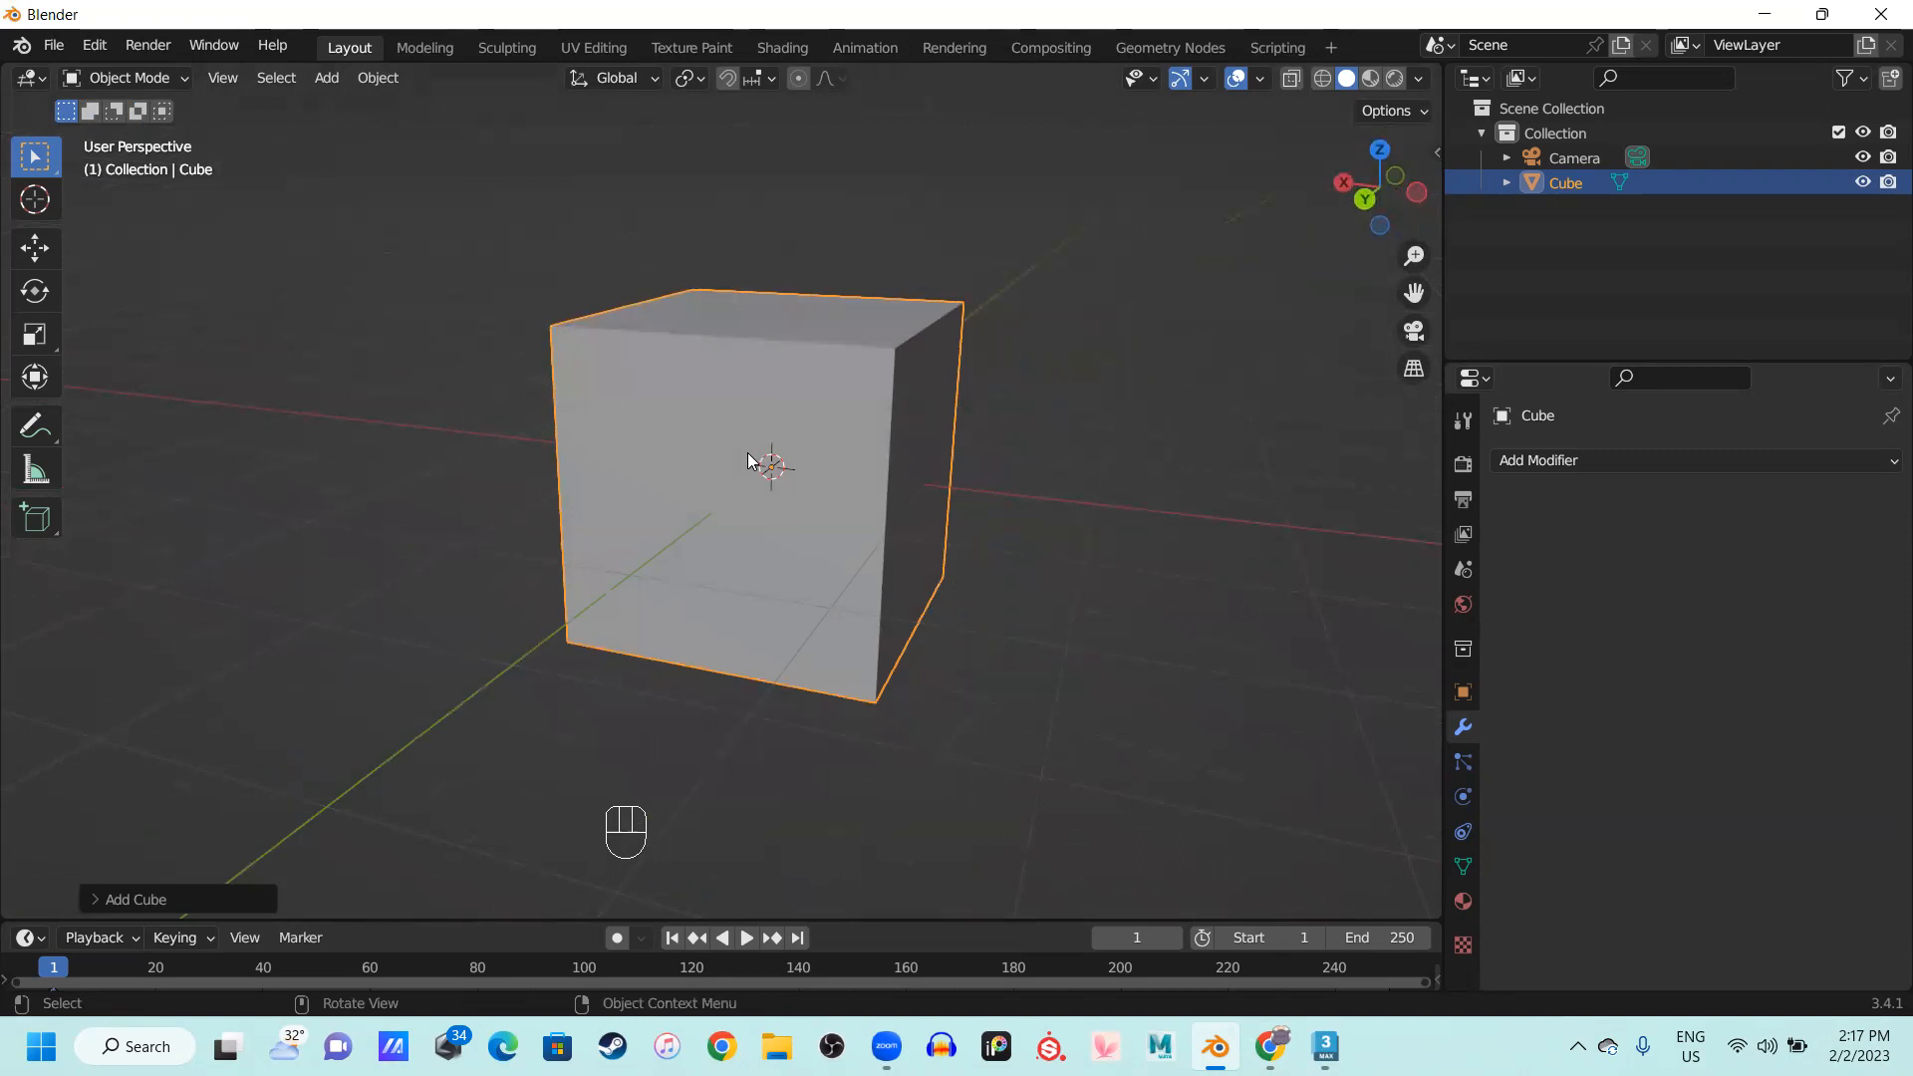
pyautogui.moveTo(831, 319); pyautogui.dragTo(849, 314, button='middle')
pyautogui.click(849, 314)
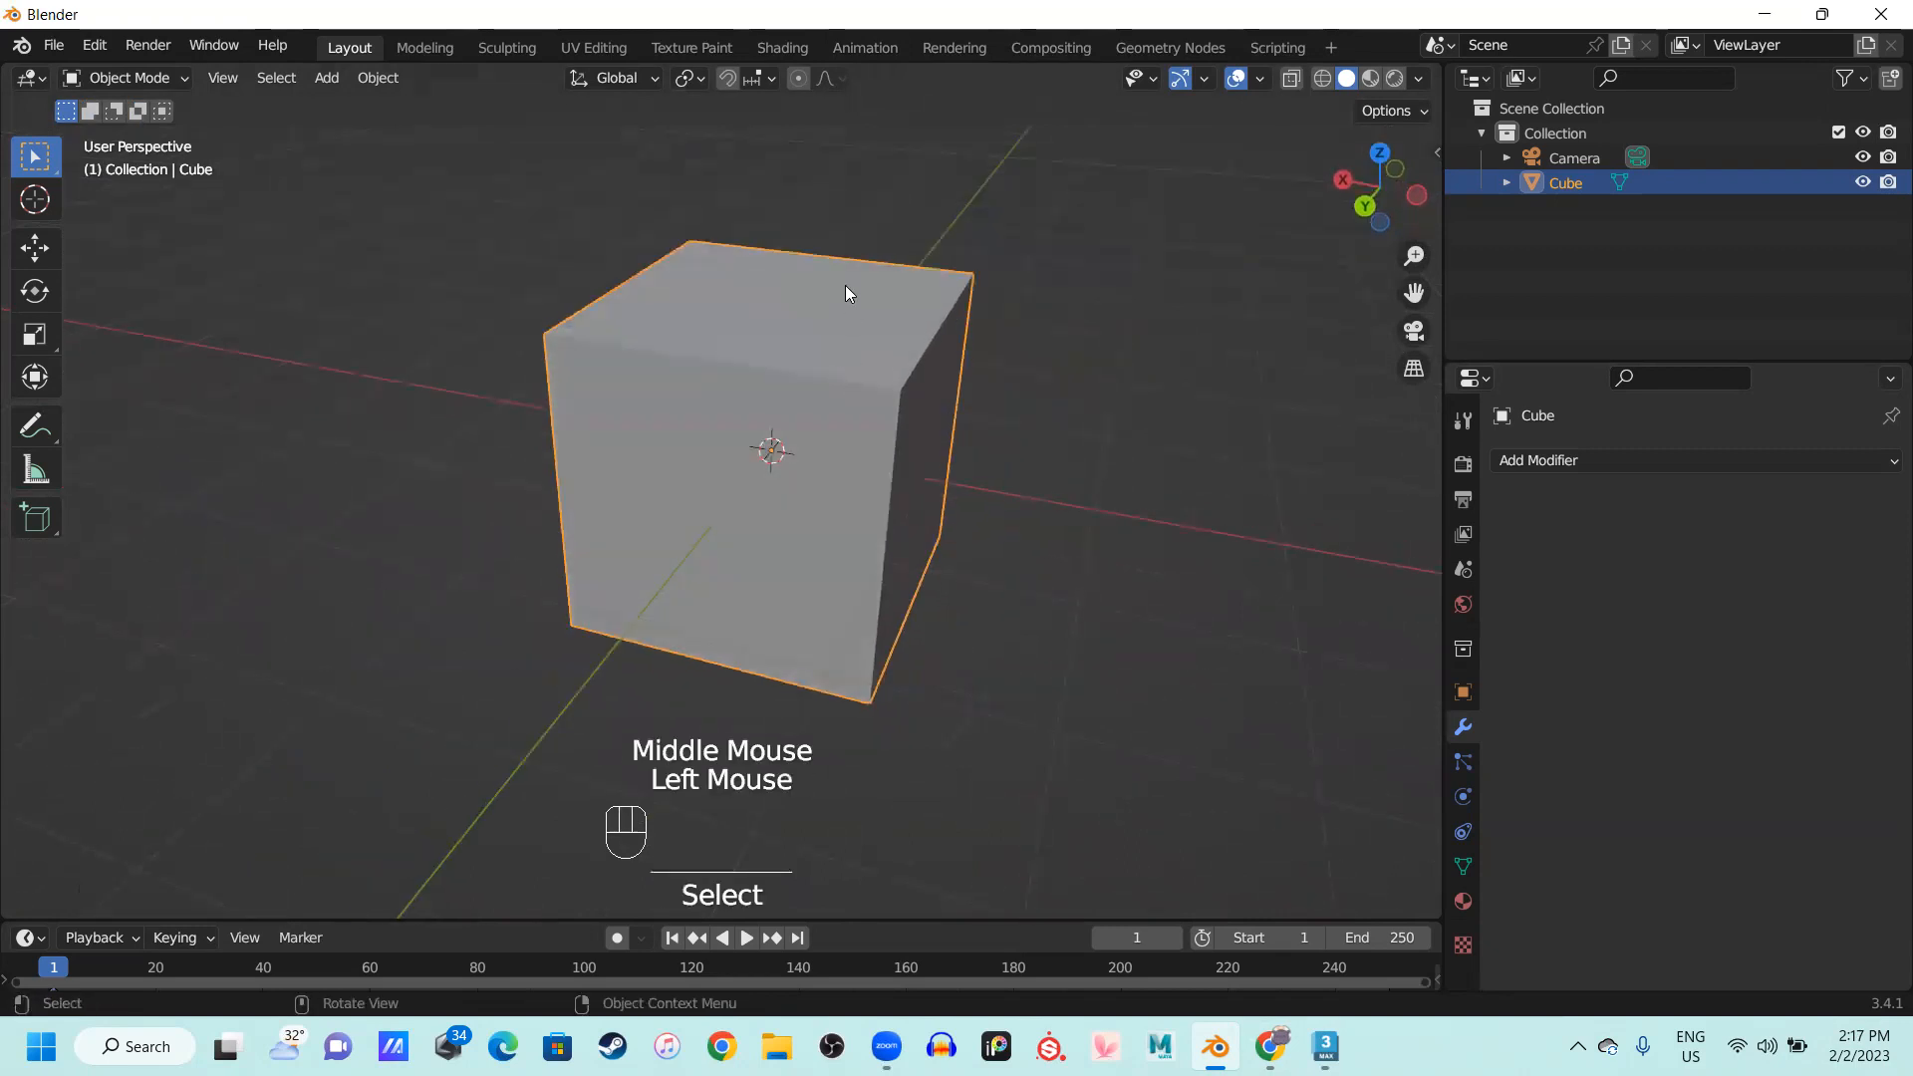
pyautogui.press('Delete')
# Add a cylinder mesh at the scene origin and enter Edit Mode on it
pyautogui.hotkey('shift', 'a')
pyautogui.moveTo(794, 375)
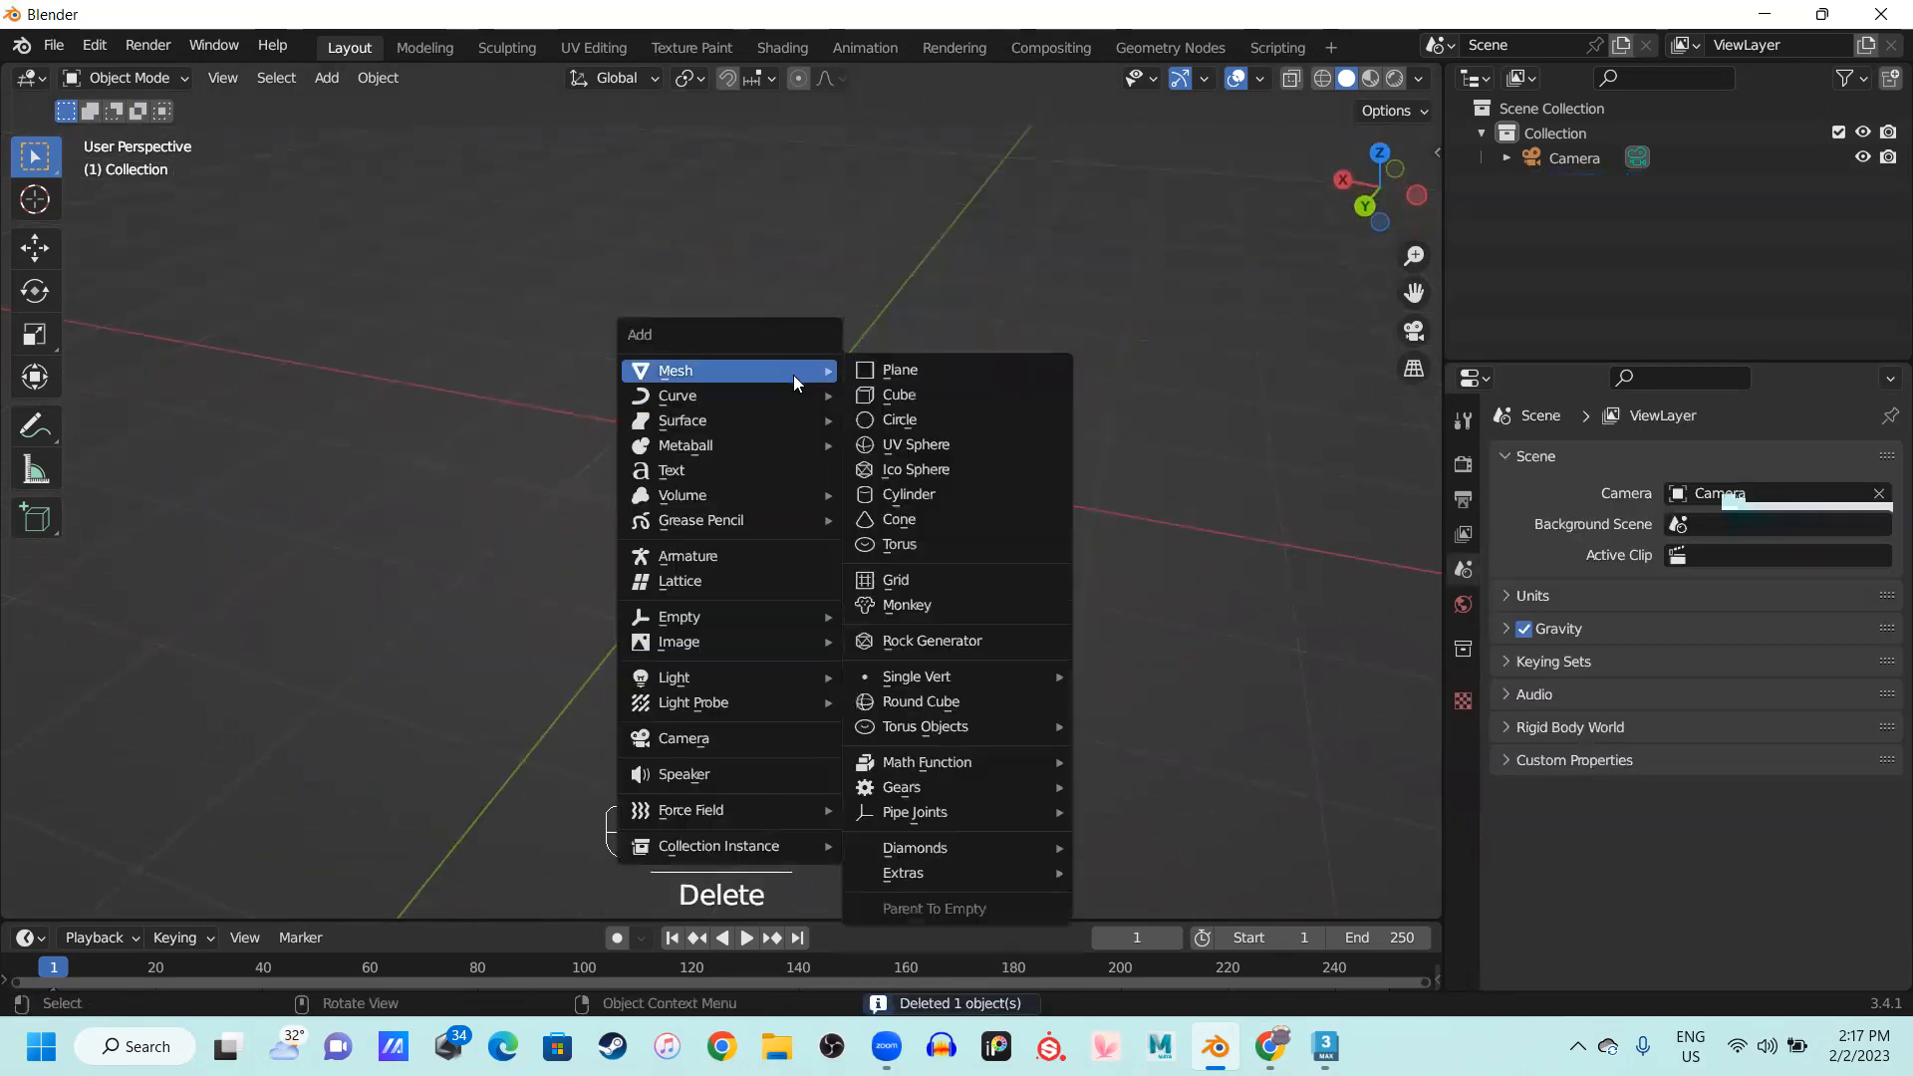
pyautogui.click(931, 495)
pyautogui.moveTo(748, 477); pyautogui.dragTo(929, 513, button='middle')
pyautogui.press('Tab')
pyautogui.scroll(3, 775, 379)
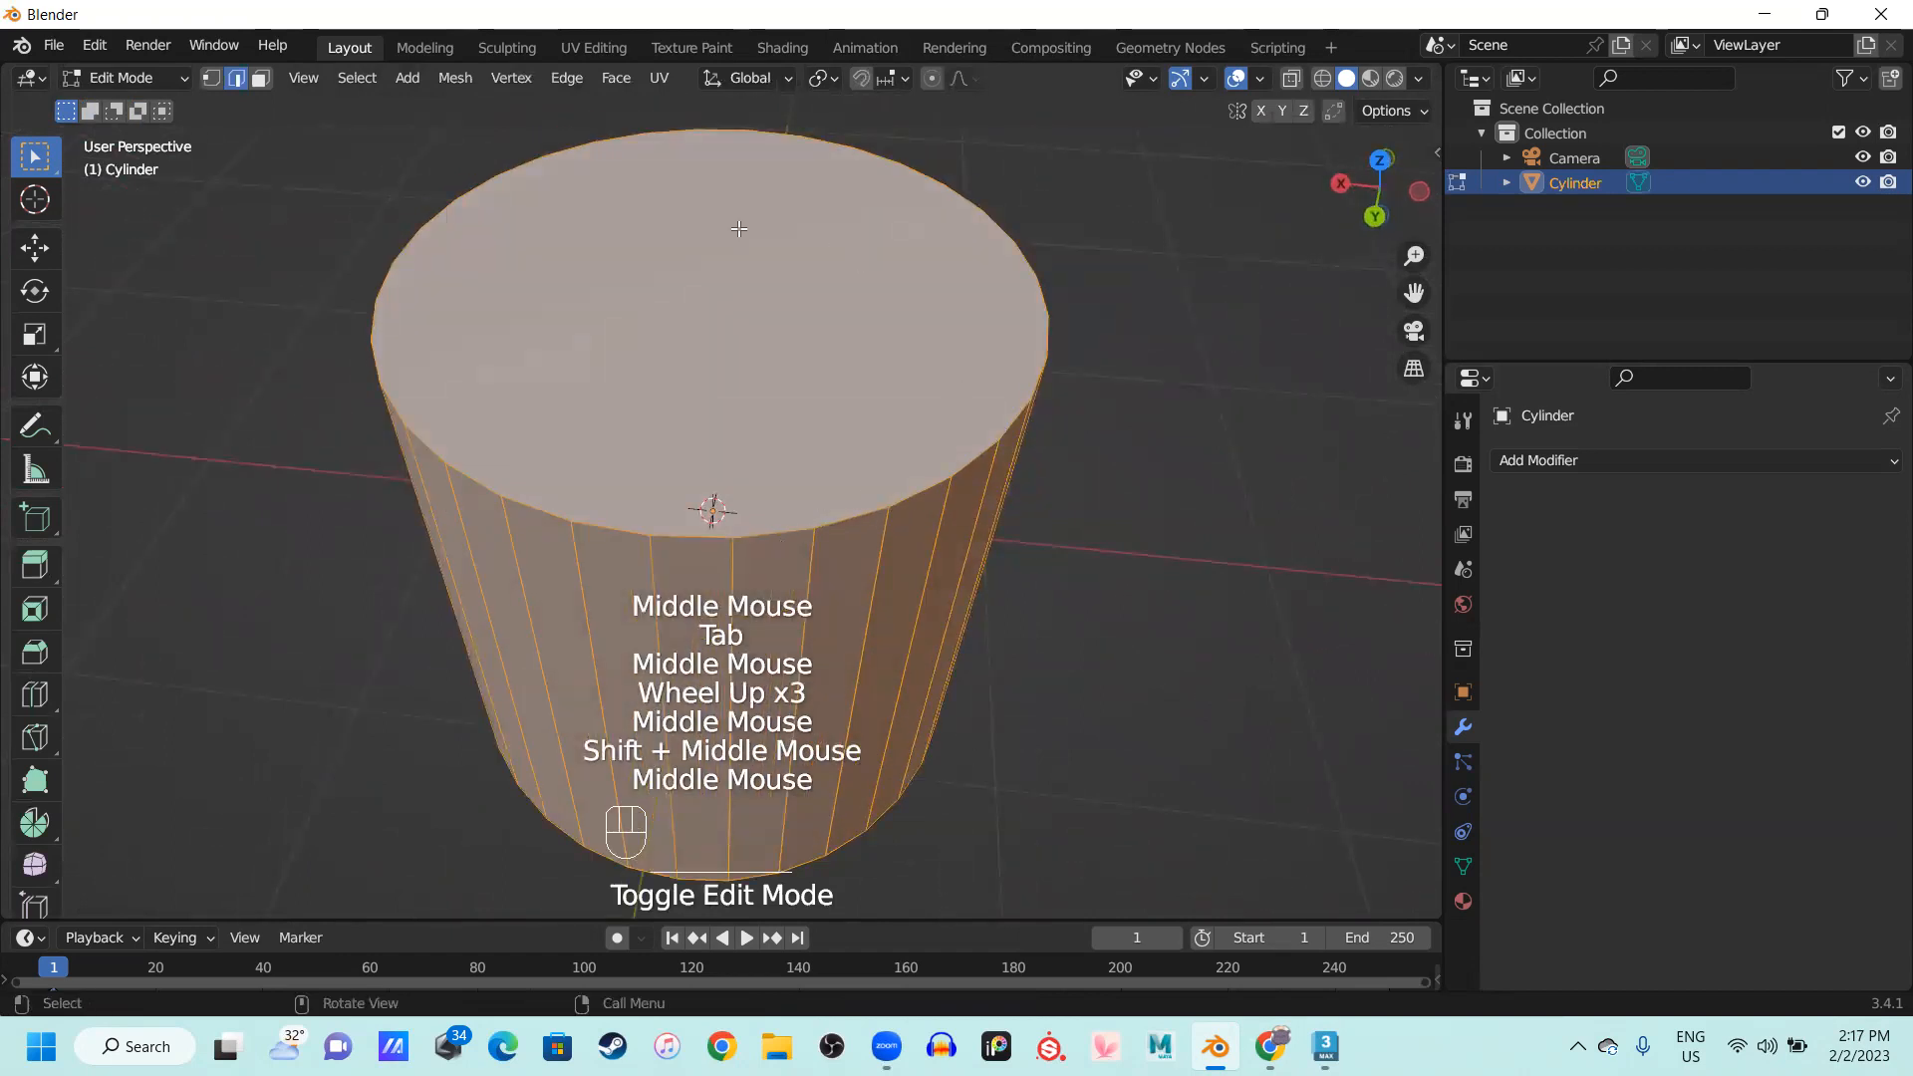
# Select the cylinder's top cap in face selection mode
pyautogui.moveTo(738, 228); pyautogui.dragTo(804, 284, button='middle')
pyautogui.click(804, 284)
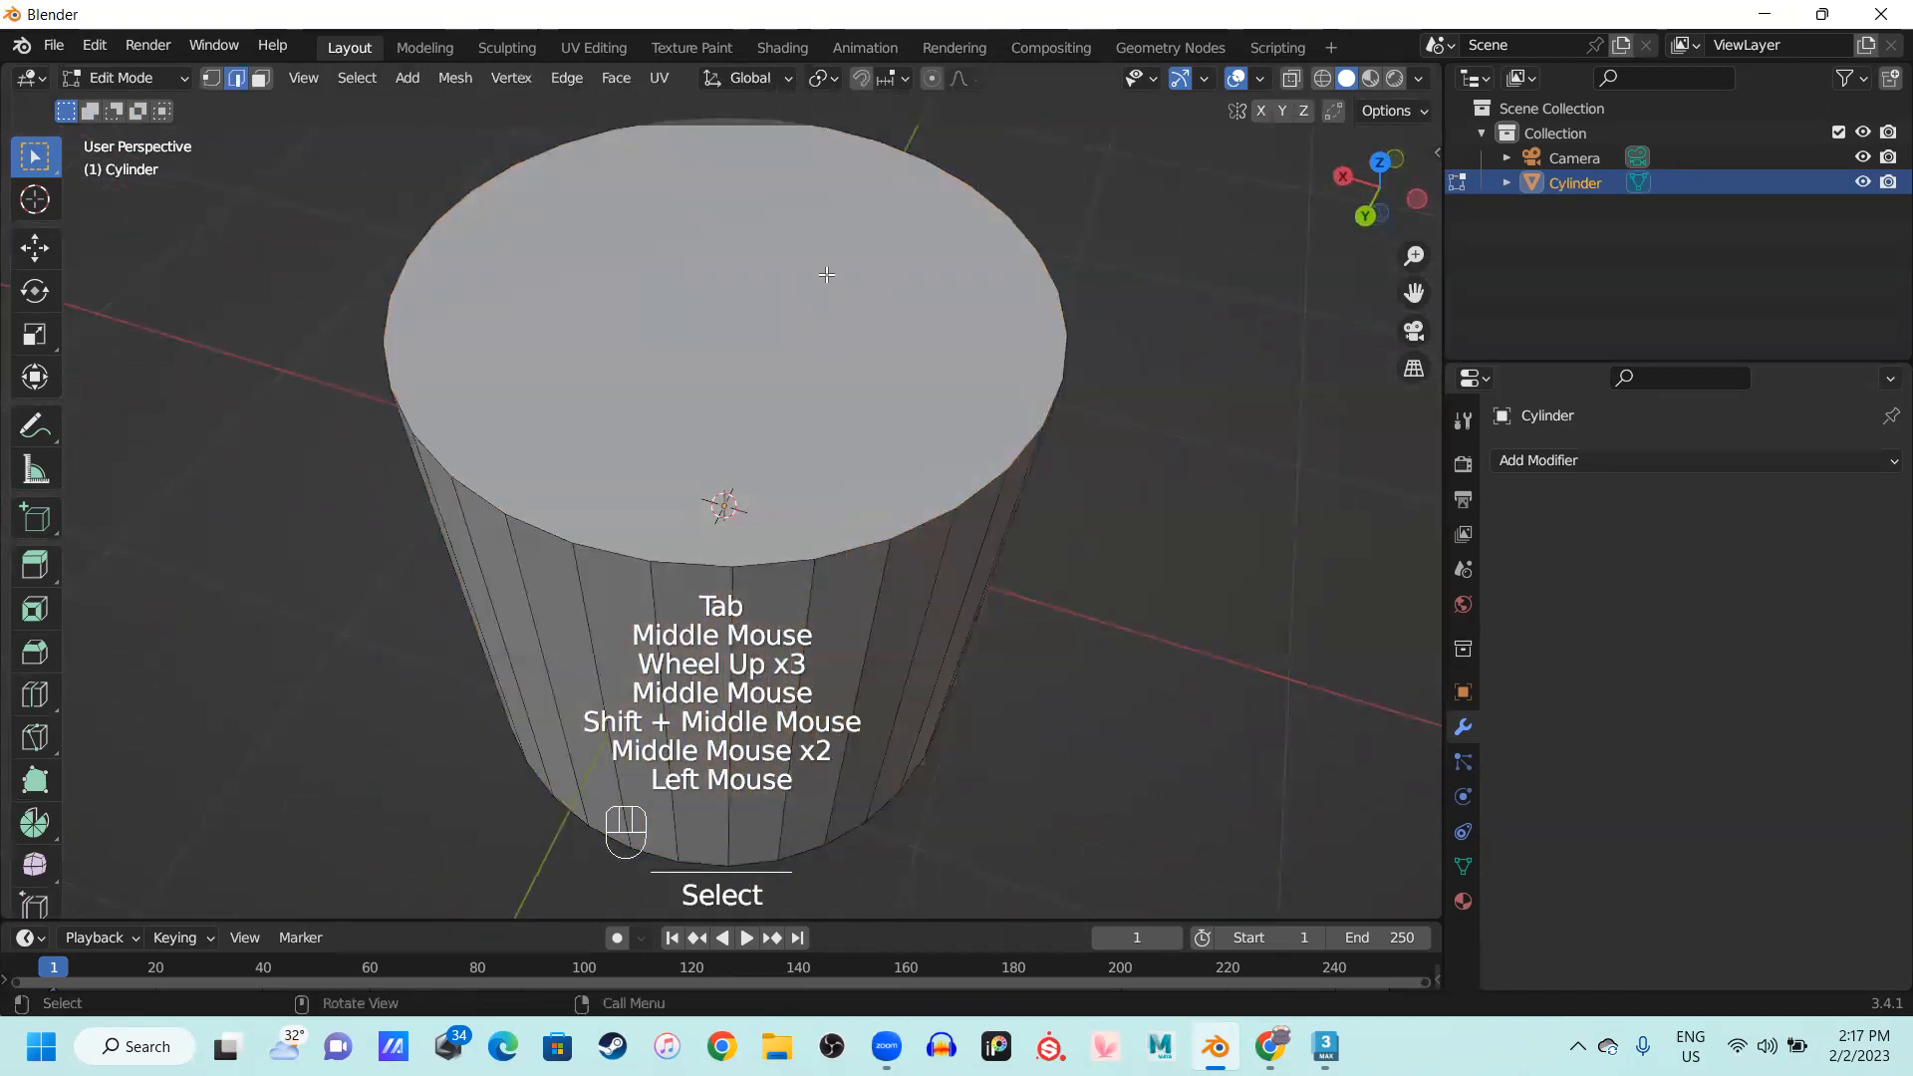
pyautogui.press('3')
pyautogui.click(826, 274)
pyautogui.scroll(-1, 827, 274)
pyautogui.moveTo(826, 274); pyautogui.dragTo(736, 364, button='middle')
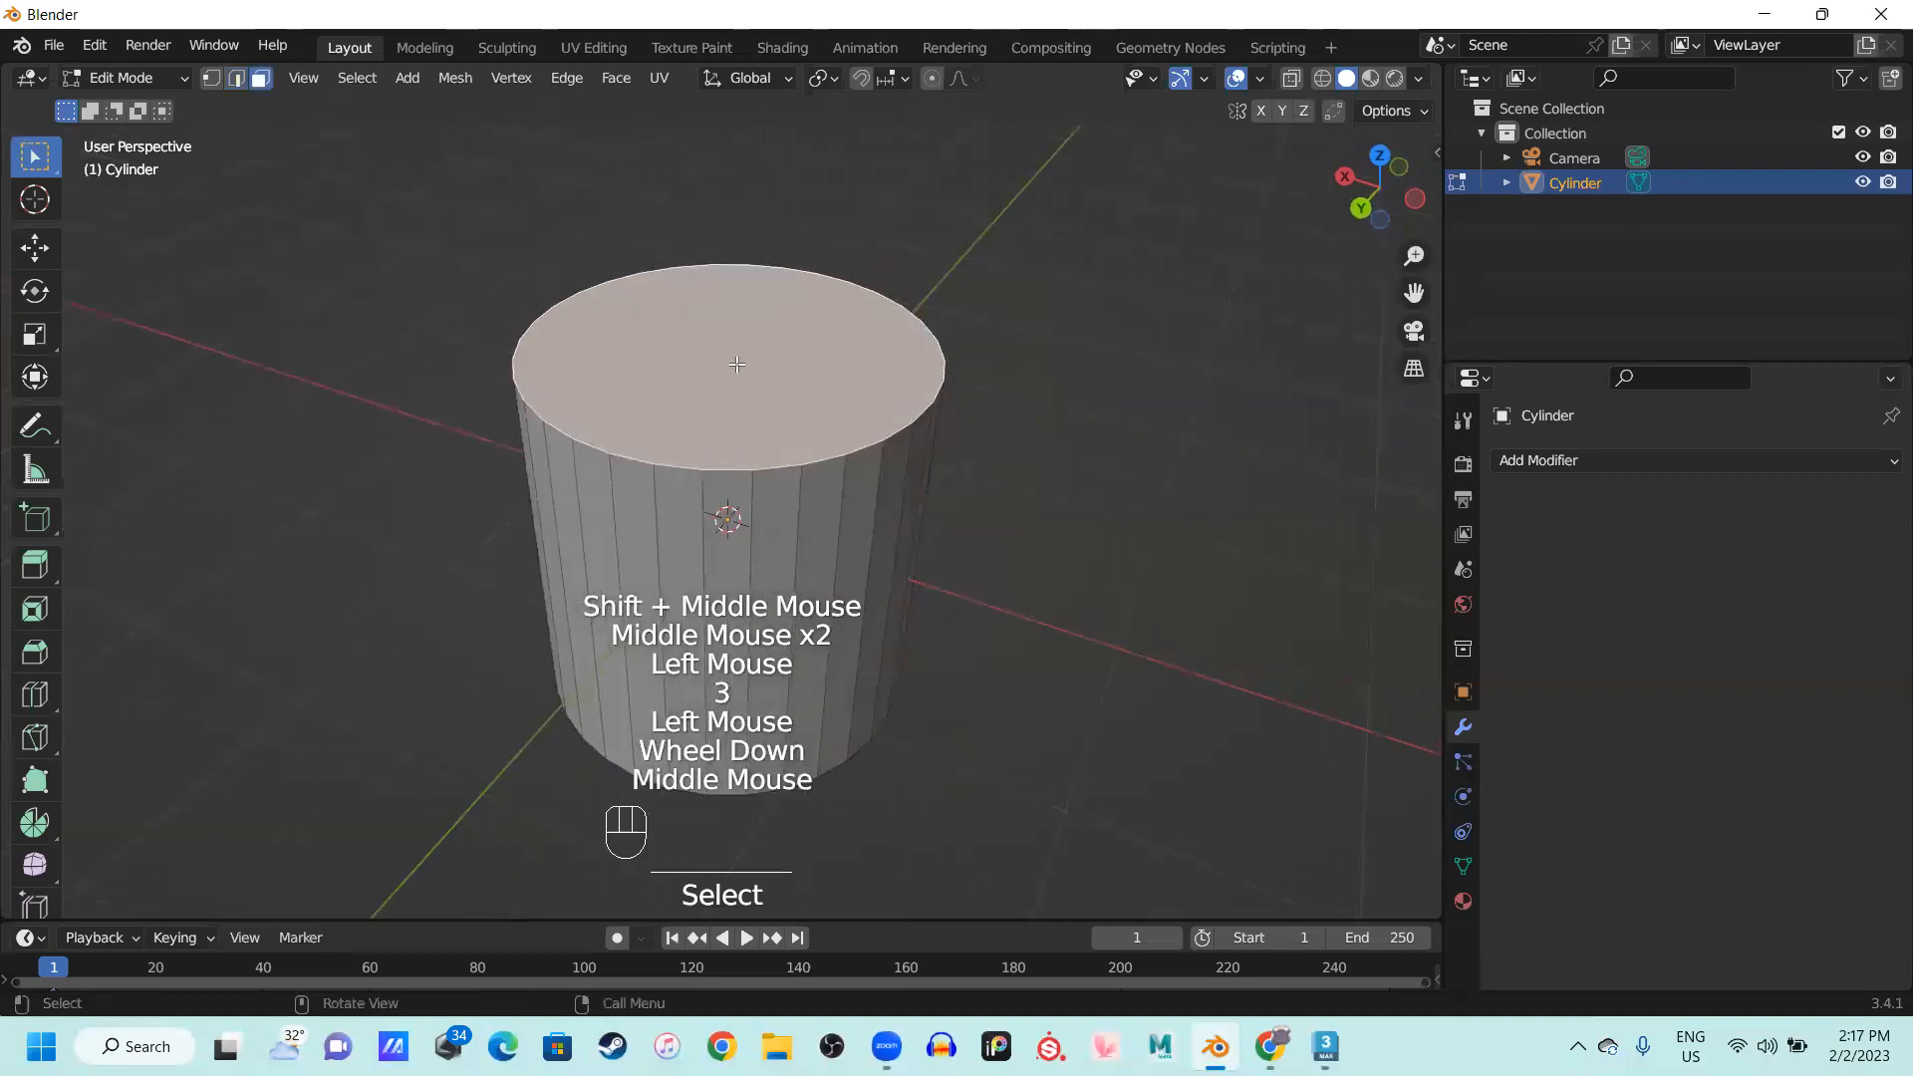
# Add a Subdivision Surface modifier to the cylinder and set its viewport levels to 3
pyautogui.moveTo(801, 499); pyautogui.dragTo(708, 456, button='middle')
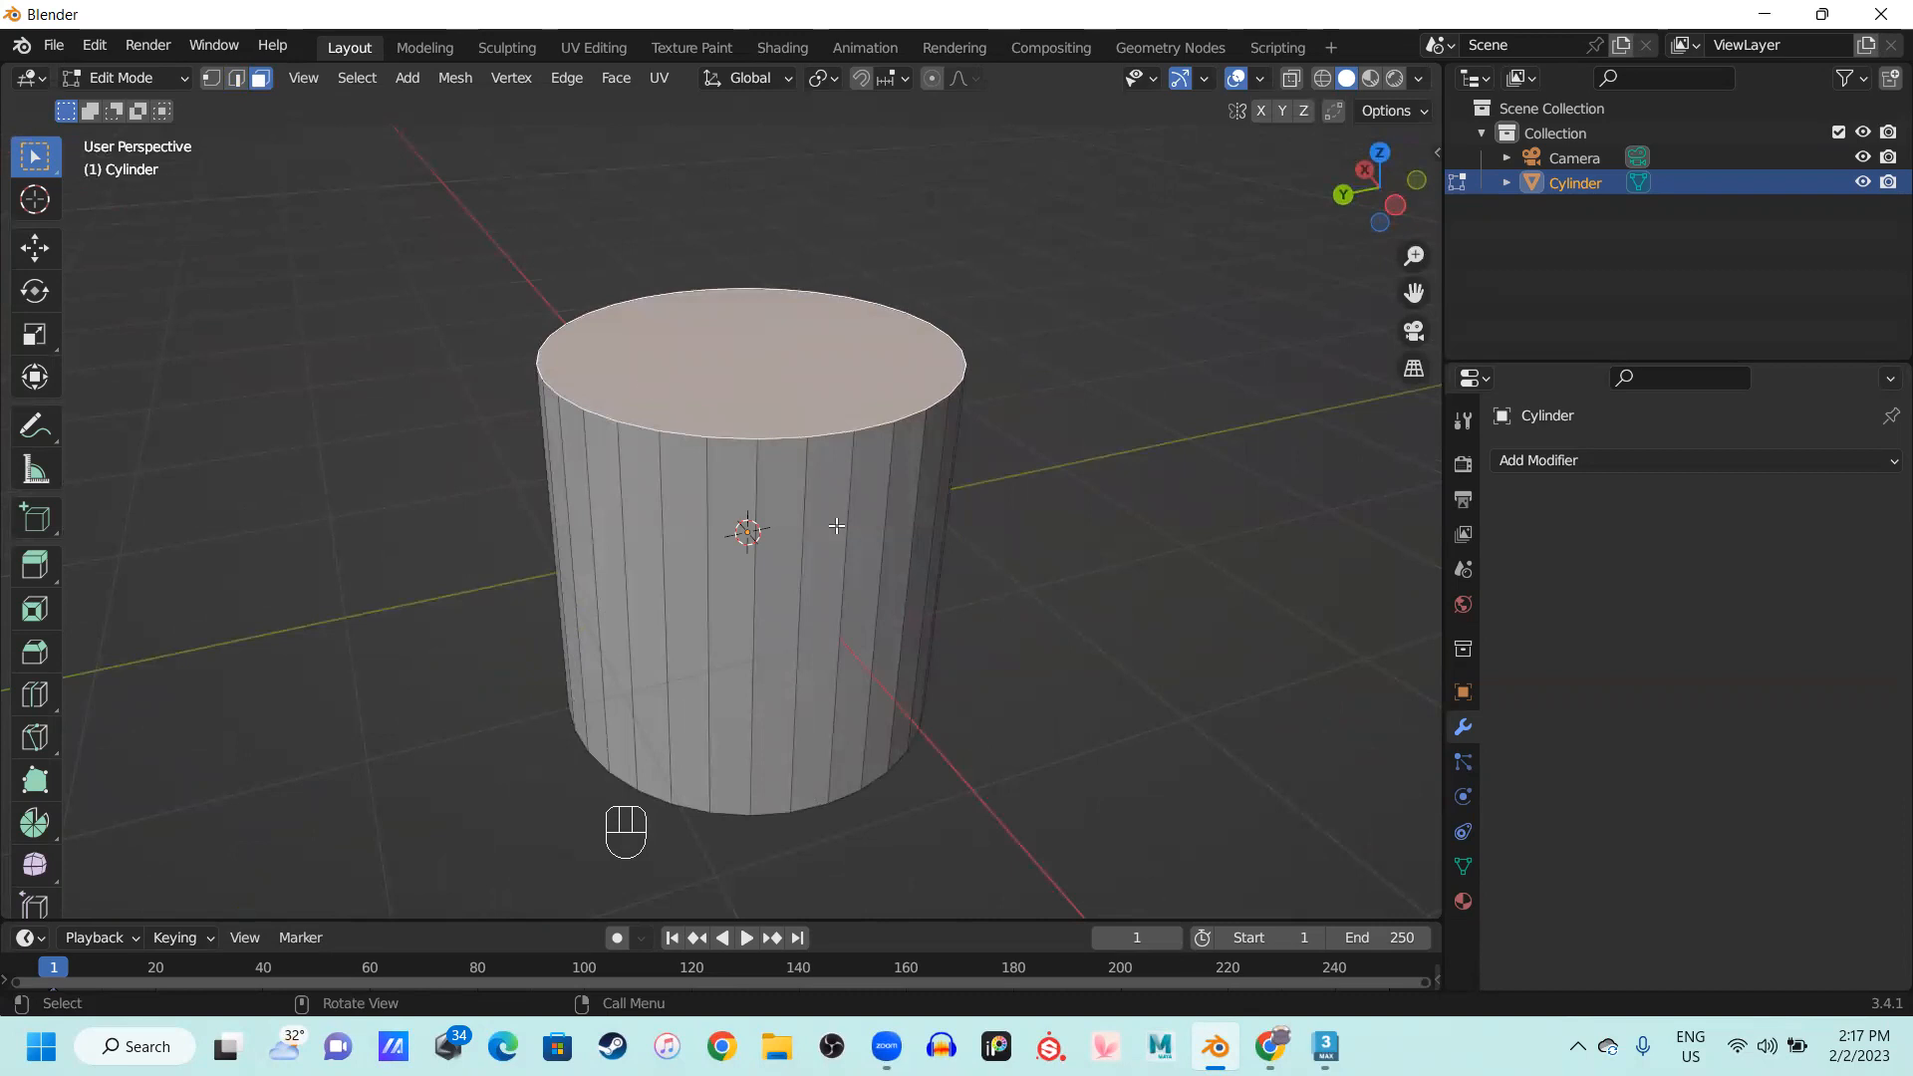
pyautogui.scroll(2, 761, 538)
pyautogui.scroll(-2, 755, 533)
pyautogui.moveTo(755, 533); pyautogui.dragTo(859, 325, button='middle')
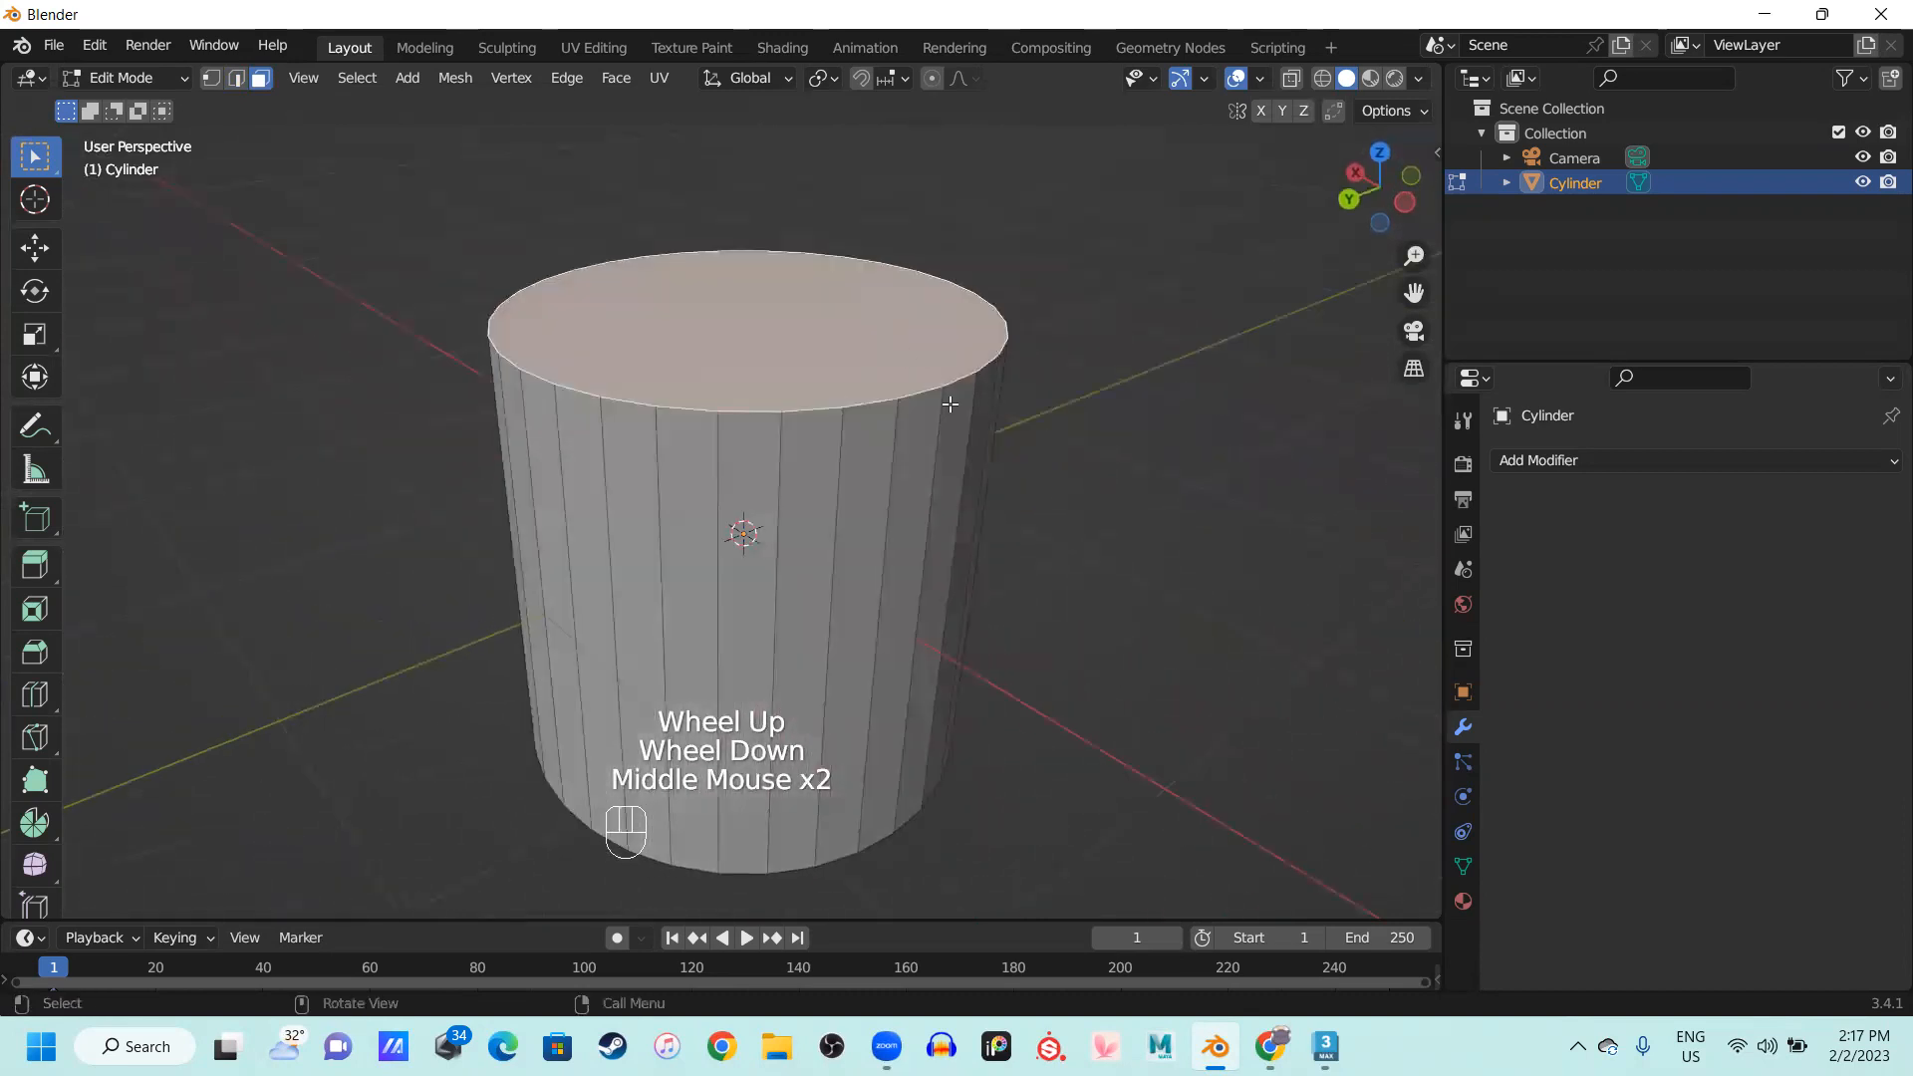
pyautogui.moveTo(954, 400); pyautogui.dragTo(921, 414, button='middle')
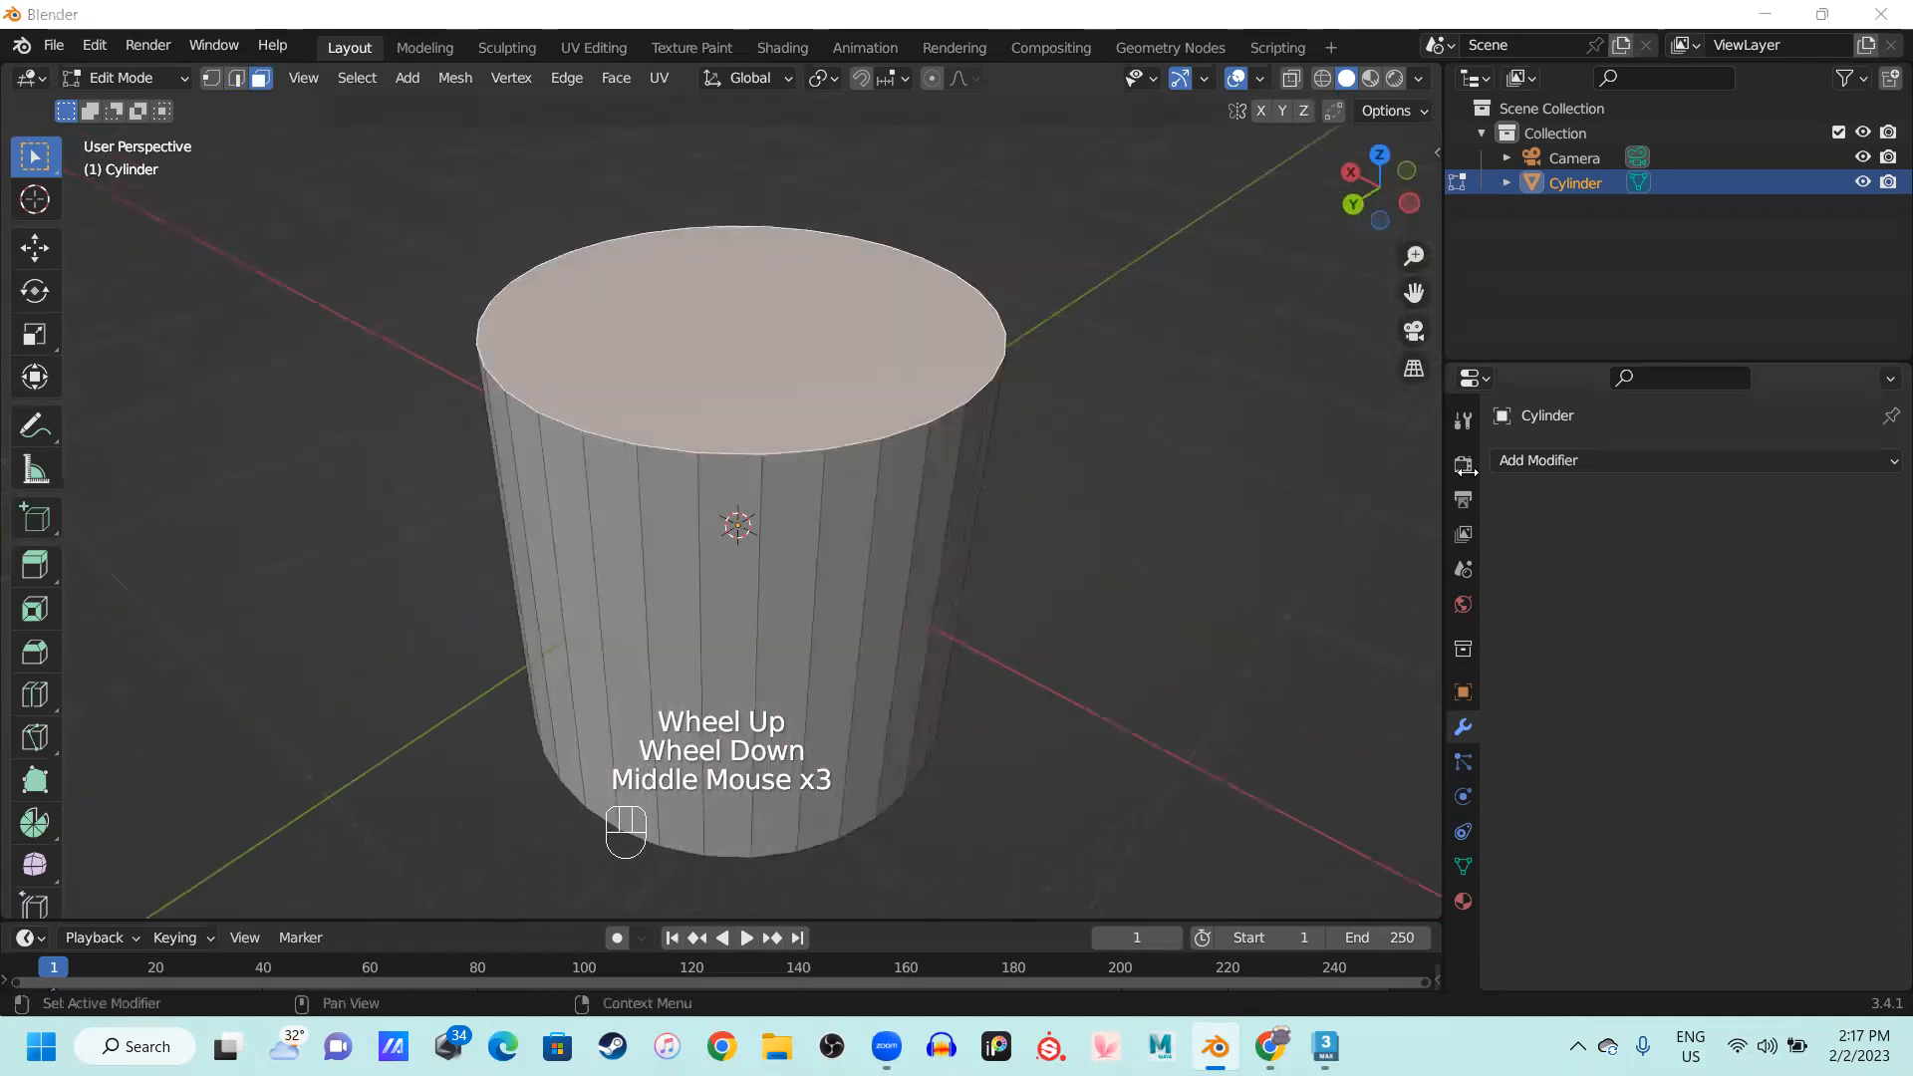
pyautogui.click(1467, 469)
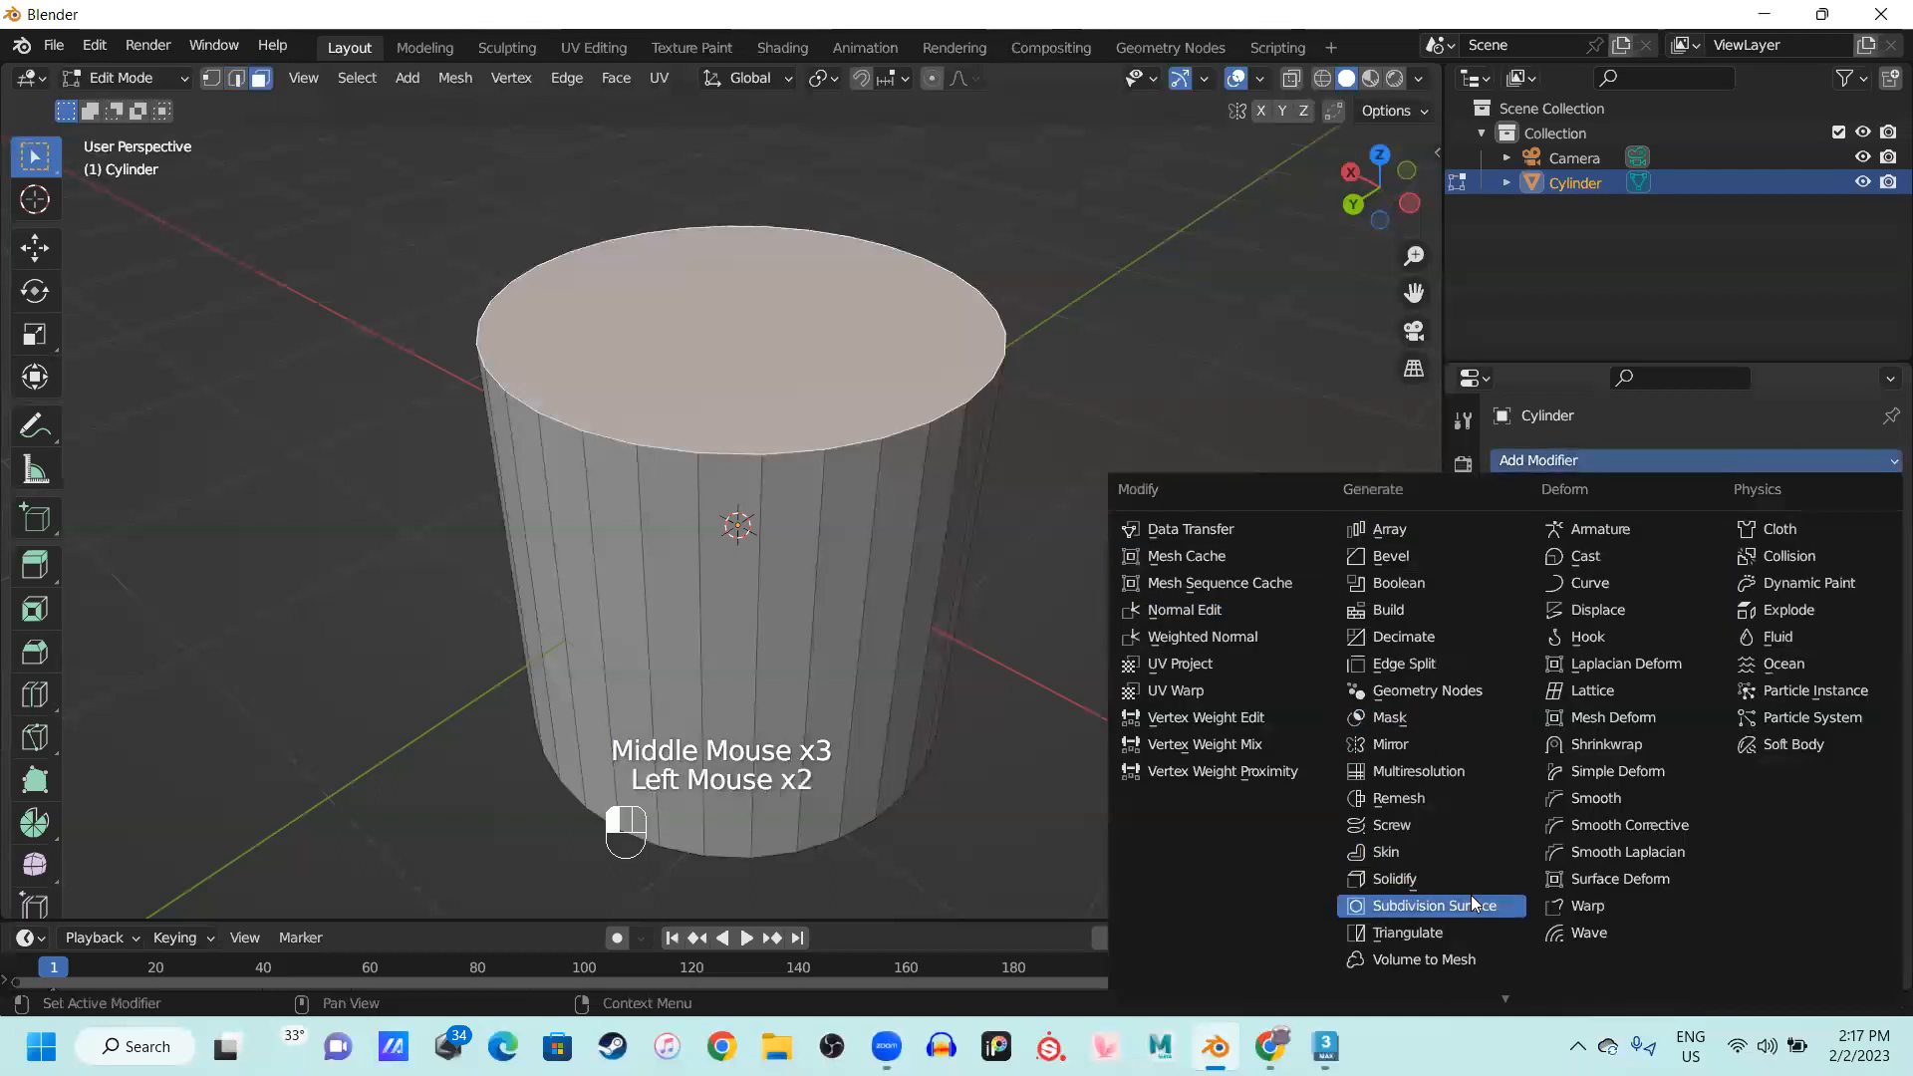
pyautogui.click(1471, 902)
pyautogui.click(1791, 566)
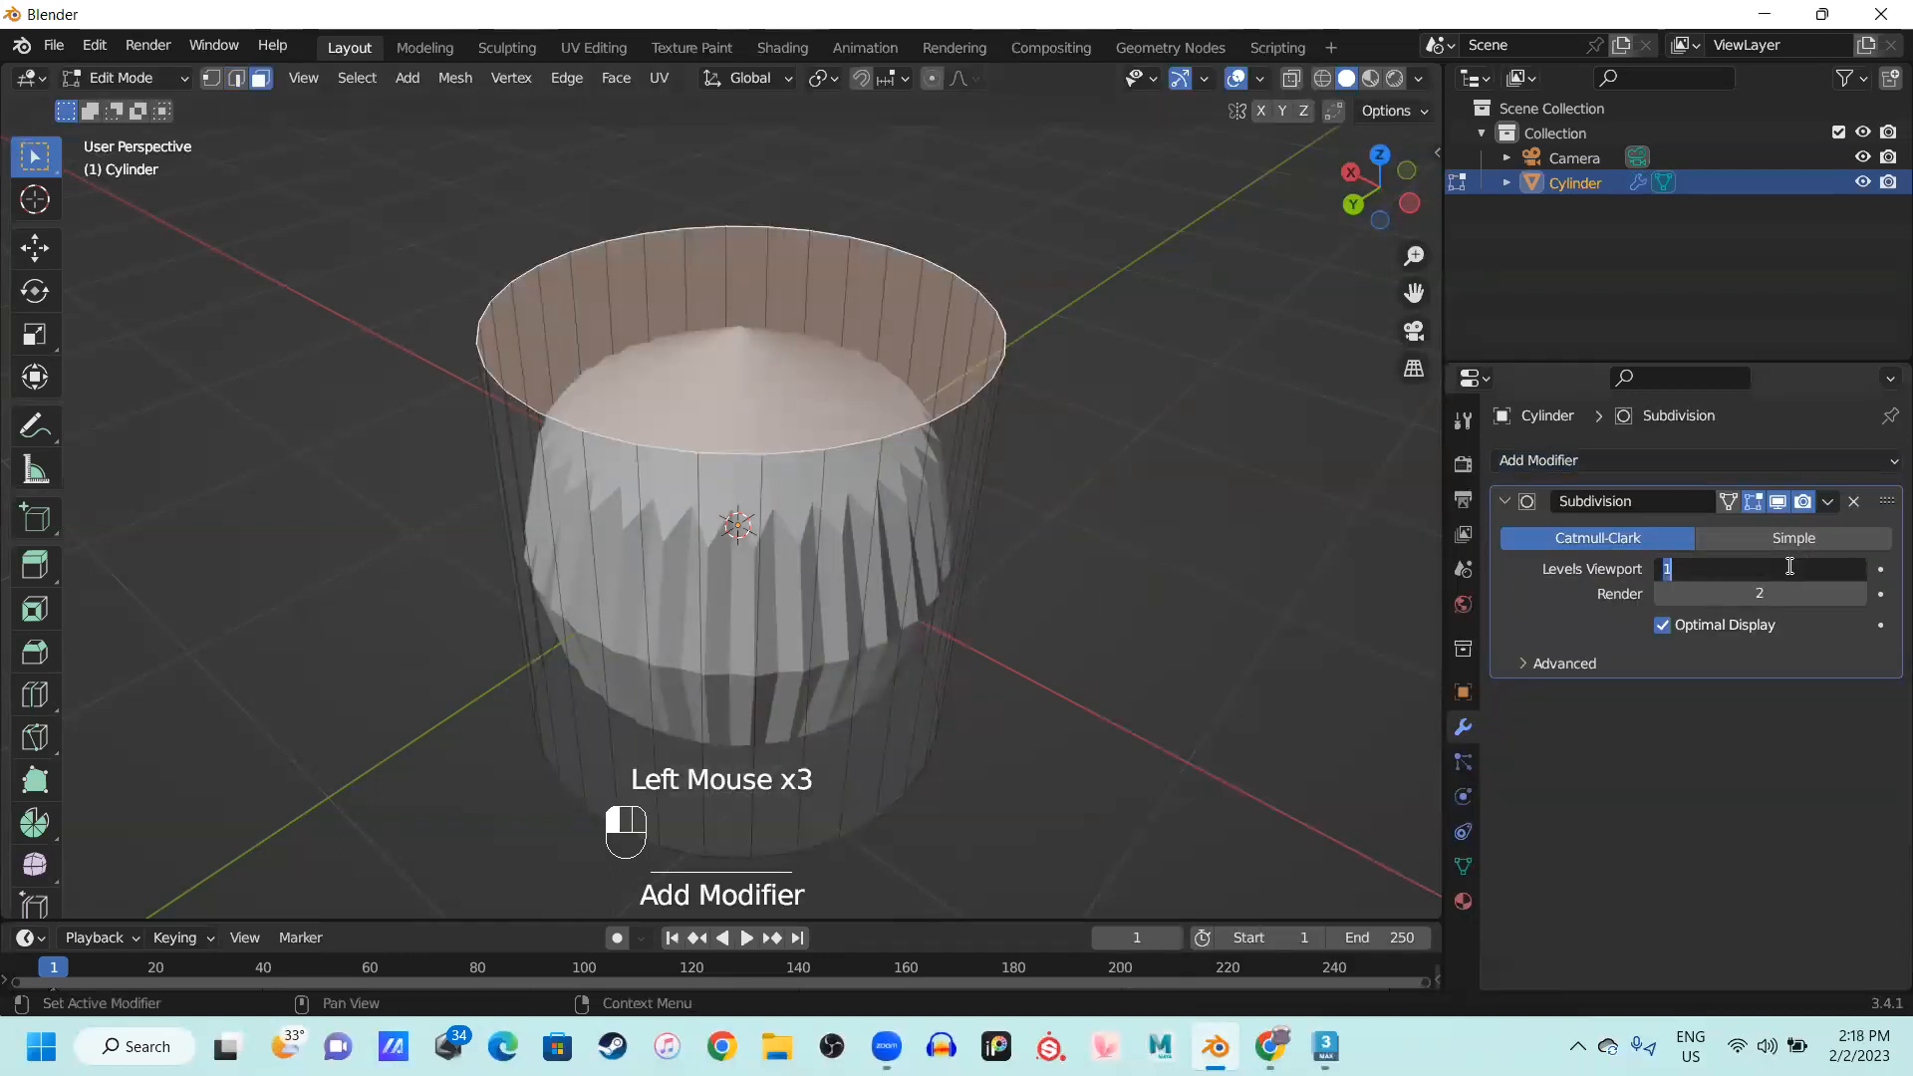
pyautogui.write('3')
pyautogui.press('Return')
# Inspect the pinched top of the smoothed cylinder and set the Subdivision modifier's render levels to 3
pyautogui.scroll(2, 797, 449)
pyautogui.moveTo(797, 449)
pyautogui.mouseDown(button='middle')
pyautogui.moveTo(830, 299)
pyautogui.moveTo(801, 385)
pyautogui.moveTo(768, 156)
pyautogui.moveTo(798, 329)
pyautogui.moveTo(847, 428)
pyautogui.moveTo(820, 423)
pyautogui.mouseUp(button='middle')
pyautogui.rightClick(829, 299)
pyautogui.scroll(2, 786, 278)
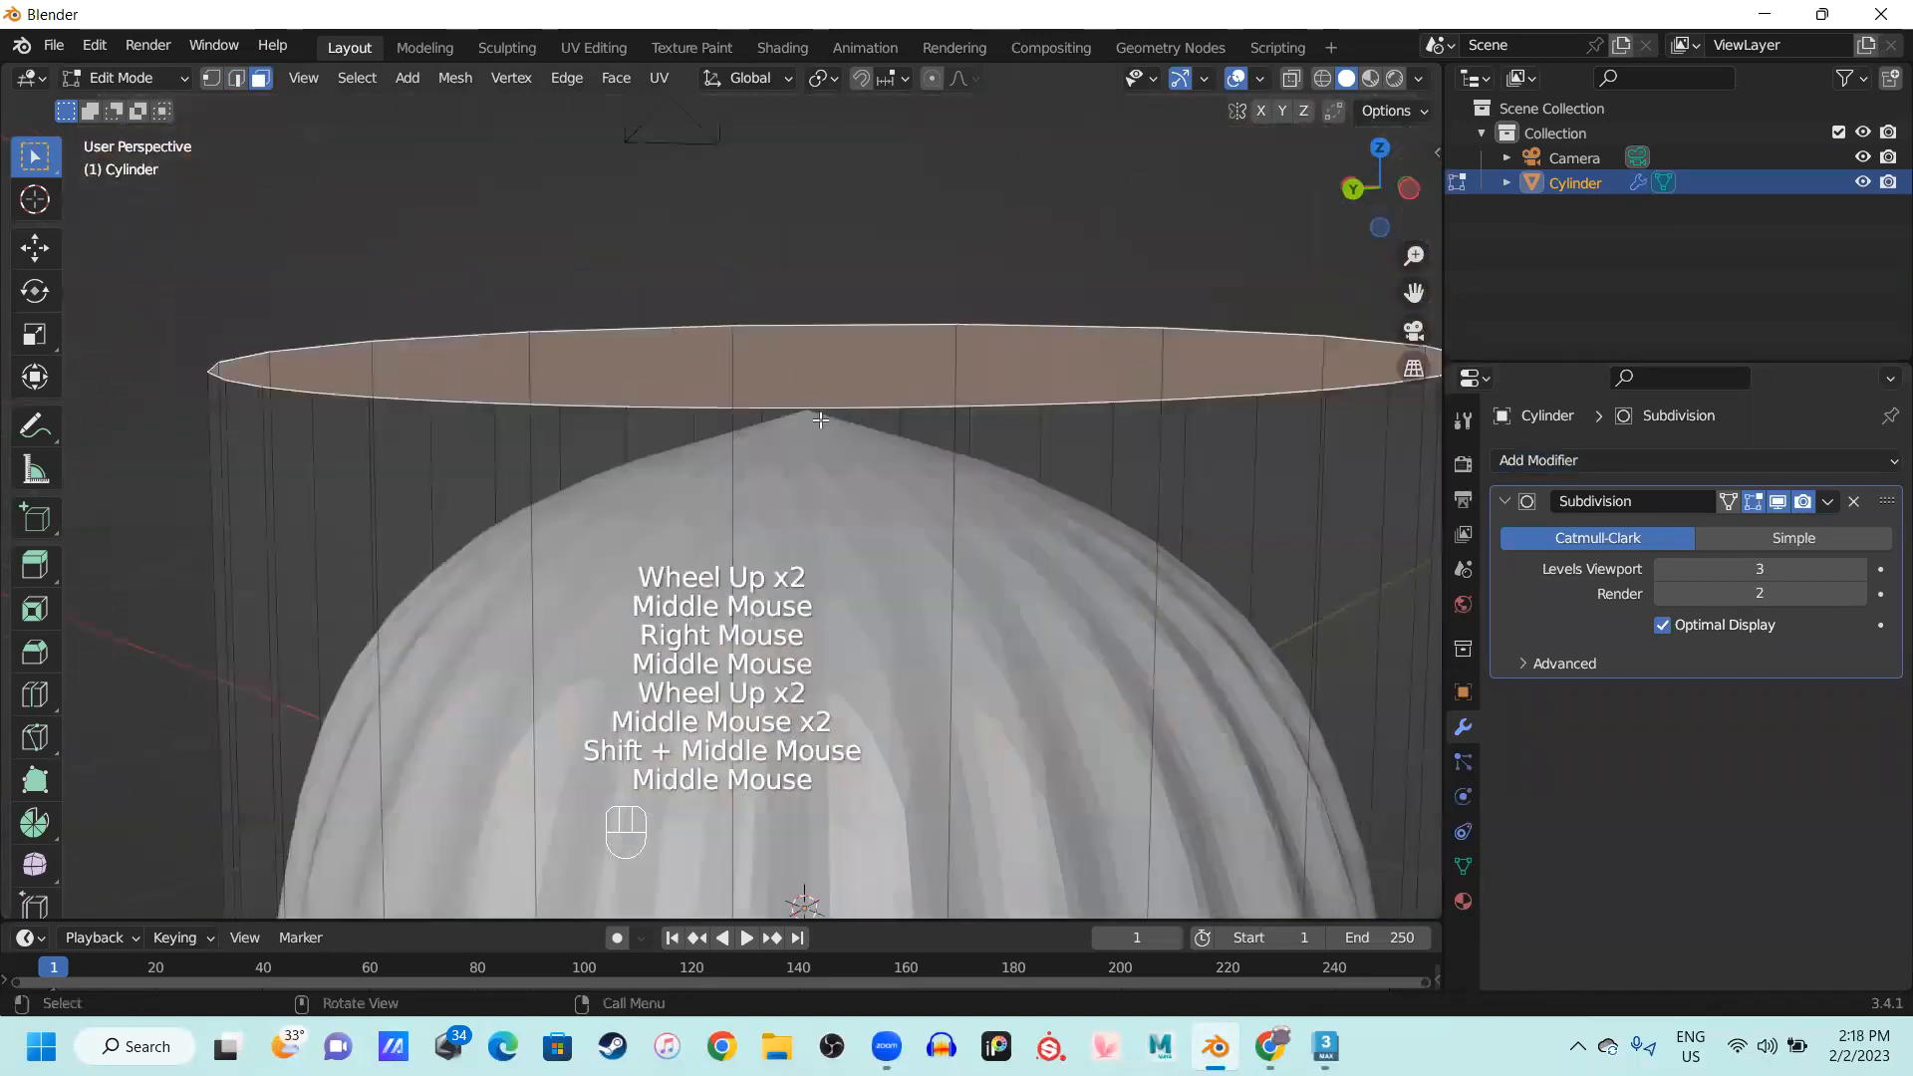
pyautogui.moveTo(966, 499); pyautogui.dragTo(807, 415, button='middle')
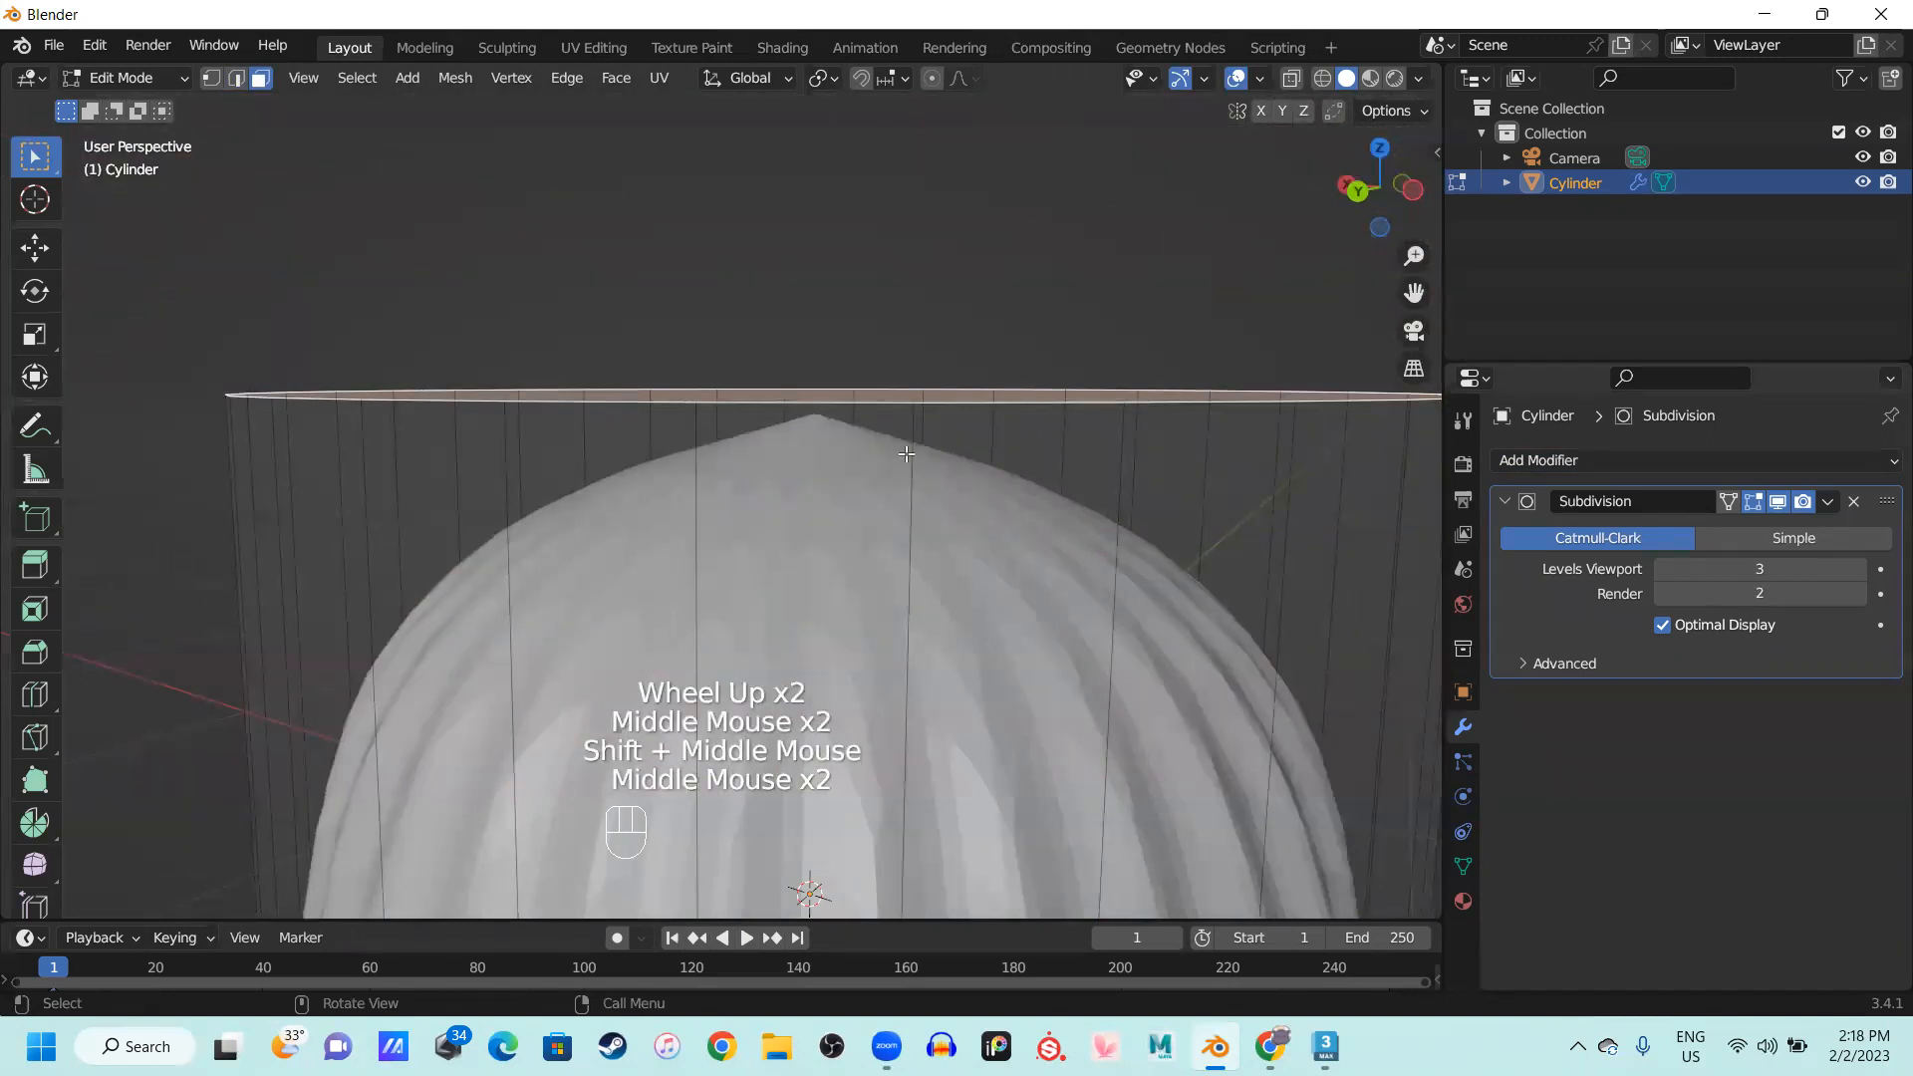
pyautogui.click(1860, 593)
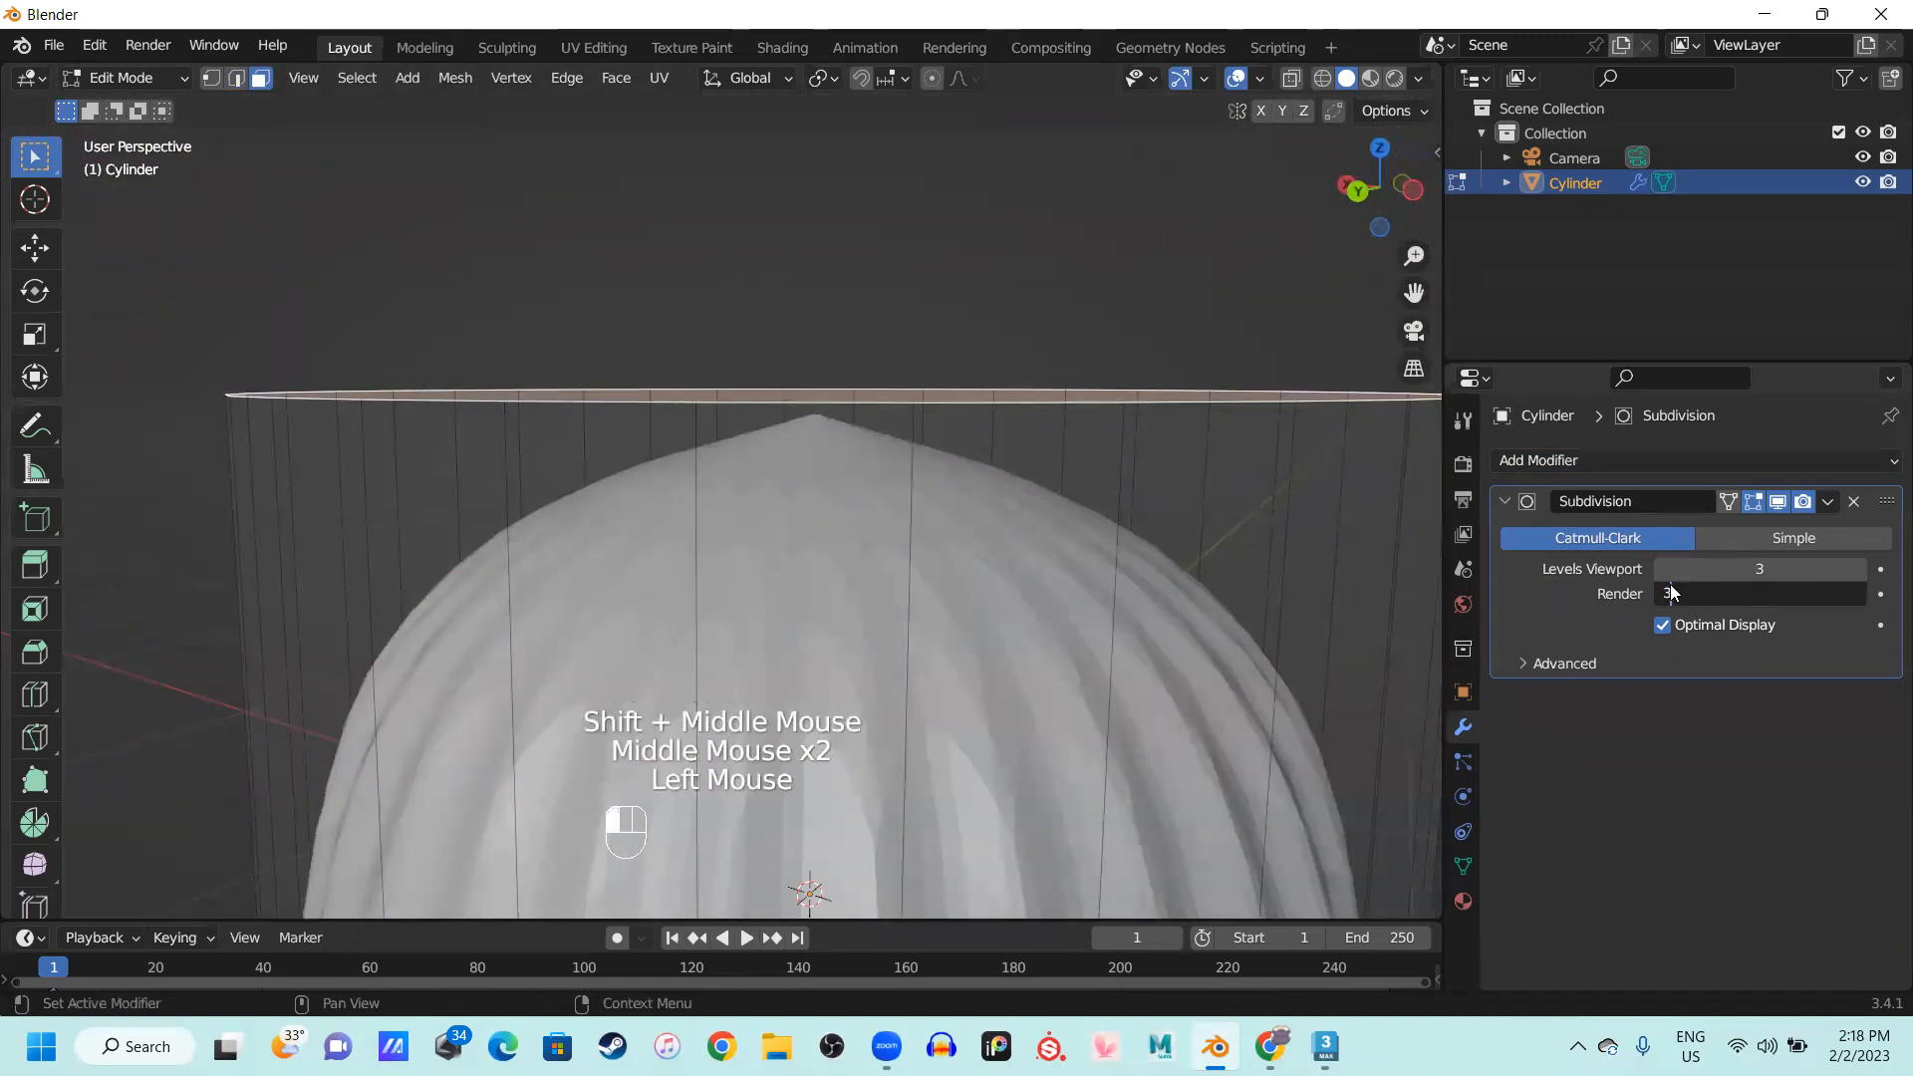
pyautogui.rightClick(945, 540)
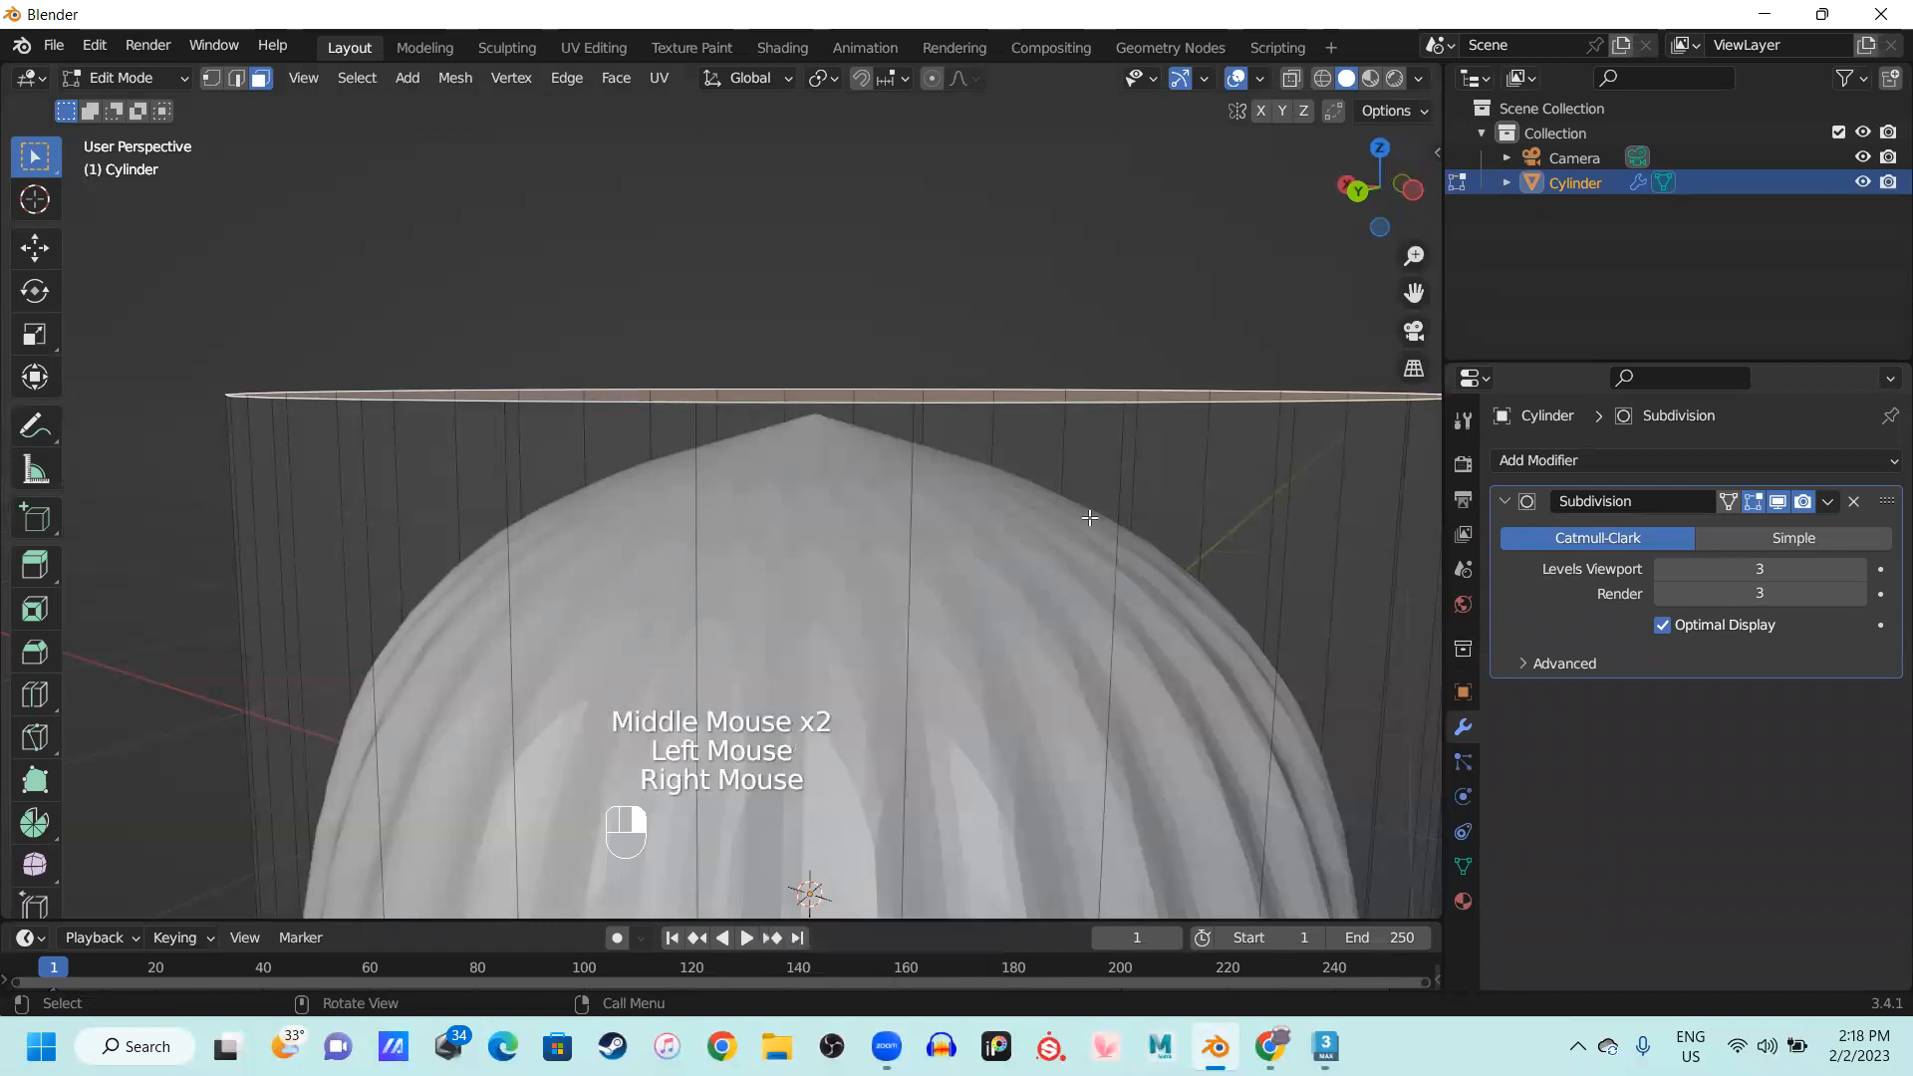
# Return to Object Mode and remove the Subdivision modifier from the cylinder
pyautogui.press('Tab')
pyautogui.moveTo(907, 610); pyautogui.dragTo(881, 662, button='middle')
pyautogui.scroll(-2, 881, 662)
pyautogui.moveTo(785, 558); pyautogui.dragTo(1881, 765, button='middle')
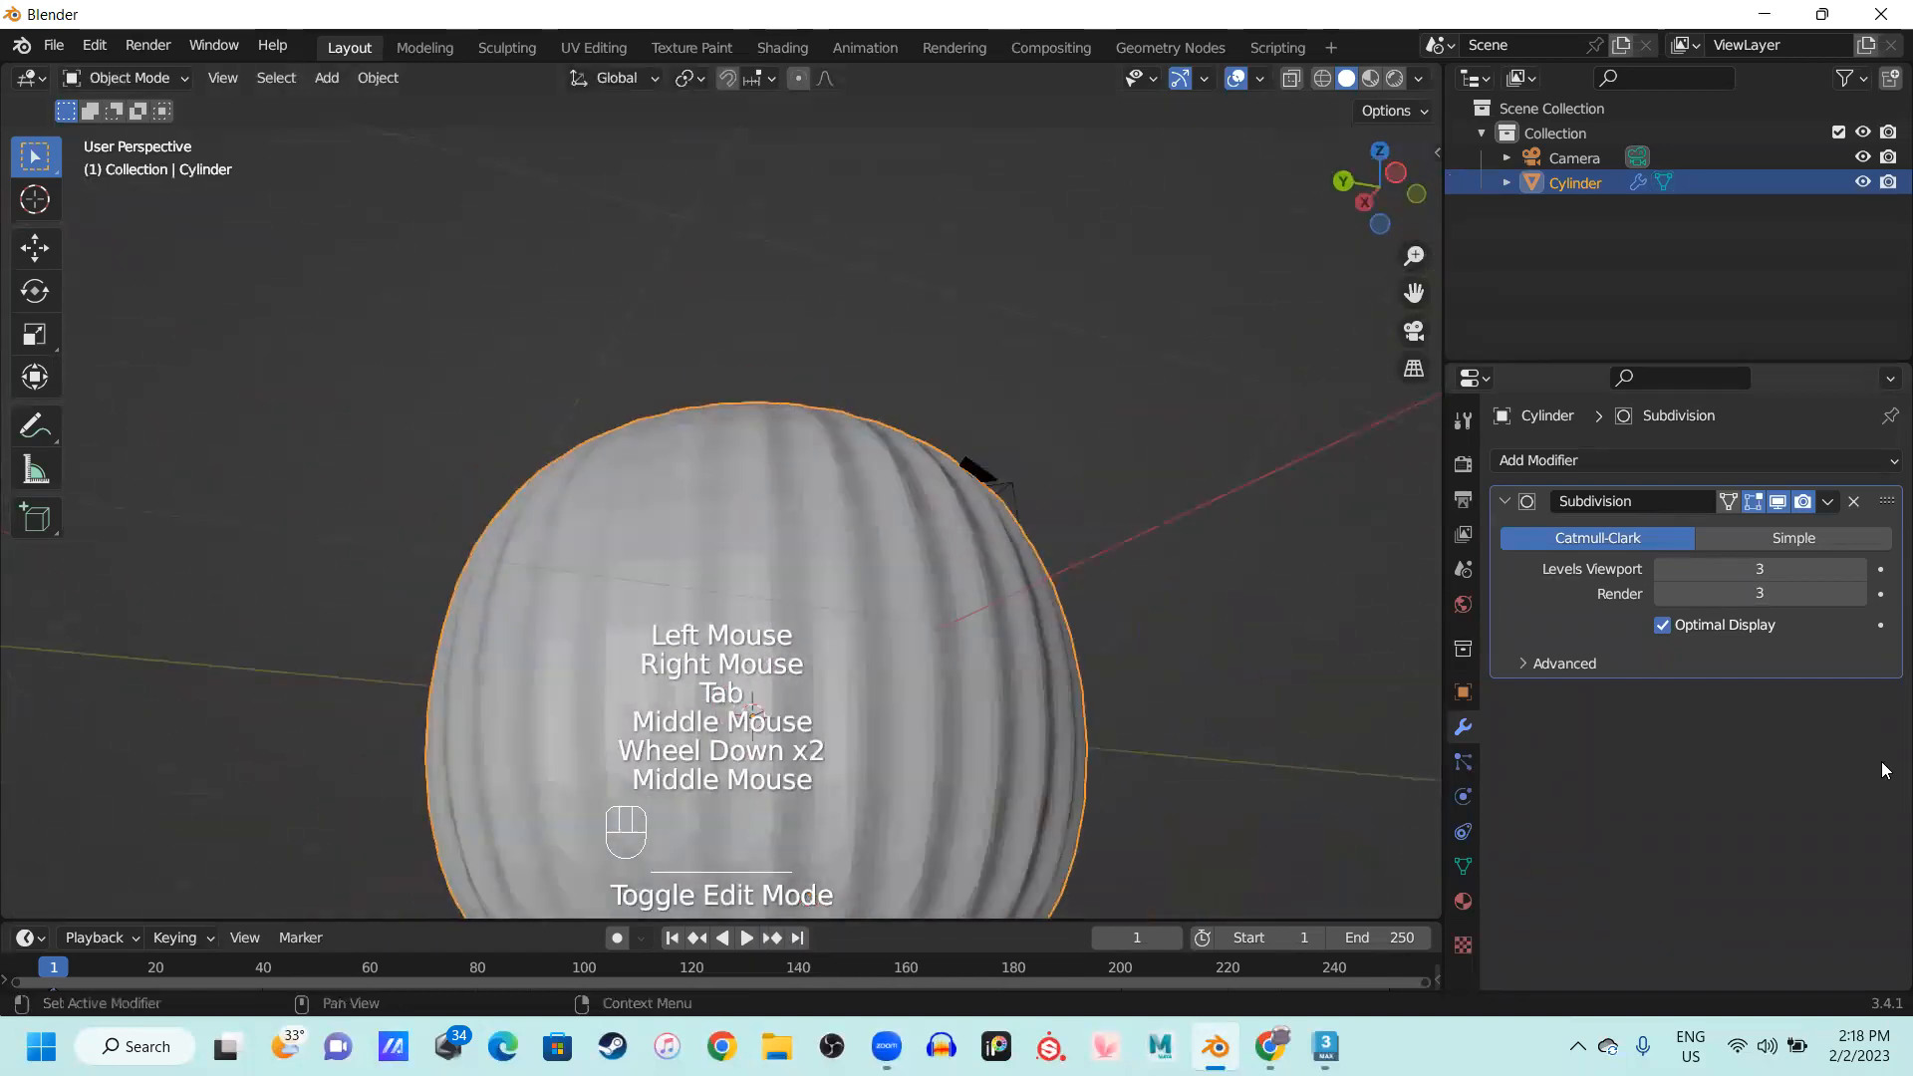
pyautogui.click(1792, 568)
pyautogui.click(1860, 508)
# Examine the unmodified cylinder's flat cap, rim and side faces from several angles
pyautogui.moveTo(911, 606); pyautogui.dragTo(767, 582, button='middle')
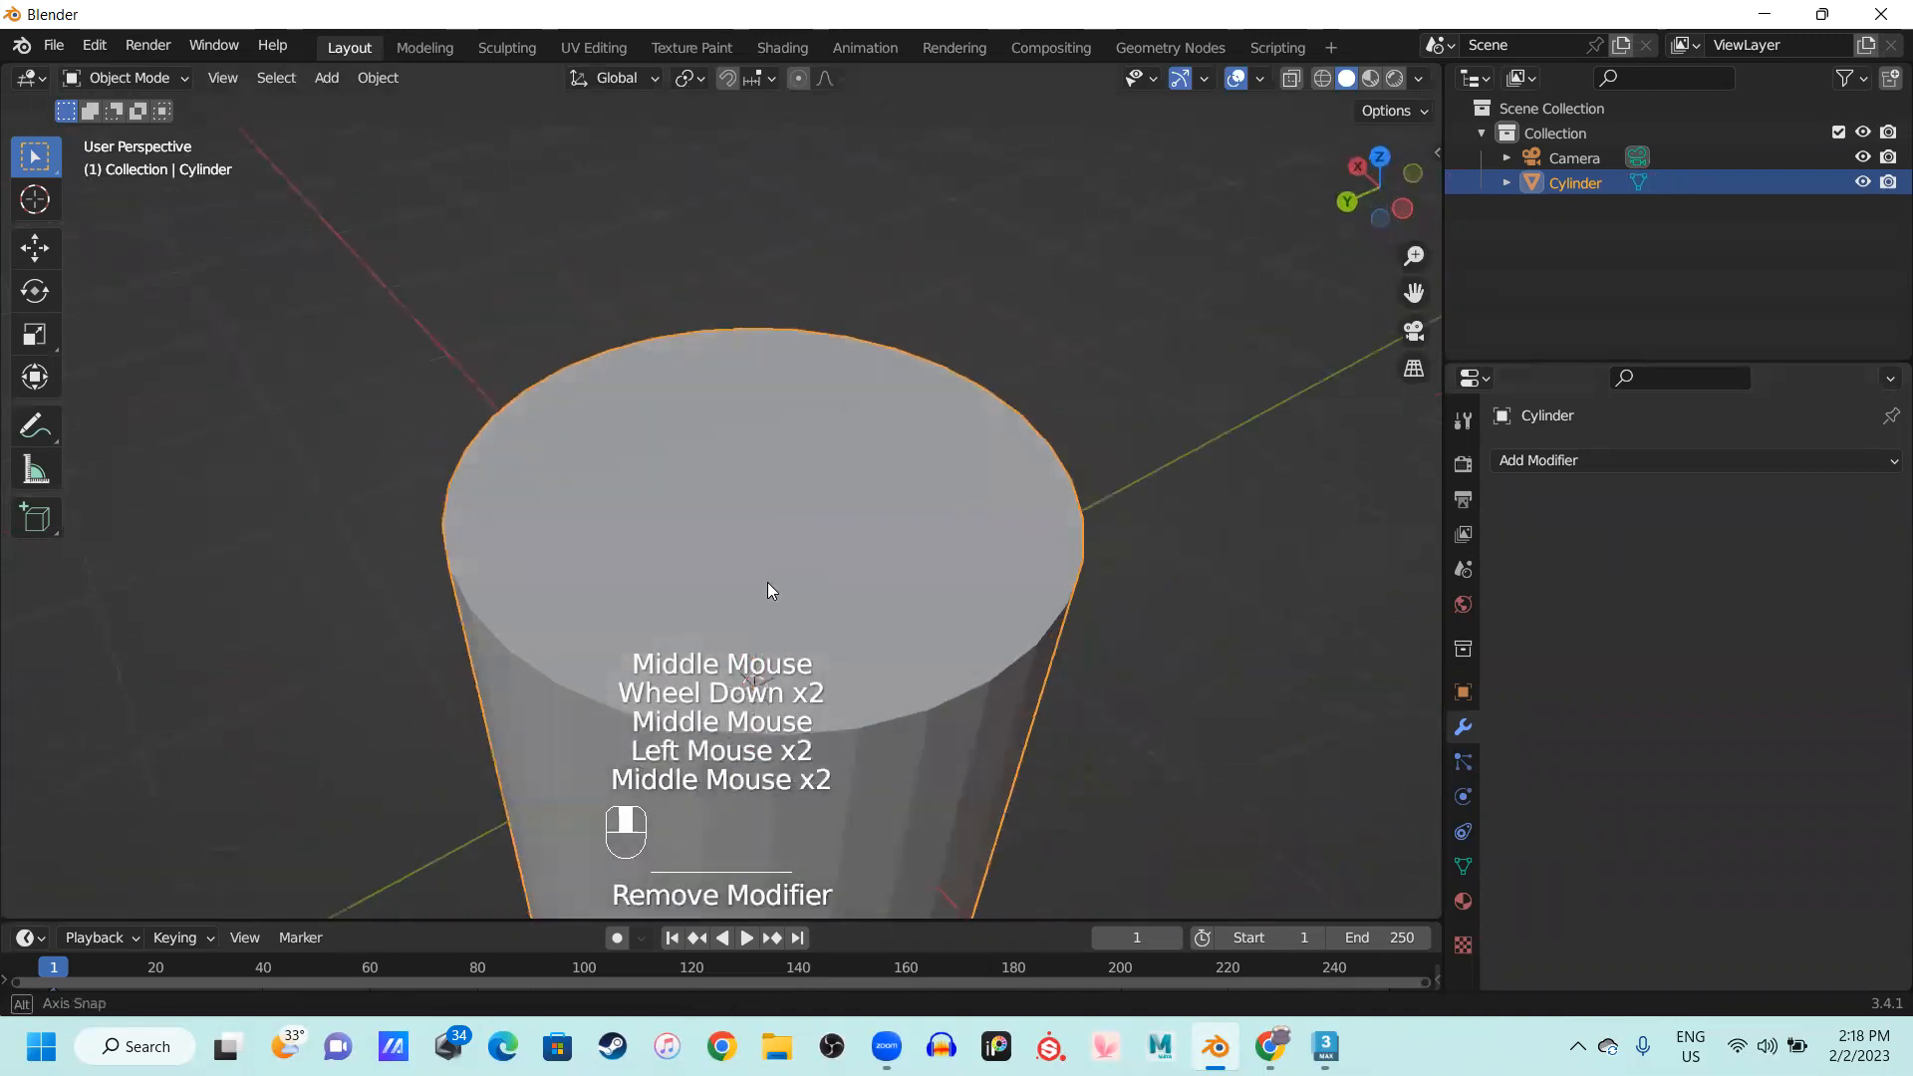
pyautogui.keyDown('shift'); pyautogui.moveTo(610, 608); pyautogui.dragTo(666, 576, button='middle'); pyautogui.keyUp('shift')
pyautogui.moveTo(902, 590); pyautogui.dragTo(821, 189, button='middle')
pyautogui.moveTo(849, 125); pyautogui.dragTo(983, 542, button='middle')
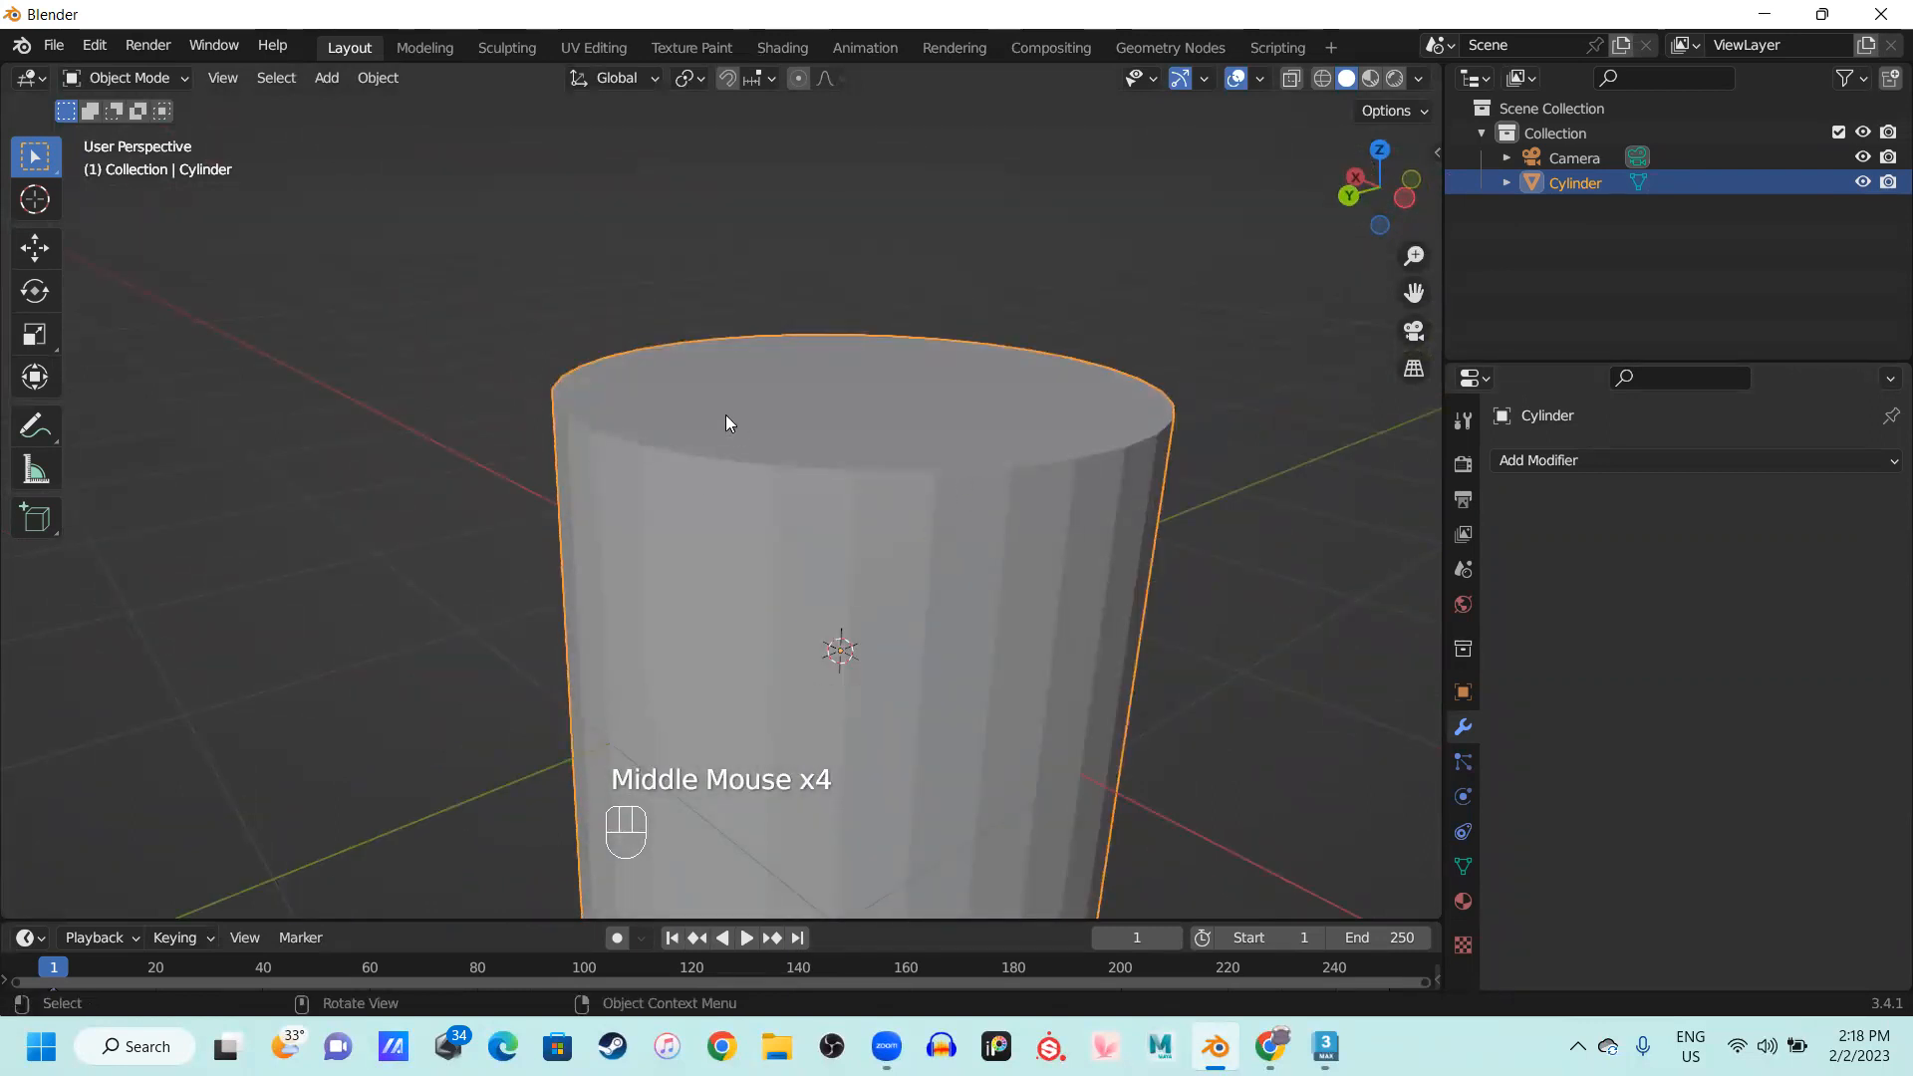
pyautogui.moveTo(1204, 472); pyautogui.dragTo(979, 507, button='middle')
pyautogui.click(976, 618)
pyautogui.moveTo(977, 618); pyautogui.dragTo(1166, 508, button='middle')
pyautogui.moveTo(969, 522); pyautogui.dragTo(833, 482, button='middle')
pyautogui.scroll(-2, 833, 552)
# Enter Edit Mode and add a loop cut around the cylinder, slid up close to its top rim
pyautogui.press('Tab')
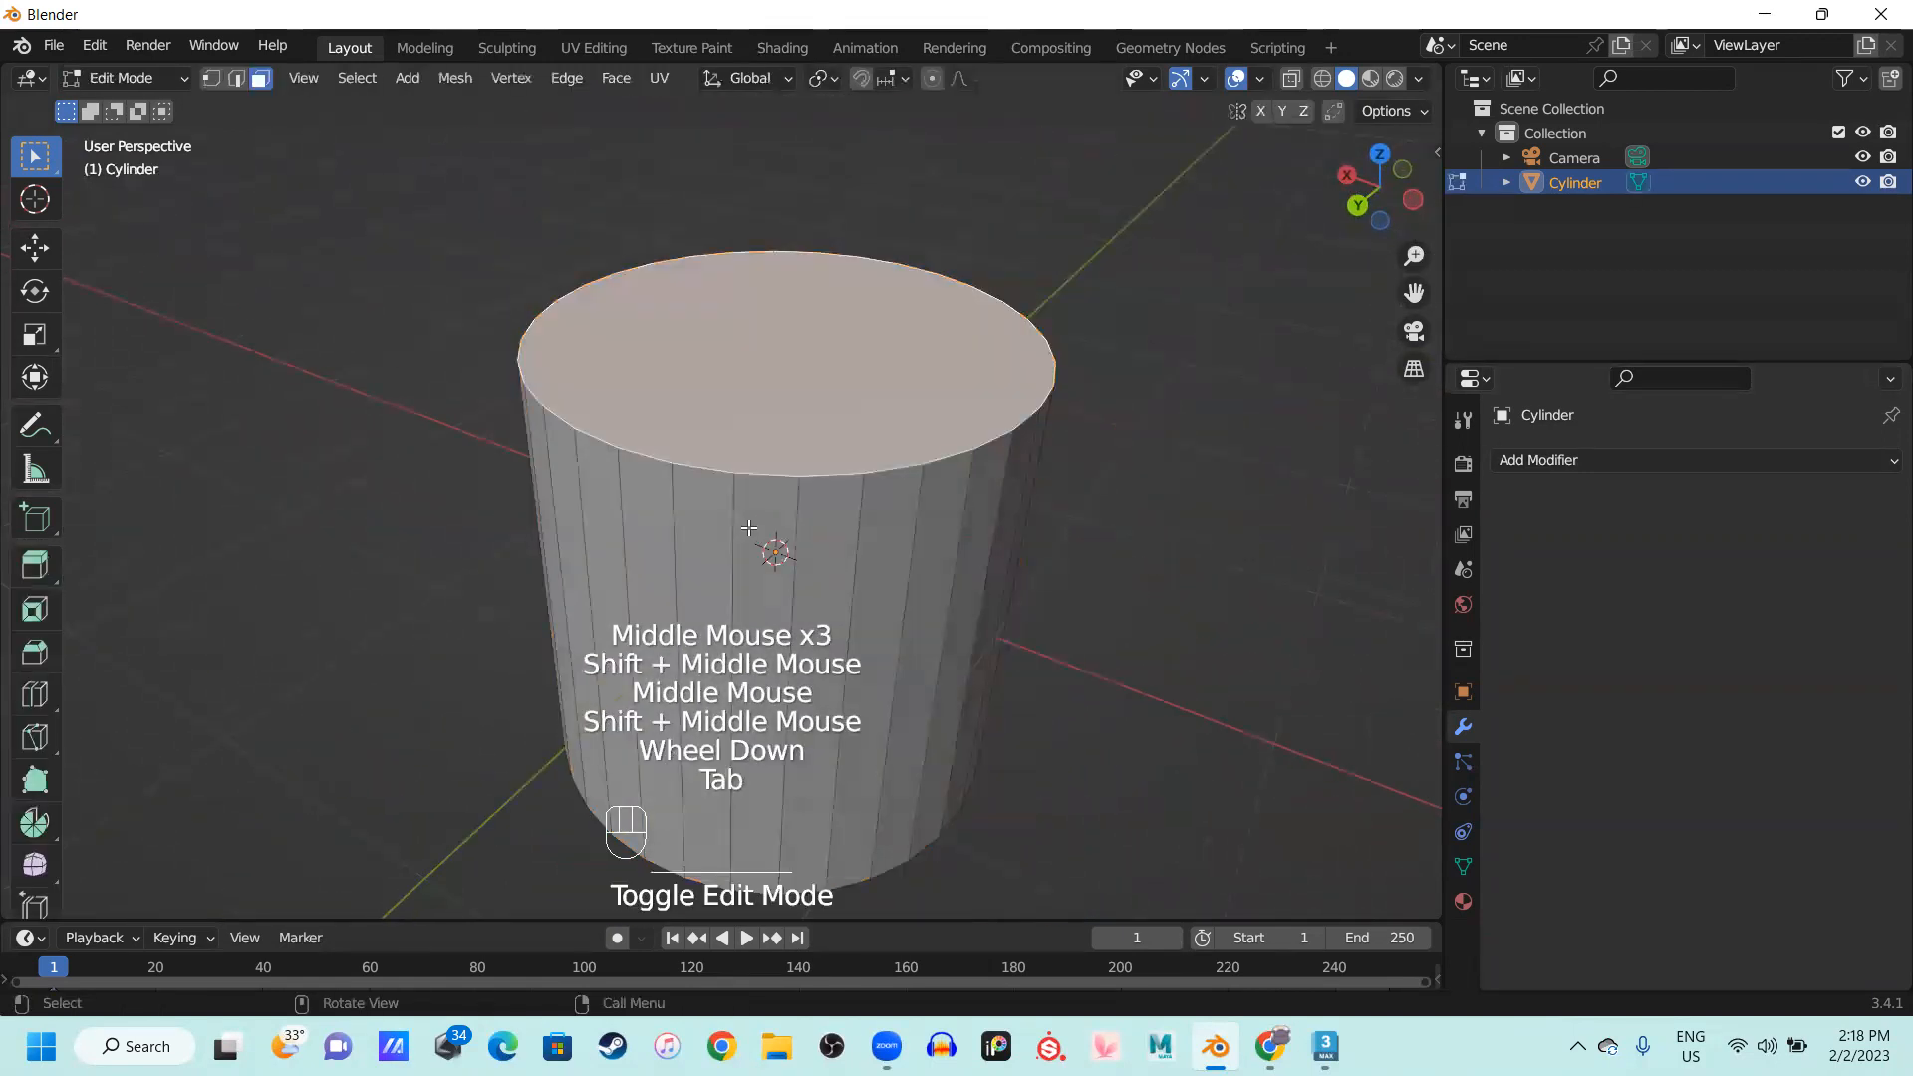
pyautogui.moveTo(769, 547); pyautogui.dragTo(773, 550, button='middle')
pyautogui.hotkey('ctrl', 'r')
pyautogui.click(773, 550)
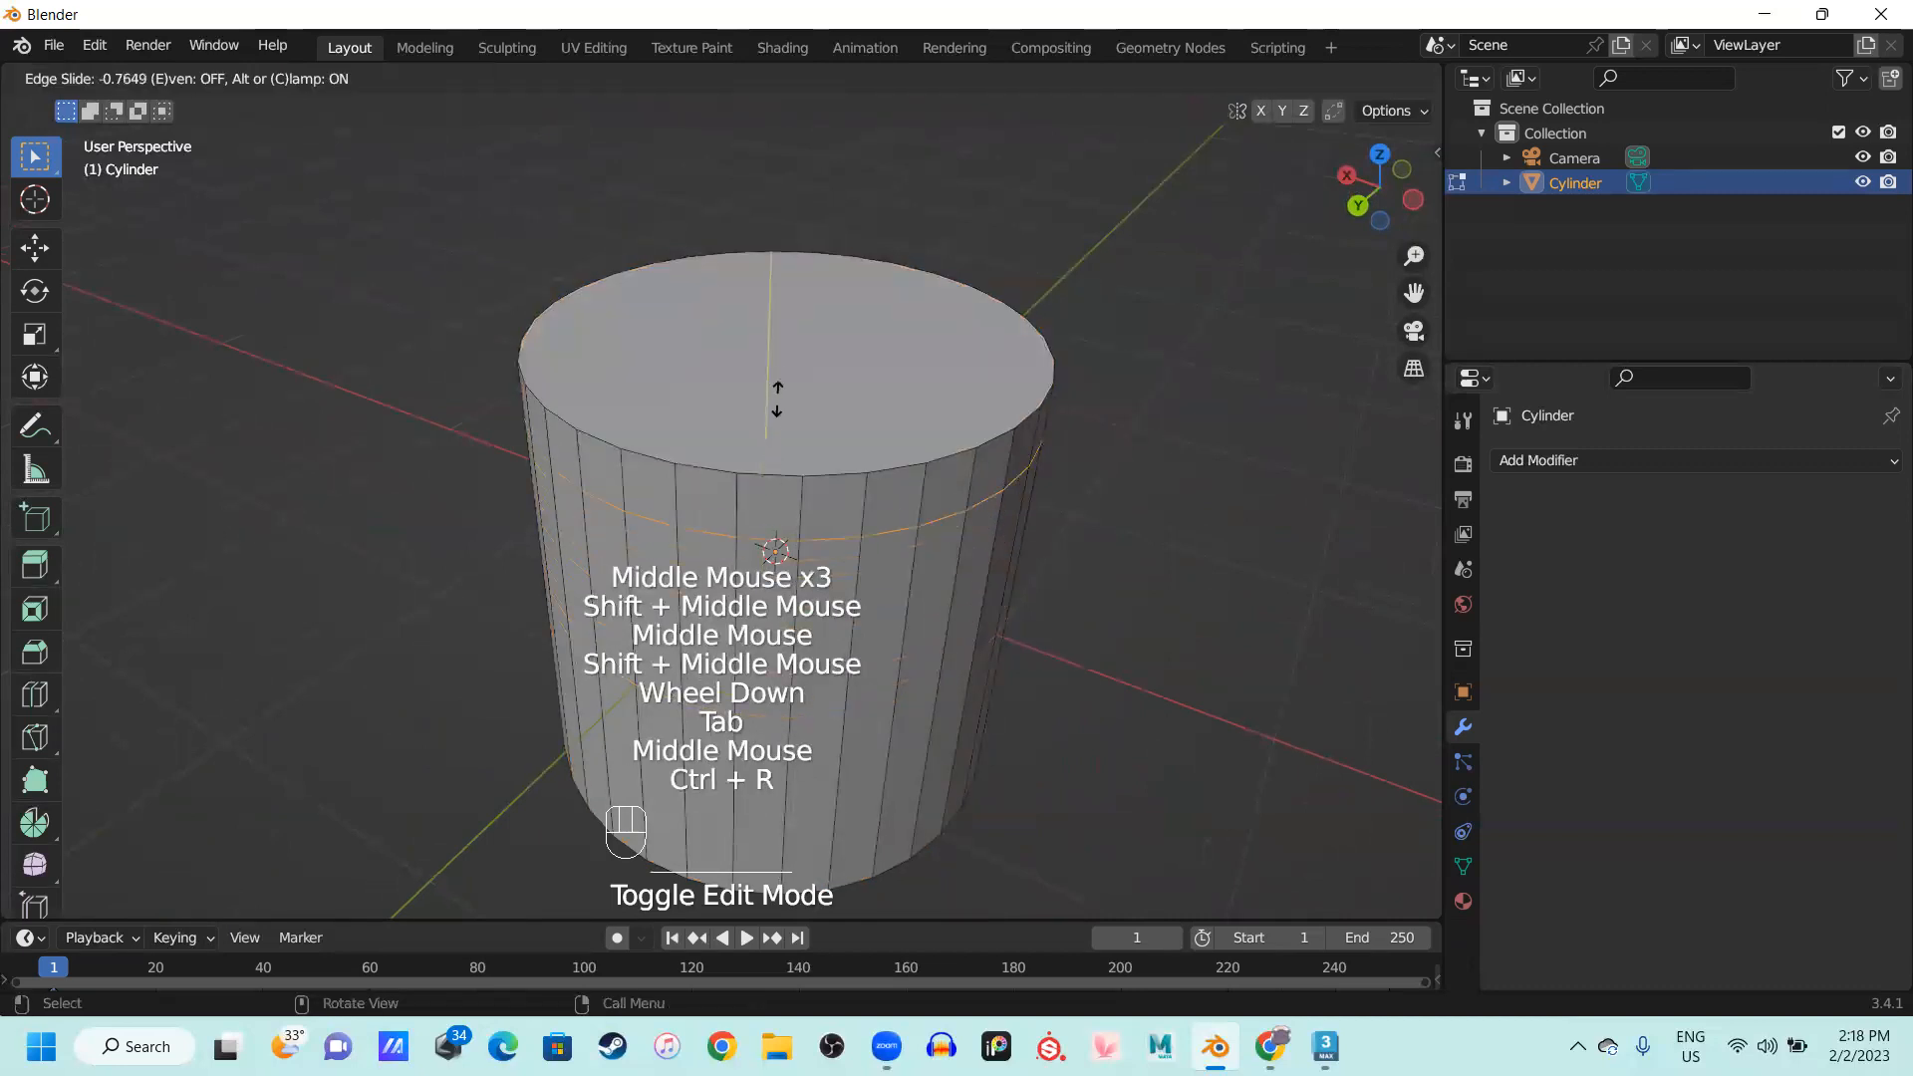
pyautogui.click(789, 357)
# Add a second loop cut around the cylinder and slide it by a factor of about 0.95 towards the bottom rim
pyautogui.scroll(-2, 789, 357)
pyautogui.moveTo(790, 356); pyautogui.dragTo(787, 544, button='middle')
pyautogui.hotkey('ctrl', 'r')
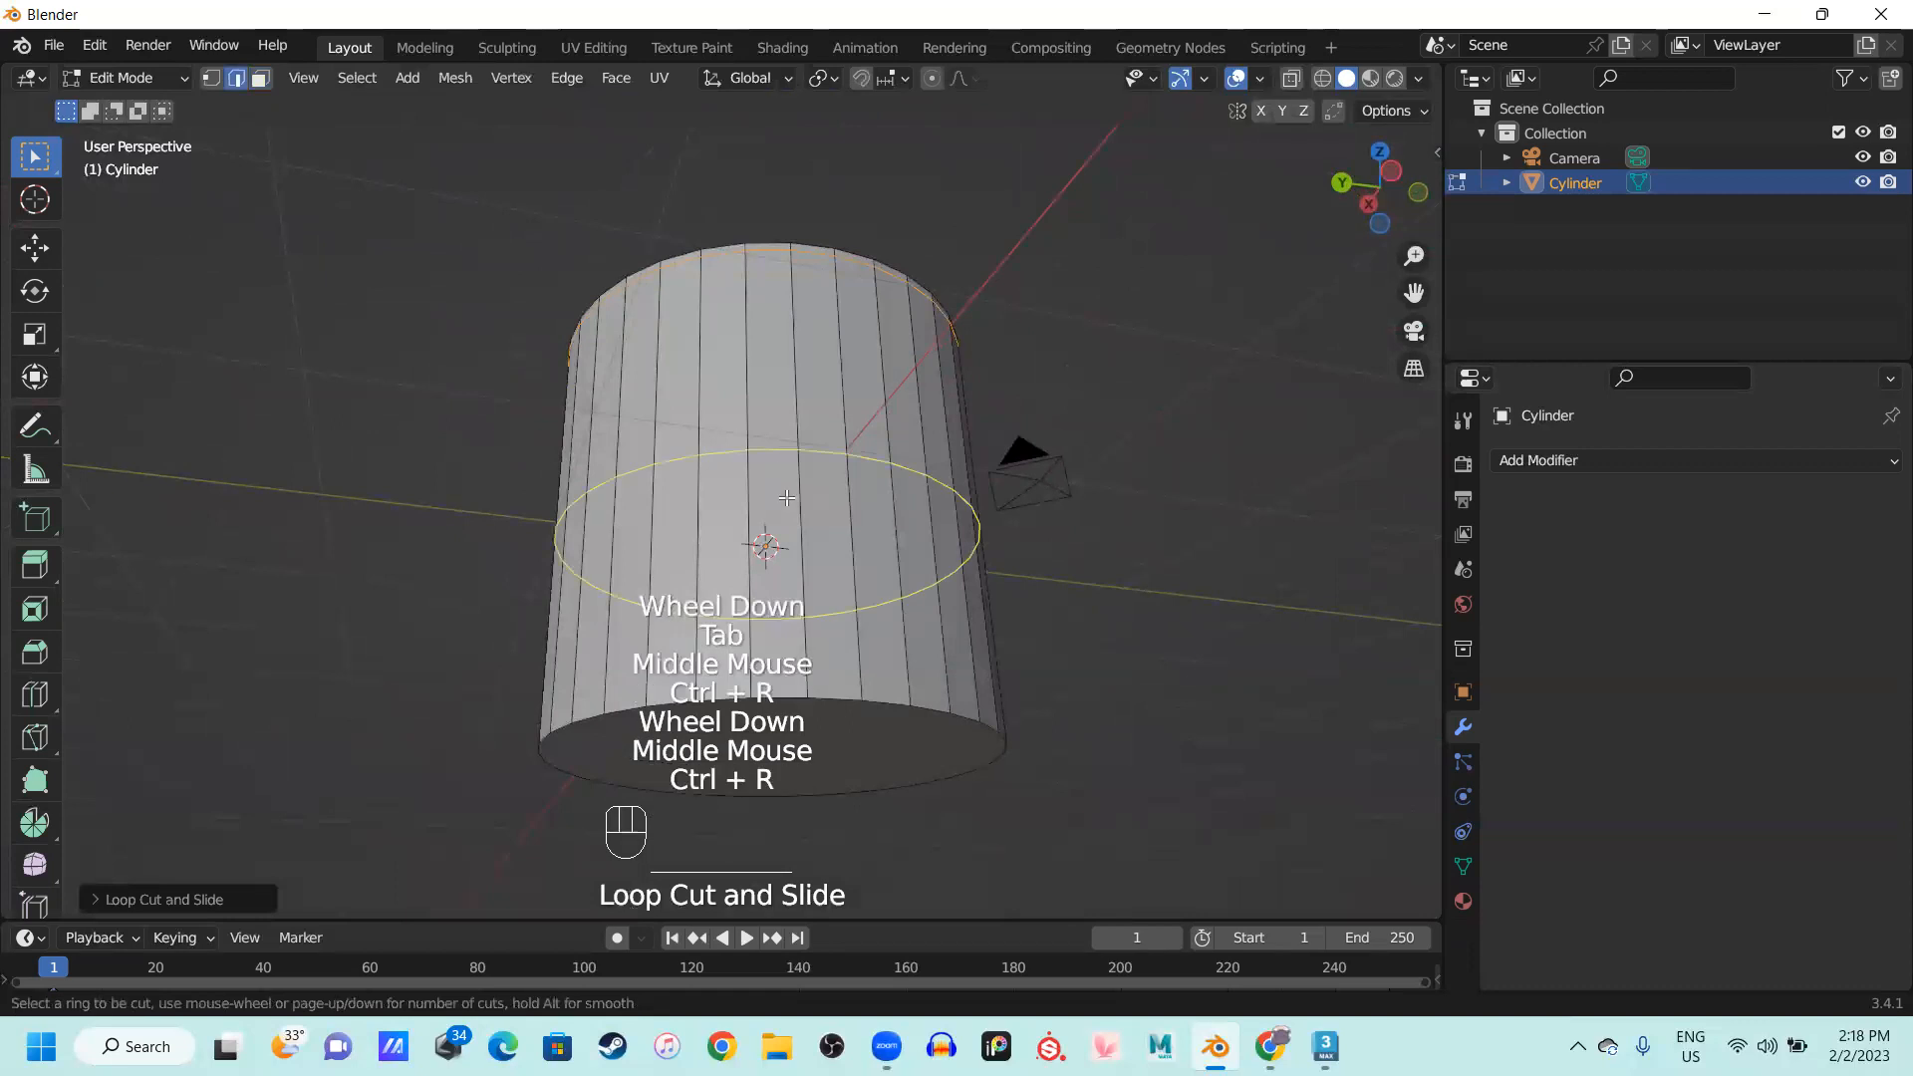
pyautogui.click(794, 598)
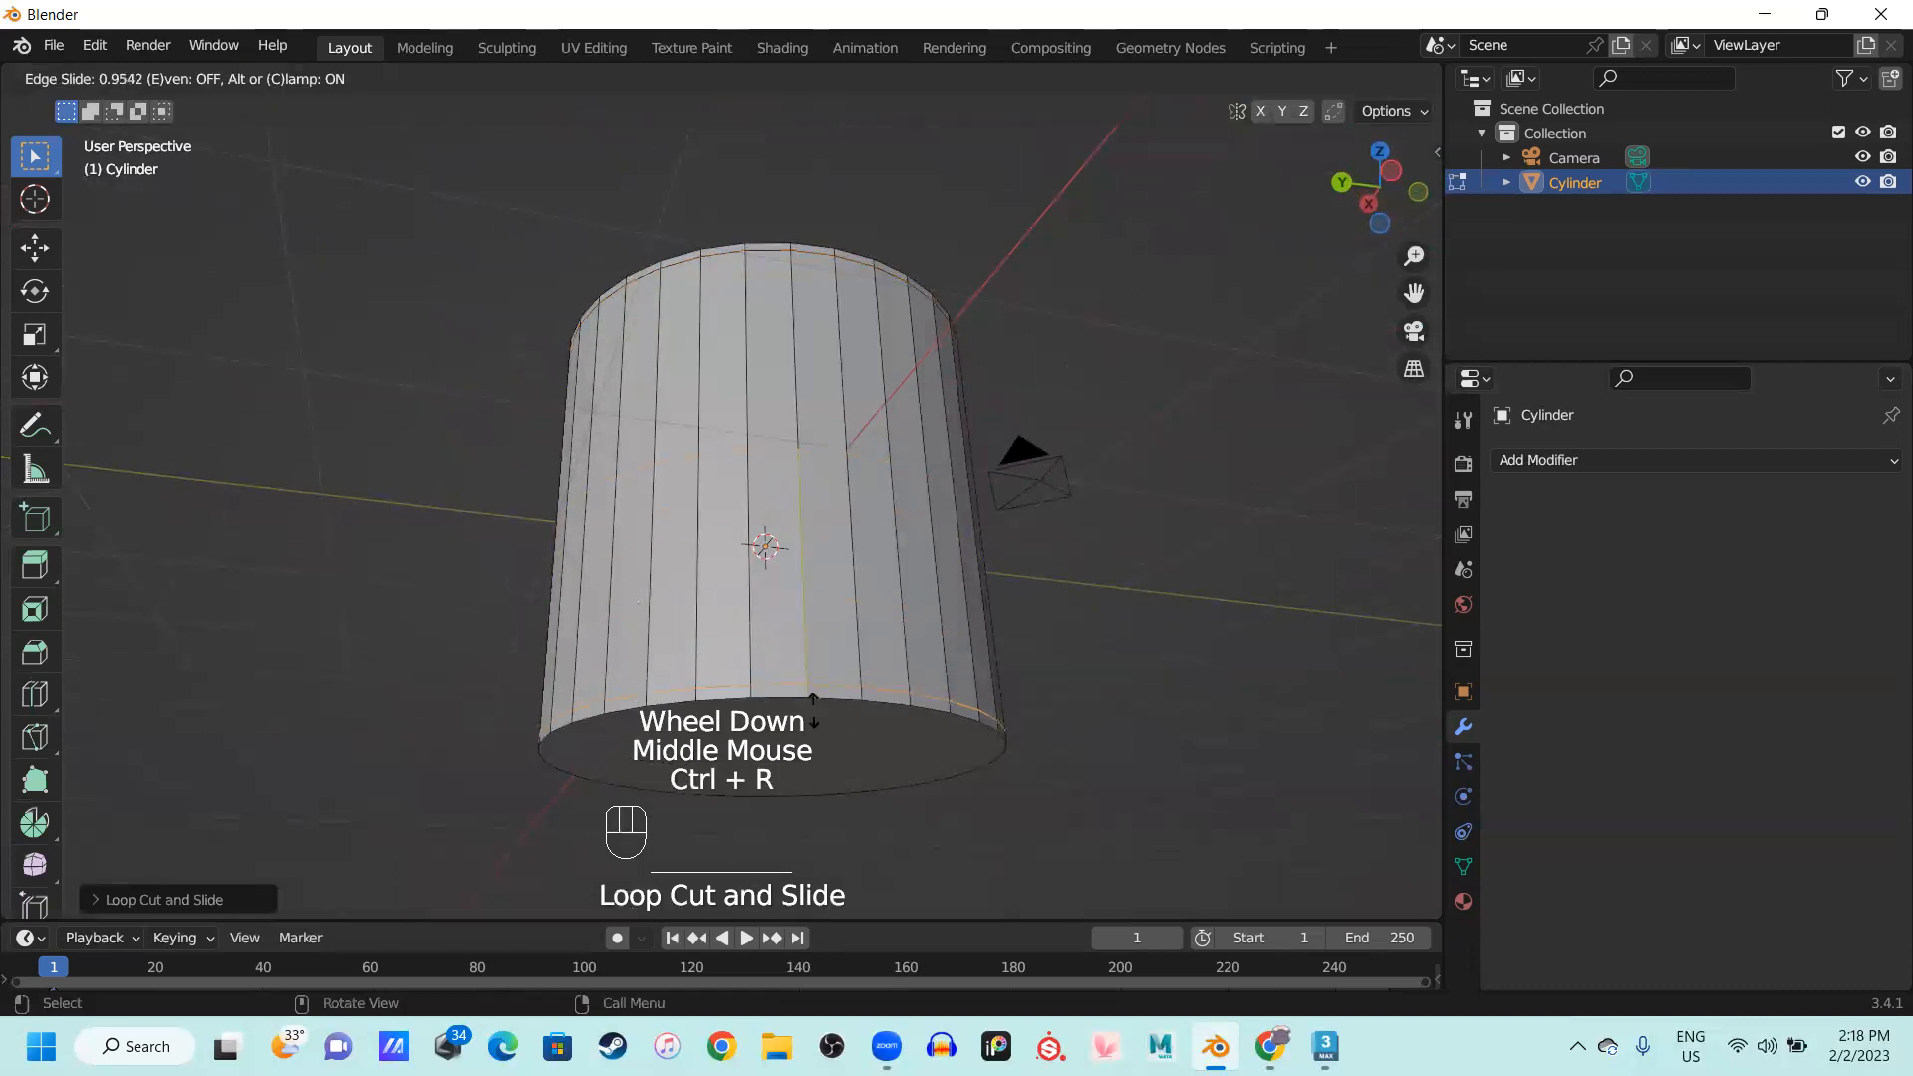
pyautogui.click(817, 702)
pyautogui.moveTo(855, 428); pyautogui.dragTo(862, 604, button='middle')
pyautogui.rightClick(862, 604)
pyautogui.press('Escape')
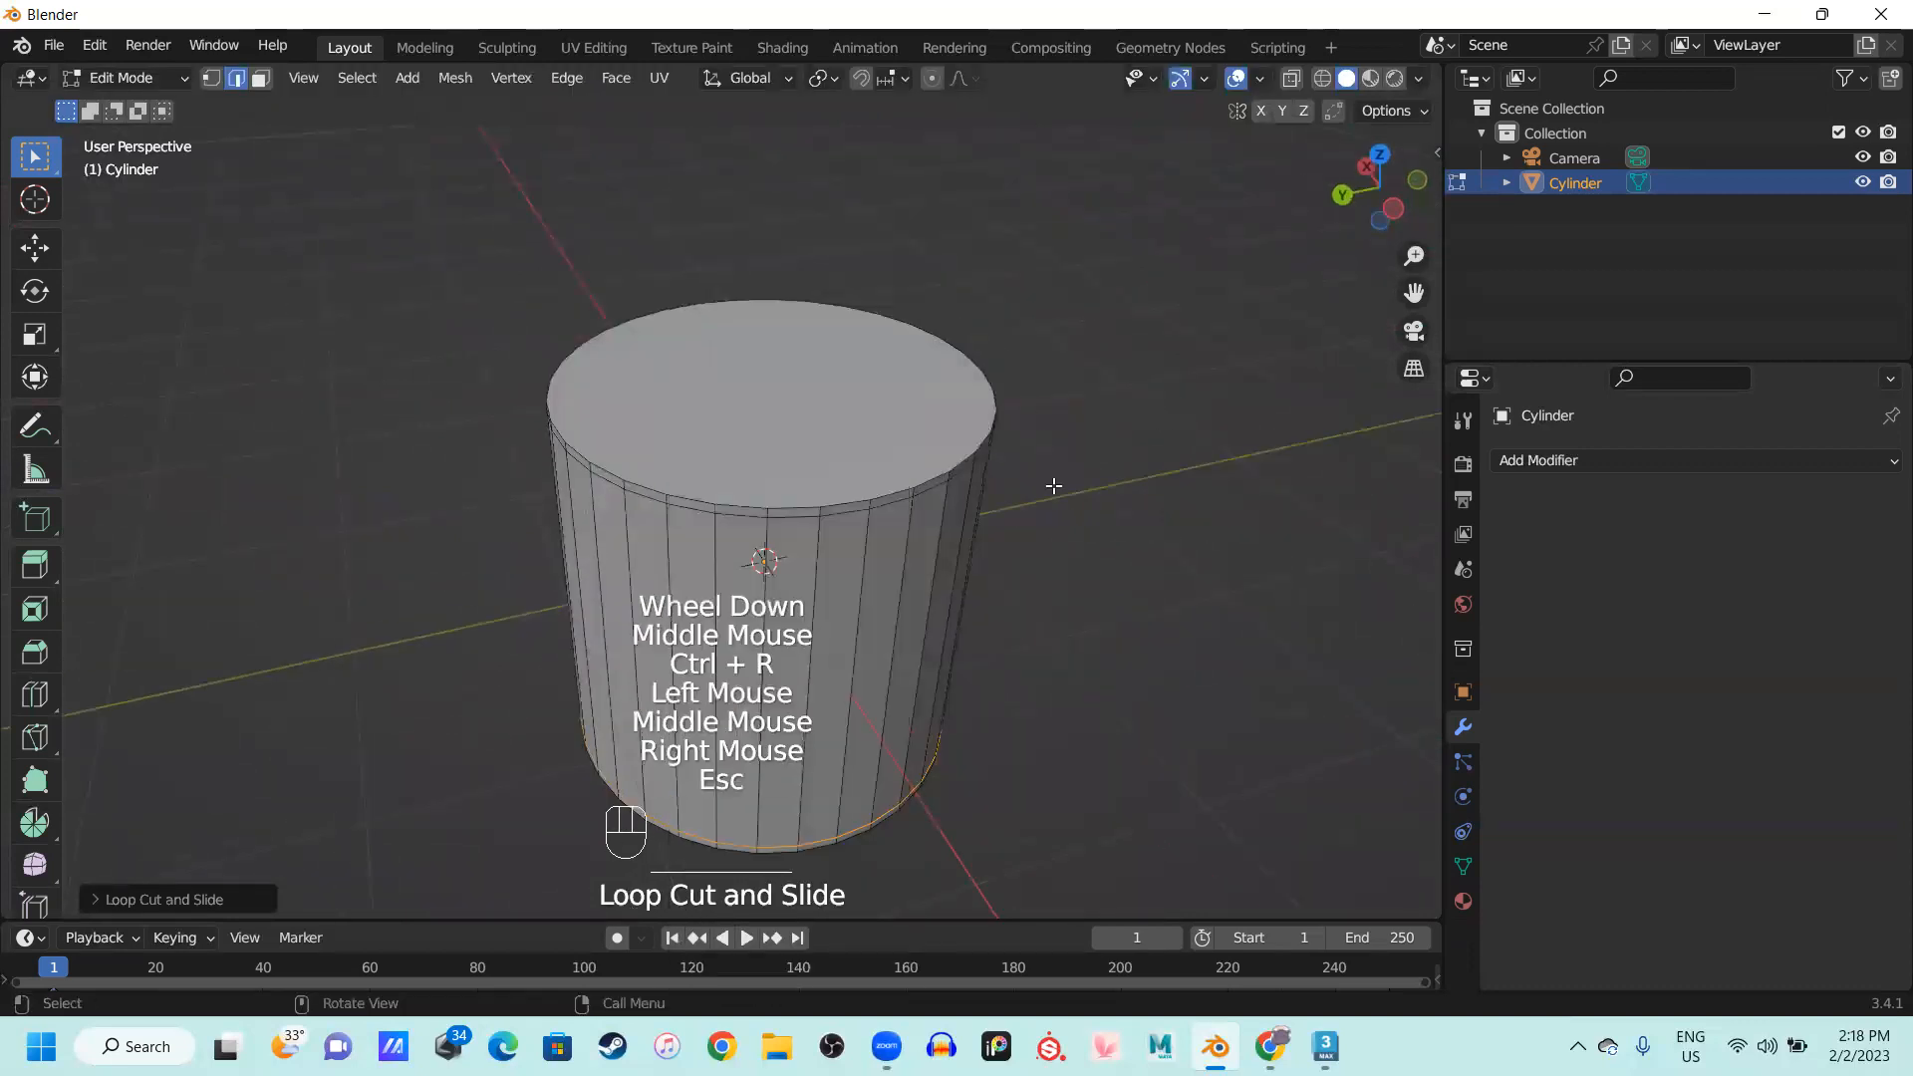
# Select the cylinder's top cap in face selection mode and inset it by about 0.045 m
pyautogui.scroll(3, 784, 449)
pyautogui.scroll(-1, 842, 383)
pyautogui.moveTo(842, 383); pyautogui.dragTo(814, 501, button='middle')
pyautogui.press('3')
pyautogui.doubleClick(818, 424)
pyautogui.scroll(-1, 688, 539)
pyautogui.scroll(-1, 698, 543)
pyautogui.scroll(2, 760, 572)
pyautogui.scroll(1, 761, 572)
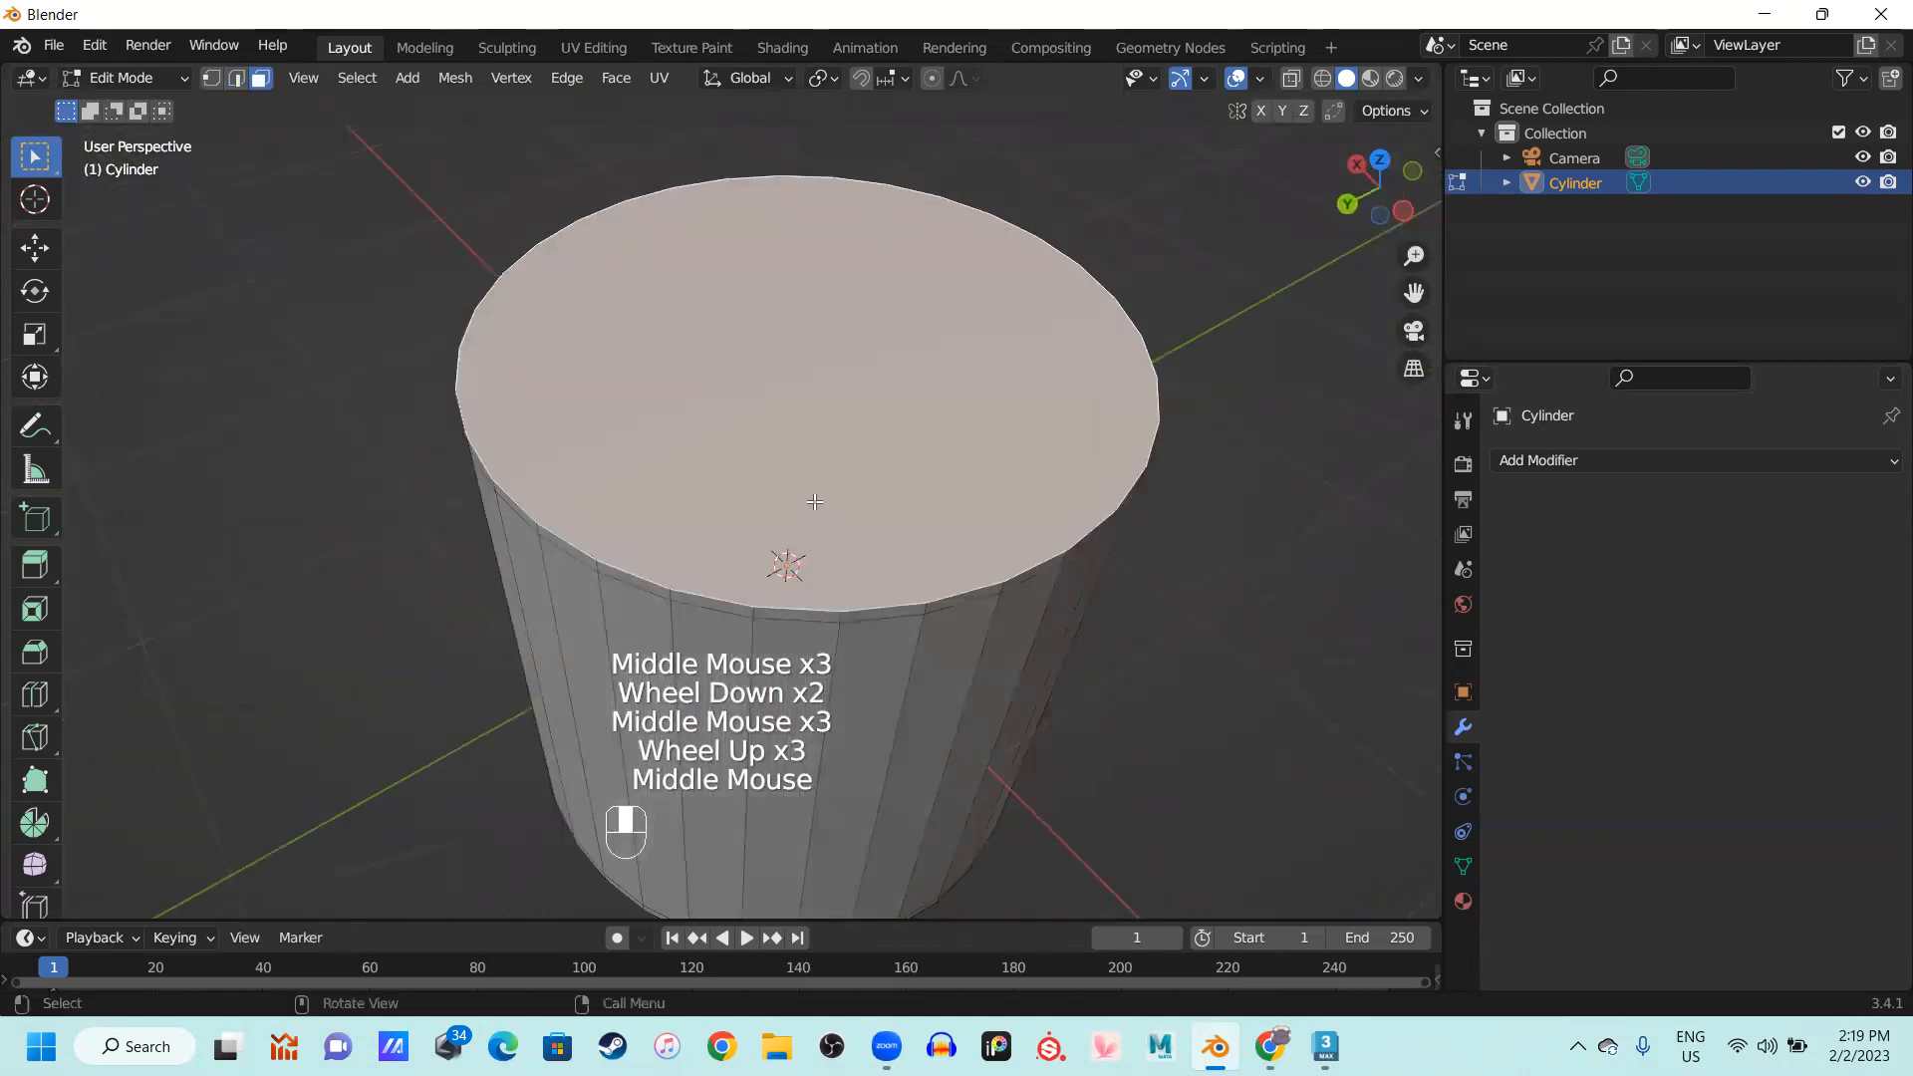
pyautogui.moveTo(813, 309); pyautogui.dragTo(917, 430, button='middle')
pyautogui.press('i')
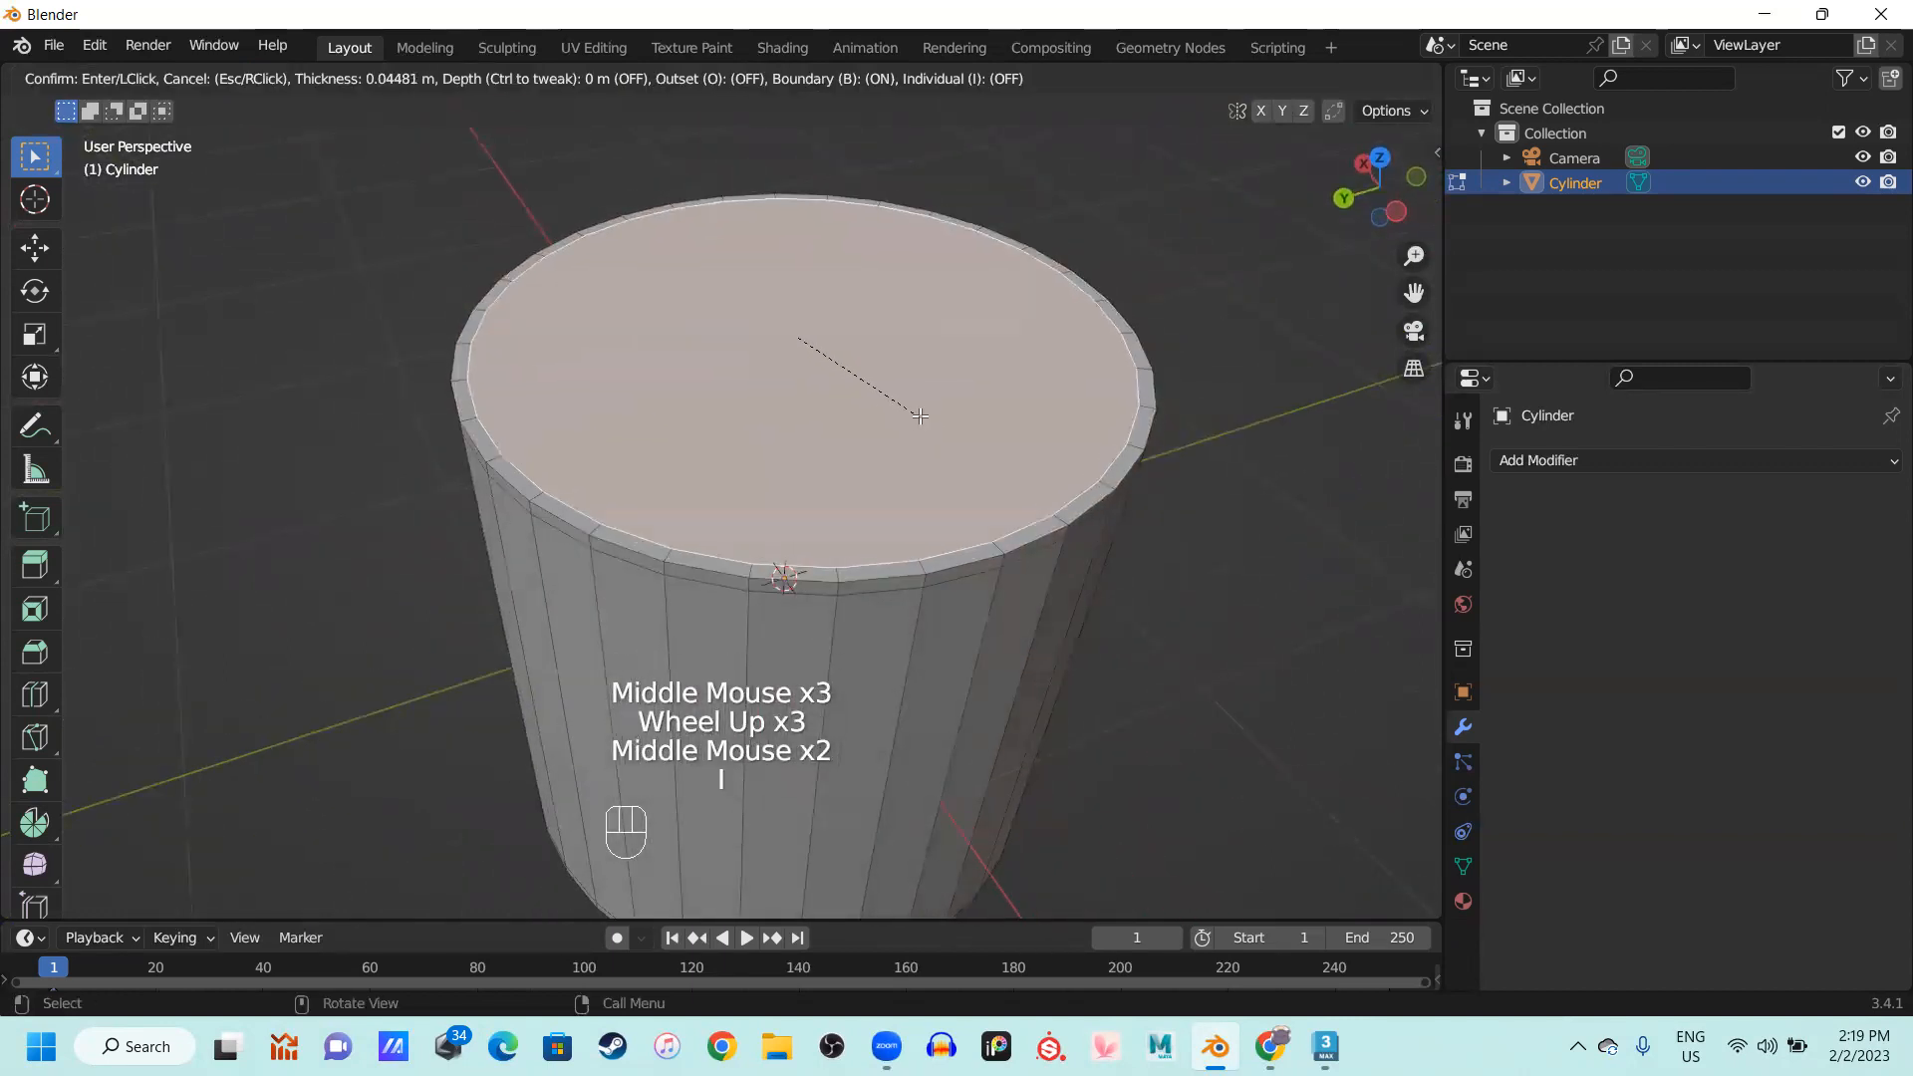
pyautogui.click(658, 499)
# Select the cylinder's bottom cap and repeat the last inset on it
pyautogui.scroll(2, 659, 499)
pyautogui.moveTo(659, 499); pyautogui.dragTo(422, 491, button='middle')
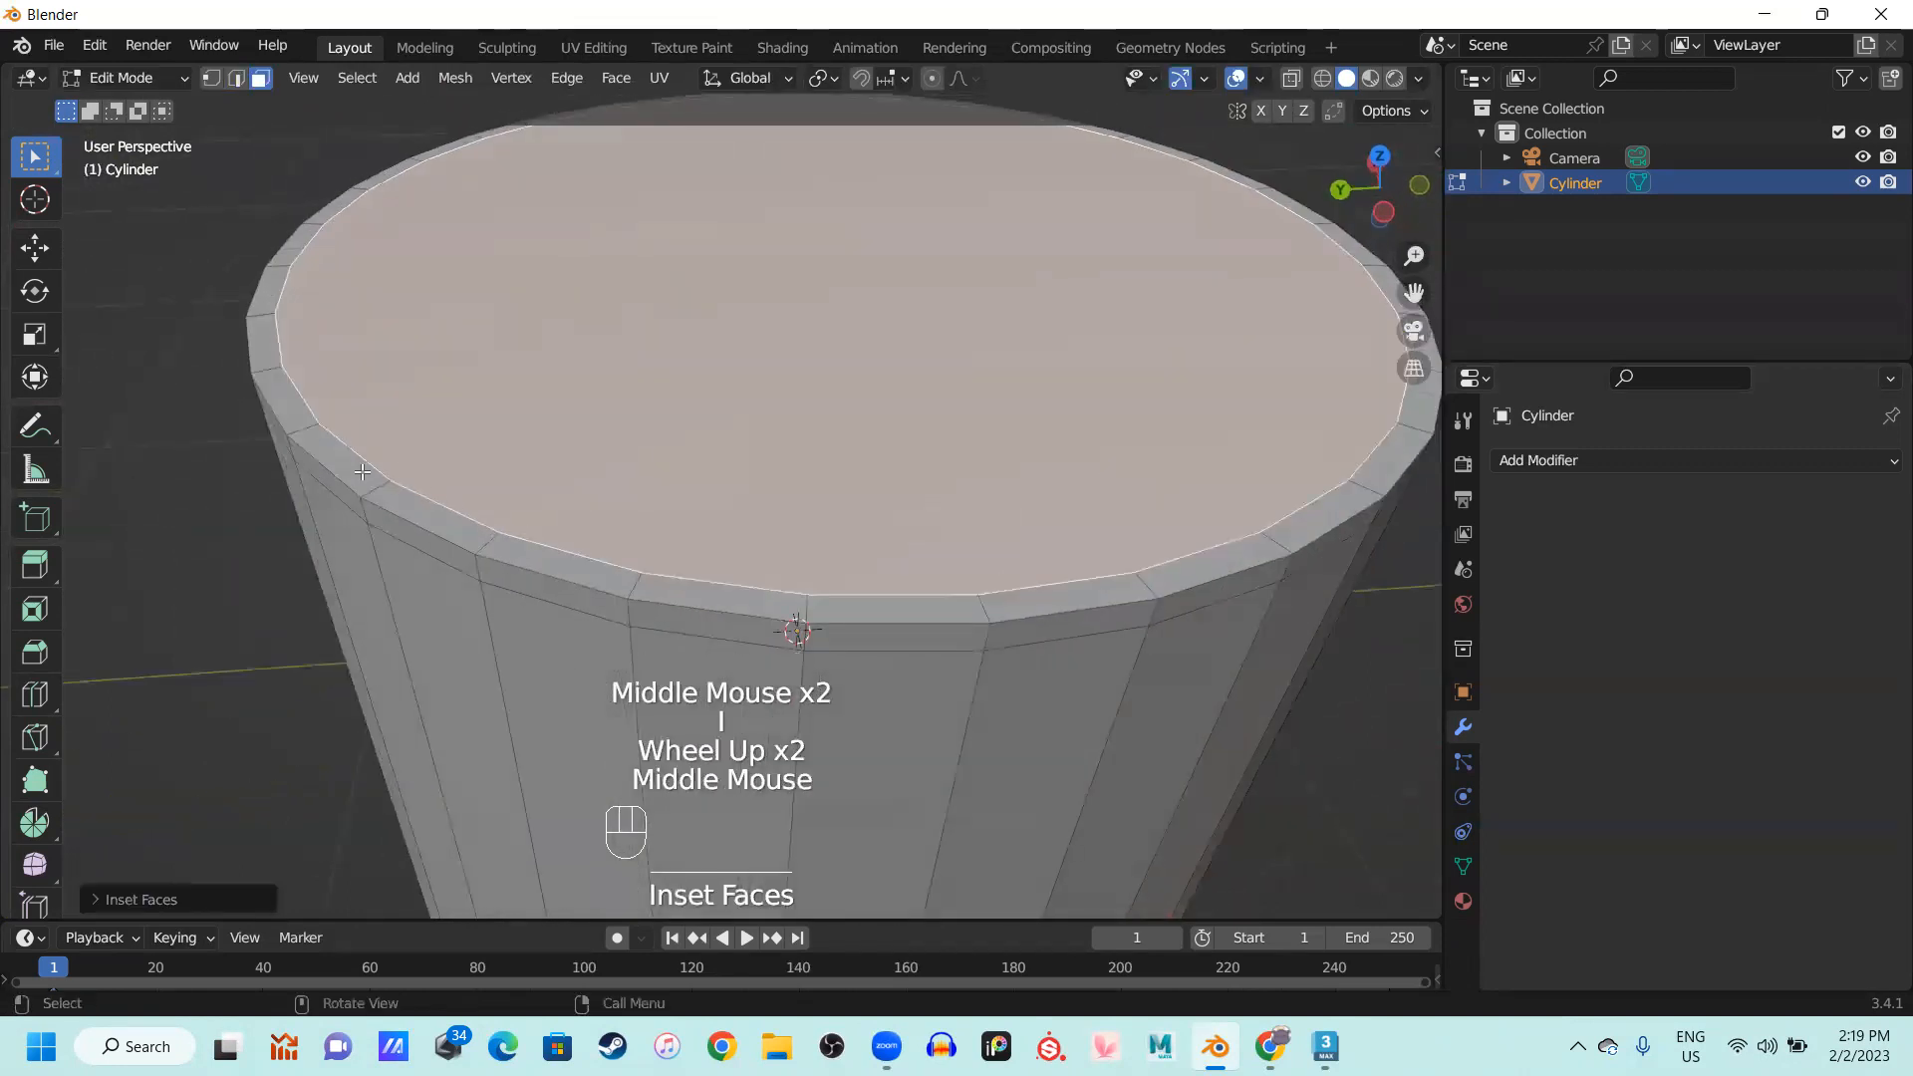
pyautogui.scroll(-2, 1356, 418)
pyautogui.moveTo(1357, 449); pyautogui.dragTo(941, 619, button='middle')
pyautogui.moveTo(943, 286); pyautogui.dragTo(1120, 623, button='middle')
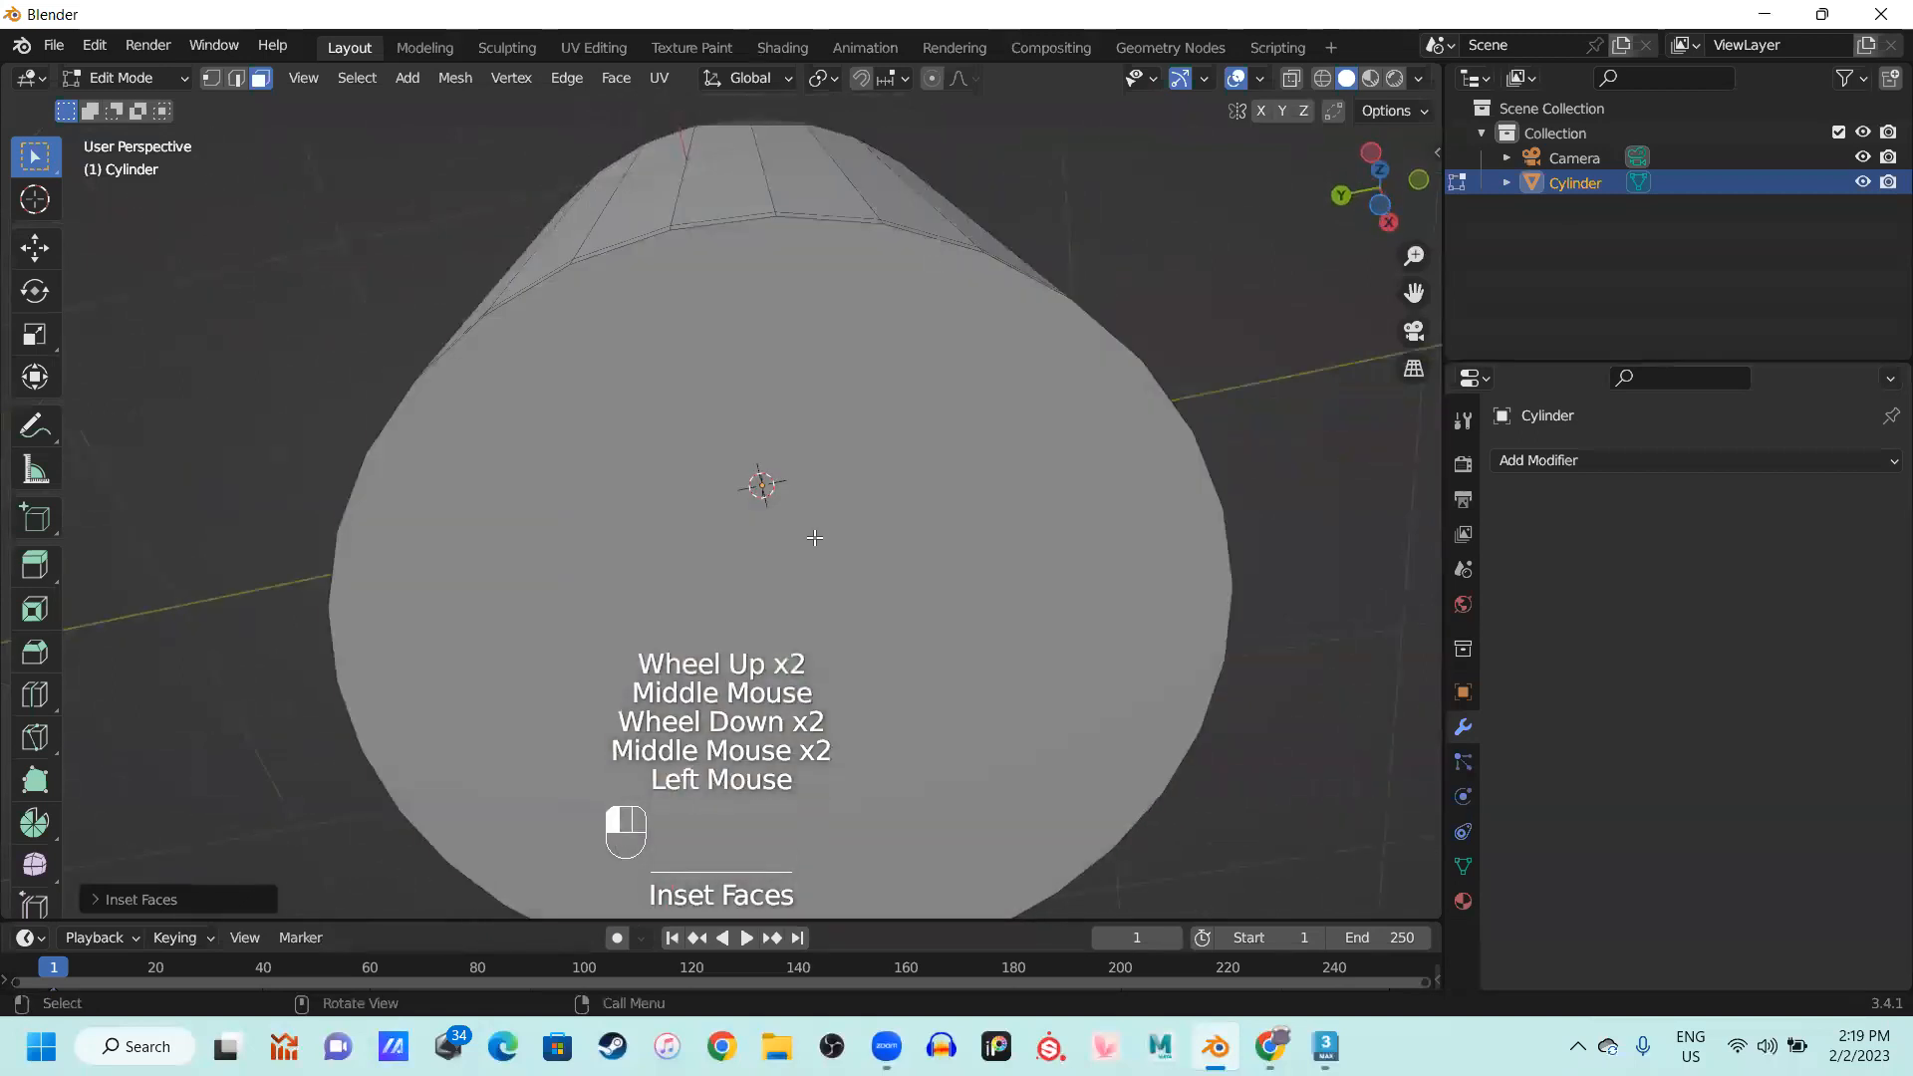
pyautogui.click(1120, 624)
pyautogui.hotkey('shift', 'r')
# Add a Subdivision Surface modifier to the cylinder and set its viewport levels to 3
pyautogui.scroll(-2, 1082, 641)
pyautogui.moveTo(1082, 641); pyautogui.dragTo(469, 448, button='middle')
pyautogui.scroll(1, 731, 468)
pyautogui.scroll(1, 731, 467)
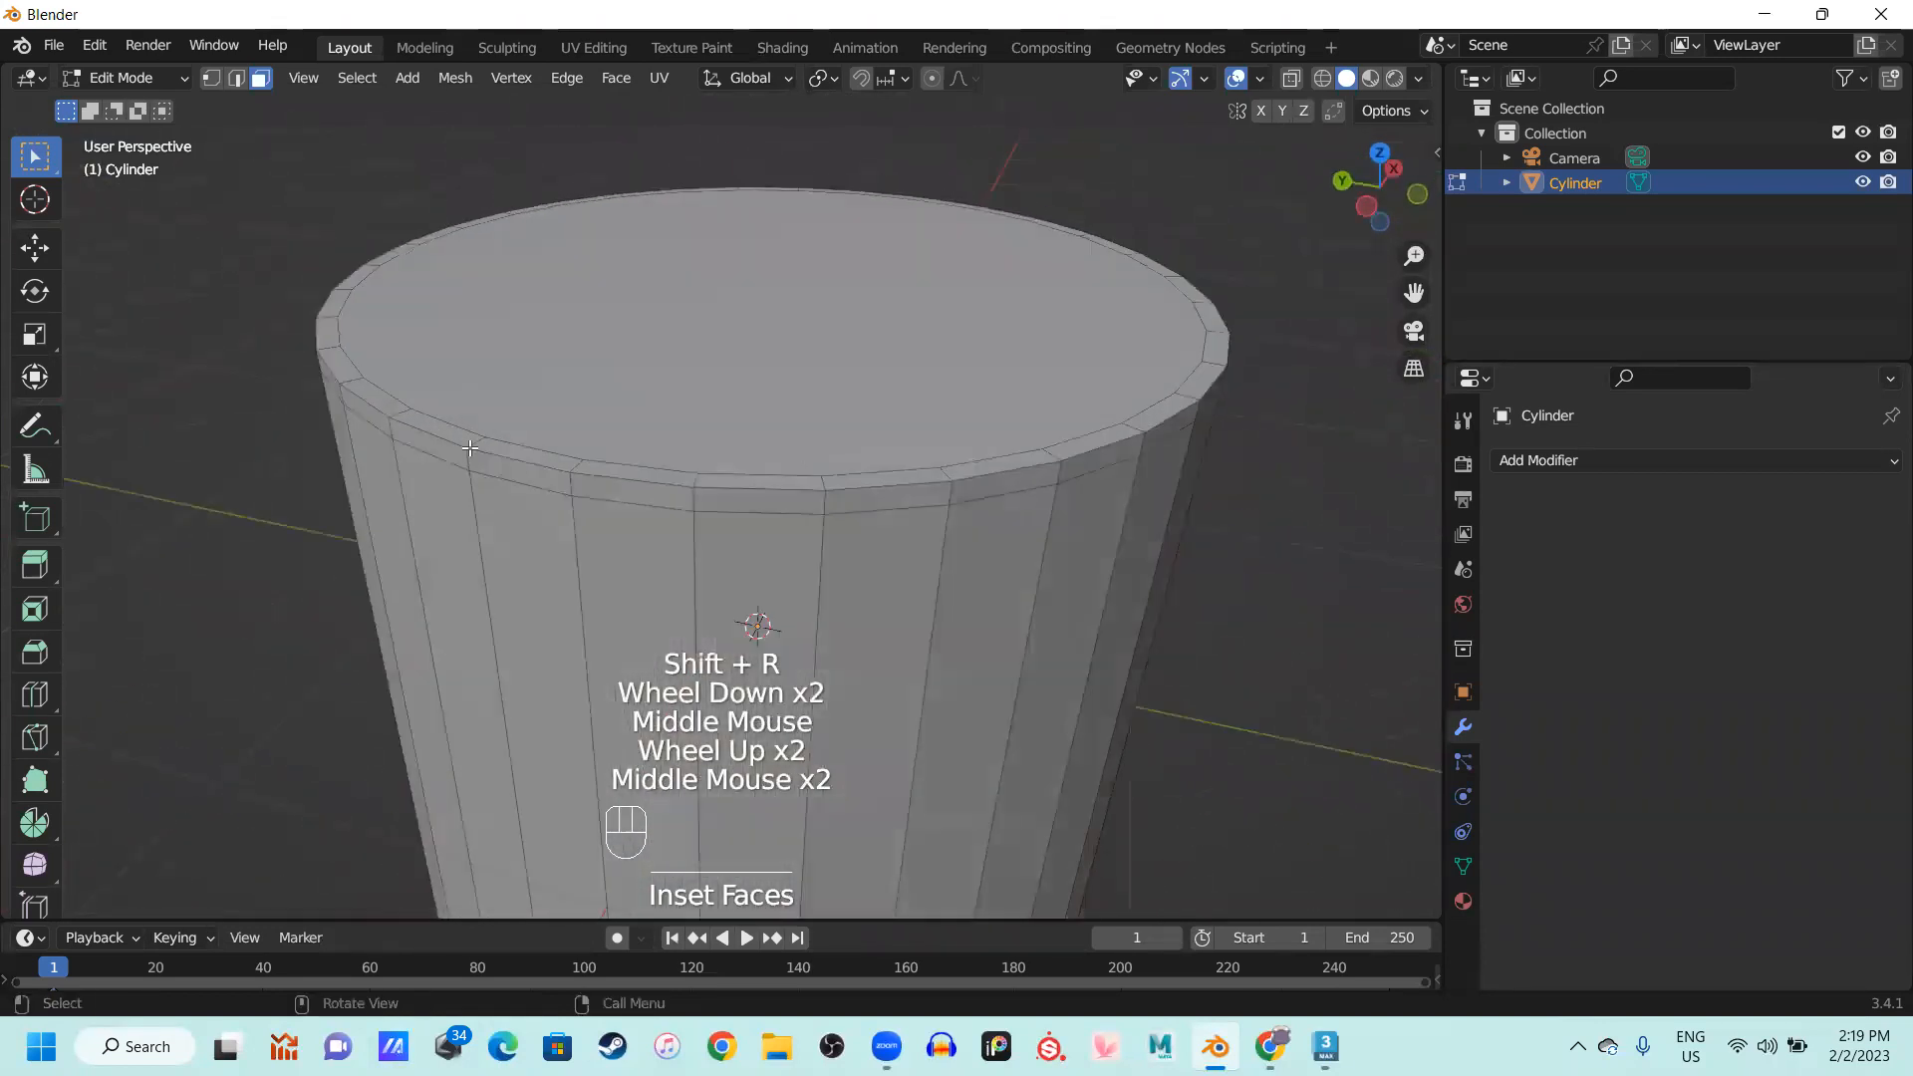
pyautogui.scroll(-2, 469, 449)
pyautogui.moveTo(966, 539); pyautogui.dragTo(748, 497, button='middle')
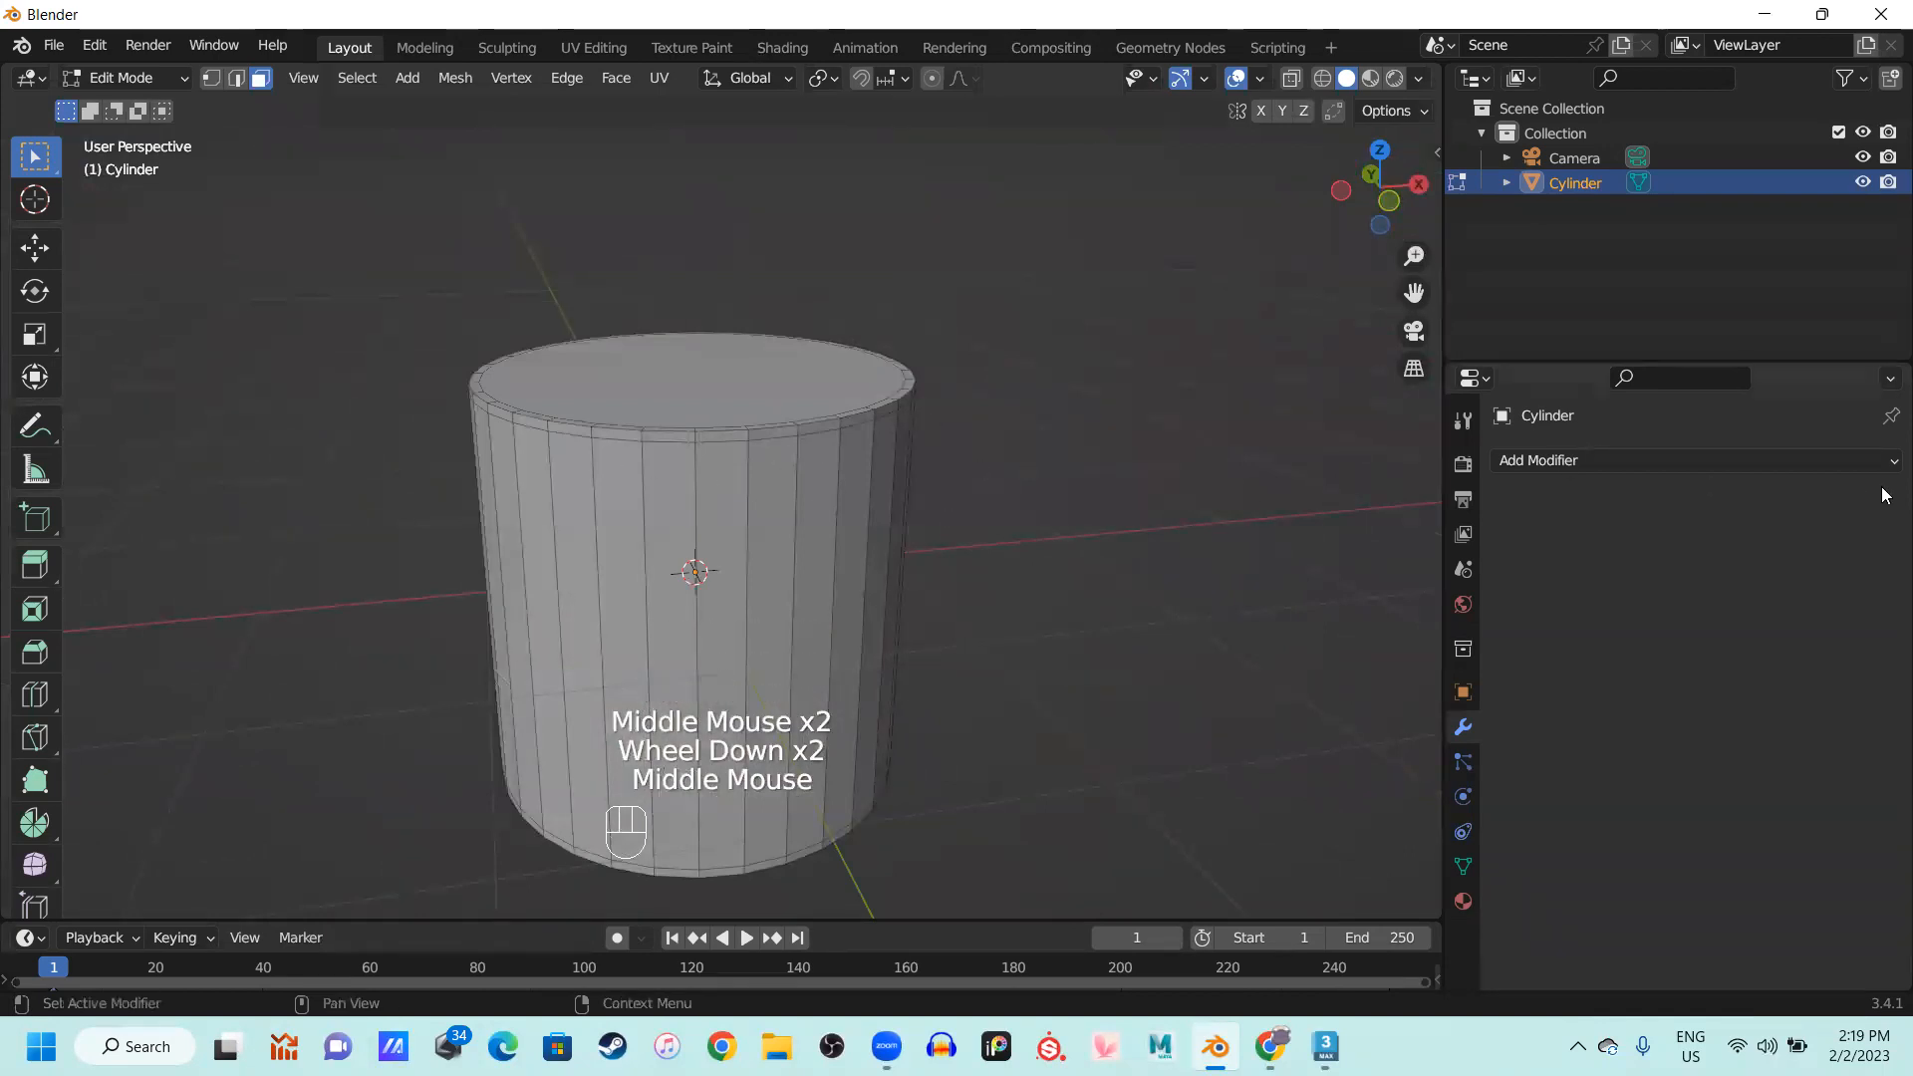
pyautogui.click(1764, 458)
pyautogui.click(1575, 560)
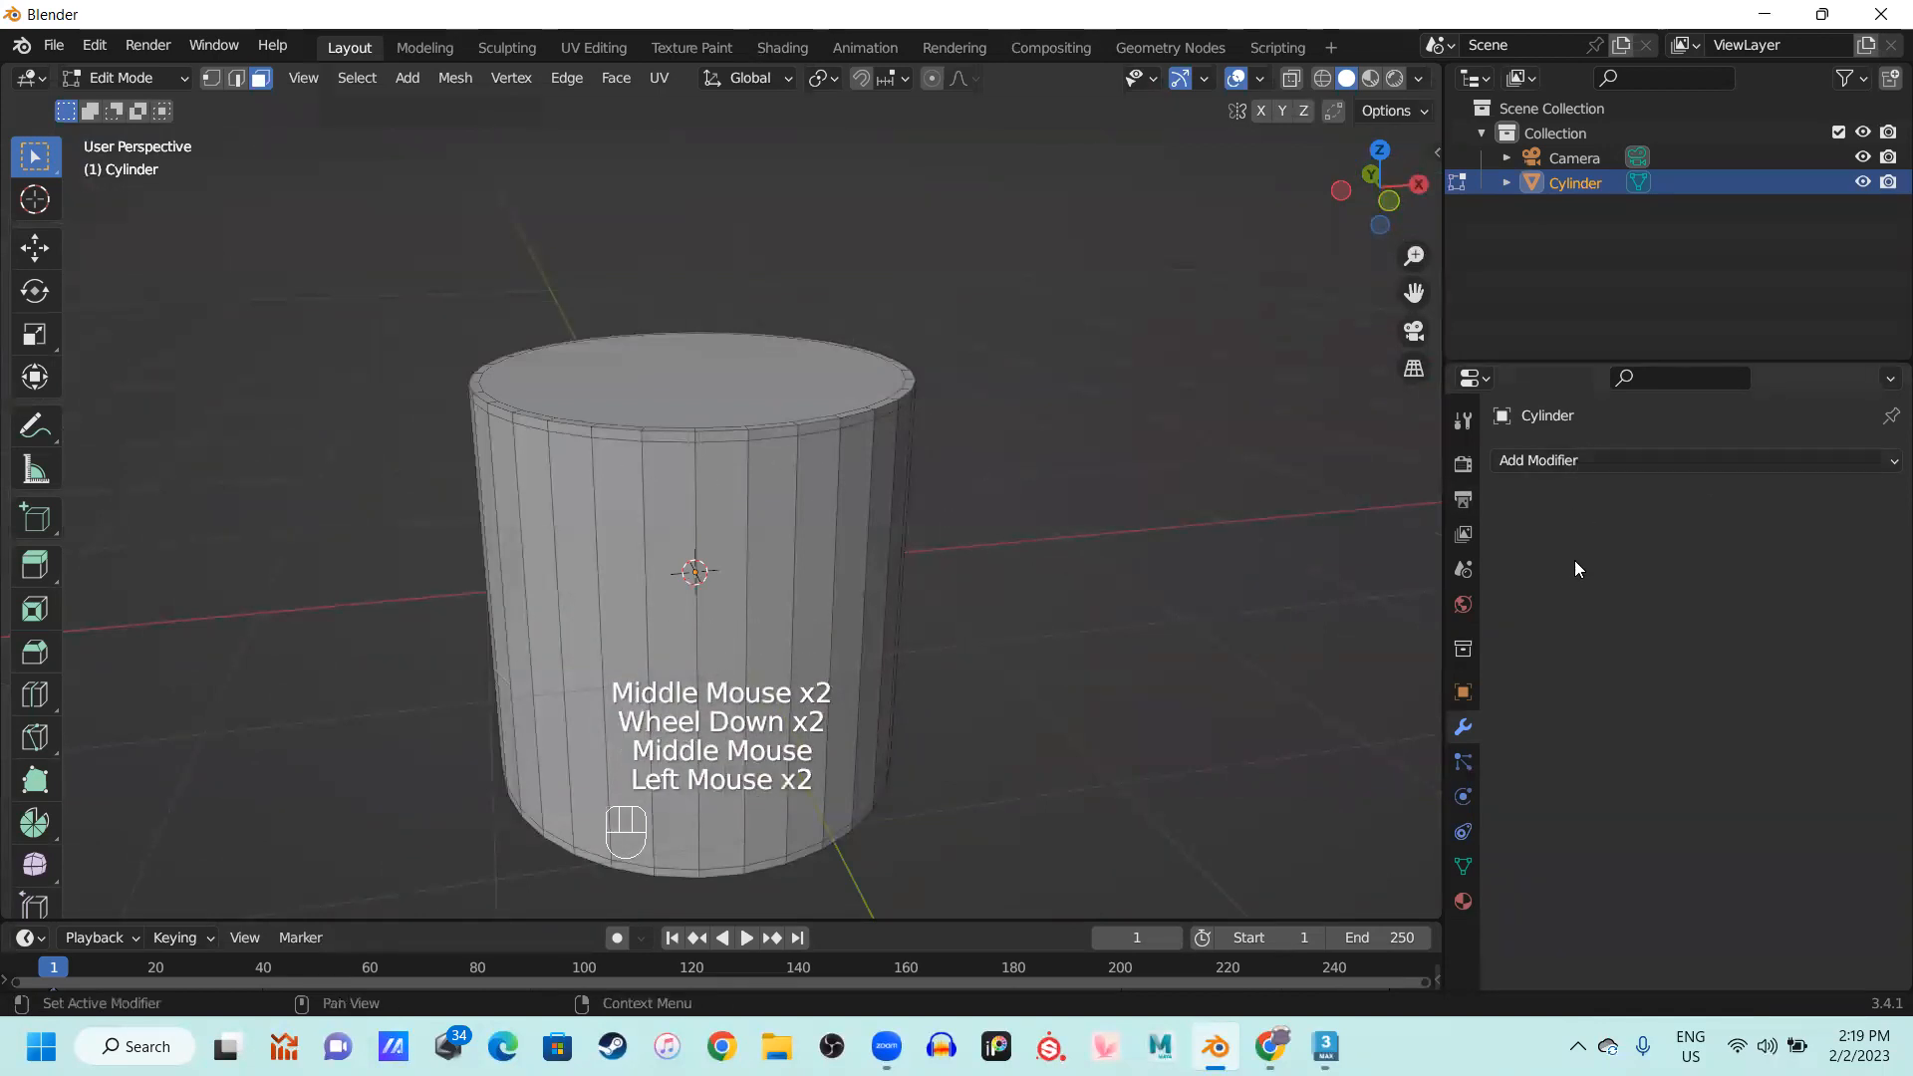
pyautogui.click(1584, 468)
pyautogui.click(1459, 911)
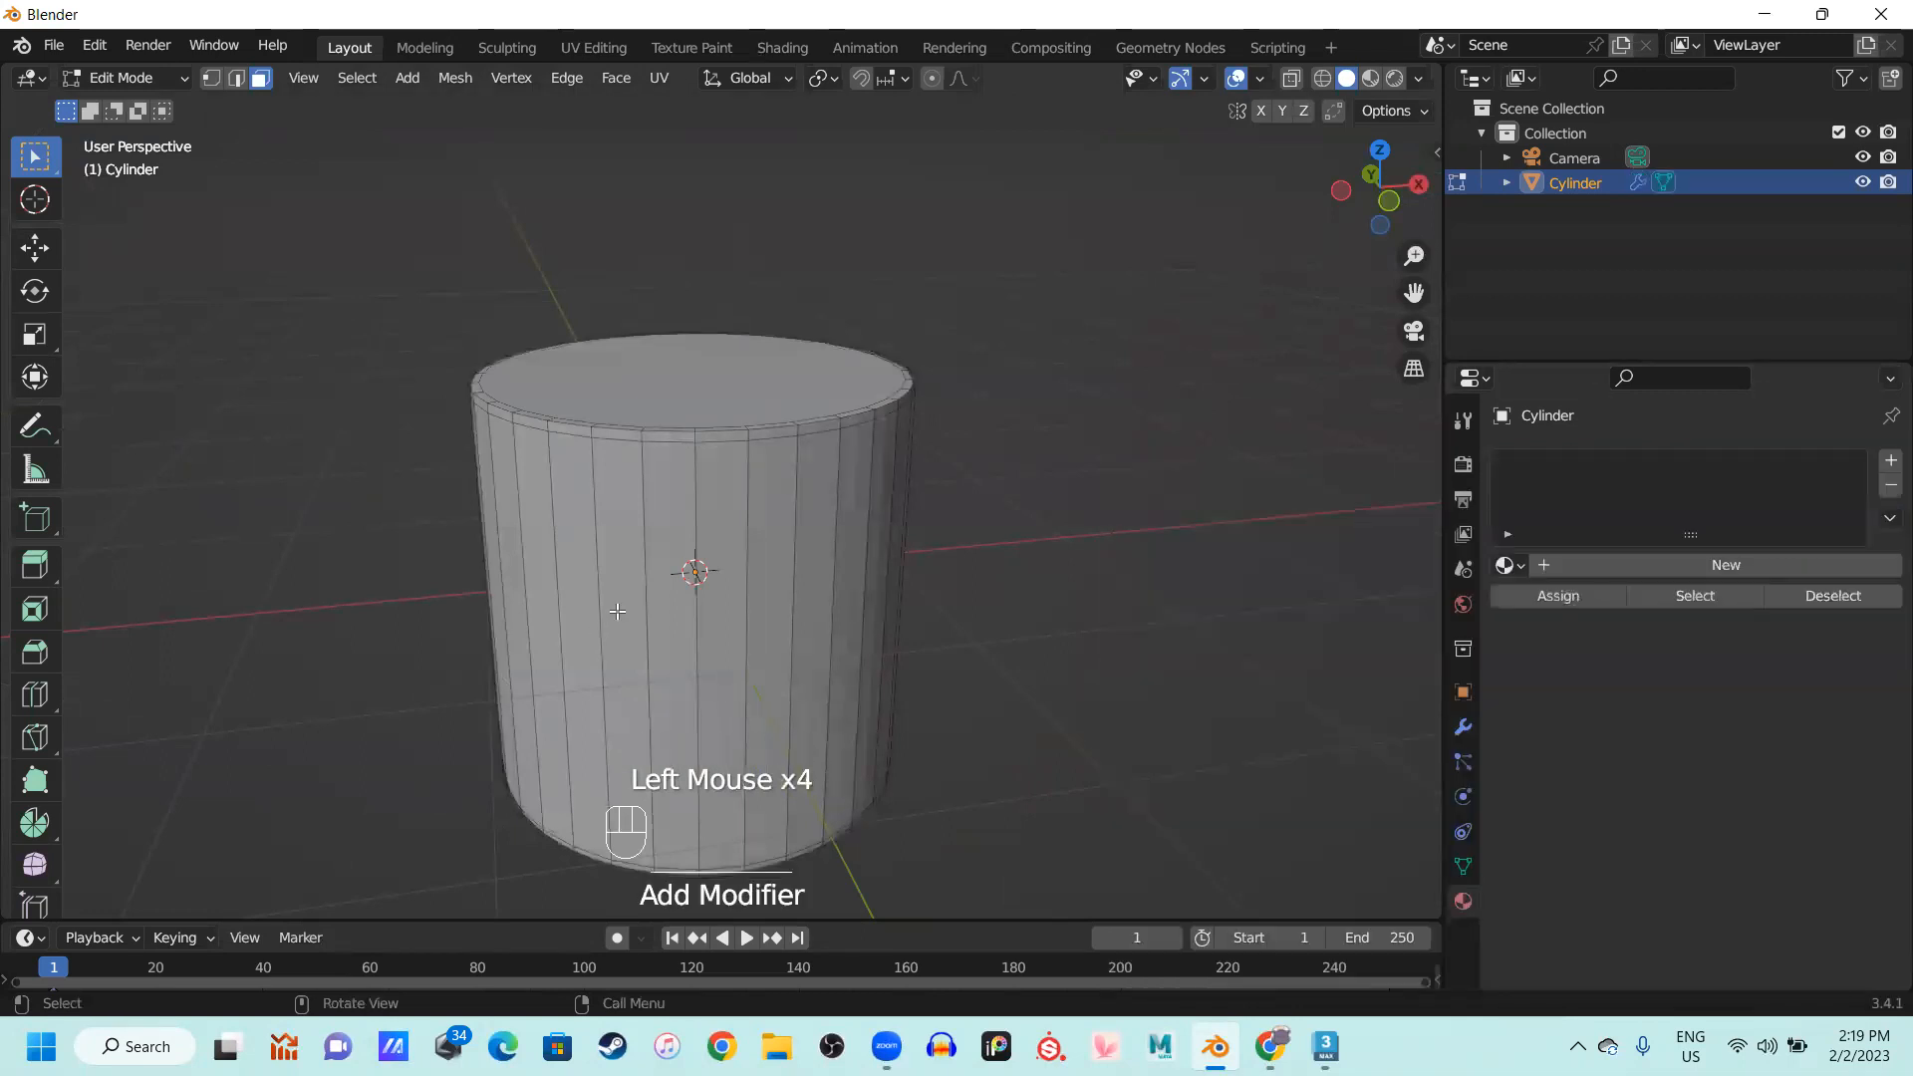
pyautogui.scroll(2, 618, 610)
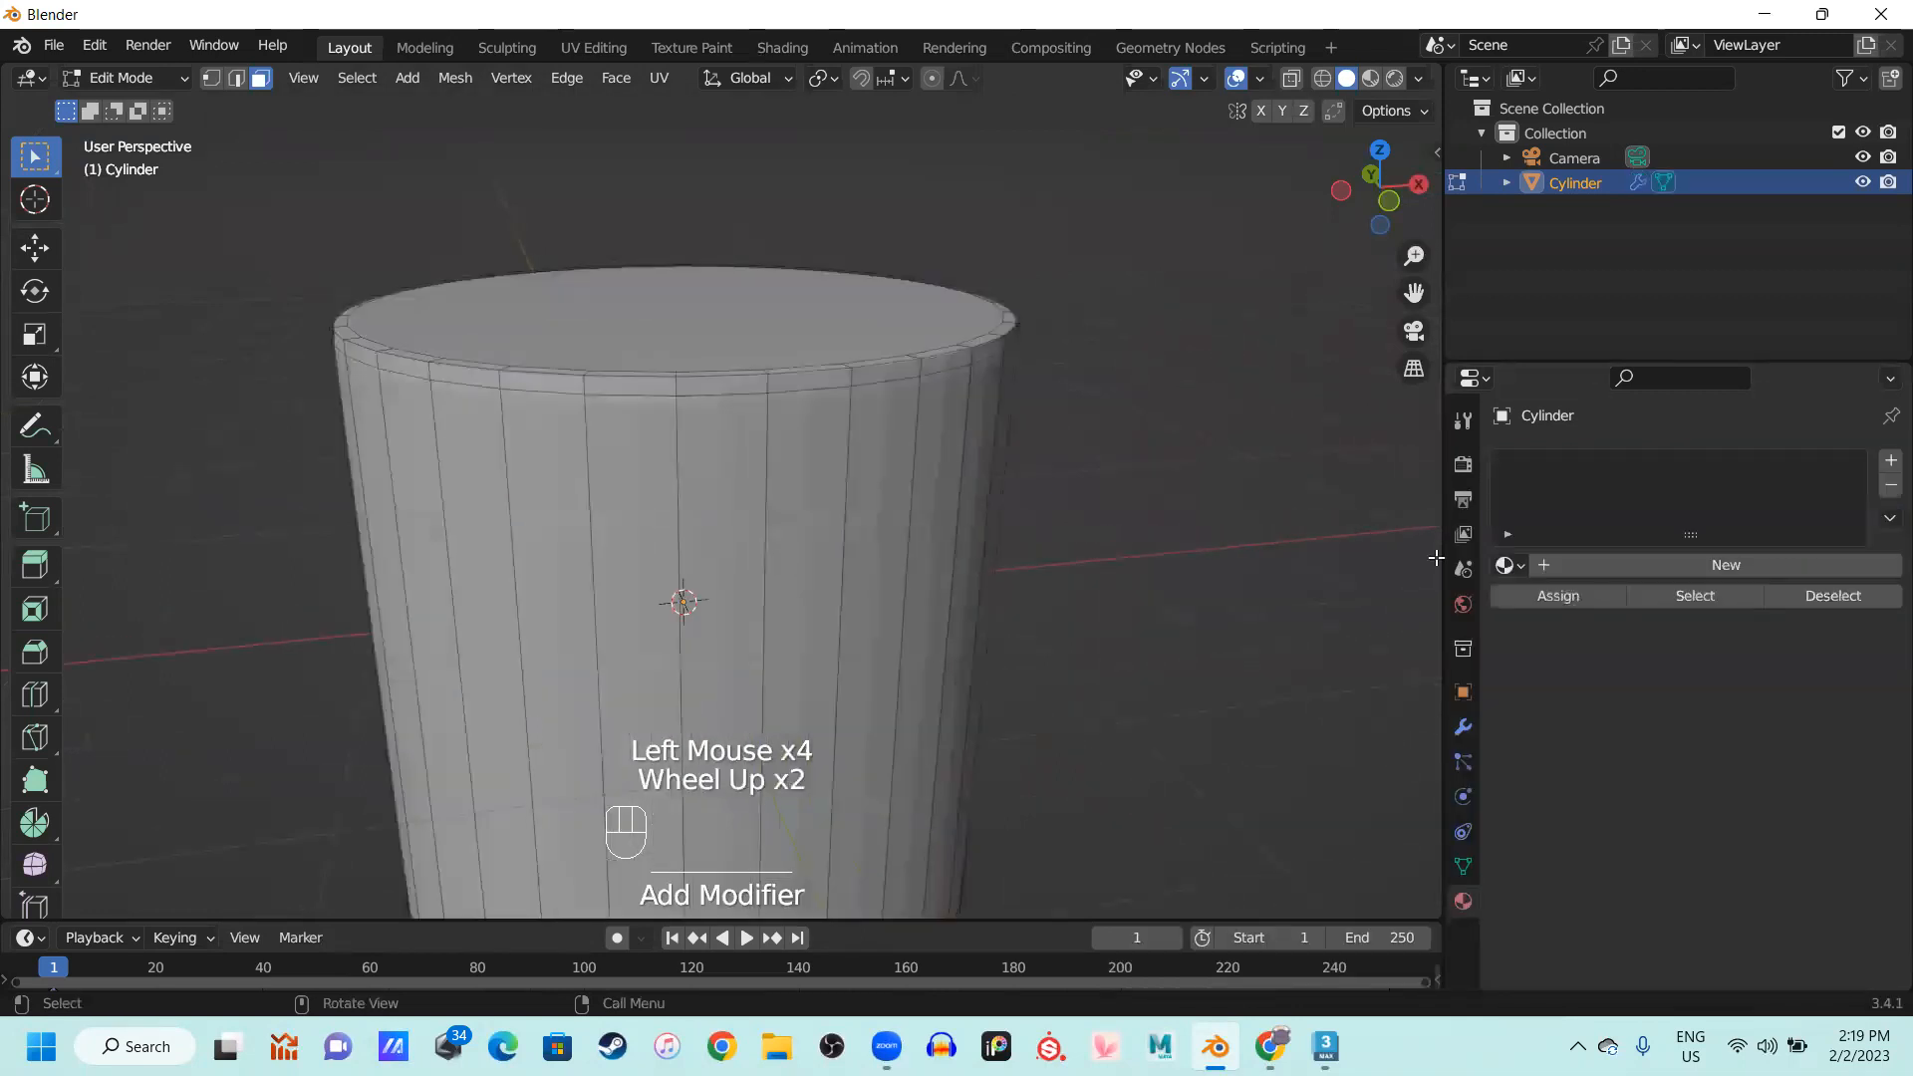
pyautogui.click(1463, 729)
pyautogui.click(1798, 566)
pyautogui.write('3')
pyautogui.press('Return')
# Return to Object Mode and remove the Subdivision modifier from the cylinder
pyautogui.press('Tab')
pyautogui.scroll(-1, 650, 501)
pyautogui.moveTo(650, 500); pyautogui.dragTo(779, 508, button='middle')
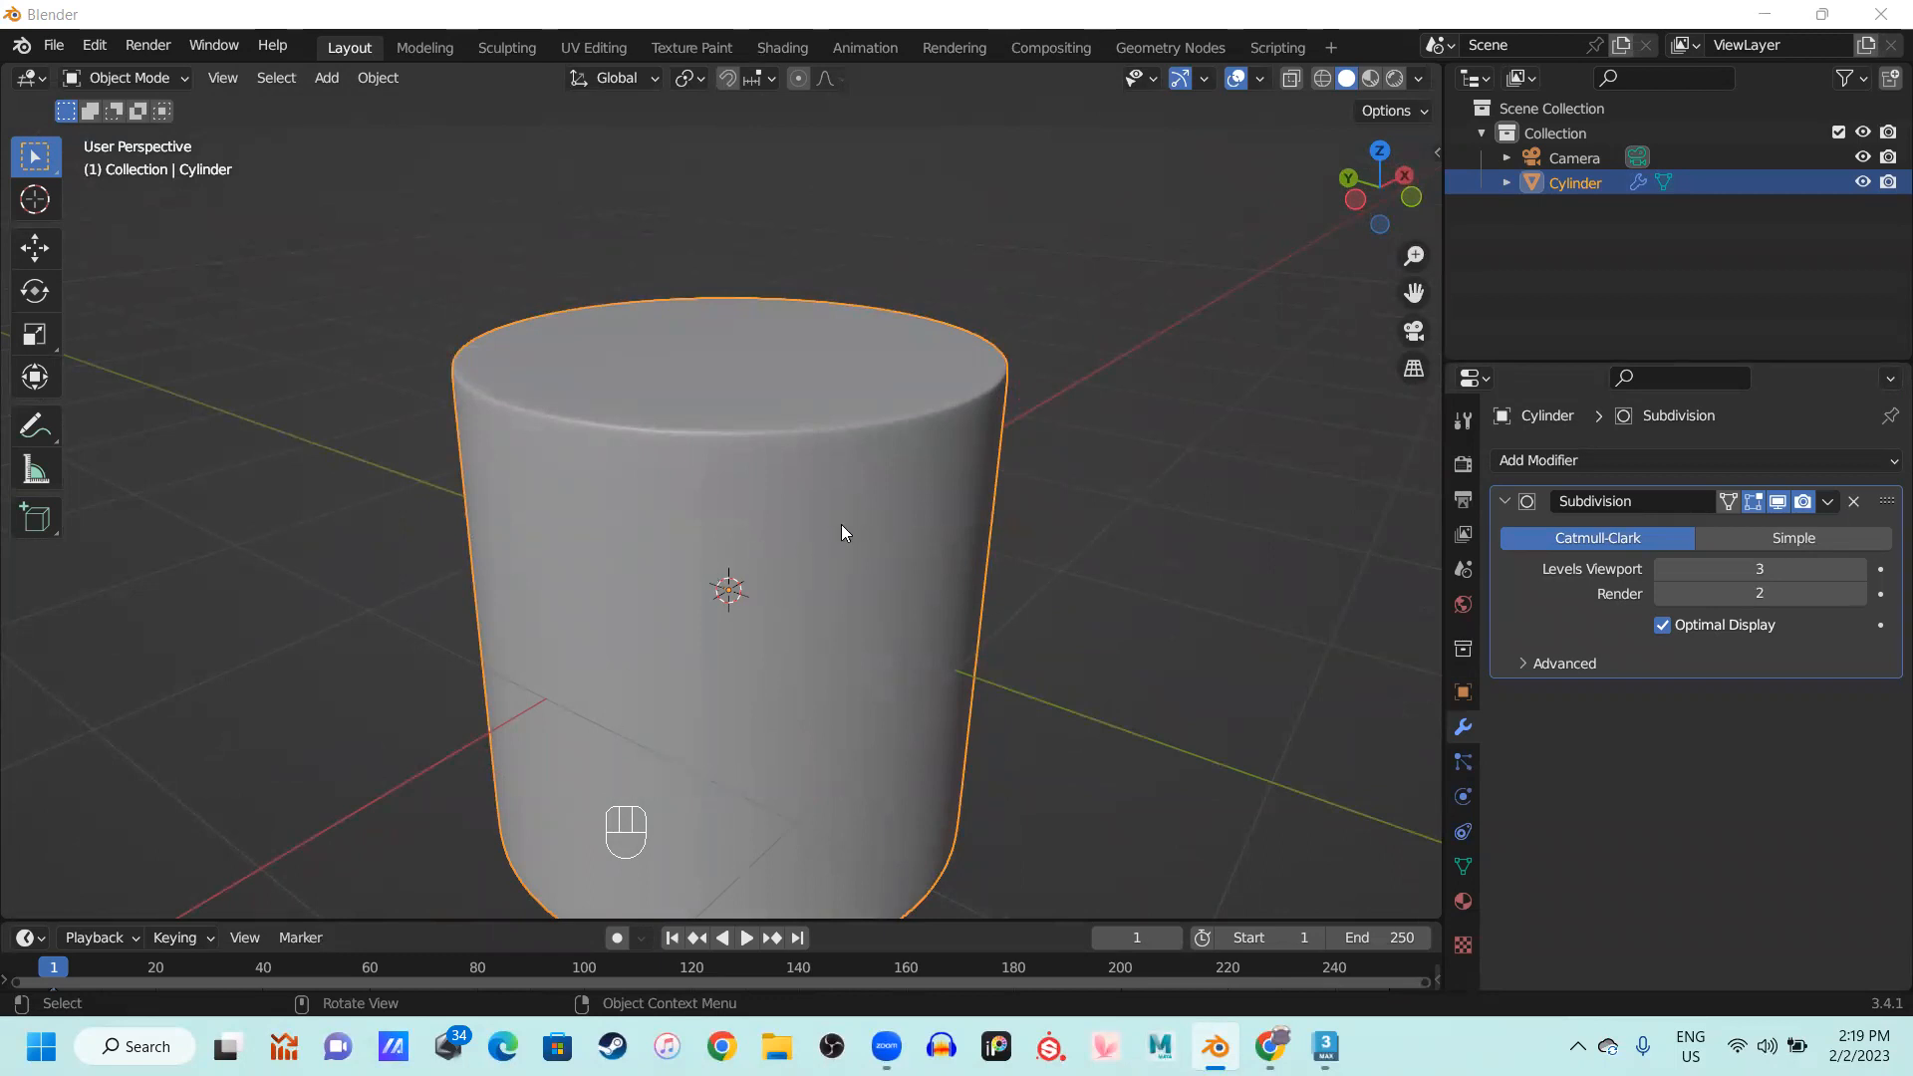
pyautogui.click(1130, 424)
pyautogui.click(770, 508)
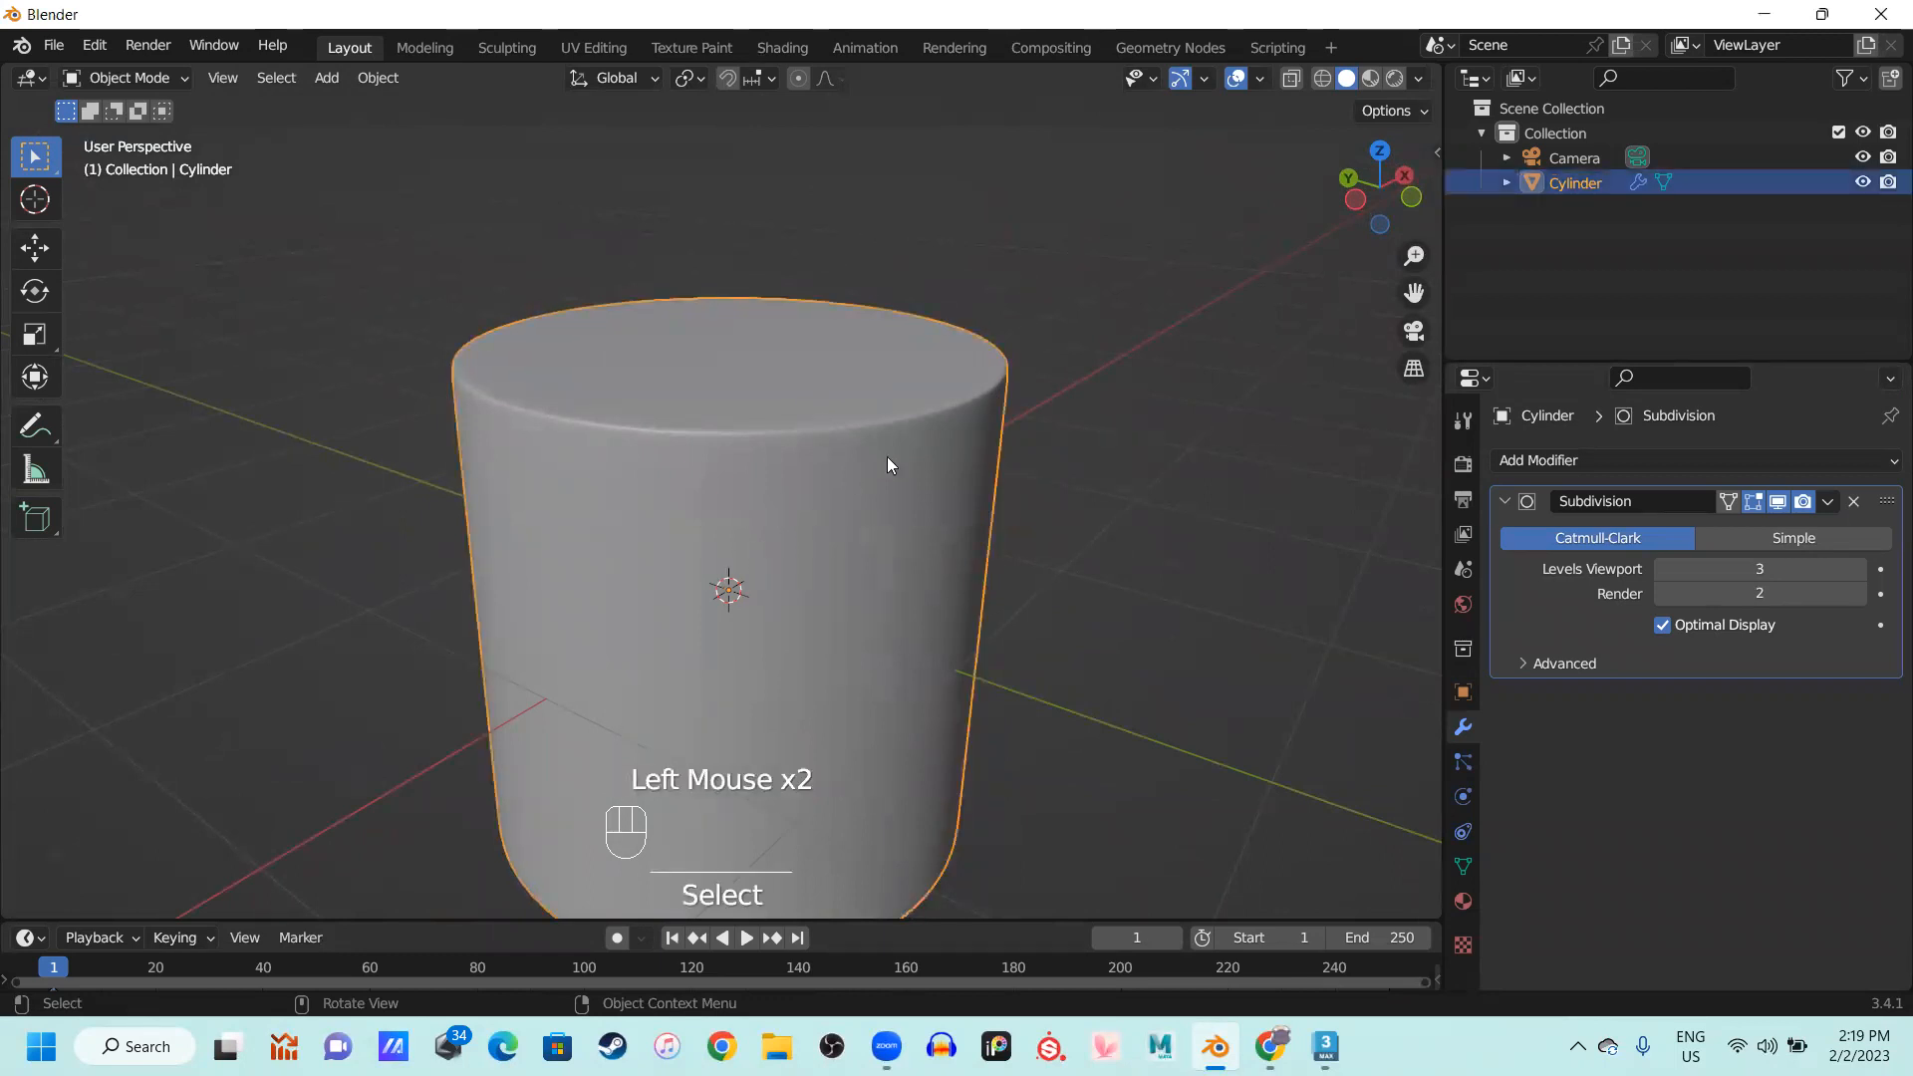
pyautogui.click(1854, 503)
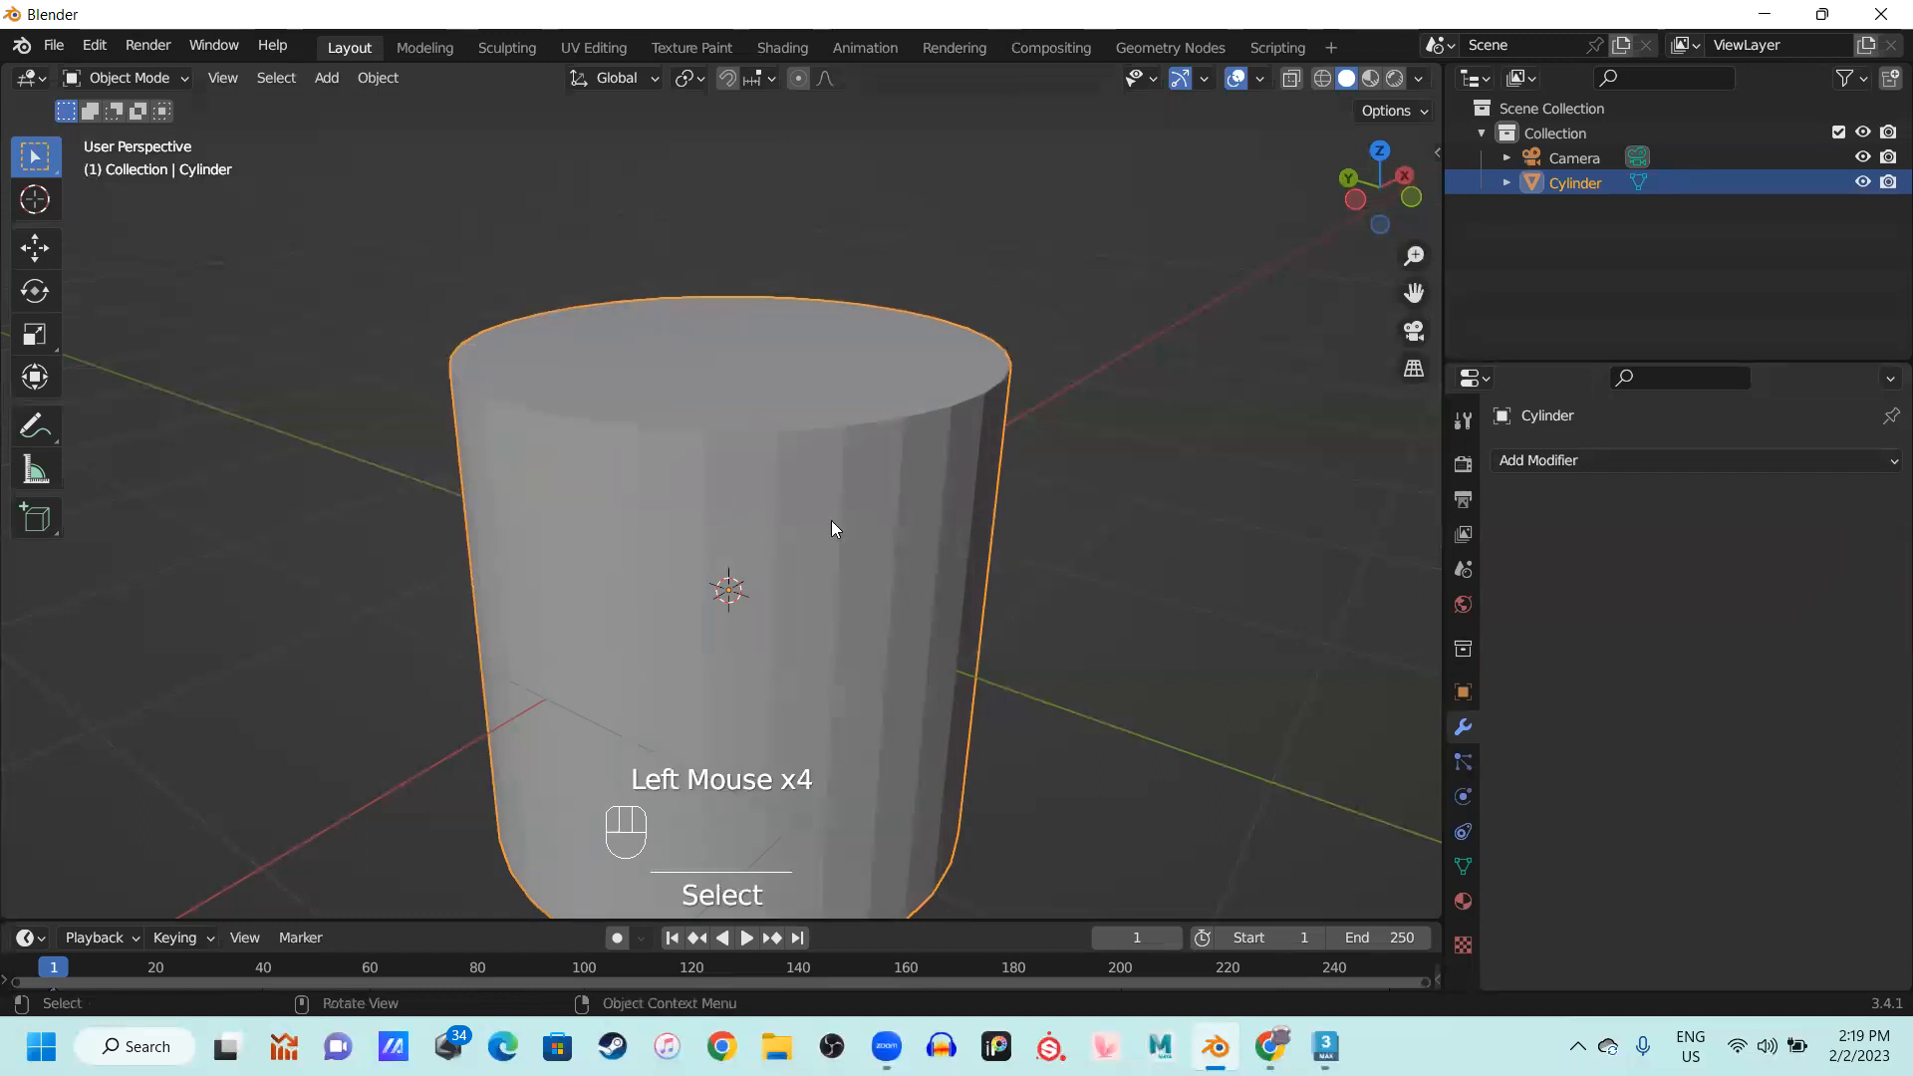
# Add a cube and move it along the Y axis until it stands clear beside the cylinder
pyautogui.moveTo(895, 655)
pyautogui.mouseDown(button='middle')
pyautogui.moveTo(871, 649)
pyautogui.moveTo(906, 641)
pyautogui.mouseUp(button='middle')
pyautogui.scroll(-2, 875, 645)
pyautogui.hotkey('shift', 'a')
pyautogui.moveTo(865, 515)
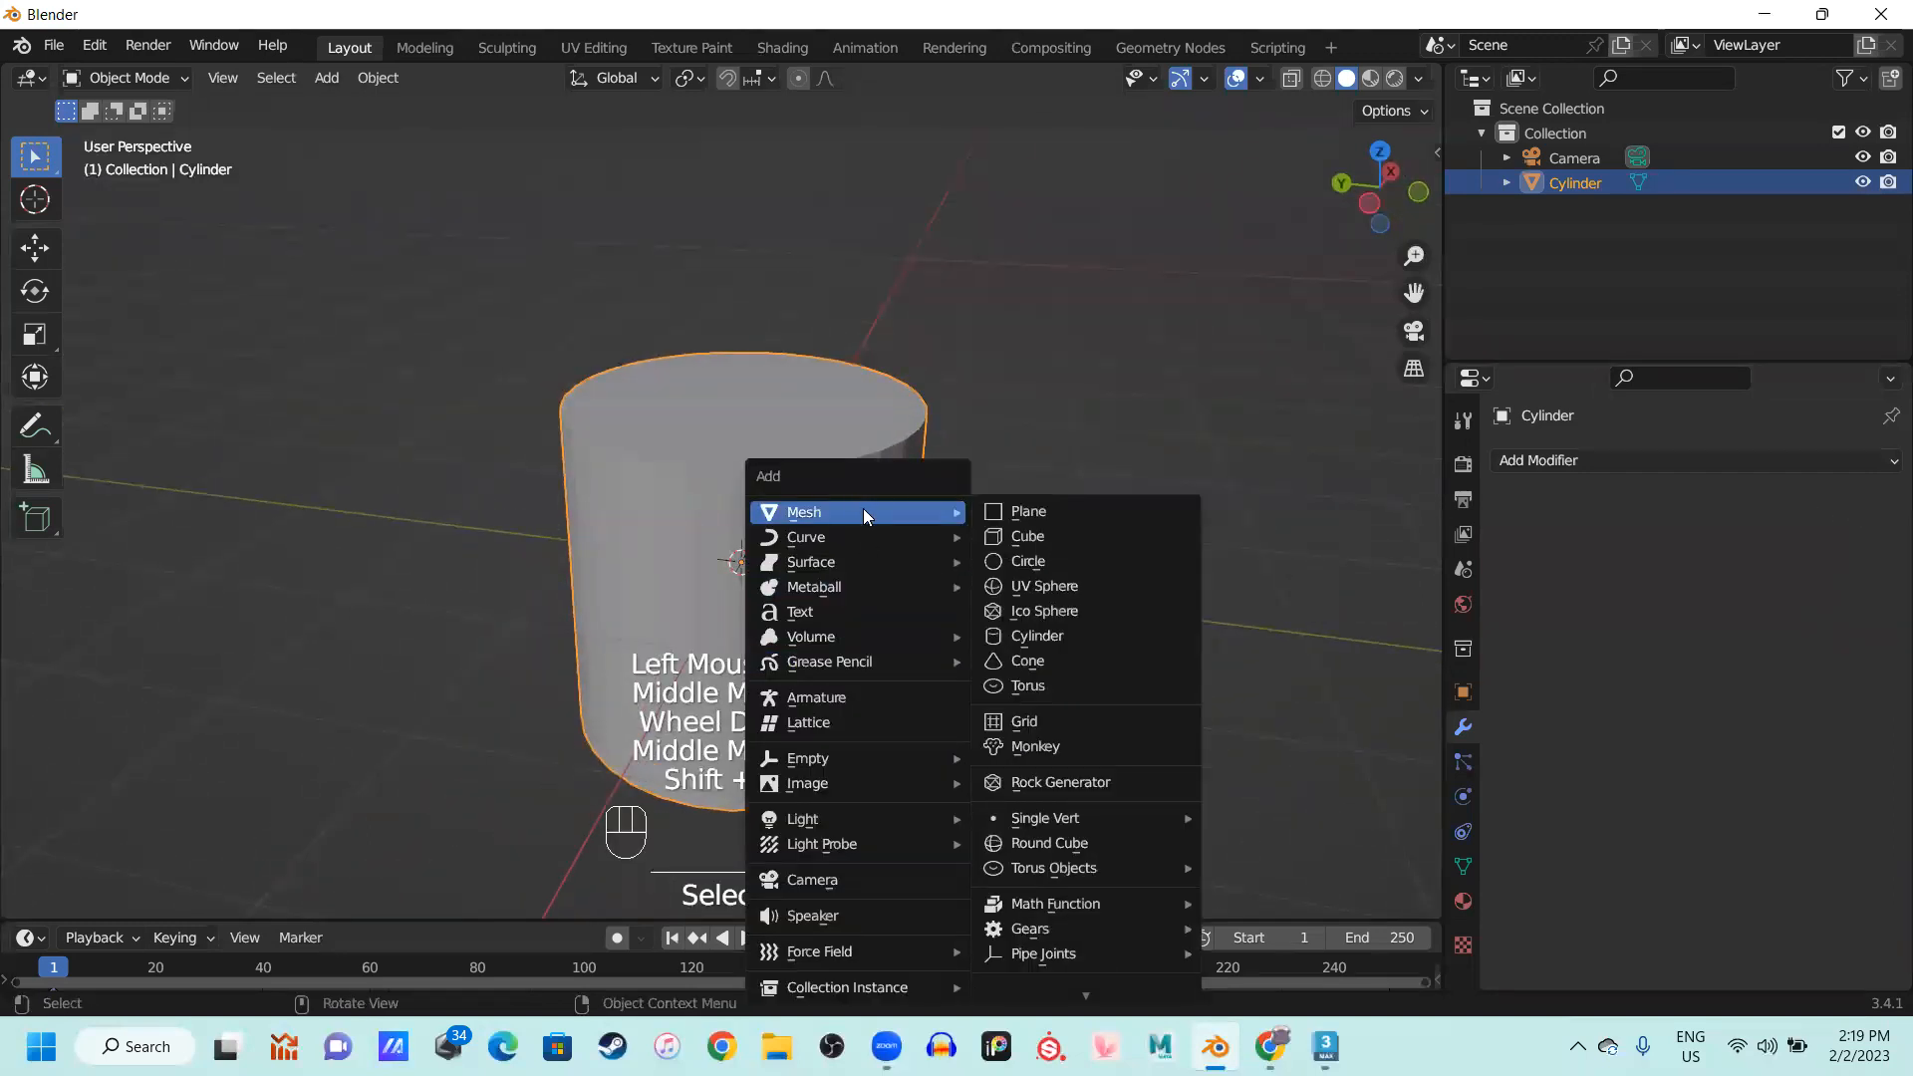
pyautogui.click(1082, 536)
pyautogui.press('g')
pyautogui.press('y')
pyautogui.click(1173, 578)
# Scale the cube freely to a size comparable to the cylinder
pyautogui.scroll(-1, 1068, 578)
pyautogui.keyDown('shift'); pyautogui.moveTo(1069, 578); pyautogui.dragTo(620, 522, button='middle'); pyautogui.keyUp('shift')
pyautogui.press('s')
pyautogui.click(672, 494)
pyautogui.scroll(1, 648, 442)
pyautogui.moveTo(648, 442); pyautogui.dragTo(777, 470, button='middle')
# Enter Edit Mode on the cube and clear the face selection
pyautogui.press('Tab')
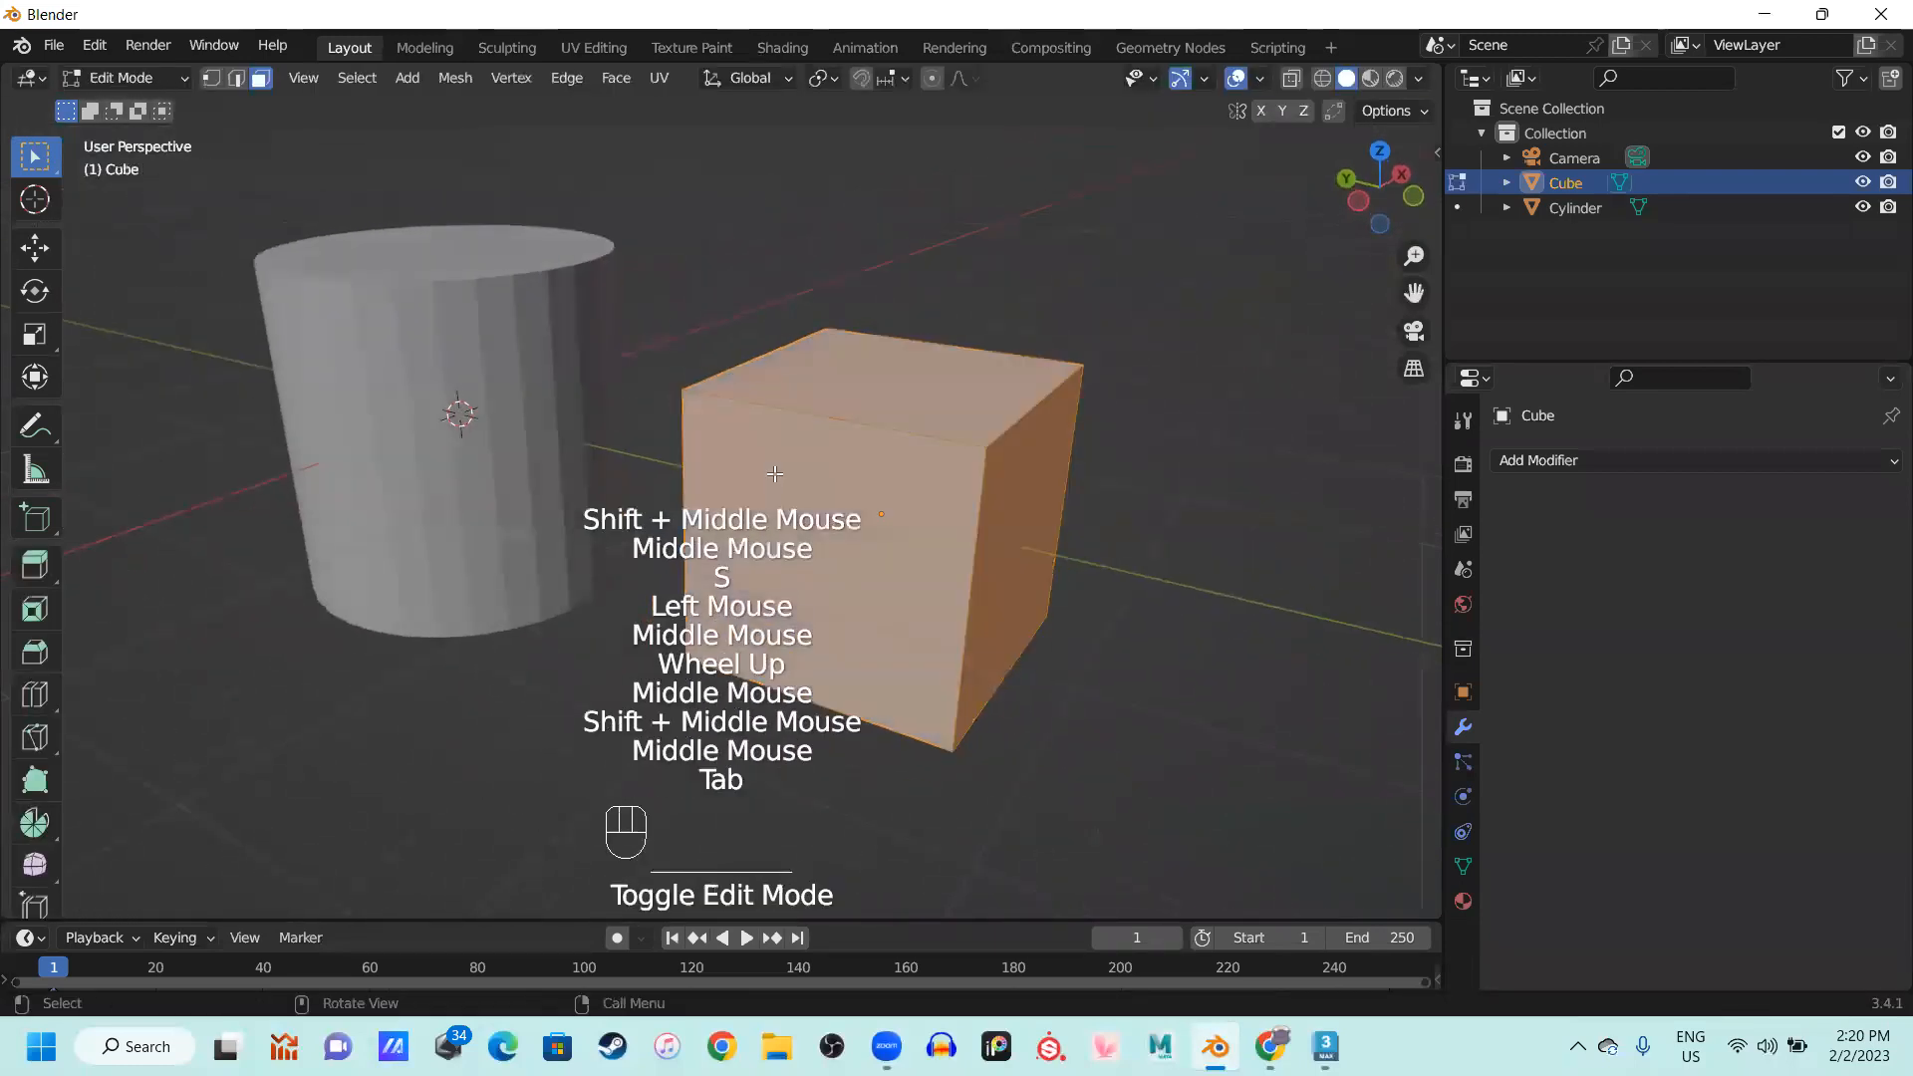
pyautogui.scroll(2, 881, 495)
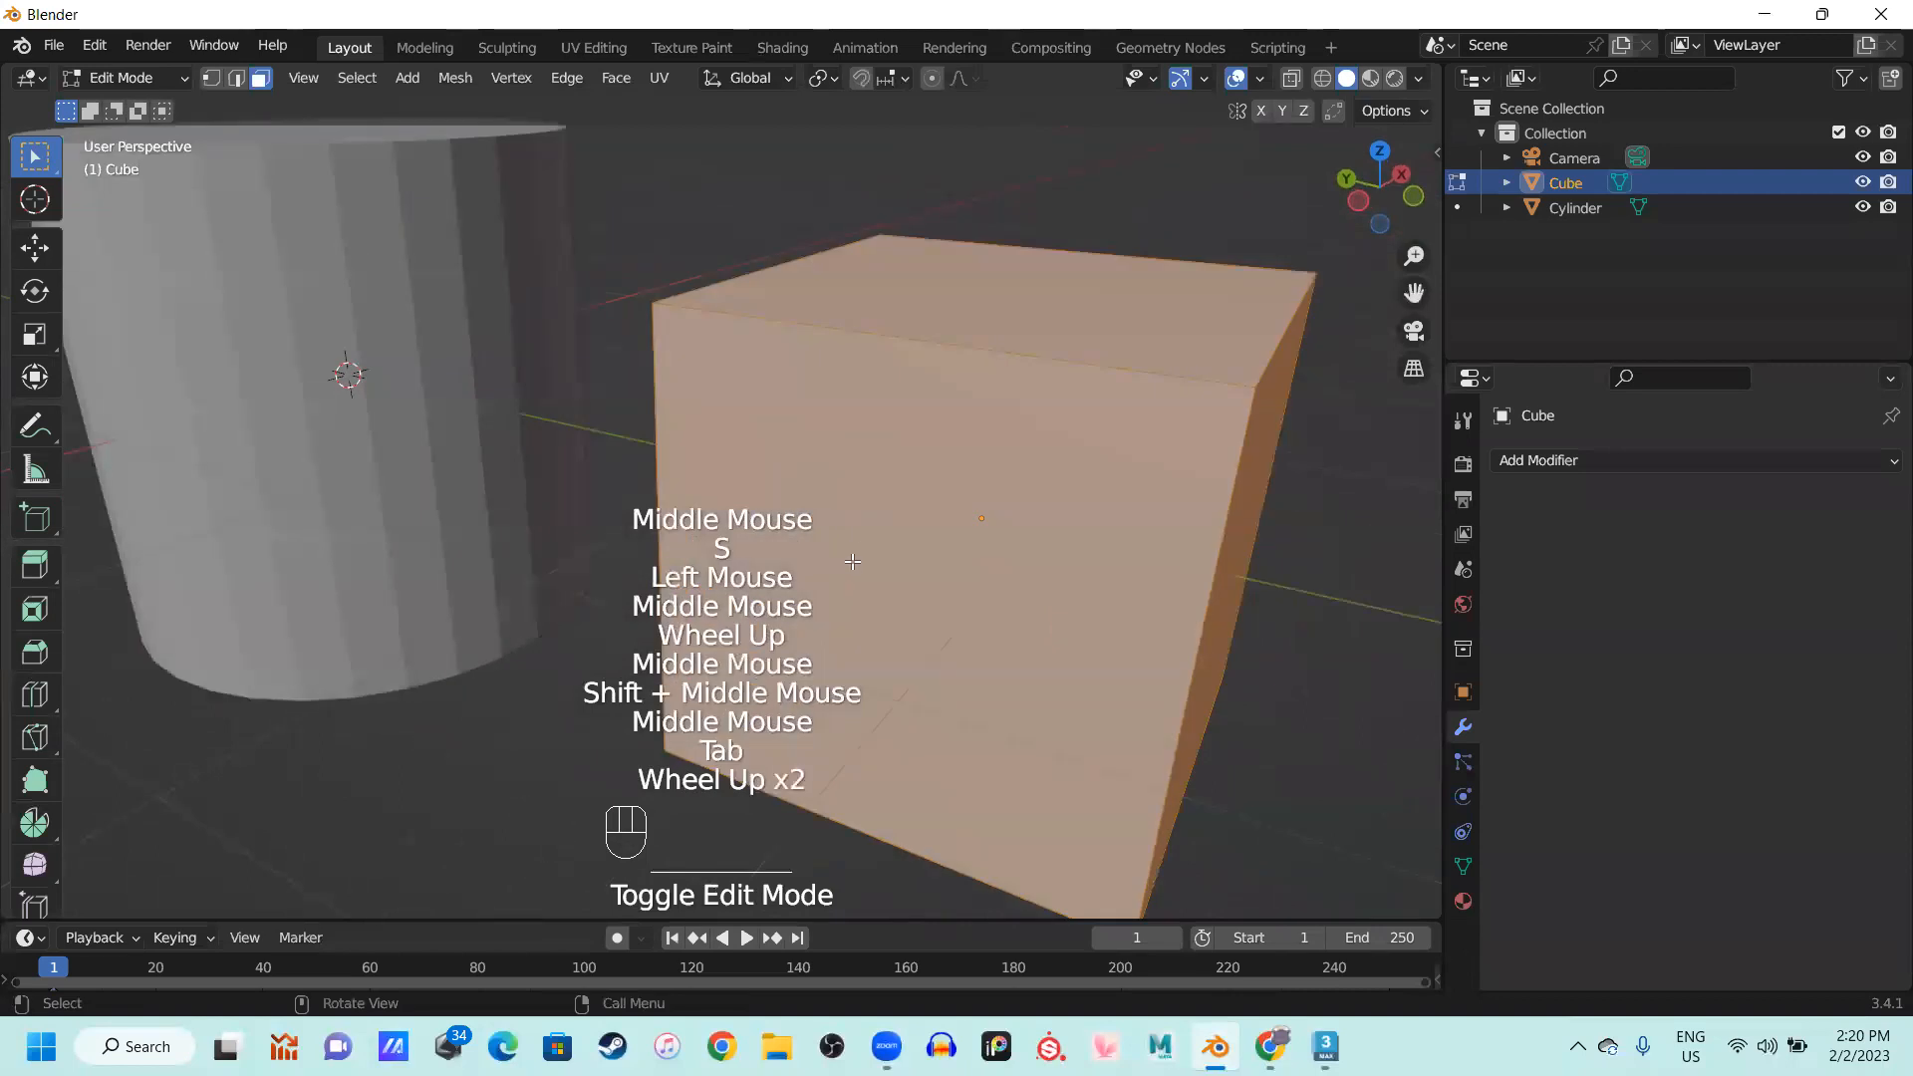
pyautogui.scroll(-1, 851, 560)
pyautogui.moveTo(851, 560); pyautogui.dragTo(1146, 583, button='middle')
pyautogui.doubleClick(1208, 567)
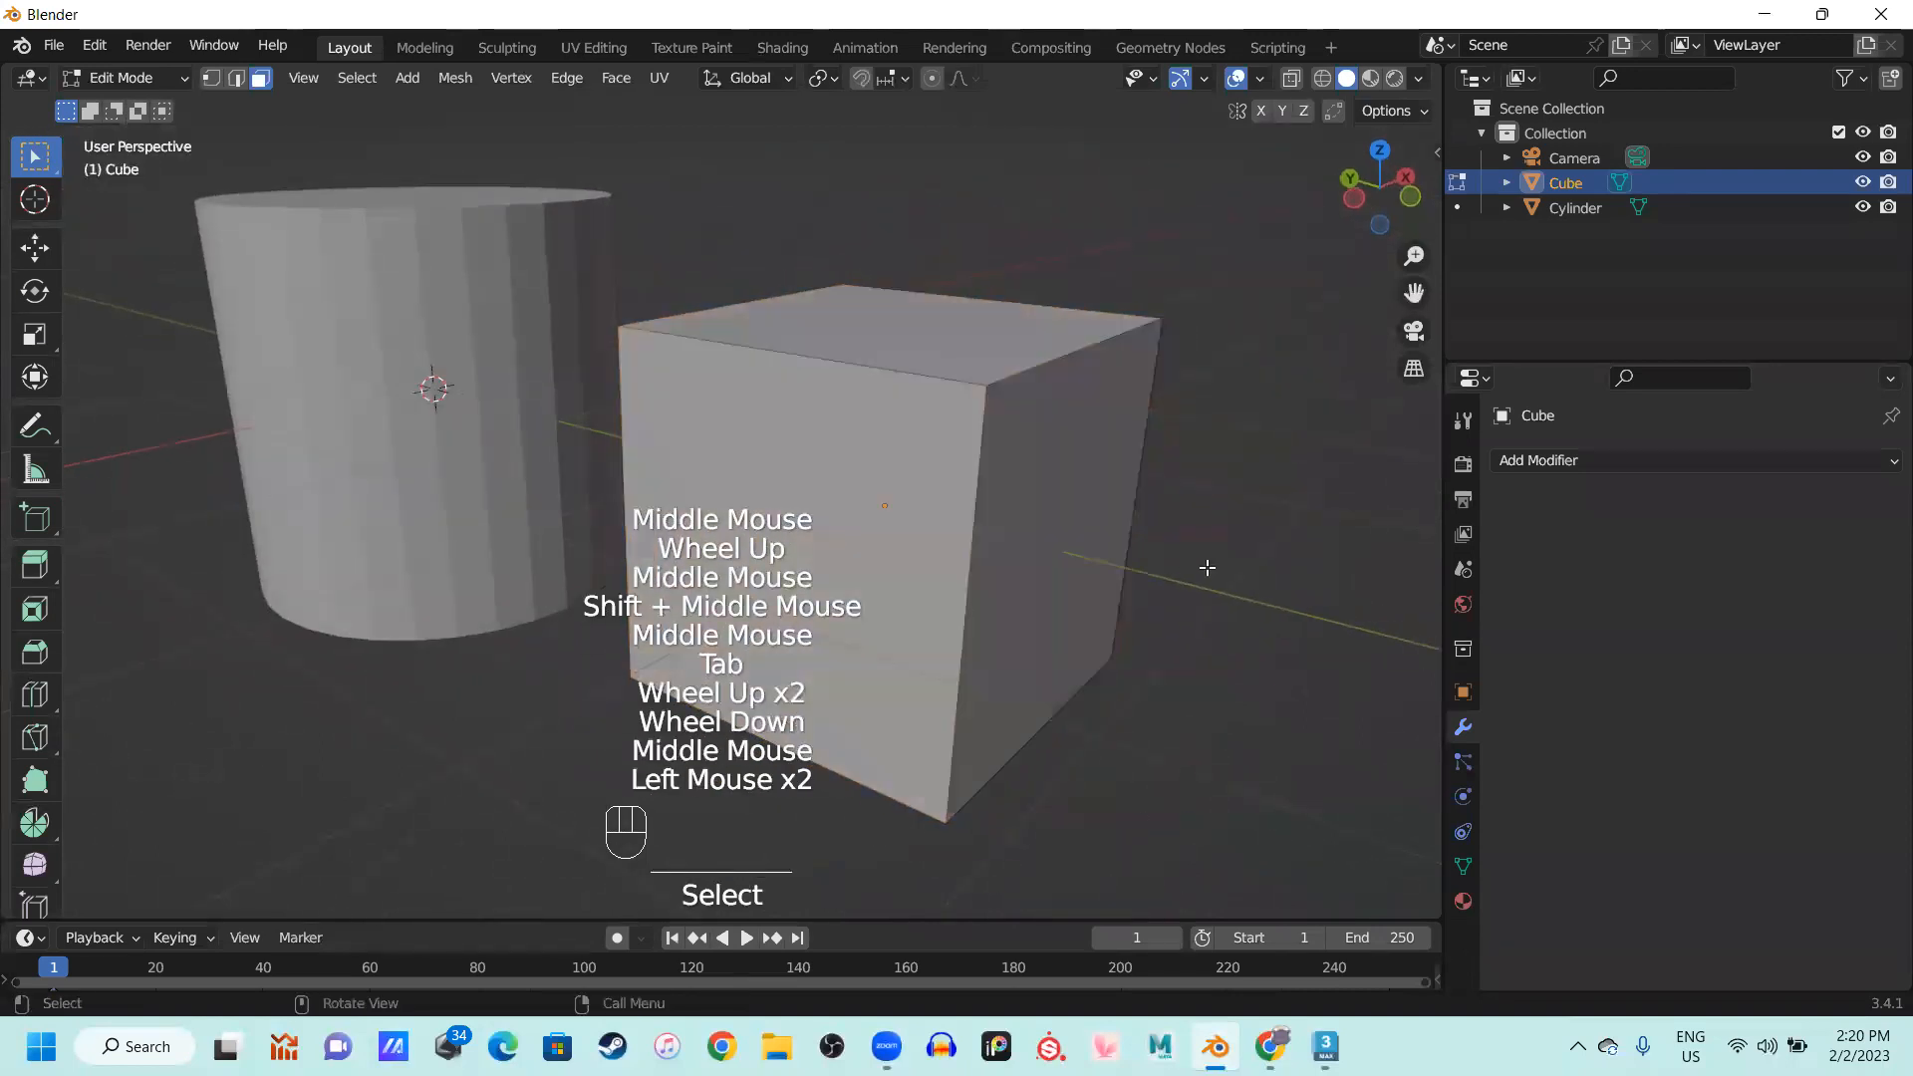
pyautogui.hotkey('ctrl', 'r')
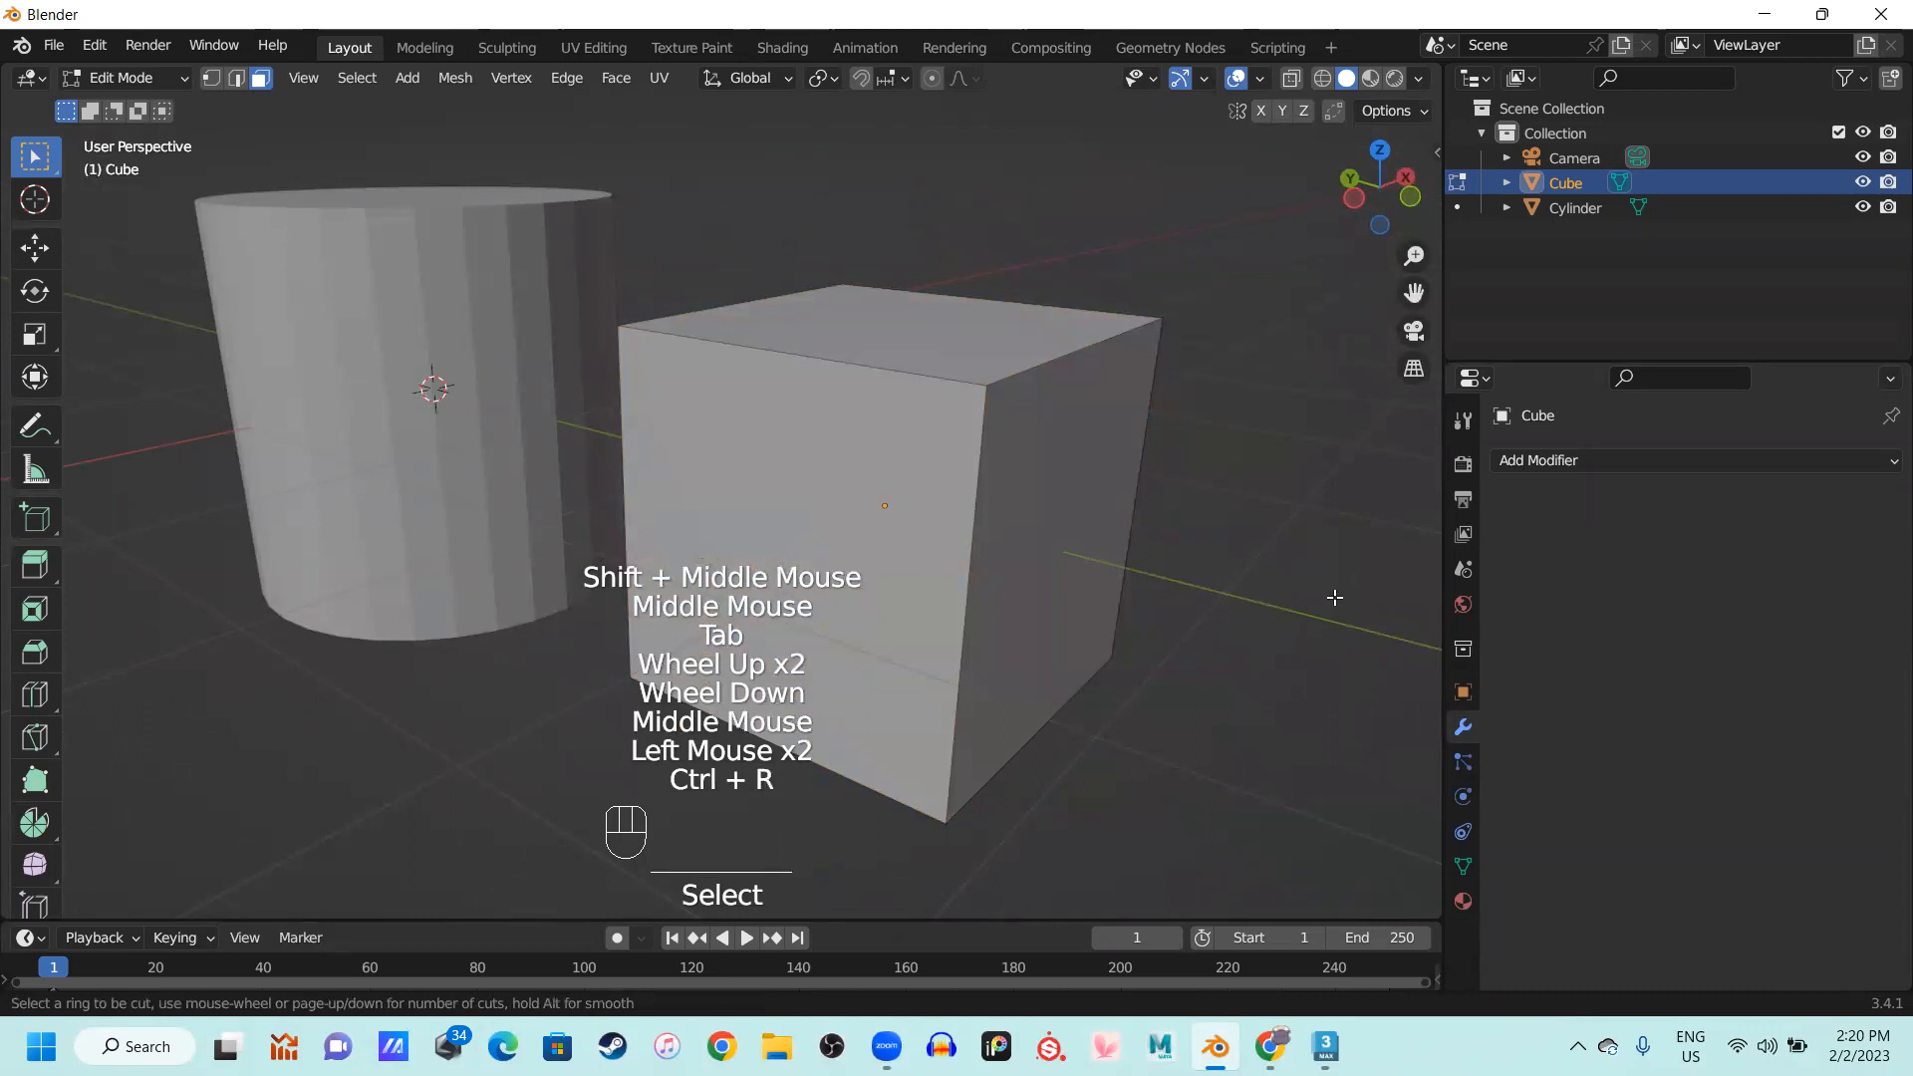
pyautogui.click(912, 360)
pyautogui.rightClick(1040, 348)
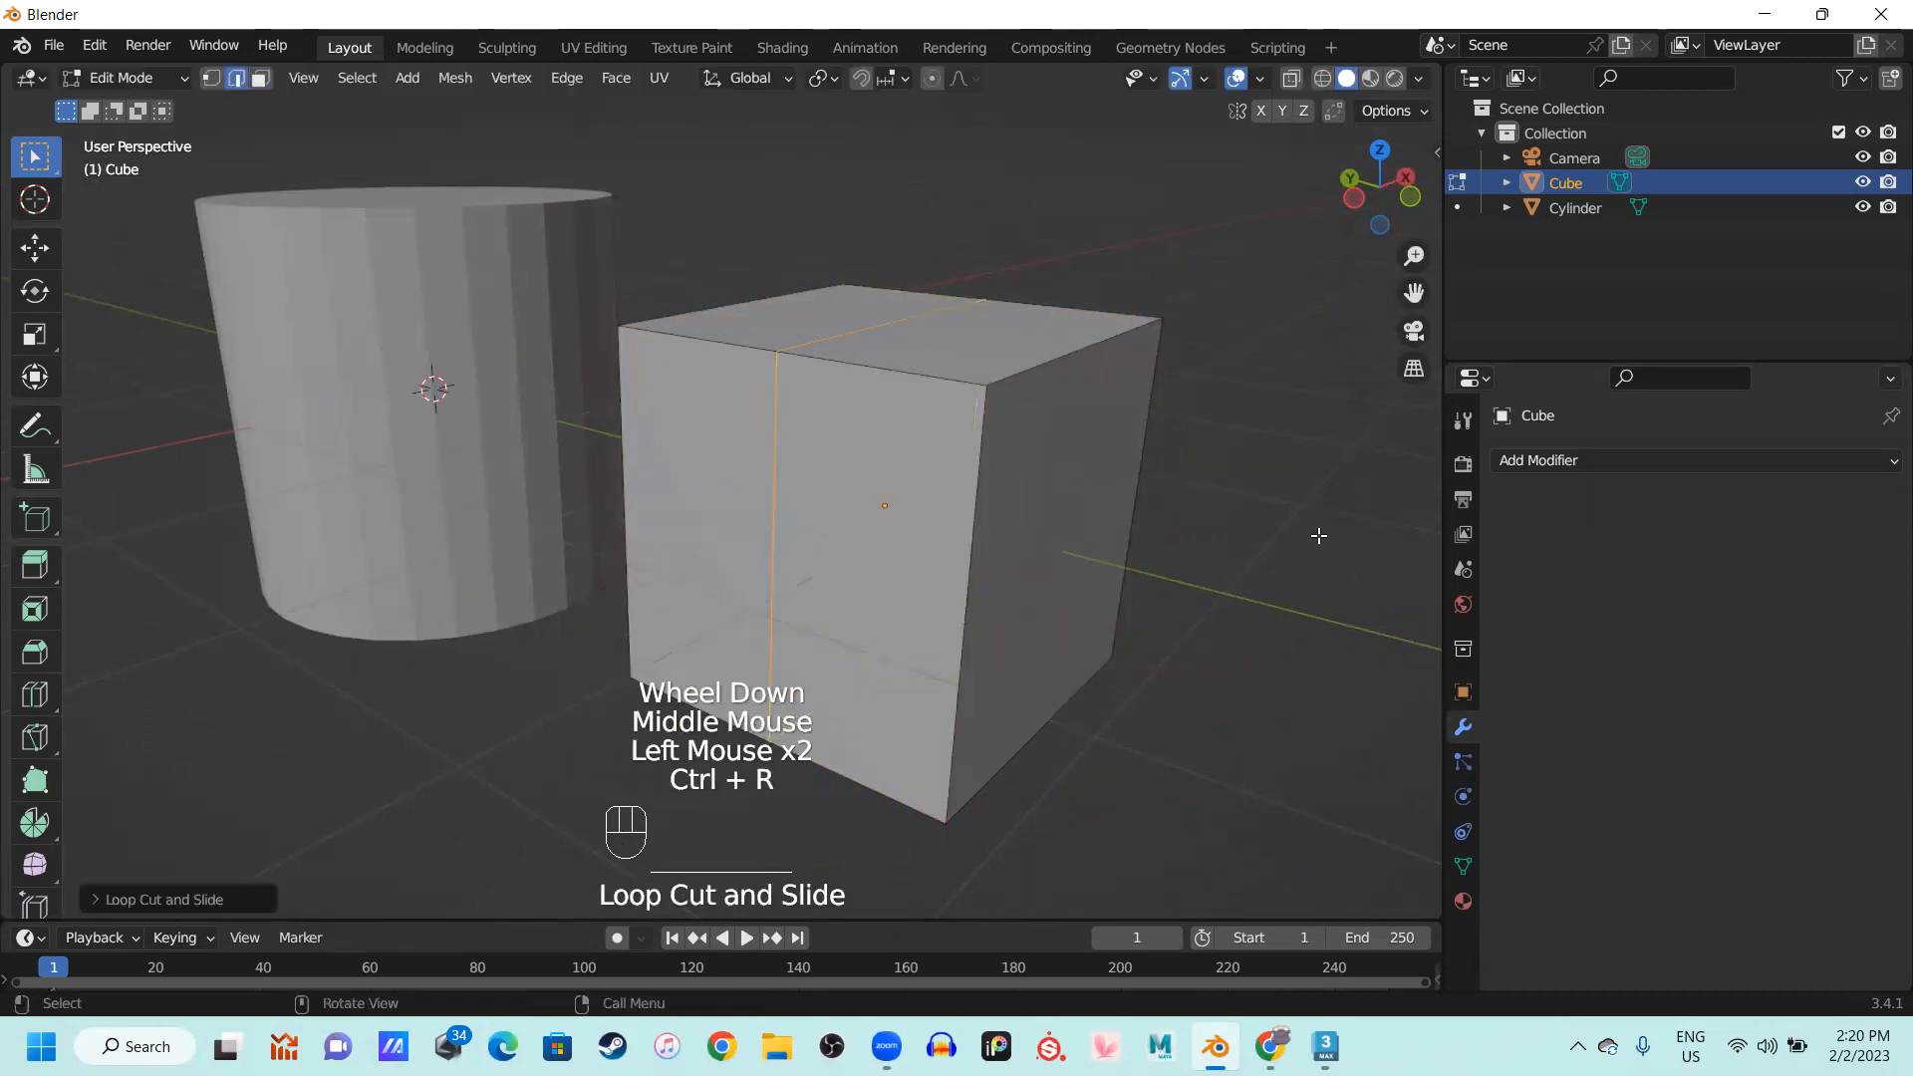
pyautogui.press('Escape')
pyautogui.hotkey('ctrl', 'z')
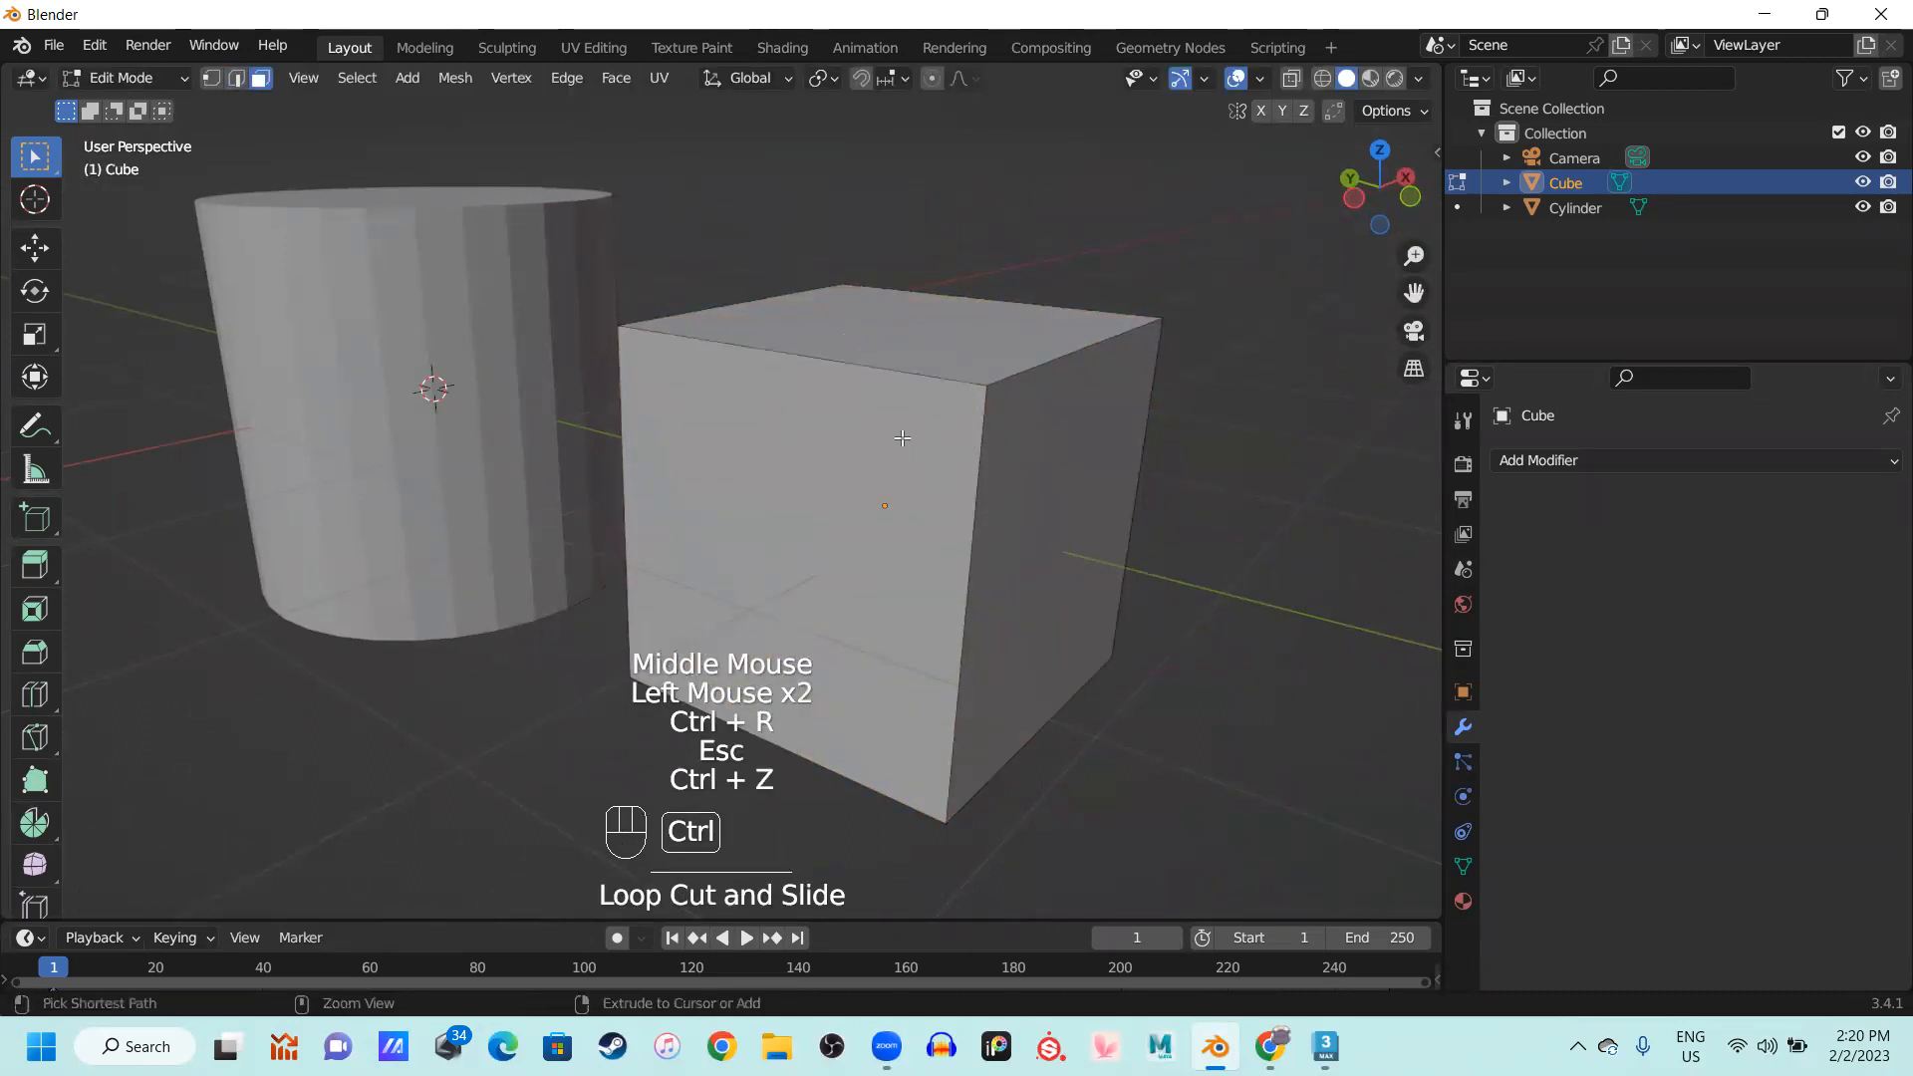
# Add a vertical loop cut to the cube and slide it by a factor of about -0.93 towards the face farthest from the cylinder
pyautogui.hotkey('ctrl', 'r')
pyautogui.click(902, 403)
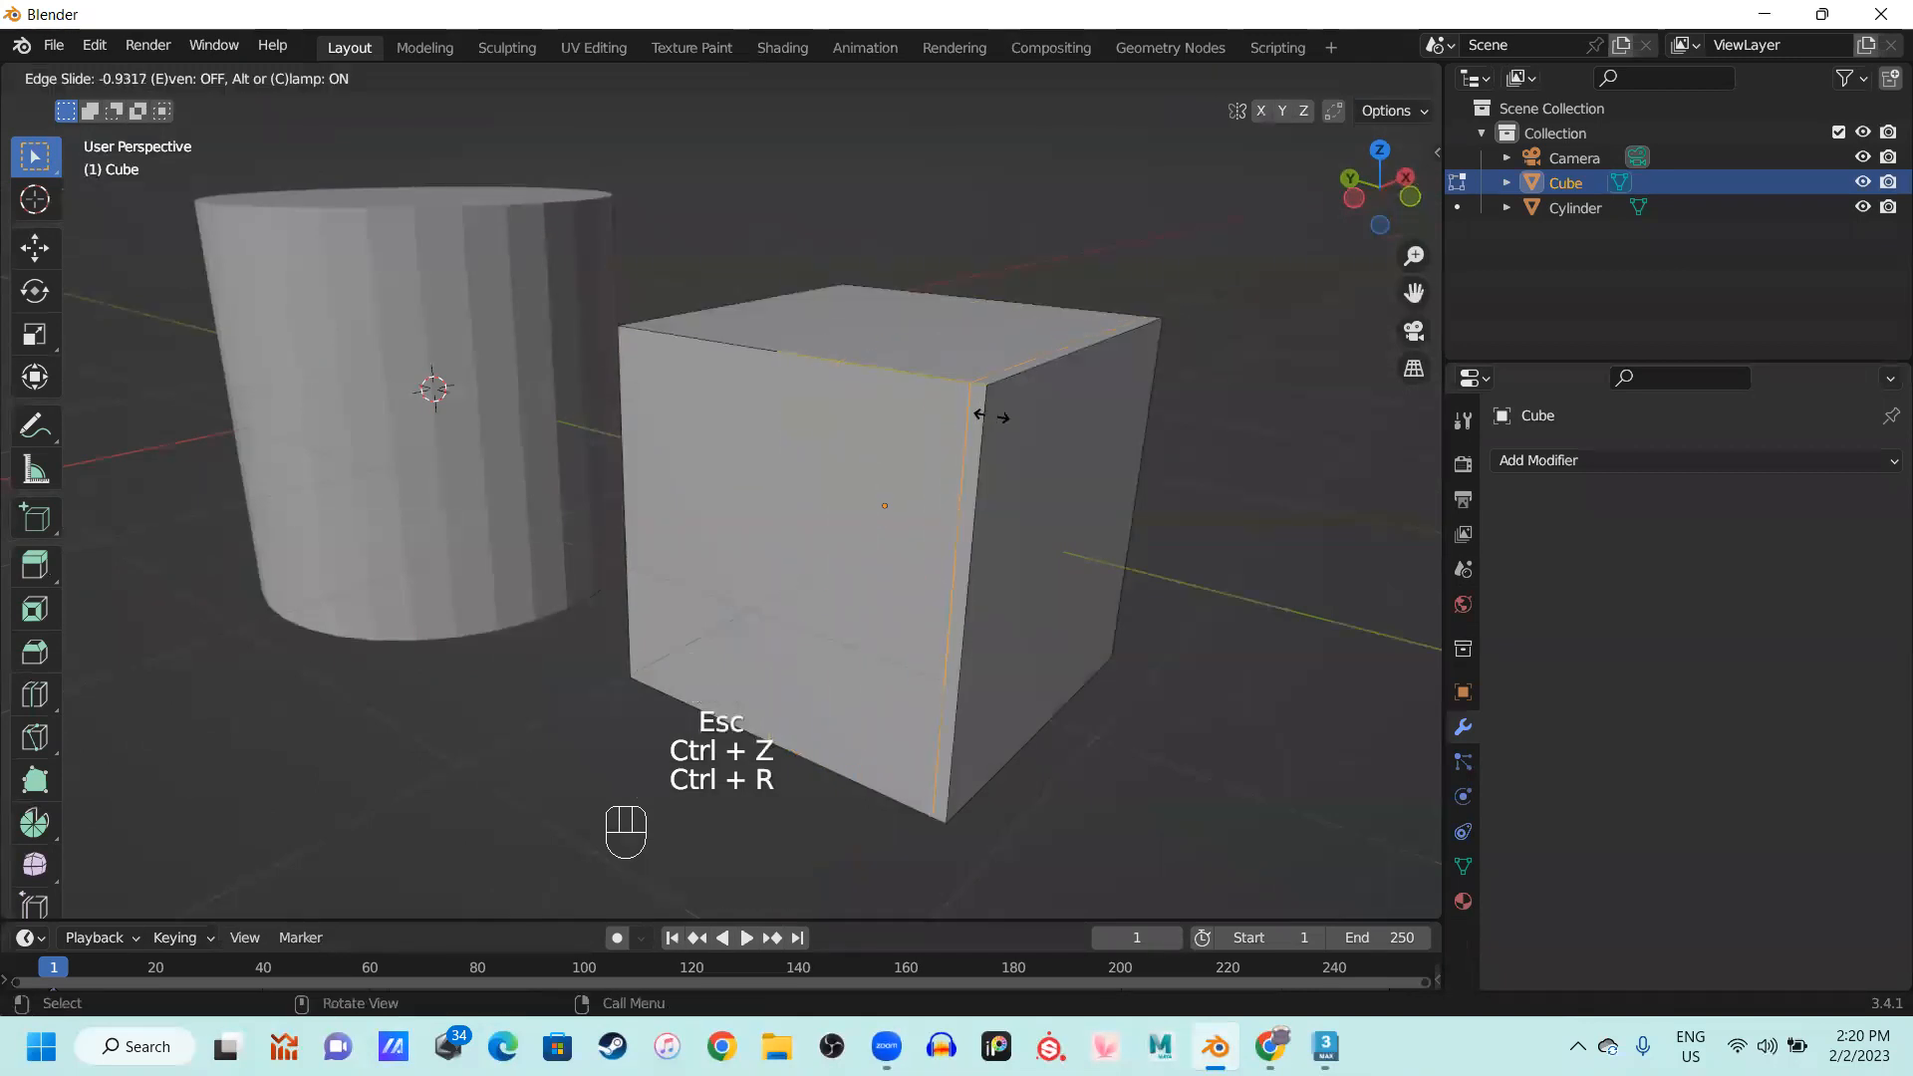
pyautogui.click(995, 418)
pyautogui.scroll(1, 1080, 474)
pyautogui.moveTo(1080, 474); pyautogui.dragTo(837, 477, button='middle')
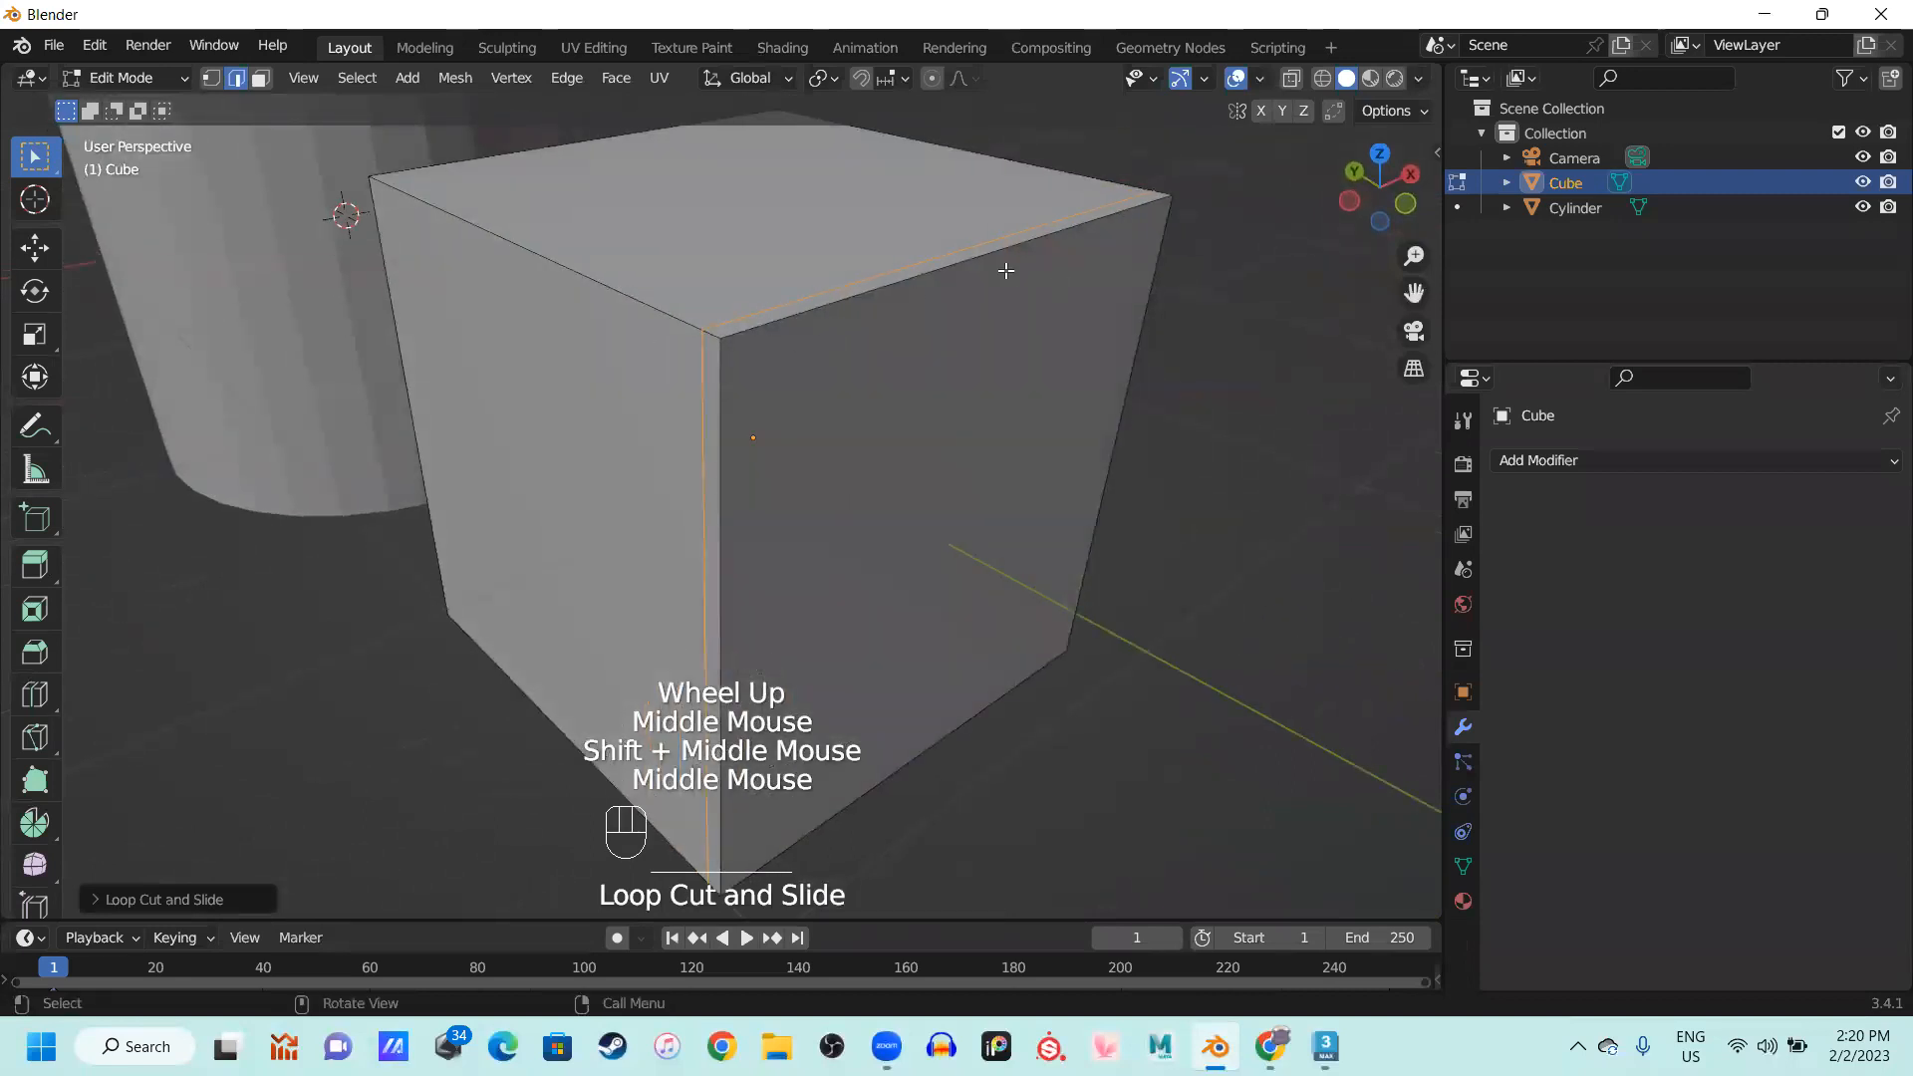
# Add a horizontal loop cut around the cube and slide it up close to the top face
pyautogui.hotkey('ctrl', 'r')
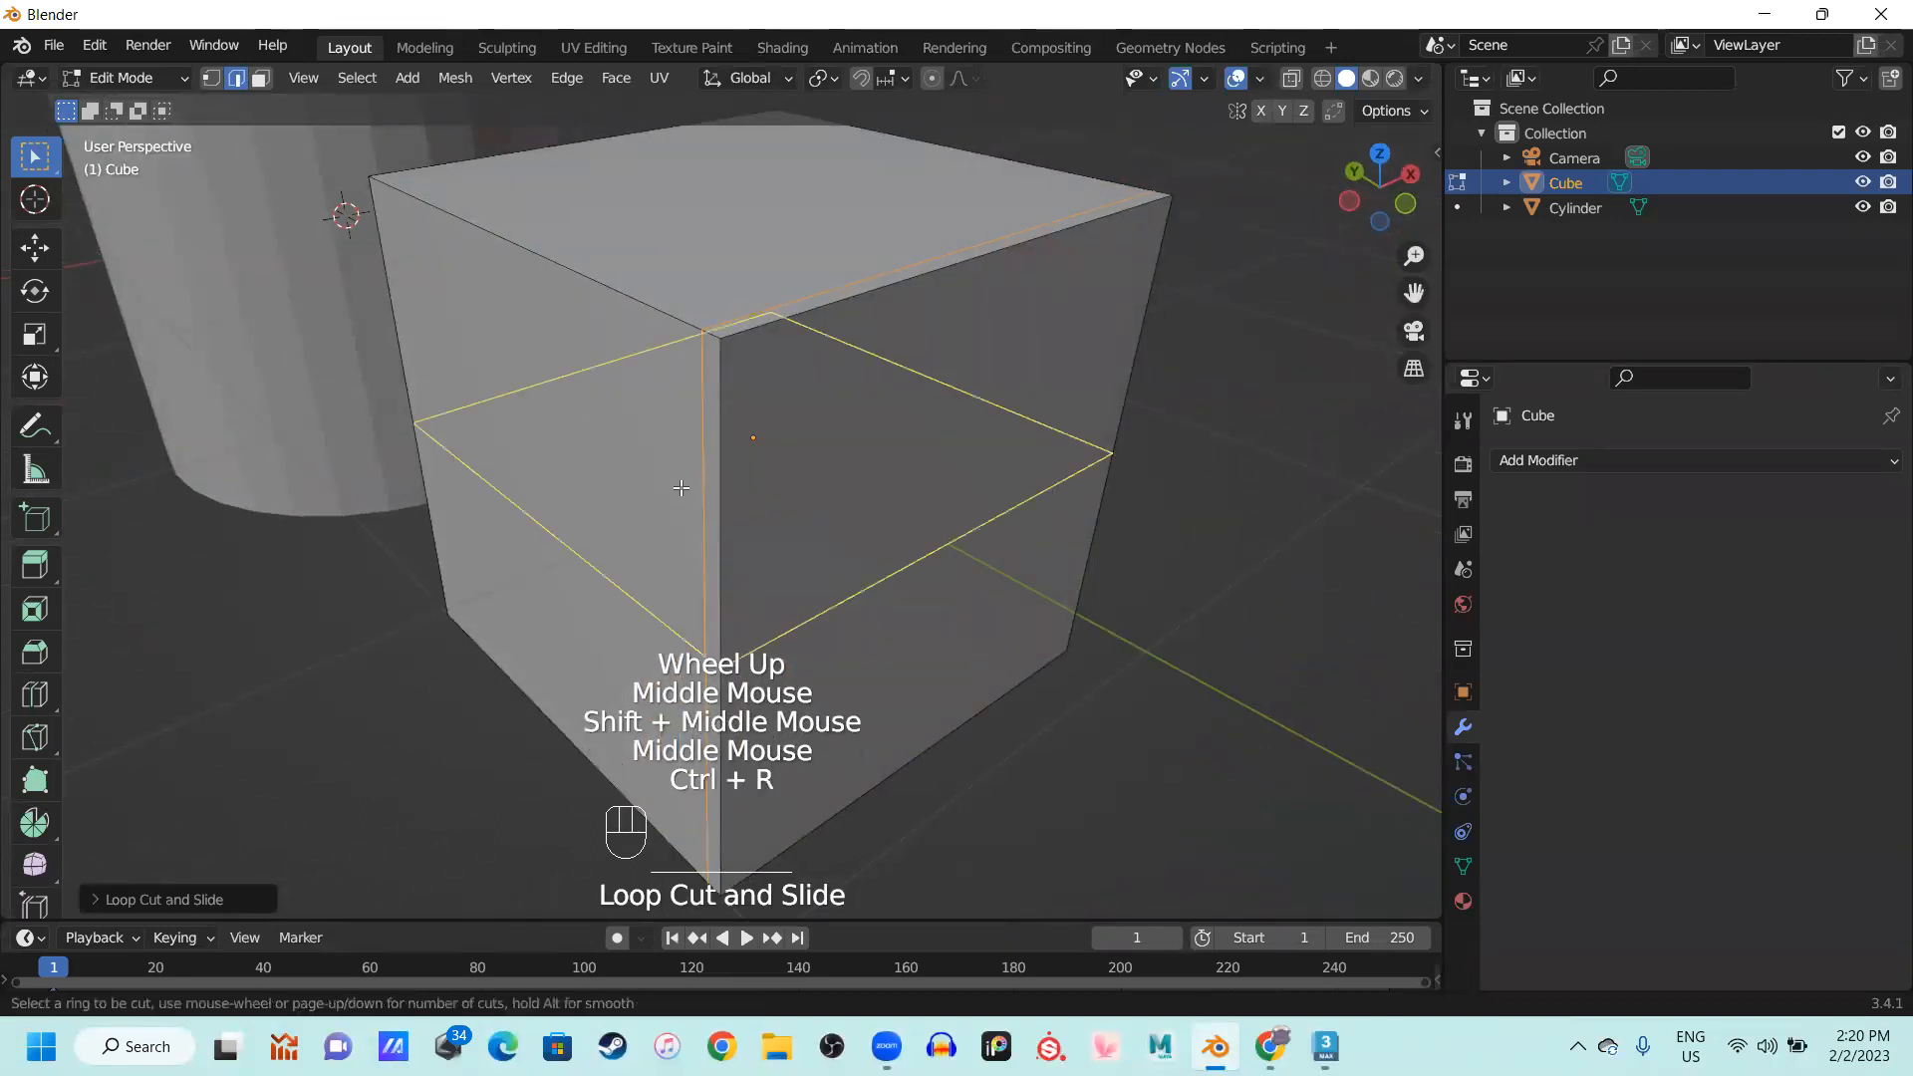
pyautogui.click(668, 321)
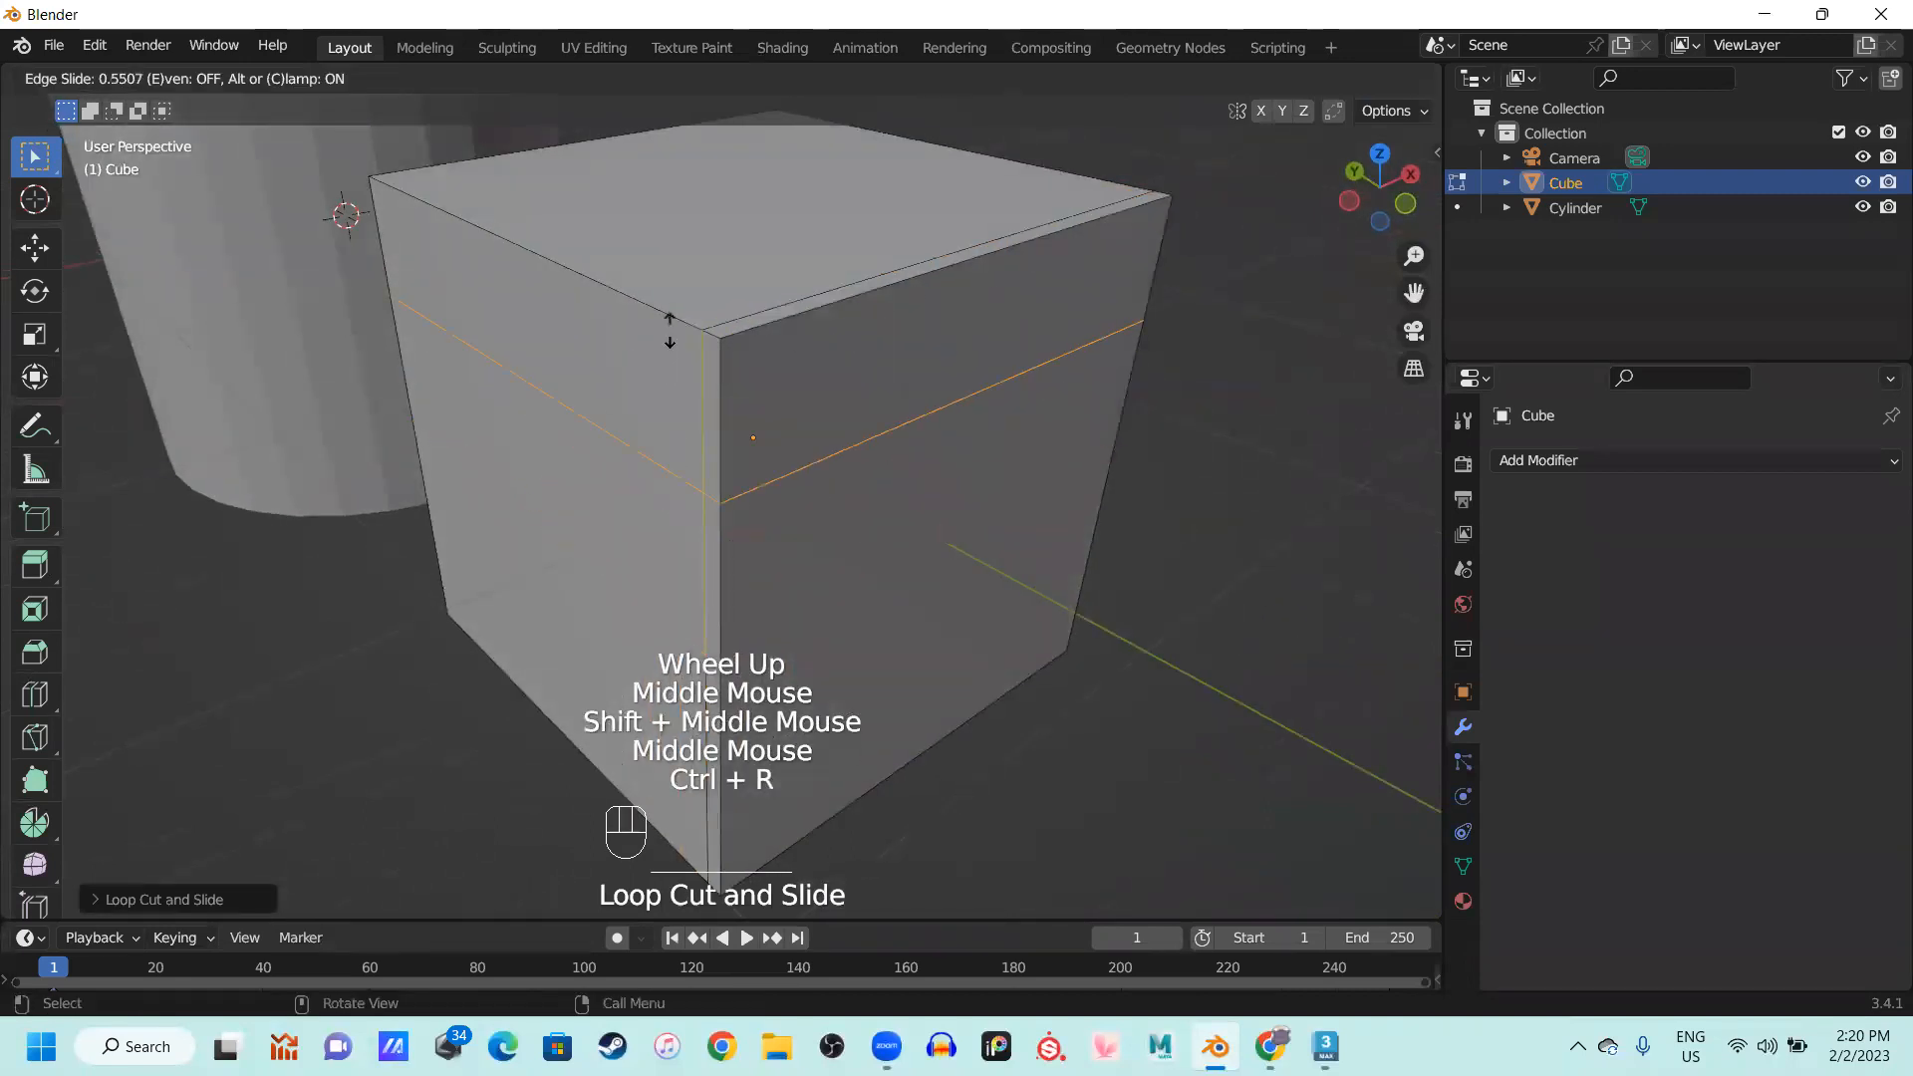
pyautogui.click(687, 229)
# Add two vertical loop cuts across the face farthest from the cylinder, slid about -0.94 and 0.95 towards its opposite vertical edges
pyautogui.hotkey('ctrl', 'r')
pyautogui.click(764, 348)
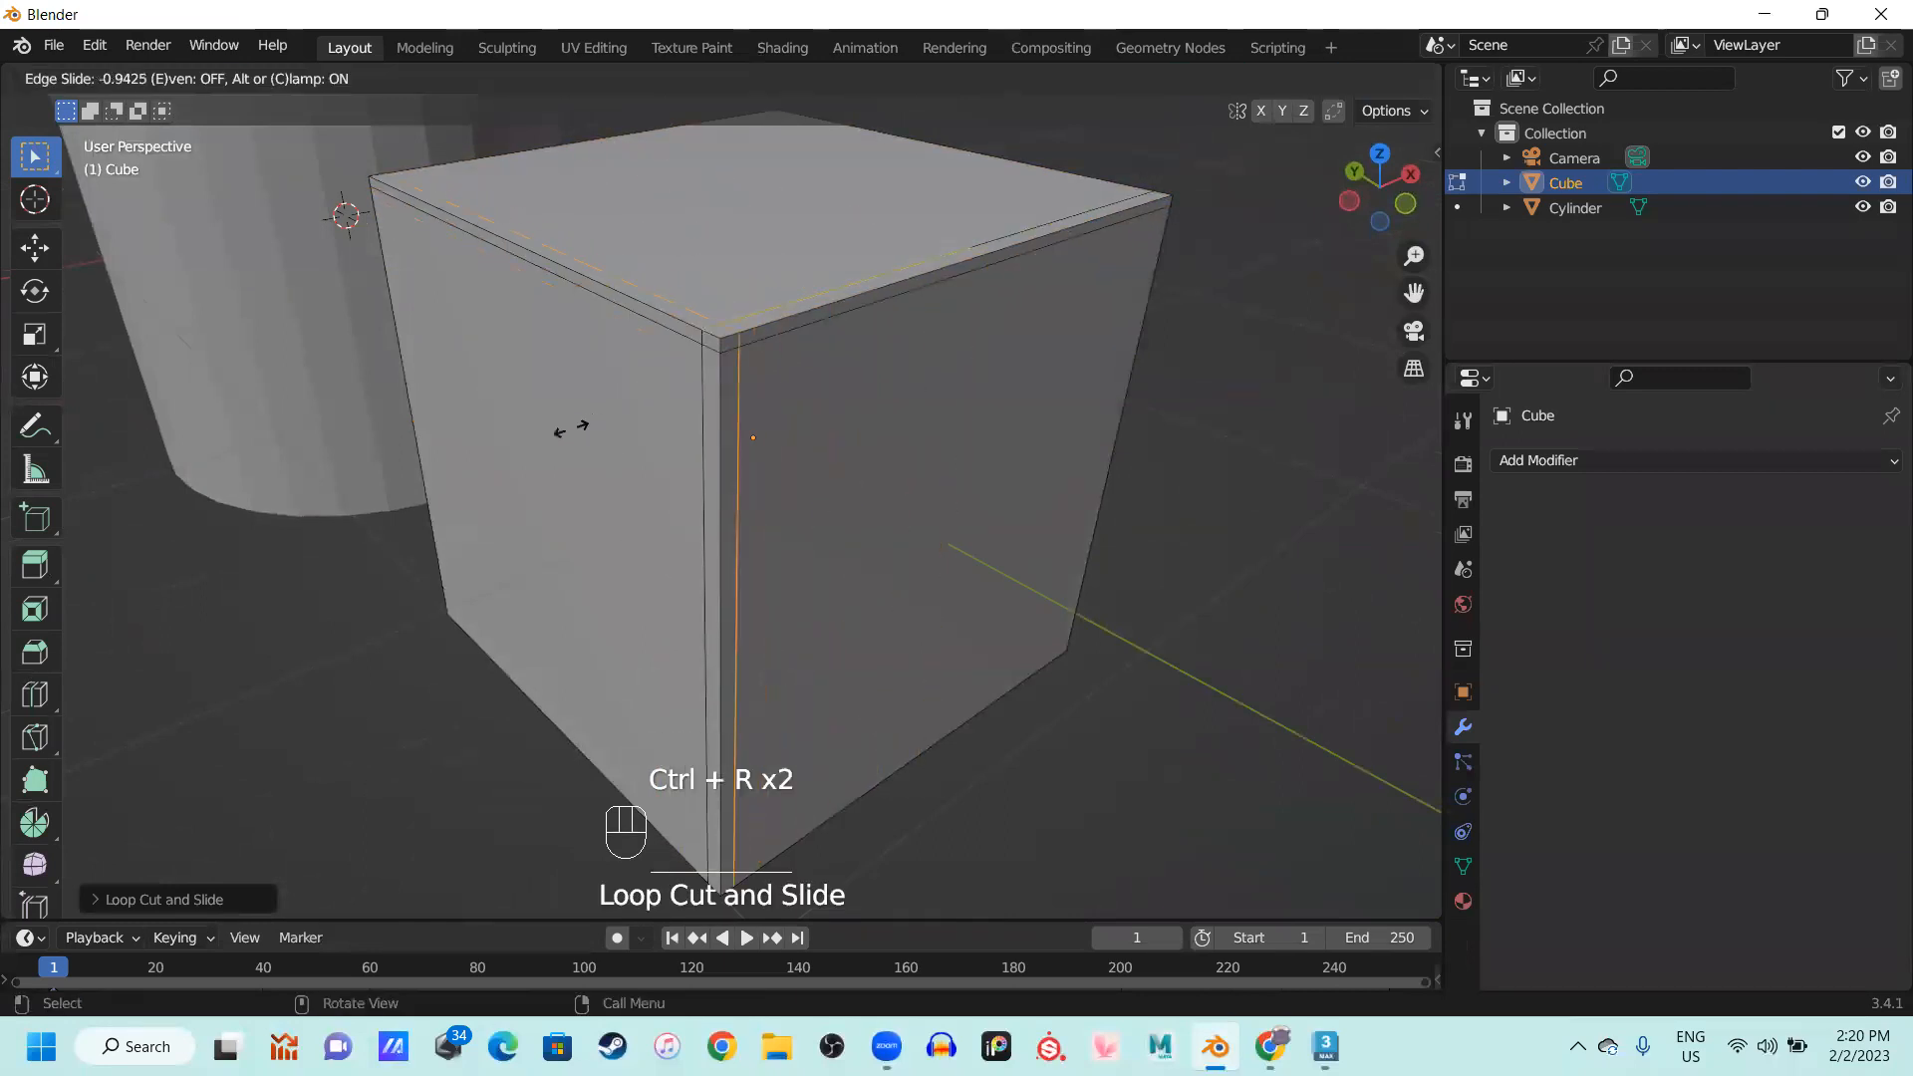
pyautogui.click(571, 426)
pyautogui.moveTo(570, 431); pyautogui.dragTo(478, 450, button='middle')
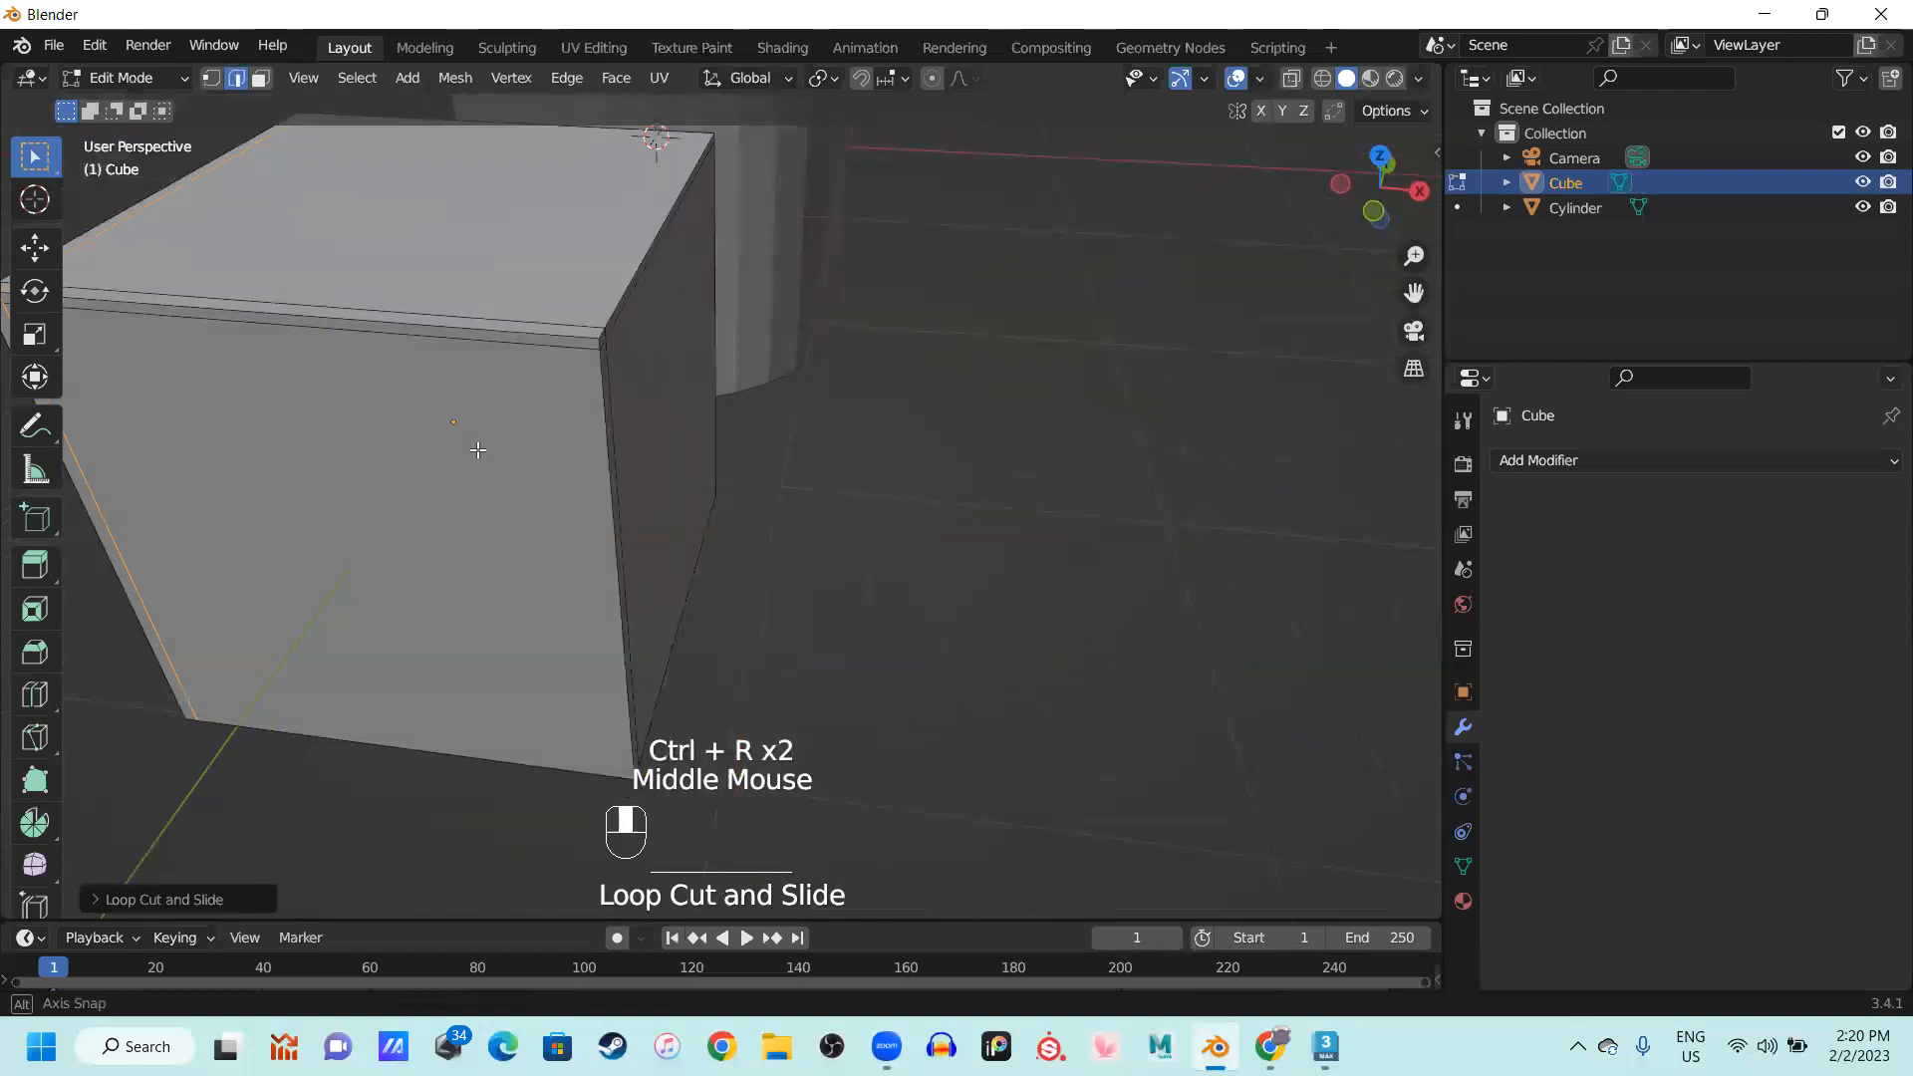
pyautogui.hotkey('ctrl', 'r')
pyautogui.click(555, 339)
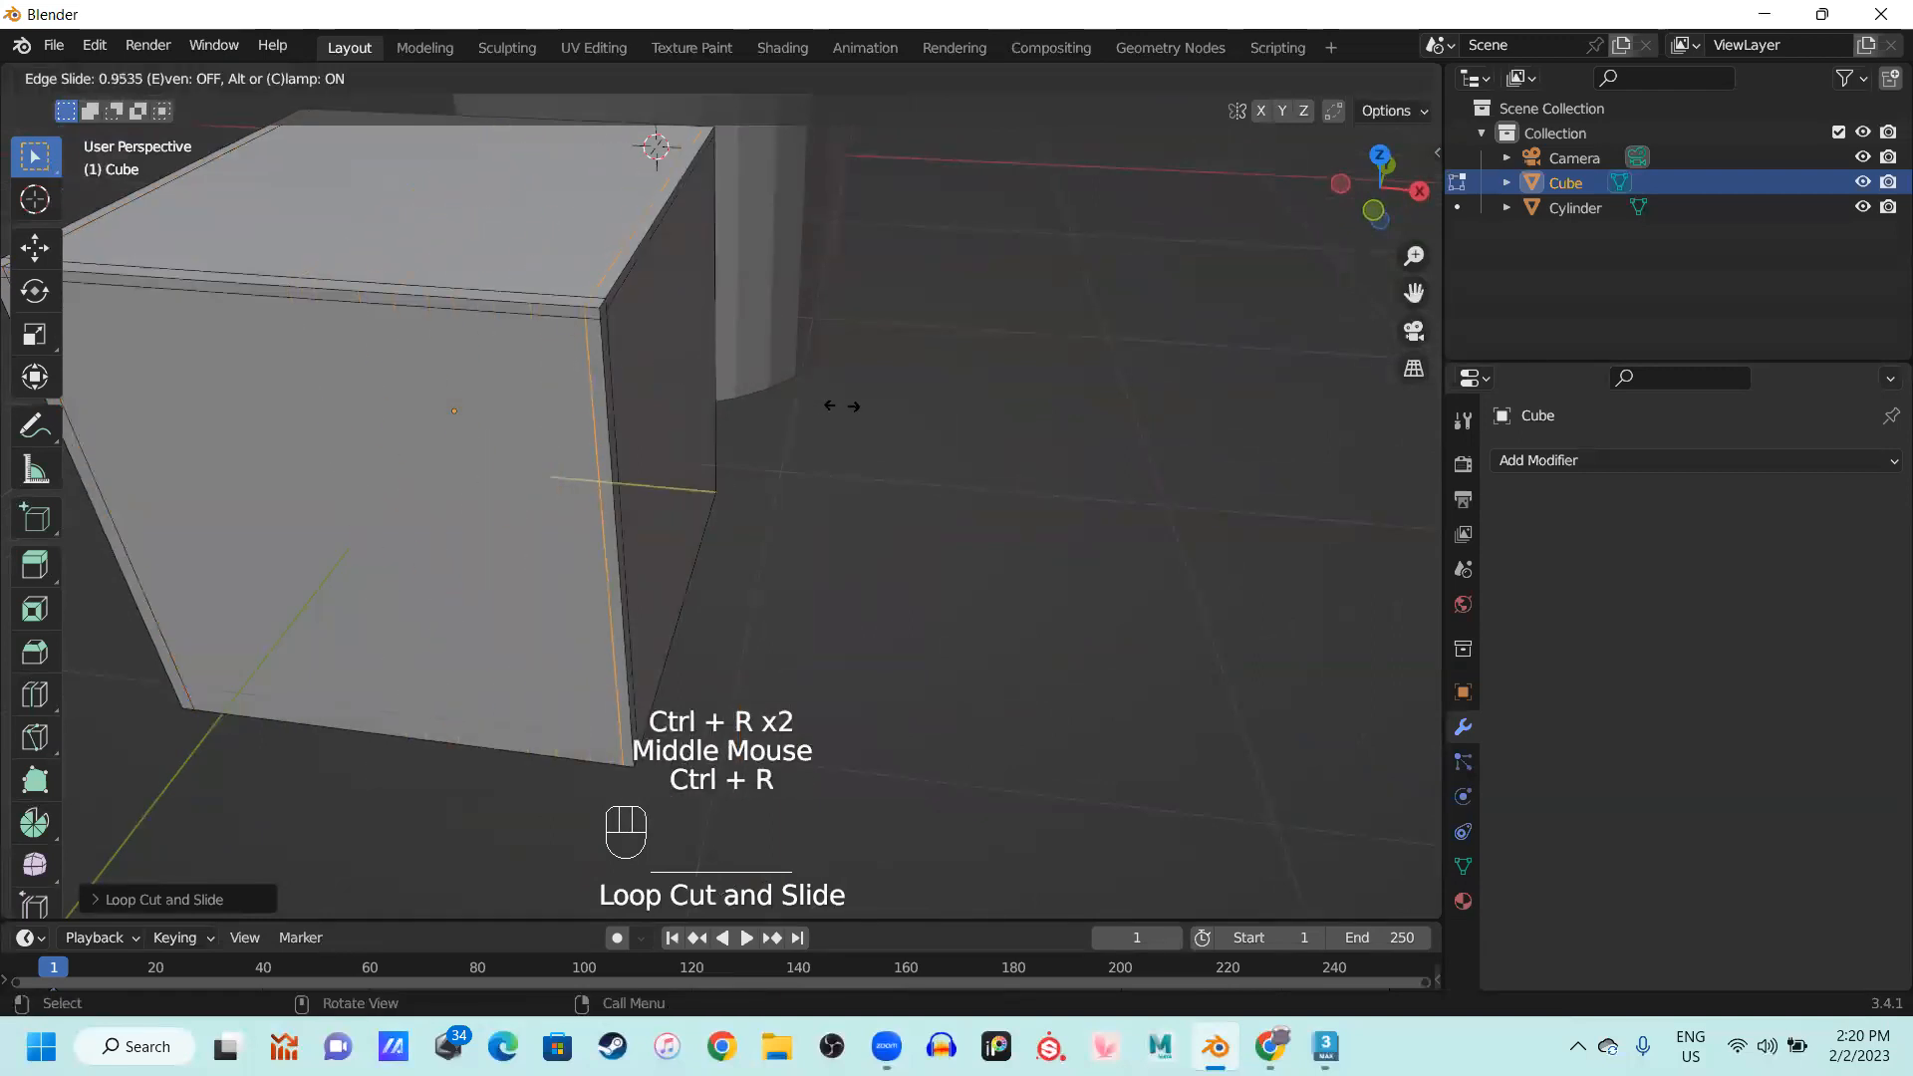
pyautogui.click(697, 427)
# Add a Subdivision Surface modifier to the cube
pyautogui.moveTo(696, 427); pyautogui.dragTo(768, 534, button='middle')
pyautogui.click(1720, 464)
pyautogui.click(1569, 462)
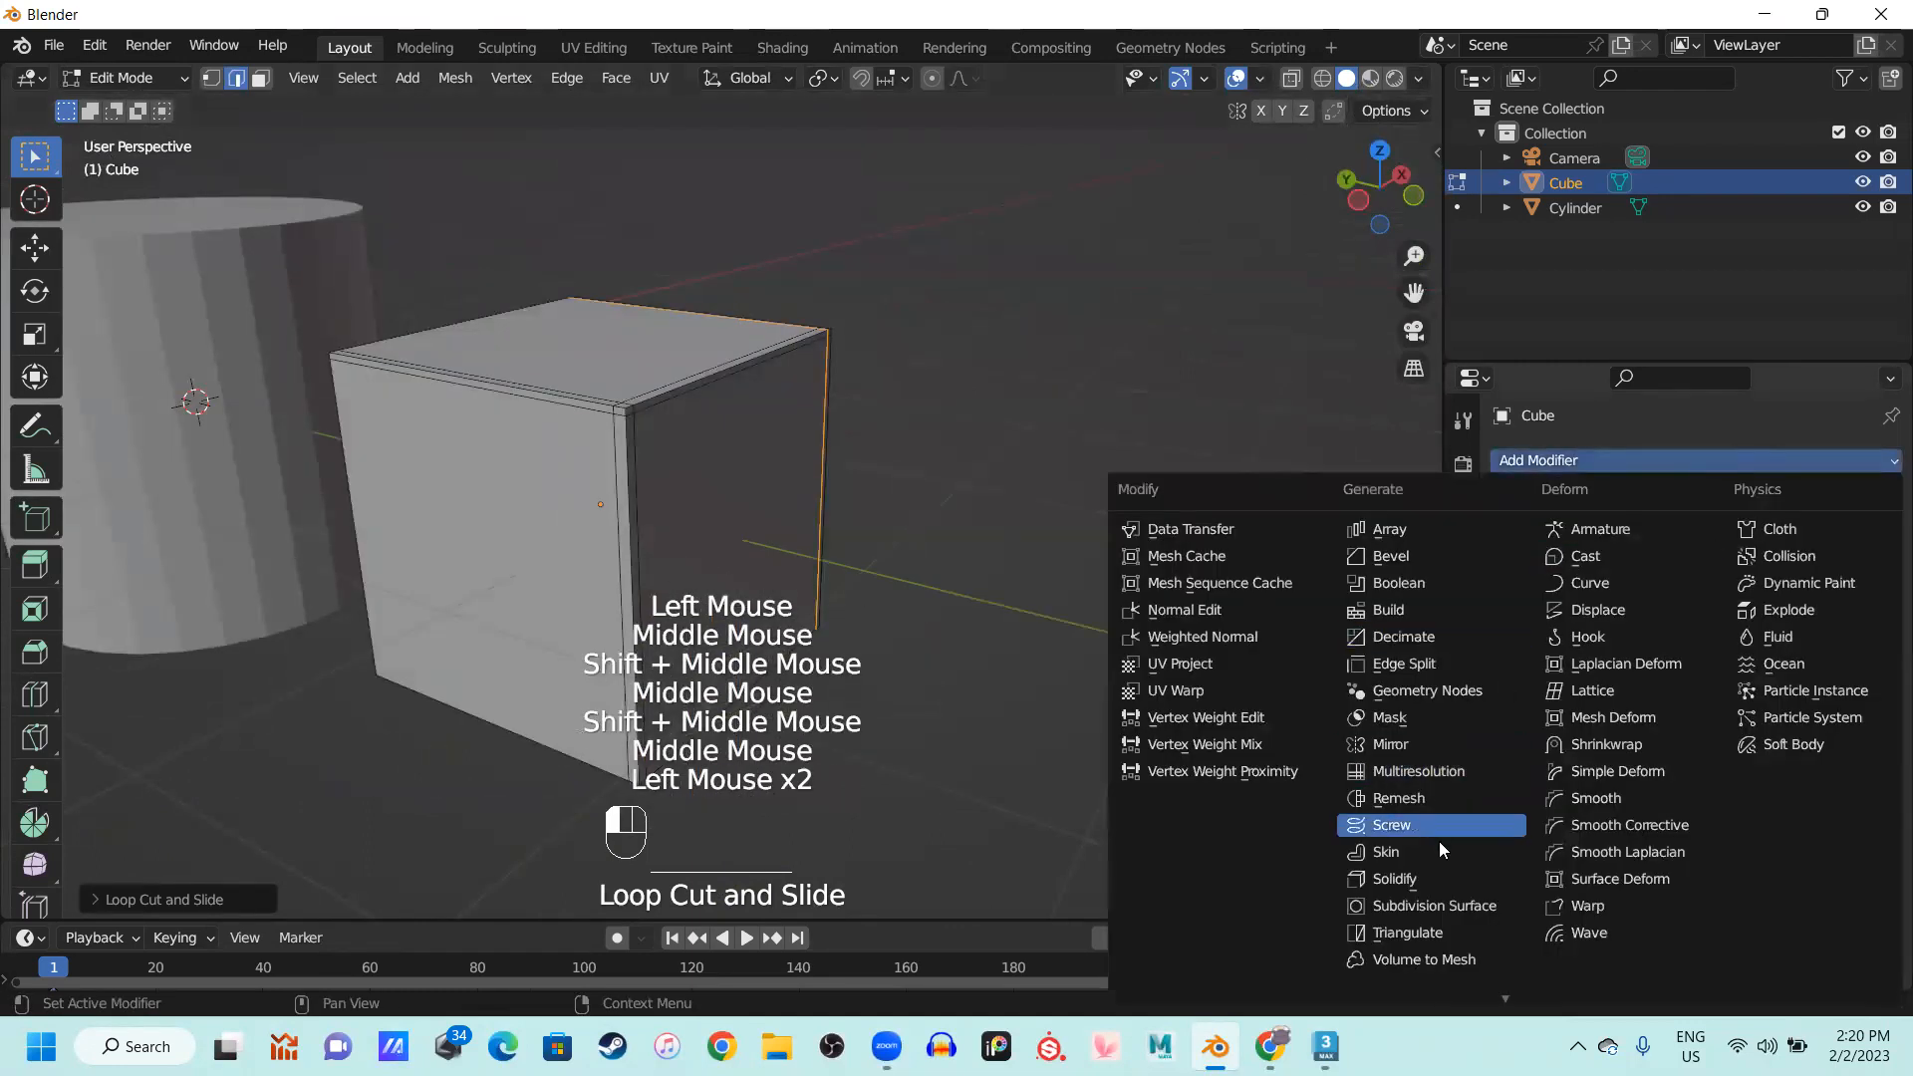
pyautogui.click(1475, 906)
# Add a vertical loop cut to the cube and slide it close to the side facing the cylinder
pyautogui.scroll(2, 478, 567)
pyautogui.moveTo(478, 567); pyautogui.dragTo(810, 475, button='middle')
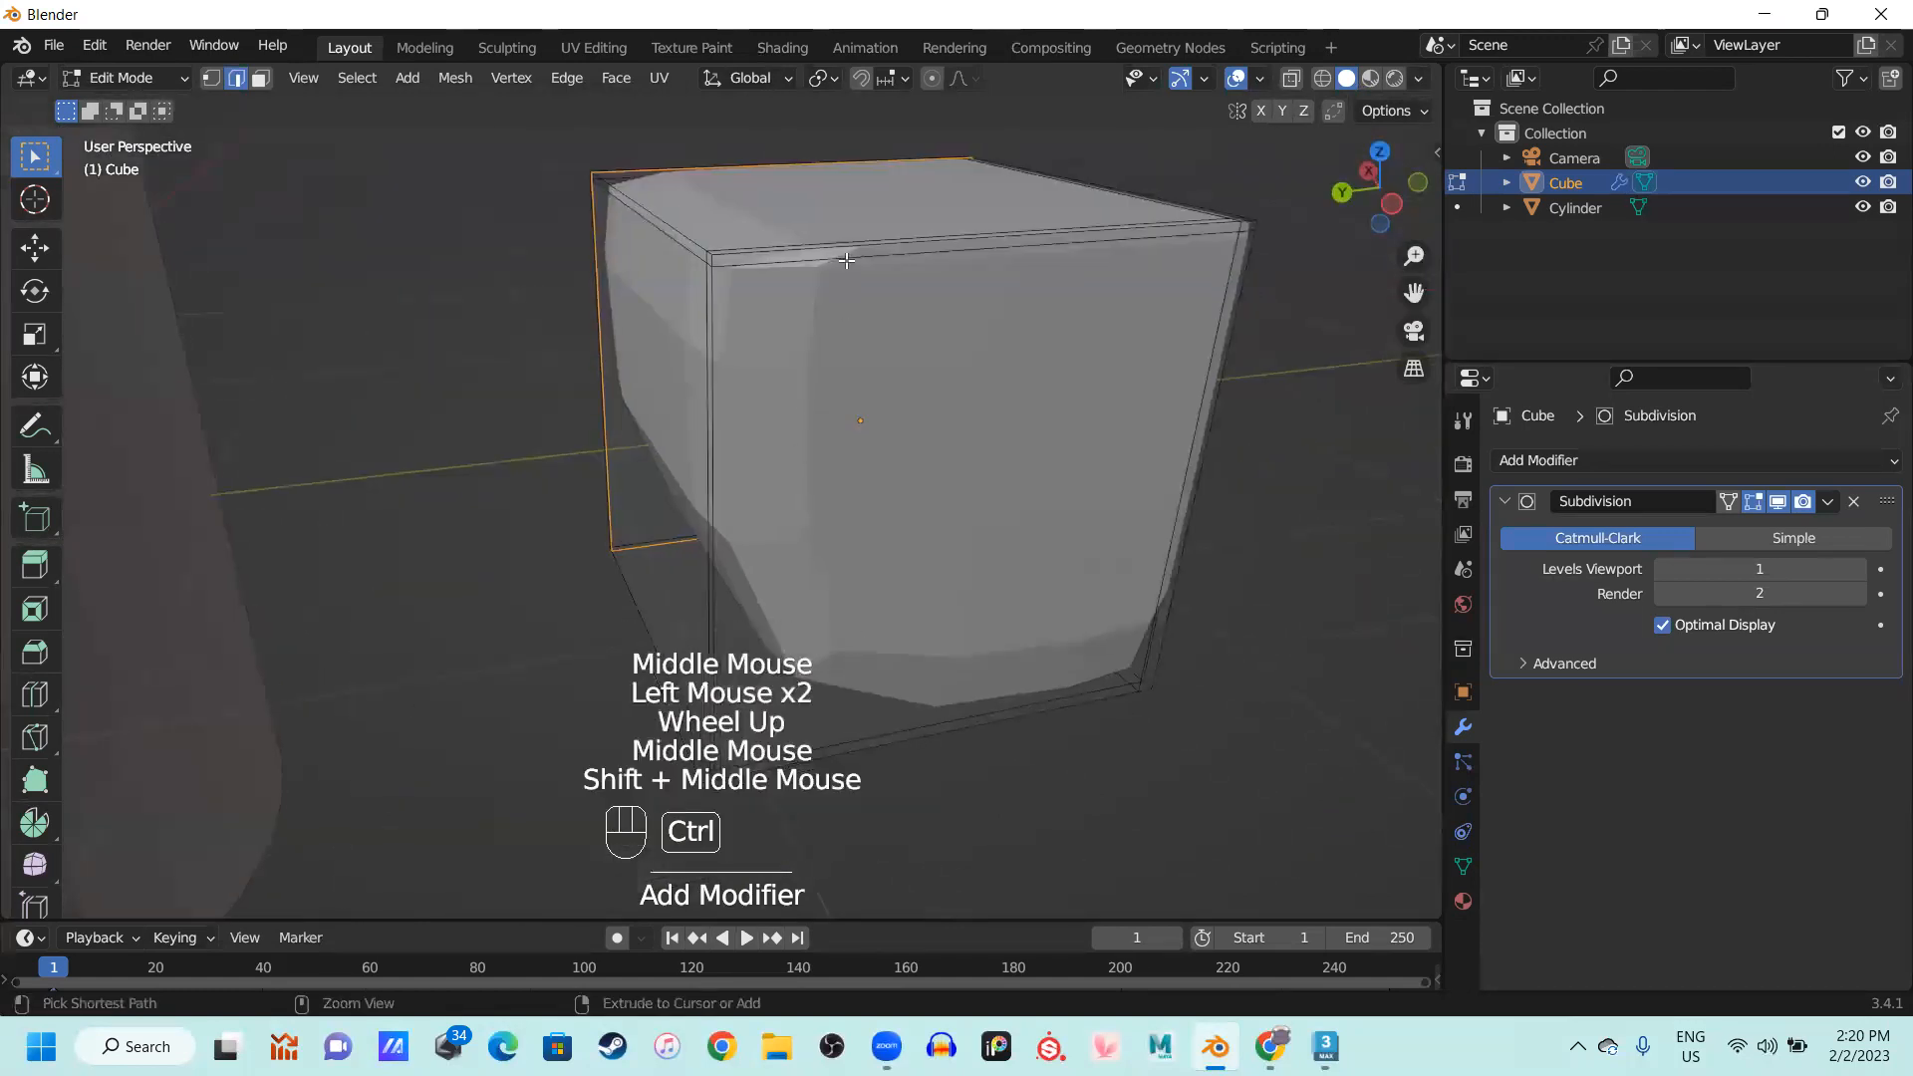
pyautogui.hotkey('ctrl', 'r')
pyautogui.click(768, 265)
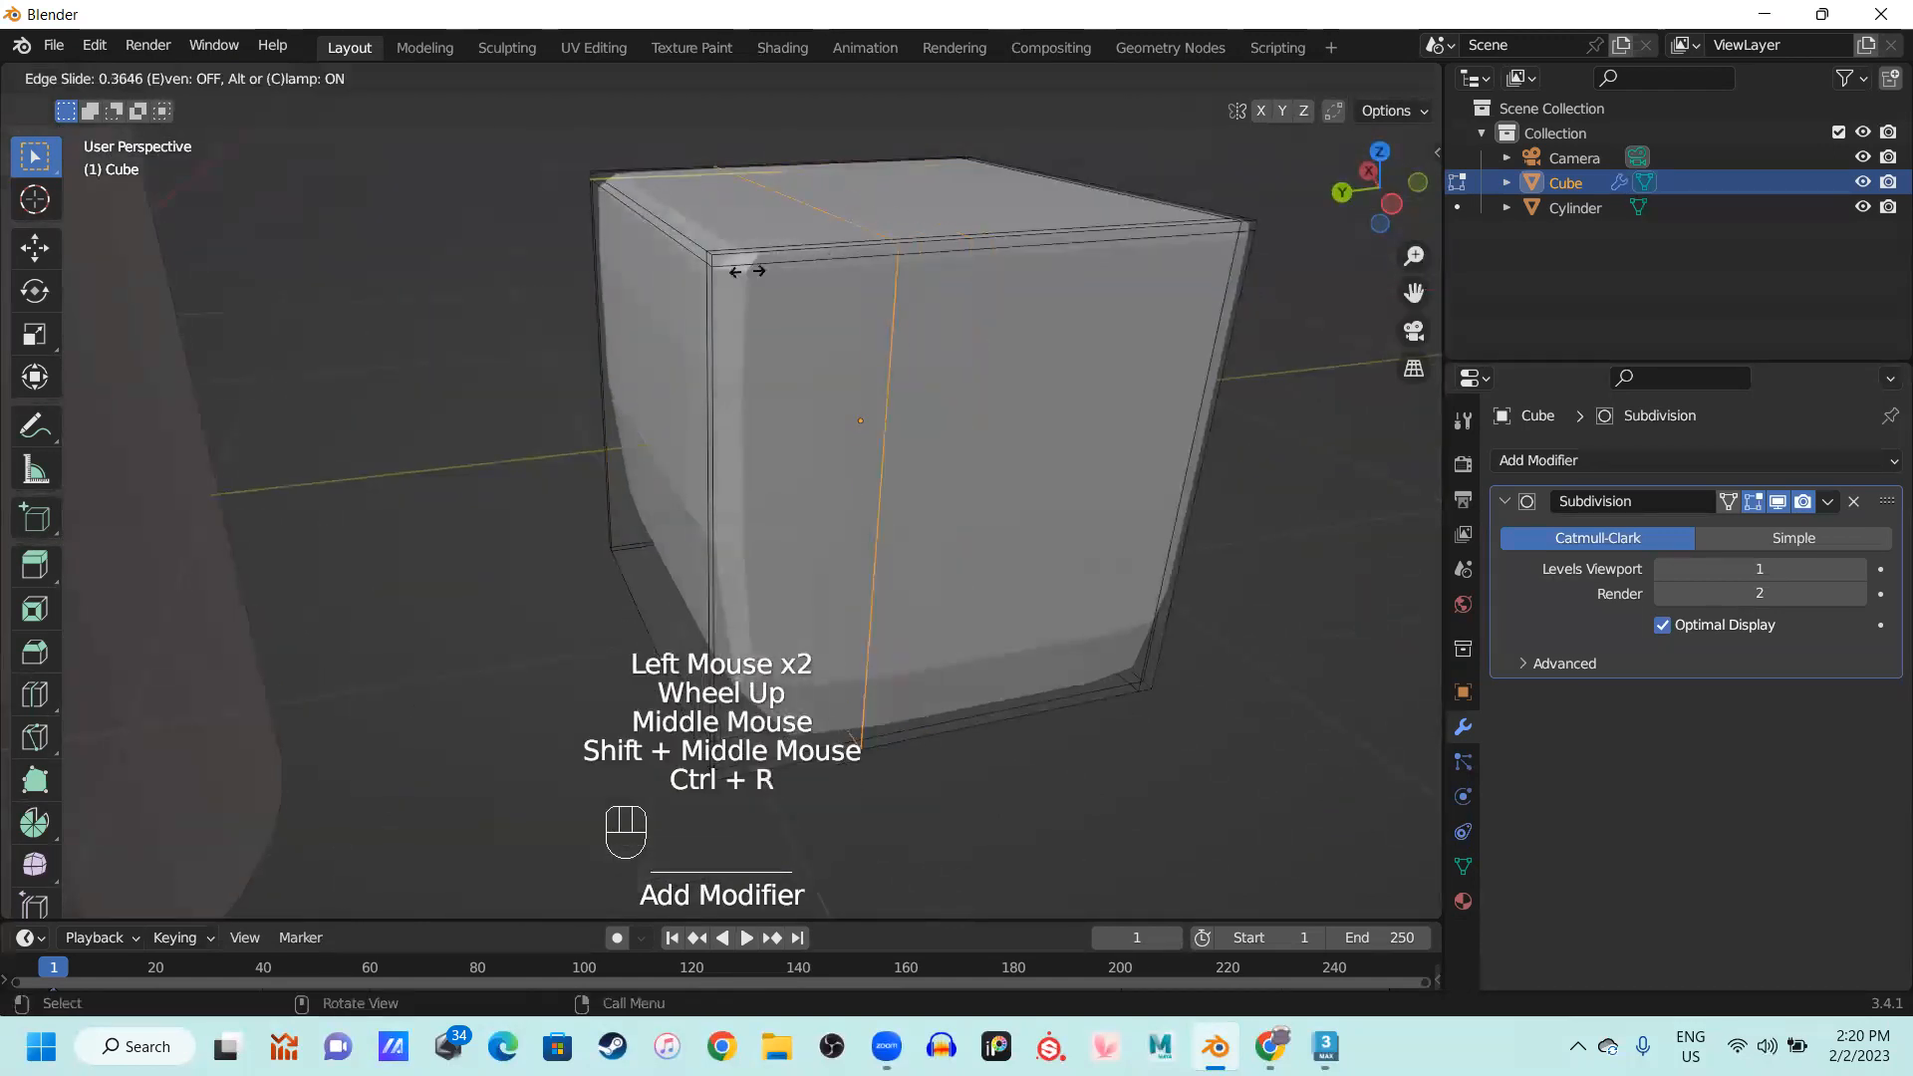
pyautogui.click(601, 287)
# Add a horizontal loop cut around the cube and slide it down close to the bottom face
pyautogui.moveTo(601, 287); pyautogui.dragTo(794, 259, button='middle')
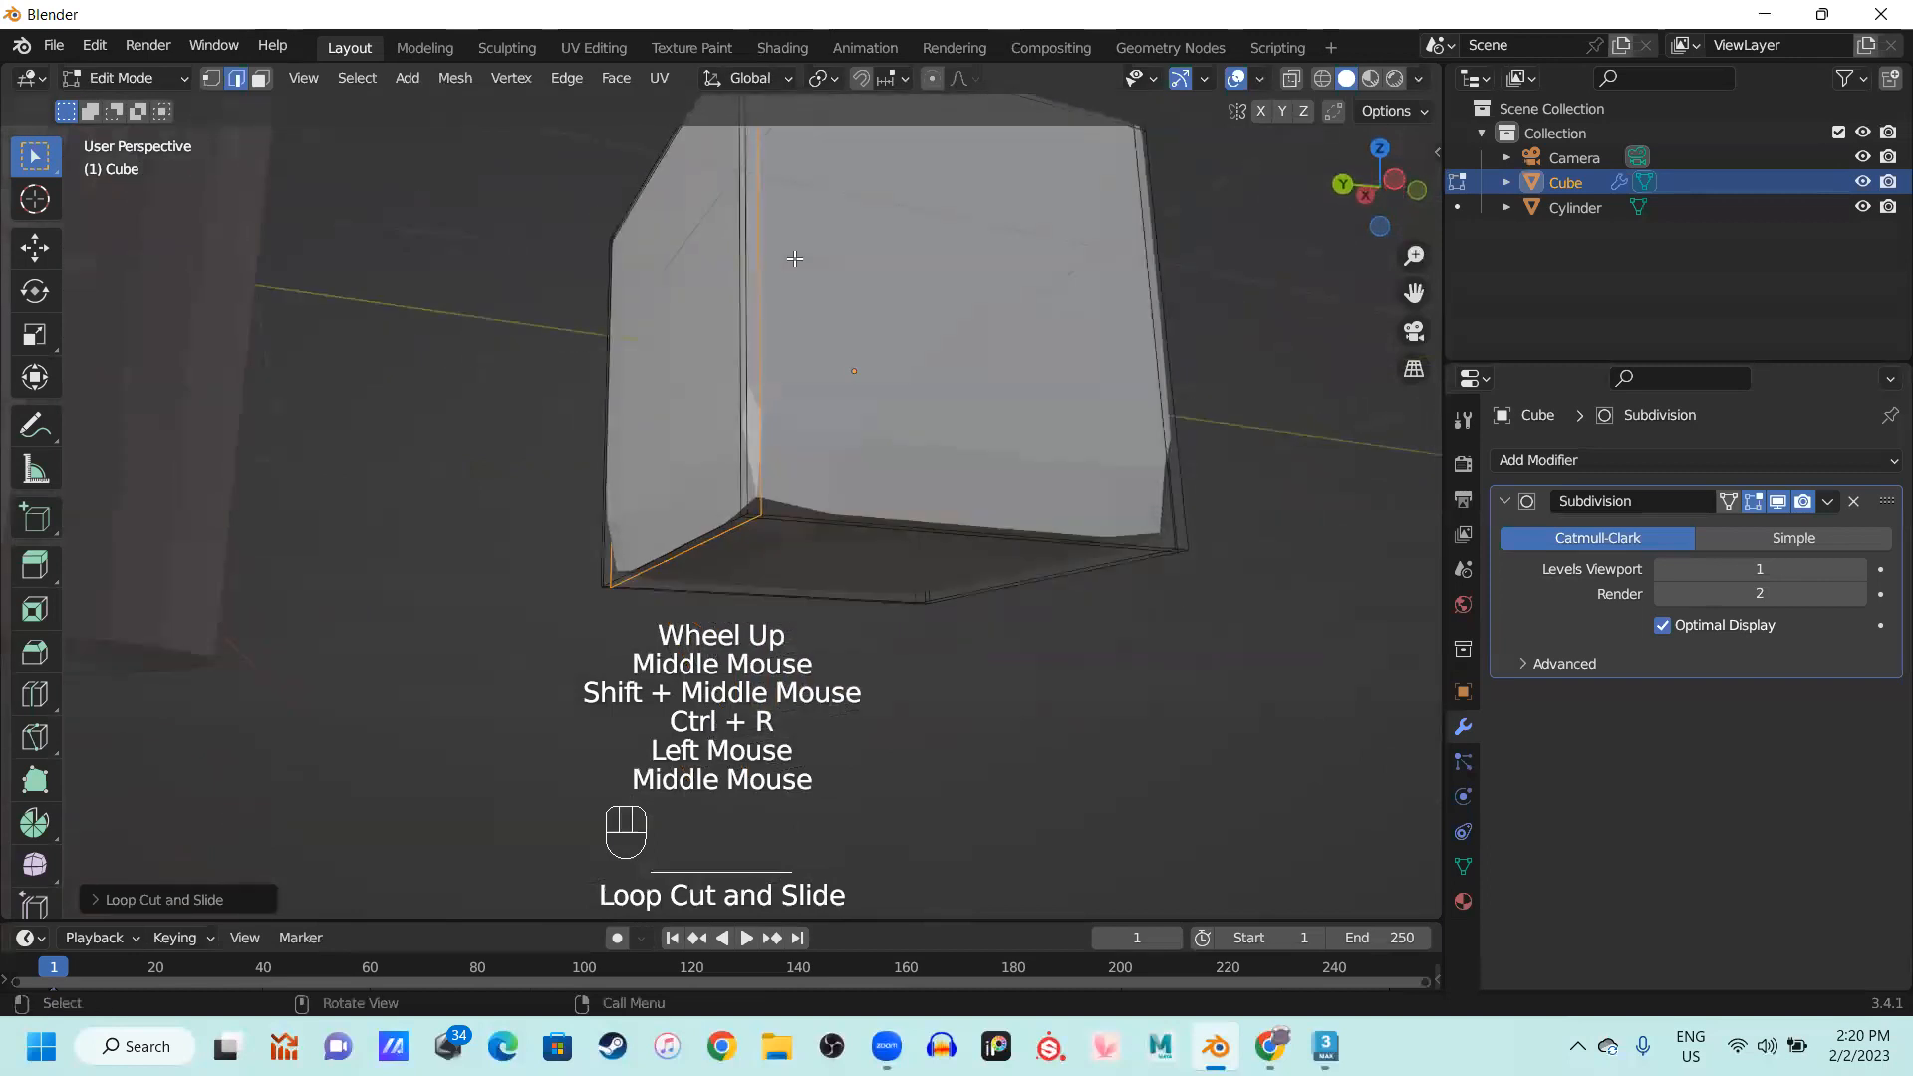
pyautogui.hotkey('ctrl', 'r')
pyautogui.hotkey('ctrl', 'z')
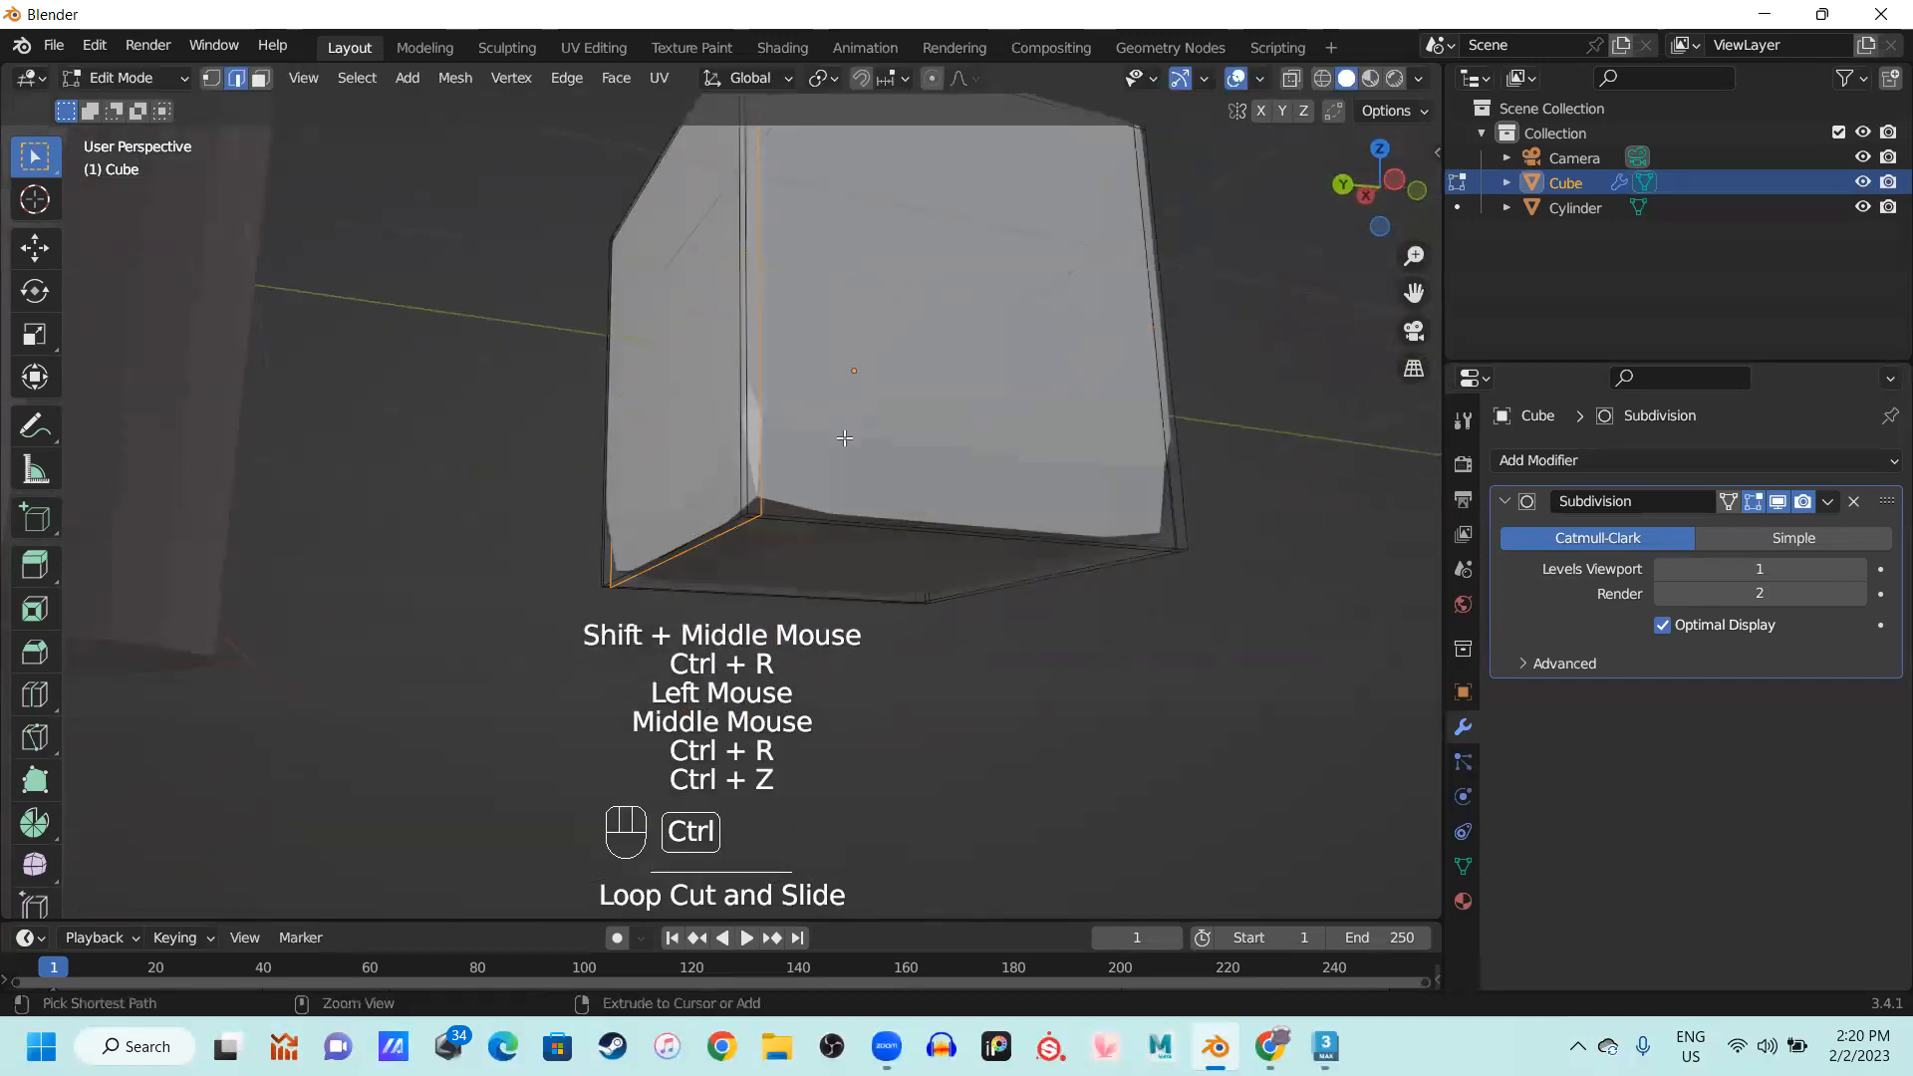
pyautogui.hotkey('ctrl', 'r')
pyautogui.click(742, 402)
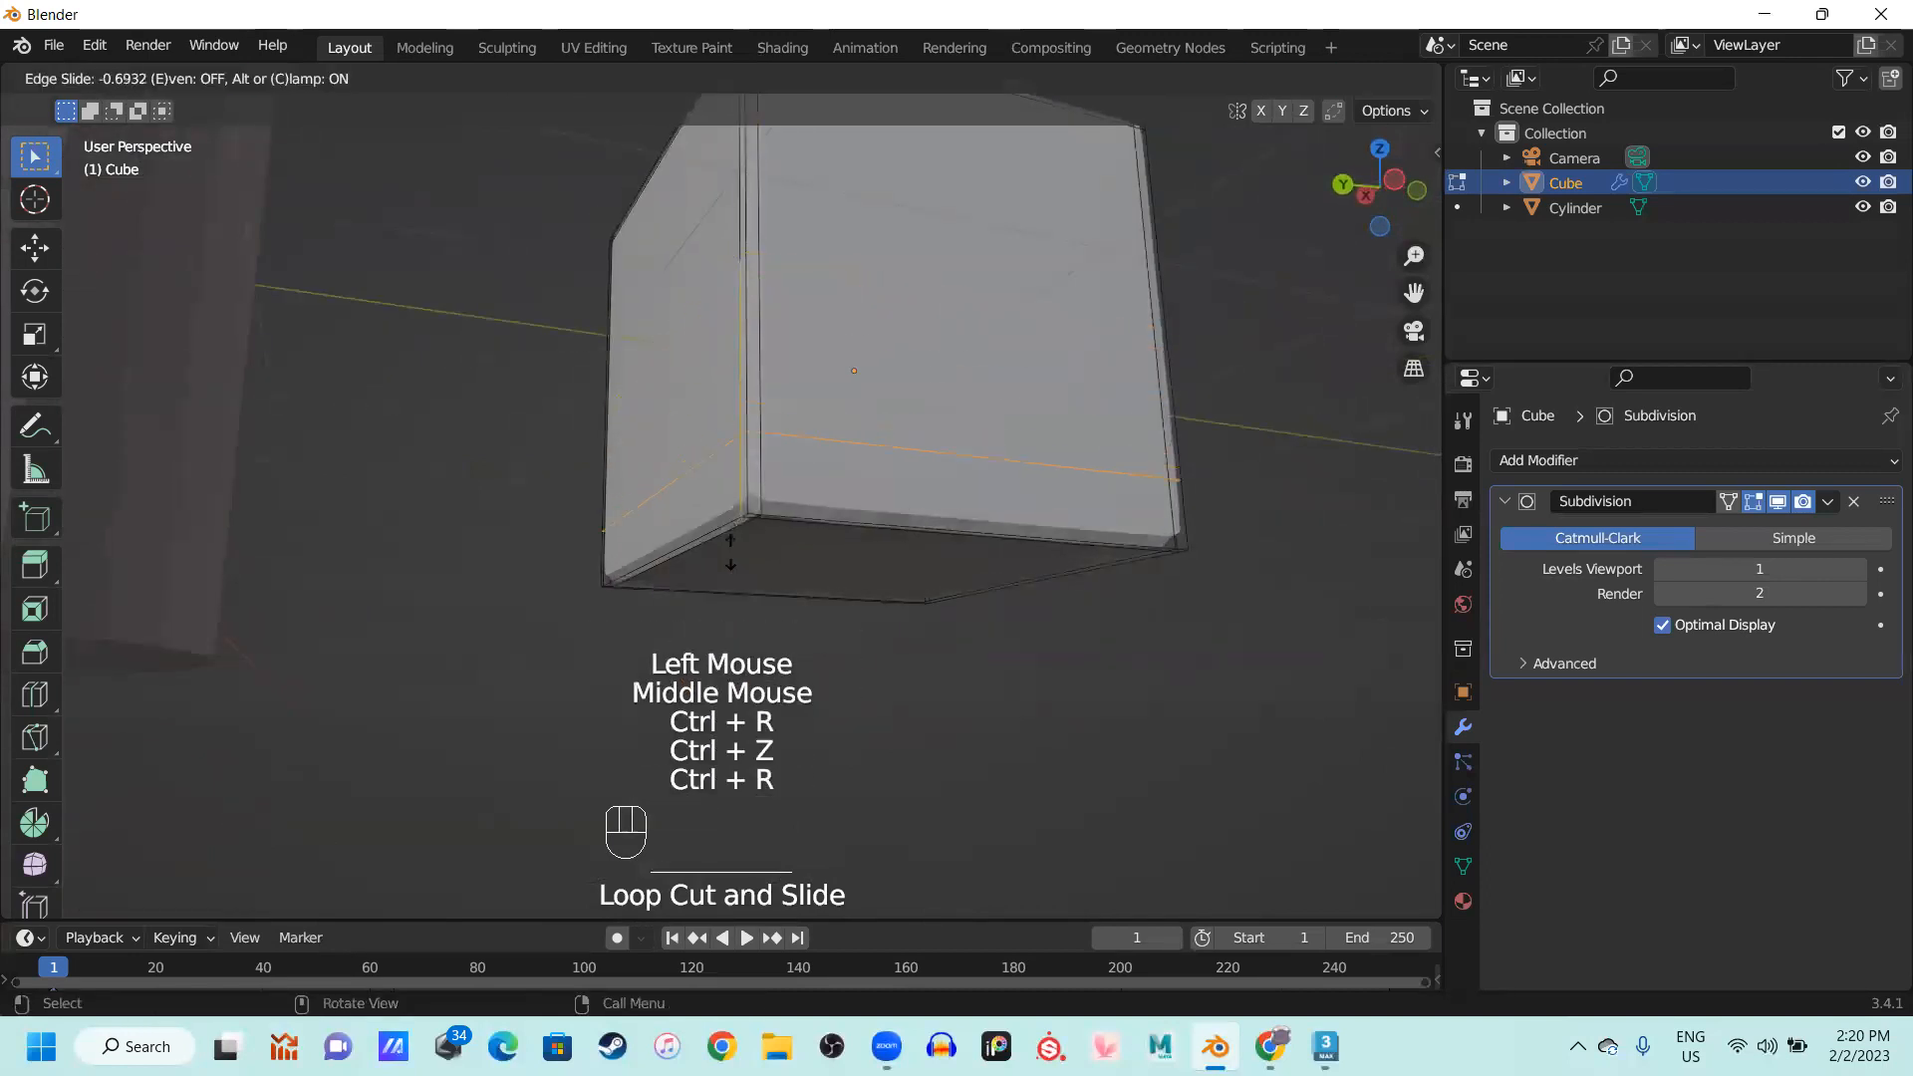
pyautogui.click(720, 615)
# Return to Object Mode and apply Shade Smooth to the cube
pyautogui.moveTo(720, 616); pyautogui.dragTo(685, 524, button='middle')
pyautogui.press('Tab')
pyautogui.moveTo(704, 446); pyautogui.dragTo(715, 503, button='middle')
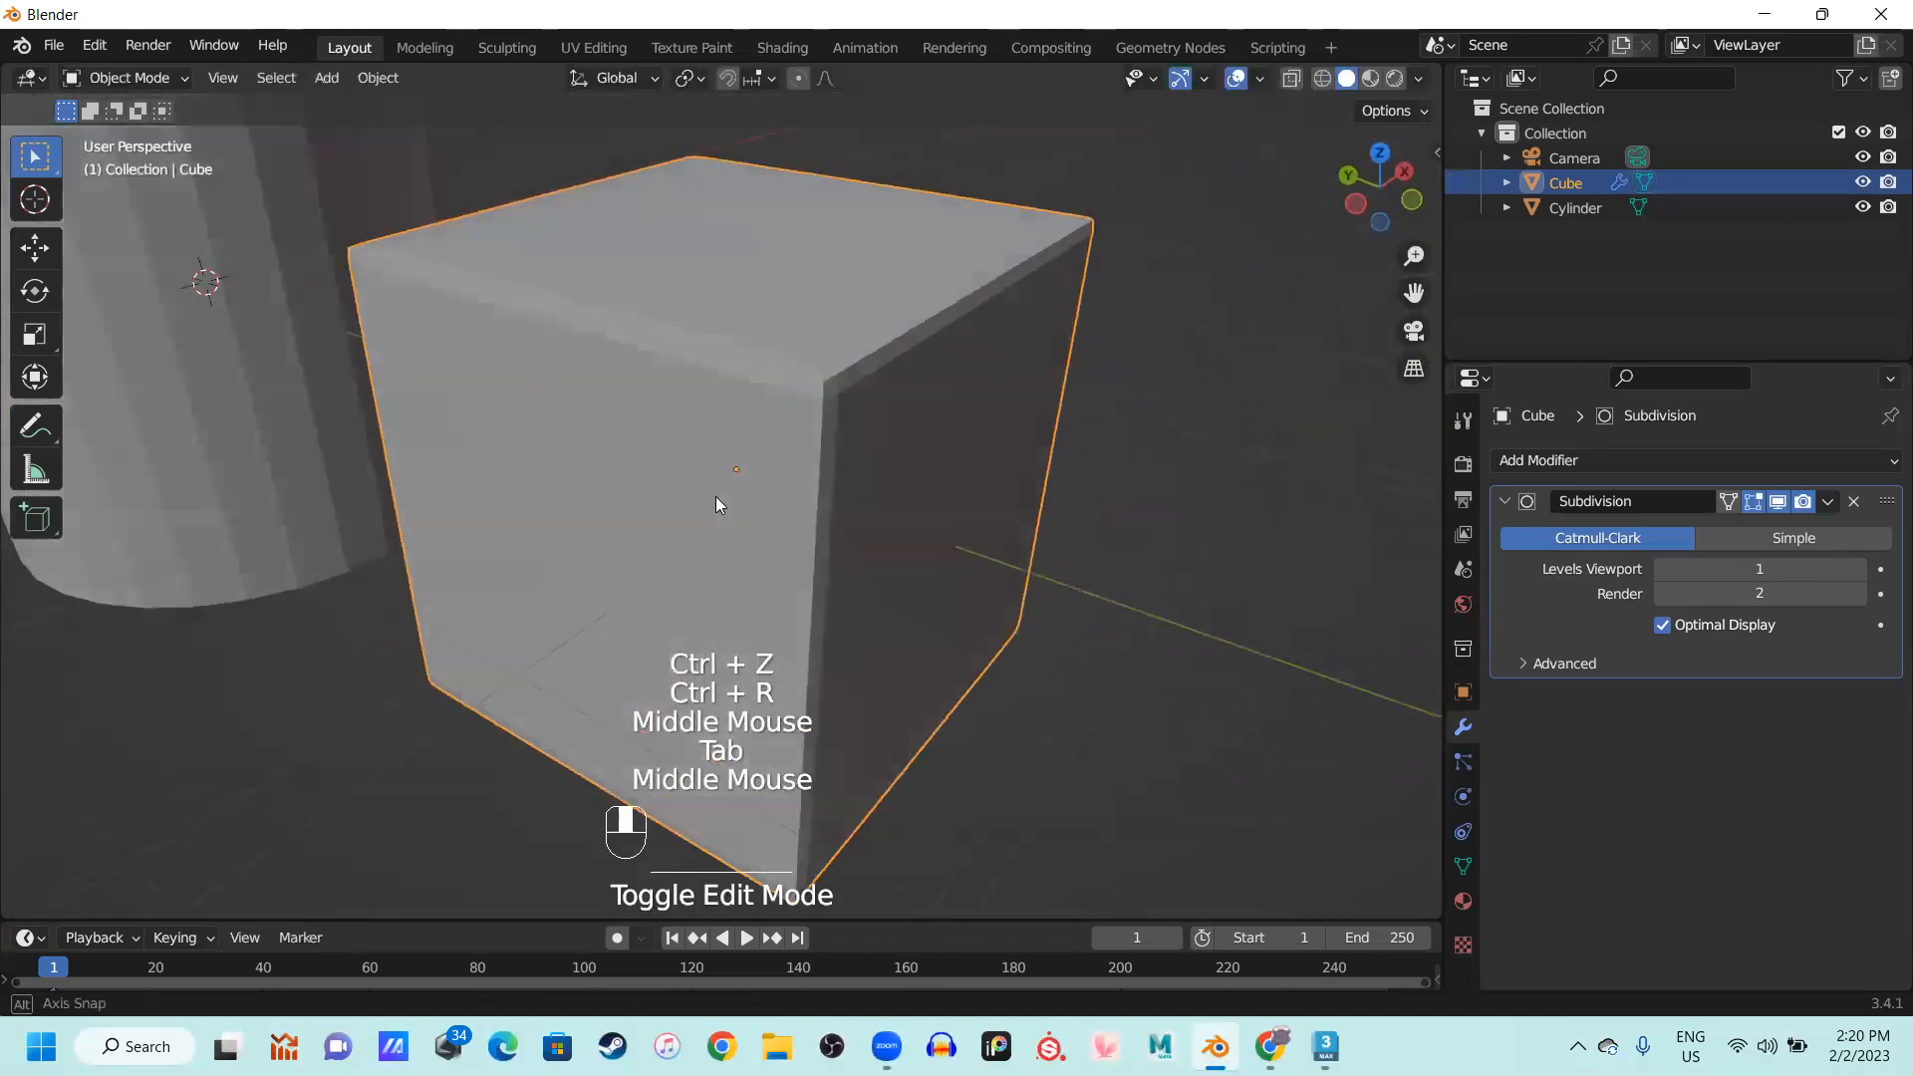
pyautogui.rightClick(739, 357)
pyautogui.click(767, 366)
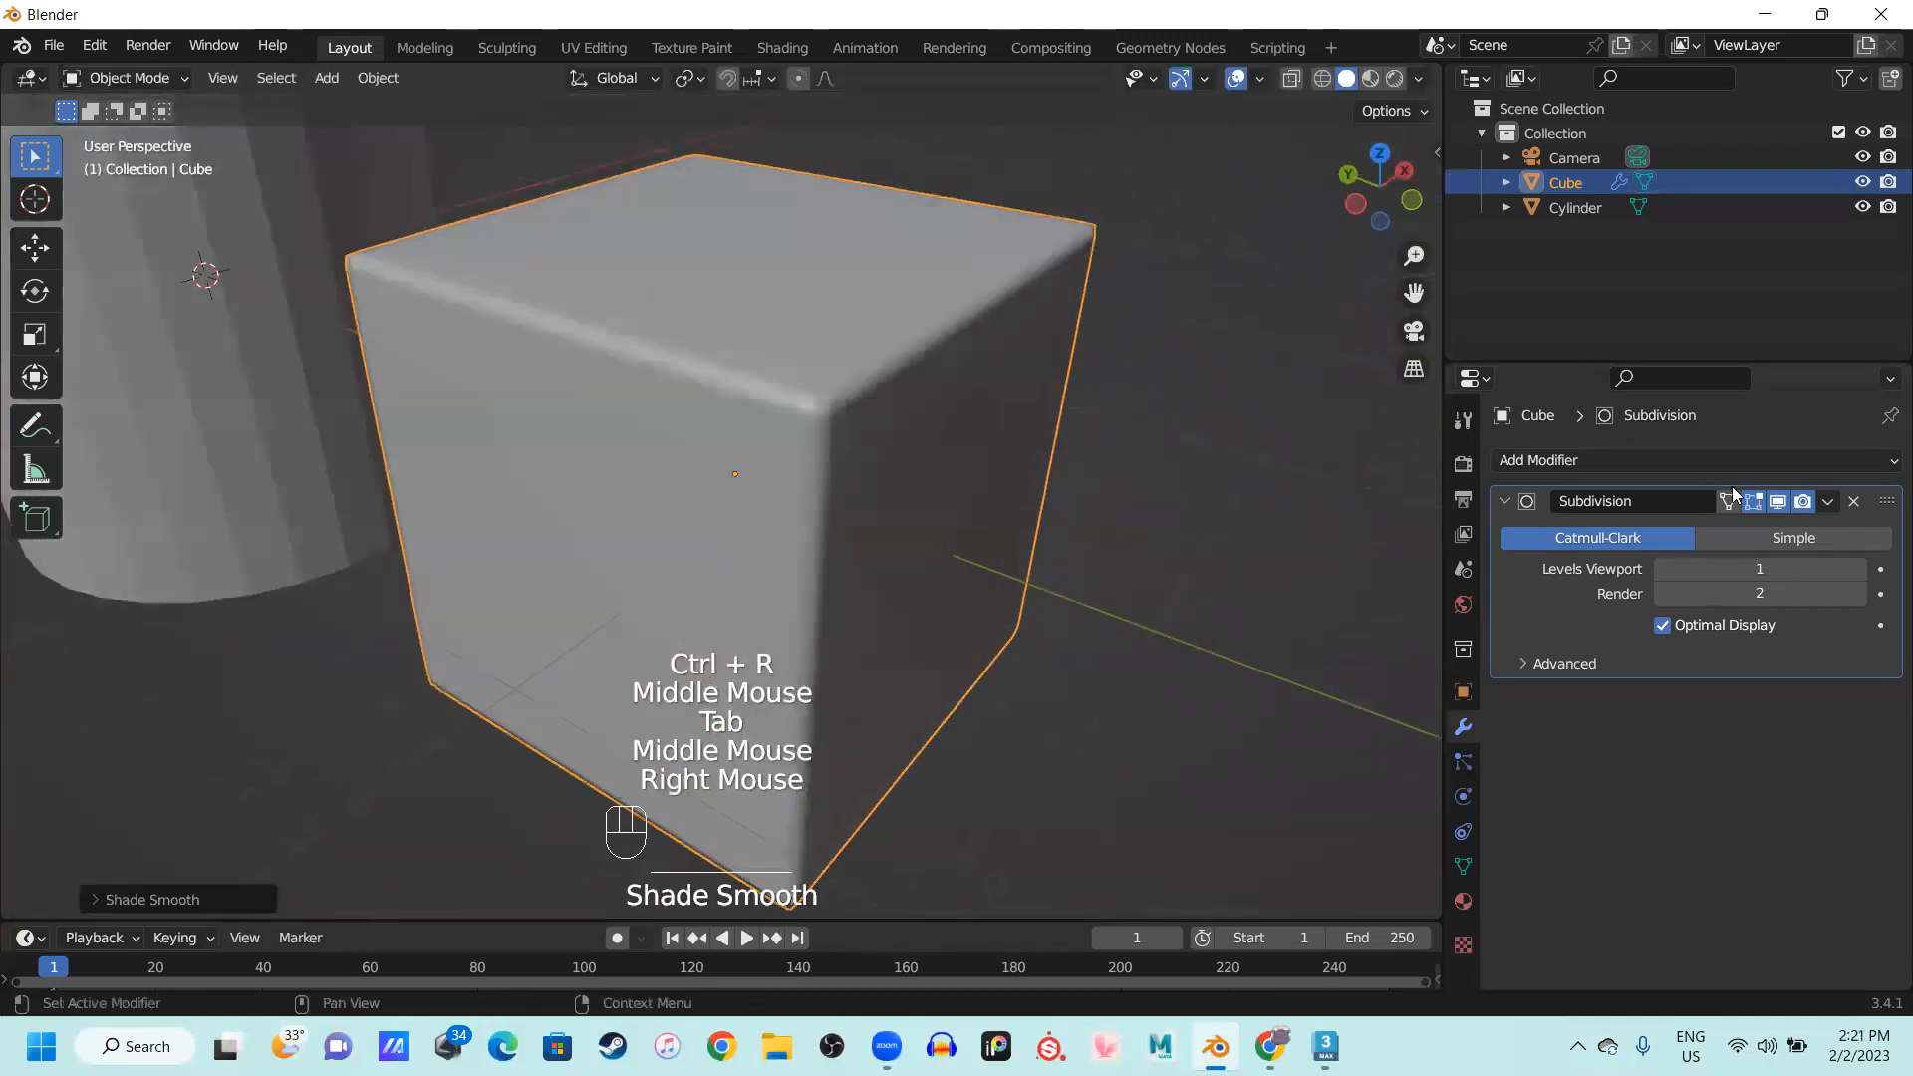
# Set the viewport levels of the cube's Subdivision modifier to 3
pyautogui.click(1779, 567)
pyautogui.write('3')
pyautogui.press('Return')
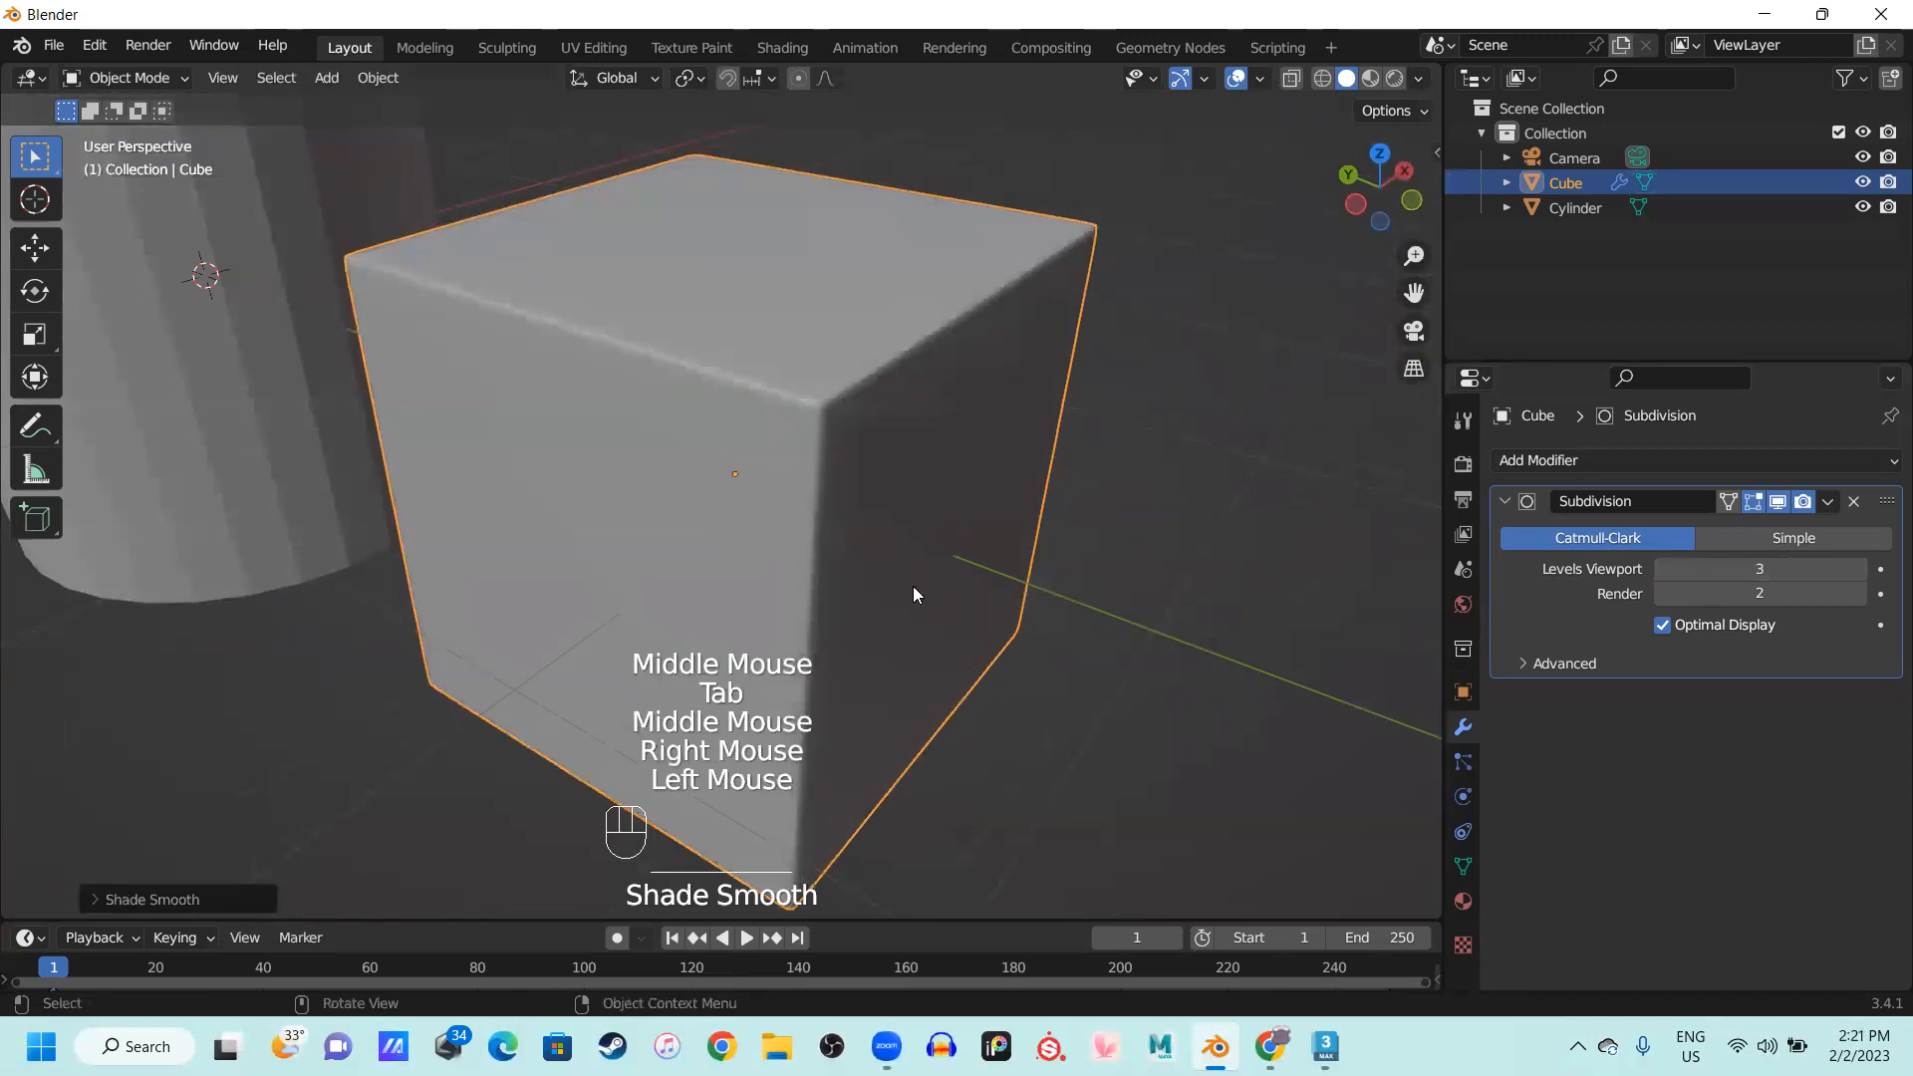
pyautogui.scroll(-2, 900, 435)
pyautogui.moveTo(901, 435); pyautogui.dragTo(797, 526, button='middle')
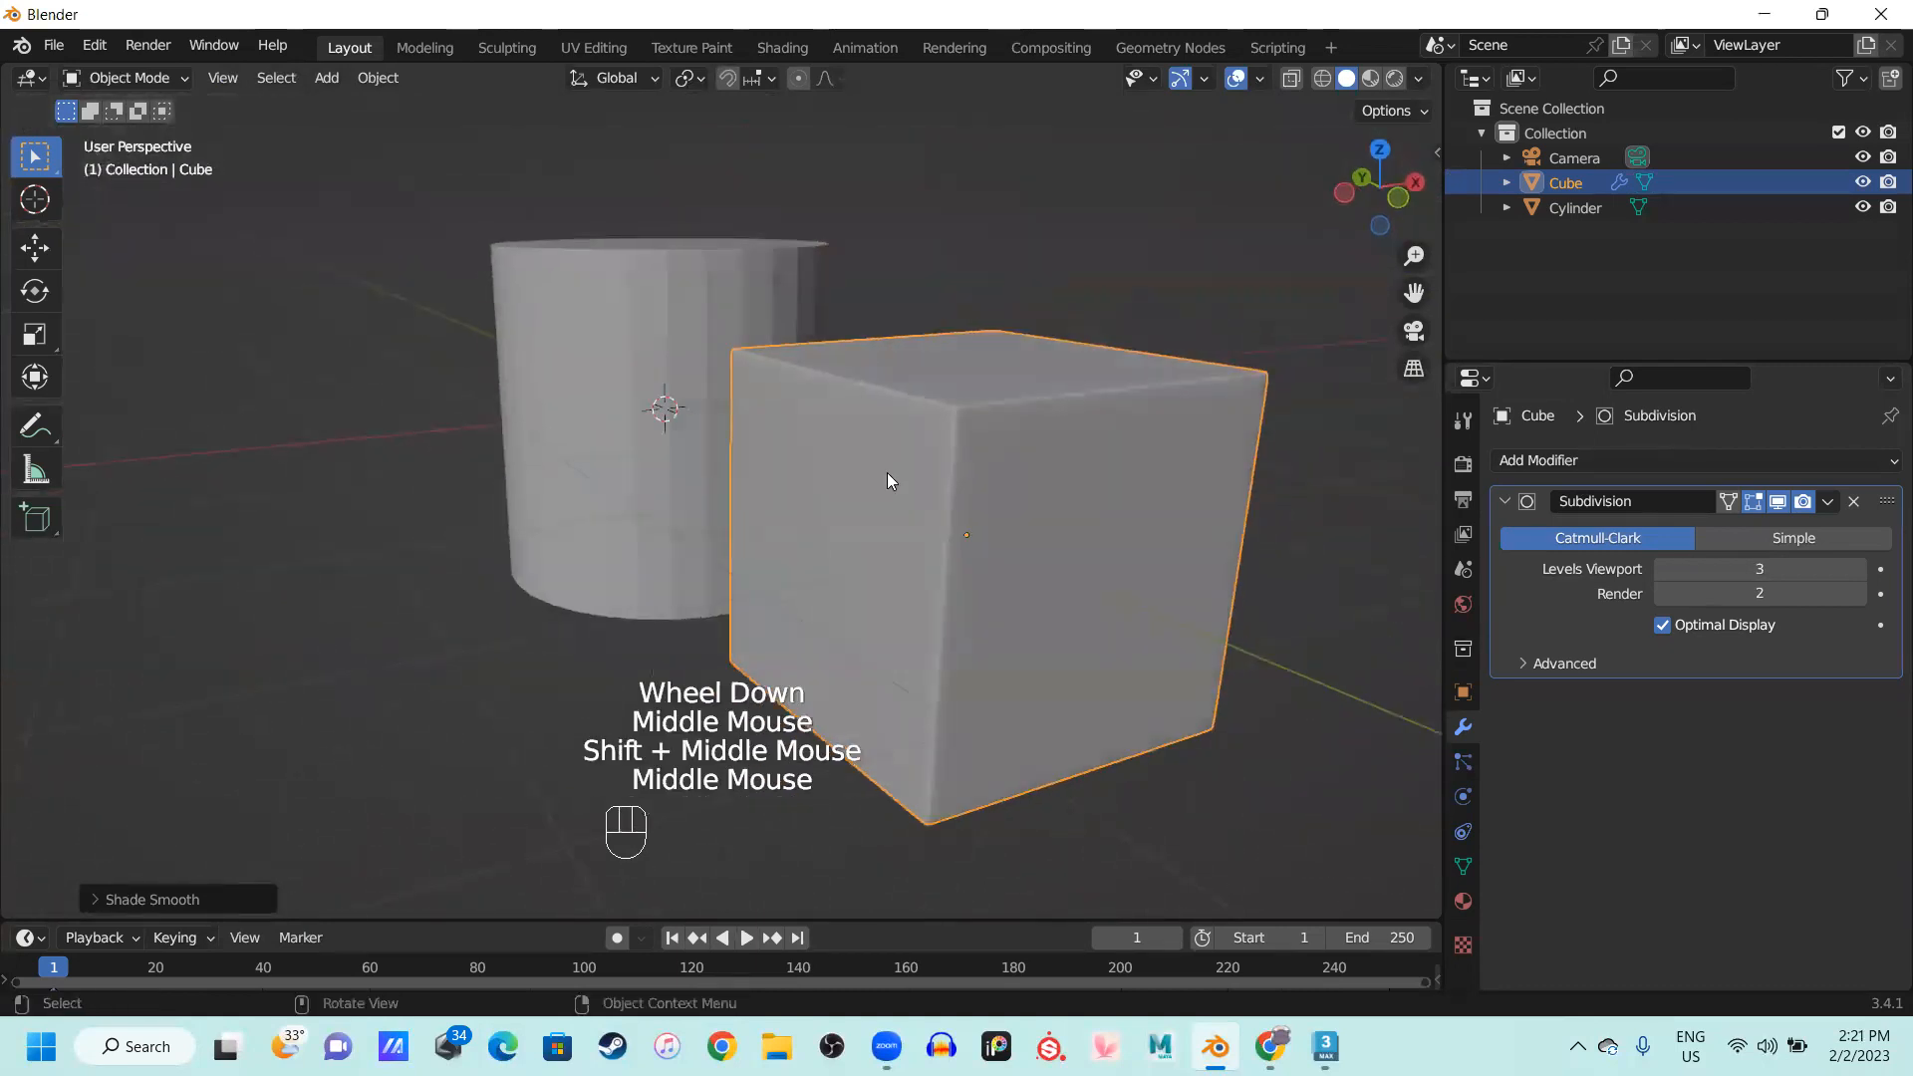
# Make the cylinder the active selected object in place of the cube
pyautogui.click(887, 472)
pyautogui.moveTo(803, 132); pyautogui.dragTo(394, 333, button='middle')
pyautogui.click(493, 291)
pyautogui.click(492, 291)
pyautogui.click(492, 291)
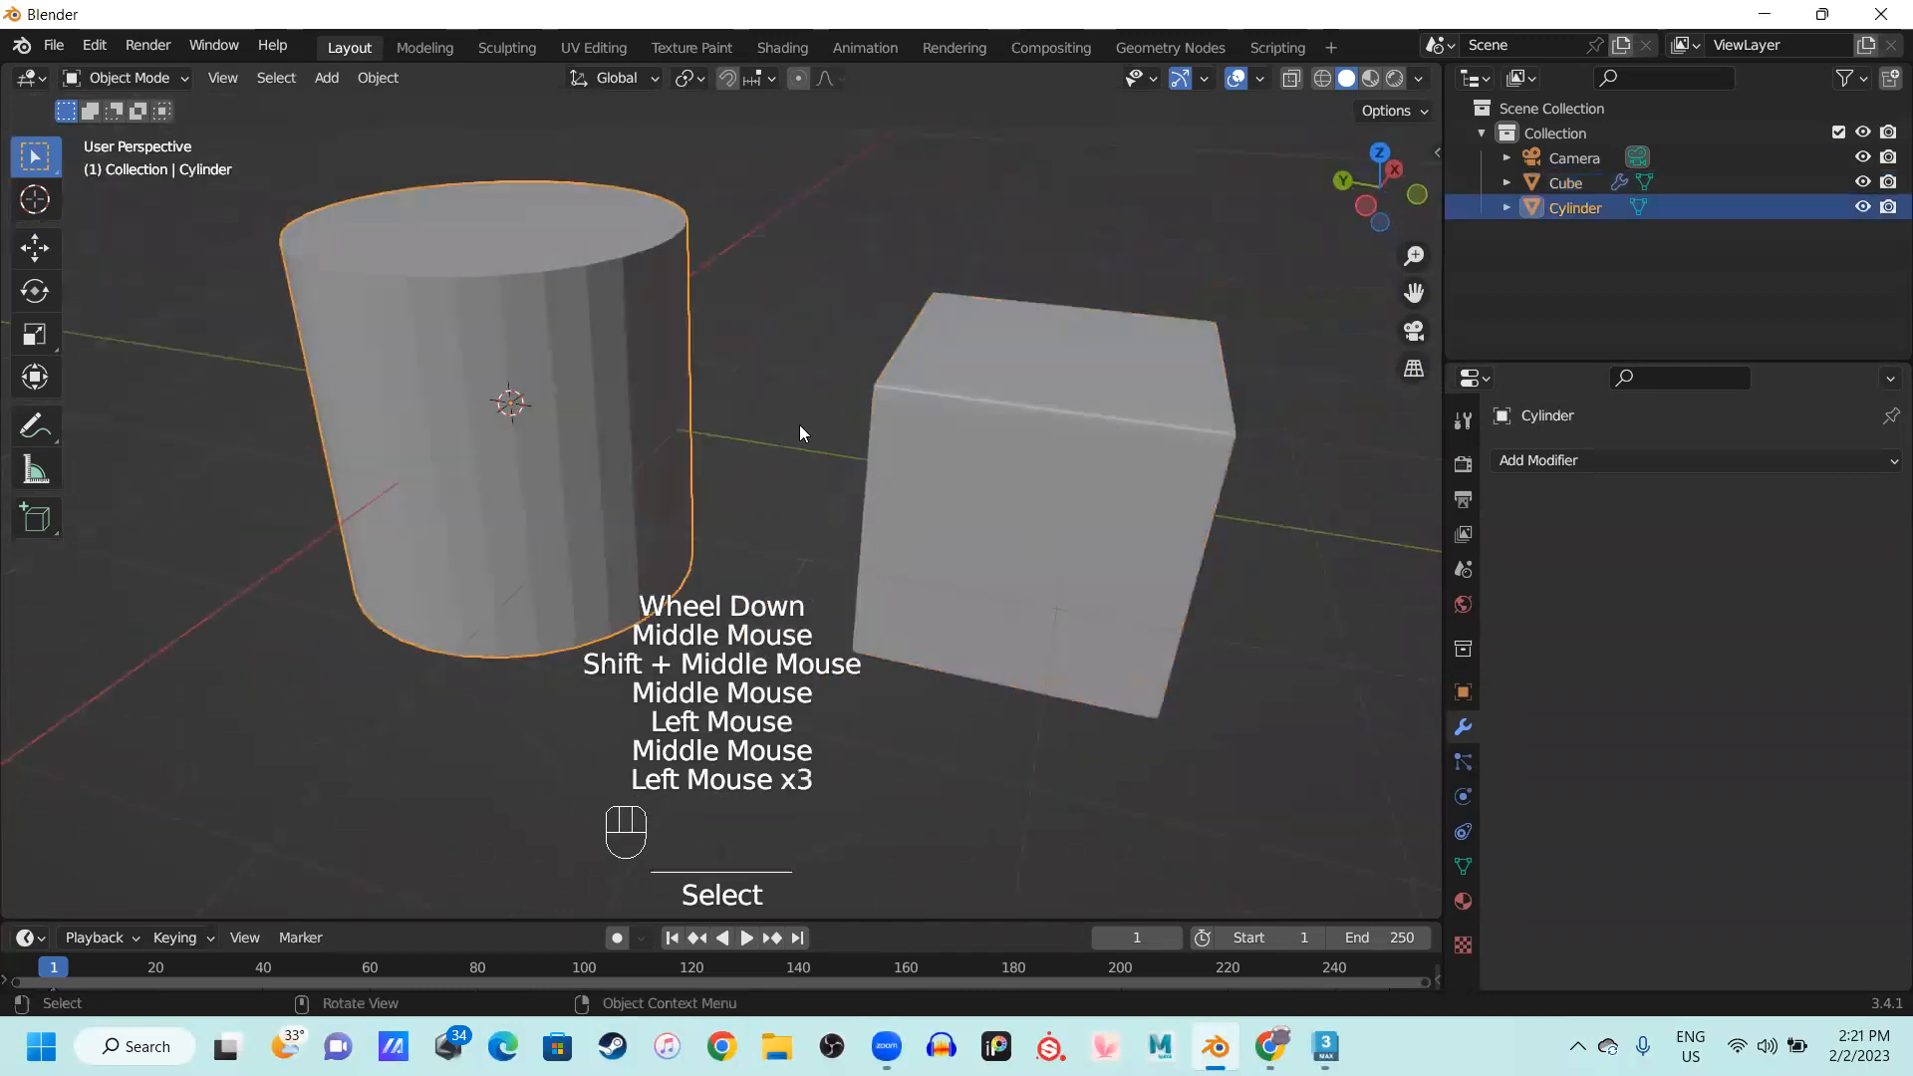
pyautogui.moveTo(528, 356); pyautogui.dragTo(643, 407, button='middle')
pyautogui.keyDown('shift'); pyautogui.moveTo(643, 407); pyautogui.dragTo(833, 320, button='middle'); pyautogui.keyUp('shift')
pyautogui.scroll(1, 901, 410)
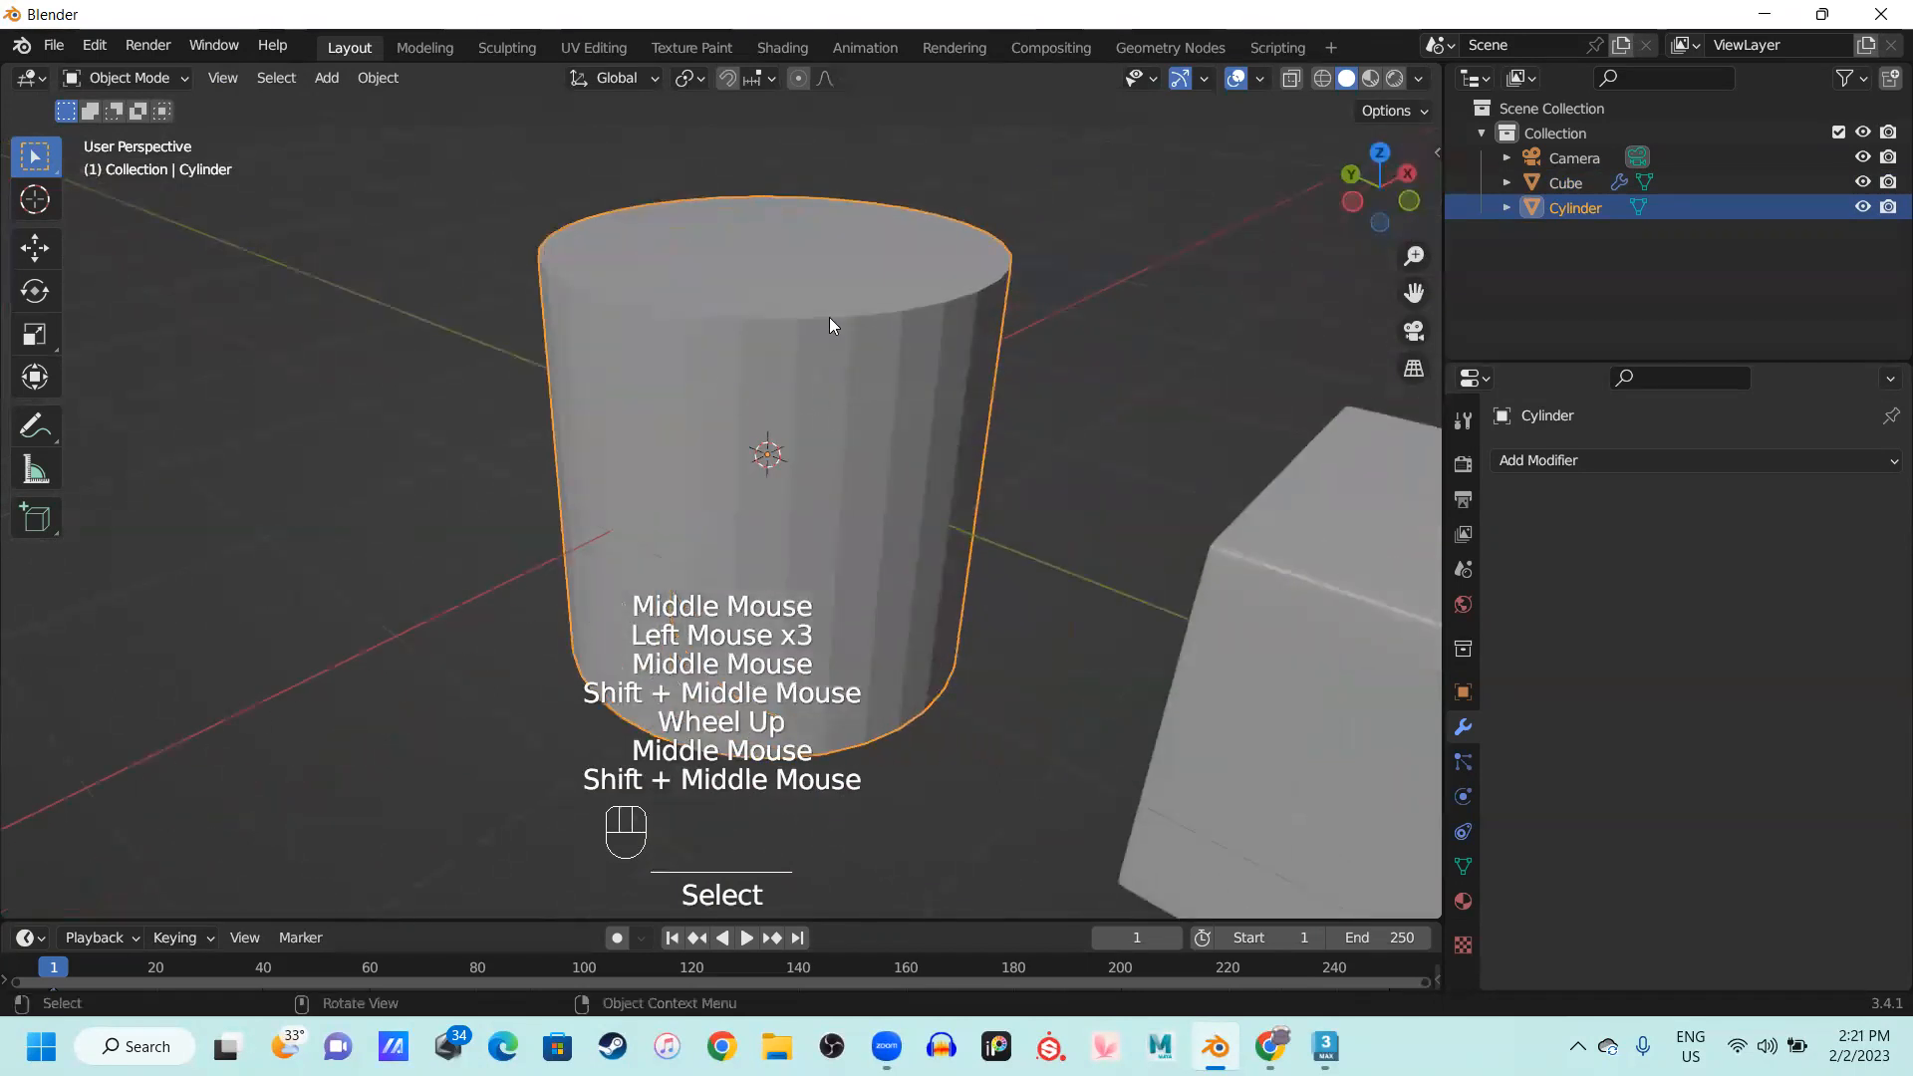
pyautogui.click(1595, 419)
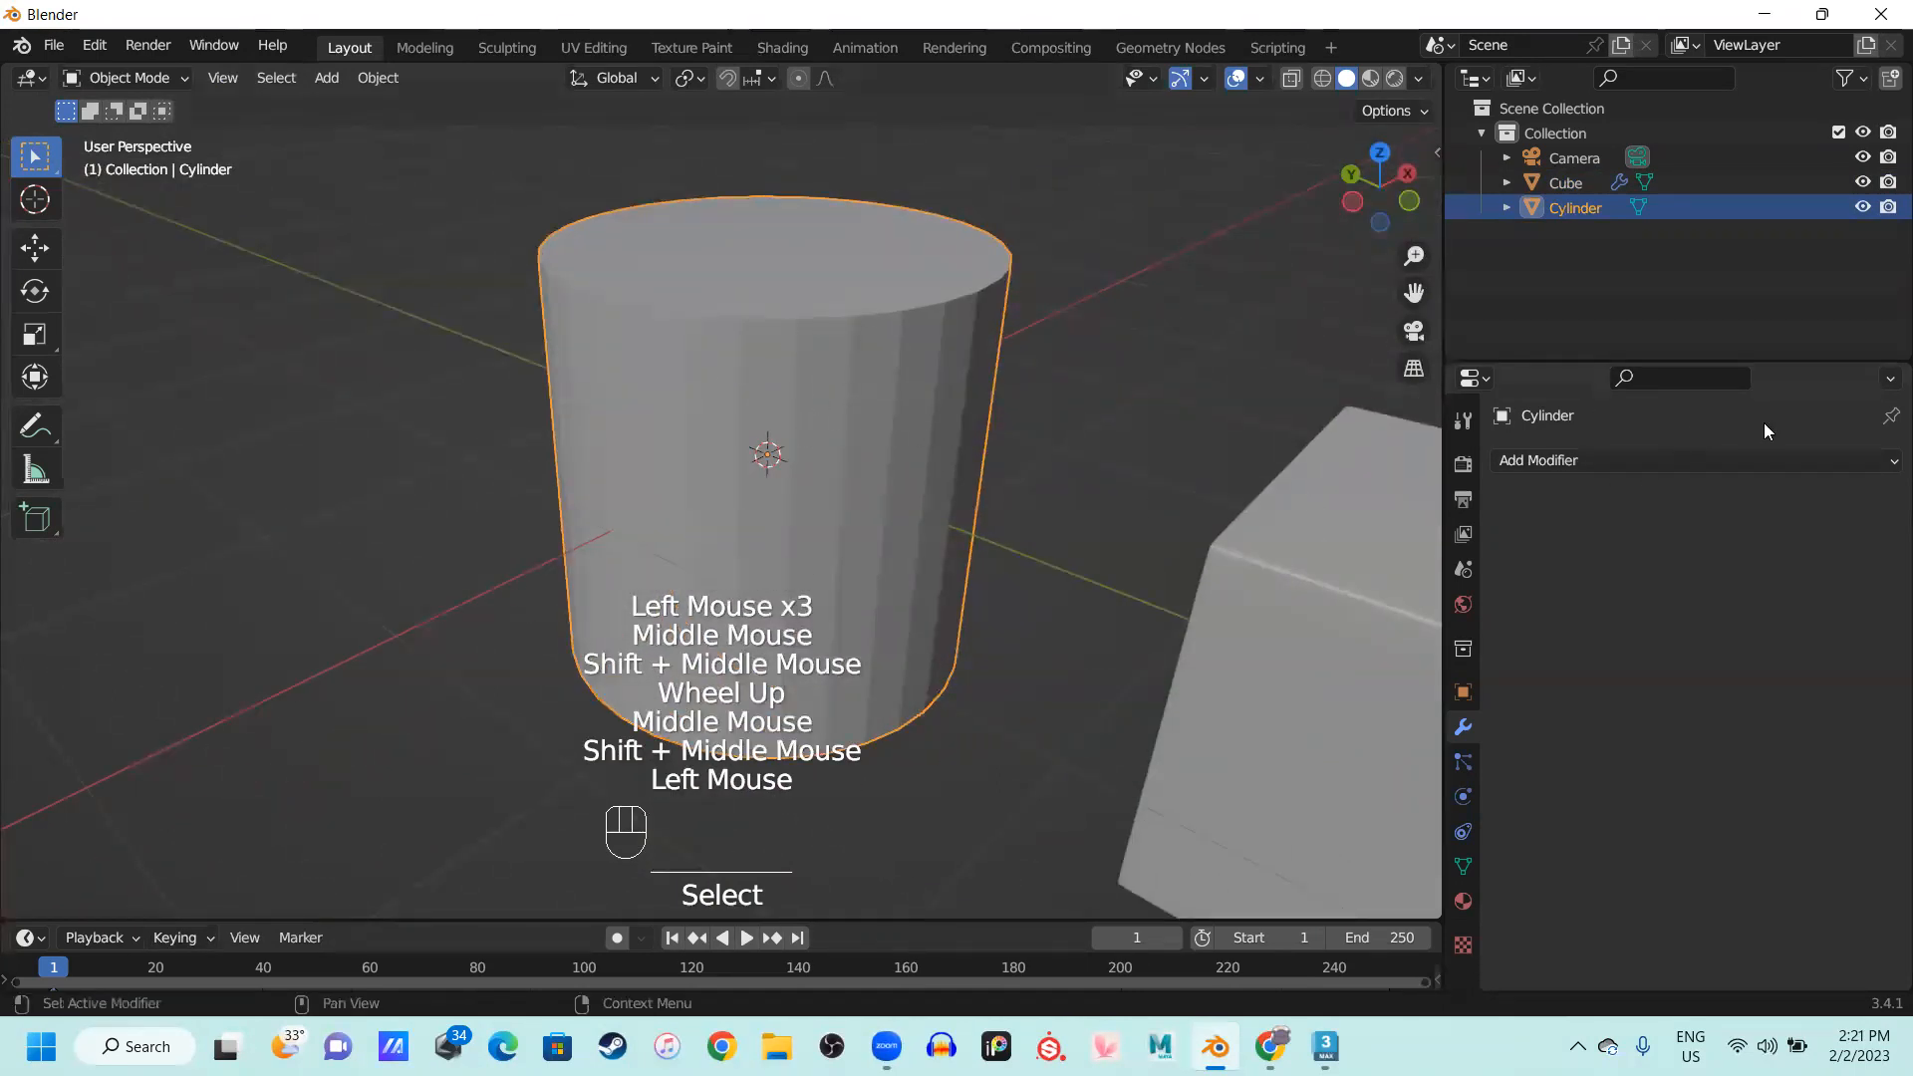
# Add a Subdivision Surface modifier to the cylinder and set its viewport levels to 3
pyautogui.click(1744, 459)
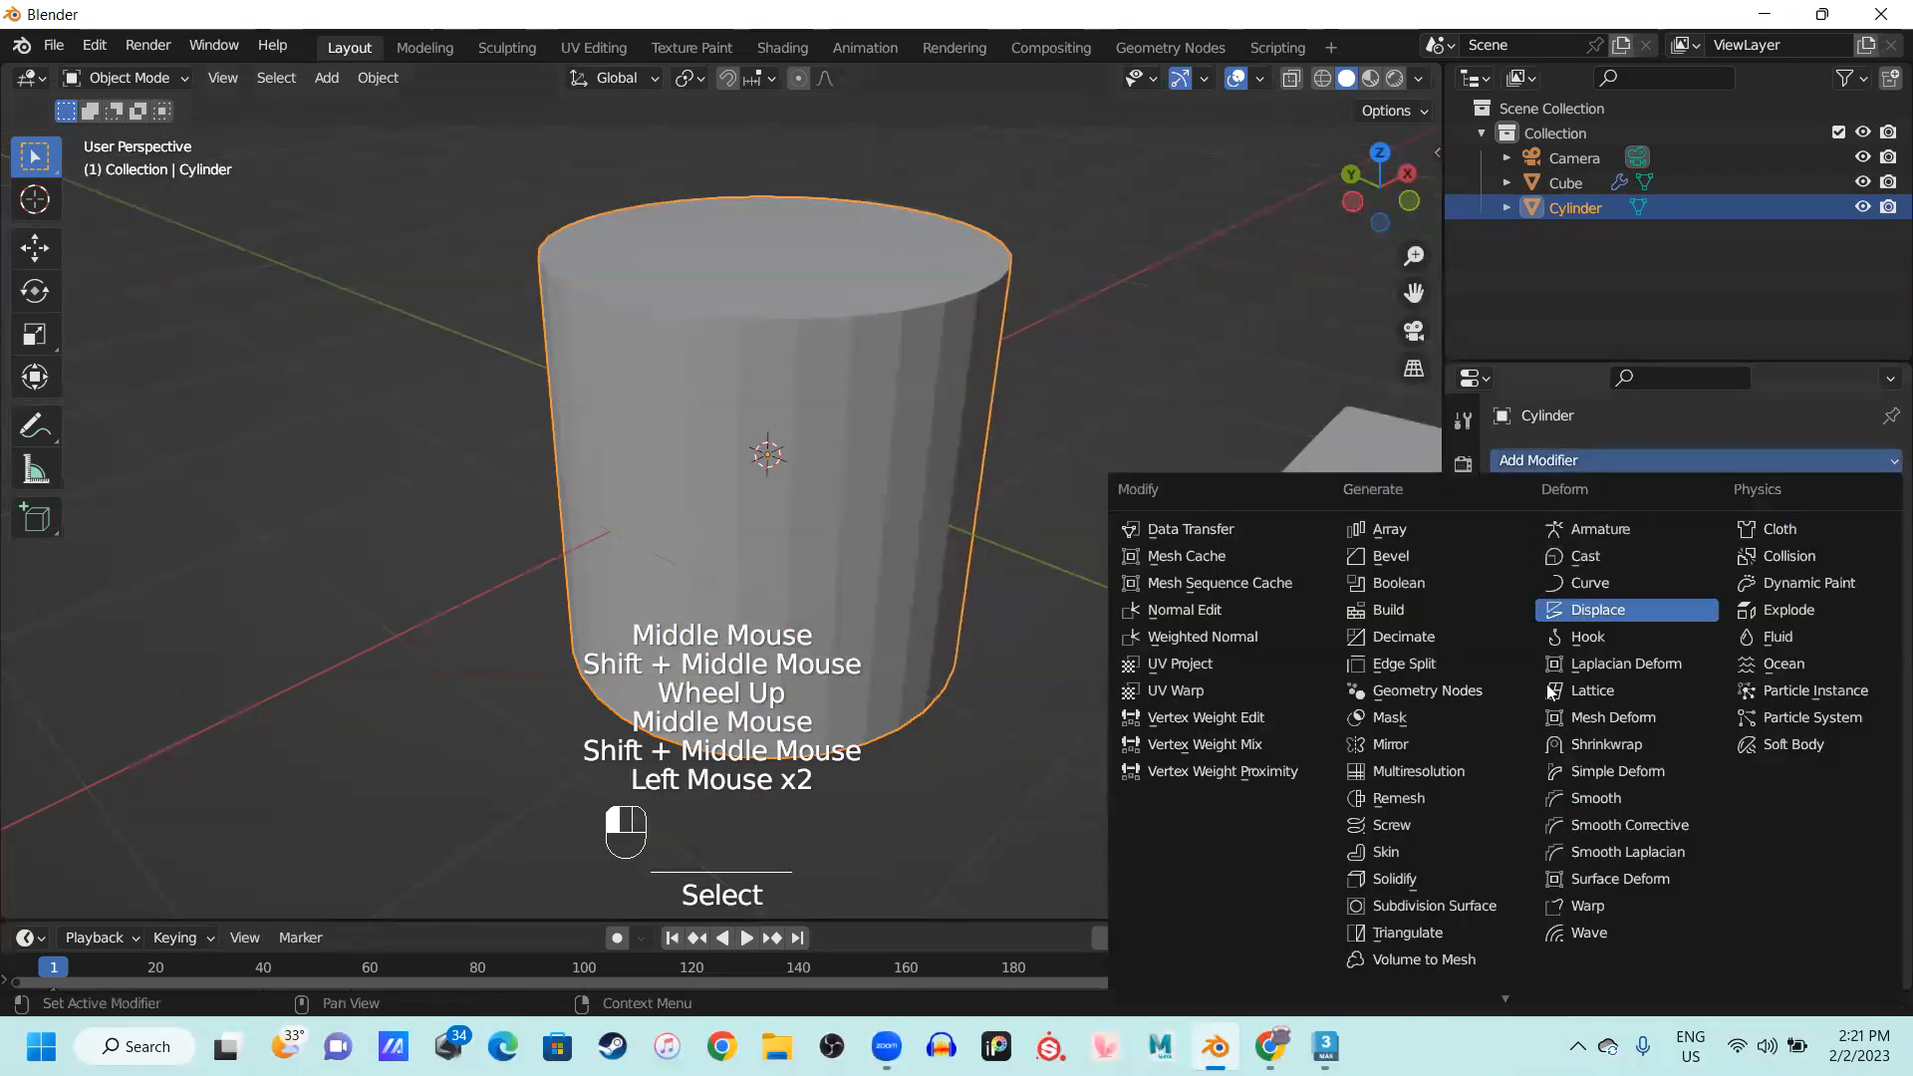
pyautogui.click(1467, 902)
pyautogui.click(1758, 574)
pyautogui.press('Return')
pyautogui.scroll(-2, 1226, 524)
pyautogui.moveTo(1091, 570); pyautogui.dragTo(1046, 566, button='middle')
pyautogui.keyDown('shift'); pyautogui.scroll(1, 997, 554); pyautogui.keyUp('shift')
pyautogui.keyDown('shift'); pyautogui.moveTo(966, 543); pyautogui.dragTo(851, 486, button='middle'); pyautogui.keyUp('shift')
pyautogui.click(726, 399)
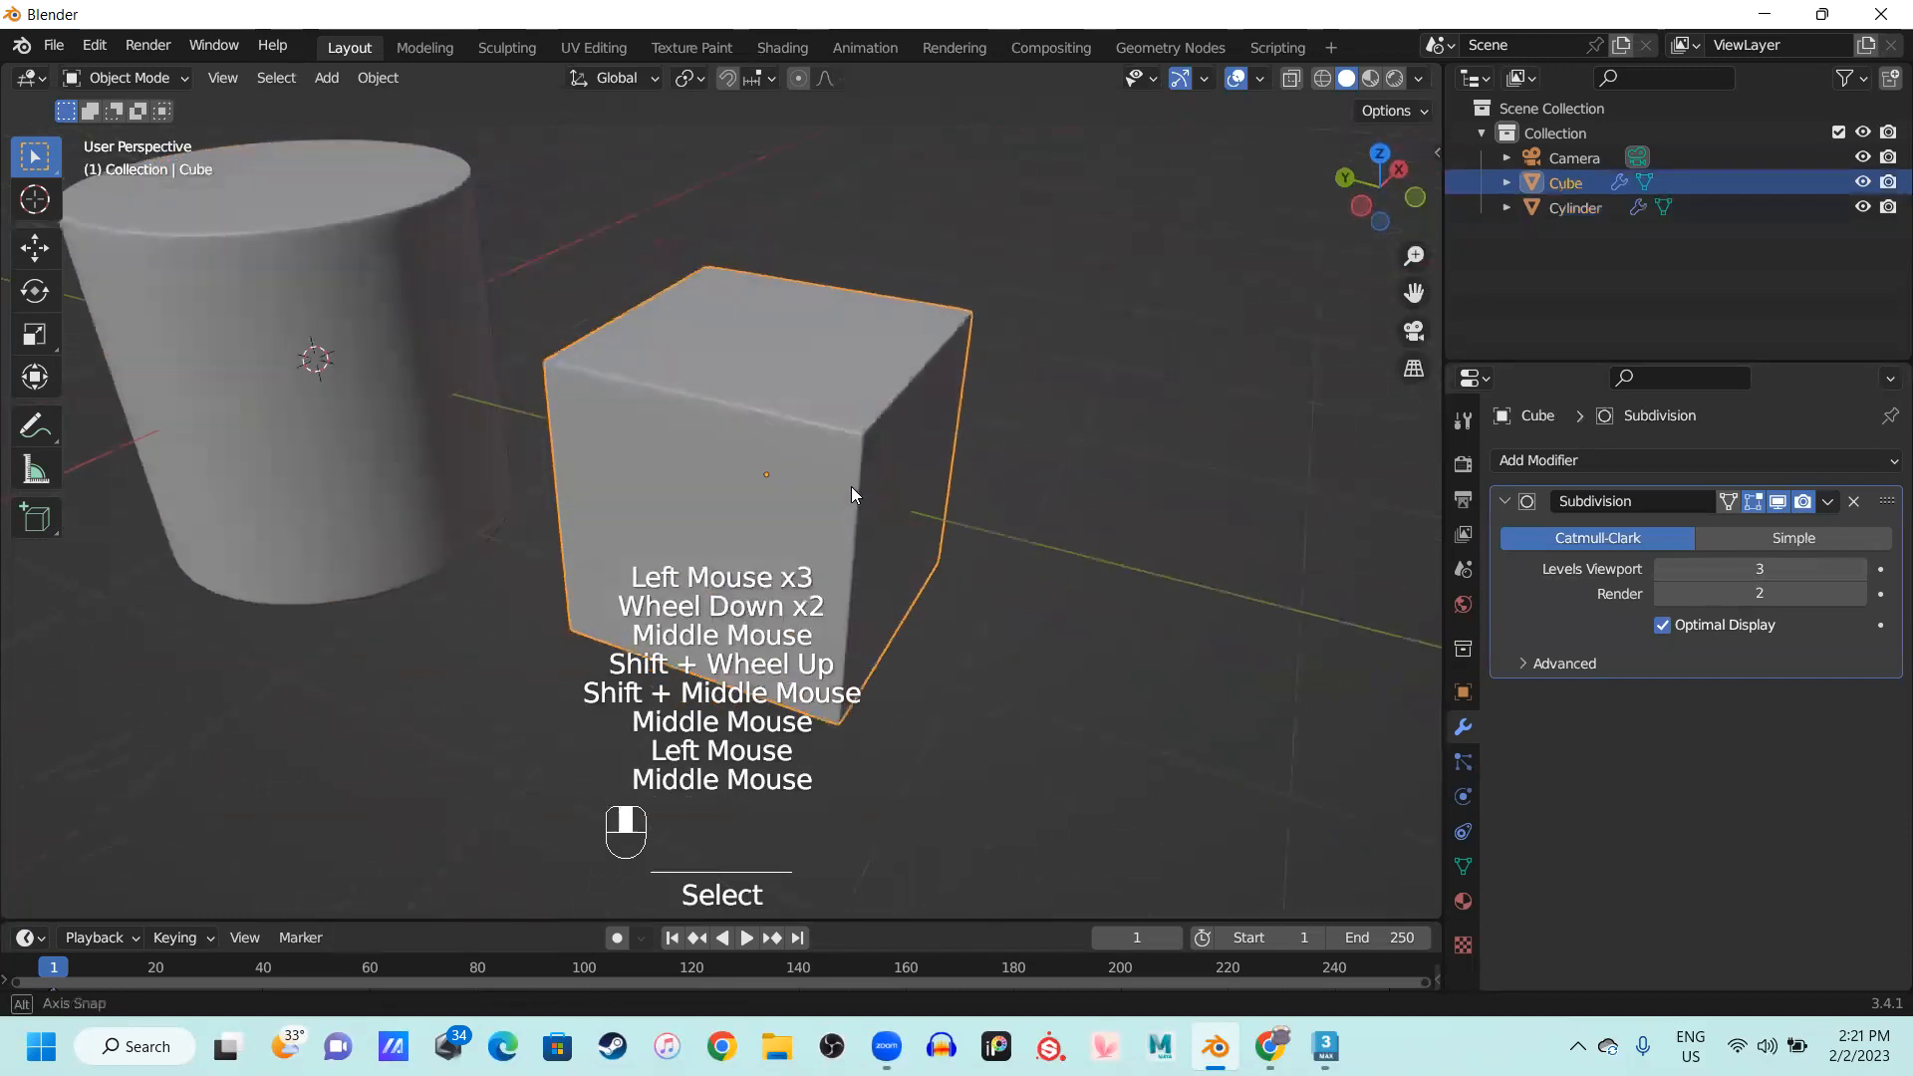
pyautogui.hotkey('ctrl', 'z')
# Add a new mesh cube and move it about -5.12 m along the Y axis, past the smoothed cube
pyautogui.click(1102, 526)
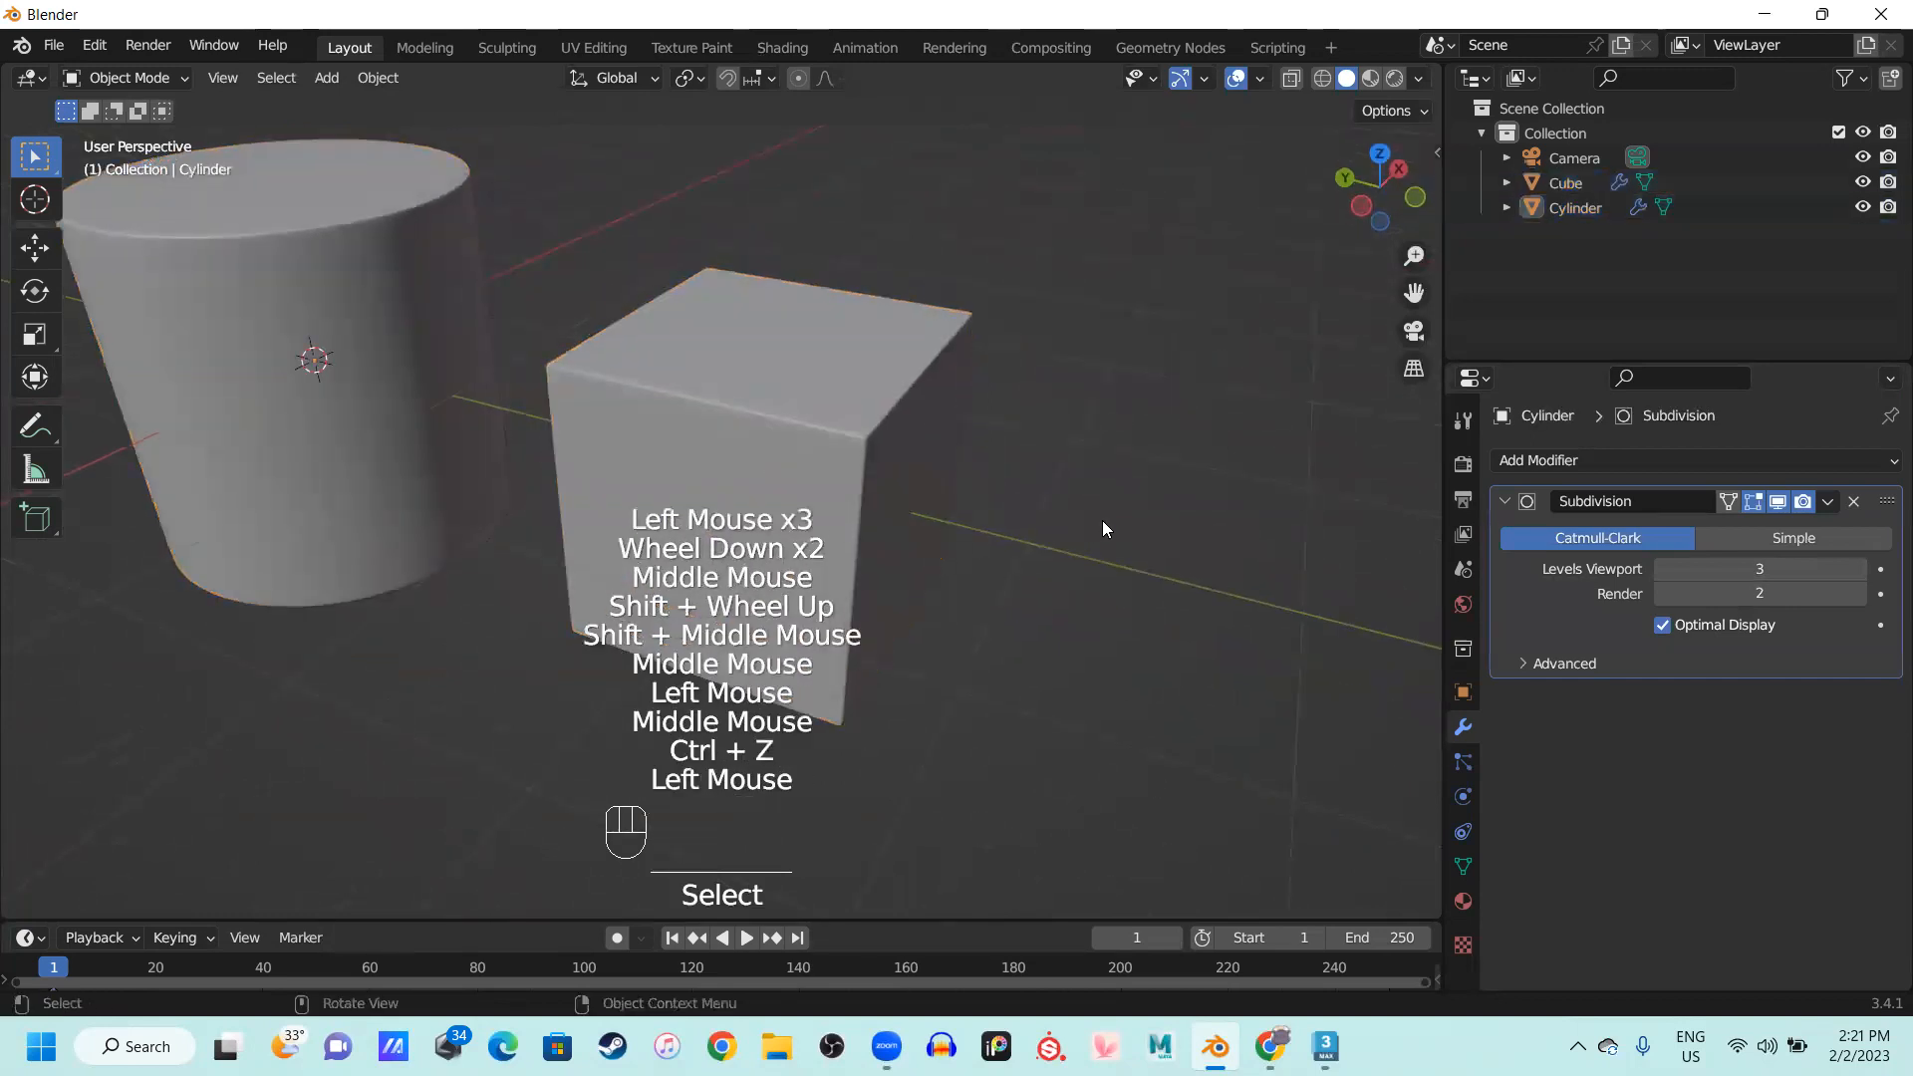
pyautogui.hotkey('shift', 'a')
pyautogui.moveTo(1055, 515)
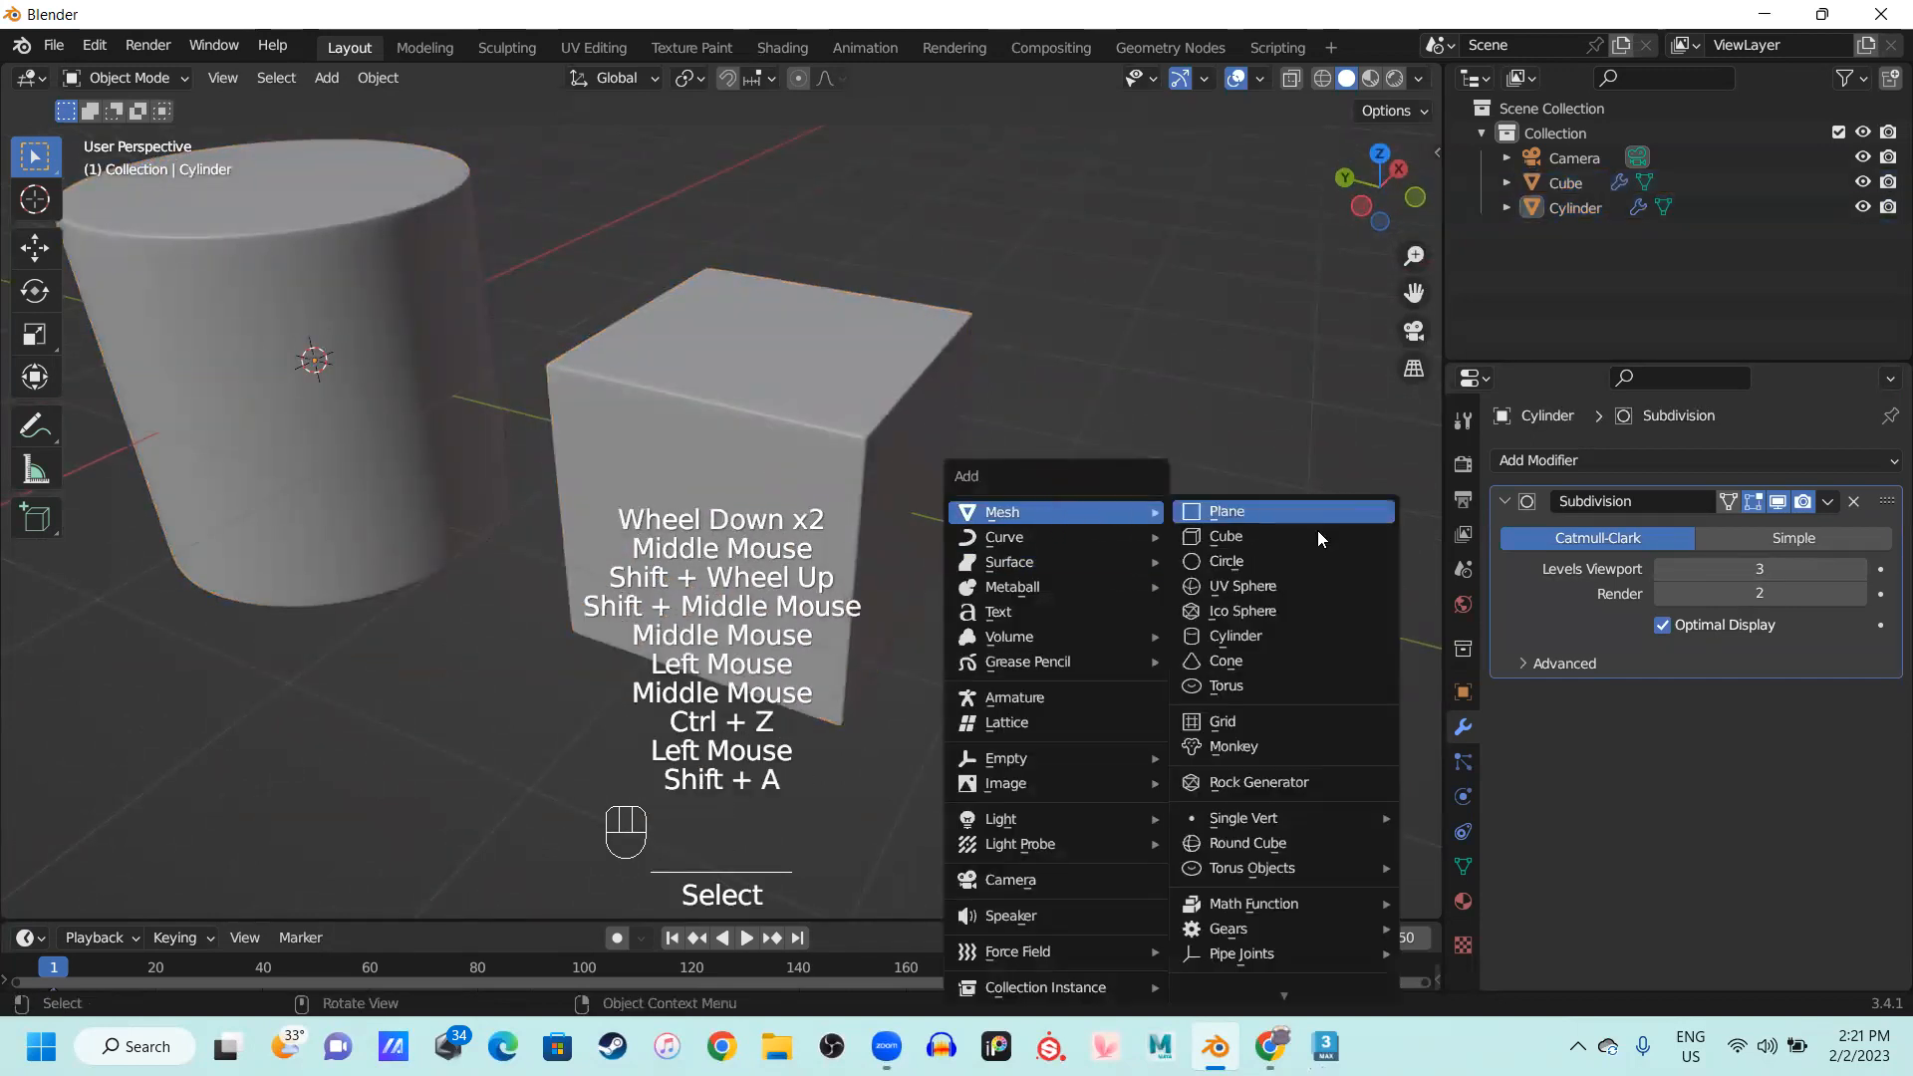
pyautogui.click(1281, 534)
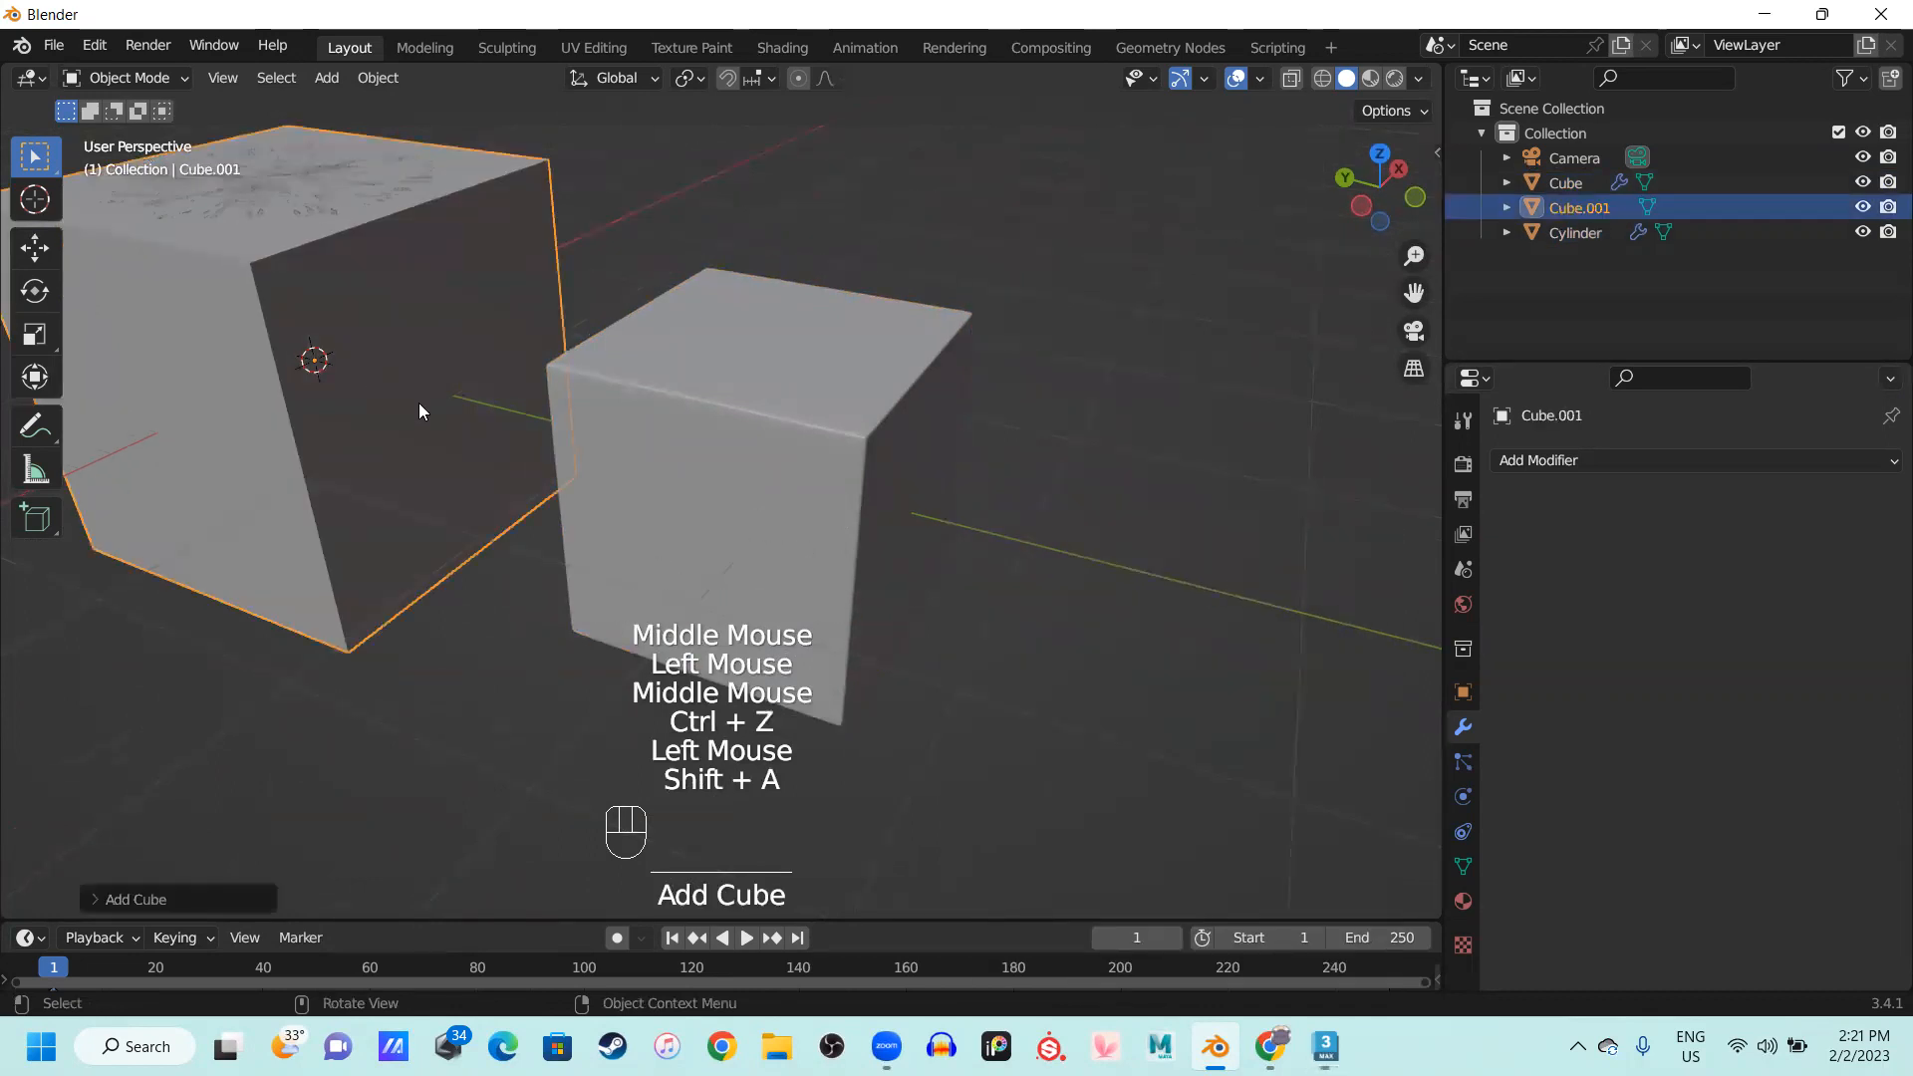
pyautogui.press('g')
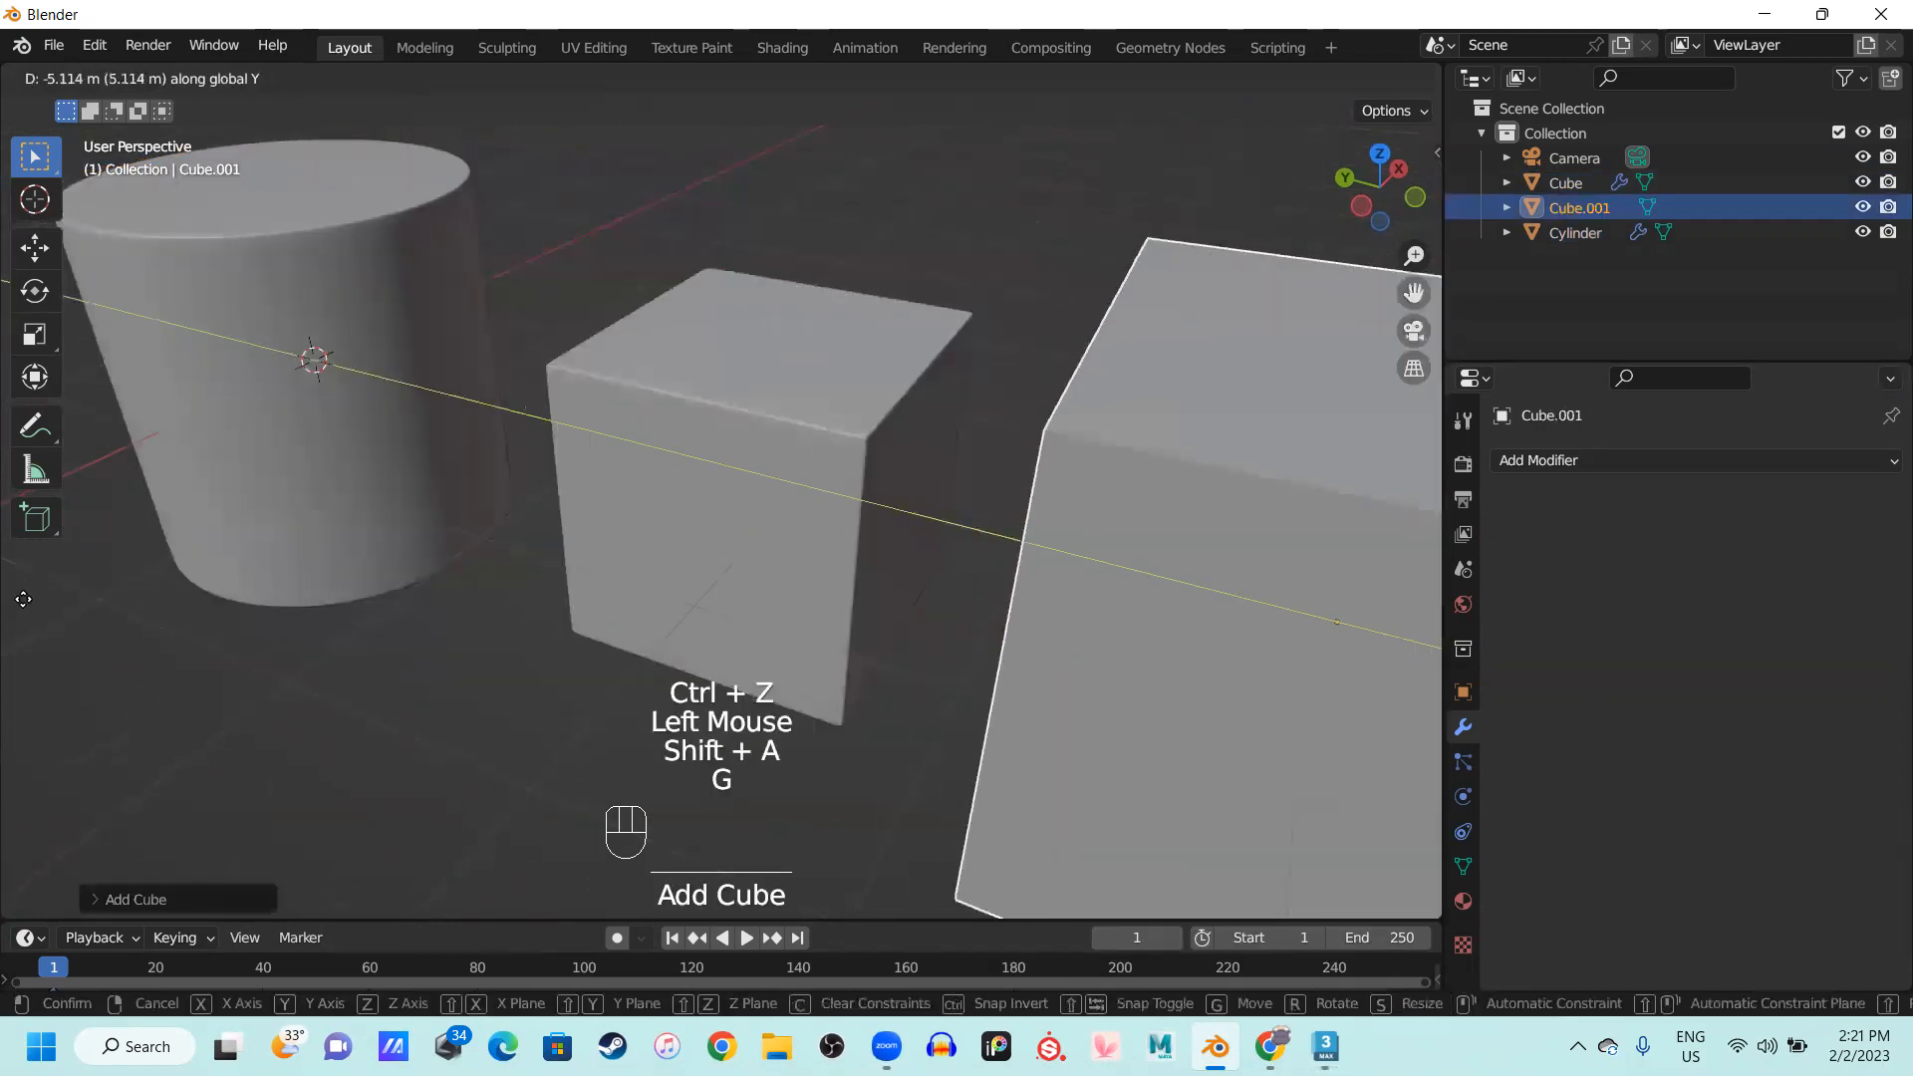
pyautogui.click(622, 469)
pyautogui.scroll(-2, 871, 491)
pyautogui.moveTo(871, 490); pyautogui.dragTo(650, 439, button='middle')
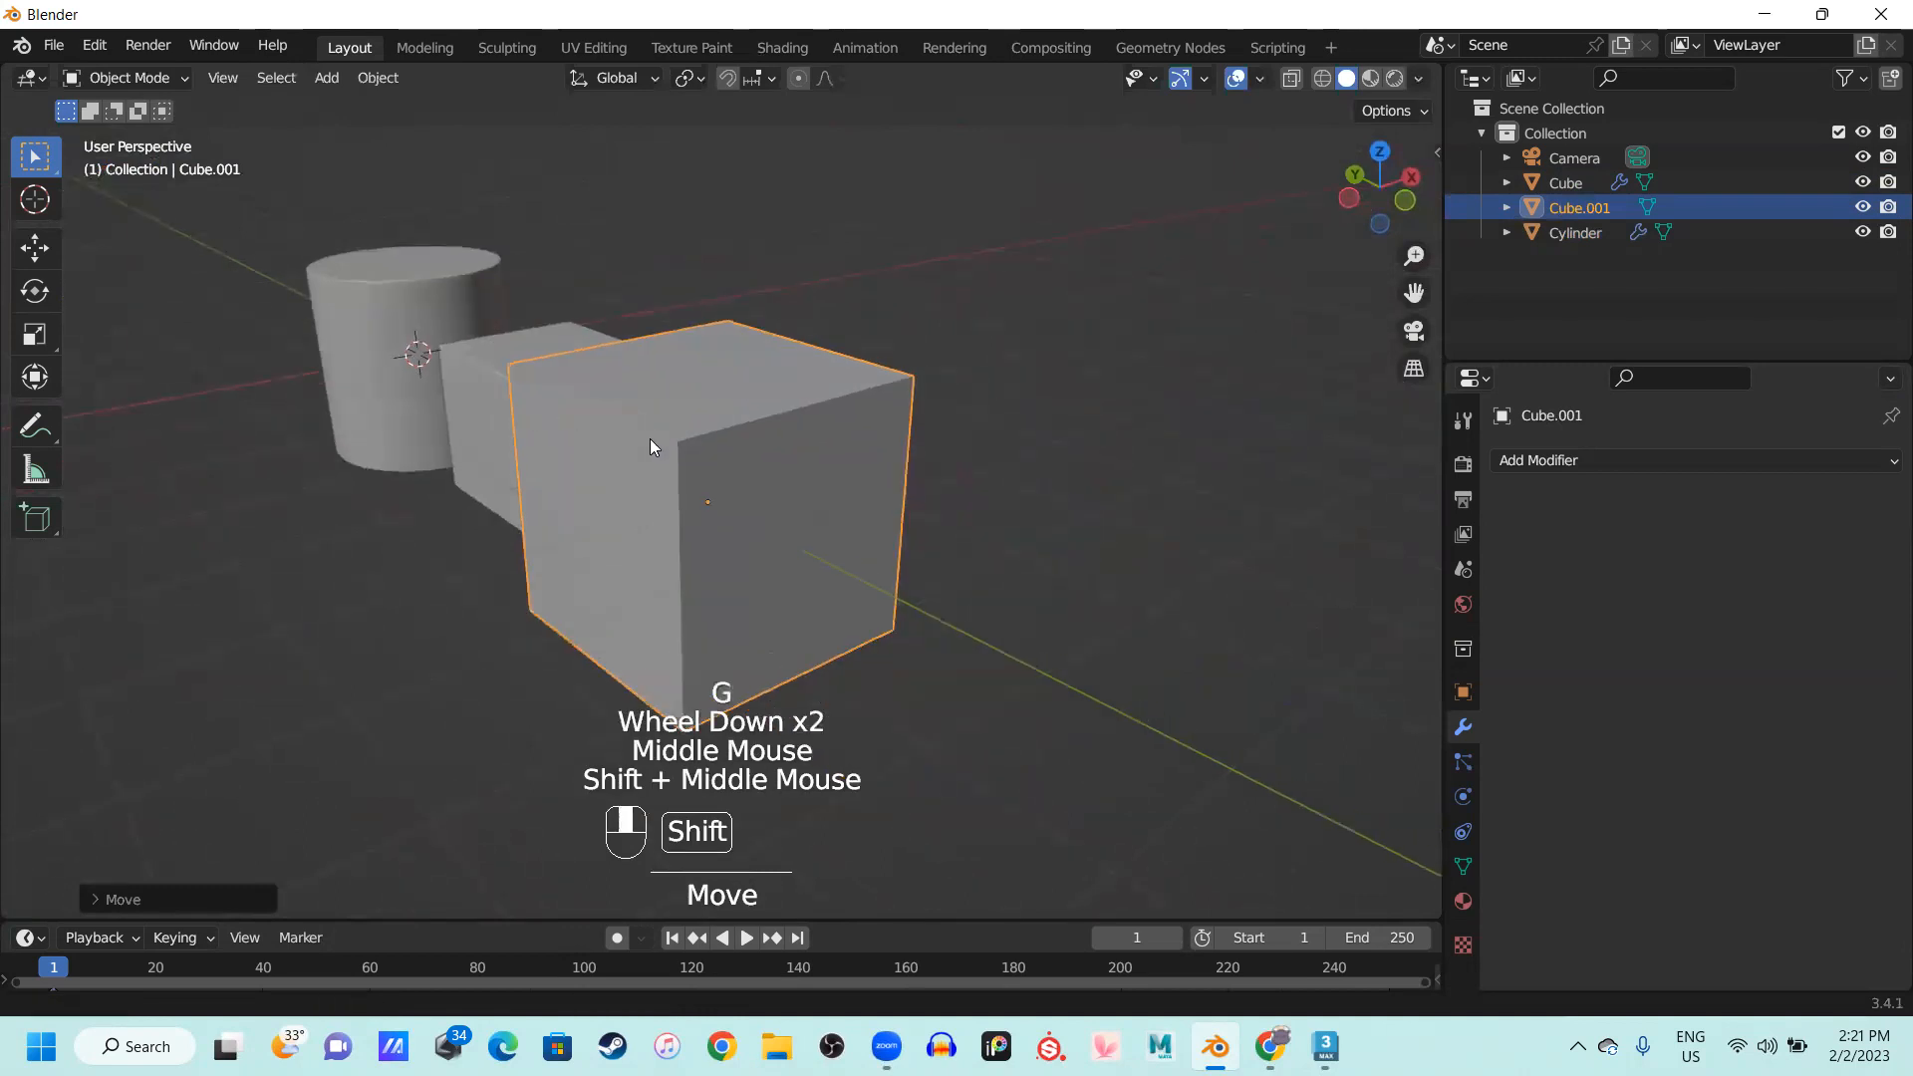
# Bevel one upper edge of the new cube by about 0.51 m in Edit Mode
pyautogui.press('2')
pyautogui.press('Tab')
pyautogui.click(624, 427)
pyautogui.moveTo(688, 523); pyautogui.dragTo(688, 493, button='middle')
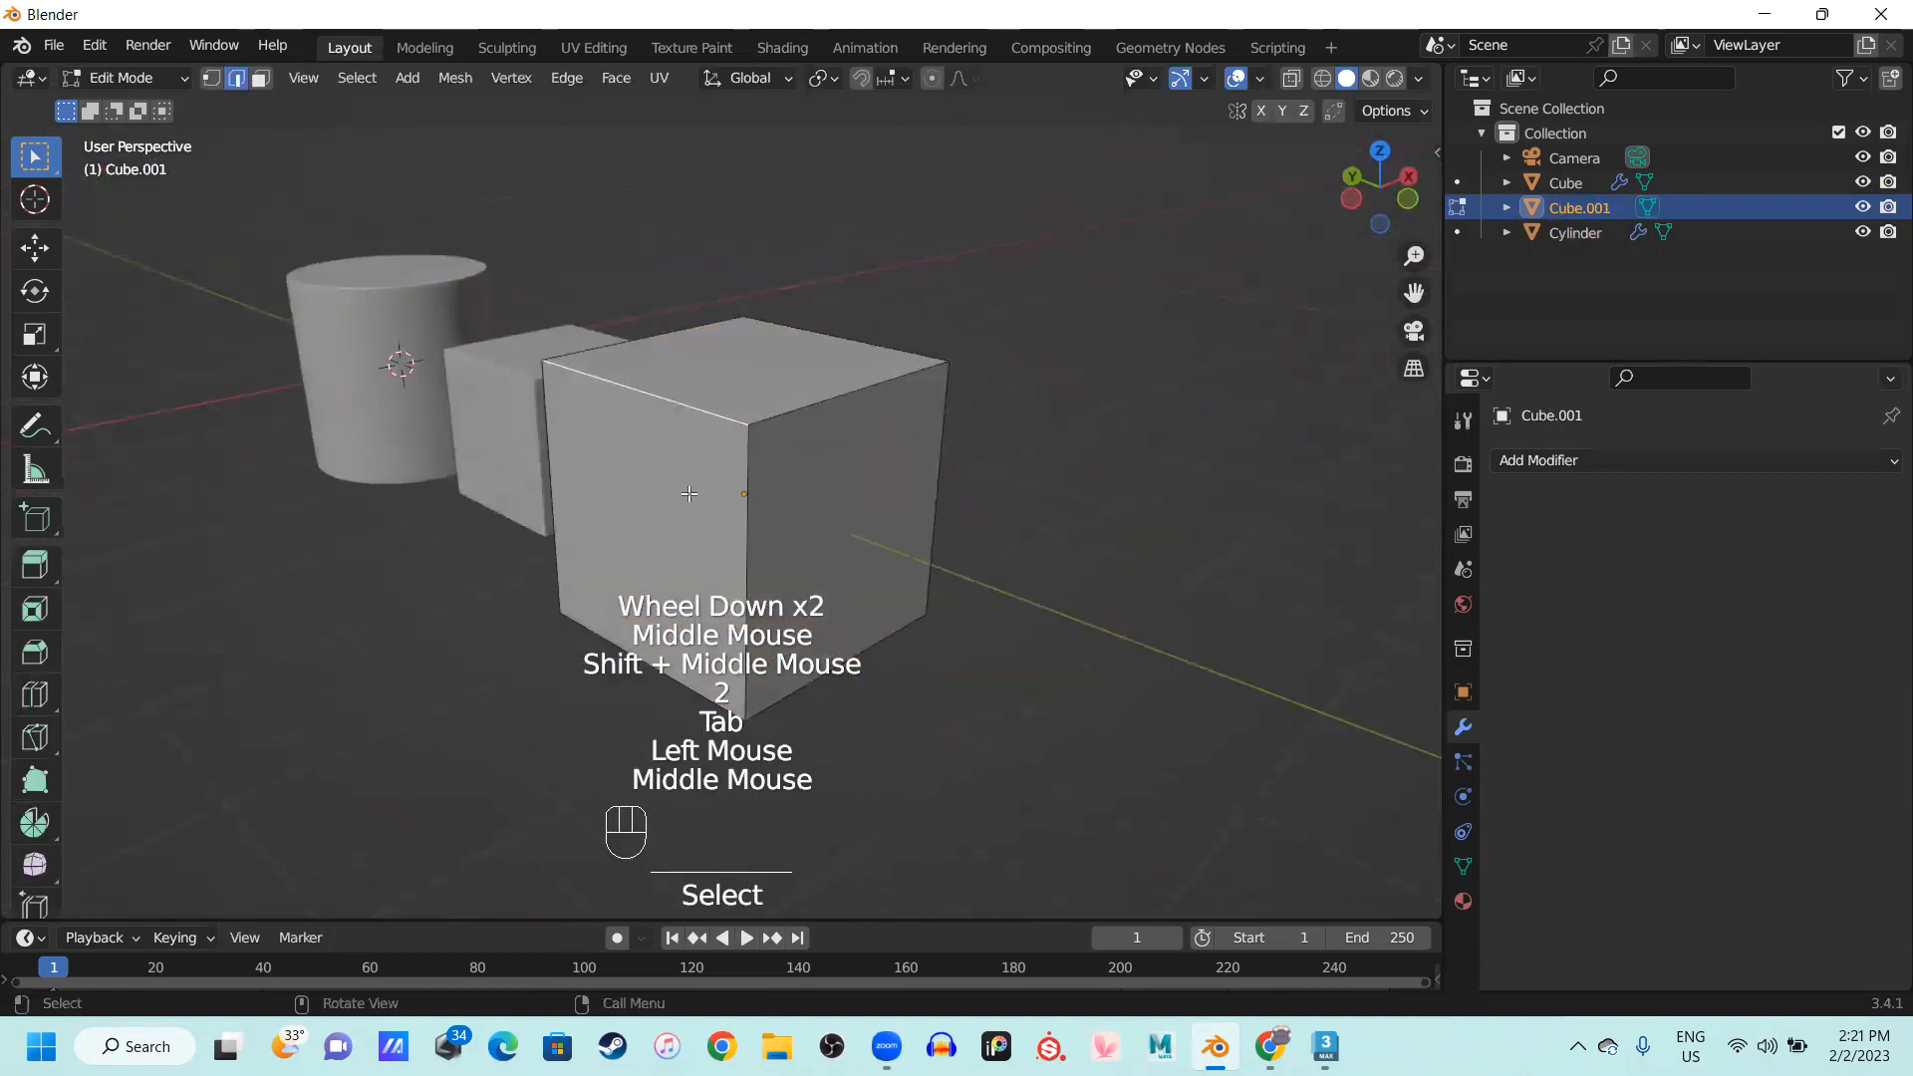
pyautogui.hotkey('ctrl', 'b')
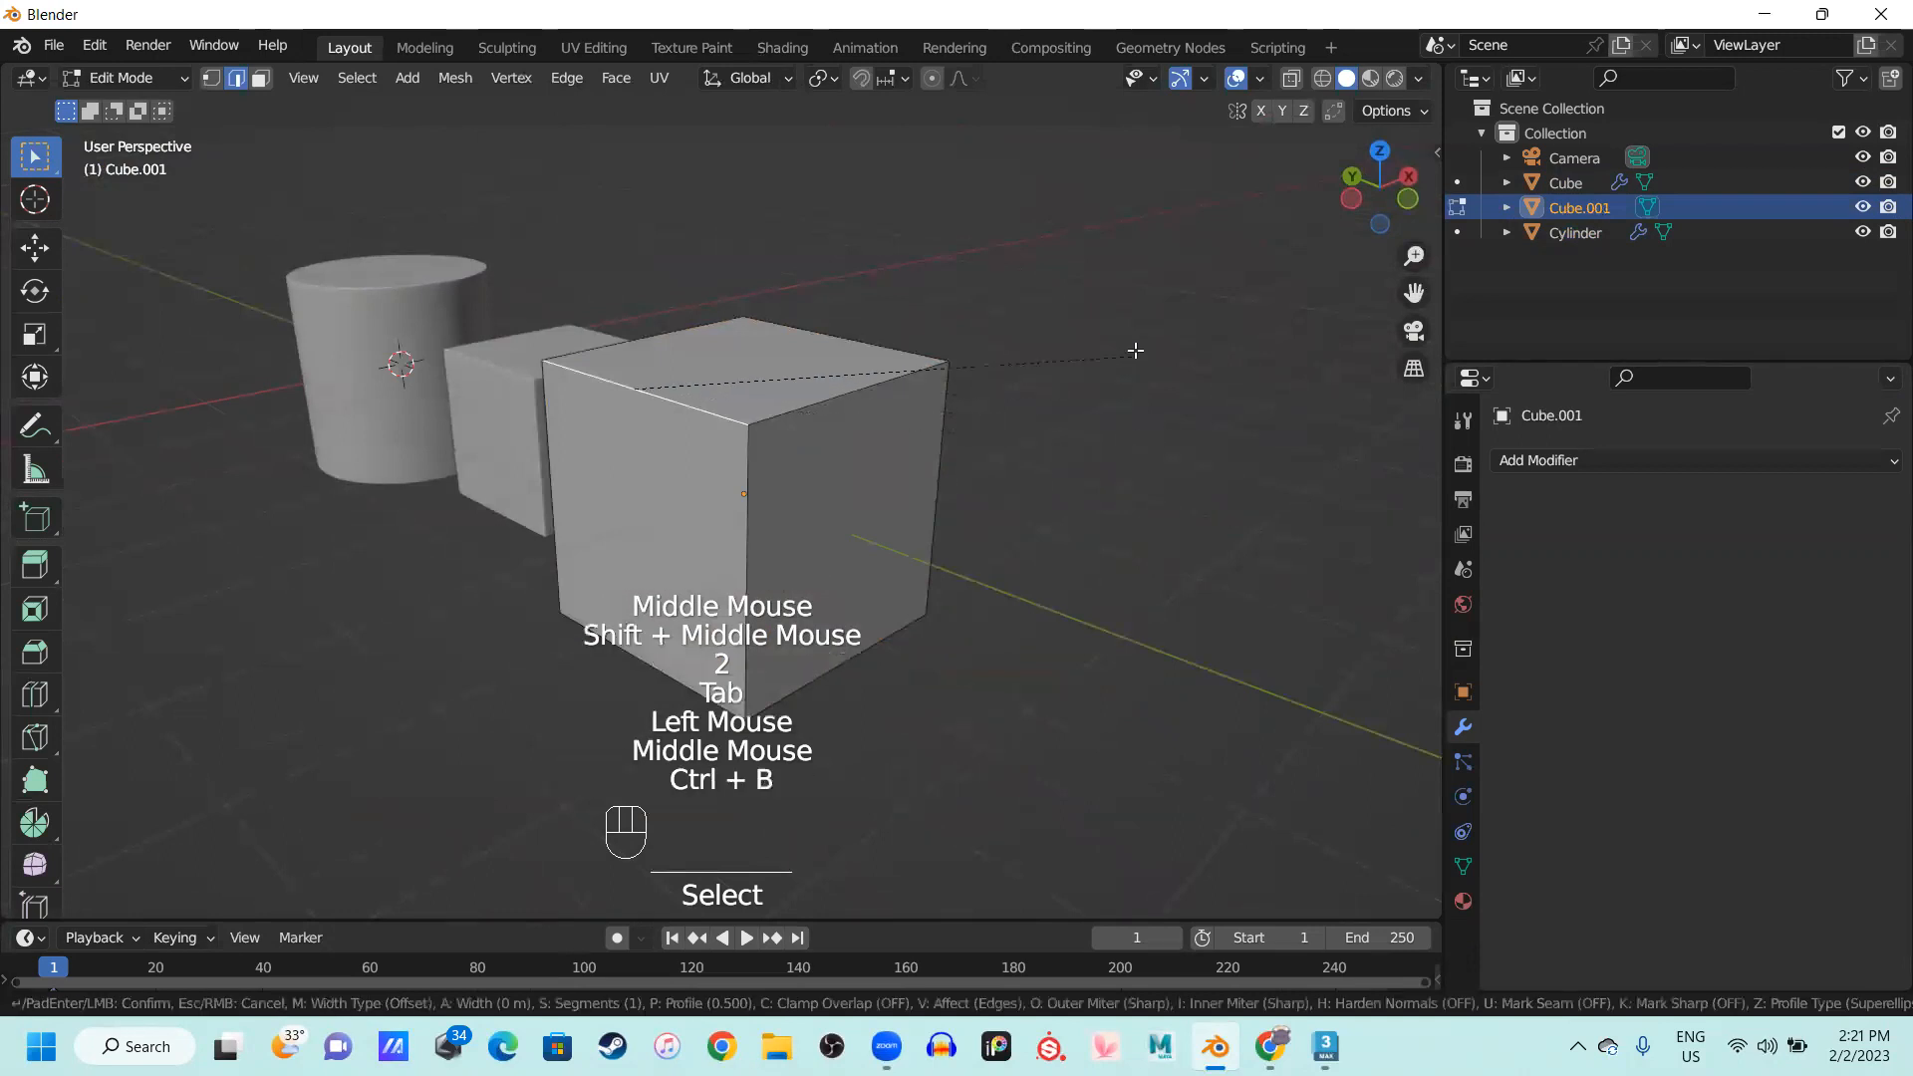
pyautogui.click(1252, 329)
pyautogui.scroll(2, 843, 439)
pyautogui.moveTo(844, 440); pyautogui.dragTo(738, 452, button='middle')
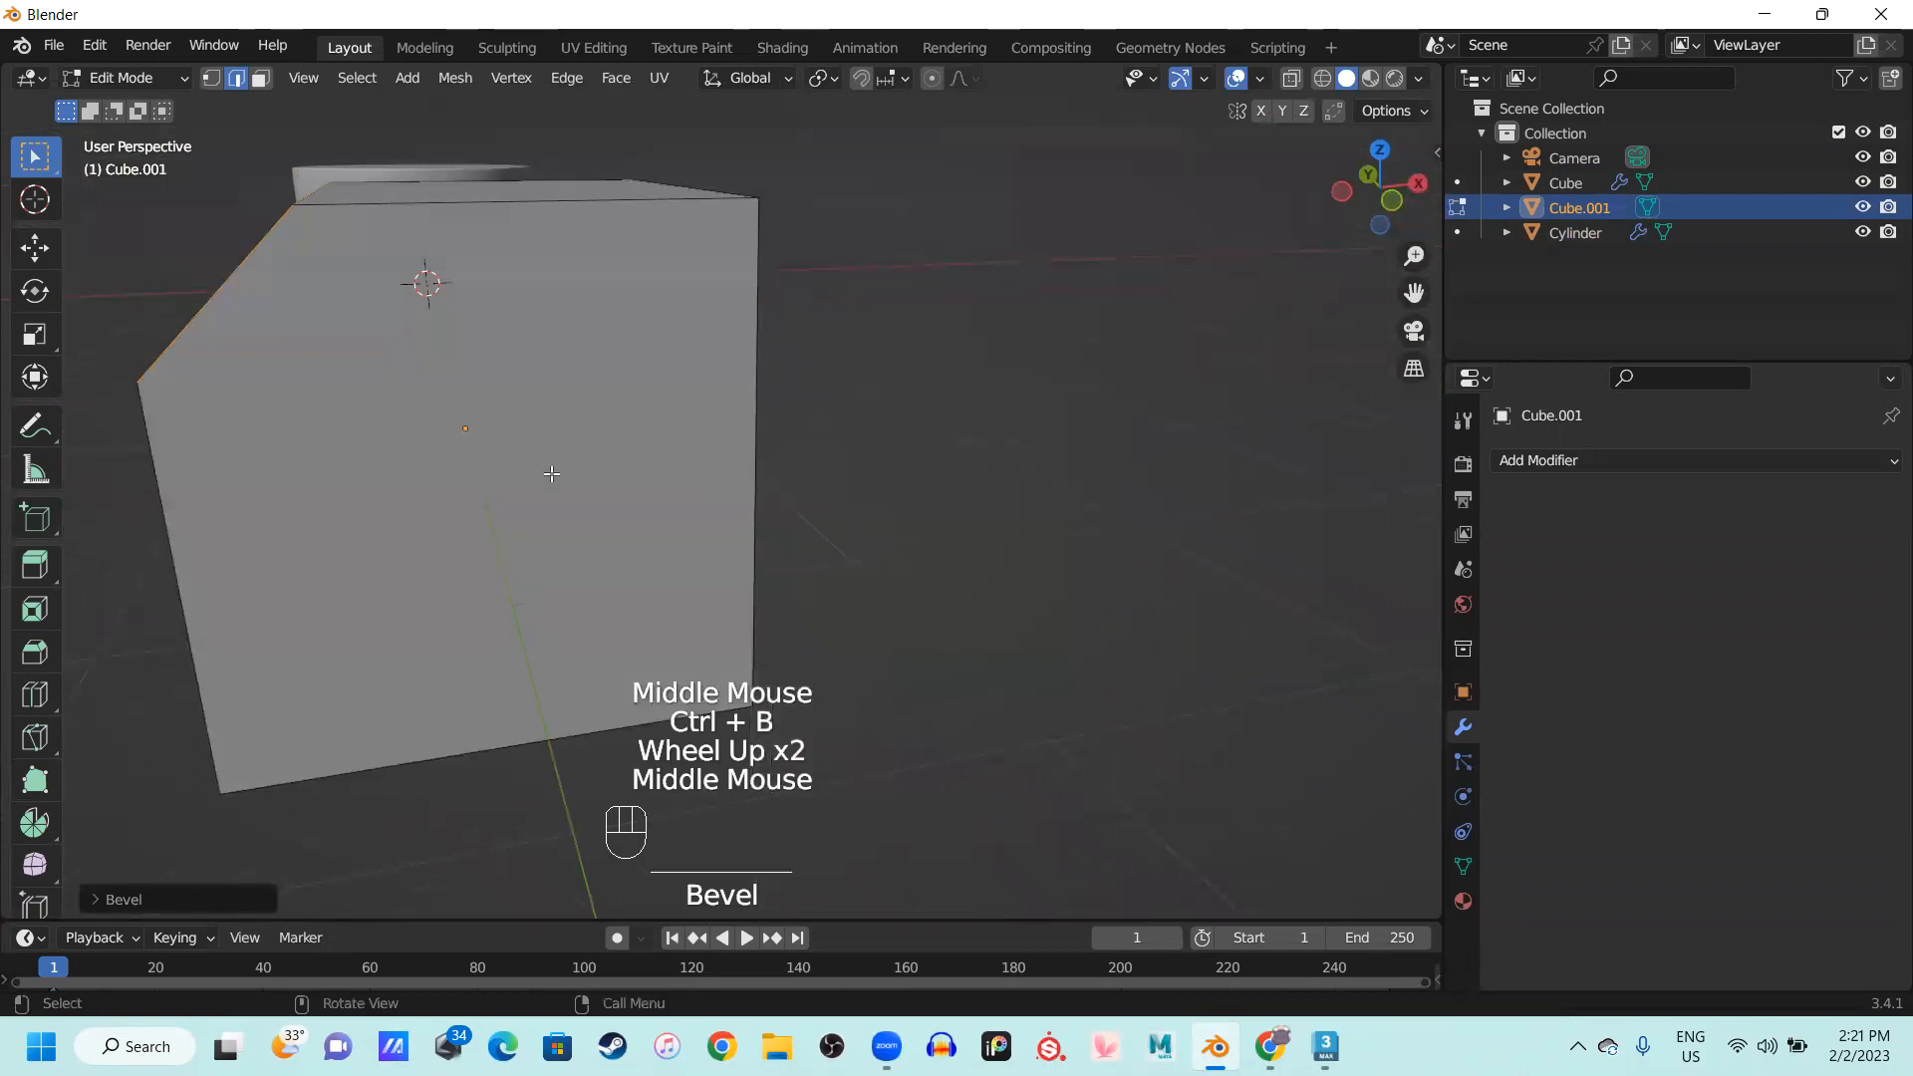
pyautogui.moveTo(552, 474); pyautogui.dragTo(419, 597, button='middle')
# Set the bevel's segments to 2
pyautogui.click(110, 900)
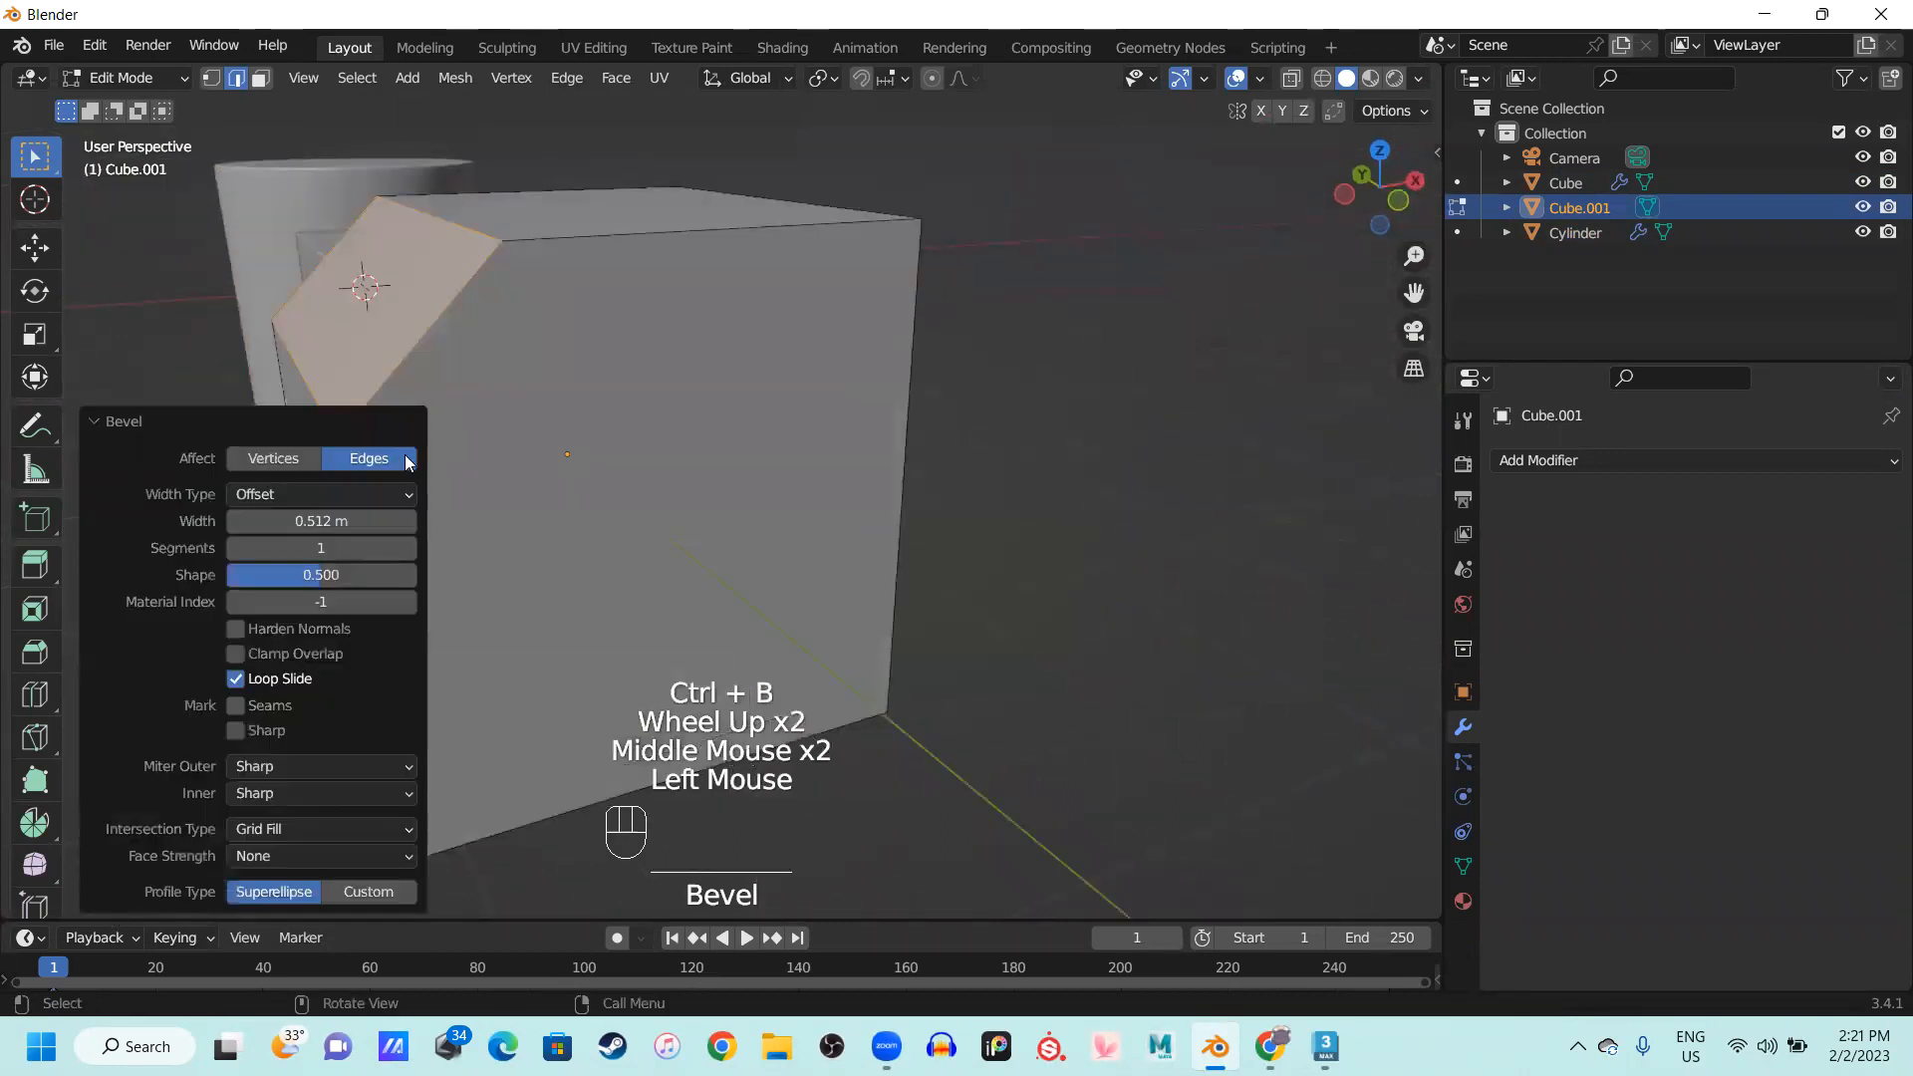
pyautogui.click(409, 548)
pyautogui.scroll(1, 658, 418)
pyautogui.moveTo(657, 419); pyautogui.dragTo(1042, 399, button='middle')
pyautogui.scroll(-1, 599, 439)
pyautogui.scroll(-1, 786, 482)
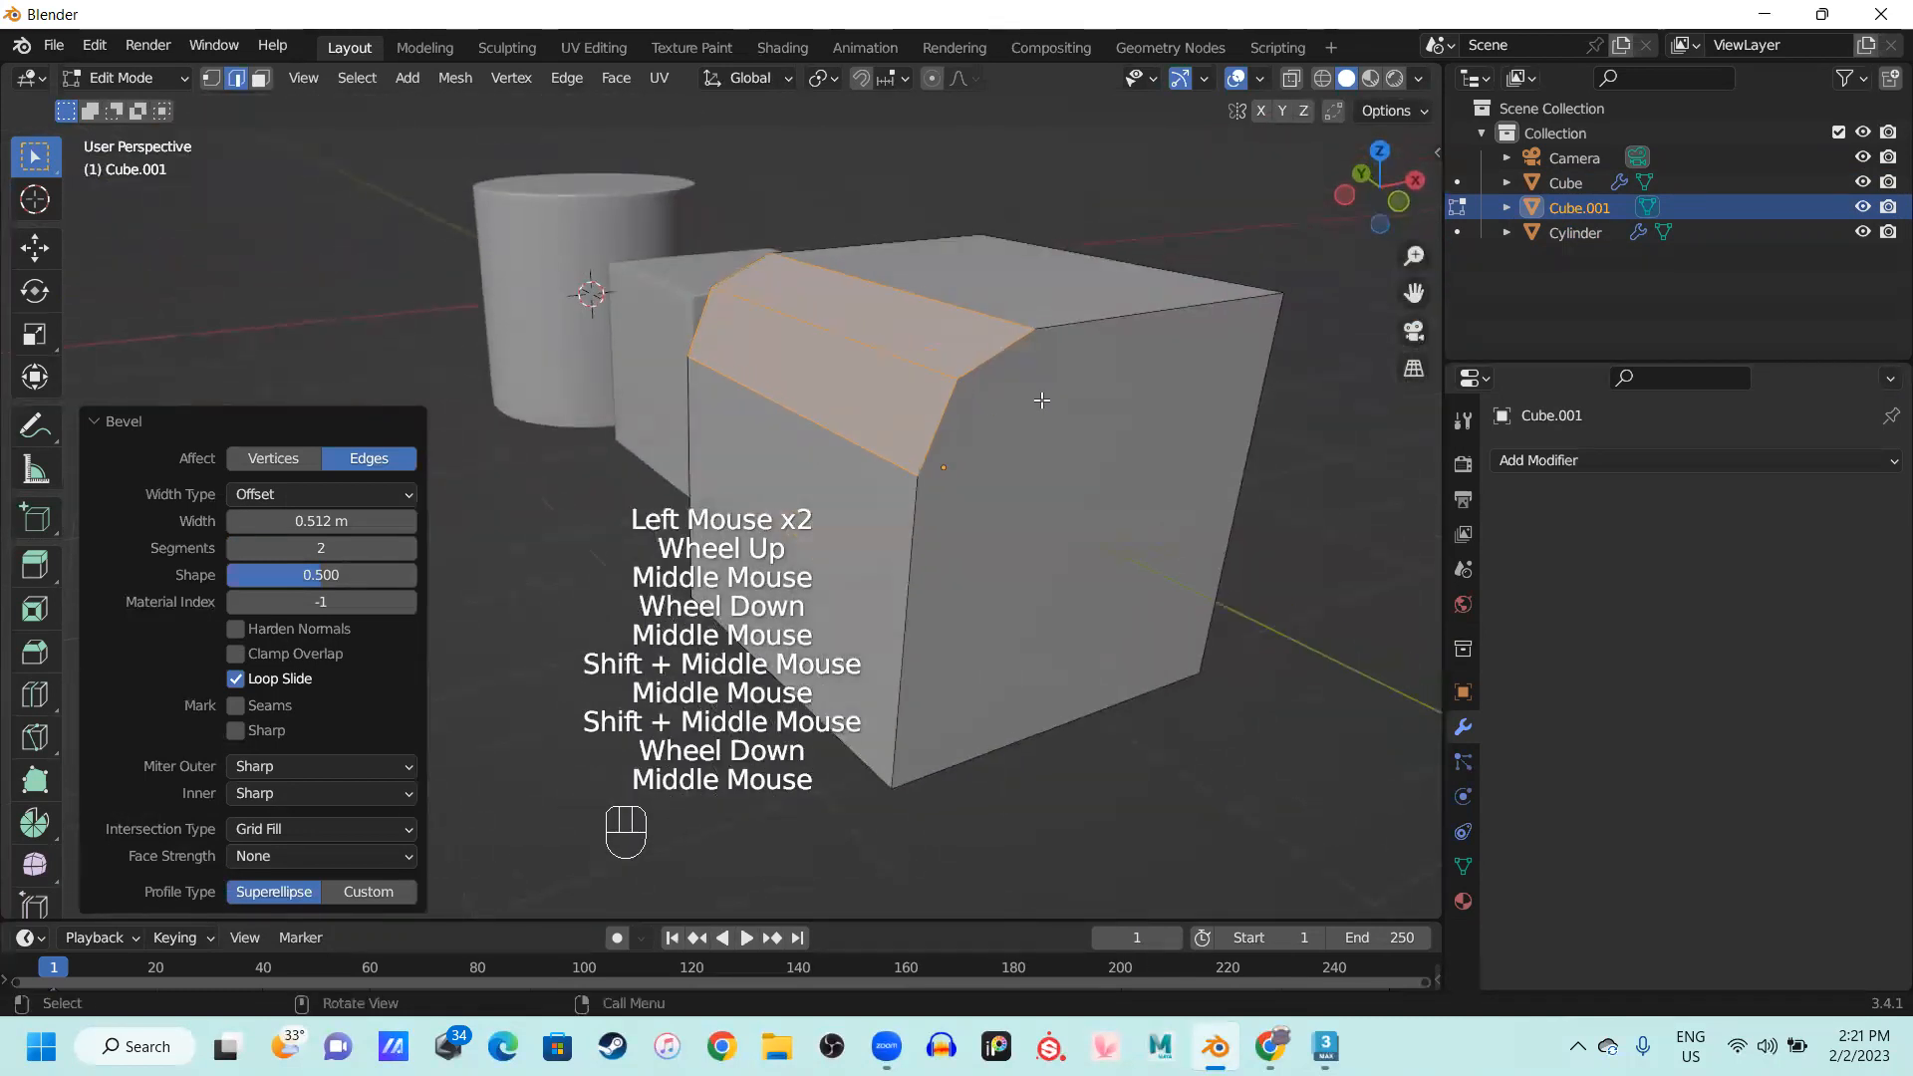
# Try to add a loop cut across the top face of the beveled cube, parallel to the bevel
pyautogui.click(1313, 499)
pyautogui.moveTo(1222, 547); pyautogui.dragTo(1102, 513, button='middle')
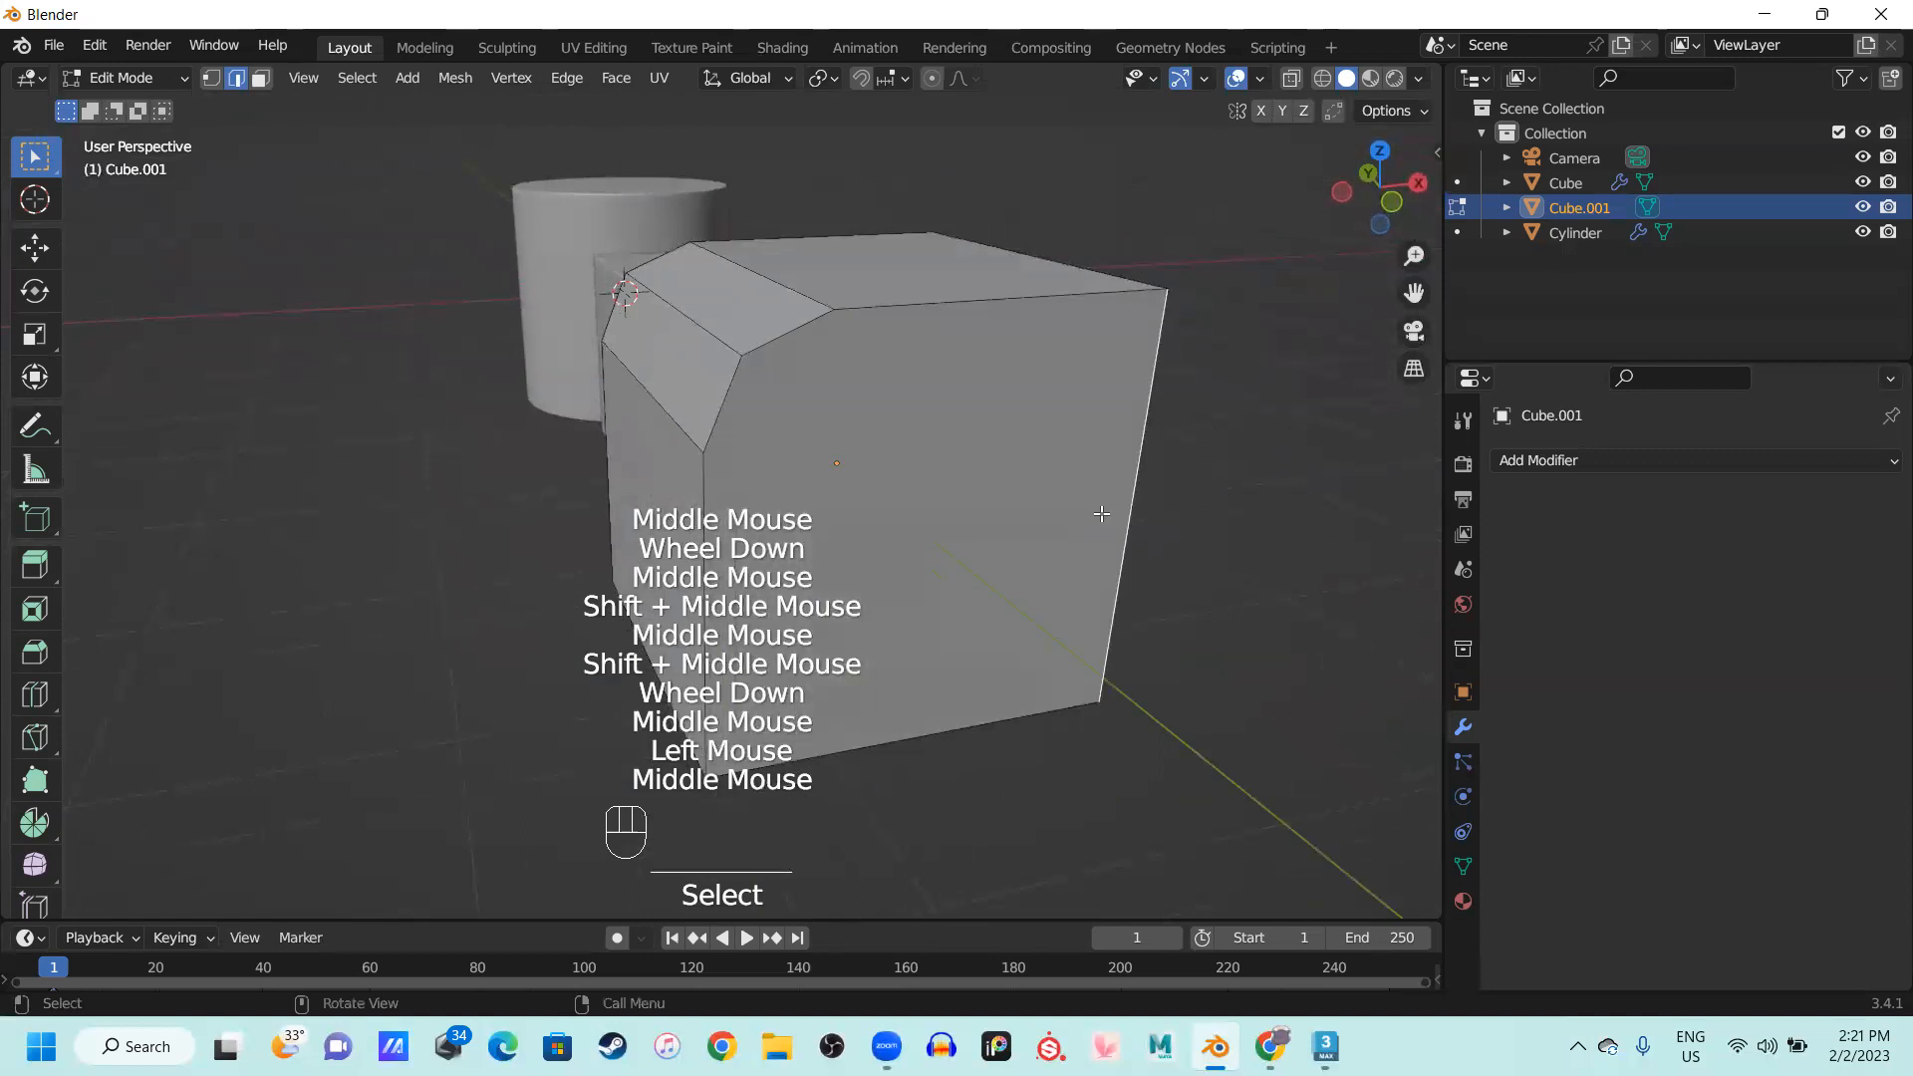
pyautogui.press('3')
pyautogui.hotkey('ctrl', 'r')
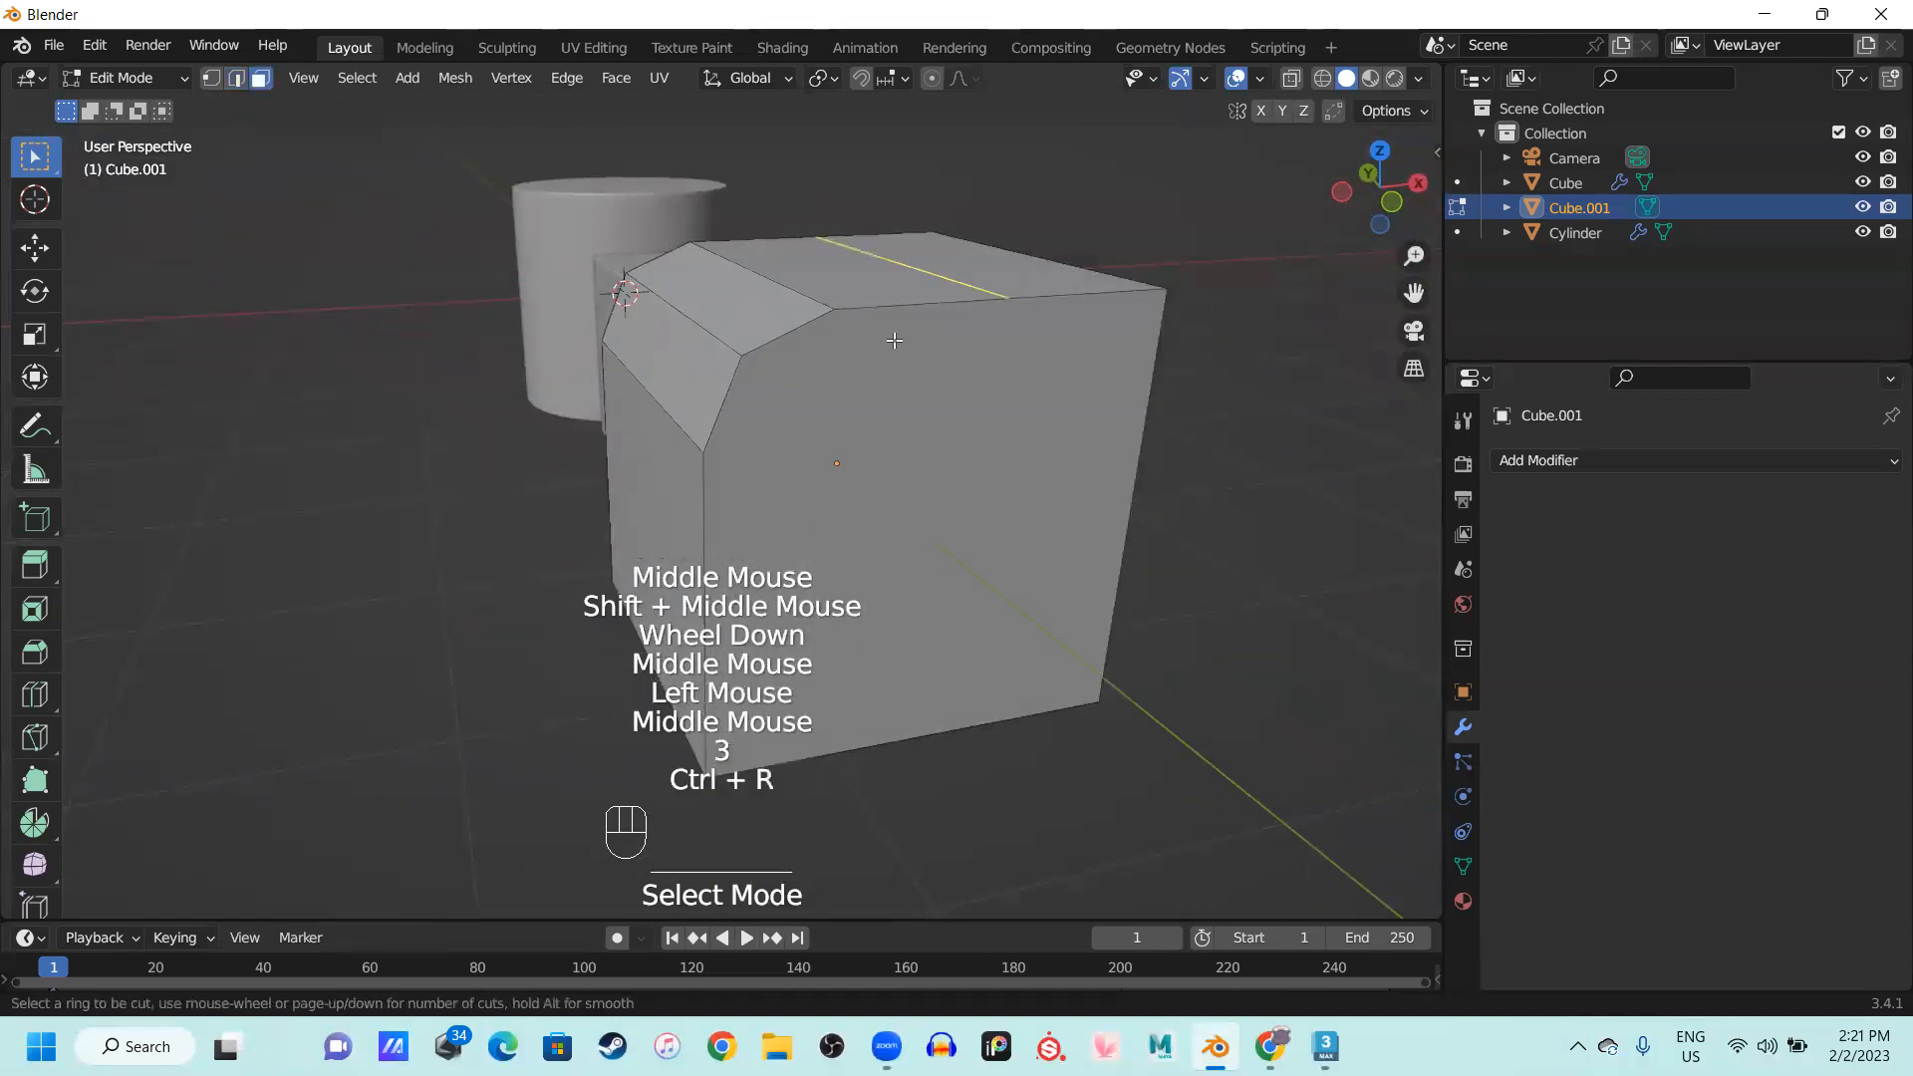
pyautogui.click(974, 338)
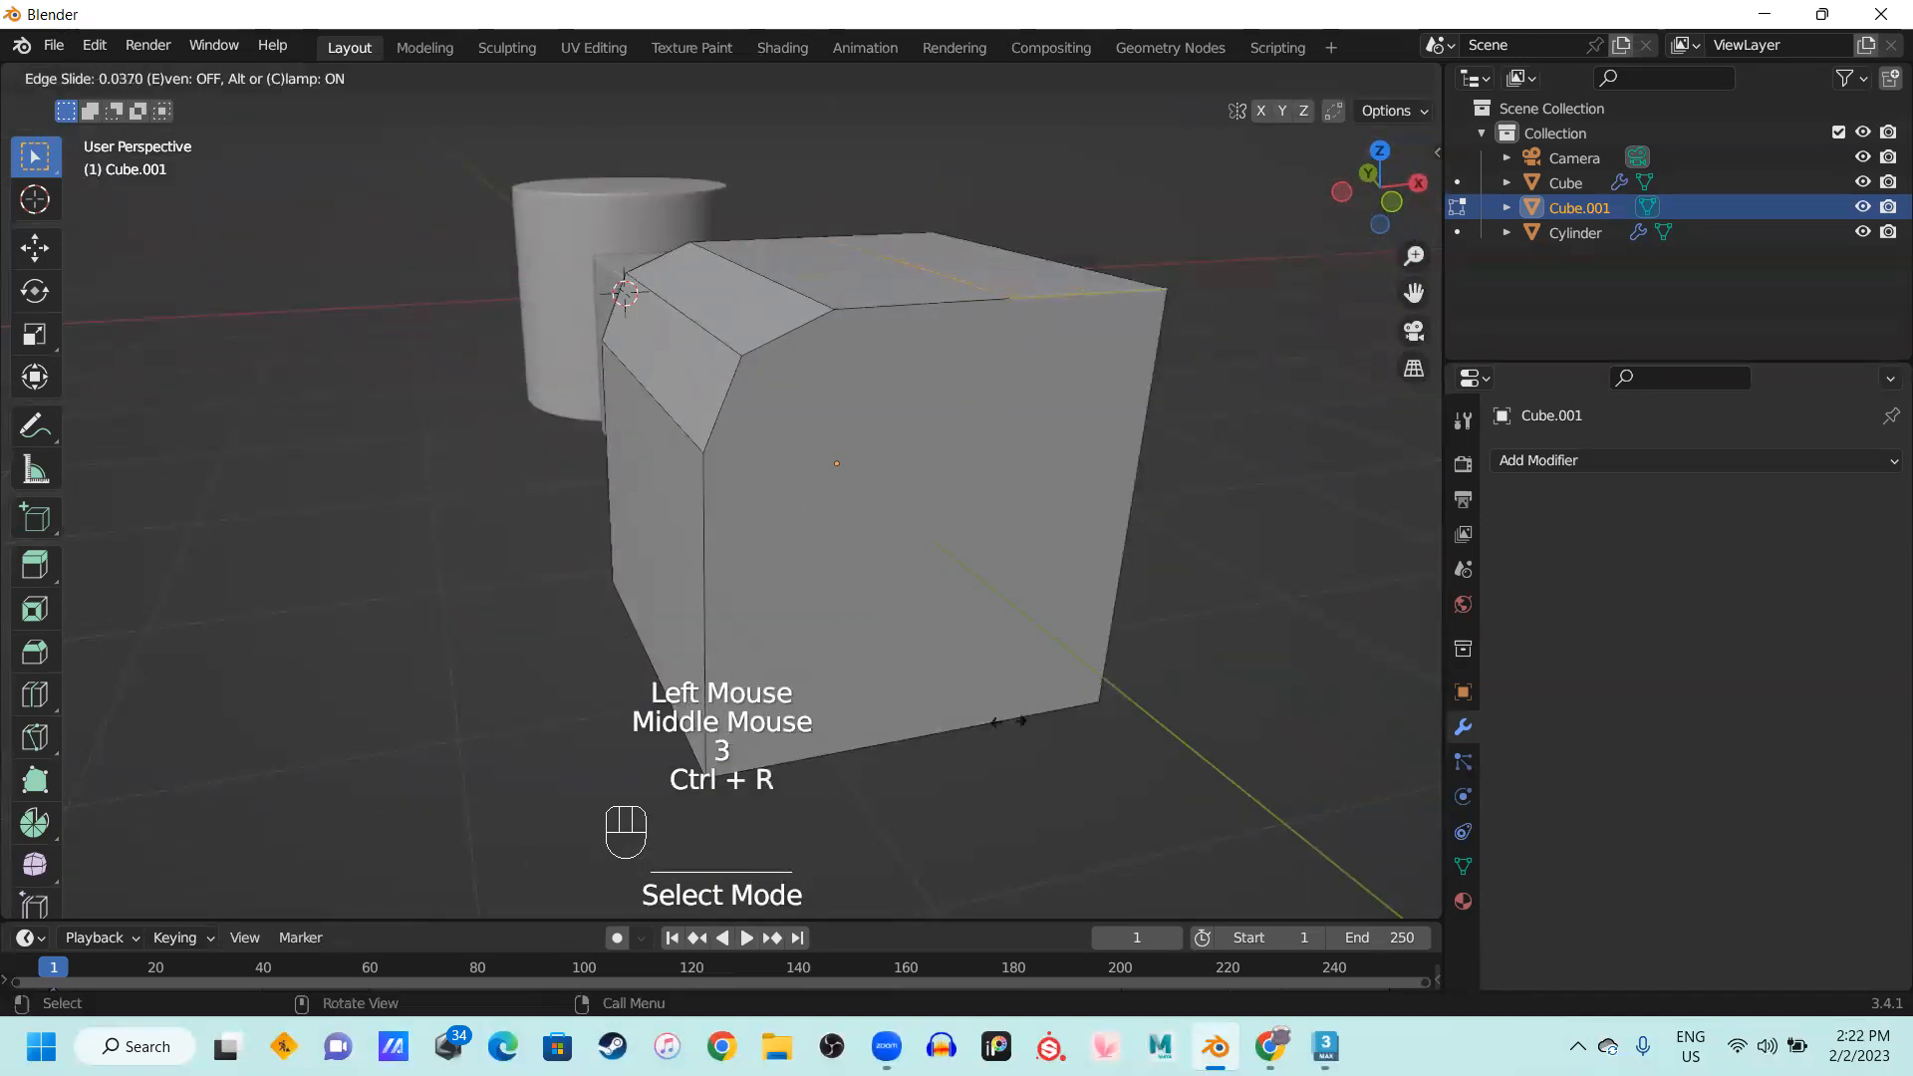
pyautogui.moveTo(1017, 674); pyautogui.dragTo(948, 461, button='middle')
# Try another loop cut on the beveled cube and undo the trial edits
pyautogui.press('3')
pyautogui.click(607, 589)
pyautogui.moveTo(609, 583); pyautogui.dragTo(813, 513, button='middle')
pyautogui.click(1006, 418)
pyautogui.hotkey('ctrl', 'r')
pyautogui.scroll(1, 653, 332)
pyautogui.hotkey('ctrl', 'z')
pyautogui.hotkey('ctrl', 'z')
pyautogui.hotkey('ctrl', 'z')
# Return to Object Mode and delete the smoothed cube and the cylinder, keeping the beveled cube
pyautogui.press('Tab')
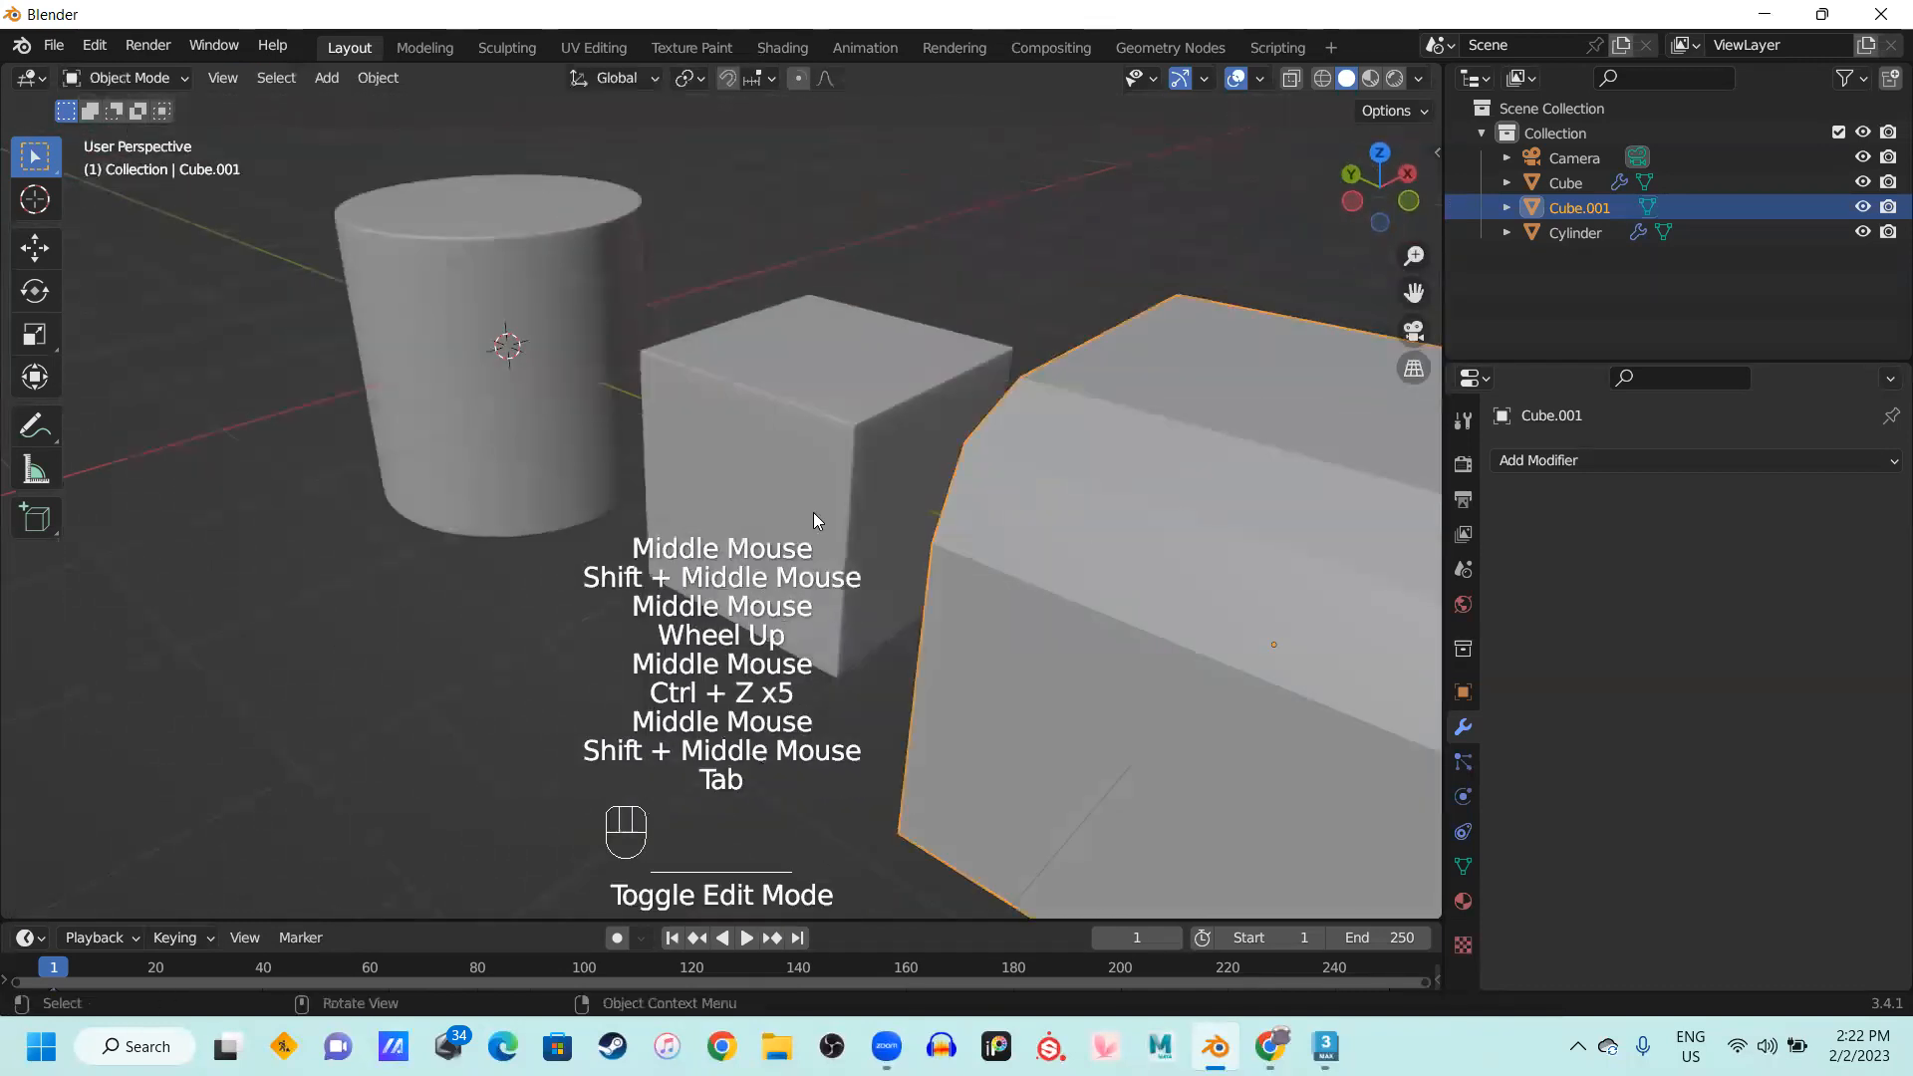
pyautogui.scroll(-1, 813, 512)
pyautogui.click(827, 538)
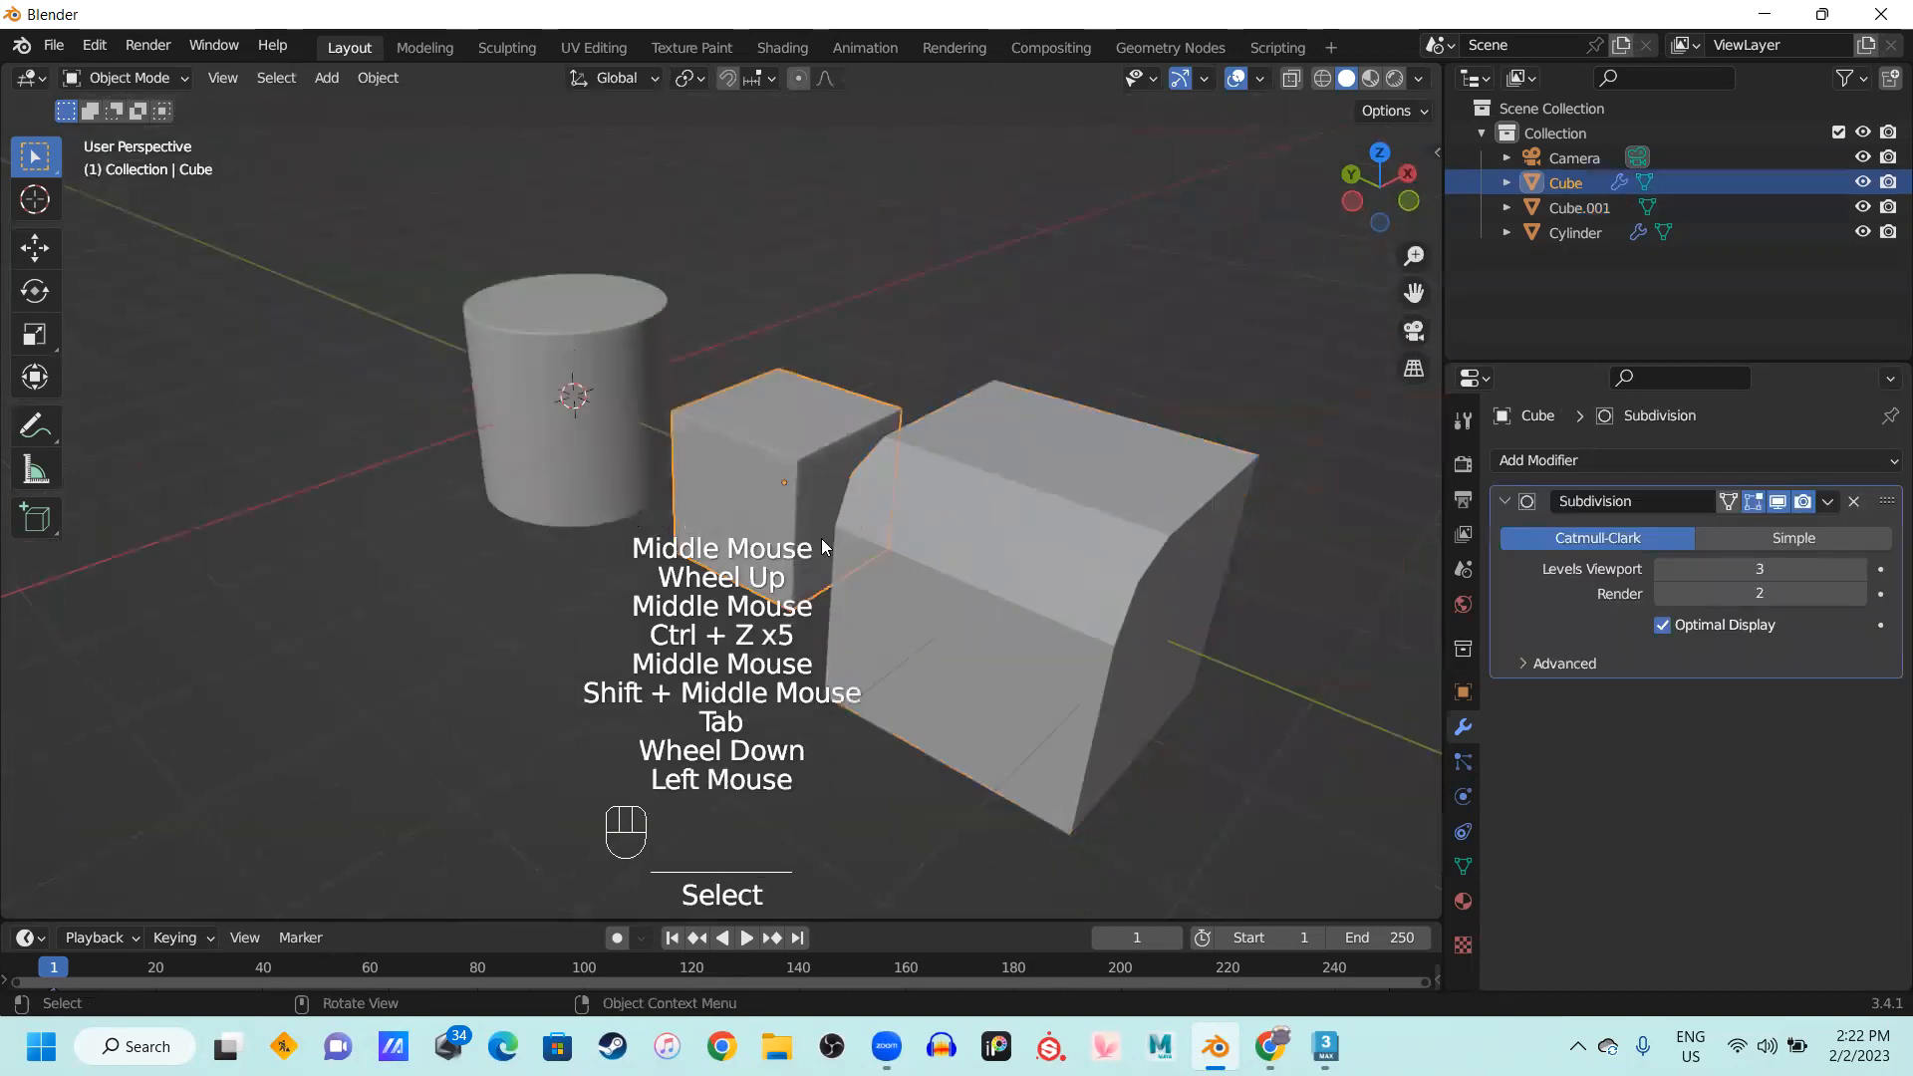
pyautogui.press('Delete')
pyautogui.click(524, 405)
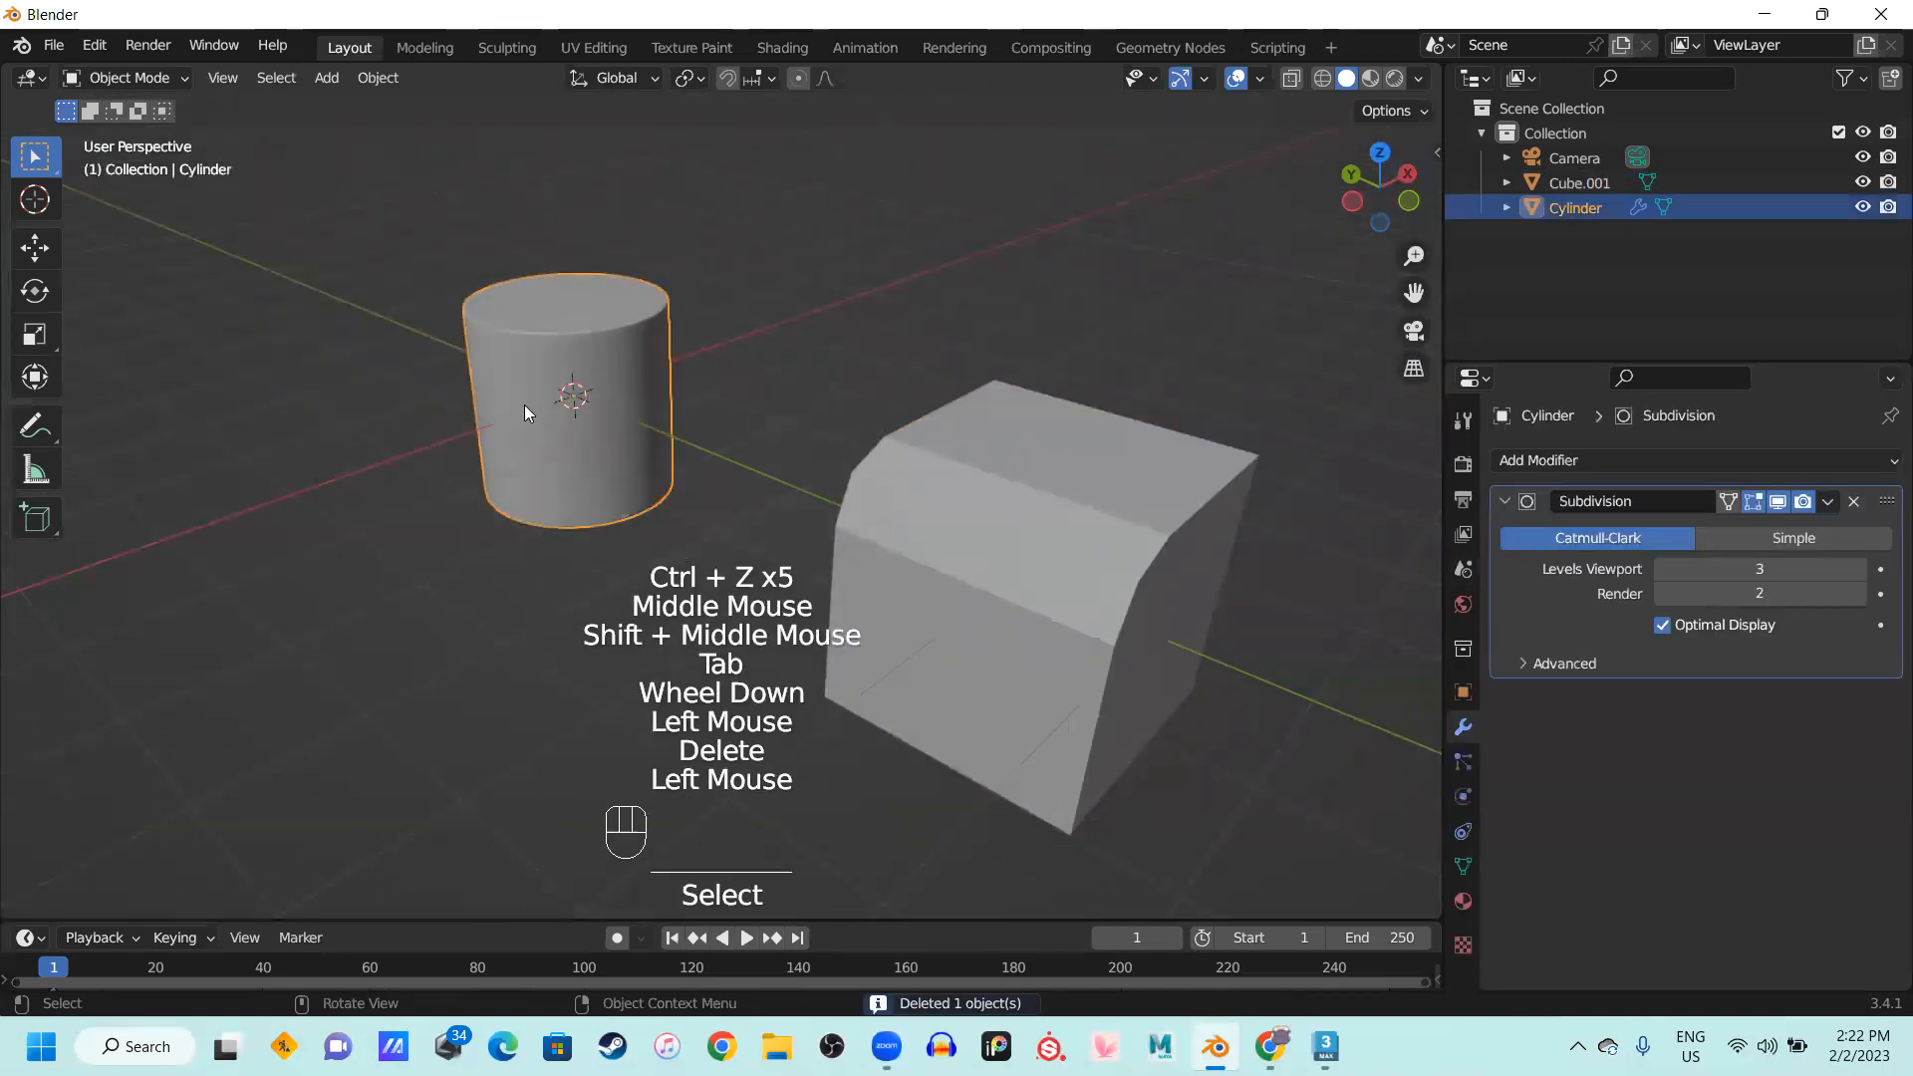
pyautogui.press('Delete')
# Set the beveled cube's Y location to 0 m so that it sits at the world origin
pyautogui.click(1030, 677)
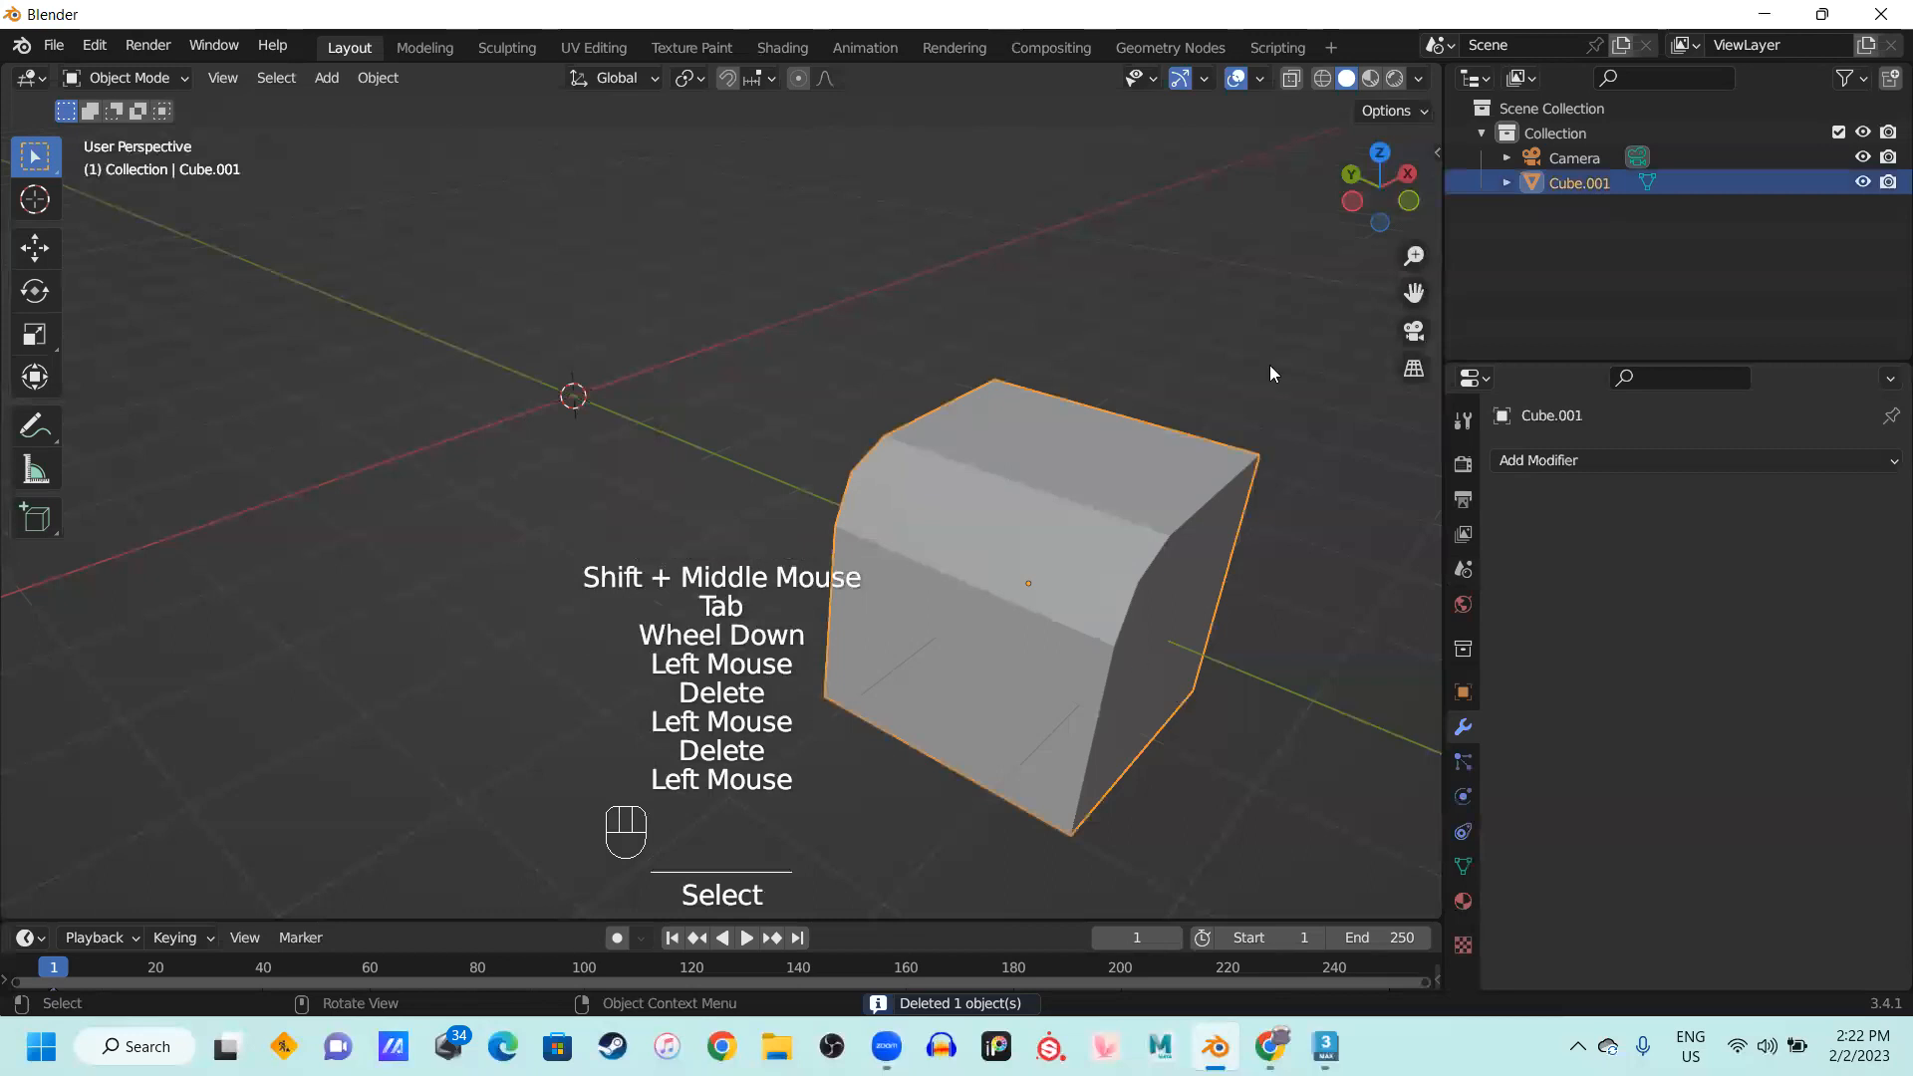
pyautogui.press('g')
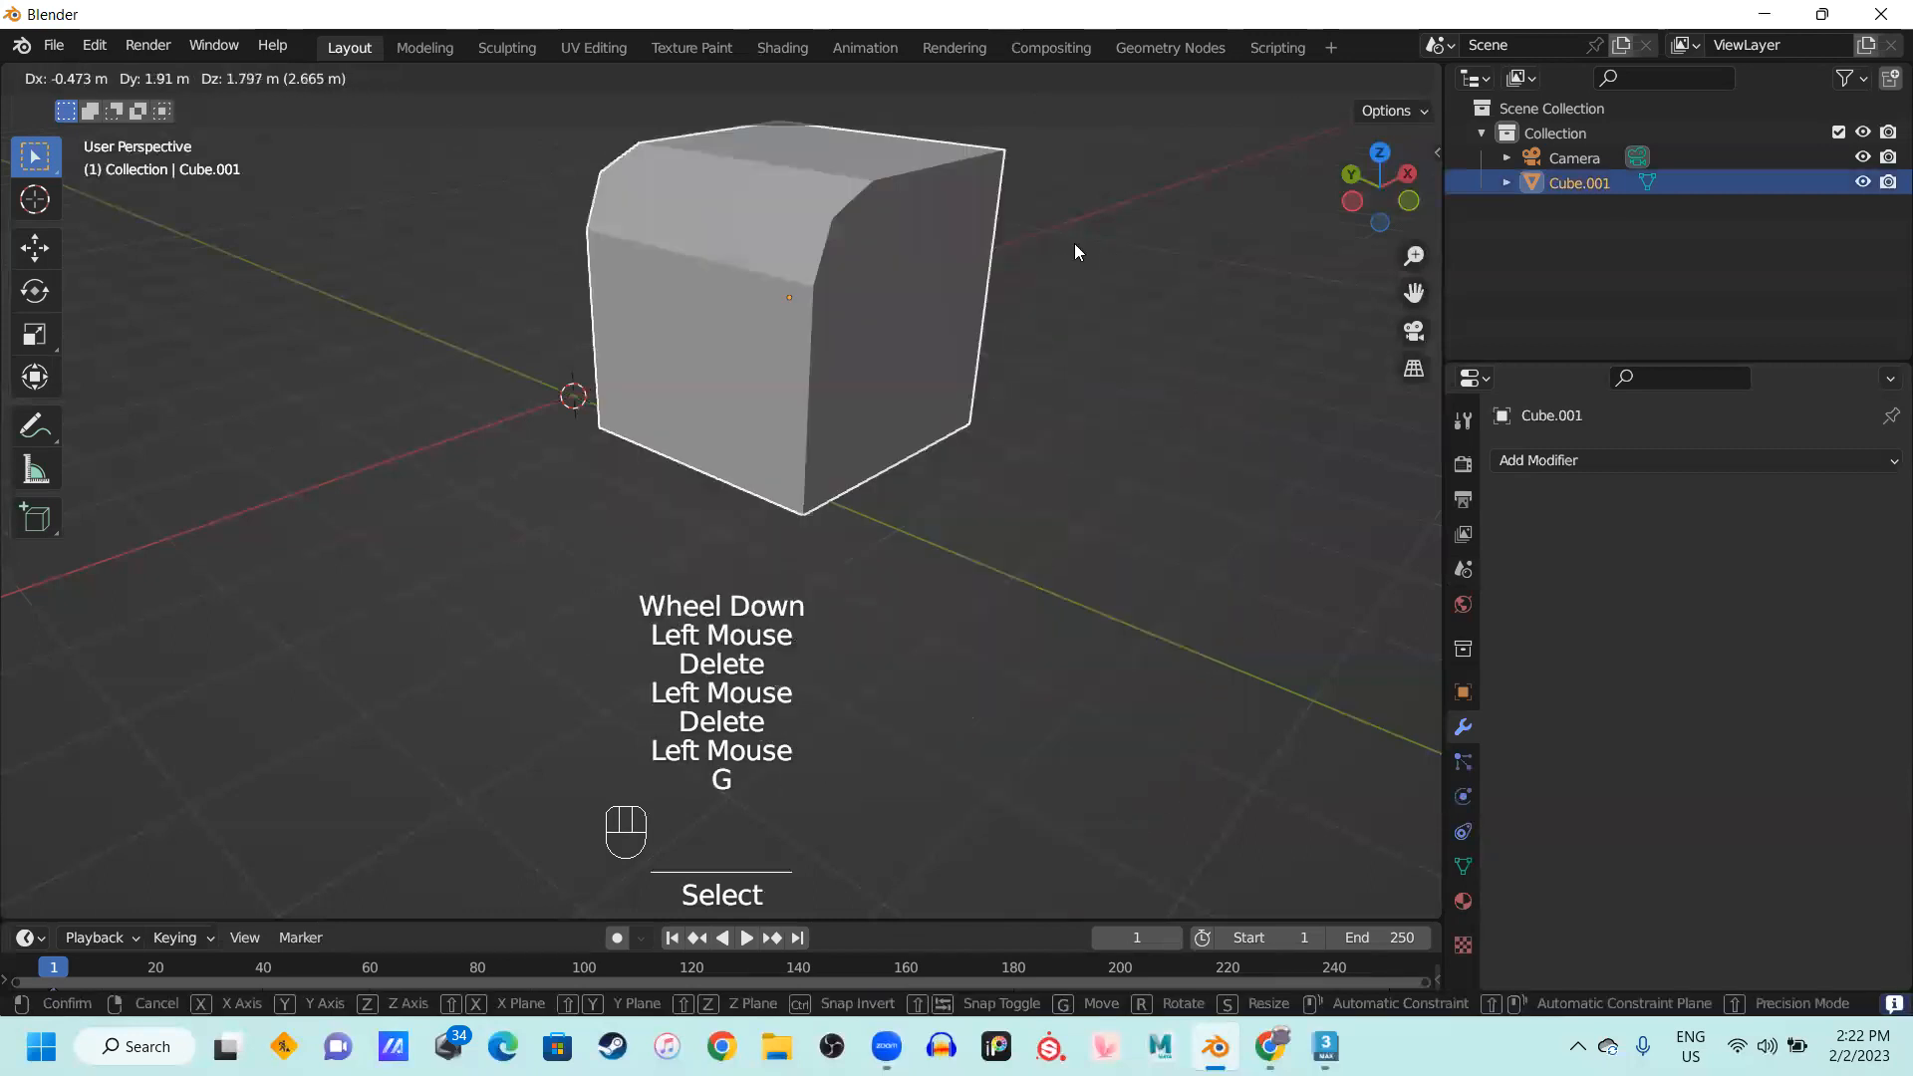
pyautogui.press('n')
pyautogui.click(1427, 159)
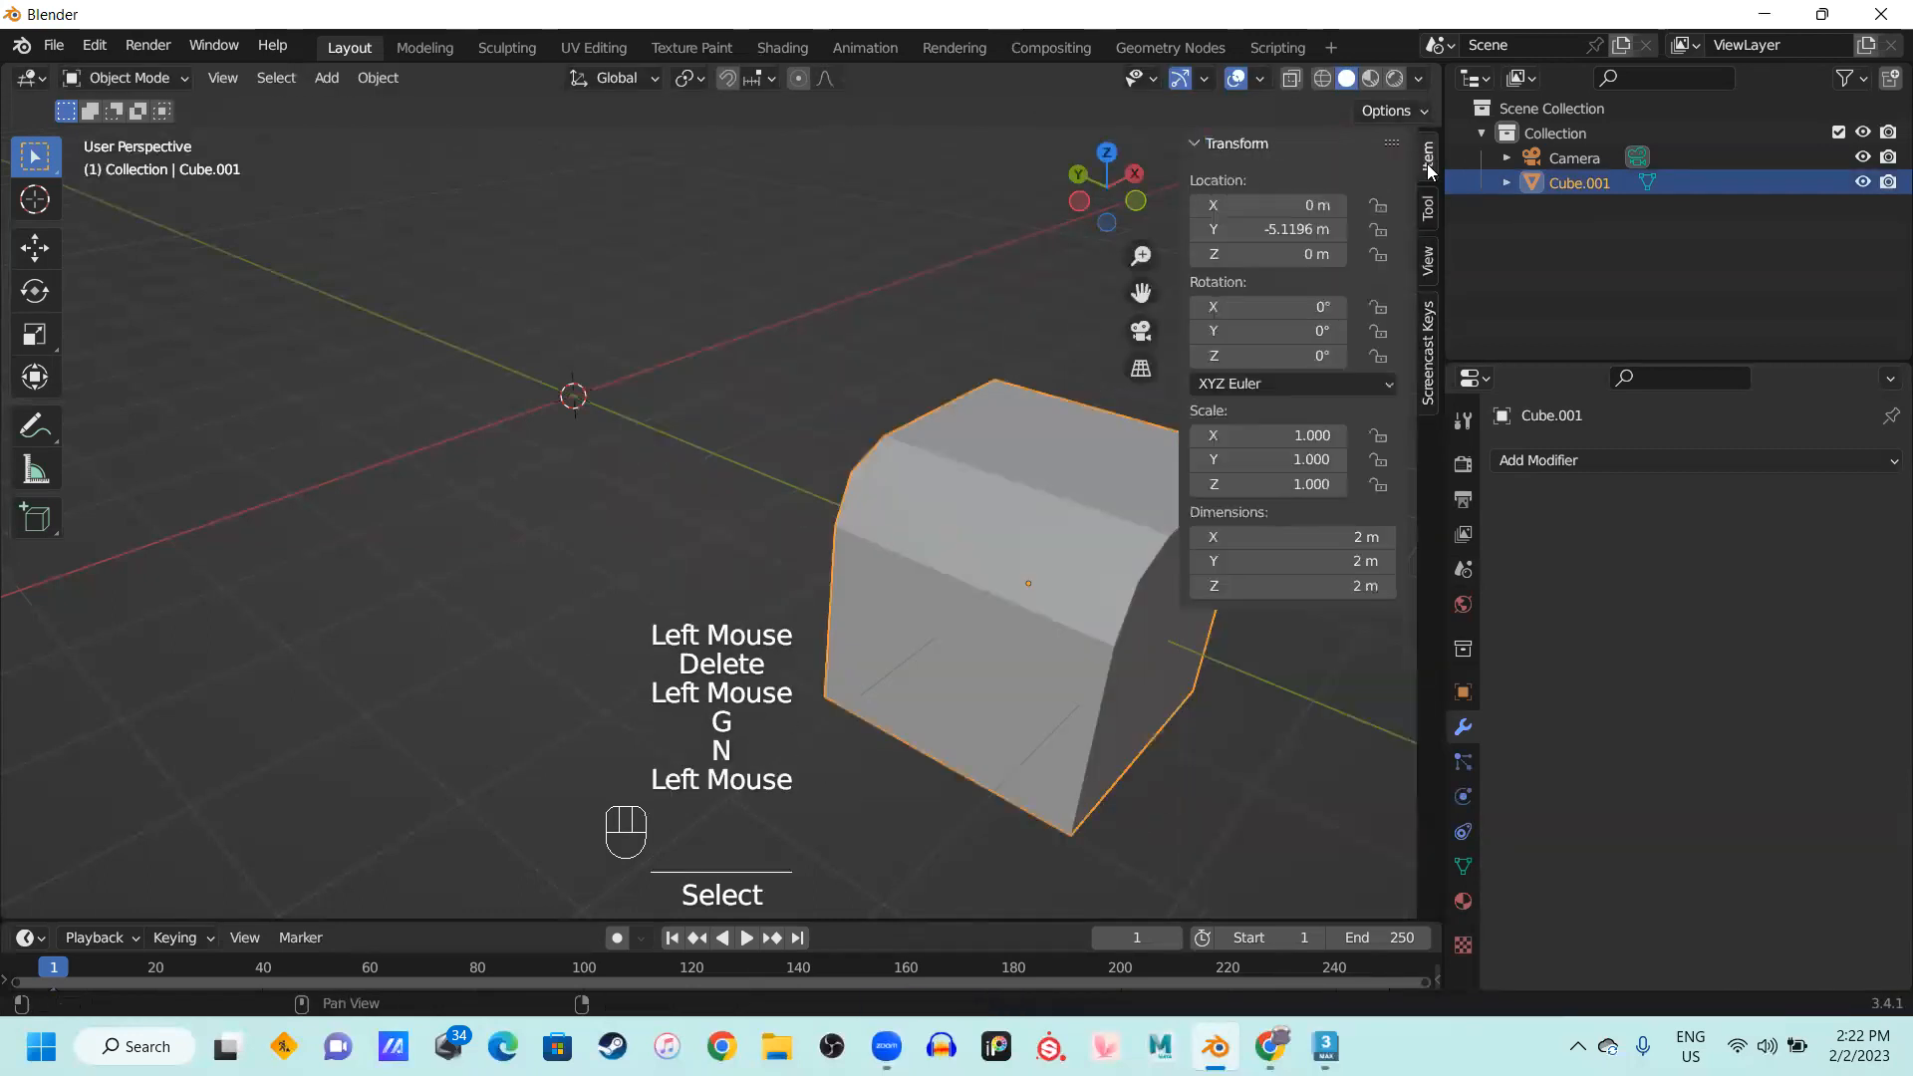
pyautogui.click(1280, 195)
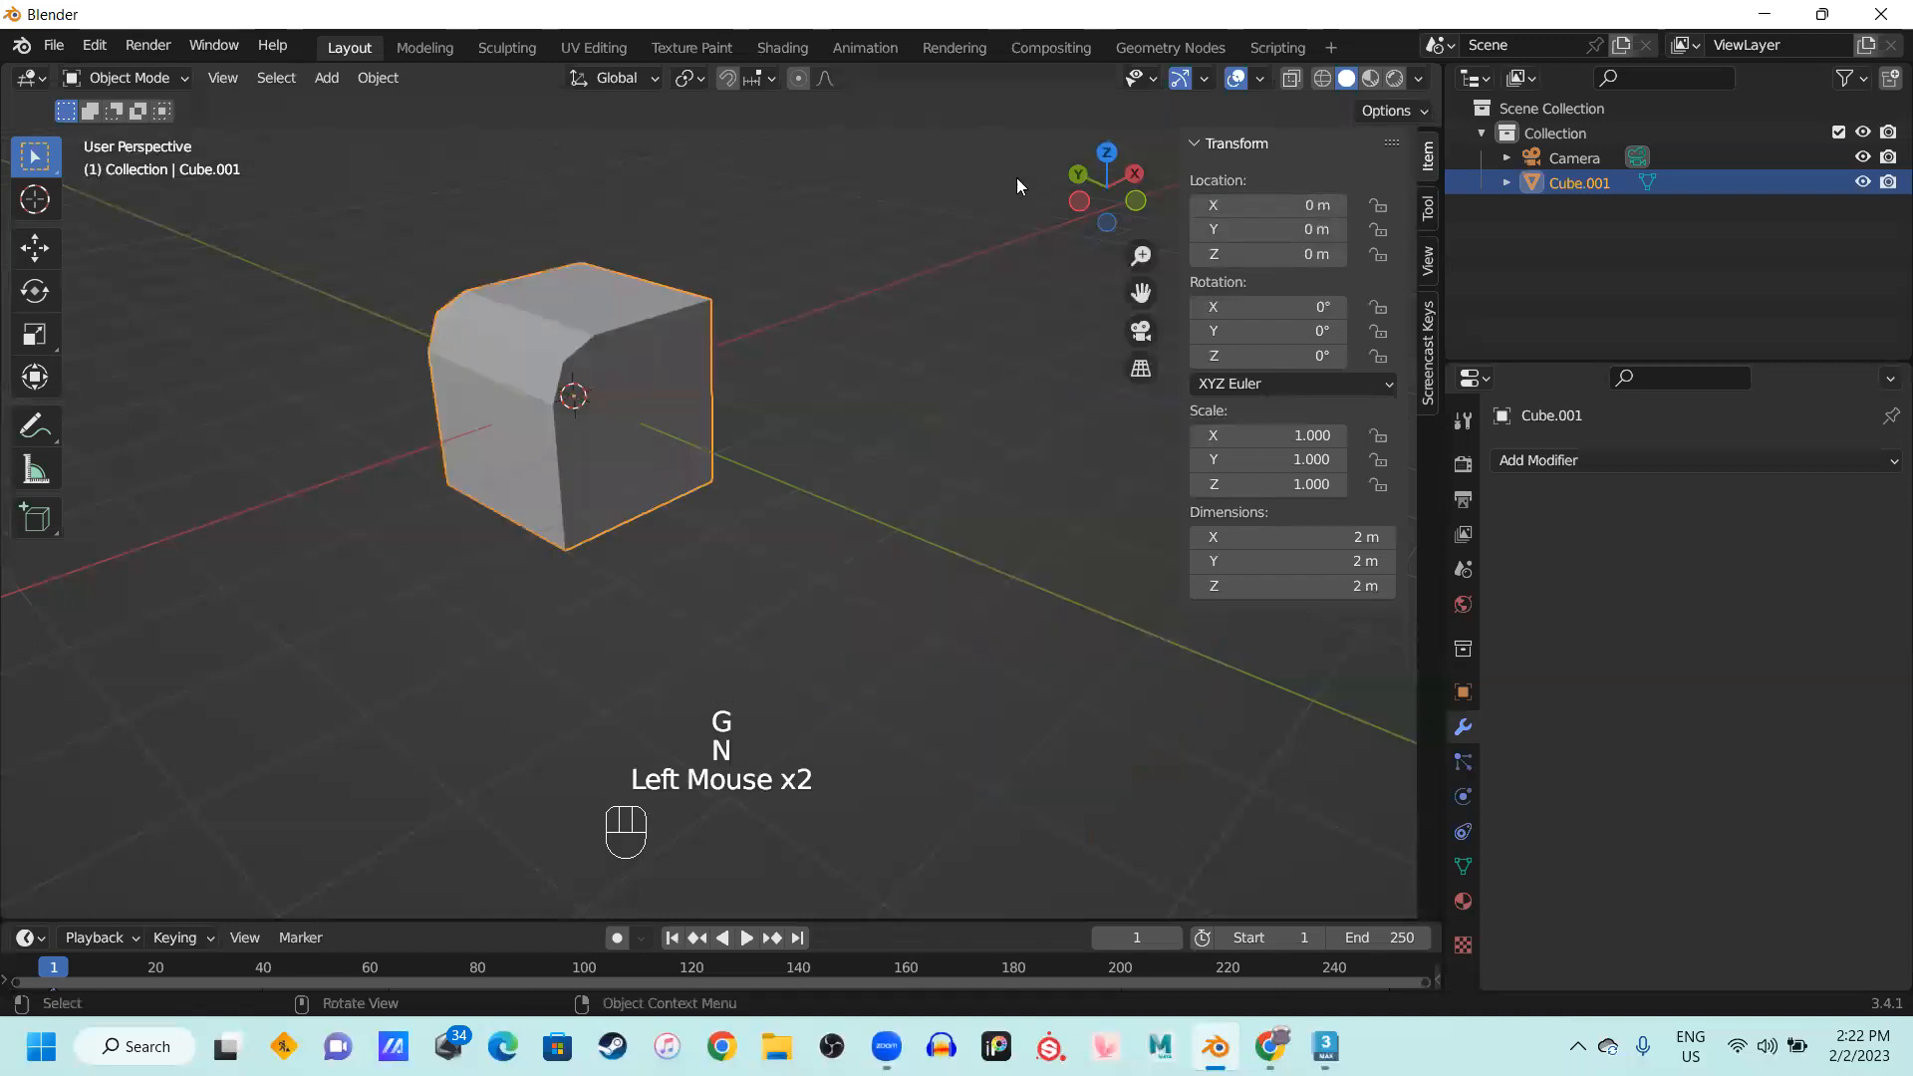
# Enter Edit Mode on the beveled cube
pyautogui.scroll(3, 544, 397)
pyautogui.keyDown('shift'); pyautogui.moveTo(544, 396); pyautogui.dragTo(941, 530, button='middle'); pyautogui.keyUp('shift')
pyautogui.keyDown('shift'); pyautogui.moveTo(1021, 570); pyautogui.dragTo(638, 440, button='middle'); pyautogui.keyUp('shift')
pyautogui.click(758, 504)
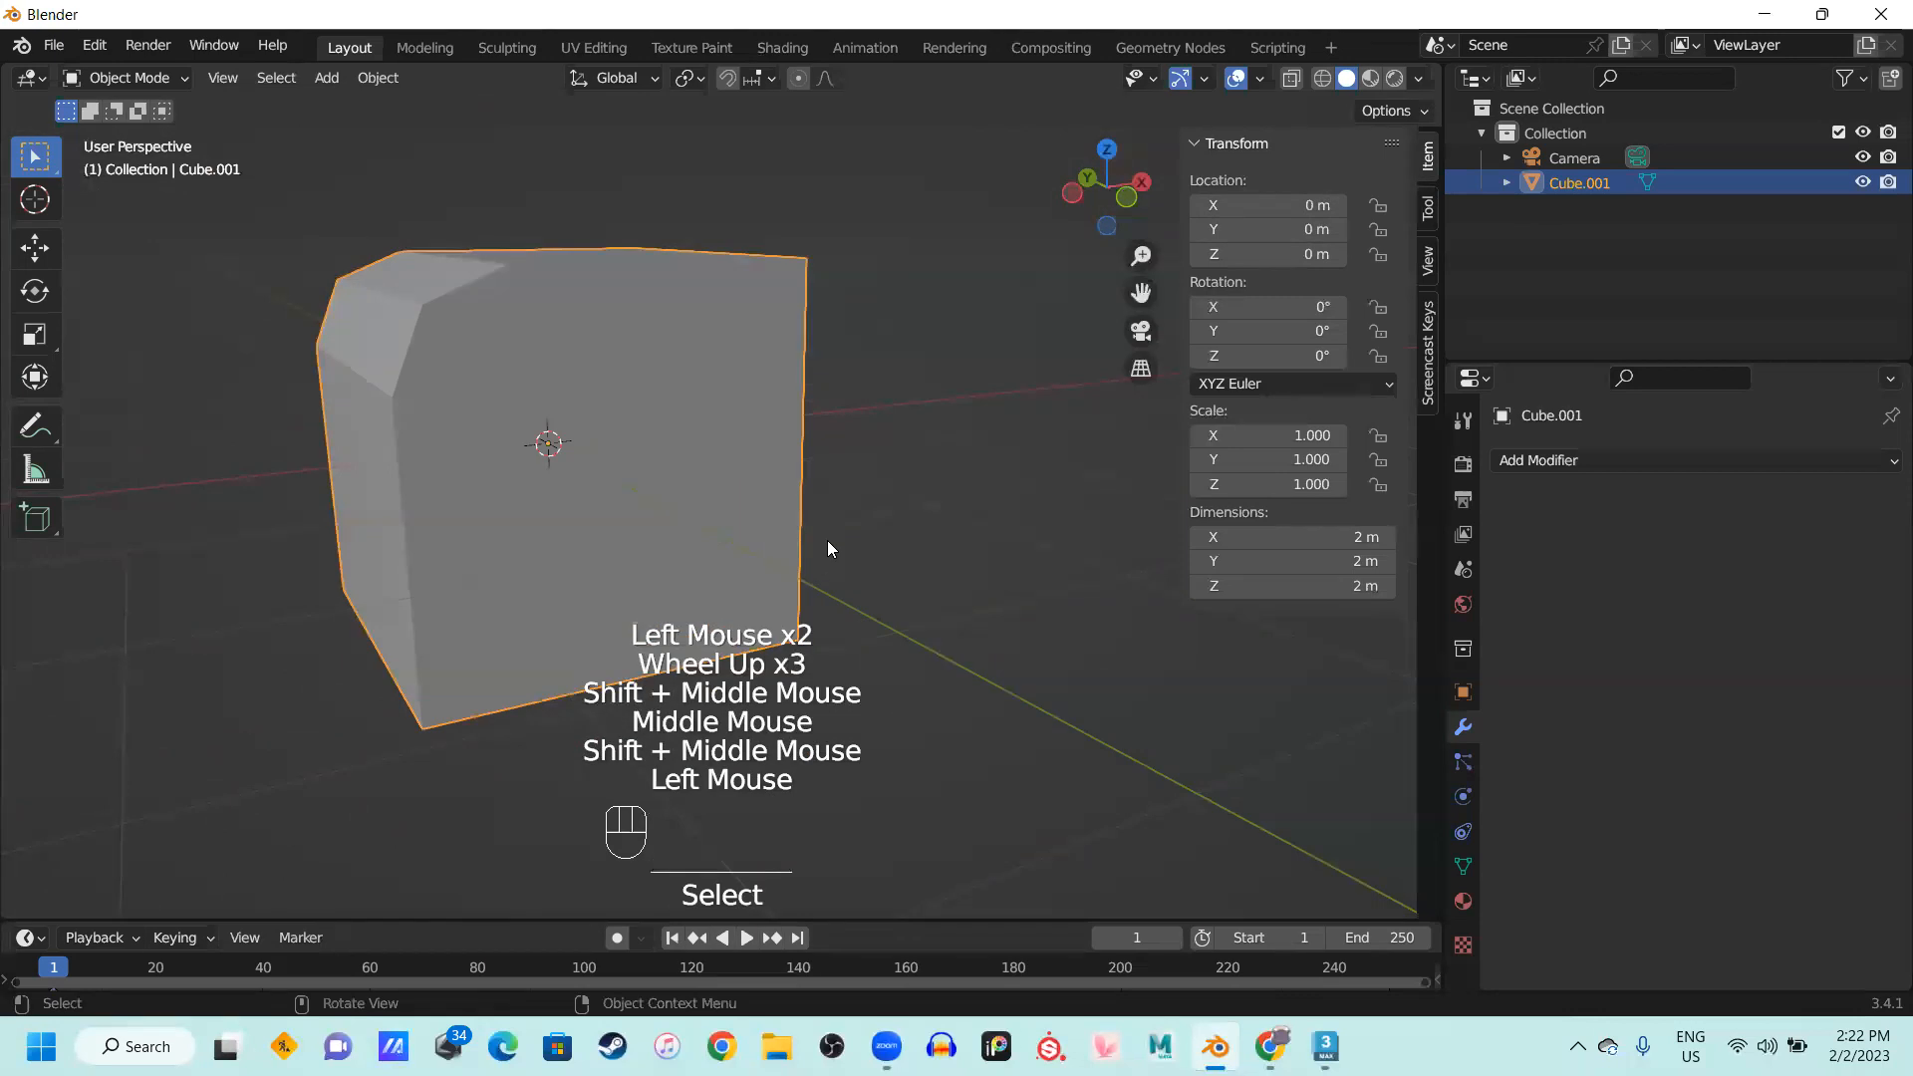
pyautogui.press('Tab')
# Switch to the Google Slides presentation and present the Topology slide full screen
pyautogui.click(1241, 1045)
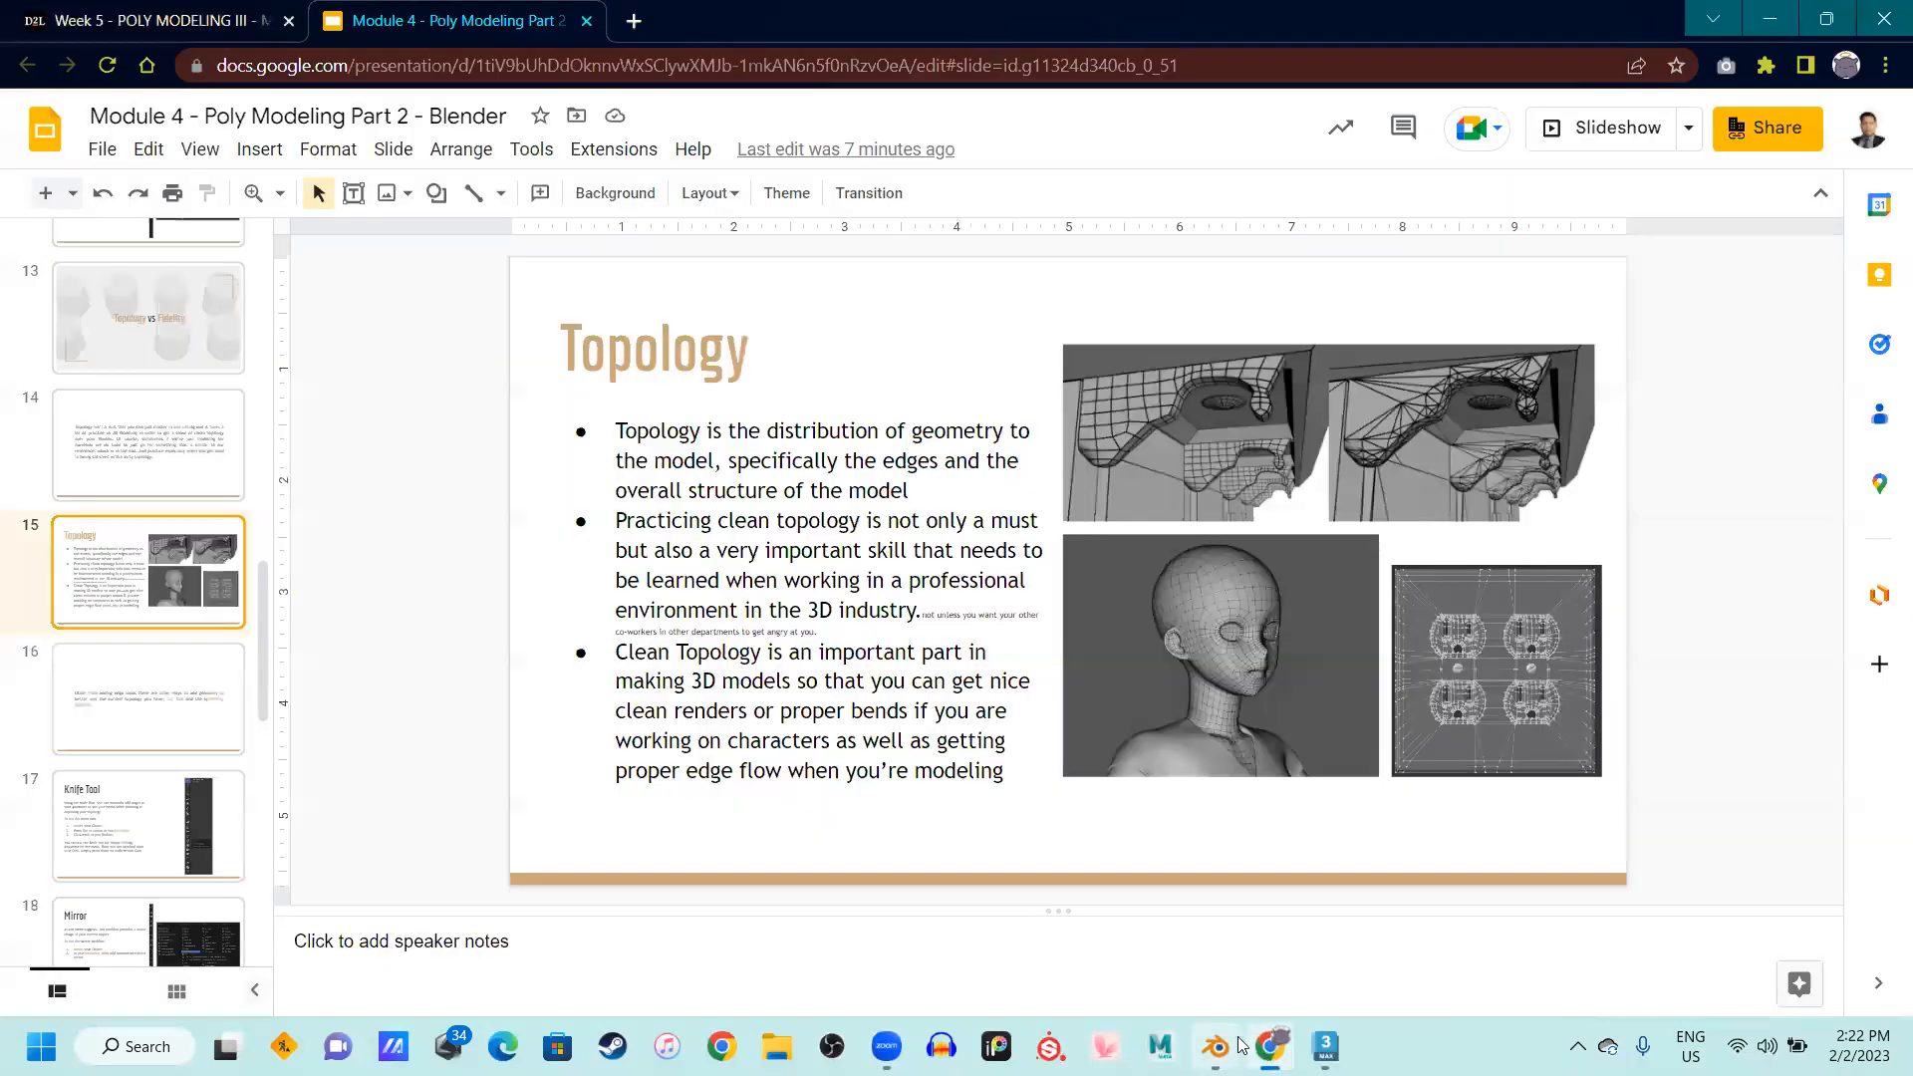
pyautogui.click(1578, 139)
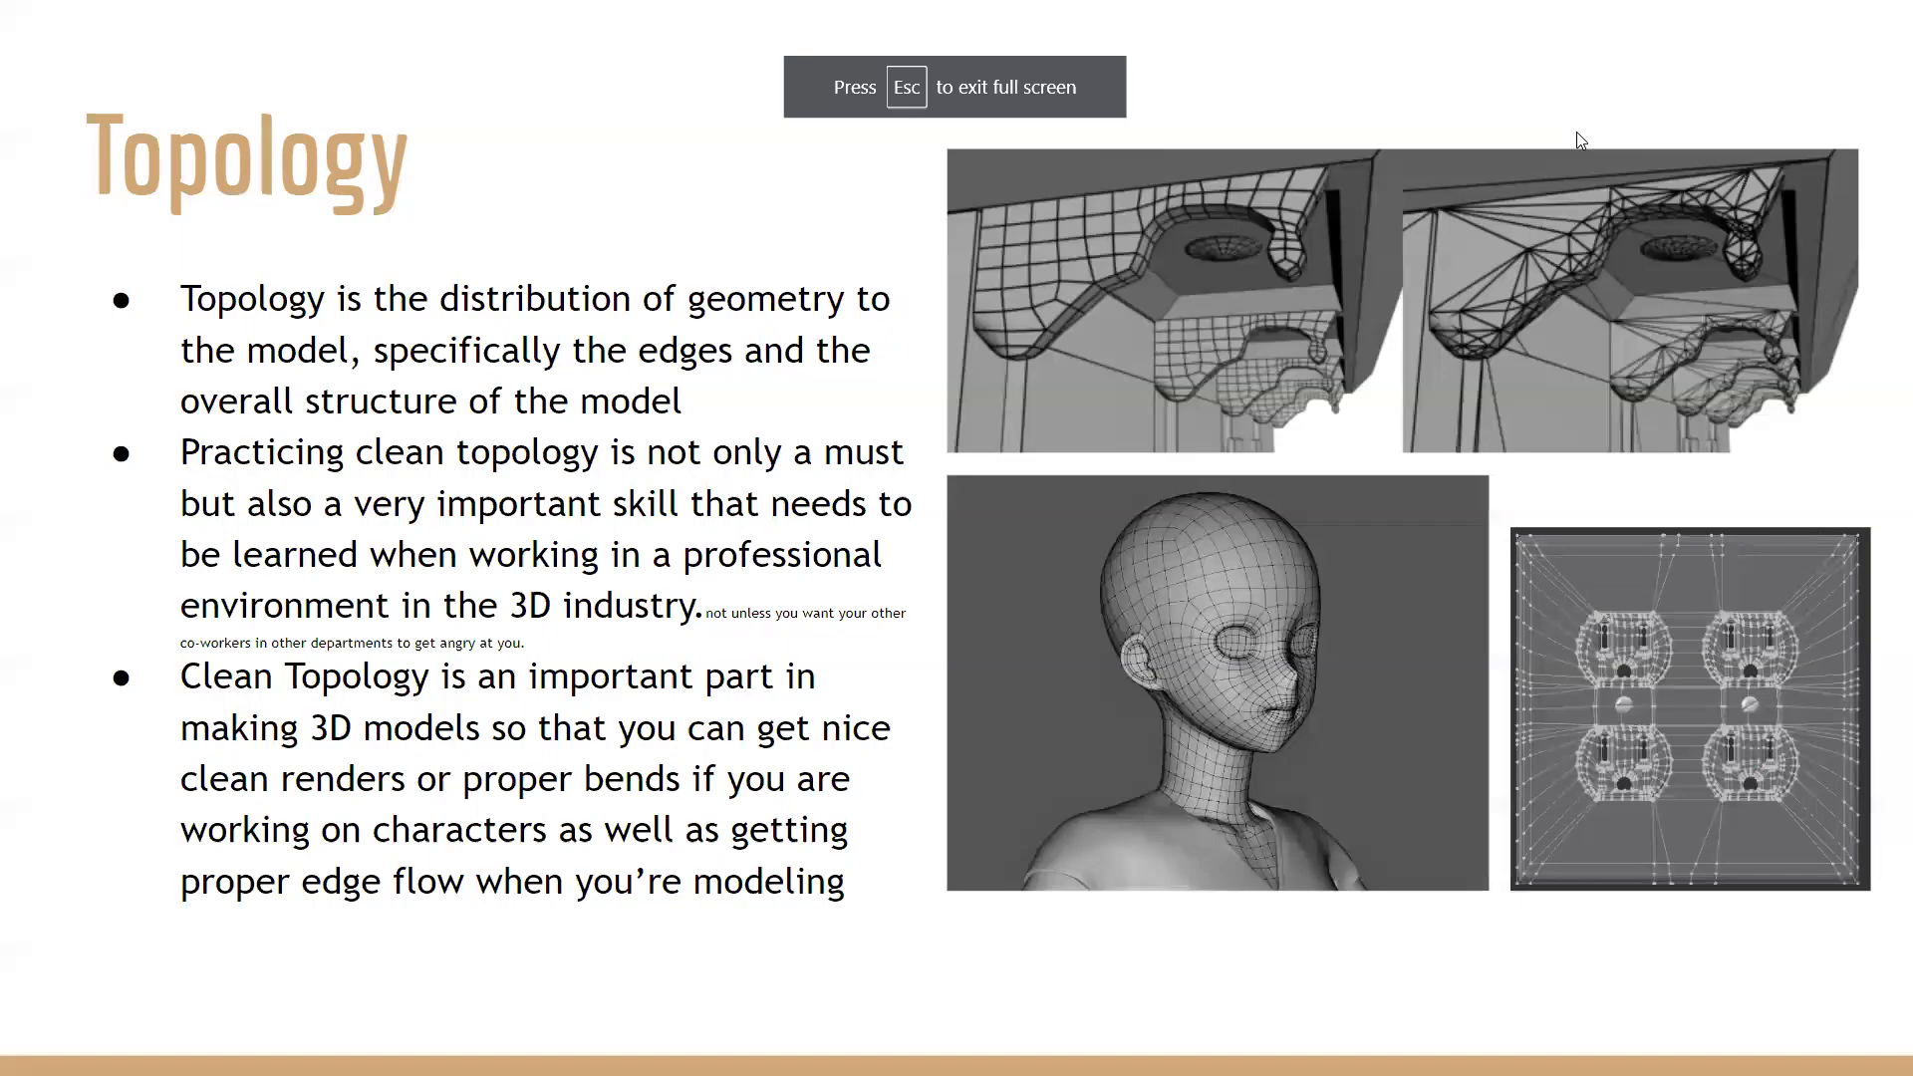
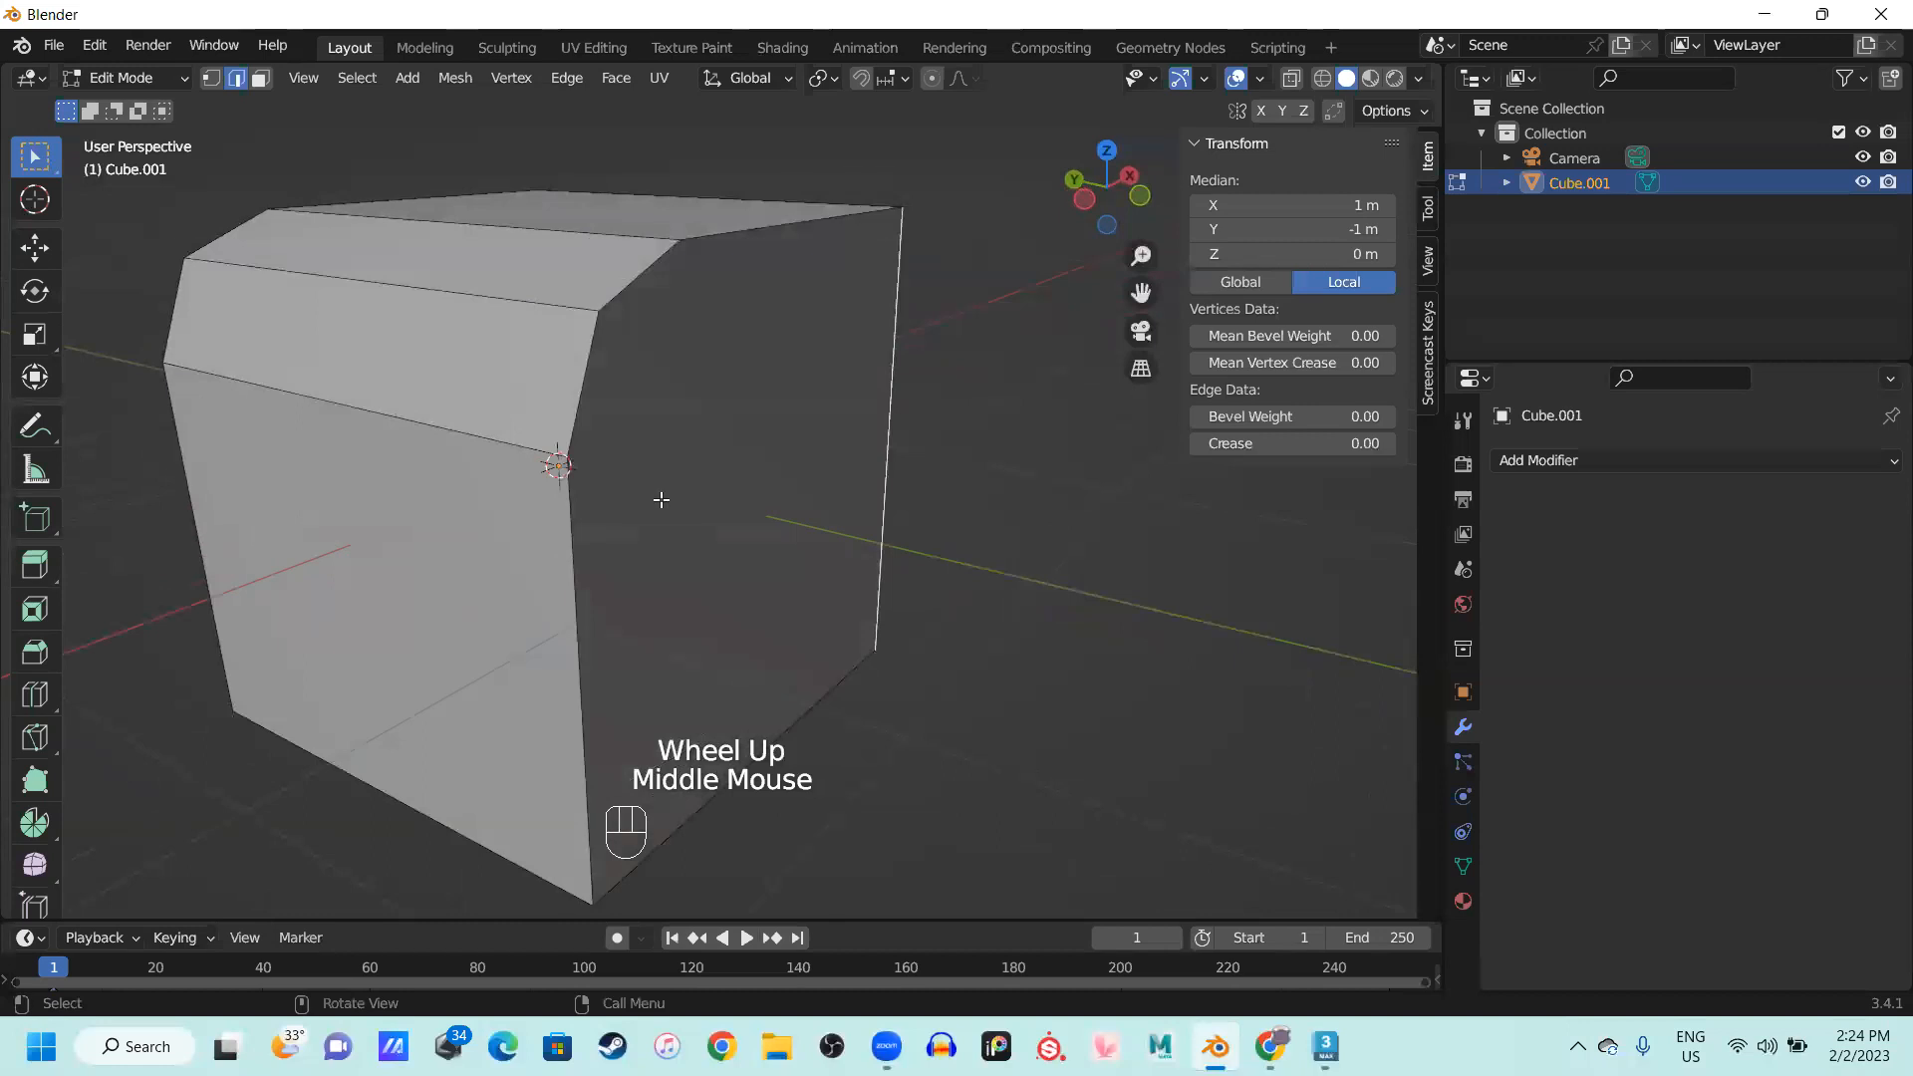
# Hide the 3D viewport's sidebar
pyautogui.keyDown('shift'); pyautogui.moveTo(809, 590); pyautogui.dragTo(753, 639, button='middle'); pyautogui.keyUp('shift')
pyautogui.press('n')
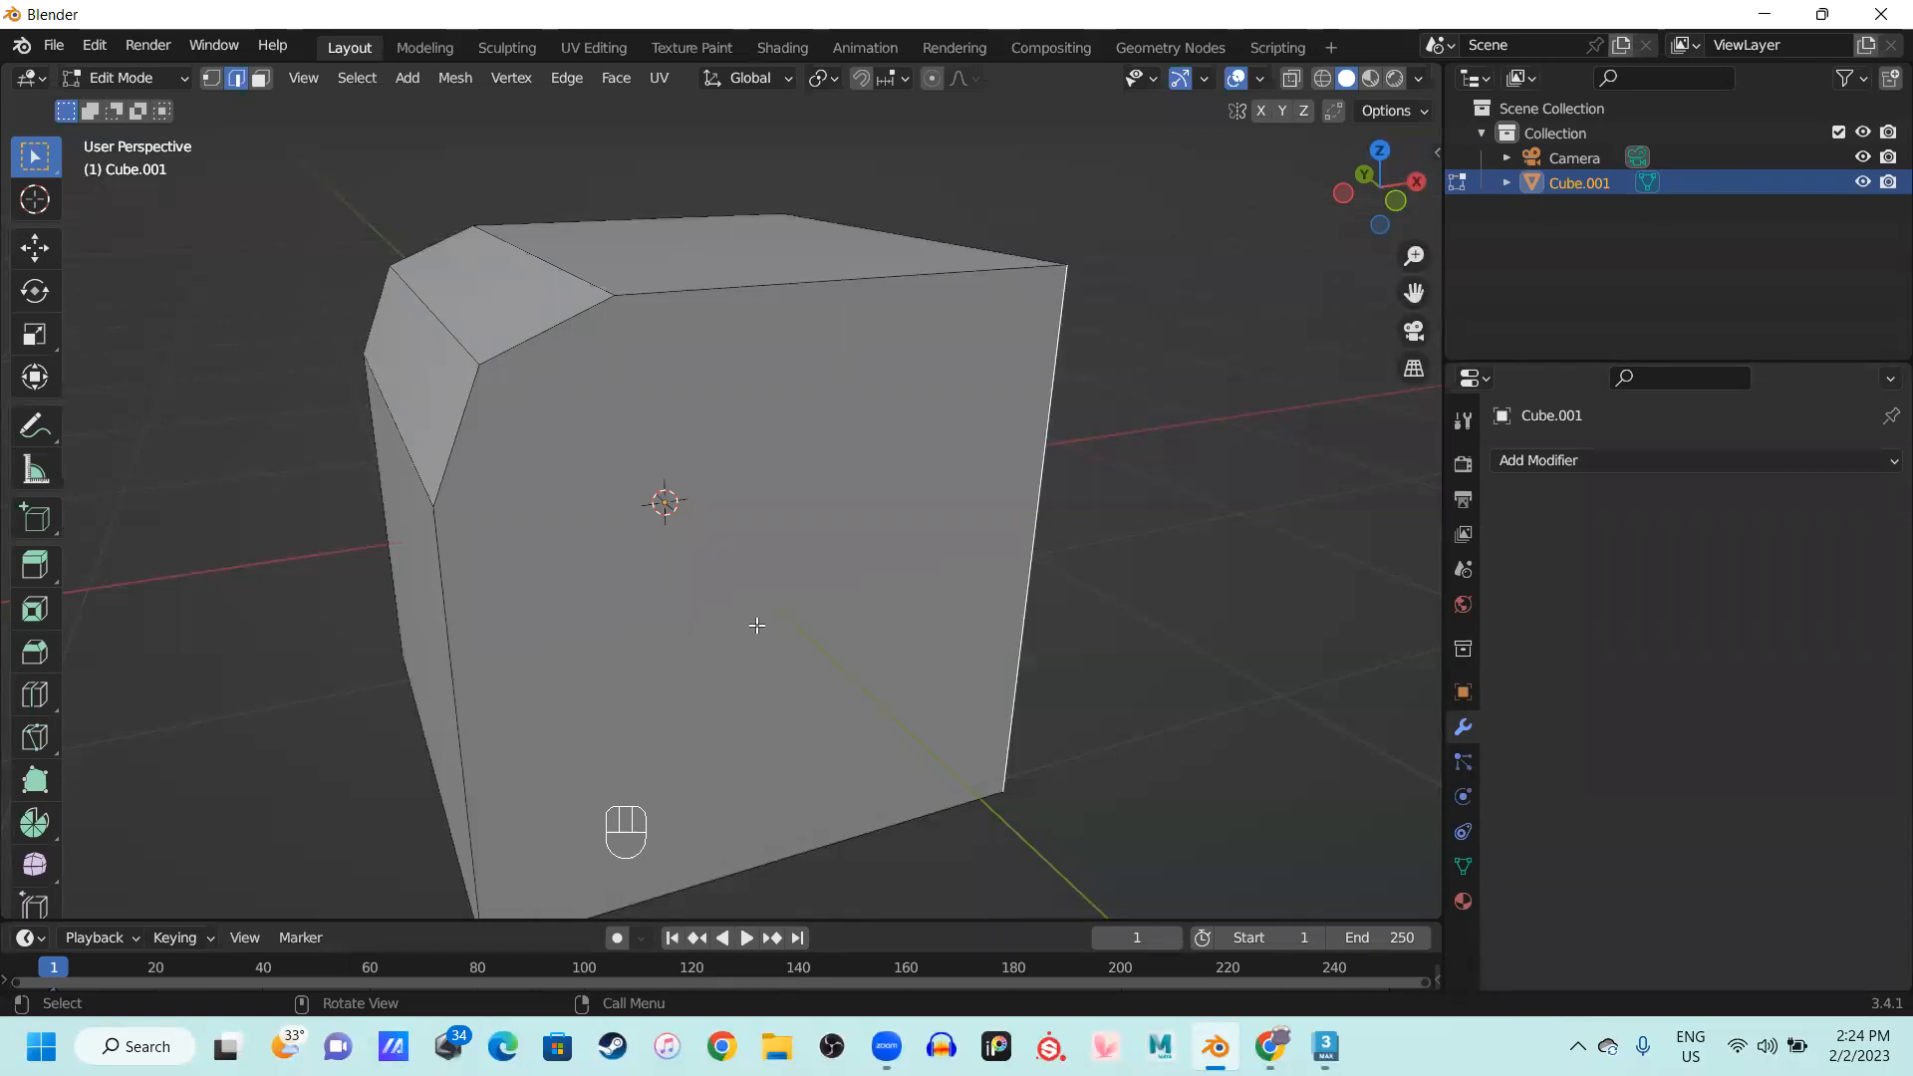
pyautogui.moveTo(641, 525); pyautogui.dragTo(804, 454, button='middle')
pyautogui.moveTo(1100, 394); pyautogui.dragTo(649, 461, button='middle')
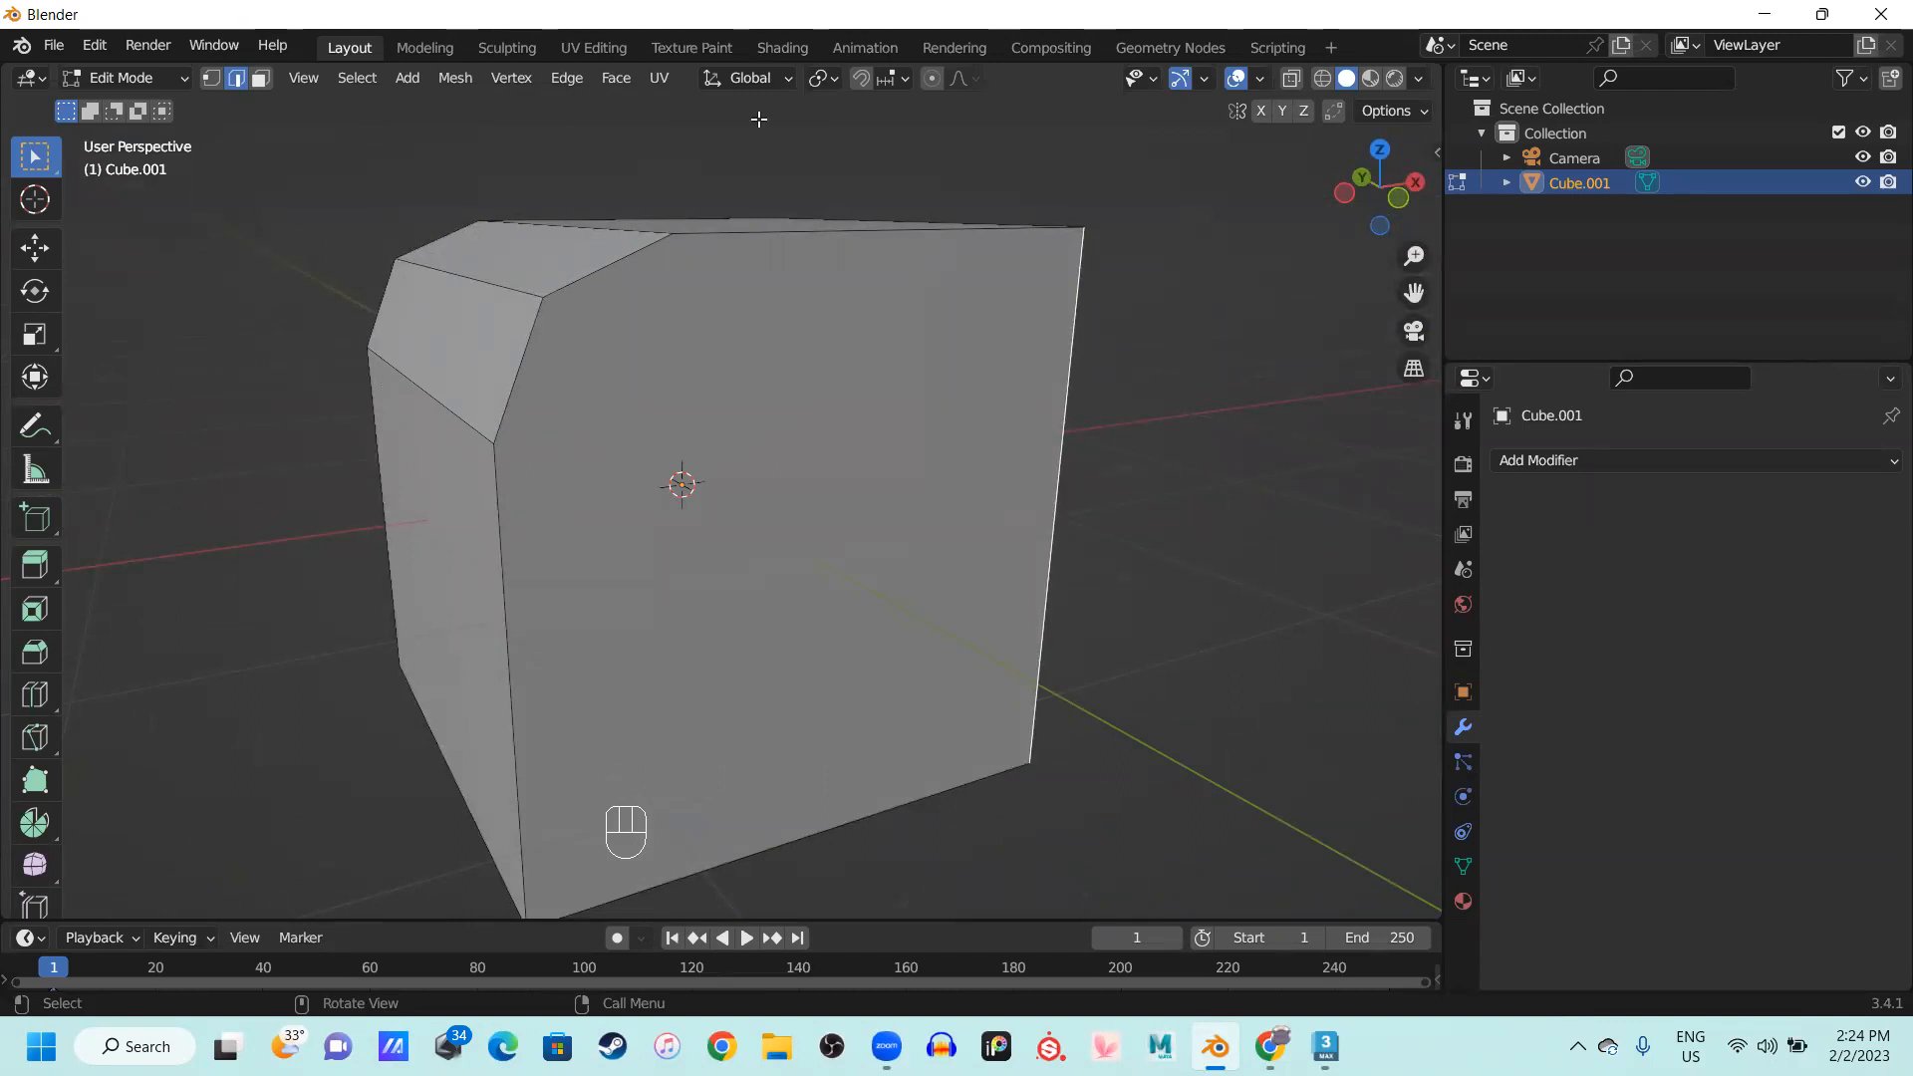
# Outline the beveled cube's many-sided end face with a freehand annotation
pyautogui.moveTo(538, 736); pyautogui.dragTo(622, 660, button='middle')
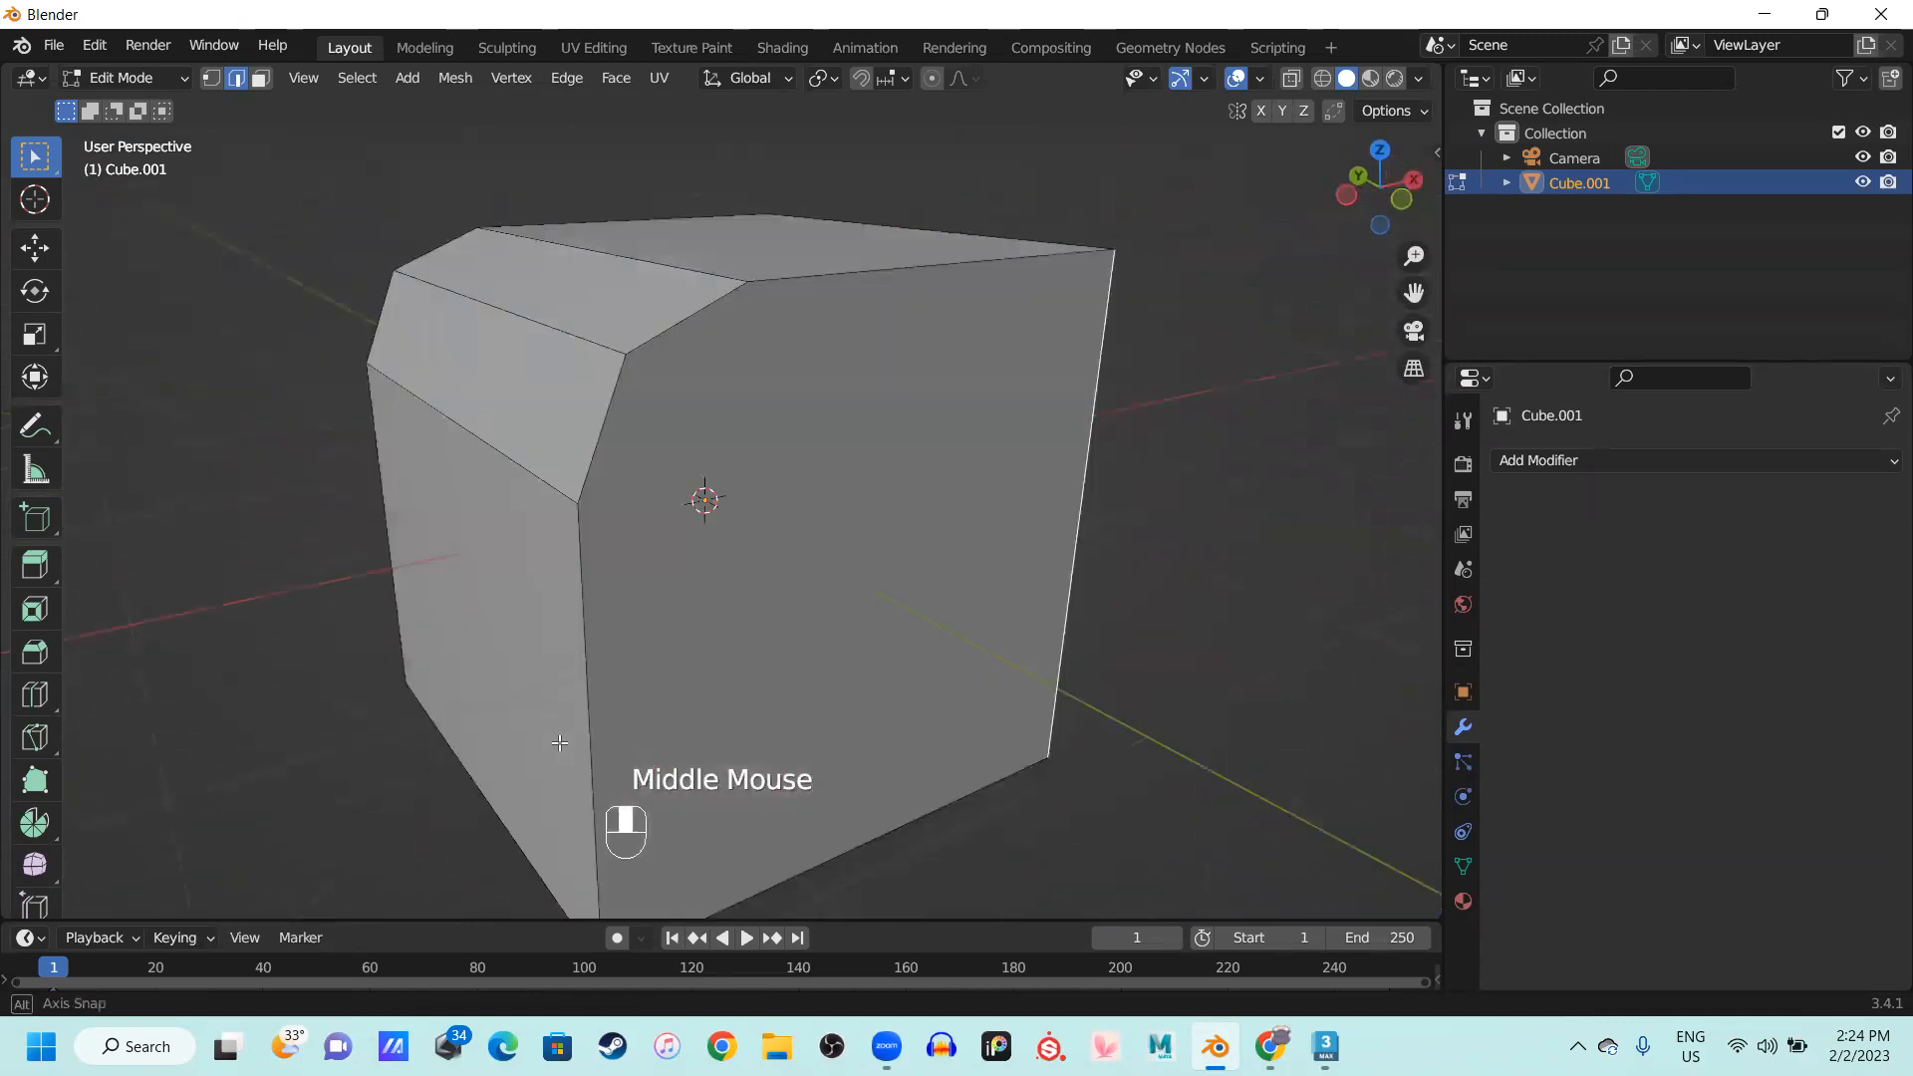
pyautogui.moveTo(871, 445); pyautogui.dragTo(809, 406, button='middle')
pyautogui.click(35, 427)
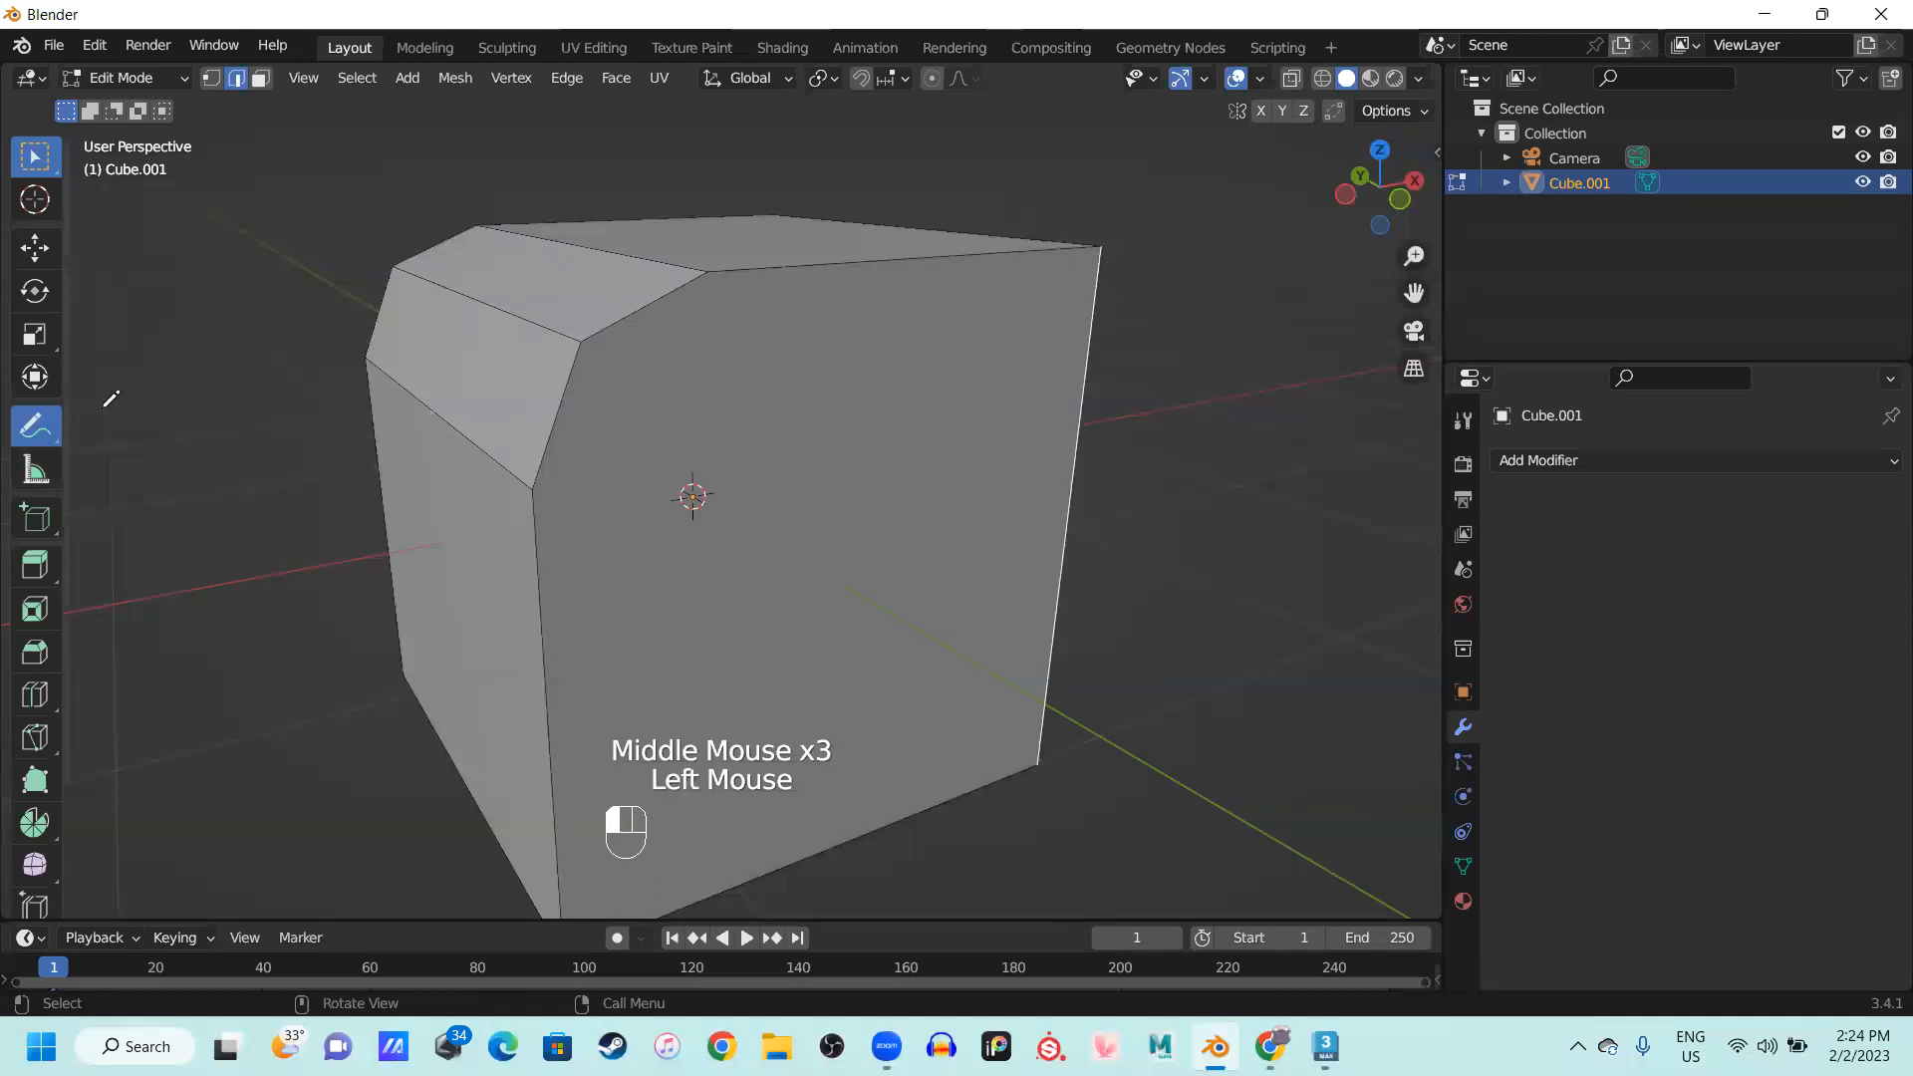
pyautogui.moveTo(728, 295)
pyautogui.mouseDown()
pyautogui.moveTo(1129, 251)
pyautogui.moveTo(1112, 743)
pyautogui.moveTo(678, 915)
pyautogui.moveTo(532, 551)
pyautogui.moveTo(556, 410)
pyautogui.moveTo(688, 302)
pyautogui.mouseUp()
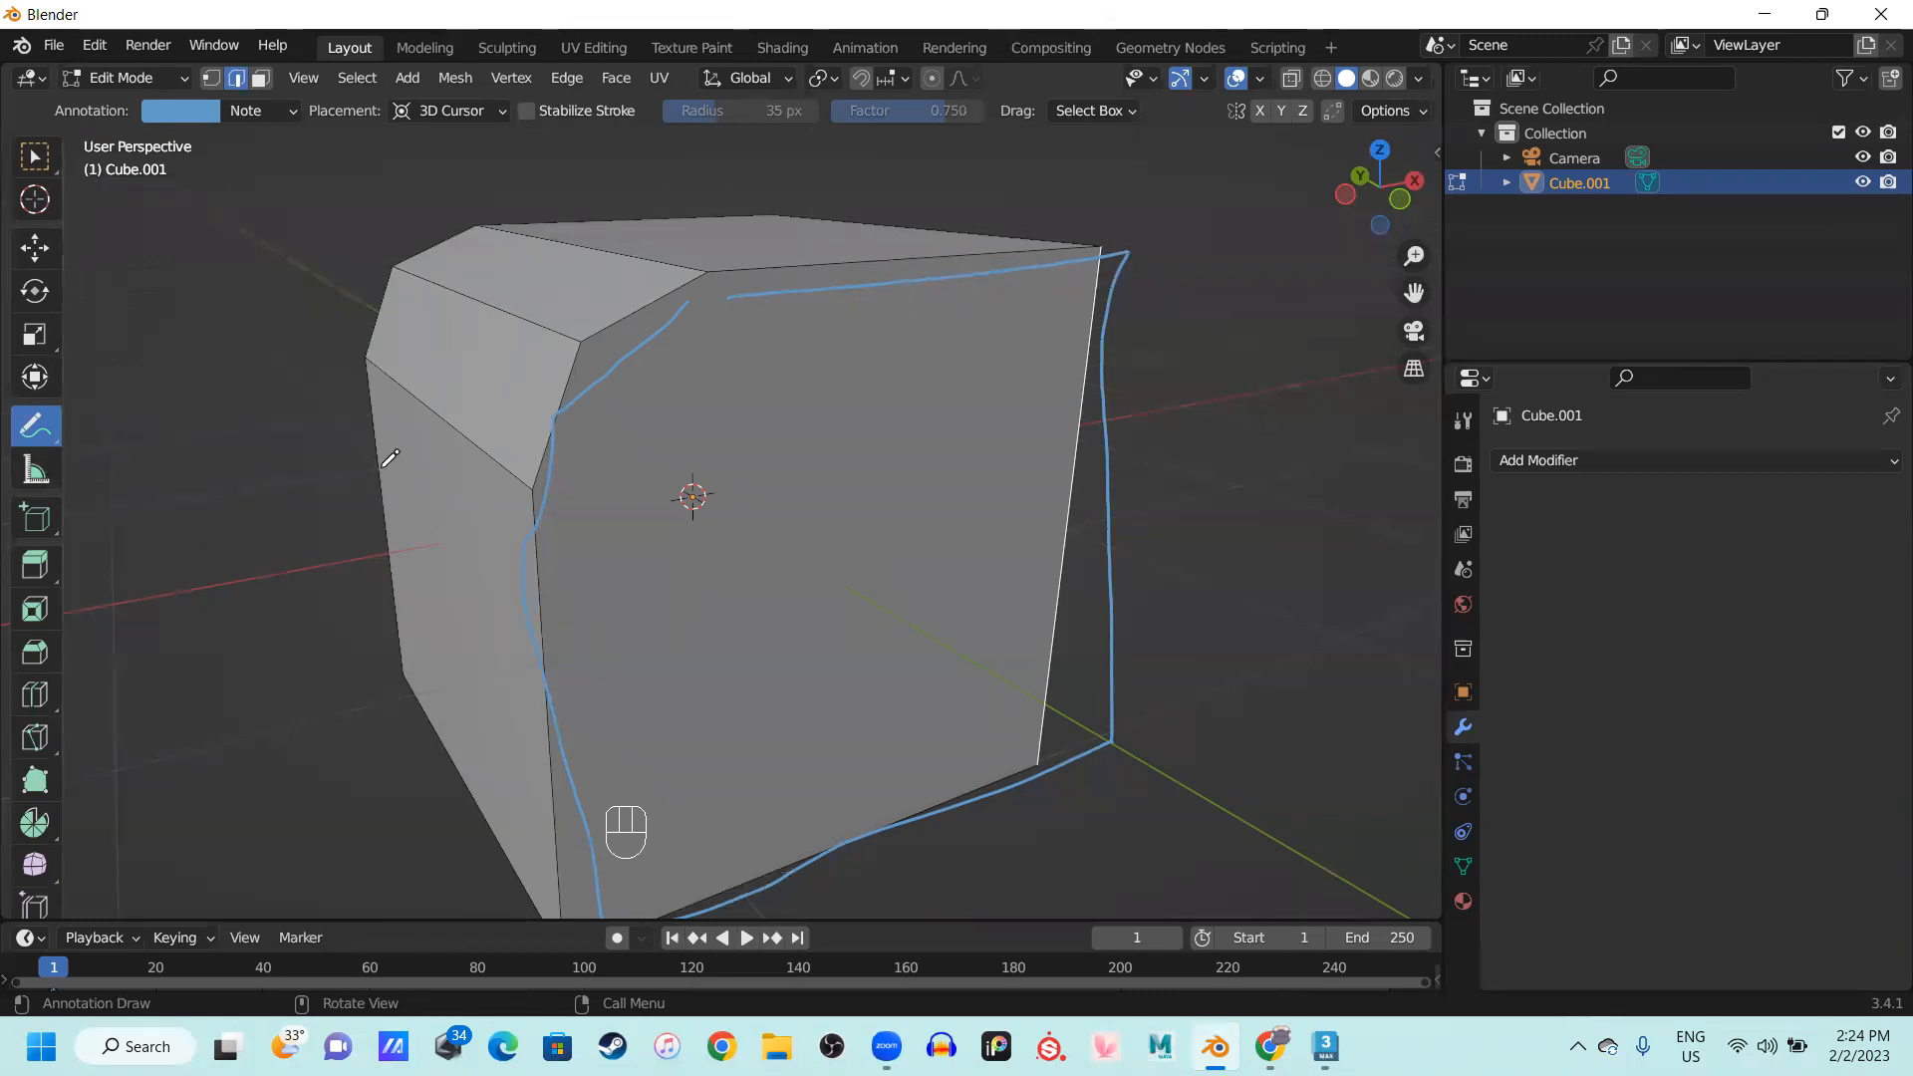
# Try drawing a short polygon annotation beside the cube and undo the stroke
pyautogui.moveTo(35, 427); pyautogui.dragTo(205, 531)
pyautogui.click(196, 559)
pyautogui.click(206, 571)
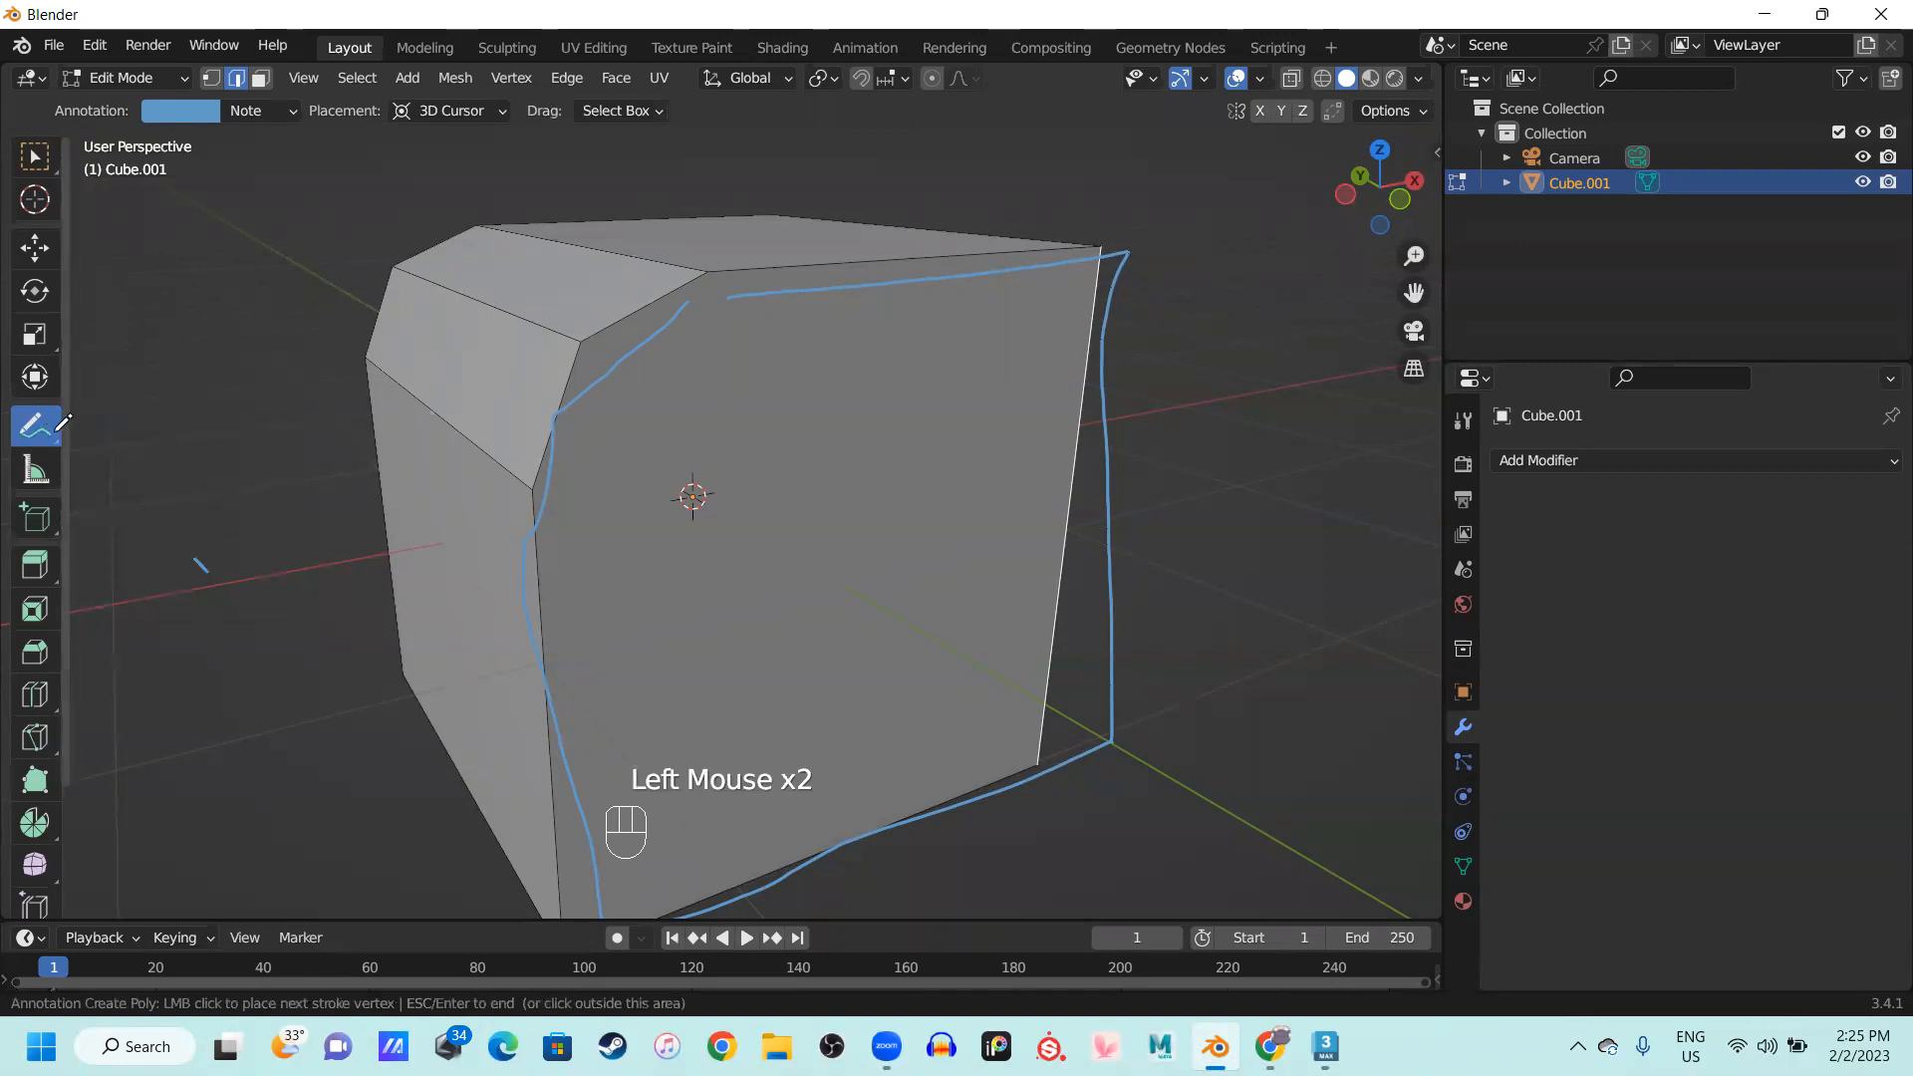
pyautogui.hotkey('ctrl', 'z')
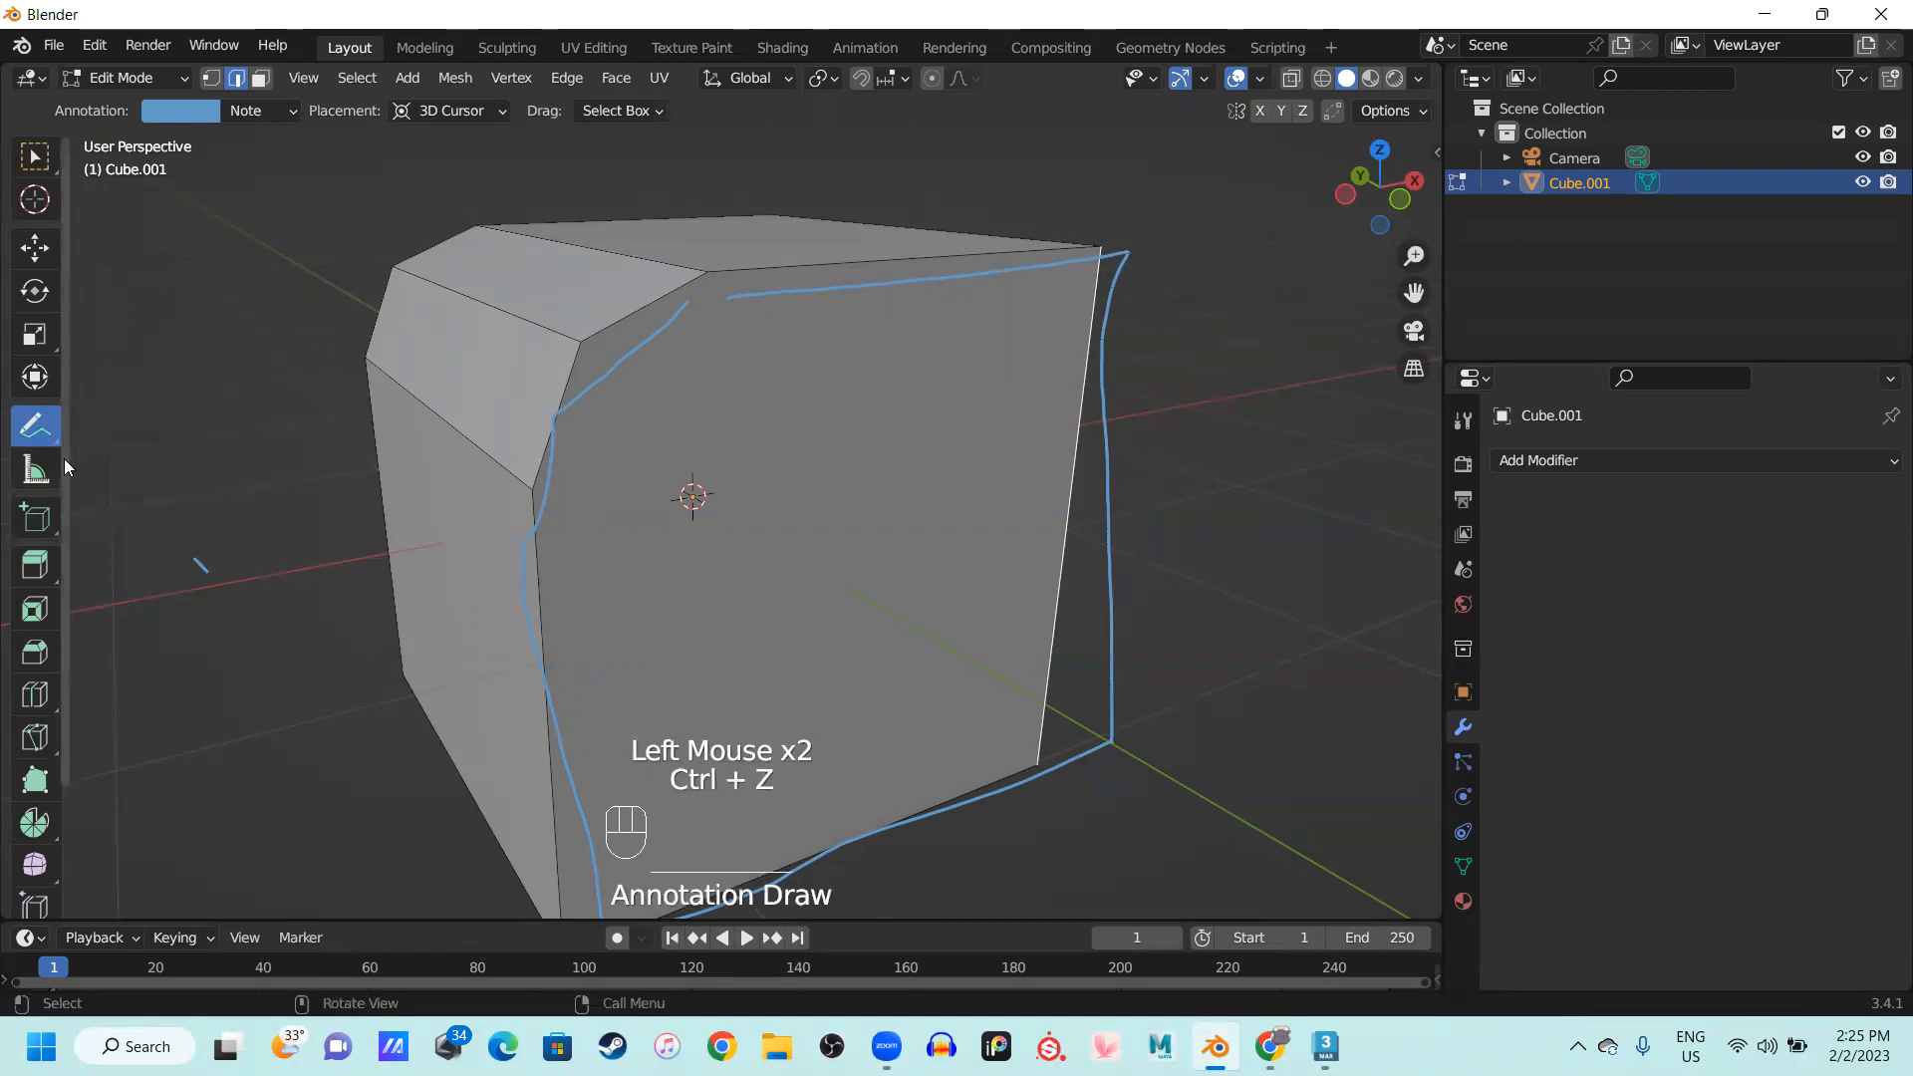
# Erase the annotation strokes around the cube with the Annotate Eraser at a radius of 73 px
pyautogui.click(56, 427)
pyautogui.moveTo(57, 426)
pyautogui.mouseDown()
pyautogui.moveTo(185, 558)
pyautogui.moveTo(420, 643)
pyautogui.moveTo(905, 214)
pyautogui.moveTo(665, 426)
pyautogui.moveTo(1081, 219)
pyautogui.moveTo(600, 269)
pyautogui.moveTo(499, 299)
pyautogui.mouseUp()
pyautogui.click(188, 571)
pyautogui.moveTo(102, 114); pyautogui.dragTo(159, 113)
pyautogui.moveTo(728, 242)
pyautogui.mouseDown()
pyautogui.moveTo(900, 249)
pyautogui.moveTo(1176, 633)
pyautogui.moveTo(1092, 832)
pyautogui.moveTo(561, 877)
pyautogui.moveTo(542, 602)
pyautogui.moveTo(634, 698)
pyautogui.mouseUp()
pyautogui.moveTo(634, 698)
pyautogui.mouseDown(button='middle')
pyautogui.moveTo(683, 654)
pyautogui.moveTo(701, 675)
pyautogui.moveTo(581, 521)
pyautogui.mouseUp(button='middle')
pyautogui.click(85, 362)
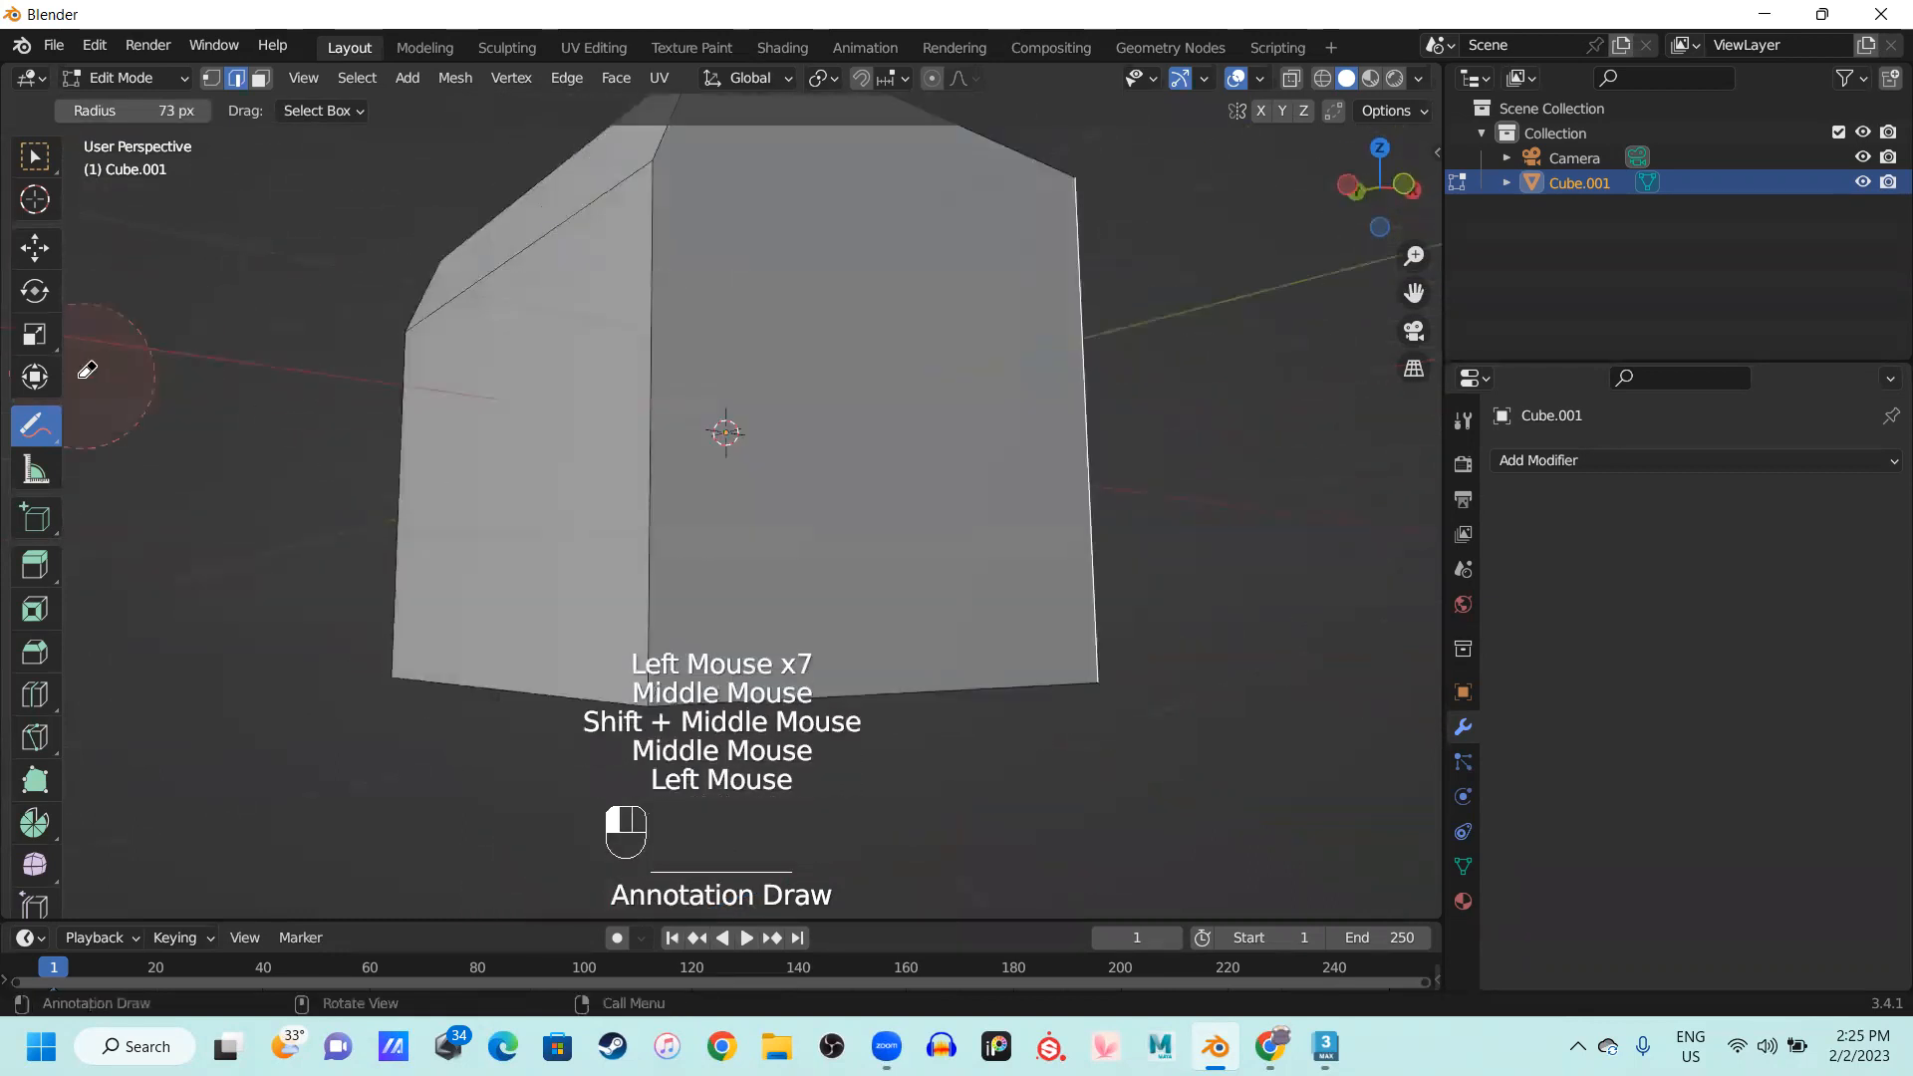
pyautogui.click(117, 370)
pyautogui.moveTo(832, 447); pyautogui.dragTo(748, 439, button='middle')
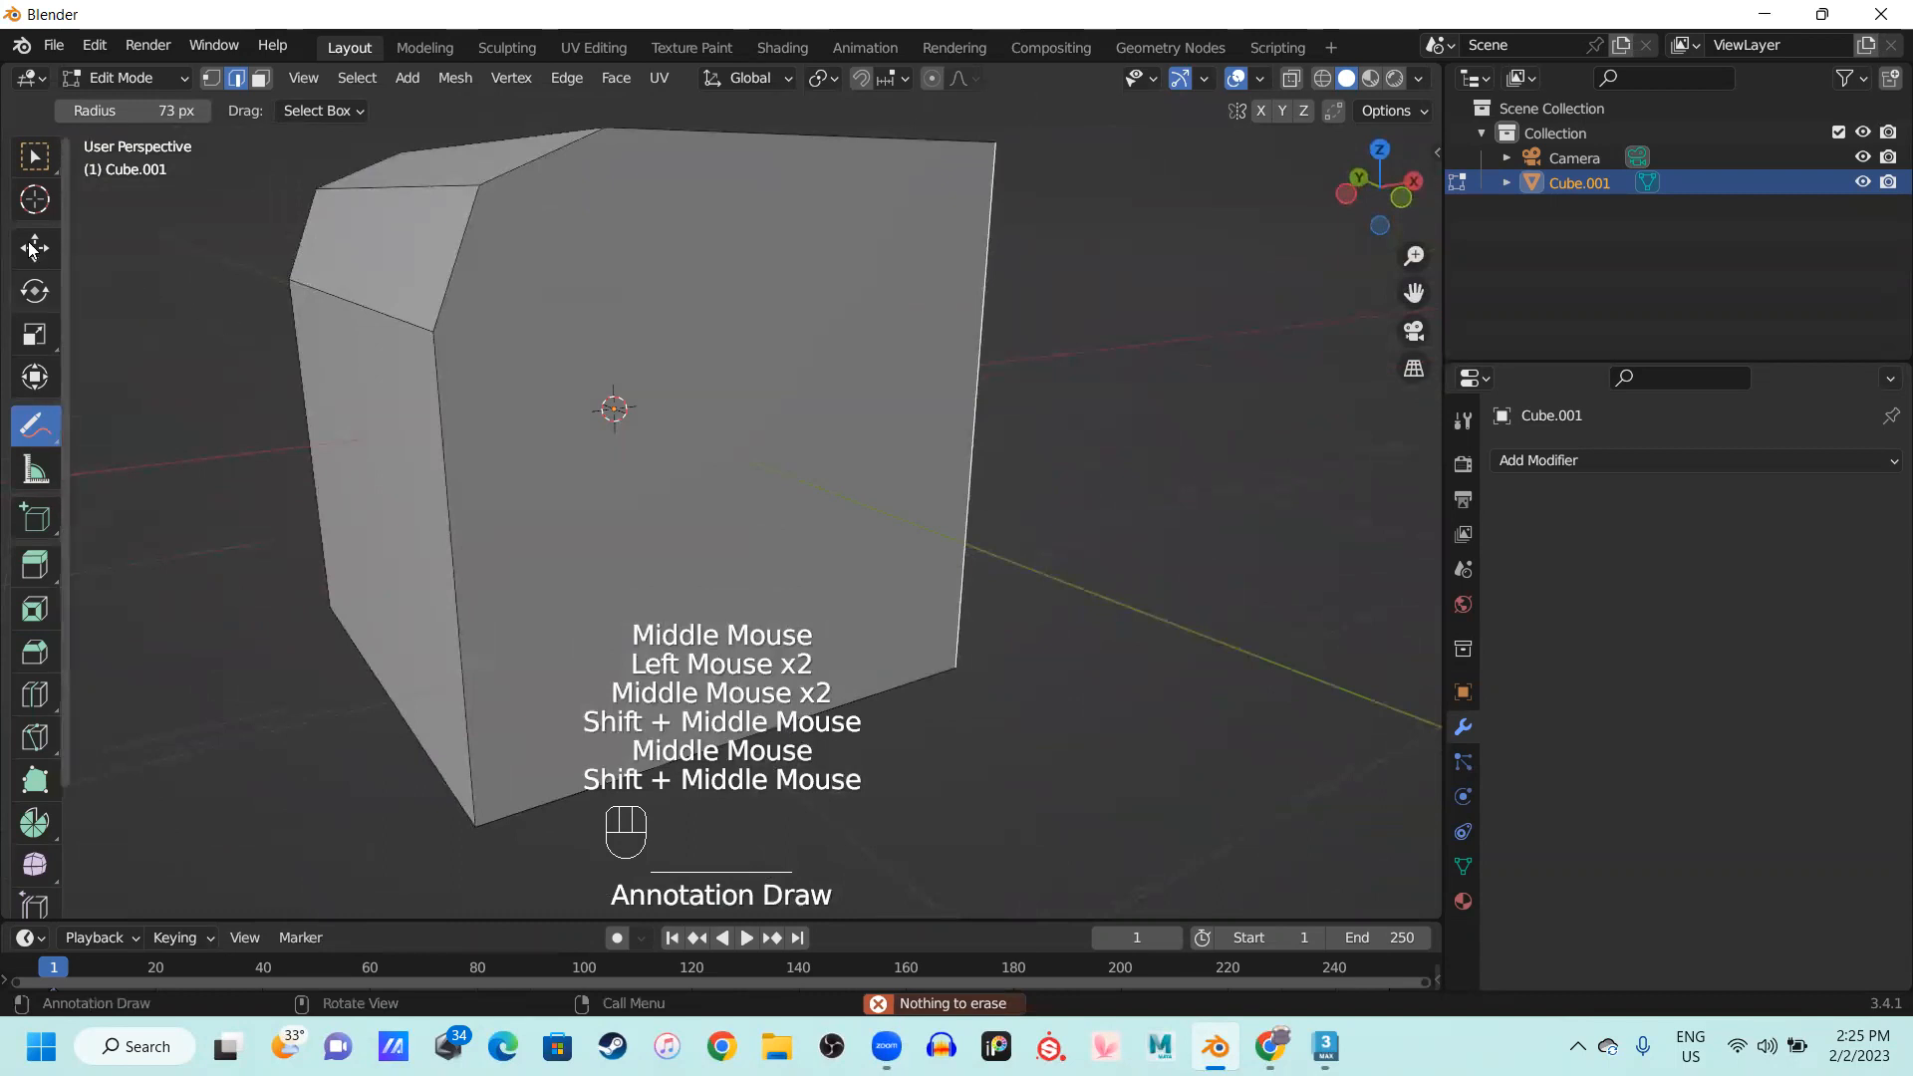
# Draw a freehand annotation line down the end face from the bevel's upper corner and try to undo it
pyautogui.moveTo(782, 303); pyautogui.dragTo(543, 219, button='middle')
pyautogui.moveTo(38, 428)
pyautogui.mouseDown()
pyautogui.moveTo(89, 418)
pyautogui.moveTo(95, 436)
pyautogui.mouseUp()
pyautogui.moveTo(537, 211)
pyautogui.mouseDown()
pyautogui.moveTo(563, 294)
pyautogui.moveTo(585, 812)
pyautogui.mouseUp()
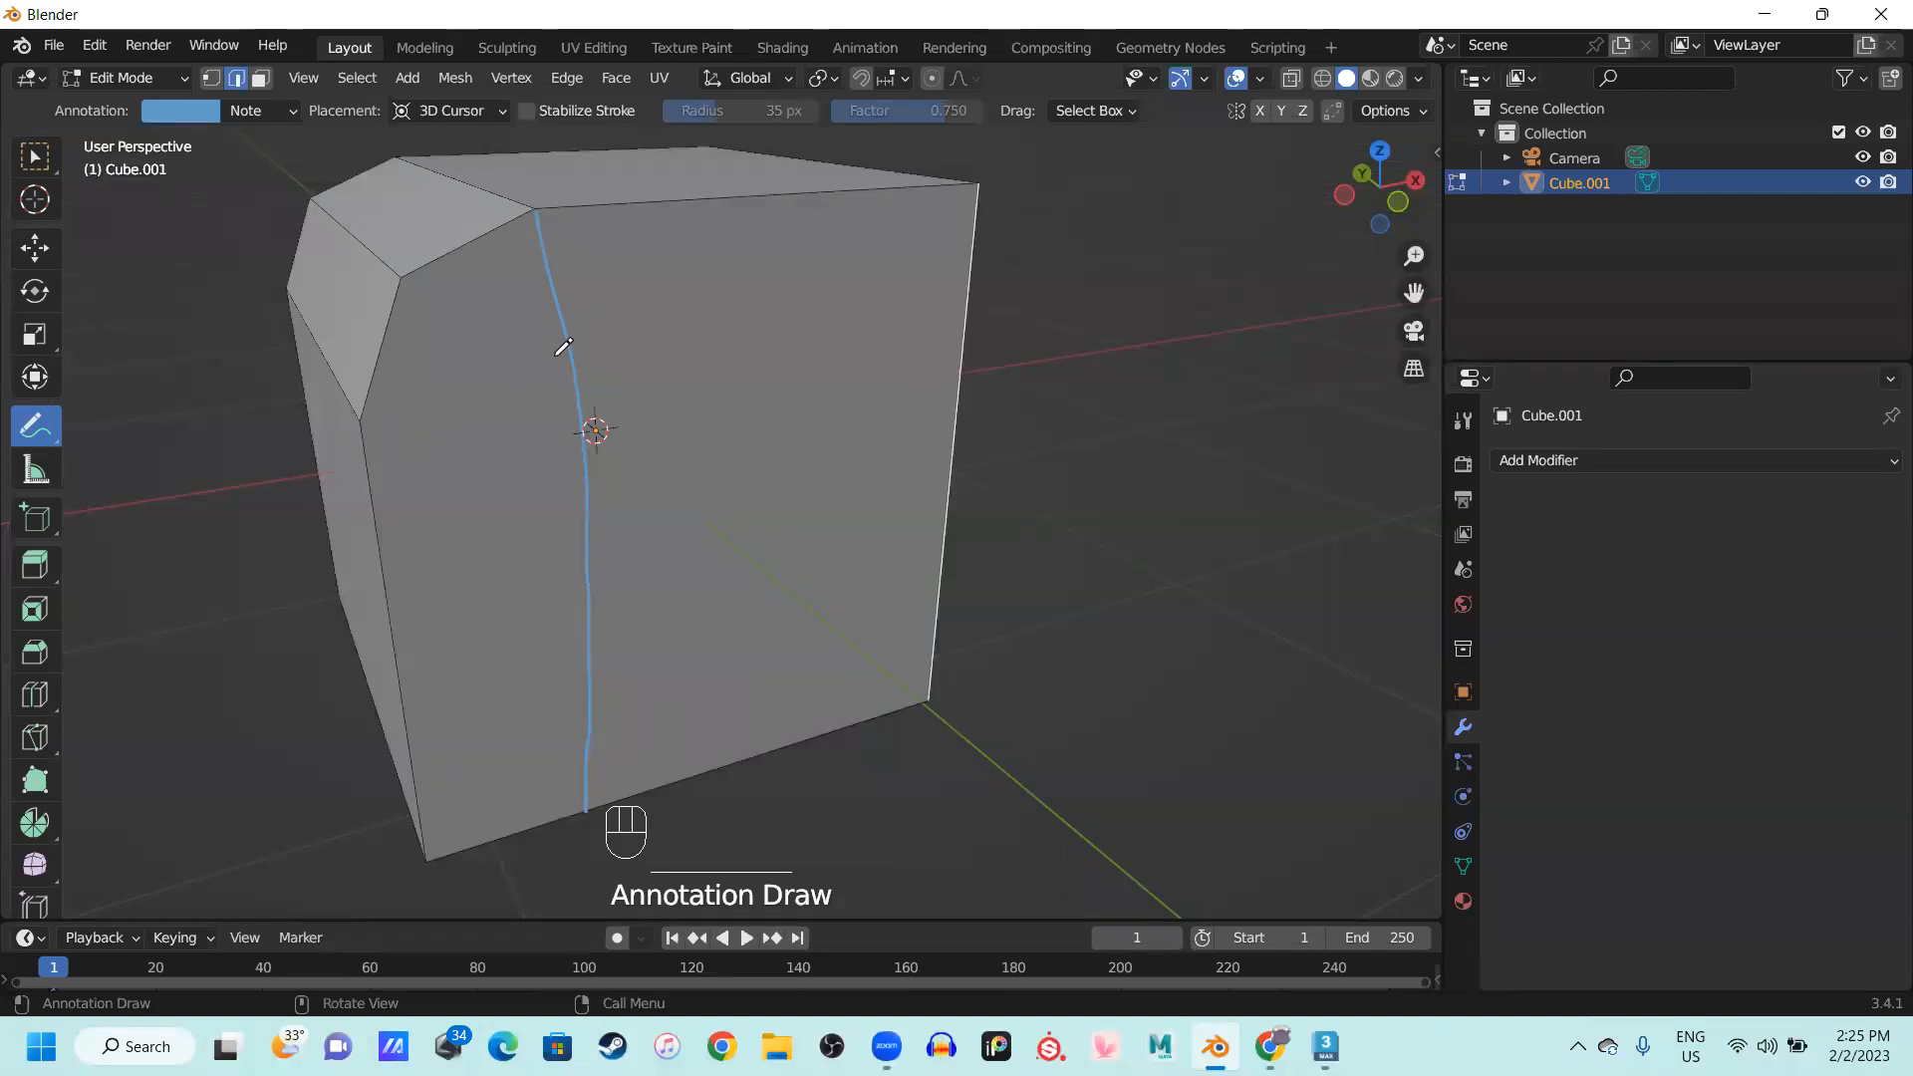
pyautogui.hotkey('ctrl', 'z')
pyautogui.hotkey('ctrl', 'z')
pyautogui.hotkey('ctrl', 'z')
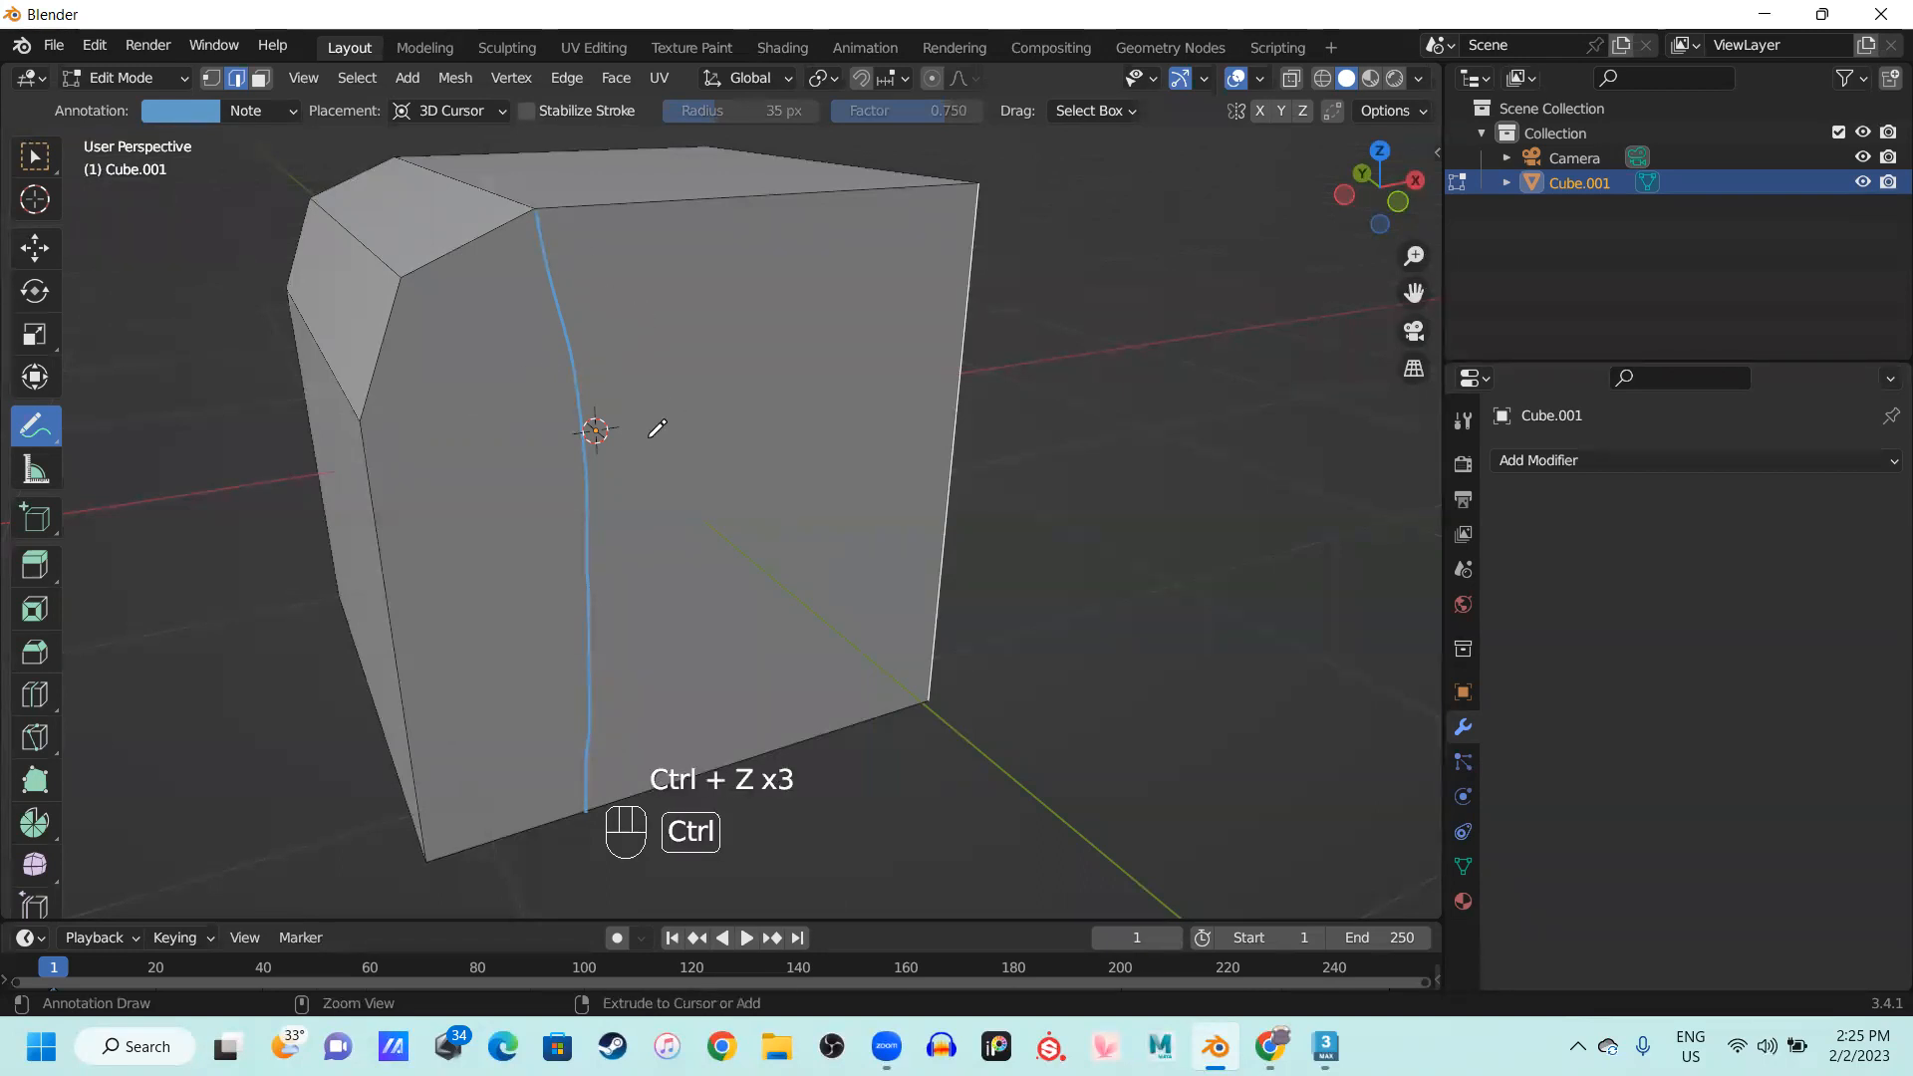
# Erase the vertical annotation line on the end face with the Annotate Eraser
pyautogui.doubleClick(33, 426)
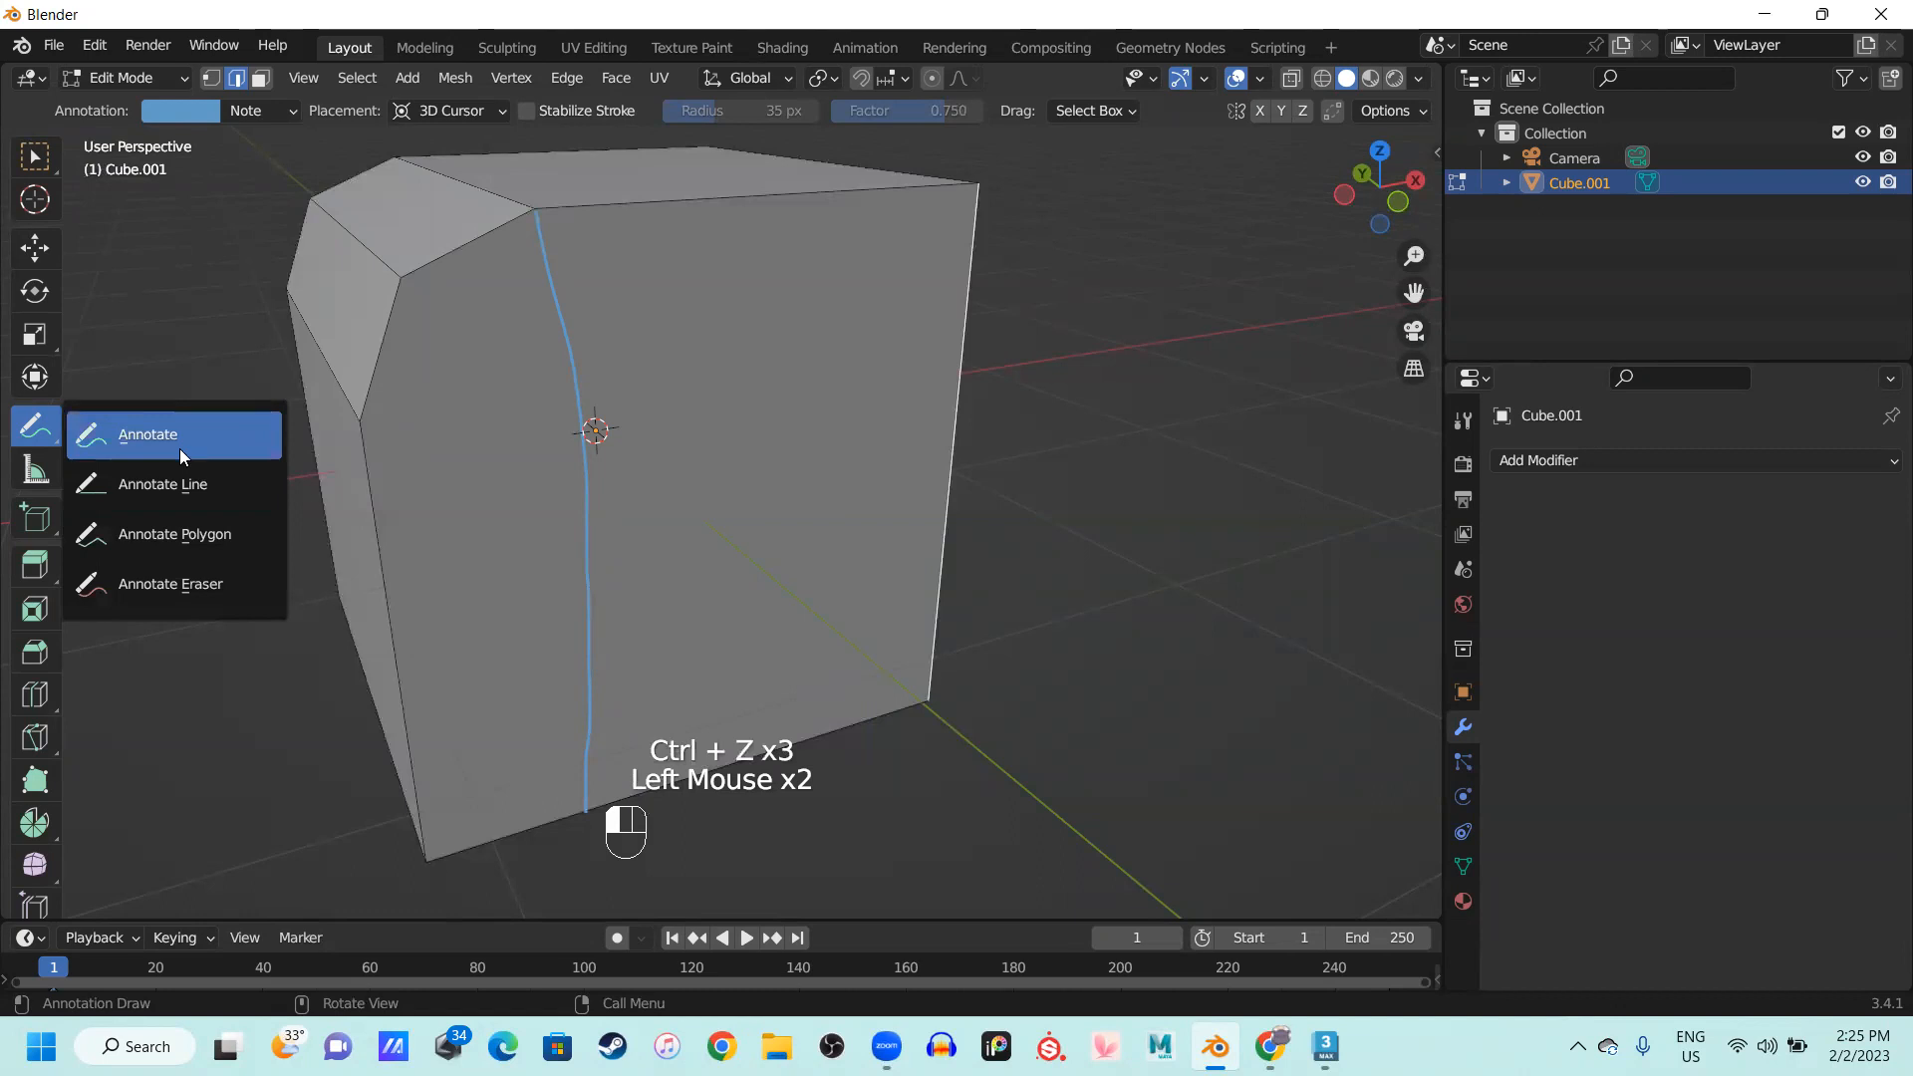
pyautogui.click(252, 567)
pyautogui.moveTo(533, 214); pyautogui.dragTo(588, 757)
# Draw one vertical and one horizontal freehand annotation line across the end face, starting from the bevel's two outer corners
pyautogui.moveTo(32, 426); pyautogui.dragTo(120, 432)
pyautogui.moveTo(533, 211); pyautogui.dragTo(576, 787)
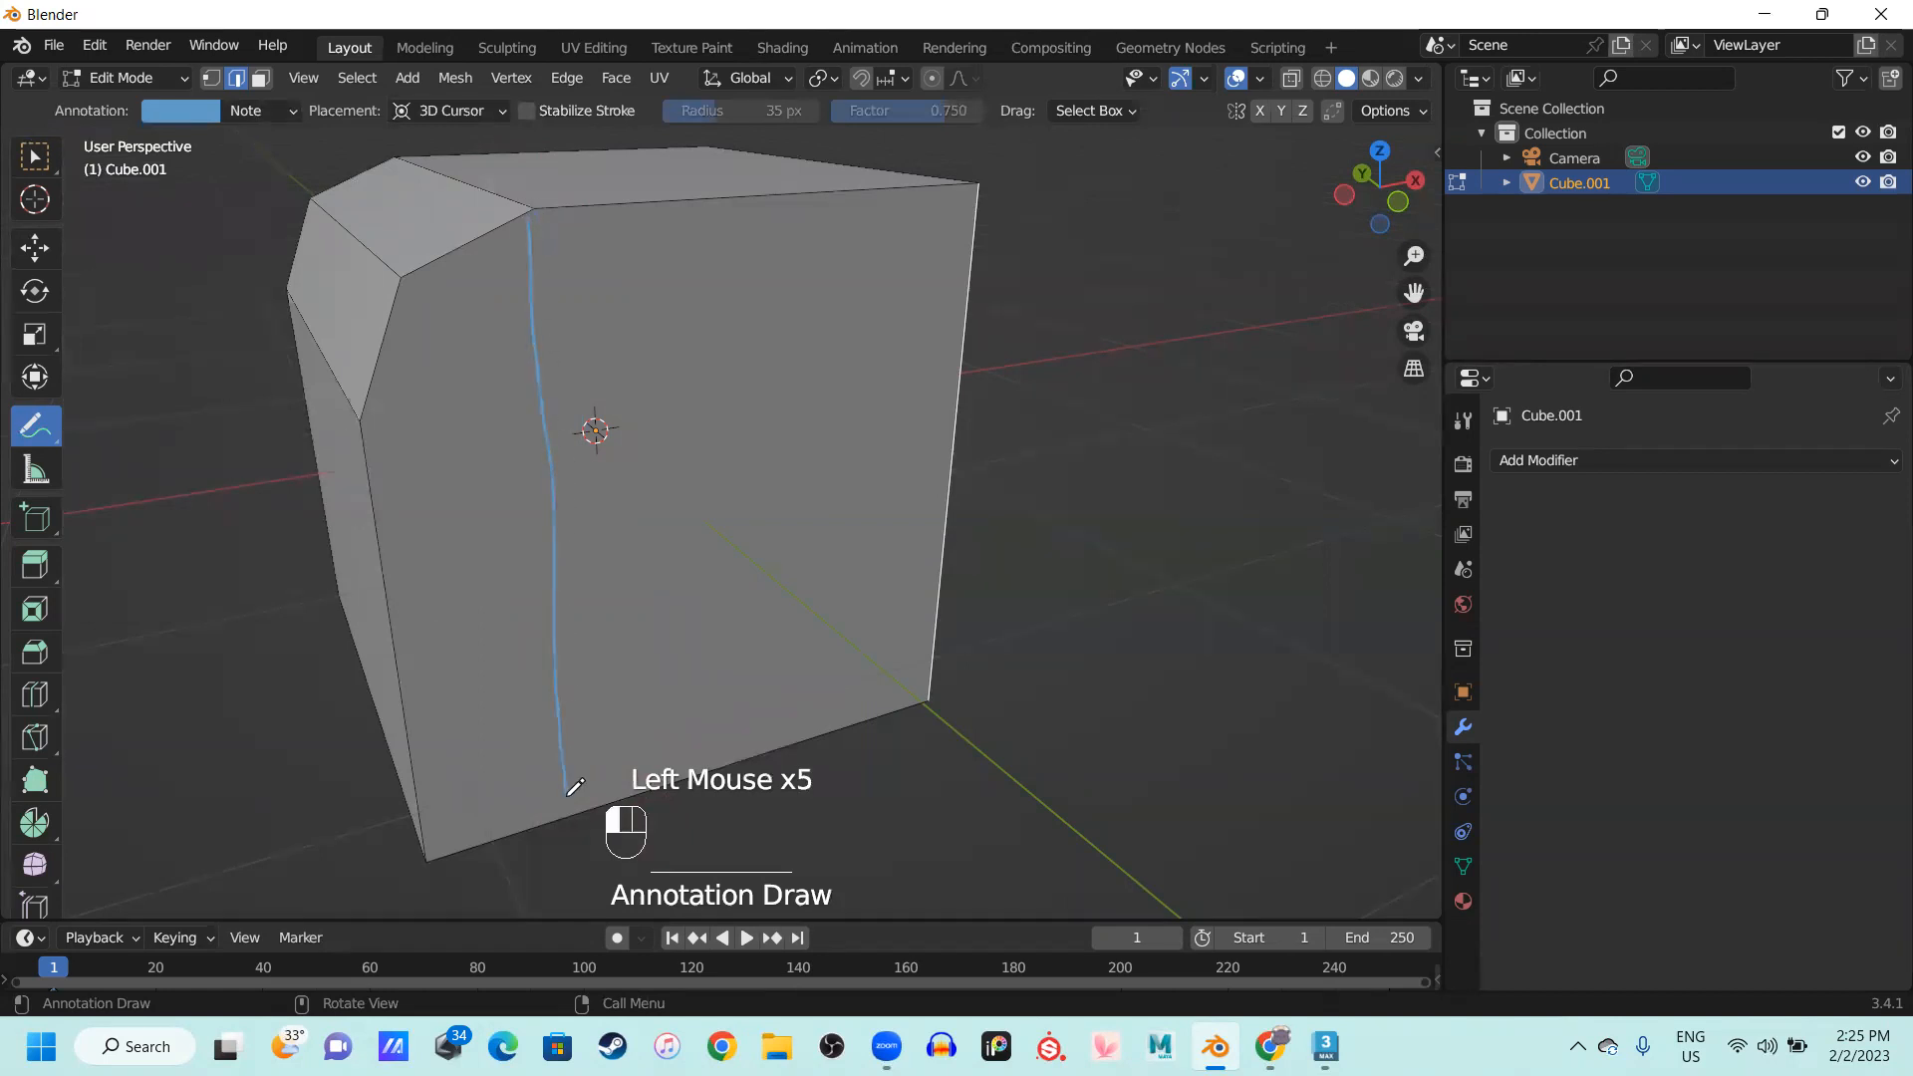
pyautogui.moveTo(363, 420); pyautogui.dragTo(959, 328)
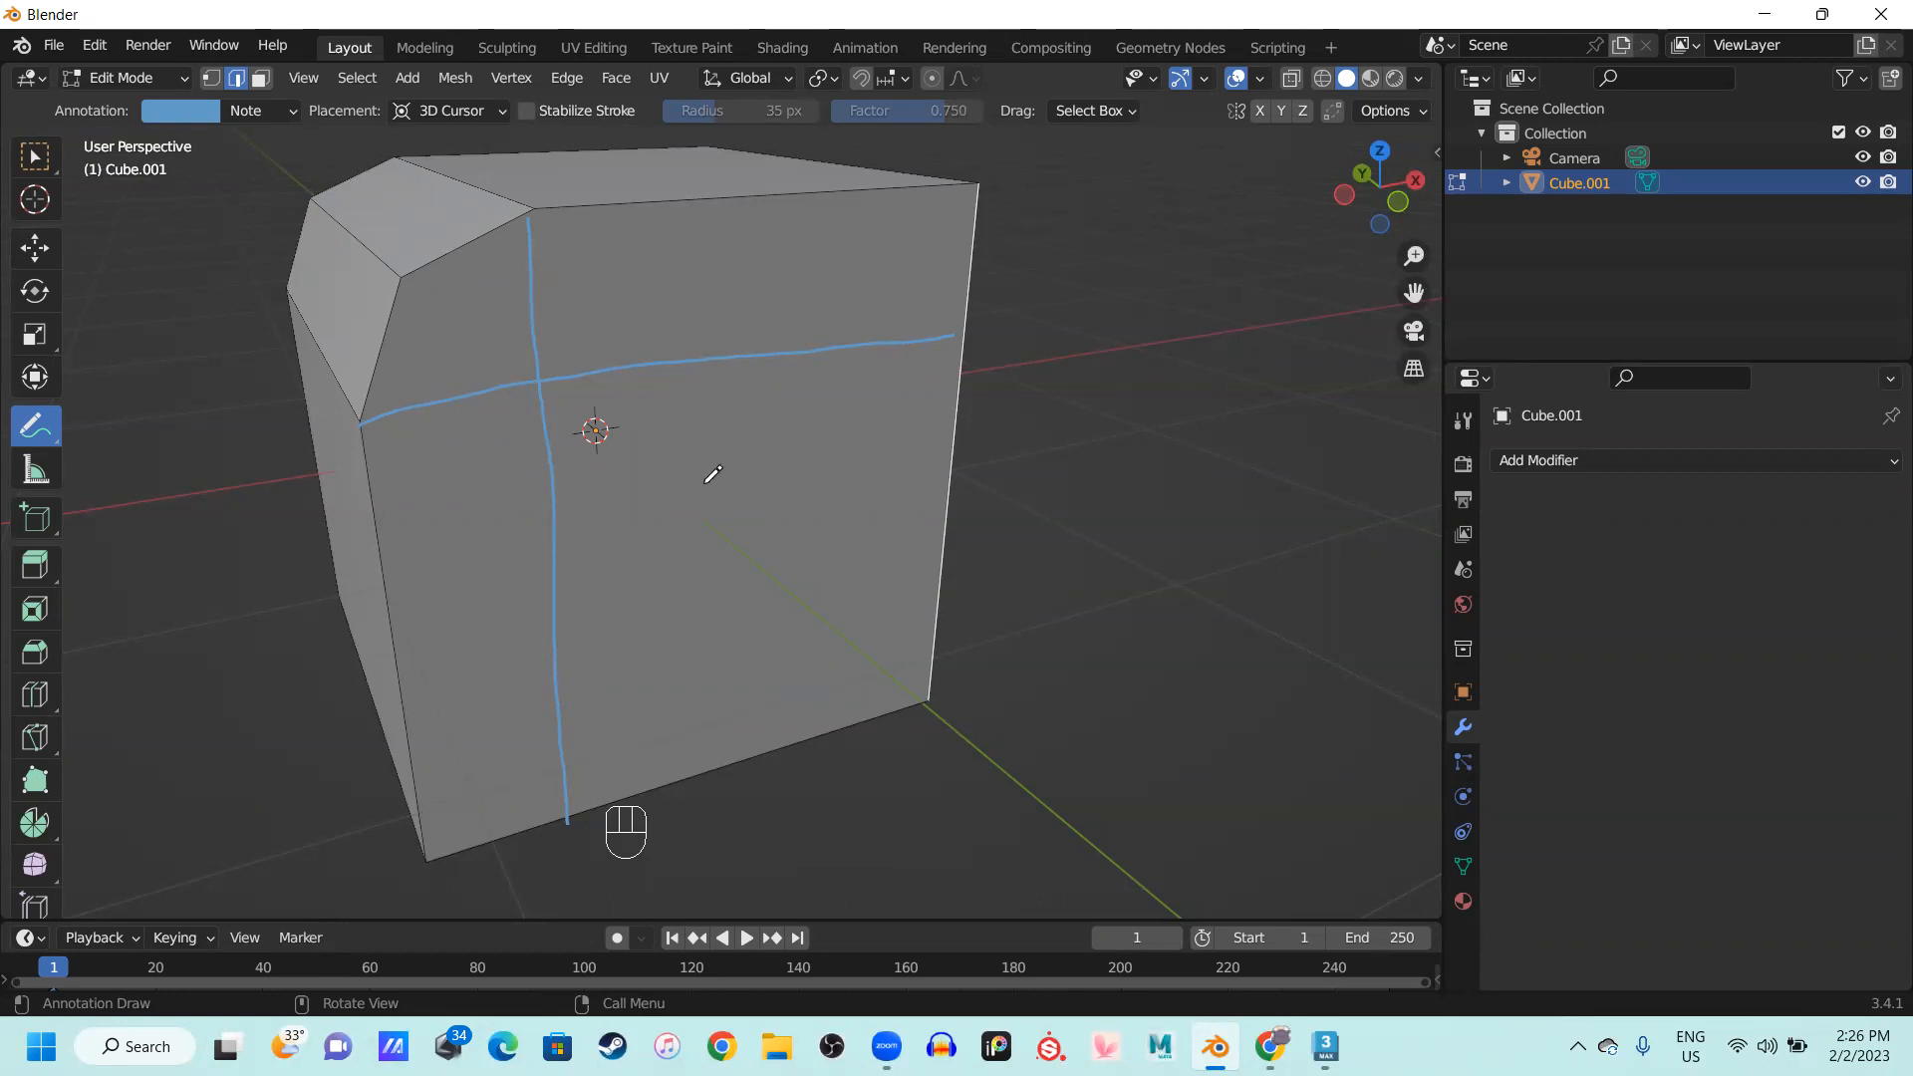
# Erase both crossing annotation lines with the Annotate Eraser and try a loop cut on the cube
pyautogui.moveTo(35, 427); pyautogui.dragTo(149, 583)
pyautogui.moveTo(529, 243)
pyautogui.mouseDown()
pyautogui.moveTo(385, 422)
pyautogui.moveTo(721, 375)
pyautogui.moveTo(529, 748)
pyautogui.moveTo(577, 654)
pyautogui.mouseUp()
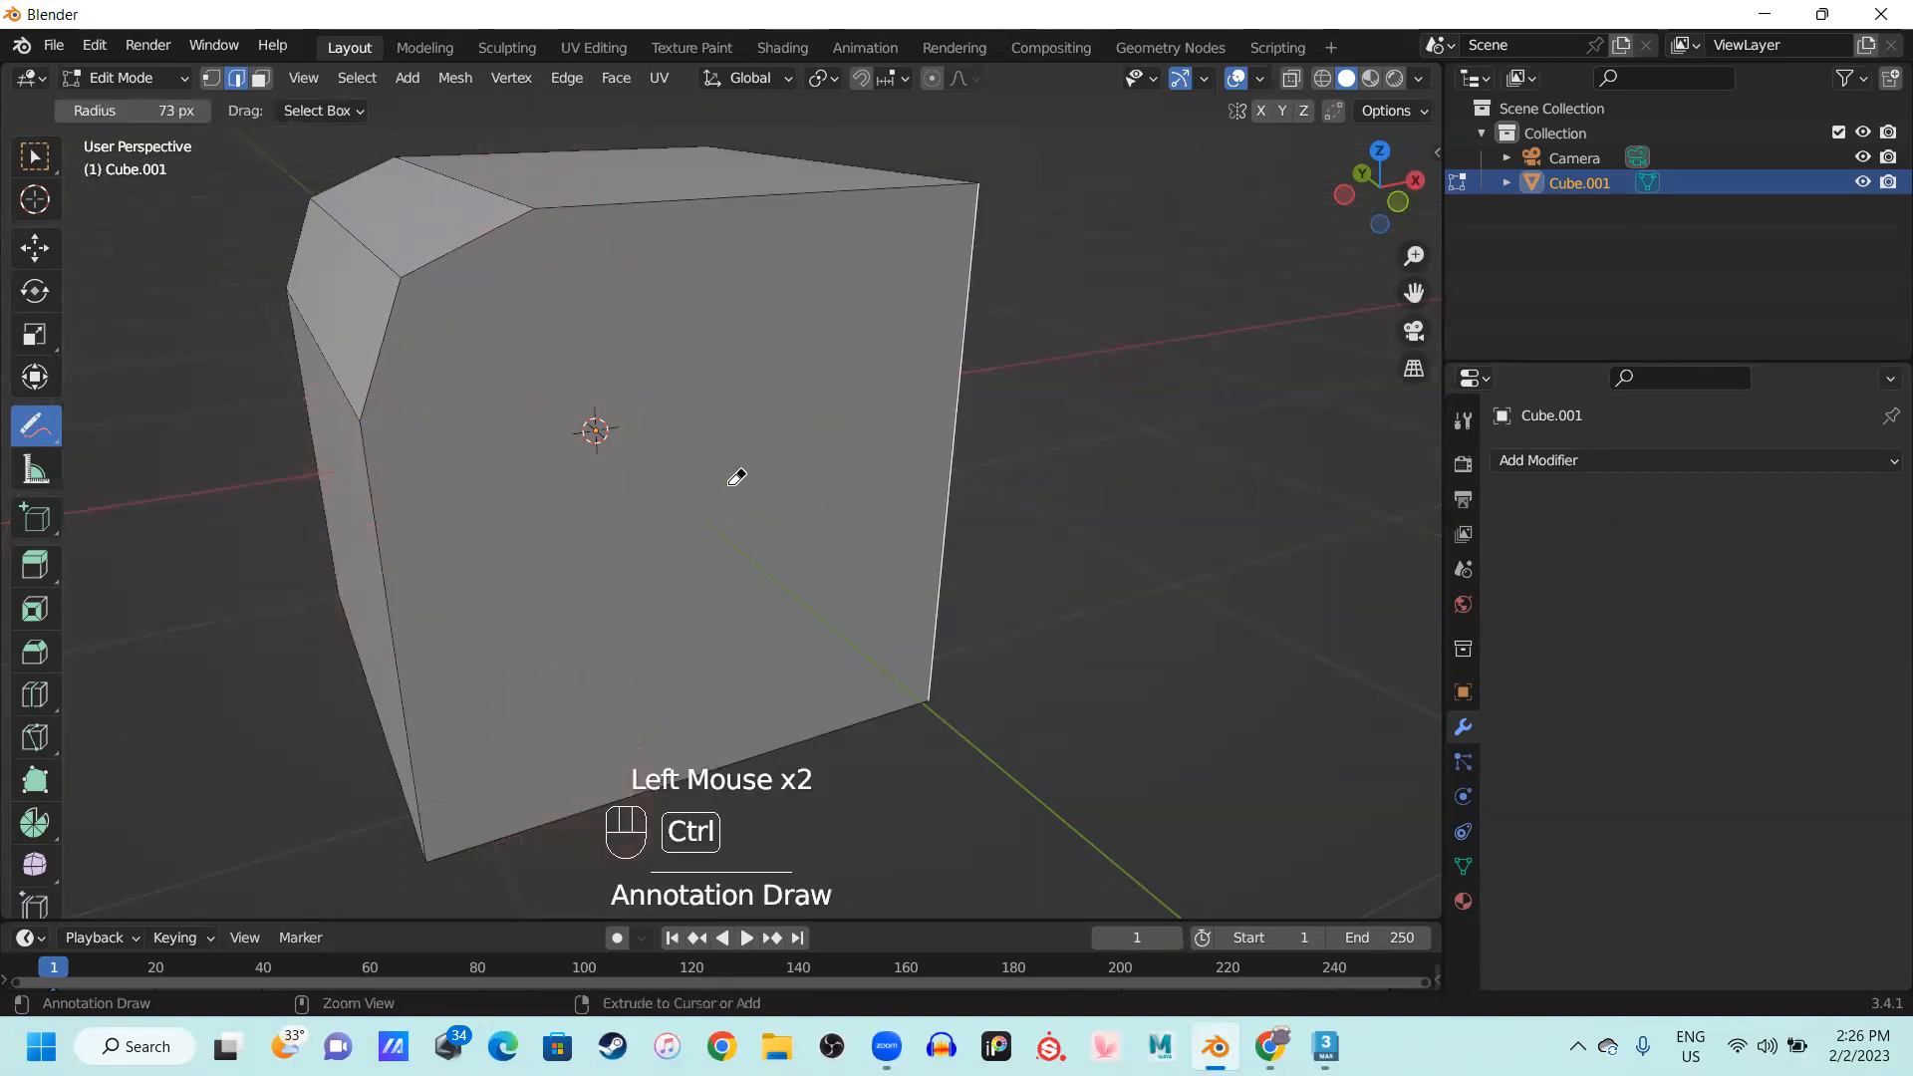
pyautogui.hotkey('ctrl', 'r')
pyautogui.press('Escape')
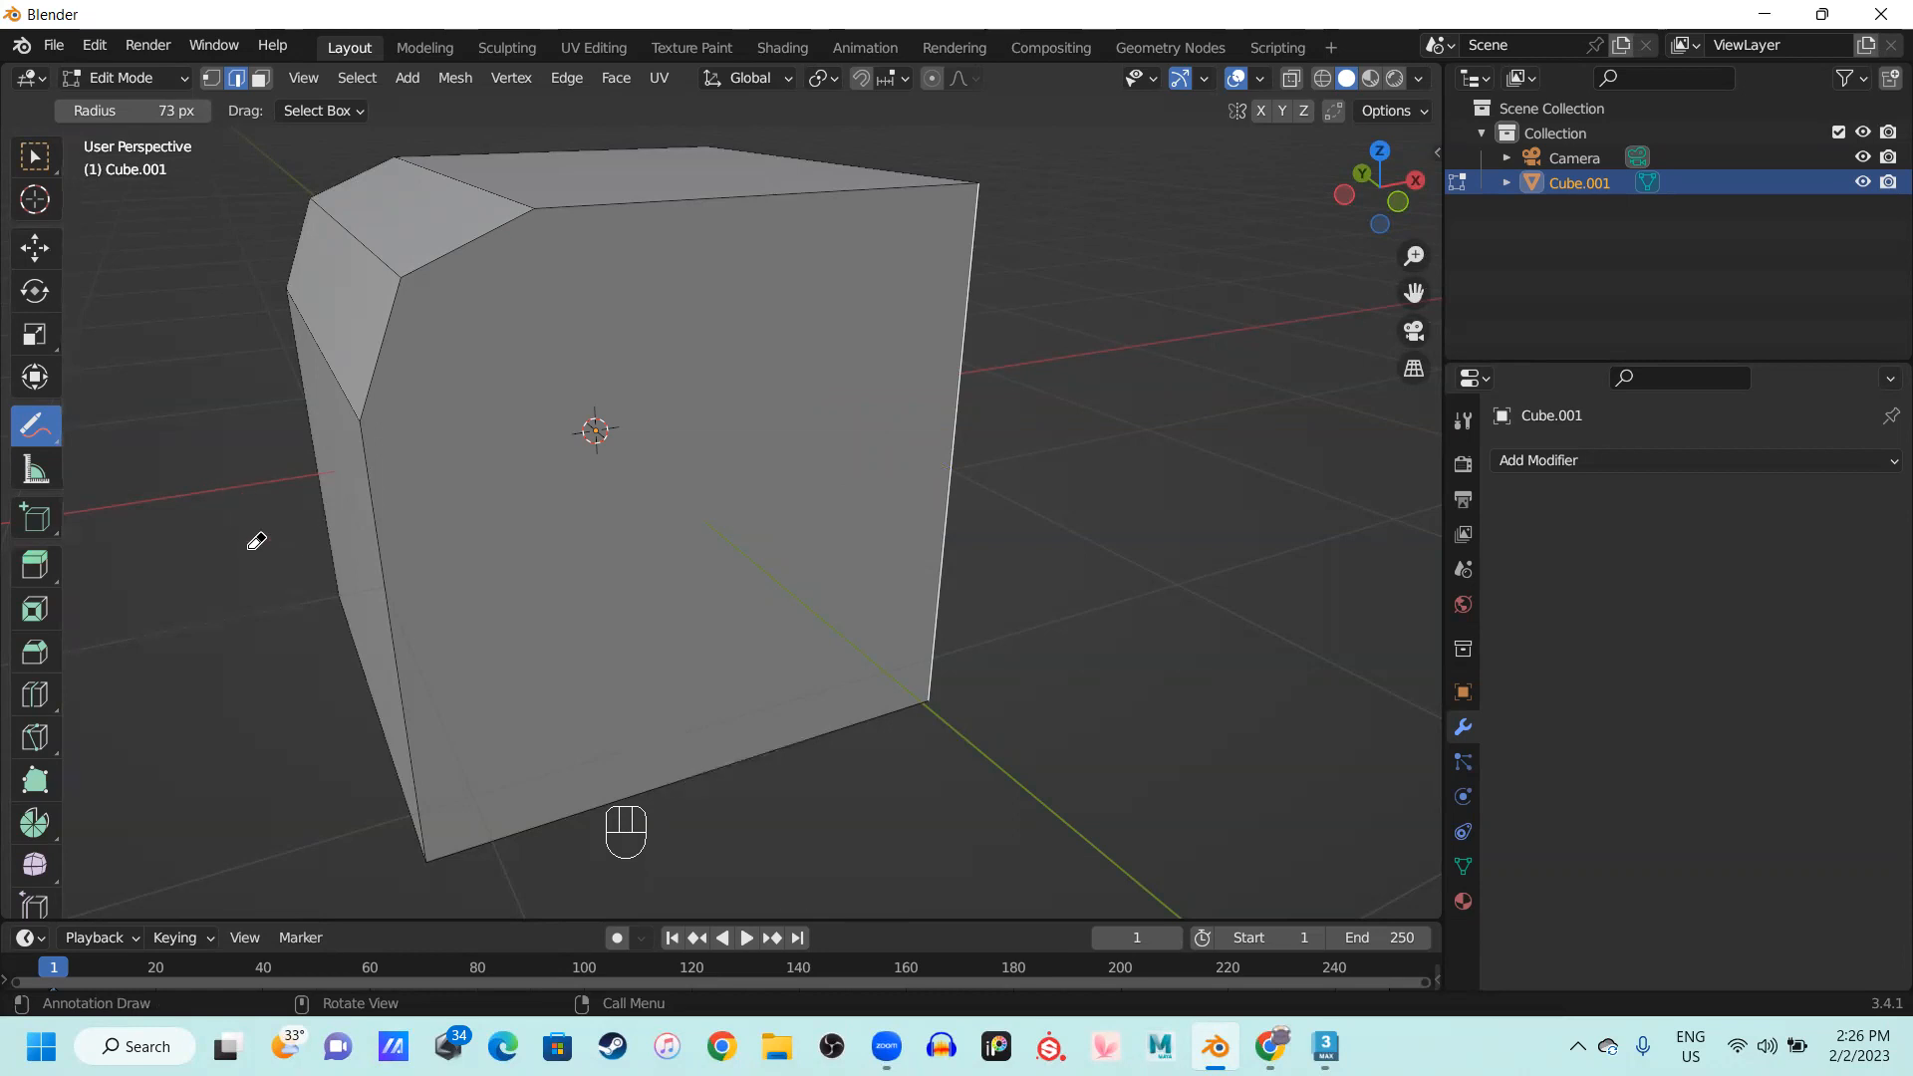
# Knife-cut the end face vertically from the bevel's upper corner vertex down to the bottom edge
pyautogui.press('k')
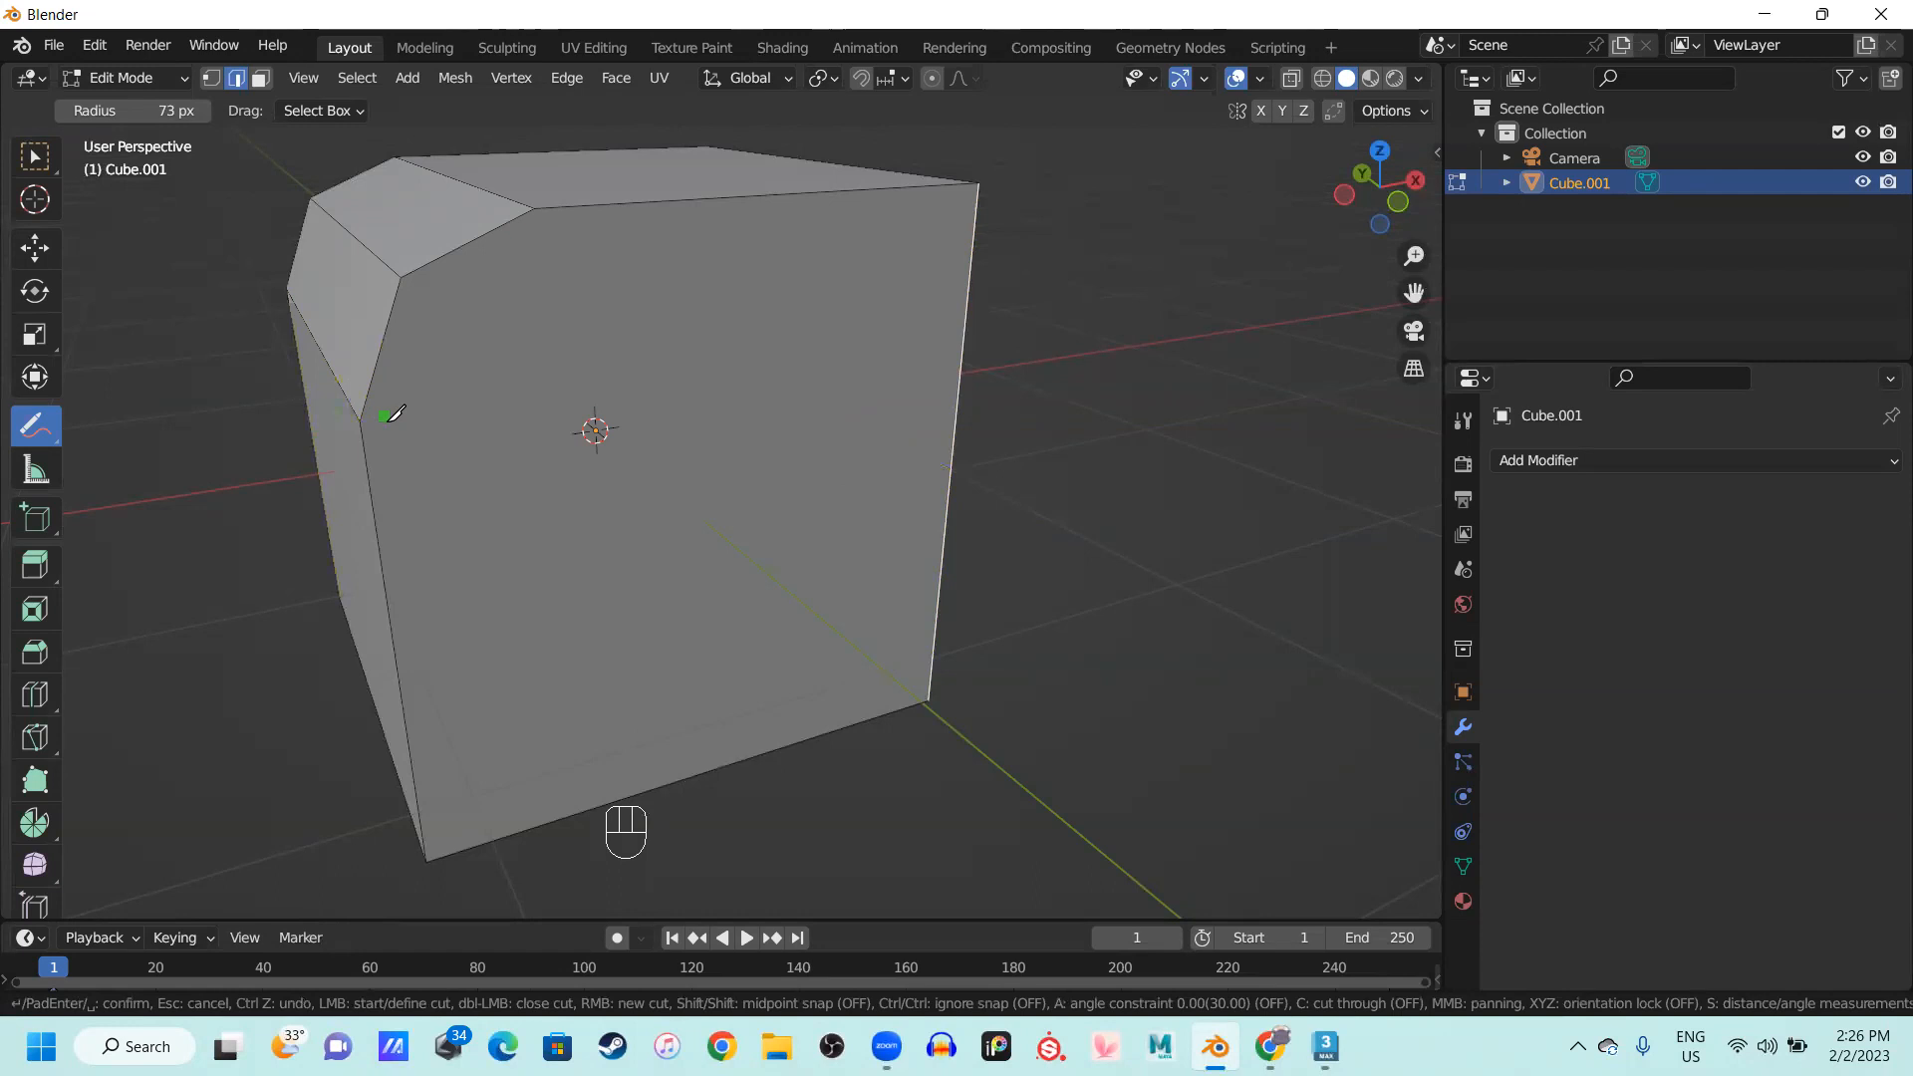
pyautogui.moveTo(618, 429); pyautogui.dragTo(511, 234, button='middle')
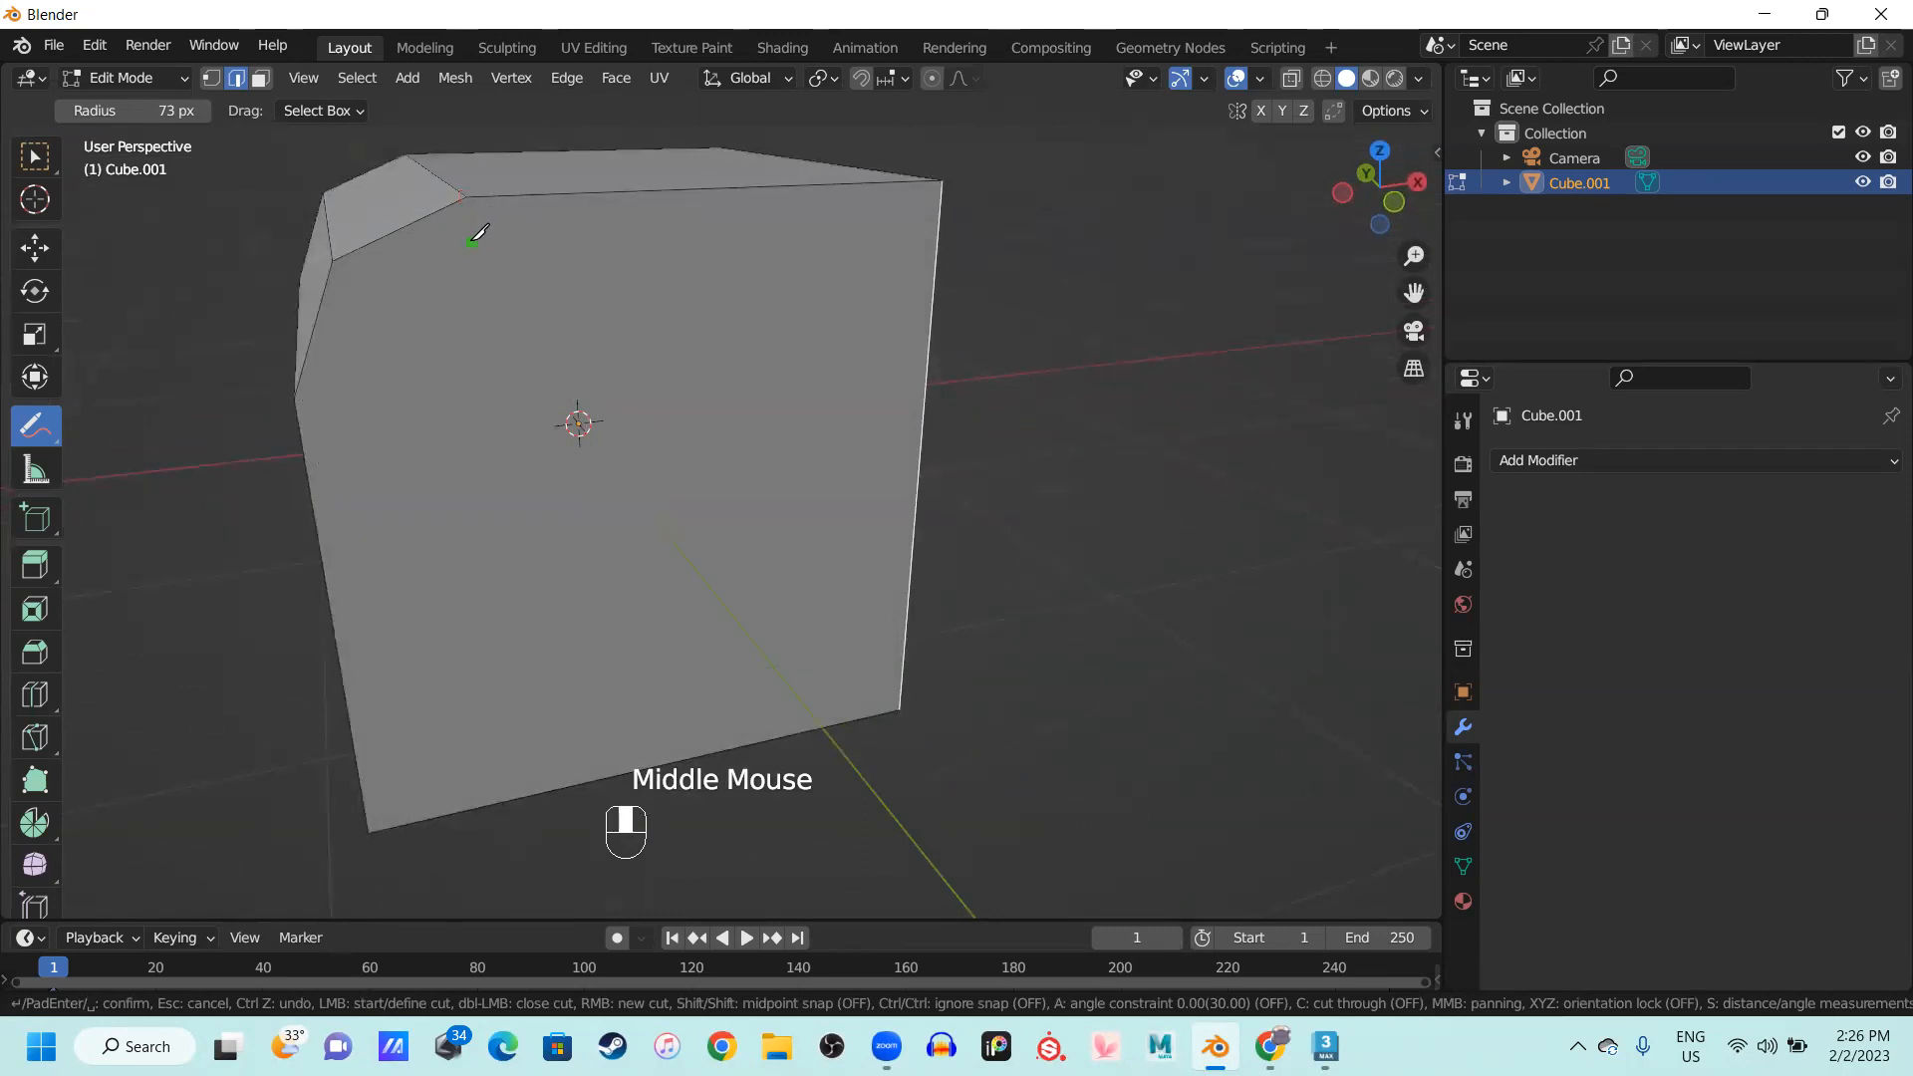
pyautogui.moveTo(476, 235); pyautogui.dragTo(494, 257, button='middle')
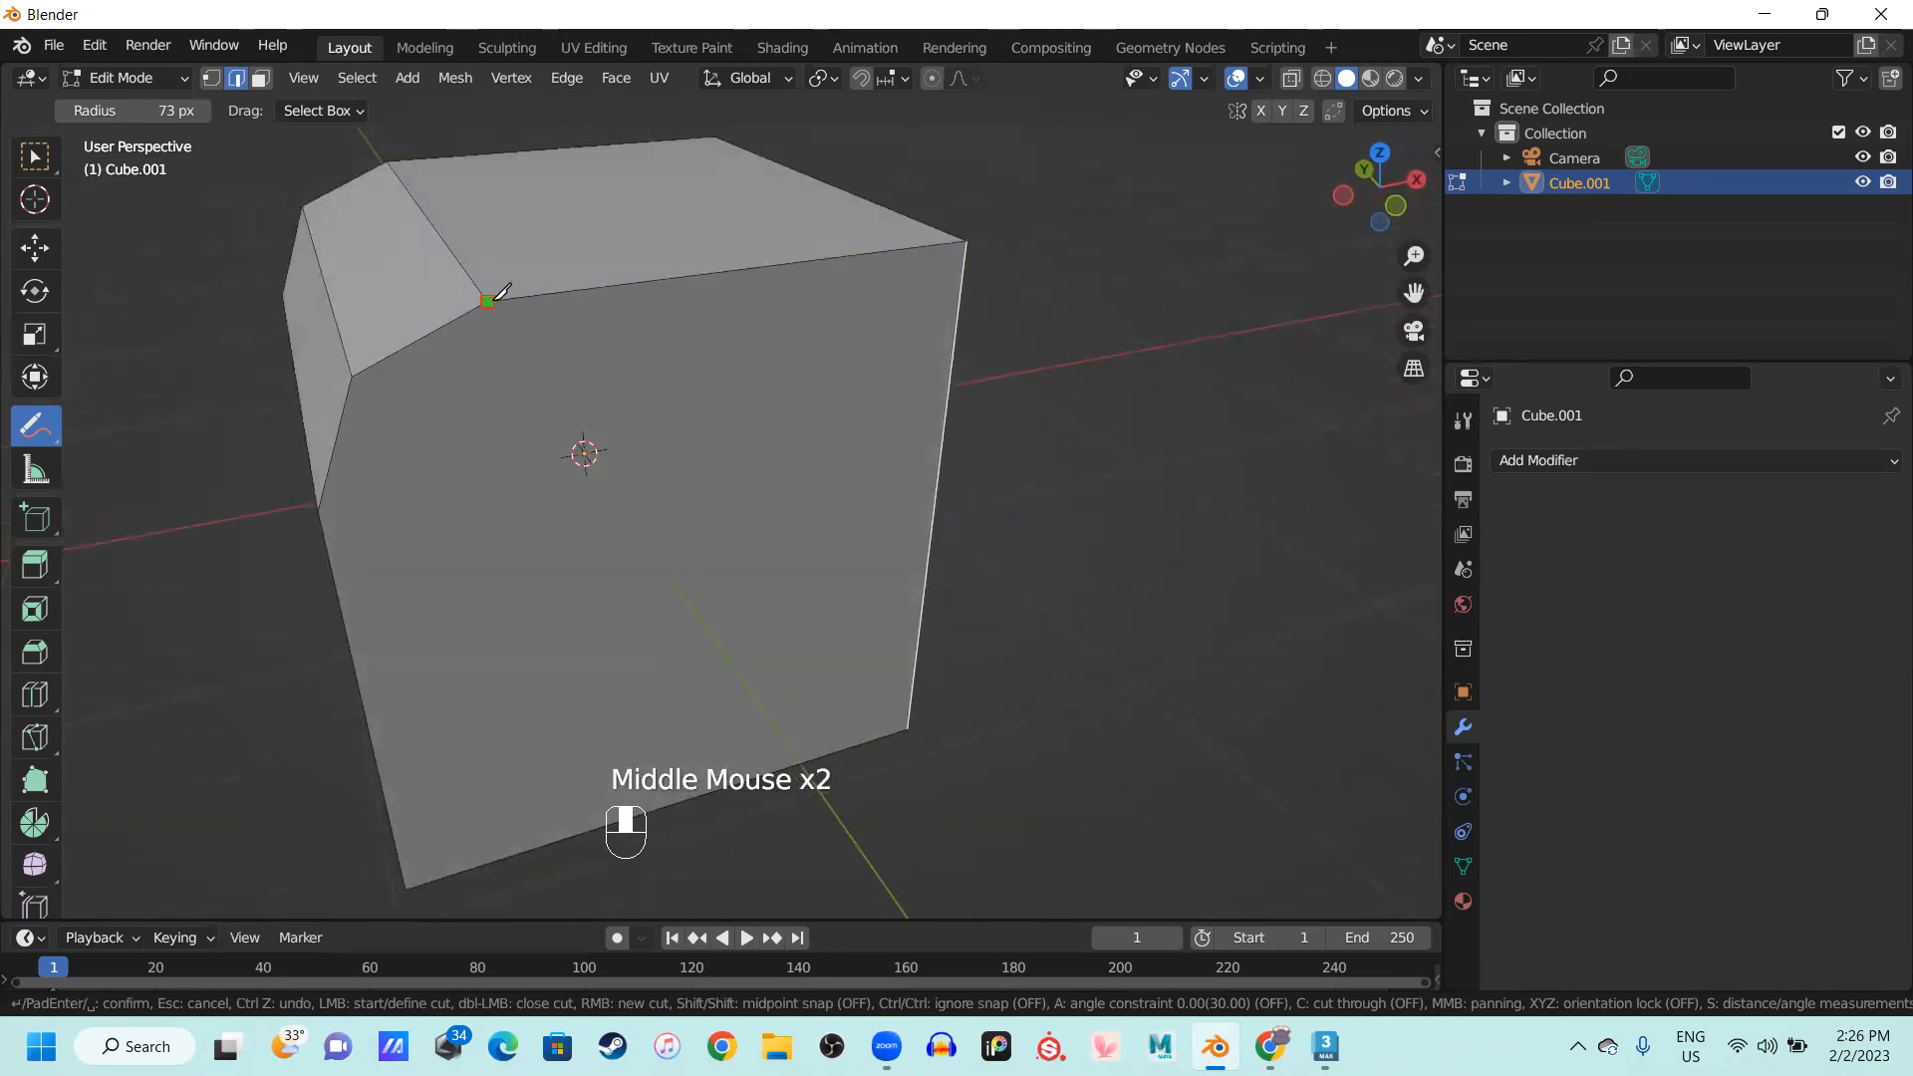
pyautogui.click(487, 299)
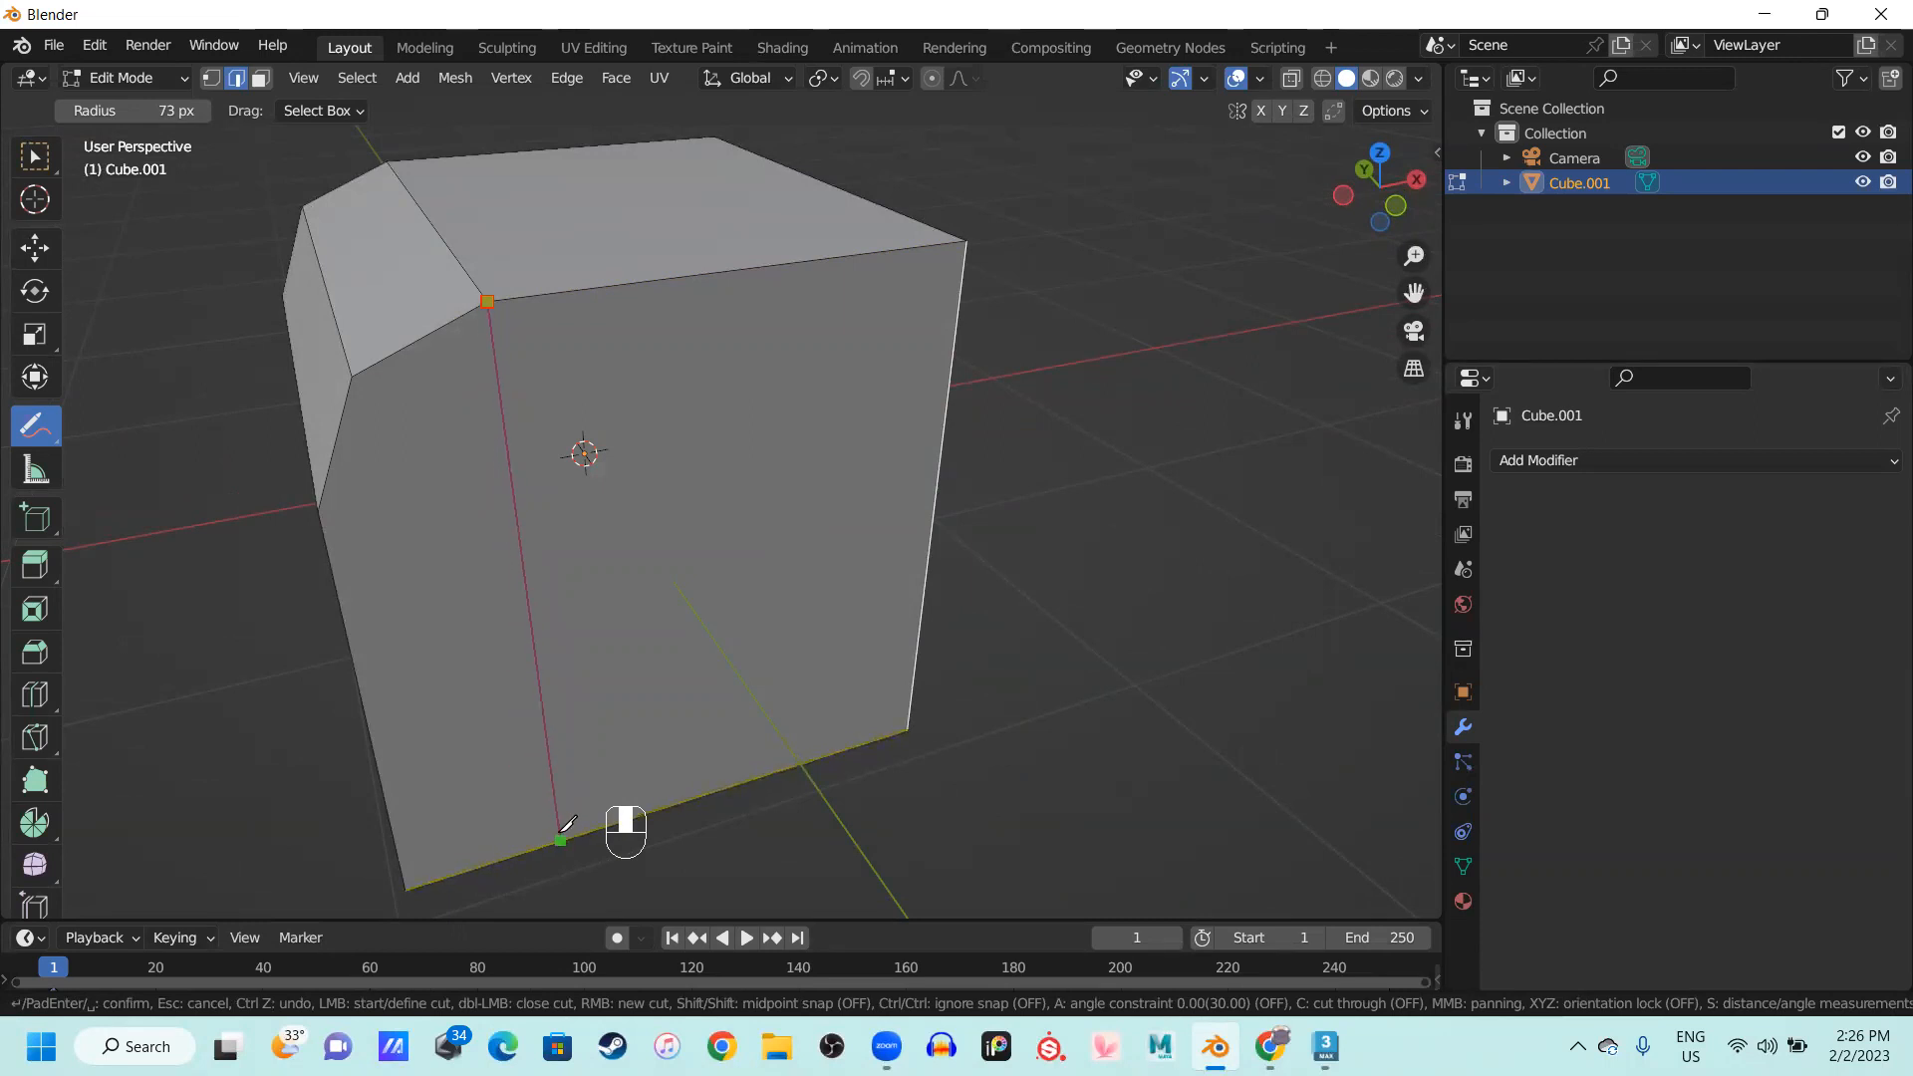
pyautogui.click(549, 843)
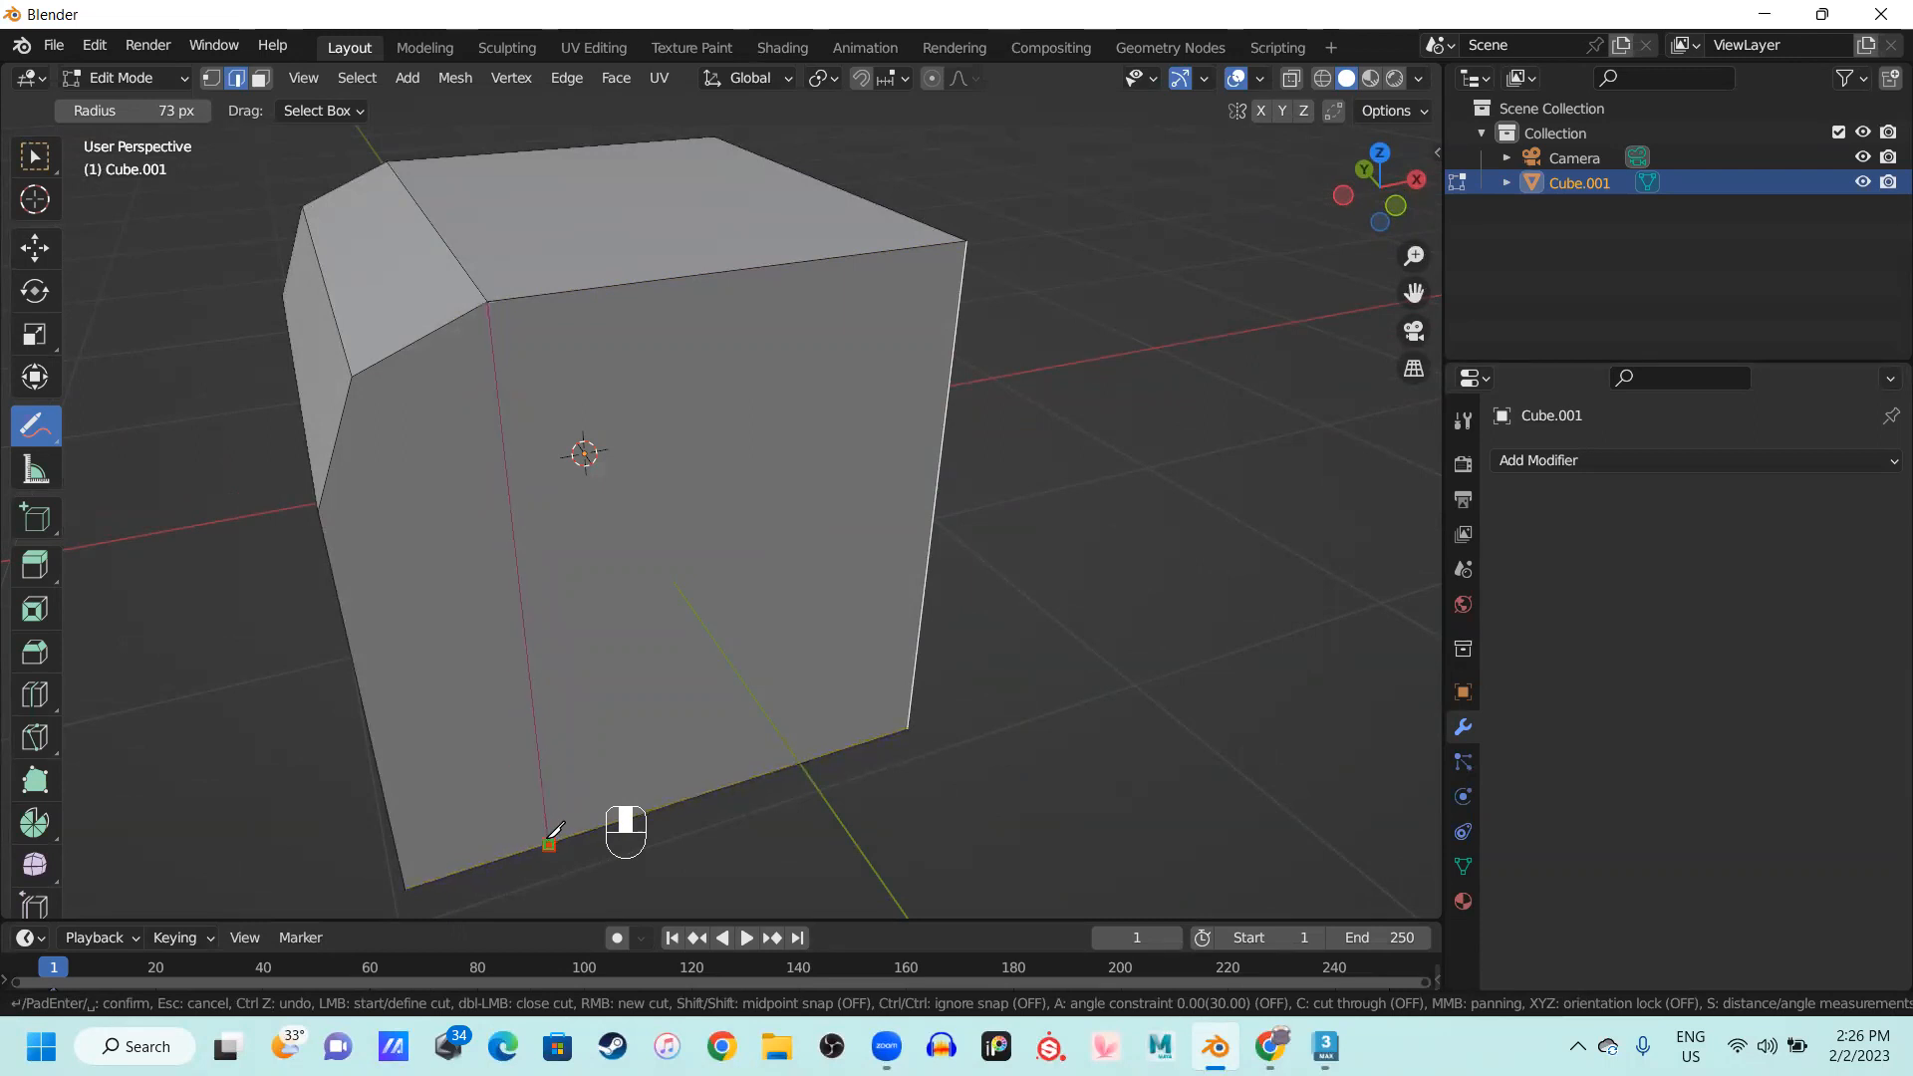
pyautogui.moveTo(691, 696); pyautogui.dragTo(688, 631, button='middle')
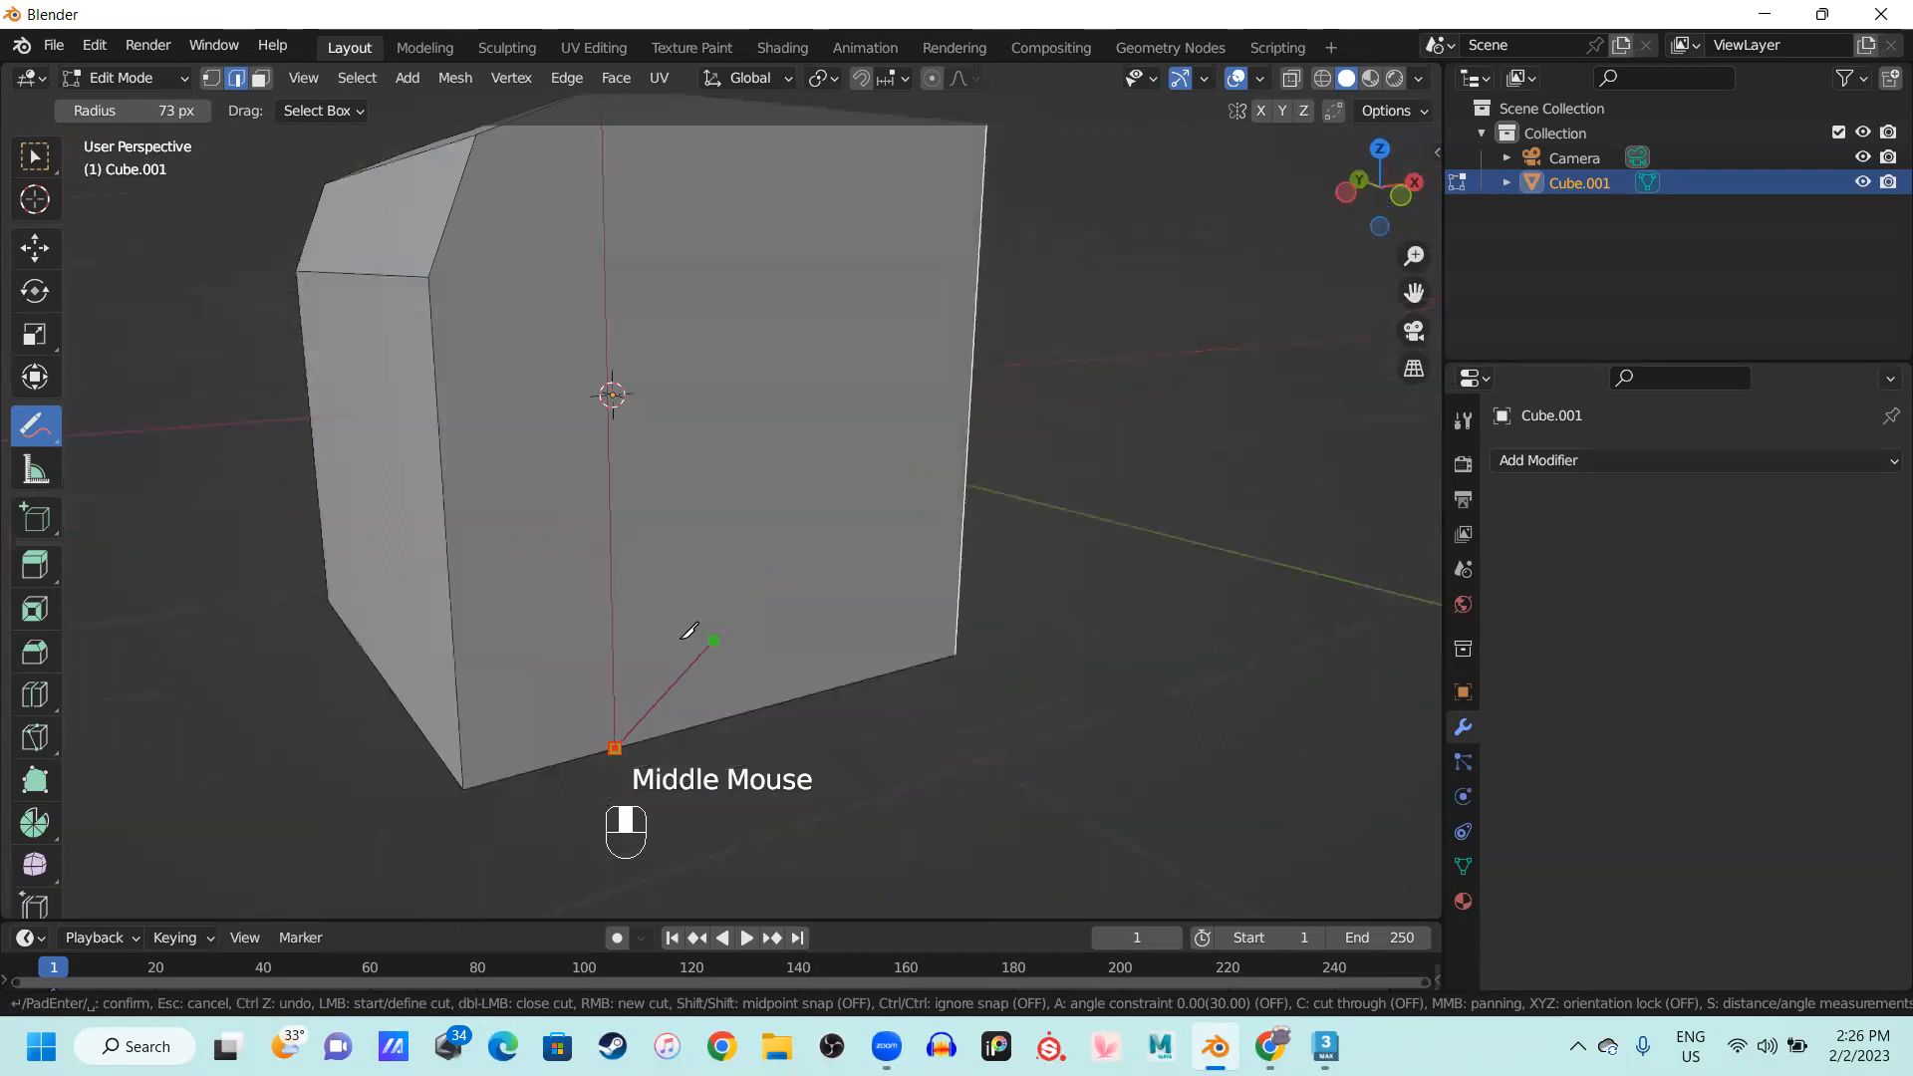
pyautogui.moveTo(1157, 555); pyautogui.dragTo(1123, 594, button='middle')
pyautogui.rightClick(1157, 485)
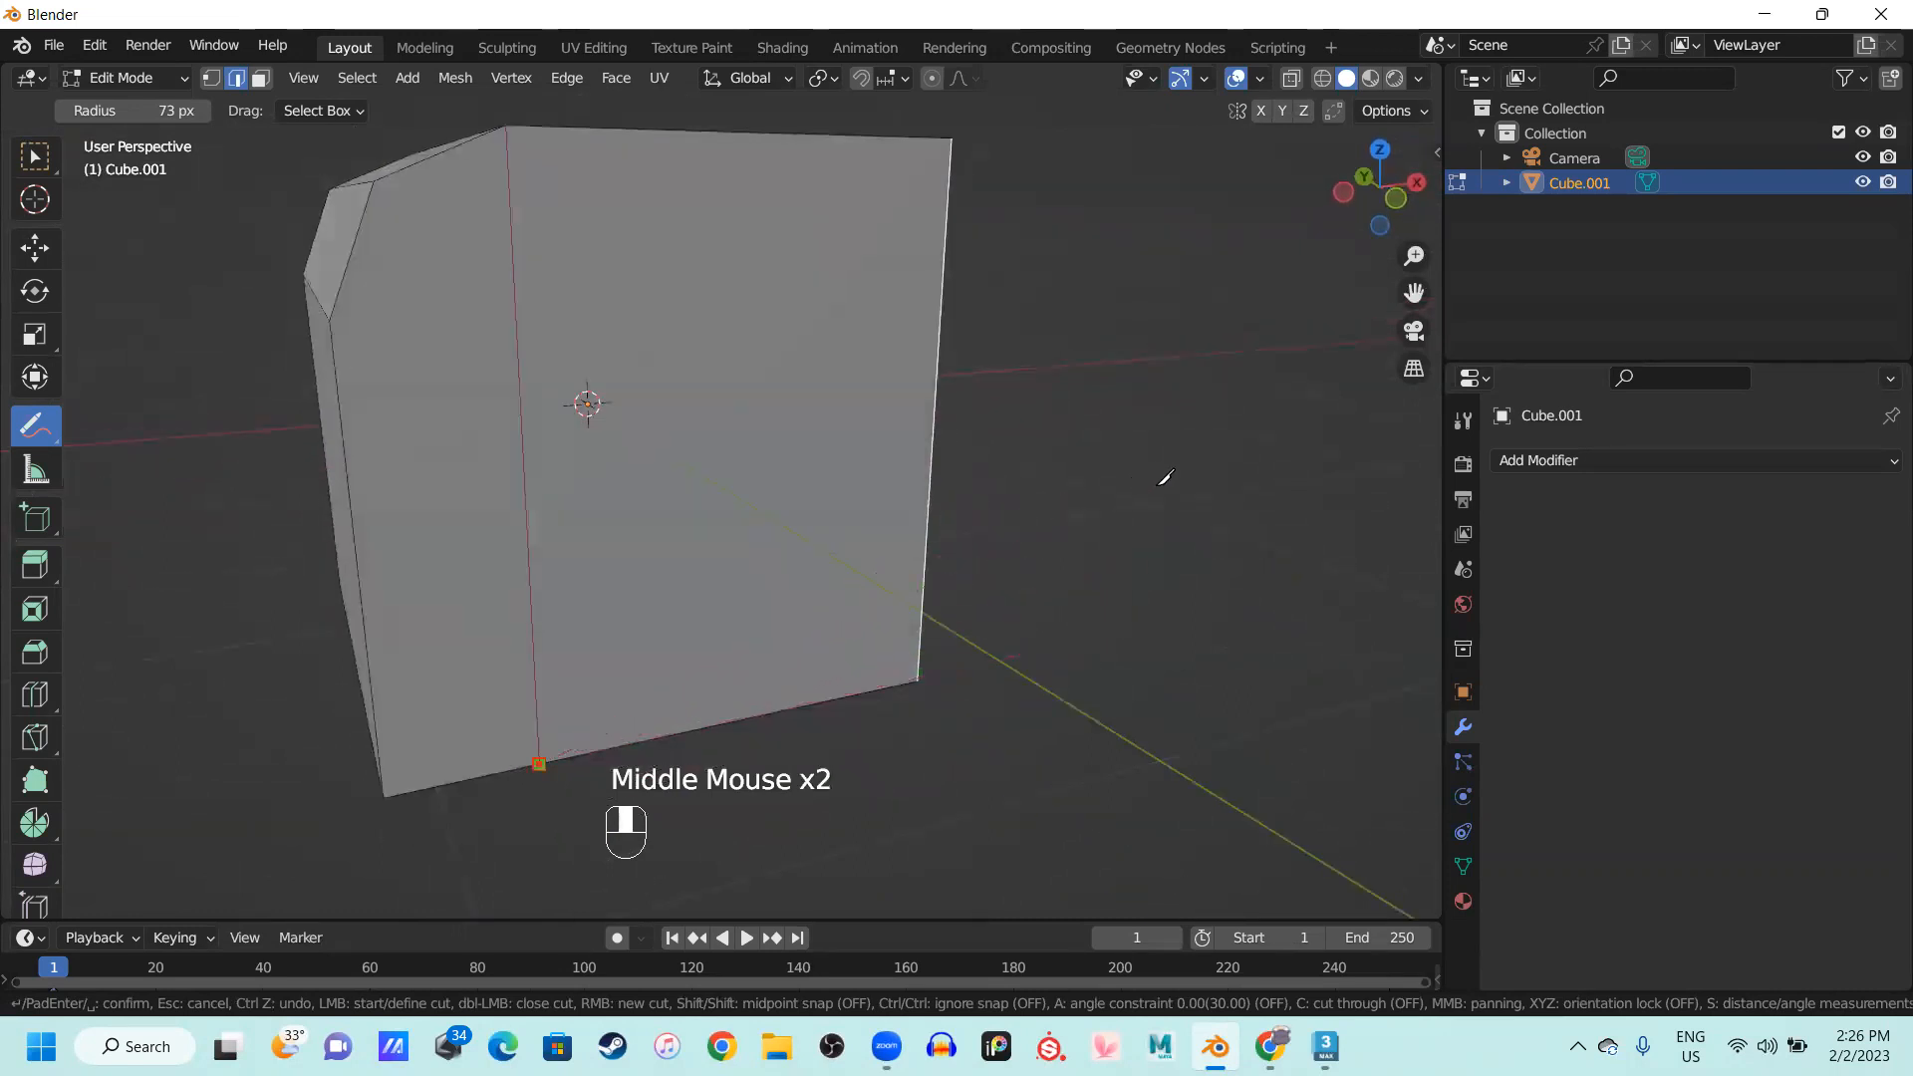
pyautogui.moveTo(1014, 543); pyautogui.dragTo(1035, 564, button='middle')
pyautogui.press('Return')
# Knife-cut the end face horizontally from the bevel's lower corner vertex, across the vertical cut, to the opposite vertical edge
pyautogui.scroll(-1, 640, 594)
pyautogui.moveTo(641, 594); pyautogui.dragTo(559, 609, button='middle')
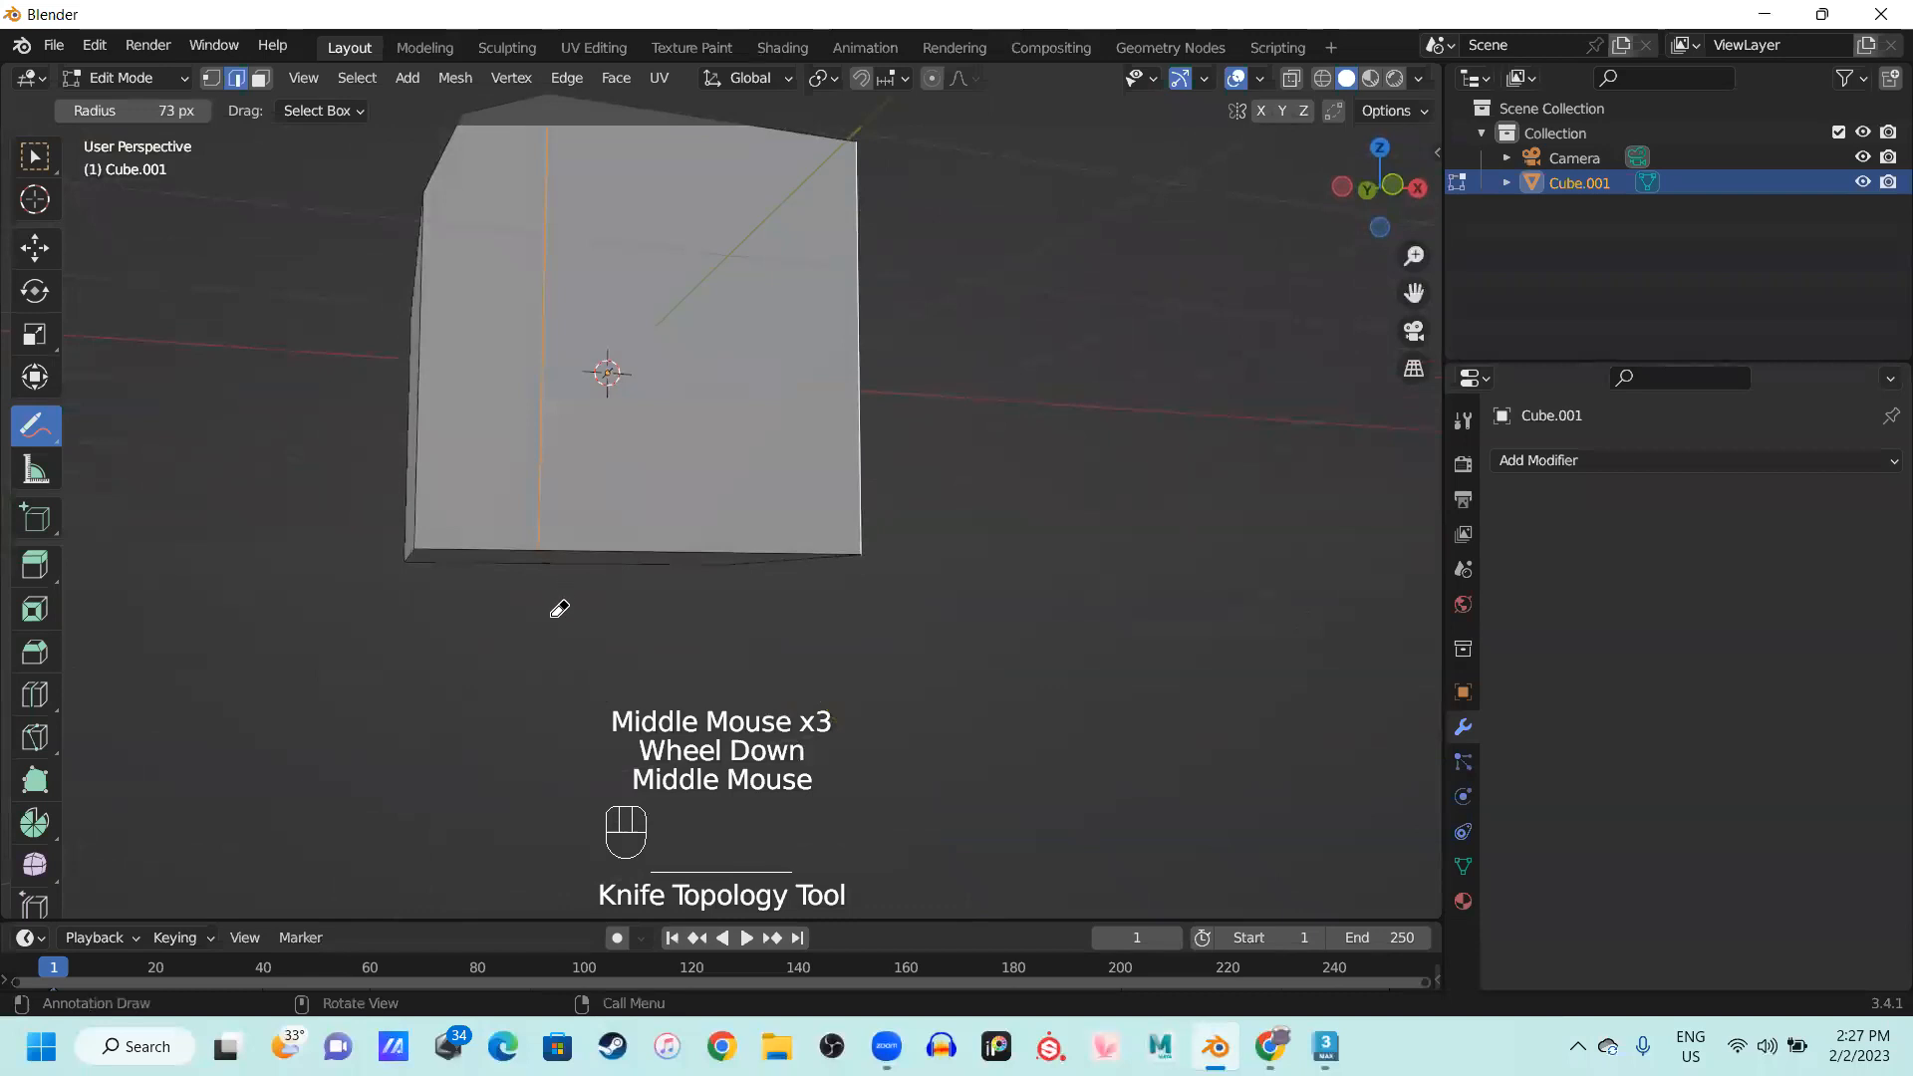
pyautogui.scroll(2, 402, 589)
pyautogui.moveTo(353, 551); pyautogui.dragTo(385, 611, button='middle')
pyautogui.scroll(-2, 605, 404)
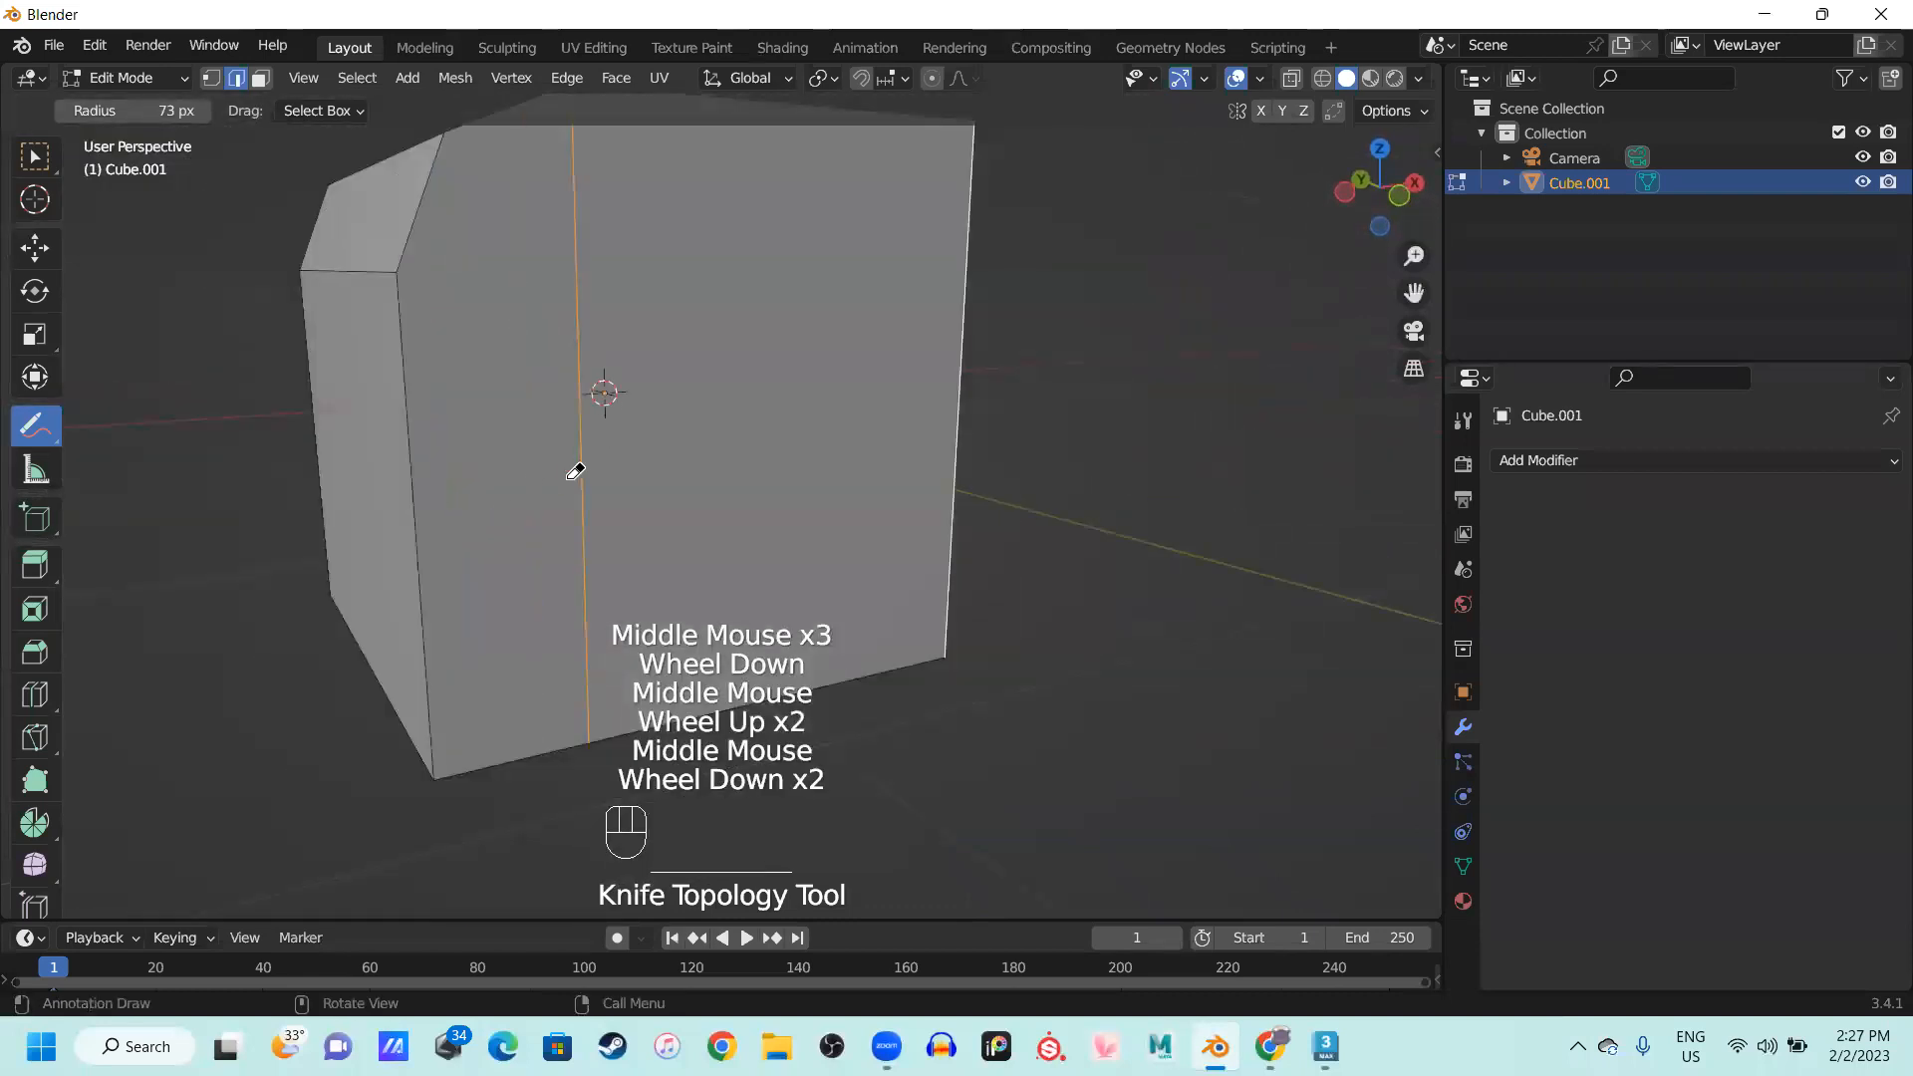
pyautogui.moveTo(576, 470); pyautogui.dragTo(121, 214, button='middle')
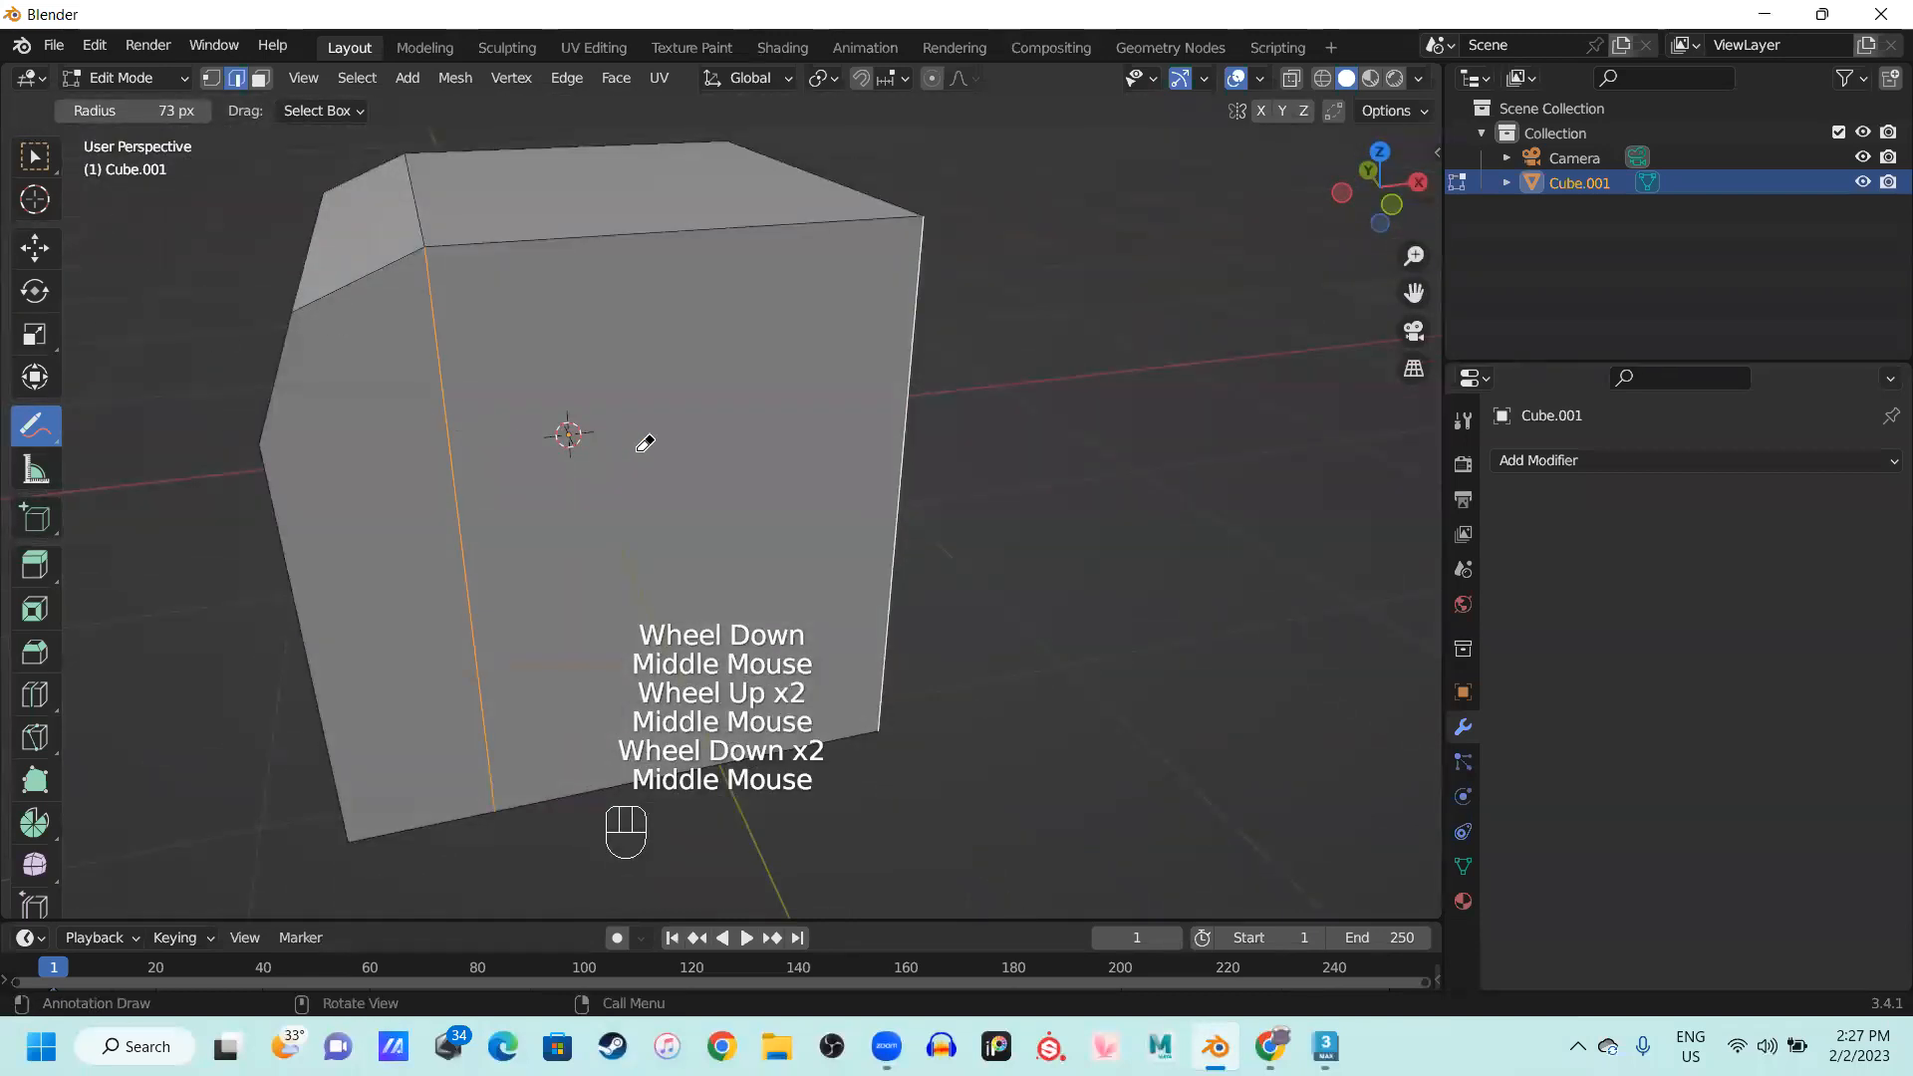
pyautogui.press('k')
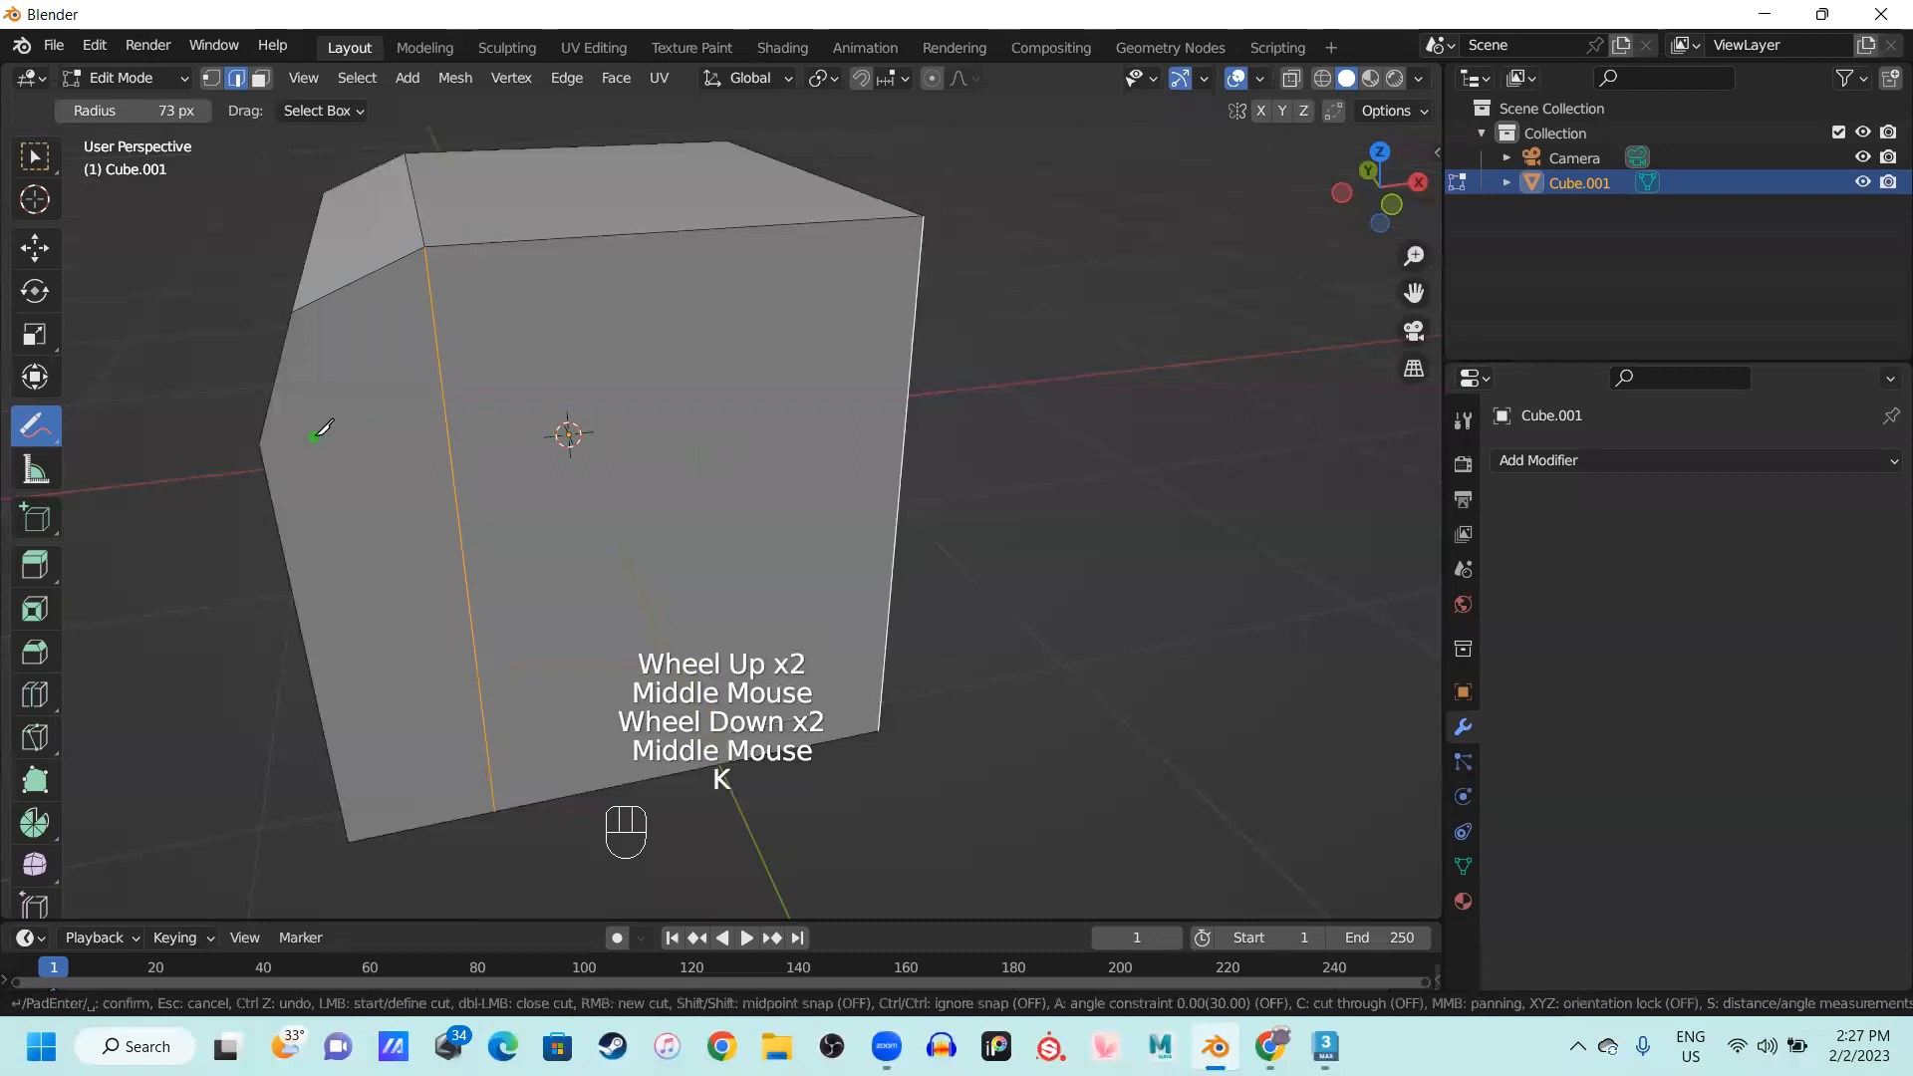
pyautogui.moveTo(317, 433); pyautogui.dragTo(362, 429, button='middle')
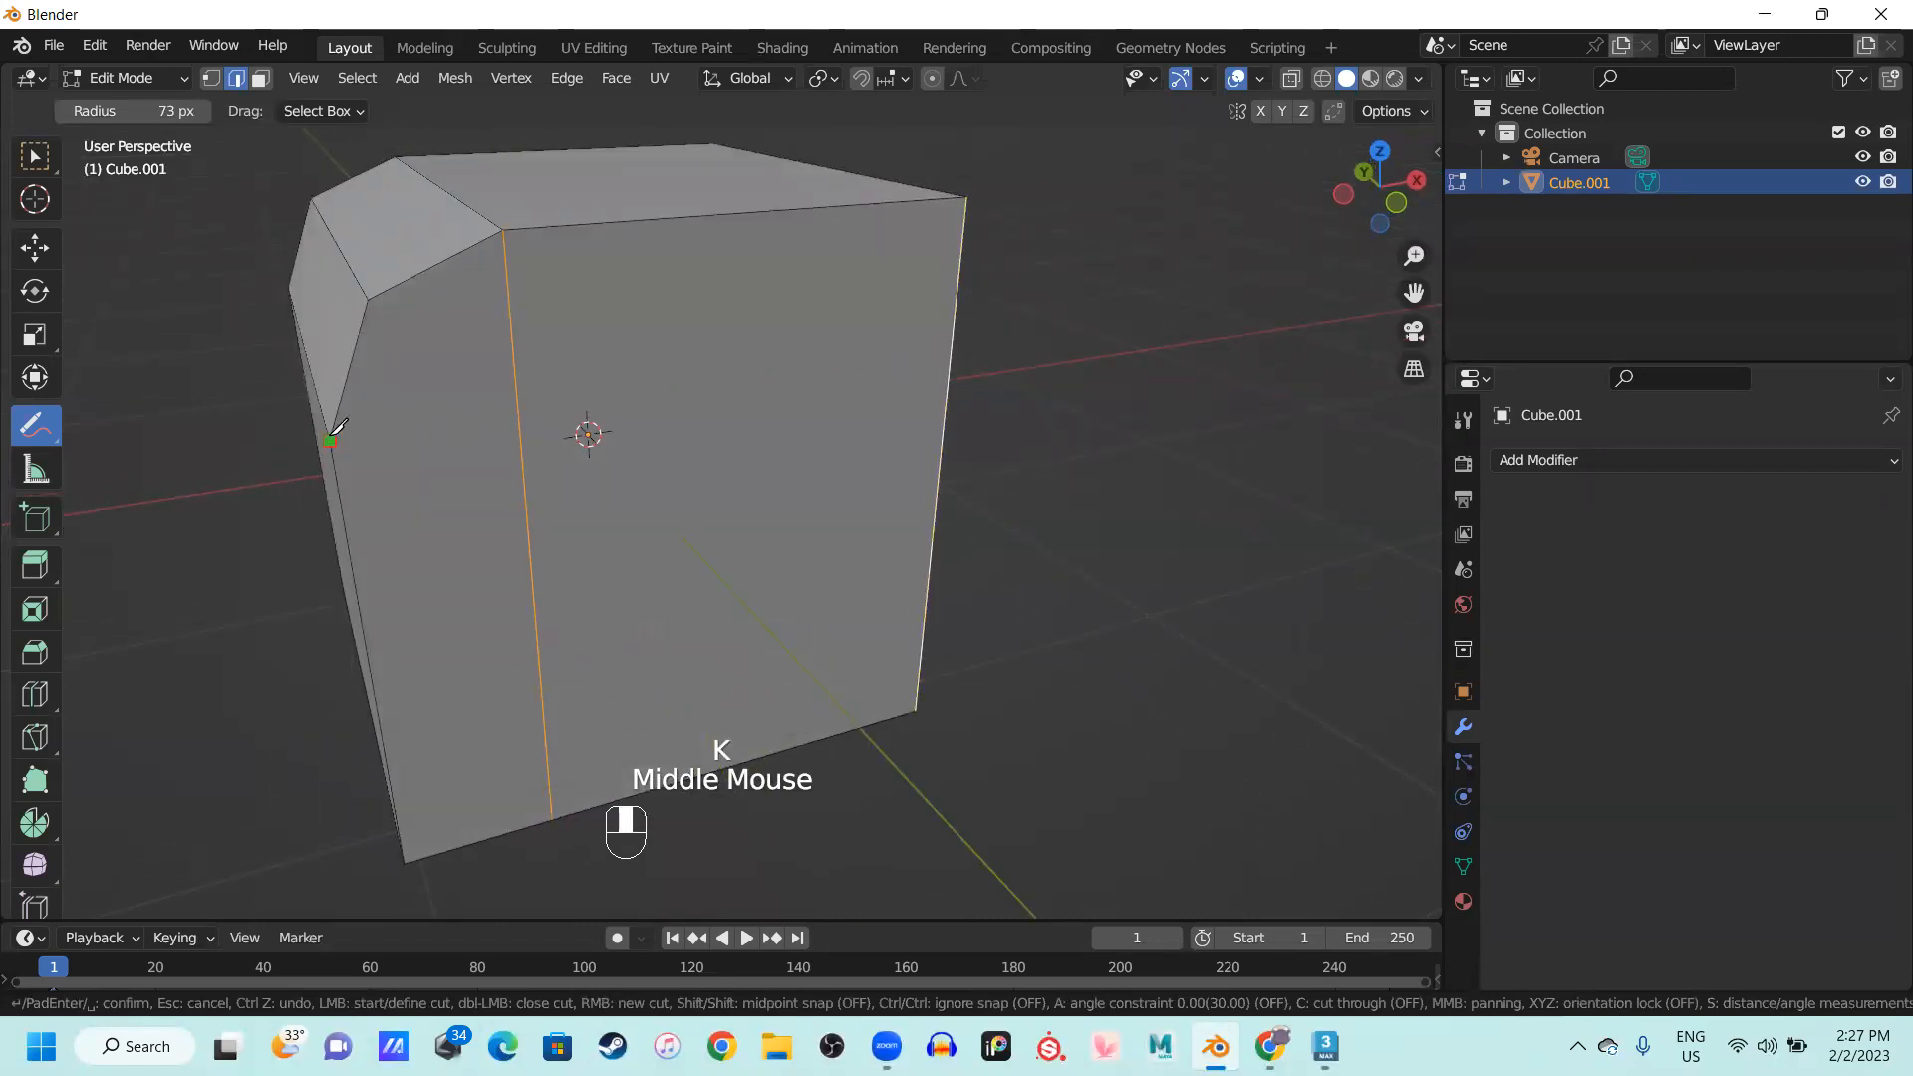
pyautogui.click(330, 440)
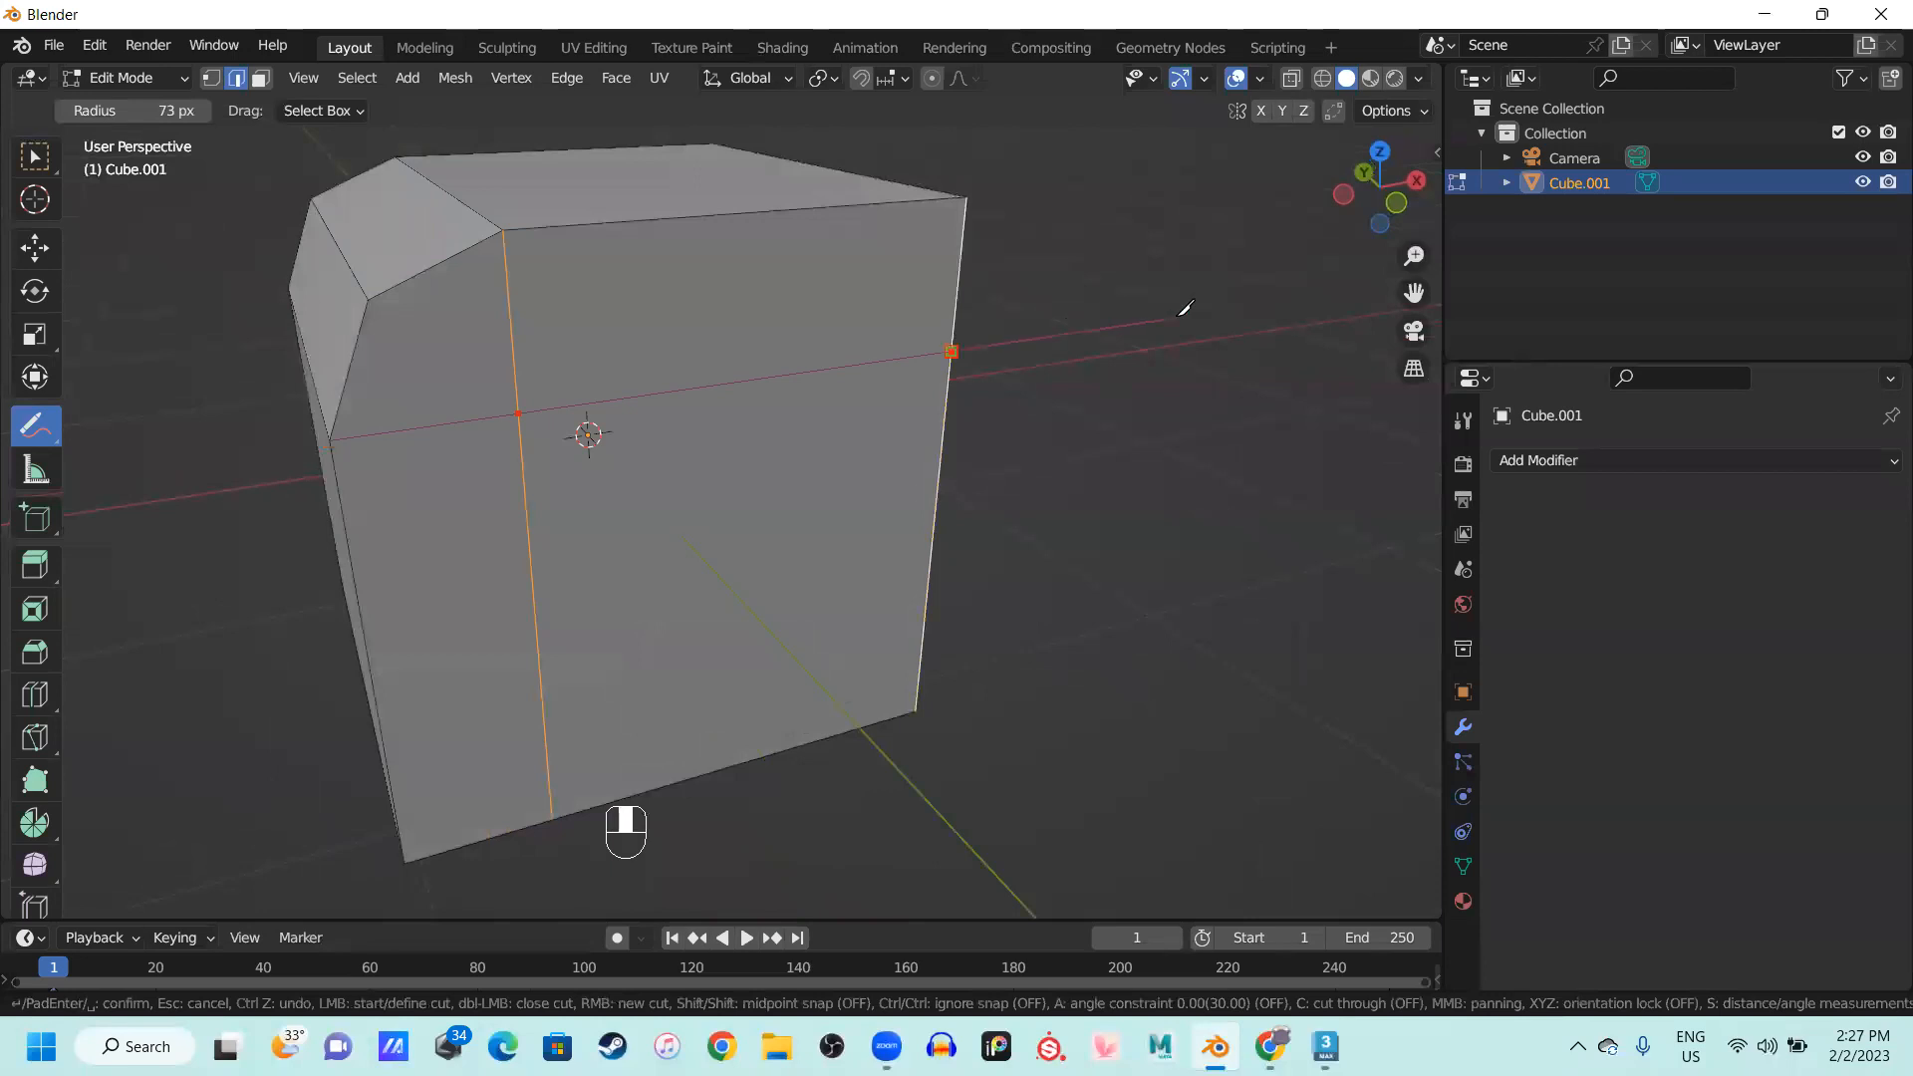
pyautogui.press('Return')
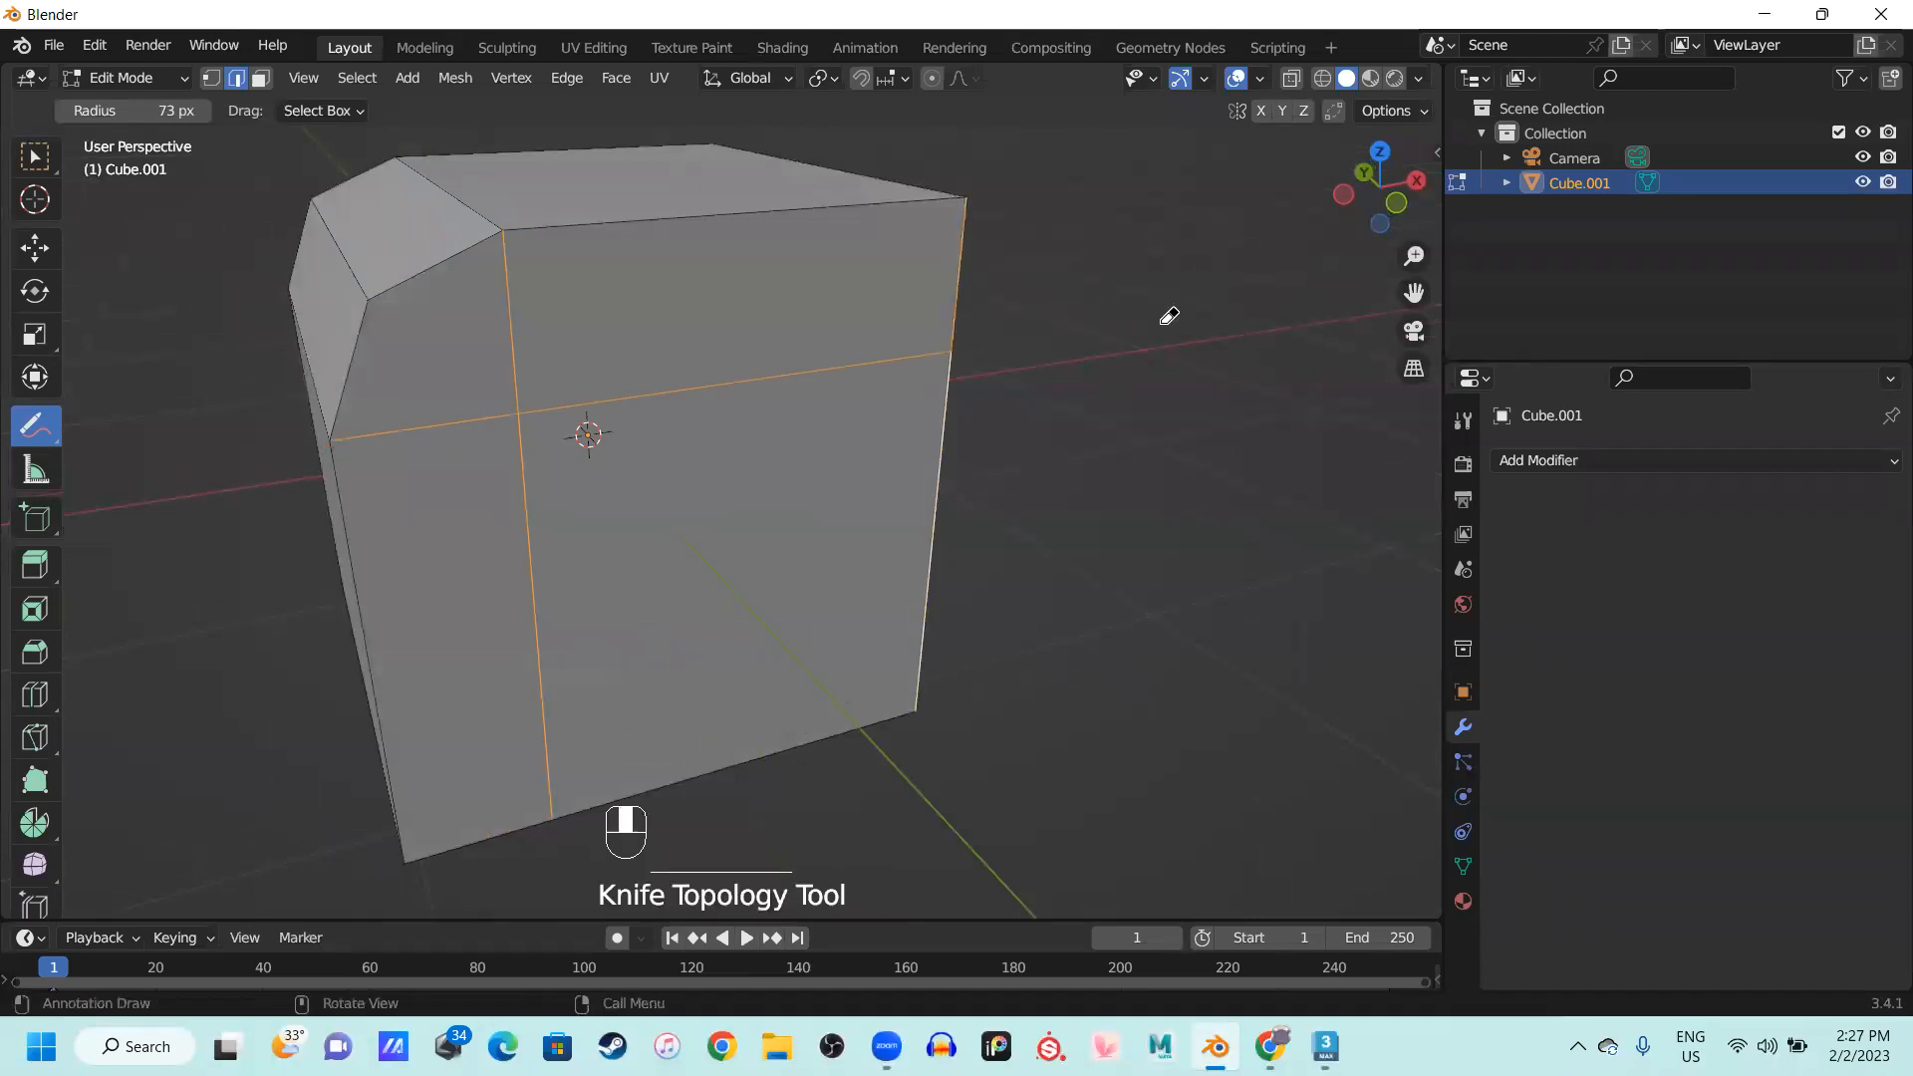
# Switch to face selection and select the divided end faces one at a time, ending on the corner face beside the bevel
pyautogui.scroll(-2, 948, 372)
pyautogui.moveTo(948, 372); pyautogui.dragTo(734, 376, button='middle')
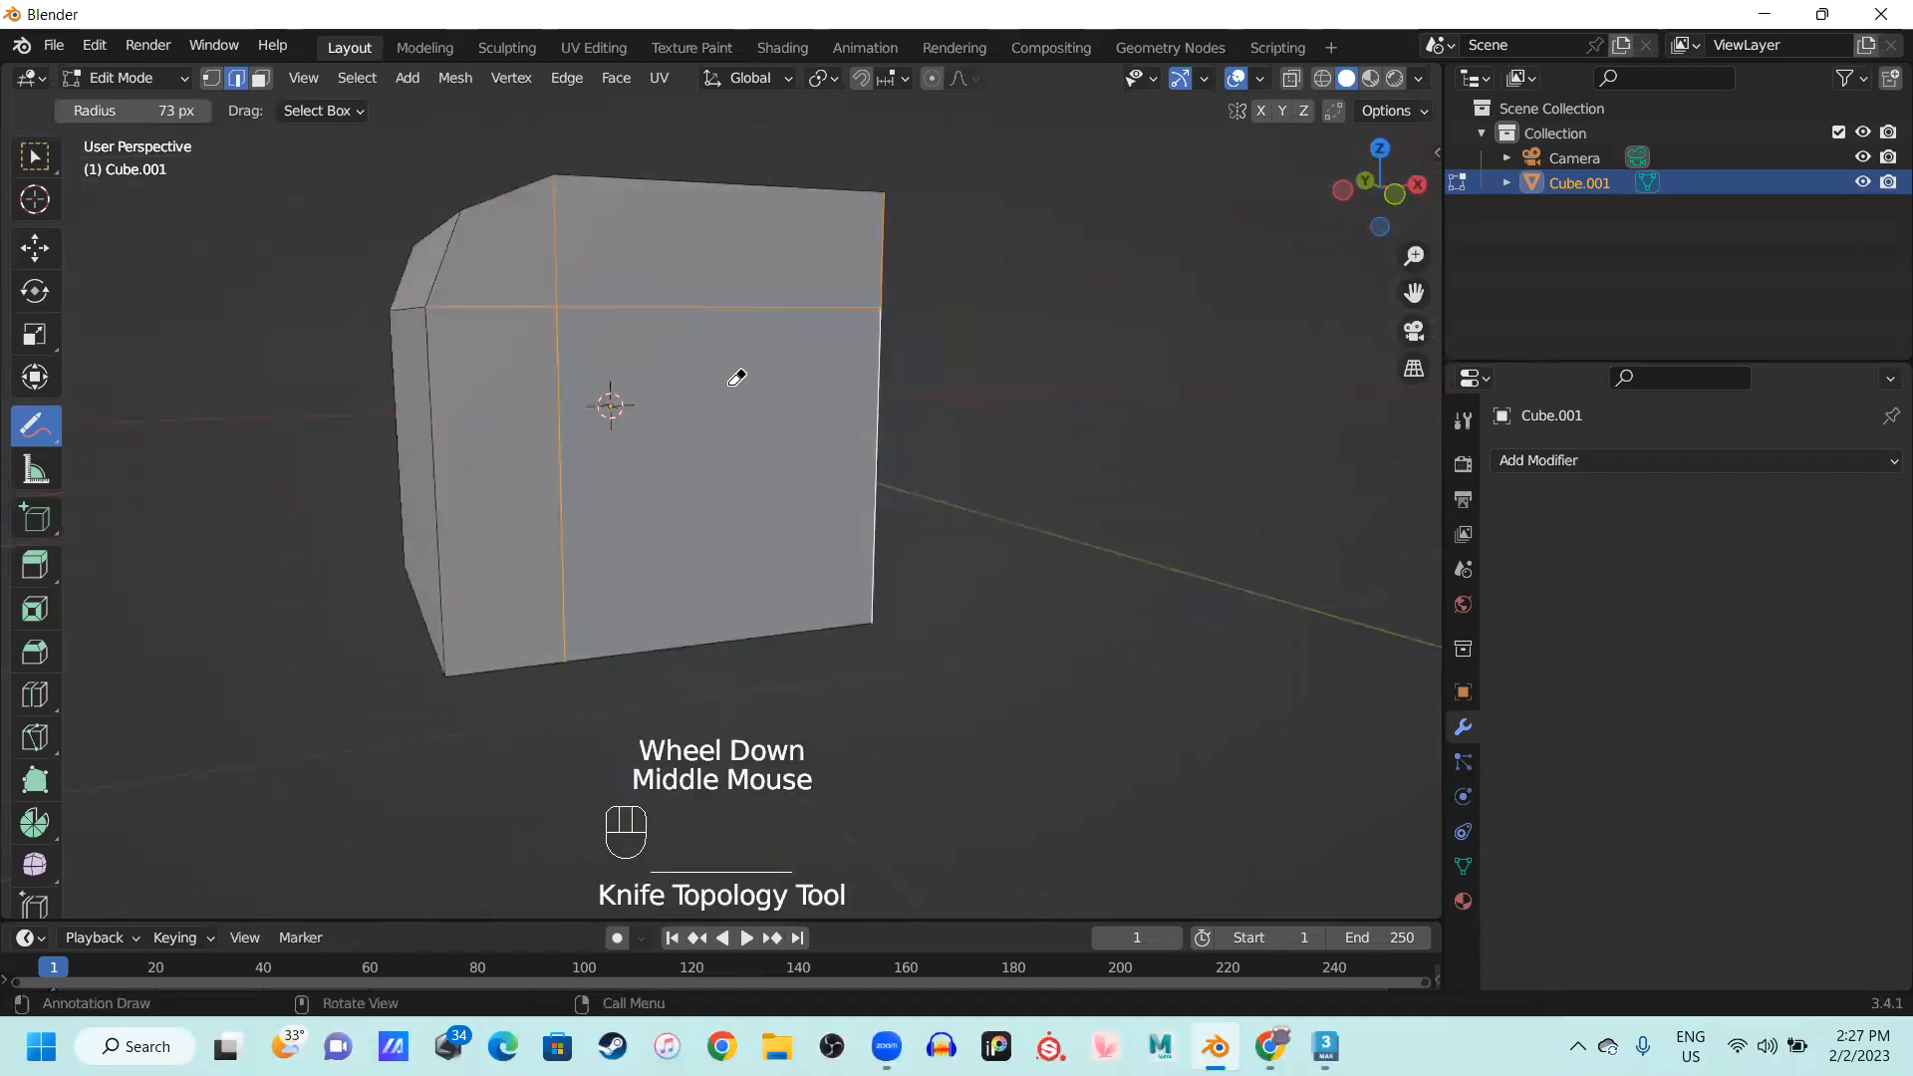
pyautogui.press('3')
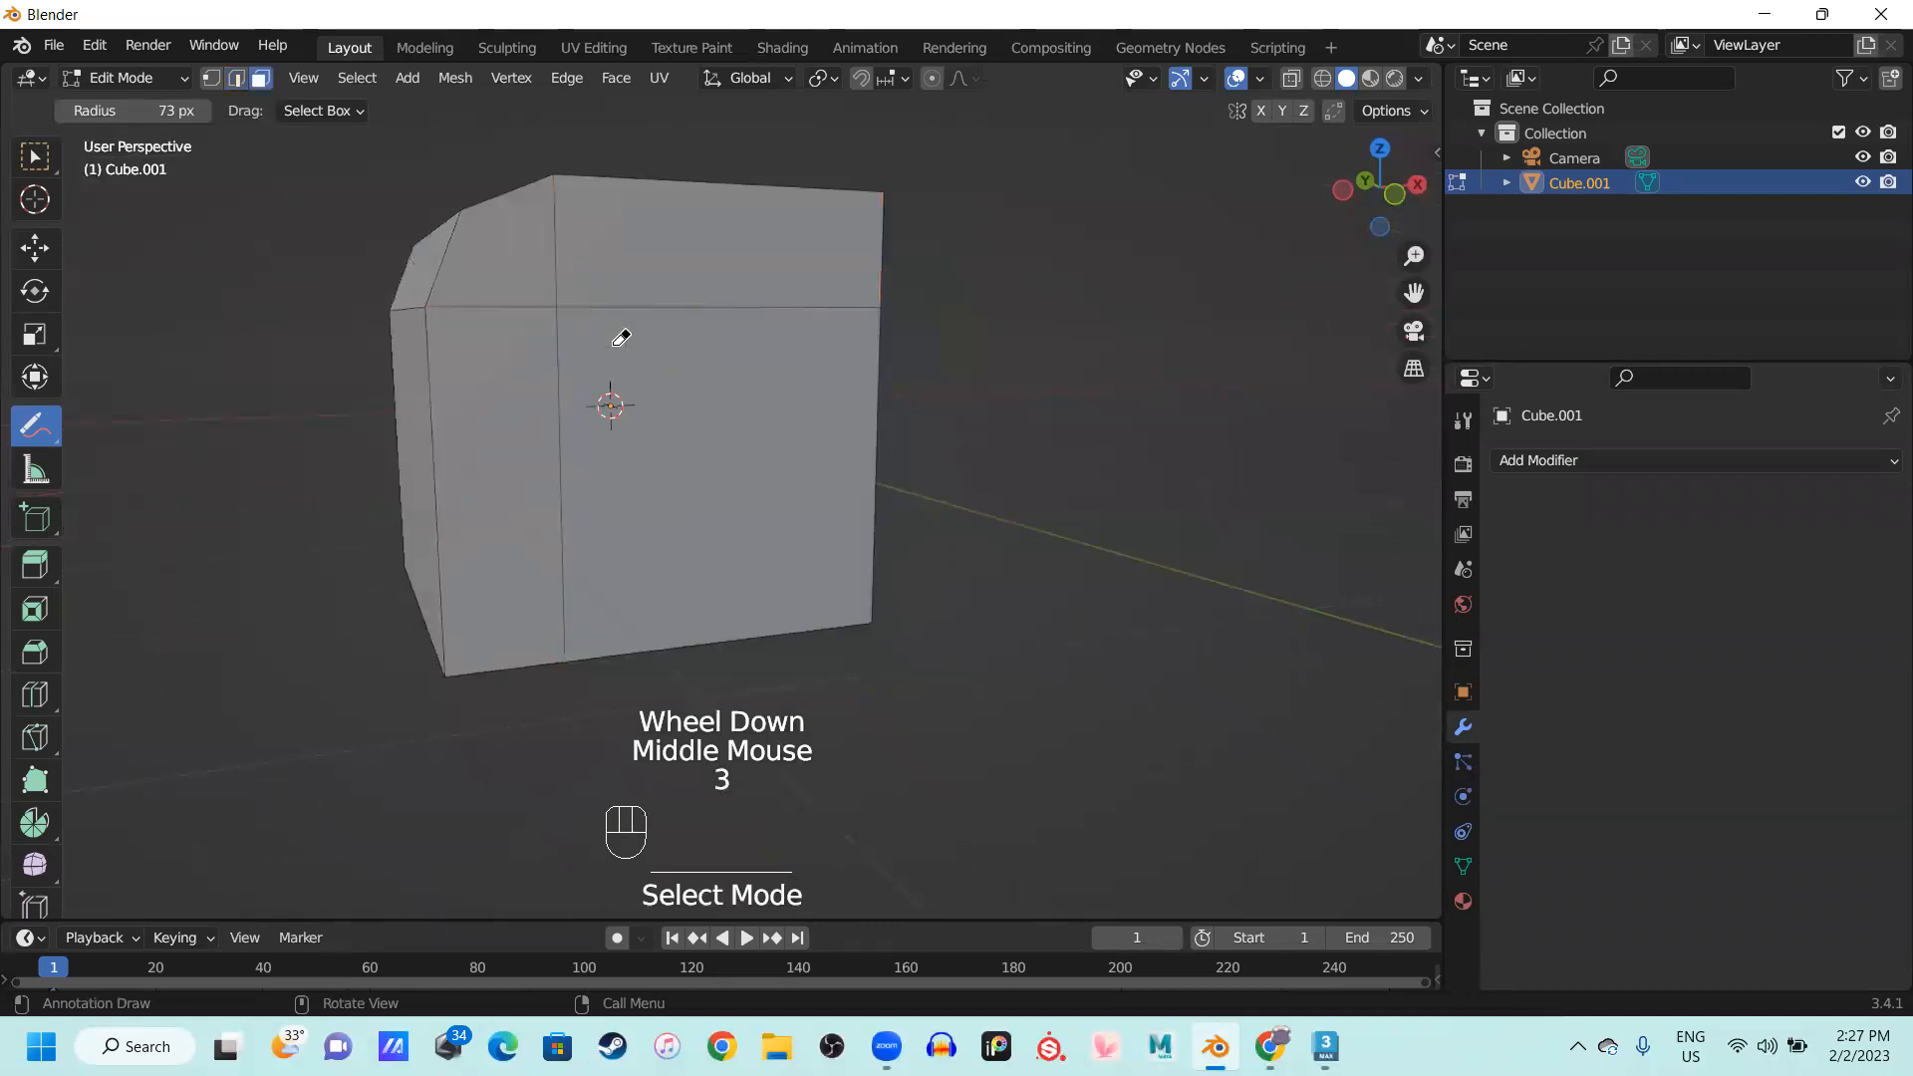
pyautogui.click(34, 154)
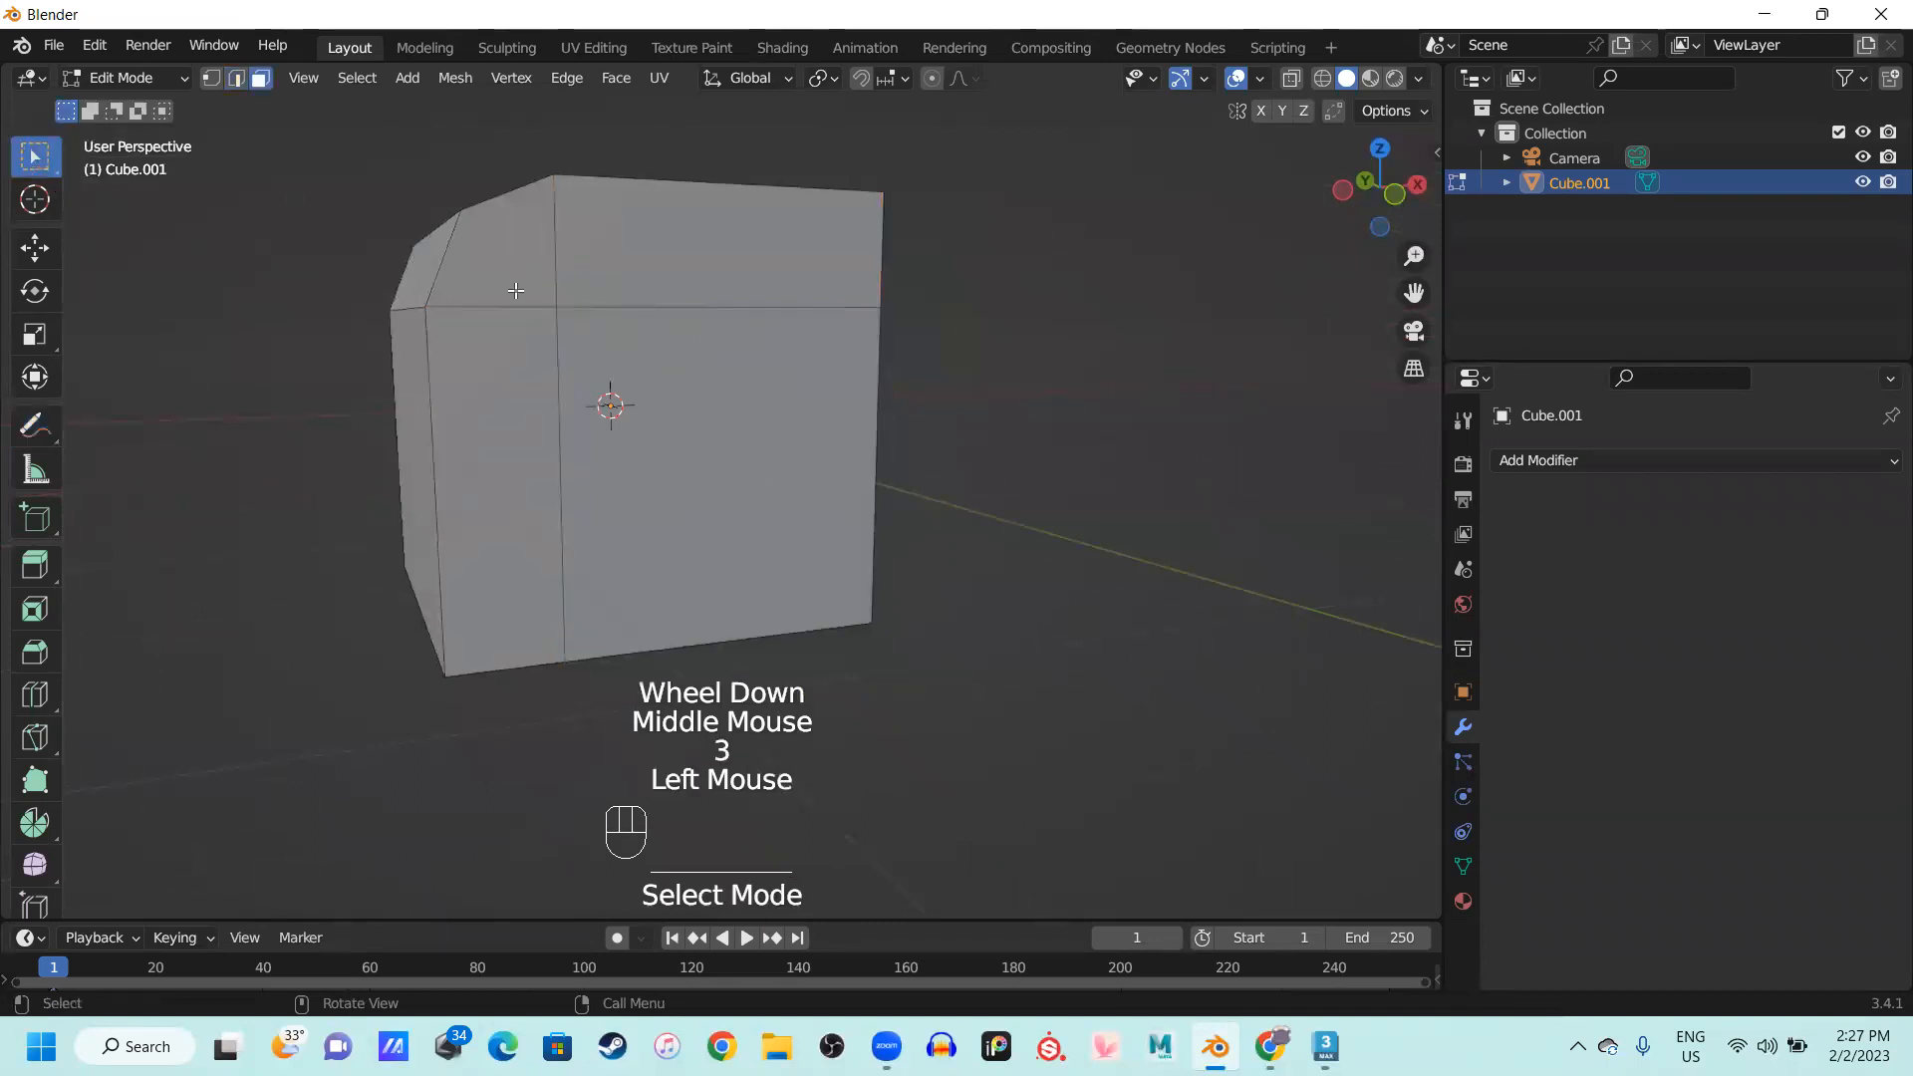
pyautogui.click(513, 289)
pyautogui.click(698, 239)
pyautogui.click(505, 392)
pyautogui.click(471, 269)
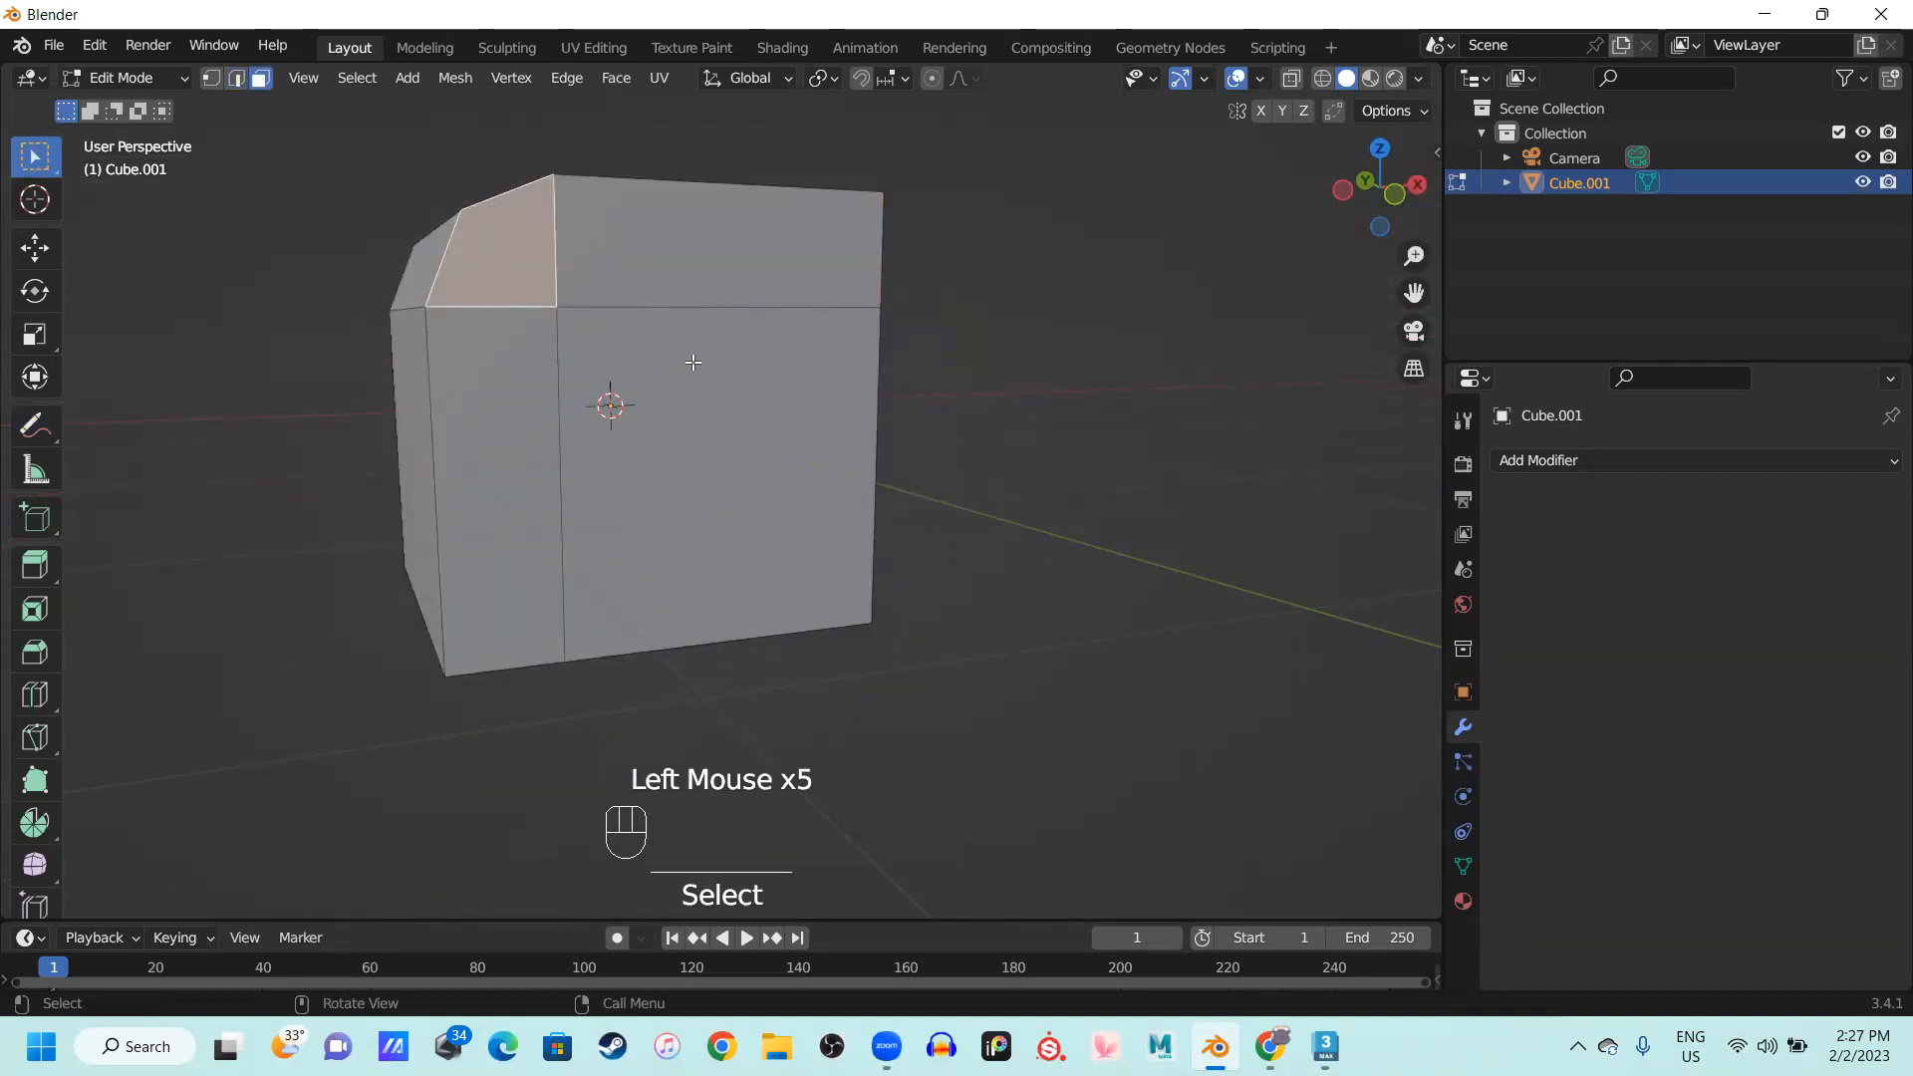
# Preview loop cuts on several faces of the cube to check how the edge loops run
pyautogui.moveTo(693, 362); pyautogui.dragTo(688, 418, button='middle')
pyautogui.hotkey('ctrl', 'r')
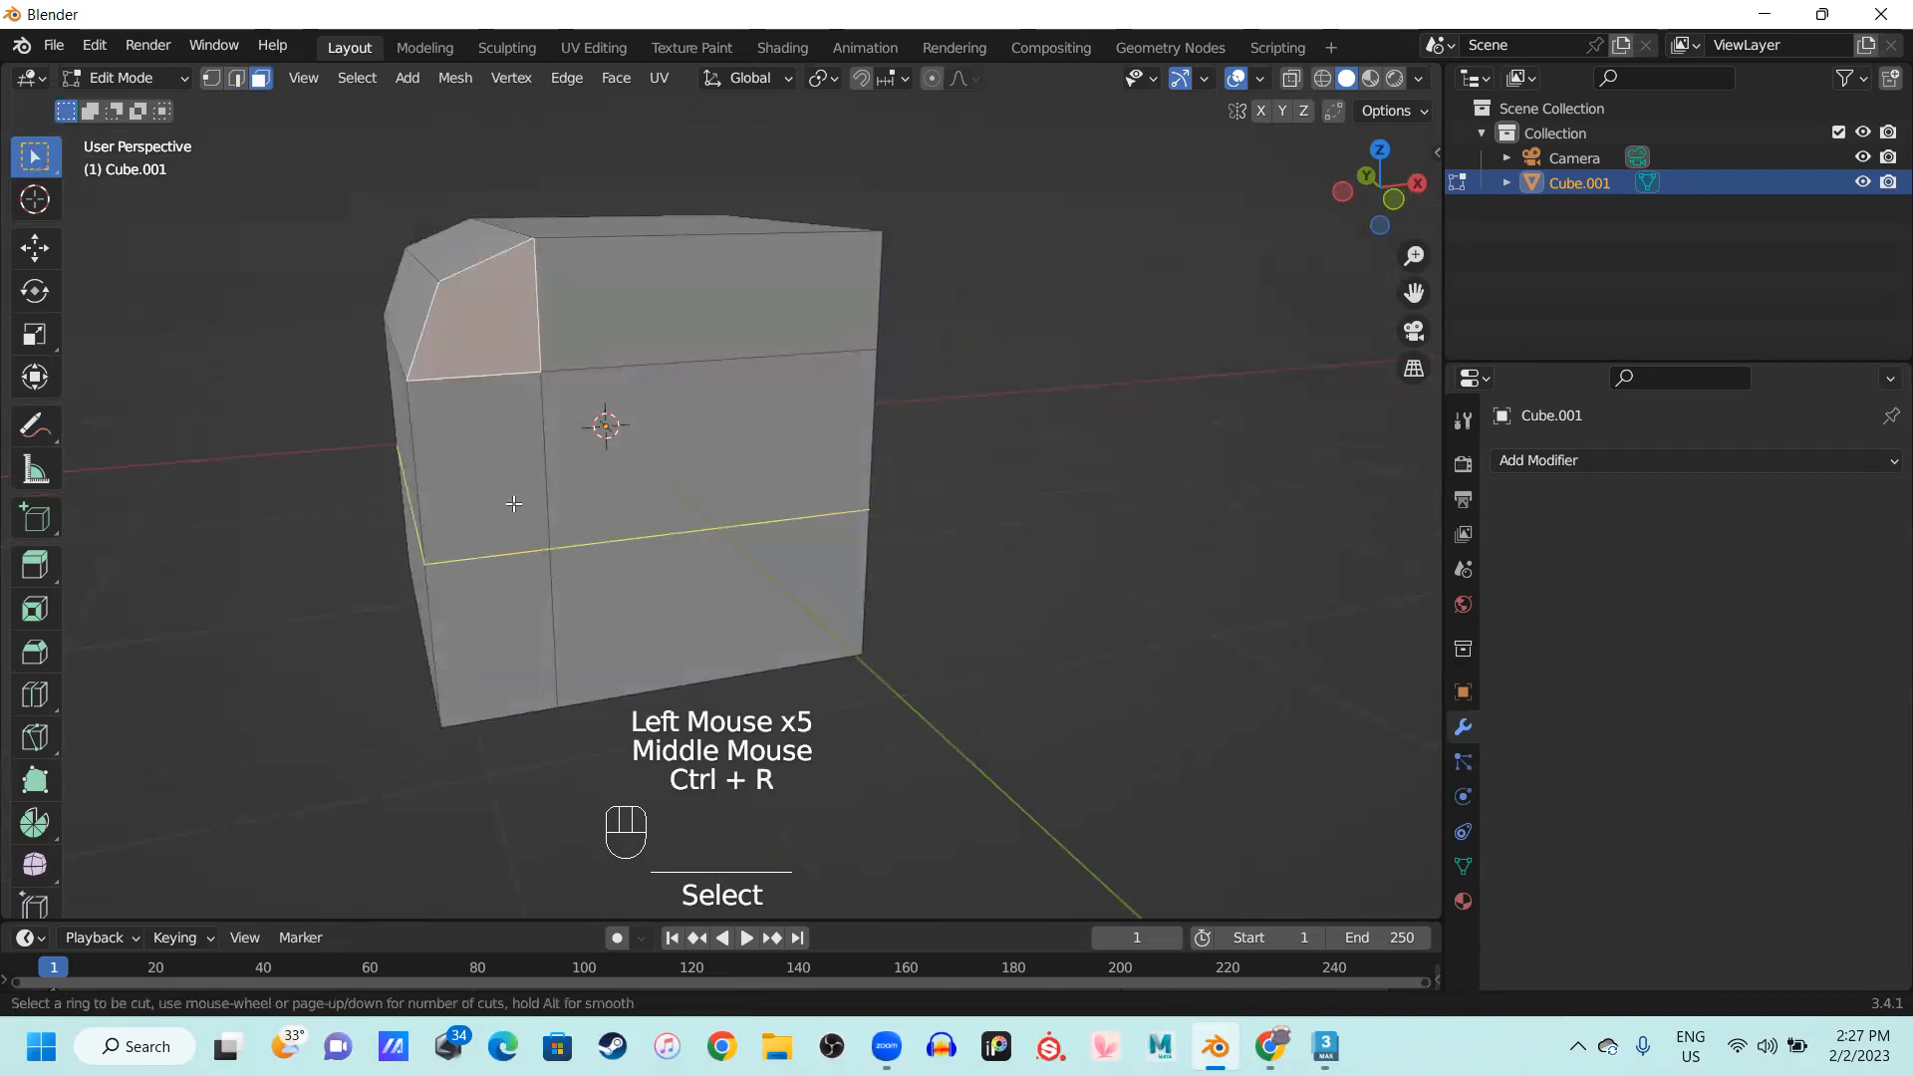
pyautogui.moveTo(552, 525); pyautogui.dragTo(611, 555, button='middle')
pyautogui.hotkey('ctrl', 'r')
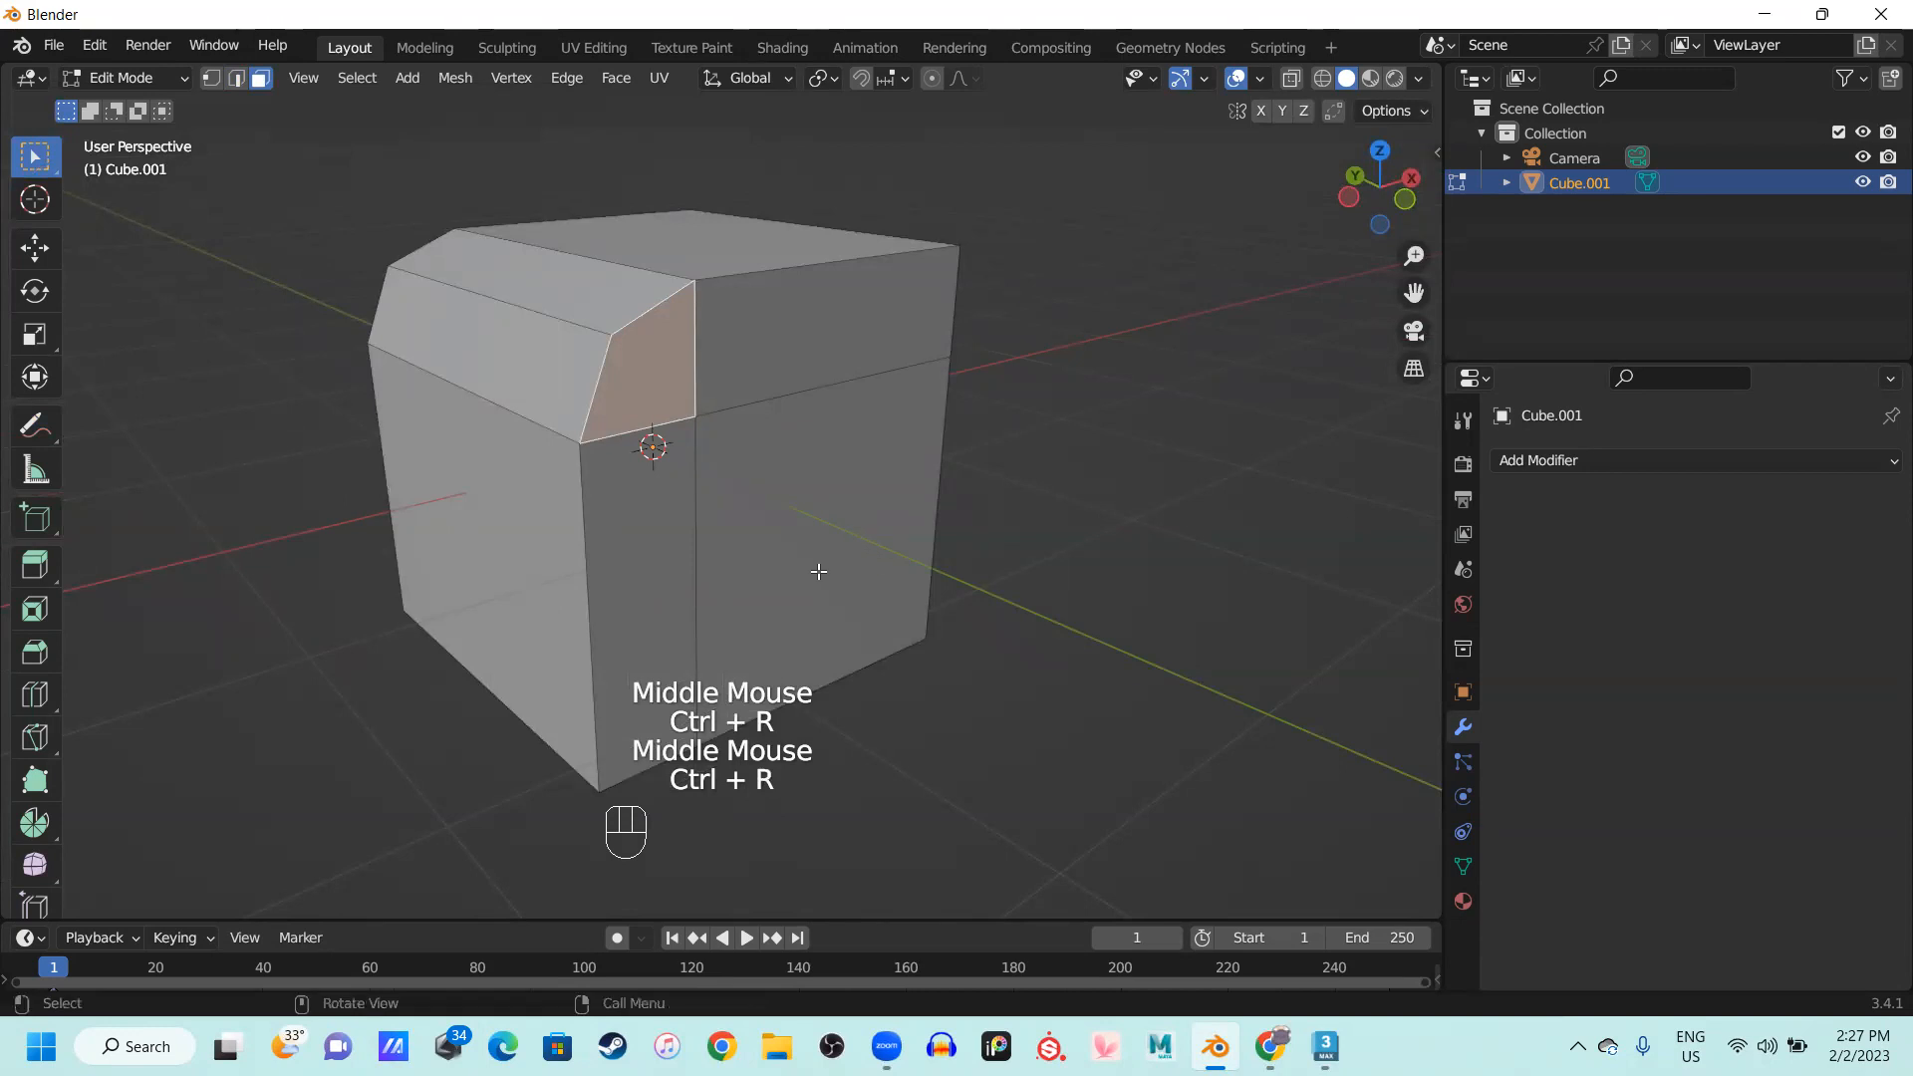
pyautogui.moveTo(812, 568); pyautogui.dragTo(597, 597, button='middle')
pyautogui.hotkey('ctrl', 'r')
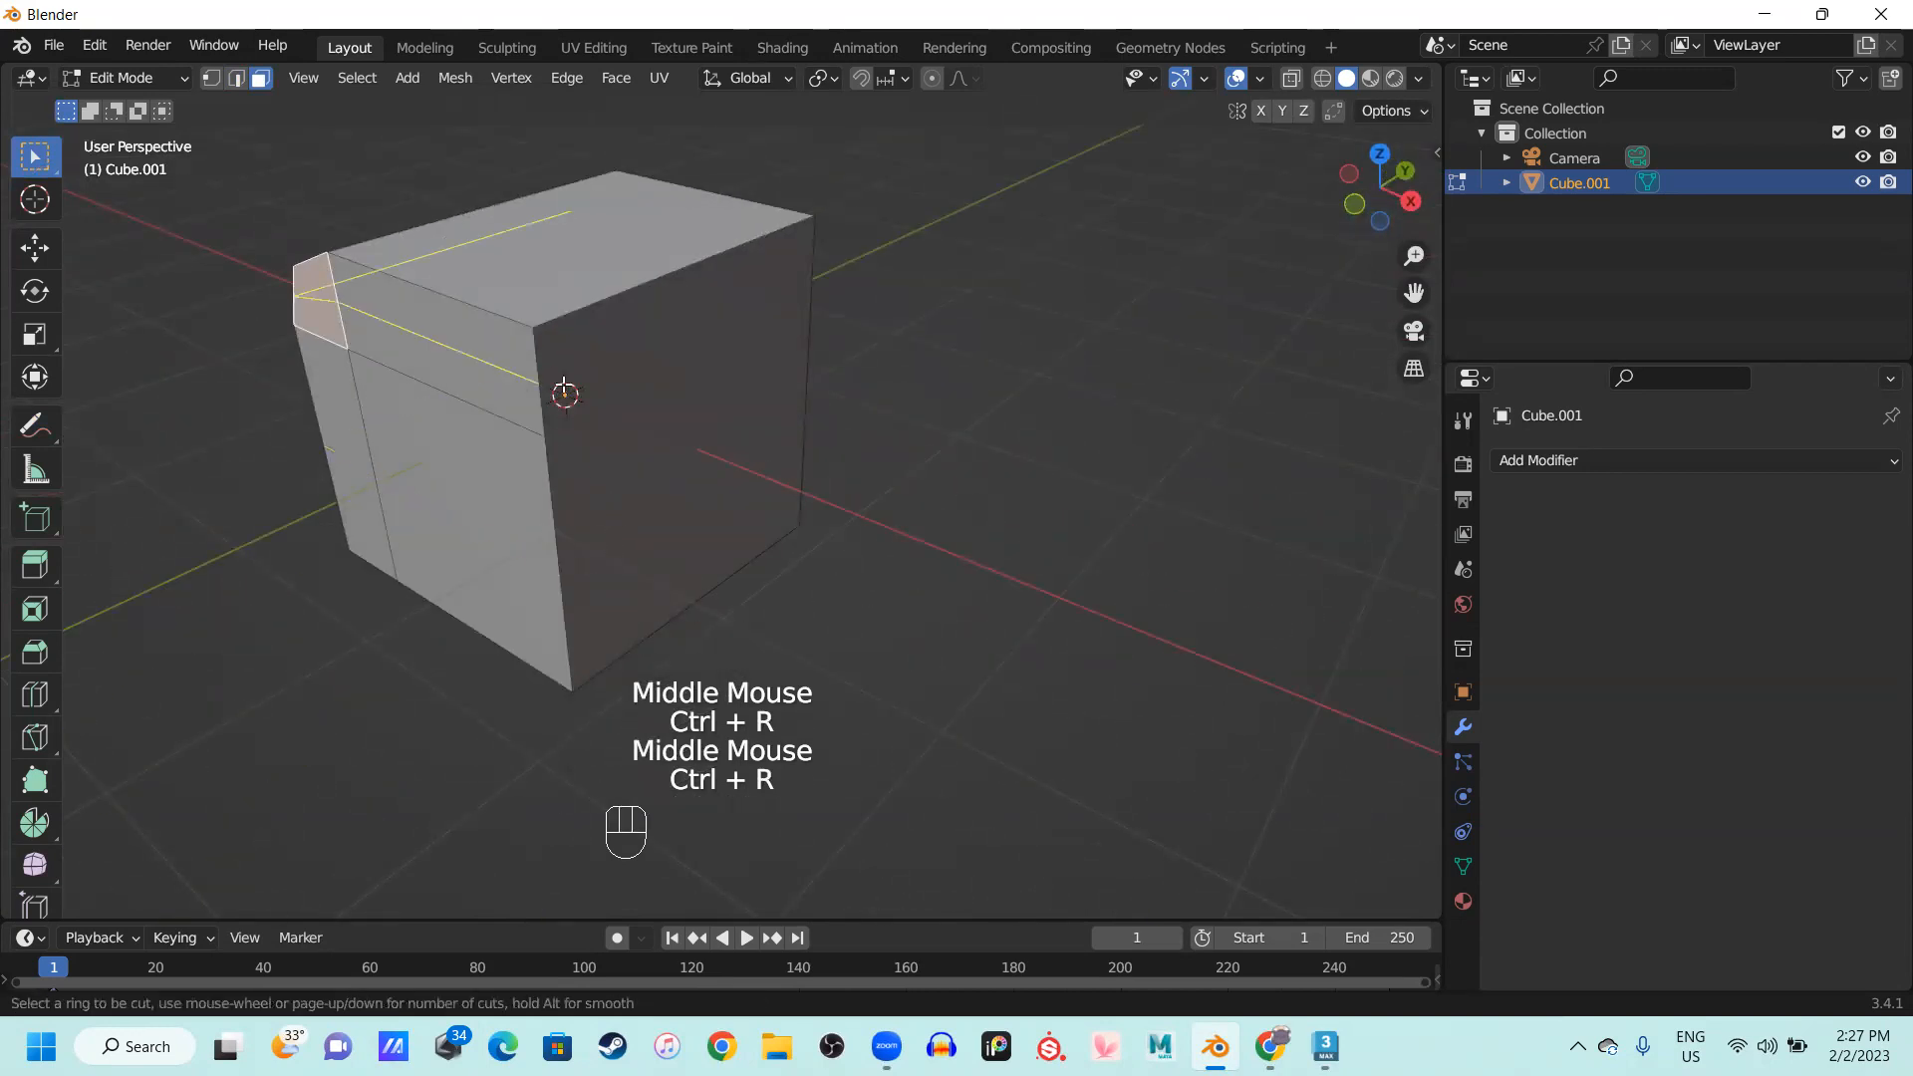
pyautogui.moveTo(661, 409); pyautogui.dragTo(837, 372, button='middle')
pyautogui.moveTo(611, 316); pyautogui.dragTo(308, 359, button='middle')
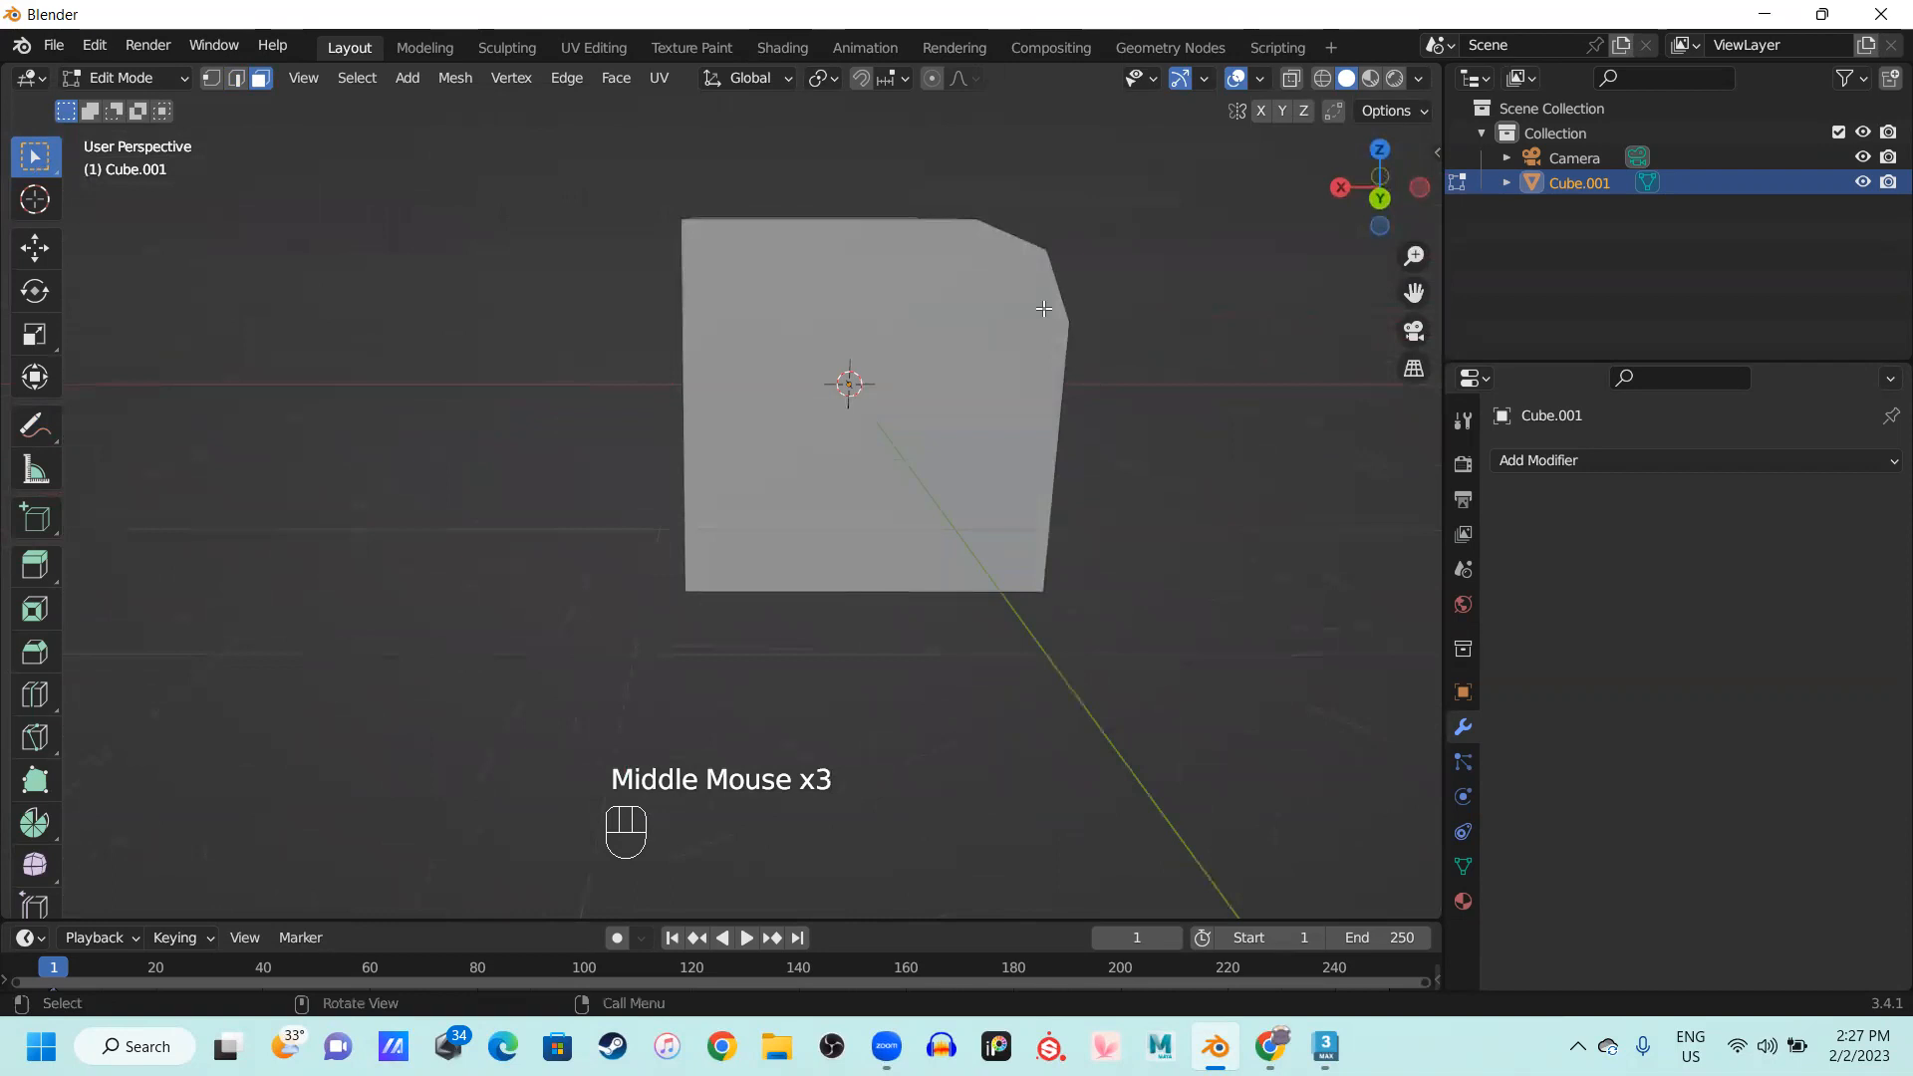
# Continue the horizontal knife cut around the adjacent side and across the opposite end face to the bevel's lower corner vertex
pyautogui.moveTo(762, 439); pyautogui.dragTo(713, 508, button='middle')
pyautogui.press('k')
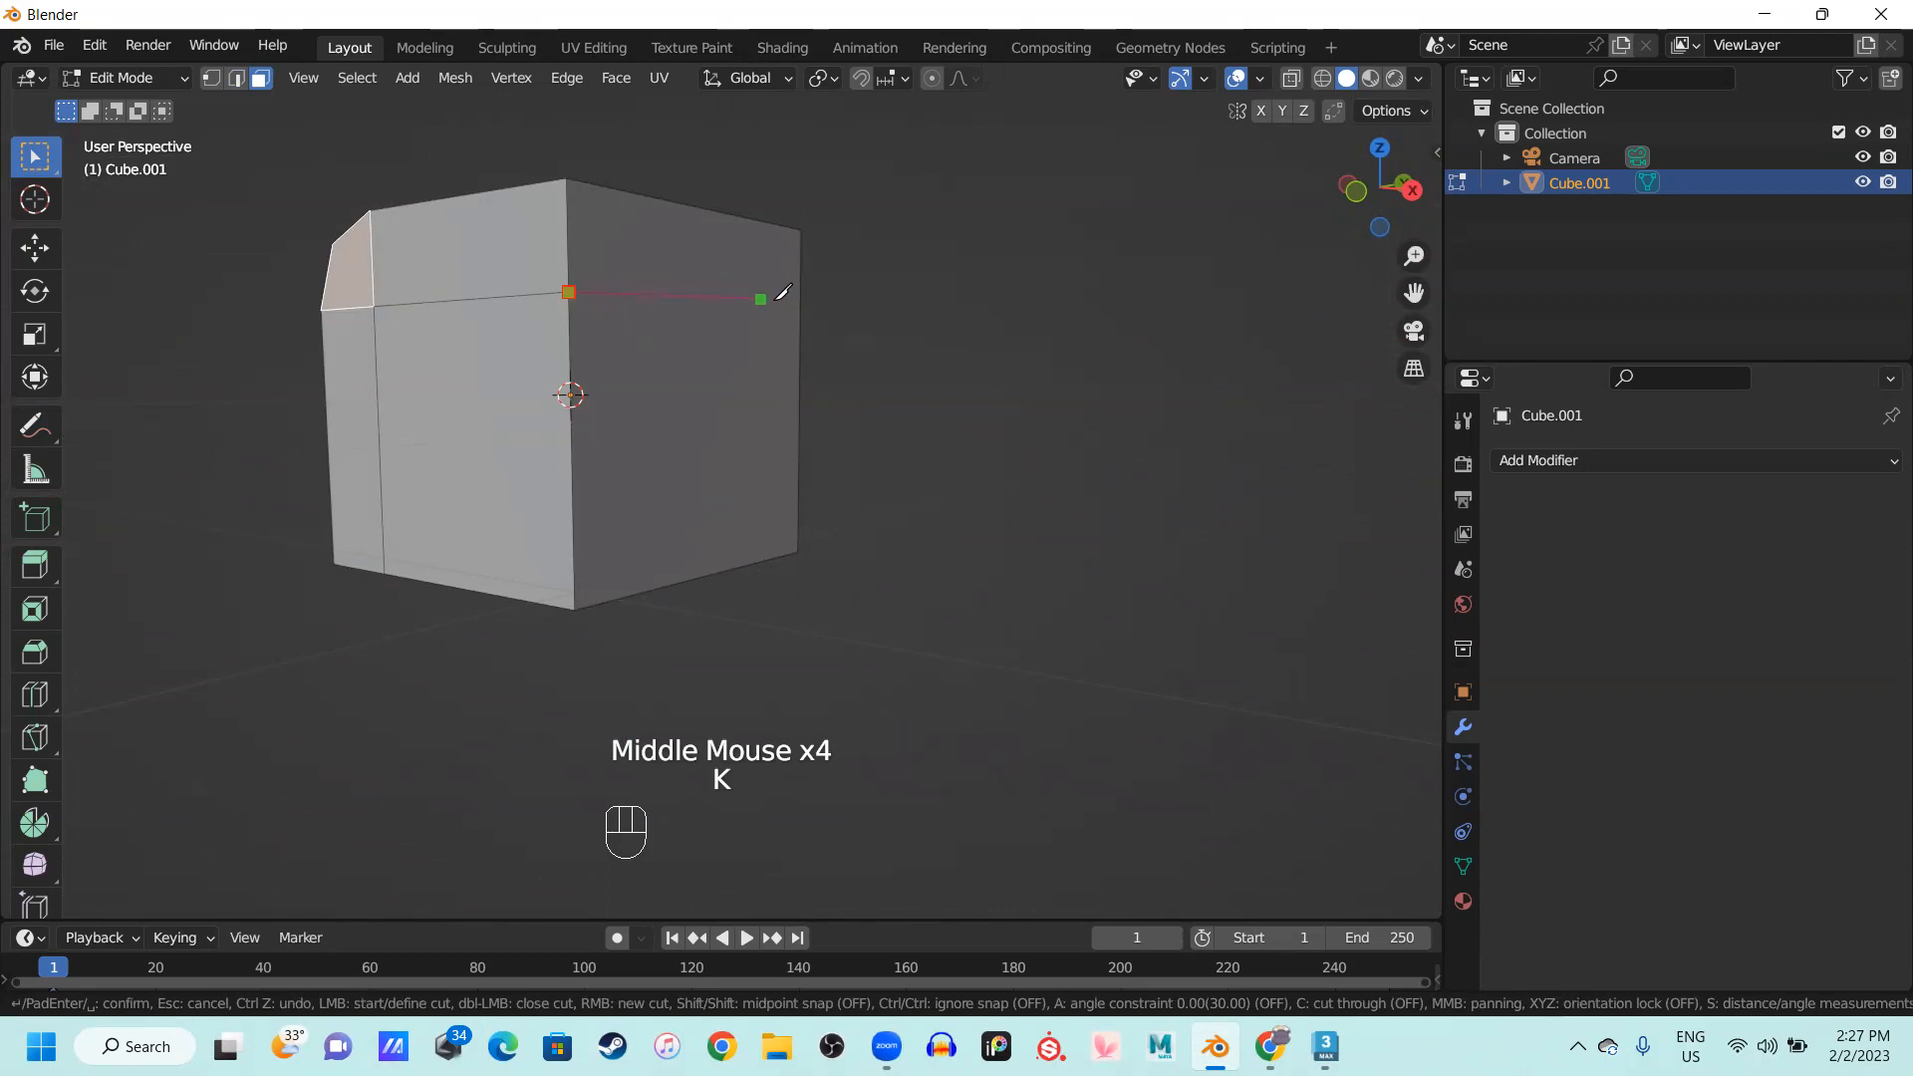
pyautogui.moveTo(879, 376); pyautogui.dragTo(349, 403, button='middle')
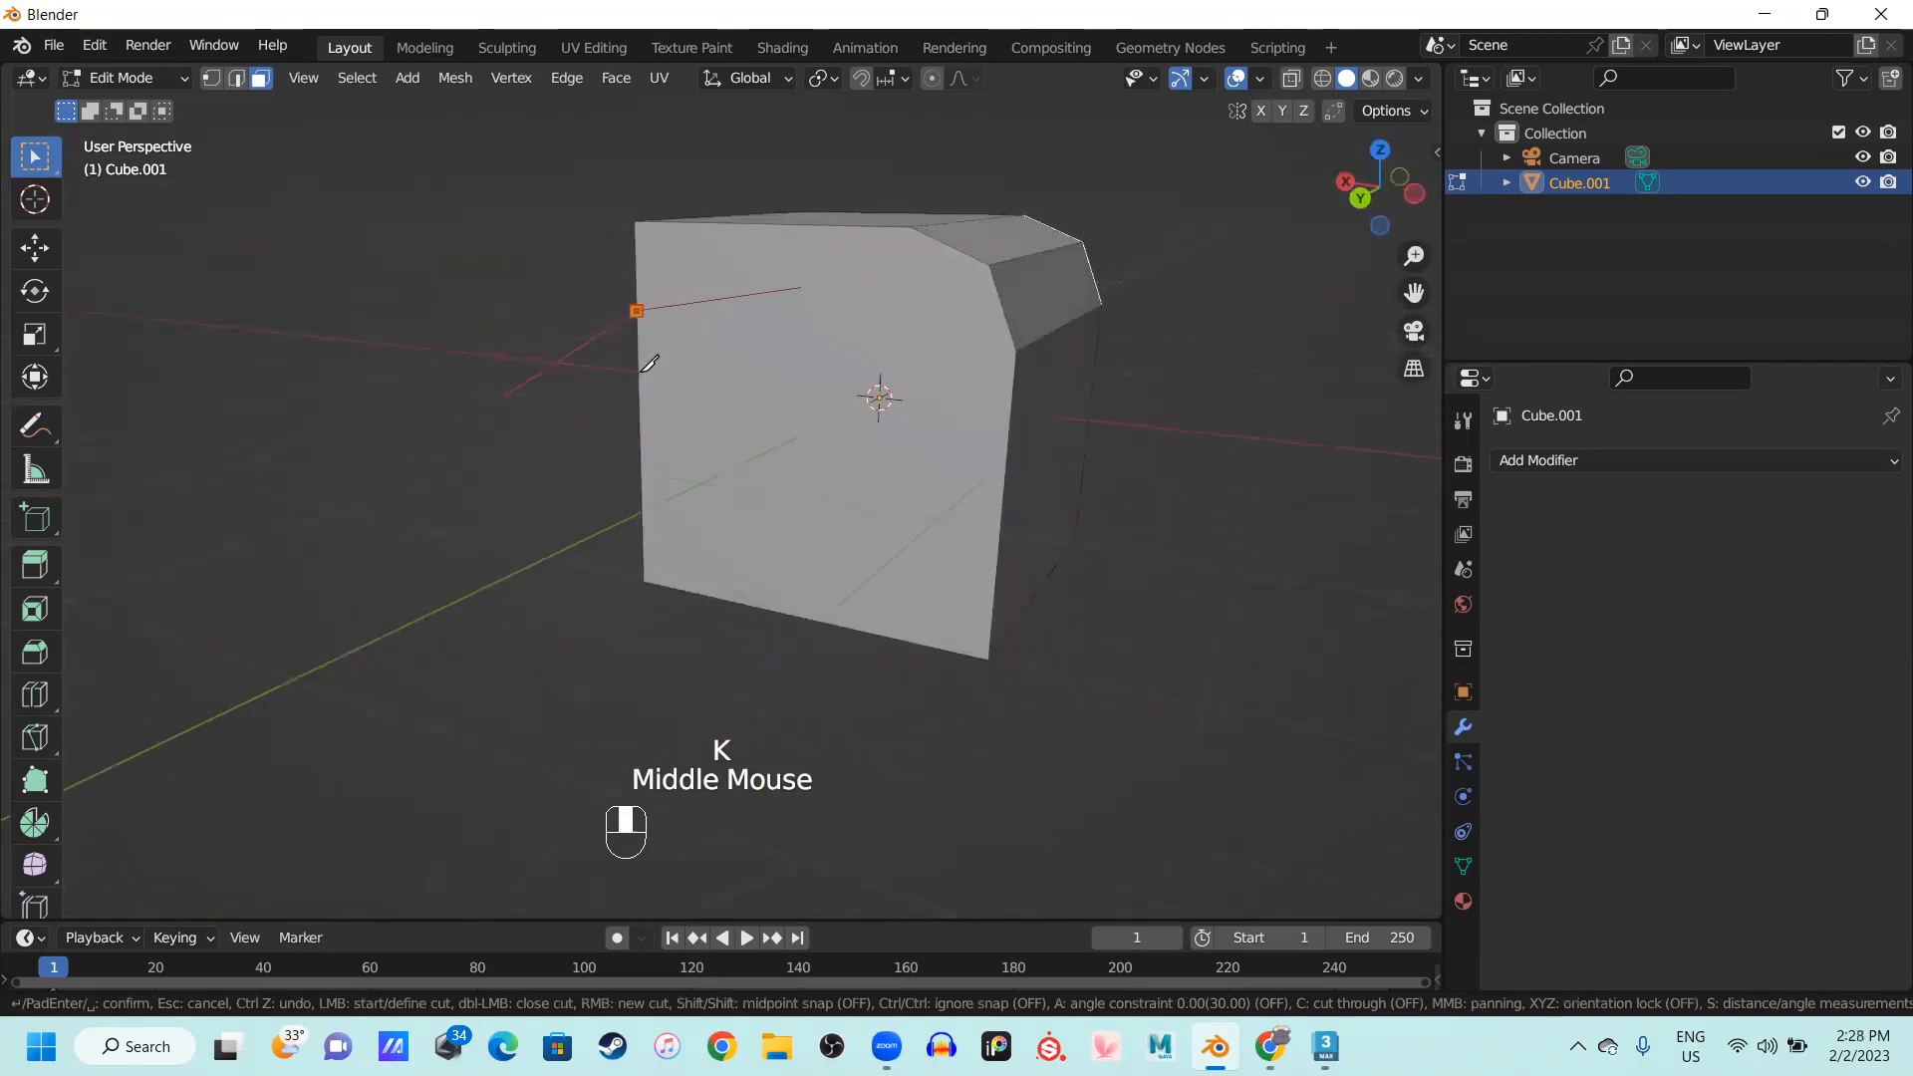
pyautogui.click(1012, 348)
pyautogui.press('Return')
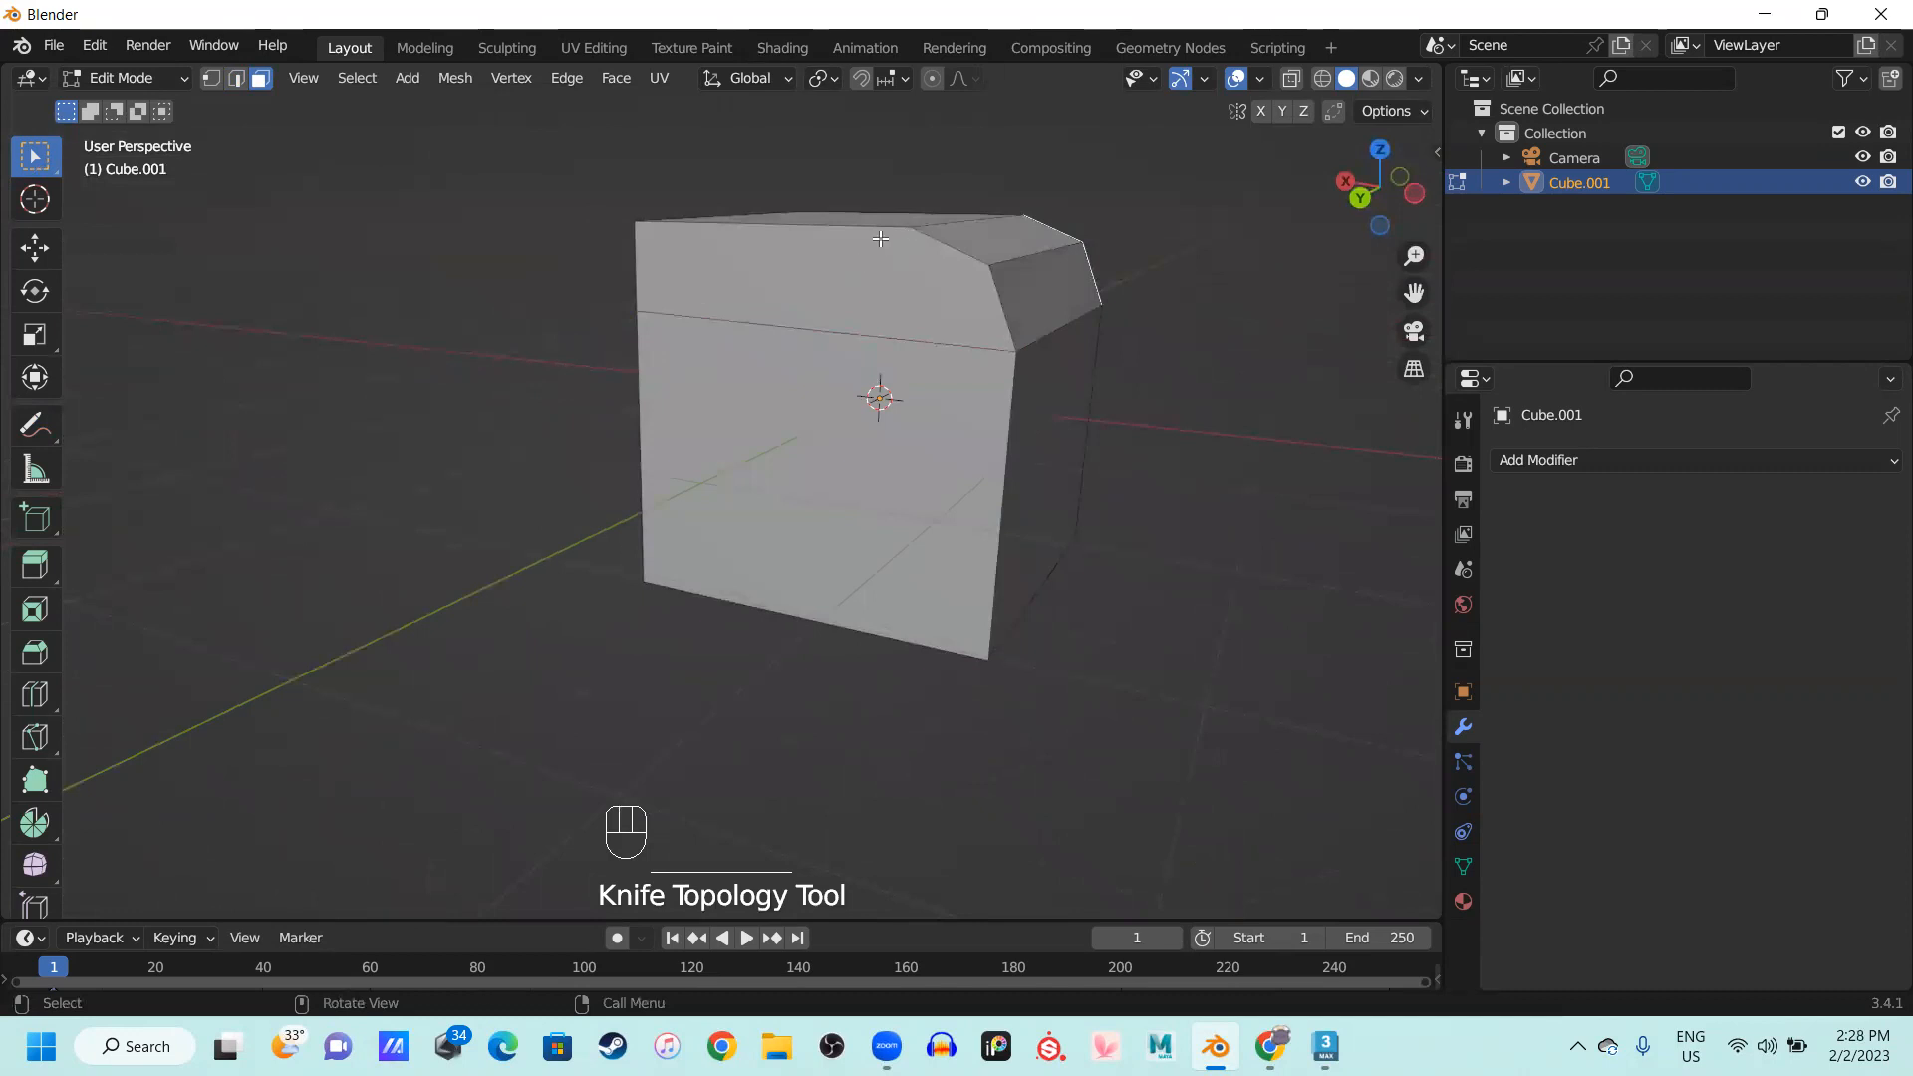
# Knife-cut from the bevel's upper corner vertex down the uncut end face and across the underside to the opposite vertical cut's lower end
pyautogui.press('k')
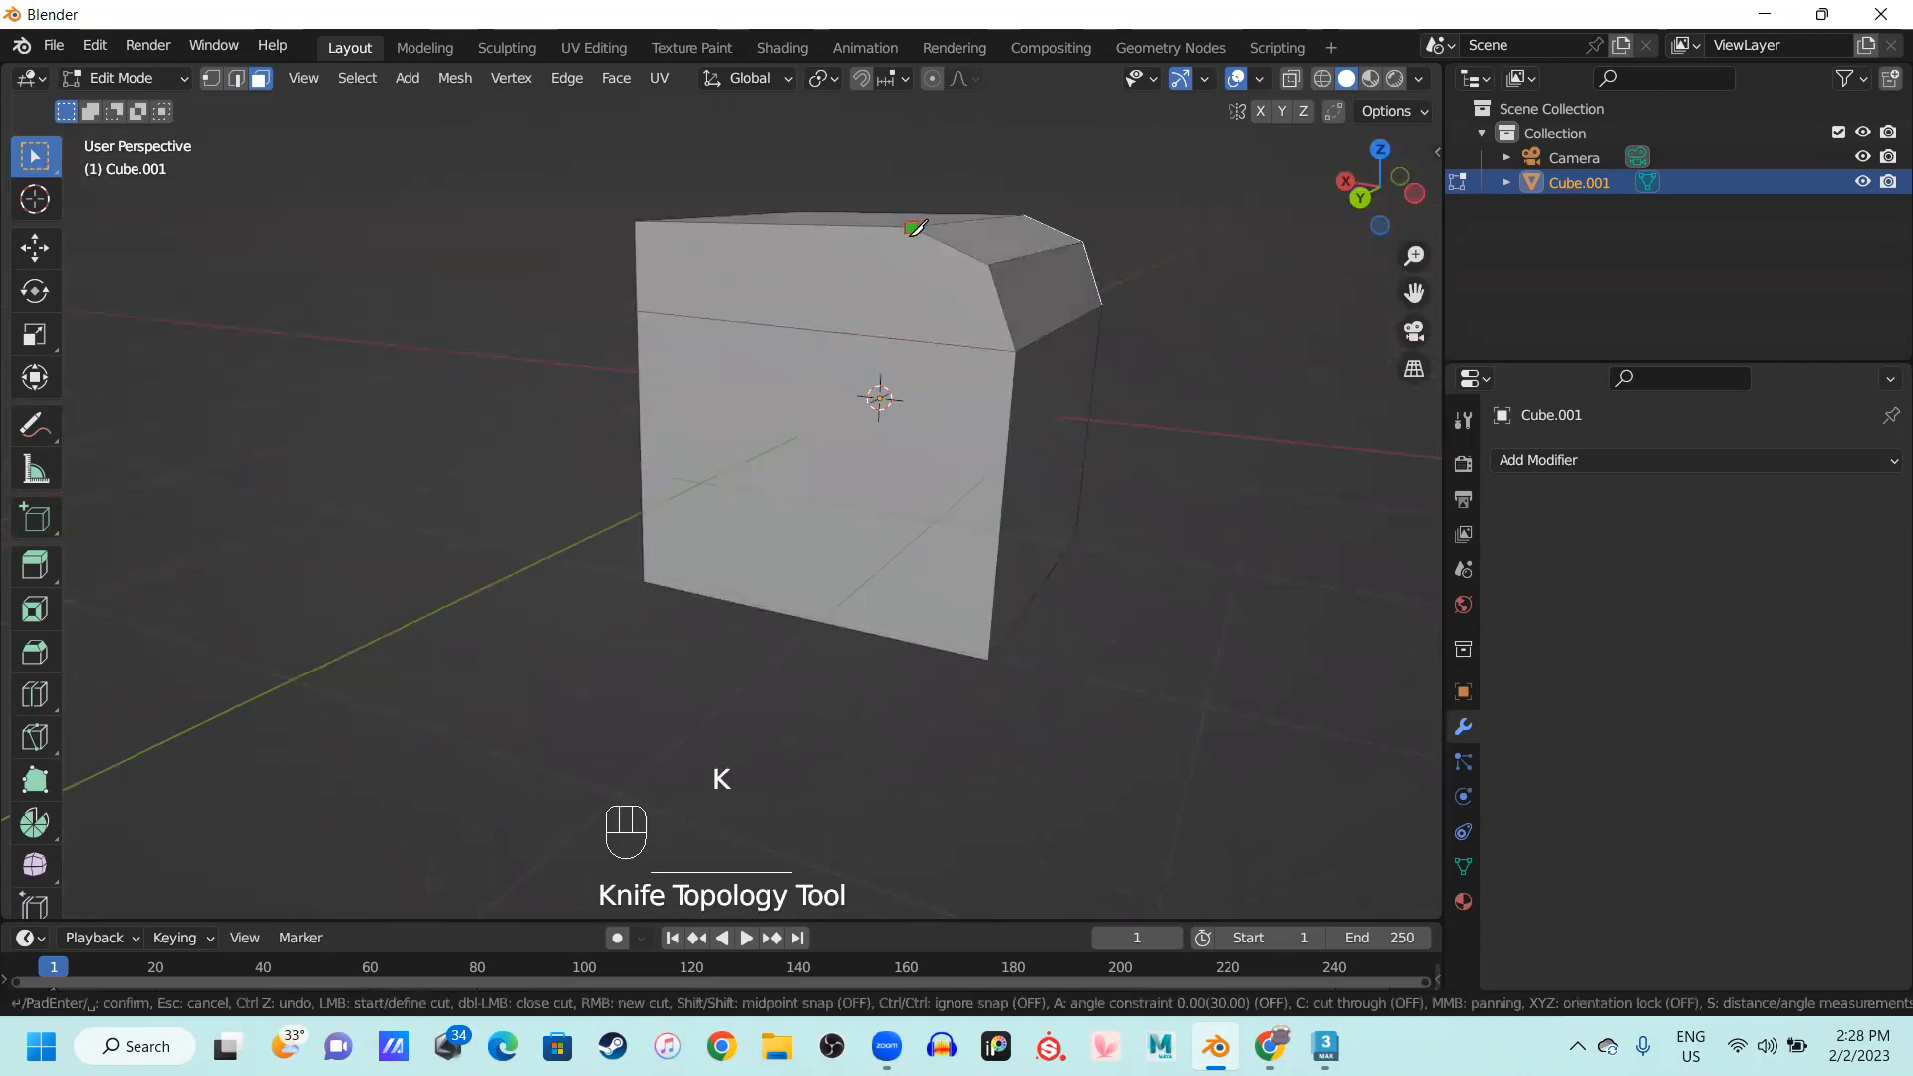
pyautogui.click(915, 261)
pyautogui.click(882, 635)
pyautogui.moveTo(883, 635); pyautogui.dragTo(568, 366, button='middle')
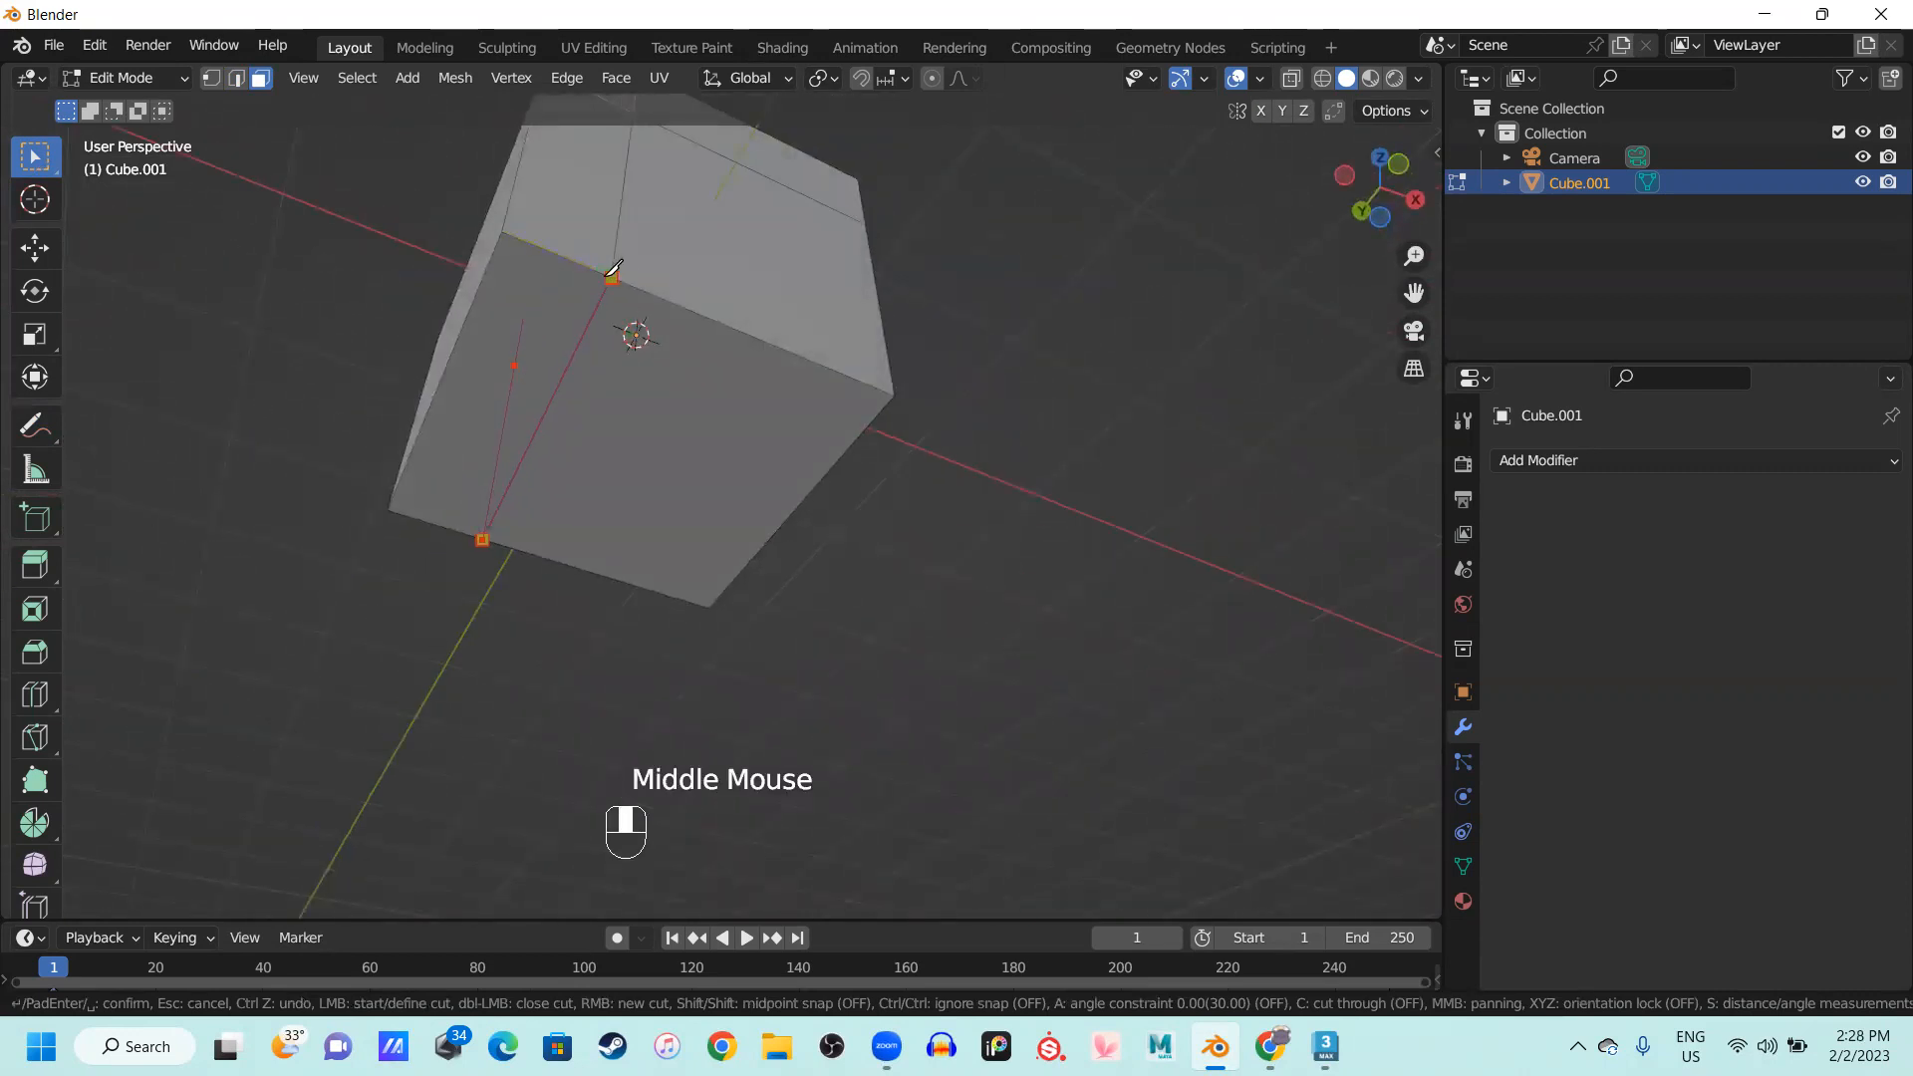
pyautogui.scroll(3, 615, 271)
pyautogui.moveTo(615, 271)
pyautogui.mouseDown(button='middle')
pyautogui.moveTo(624, 308)
pyautogui.moveTo(577, 278)
pyautogui.moveTo(594, 261)
pyautogui.mouseUp(button='middle')
pyautogui.click(577, 258)
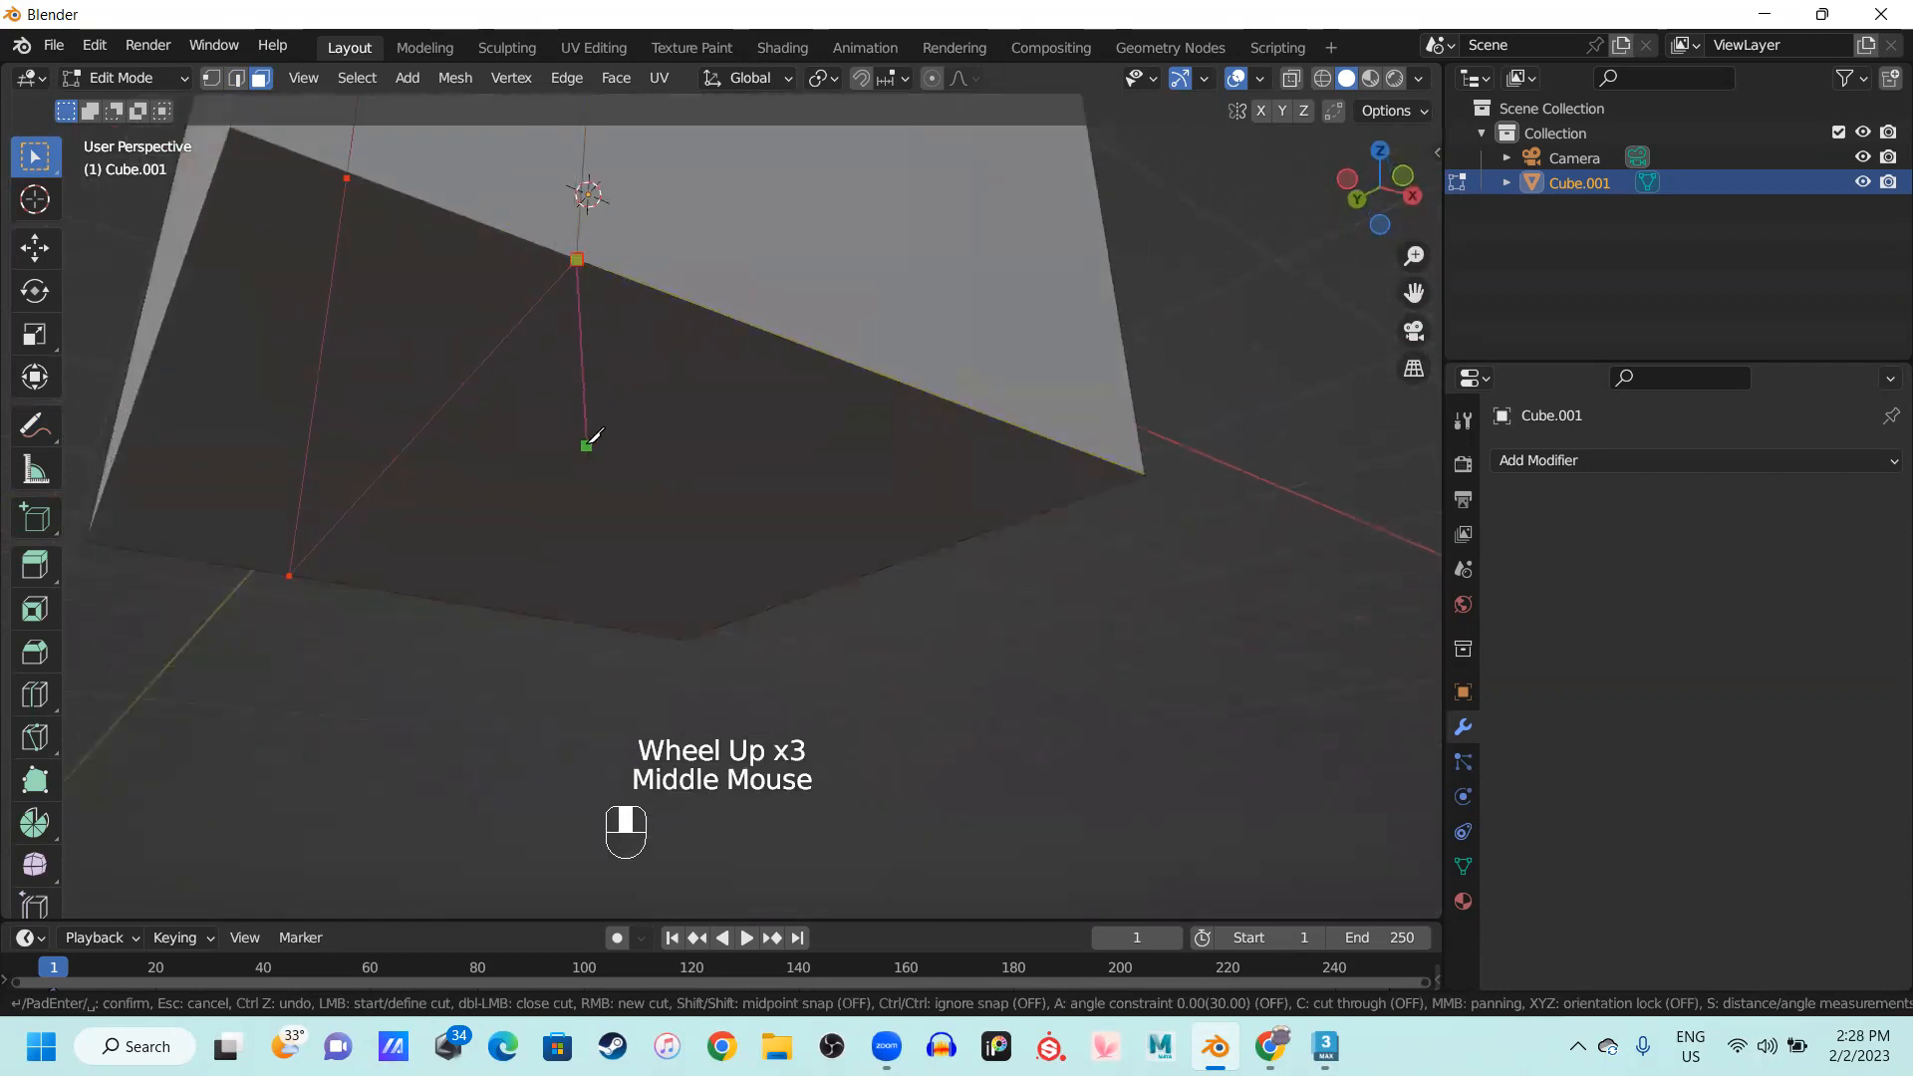
pyautogui.rightClick(572, 447)
pyautogui.press('Return')
pyautogui.scroll(-2, 568, 445)
pyautogui.moveTo(568, 444); pyautogui.dragTo(239, 376, button='middle')
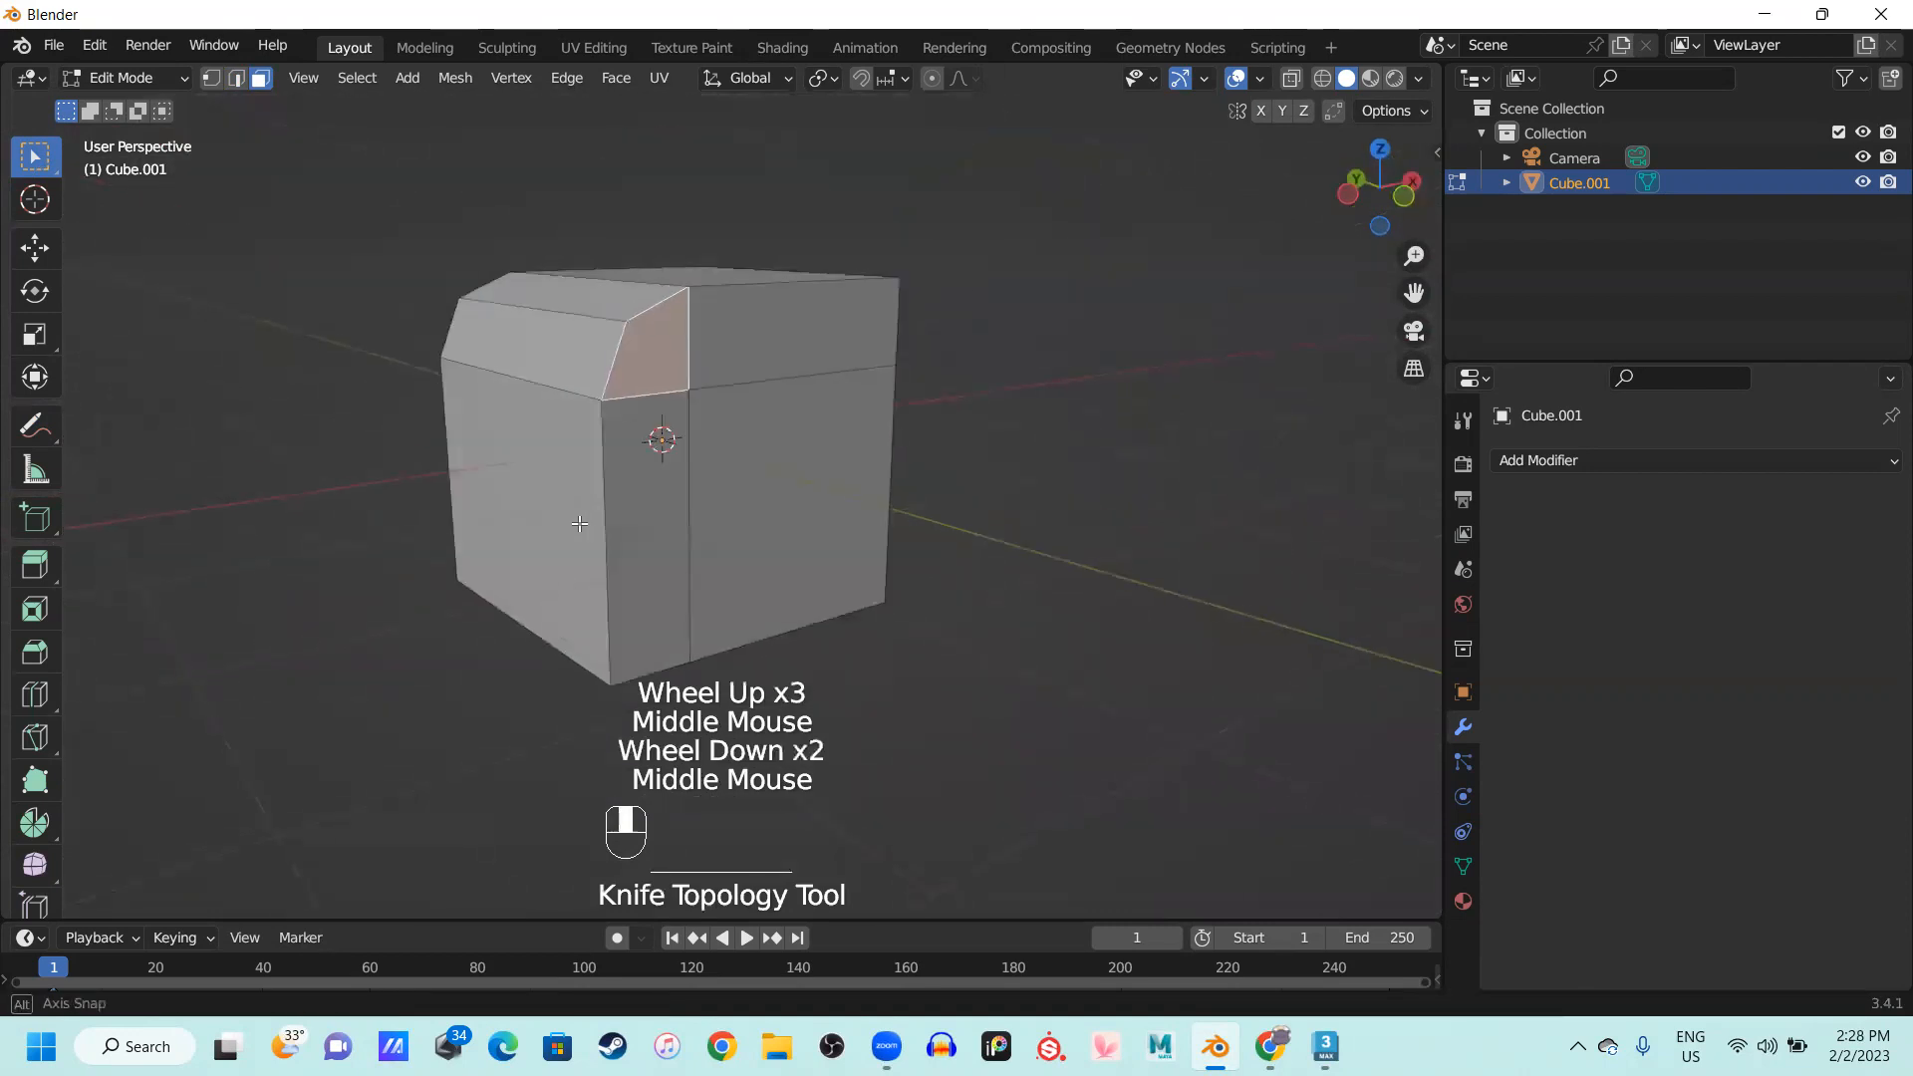
# Preview a loop cut around the cube, clear the face selection and inspect the knife cuts from several angles
pyautogui.press('Tab')
pyautogui.moveTo(637, 495); pyautogui.dragTo(582, 504, button='middle')
pyautogui.press('Tab')
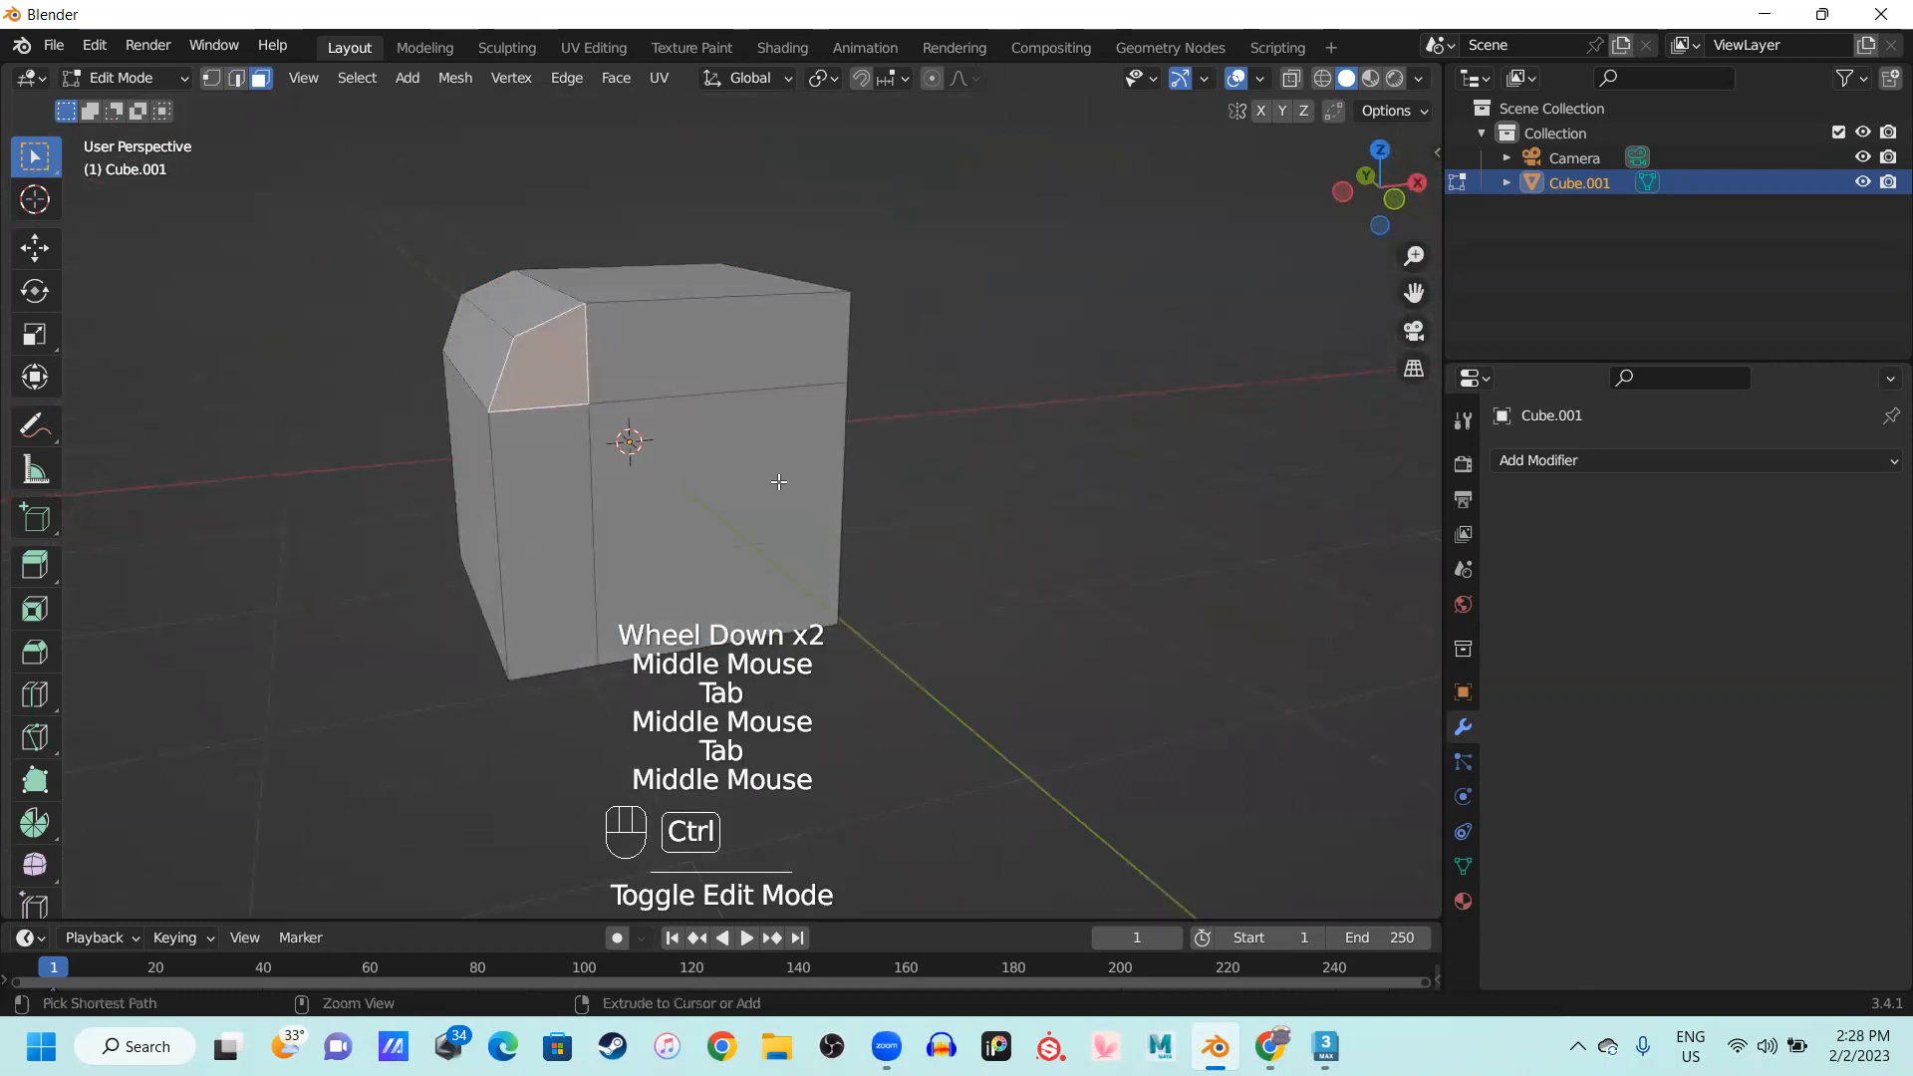
pyautogui.hotkey('ctrl', 'r')
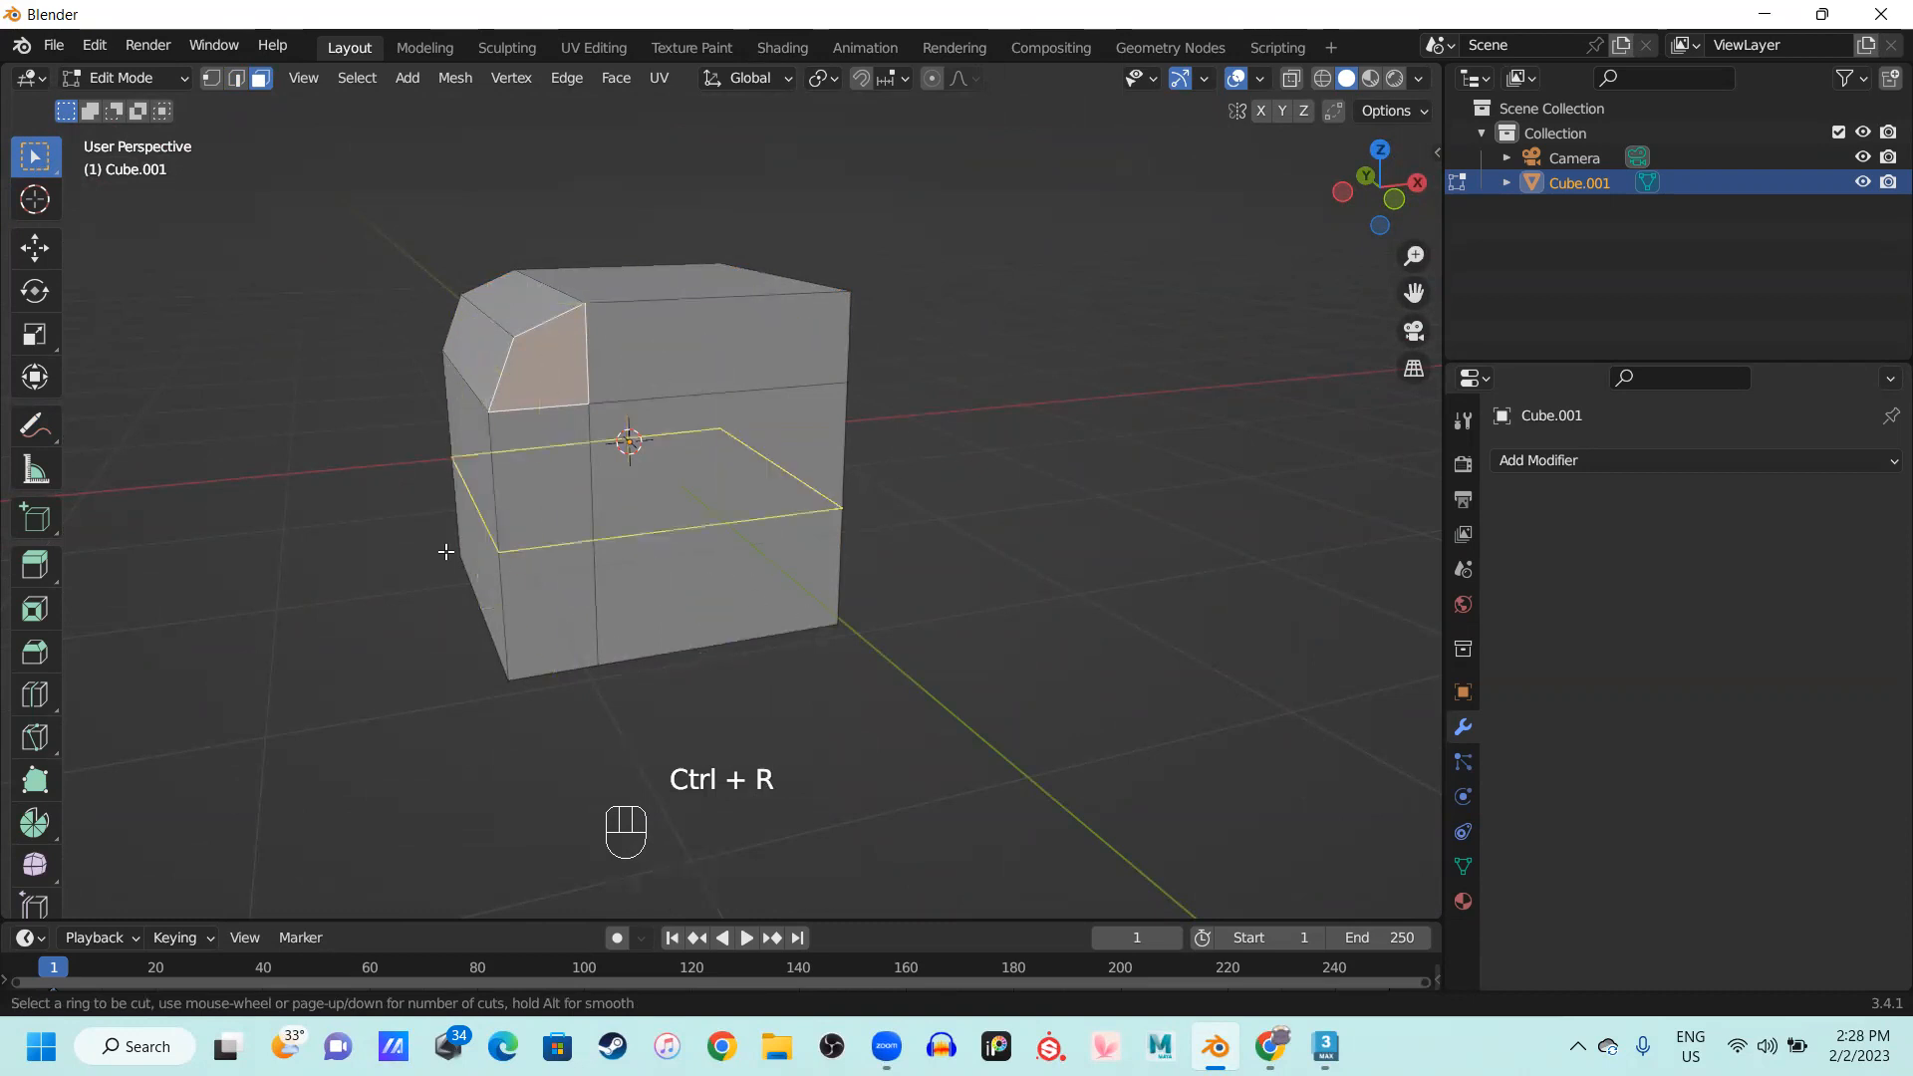
pyautogui.moveTo(636, 605); pyautogui.dragTo(1033, 508, button='middle')
pyautogui.click(674, 611)
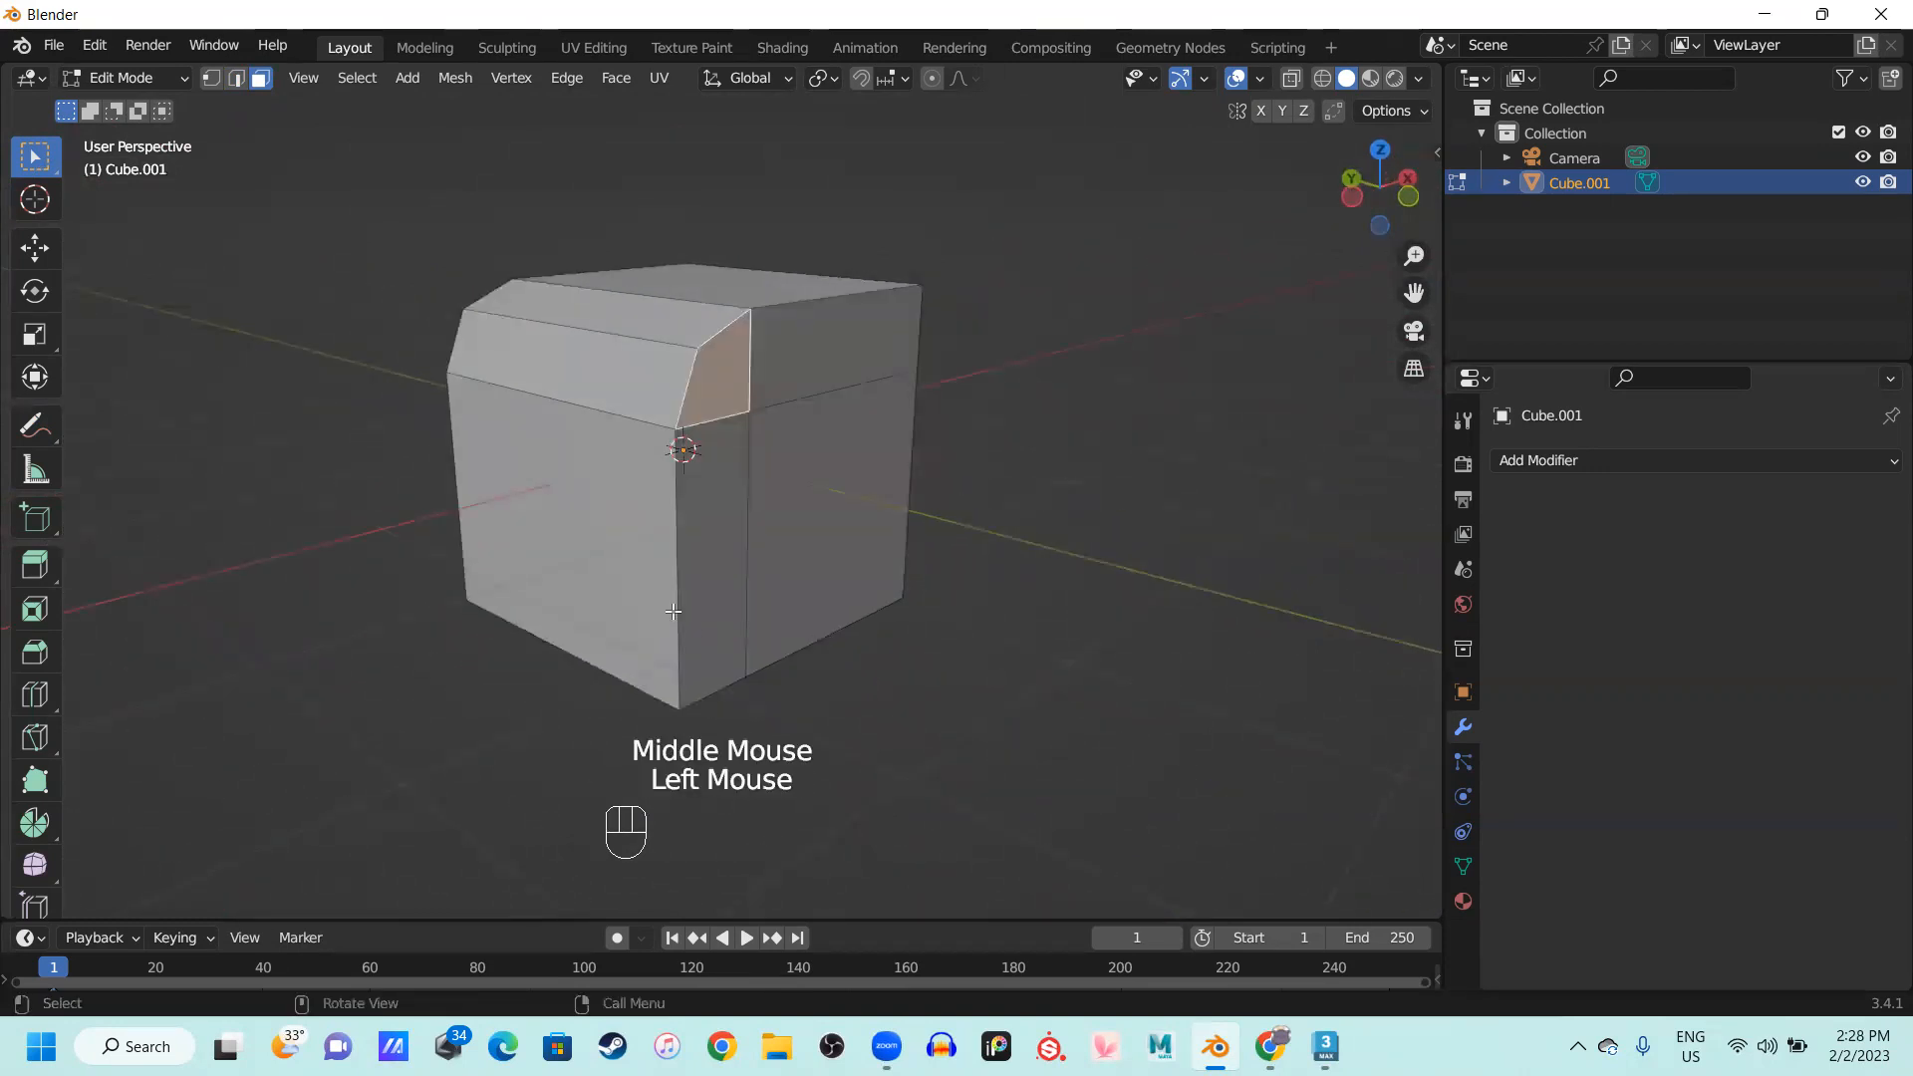
pyautogui.scroll(3, 674, 611)
pyautogui.scroll(-2, 666, 619)
pyautogui.moveTo(906, 683); pyautogui.dragTo(866, 701, button='middle')
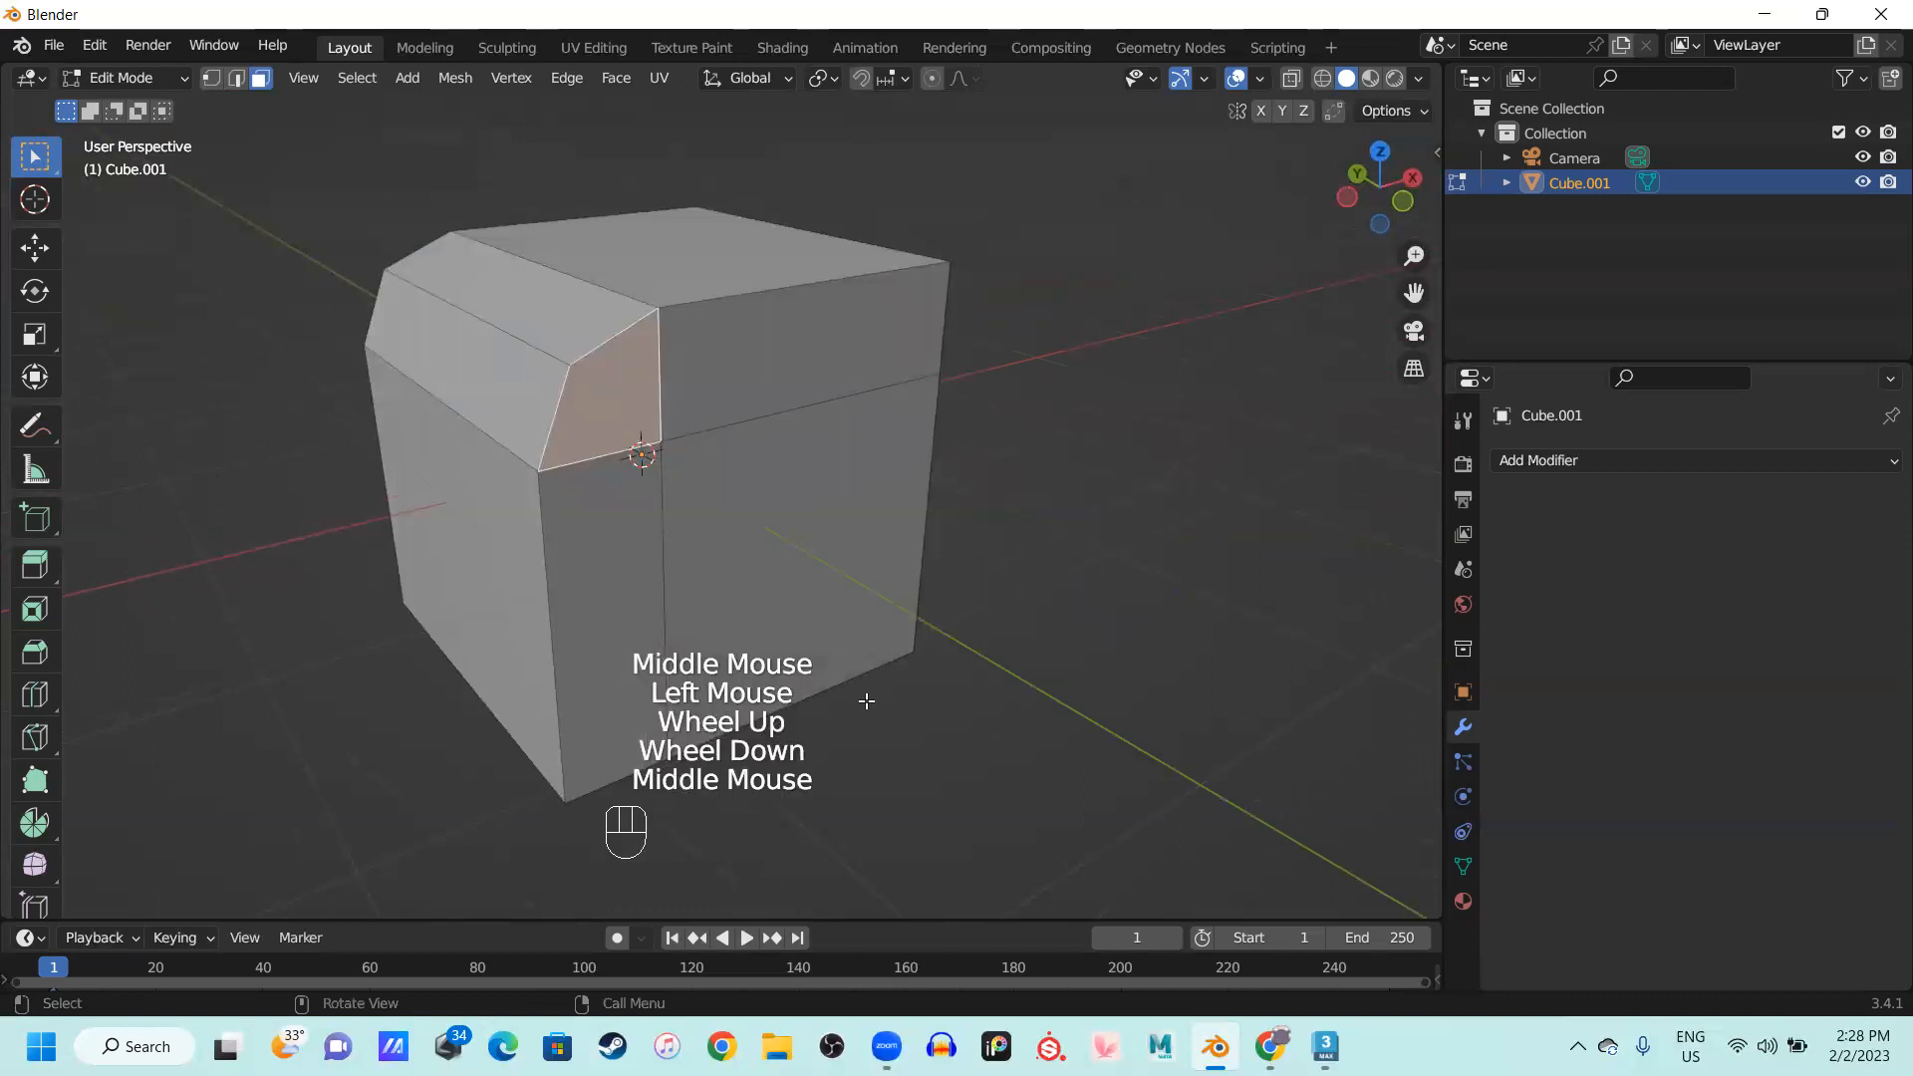
pyautogui.click(927, 637)
pyautogui.moveTo(1025, 562); pyautogui.dragTo(715, 685, button='middle')
pyautogui.keyDown('shift'); pyautogui.moveTo(825, 618); pyautogui.dragTo(750, 683, button='middle'); pyautogui.keyUp('shift')
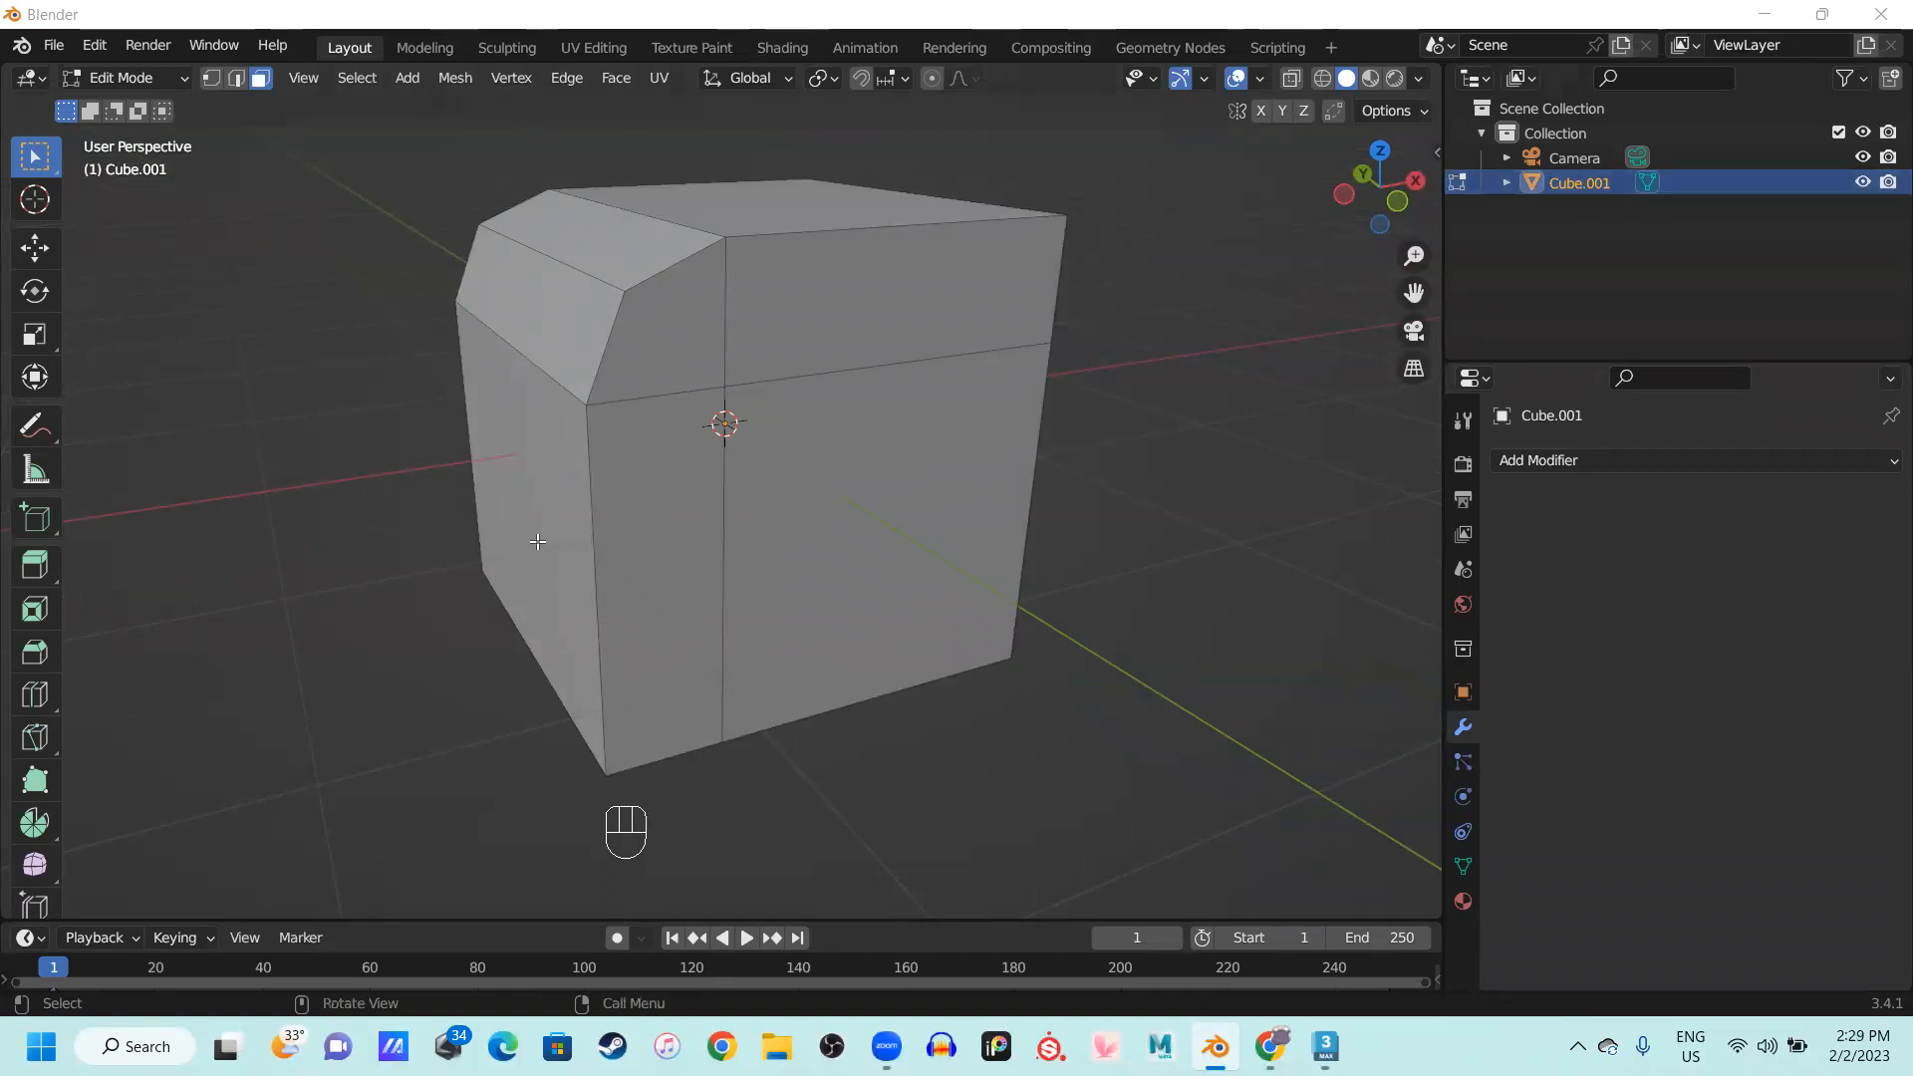
# Switch to 3ds Max and delete all the objects in the scene
pyautogui.hotkey('alt', 'Tab')
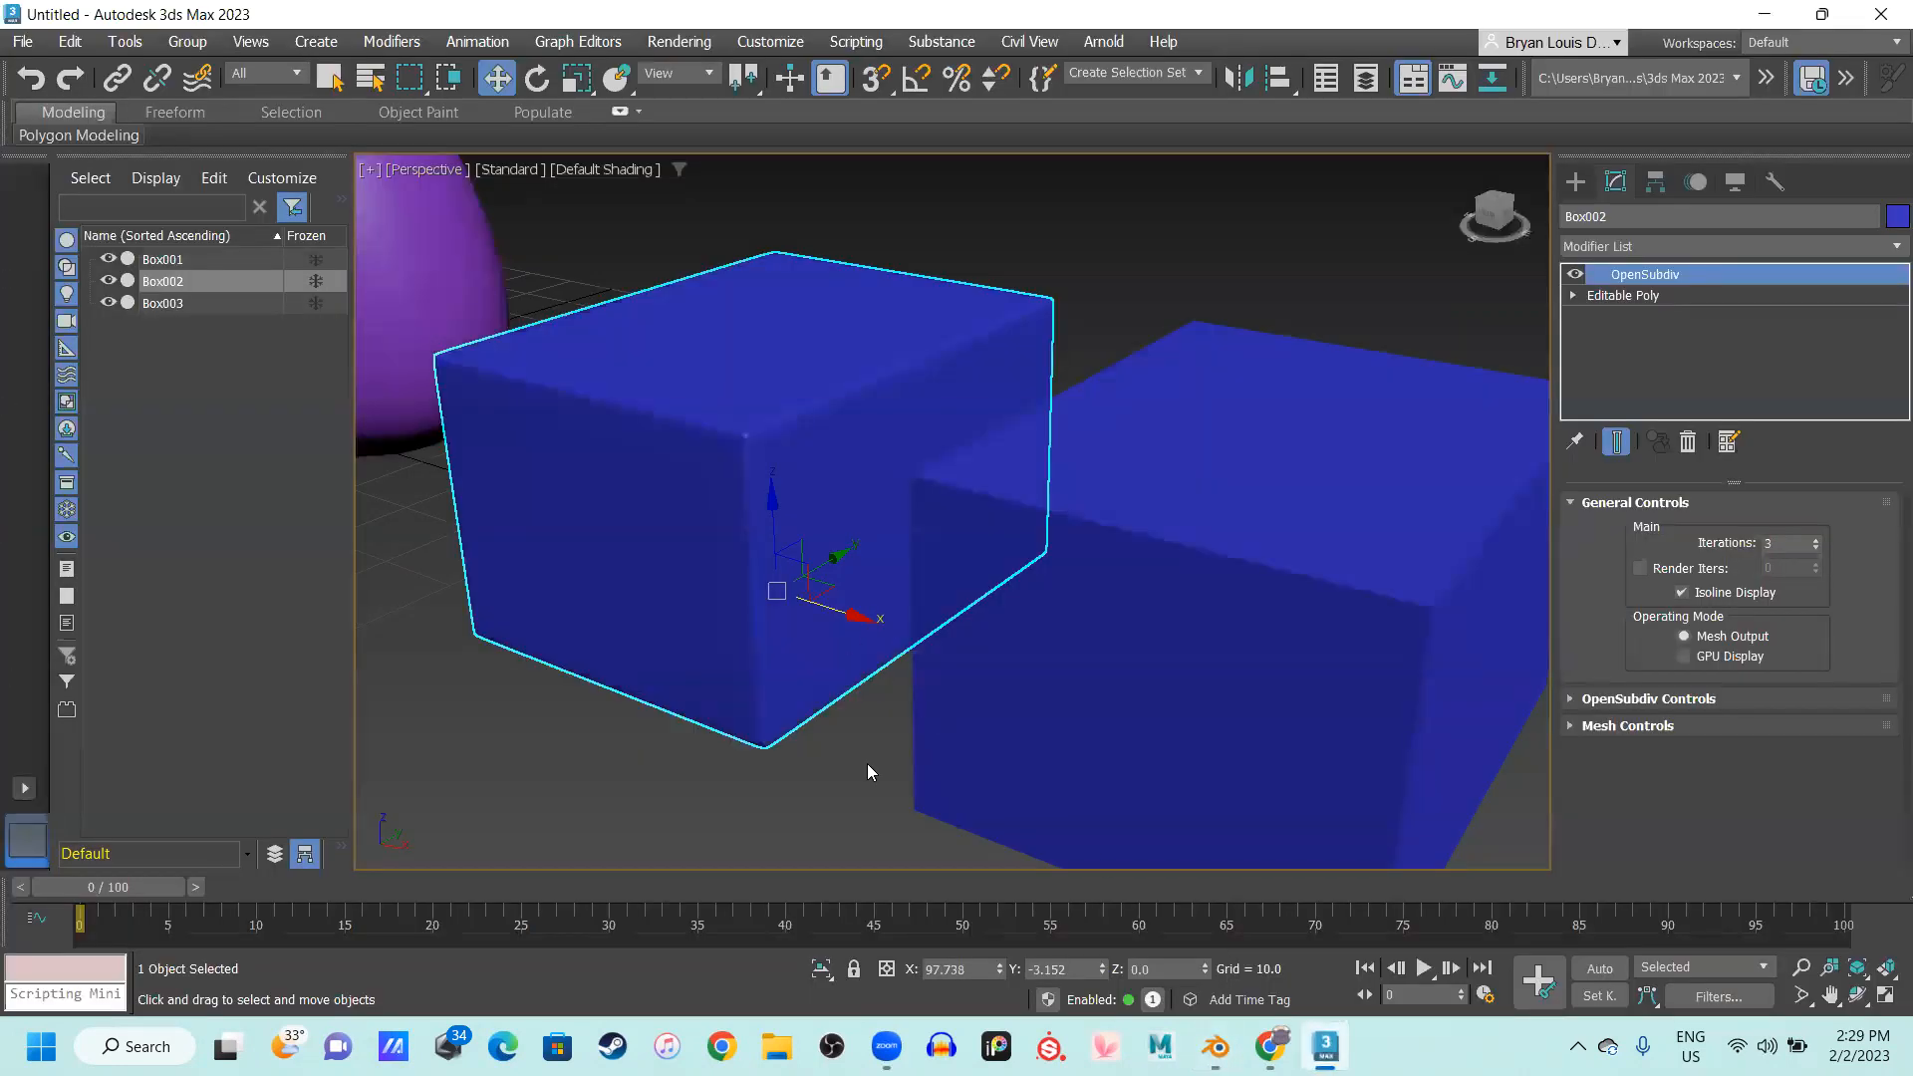
pyautogui.scroll(-3, 868, 765)
pyautogui.moveTo(935, 606); pyautogui.dragTo(865, 451, button='middle')
pyautogui.click(865, 451)
pyautogui.click(700, 388)
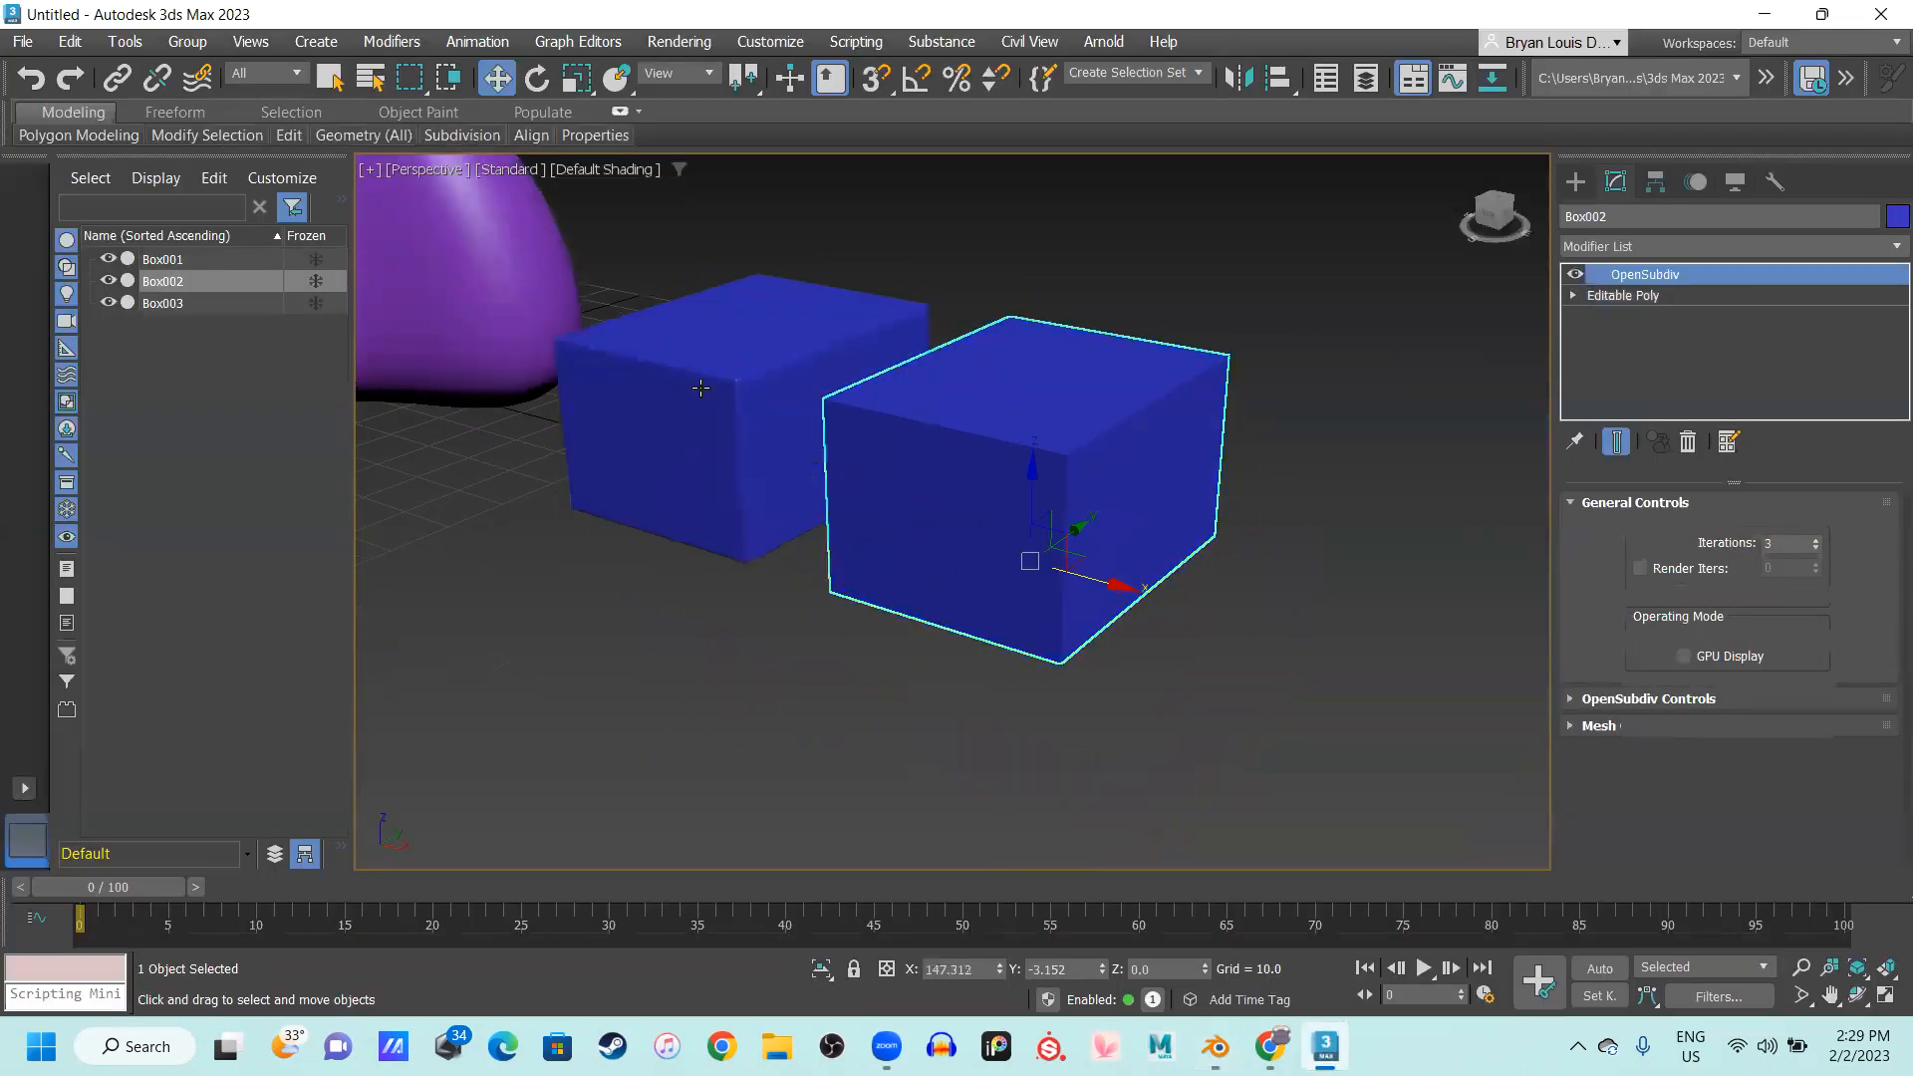
pyautogui.scroll(-5, 1031, 426)
pyautogui.moveTo(1097, 525); pyautogui.dragTo(503, 187)
pyautogui.click(504, 197)
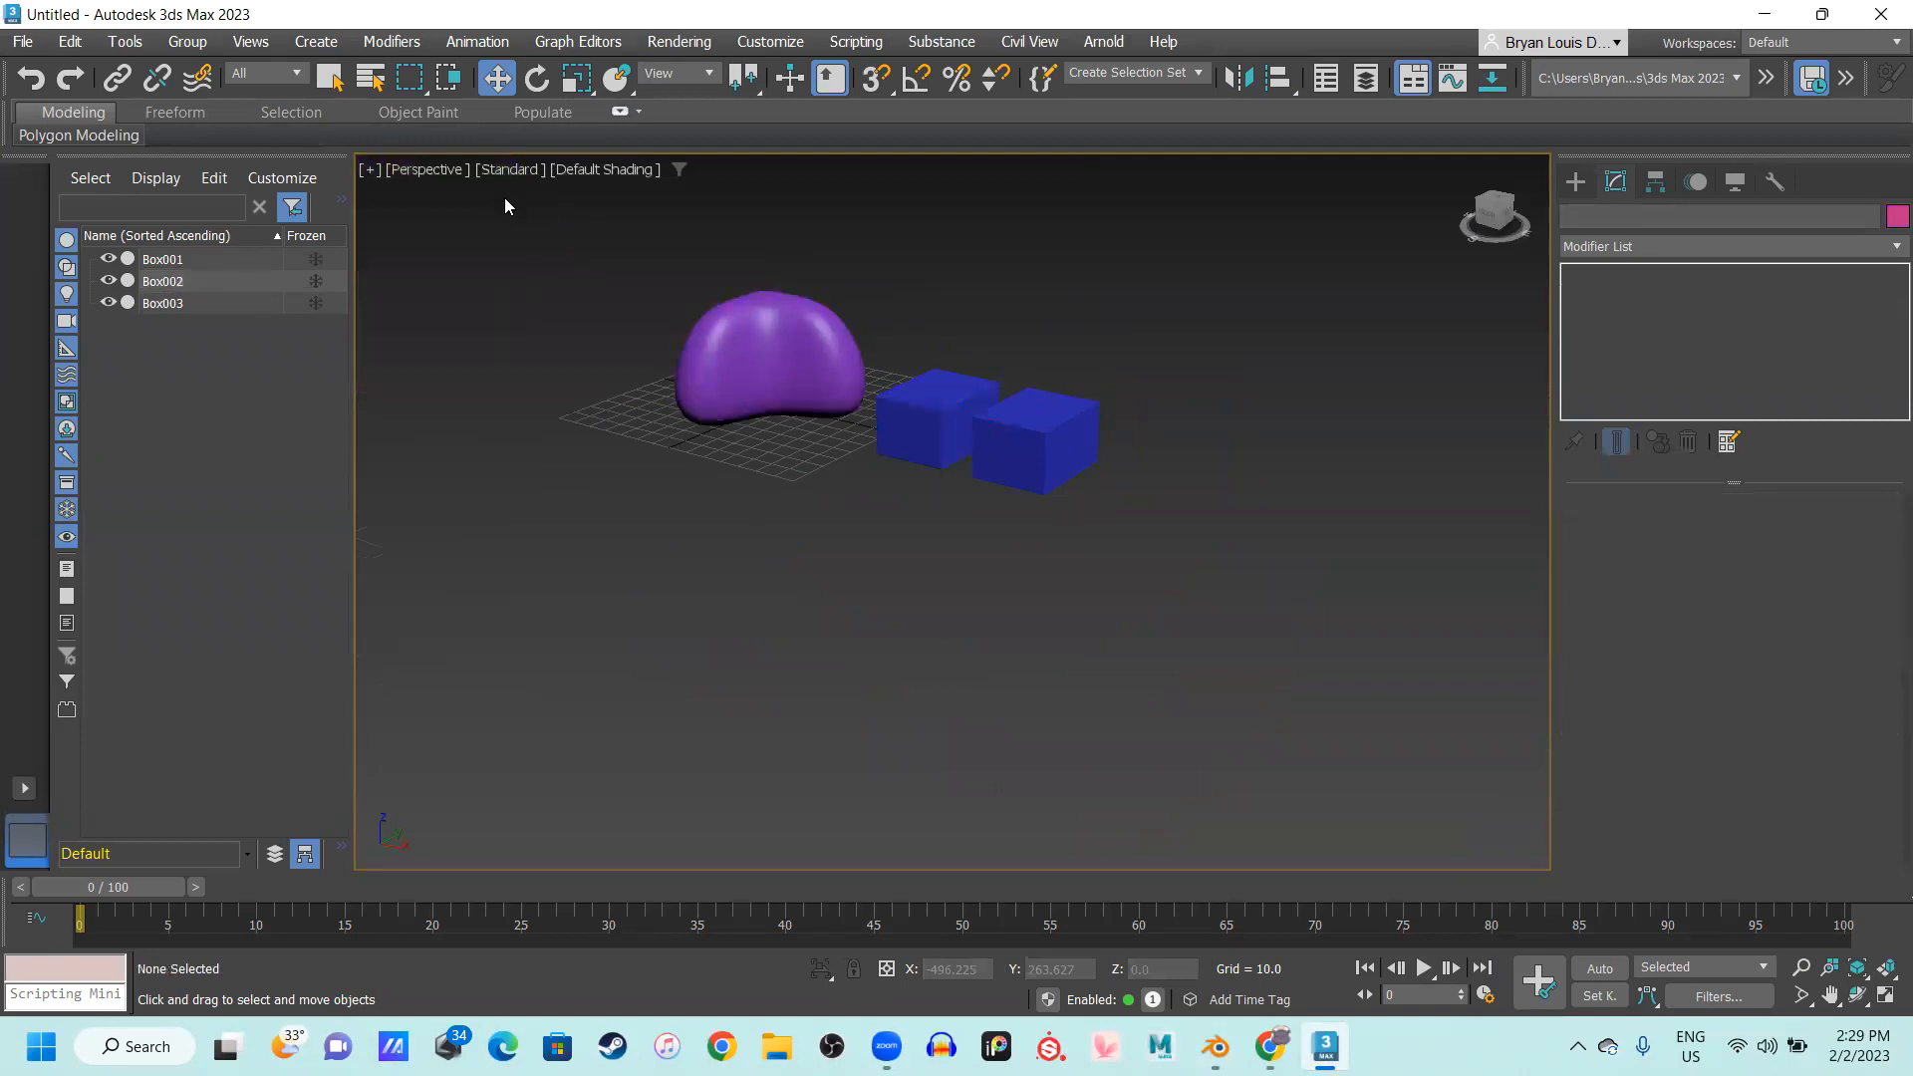
pyautogui.hotkey('ctrl', 'a')
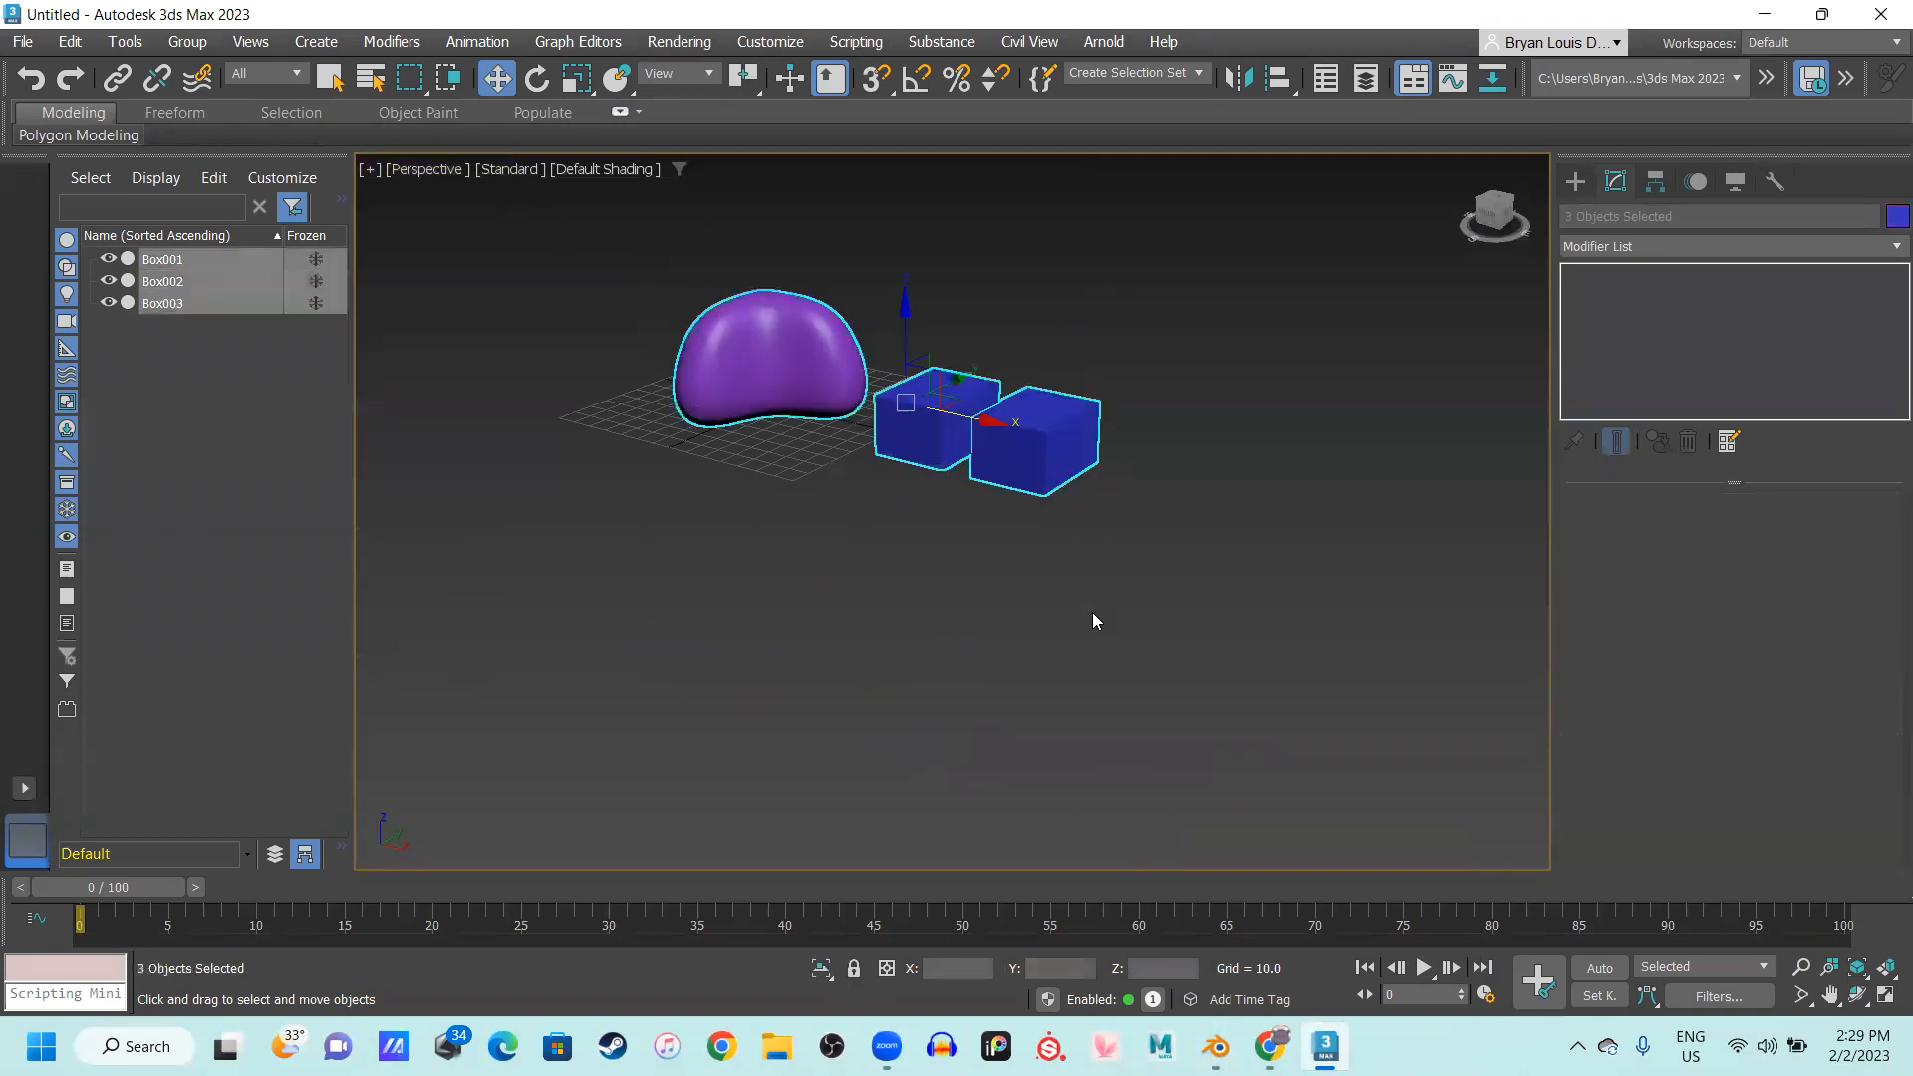
pyautogui.press('Delete')
# Create a standard primitive box at the centre of the grid and return to the Move tool
pyautogui.scroll(3, 1097, 589)
pyautogui.moveTo(1097, 589); pyautogui.dragTo(1255, 762, button='middle')
pyautogui.scroll(-3, 969, 584)
pyautogui.moveTo(862, 547); pyautogui.dragTo(976, 556, button='middle')
pyautogui.scroll(4, 977, 424)
pyautogui.moveTo(977, 425); pyautogui.dragTo(1037, 651, button='middle')
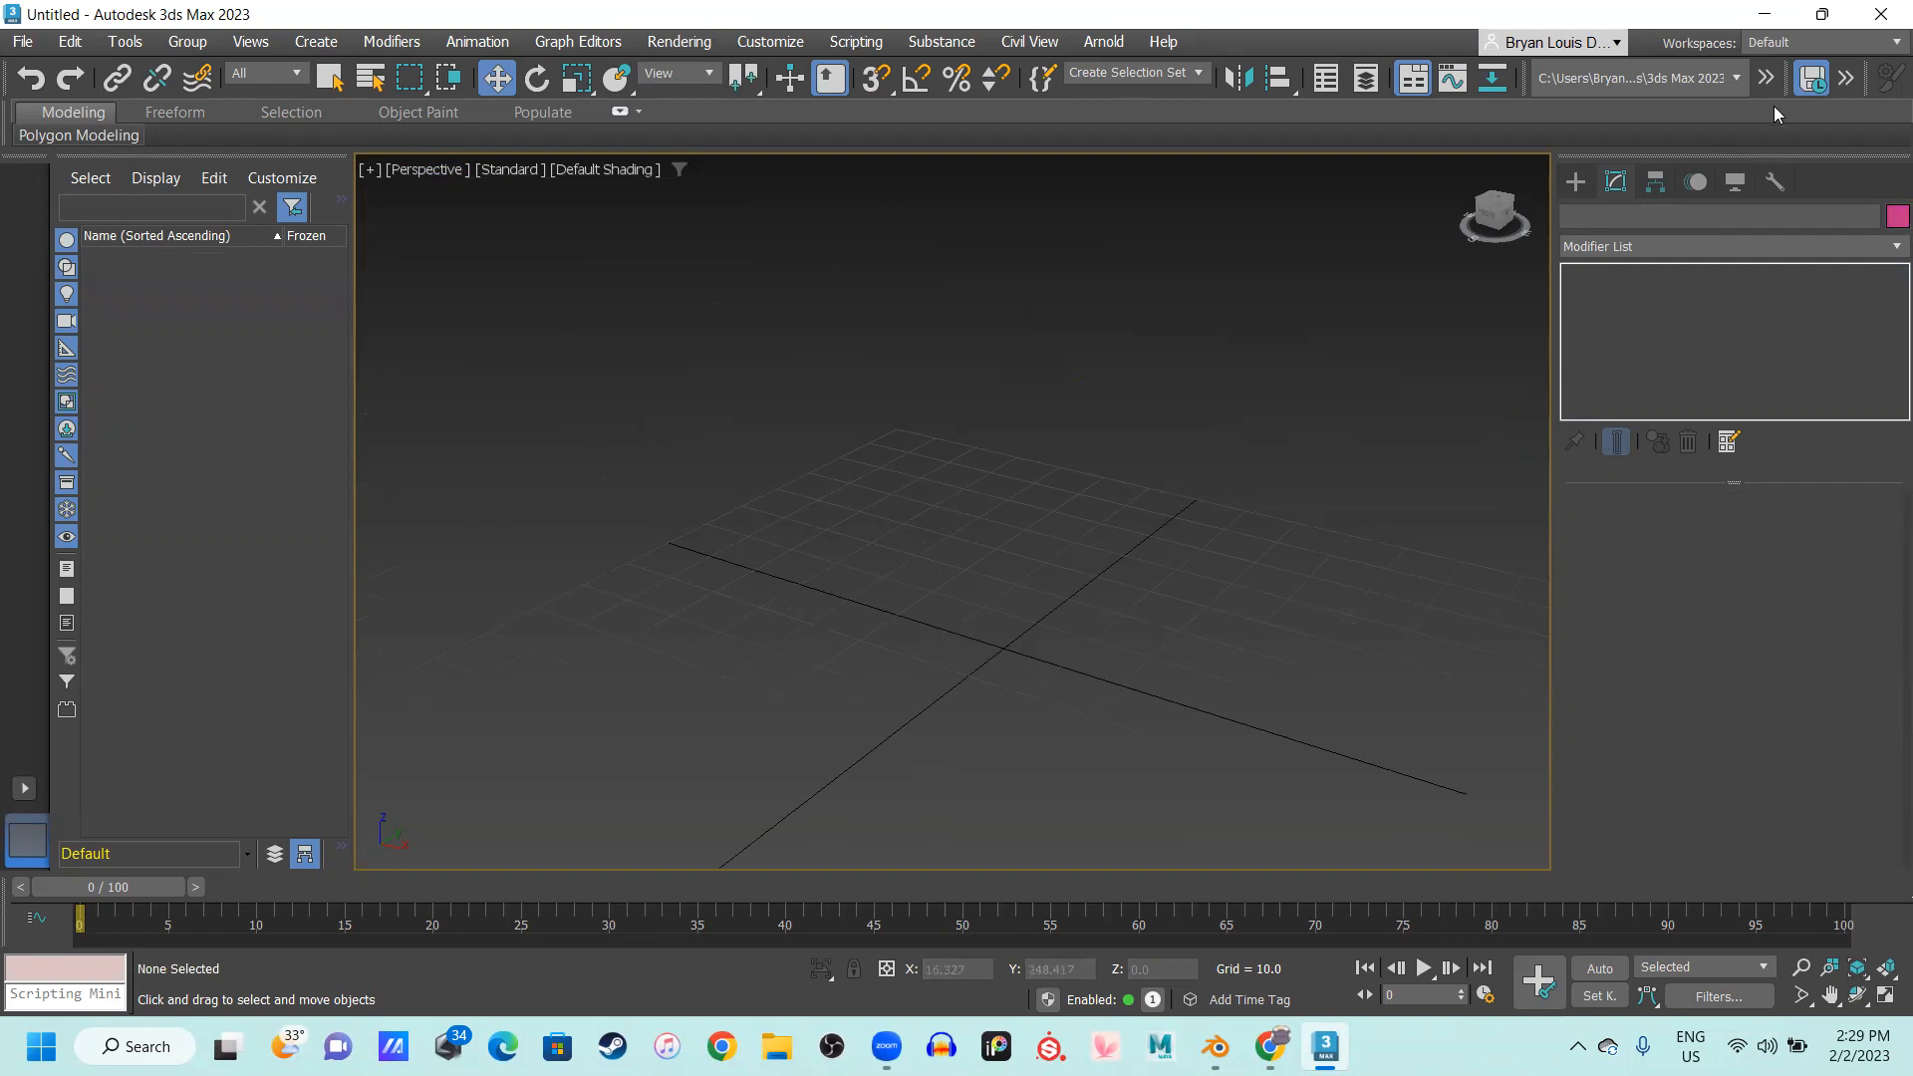
pyautogui.click(1576, 182)
pyautogui.click(1646, 338)
pyautogui.moveTo(998, 588); pyautogui.dragTo(1063, 788)
pyautogui.click(1059, 616)
pyautogui.press('w')
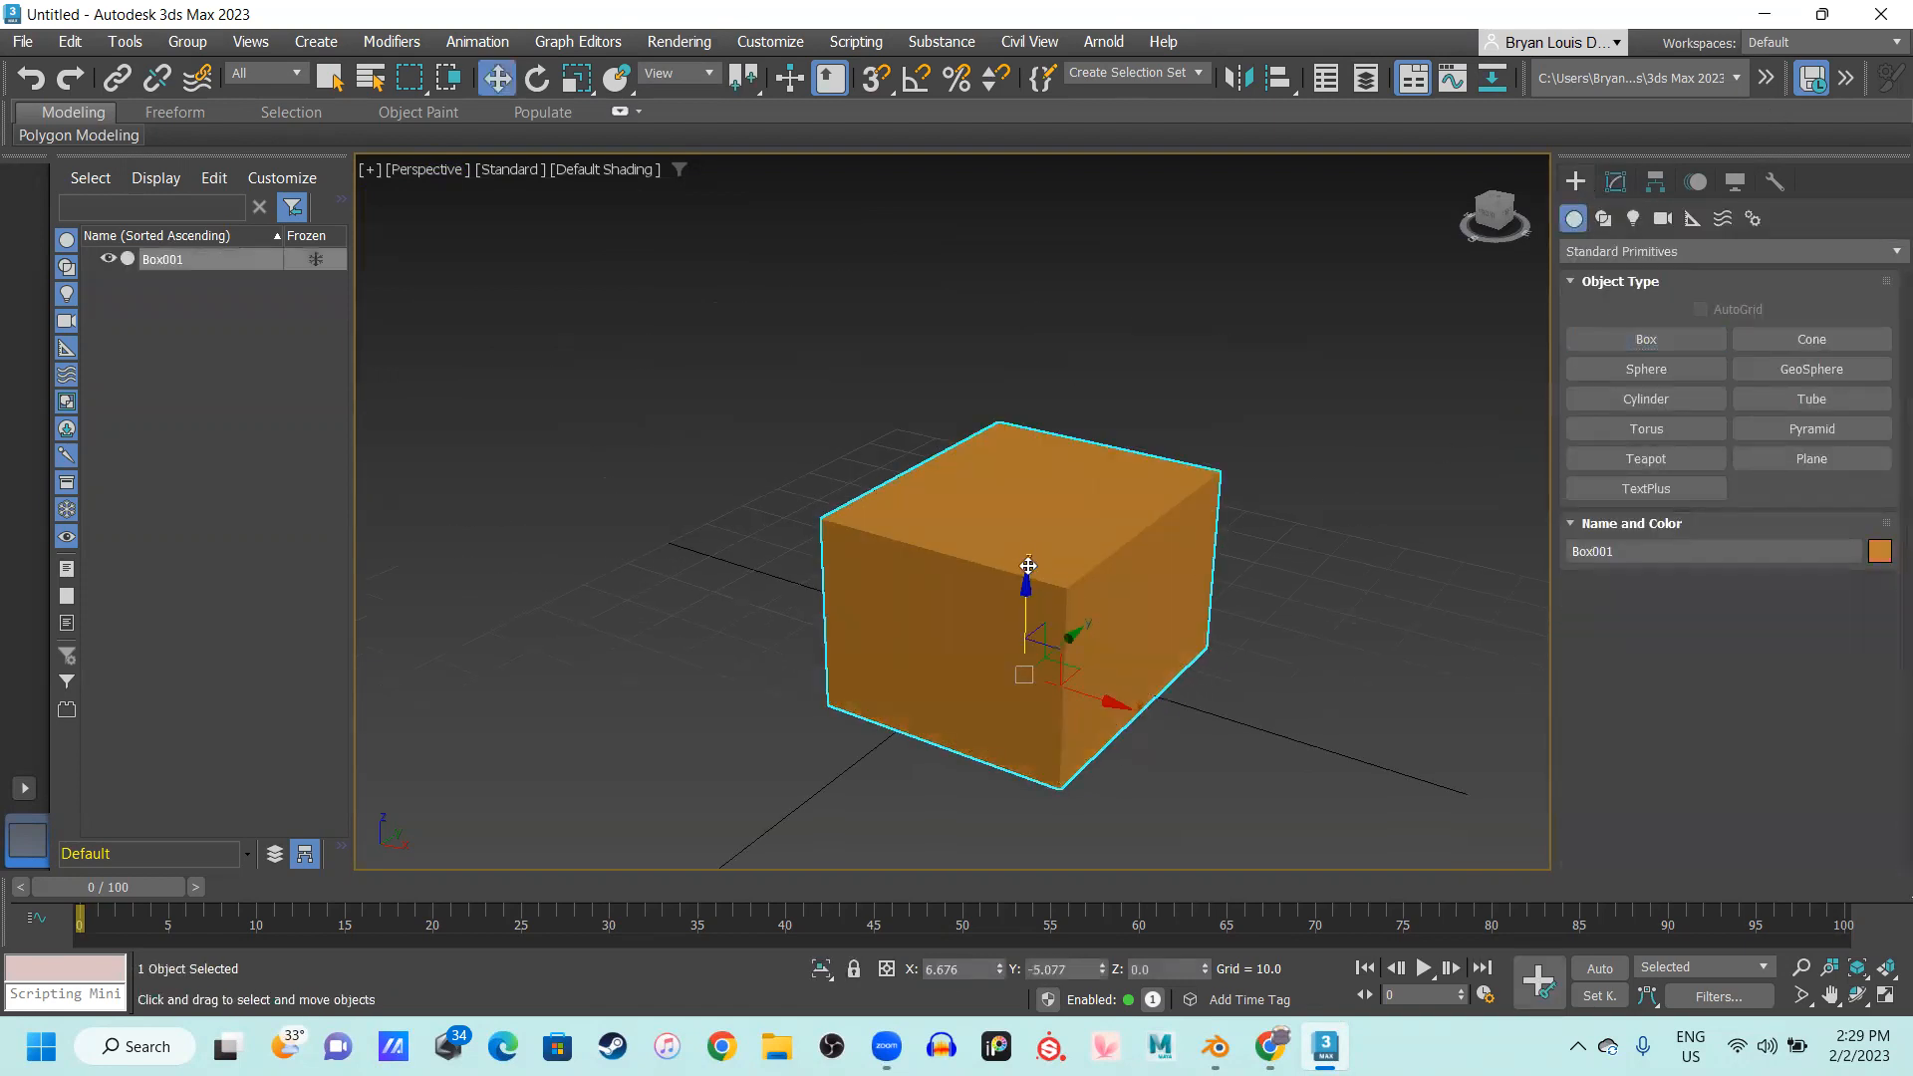
# Convert the box to an Editable Poly
pyautogui.rightClick(1029, 565)
pyautogui.moveTo(1081, 835)
pyautogui.click(1296, 839)
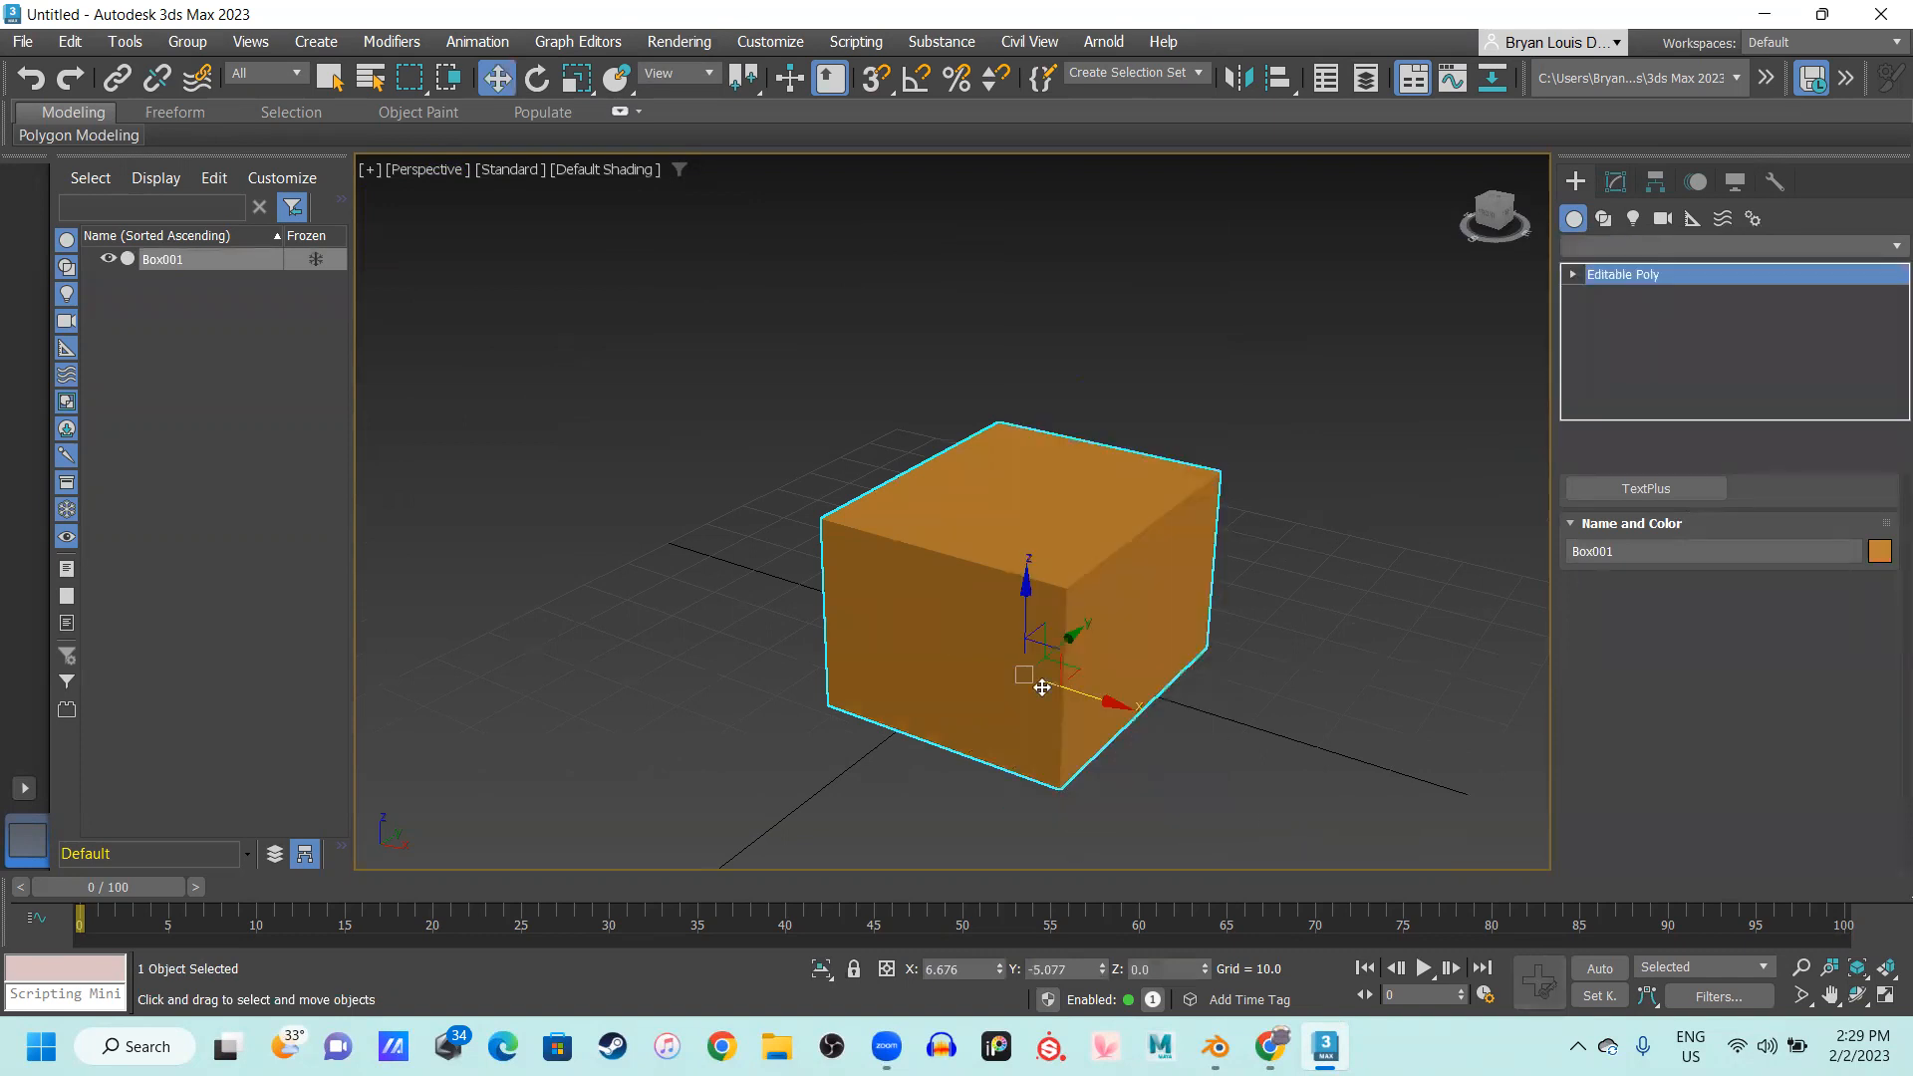
# Turn on edged faces shading and chamfer the box's top front edge by about 8 units with one segment
pyautogui.press('2')
pyautogui.click(931, 544)
pyautogui.press('F4')
pyautogui.scroll(3, 965, 559)
pyautogui.moveTo(965, 559); pyautogui.dragTo(874, 464, button='middle')
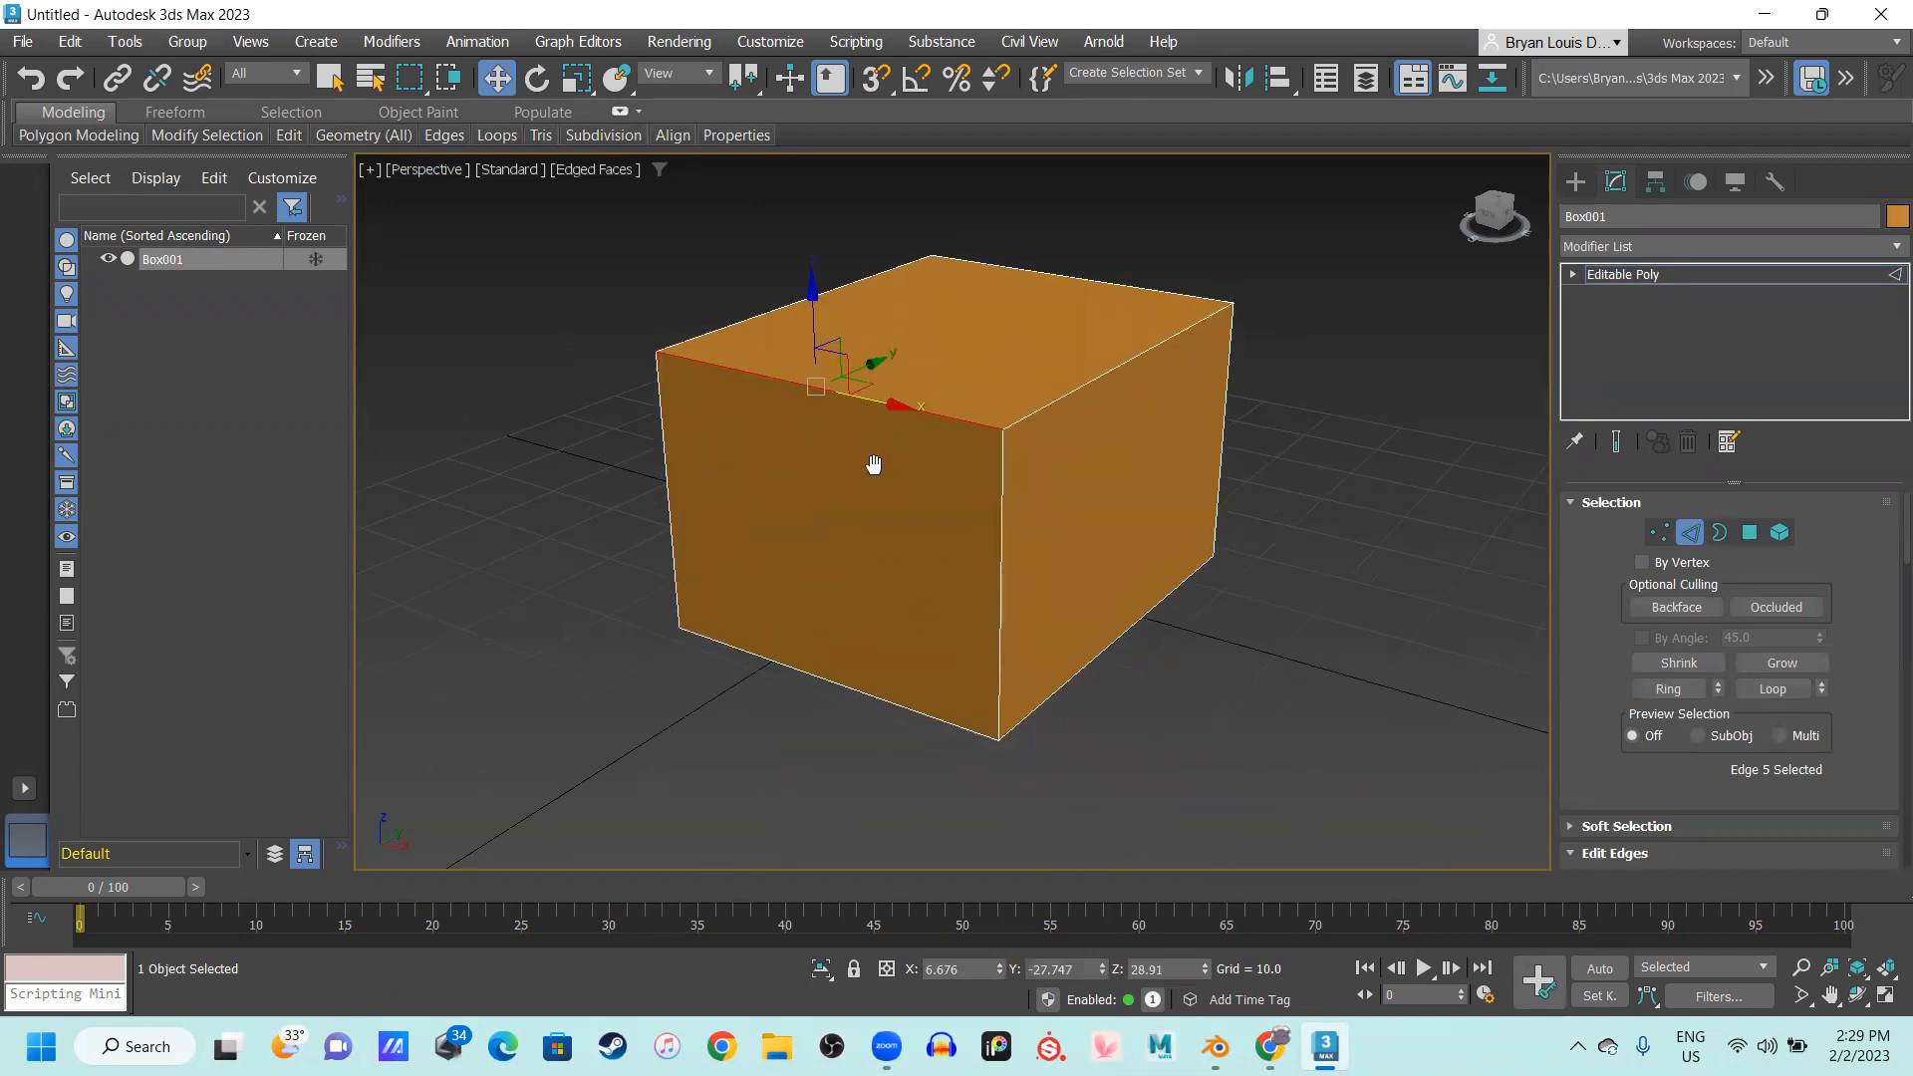
pyautogui.scroll(-5, 1726, 654)
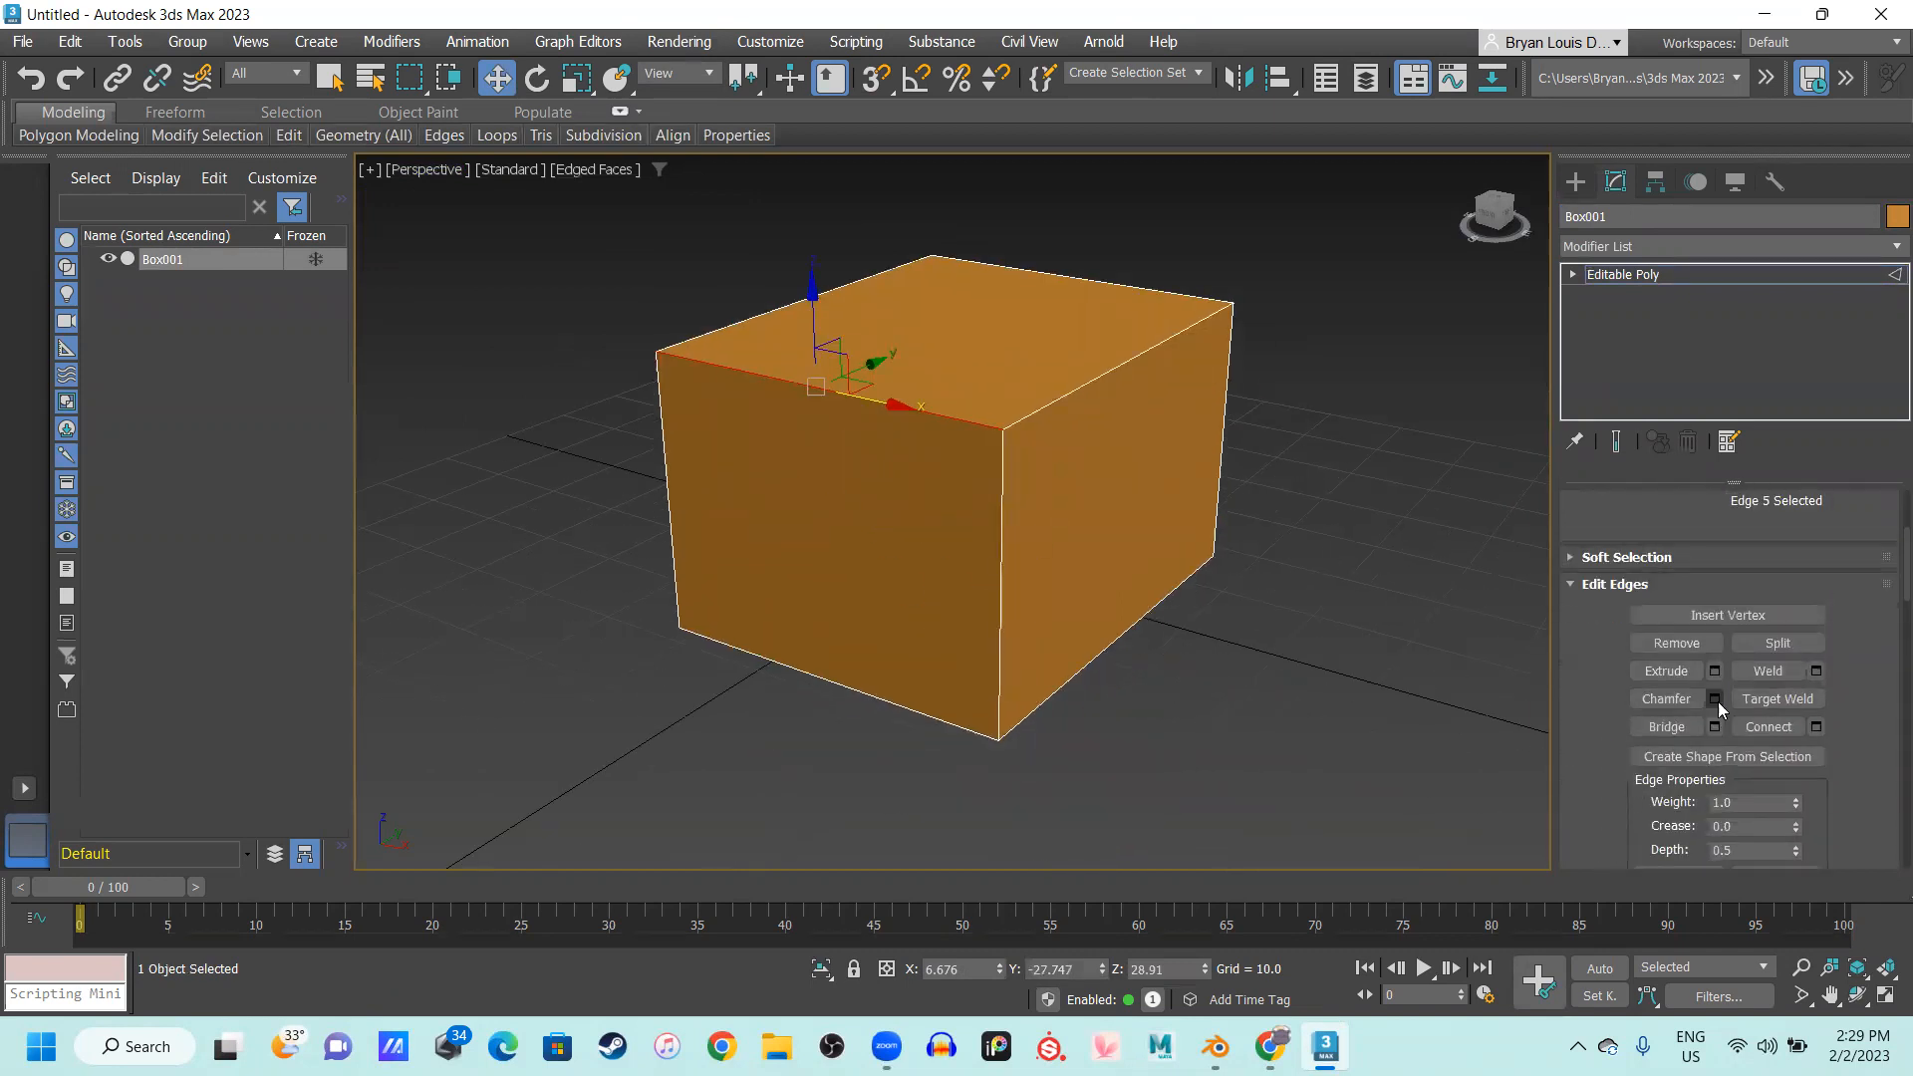
pyautogui.hotkey('ctrl', 'shift', 'c')
pyautogui.moveTo(971, 559); pyautogui.dragTo(971, 489)
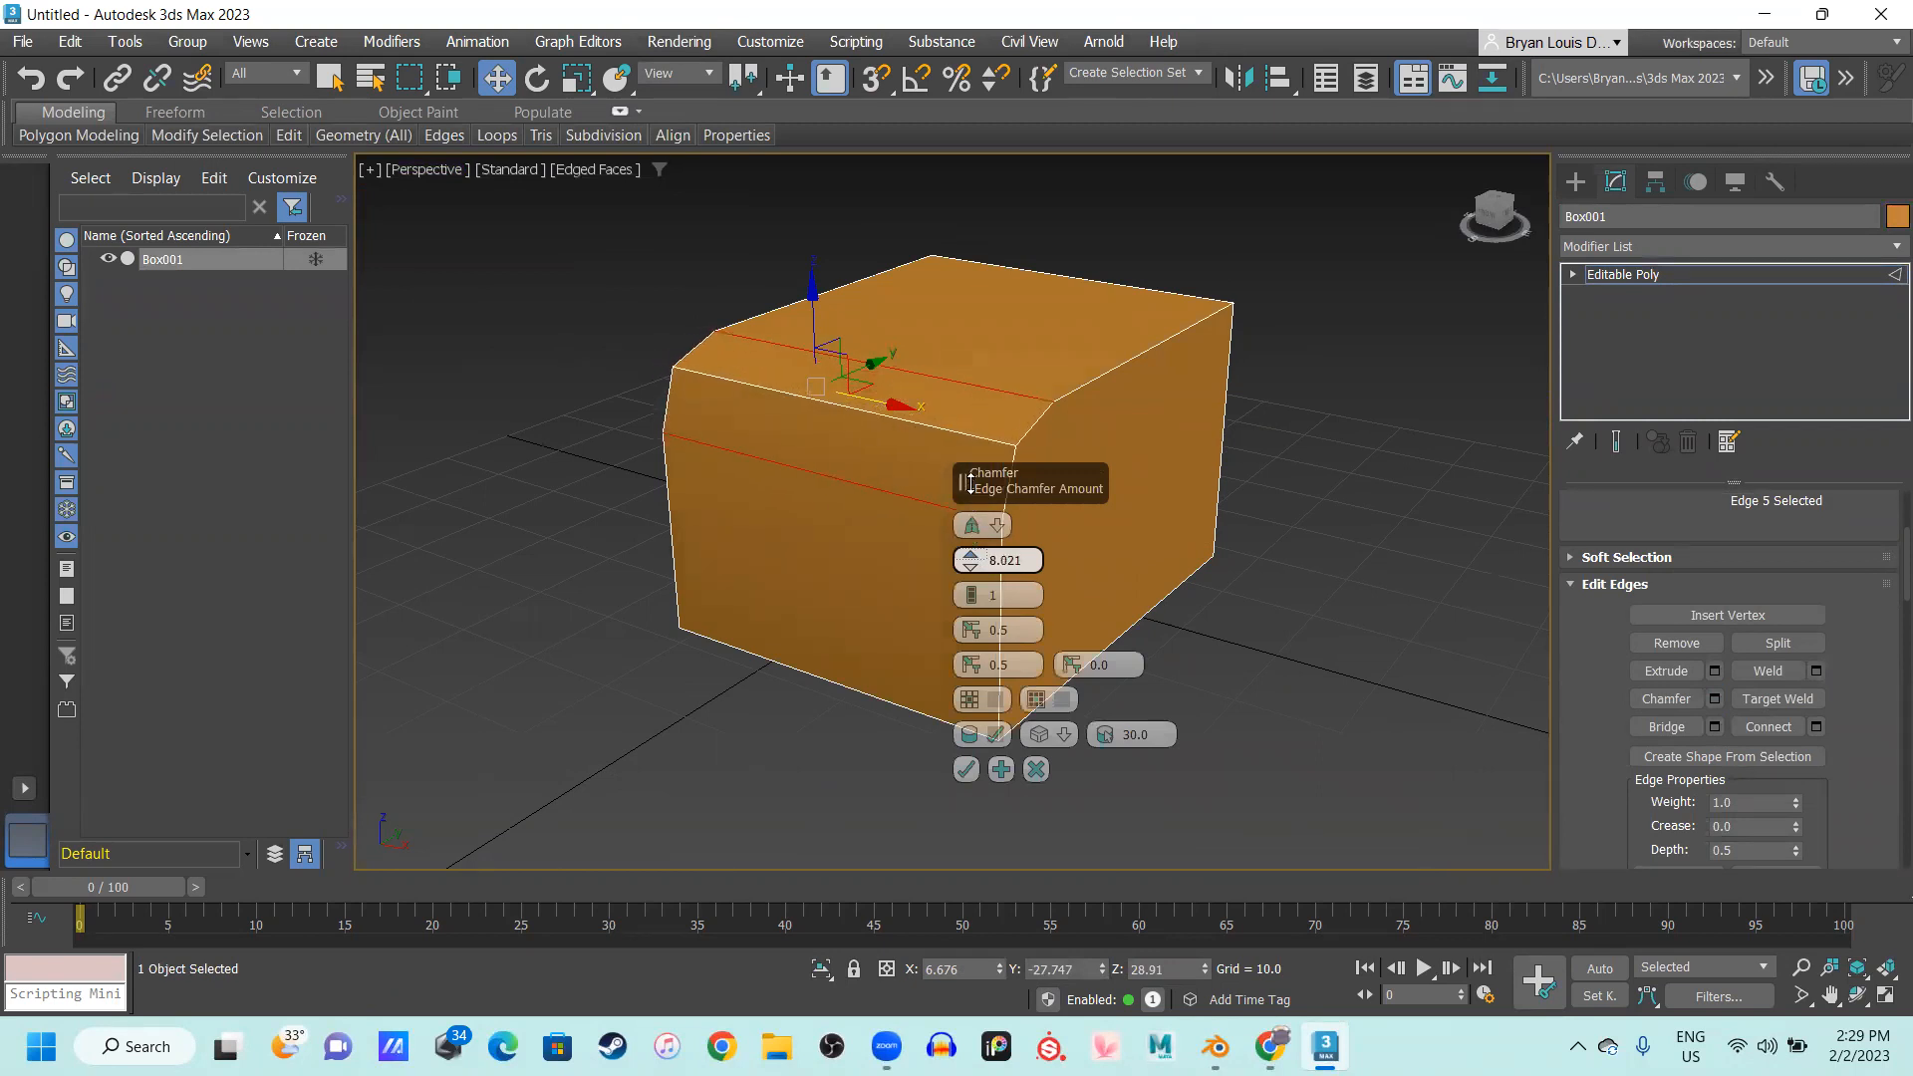
pyautogui.click(967, 770)
pyautogui.keyDown('alt'); pyautogui.moveTo(919, 708); pyautogui.dragTo(1036, 634, button='middle'); pyautogui.keyUp('alt')
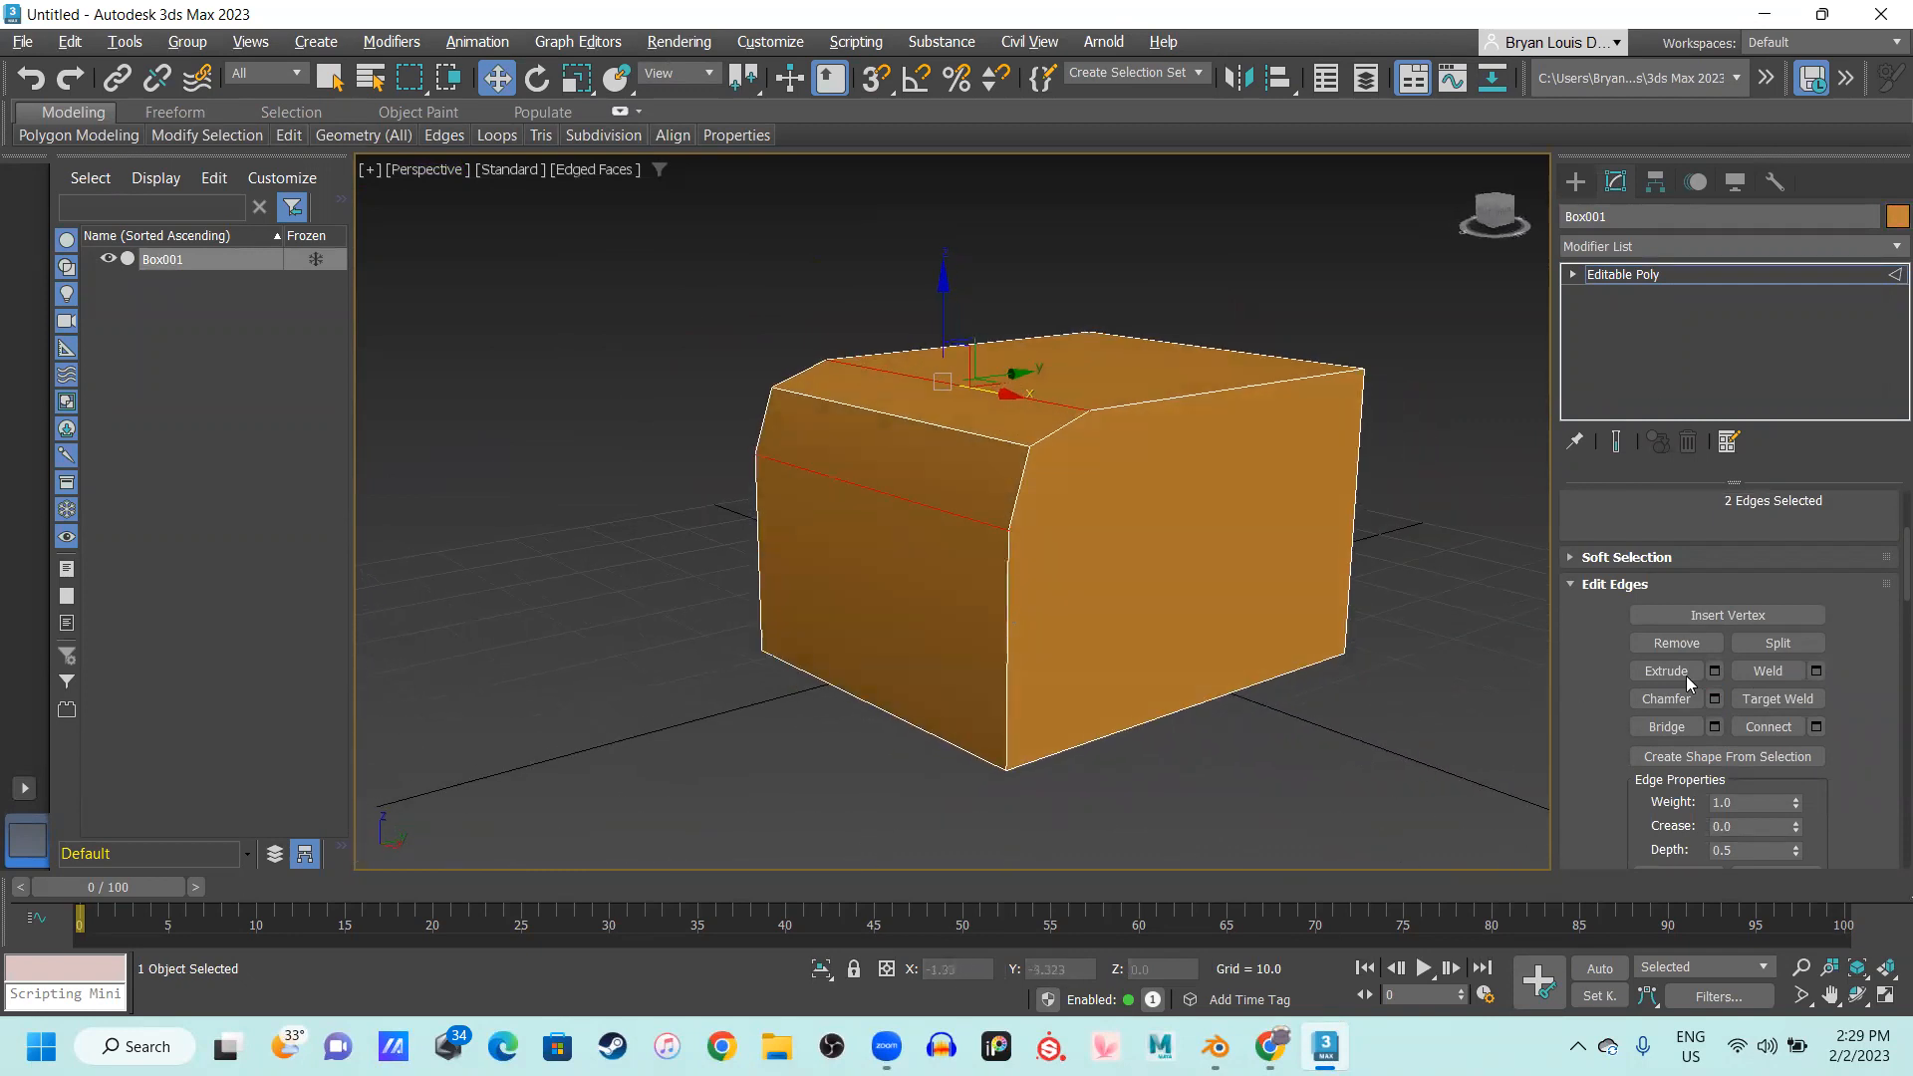
# Look through the Editable Poly edge and geometry options for the Cut tool
pyautogui.scroll(-4, 1684, 697)
pyautogui.scroll(-5, 1682, 730)
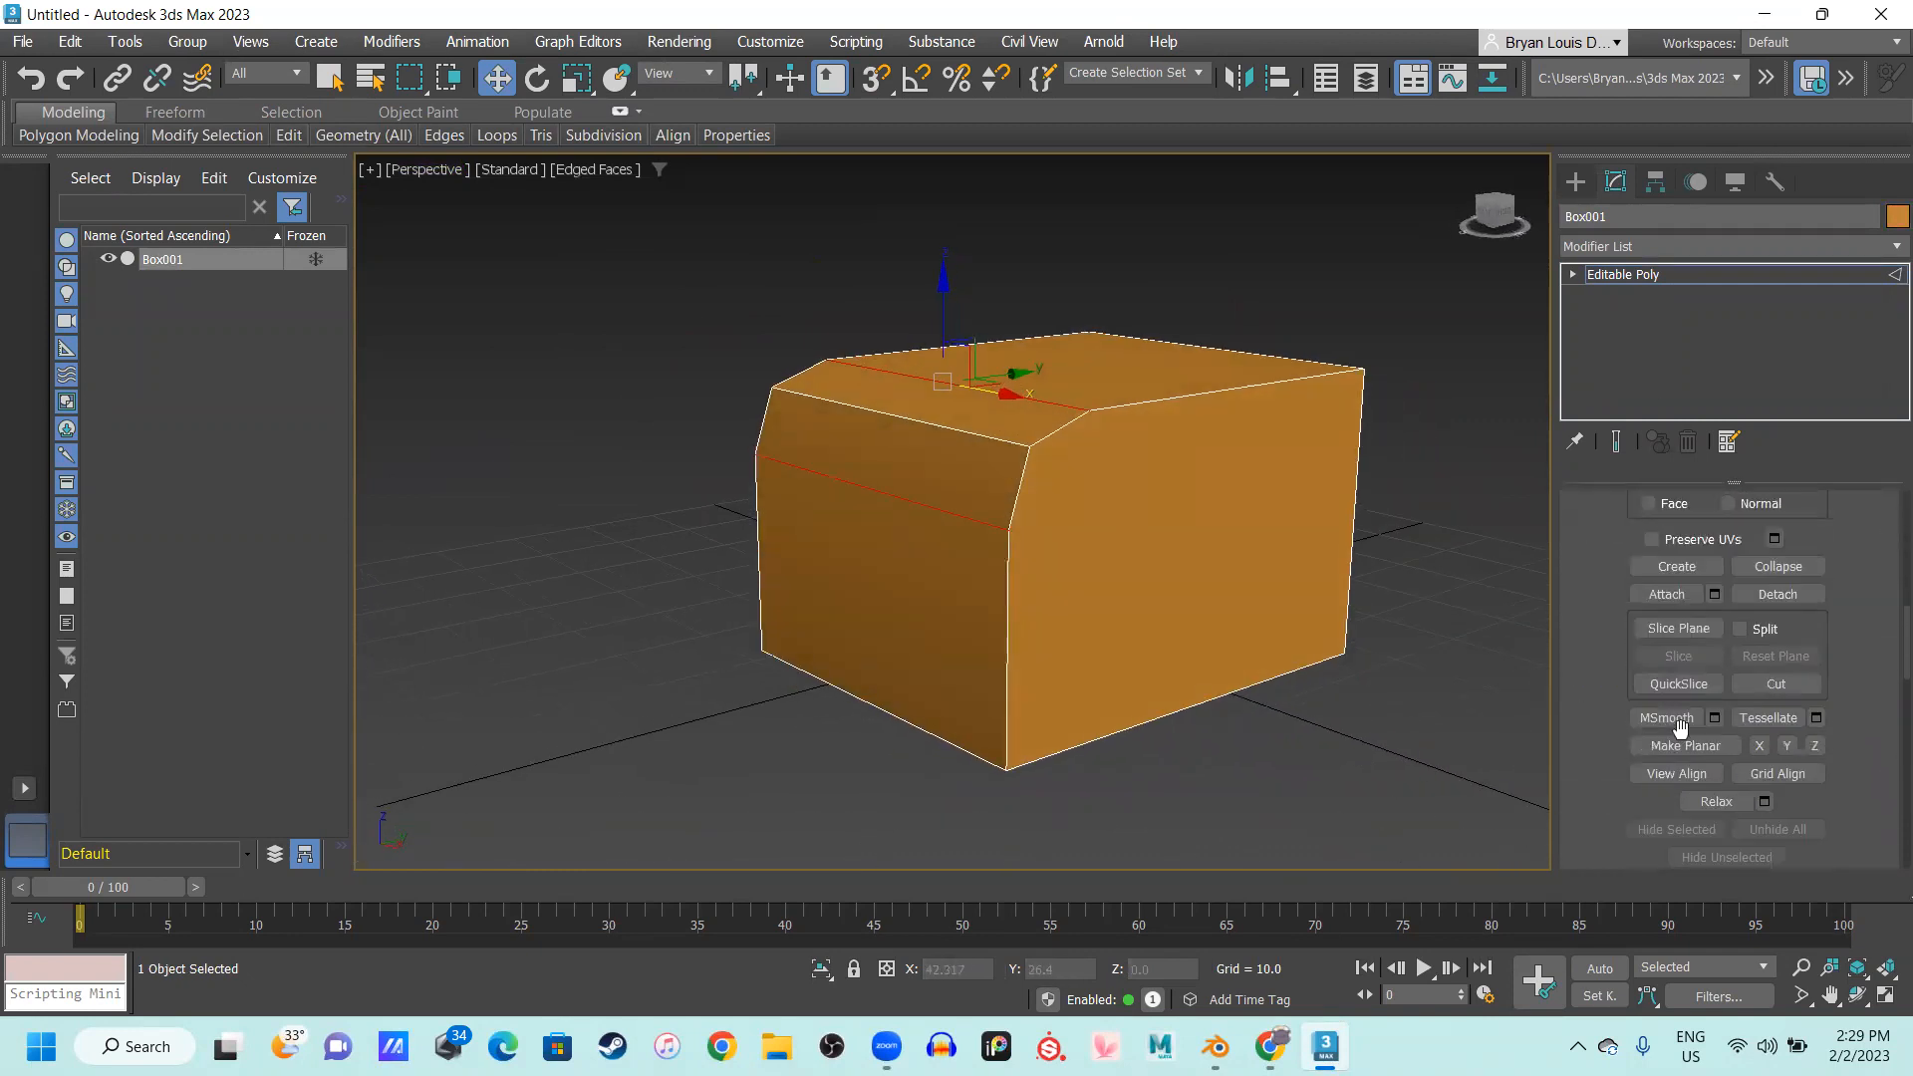
pyautogui.keyDown('alt'); pyautogui.moveTo(1136, 506); pyautogui.dragTo(1365, 503, button='middle'); pyautogui.keyUp('alt')
pyautogui.scroll(2, 1786, 598)
pyautogui.scroll(8, 1786, 591)
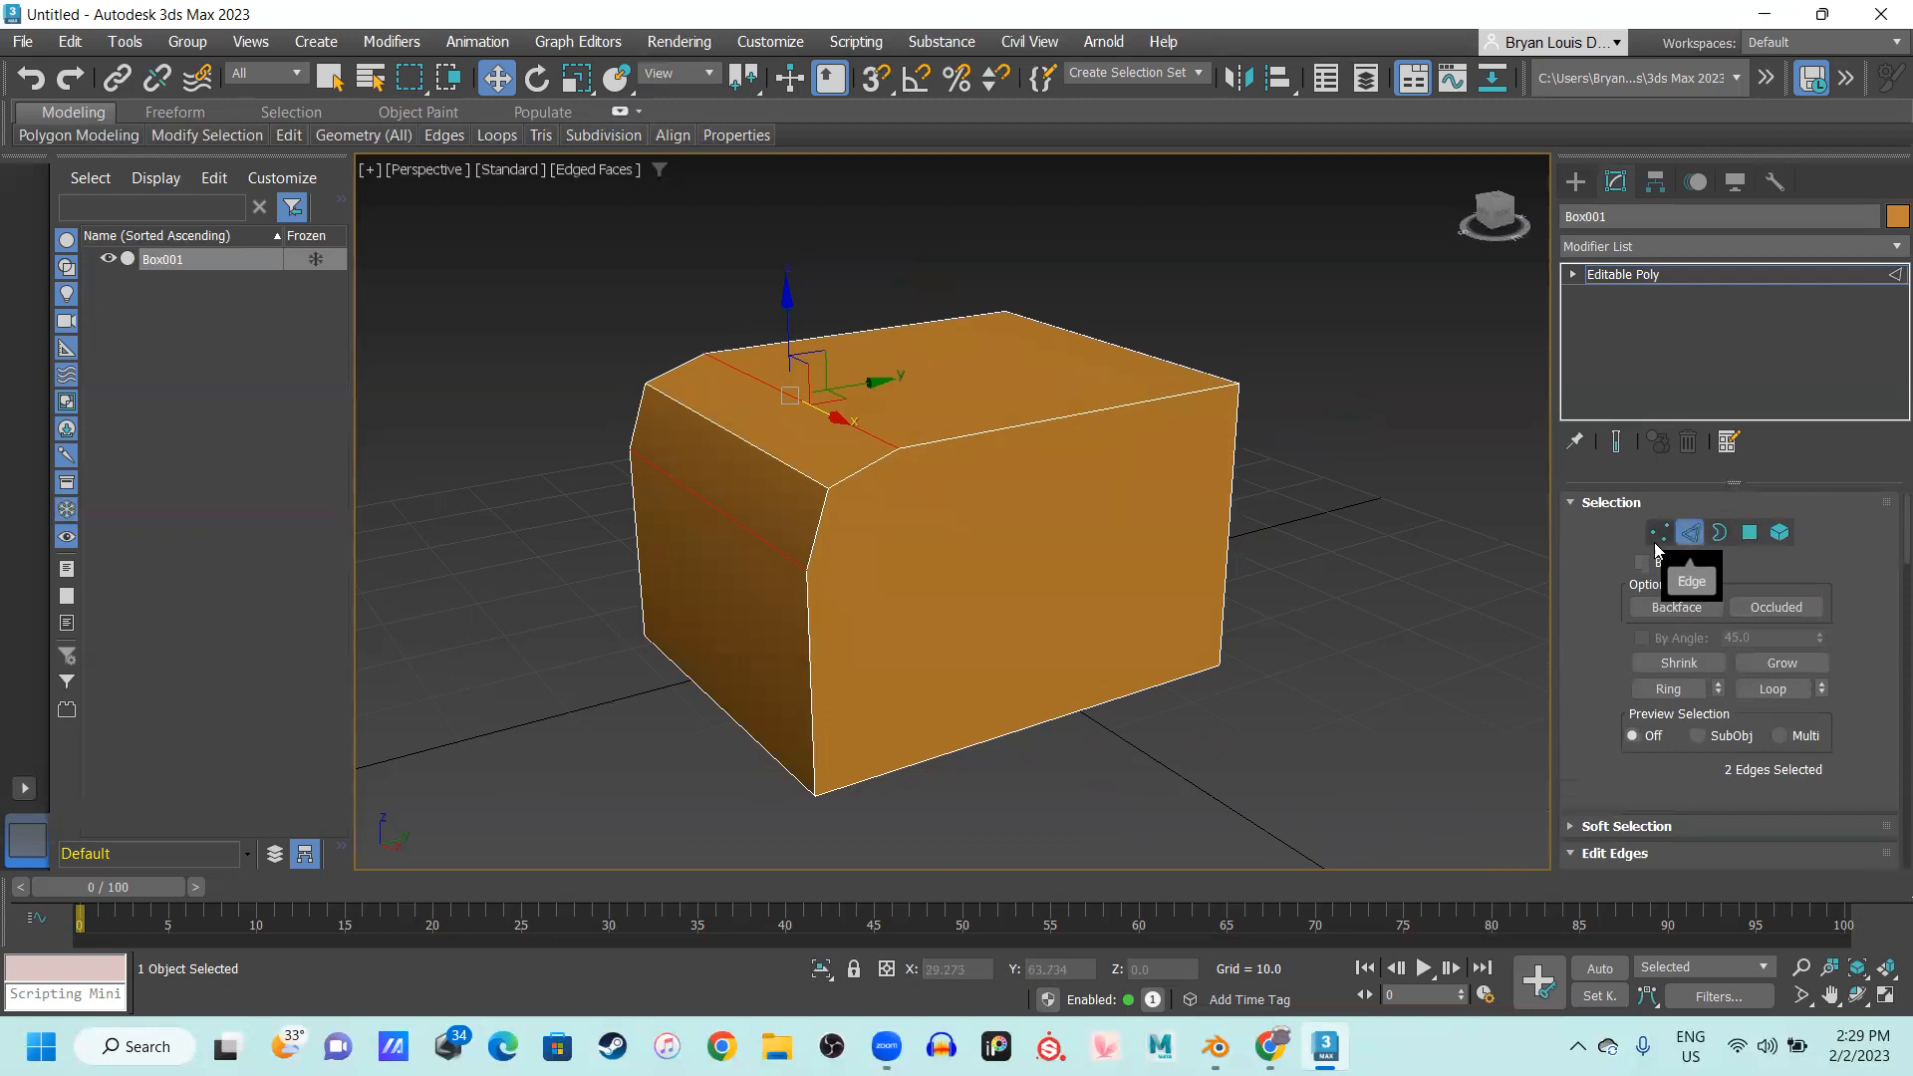
pyautogui.scroll(-5, 1694, 610)
pyautogui.scroll(-3, 1576, 596)
pyautogui.scroll(5, 1688, 578)
pyautogui.scroll(-4, 1664, 532)
pyautogui.scroll(-5, 1736, 562)
pyautogui.scroll(3, 1772, 631)
pyautogui.scroll(-2, 1883, 661)
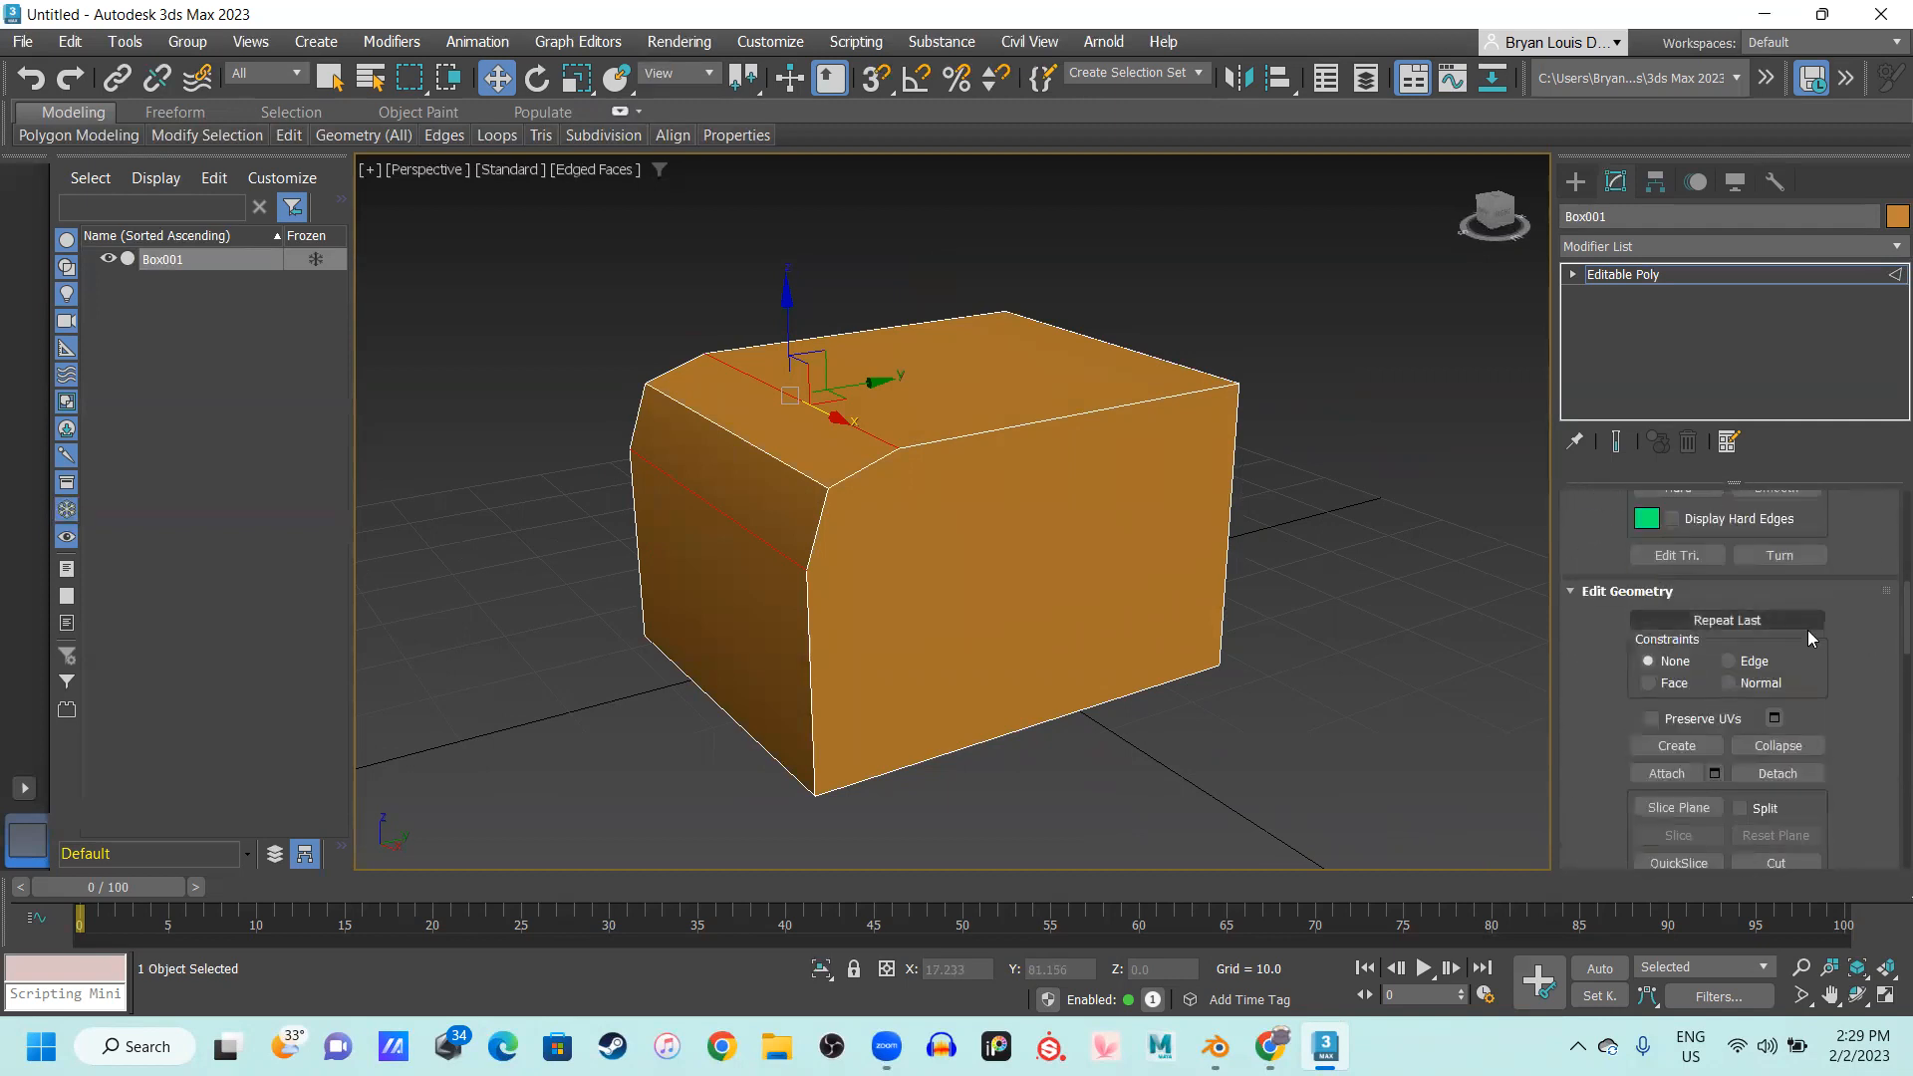
pyautogui.scroll(-2, 1808, 629)
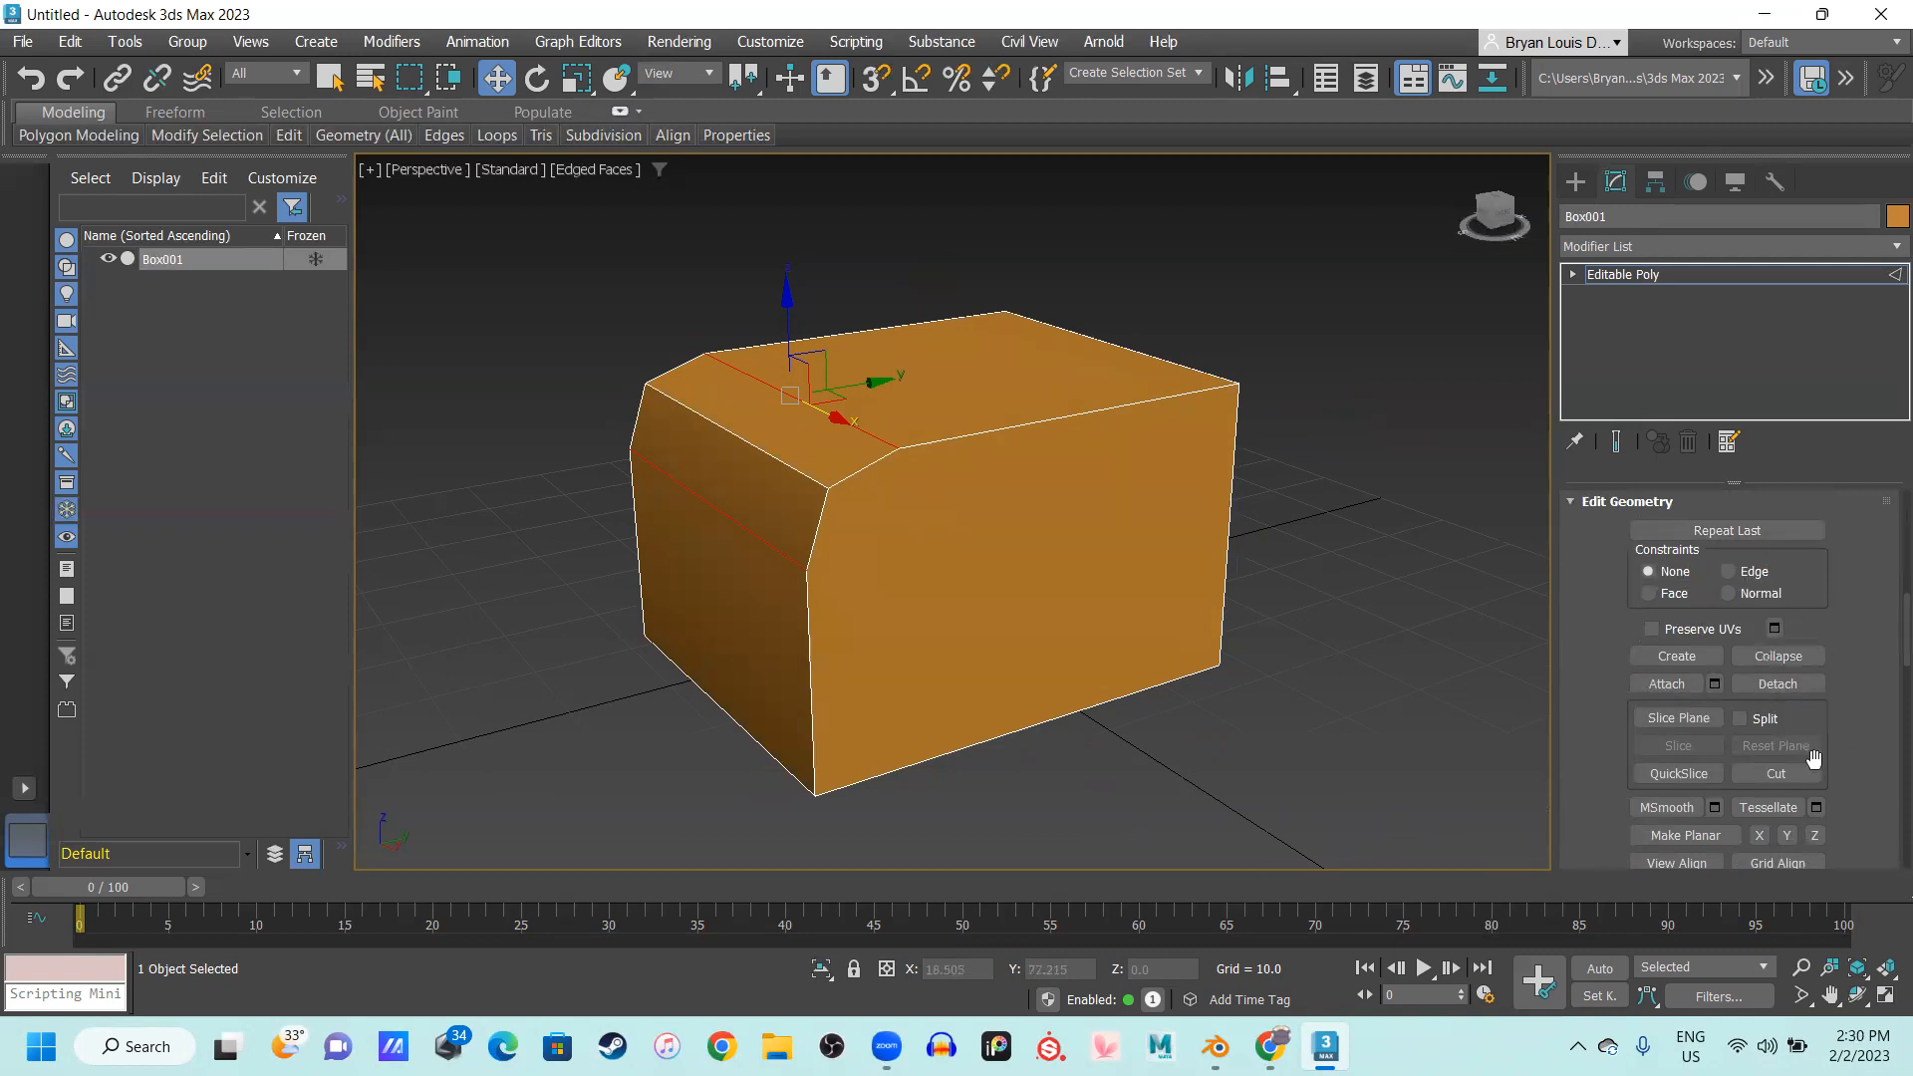
pyautogui.click(1777, 774)
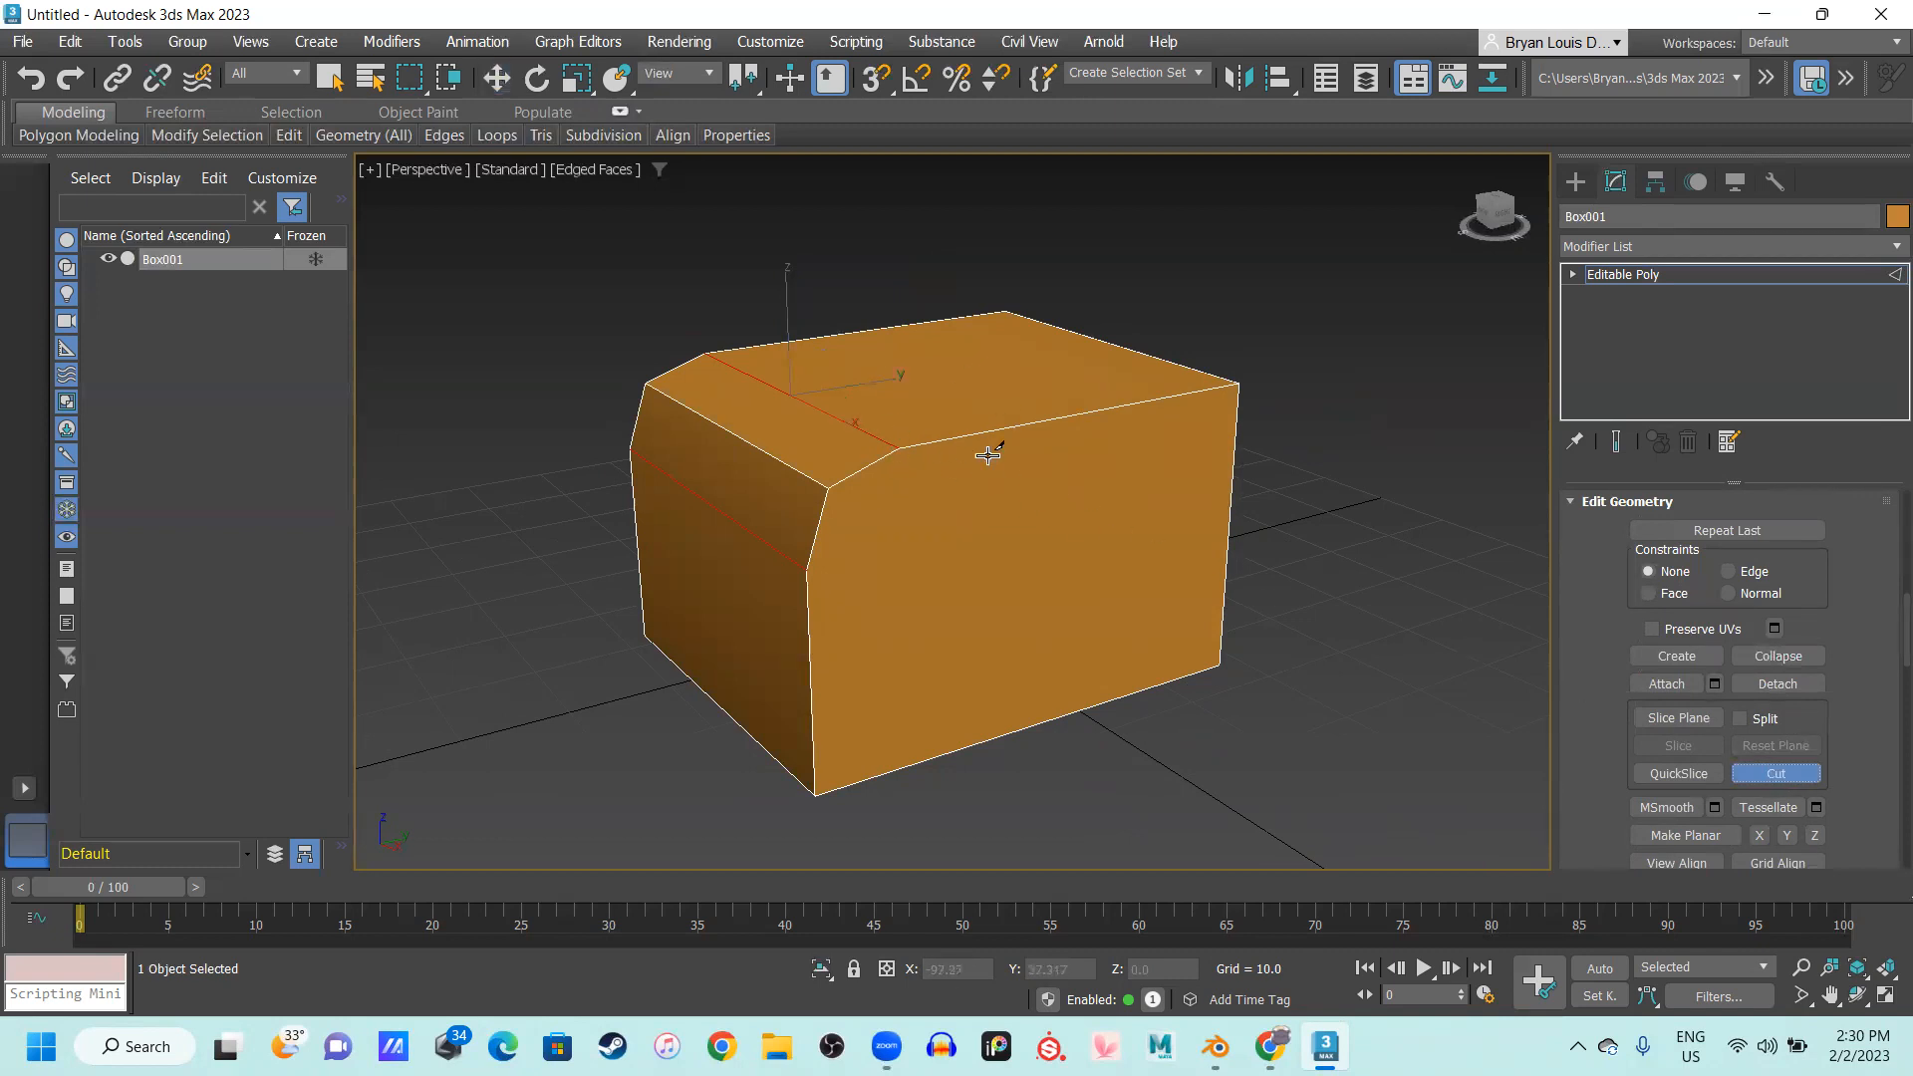
pyautogui.rightClick(1368, 516)
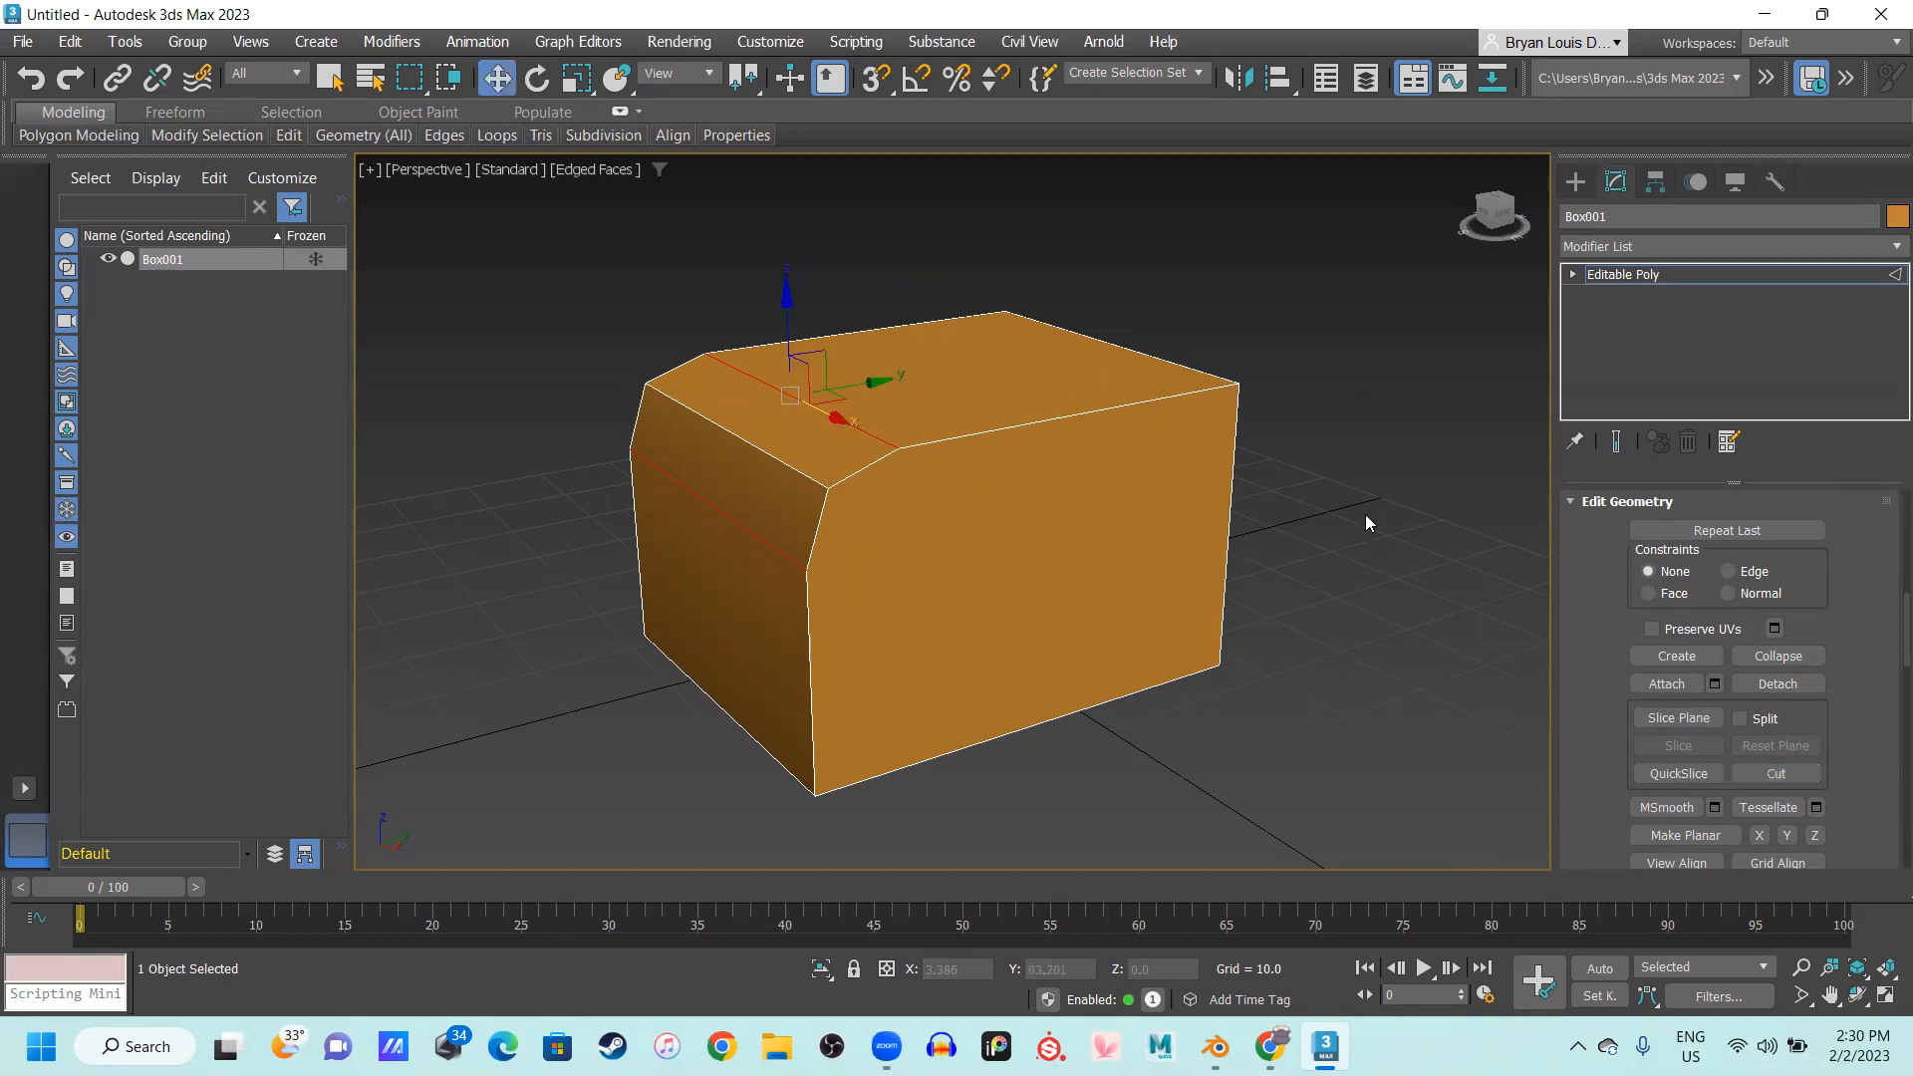
pyautogui.click(1784, 774)
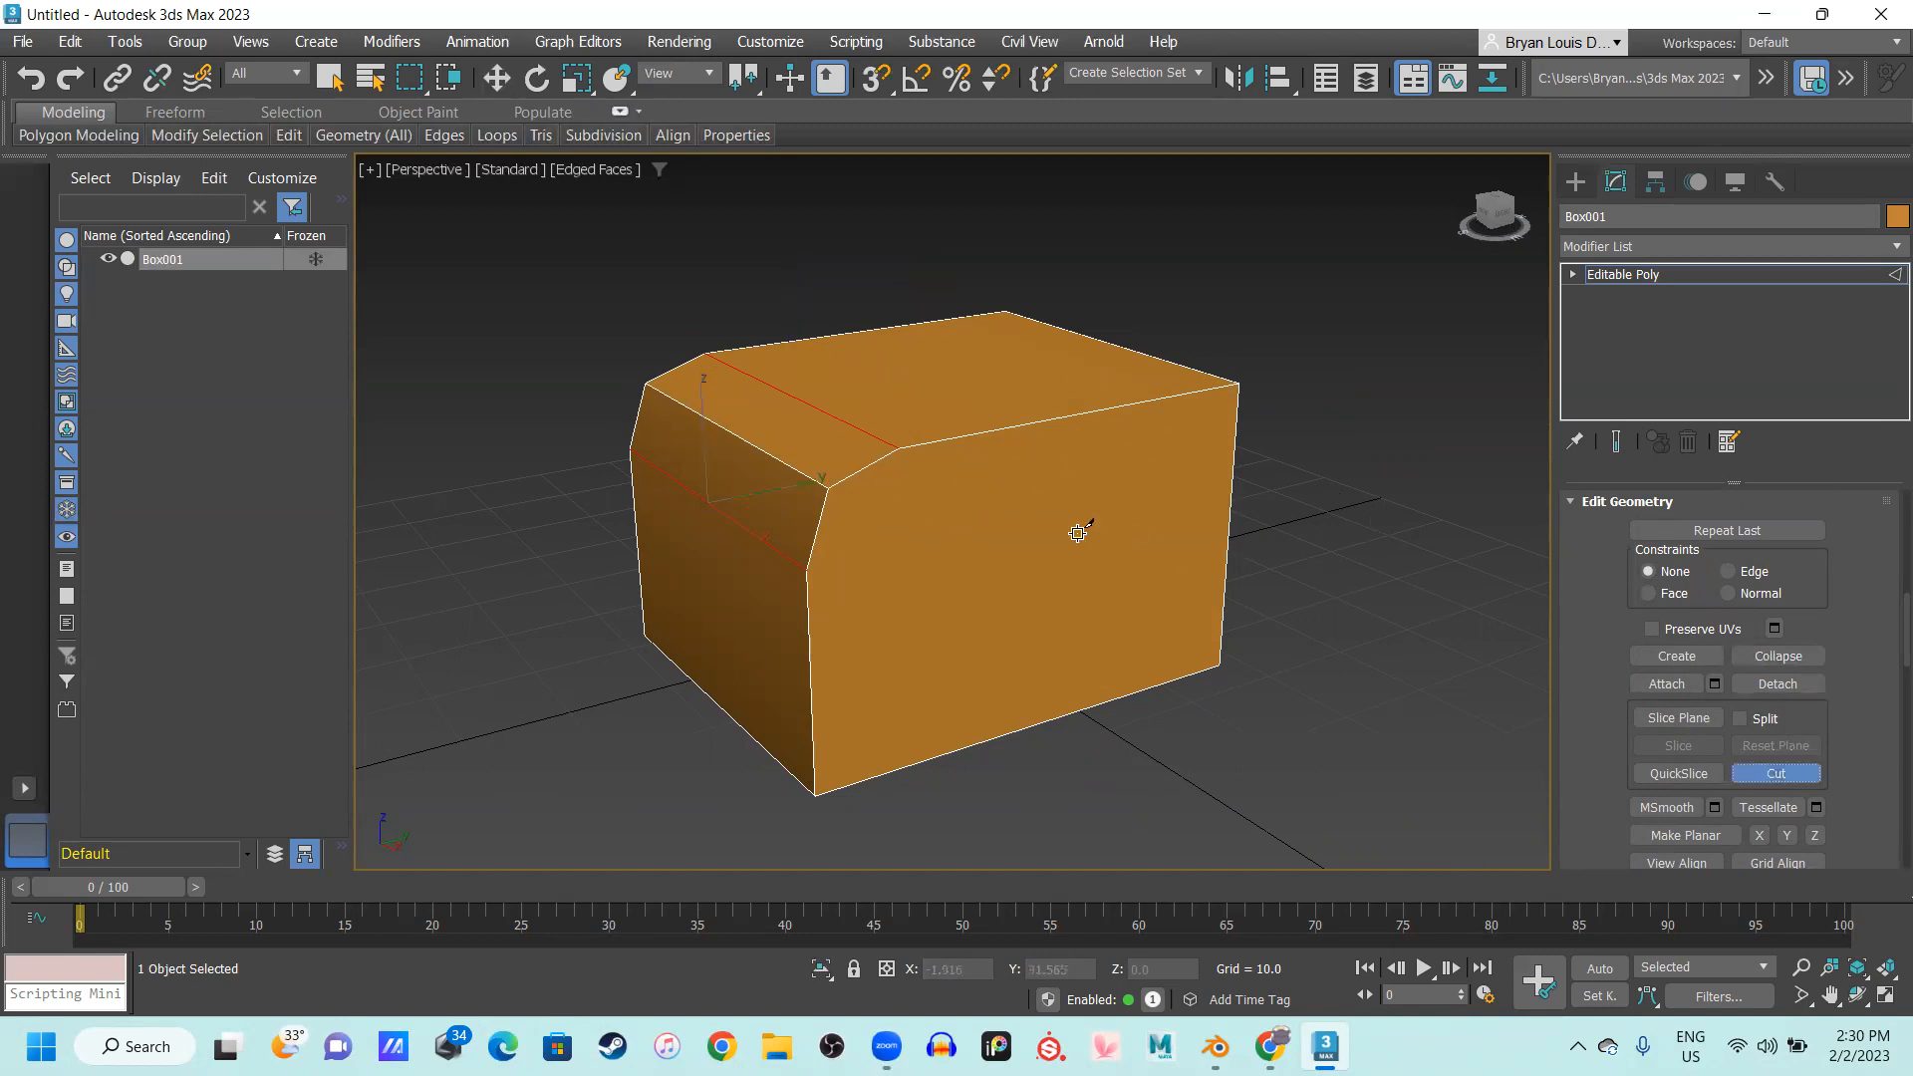
pyautogui.click(903, 445)
pyautogui.press('w')
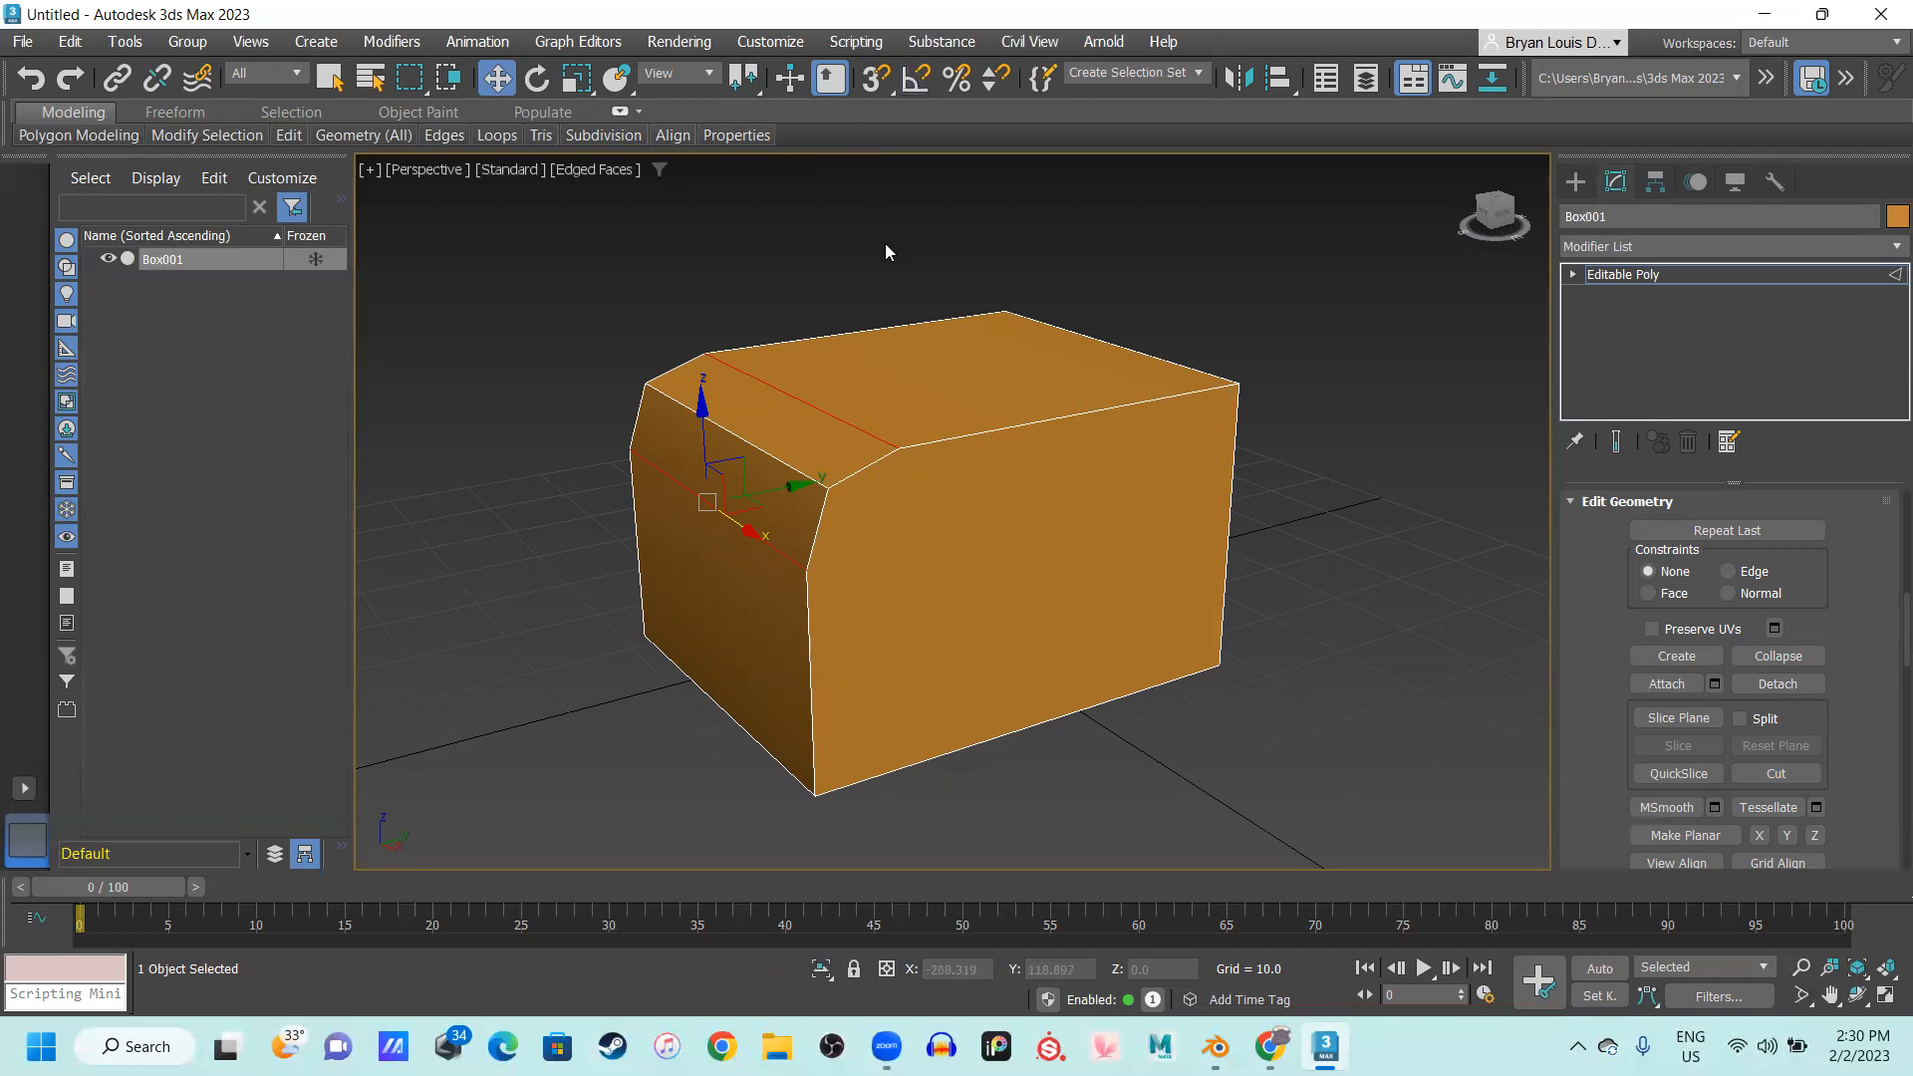
# Turn on 3D snapping, deselect the edges, and set snapping to Vertex only instead of Grid Points
pyautogui.press('s')
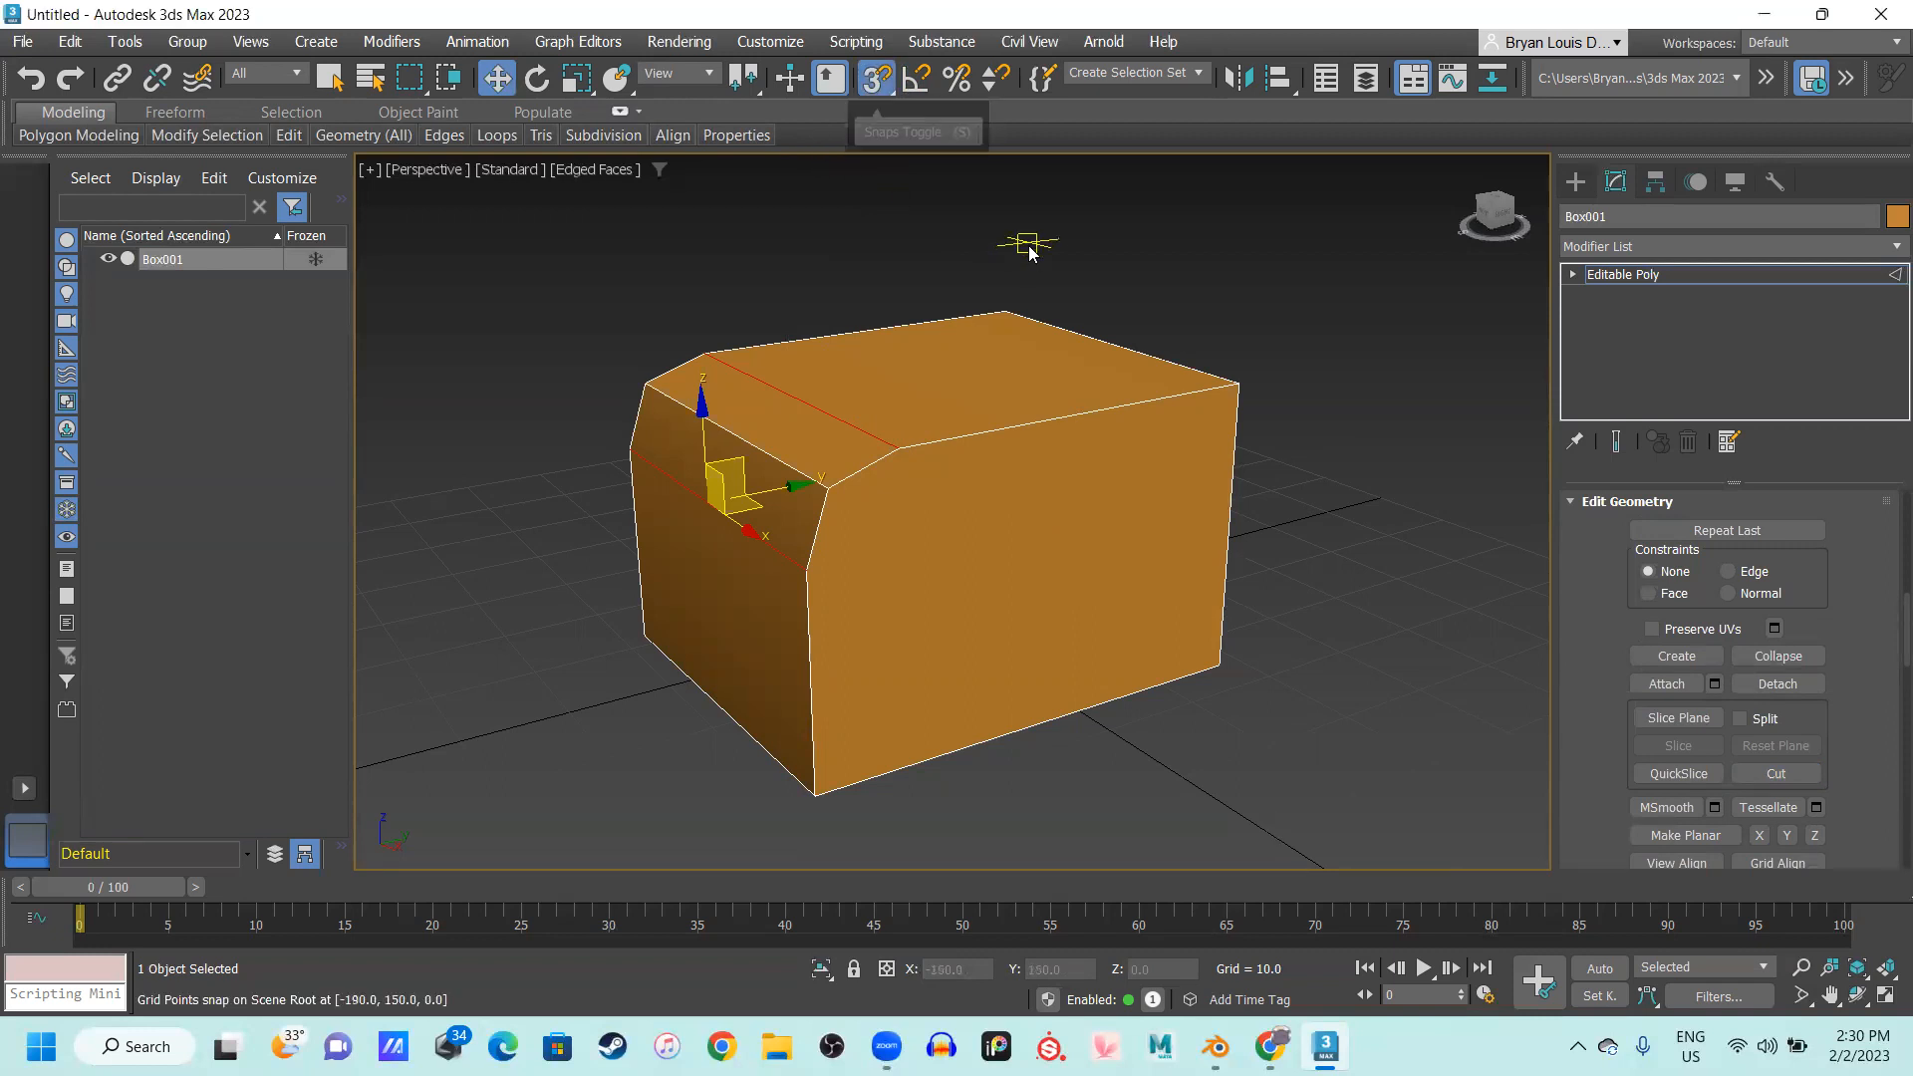
pyautogui.click(1029, 249)
pyautogui.rightClick(871, 79)
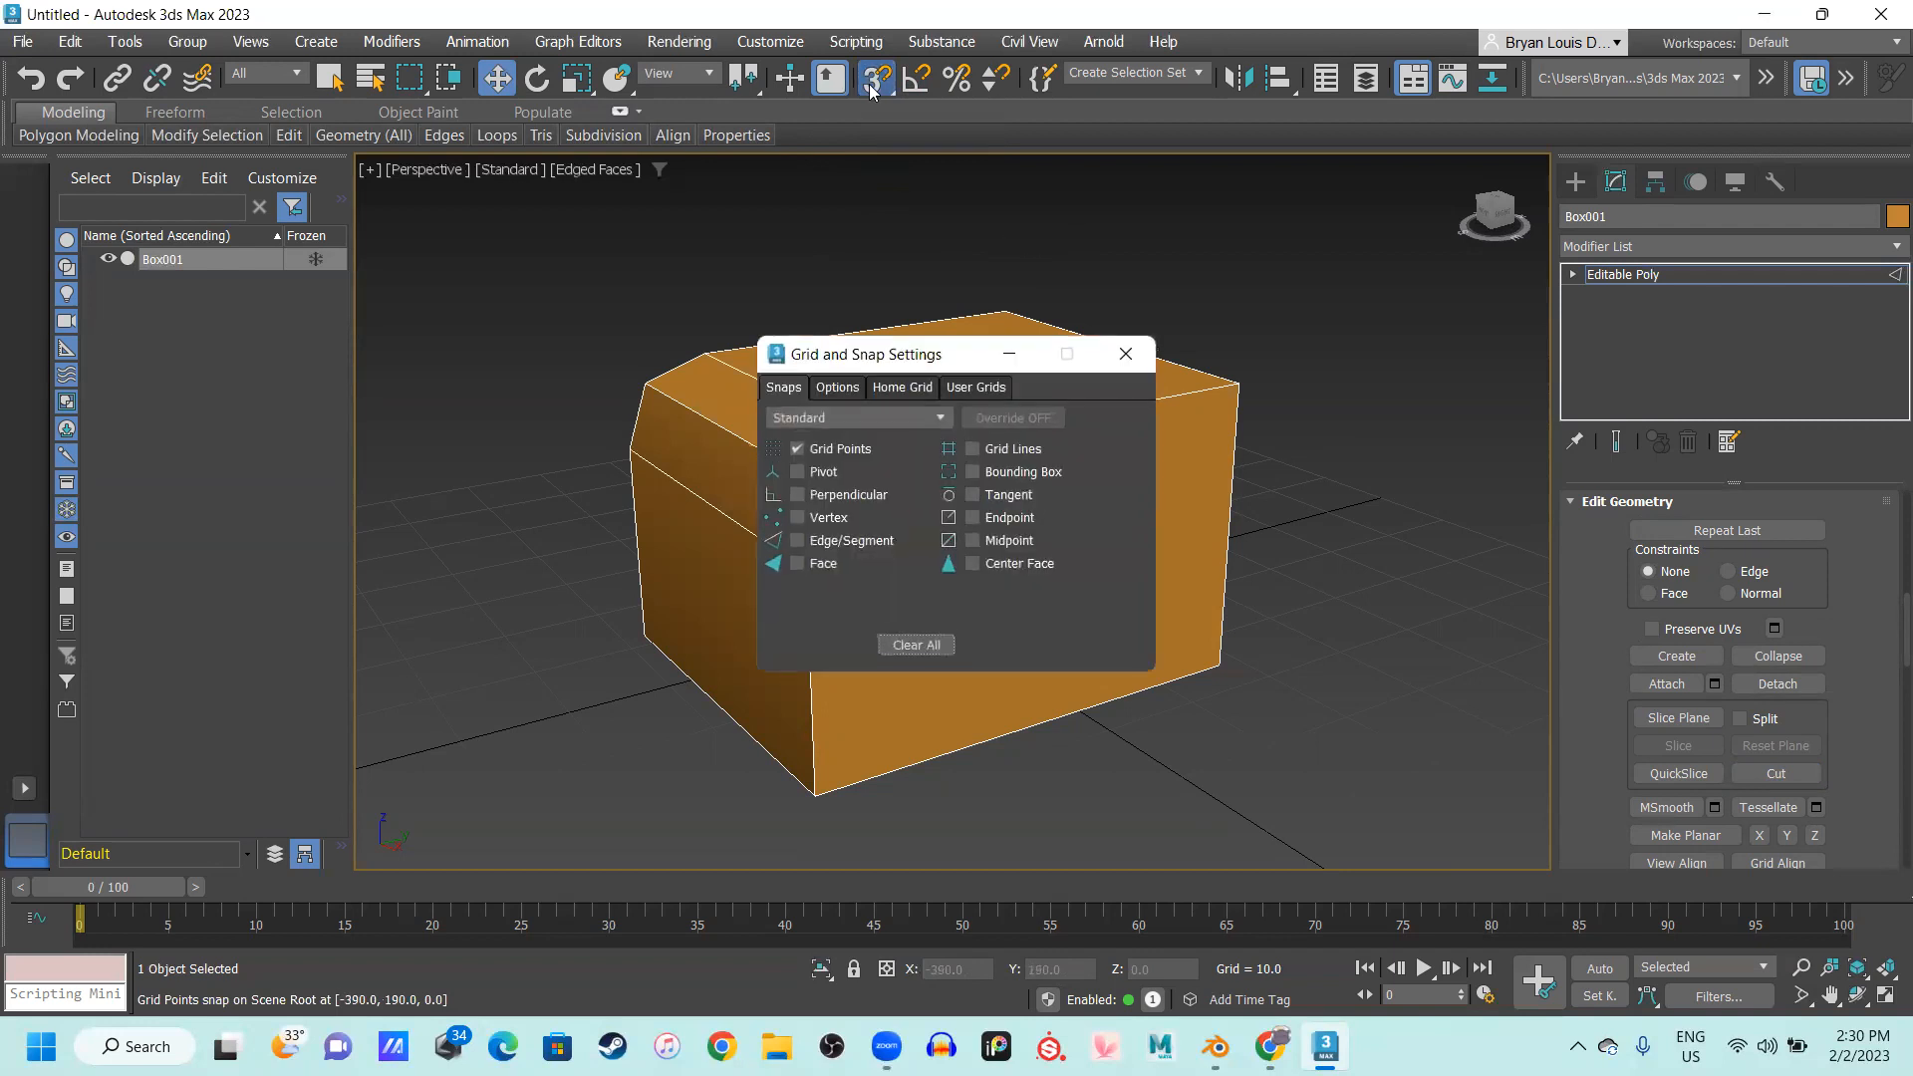
pyautogui.click(798, 448)
pyautogui.click(798, 516)
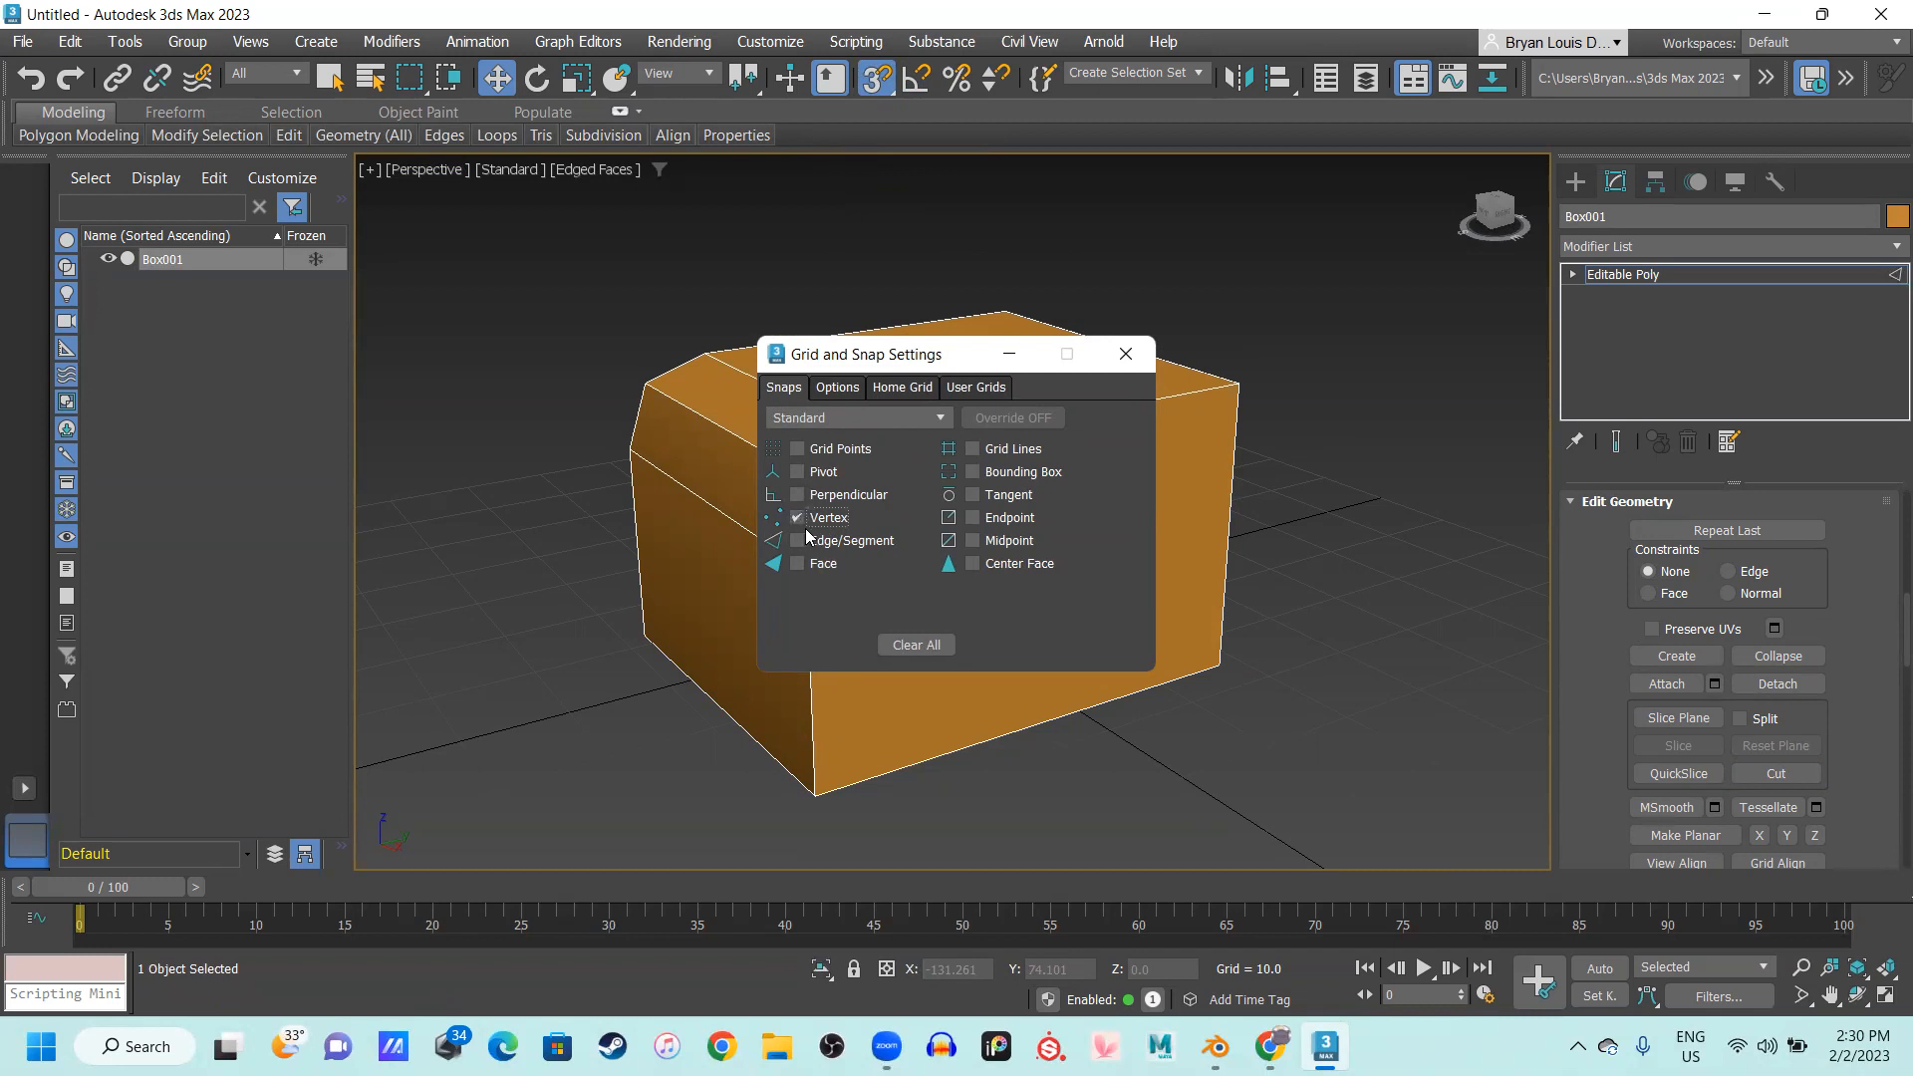
pyautogui.click(1116, 343)
# Cut one side face from the chamfer's upper vertex straight down to the bottom edge, turning snapping off for the end point
pyautogui.keyDown('alt'); pyautogui.moveTo(1010, 566); pyautogui.dragTo(723, 396, button='middle'); pyautogui.keyUp('alt')
pyautogui.keyDown('alt'); pyautogui.moveTo(817, 363); pyautogui.dragTo(877, 381, button='middle'); pyautogui.keyUp('alt')
pyautogui.click(1777, 774)
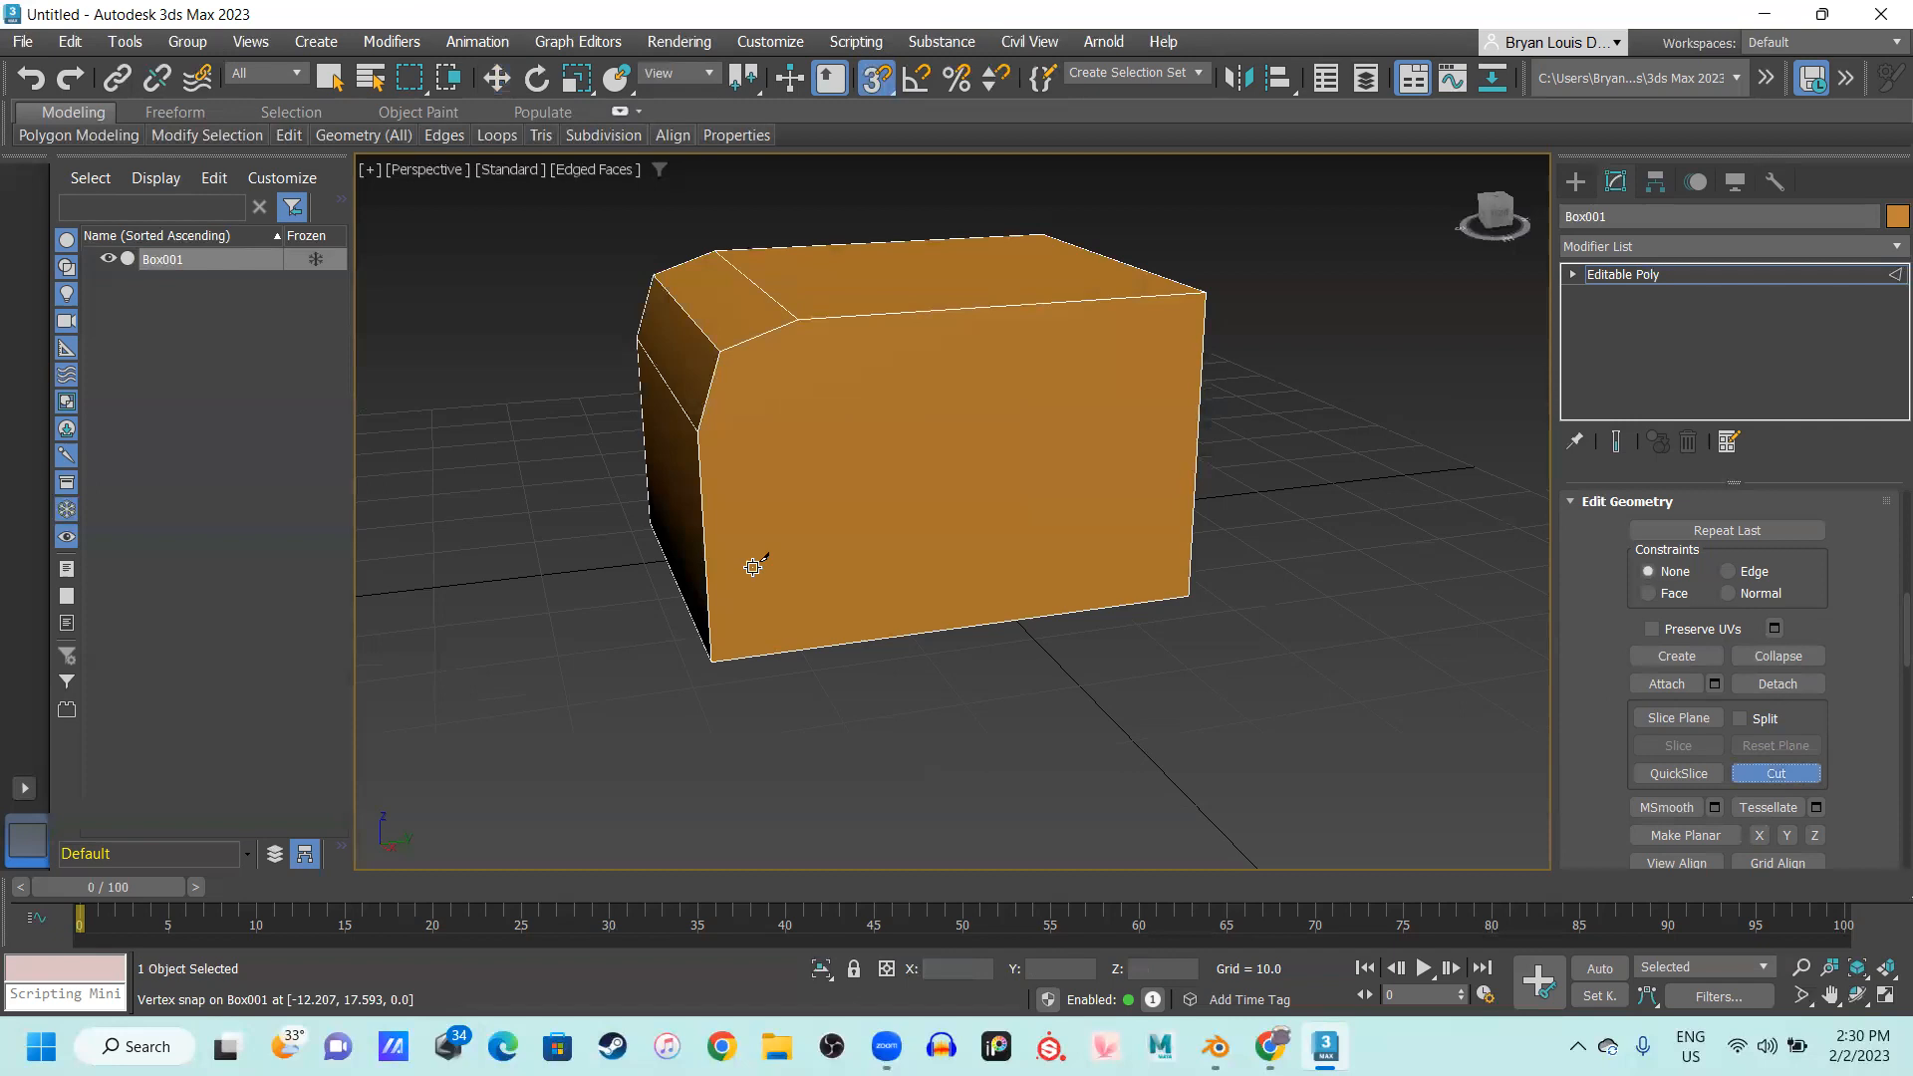
pyautogui.keyDown('alt'); pyautogui.moveTo(897, 471); pyautogui.dragTo(908, 457, button='middle'); pyautogui.keyUp('alt')
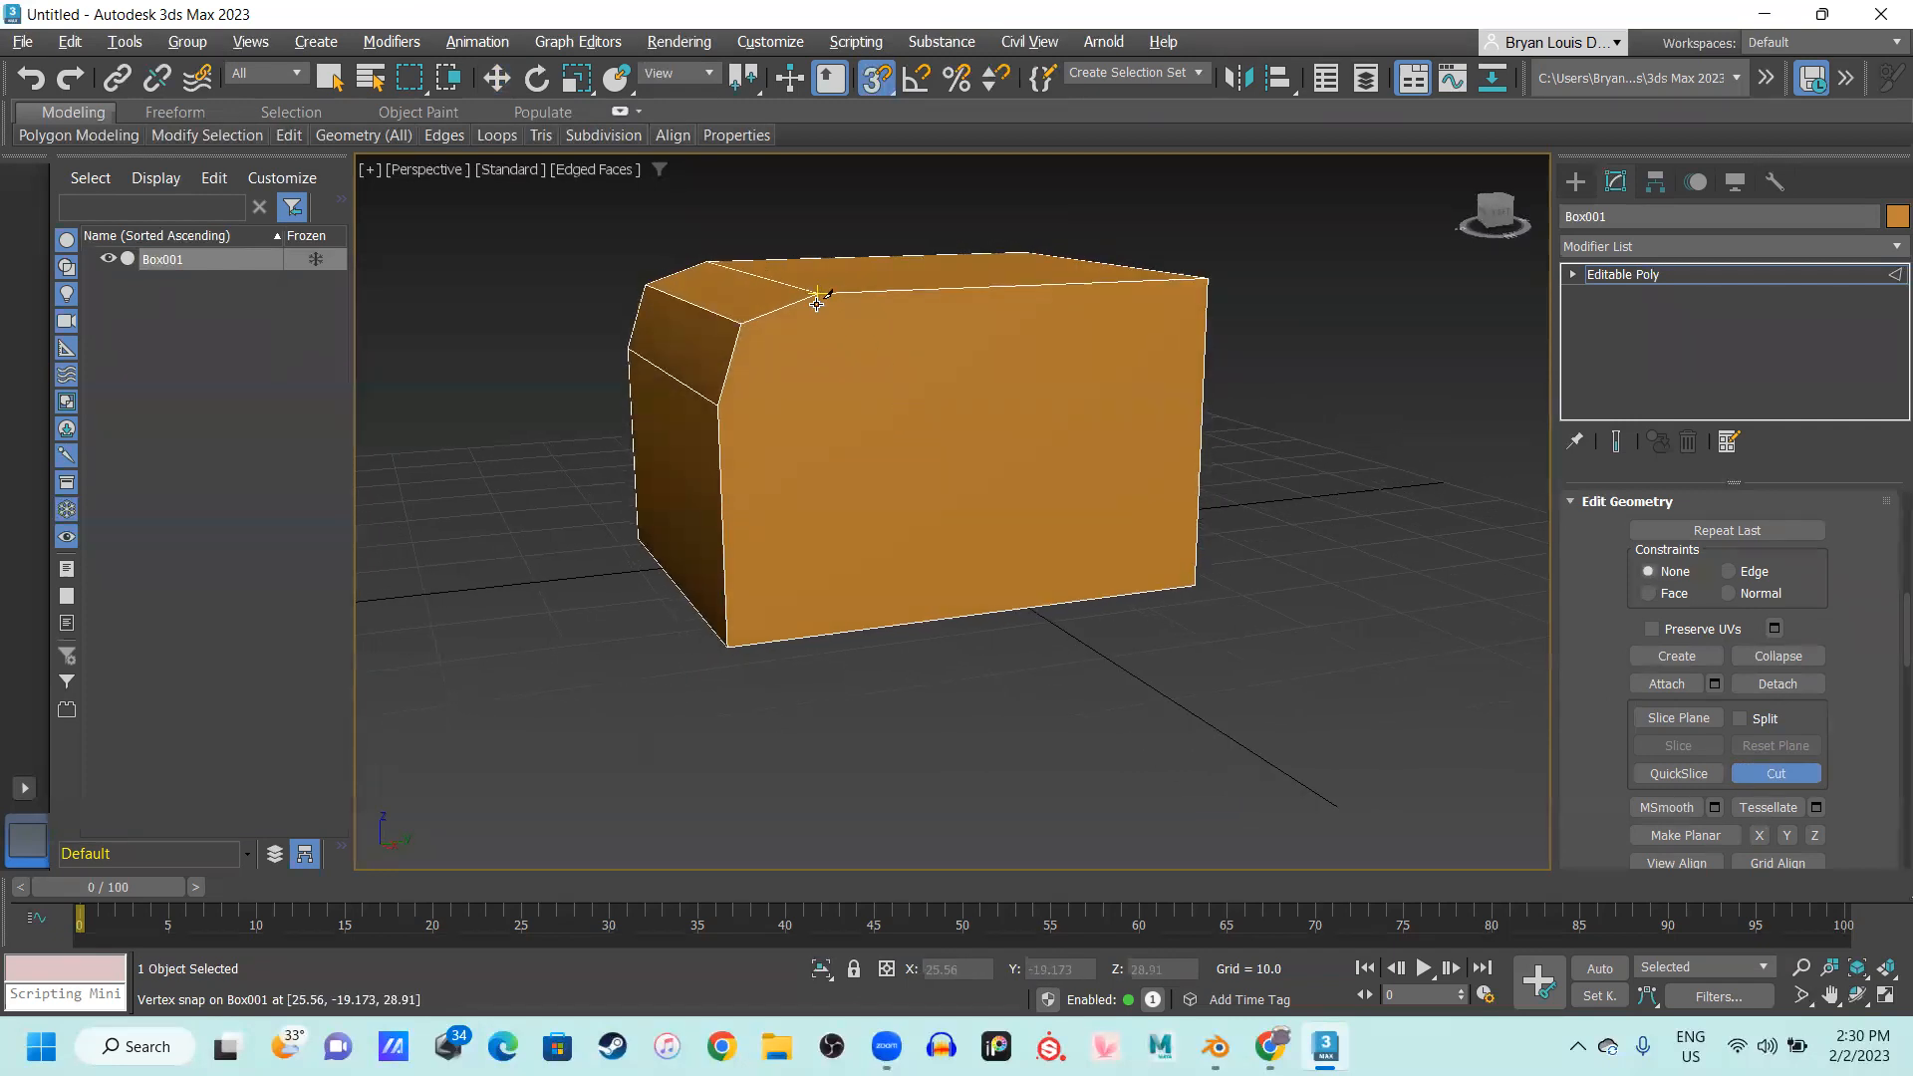
pyautogui.moveTo(843, 384); pyautogui.dragTo(1062, 424, button='middle')
pyautogui.moveTo(1102, 437)
pyautogui.keyDown('alt'); pyautogui.mouseDown(button='middle')
pyautogui.moveTo(1071, 431)
pyautogui.moveTo(1128, 457)
pyautogui.moveTo(1112, 445)
pyautogui.mouseUp(button='middle'); pyautogui.keyUp('alt')
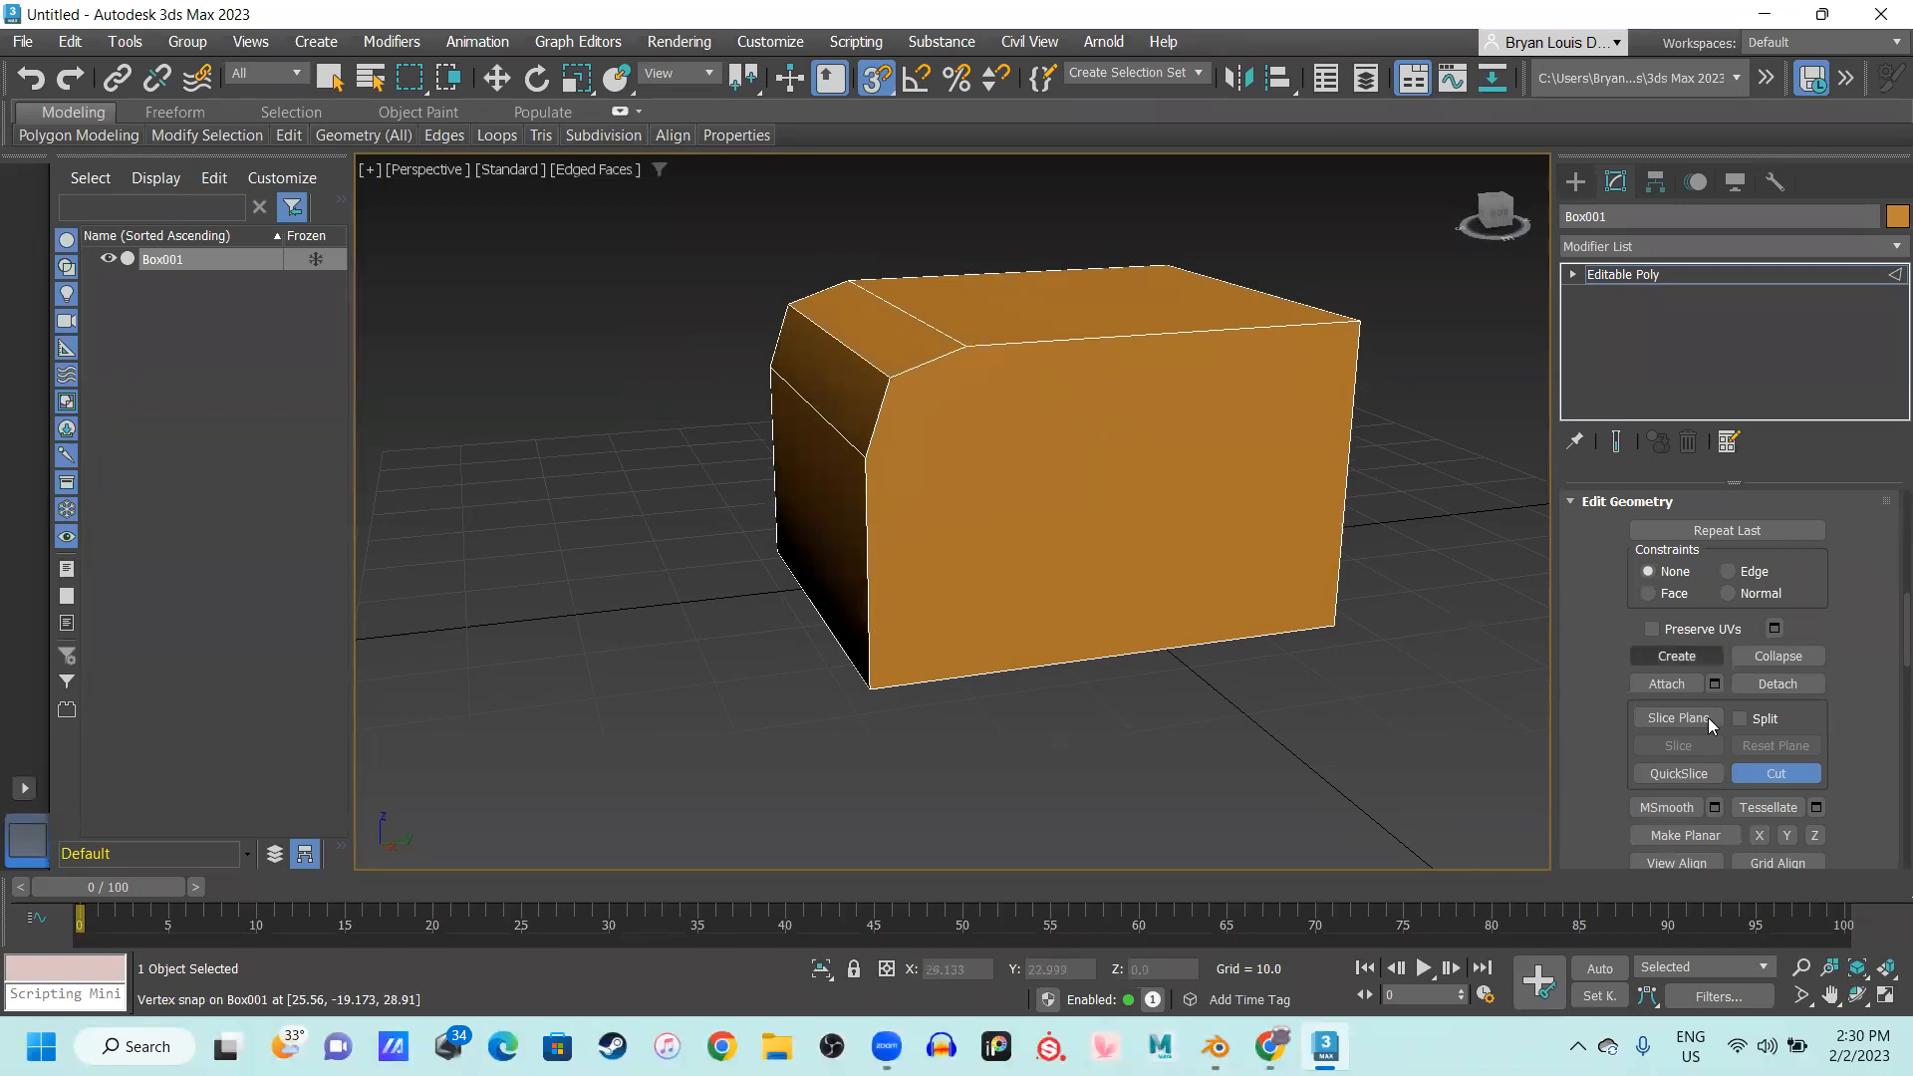
pyautogui.click(968, 346)
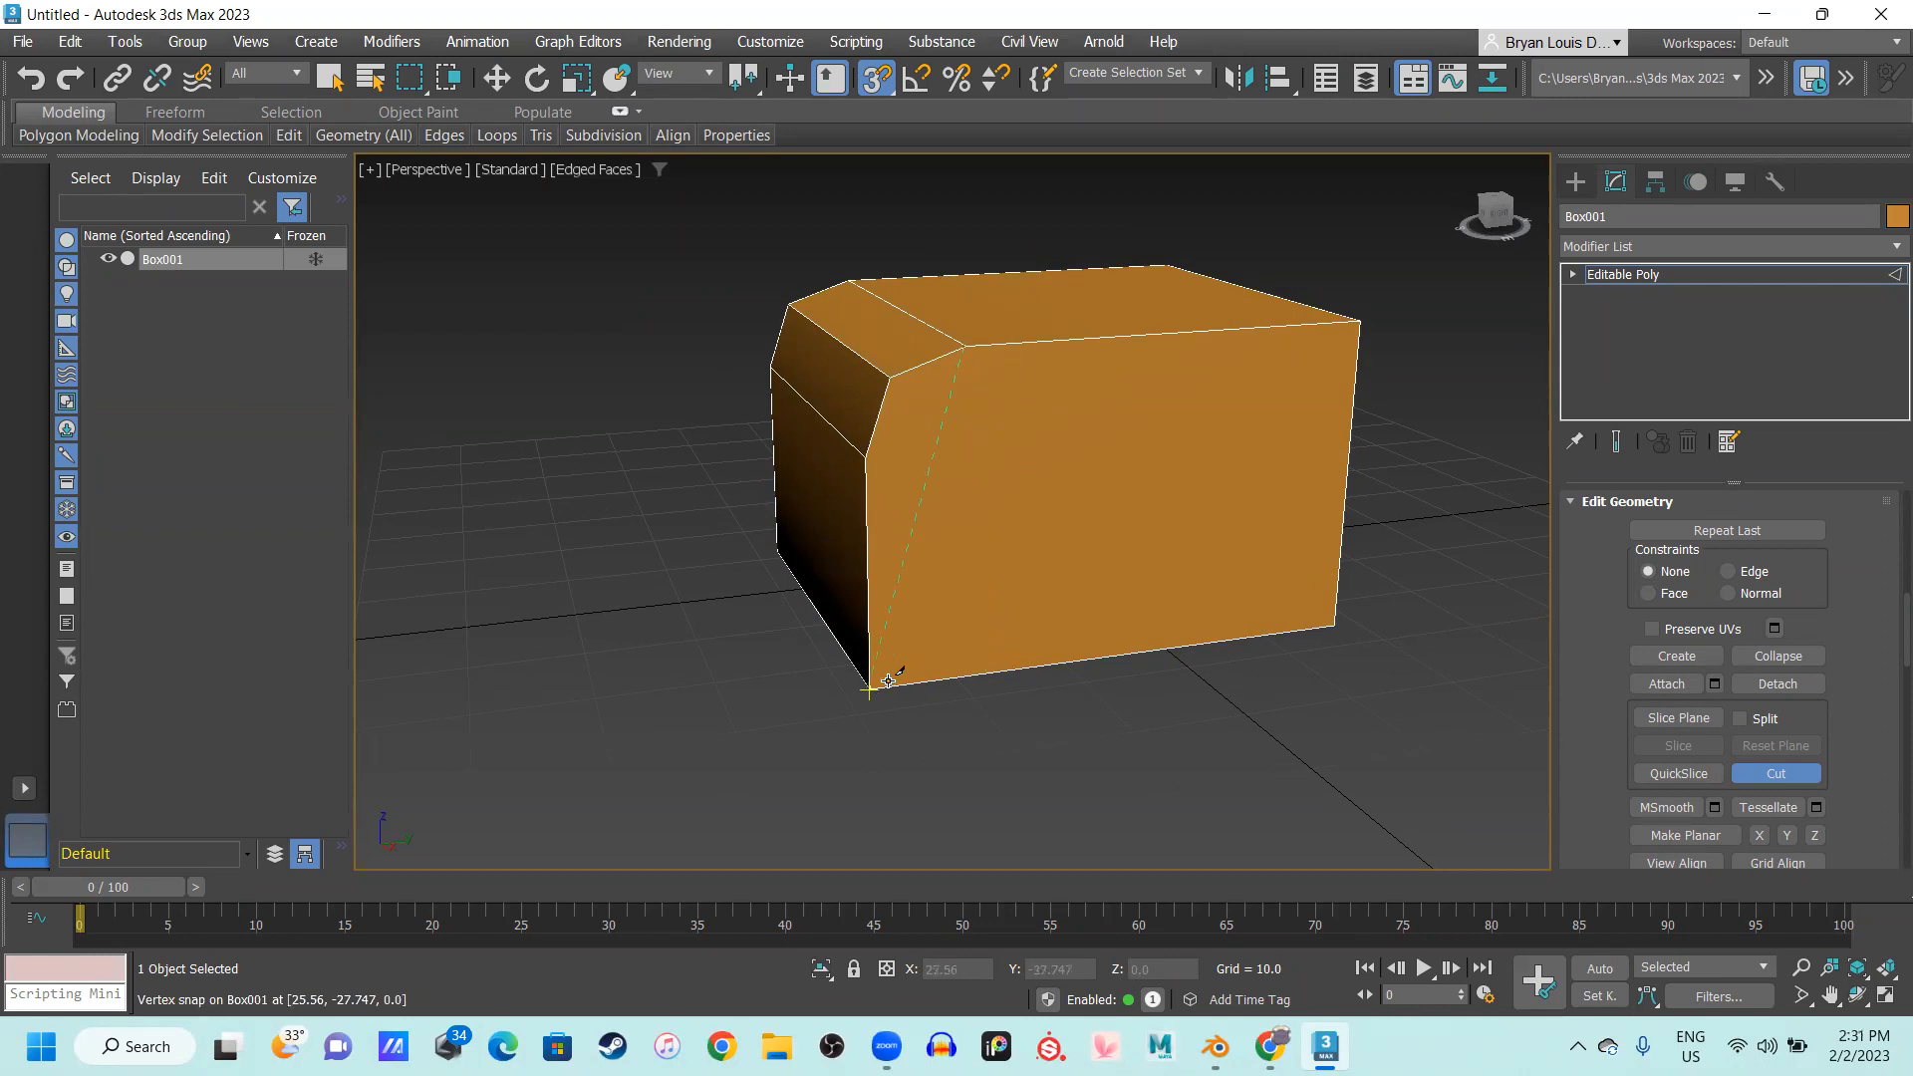
pyautogui.rightClick(1068, 587)
pyautogui.click(1021, 363)
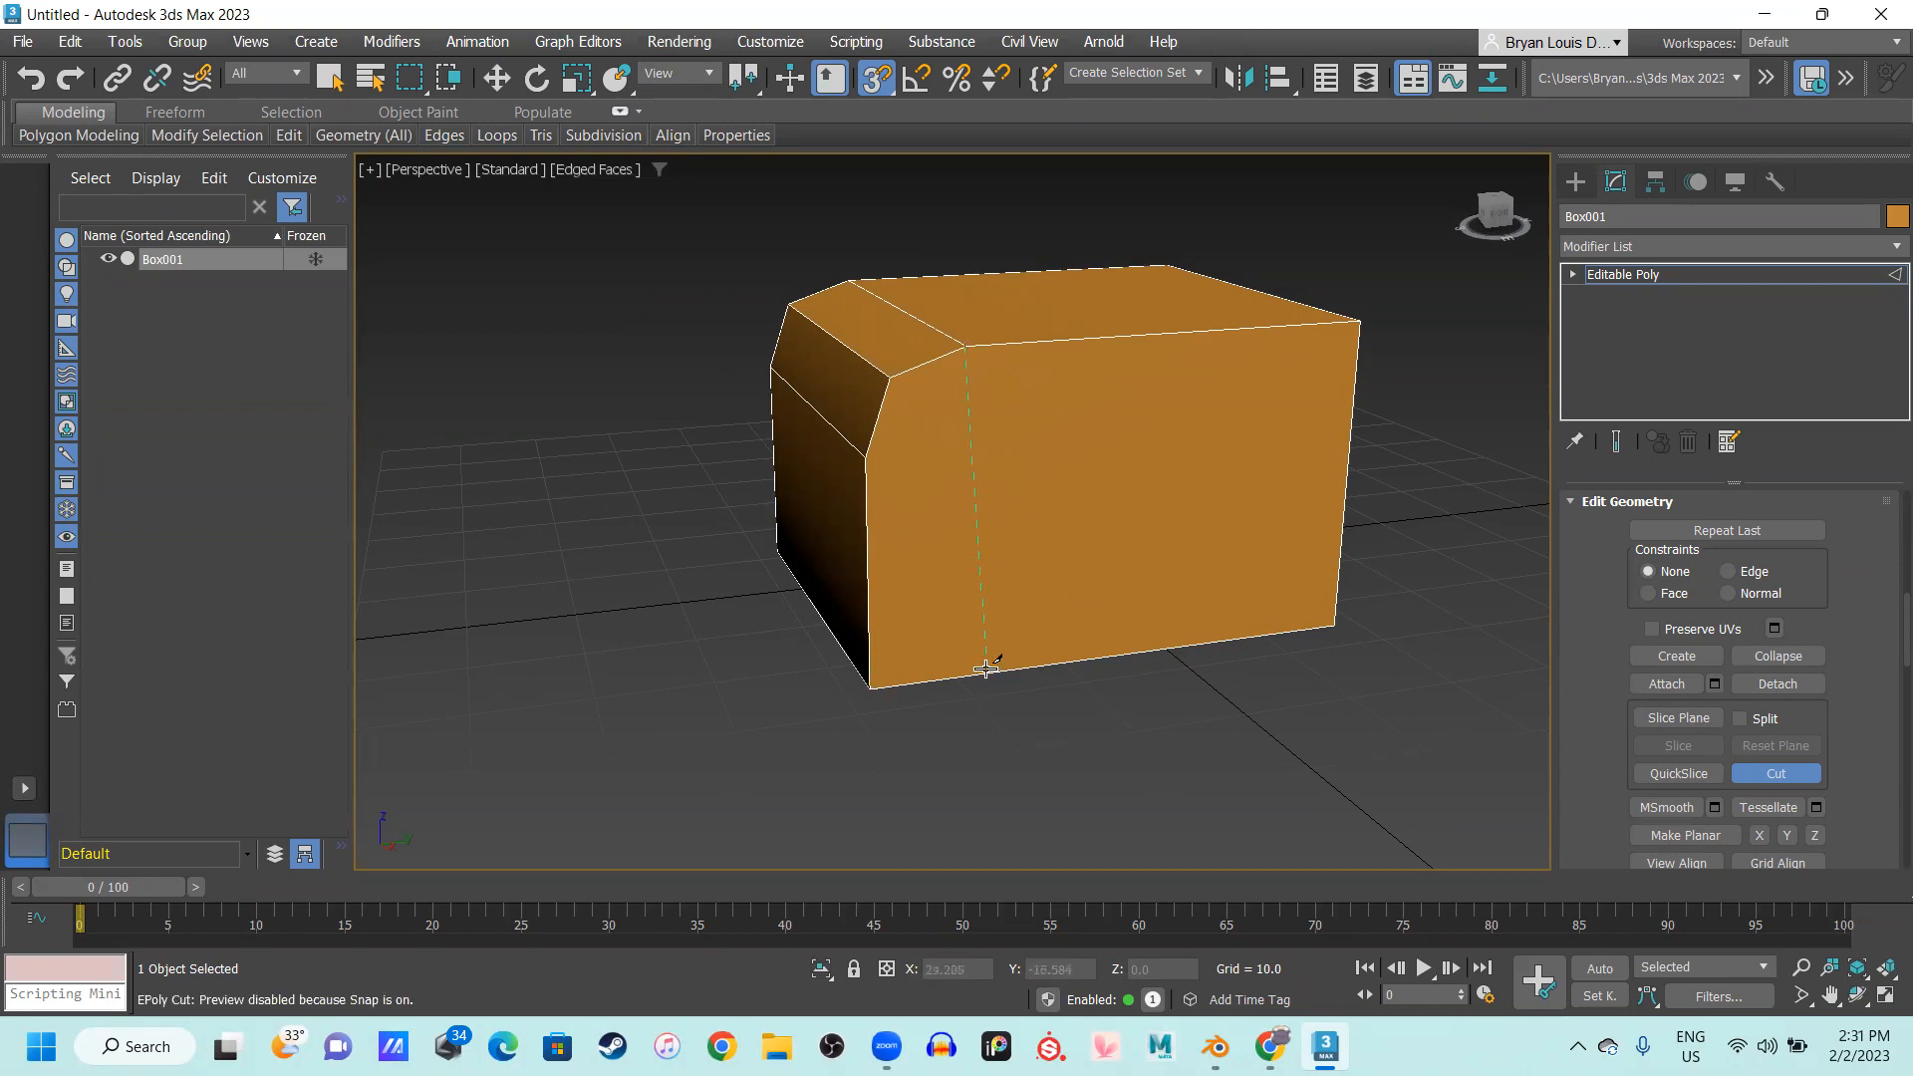
pyautogui.press('s')
pyautogui.click(969, 679)
# Continue the cut across the underside and up the opposite side face, snapping its end to the chamfer's upper vertex
pyautogui.scroll(5, 1056, 690)
pyautogui.keyDown('alt'); pyautogui.moveTo(996, 631); pyautogui.dragTo(931, 428, button='middle'); pyautogui.keyUp('alt')
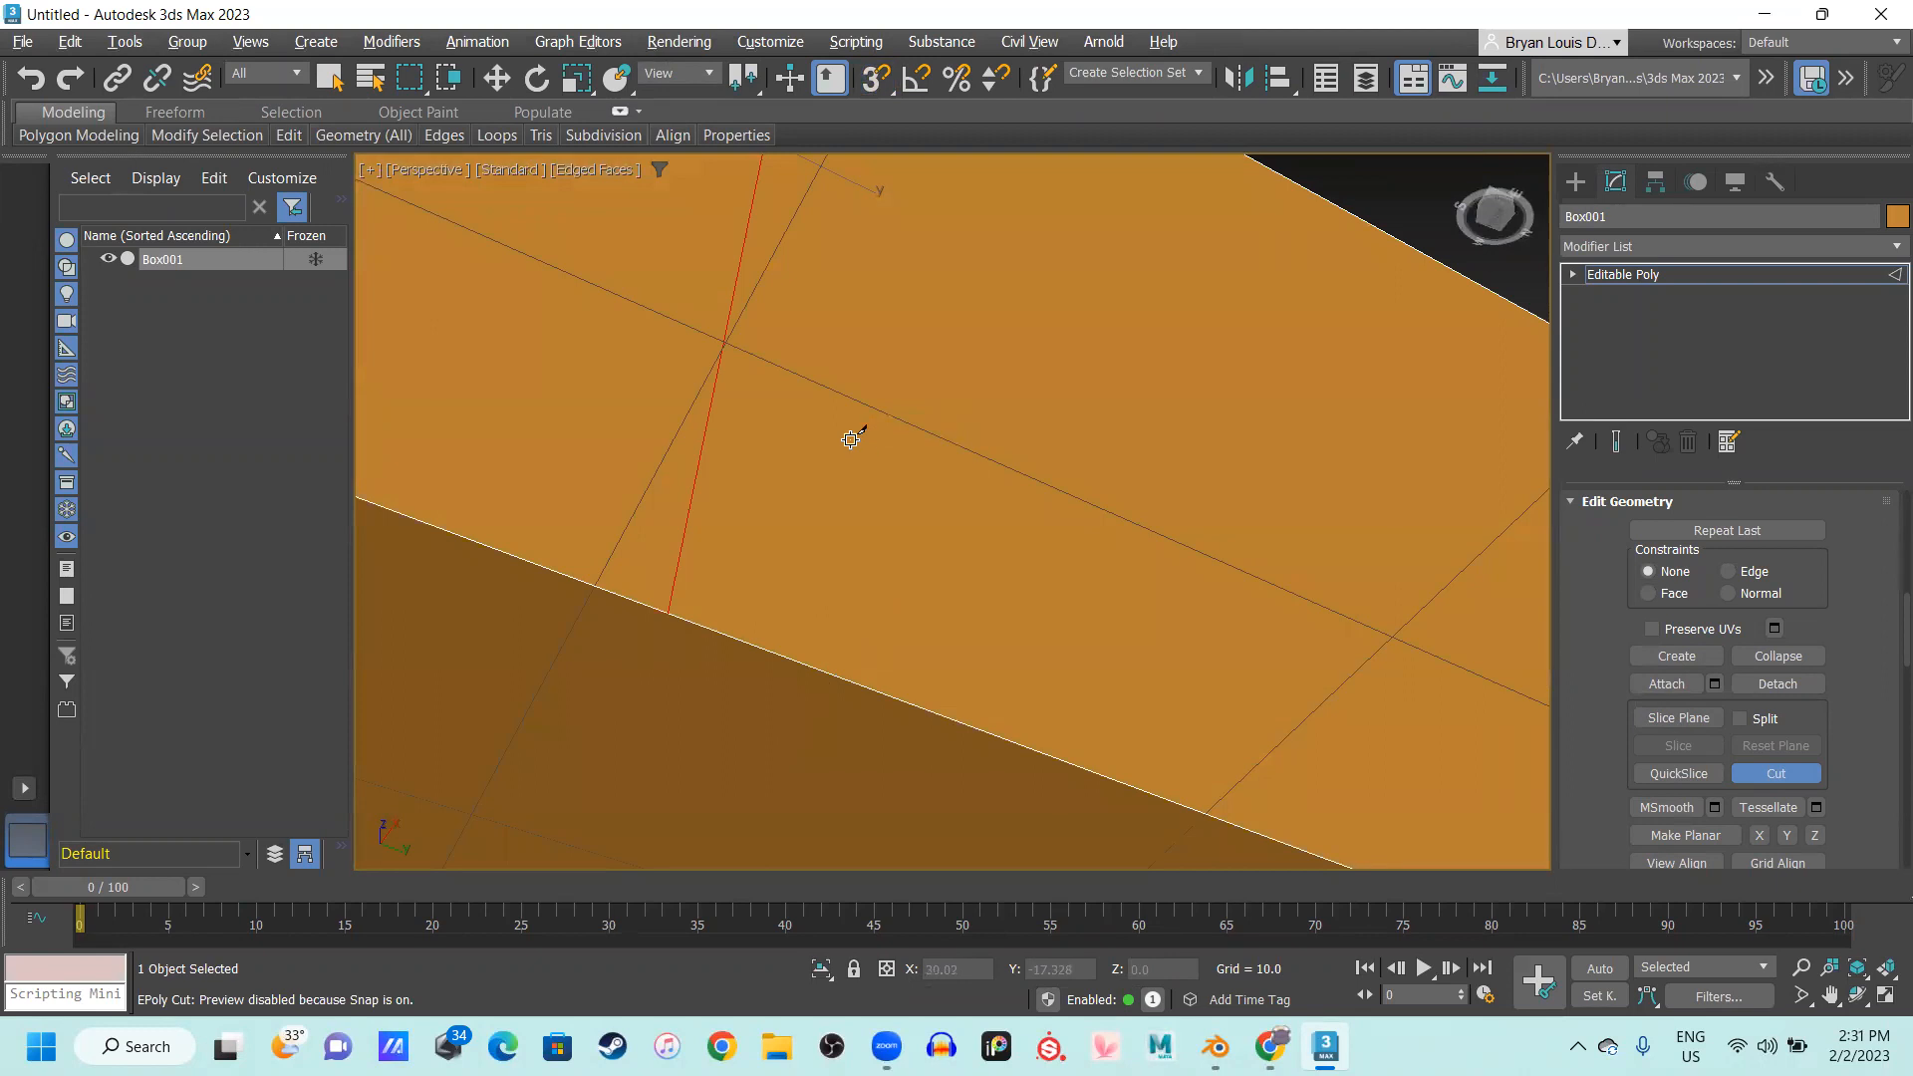
pyautogui.scroll(-5, 850, 439)
pyautogui.keyDown('alt'); pyautogui.moveTo(790, 534); pyautogui.dragTo(1067, 602, button='middle'); pyautogui.keyUp('alt')
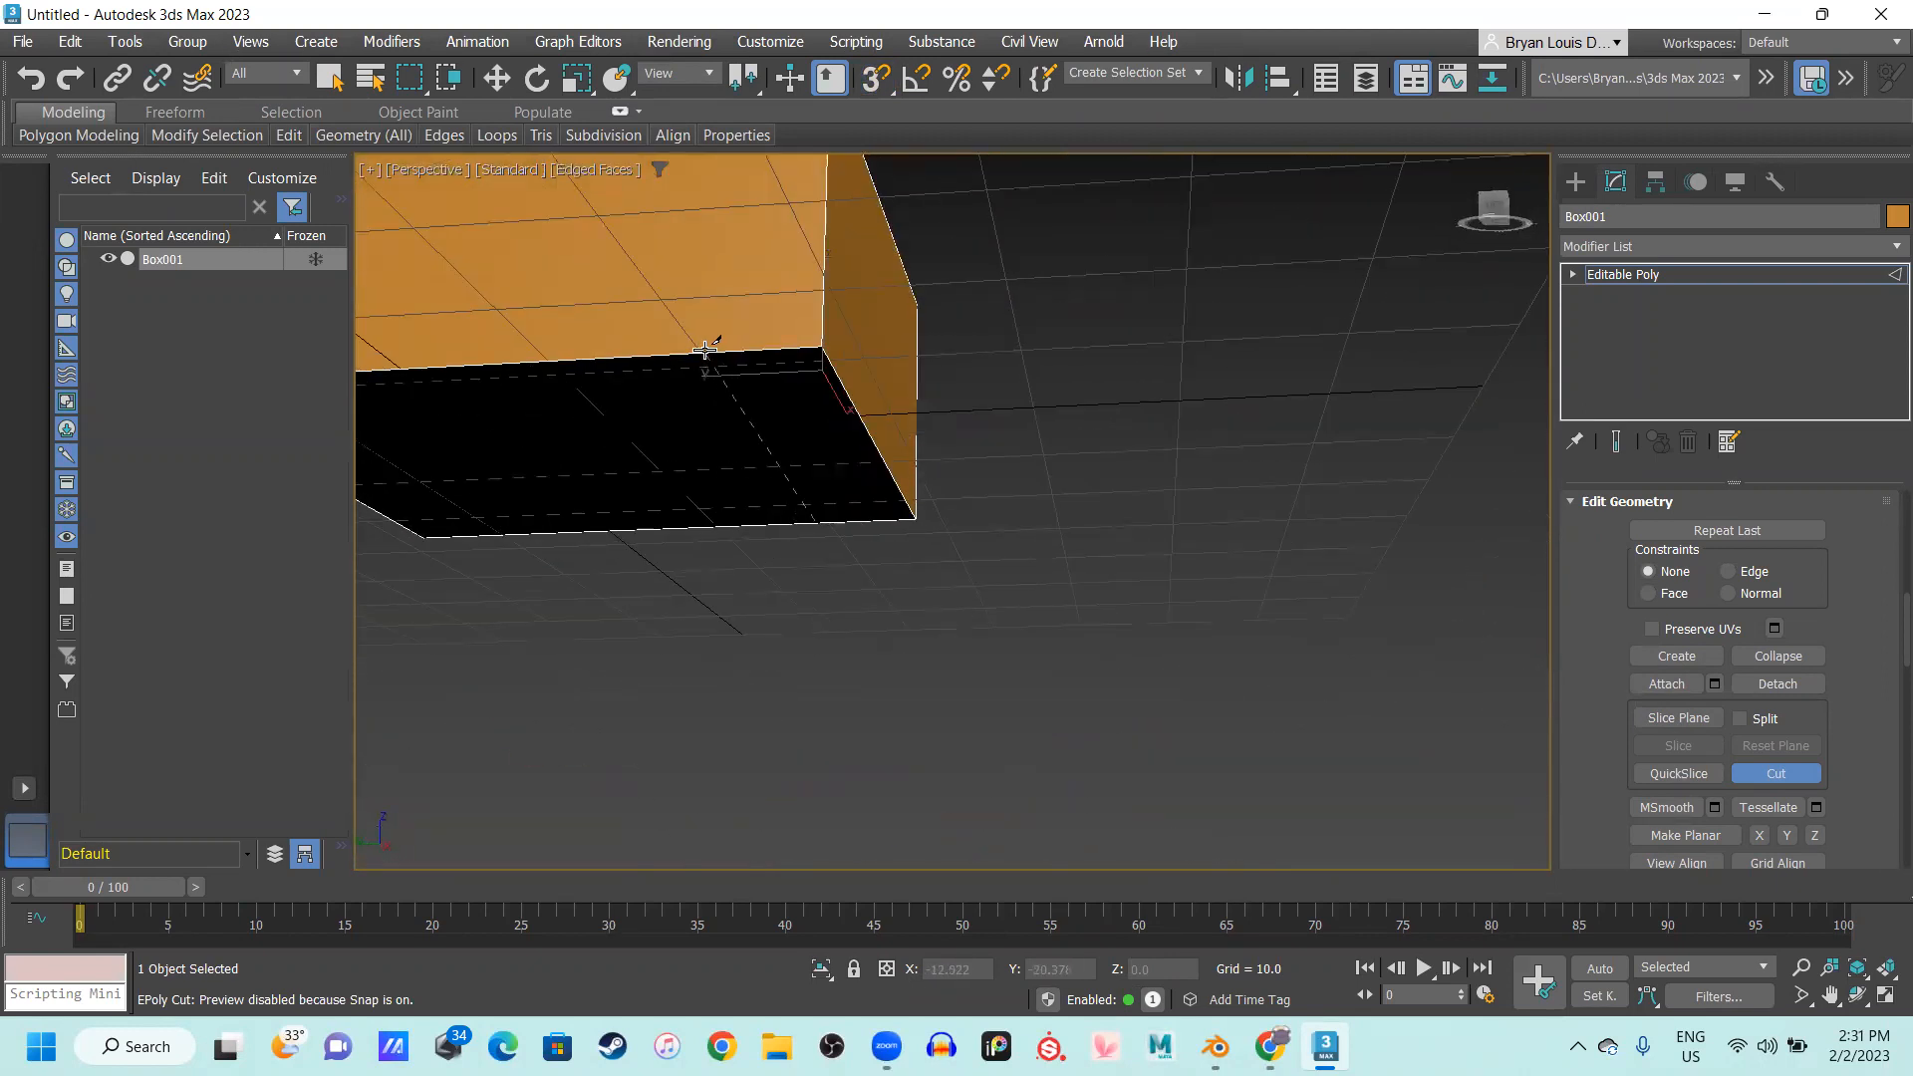
pyautogui.moveTo(688, 238); pyautogui.dragTo(850, 692, button='middle')
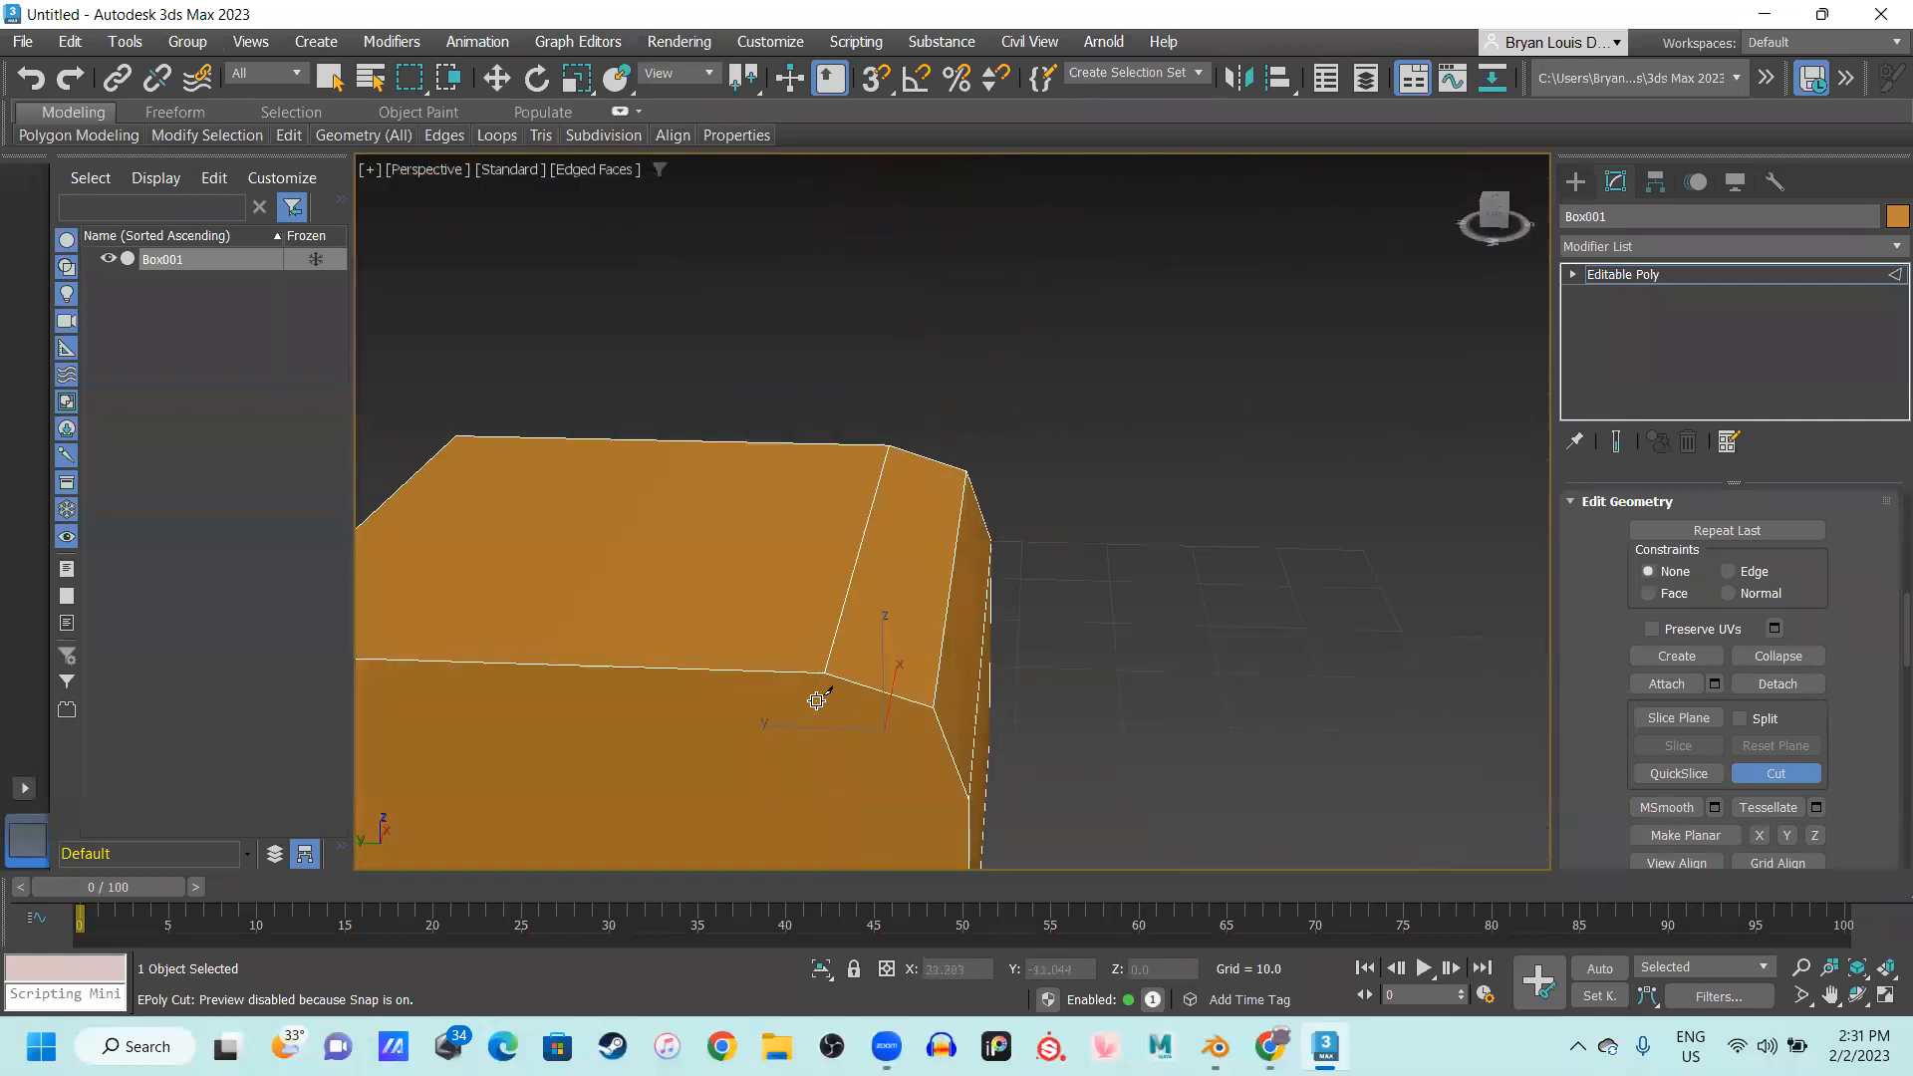
pyautogui.press('s')
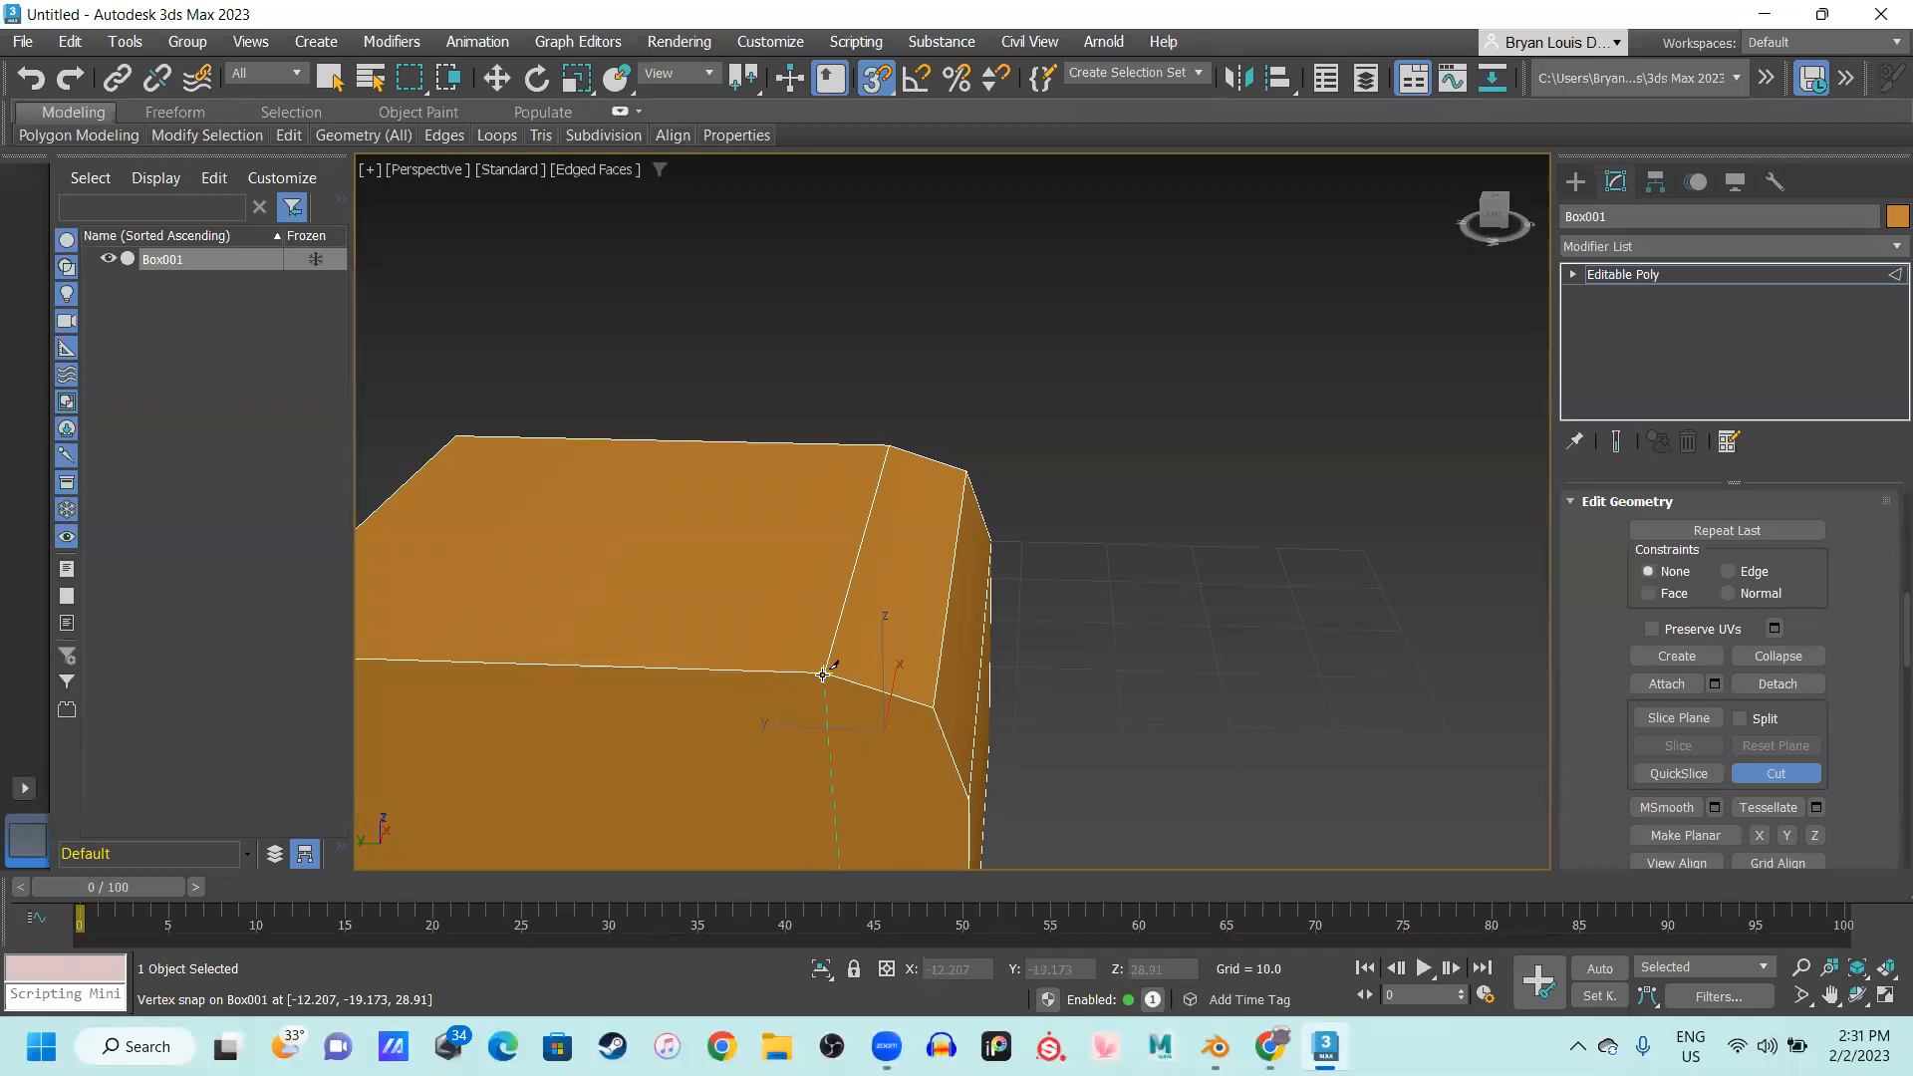
pyautogui.scroll(-3, 957, 712)
pyautogui.keyDown('alt'); pyautogui.moveTo(840, 569); pyautogui.dragTo(790, 551, button='middle'); pyautogui.keyUp('alt')
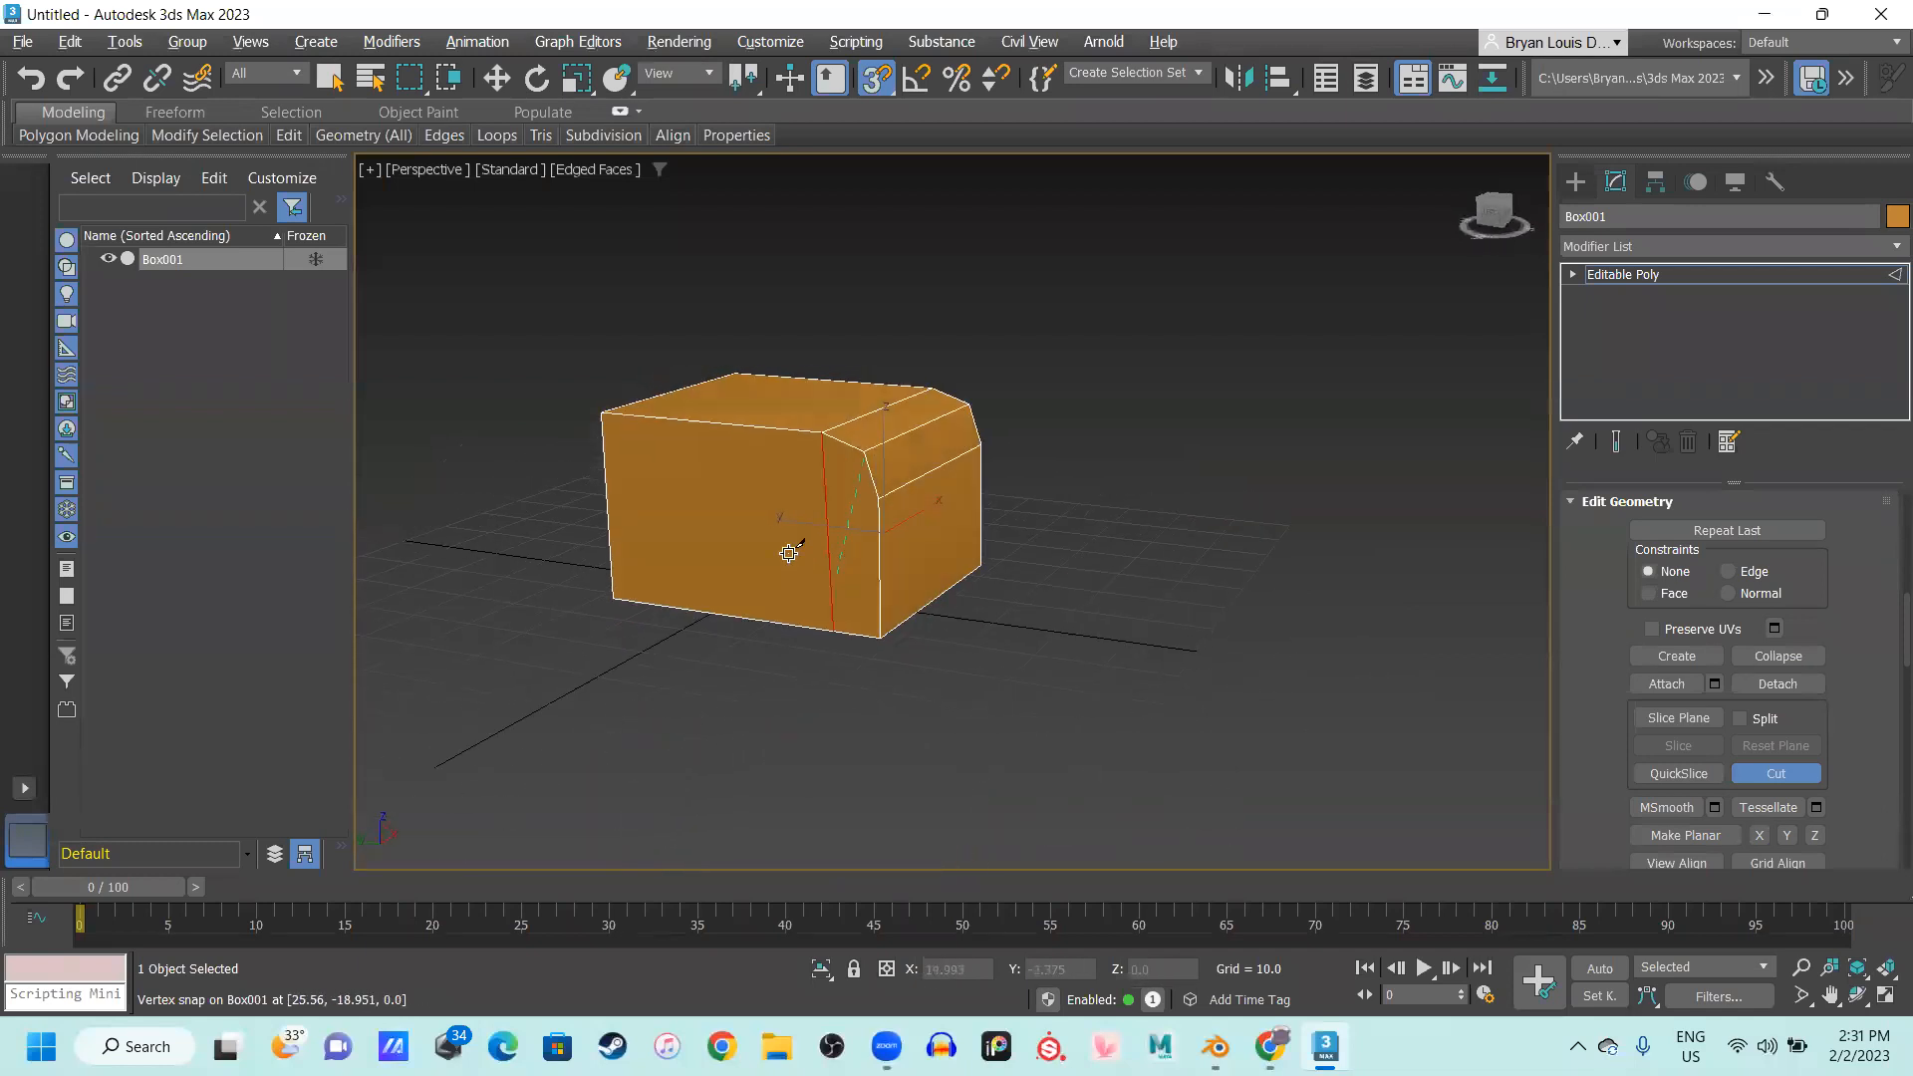
pyautogui.scroll(3, 747, 503)
pyautogui.scroll(-2, 746, 526)
pyautogui.click(849, 394)
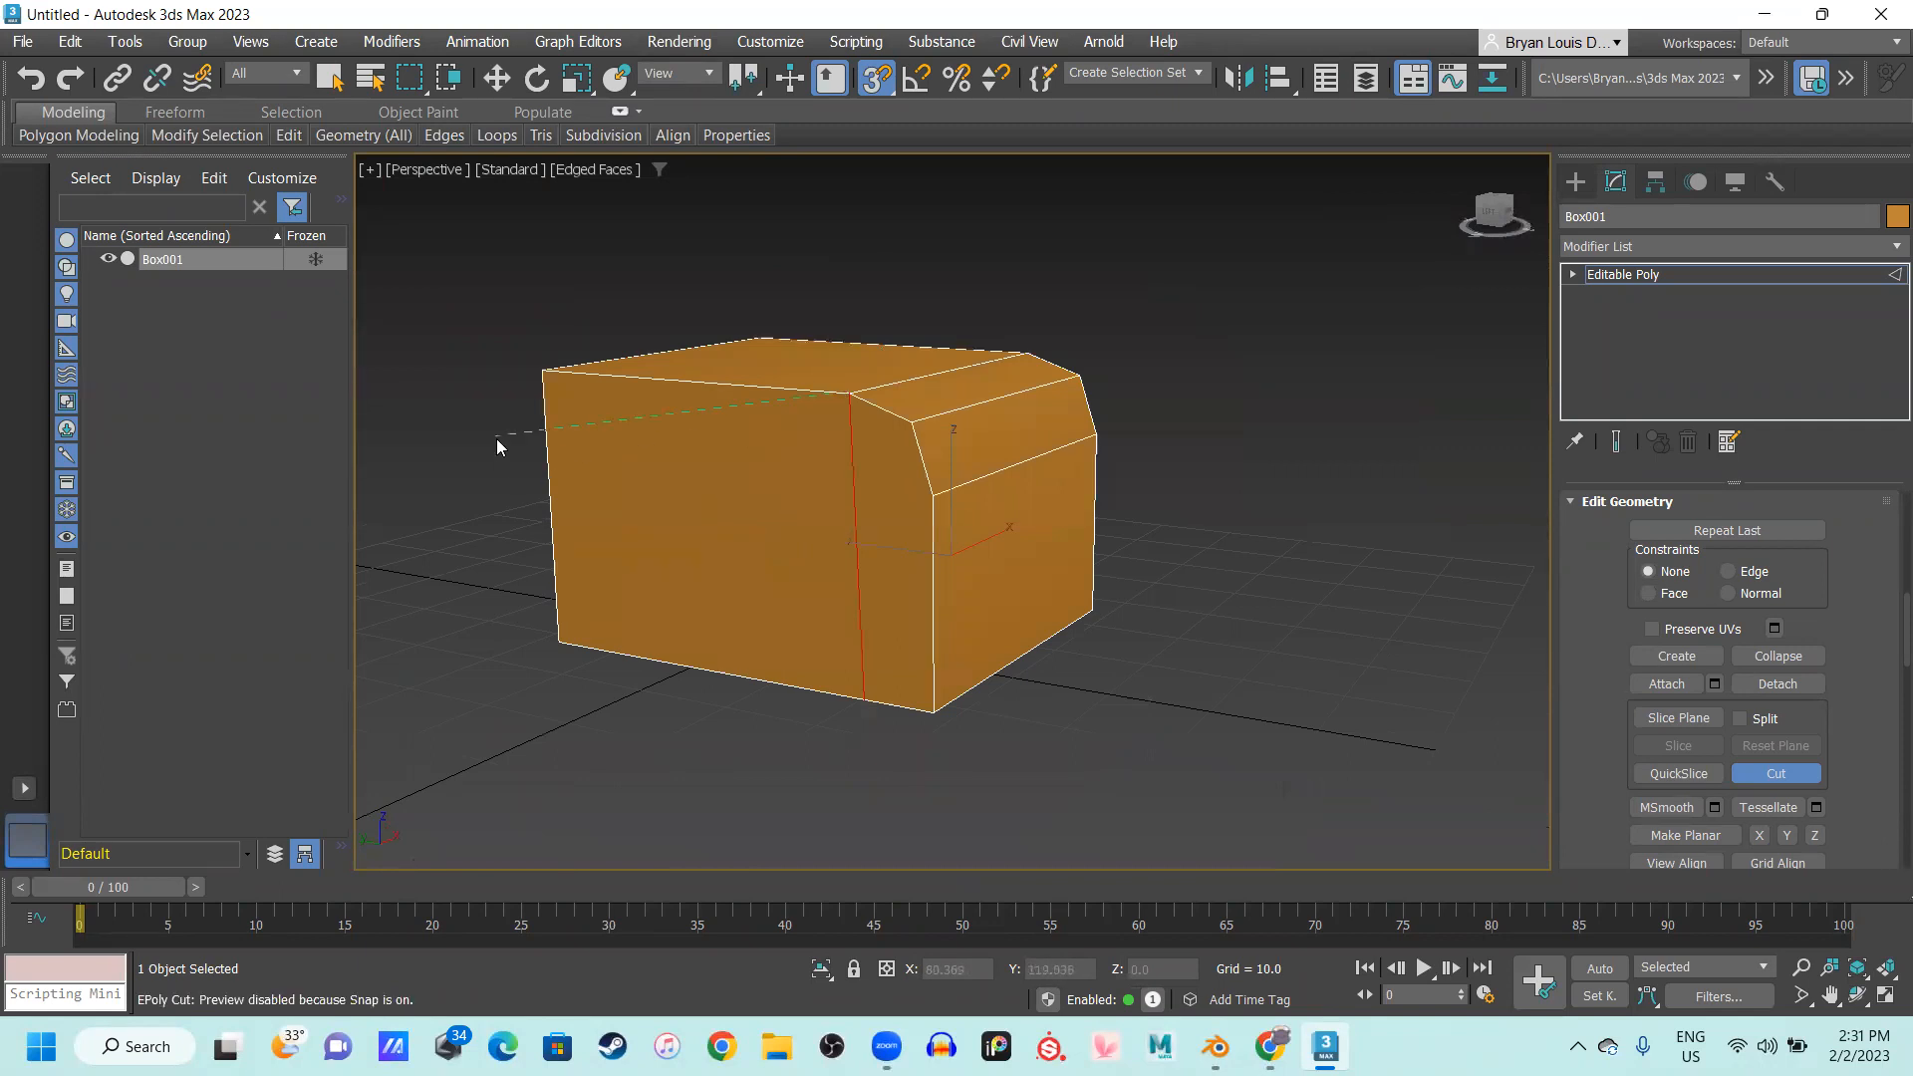
# Cut one side face horizontally from the chamfer's lower vertex to the rear vertical edge, placing the end point without snapping
pyautogui.keyDown('alt'); pyautogui.moveTo(624, 465); pyautogui.dragTo(803, 538, button='middle'); pyautogui.keyUp('alt')
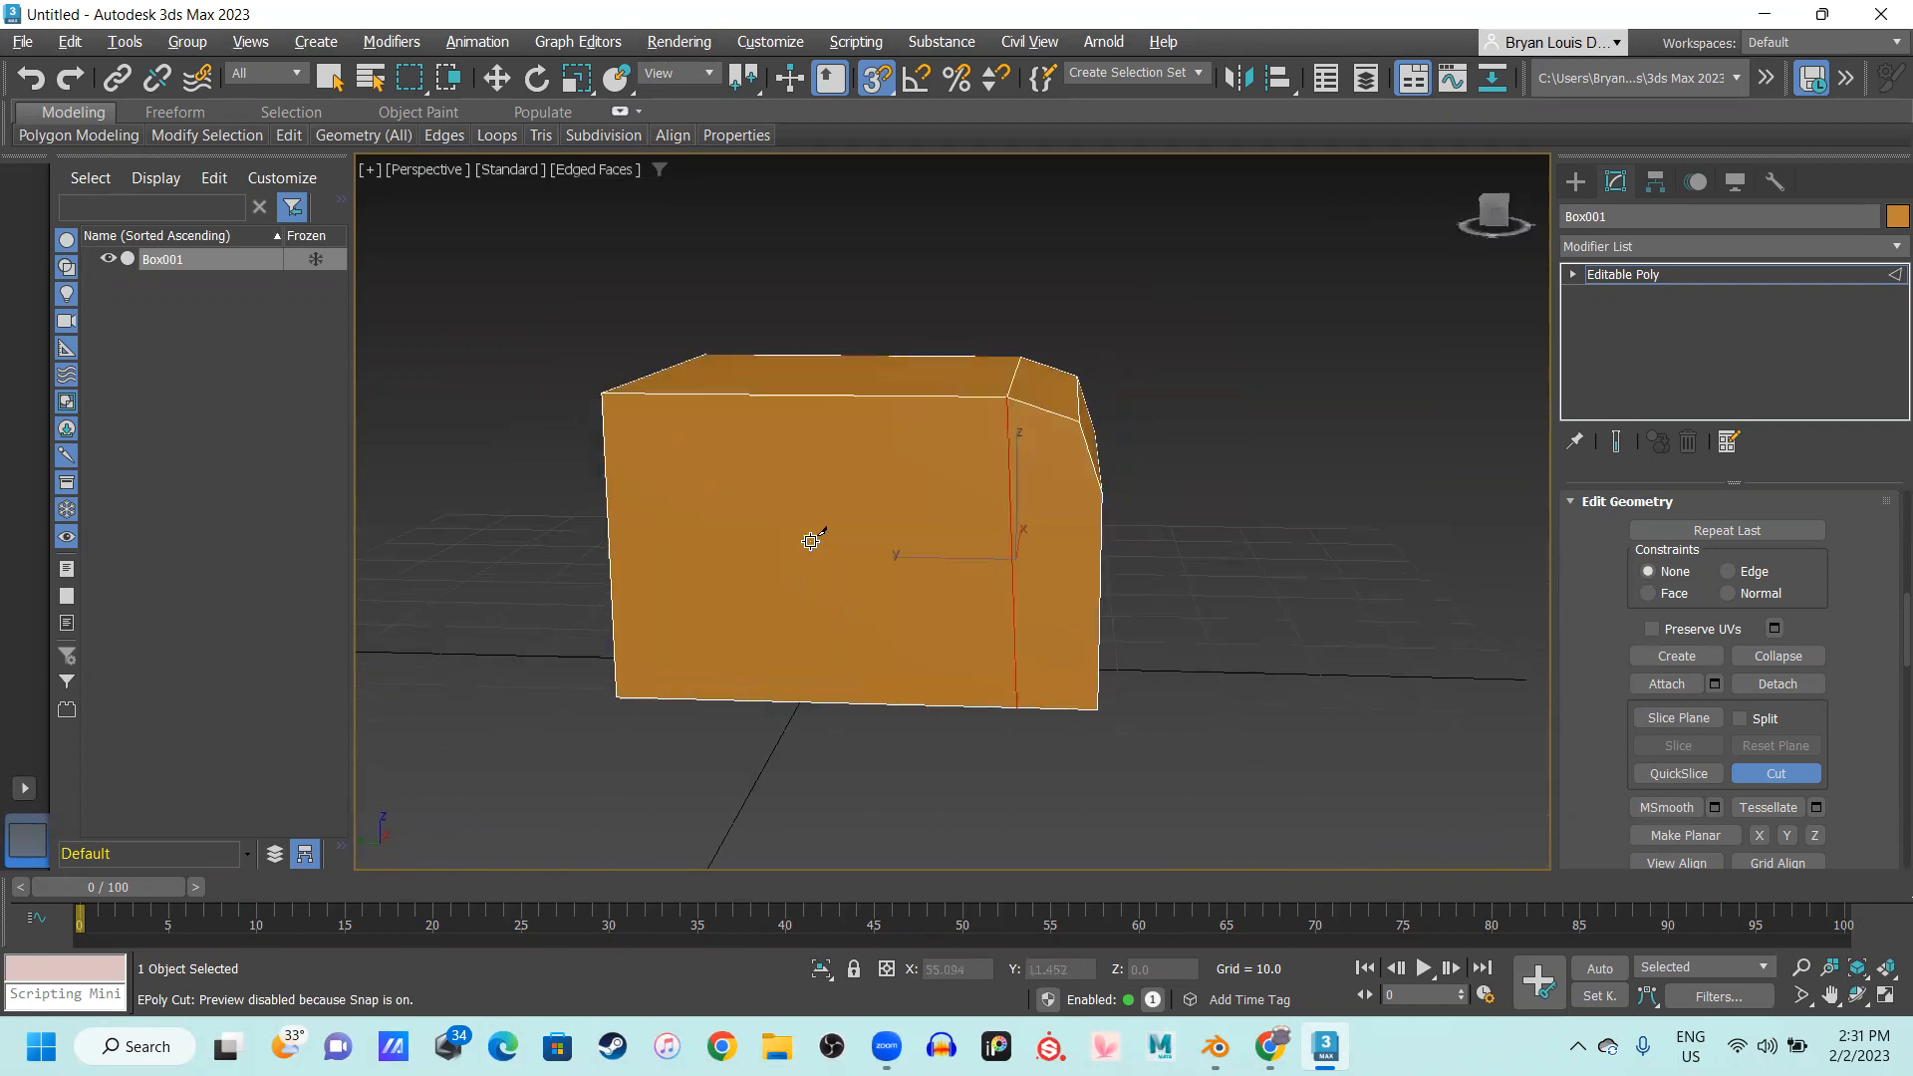
pyautogui.keyDown('alt'); pyautogui.moveTo(1046, 499); pyautogui.dragTo(1090, 488, button='middle'); pyautogui.keyUp('alt')
pyautogui.scroll(3, 1086, 490)
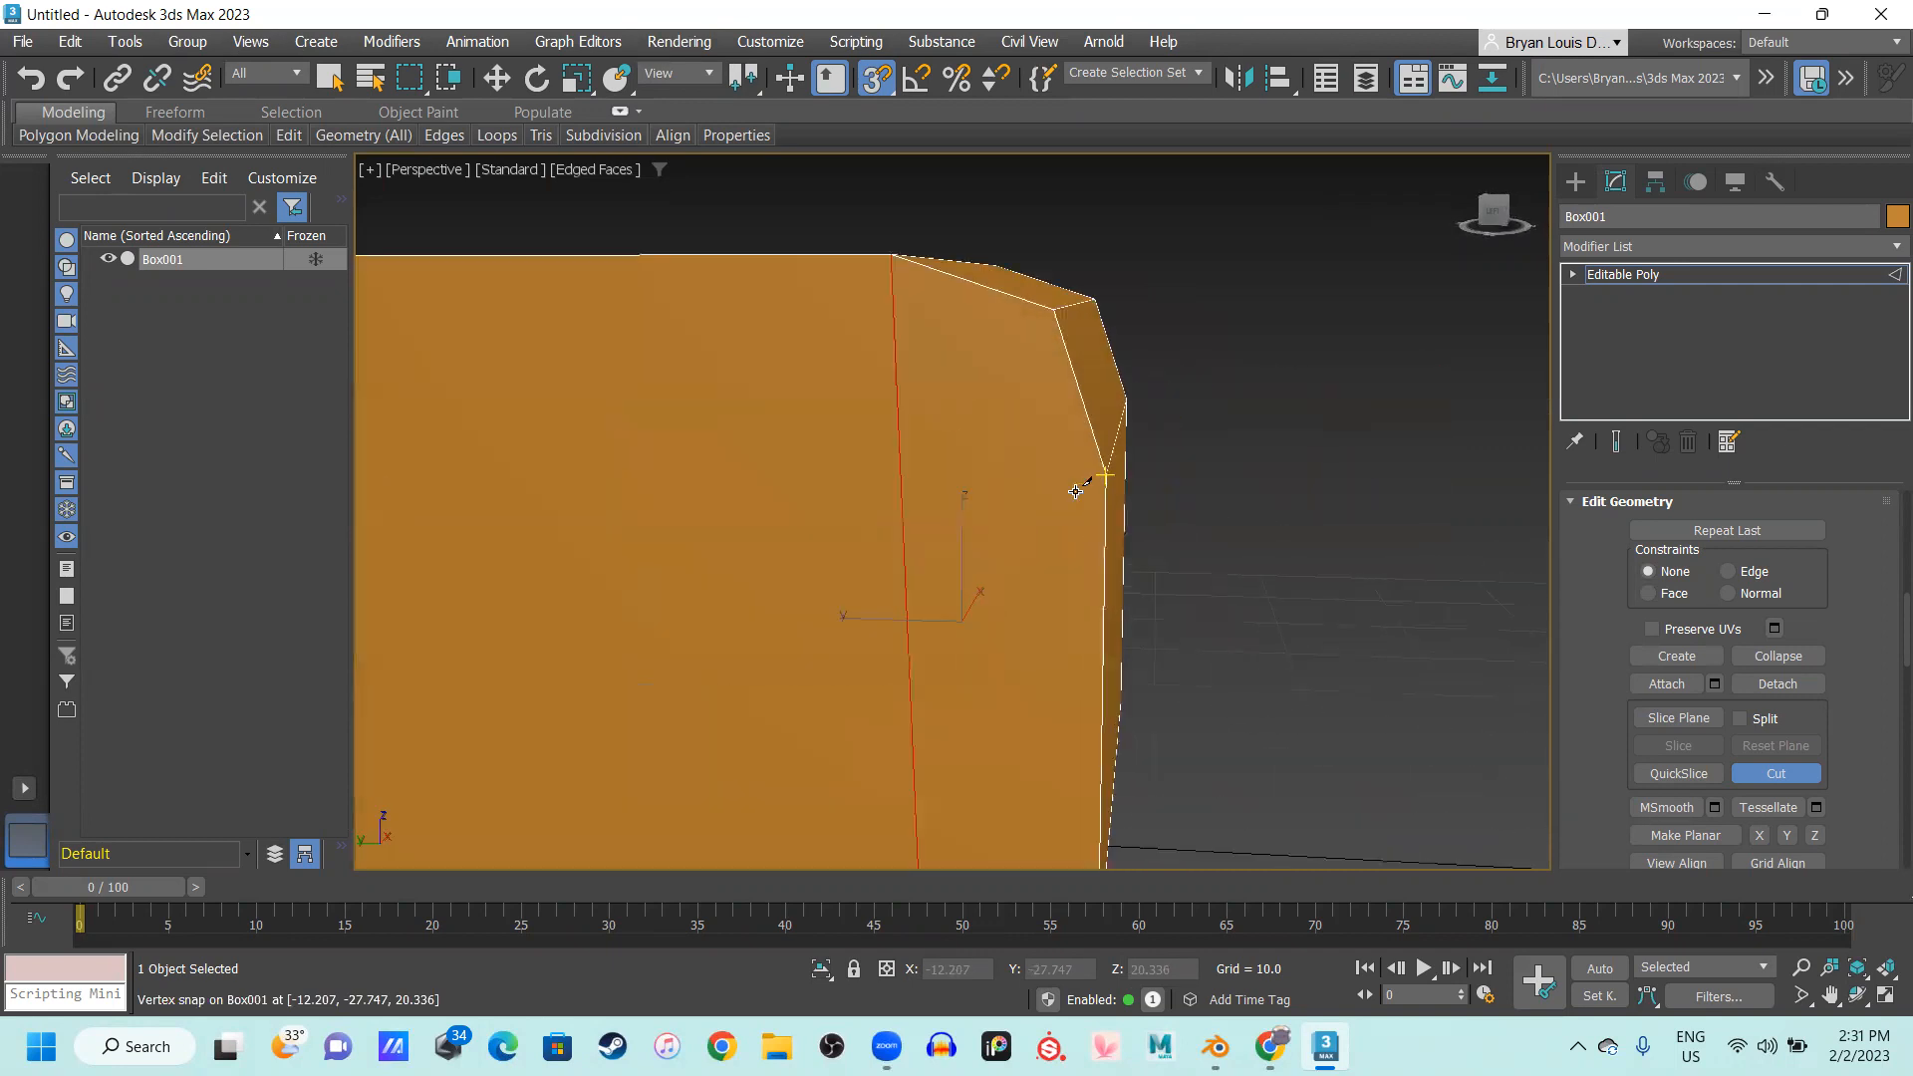
pyautogui.scroll(-5, 798, 468)
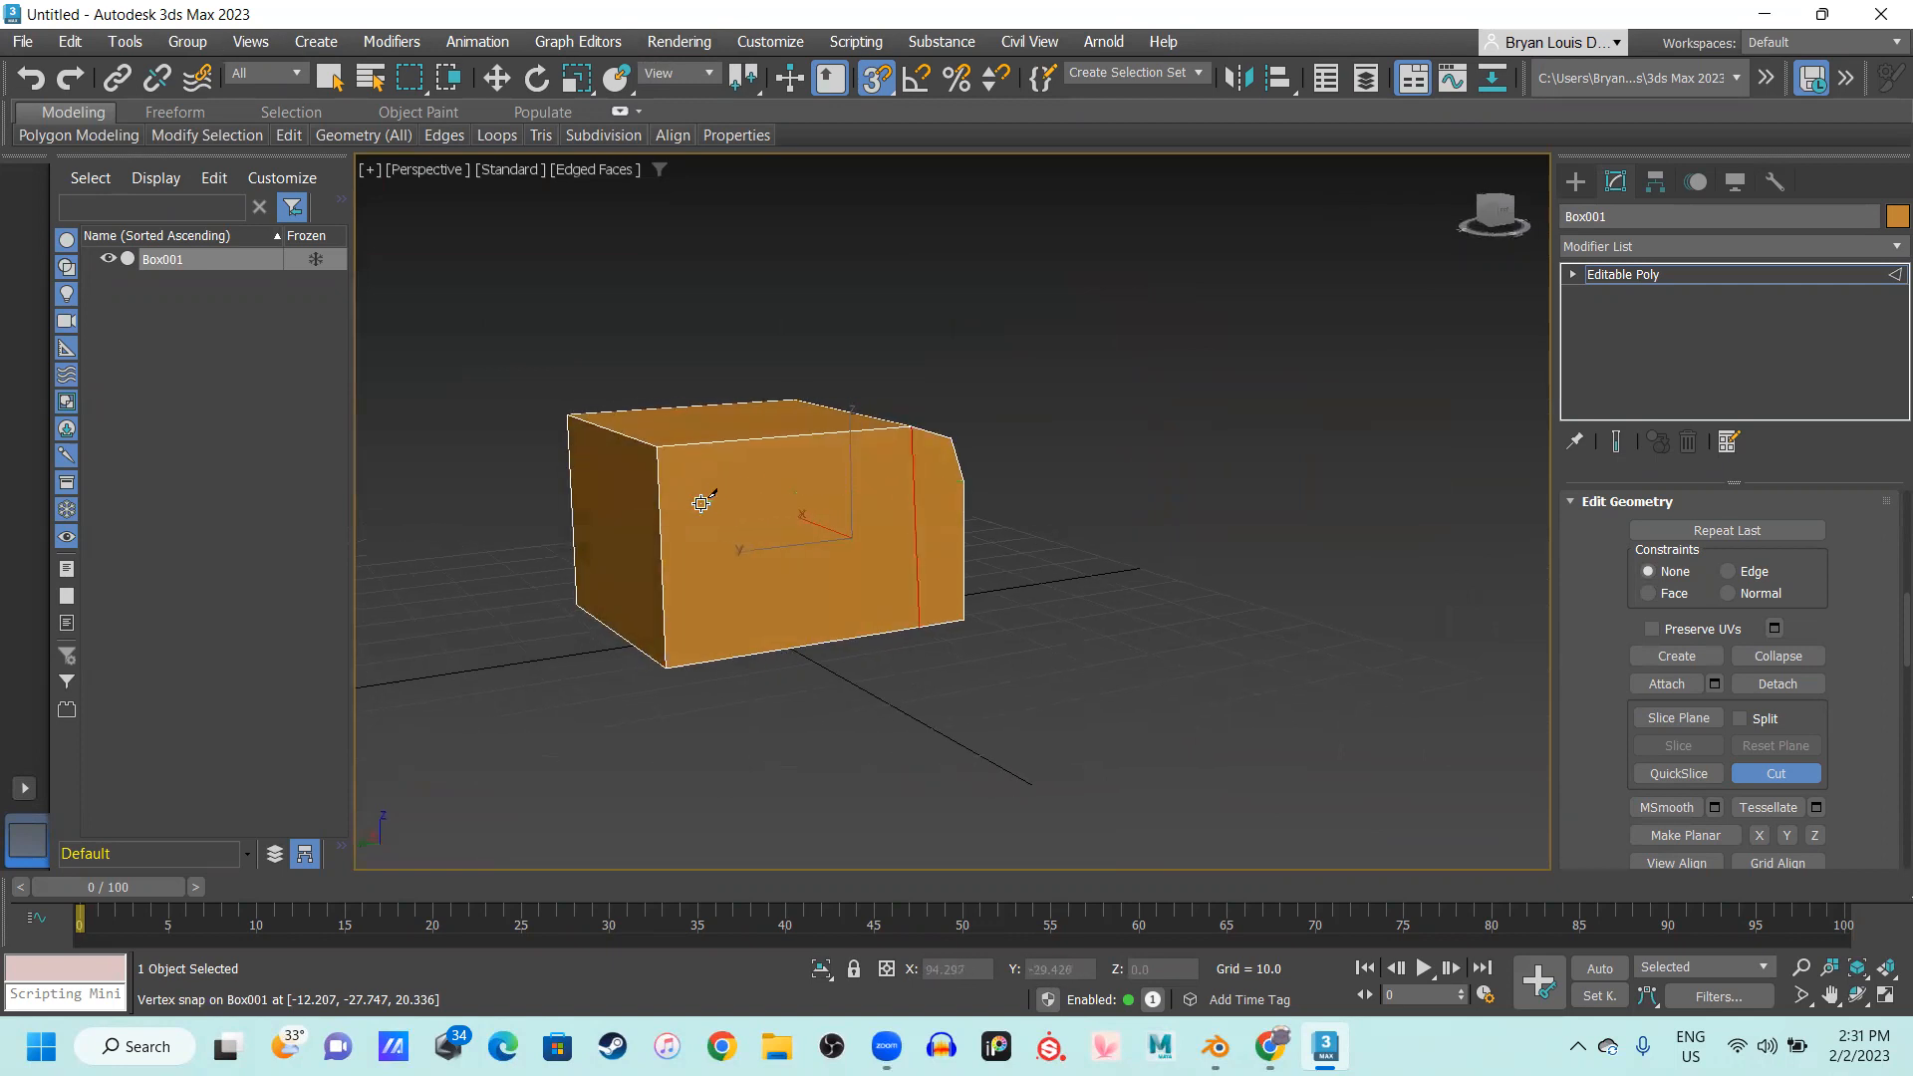
pyautogui.scroll(2, 678, 510)
pyautogui.scroll(2, 675, 511)
pyautogui.press('s')
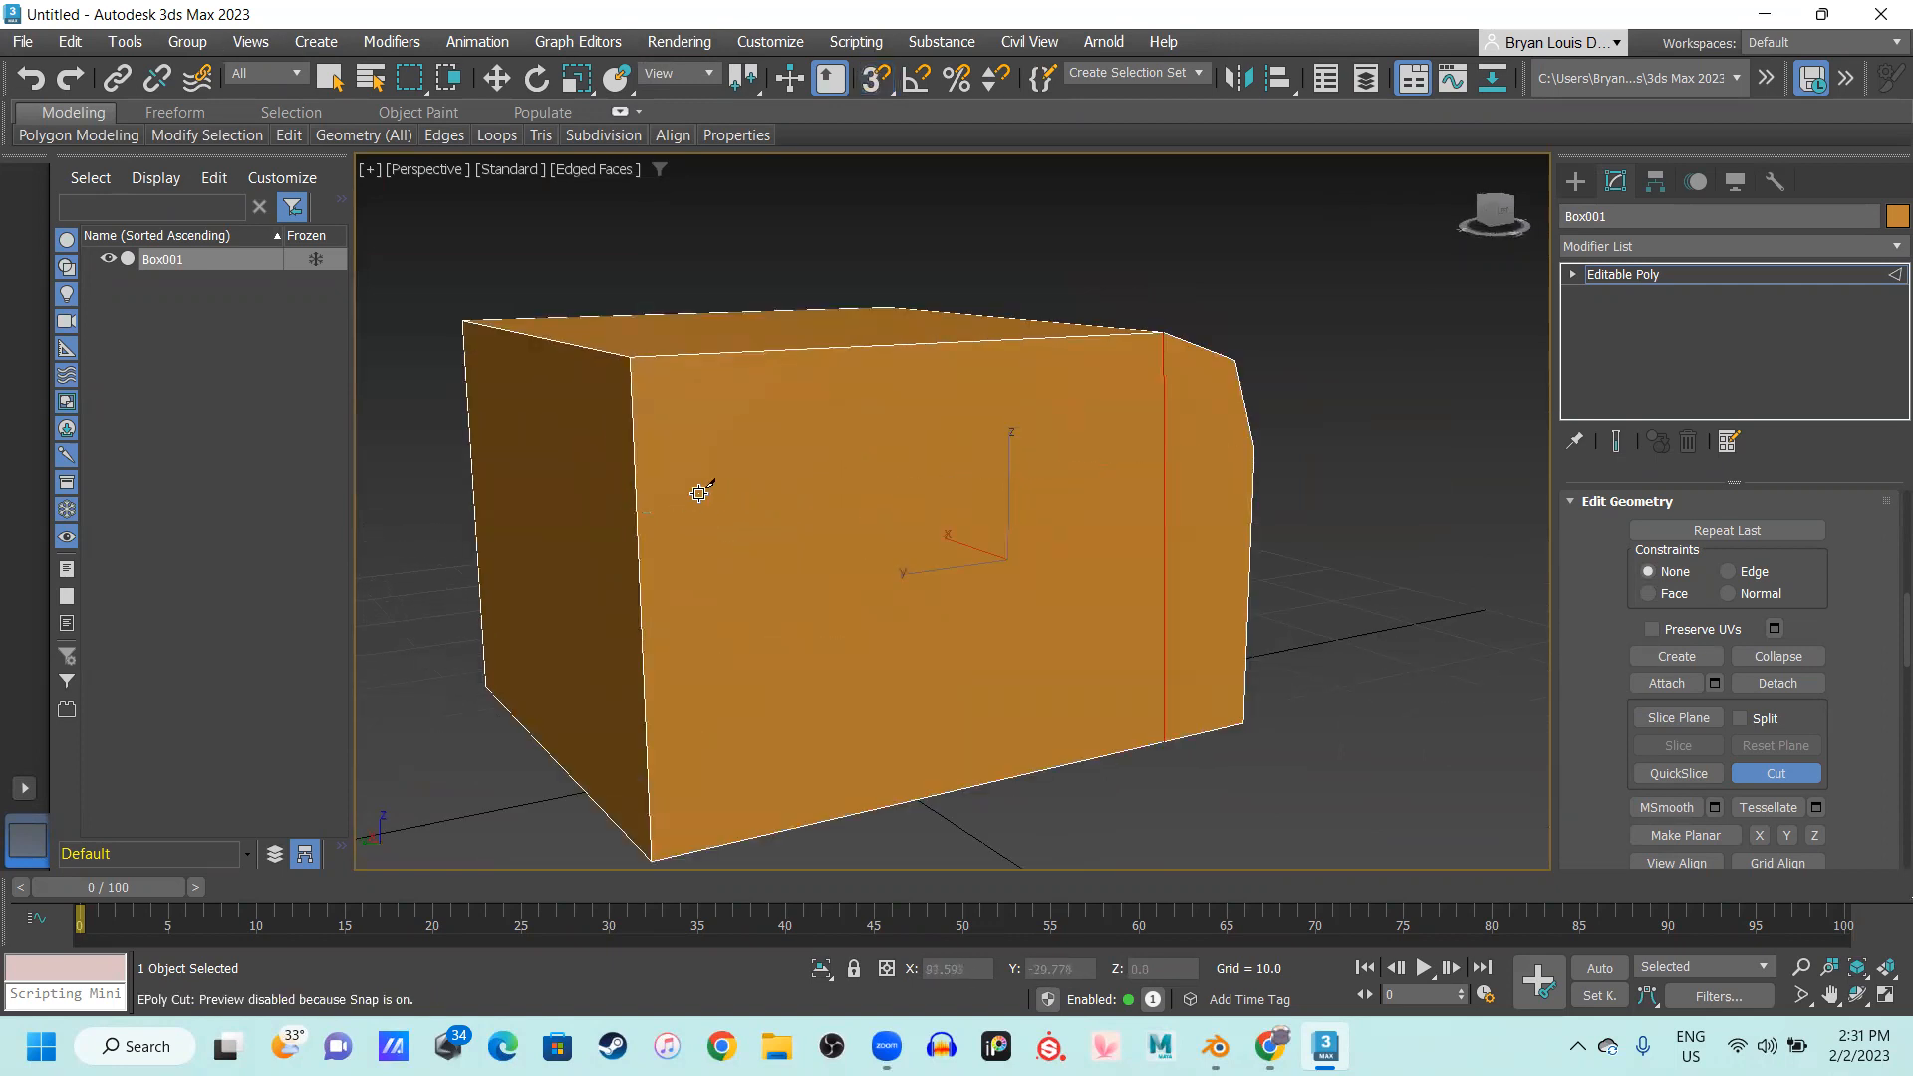
pyautogui.click(635, 486)
# Continue the cut around the back face and along the other side, snap it to the chamfer's lower vertex, and exit Cut
pyautogui.keyDown('alt'); pyautogui.moveTo(479, 542); pyautogui.dragTo(1085, 517, button='middle'); pyautogui.keyUp('alt')
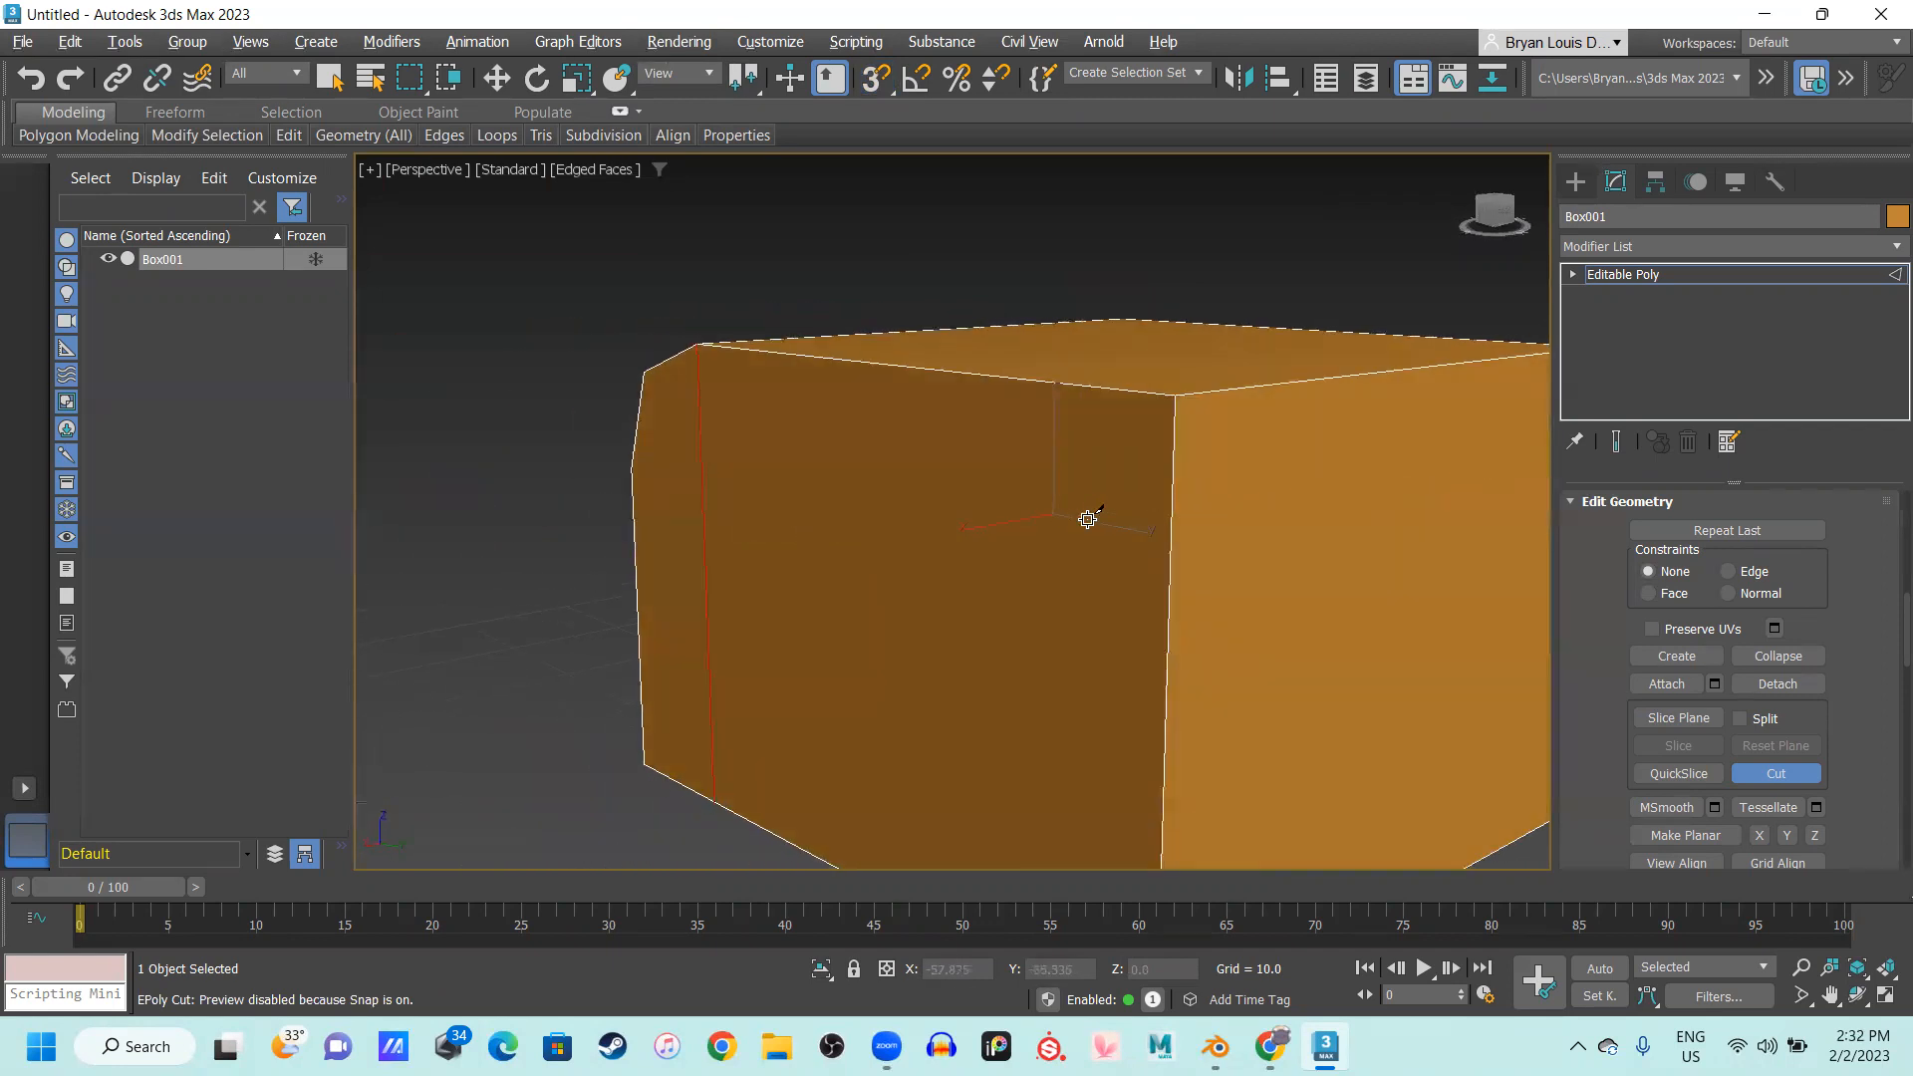
pyautogui.keyDown('alt'); pyautogui.moveTo(1316, 602); pyautogui.dragTo(966, 581, button='middle'); pyautogui.keyUp('alt')
pyautogui.press('s')
pyautogui.keyDown('alt'); pyautogui.moveTo(632, 521); pyautogui.dragTo(933, 569, button='middle'); pyautogui.keyUp('alt')
pyautogui.click(845, 546)
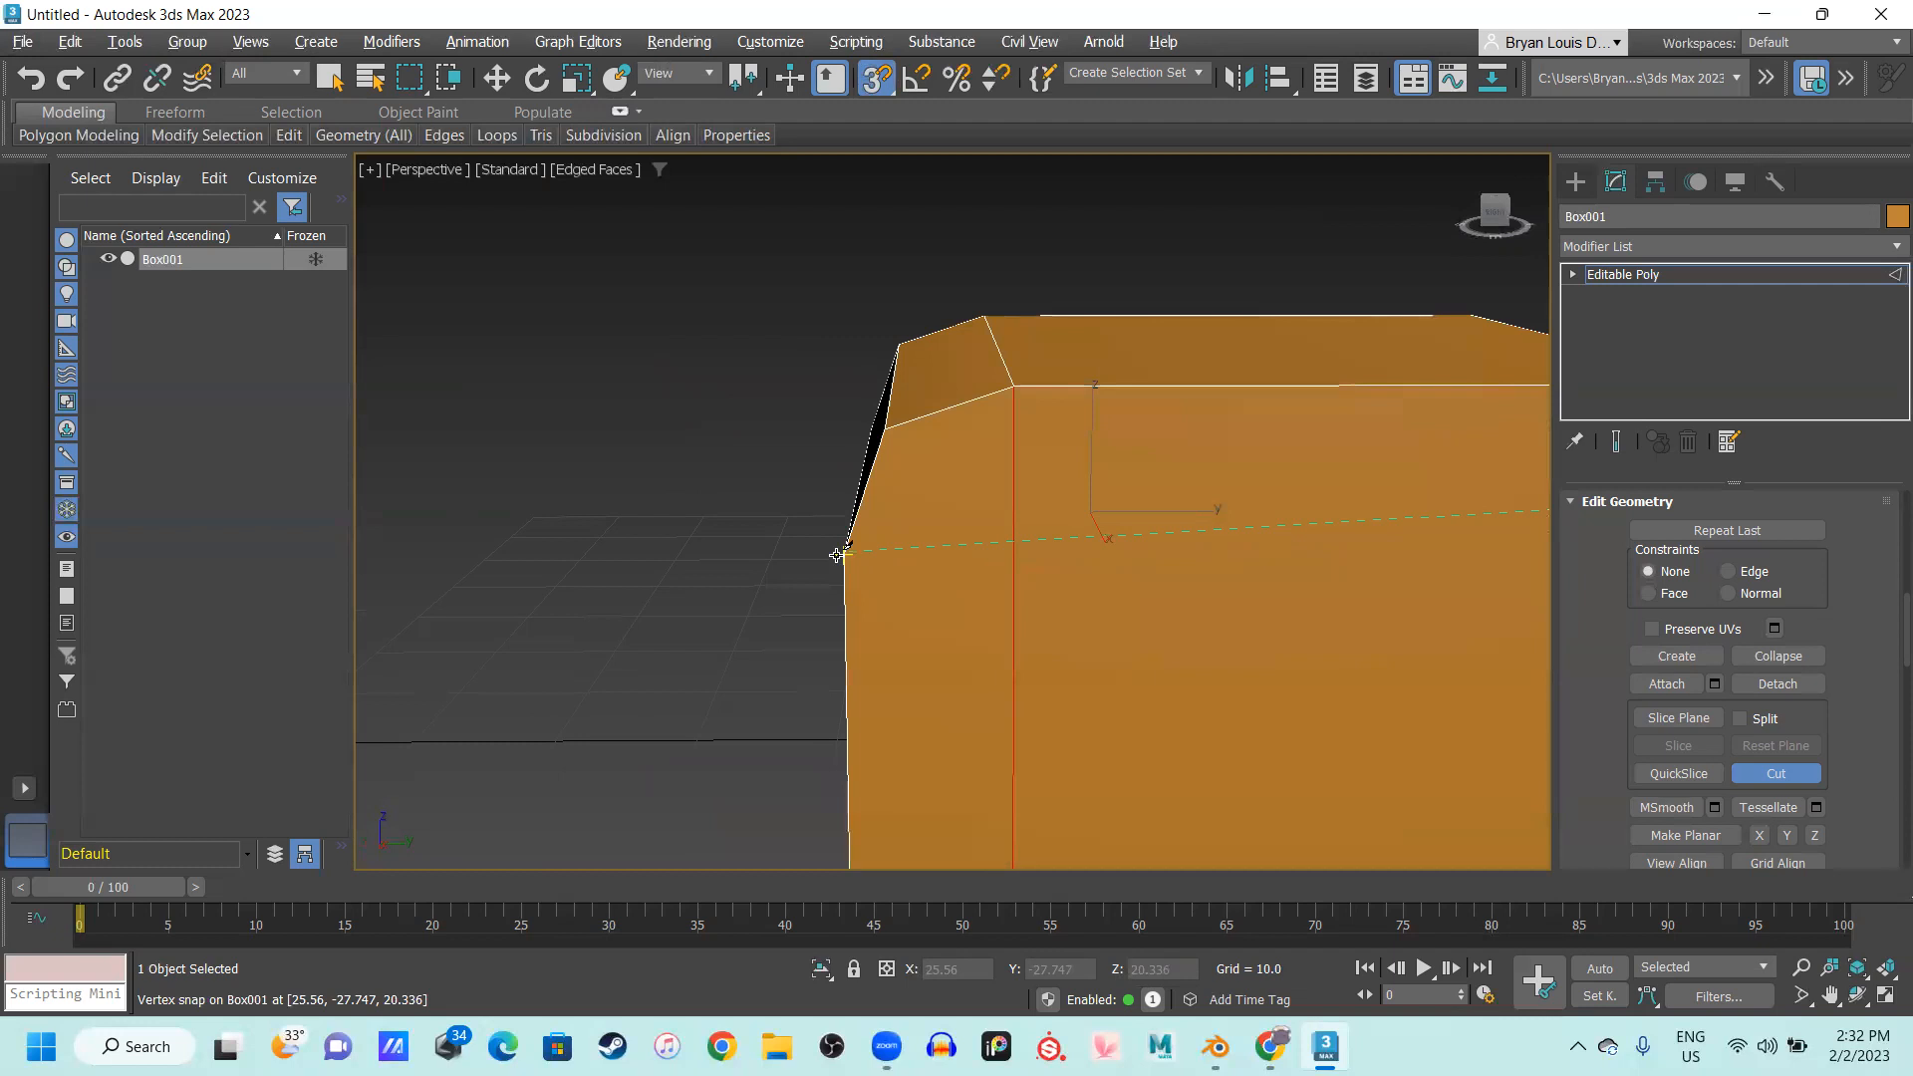
pyautogui.scroll(-5, 1196, 573)
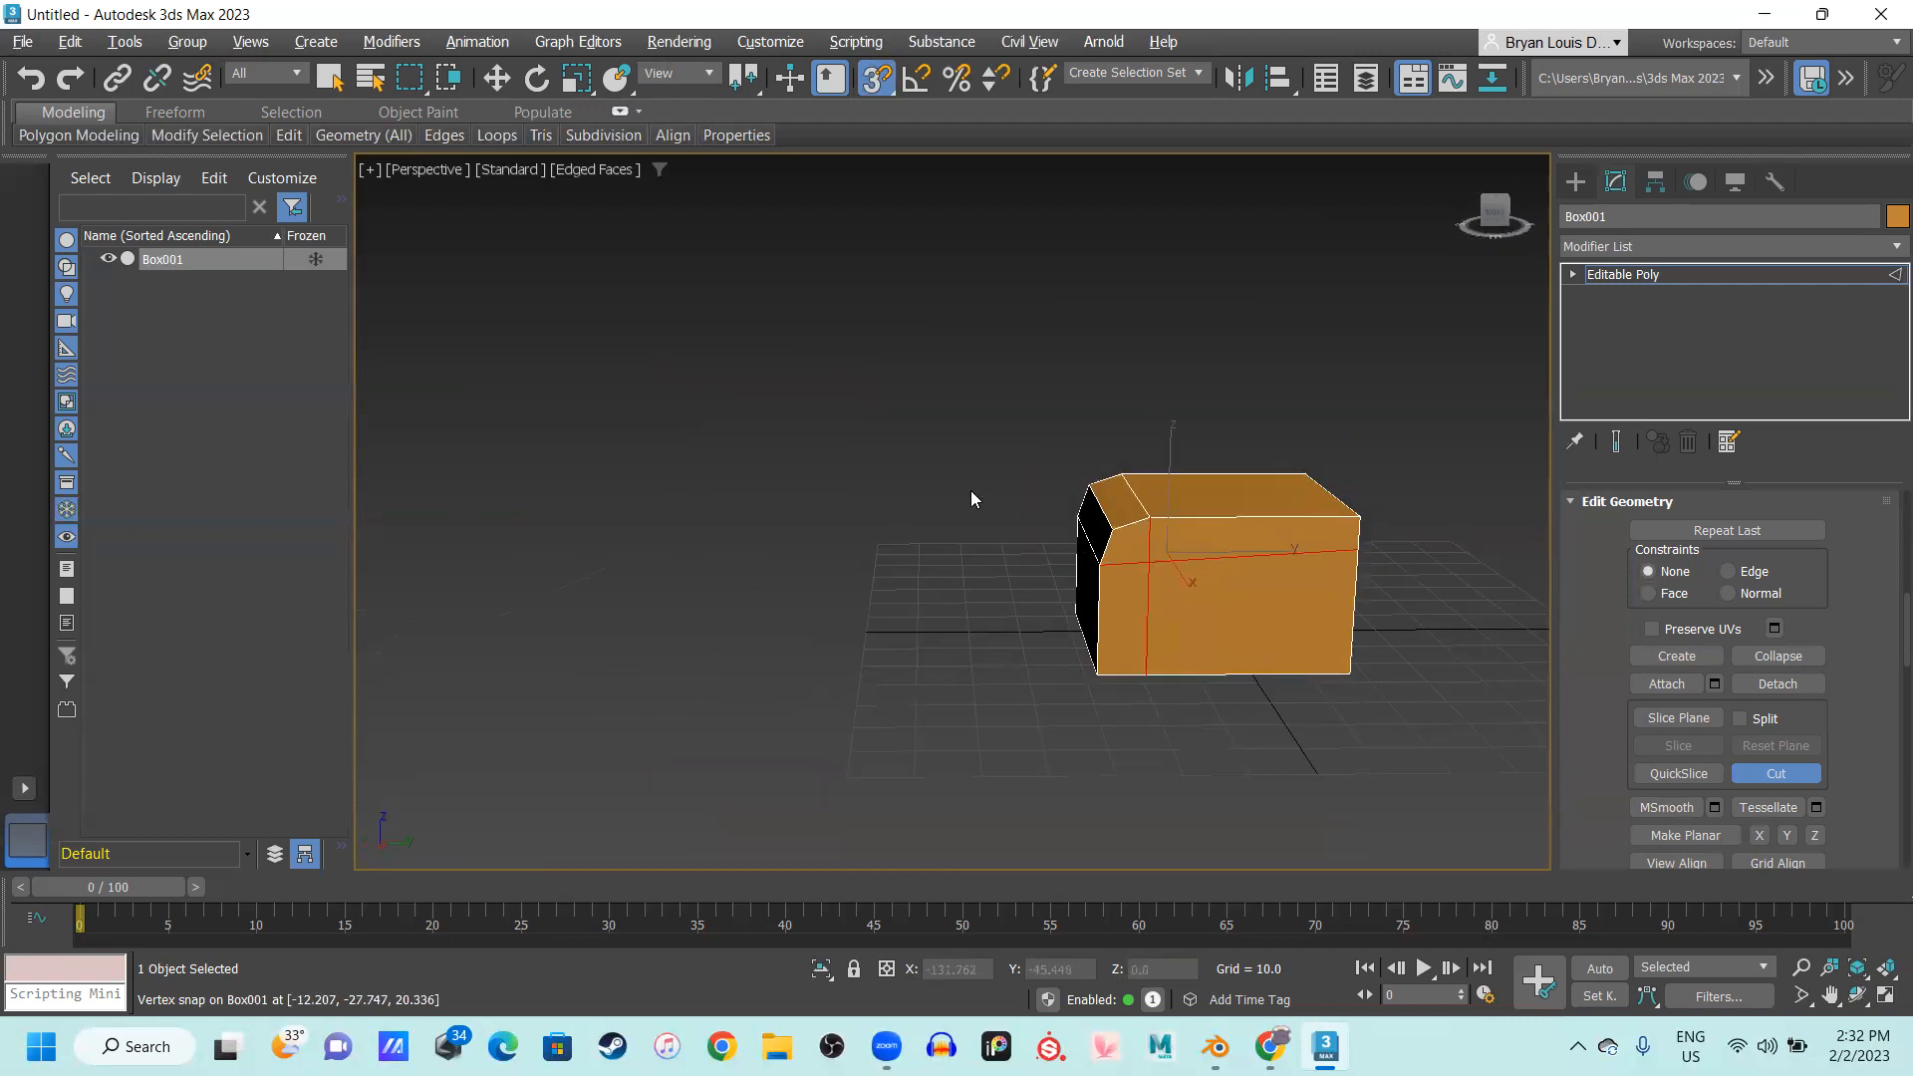
pyautogui.scroll(1, 990, 490)
pyautogui.scroll(-1, 990, 490)
pyautogui.rightClick(990, 490)
# Preview an edge loop running around the box through its top, chamfered and front faces with SwiftLoop
pyautogui.moveTo(1172, 610); pyautogui.dragTo(889, 552, button='middle')
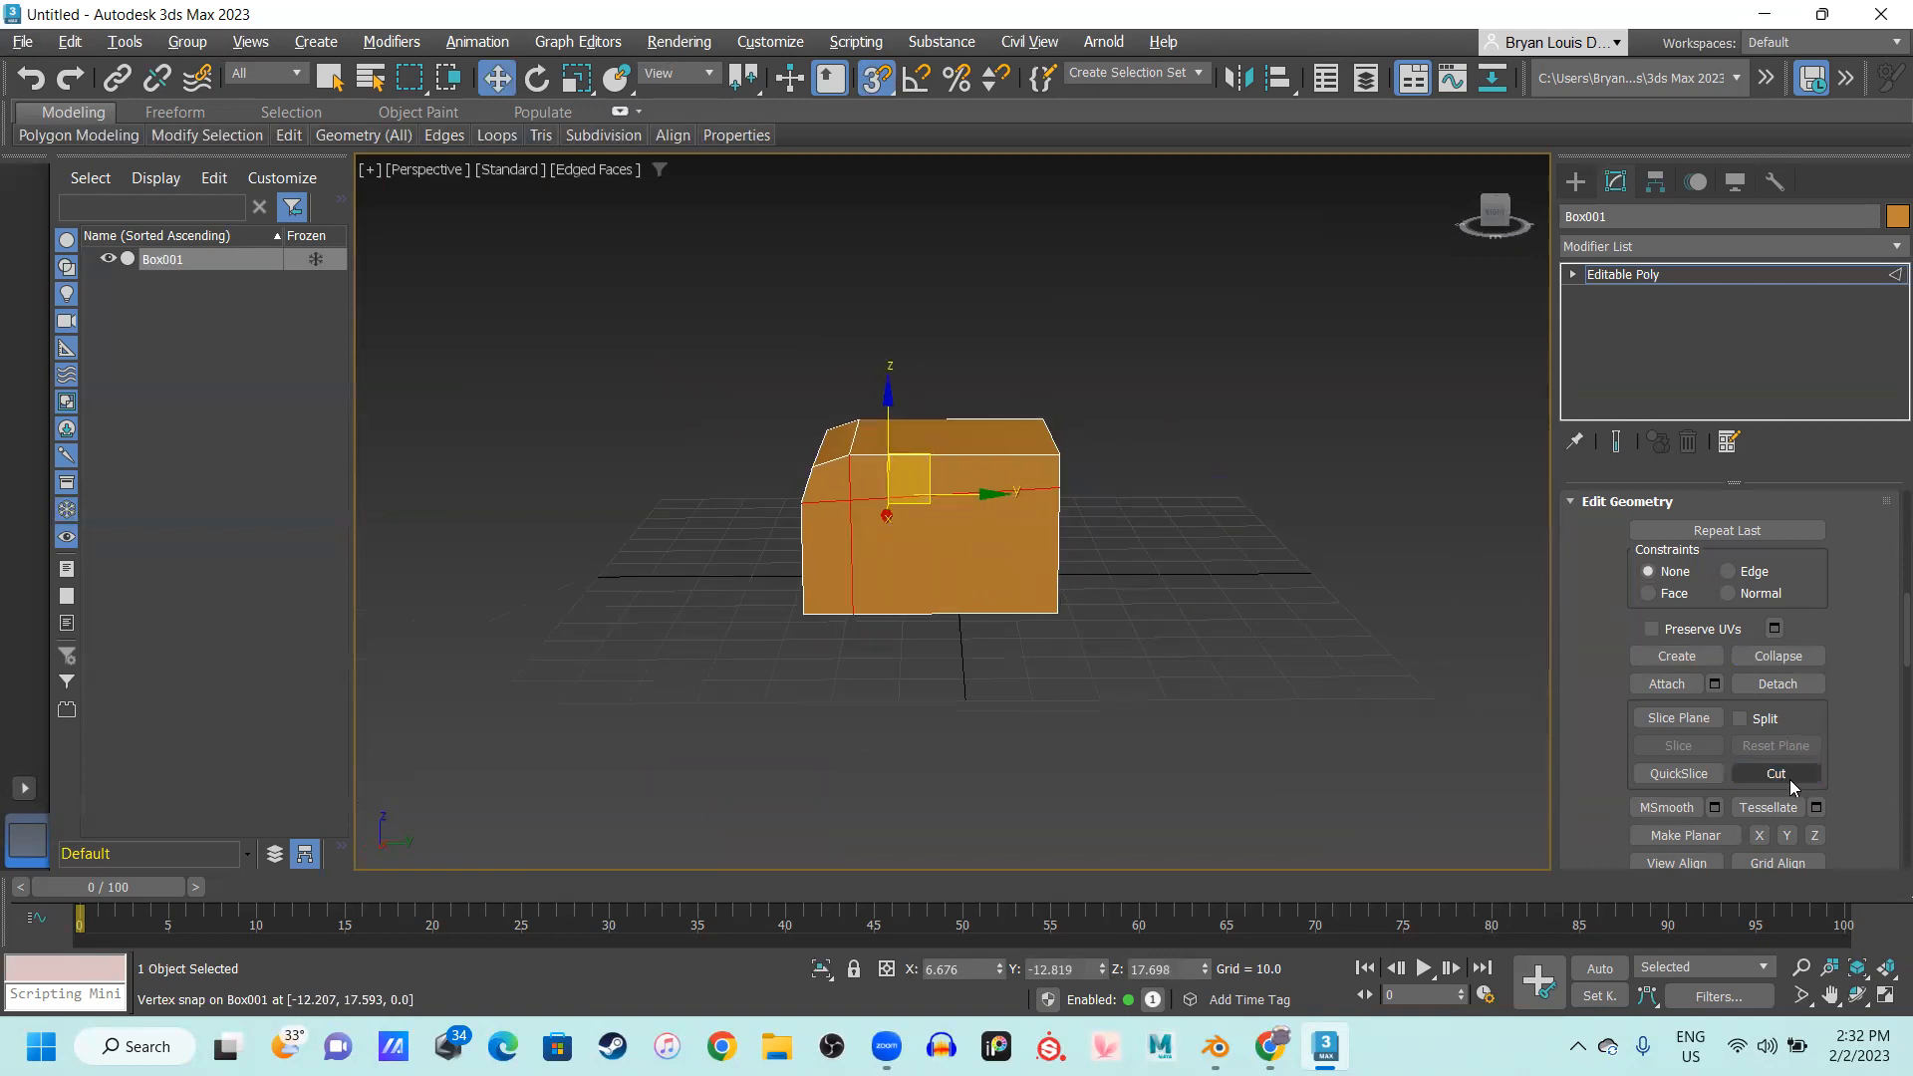
pyautogui.scroll(3, 910, 551)
pyautogui.scroll(-2, 930, 568)
pyautogui.scroll(1, 860, 510)
pyautogui.keyDown('alt'); pyautogui.moveTo(860, 510); pyautogui.dragTo(1110, 559, button='middle'); pyautogui.keyUp('alt')
pyautogui.keyDown('alt'); pyautogui.moveTo(778, 483); pyautogui.dragTo(1025, 577, button='middle'); pyautogui.keyUp('alt')
pyautogui.hotkey('alt', '1')
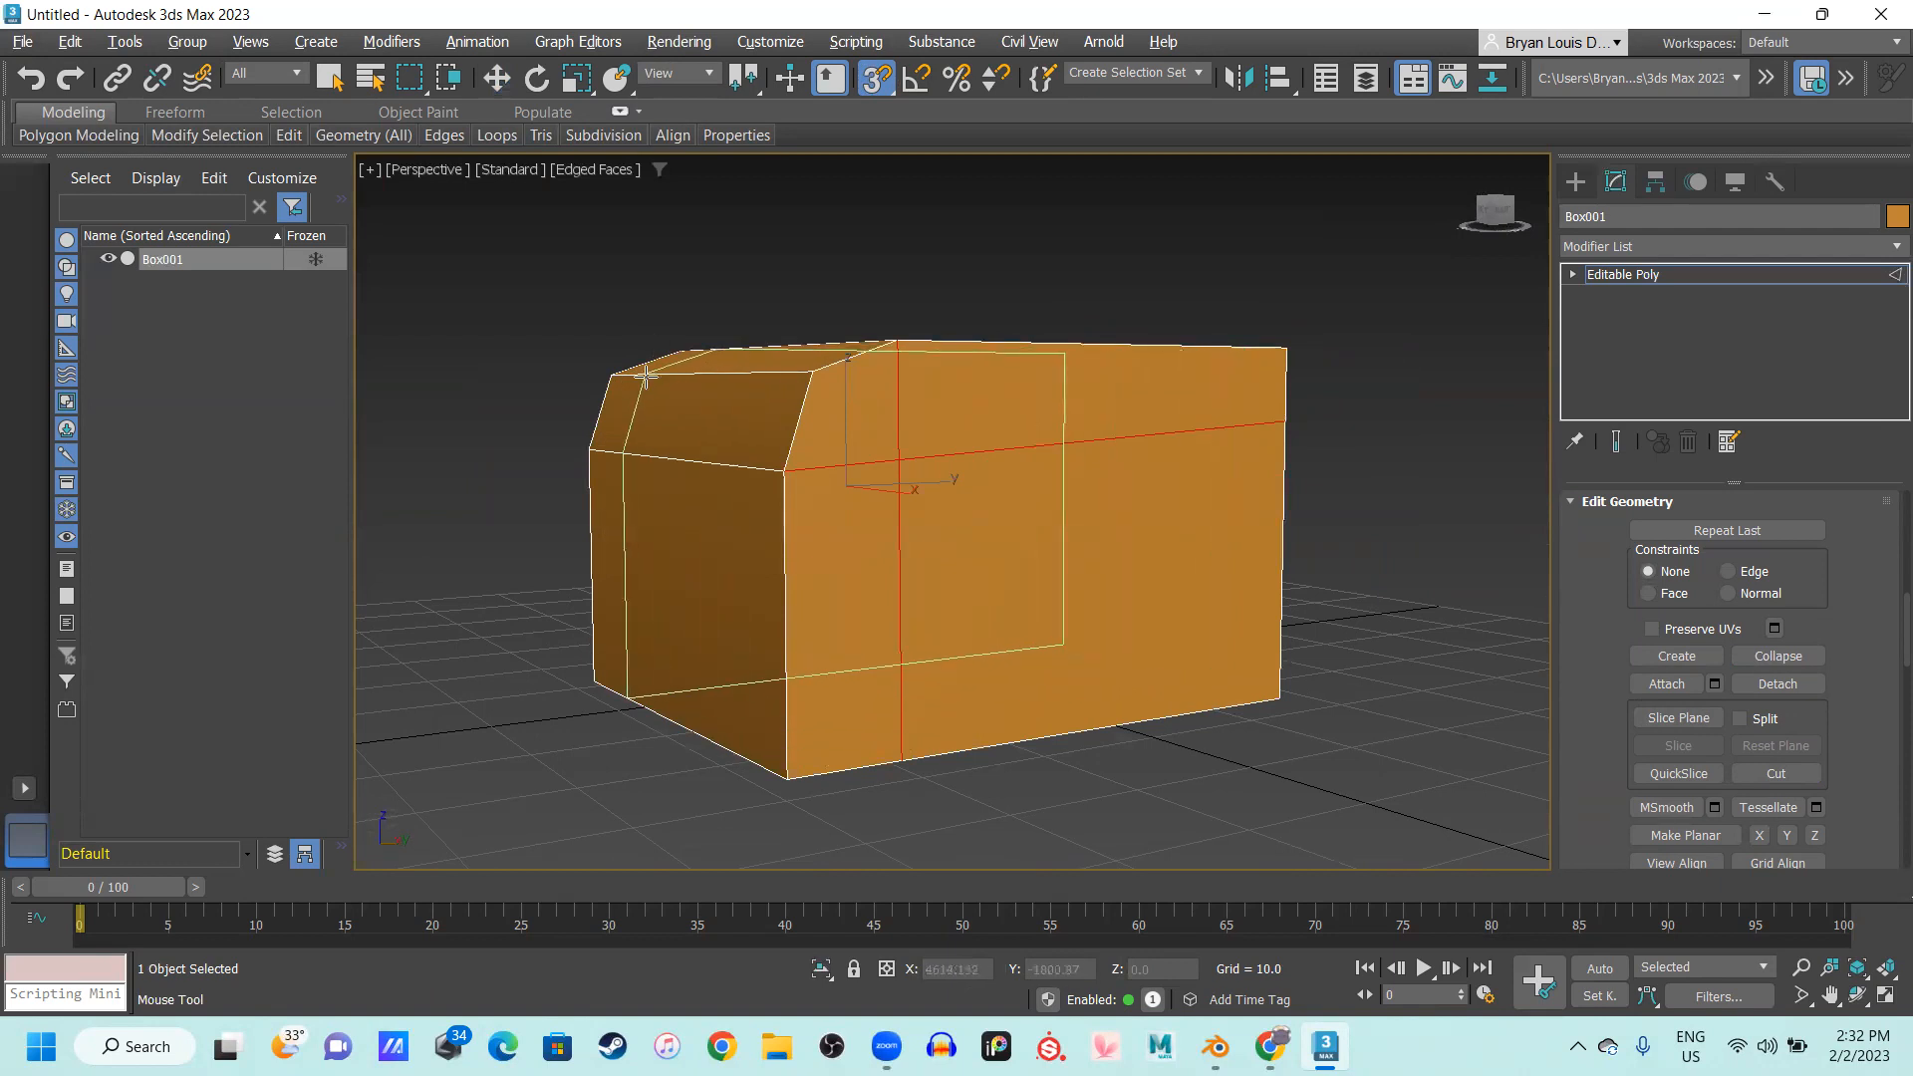
pyautogui.keyDown('alt'); pyautogui.moveTo(1179, 671); pyautogui.dragTo(931, 632, button='middle'); pyautogui.keyUp('alt')
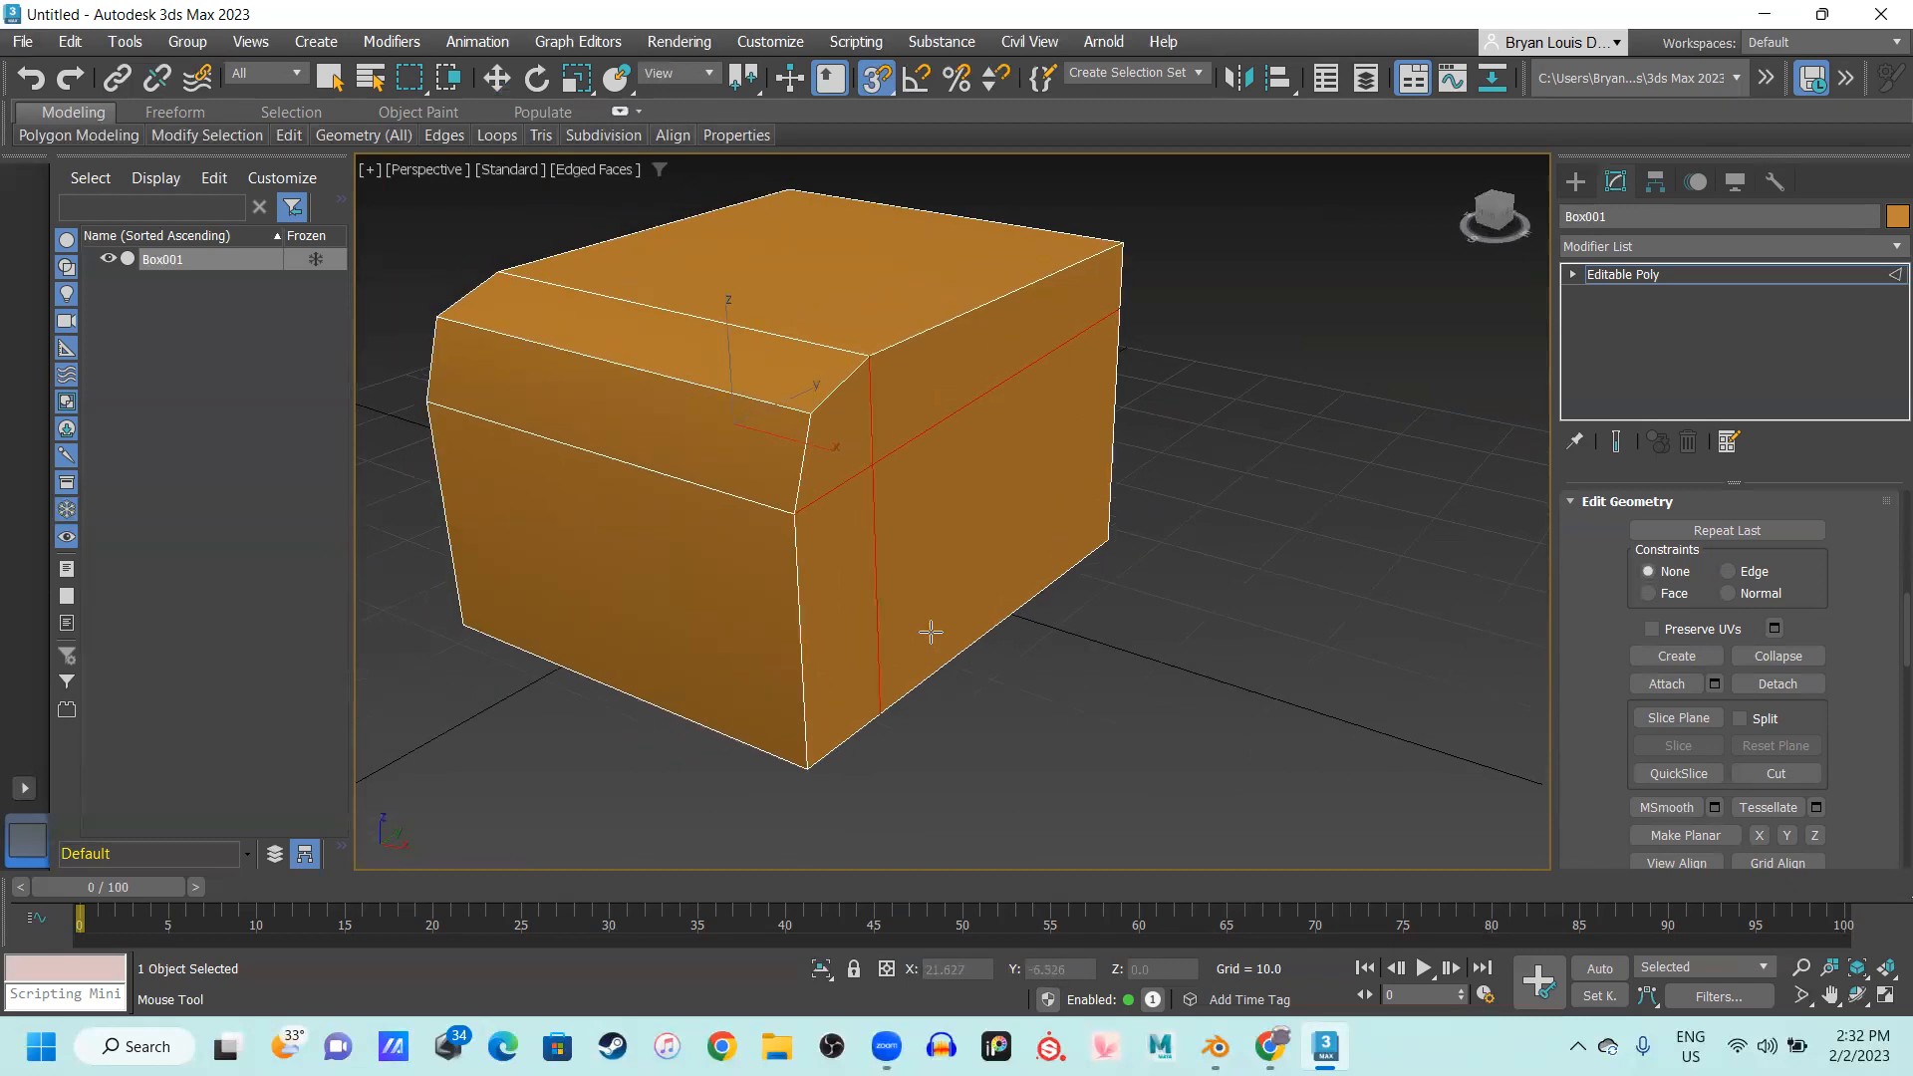
pyautogui.keyDown('alt'); pyautogui.moveTo(961, 619); pyautogui.dragTo(931, 618, button='middle'); pyautogui.keyUp('alt')
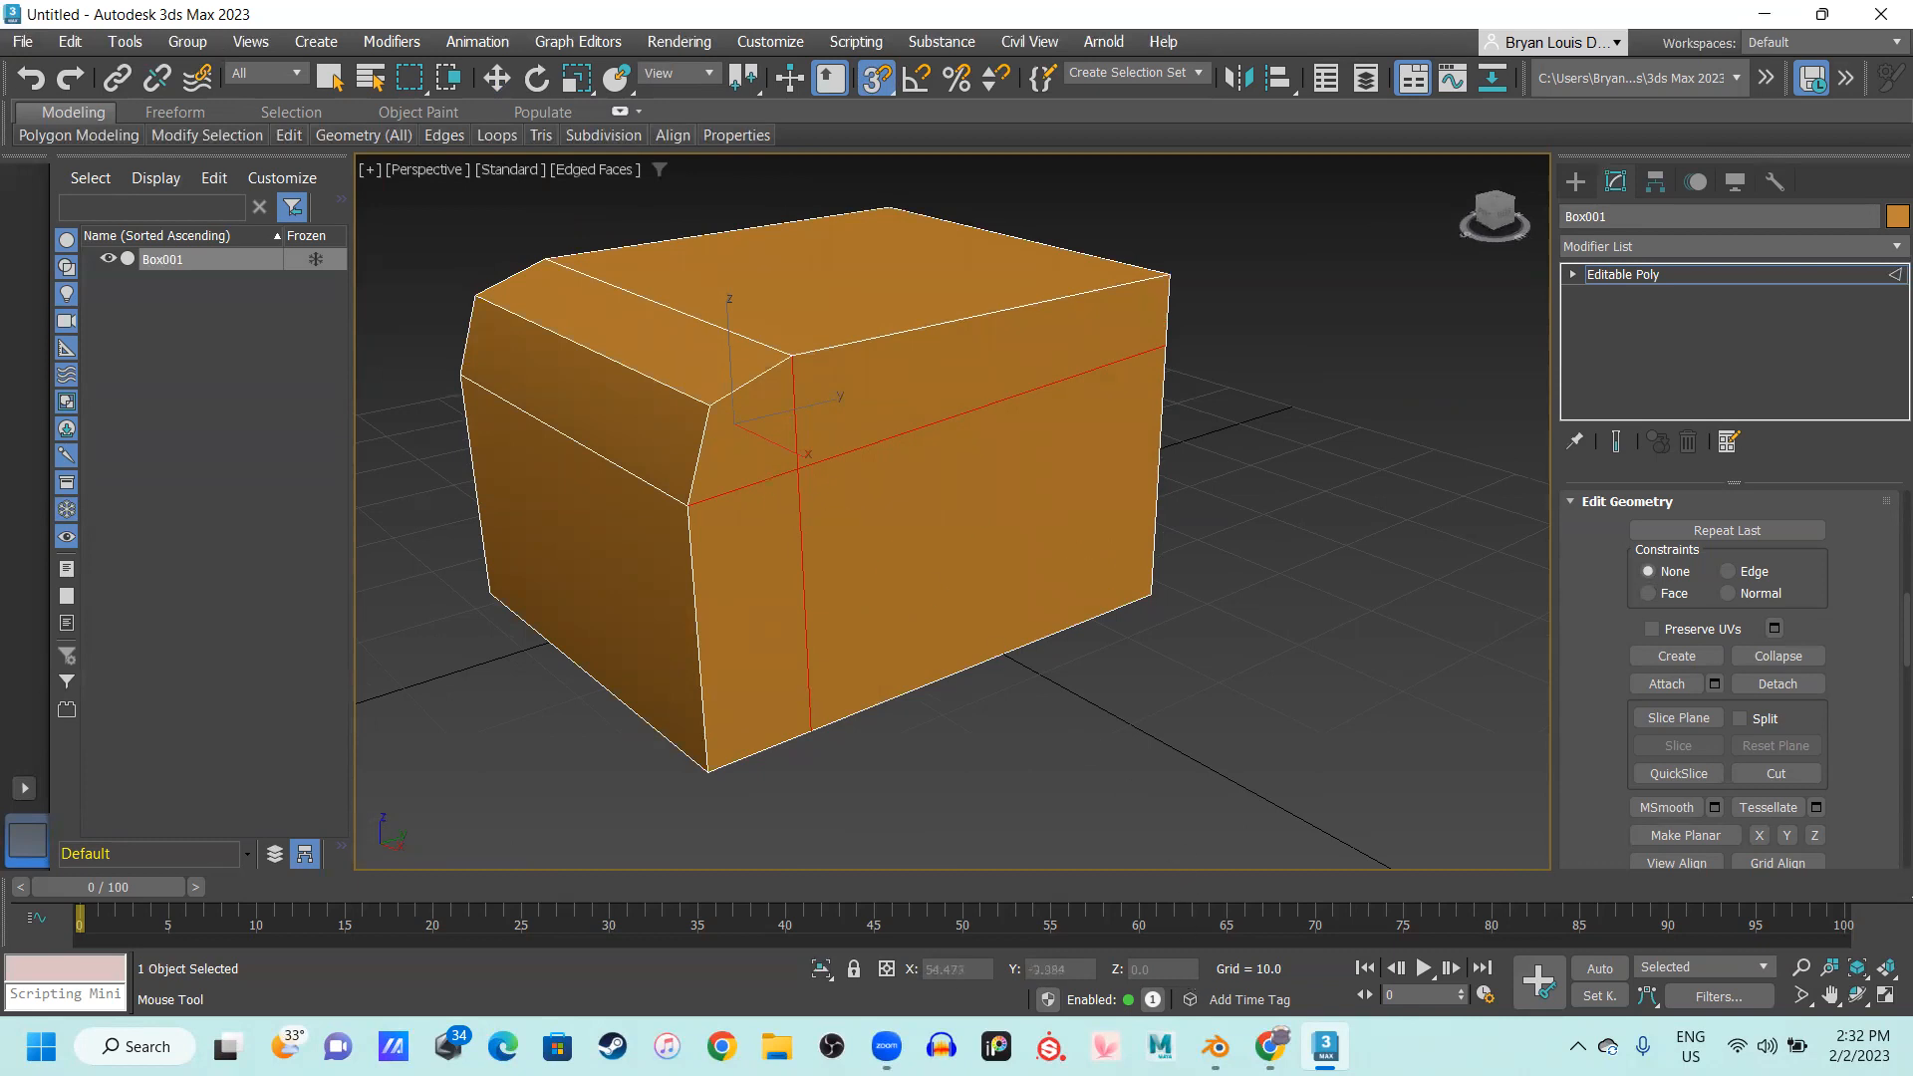
pyautogui.moveTo(1269, 1046)
pyautogui.click(1176, 1025)
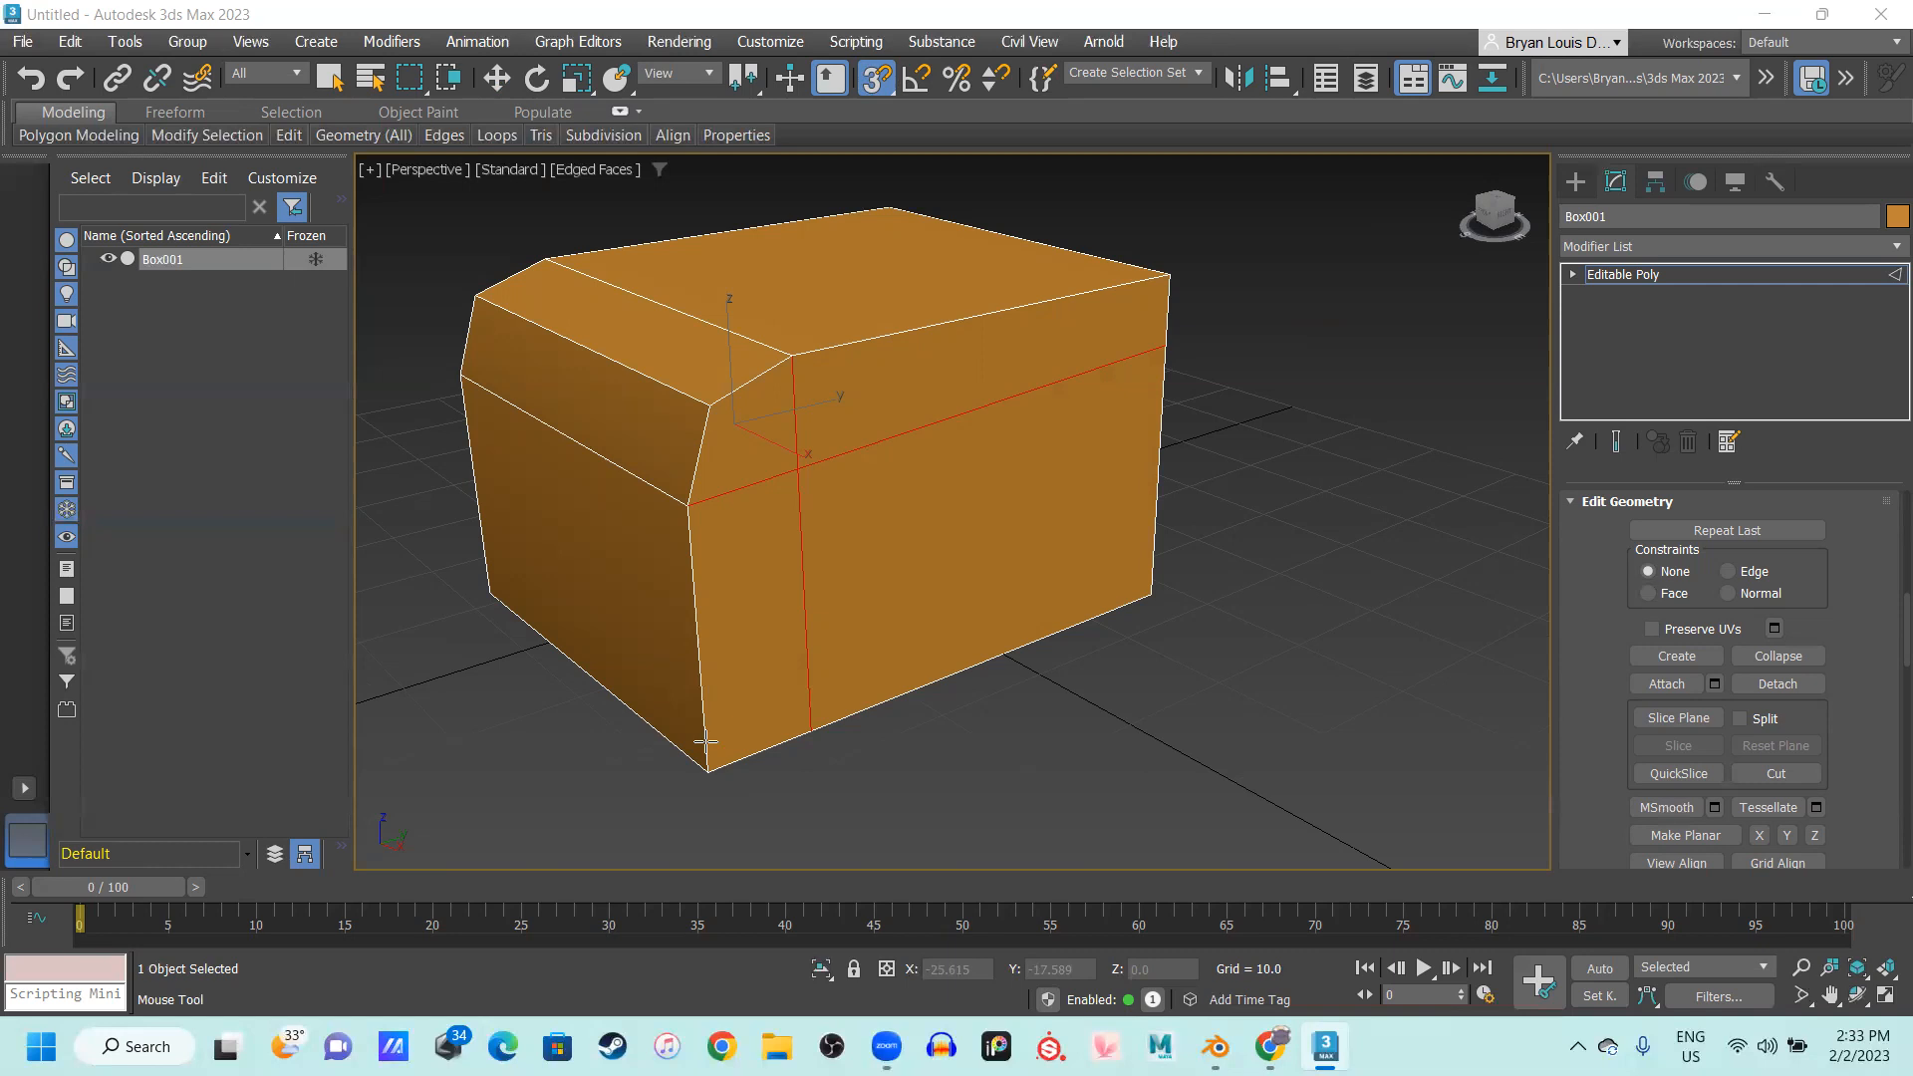
pyautogui.keyDown('alt'); pyautogui.moveTo(632, 713); pyautogui.dragTo(953, 604, button='middle'); pyautogui.keyUp('alt')
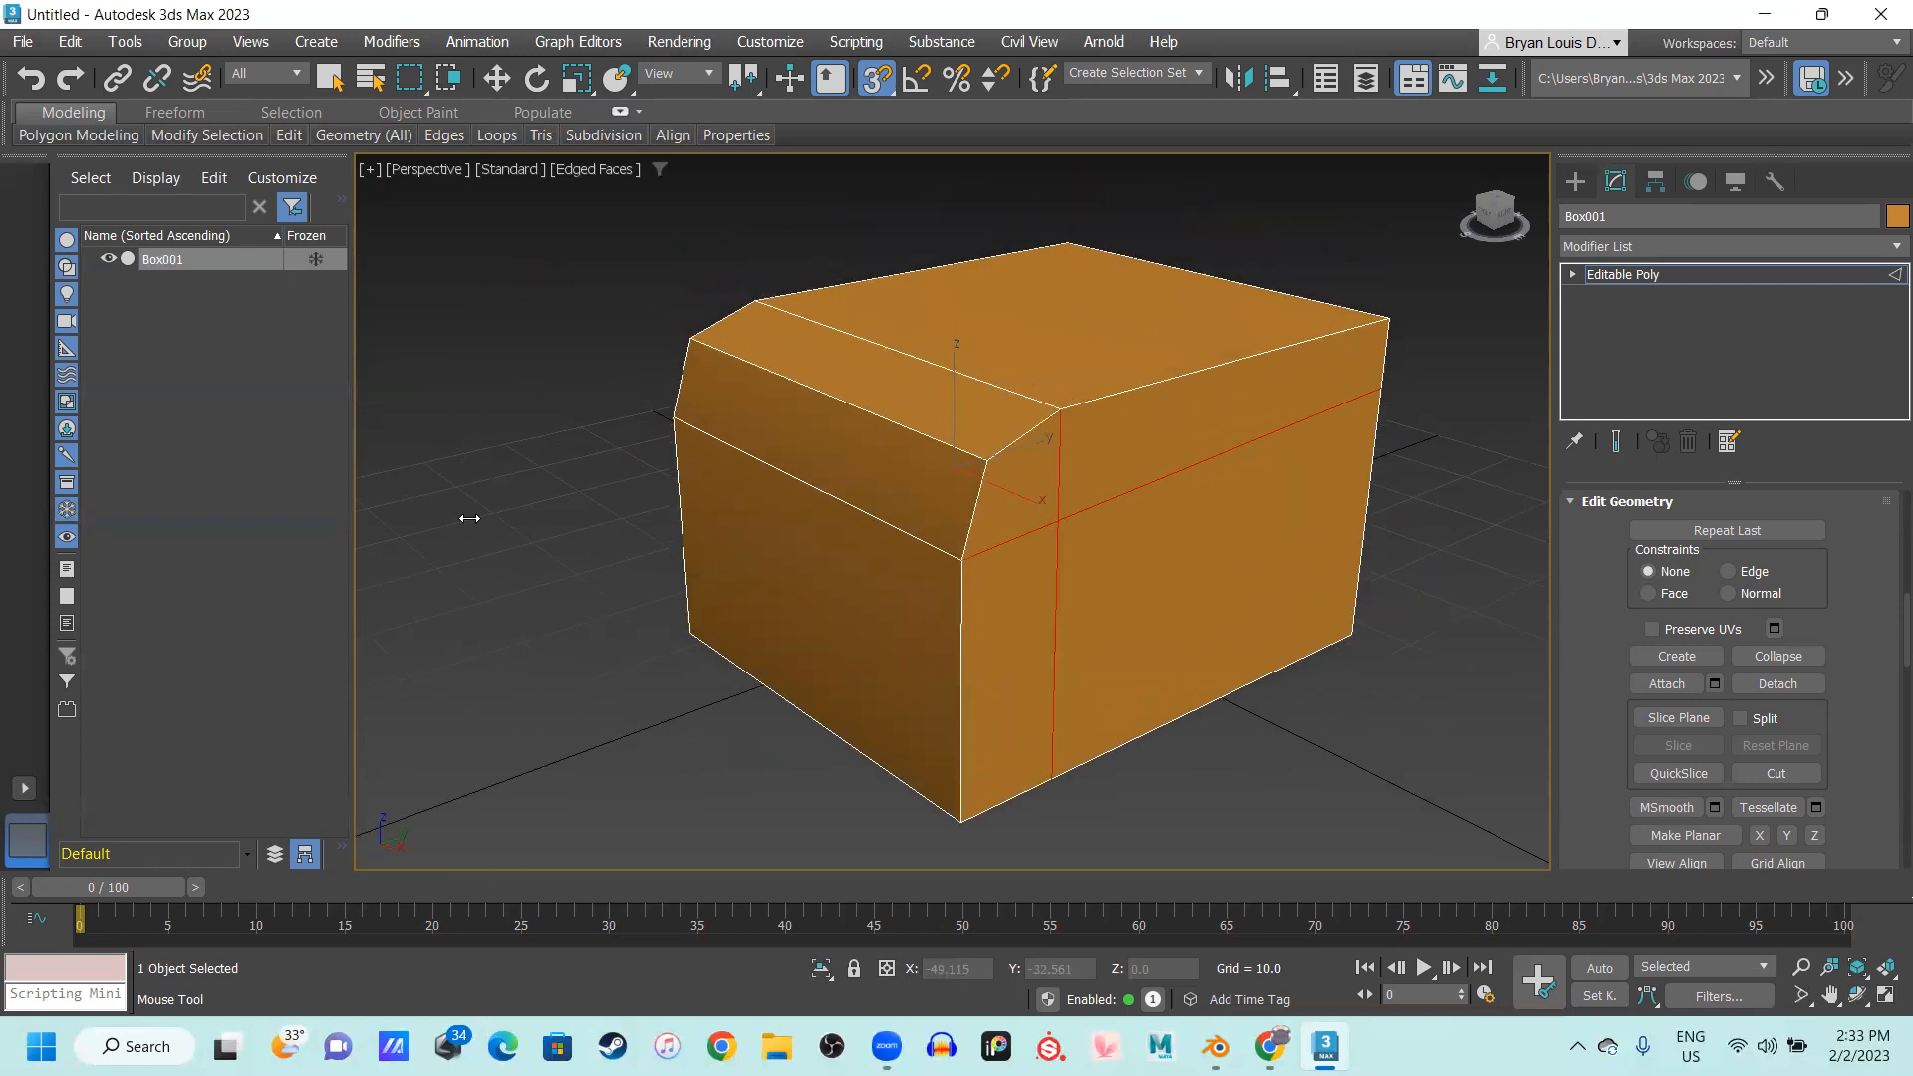
pyautogui.moveTo(1322, 469); pyautogui.dragTo(1204, 446, button='middle')
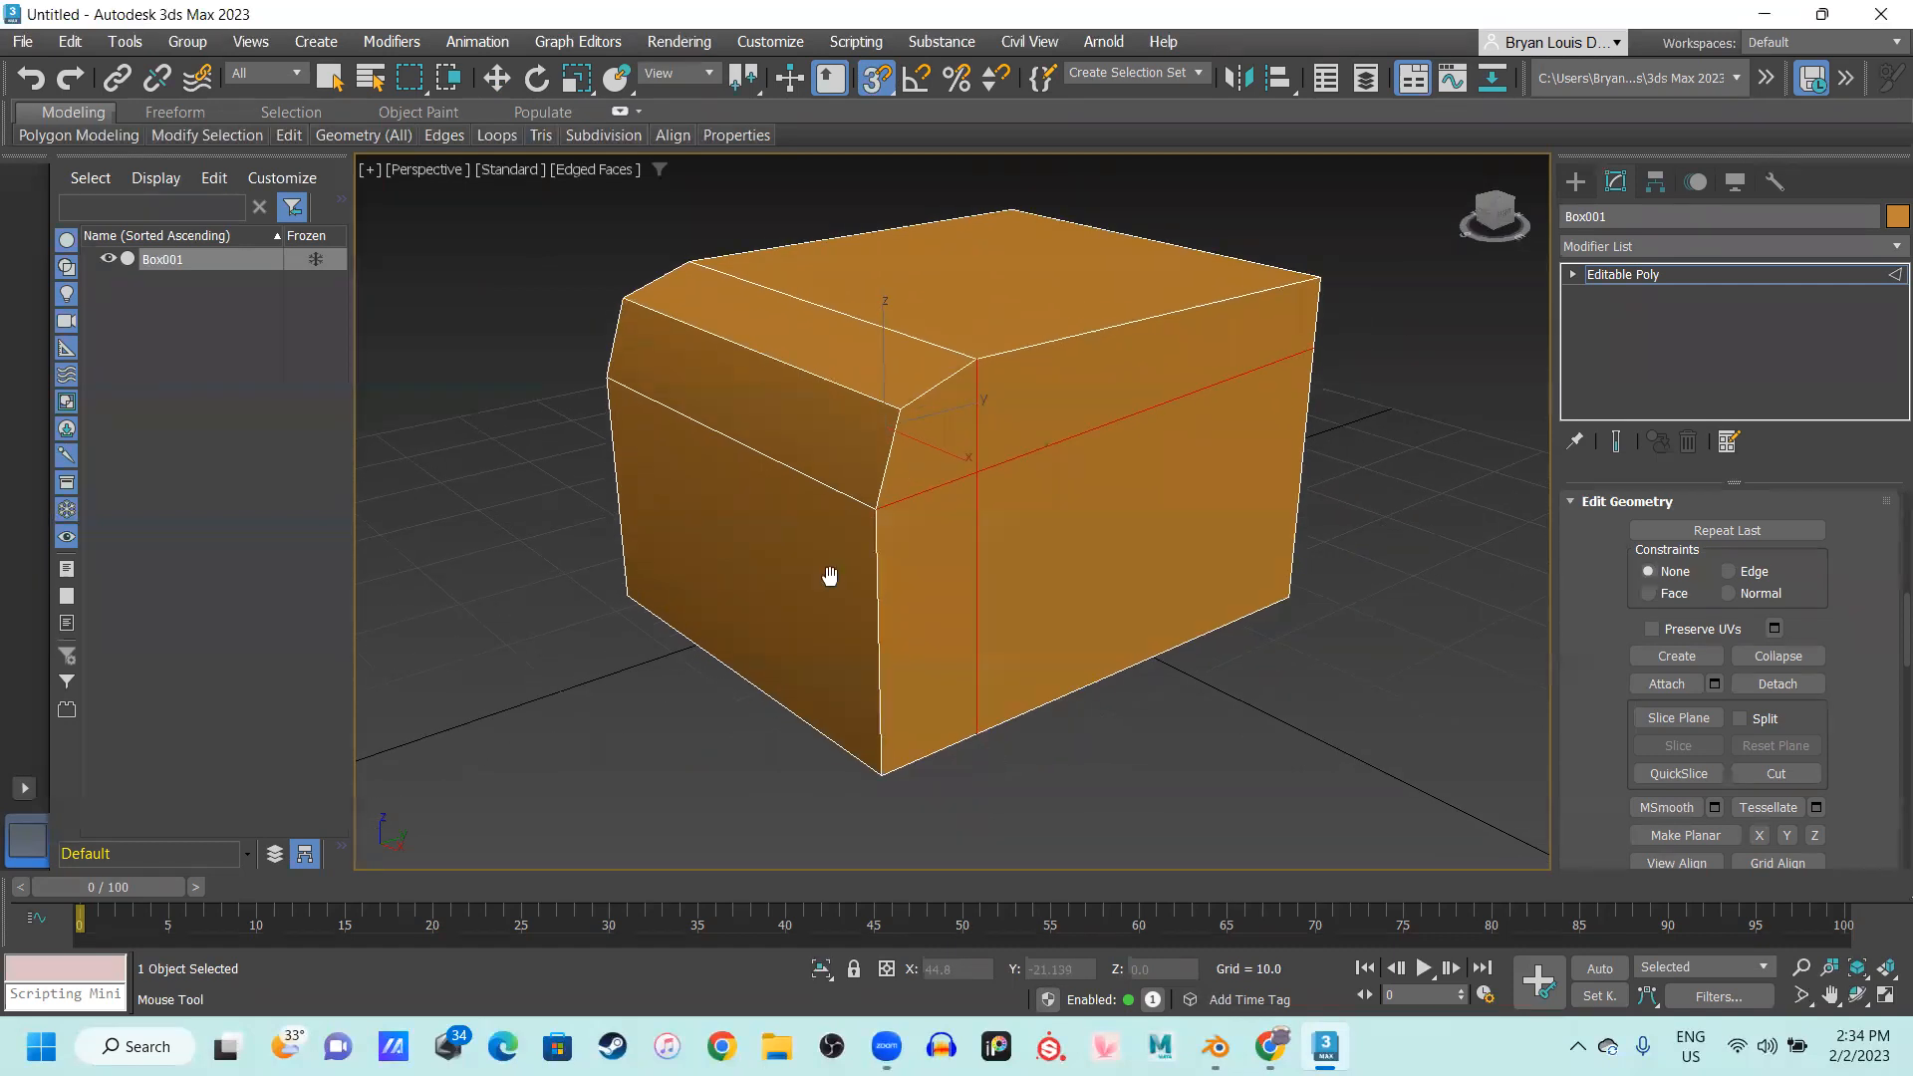
pyautogui.keyDown('alt'); pyautogui.moveTo(830, 576); pyautogui.dragTo(760, 611, button='middle'); pyautogui.keyUp('alt')
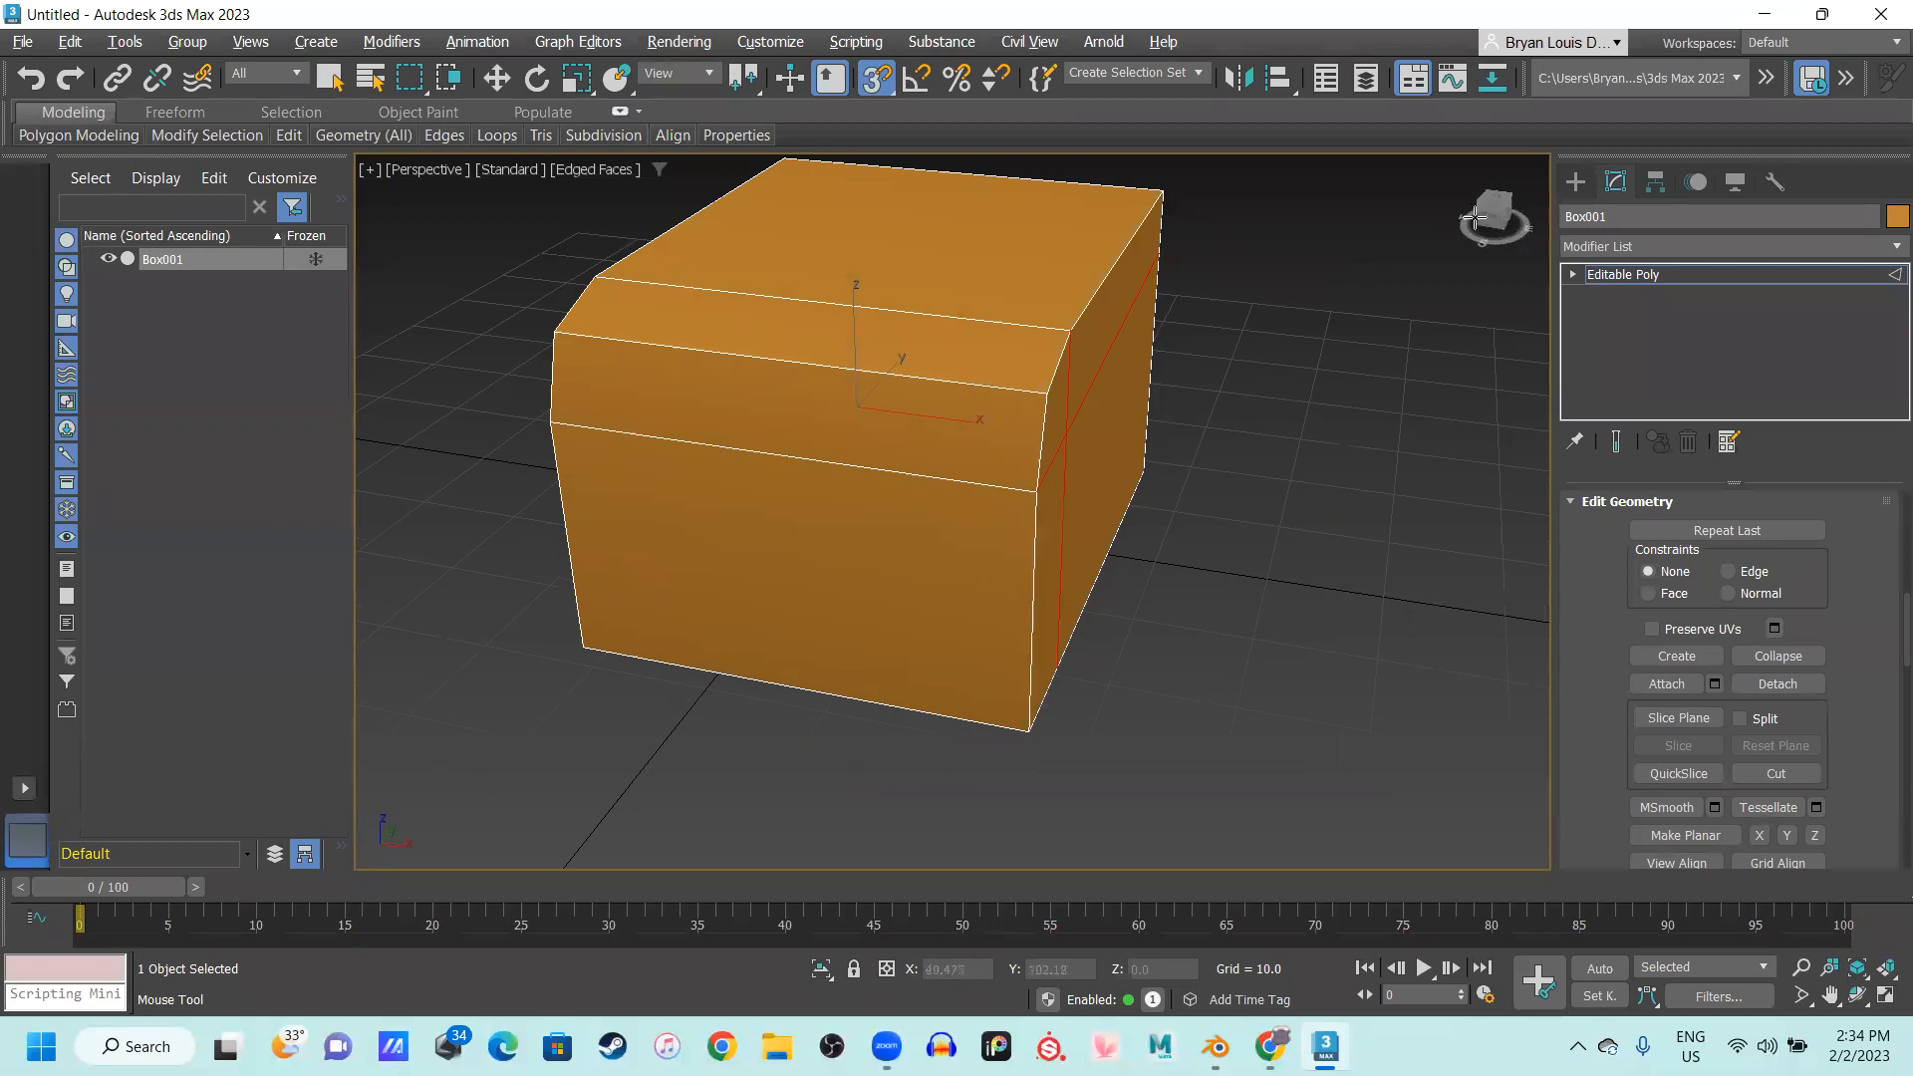
# Delete the chamfered box and create a new box about 27.6 long, 26.2 wide and 20 high
pyautogui.click(1572, 183)
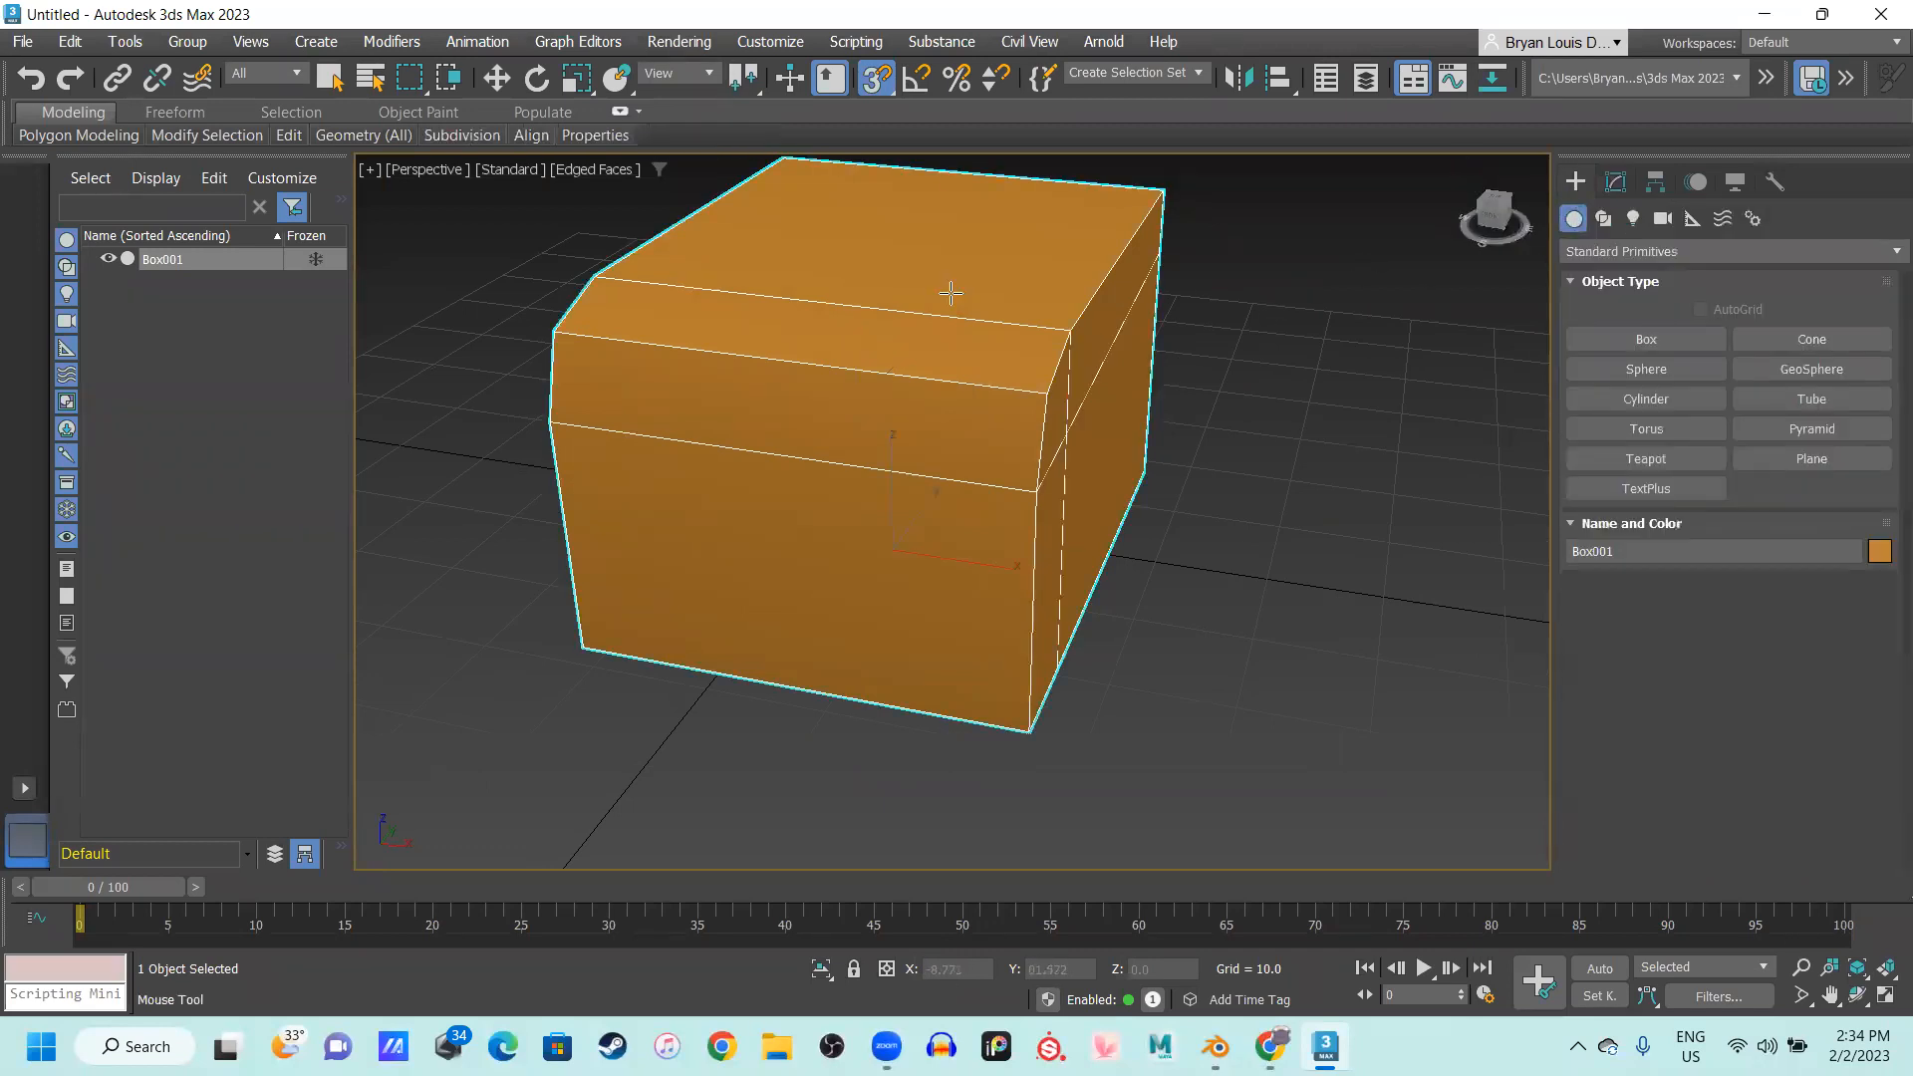
pyautogui.press('Delete')
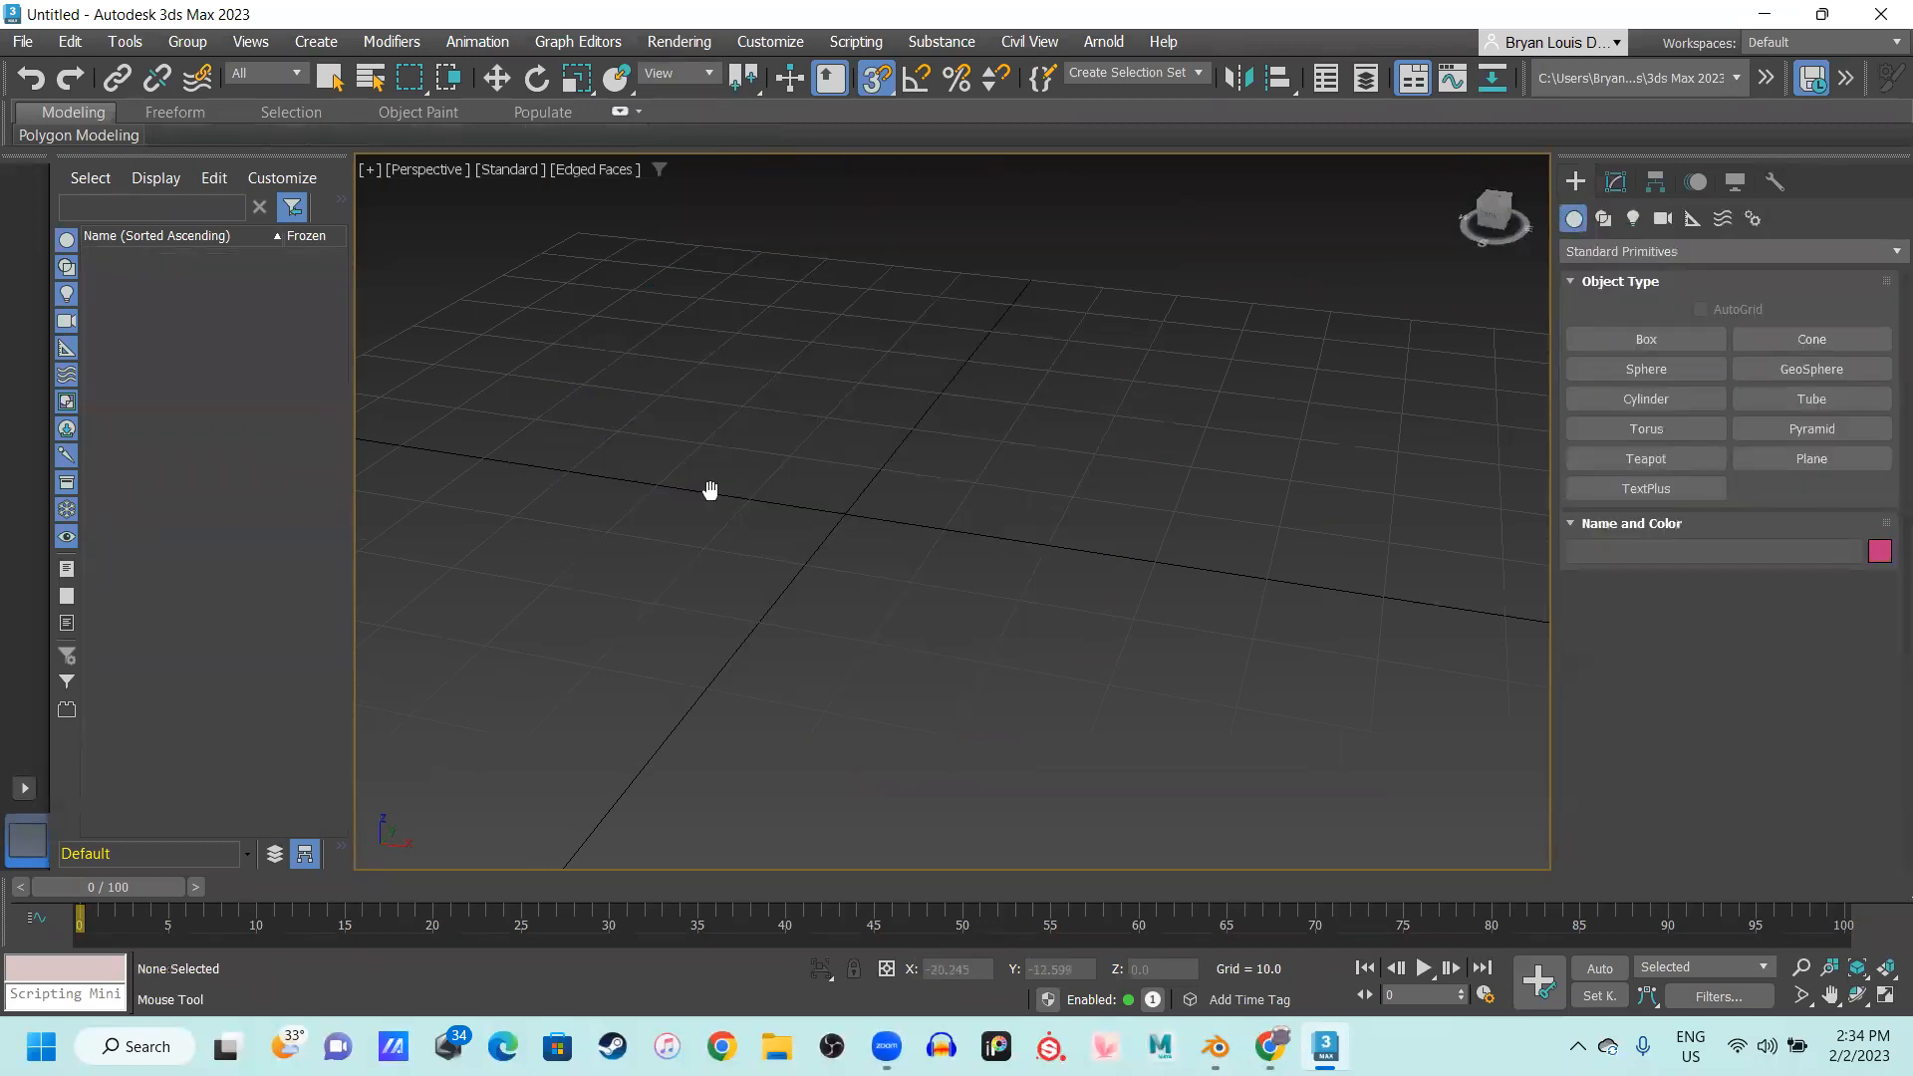
pyautogui.keyDown('alt'); pyautogui.moveTo(709, 489); pyautogui.dragTo(1102, 490, button='middle'); pyautogui.keyUp('alt')
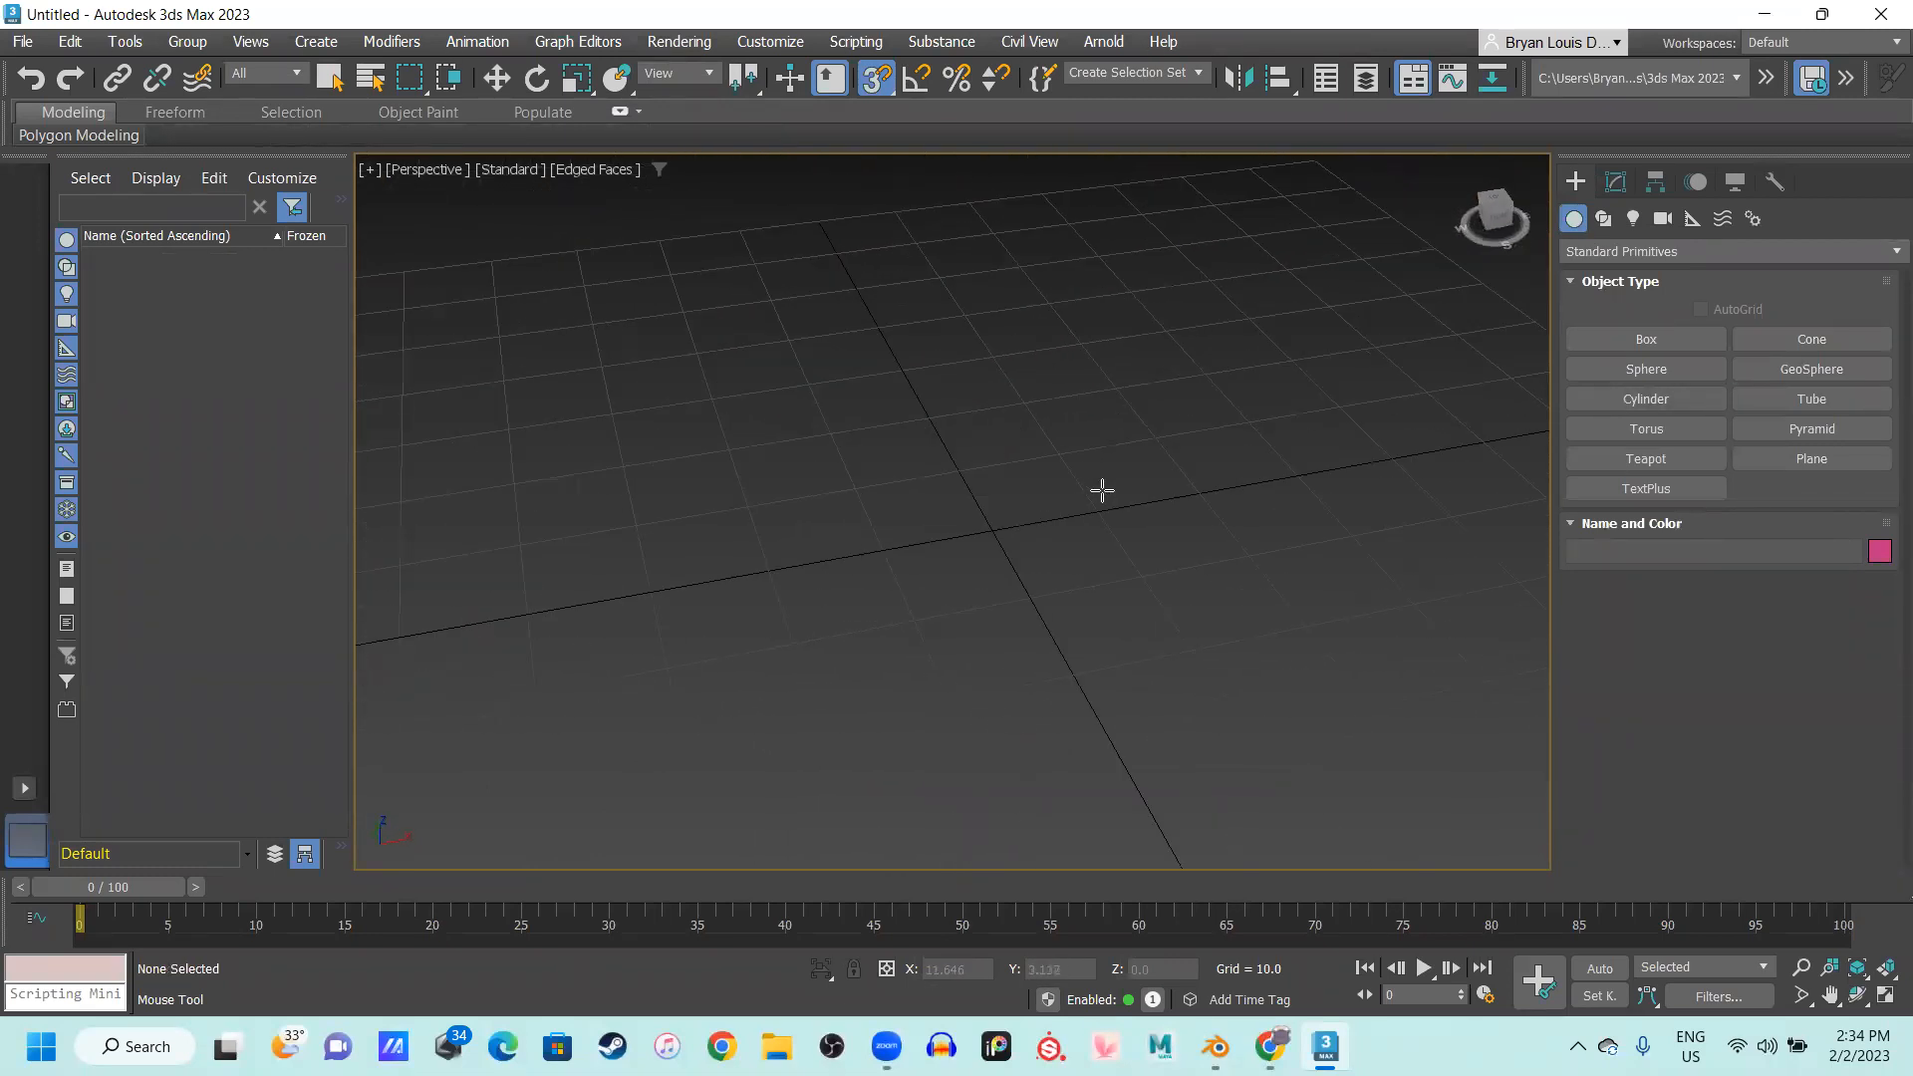
pyautogui.click(1680, 335)
pyautogui.moveTo(991, 525); pyautogui.dragTo(1418, 671)
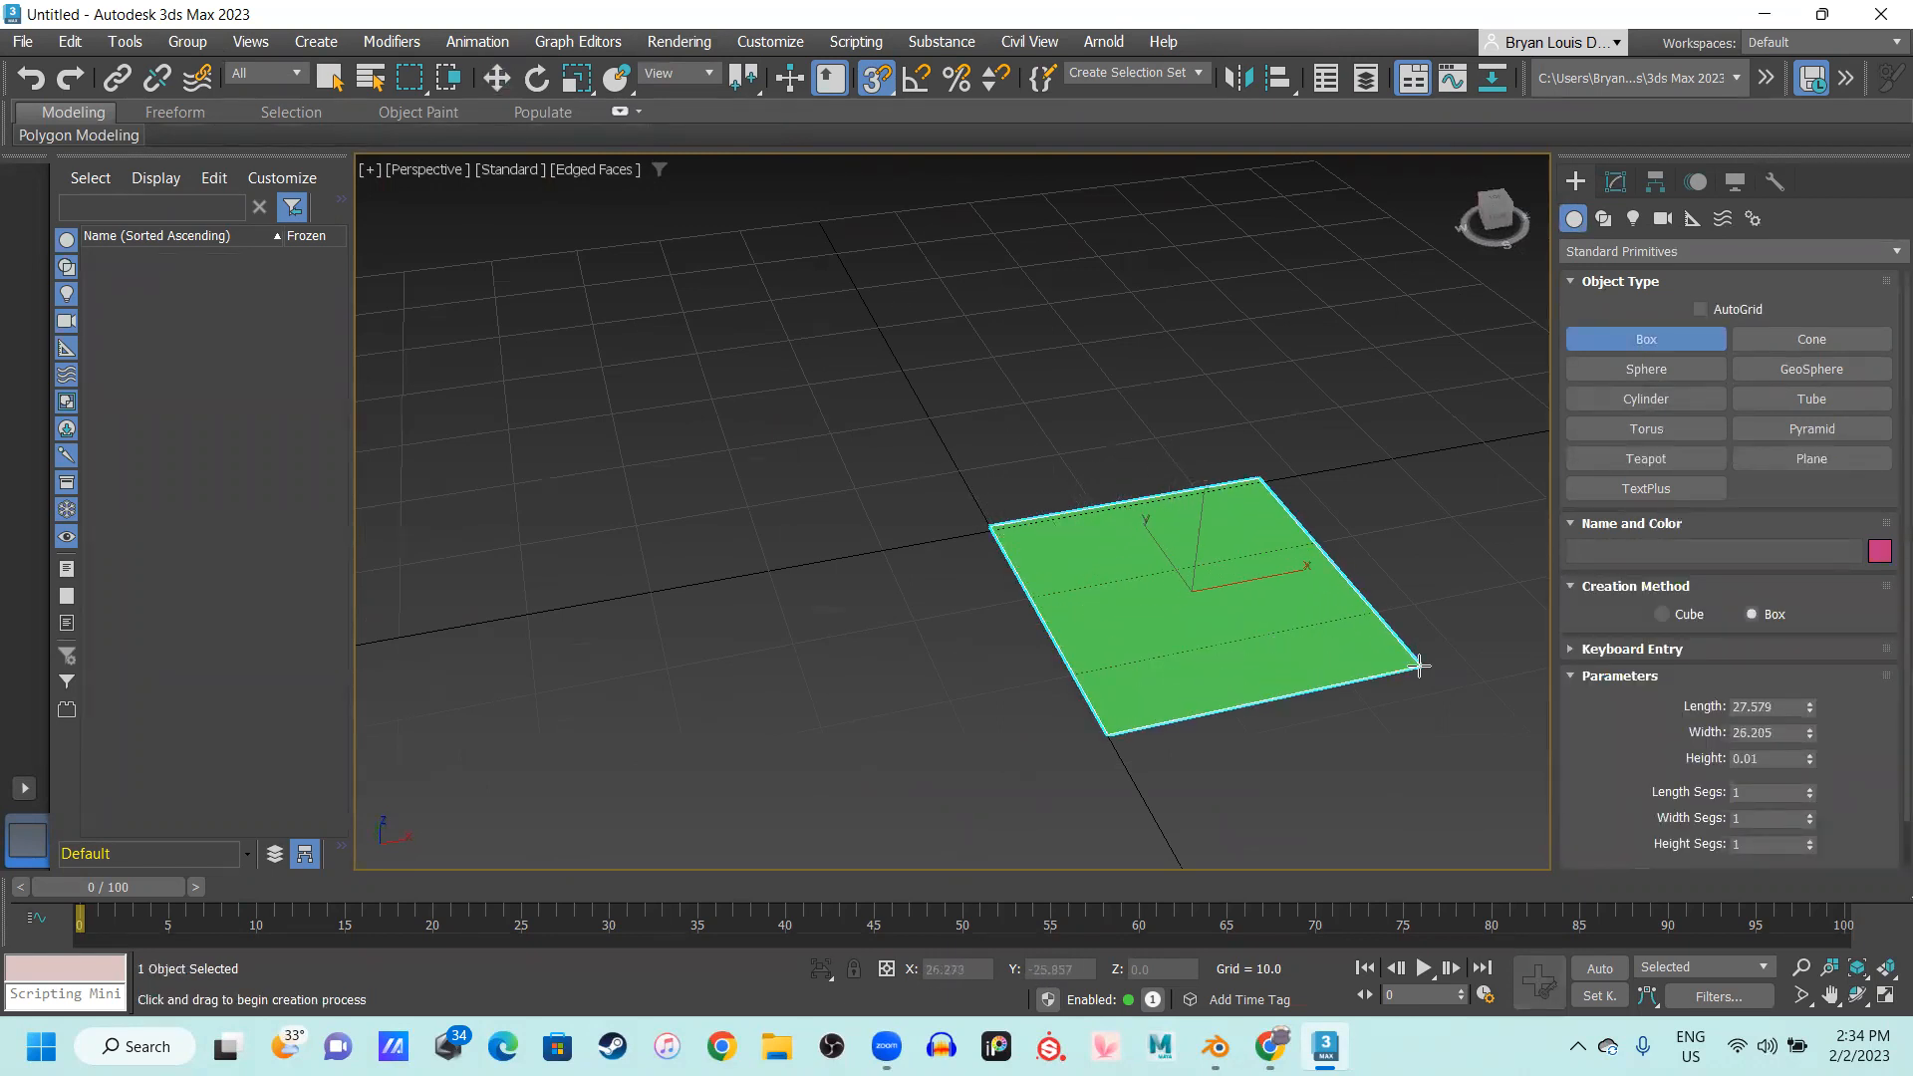
pyautogui.click(1393, 425)
# Turn off snapping and move the new box to the origin by setting its X and Y positions to 0
pyautogui.press('s')
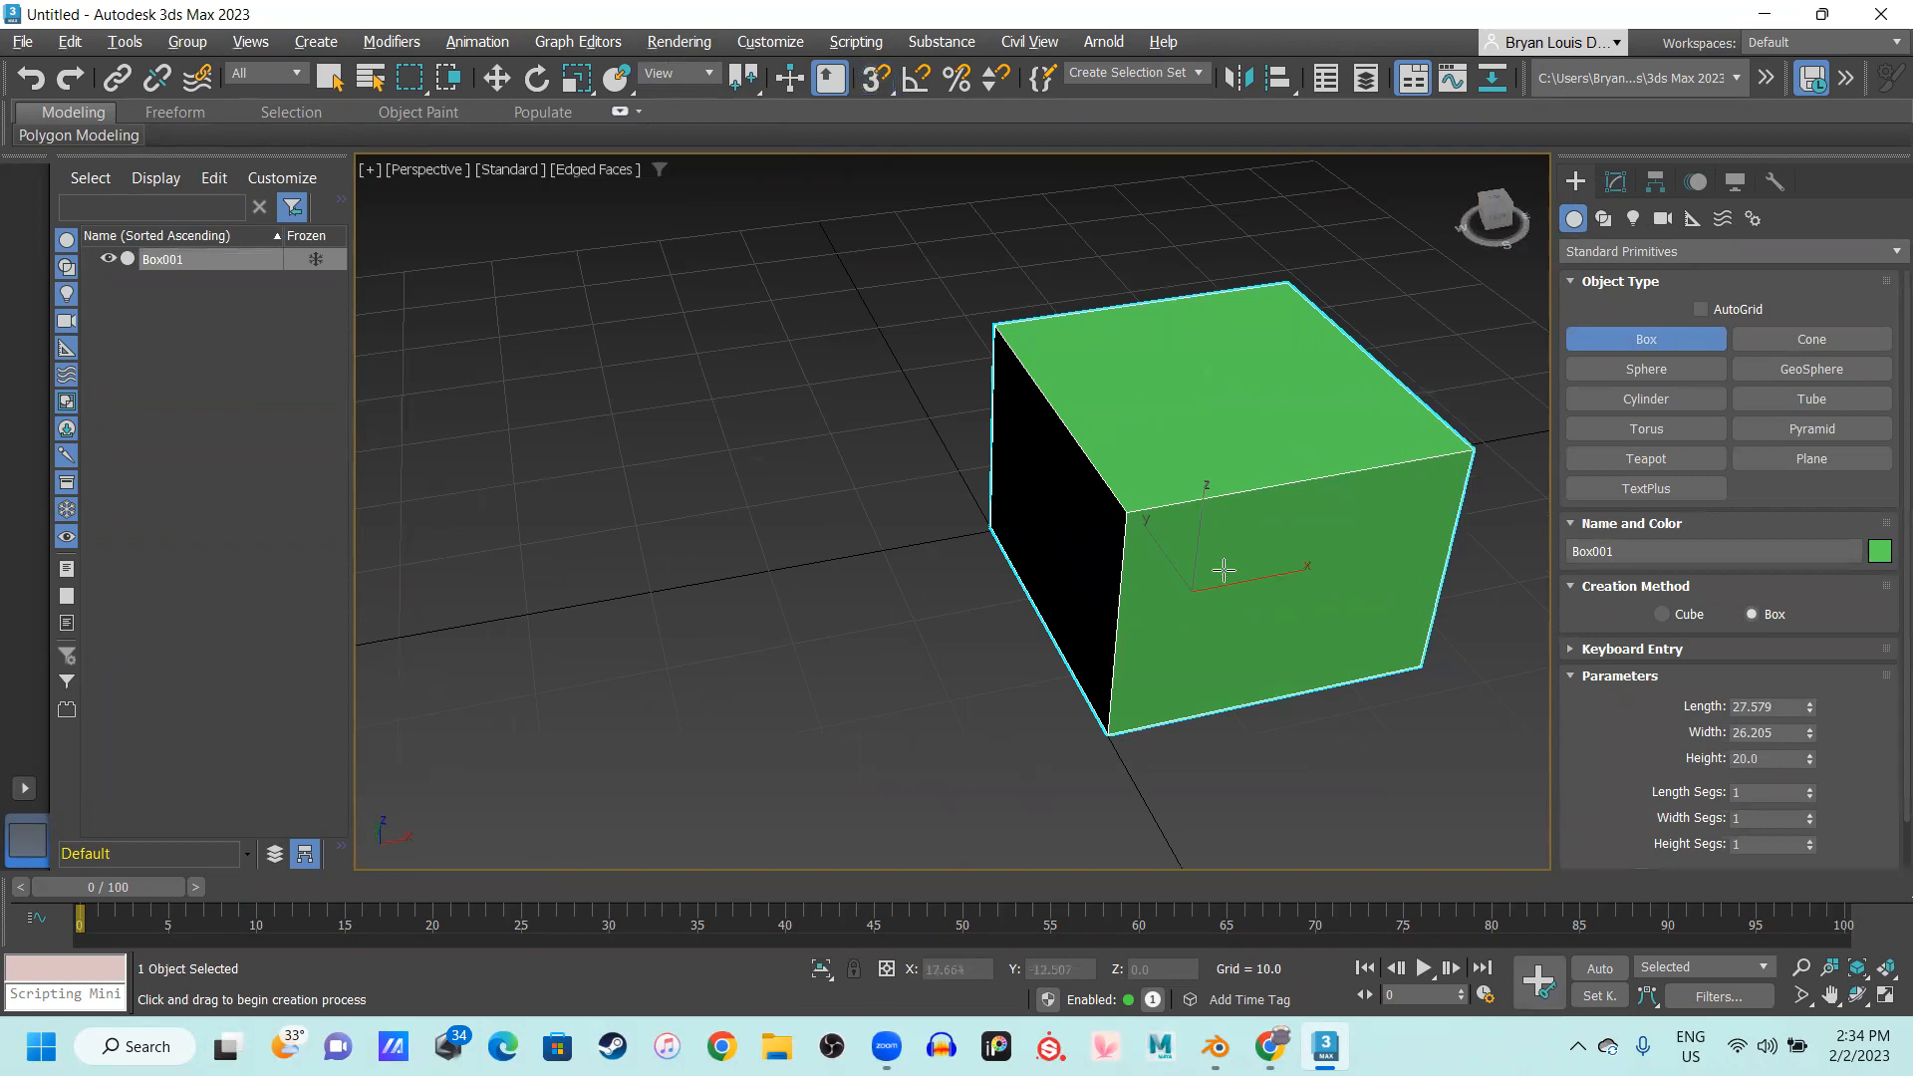
pyautogui.keyDown('alt'); pyautogui.moveTo(1223, 569); pyautogui.dragTo(1140, 525, button='middle'); pyautogui.keyUp('alt')
pyautogui.press('w')
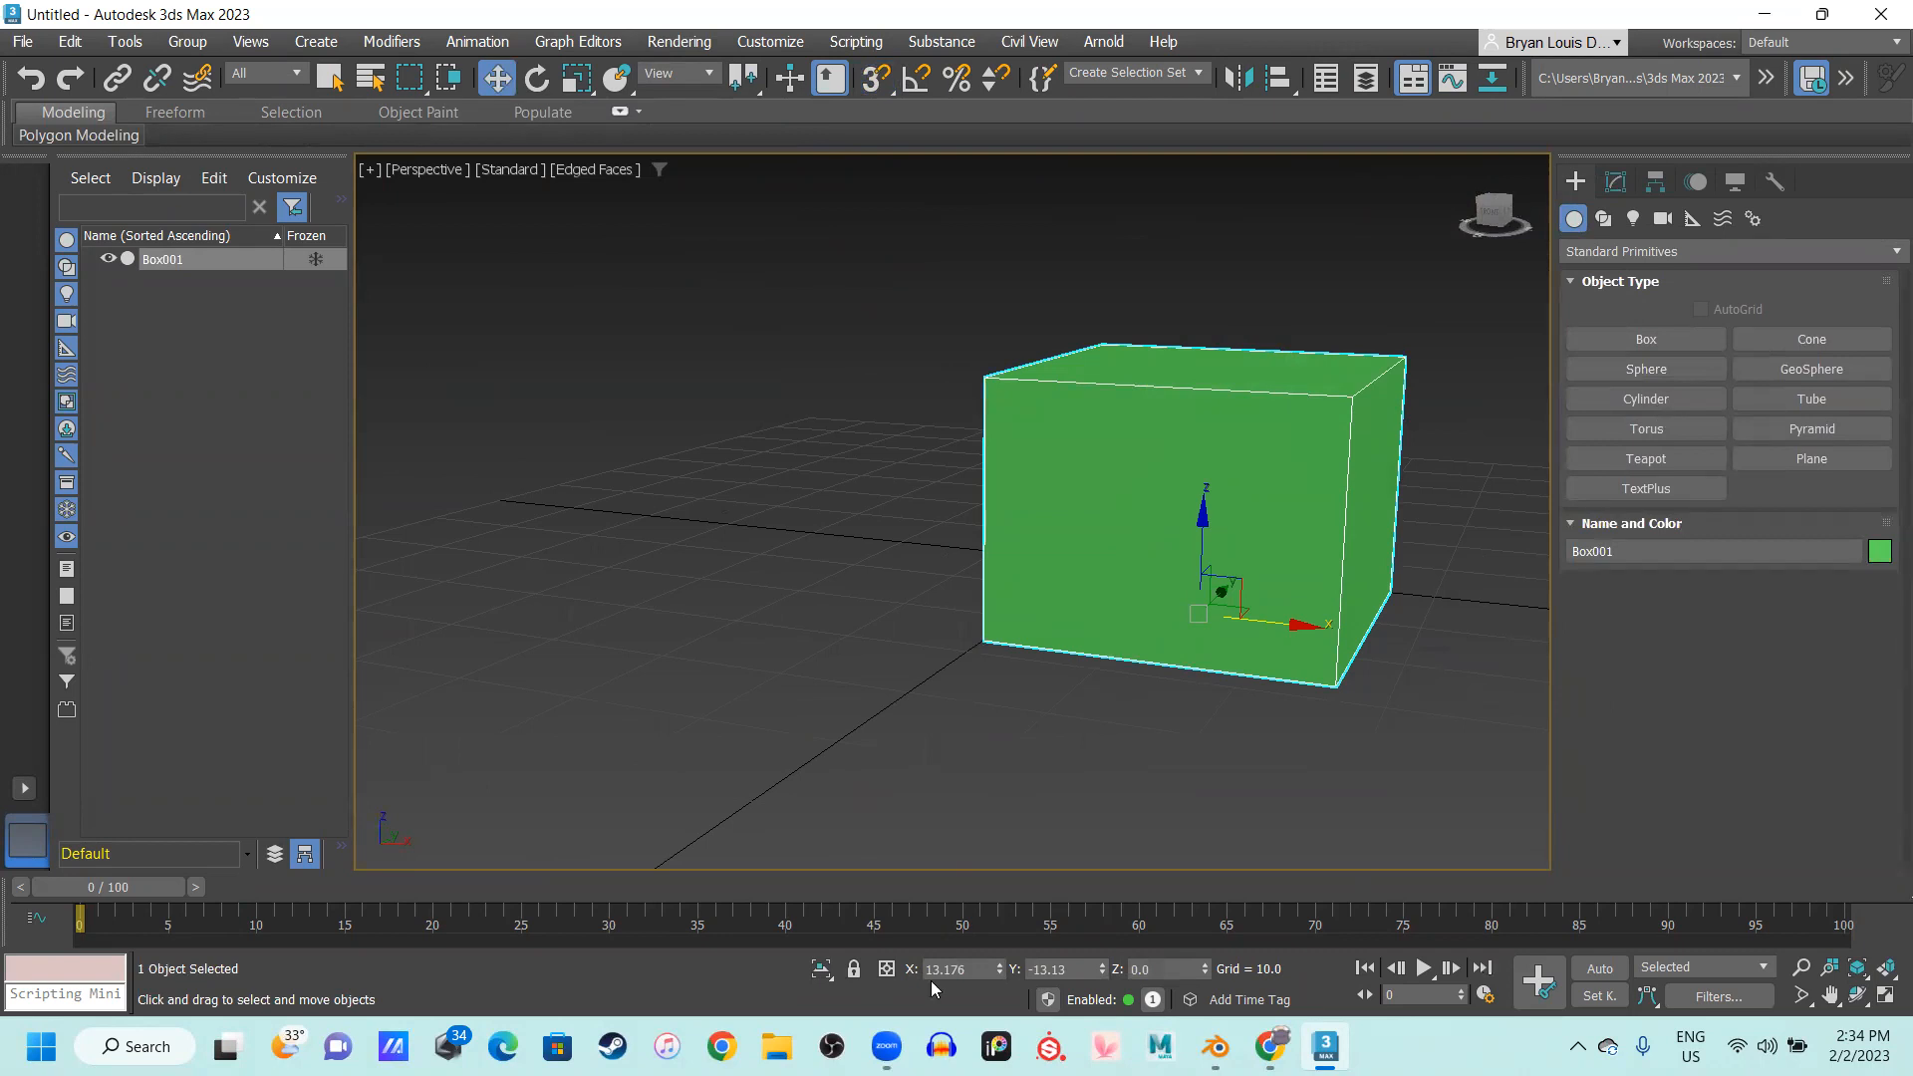
pyautogui.click(1001, 969)
pyautogui.write('0')
pyautogui.doubleClick(1040, 970)
pyautogui.write('0')
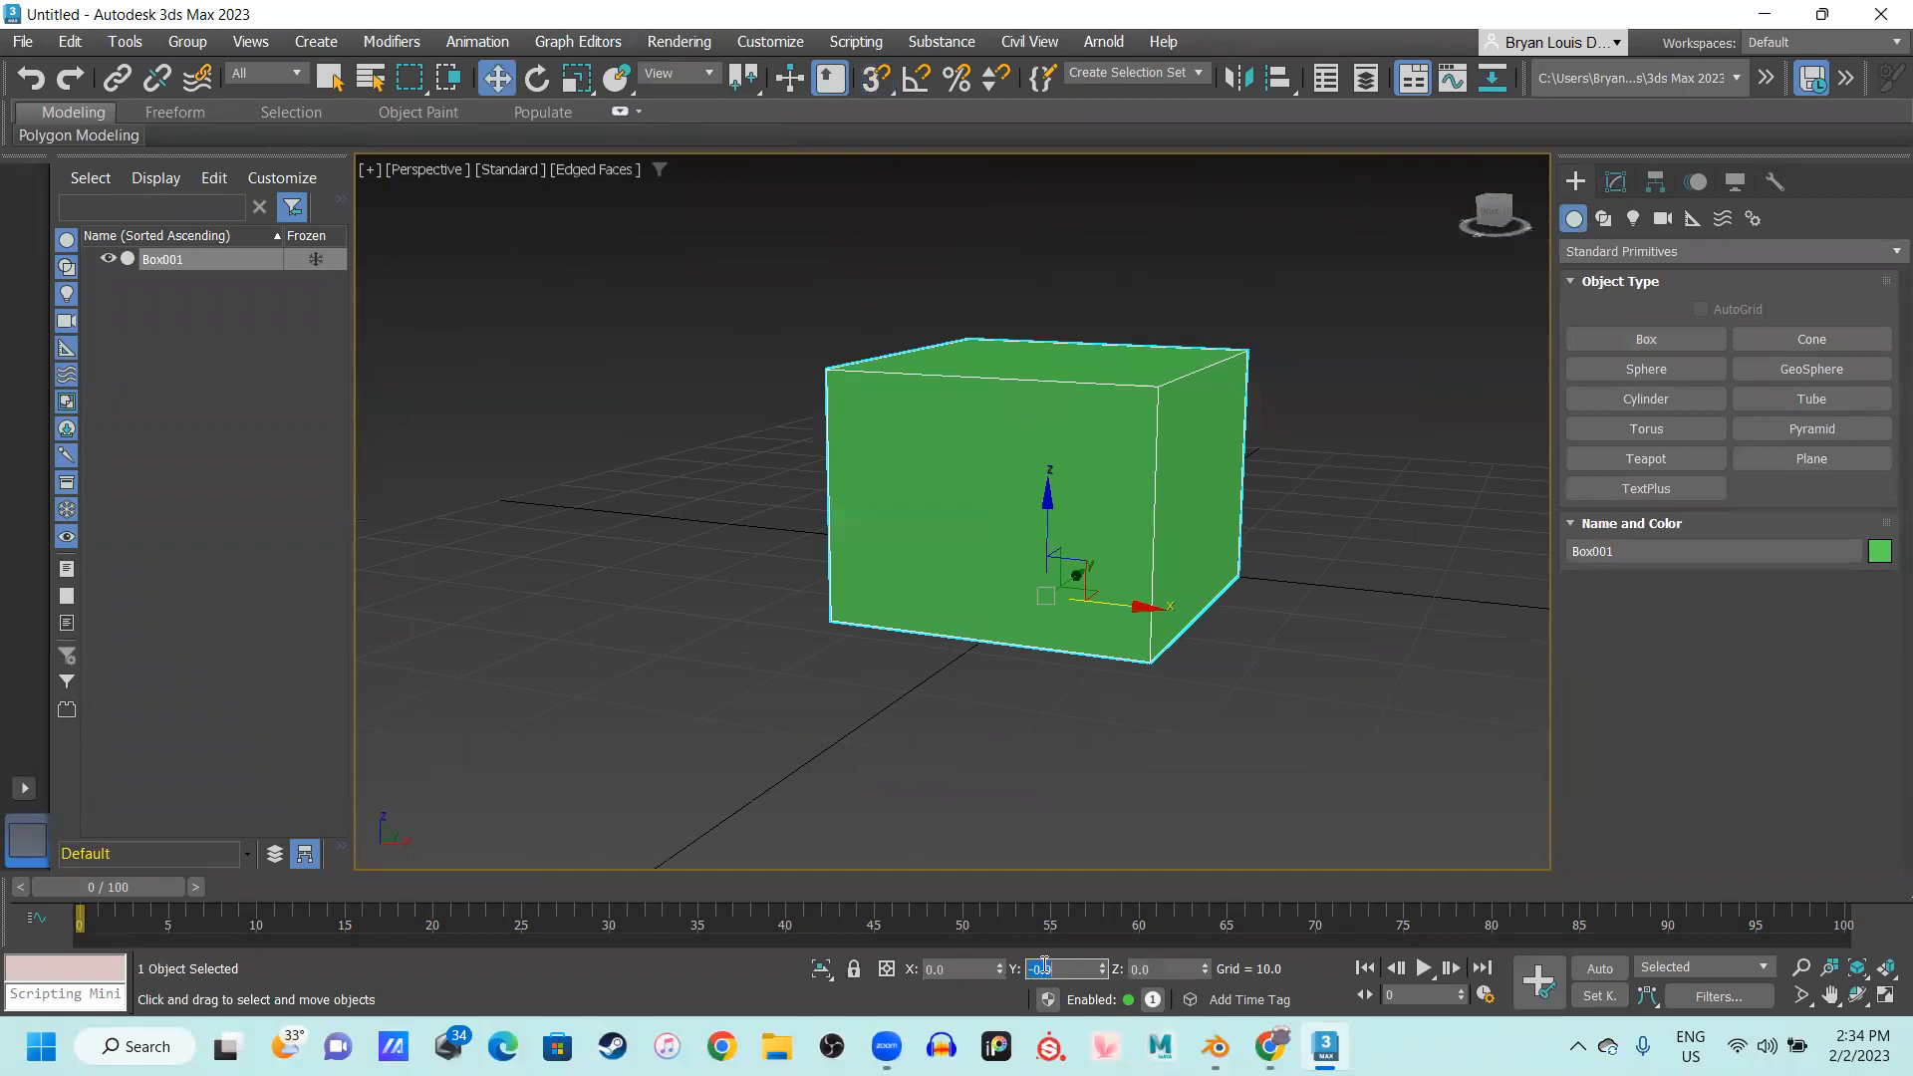
pyautogui.press('Return')
# Open the new box's parameters and set its width segments to 2
pyautogui.click(1614, 181)
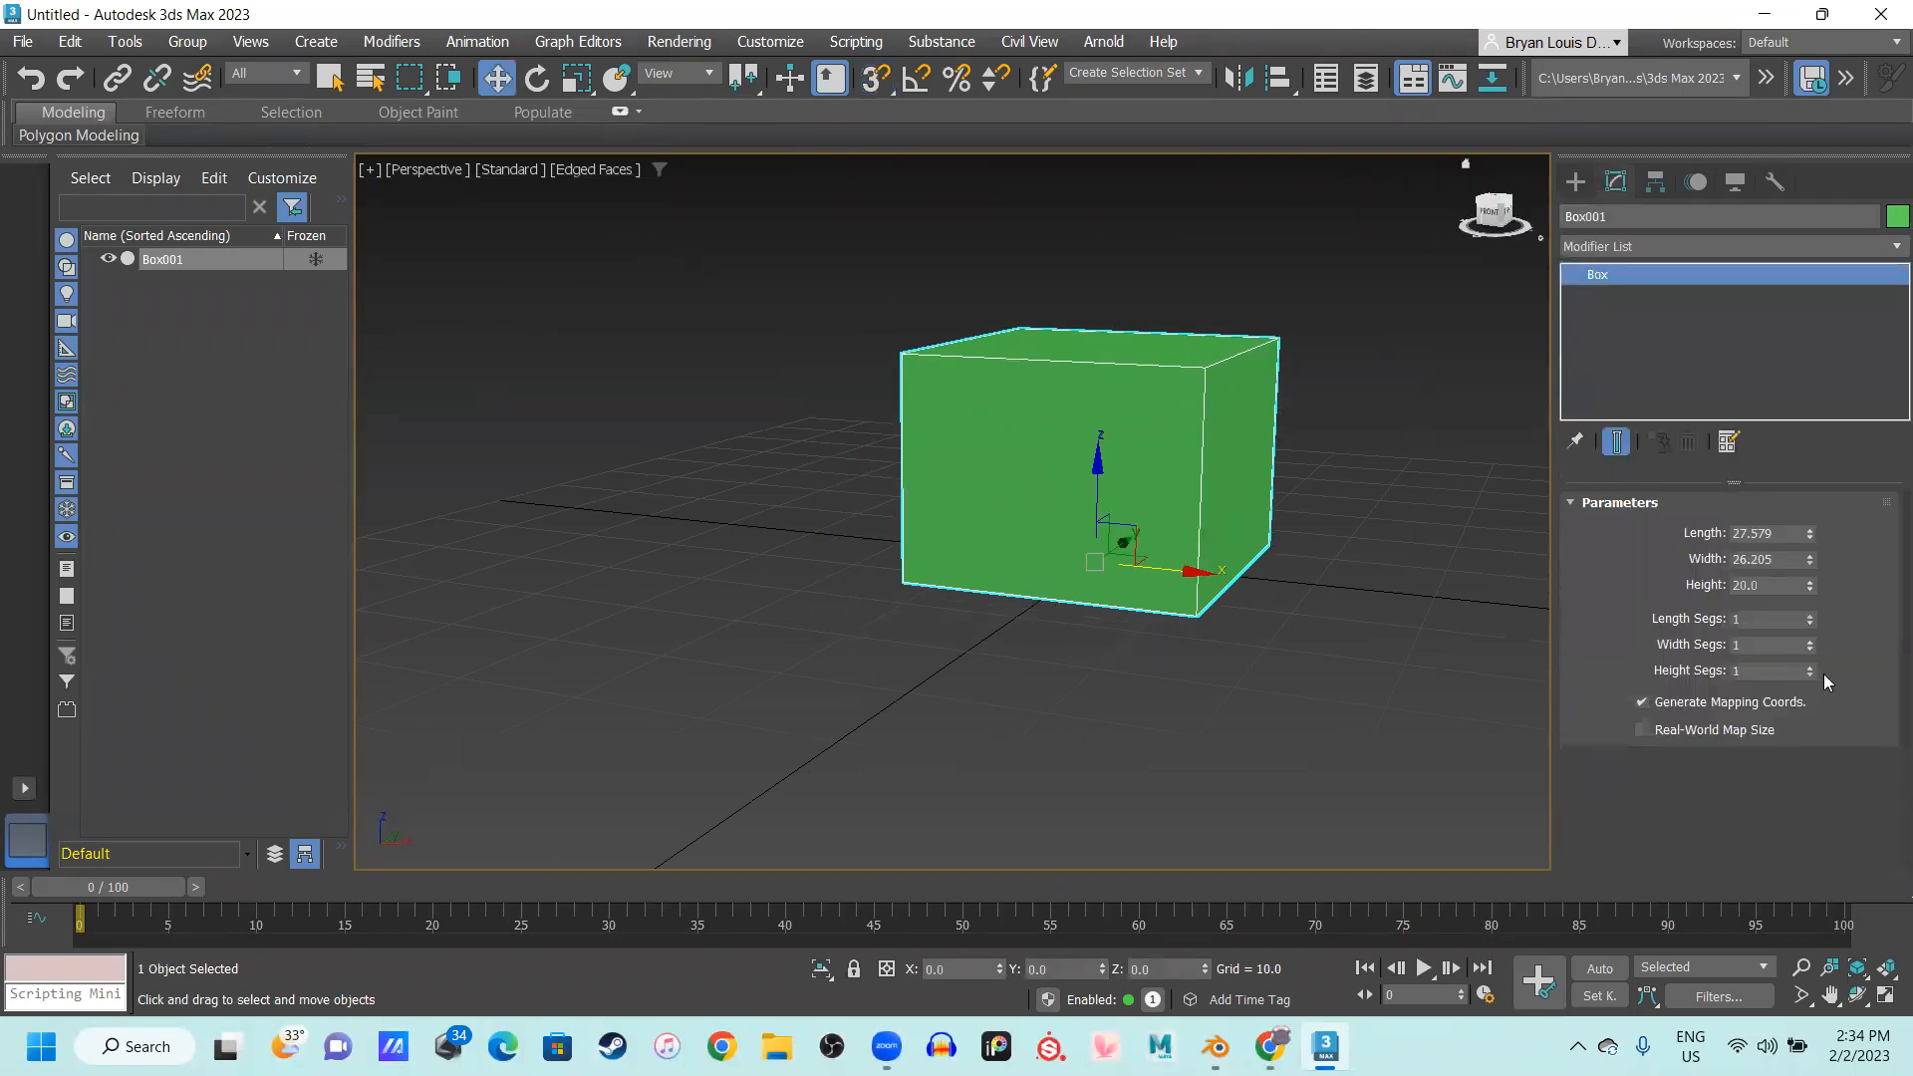
pyautogui.keyDown('alt'); pyautogui.moveTo(1256, 631); pyautogui.dragTo(1208, 637, button='middle'); pyautogui.keyUp('alt')
pyautogui.scroll(5, 1315, 395)
pyautogui.moveTo(1259, 427); pyautogui.dragTo(1084, 522, button='middle')
pyautogui.scroll(-5, 1046, 455)
pyautogui.scroll(5, 919, 570)
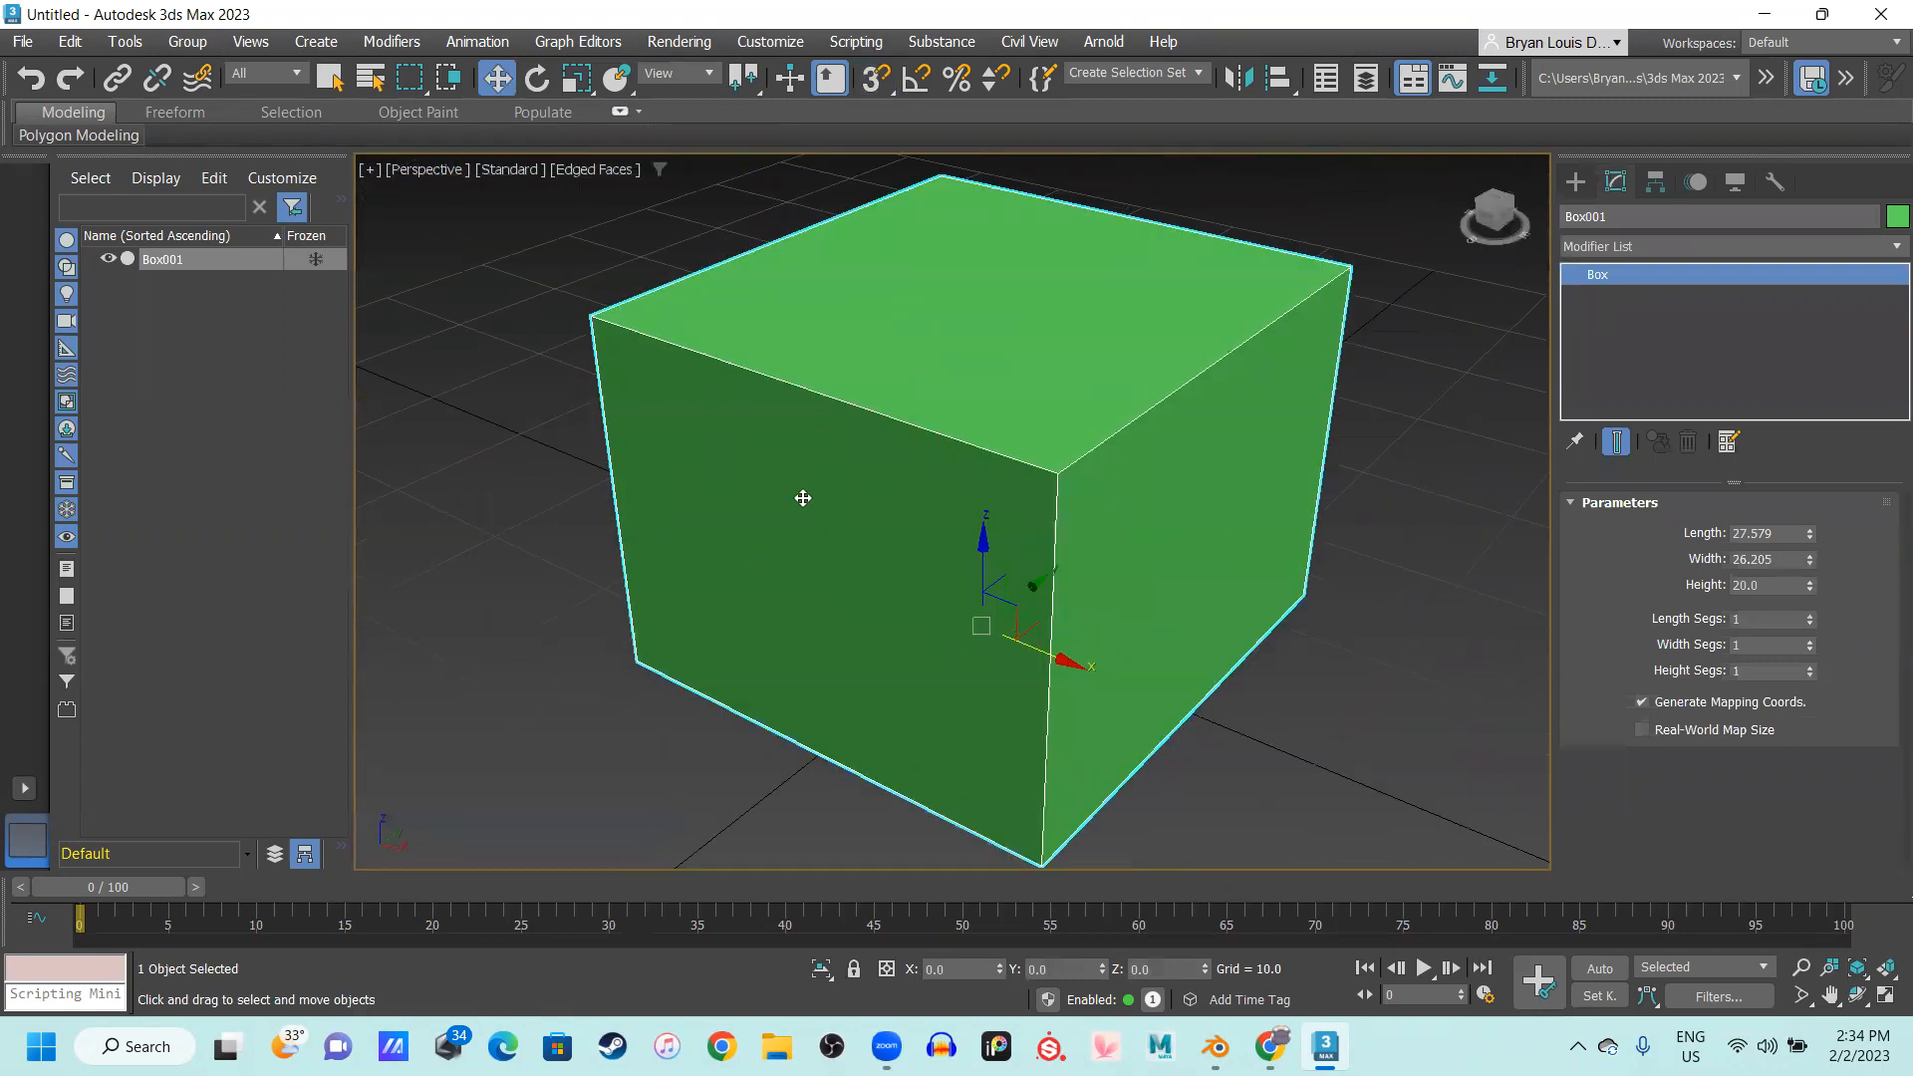
pyautogui.click(1810, 641)
pyautogui.keyDown('alt'); pyautogui.moveTo(758, 606); pyautogui.dragTo(817, 554, button='middle'); pyautogui.keyUp('alt')
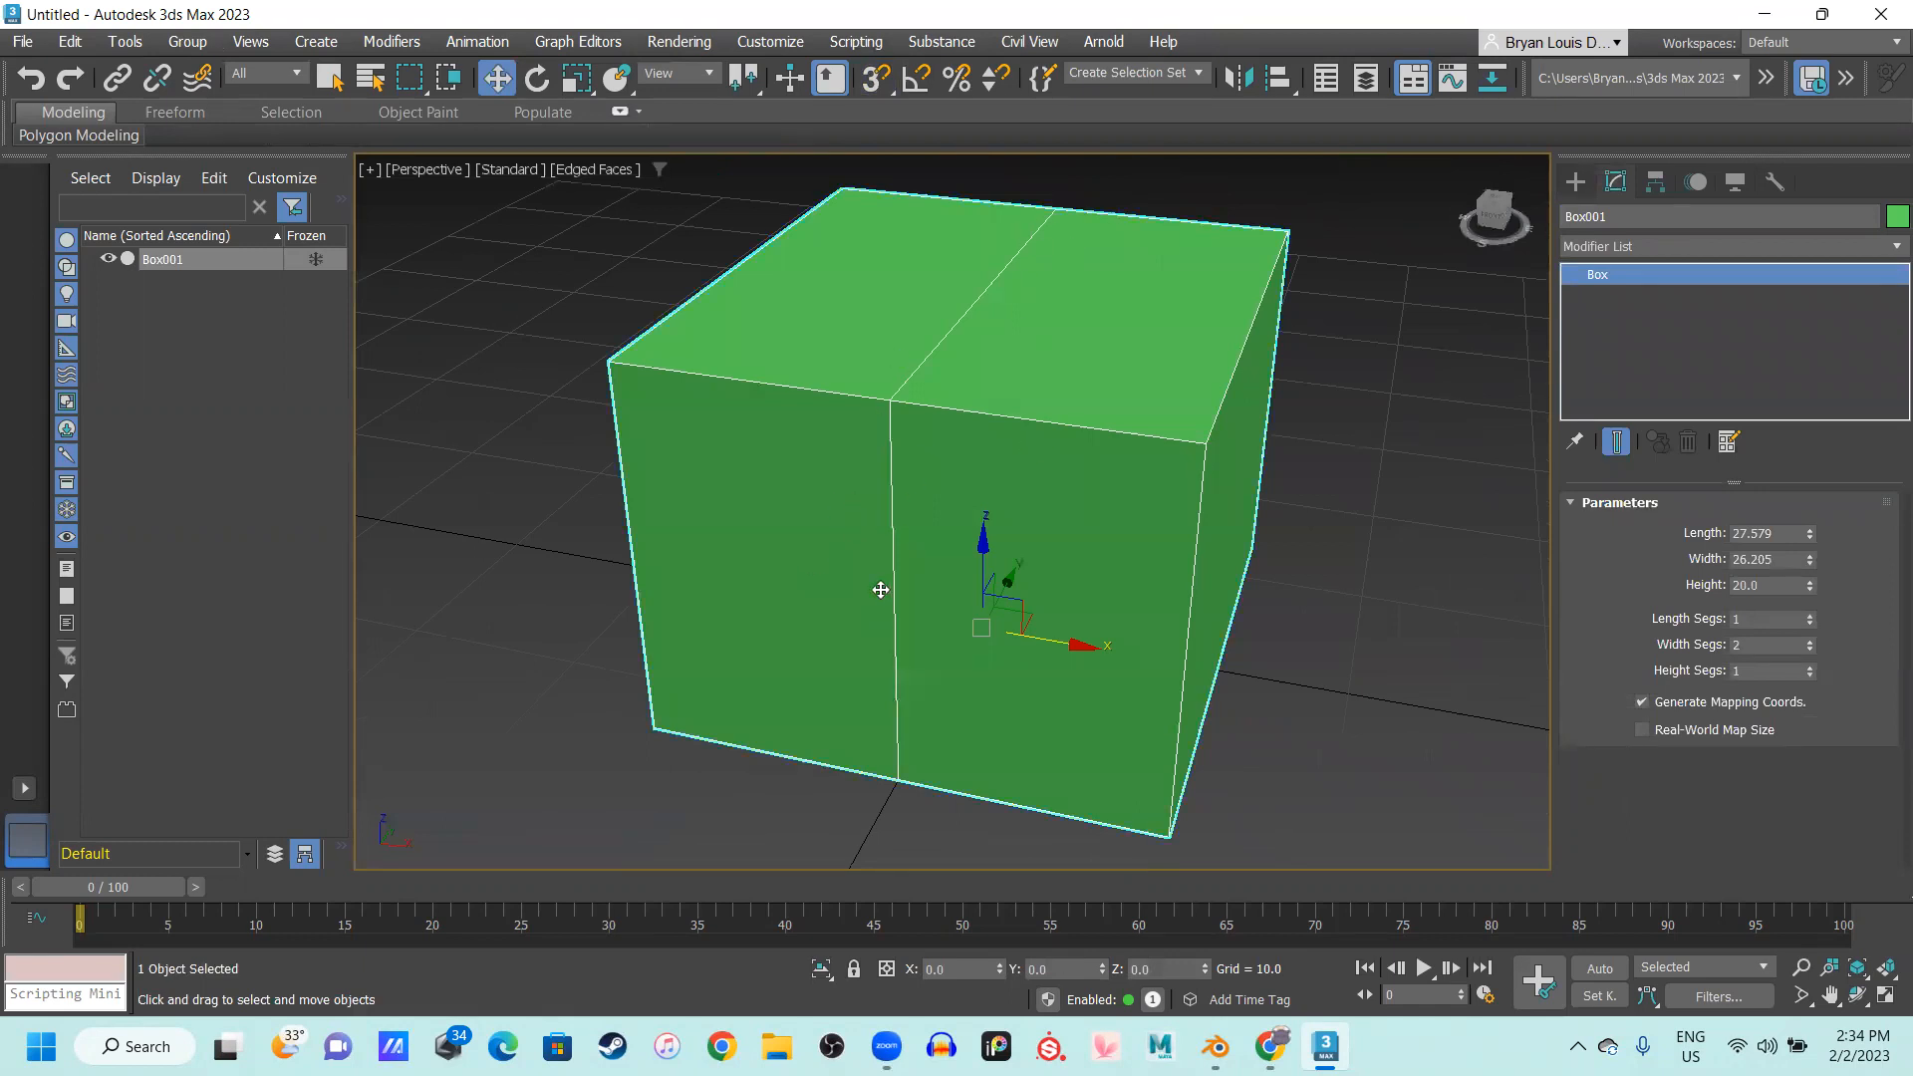
pyautogui.keyDown('alt'); pyautogui.moveTo(876, 551); pyautogui.dragTo(923, 521, button='middle'); pyautogui.keyUp('alt')
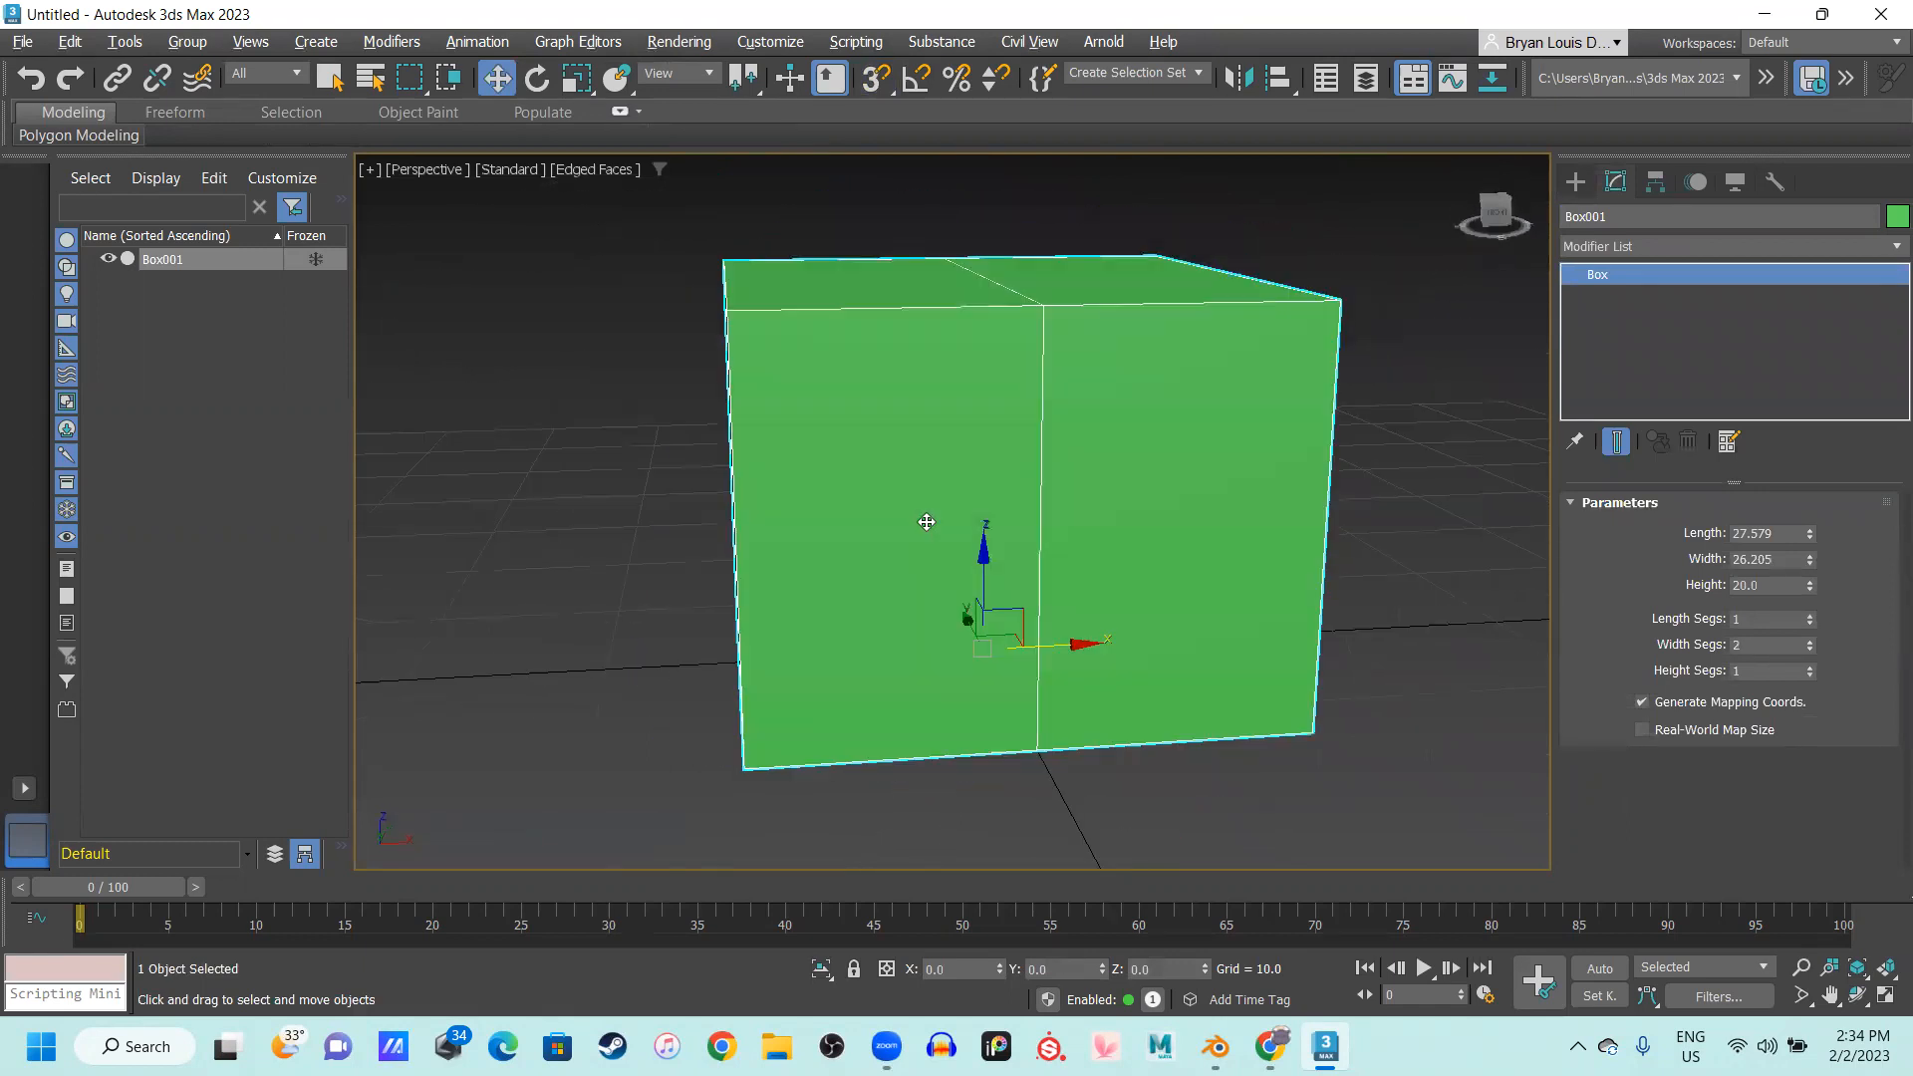
pyautogui.keyDown('alt'); pyautogui.moveTo(803, 547); pyautogui.dragTo(1057, 417, button='middle'); pyautogui.keyUp('alt')
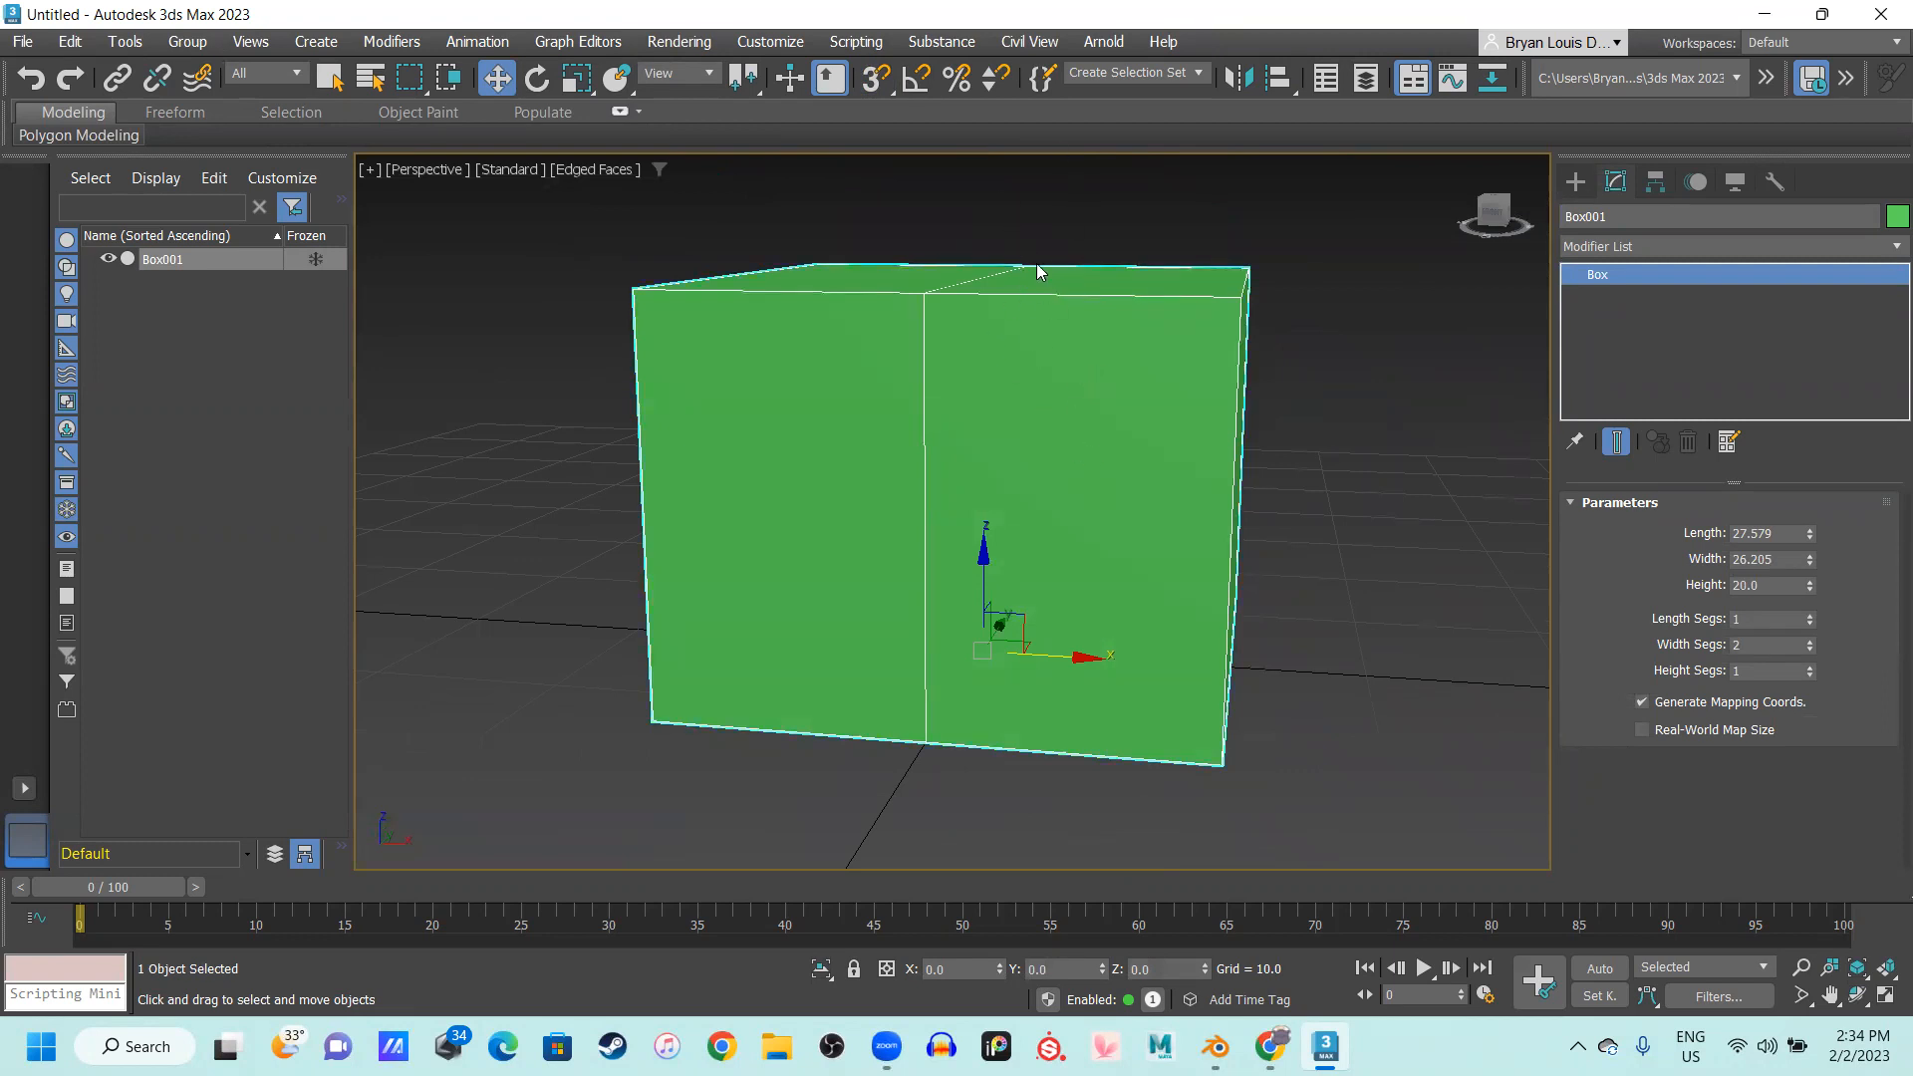
pyautogui.keyDown('alt'); pyautogui.moveTo(1021, 512); pyautogui.dragTo(1025, 484, button='middle'); pyautogui.keyUp('alt')
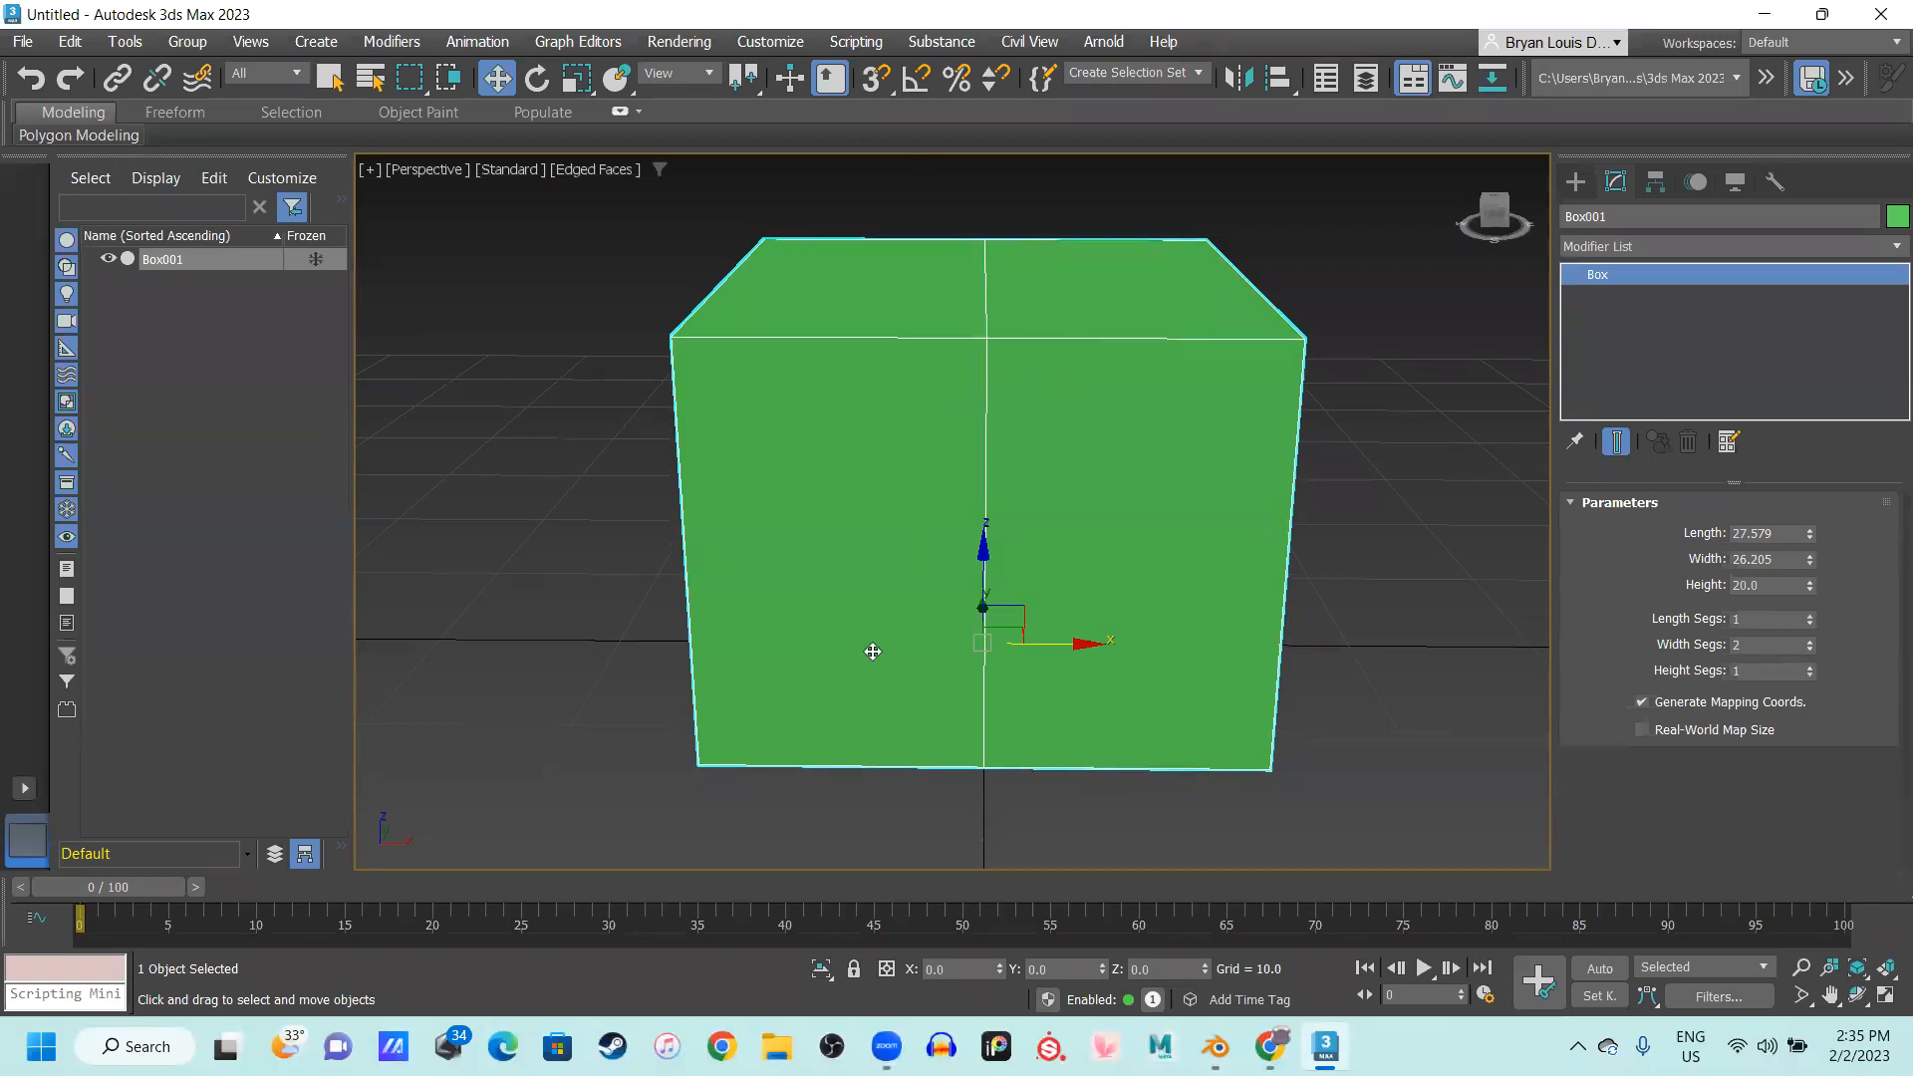
pyautogui.keyDown('alt'); pyautogui.moveTo(1095, 620); pyautogui.dragTo(1029, 482, button='middle'); pyautogui.keyUp('alt')
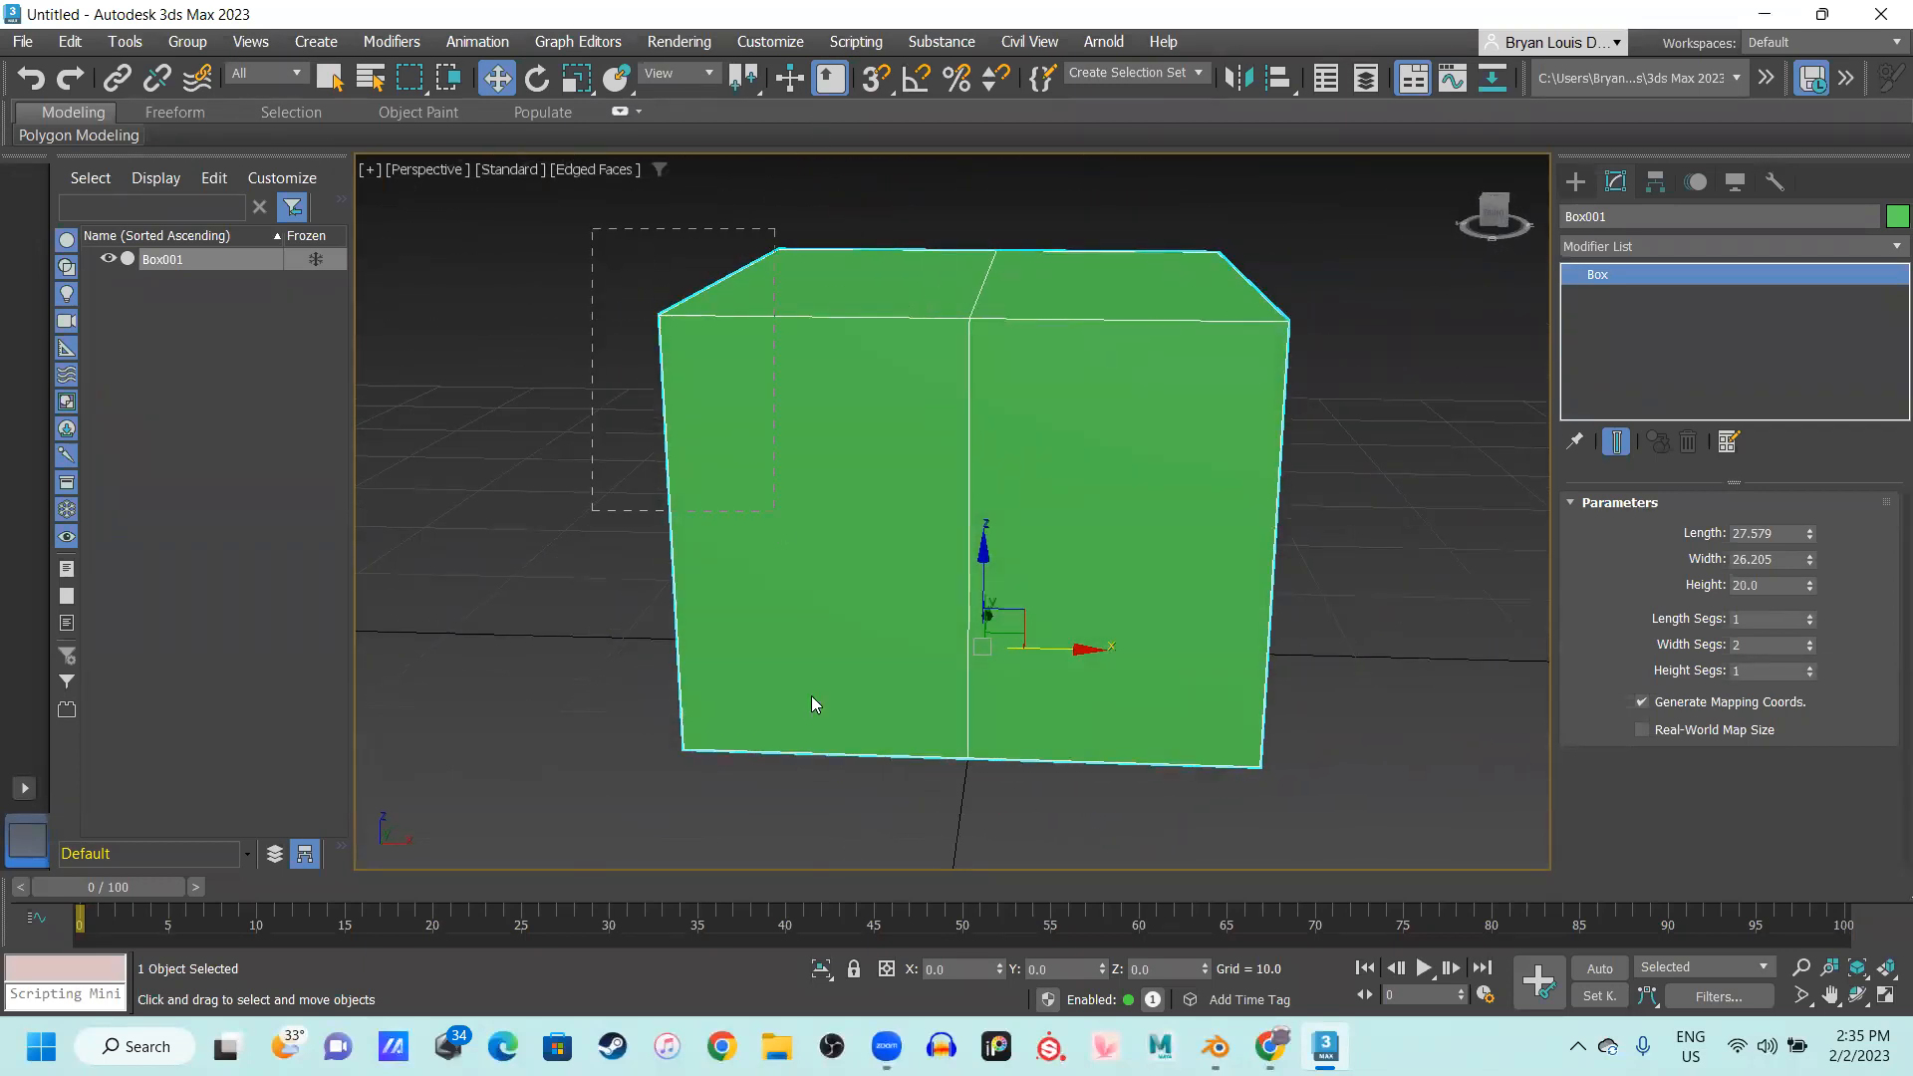
pyautogui.moveTo(865, 831); pyautogui.dragTo(865, 831)
pyautogui.moveTo(823, 732); pyautogui.dragTo(701, 607)
pyautogui.click(1140, 397)
pyautogui.press('F4')
pyautogui.press('F4')
# Convert the two-segment box to an Editable Poly
pyautogui.rightClick(1033, 337)
pyautogui.moveTo(1140, 663)
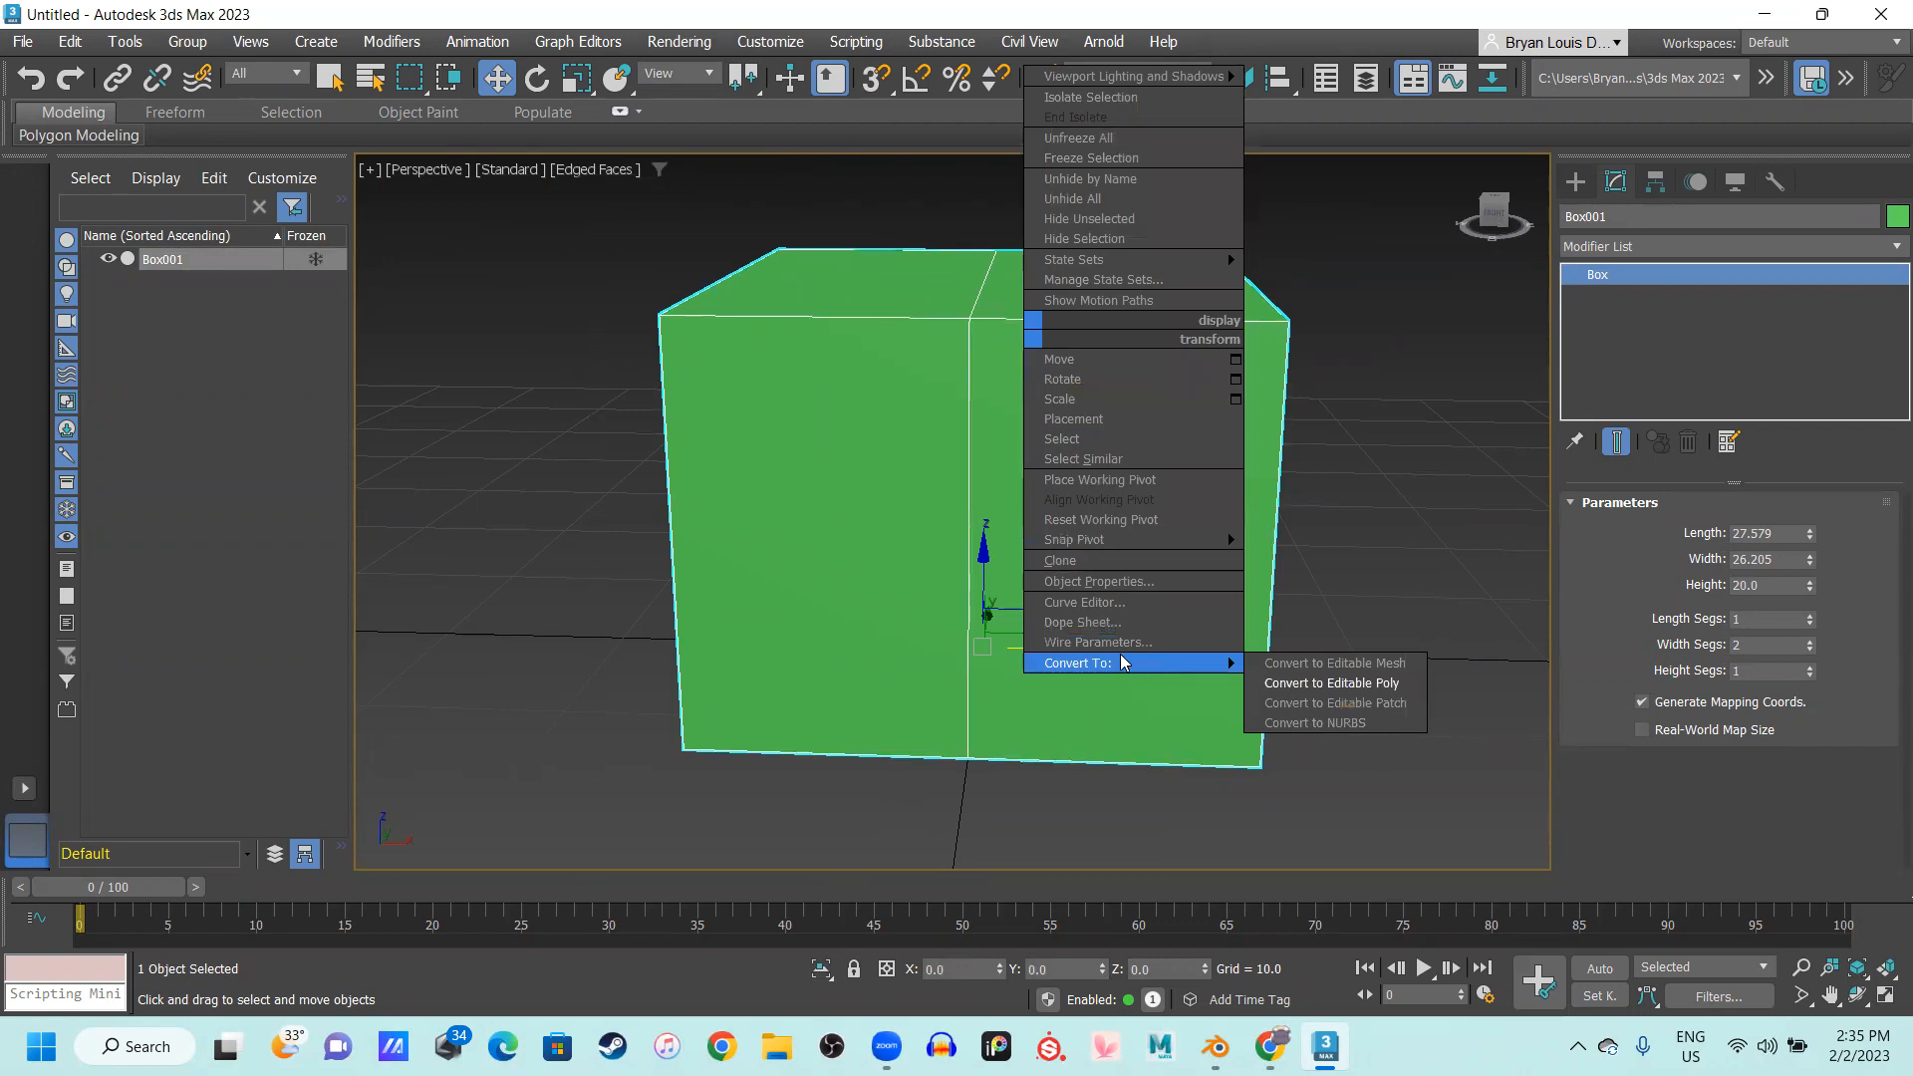
pyautogui.click(1324, 686)
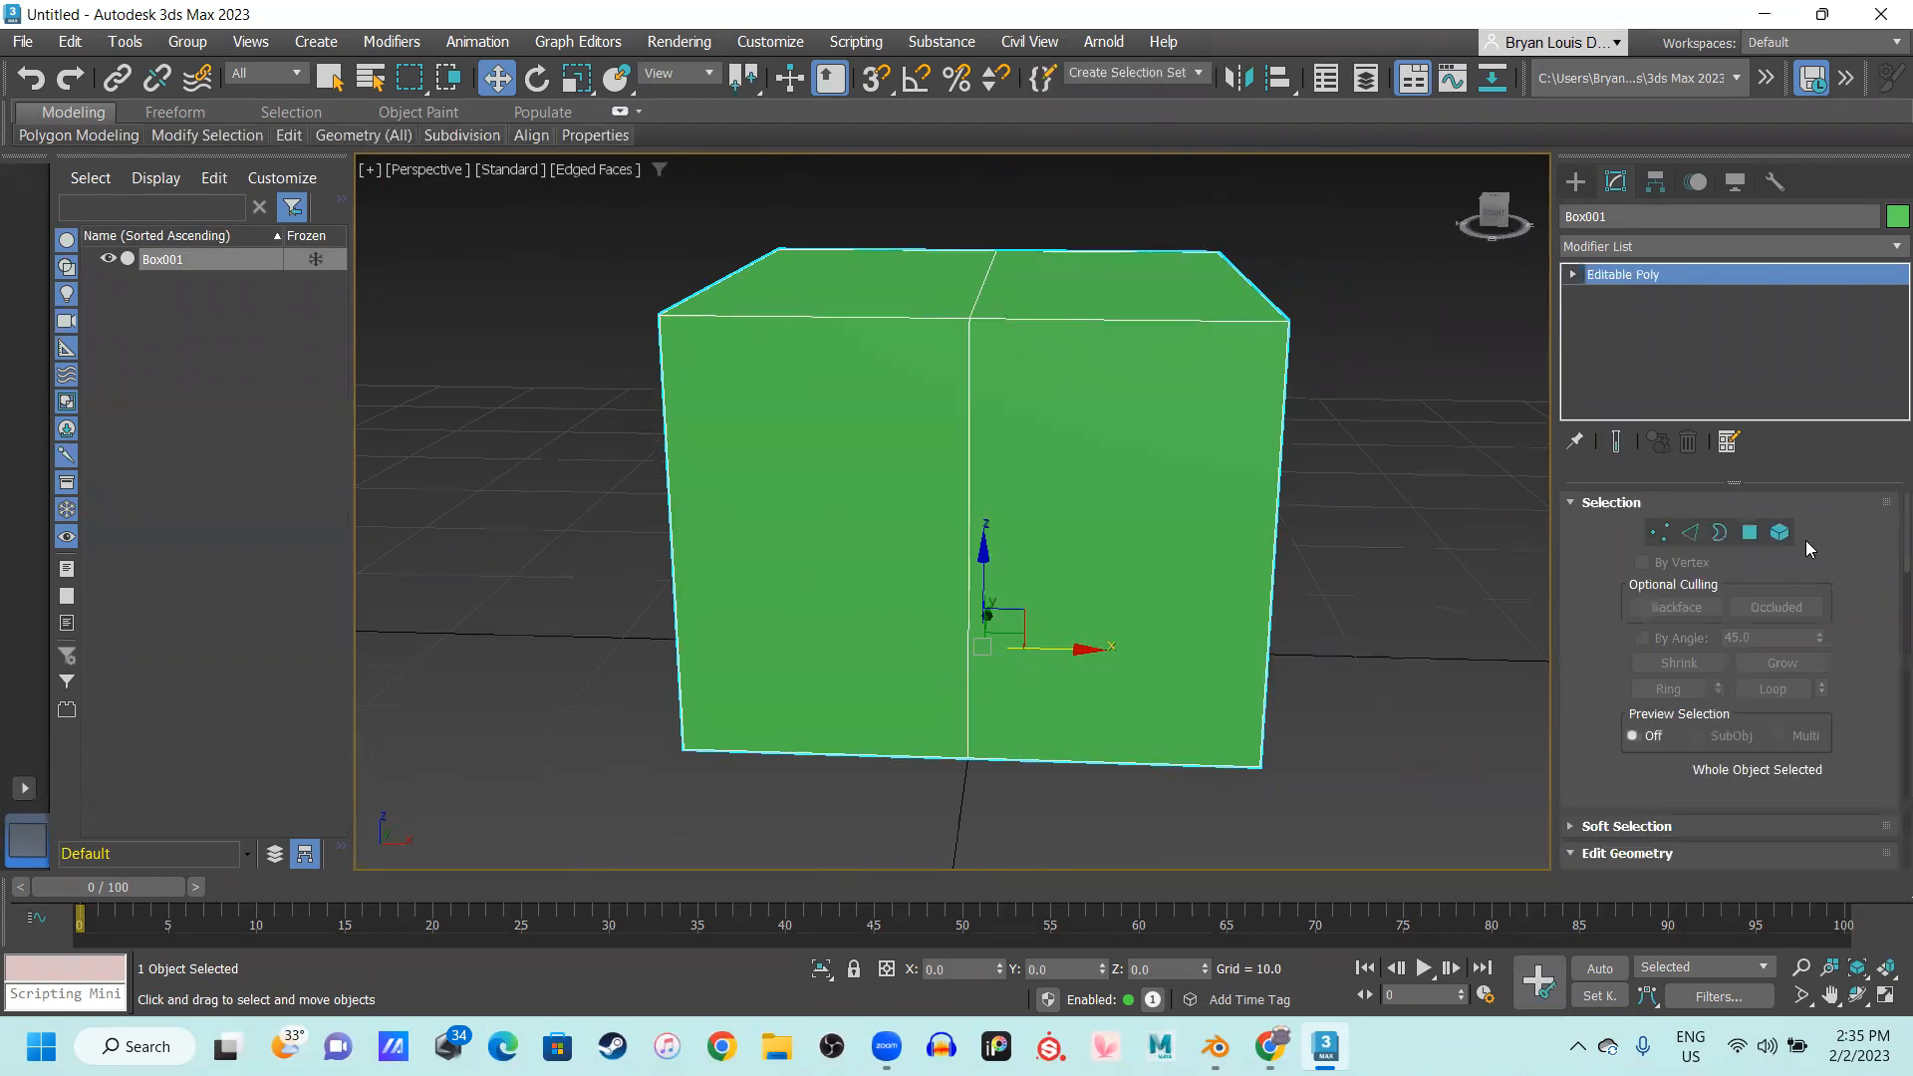
# In the front view, select all polygons of the box's negative-X half, delete them, and return to perspective
pyautogui.click(1753, 539)
pyautogui.moveTo(604, 548); pyautogui.dragTo(916, 731, button='middle')
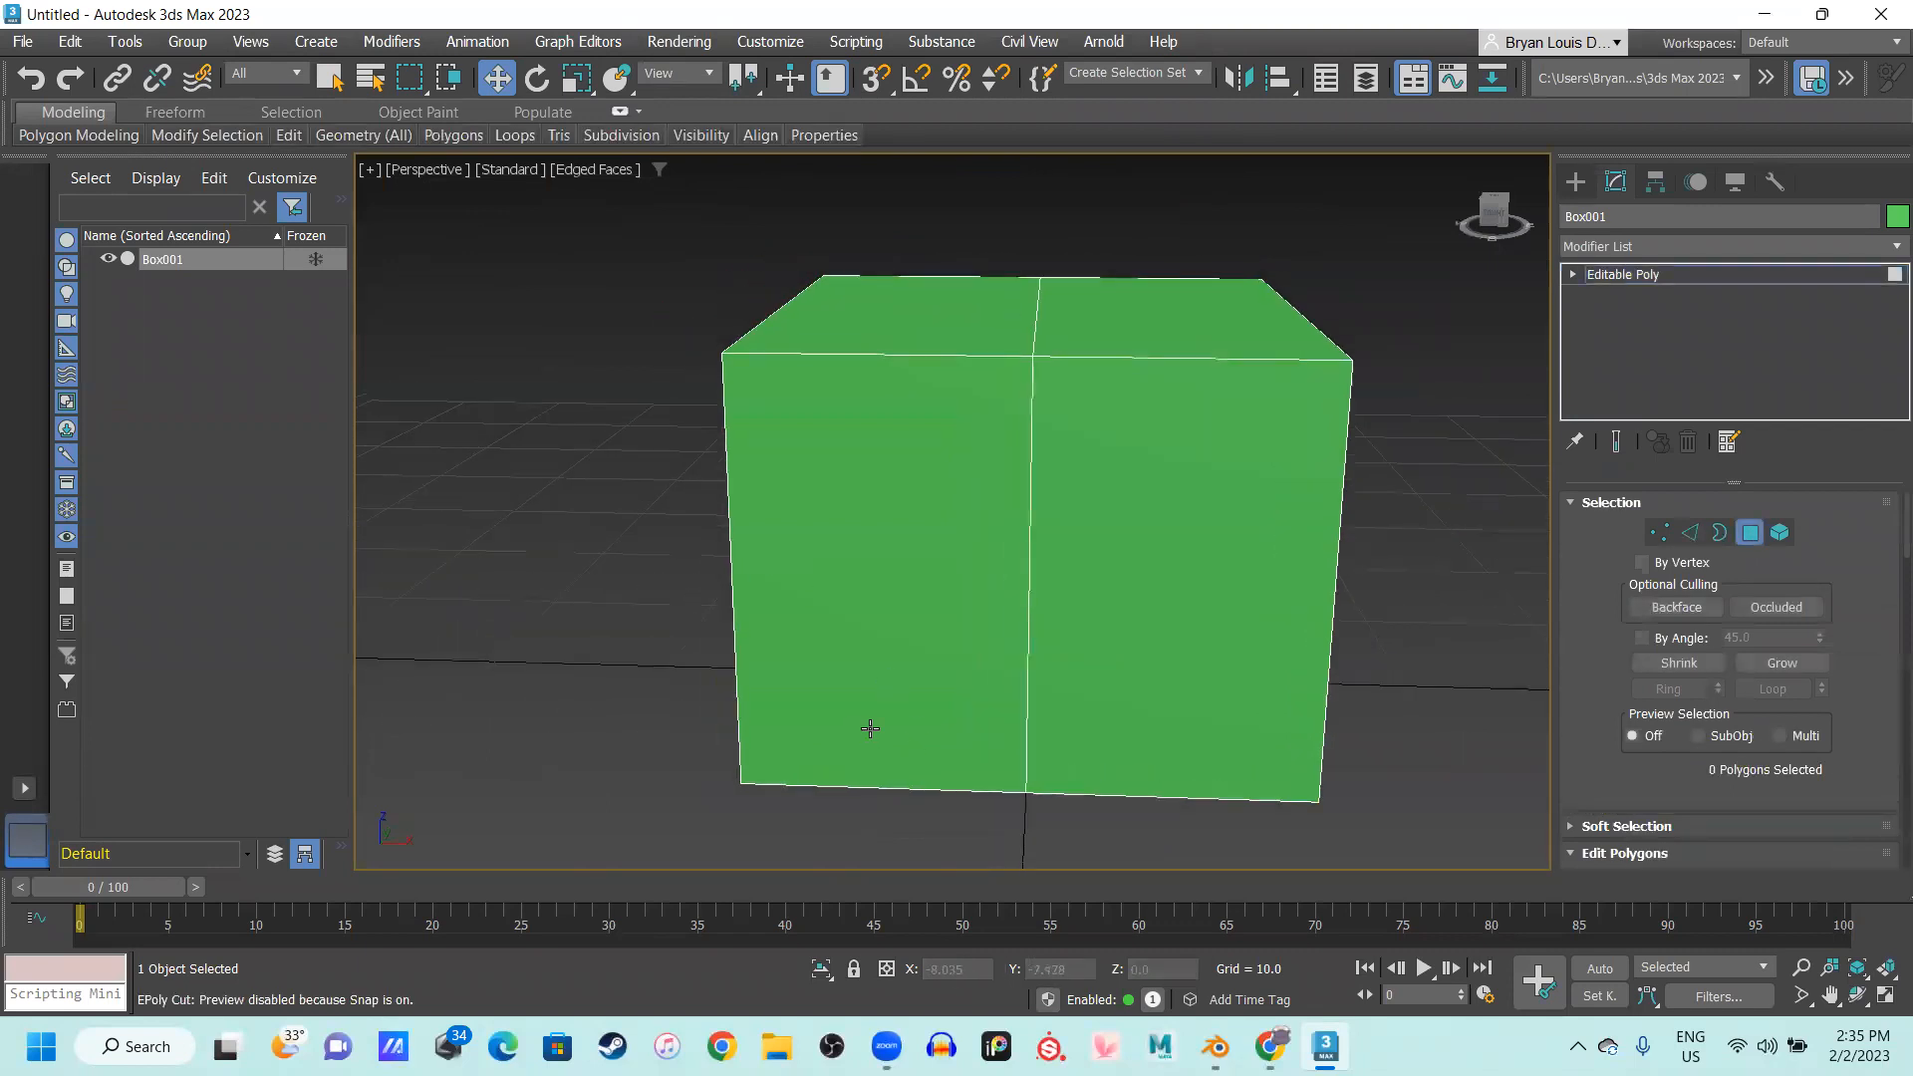
pyautogui.press('f')
pyautogui.scroll(4, 743, 613)
pyautogui.moveTo(764, 202); pyautogui.dragTo(970, 685)
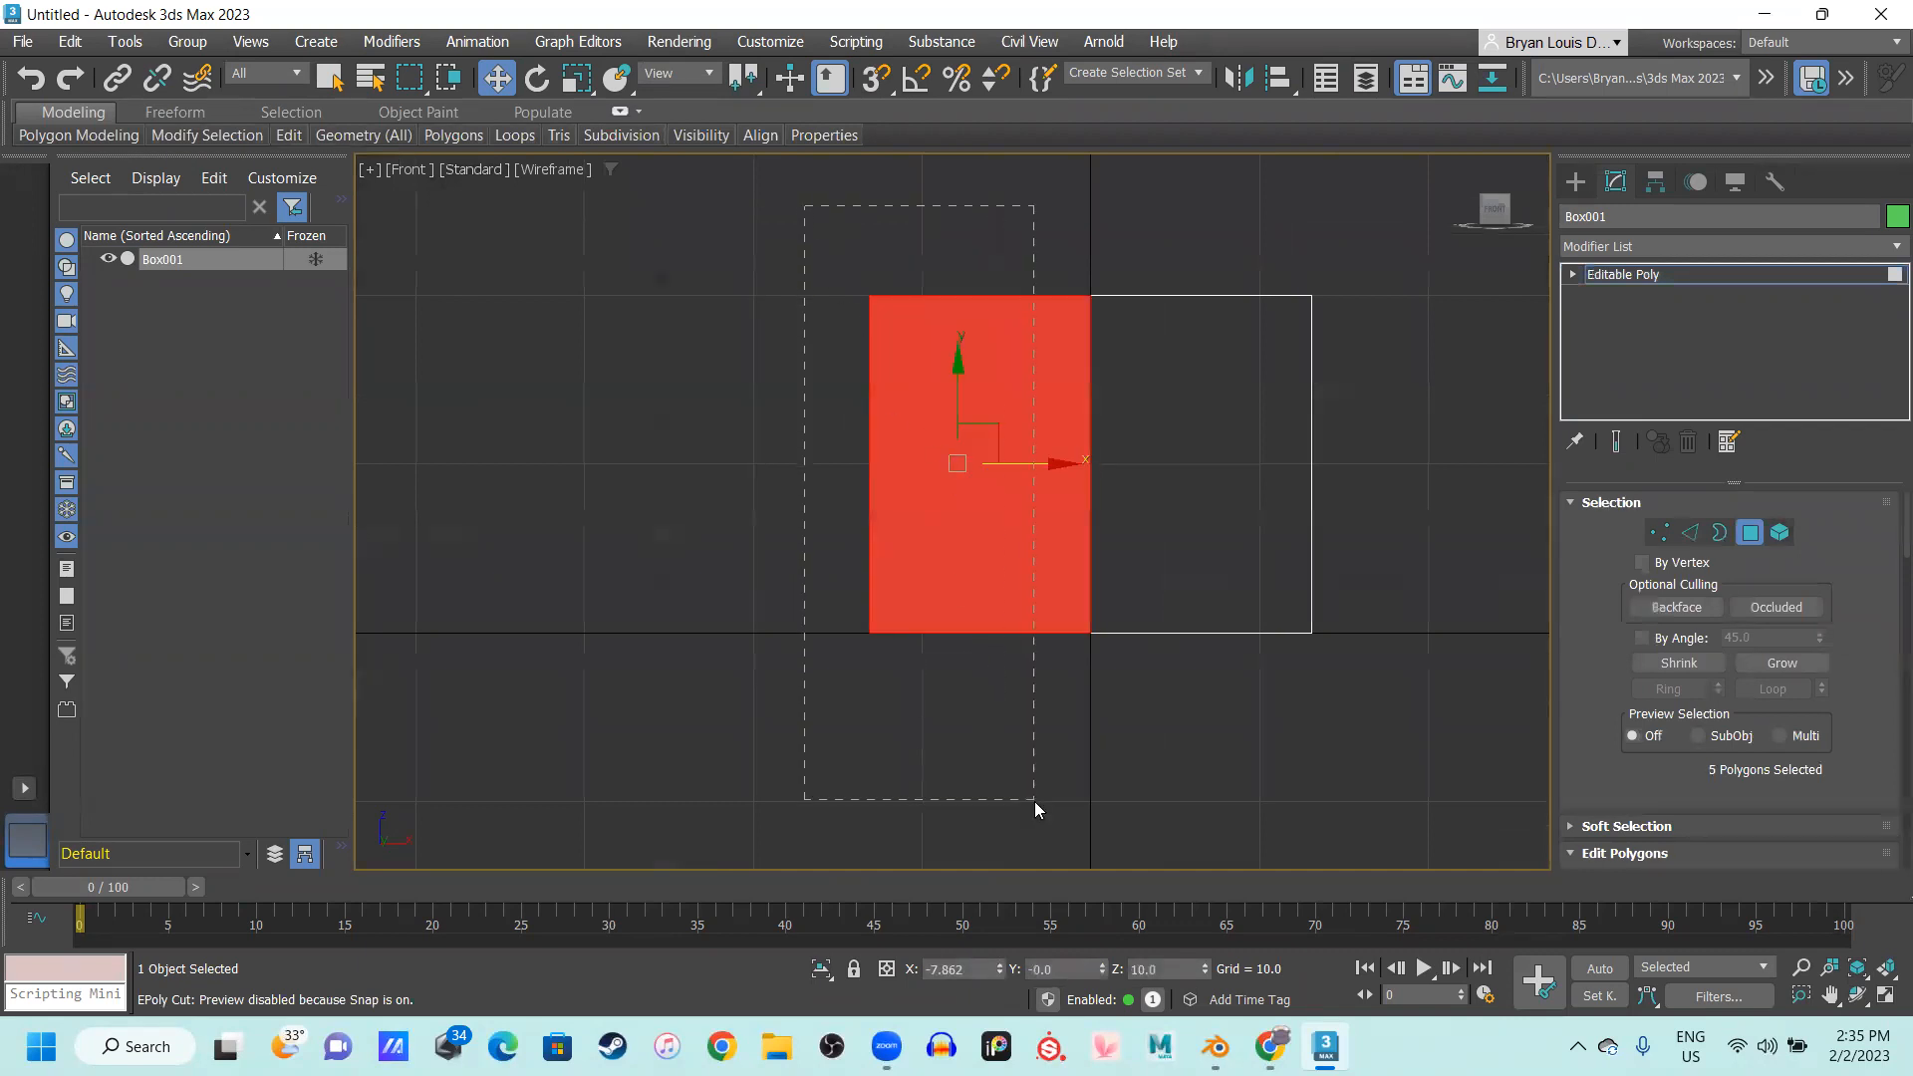
pyautogui.press('Delete')
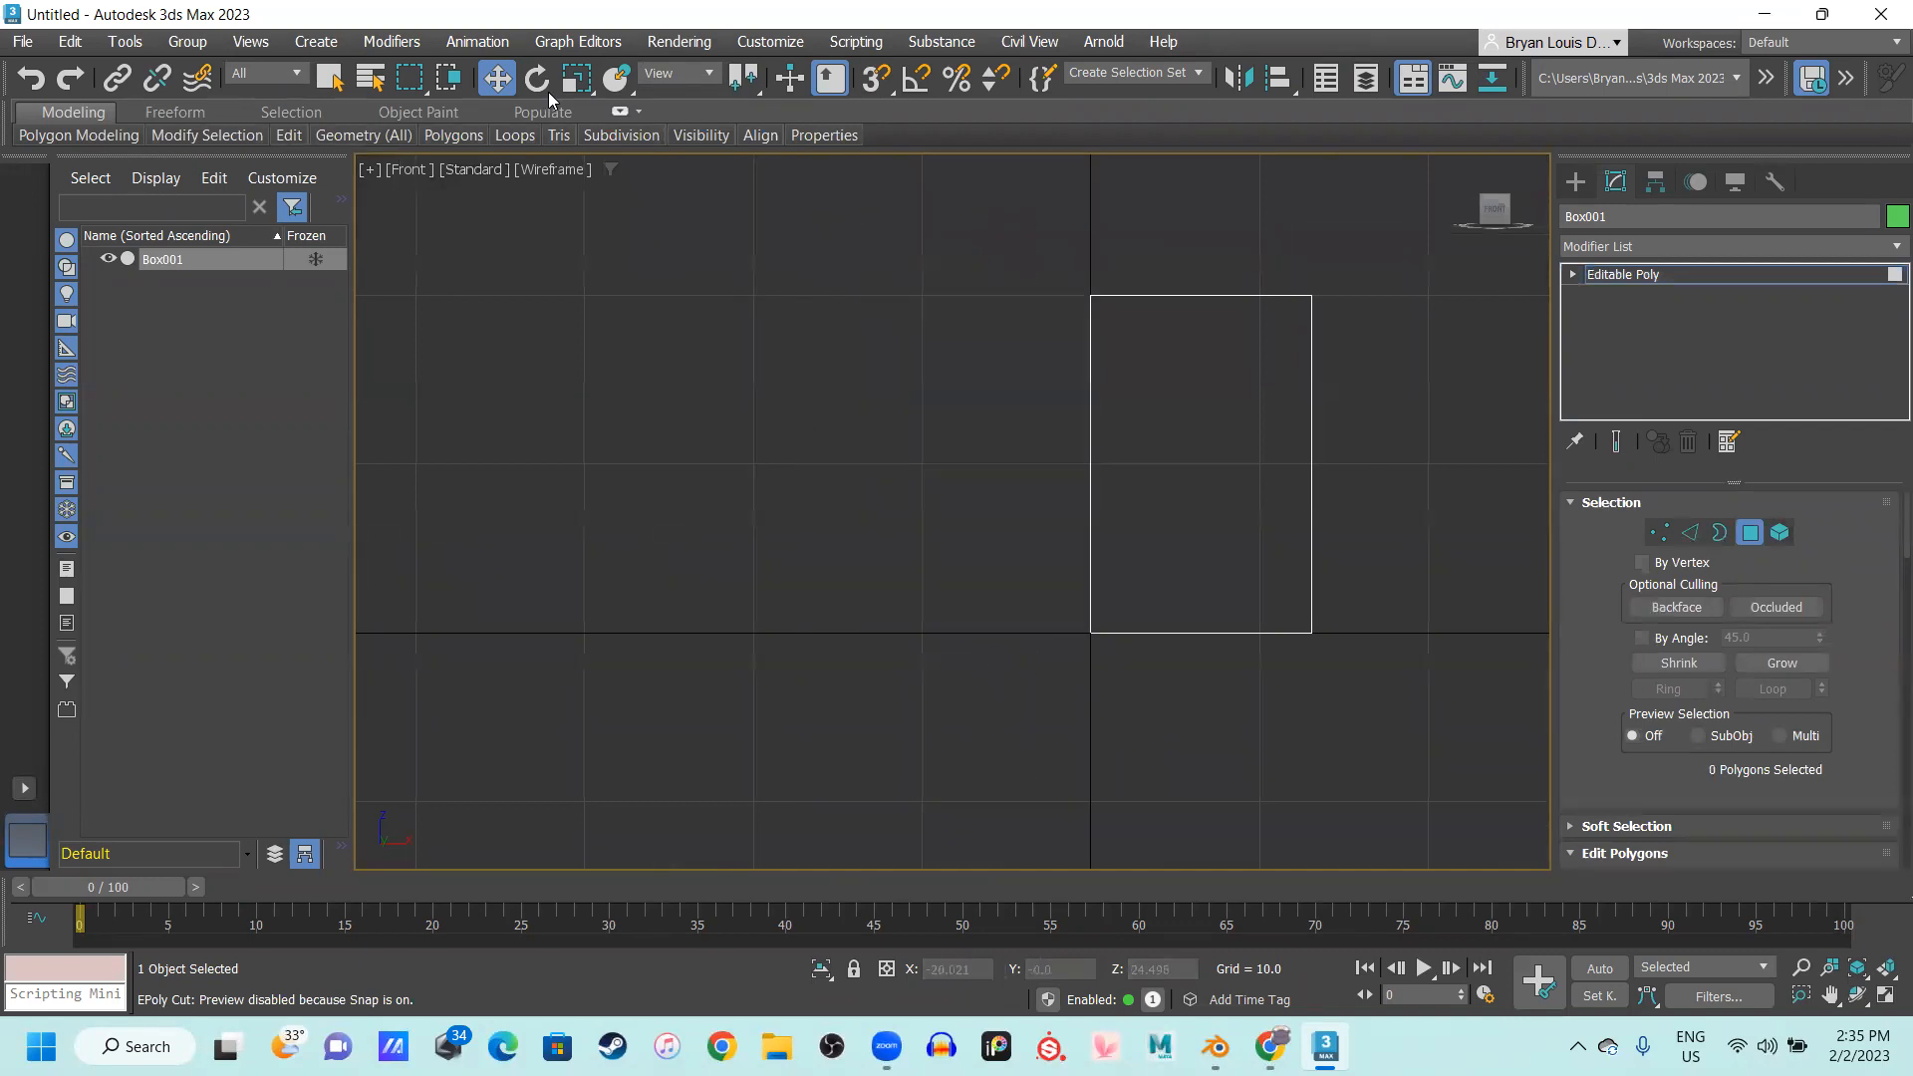
pyautogui.moveTo(858, 398)
pyautogui.mouseDown(button='middle')
pyautogui.moveTo(781, 415)
pyautogui.moveTo(897, 534)
pyautogui.moveTo(895, 498)
pyautogui.moveTo(820, 470)
pyautogui.moveTo(884, 499)
pyautogui.moveTo(1067, 477)
pyautogui.moveTo(983, 499)
pyautogui.moveTo(906, 483)
pyautogui.moveTo(906, 457)
pyautogui.moveTo(917, 534)
pyautogui.moveTo(829, 534)
pyautogui.moveTo(755, 499)
pyautogui.mouseUp(button='middle')
pyautogui.press('p')
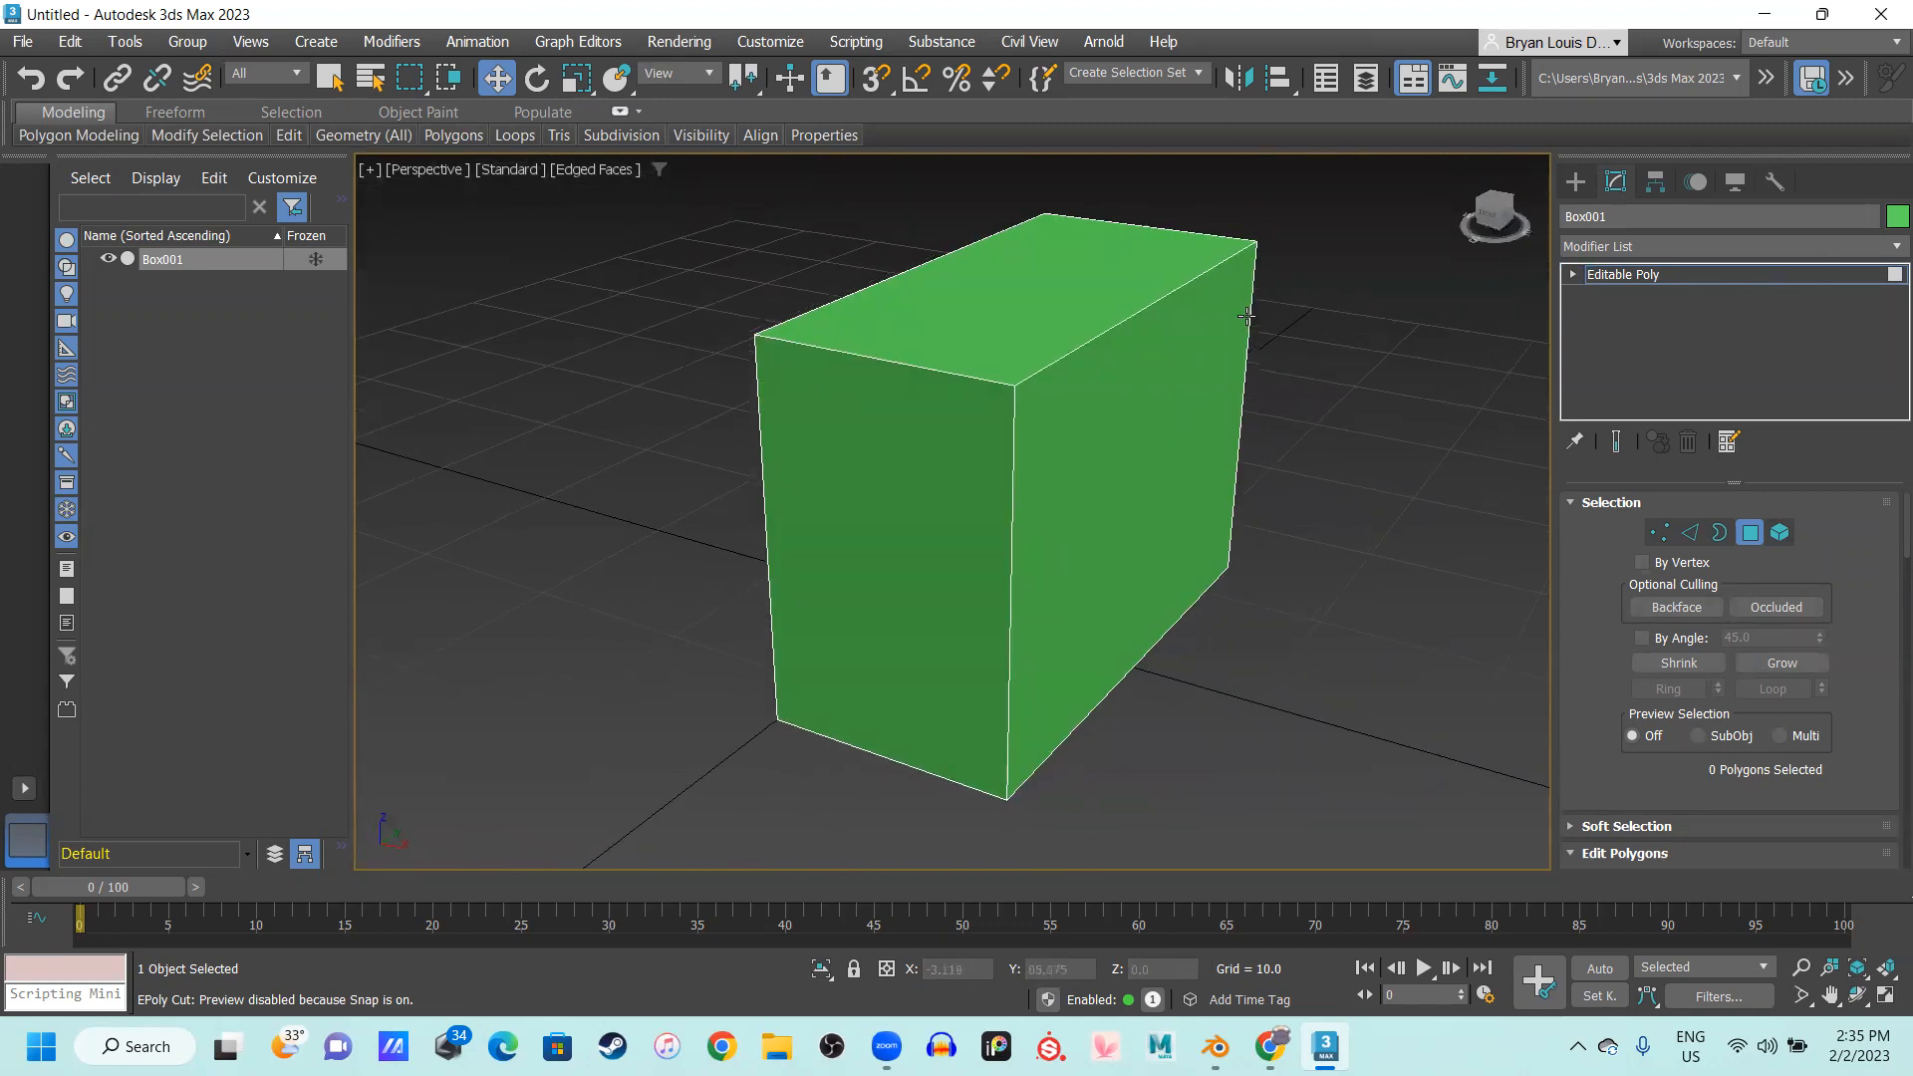
# Add a Symmetry modifier to the remaining half of the box
pyautogui.click(1724, 246)
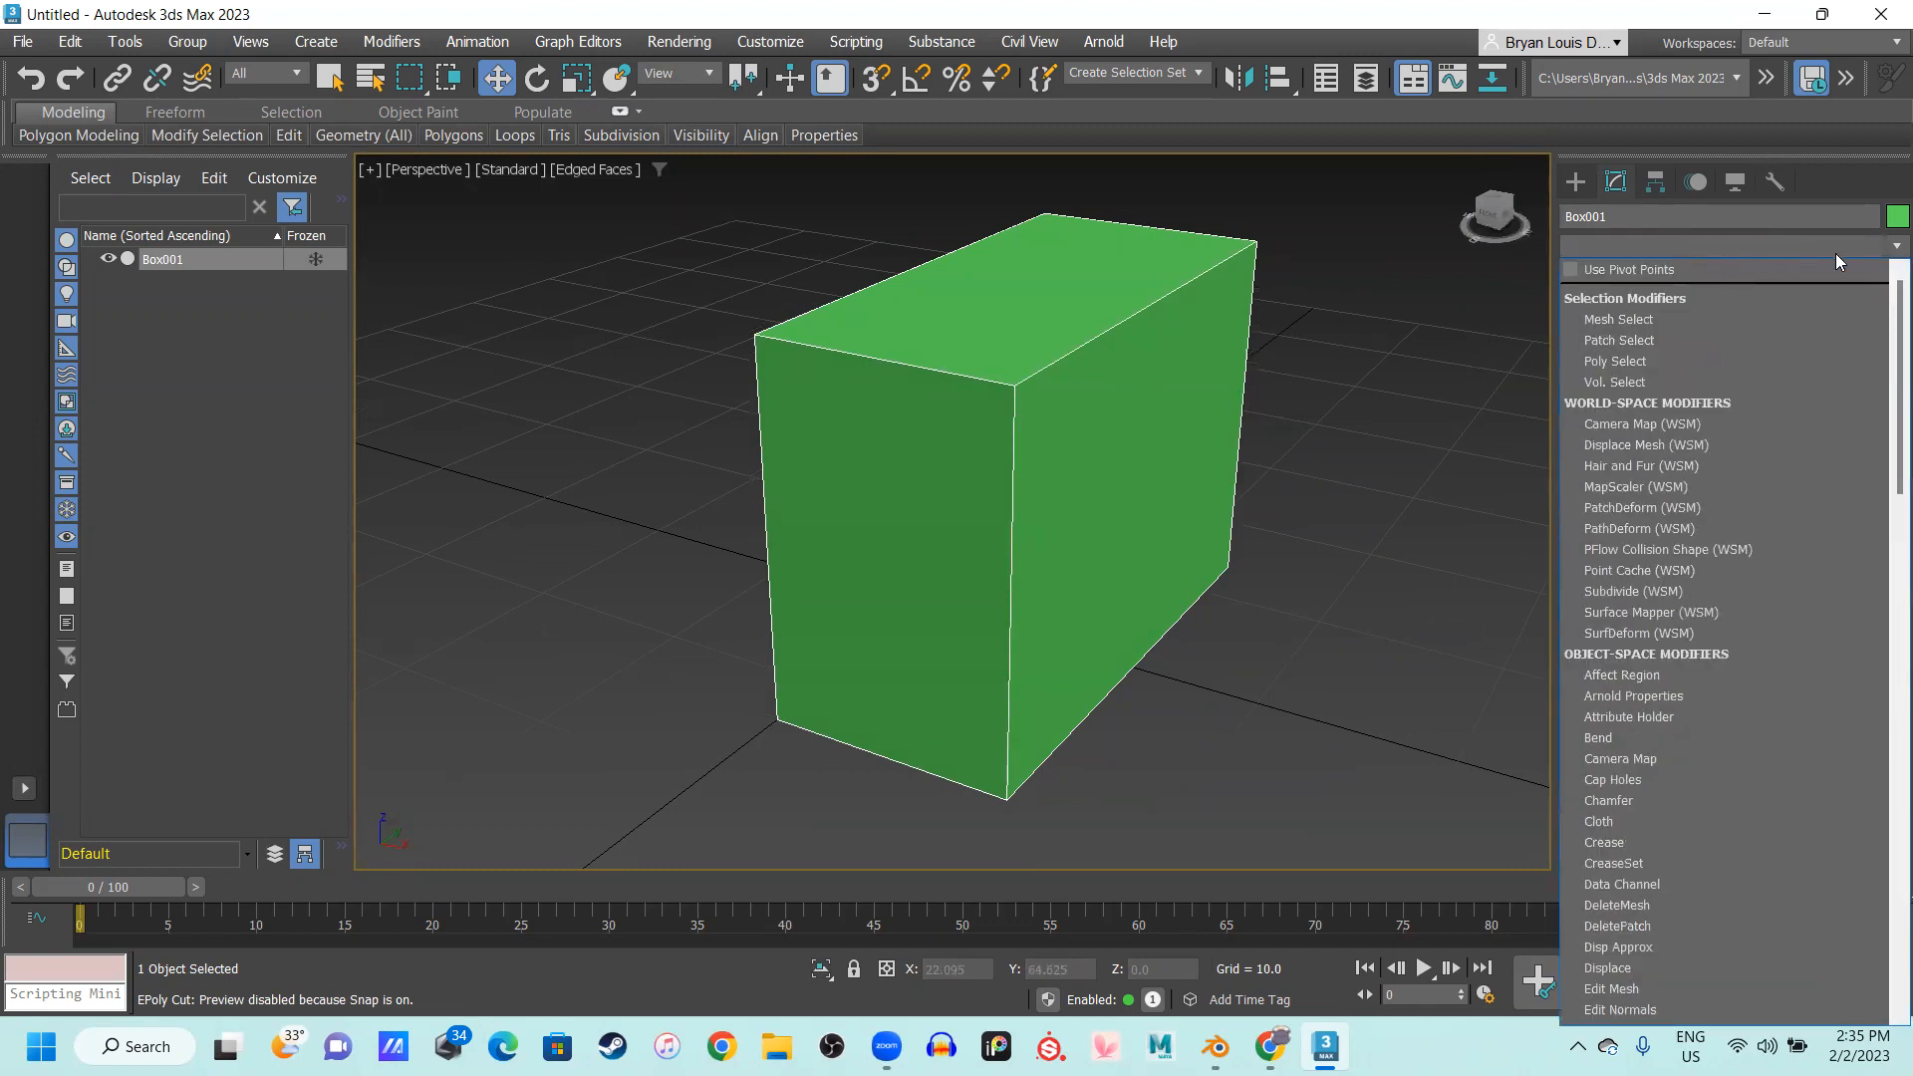
pyautogui.click(1839, 248)
pyautogui.click(1882, 254)
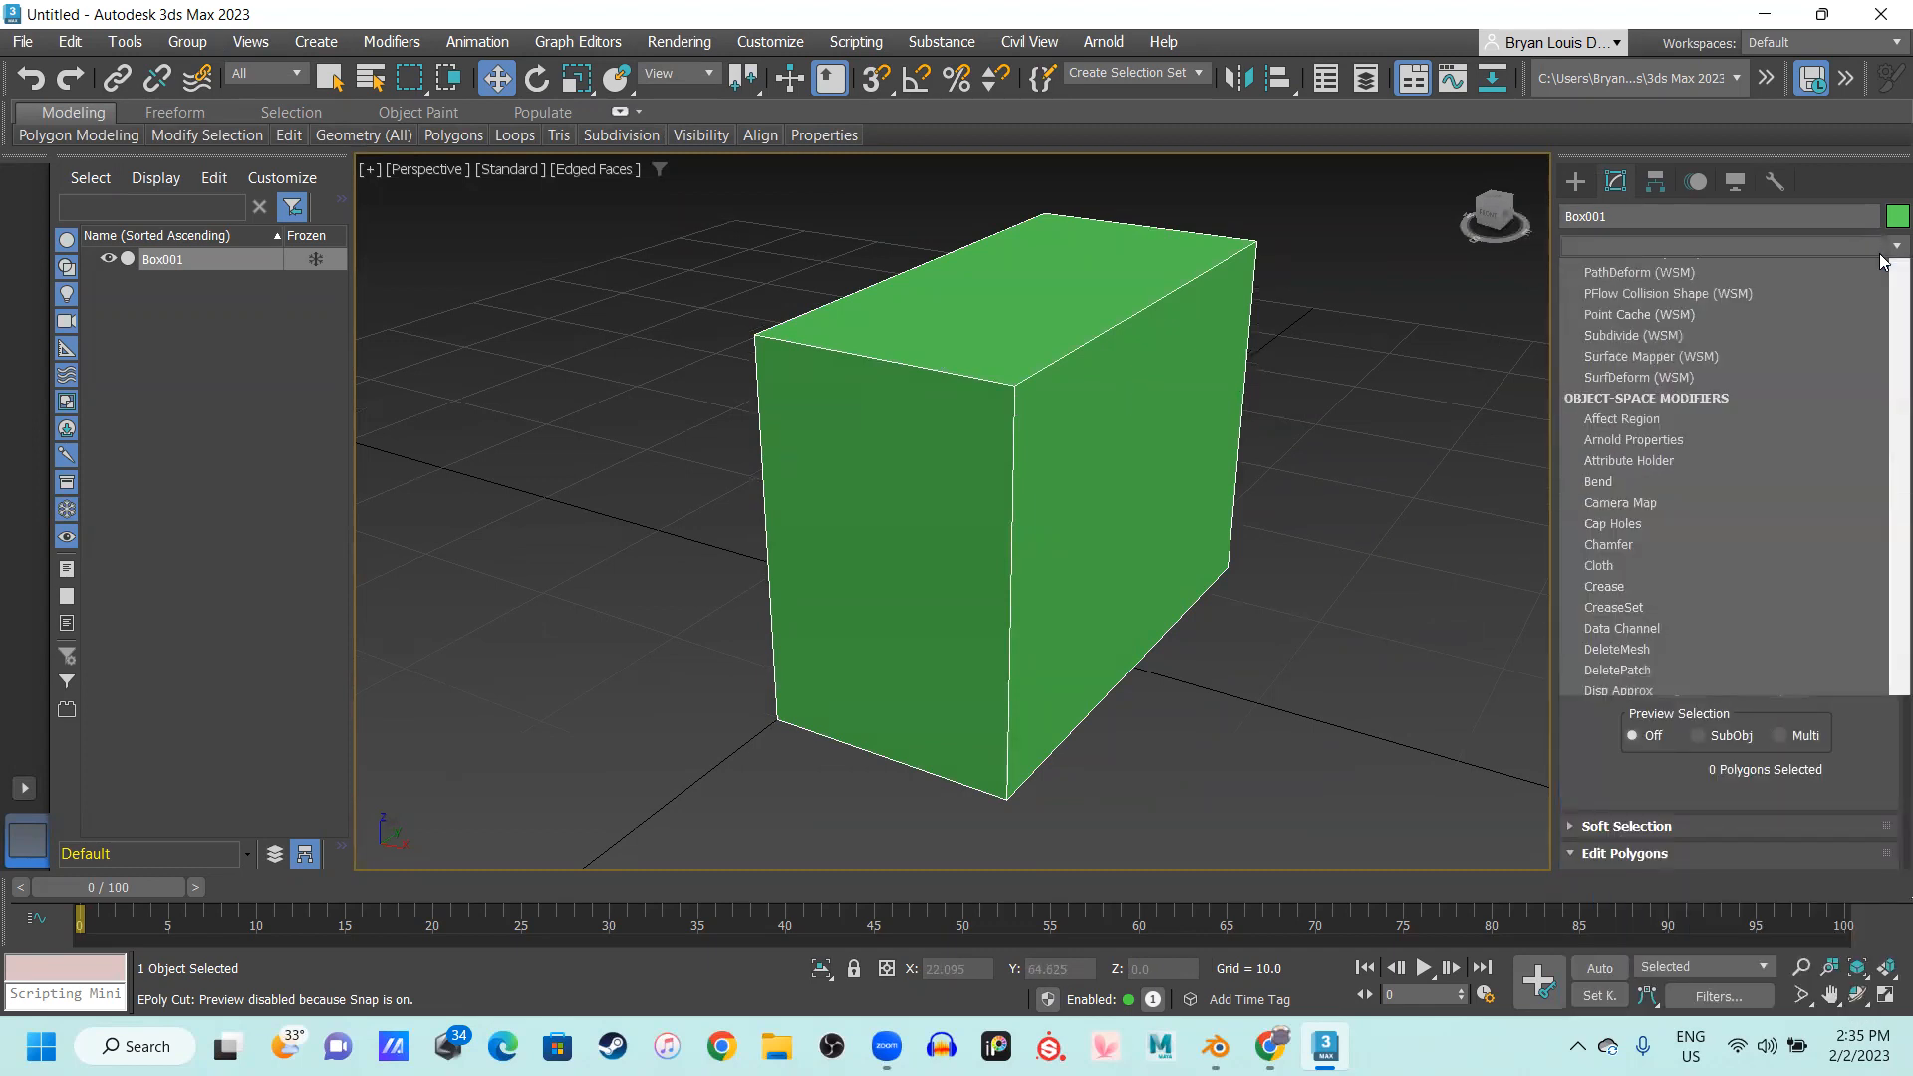
pyautogui.write('sy')
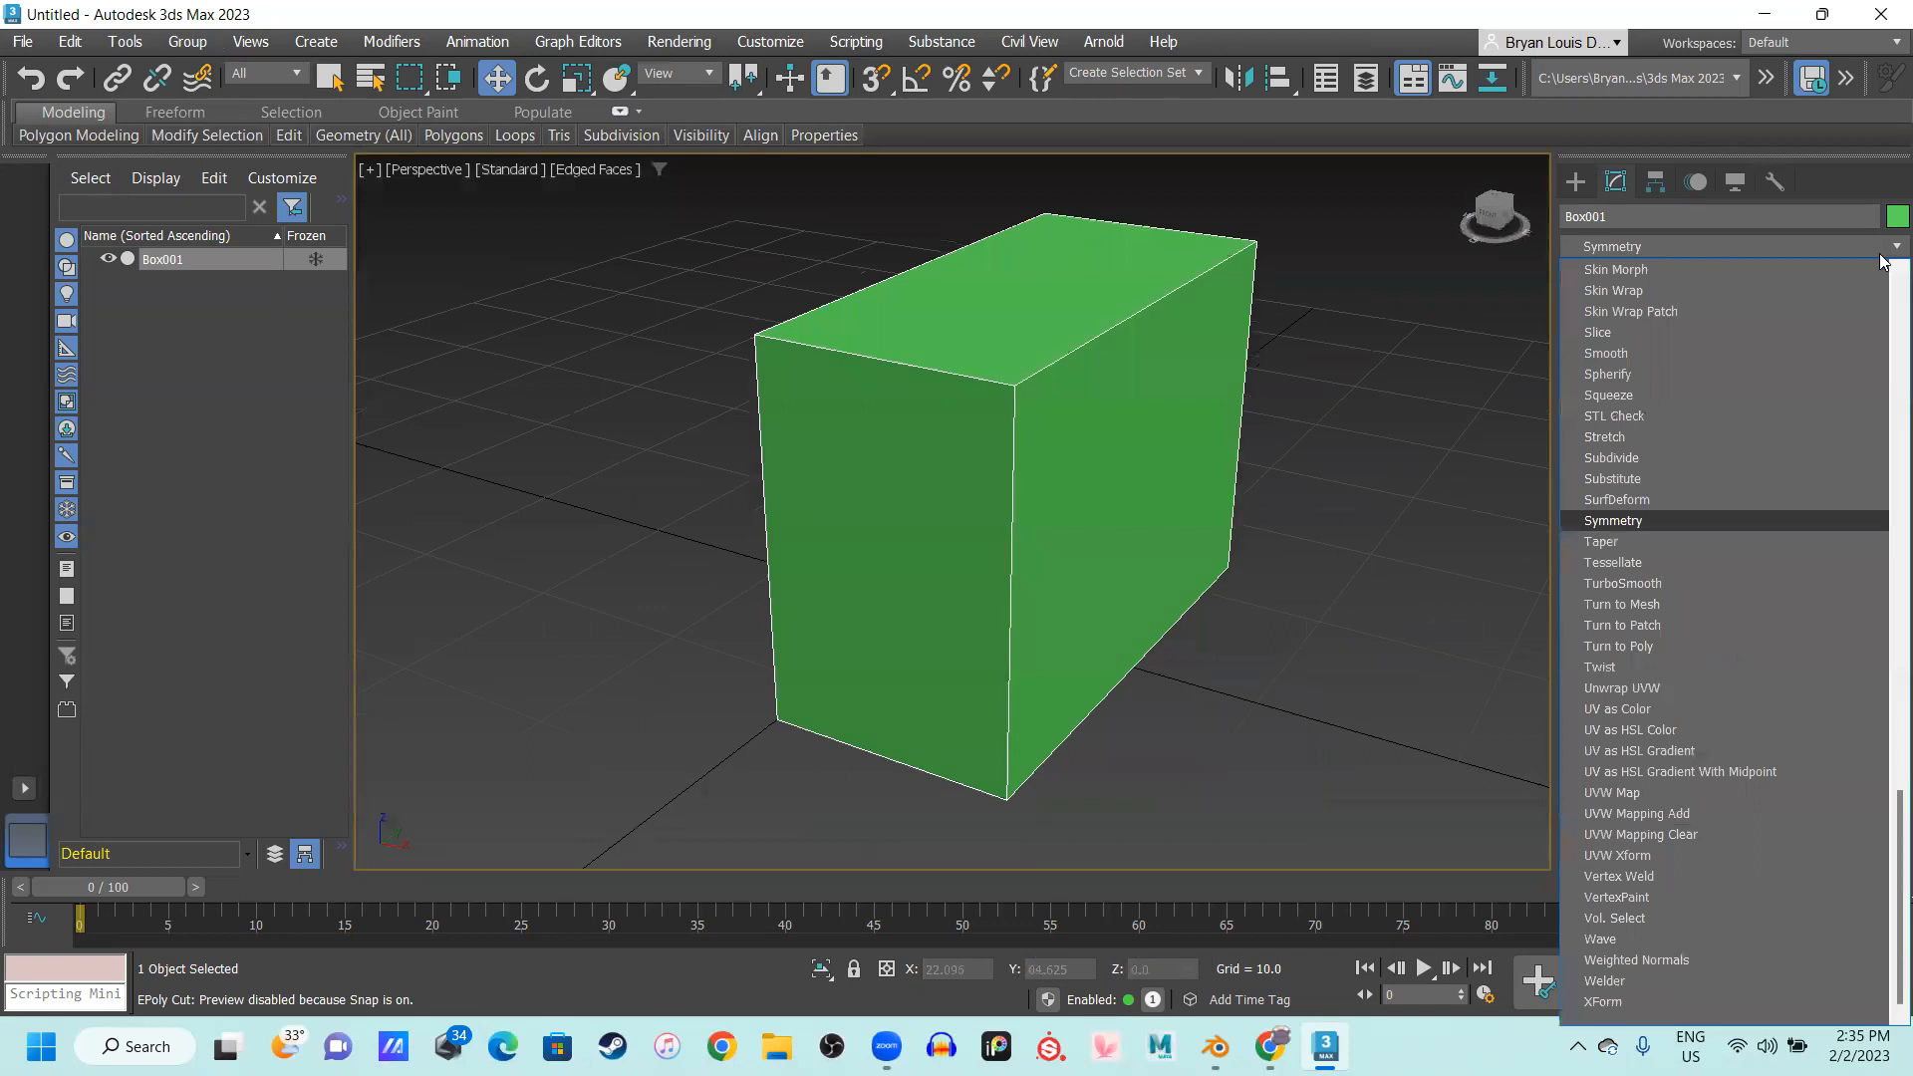
pyautogui.press('Return')
pyautogui.keyDown('alt'); pyautogui.moveTo(1086, 384); pyautogui.dragTo(1357, 615, button='middle'); pyautogui.keyUp('alt')
# Set the Symmetry modifier to mirror the half box along the X axis only
pyautogui.click(1652, 642)
pyautogui.keyDown('alt'); pyautogui.moveTo(951, 521); pyautogui.dragTo(988, 468, button='middle'); pyautogui.keyUp('alt')
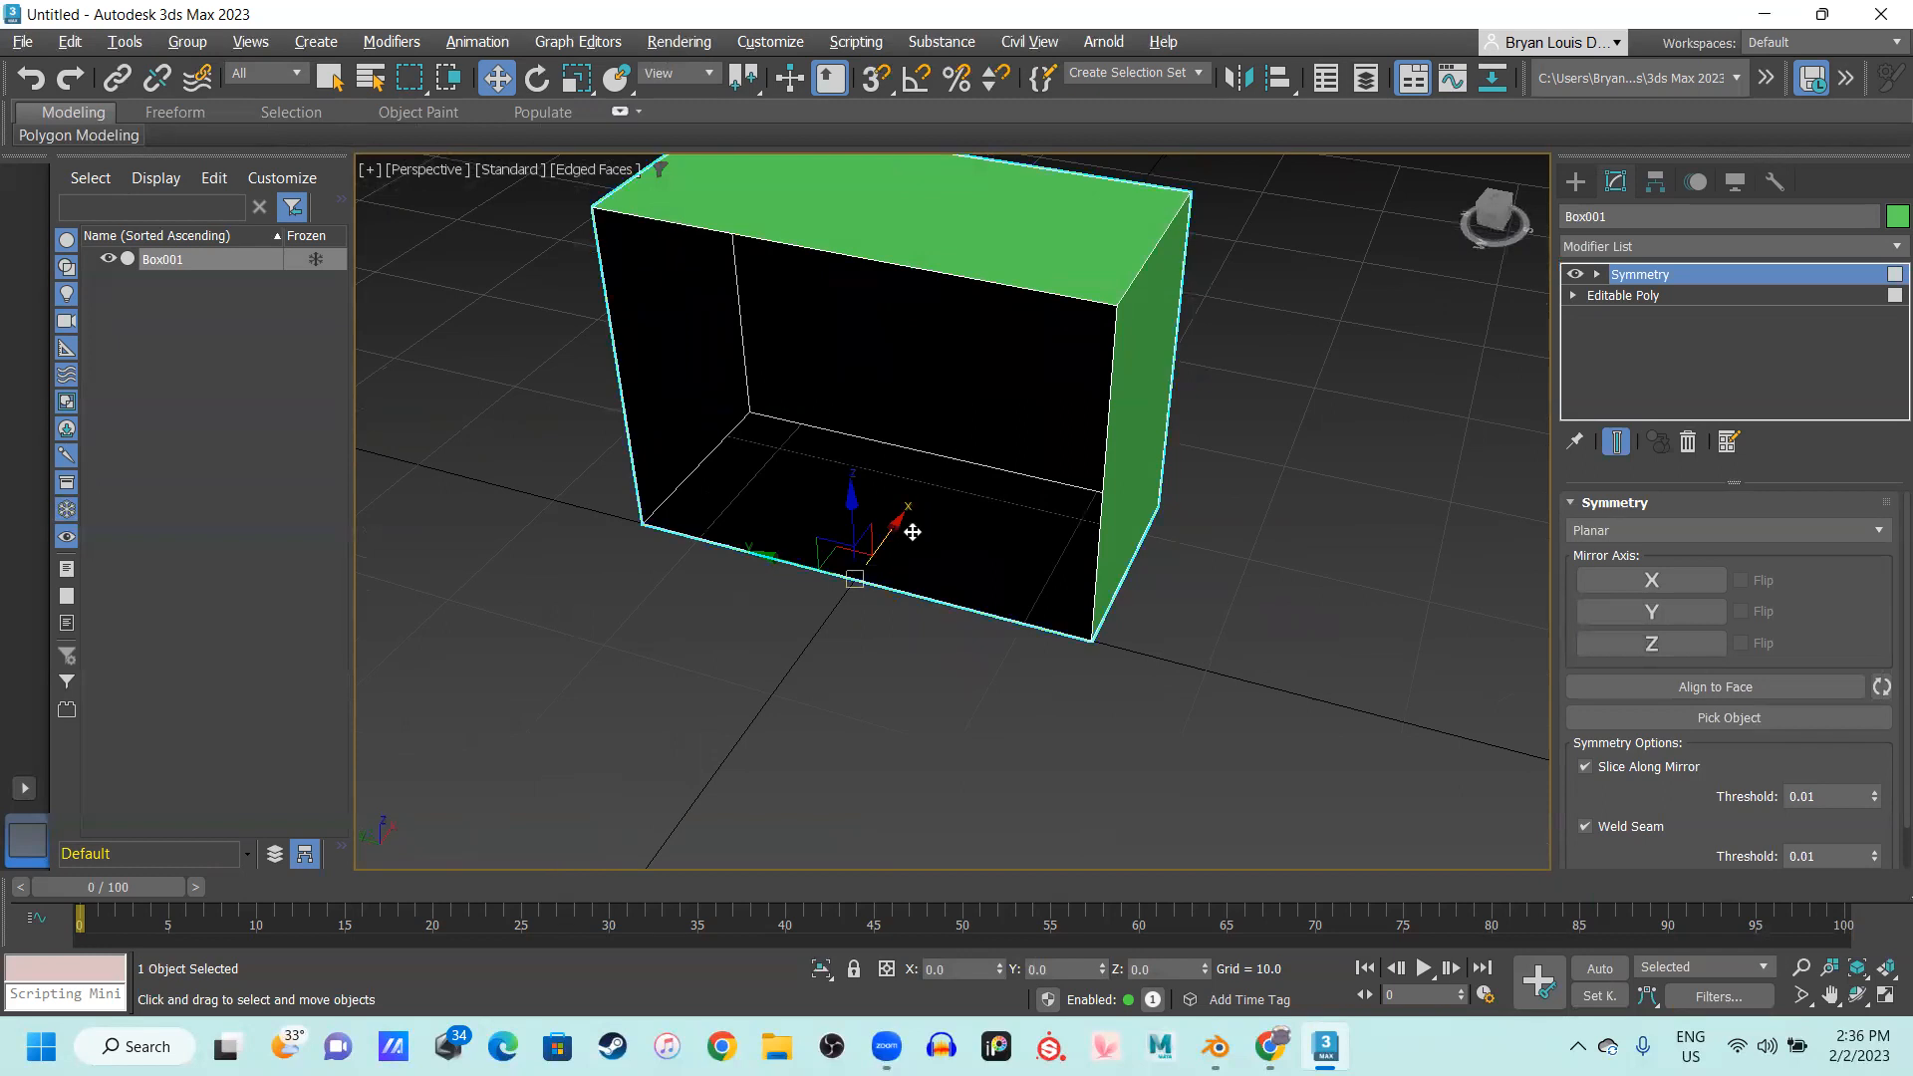
pyautogui.keyDown('alt'); pyautogui.moveTo(913, 533); pyautogui.dragTo(937, 365, button='middle'); pyautogui.keyUp('alt')
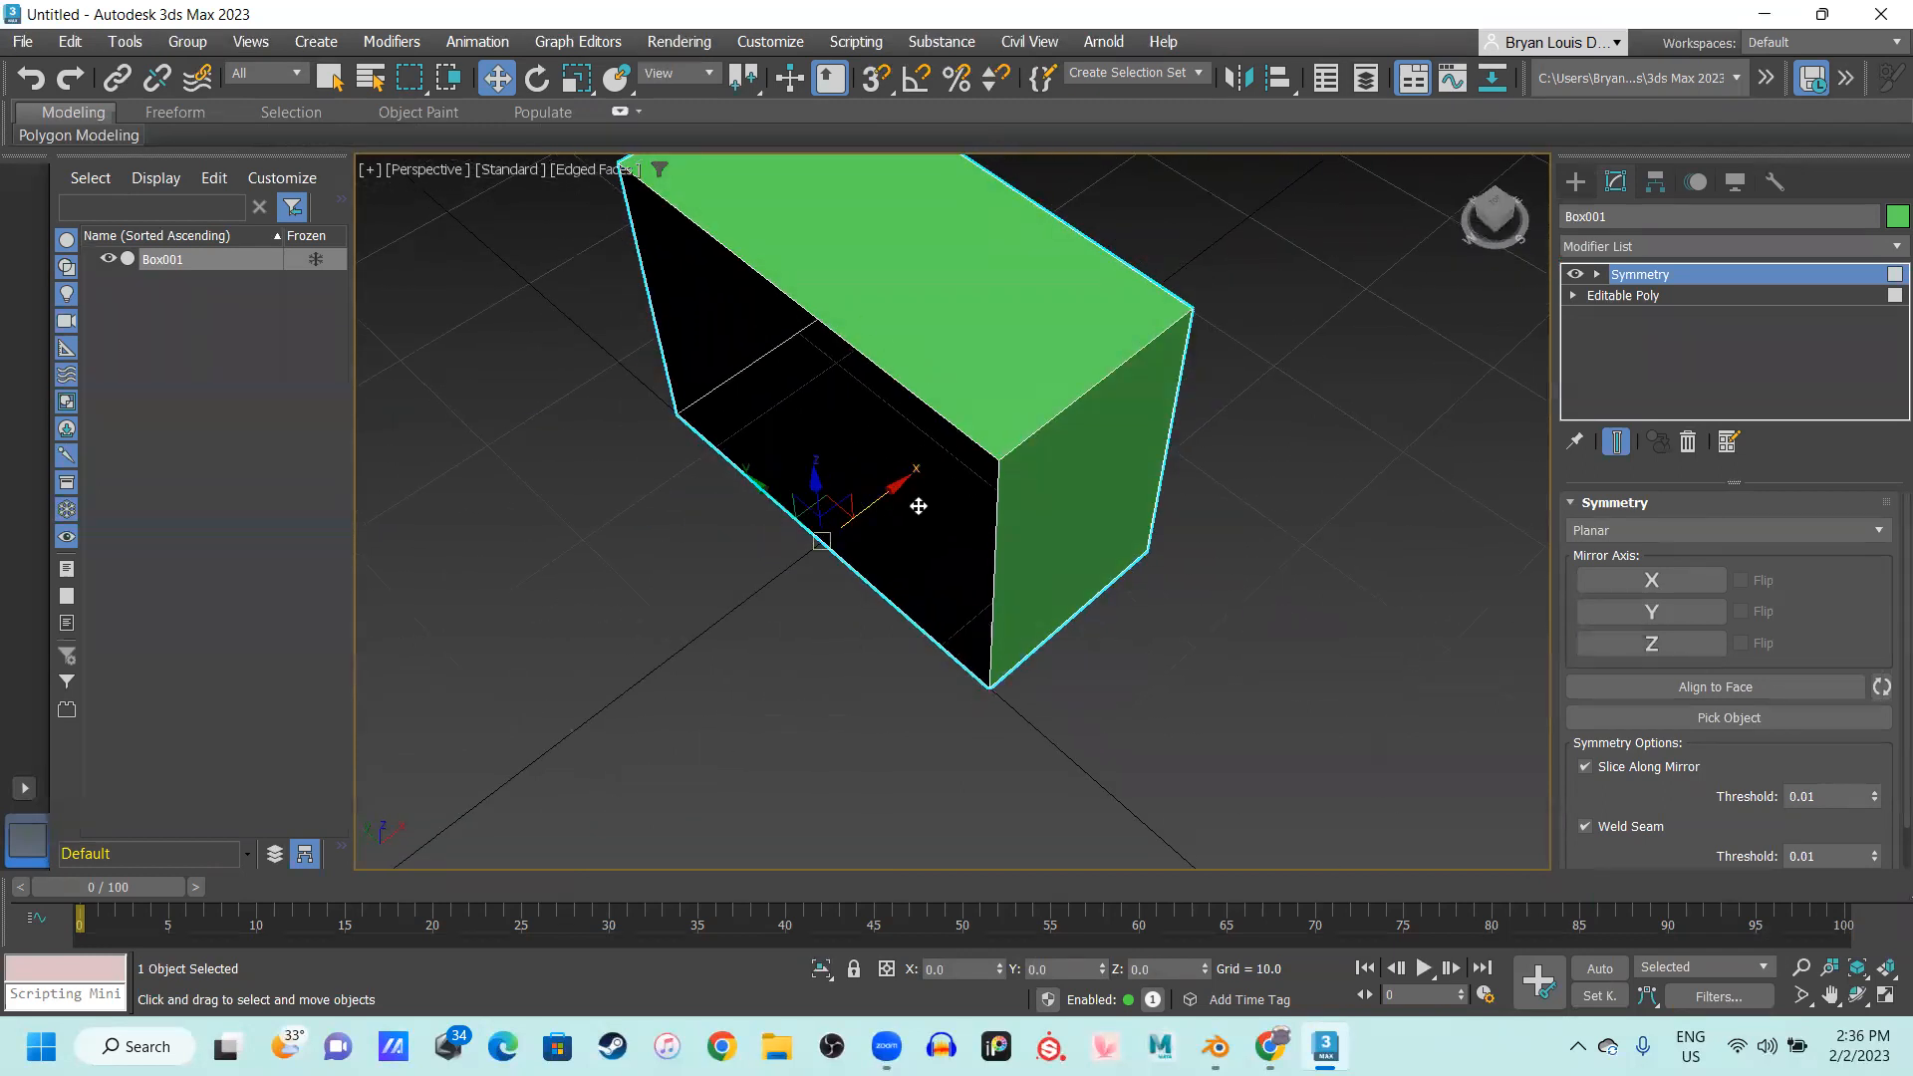
pyautogui.click(1657, 582)
pyautogui.keyDown('alt'); pyautogui.moveTo(1007, 570); pyautogui.dragTo(704, 534, button='middle'); pyautogui.keyUp('alt')
pyautogui.keyDown('alt'); pyautogui.moveTo(827, 546); pyautogui.dragTo(871, 472, button='middle'); pyautogui.keyUp('alt')
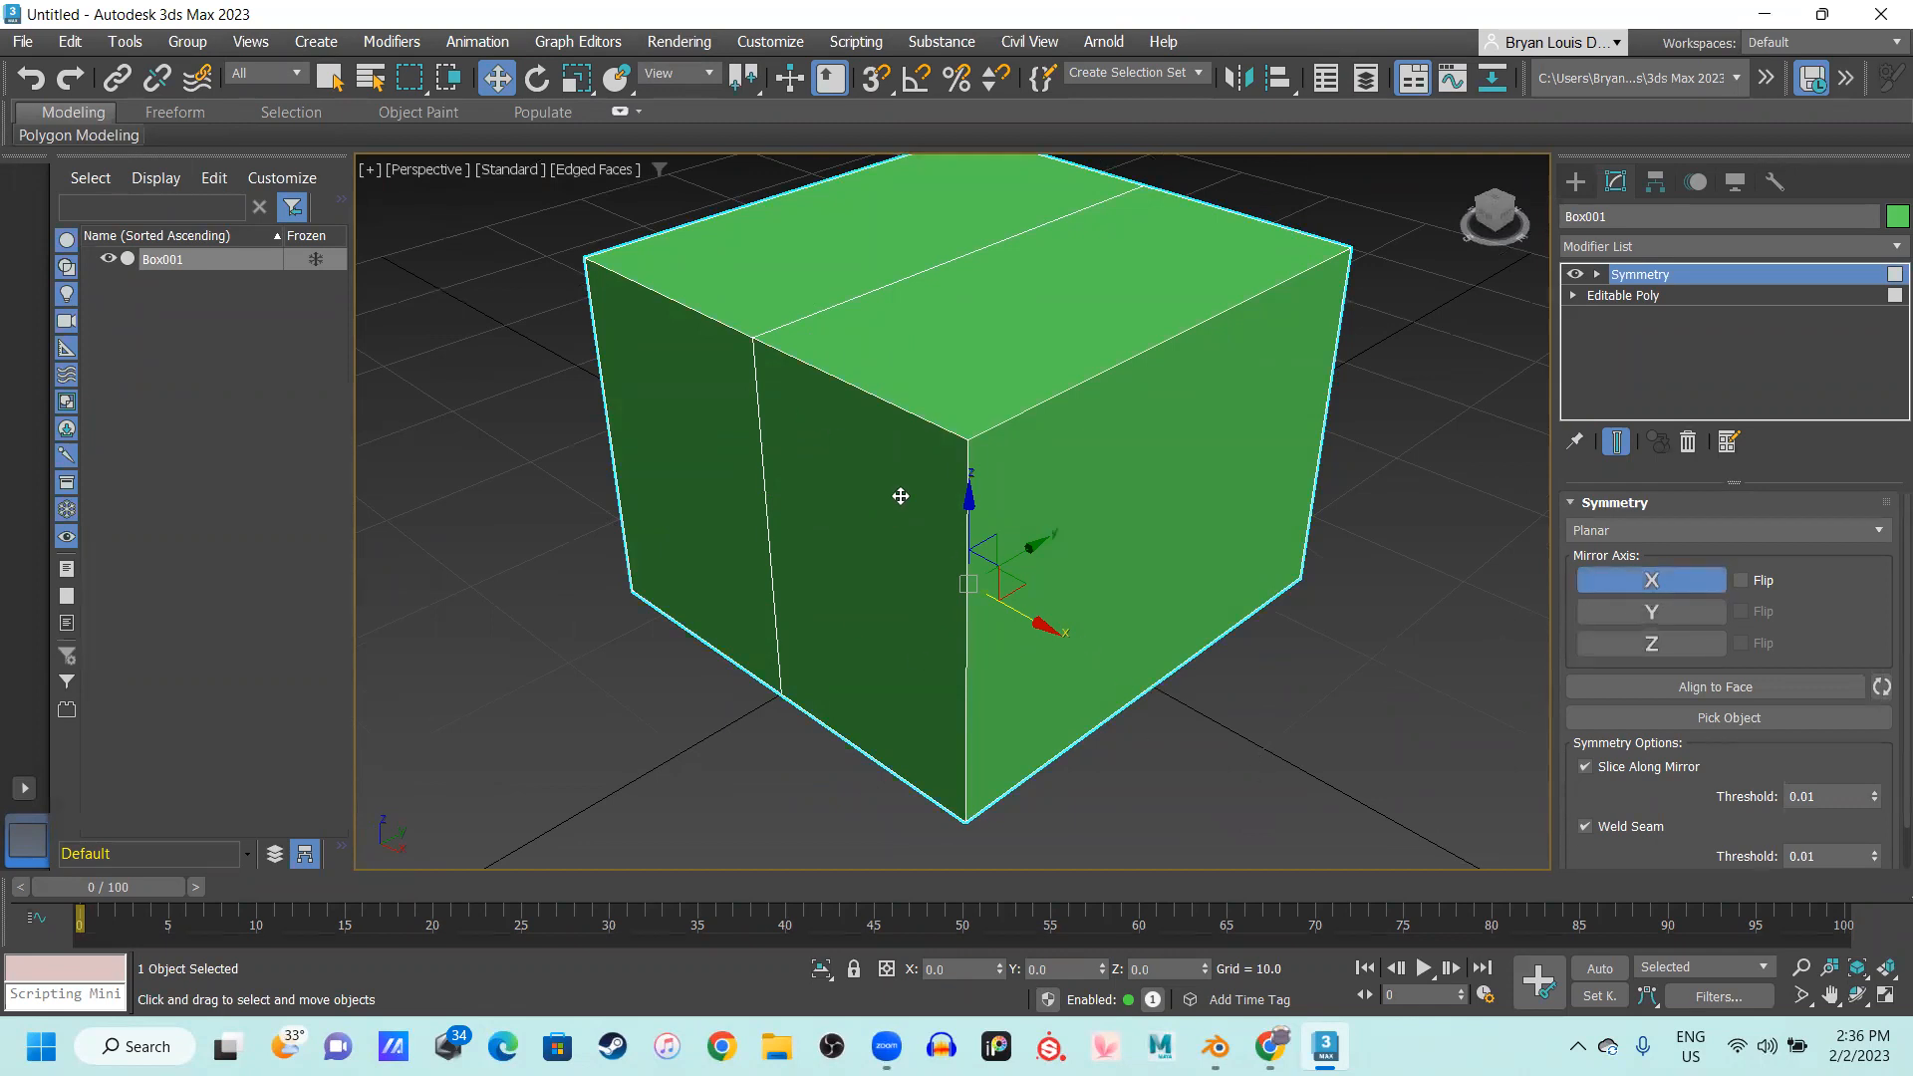
pyautogui.keyDown('alt'); pyautogui.moveTo(1090, 631); pyautogui.dragTo(833, 359, button='middle'); pyautogui.keyUp('alt')
pyautogui.keyDown('alt'); pyautogui.moveTo(875, 485); pyautogui.dragTo(794, 389, button='middle'); pyautogui.keyUp('alt')
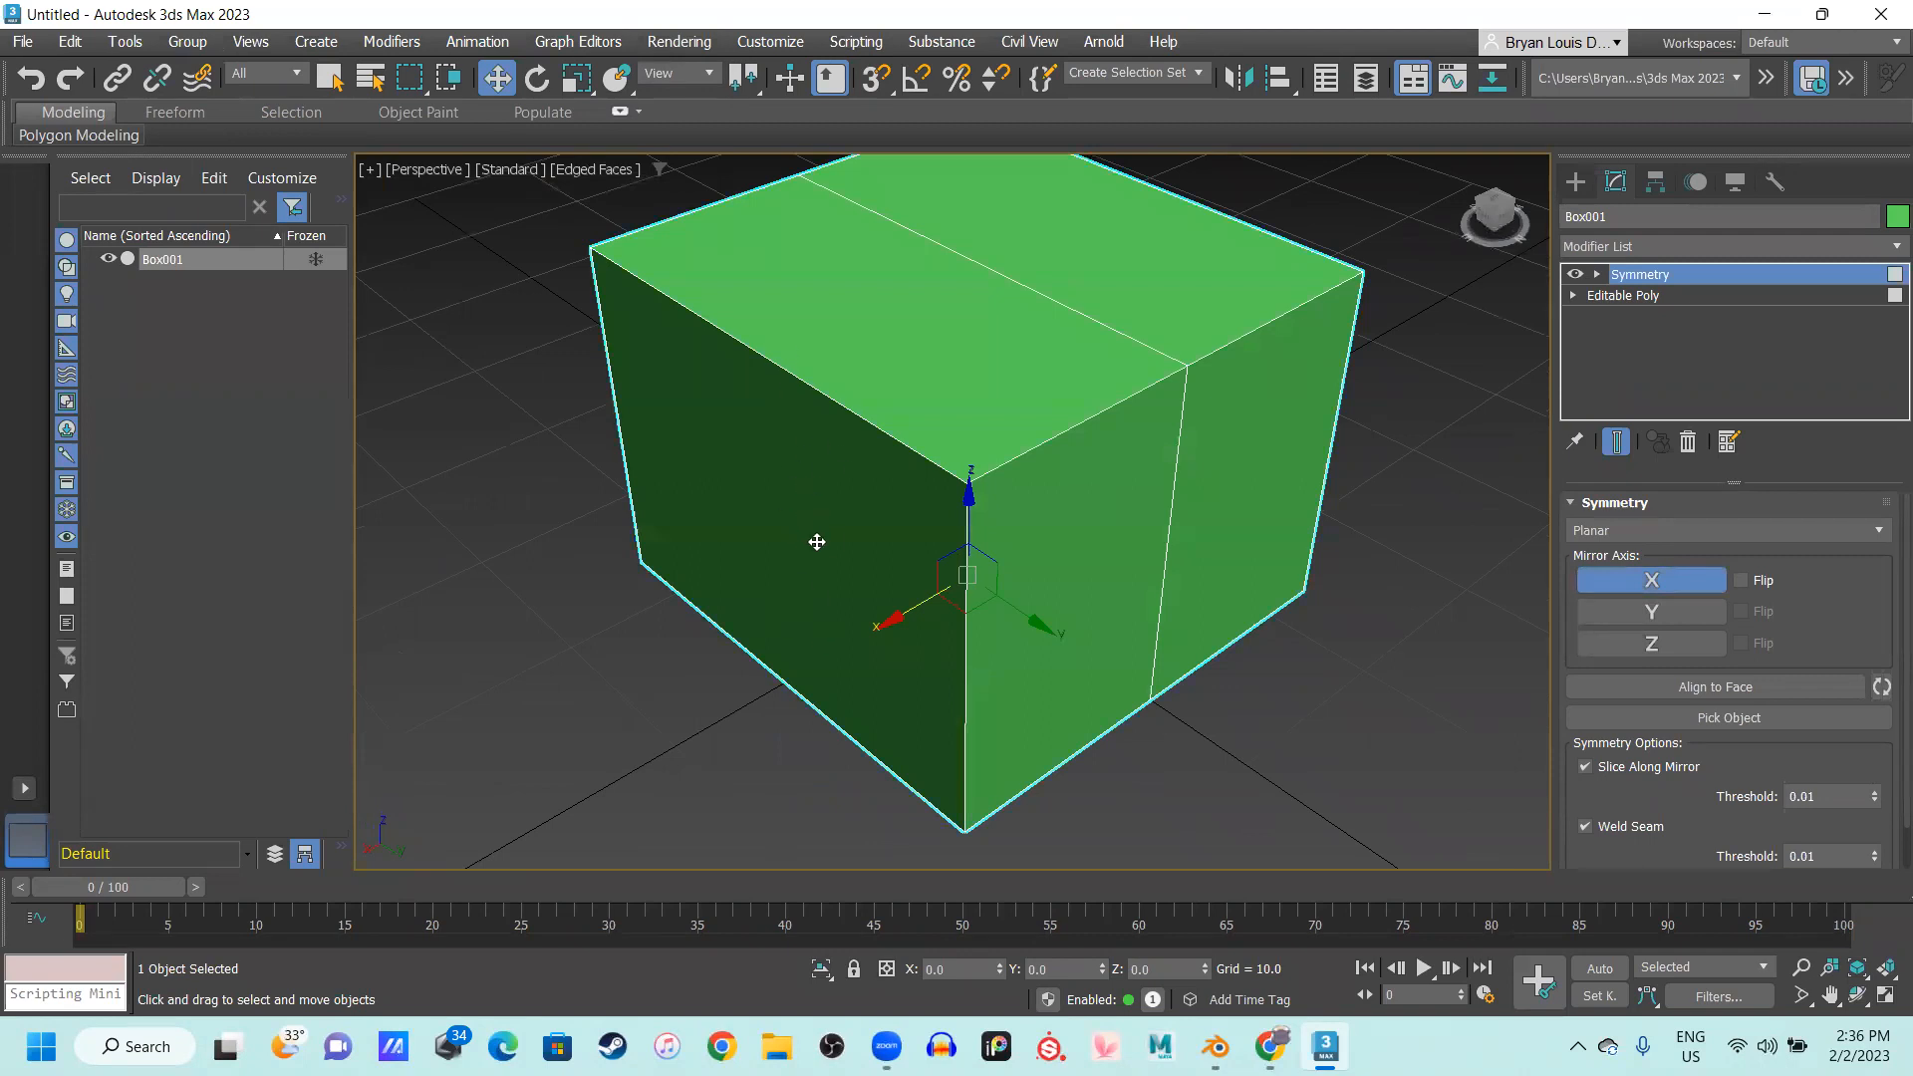
# Try mirroring the box along the Y axis in addition to X
pyautogui.click(1652, 612)
pyautogui.click(1653, 612)
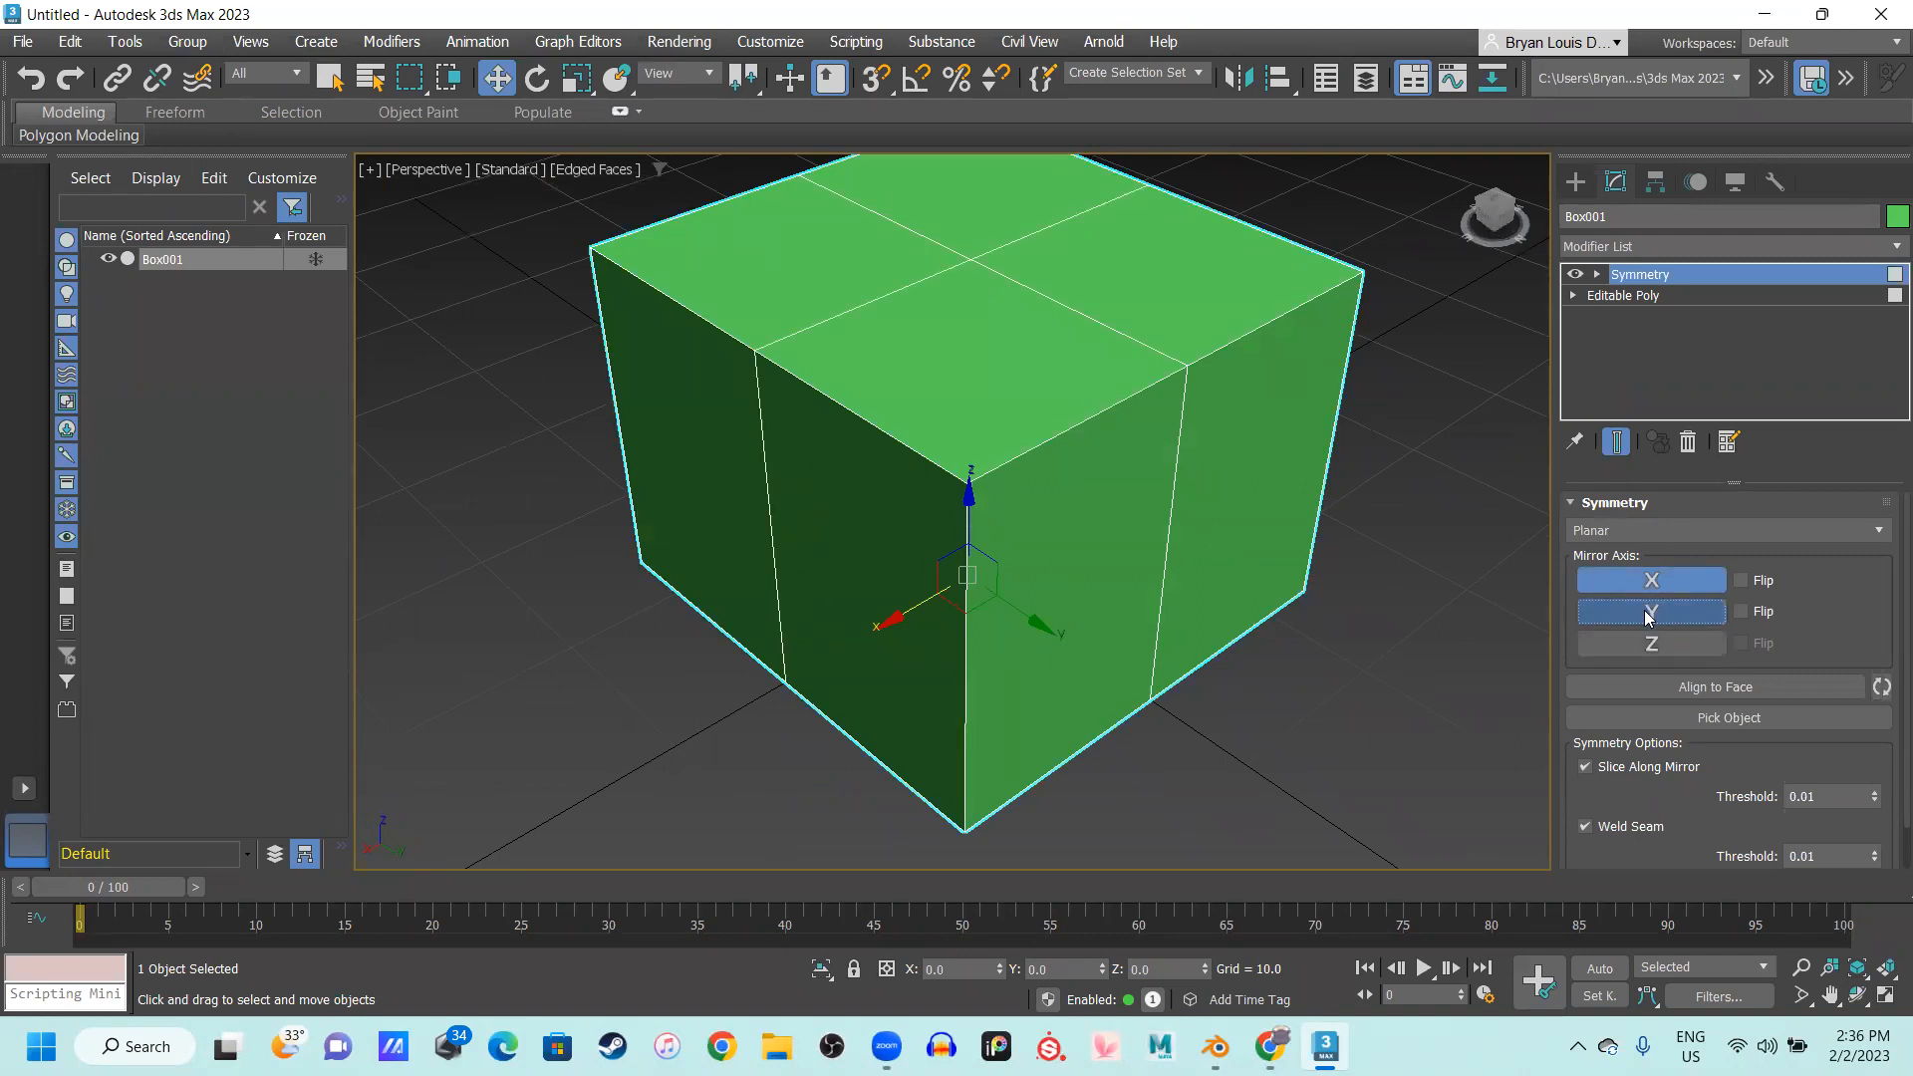
pyautogui.keyDown('alt'); pyautogui.moveTo(774, 686); pyautogui.dragTo(876, 586, button='middle'); pyautogui.keyUp('alt')
pyautogui.scroll(-3, 1196, 612)
pyautogui.scroll(2, 910, 499)
pyautogui.moveTo(1146, 552); pyautogui.dragTo(949, 606, button='middle')
# Go back to the Editable Poly level beneath Symmetry and turn on the display of the end result
pyautogui.click(1720, 293)
pyautogui.moveTo(1005, 561)
pyautogui.mouseDown(button='middle')
pyautogui.moveTo(868, 551)
pyautogui.moveTo(921, 575)
pyautogui.moveTo(1009, 566)
pyautogui.mouseUp(button='middle')
pyautogui.click(1642, 275)
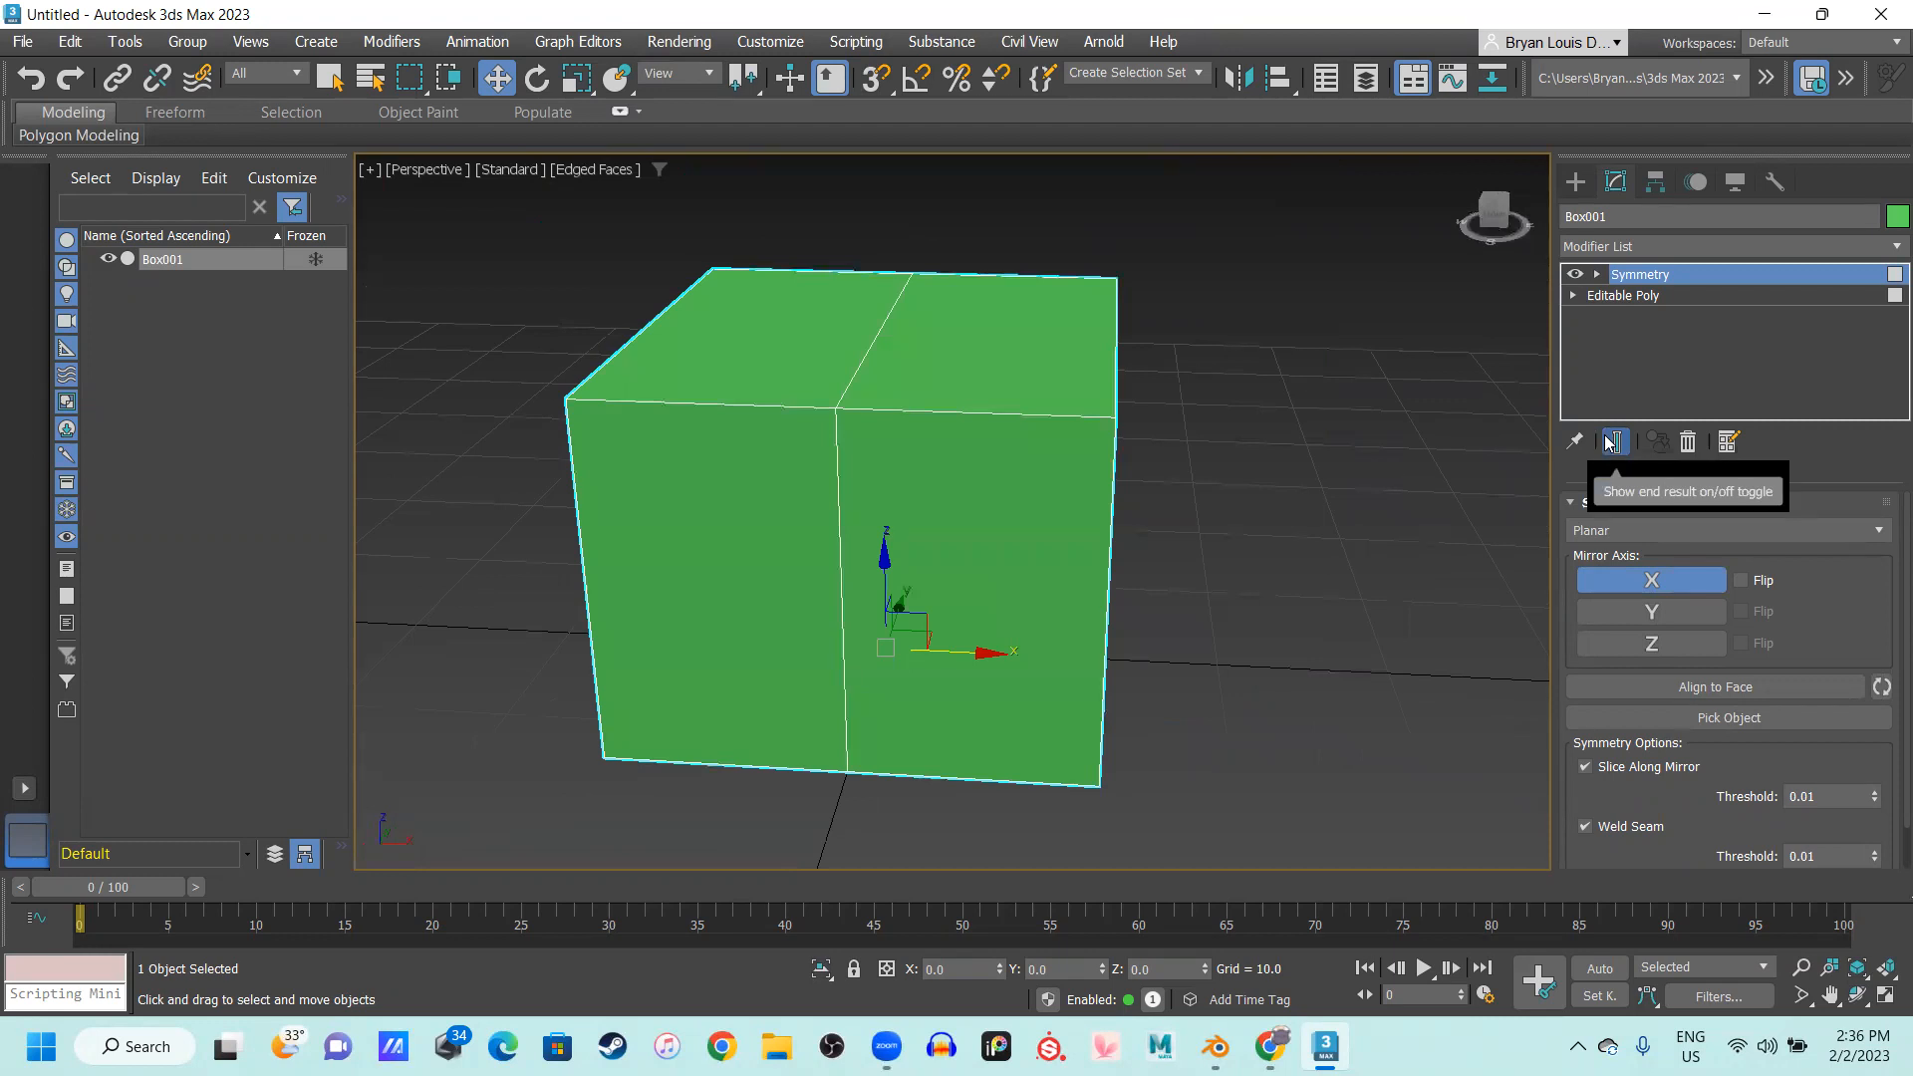
pyautogui.click(1644, 297)
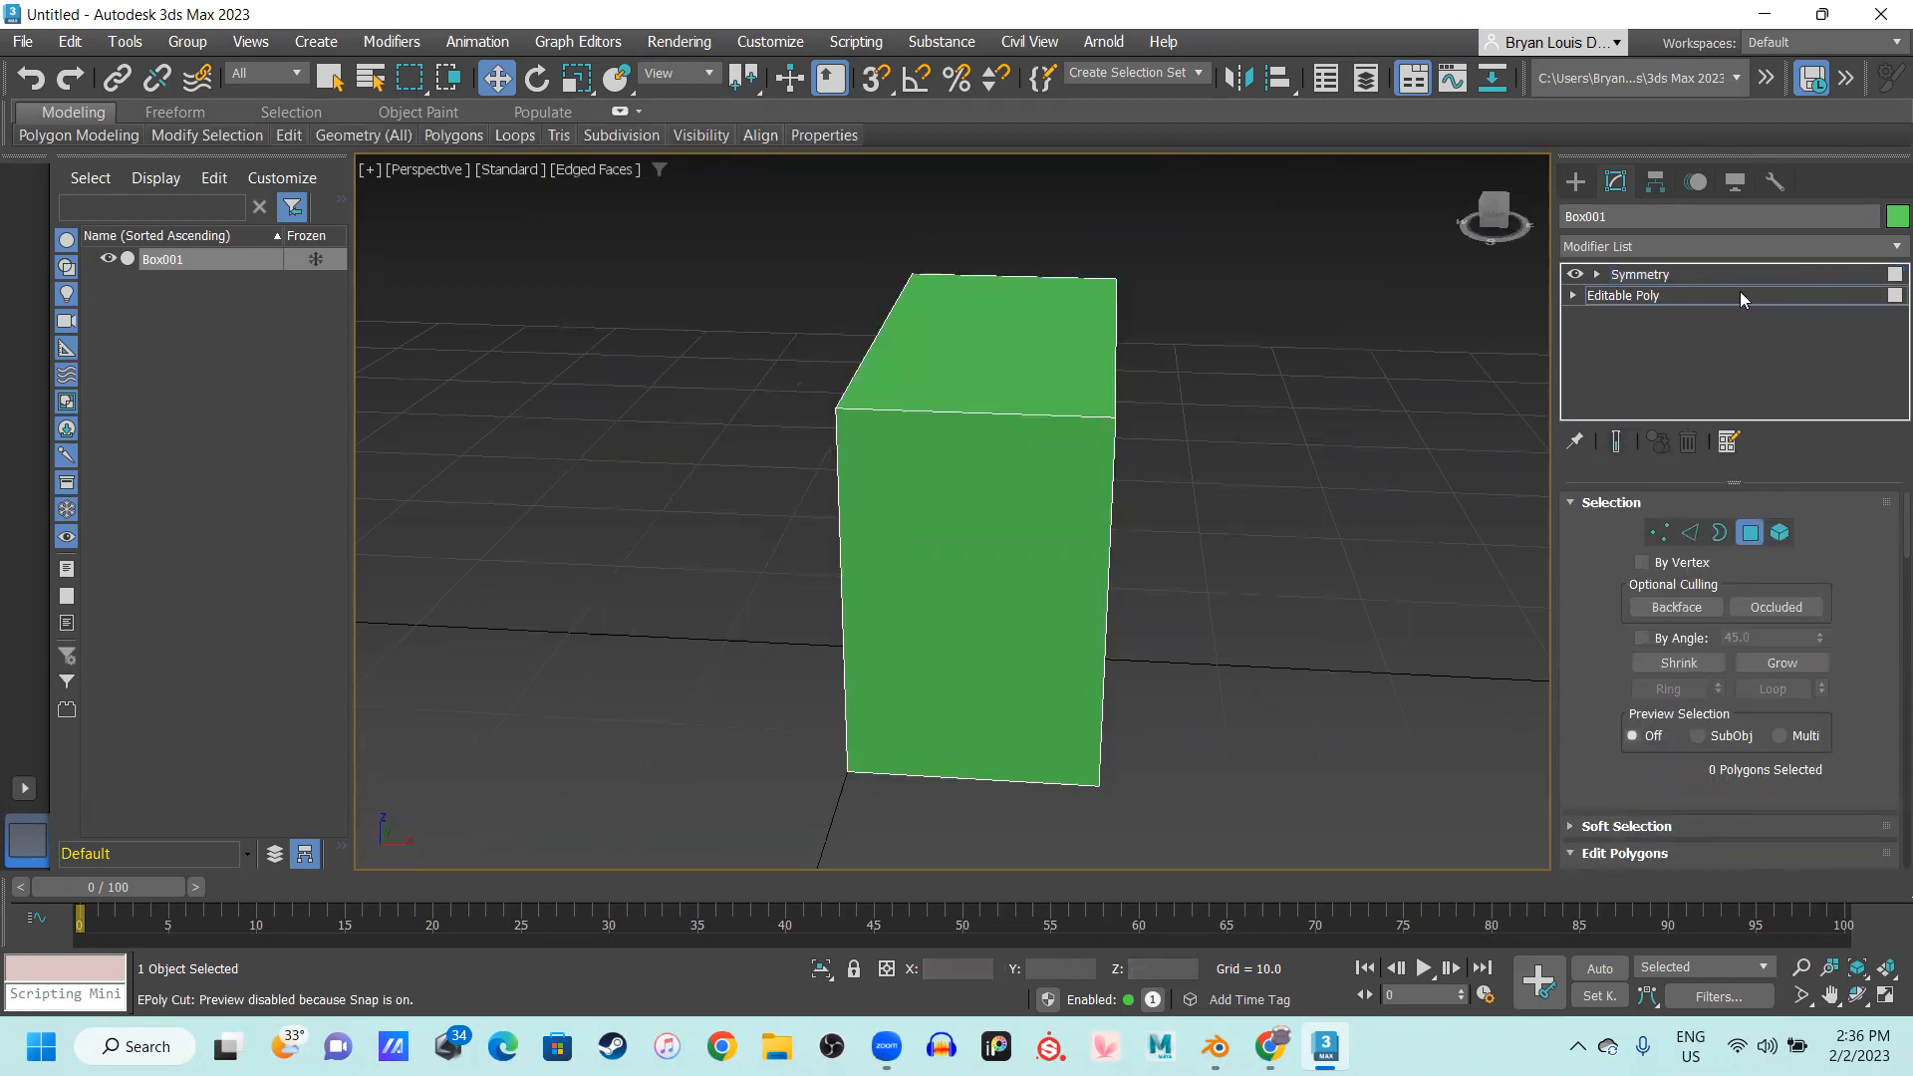
pyautogui.click(1628, 445)
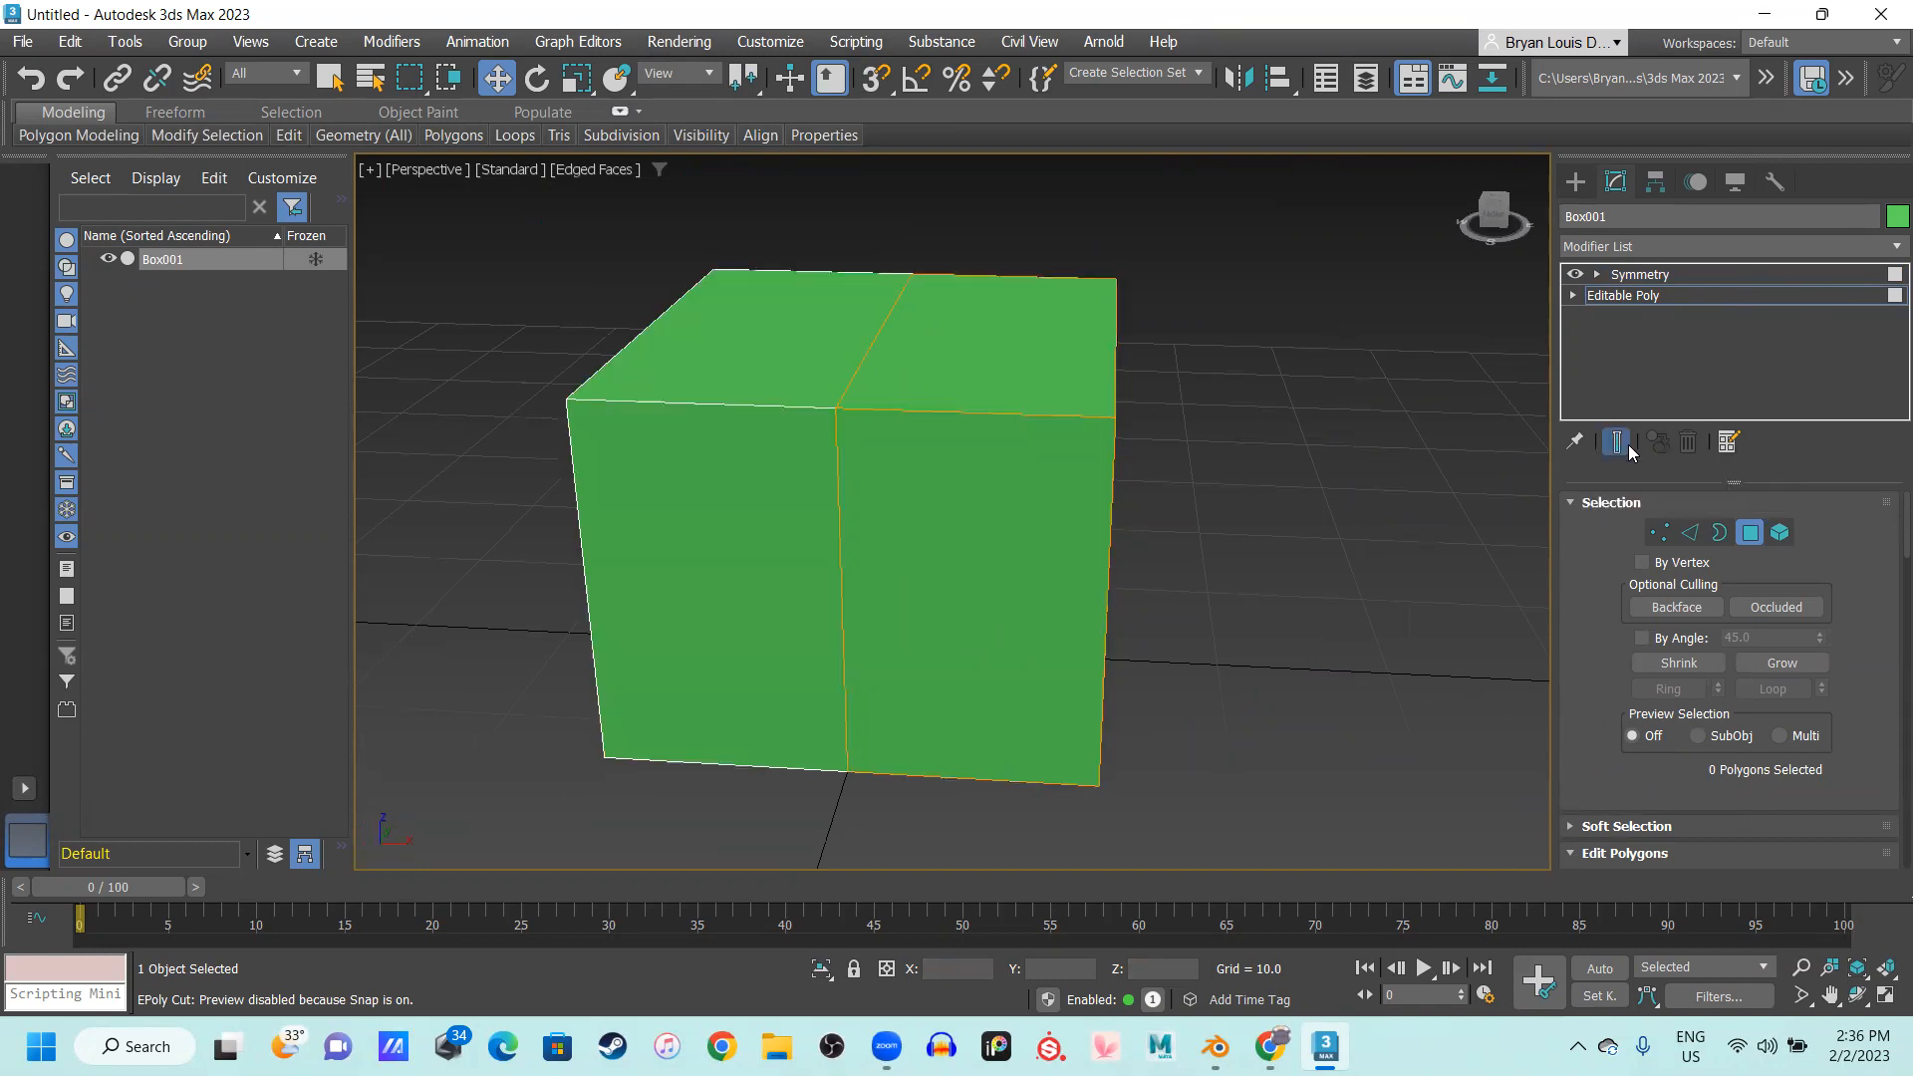
pyautogui.keyDown('alt'); pyautogui.moveTo(576, 517); pyautogui.dragTo(520, 525, button='middle'); pyautogui.keyUp('alt')
pyautogui.keyDown('alt'); pyautogui.moveTo(829, 414); pyautogui.dragTo(850, 409, button='middle'); pyautogui.keyUp('alt')
# Select the upper outer front vertex of the editable half and lower it about halfway down the box
pyautogui.click(1660, 532)
pyautogui.click(975, 405)
pyautogui.moveTo(973, 333); pyautogui.dragTo(966, 554)
pyautogui.keyDown('alt'); pyautogui.moveTo(782, 542); pyautogui.dragTo(1228, 429, button='middle'); pyautogui.keyUp('alt')
# Lower the upper outer rear vertex of the editable half to a Z height of about 10.6
pyautogui.click(1455, 296)
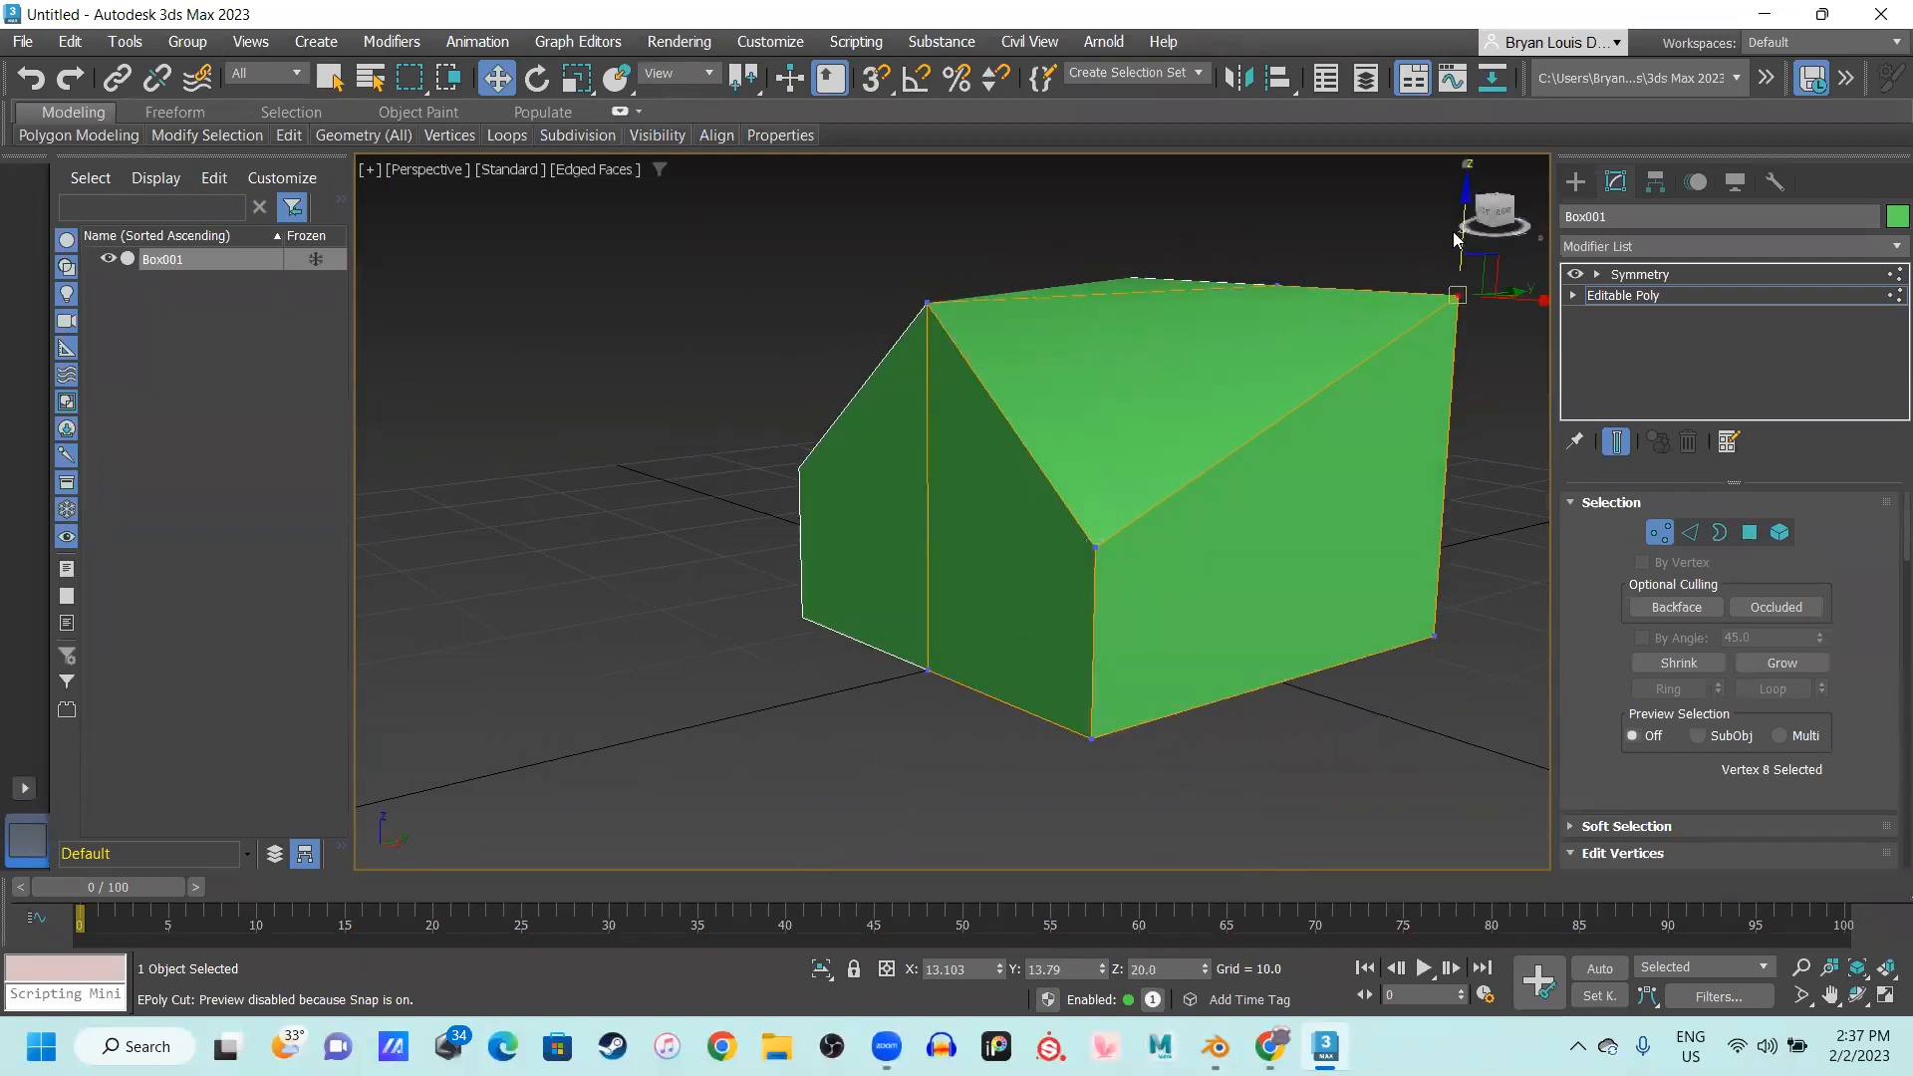
pyautogui.keyDown('alt'); pyautogui.moveTo(1460, 231); pyautogui.dragTo(1287, 280, button='middle'); pyautogui.keyUp('alt')
pyautogui.click(1259, 291)
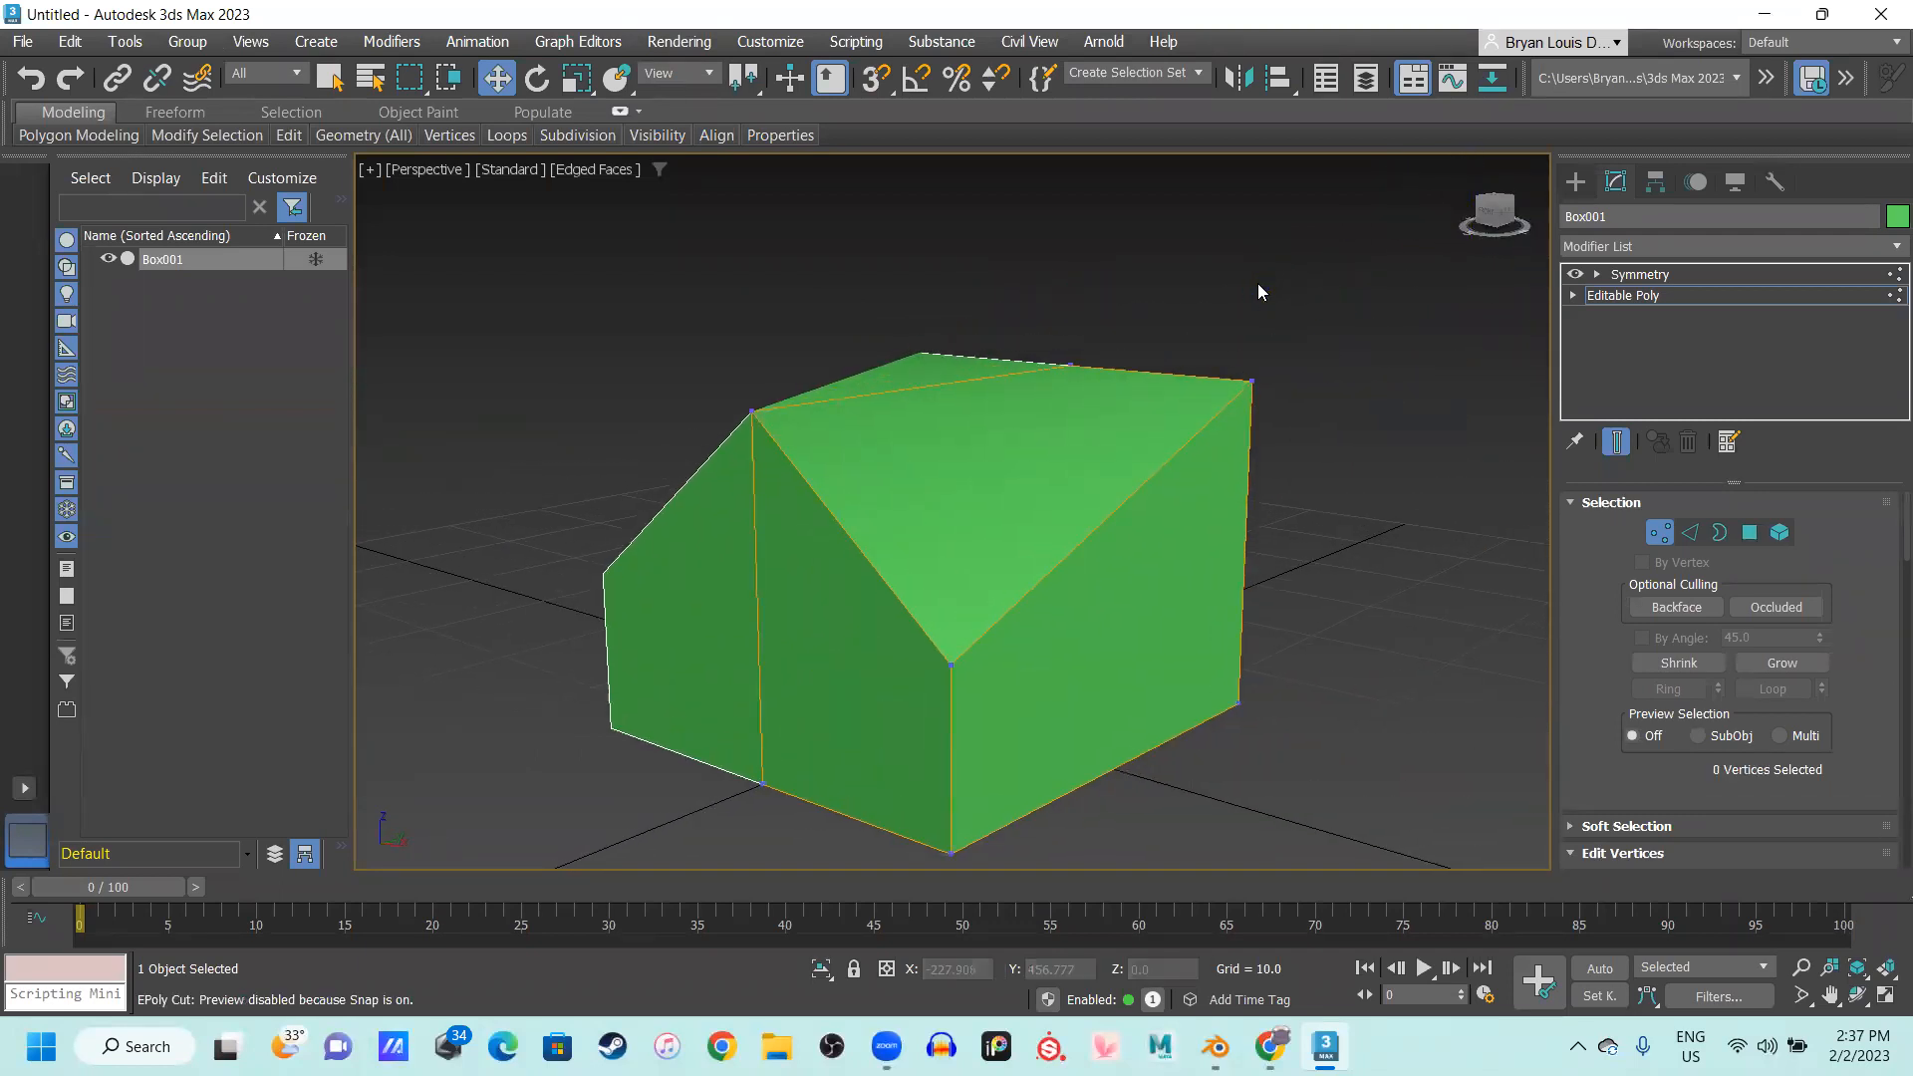
pyautogui.hotkey('ctrl', 'a')
pyautogui.click(1257, 384)
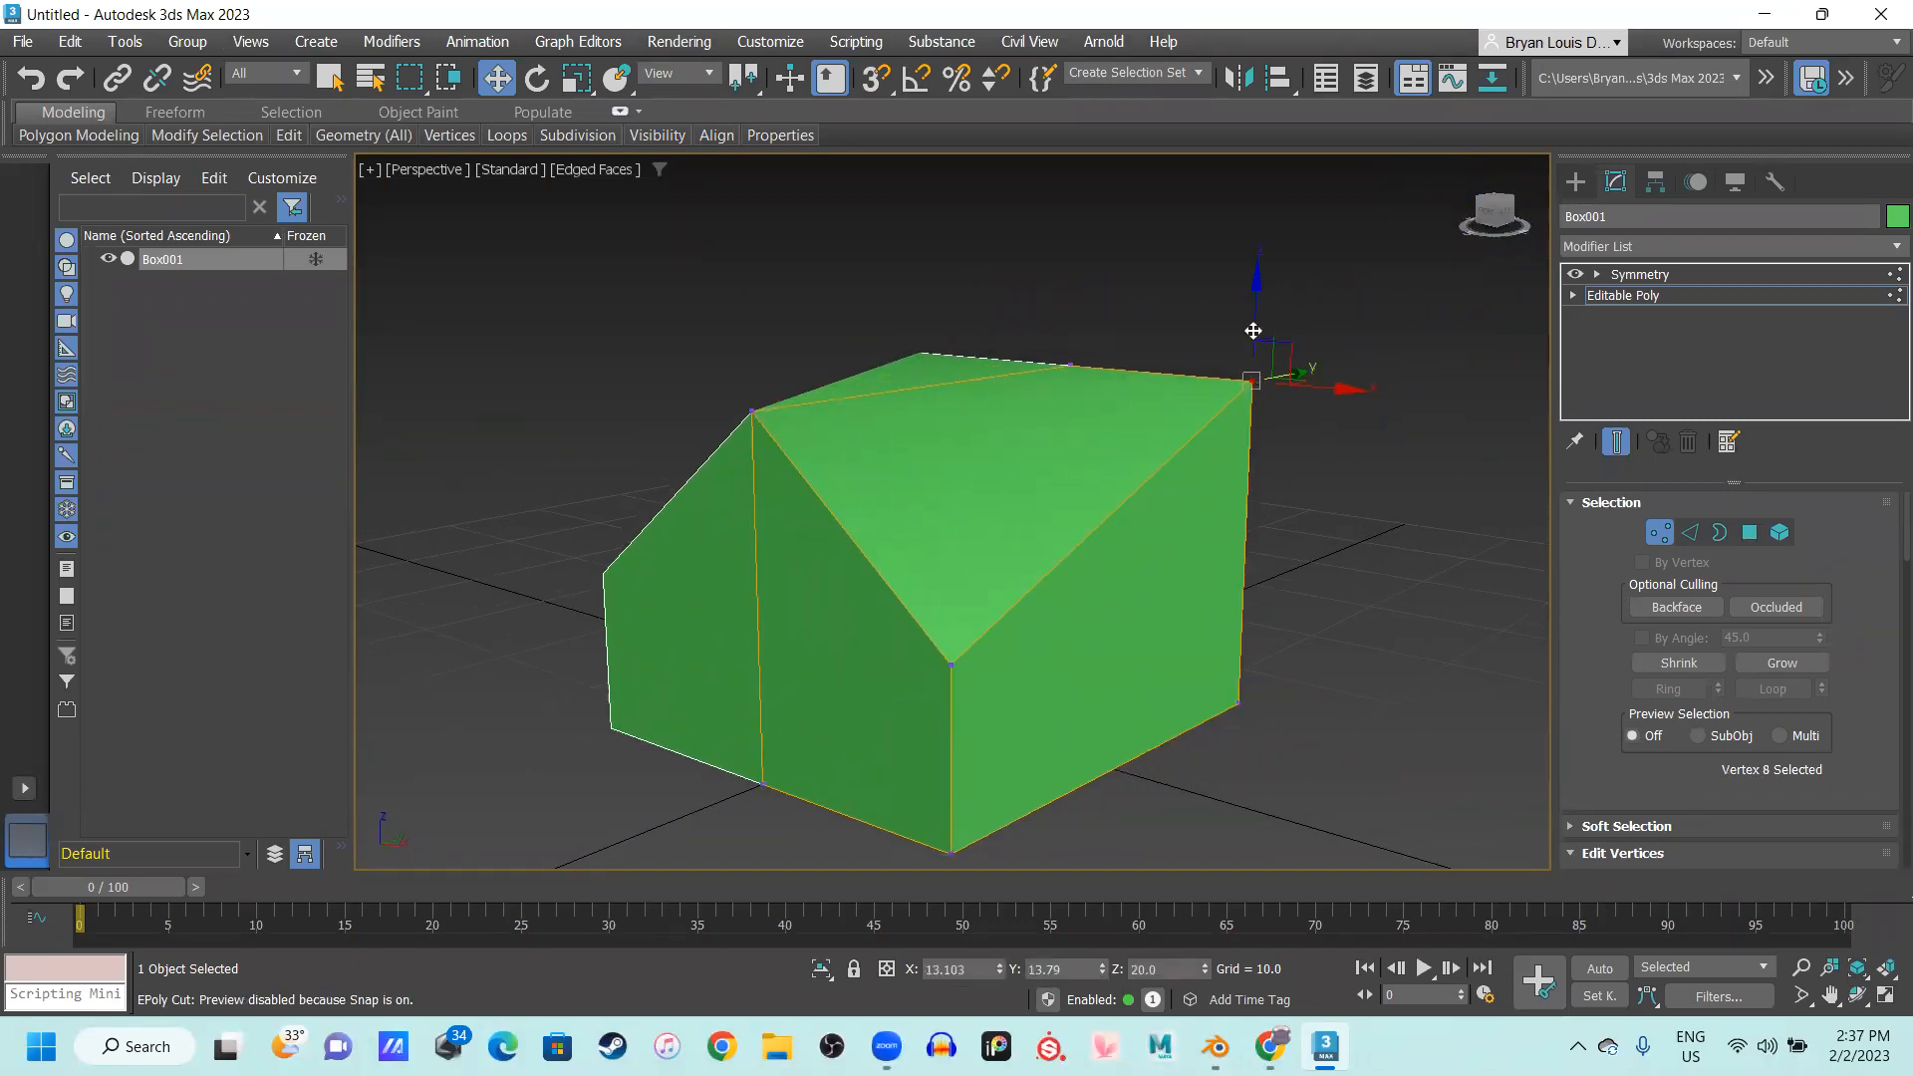
pyautogui.click(1245, 361)
pyautogui.moveTo(1258, 302); pyautogui.dragTo(1229, 436)
pyautogui.keyDown('alt'); pyautogui.moveTo(1162, 536); pyautogui.dragTo(1170, 528, button='middle'); pyautogui.keyUp('alt')
# Extrude the outer side polygon of the editable half outward along X to form a side block
pyautogui.press('4')
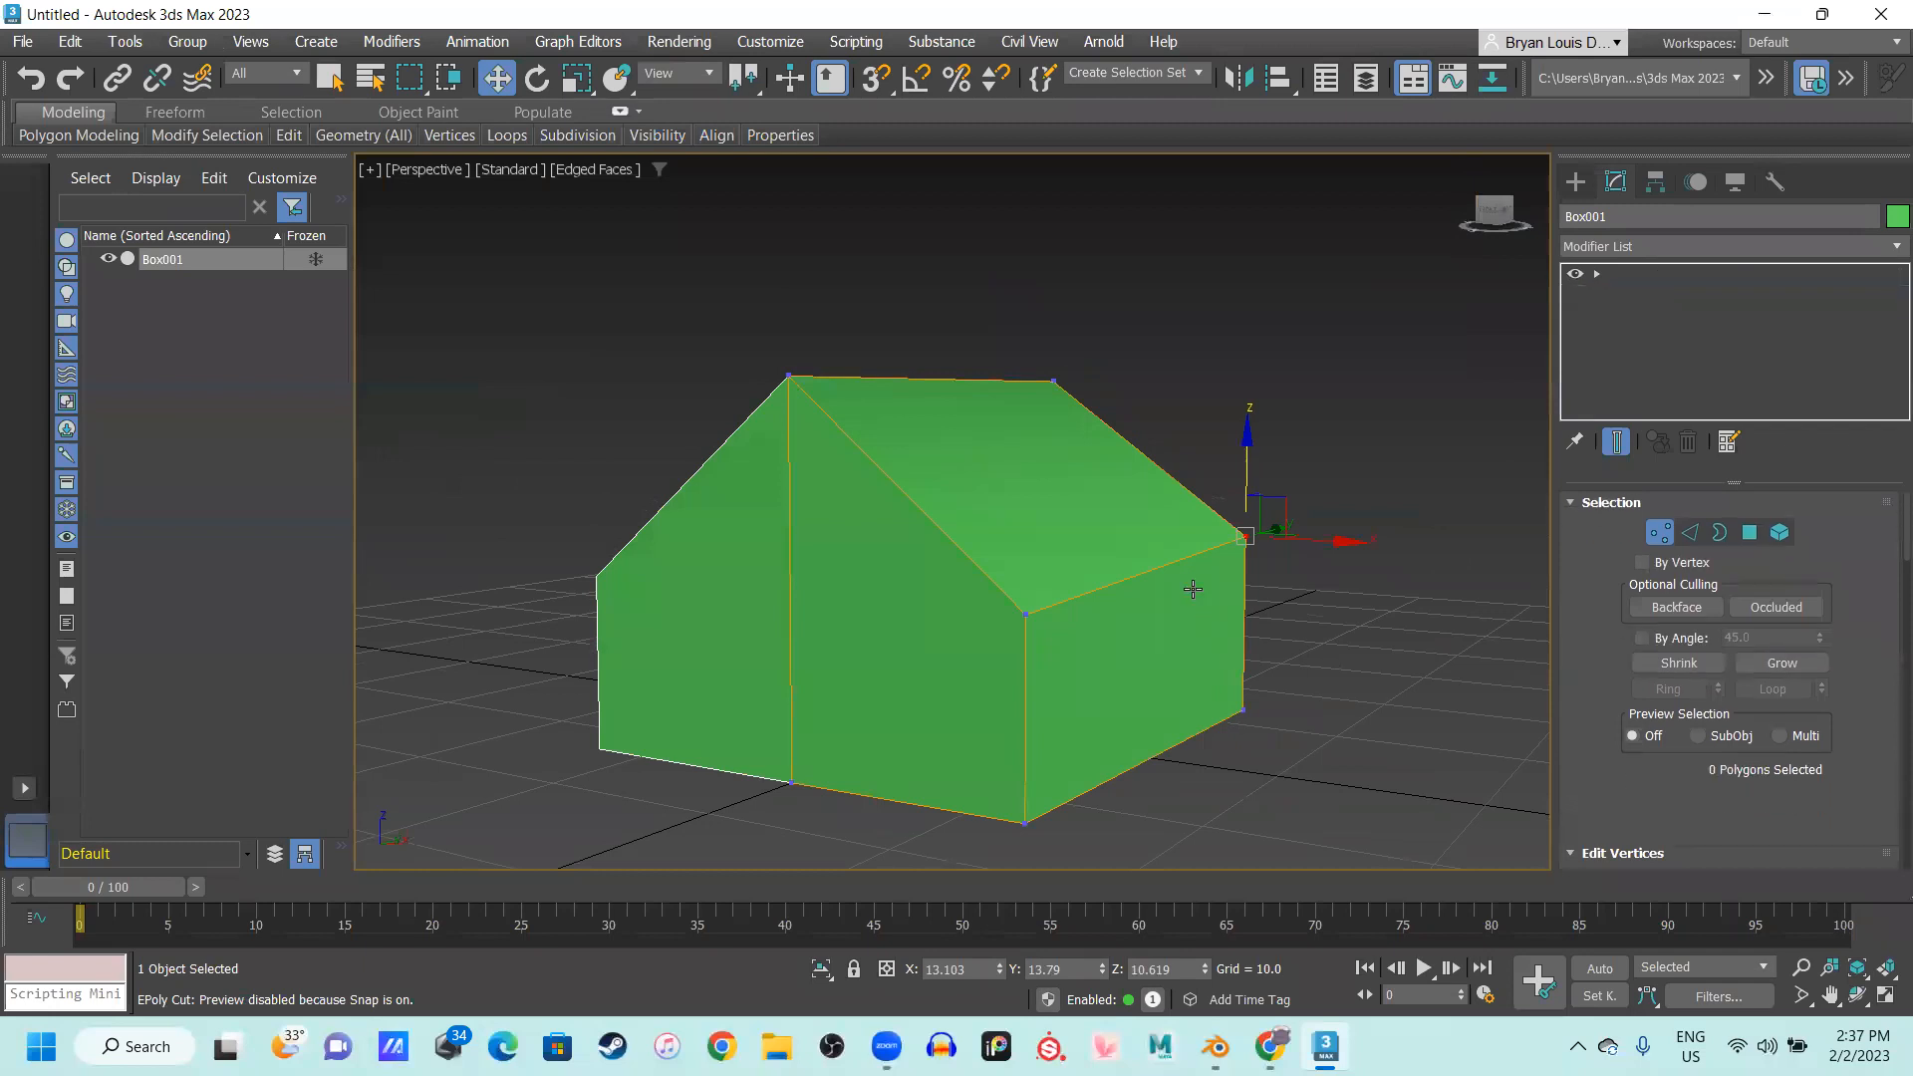
pyautogui.click(1161, 598)
pyautogui.keyDown('alt'); pyautogui.moveTo(1162, 598); pyautogui.dragTo(1019, 564, button='middle'); pyautogui.keyUp('alt')
pyautogui.keyDown('shift'); pyautogui.moveTo(1050, 461); pyautogui.dragTo(1311, 485); pyautogui.keyUp('shift')
pyautogui.scroll(-4, 854, 491)
pyautogui.moveTo(854, 491); pyautogui.dragTo(1046, 551, button='middle')
# Select the side block's front polygon and extrude it forward along Y to about -37.1
pyautogui.doubleClick(1118, 530)
pyautogui.click(1113, 529)
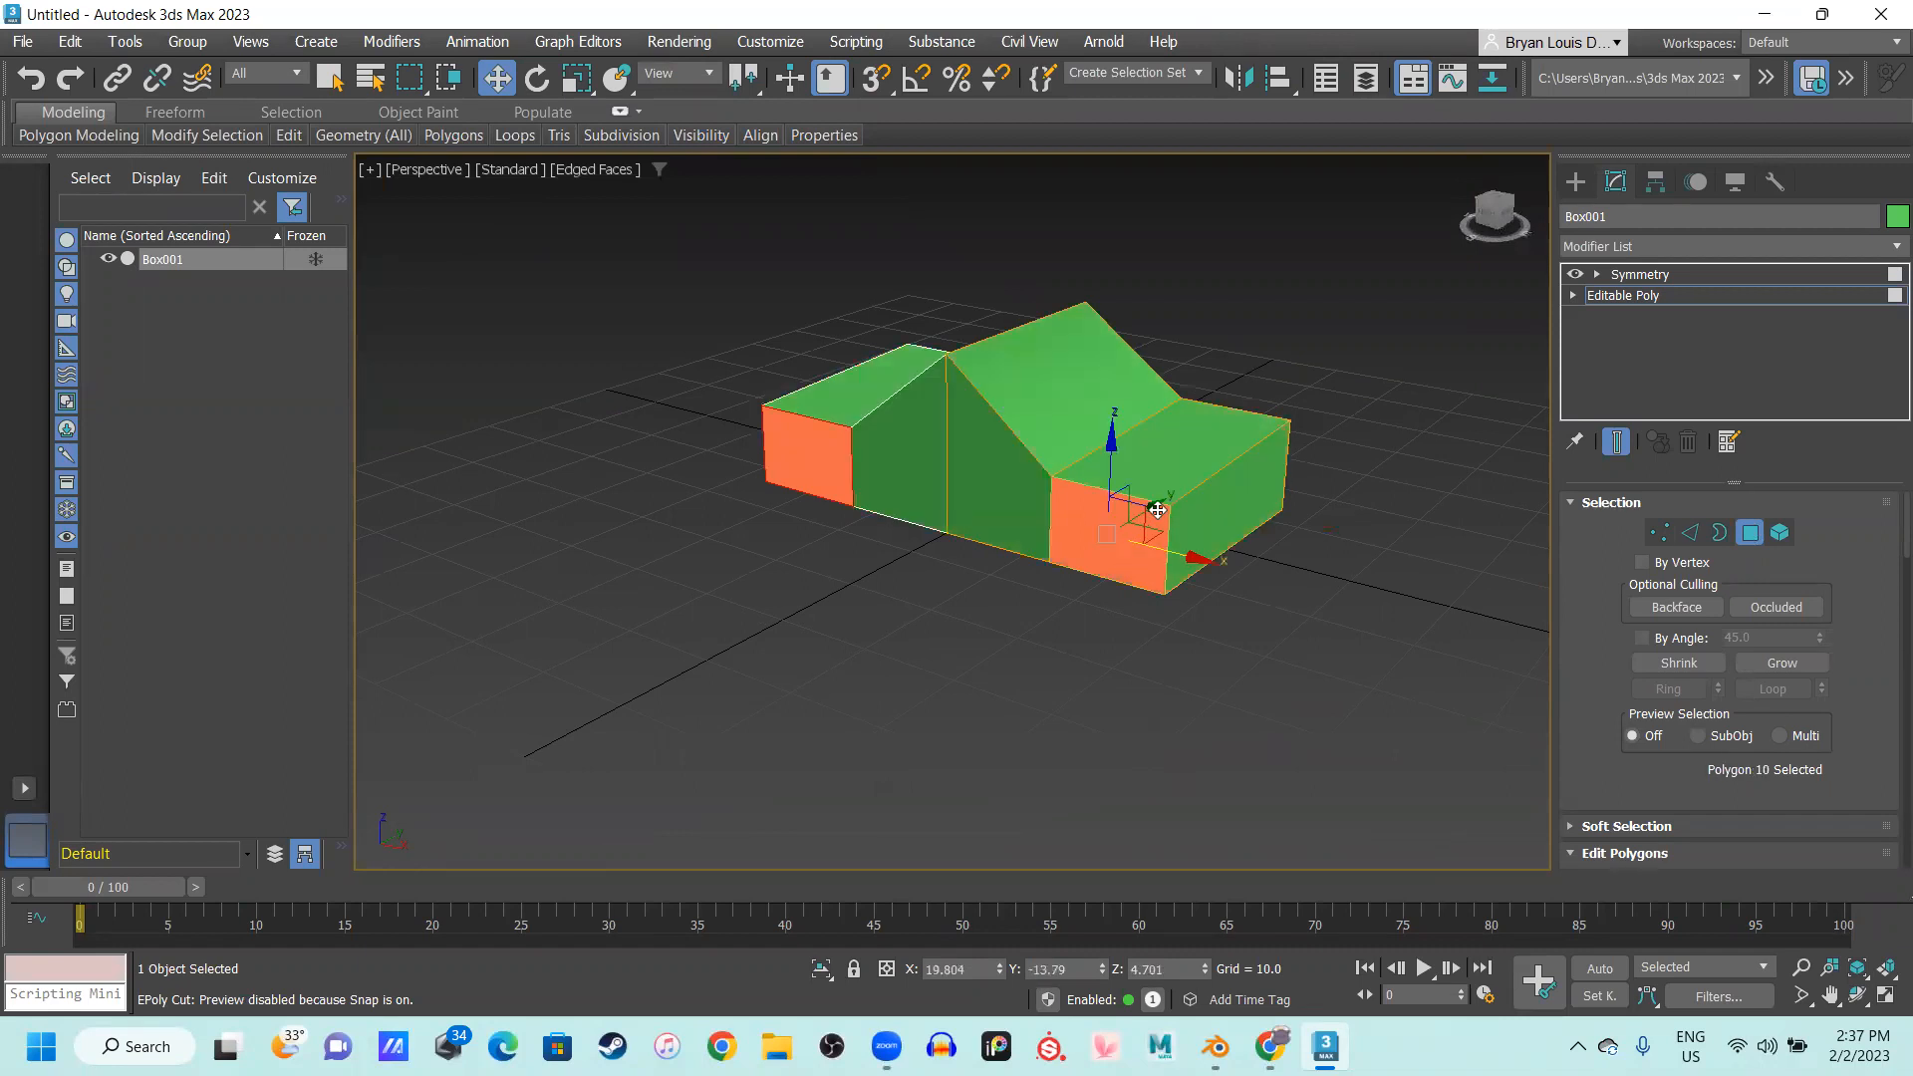
pyautogui.press('q')
pyautogui.keyDown('ctrl'); pyautogui.click(1156, 498); pyautogui.keyUp('ctrl')
pyautogui.click(1128, 526)
pyautogui.press('w')
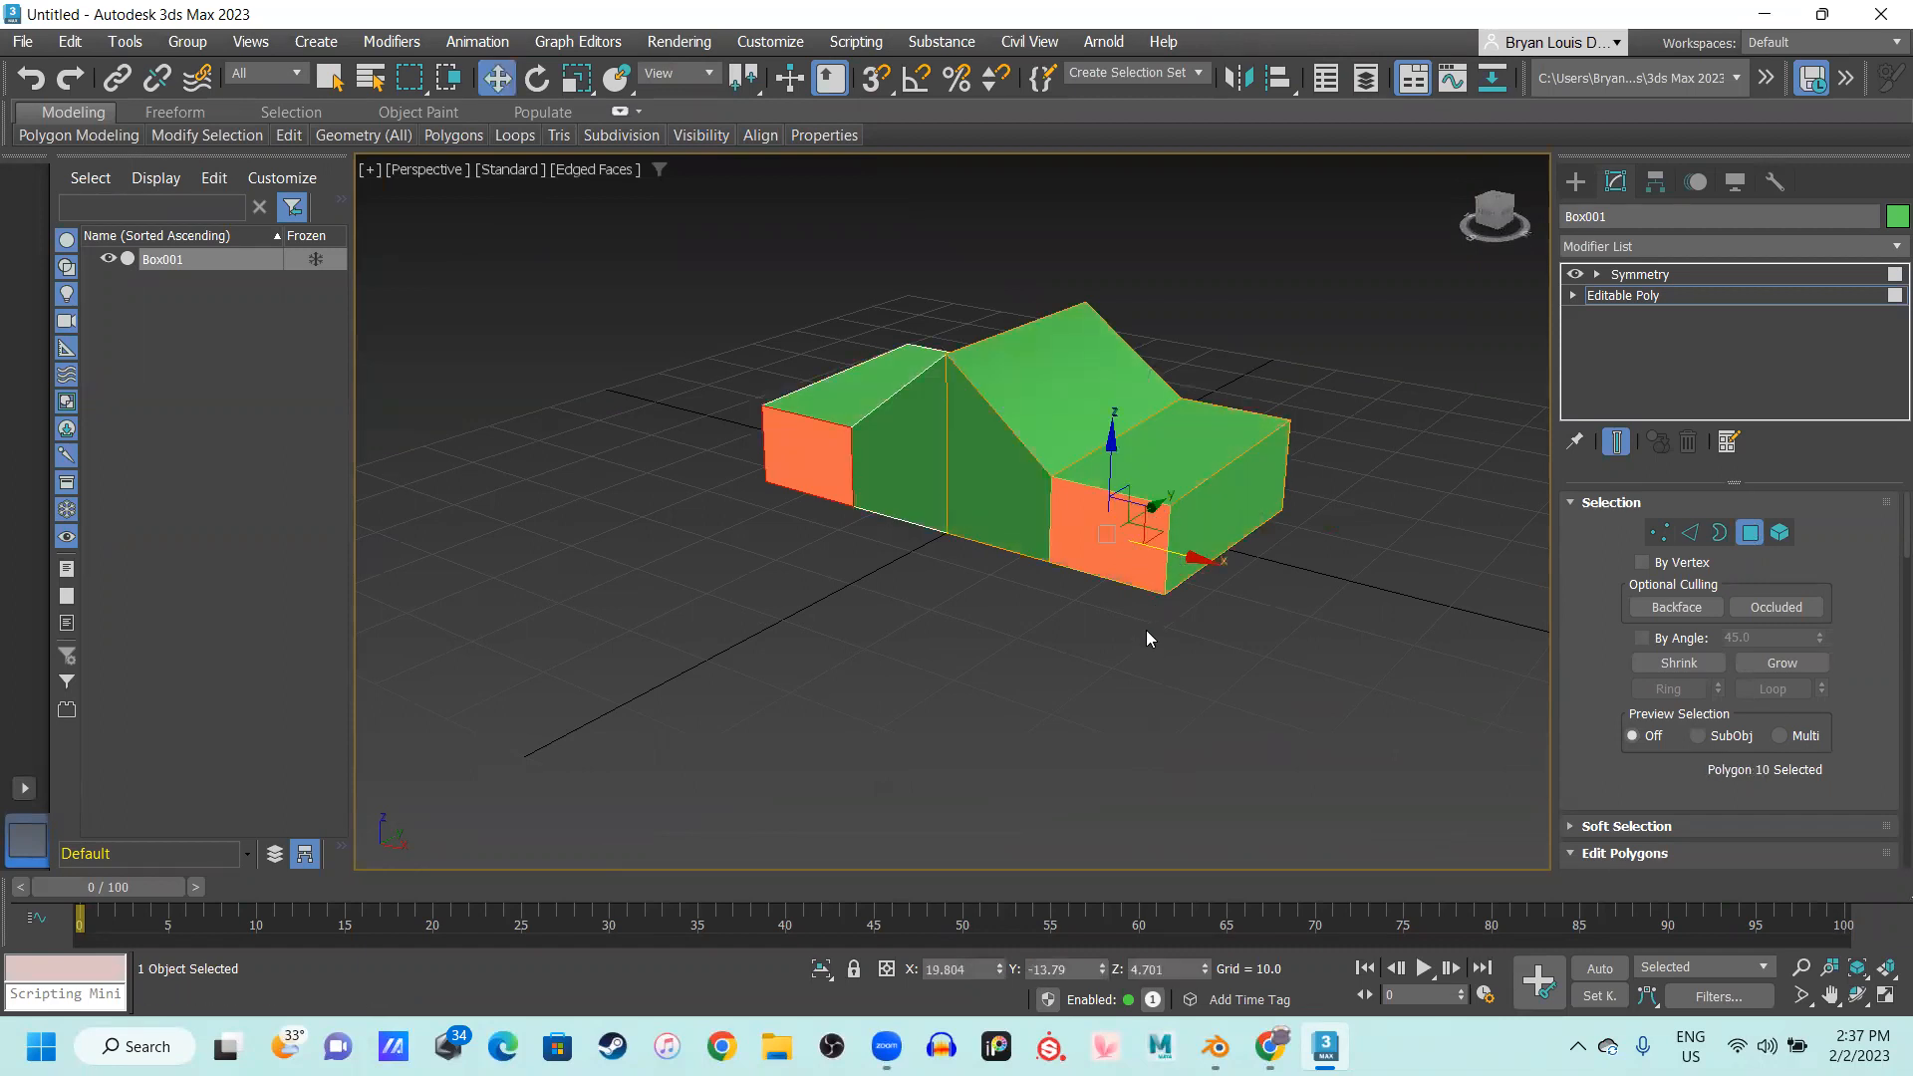
pyautogui.keyDown('shift'); pyautogui.moveTo(1159, 506); pyautogui.dragTo(1022, 606); pyautogui.keyUp('shift')
pyautogui.keyDown('alt'); pyautogui.moveTo(1003, 671); pyautogui.dragTo(1070, 626, button='middle'); pyautogui.keyUp('alt')
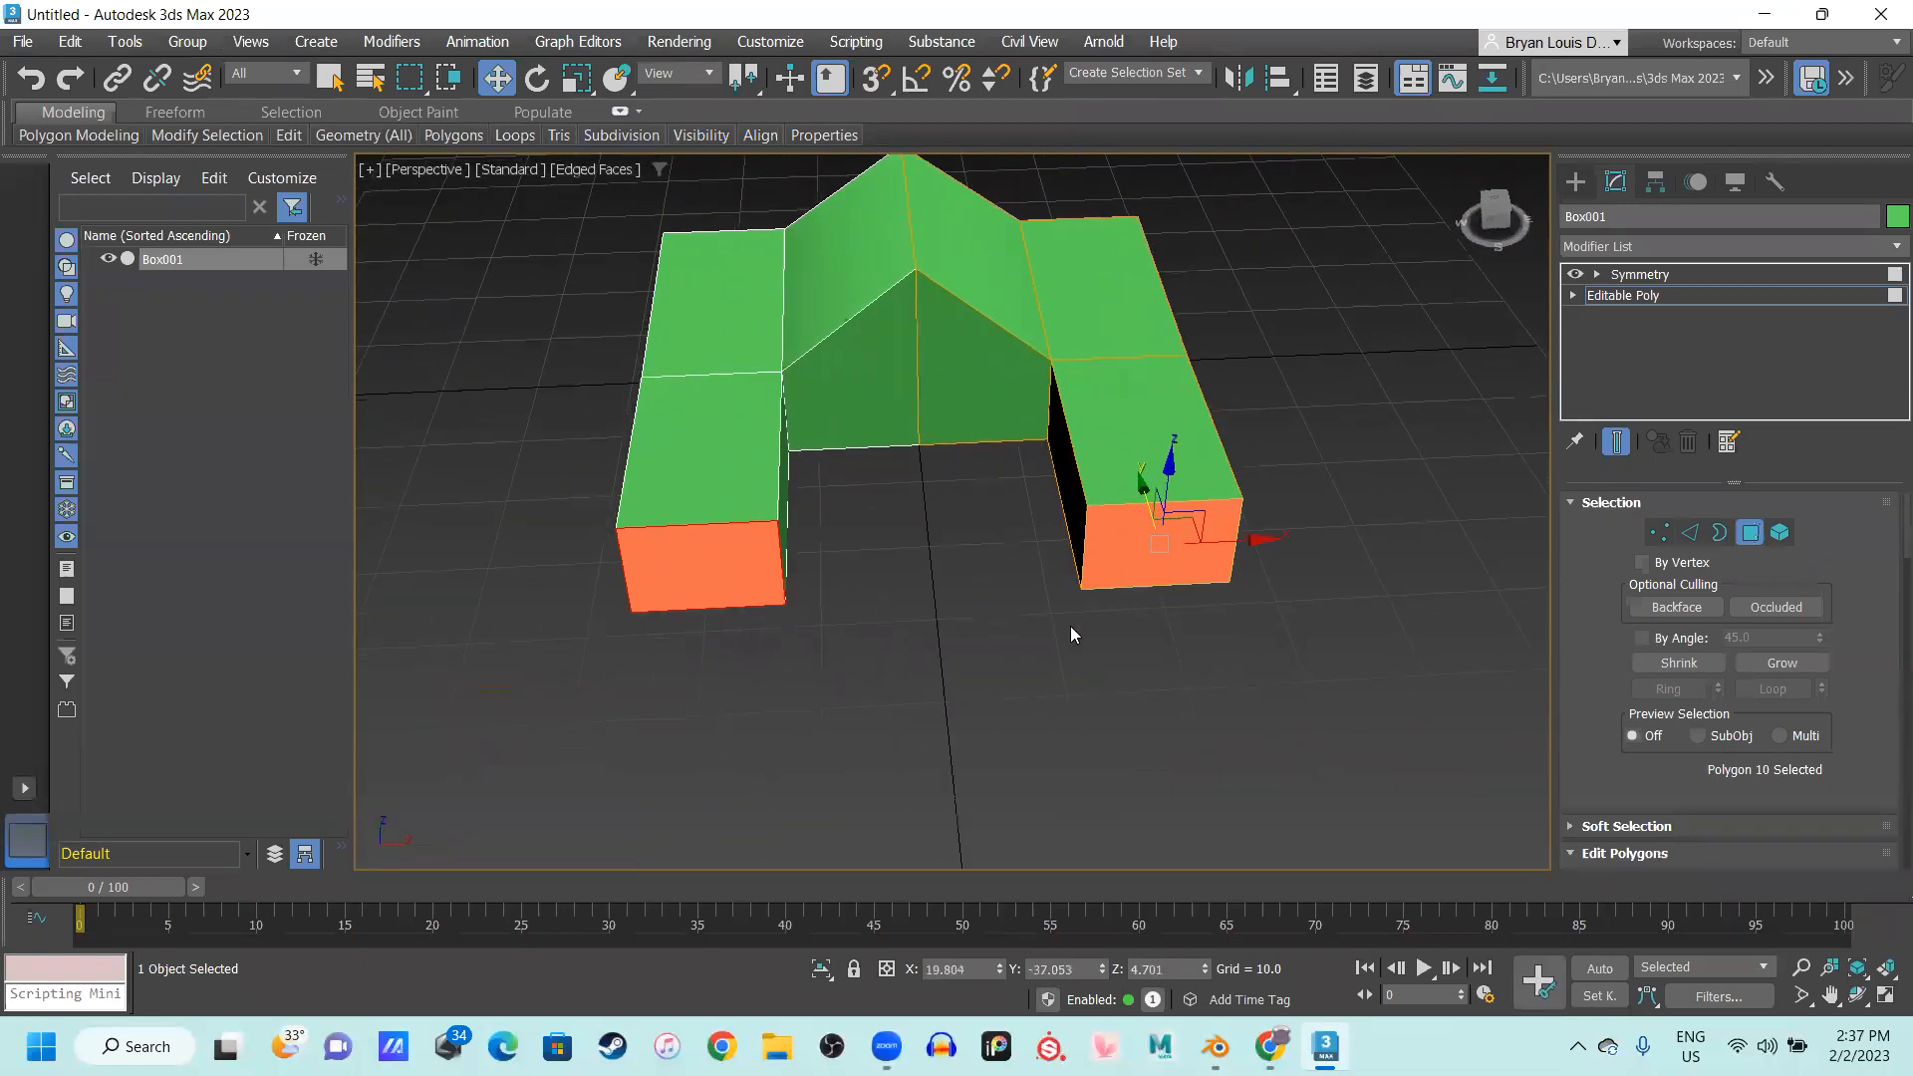
# Move the outer vertical edge of the forward extension's front end backward along Y to slant its end face
pyautogui.press('2')
pyautogui.click(1235, 543)
pyautogui.keyDown('alt'); pyautogui.moveTo(1342, 642); pyautogui.dragTo(1217, 613, button='middle'); pyautogui.keyUp('alt')
pyautogui.moveTo(1322, 512); pyautogui.dragTo(1461, 470)
pyautogui.keyDown('alt'); pyautogui.moveTo(1062, 494); pyautogui.dragTo(624, 547, button='middle'); pyautogui.keyUp('alt')
pyautogui.press('4')
pyautogui.keyDown('alt'); pyautogui.moveTo(976, 588); pyautogui.dragTo(787, 563, button='middle'); pyautogui.keyUp('alt')
pyautogui.press('1')
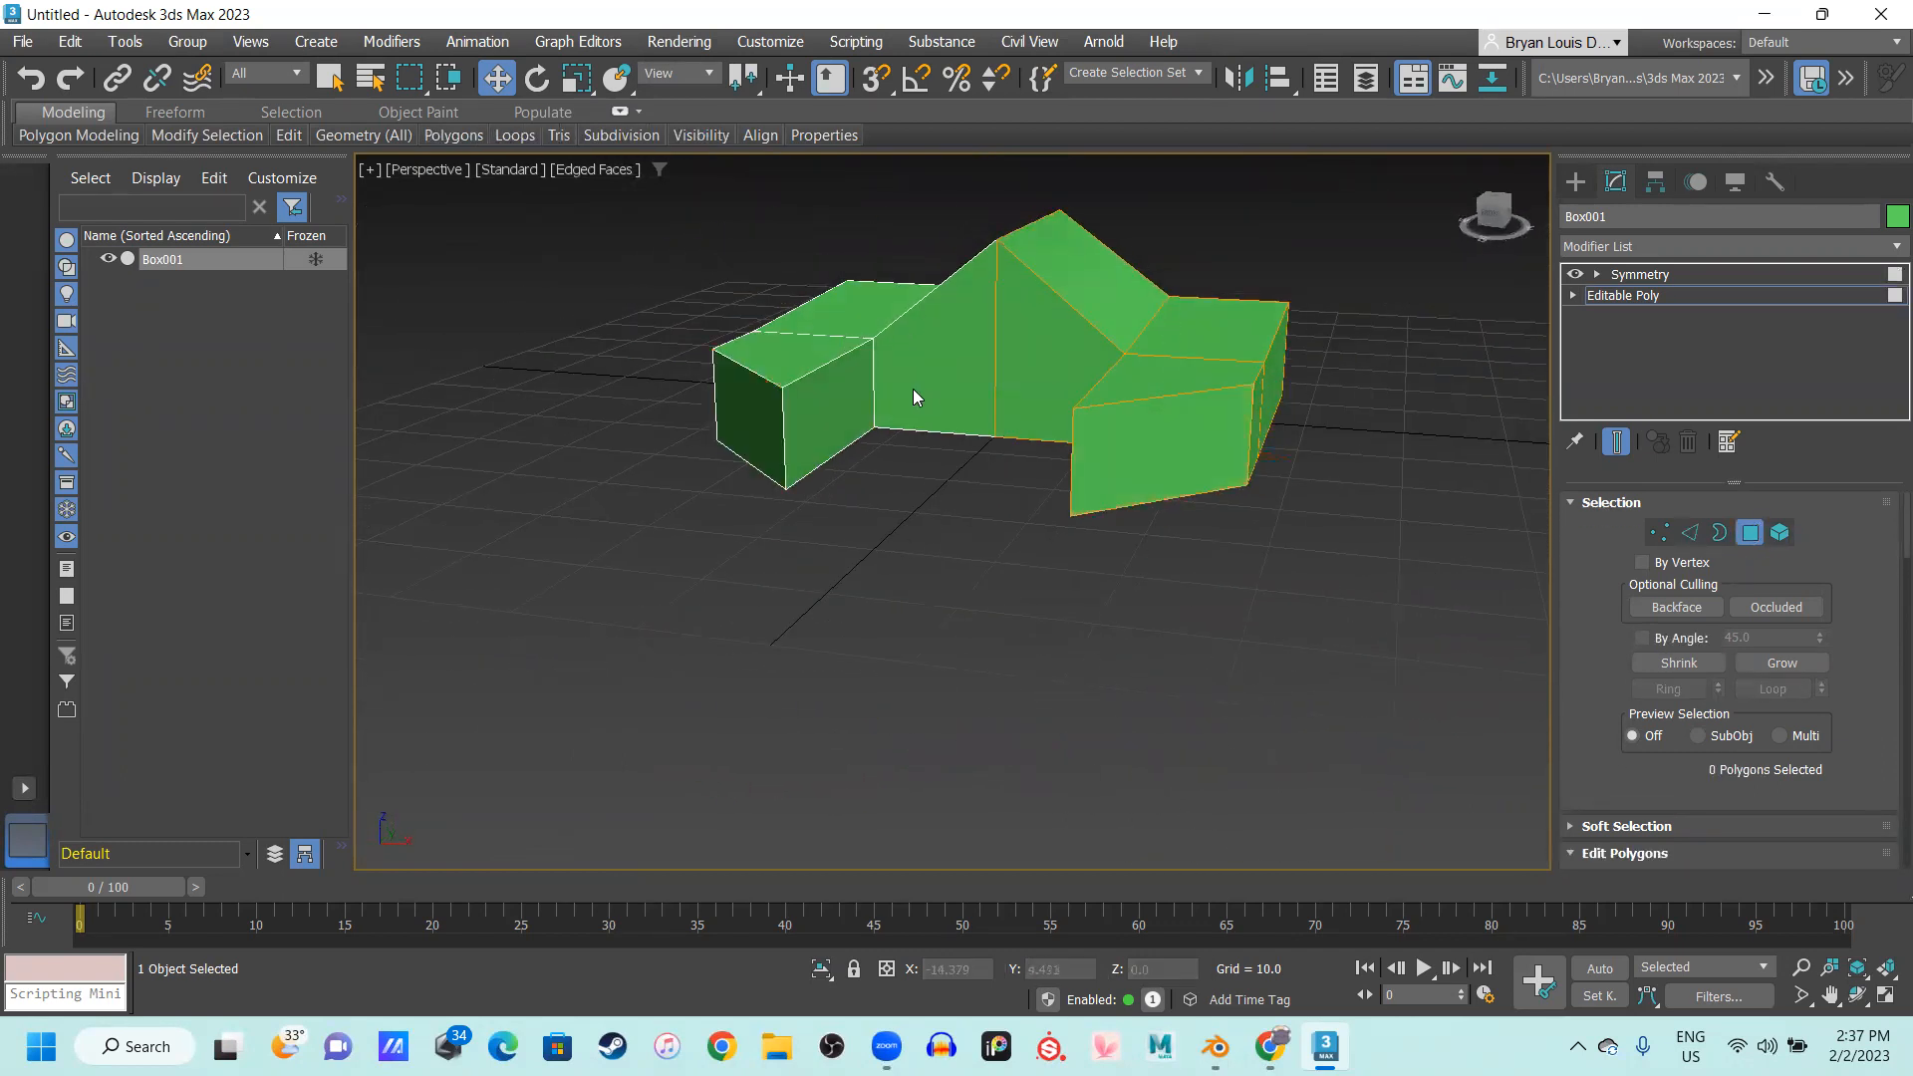
pyautogui.keyDown('alt'); pyautogui.moveTo(879, 389); pyautogui.dragTo(982, 508, button='middle'); pyautogui.keyUp('alt')
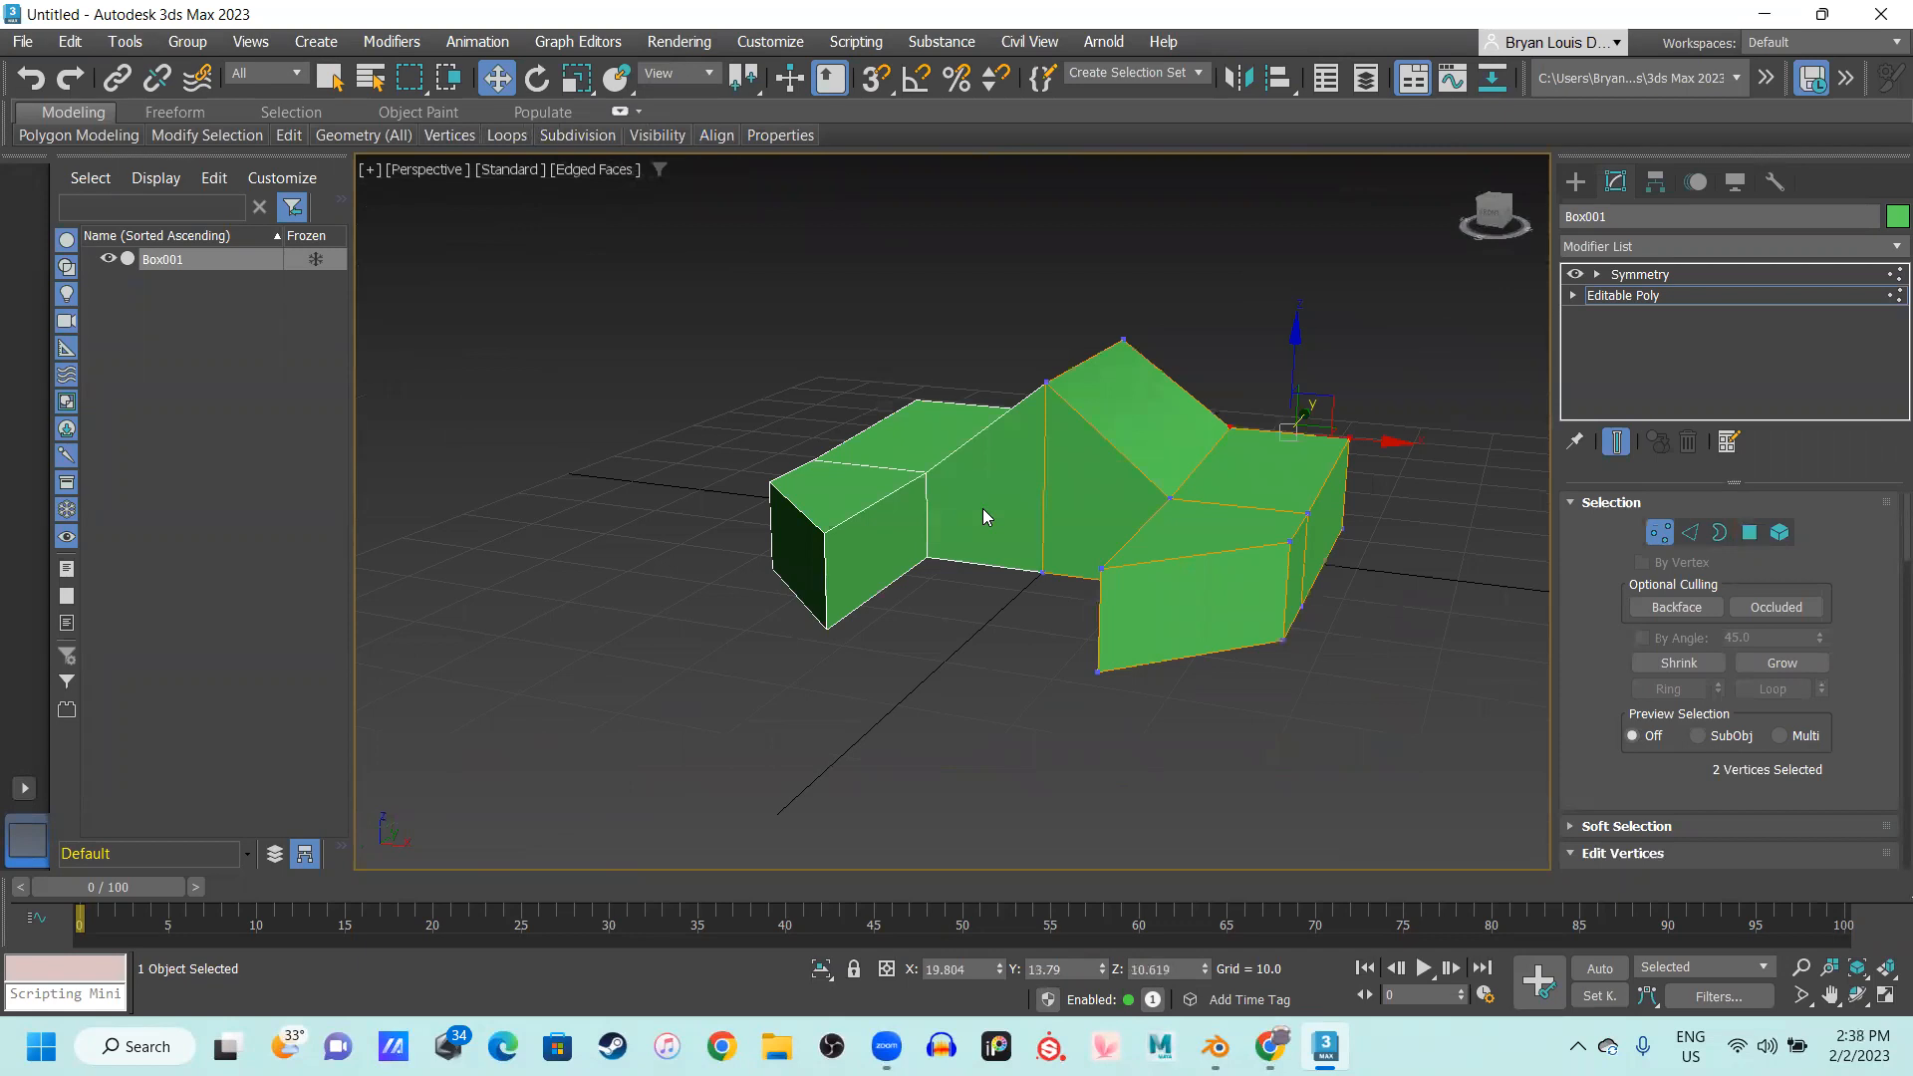
# Switch to Discord, browse the reference images in the mm3dmdo-oama5 channel, and enlarge the Warrior Nun Ava's Divinium Sword picture
pyautogui.click(1578, 1046)
pyautogui.click(1600, 927)
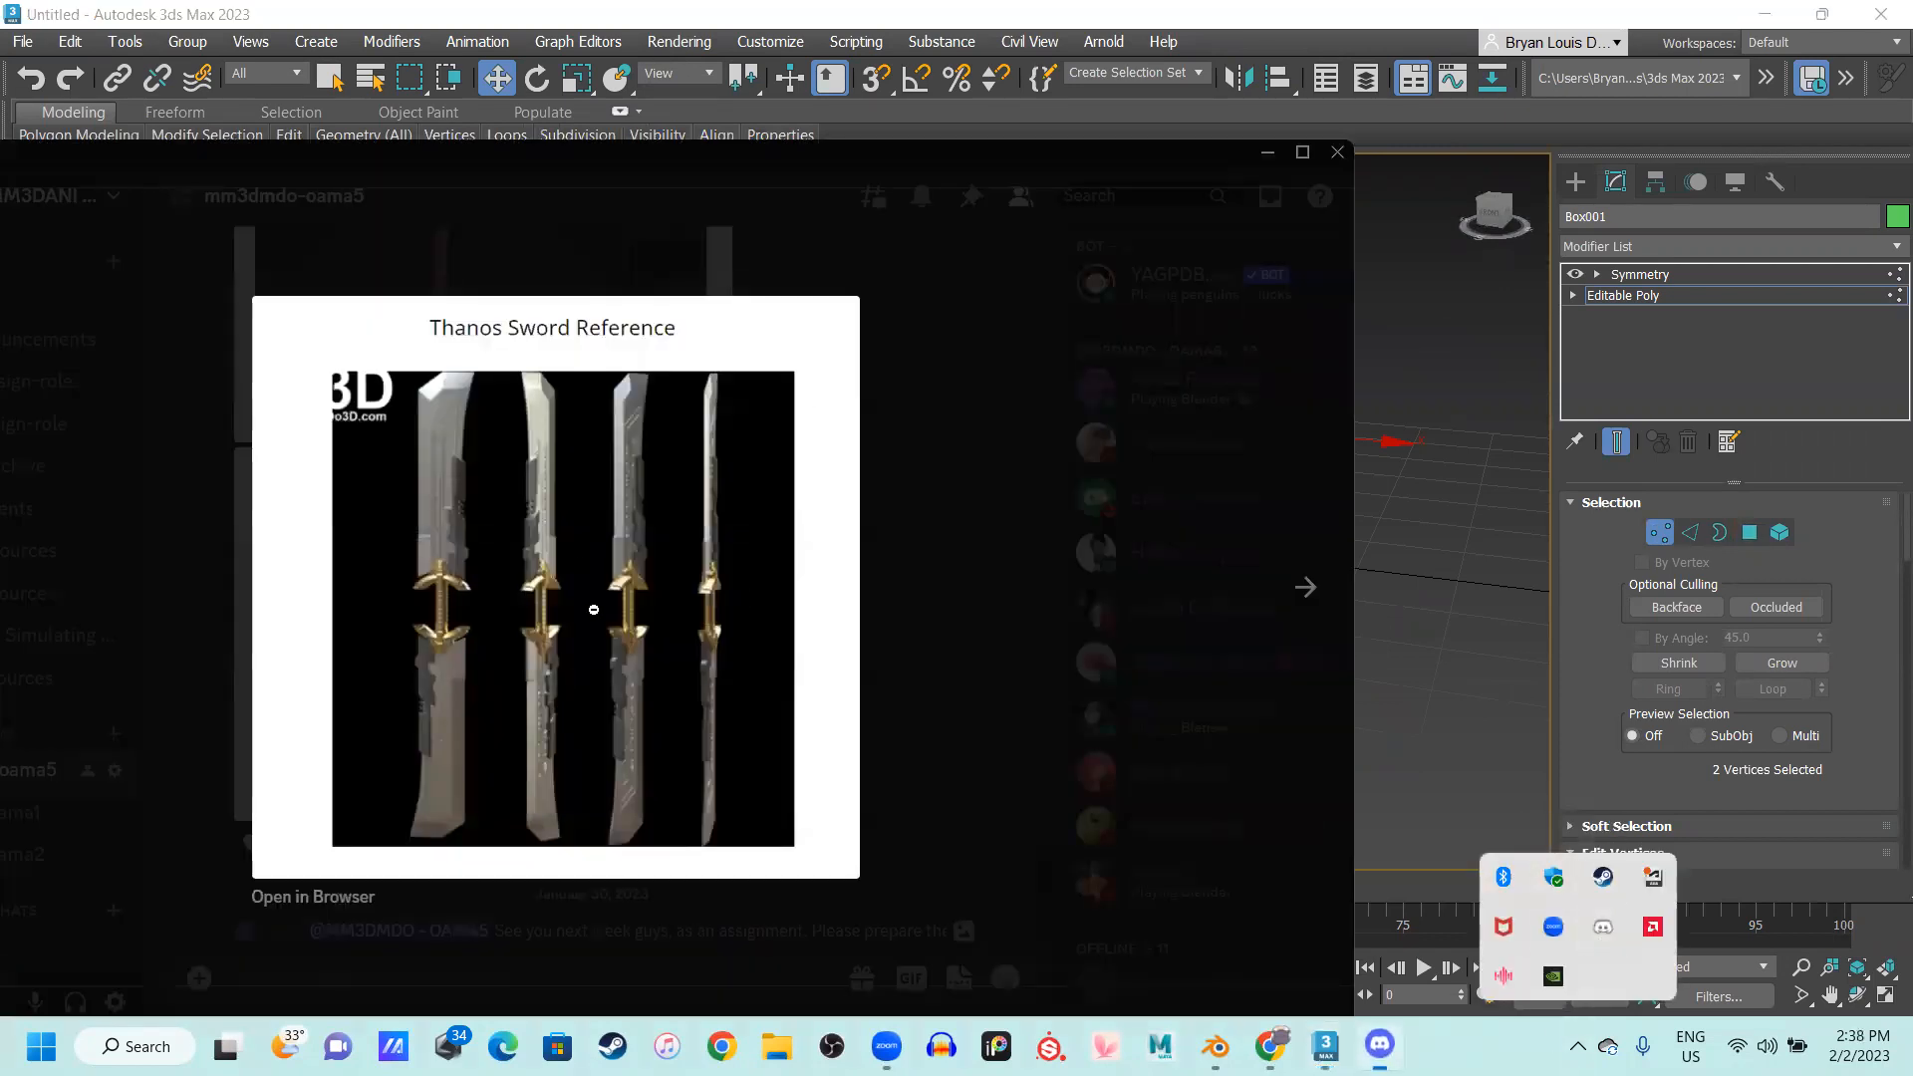
pyautogui.click(1012, 667)
pyautogui.scroll(5, 747, 697)
pyautogui.scroll(15, 747, 697)
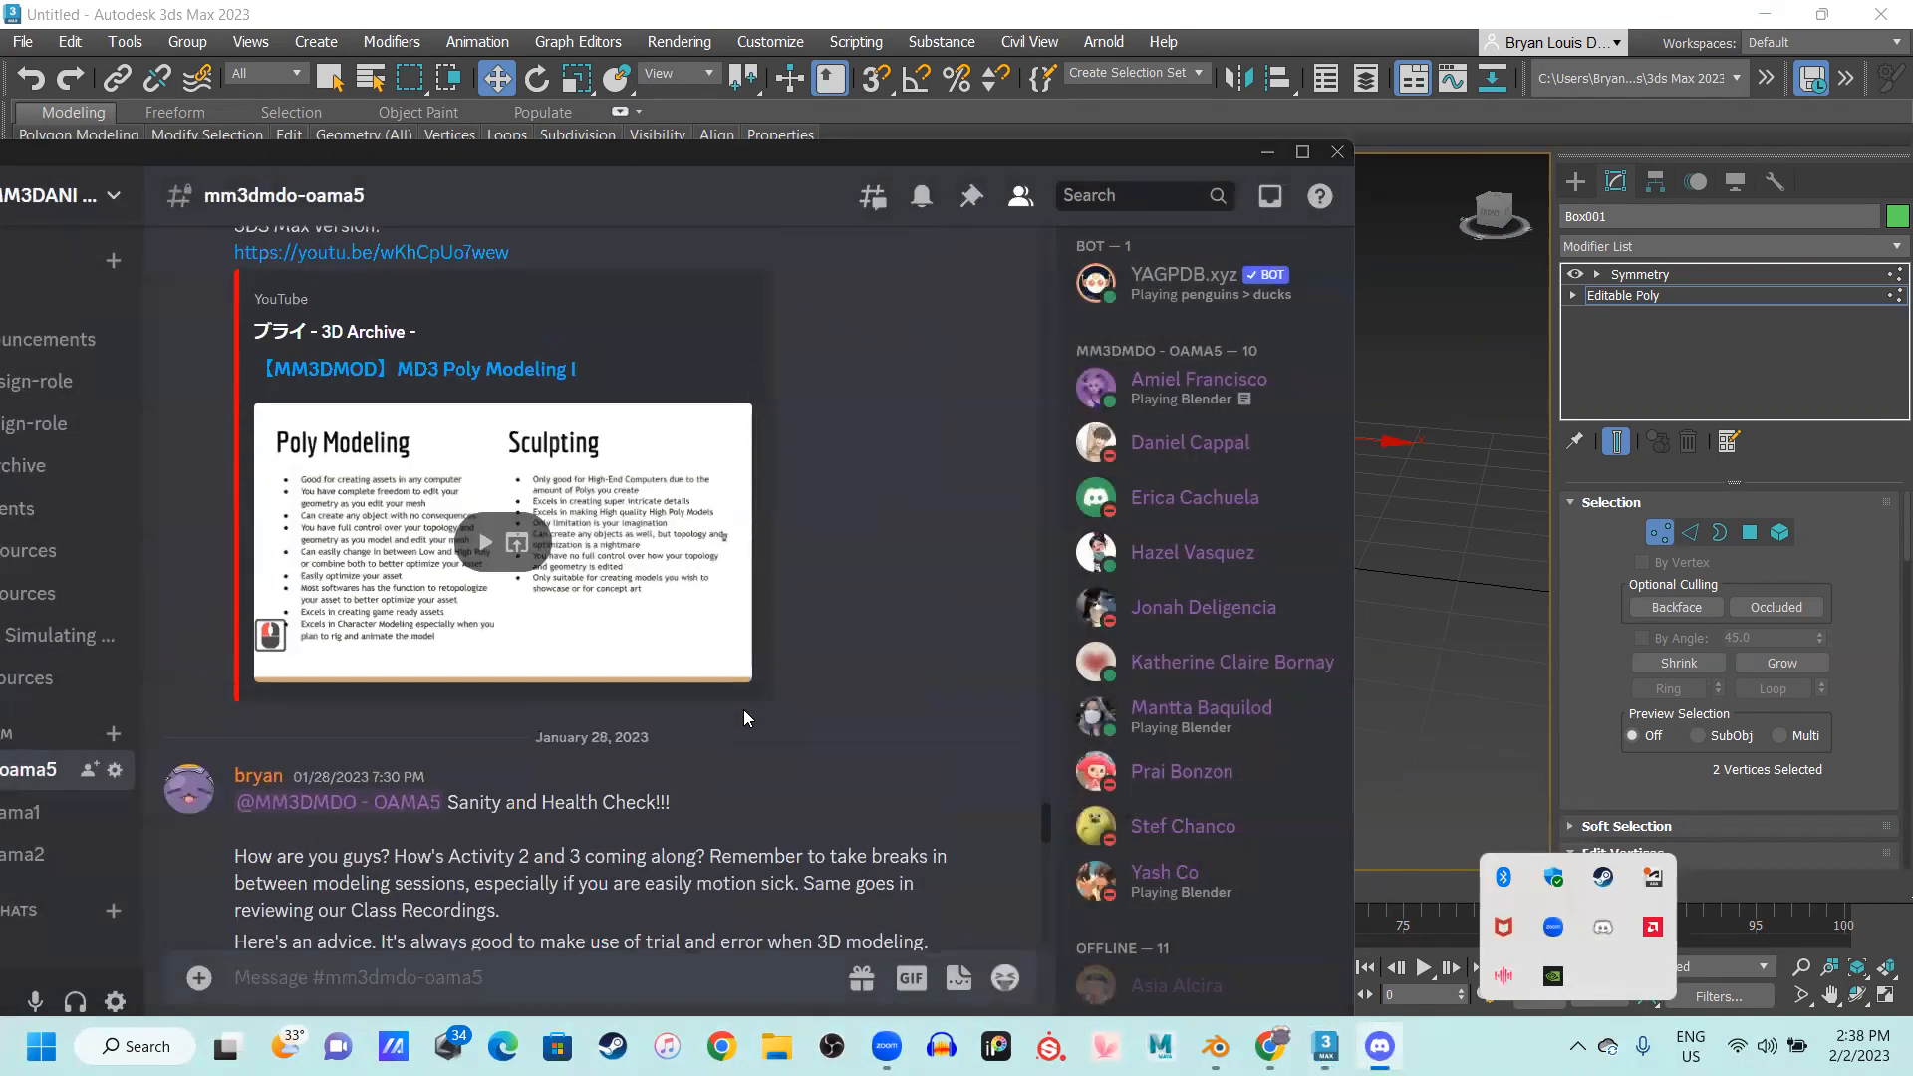
pyautogui.scroll(15, 742, 713)
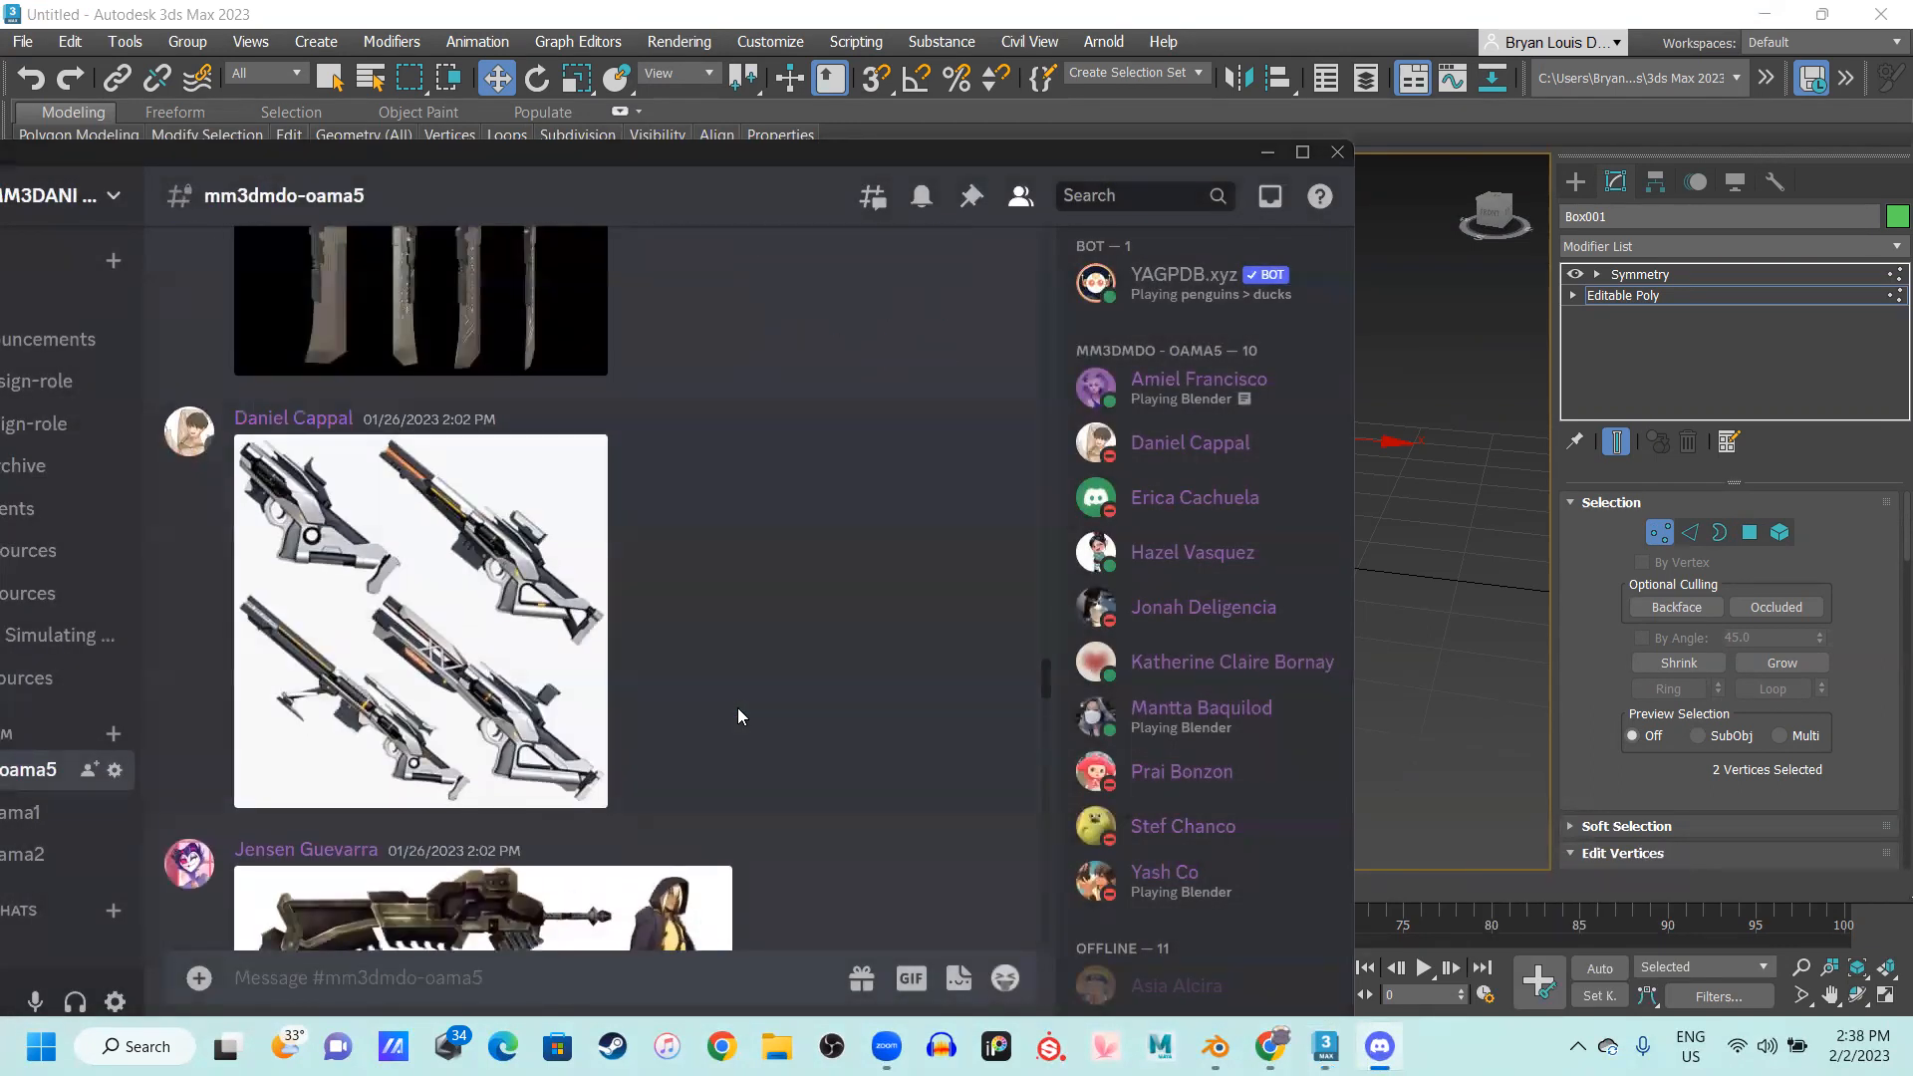
pyautogui.scroll(-3, 751, 716)
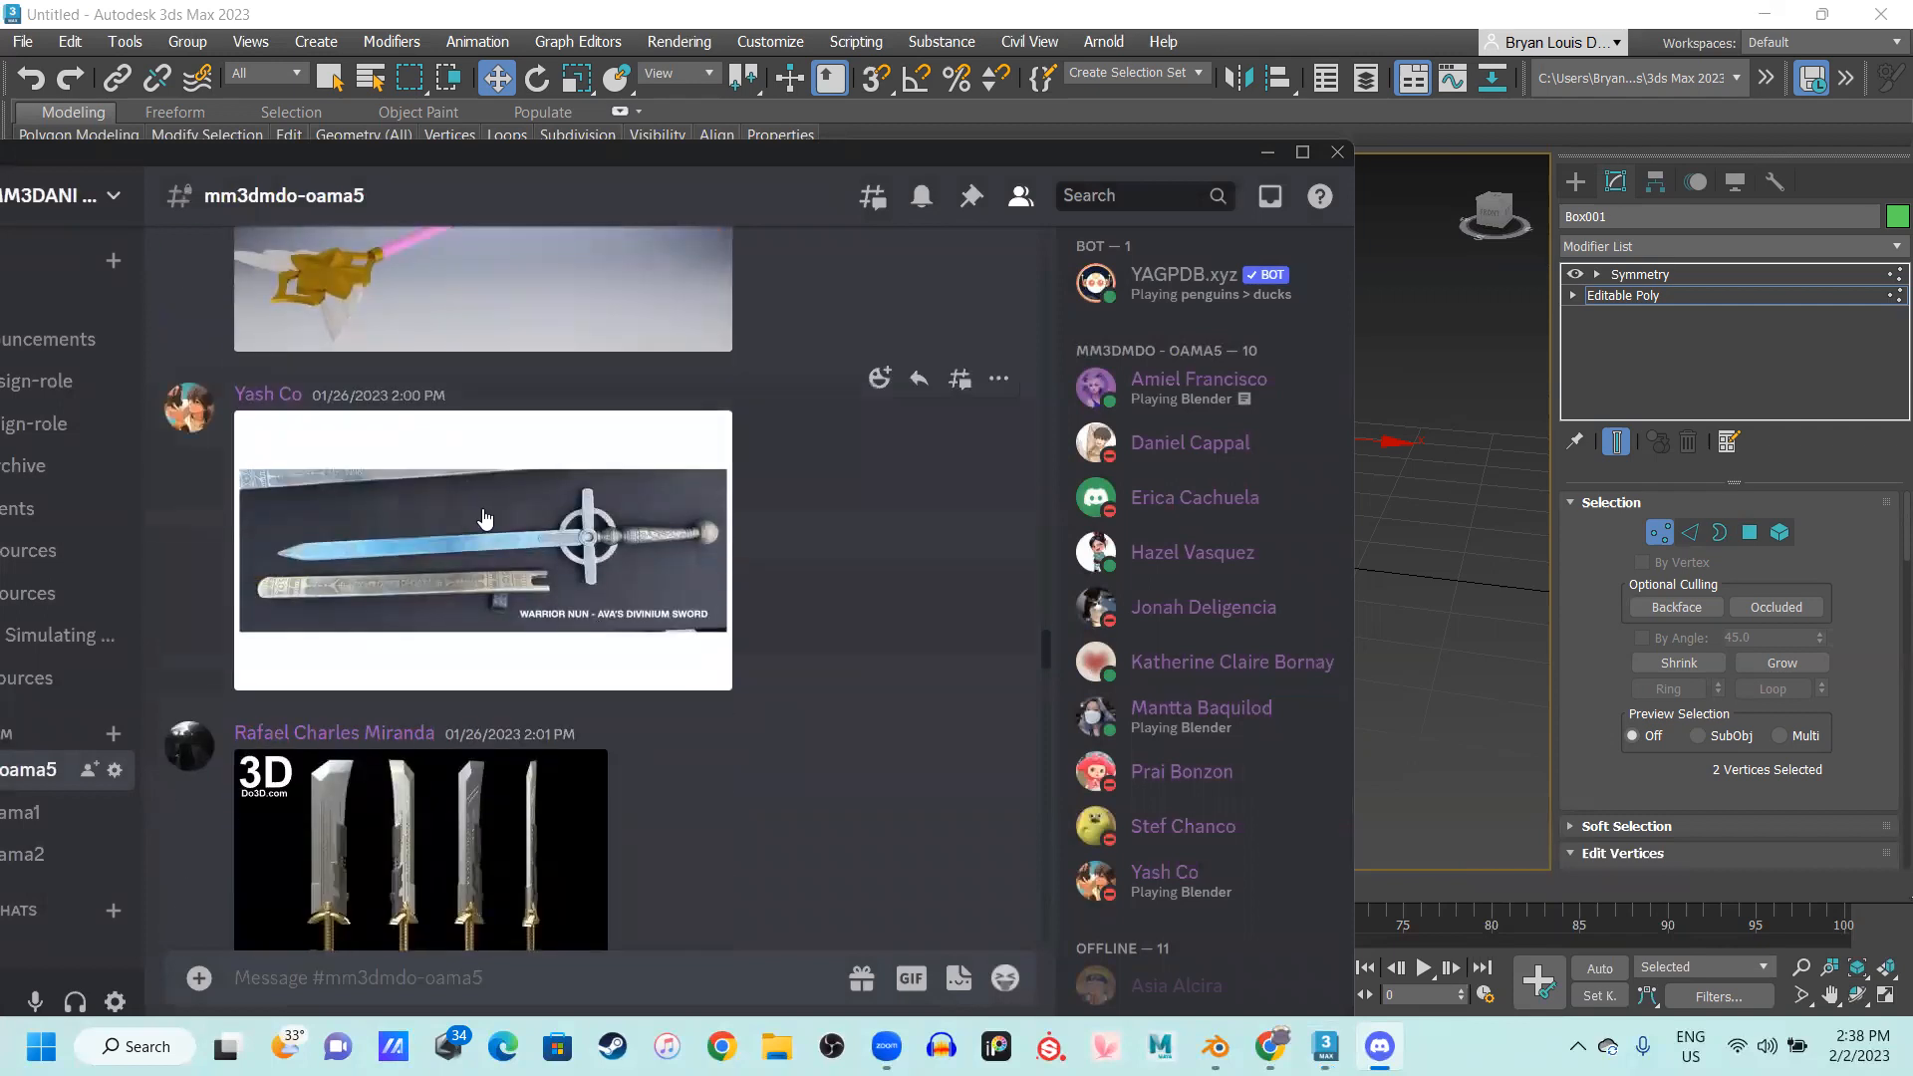
pyautogui.scroll(6, 543, 593)
pyautogui.scroll(-7, 564, 667)
pyautogui.click(492, 425)
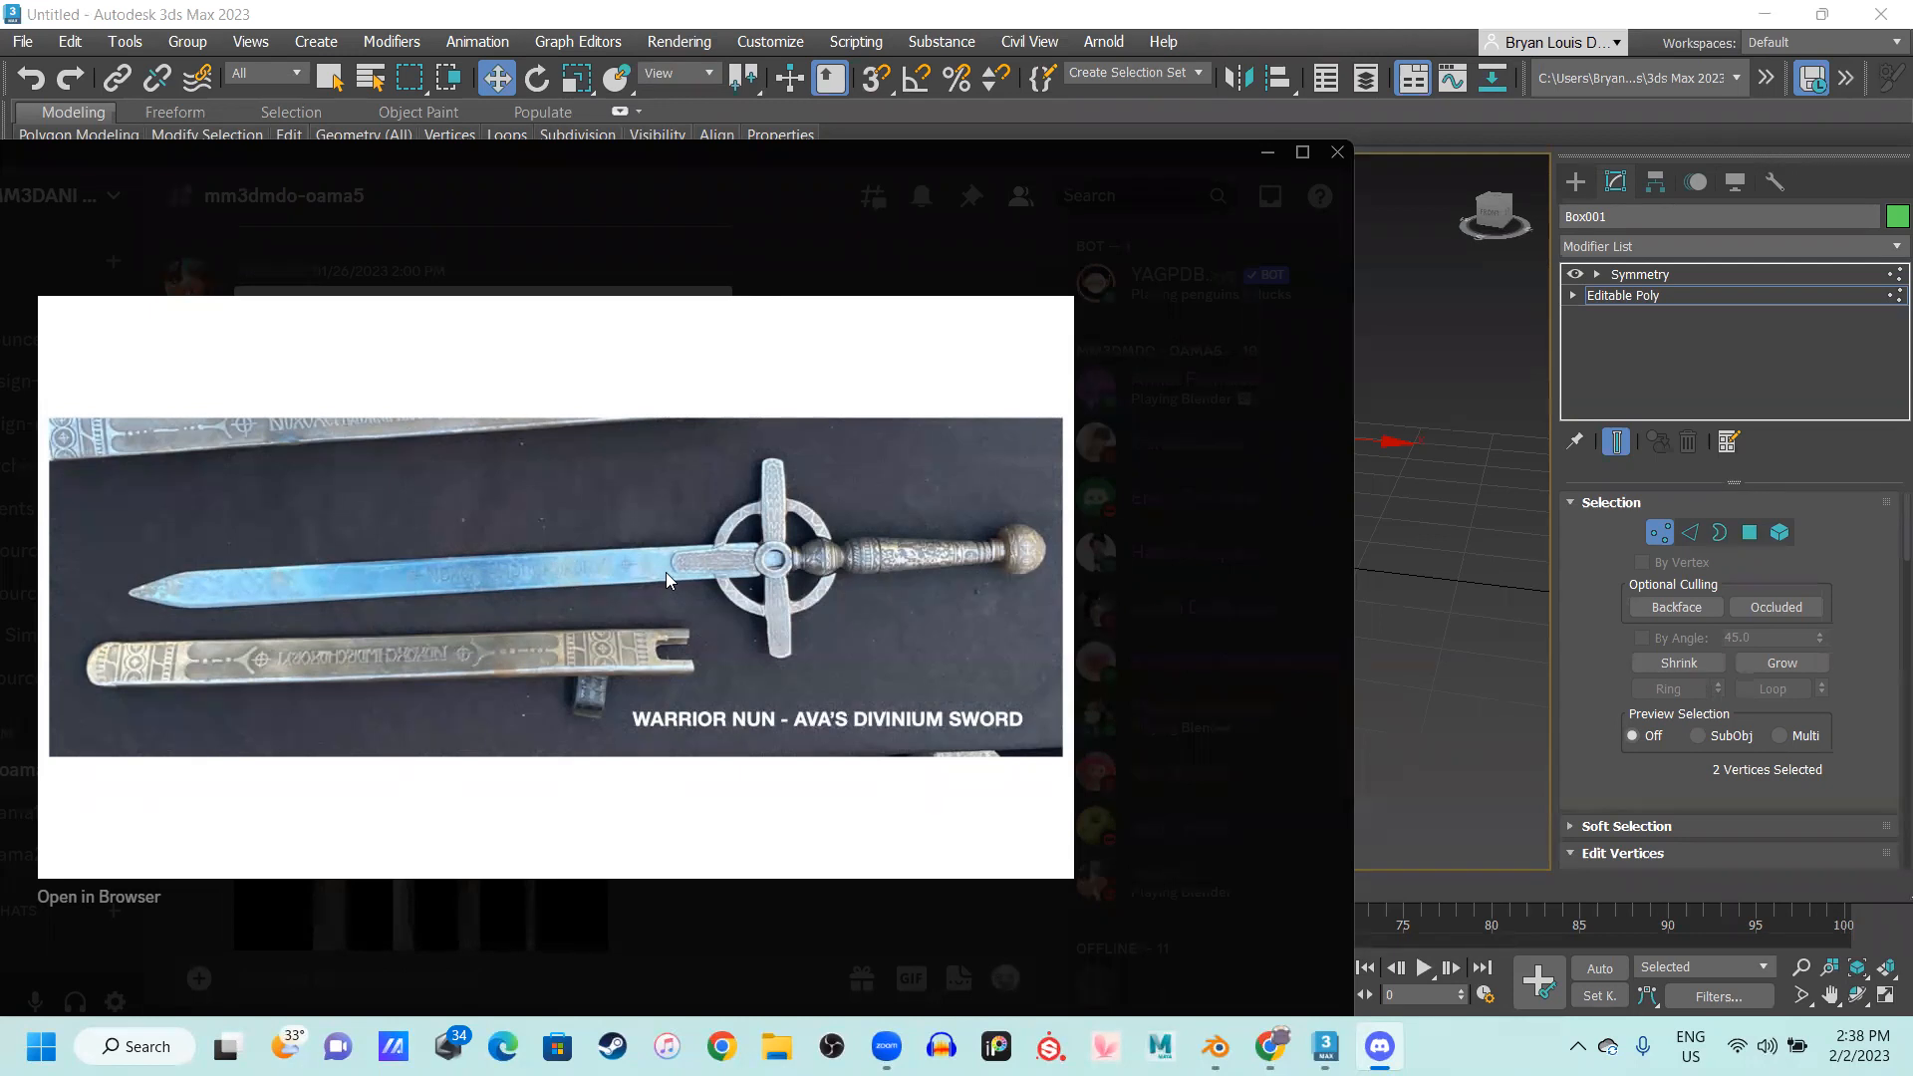
pyautogui.click(1337, 151)
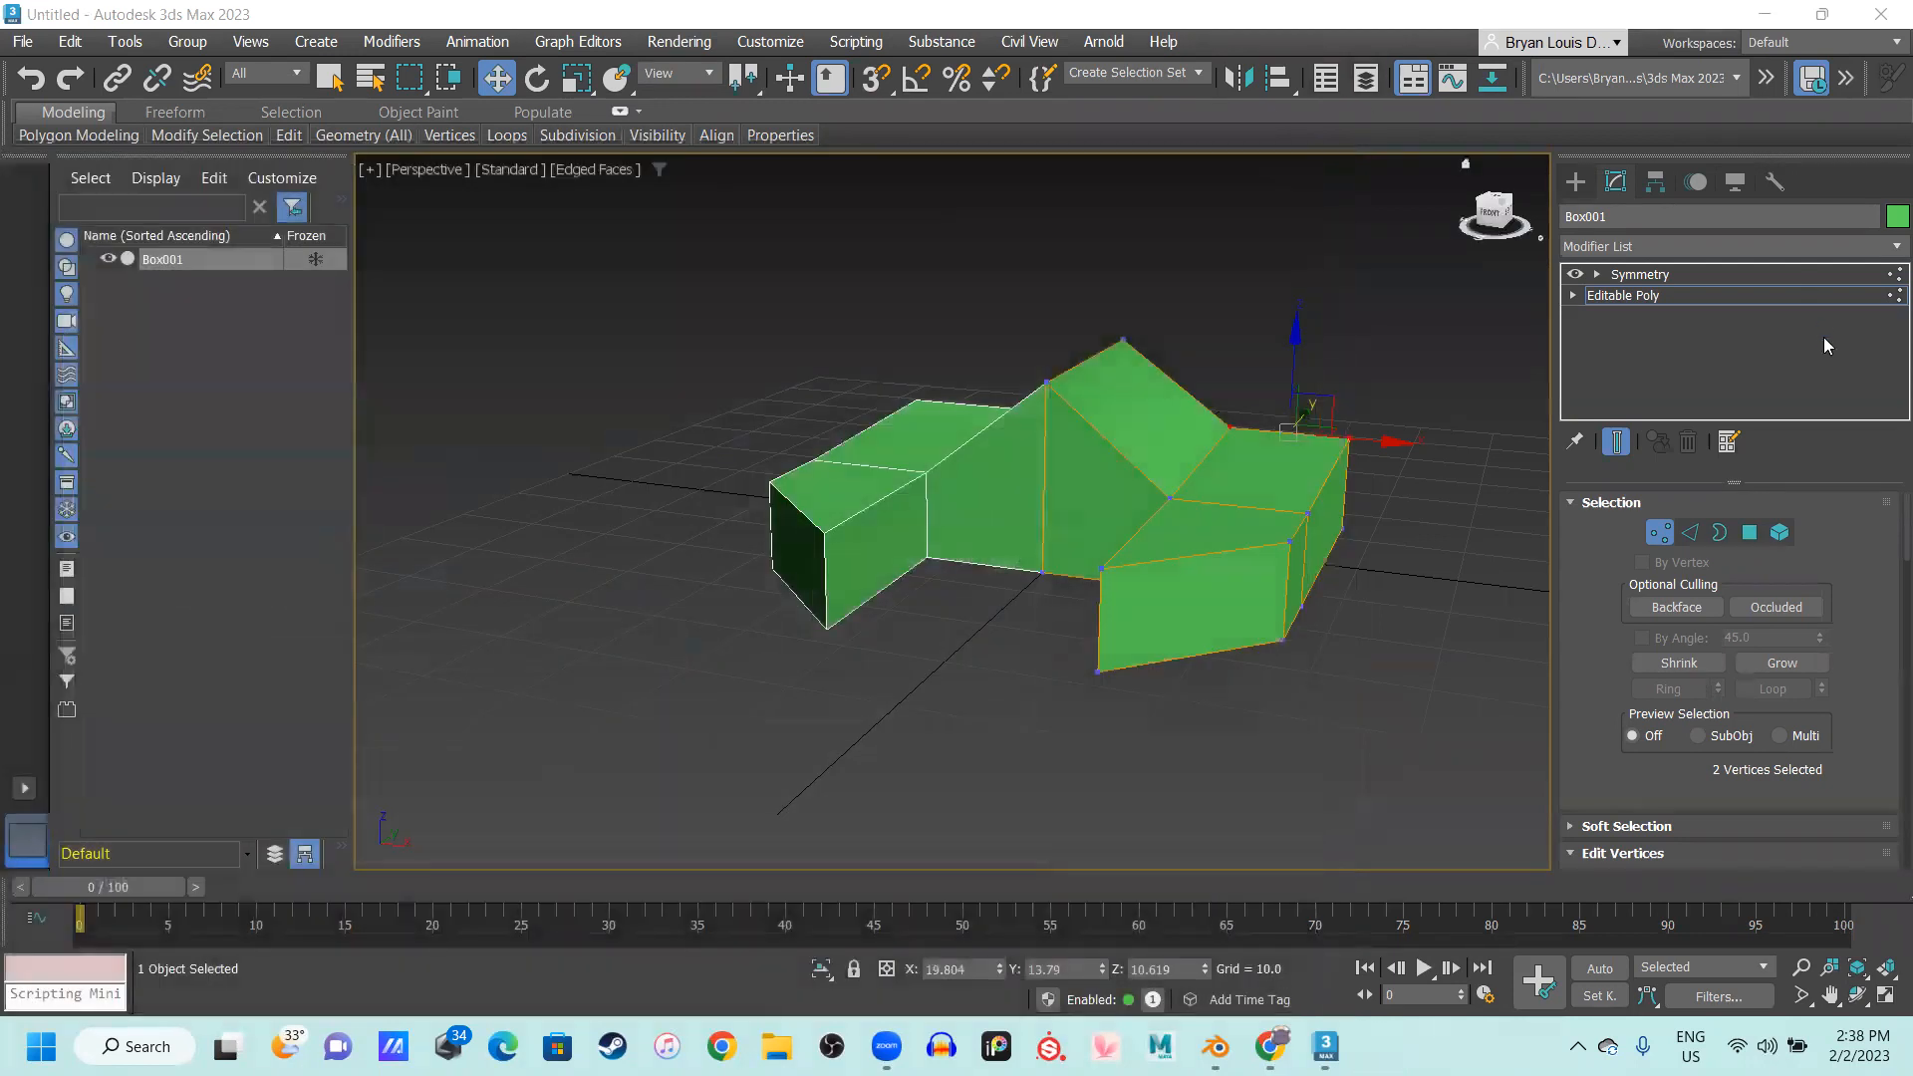
# Add an OpenSubdiv modifier to Box001 and place it above Symmetry in the modifier stack
pyautogui.click(1772, 247)
pyautogui.press('o')
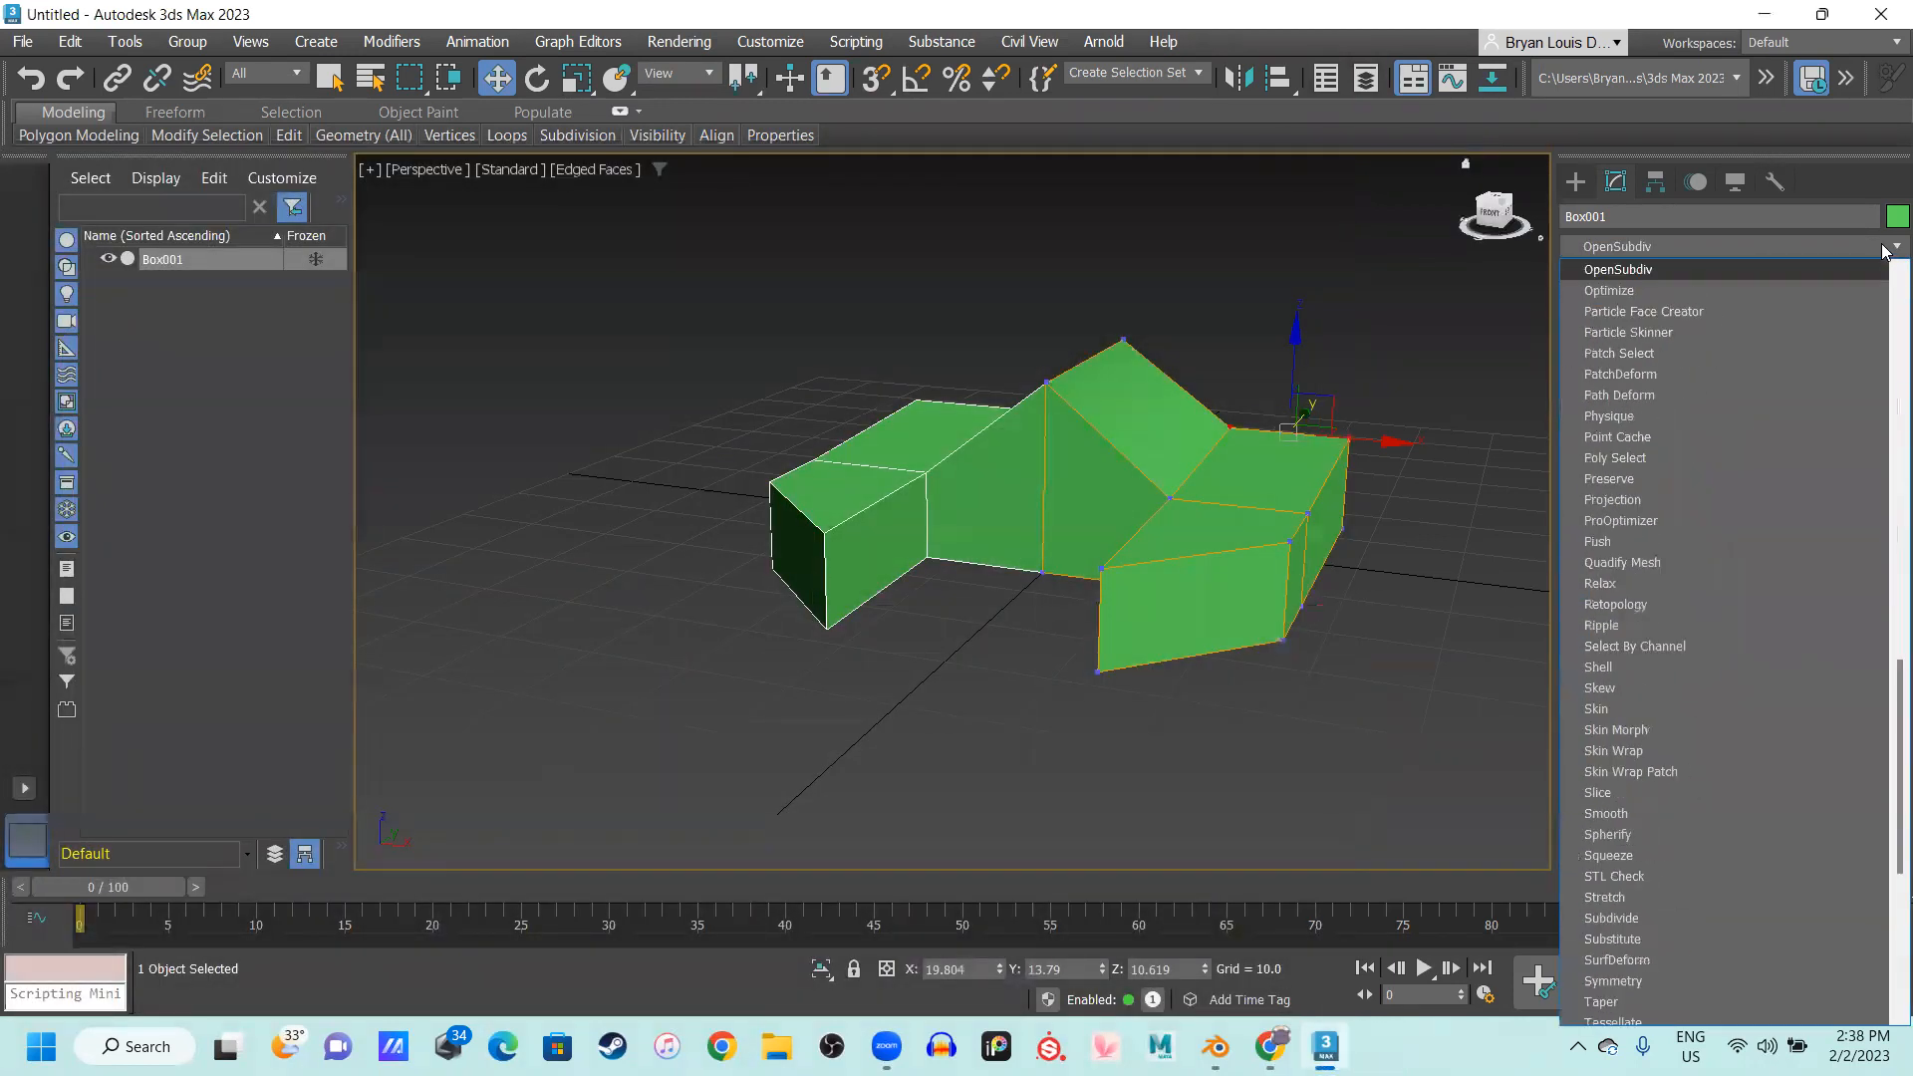
pyautogui.press('Return')
pyautogui.scroll(3, 1290, 407)
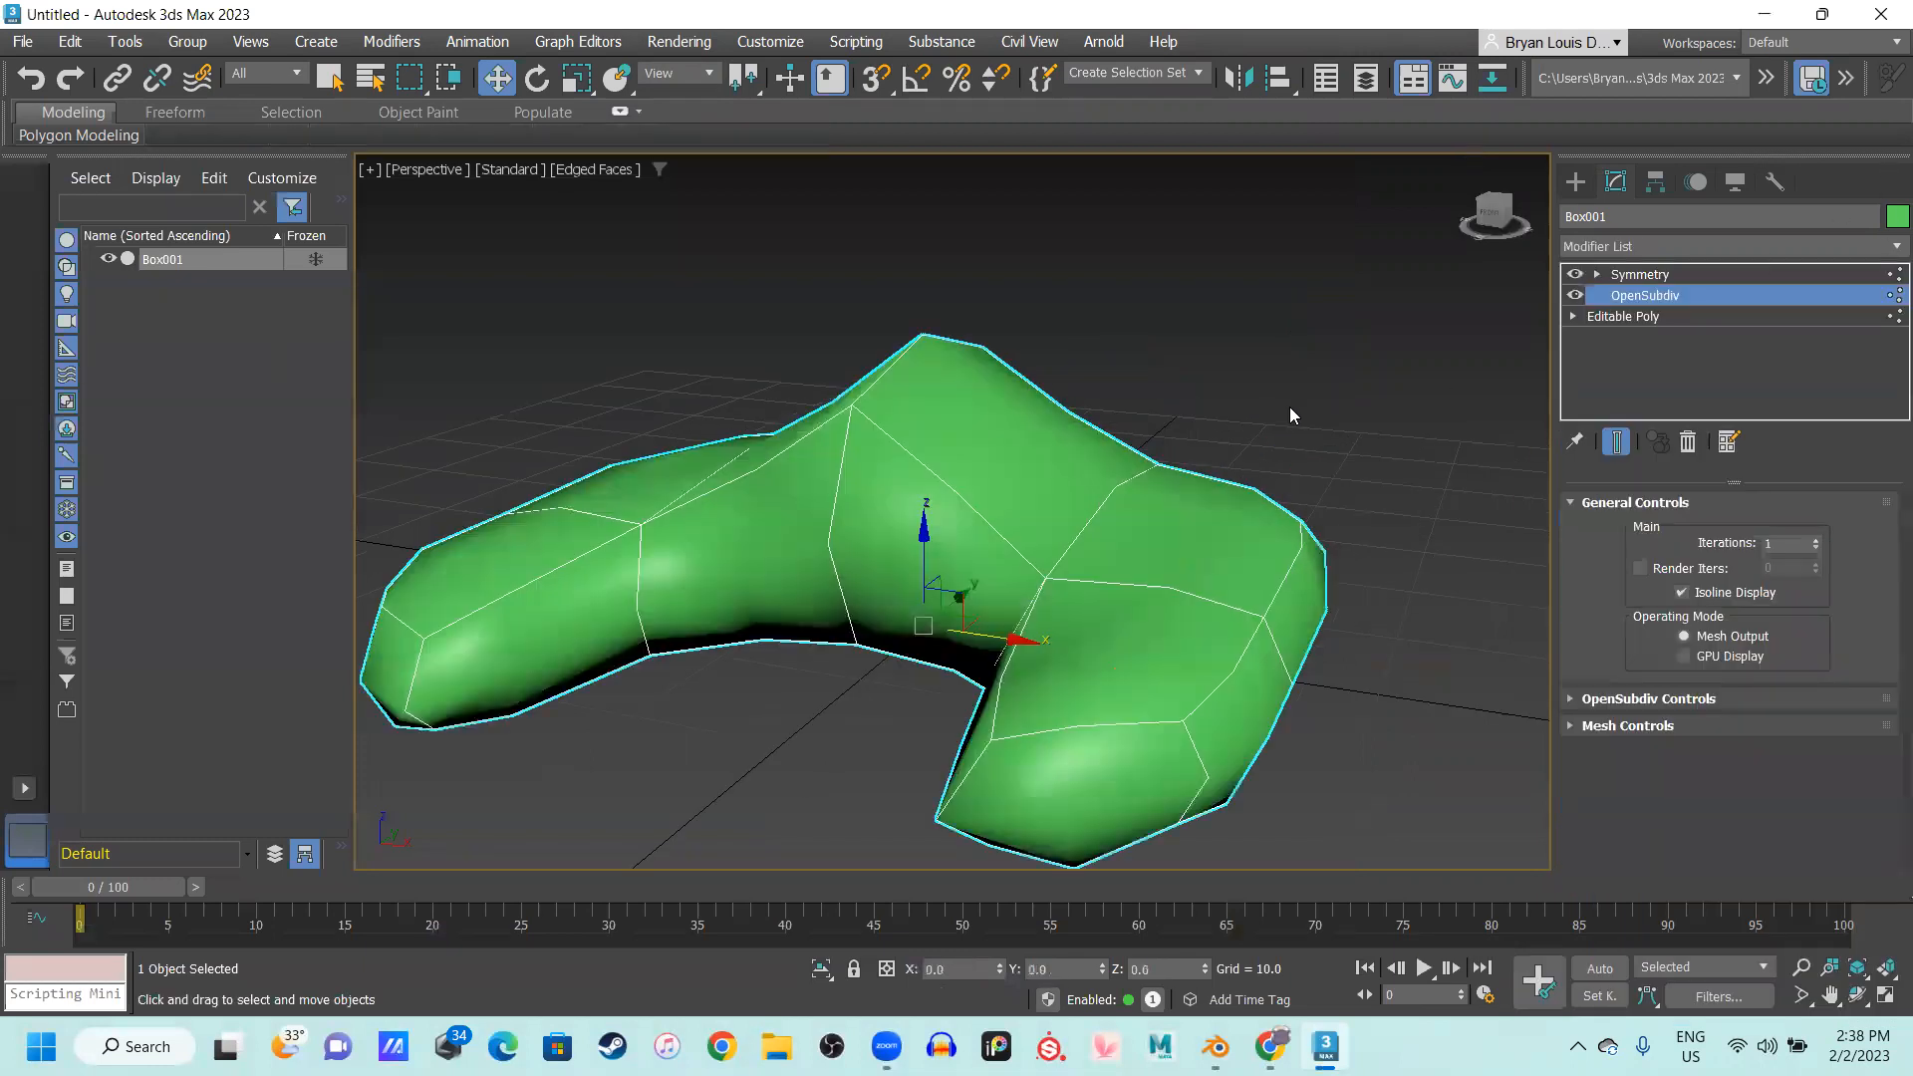
pyautogui.keyDown('alt'); pyautogui.moveTo(1063, 465); pyautogui.dragTo(1087, 453, button='middle'); pyautogui.keyUp('alt')
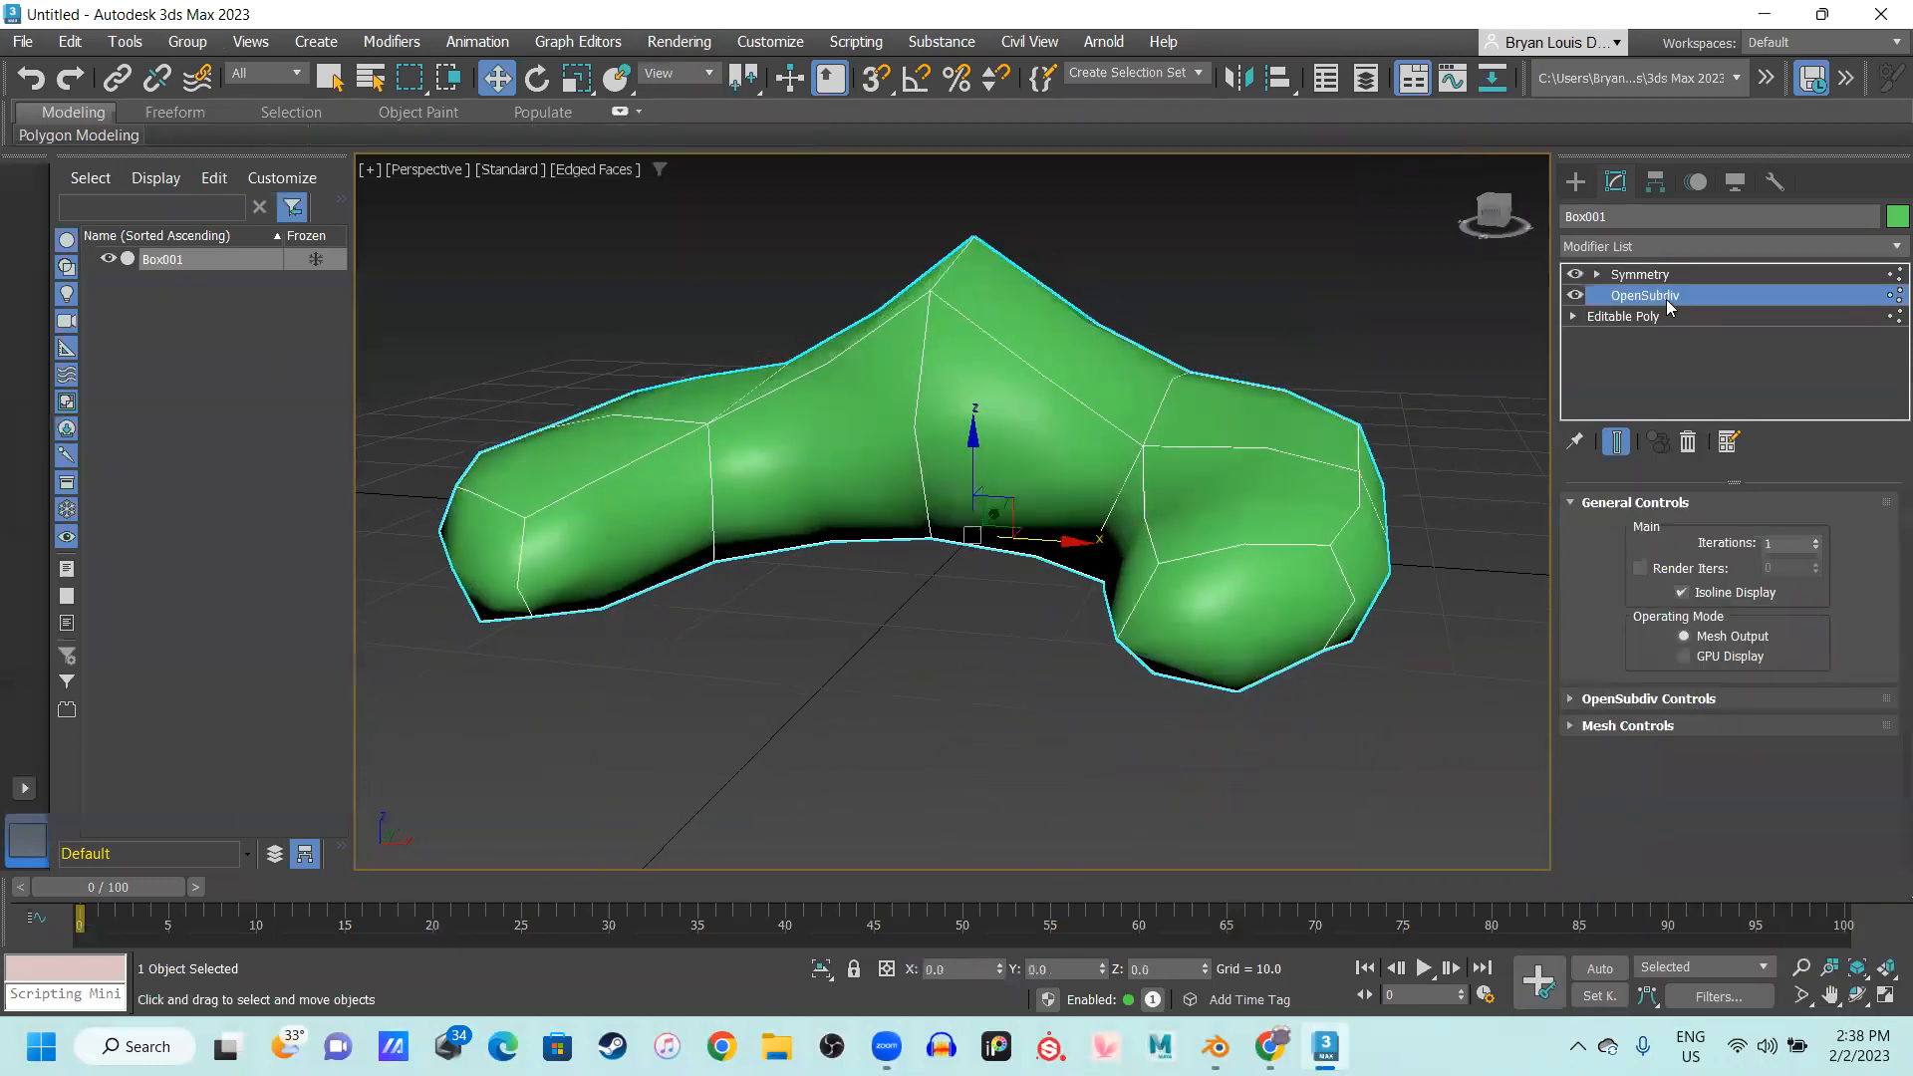
pyautogui.moveTo(1670, 295)
pyautogui.mouseDown()
pyautogui.moveTo(1678, 265)
pyautogui.moveTo(1667, 304)
pyautogui.mouseUp()
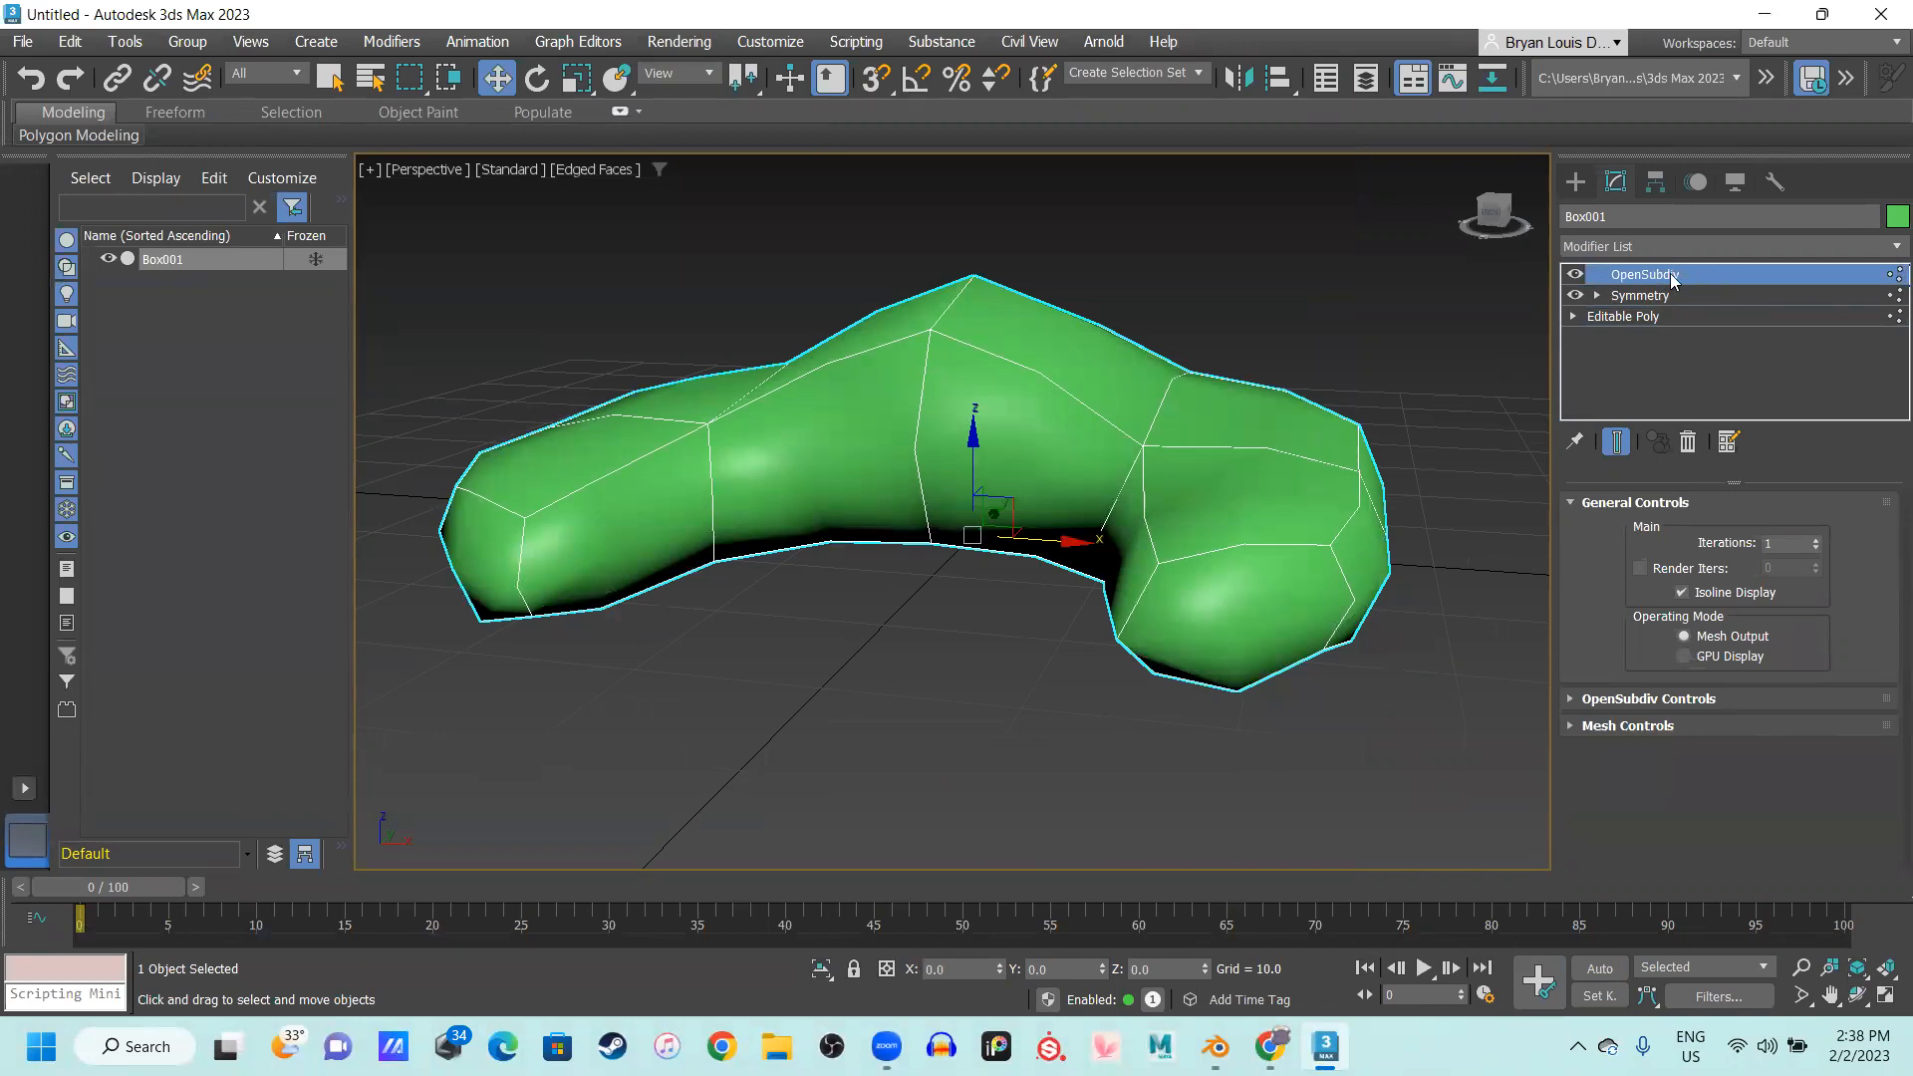
# Set the OpenSubdiv modifier's iterations to 3
pyautogui.click(1658, 316)
pyautogui.click(1688, 275)
pyautogui.click(1816, 539)
pyautogui.click(1817, 539)
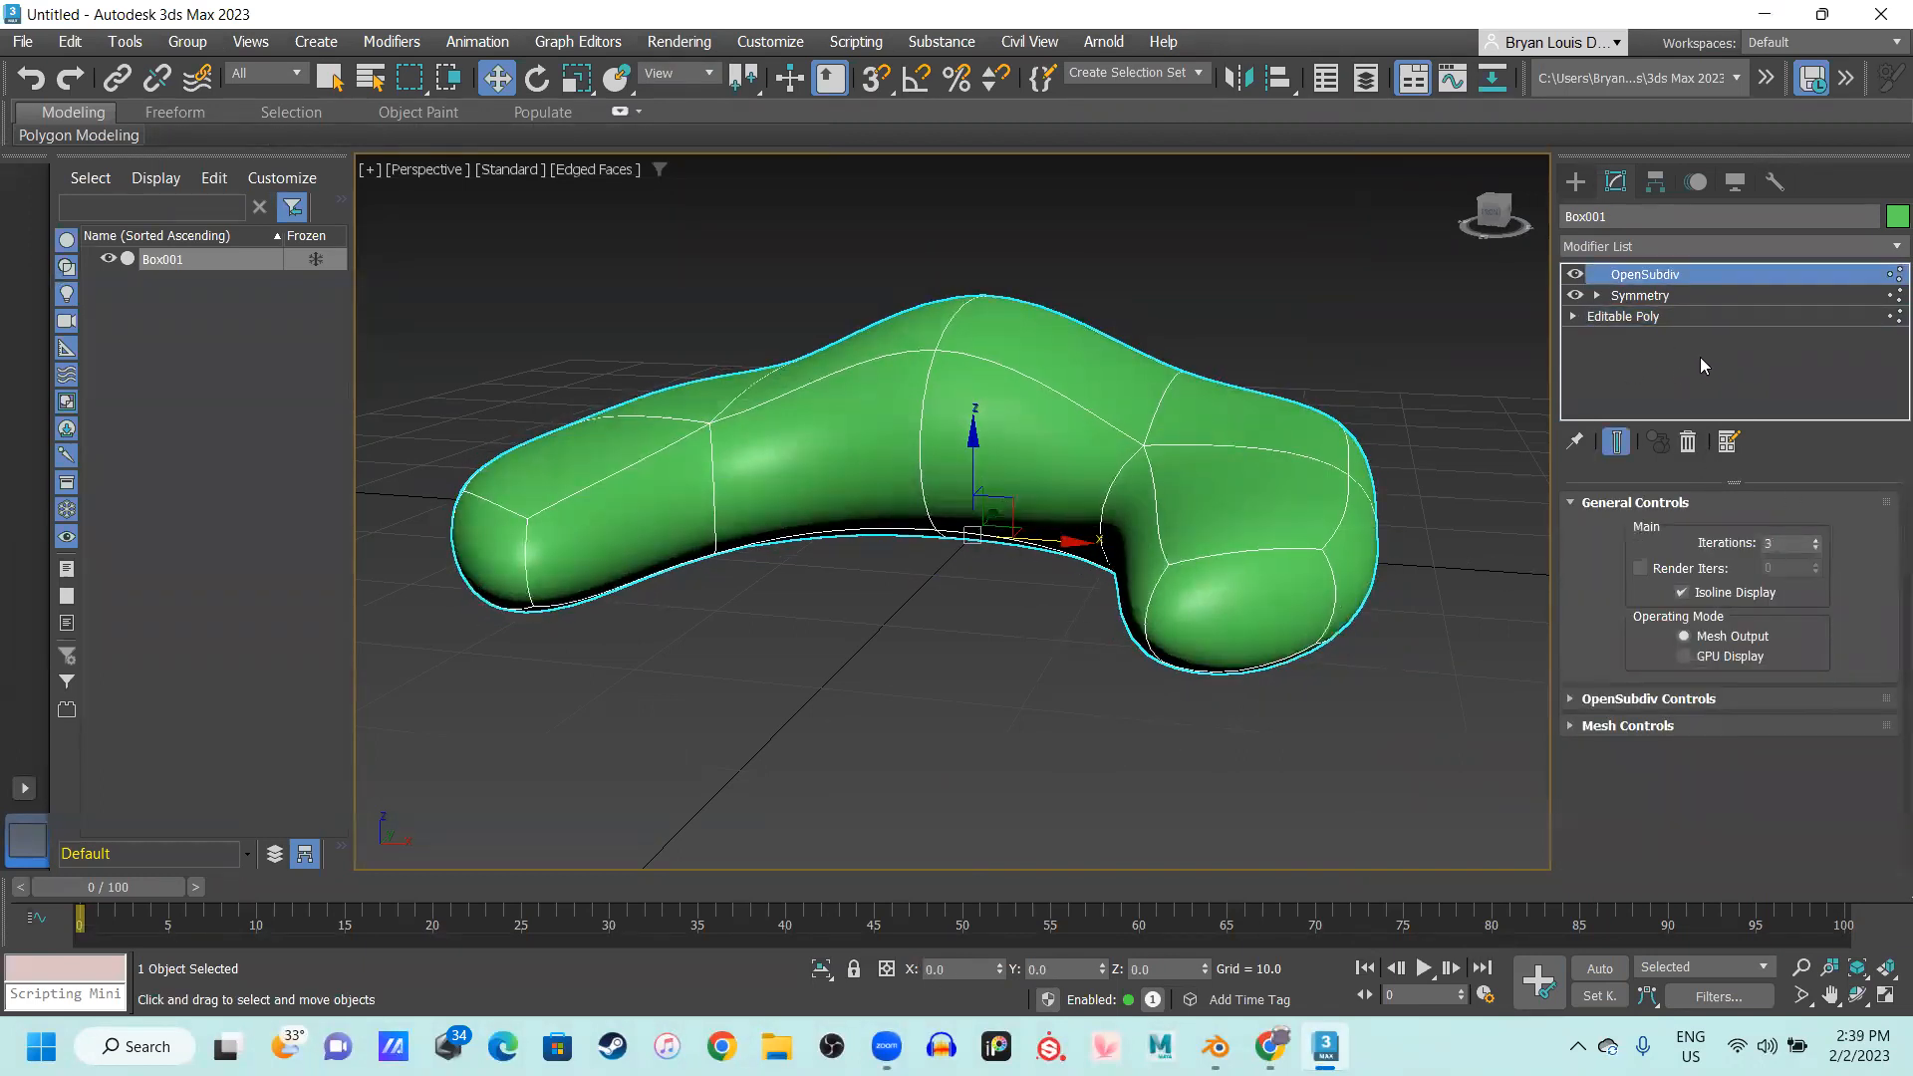
# Show the end result at the Editable Poly level and lower the forward extension's upper outer edge along Z
pyautogui.click(1684, 316)
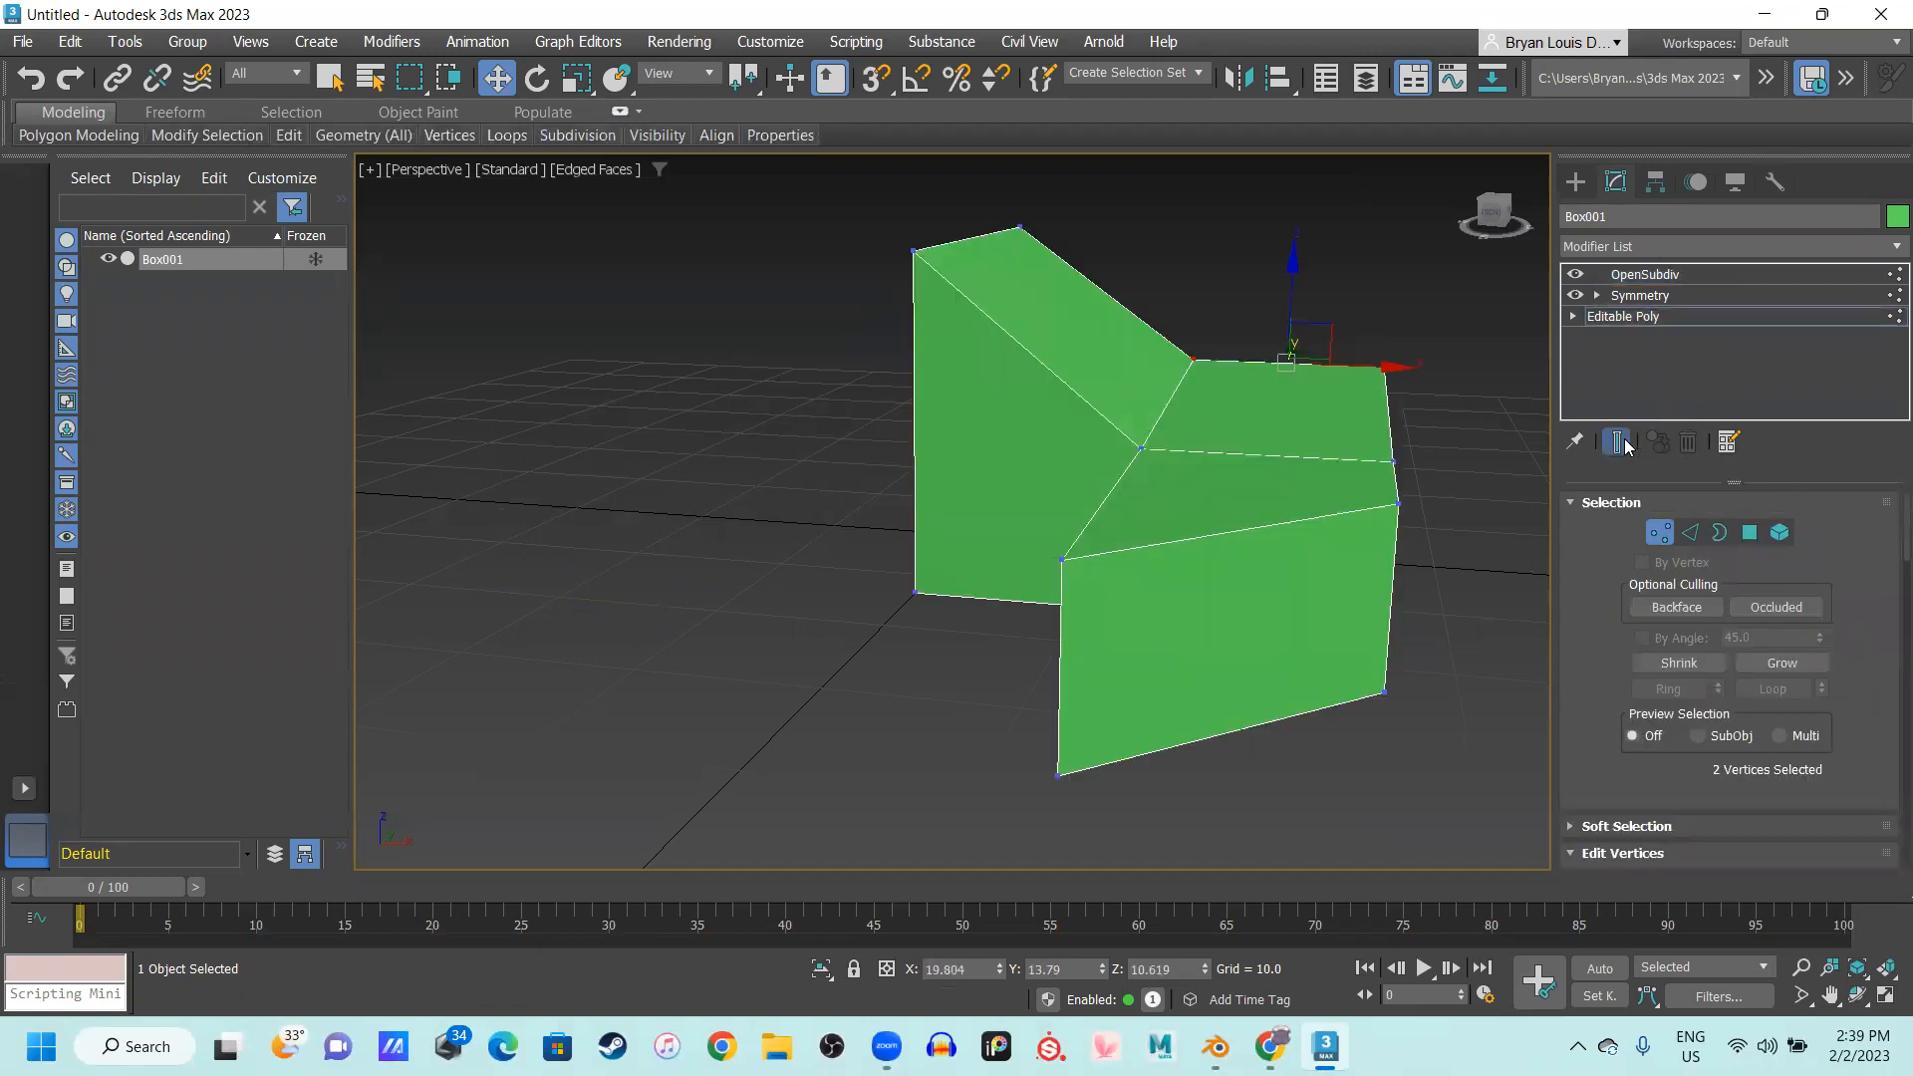
pyautogui.click(1617, 443)
pyautogui.keyDown('alt'); pyautogui.moveTo(1241, 566); pyautogui.dragTo(1145, 572, button='middle'); pyautogui.keyUp('alt')
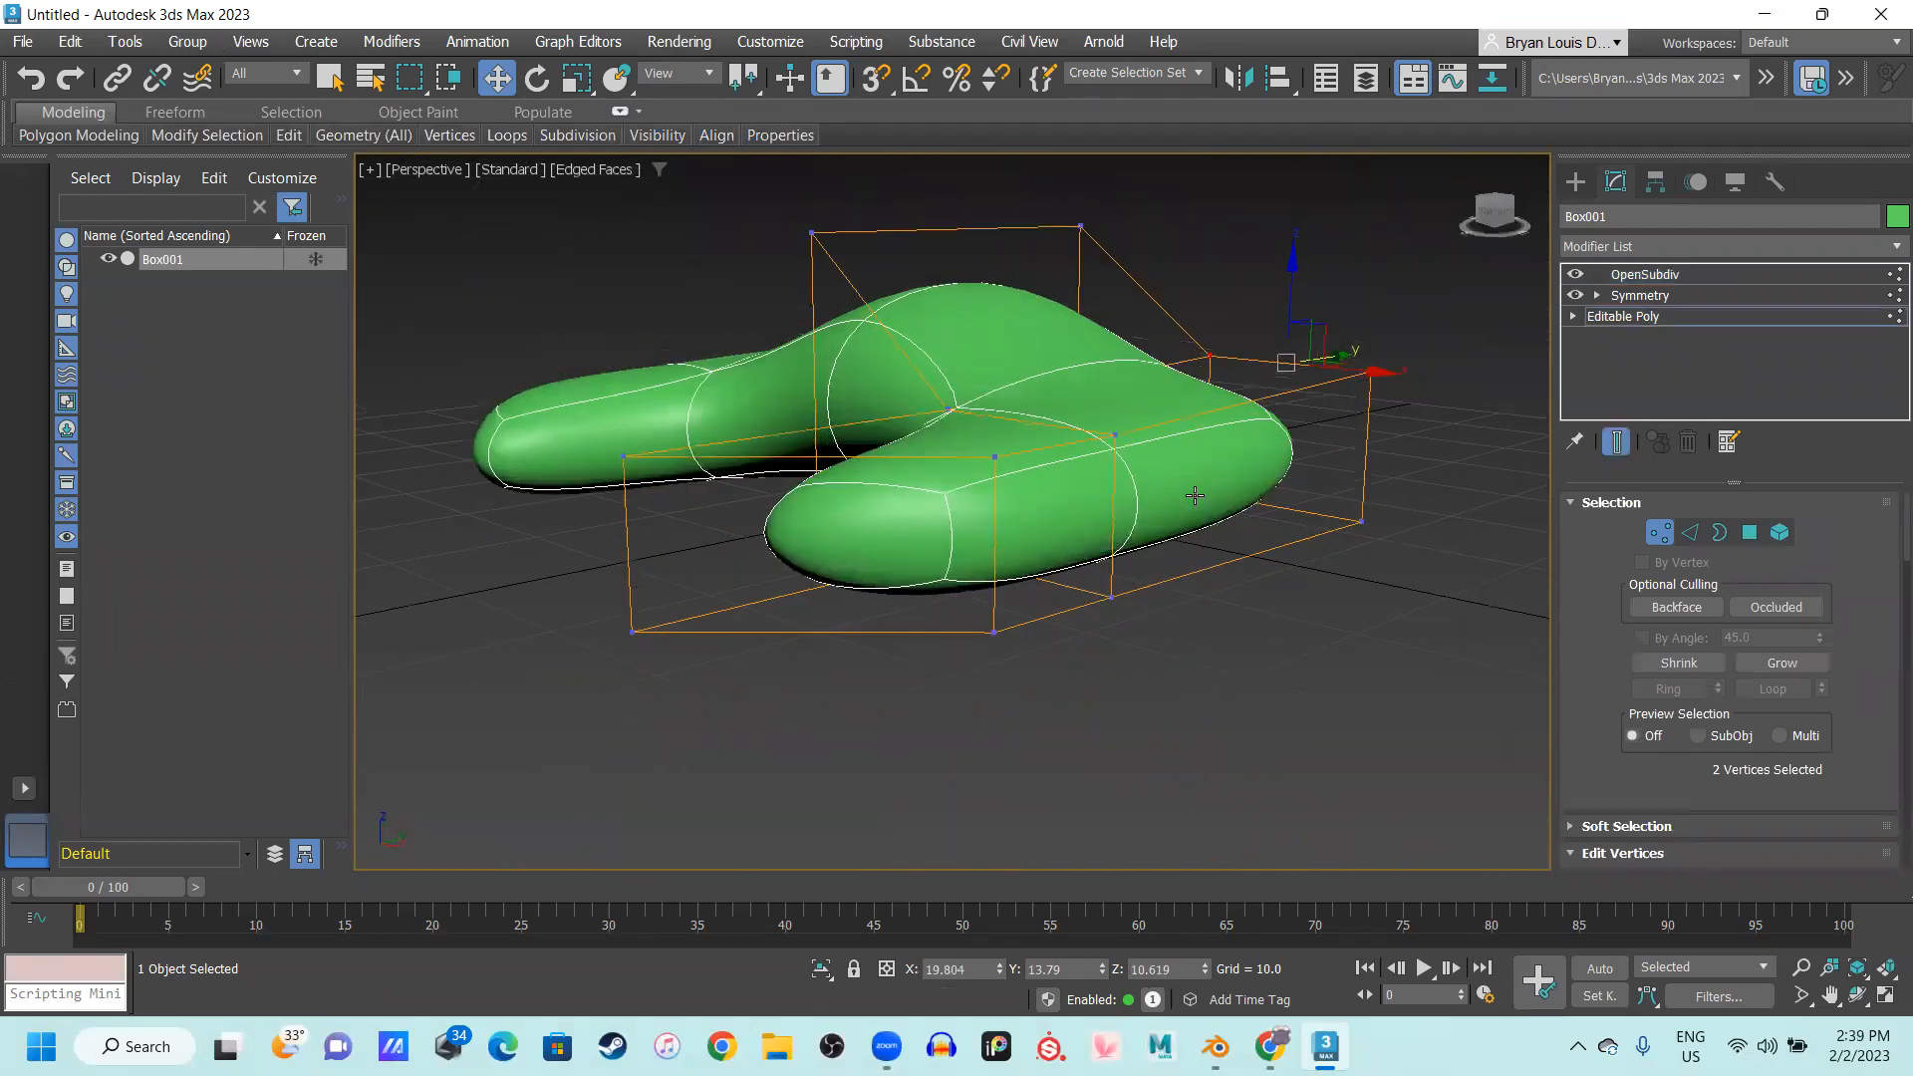
pyautogui.moveTo(1142, 536); pyautogui.dragTo(1262, 648, button='middle')
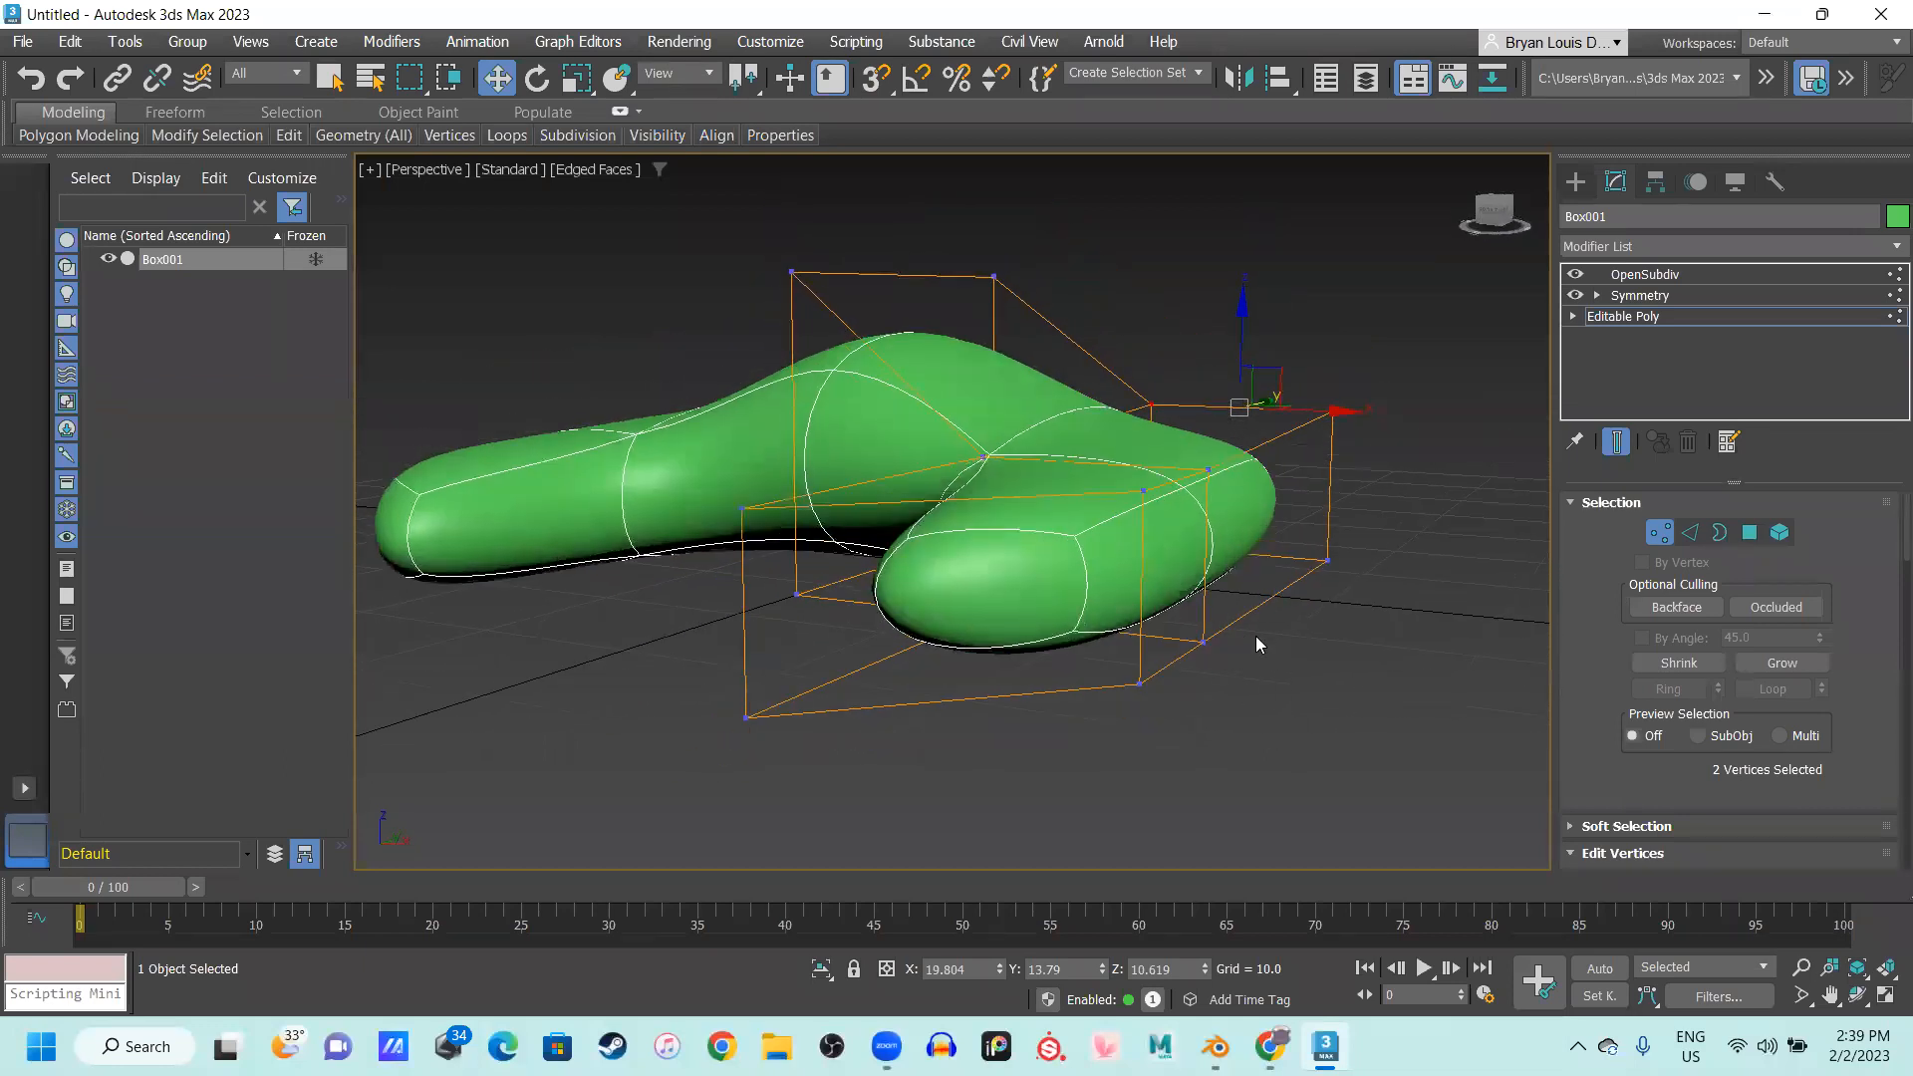
pyautogui.press('2')
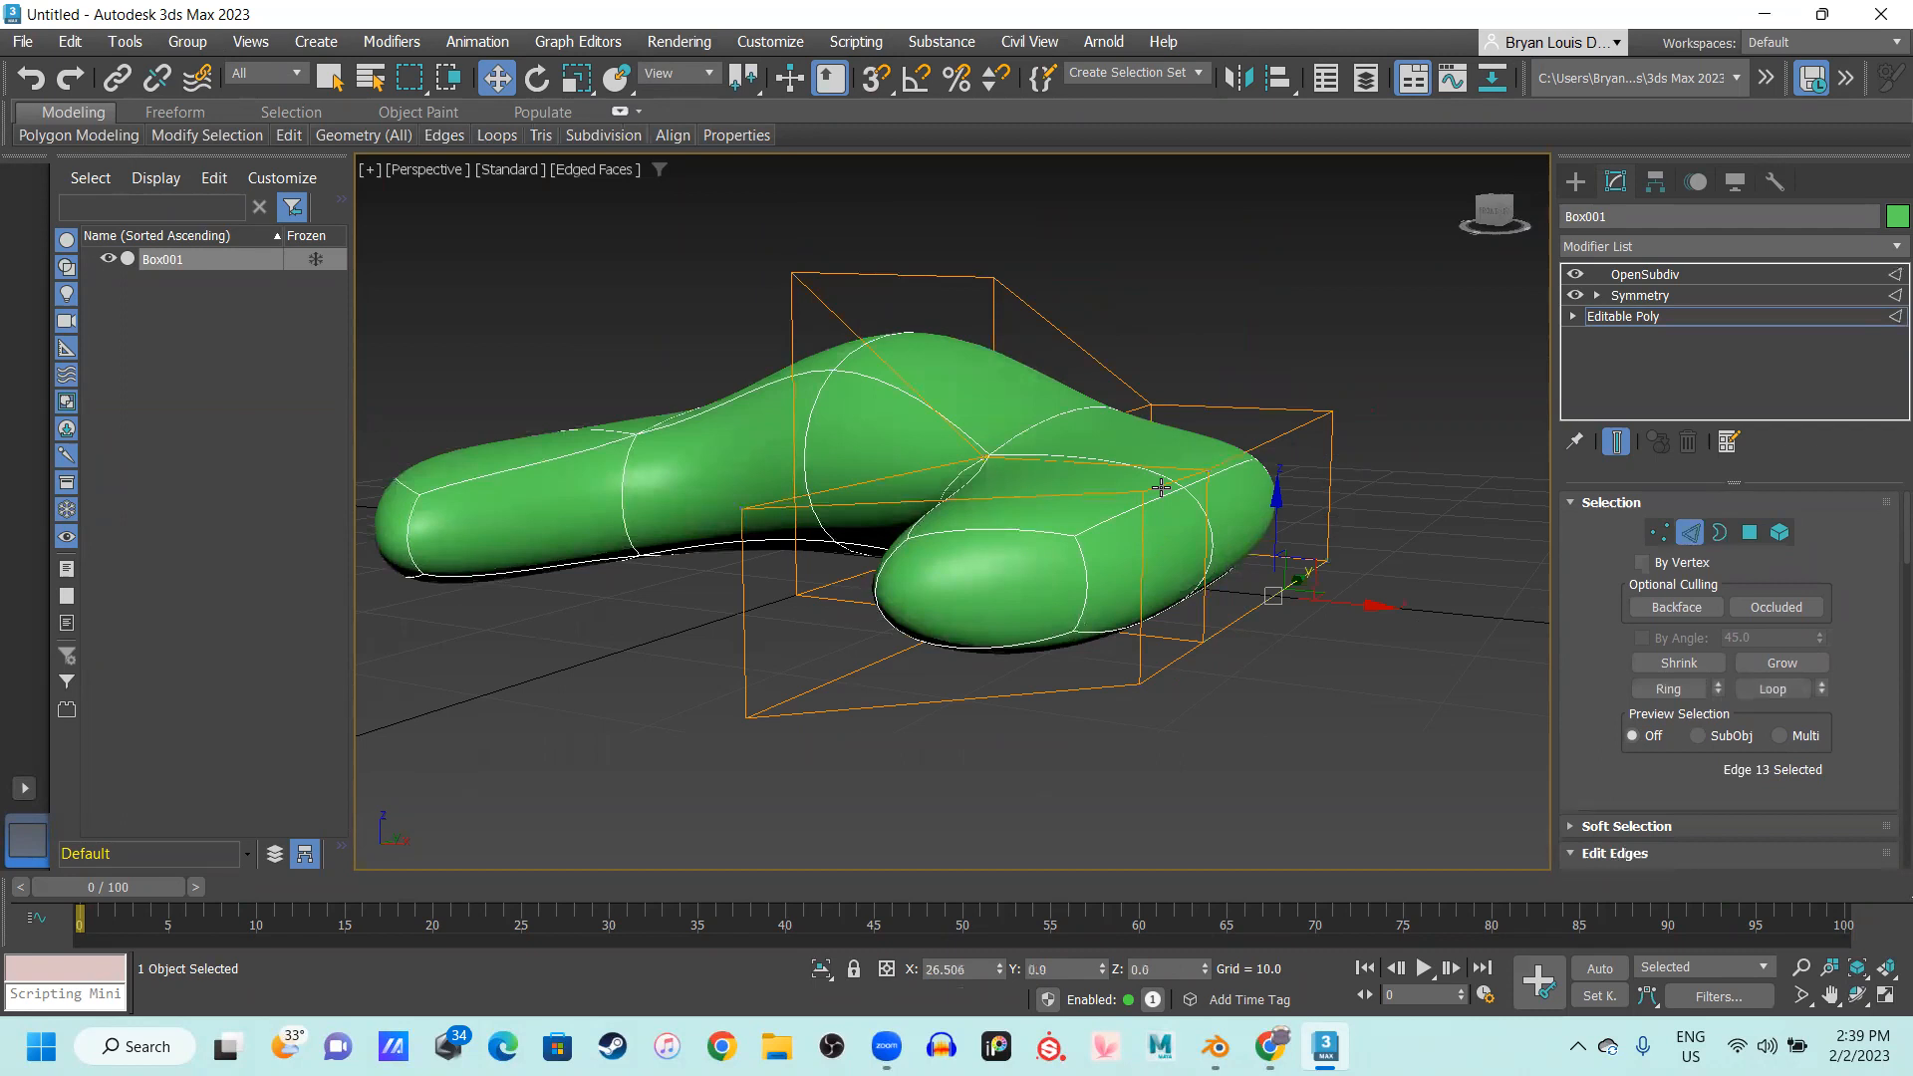
pyautogui.click(1180, 490)
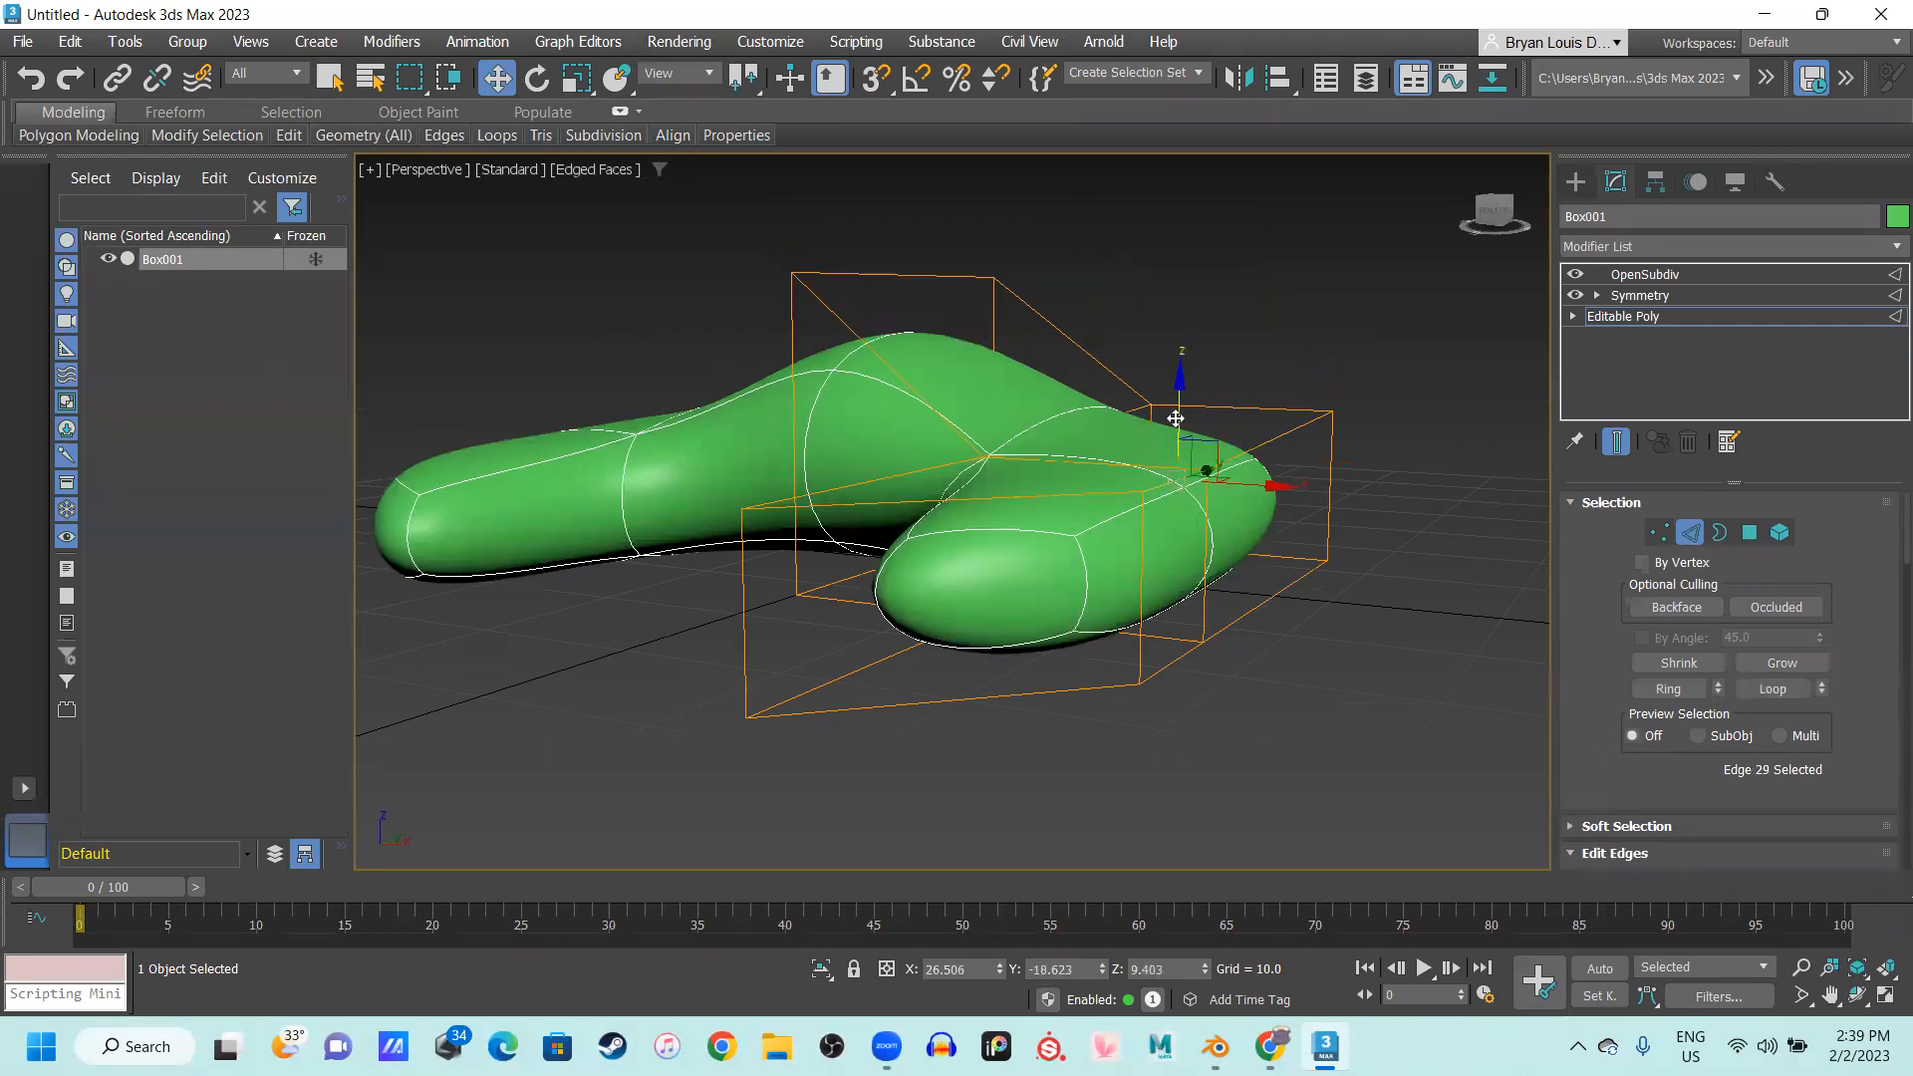
pyautogui.click(1286, 425)
pyautogui.keyDown('ctrl'); pyautogui.click(1249, 418); pyautogui.keyUp('ctrl')
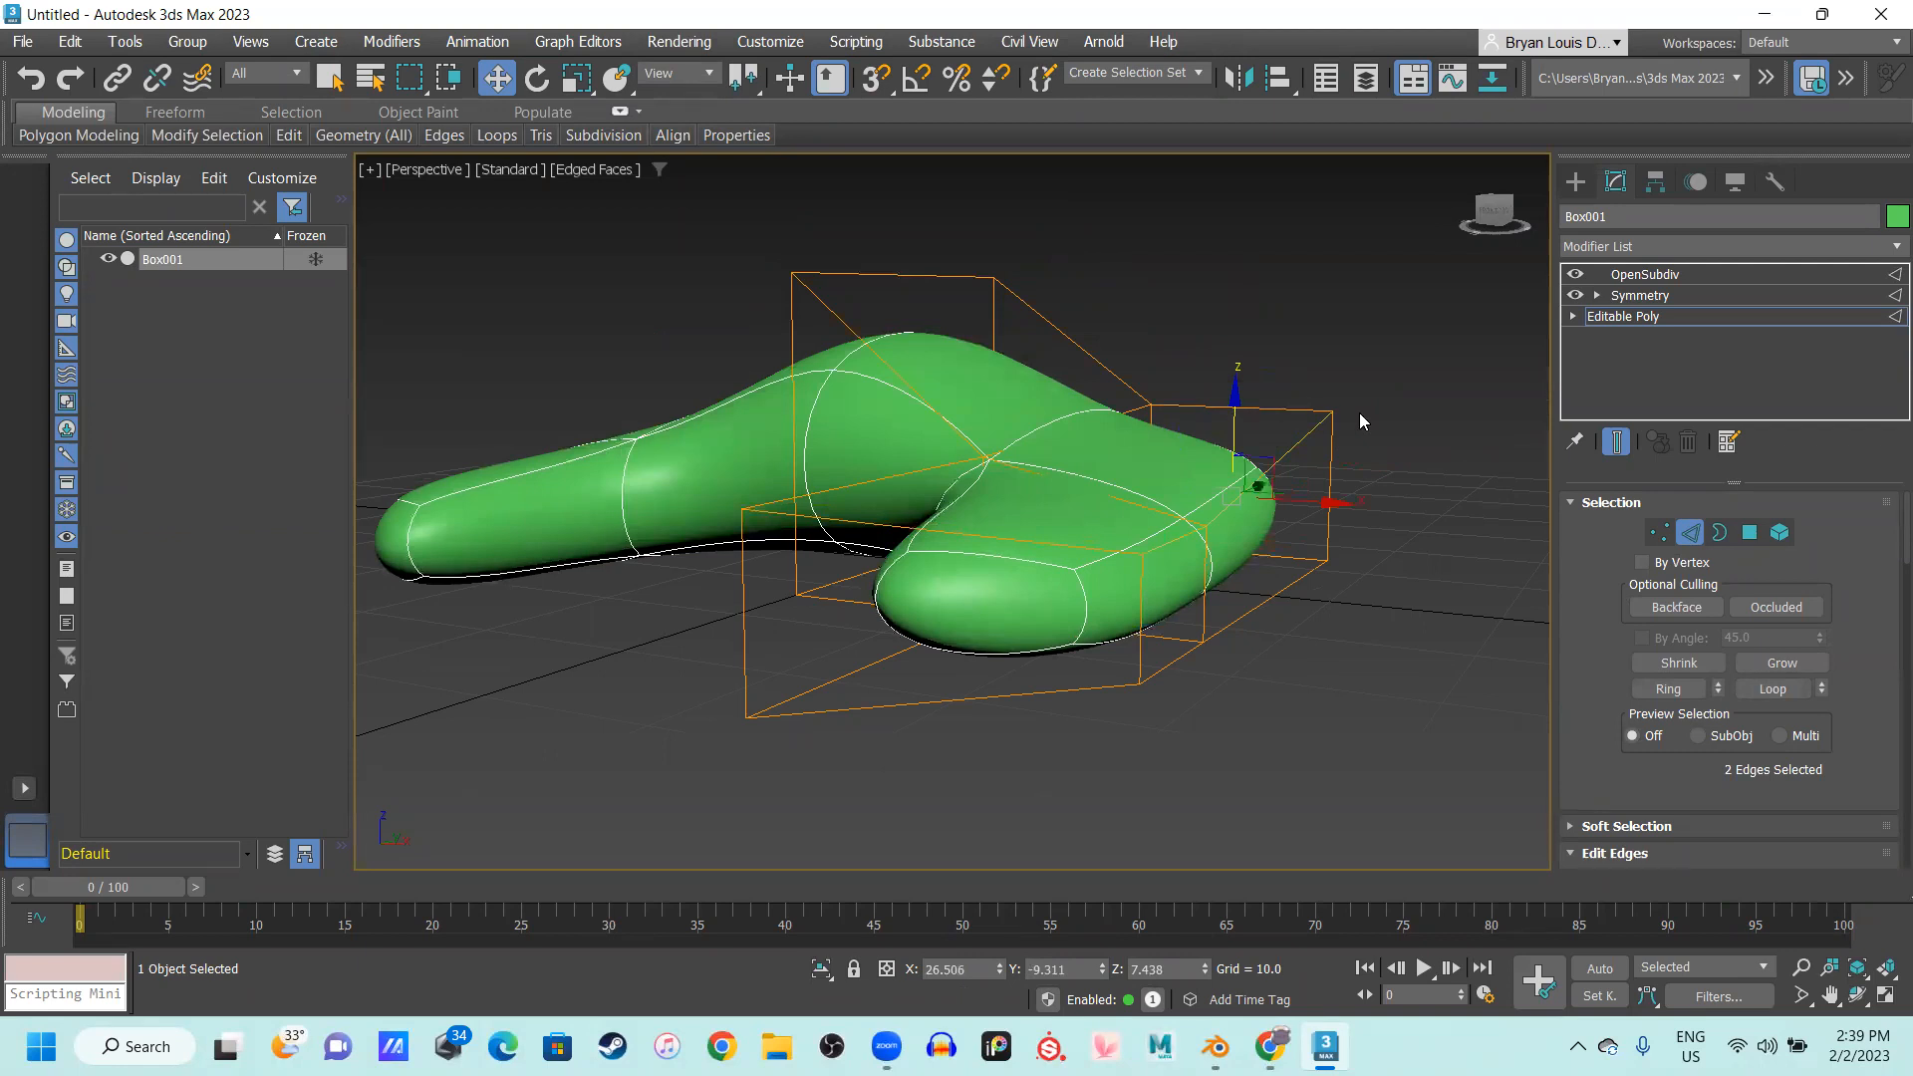
# Lower the side block's upper outer rear vertex almost to its base, and select the forward extension's front polygon
pyautogui.press('1')
pyautogui.hotkey('ctrl', 'a')
pyautogui.click(1332, 411)
pyautogui.moveTo(1338, 345); pyautogui.dragTo(1356, 476)
pyautogui.click(1355, 486)
pyautogui.moveTo(1294, 595)
pyautogui.keyDown('alt'); pyautogui.mouseDown(button='middle')
pyautogui.moveTo(1120, 606)
pyautogui.moveTo(1145, 564)
pyautogui.moveTo(995, 572)
pyautogui.moveTo(1281, 572)
pyautogui.moveTo(1301, 611)
pyautogui.mouseUp(button='middle'); pyautogui.keyUp('alt')
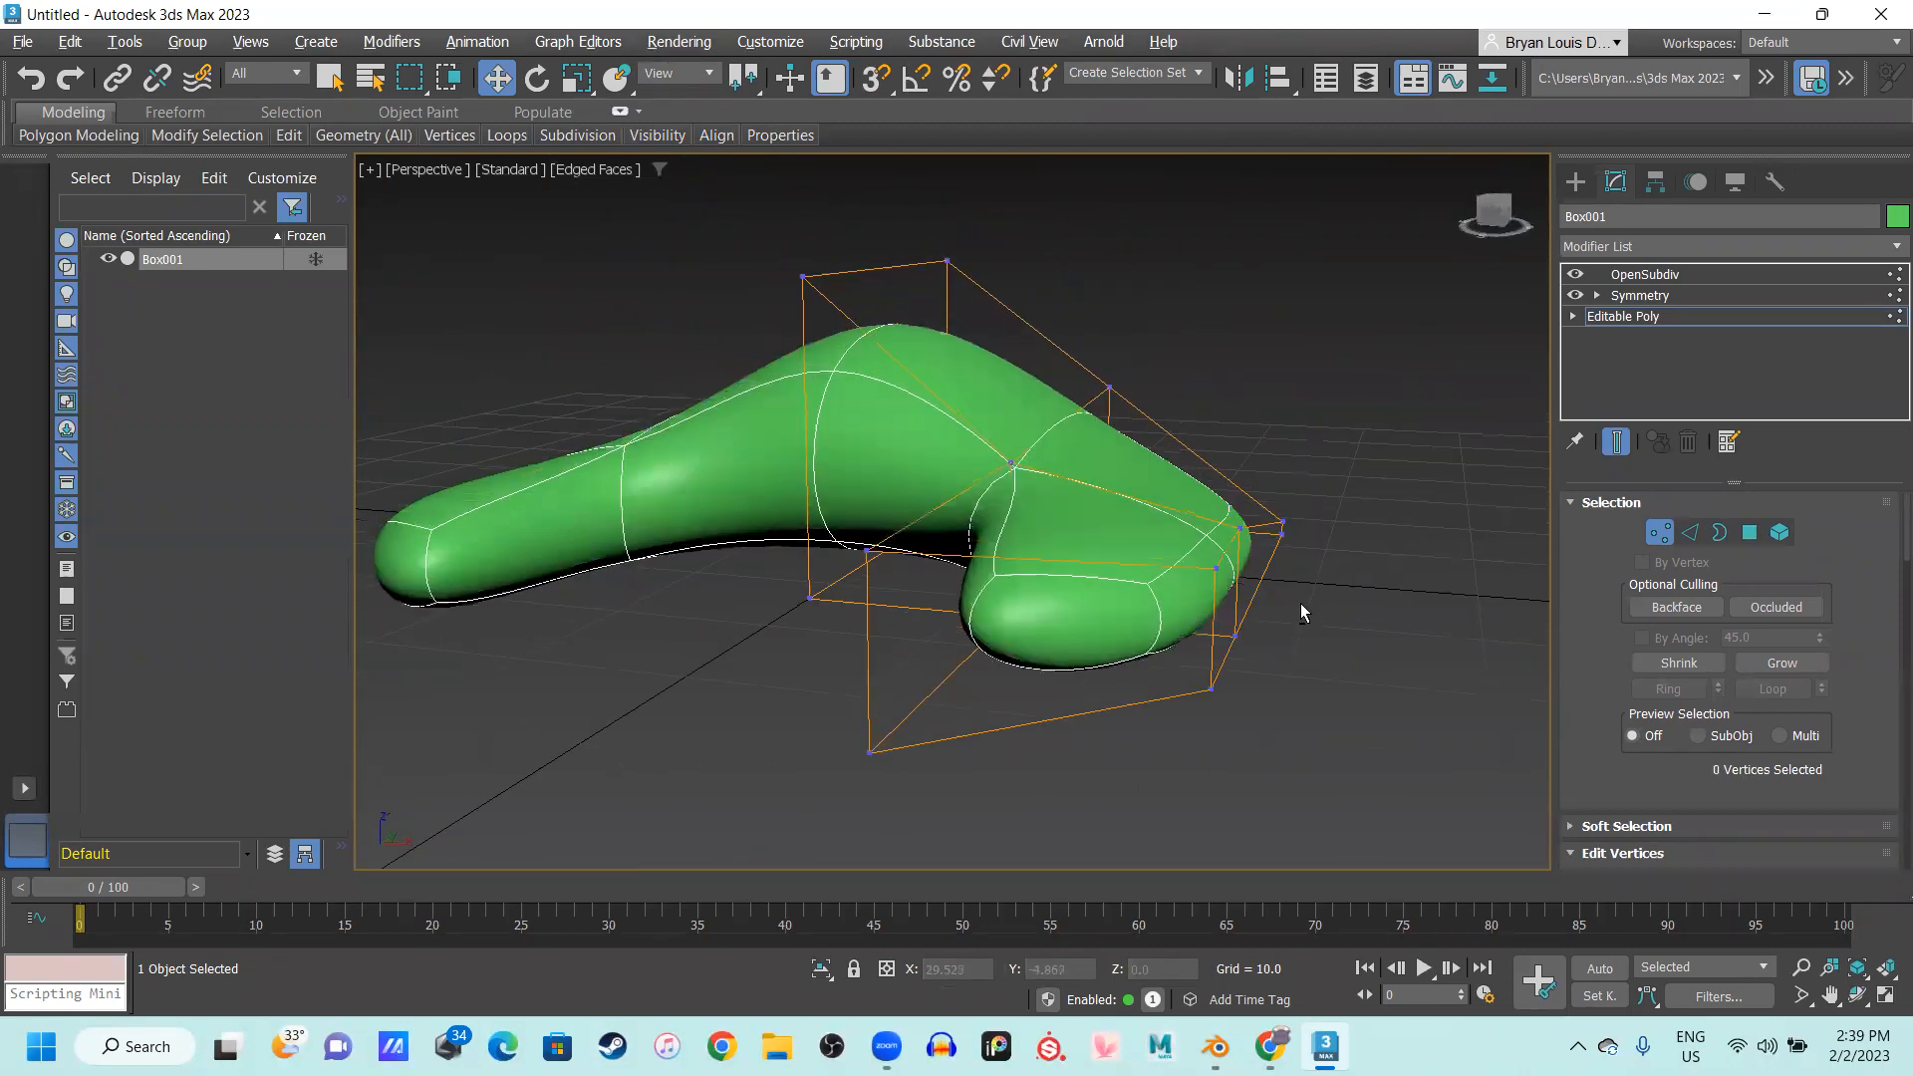
pyautogui.press('4')
pyautogui.click(1078, 648)
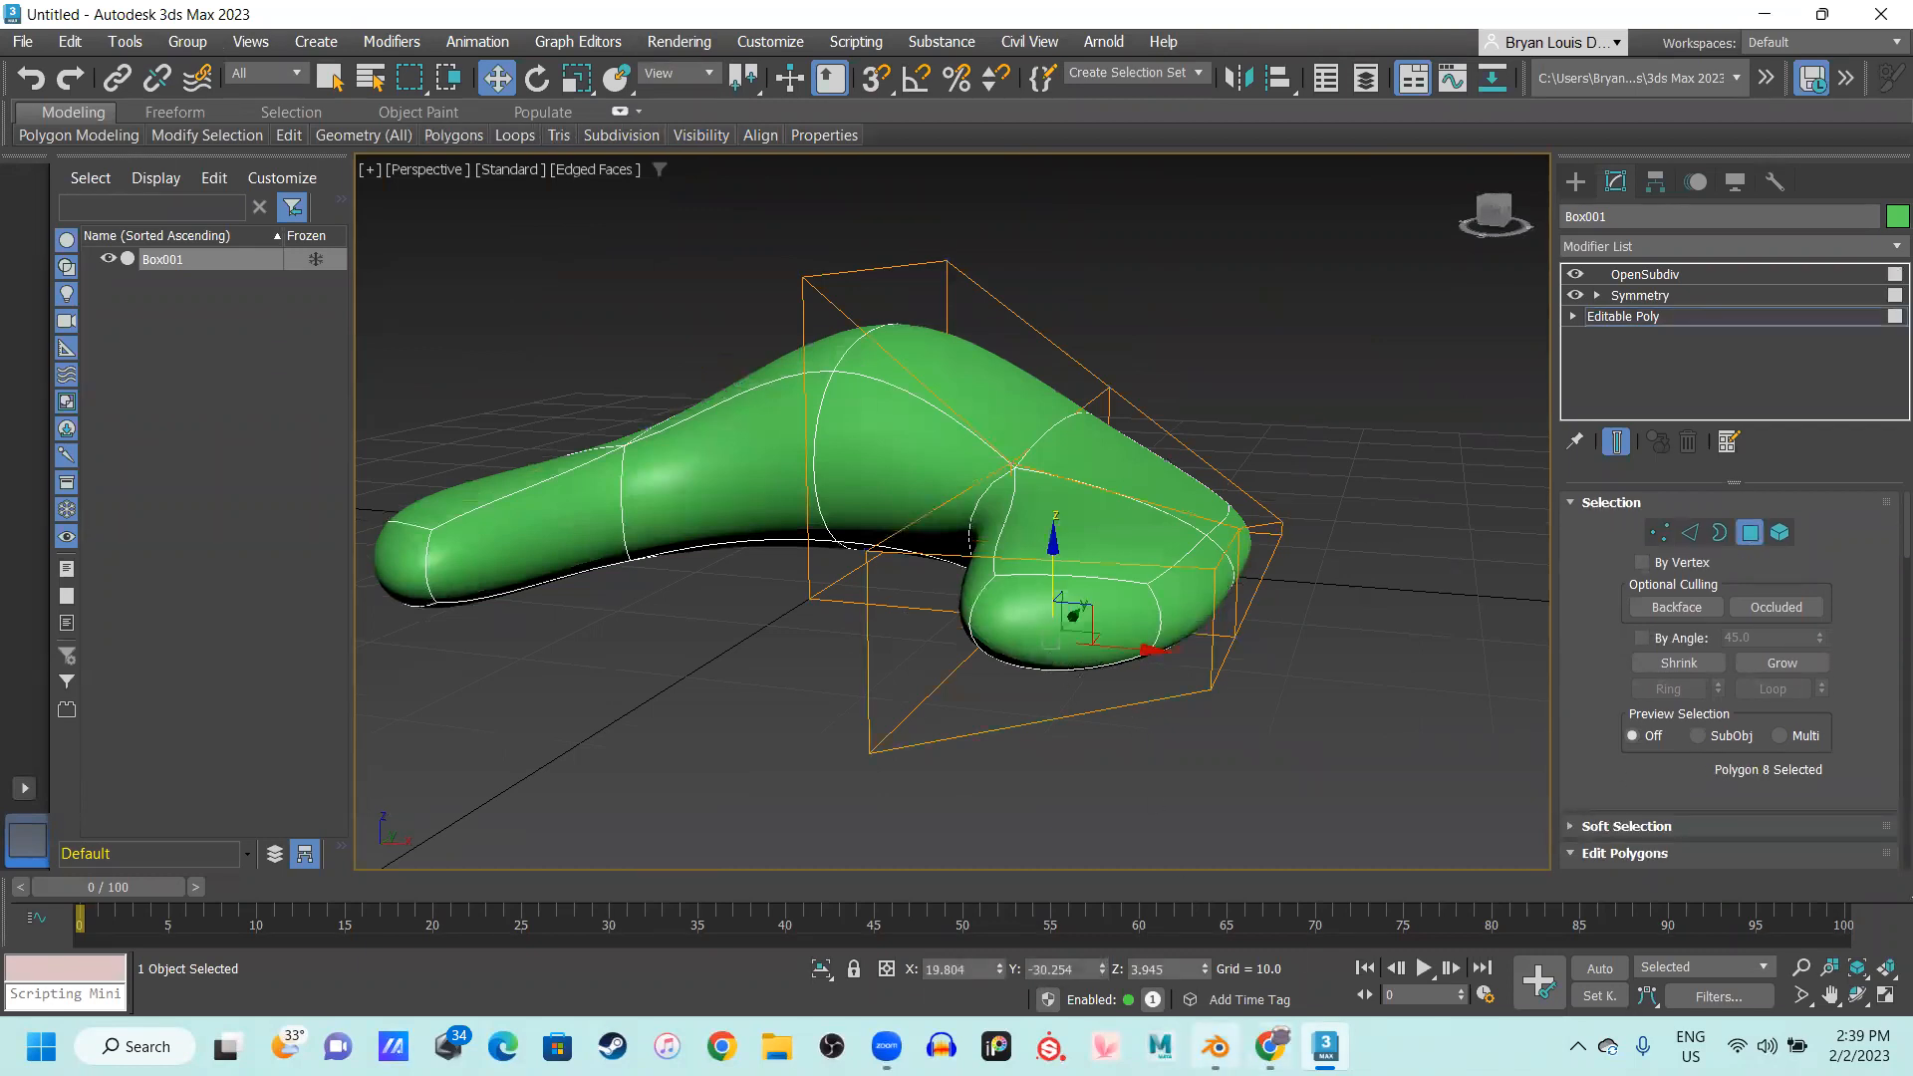
# Switch to Blender and add a Subdivision Surface modifier to Cube.001
pyautogui.click(1215, 1046)
pyautogui.keyDown('alt'); pyautogui.middleClick(903, 687); pyautogui.keyUp('alt')
pyautogui.click(859, 484)
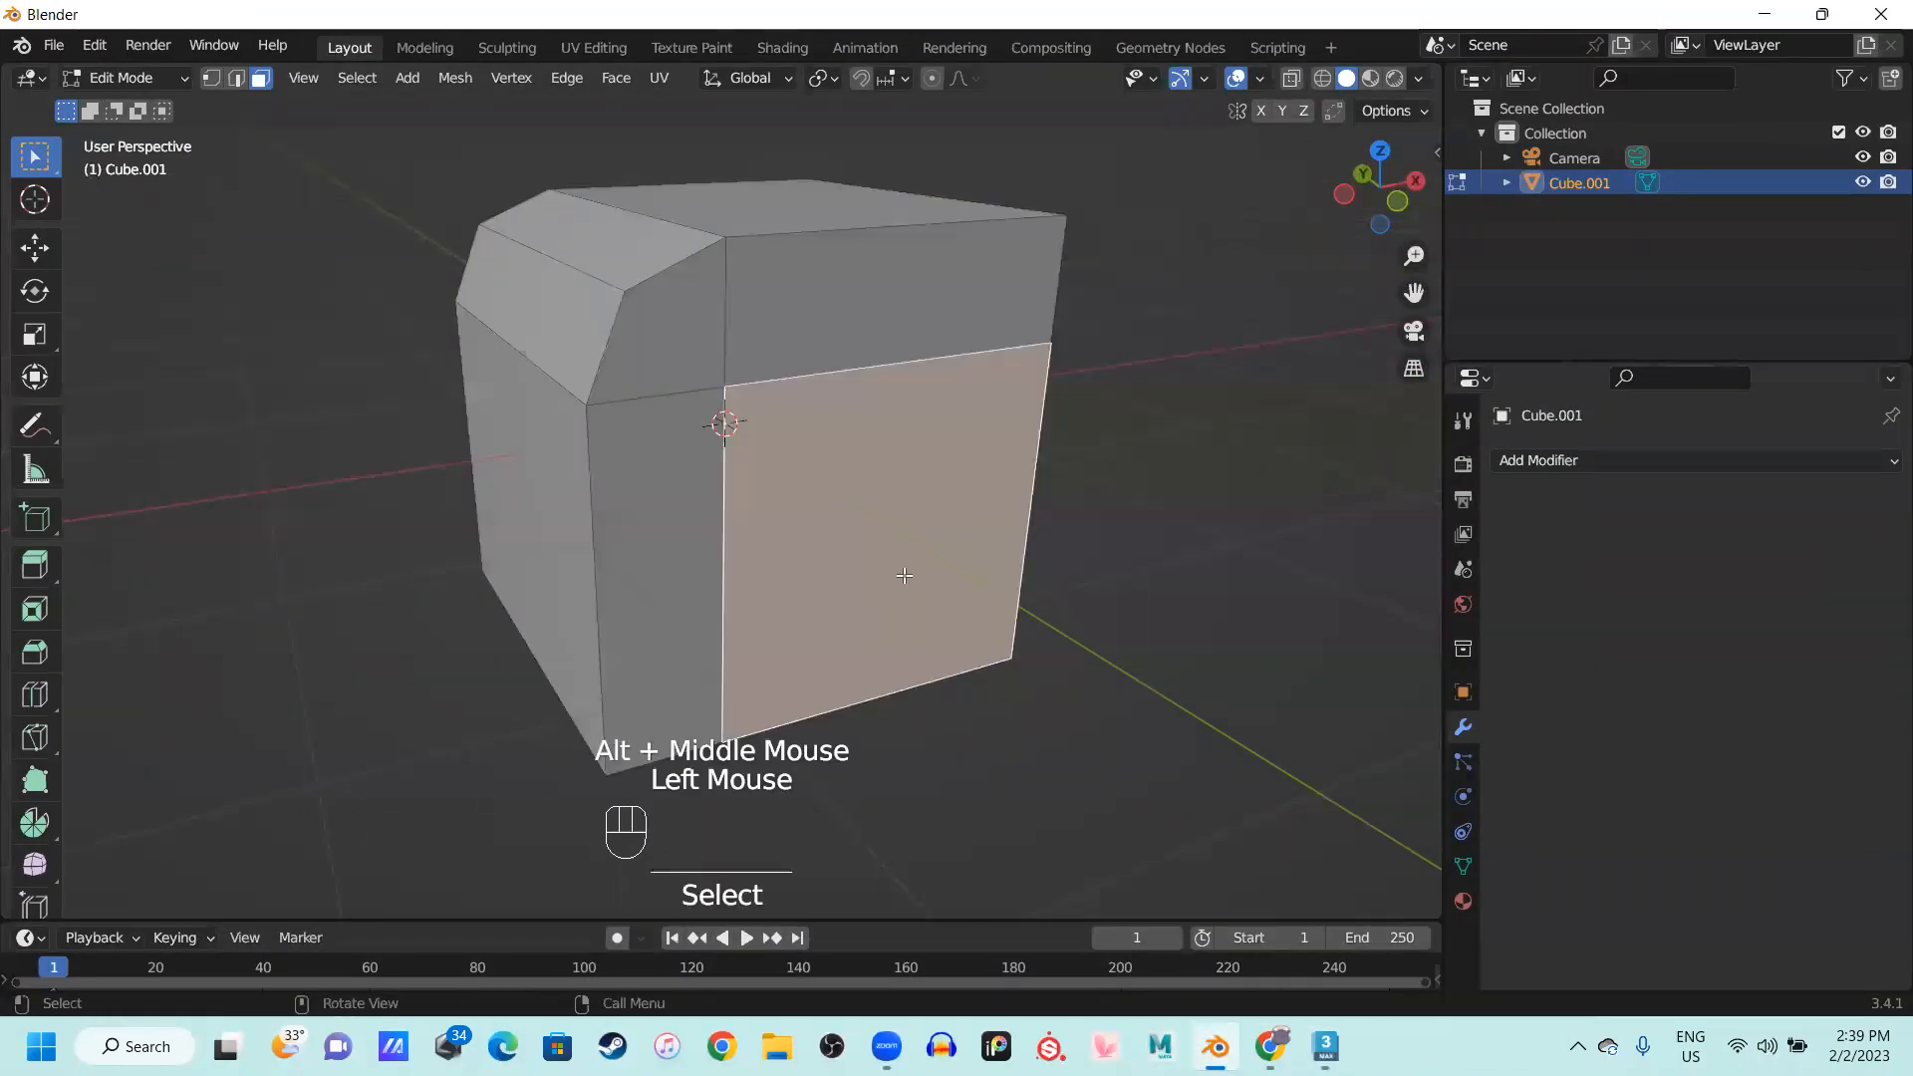
pyautogui.moveTo(846, 625); pyautogui.dragTo(864, 634, button='middle')
pyautogui.click(1714, 465)
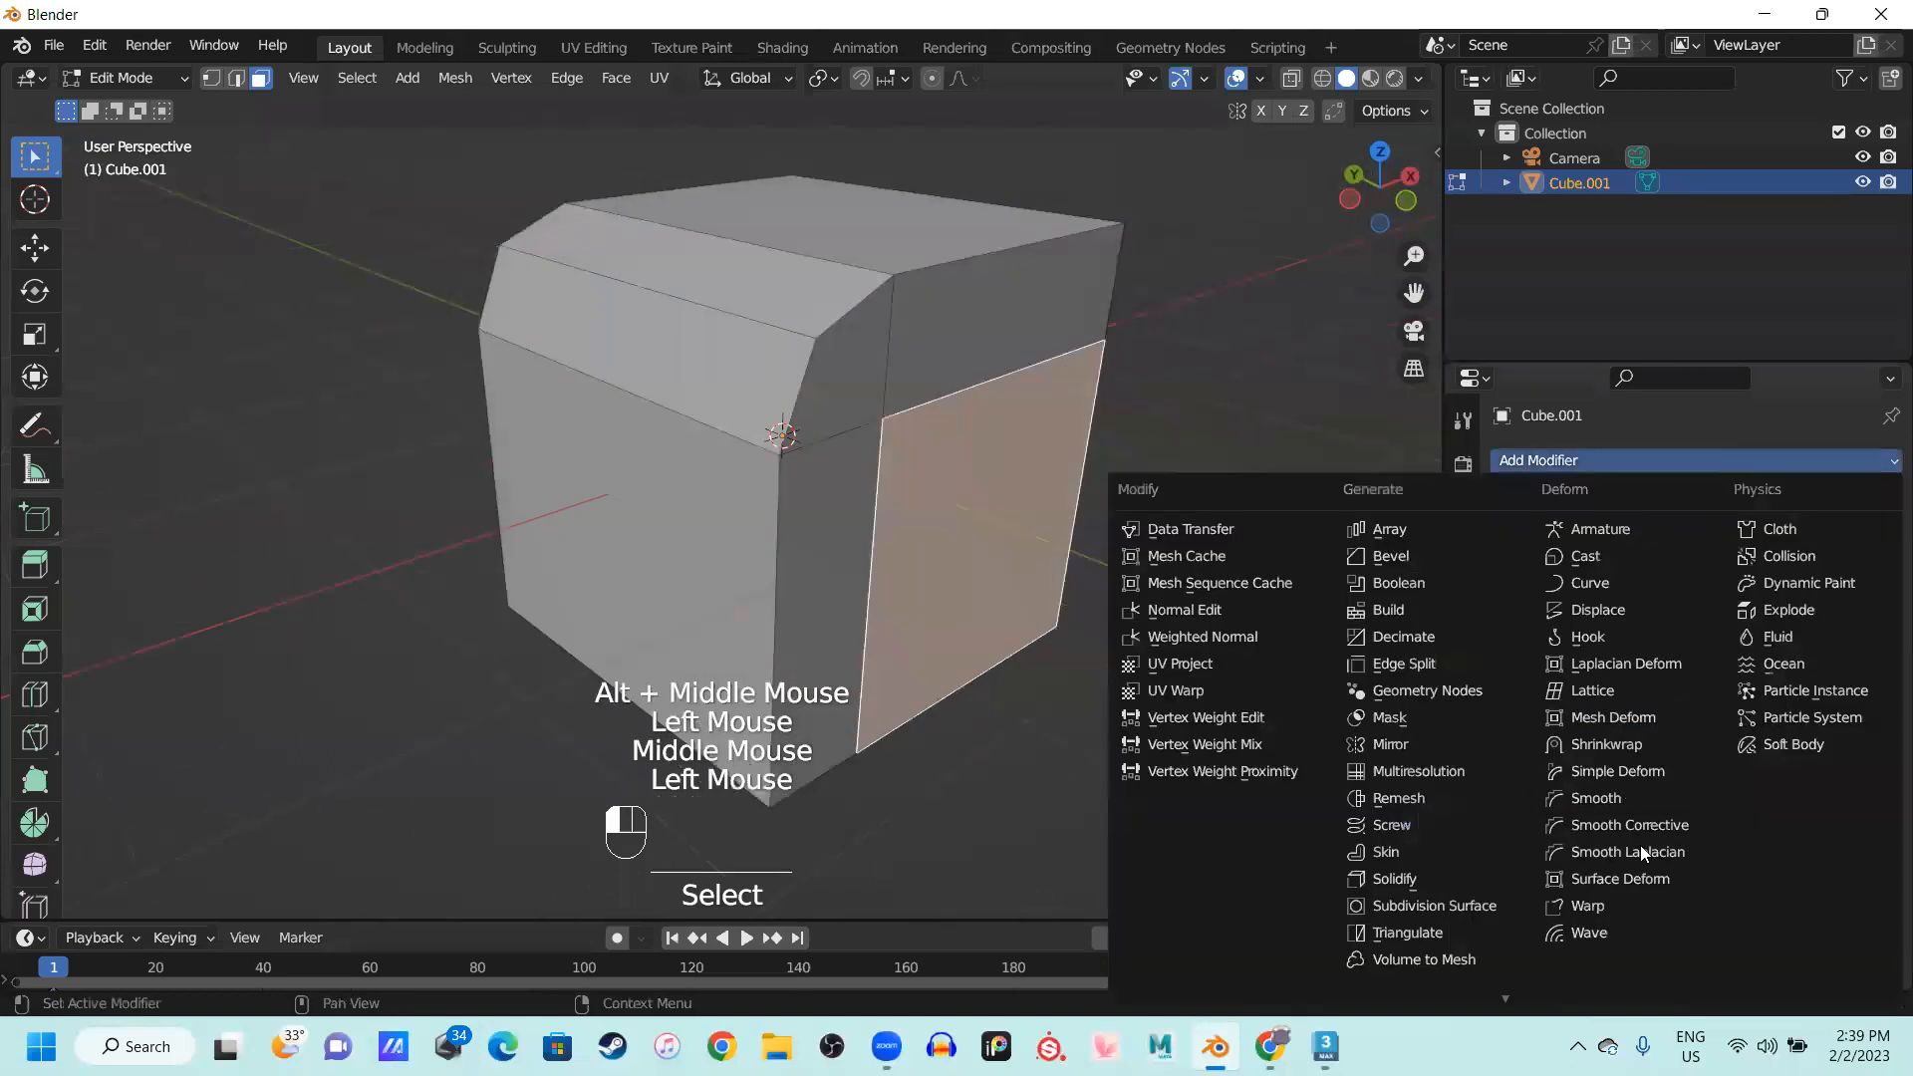
pyautogui.doubleClick(1461, 897)
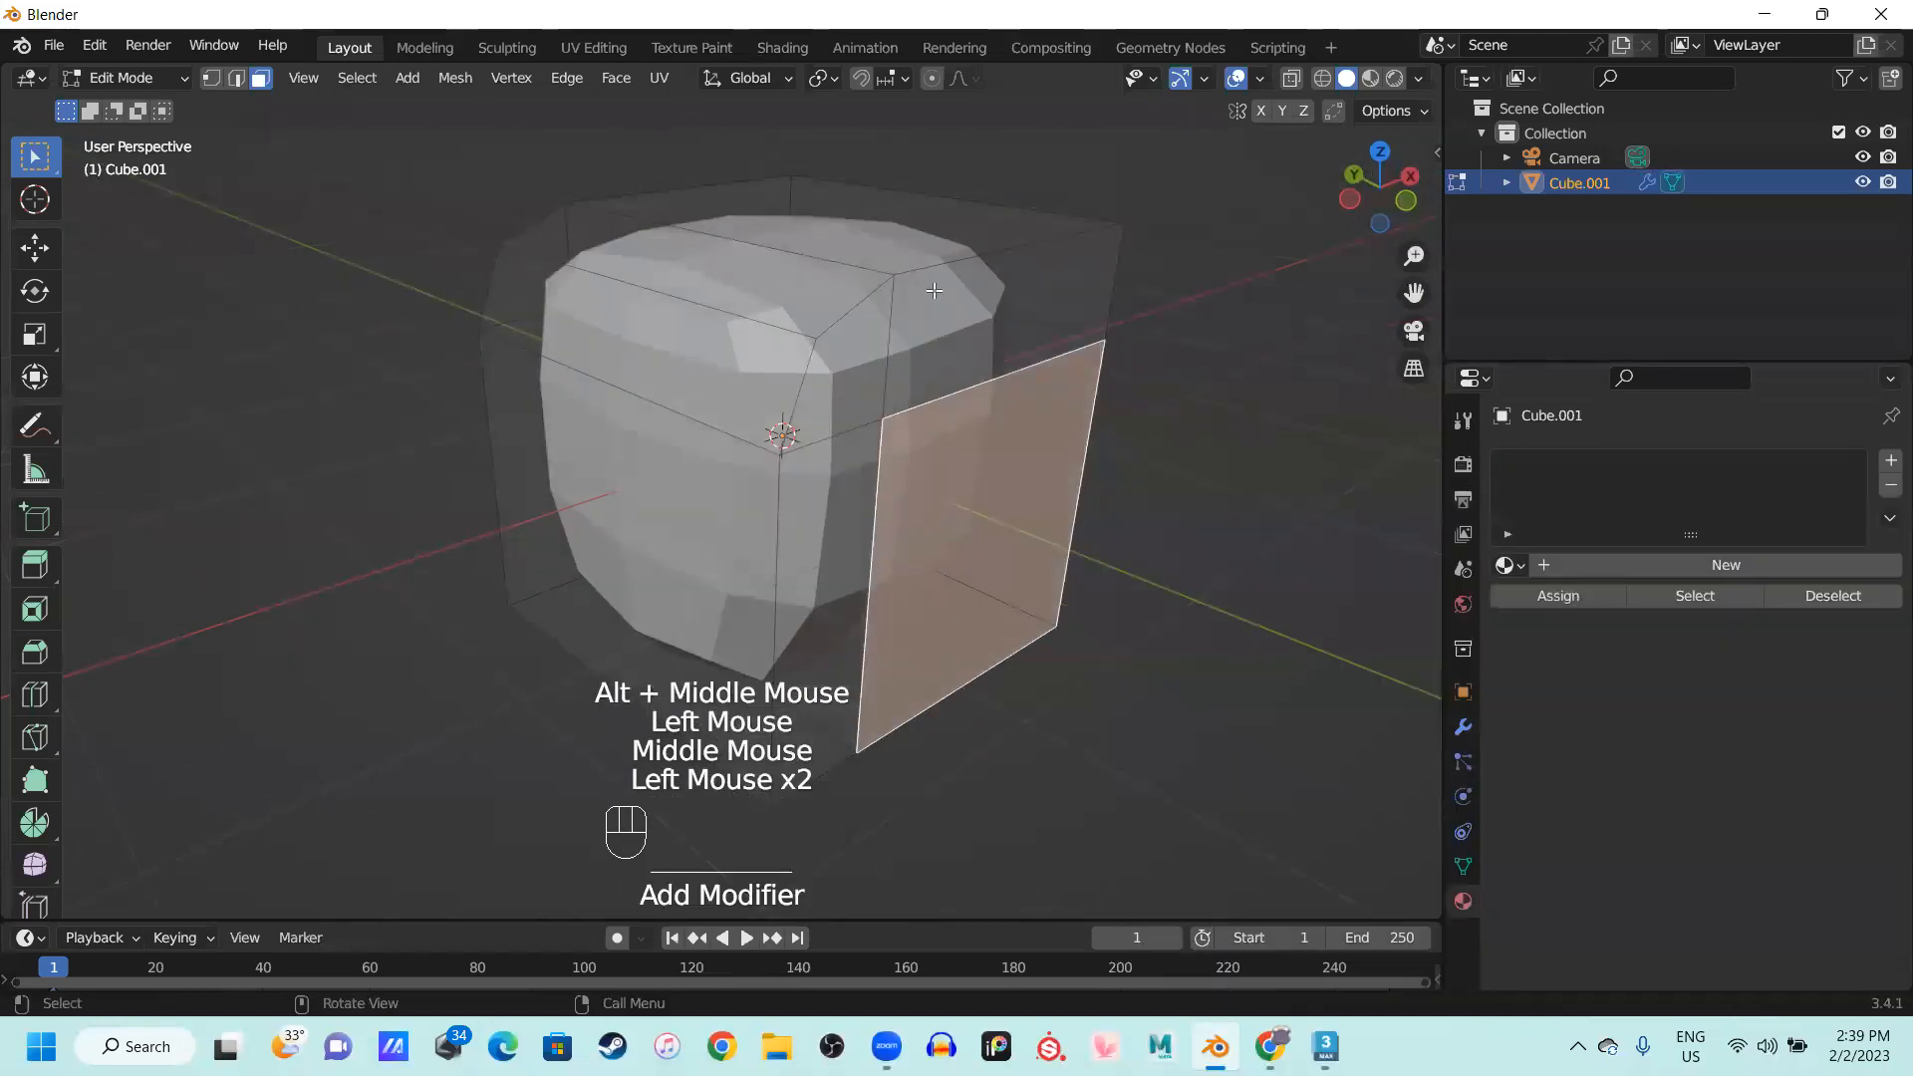
pyautogui.click(1313, 434)
pyautogui.scroll(1, 996, 438)
pyautogui.scroll(-1, 1047, 456)
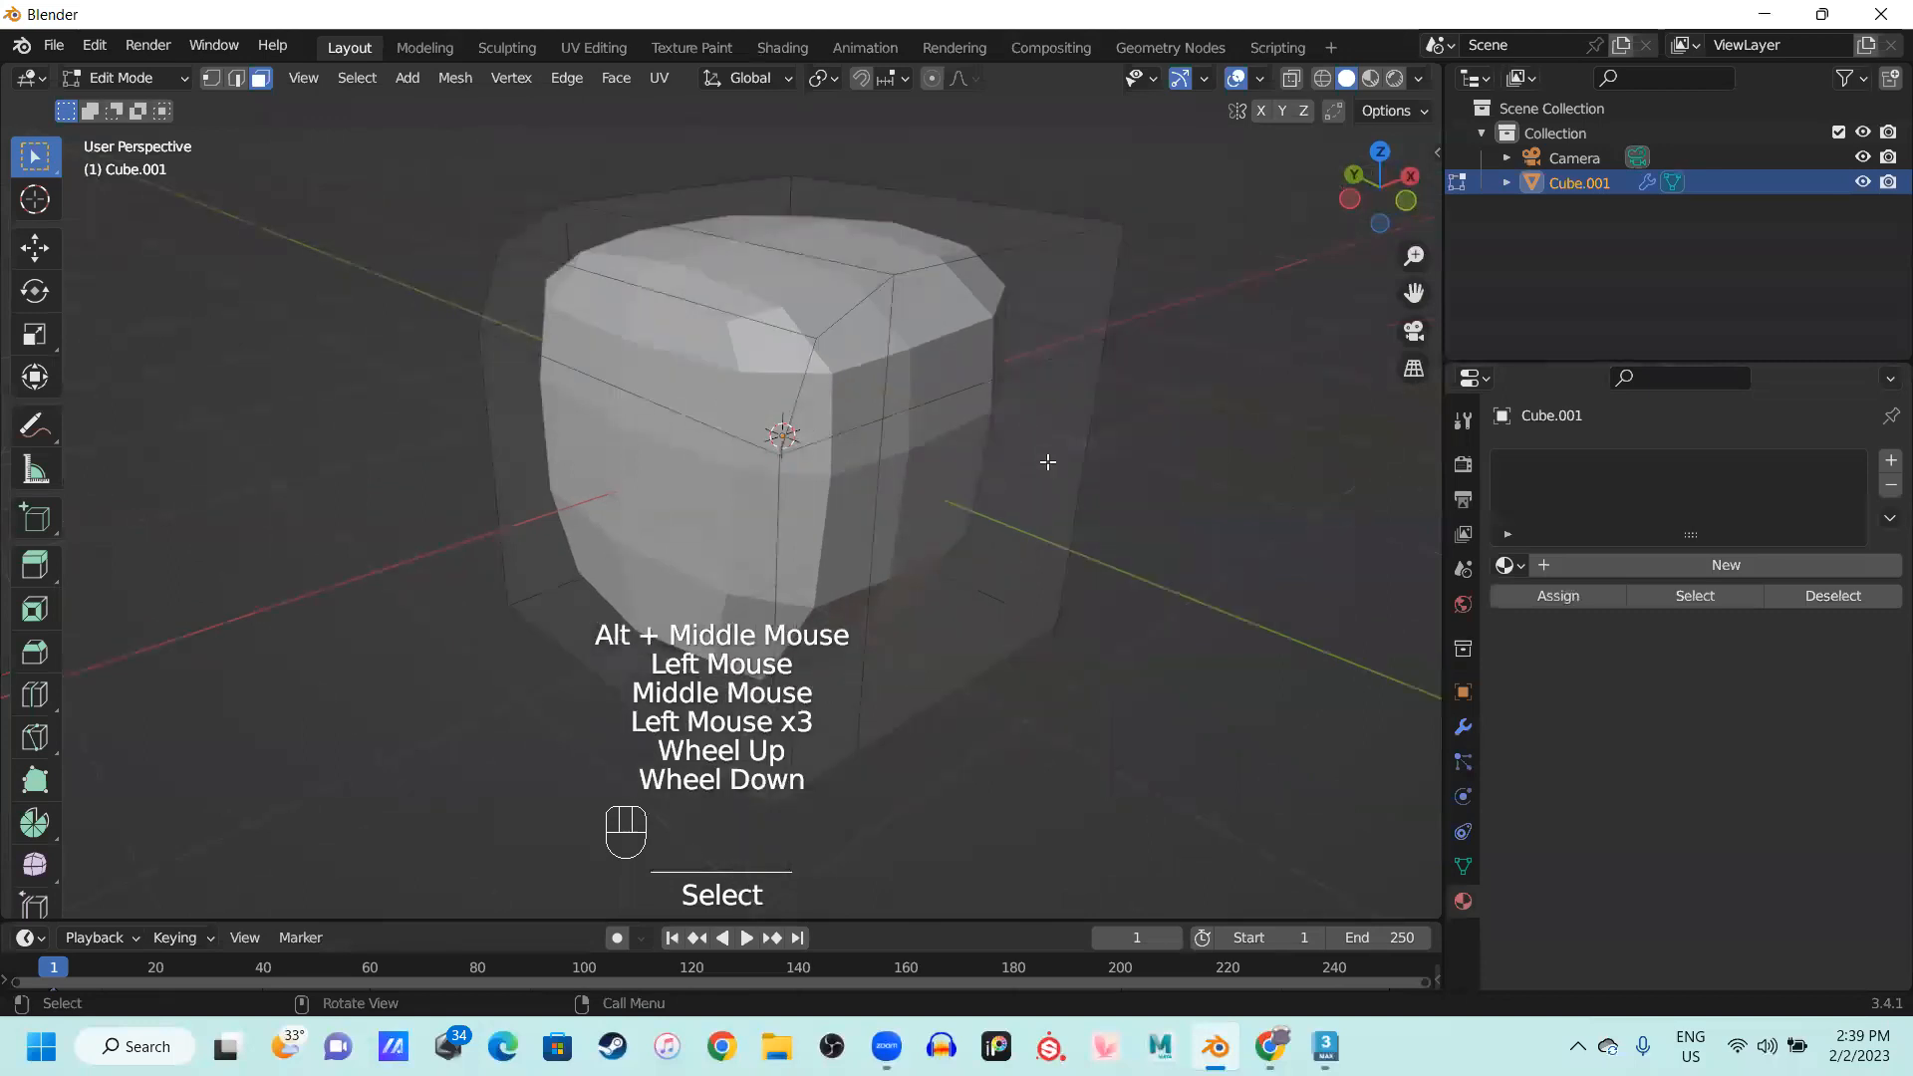
pyautogui.scroll(1, 995, 466)
# Switch back to 3ds Max and move the forward extension's inner front vertical edge along X to about -0.8, at the mirror plane
pyautogui.click(1326, 1047)
pyautogui.moveTo(1116, 522); pyautogui.dragTo(1074, 531, button='middle')
pyautogui.moveTo(939, 518); pyautogui.dragTo(586, 687, button='middle')
pyautogui.moveTo(698, 664); pyautogui.dragTo(1179, 521, button='middle')
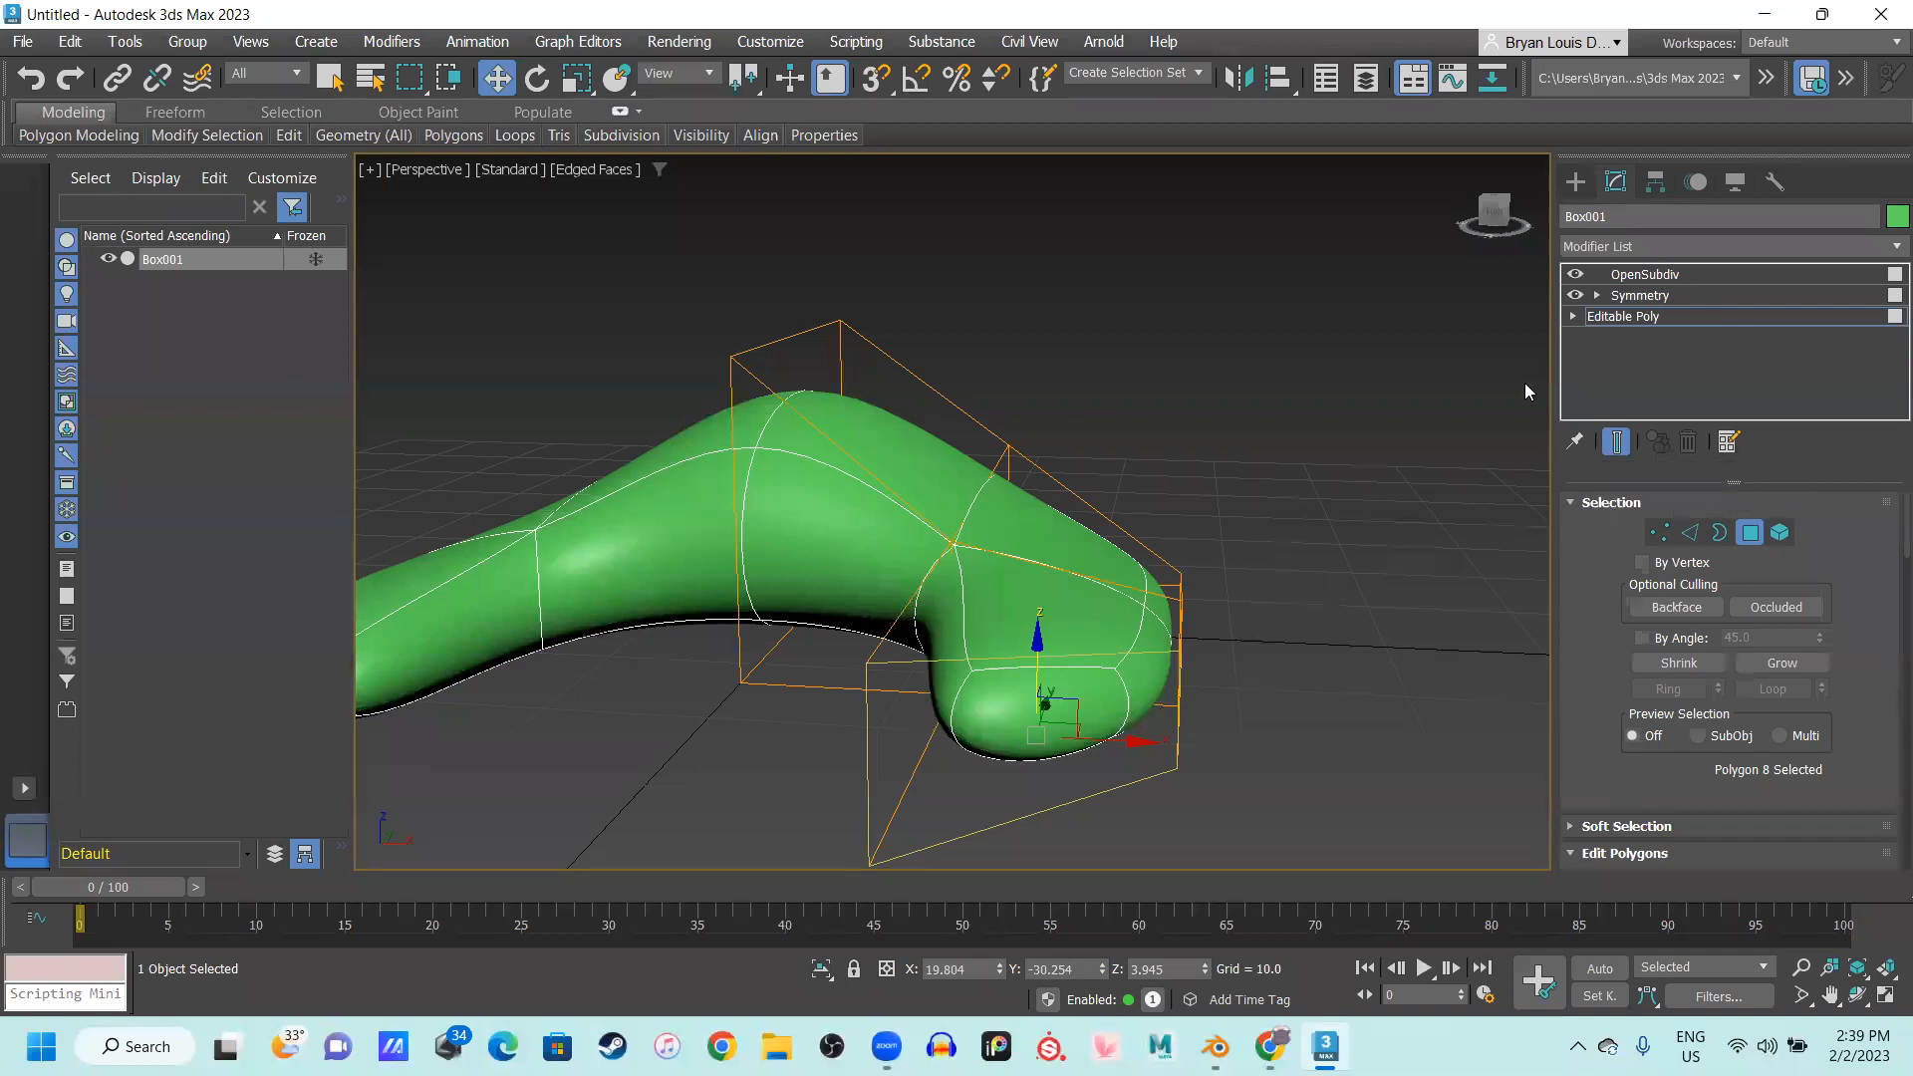
pyautogui.moveTo(943, 708); pyautogui.dragTo(1192, 512, button='middle')
pyautogui.keyDown('alt'); pyautogui.moveTo(941, 564); pyautogui.dragTo(1113, 575, button='middle'); pyautogui.keyUp('alt')
pyautogui.scroll(-3, 967, 641)
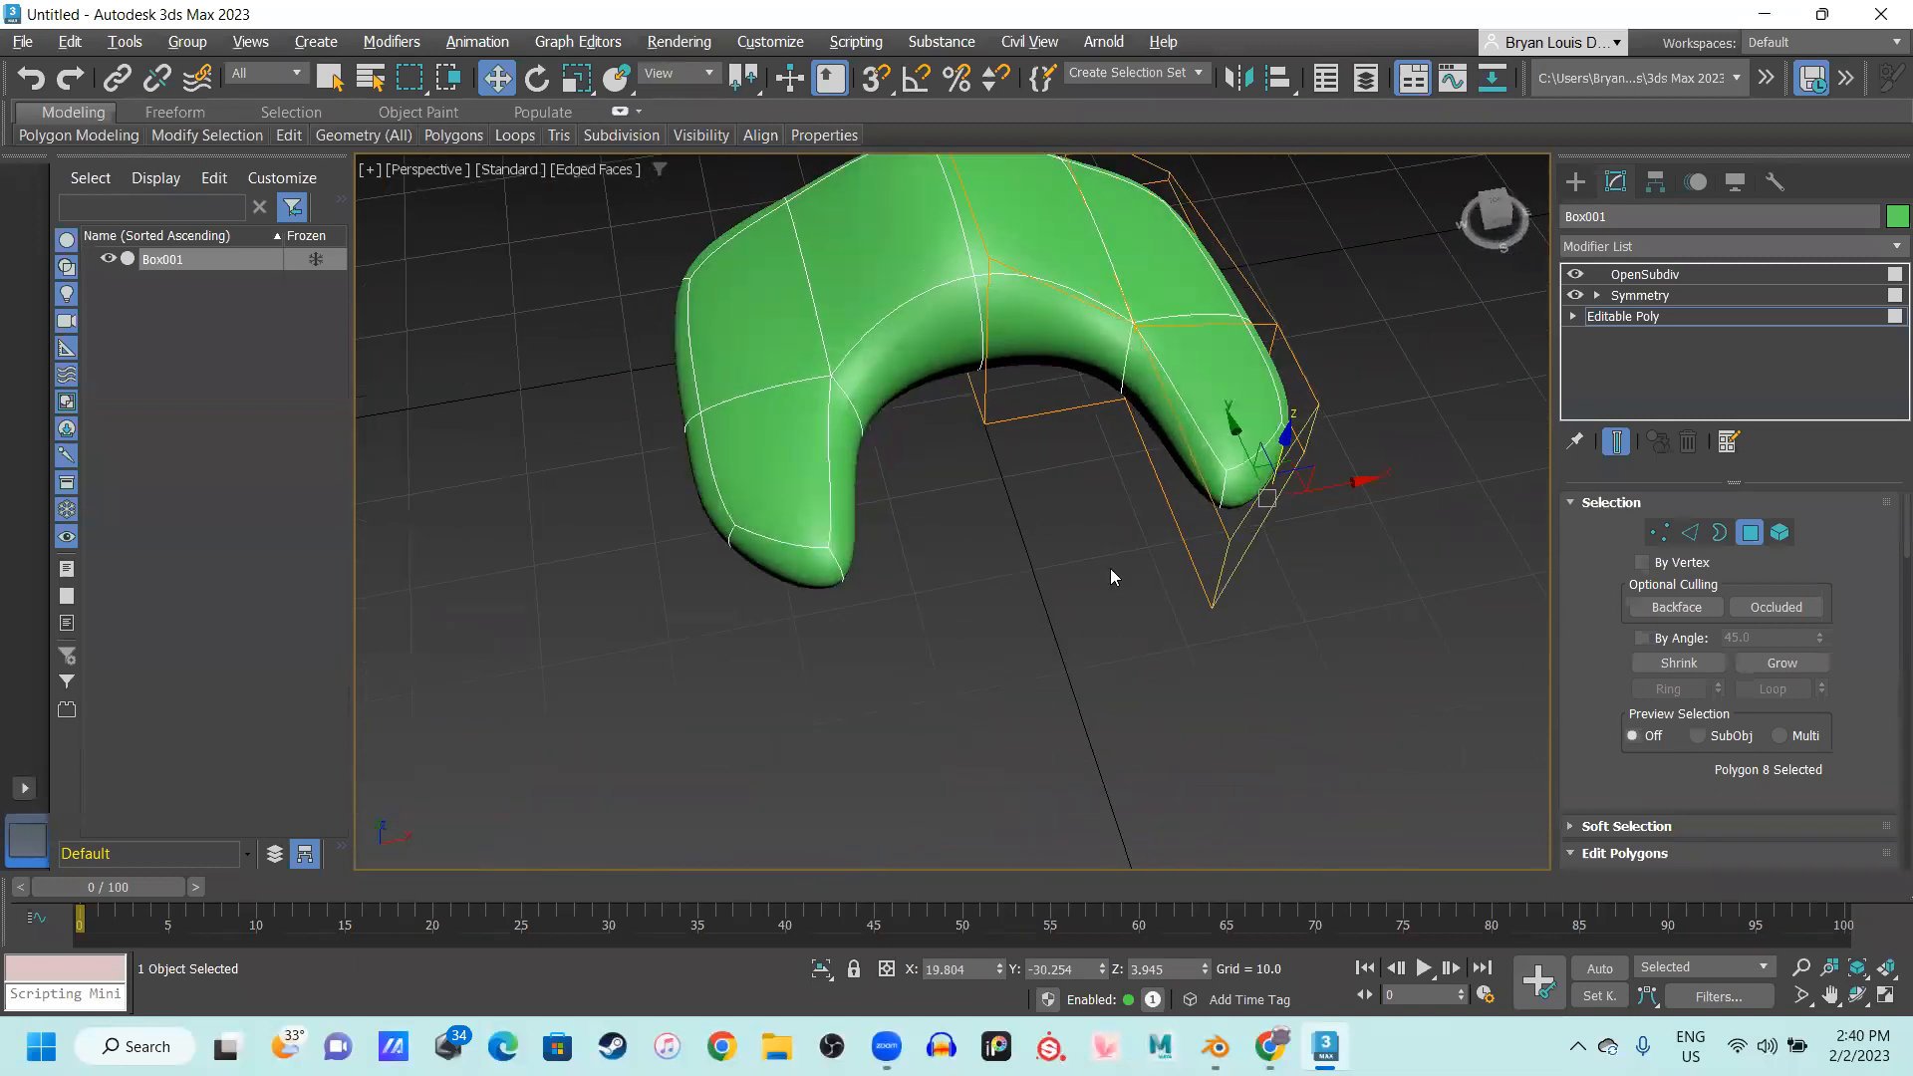
pyautogui.press('2')
pyautogui.click(1222, 576)
pyautogui.moveTo(1278, 565); pyautogui.dragTo(1140, 595)
pyautogui.press('s')
pyautogui.press('s')
pyautogui.keyDown('alt'); pyautogui.moveTo(1140, 595); pyautogui.dragTo(989, 801, button='middle'); pyautogui.keyUp('alt')
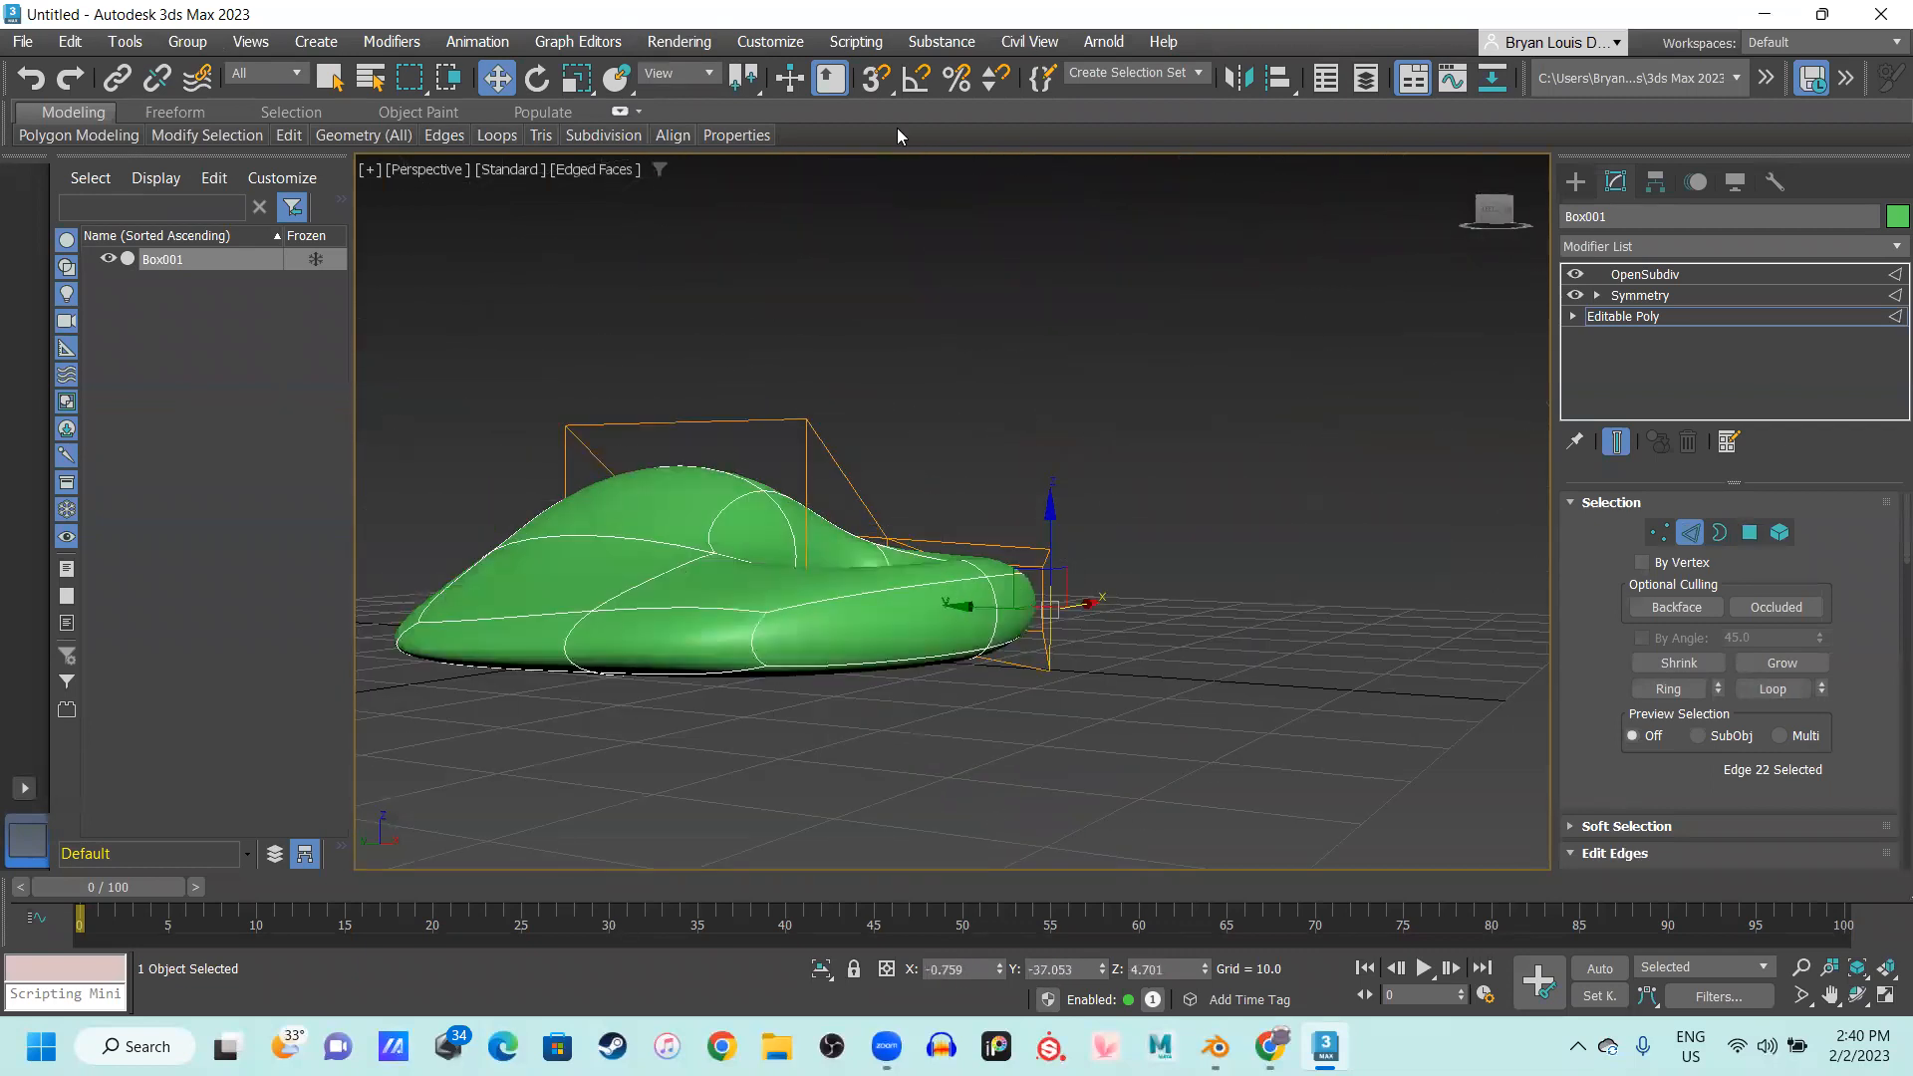
# Select the bottom polygon of the central half block and move it down along Z to about -15.3
pyautogui.keyDown('alt'); pyautogui.moveTo(1108, 646); pyautogui.dragTo(873, 503, button='middle'); pyautogui.keyUp('alt')
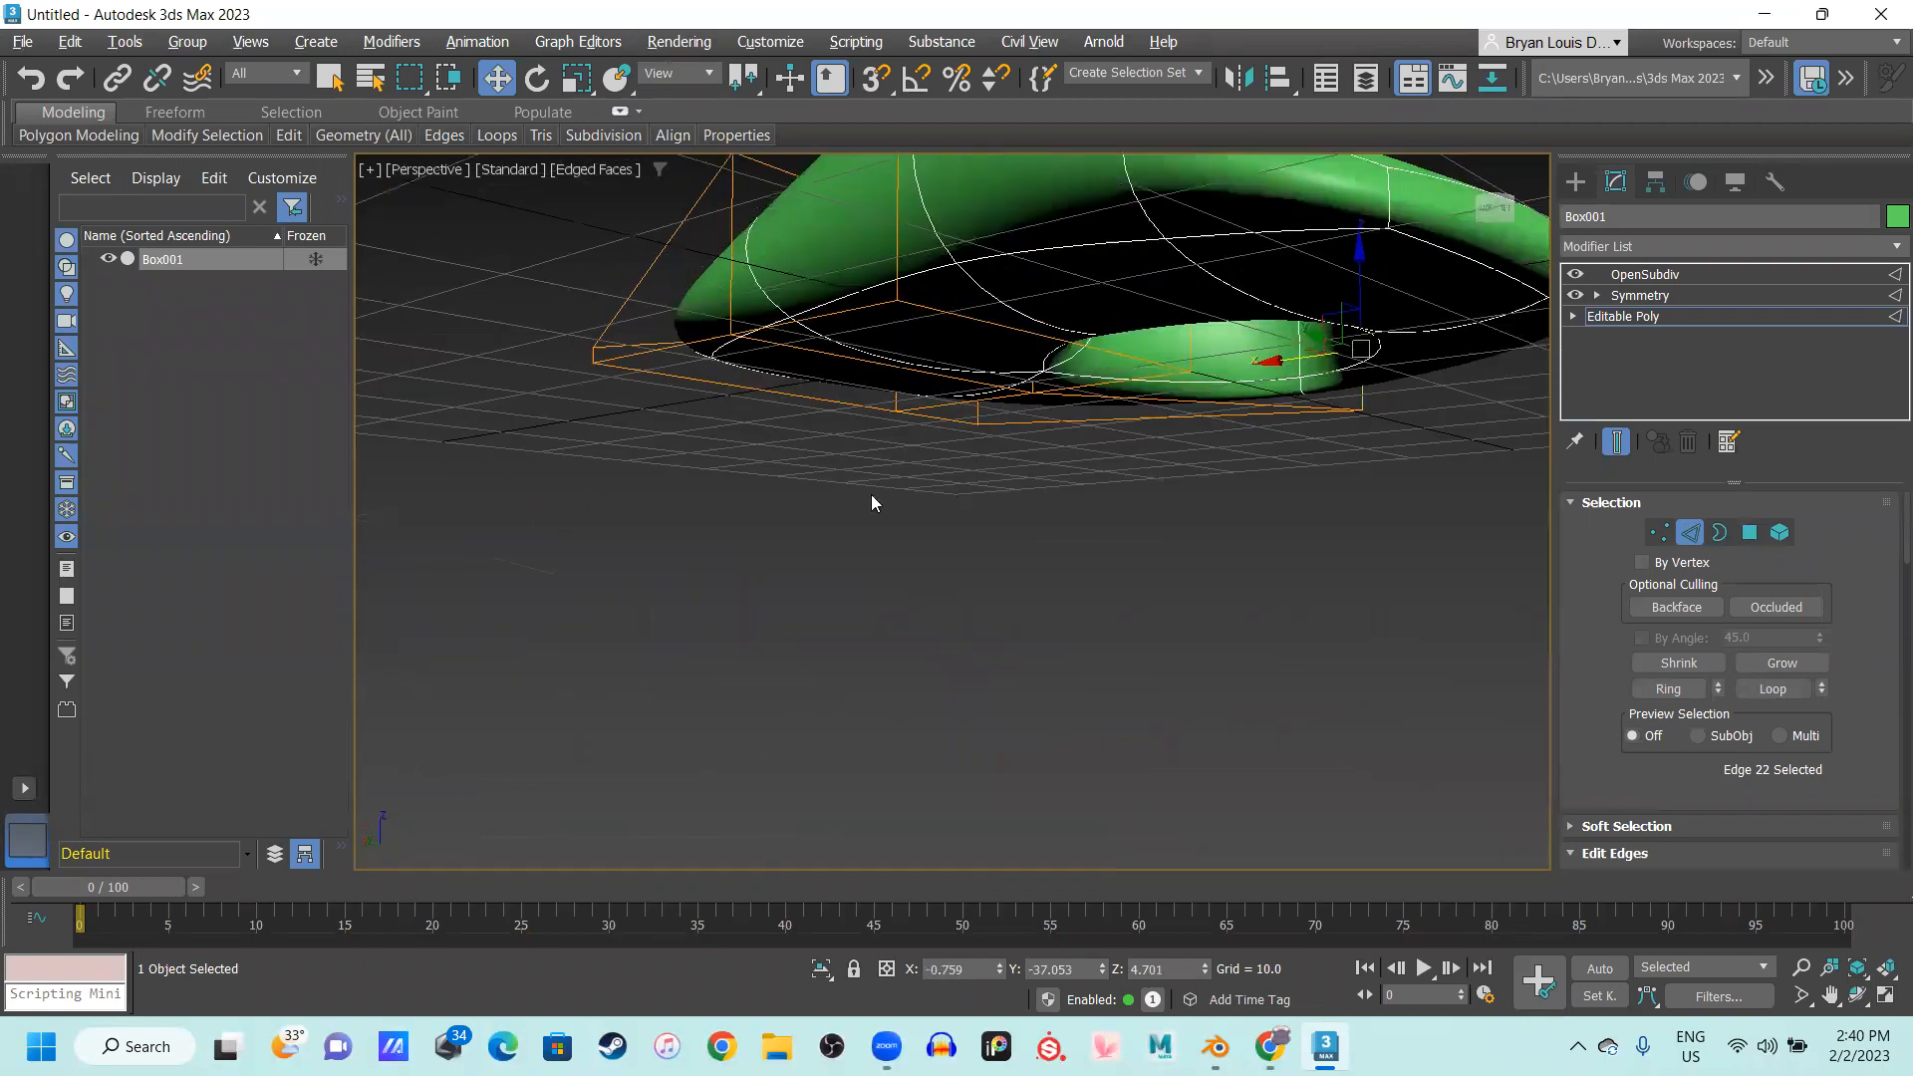
pyautogui.click(975, 337)
pyautogui.keyDown('alt'); pyautogui.moveTo(977, 338); pyautogui.dragTo(982, 315, button='middle'); pyautogui.keyUp('alt')
pyautogui.press('4')
pyautogui.click(957, 309)
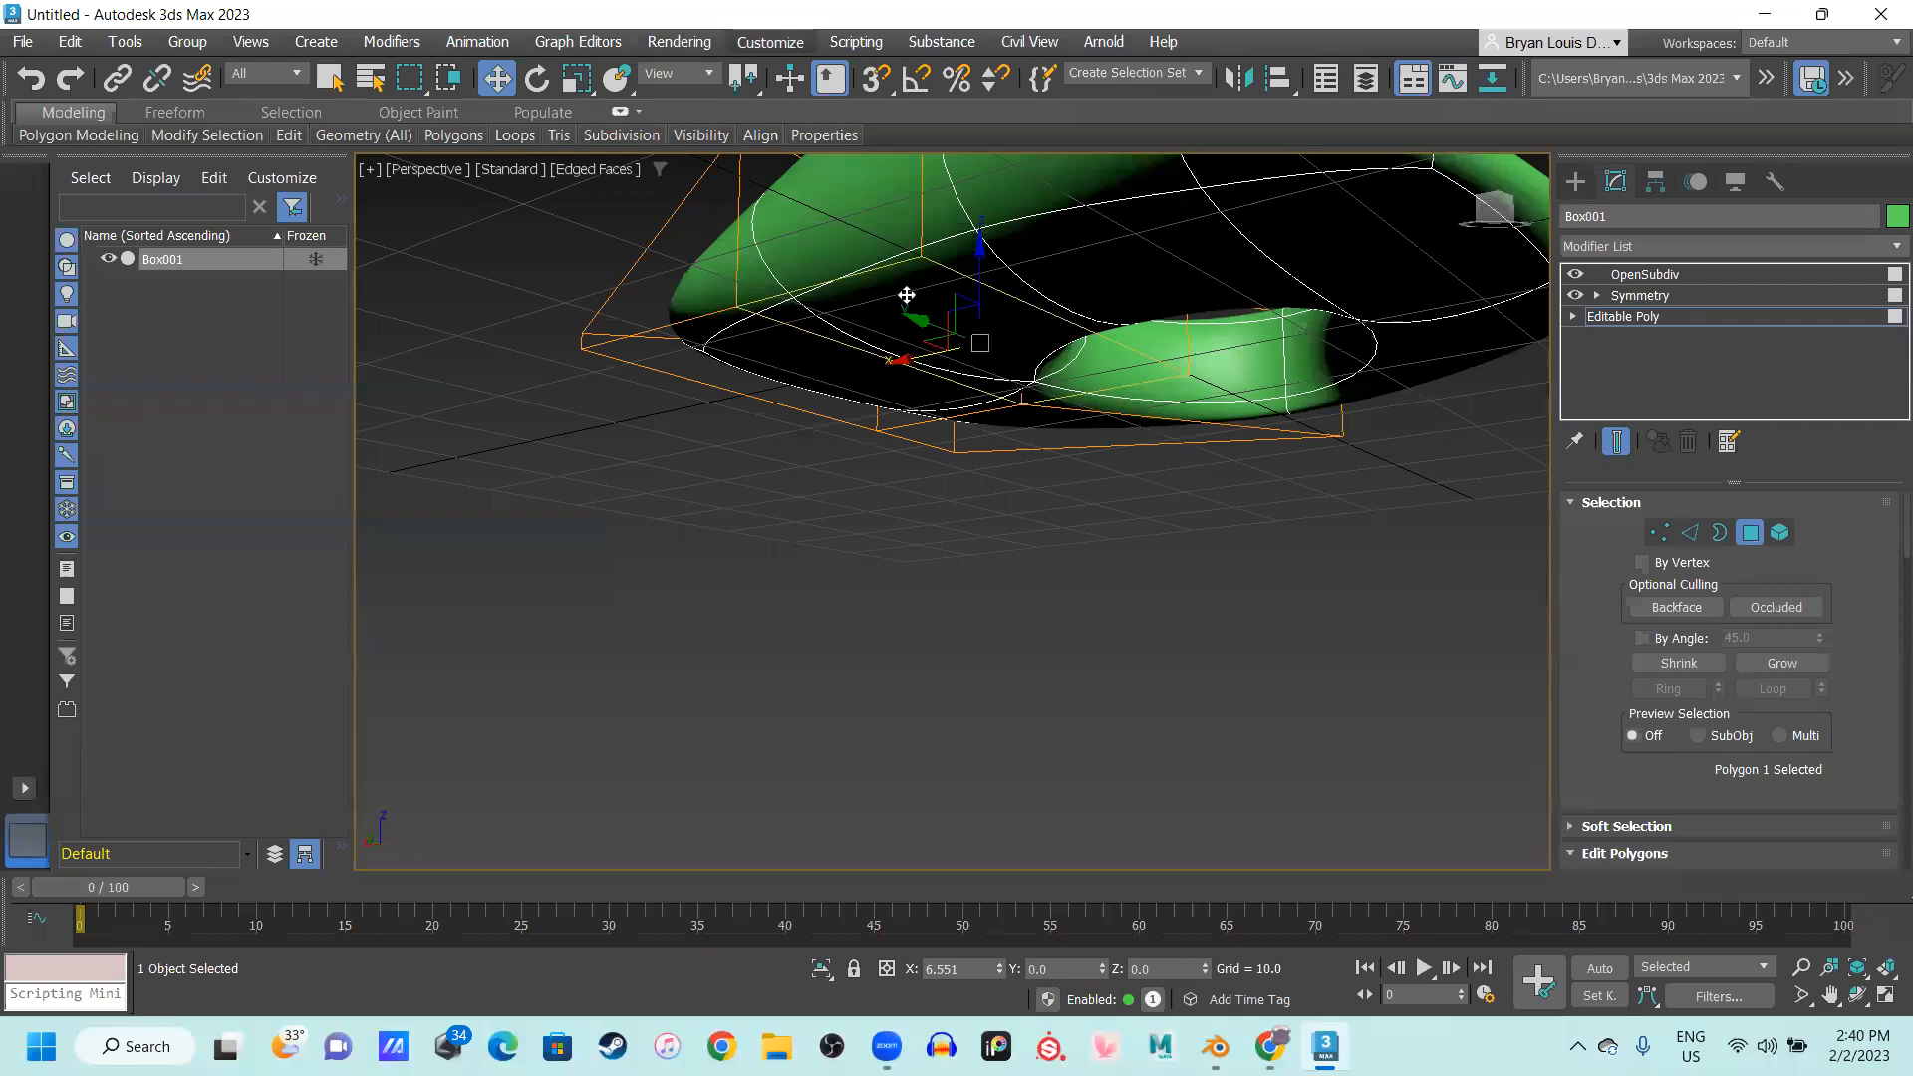
pyautogui.moveTo(978, 269); pyautogui.dragTo(1000, 471)
pyautogui.keyDown('alt'); pyautogui.moveTo(999, 471); pyautogui.dragTo(981, 638, button='middle'); pyautogui.keyUp('alt')
pyautogui.scroll(-4, 982, 403)
pyautogui.moveTo(960, 635); pyautogui.dragTo(936, 691)
pyautogui.keyDown('alt'); pyautogui.moveTo(936, 691); pyautogui.dragTo(1064, 797, button='middle'); pyautogui.keyUp('alt')
pyautogui.keyDown('alt'); pyautogui.moveTo(944, 737); pyautogui.dragTo(892, 735, button='middle'); pyautogui.keyUp('alt')
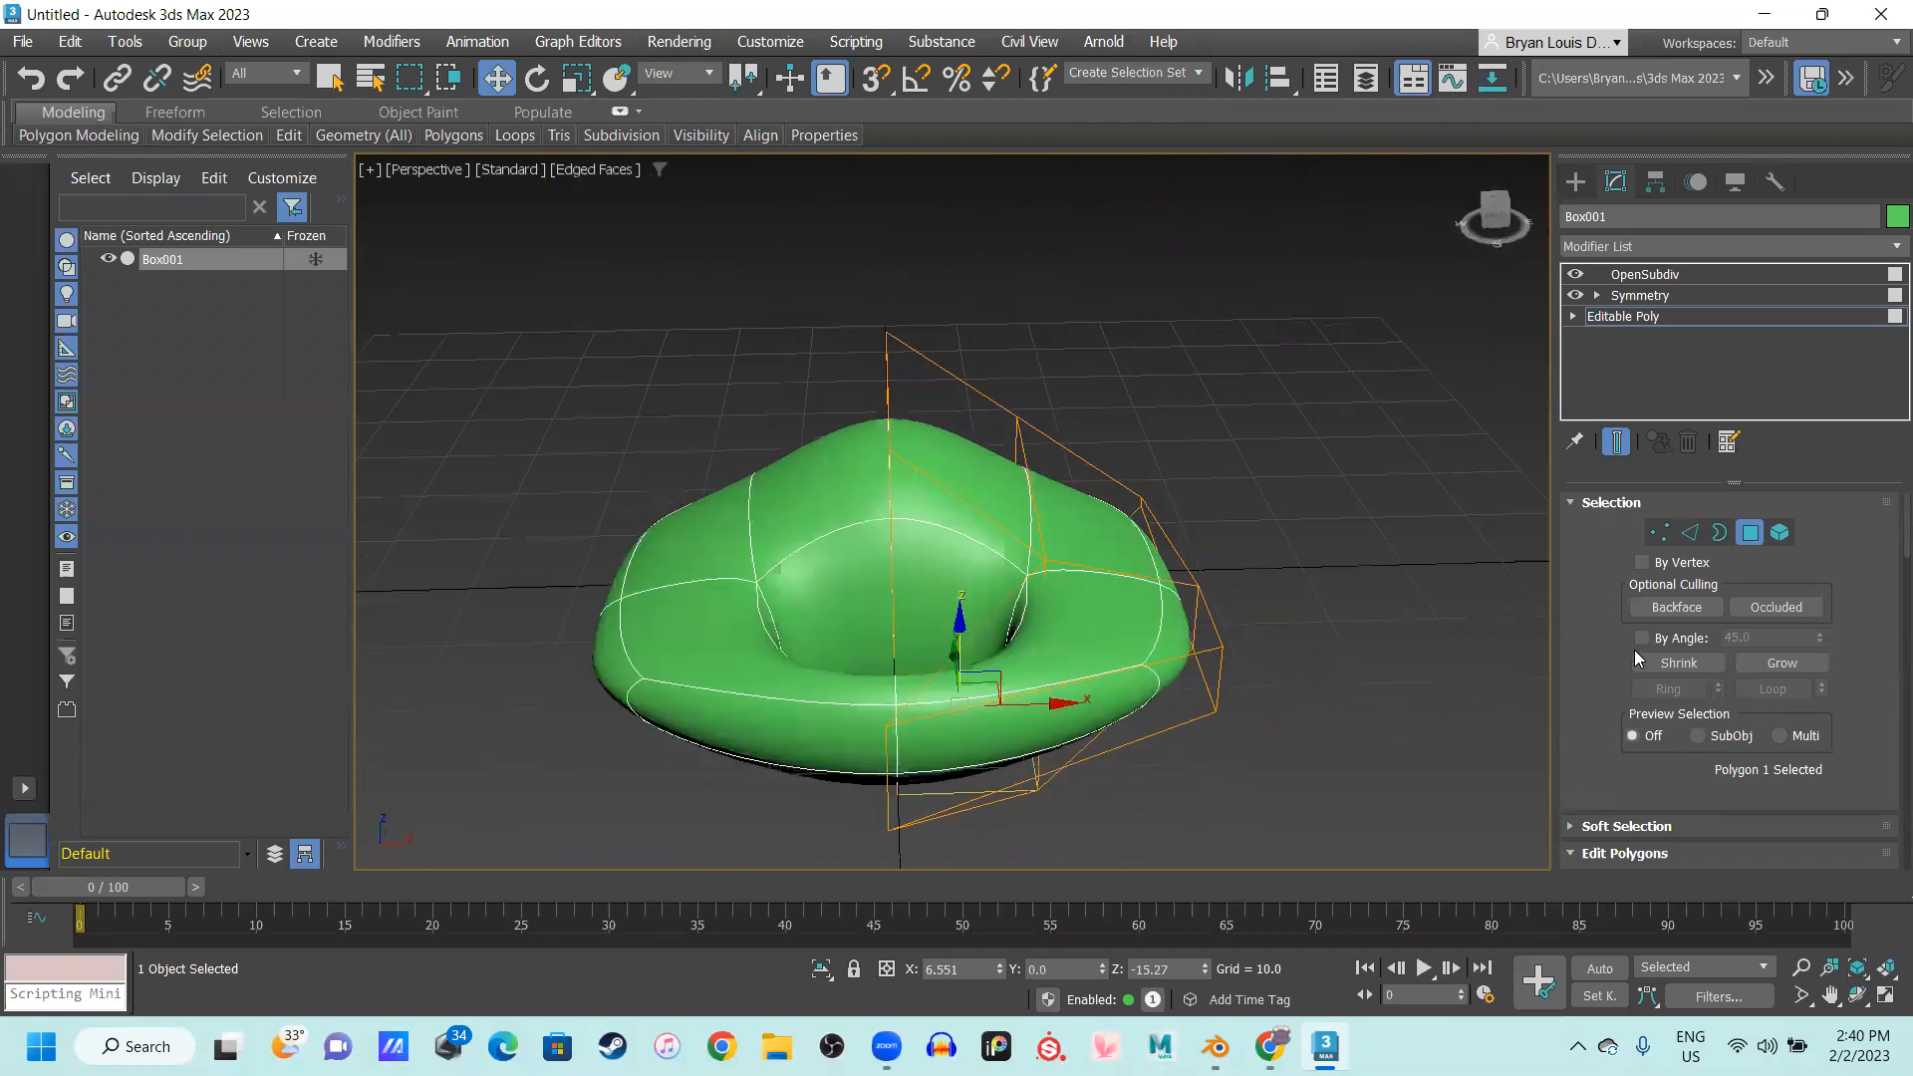
pyautogui.keyDown('alt'); pyautogui.moveTo(748, 484); pyautogui.dragTo(716, 446, button='middle'); pyautogui.keyUp('alt')
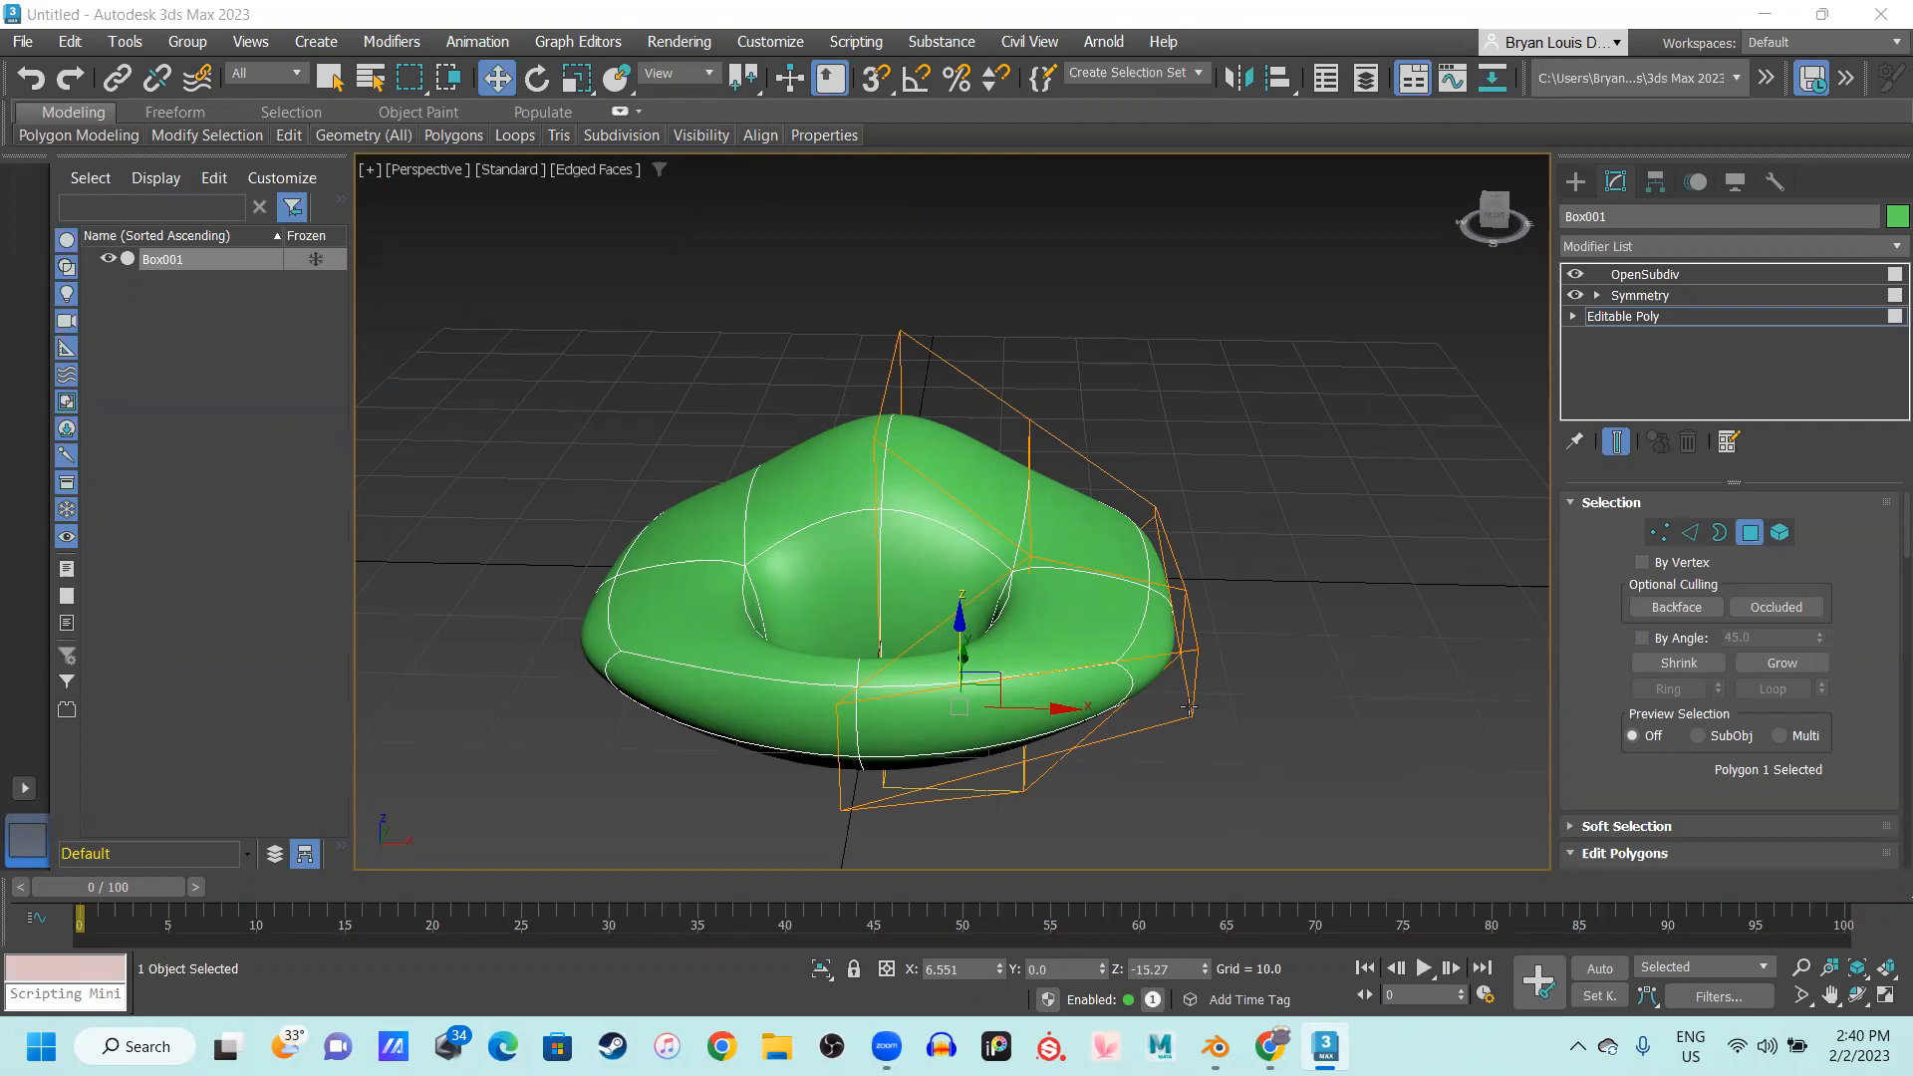
# Switch to Blender and delete the Cube.001 object in Object Mode
pyautogui.hotkey('alt', 'Tab')
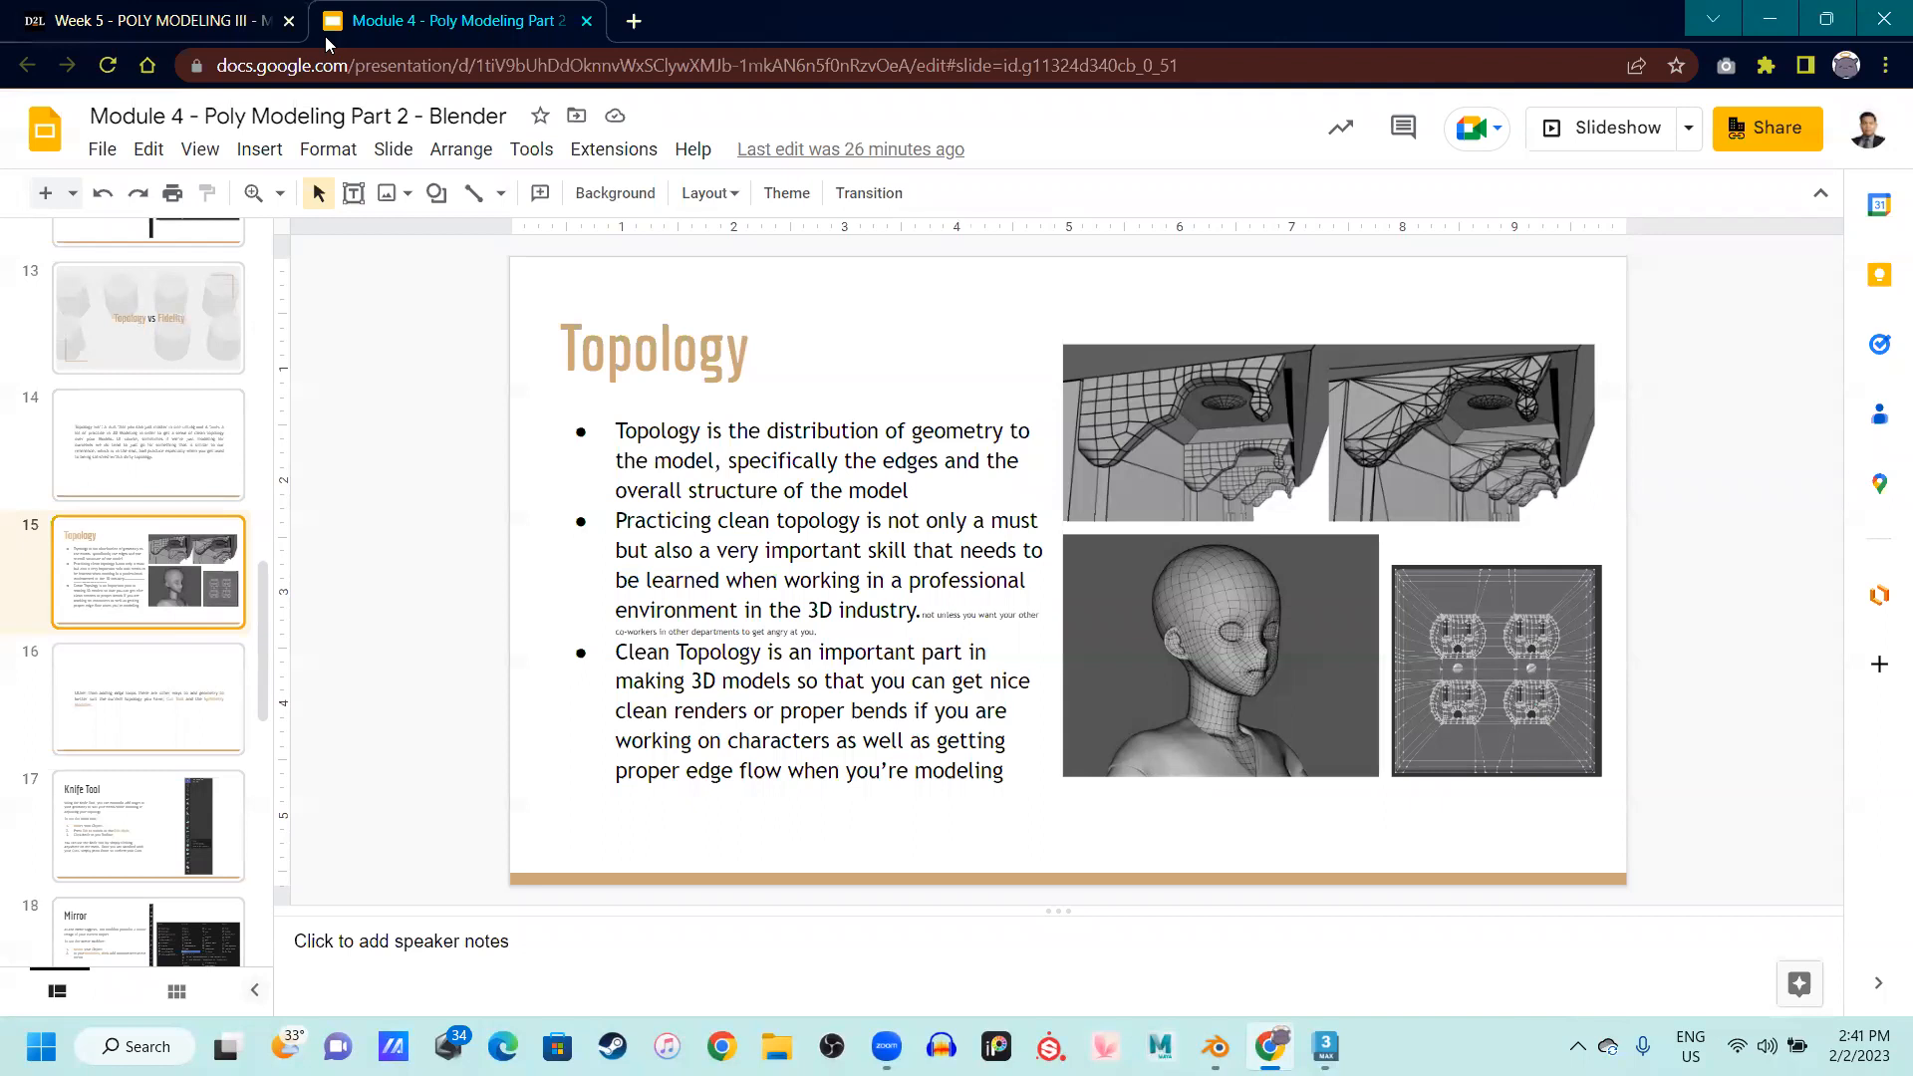
pyautogui.hotkey('alt', 'Tab')
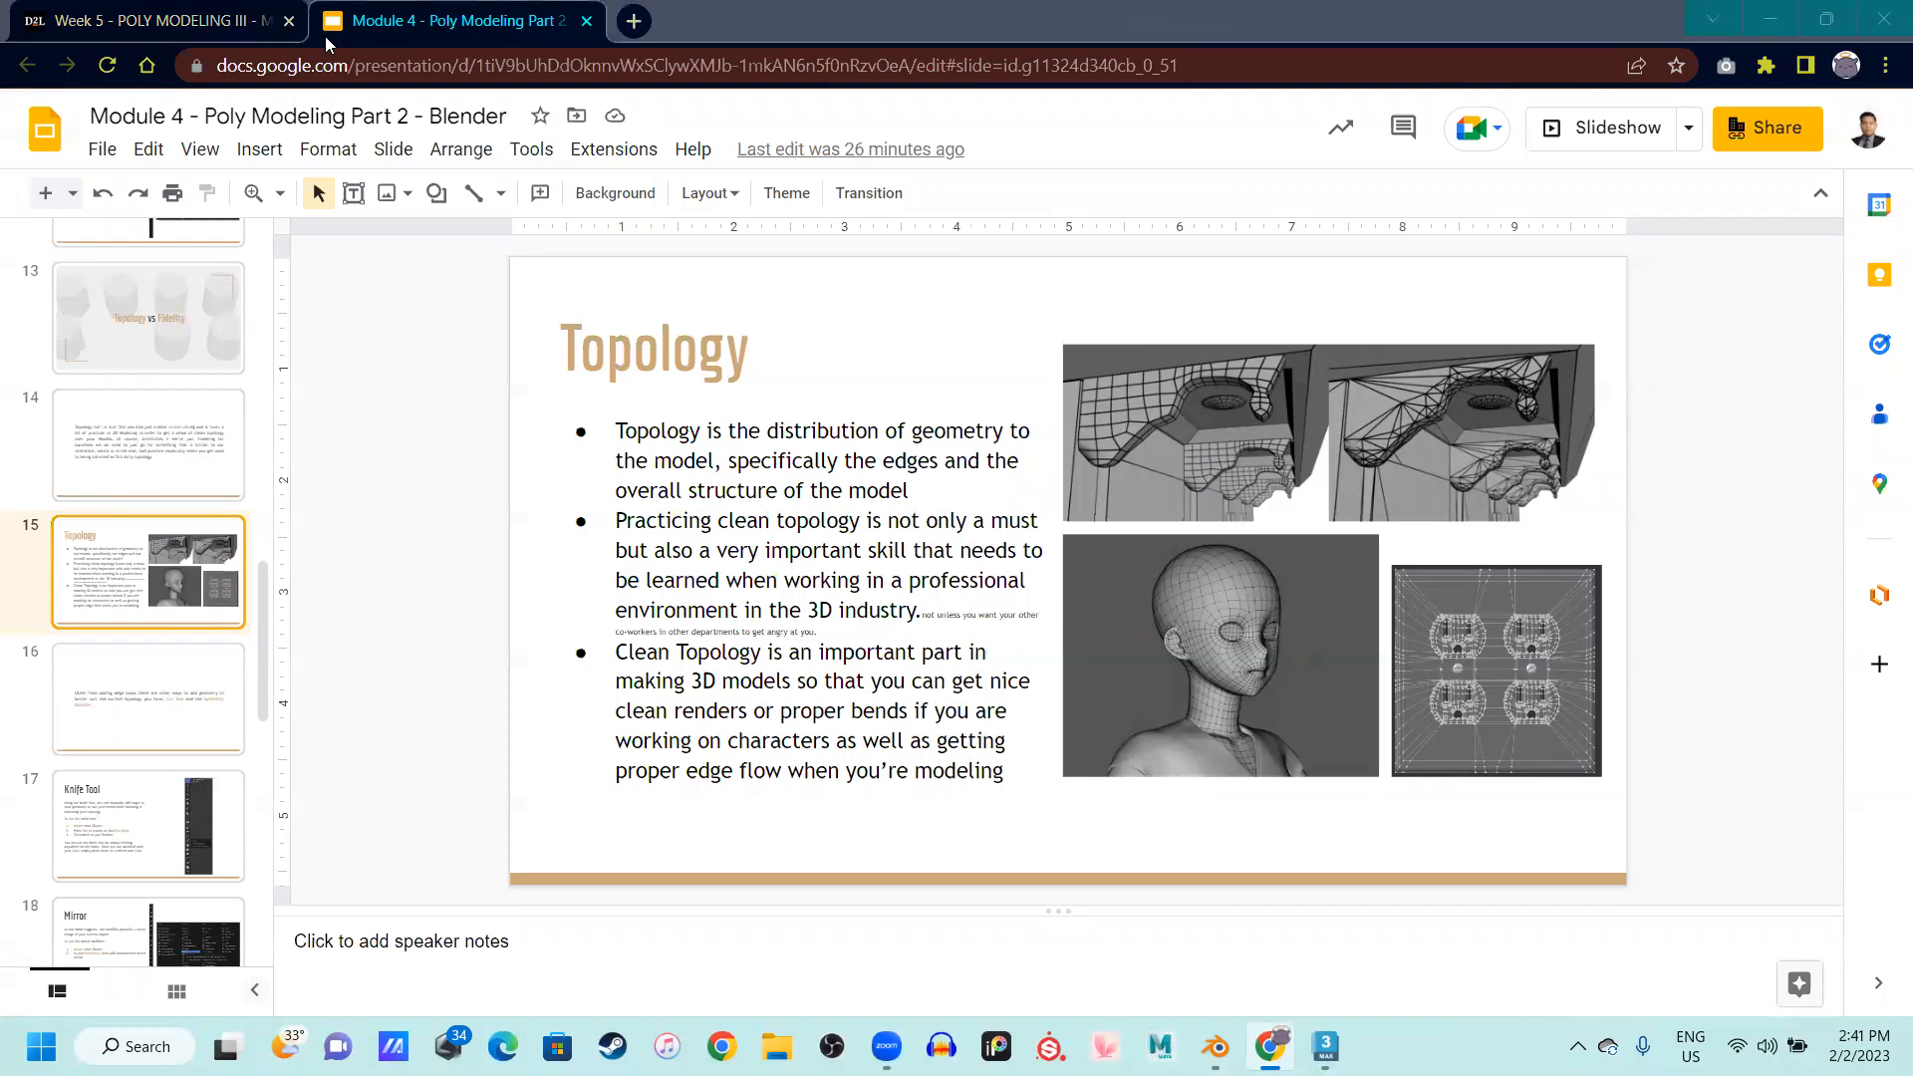
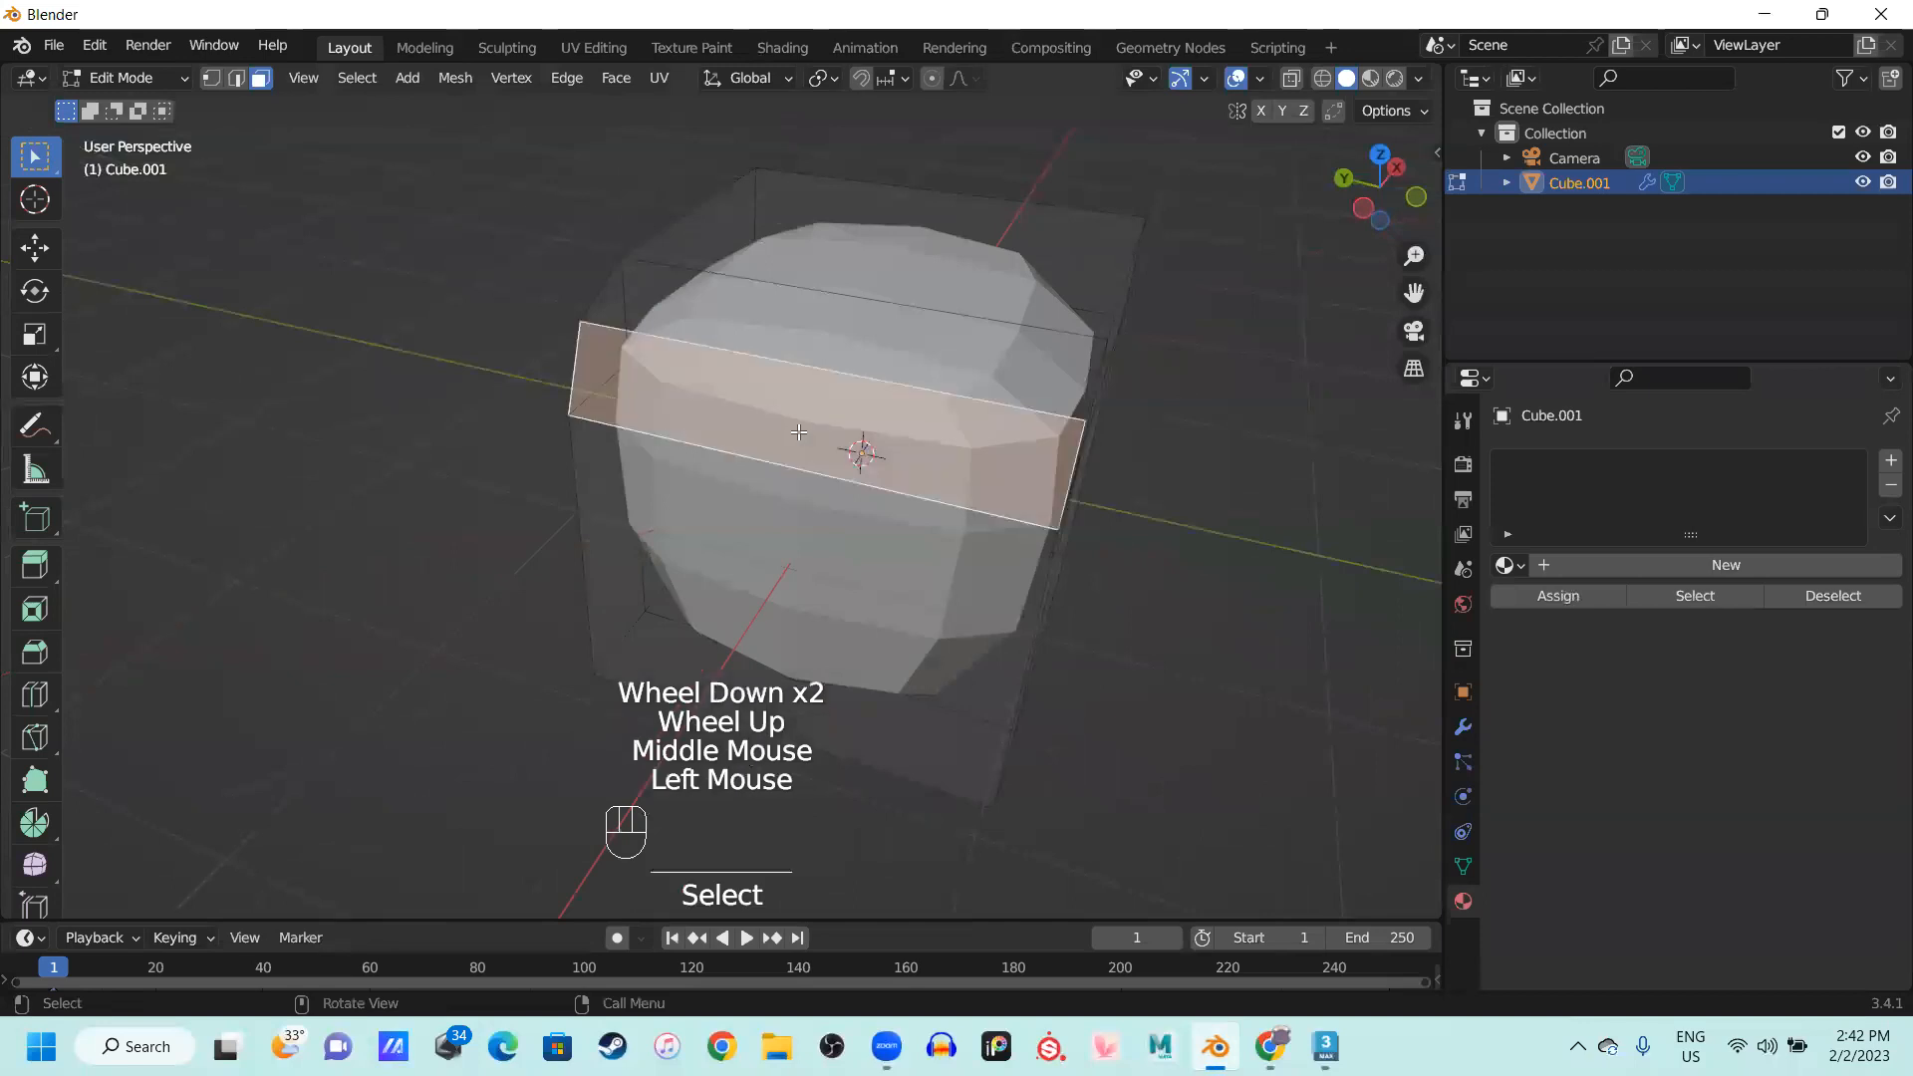
pyautogui.press('Tab')
pyautogui.moveTo(991, 482); pyautogui.dragTo(517, 478, button='middle')
pyautogui.press('Delete')
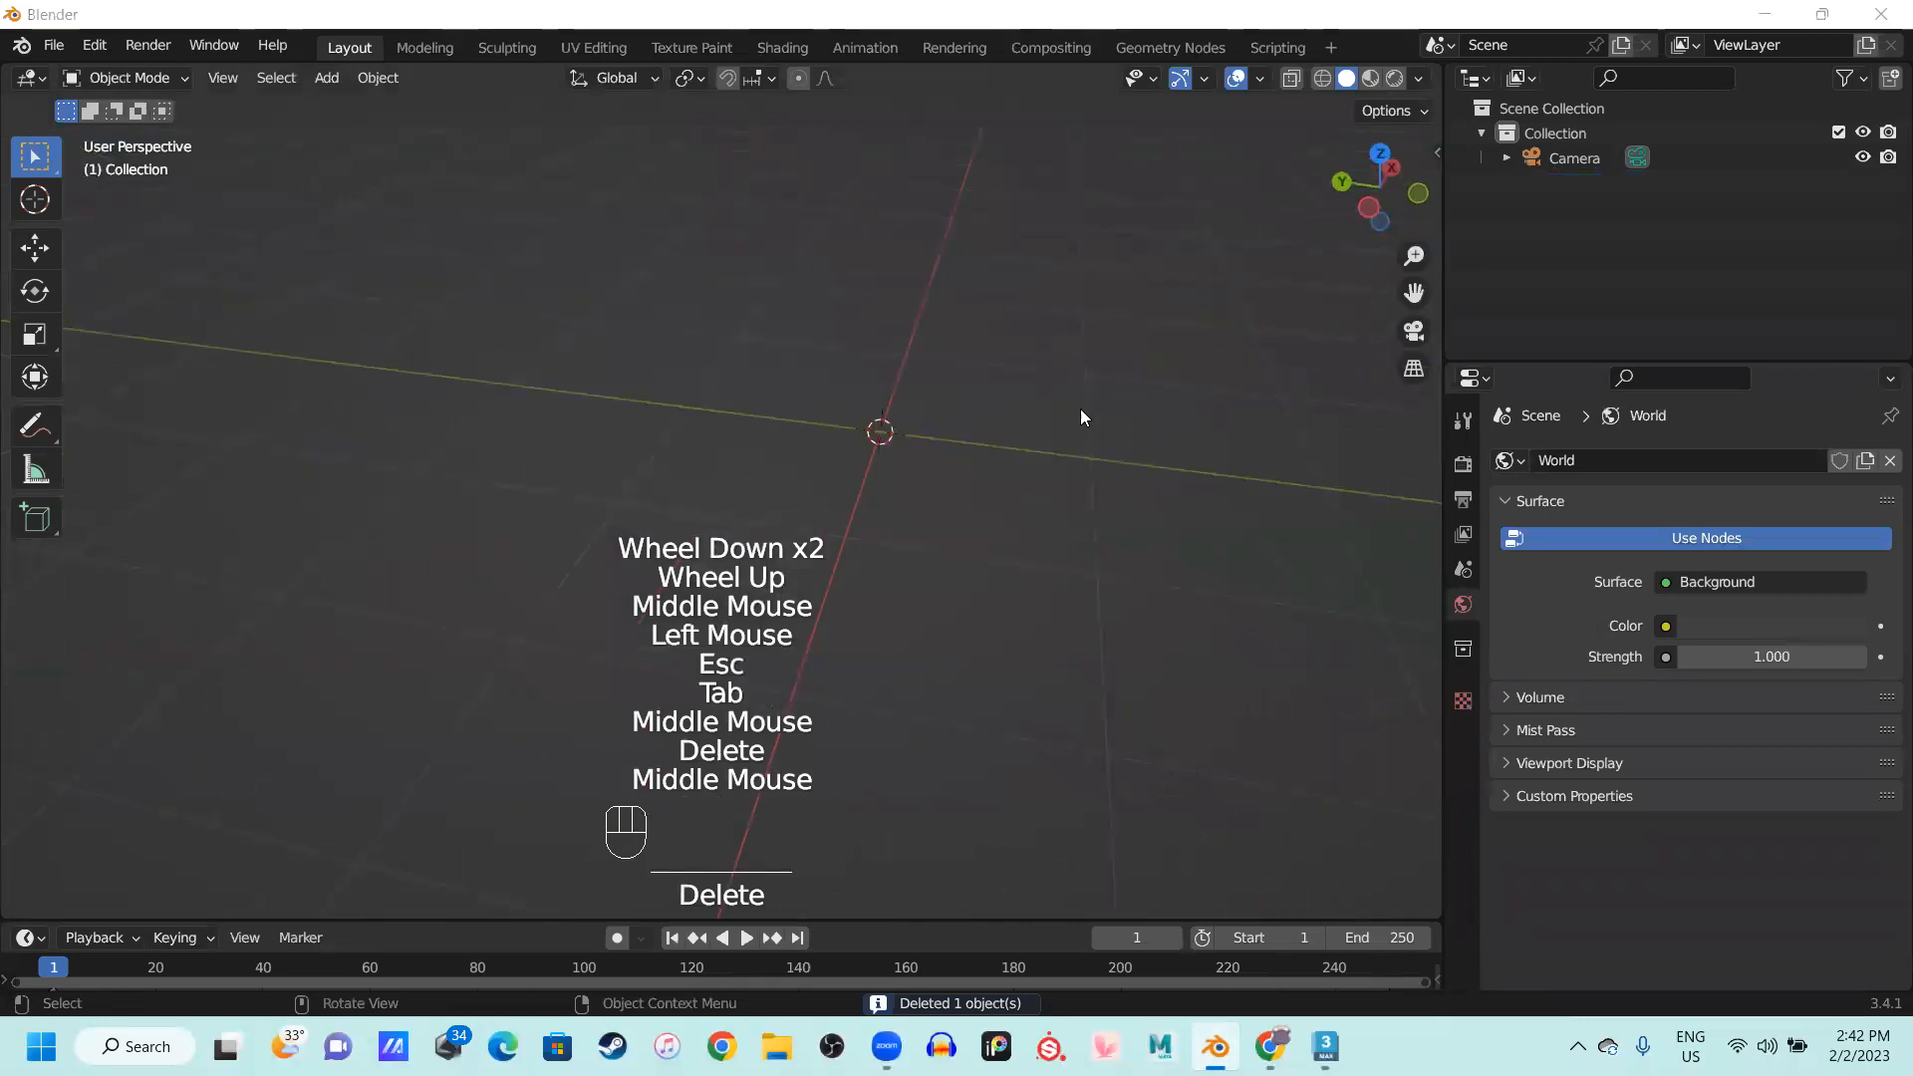
# Add a new cube mesh at the origin and enter Edit Mode on it
pyautogui.moveTo(996, 408); pyautogui.dragTo(867, 423, button='middle')
pyautogui.keyDown('shift'); pyautogui.moveTo(867, 424); pyautogui.dragTo(646, 440, button='middle'); pyautogui.keyUp('shift')
pyautogui.hotkey('shift', 'a')
pyautogui.moveTo(757, 439)
pyautogui.click(895, 462)
pyautogui.scroll(-1, 709, 469)
pyautogui.scroll(2, 688, 450)
pyautogui.press('Tab')
pyautogui.keyDown('shift'); pyautogui.moveTo(646, 441); pyautogui.dragTo(823, 444, button='middle'); pyautogui.keyUp('shift')
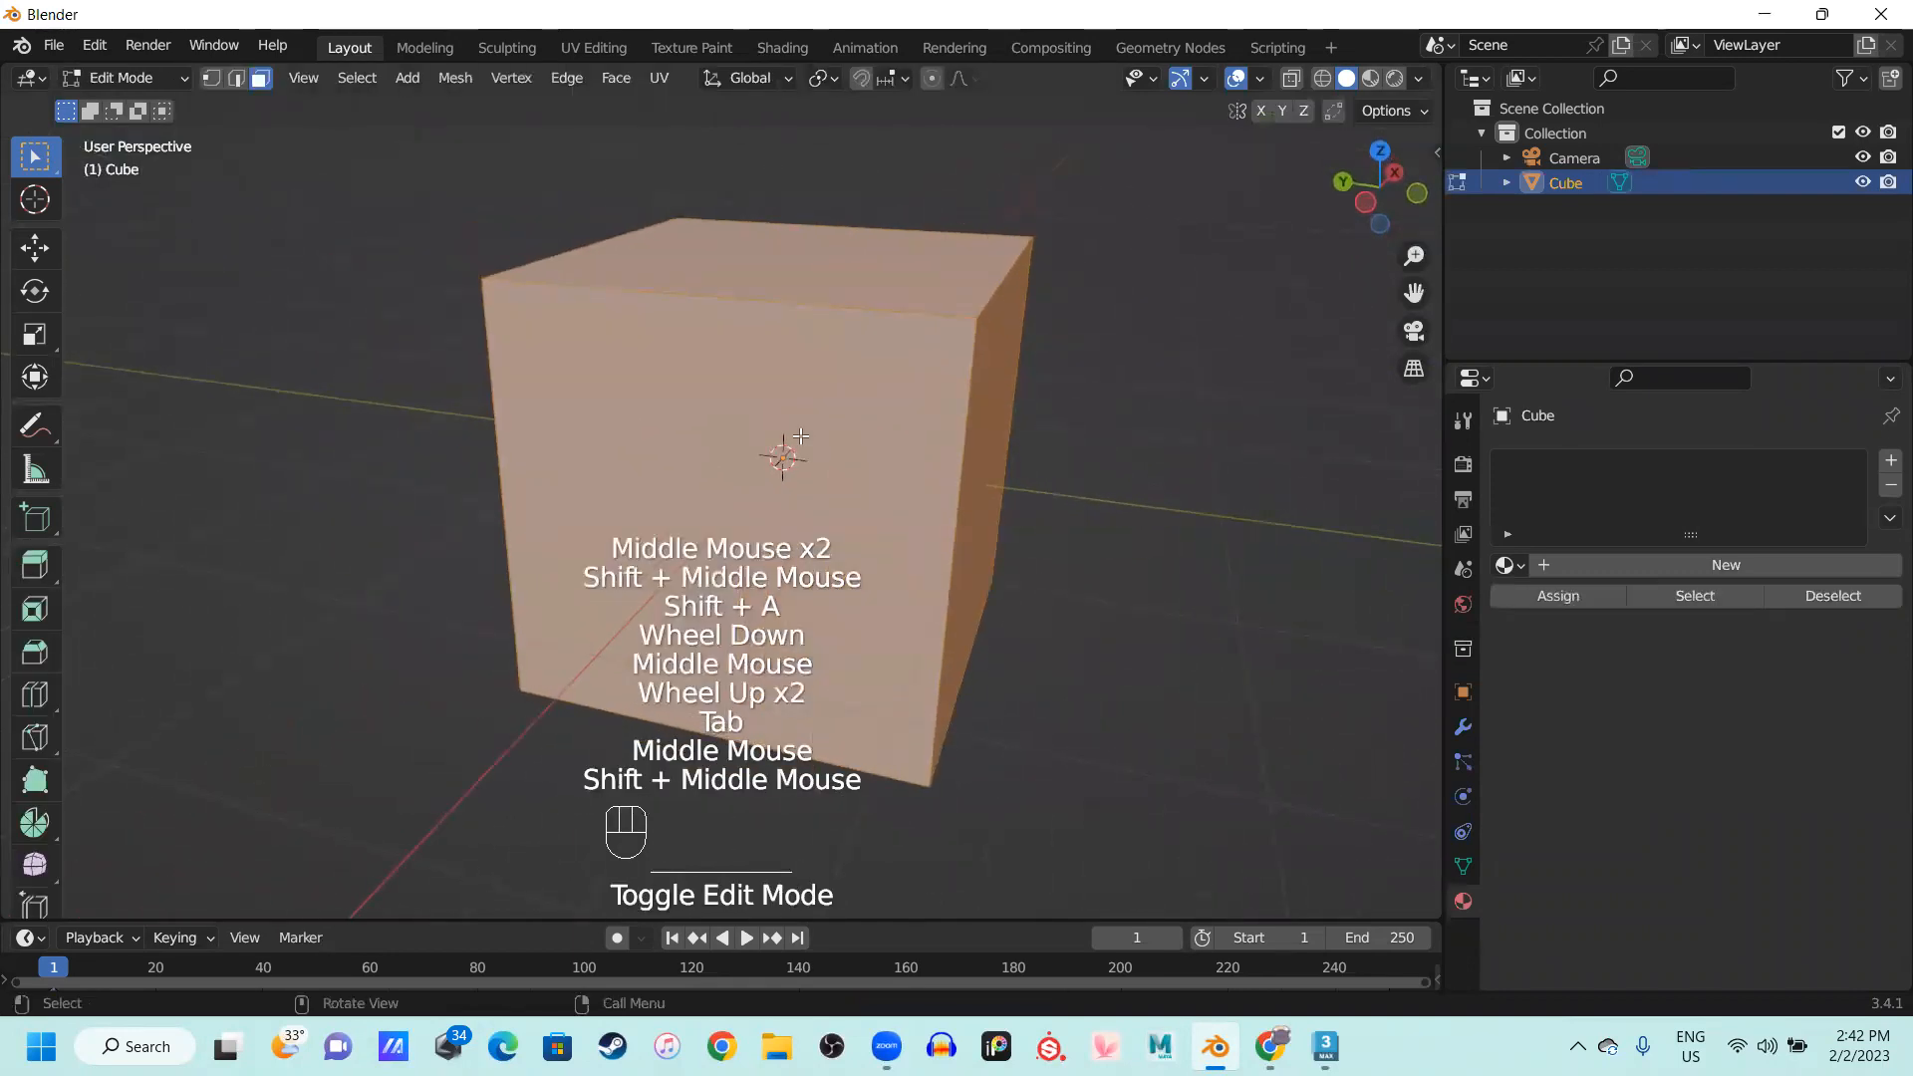
# Try a single centred loop cut across the cube perpendicular to the Y axis, check it in side view, and undo it
pyautogui.hotkey('ctrl', 'r')
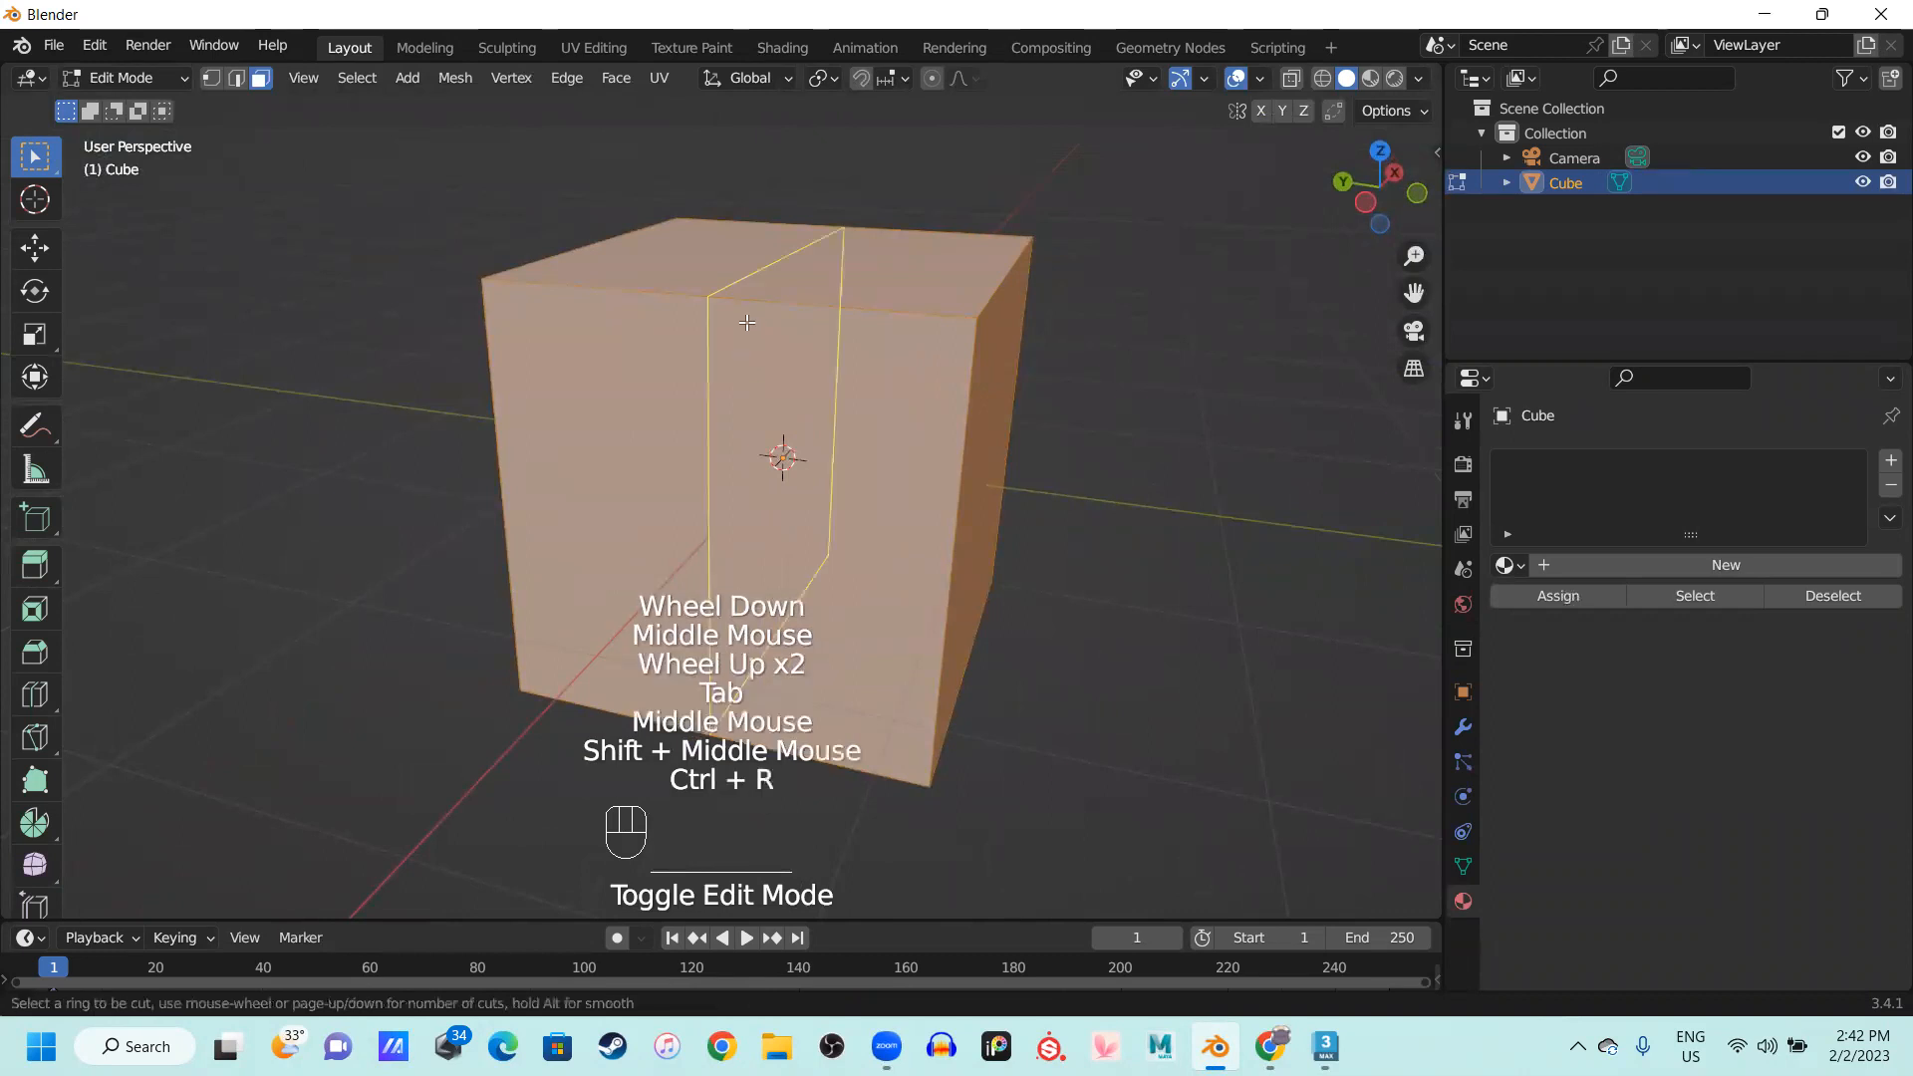
pyautogui.click(747, 322)
pyautogui.click(748, 323)
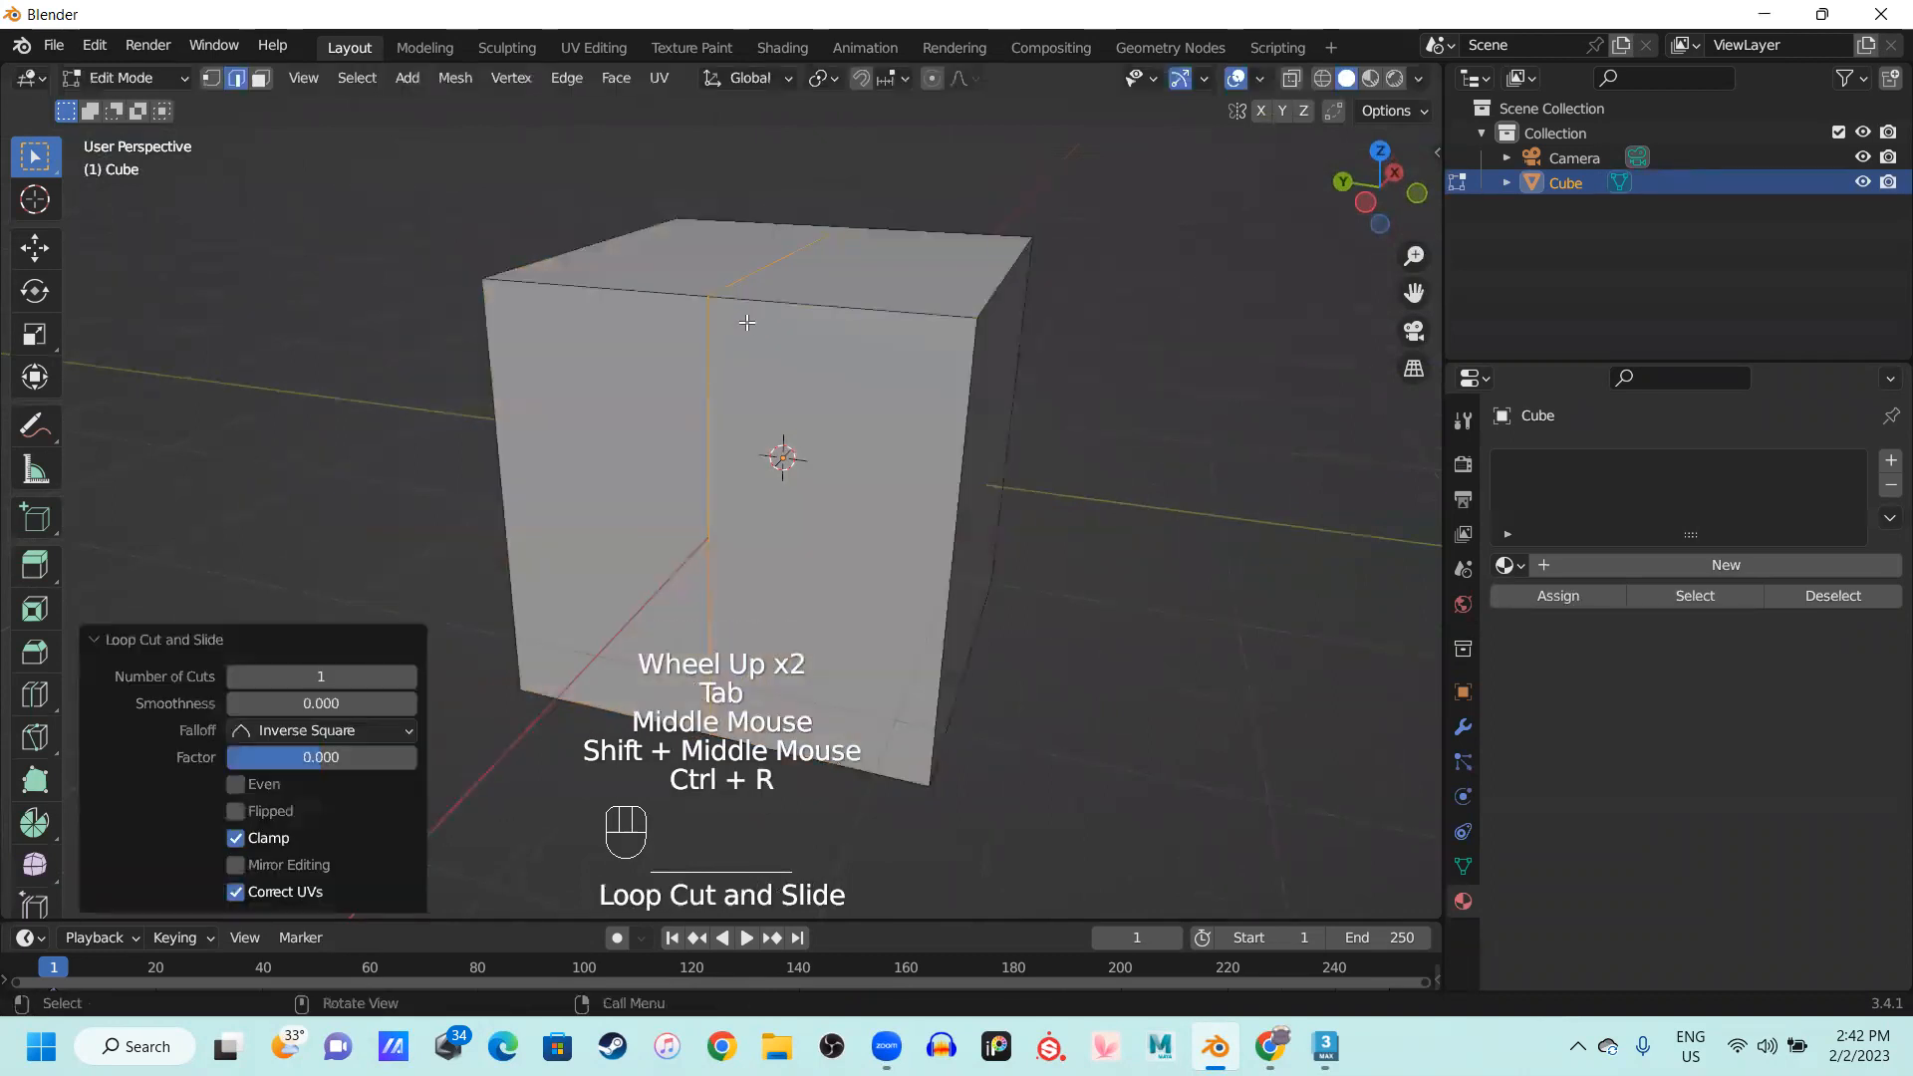
pyautogui.moveTo(740, 344); pyautogui.dragTo(743, 247, button='middle')
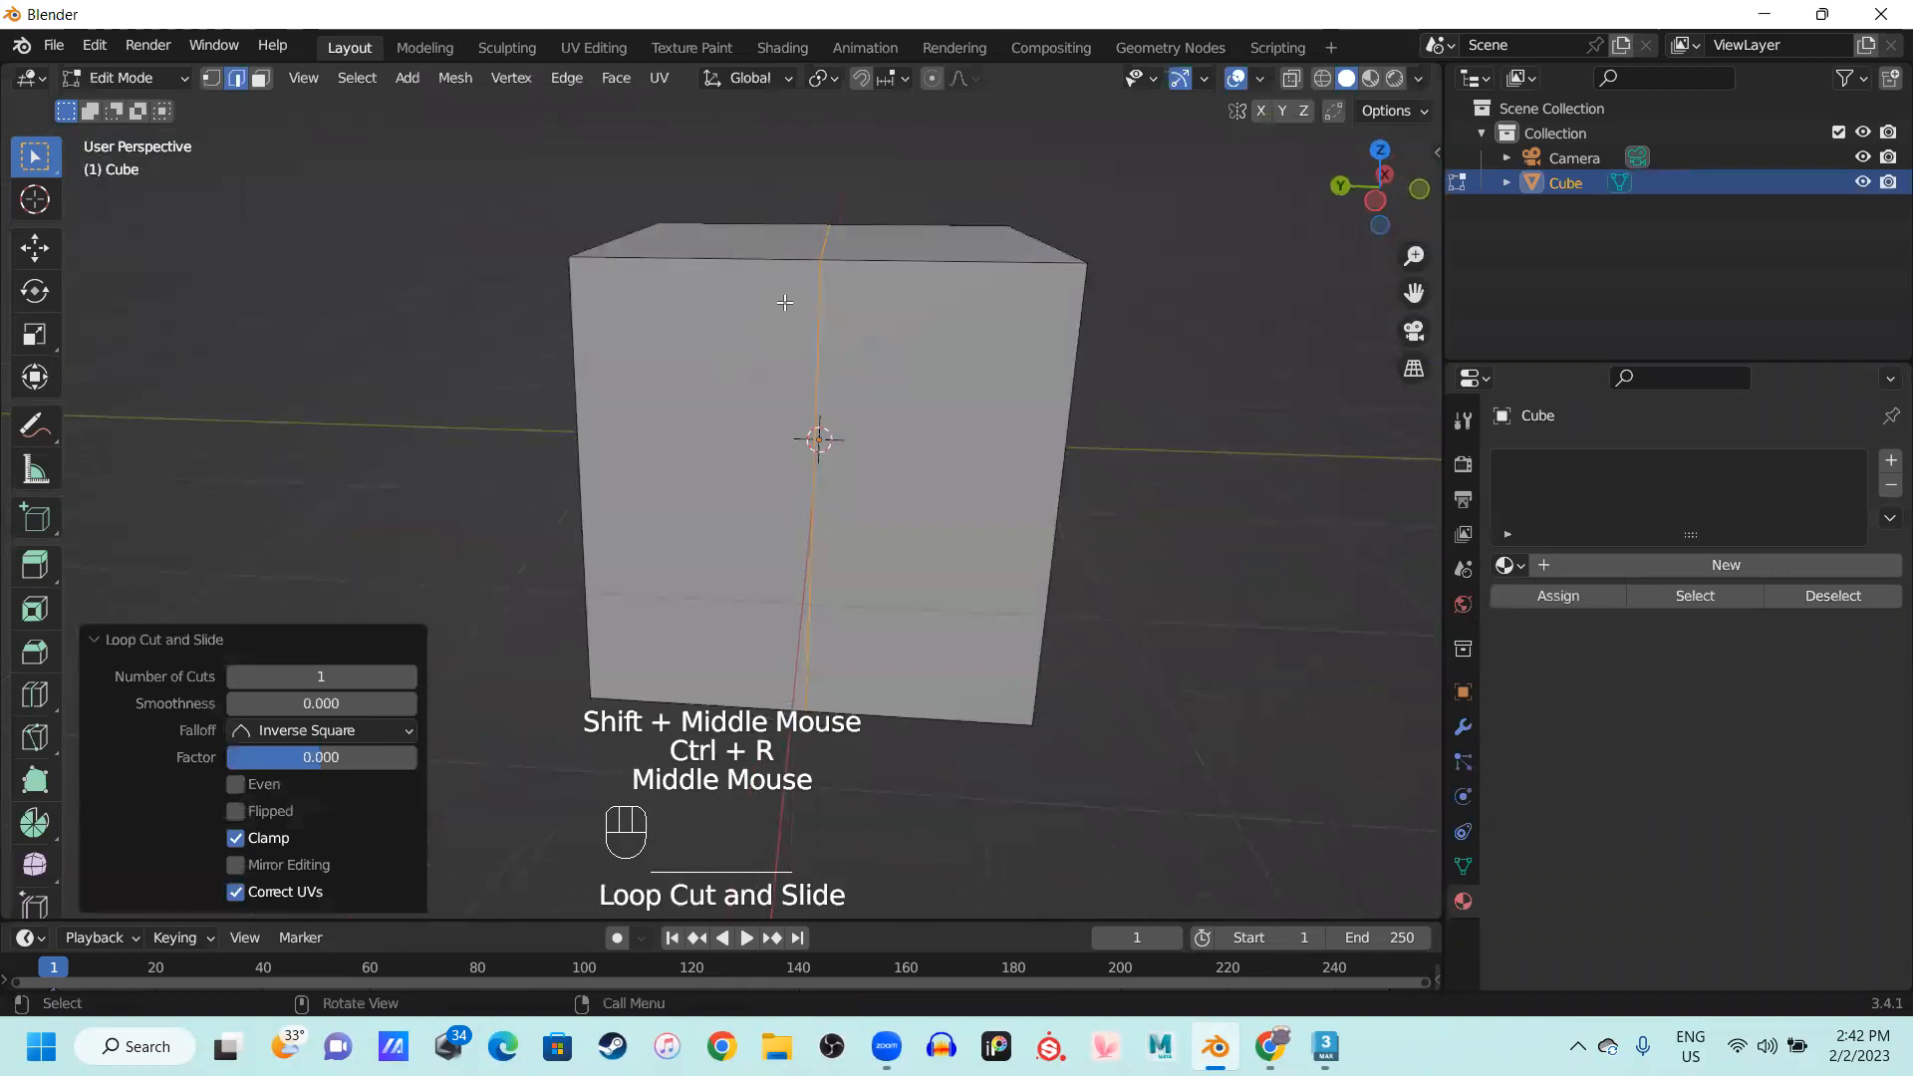
pyautogui.press('KP_1')
pyautogui.press('KP_3')
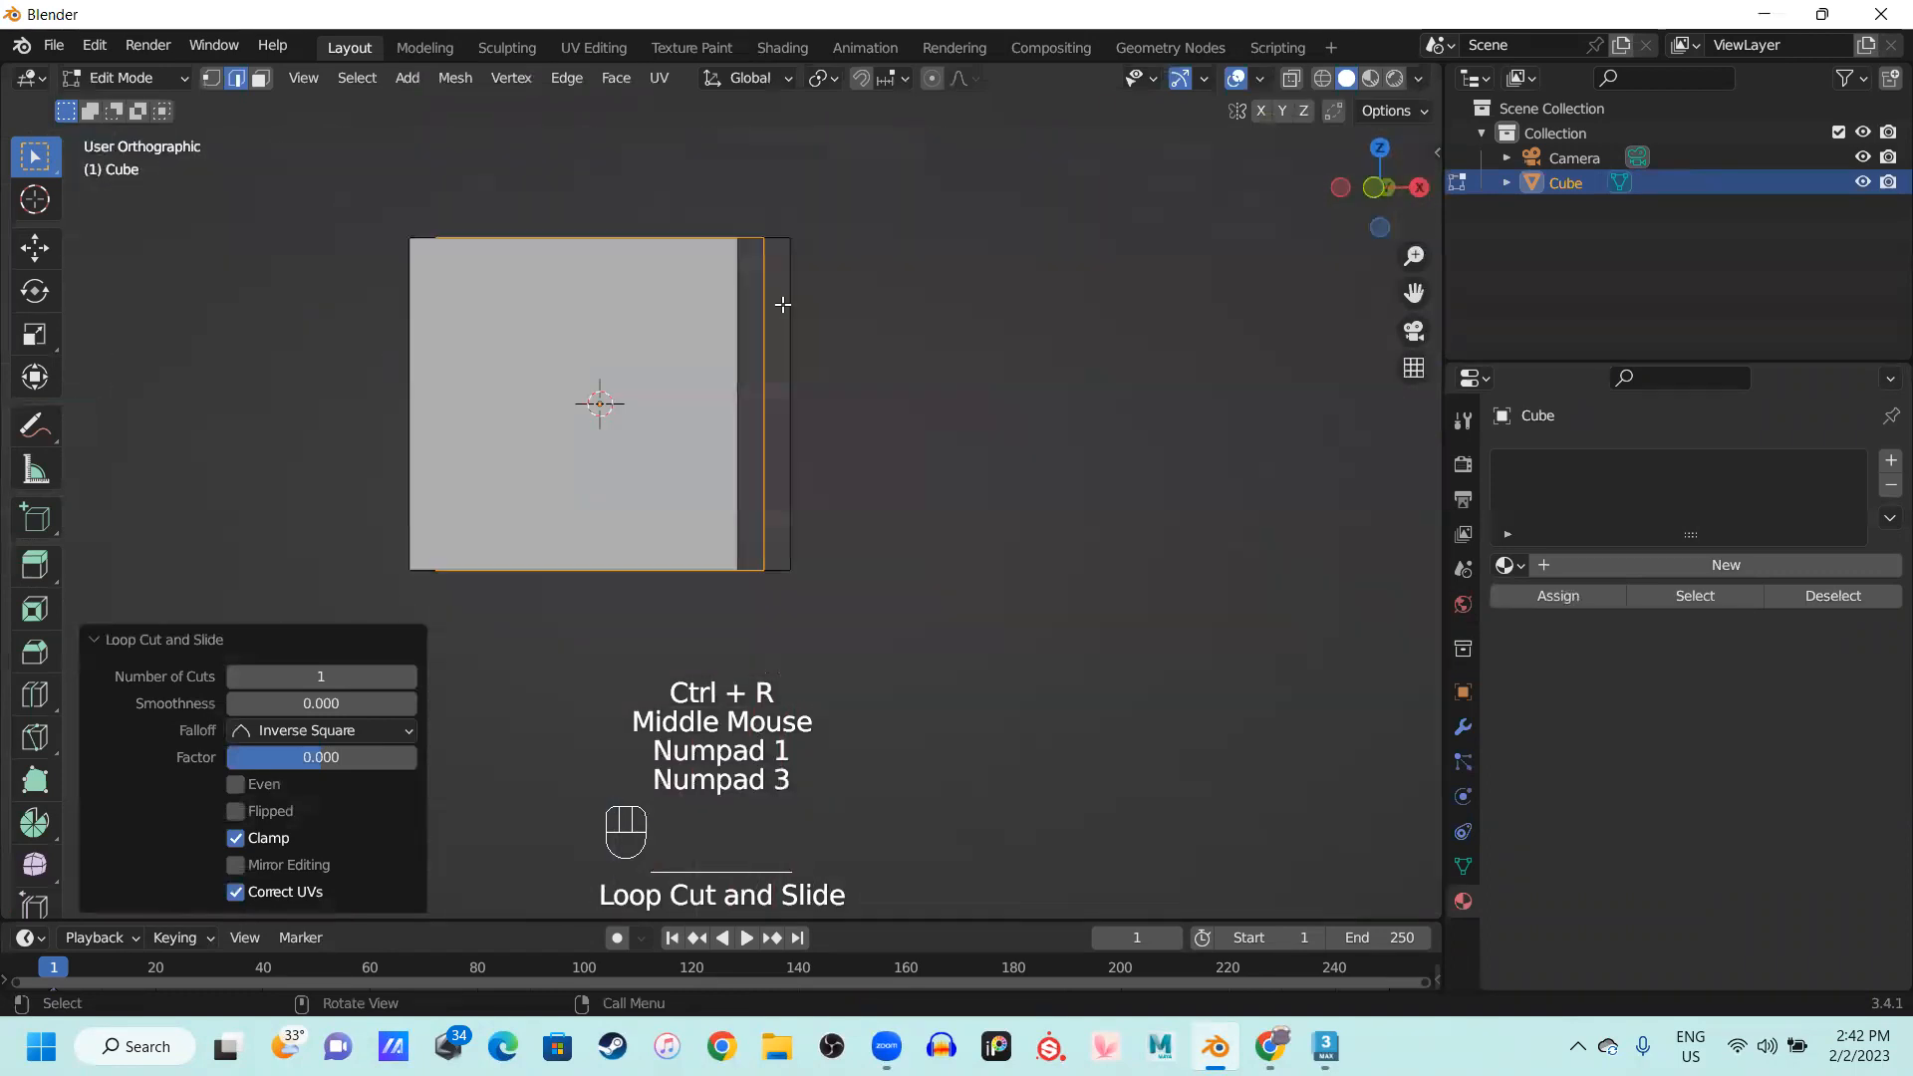
pyautogui.scroll(2, 623, 374)
pyautogui.keyDown('shift'); pyautogui.moveTo(629, 362); pyautogui.dragTo(848, 476, button='middle'); pyautogui.keyUp('shift')
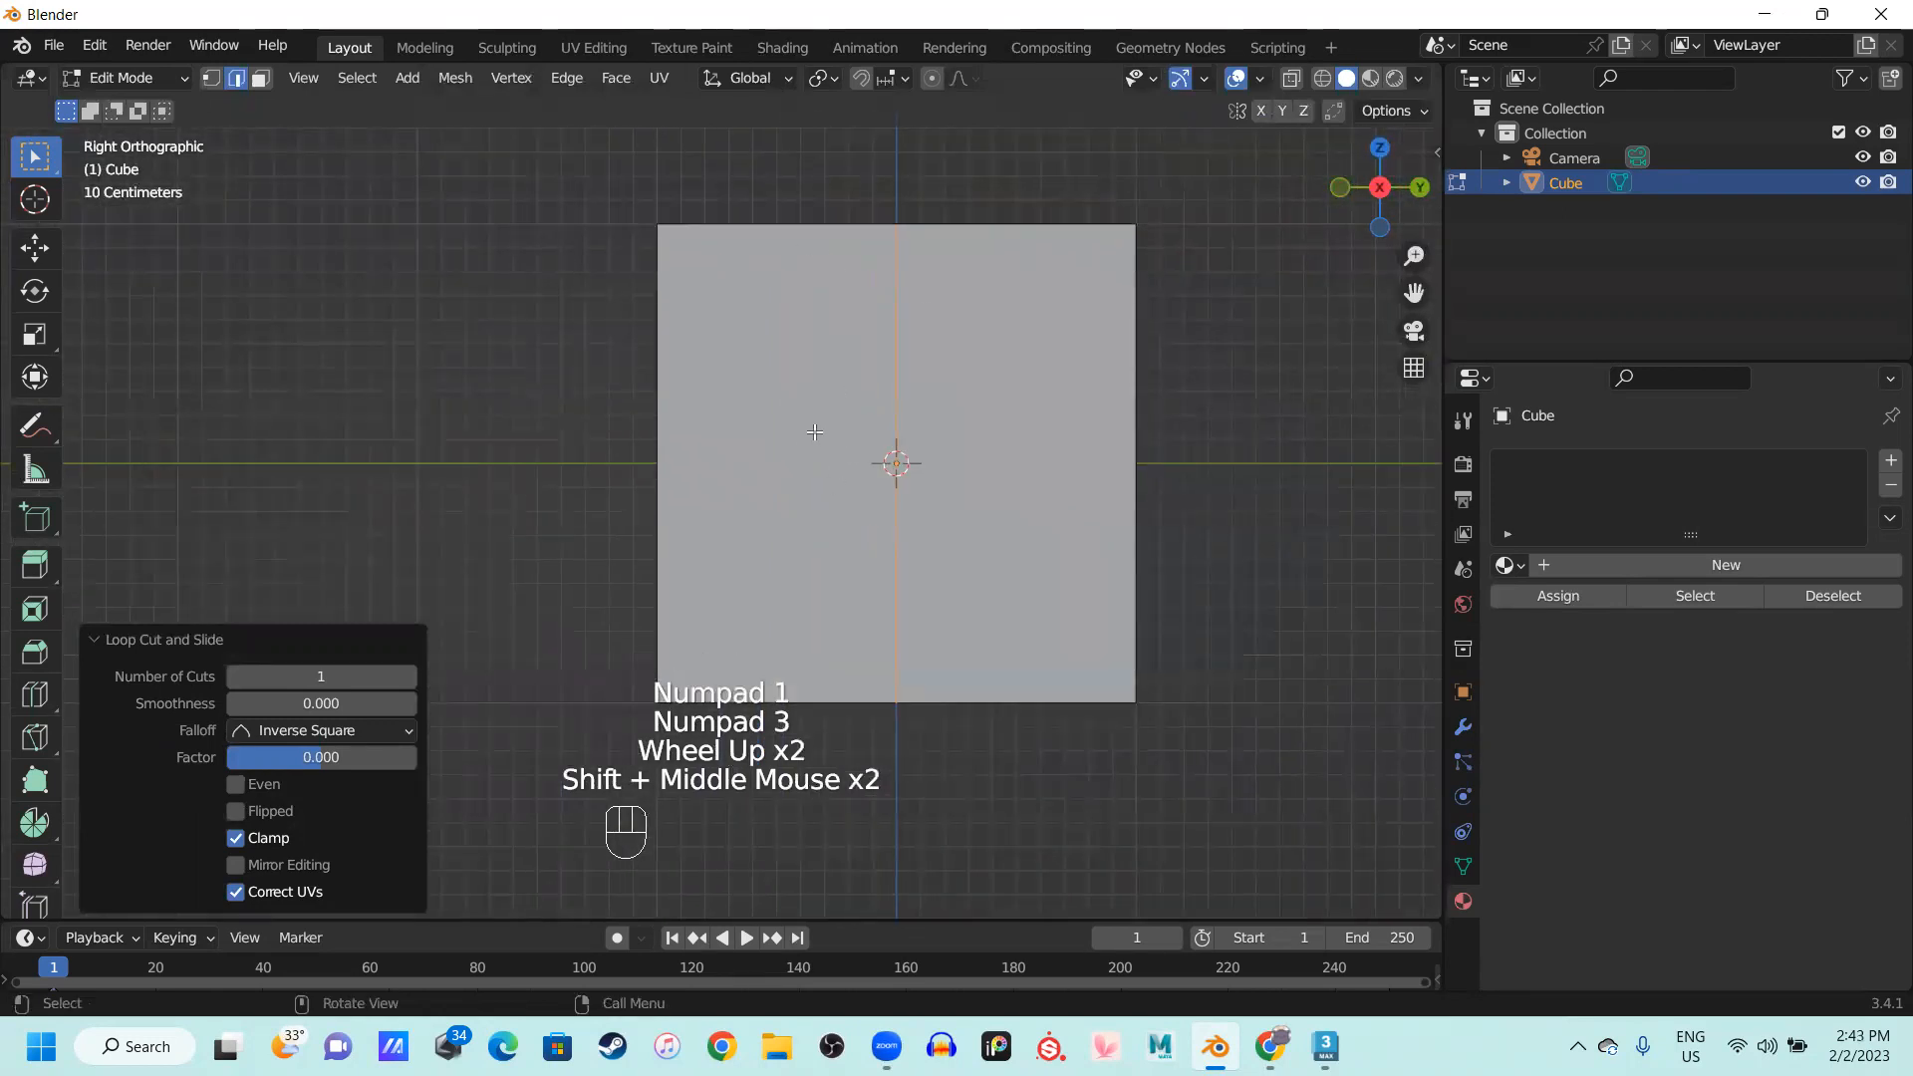
pyautogui.hotkey('ctrl', 'z')
# Add a single centred loop cut perpendicular to the X axis and switch to face selection in the front view
pyautogui.press('KP_1')
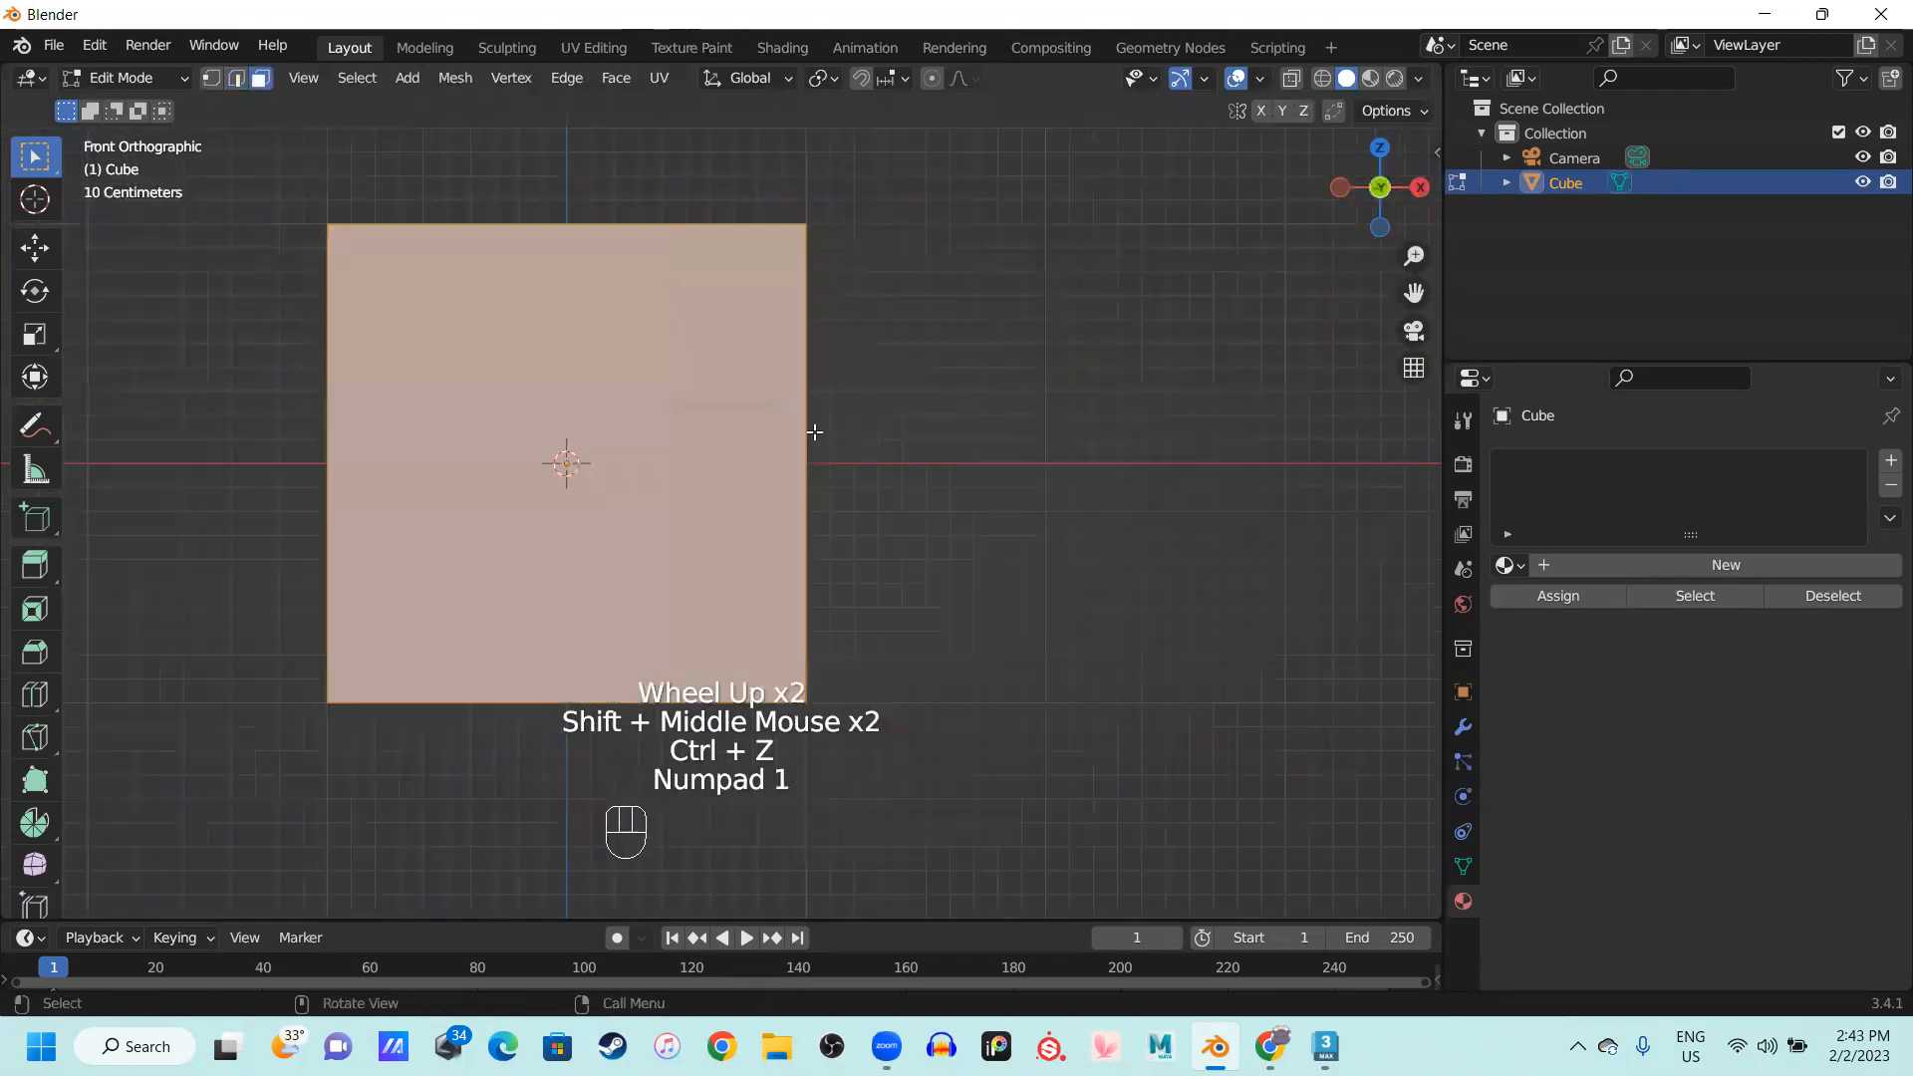
pyautogui.moveTo(467, 410); pyautogui.dragTo(820, 658, button='middle')
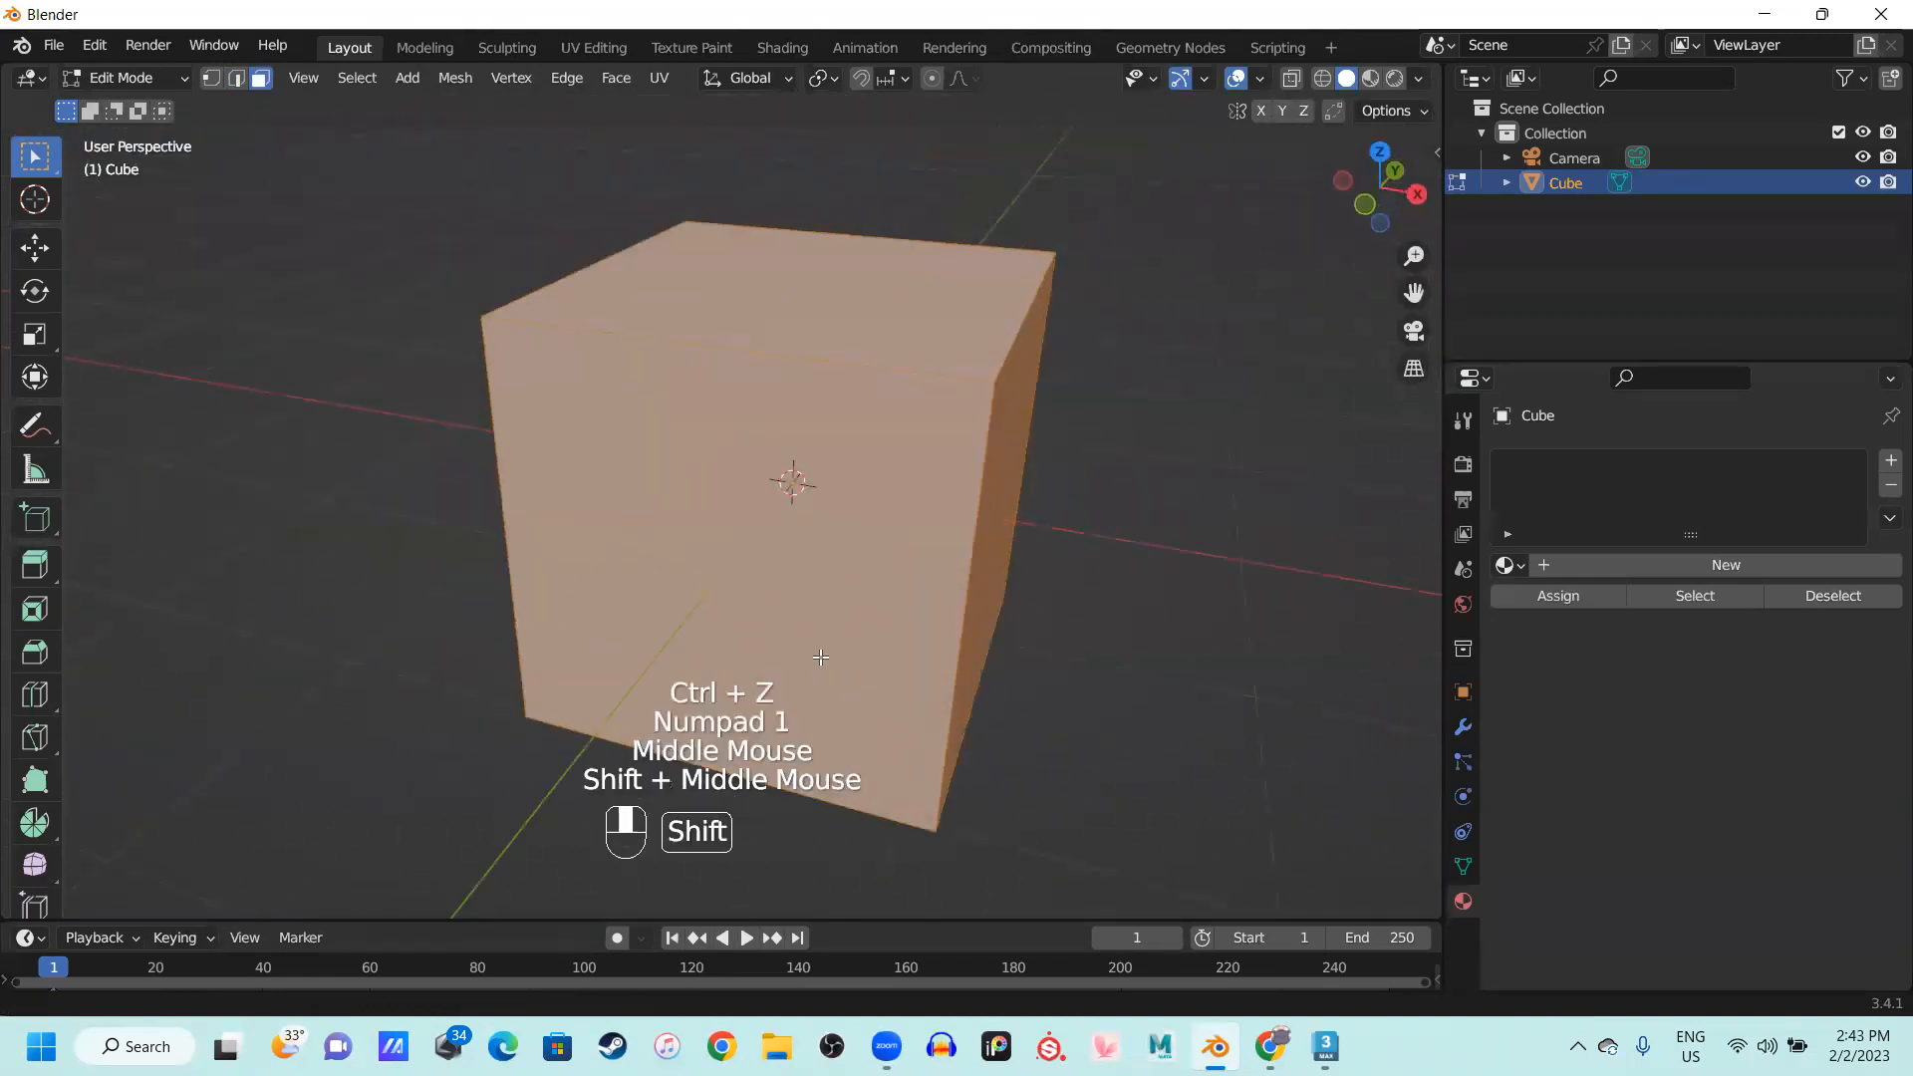
pyautogui.hotkey('ctrl', 'r')
pyautogui.click(784, 380)
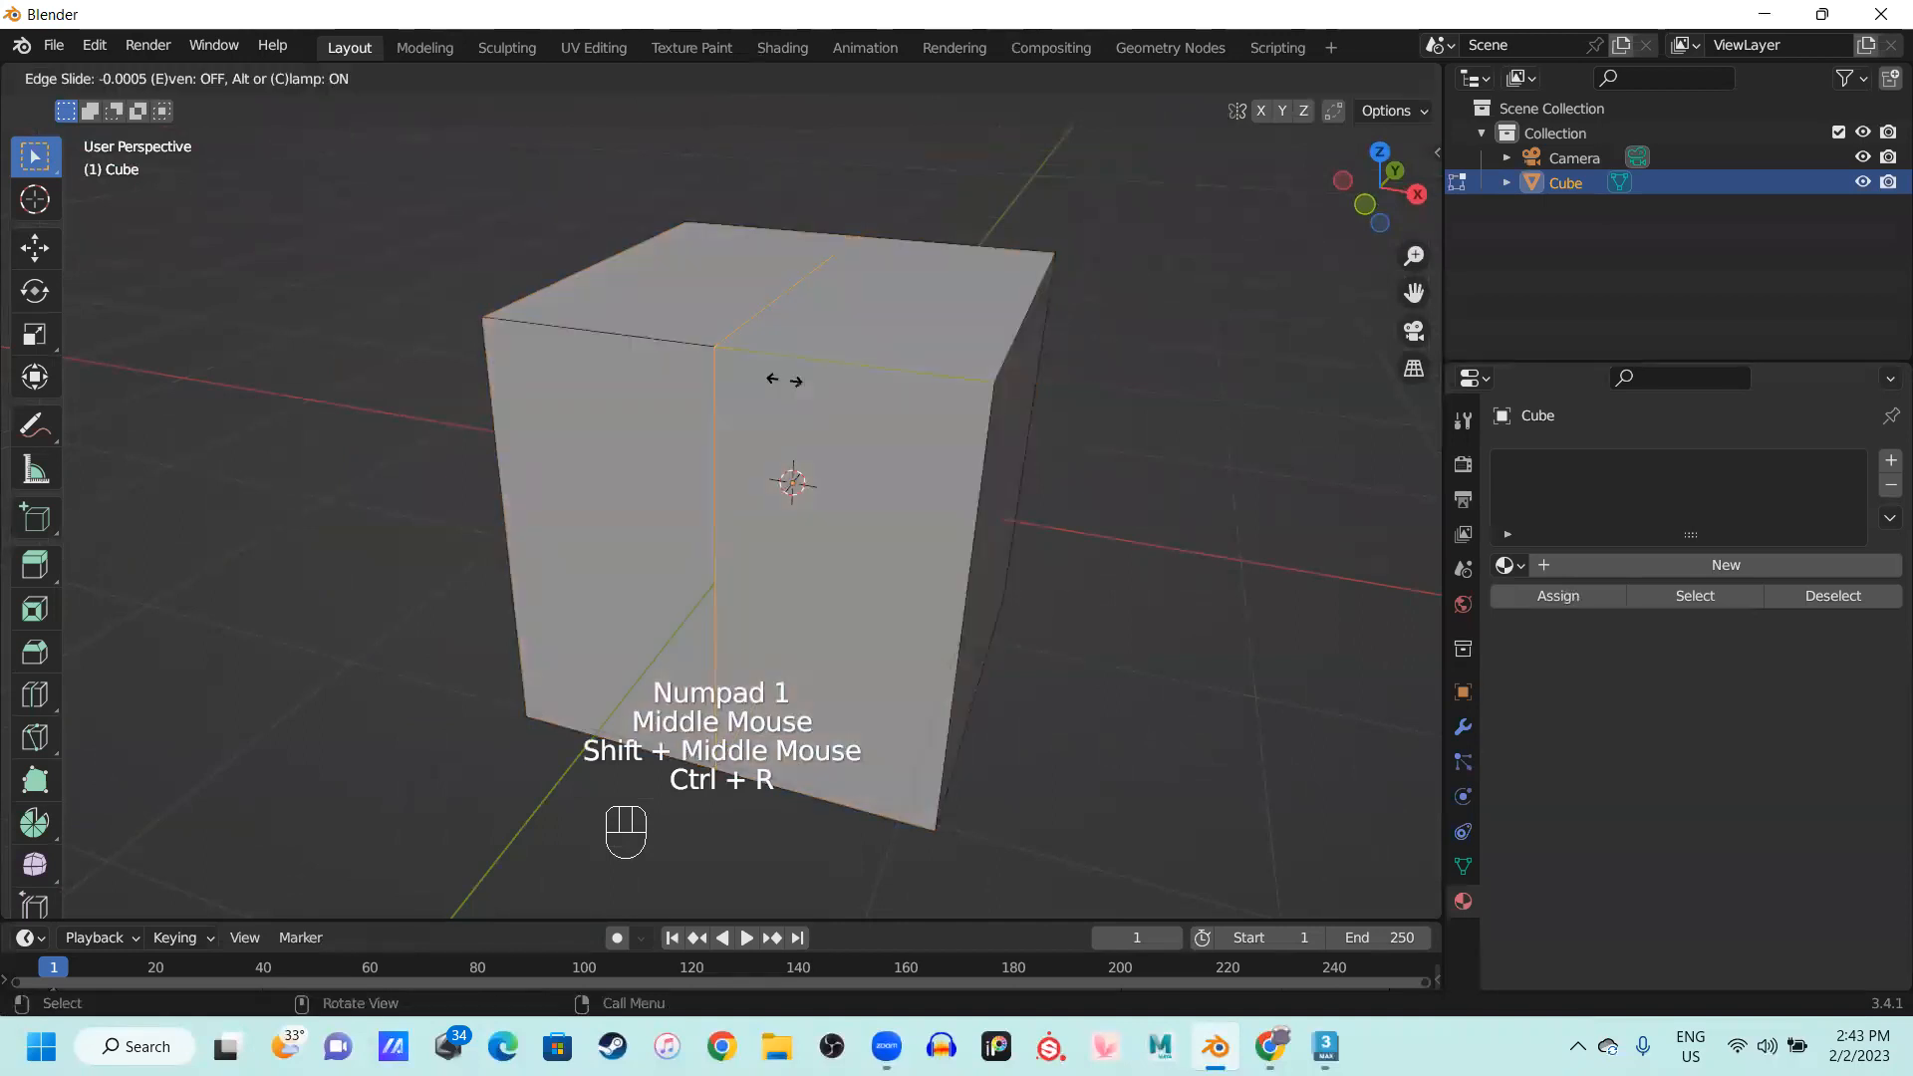
pyautogui.click(784, 379)
pyautogui.moveTo(784, 380); pyautogui.dragTo(846, 382, button='middle')
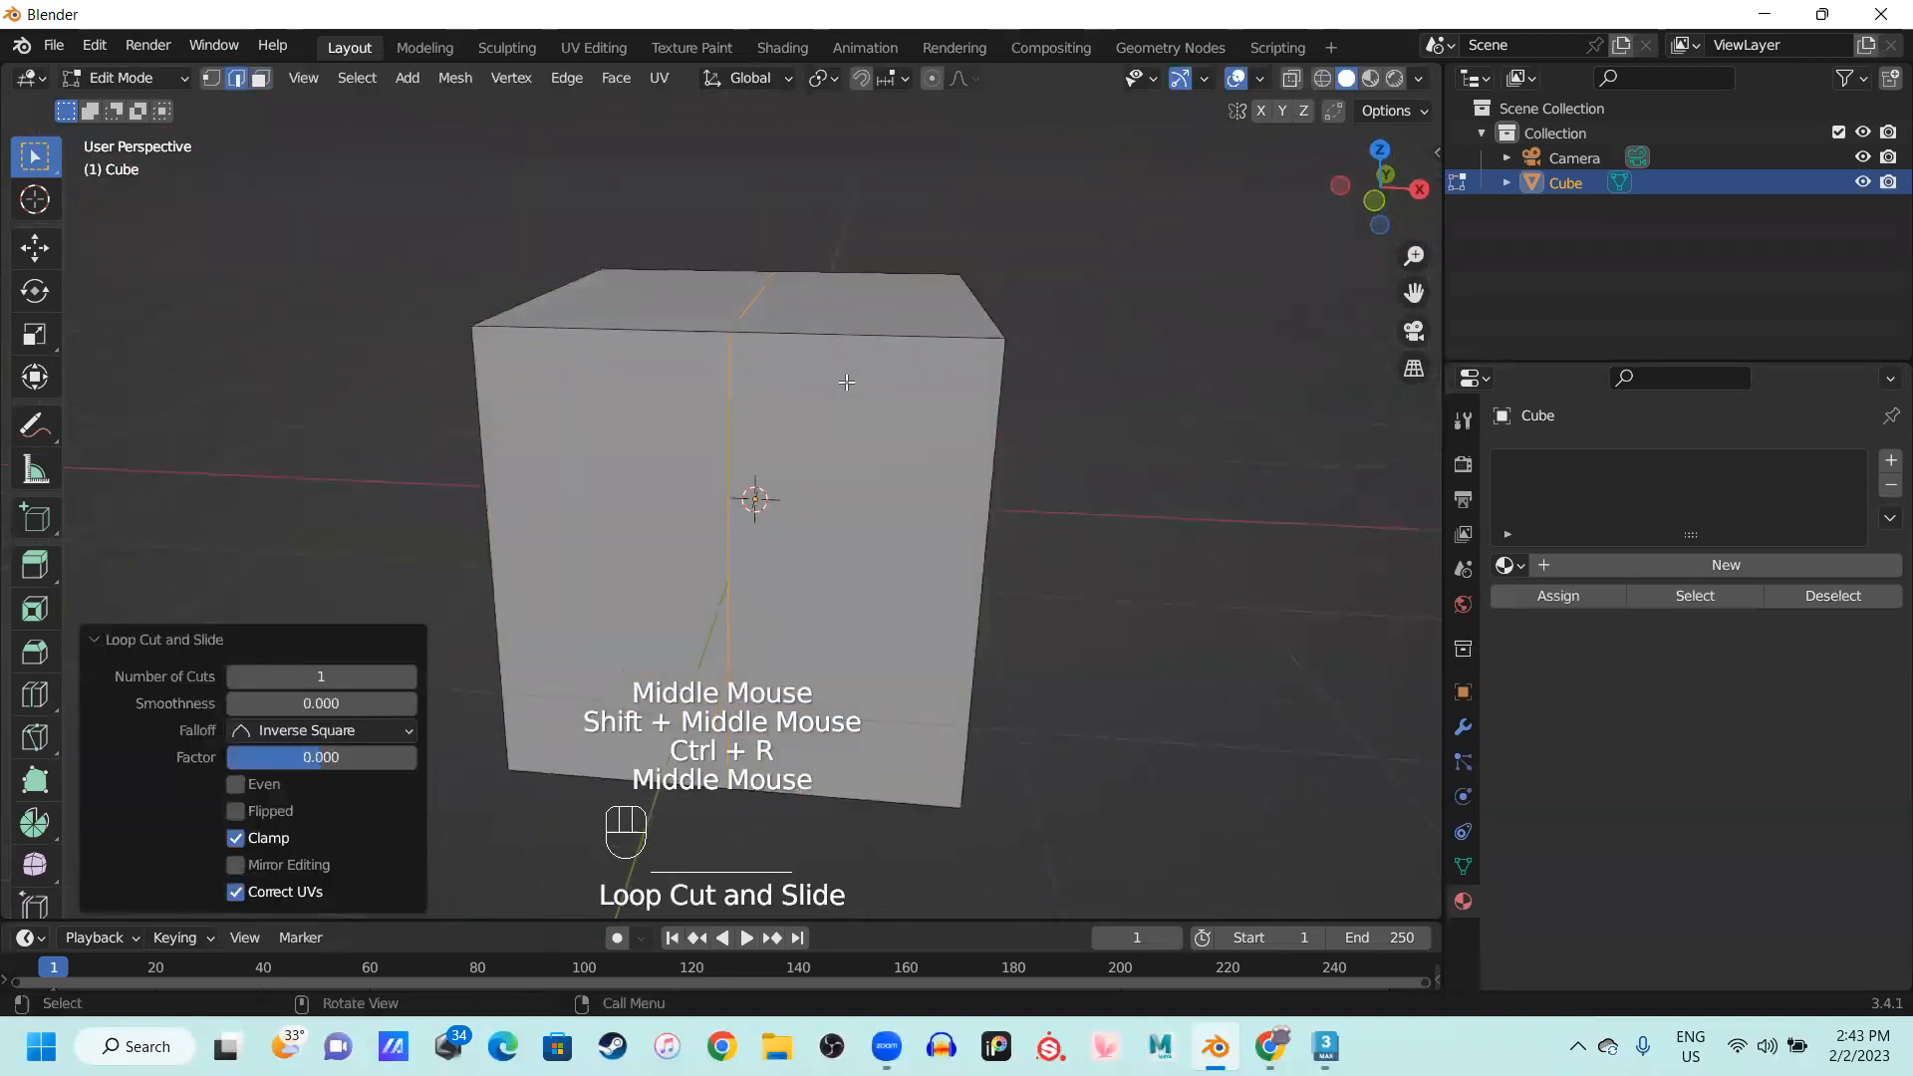
pyautogui.press('KP_1')
pyautogui.keyDown('shift'); pyautogui.moveTo(735, 559); pyautogui.dragTo(909, 452, button='middle'); pyautogui.keyUp('shift')
pyautogui.press('3')
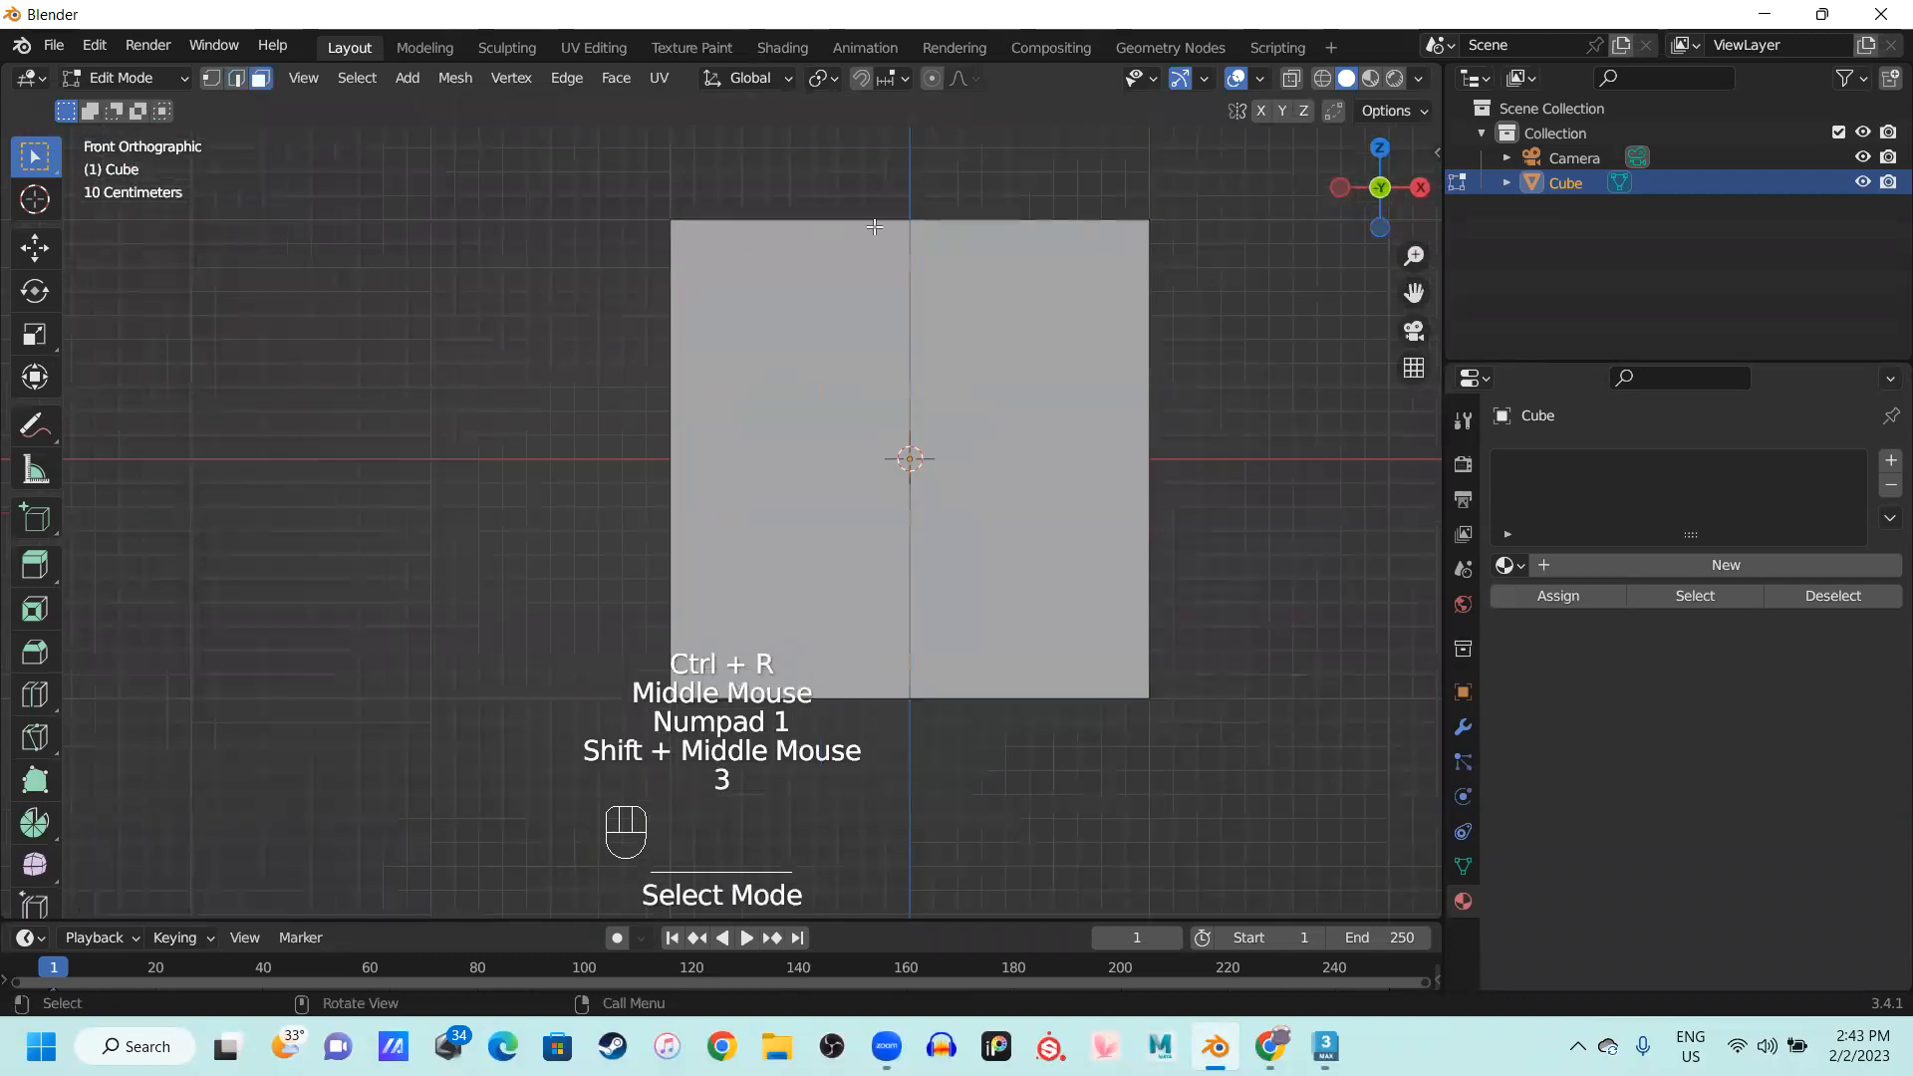
# Try to box-select the cube's negative X half with X-ray off, delete the selected faces, and undo the deletion
pyautogui.click(1300, 80)
pyautogui.moveTo(559, 189); pyautogui.dragTo(885, 811)
pyautogui.moveTo(518, 126); pyautogui.dragTo(853, 807)
pyautogui.click(1294, 80)
pyautogui.moveTo(625, 153); pyautogui.dragTo(778, 842)
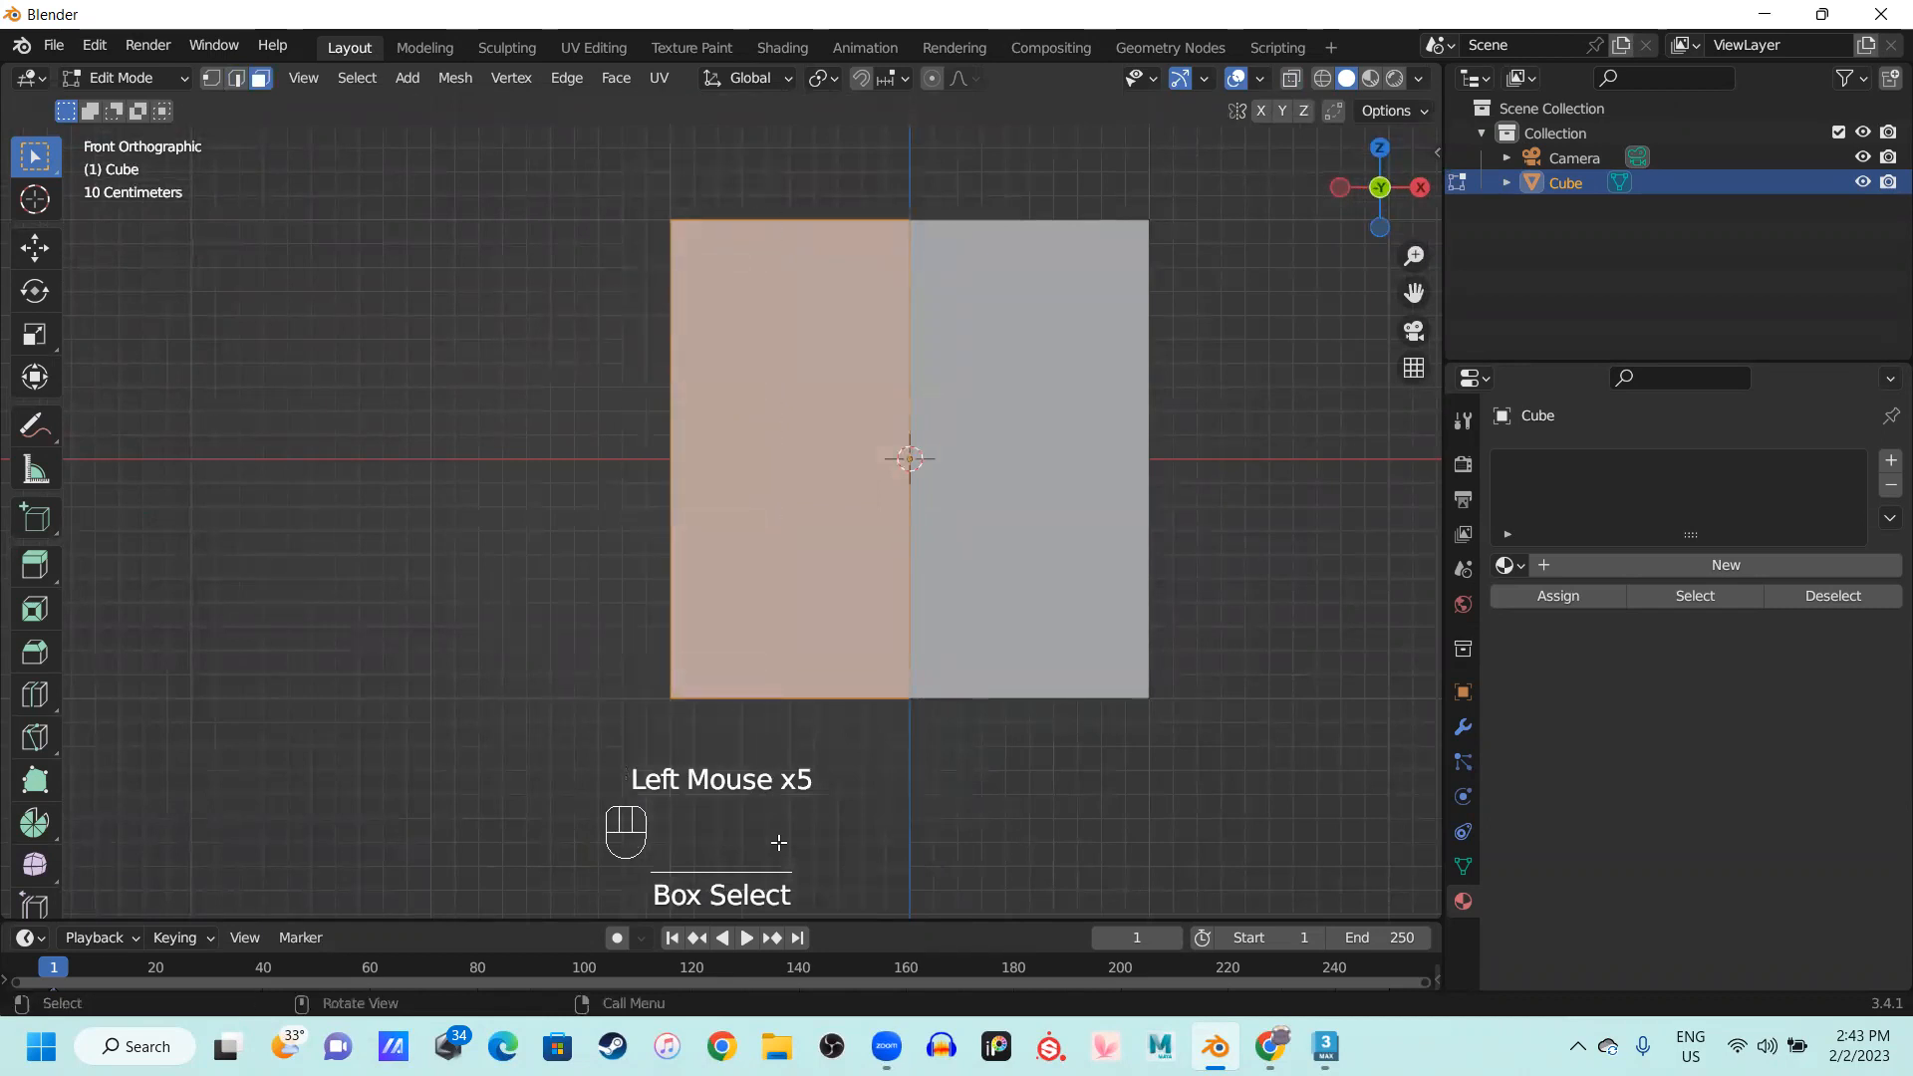
pyautogui.press('x')
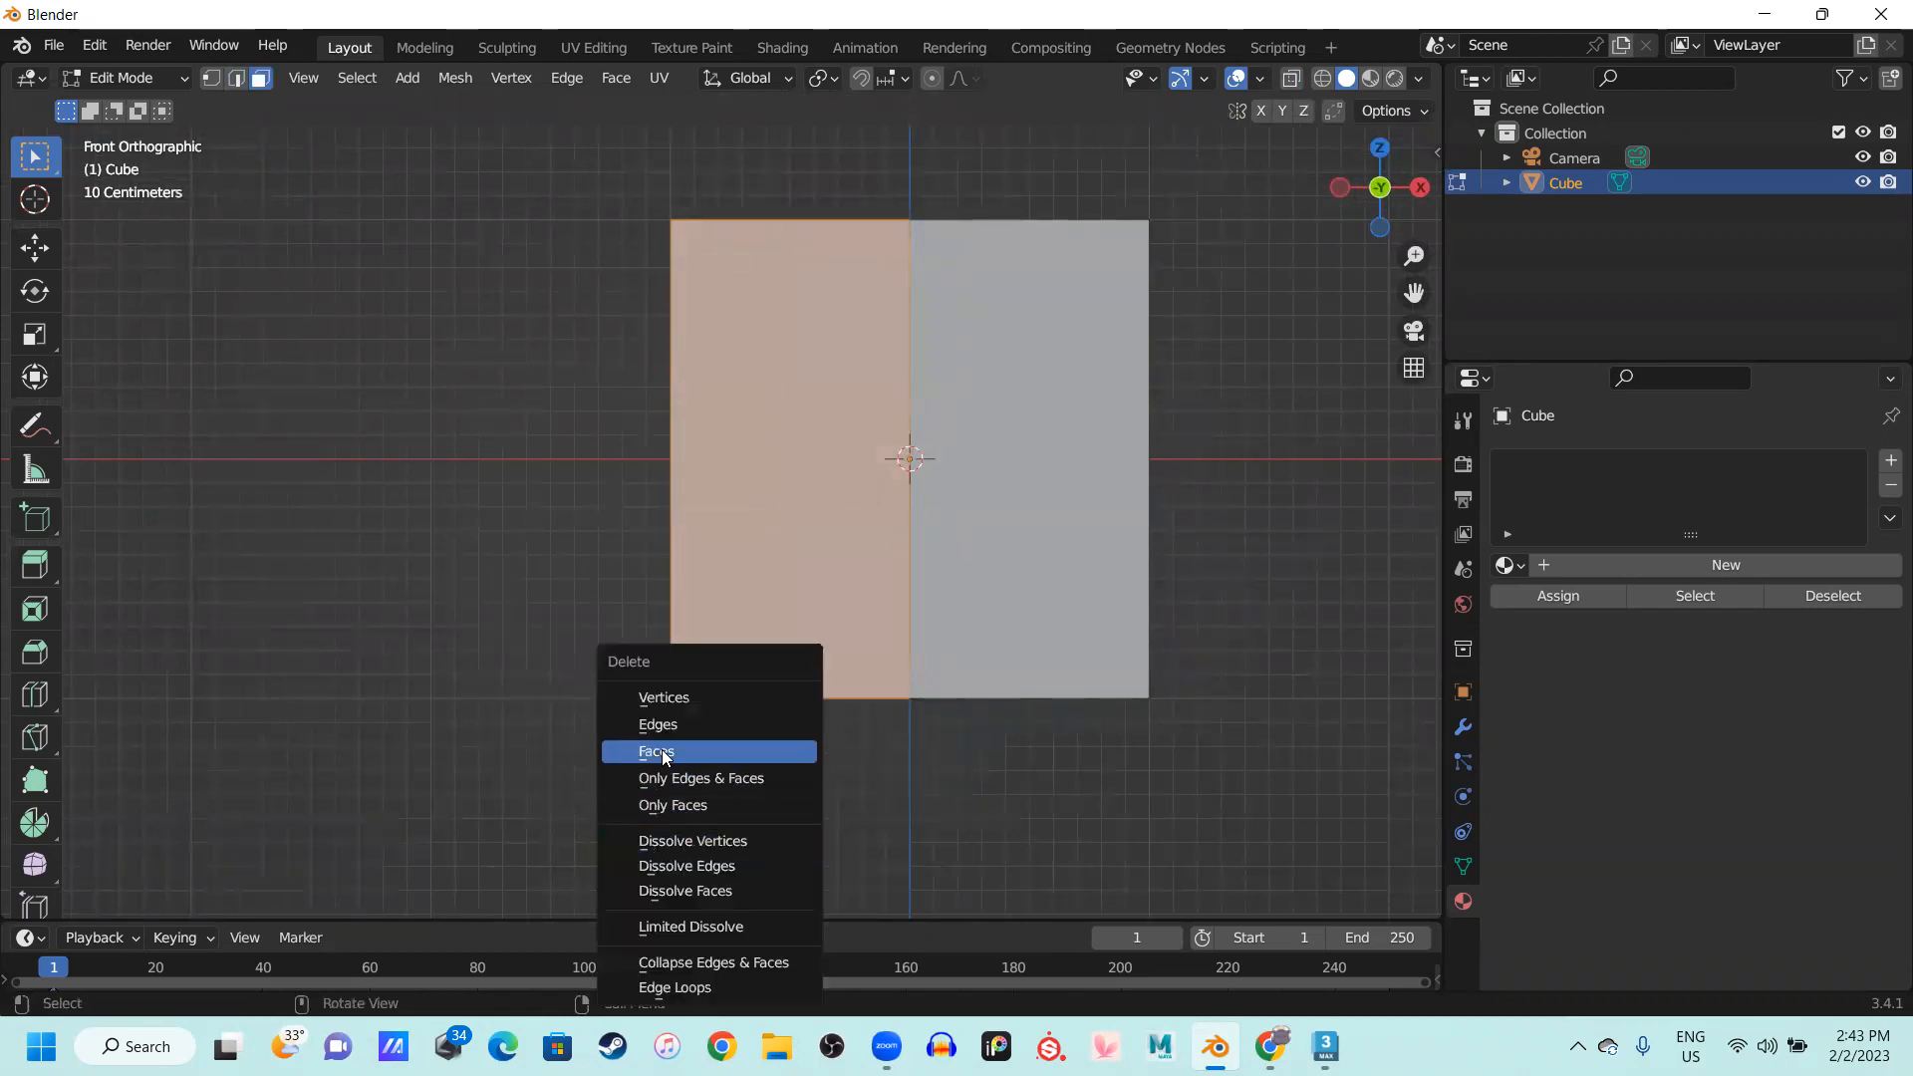
pyautogui.click(662, 751)
pyautogui.moveTo(675, 194); pyautogui.dragTo(750, 234, button='middle')
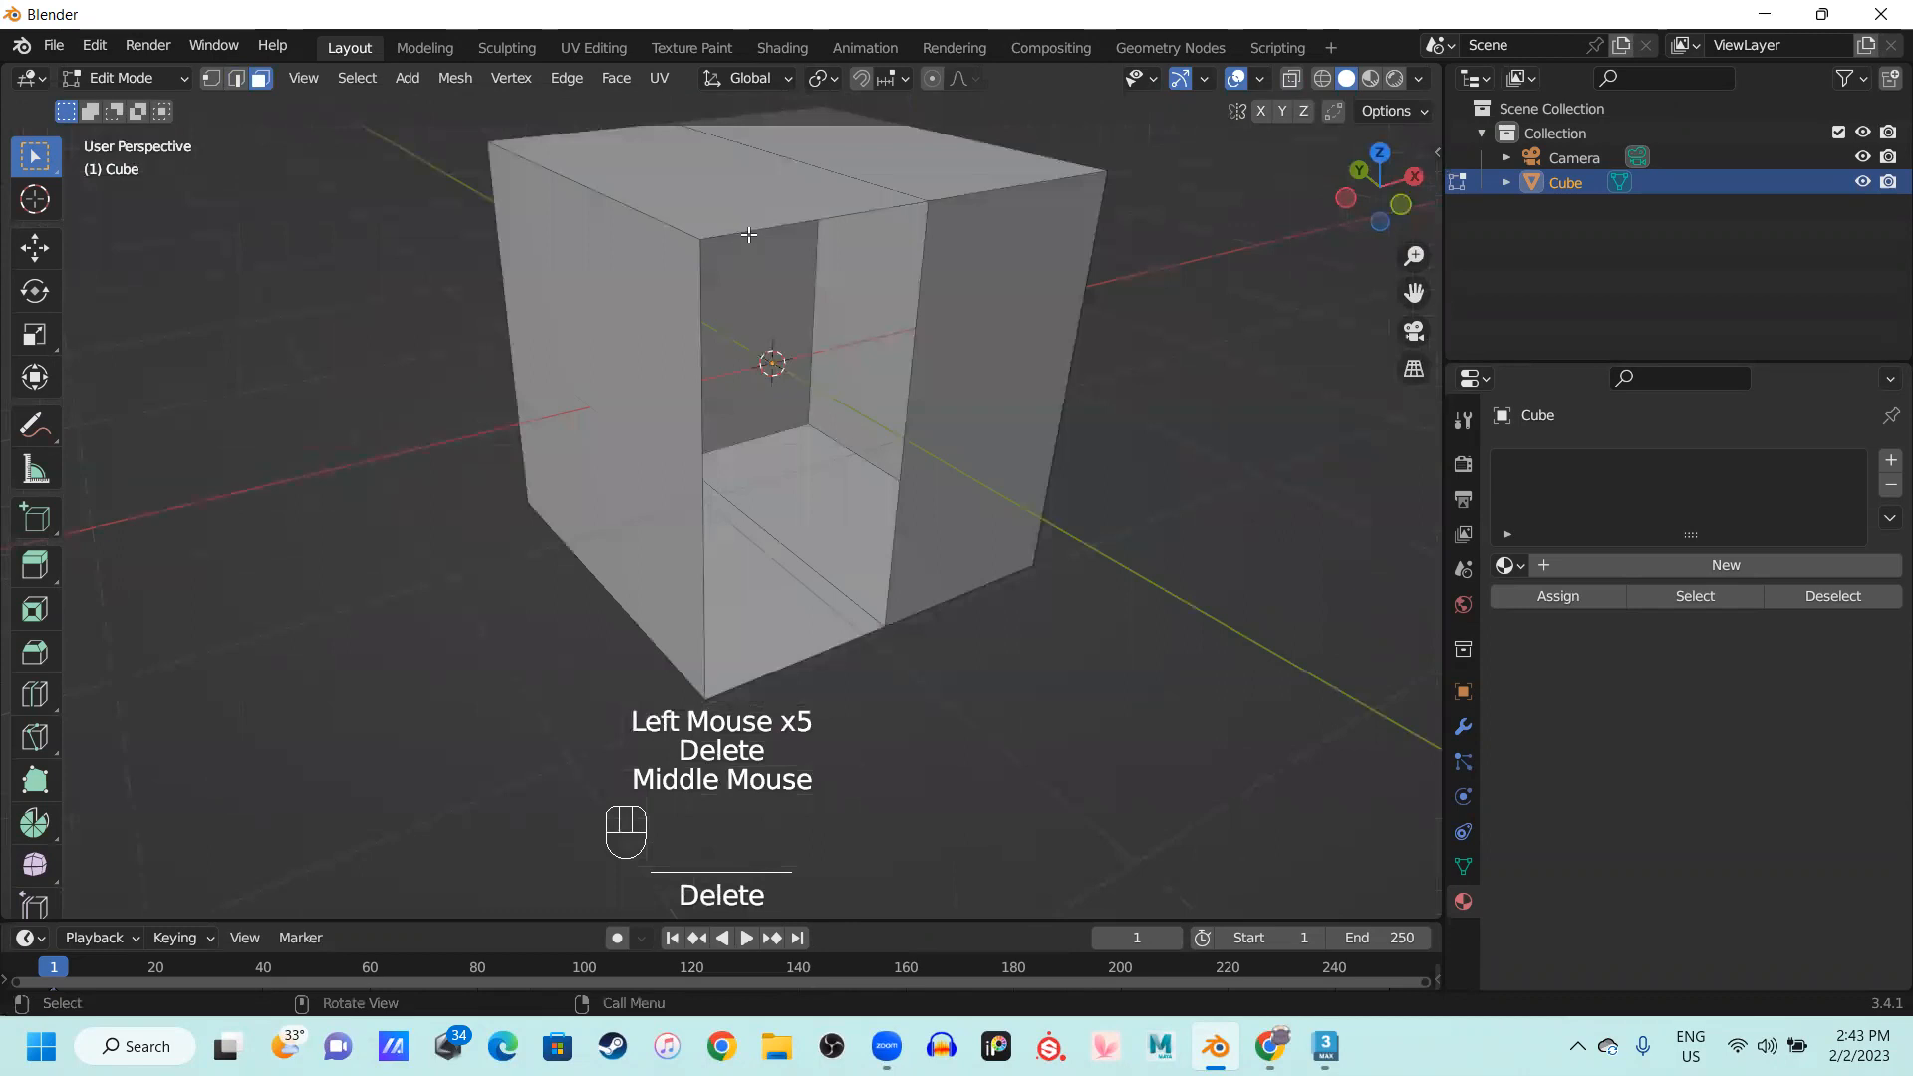
pyautogui.hotkey('ctrl', 'z')
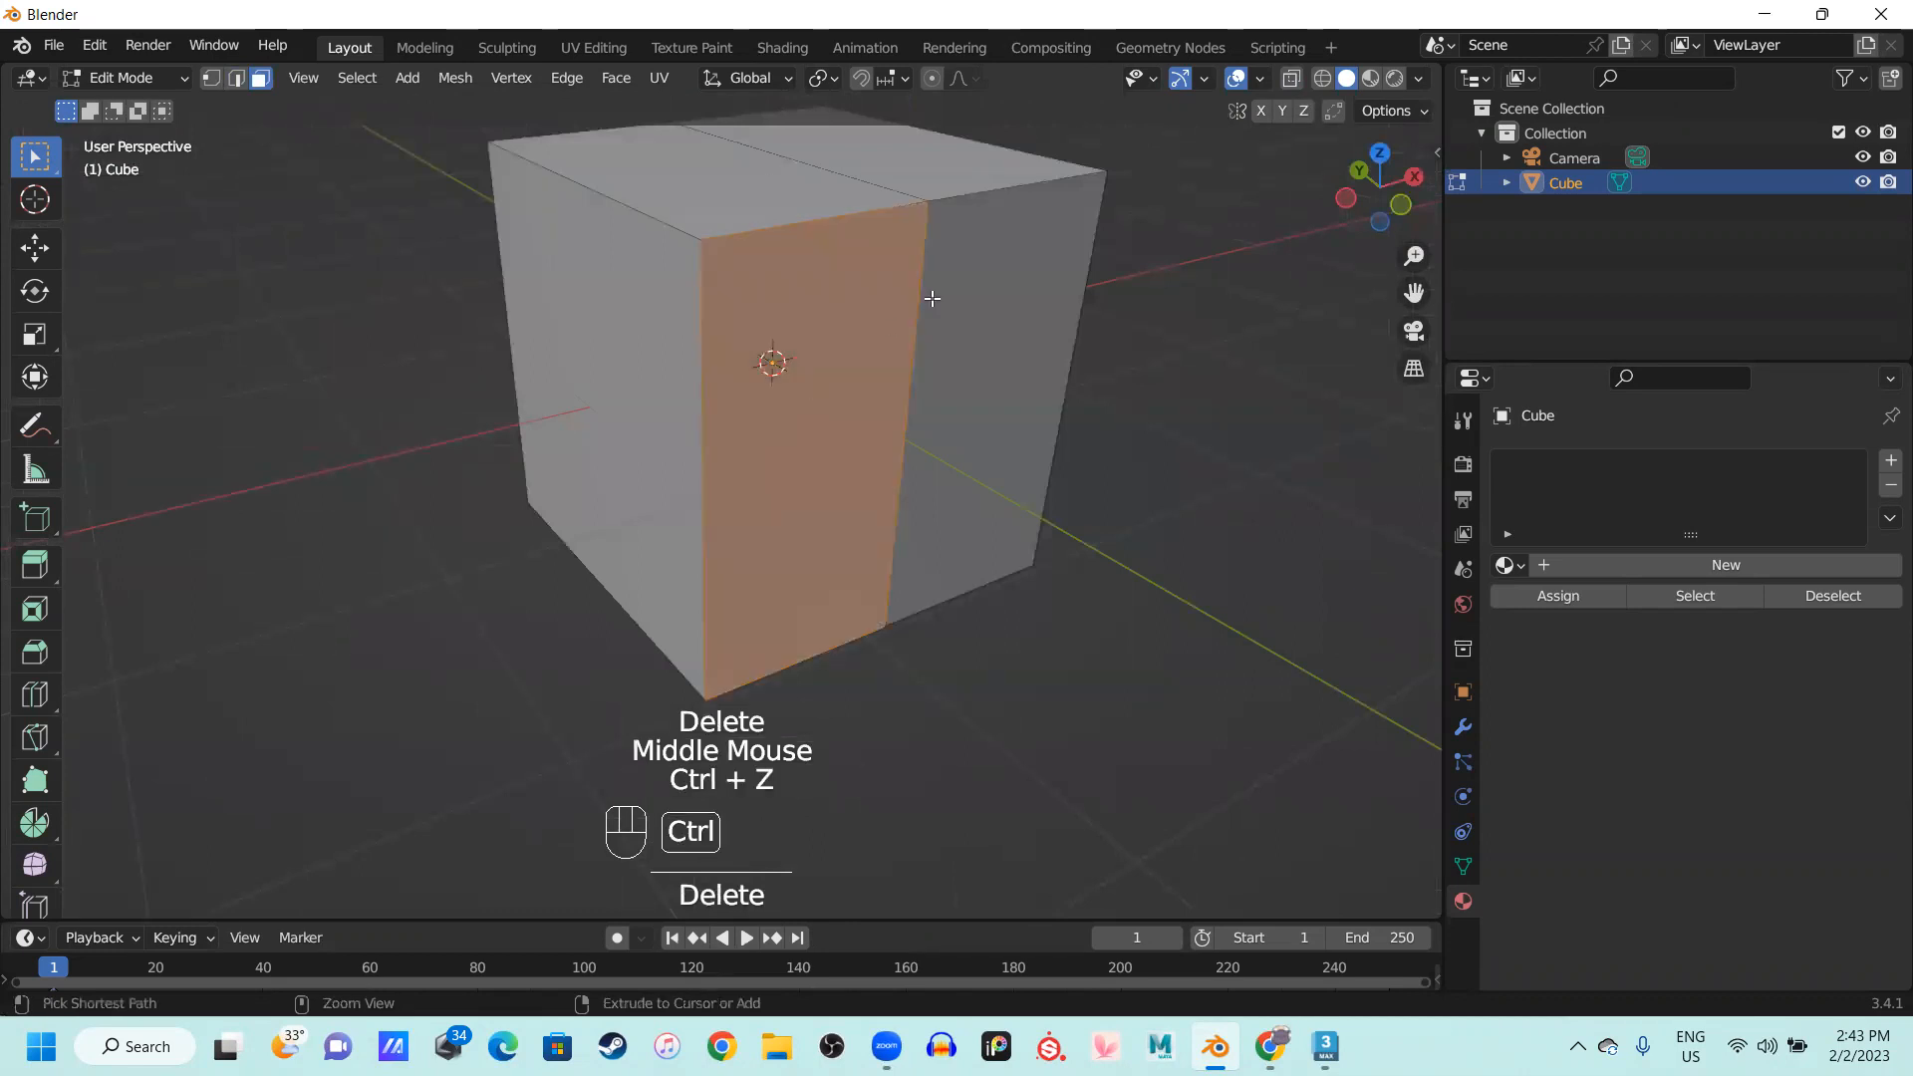
# Turn on X-ray, box-select all faces of the cube's negative X half in front view, and delete them
pyautogui.click(1297, 82)
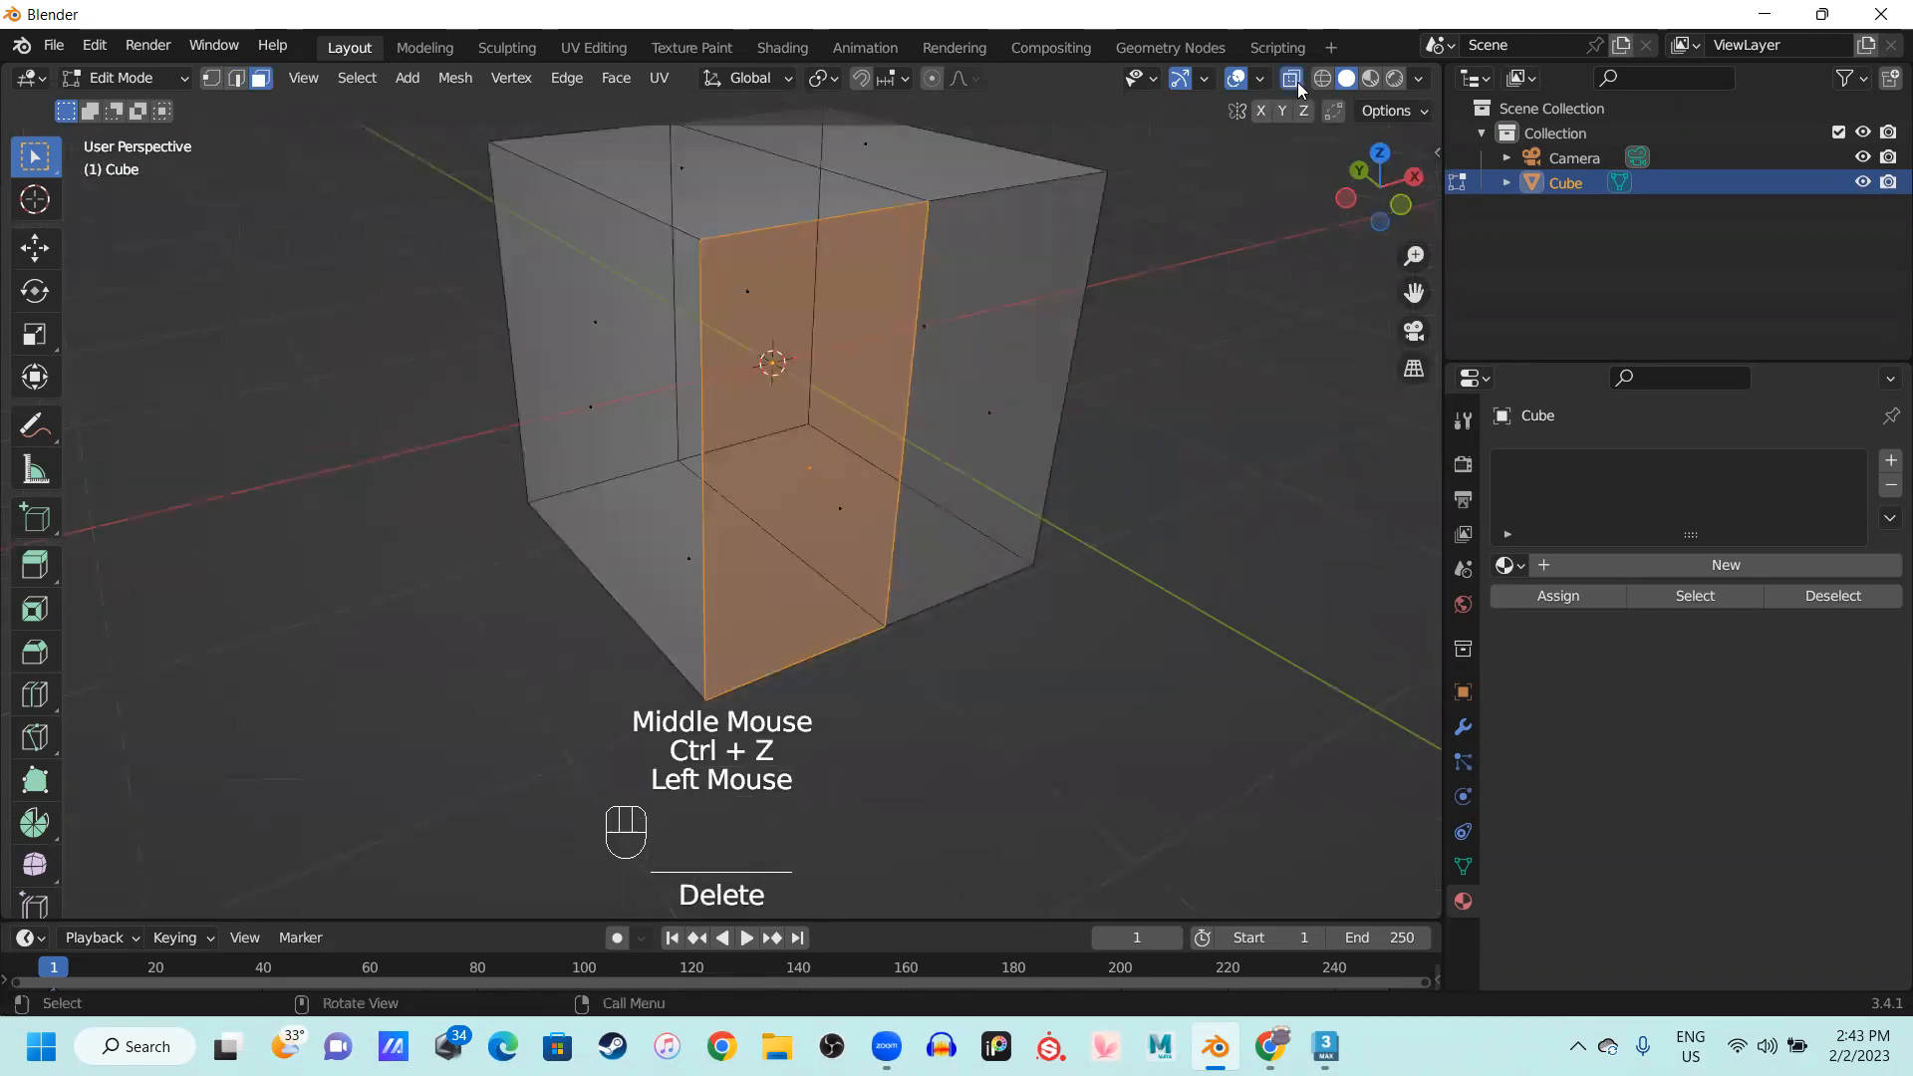
pyautogui.press('KP_1')
pyautogui.moveTo(787, 339); pyautogui.dragTo(820, 354, button='middle')
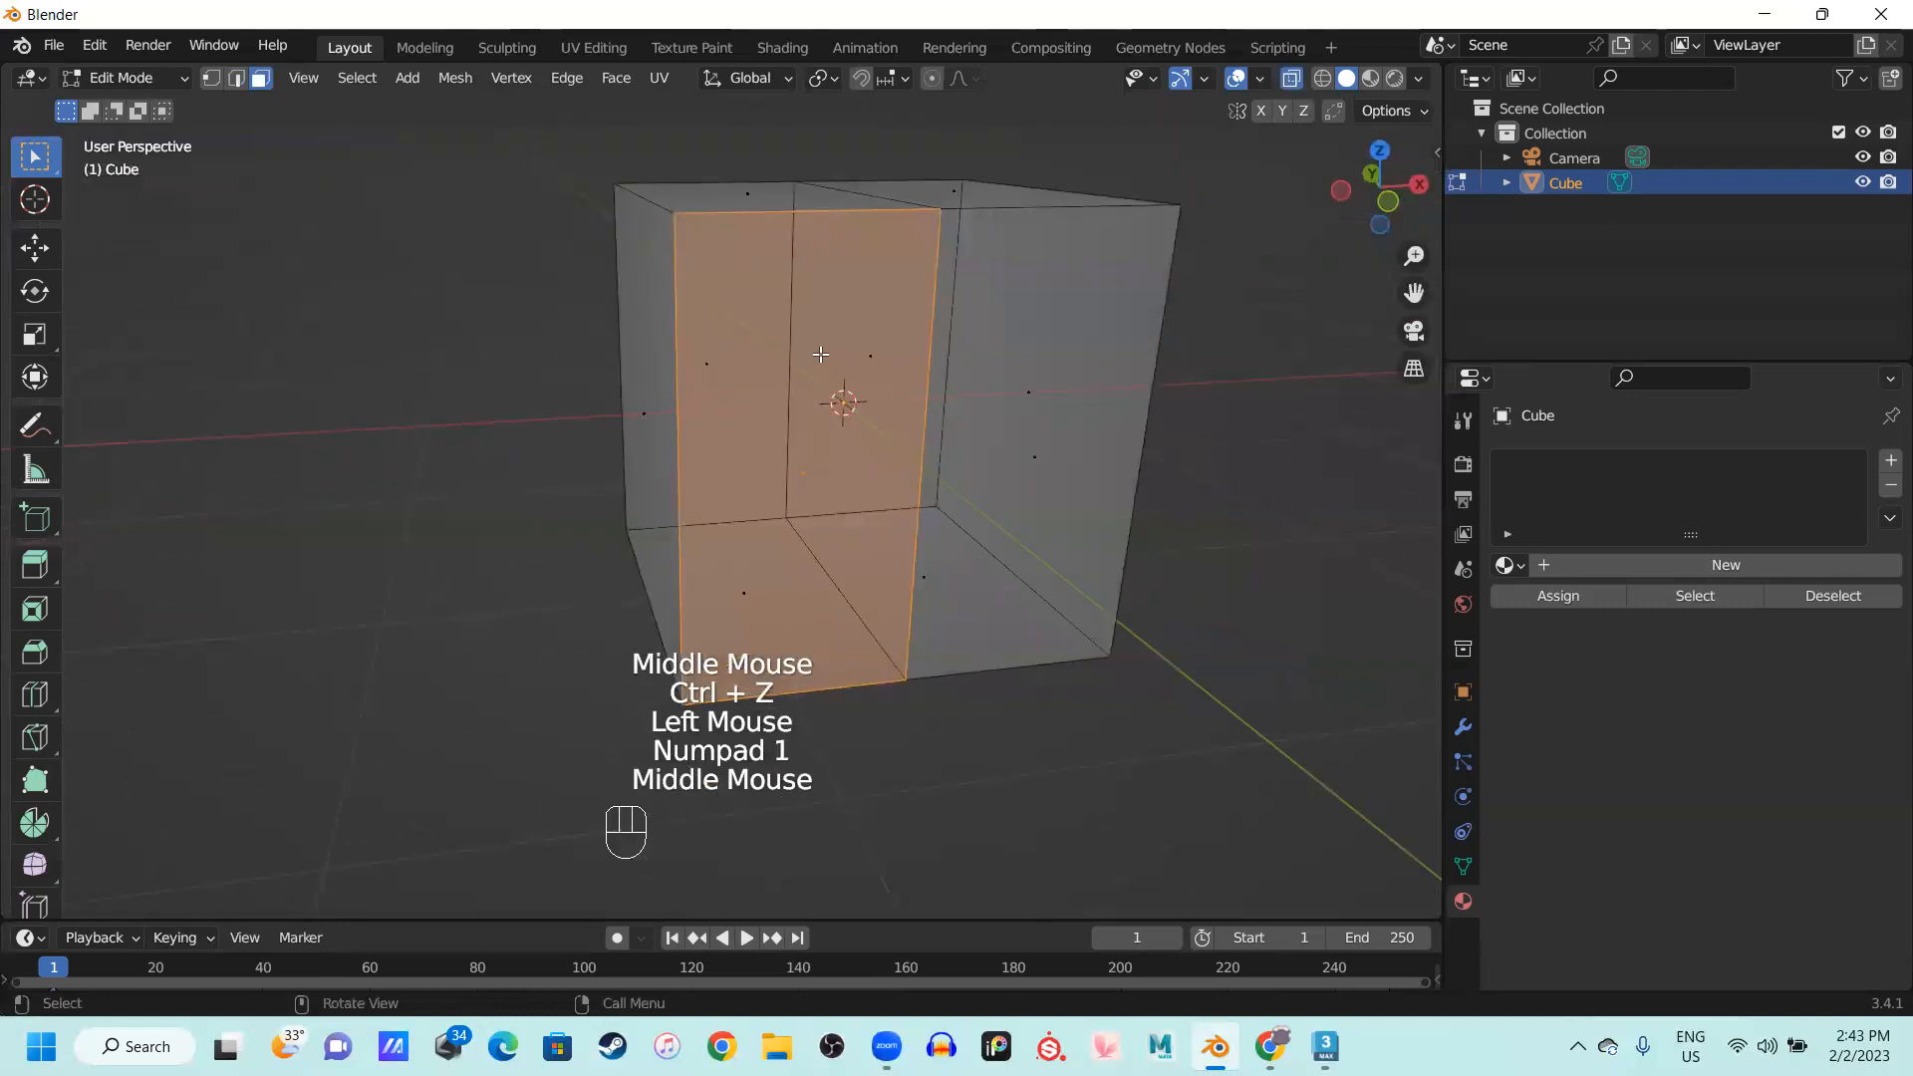
pyautogui.press('KP_1')
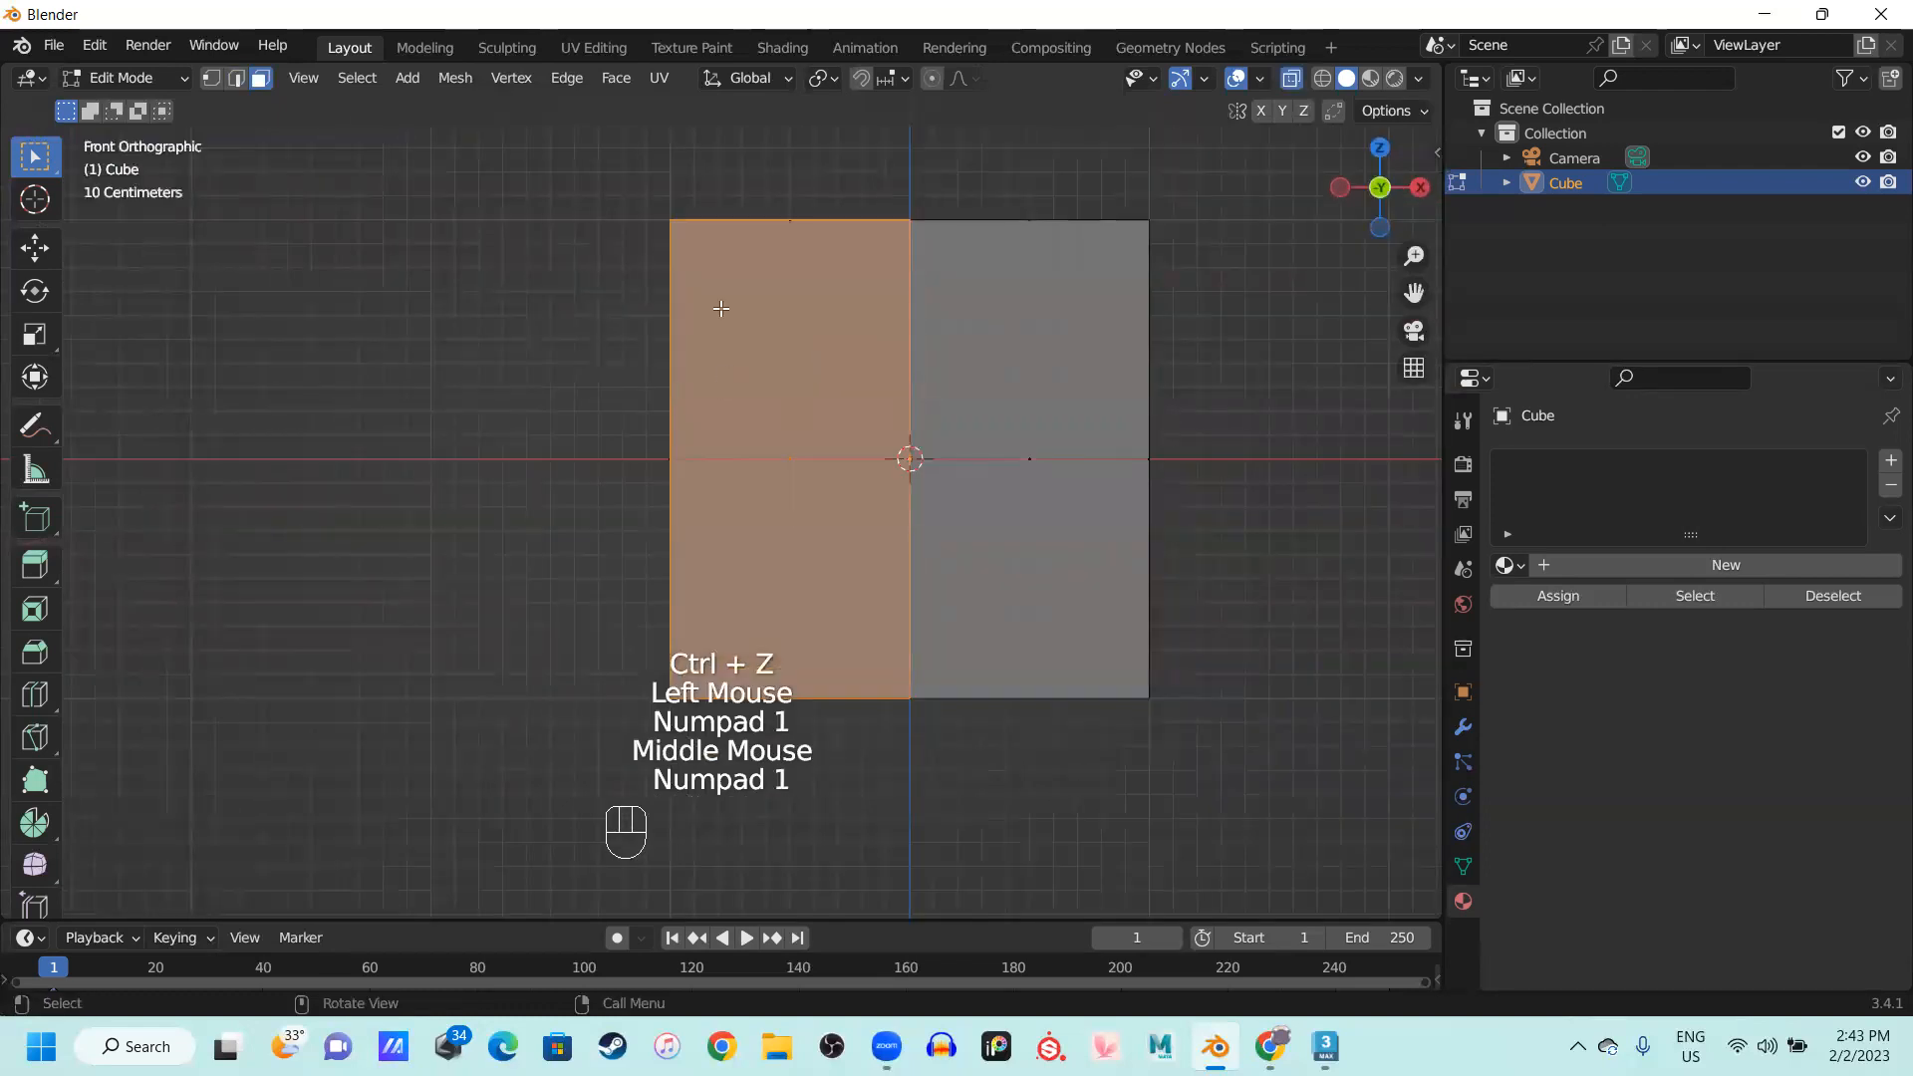
pyautogui.moveTo(608, 192); pyautogui.dragTo(788, 786)
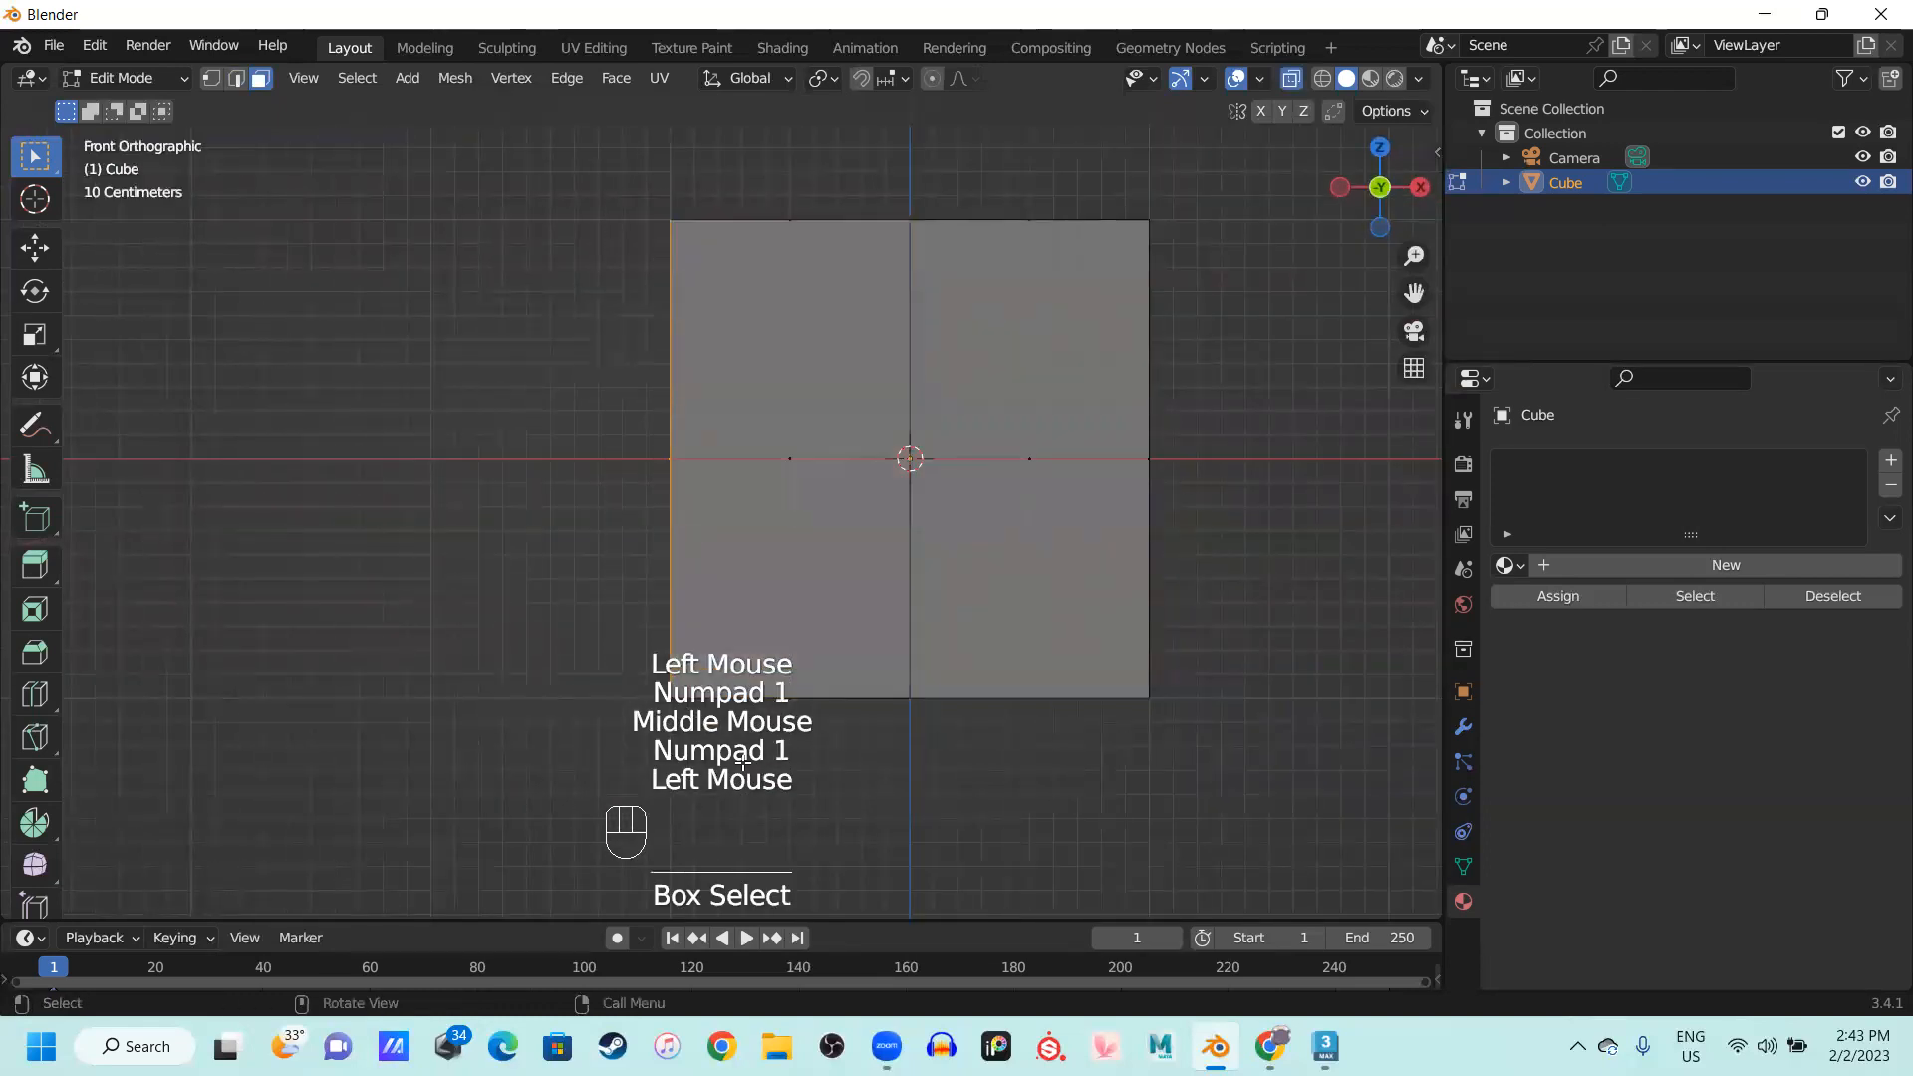
pyautogui.moveTo(589, 162); pyautogui.dragTo(842, 767)
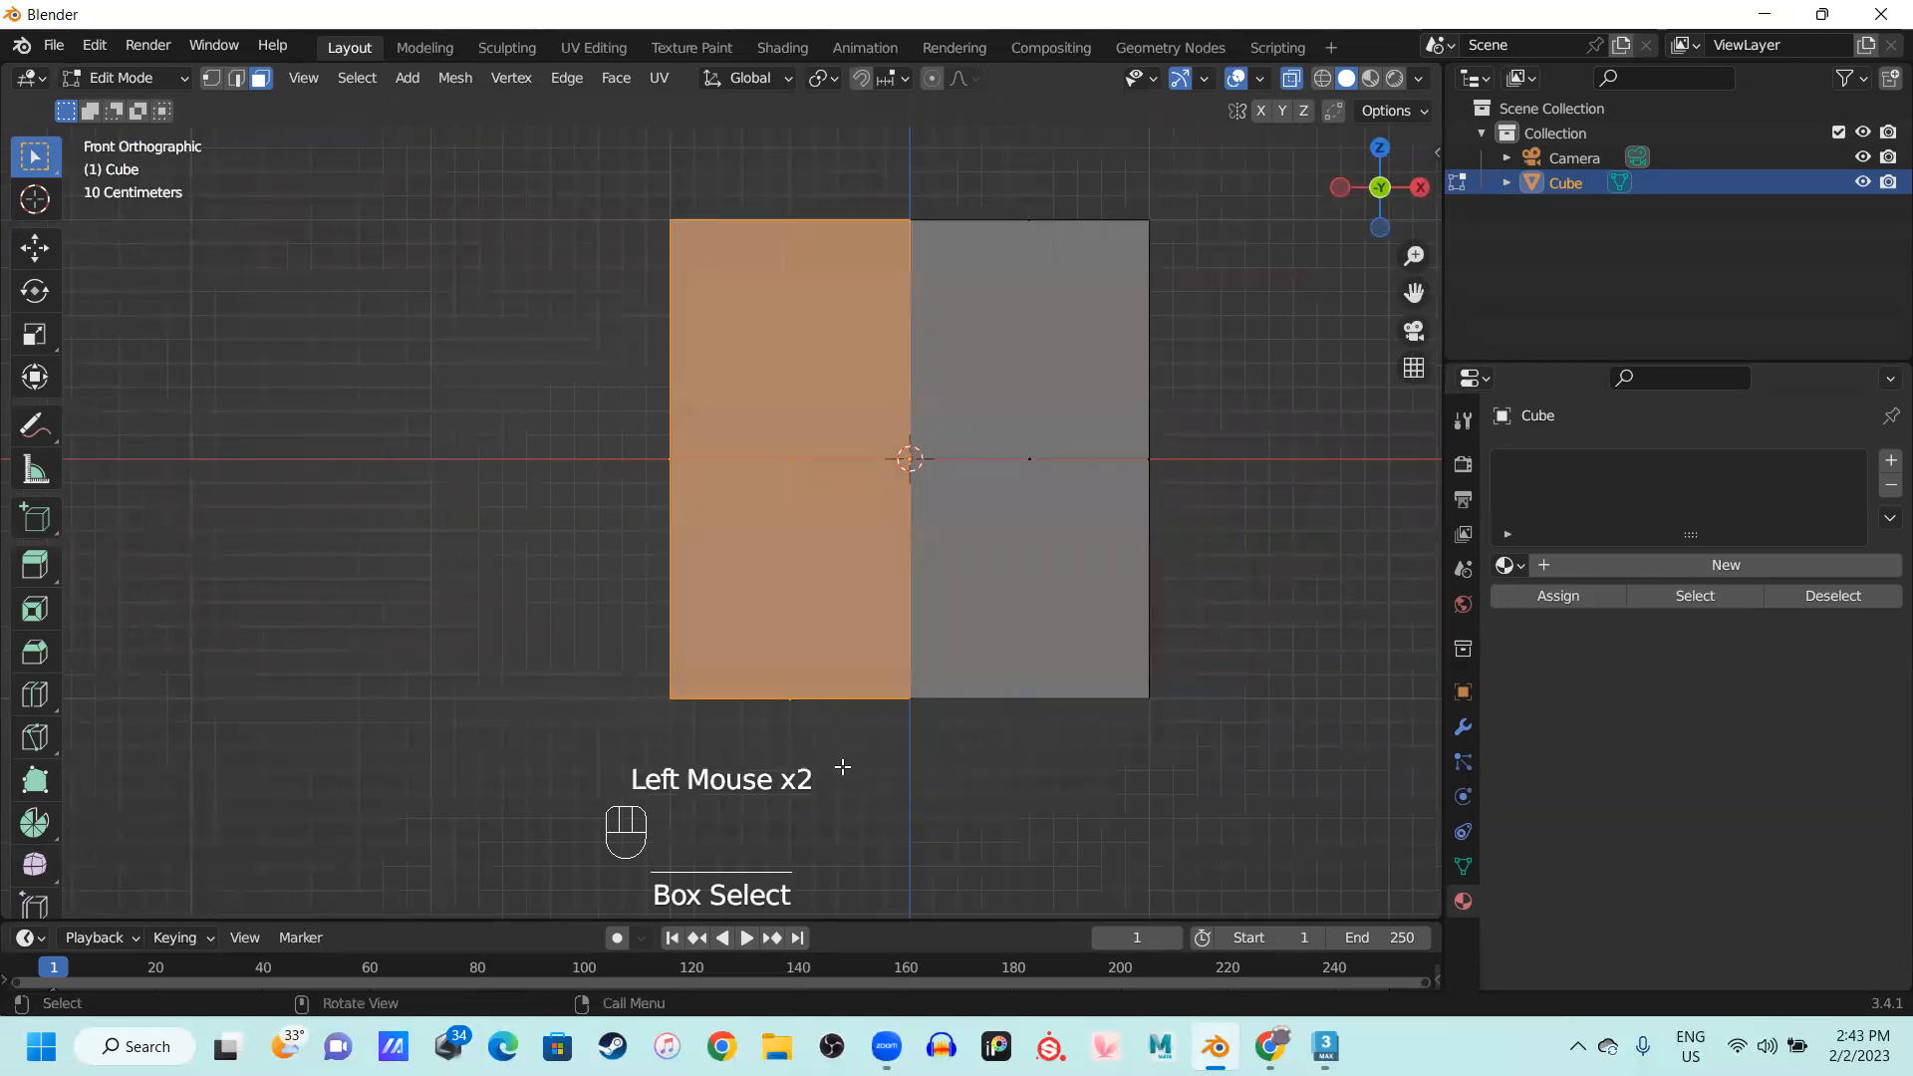
pyautogui.moveTo(598, 155); pyautogui.dragTo(876, 764)
pyautogui.press('x')
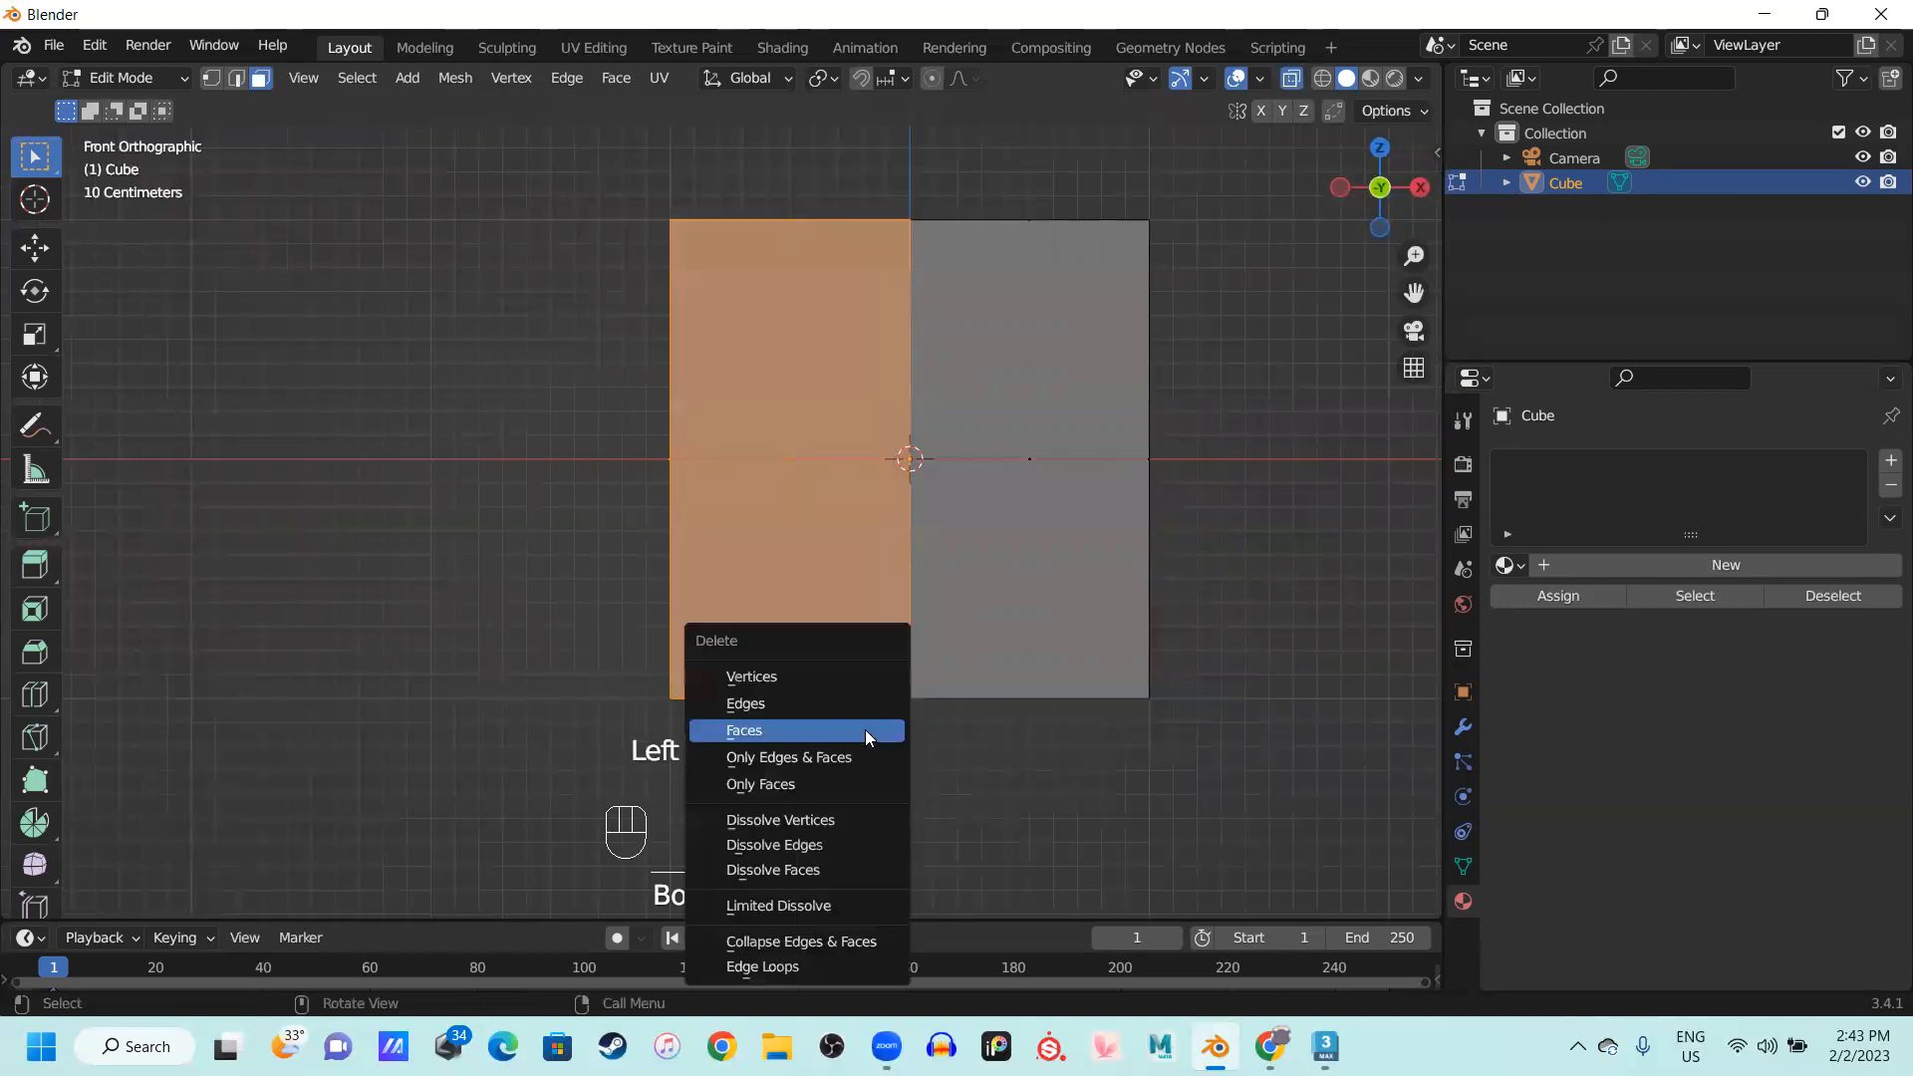
pyautogui.click(729, 733)
# Return the half cube to Object Mode and turn off X-ray display
pyautogui.moveTo(729, 733); pyautogui.dragTo(902, 457, button='middle')
pyautogui.press('Tab')
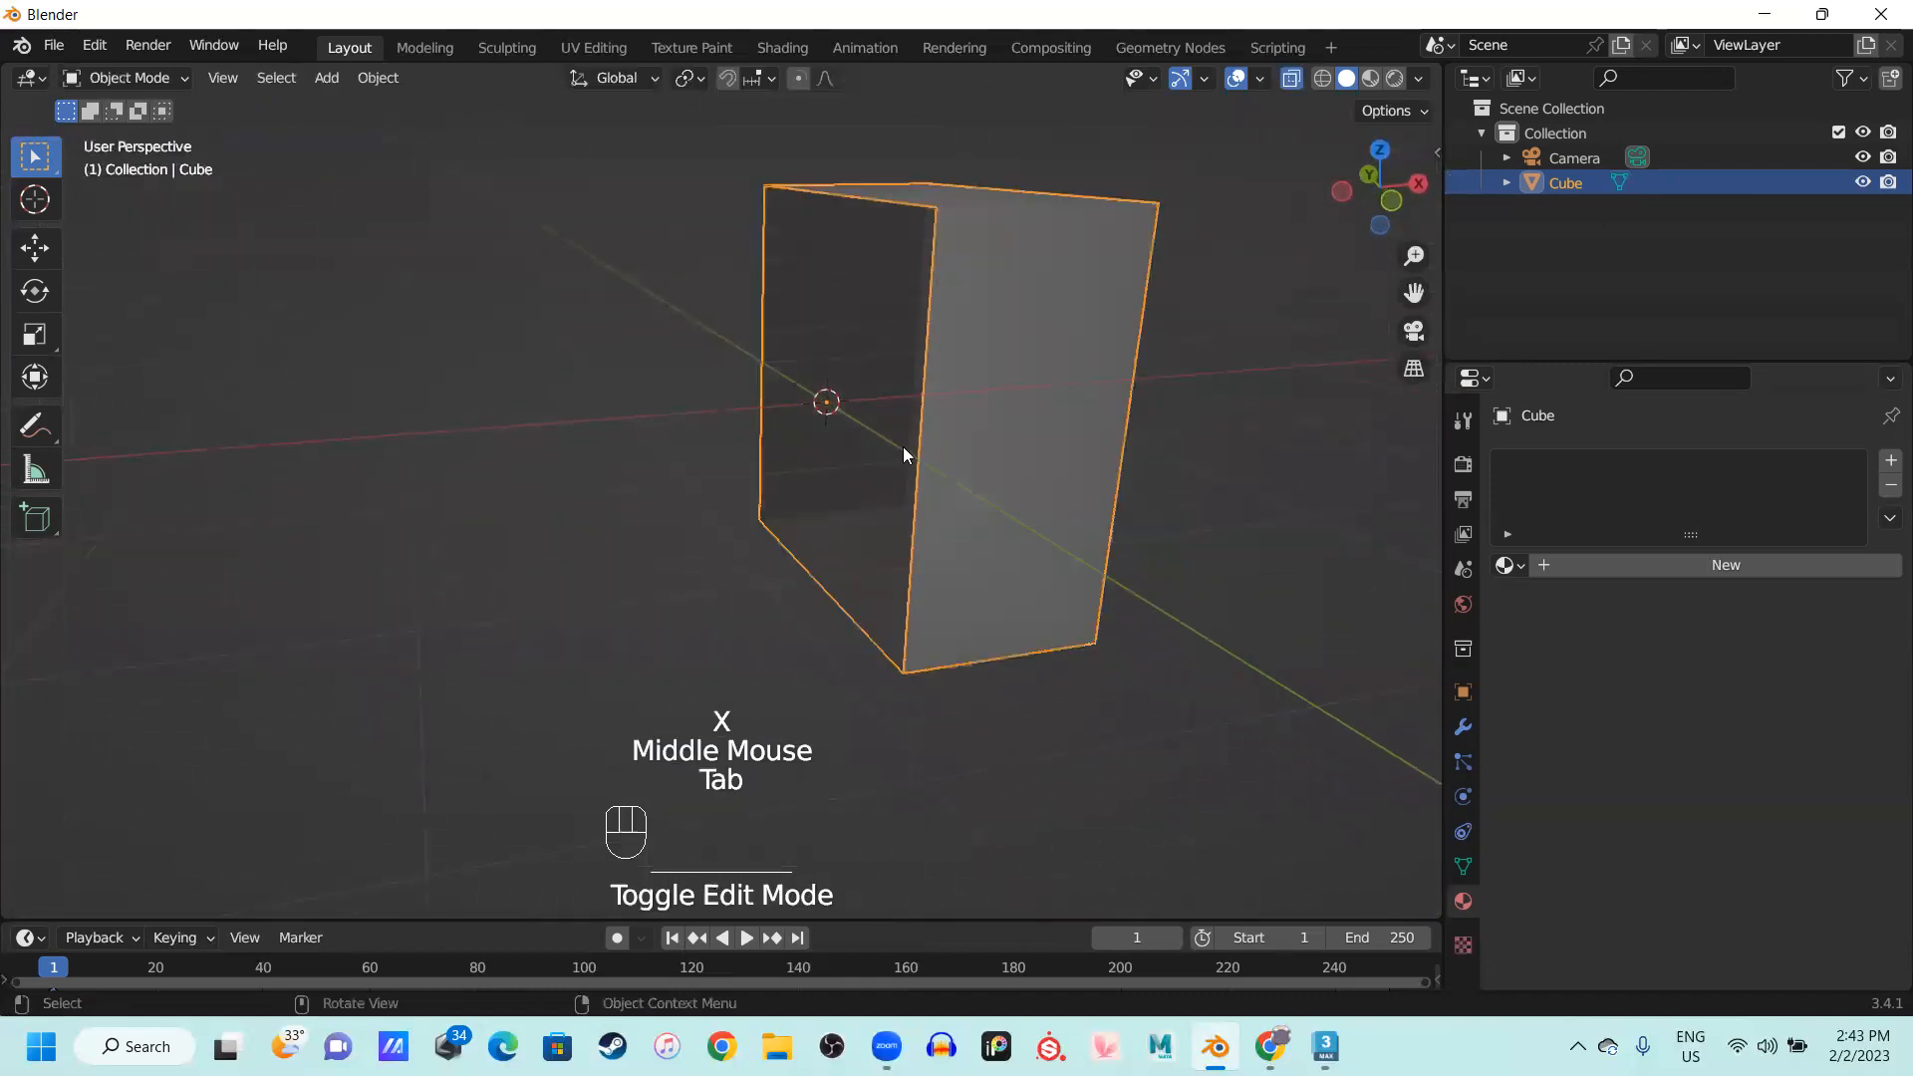
pyautogui.moveTo(1064, 426)
pyautogui.mouseDown(button='middle')
pyautogui.moveTo(991, 491)
pyautogui.moveTo(989, 454)
pyautogui.moveTo(1097, 448)
pyautogui.moveTo(1094, 466)
pyautogui.moveTo(1002, 423)
pyautogui.moveTo(1042, 438)
pyautogui.mouseUp(button='middle')
pyautogui.moveTo(1042, 439); pyautogui.dragTo(957, 601, button='middle')
pyautogui.keyDown('shift'); pyautogui.scroll(1, 982, 522); pyautogui.keyUp('shift')
pyautogui.scroll(-1, 974, 559)
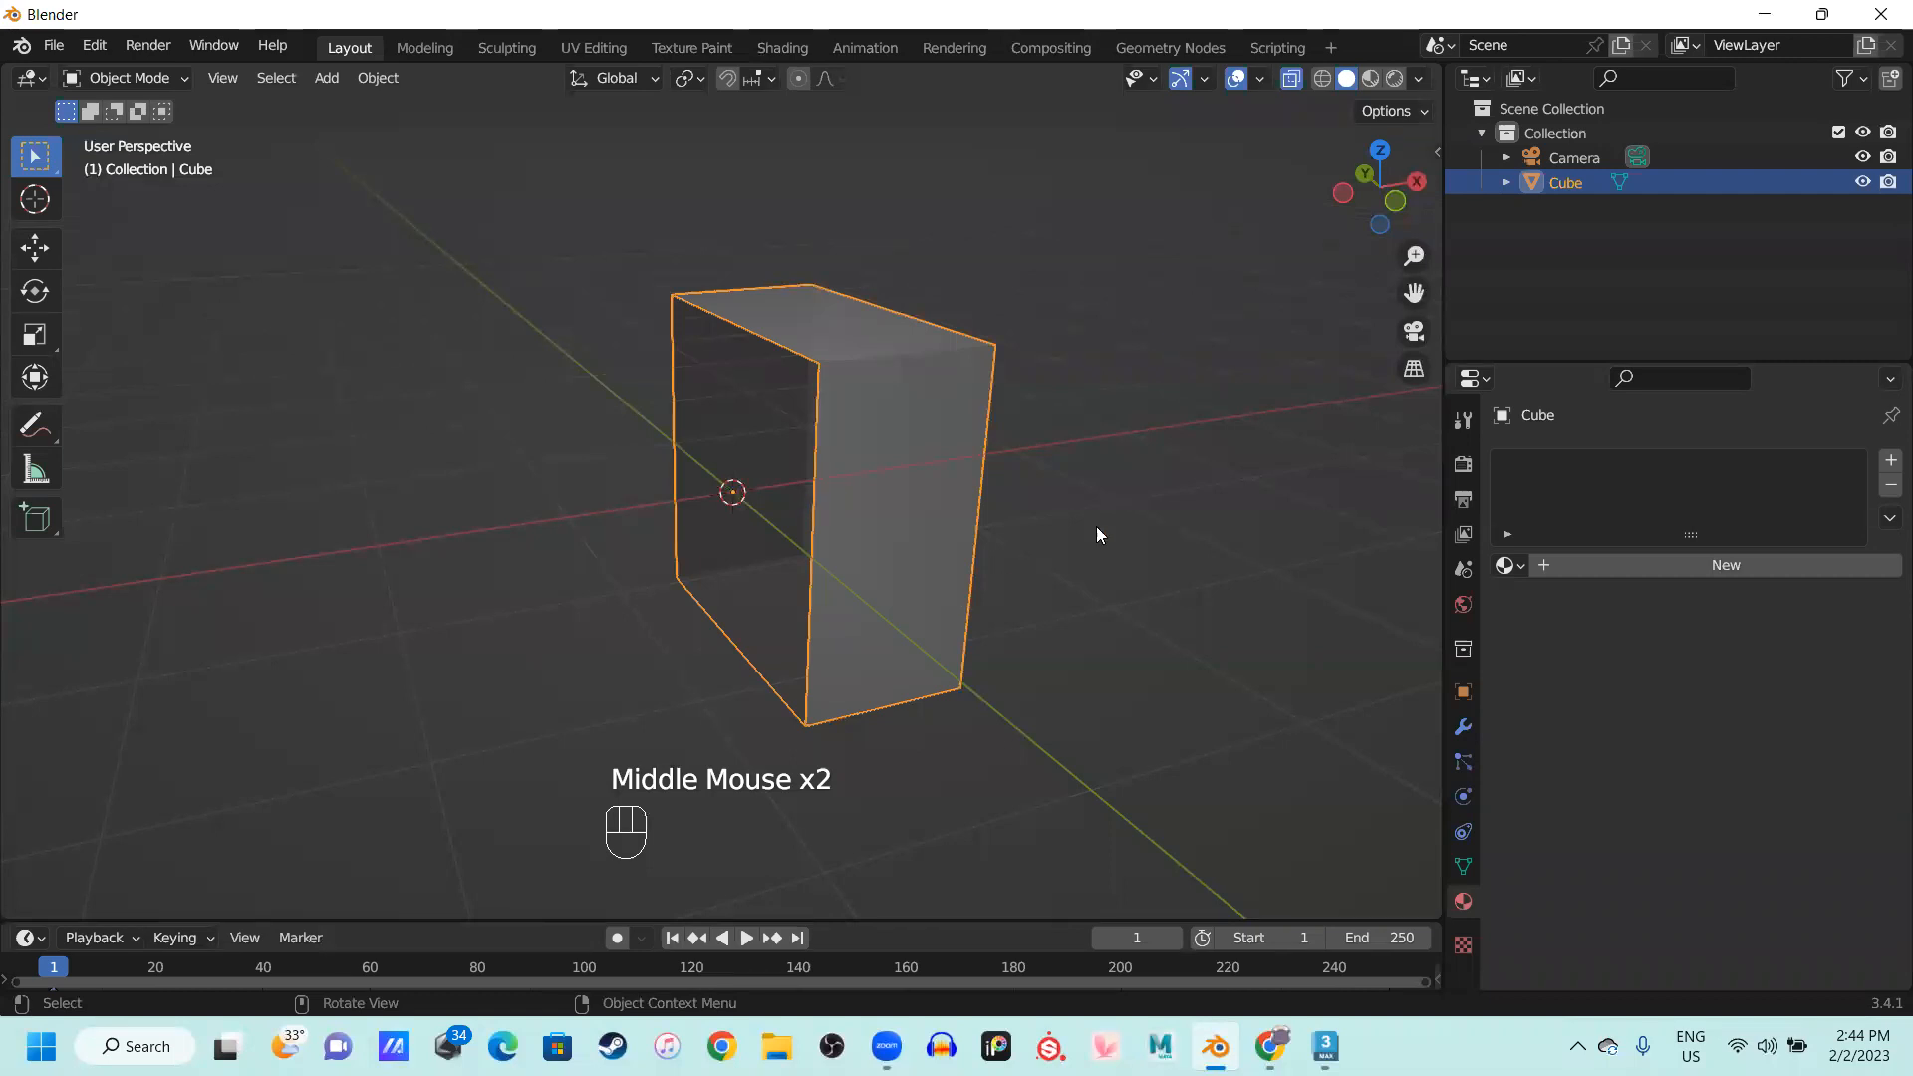
pyautogui.moveTo(1042, 599); pyautogui.dragTo(948, 581, button='middle')
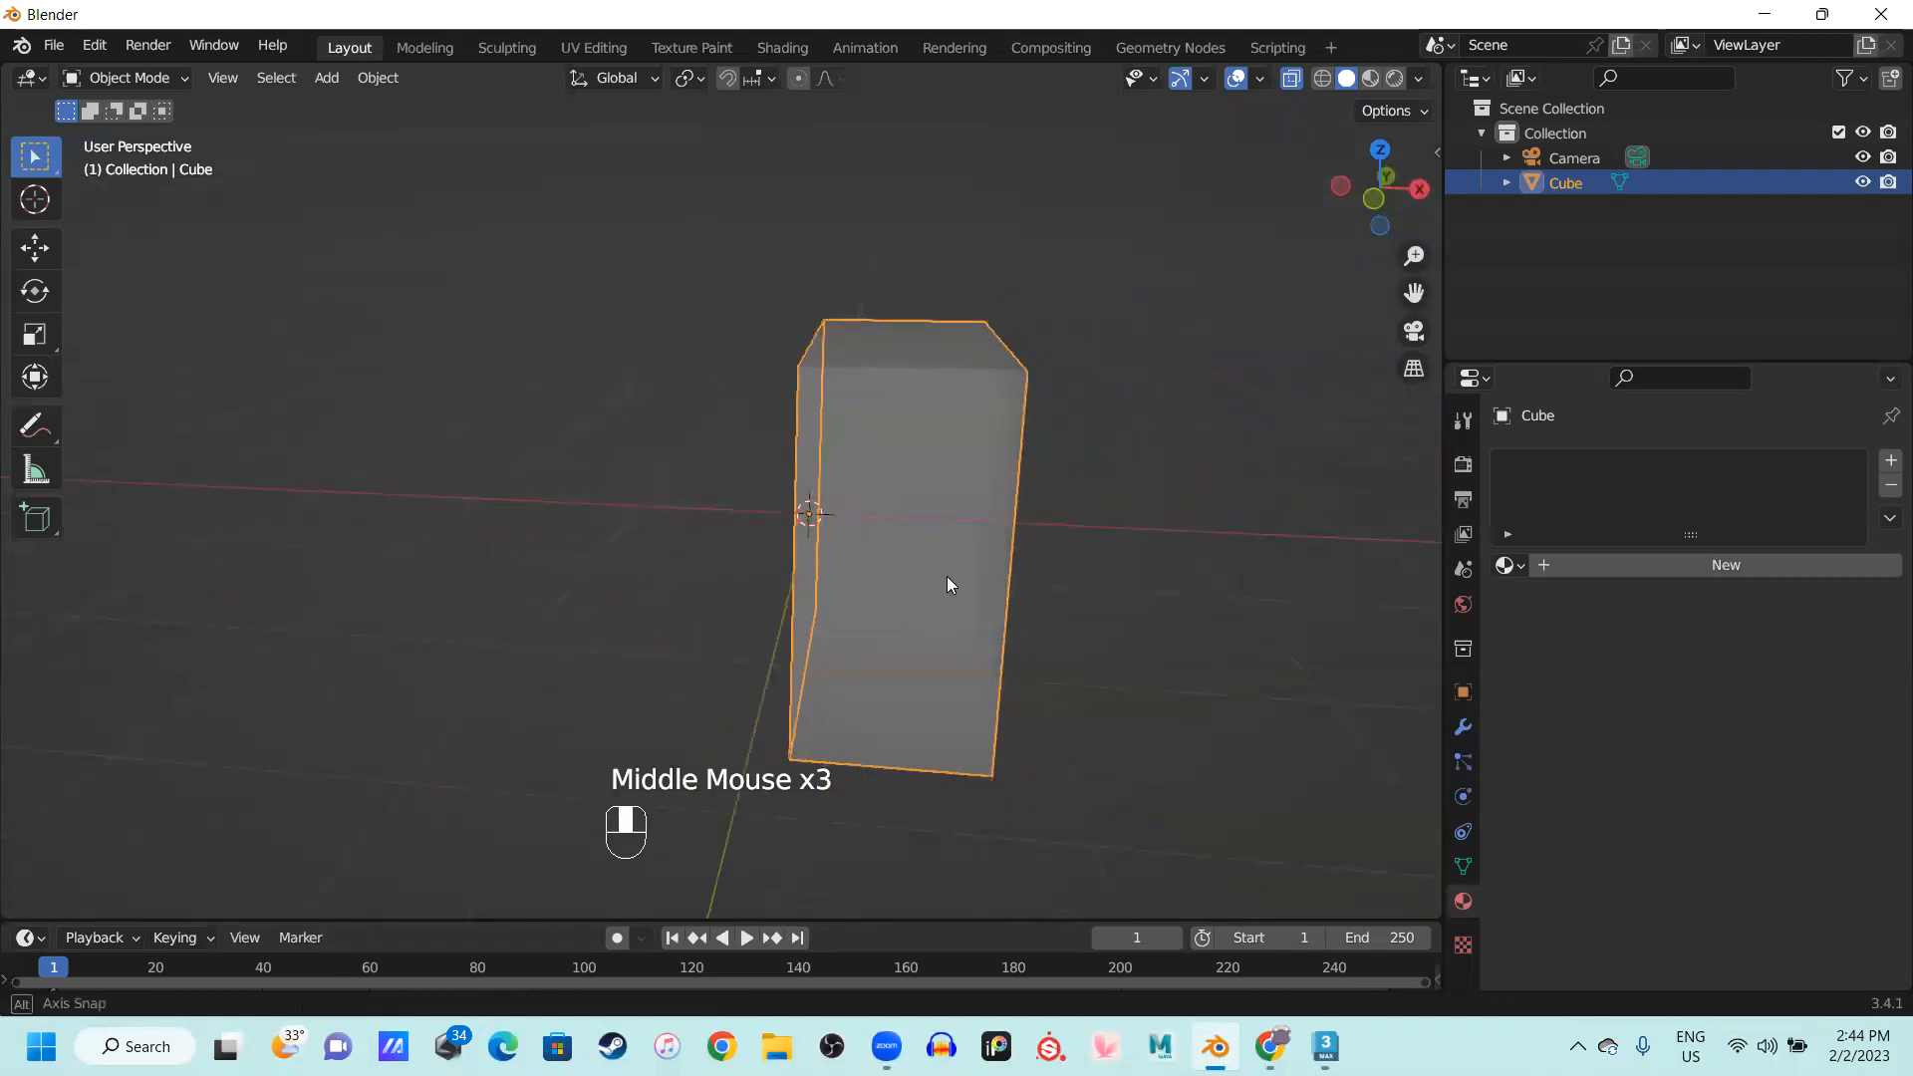
pyautogui.click(945, 573)
pyautogui.moveTo(910, 478); pyautogui.dragTo(791, 544, button='middle')
pyautogui.click(1292, 80)
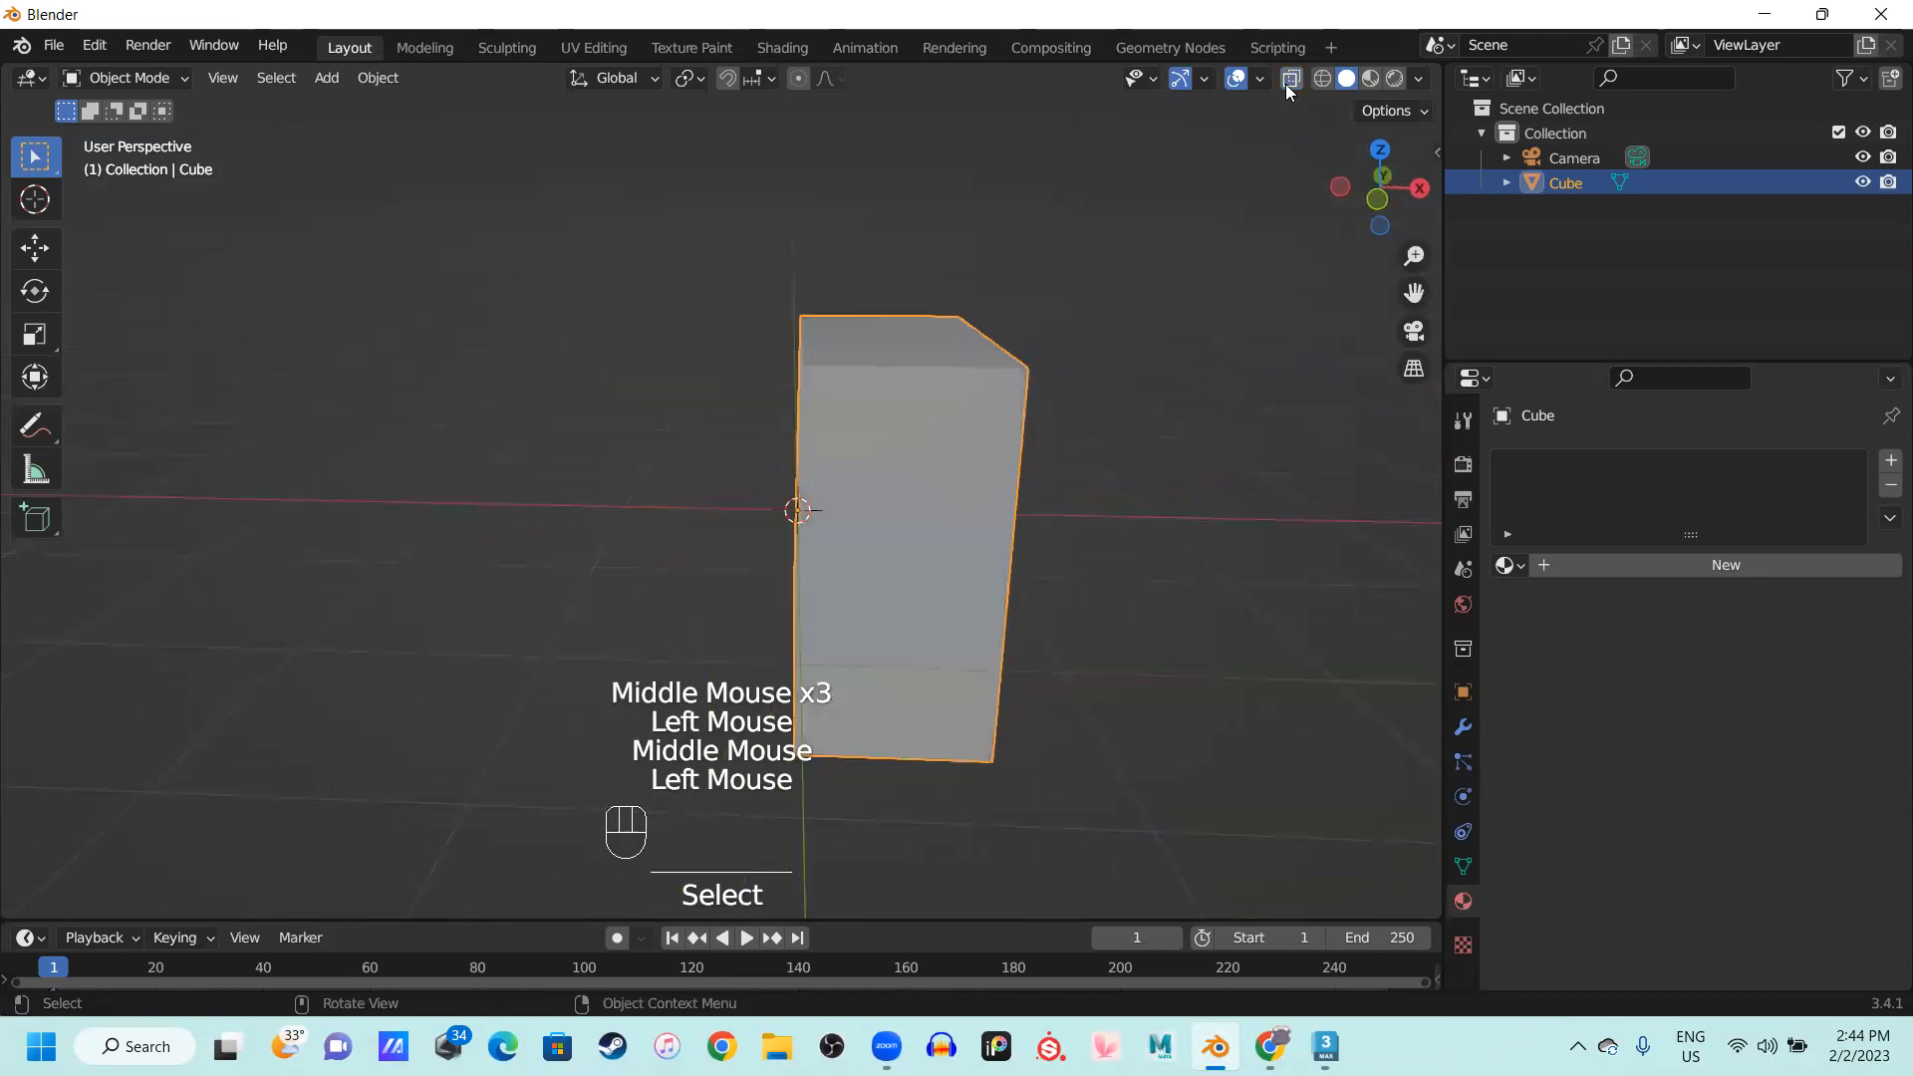
# Add a Mirror modifier to the half cube to complete it across the X axis
pyautogui.moveTo(1033, 419); pyautogui.dragTo(1061, 420, button='middle')
pyautogui.moveTo(1062, 429); pyautogui.dragTo(1124, 598)
pyautogui.moveTo(1124, 598); pyautogui.dragTo(1209, 573, button='middle')
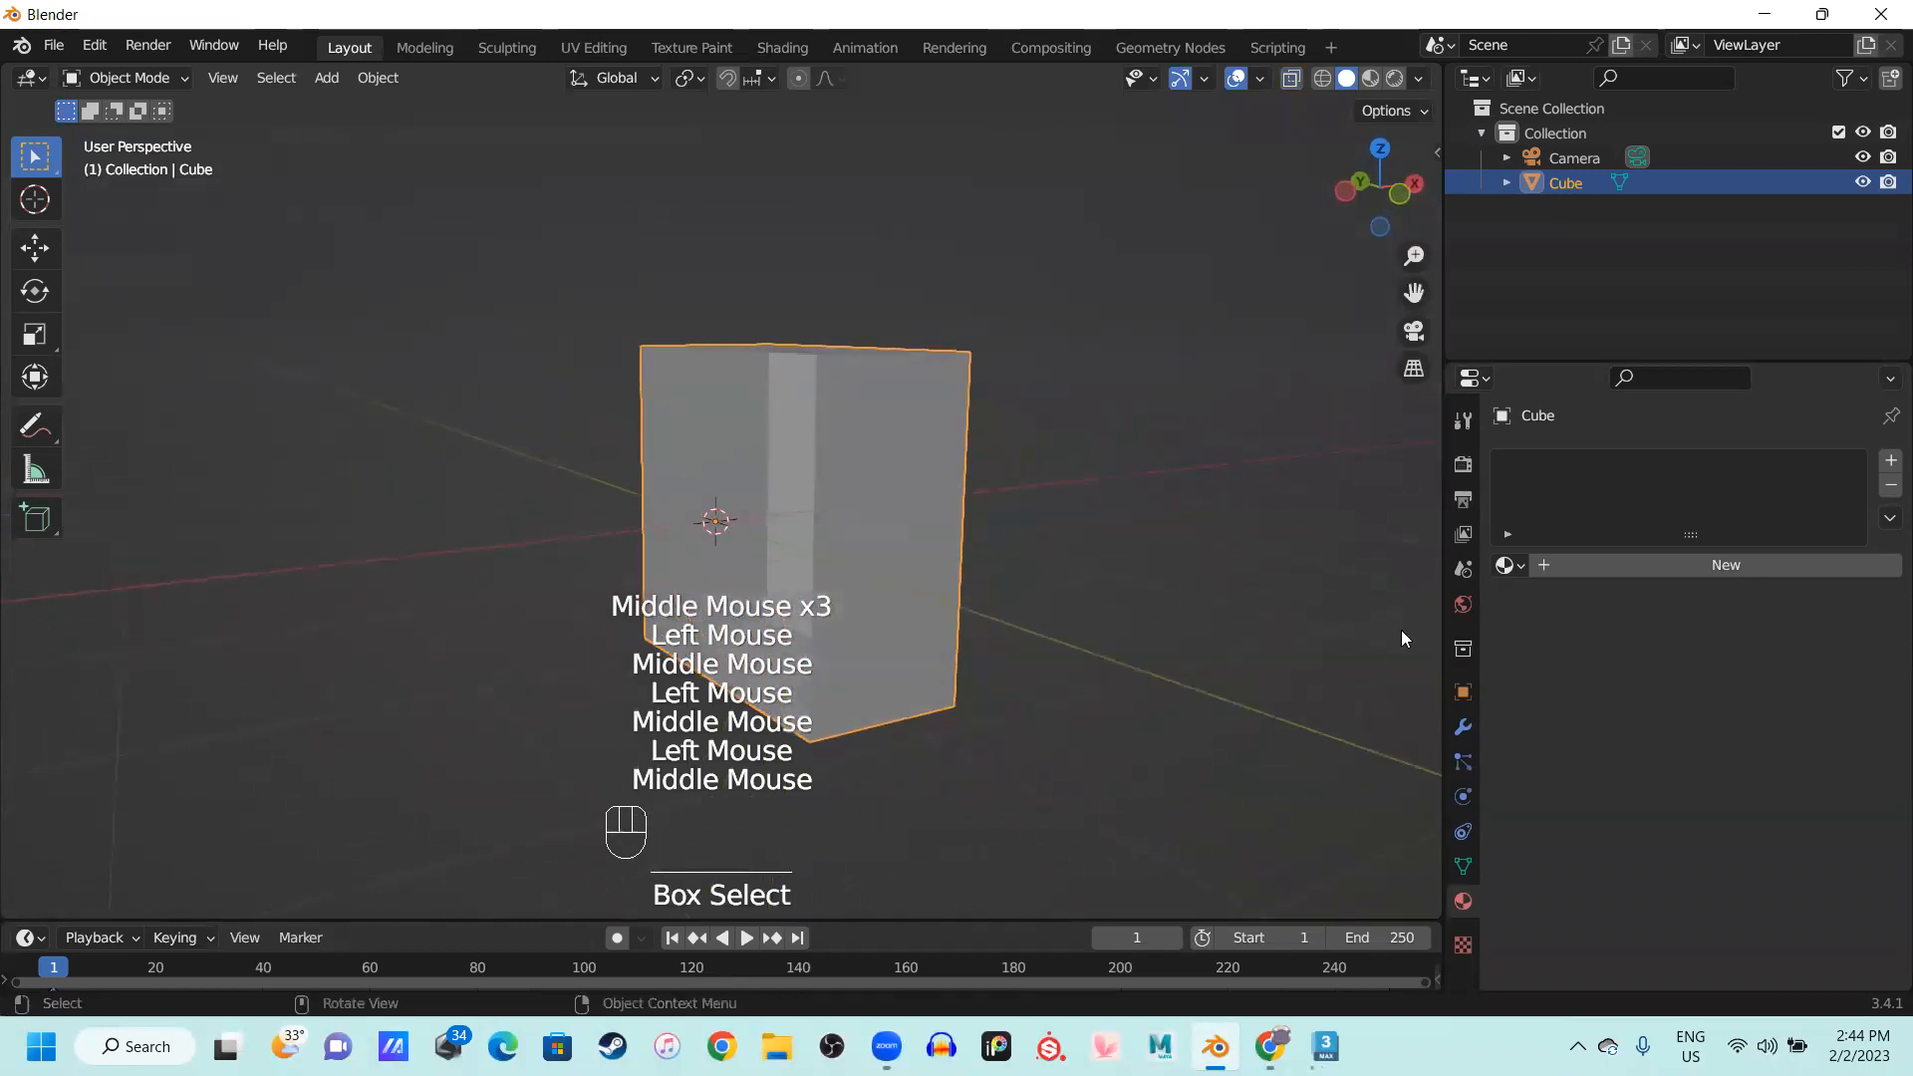
pyautogui.click(1462, 729)
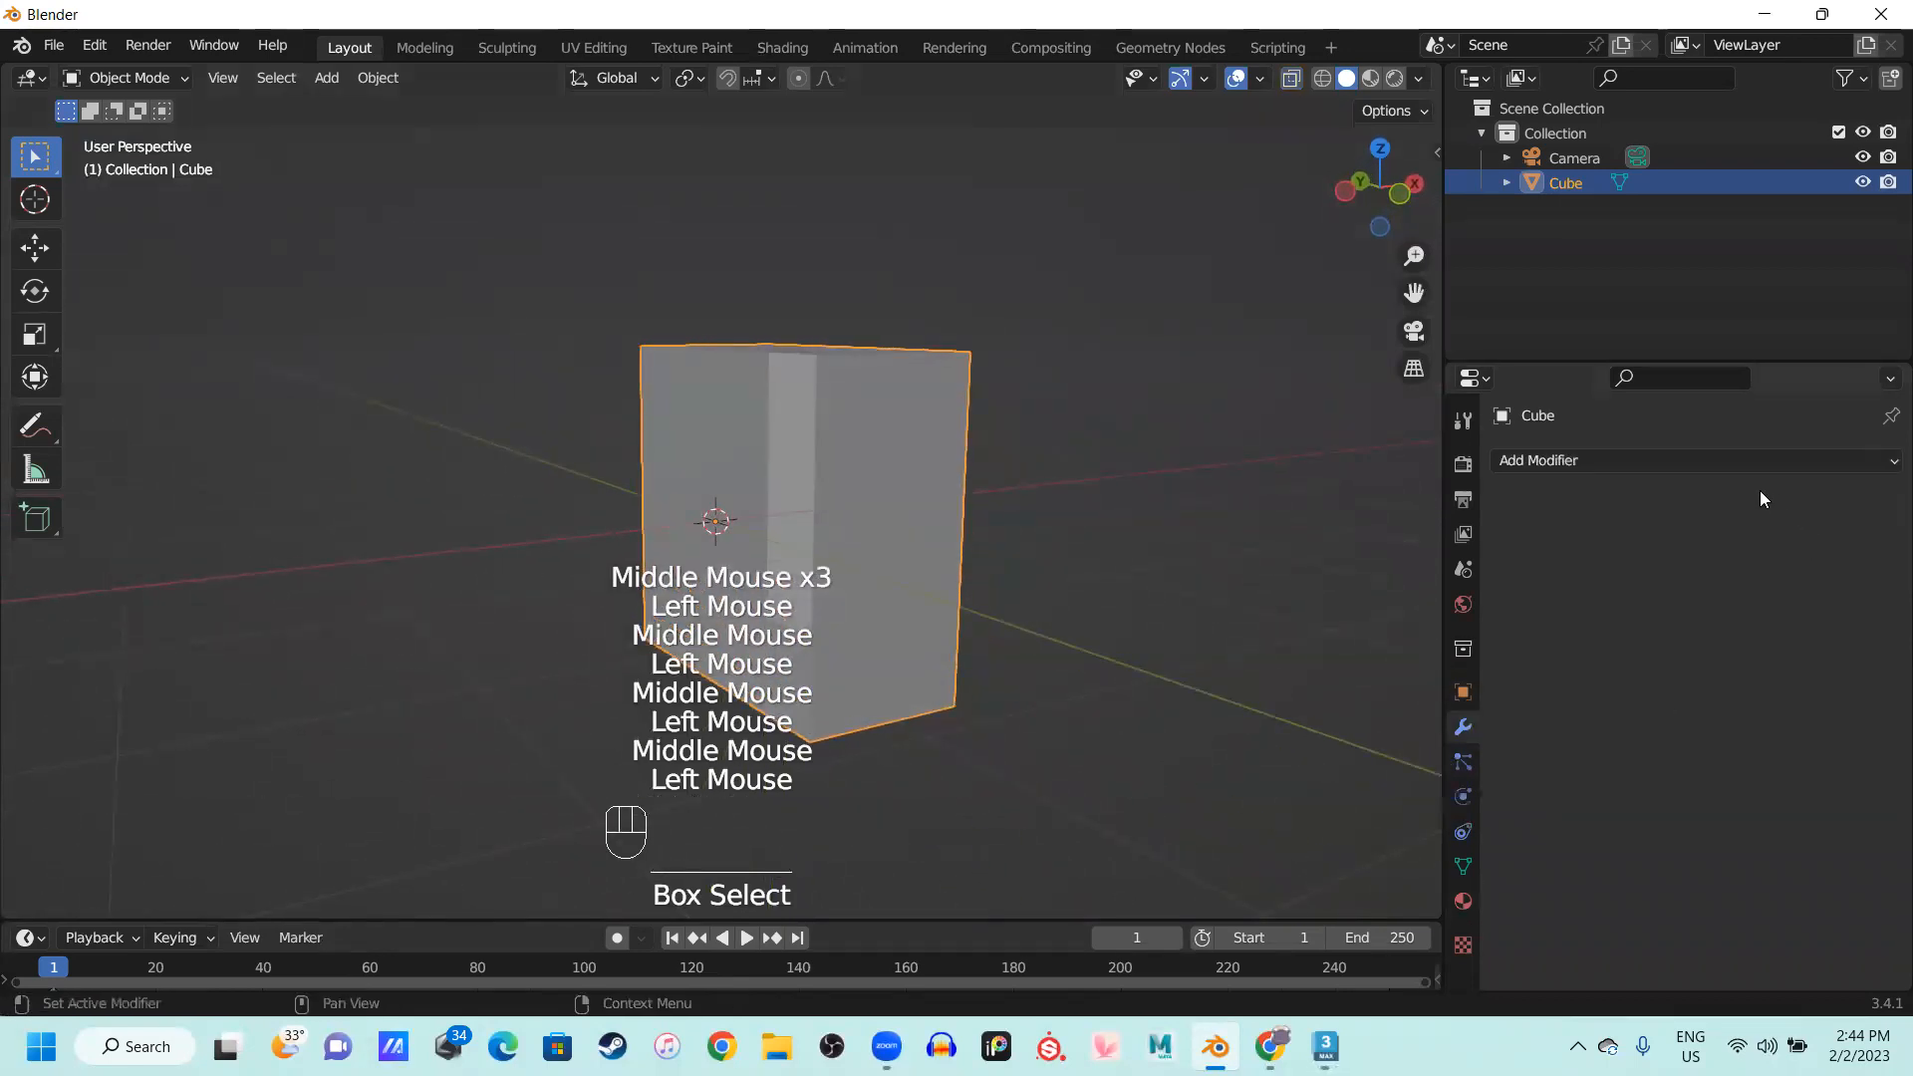
pyautogui.click(1724, 469)
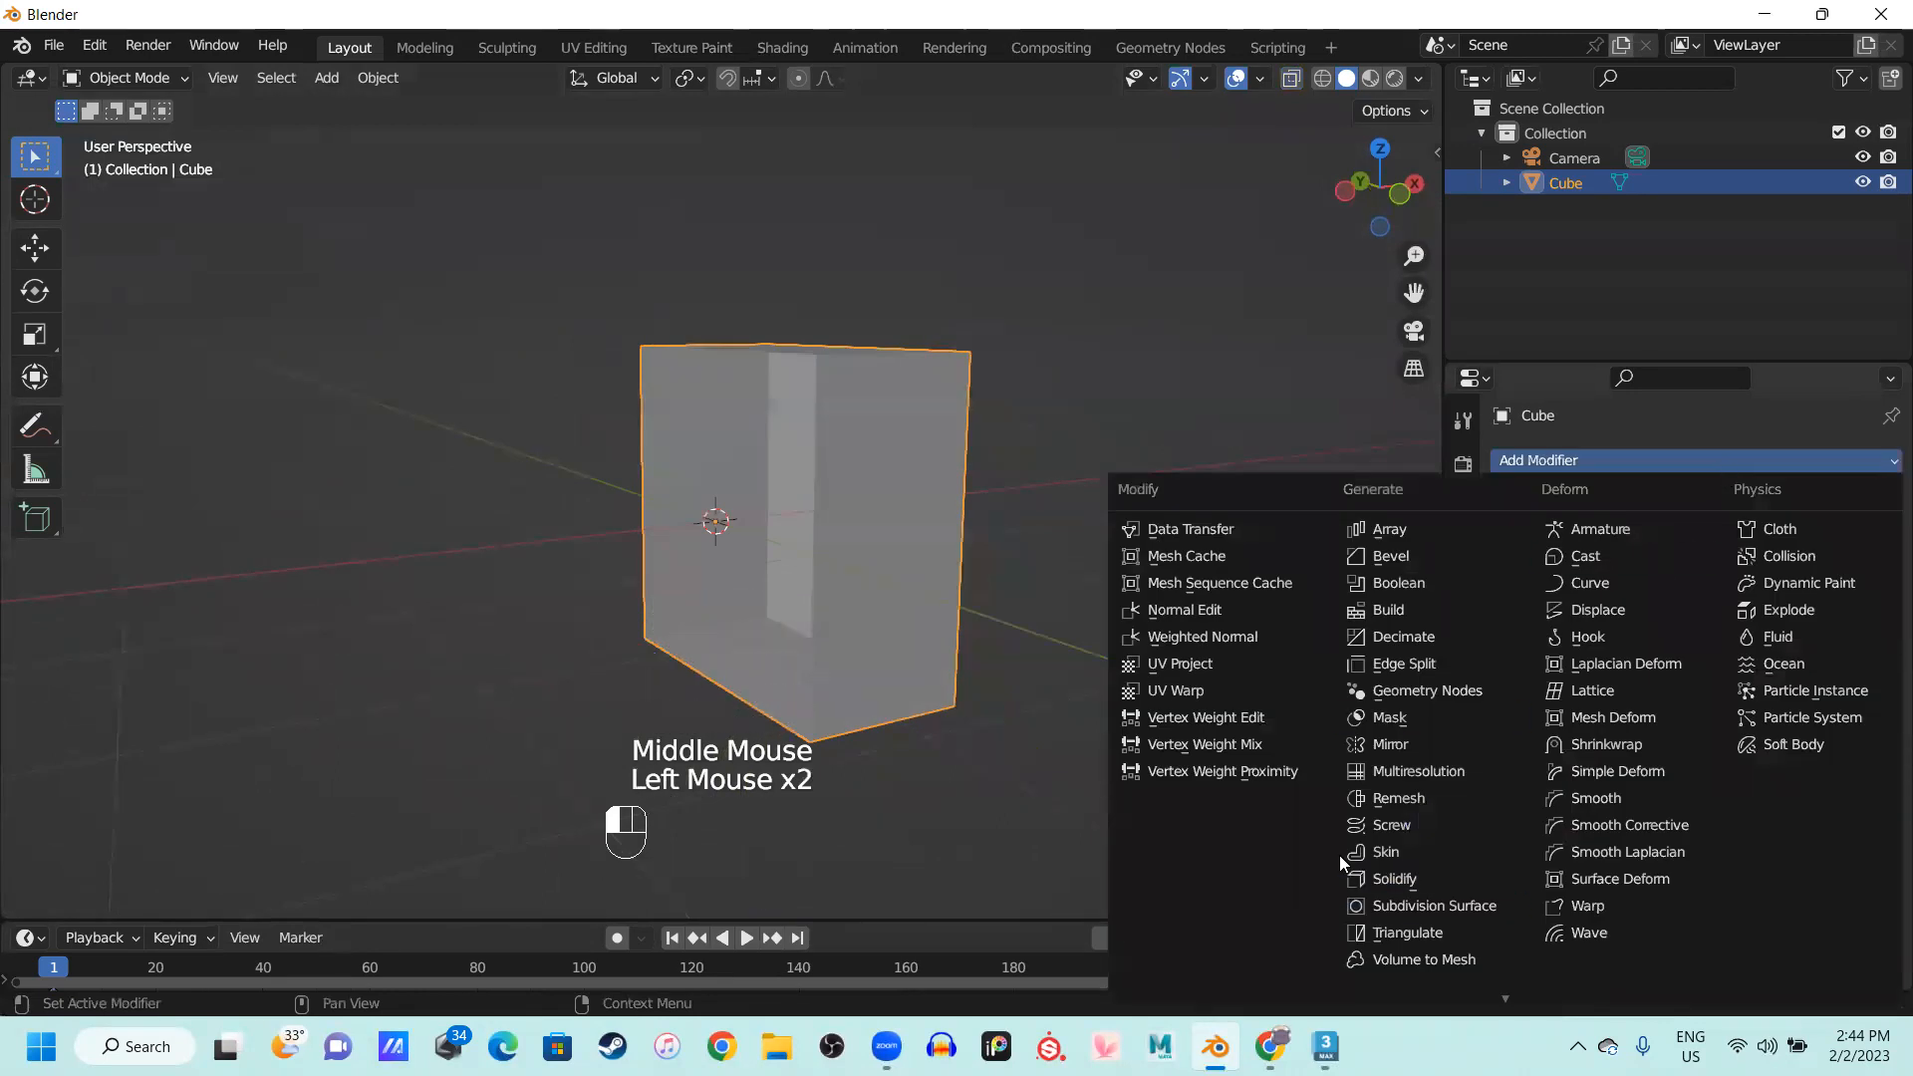
pyautogui.click(1425, 752)
pyautogui.moveTo(564, 672); pyautogui.dragTo(1160, 546, button='middle')
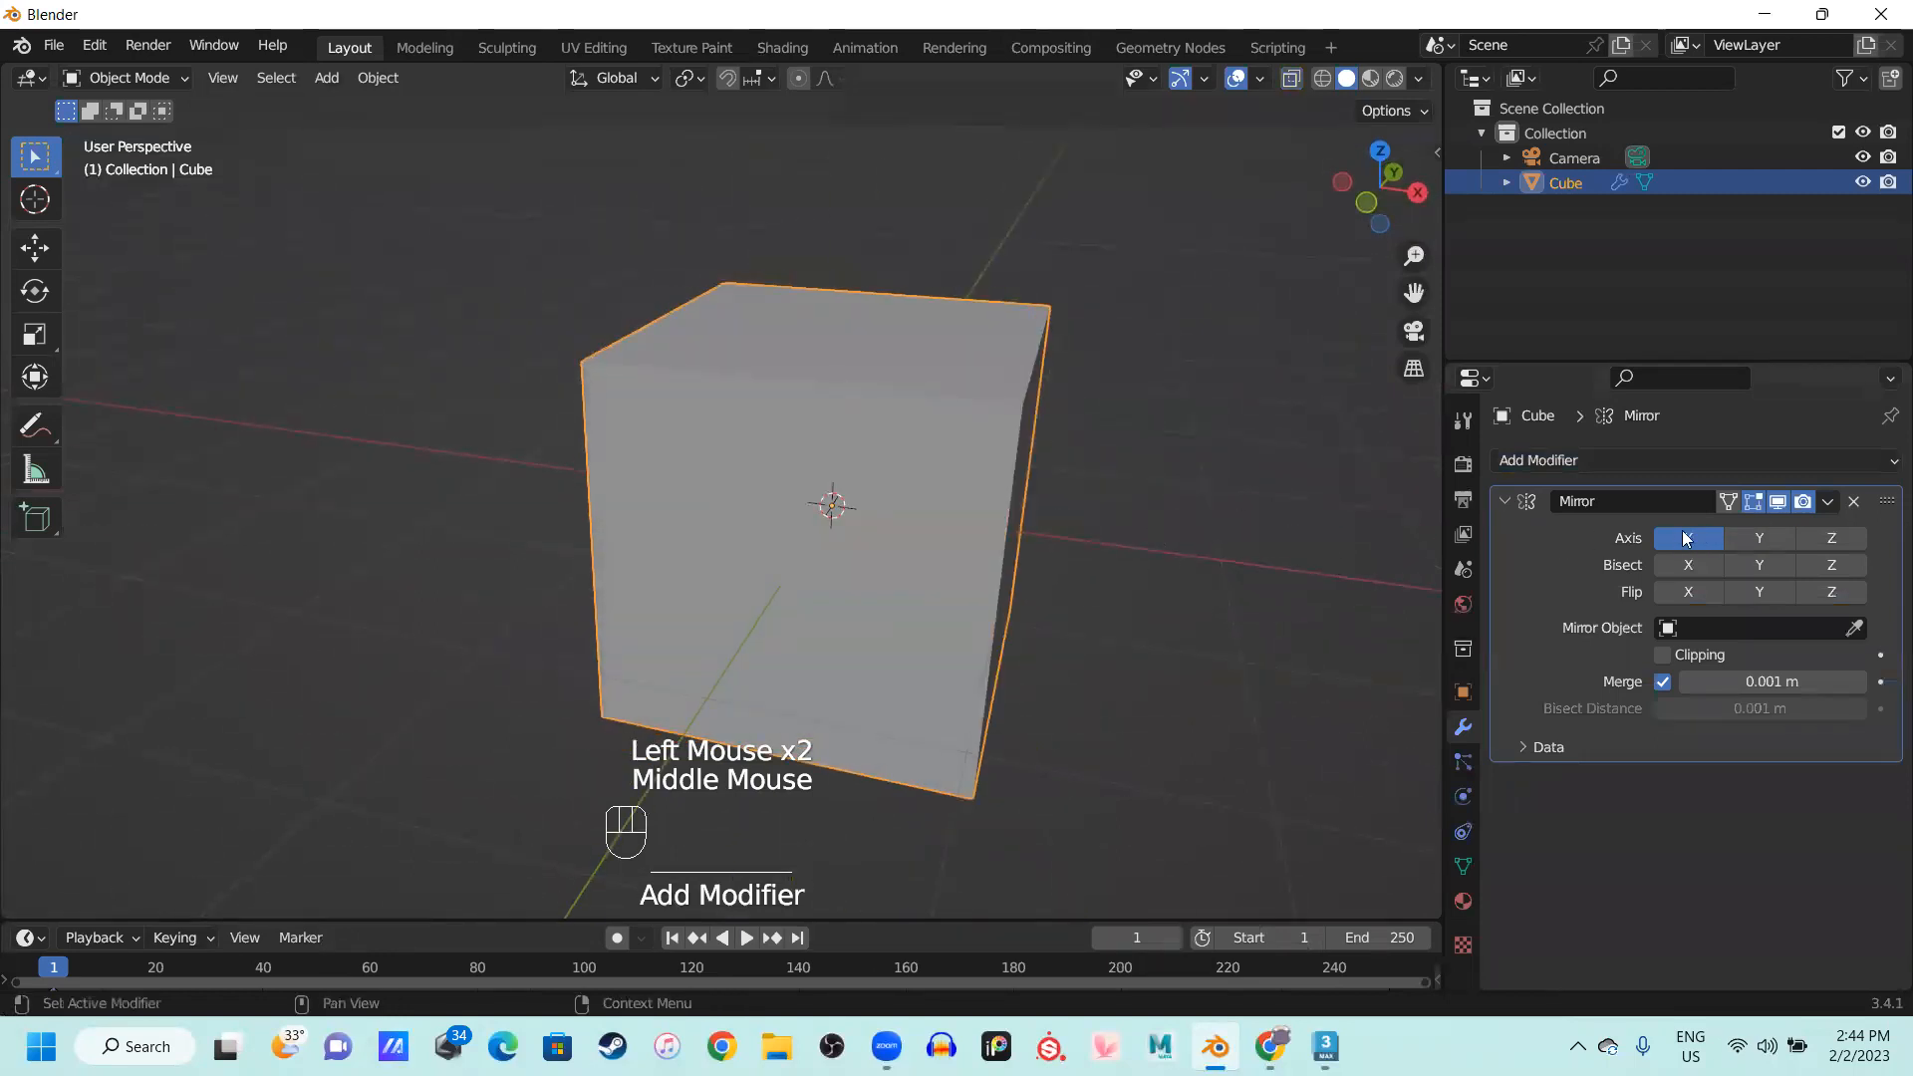
# In vertex Edit Mode, move the mirrored cube's upper front outer corner vertex downward
pyautogui.scroll(1, 813, 532)
pyautogui.moveTo(863, 528); pyautogui.dragTo(875, 524, button='middle')
pyautogui.press('Tab')
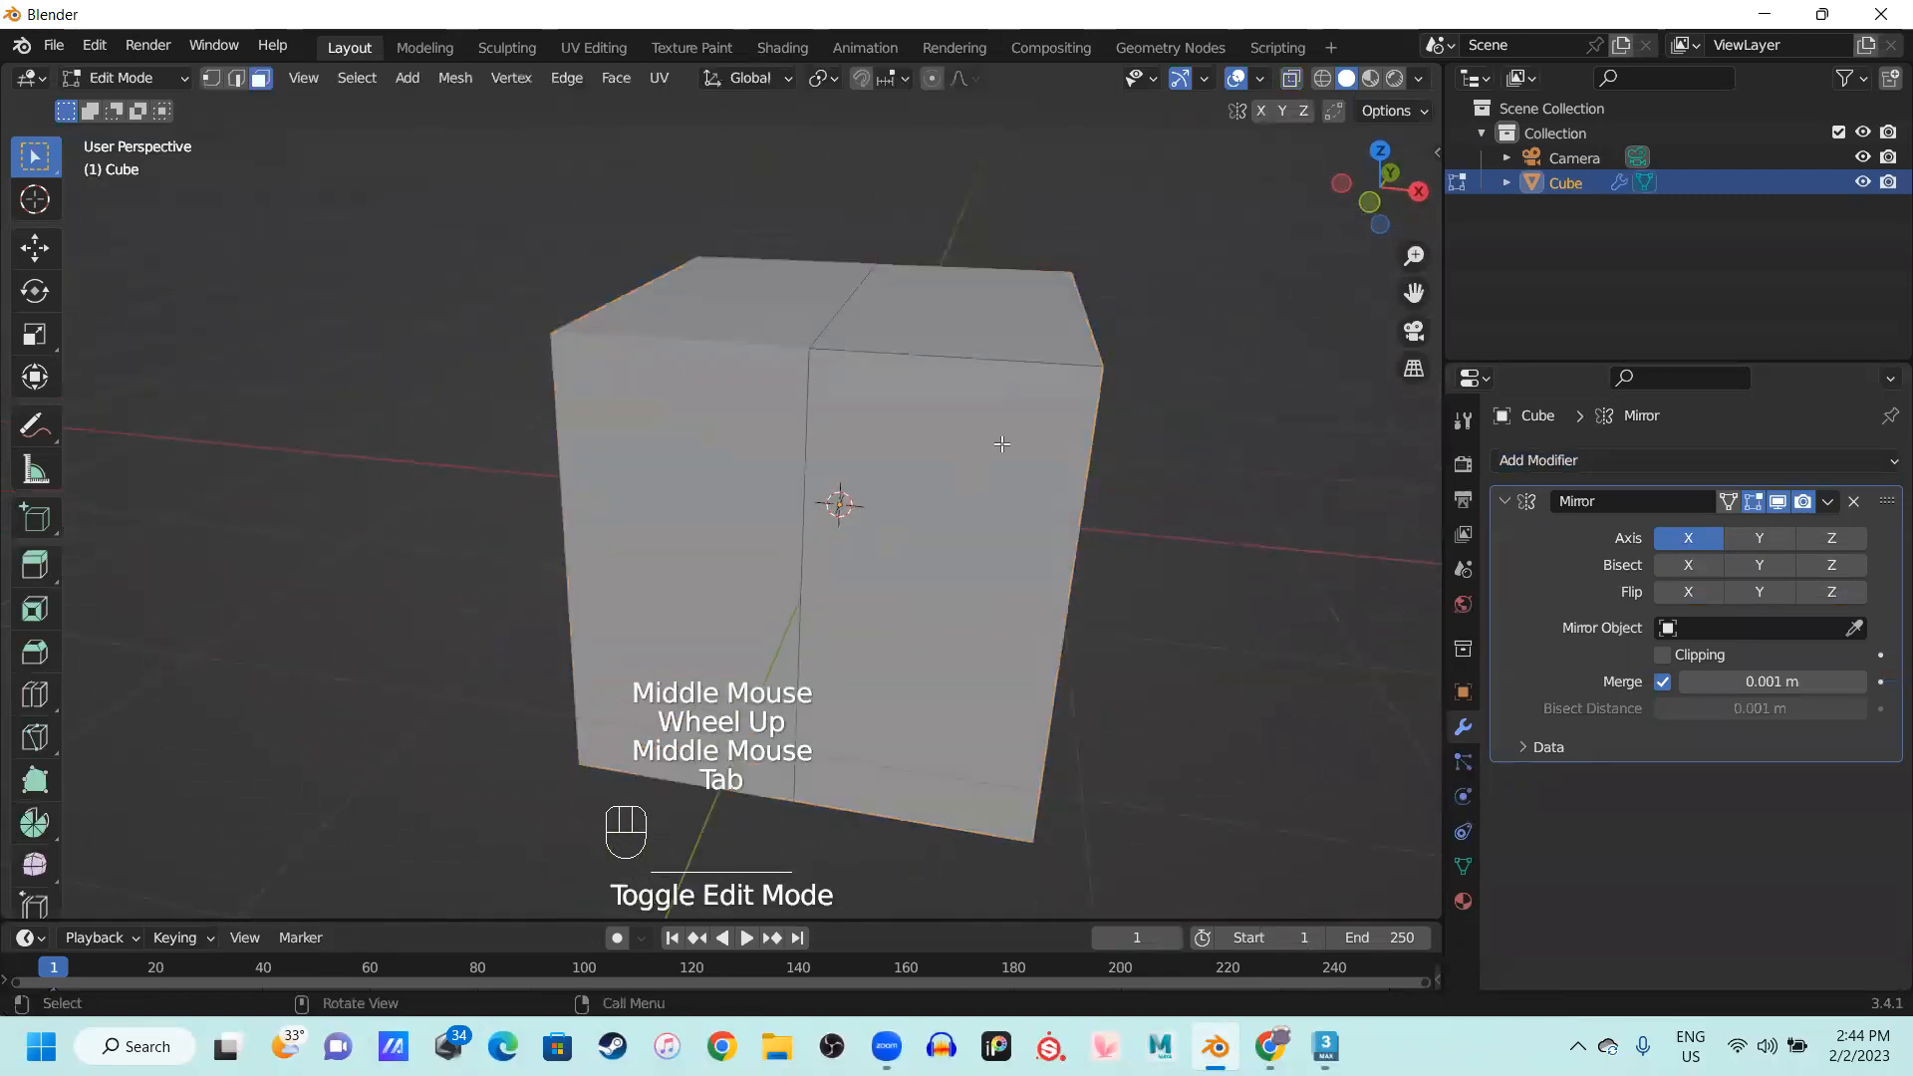
pyautogui.press('1')
pyautogui.click(1108, 387)
pyautogui.moveTo(1108, 387); pyautogui.dragTo(1097, 361, button='middle')
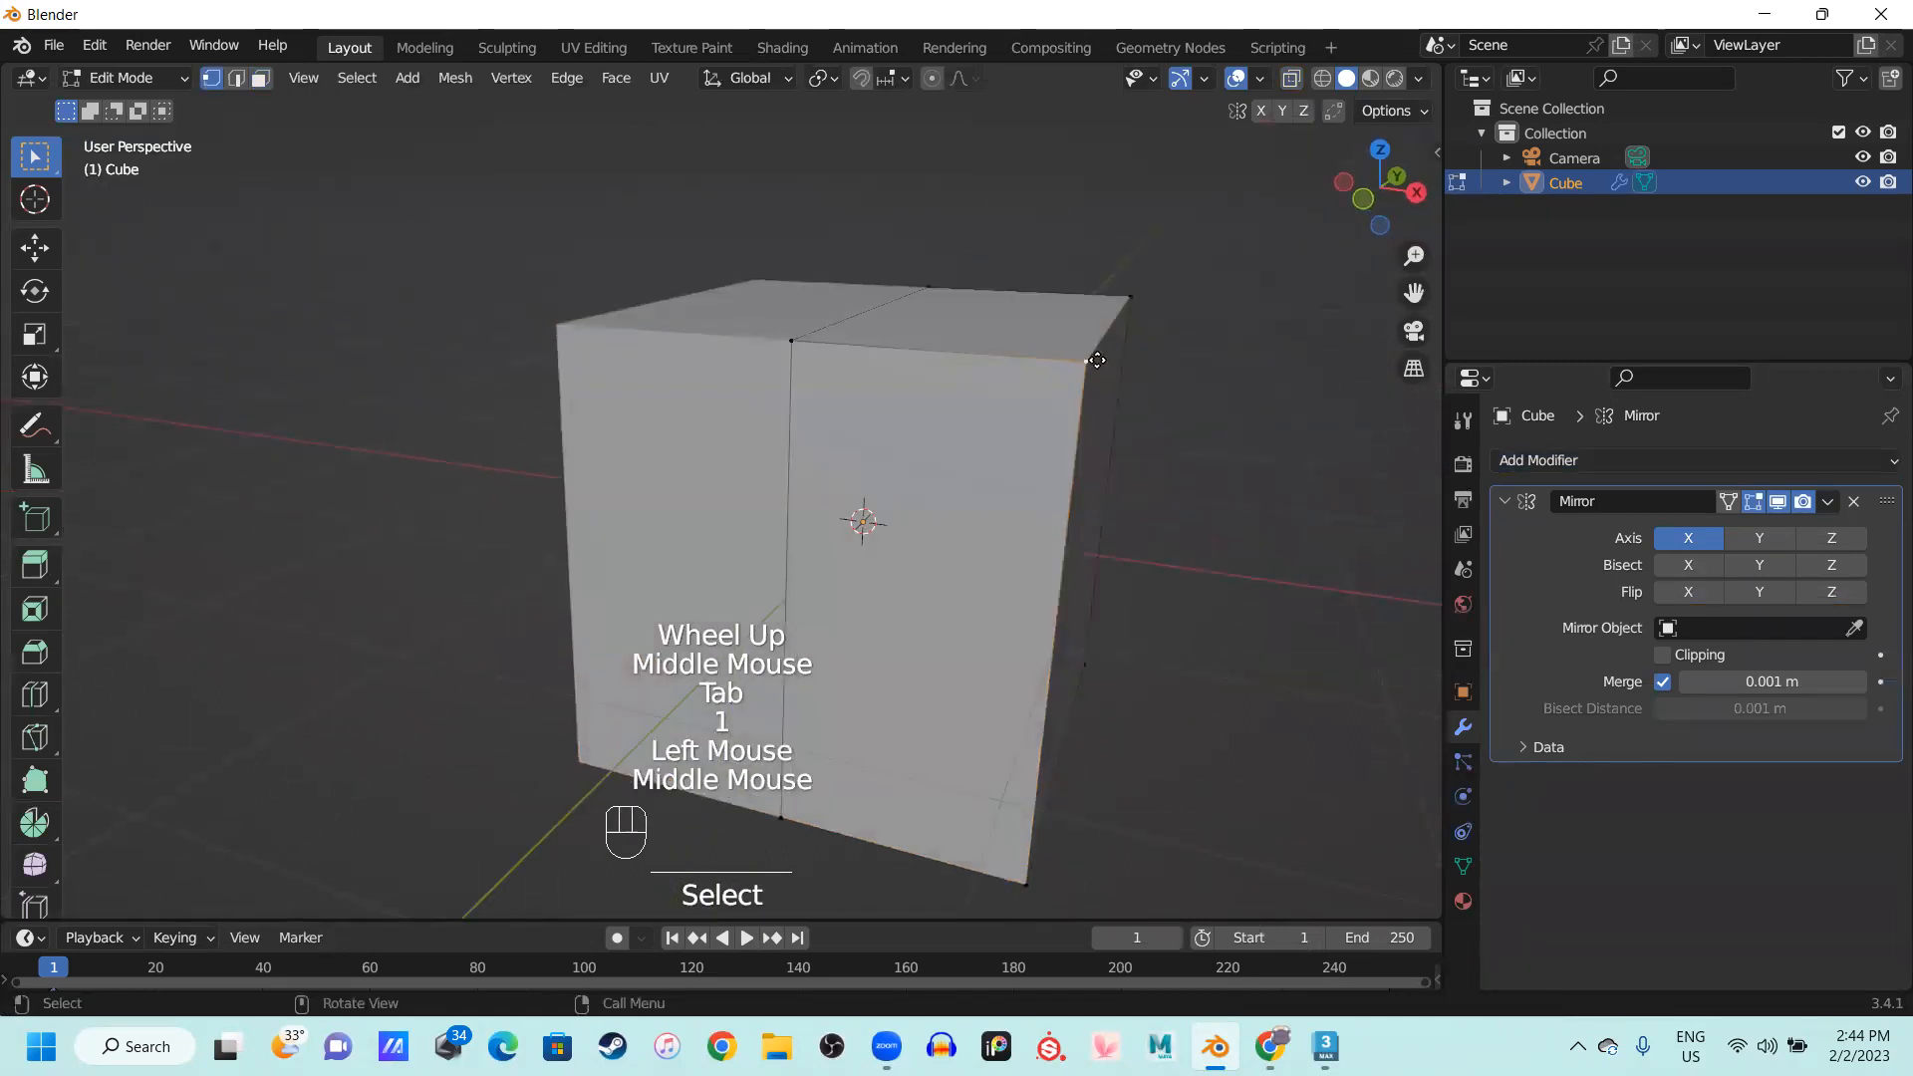
pyautogui.press('g')
pyautogui.click(1100, 610)
# Move the upper rear outer corner vertex outward and shift a lower outer corner vertex along X
pyautogui.click(1146, 378)
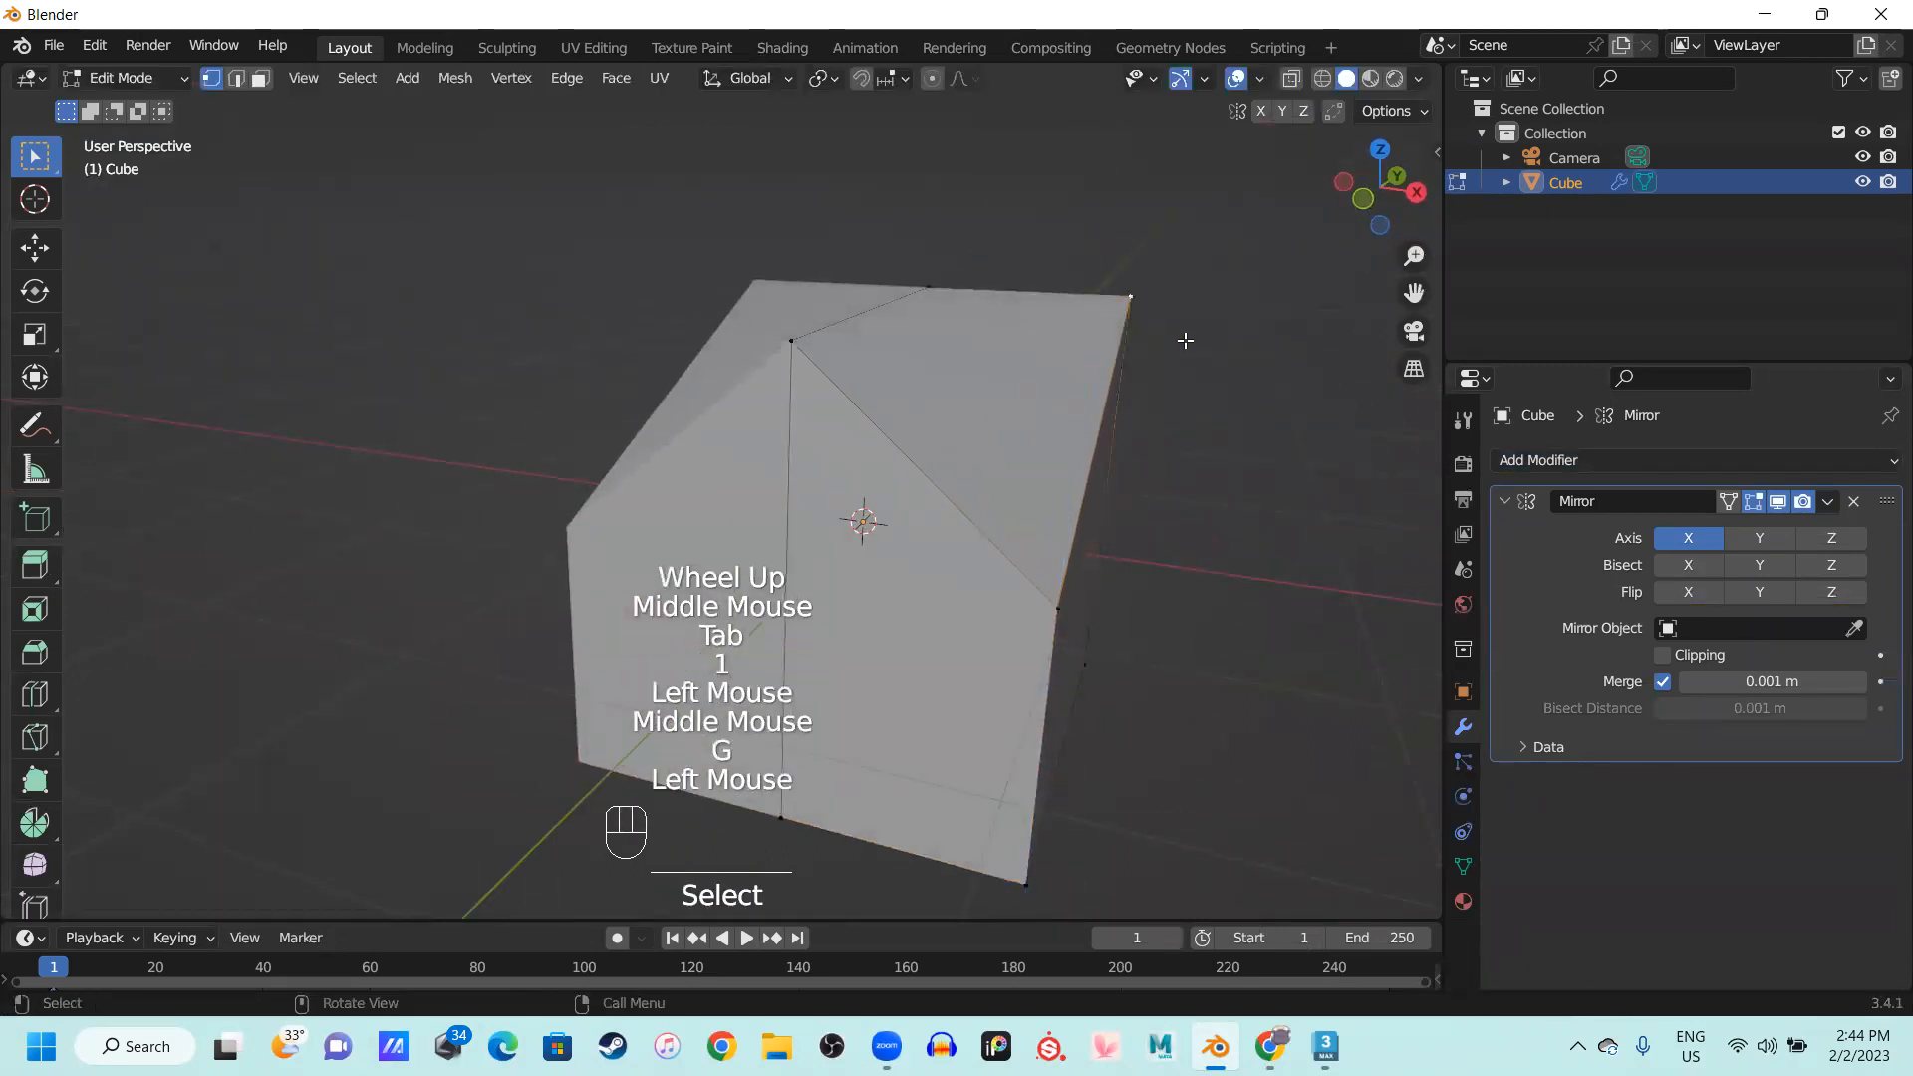
pyautogui.press('g')
pyautogui.click(1286, 399)
pyautogui.moveTo(1286, 399); pyautogui.dragTo(717, 638, button='middle')
pyautogui.click(1071, 591)
pyautogui.scroll(-1, 867, 555)
pyautogui.press('g')
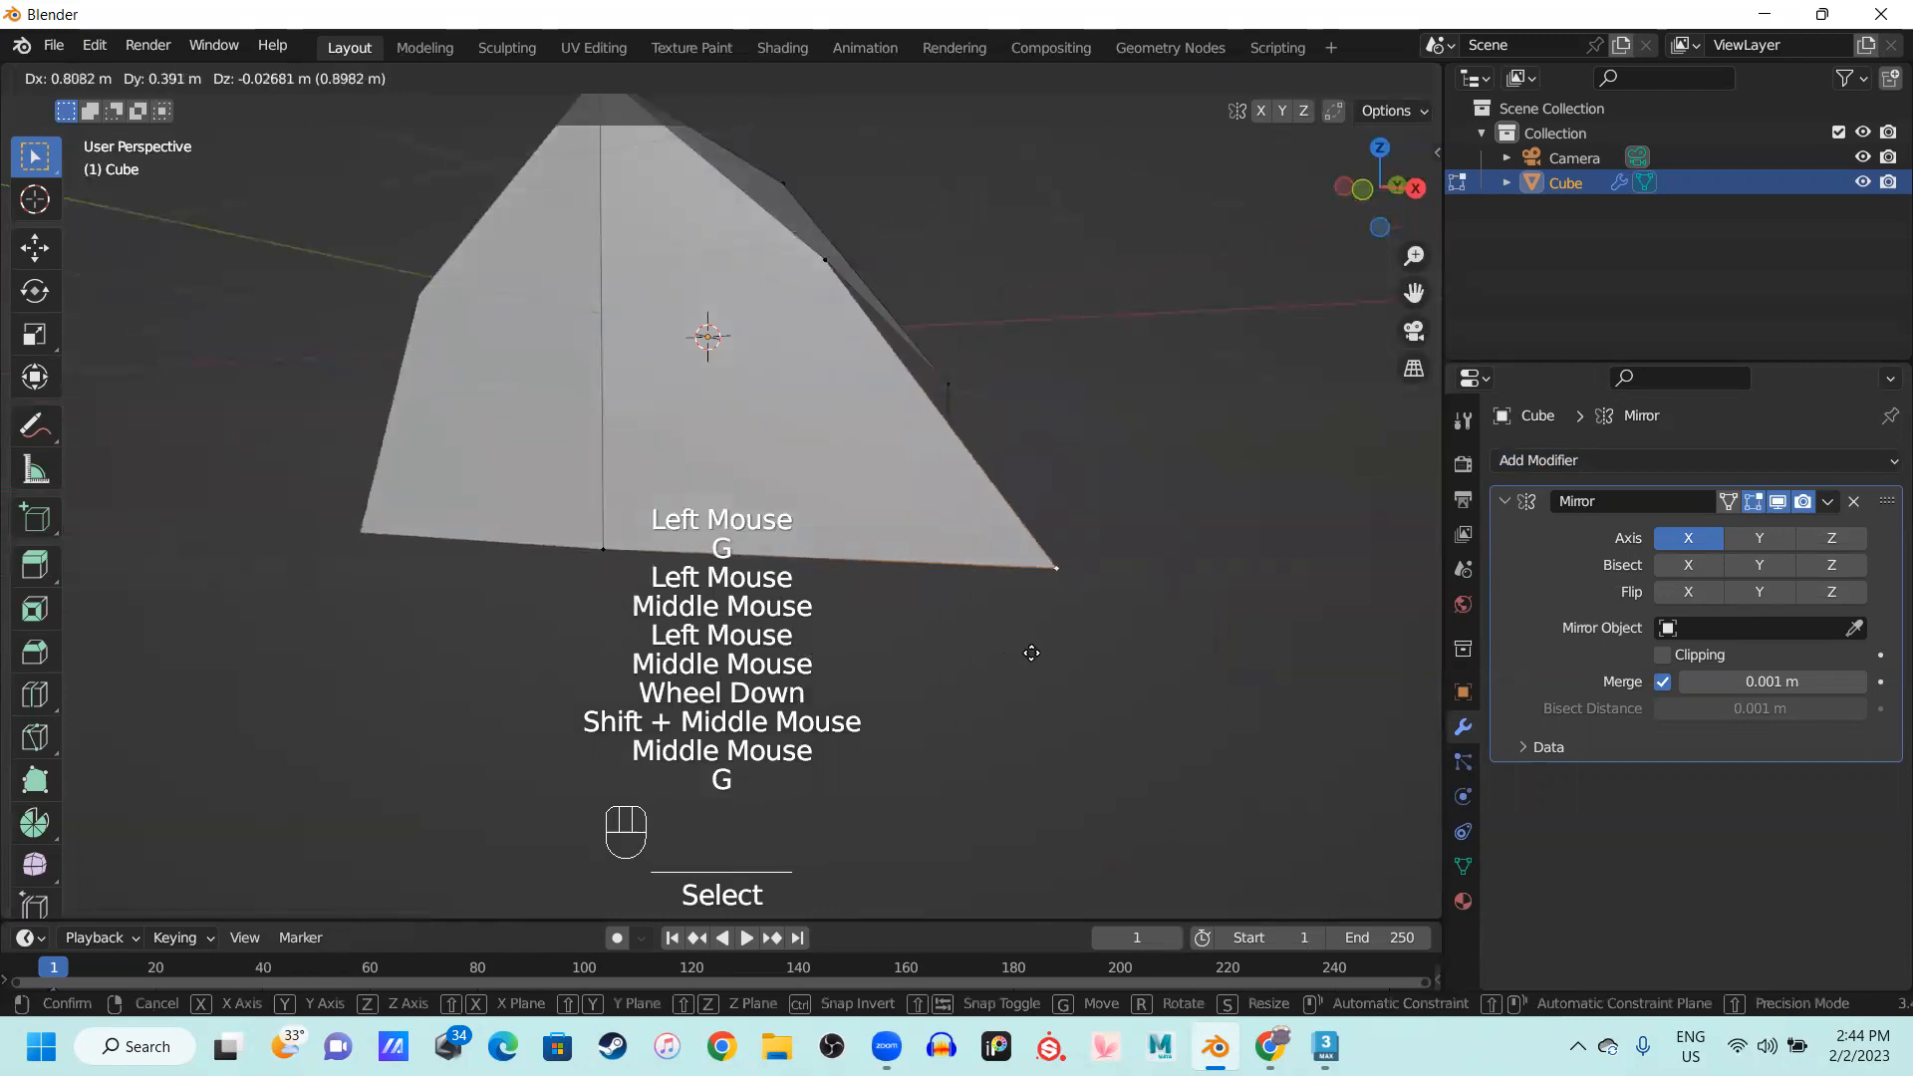
pyautogui.press('x')
pyautogui.click(900, 597)
# Move the other lower outer corner vertex along X
pyautogui.moveTo(900, 598); pyautogui.dragTo(811, 617, button='middle')
pyautogui.doubleClick(1067, 577)
pyautogui.click(1044, 549)
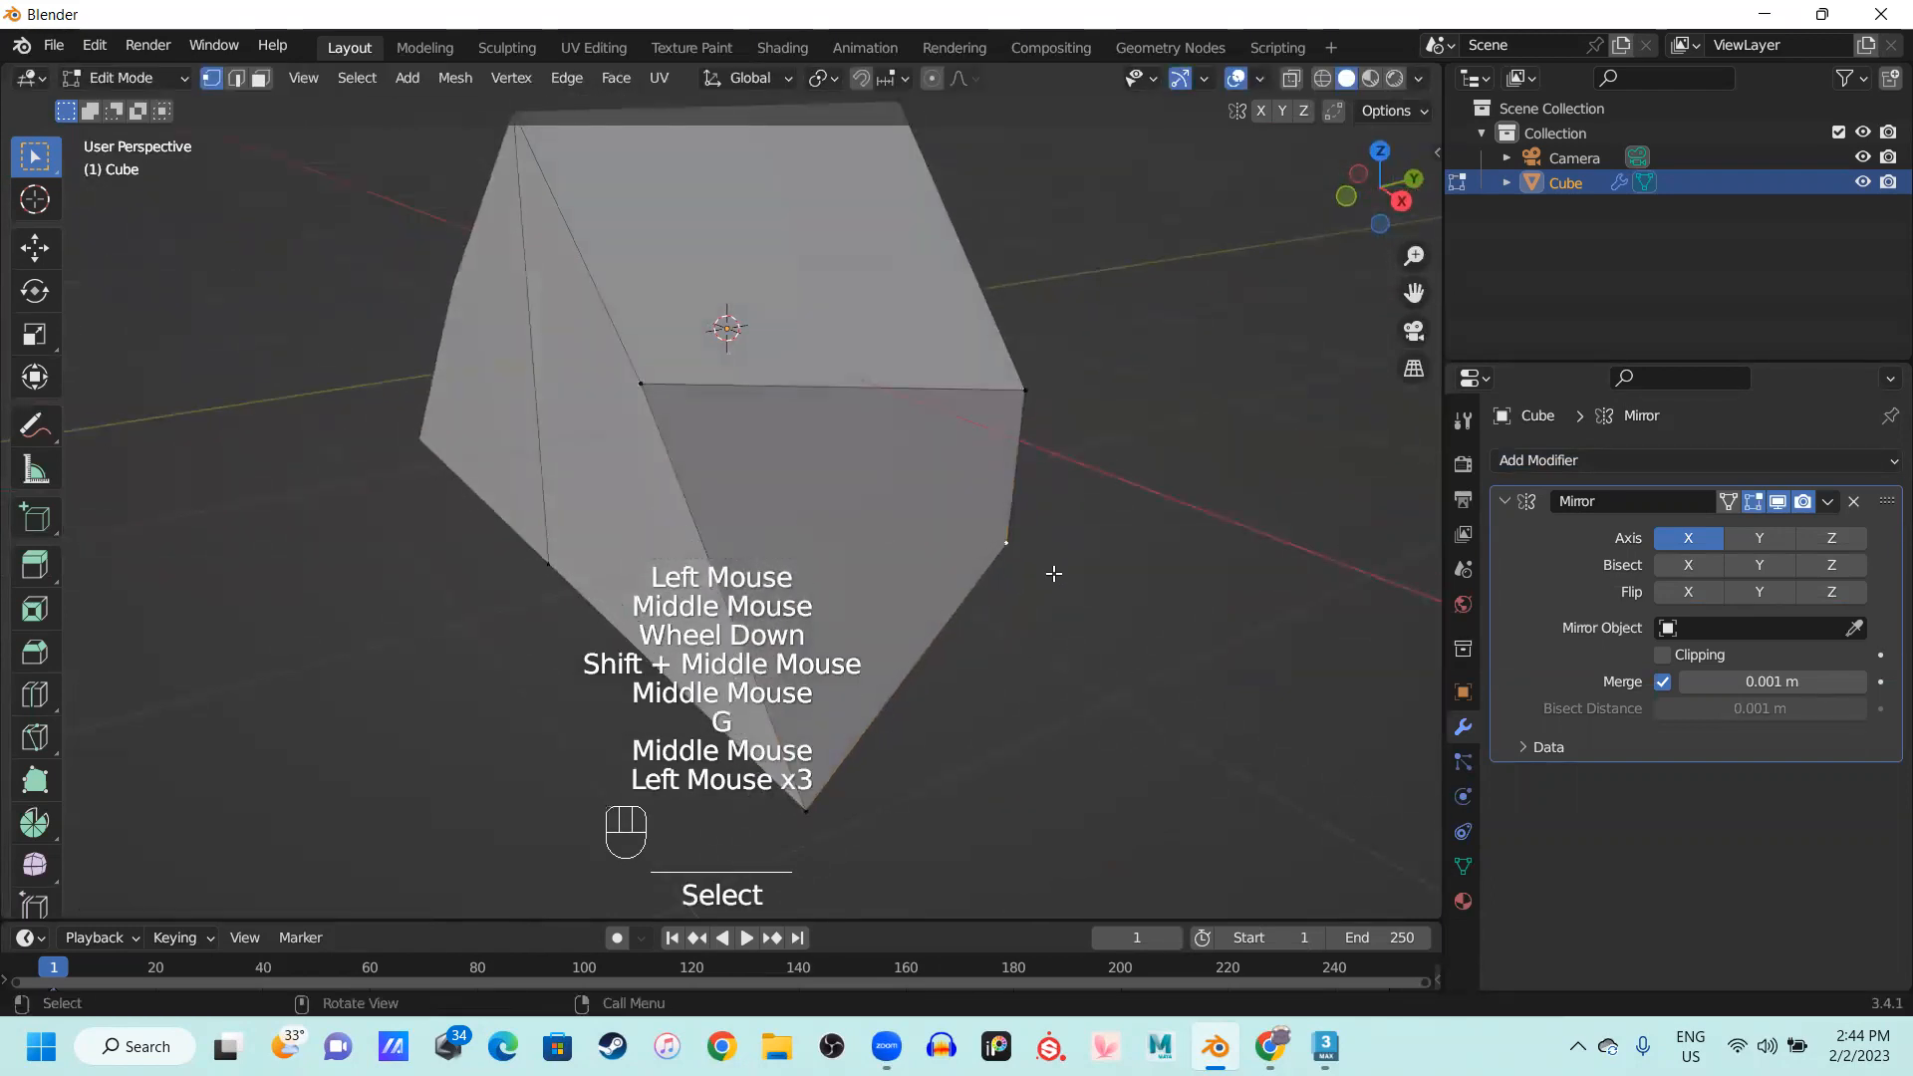
pyautogui.press('g')
pyautogui.press('x')
pyautogui.click(1320, 713)
# Move a side corner vertex about -1.18 m along Y, then return to Object Mode
pyautogui.moveTo(1320, 713); pyautogui.dragTo(768, 568, button='middle')
pyautogui.doubleClick(747, 534)
pyautogui.moveTo(691, 625); pyautogui.dragTo(798, 594, button='middle')
pyautogui.press('g')
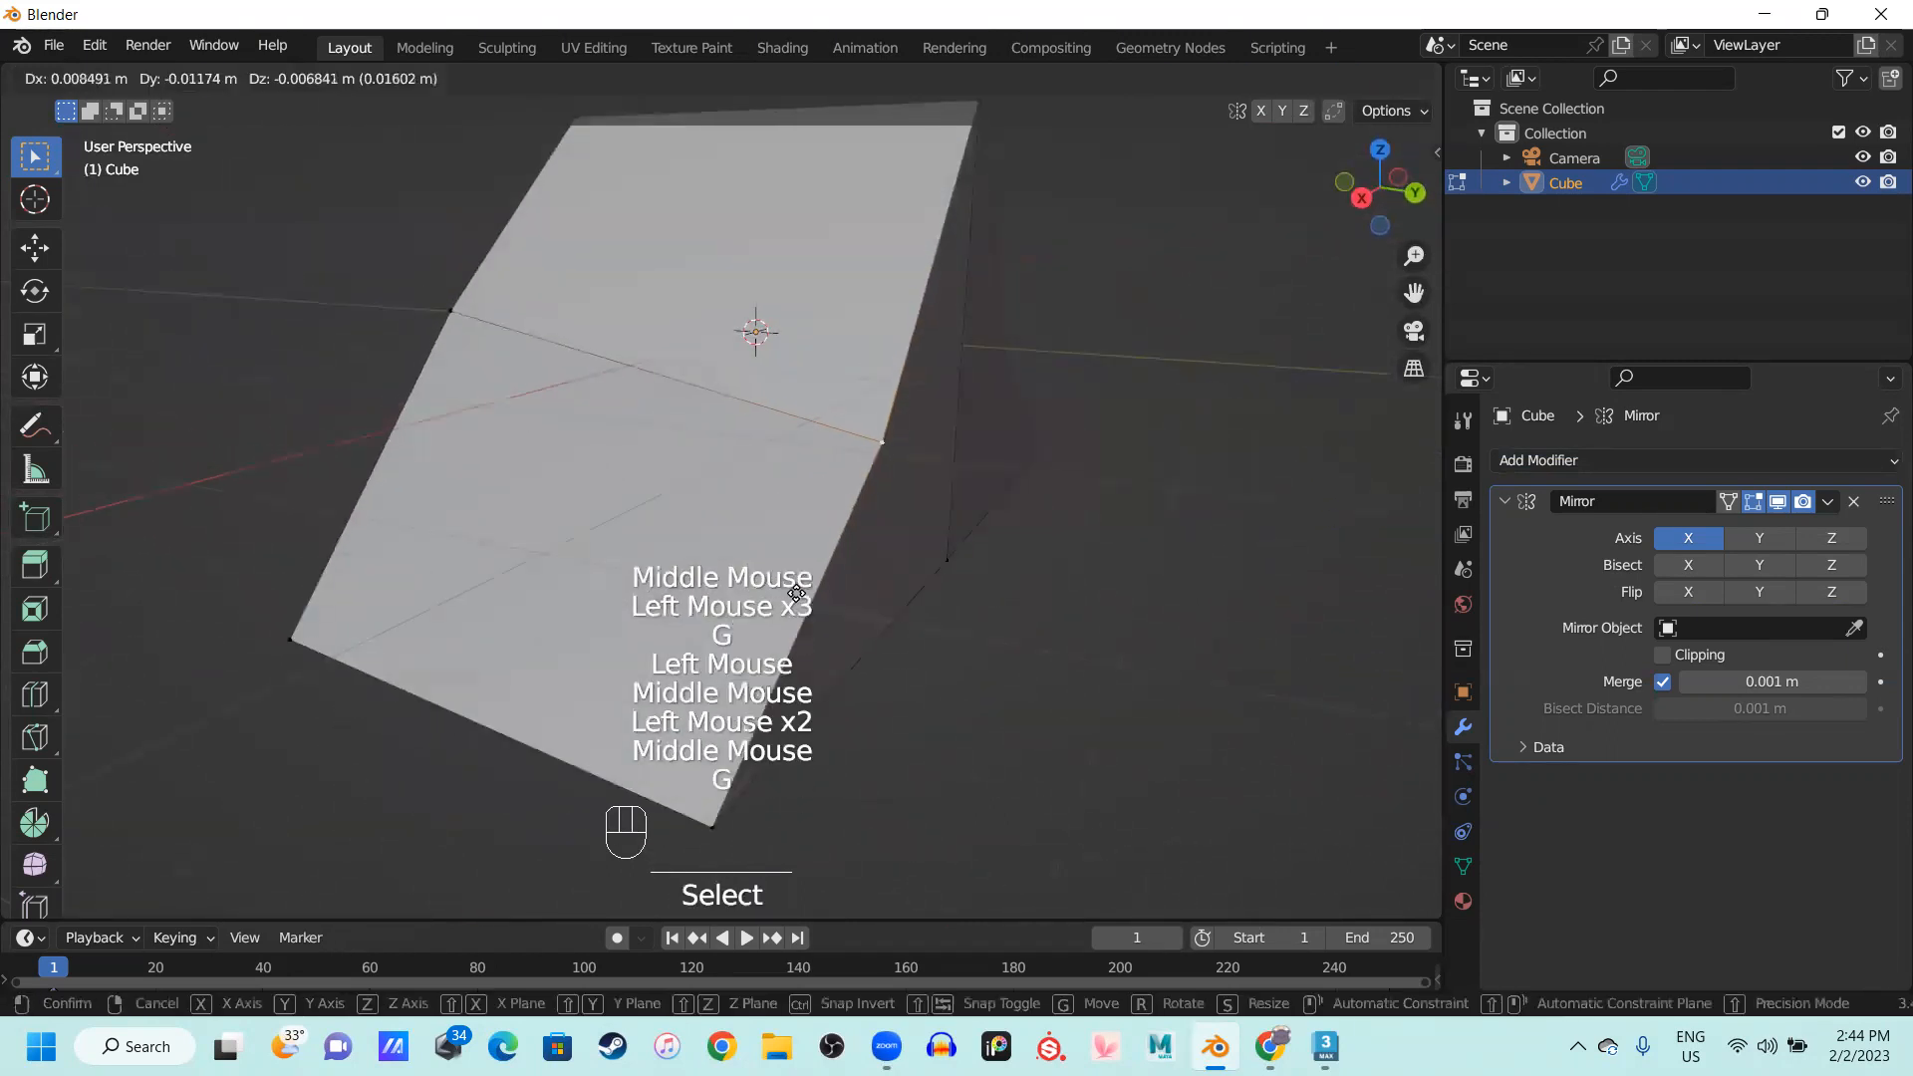
pyautogui.press('y')
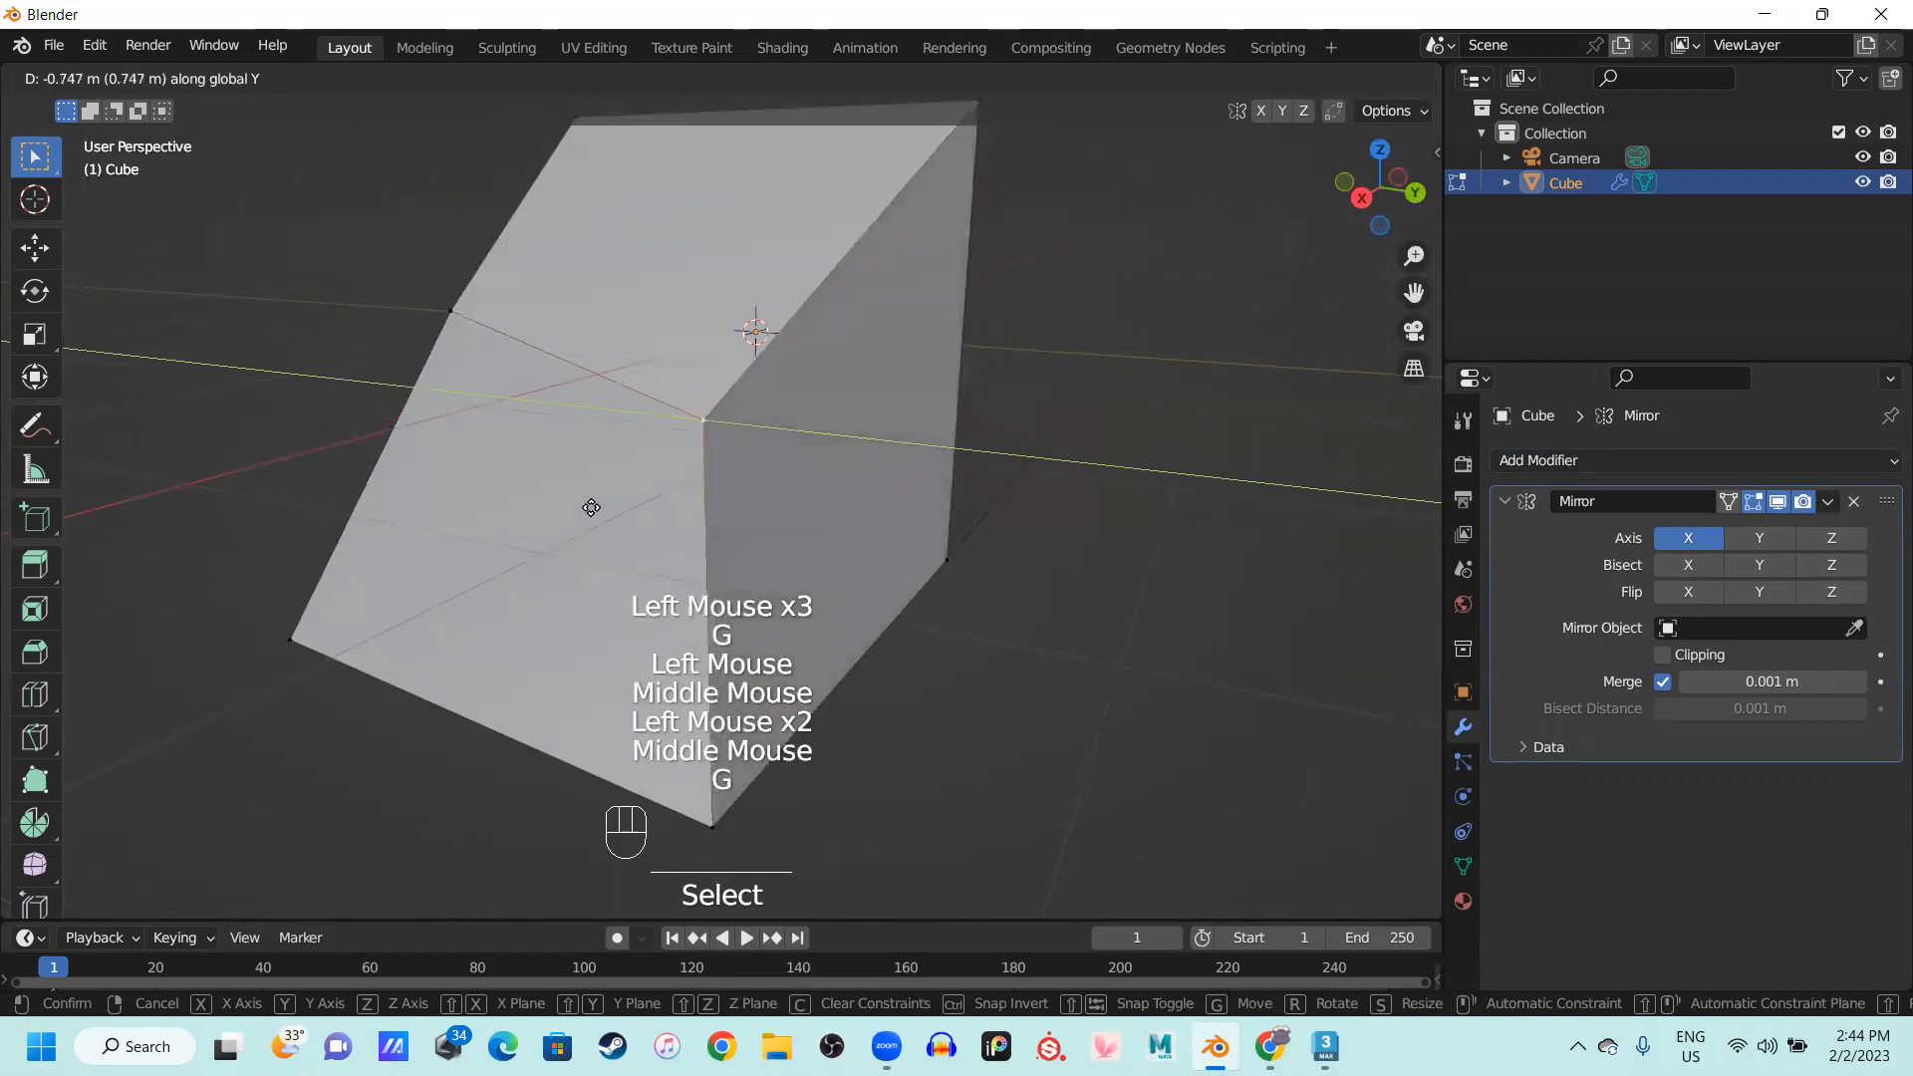
pyautogui.click(491, 495)
pyautogui.moveTo(942, 588); pyautogui.dragTo(852, 523, button='middle')
pyautogui.moveTo(876, 444); pyautogui.dragTo(889, 86, button='middle')
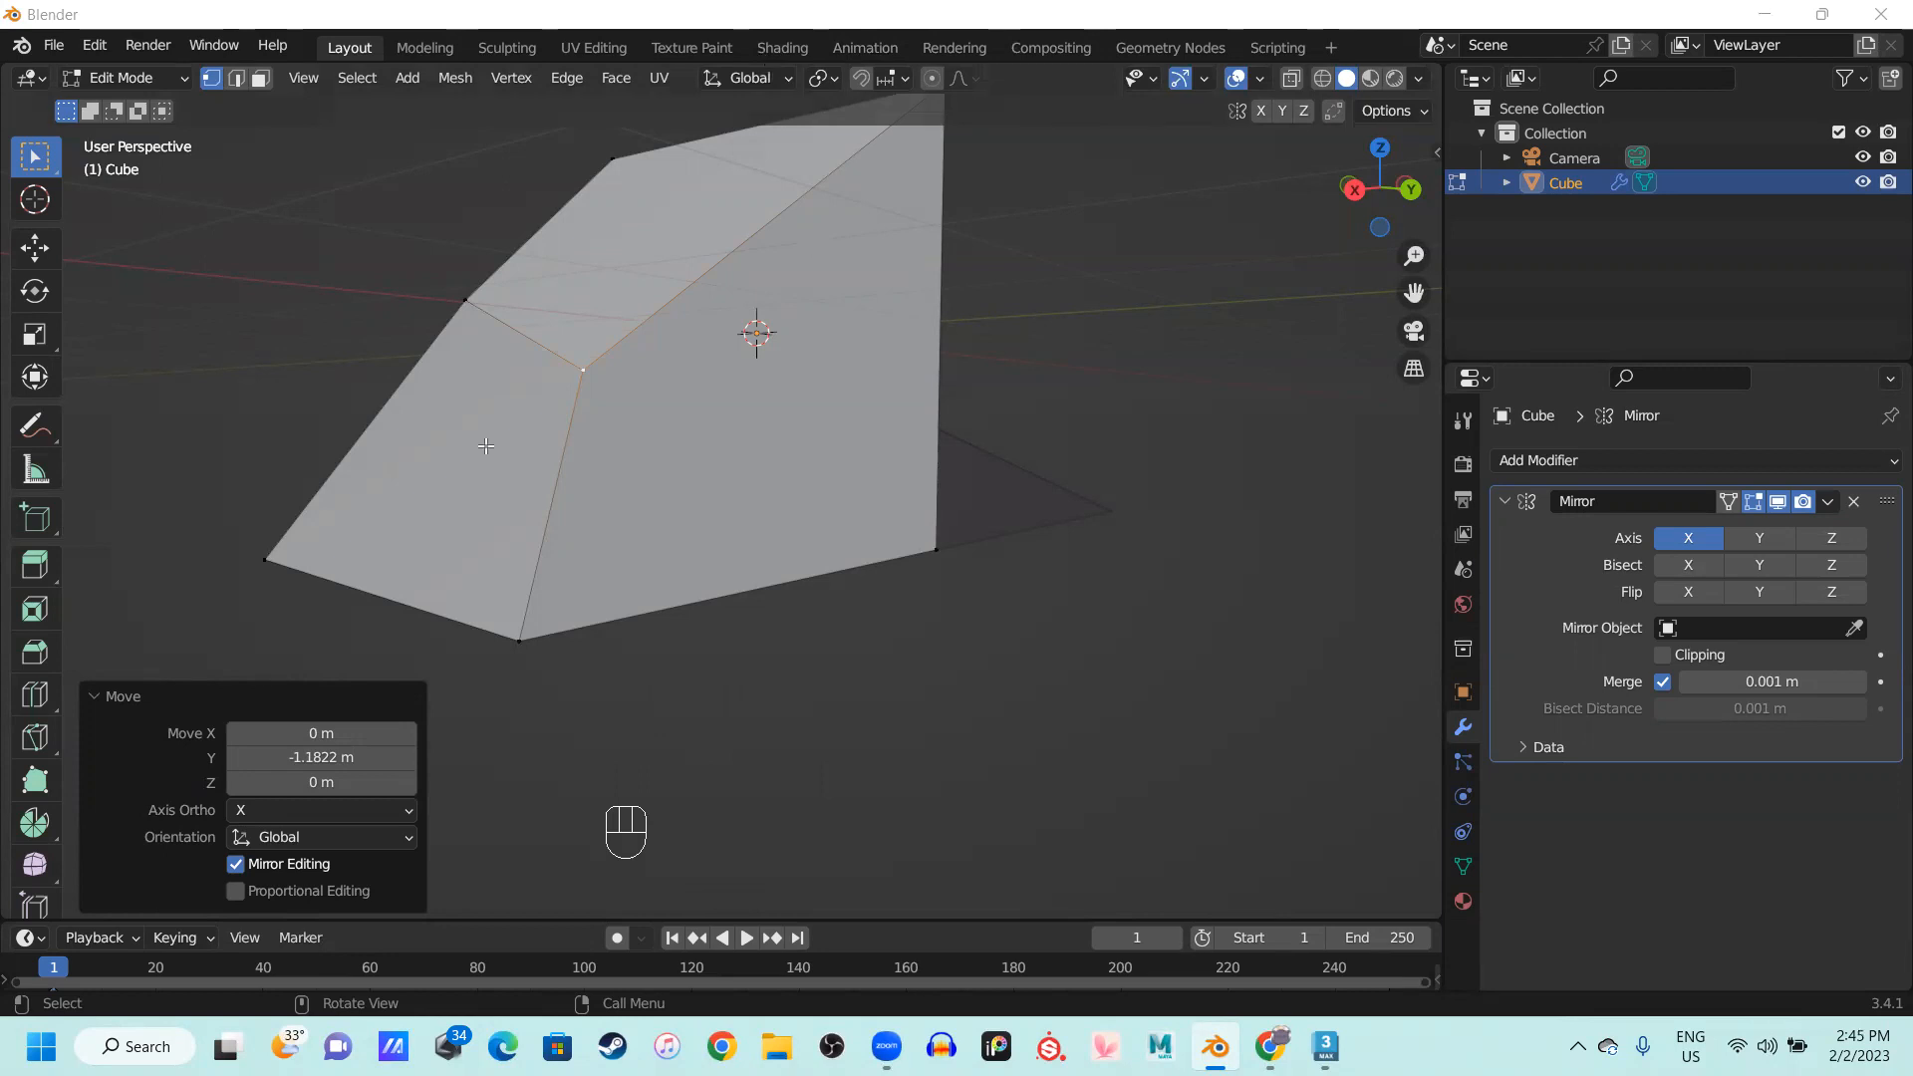
pyautogui.click(779, 707)
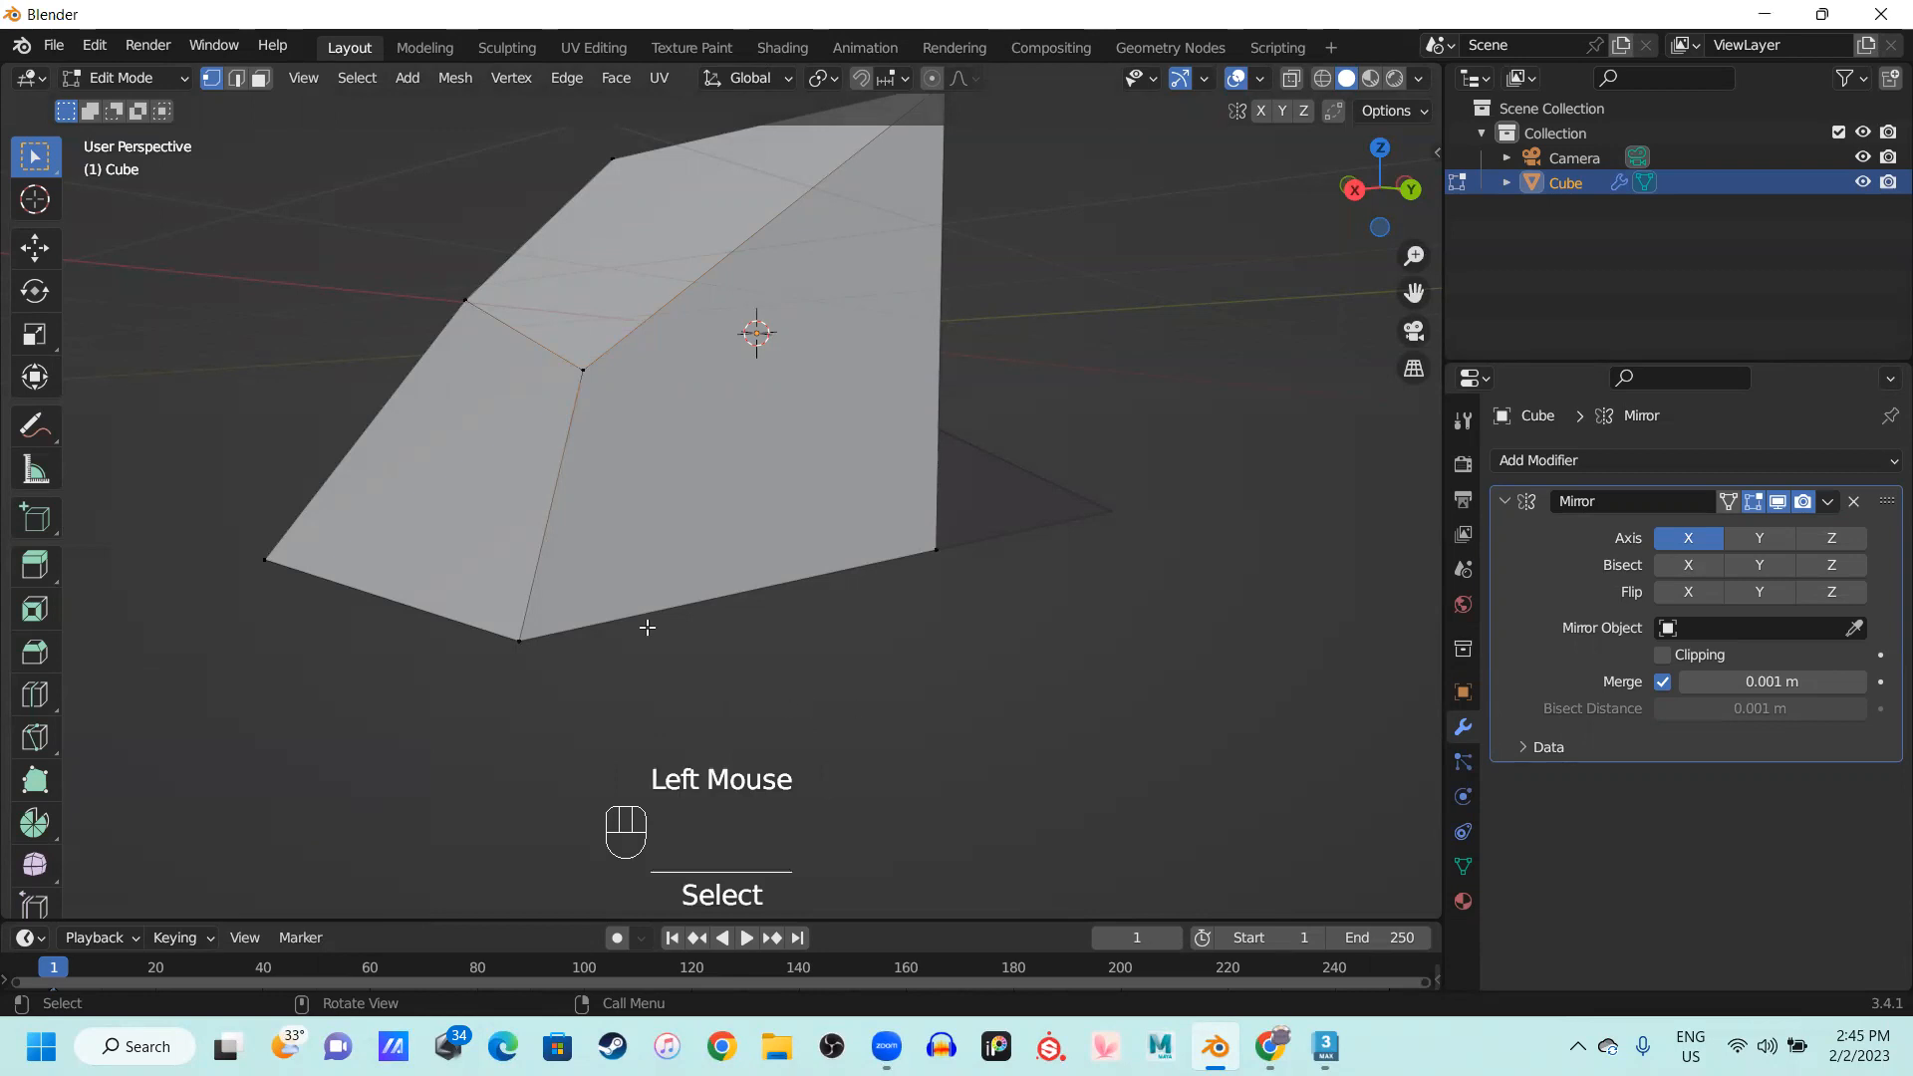
pyautogui.press('Tab')
pyautogui.moveTo(658, 598); pyautogui.dragTo(835, 671, button='middle')
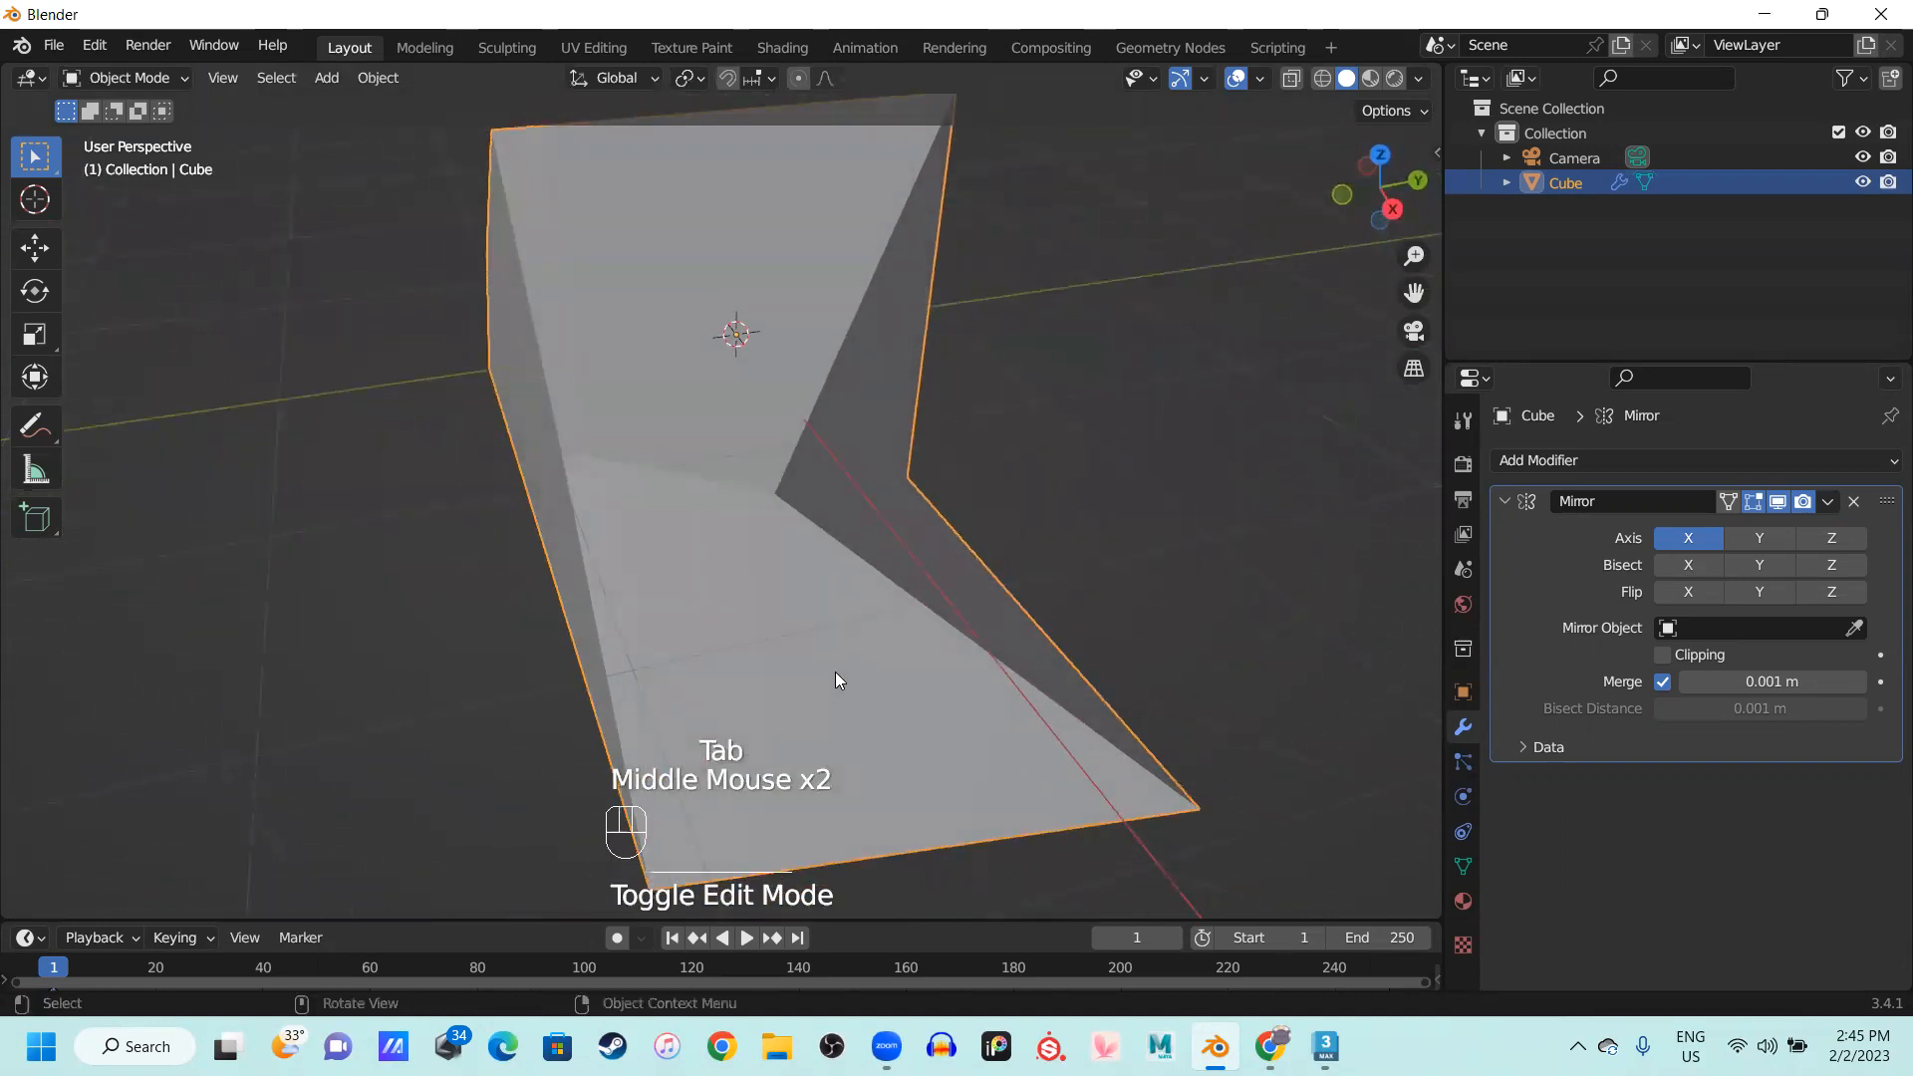
# Delete the reshaped cube from the scene
pyautogui.press('Delete')
pyautogui.scroll(-1, 708, 533)
pyautogui.moveTo(708, 532); pyautogui.dragTo(765, 596, button='middle')
pyautogui.scroll(2, 795, 628)
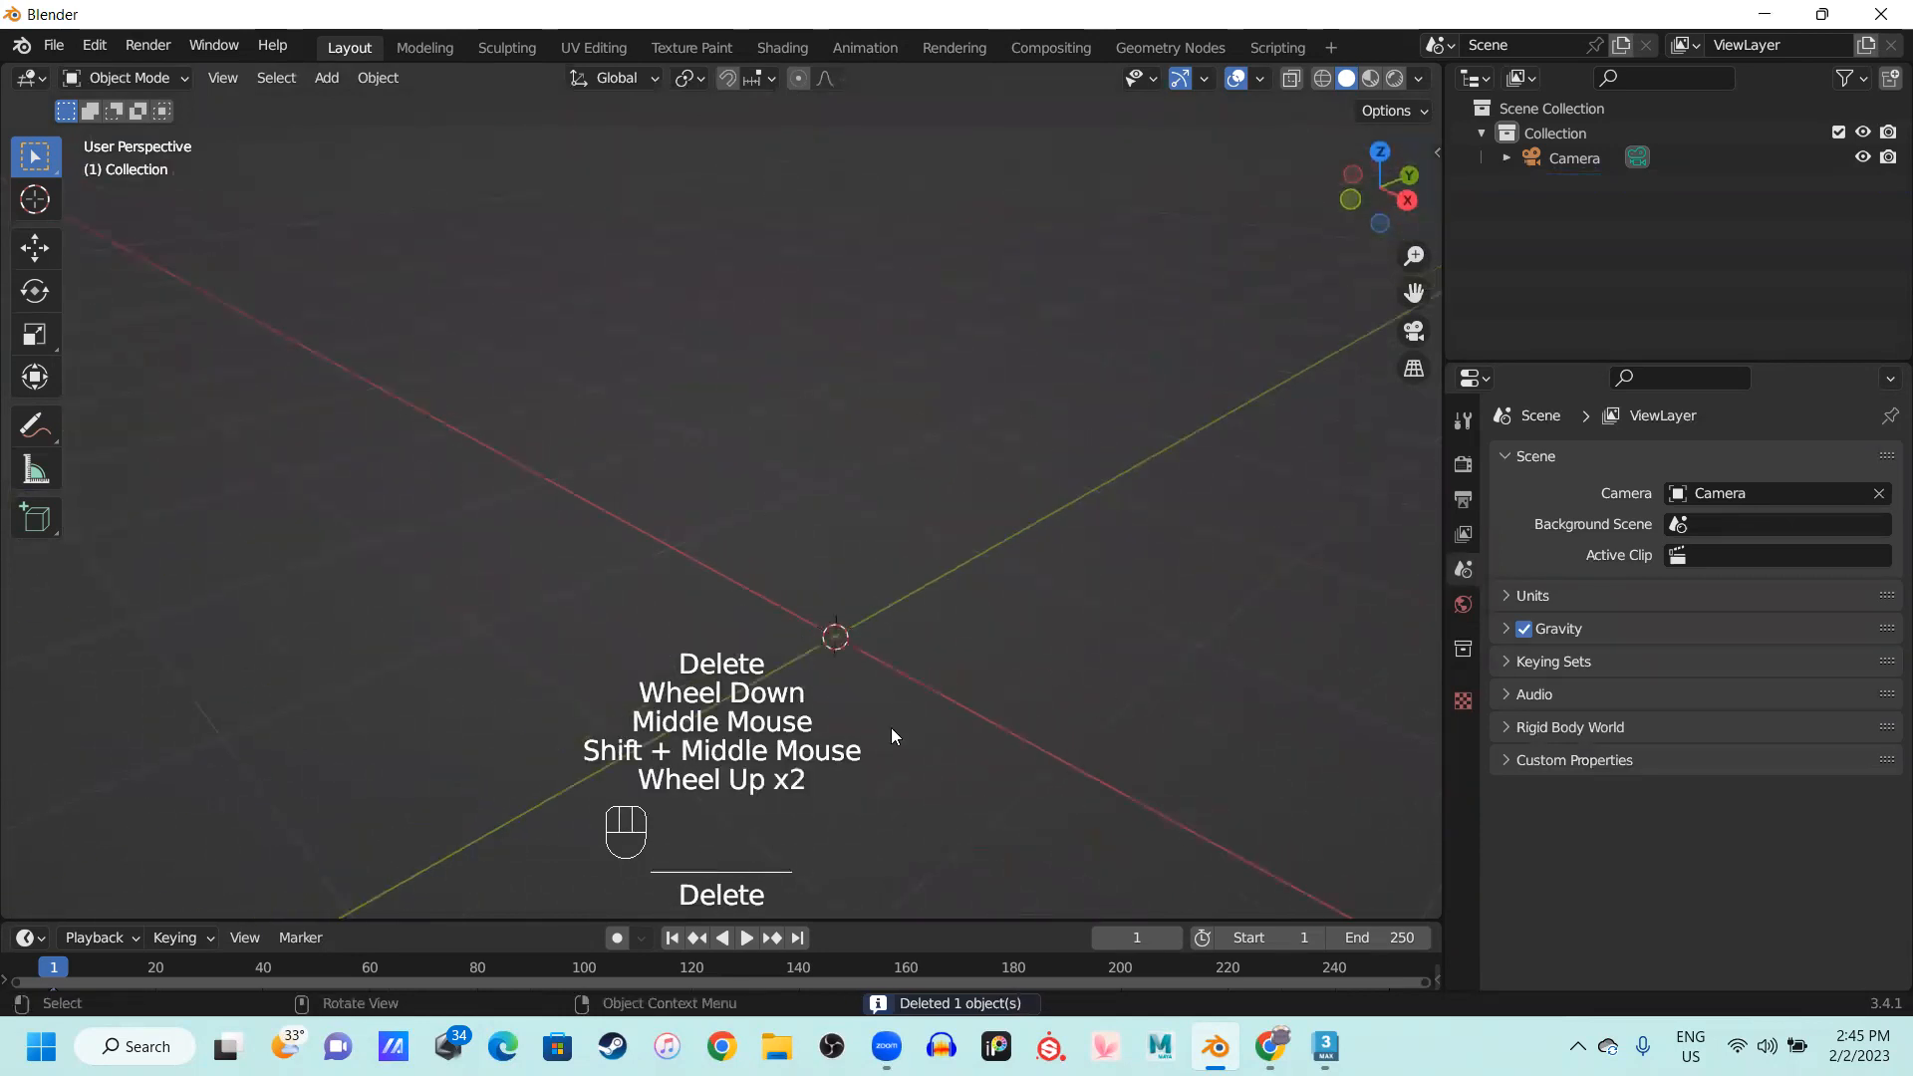
pyautogui.keyDown('shift'); pyautogui.moveTo(891, 727); pyautogui.dragTo(870, 555, button='middle'); pyautogui.keyUp('shift')
pyautogui.scroll(3, 666, 560)
pyautogui.moveTo(665, 562); pyautogui.dragTo(751, 591, button='middle')
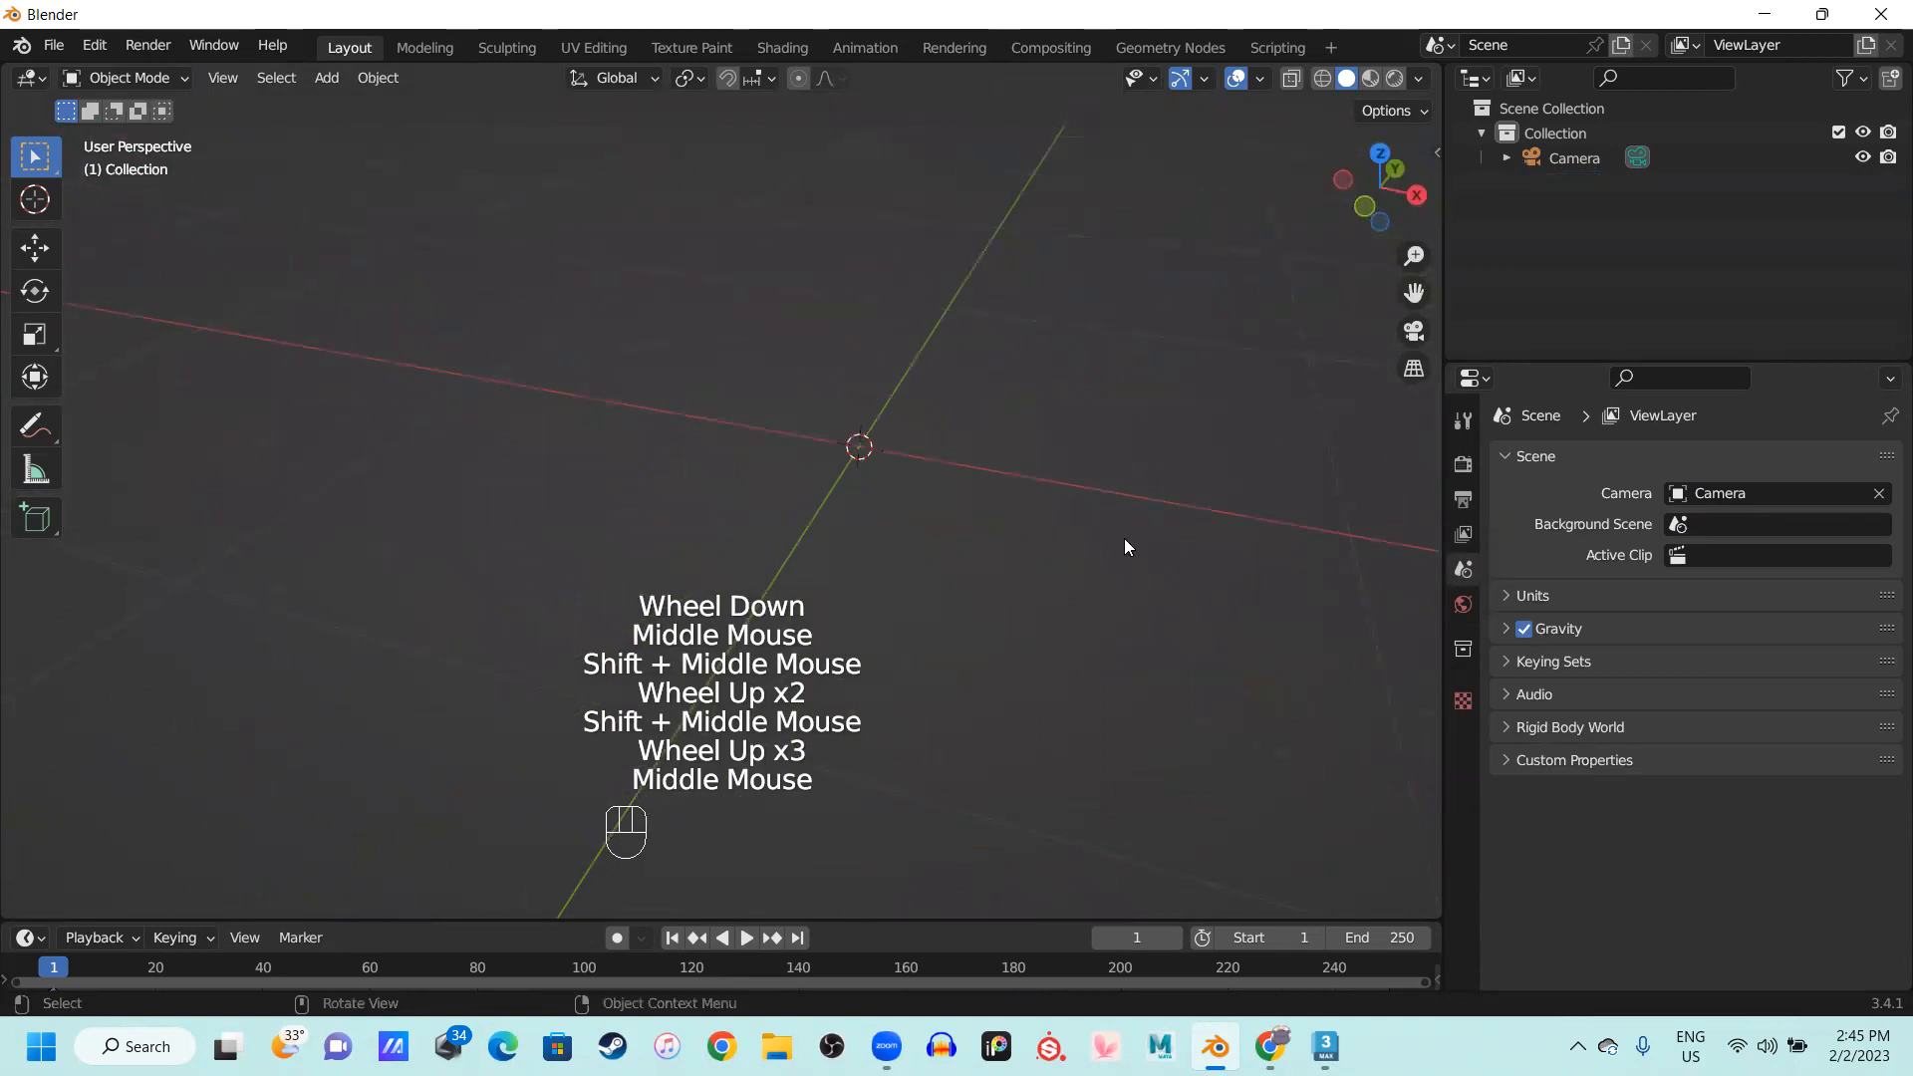
# Switch to 3ds Max, leave polygon editing and delete the green smoothed box
pyautogui.hotkey('alt', 'Tab')
pyautogui.scroll(-3, 914, 485)
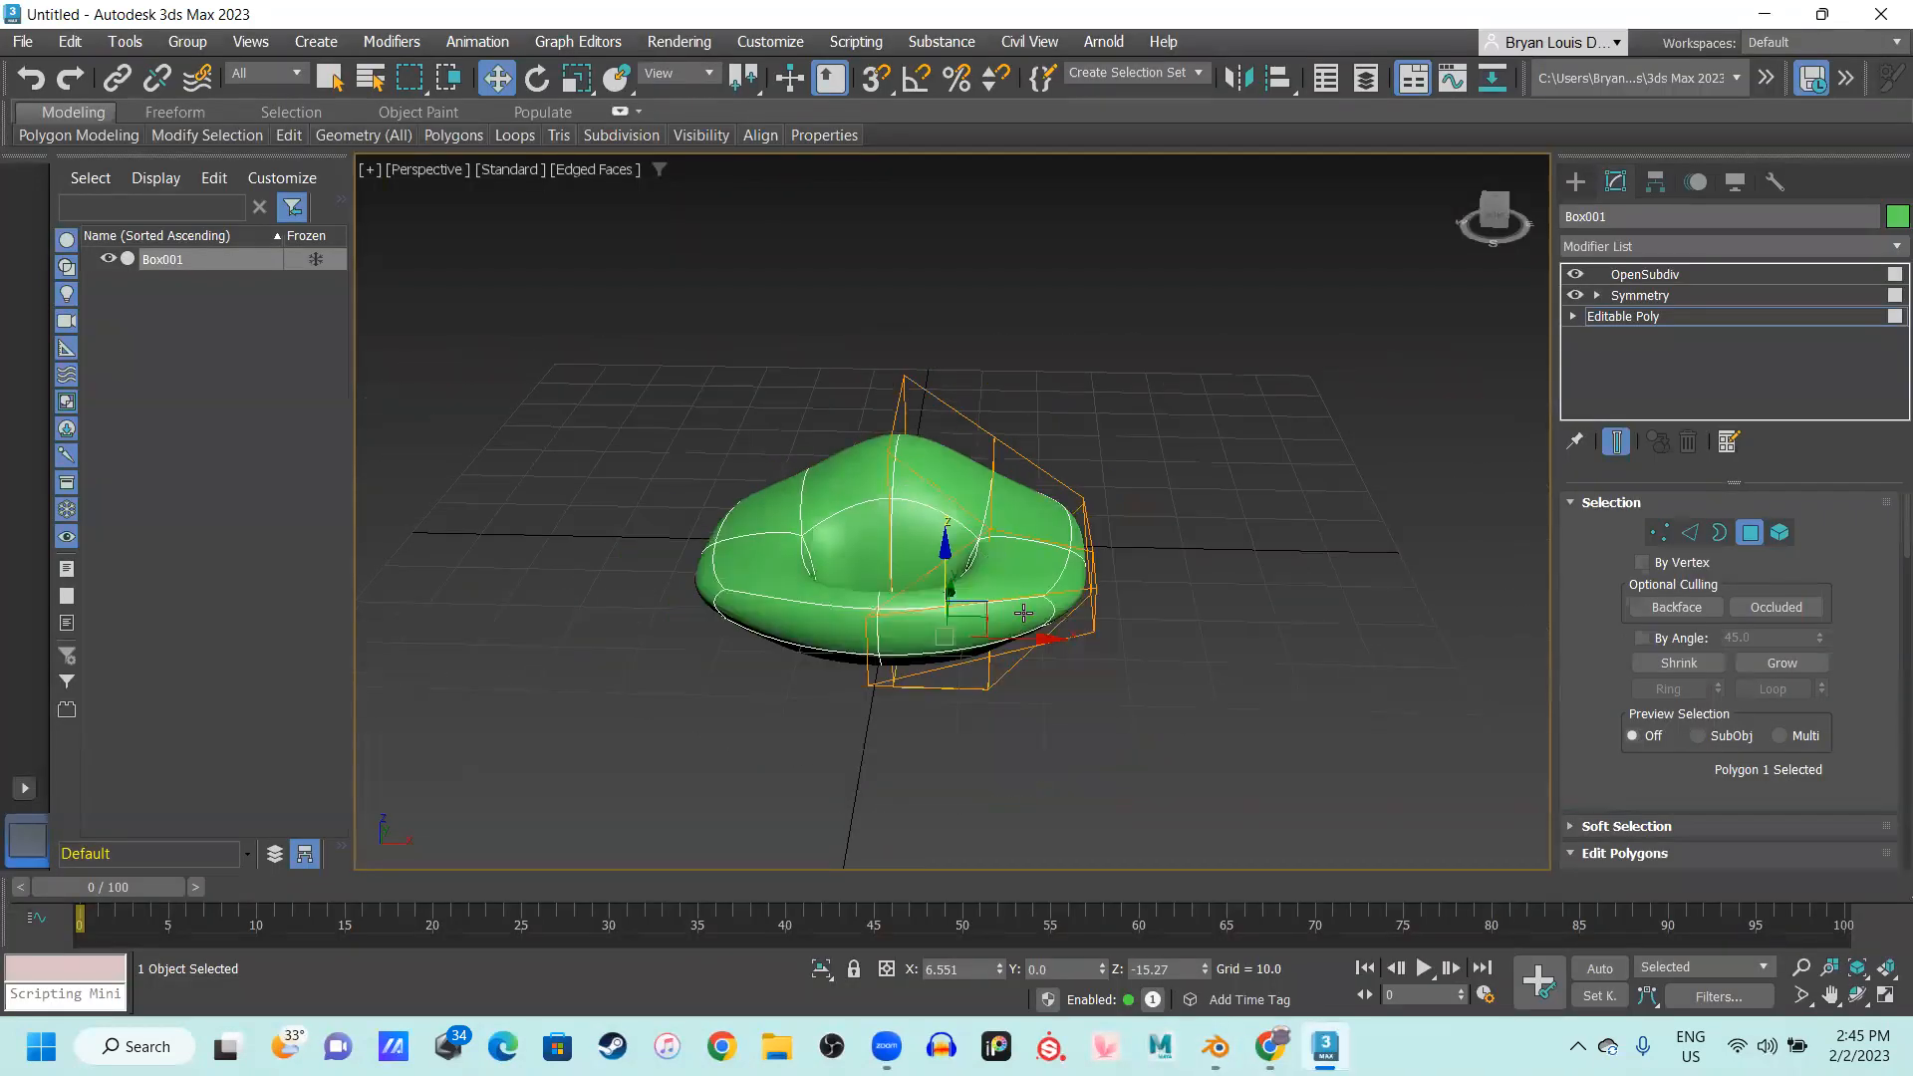
pyautogui.moveTo(1286, 748); pyautogui.dragTo(575, 344)
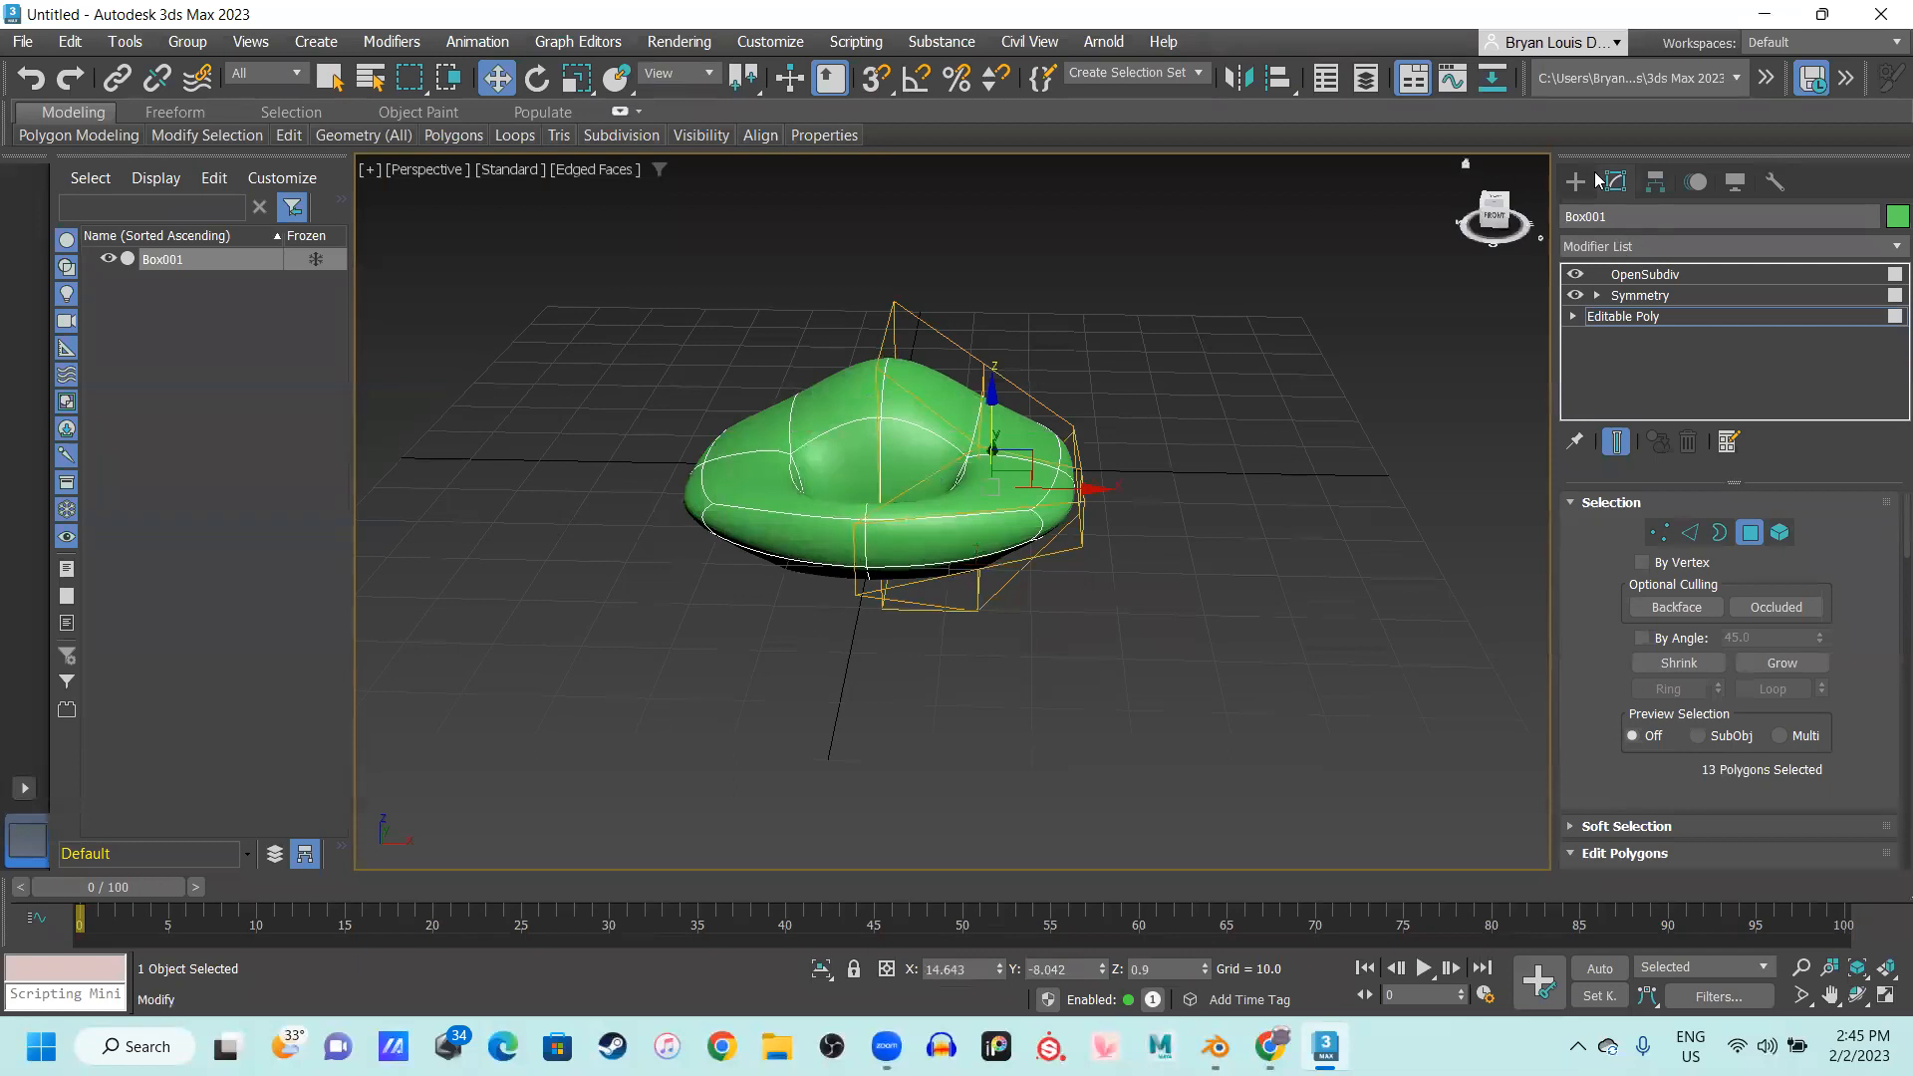
pyautogui.click(1582, 179)
pyautogui.moveTo(1299, 682); pyautogui.dragTo(588, 291)
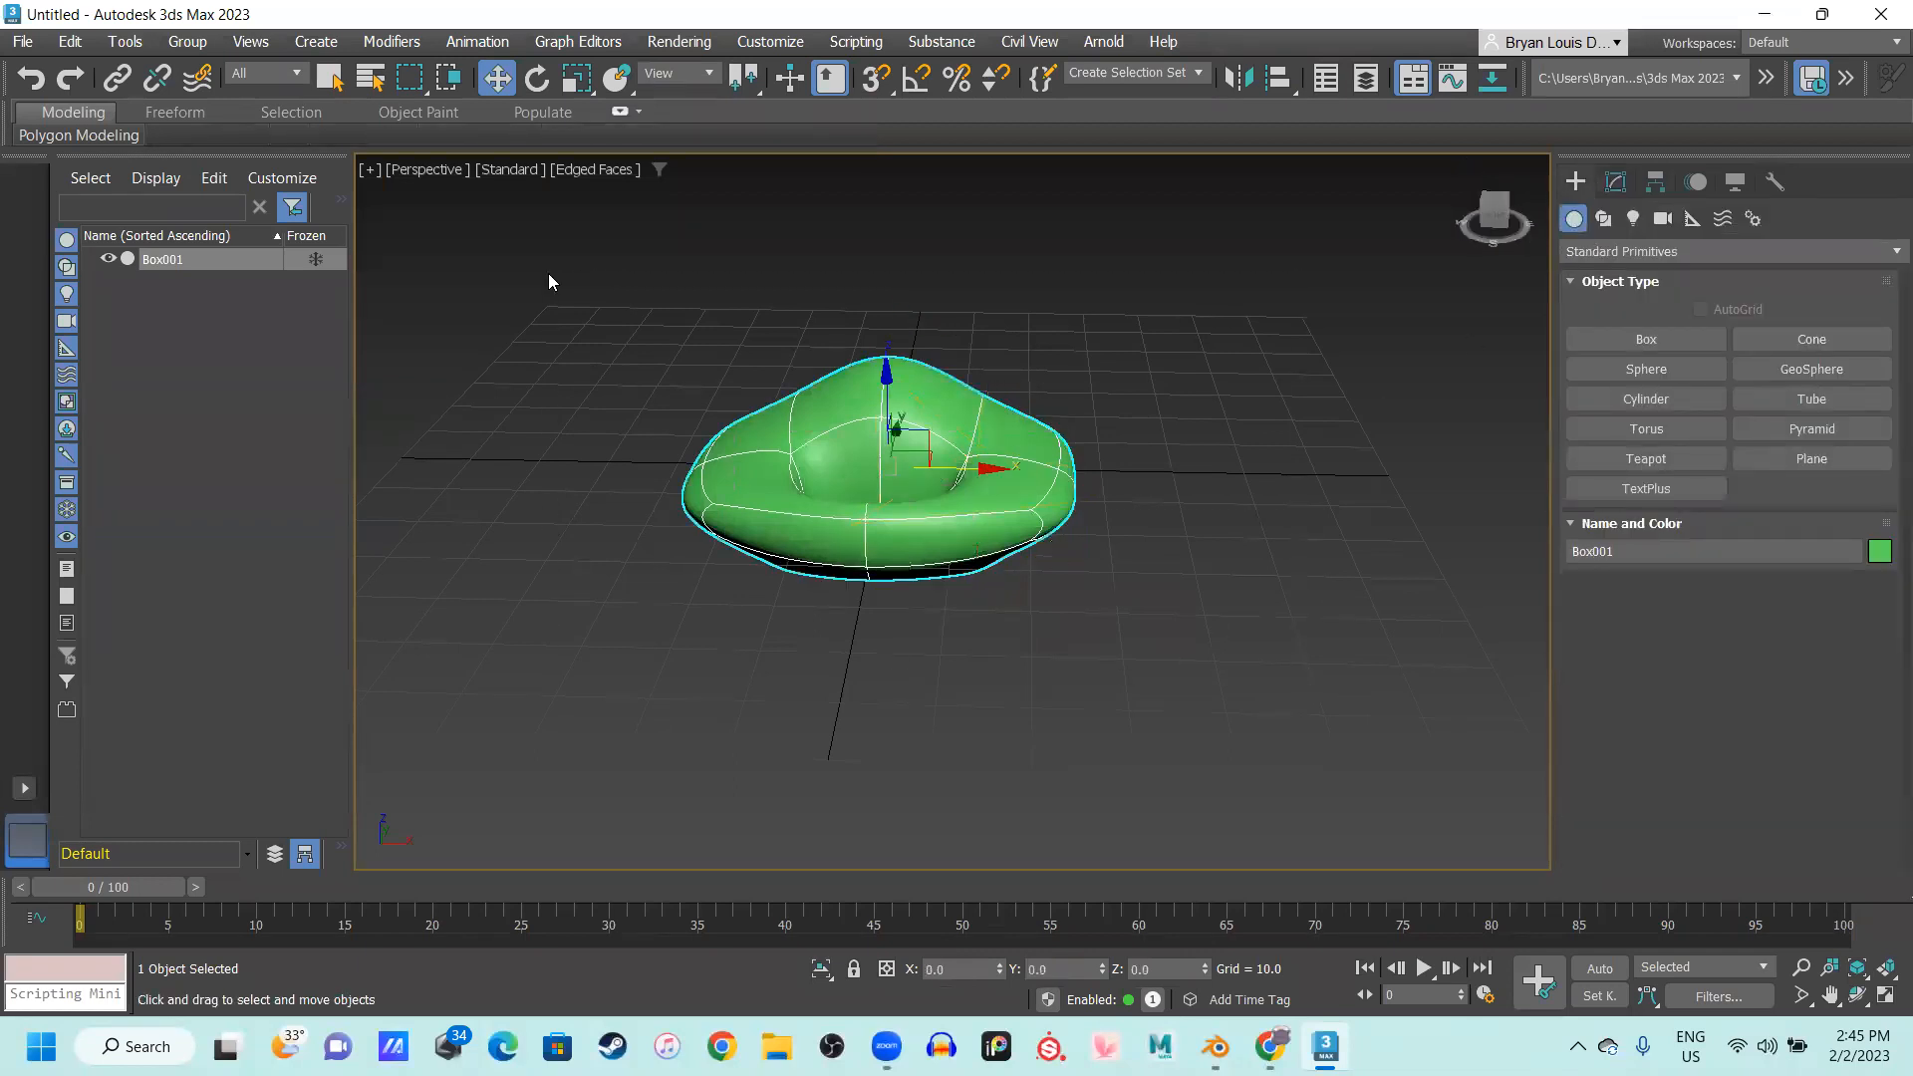
pyautogui.press('Delete')
pyautogui.scroll(3, 691, 387)
pyautogui.moveTo(692, 386); pyautogui.dragTo(652, 320, button='middle')
pyautogui.keyDown('alt'); pyautogui.moveTo(985, 533); pyautogui.dragTo(971, 572, button='middle'); pyautogui.keyUp('alt')
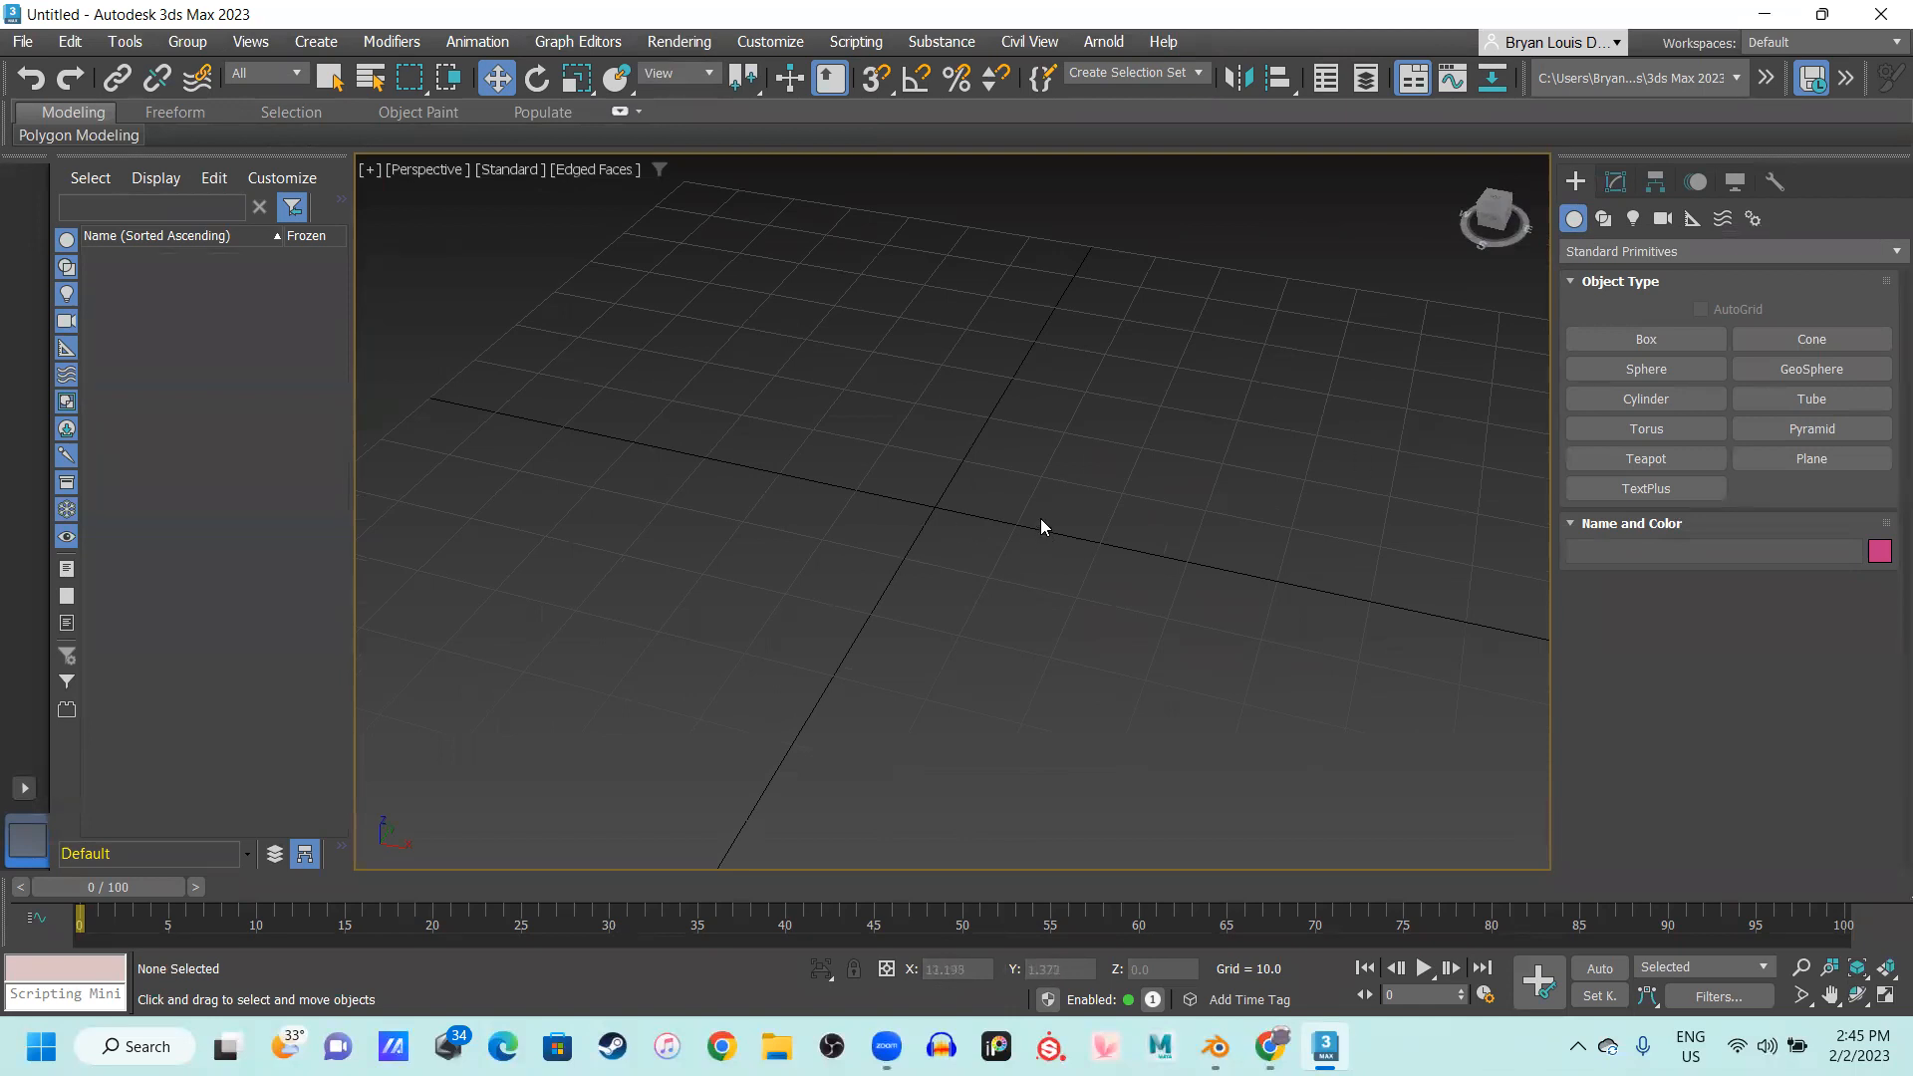
pyautogui.keyDown('alt'); pyautogui.moveTo(1242, 496); pyautogui.dragTo(991, 329, button='middle'); pyautogui.keyUp('alt')
pyautogui.keyDown('alt'); pyautogui.moveTo(975, 465); pyautogui.dragTo(1296, 460, button='middle'); pyautogui.keyUp('alt')
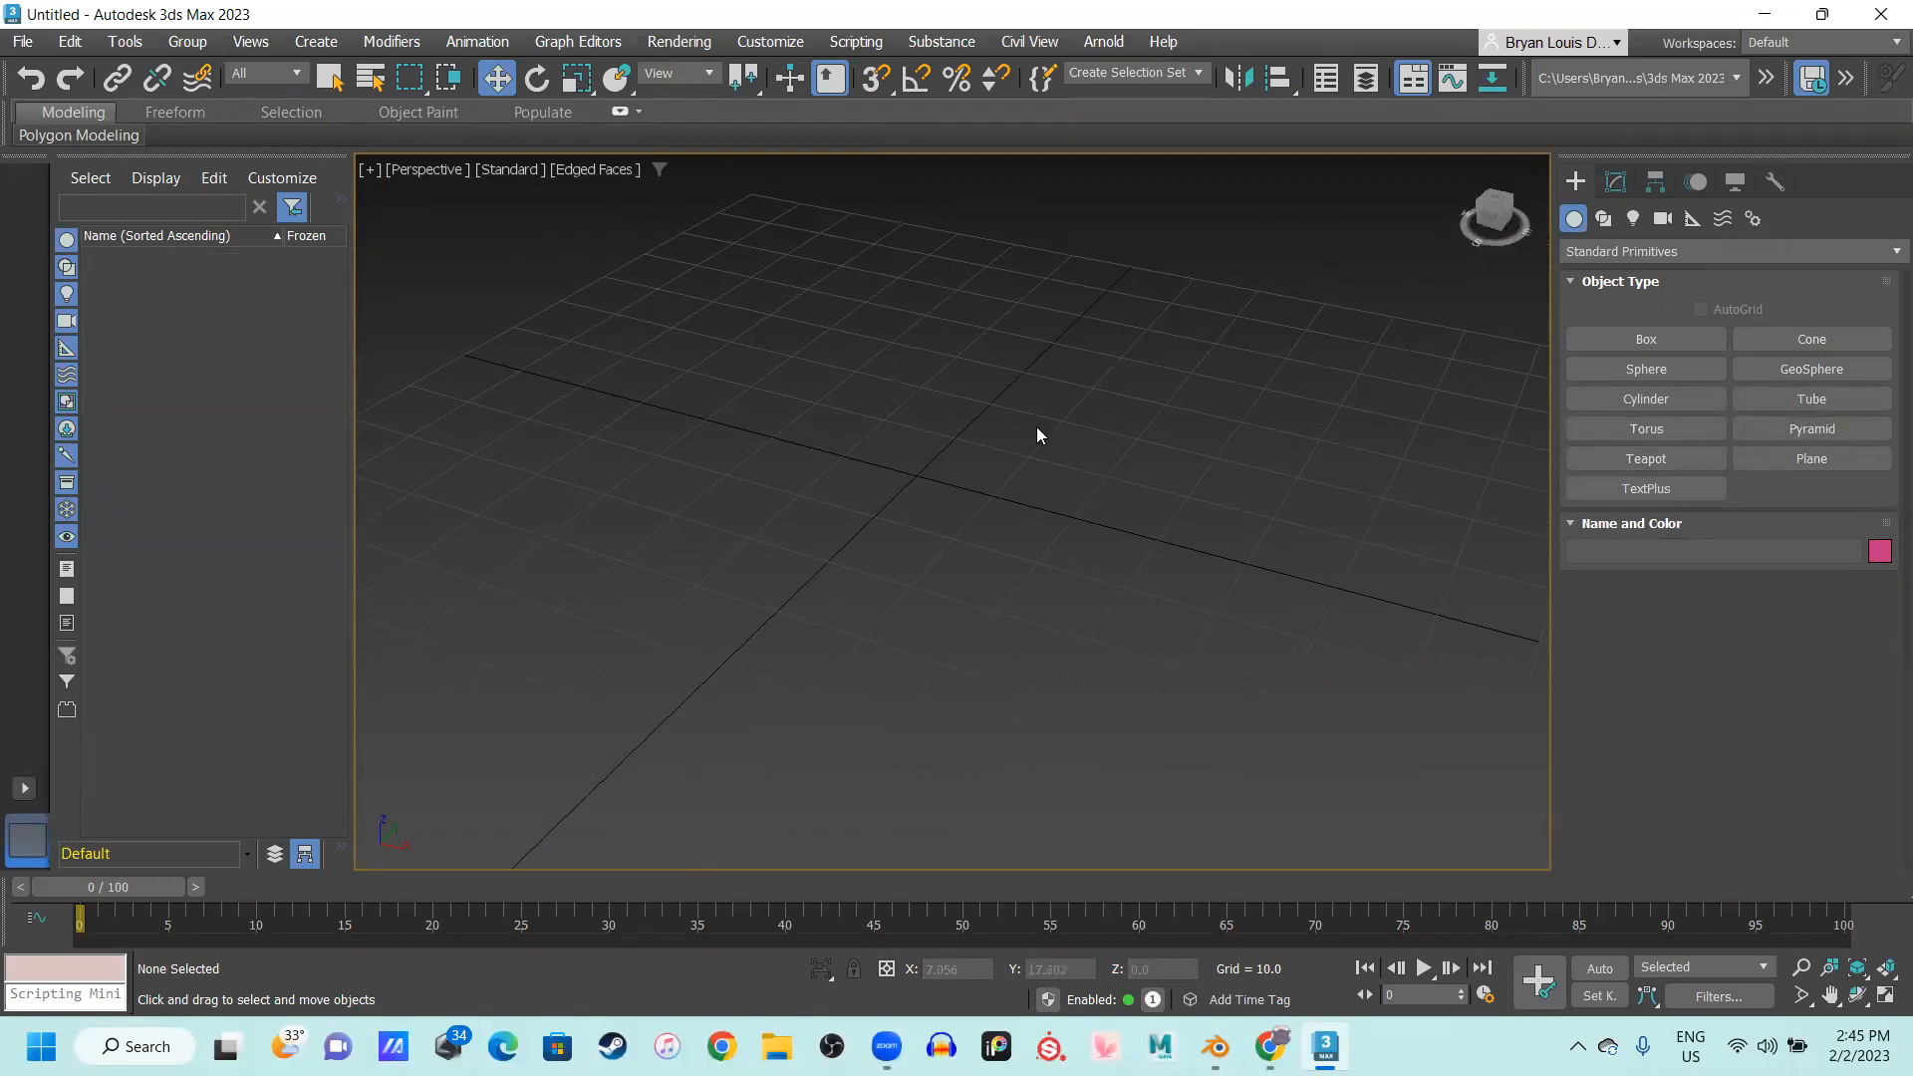
pyautogui.keyDown('alt'); pyautogui.moveTo(933, 659); pyautogui.dragTo(1080, 515, button='middle'); pyautogui.keyUp('alt')
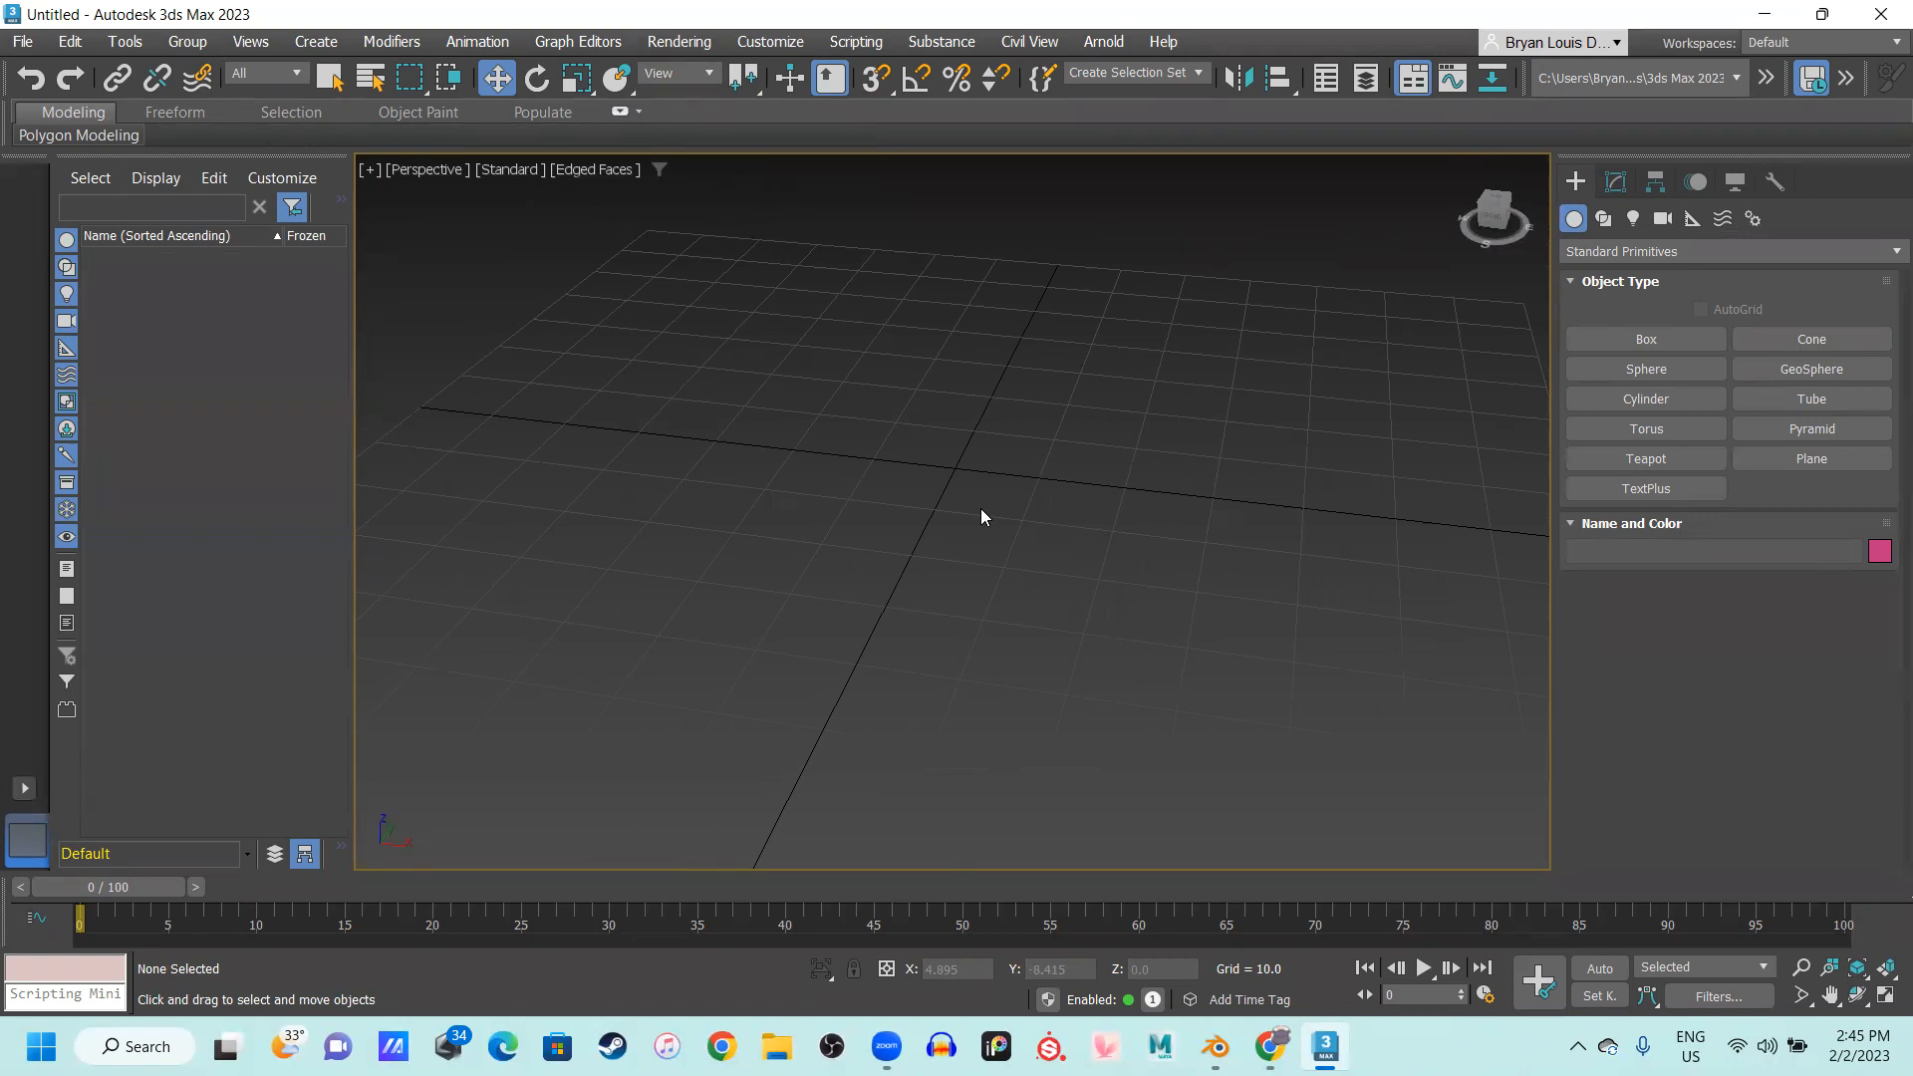
pyautogui.keyDown('alt'); pyautogui.moveTo(943, 488); pyautogui.dragTo(902, 484, button='middle'); pyautogui.keyUp('alt')
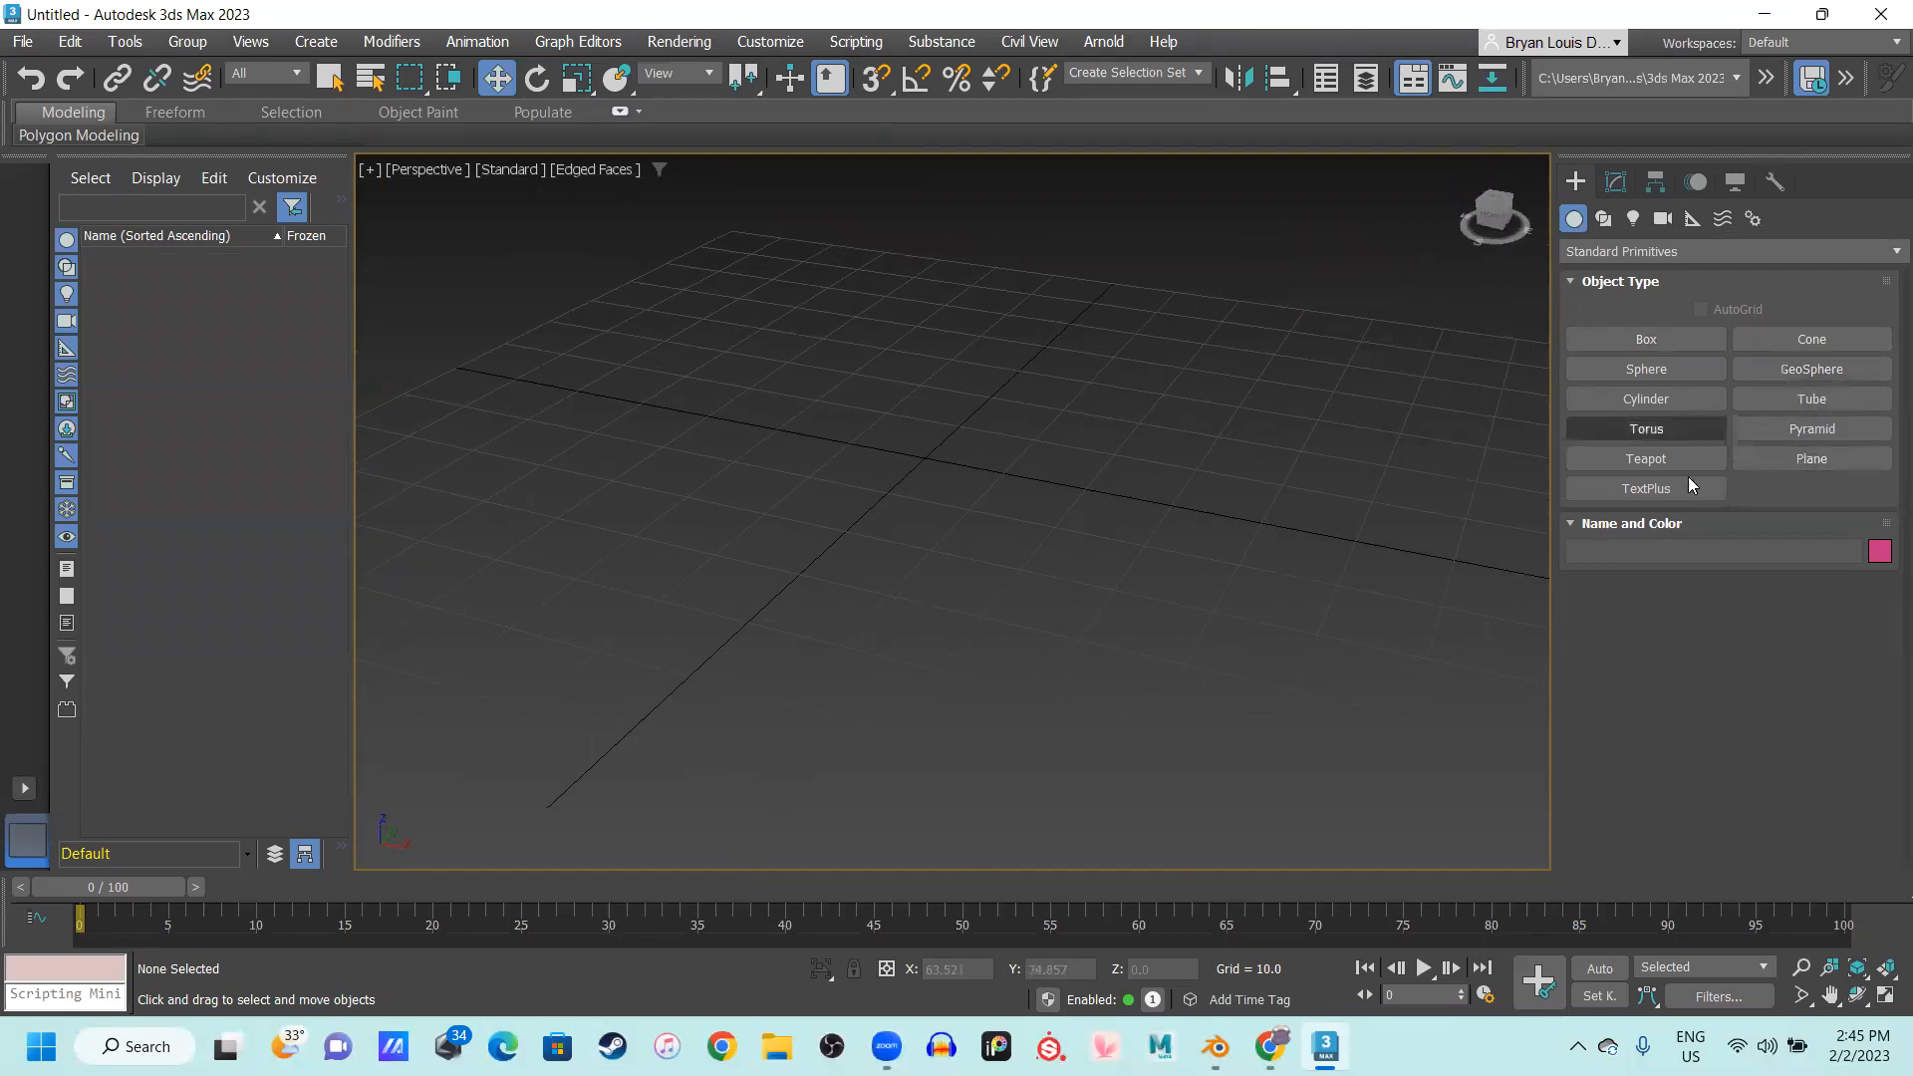
# Create a cylinder near the grid centre with a radius of about 17.2 and a height of about 8.7
pyautogui.click(1688, 398)
pyautogui.keyDown('alt'); pyautogui.moveTo(1100, 448); pyautogui.dragTo(1102, 504, button='middle'); pyautogui.keyUp('alt')
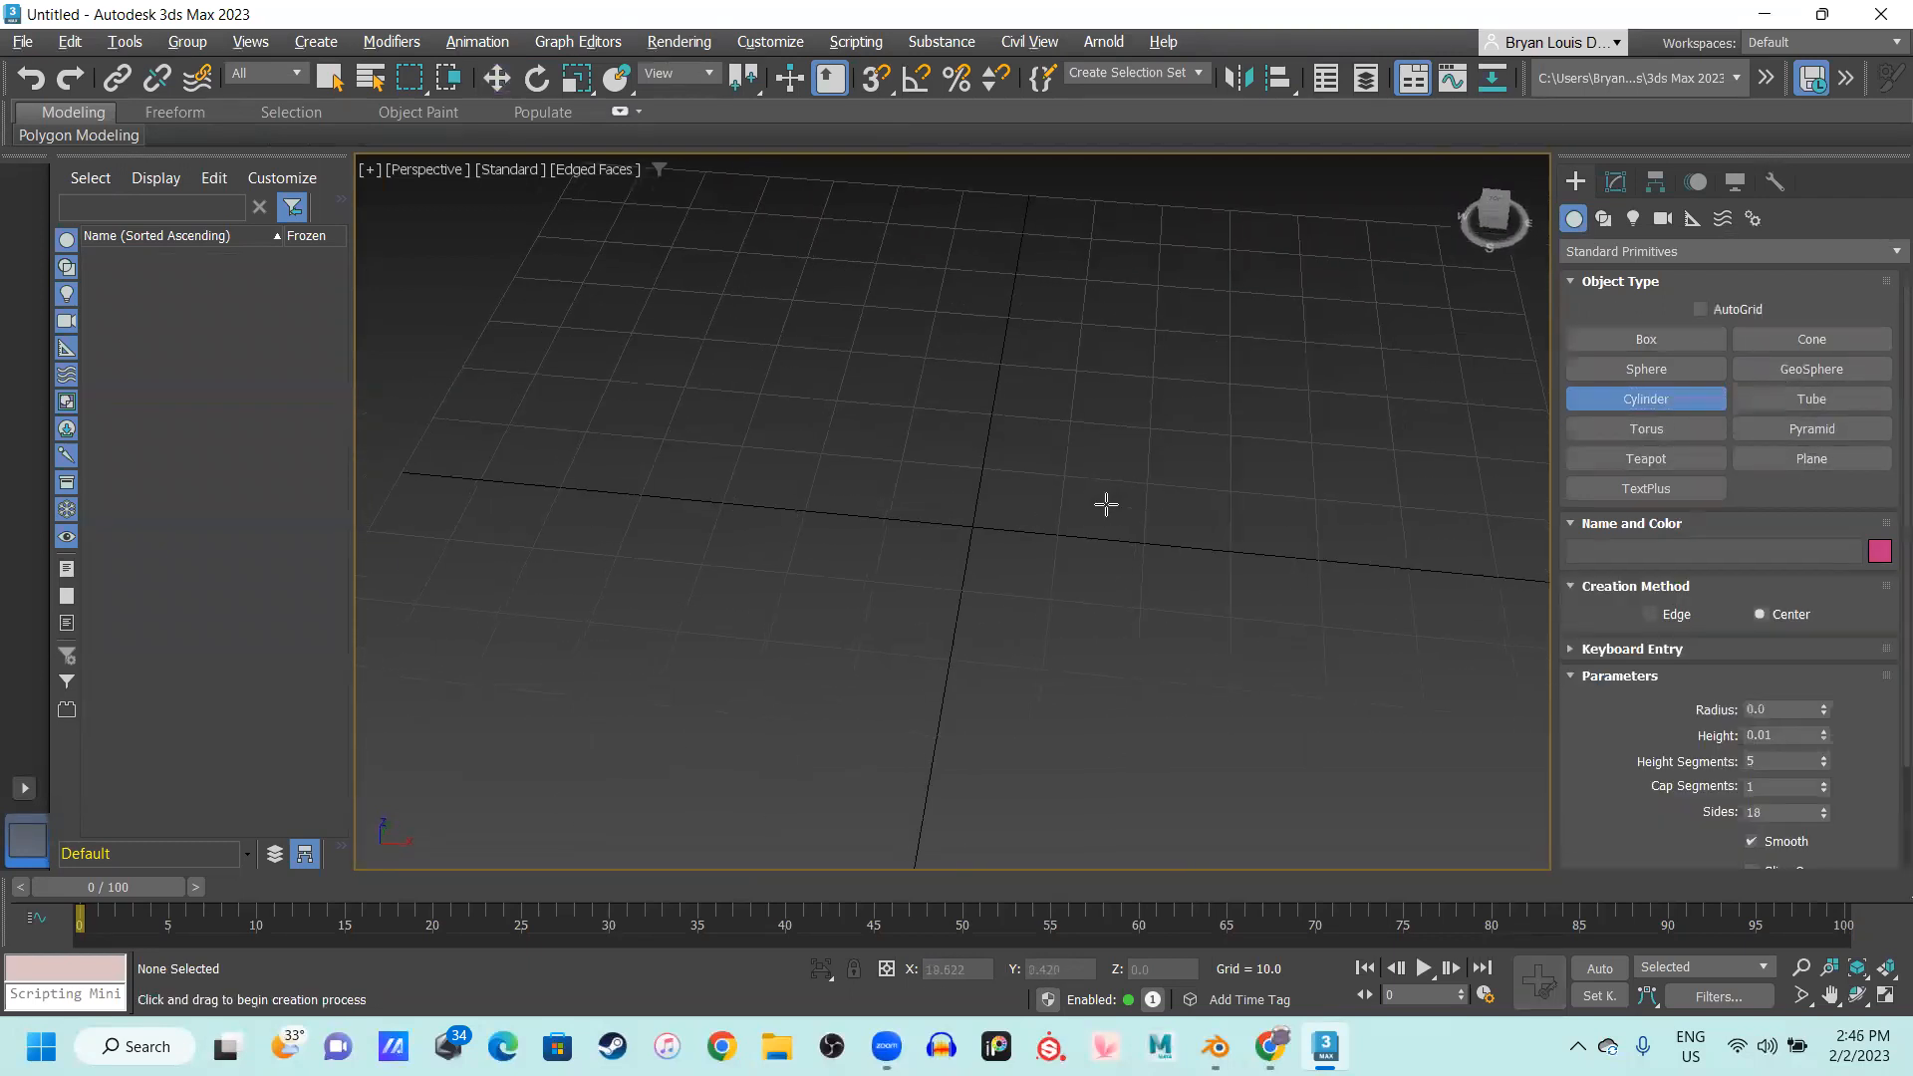
pyautogui.moveTo(971, 526); pyautogui.dragTo(1062, 551)
pyautogui.rightClick(1046, 521)
pyautogui.click(1179, 475)
pyautogui.keyDown('alt'); pyautogui.moveTo(986, 528); pyautogui.dragTo(929, 463, button='middle'); pyautogui.keyUp('alt')
pyautogui.scroll(3, 929, 463)
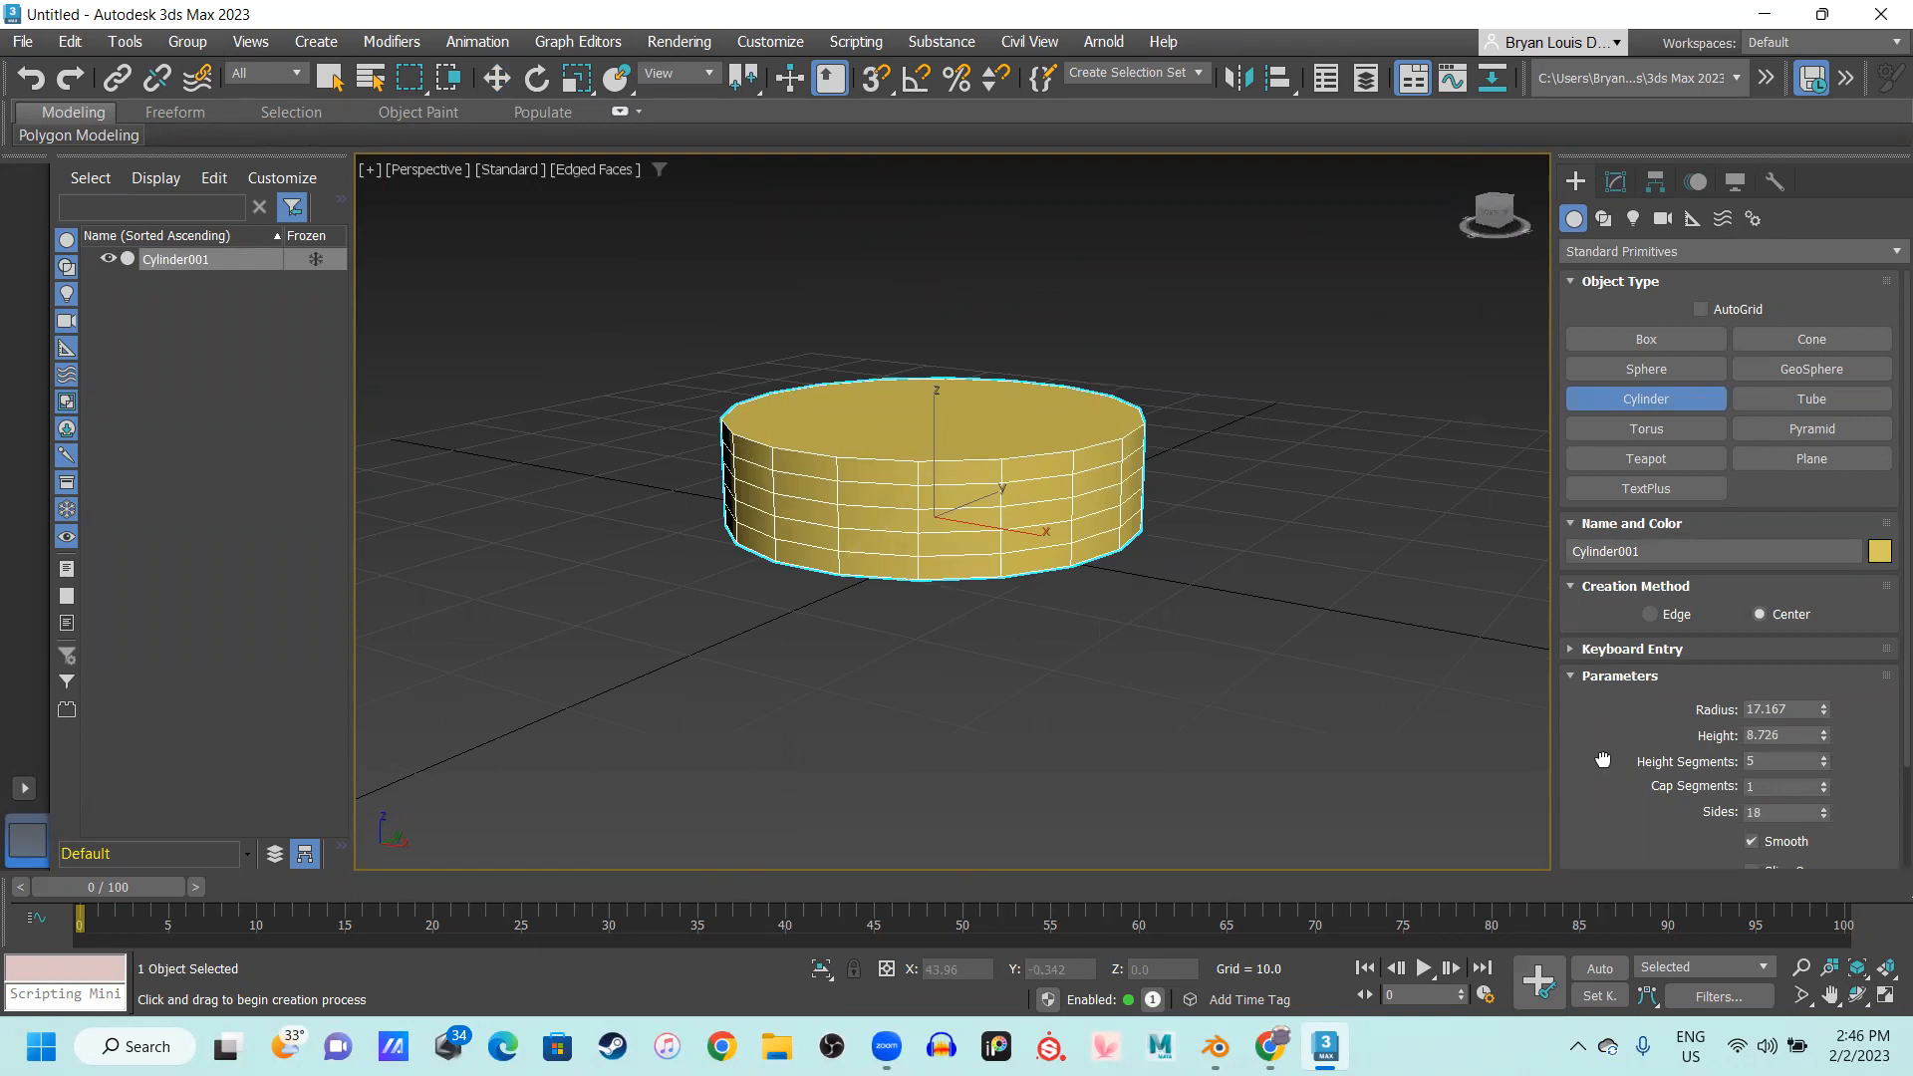
# Set the cylinder's height segments to 1
pyautogui.click(1759, 759)
pyautogui.press('Return')
pyautogui.keyDown('alt'); pyautogui.moveTo(896, 598); pyautogui.dragTo(909, 536, button='middle'); pyautogui.keyUp('alt')
# Move the cylinder to the world origin by setting its X and Y positions to 0
pyautogui.press('w')
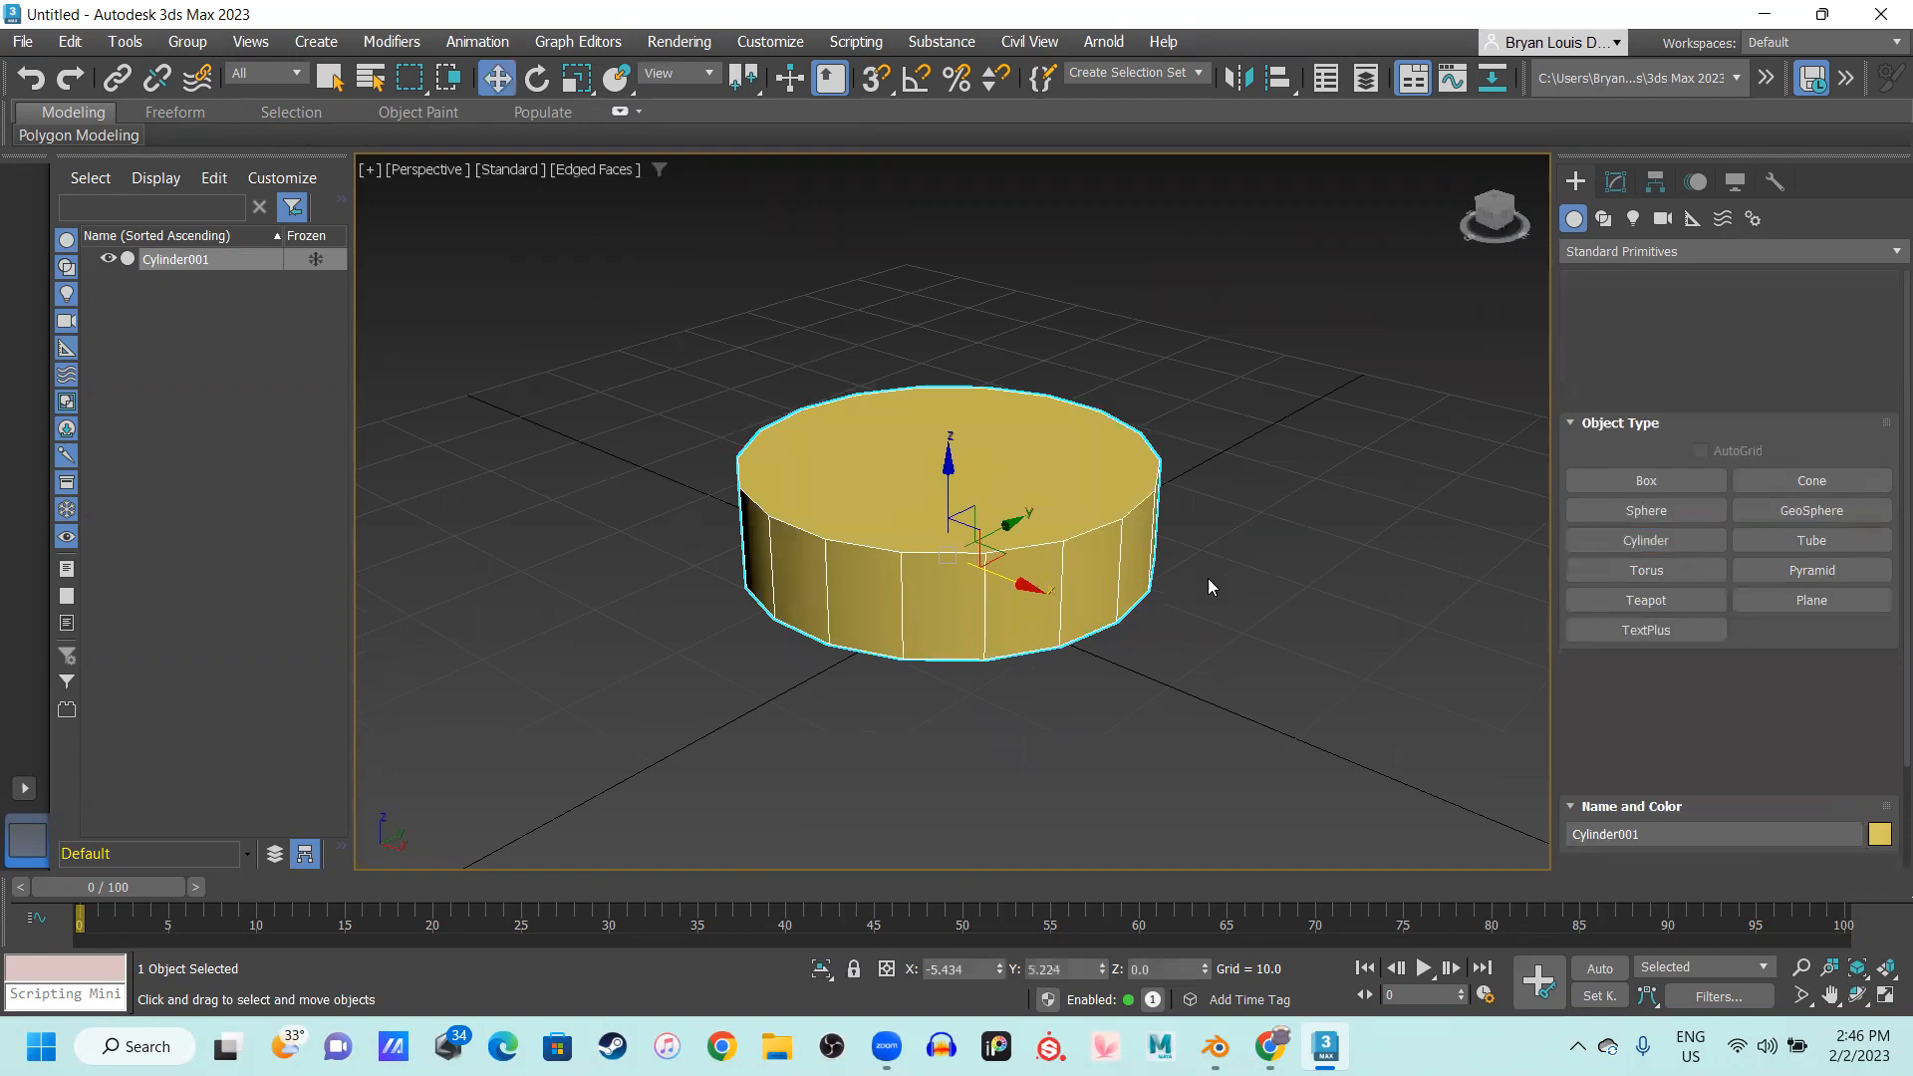
pyautogui.moveTo(1015, 586); pyautogui.dragTo(981, 576)
pyautogui.click(966, 971)
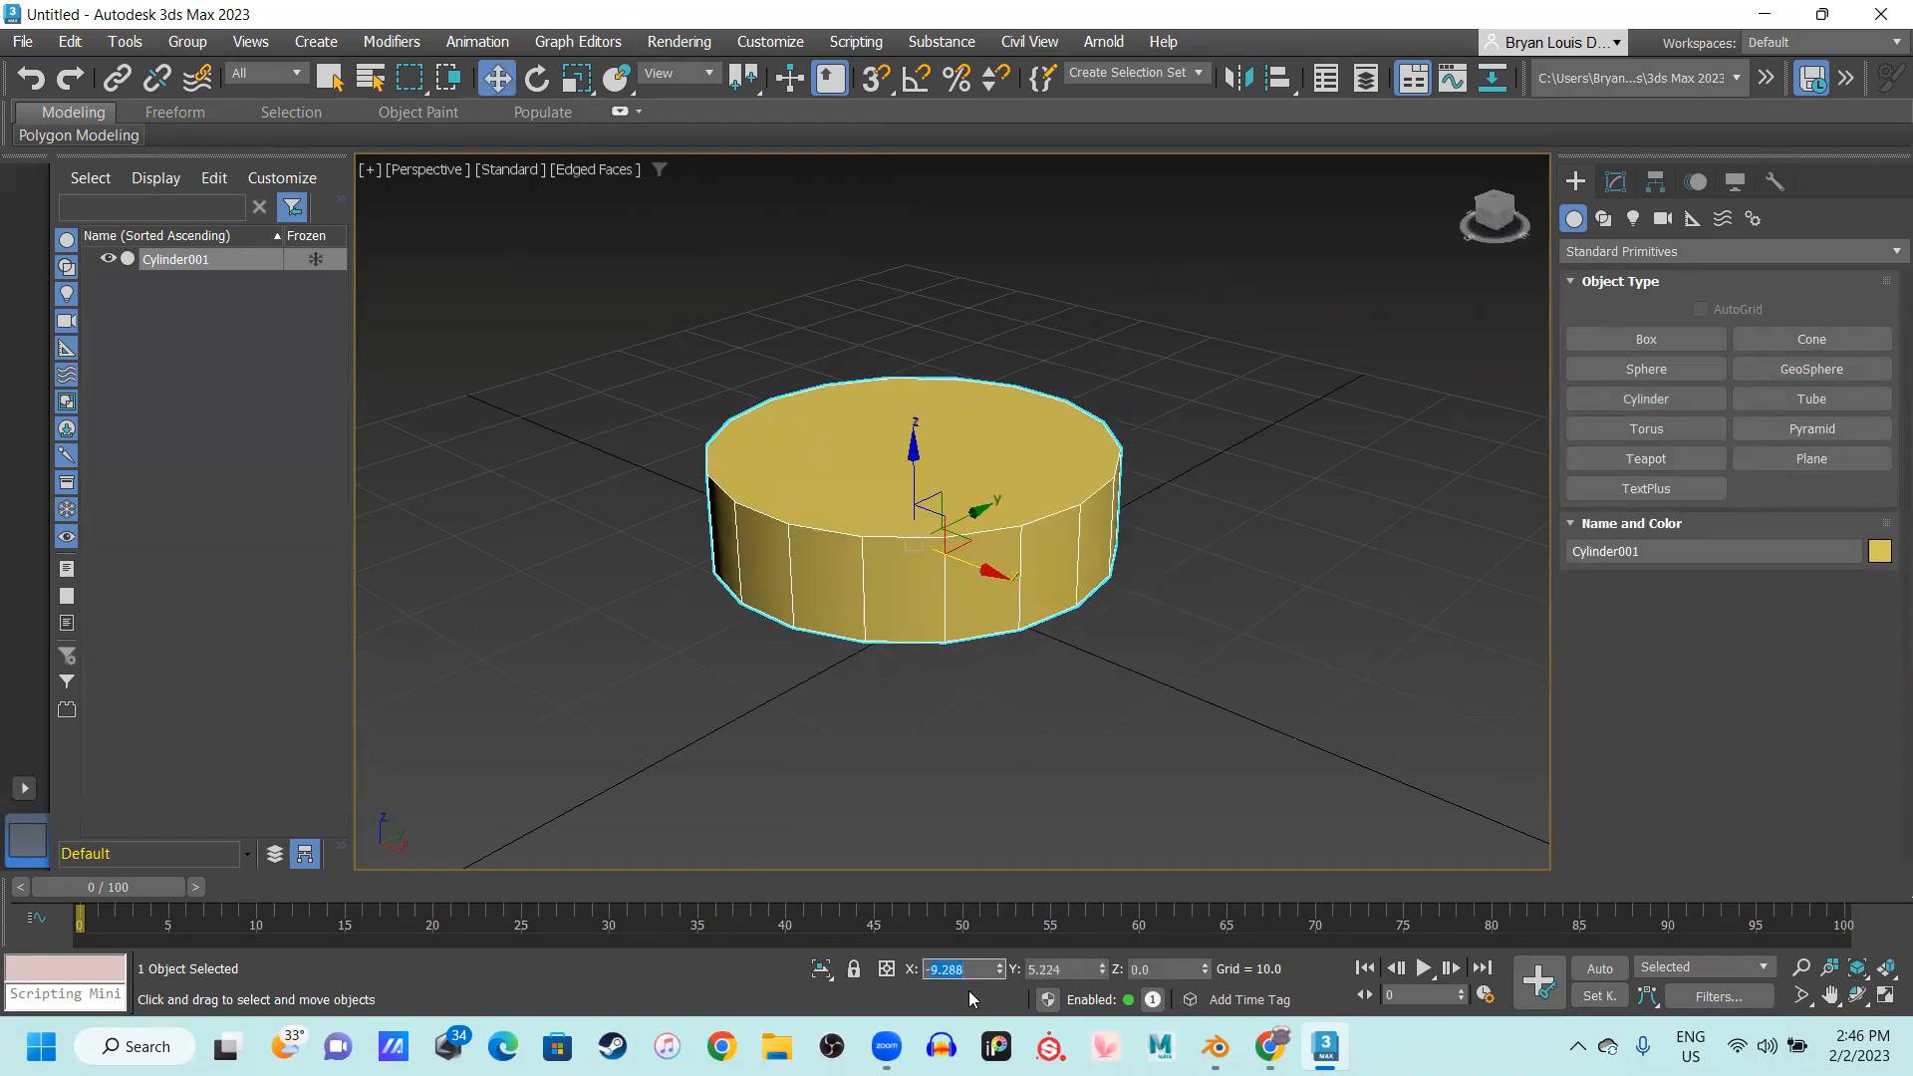
pyautogui.write('-0')
pyautogui.click(1059, 969)
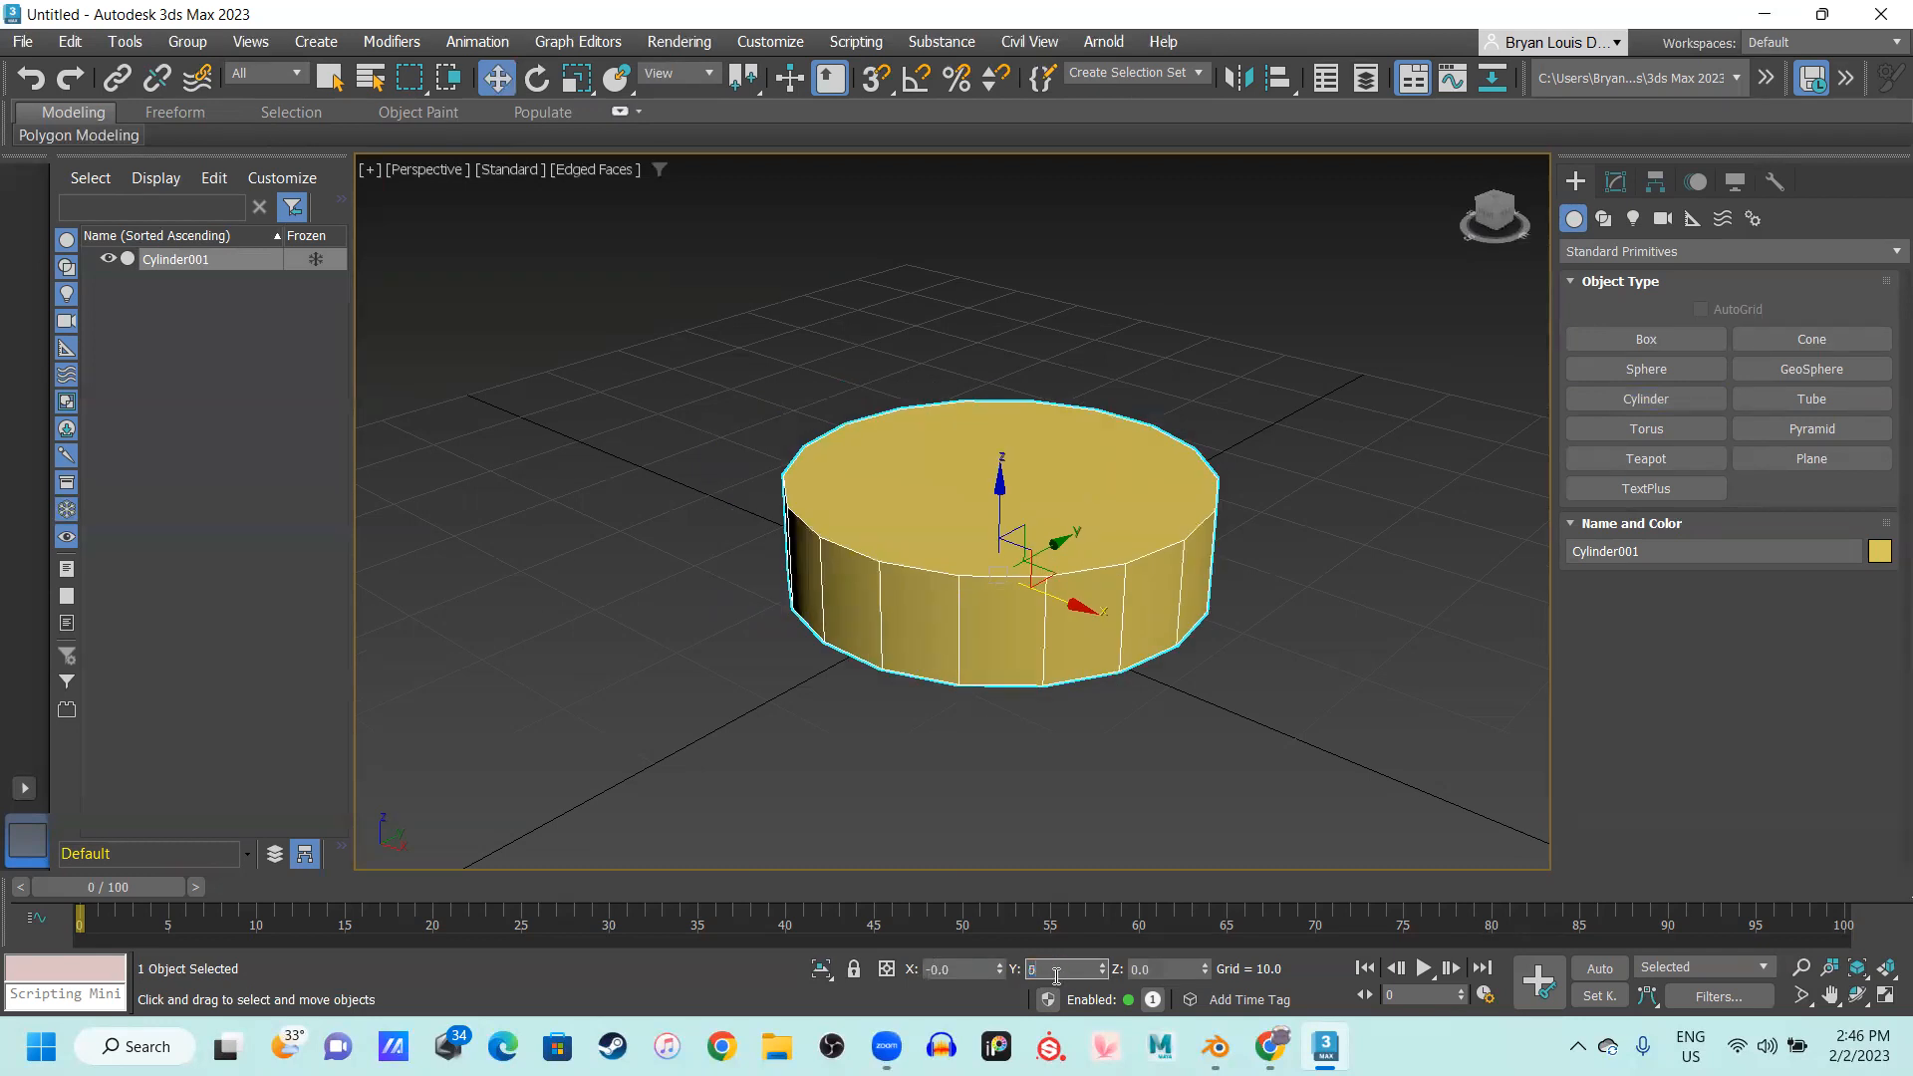
pyautogui.write('0')
pyautogui.press('Return')
pyautogui.keyDown('alt'); pyautogui.moveTo(911, 748); pyautogui.dragTo(1136, 638, button='middle'); pyautogui.keyUp('alt')
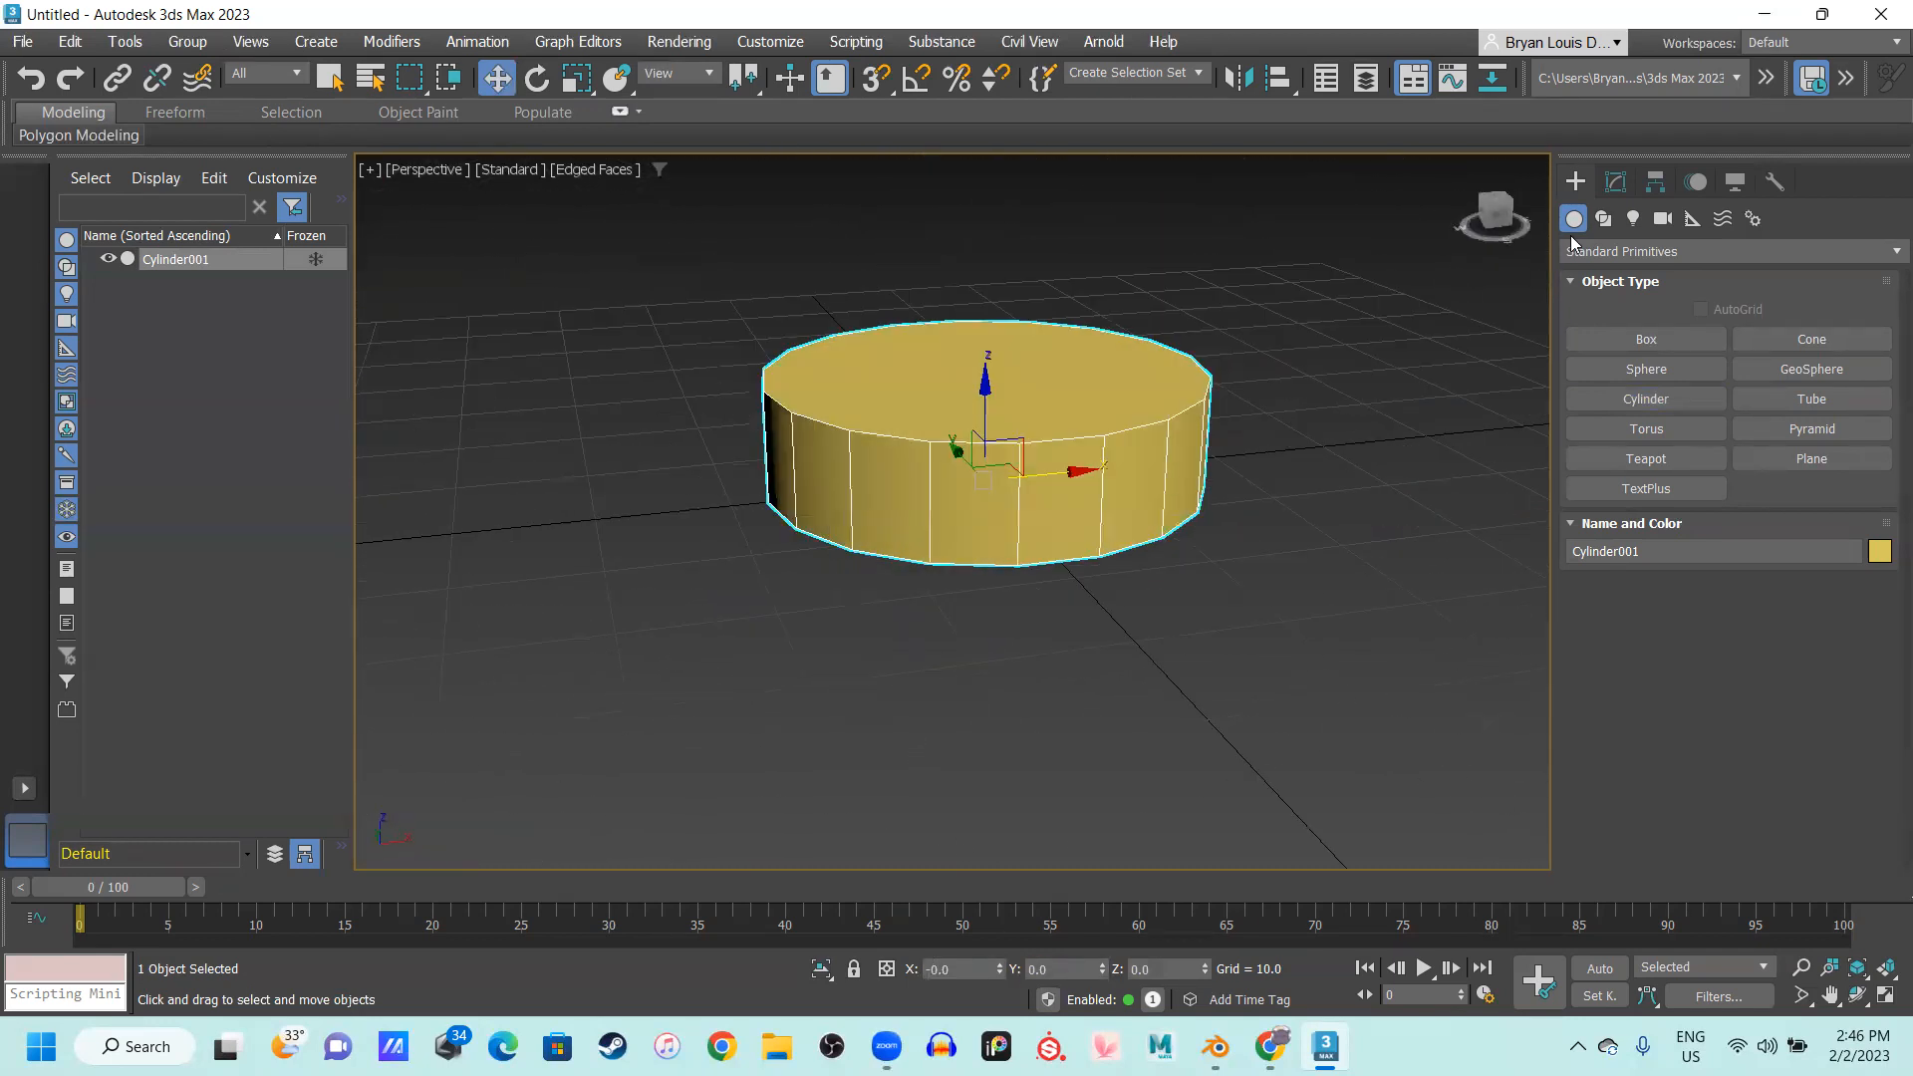
# Add an OpenSubdiv modifier to the cylinder
pyautogui.click(1616, 181)
pyautogui.click(1732, 244)
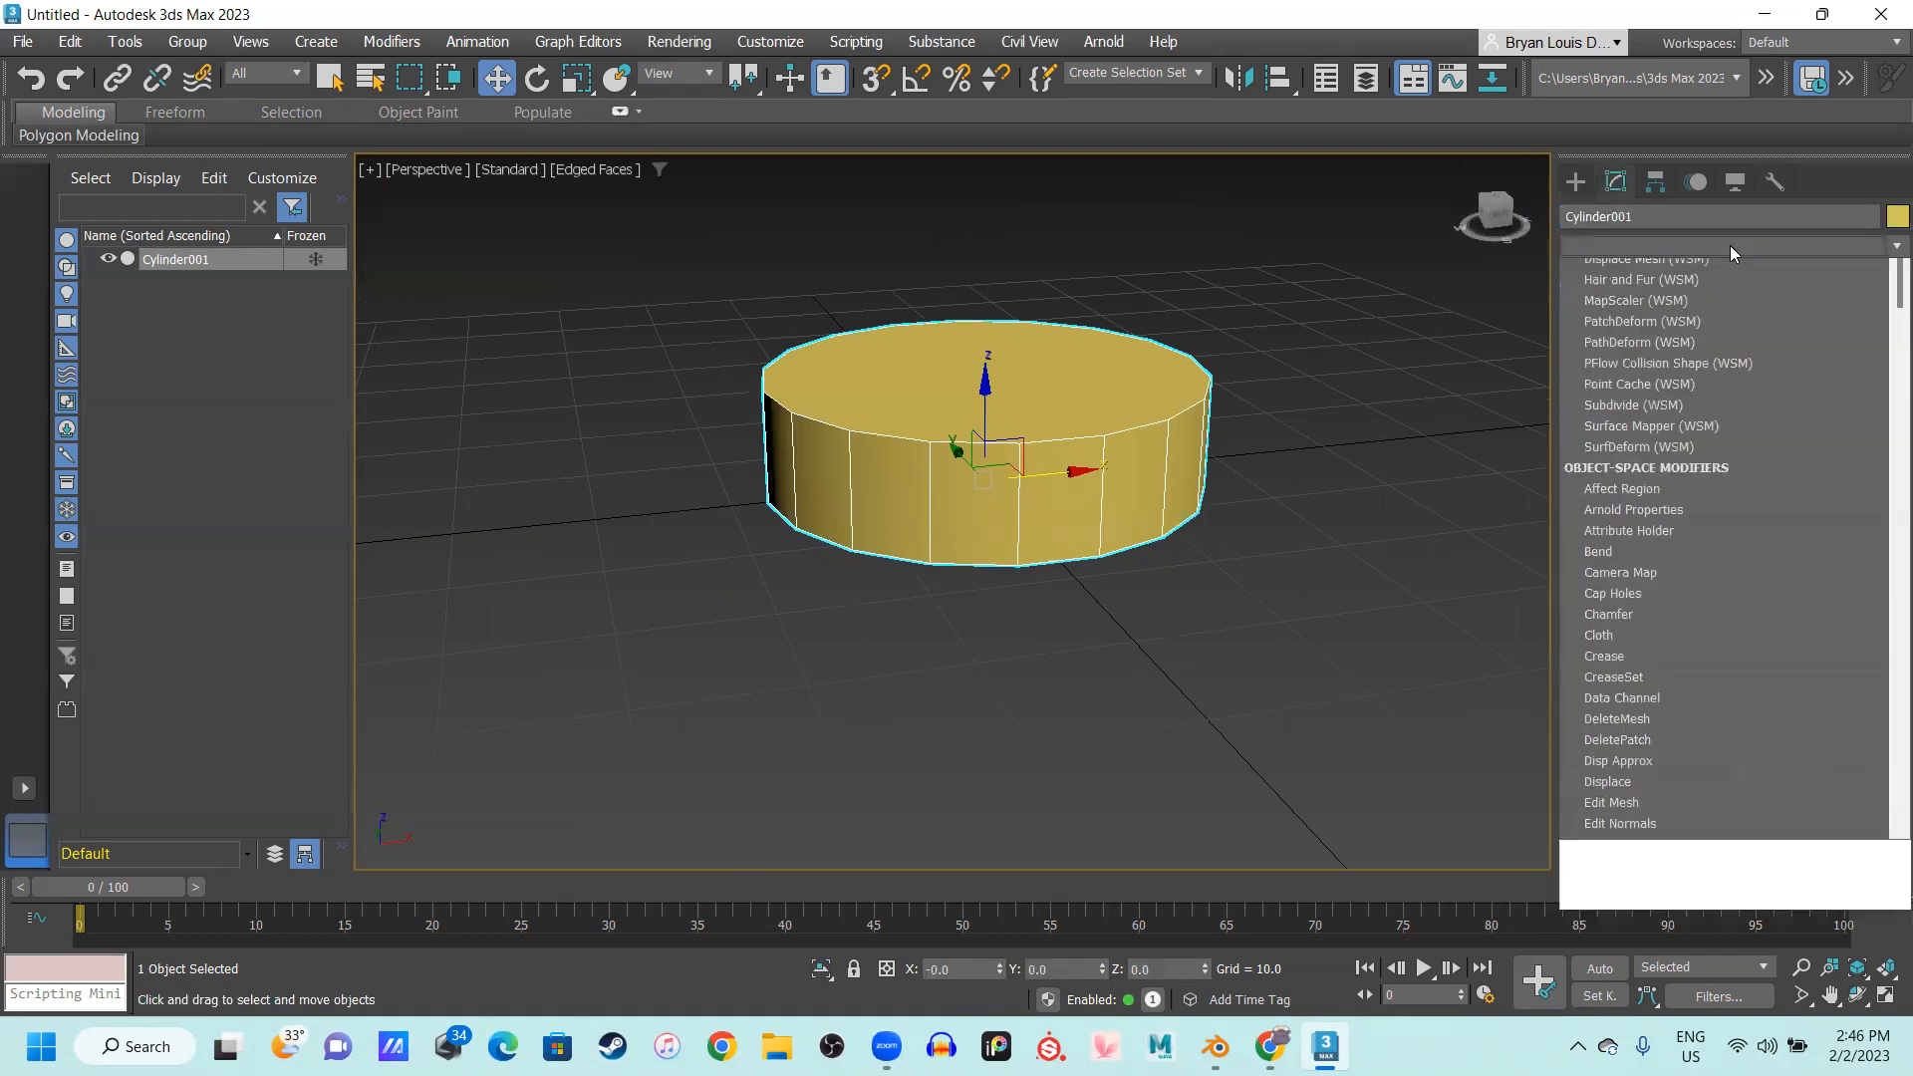
pyautogui.press('o')
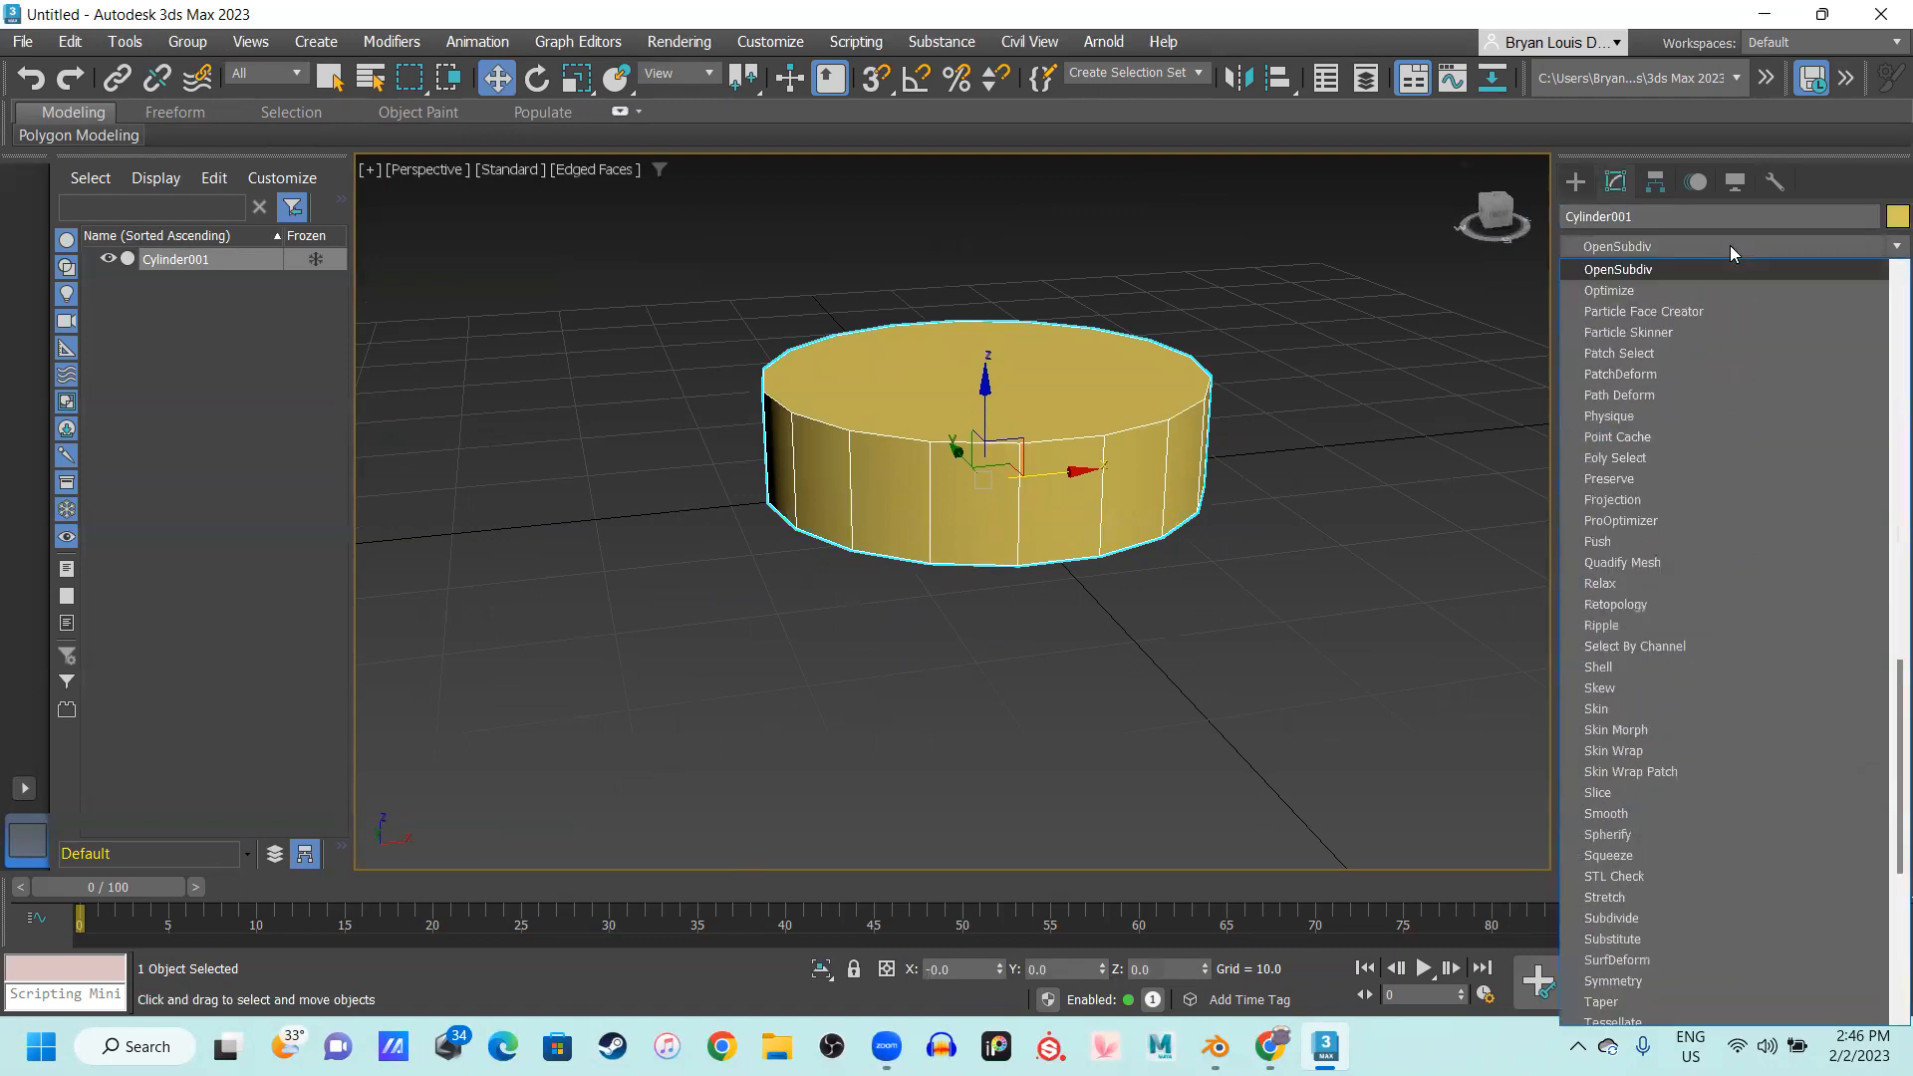
pyautogui.press('Return')
pyautogui.scroll(4, 1140, 400)
pyautogui.keyDown('alt'); pyautogui.moveTo(983, 510); pyautogui.dragTo(1056, 448, button='middle'); pyautogui.keyUp('alt')
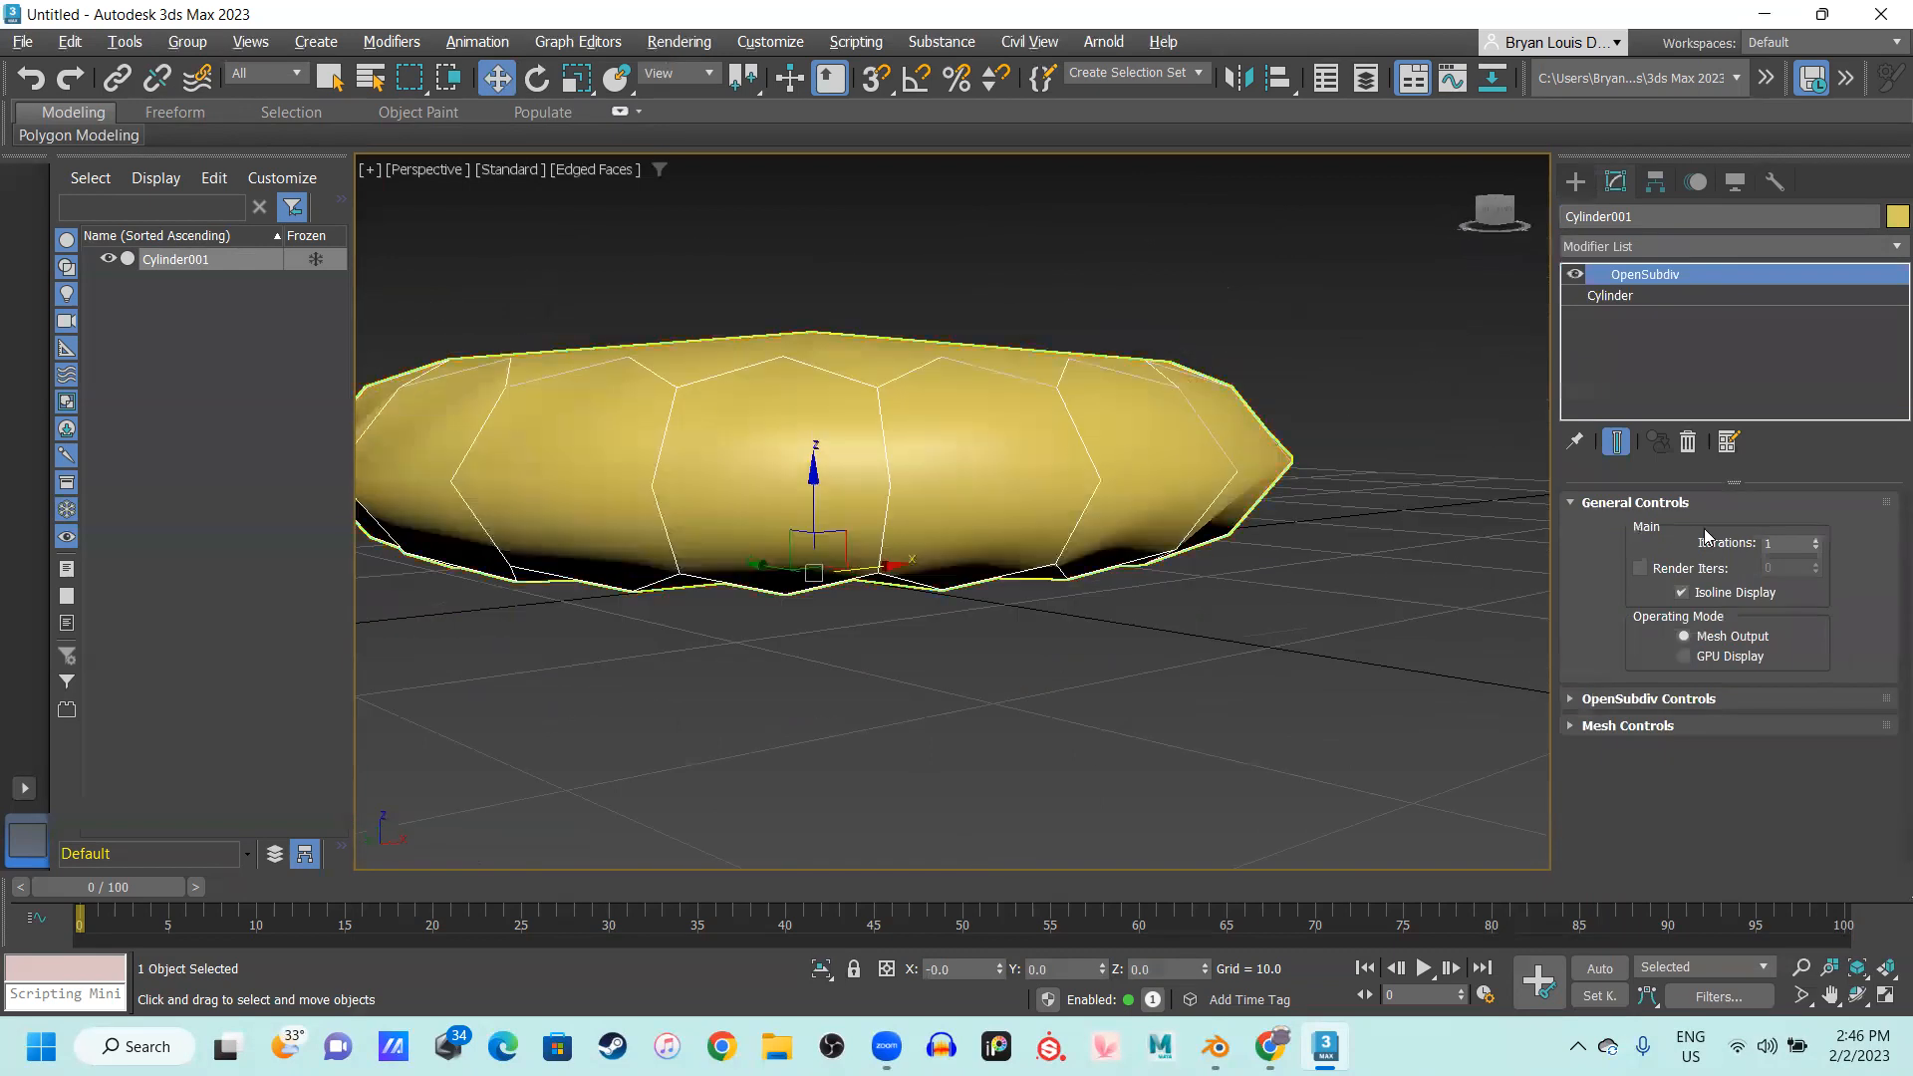
# Raise the OpenSubdiv iterations to 4 and inspect the smoothed cylinder from its side and top
pyautogui.click(1816, 540)
pyautogui.click(1816, 540)
pyautogui.click(1816, 540)
pyautogui.keyDown('alt'); pyautogui.moveTo(622, 479); pyautogui.dragTo(702, 456, button='middle'); pyautogui.keyUp('alt')
pyautogui.keyDown('alt'); pyautogui.moveTo(1019, 536); pyautogui.dragTo(1024, 492, button='middle'); pyautogui.keyUp('alt')
pyautogui.keyDown('alt'); pyautogui.moveTo(728, 482); pyautogui.dragTo(713, 647, button='middle'); pyautogui.keyUp('alt')
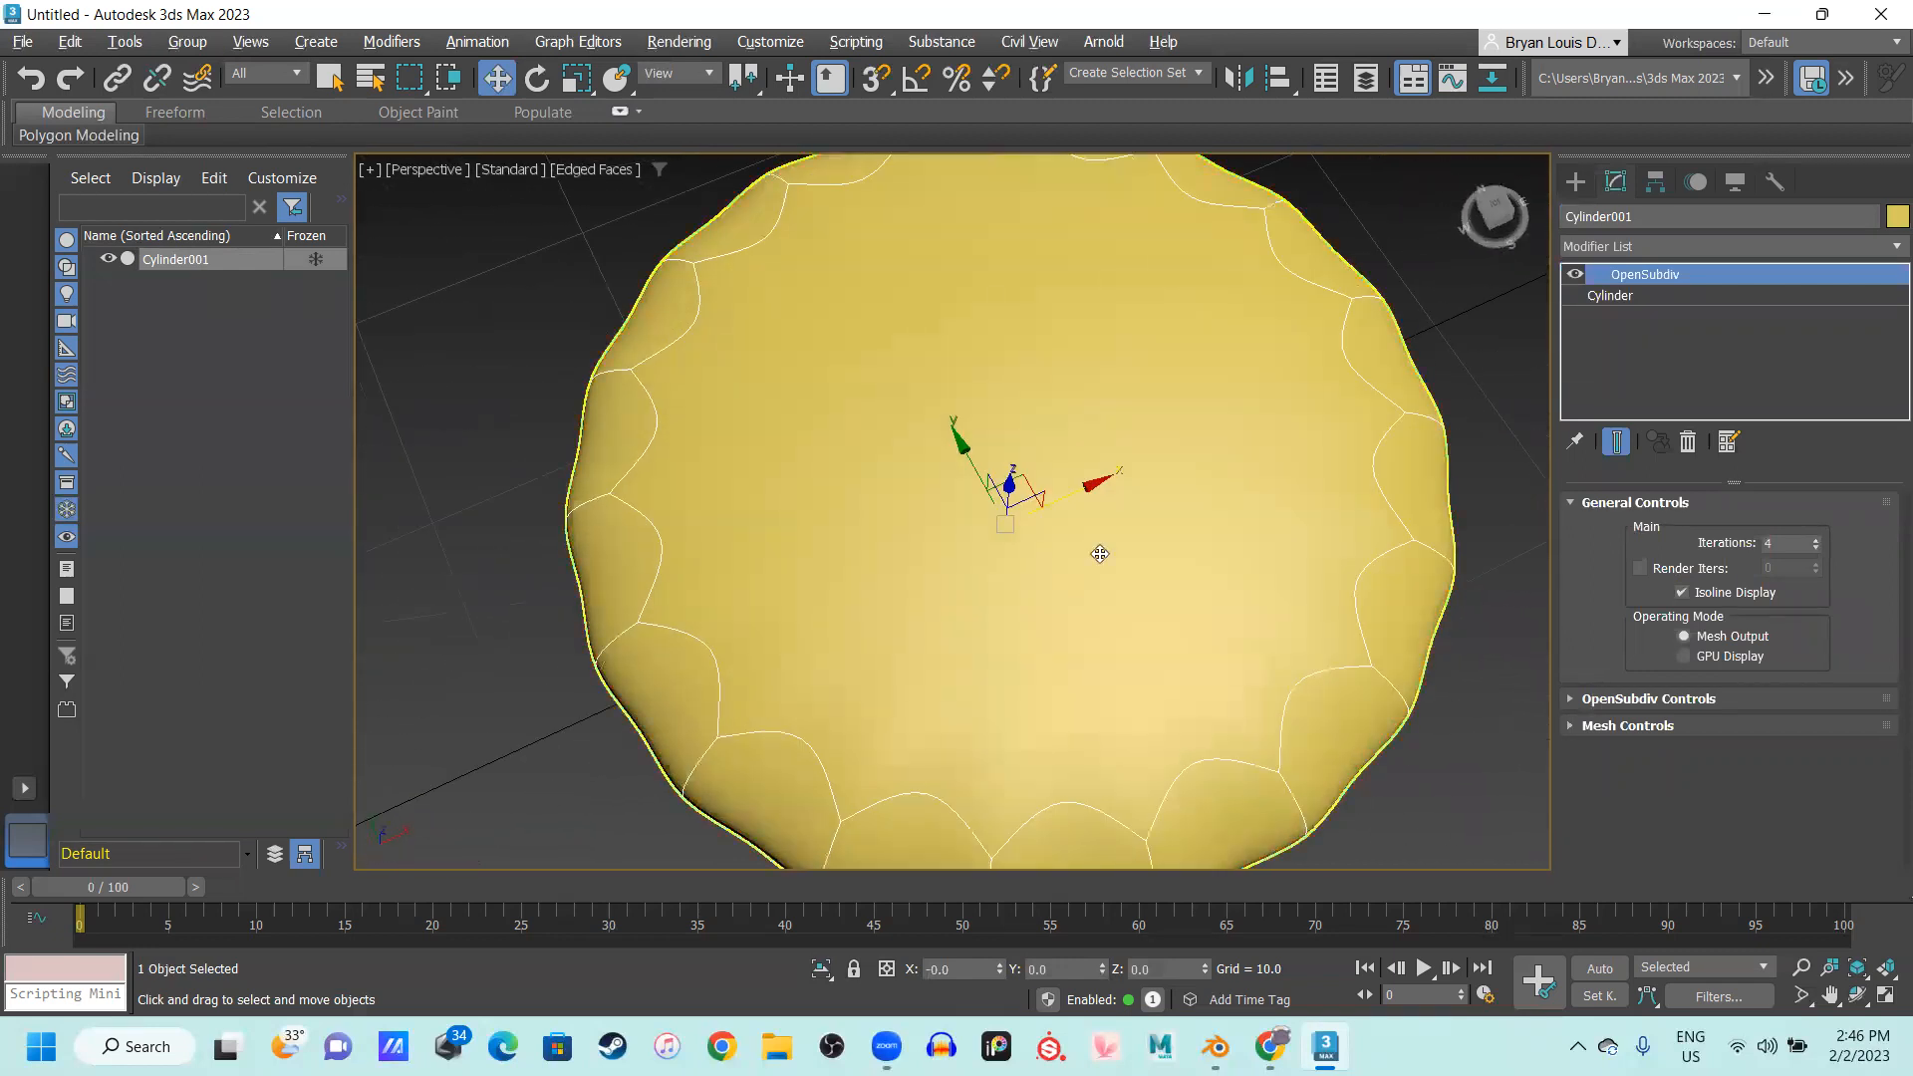
# Set the OpenSubdiv iterations to 0
pyautogui.click(1811, 548)
pyautogui.click(1811, 548)
pyautogui.click(1810, 548)
pyautogui.click(1811, 548)
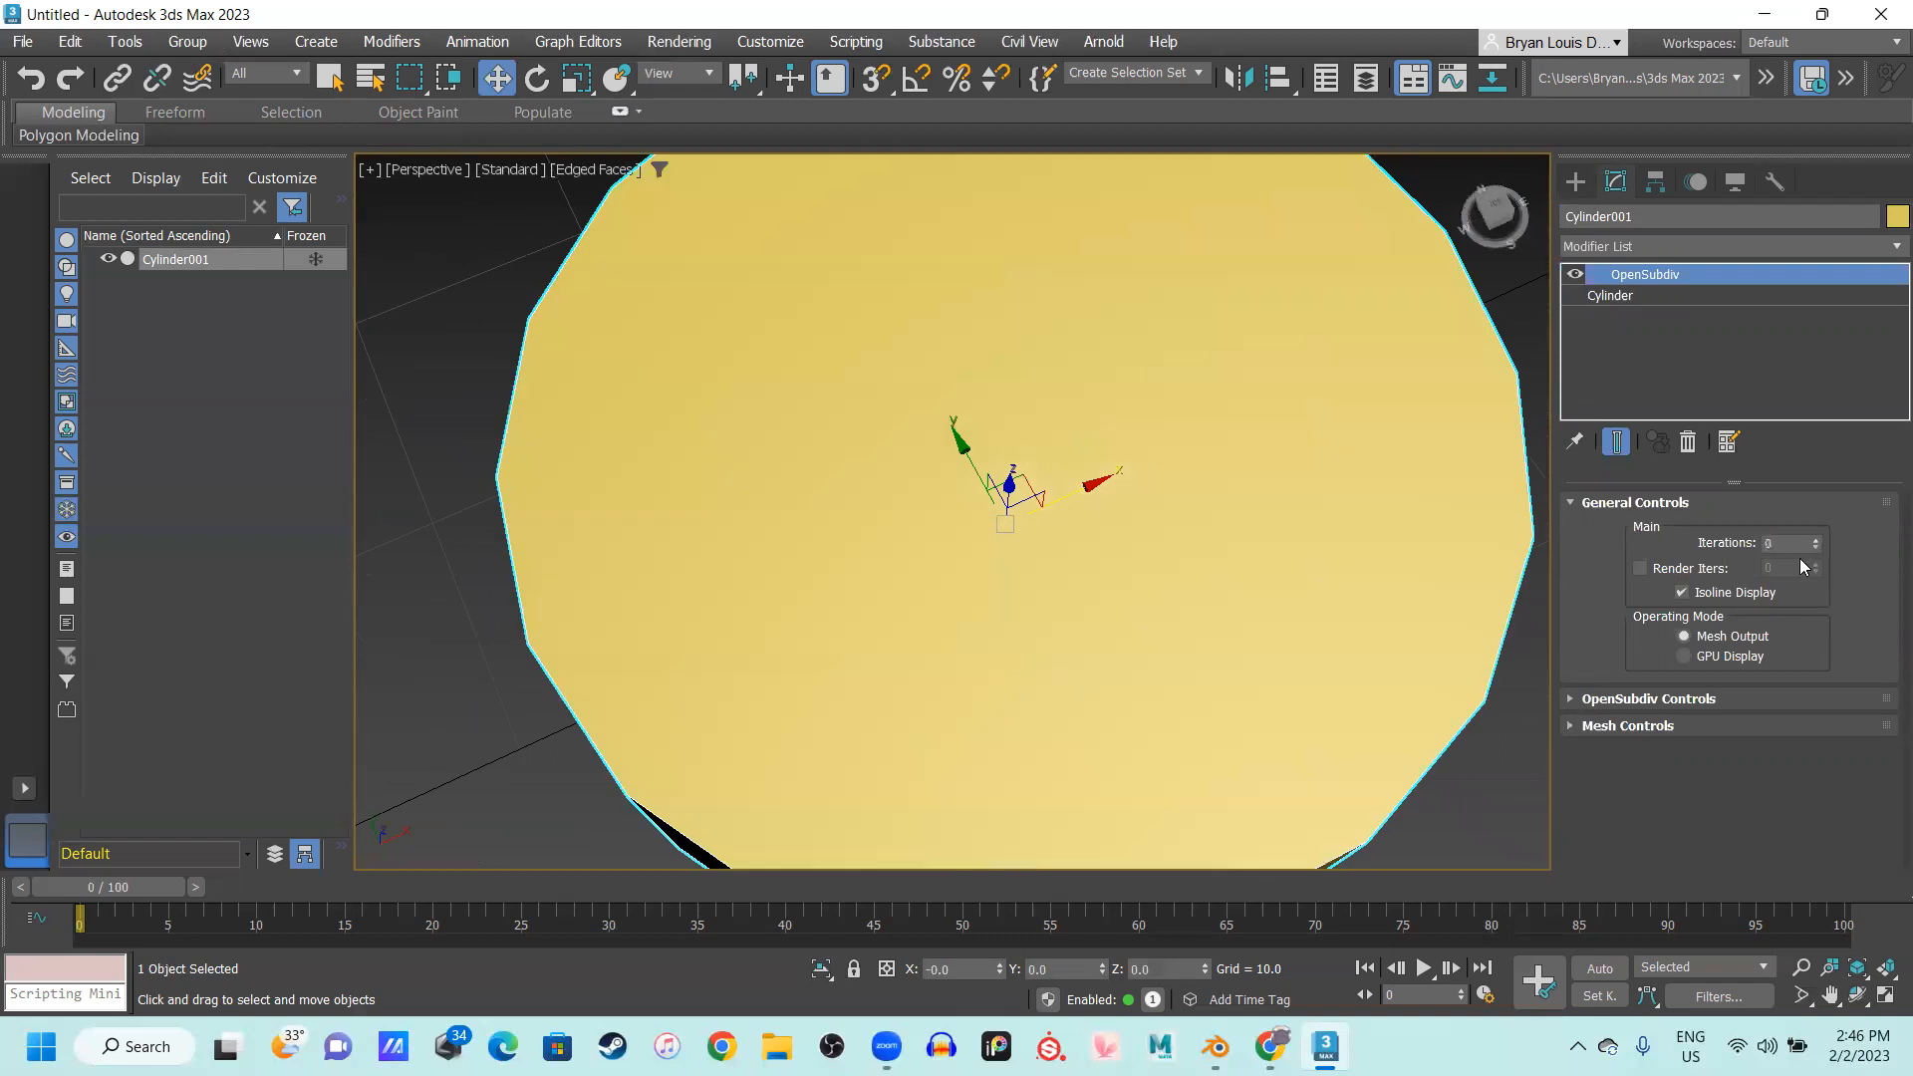
# Delete the OpenSubdiv modifier from the cylinder's modifier stack
pyautogui.rightClick(1637, 289)
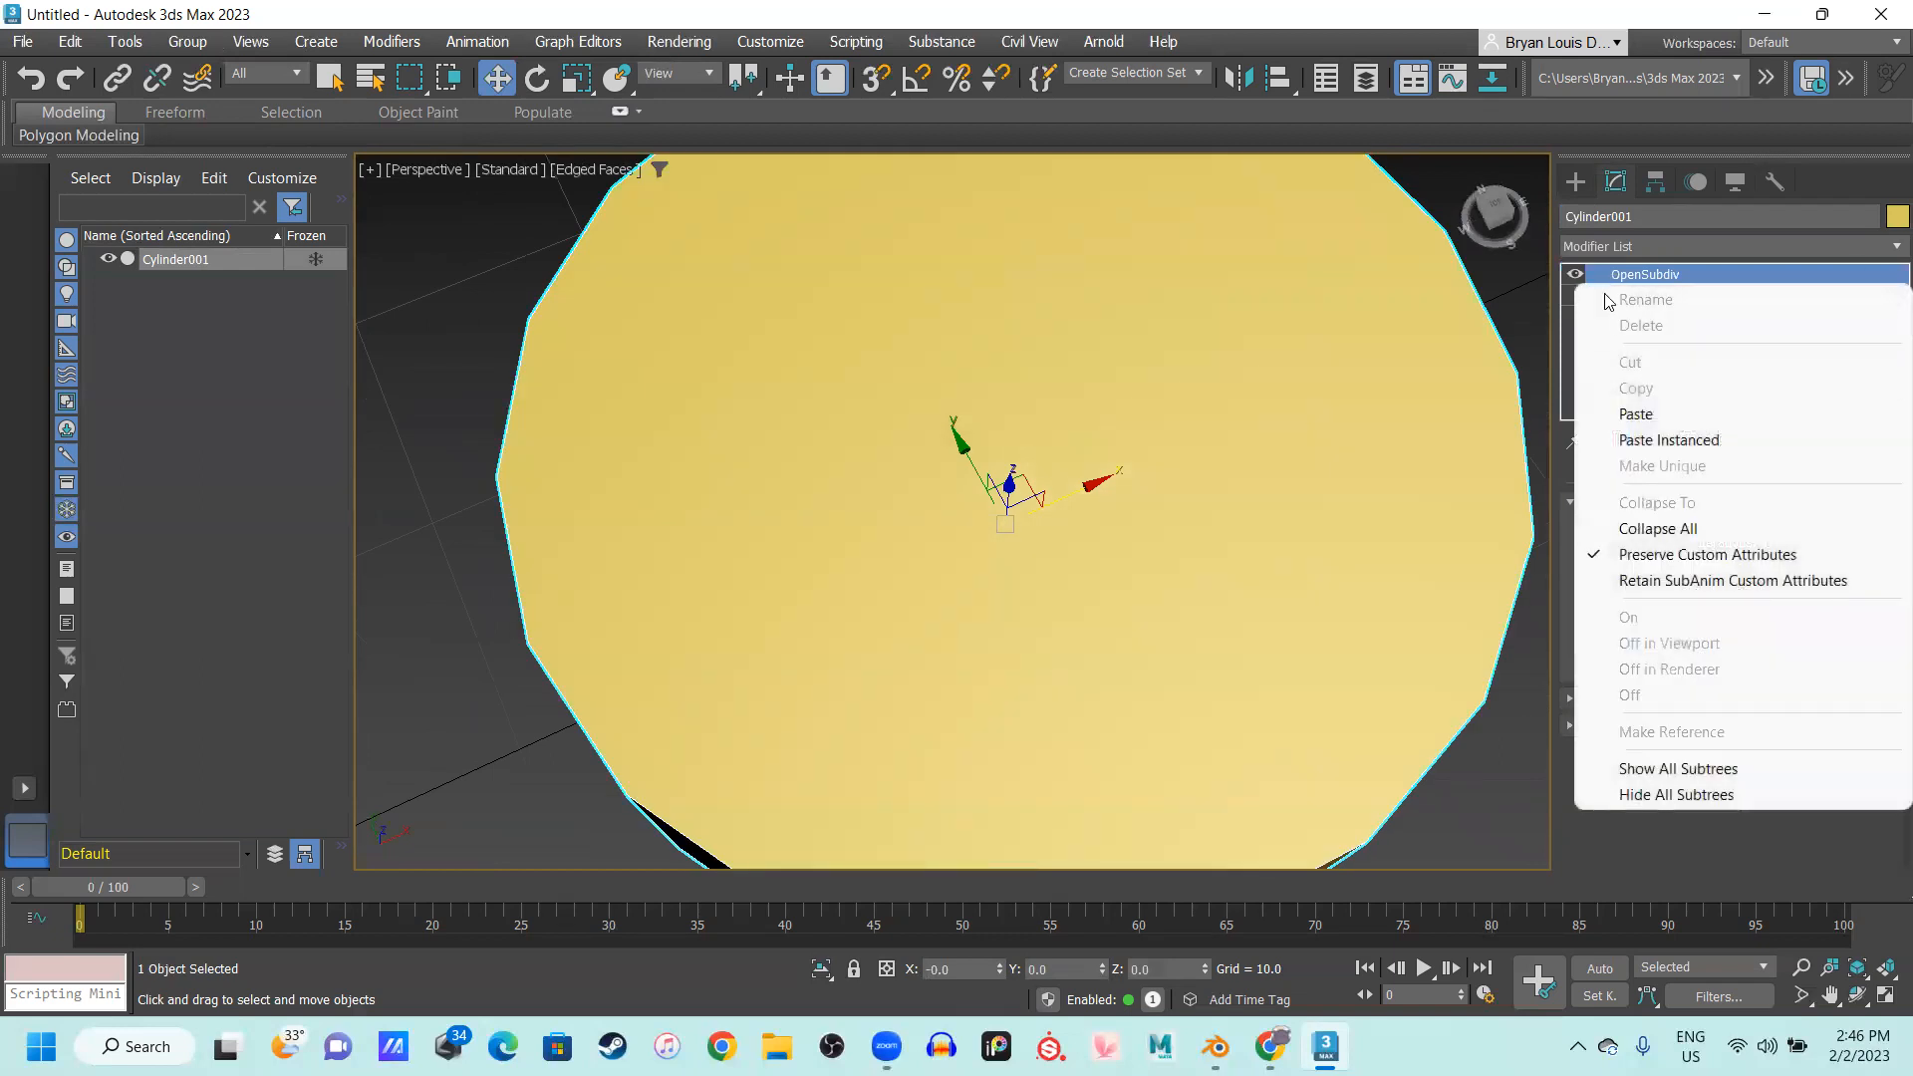
pyautogui.click(1639, 284)
pyautogui.rightClick(1637, 279)
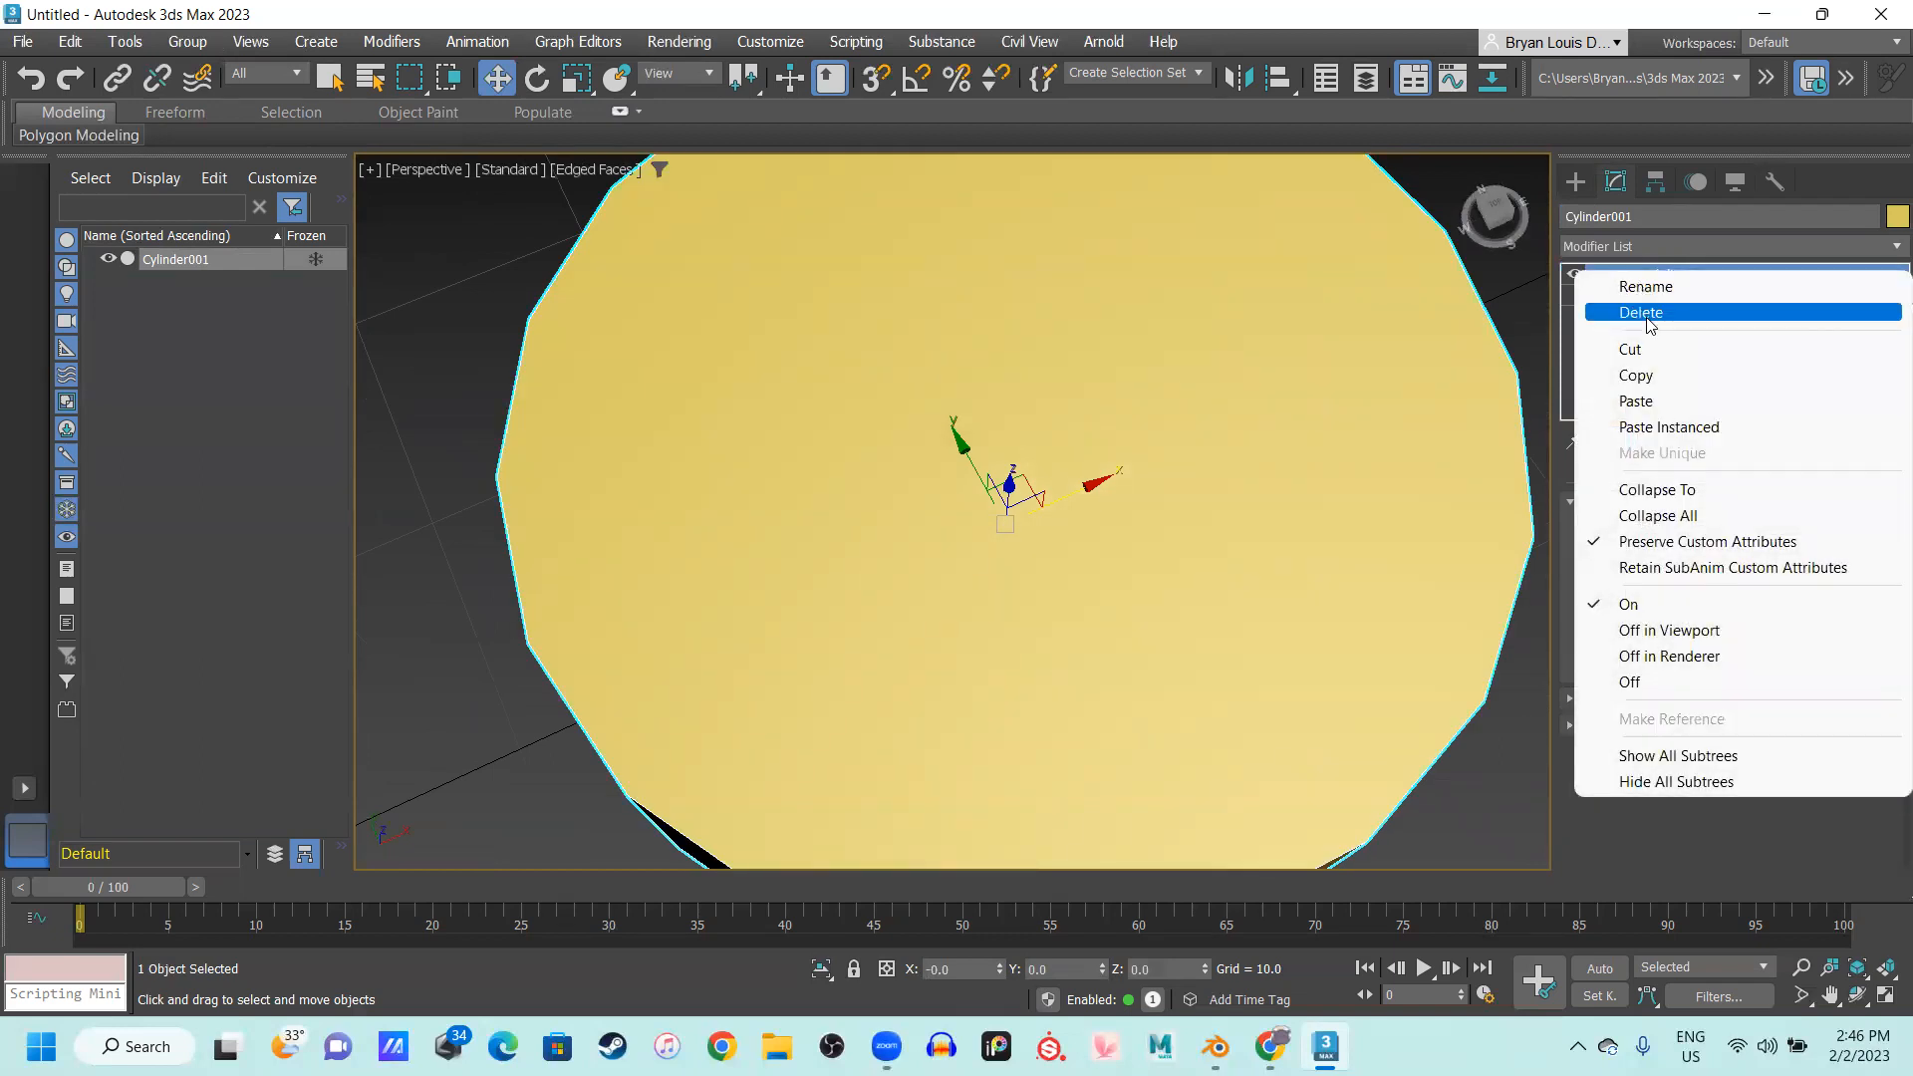
pyautogui.click(1645, 317)
# Convert the cylinder to an Editable Poly
pyautogui.keyDown('alt'); pyautogui.moveTo(1128, 458); pyautogui.dragTo(1187, 357, button='middle'); pyautogui.keyUp('alt')
pyautogui.rightClick(1187, 348)
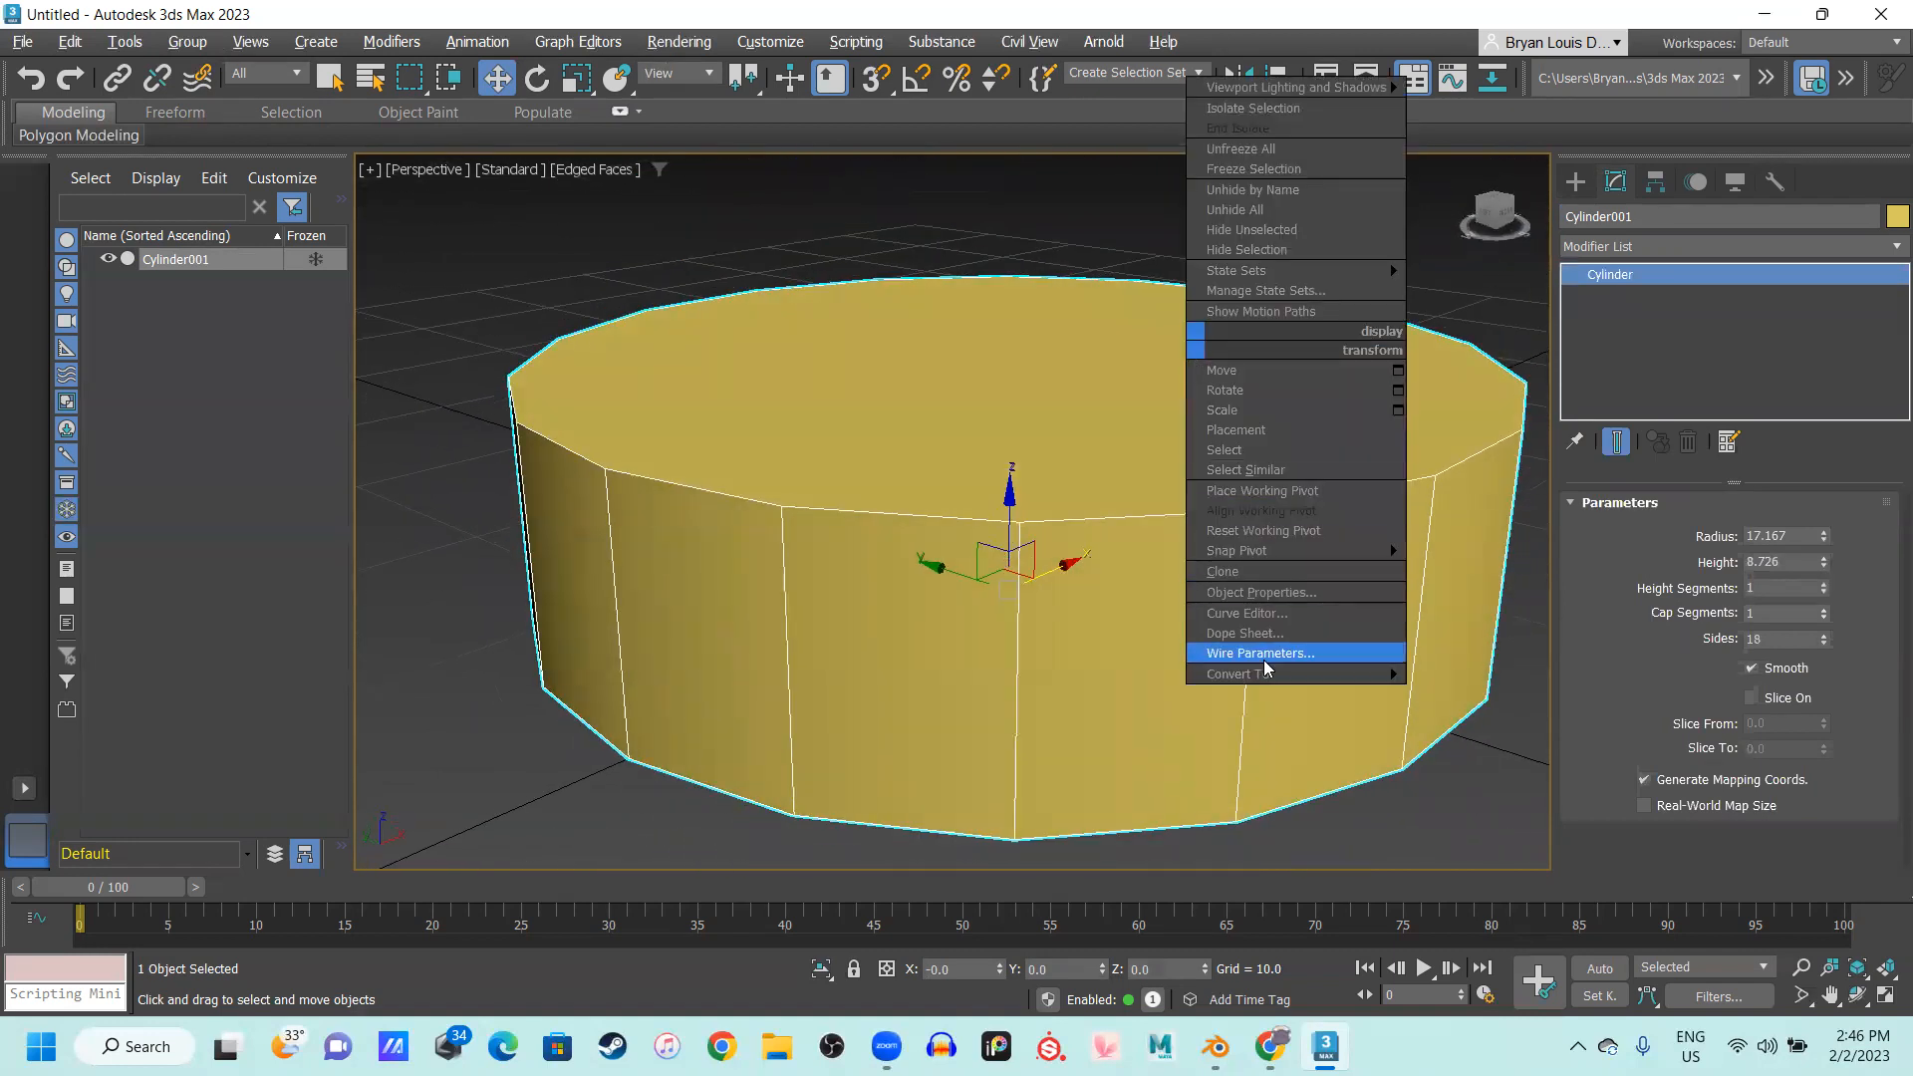
pyautogui.moveTo(1283, 676)
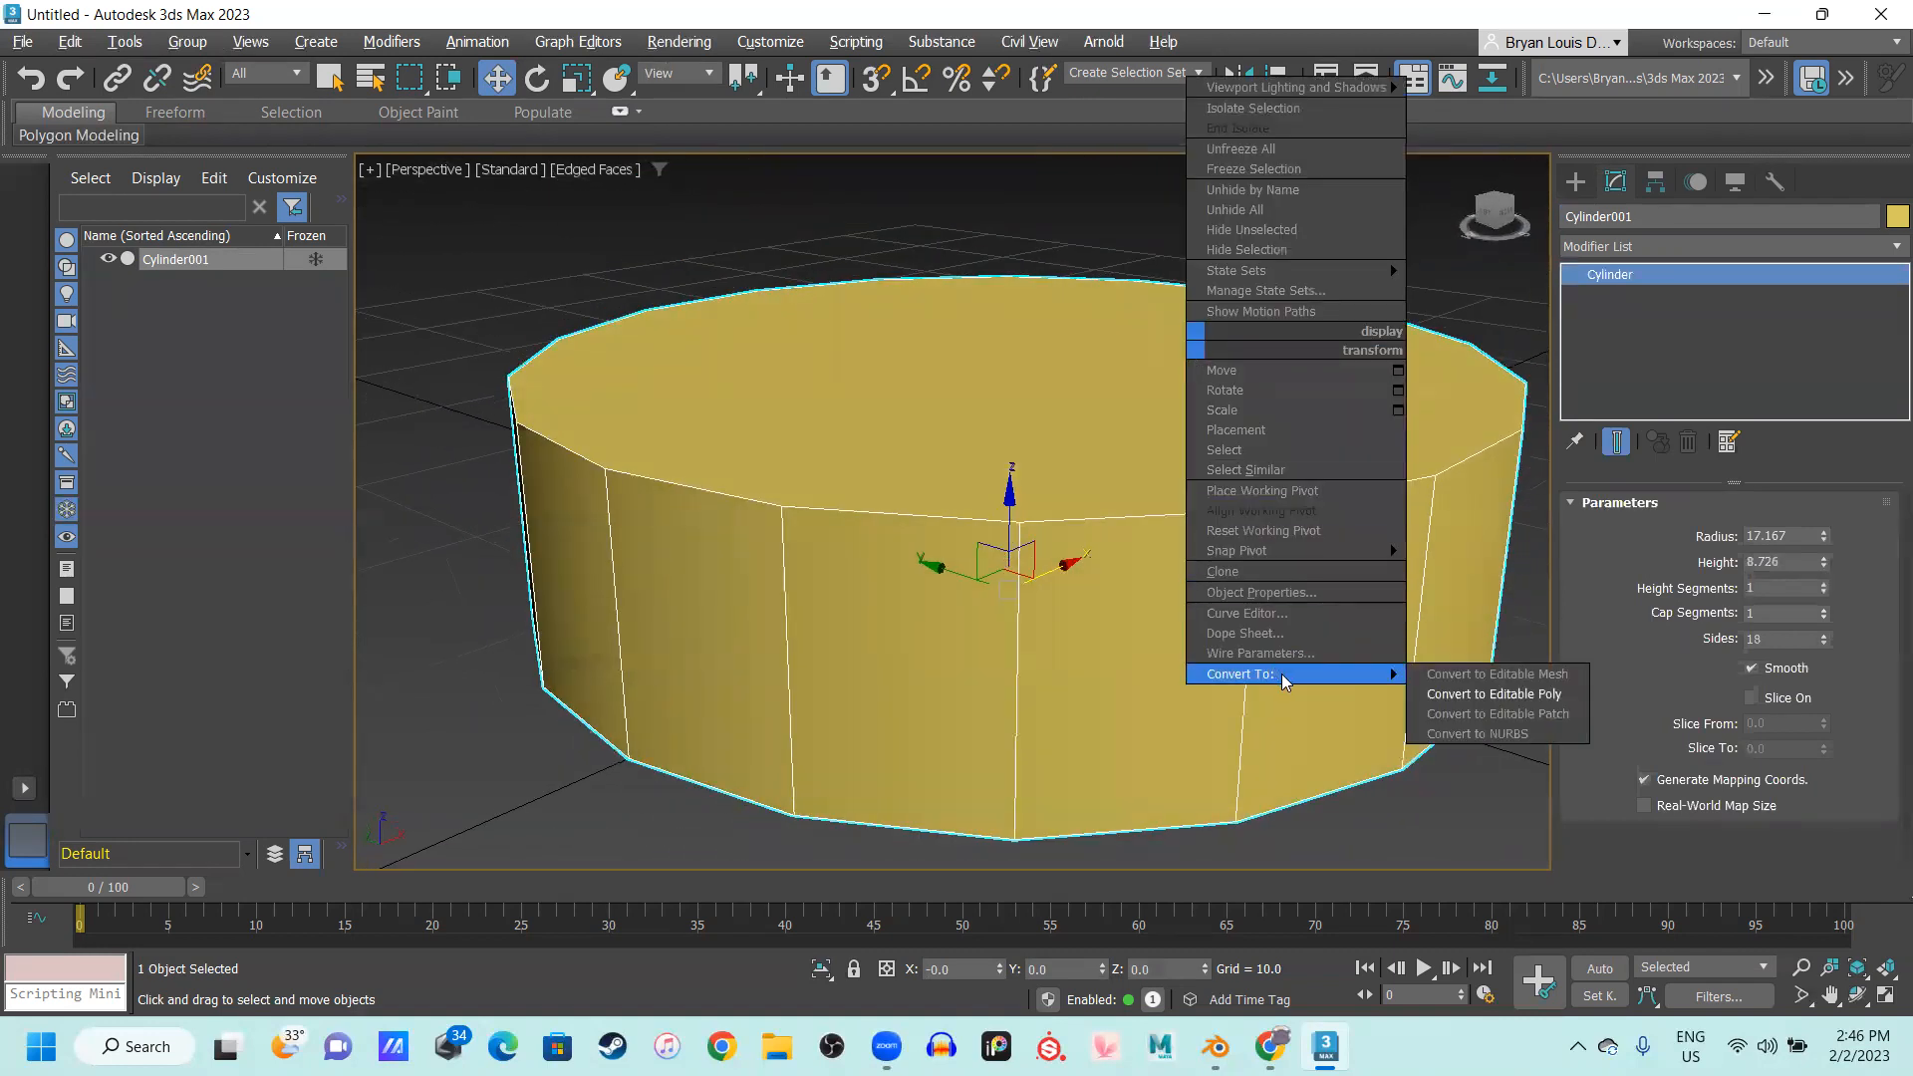
pyautogui.click(1542, 692)
# Insert two SwiftLoop edge loops around the cylinder's side, one just below the top rim and one just above the bottom rim
pyautogui.keyDown('alt'); pyautogui.moveTo(1111, 539); pyautogui.dragTo(1012, 457, button='middle'); pyautogui.keyUp('alt')
pyautogui.hotkey('alt', '1')
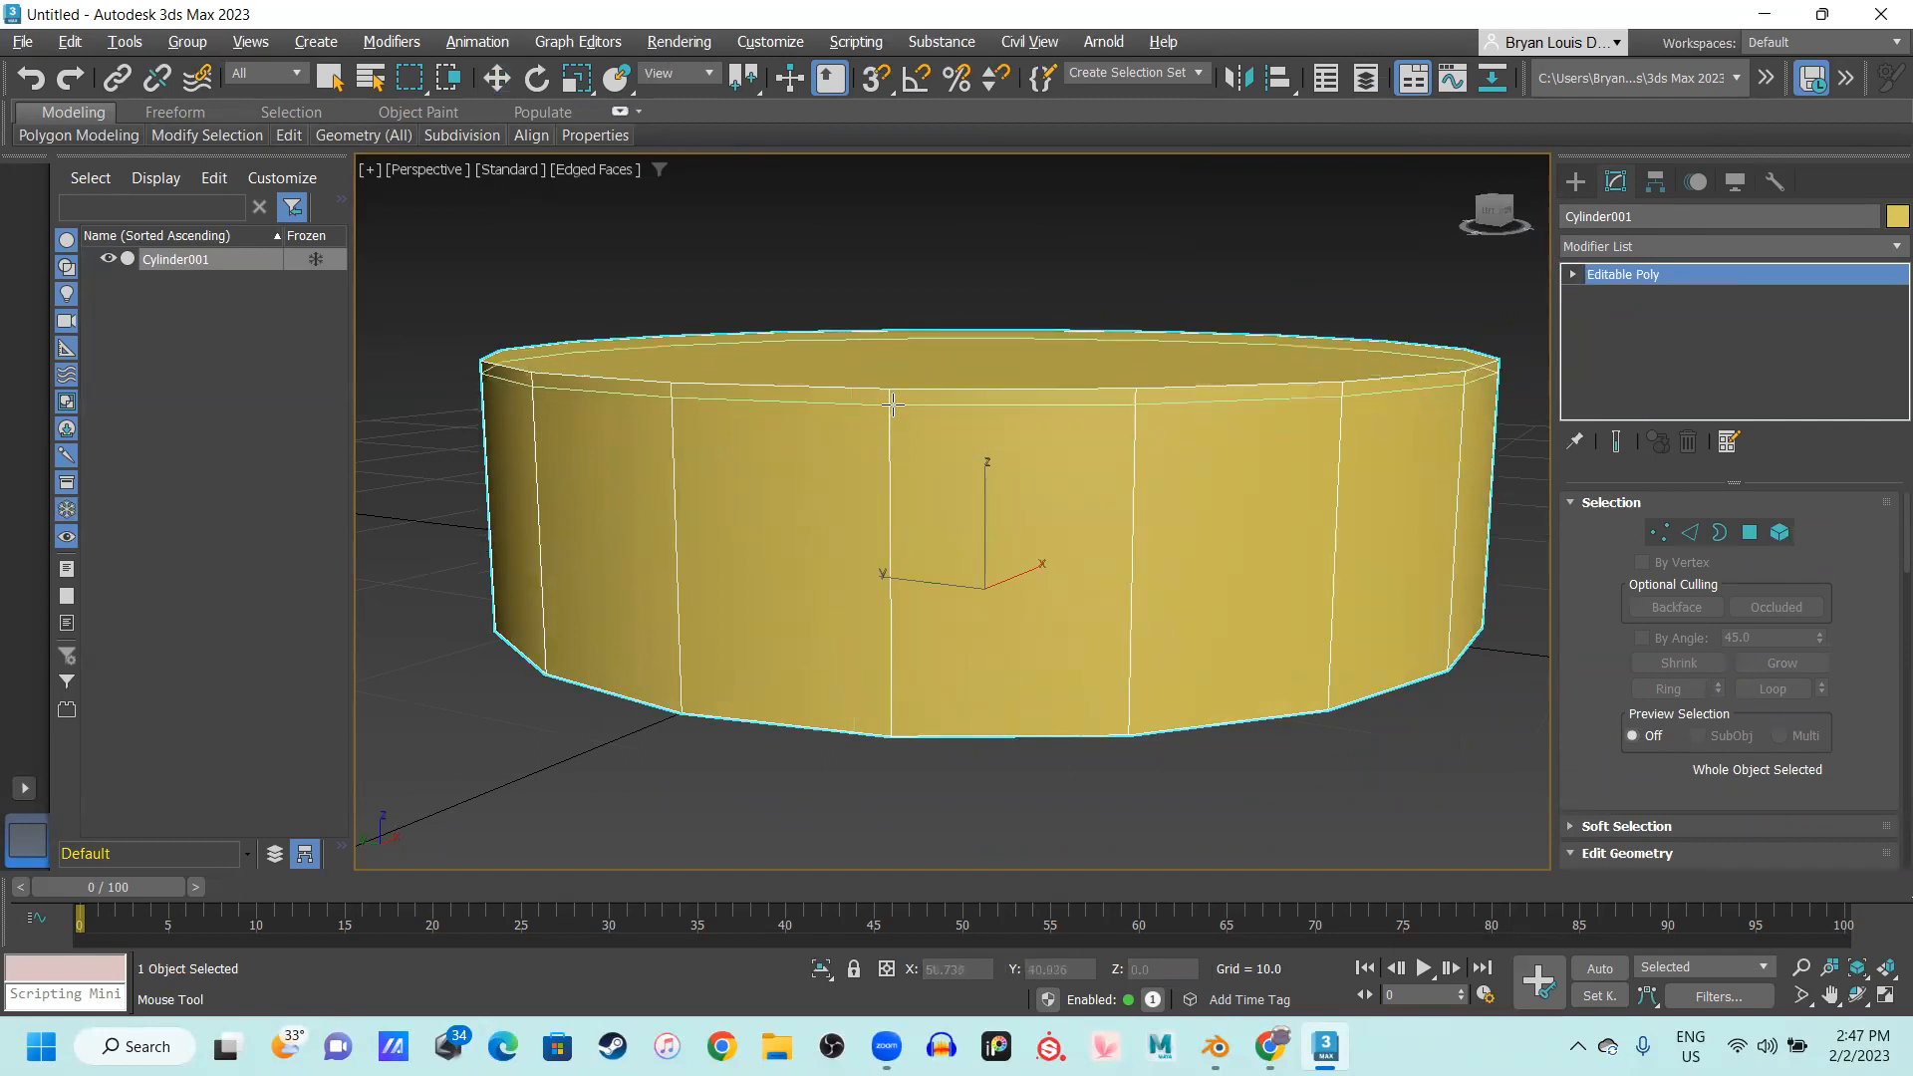
pyautogui.click(892, 403)
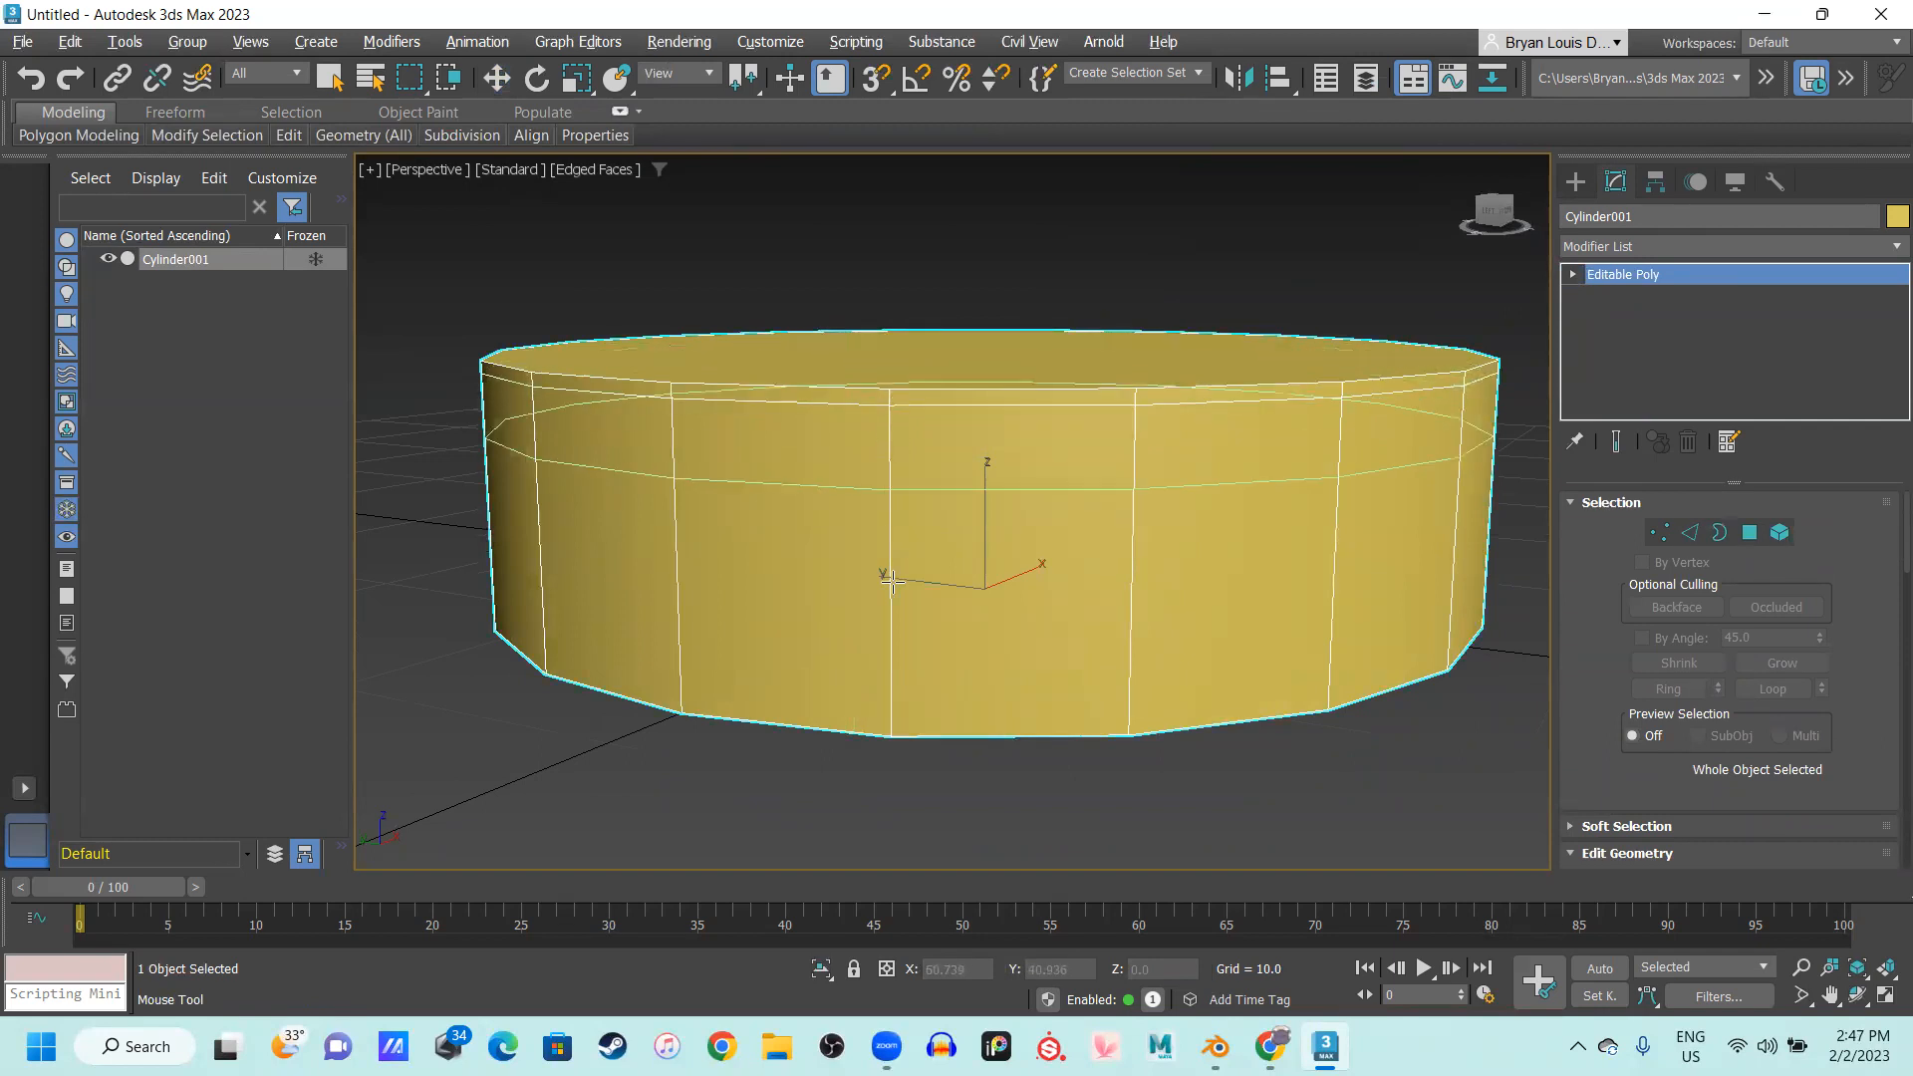
pyautogui.click(893, 723)
pyautogui.press('w')
# Select the cylinder's top cap polygon and inset it by 1.0
pyautogui.keyDown('alt'); pyautogui.moveTo(1007, 518); pyautogui.dragTo(1013, 560, button='middle'); pyautogui.keyUp('alt')
pyautogui.press('4')
pyautogui.click(1136, 429)
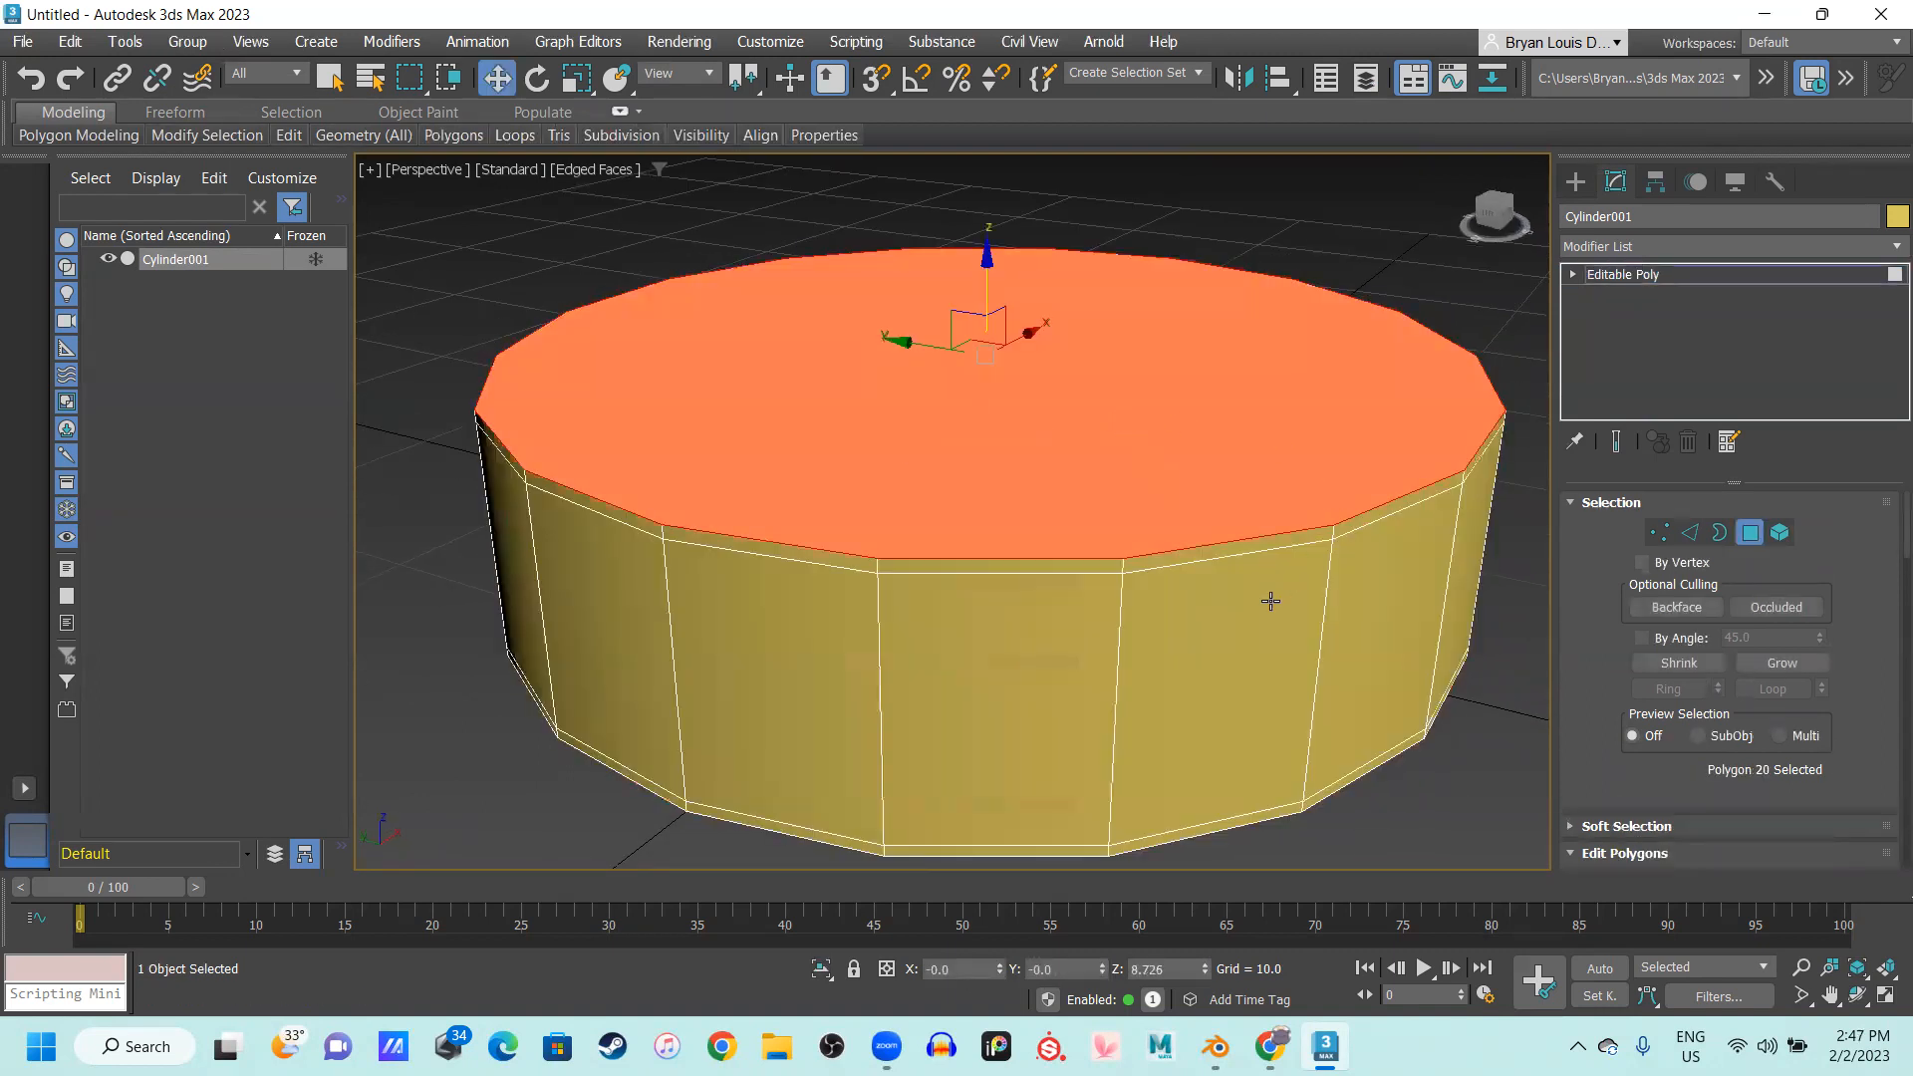
pyautogui.scroll(-9, 1783, 643)
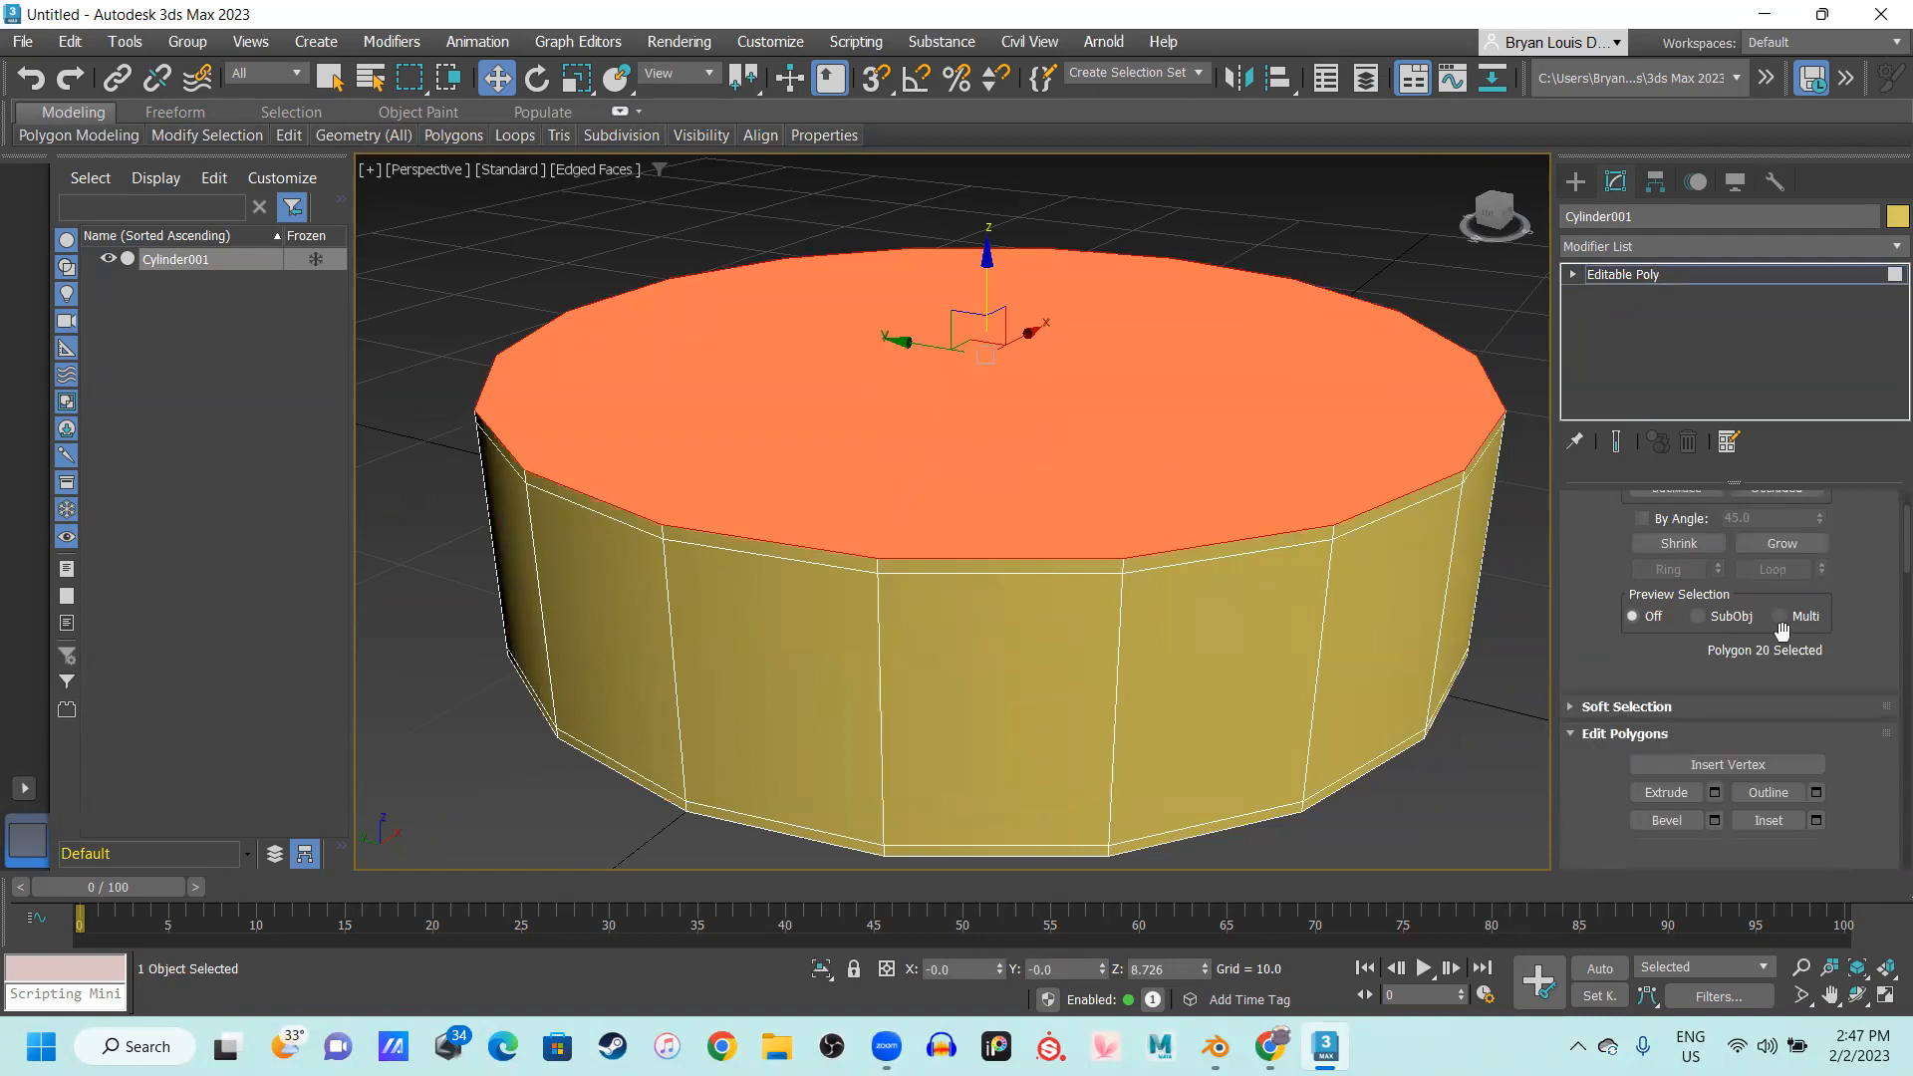
pyautogui.scroll(-2, 1786, 670)
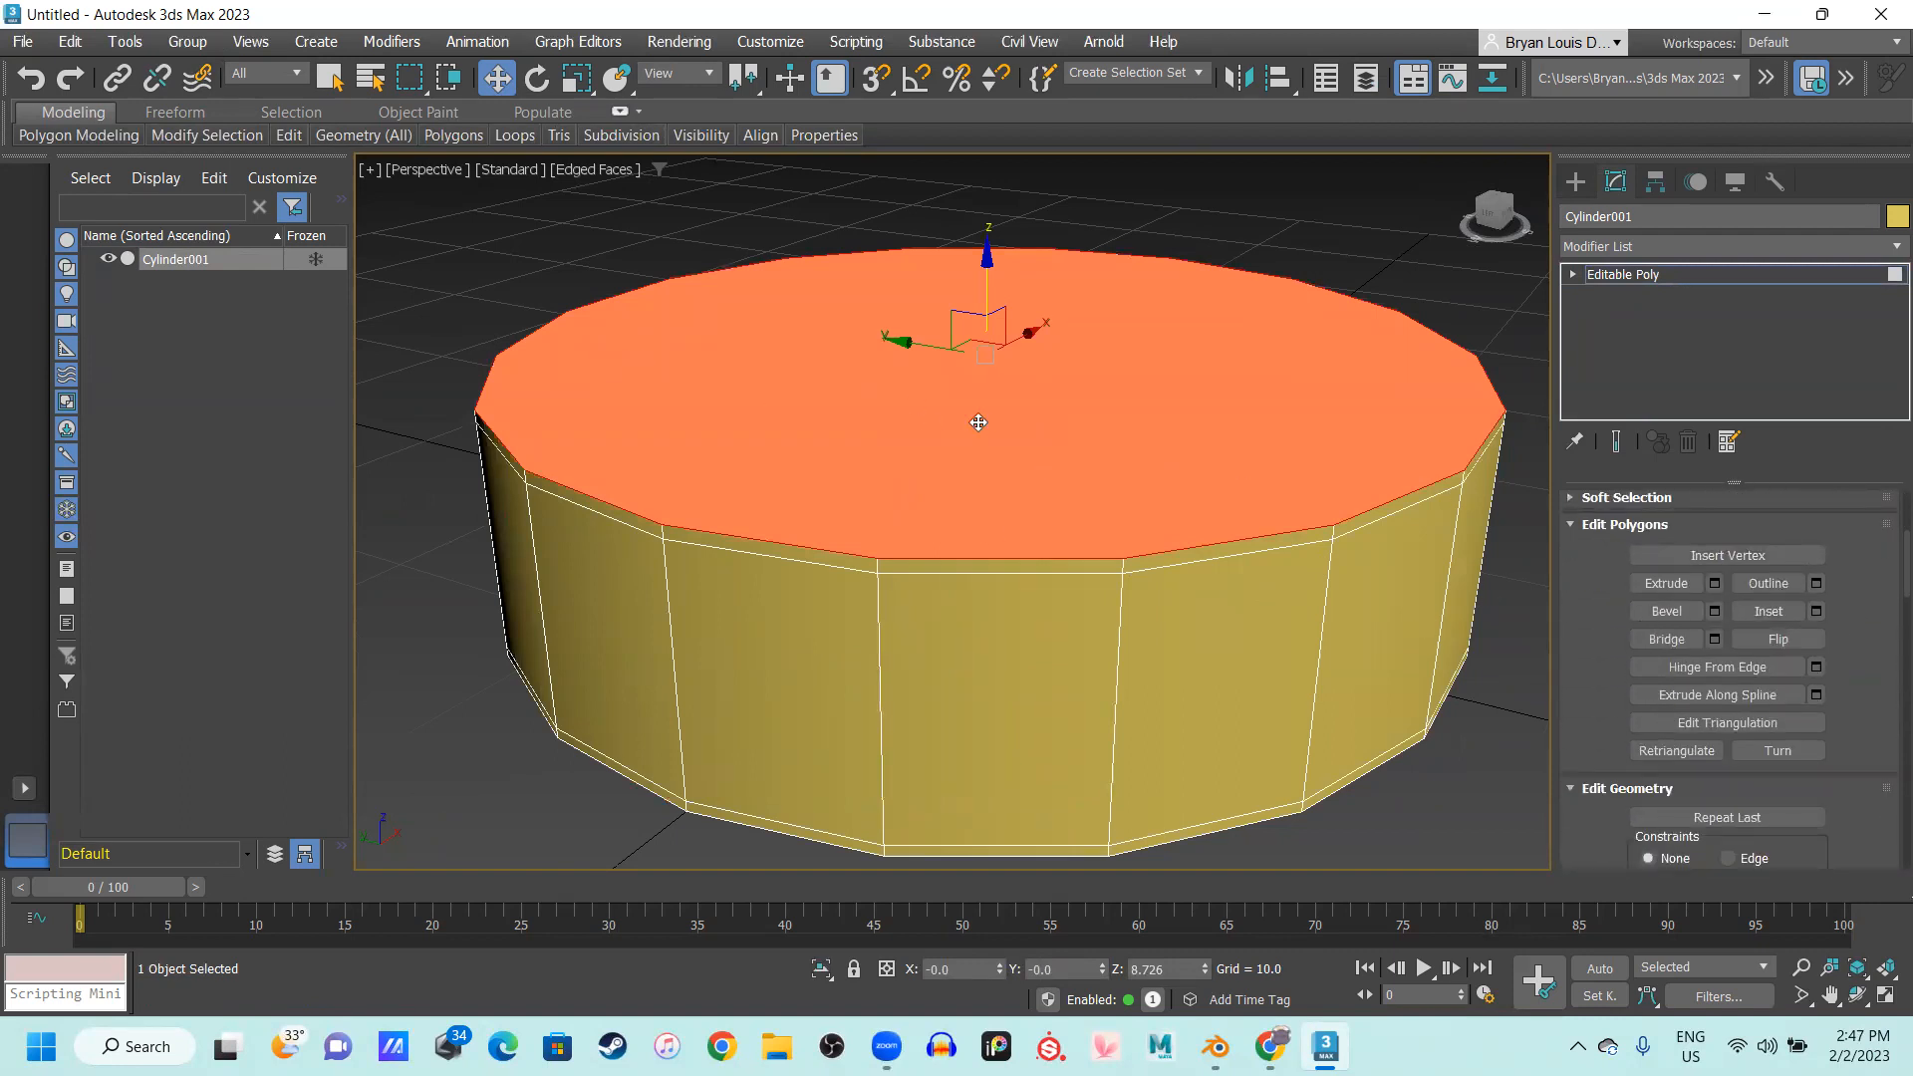
pyautogui.click(1816, 612)
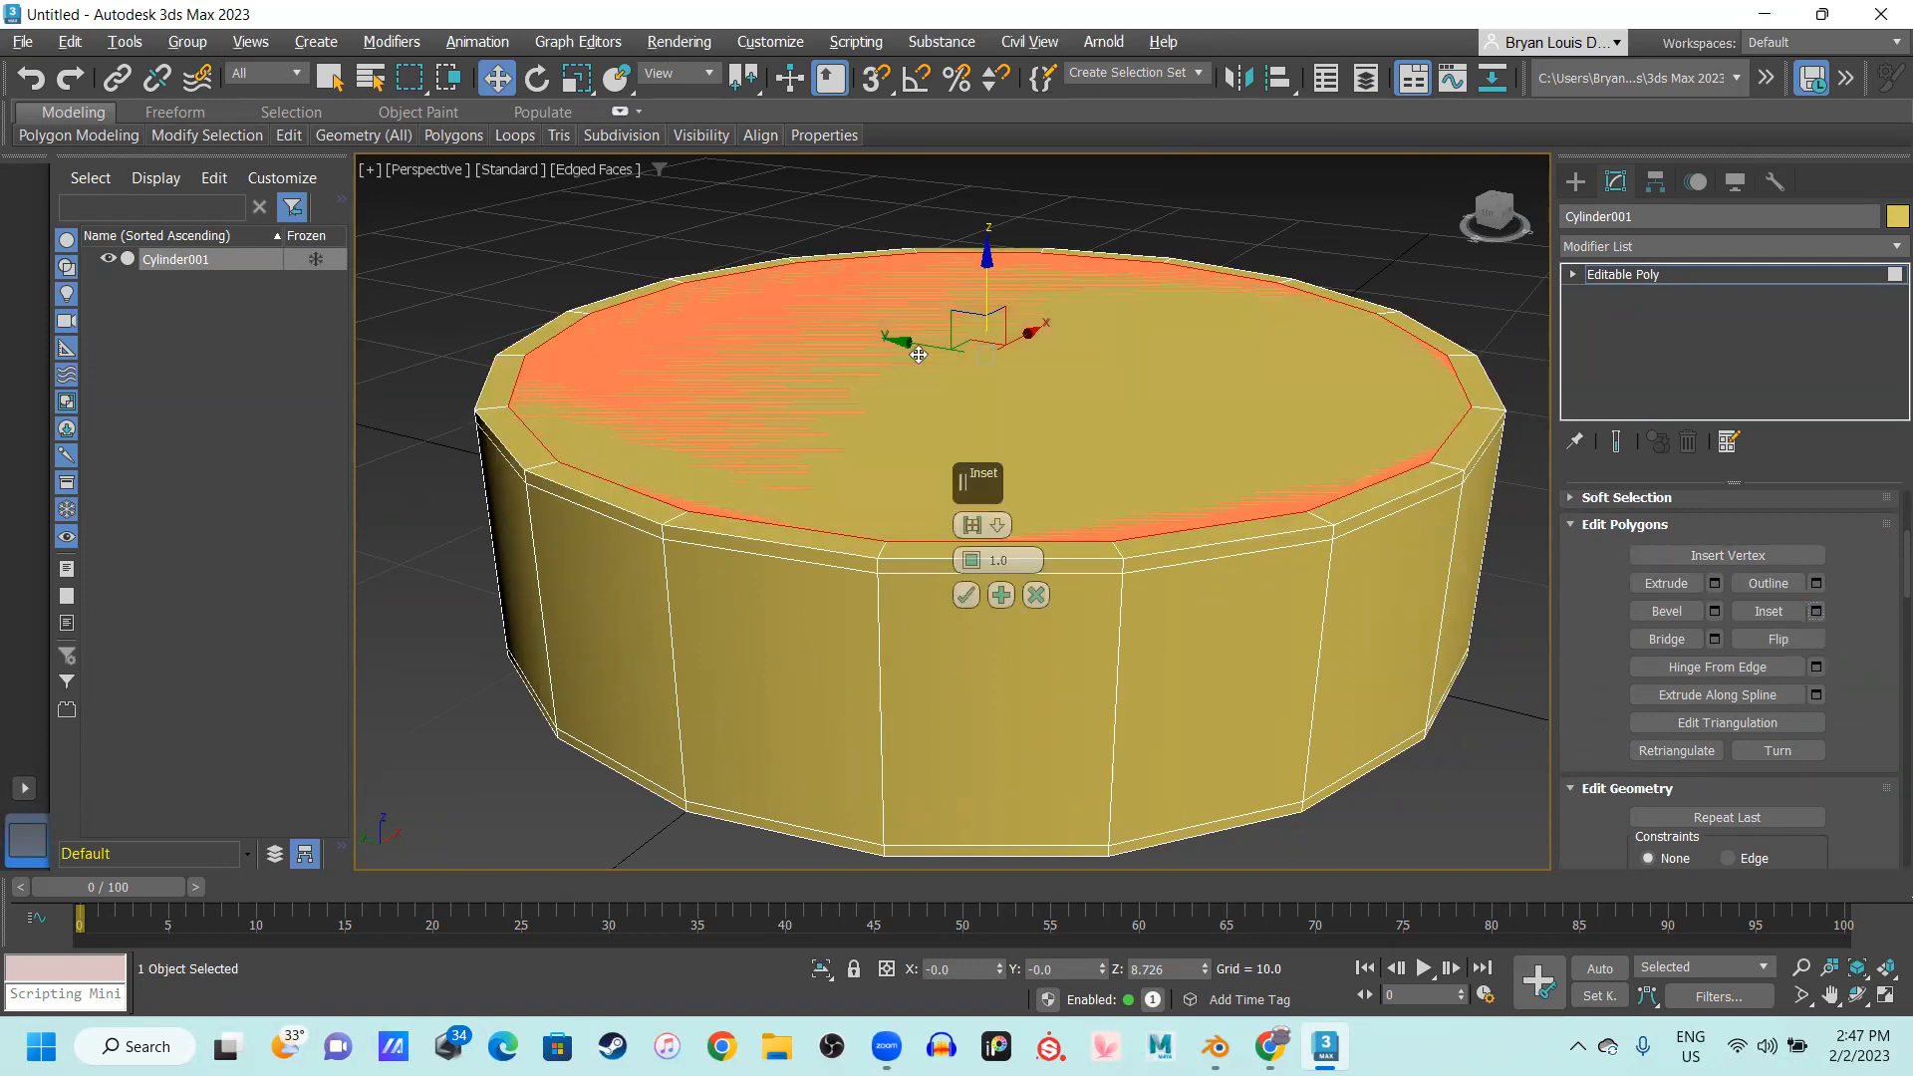
pyautogui.keyDown('alt'); pyautogui.moveTo(918, 354); pyautogui.dragTo(924, 425, button='middle'); pyautogui.keyUp('alt')
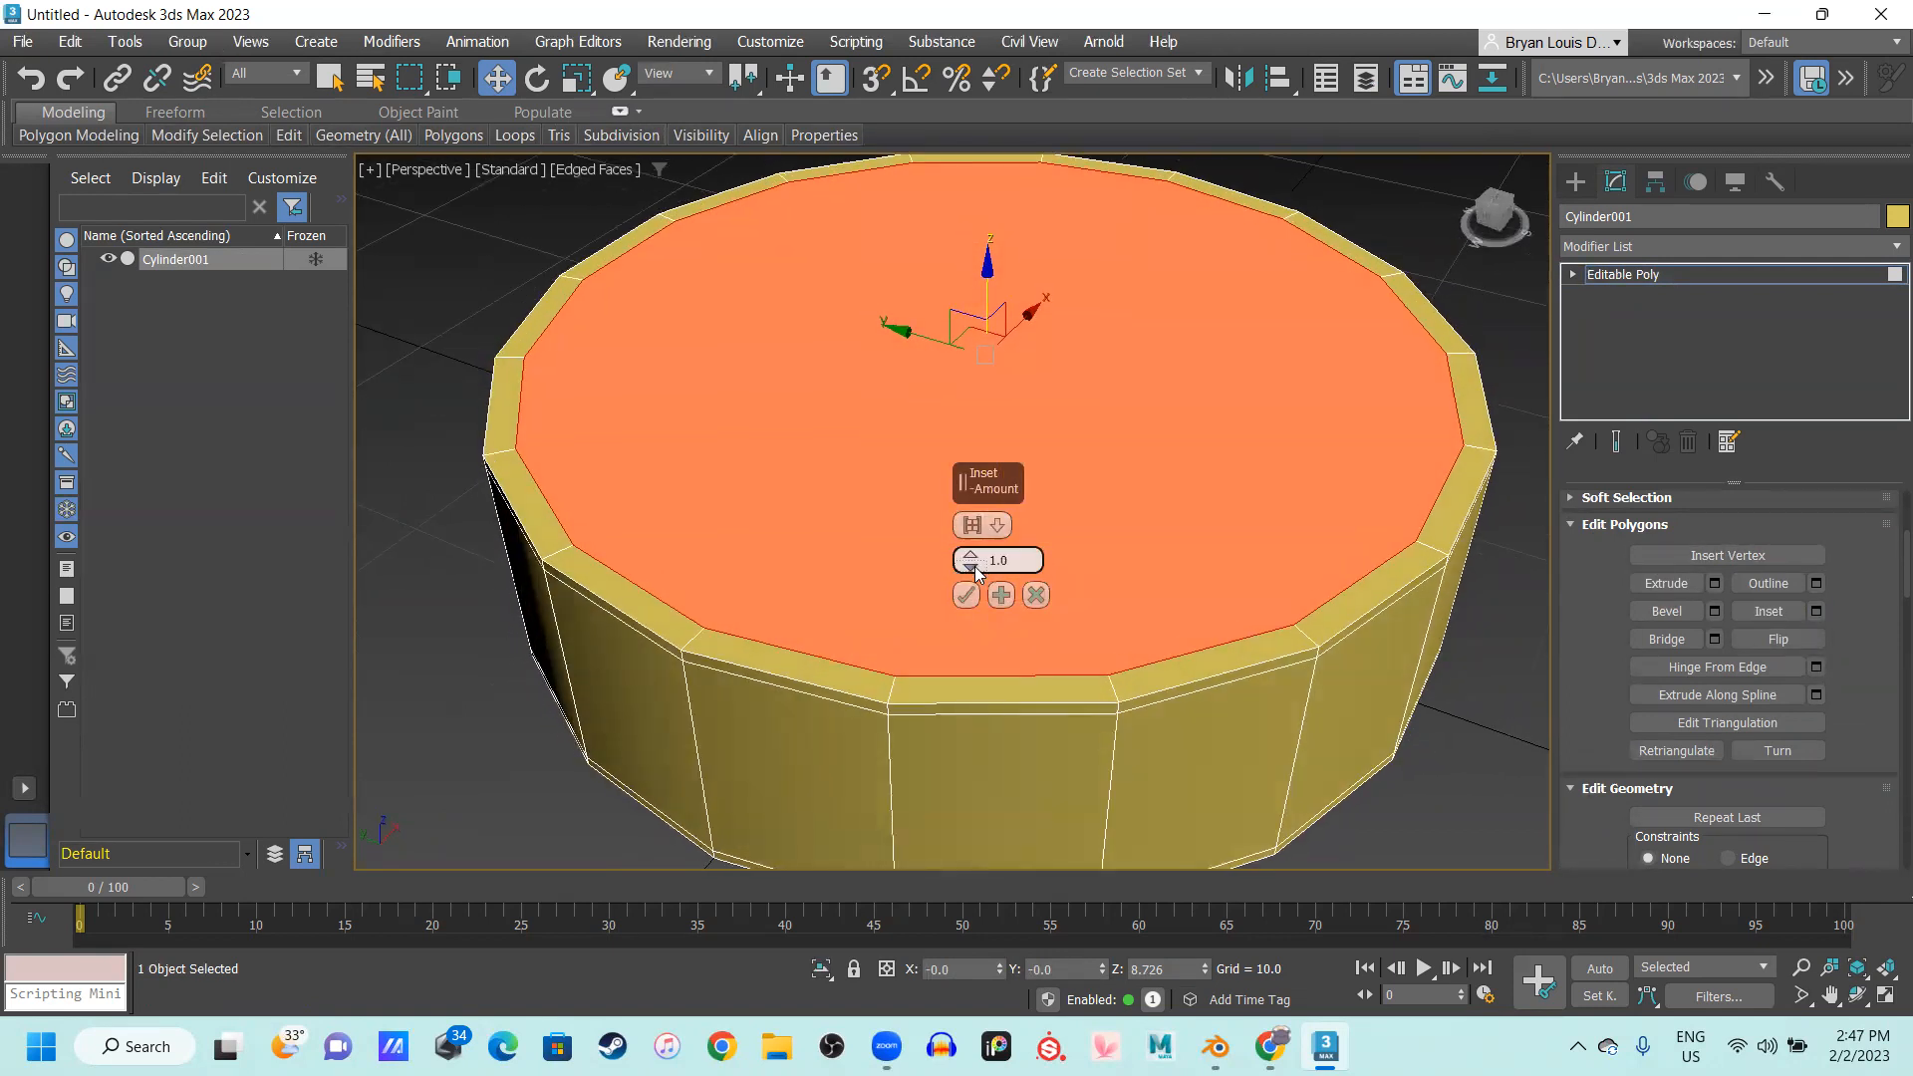
pyautogui.moveTo(973, 571); pyautogui.dragTo(973, 570)
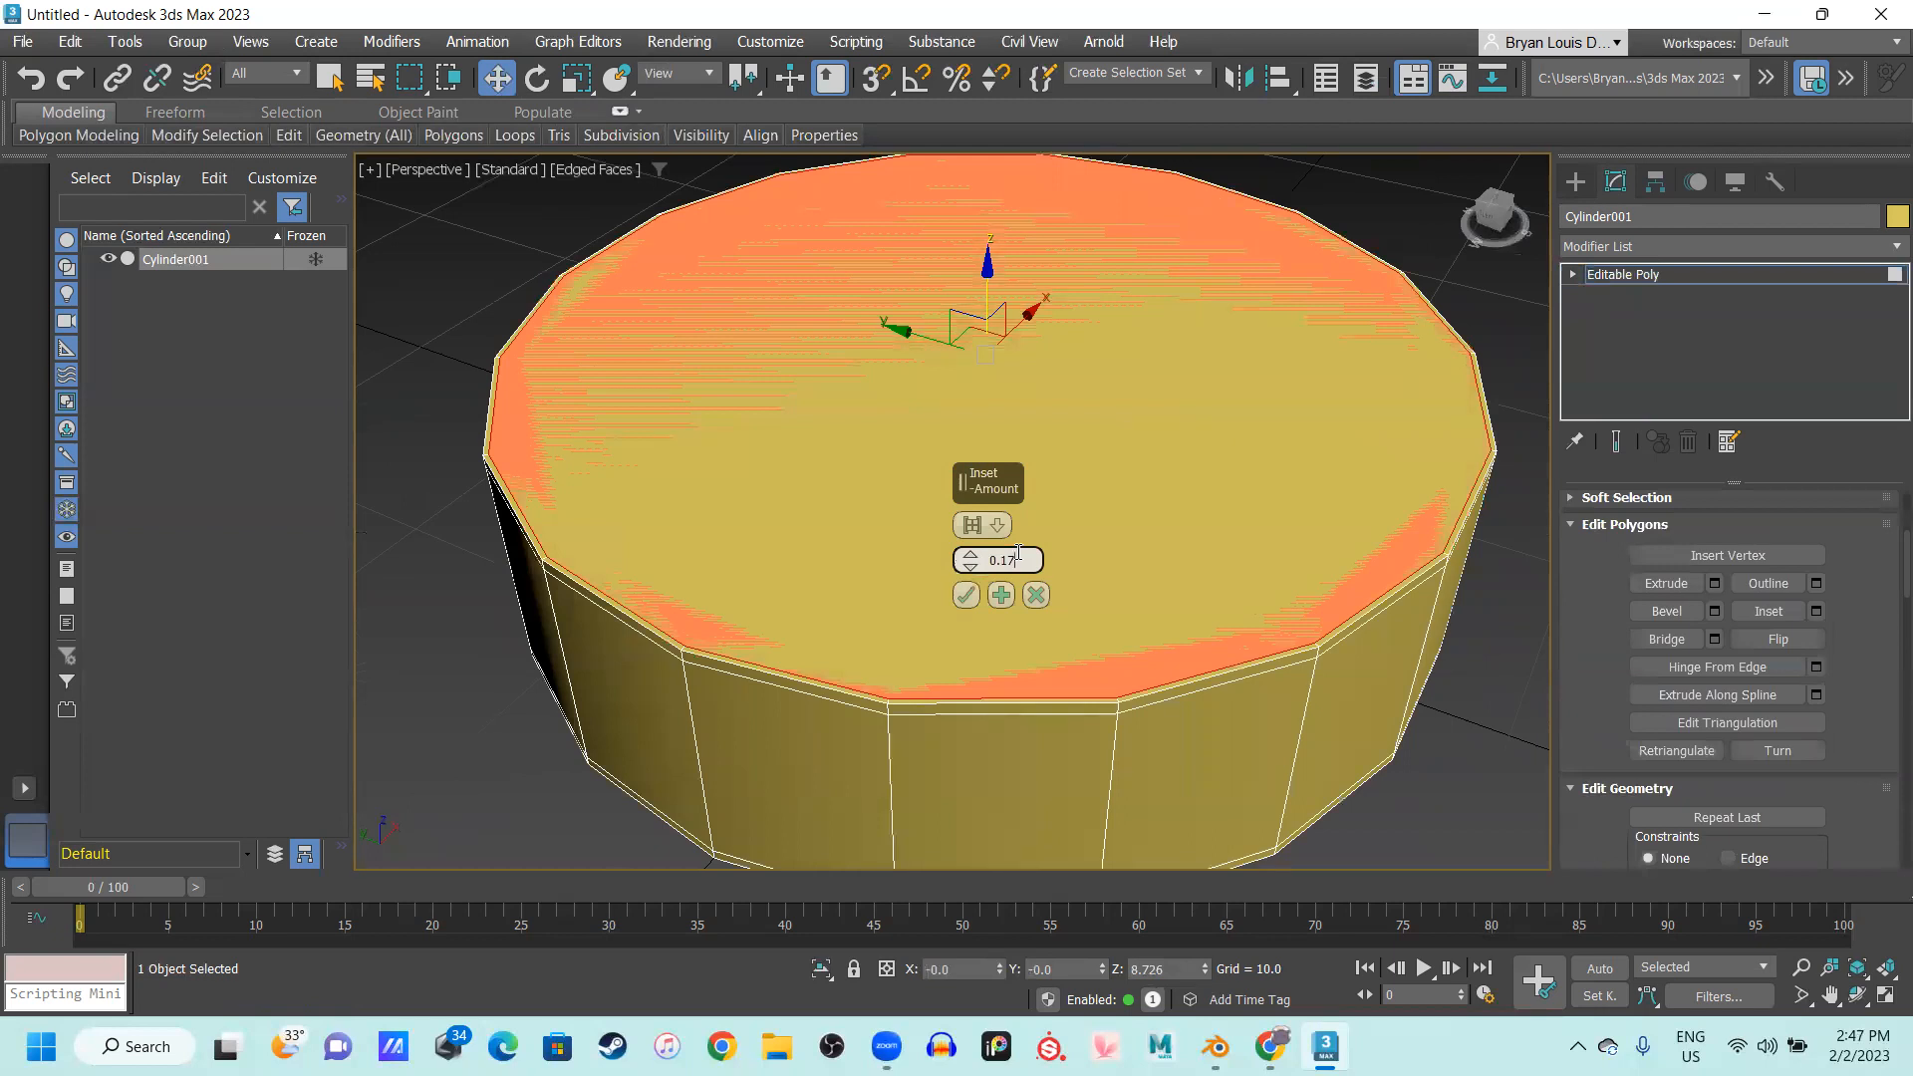
pyautogui.write('.0')
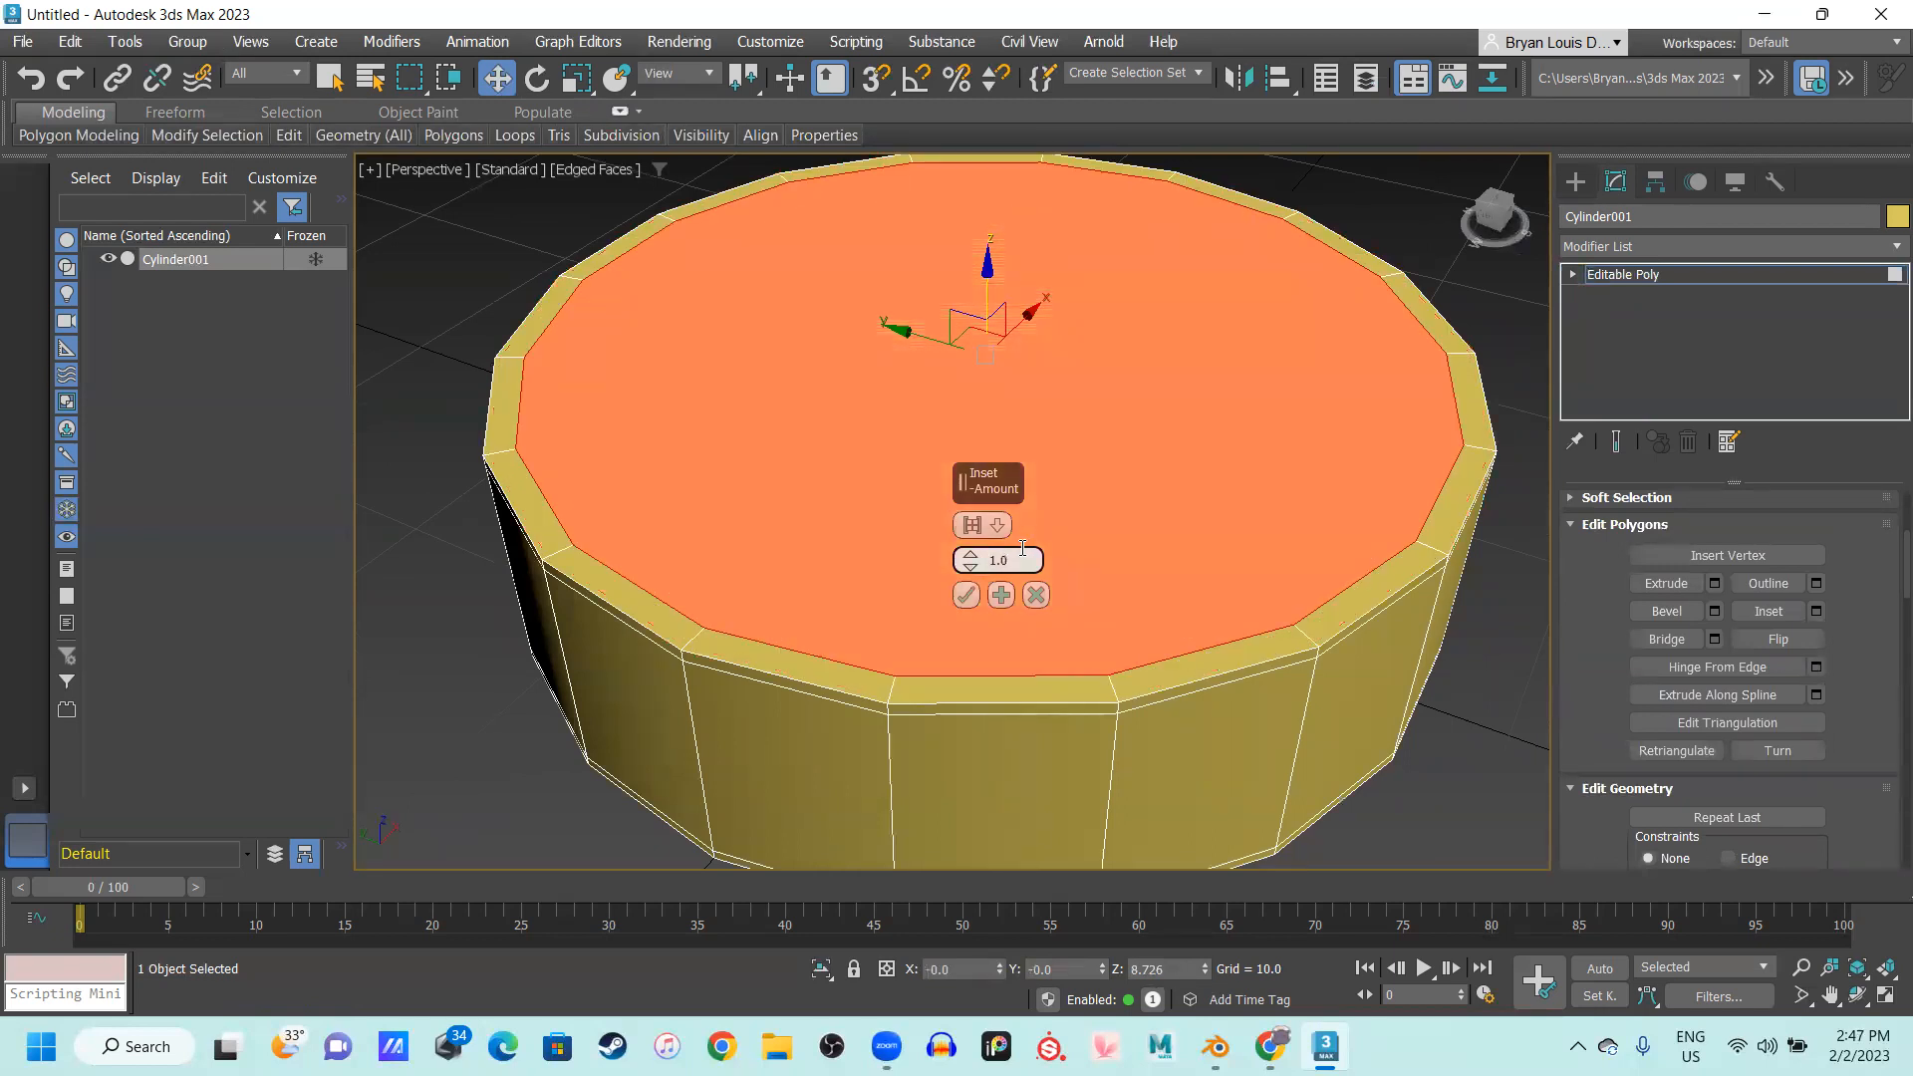
pyautogui.click(968, 596)
# Select the cylinder's bottom cap polygon and inset it
pyautogui.scroll(5, 1003, 547)
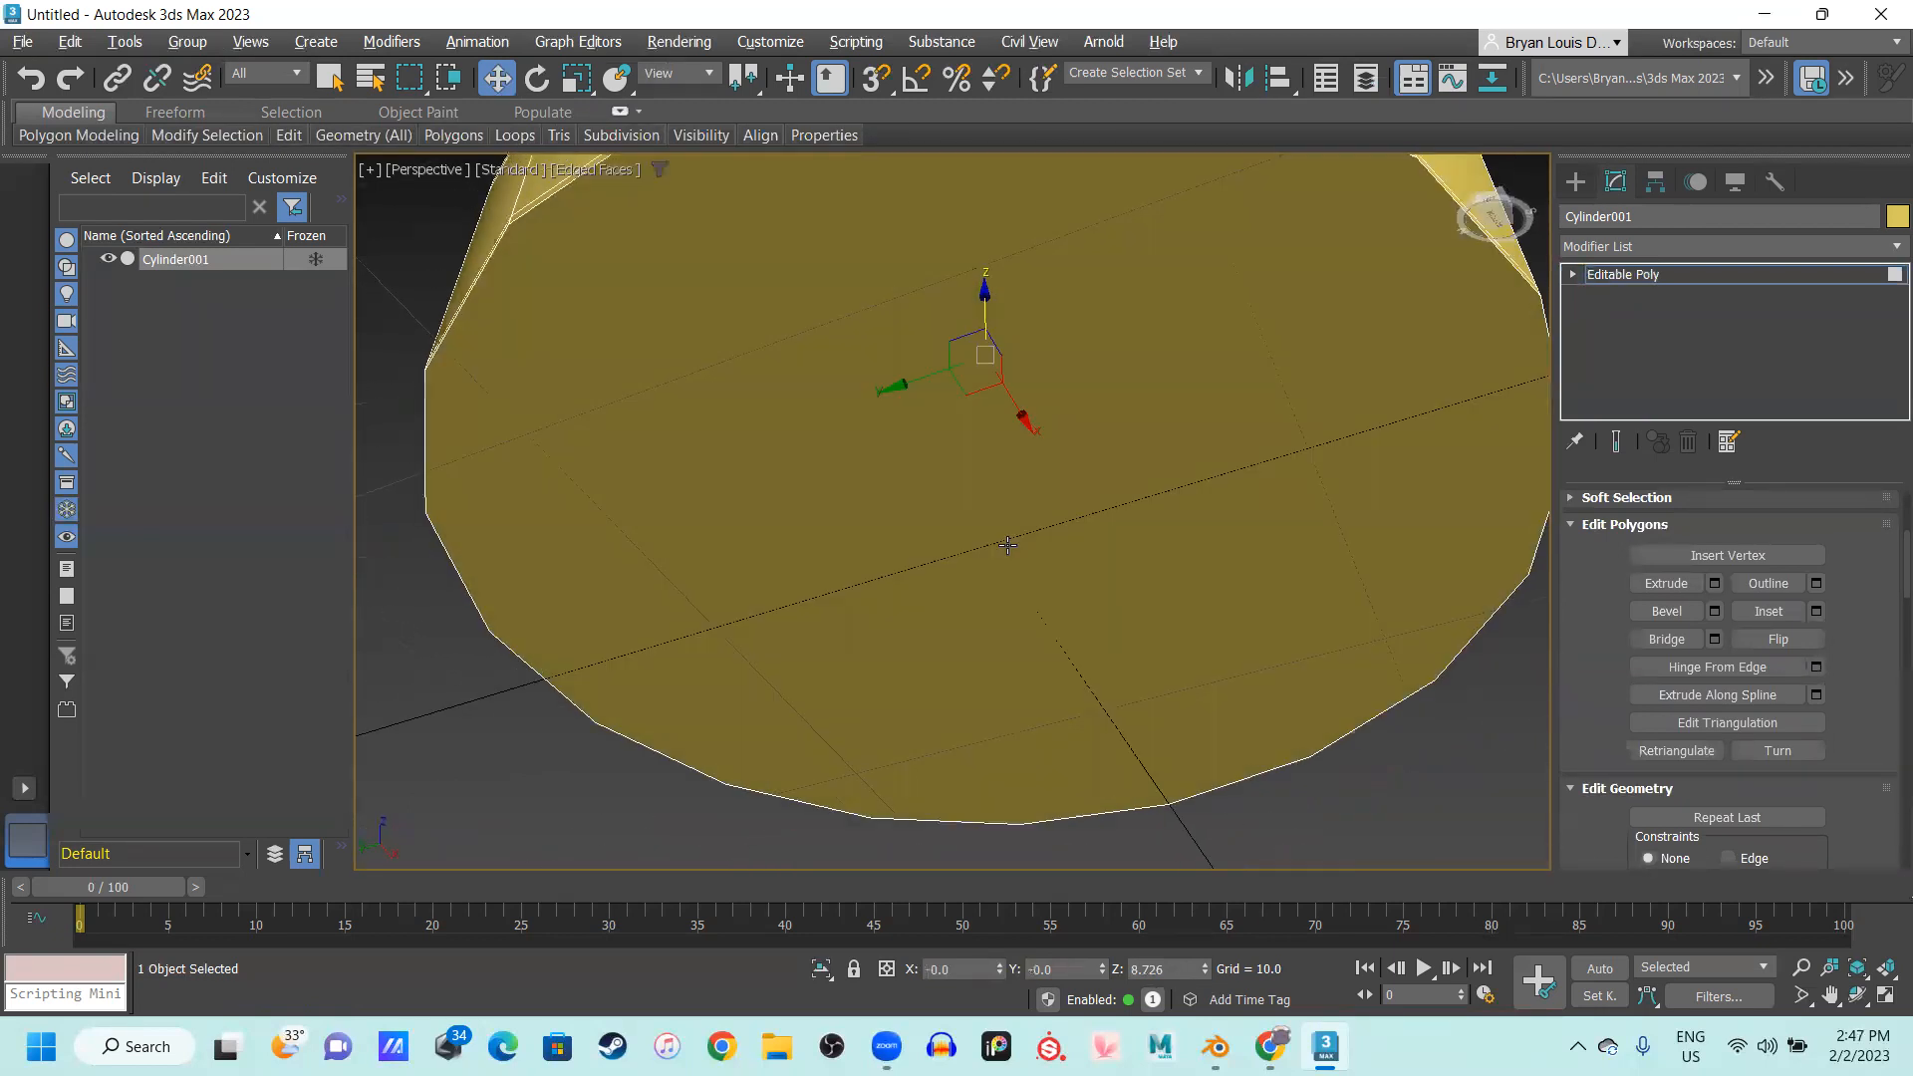
pyautogui.click(1054, 490)
pyautogui.scroll(1, 1089, 547)
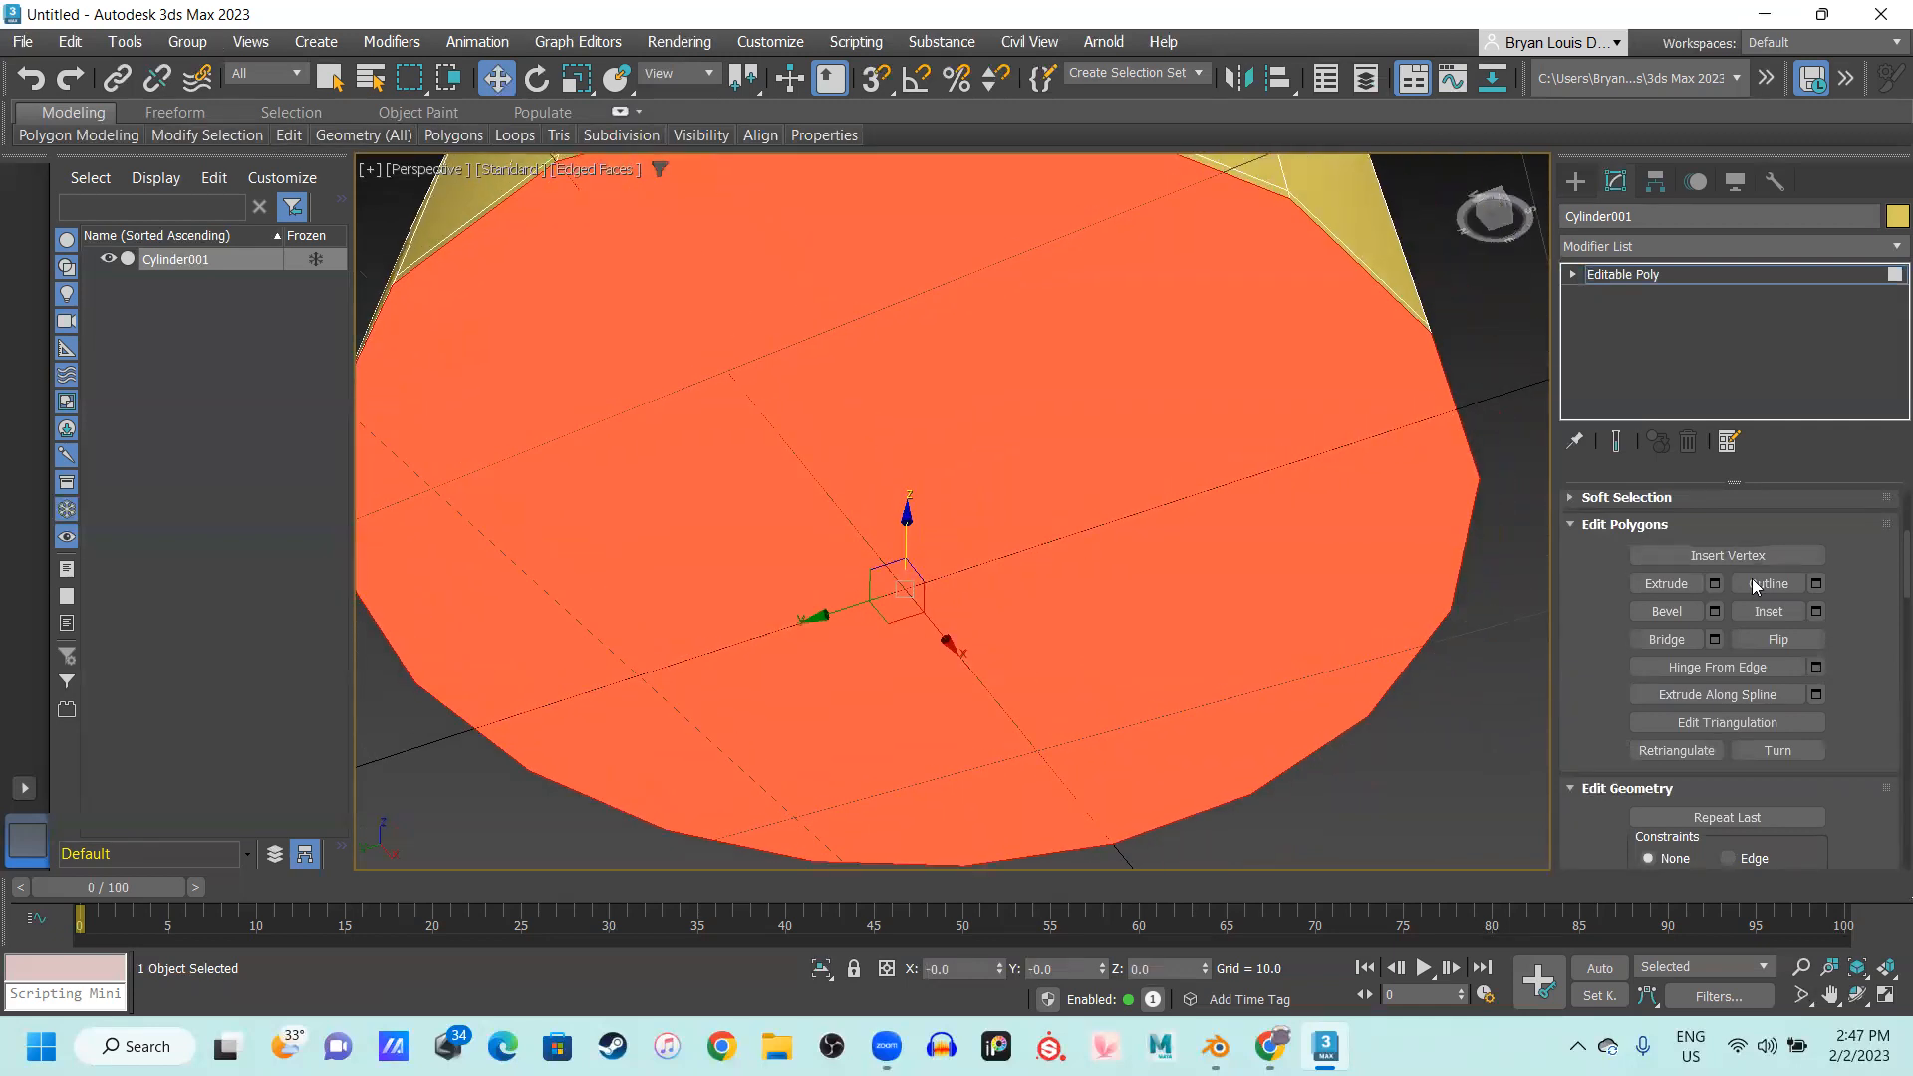
pyautogui.moveTo(815, 311); pyautogui.dragTo(989, 560, button='middle')
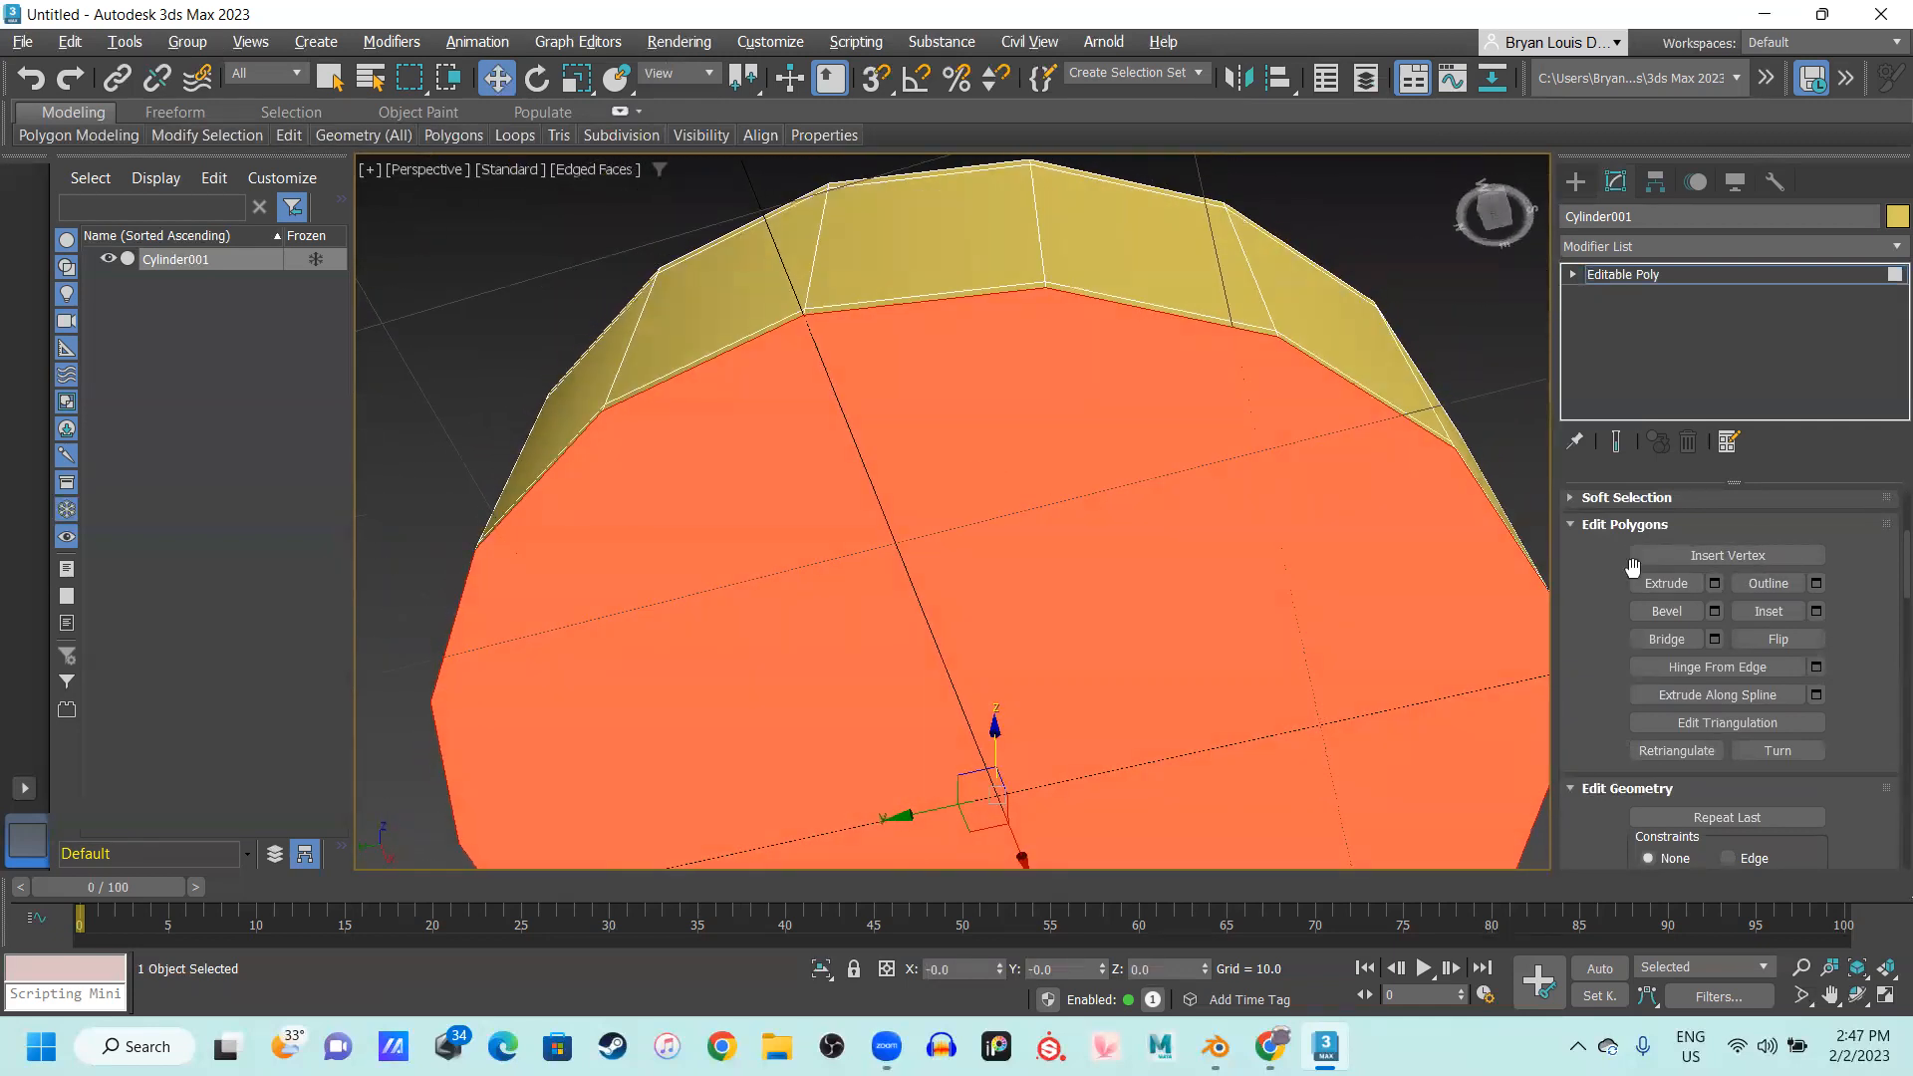
pyautogui.moveTo(1239, 506); pyautogui.dragTo(1204, 363, button='middle')
pyautogui.scroll(-3, 1173, 385)
pyautogui.keyDown('alt'); pyautogui.moveTo(1112, 446); pyautogui.dragTo(1054, 425, button='middle'); pyautogui.keyUp('alt')
pyautogui.click(965, 596)
pyautogui.keyDown('alt'); pyautogui.moveTo(888, 375); pyautogui.dragTo(1255, 538, button='middle'); pyautogui.keyUp('alt')
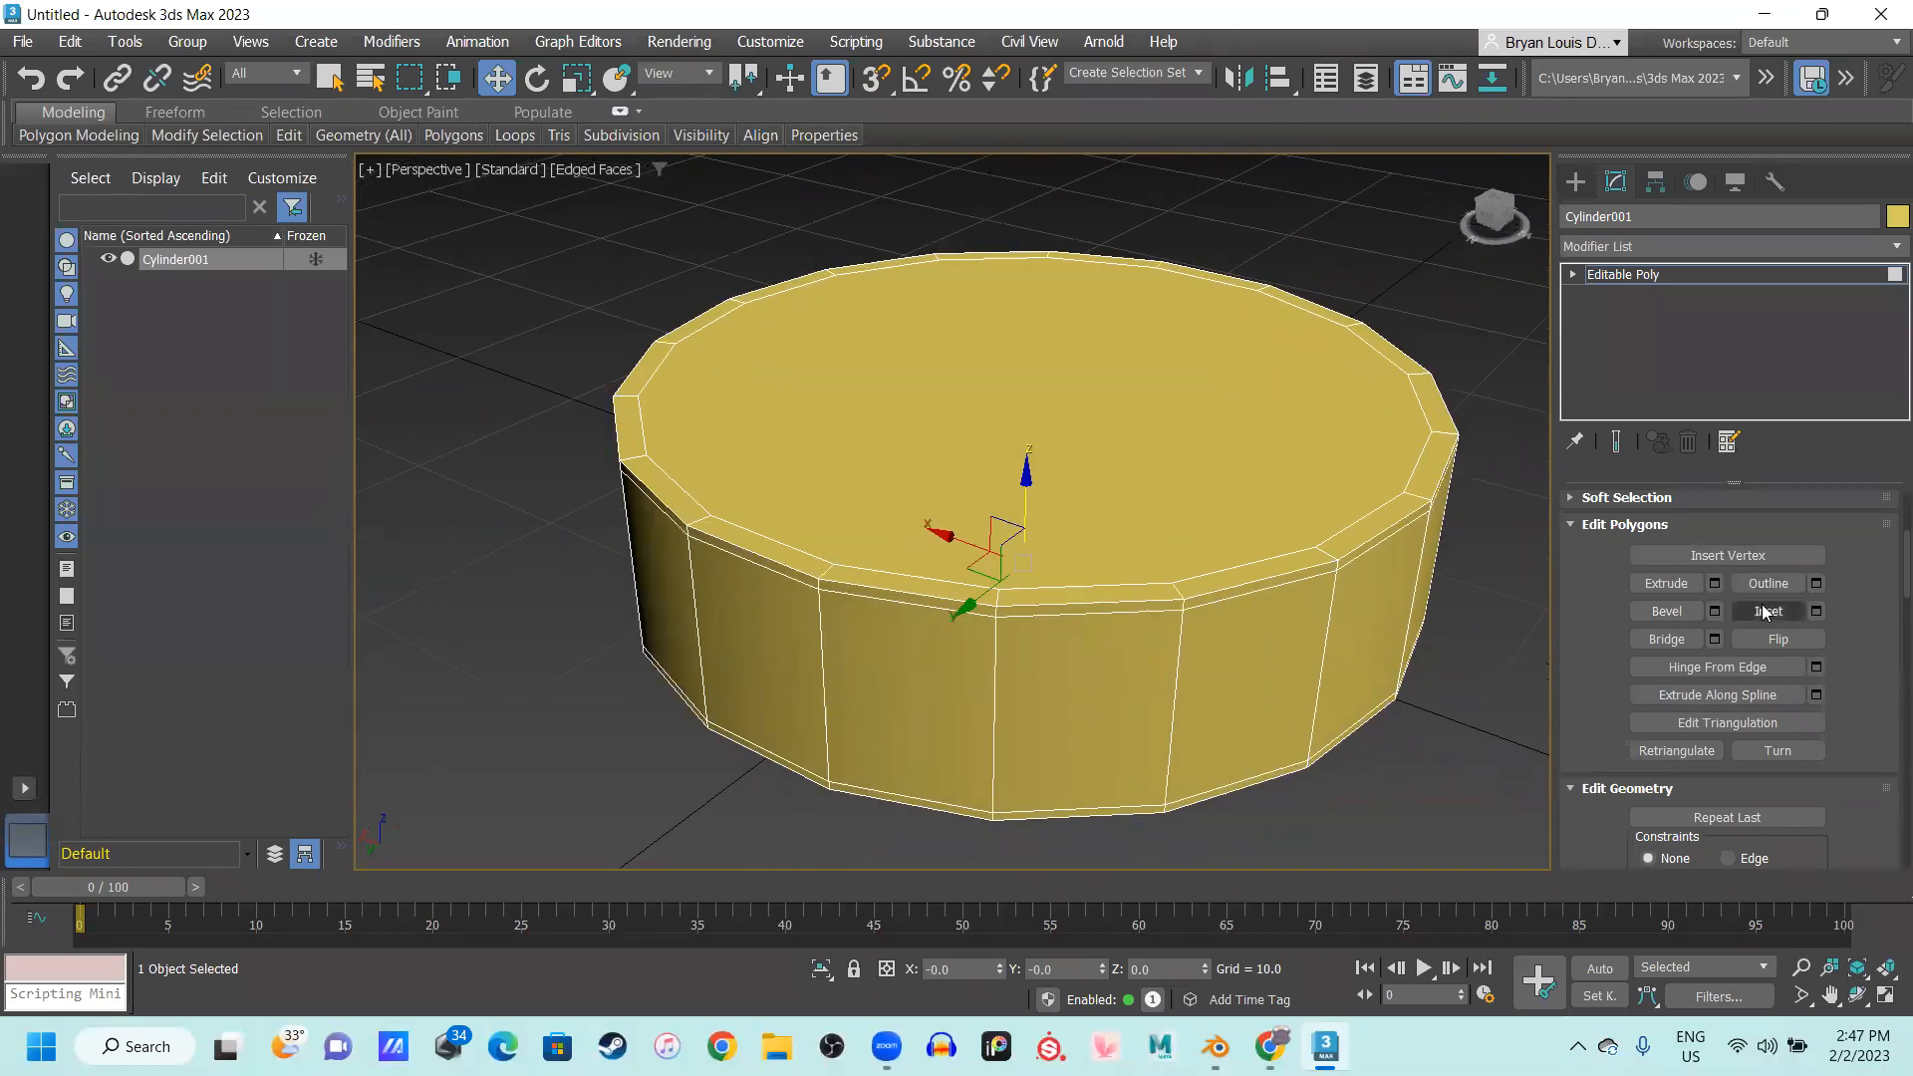
# Select the inset top polygon and add an OpenSubdiv modifier above the Editable Poly
pyautogui.keyDown('alt'); pyautogui.moveTo(1078, 607); pyautogui.dragTo(1089, 505, button='middle'); pyautogui.keyUp('alt')
pyautogui.click(1089, 505)
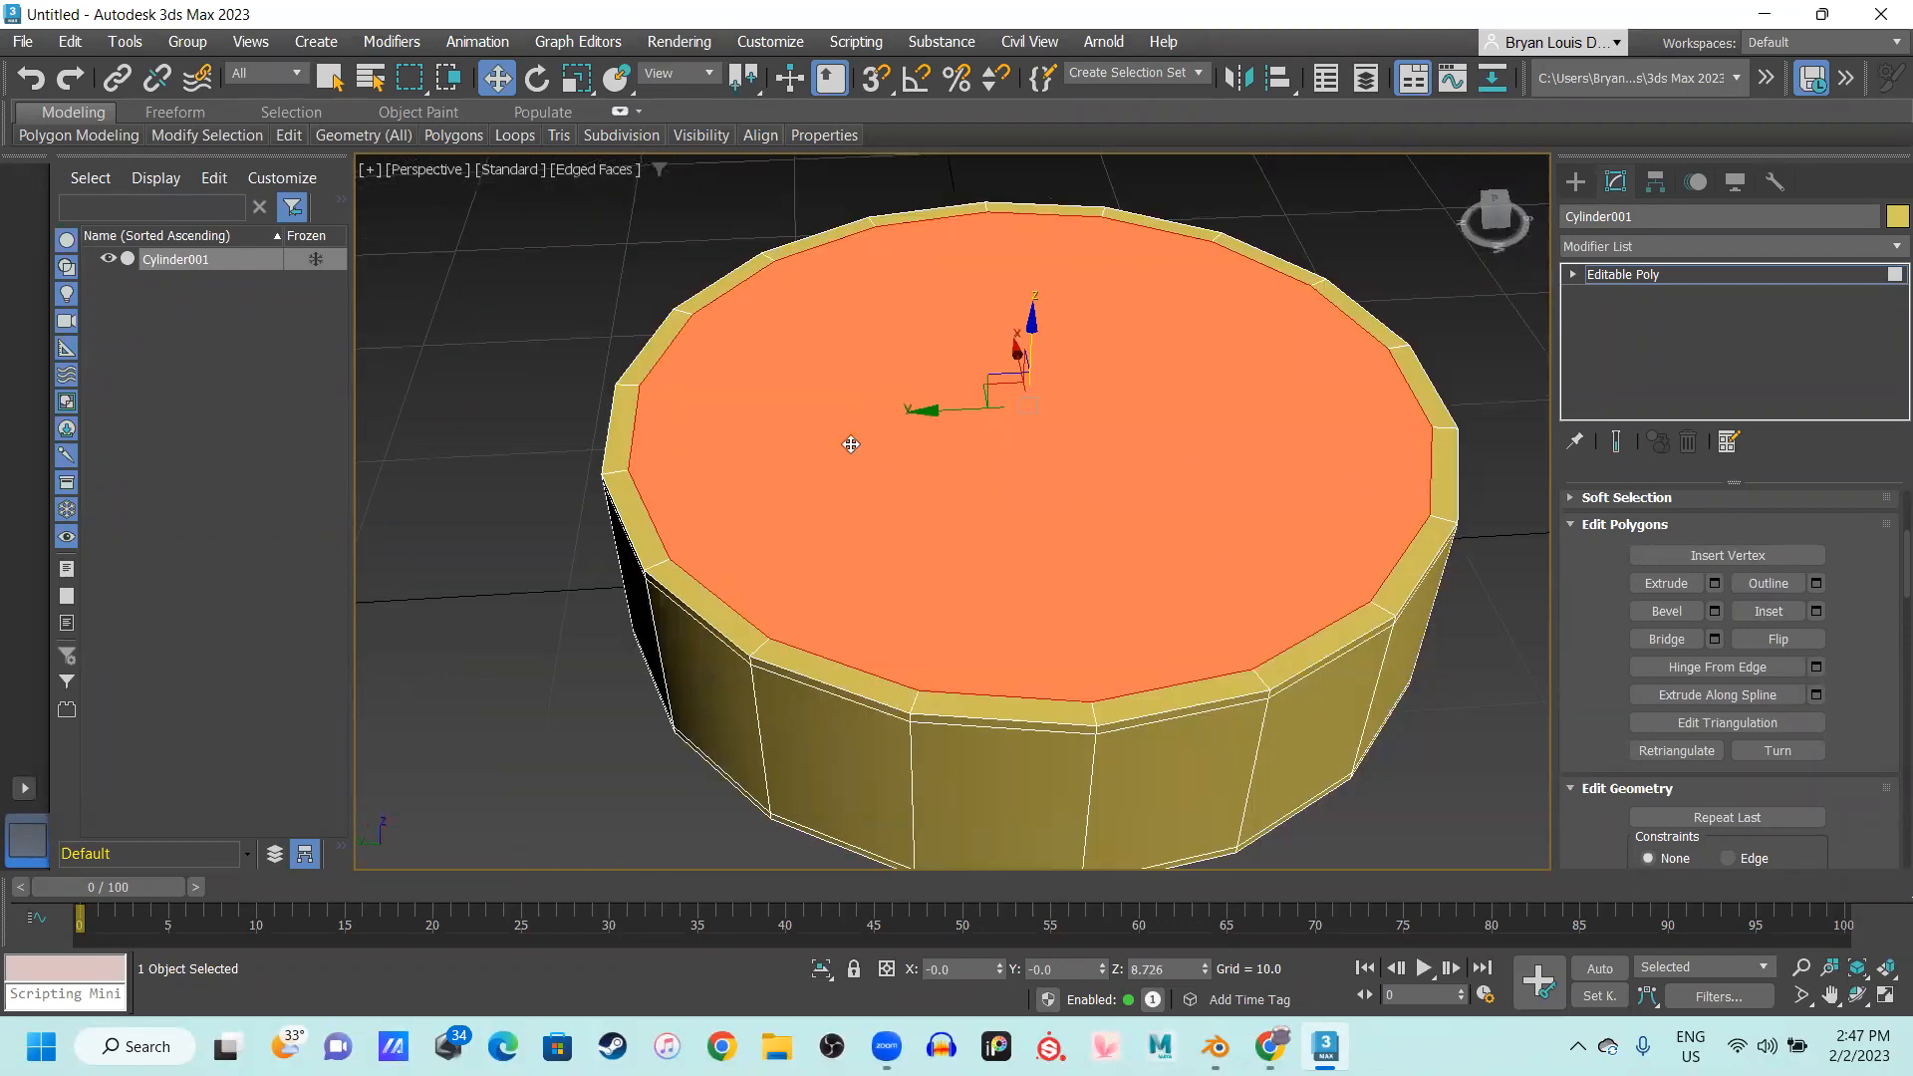
pyautogui.scroll(3, 648, 421)
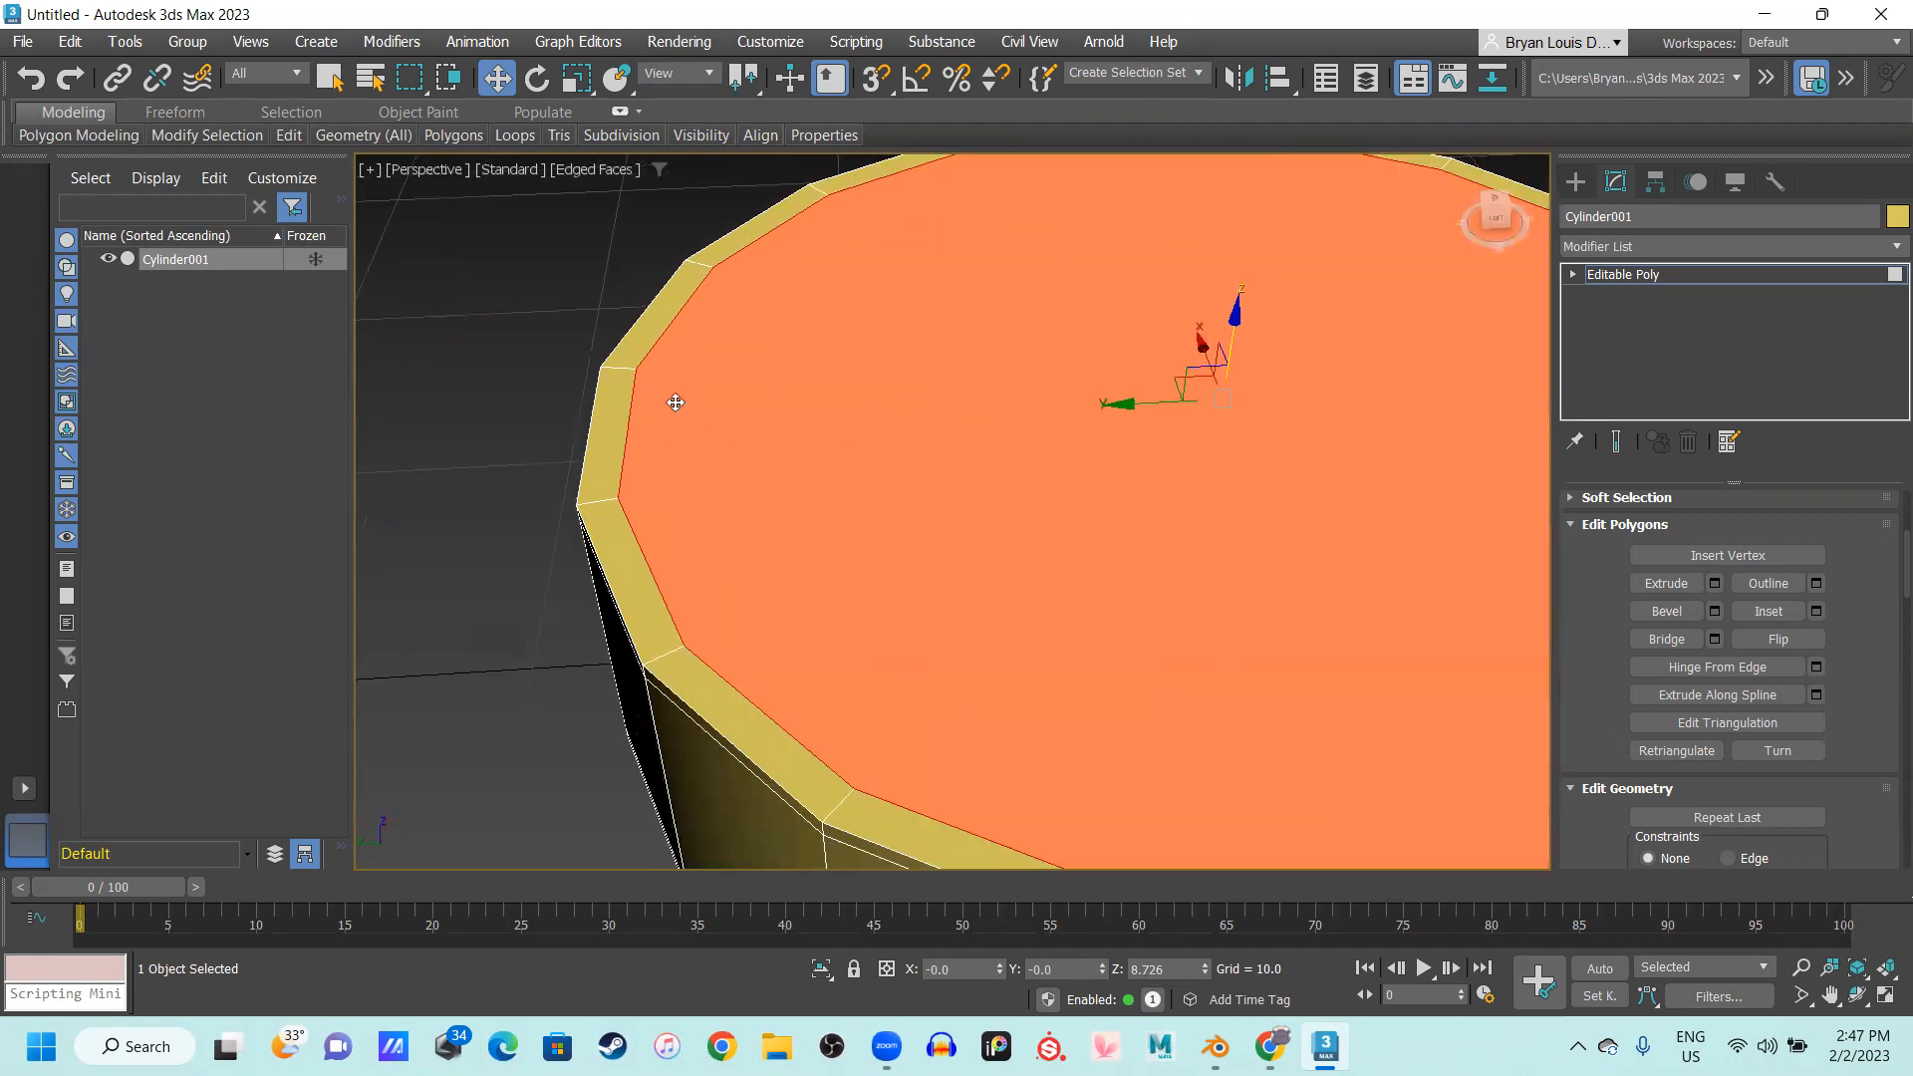
pyautogui.scroll(-3, 688, 447)
pyautogui.keyDown('alt'); pyautogui.moveTo(798, 413); pyautogui.dragTo(814, 392, button='middle'); pyautogui.keyUp('alt')
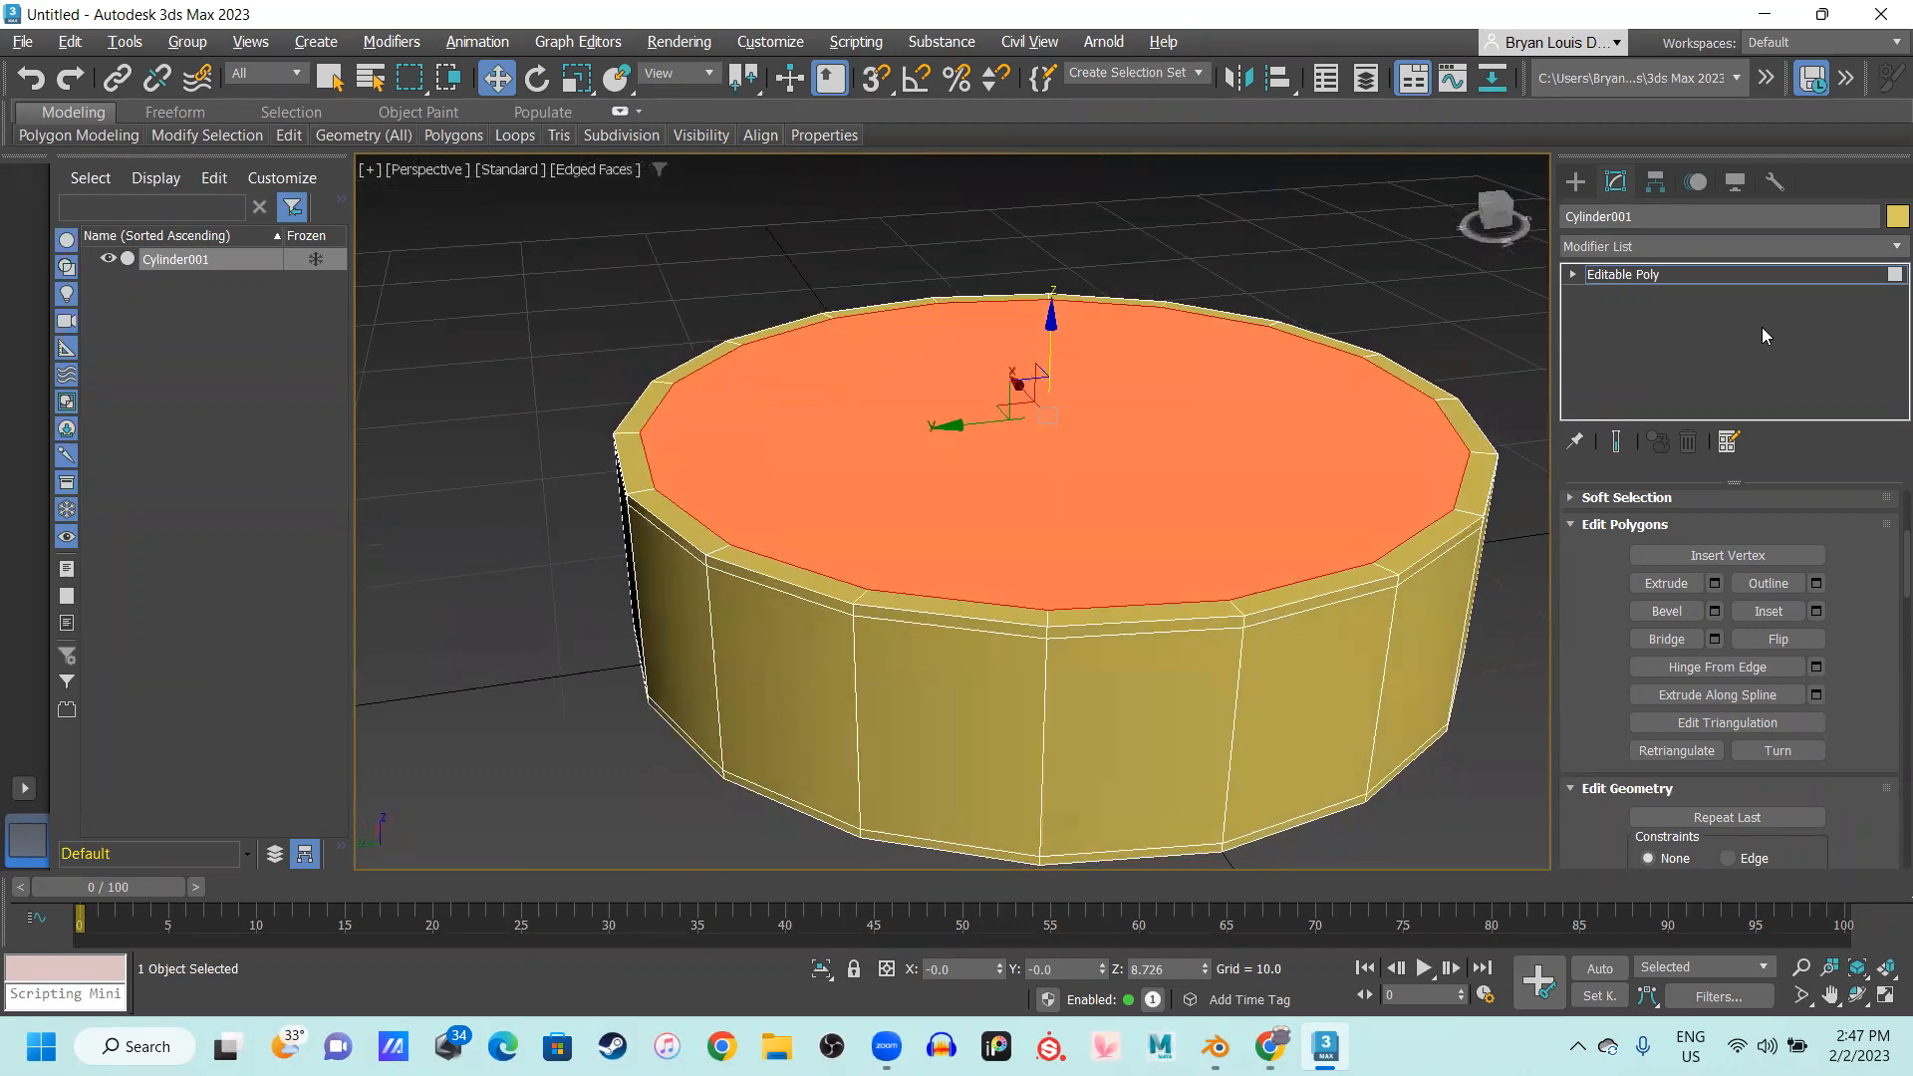
pyautogui.click(1886, 246)
pyautogui.scroll(-10, 1886, 252)
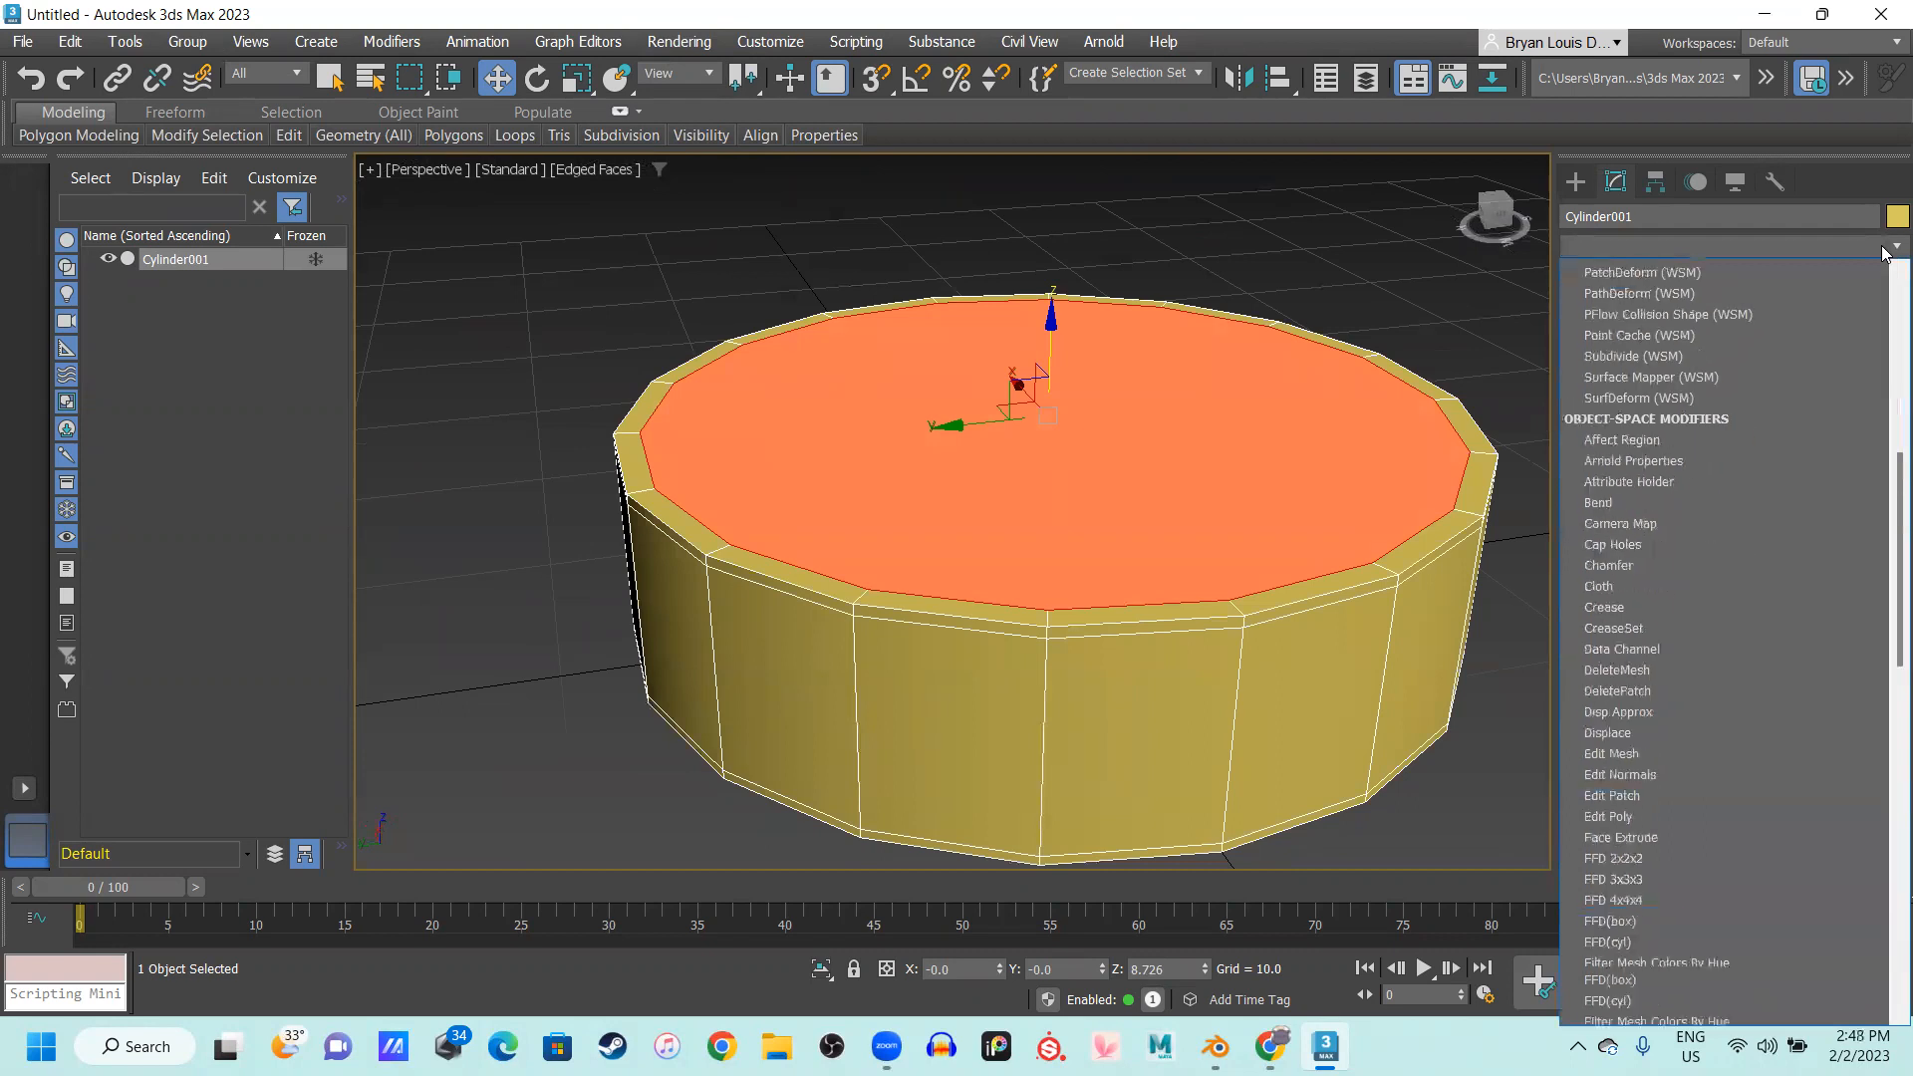
pyautogui.click(1887, 252)
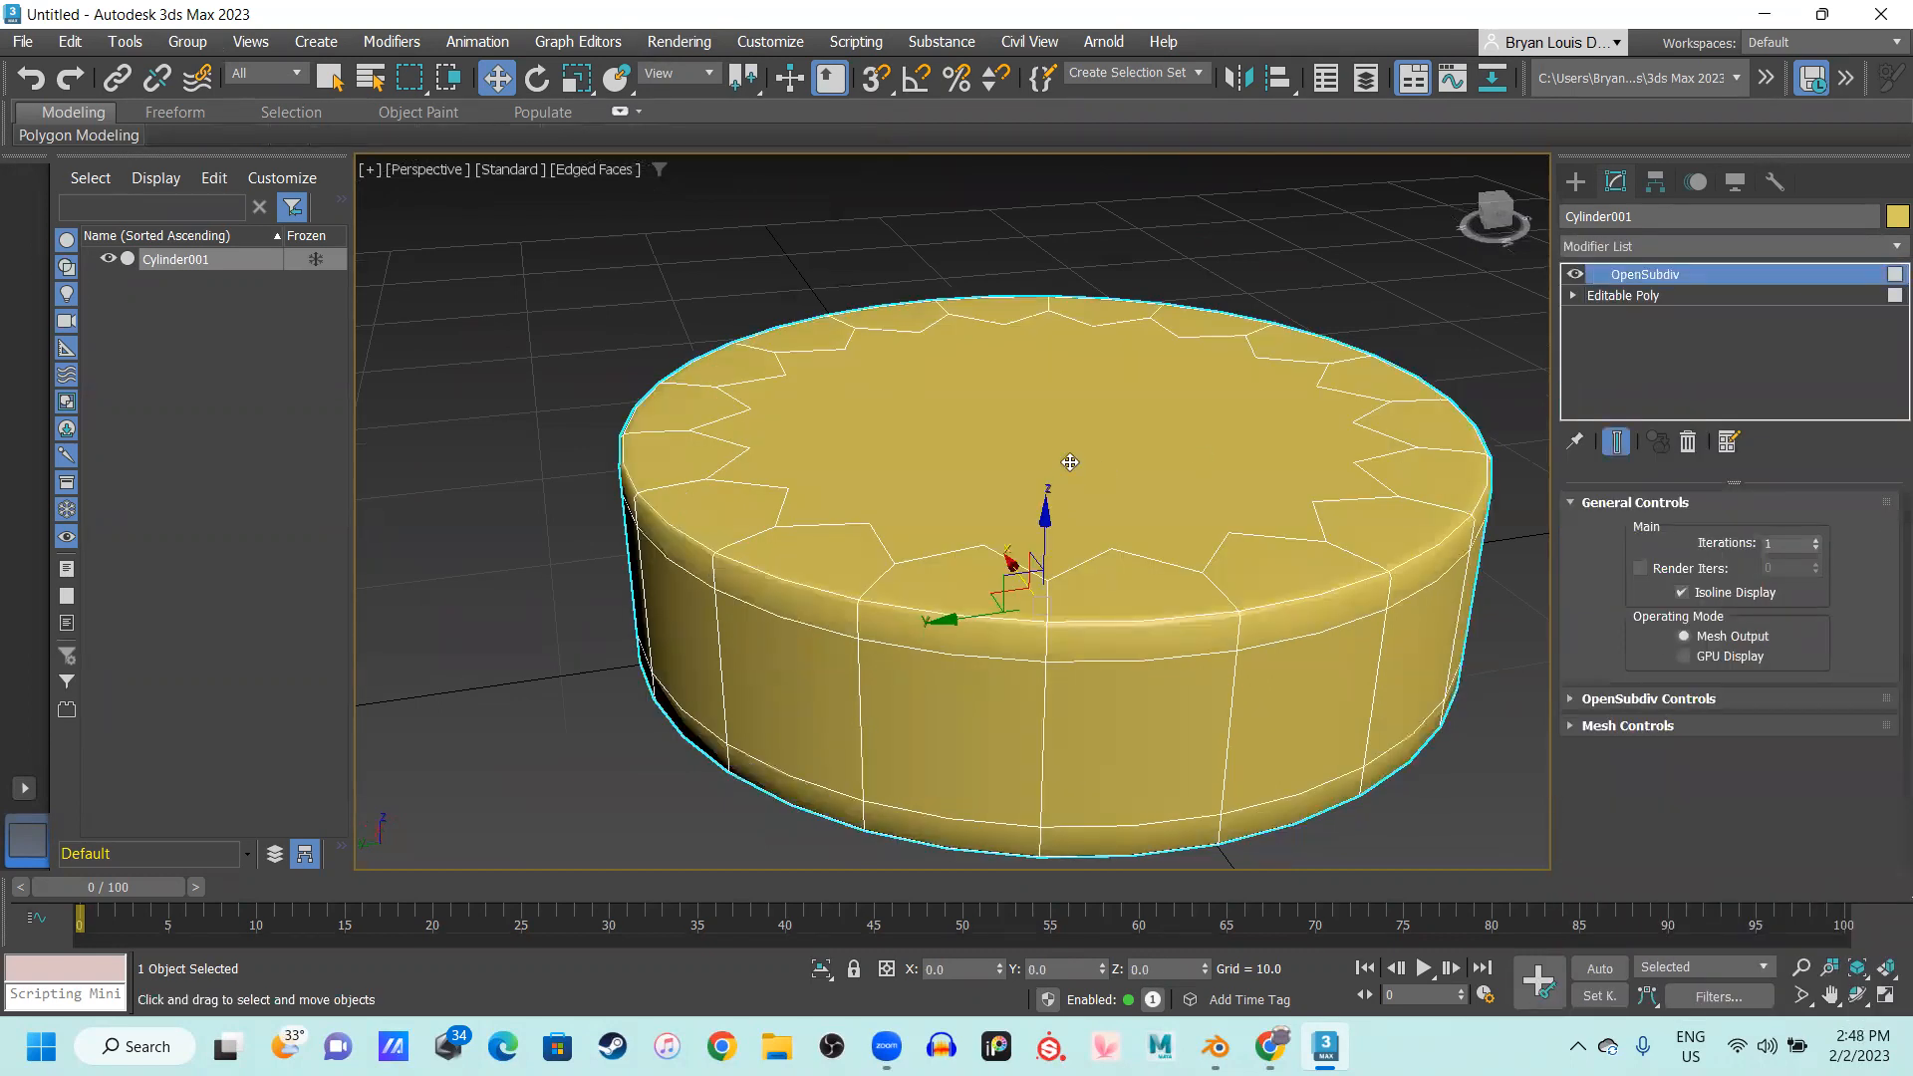
pyautogui.keyDown('alt'); pyautogui.moveTo(1070, 461); pyautogui.dragTo(1085, 428, button='middle'); pyautogui.keyUp('alt')
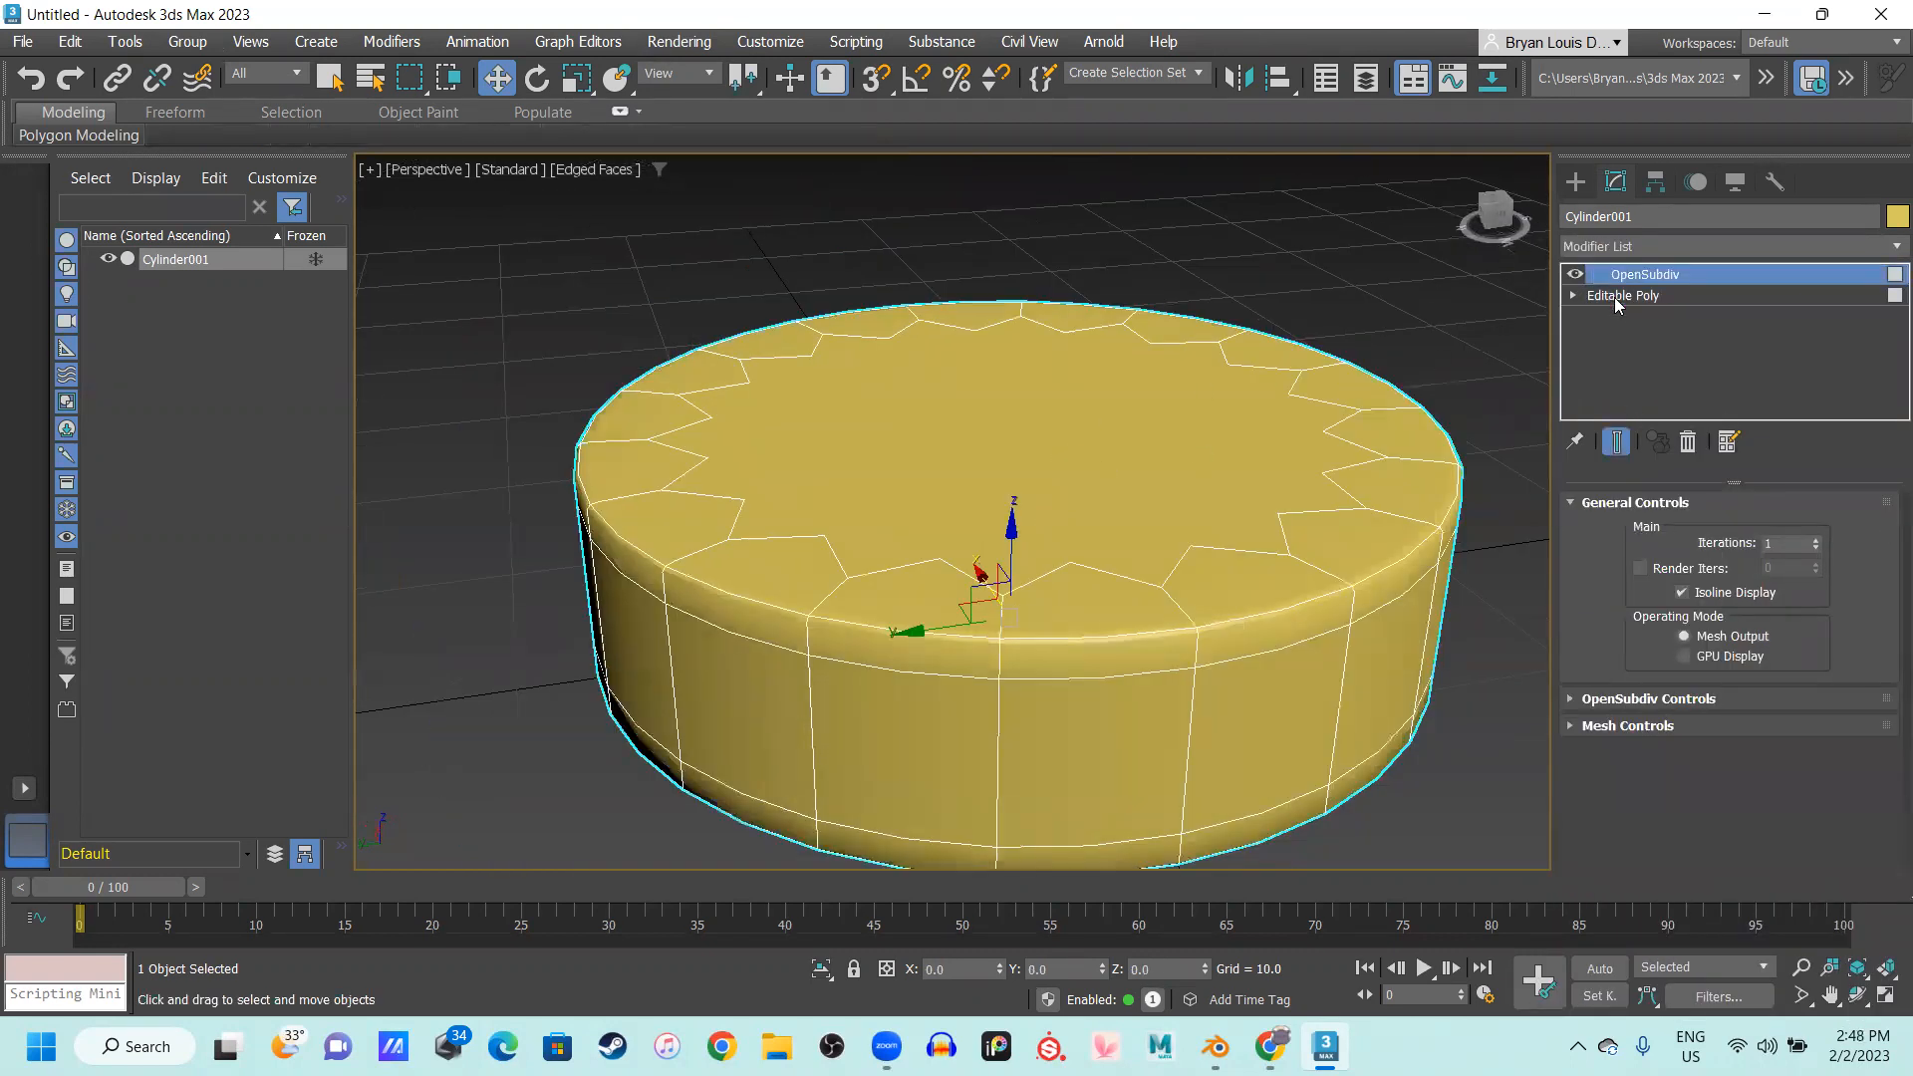
# Inspect the smoothed cylinder from the Editable Poly level with edged faces switched off, and restore the edge display
pyautogui.click(1614, 297)
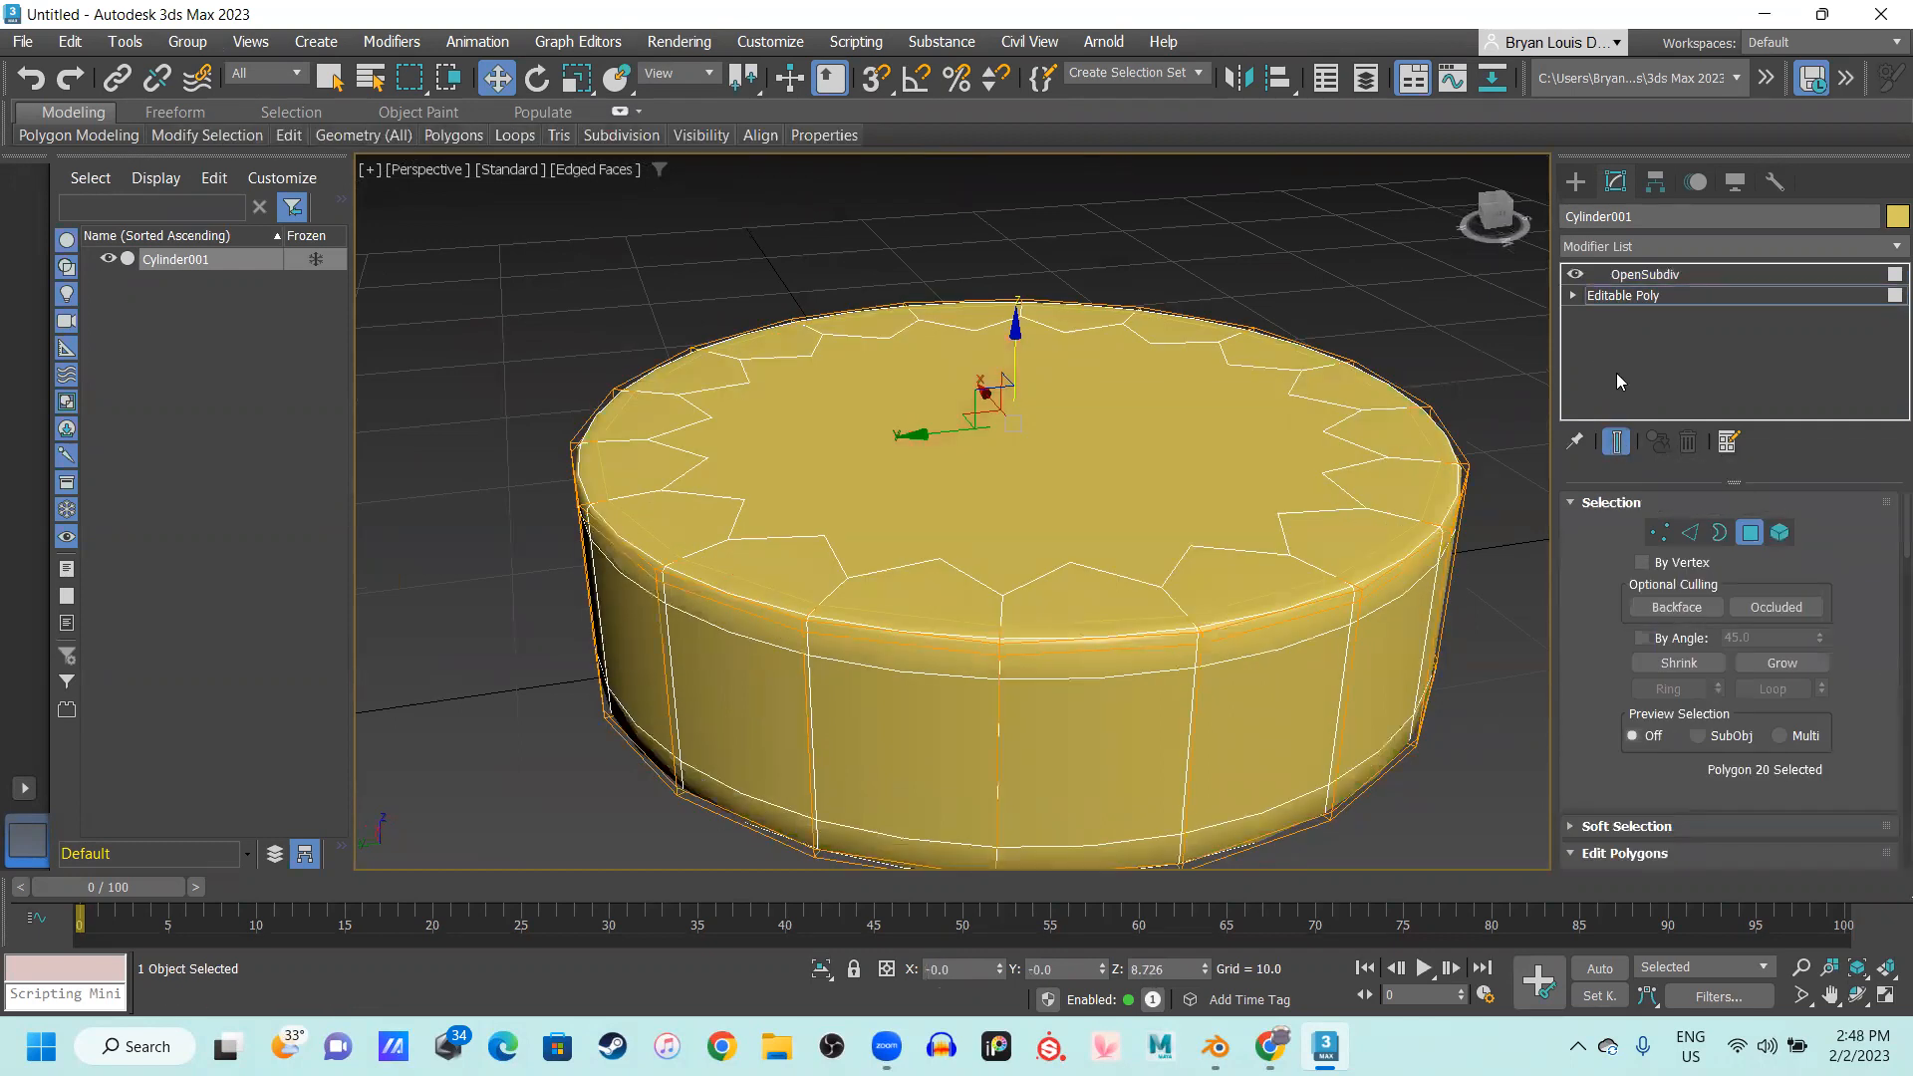
pyautogui.press('F4')
pyautogui.keyDown('alt'); pyautogui.moveTo(890, 399); pyautogui.dragTo(857, 498, button='middle'); pyautogui.keyUp('alt')
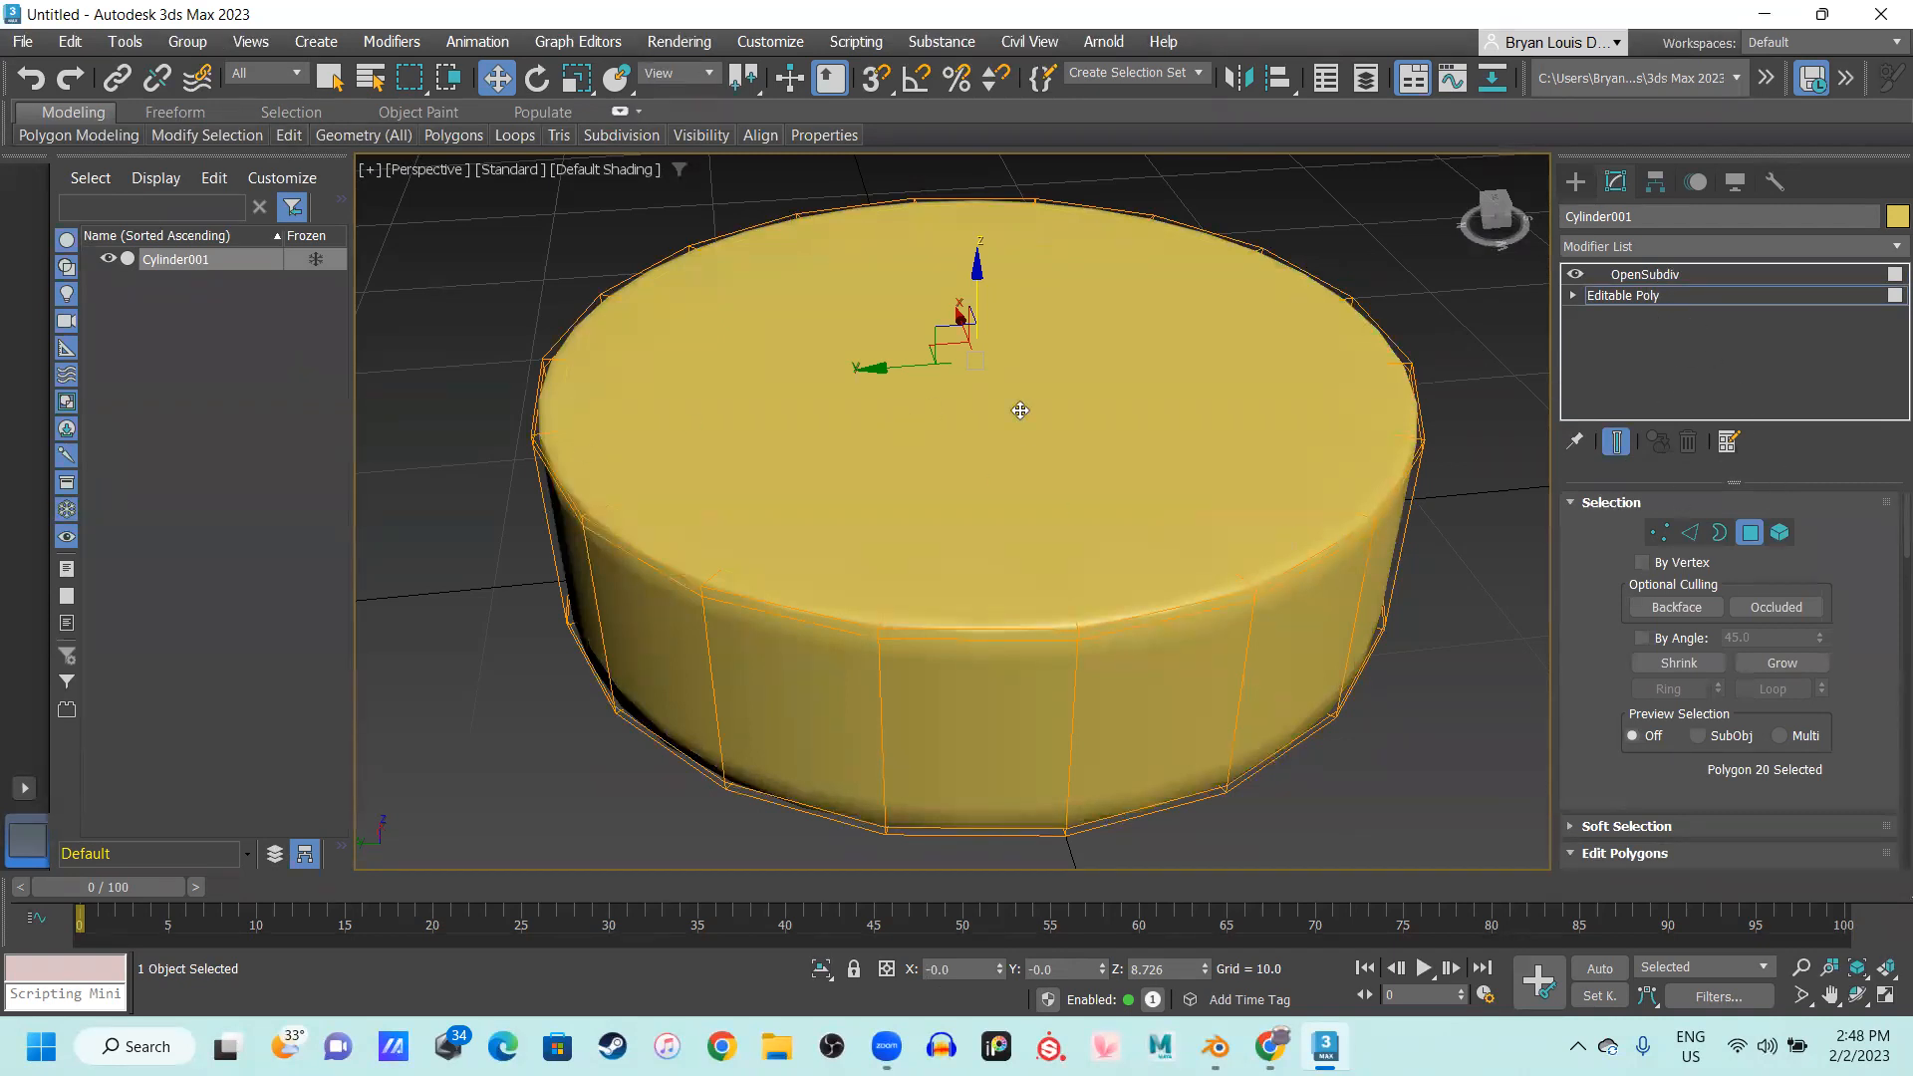
pyautogui.click(1626, 296)
pyautogui.press('F4')
pyautogui.moveTo(1006, 433); pyautogui.dragTo(979, 420, button='middle')
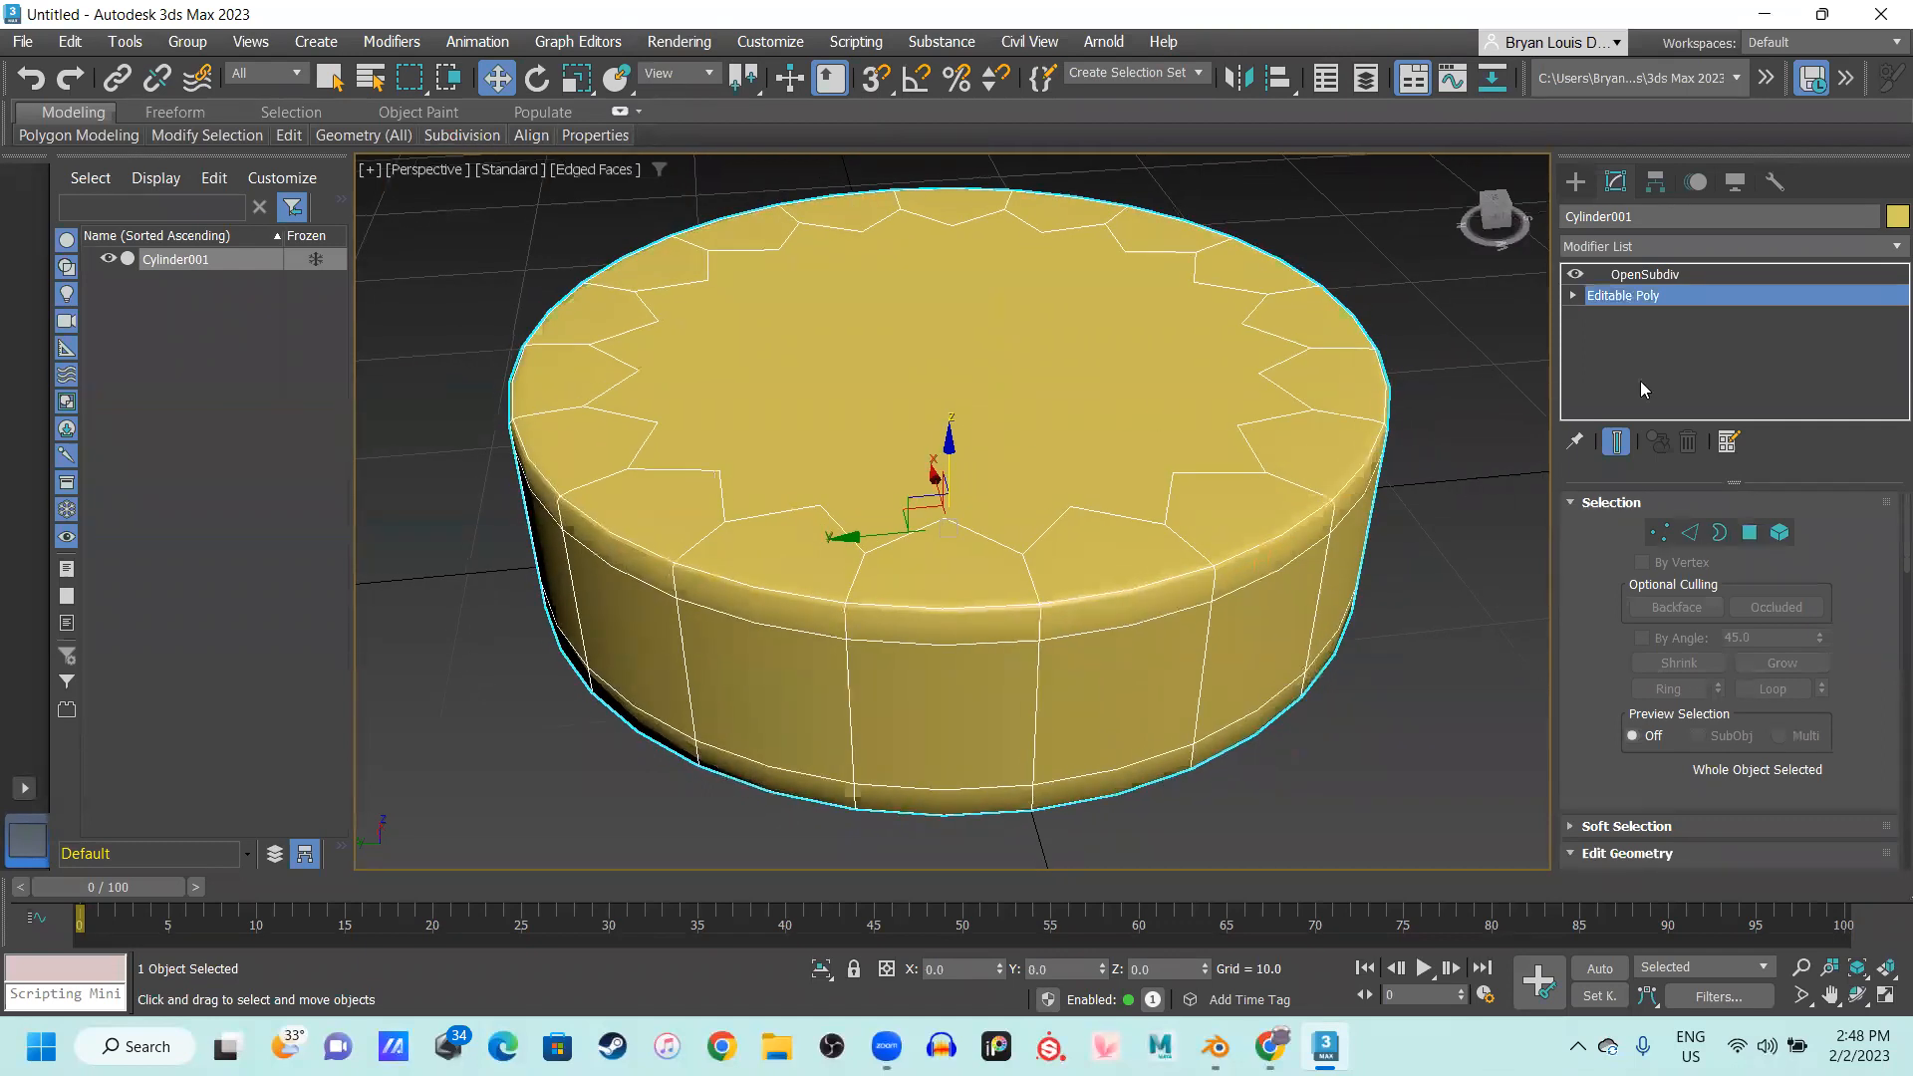
# Turn off Isoline Display in the OpenSubdiv modifier to show the full subdivided mesh
pyautogui.click(1645, 274)
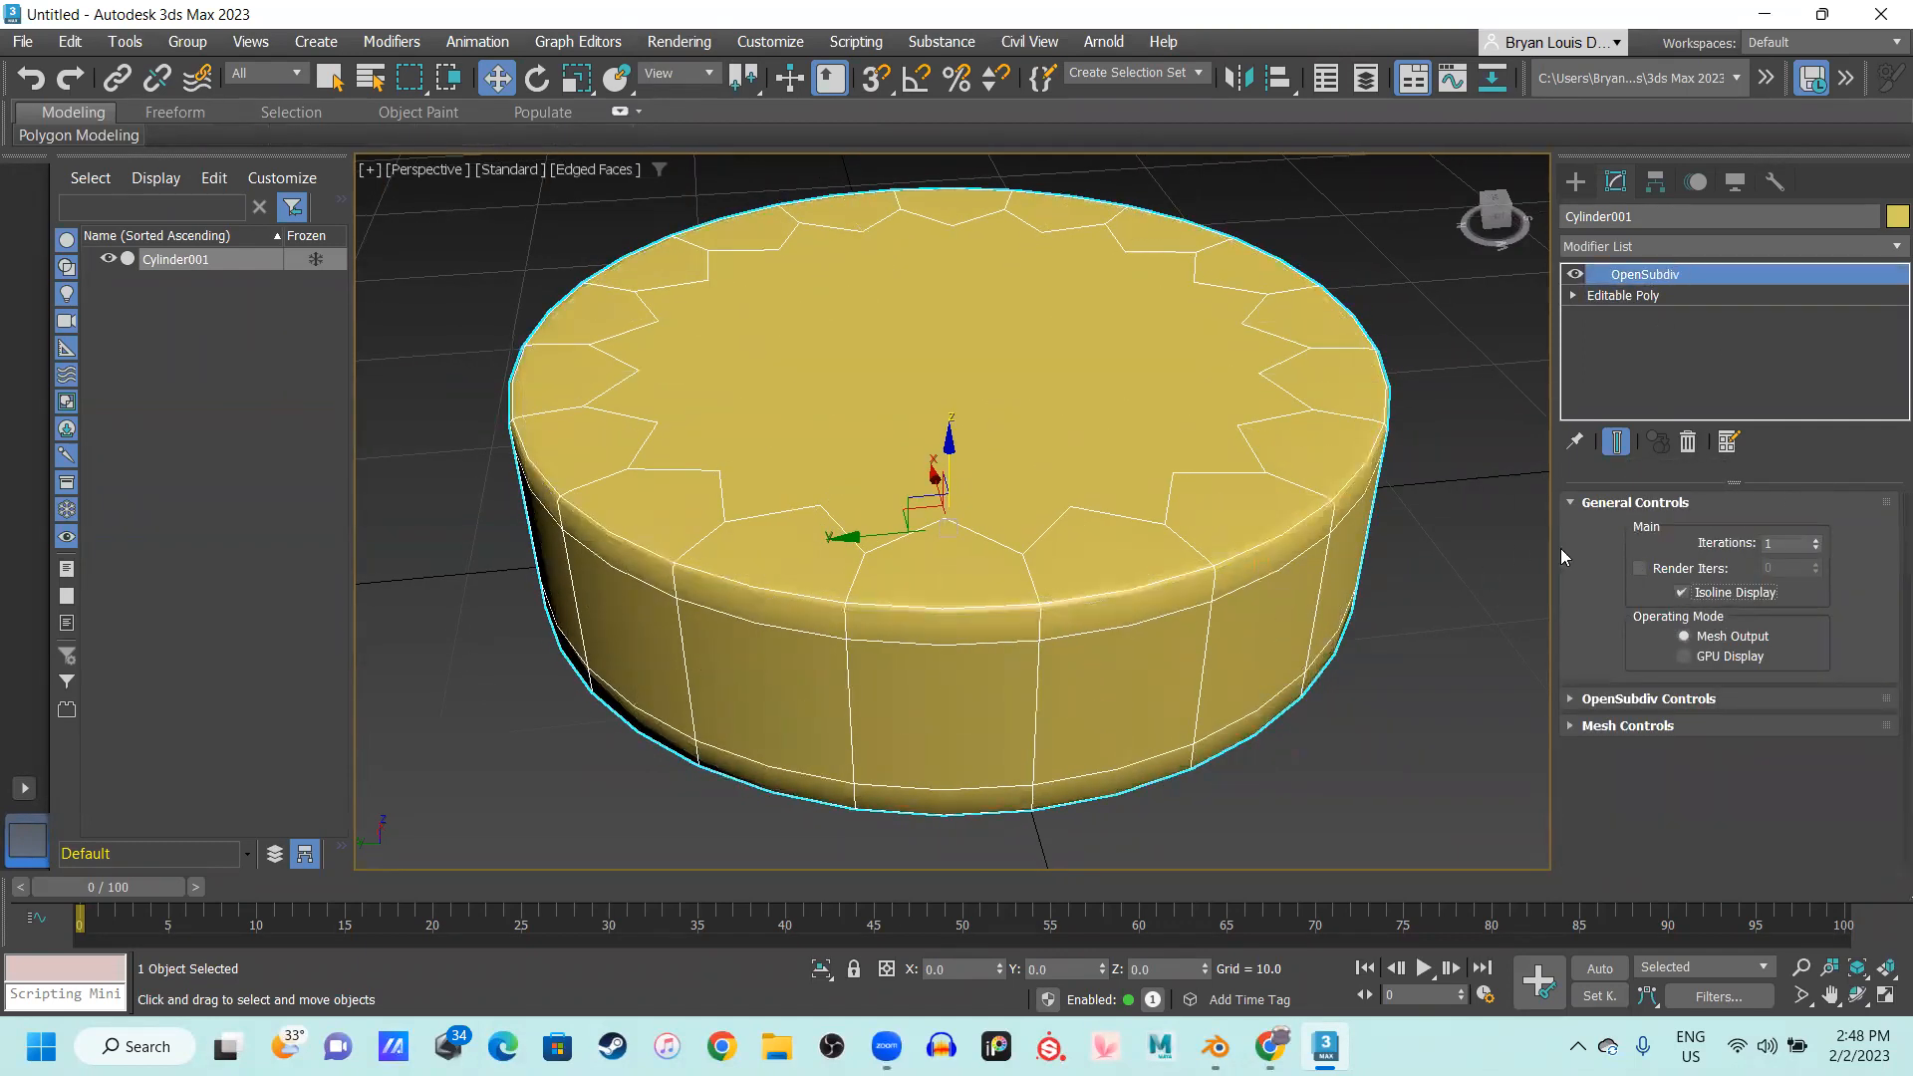
pyautogui.click(1688, 594)
pyautogui.keyDown('alt'); pyautogui.moveTo(1012, 516); pyautogui.dragTo(1070, 540, button='middle'); pyautogui.keyUp('alt')
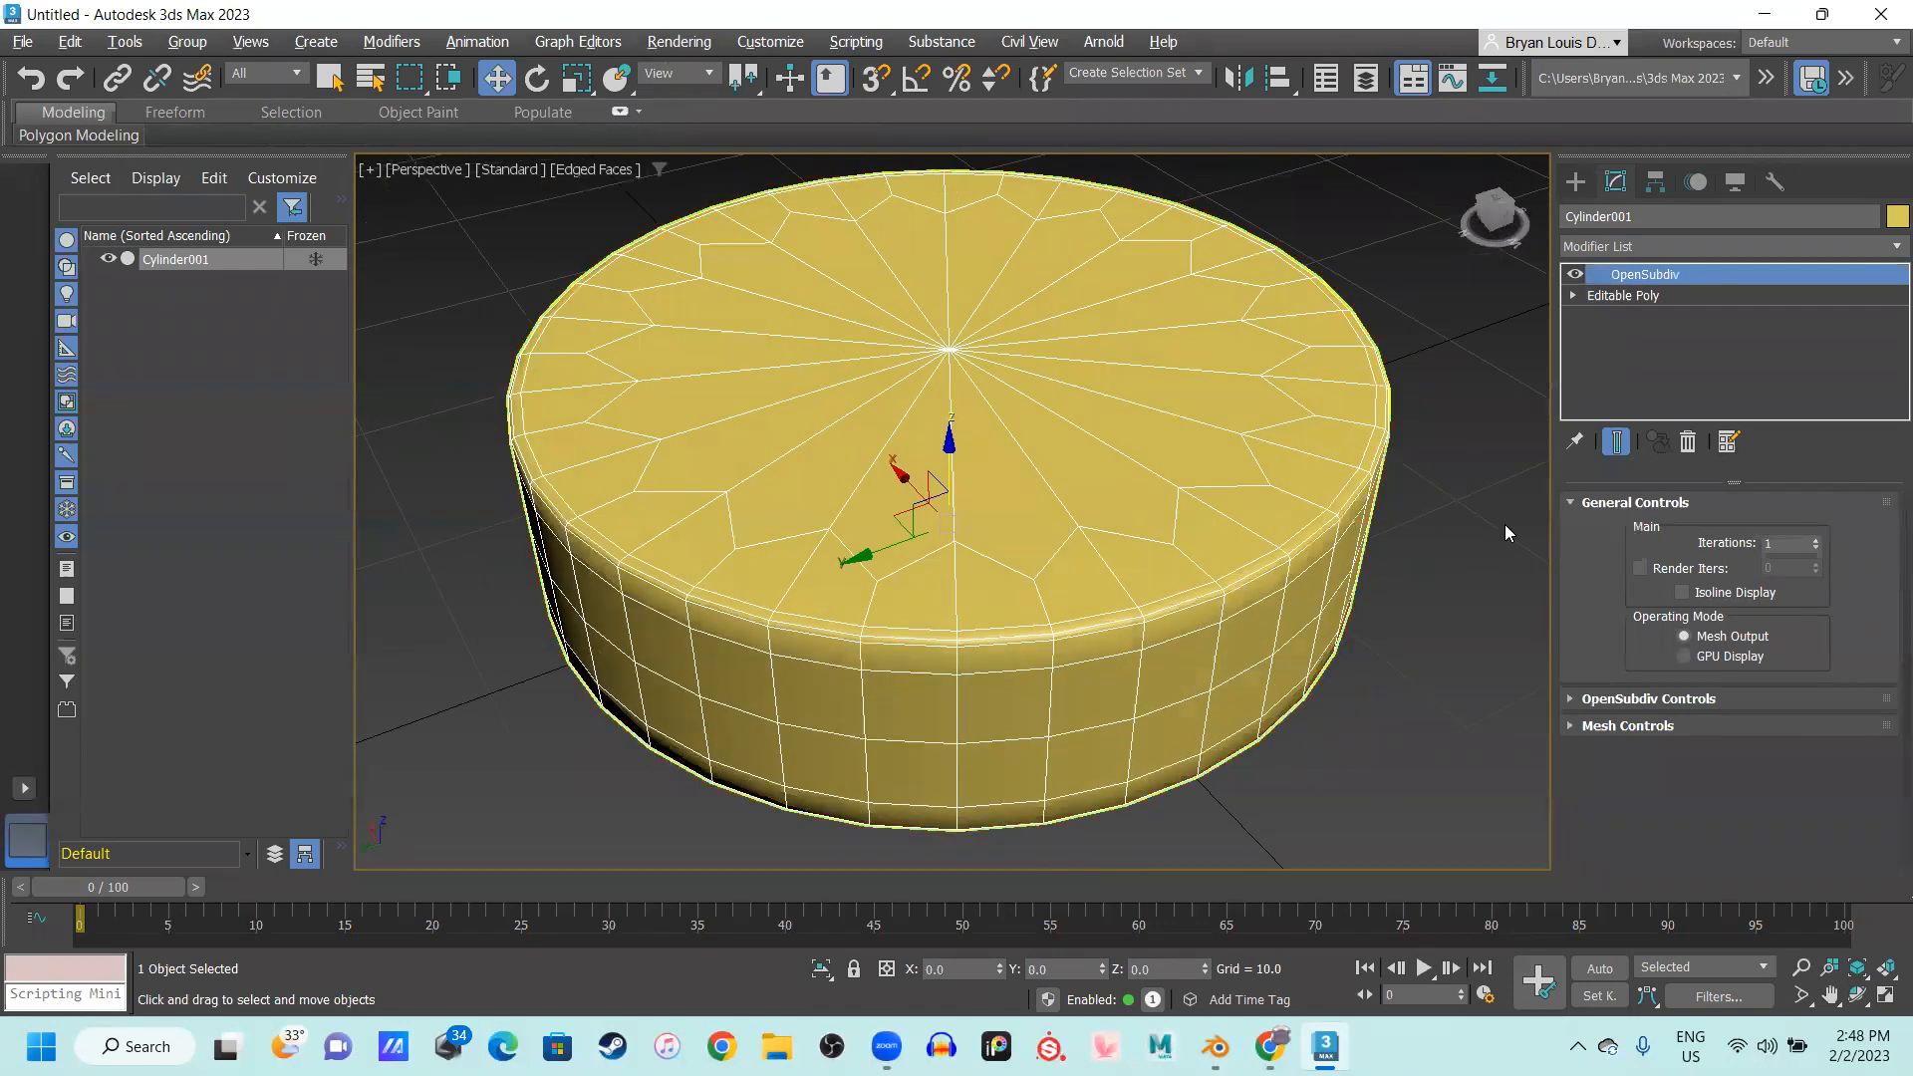
# Toggle the OpenSubdiv modifier off and on to compare the base and smoothed meshes, leaving it disabled
pyautogui.click(1575, 274)
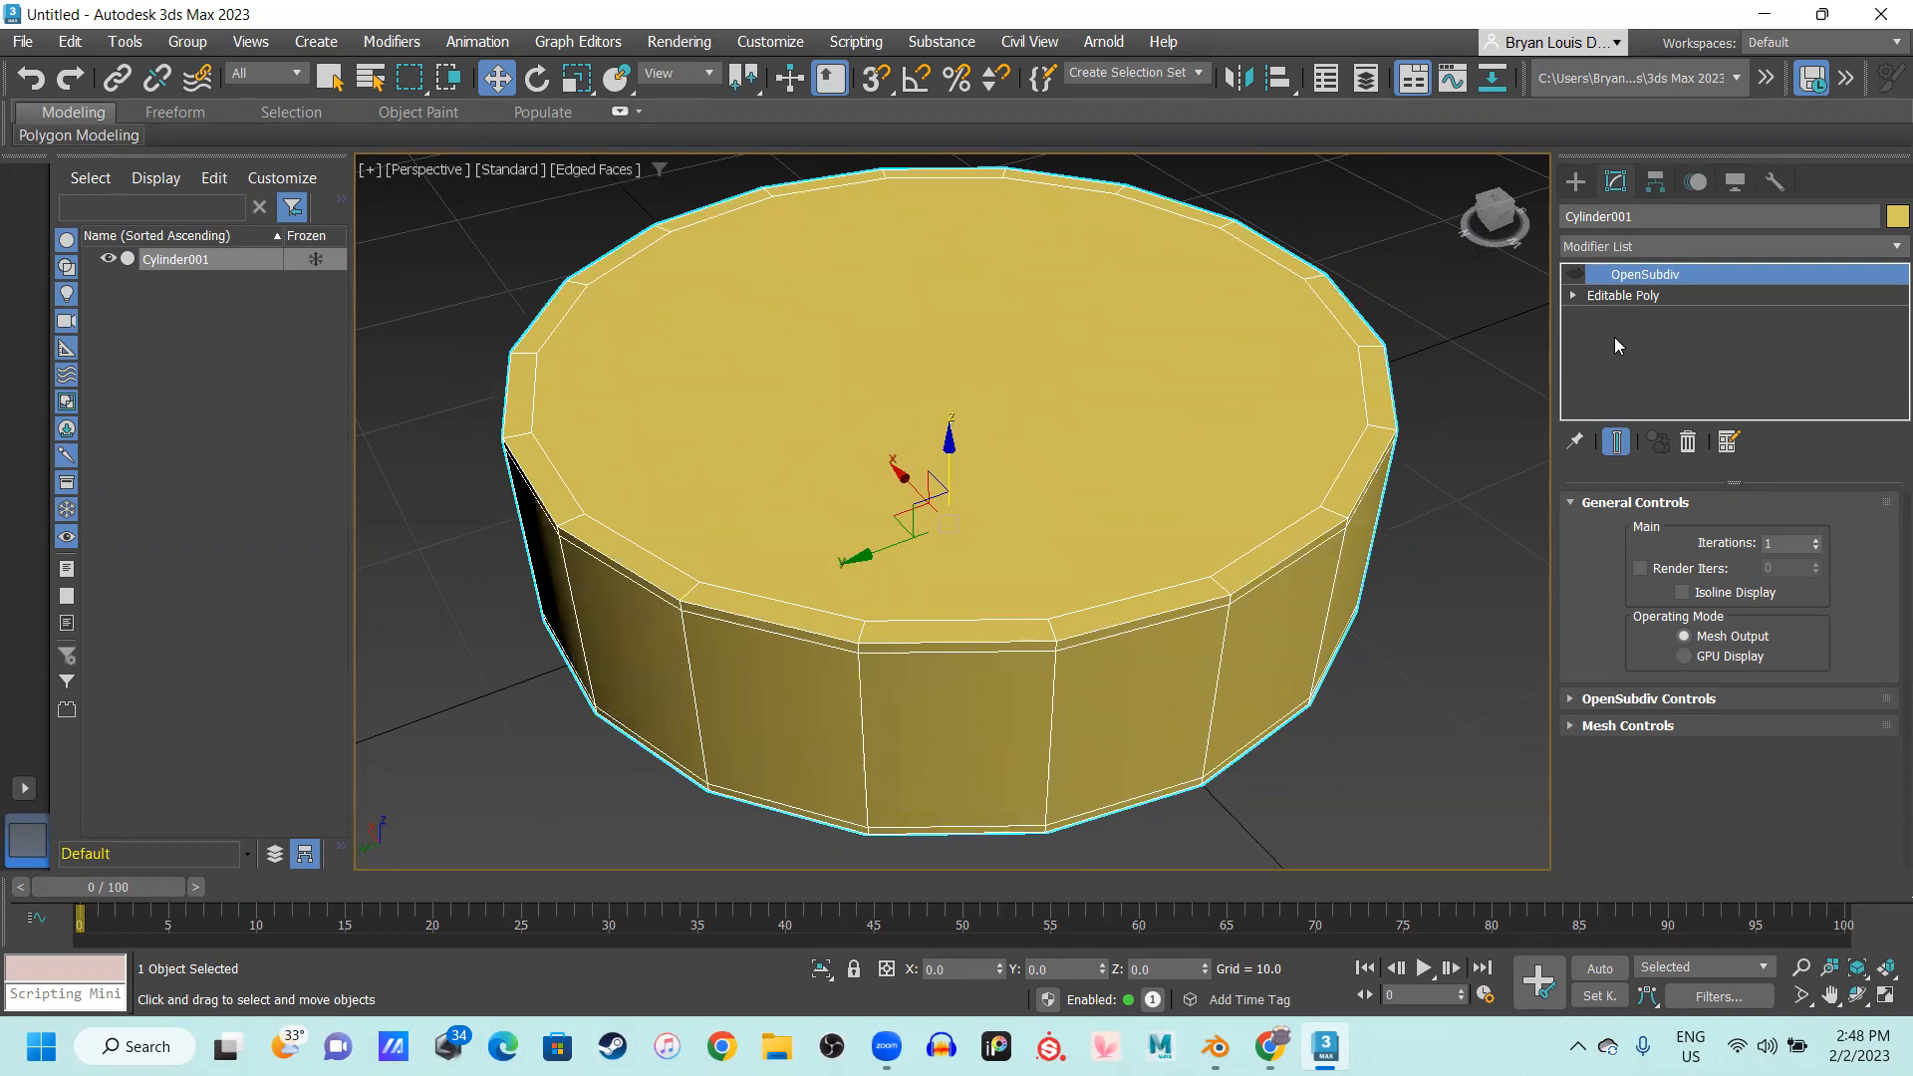
pyautogui.moveTo(1102, 559); pyautogui.dragTo(1043, 624, button='middle')
pyautogui.keyDown('alt'); pyautogui.moveTo(1043, 623); pyautogui.dragTo(1022, 564, button='middle'); pyautogui.keyUp('alt')
pyautogui.click(1573, 274)
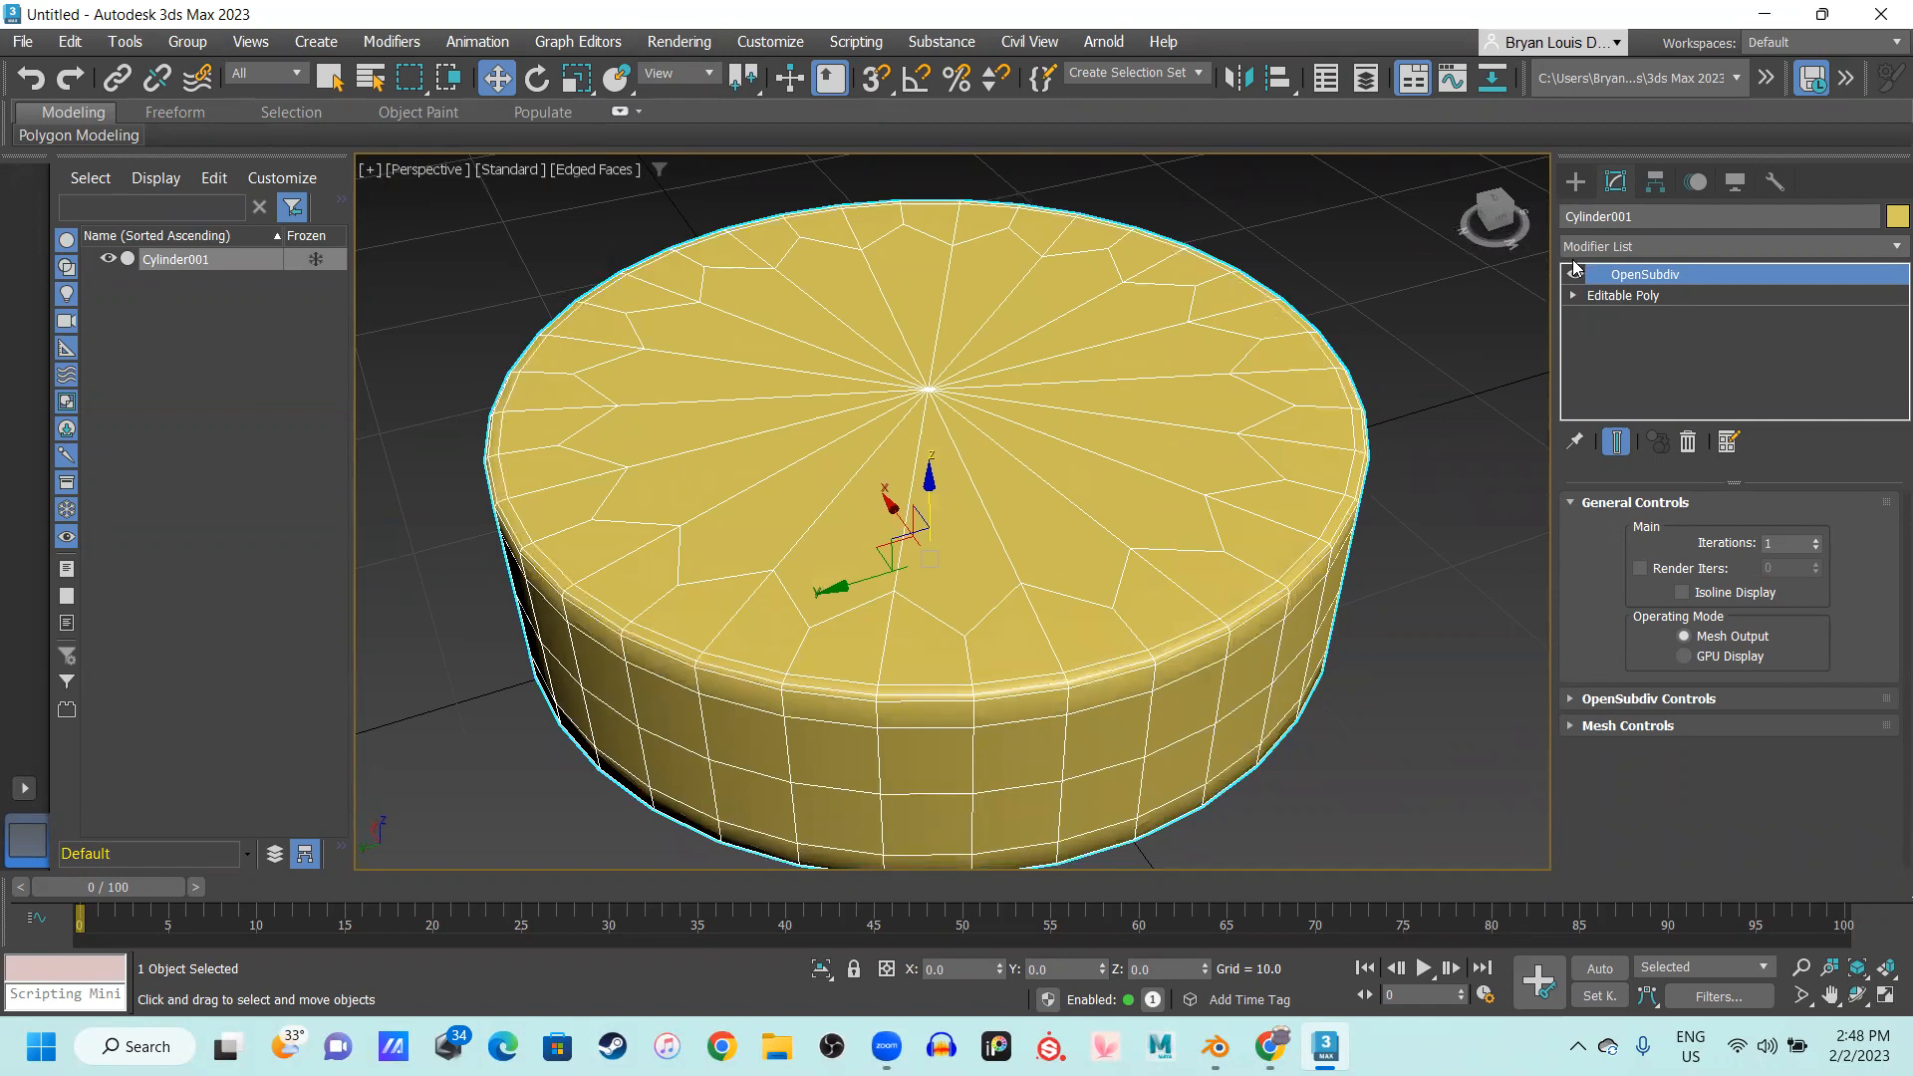
pyautogui.click(1574, 273)
pyautogui.moveTo(1005, 578)
pyautogui.keyDown('alt'); pyautogui.mouseDown(button='middle')
pyautogui.moveTo(1068, 585)
pyautogui.moveTo(1080, 615)
pyautogui.moveTo(1007, 533)
pyautogui.moveTo(1037, 590)
pyautogui.mouseUp(button='middle'); pyautogui.keyUp('alt')
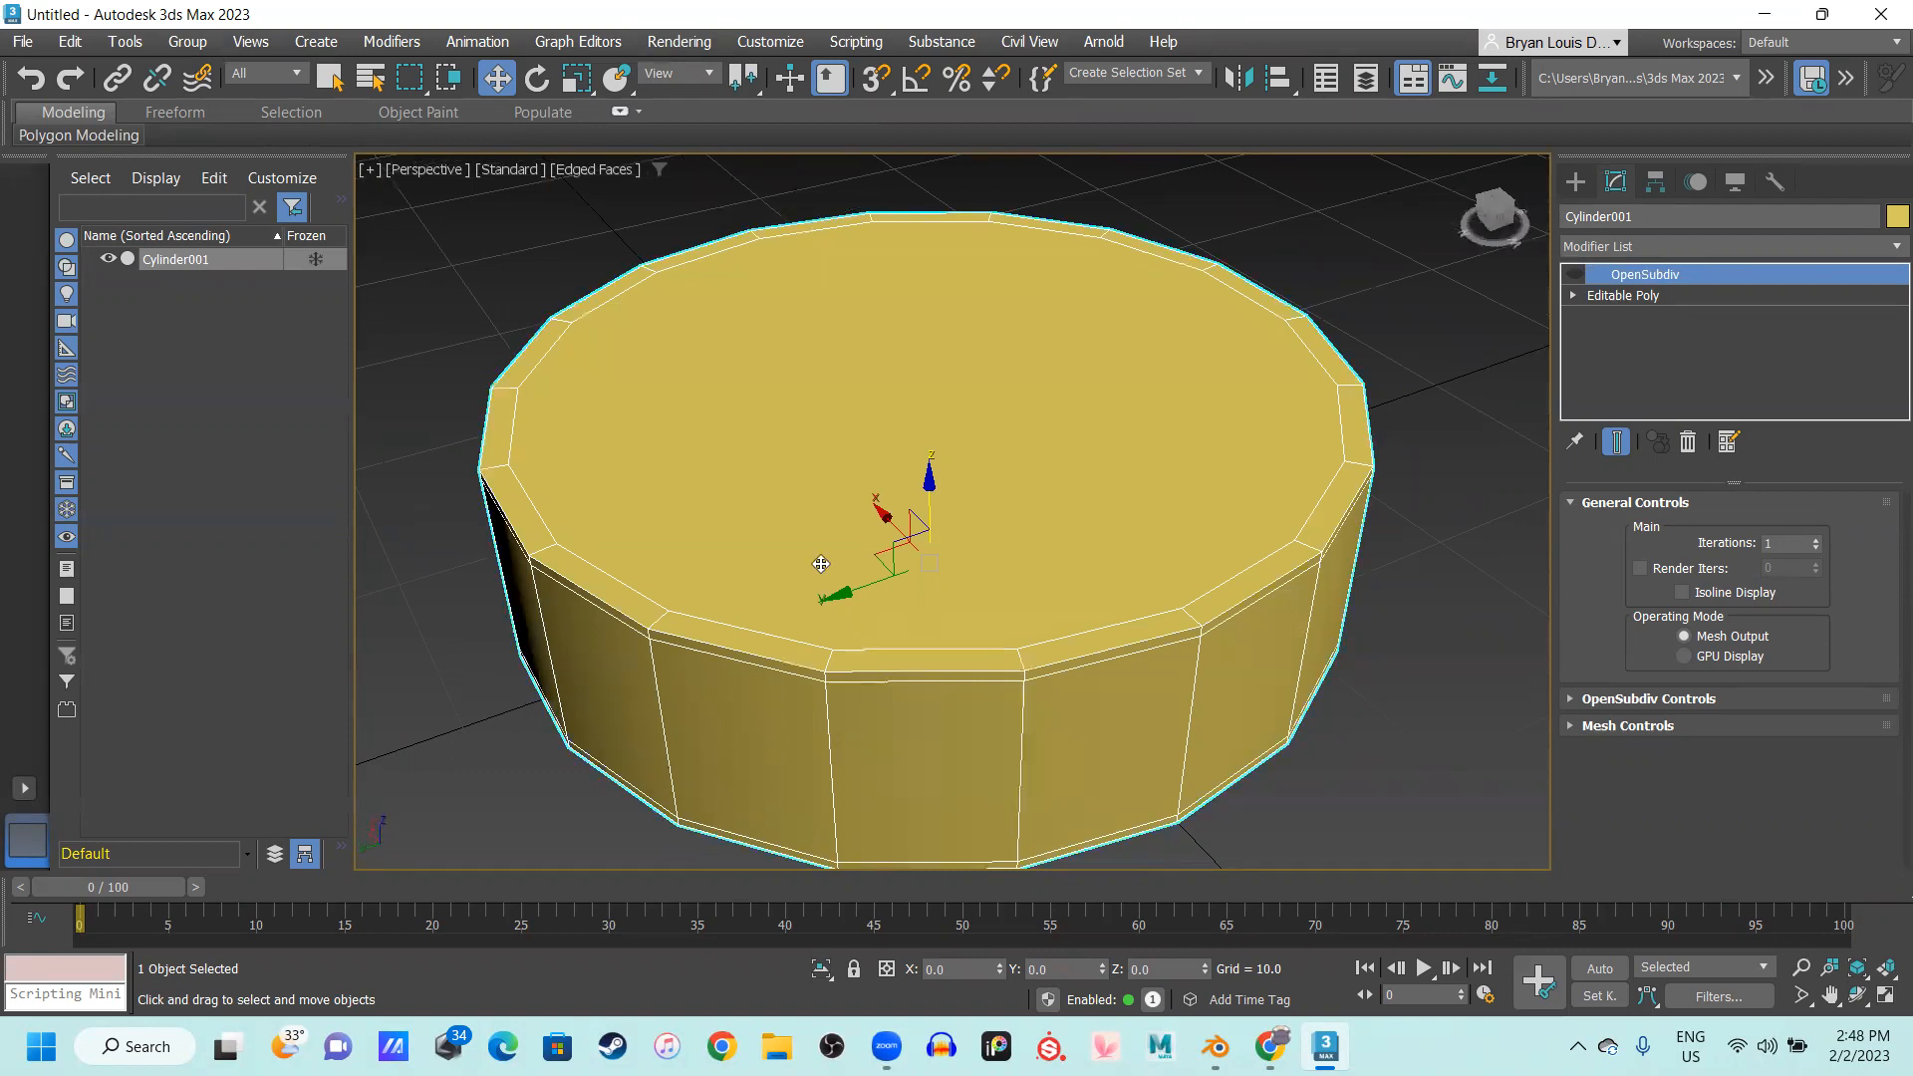
pyautogui.keyDown('alt'); pyautogui.moveTo(879, 537); pyautogui.dragTo(756, 534, button='middle'); pyautogui.keyUp('alt')
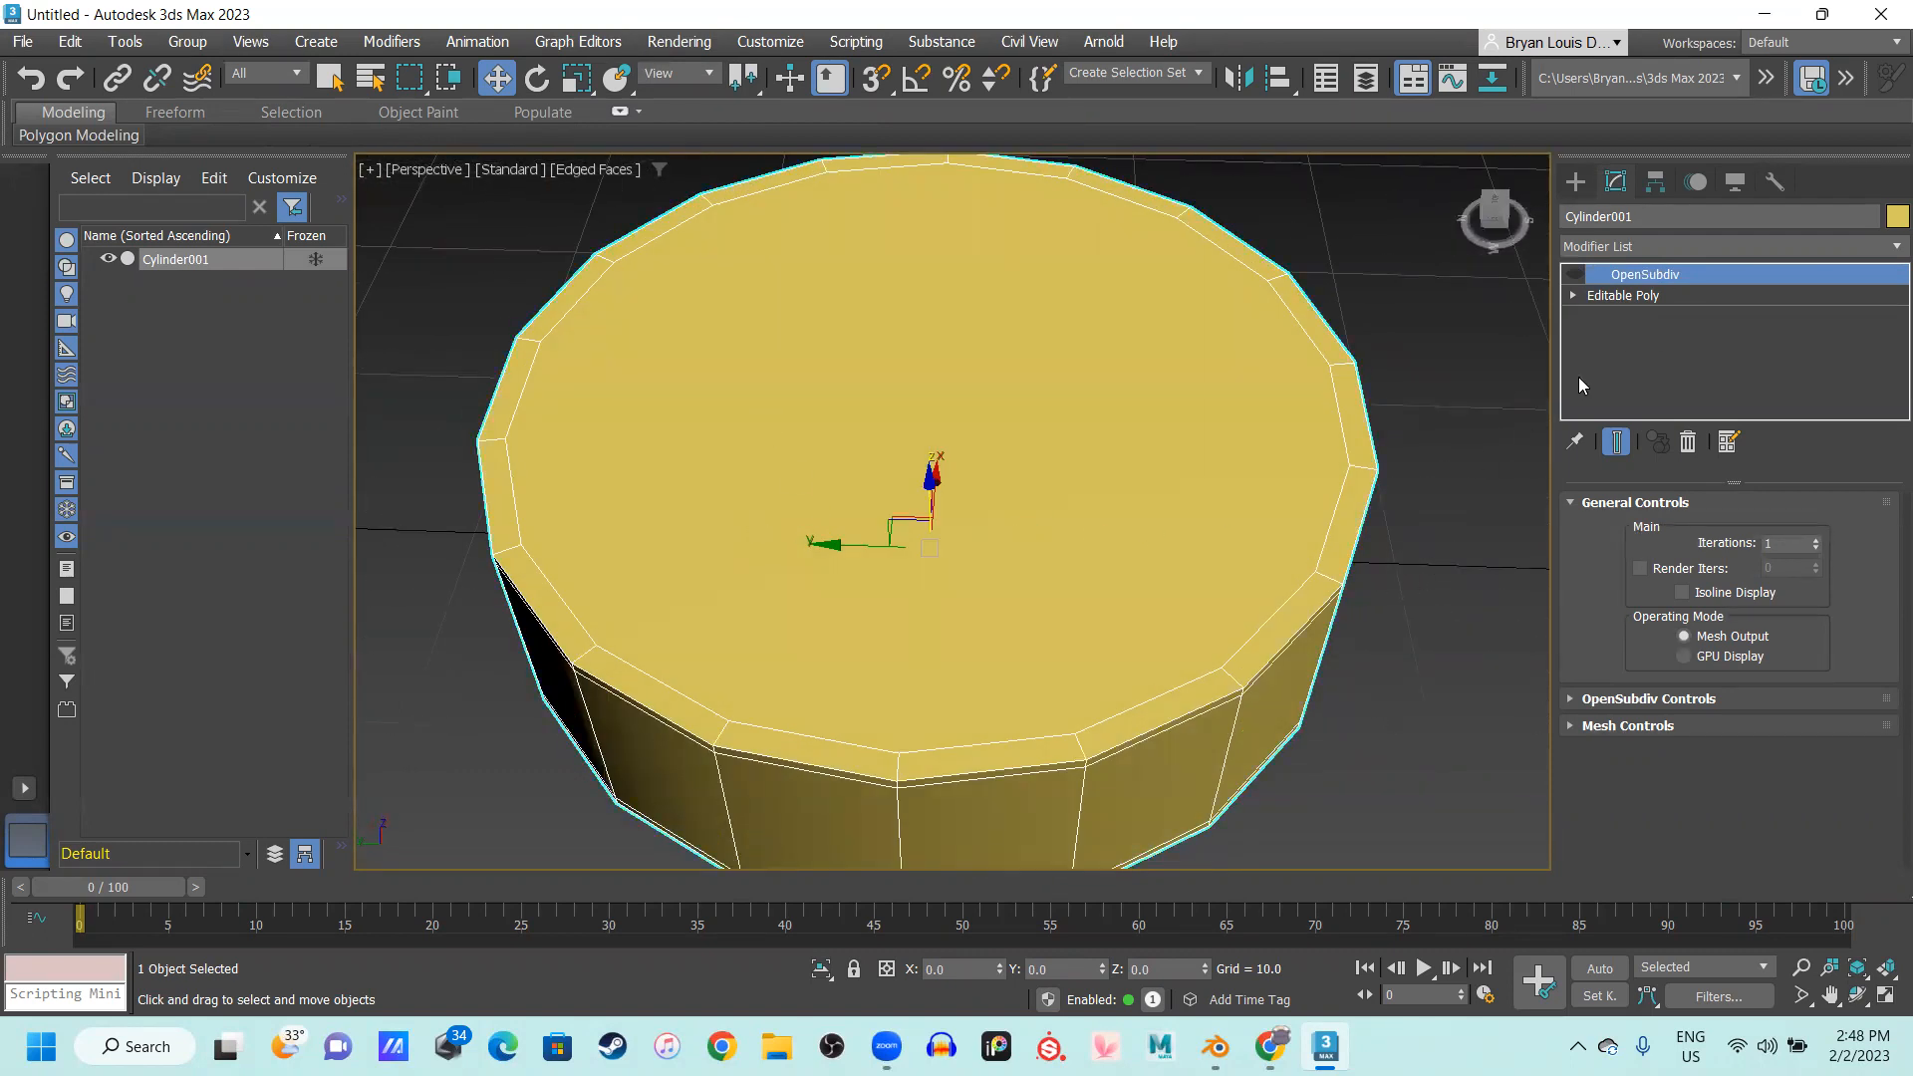
# Check the Editable Poly and OpenSubdiv levels in the modifier stack, ending on the Editable Poly level
pyautogui.click(1634, 296)
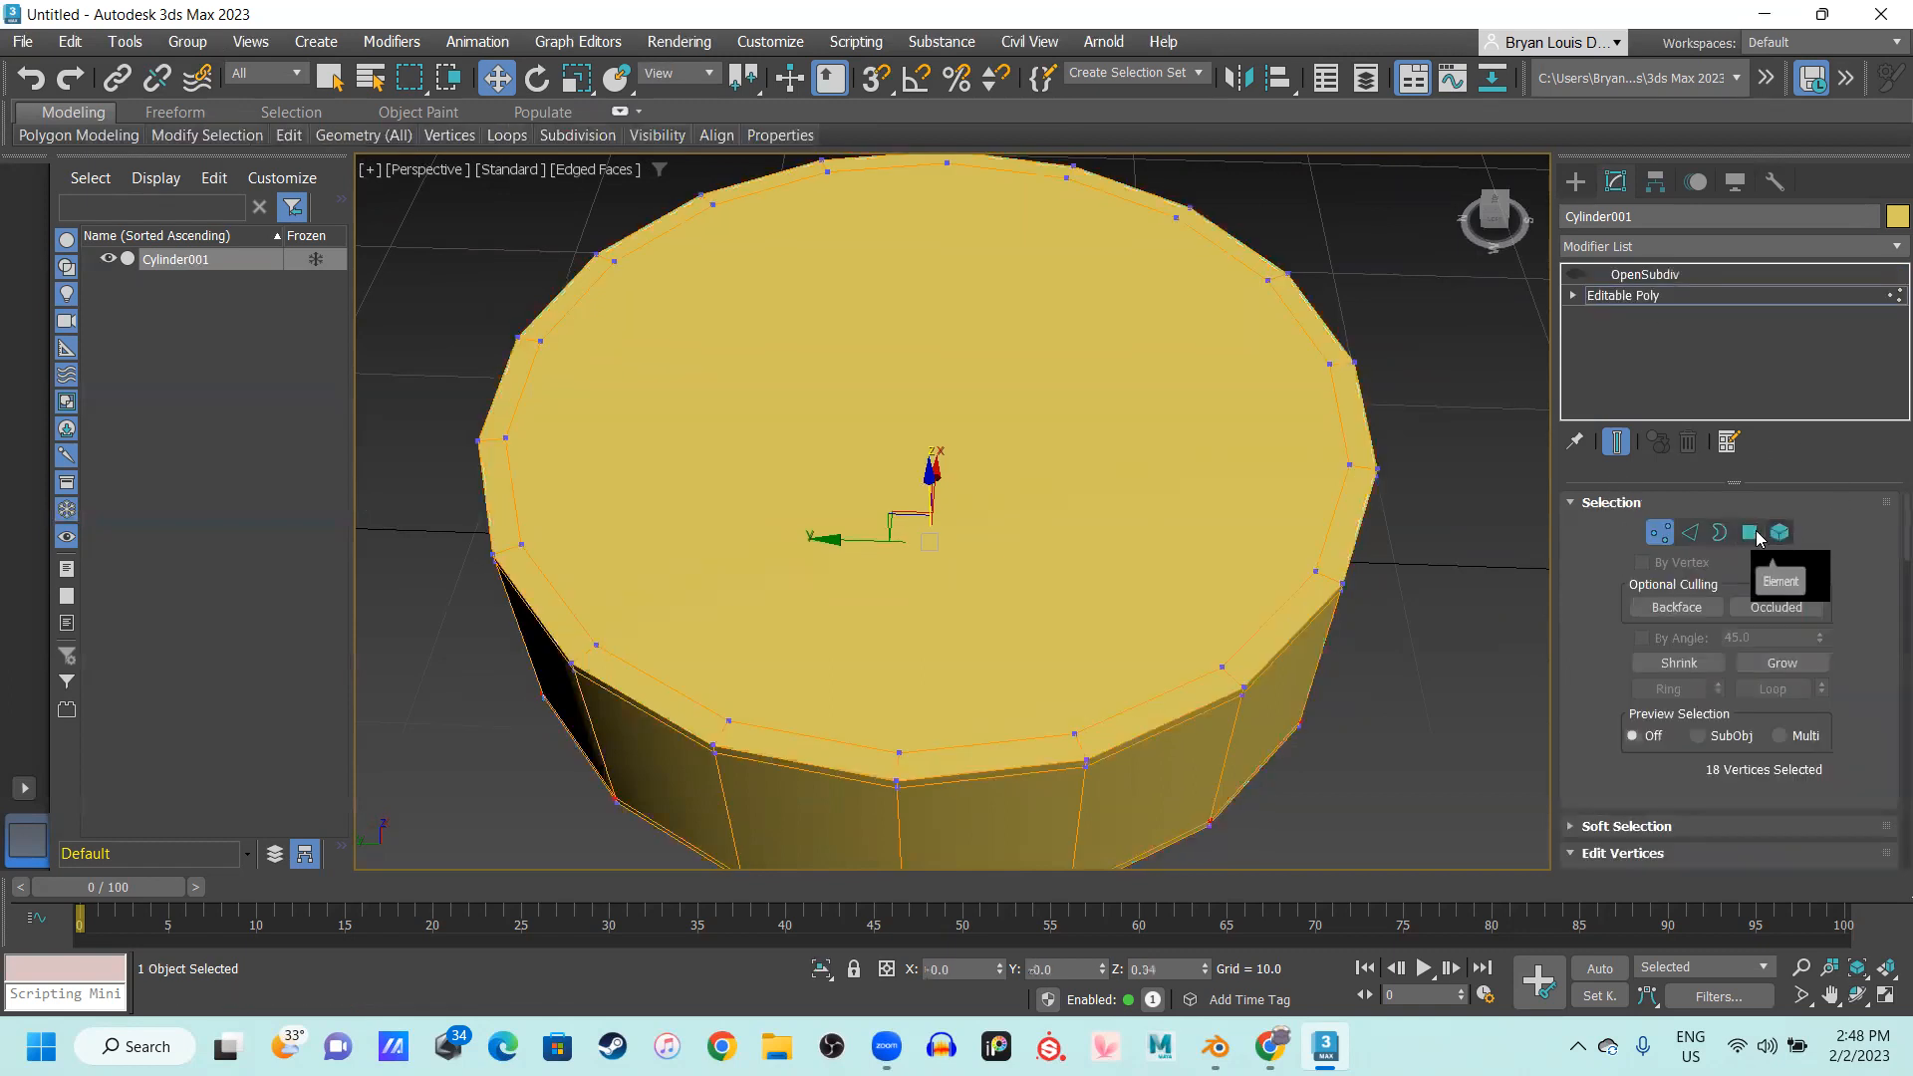
pyautogui.click(1645, 274)
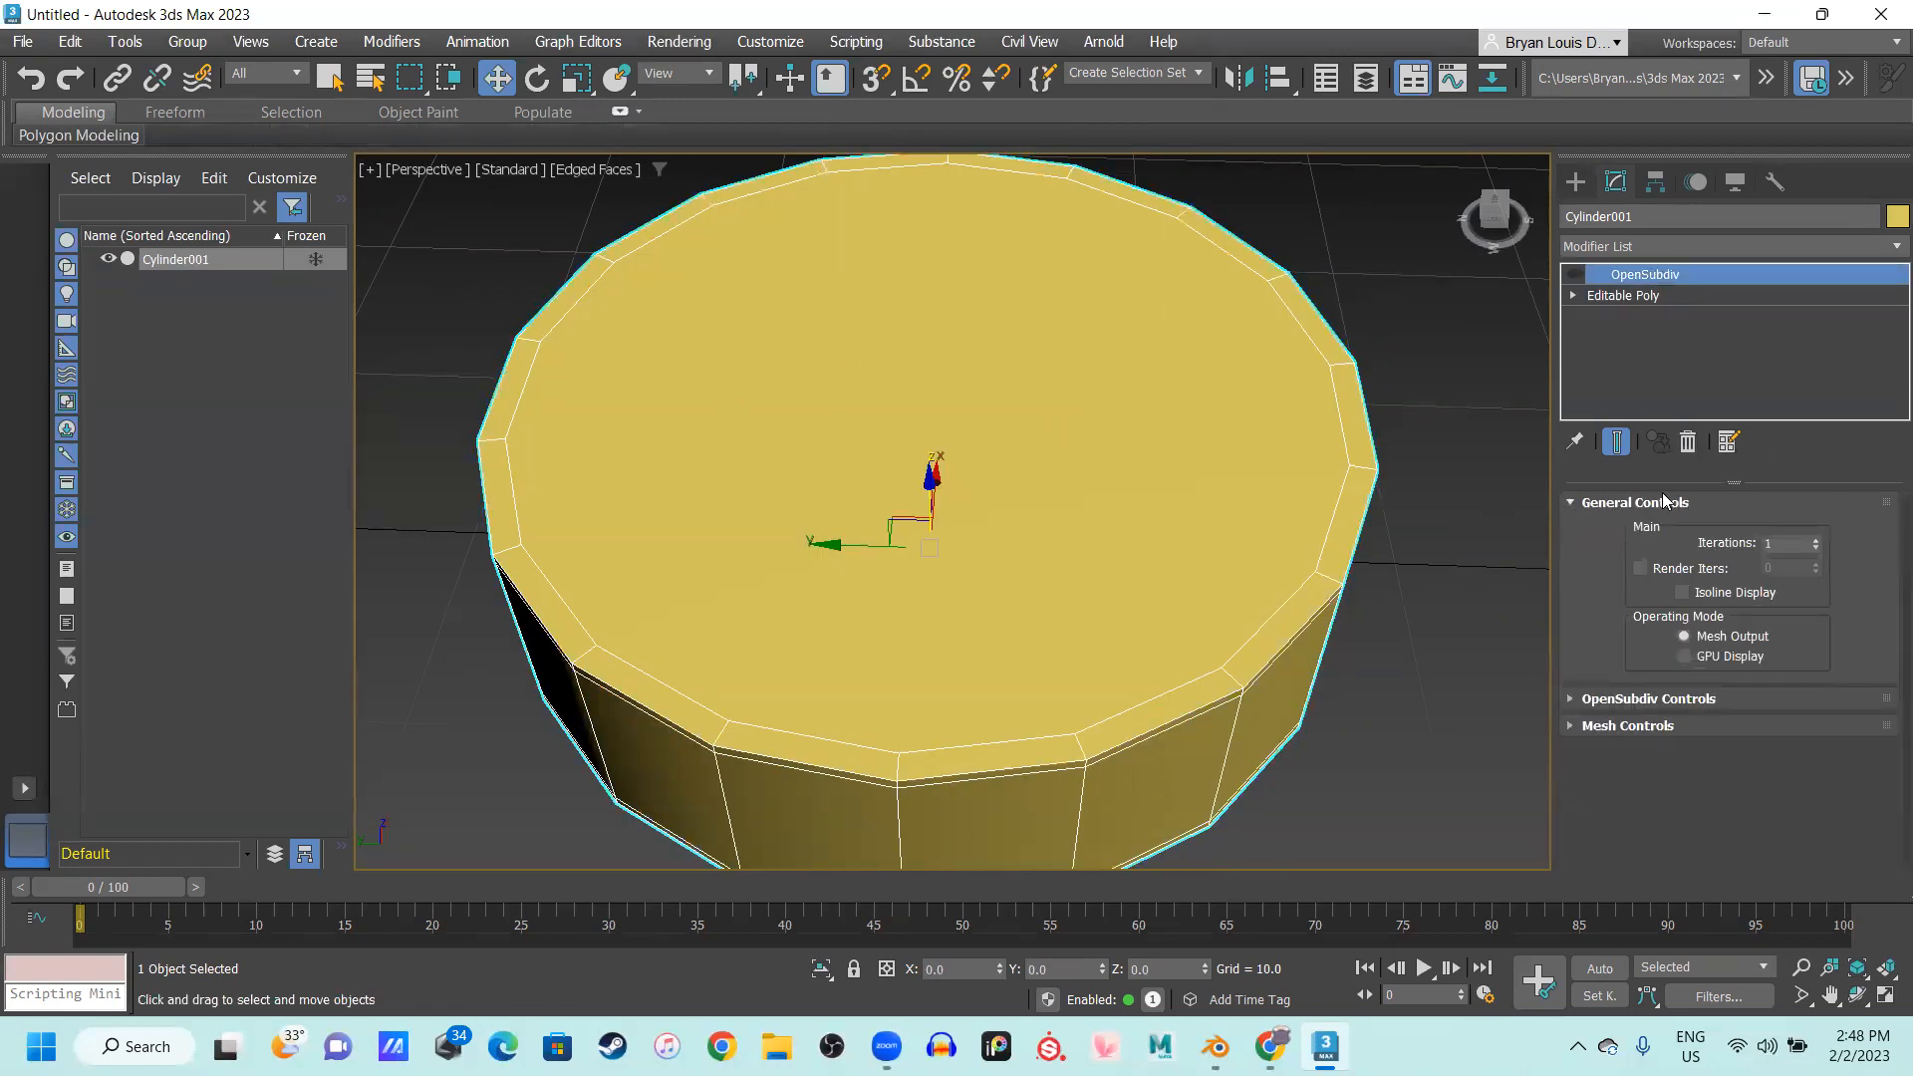
pyautogui.click(1618, 297)
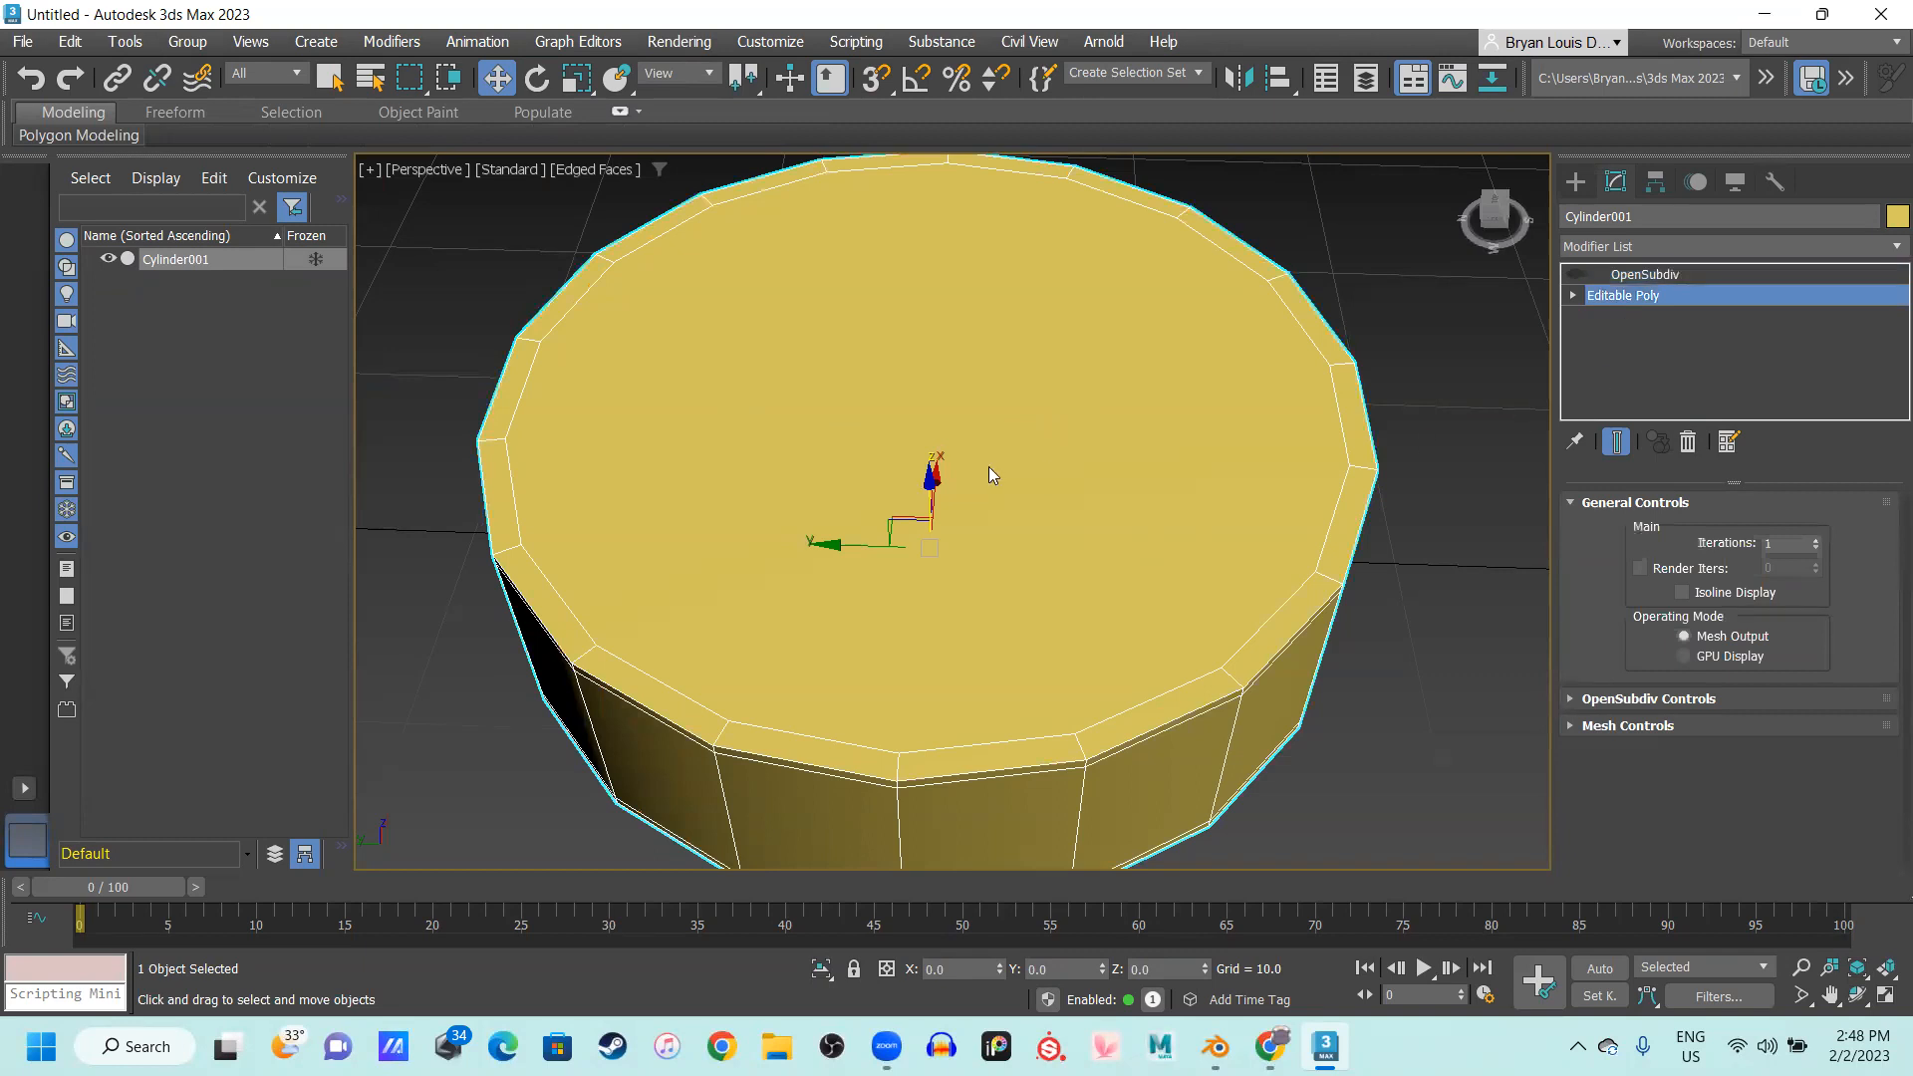
# Select the cylinder's large top cap polygon at polygon level
pyautogui.click(1752, 532)
pyautogui.click(869, 496)
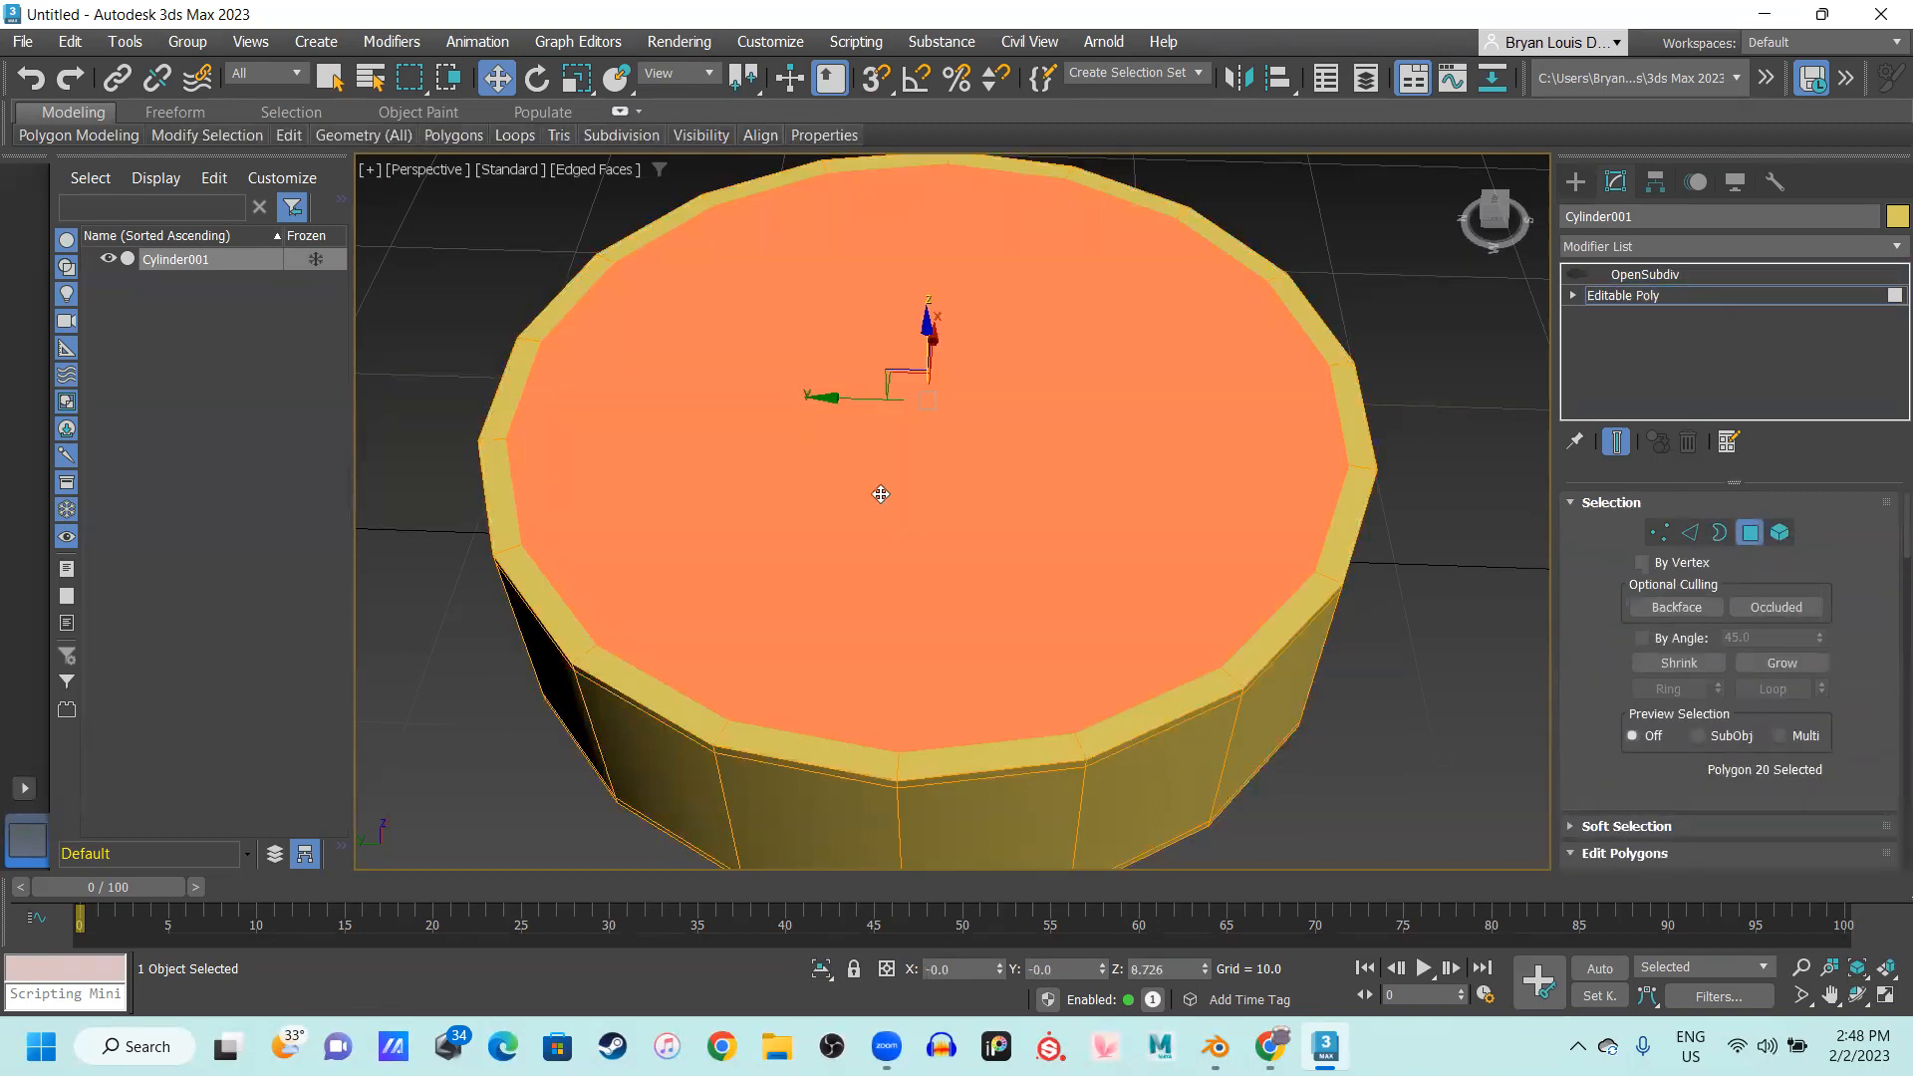
pyautogui.keyDown('alt'); pyautogui.moveTo(908, 586); pyautogui.dragTo(997, 454, button='middle'); pyautogui.keyUp('alt')
pyautogui.scroll(-5, 1815, 668)
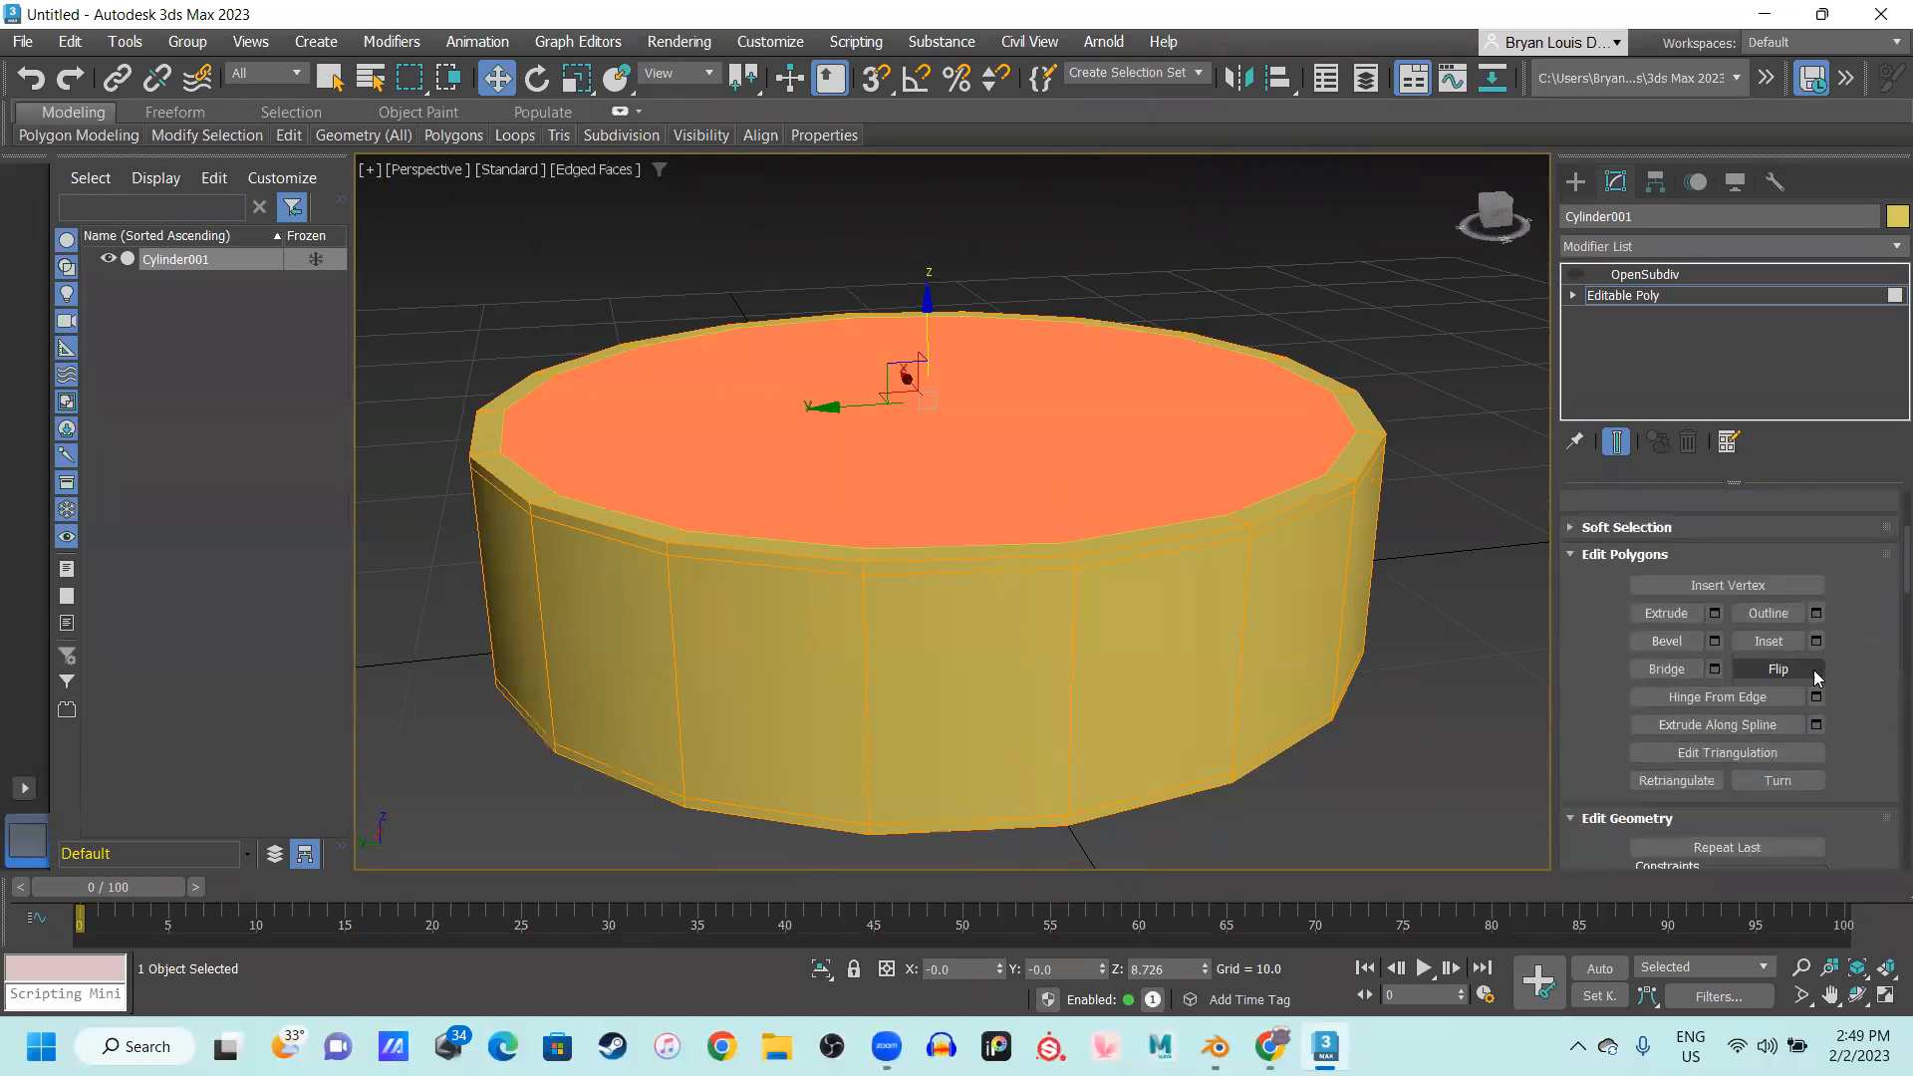
# Inset the top cap polygon by 0.5 and apply it
pyautogui.click(1817, 641)
pyautogui.keyDown('alt'); pyautogui.moveTo(1194, 624); pyautogui.dragTo(1119, 671, button='middle'); pyautogui.keyUp('alt')
pyautogui.scroll(2, 1117, 670)
pyautogui.keyDown('alt'); pyautogui.moveTo(488, 456); pyautogui.dragTo(993, 532, button='middle'); pyautogui.keyUp('alt')
pyautogui.click(1027, 555)
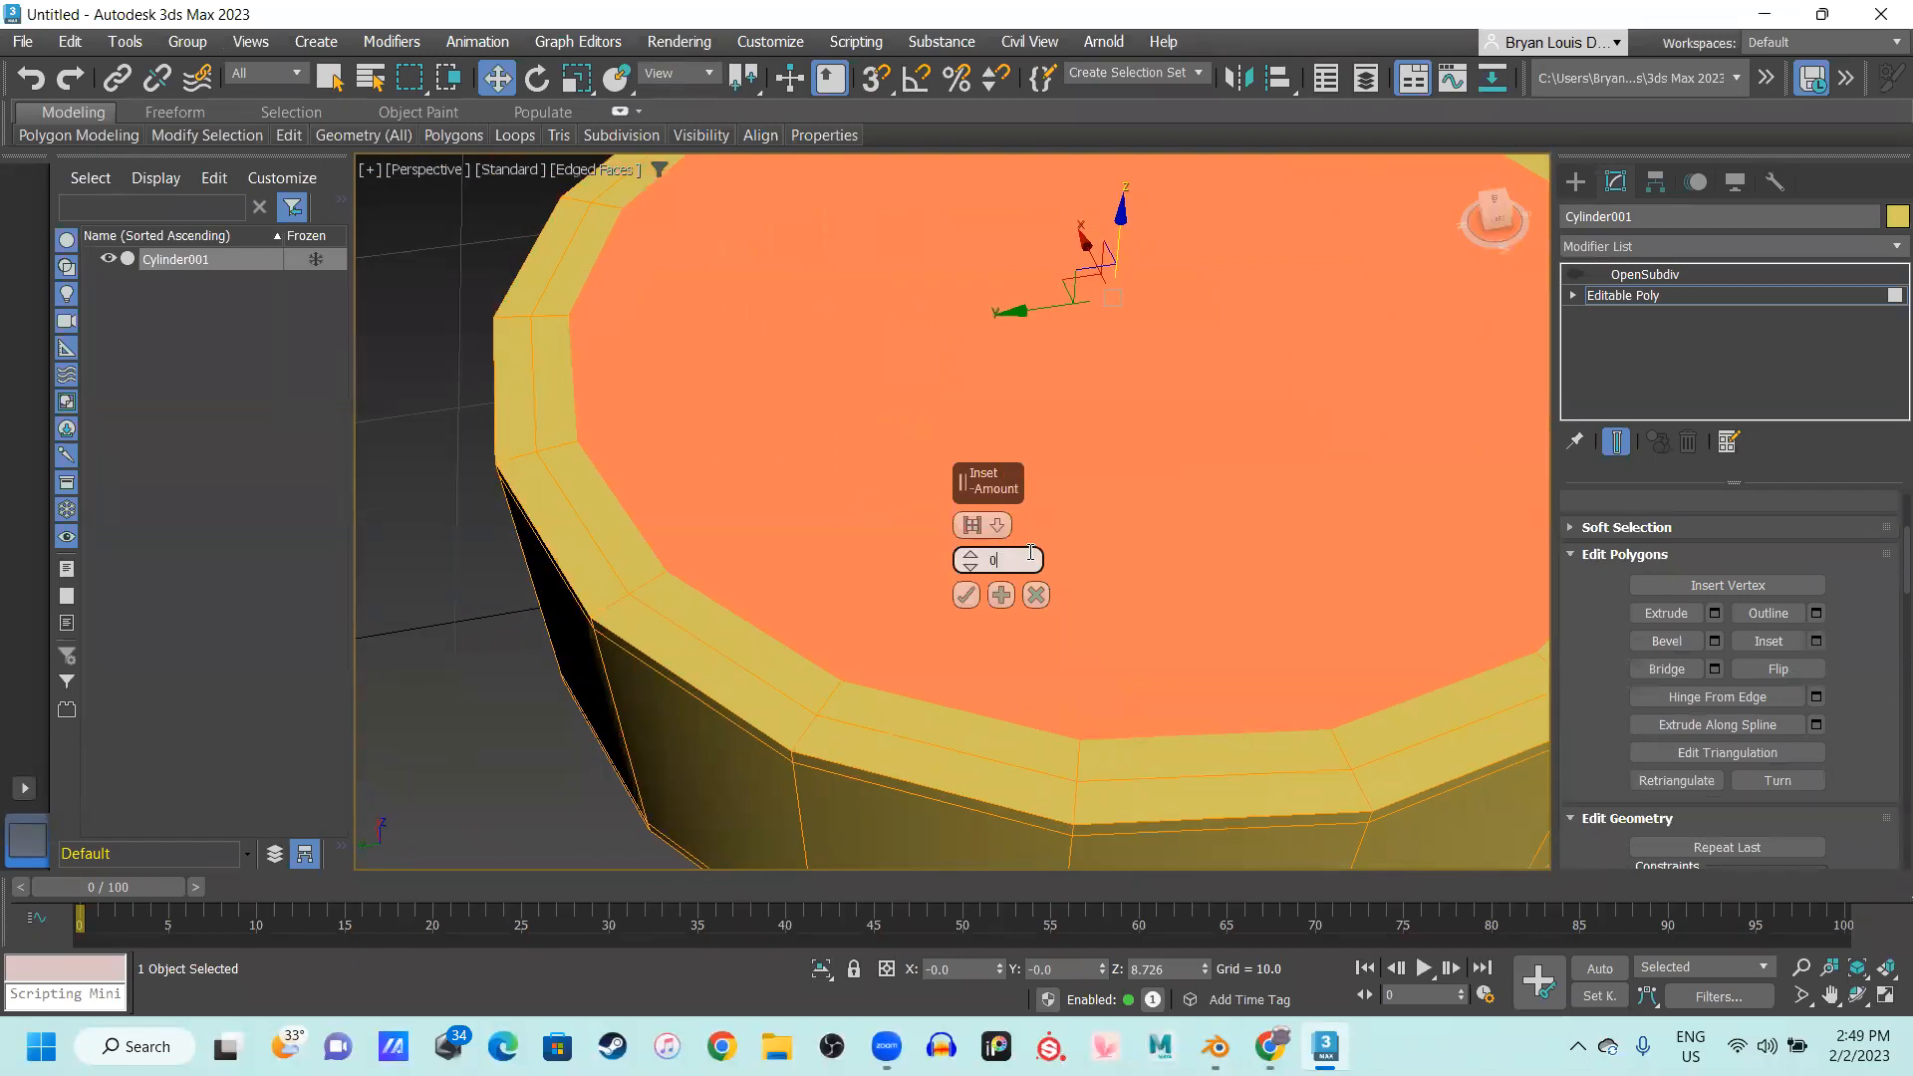
pyautogui.press('Return')
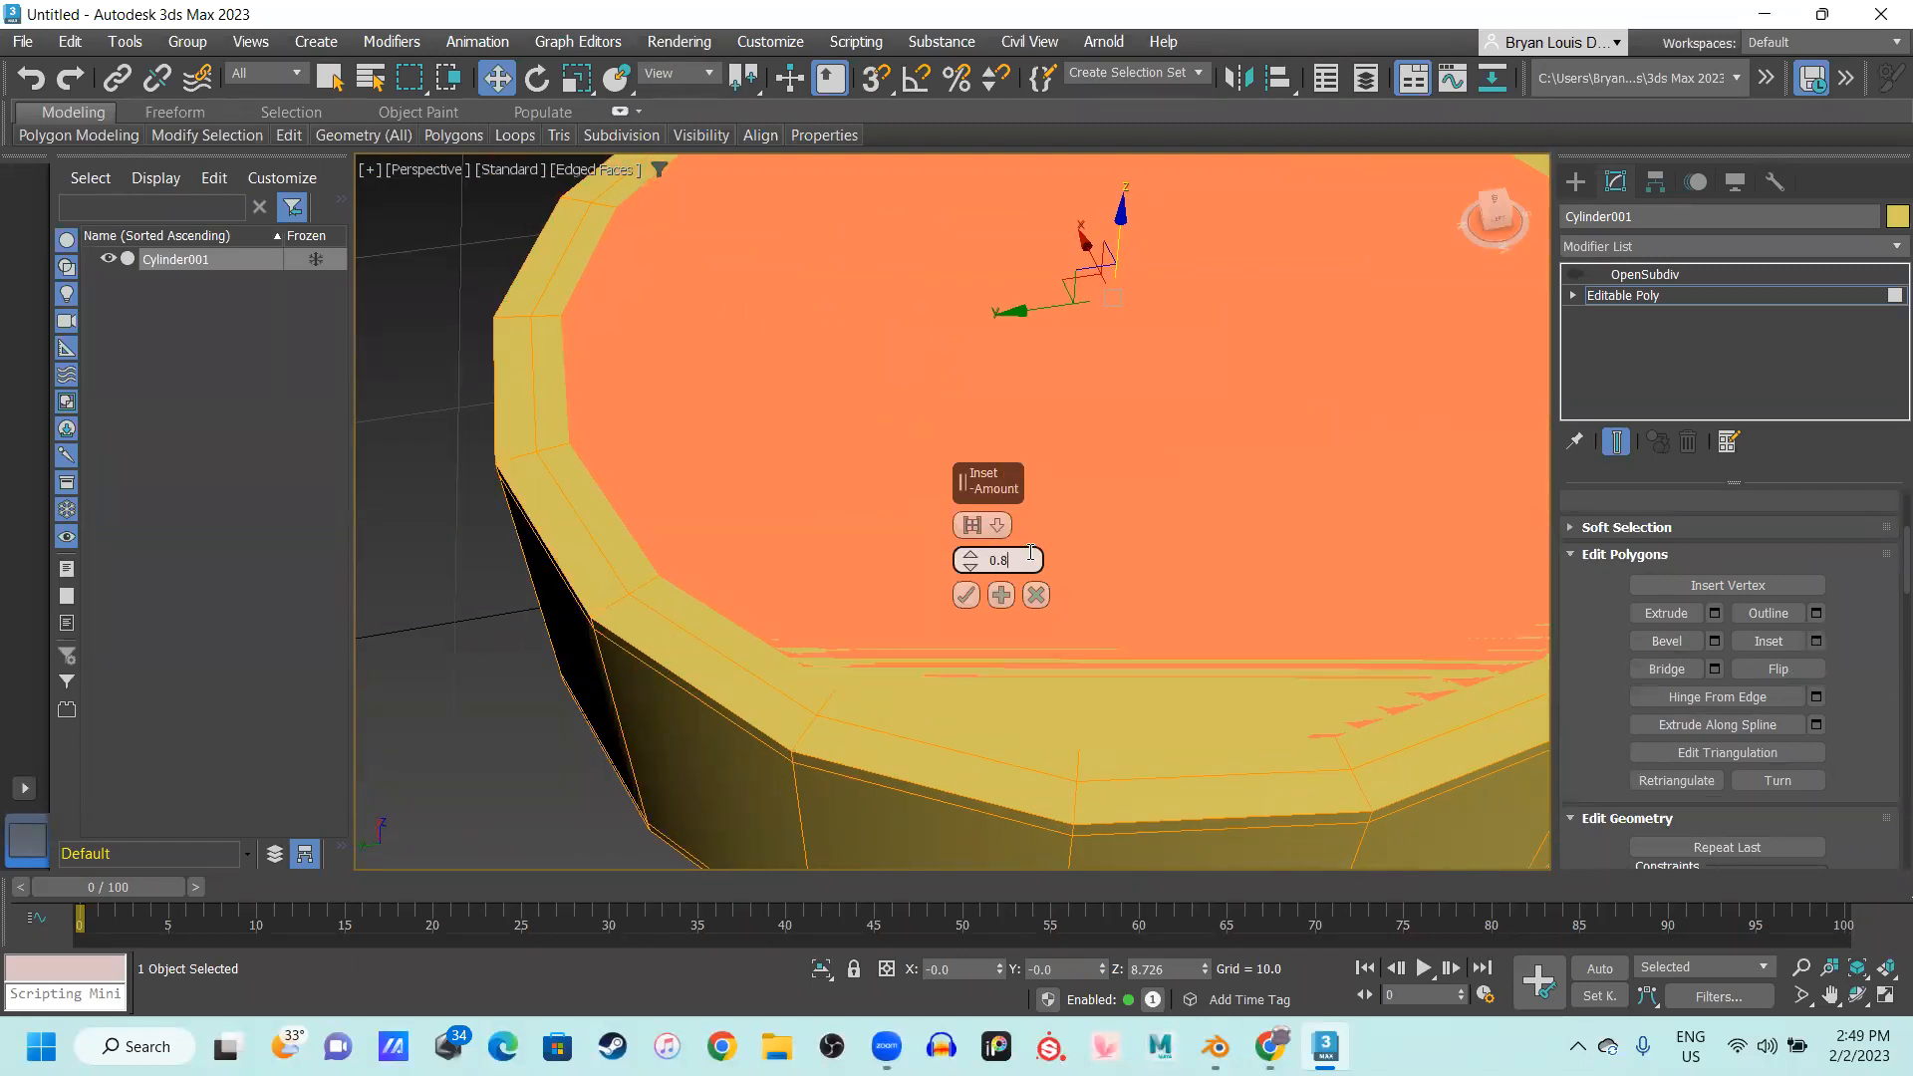
pyautogui.doubleClick(1015, 557)
pyautogui.write('0.7')
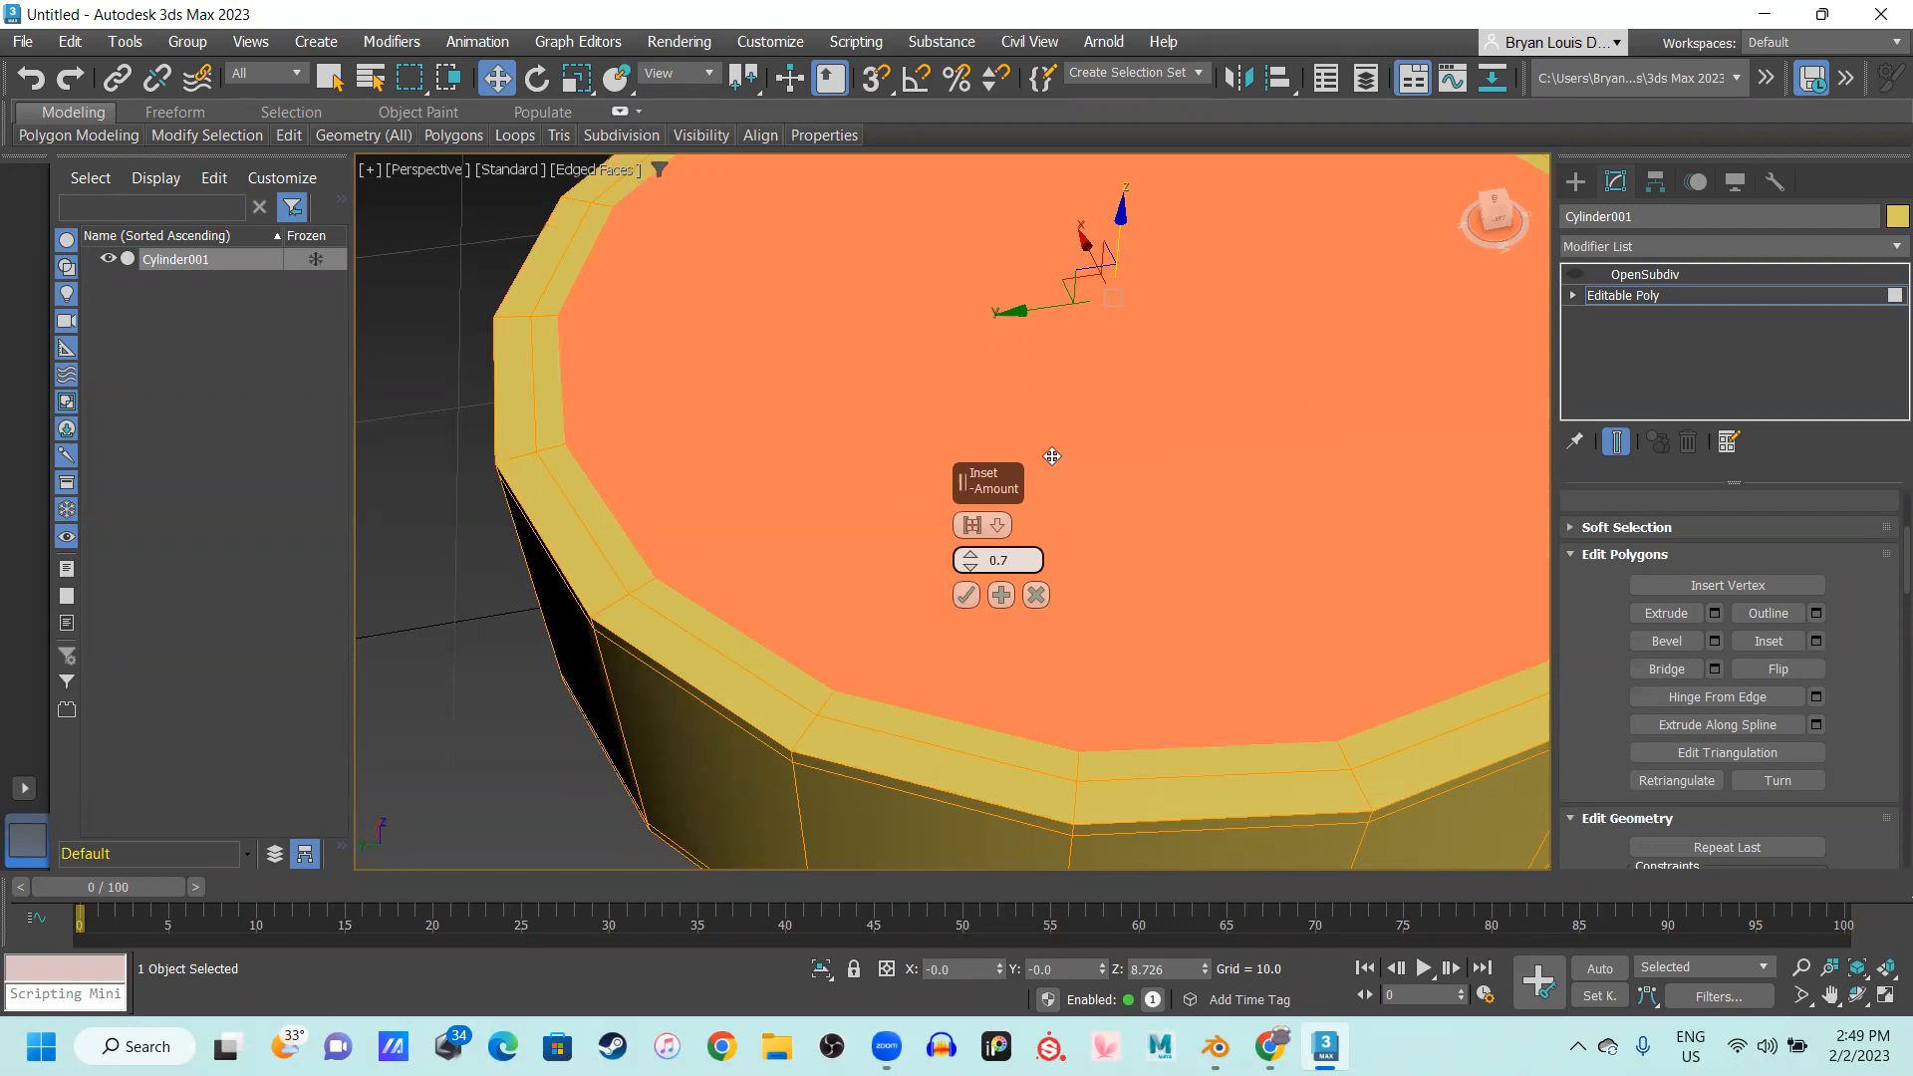
pyautogui.write('5')
pyautogui.scroll(2, 722, 484)
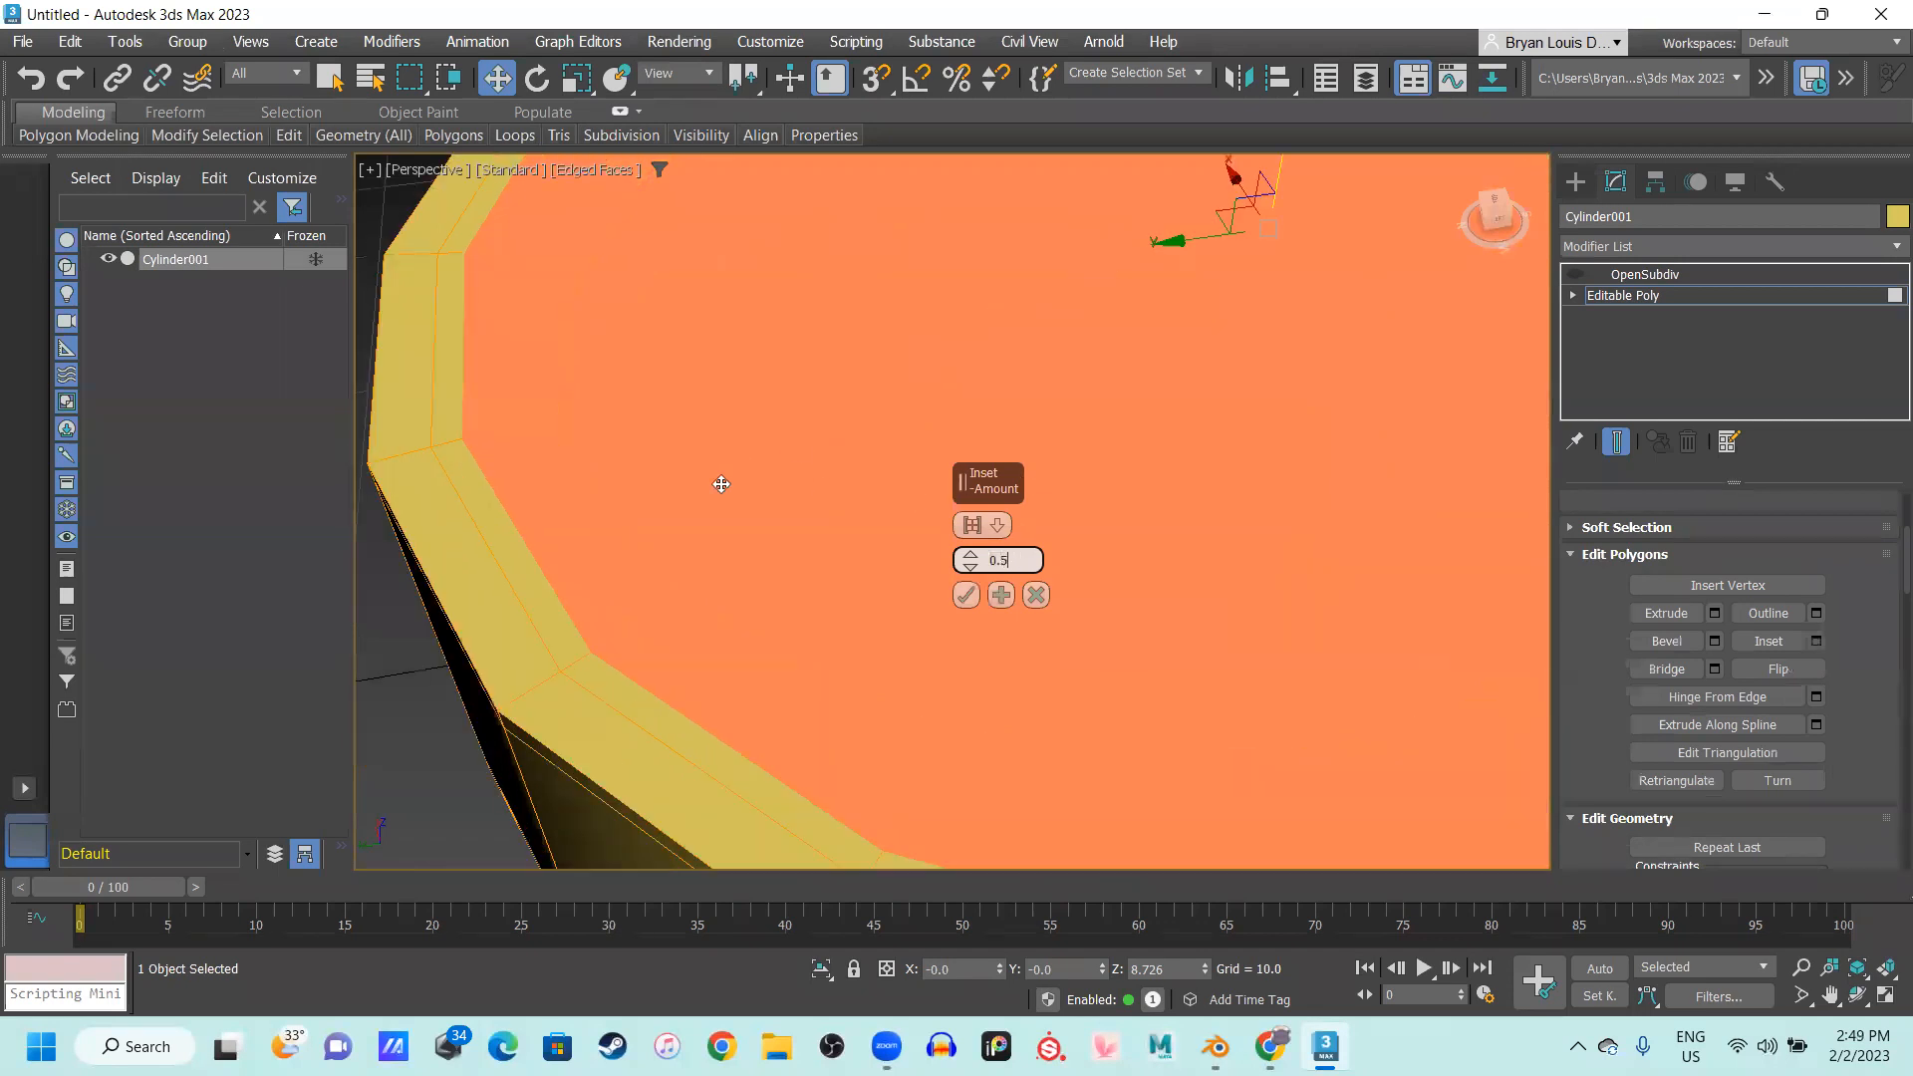
pyautogui.keyDown('alt'); pyautogui.moveTo(696, 504); pyautogui.dragTo(698, 458, button='middle'); pyautogui.keyUp('alt')
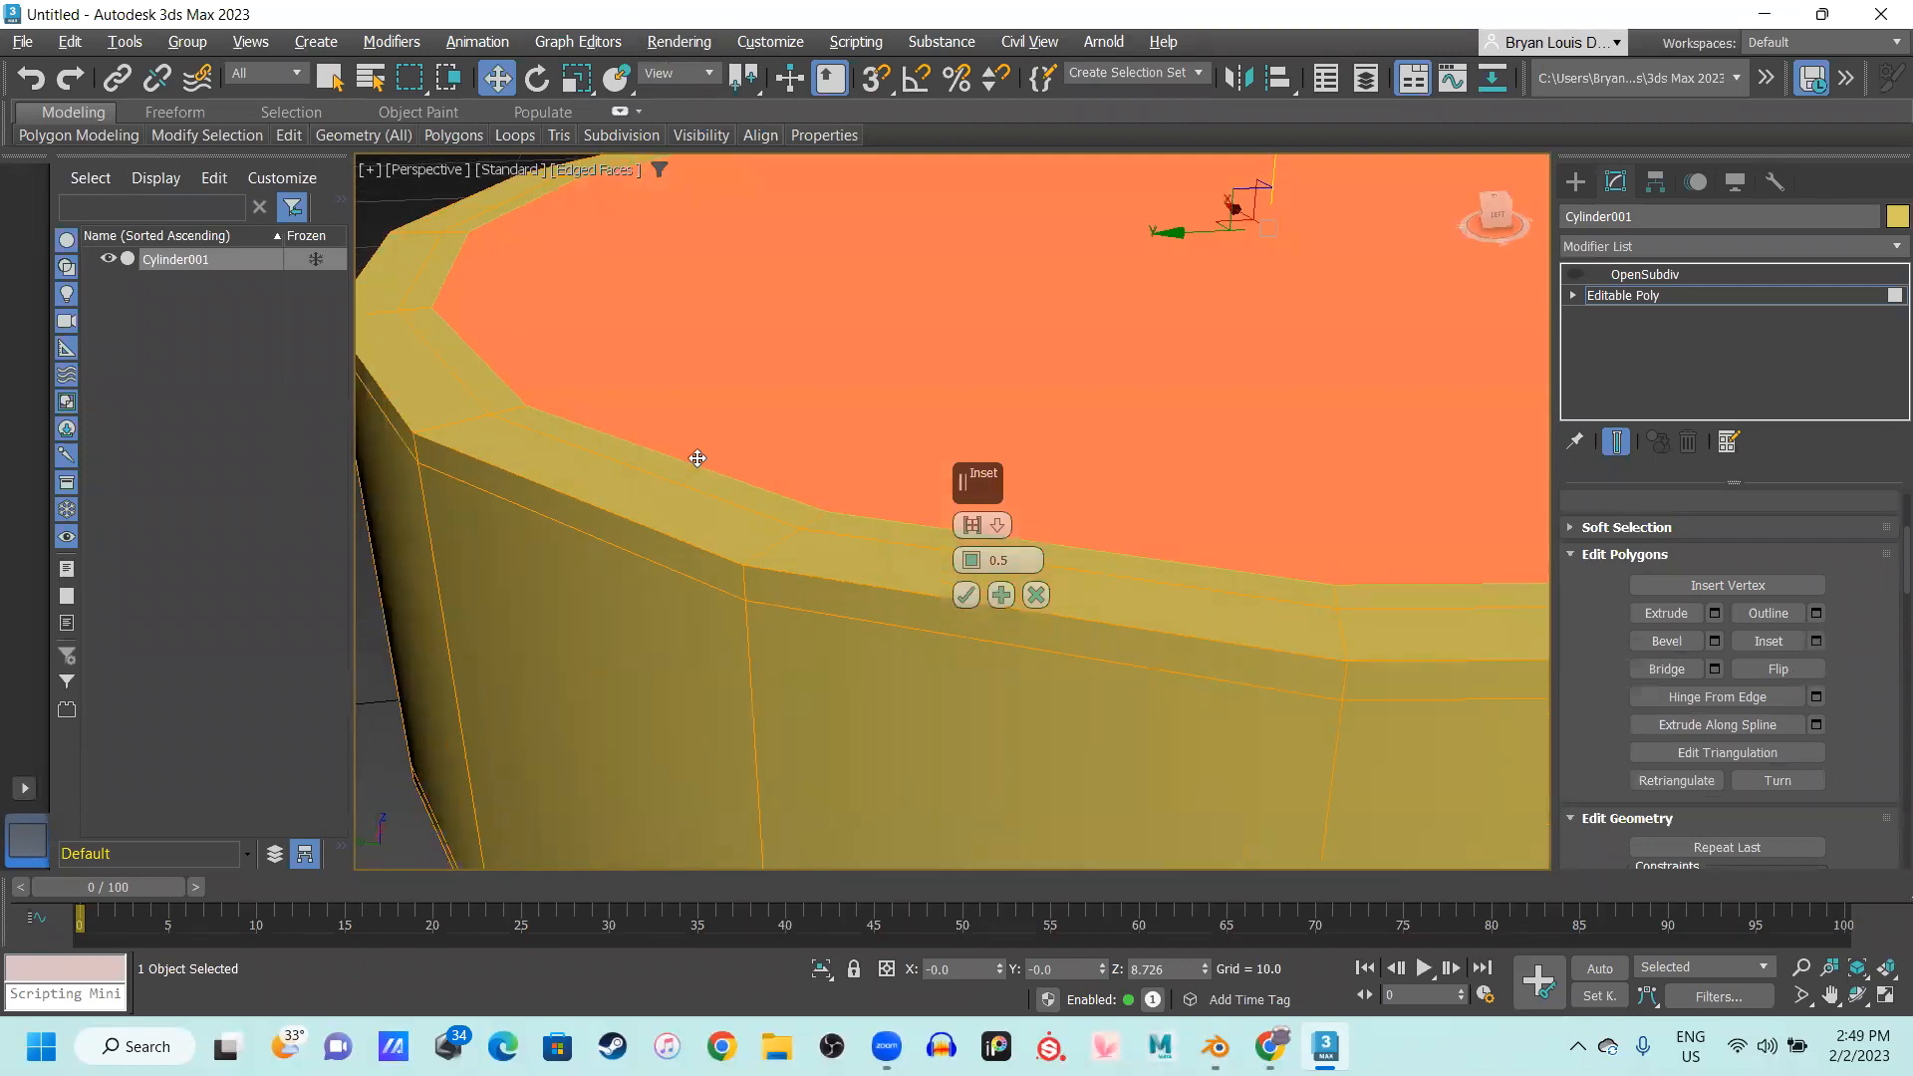
pyautogui.click(965, 596)
pyautogui.keyDown('alt'); pyautogui.moveTo(876, 517); pyautogui.dragTo(936, 547, button='middle'); pyautogui.keyUp('alt')
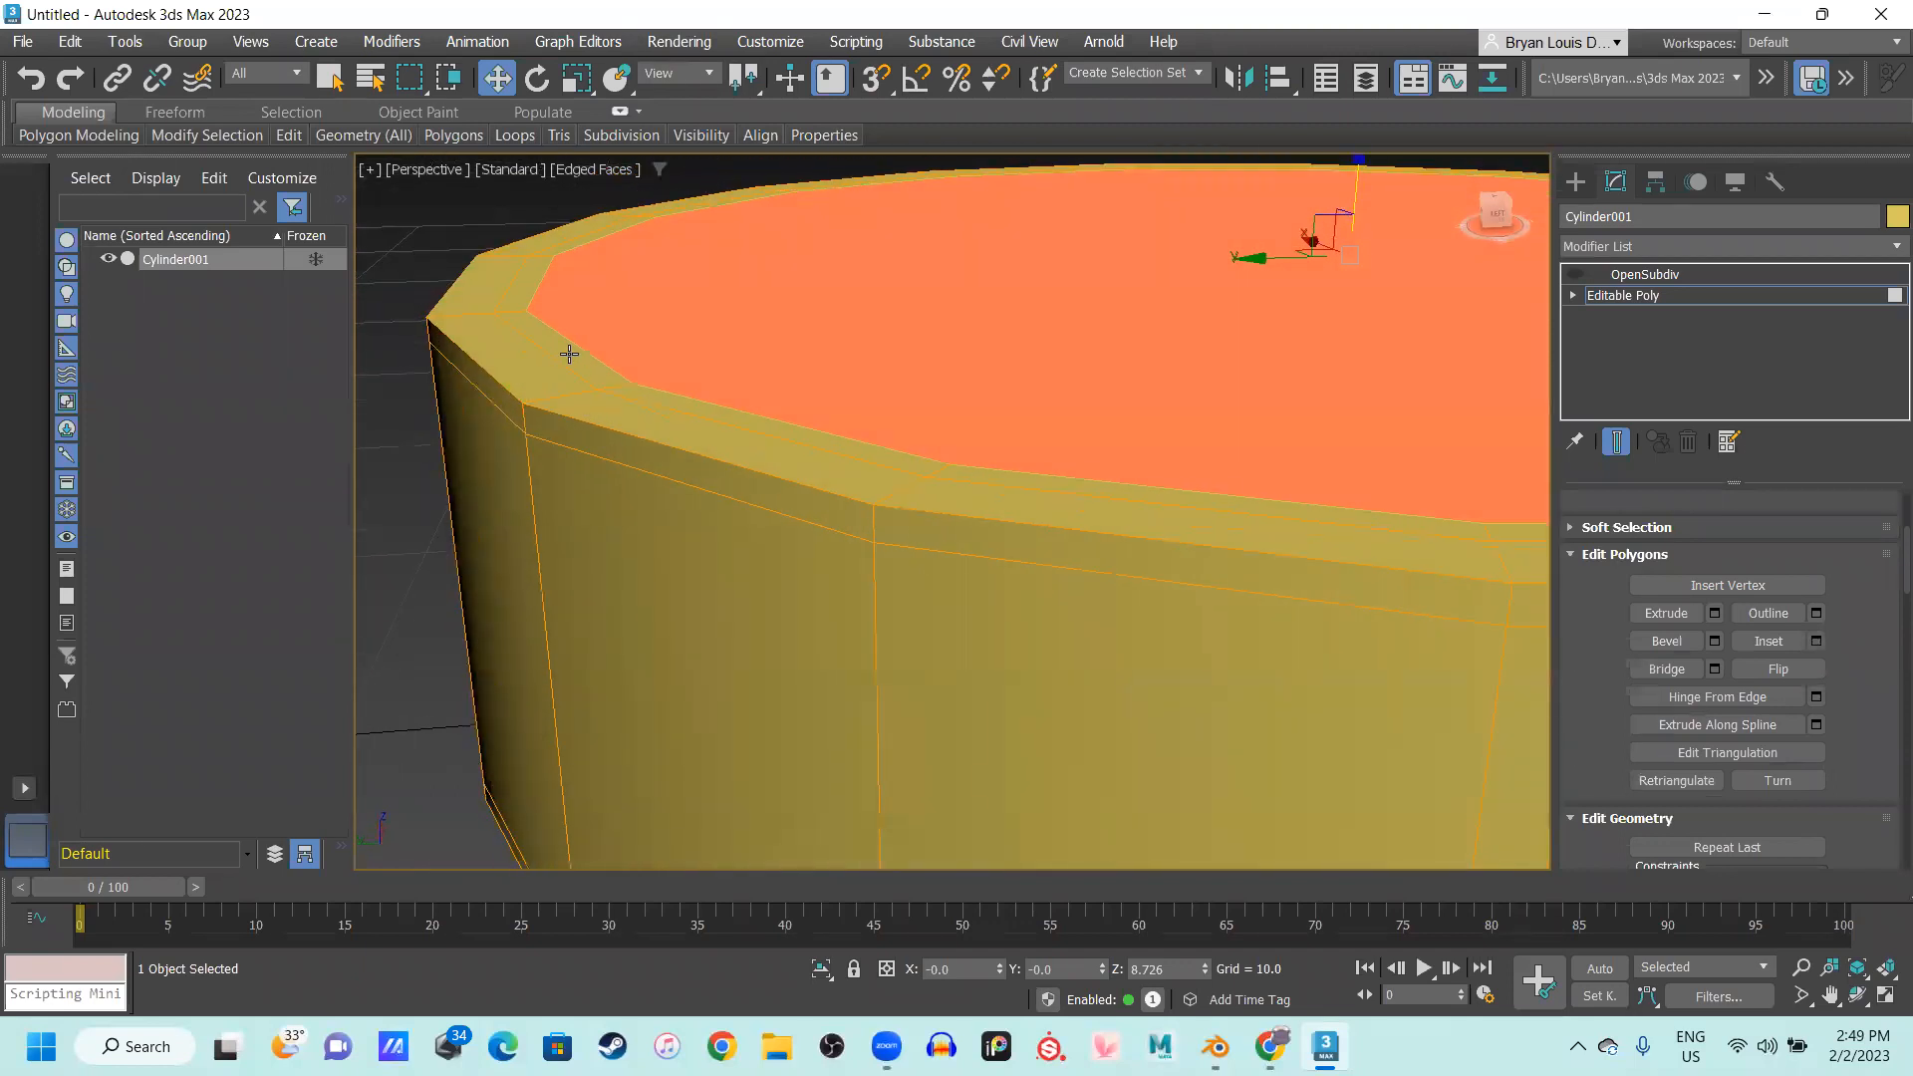
# Select the narrow ring of polygons around the top cap as one complete polygon loop
pyautogui.click(534, 281)
pyautogui.click(538, 344)
pyautogui.click(654, 392)
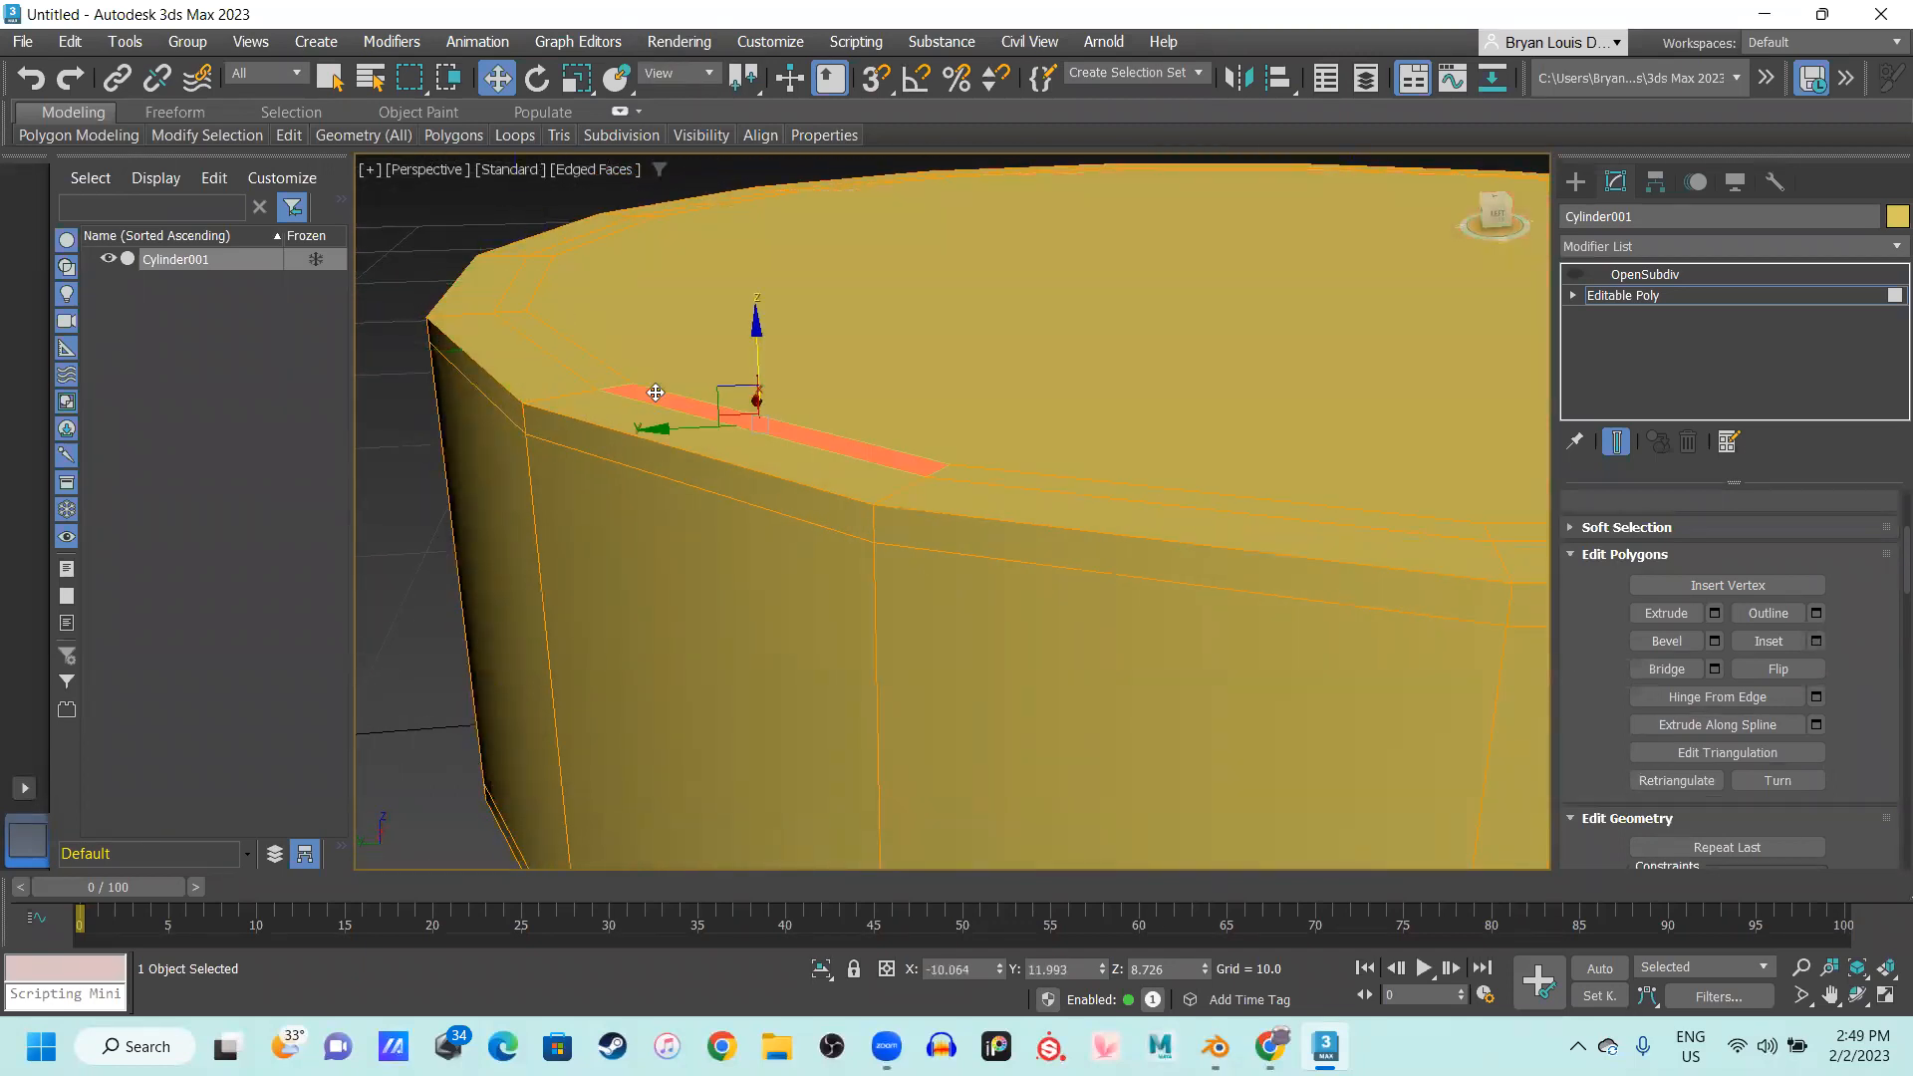
pyautogui.keyDown('alt'); pyautogui.moveTo(940, 458); pyautogui.dragTo(819, 603, button='middle'); pyautogui.keyUp('alt')
pyautogui.hotkey('ctrl', 'a')
pyautogui.scroll(2, 774, 559)
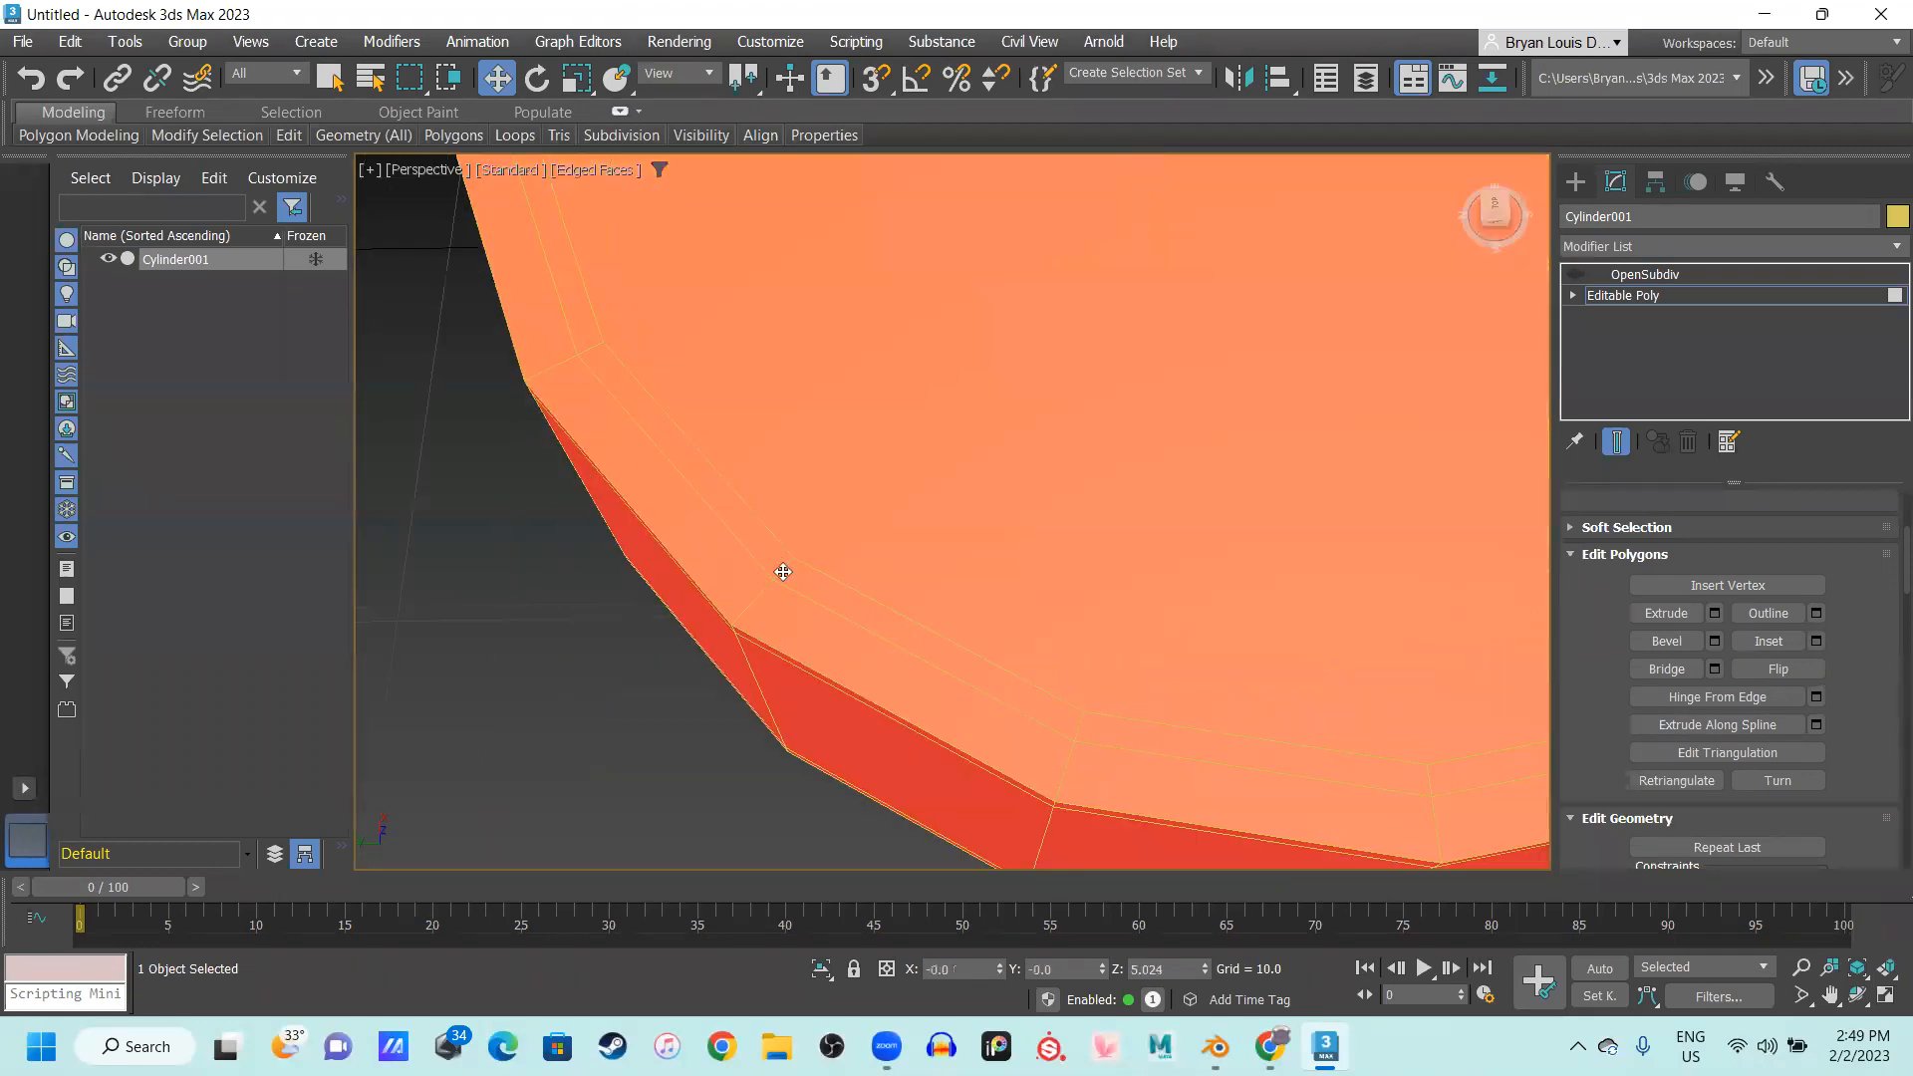
pyautogui.click(752, 544)
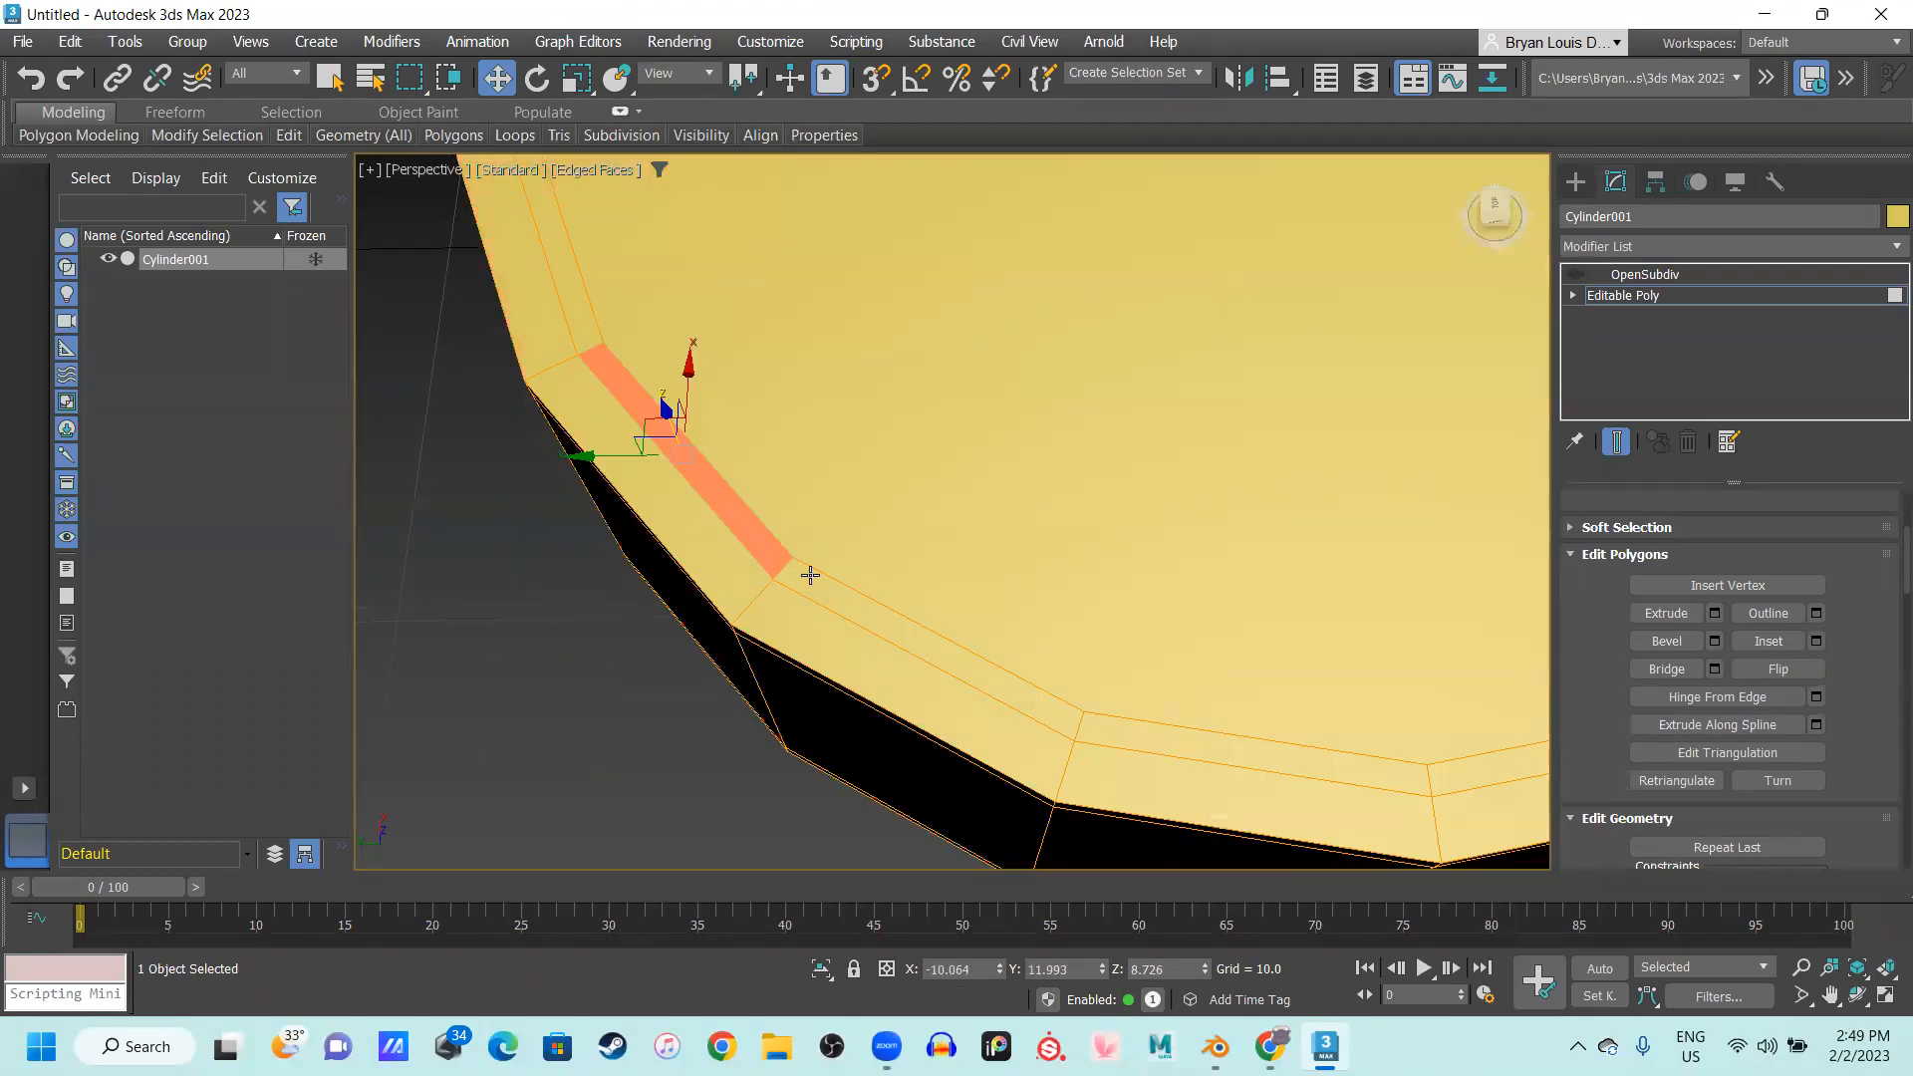
pyautogui.keyDown('shift'); pyautogui.click(810, 575); pyautogui.keyUp('shift')
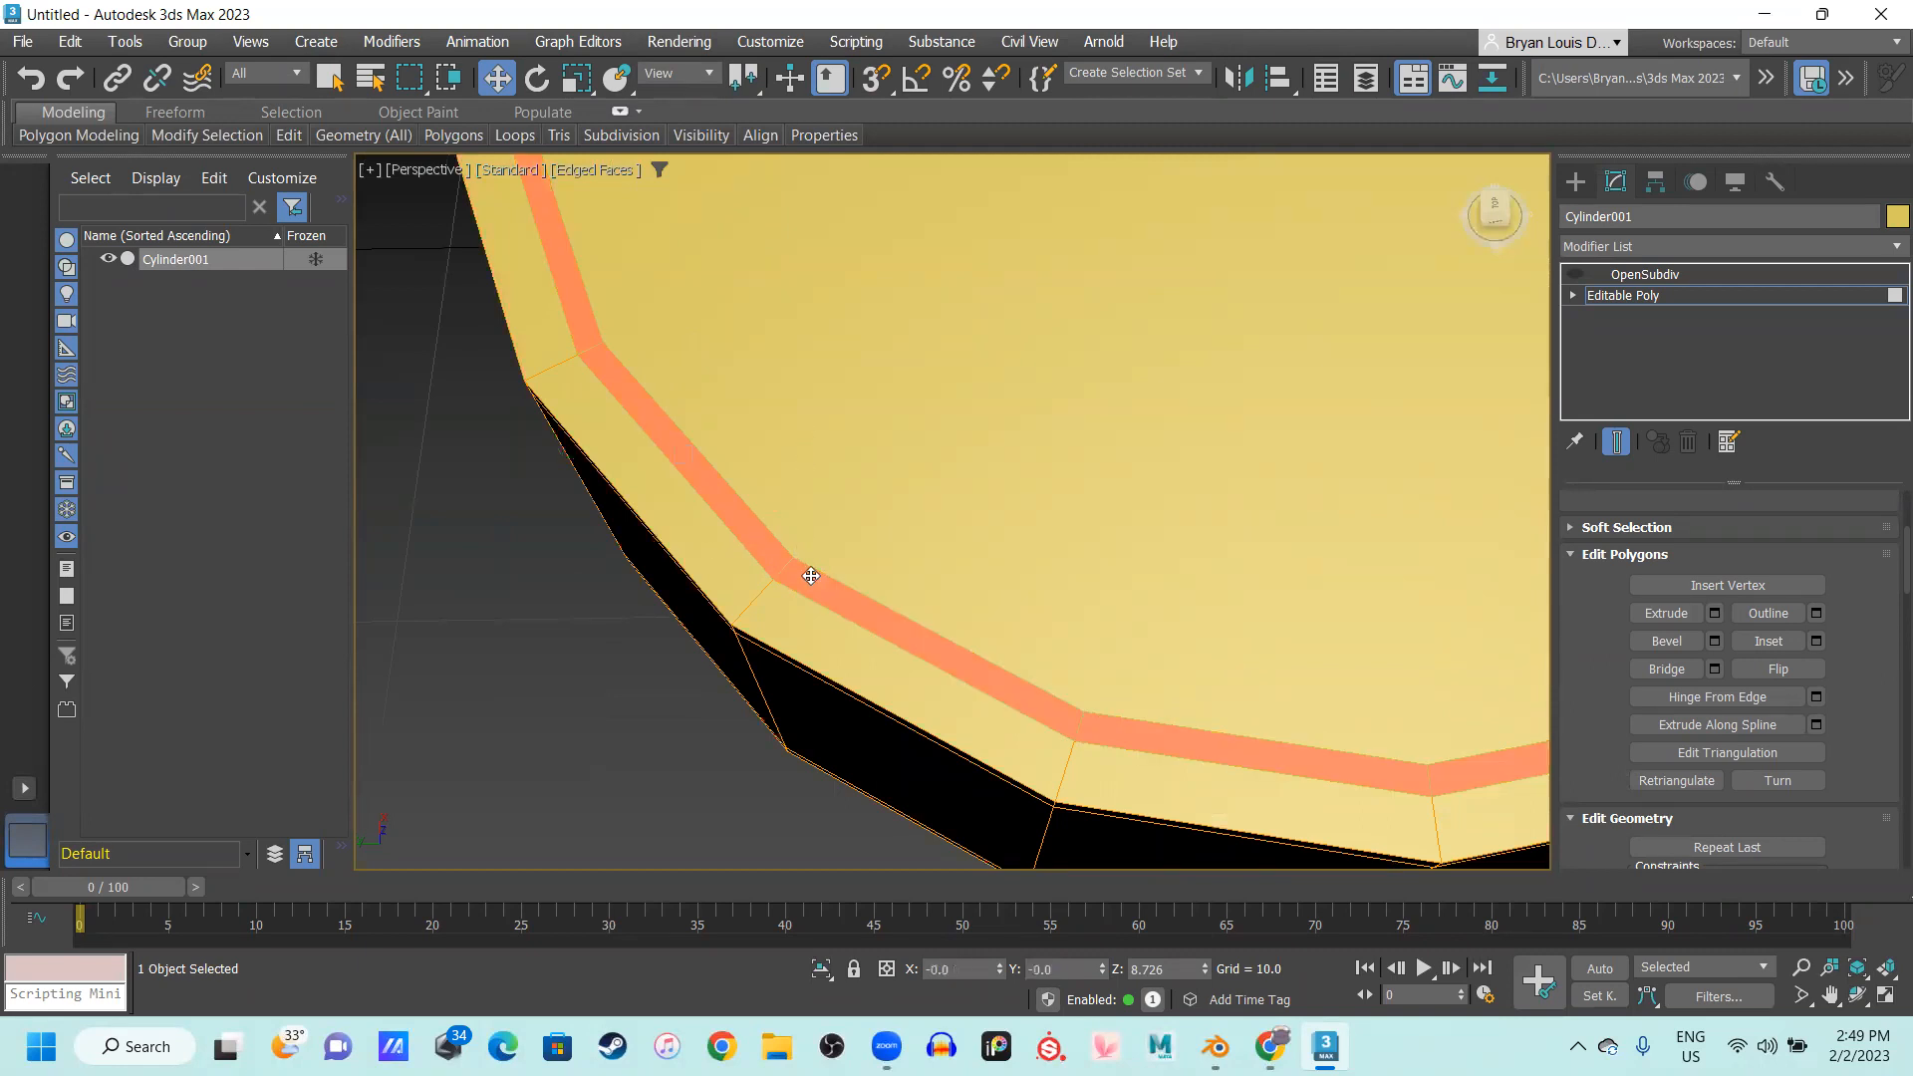
pyautogui.scroll(-6, 837, 607)
pyautogui.keyDown('alt'); pyautogui.moveTo(976, 549); pyautogui.dragTo(889, 506, button='middle'); pyautogui.keyUp('alt')
# Switch to Blender and add a cylinder mesh to the empty scene
pyautogui.click(1217, 1044)
pyautogui.keyDown('shift'); pyautogui.scroll(2, 919, 511); pyautogui.keyUp('shift')
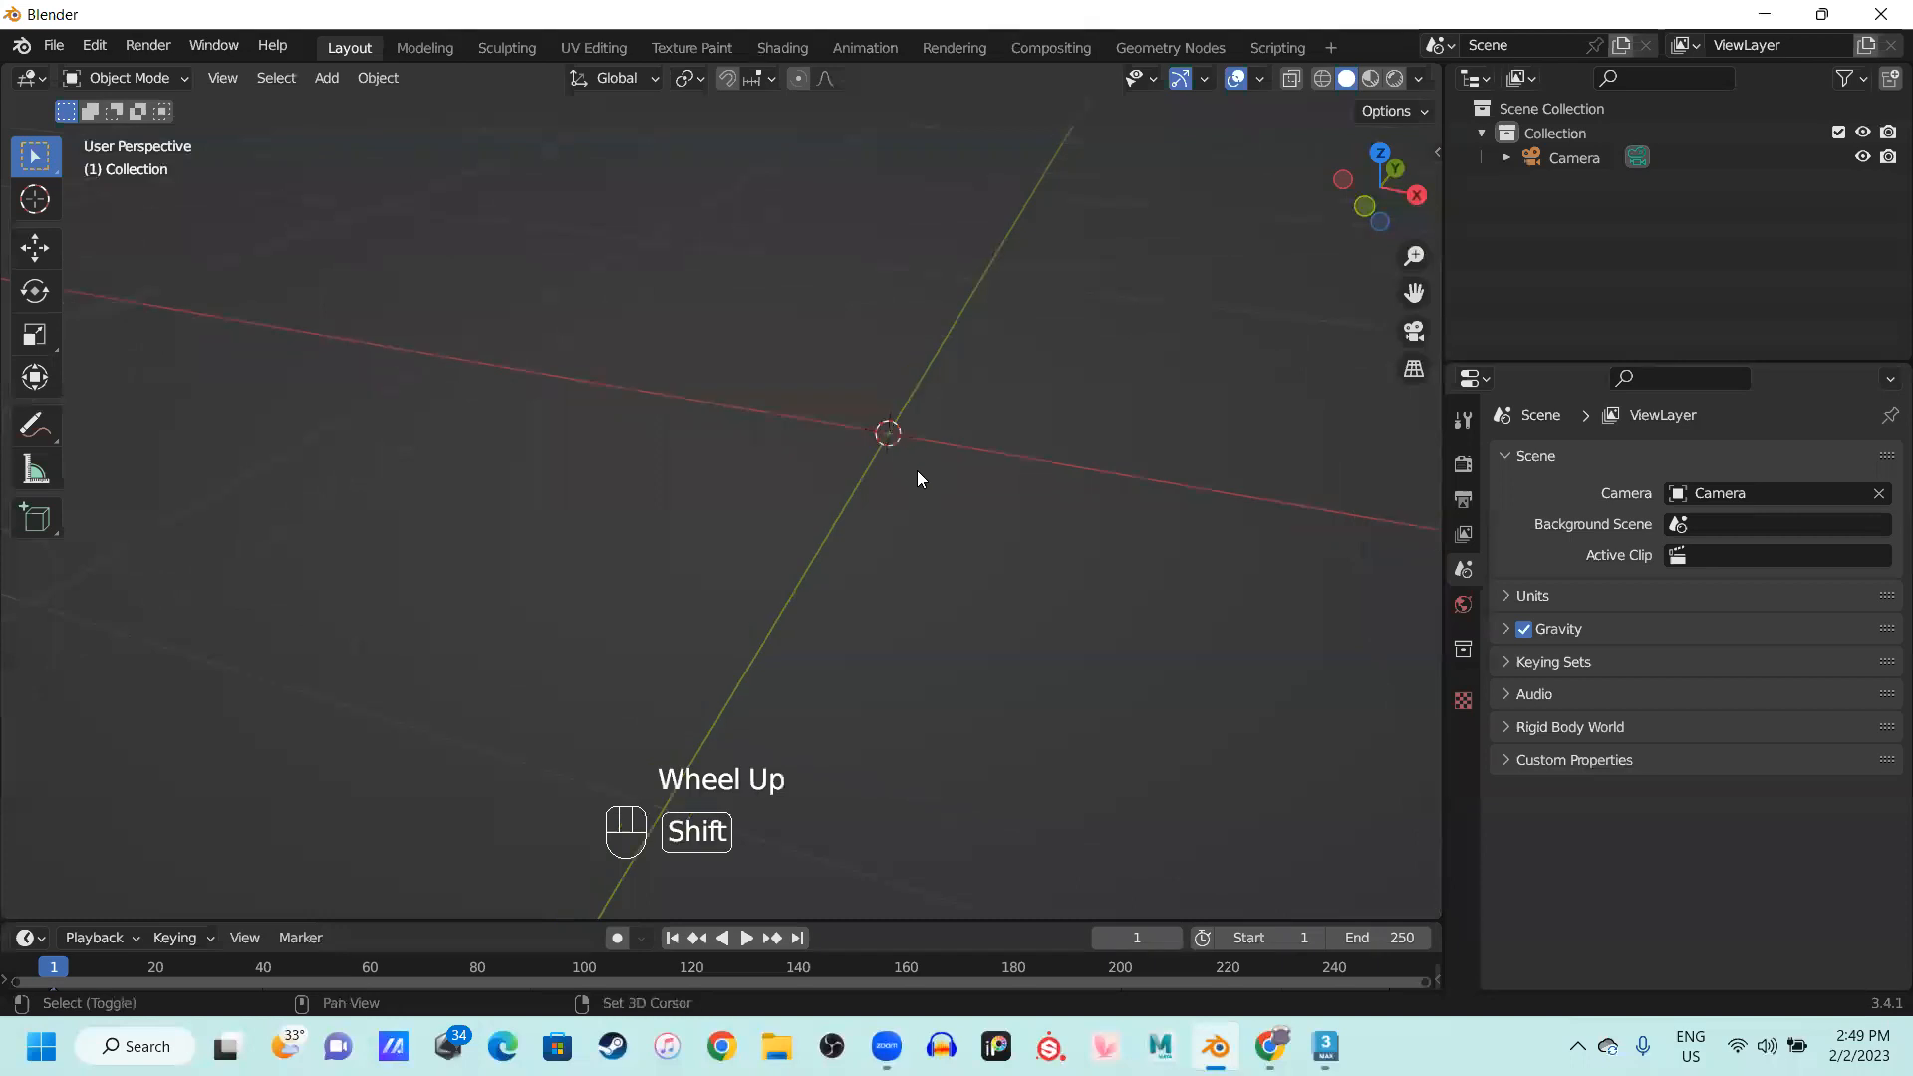
pyautogui.hotkey('shift', 'a')
pyautogui.moveTo(911, 482)
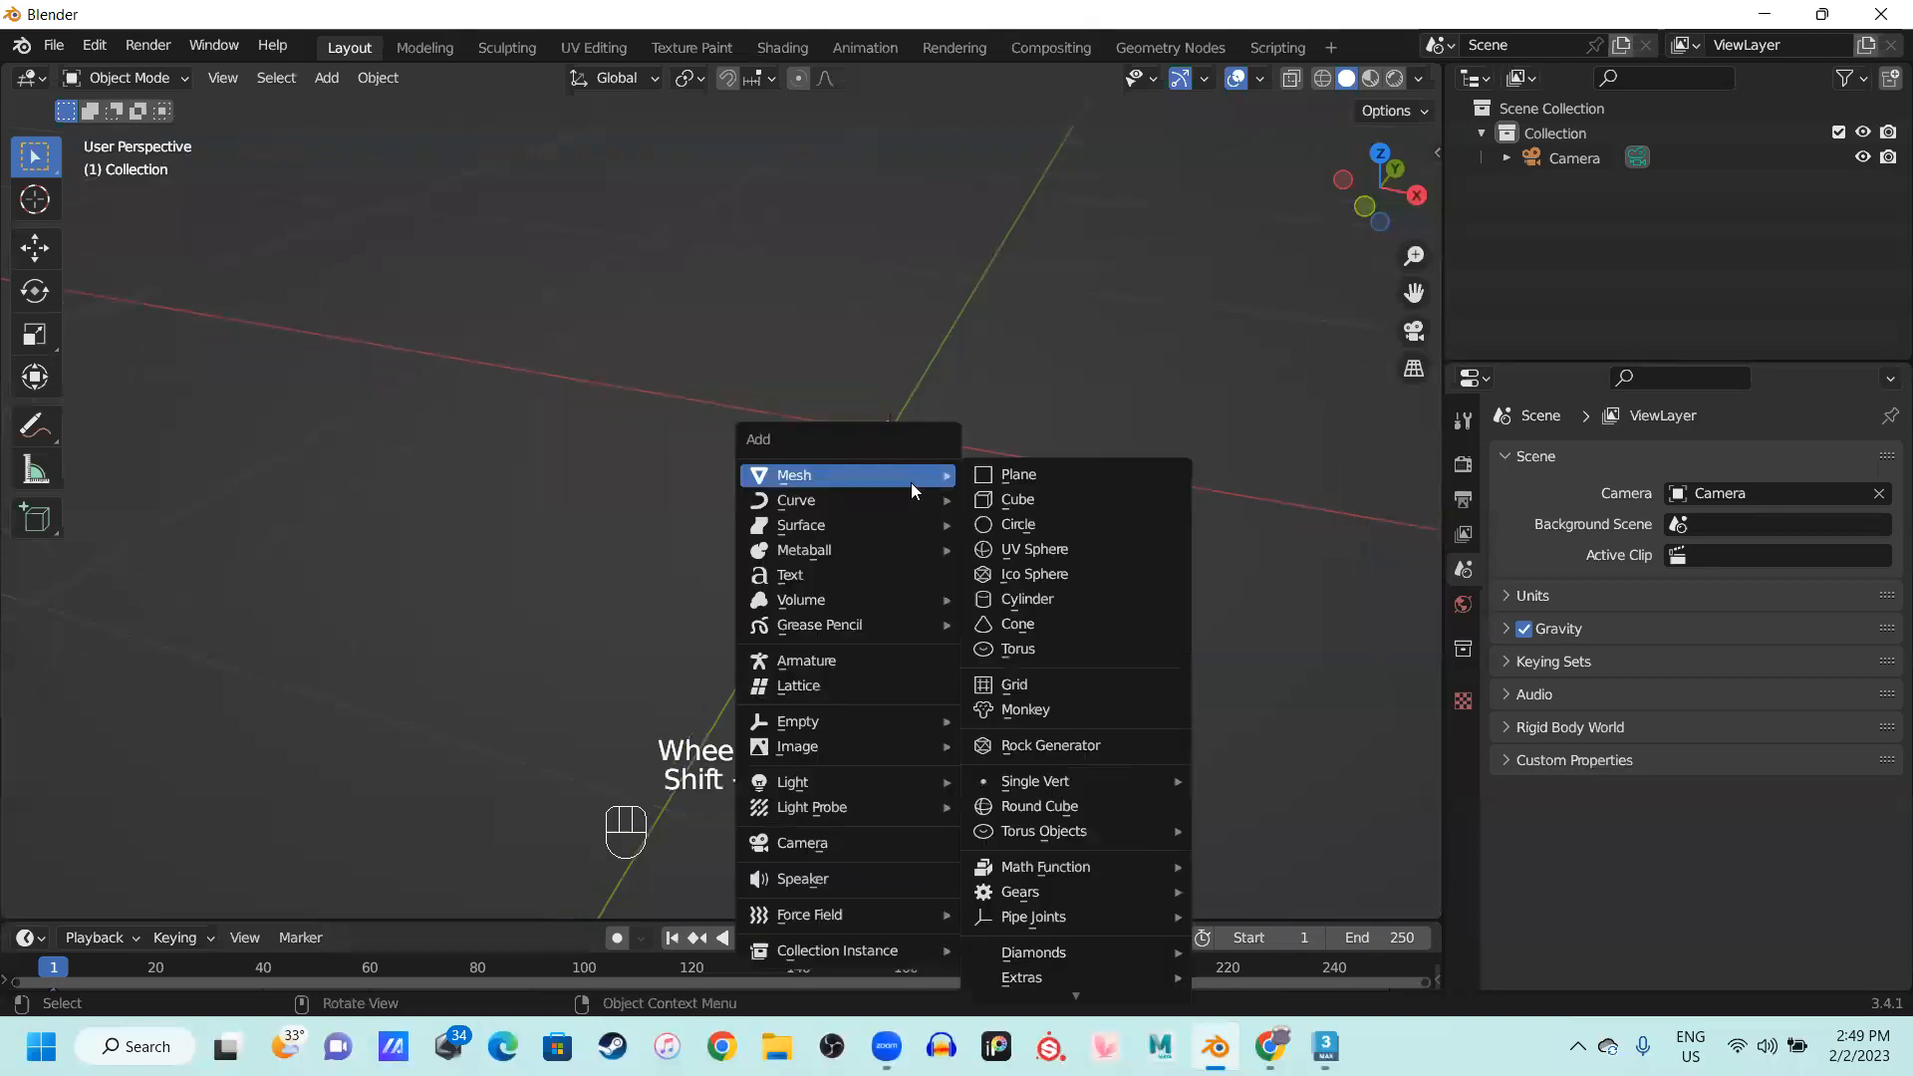
pyautogui.click(1057, 598)
pyautogui.scroll(-2, 942, 441)
pyautogui.moveTo(943, 440); pyautogui.dragTo(1036, 443, button='middle')
# Inset the cylinder's top face by about 0.12 m in Edit Mode, and inset the resulting face again by about 0.05 m
pyautogui.press('Tab')
pyautogui.press('3')
pyautogui.click(1047, 436)
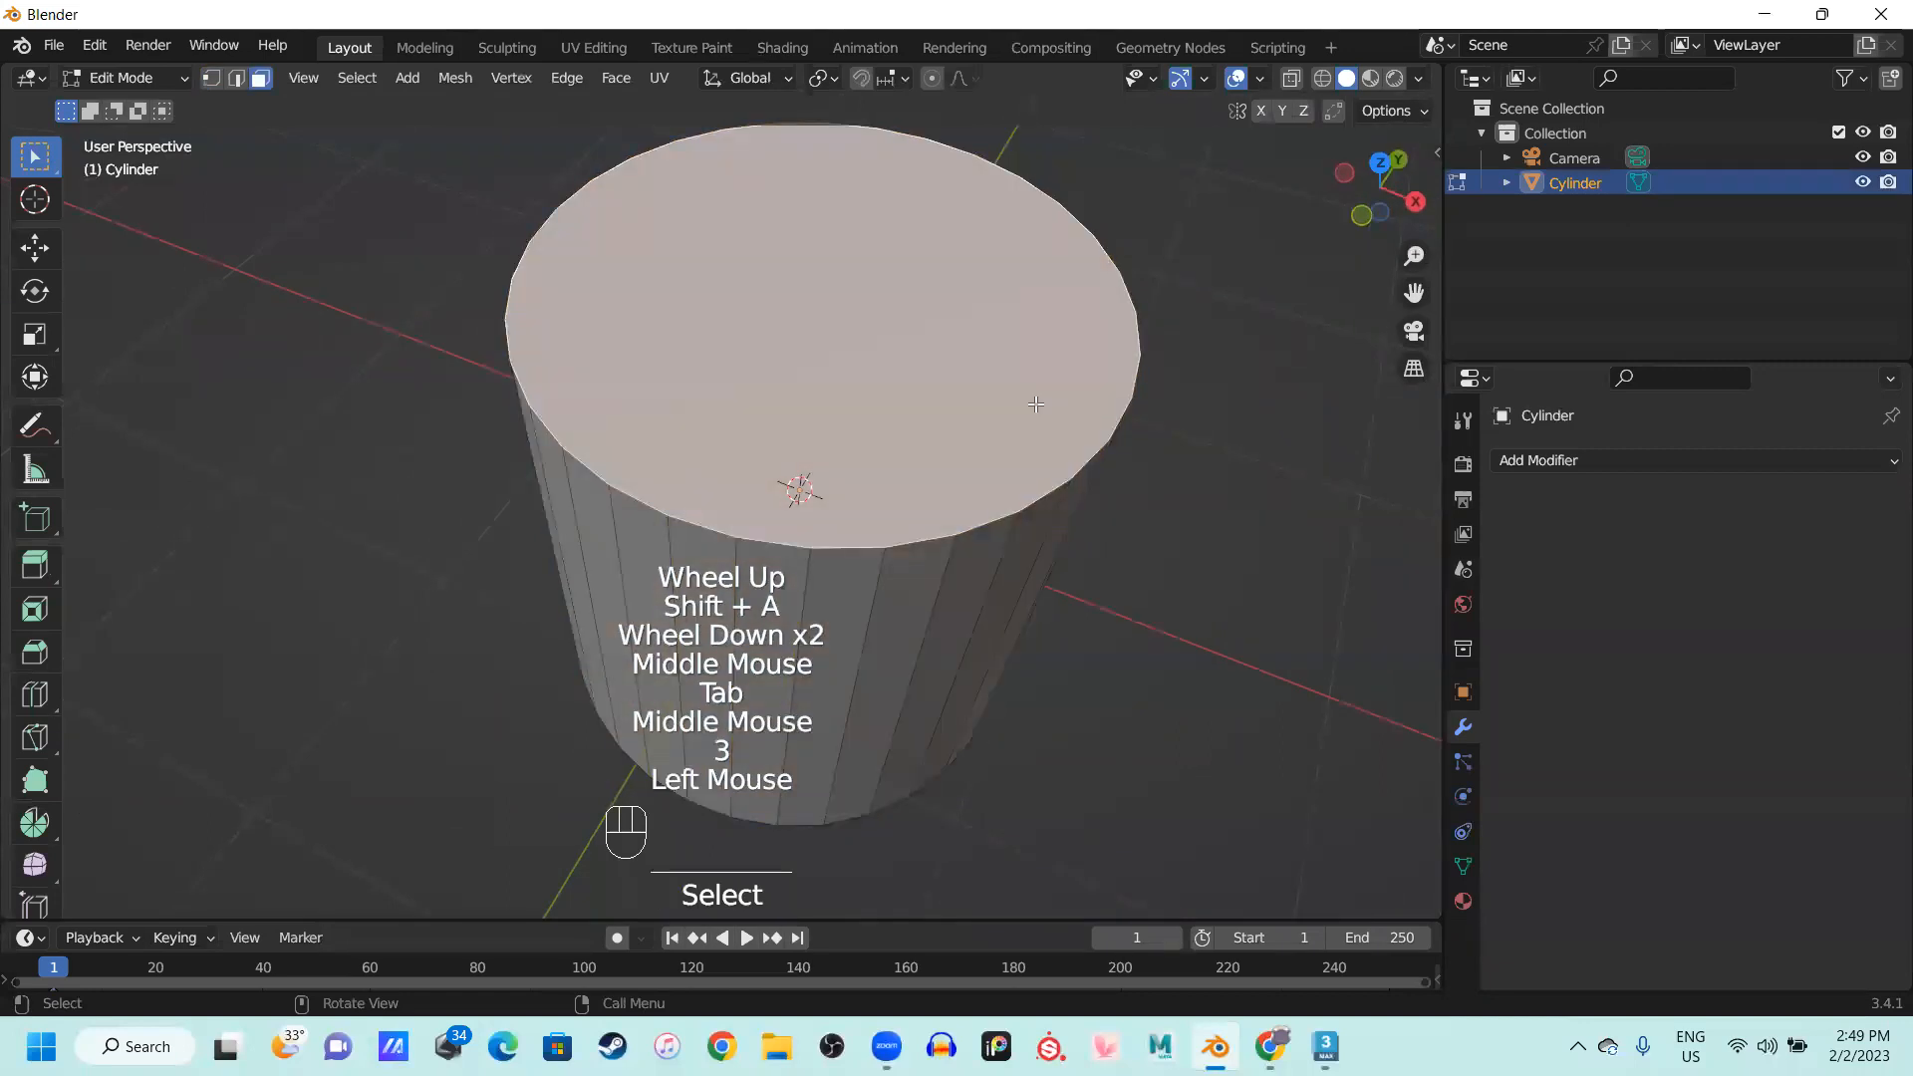
pyautogui.press('i')
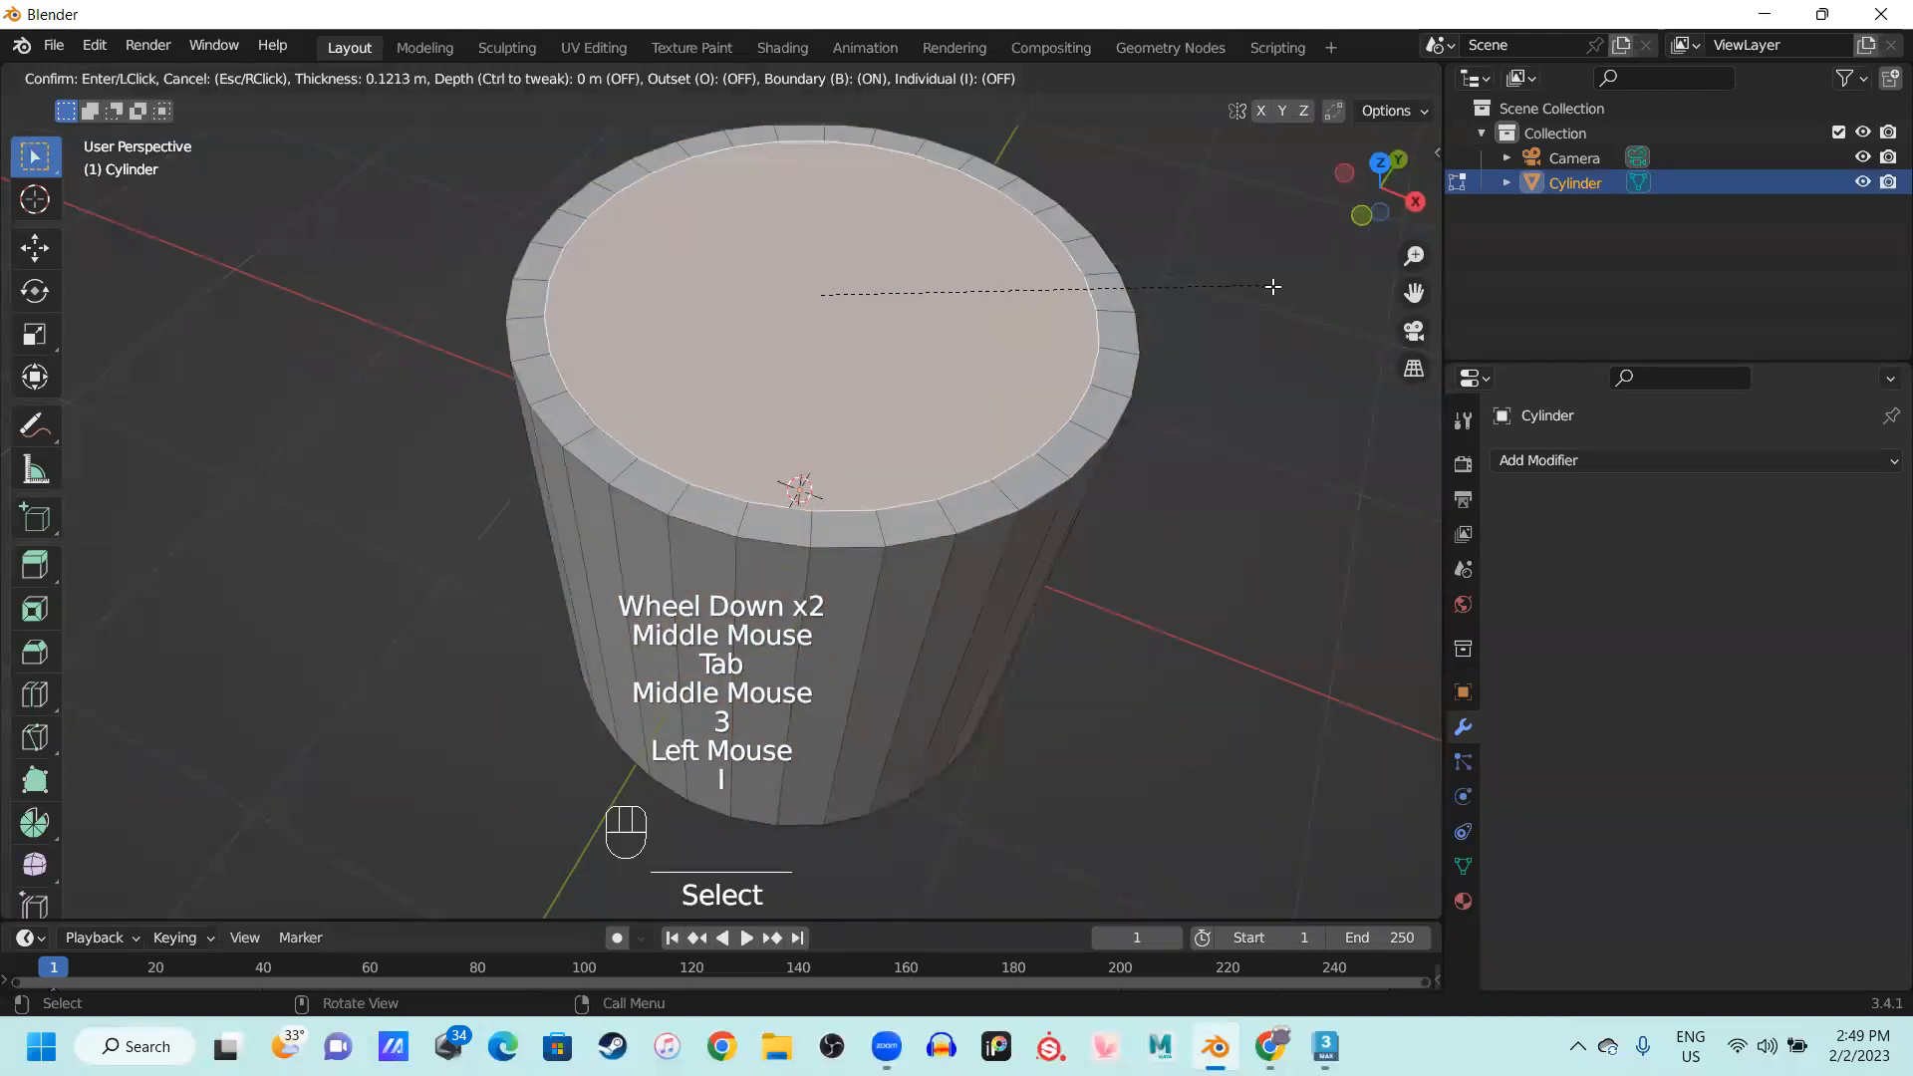
pyautogui.click(1278, 285)
pyautogui.press('i')
pyautogui.click(1296, 281)
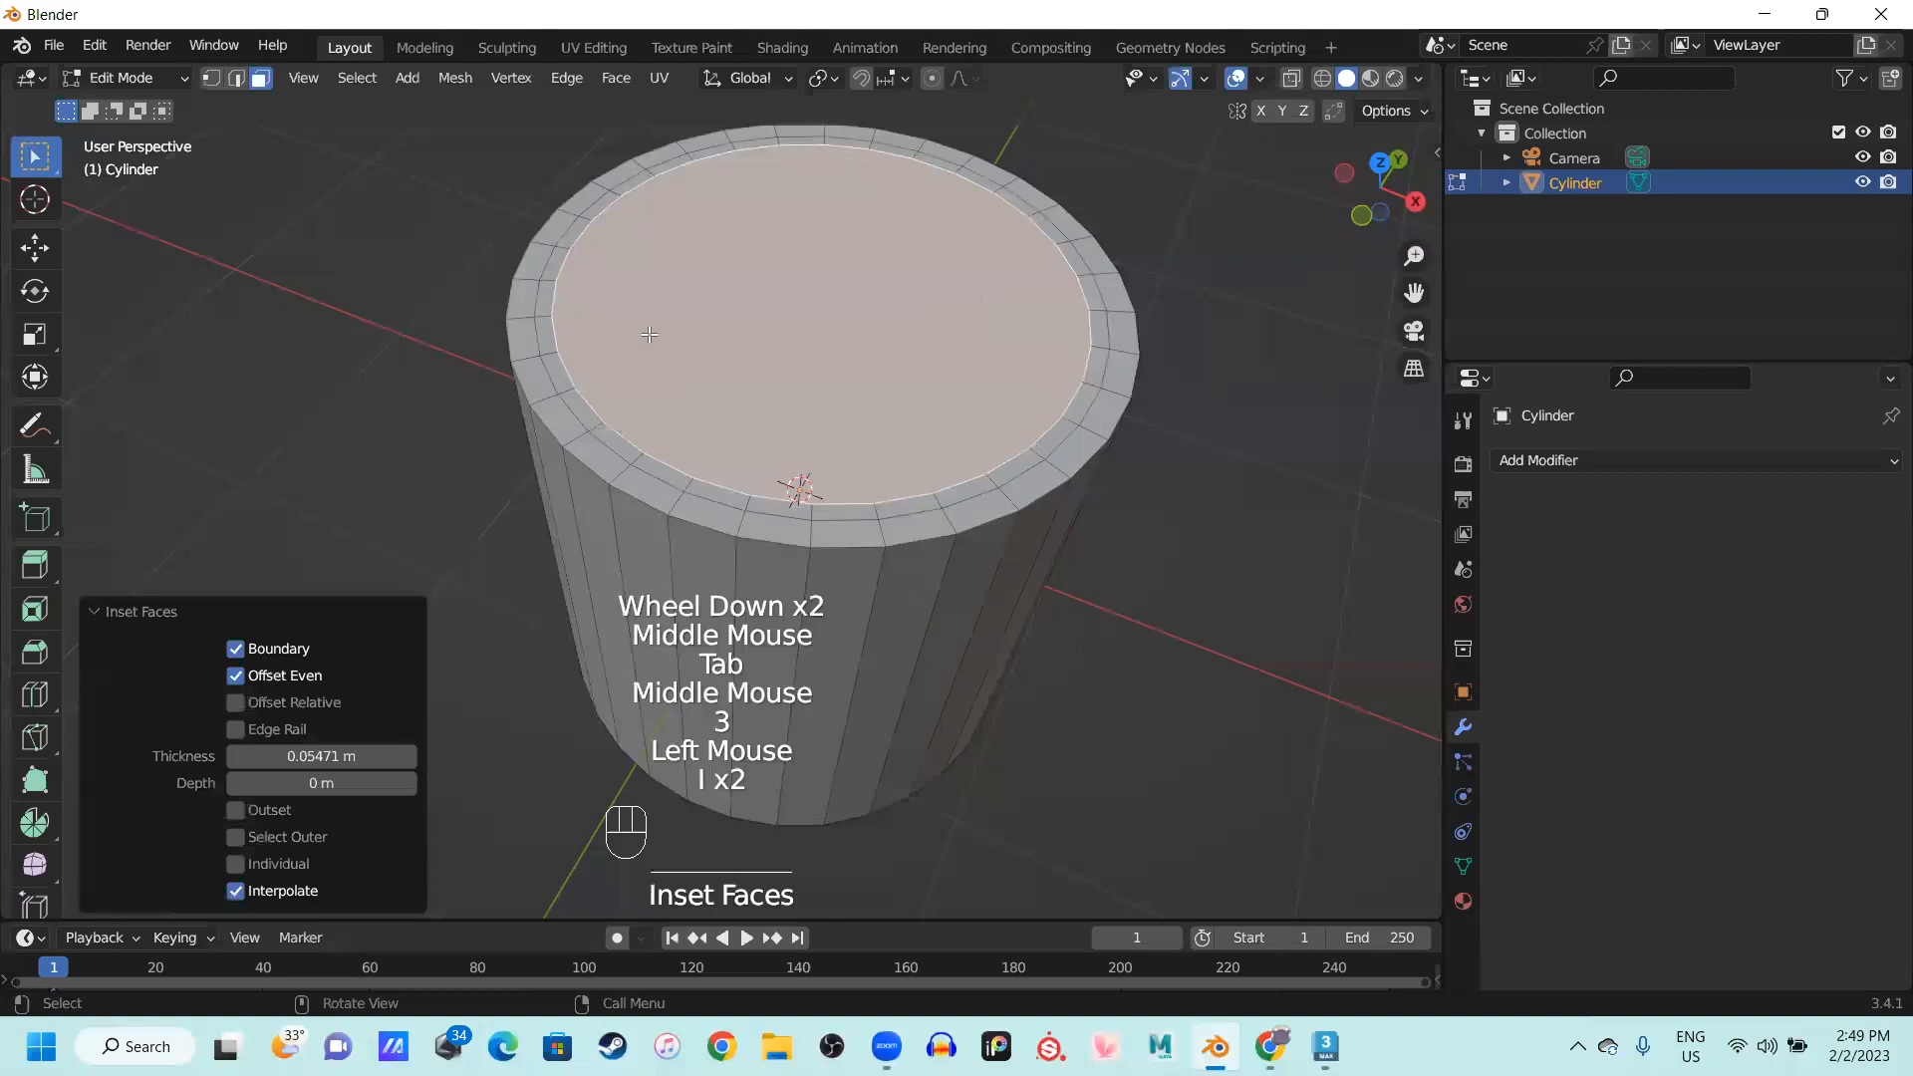
# Try to loop-select the inner ring of faces on the top cap, starting from a single ring face
pyautogui.scroll(2, 698, 468)
pyautogui.press('2')
pyautogui.press('4')
pyautogui.press('3')
pyautogui.click(610, 438)
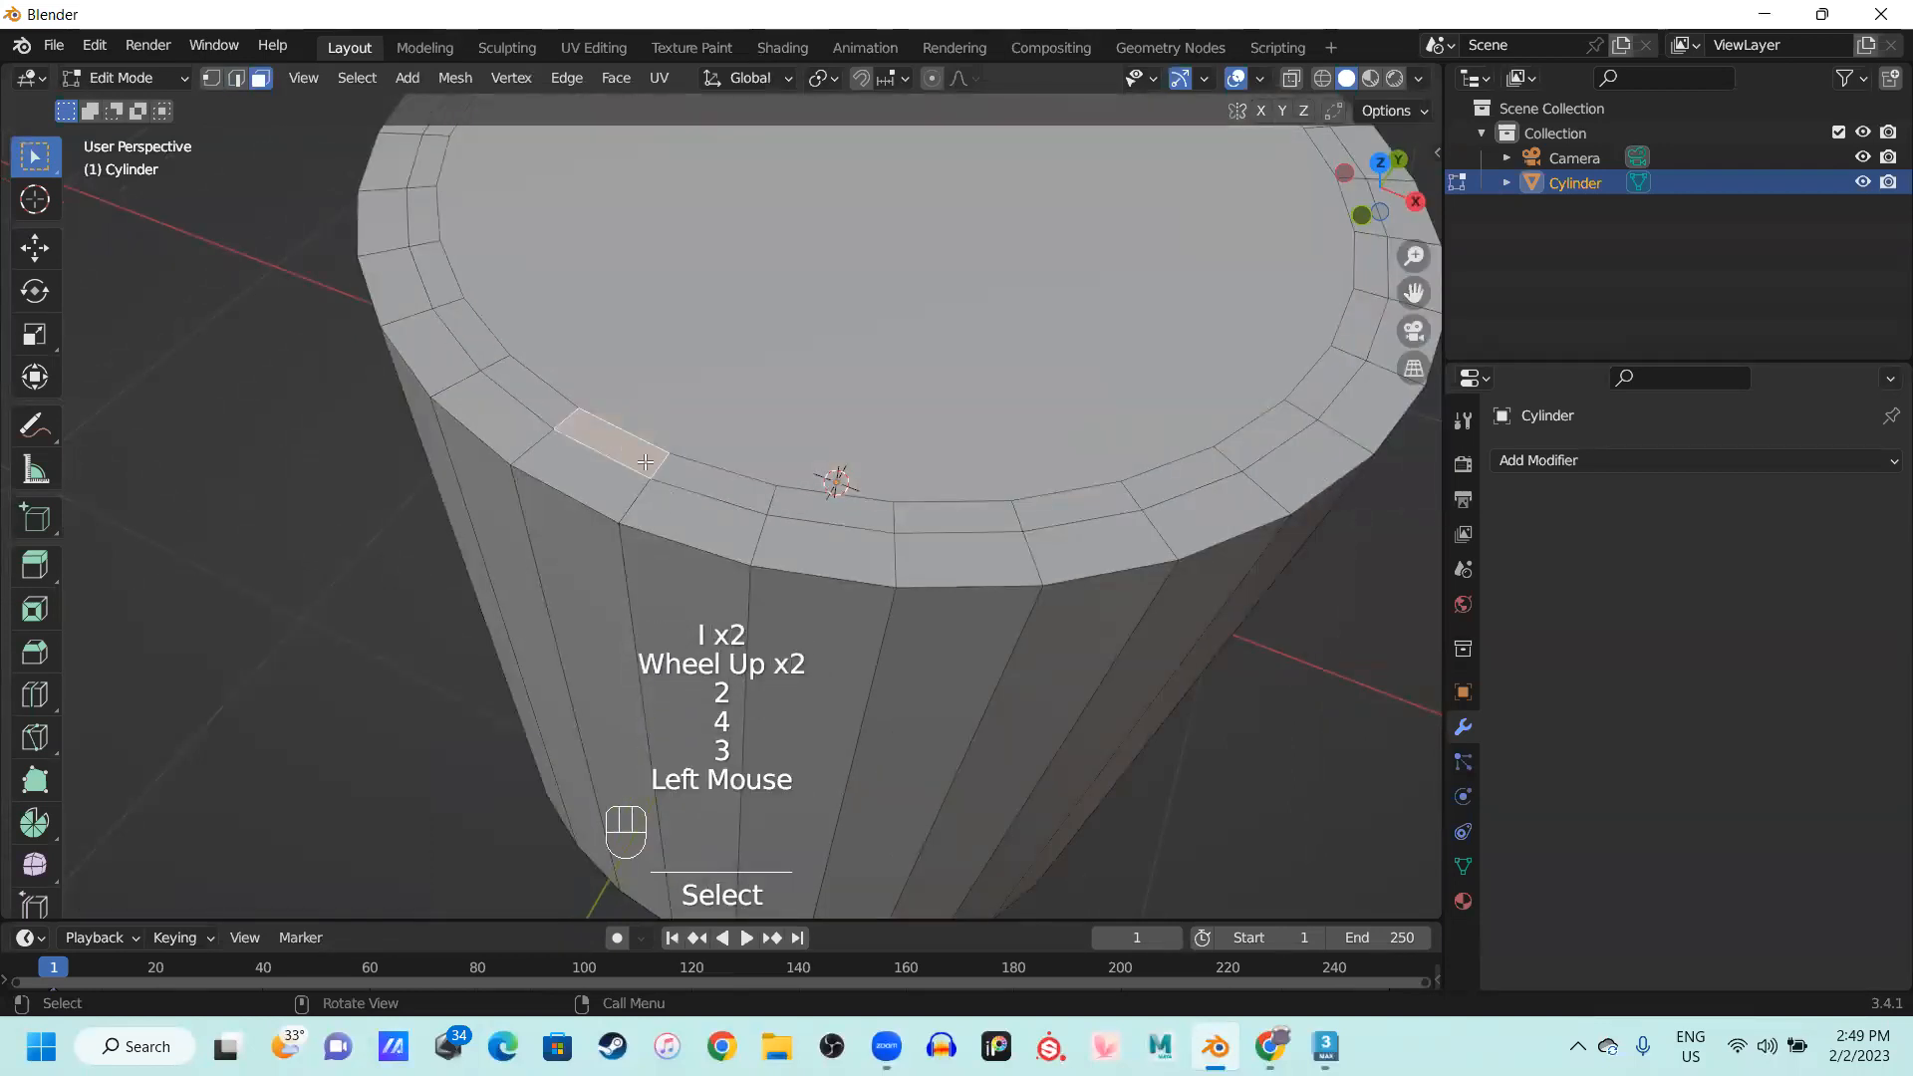
pyautogui.keyDown('alt'); pyautogui.keyDown('shift'); pyautogui.doubleClick(700, 474); pyautogui.keyUp('shift'); pyautogui.keyUp('alt')
pyautogui.click(703, 473)
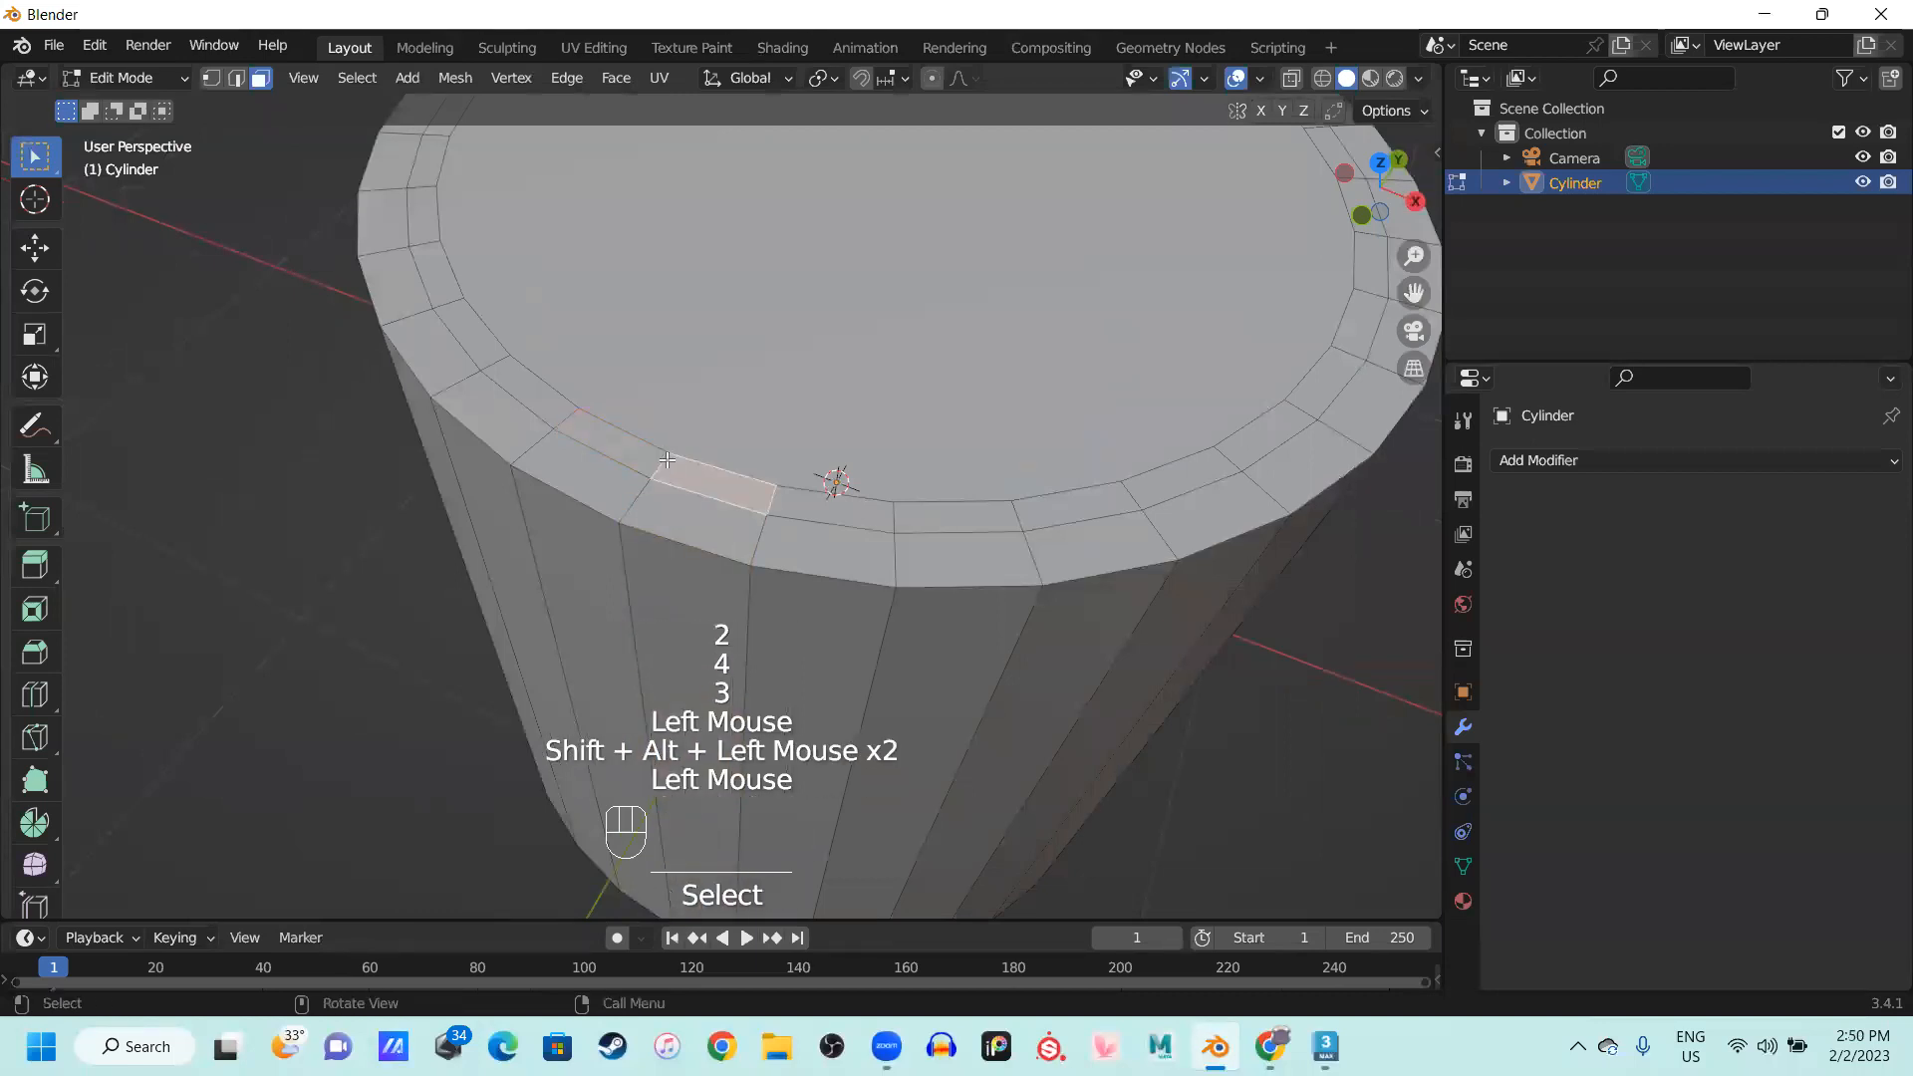
pyautogui.keyDown('shift'); pyautogui.click(633, 449); pyautogui.keyUp('shift')
pyautogui.keyDown('alt'); pyautogui.keyDown('shift'); pyautogui.doubleClick(546, 406); pyautogui.keyUp('shift'); pyautogui.keyUp('alt')
pyautogui.click(610, 438)
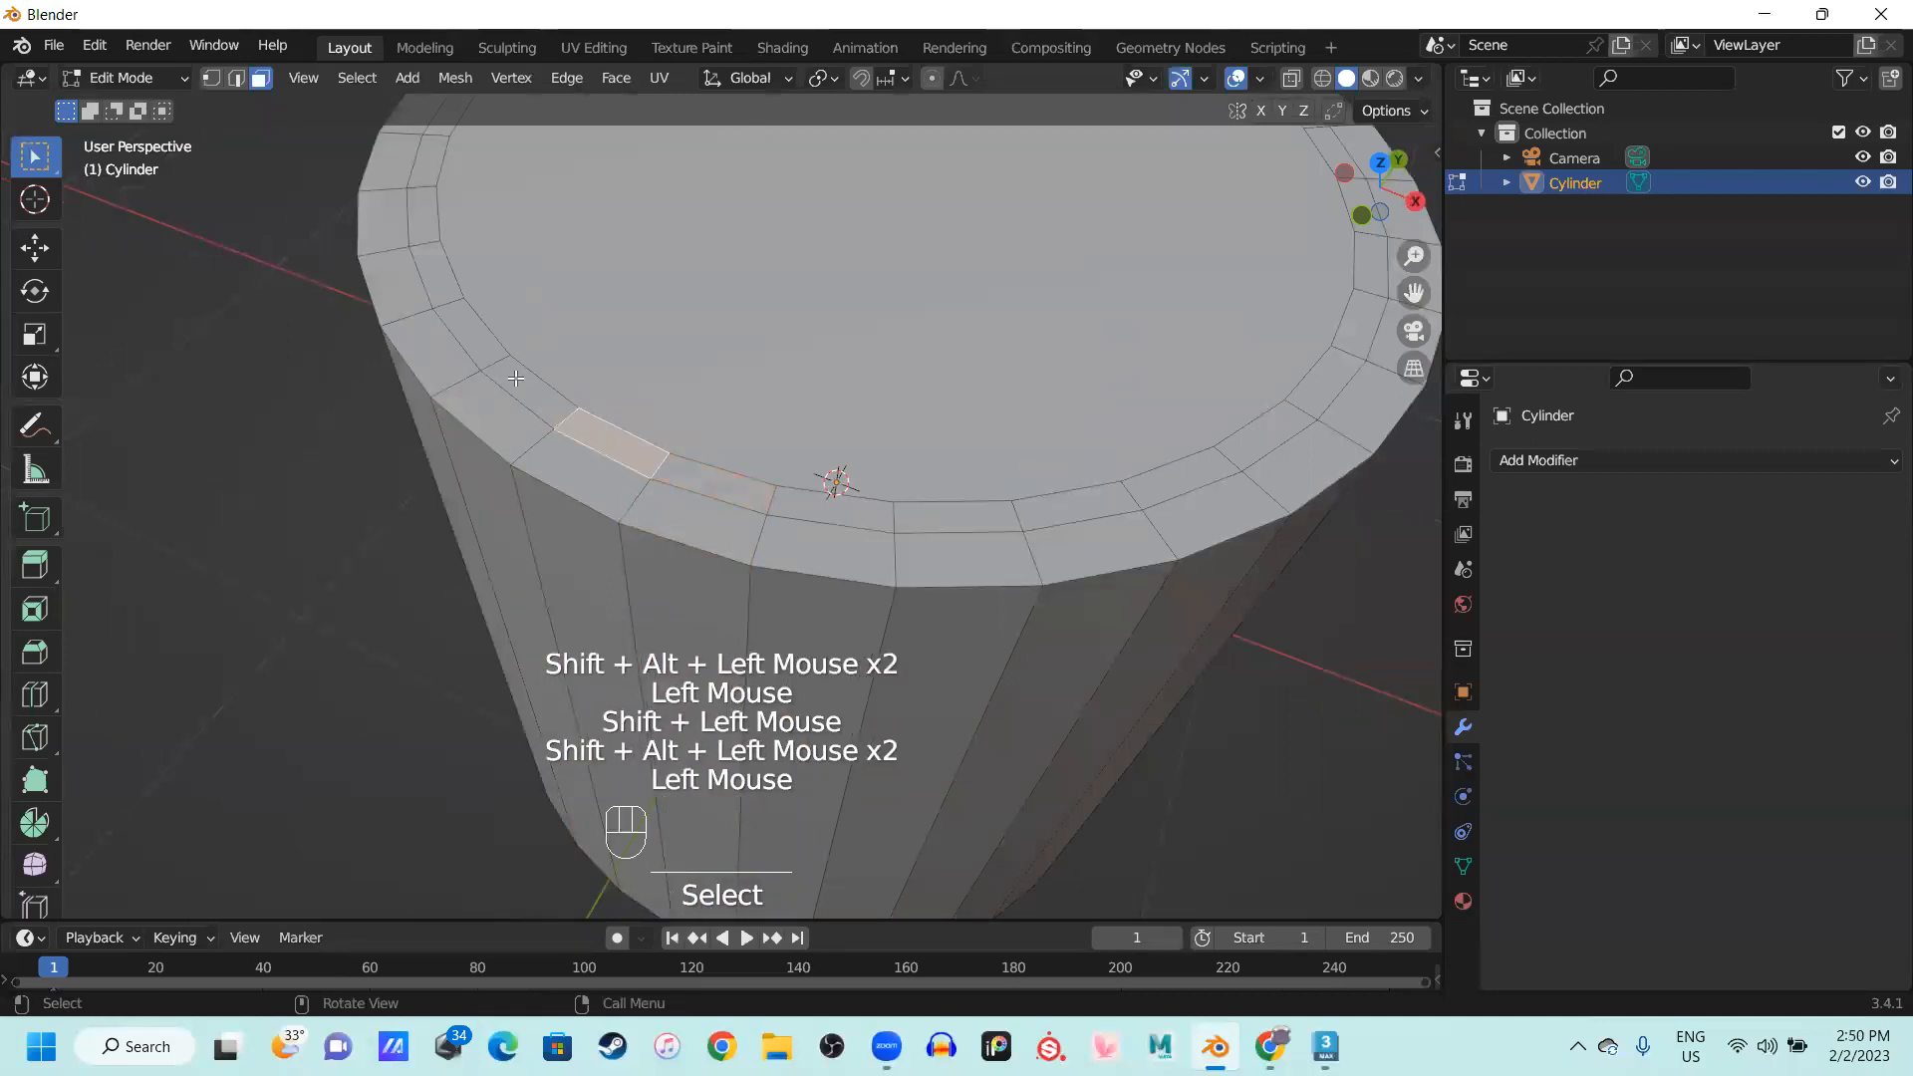
pyautogui.click(528, 389)
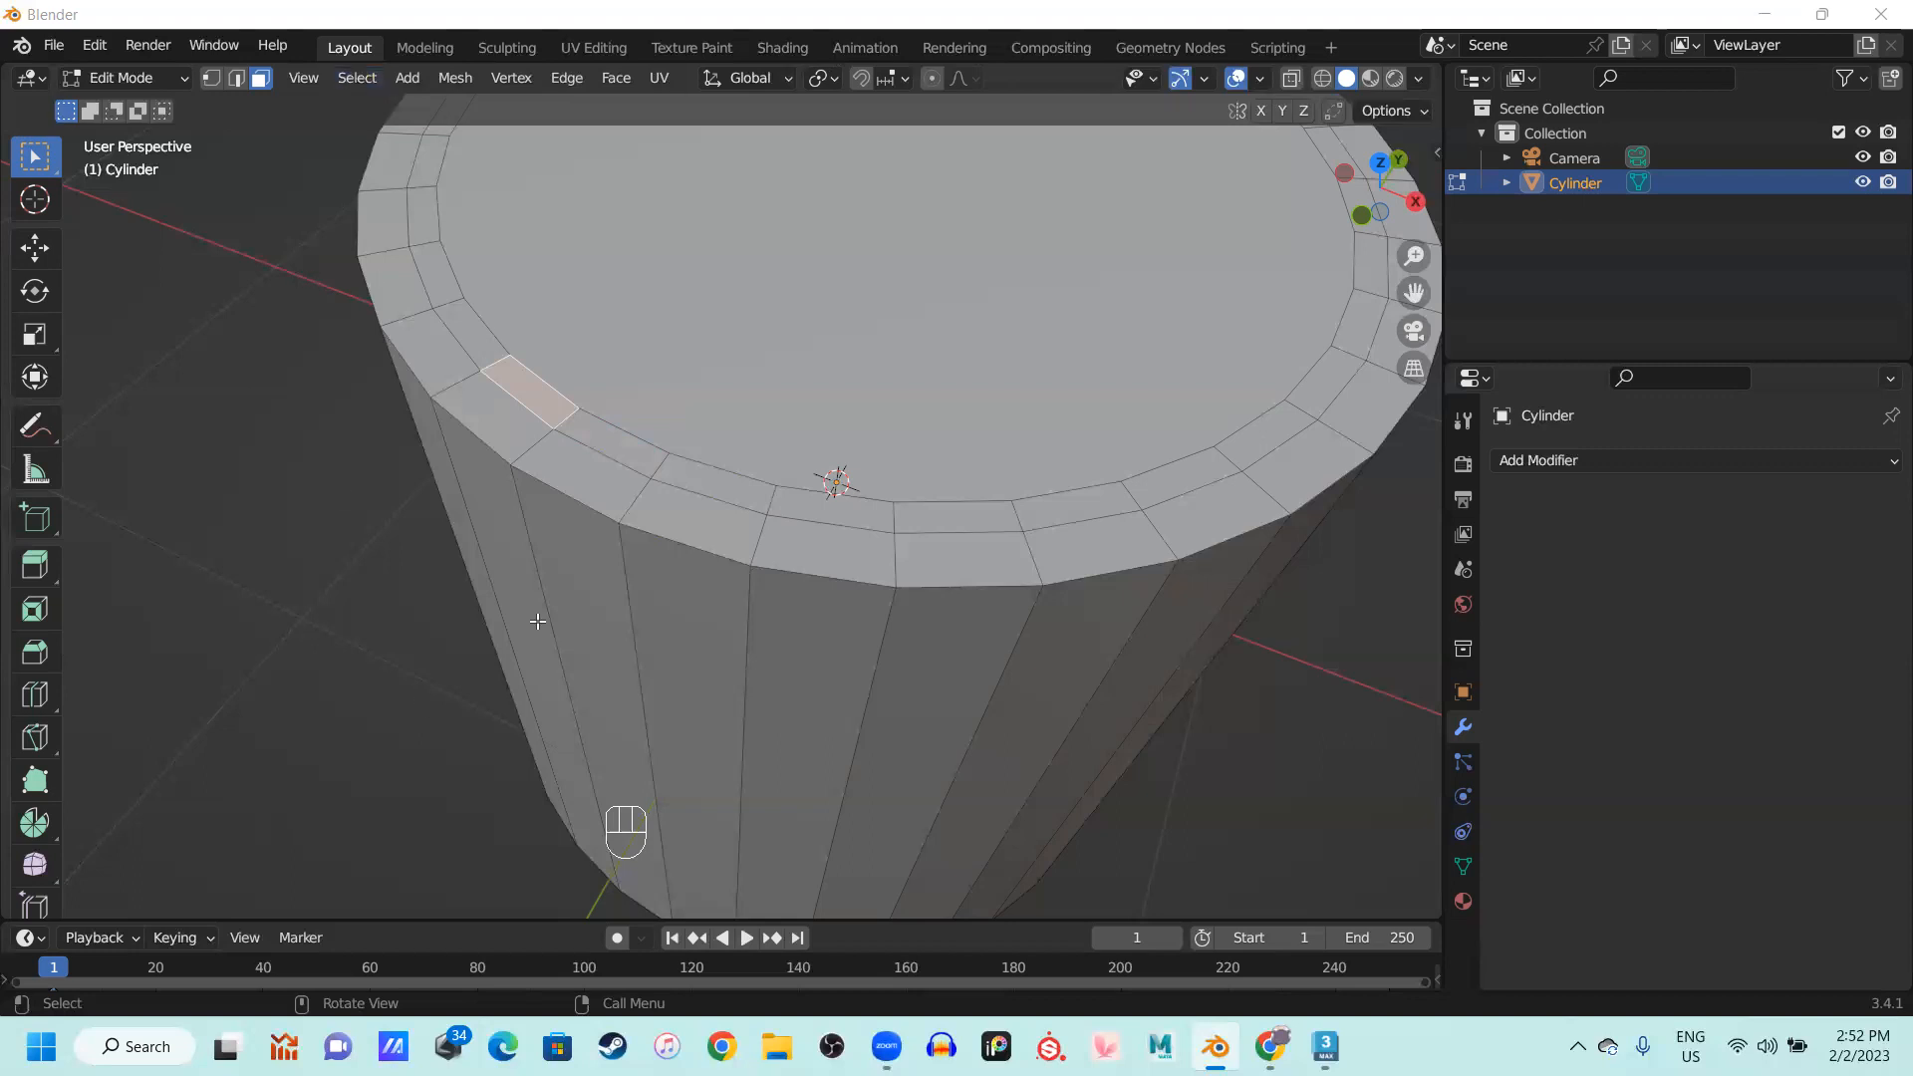
# Select two neighbouring faces of the inner ring on the cylinder's top cap
pyautogui.scroll(-1, 648, 598)
pyautogui.scroll(2, 671, 559)
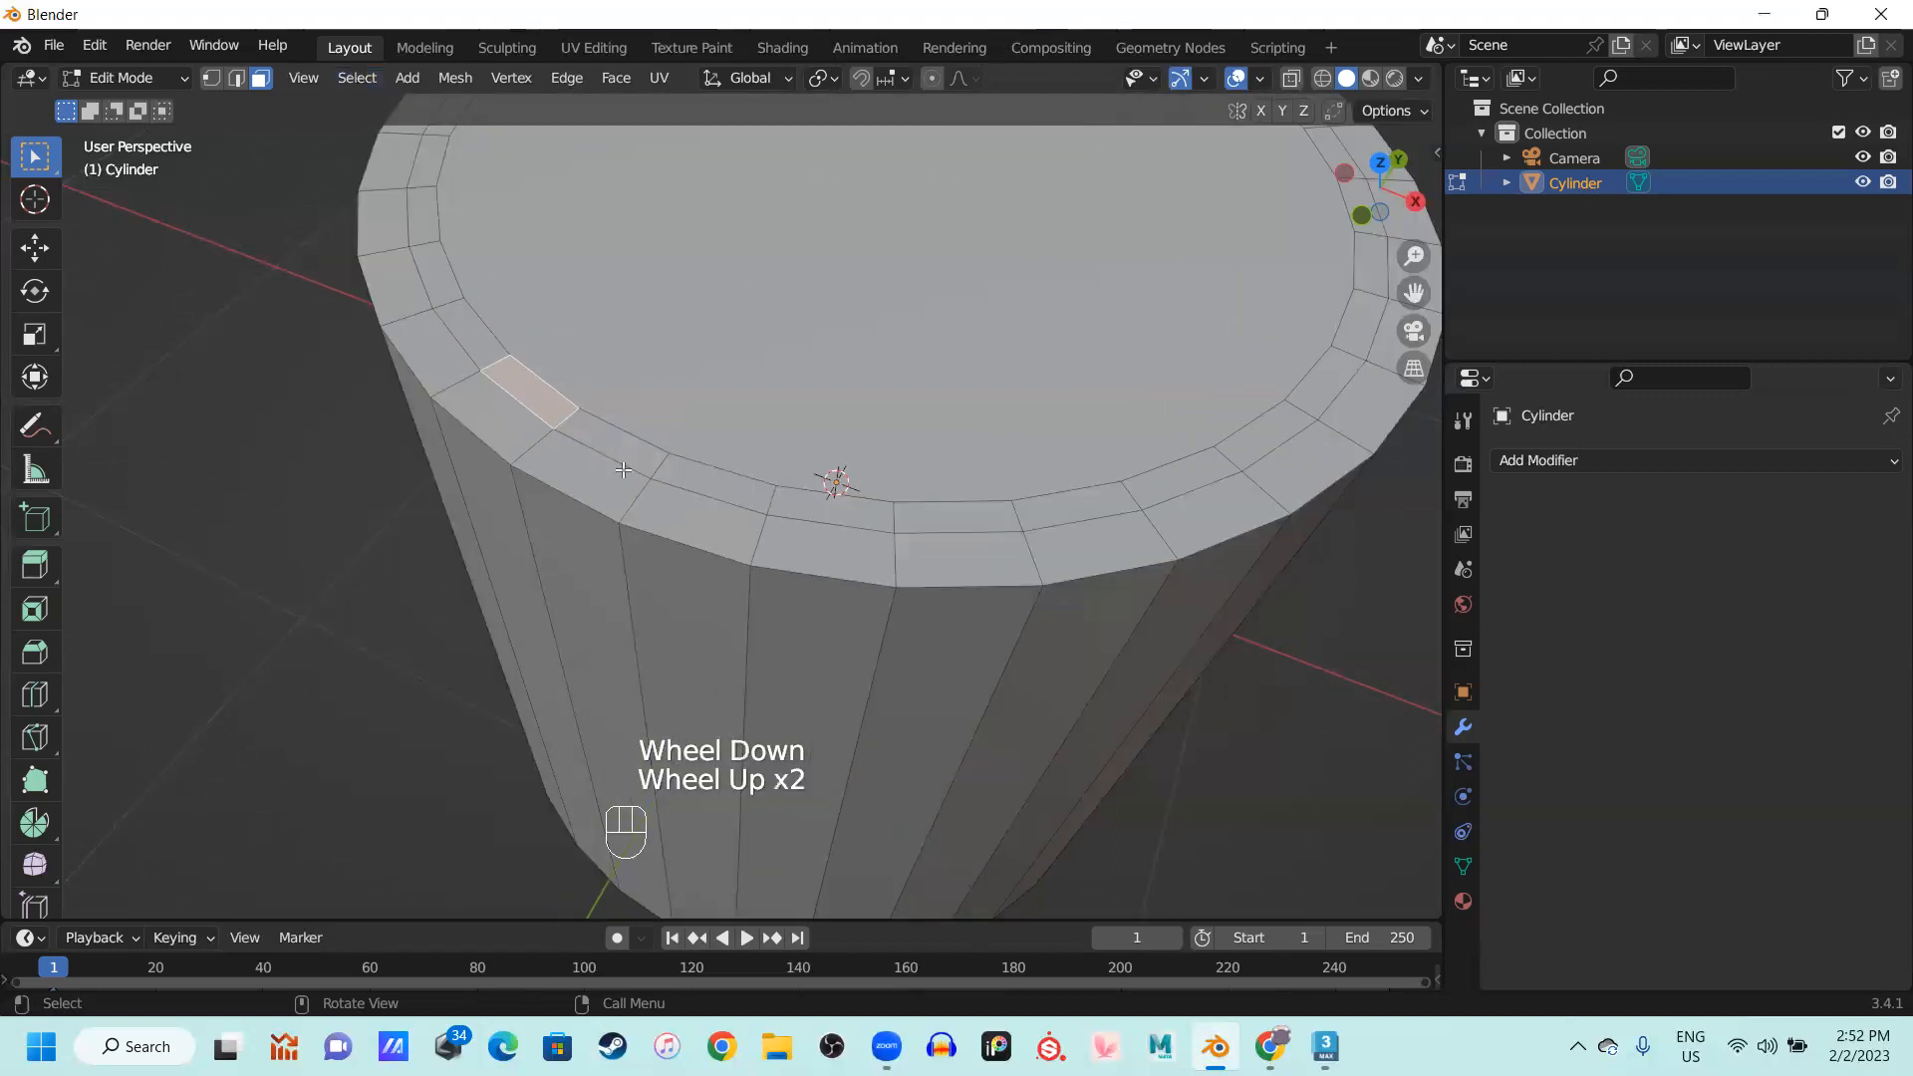
pyautogui.moveTo(589, 684); pyautogui.dragTo(601, 737, button='middle')
pyautogui.click(620, 653)
pyautogui.scroll(-1, 652, 604)
pyautogui.scroll(1, 653, 606)
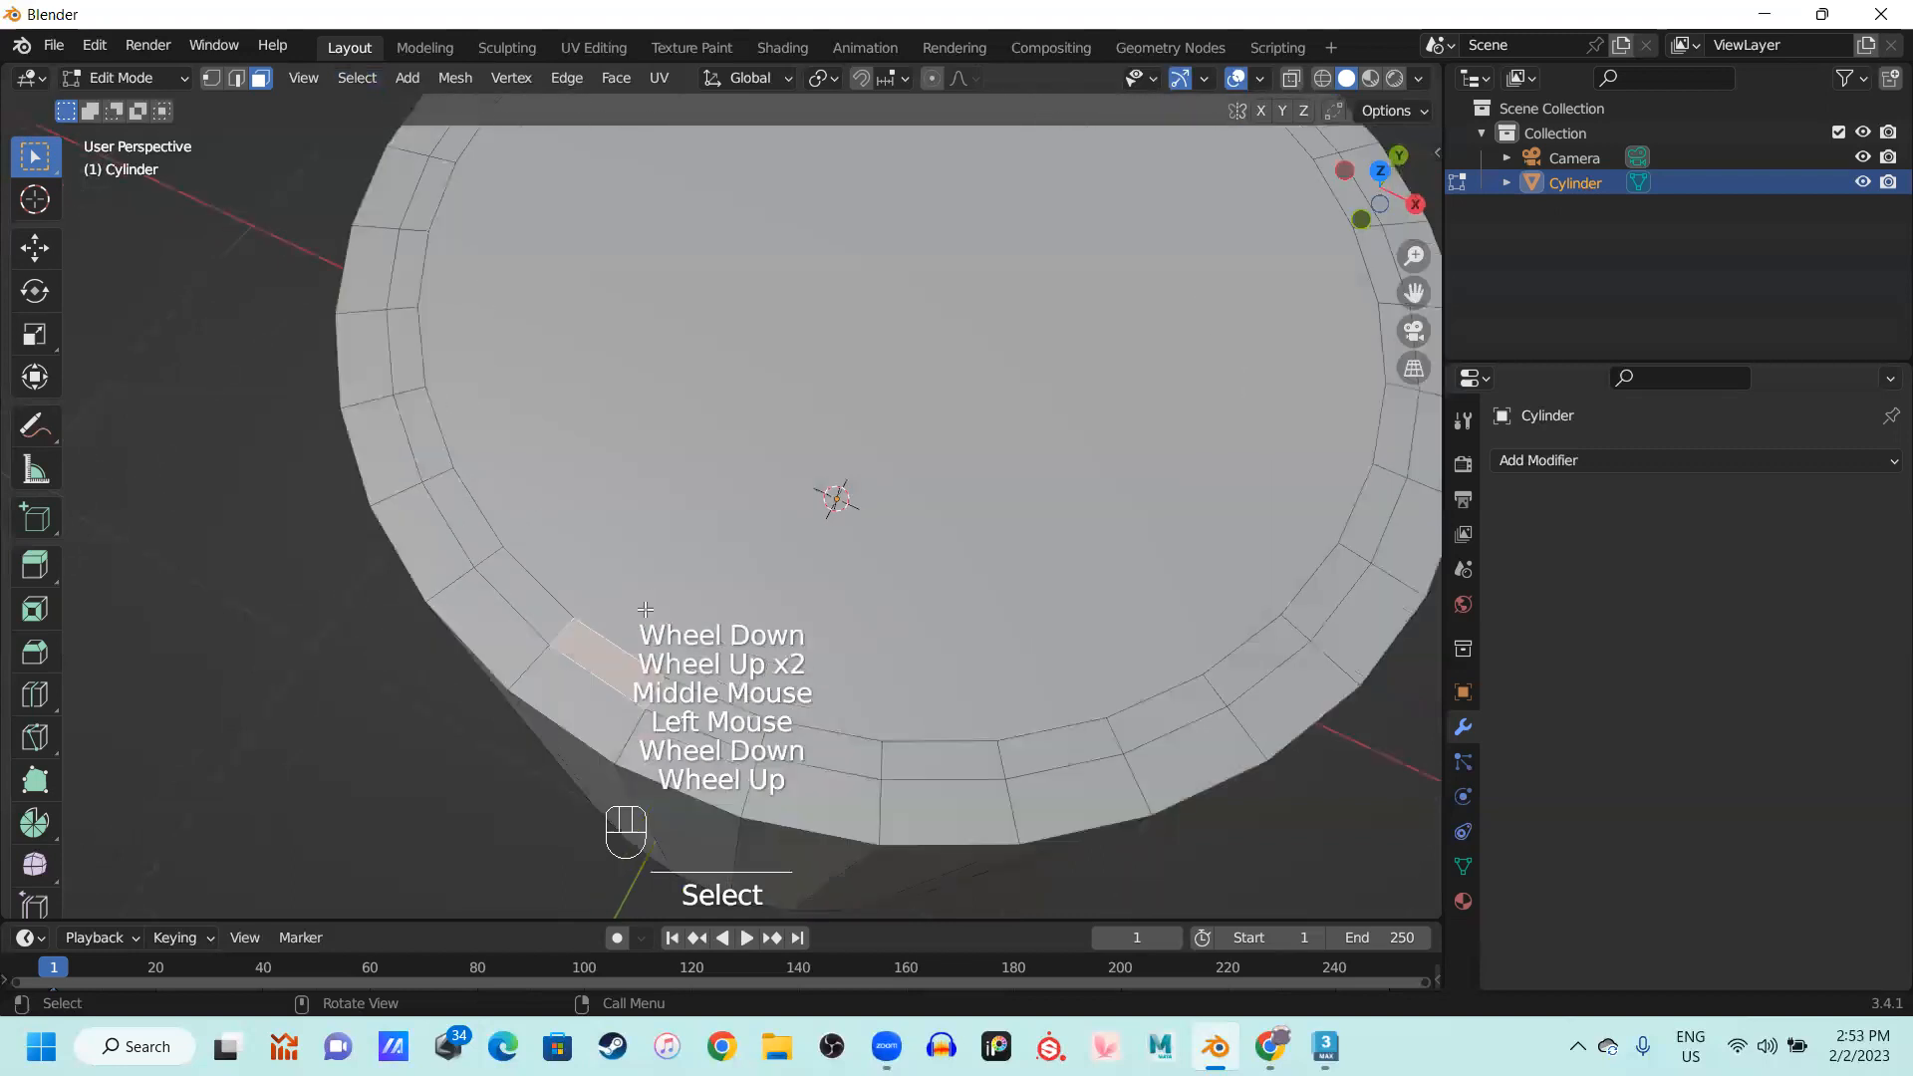
pyautogui.moveTo(647, 620); pyautogui.dragTo(633, 567, button='middle')
pyautogui.keyDown('shift'); pyautogui.click(699, 525); pyautogui.keyUp('shift')
pyautogui.keyDown('shift'); pyautogui.click(701, 526); pyautogui.keyUp('shift')
pyautogui.keyDown('shift'); pyautogui.click(700, 526); pyautogui.keyUp('shift')
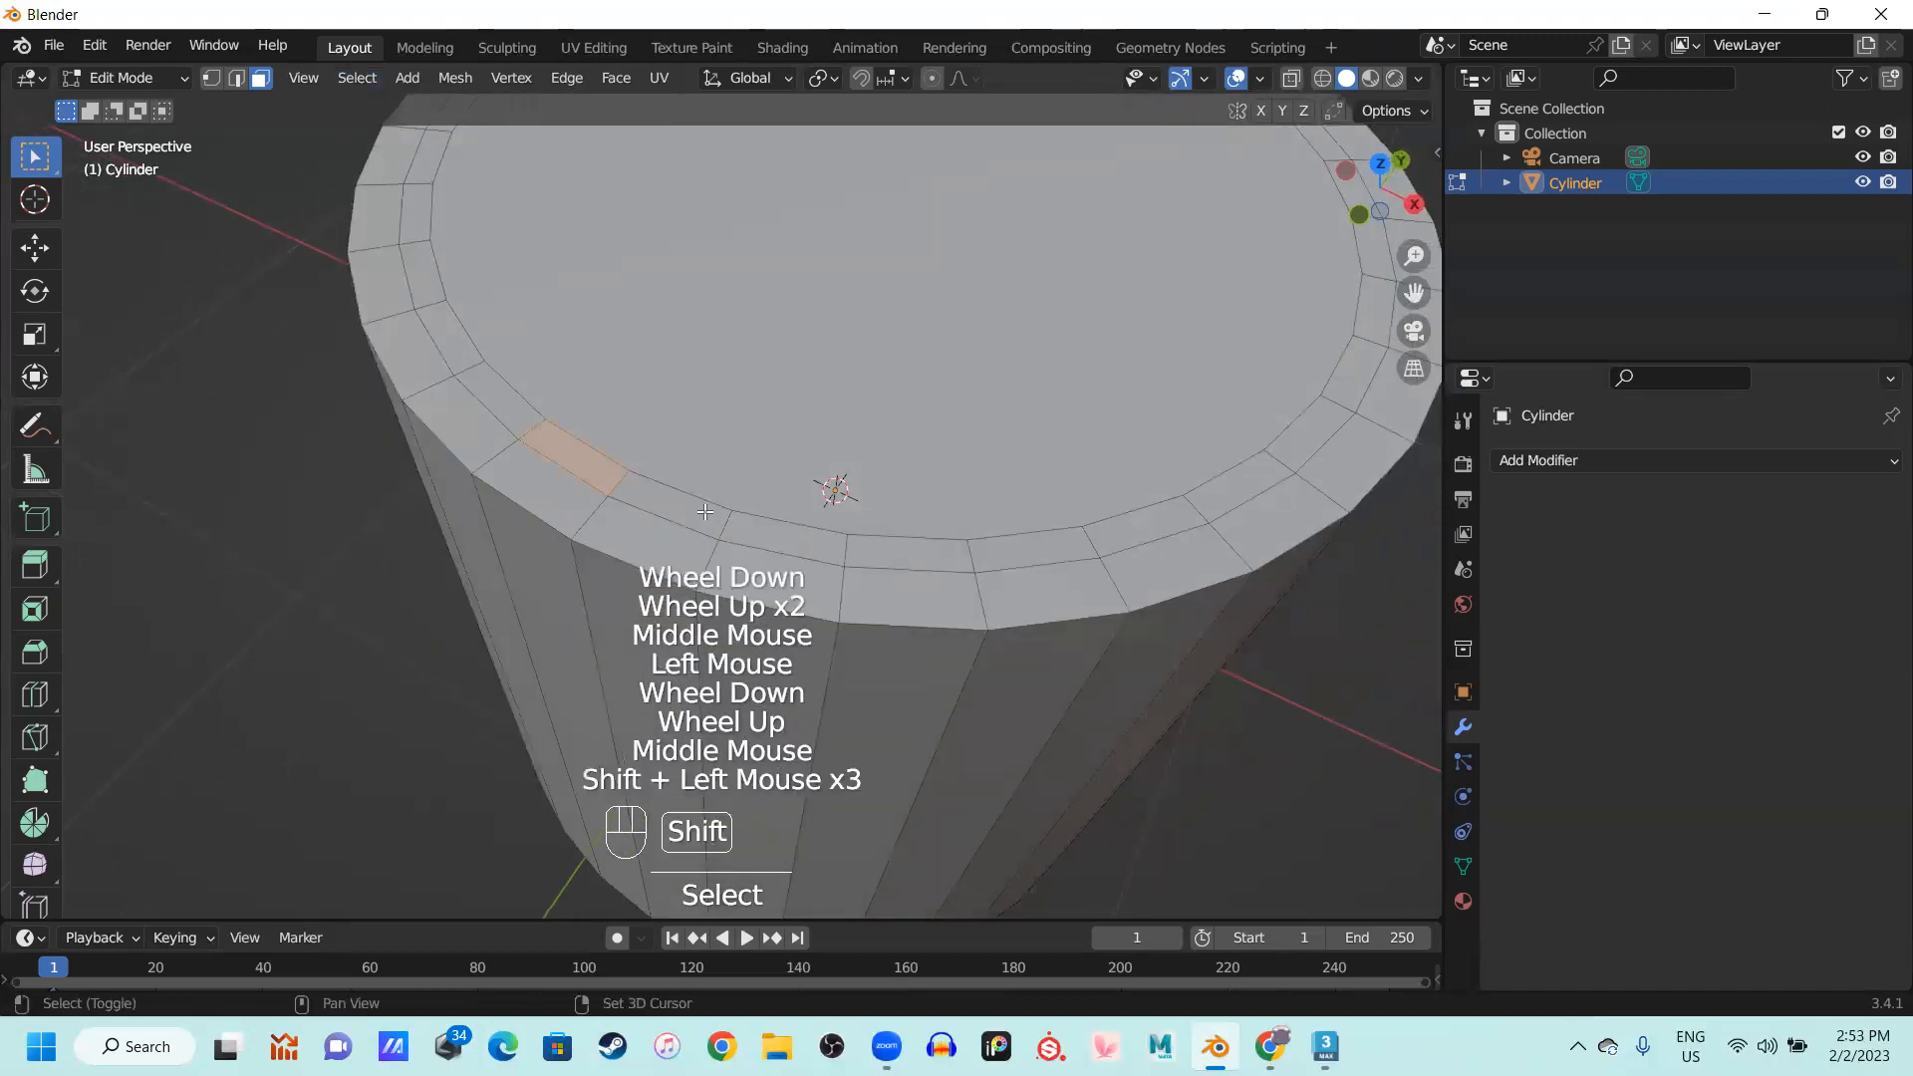
pyautogui.keyDown('shift'); pyautogui.click(697, 520); pyautogui.keyUp('shift')
pyautogui.keyDown('shift'); pyautogui.click(697, 519); pyautogui.keyUp('shift')
pyautogui.keyDown('shift'); pyautogui.click(698, 520); pyautogui.keyUp('shift')
# Try to extend the two-face selection around the inner ring with loop selection
pyautogui.keyDown('alt'); pyautogui.keyDown('shift'); pyautogui.click(843, 548); pyautogui.keyUp('shift'); pyautogui.keyUp('alt')
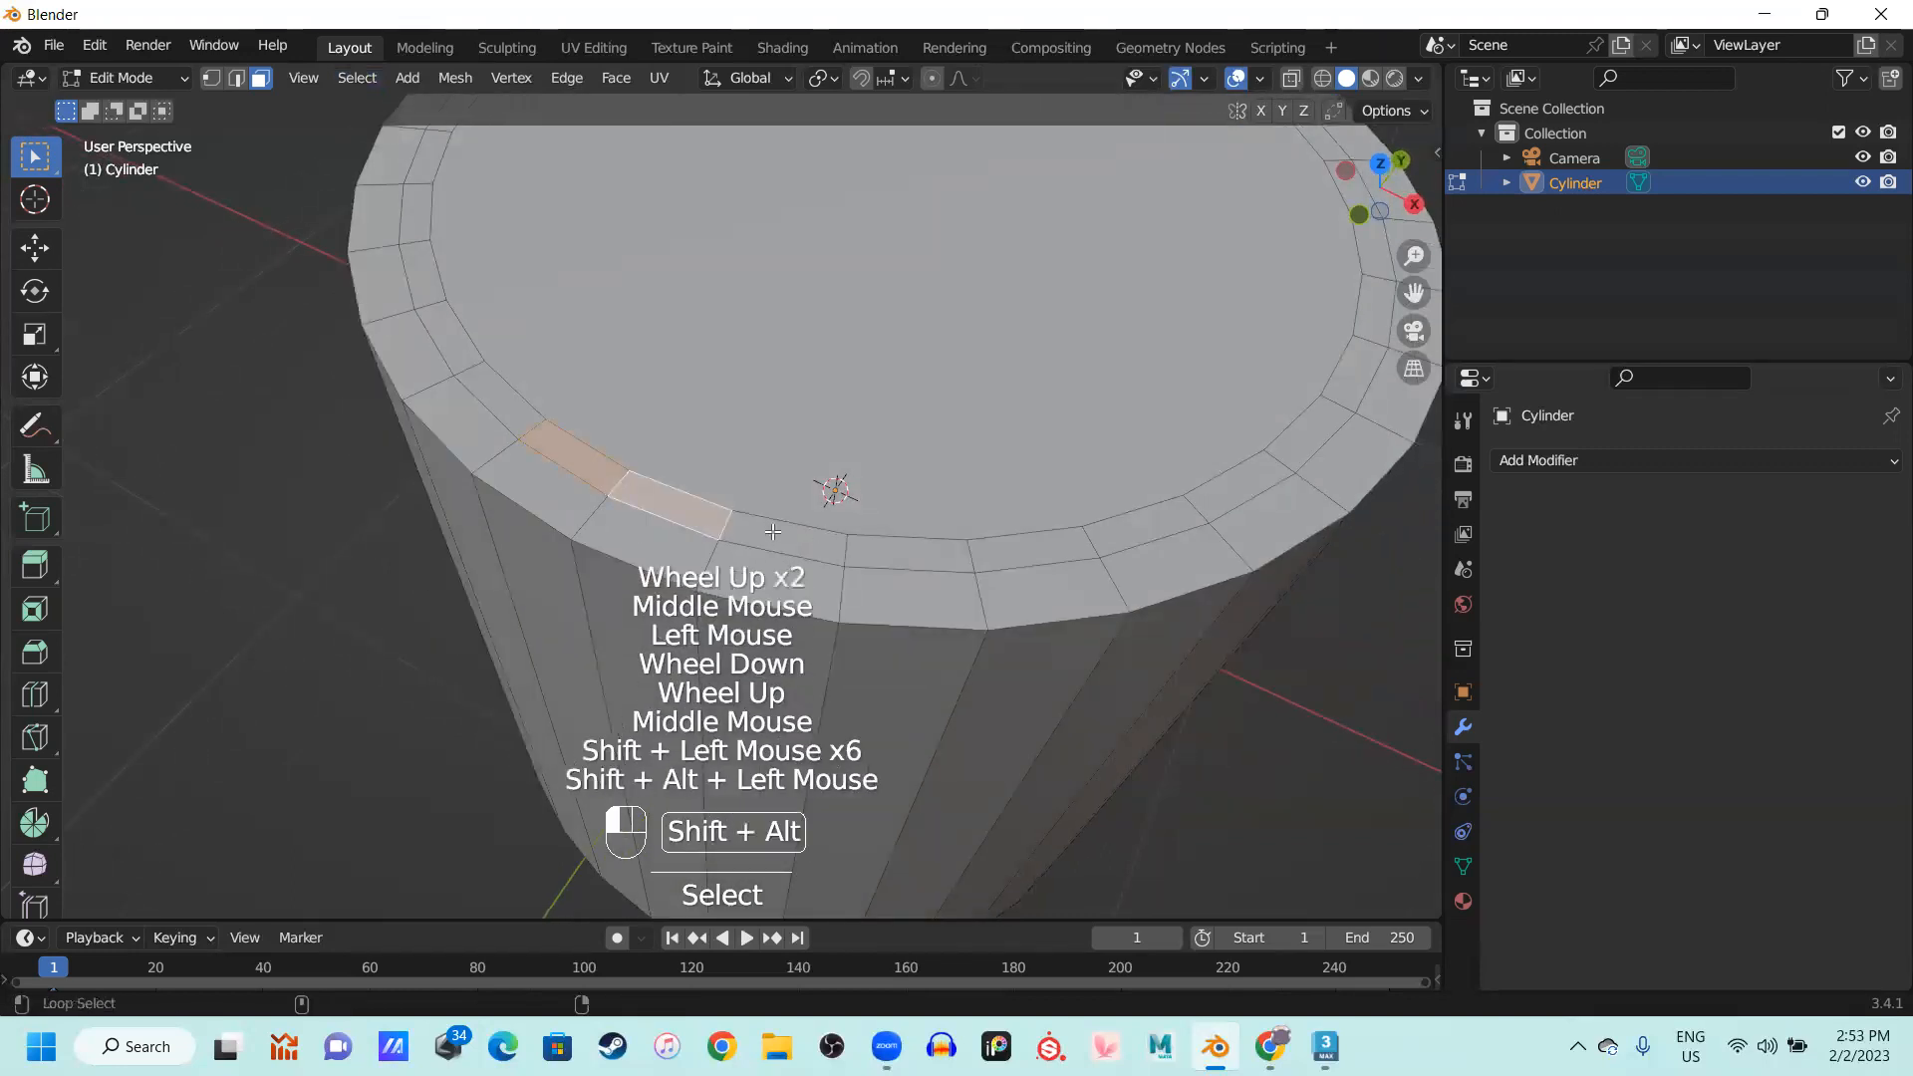
pyautogui.keyDown('alt'); pyautogui.keyDown('shift'); pyautogui.click(843, 547); pyautogui.keyUp('shift'); pyautogui.keyUp('alt')
pyautogui.keyDown('alt'); pyautogui.keyDown('shift'); pyautogui.click(843, 547); pyautogui.keyUp('shift'); pyautogui.keyUp('alt')
pyautogui.keyDown('alt'); pyautogui.keyDown('shift'); pyautogui.click(912, 559); pyautogui.keyUp('shift'); pyautogui.keyUp('alt')
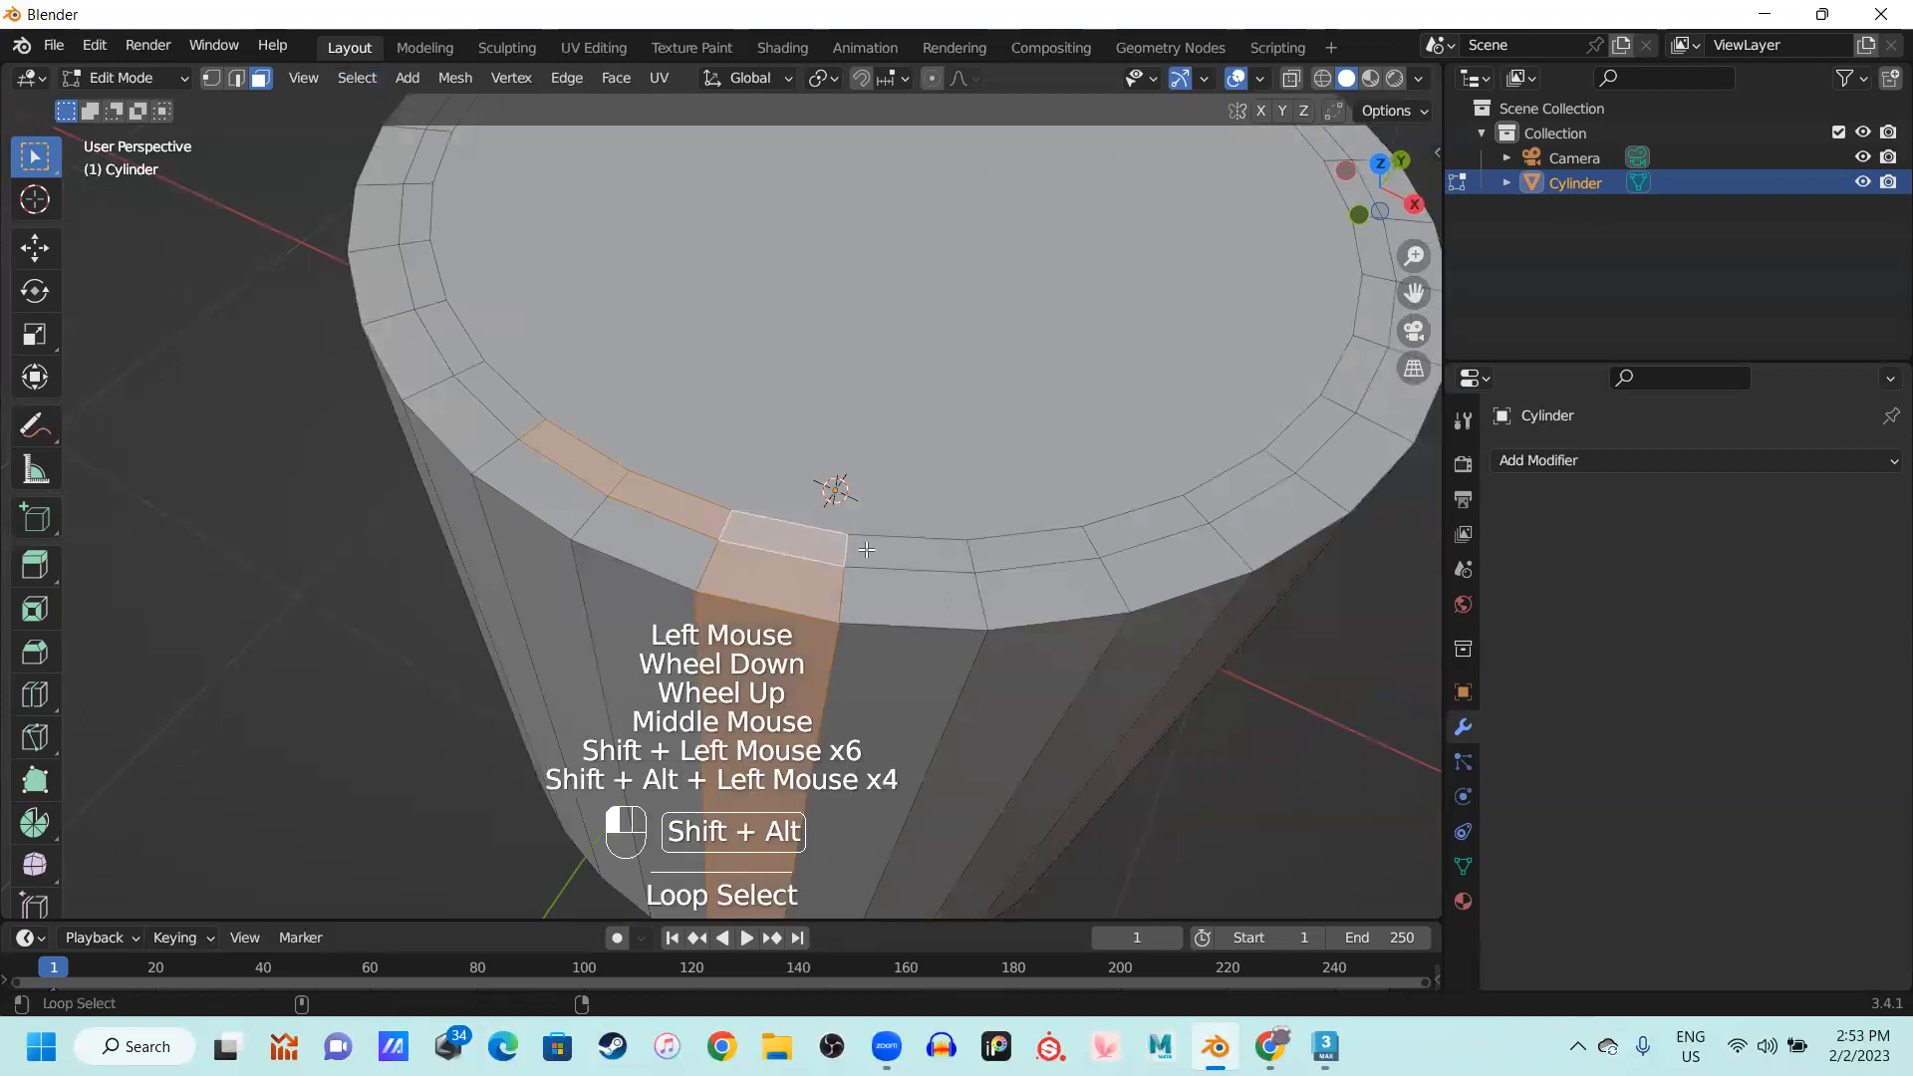
pyautogui.keyDown('alt'); pyautogui.keyDown('shift'); pyautogui.click(1006, 551); pyautogui.keyUp('shift'); pyautogui.keyUp('alt')
# Start a fresh selection of individual inner-ring faces, adding them one by one along the near side of the top cap
pyautogui.scroll(-1, 1007, 551)
pyautogui.moveTo(1006, 552); pyautogui.dragTo(599, 430, button='middle')
pyautogui.click(599, 429)
pyautogui.click(599, 430)
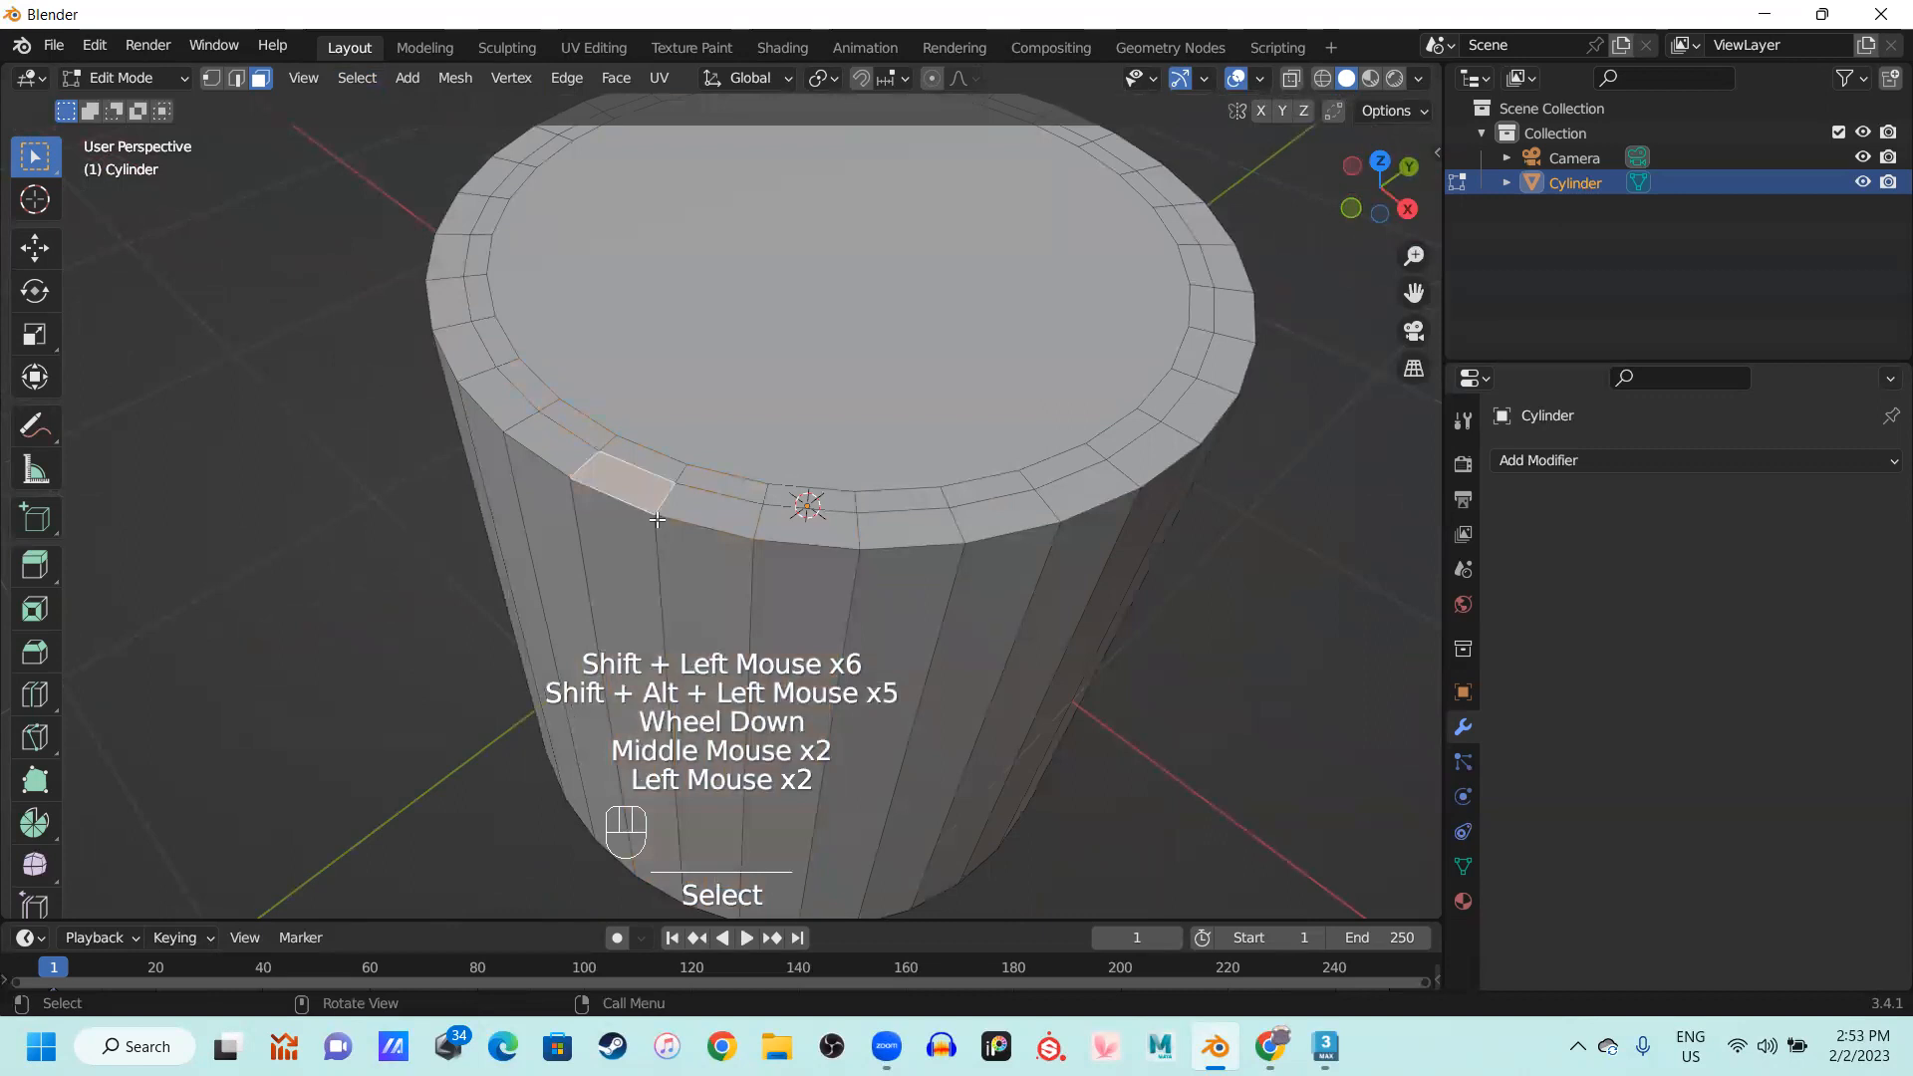
pyautogui.middleClick(599, 429)
pyautogui.click(596, 426)
pyautogui.click(596, 426)
pyautogui.keyDown('shift'); pyautogui.click(701, 471); pyautogui.keyUp('shift')
pyautogui.keyDown('shift'); pyautogui.click(702, 471); pyautogui.keyUp('shift')
pyautogui.keyDown('shift'); pyautogui.click(643, 459); pyautogui.keyUp('shift')
pyautogui.keyDown('shift'); pyautogui.click(709, 475); pyautogui.keyUp('shift')
pyautogui.keyDown('shift'); pyautogui.click(807, 501); pyautogui.keyUp('shift')
pyautogui.keyDown('shift'); pyautogui.click(894, 502); pyautogui.keyUp('shift')
pyautogui.keyDown('shift'); pyautogui.click(987, 489); pyautogui.keyUp('shift')
pyautogui.keyDown('shift'); pyautogui.click(1064, 467); pyautogui.keyUp('shift')
pyautogui.keyDown('shift'); pyautogui.click(1126, 435); pyautogui.keyUp('shift')
pyautogui.keyDown('shift'); pyautogui.click(1176, 393); pyautogui.keyUp('shift')
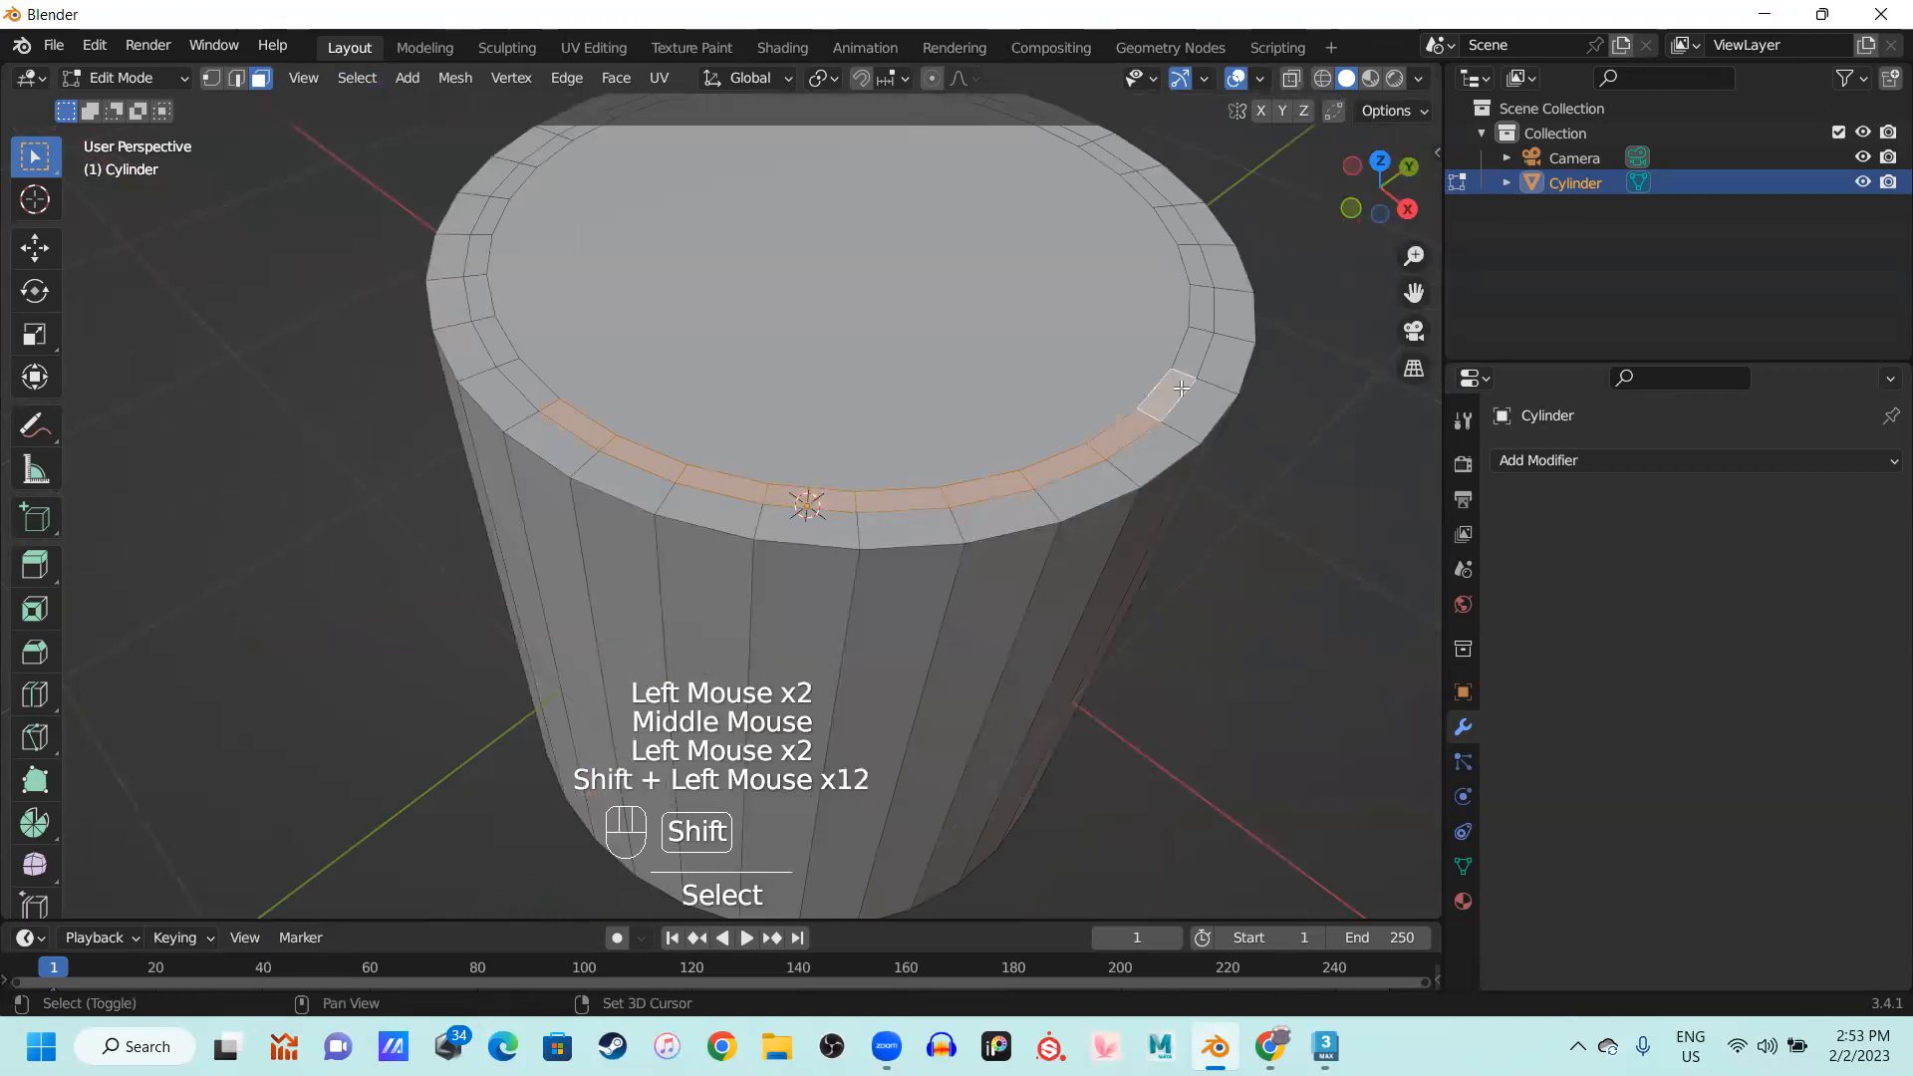
pyautogui.keyDown('shift'); pyautogui.click(1182, 388); pyautogui.keyUp('shift')
pyautogui.keyDown('shift'); pyautogui.click(1182, 389); pyautogui.keyUp('shift')
# Extend the selection face by face around the next stretches of the inner ring
pyautogui.moveTo(1181, 388); pyautogui.dragTo(847, 626, button='middle')
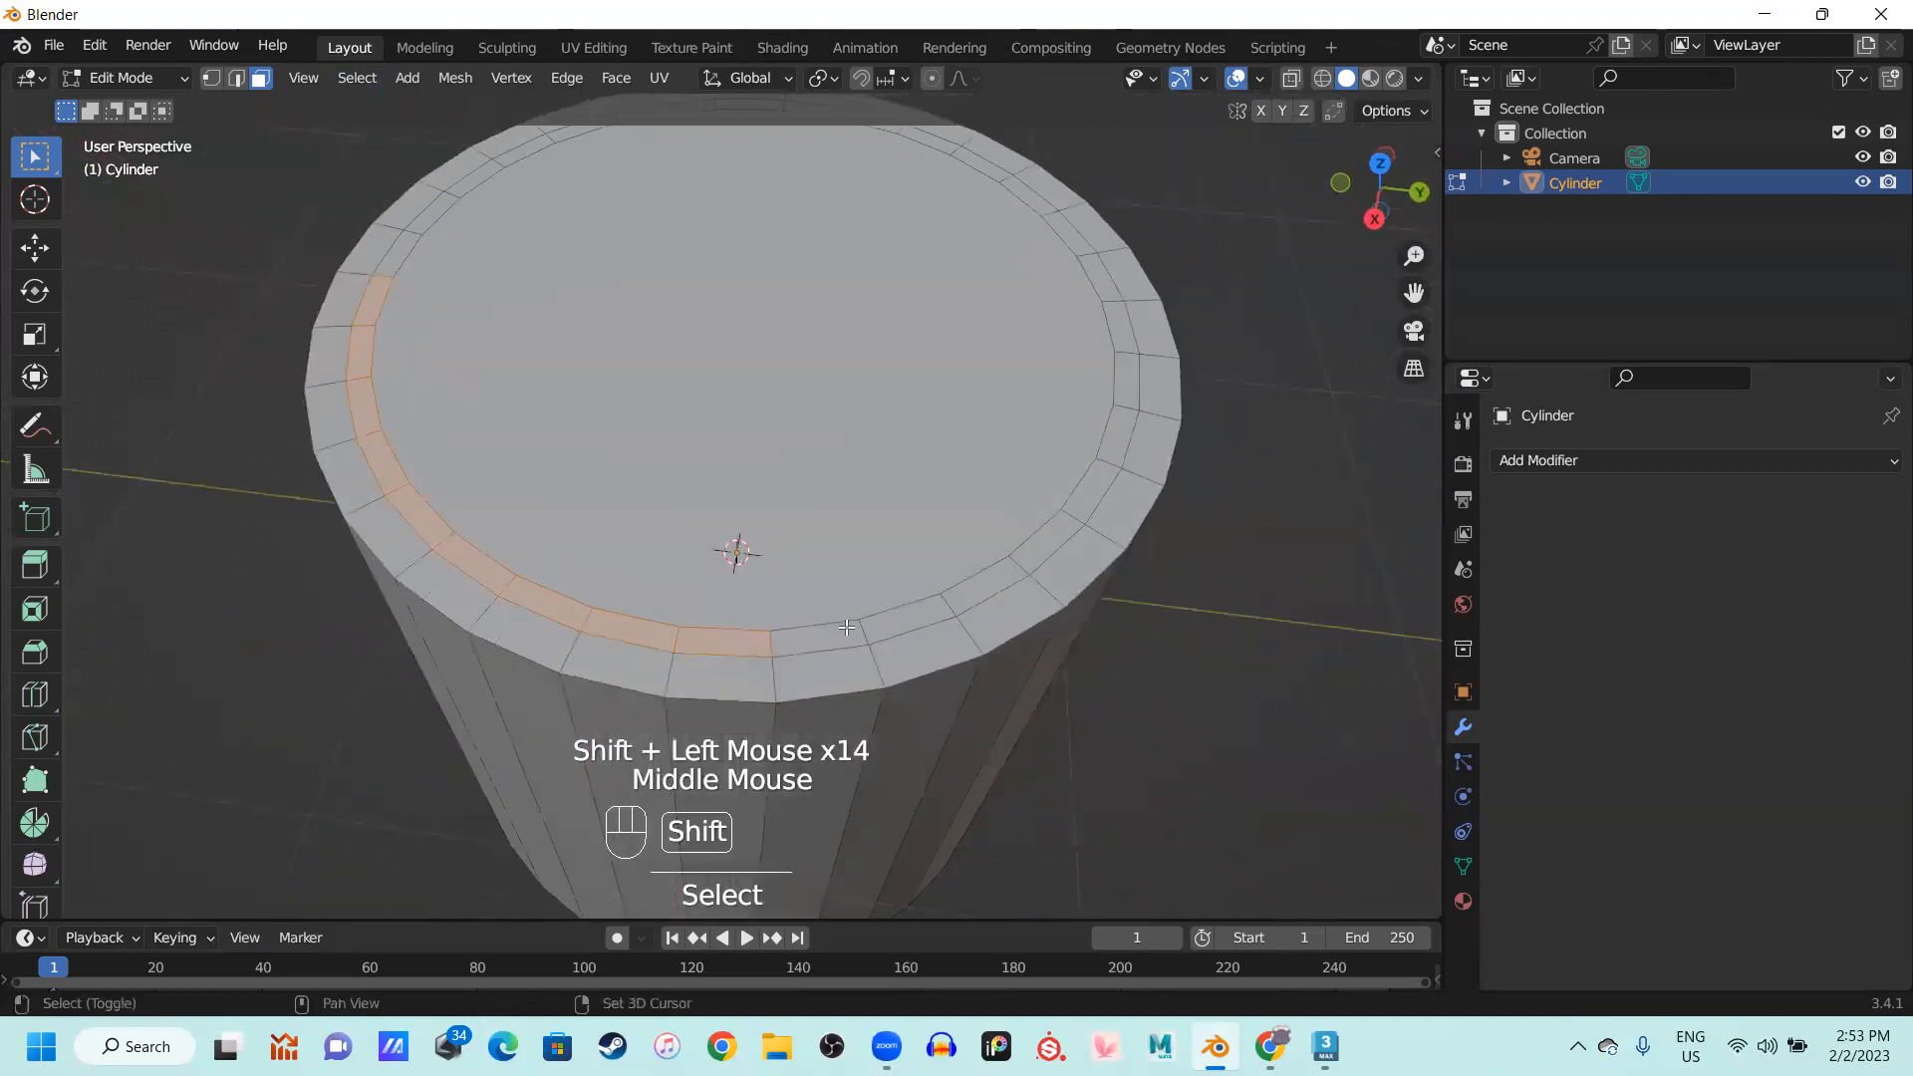
pyautogui.keyDown('shift'); pyautogui.click(819, 634); pyautogui.keyUp('shift')
pyautogui.keyDown('shift'); pyautogui.click(901, 614); pyautogui.keyUp('shift')
pyautogui.keyDown('shift'); pyautogui.click(989, 594); pyautogui.keyUp('shift')
pyautogui.keyDown('shift'); pyautogui.click(1062, 524); pyautogui.keyUp('shift')
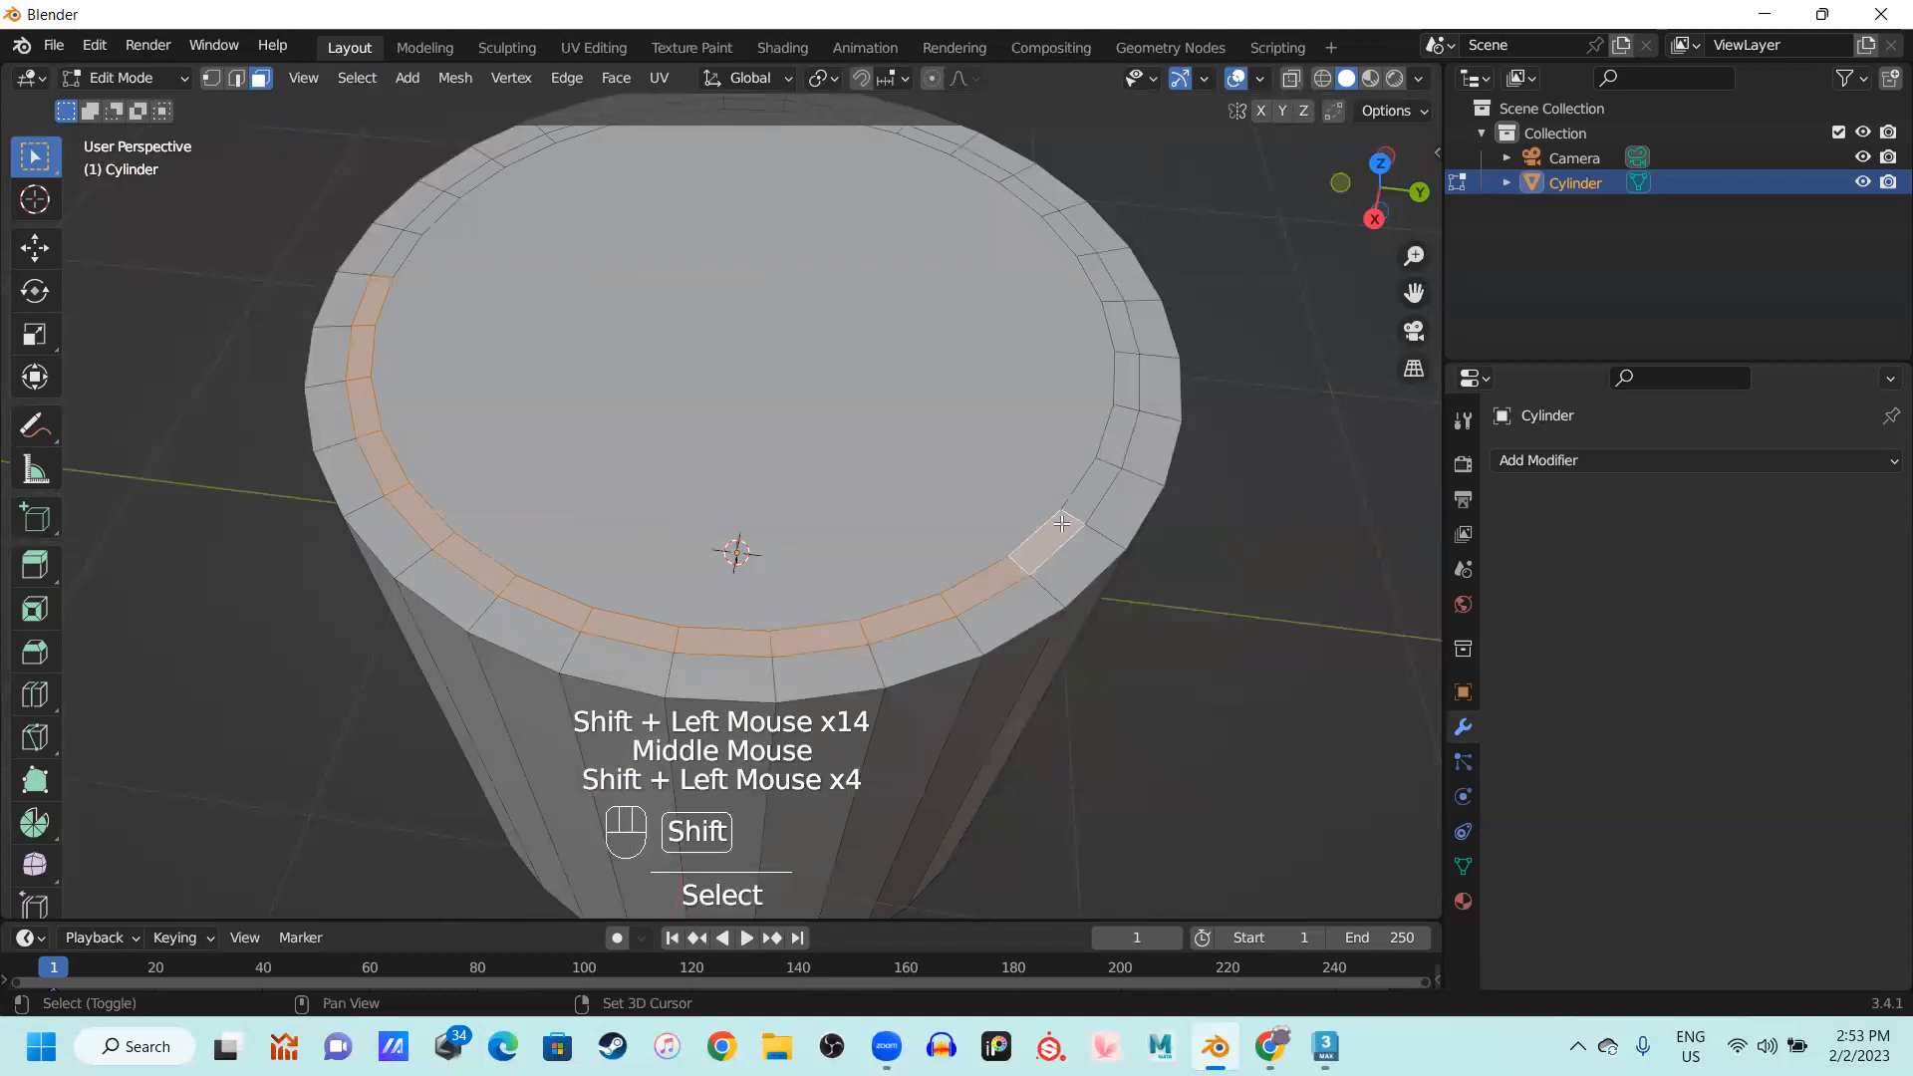
pyautogui.keyDown('shift'); pyautogui.click(1094, 484); pyautogui.keyUp('shift')
pyautogui.keyDown('shift'); pyautogui.click(1094, 484); pyautogui.keyUp('shift')
pyautogui.moveTo(1094, 484); pyautogui.dragTo(835, 564, button='middle')
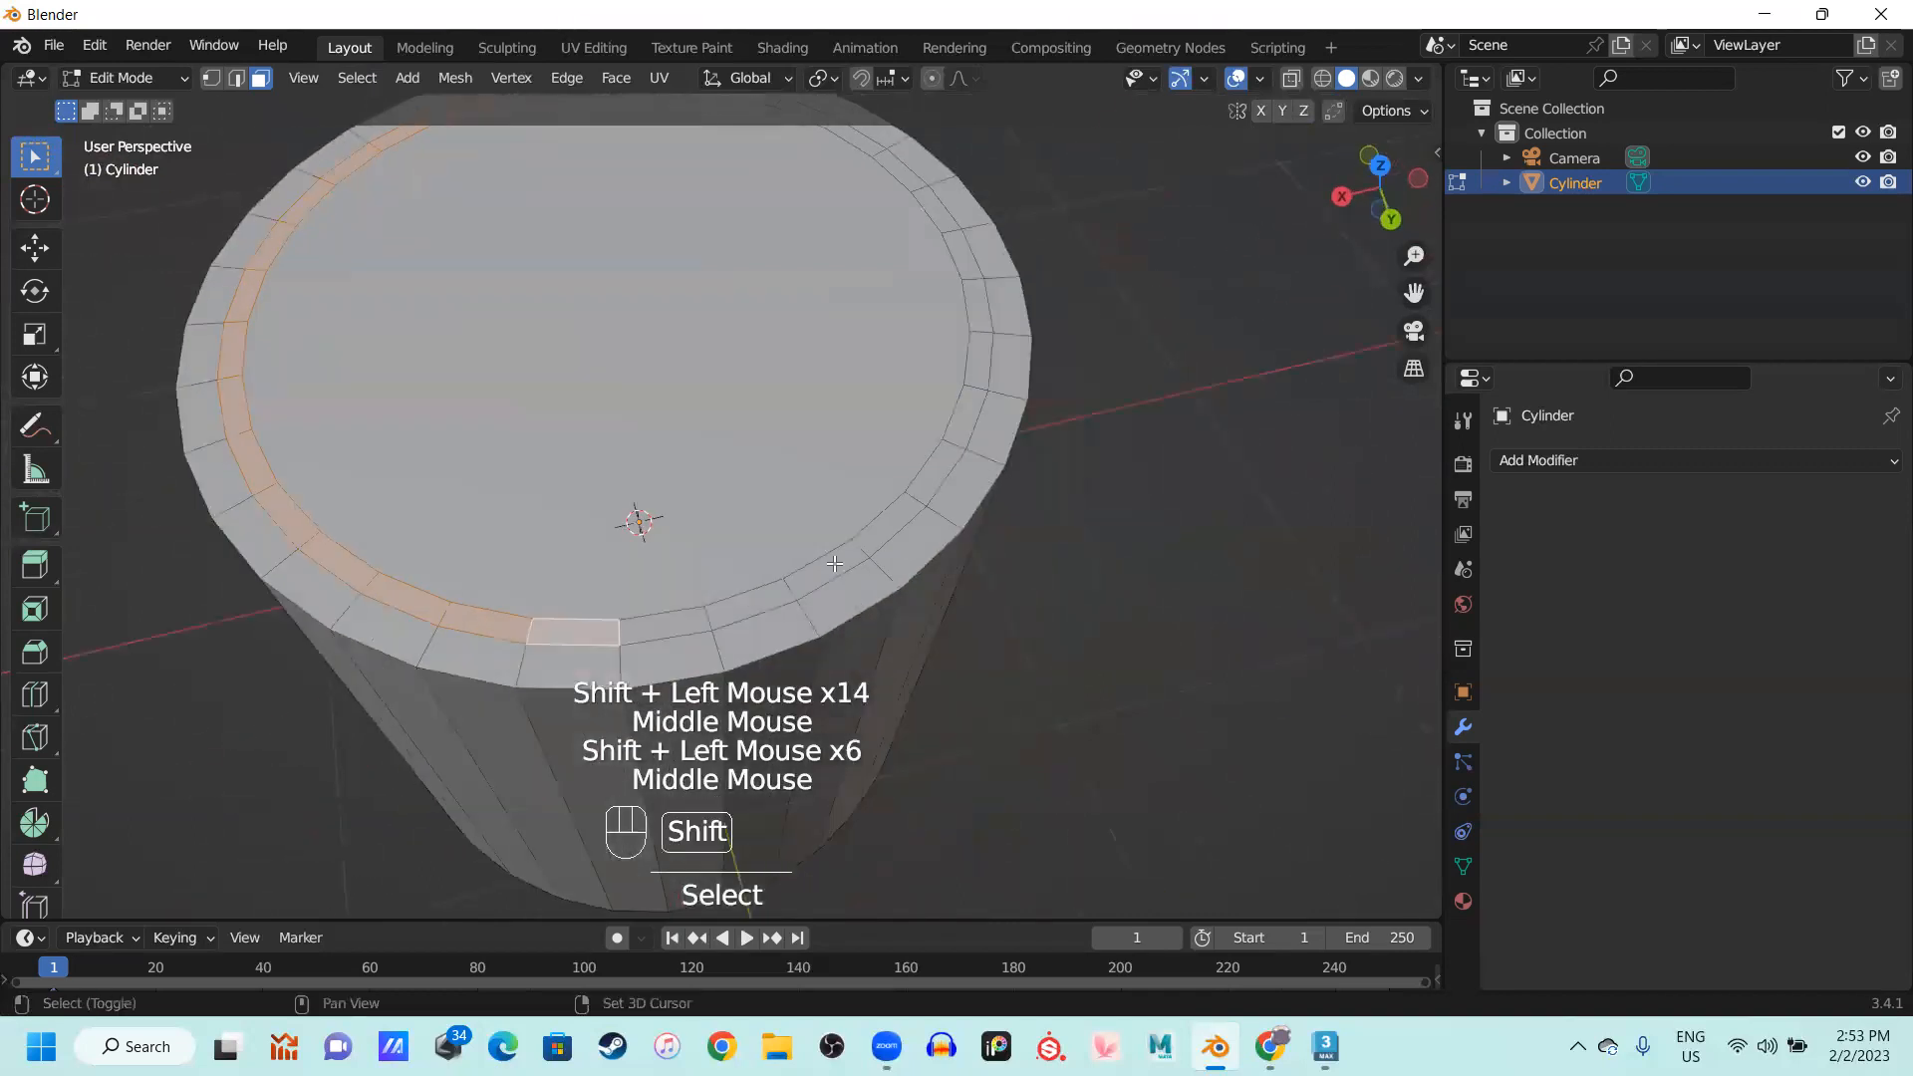
pyautogui.keyDown('shift'); pyautogui.click(663, 628); pyautogui.keyUp('shift')
pyautogui.keyDown('shift'); pyautogui.click(749, 610); pyautogui.keyUp('shift')
pyautogui.keyDown('shift'); pyautogui.click(827, 570); pyautogui.keyUp('shift')
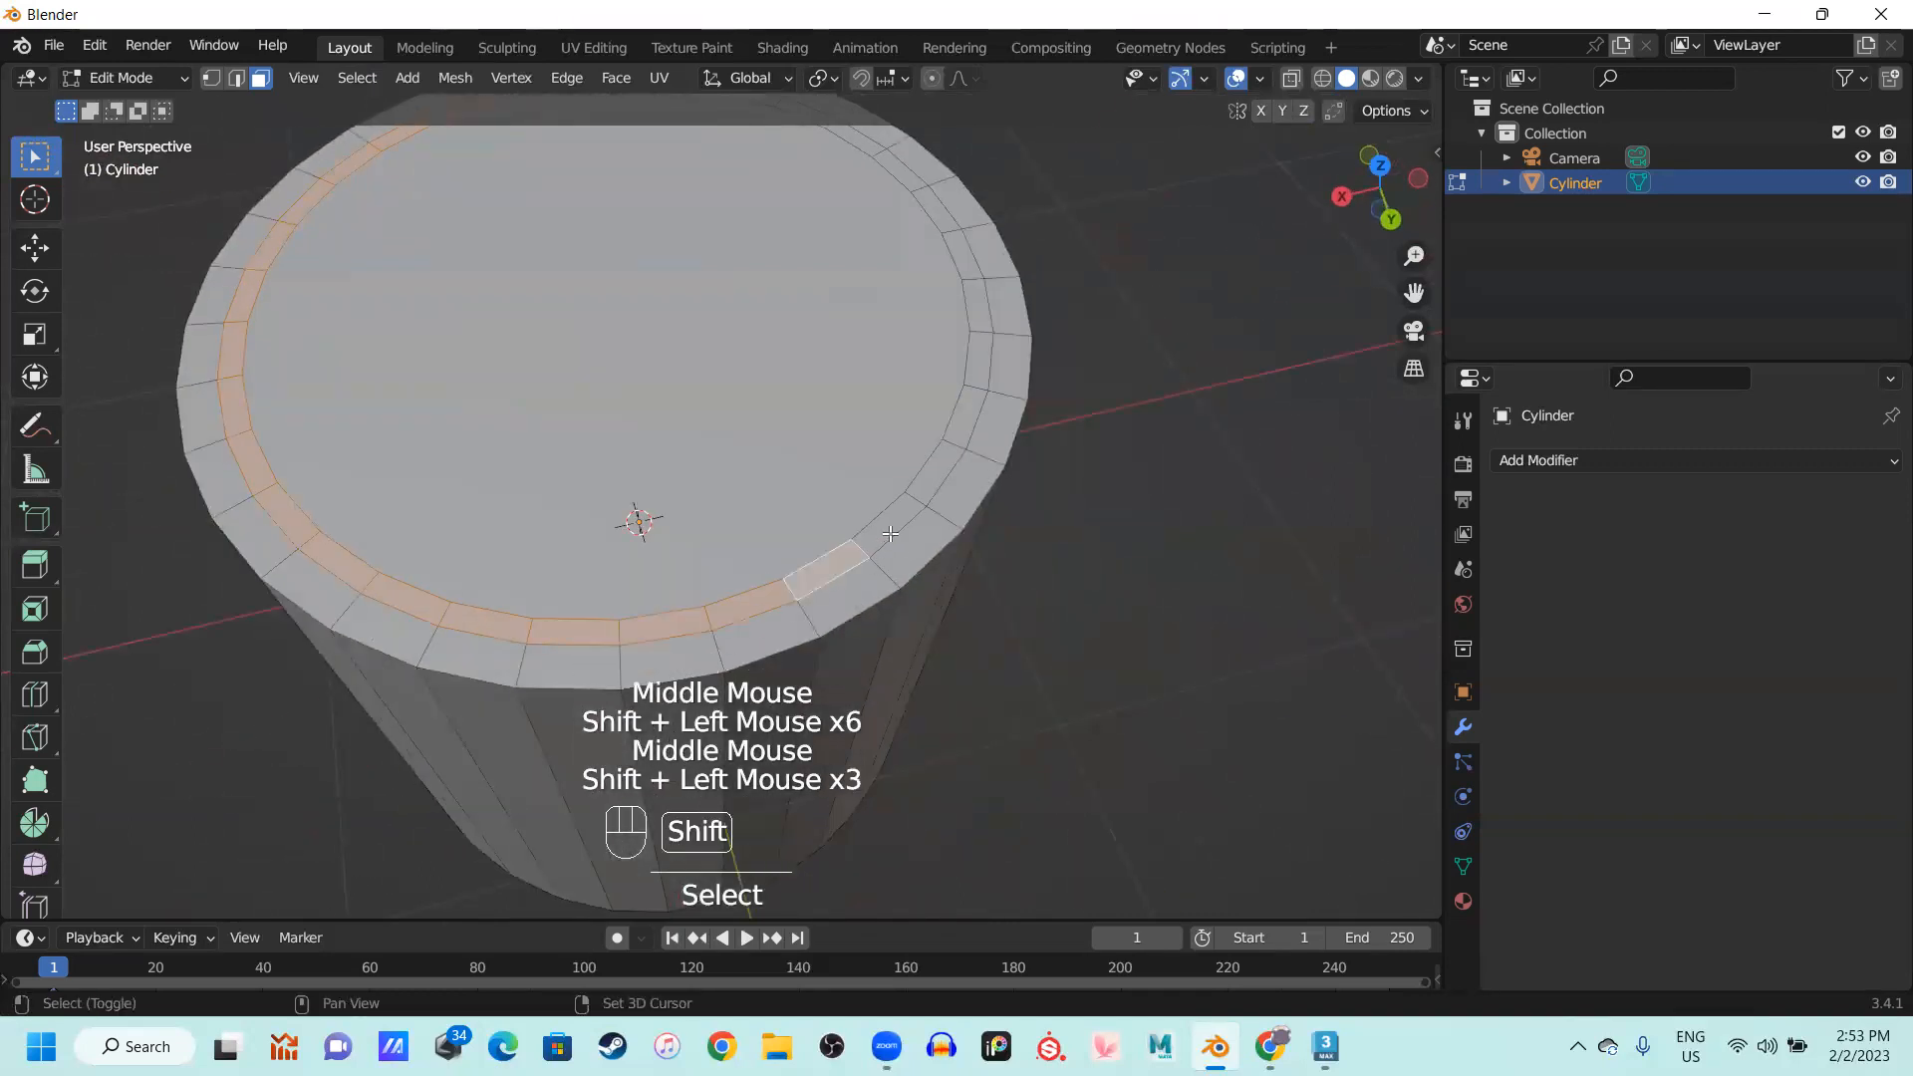
pyautogui.keyDown('shift'); pyautogui.click(877, 516); pyautogui.keyUp('shift')
pyautogui.keyDown('shift'); pyautogui.click(922, 466); pyautogui.keyUp('shift')
pyautogui.keyDown('shift'); pyautogui.click(967, 418); pyautogui.keyUp('shift')
pyautogui.keyDown('shift'); pyautogui.click(978, 349); pyautogui.keyUp('shift')
pyautogui.keyDown('shift'); pyautogui.click(982, 304); pyautogui.keyUp('shift')
# Add the remaining inner-ring faces individually to complete the ring selection around the top cap
pyautogui.moveTo(982, 304); pyautogui.dragTo(772, 423, button='middle')
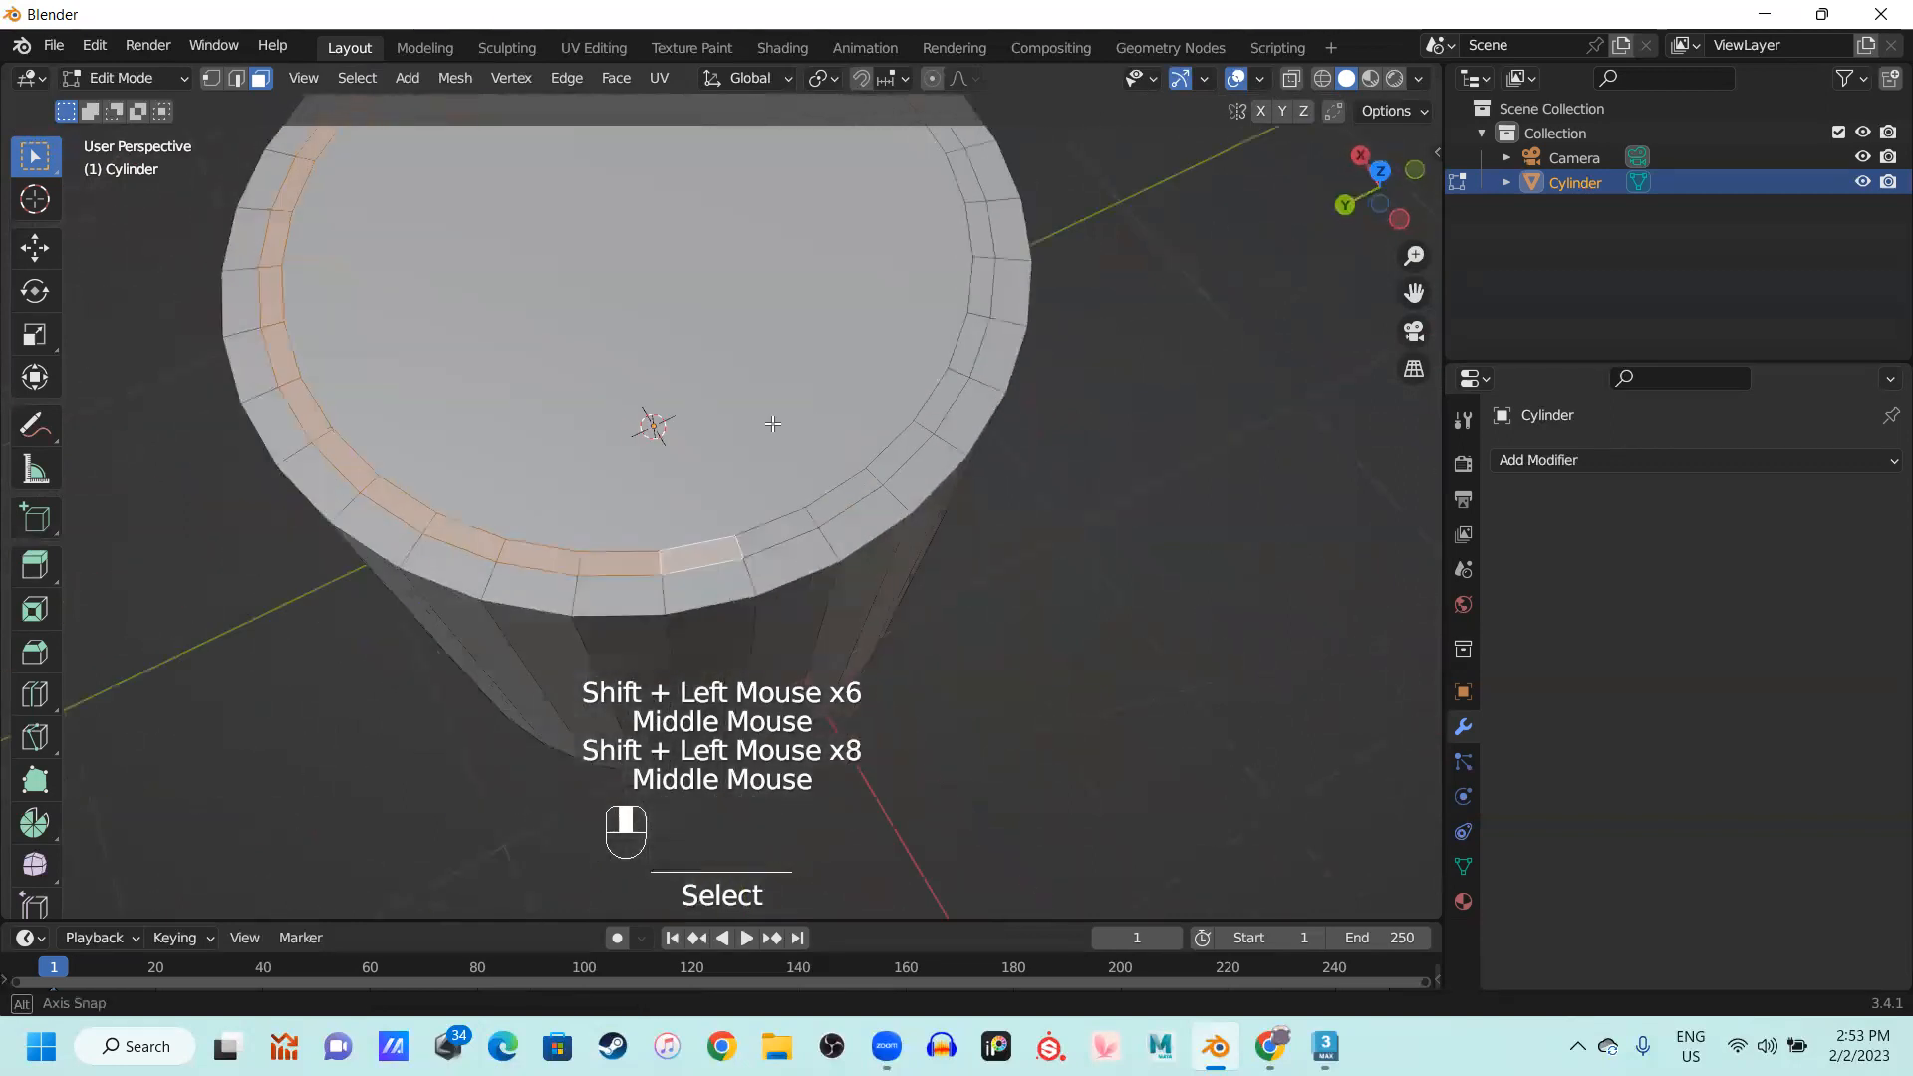
pyautogui.moveTo(714, 599); pyautogui.dragTo(706, 626, button='middle')
pyautogui.keyDown('shift'); pyautogui.click(706, 626); pyautogui.keyUp('shift')
pyautogui.keyDown('shift'); pyautogui.click(783, 608); pyautogui.keyUp('shift')
pyautogui.keyDown('shift'); pyautogui.click(854, 573); pyautogui.keyUp('shift')
pyautogui.keyDown('shift'); pyautogui.click(909, 528); pyautogui.keyUp('shift')
pyautogui.keyDown('shift'); pyautogui.click(967, 471); pyautogui.keyUp('shift')
pyautogui.keyDown('shift'); pyautogui.click(994, 408); pyautogui.keyUp('shift')
pyautogui.keyDown('shift'); pyautogui.click(1008, 344); pyautogui.keyUp('shift')
pyautogui.keyDown('shift'); pyautogui.click(1012, 264); pyautogui.keyUp('shift')
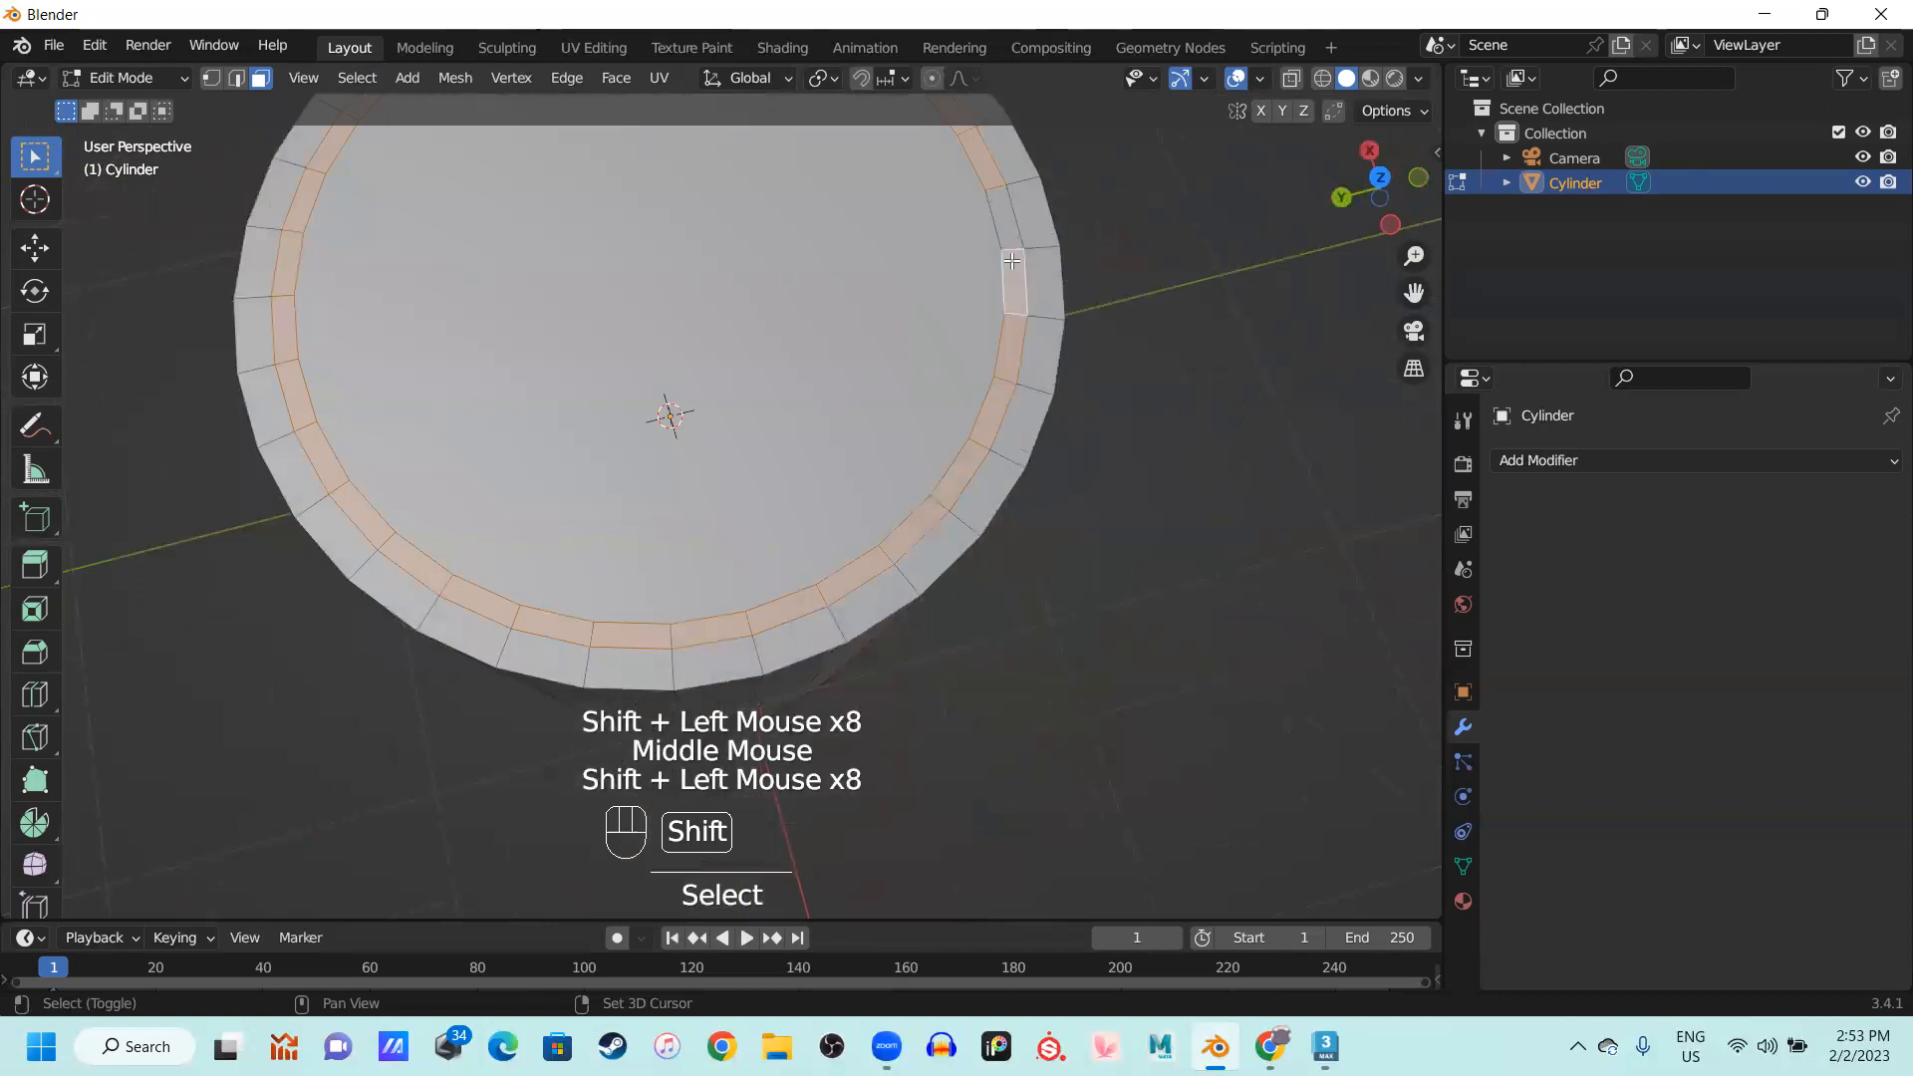
pyautogui.keyDown('shift'); pyautogui.click(1002, 232); pyautogui.keyUp('shift')
pyautogui.scroll(-2, 1013, 469)
pyautogui.moveTo(1012, 469); pyautogui.dragTo(650, 618, button='middle')
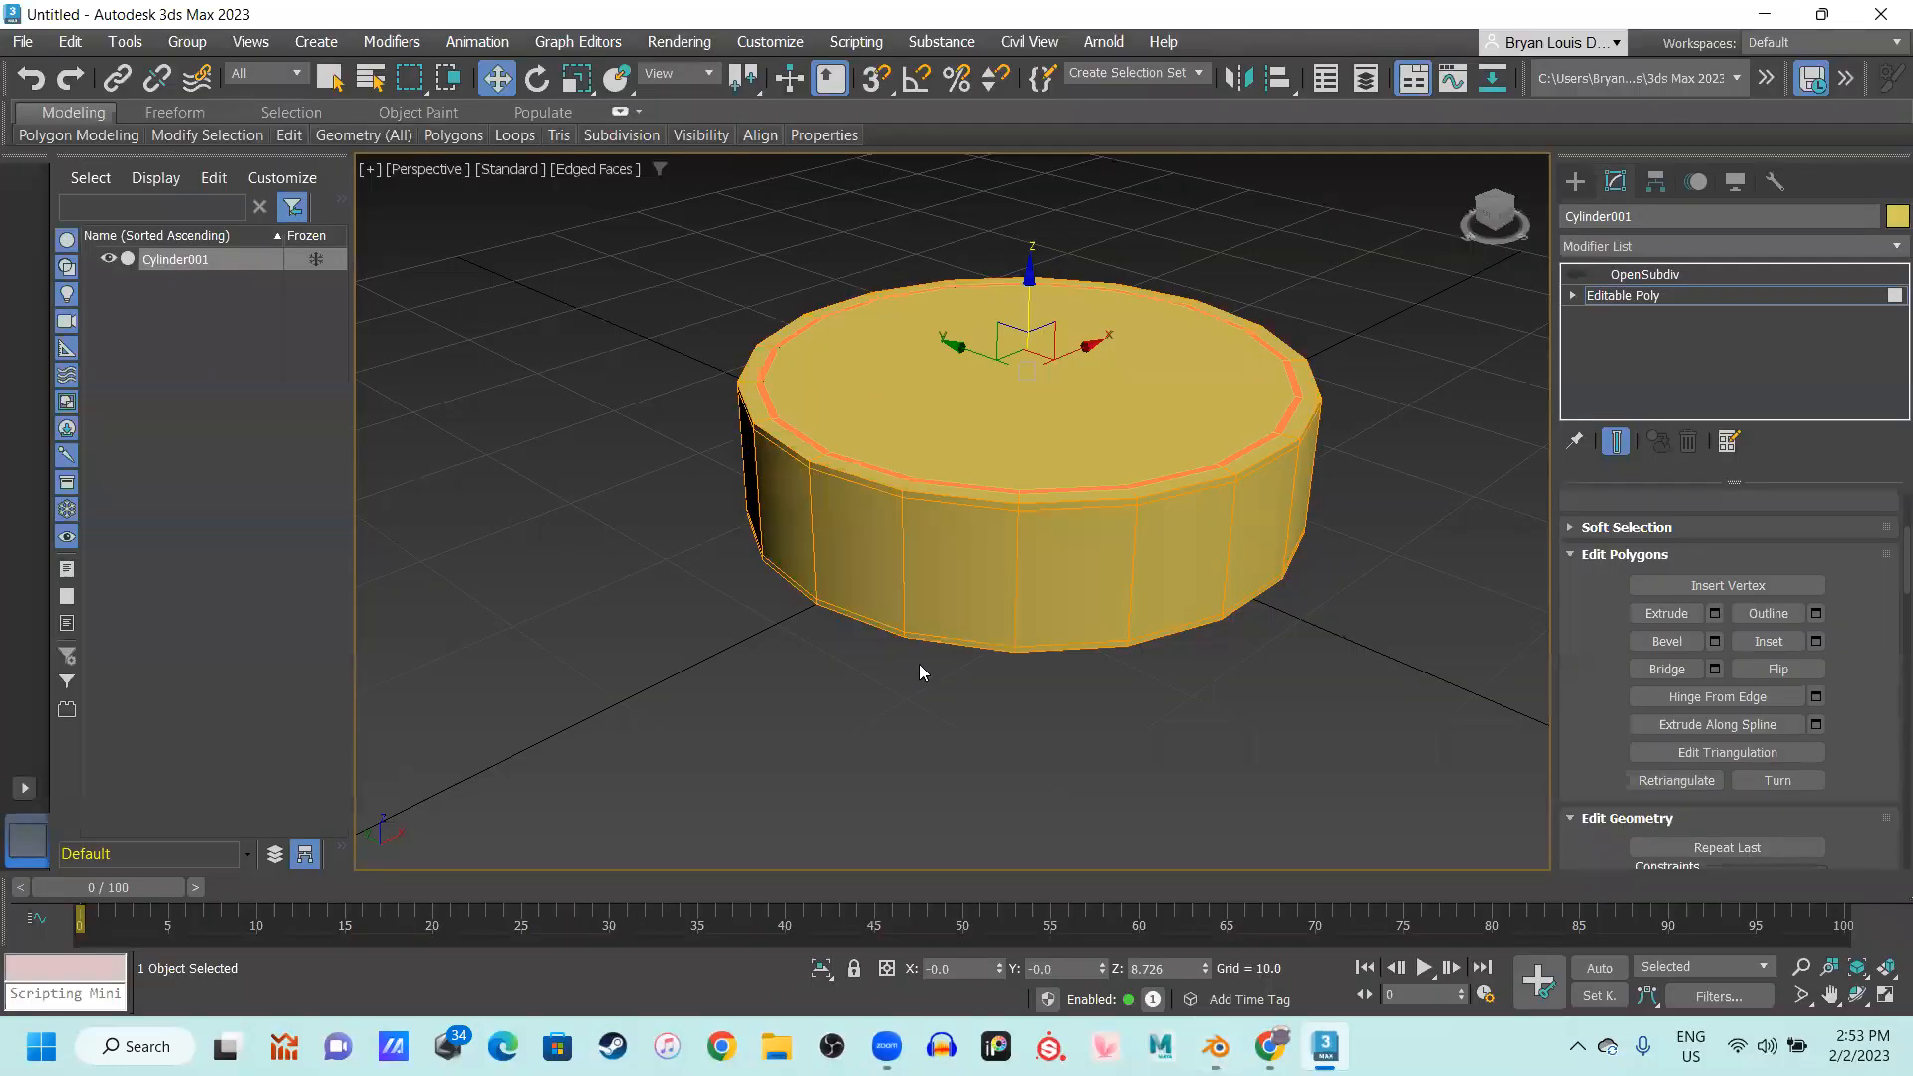
# Extrude the selected inner ring of faces down to a Z of about 8.017, forming a groove in the top cap
pyautogui.moveTo(919, 663); pyautogui.dragTo(852, 616, button='middle')
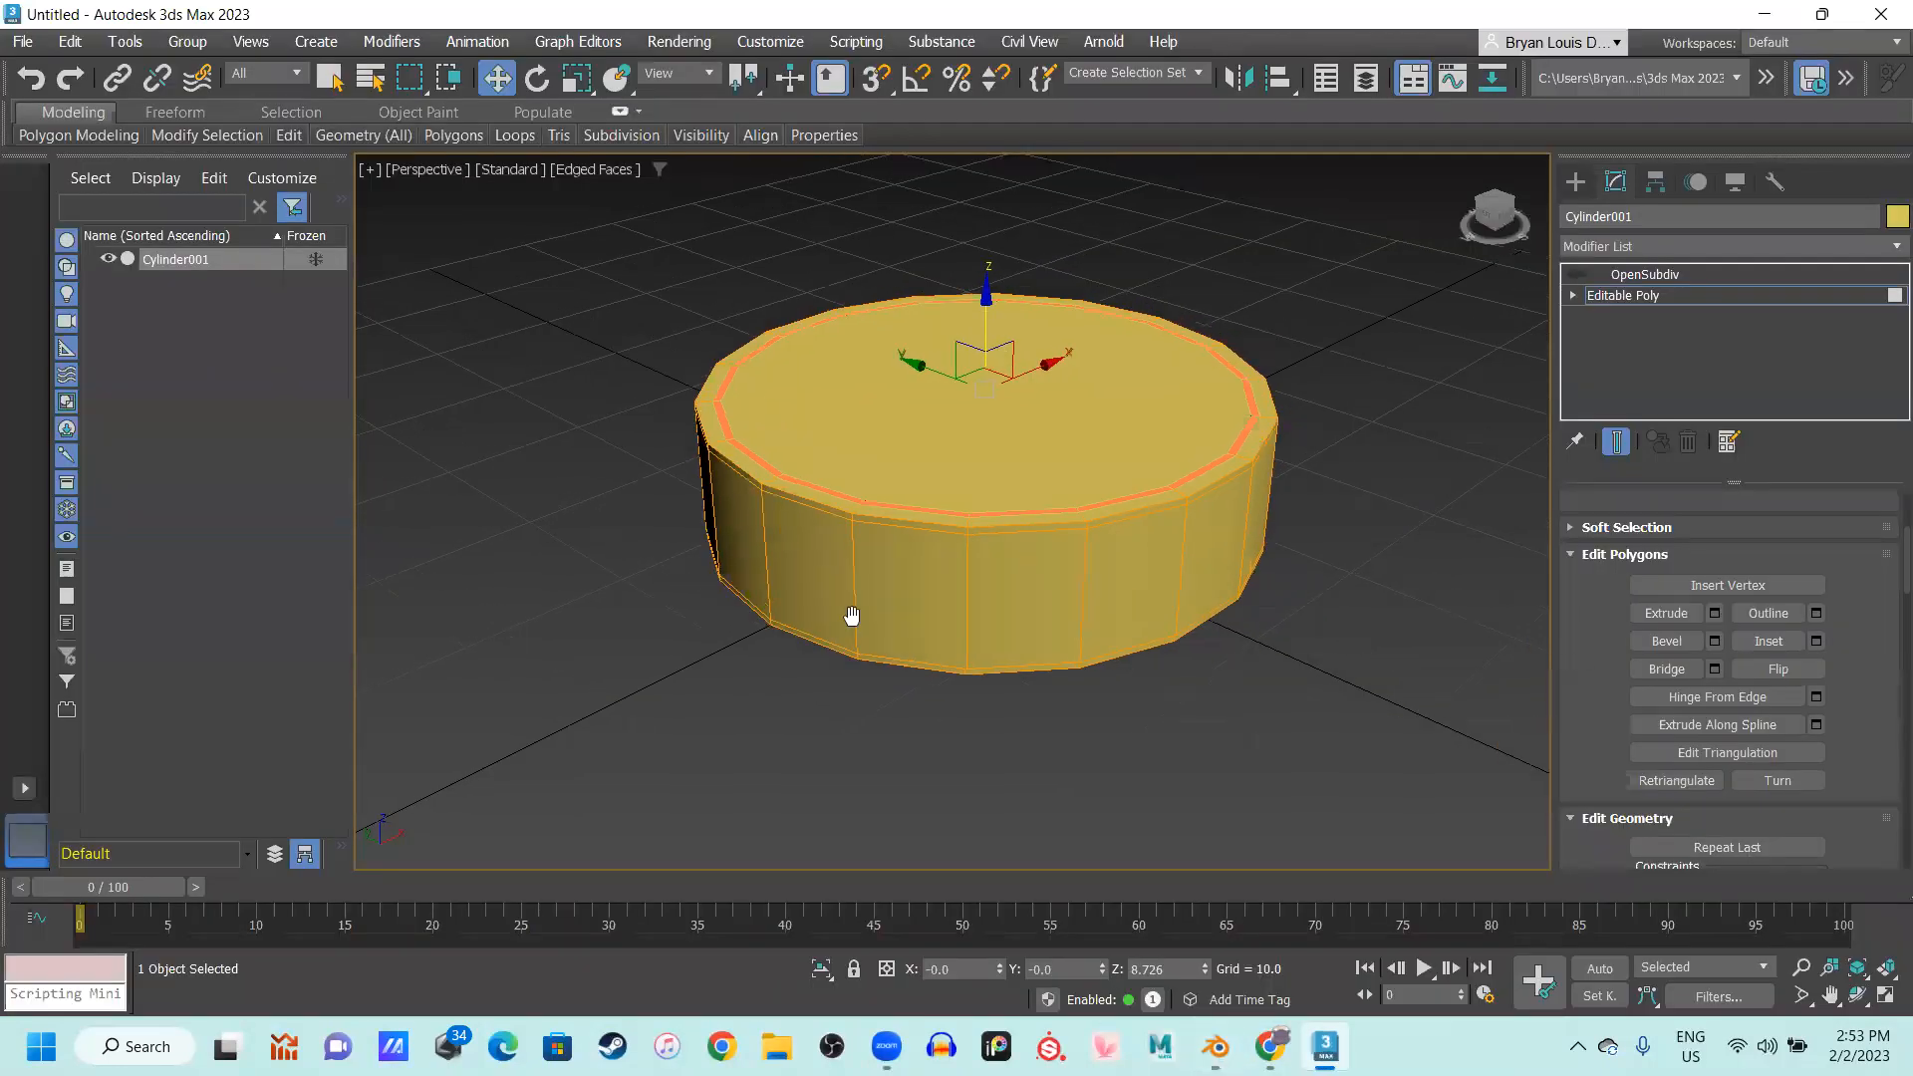
pyautogui.scroll(5, 837, 551)
pyautogui.moveTo(871, 482); pyautogui.dragTo(856, 598, button='middle')
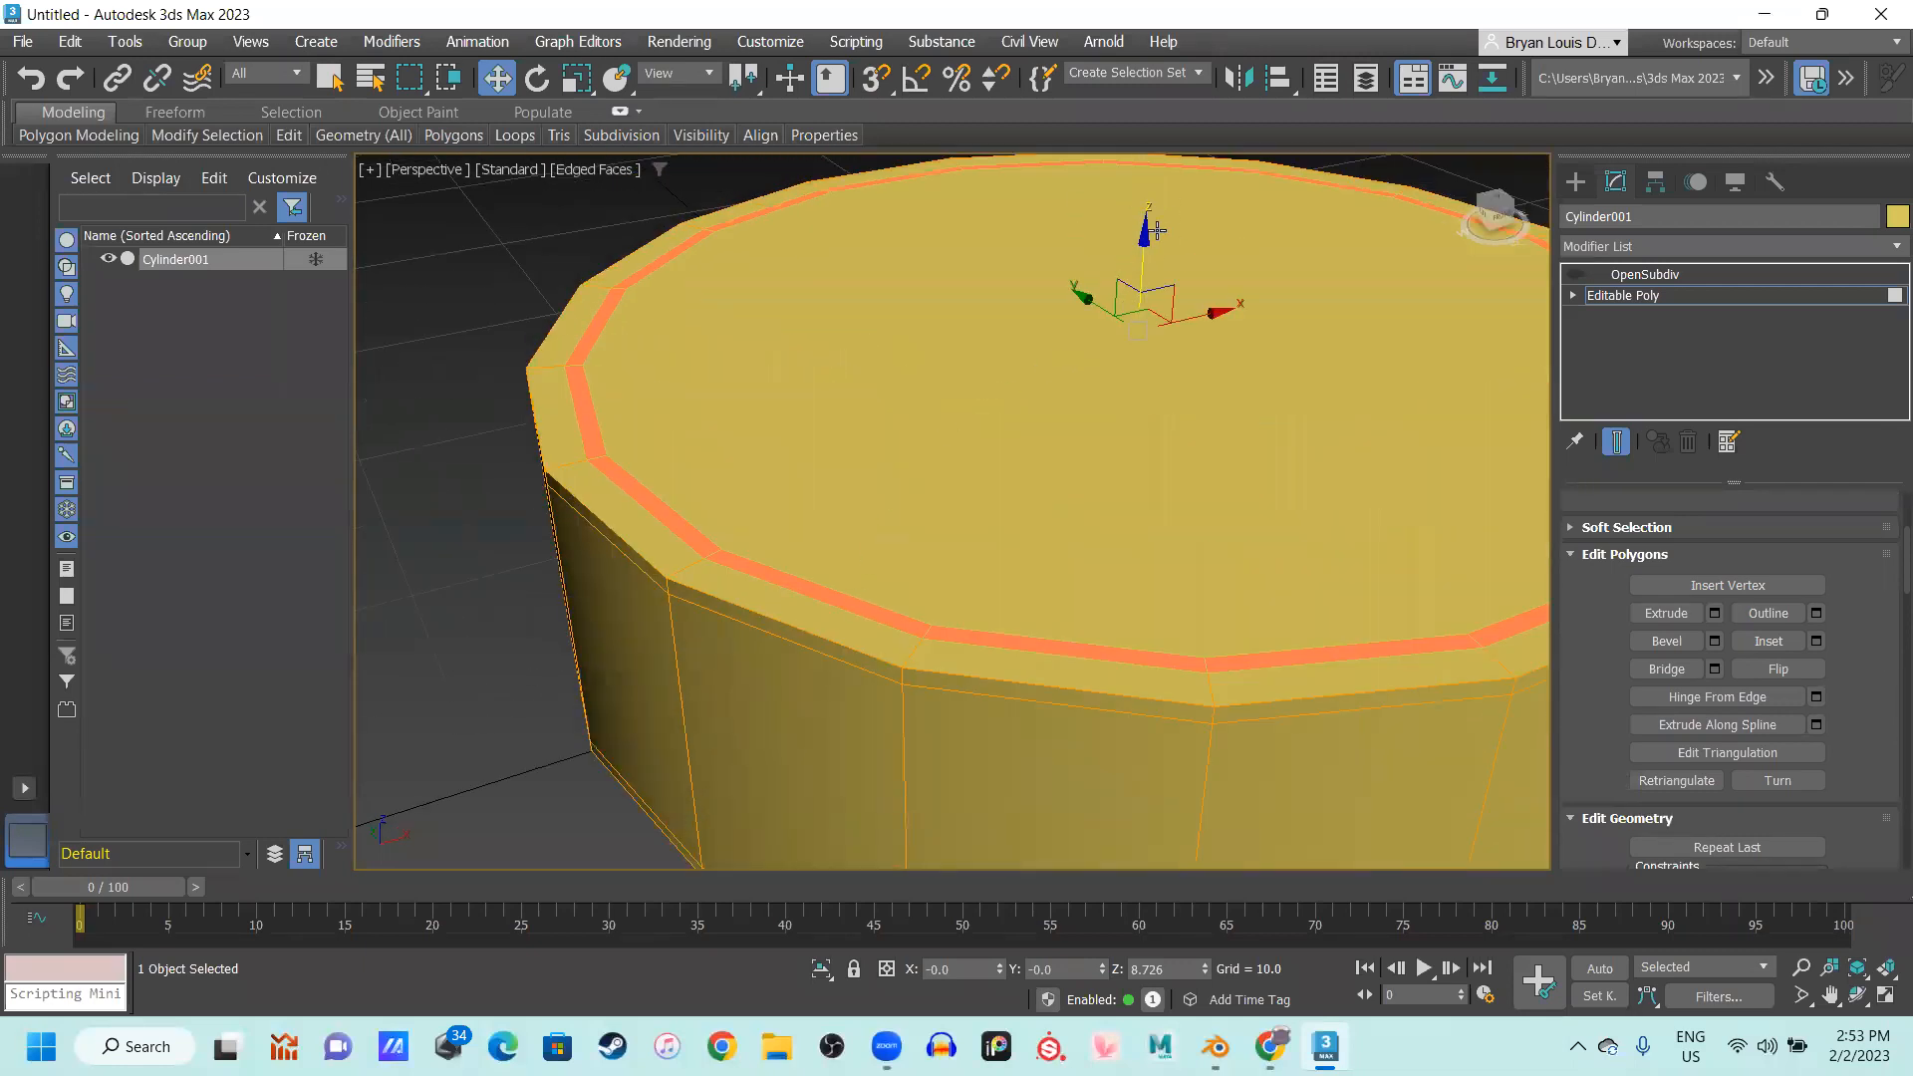
pyautogui.moveTo(1148, 253); pyautogui.dragTo(1152, 271)
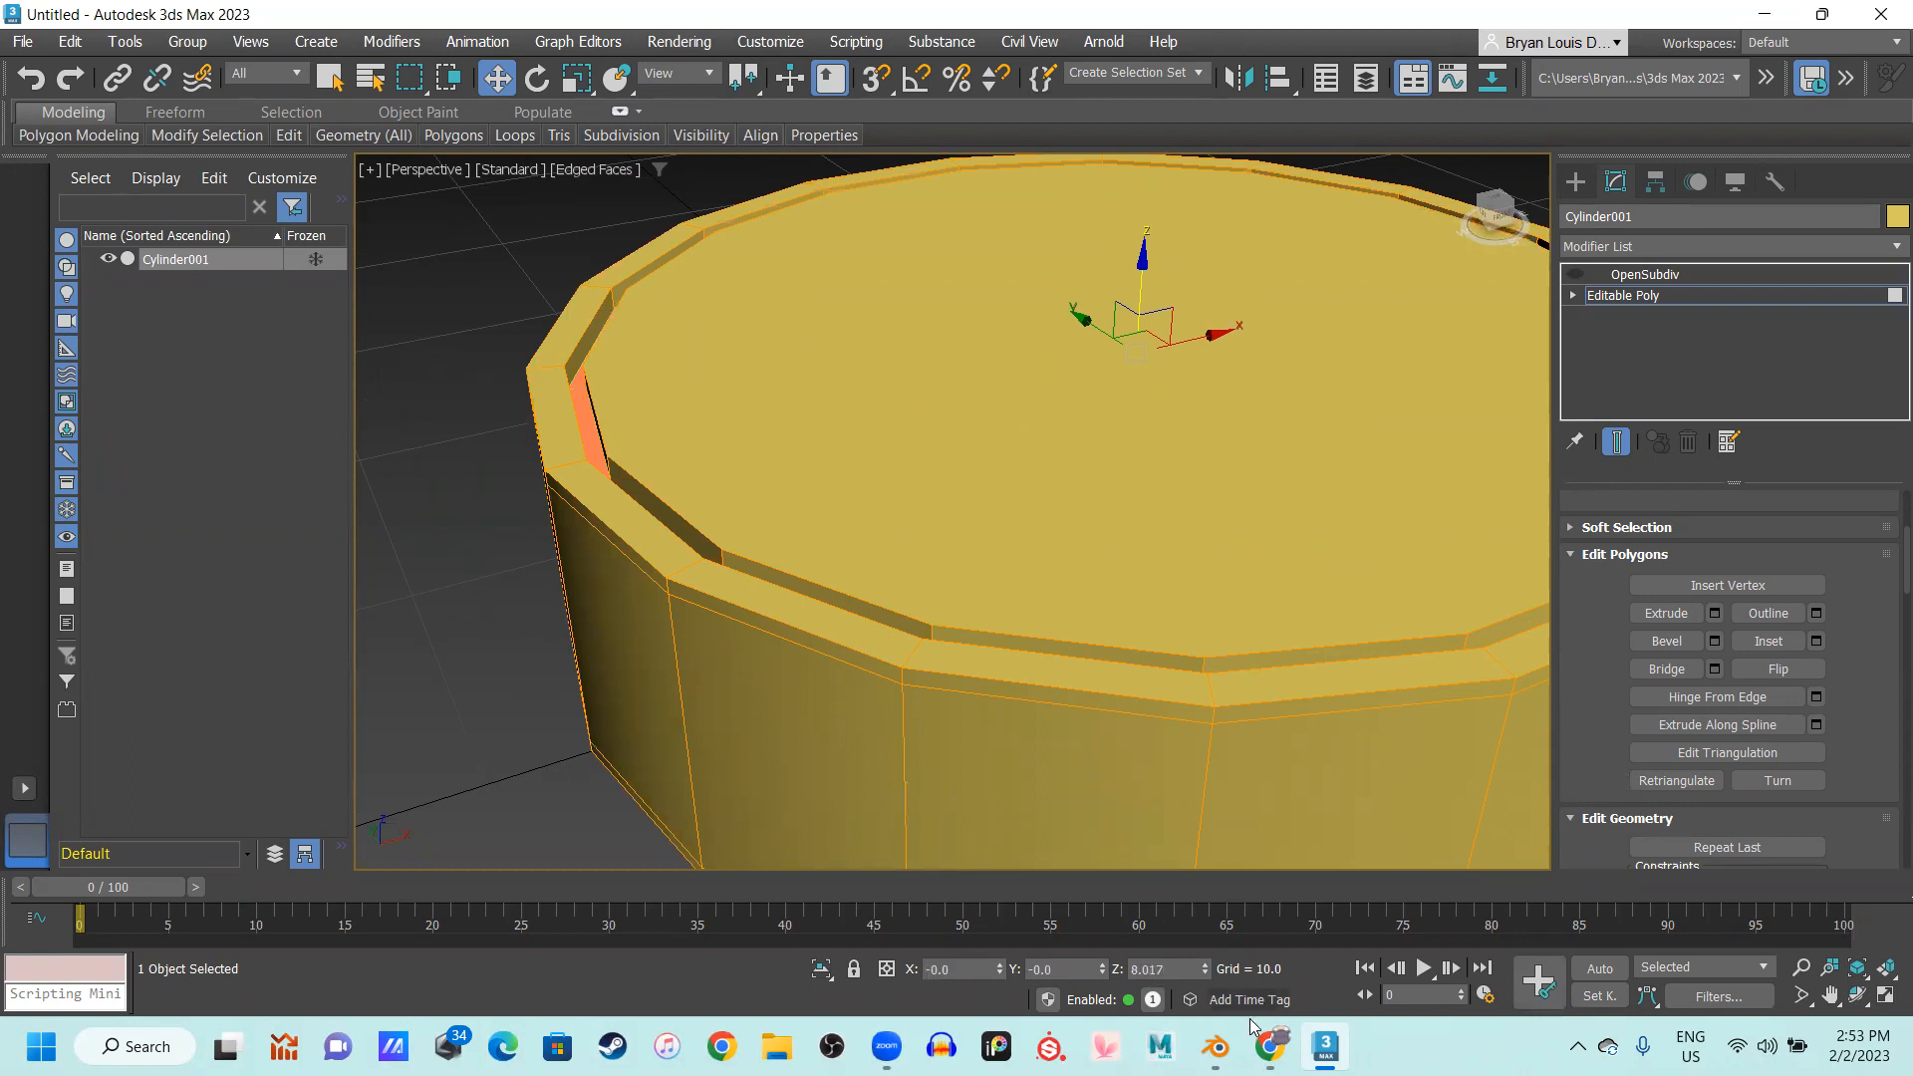
# Switch to Blender and extrude the selected ring of faces about 0.08 m down into the cylinder's top
pyautogui.click(1216, 1046)
pyautogui.press('e')
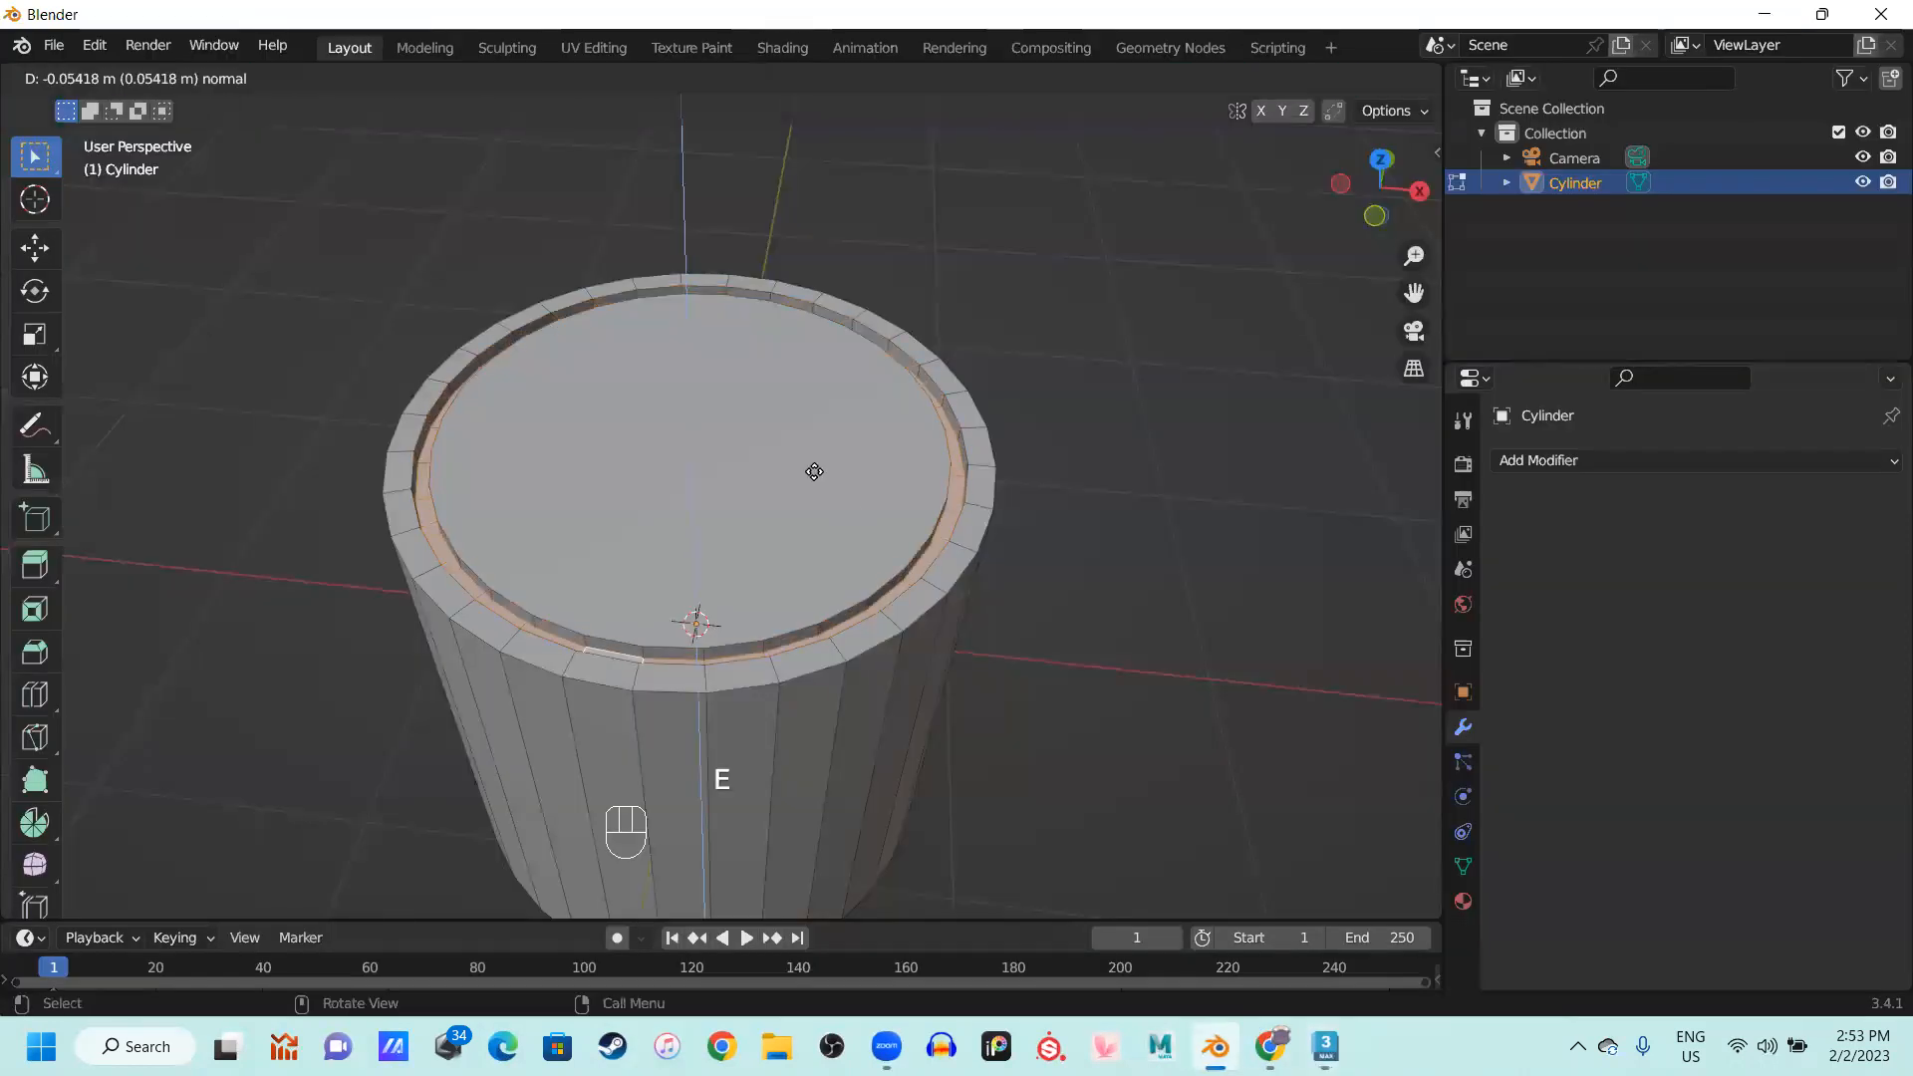
pyautogui.click(815, 475)
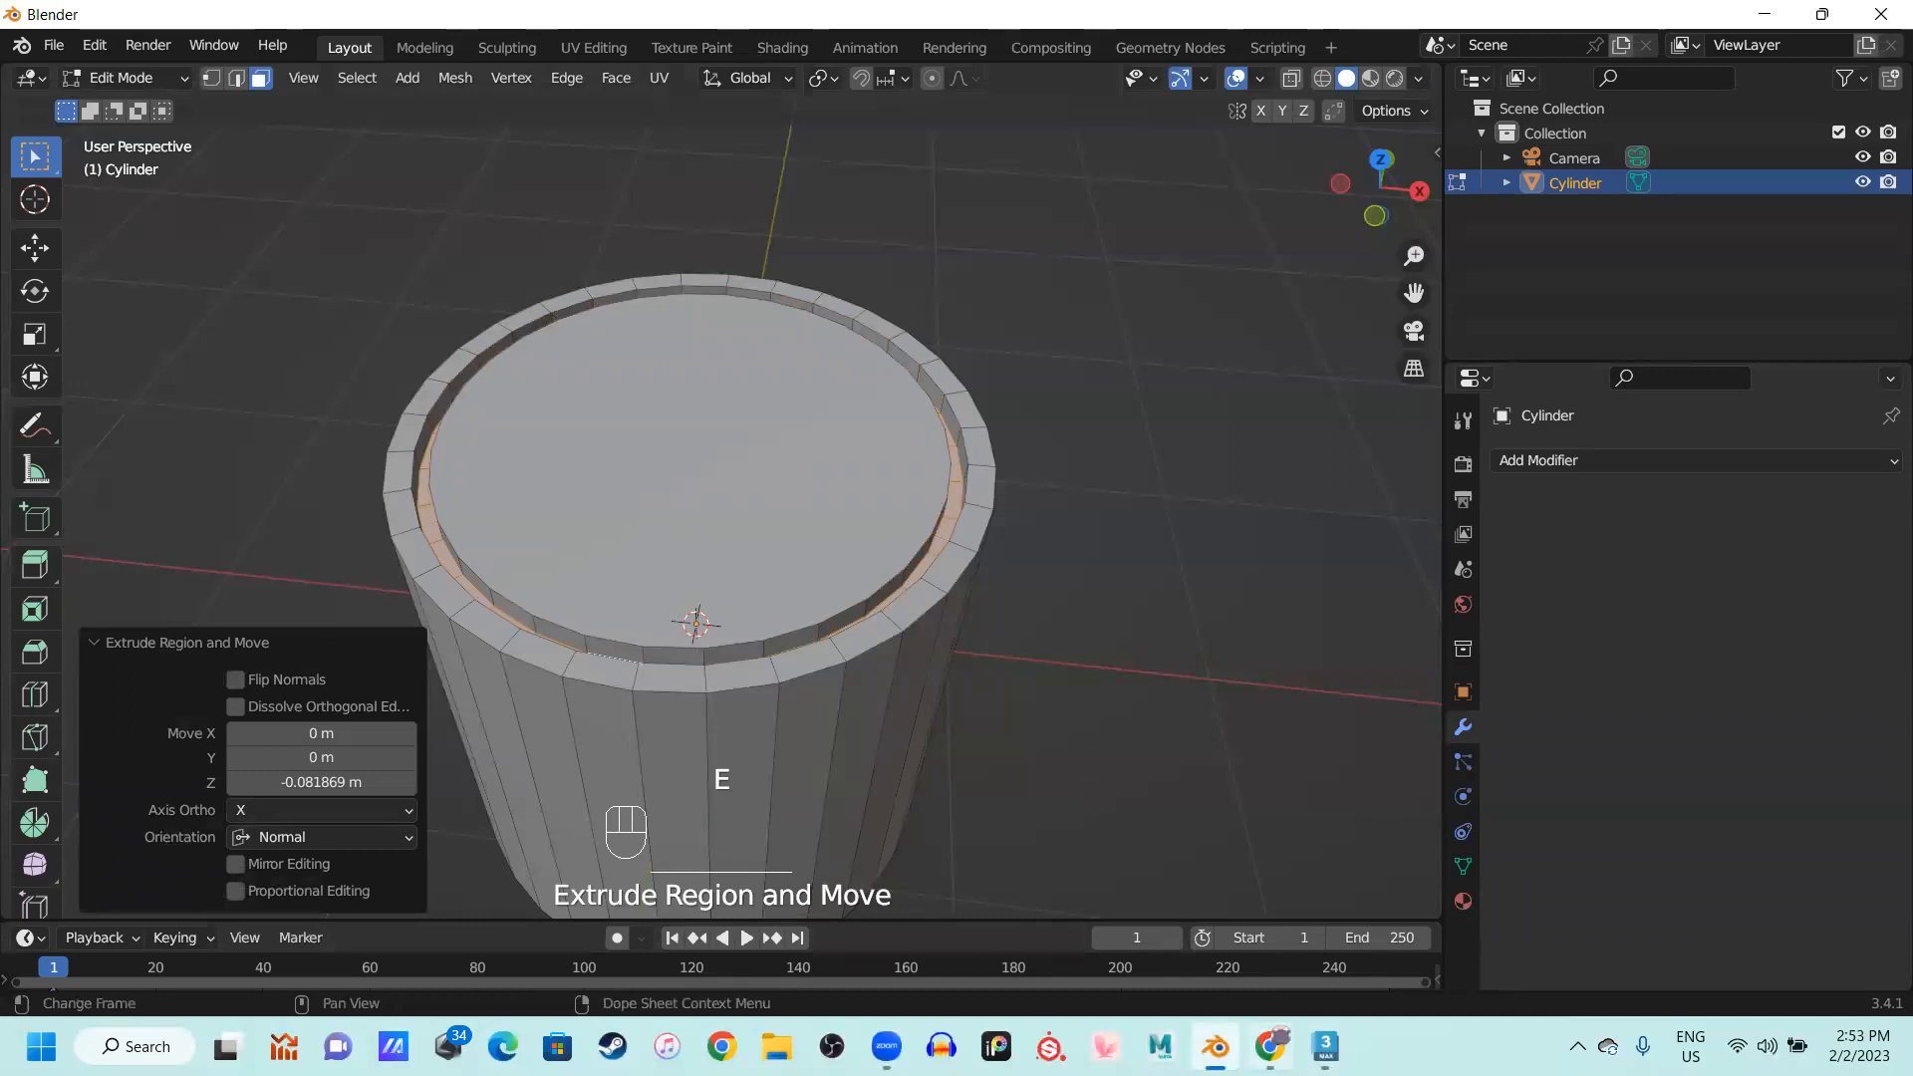
# Switch back to 3ds Max and scale the groove's floor faces slightly
pyautogui.click(1326, 1047)
pyautogui.scroll(5, 805, 515)
pyautogui.moveTo(807, 573)
pyautogui.keyDown('alt'); pyautogui.mouseDown(button='middle')
pyautogui.moveTo(756, 654)
pyautogui.moveTo(738, 619)
pyautogui.moveTo(781, 547)
pyautogui.mouseUp(button='middle'); pyautogui.keyUp('alt')
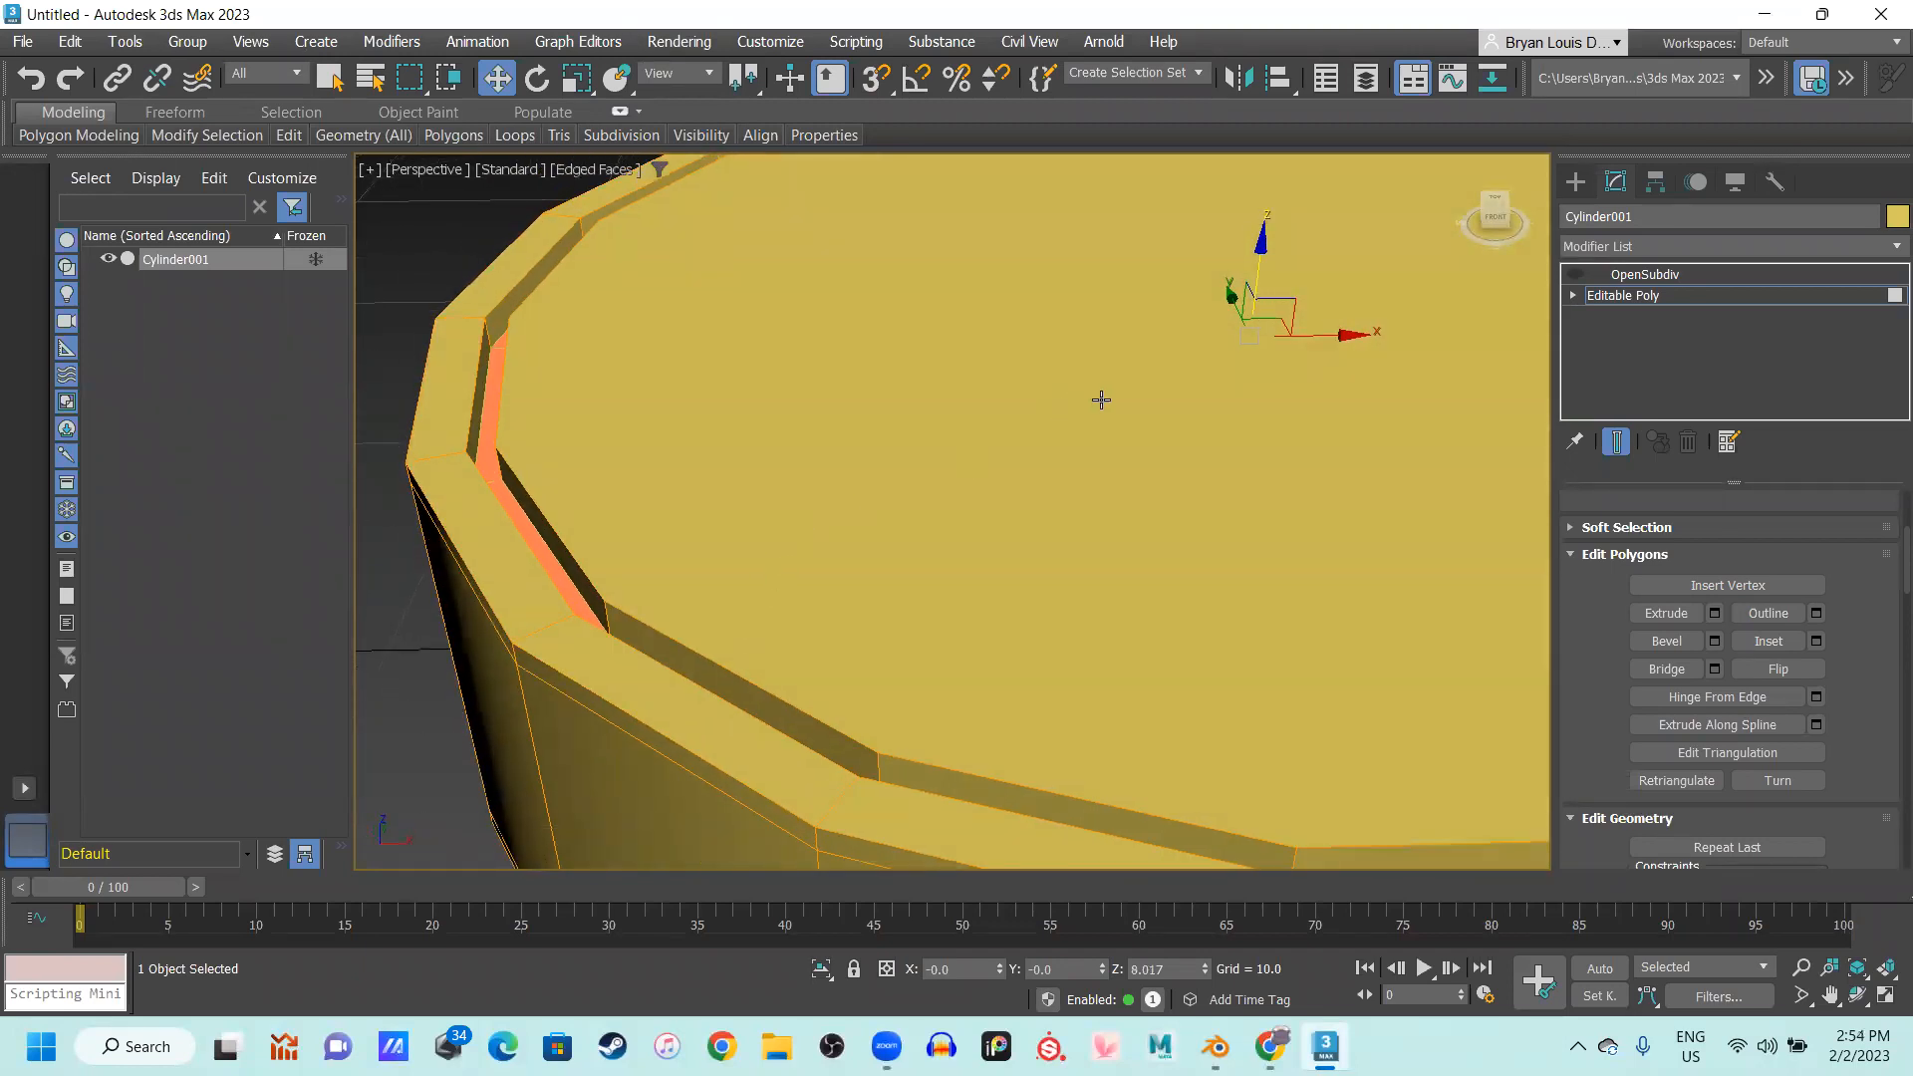
pyautogui.press('r')
pyautogui.moveTo(1236, 327); pyautogui.dragTo(1265, 330)
pyautogui.keyDown('alt'); pyautogui.moveTo(976, 568); pyautogui.dragTo(656, 372, button='middle'); pyautogui.keyUp('alt')
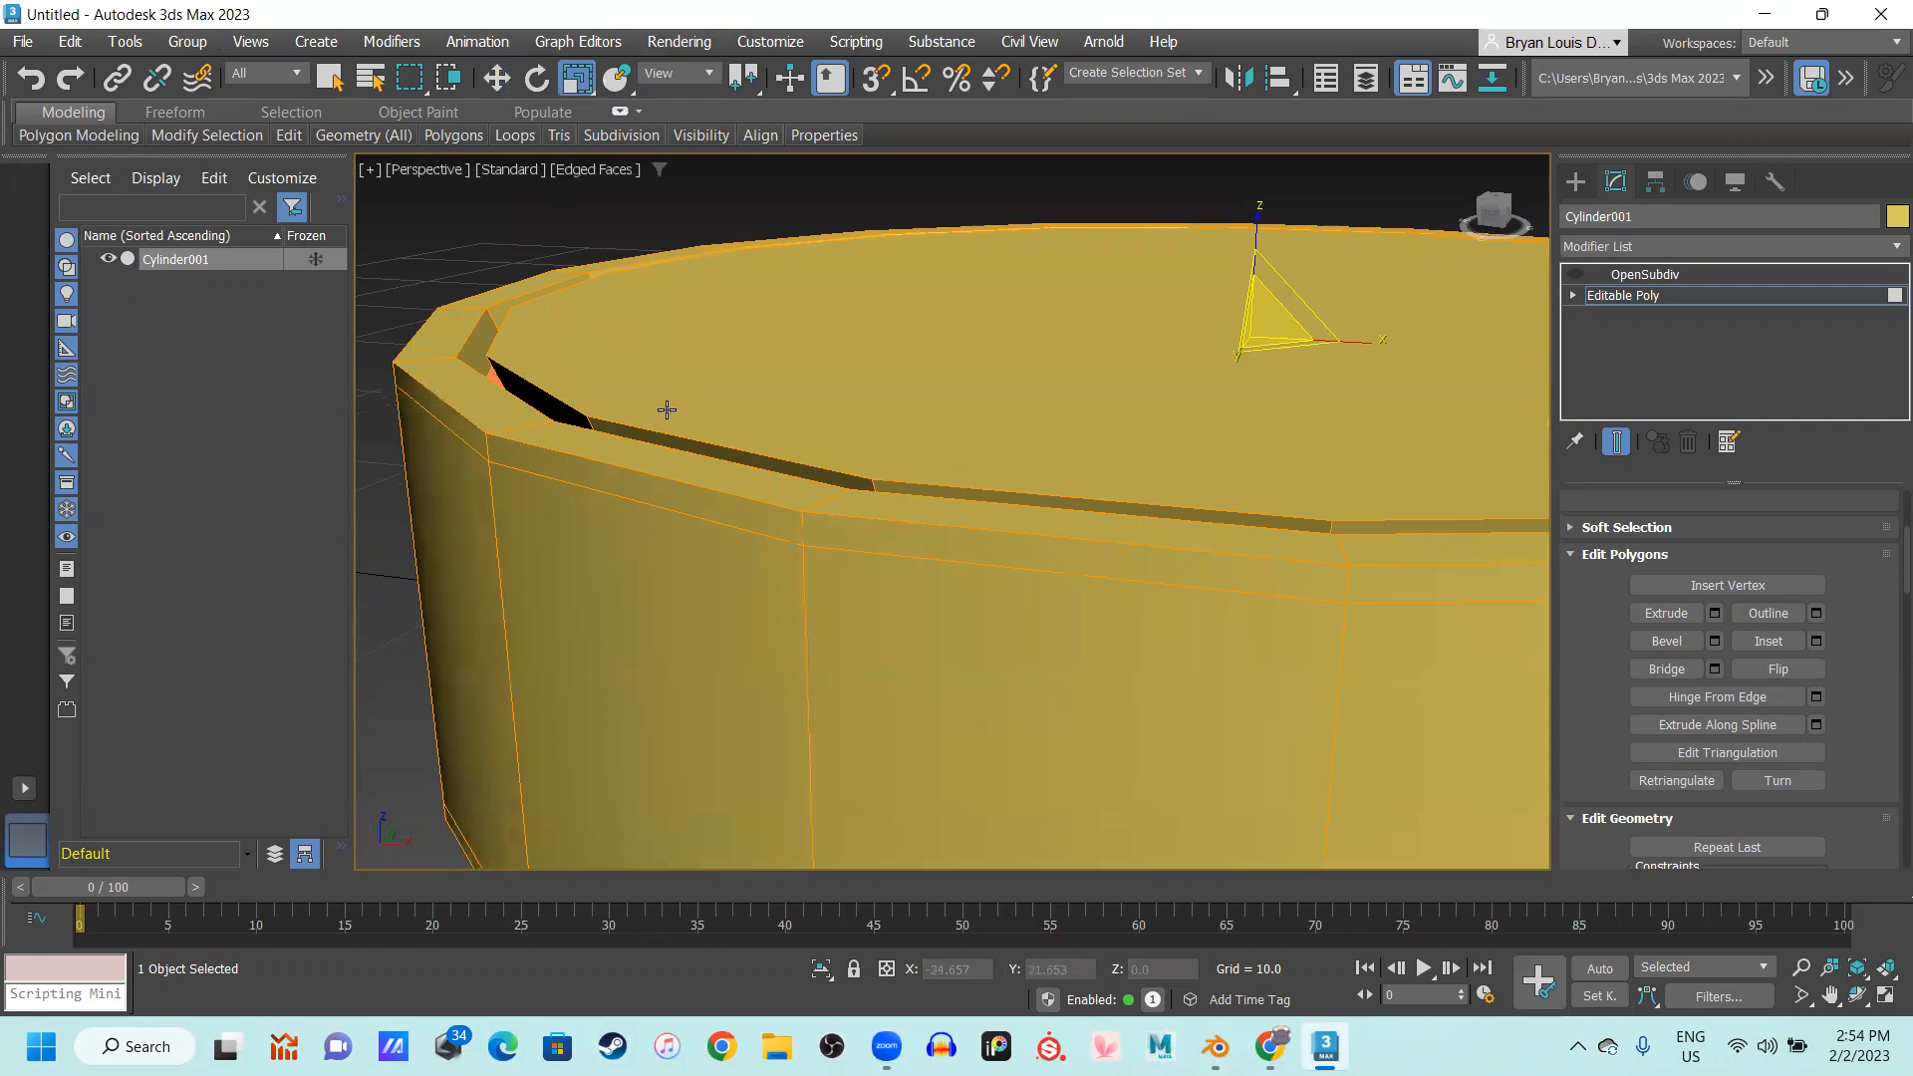
# Turn on the OpenSubdiv result and examine the smoothed groove with and without edged faces
pyautogui.keyDown('alt'); pyautogui.moveTo(957, 392); pyautogui.dragTo(1573, 302, button='middle'); pyautogui.keyUp('alt')
pyautogui.click(1577, 275)
pyautogui.scroll(-2, 897, 484)
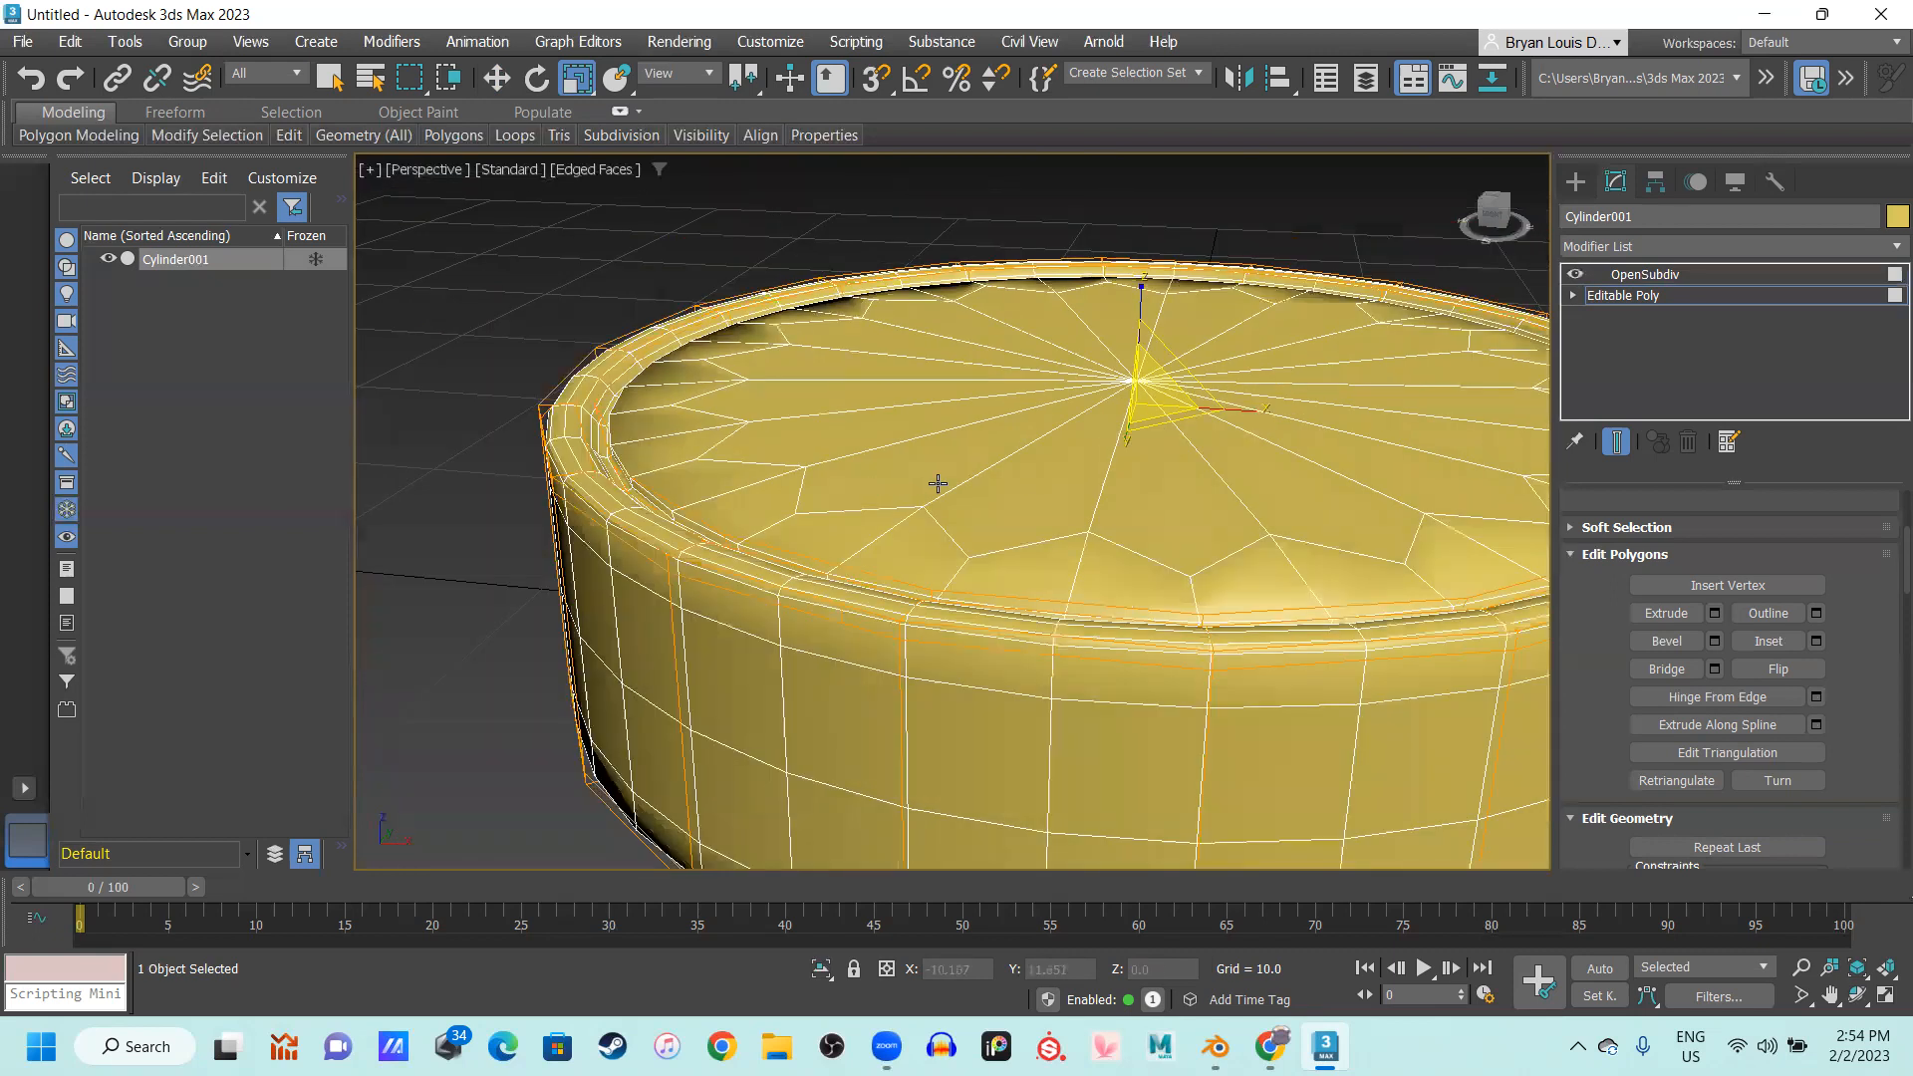
pyautogui.keyDown('alt'); pyautogui.moveTo(877, 354); pyautogui.dragTo(1471, 256, button='middle'); pyautogui.keyUp('alt')
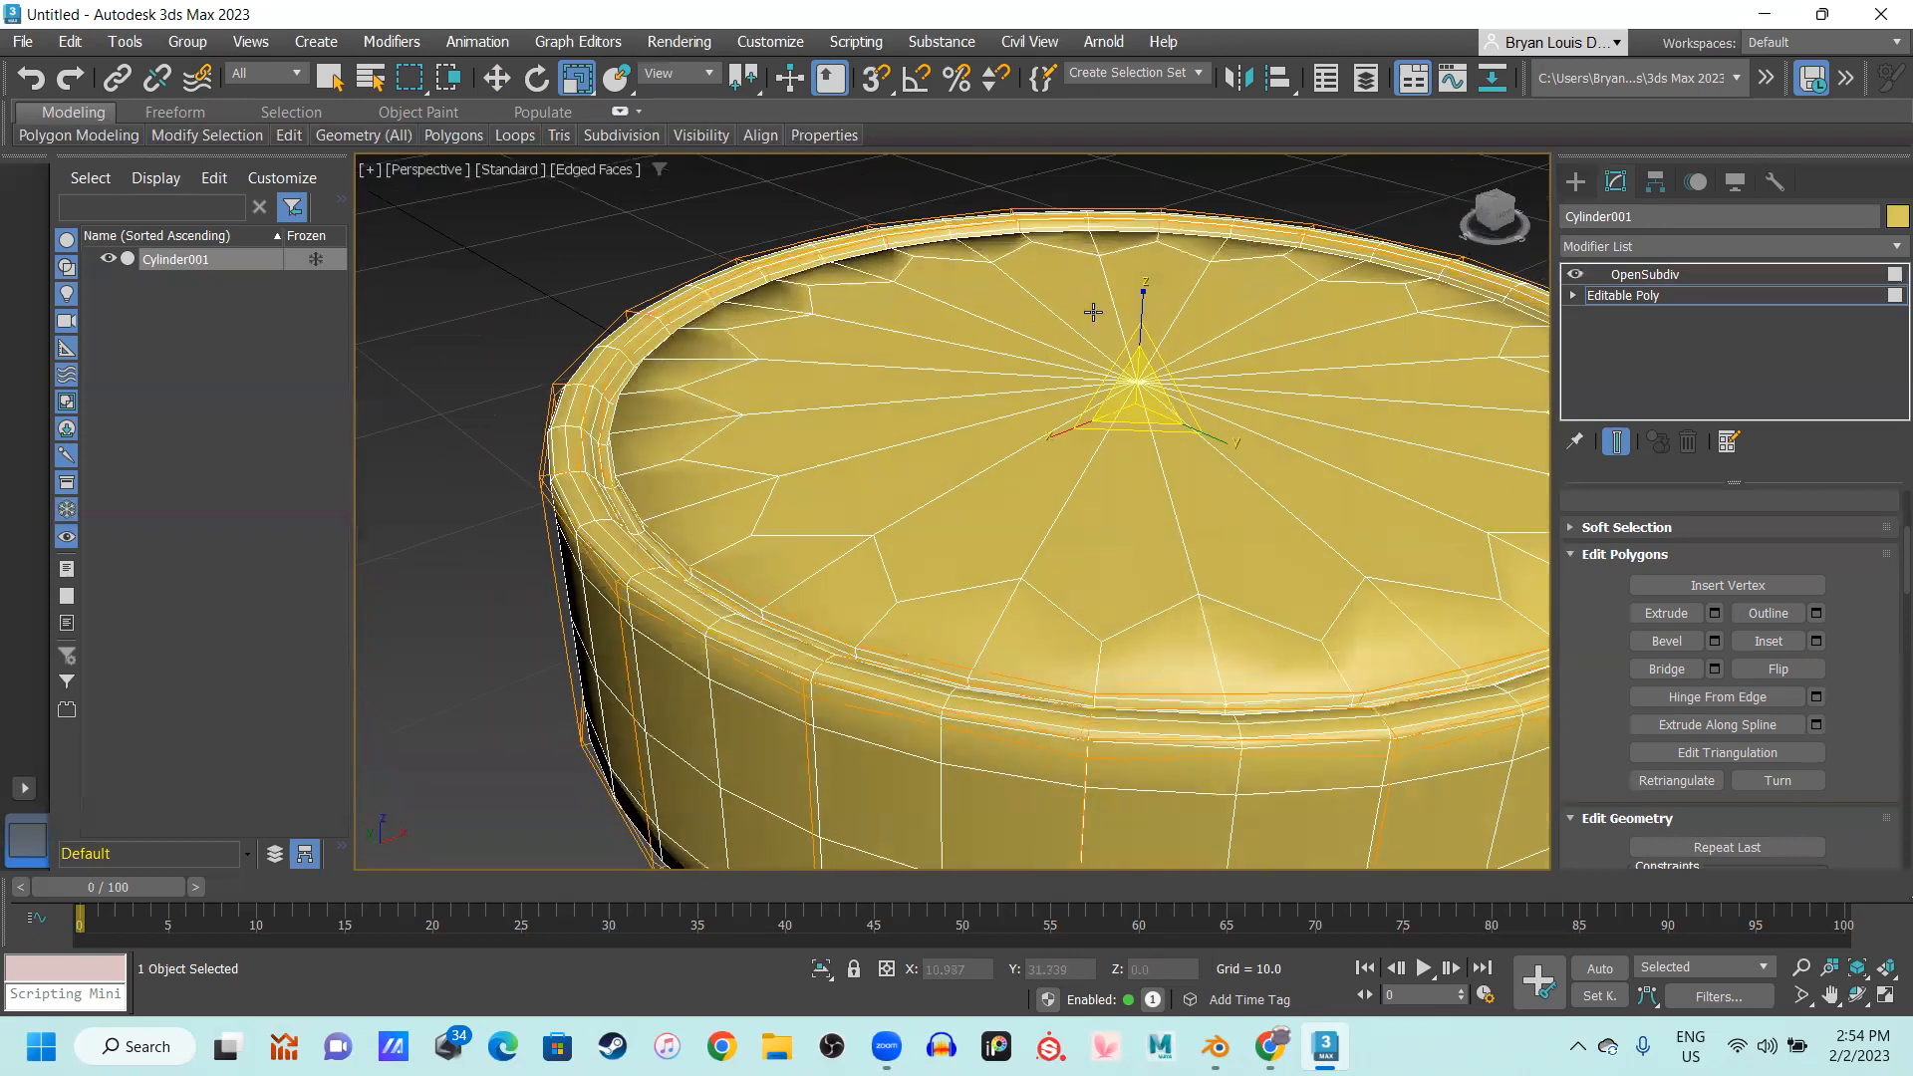
pyautogui.press('F4')
pyautogui.keyDown('alt'); pyautogui.moveTo(829, 489); pyautogui.dragTo(830, 379, button='middle'); pyautogui.keyUp('alt')
pyautogui.click(1576, 181)
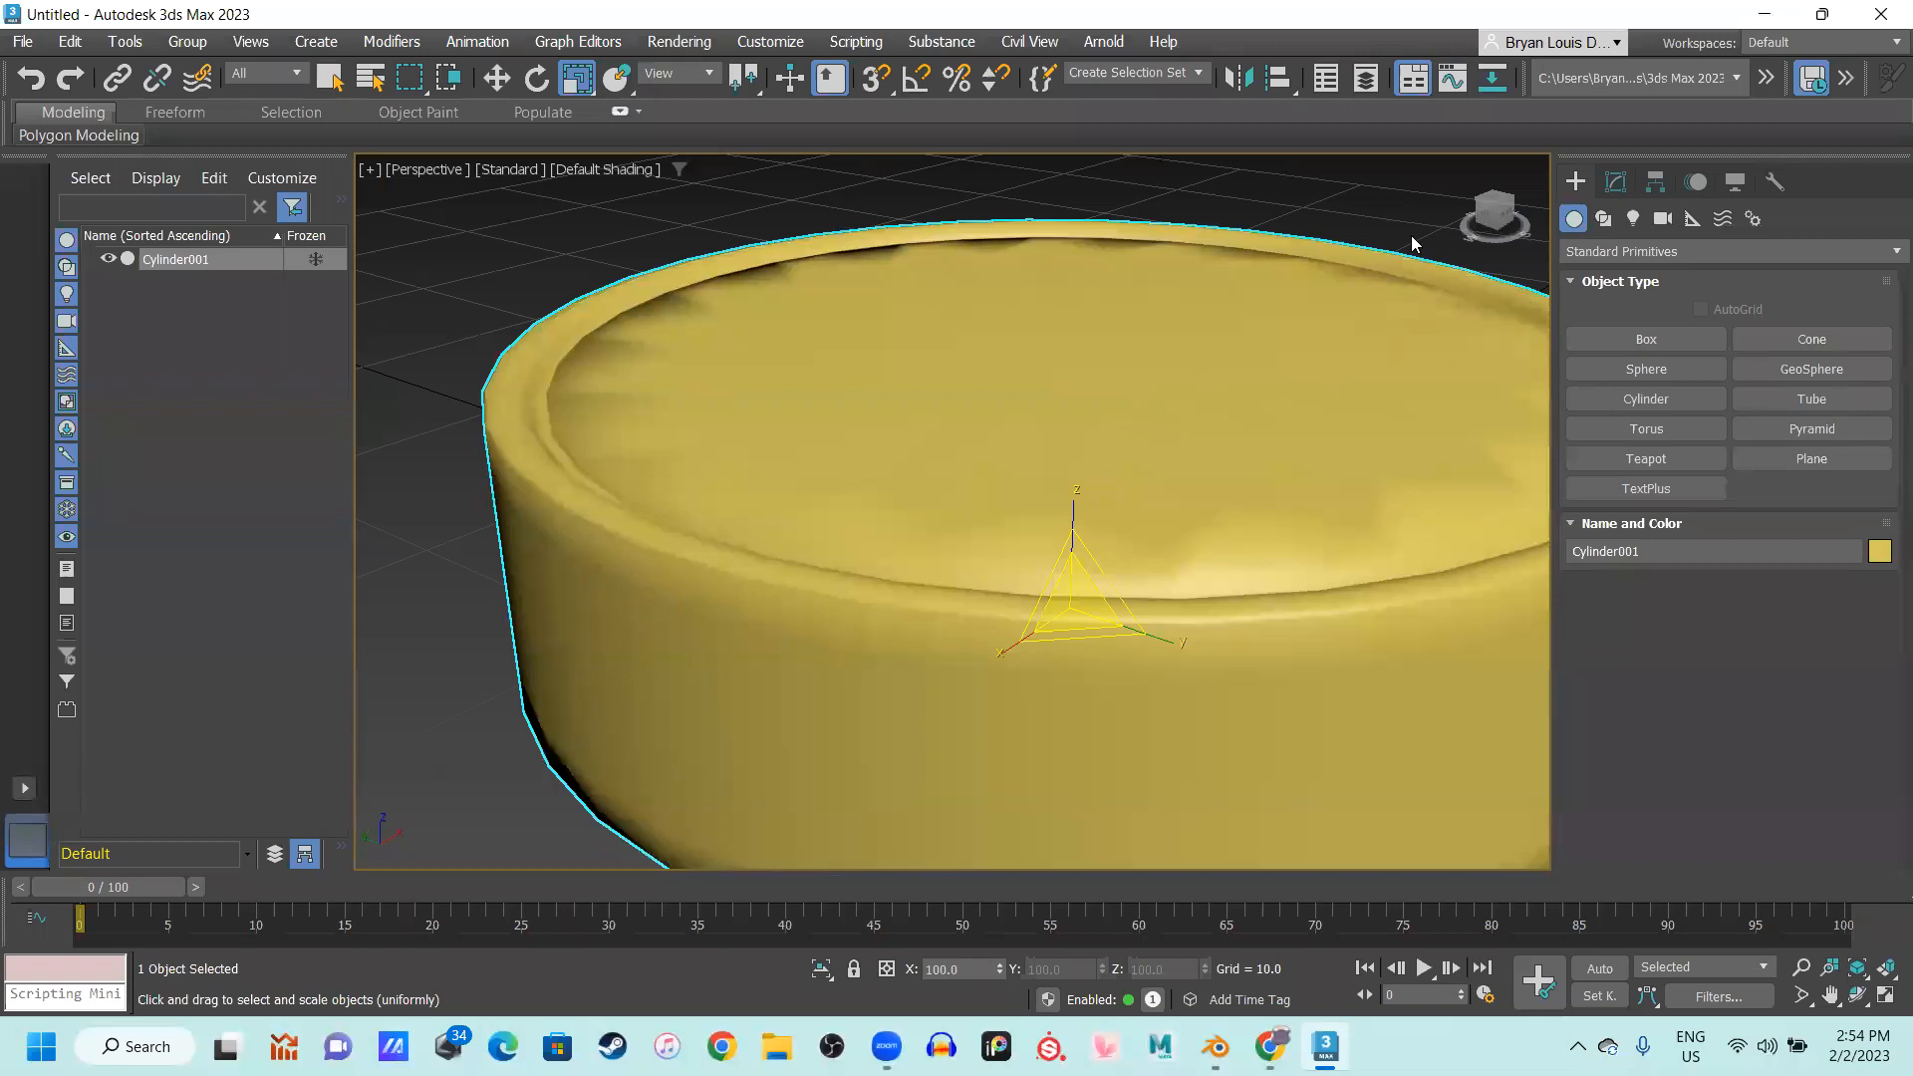
pyautogui.press('F4')
pyautogui.click(1615, 181)
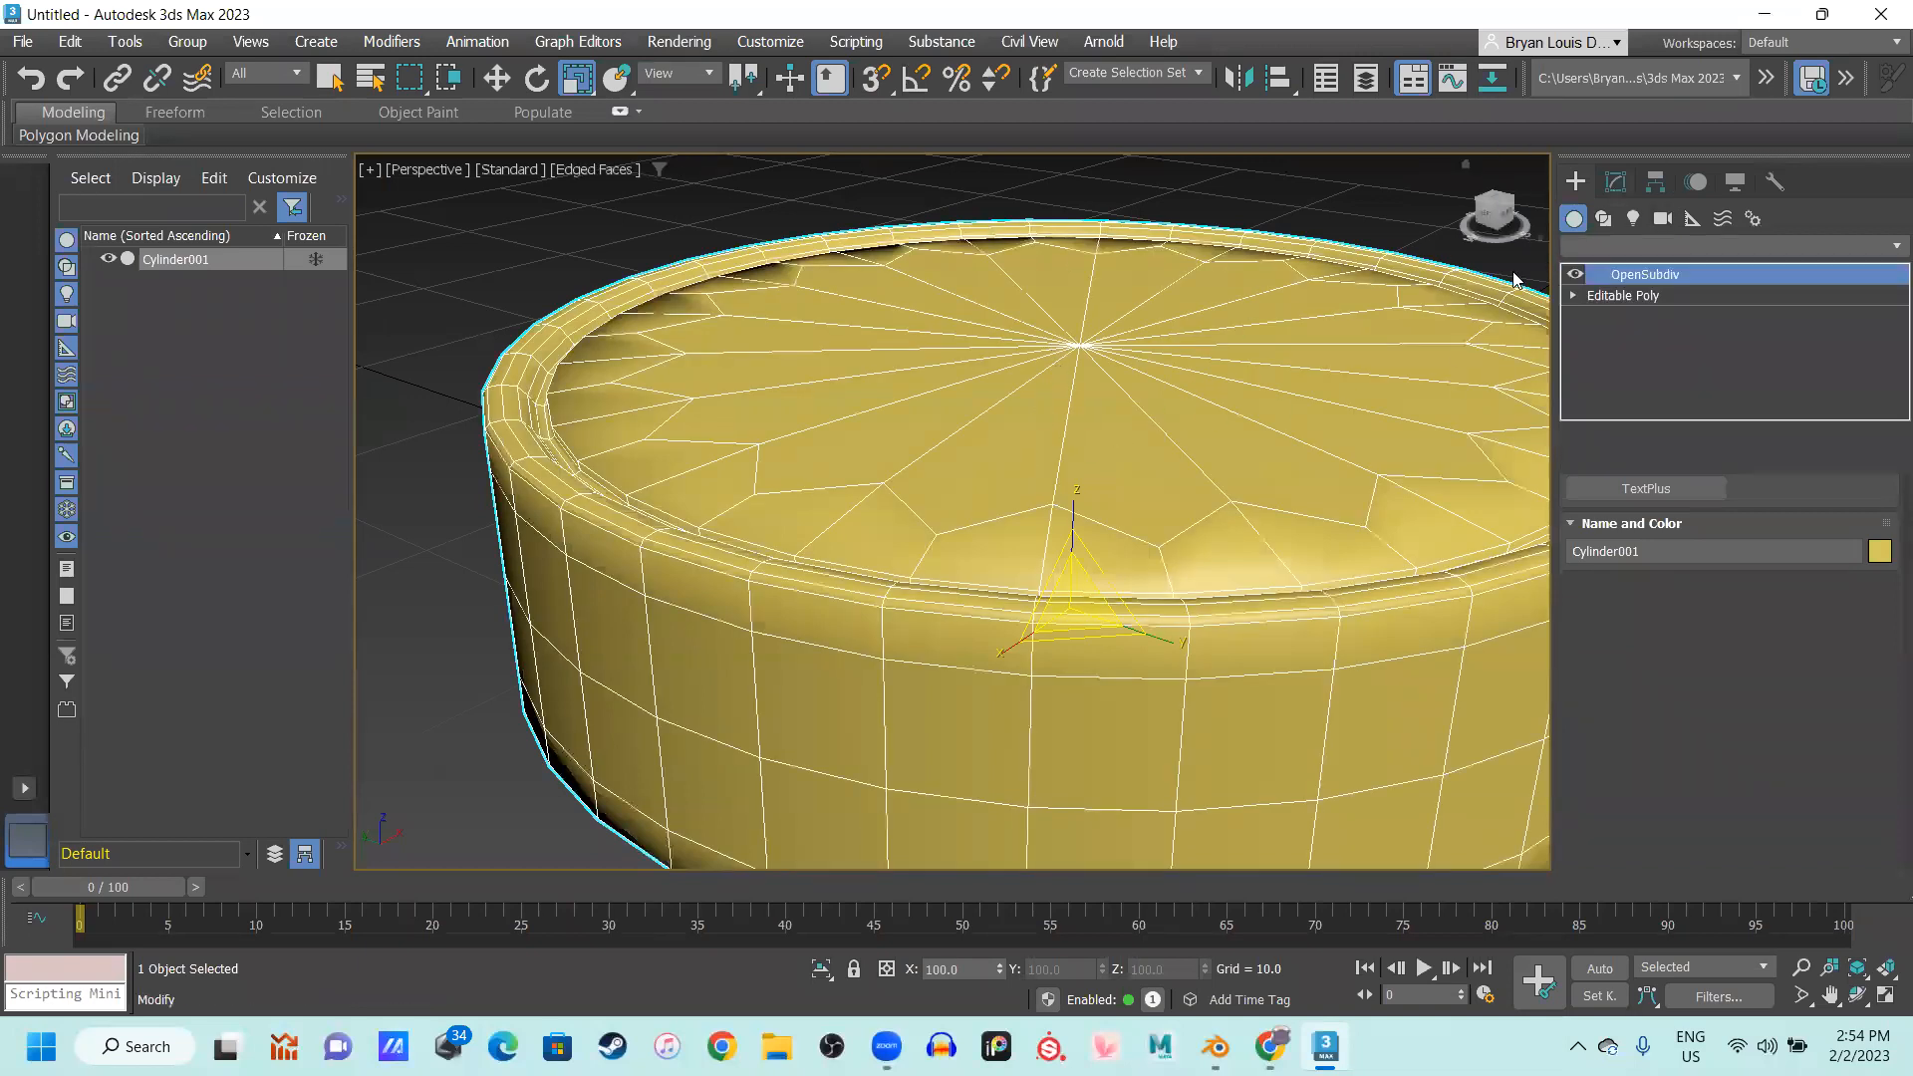
# Hide the OpenSubdiv result at the Editable Poly level, and scale the centre cap polygon inward to form a surrounding ring of faces
pyautogui.click(1625, 296)
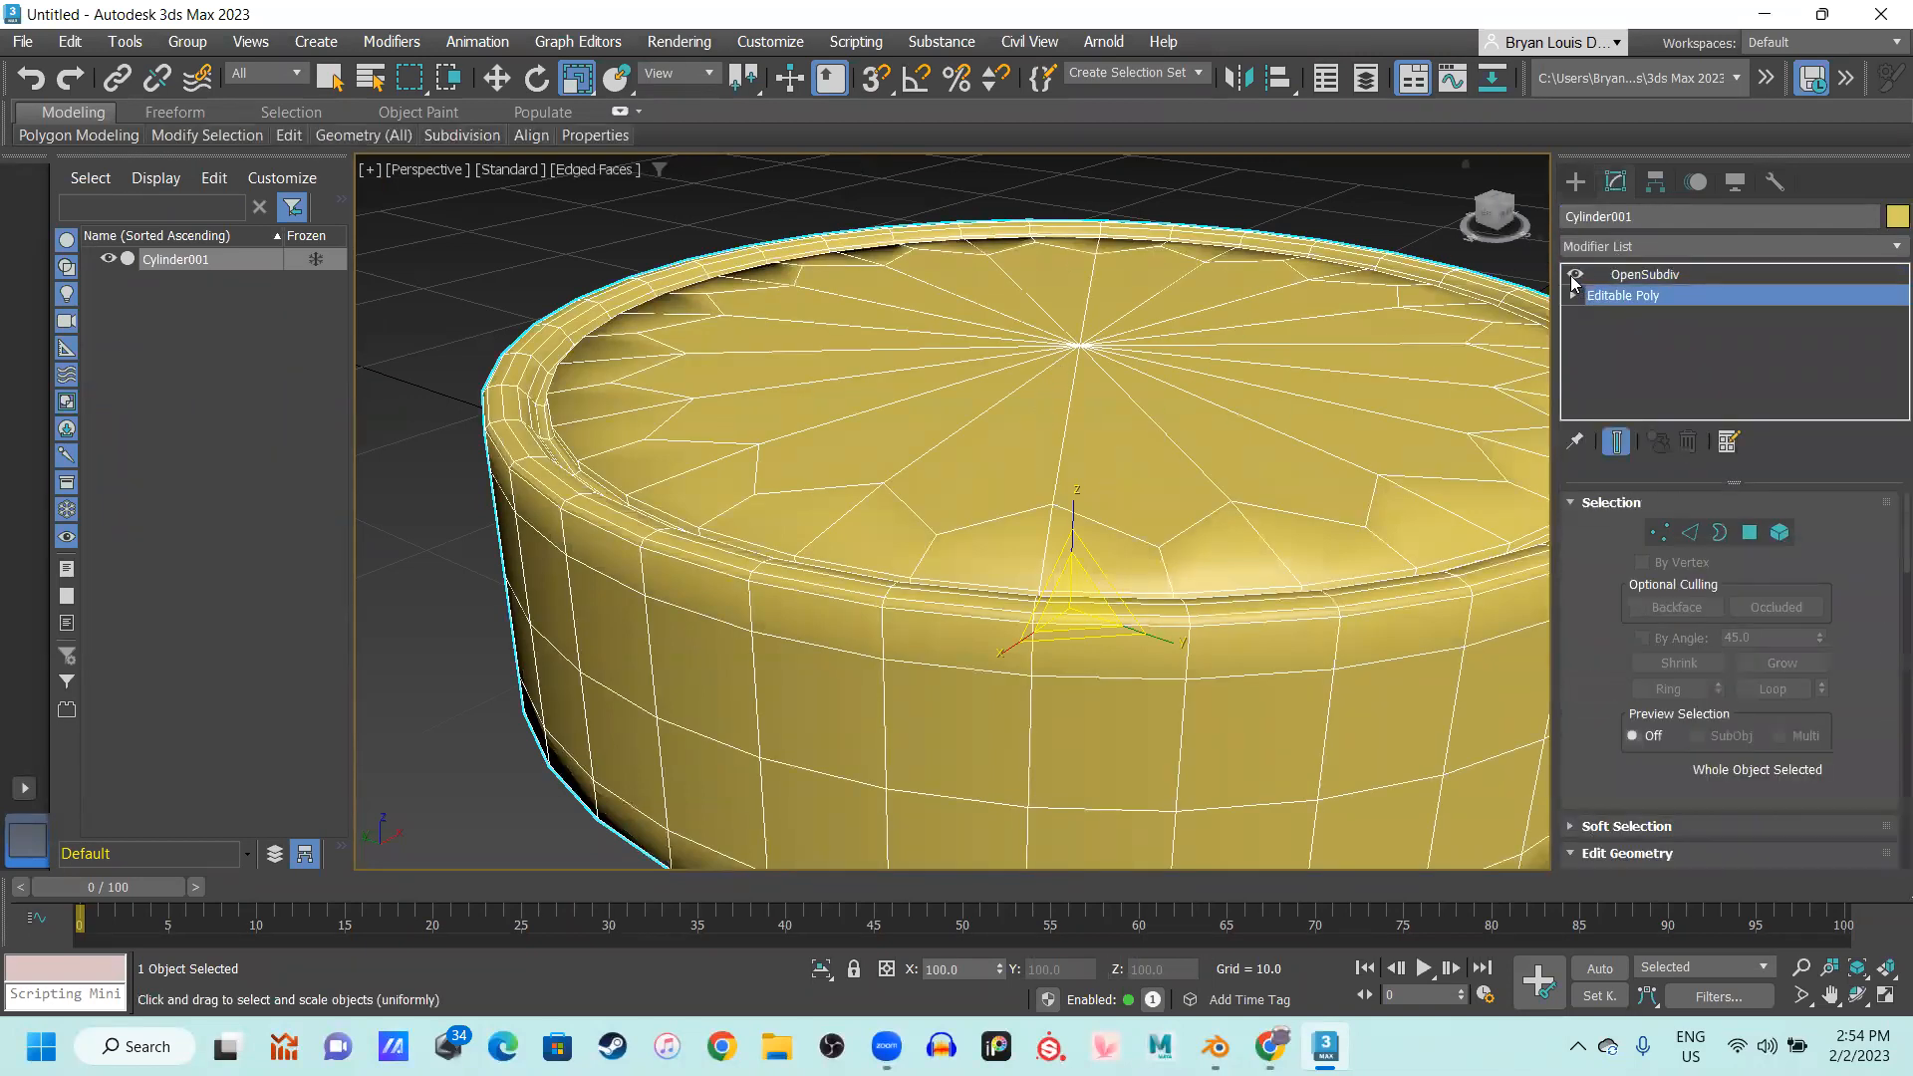
pyautogui.click(1575, 276)
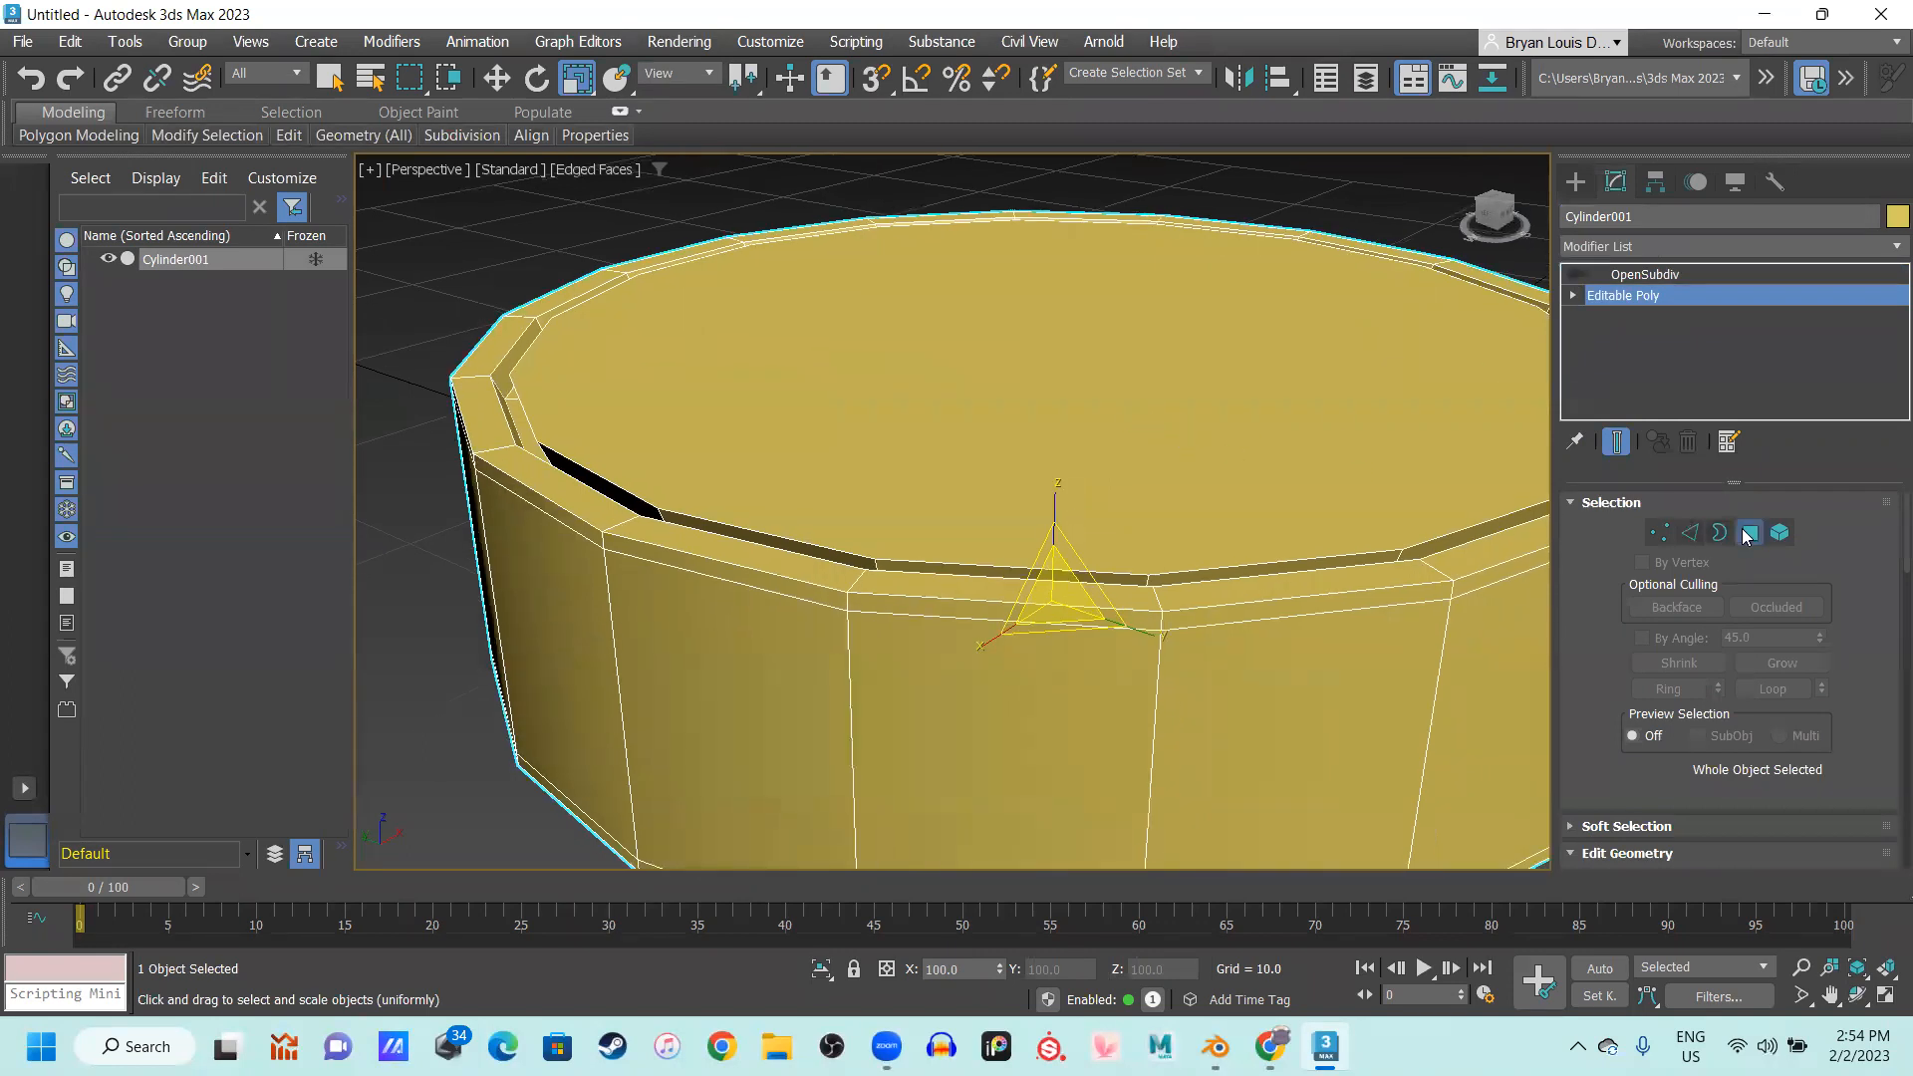
pyautogui.click(1749, 534)
pyautogui.click(1148, 481)
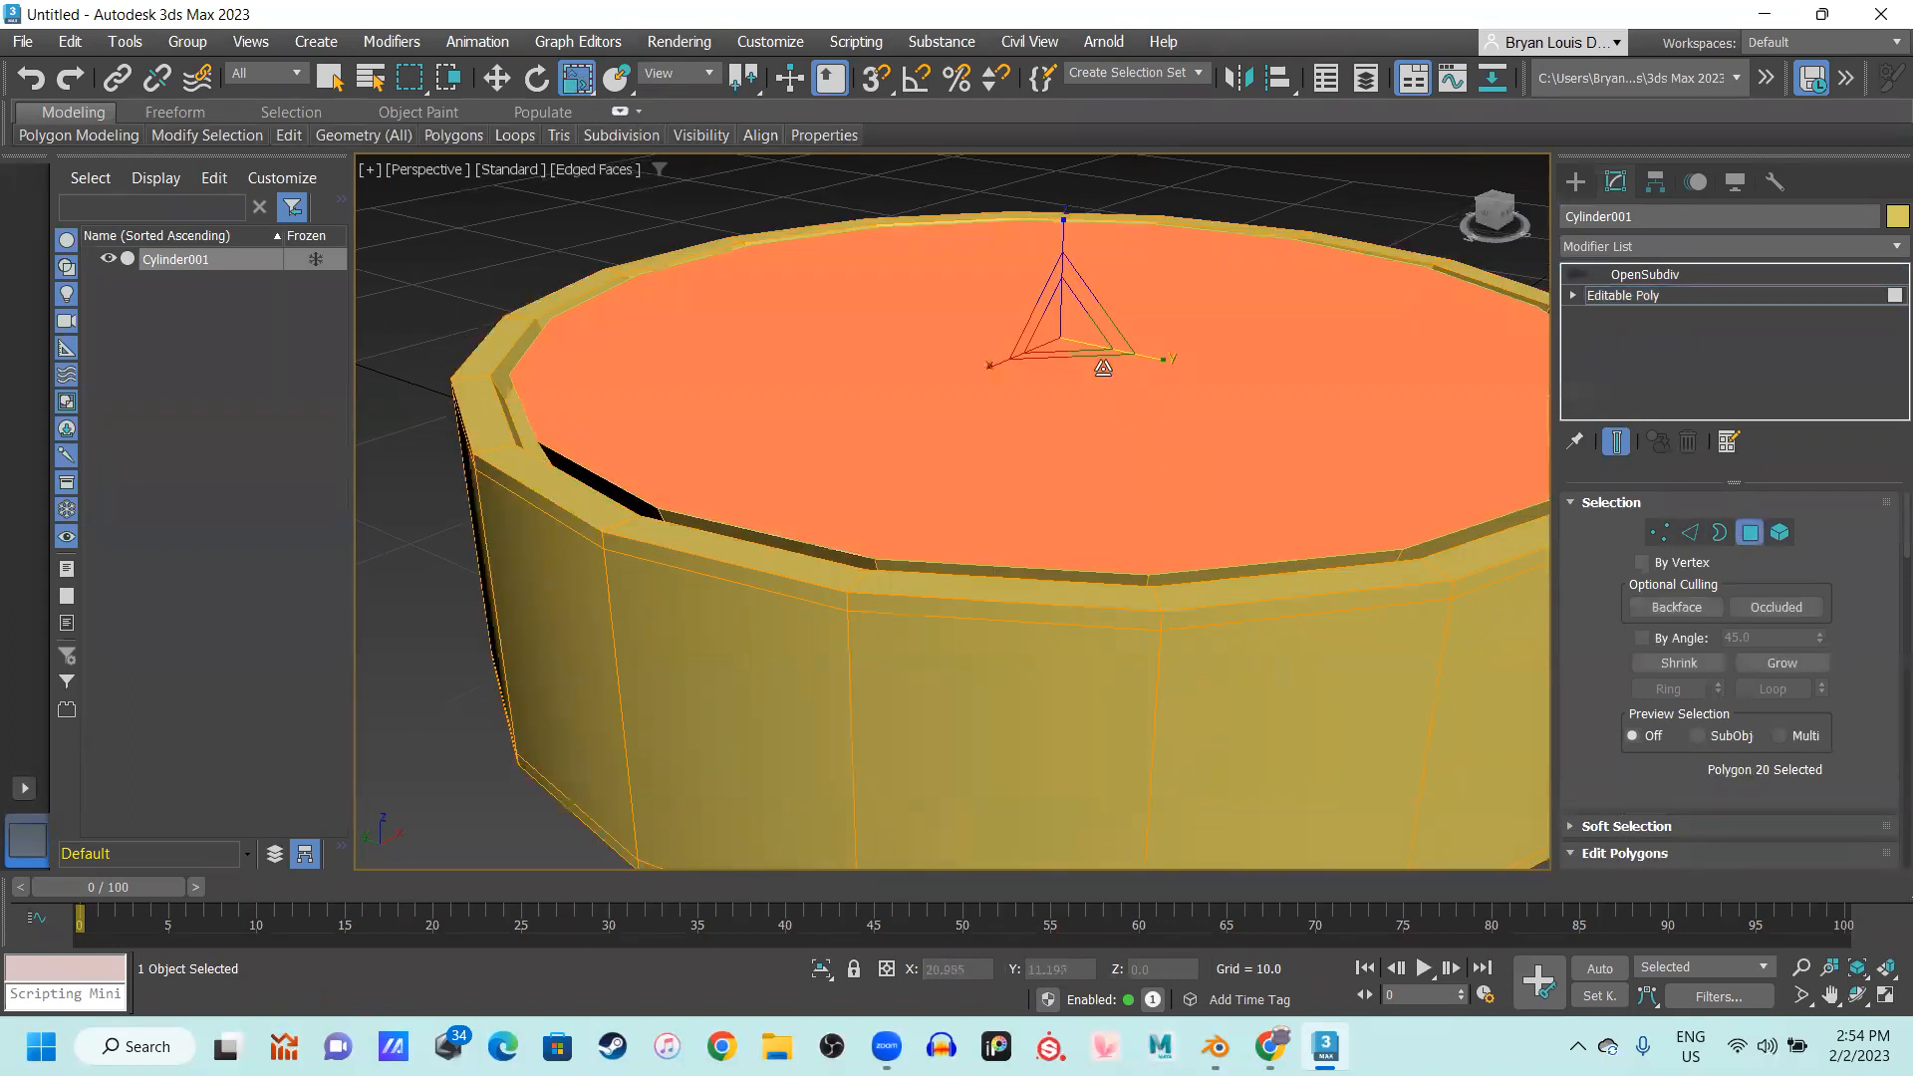
pyautogui.moveTo(1078, 334); pyautogui.dragTo(1096, 338)
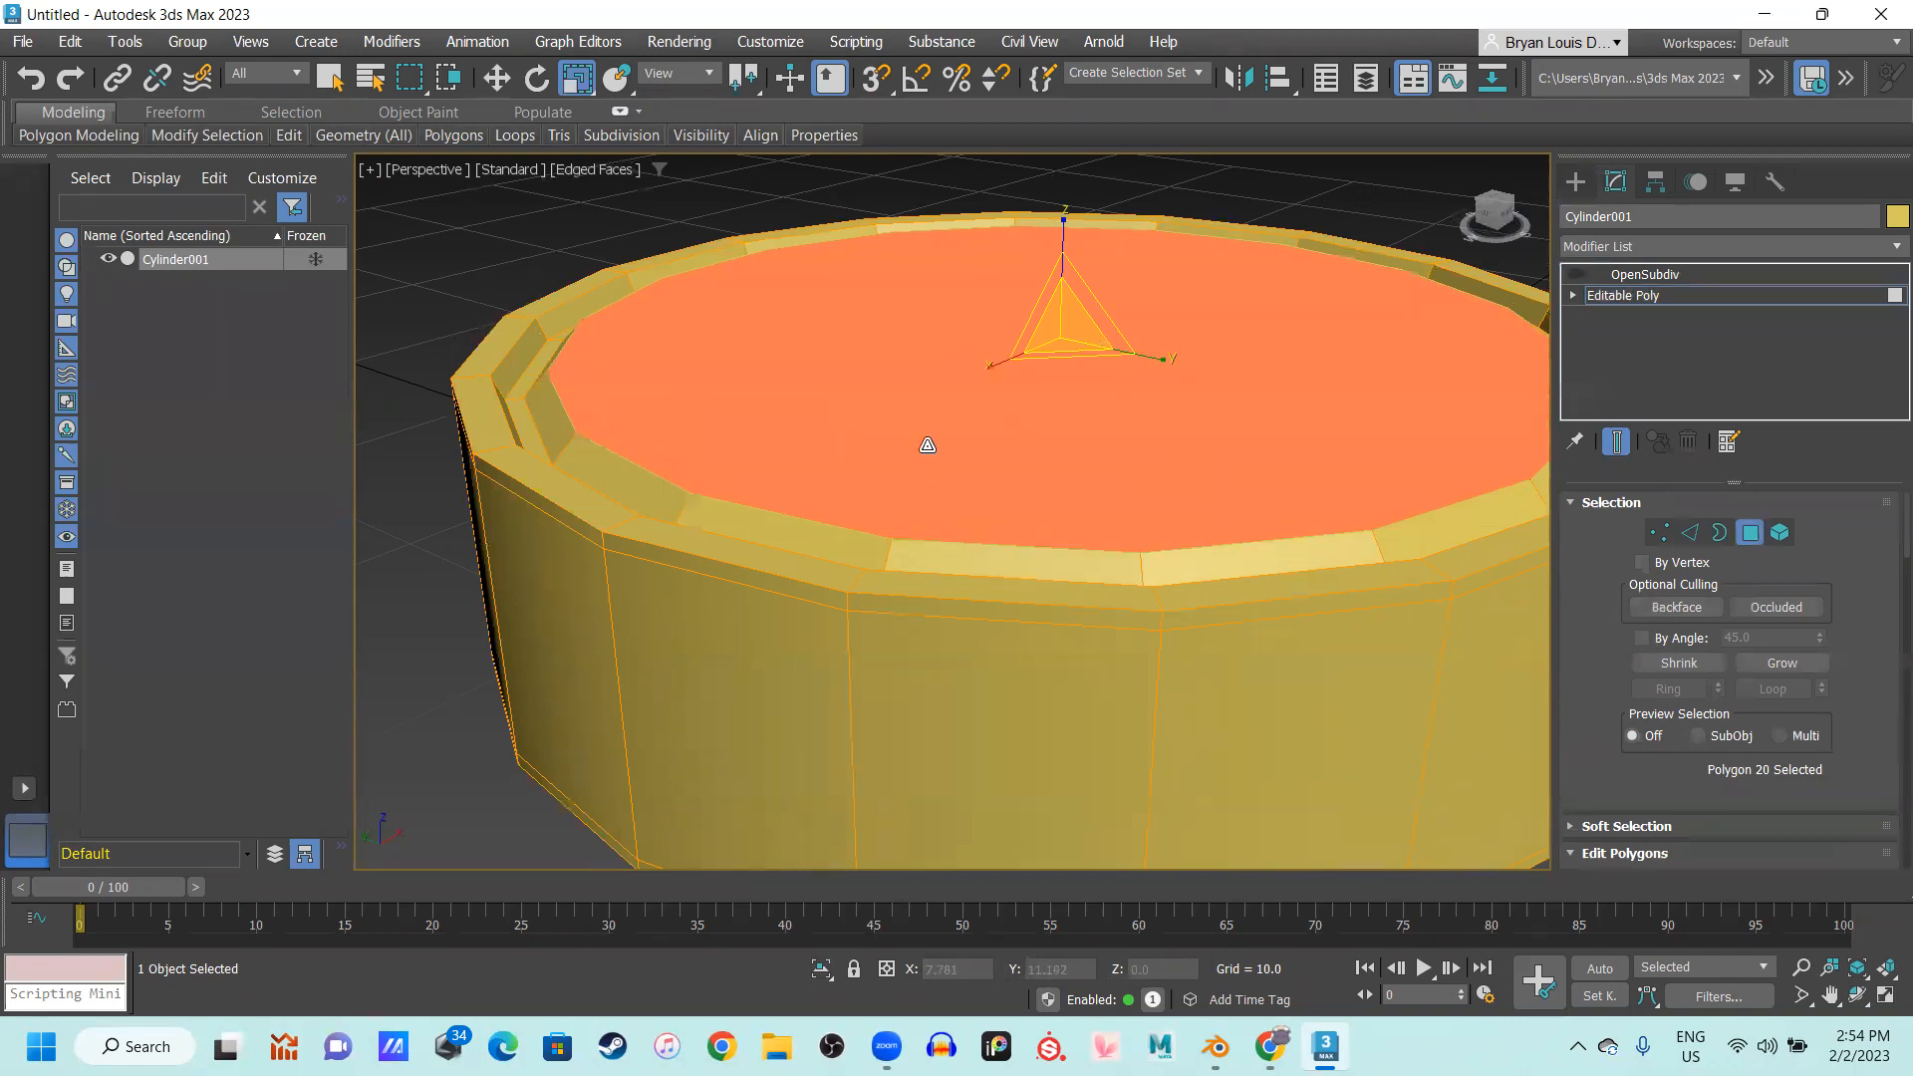
# Inset the centre cap polygon to add a wide ring of faces around it
pyautogui.keyDown('alt'); pyautogui.moveTo(939, 477); pyautogui.dragTo(996, 332, button='middle'); pyautogui.keyUp('alt')
pyautogui.keyDown('alt'); pyautogui.moveTo(1063, 545); pyautogui.dragTo(1041, 528, button='middle'); pyautogui.keyUp('alt')
pyautogui.scroll(-3, 1738, 687)
pyautogui.scroll(-2, 1813, 749)
pyautogui.click(1816, 761)
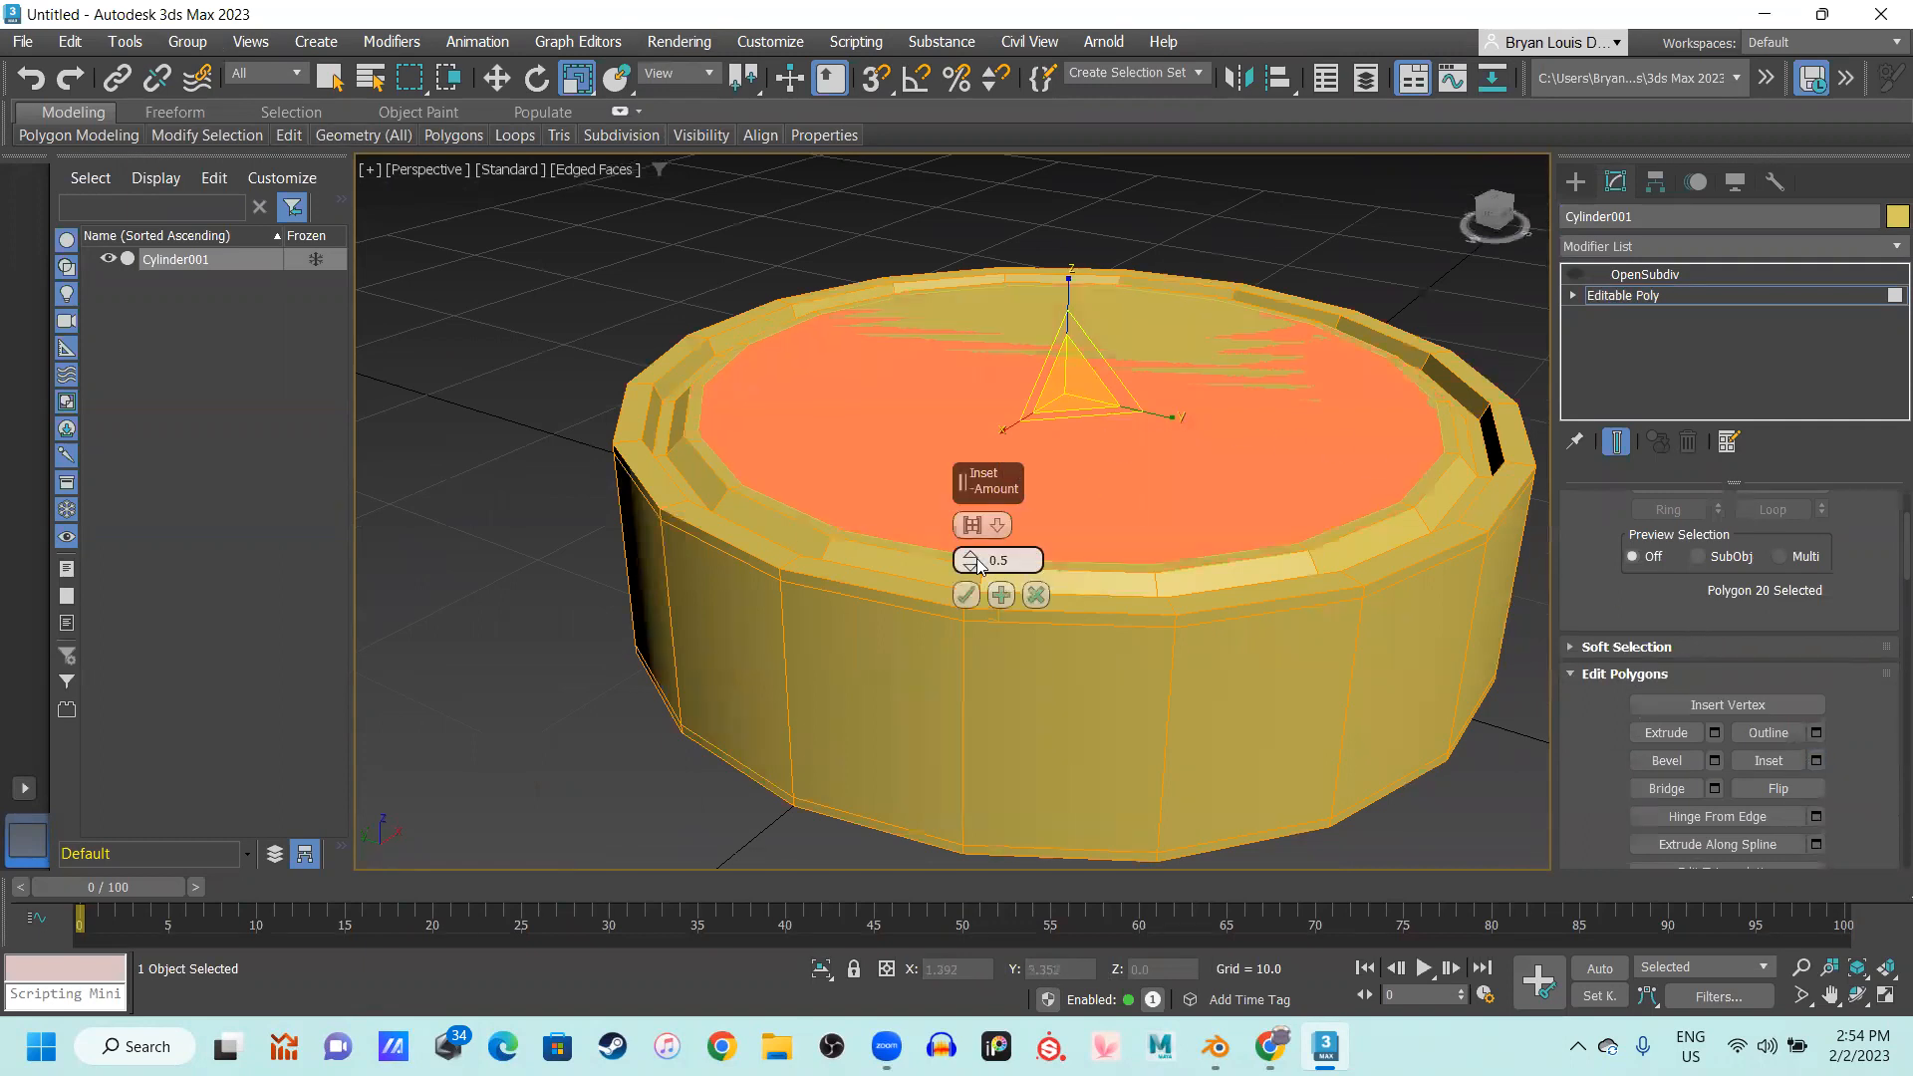
pyautogui.moveTo(974, 564)
pyautogui.mouseDown()
pyautogui.moveTo(975, 544)
pyautogui.moveTo(973, 564)
pyautogui.mouseUp()
pyautogui.click(967, 596)
# Raise the inset centre polygon to a Z of about 9.617
pyautogui.keyDown('alt'); pyautogui.moveTo(967, 596); pyautogui.dragTo(1032, 349, button='middle'); pyautogui.keyUp('alt')
pyautogui.press('w')
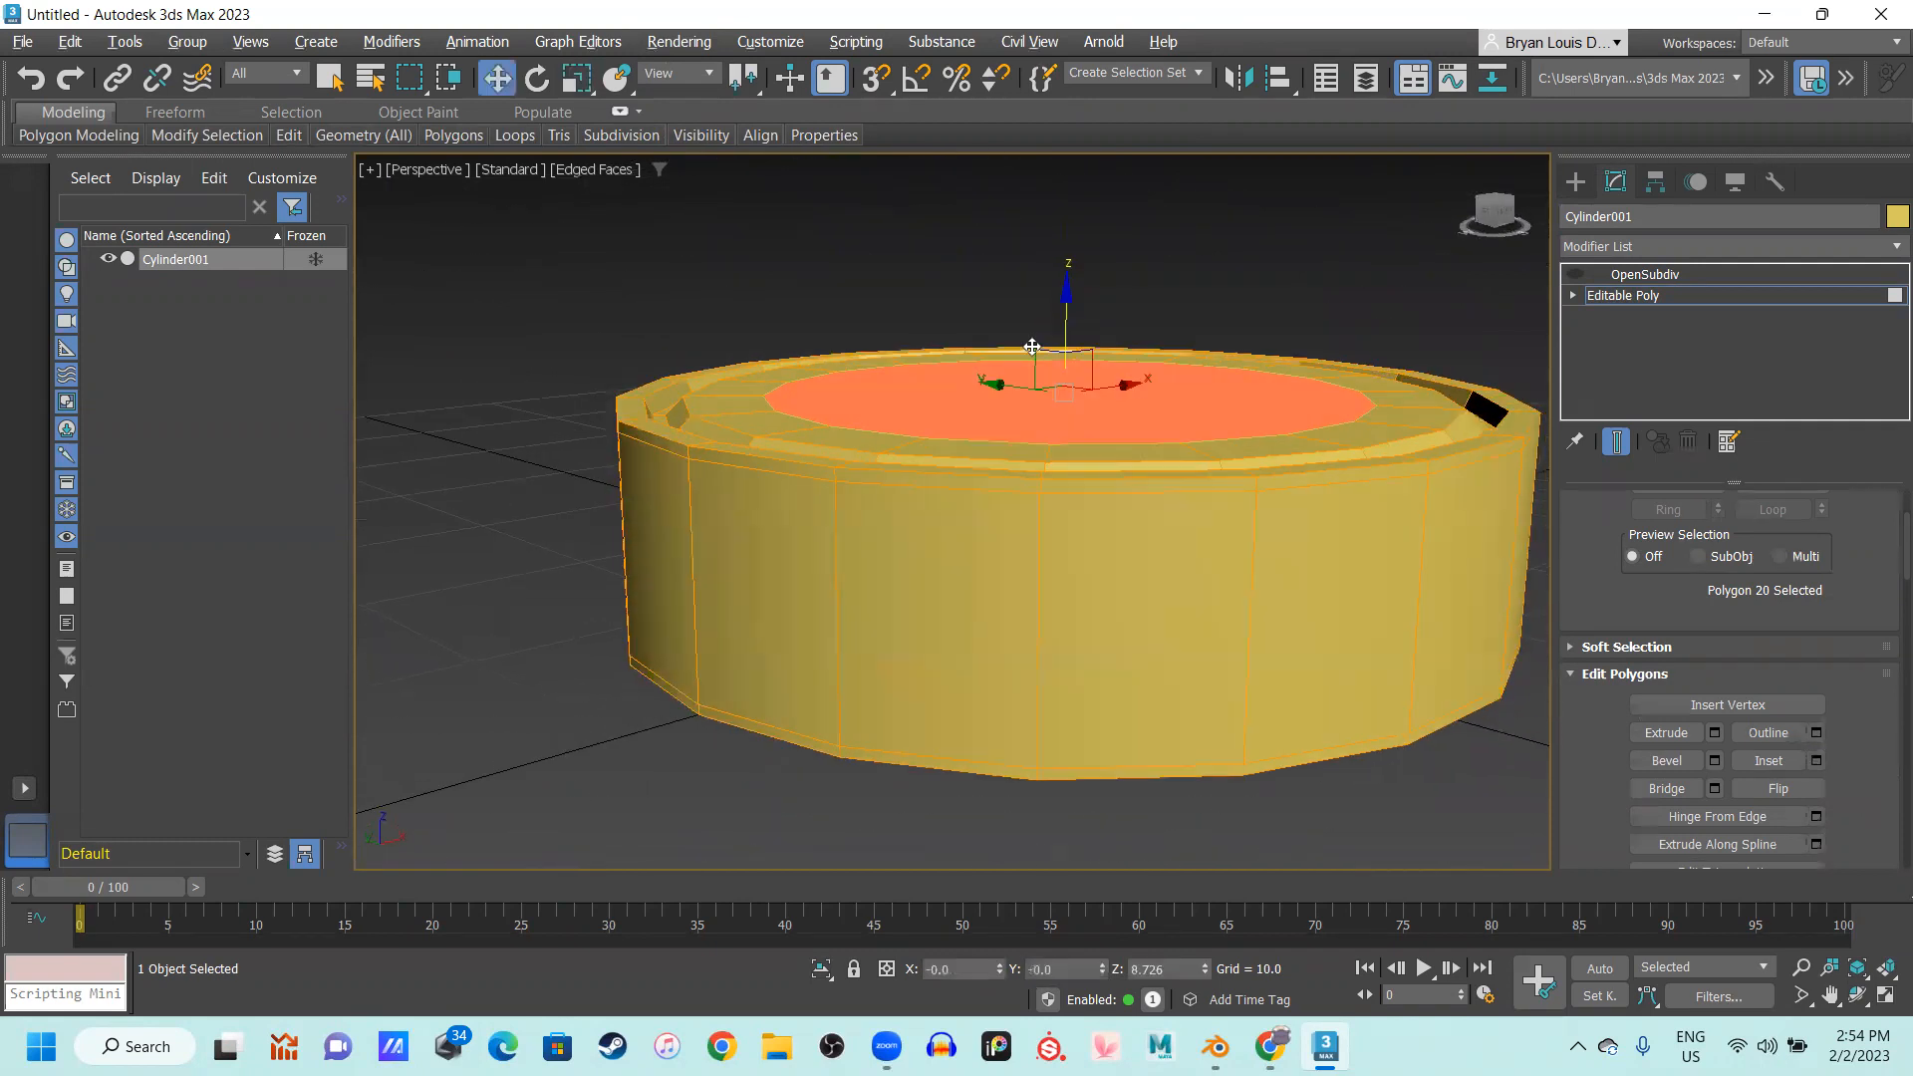
pyautogui.moveTo(1064, 318); pyautogui.dragTo(1076, 290)
pyautogui.keyDown('alt'); pyautogui.moveTo(1077, 290); pyautogui.dragTo(1127, 360, button='middle'); pyautogui.keyUp('alt')
pyautogui.scroll(5, 1038, 385)
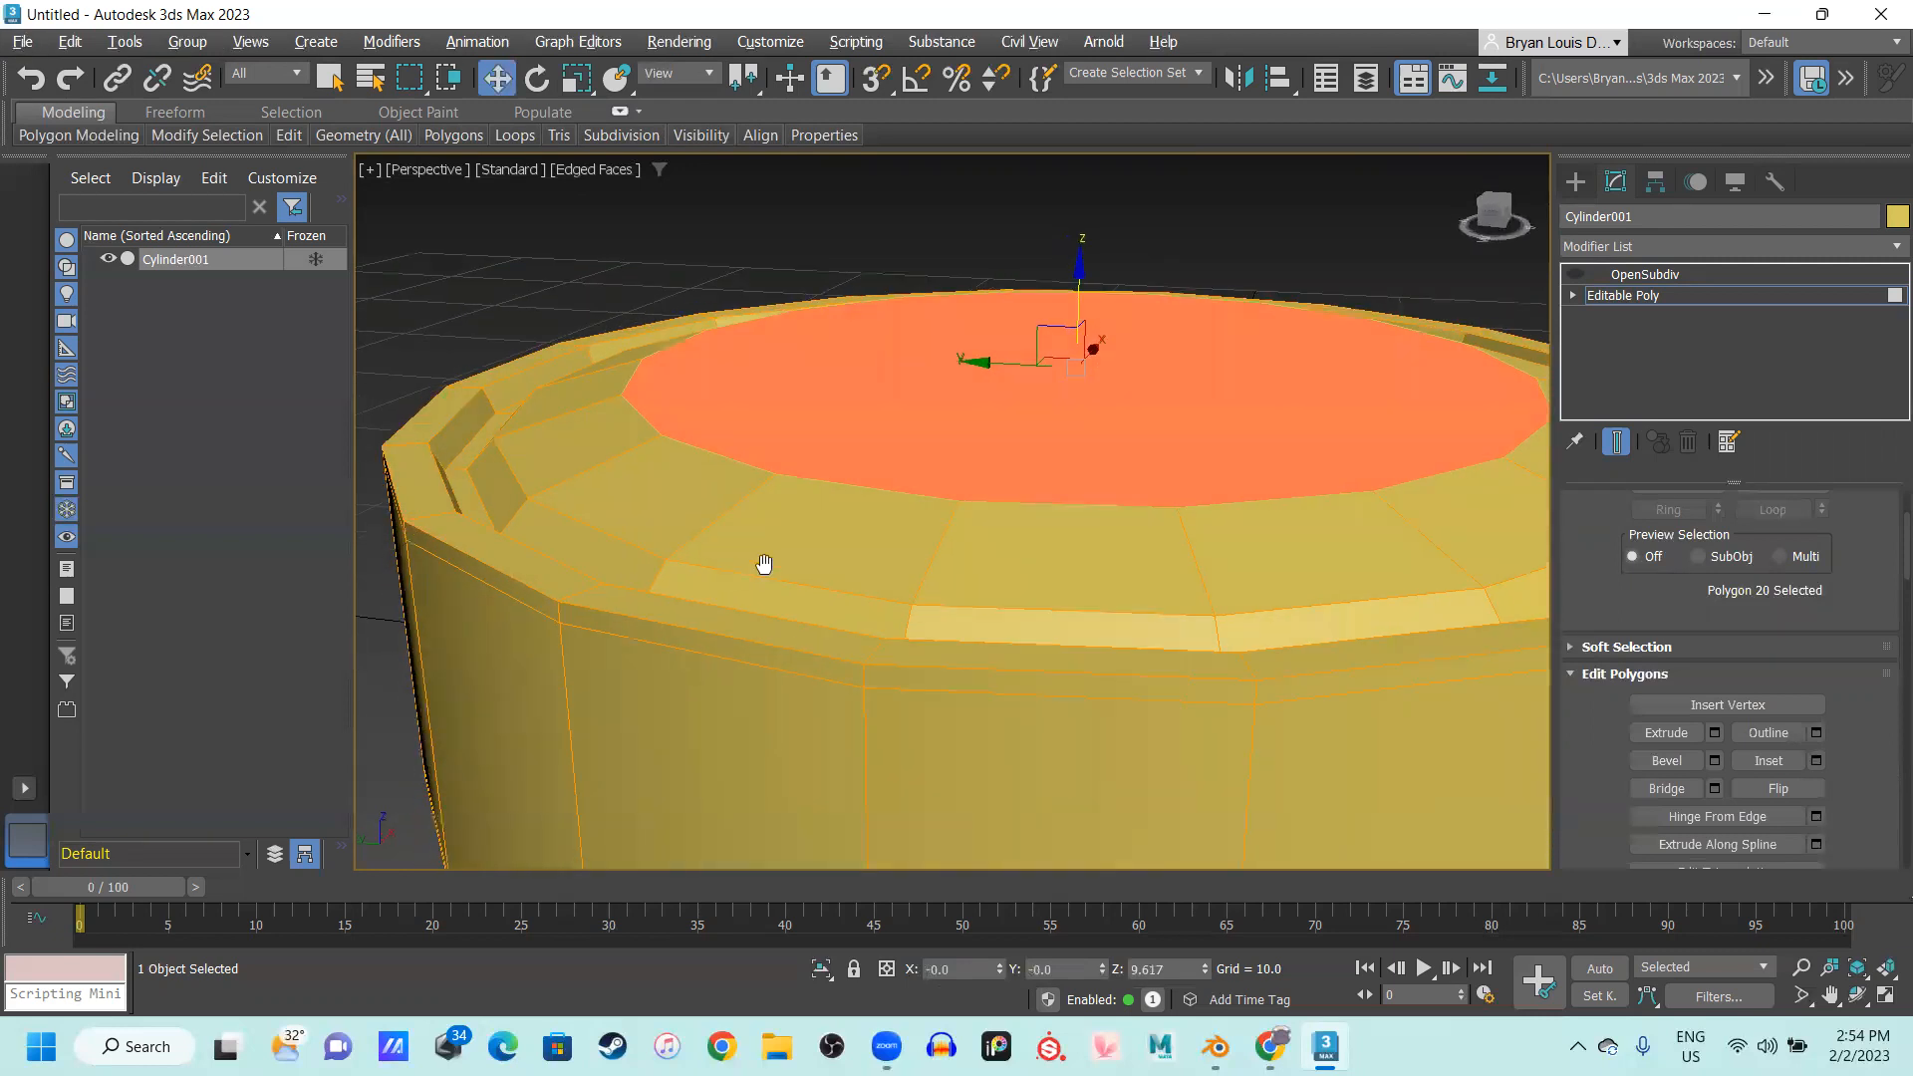
pyautogui.press('2')
pyautogui.click(519, 457)
pyautogui.moveTo(758, 589)
pyautogui.keyDown('alt'); pyautogui.mouseDown(button='middle')
pyautogui.moveTo(761, 569)
pyautogui.moveTo(793, 602)
pyautogui.mouseUp(button='middle'); pyautogui.keyUp('alt')
pyautogui.keyDown('alt'); pyautogui.moveTo(571, 481); pyautogui.dragTo(675, 532, button='middle'); pyautogui.keyUp('alt')
pyautogui.scroll(-2, 951, 521)
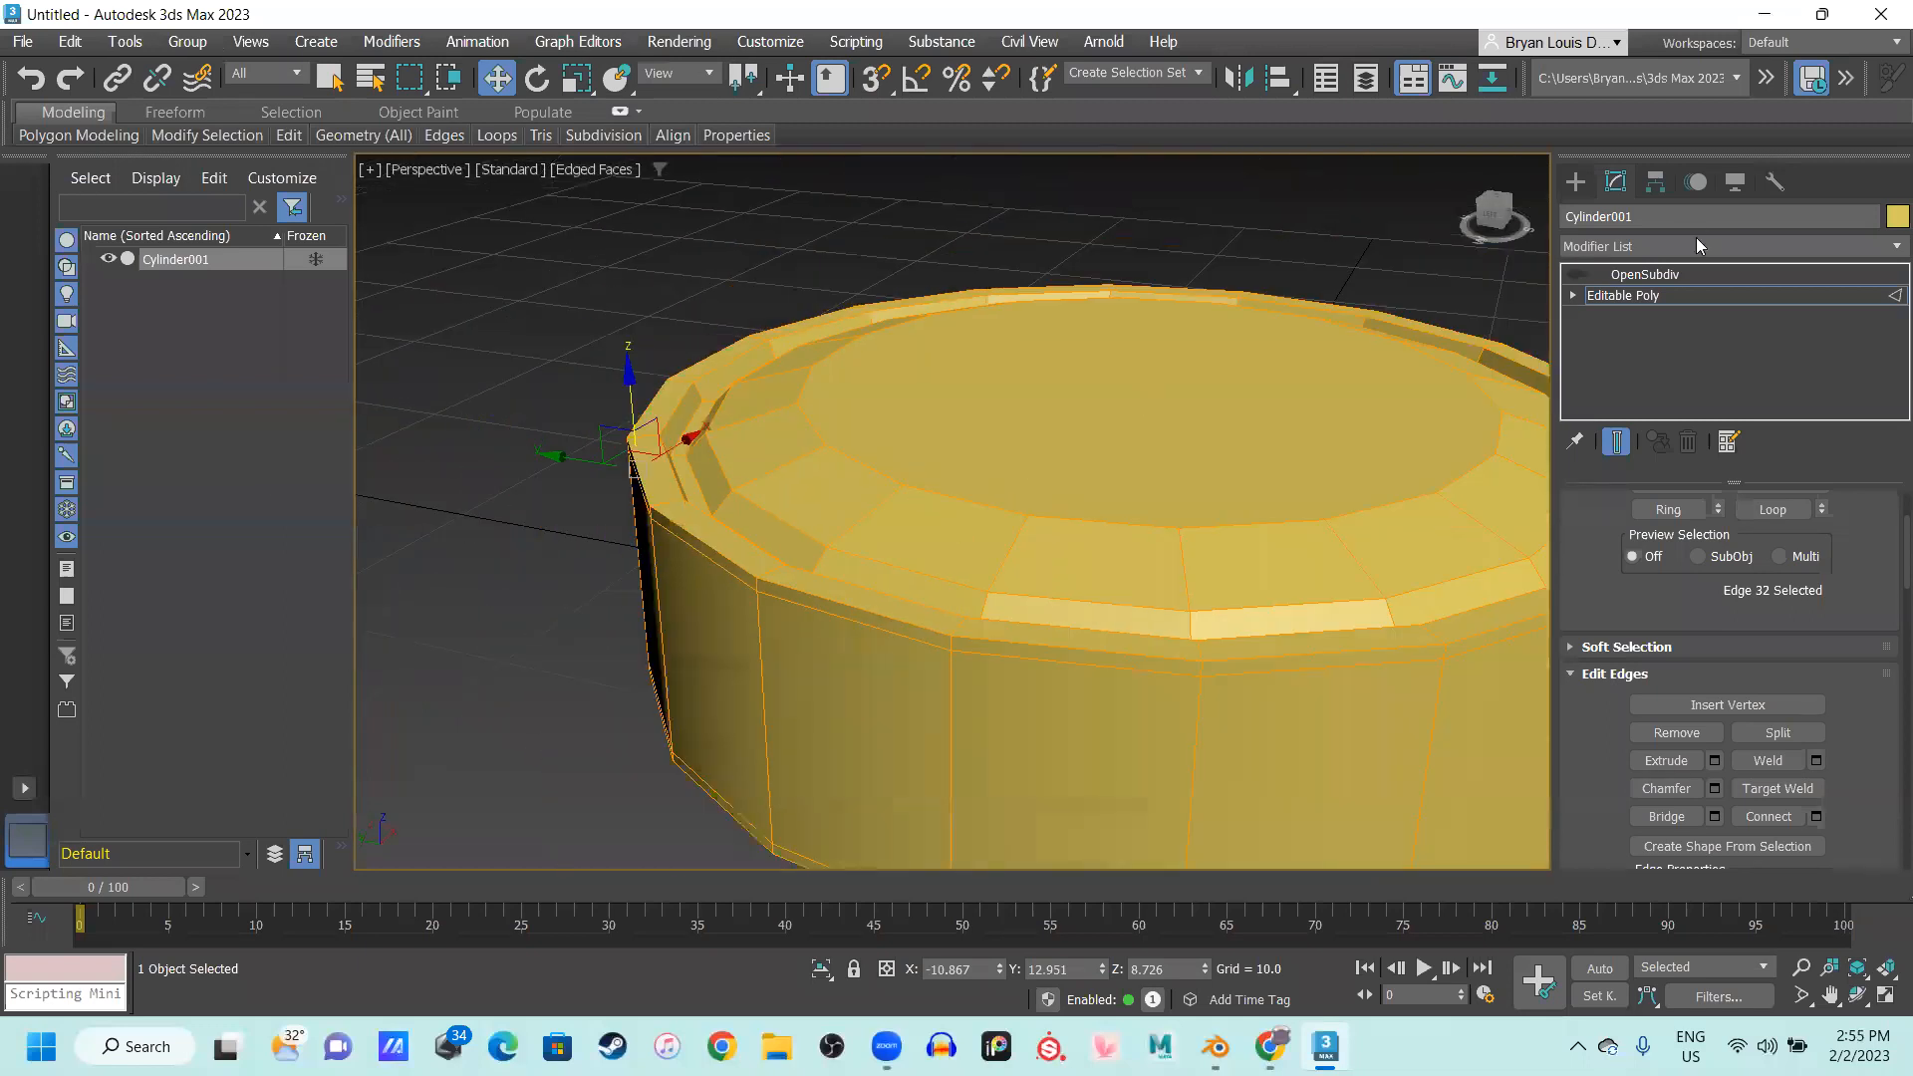
# Return to the polygon level, select the raised centre polygon and check the shading with edged faces off and on
pyautogui.moveTo(1025, 478); pyautogui.dragTo(879, 476, button='middle')
pyautogui.click(877, 455)
pyautogui.click(1106, 458)
pyautogui.click(1730, 302)
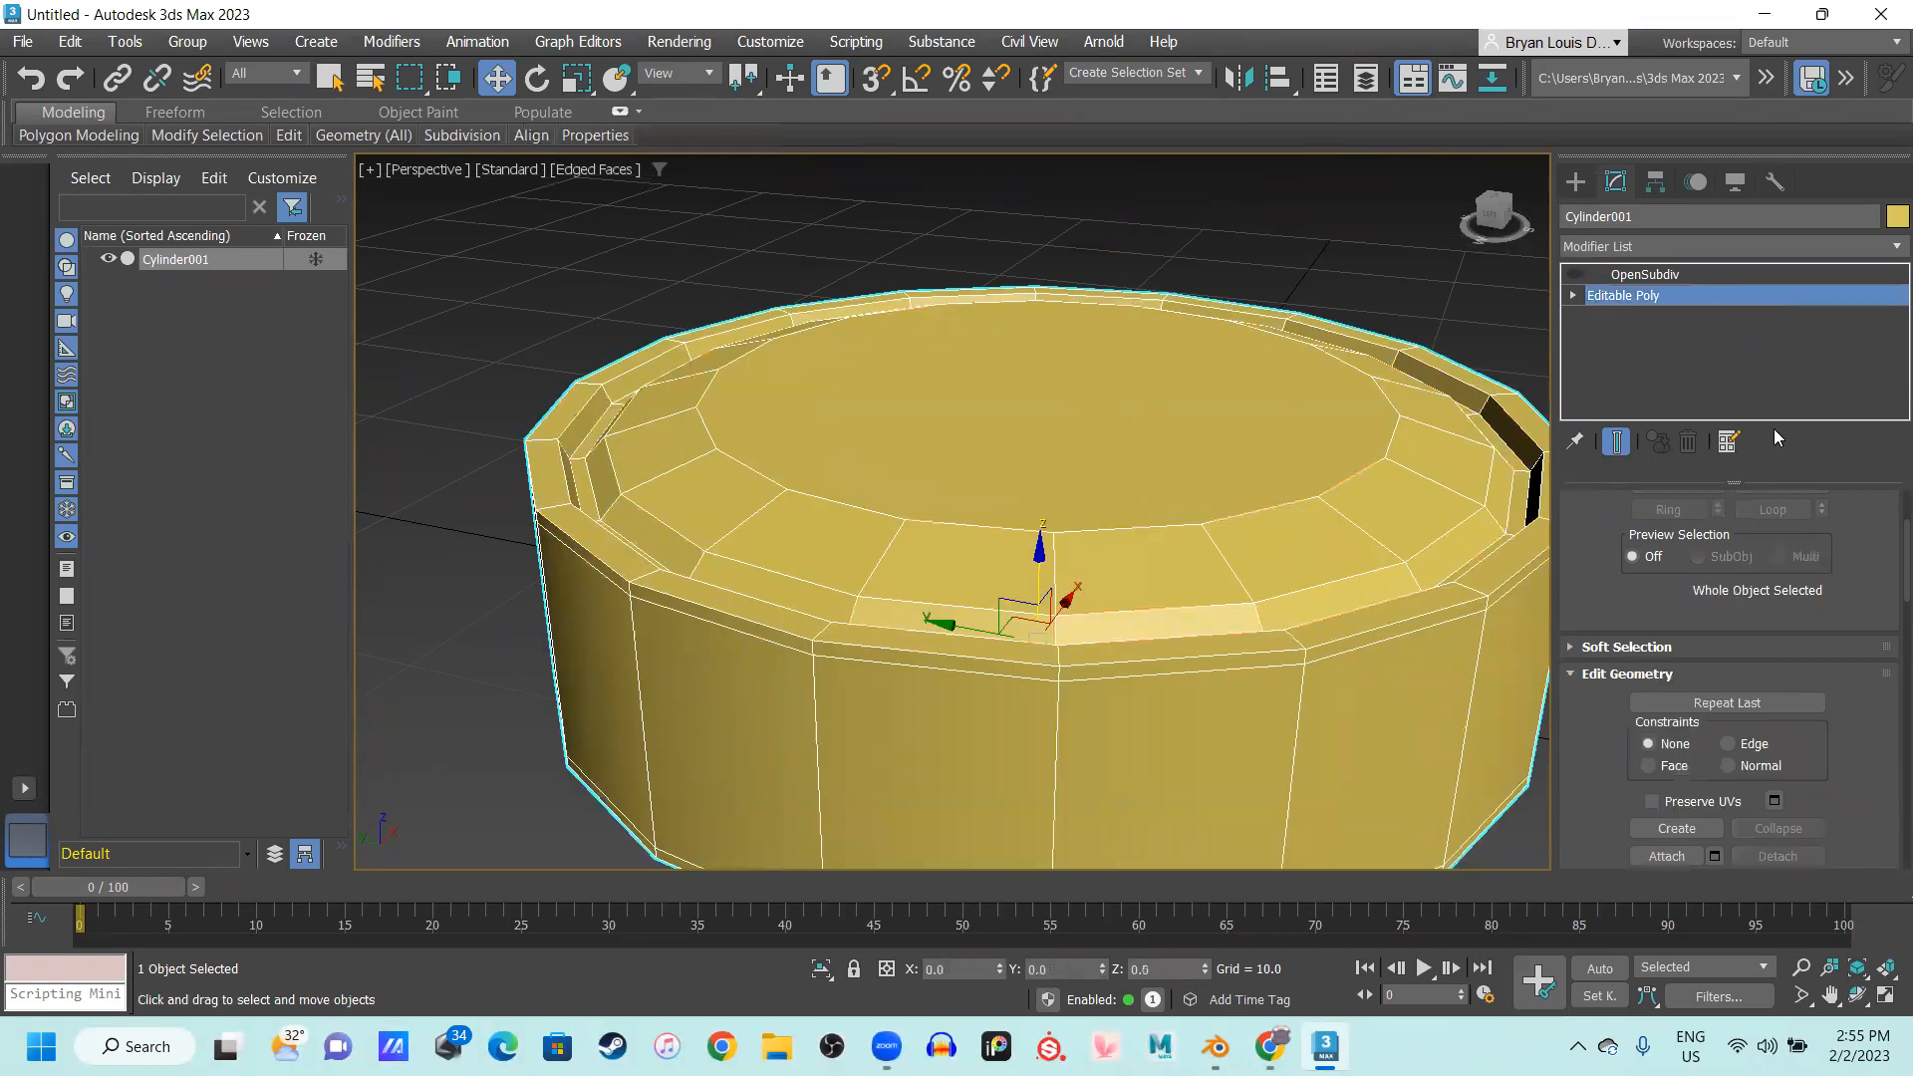
pyautogui.click(1160, 481)
pyautogui.click(1634, 296)
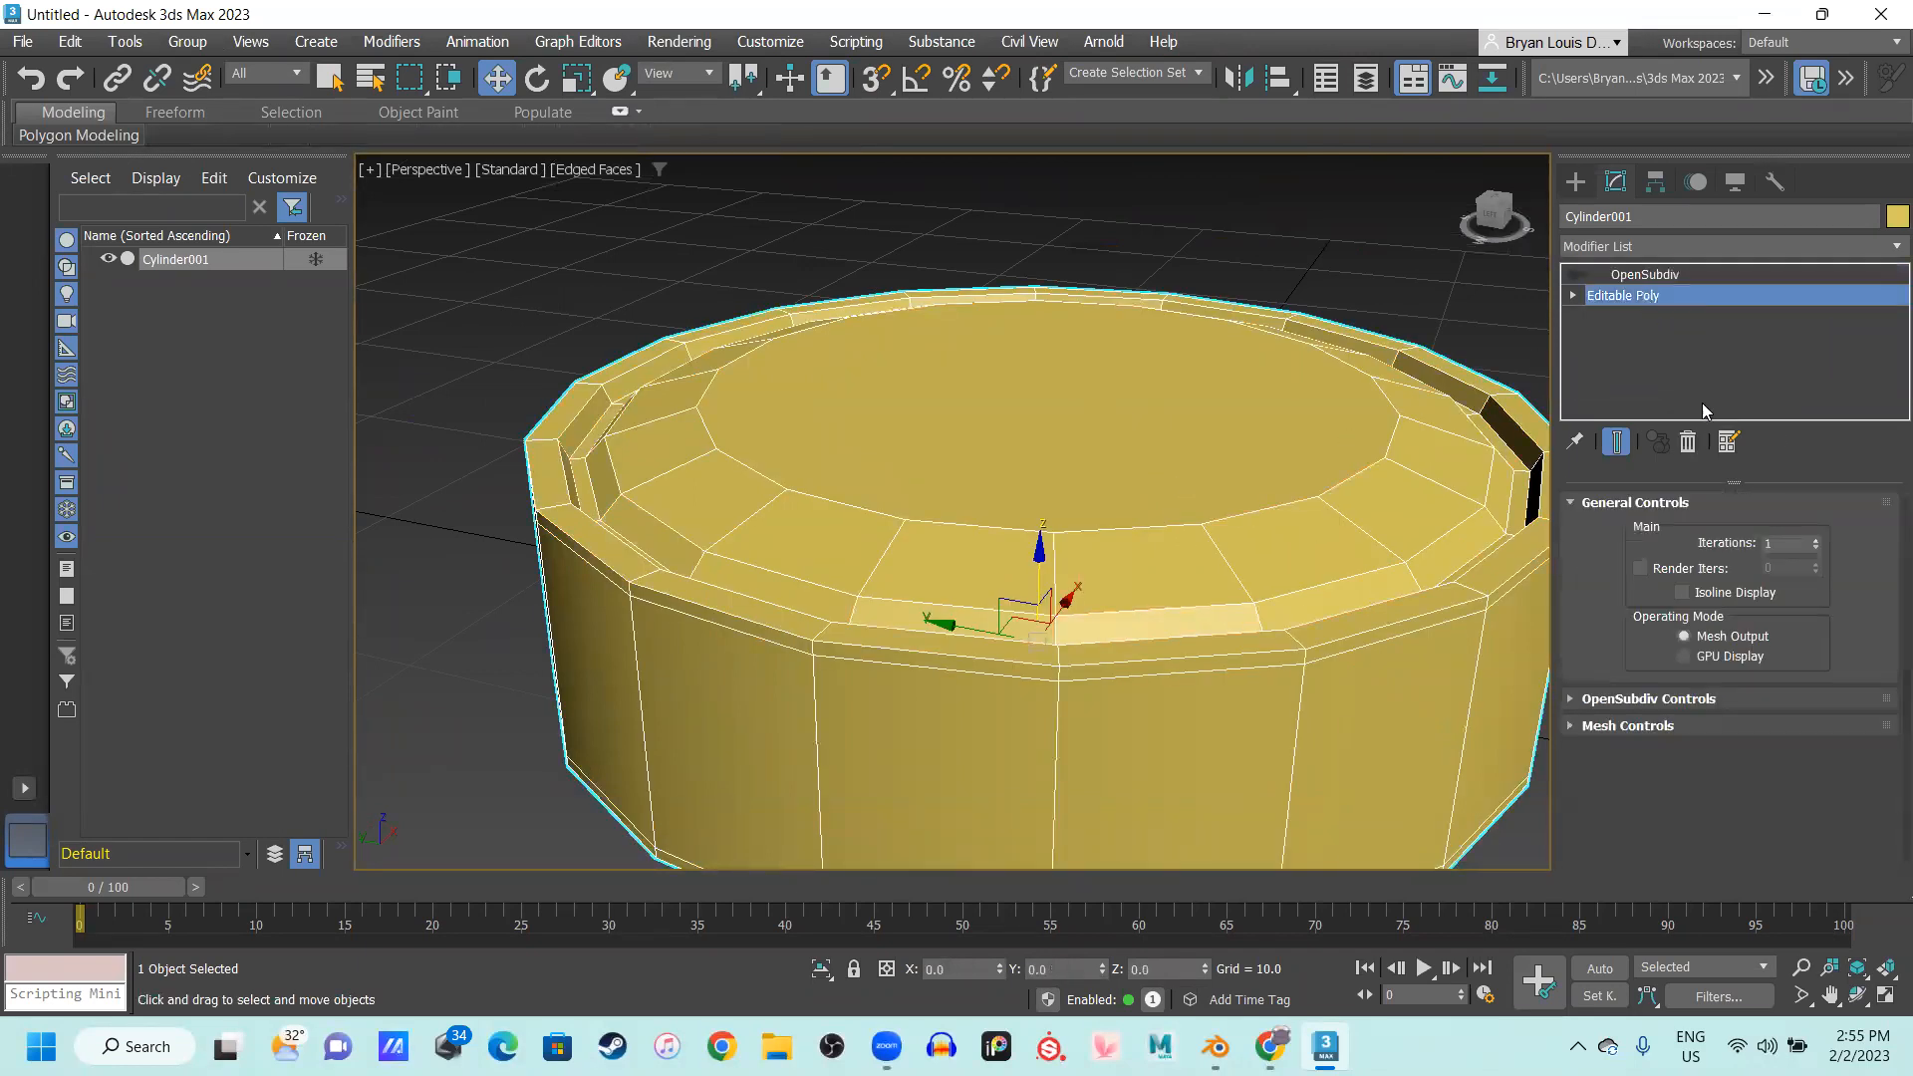
pyautogui.click(1750, 533)
pyautogui.click(790, 448)
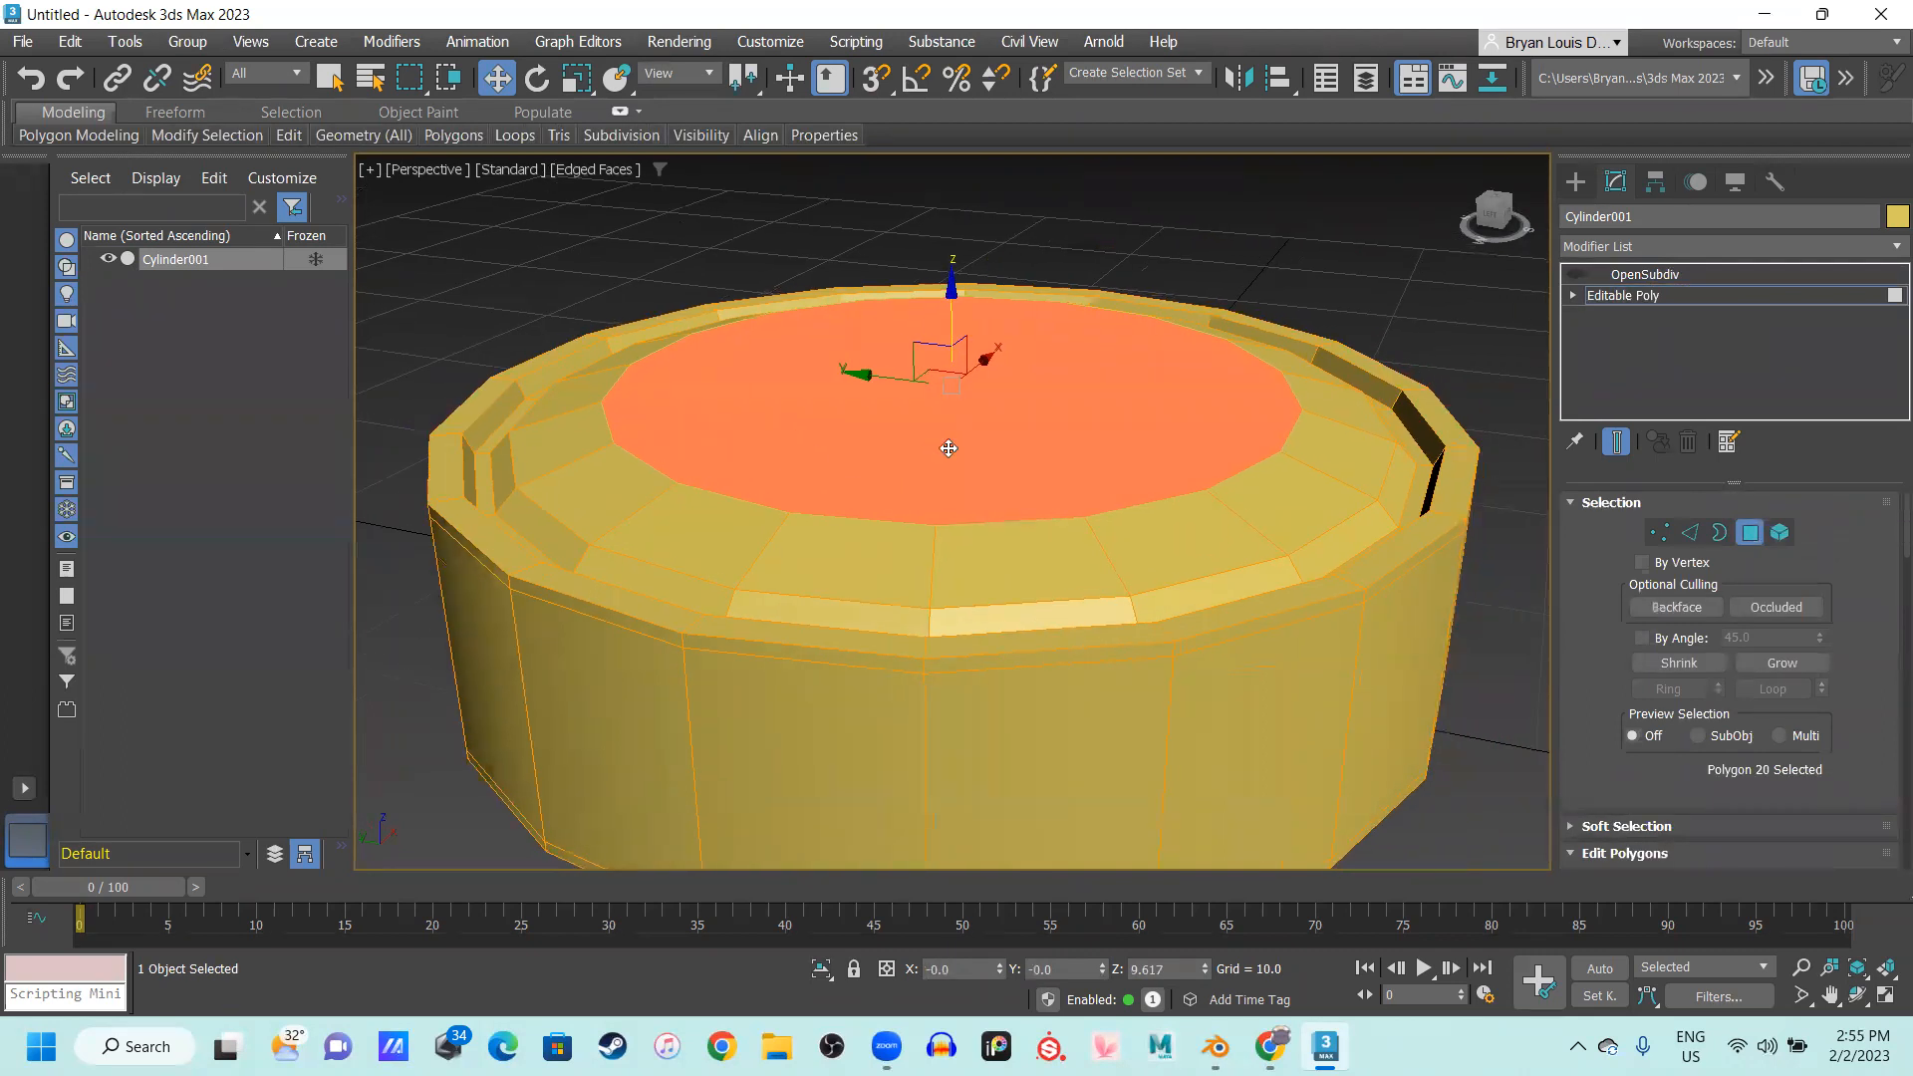
pyautogui.press('F4')
pyautogui.press('F4')
pyautogui.press('F4')
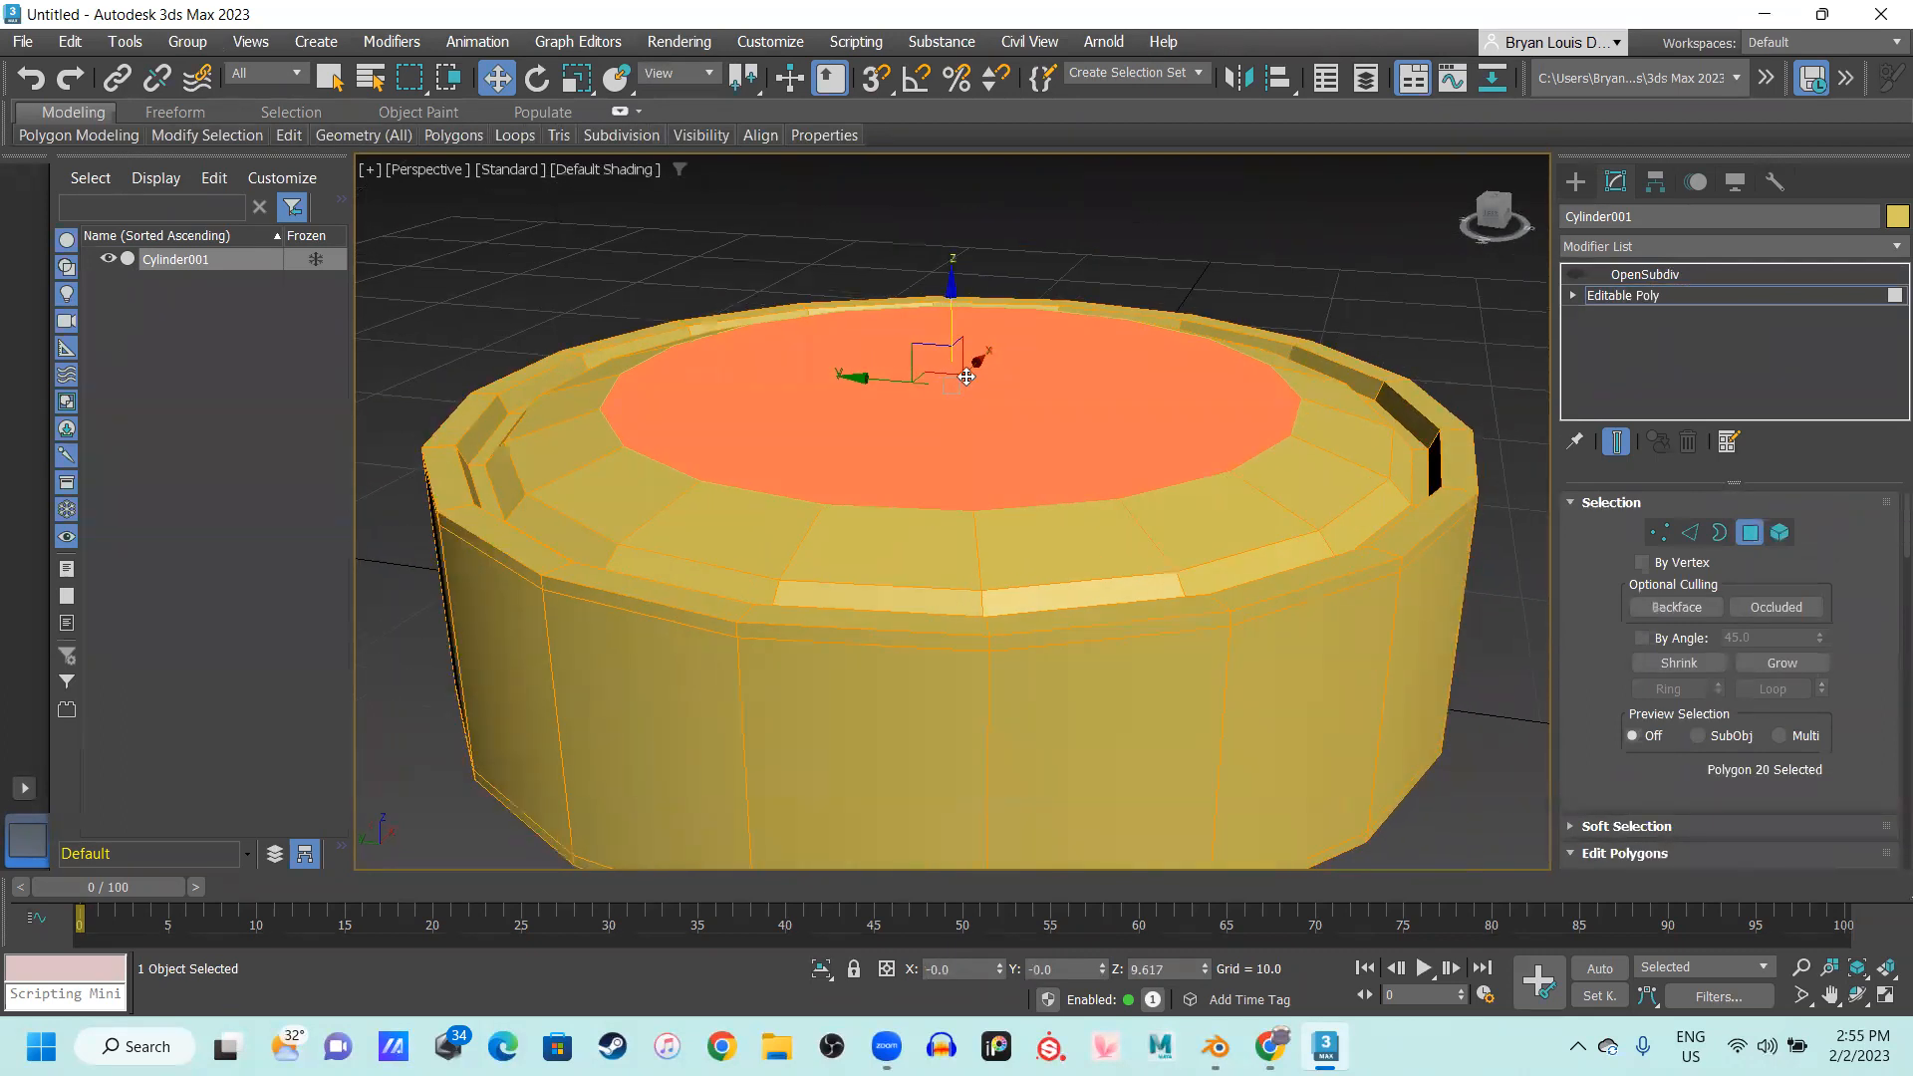
pyautogui.press('F4')
pyautogui.moveTo(938, 428); pyautogui.dragTo(954, 461, button='middle')
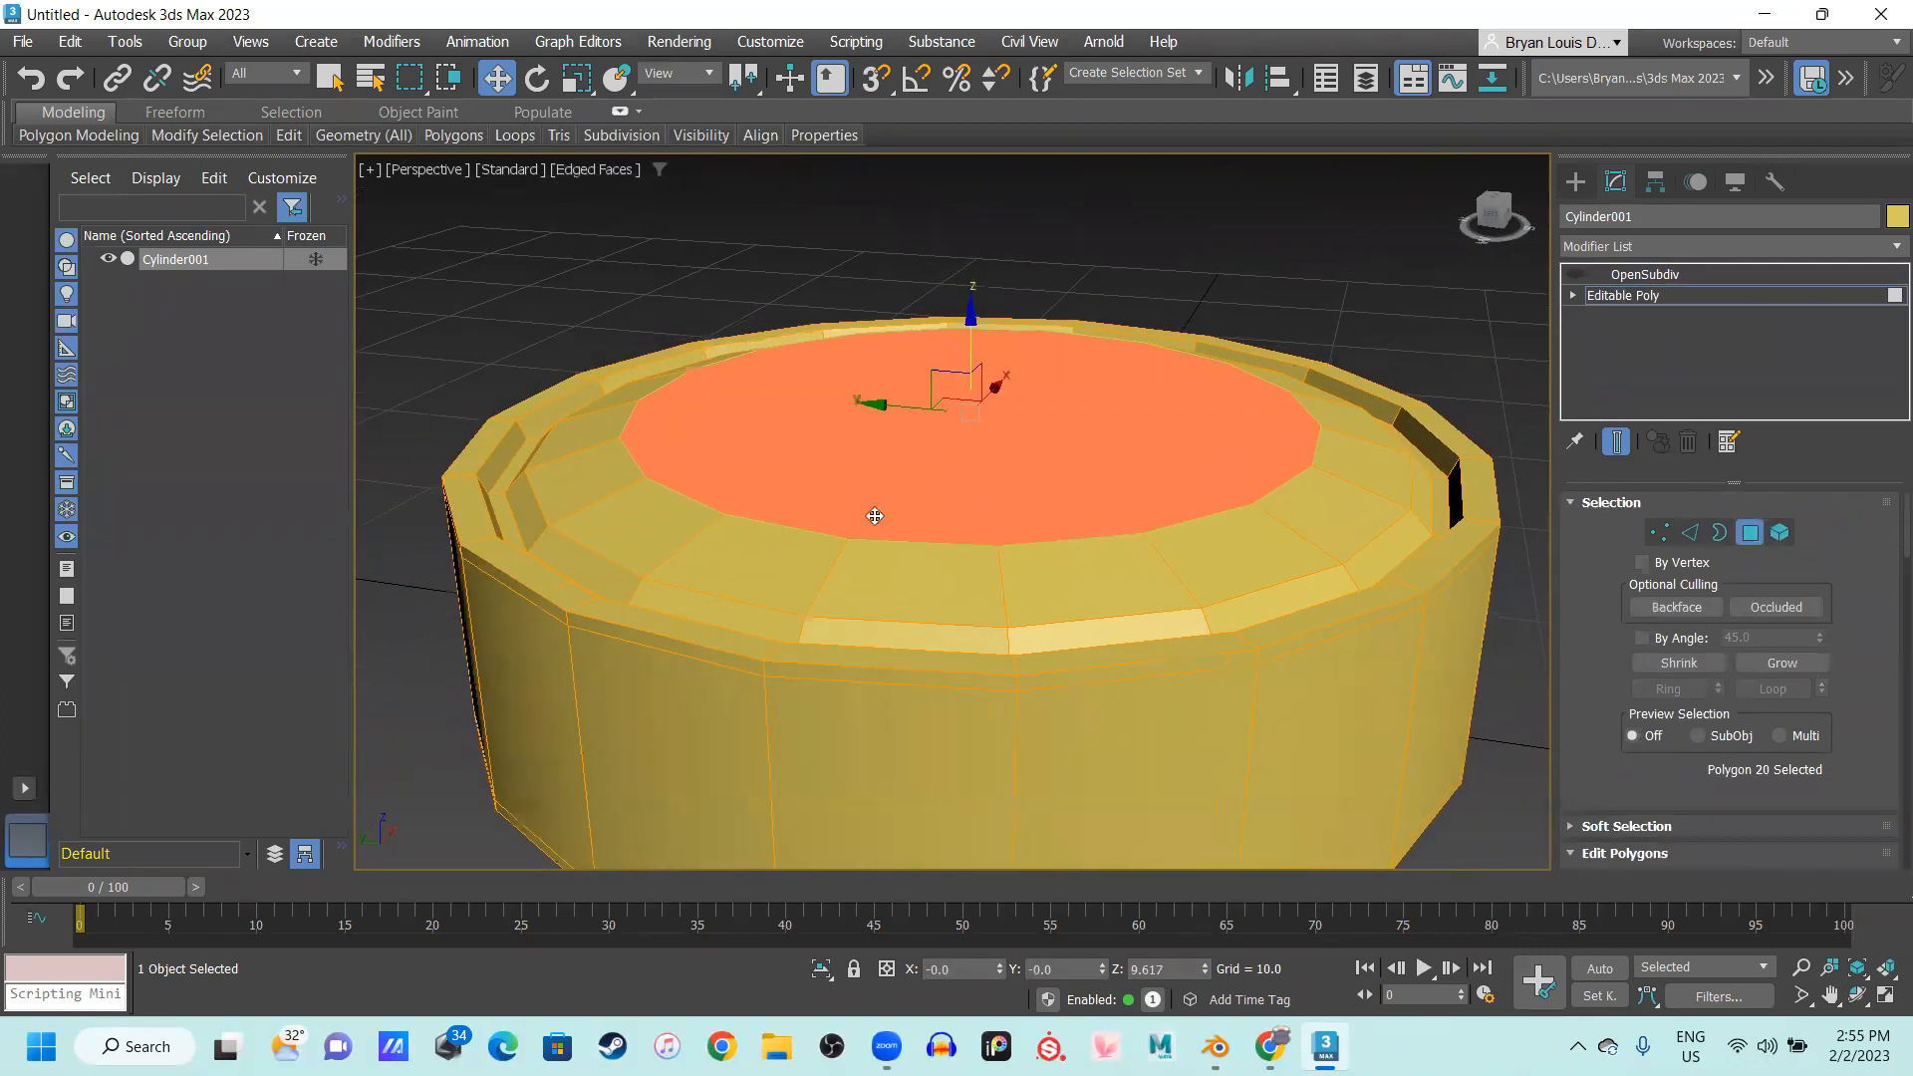
# Scale the centre polygon inward to add another ring of faces, and raise it to a Z of about 10.033
pyautogui.keyDown('alt'); pyautogui.moveTo(917, 544); pyautogui.dragTo(946, 422, button='middle'); pyautogui.keyUp('alt')
pyautogui.press('r')
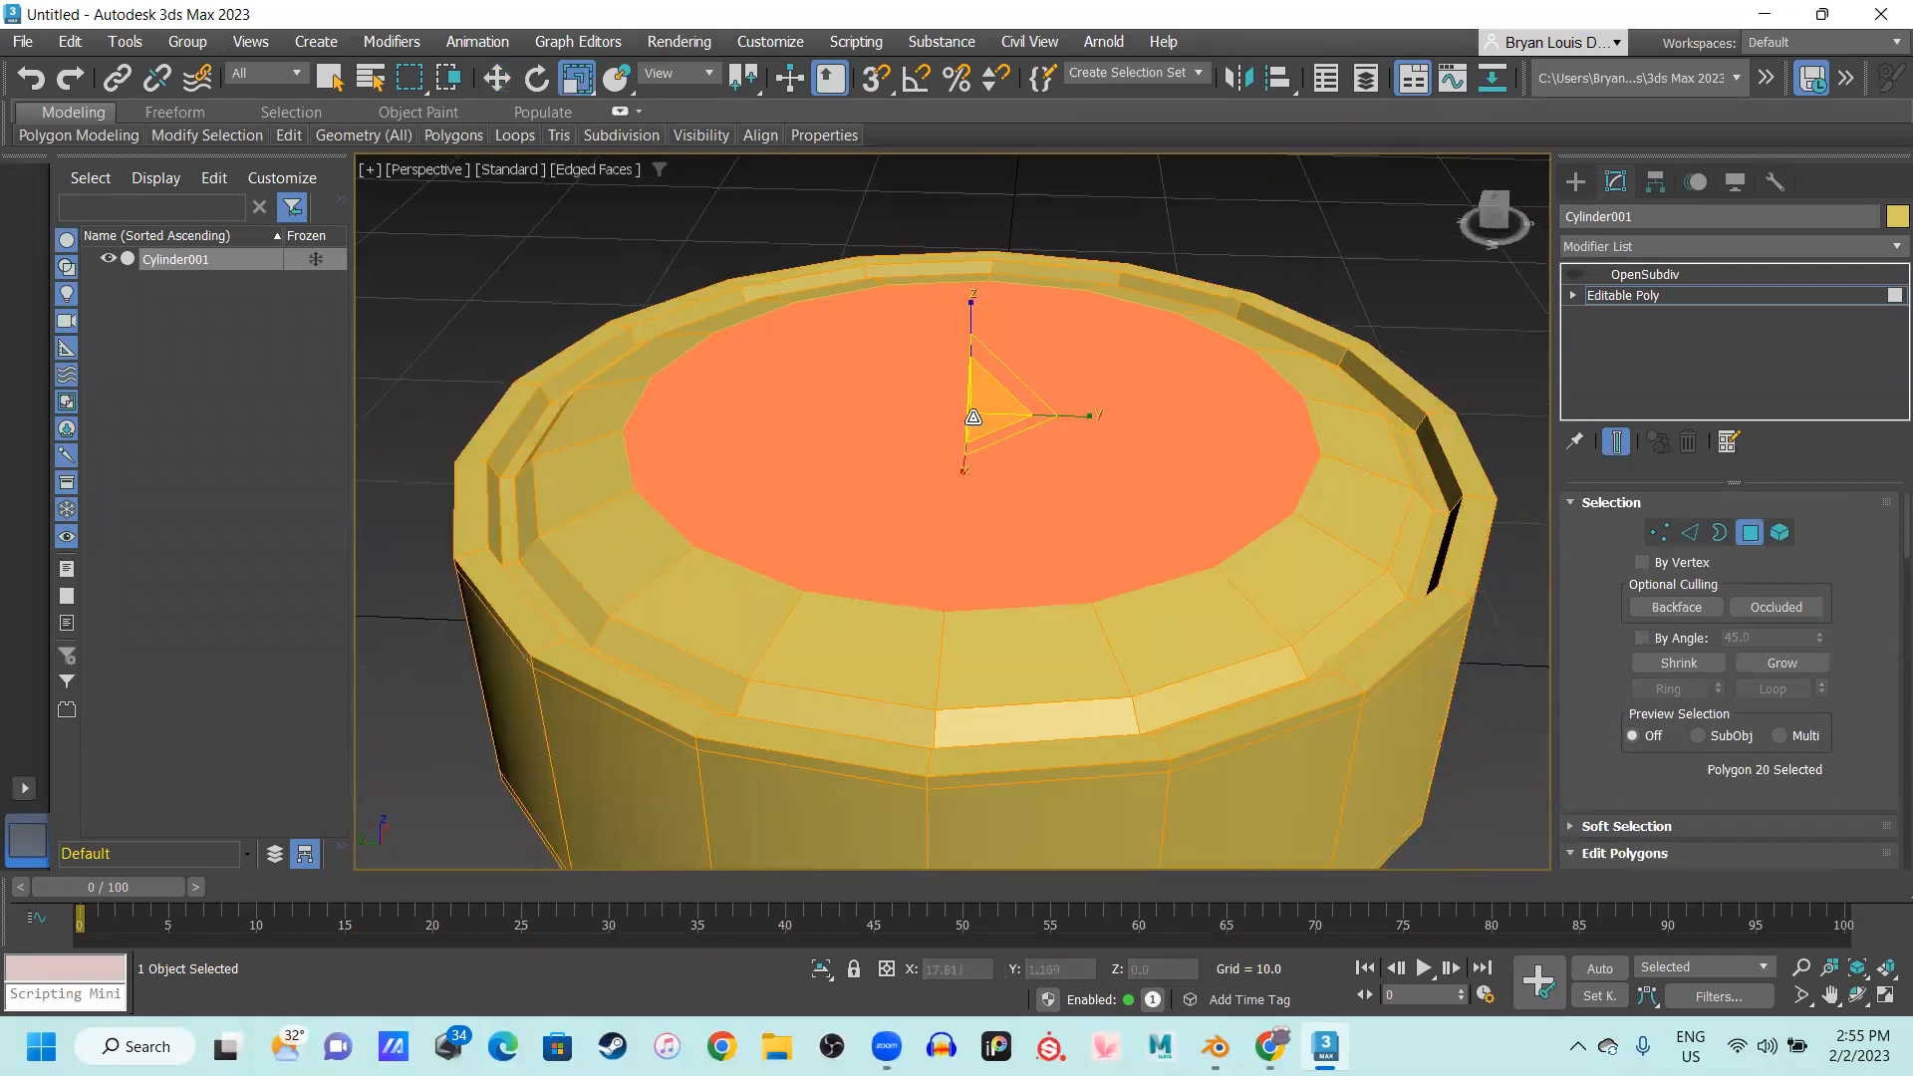
pyautogui.moveTo(969, 435); pyautogui.dragTo(948, 455)
pyautogui.keyDown('alt'); pyautogui.moveTo(948, 456); pyautogui.dragTo(886, 409, button='middle'); pyautogui.keyUp('alt')
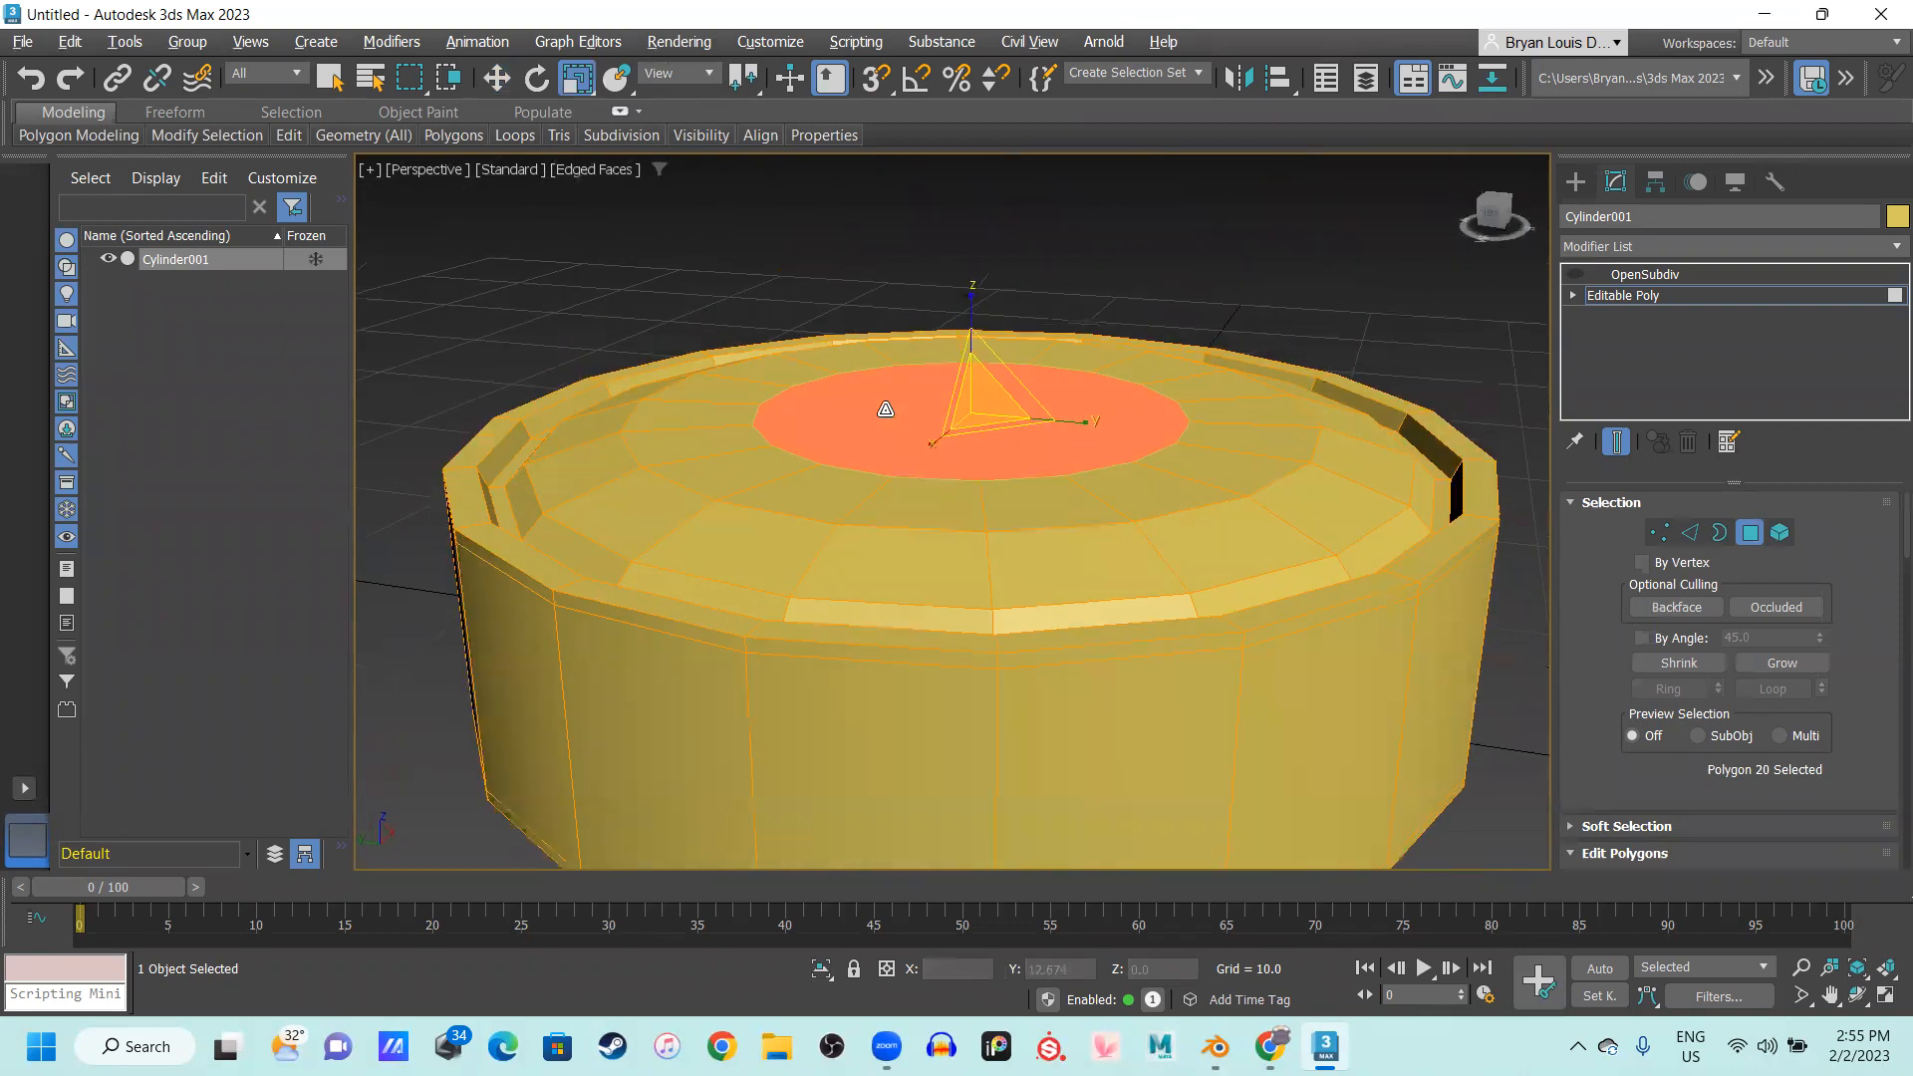
pyautogui.press('w')
pyautogui.keyDown('alt'); pyautogui.moveTo(975, 333); pyautogui.dragTo(957, 408, button='middle'); pyautogui.keyUp('alt')
pyautogui.scroll(2, 984, 404)
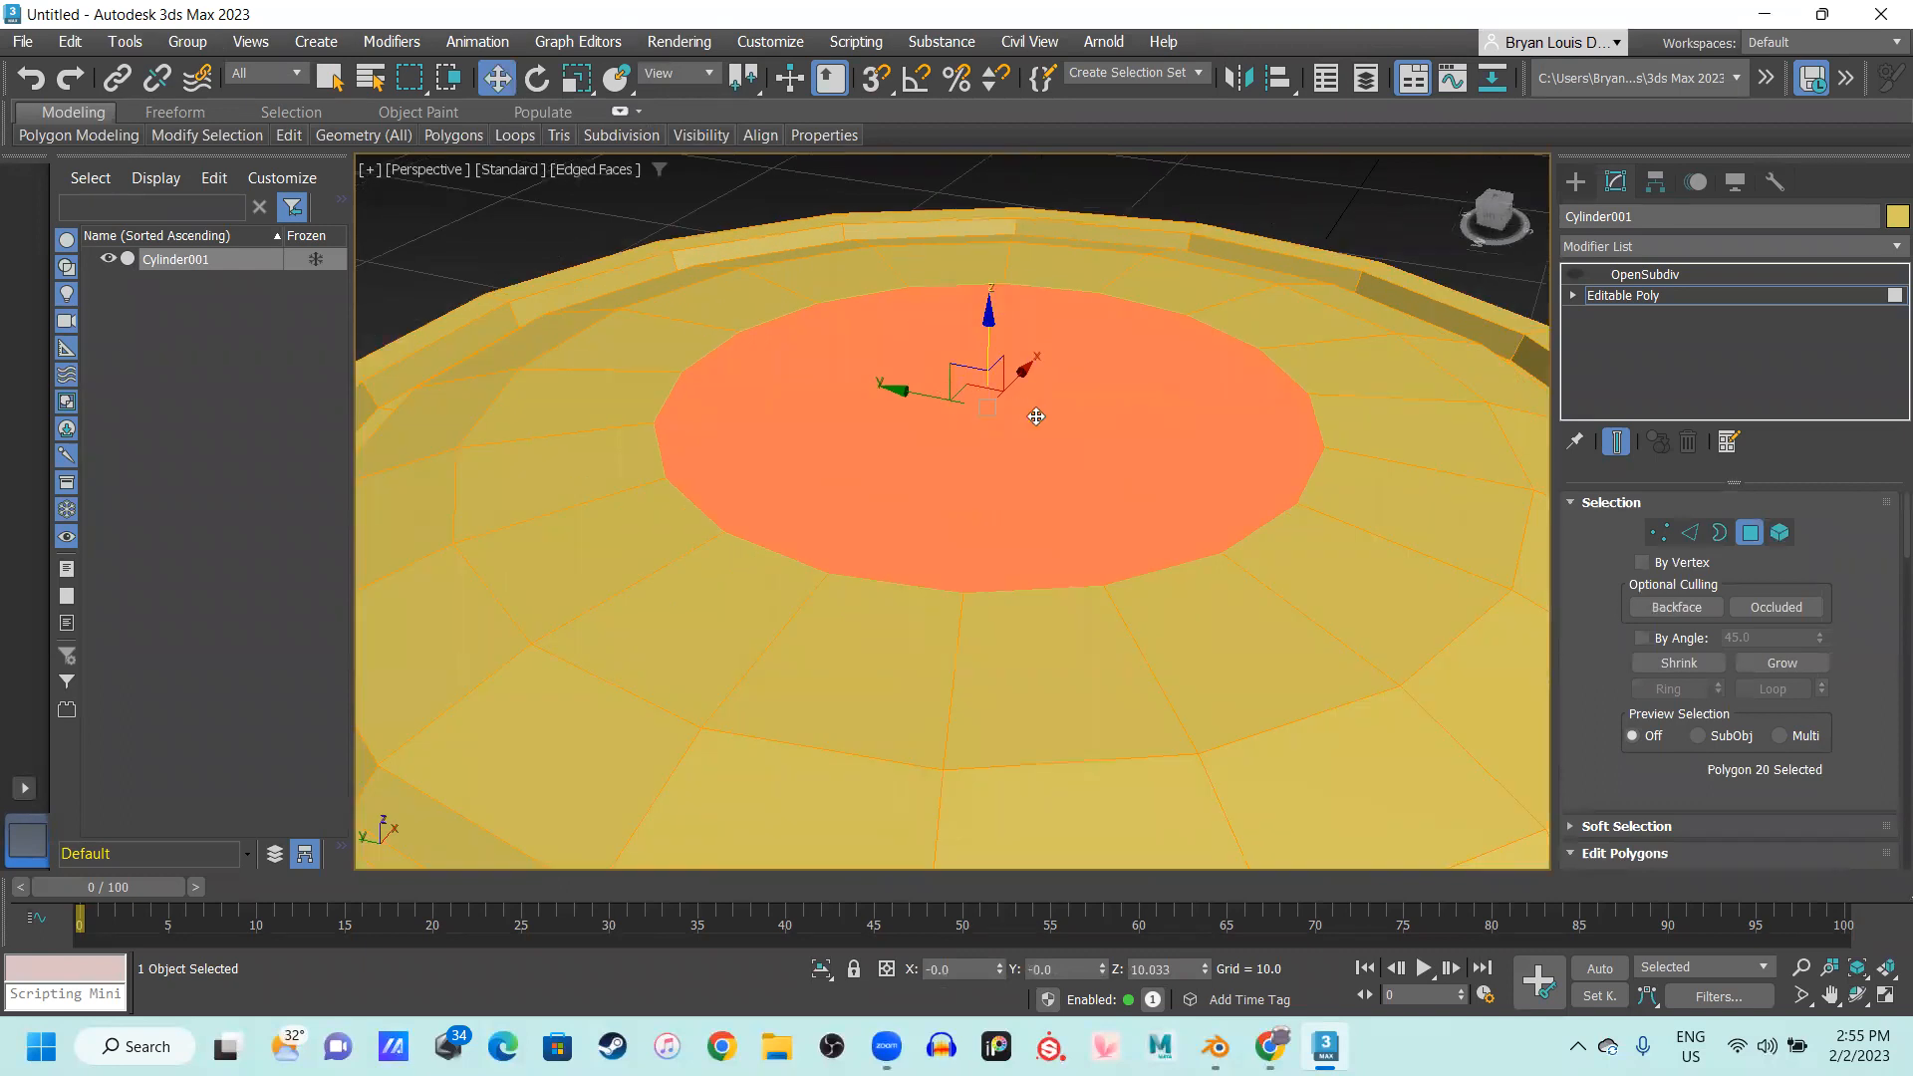
# Scale the centre polygon inward once more for a further ring of faces, and raise it to a Z of about 10.14
pyautogui.press('r')
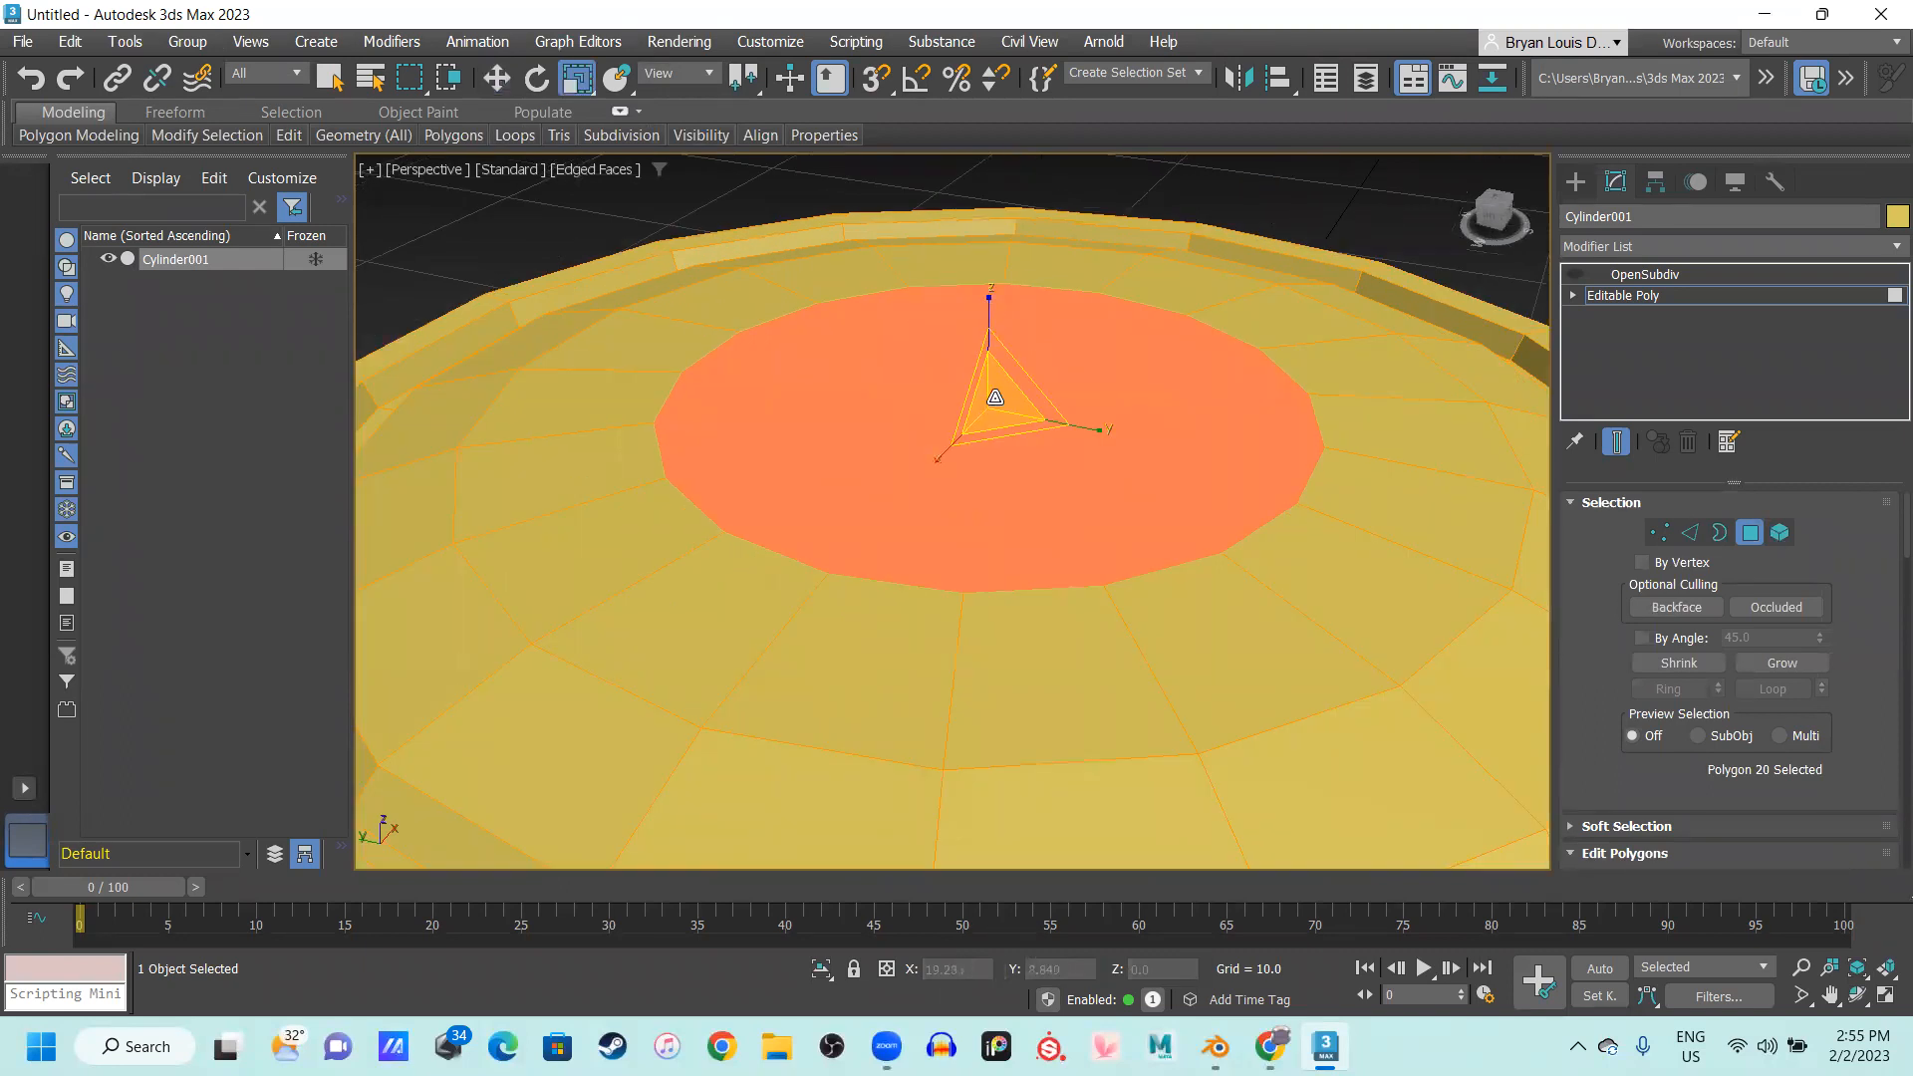
pyautogui.moveTo(993, 405); pyautogui.dragTo(990, 489)
pyautogui.keyDown('alt'); pyautogui.moveTo(990, 490); pyautogui.dragTo(963, 428, button='middle'); pyautogui.keyUp('alt')
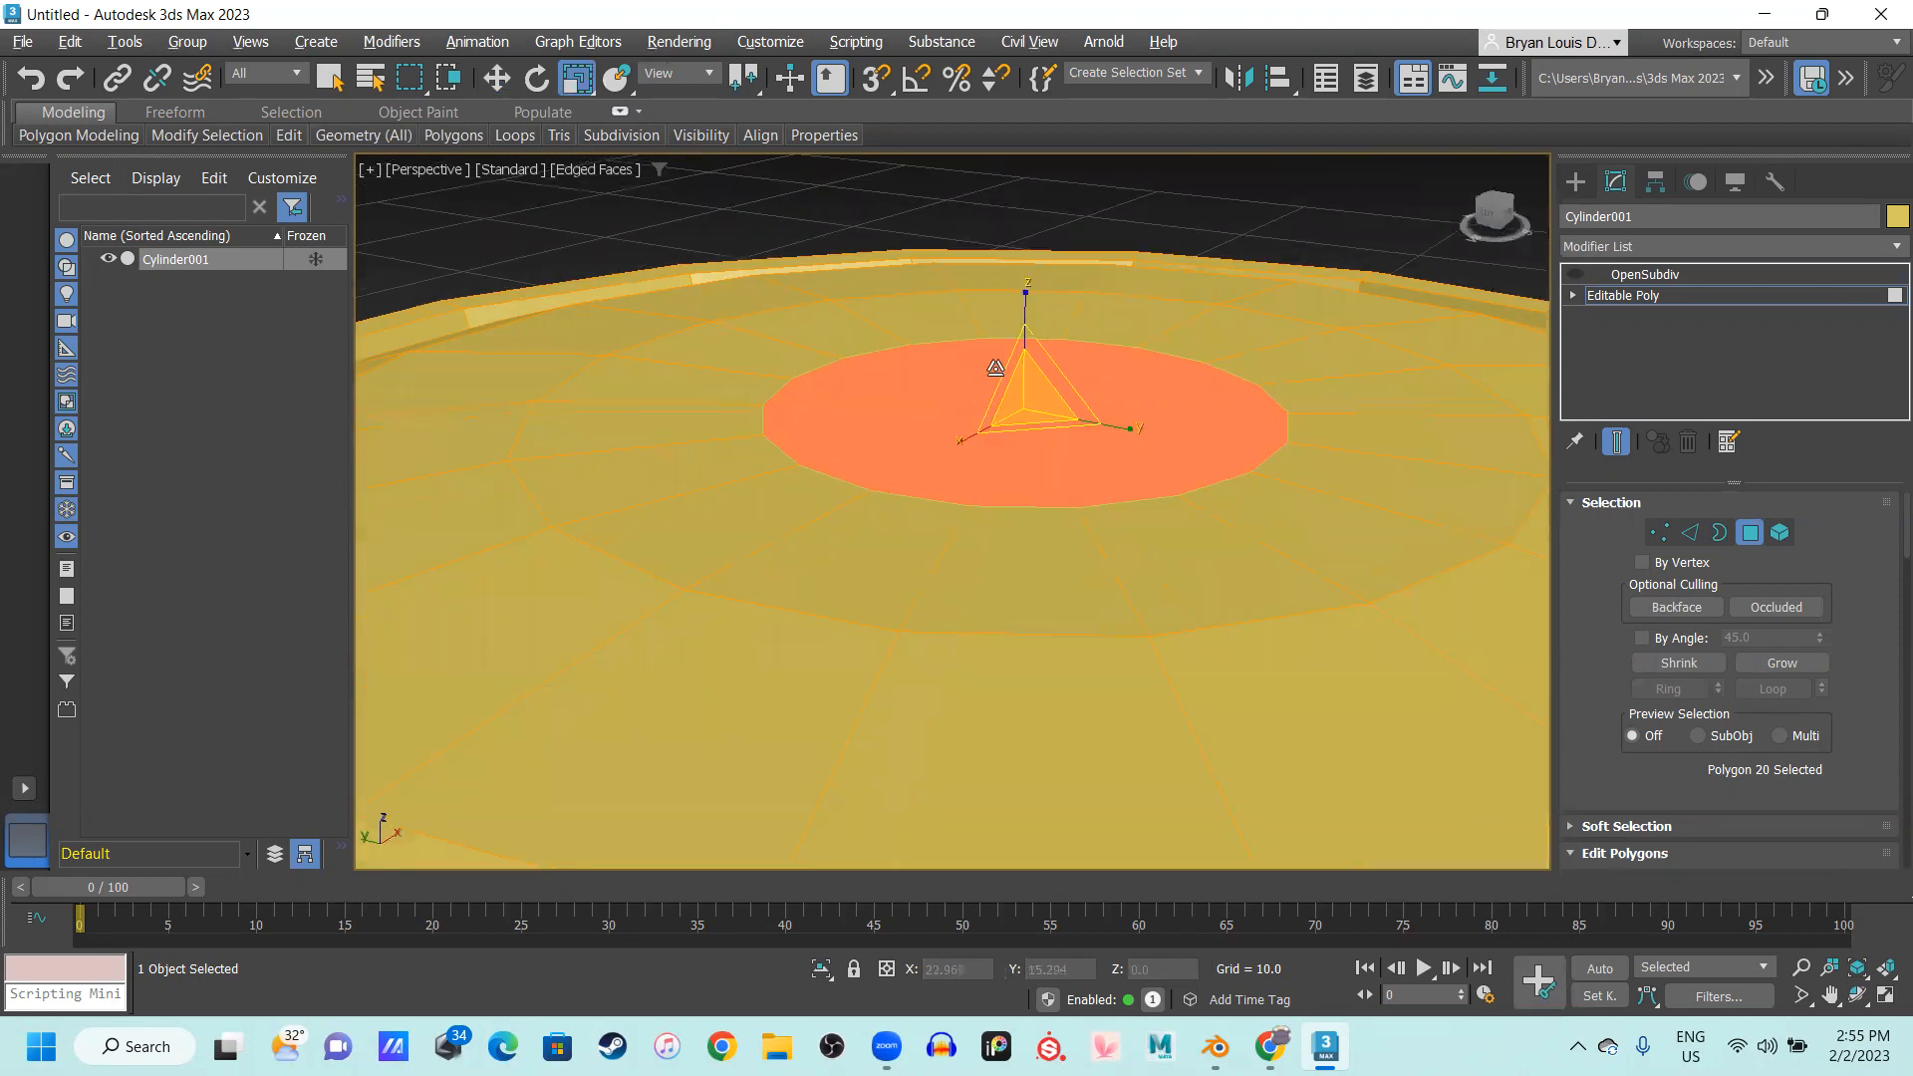
pyautogui.press('w')
pyautogui.keyDown('alt'); pyautogui.moveTo(1026, 321); pyautogui.dragTo(998, 525, button='middle'); pyautogui.keyUp('alt')
pyautogui.scroll(-3, 978, 411)
pyautogui.keyDown('alt'); pyautogui.moveTo(1052, 650); pyautogui.dragTo(987, 474, button='middle'); pyautogui.keyUp('alt')
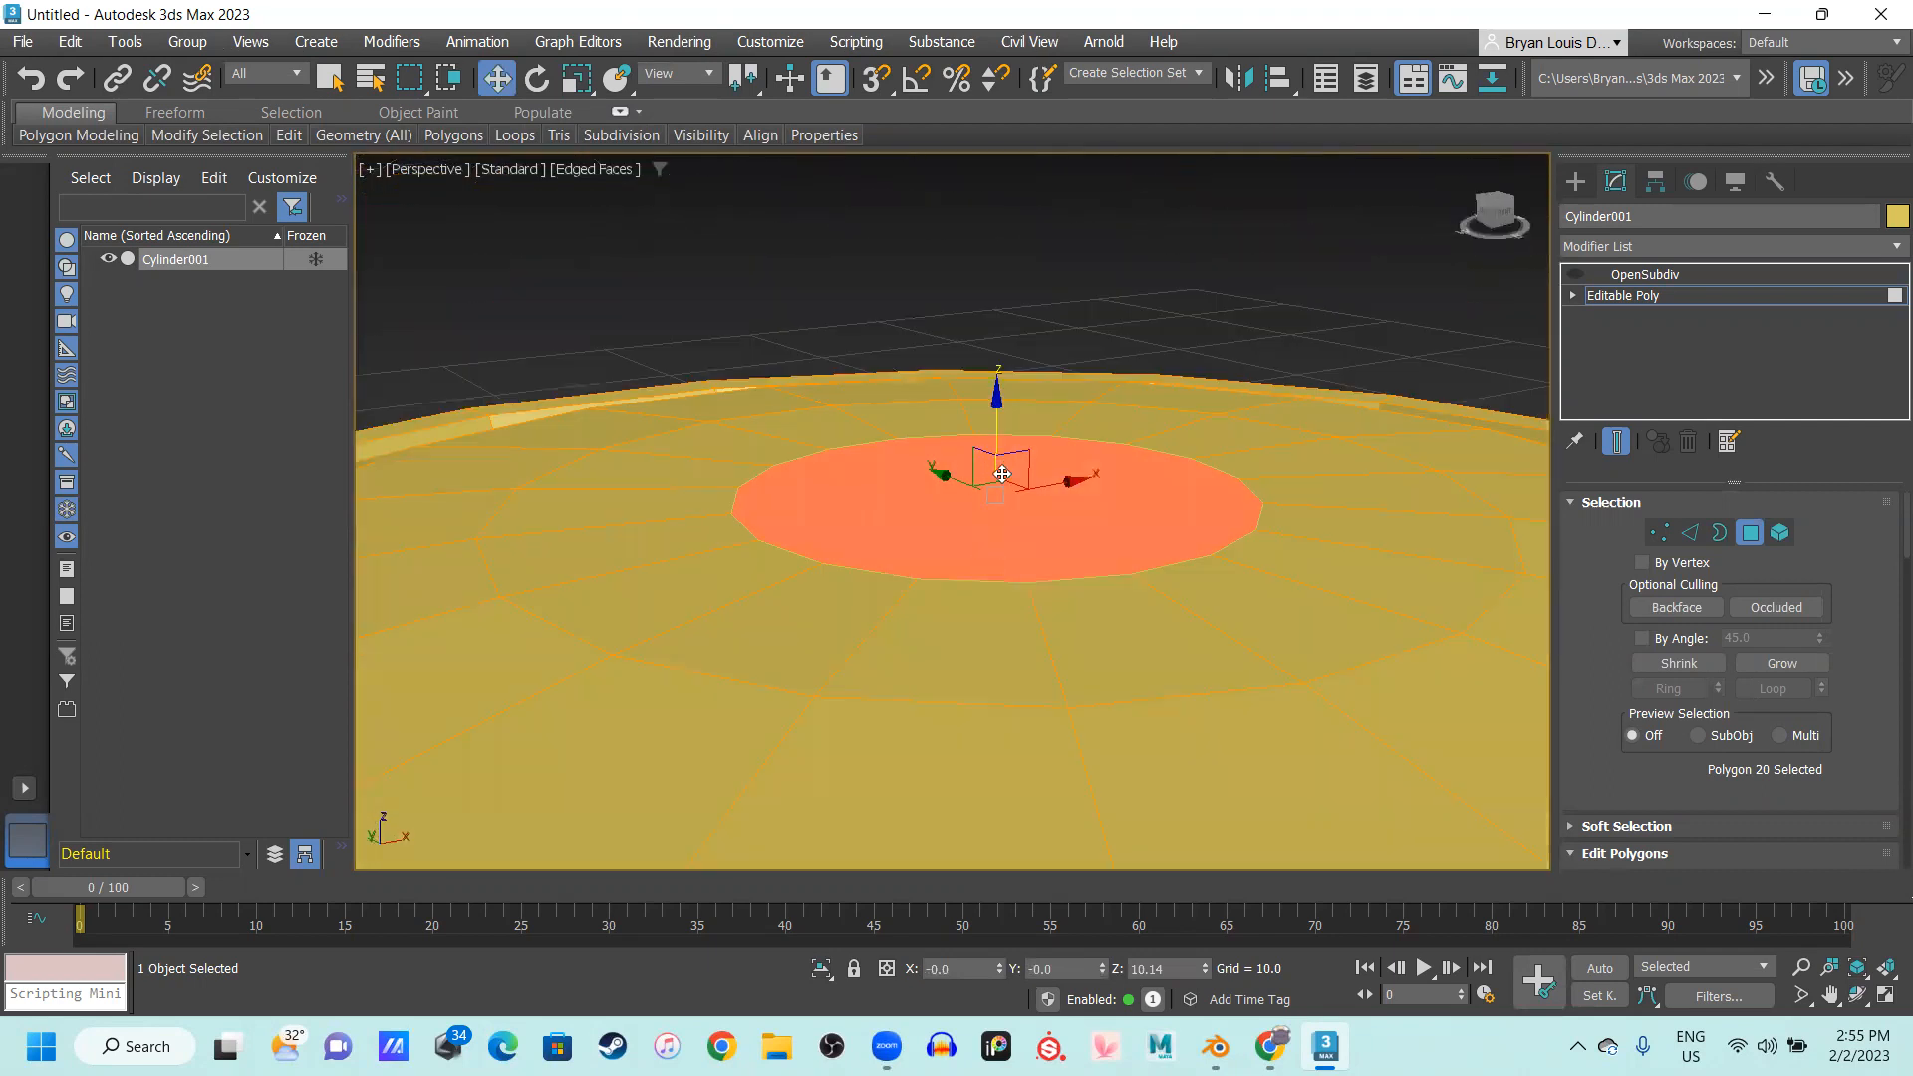
# Scale the centre polygon inward to about 94%, and lower it by about 0.215 to form a shallow recess
pyautogui.press('r')
pyautogui.moveTo(997, 491); pyautogui.dragTo(998, 495)
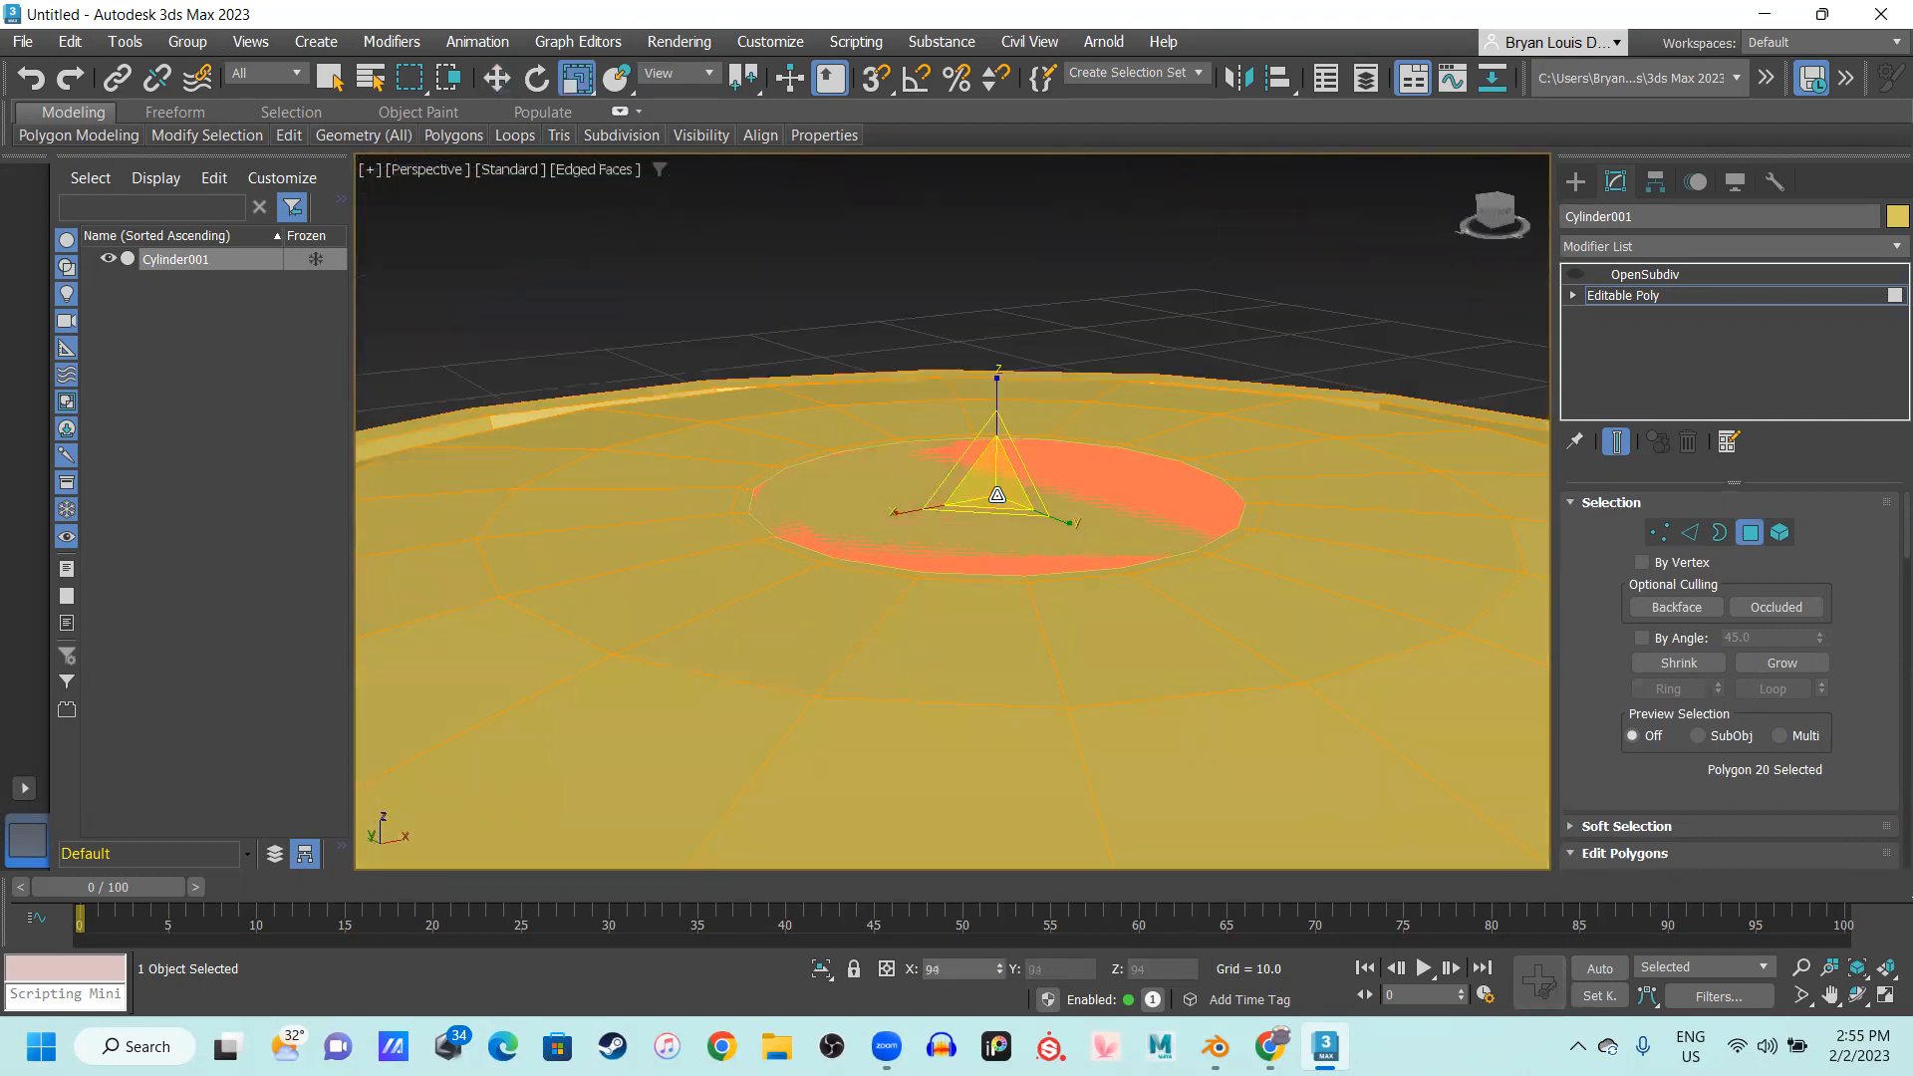
pyautogui.press('w')
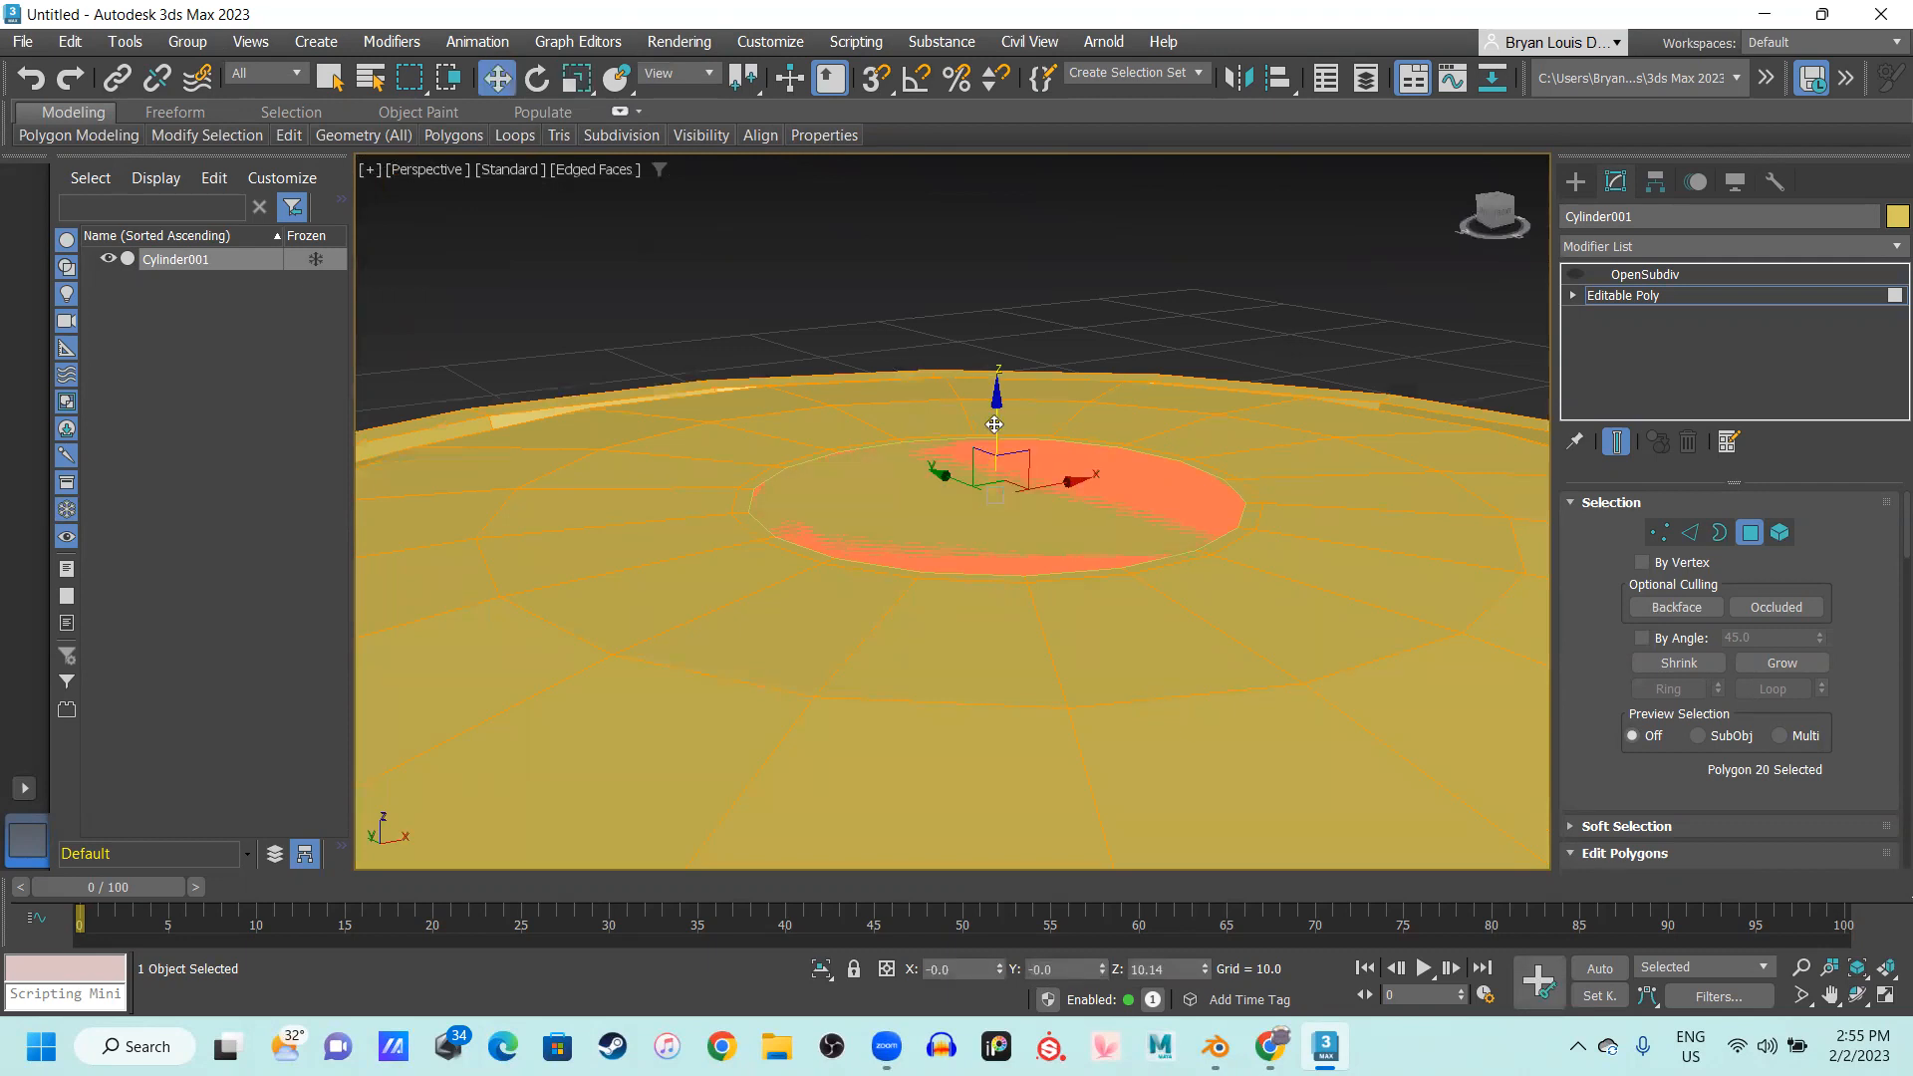
pyautogui.moveTo(995, 423); pyautogui.dragTo(1000, 435)
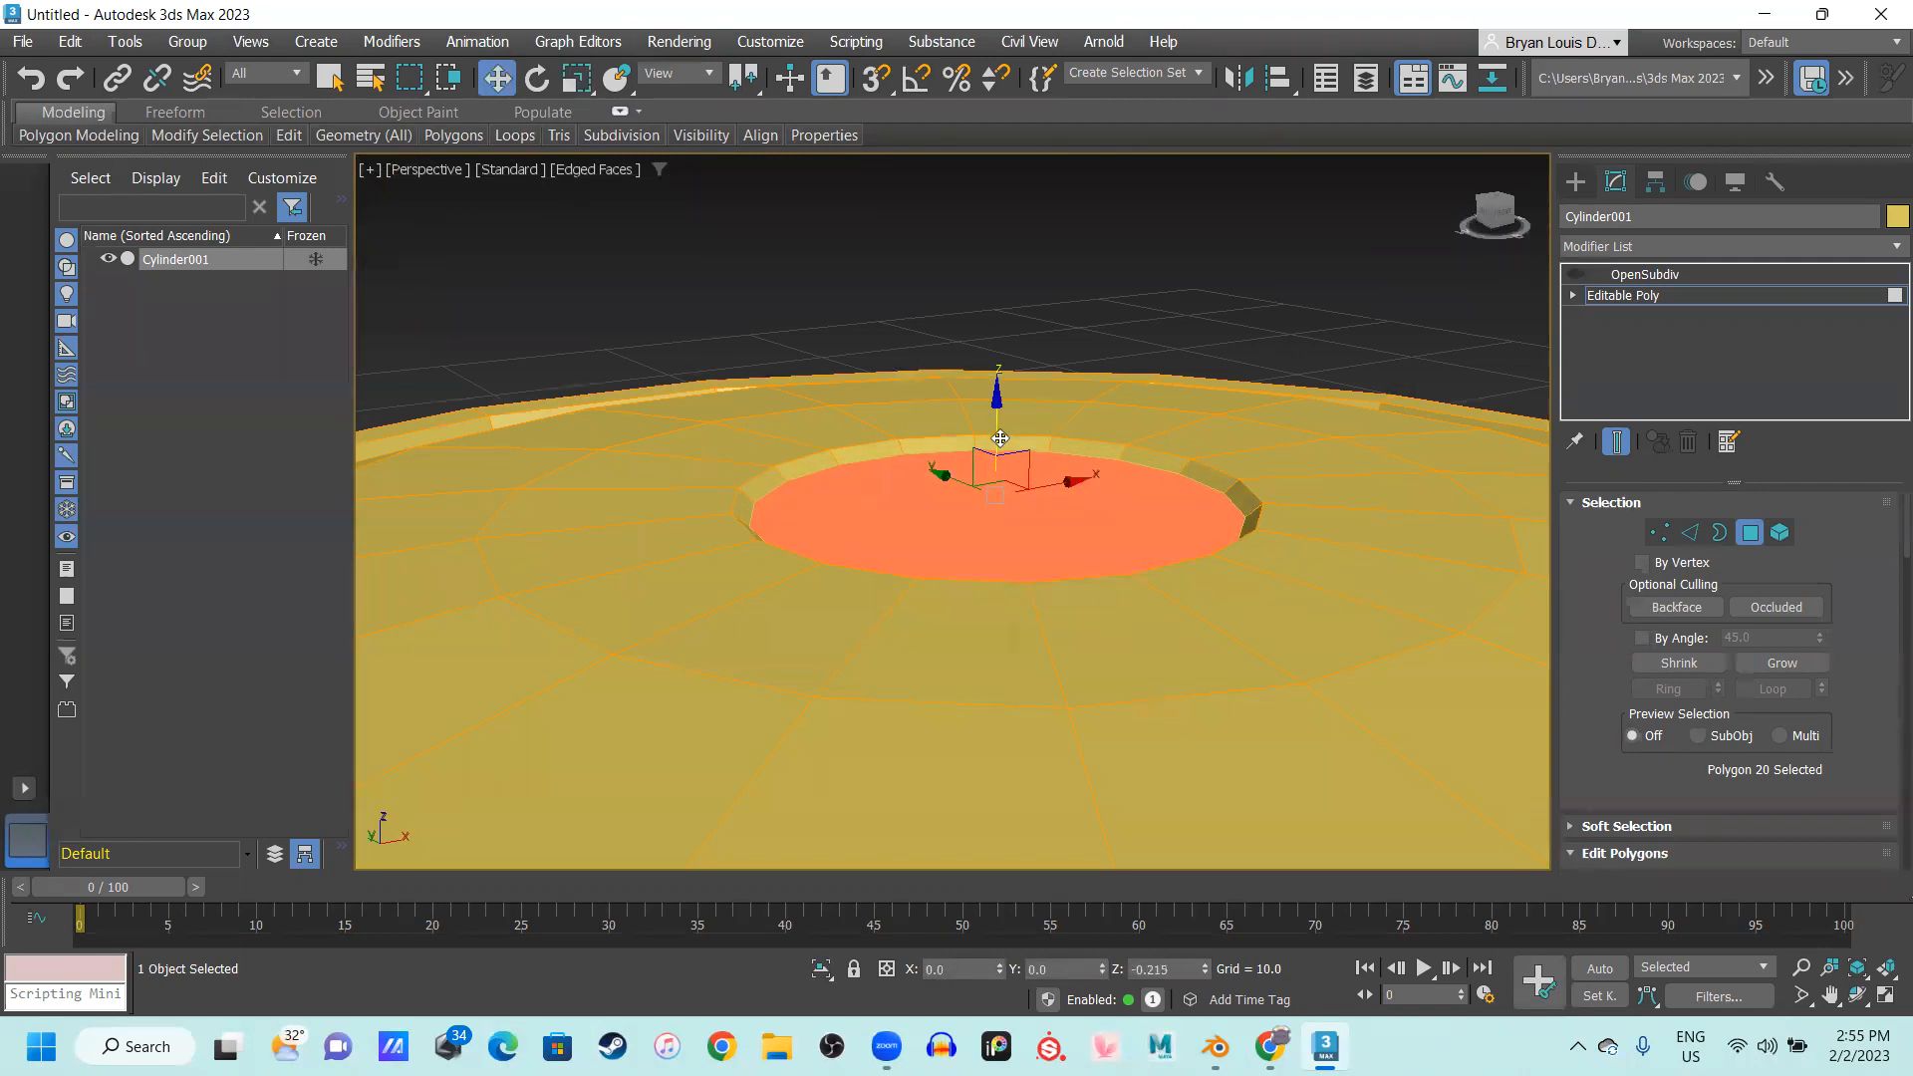
pyautogui.click(1010, 441)
pyautogui.press('r')
pyautogui.moveTo(1010, 441); pyautogui.dragTo(1011, 450)
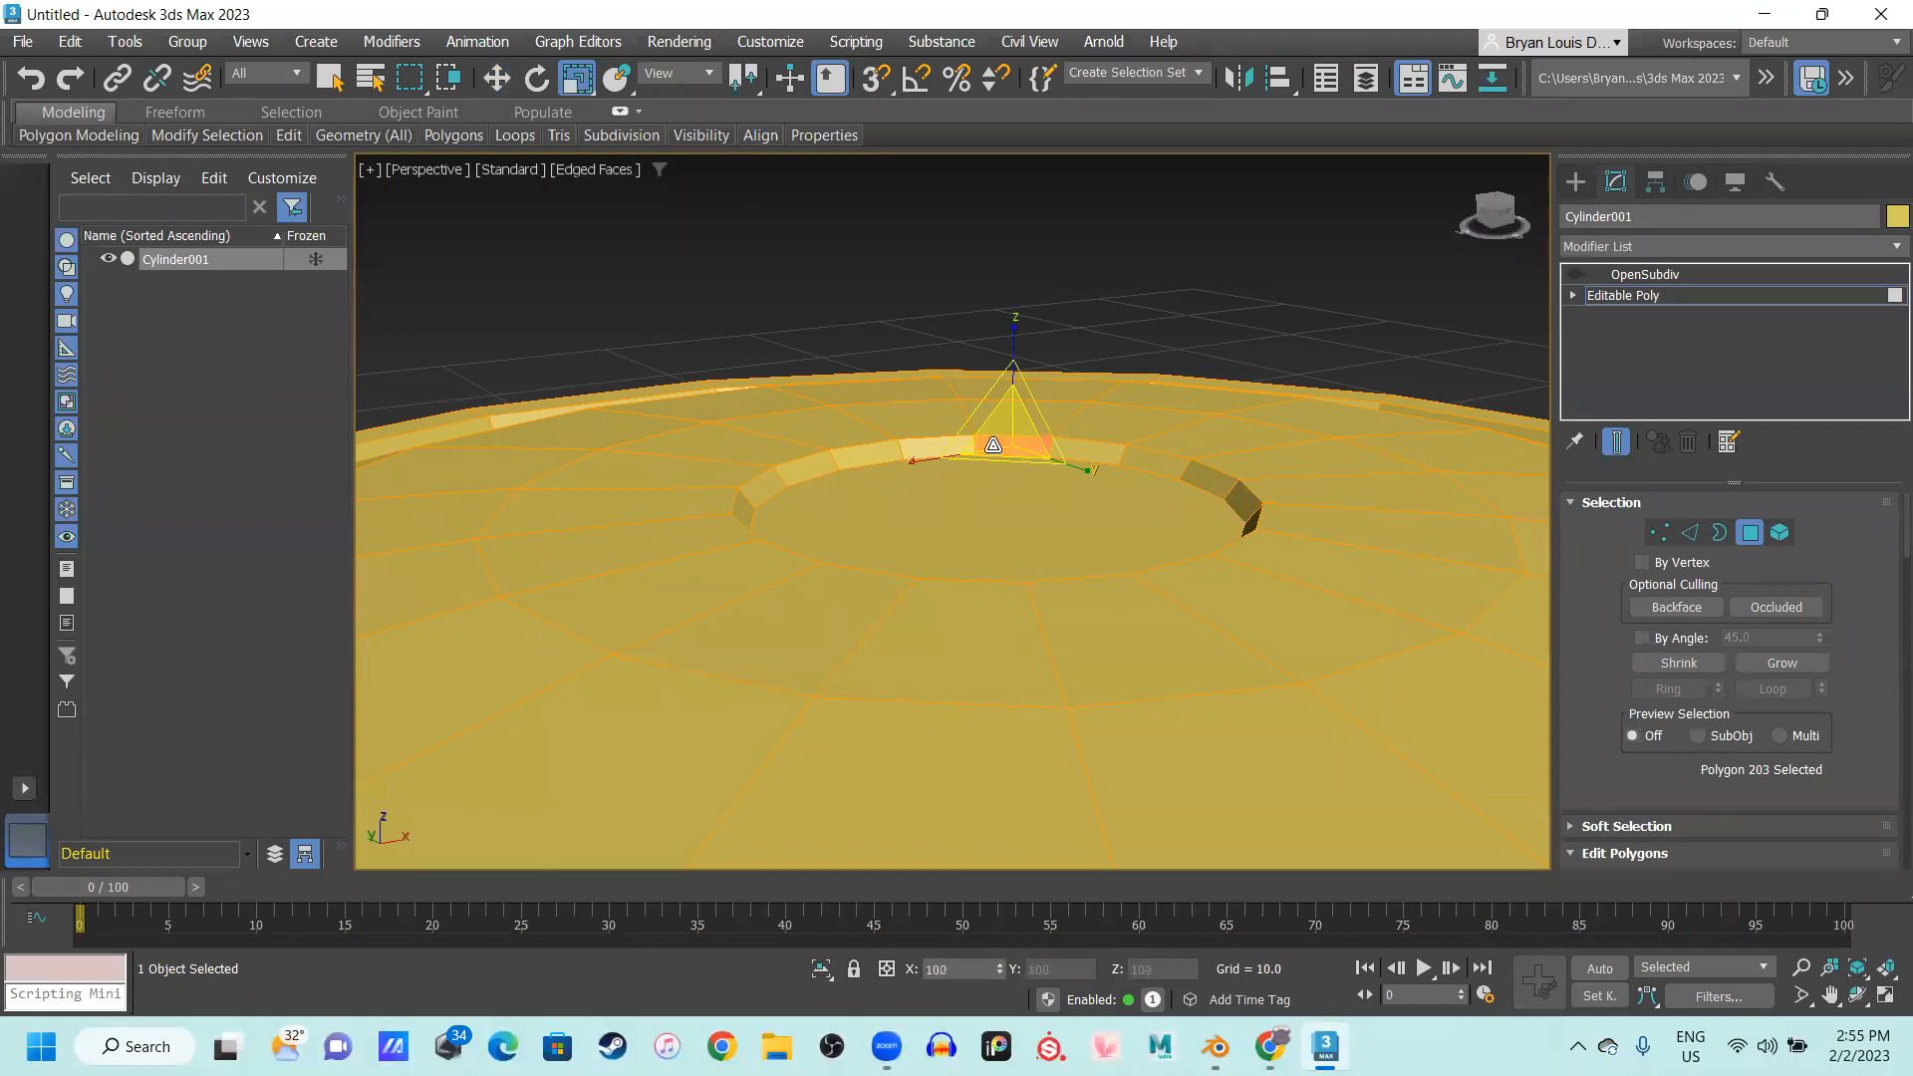
pyautogui.click(1151, 499)
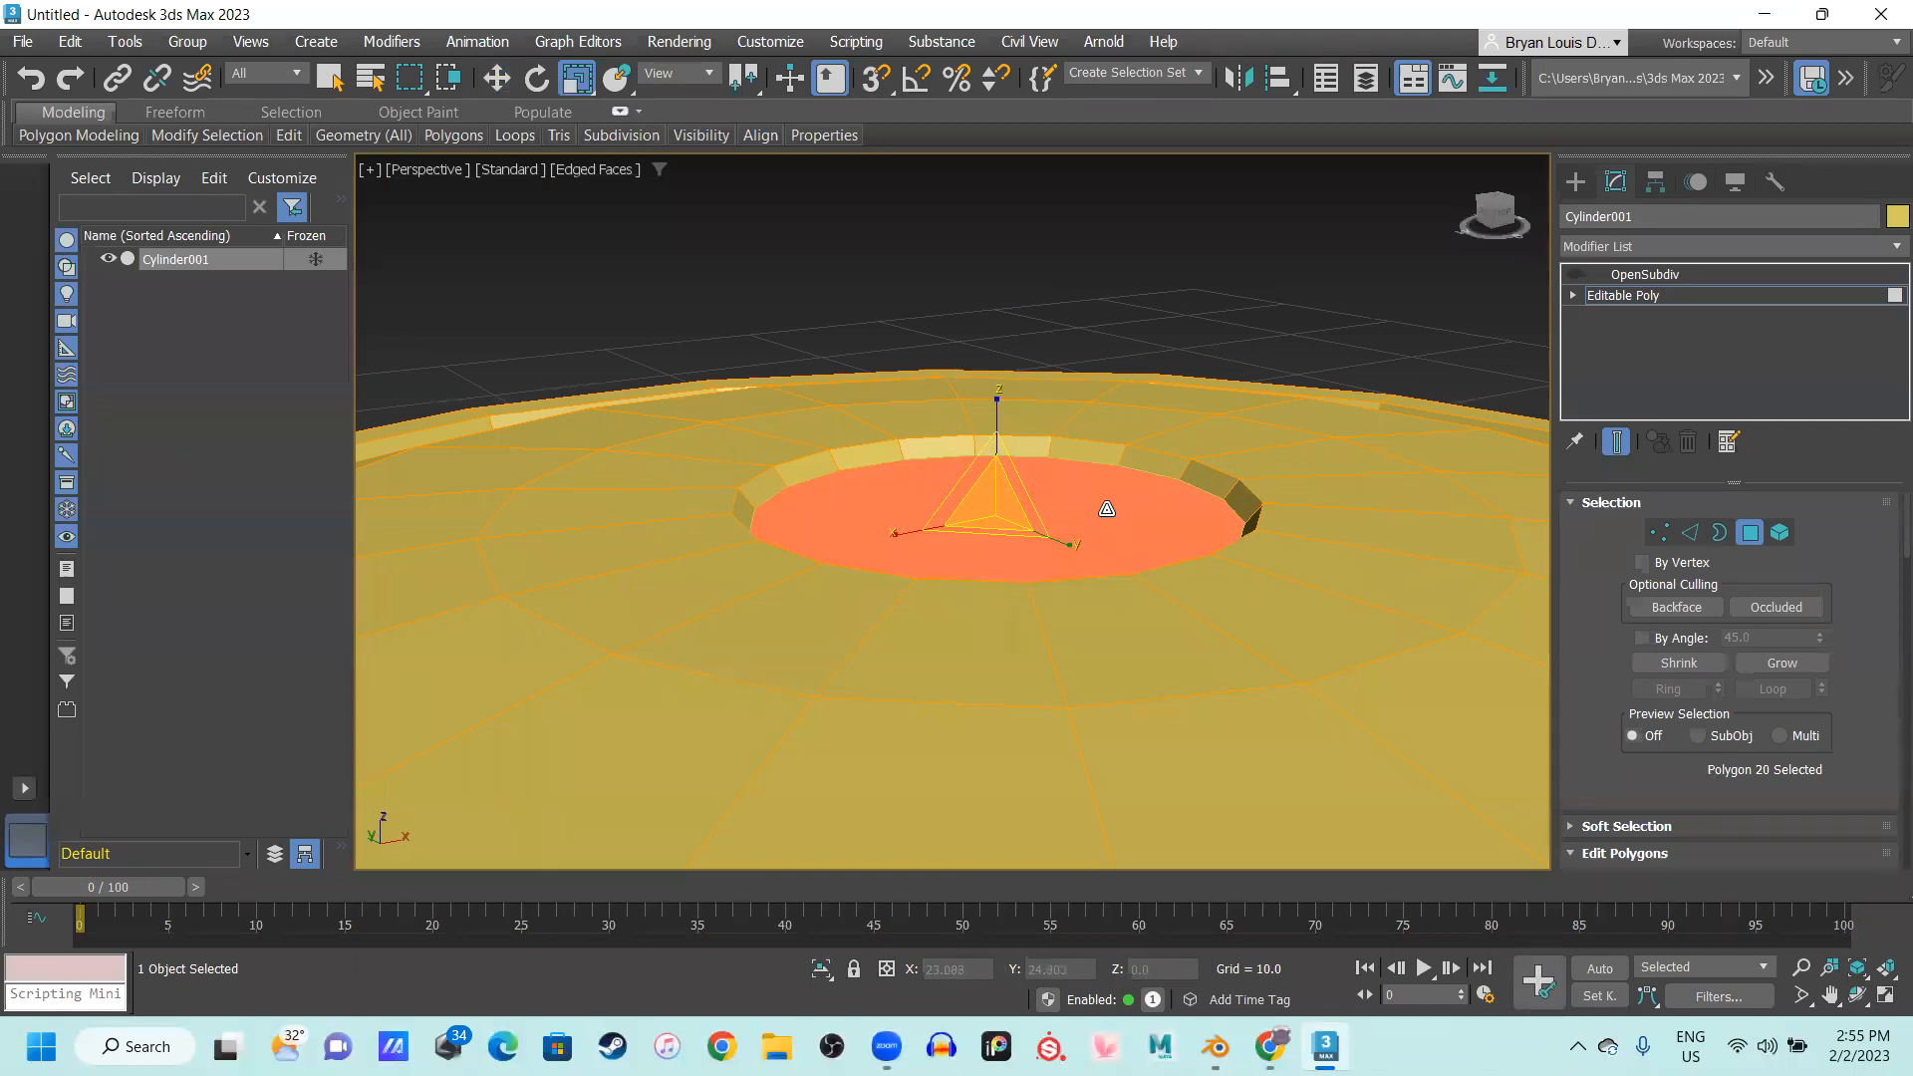
# Scale the centre polygon inward in further rings and raise it to a Z of about 10.814 to form a rounded knob
pyautogui.moveTo(1000, 519); pyautogui.dragTo(1010, 515)
pyautogui.press('w')
pyautogui.moveTo(1000, 448)
pyautogui.mouseDown()
pyautogui.moveTo(1008, 428)
pyautogui.moveTo(991, 534)
pyautogui.moveTo(1009, 481)
pyautogui.mouseUp()
pyautogui.press('r')
pyautogui.press('w')
pyautogui.press('r')
pyautogui.press('w')
# Turn OpenSubdiv smoothing on, hide the edged faces and deselect the centre polygon
pyautogui.keyDown('alt'); pyautogui.moveTo(1009, 481); pyautogui.dragTo(796, 515, button='middle'); pyautogui.keyUp('alt')
pyautogui.scroll(-5, 905, 565)
pyautogui.keyDown('alt'); pyautogui.moveTo(905, 565); pyautogui.dragTo(838, 581, button='middle'); pyautogui.keyUp('alt')
pyautogui.click(1575, 276)
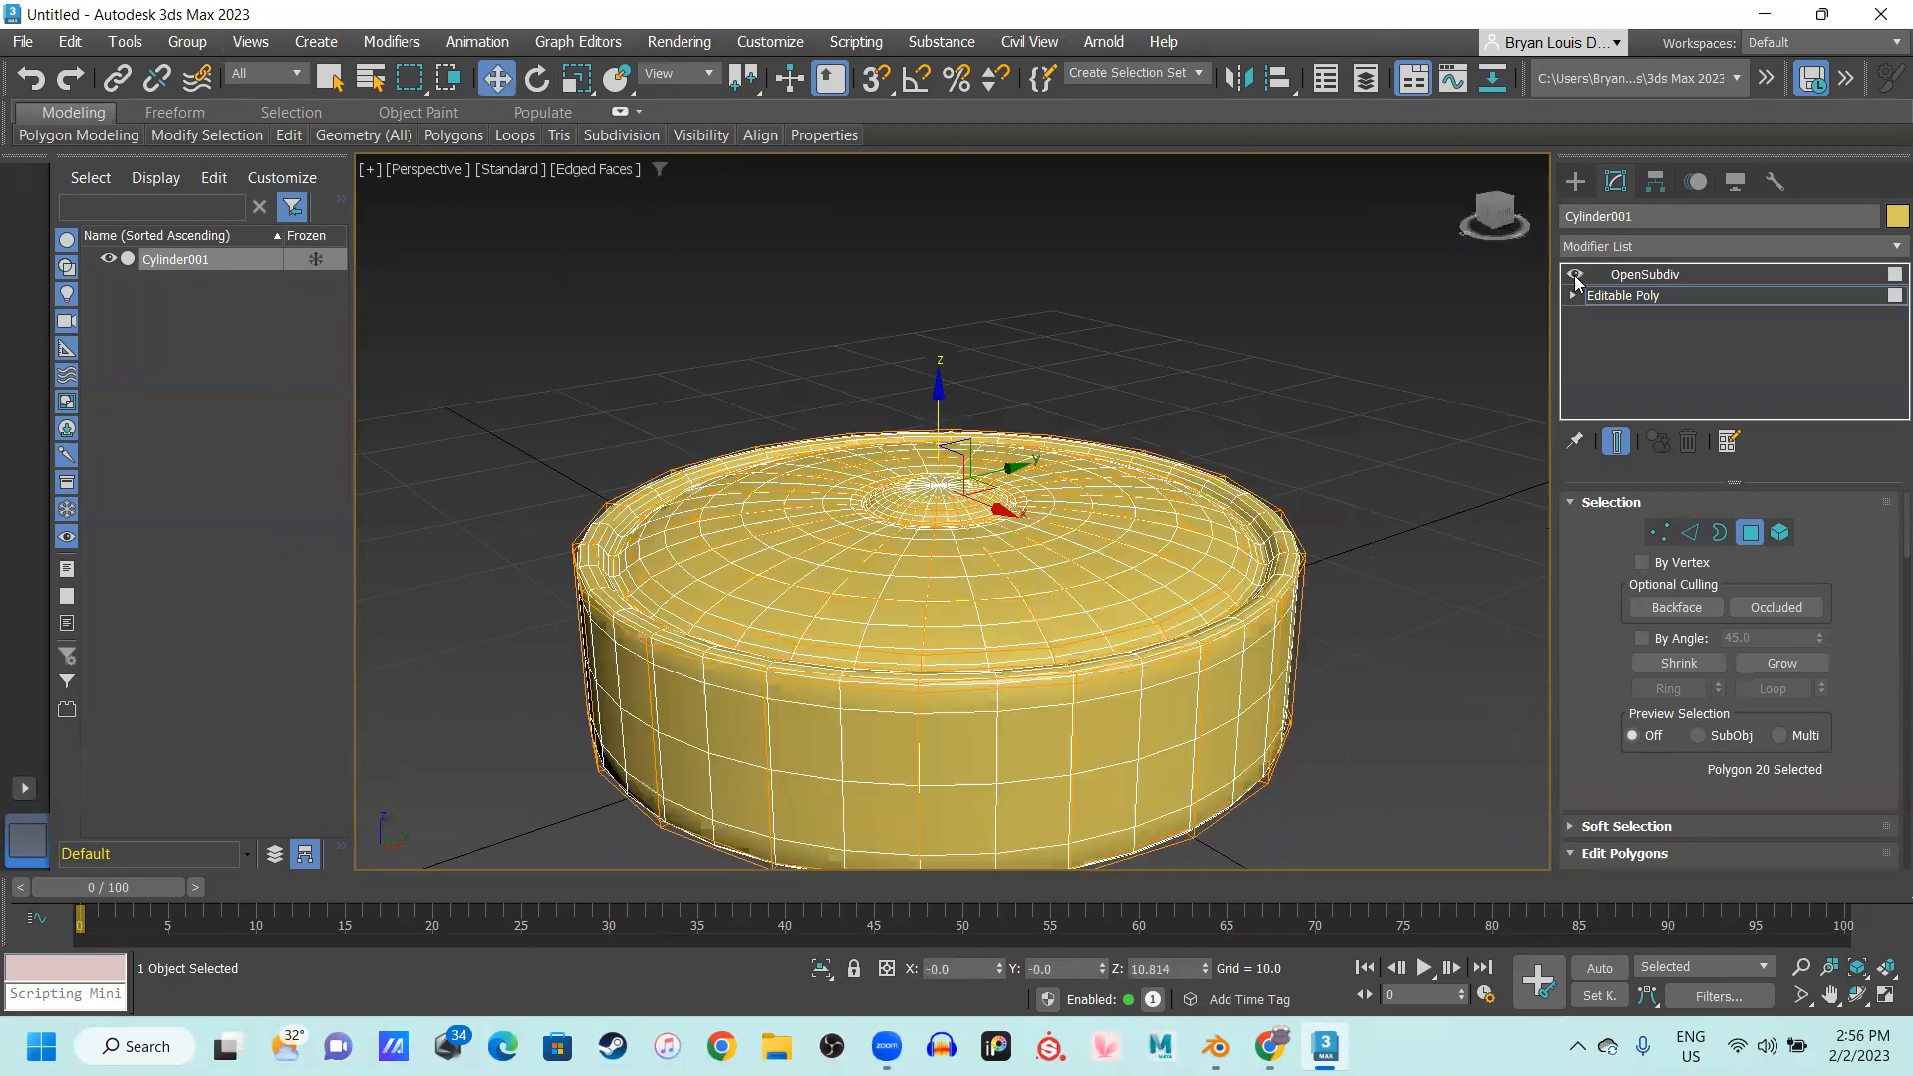
pyautogui.press('F4')
pyautogui.click(1185, 425)
pyautogui.moveTo(1130, 381); pyautogui.dragTo(1157, 396, button='middle')
pyautogui.keyDown('alt'); pyautogui.moveTo(962, 603); pyautogui.dragTo(943, 429, button='middle'); pyautogui.keyUp('alt')
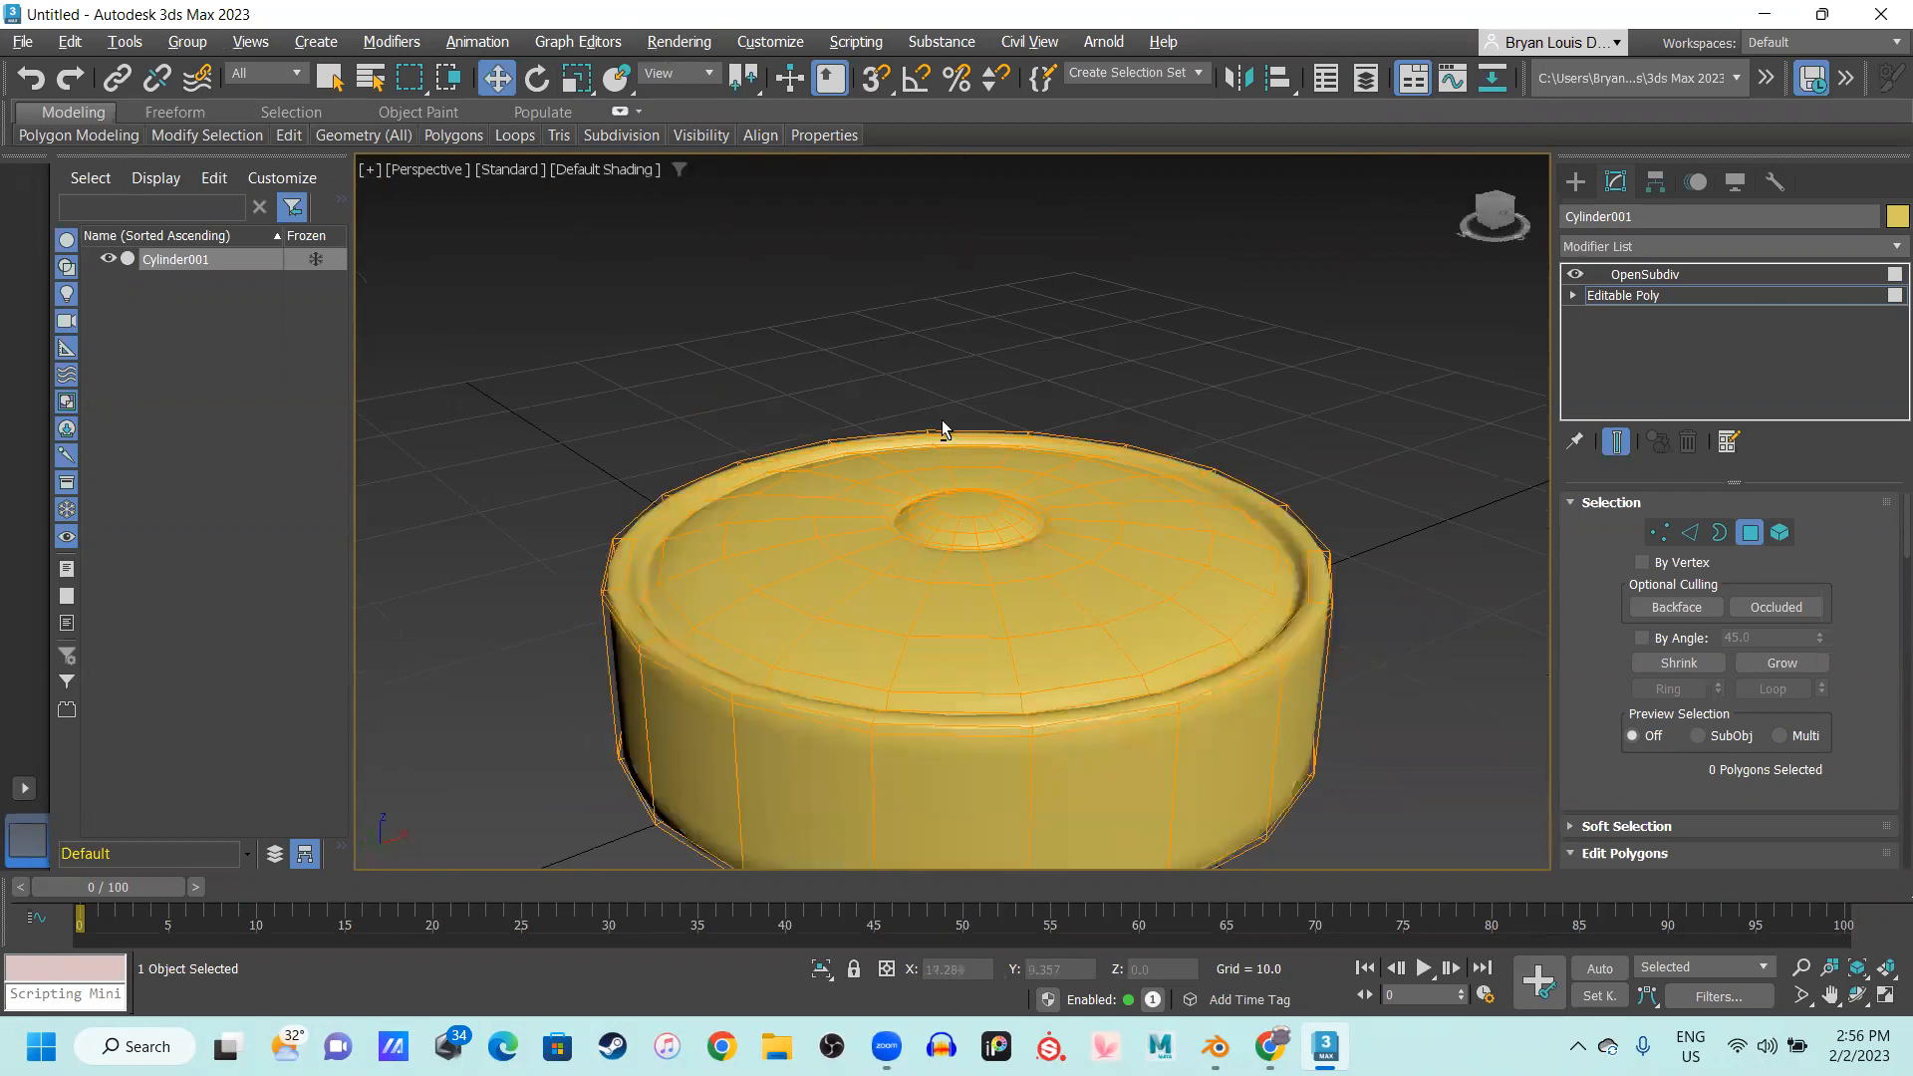
# Leave polygon editing and inspect the smoothed cap from several angles, with edged faces on and off
pyautogui.click(1578, 182)
pyautogui.keyDown('alt'); pyautogui.moveTo(1268, 378); pyautogui.dragTo(1059, 635, button='middle'); pyautogui.keyUp('alt')
pyautogui.keyDown('alt'); pyautogui.moveTo(1137, 510); pyautogui.dragTo(940, 589, button='middle'); pyautogui.keyUp('alt')
pyautogui.keyDown('alt'); pyautogui.moveTo(944, 521); pyautogui.dragTo(871, 440, button='middle'); pyautogui.keyUp('alt')
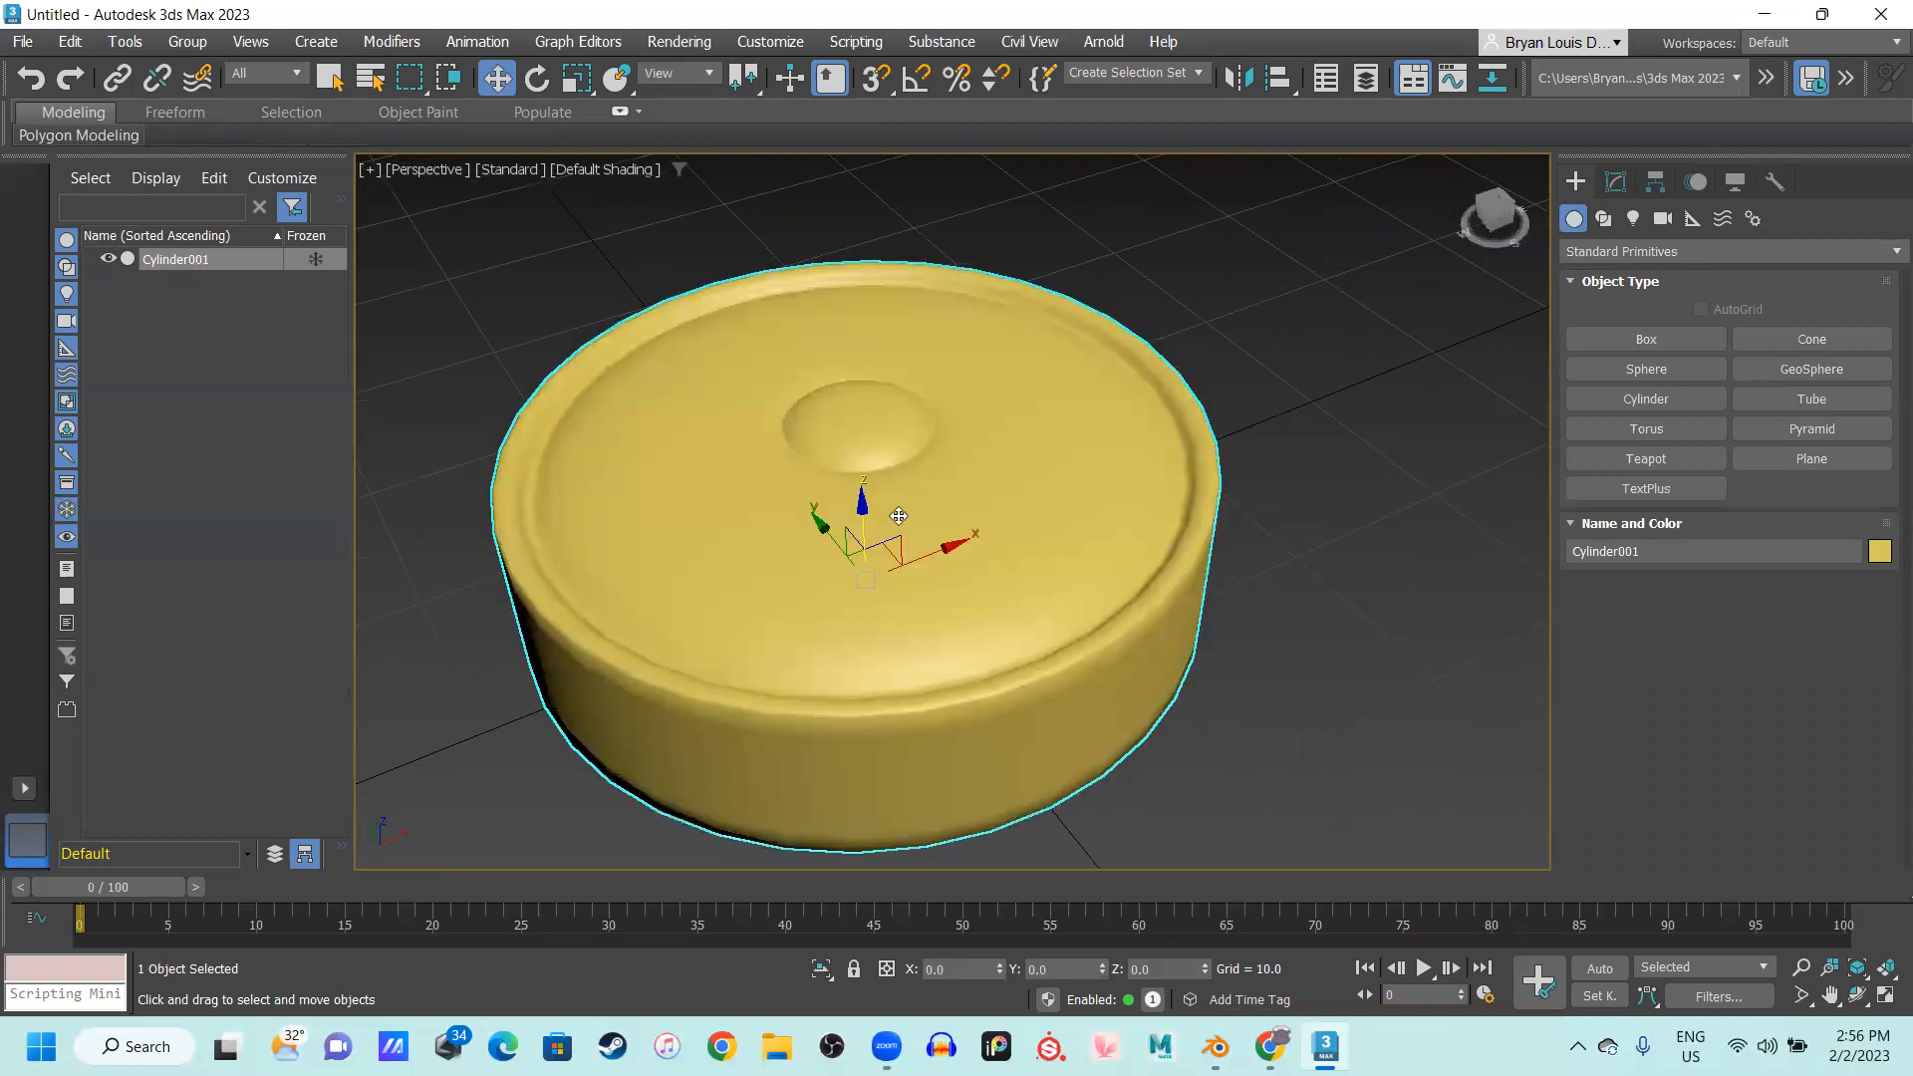
pyautogui.scroll(3, 1058, 506)
pyautogui.scroll(1, 1056, 502)
pyautogui.press('F4')
pyautogui.keyDown('alt'); pyautogui.moveTo(1056, 503); pyautogui.dragTo(1077, 372, button='middle'); pyautogui.keyUp('alt')
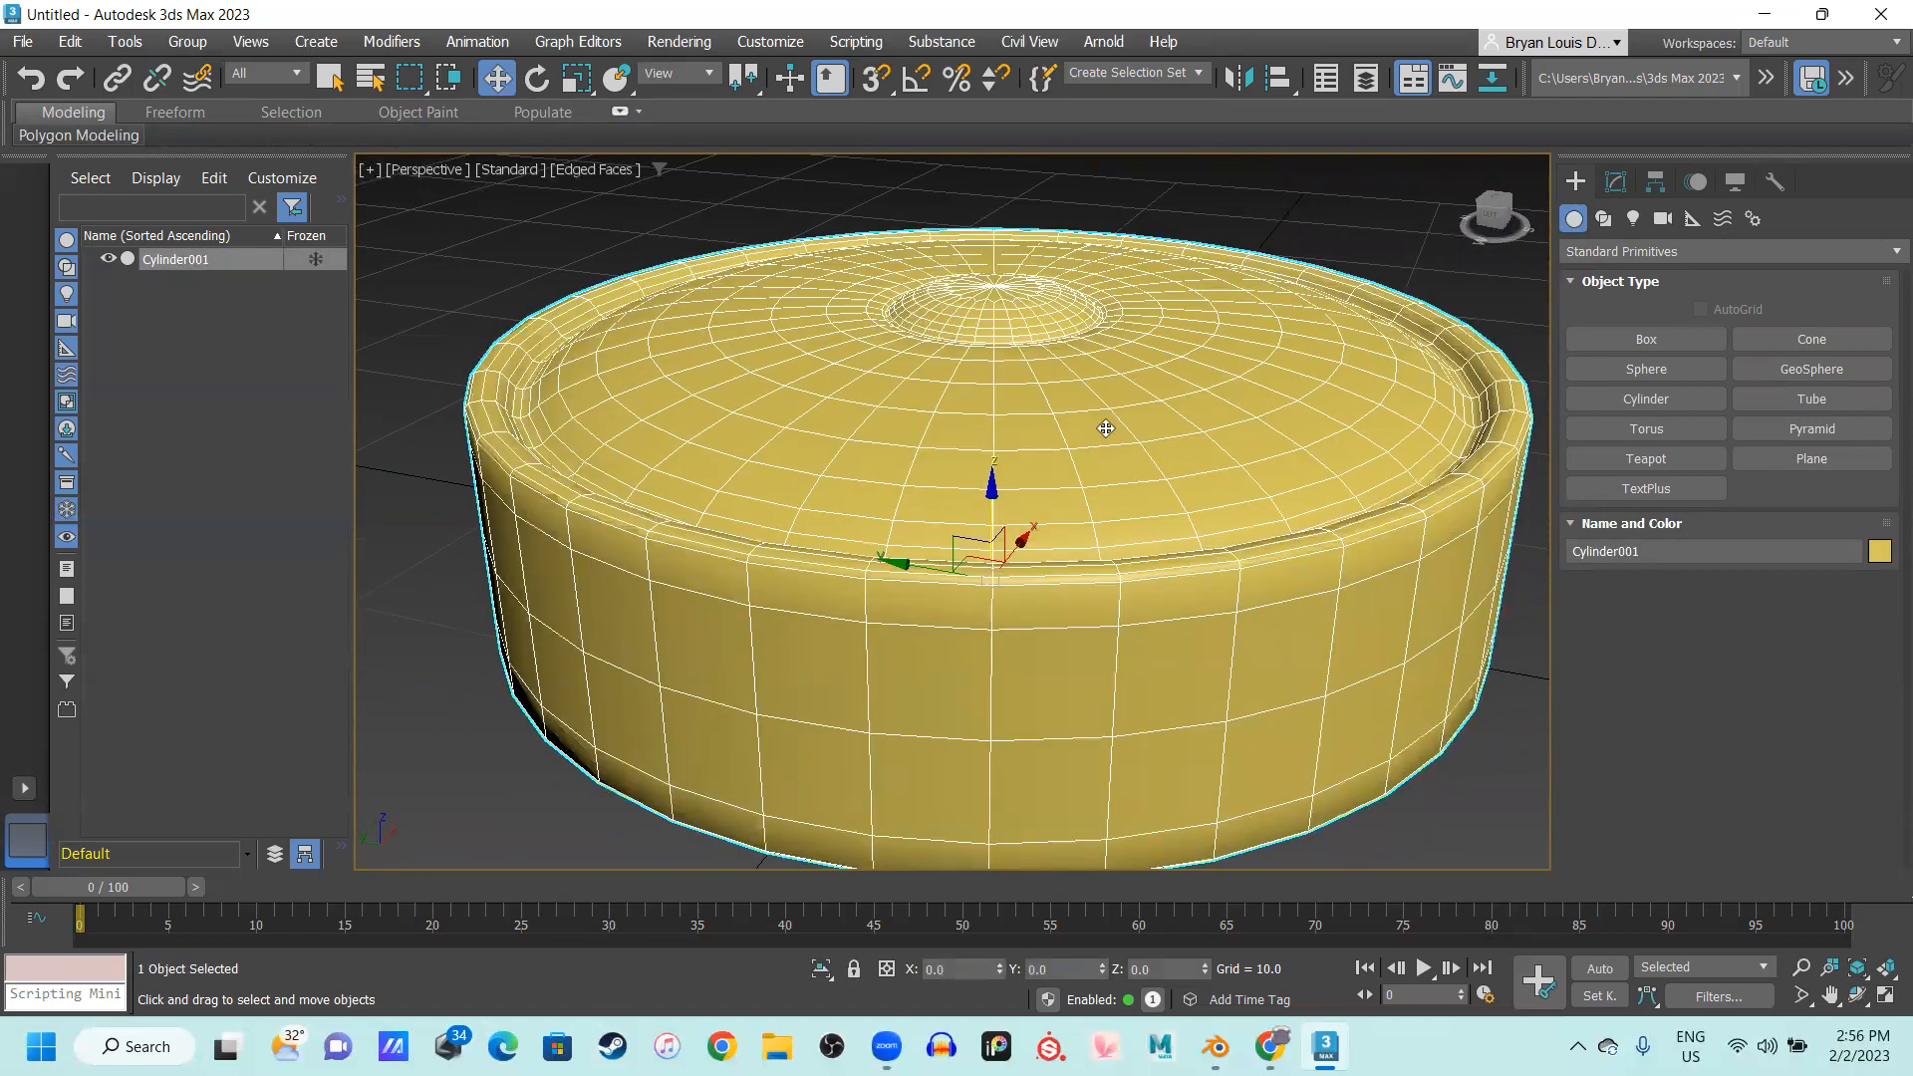
pyautogui.scroll(1, 1133, 419)
pyautogui.moveTo(1117, 448)
pyautogui.mouseDown(button='middle')
pyautogui.moveTo(1156, 475)
pyautogui.moveTo(1086, 513)
pyautogui.moveTo(700, 482)
pyautogui.mouseUp(button='middle')
pyautogui.press('F4')
pyautogui.scroll(-1, 1120, 501)
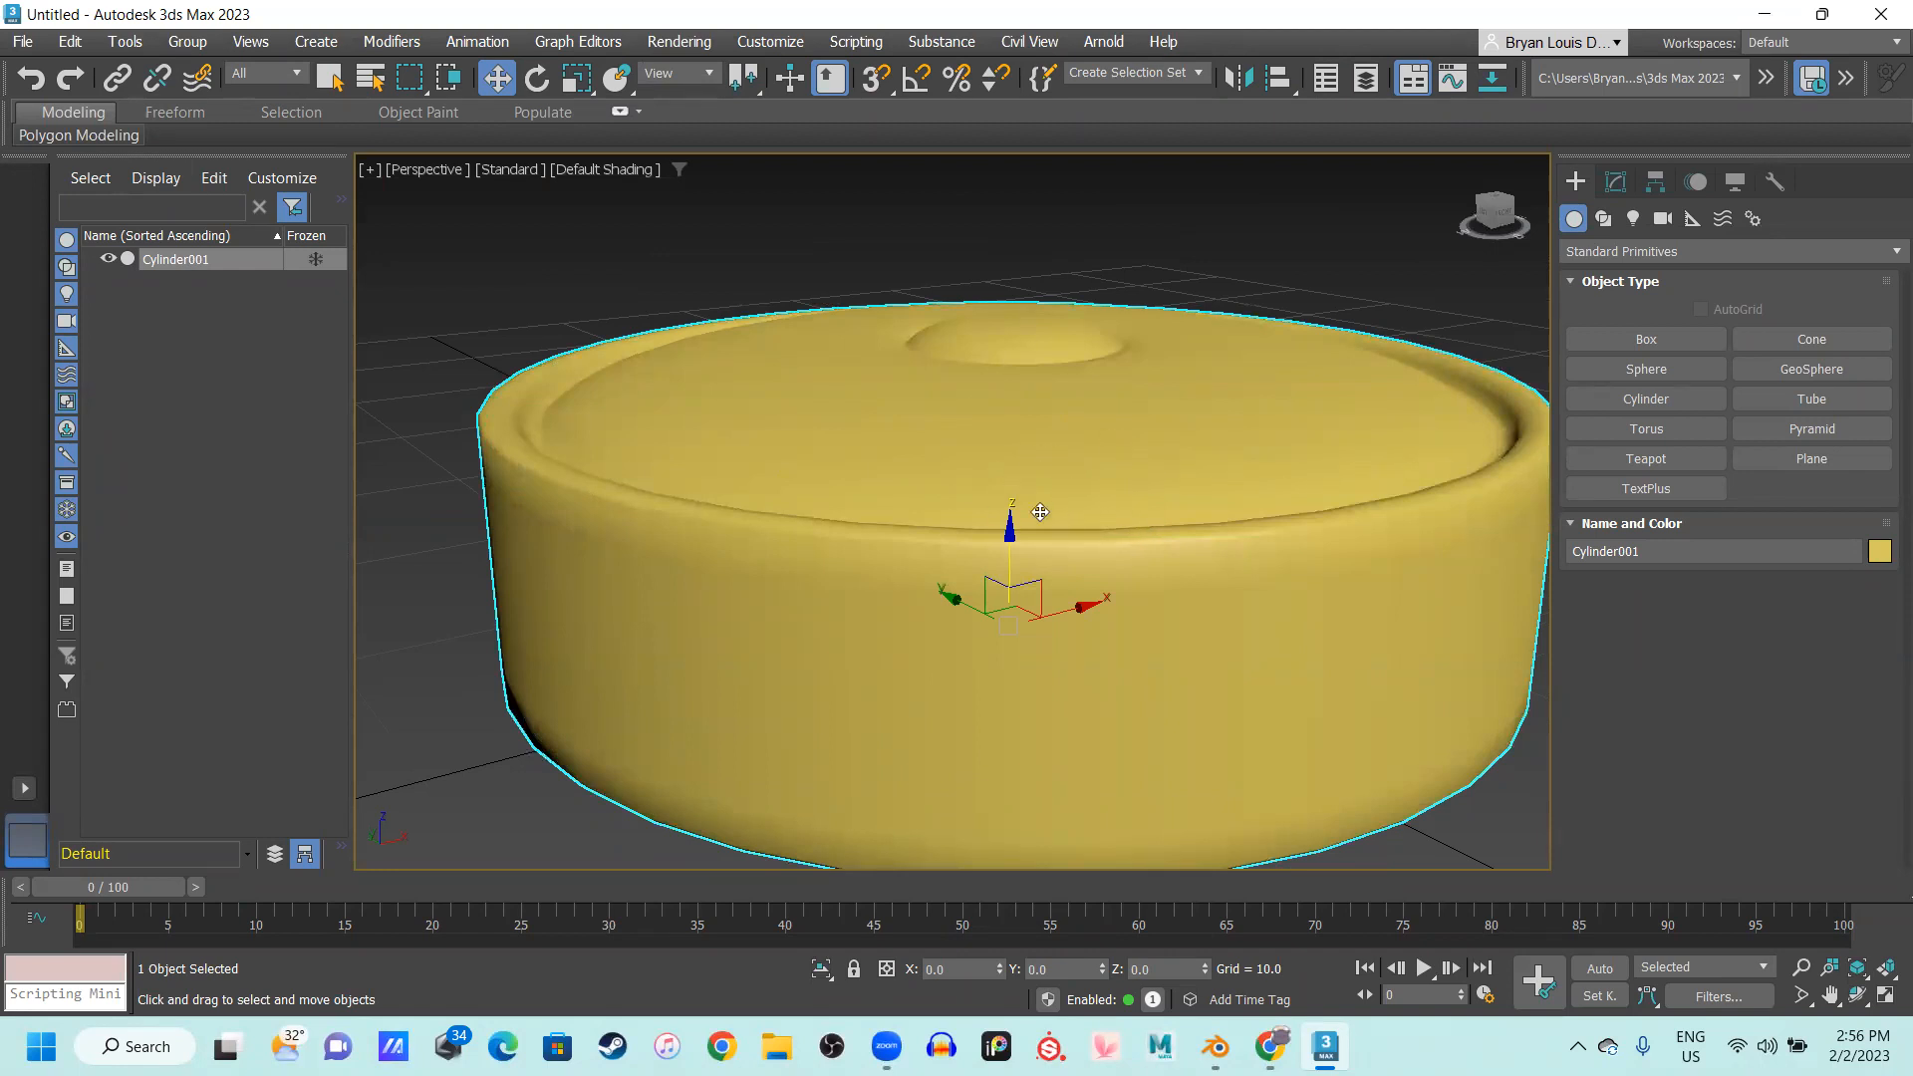
pyautogui.keyDown('alt'); pyautogui.moveTo(889, 521); pyautogui.dragTo(819, 440, button='middle'); pyautogui.keyUp('alt')
pyautogui.keyDown('alt'); pyautogui.moveTo(925, 467); pyautogui.dragTo(921, 409, button='middle'); pyautogui.keyUp('alt')
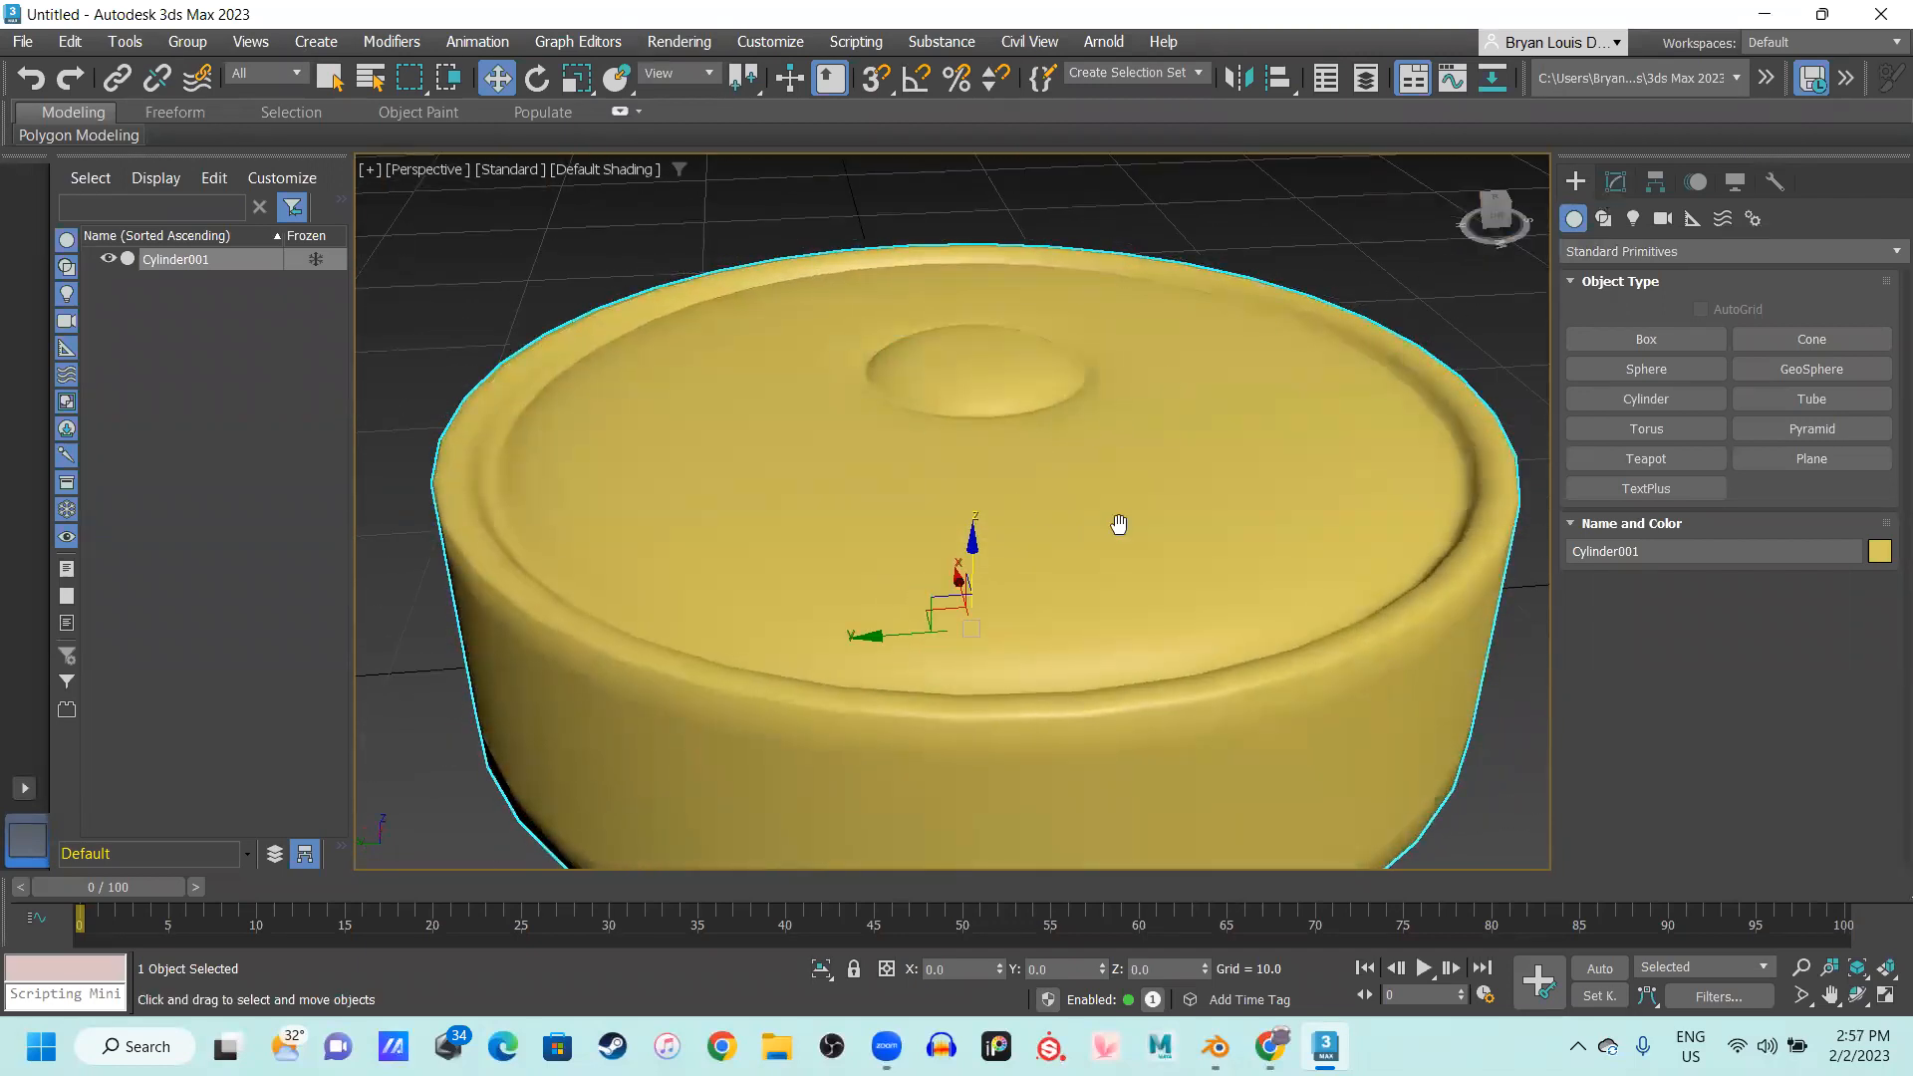
pyautogui.keyDown('alt'); pyautogui.moveTo(1119, 525); pyautogui.dragTo(1119, 469, button='middle'); pyautogui.keyUp('alt')
pyautogui.keyDown('alt'); pyautogui.moveTo(969, 595); pyautogui.dragTo(899, 595, button='middle'); pyautogui.keyUp('alt')
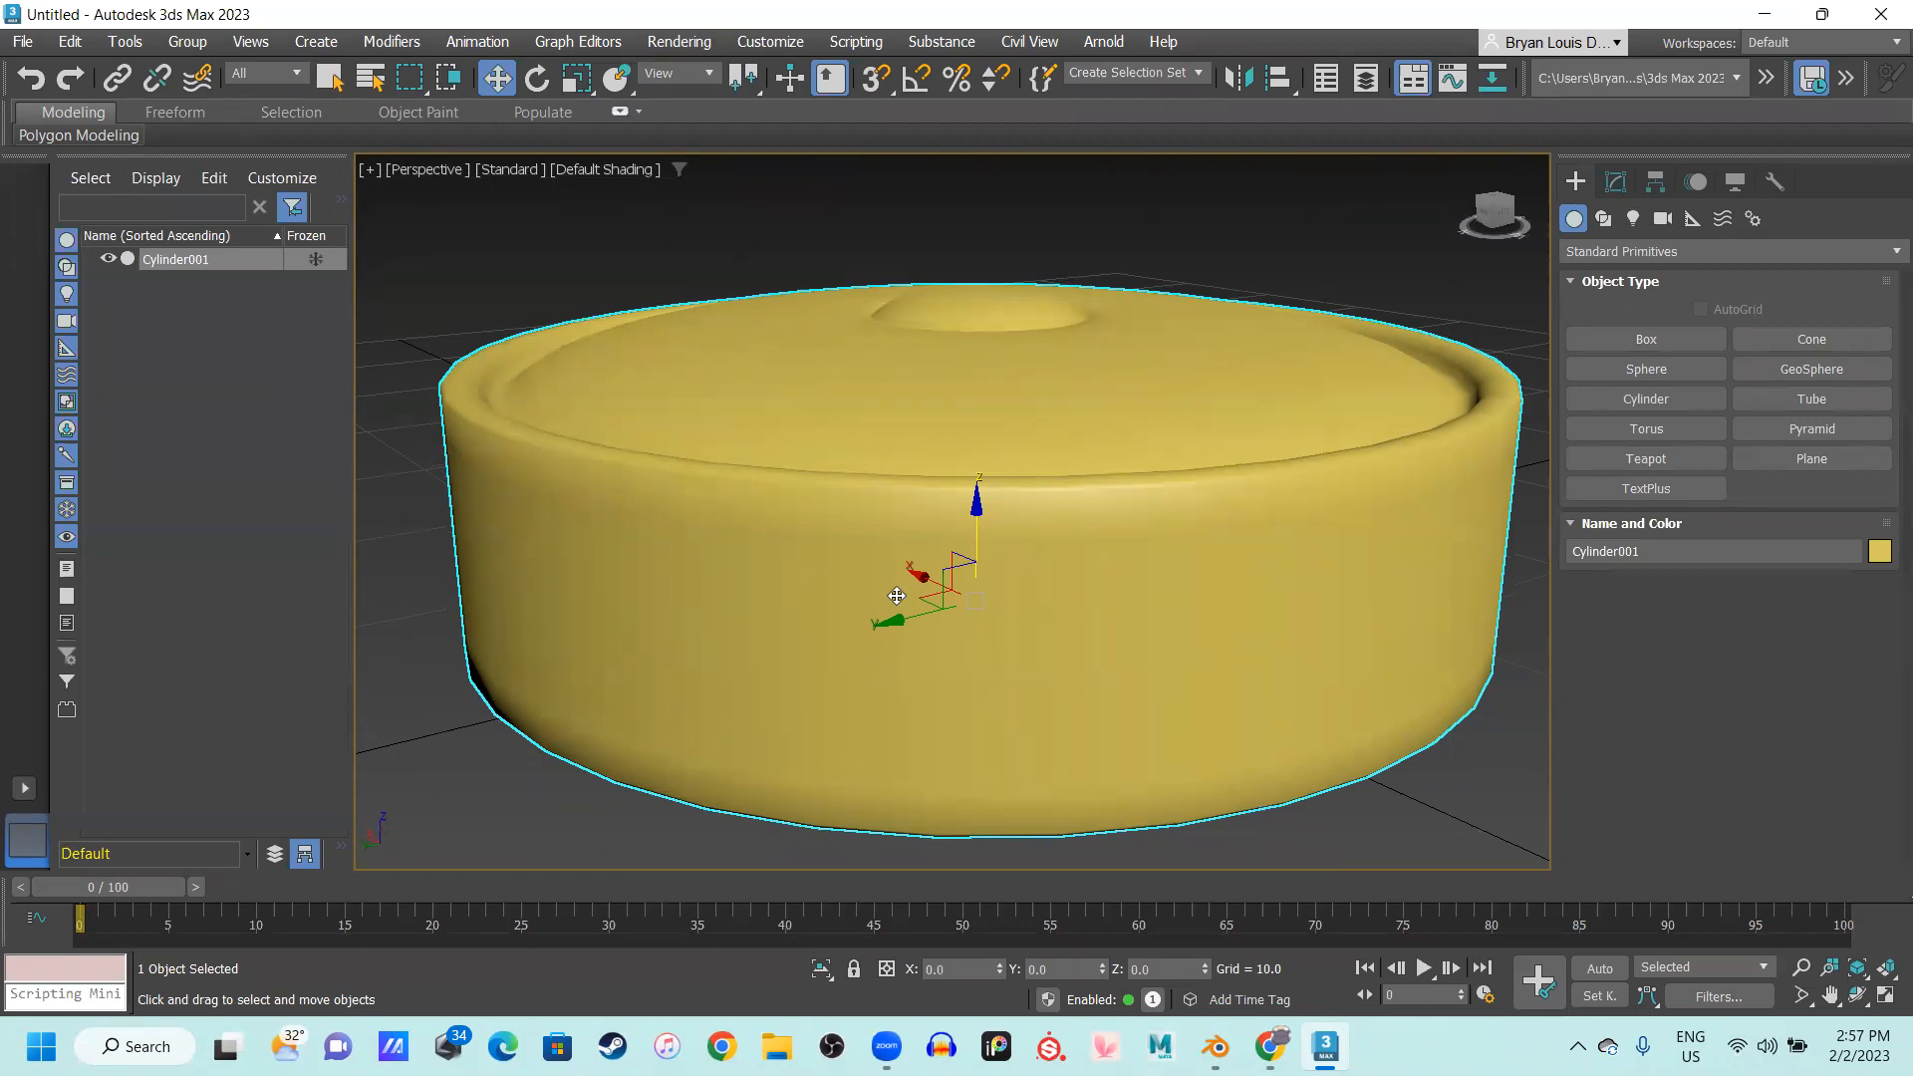
# Clone the cylinder straight down to a Z of about -8.922 and deselect the copy
pyautogui.scroll(-2, 815, 606)
pyautogui.keyDown('alt'); pyautogui.moveTo(869, 610); pyautogui.dragTo(939, 509, button='middle'); pyautogui.keyUp('alt')
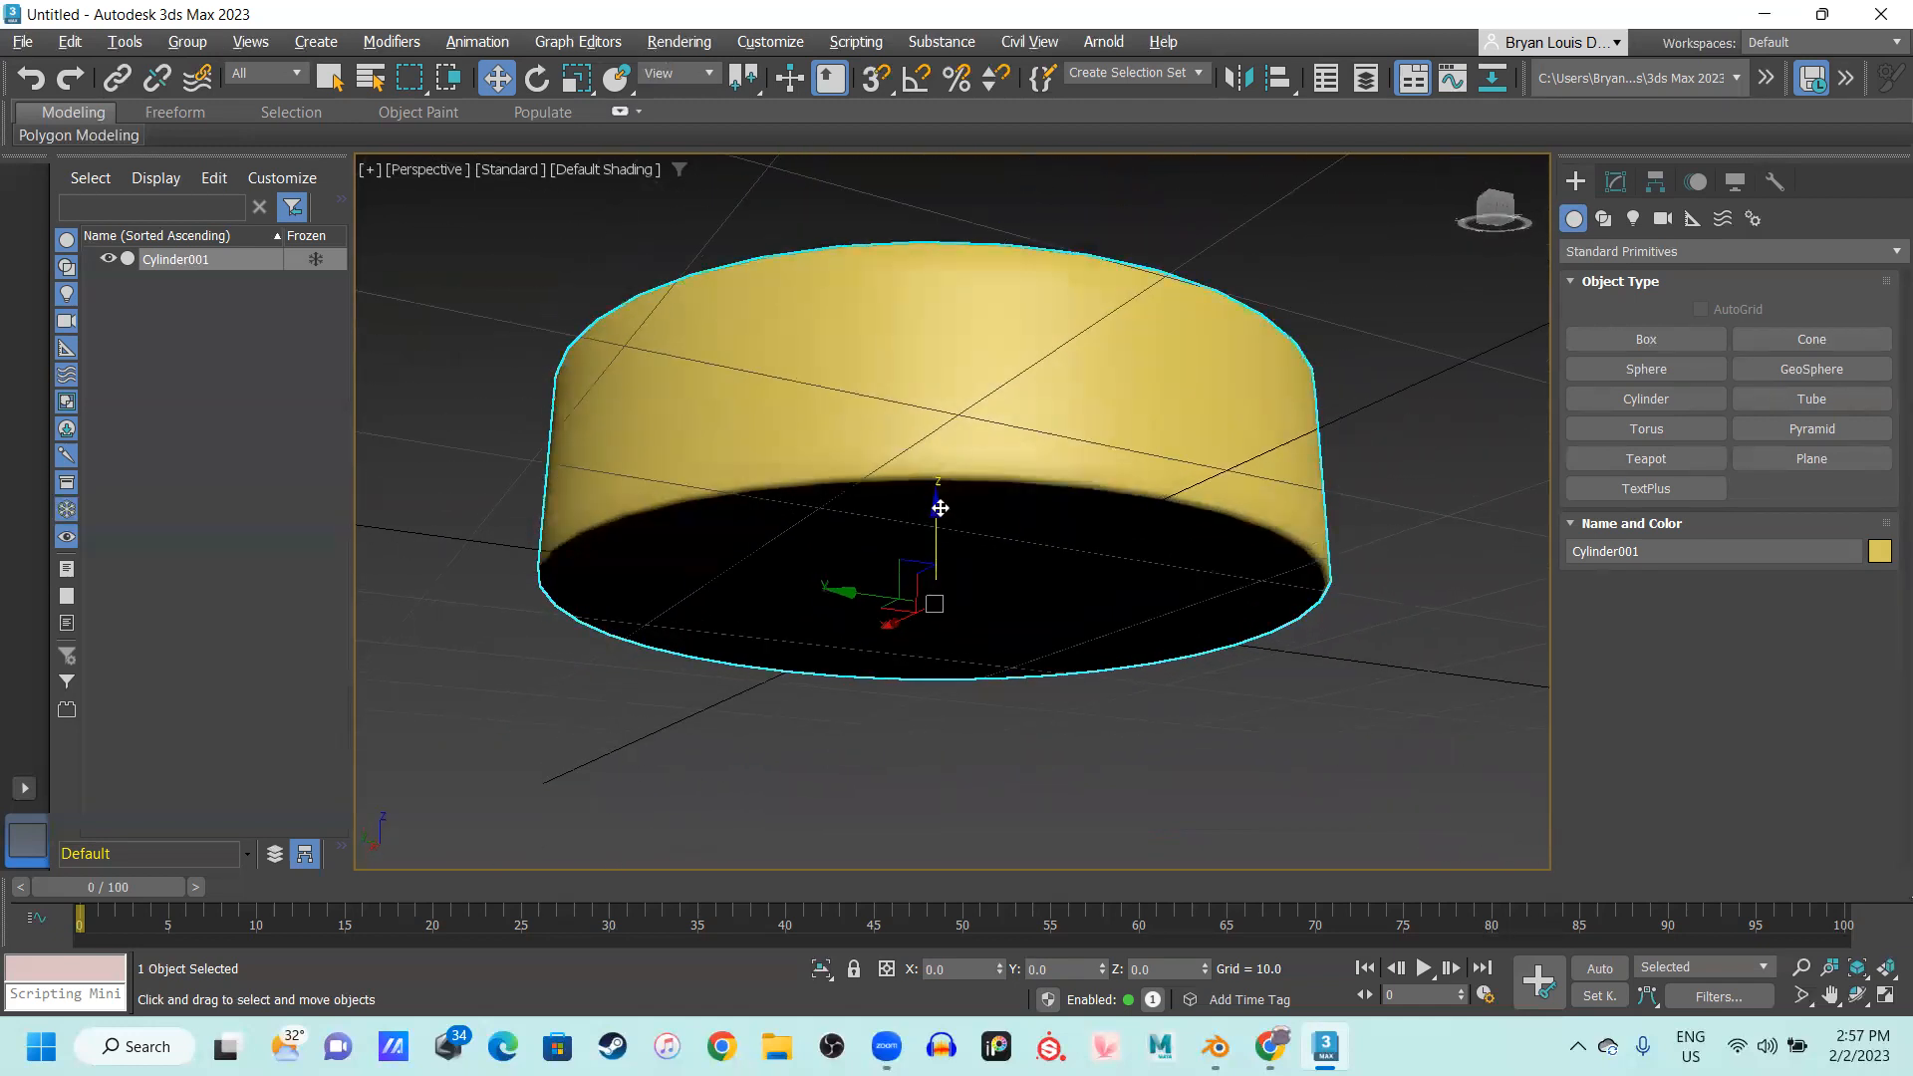
pyautogui.moveTo(940, 509)
pyautogui.keyDown('shift'); pyautogui.mouseDown()
pyautogui.moveTo(951, 708)
pyautogui.moveTo(984, 715)
pyautogui.mouseUp(); pyautogui.keyUp('shift')
pyautogui.click(962, 616)
pyautogui.moveTo(892, 528)
pyautogui.keyDown('alt'); pyautogui.mouseDown(button='middle')
pyautogui.moveTo(880, 607)
pyautogui.moveTo(918, 615)
pyautogui.moveTo(1178, 517)
pyautogui.moveTo(910, 572)
pyautogui.moveTo(877, 554)
pyautogui.mouseUp(button='middle'); pyautogui.keyUp('alt')
pyautogui.scroll(-5, 994, 591)
pyautogui.scroll(5, 943, 602)
pyautogui.keyDown('alt'); pyautogui.moveTo(929, 649); pyautogui.dragTo(892, 481, button='middle'); pyautogui.keyUp('alt')
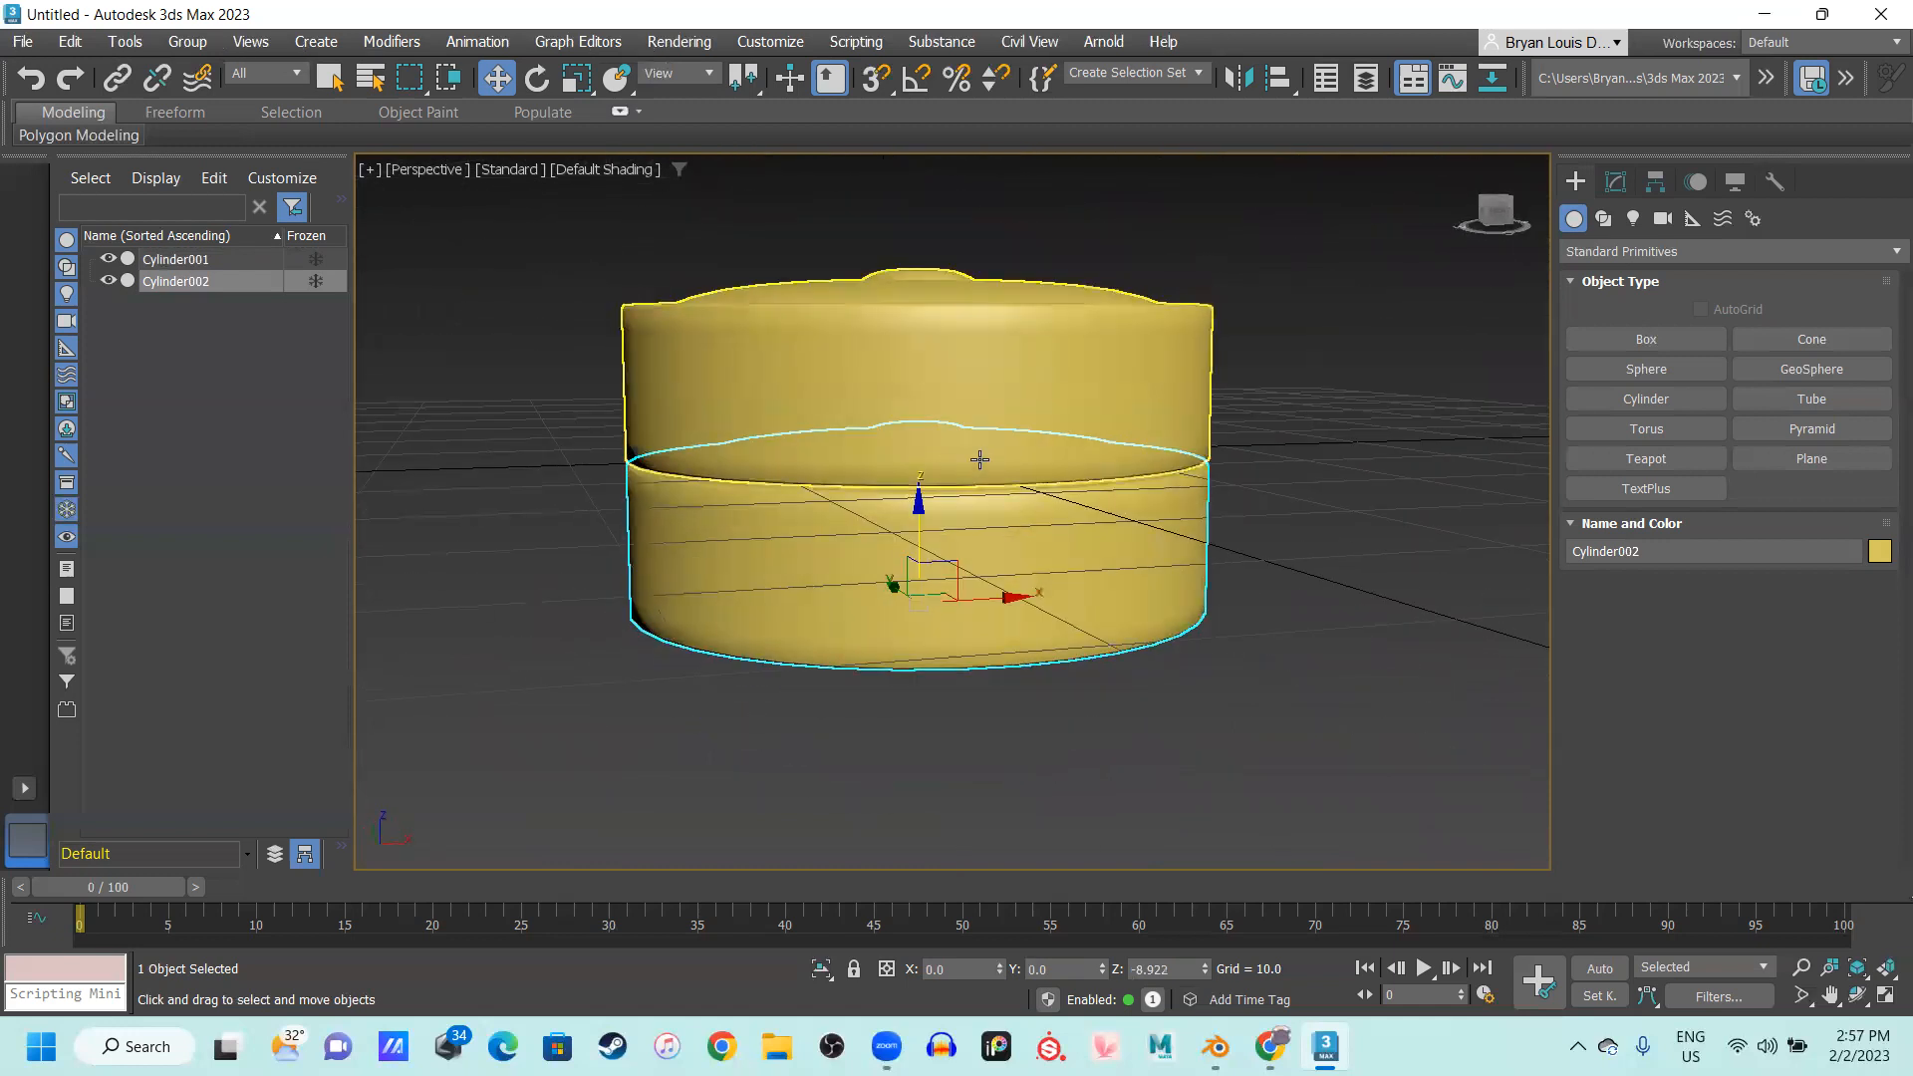
pyautogui.click(1299, 406)
pyautogui.keyDown('alt'); pyautogui.moveTo(1298, 405); pyautogui.dragTo(917, 517, button='middle'); pyautogui.keyUp('alt')
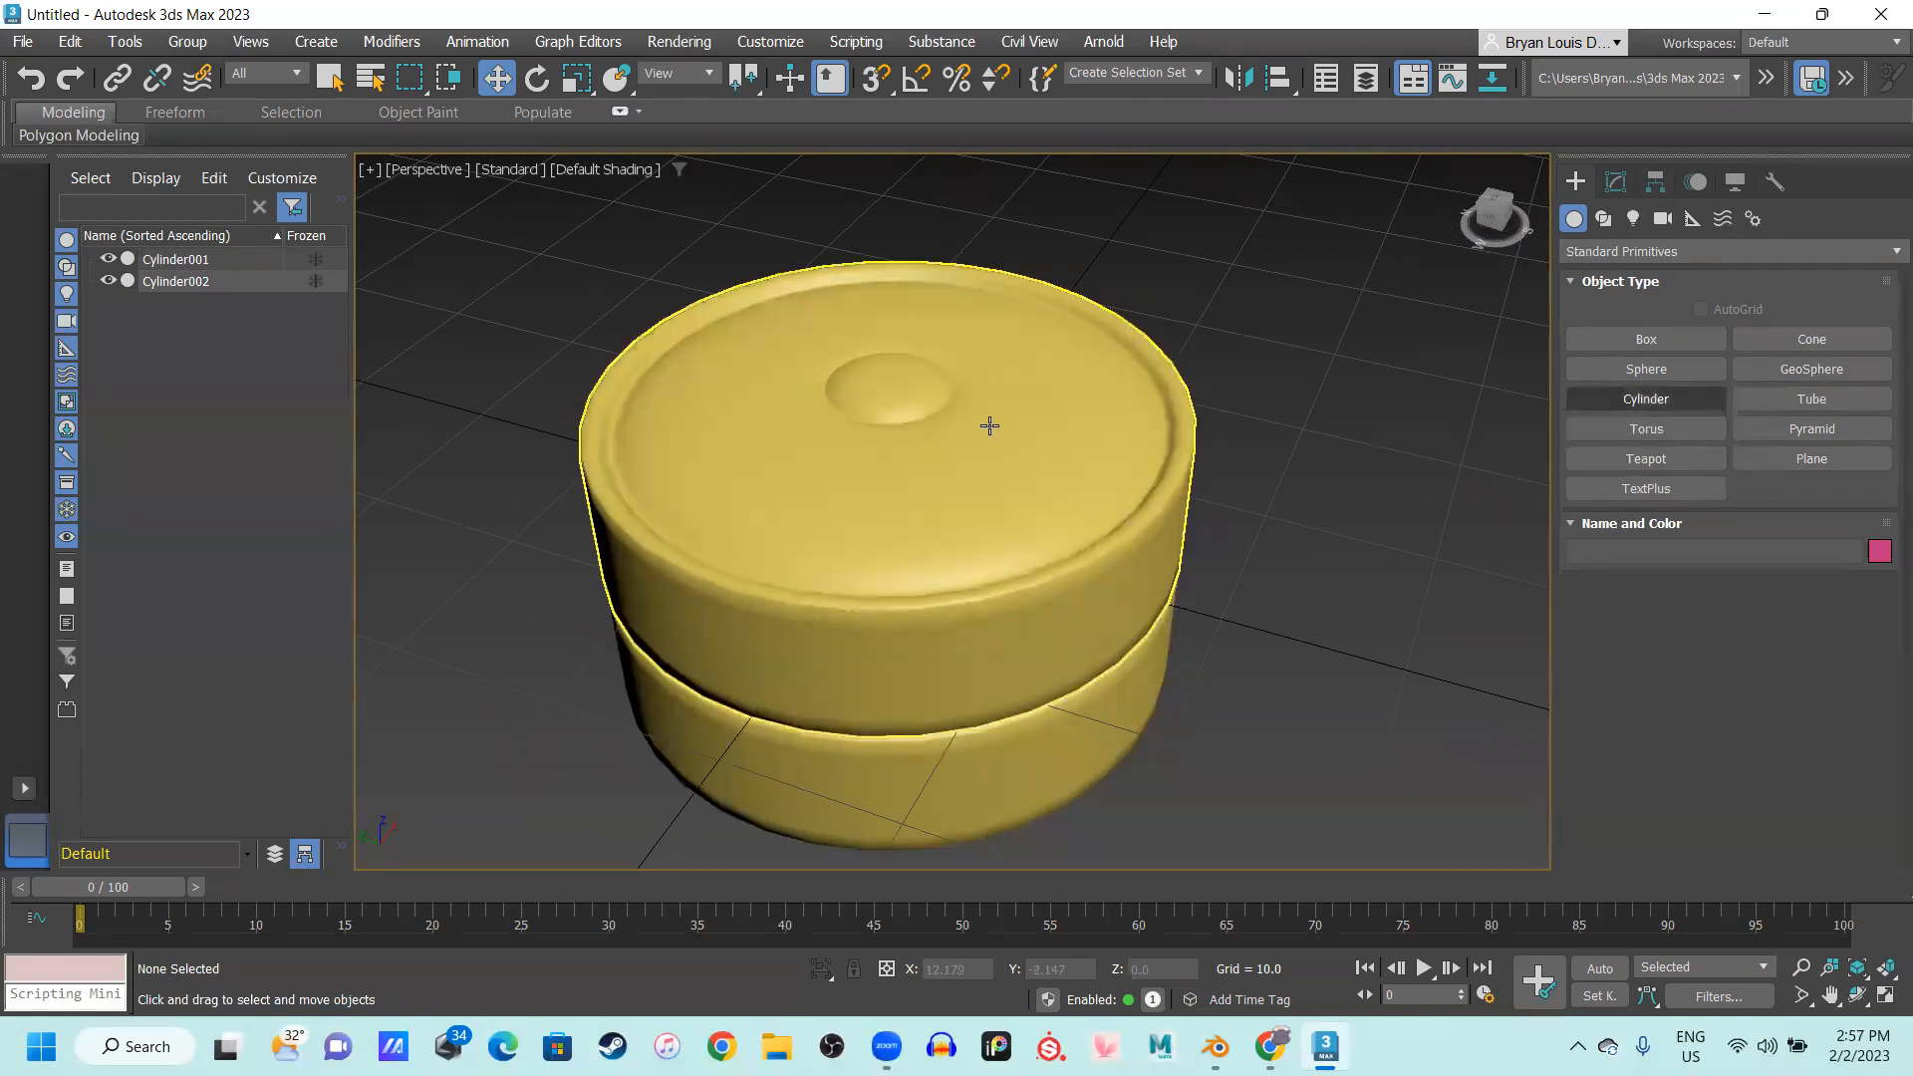
pyautogui.keyDown('alt'); pyautogui.moveTo(1074, 476); pyautogui.dragTo(1590, 395, button='middle'); pyautogui.keyUp('alt')
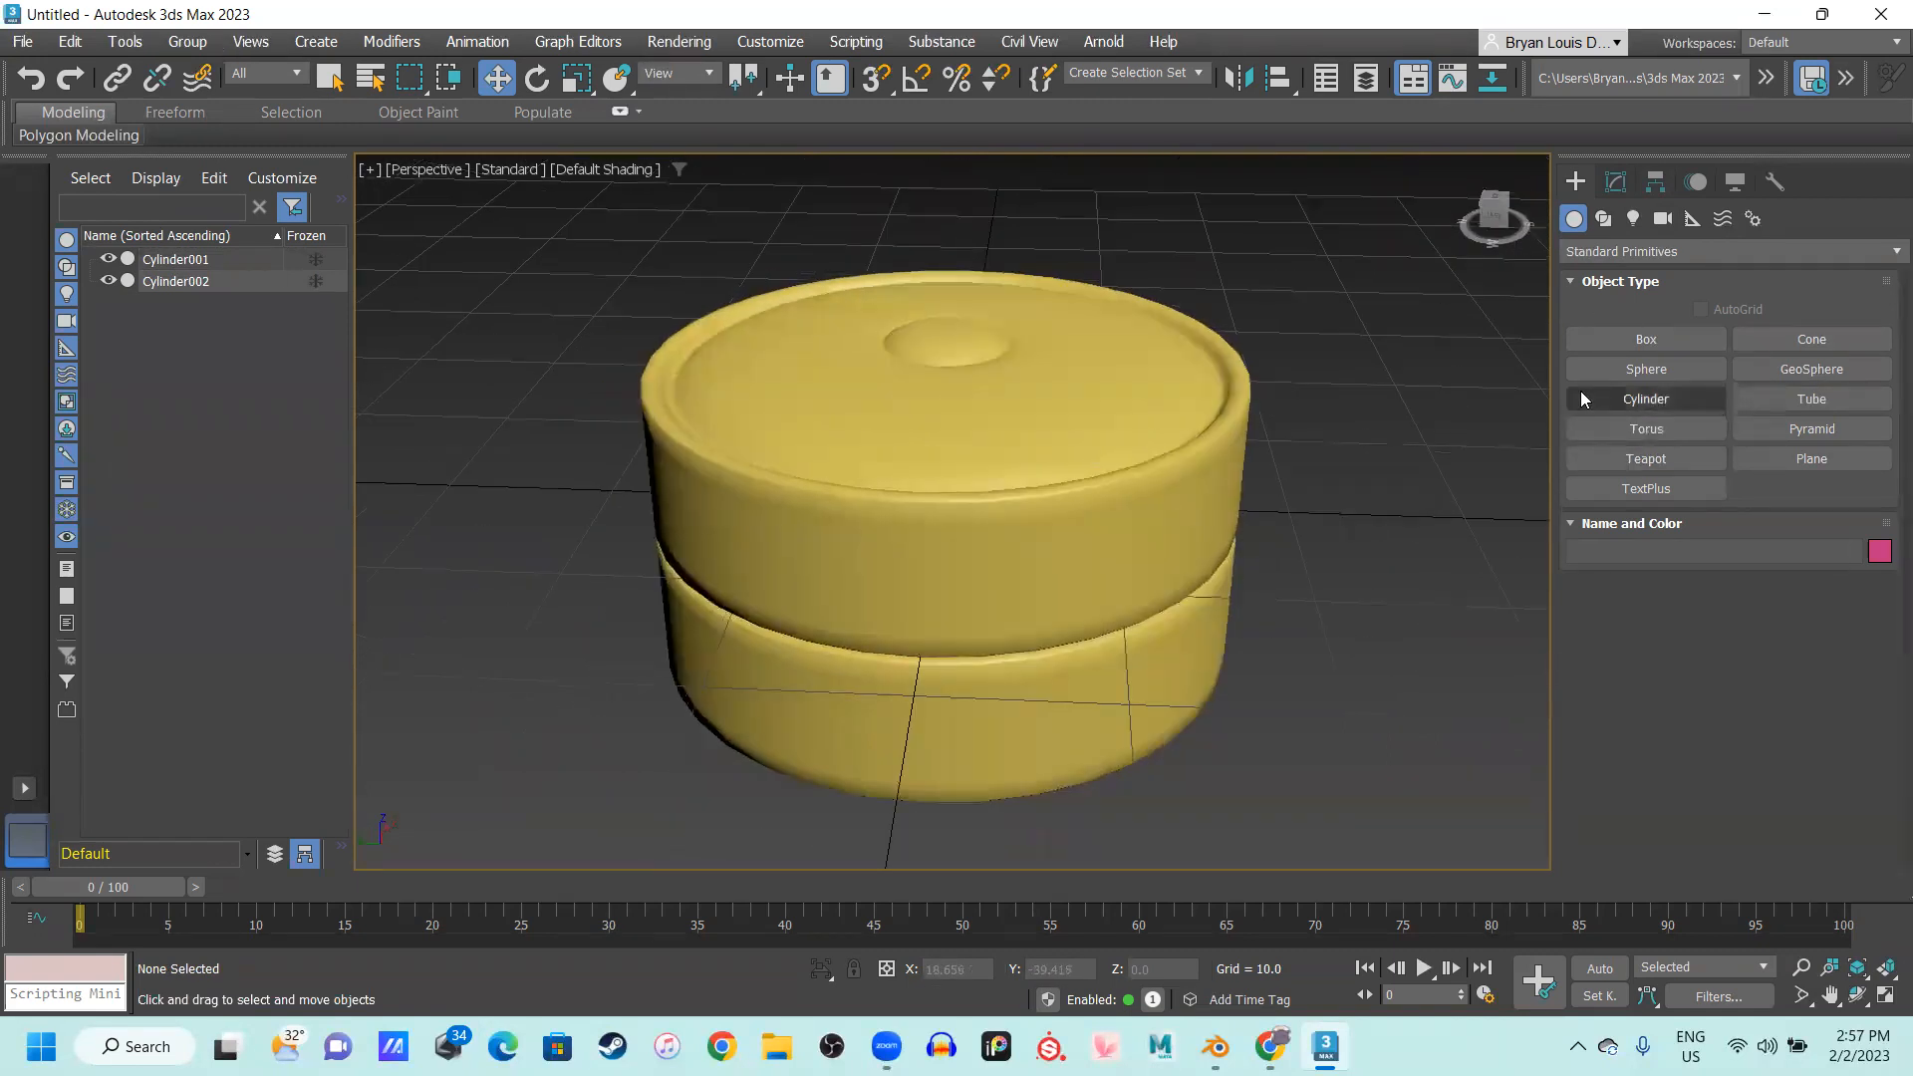
# Create a small box beside the cylinders, about 0.895 long, 0.941 wide and 1.268 high
pyautogui.click(1642, 342)
pyautogui.keyDown('alt'); pyautogui.moveTo(1276, 410); pyautogui.dragTo(1298, 503, button='middle'); pyautogui.keyUp('alt')
pyautogui.moveTo(1349, 539); pyautogui.dragTo(1362, 548)
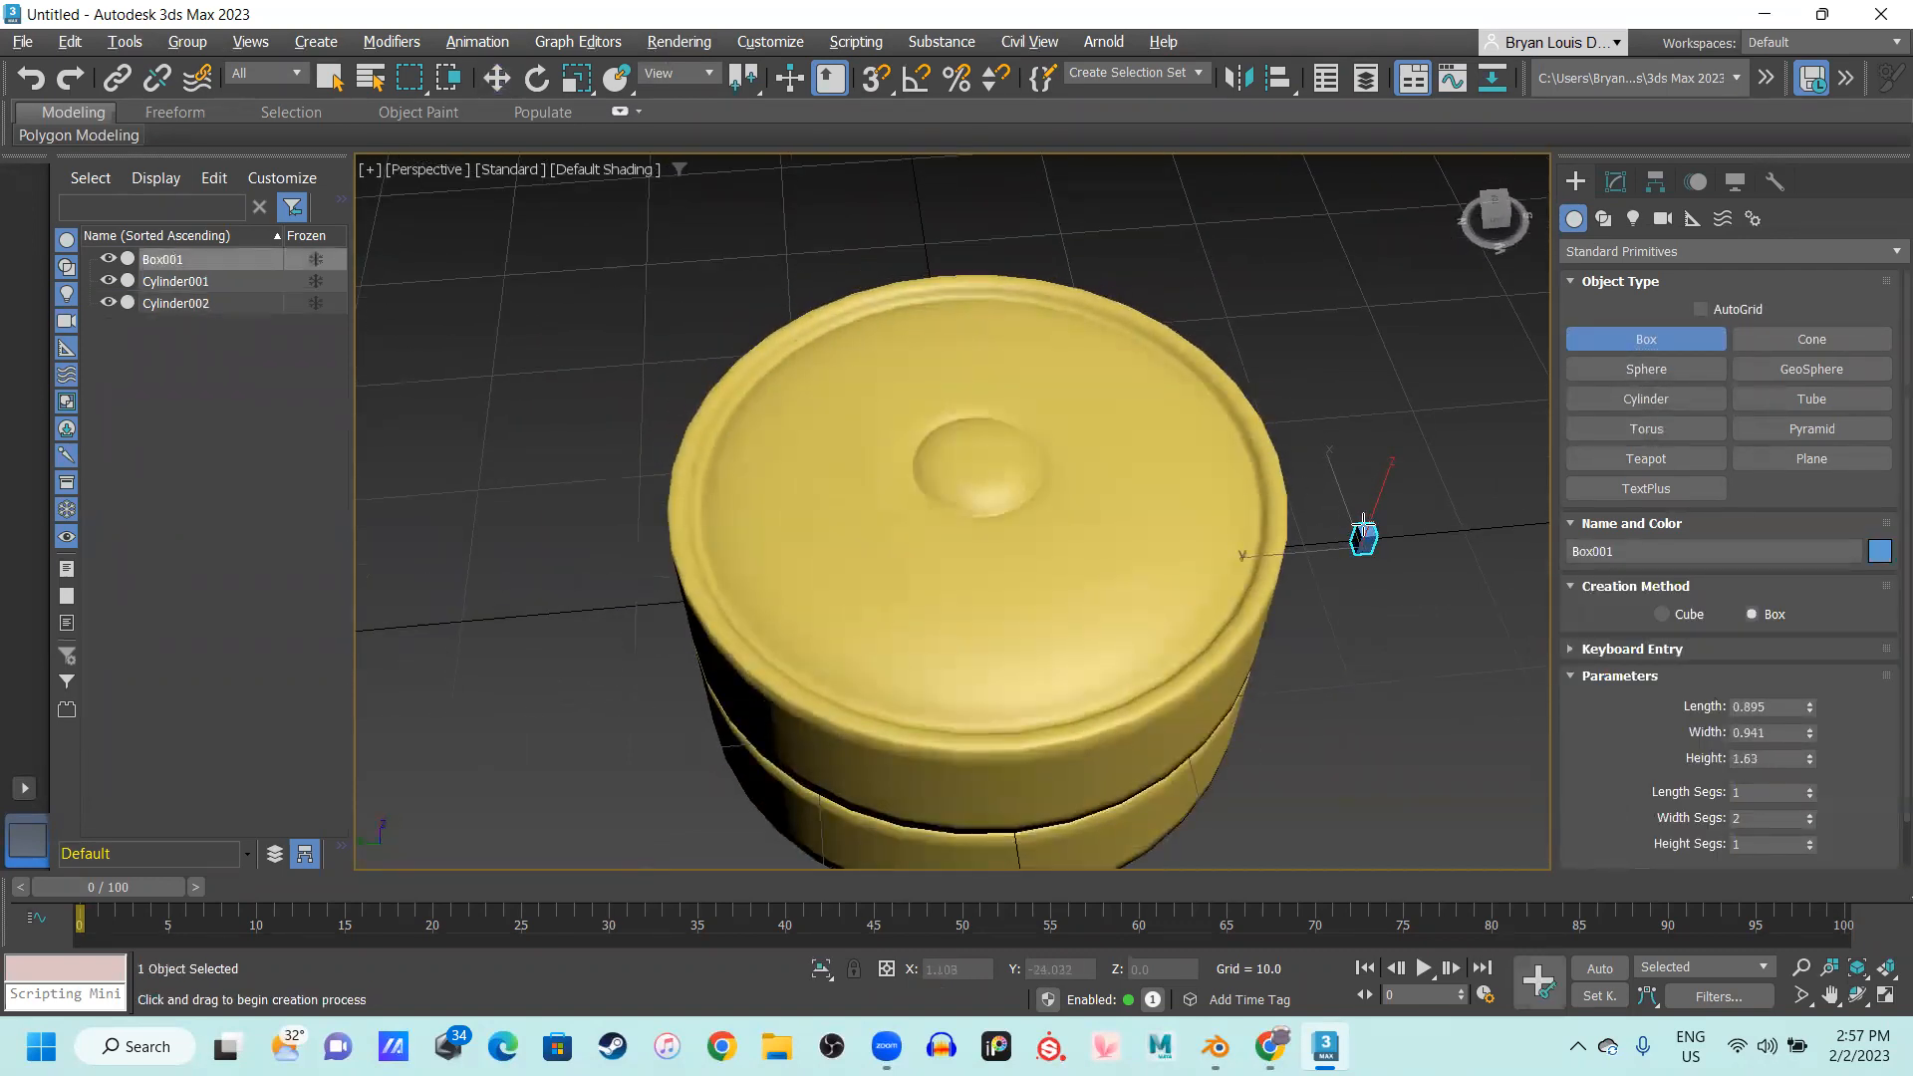
pyautogui.click(1340, 551)
pyautogui.keyDown('alt'); pyautogui.moveTo(1339, 551); pyautogui.dragTo(1300, 467, button='middle'); pyautogui.keyUp('alt')
pyautogui.press('w')
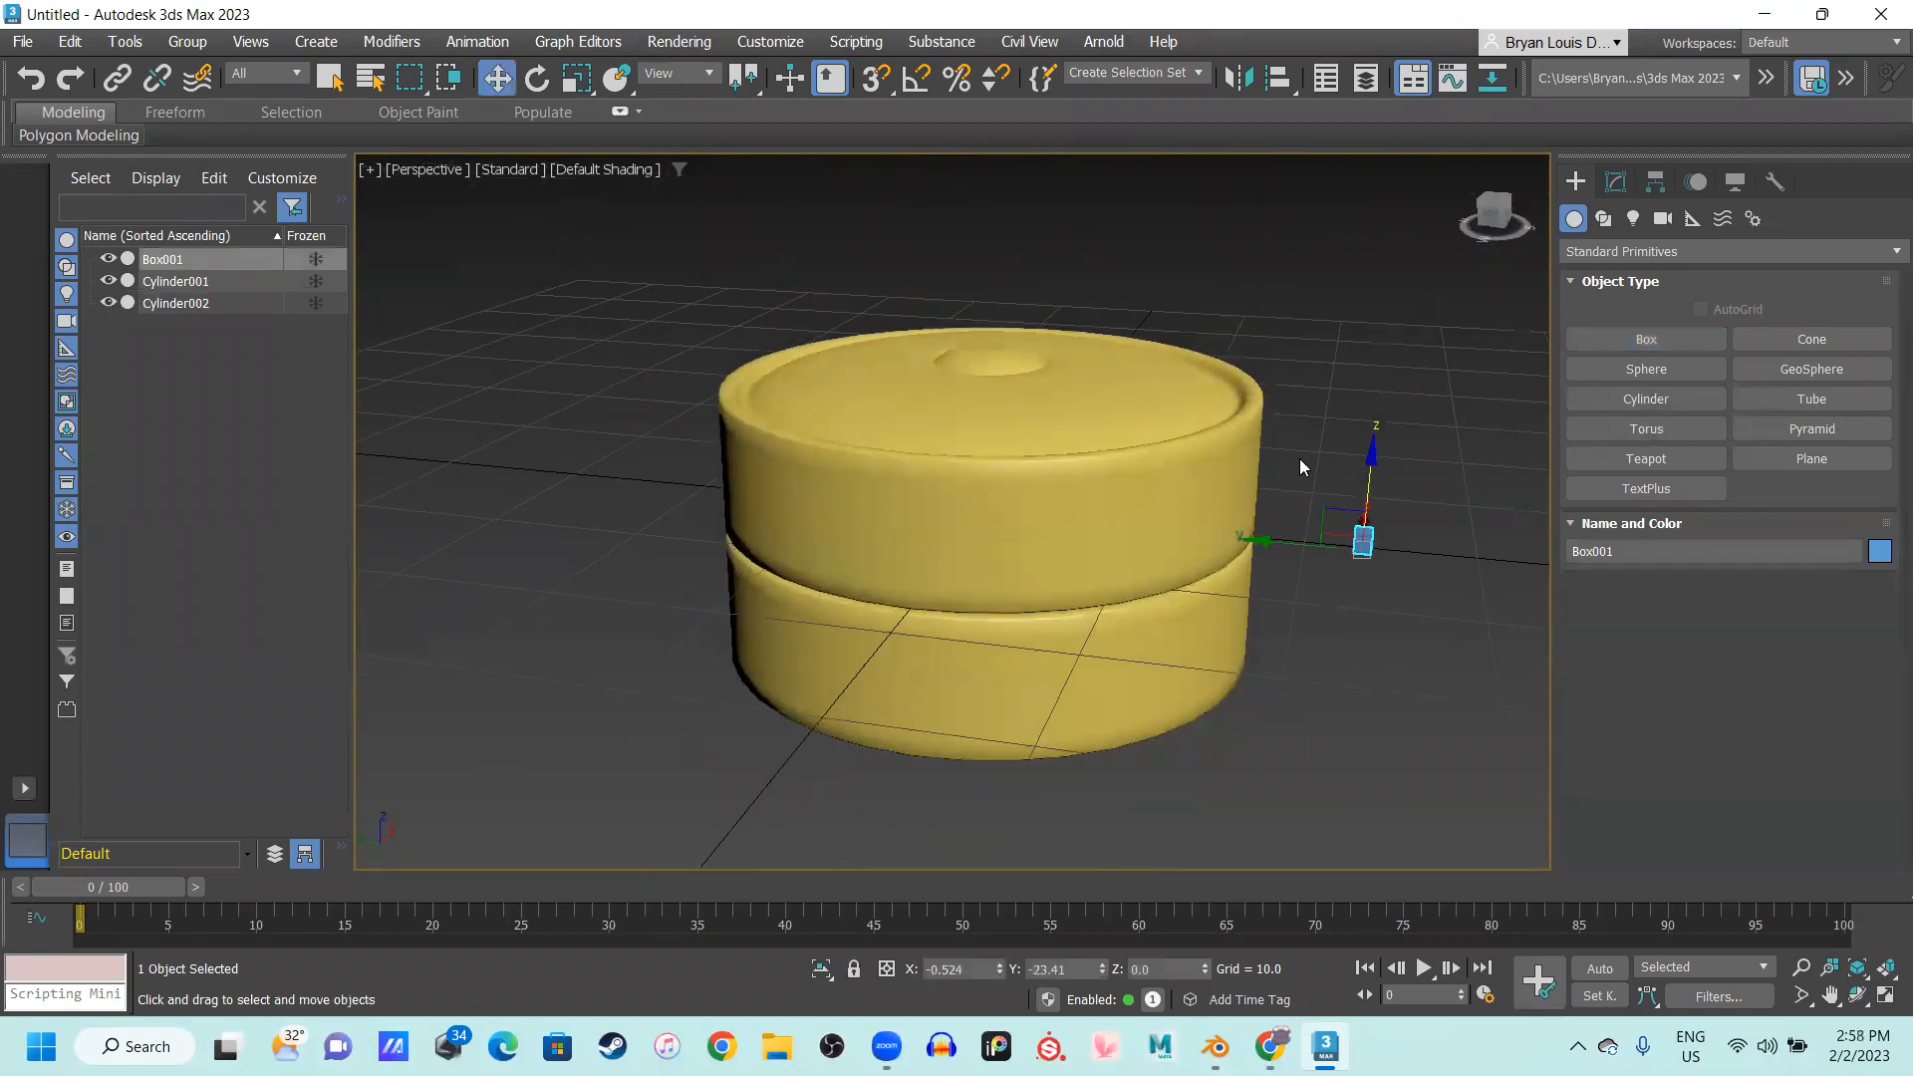
# Raise the box in the front view to a Z of about 11.076, just above the upper cylinder's knob
pyautogui.press('f')
pyautogui.scroll(3, 1185, 558)
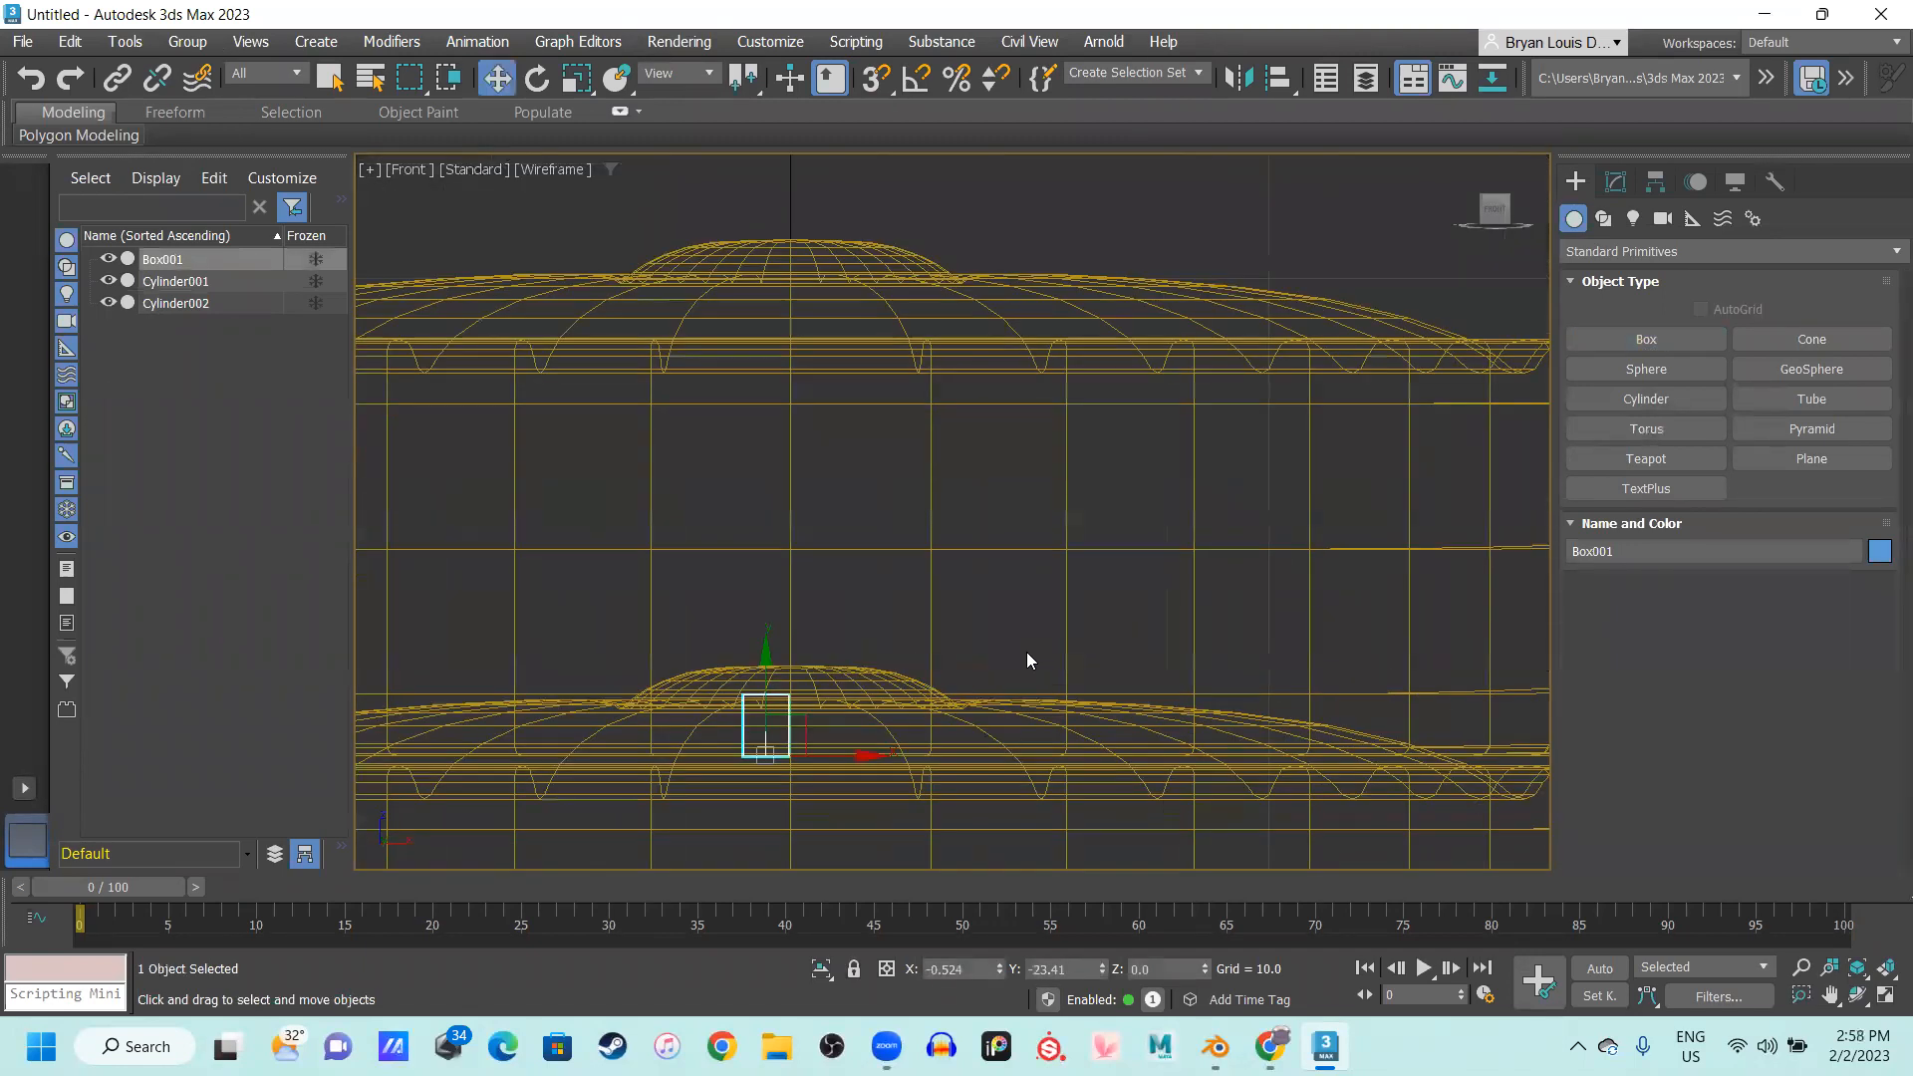
pyautogui.scroll(-2, 780, 642)
pyautogui.moveTo(781, 649); pyautogui.dragTo(778, 277)
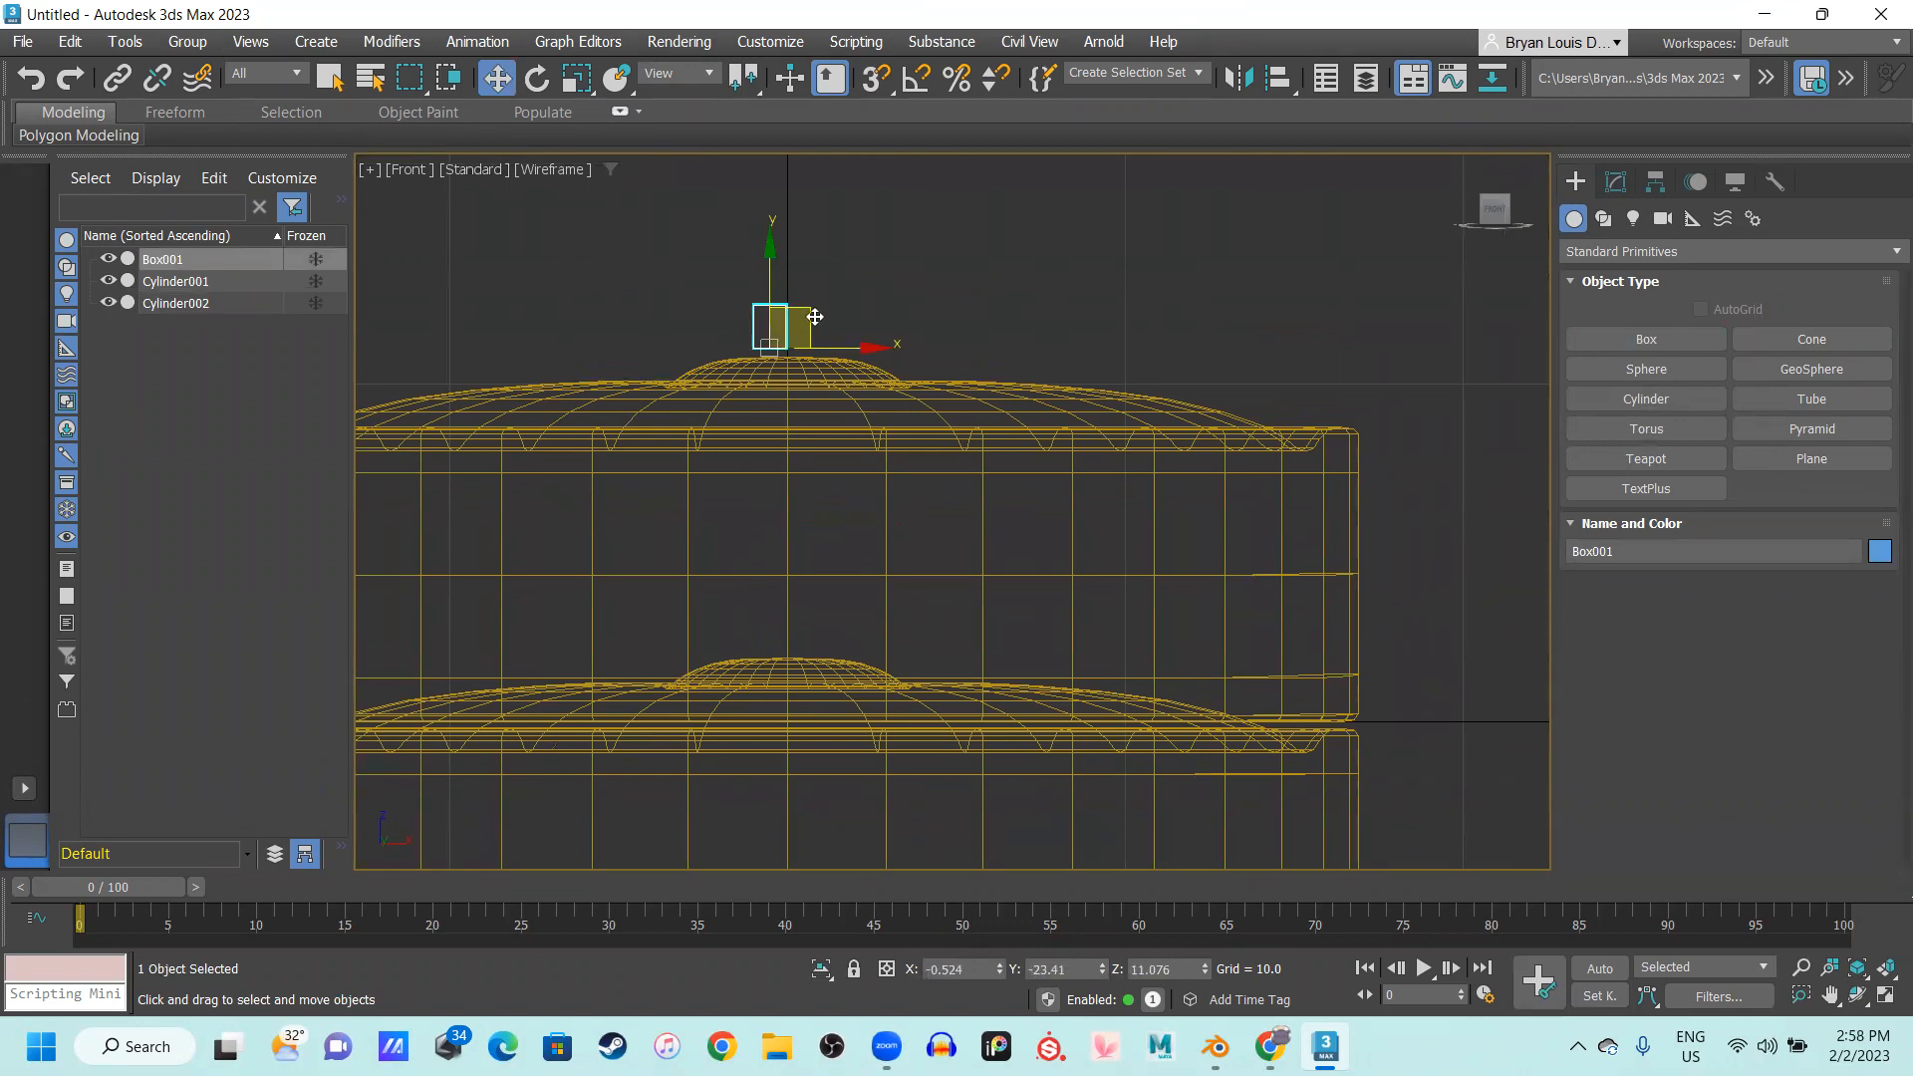
# Move the box beside the knob to an X of about -5.063, and lower it to a Z of about 9.919
pyautogui.moveTo(848, 347); pyautogui.dragTo(698, 348)
pyautogui.moveTo(616, 271); pyautogui.dragTo(615, 309)
pyautogui.scroll(5, 616, 309)
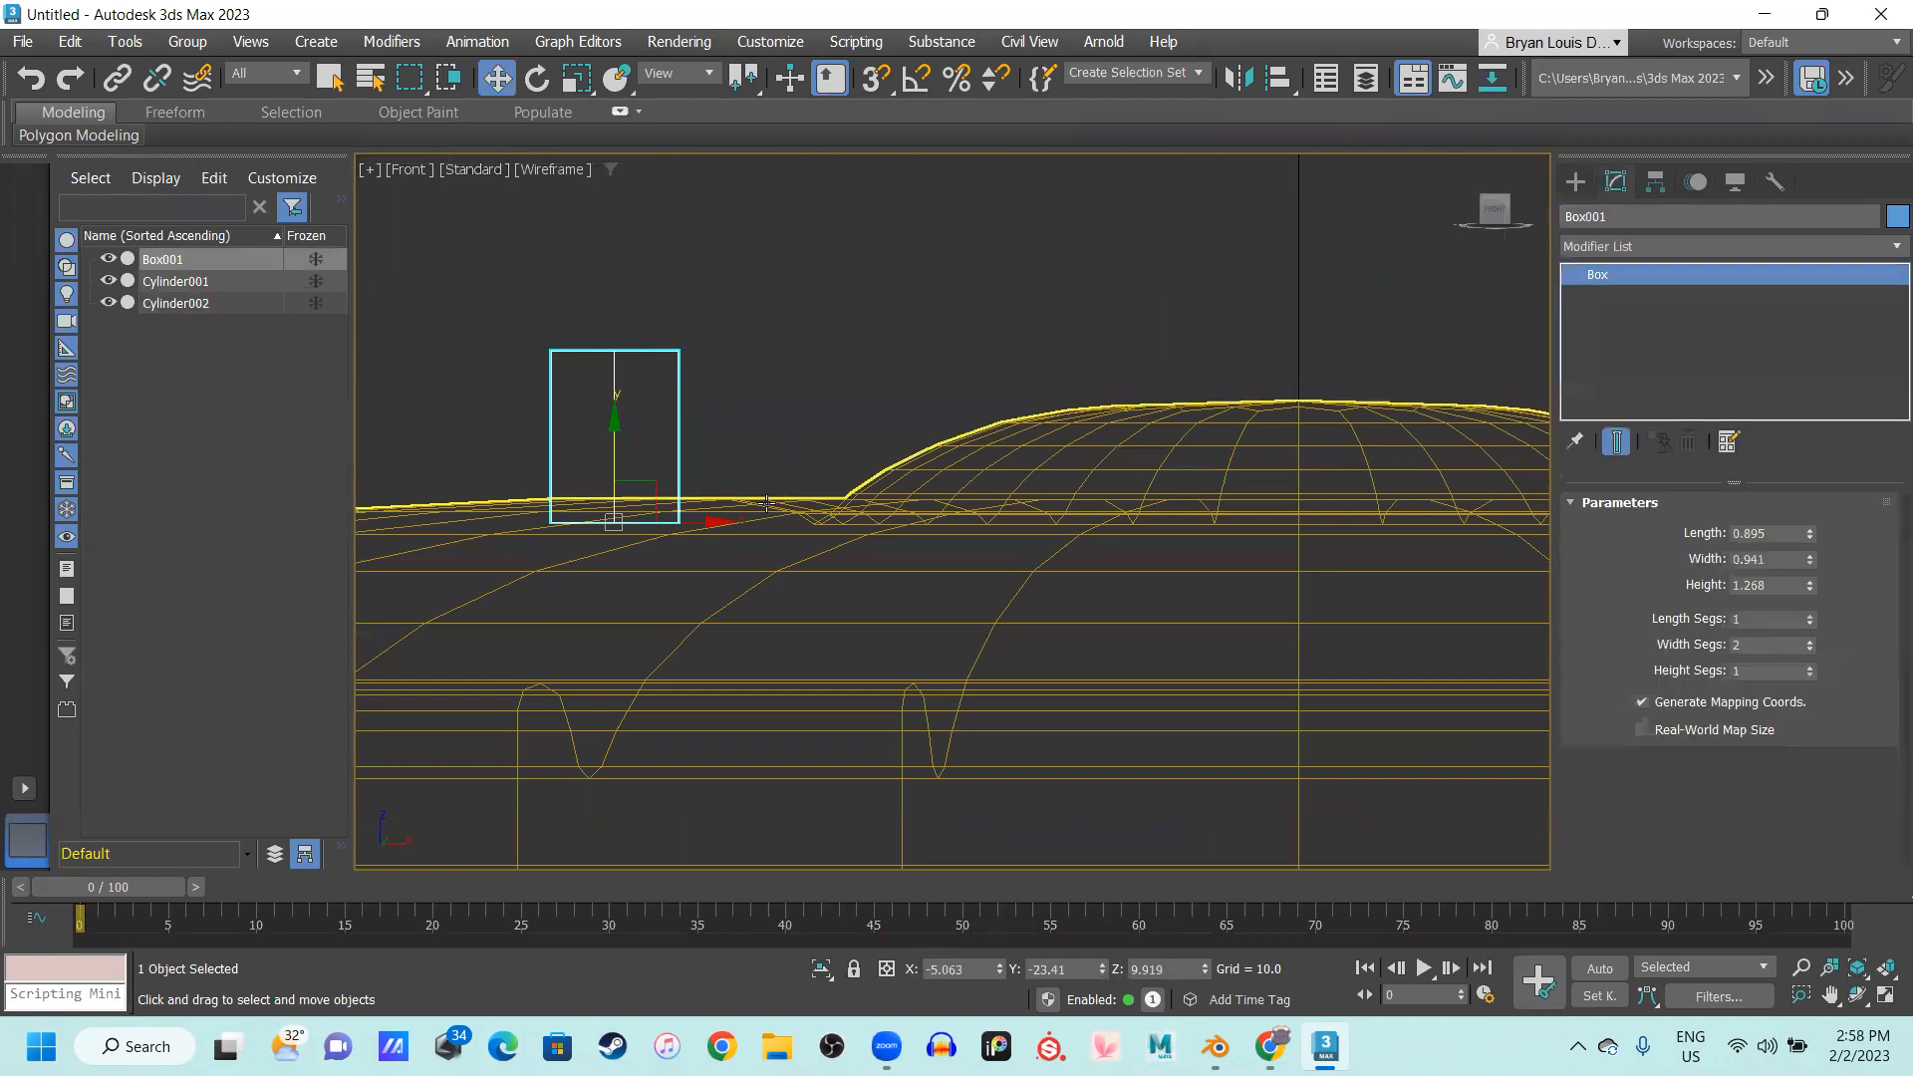
# Convert the box to an Editable Poly and return to the perspective view
pyautogui.rightClick(656, 367)
pyautogui.moveTo(787, 695)
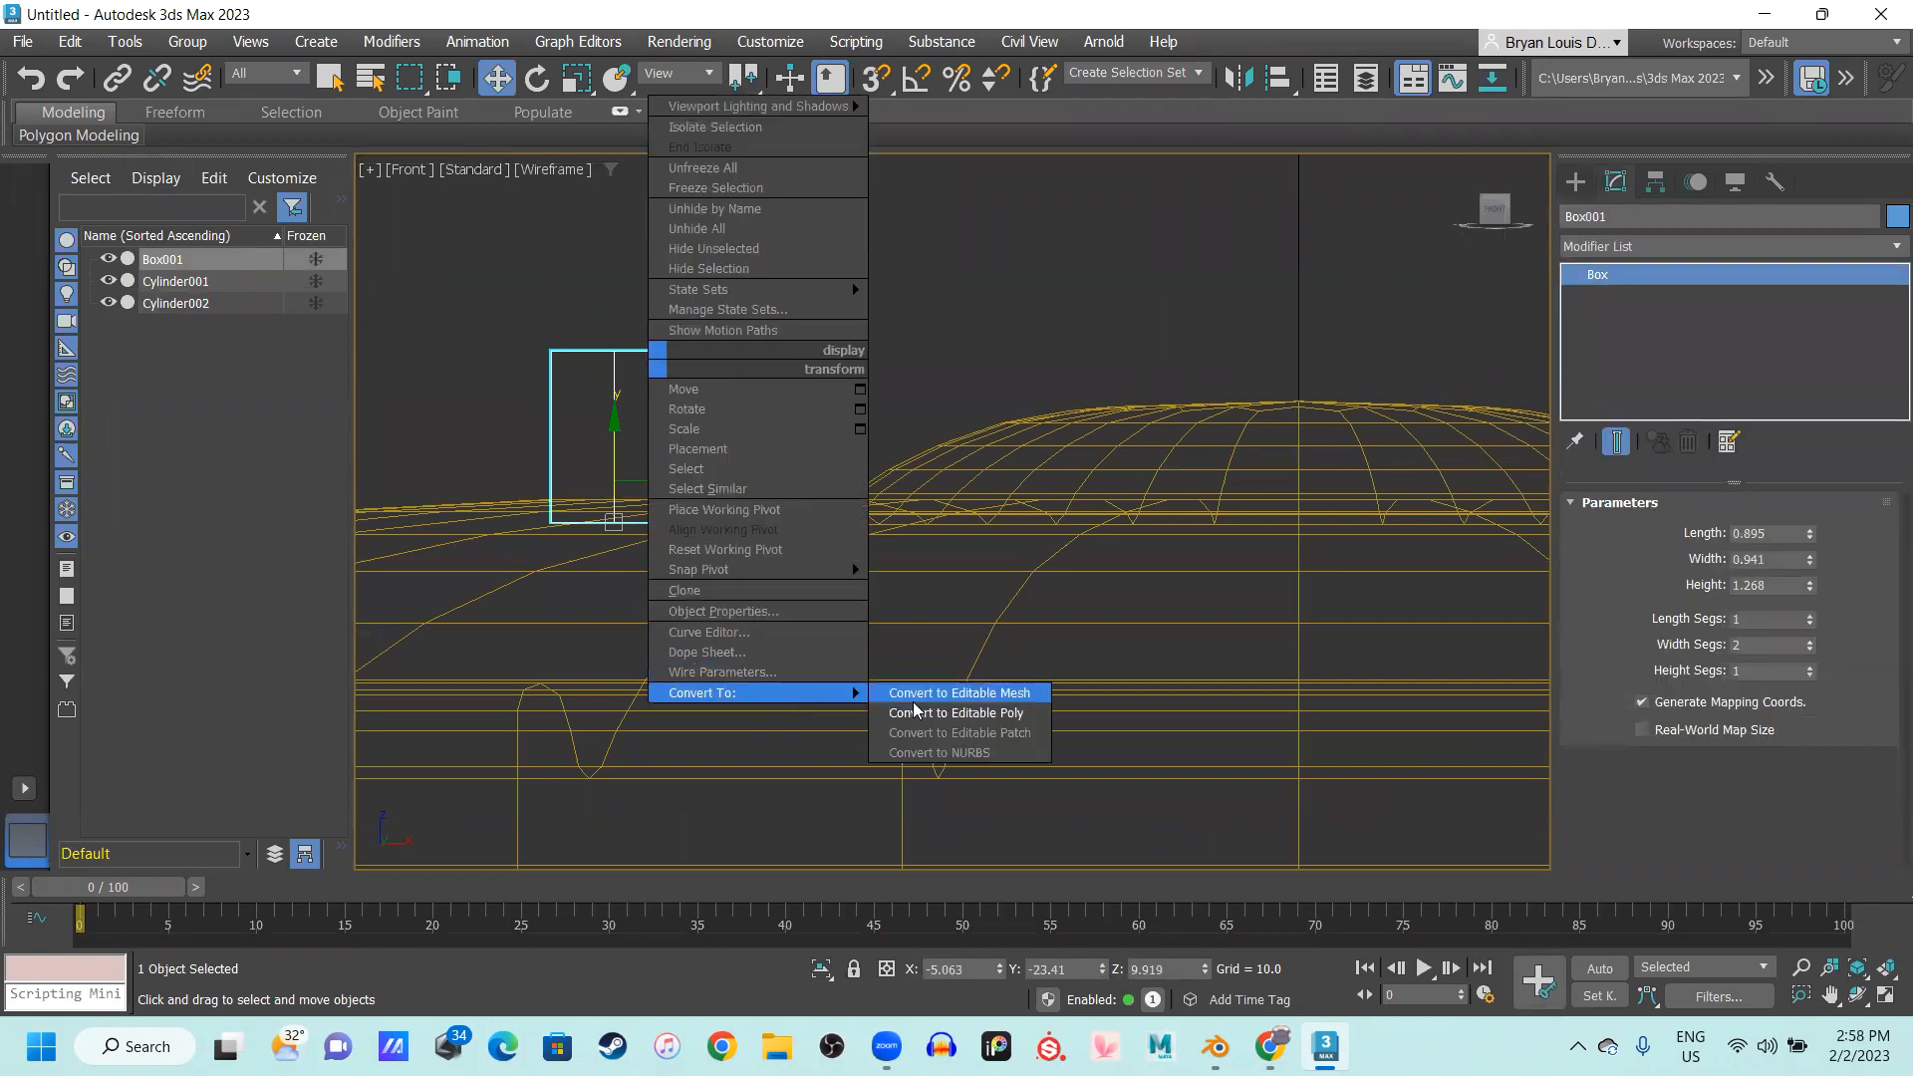
pyautogui.click(927, 714)
pyautogui.click(1571, 184)
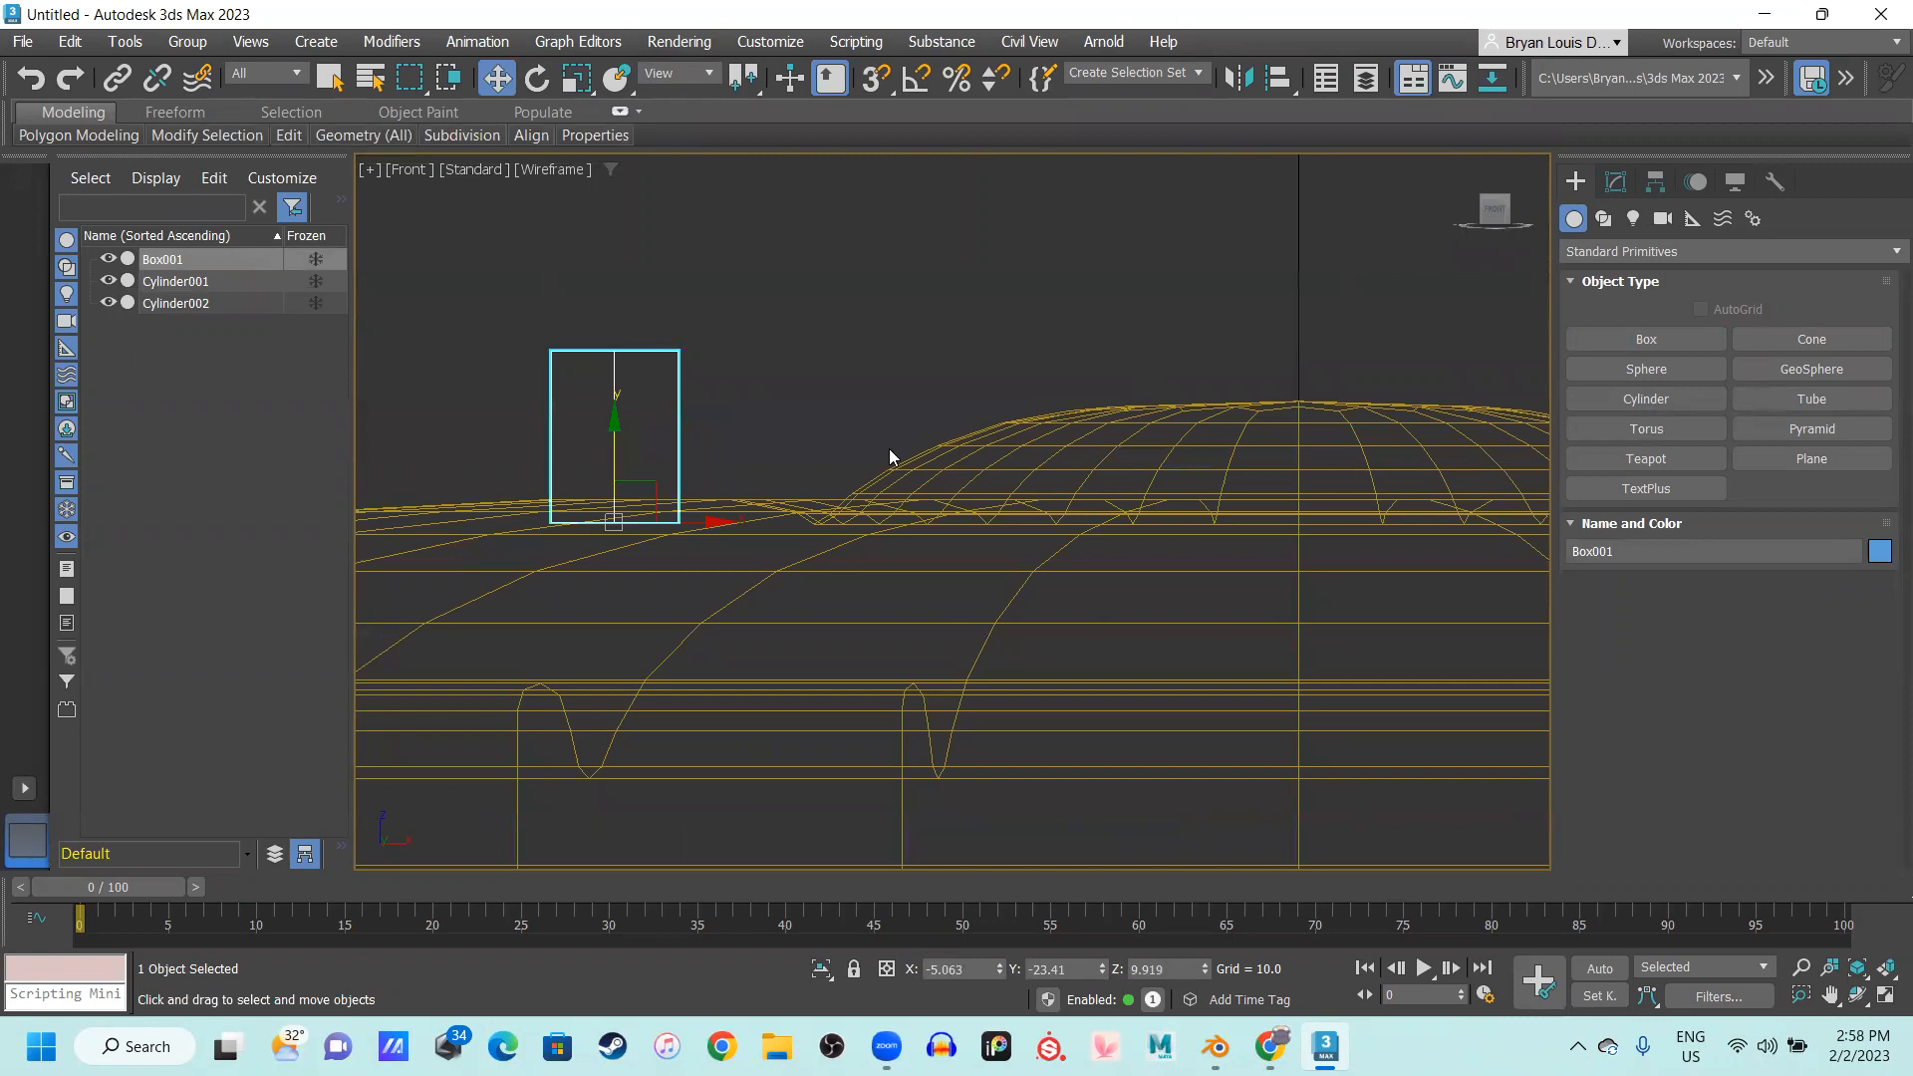
pyautogui.scroll(-2, 889, 449)
pyautogui.press('p')
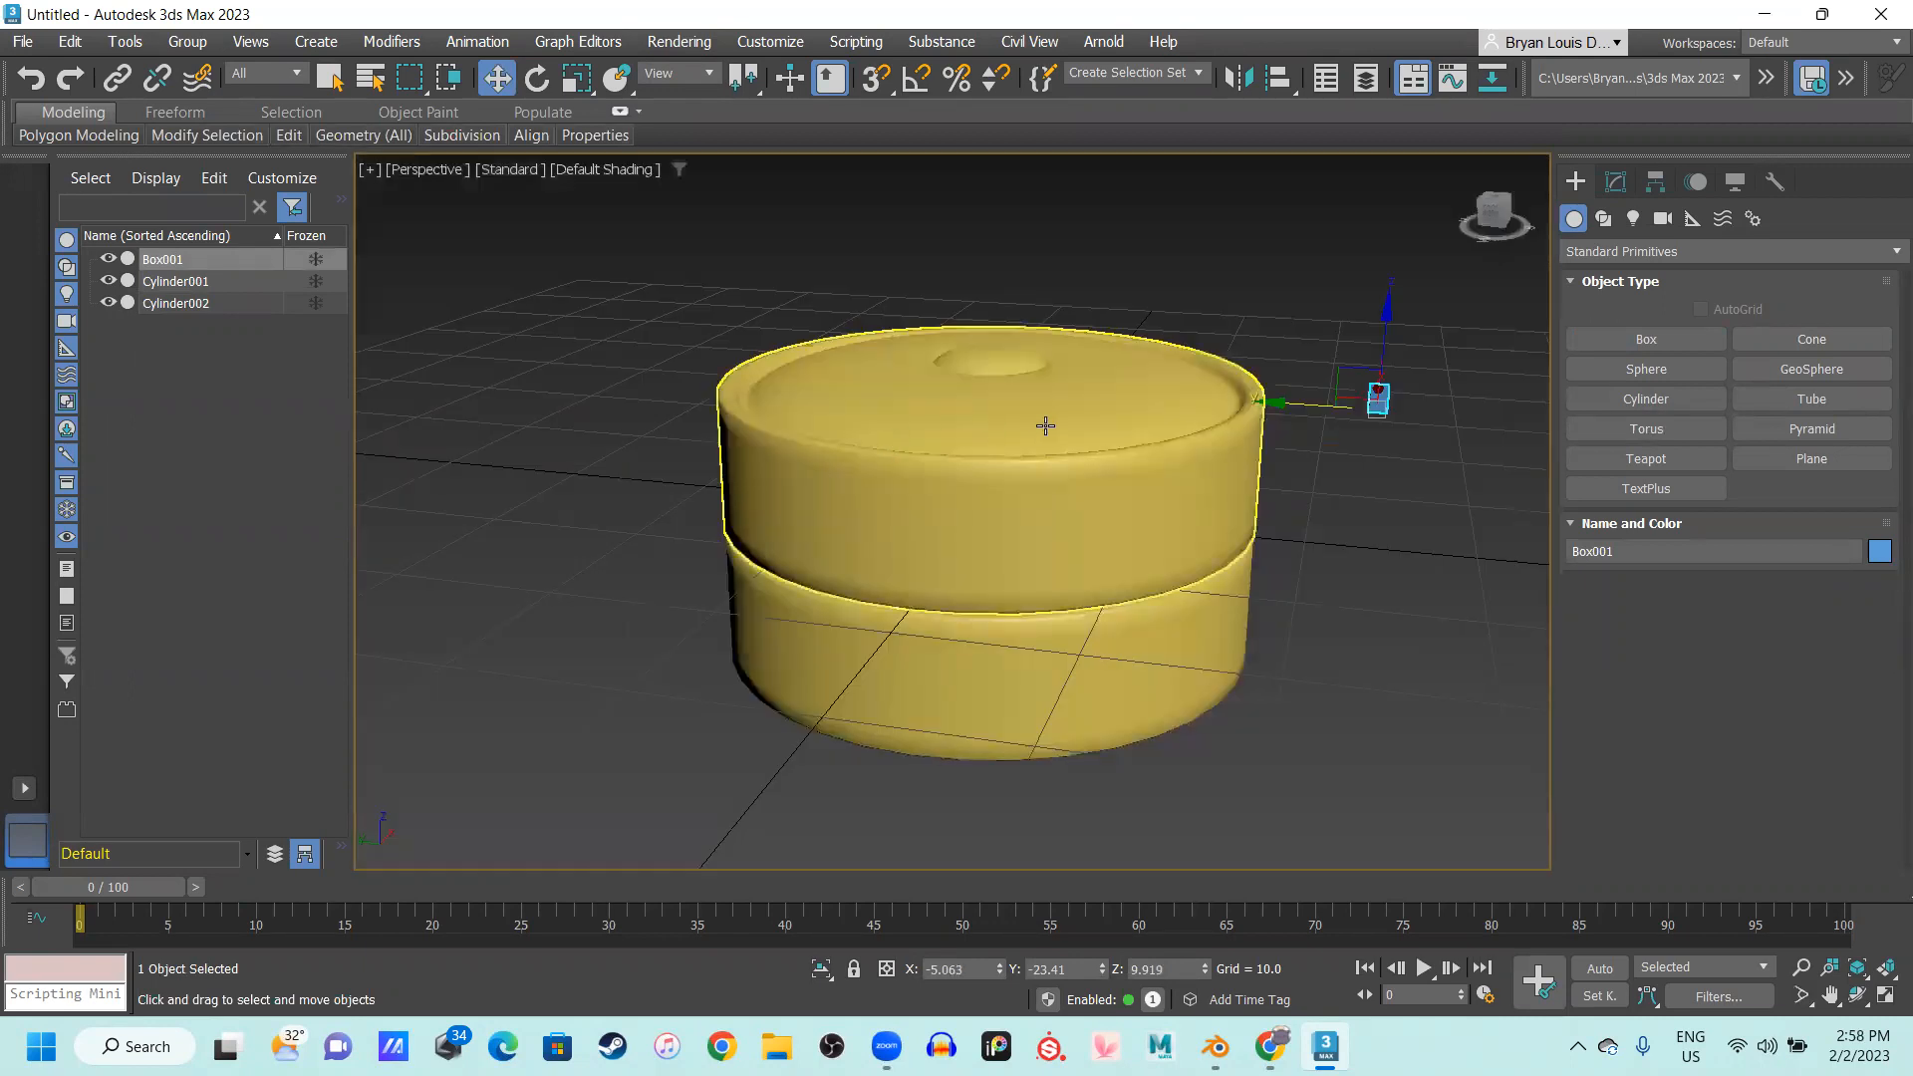
# Move the box along the Y axis onto the cap, to a Y of about 0.11
pyautogui.moveTo(1279, 404); pyautogui.dragTo(979, 368)
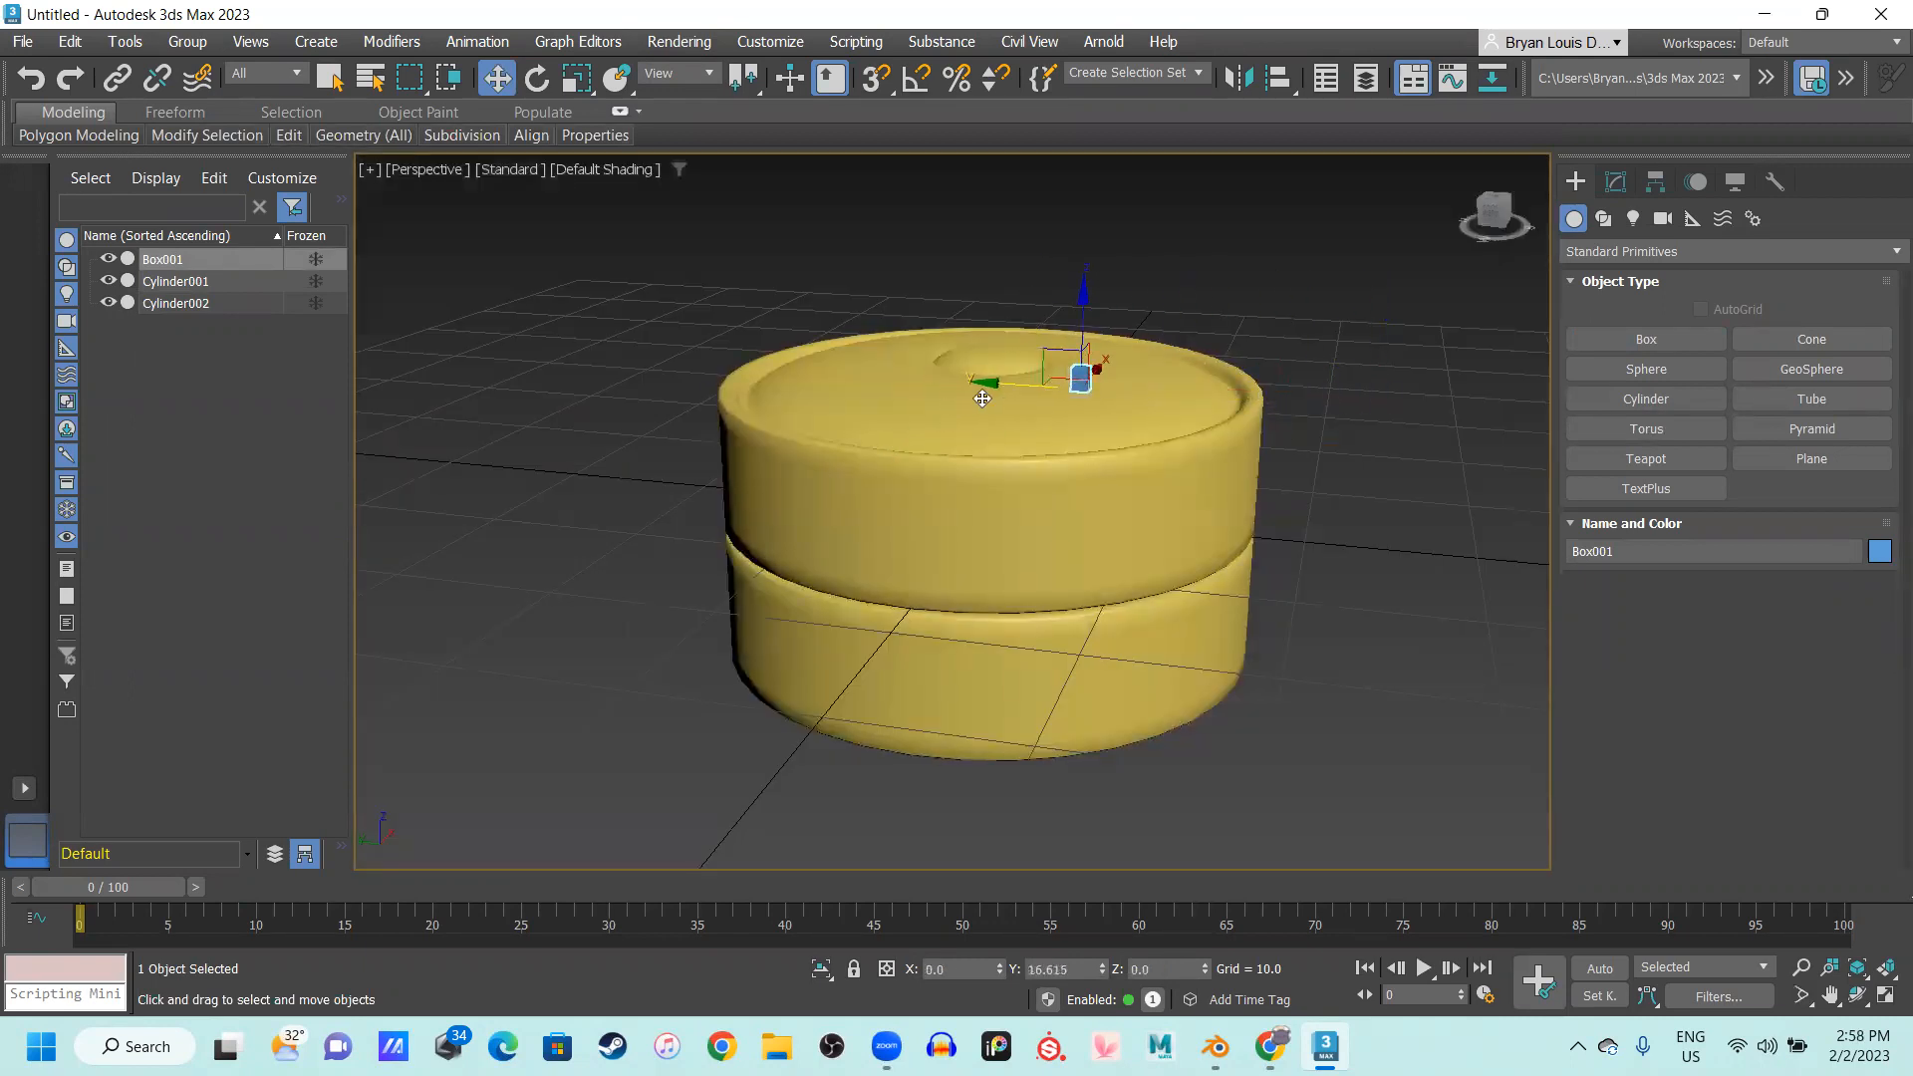
pyautogui.keyDown('alt'); pyautogui.moveTo(996, 458); pyautogui.dragTo(920, 528, button='middle'); pyautogui.keyUp('alt')
pyautogui.moveTo(920, 528); pyautogui.dragTo(909, 400)
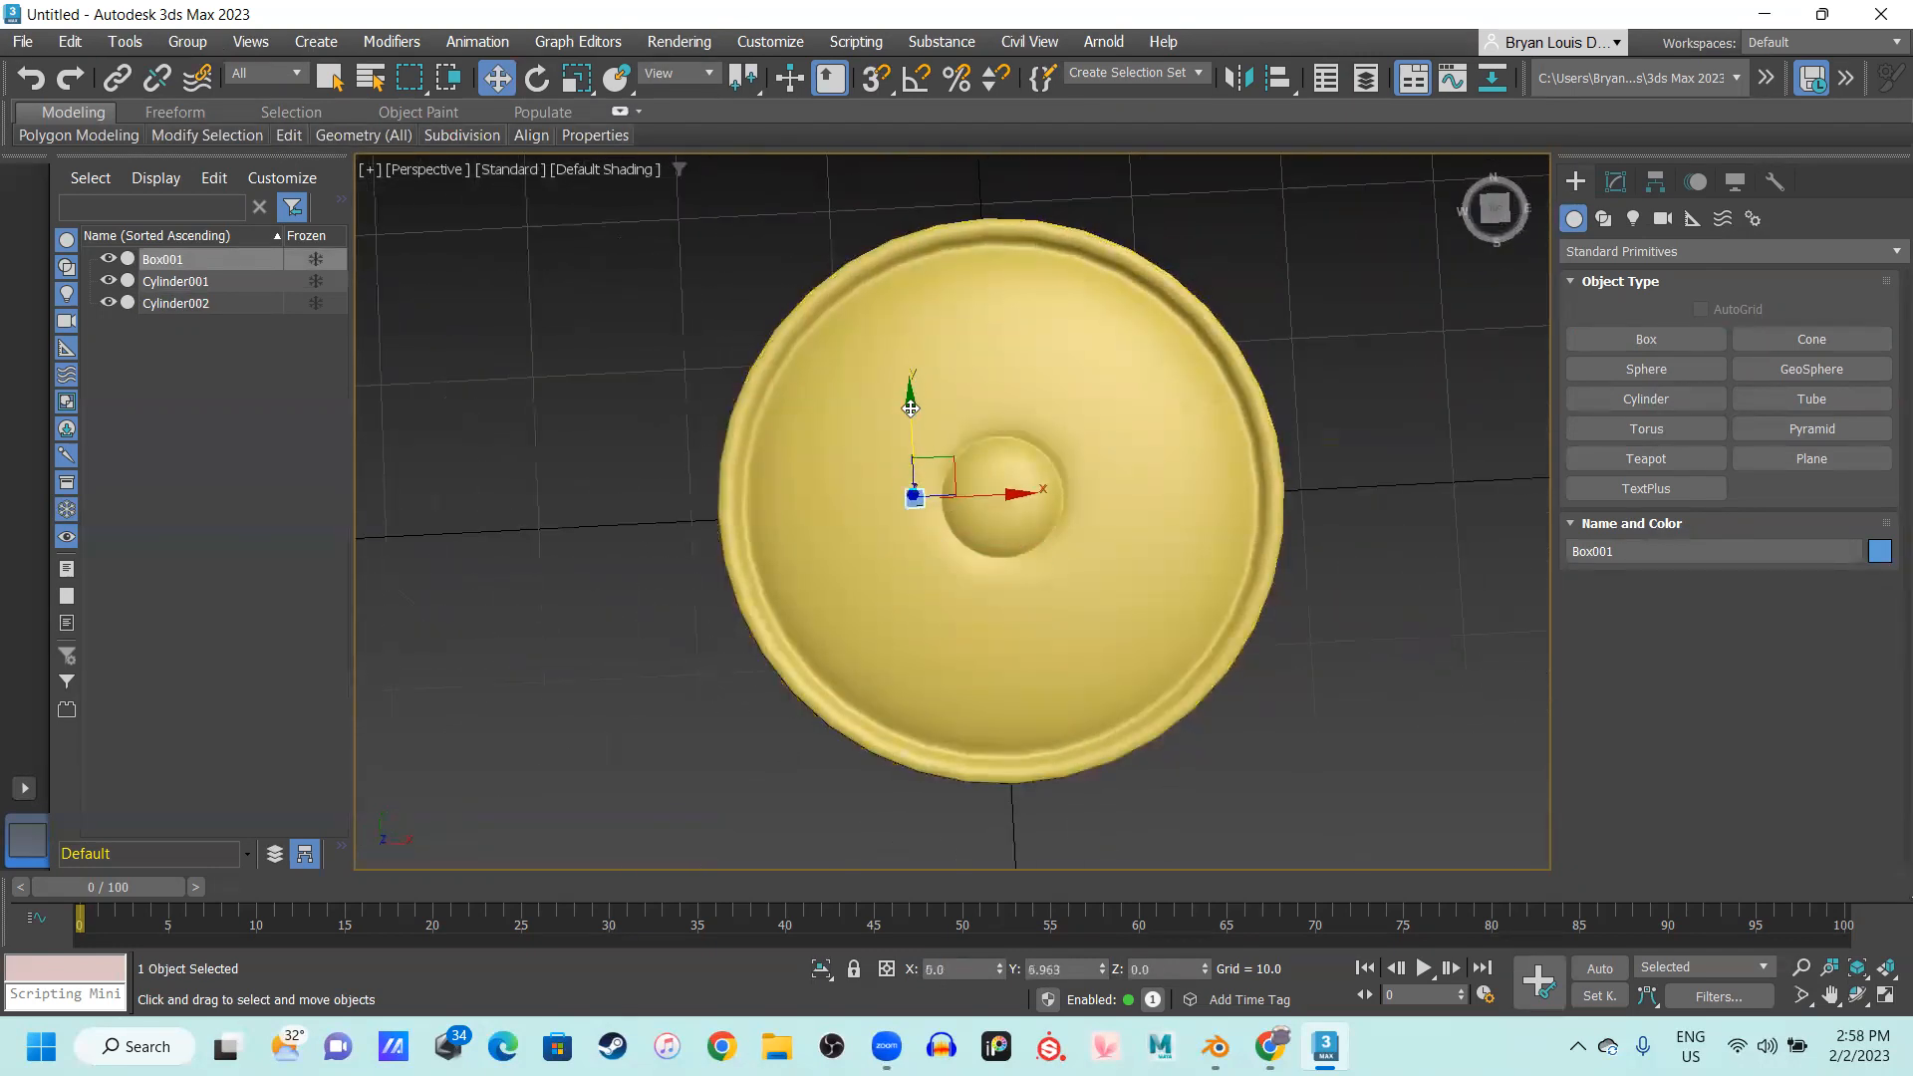
pyautogui.moveTo(910, 400)
pyautogui.keyDown('alt'); pyautogui.mouseDown(button='middle')
pyautogui.moveTo(910, 339)
pyautogui.moveTo(907, 363)
pyautogui.mouseUp(button='middle'); pyautogui.keyUp('alt')
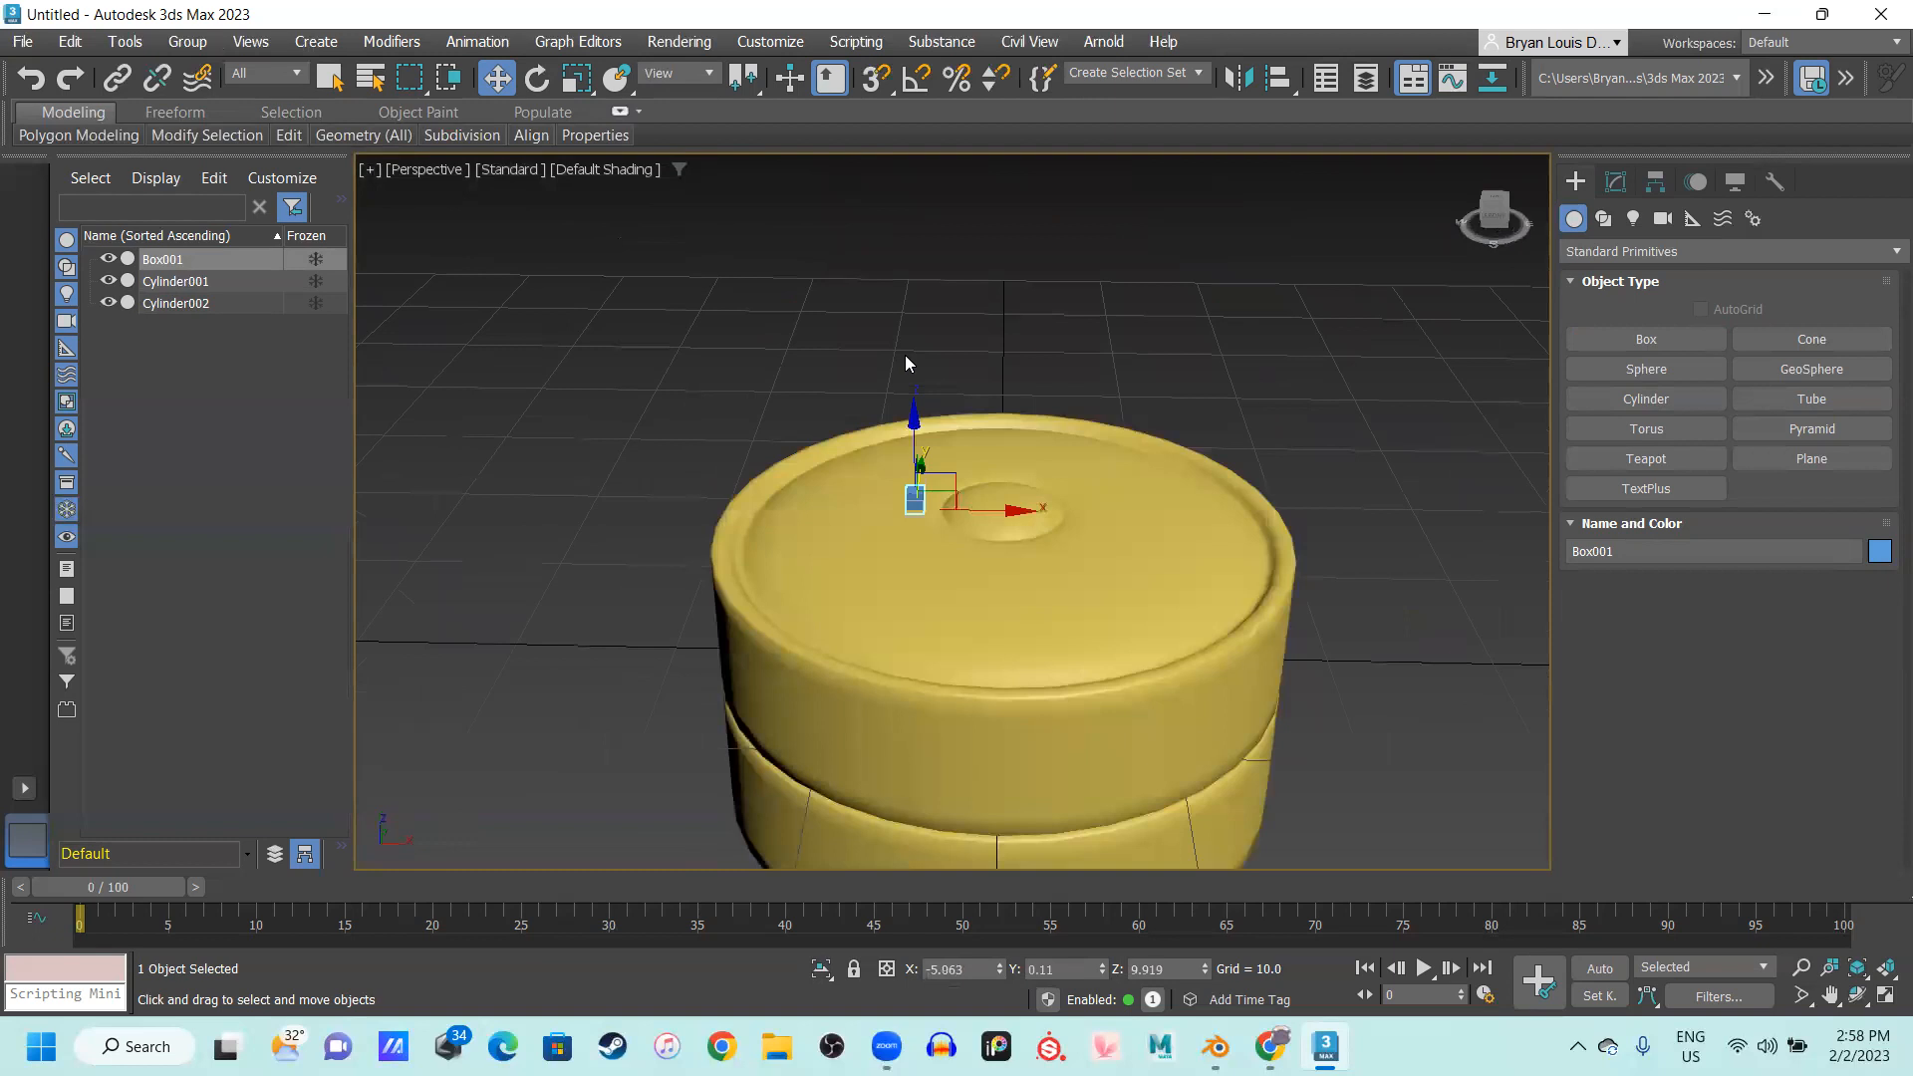
# Enter the box's polygon level and select each of its two top faces in turn
pyautogui.press('f')
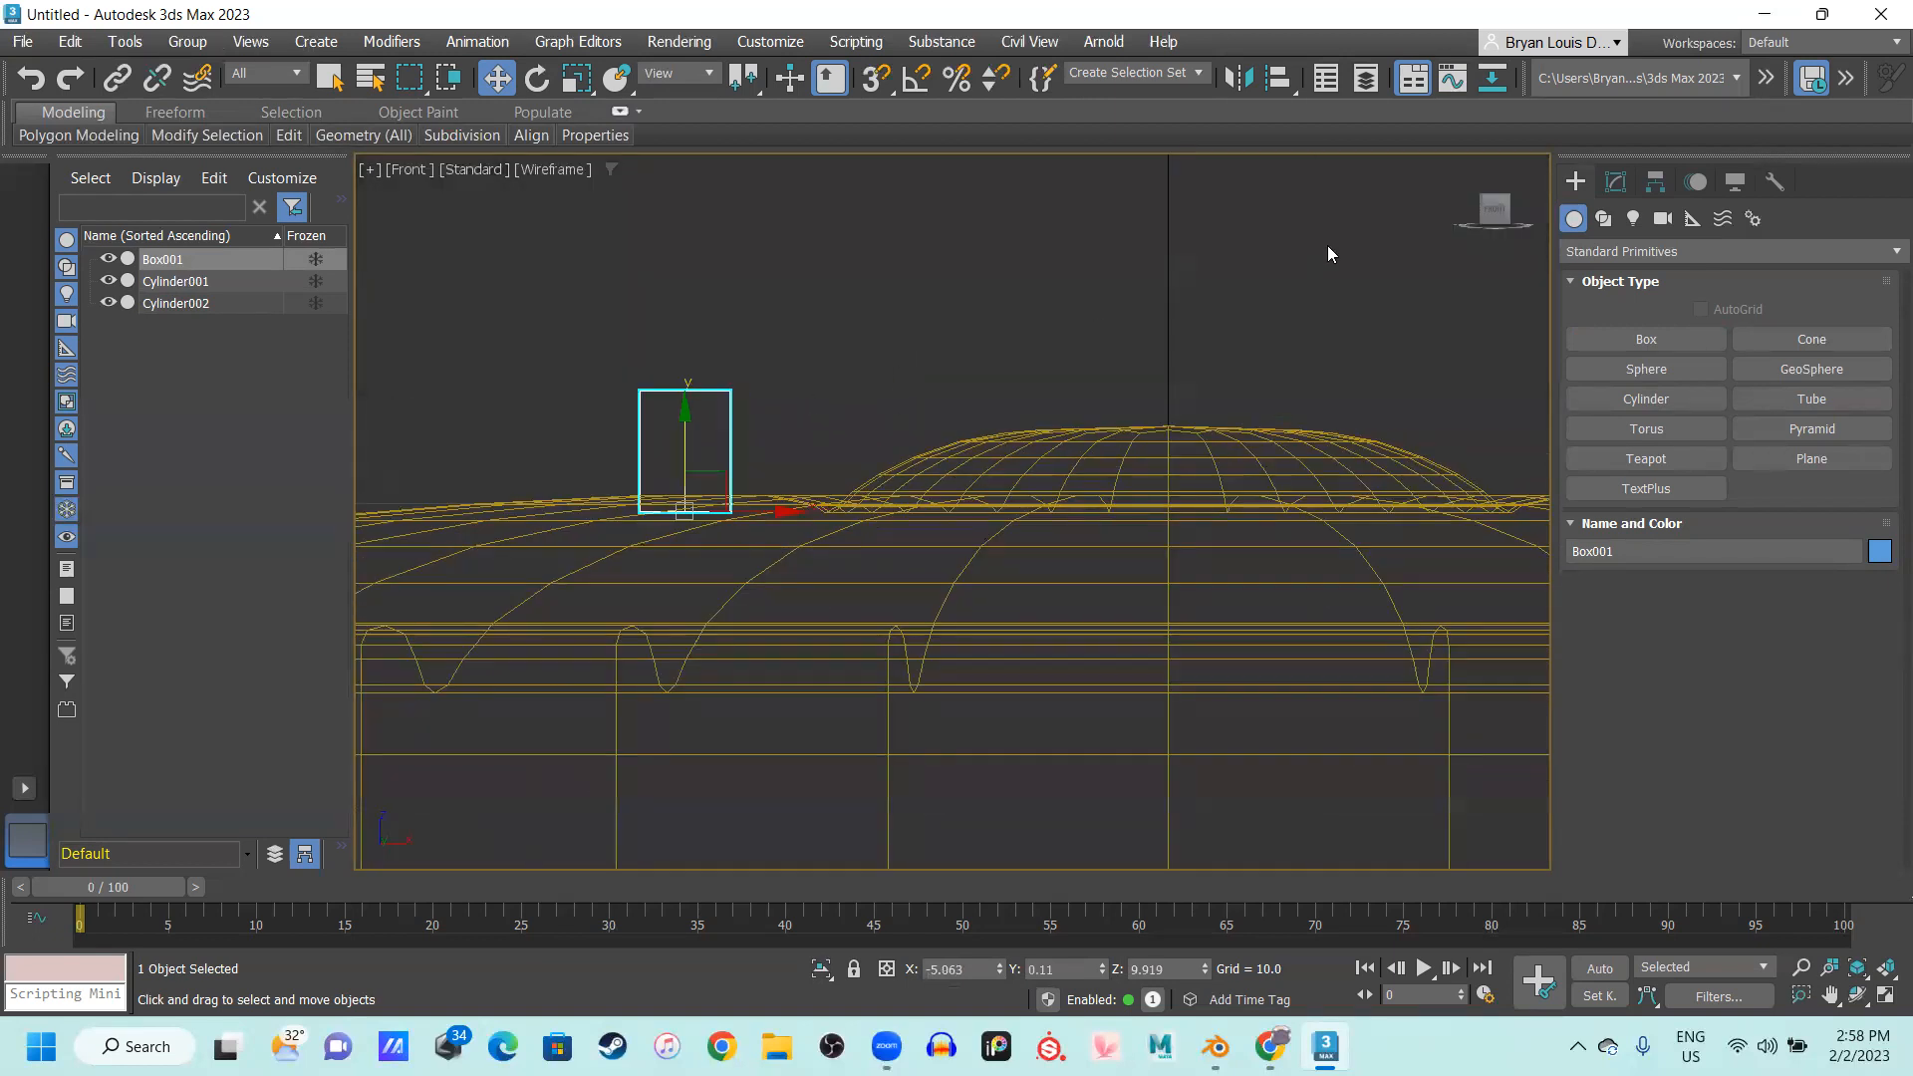
pyautogui.click(1616, 181)
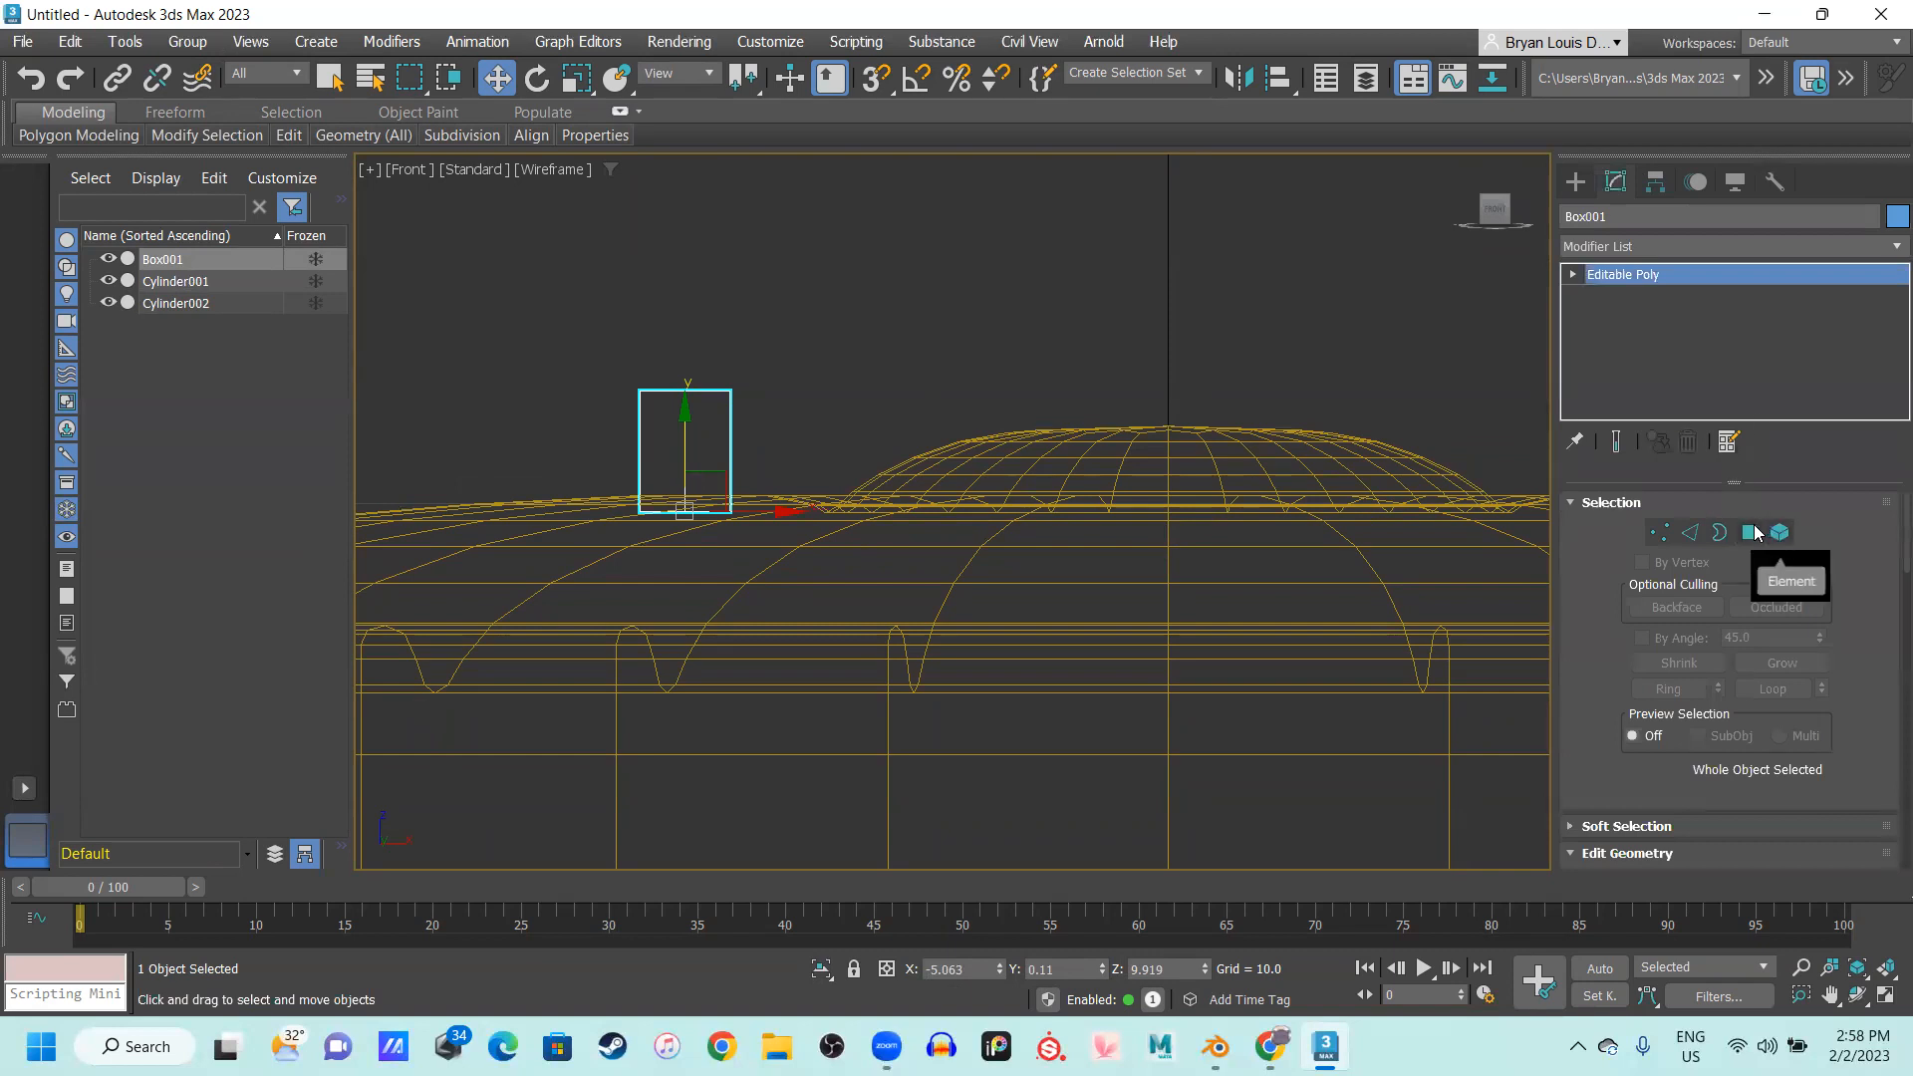
pyautogui.click(1750, 532)
pyautogui.press('p')
pyautogui.press('F3')
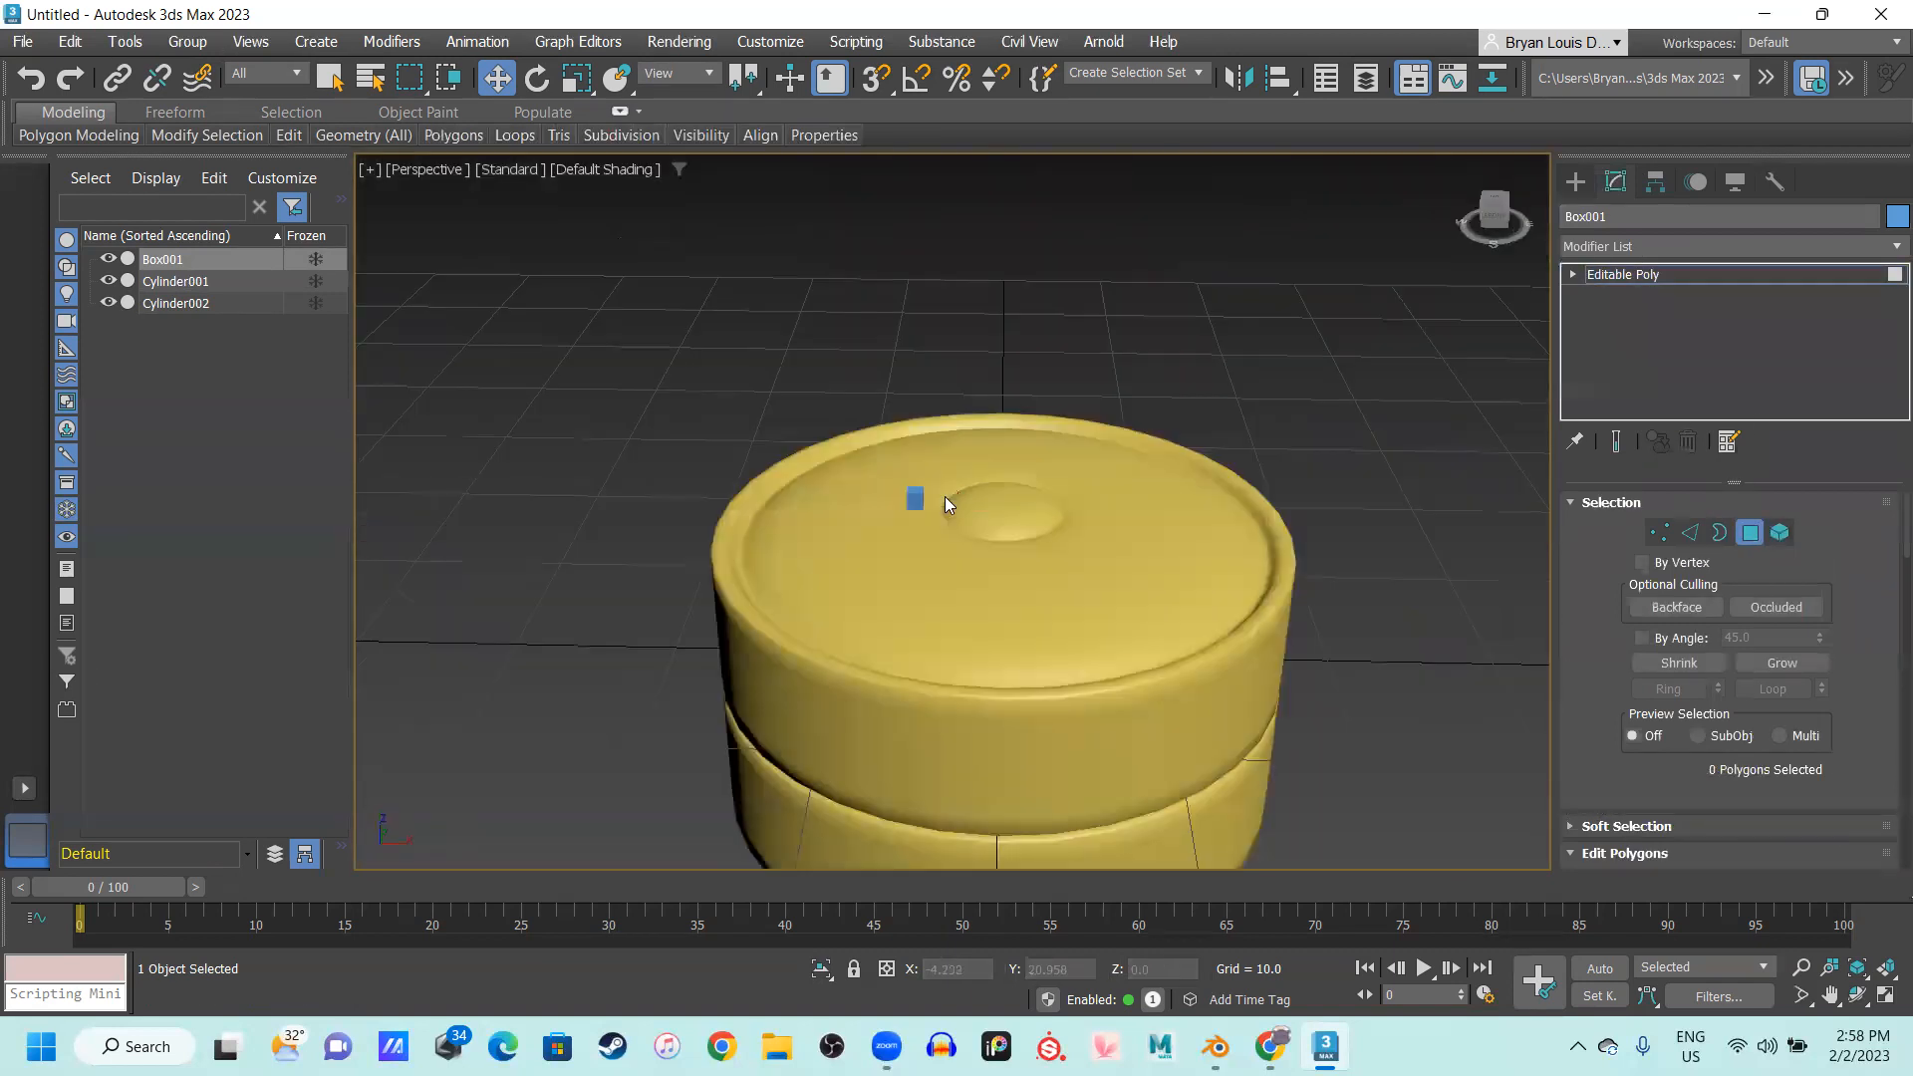
pyautogui.scroll(6, 945, 496)
pyautogui.click(691, 541)
pyautogui.scroll(-2, 726, 603)
pyautogui.scroll(4, 707, 568)
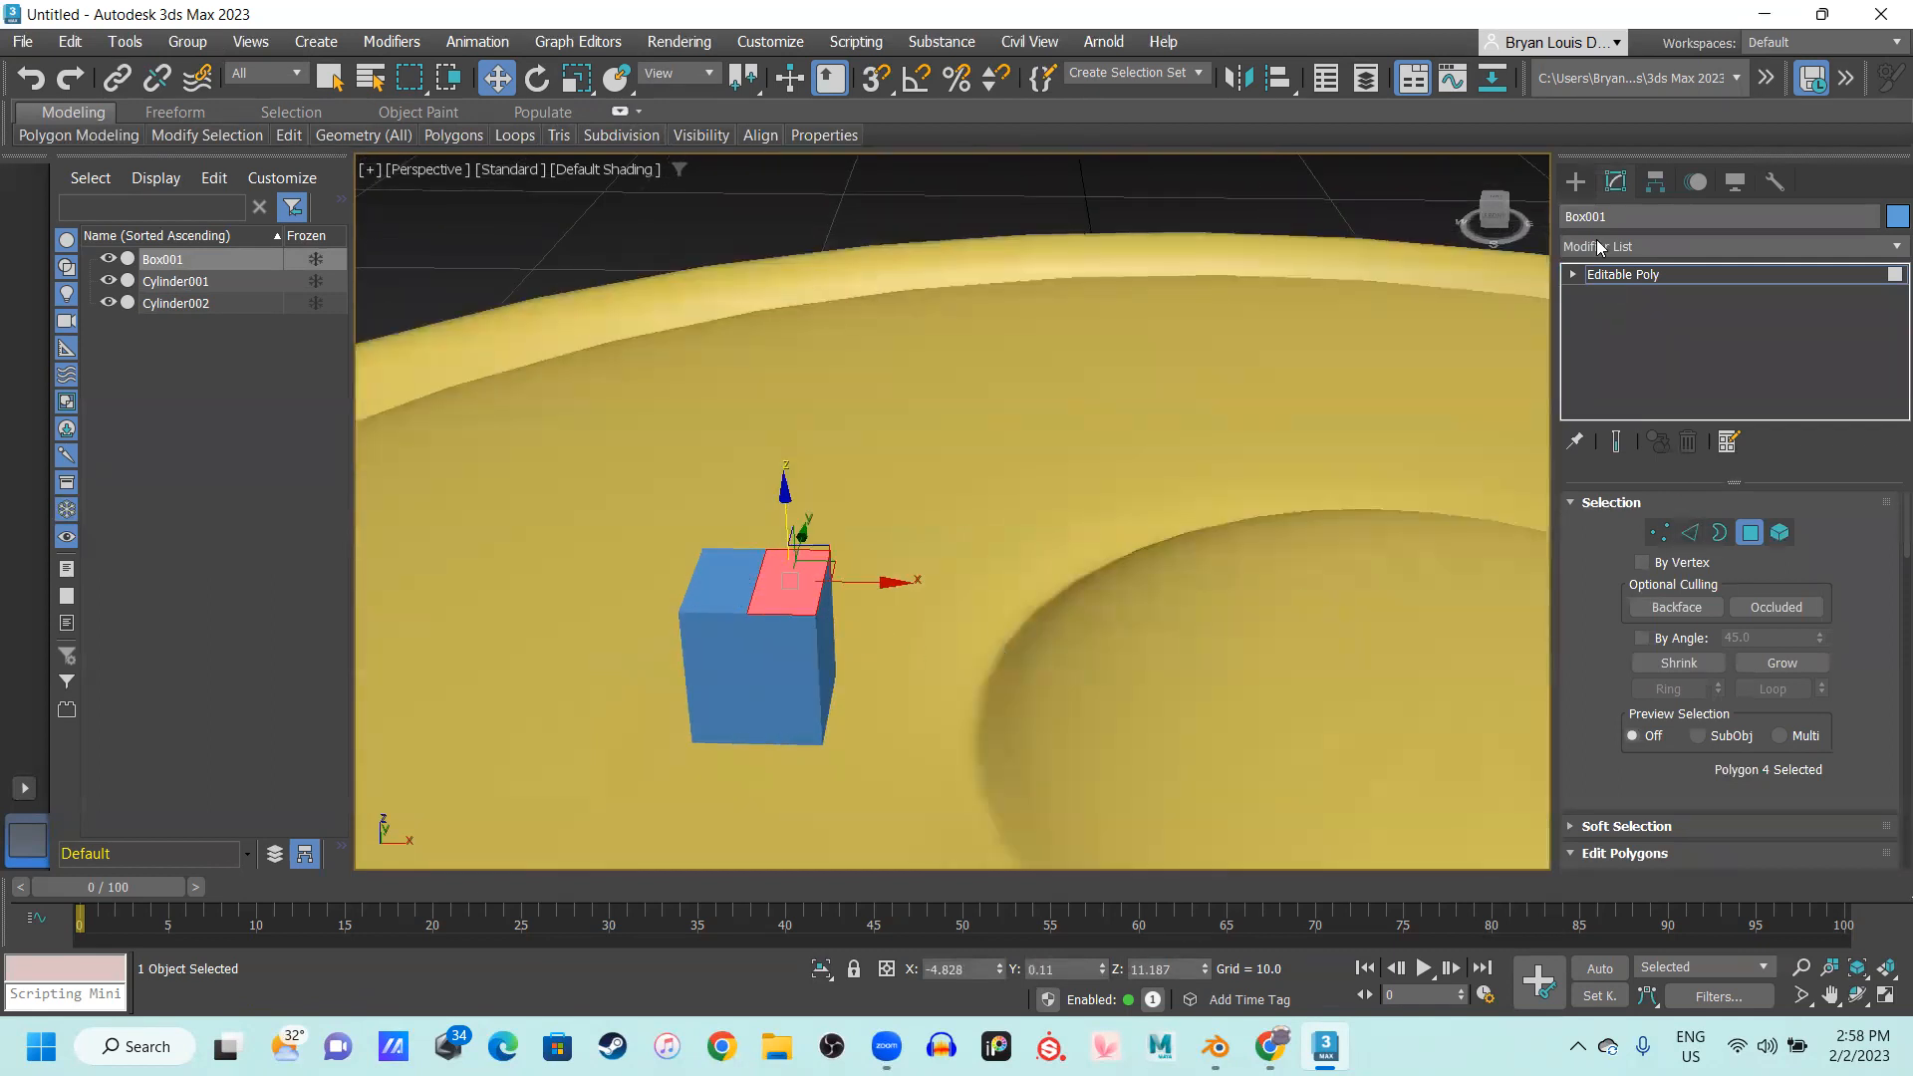
pyautogui.click(727, 590)
pyautogui.click(797, 588)
# Leave polygon editing and look at the box's pivot settings in the front view
pyautogui.scroll(-6, 1236, 500)
pyautogui.keyDown('alt'); pyautogui.moveTo(831, 658); pyautogui.dragTo(956, 588, button='middle'); pyautogui.keyUp('alt')
pyautogui.click(1576, 182)
pyautogui.keyDown('alt'); pyautogui.moveTo(1042, 468); pyautogui.dragTo(974, 530, button='middle'); pyautogui.keyUp('alt')
pyautogui.scroll(-3, 967, 605)
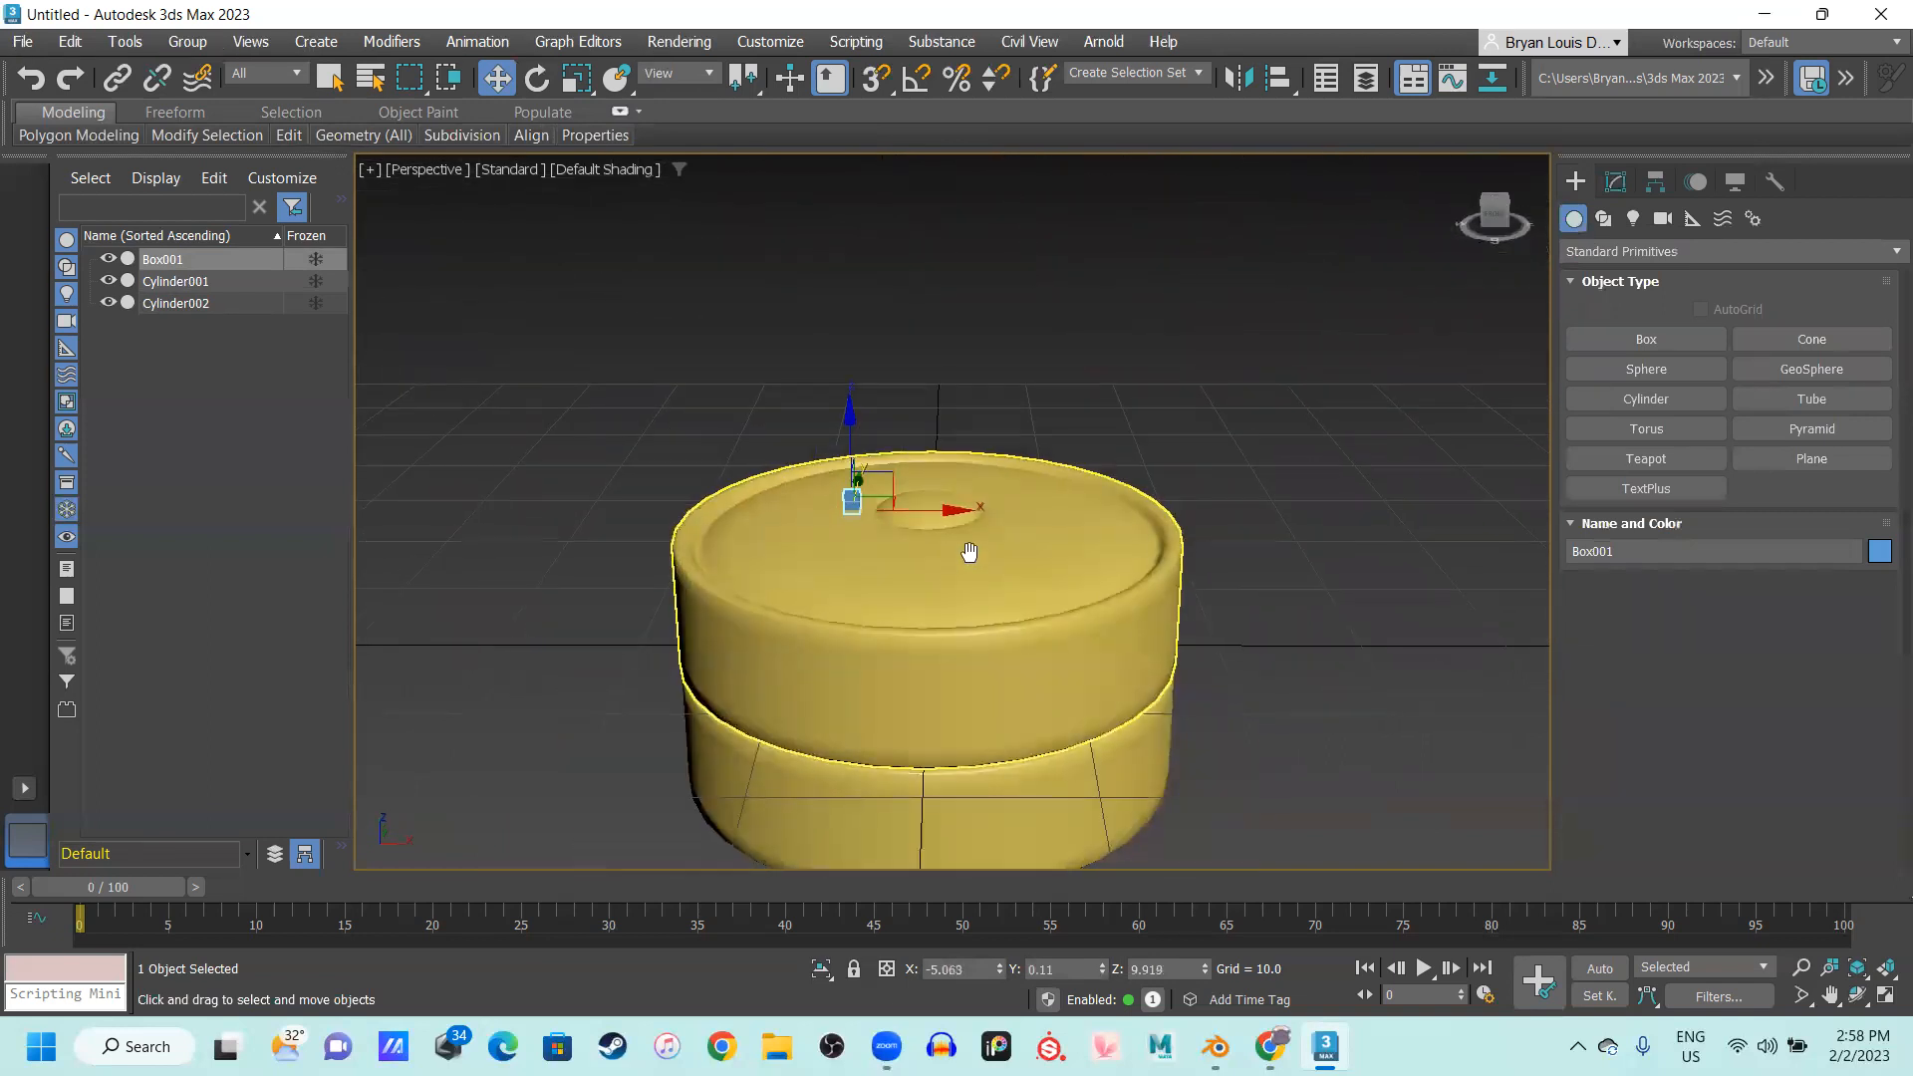
pyautogui.press('f')
pyautogui.scroll(-5, 957, 483)
pyautogui.scroll(4, 905, 429)
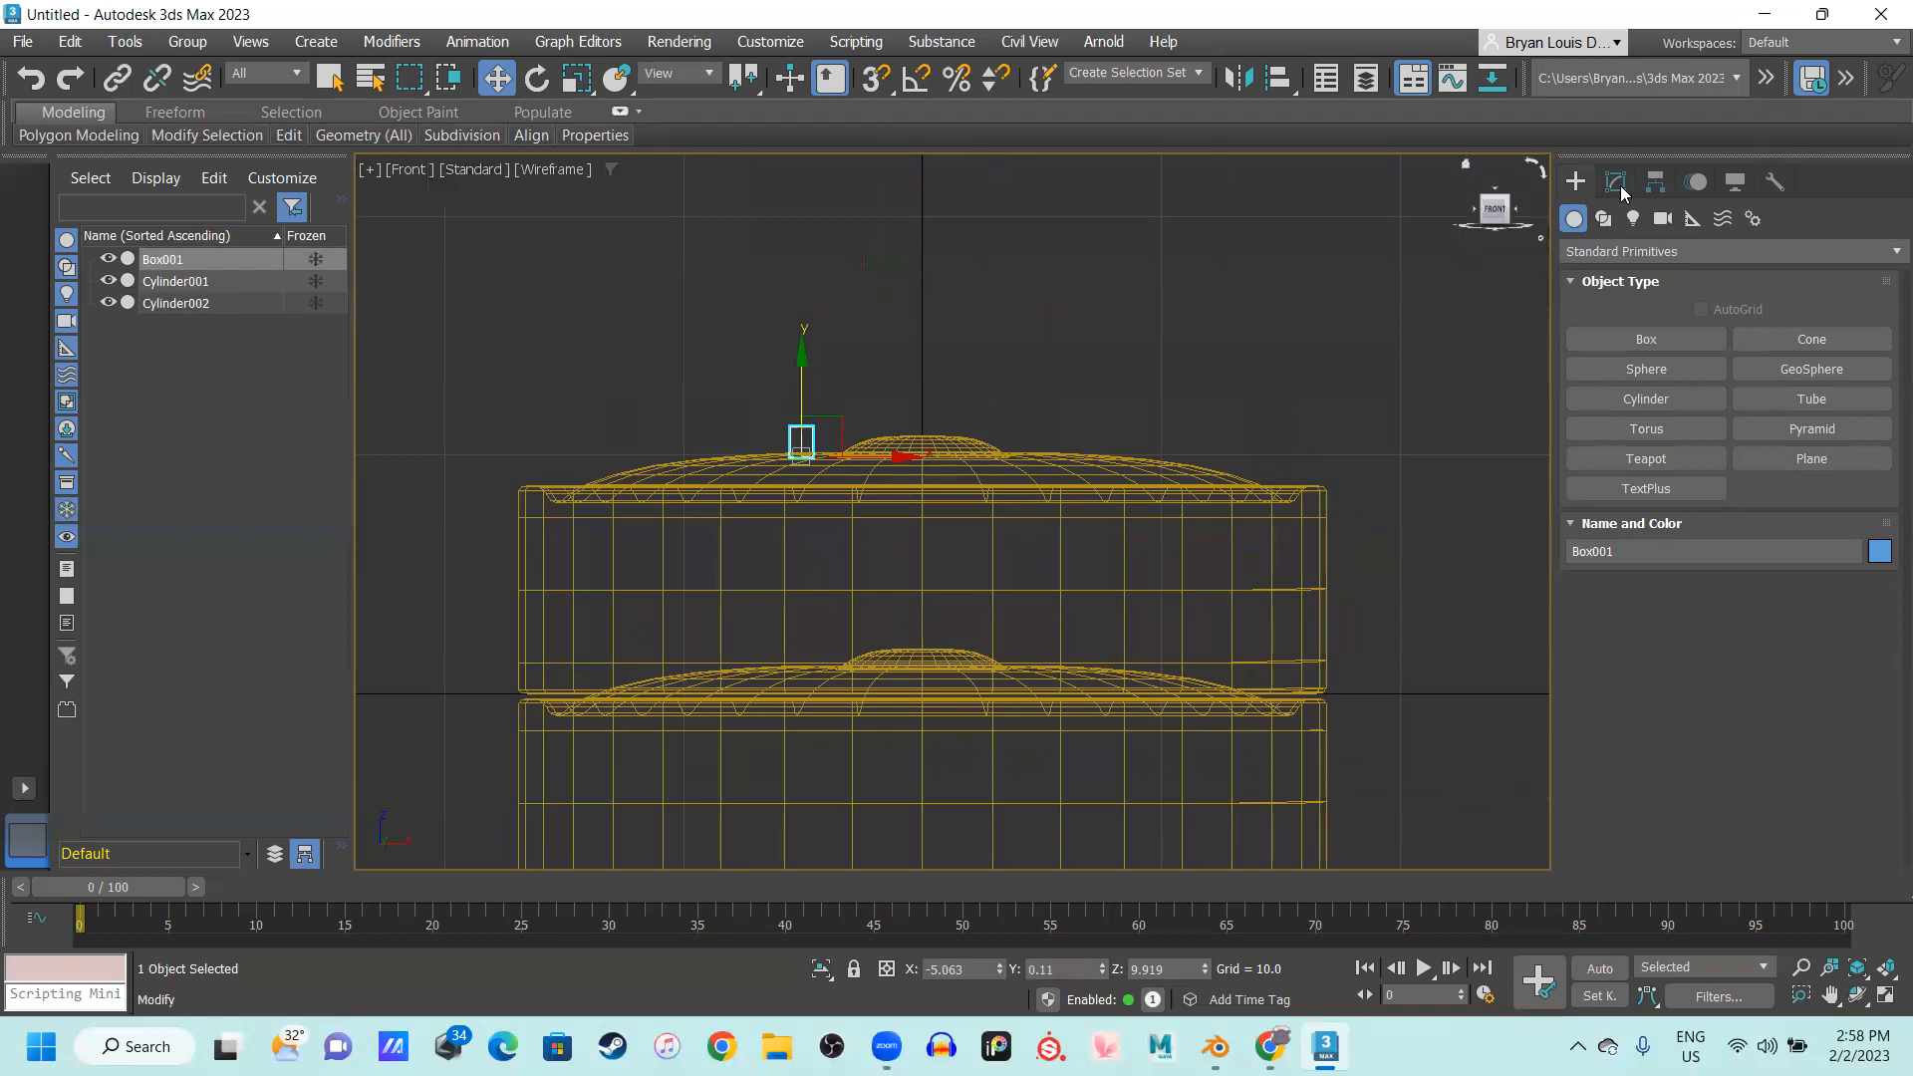
pyautogui.click(1615, 182)
pyautogui.click(1659, 187)
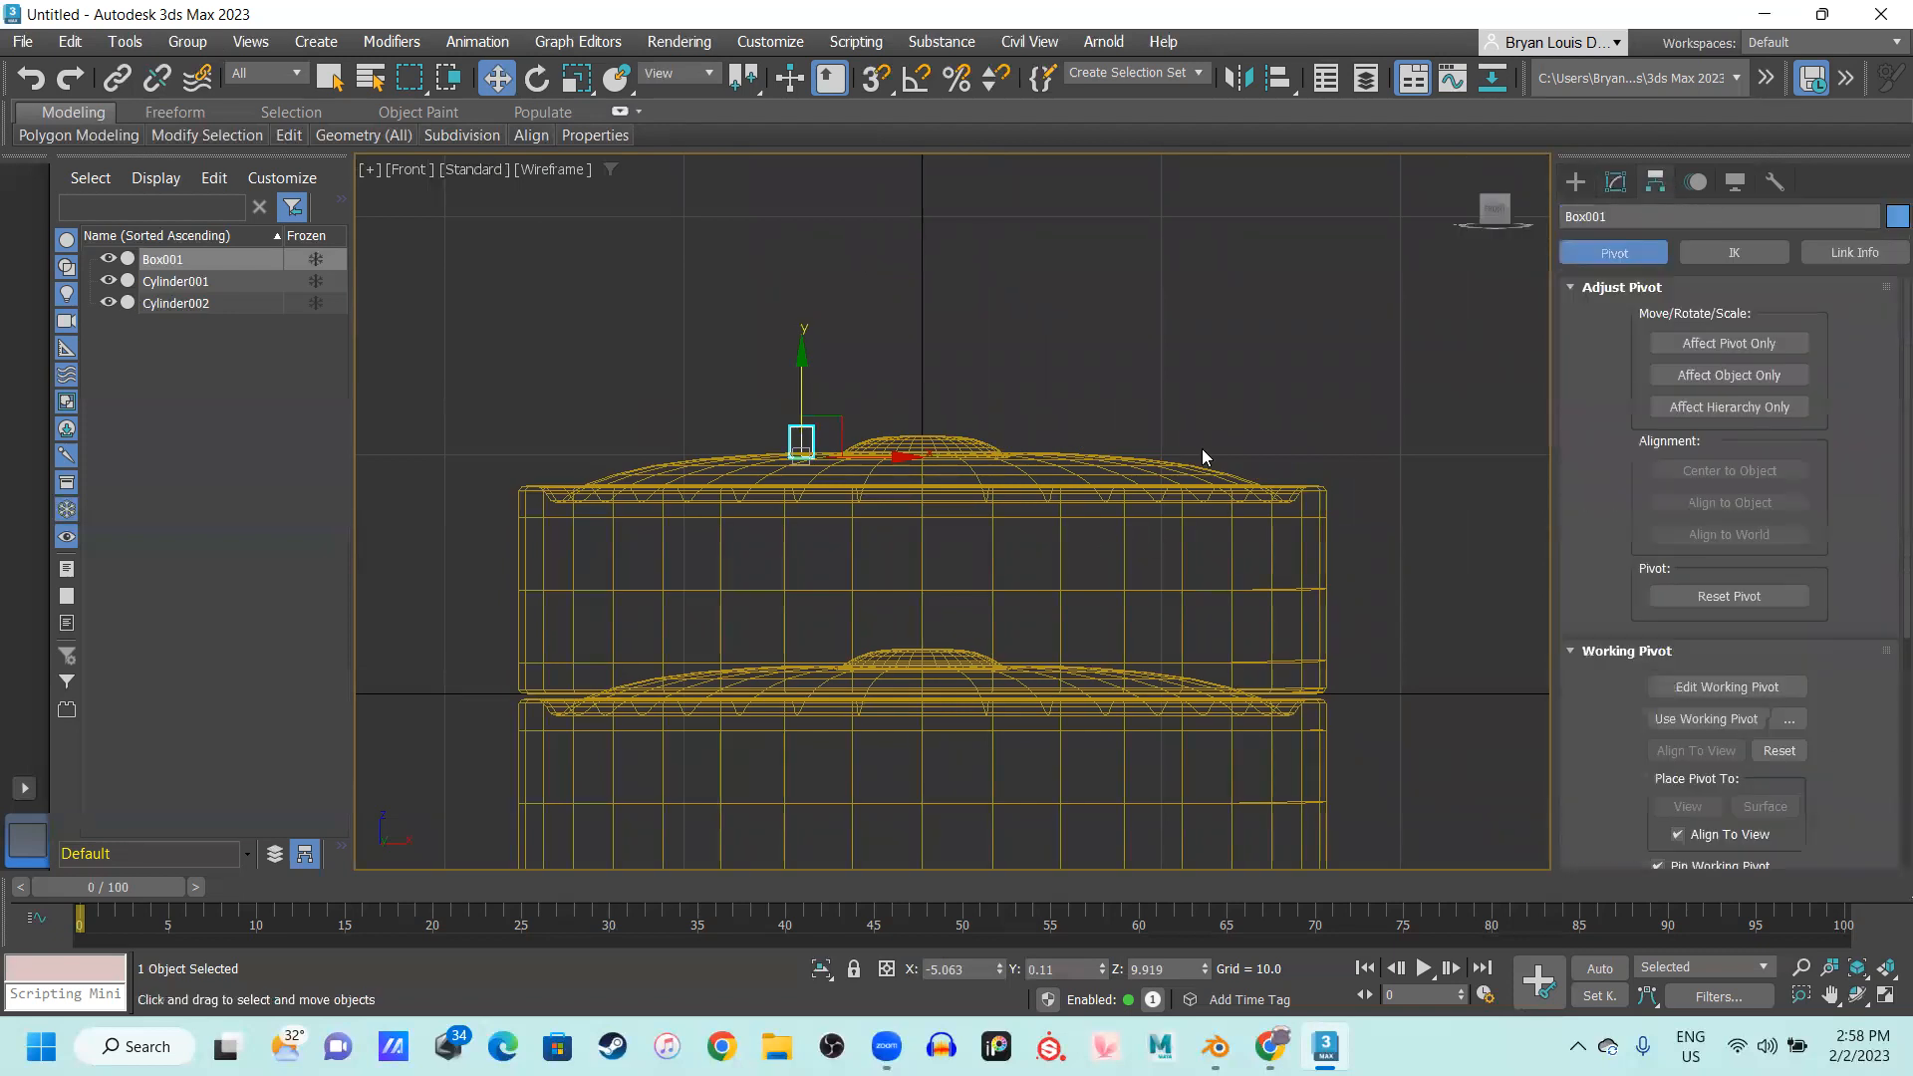
pyautogui.click(1573, 182)
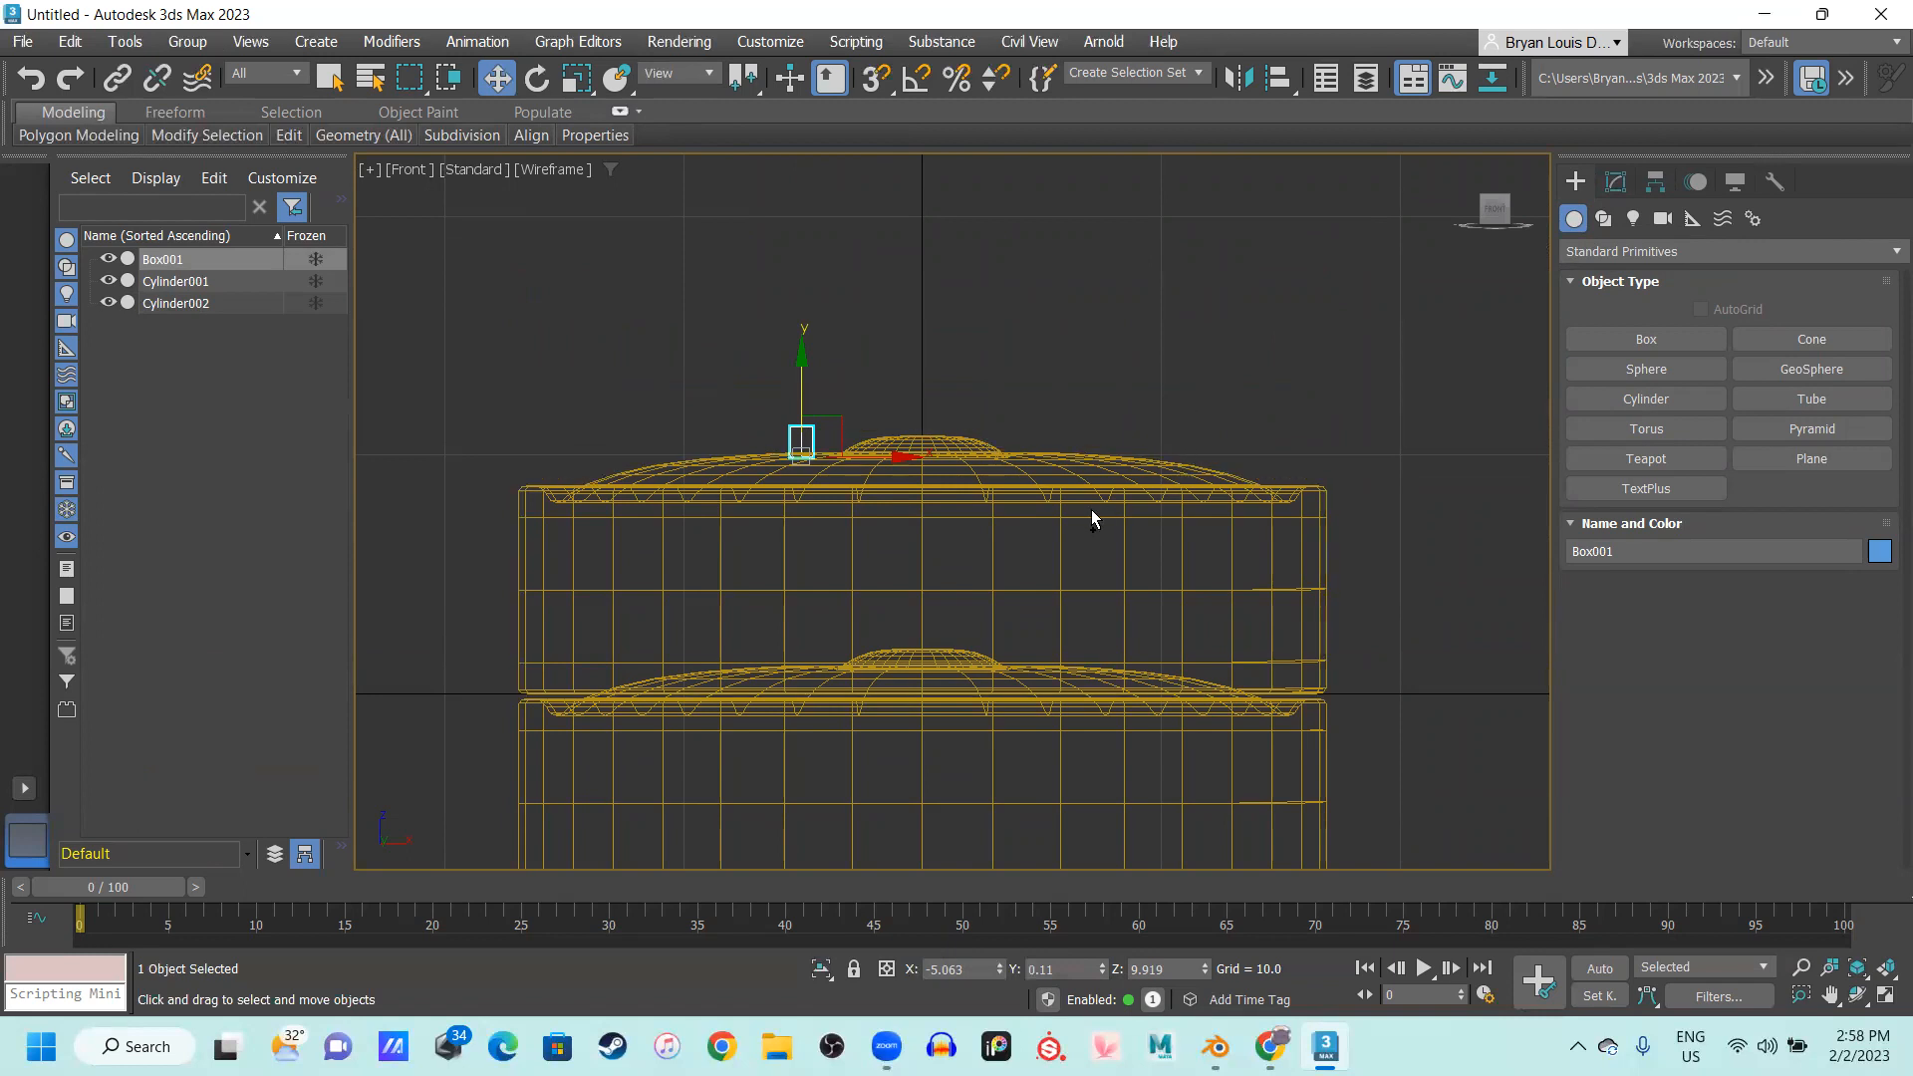
# Undo the box's Editable Poly conversion and its moves beside the knob
pyautogui.hotkey('ctrl', 'z')
pyautogui.hotkey('ctrl', 'z')
pyautogui.hotkey('ctrl', 'z')
pyautogui.hotkey('ctrl', 'z')
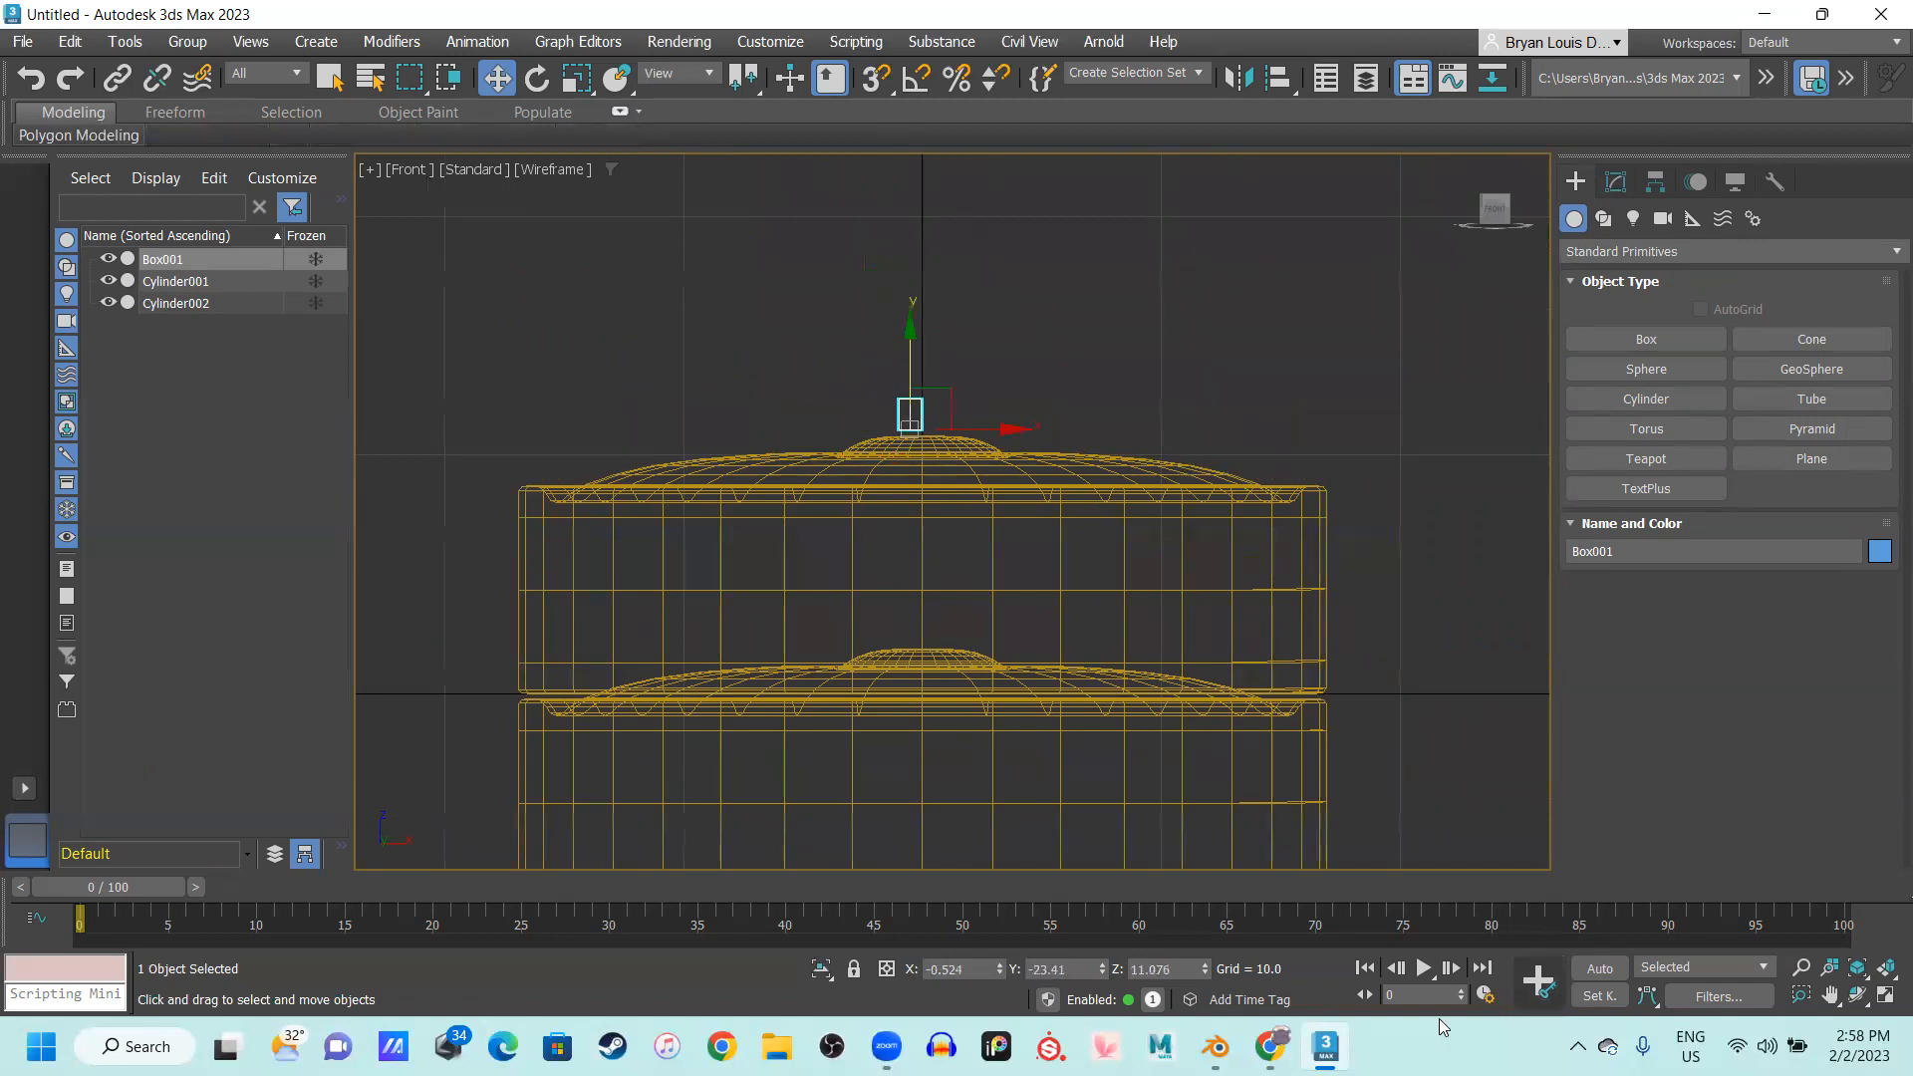
# Centre the box over the cylinders by setting its X and Y positions to 0
pyautogui.click(962, 968)
pyautogui.write('0')
pyautogui.press('Return')
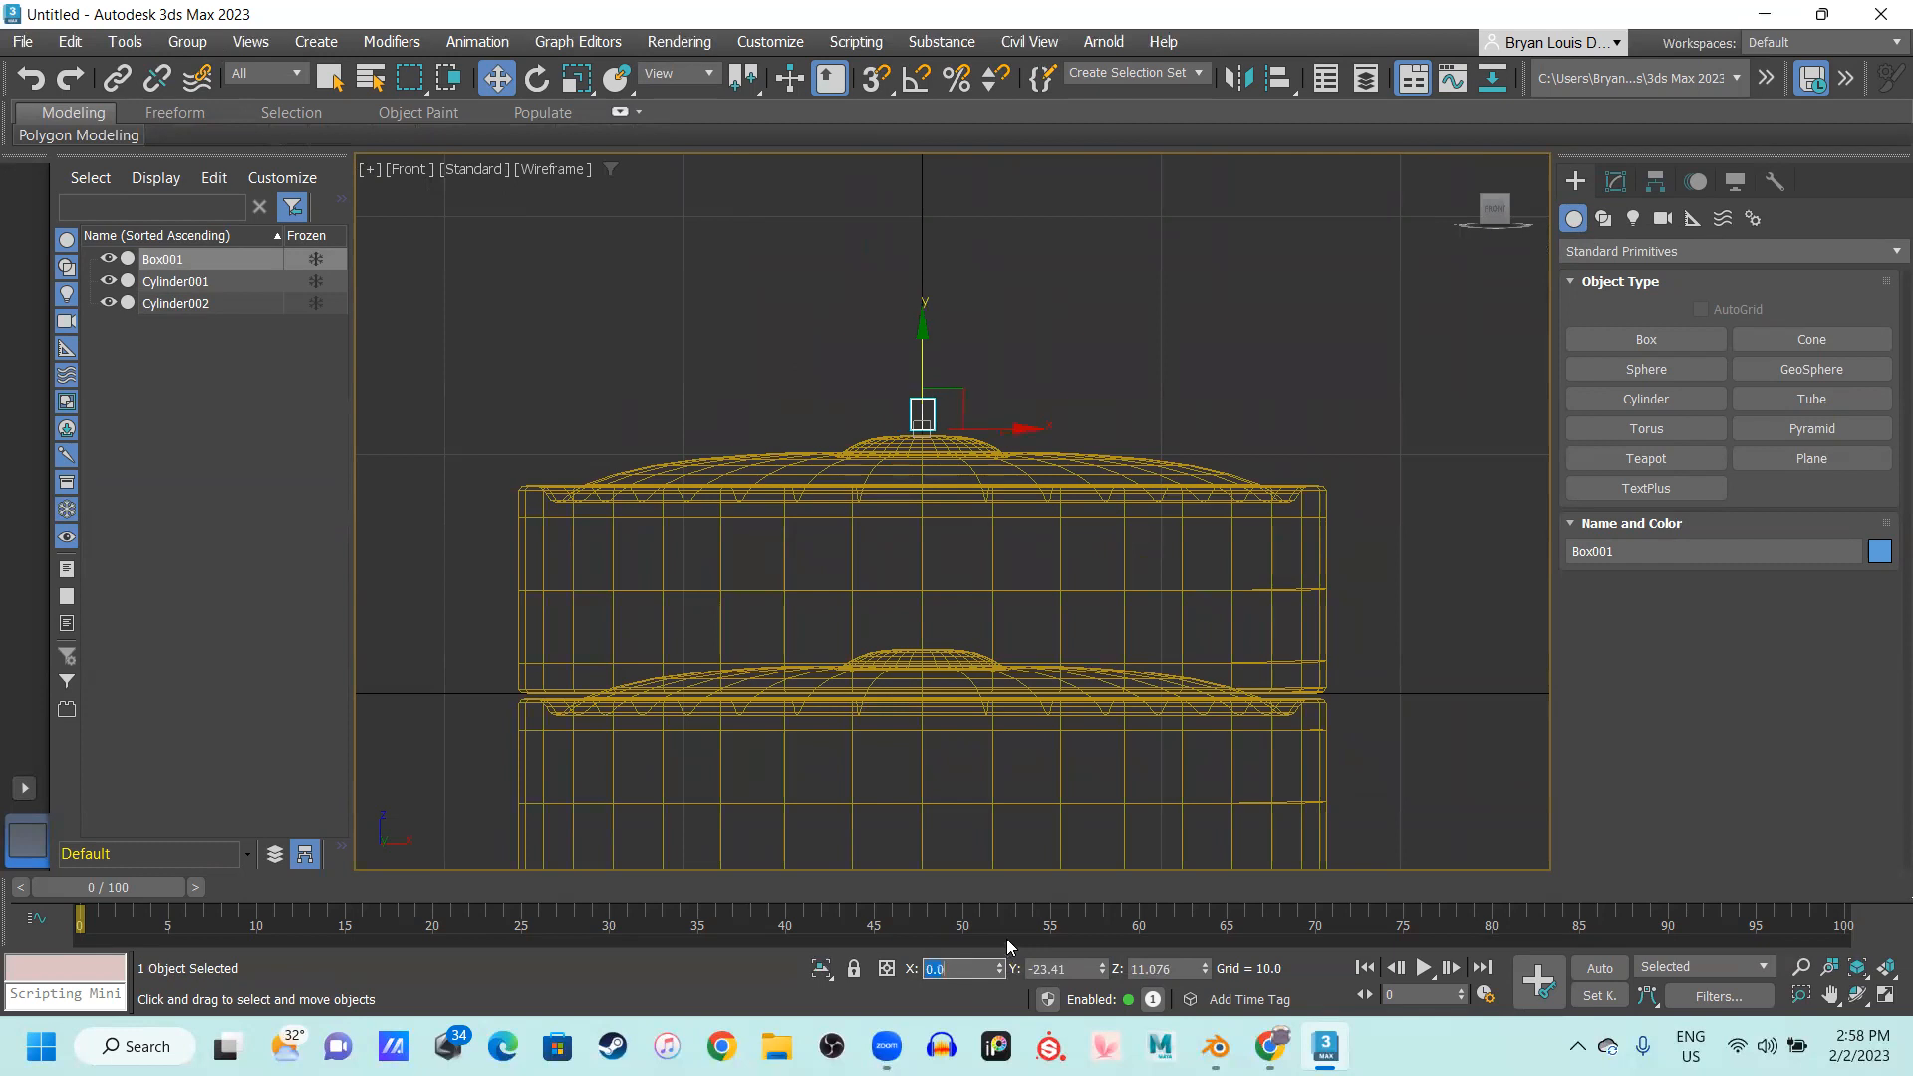
pyautogui.click(1053, 969)
pyautogui.click(969, 976)
pyautogui.write('0')
pyautogui.click(1043, 969)
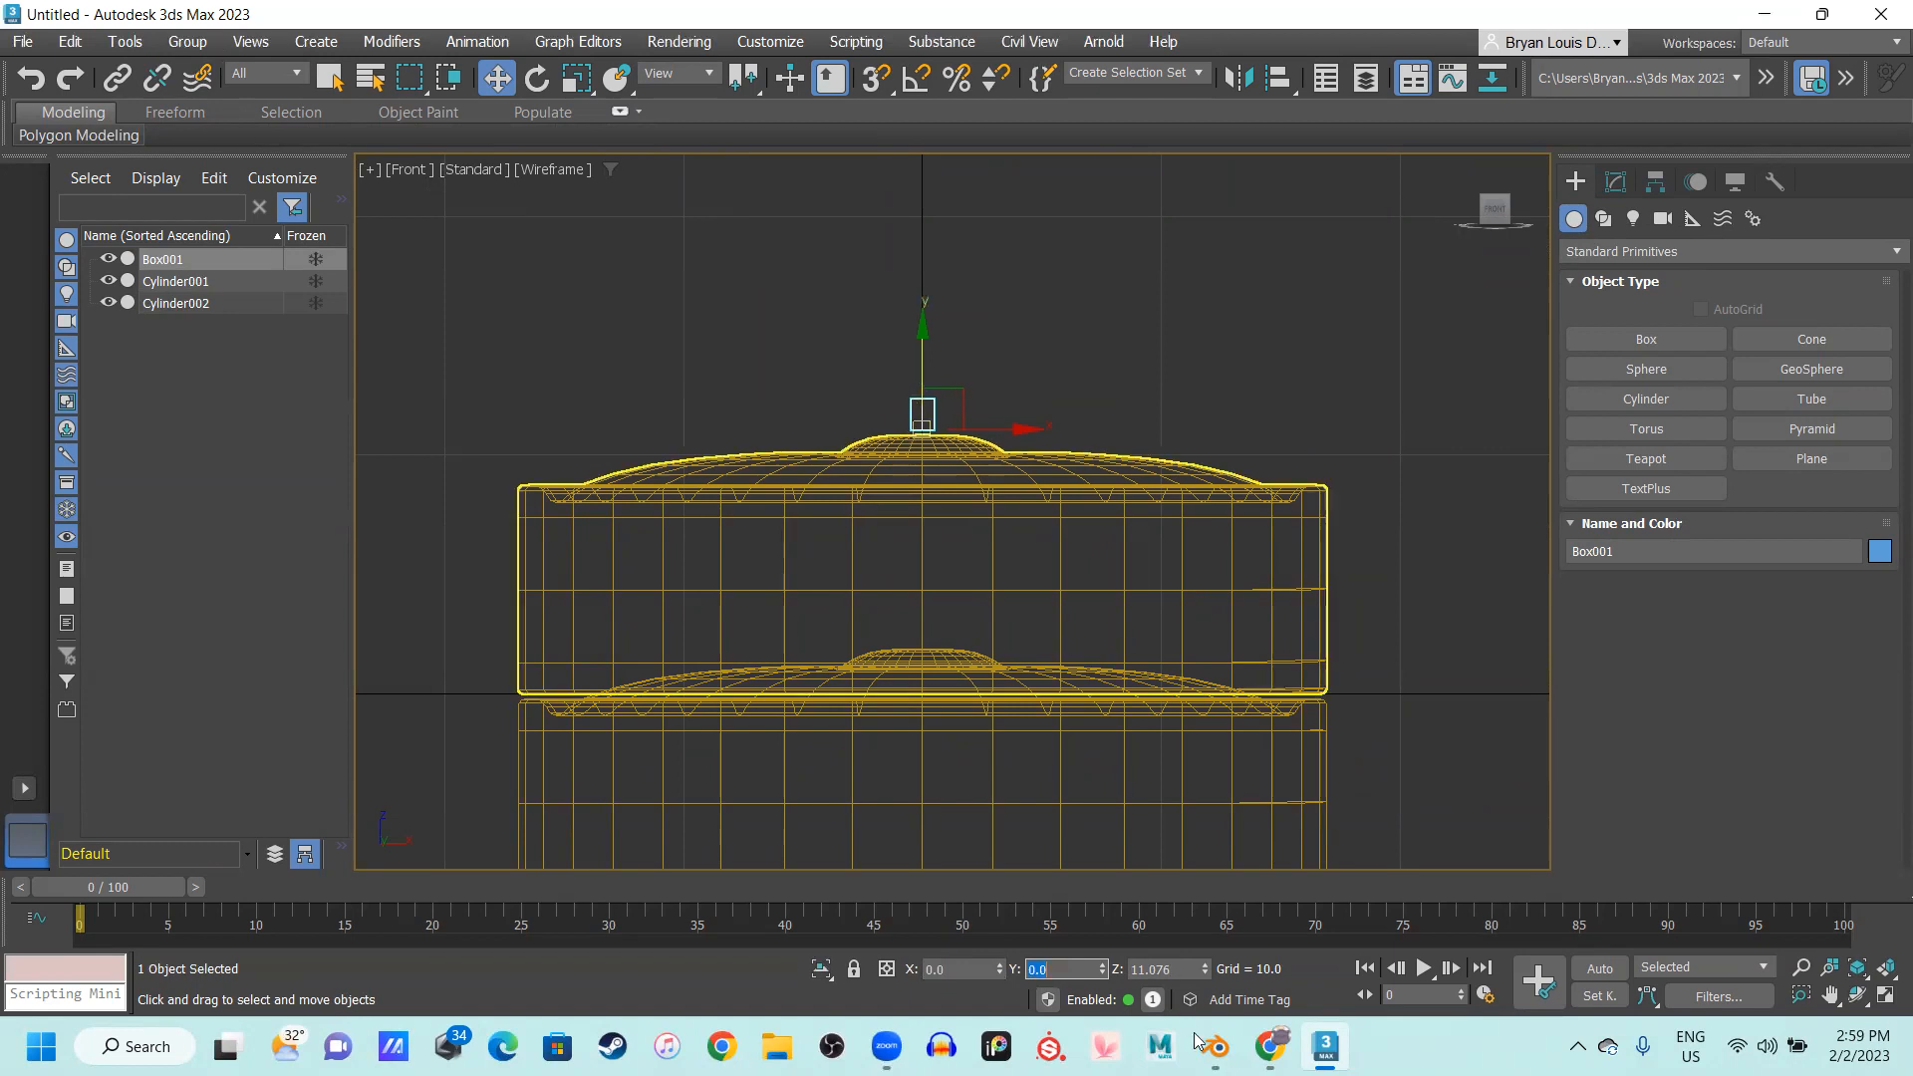
# Convert the small box above the knob to Editable Poly
pyautogui.moveTo(918, 399); pyautogui.dragTo(1010, 546, button='middle')
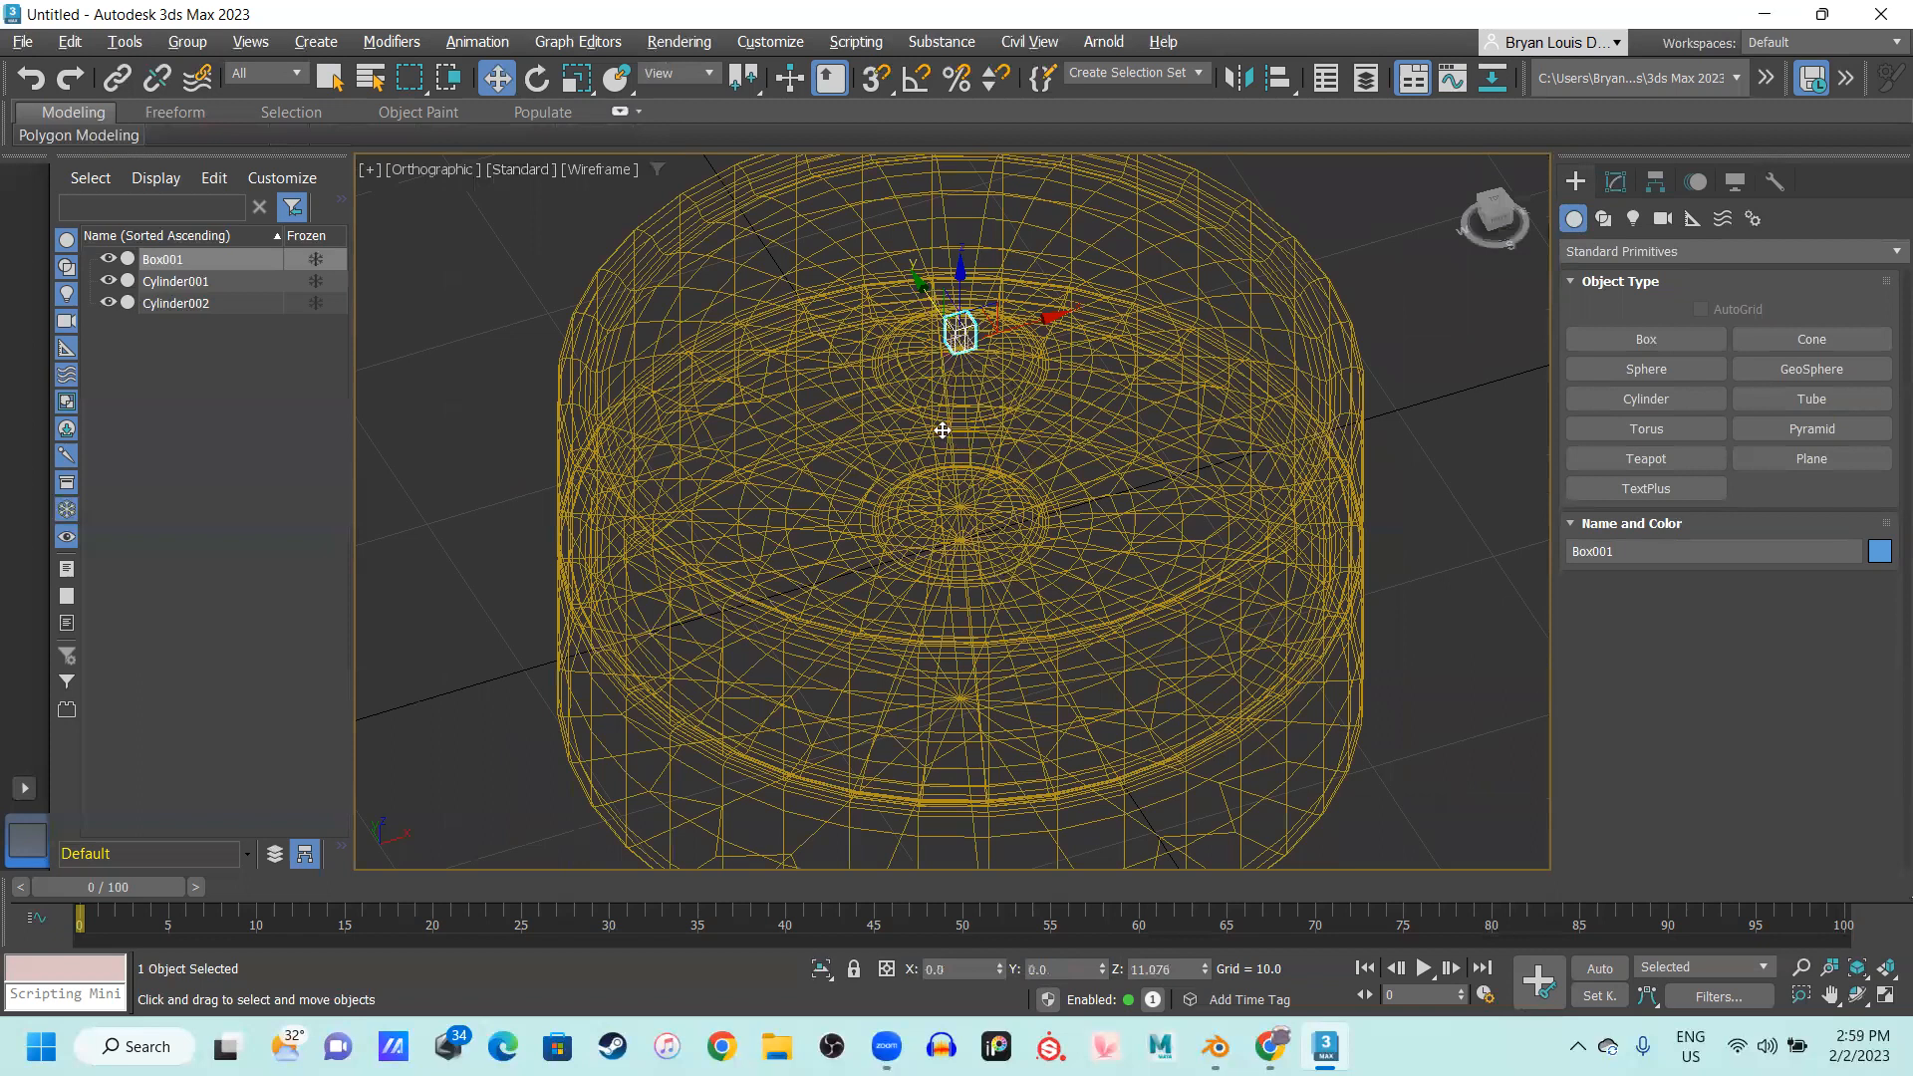
pyautogui.press('p')
pyautogui.moveTo(897, 475); pyautogui.dragTo(921, 486, button='middle')
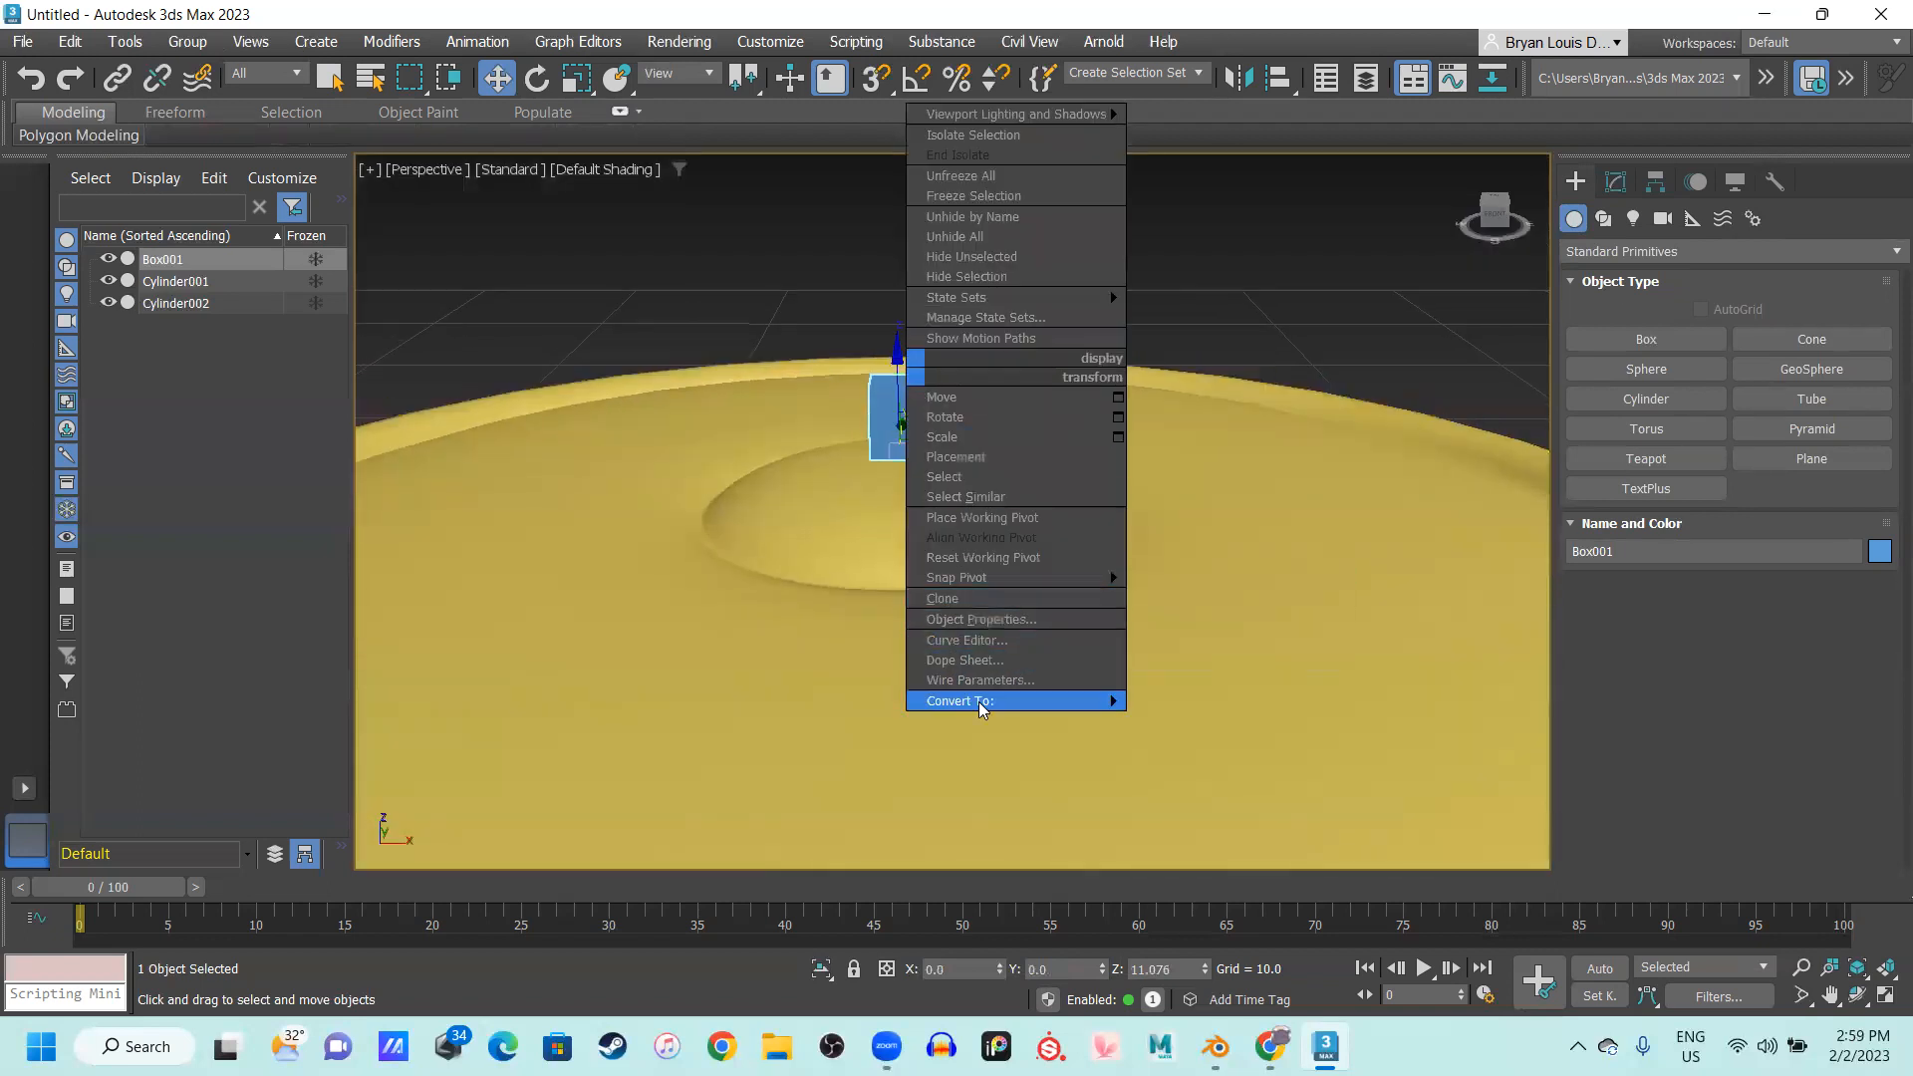
pyautogui.moveTo(987, 701)
pyautogui.click(1156, 722)
pyautogui.keyDown('alt'); pyautogui.moveTo(917, 500); pyautogui.dragTo(962, 462, button='middle'); pyautogui.keyUp('alt')
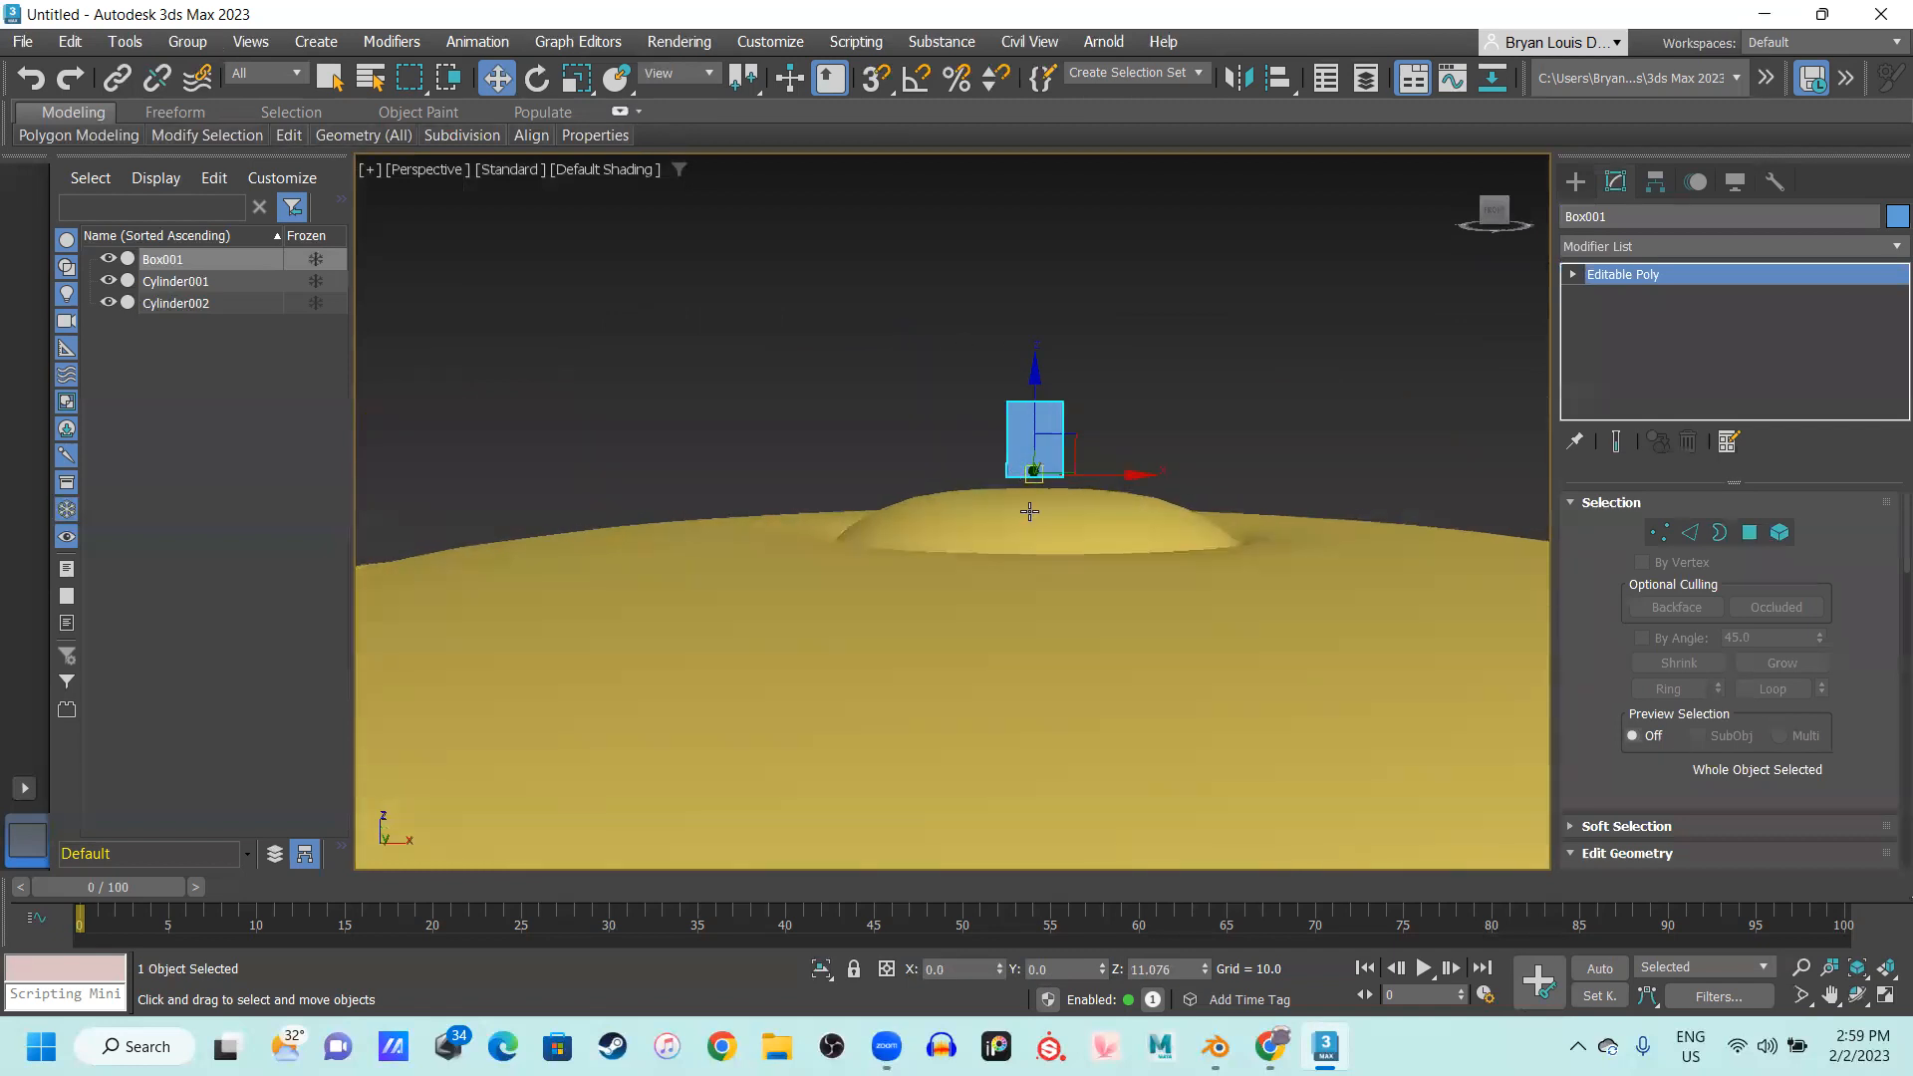
pyautogui.keyDown('alt'); pyautogui.moveTo(1003, 525); pyautogui.dragTo(1492, 511, button='middle'); pyautogui.keyUp('alt')
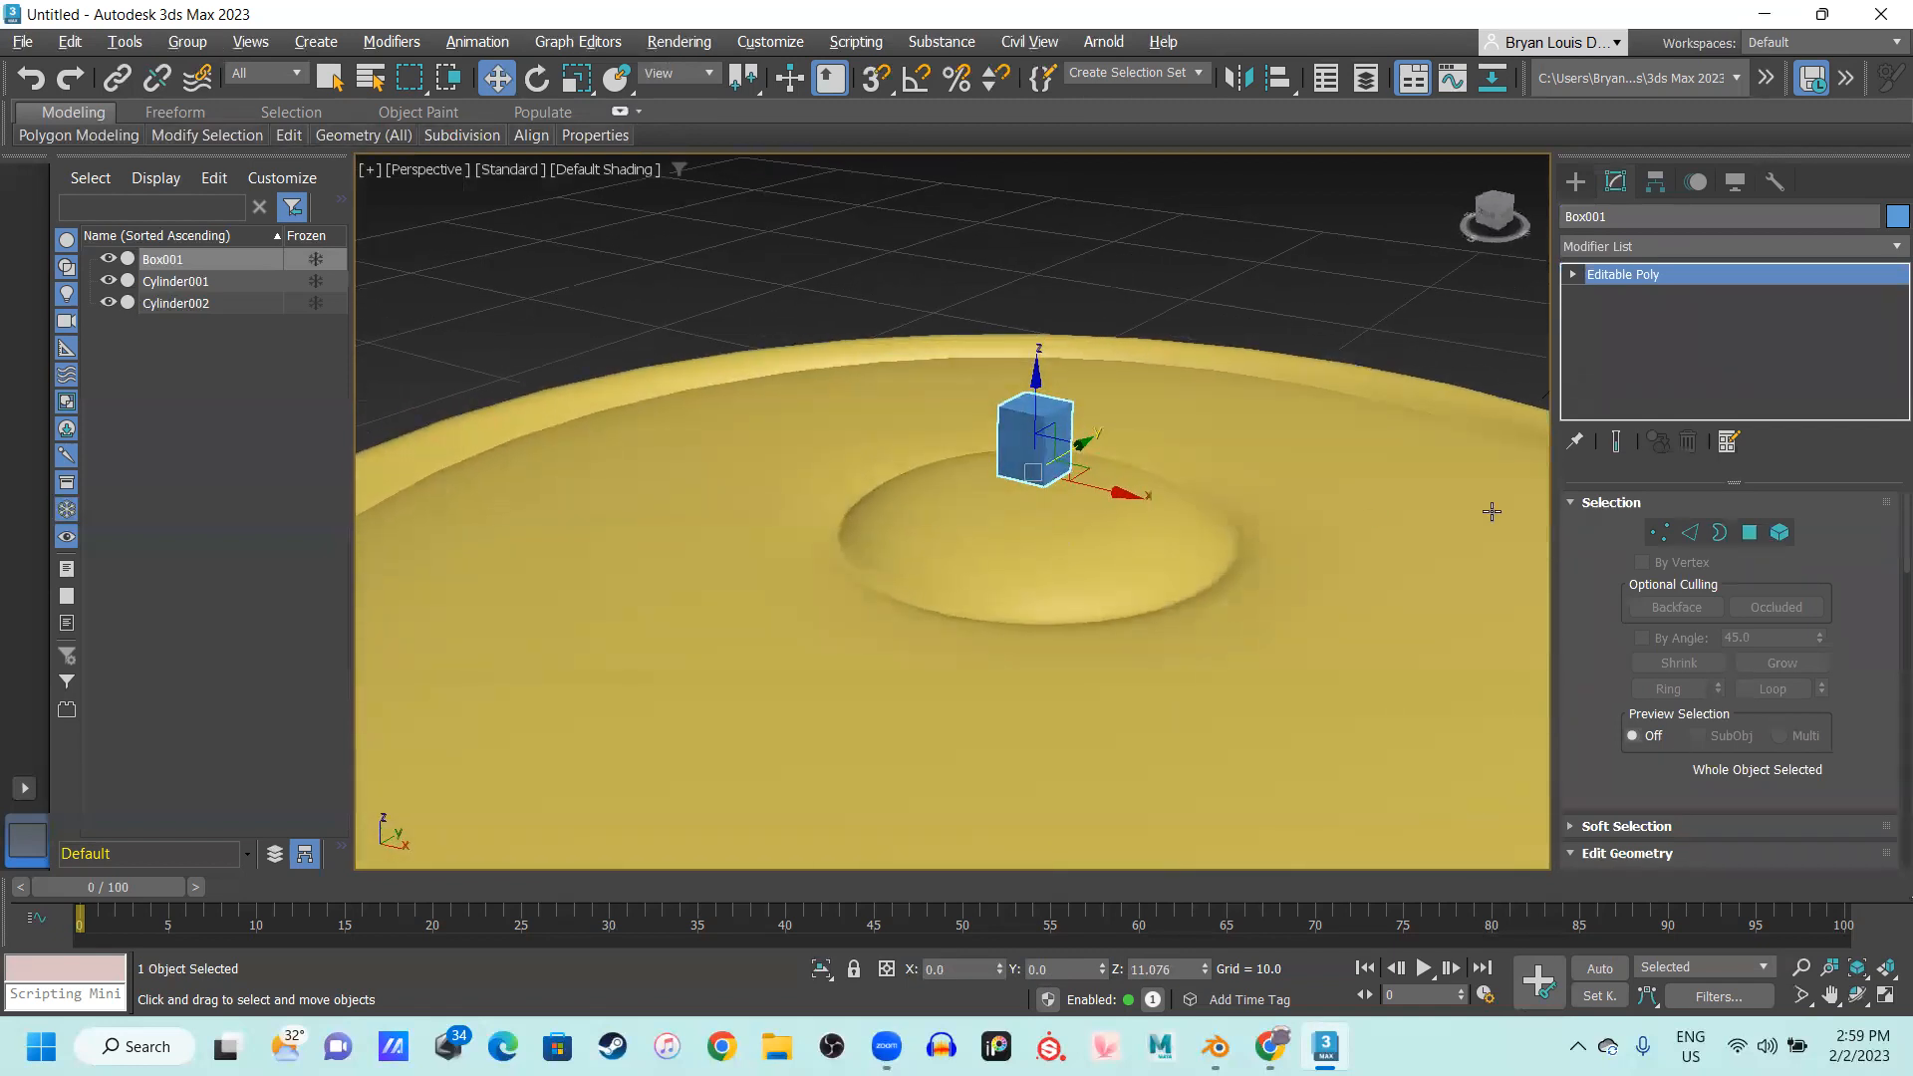
# Try to widen the box by moving its negative-X side polygon outward to about X -0.97
pyautogui.click(1749, 532)
pyautogui.click(1022, 443)
pyautogui.keyDown('alt'); pyautogui.moveTo(893, 595); pyautogui.dragTo(1042, 508, button='middle'); pyautogui.keyUp('alt')
pyautogui.click(1028, 484)
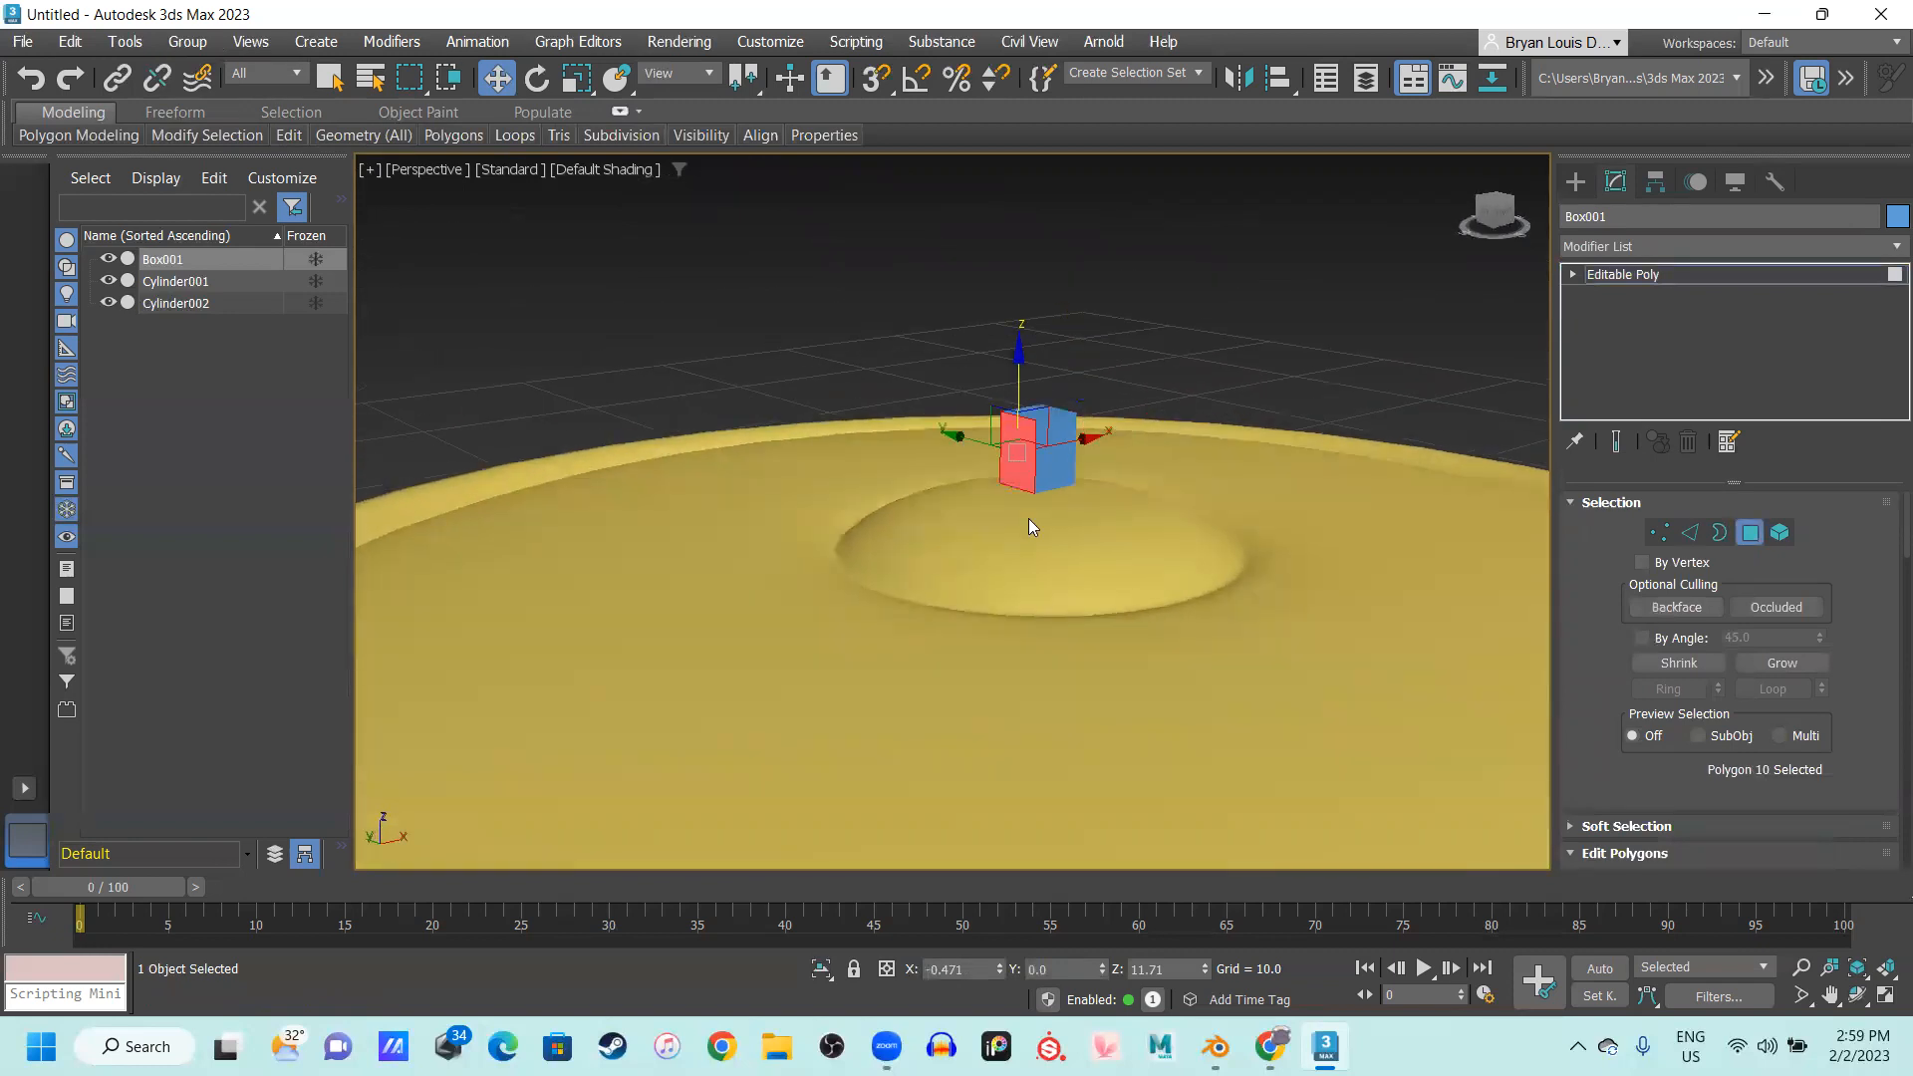
pyautogui.press('f')
pyautogui.scroll(4, 931, 454)
pyautogui.moveTo(981, 572); pyautogui.dragTo(1103, 572, button='middle')
pyautogui.moveTo(1026, 578)
pyautogui.mouseDown()
pyautogui.moveTo(951, 580)
pyautogui.moveTo(1007, 590)
pyautogui.mouseUp()
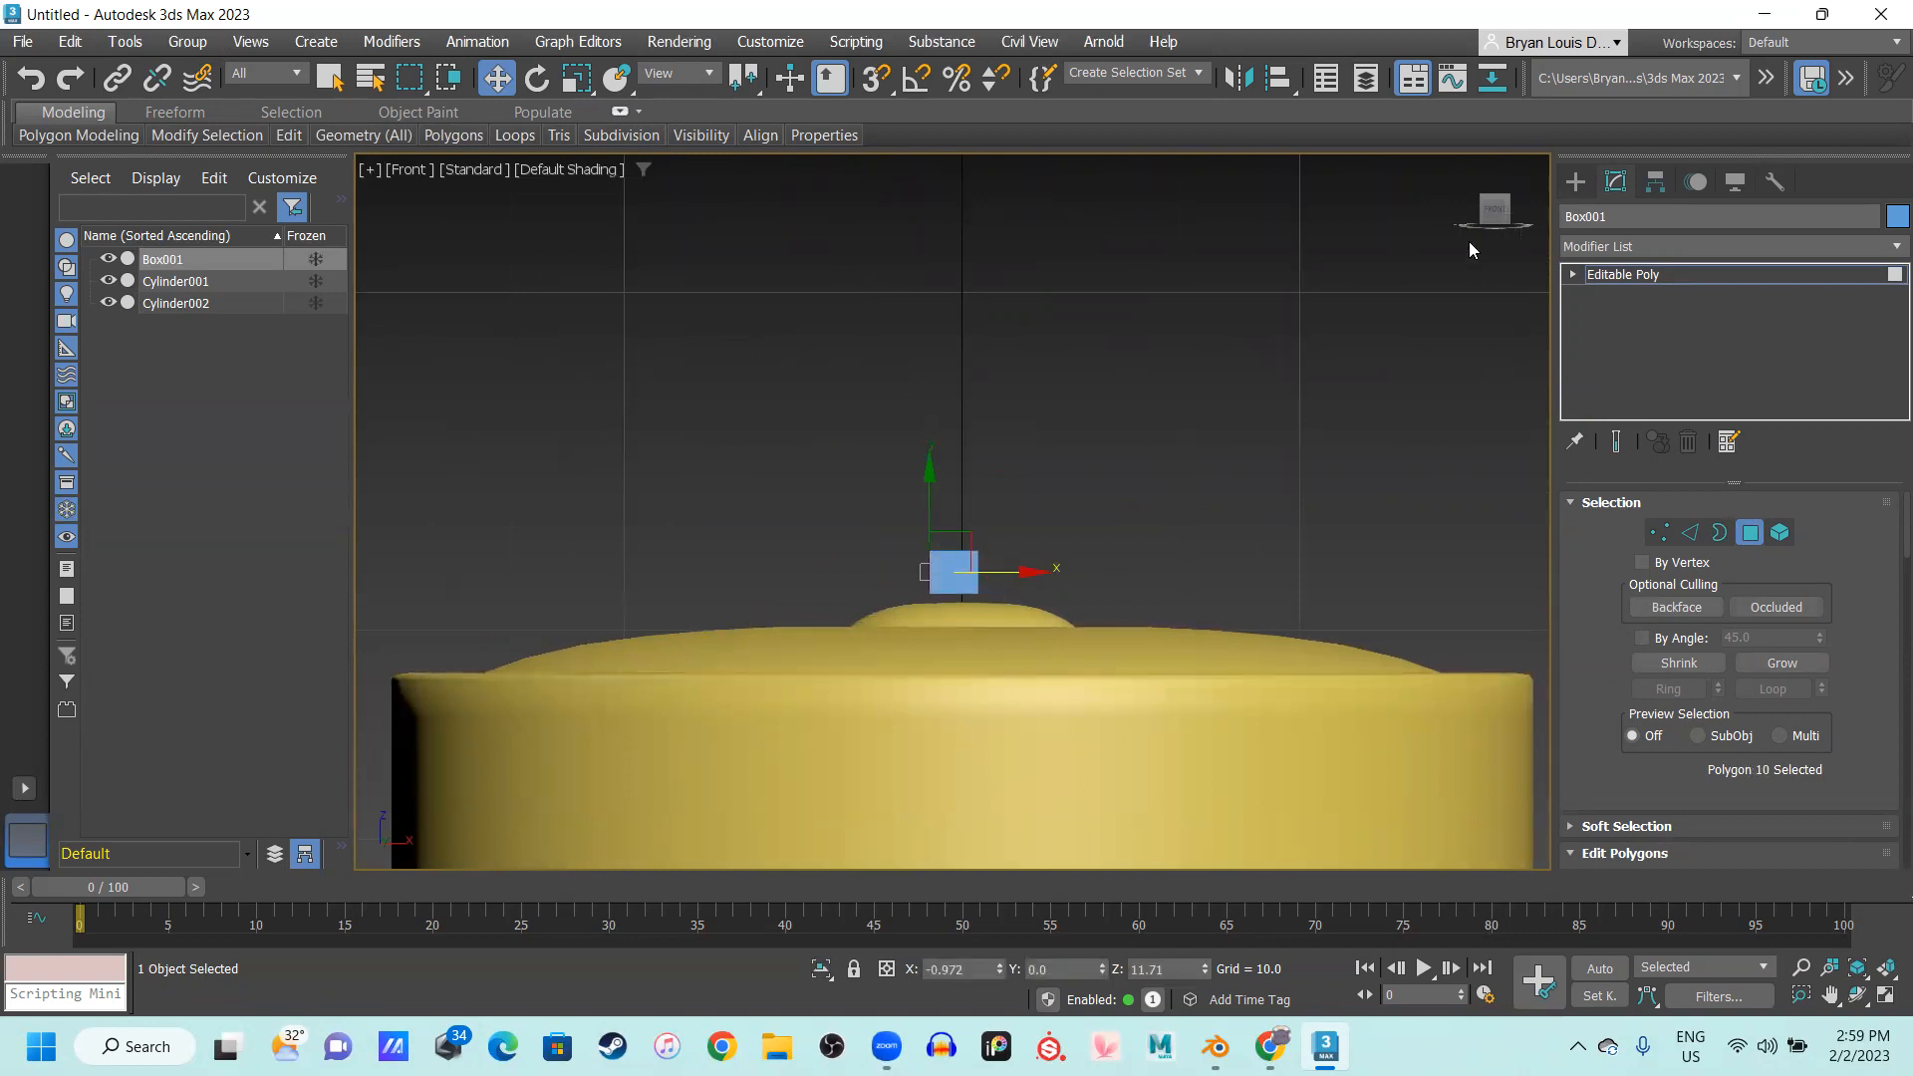
pyautogui.click(1575, 181)
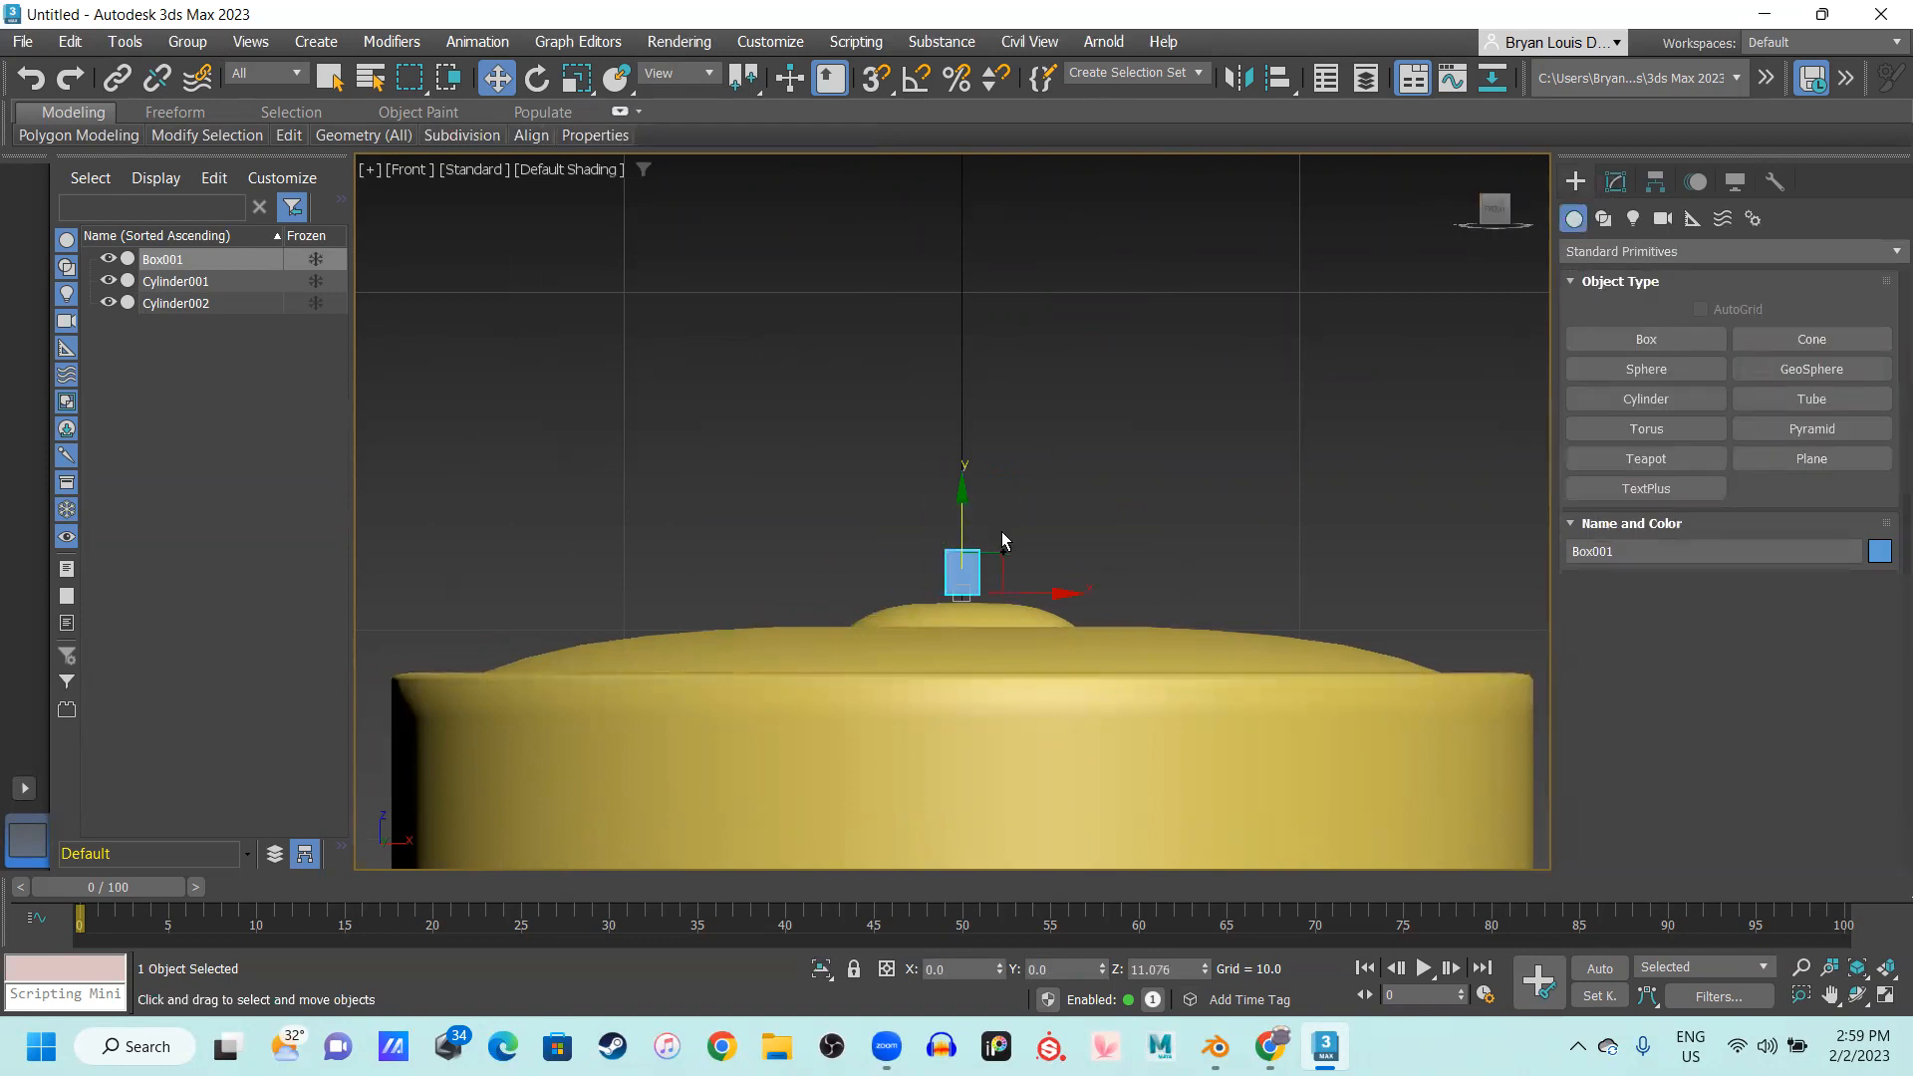
# Raise the whole box above the knob to a Z position of about 15.4
pyautogui.scroll(5, 996, 558)
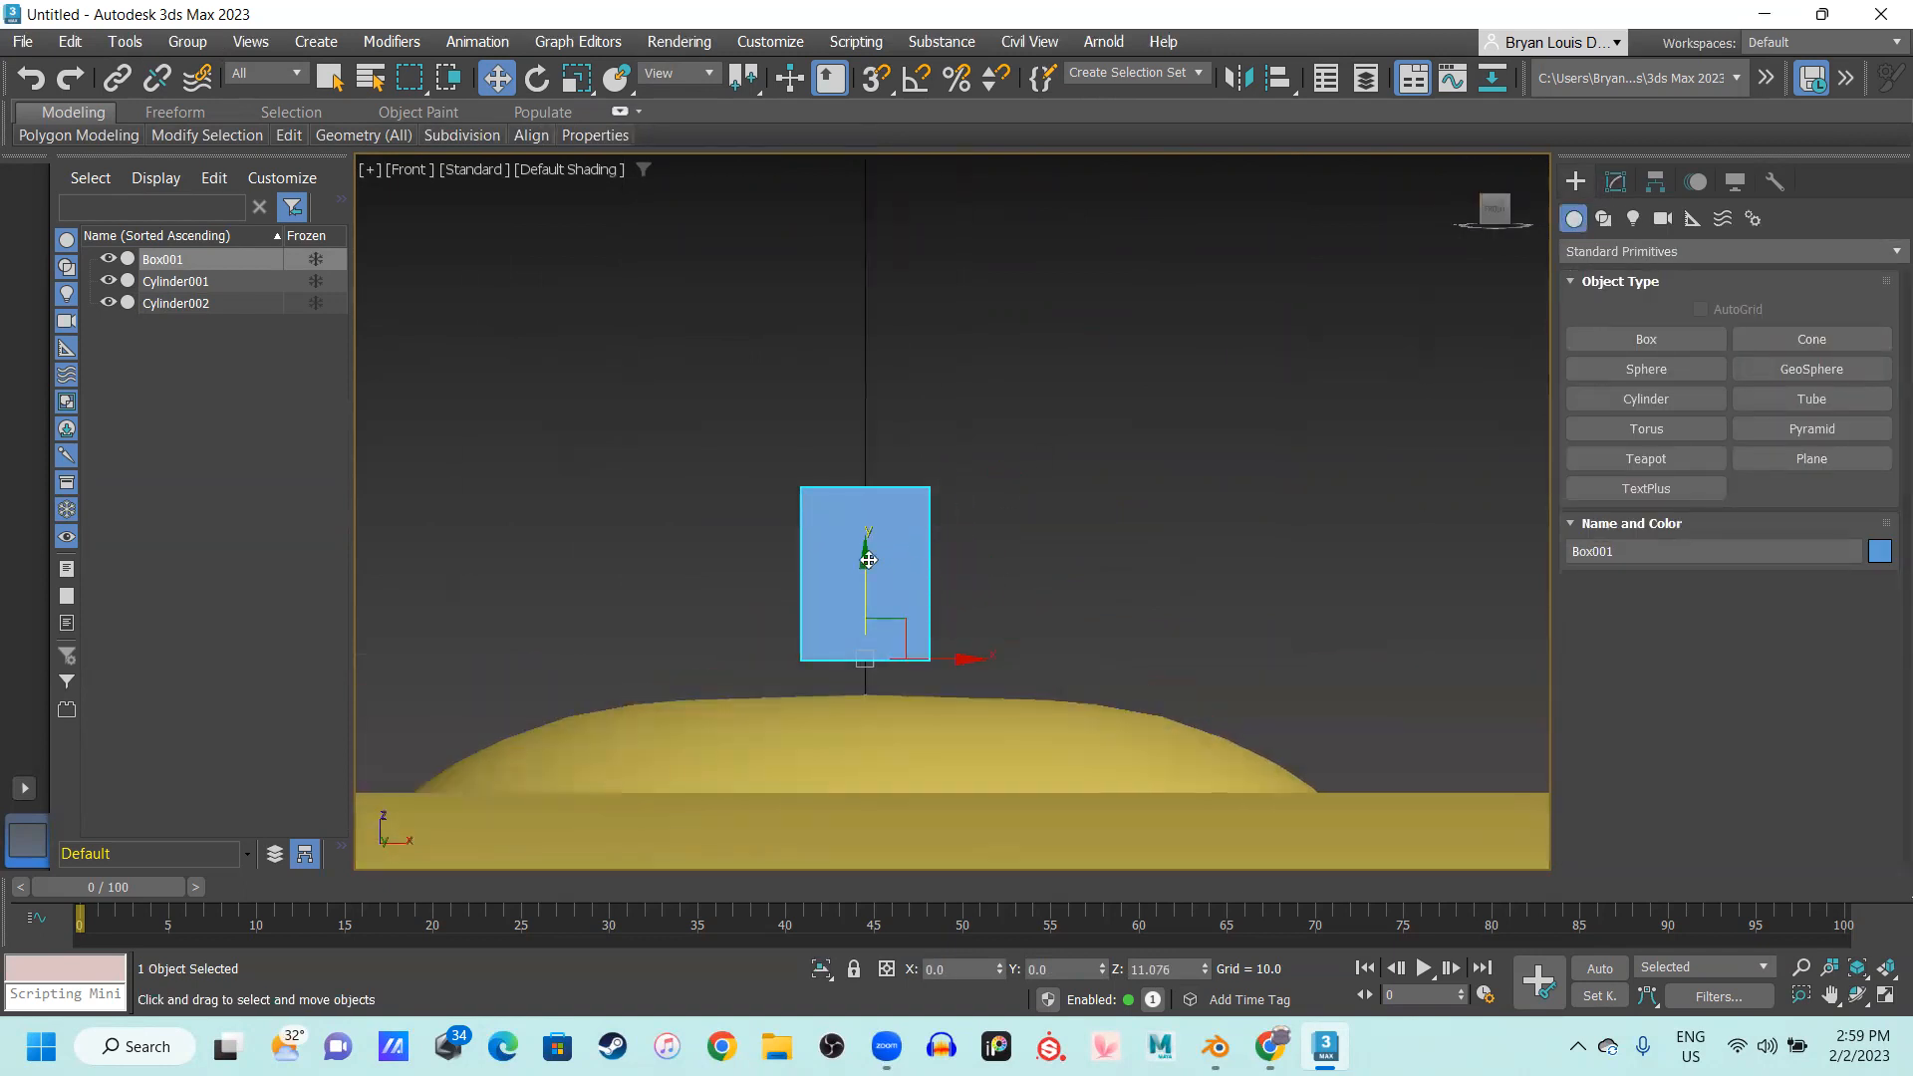
pyautogui.moveTo(869, 560); pyautogui.dragTo(869, 179)
pyautogui.scroll(-6, 885, 339)
pyautogui.moveTo(1018, 505); pyautogui.dragTo(1088, 610, button='middle')
pyautogui.moveTo(958, 417); pyautogui.dragTo(958, 362)
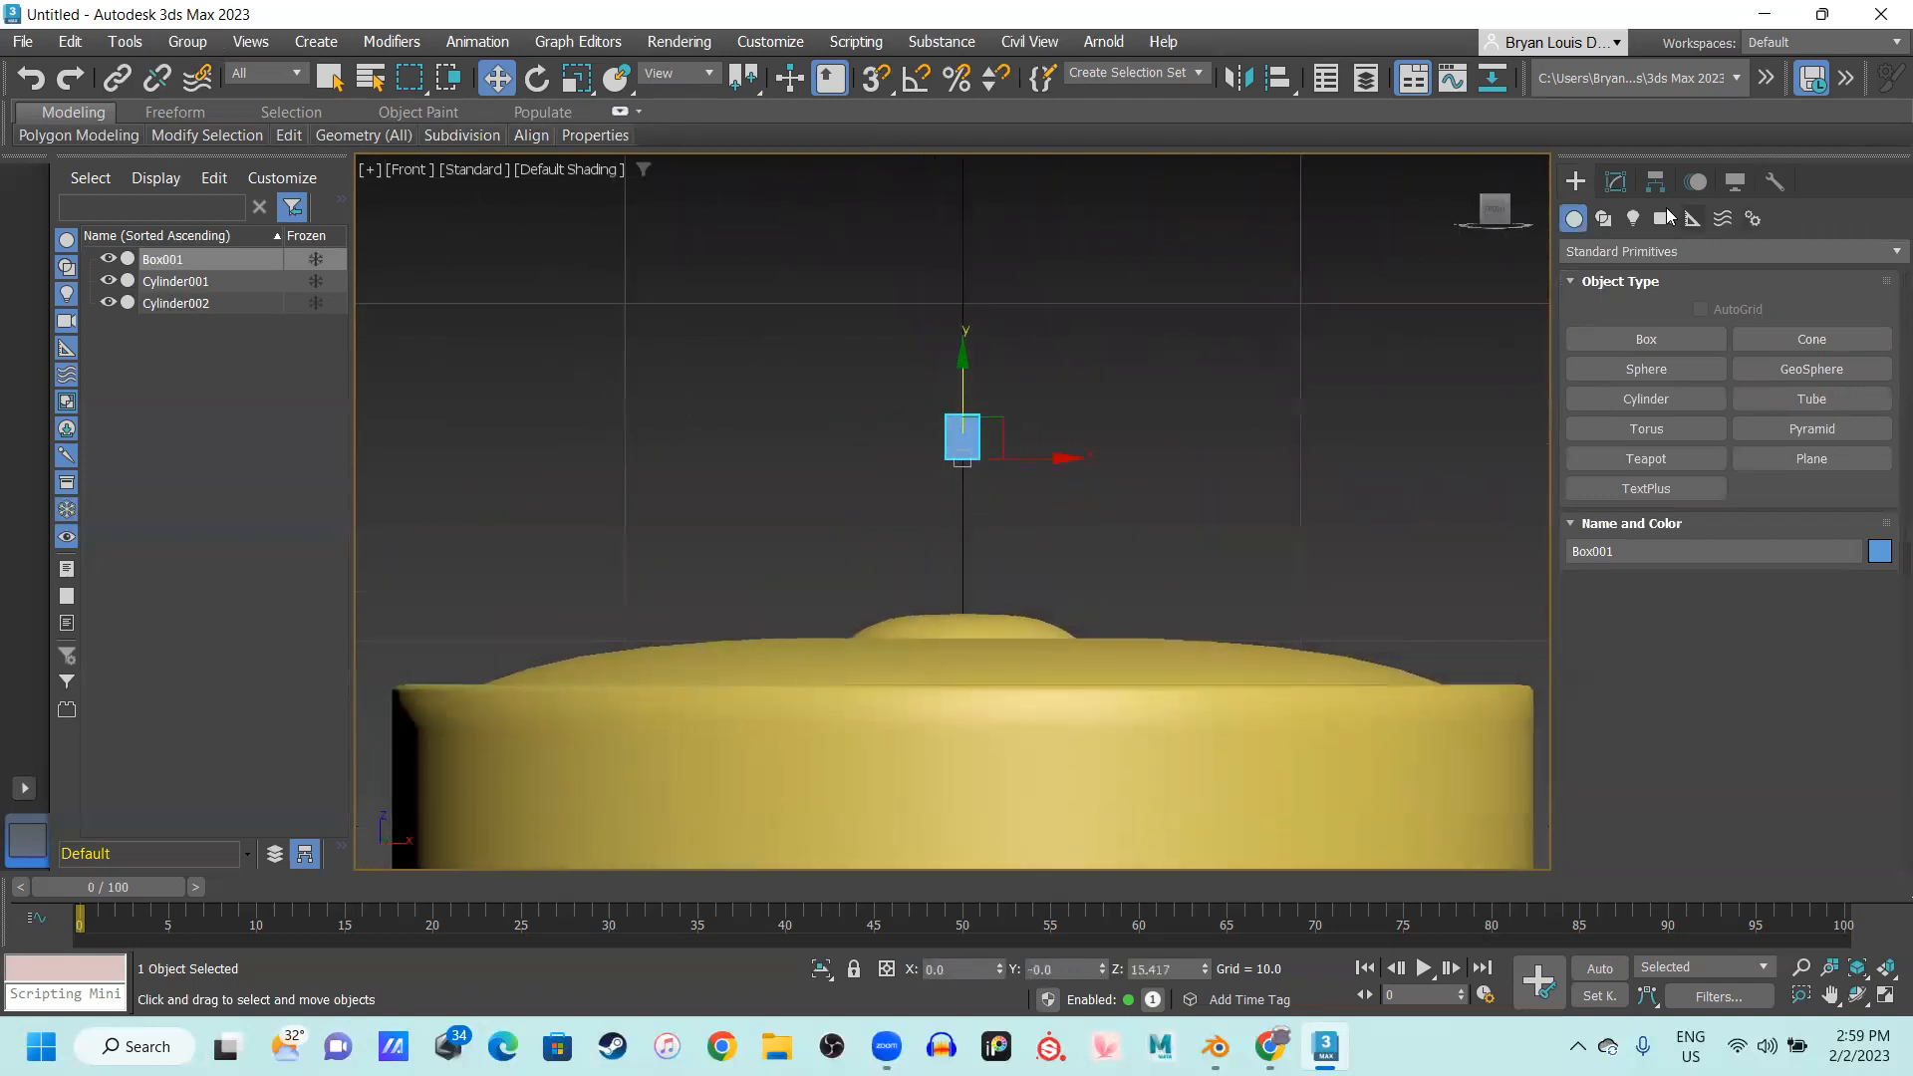
# Turn on edged-face display and delete the five polygons forming the box's negative-X half
pyautogui.click(1615, 181)
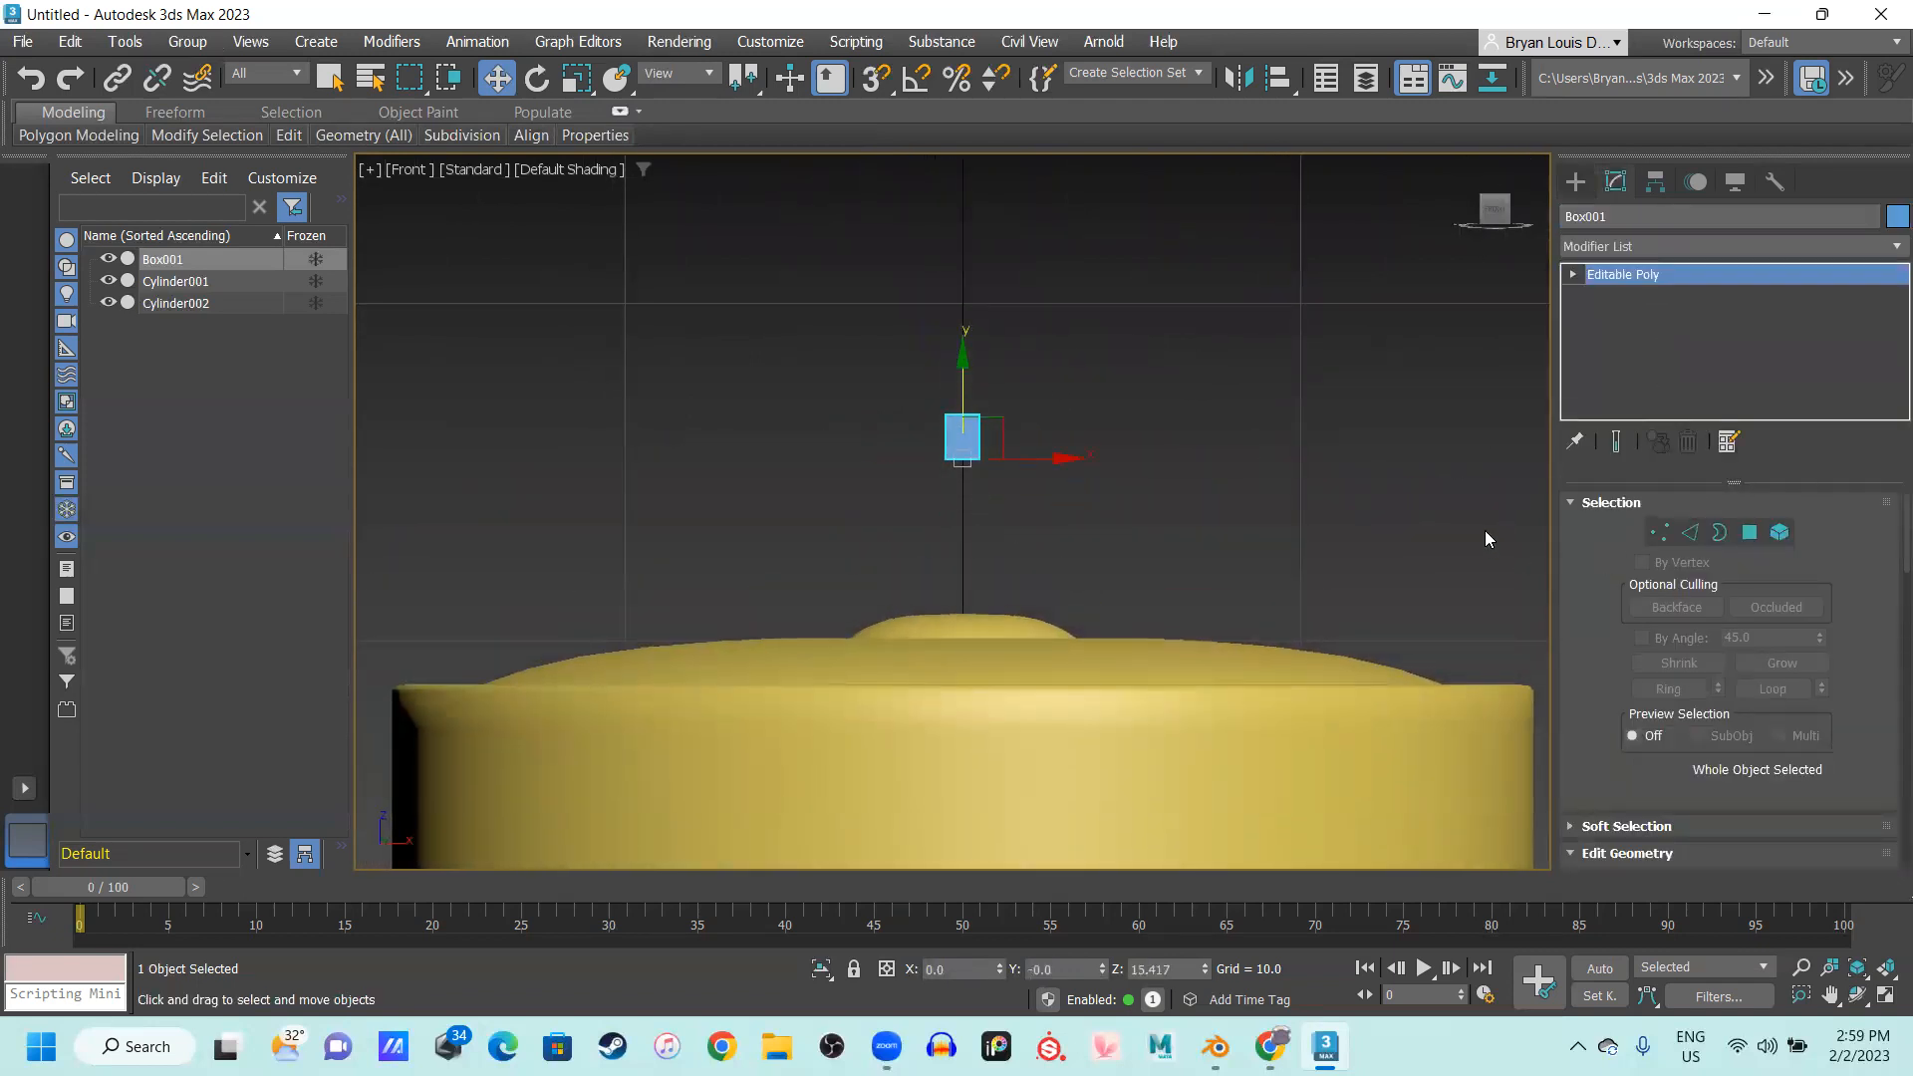
pyautogui.scroll(5, 979, 389)
pyautogui.press('F4')
pyautogui.scroll(-4, 903, 576)
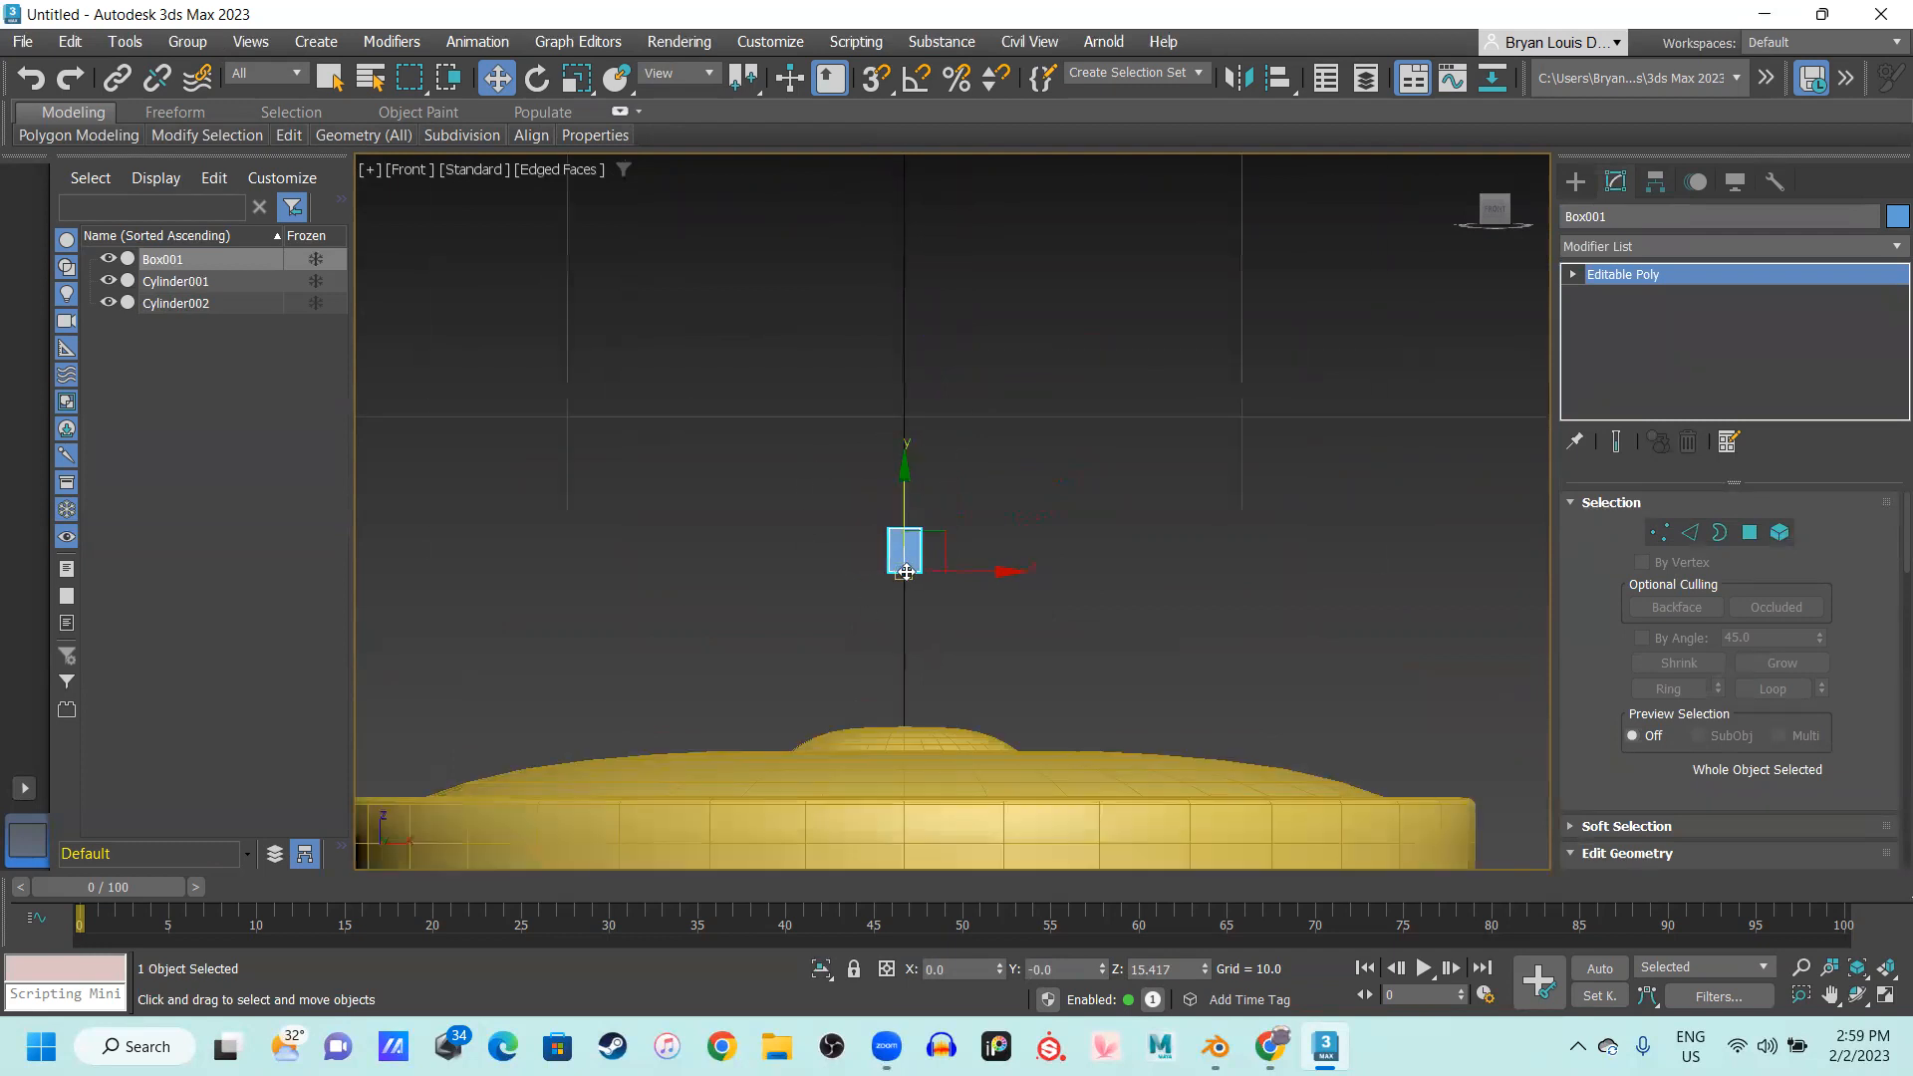
pyautogui.scroll(5, 975, 550)
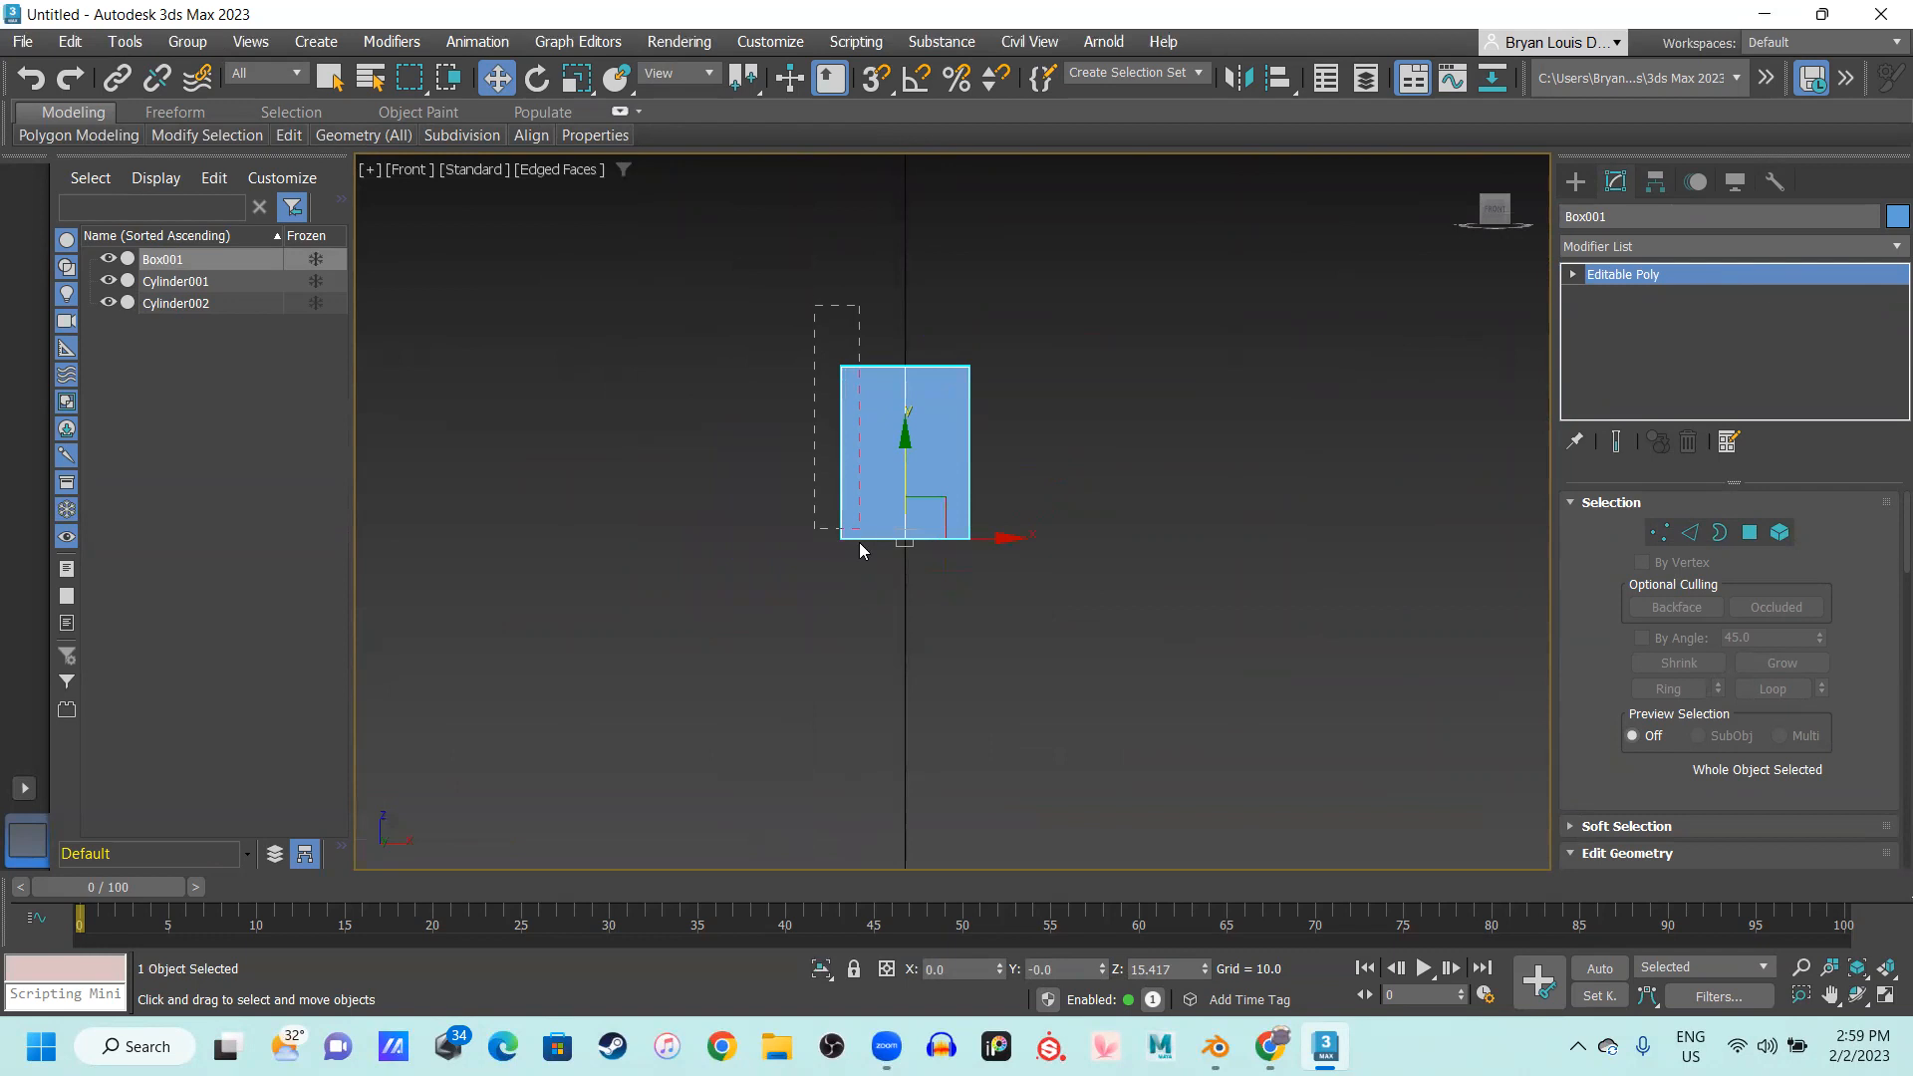
pyautogui.click(1750, 532)
pyautogui.moveTo(817, 311); pyautogui.dragTo(901, 677)
pyautogui.press('Delete')
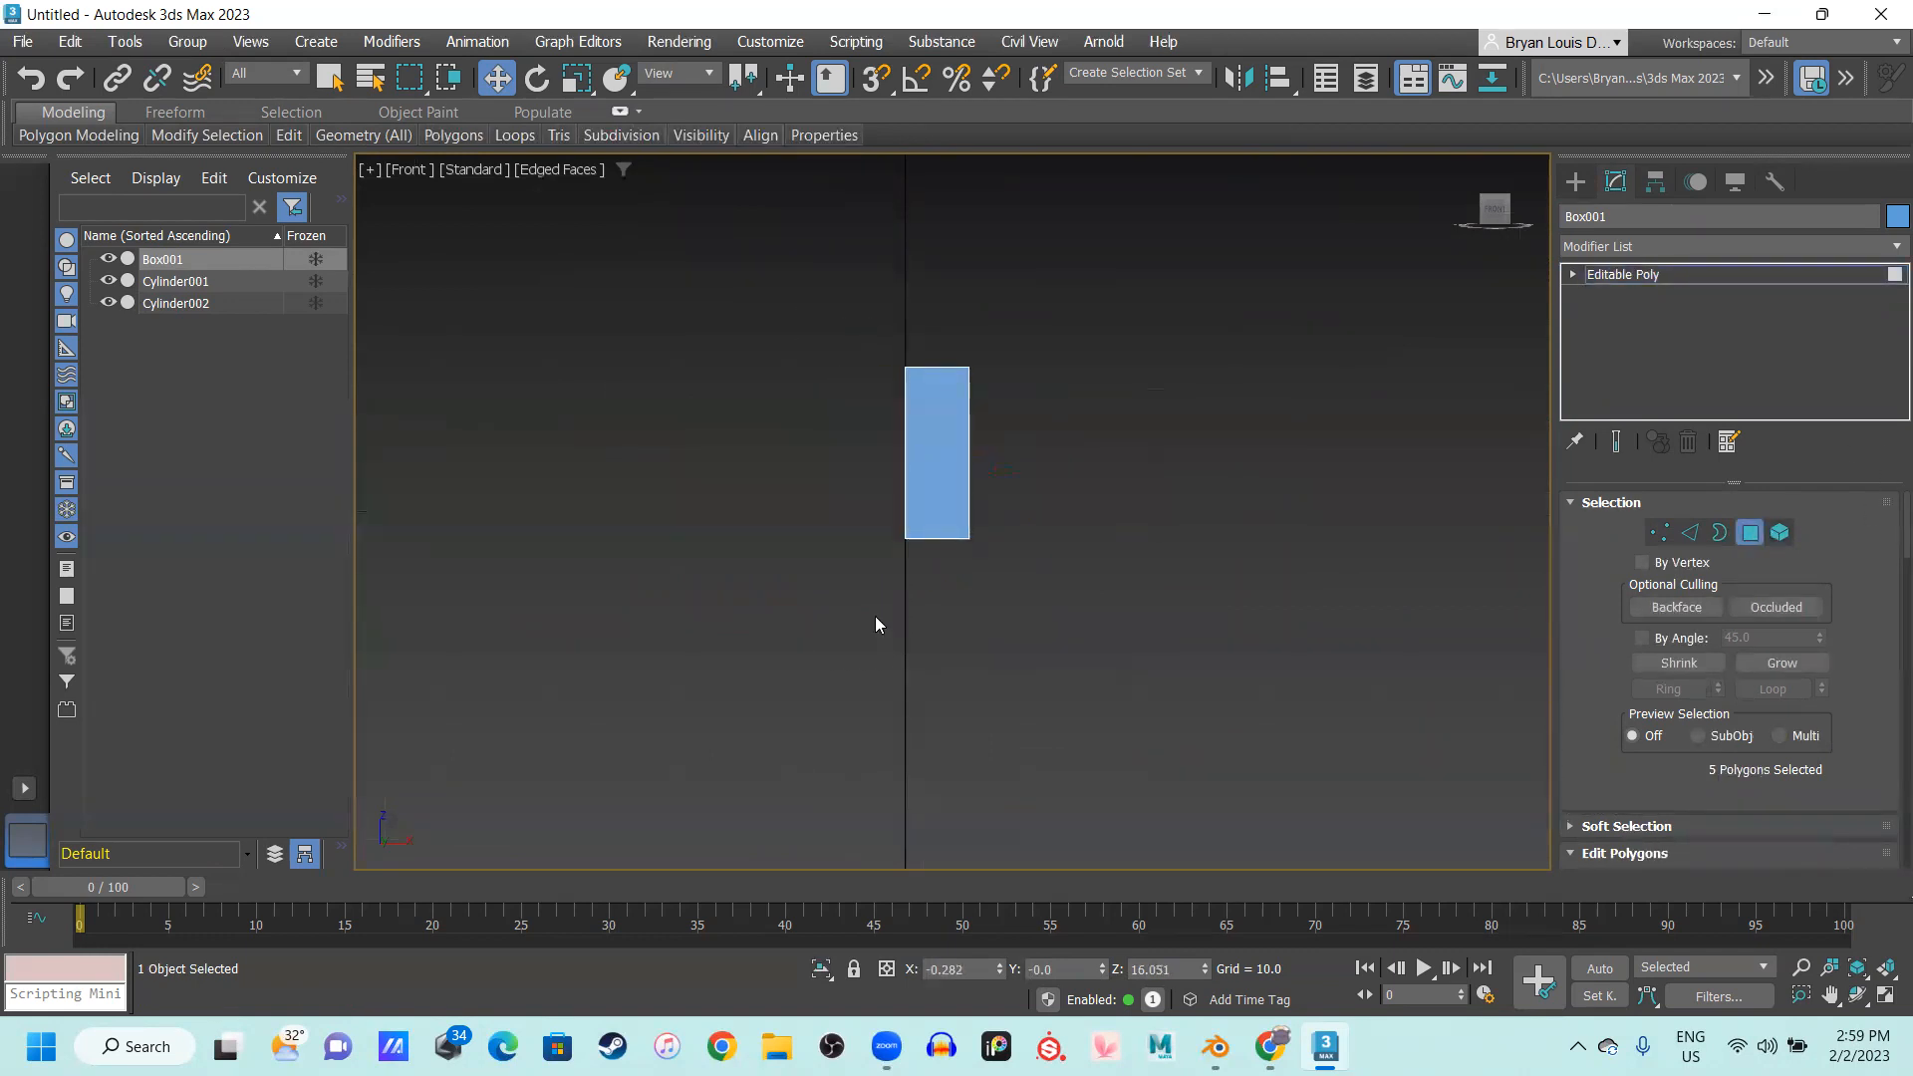
pyautogui.scroll(-2, 915, 505)
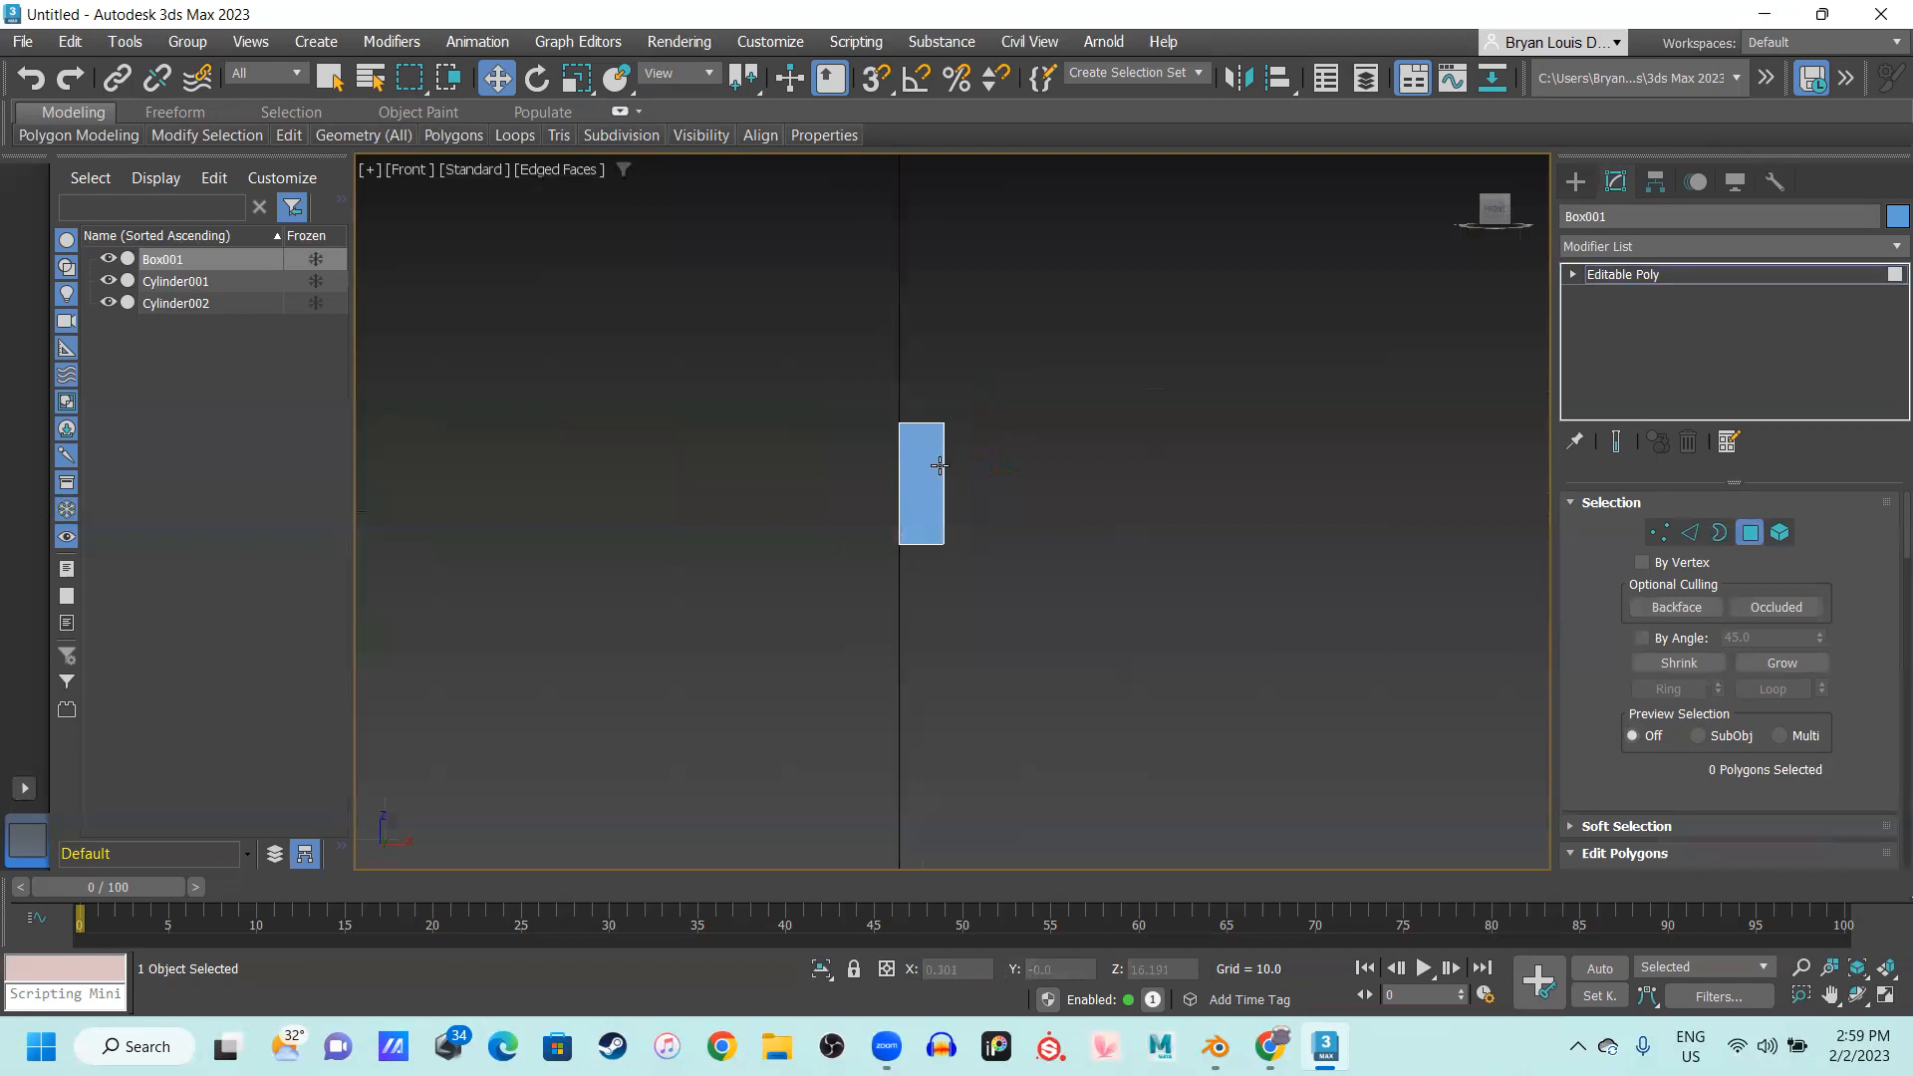
# Try a Mirror modifier on the remaining half of the box
pyautogui.click(1752, 251)
pyautogui.write('mi')
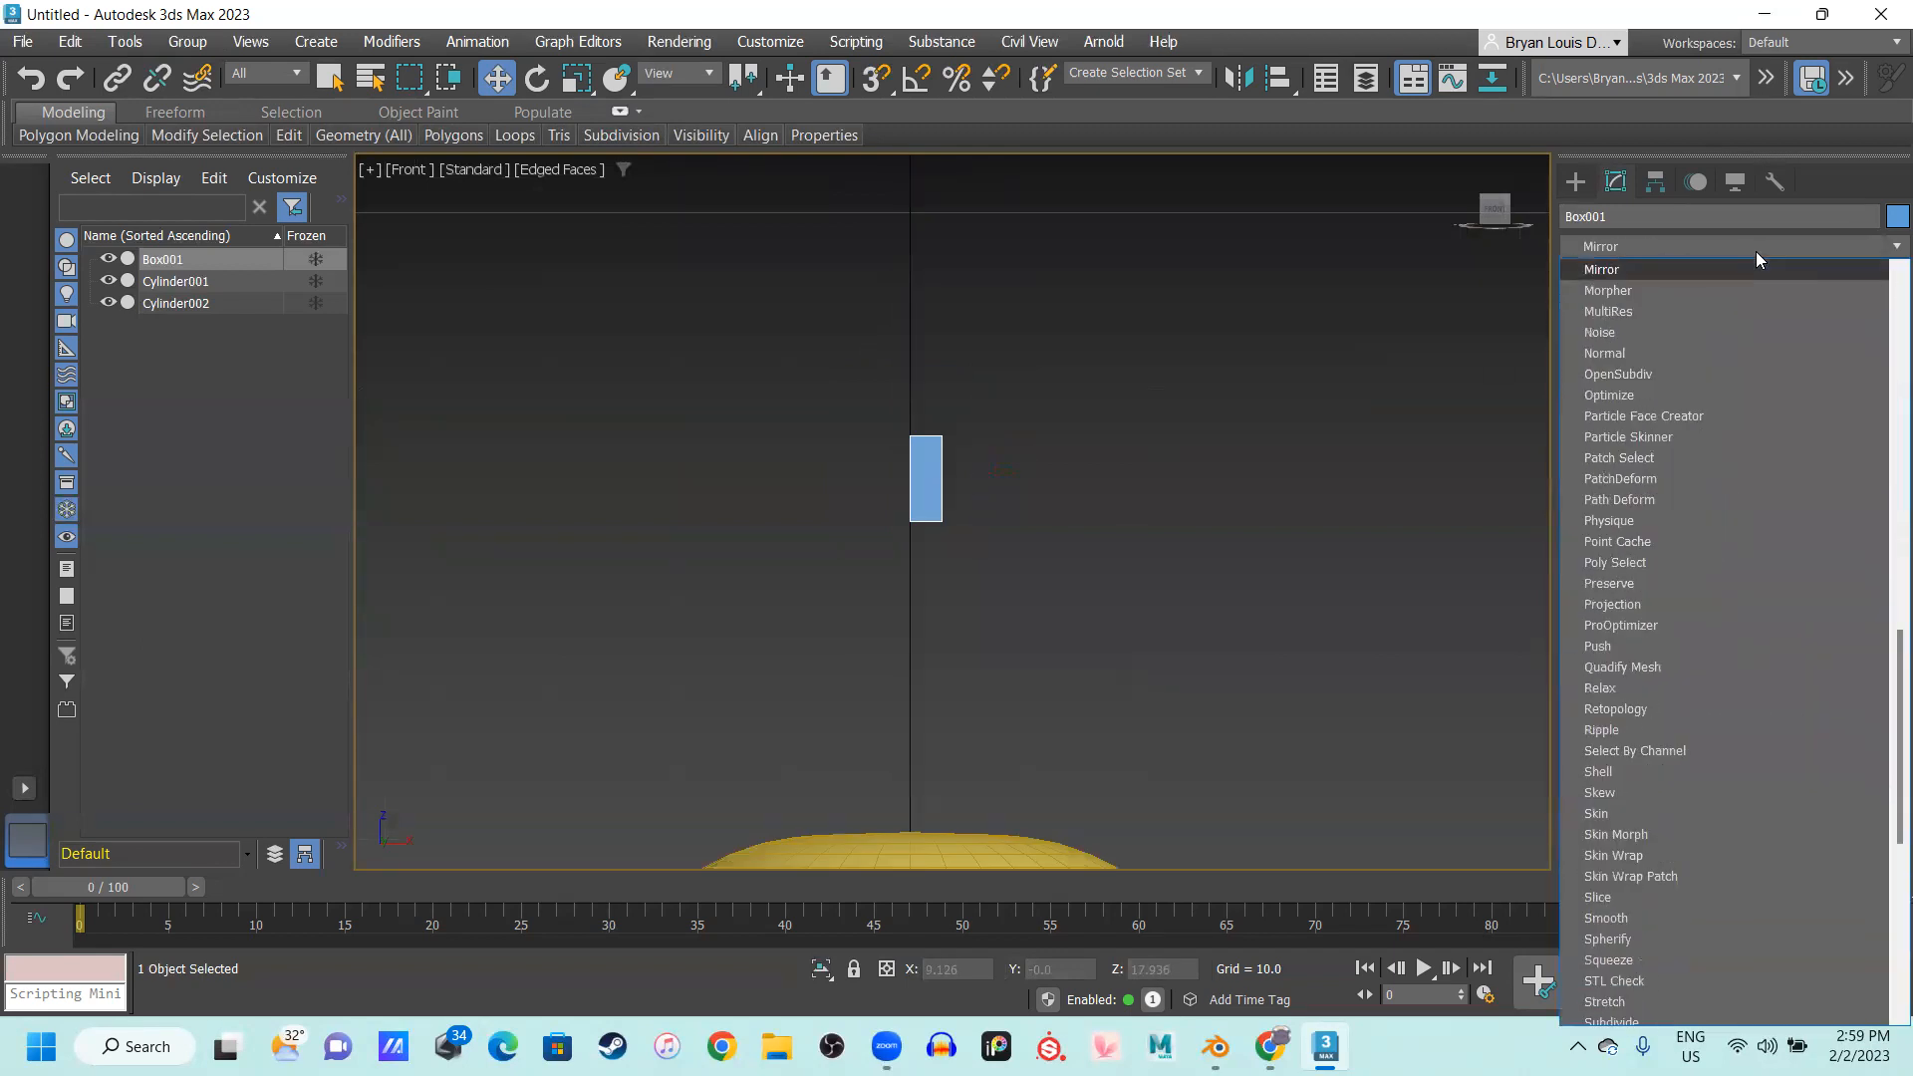
pyautogui.press('Return')
pyautogui.scroll(-1, 751, 558)
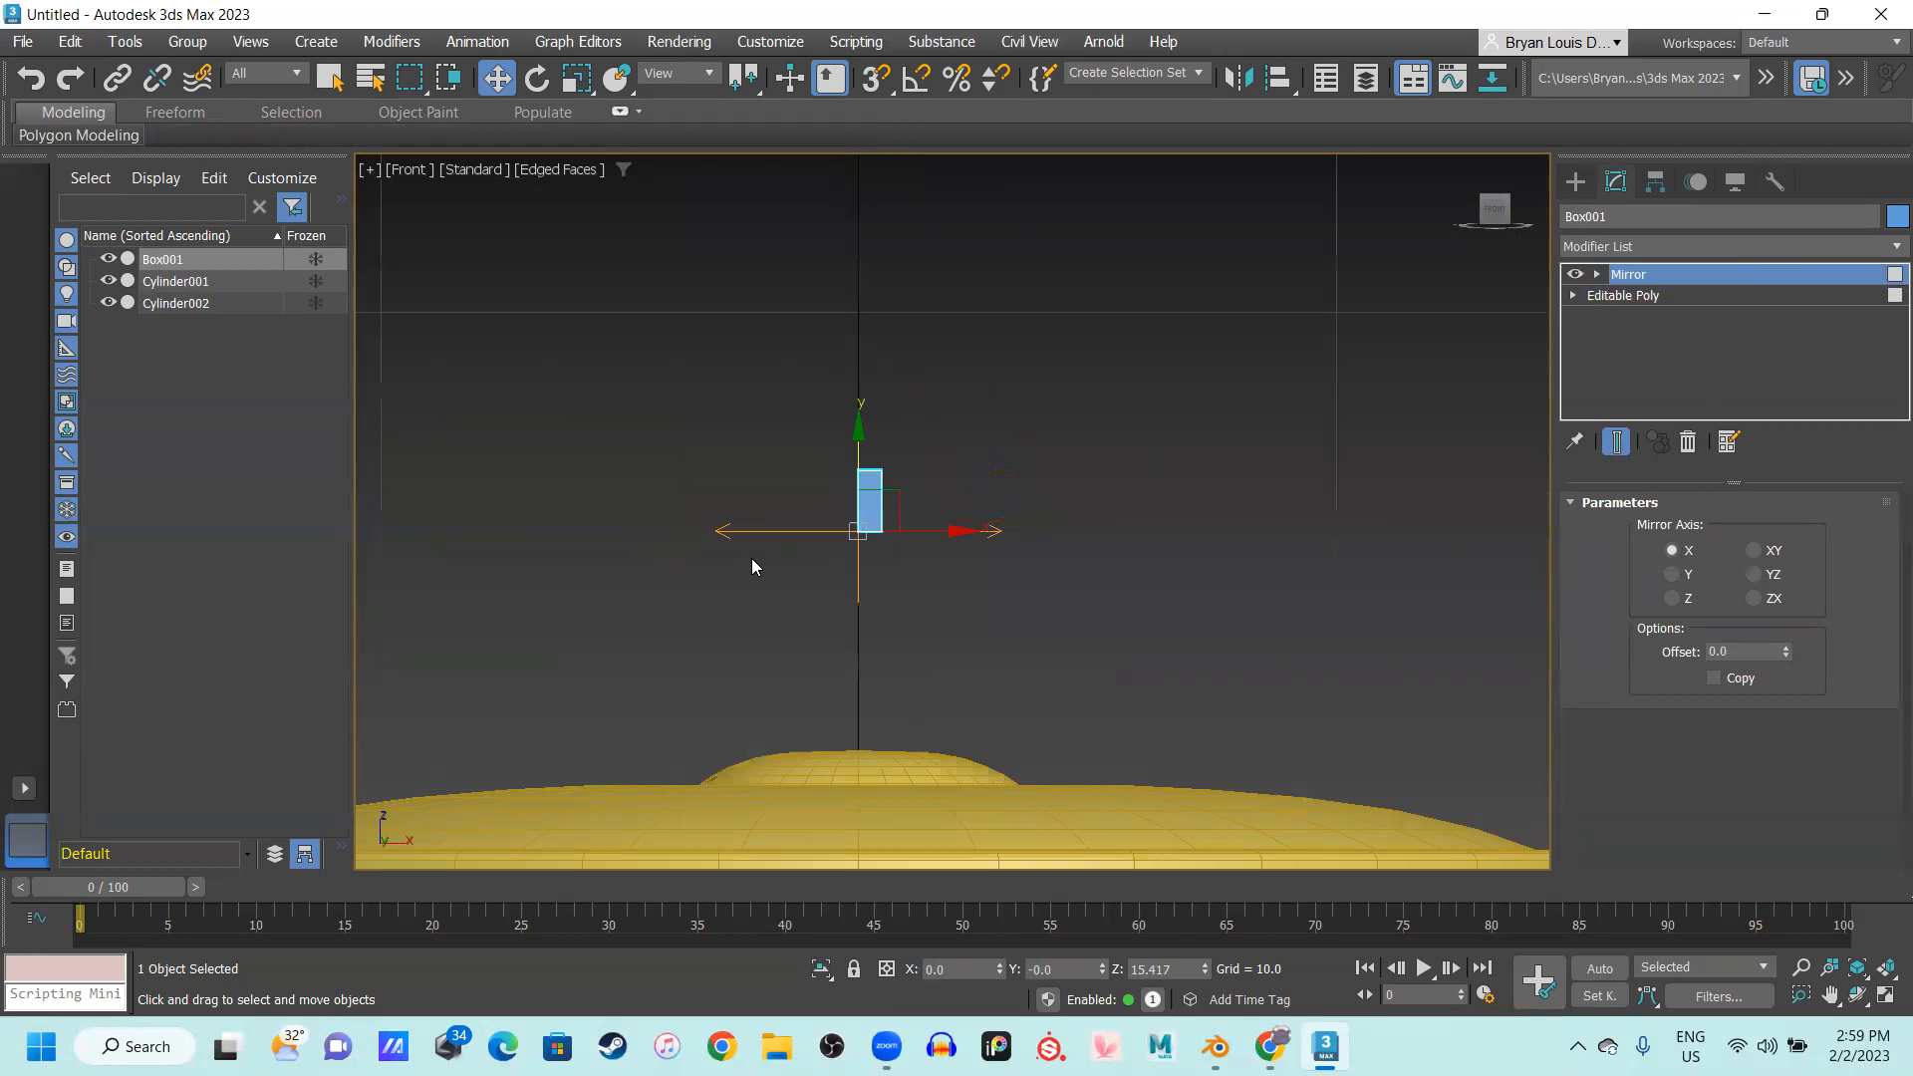
pyautogui.press('p')
pyautogui.moveTo(895, 577); pyautogui.dragTo(893, 641, button='middle')
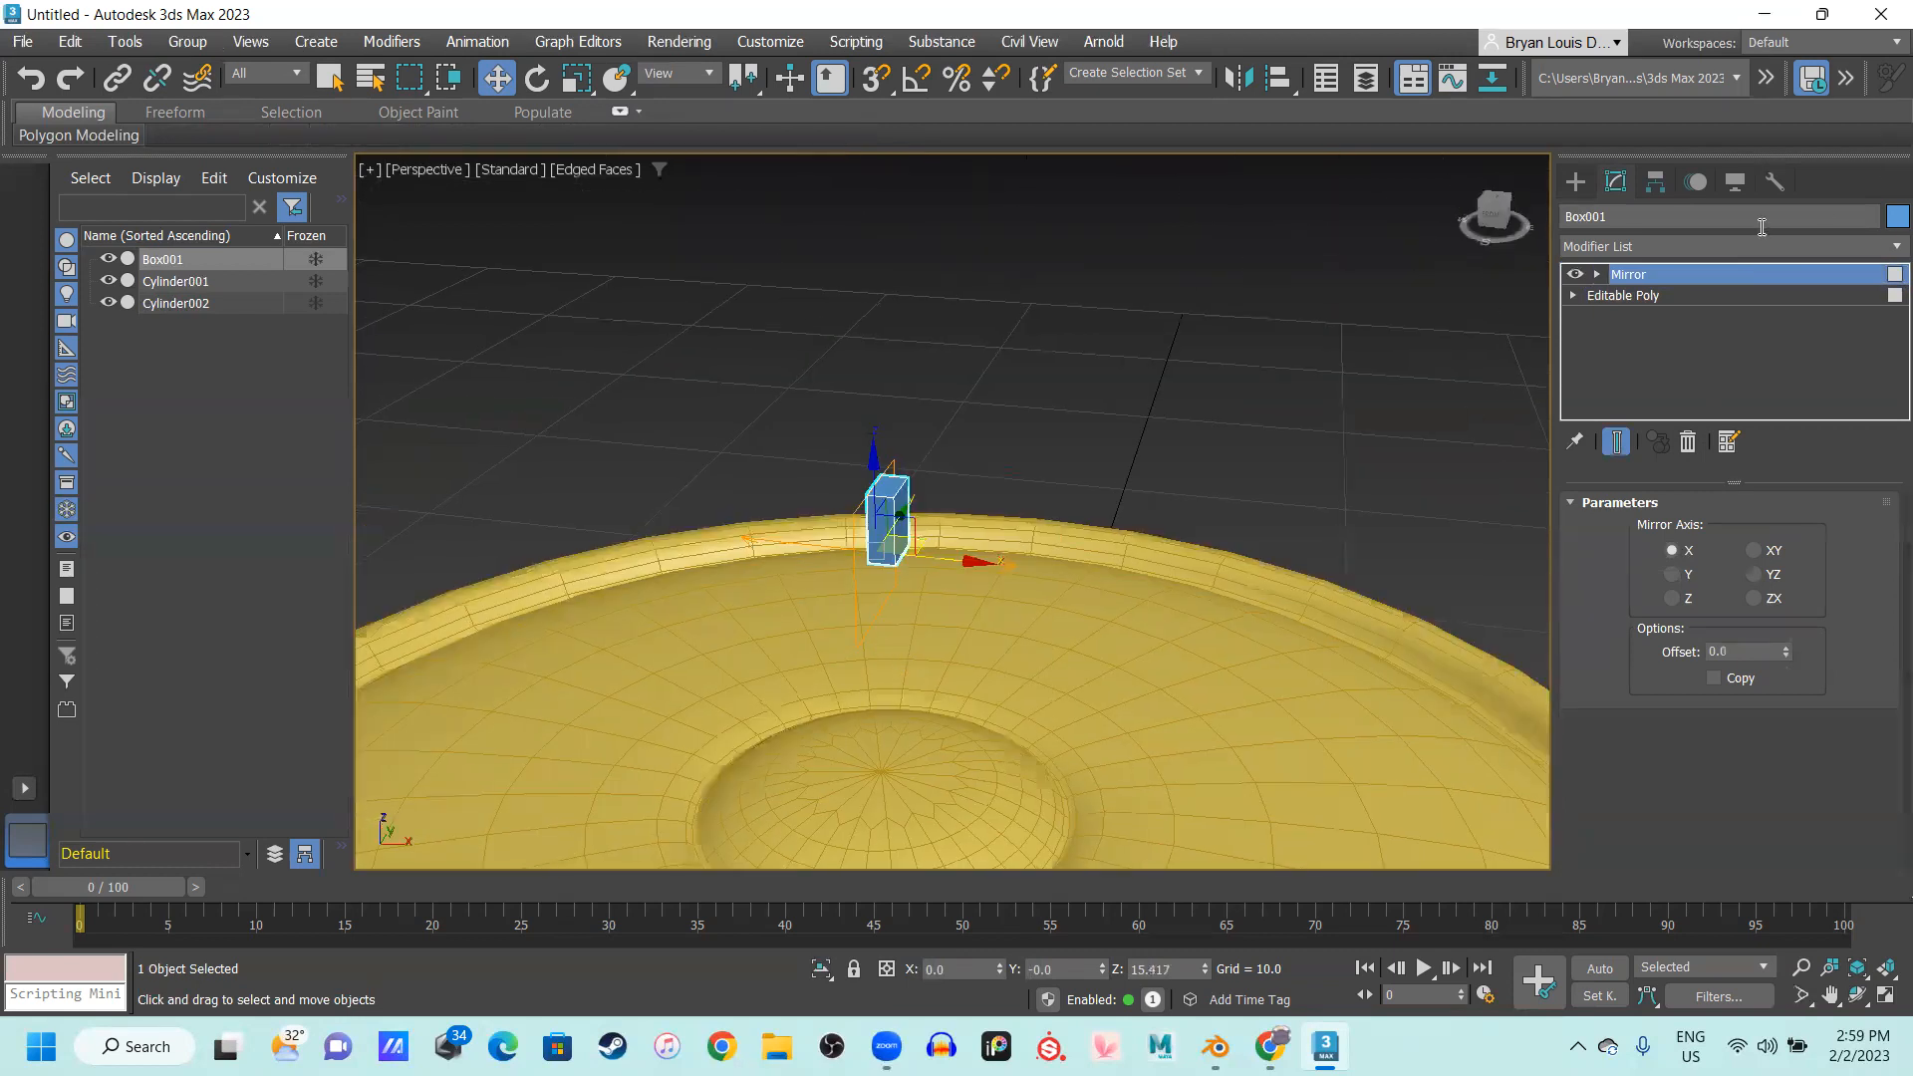
# Restore the accidentally deleted box and remove only its Mirror modifier
pyautogui.click(1639, 275)
pyautogui.press('Delete')
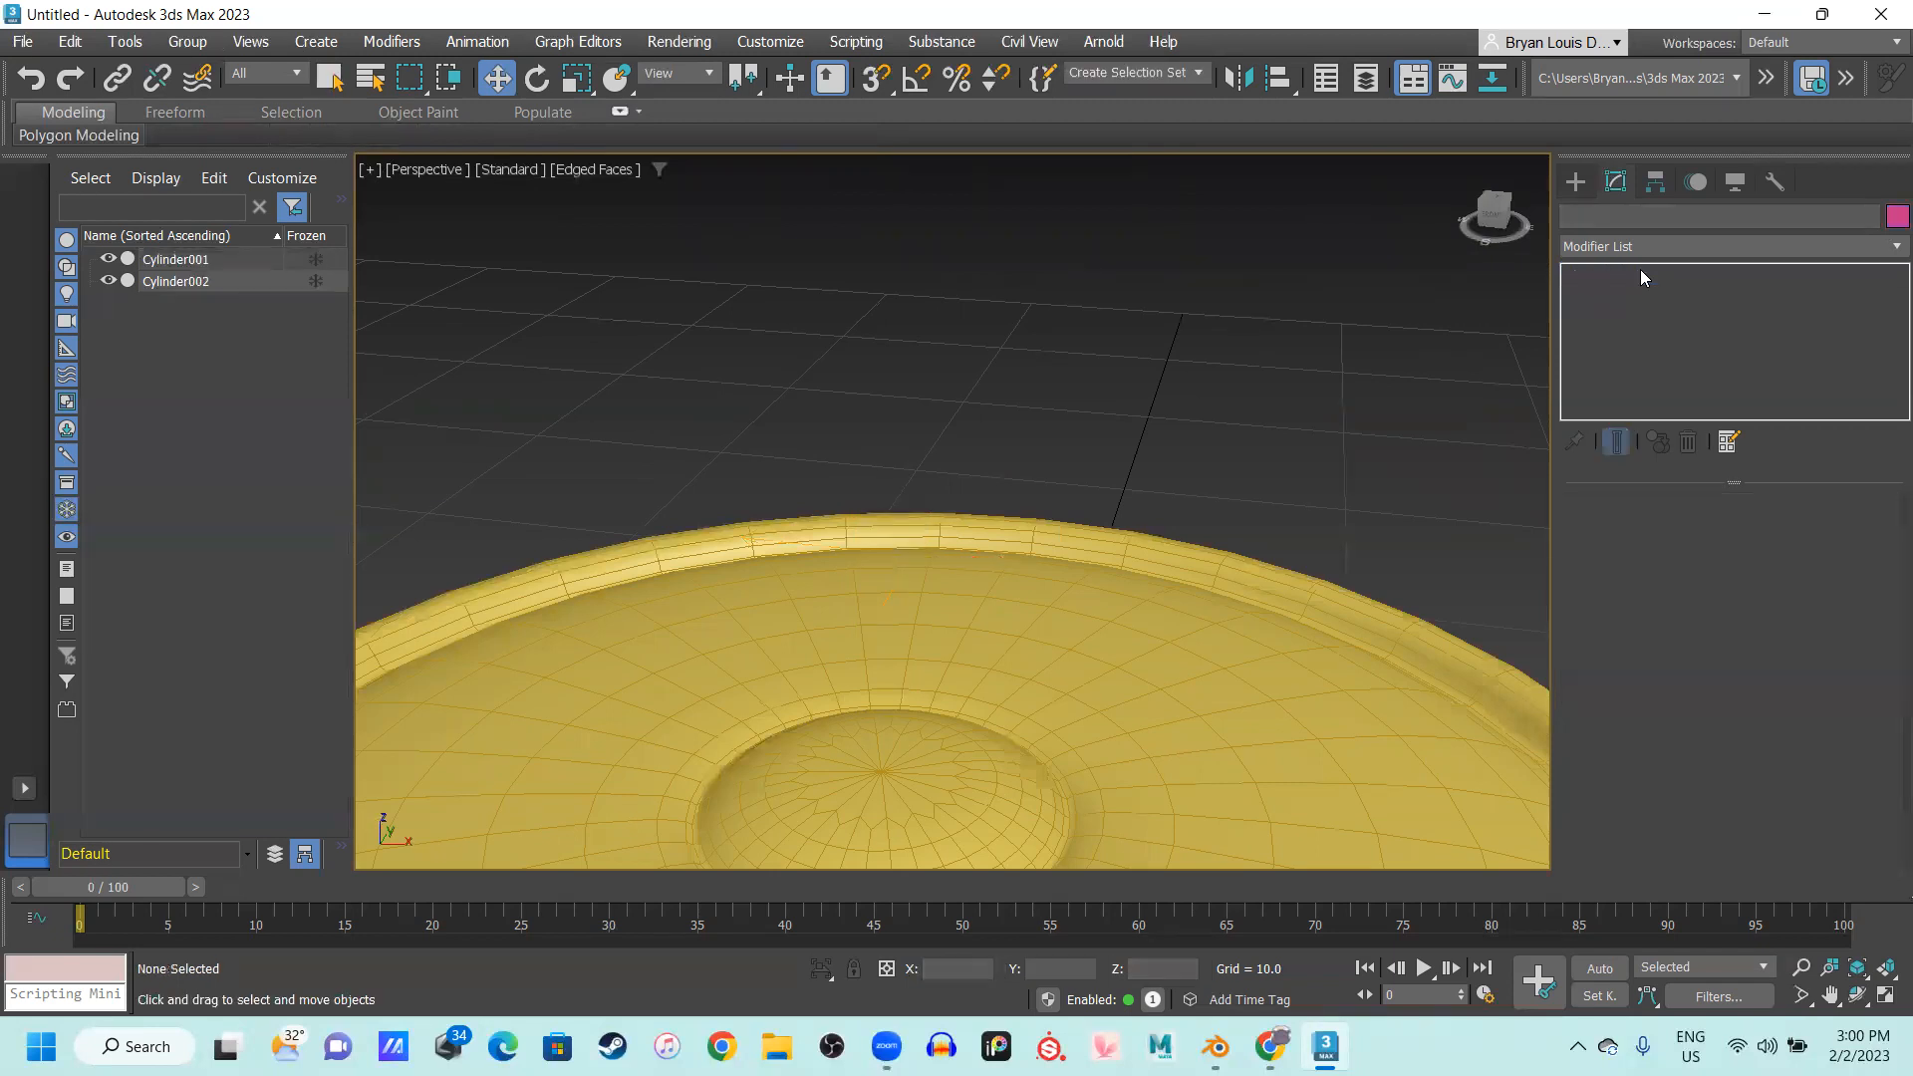
pyautogui.hotkey('ctrl', 'z')
pyautogui.rightClick(1640, 275)
pyautogui.click(1642, 312)
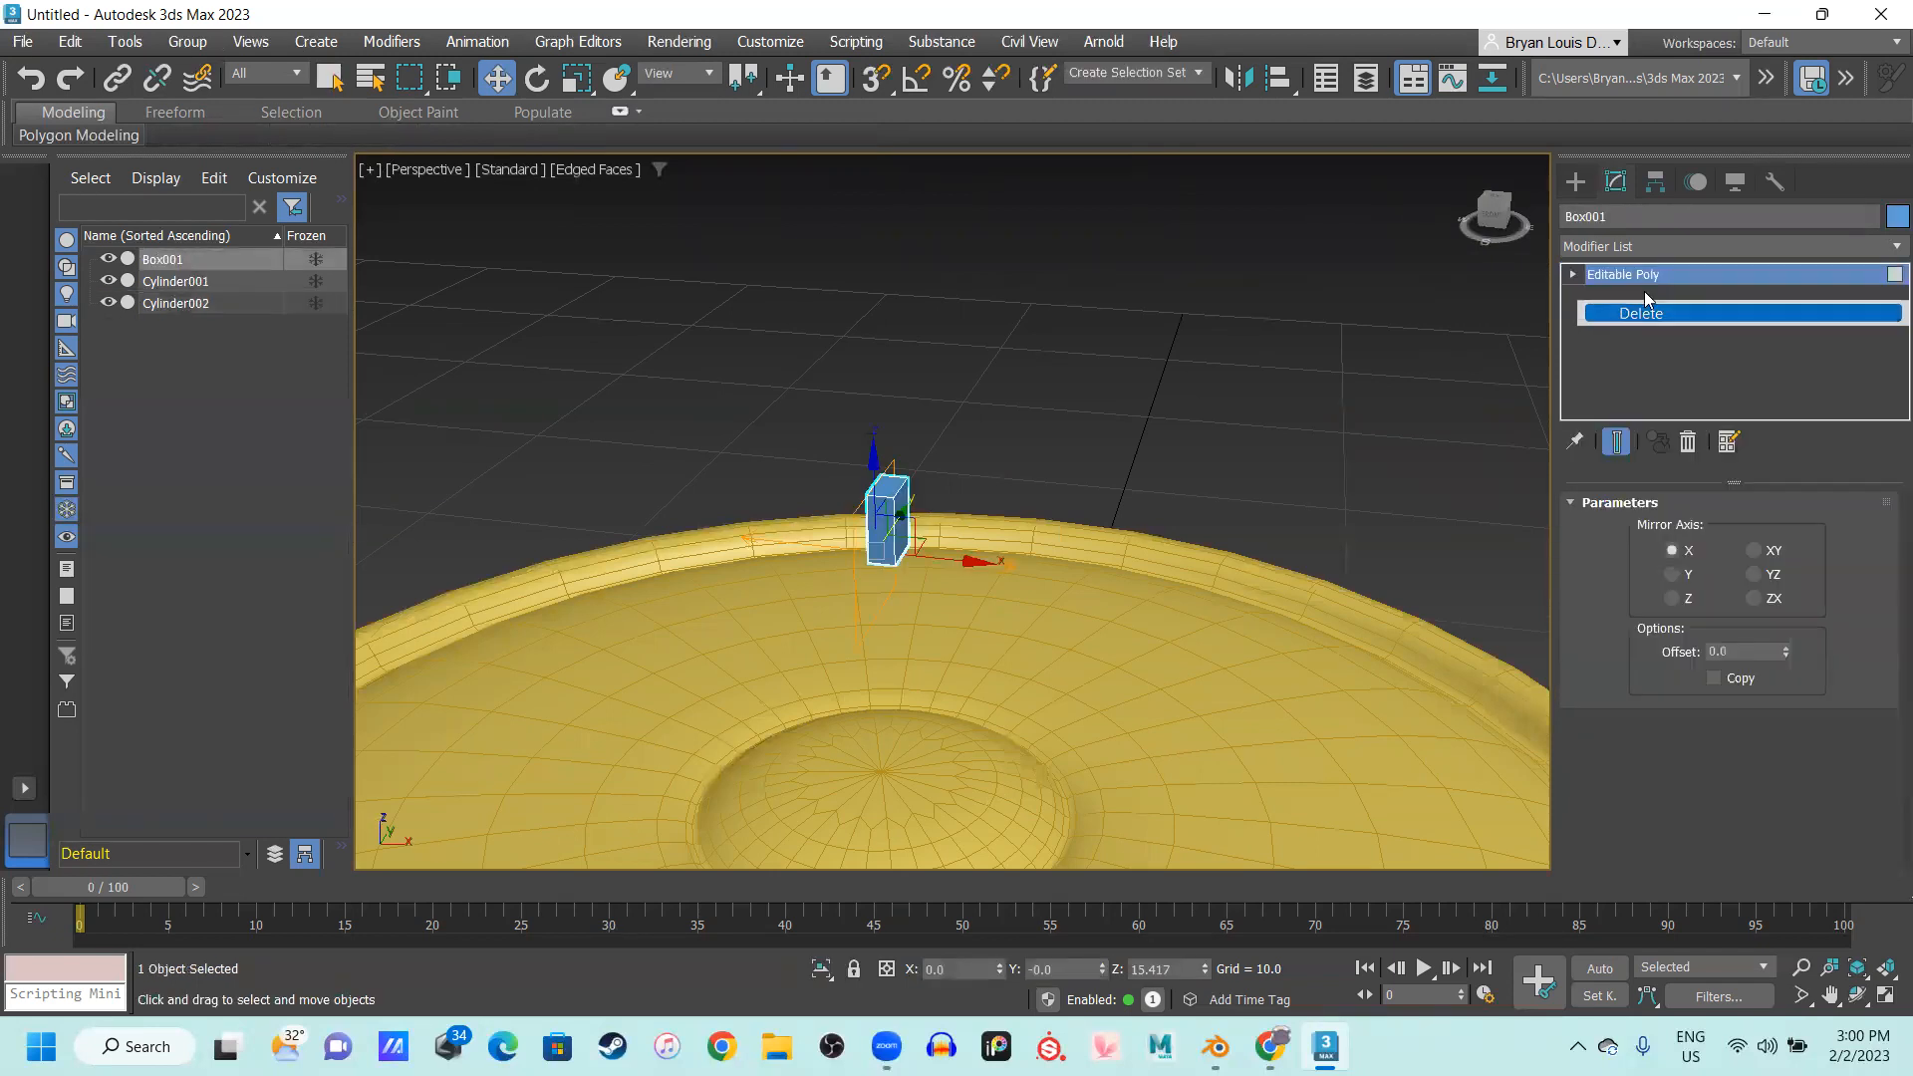
# Add a Symmetry modifier to the half box, mirroring along the X axis only
pyautogui.click(1655, 249)
pyautogui.press('y')
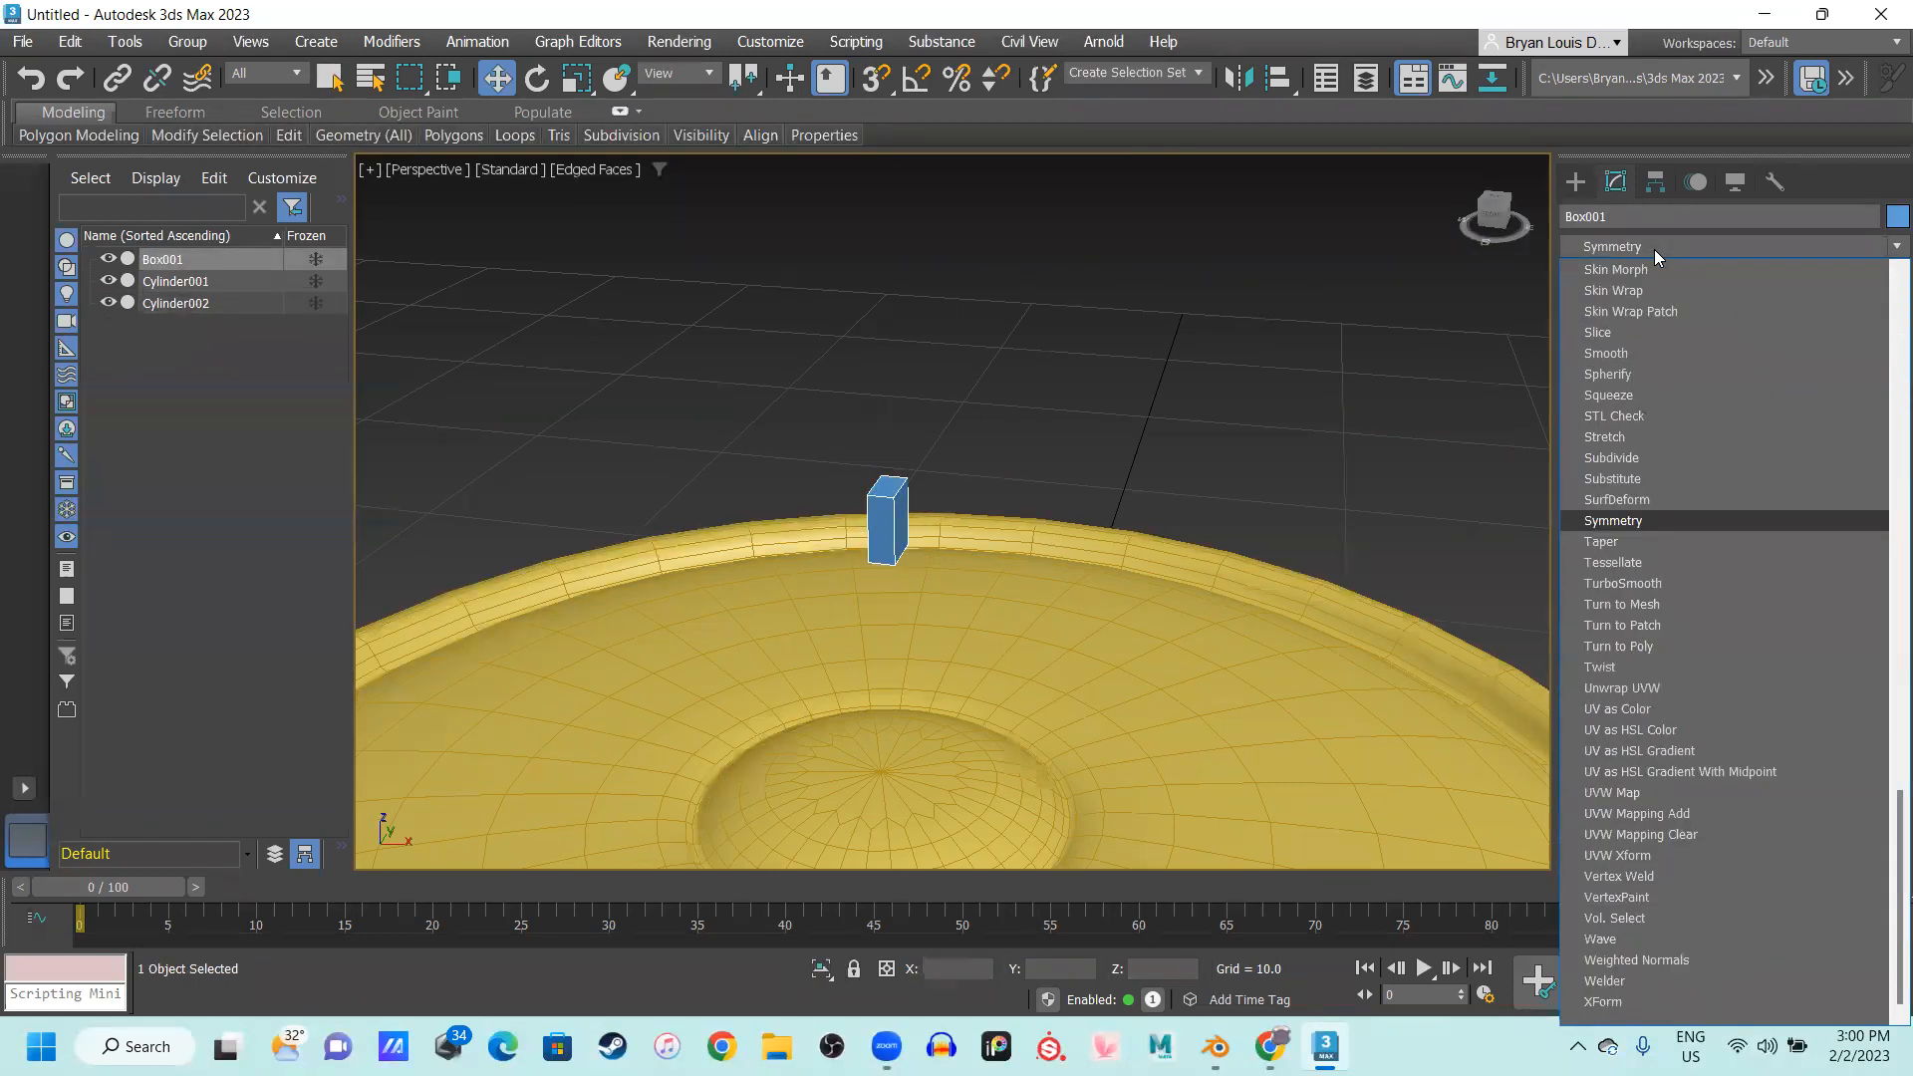
pyautogui.press('Return')
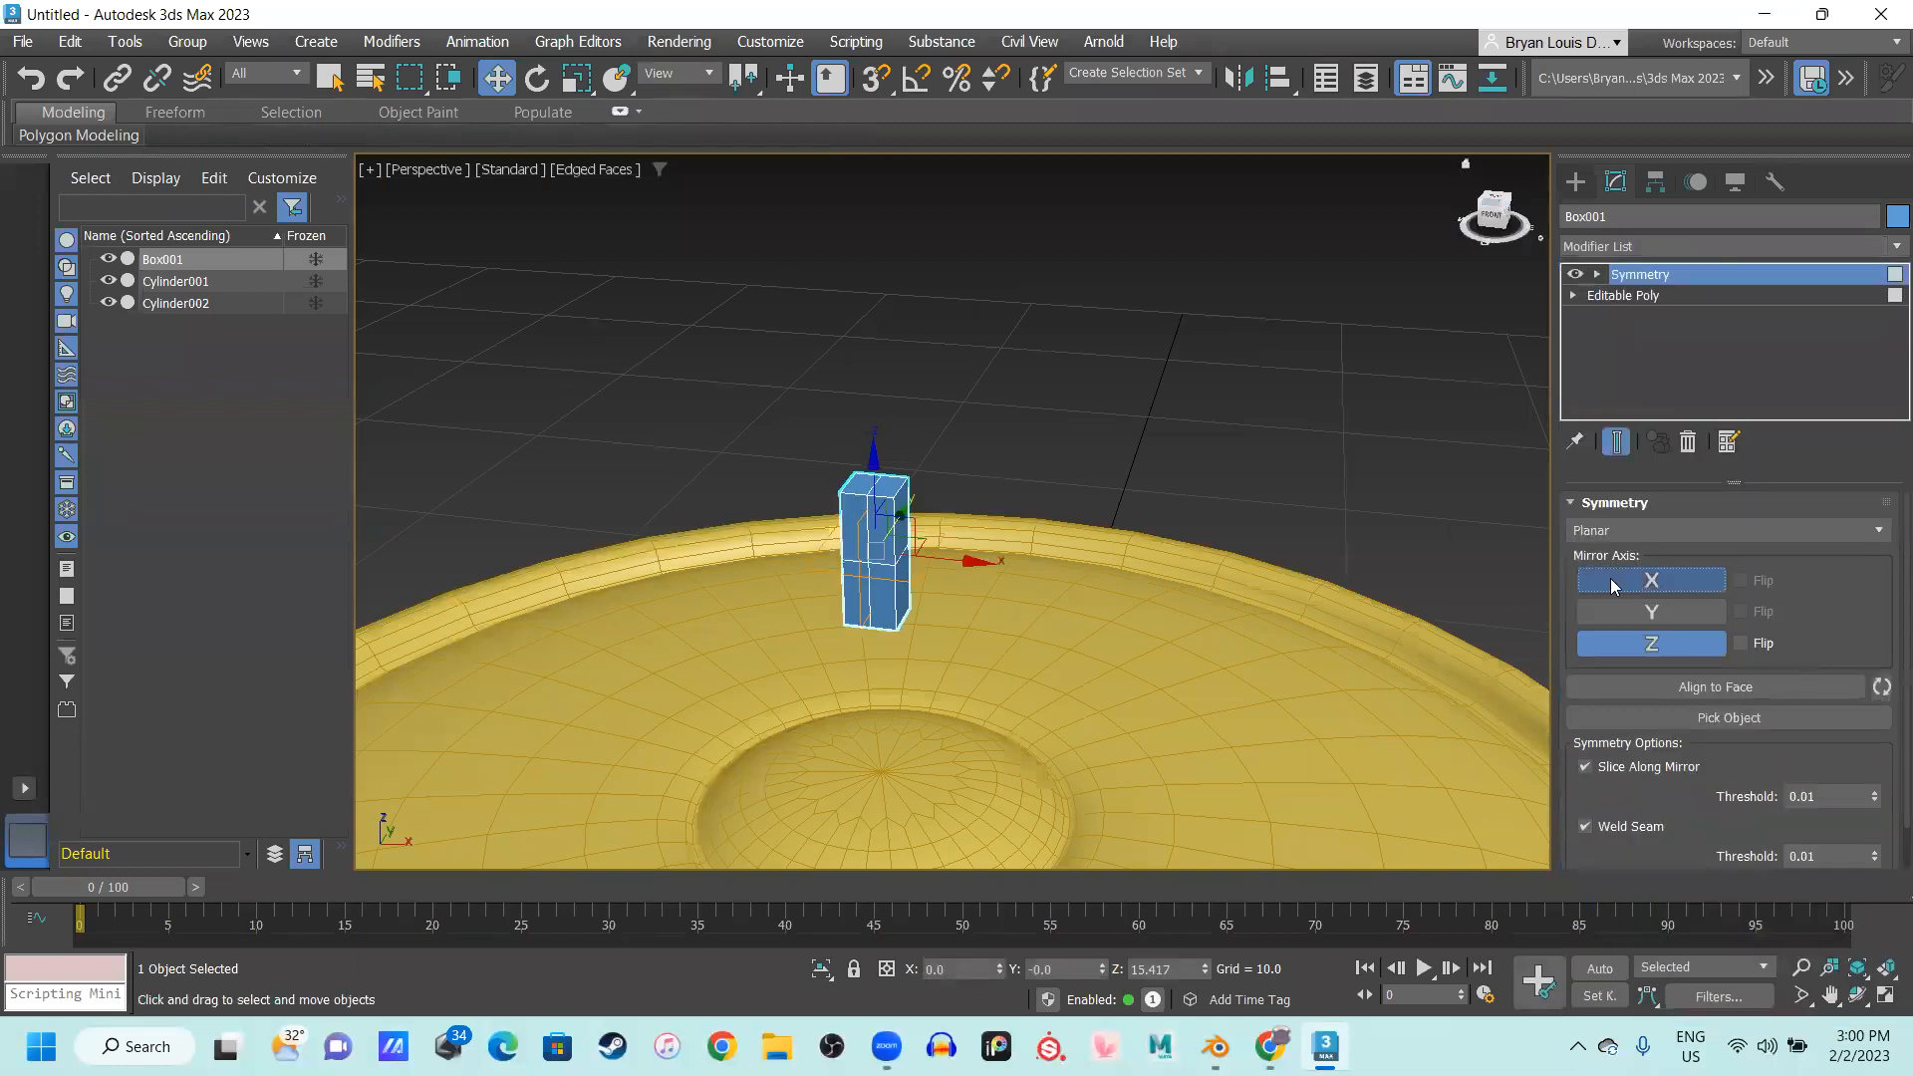
pyautogui.click(1610, 578)
pyautogui.press('z')
pyautogui.click(1681, 650)
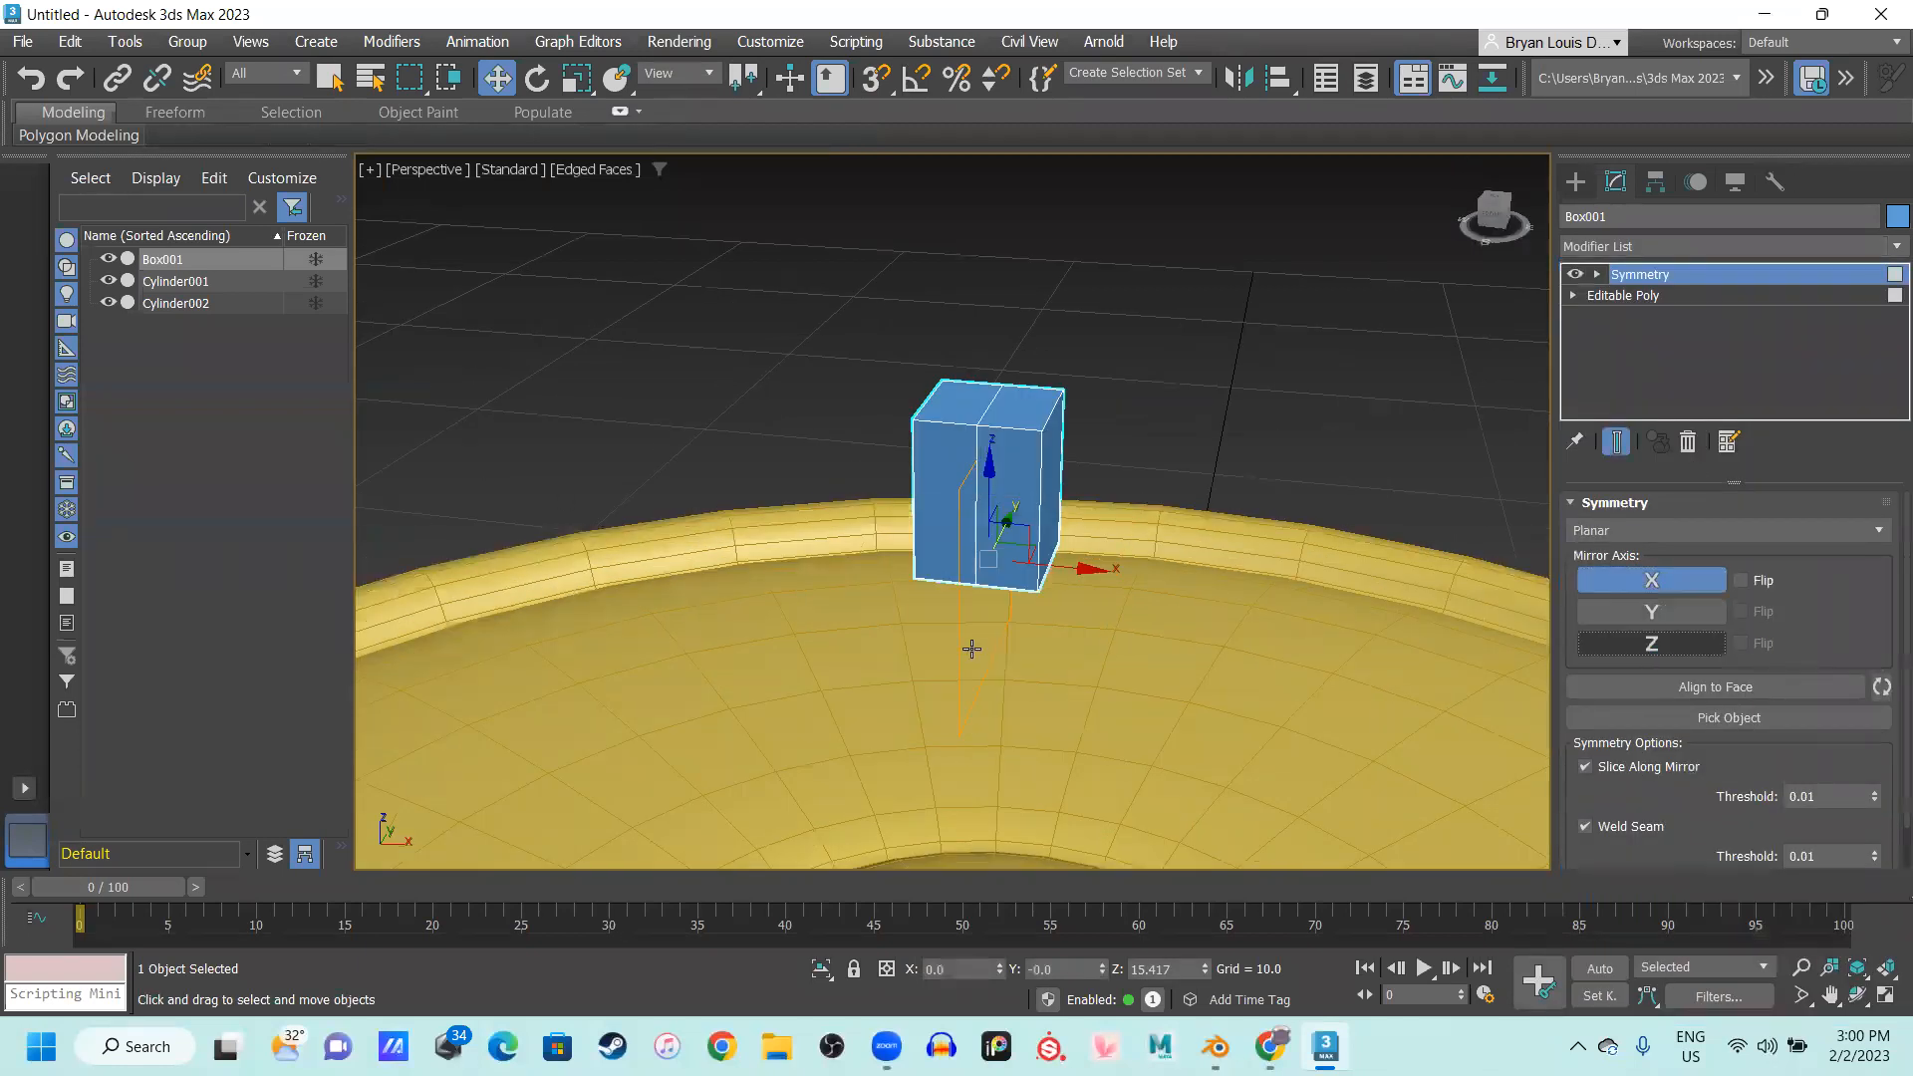
pyautogui.moveTo(1338, 558); pyautogui.dragTo(1268, 547, button='middle')
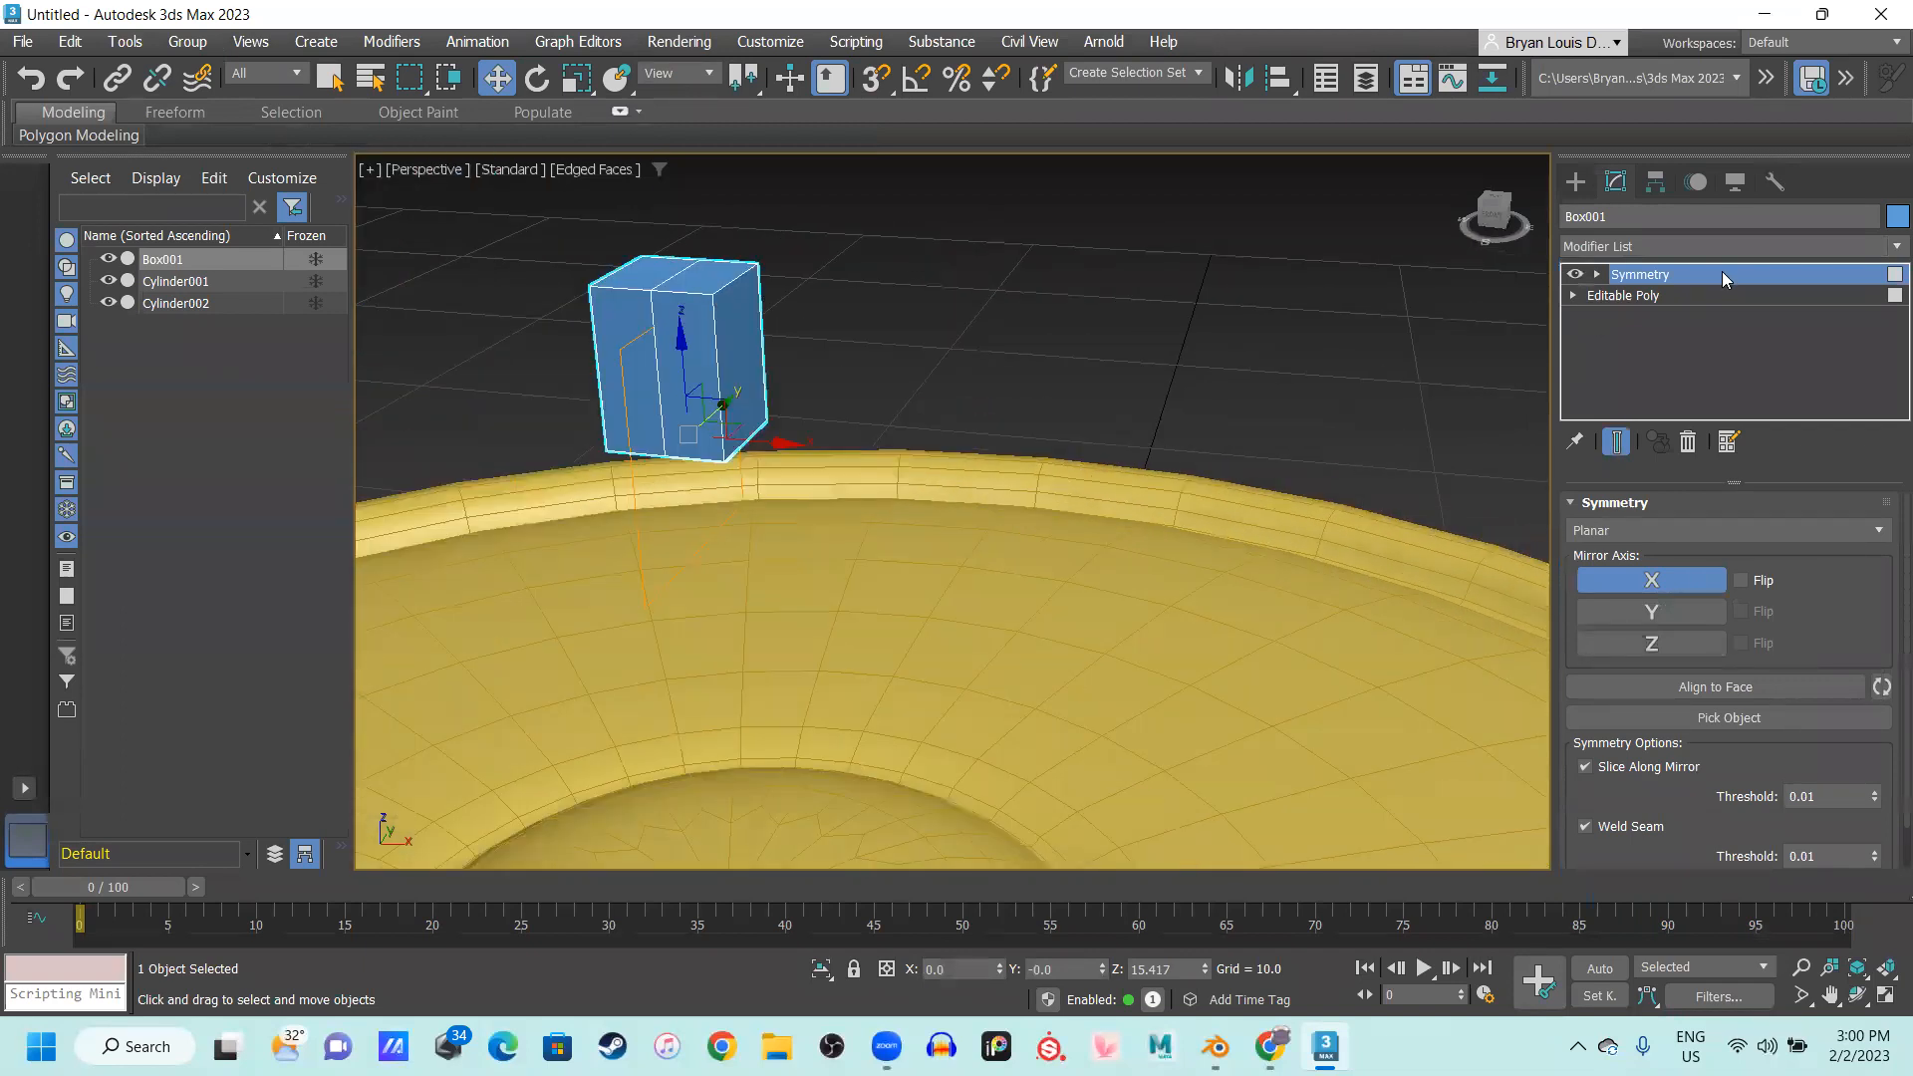
# In the box's base polygons, stretch the outer side face along X to about 4.25, forming a long bar
pyautogui.click(1714, 297)
pyautogui.press('4')
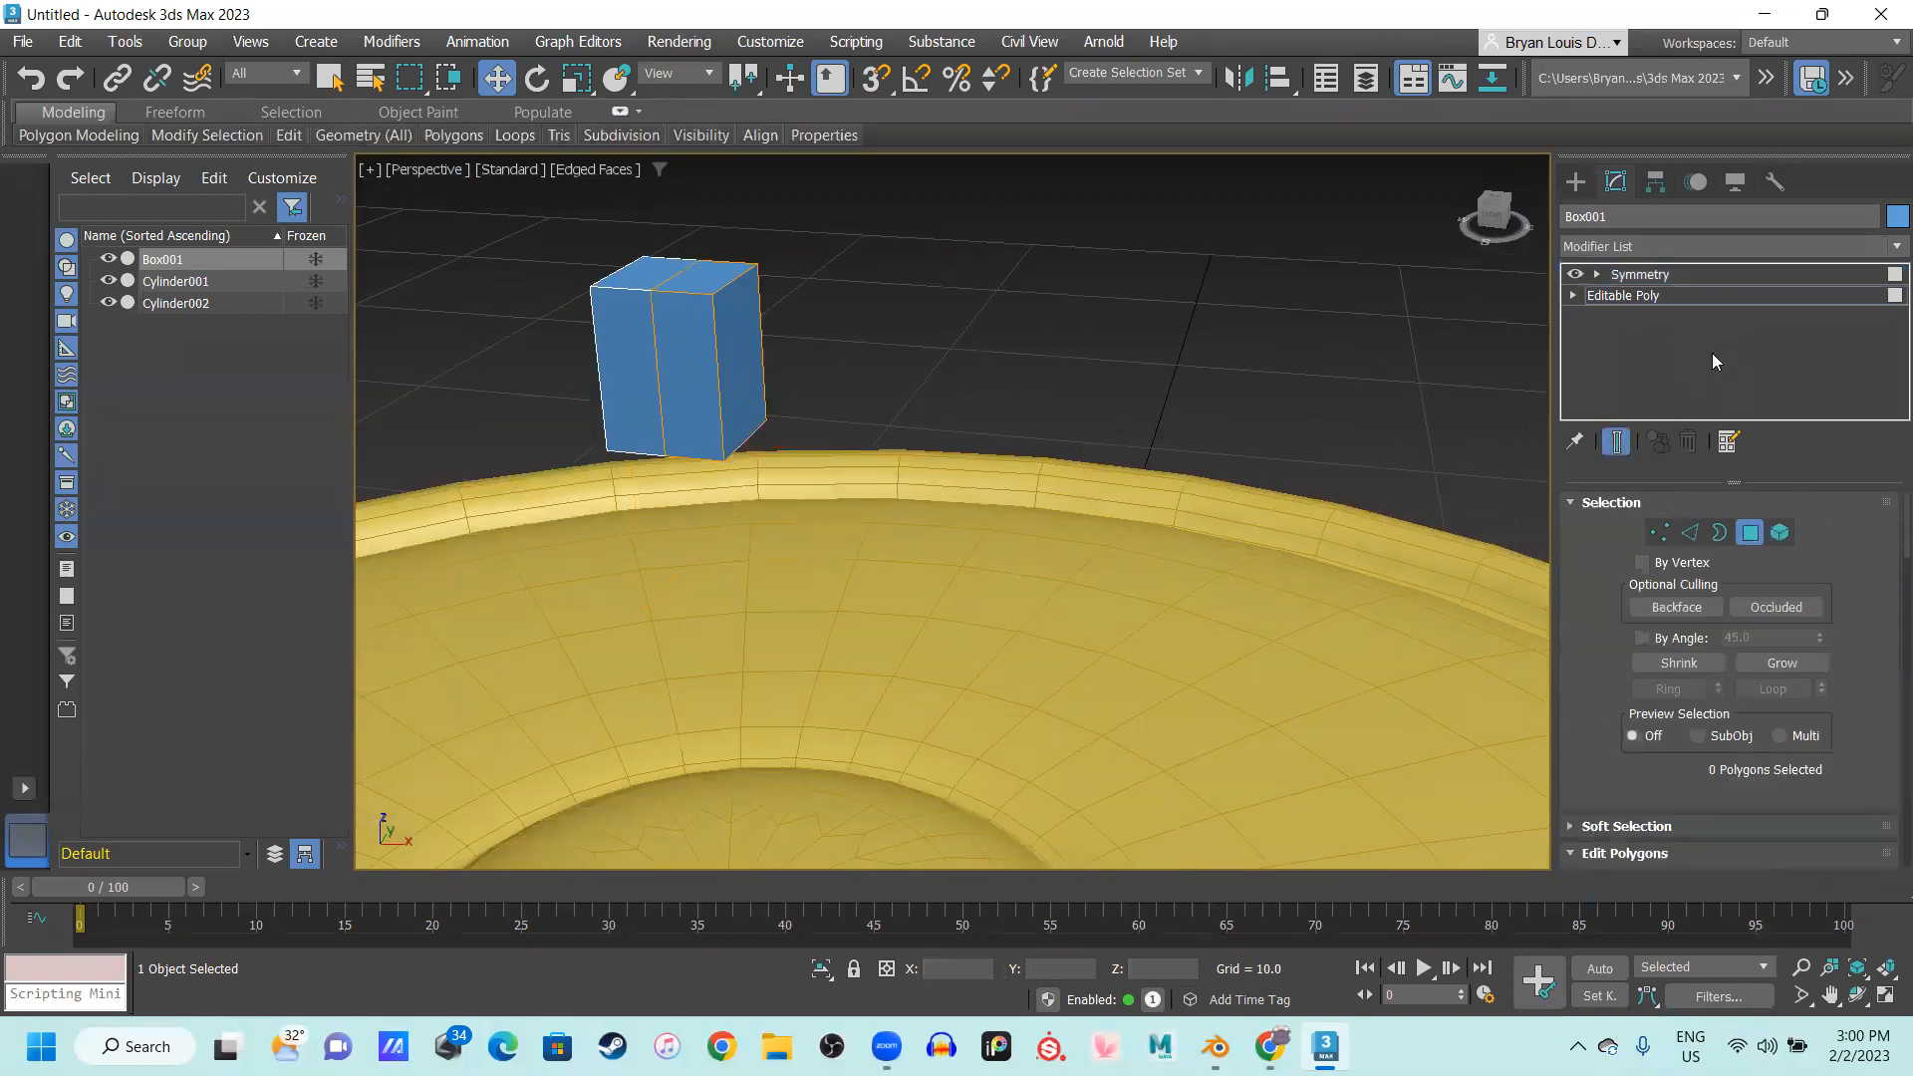
pyautogui.click(756, 366)
pyautogui.click(699, 287)
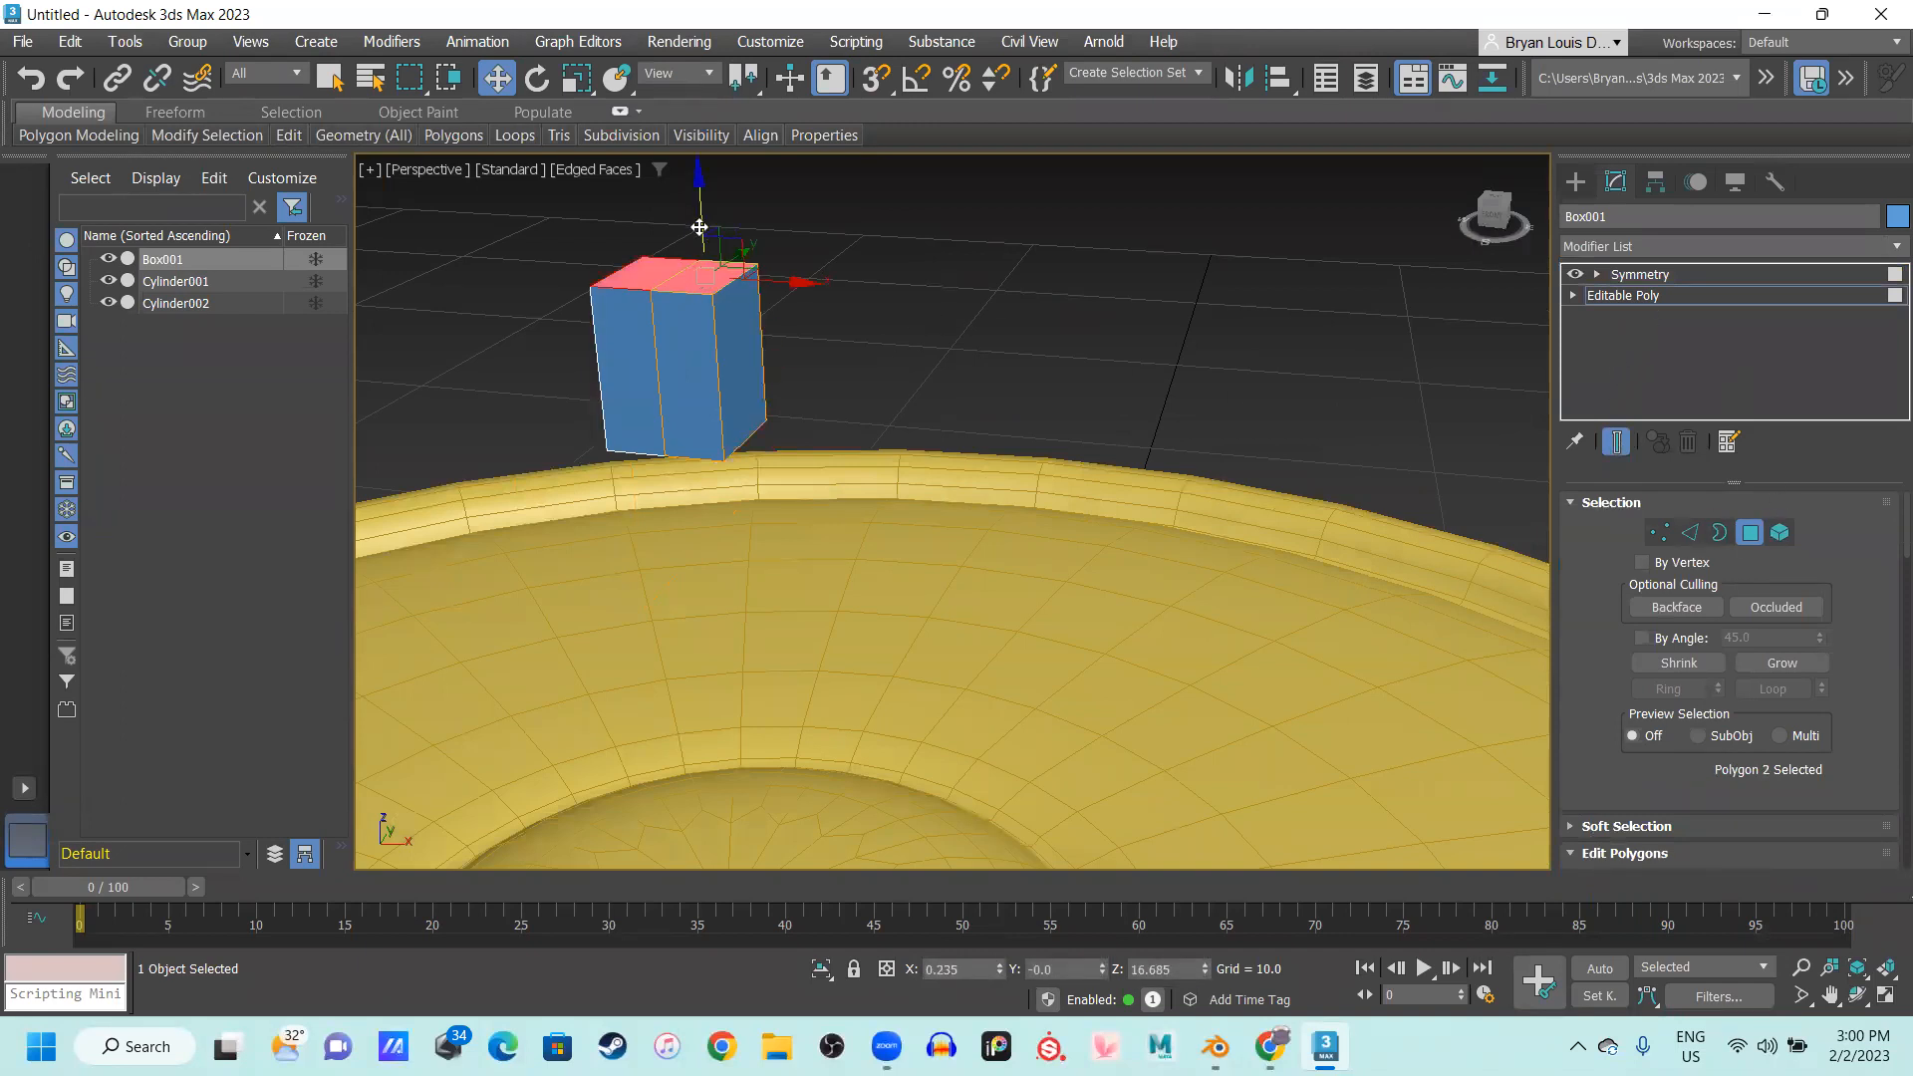
pyautogui.click(753, 408)
pyautogui.scroll(-5, 877, 449)
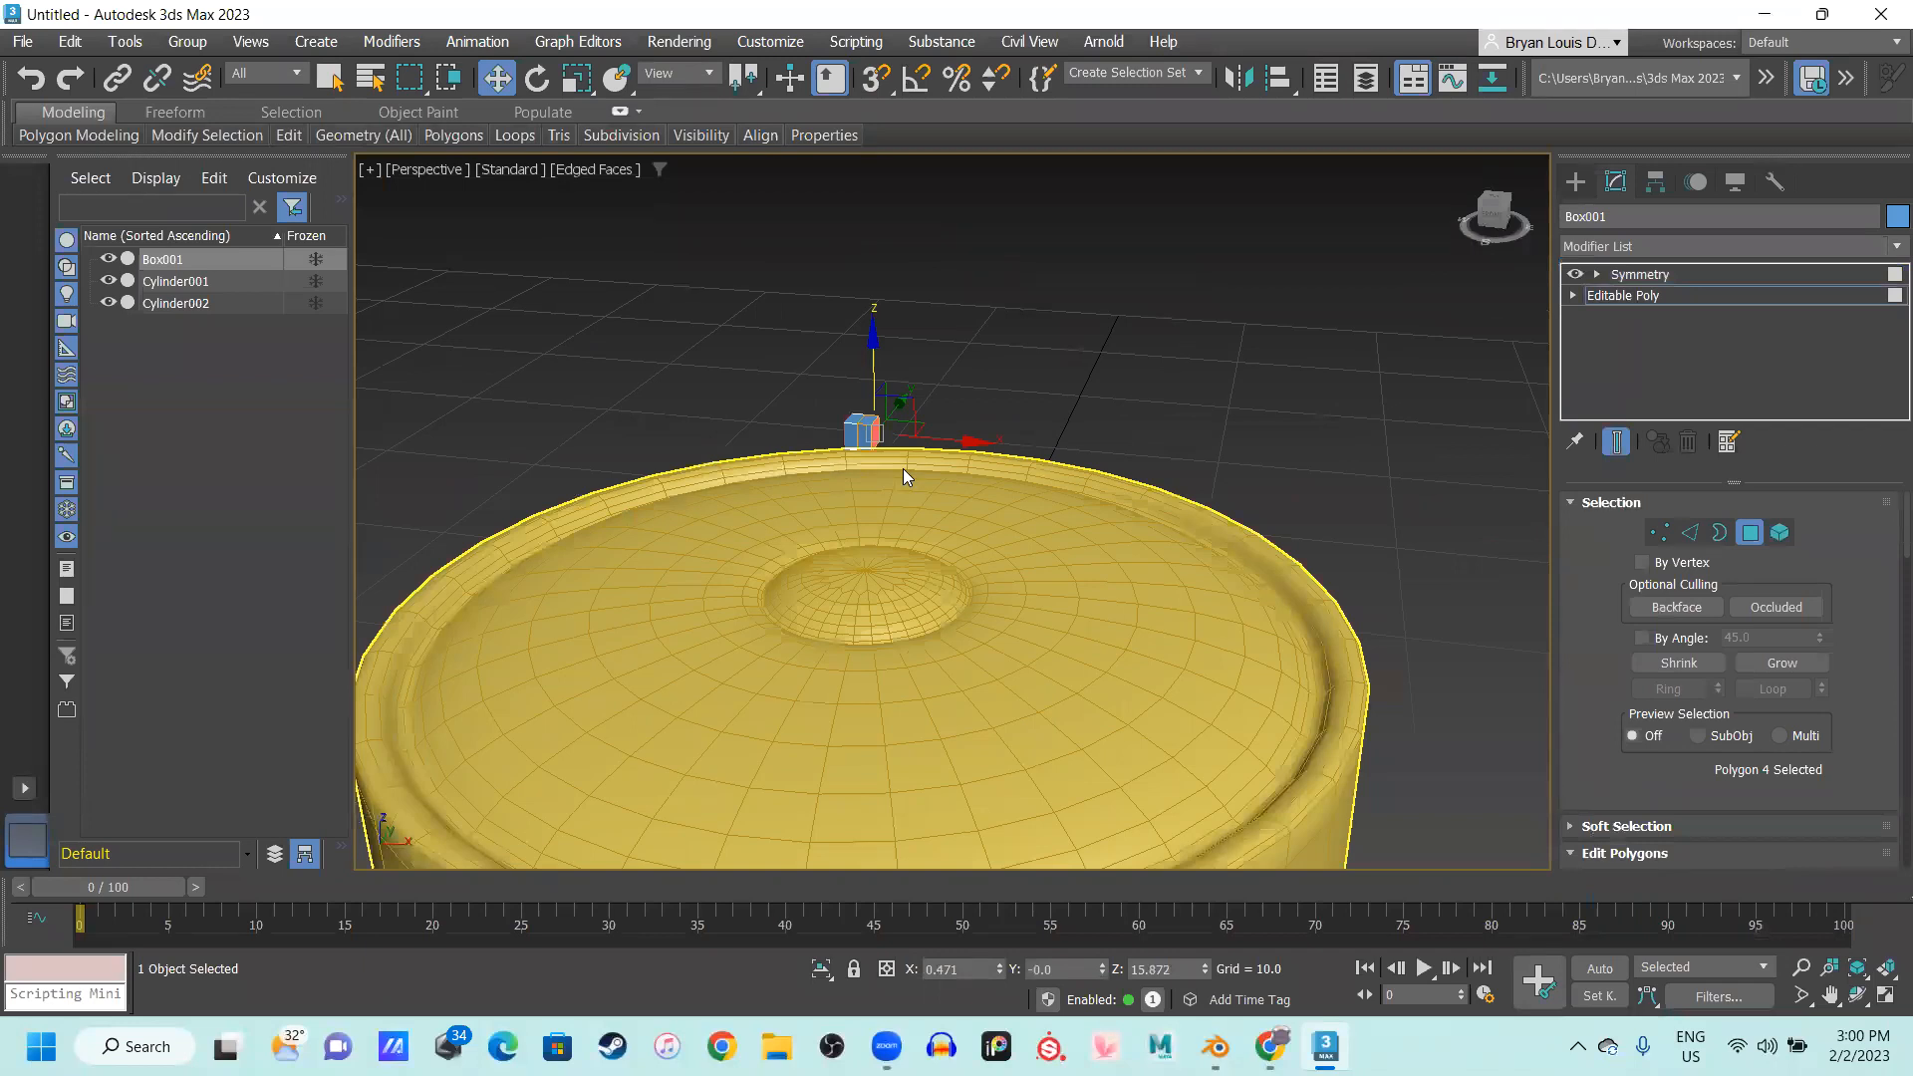
pyautogui.press('f')
pyautogui.moveTo(1062, 636); pyautogui.dragTo(981, 471, button='middle')
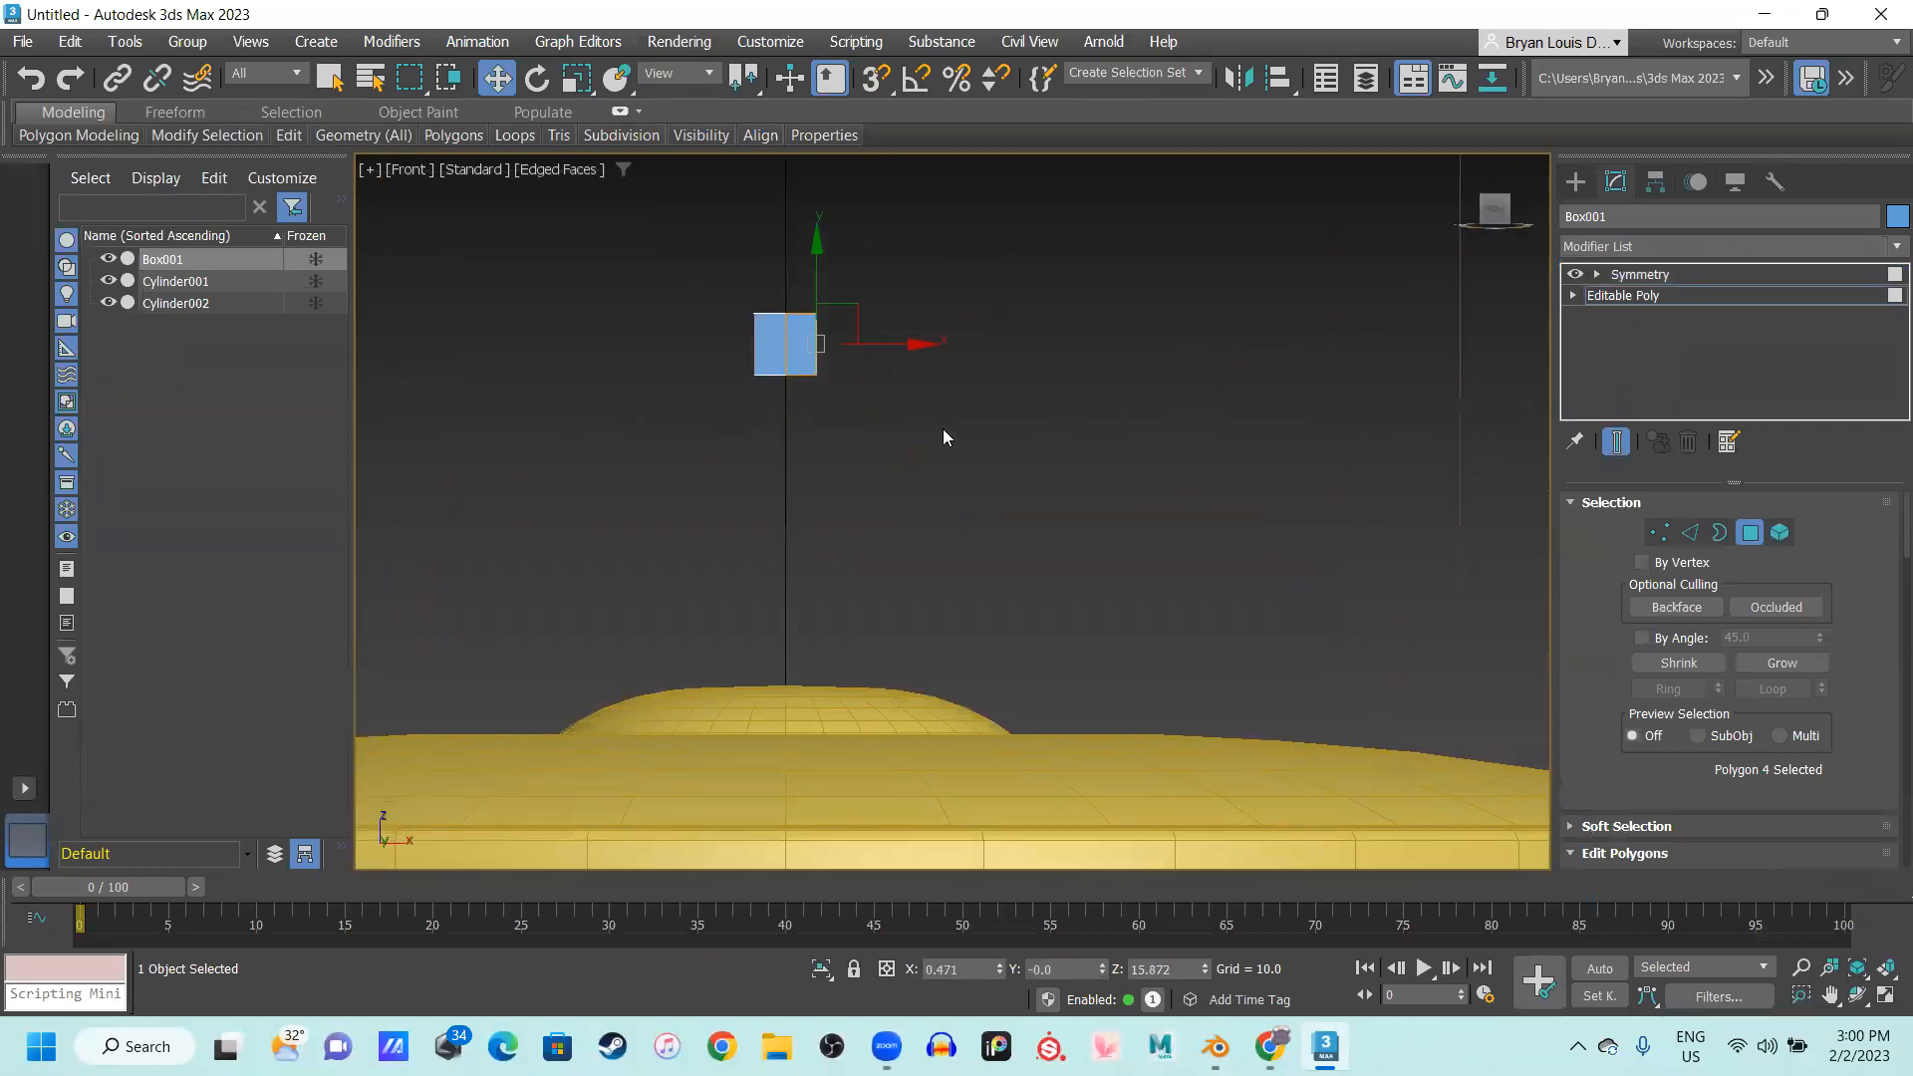
pyautogui.moveTo(910, 344); pyautogui.dragTo(1173, 405)
pyautogui.scroll(-2, 1194, 452)
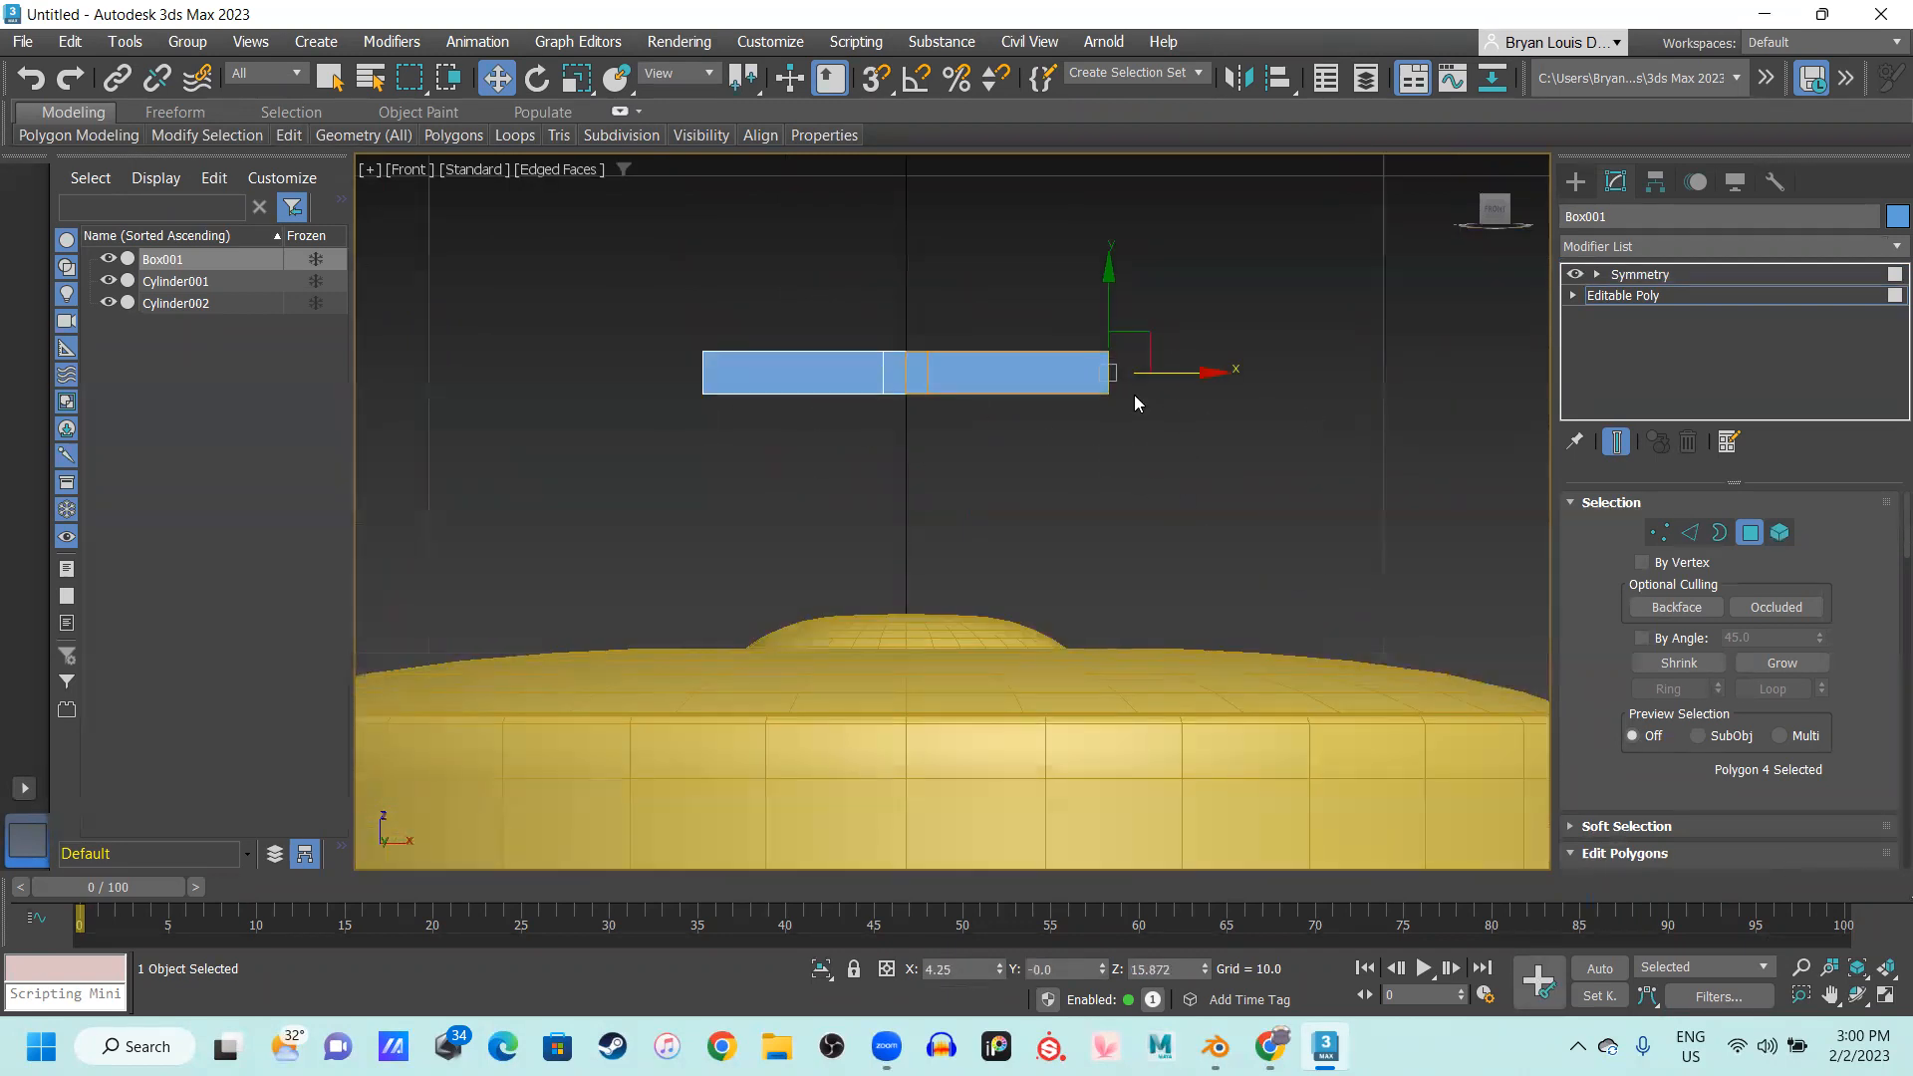
# Tilt the bar's end face about 29 degrees and extrude it into a two-segment bent leg ending near X 6.9, Z 9.8
pyautogui.press('e')
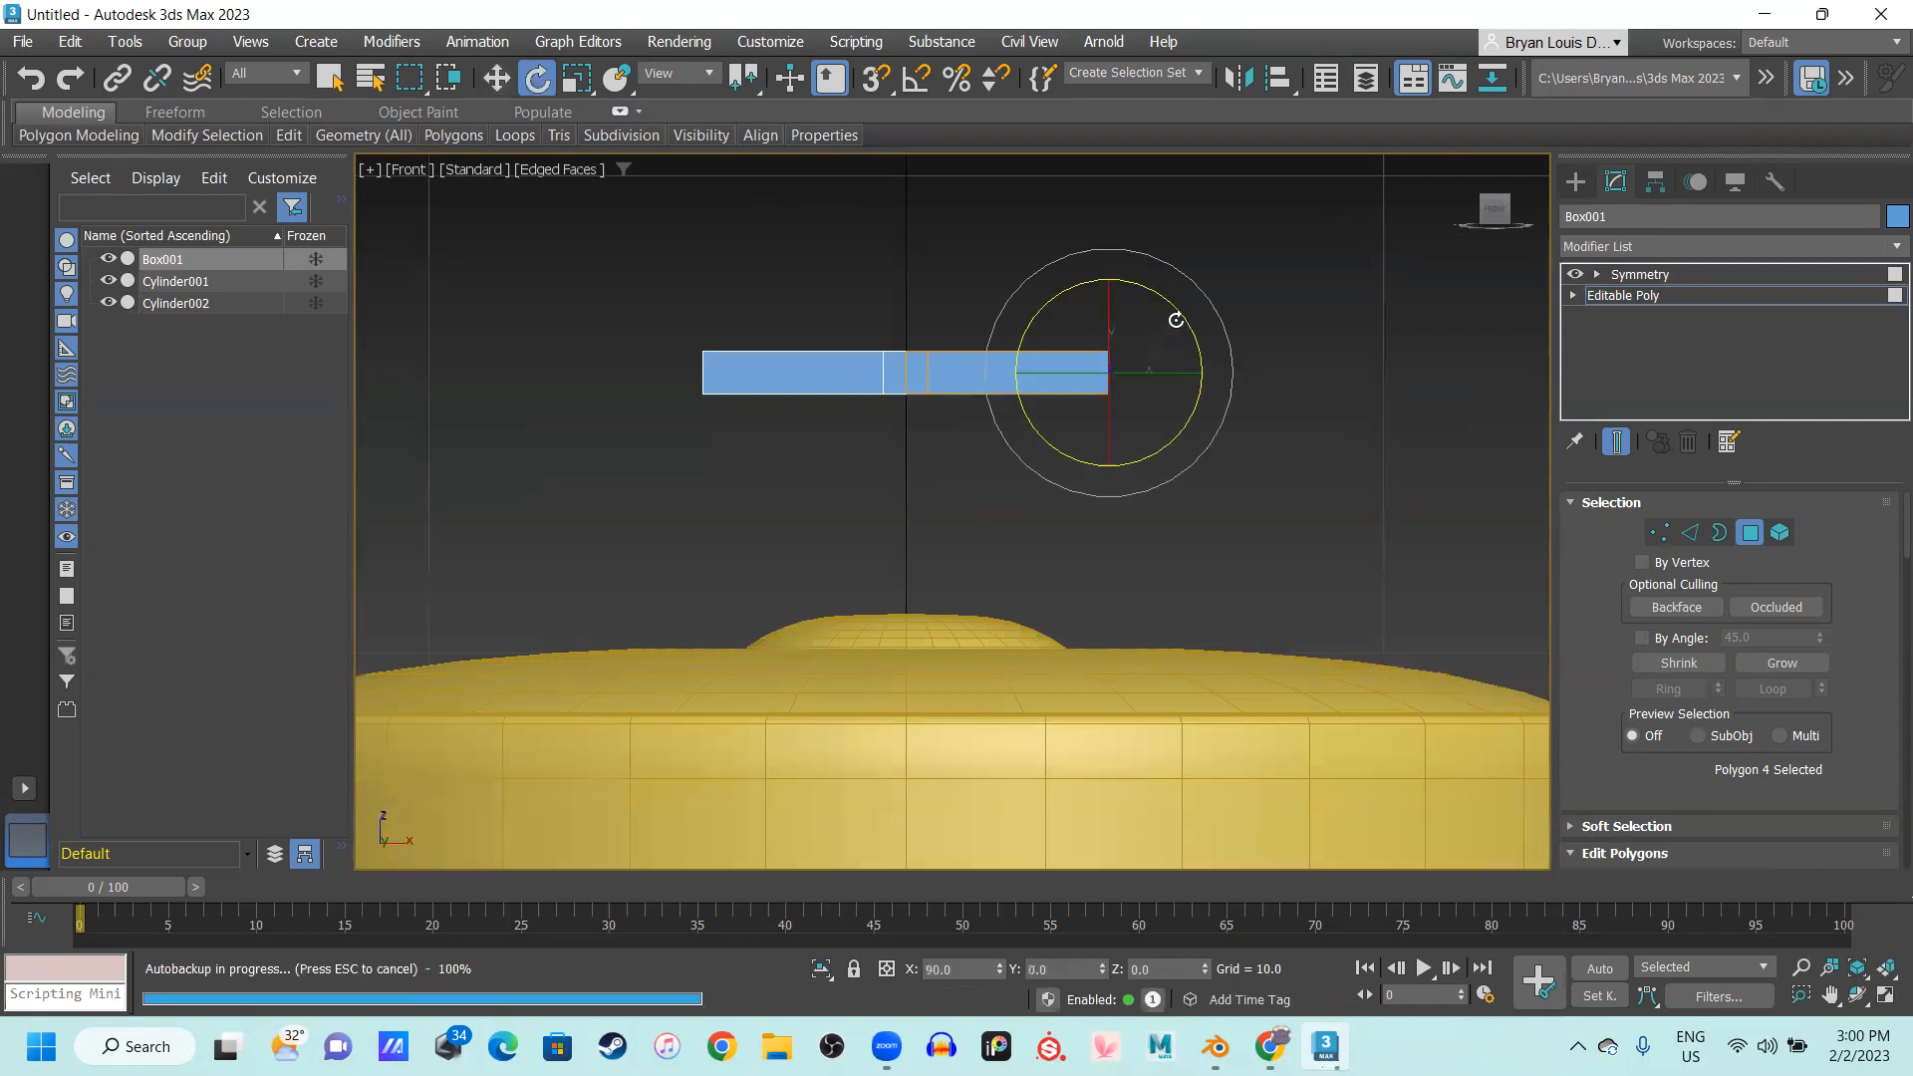
pyautogui.moveTo(1194, 324); pyautogui.dragTo(1222, 362)
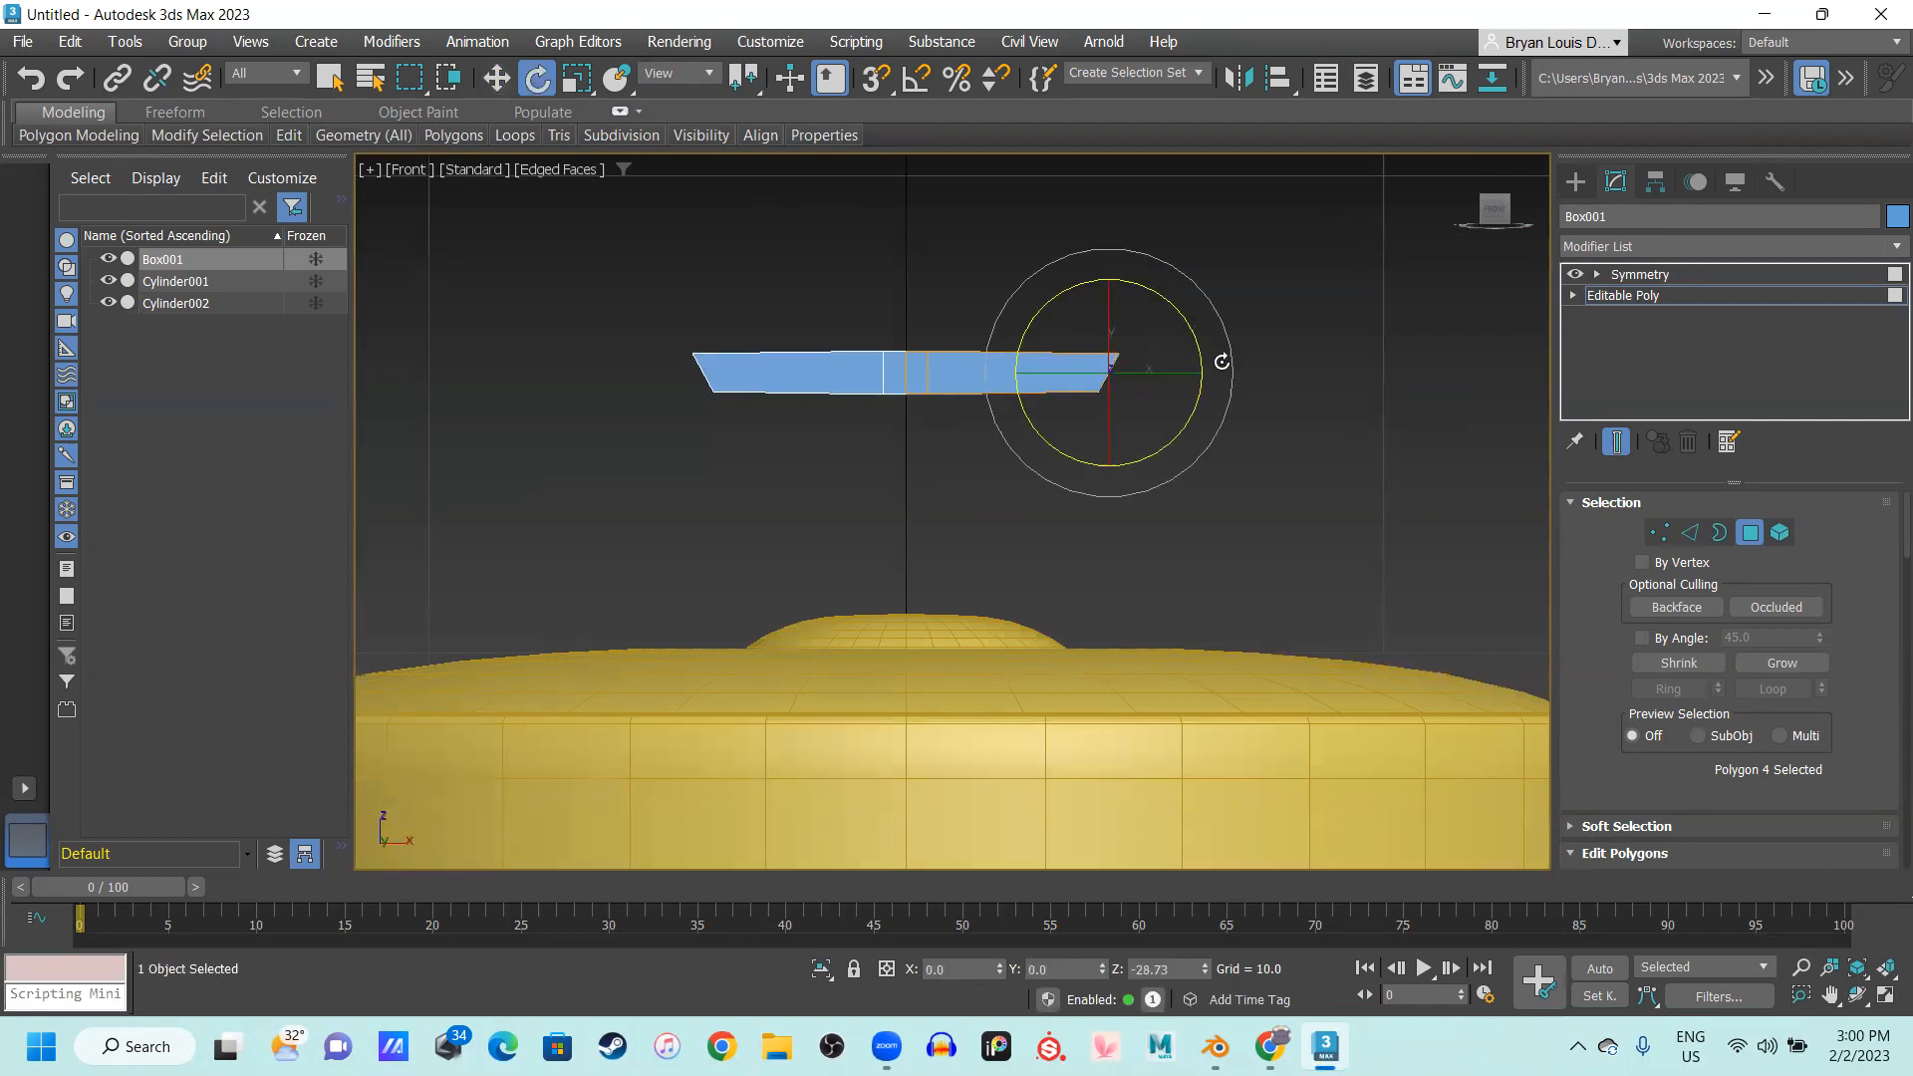
pyautogui.press('w')
pyautogui.keyDown('shift'); pyautogui.moveTo(1104, 315); pyautogui.dragTo(1316, 664); pyautogui.keyUp('shift')
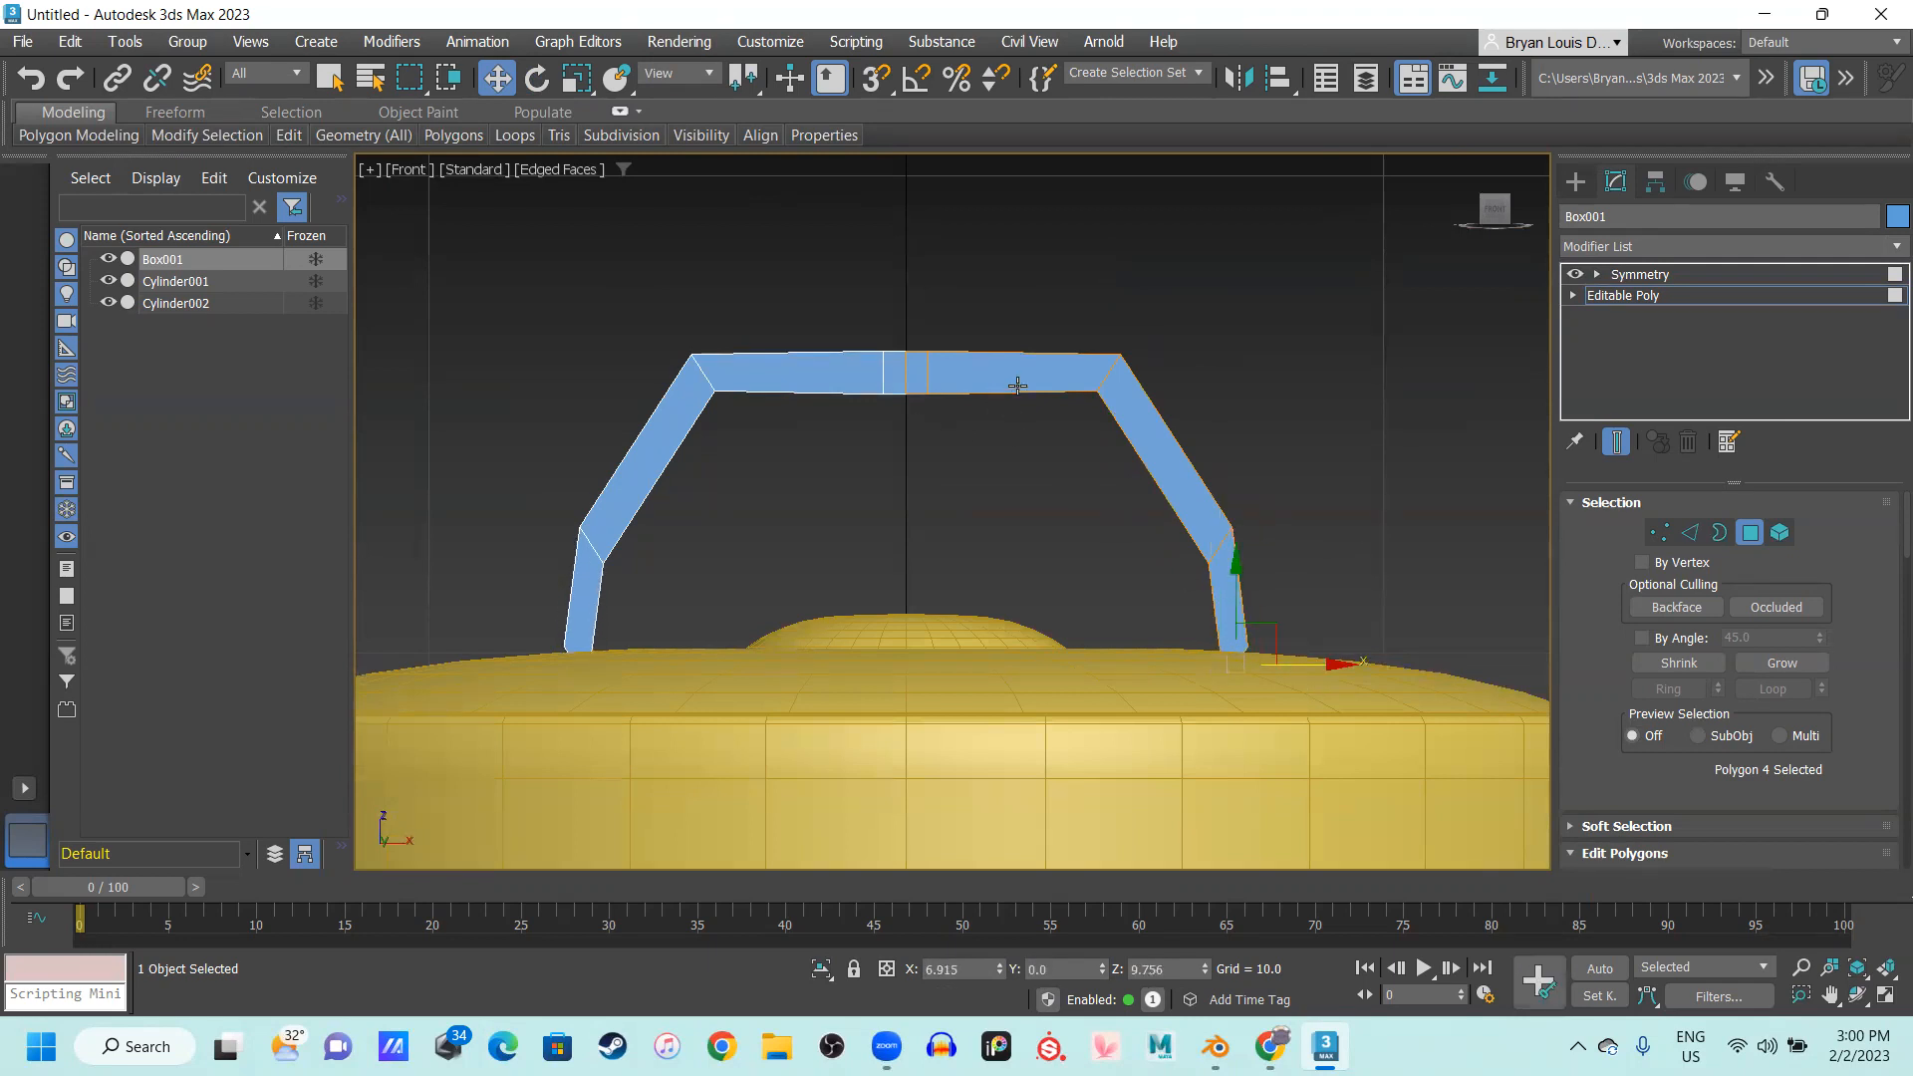
# Select the eight polygons of the handle's horizontal middle bar and lower them to about Z 14.2
pyautogui.moveTo(914, 331); pyautogui.dragTo(973, 394)
pyautogui.press('p')
pyautogui.scroll(-3, 949, 562)
pyautogui.keyDown('alt'); pyautogui.moveTo(937, 565); pyautogui.dragTo(1423, 355, button='middle'); pyautogui.keyUp('alt')
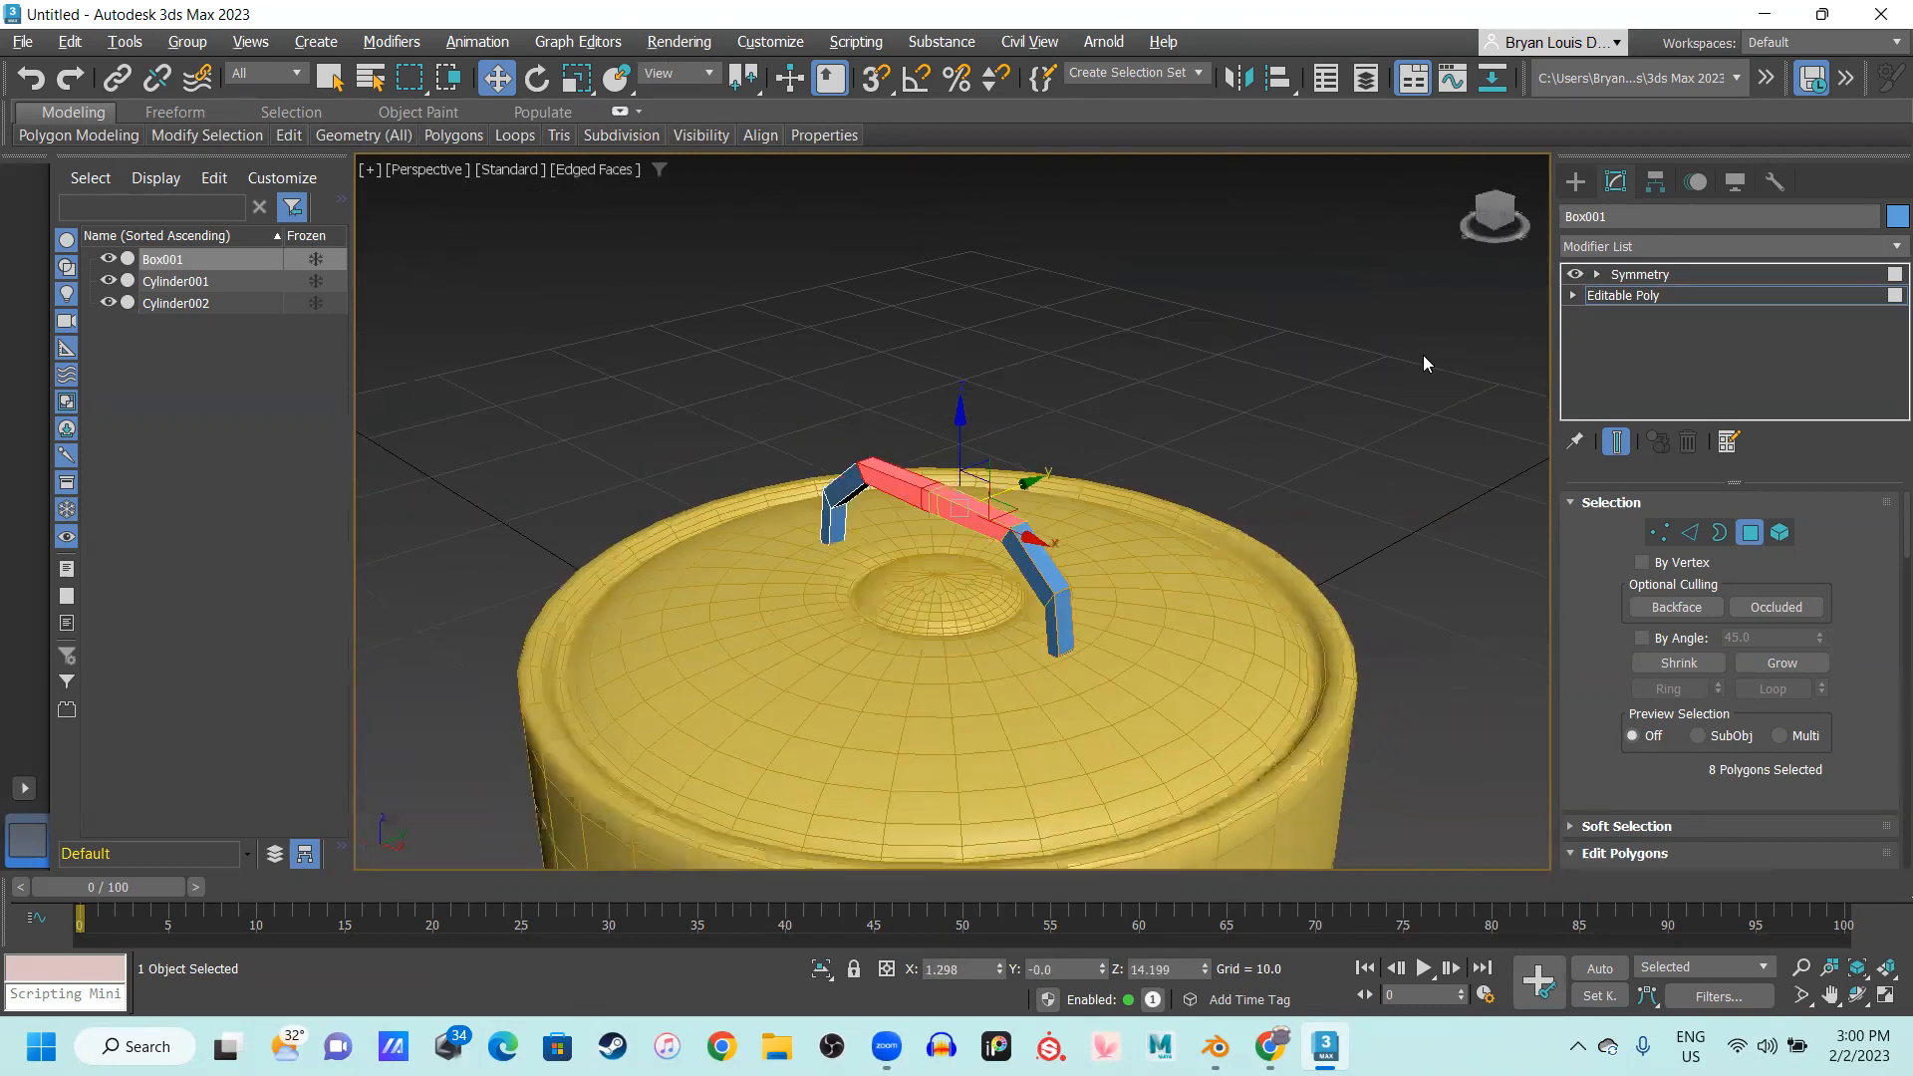
# Add an OpenSubdiv modifier with 1 iteration beneath the handle's Symmetry and check the rounded shape
pyautogui.click(1814, 245)
pyautogui.press('o')
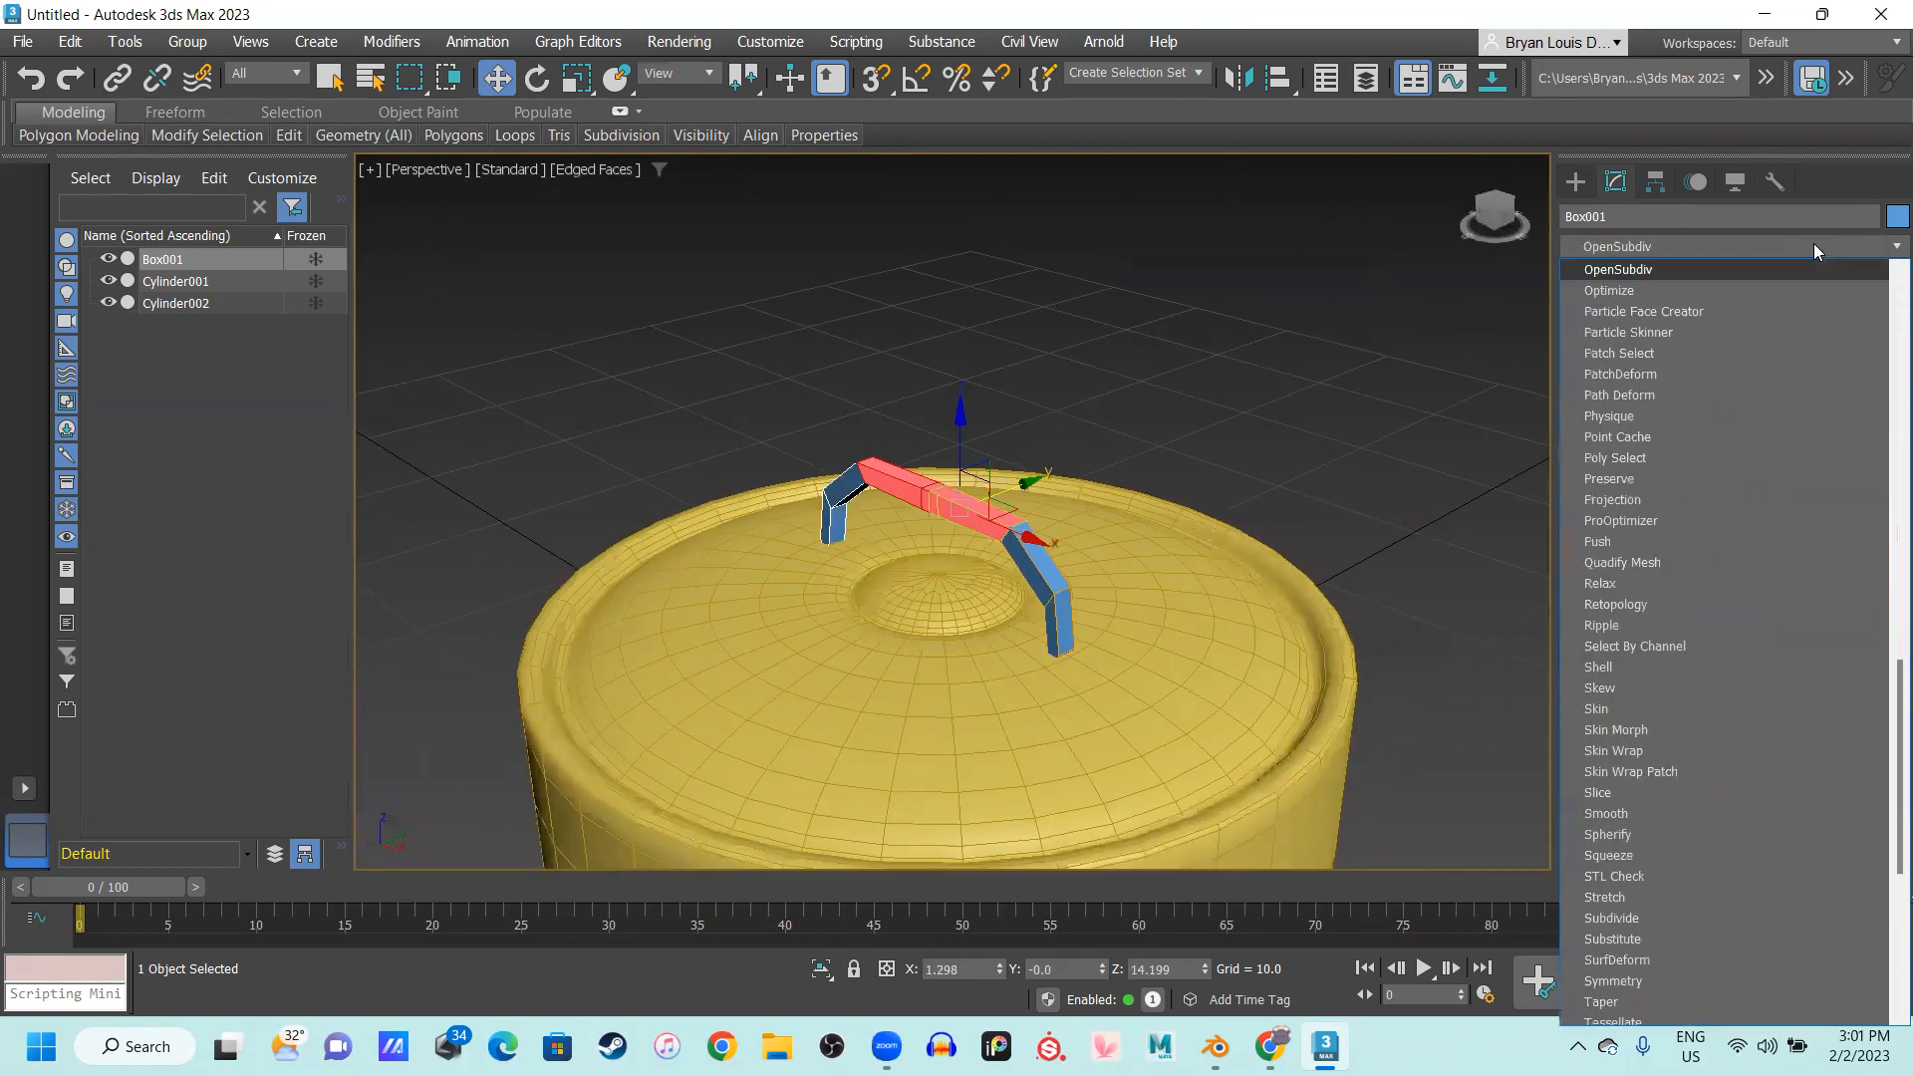
pyautogui.press('Return')
pyautogui.scroll(4, 1047, 538)
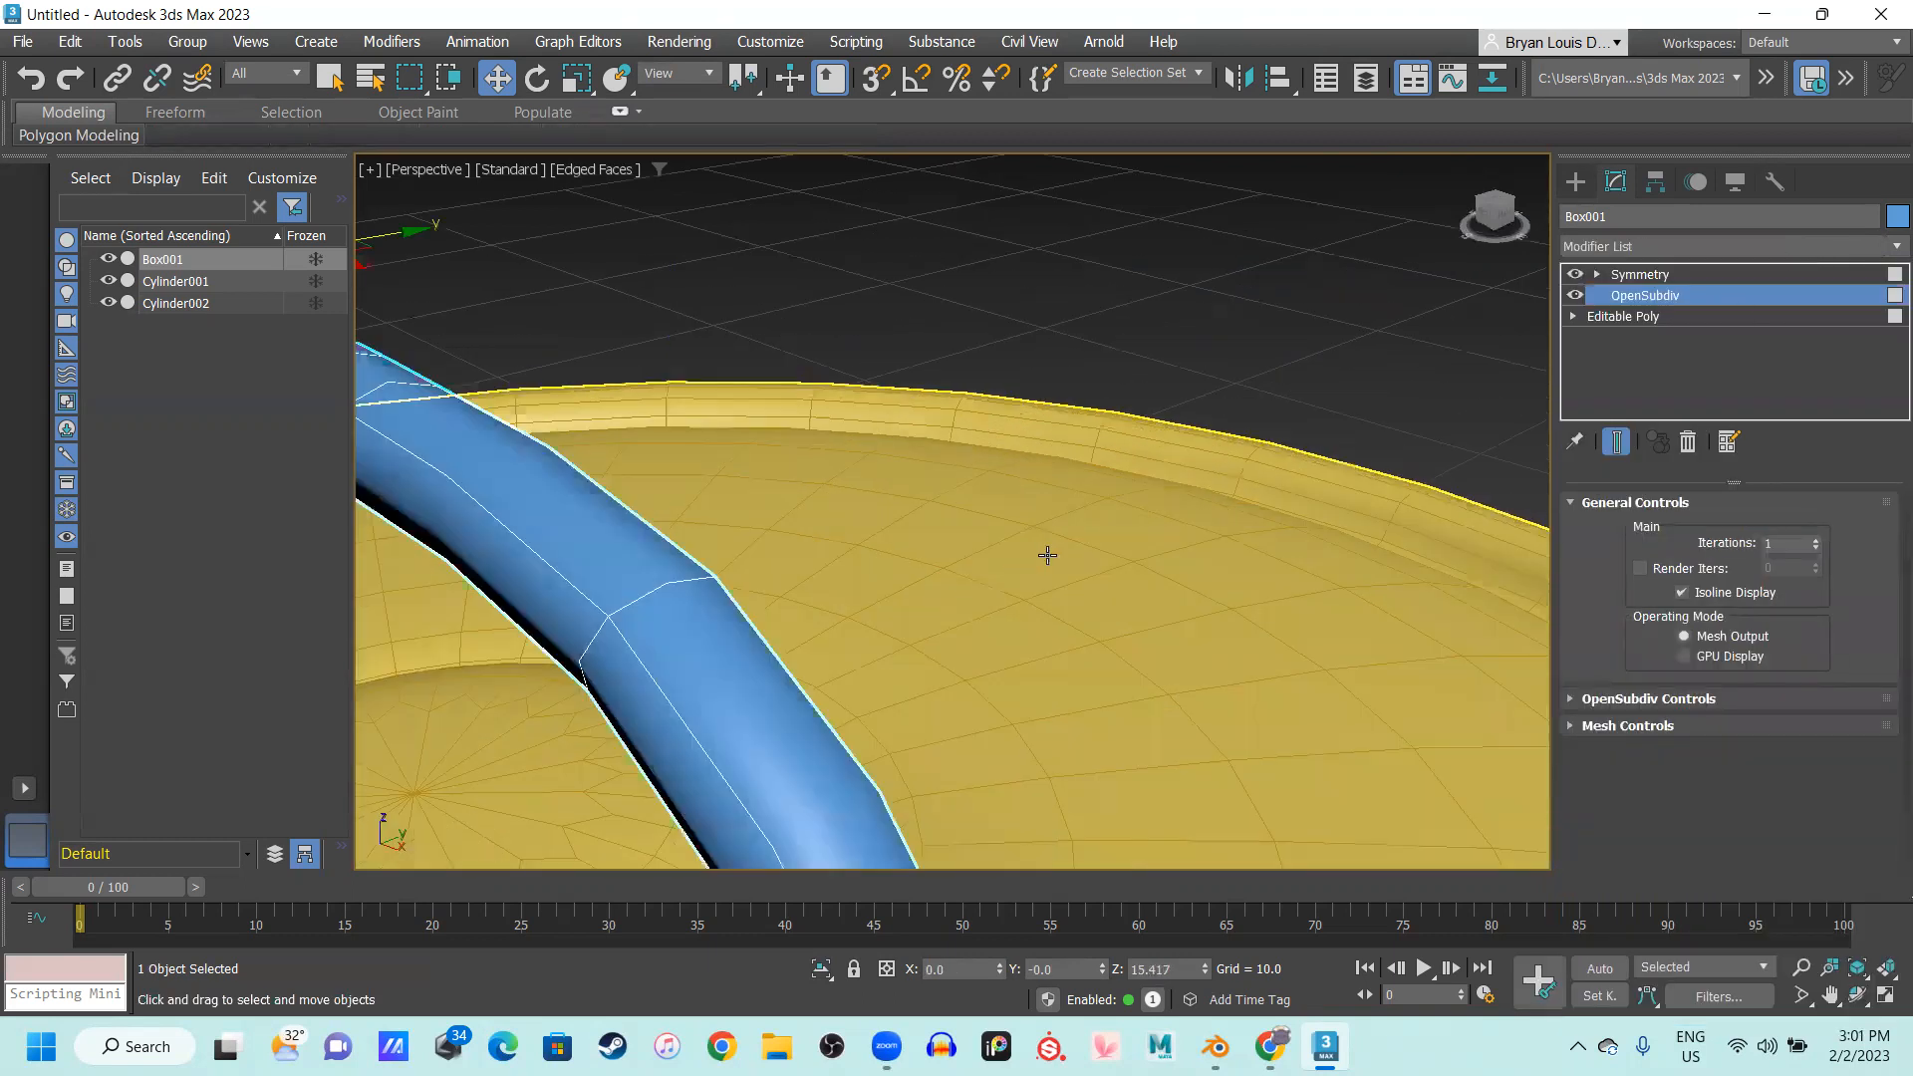
pyautogui.scroll(-3, 1046, 555)
pyautogui.keyDown('alt'); pyautogui.moveTo(788, 677); pyautogui.dragTo(882, 634, button='middle'); pyautogui.keyUp('alt')
pyautogui.moveTo(648, 716); pyautogui.dragTo(824, 603, button='middle')
pyautogui.scroll(4, 745, 653)
pyautogui.keyDown('alt'); pyautogui.moveTo(1022, 598); pyautogui.dragTo(957, 498, button='middle'); pyautogui.keyUp('alt')
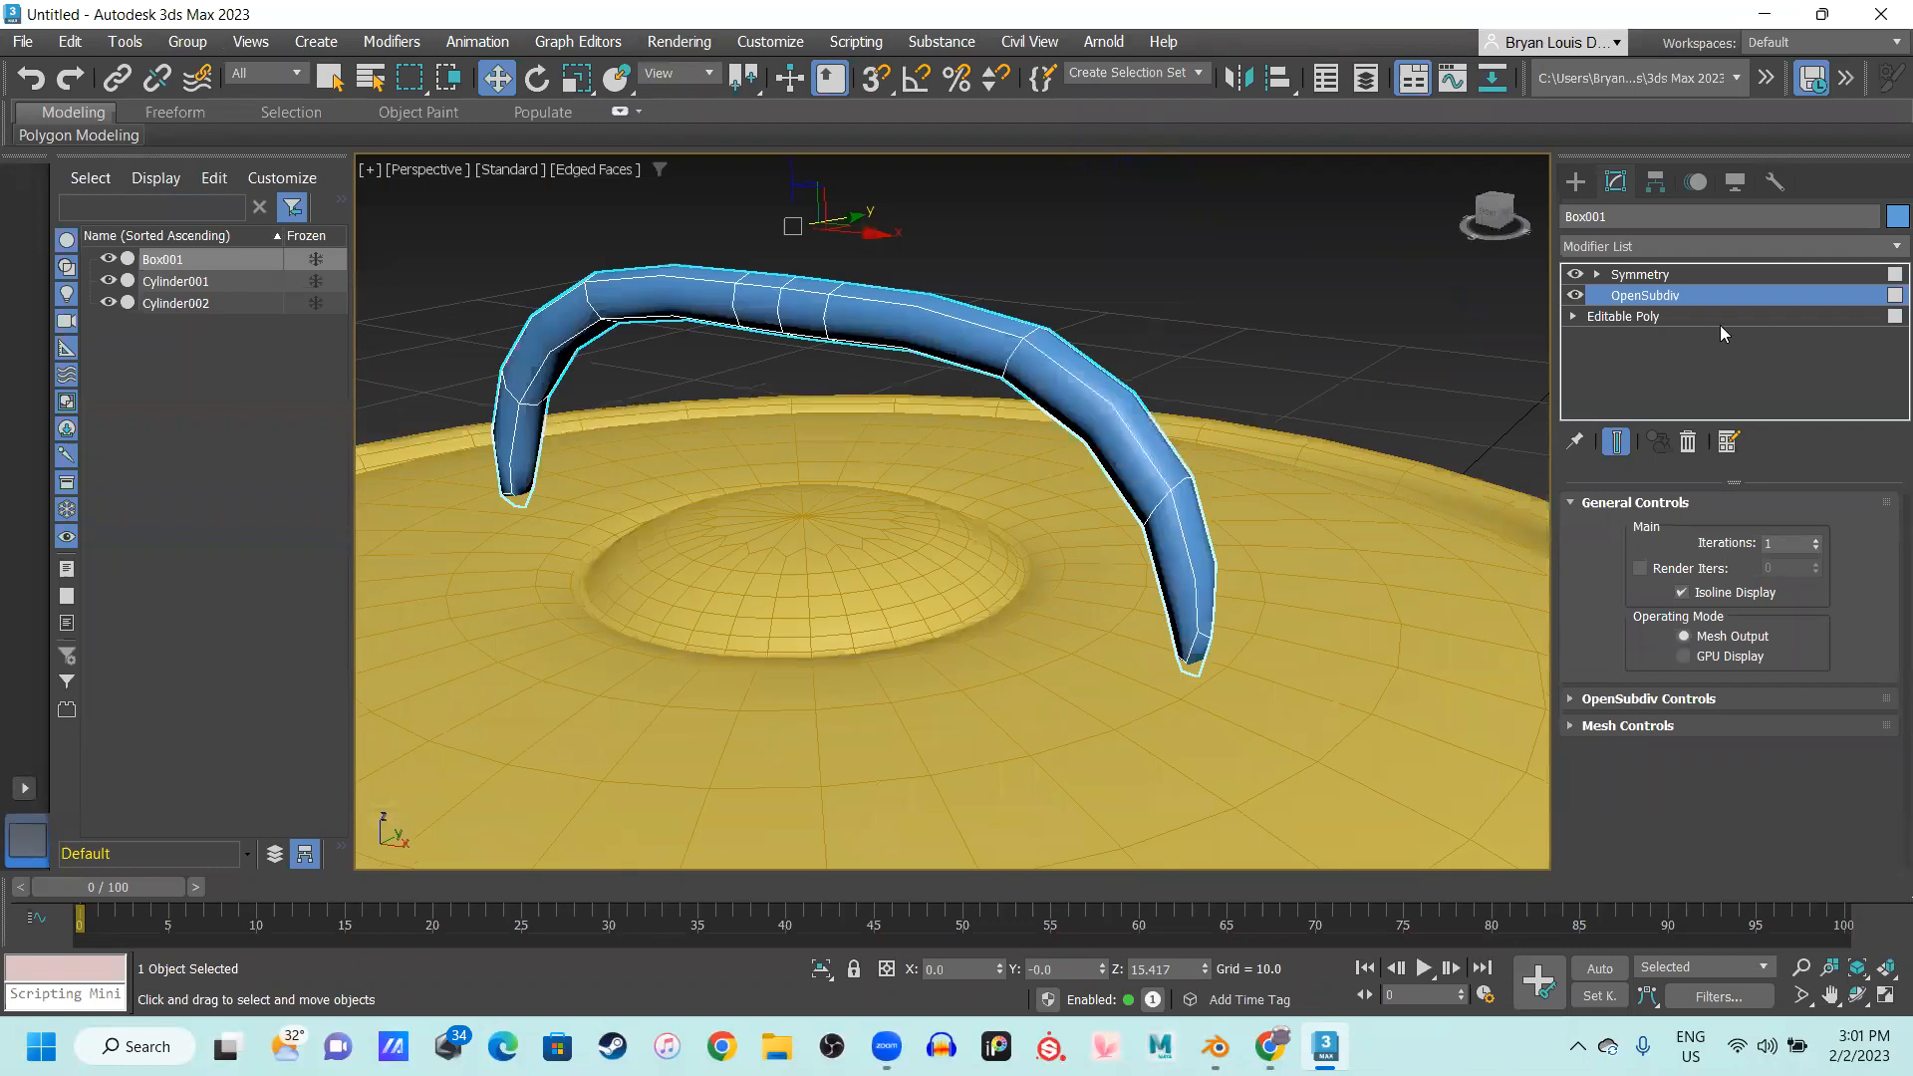
# Lower the end polygon of the handle's leg to about Z 8.84 and check the extended legs on the full smoothed shape
pyautogui.click(1718, 317)
pyautogui.press('4')
pyautogui.keyDown('alt'); pyautogui.moveTo(1036, 628); pyautogui.dragTo(949, 554, button='middle'); pyautogui.keyUp('alt')
pyautogui.click(1067, 605)
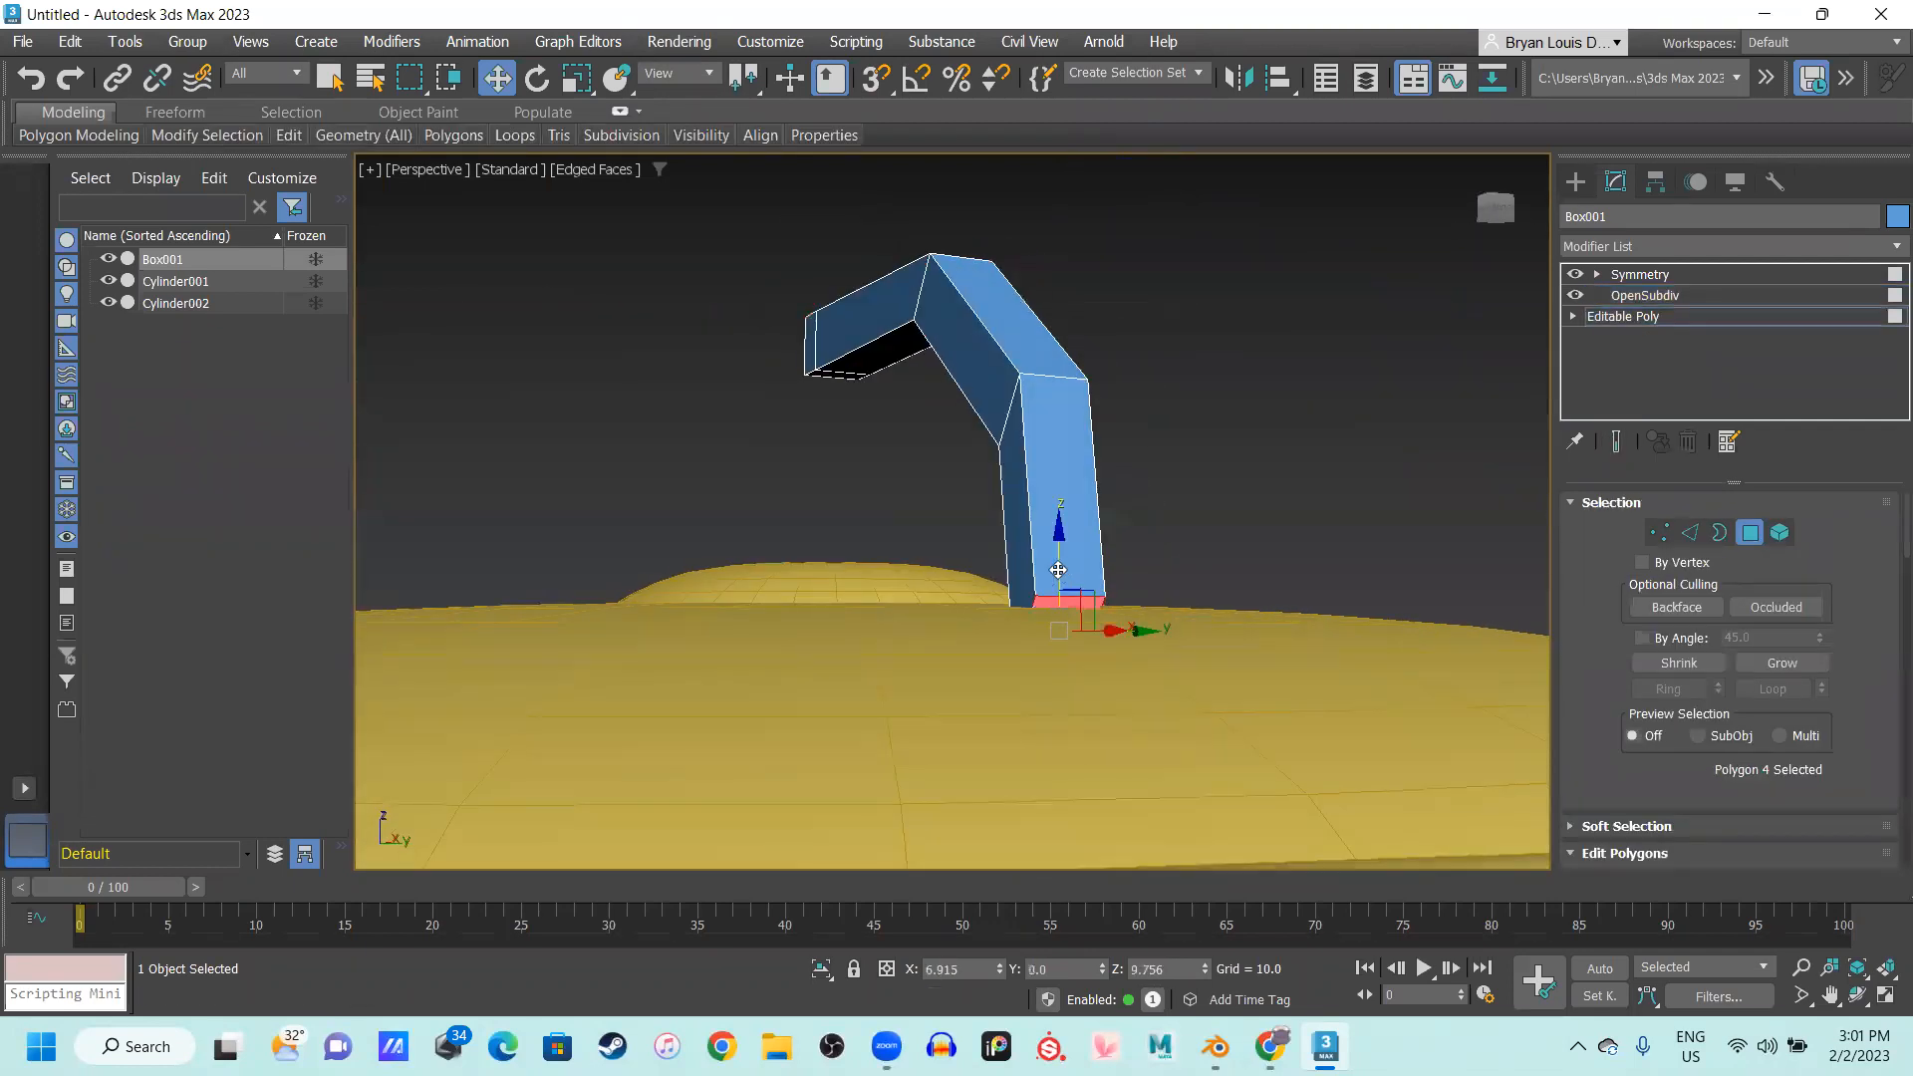
pyautogui.moveTo(1070, 648); pyautogui.dragTo(1070, 729)
pyautogui.keyDown('alt'); pyautogui.moveTo(982, 618); pyautogui.dragTo(1069, 620, button='middle'); pyautogui.keyUp('alt')
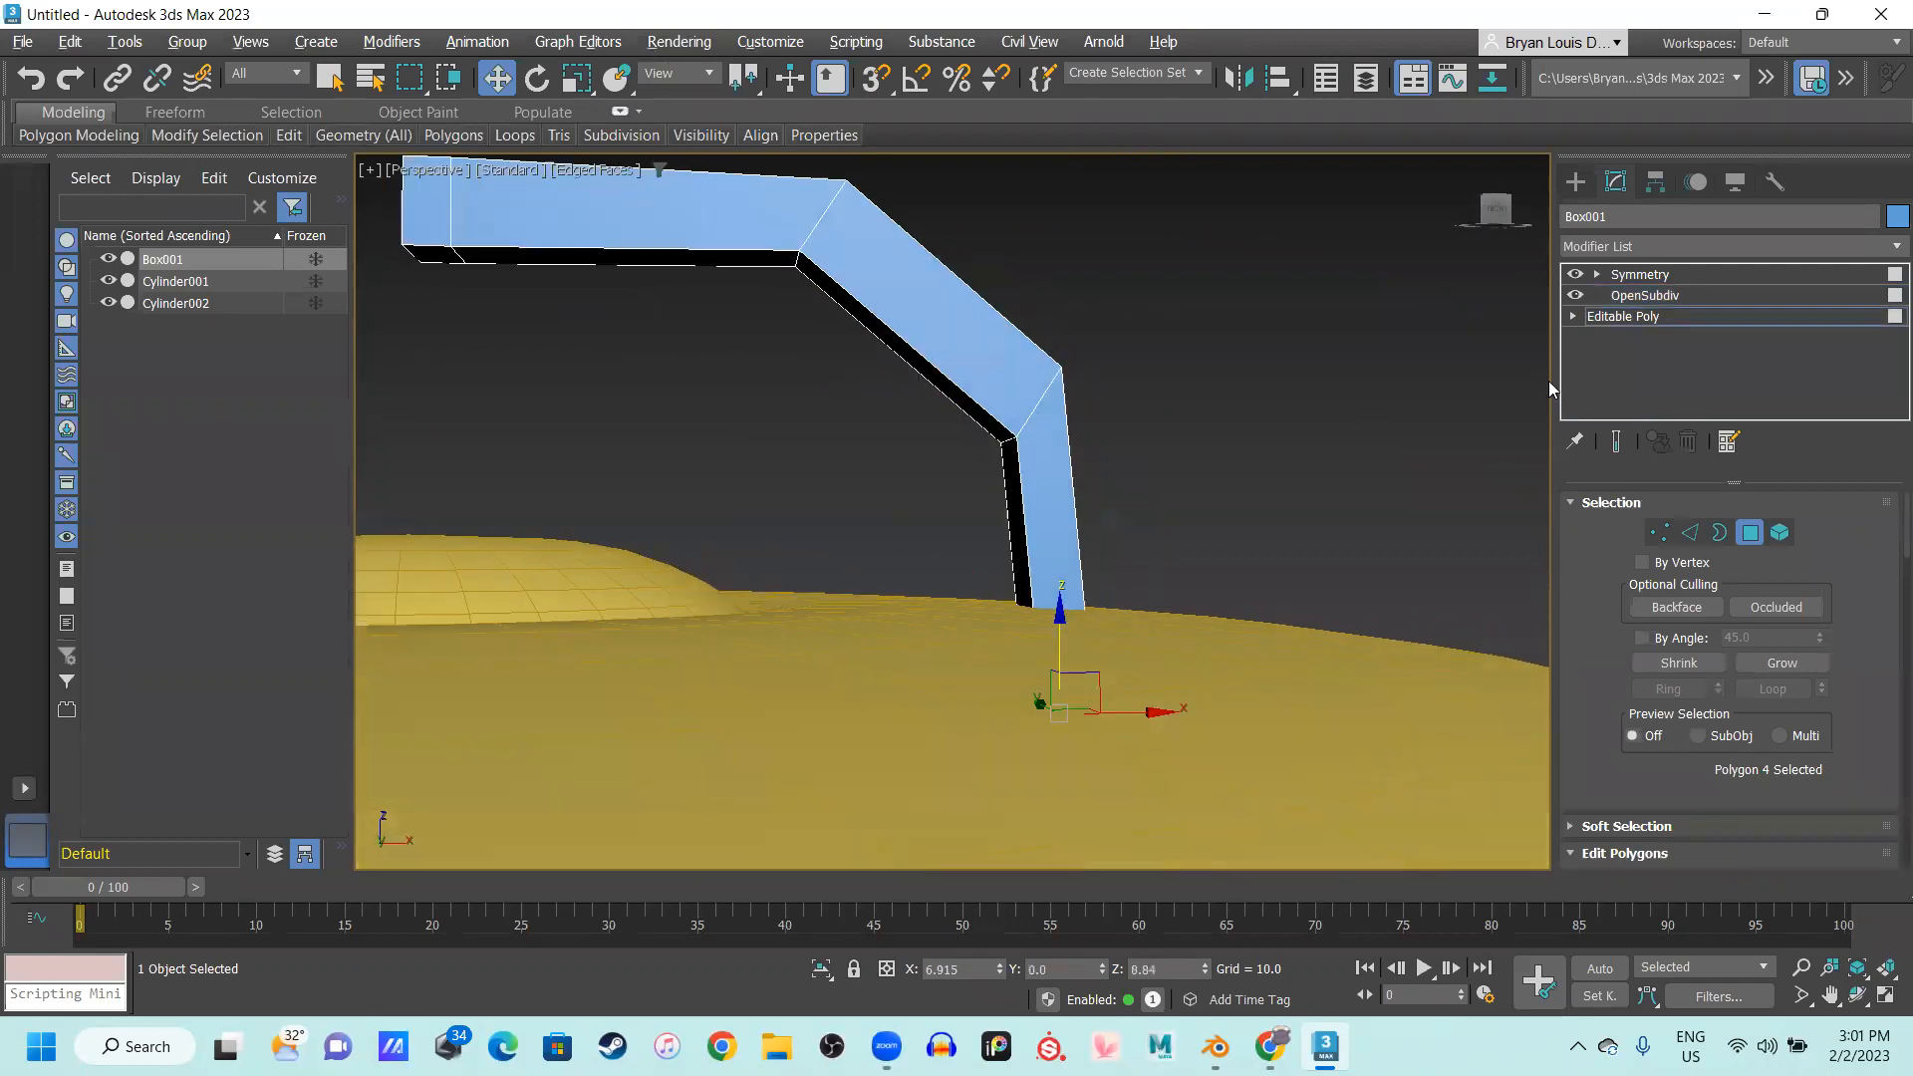
pyautogui.click(1617, 442)
pyautogui.keyDown('alt'); pyautogui.moveTo(657, 503); pyautogui.dragTo(731, 691, button='middle'); pyautogui.keyUp('alt')
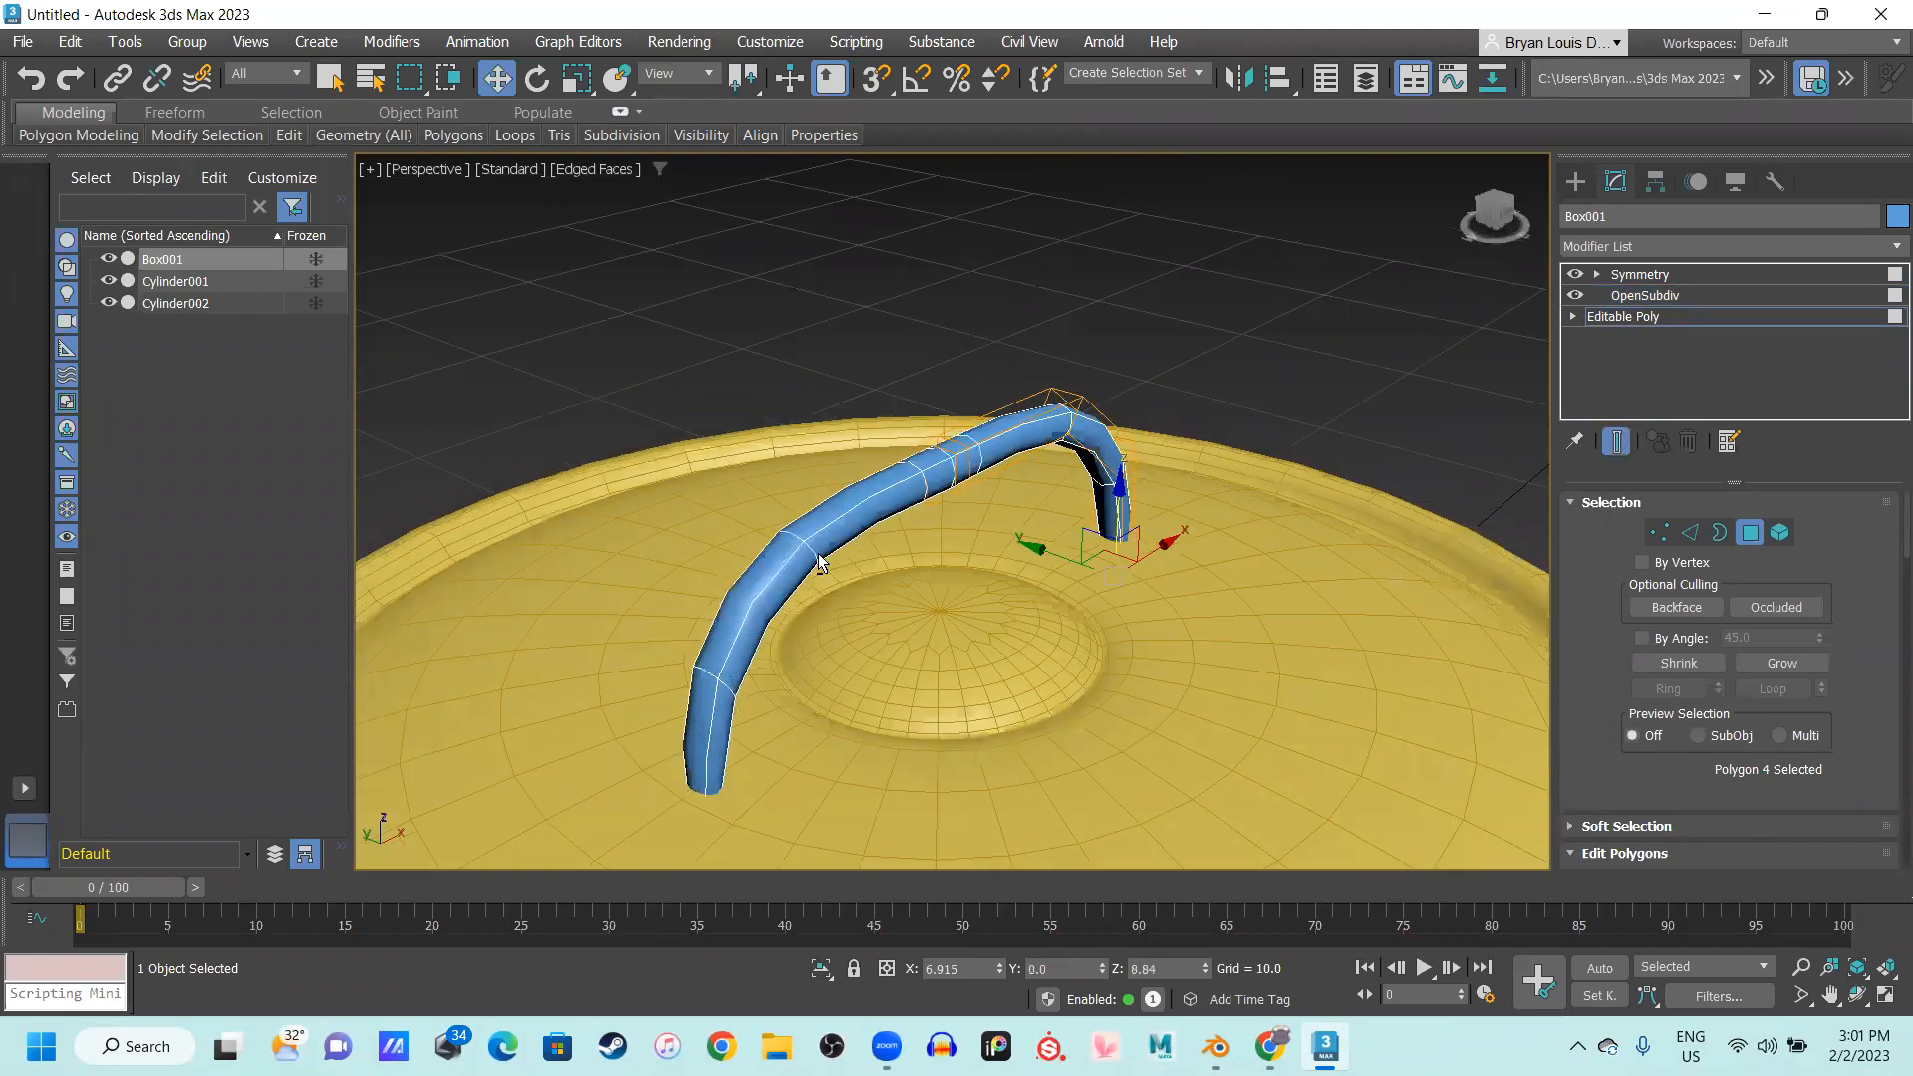
pyautogui.keyDown('alt'); pyautogui.moveTo(818, 555); pyautogui.dragTo(718, 587, button='middle'); pyautogui.keyUp('alt')
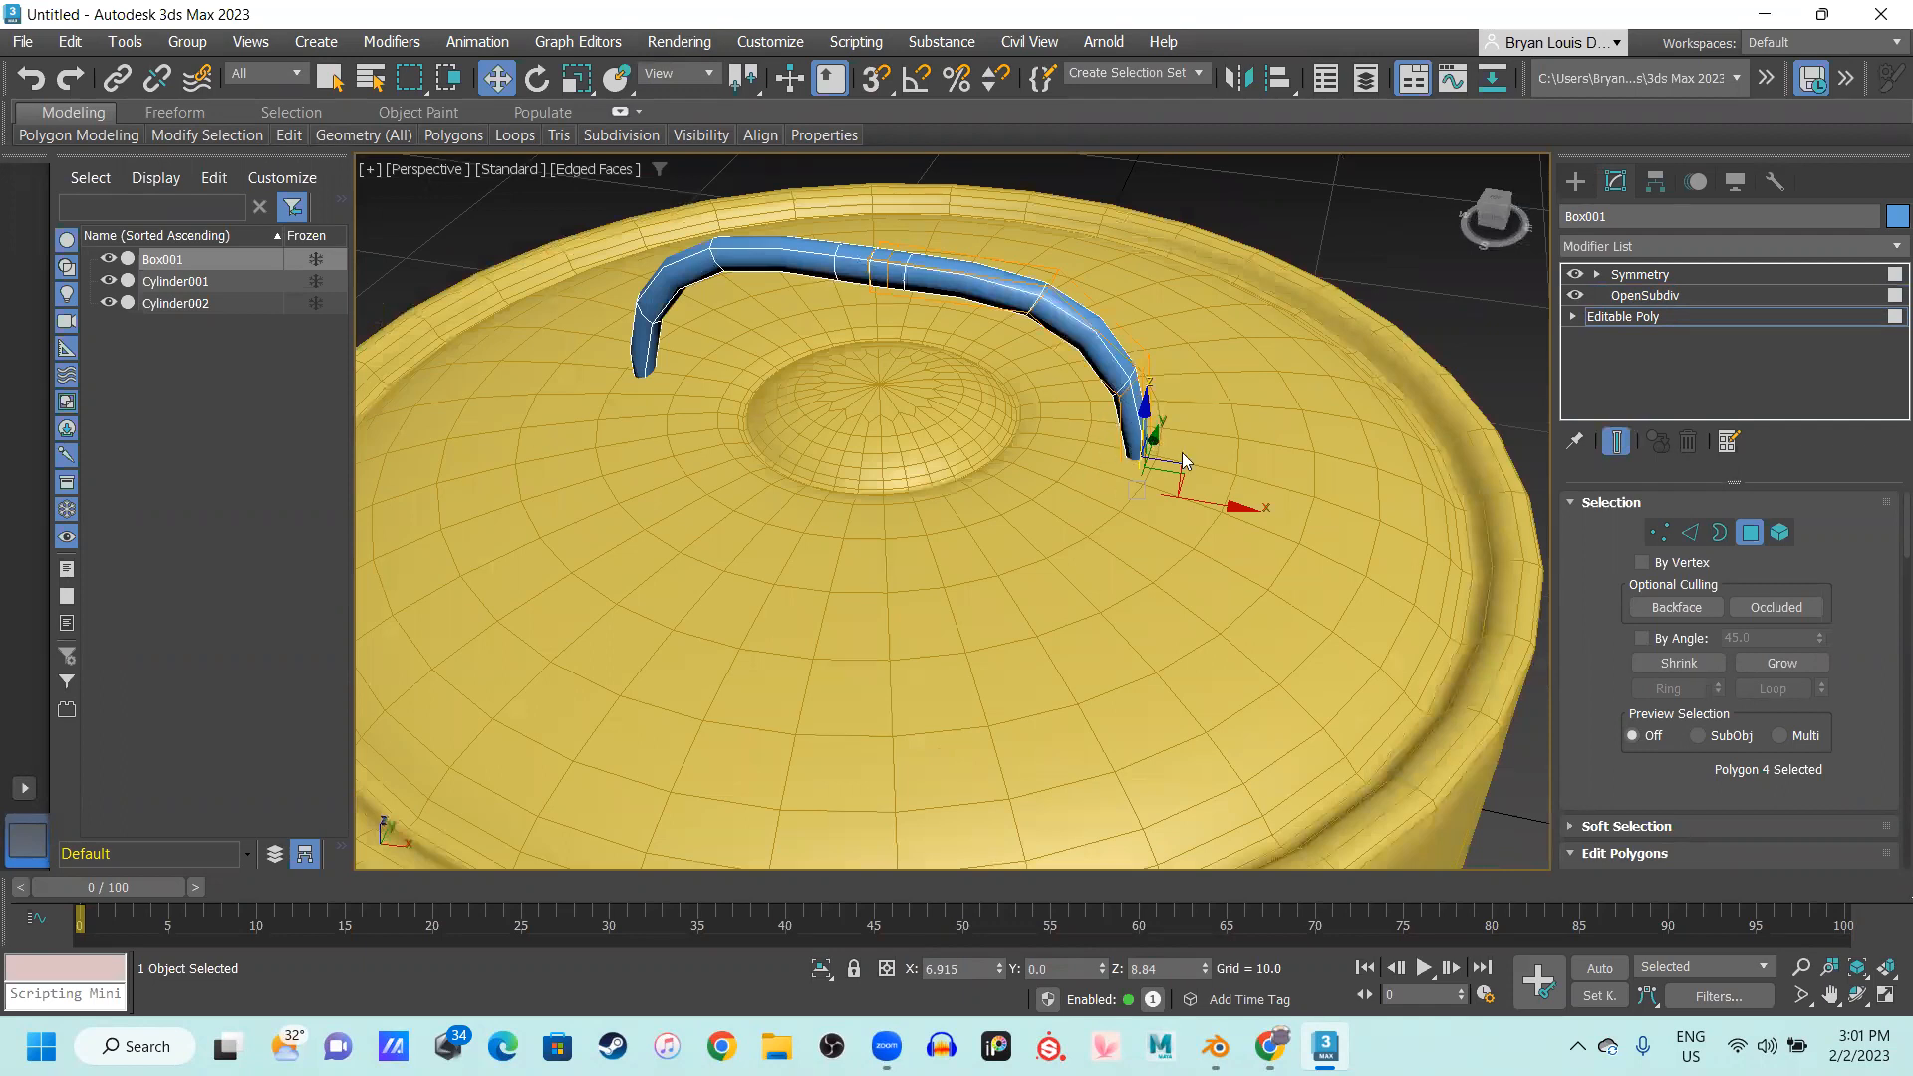
pyautogui.keyDown('alt'); pyautogui.moveTo(1168, 444); pyautogui.dragTo(1044, 421, button='middle'); pyautogui.keyUp('alt')
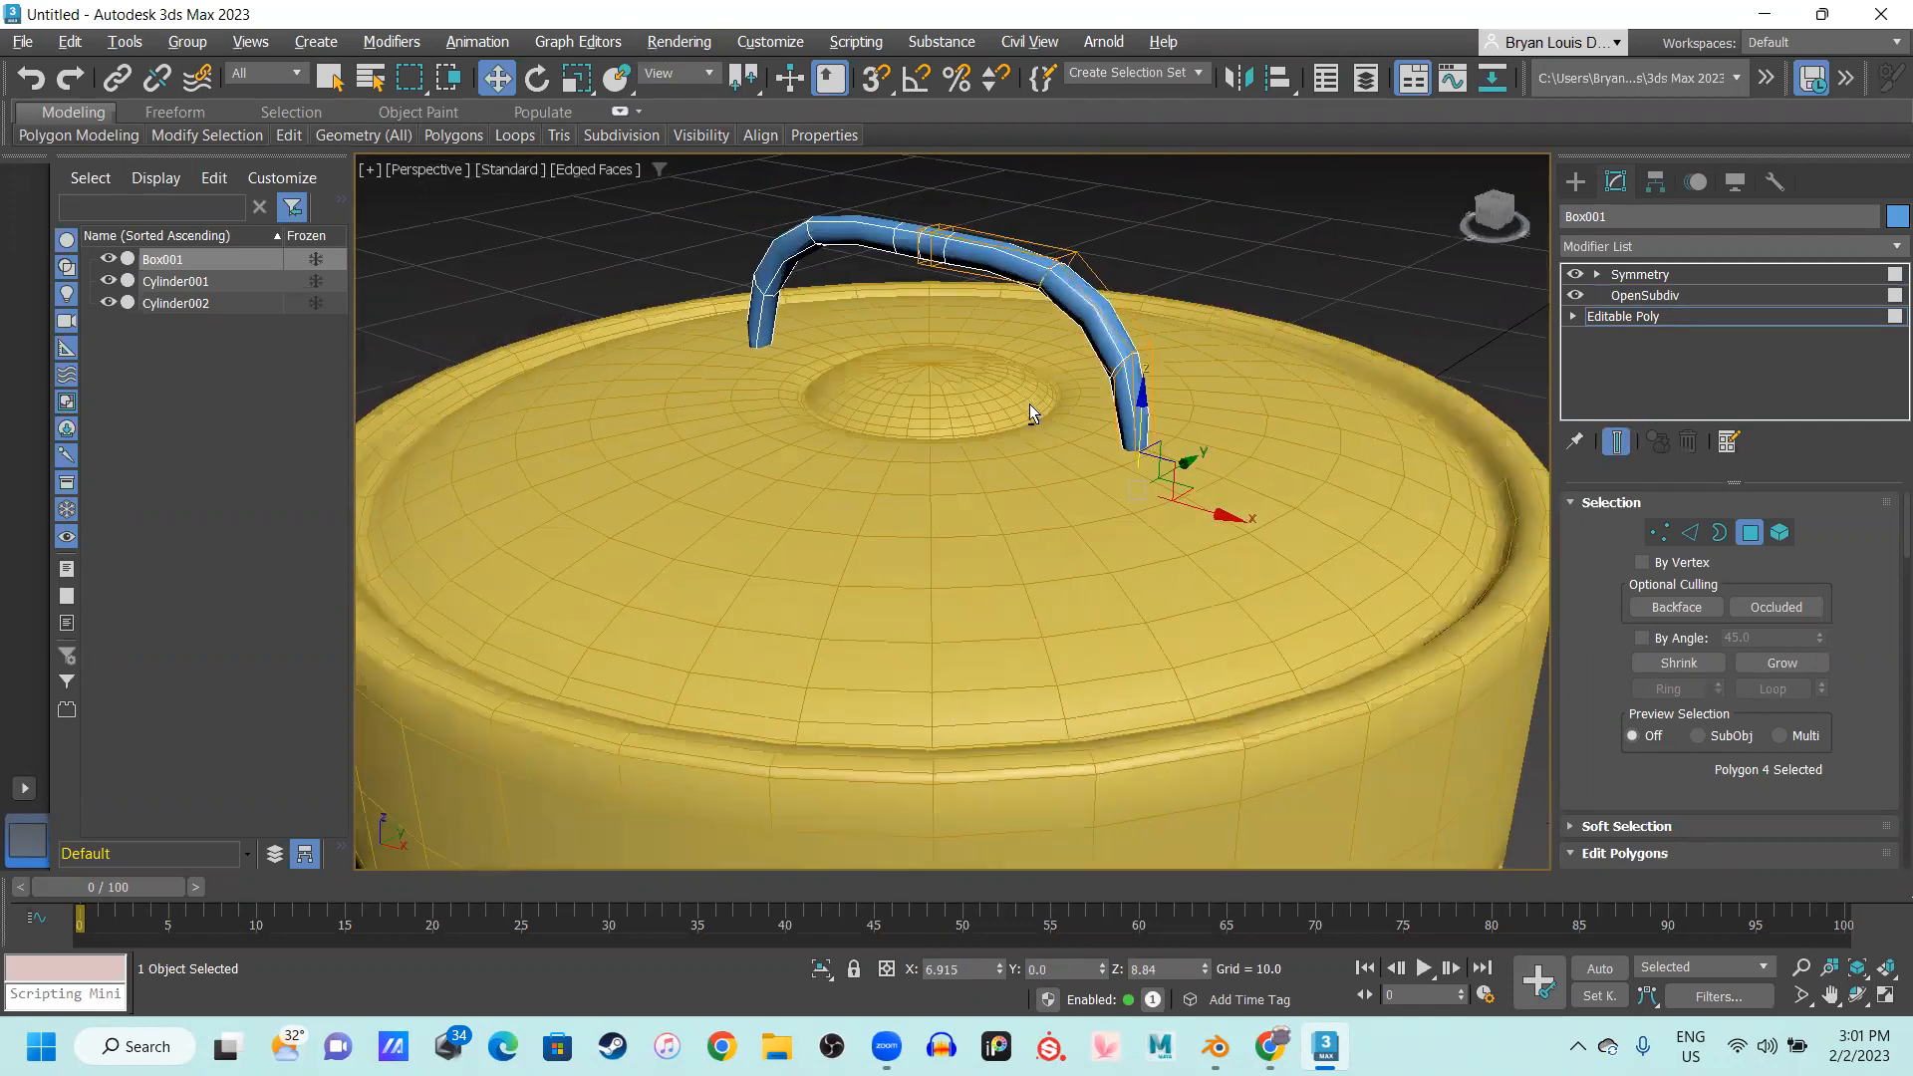
pyautogui.keyDown('alt'); pyautogui.moveTo(1276, 540); pyautogui.dragTo(1348, 630, button='middle'); pyautogui.keyUp('alt')
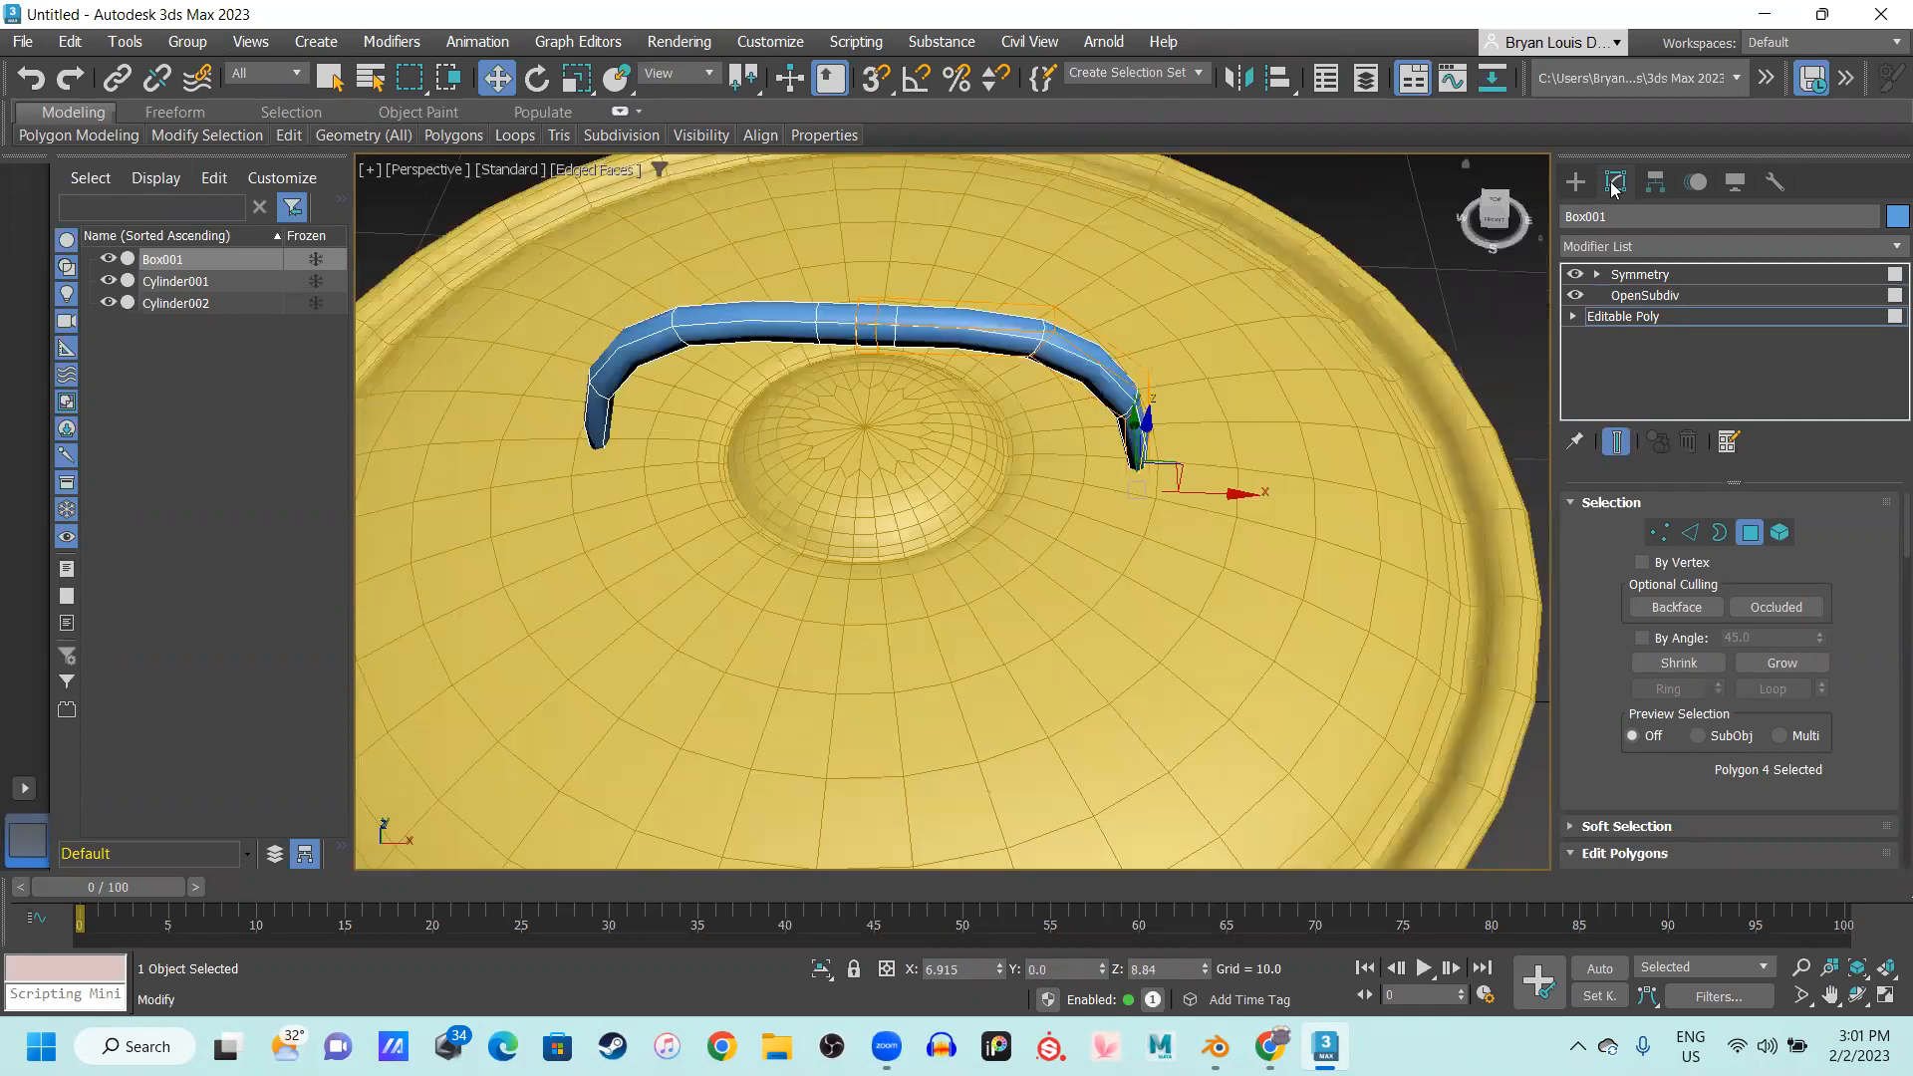
# Create a small box of about 1.3 by 1.18 by 0.26 beside the container and raise it to about Z 6.2
pyautogui.click(1576, 181)
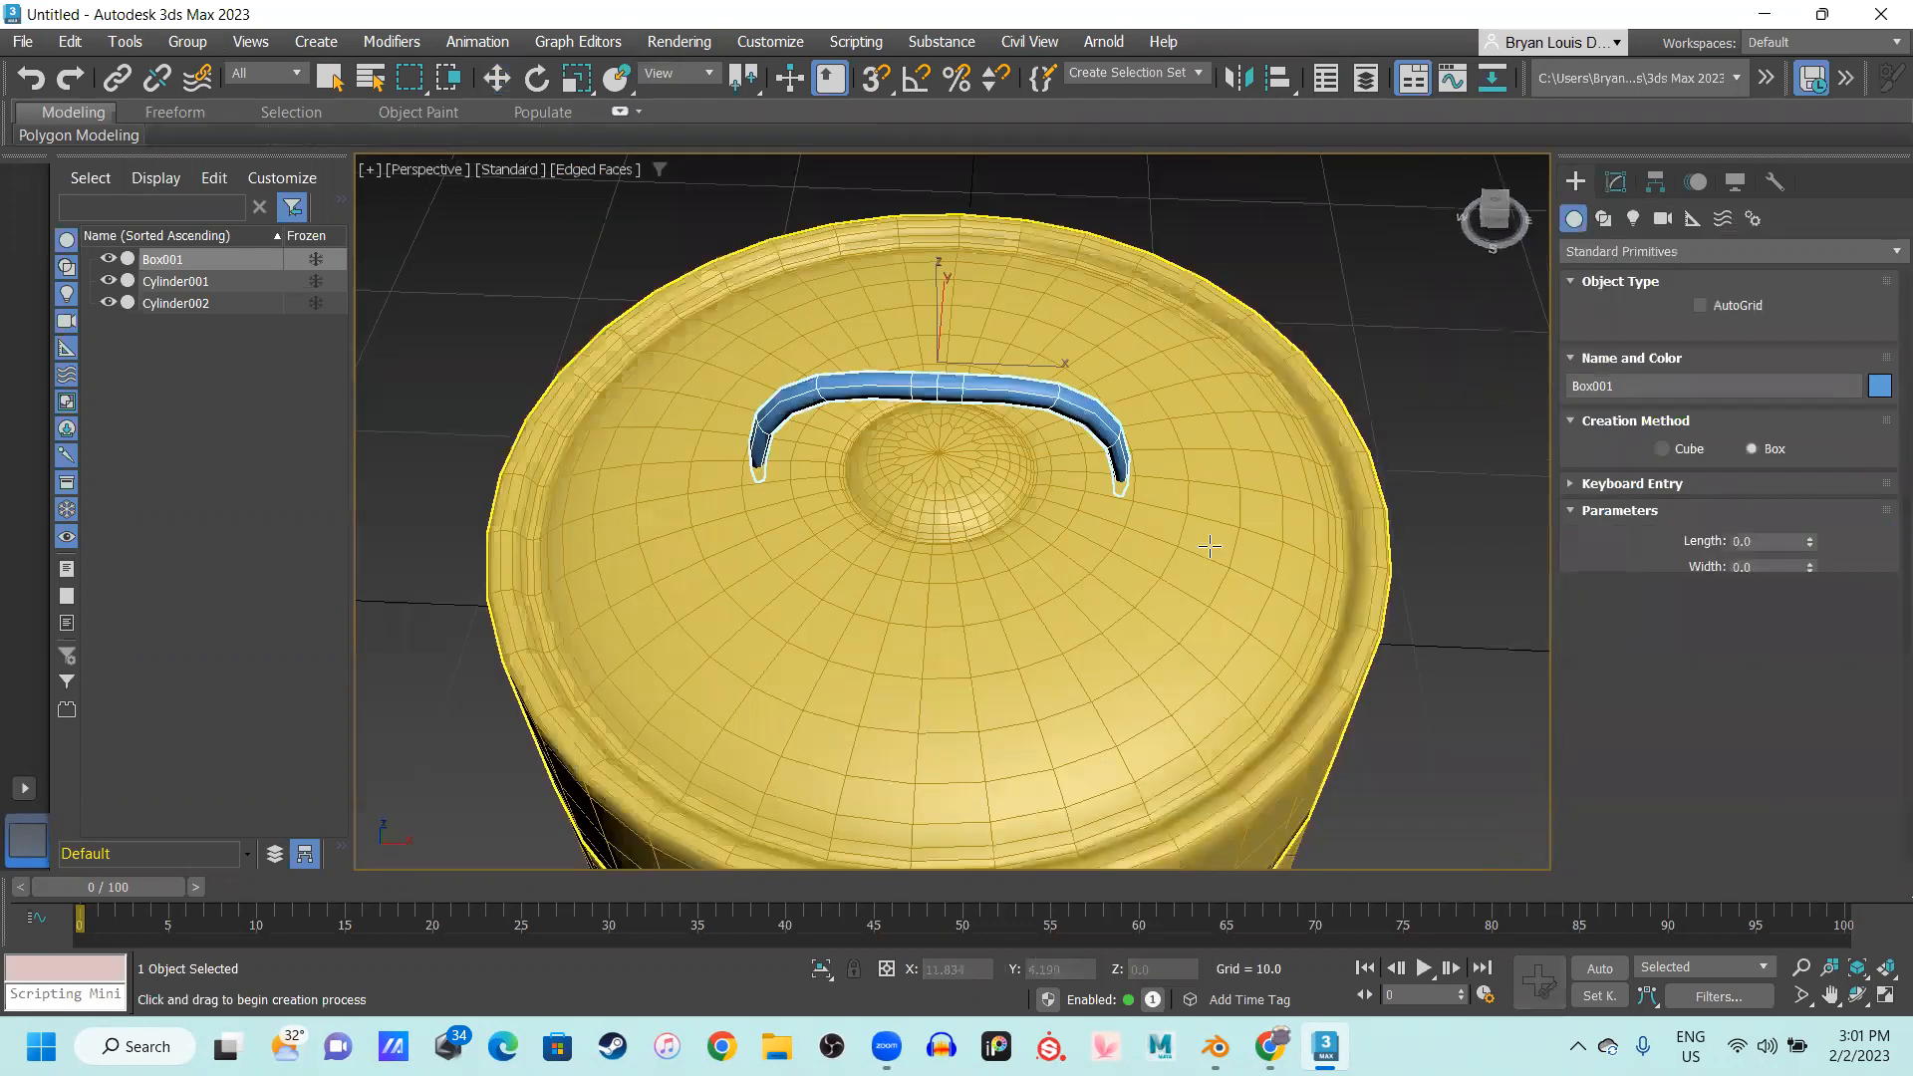
pyautogui.scroll(3, 1238, 500)
pyautogui.moveTo(1292, 552); pyautogui.dragTo(1300, 562)
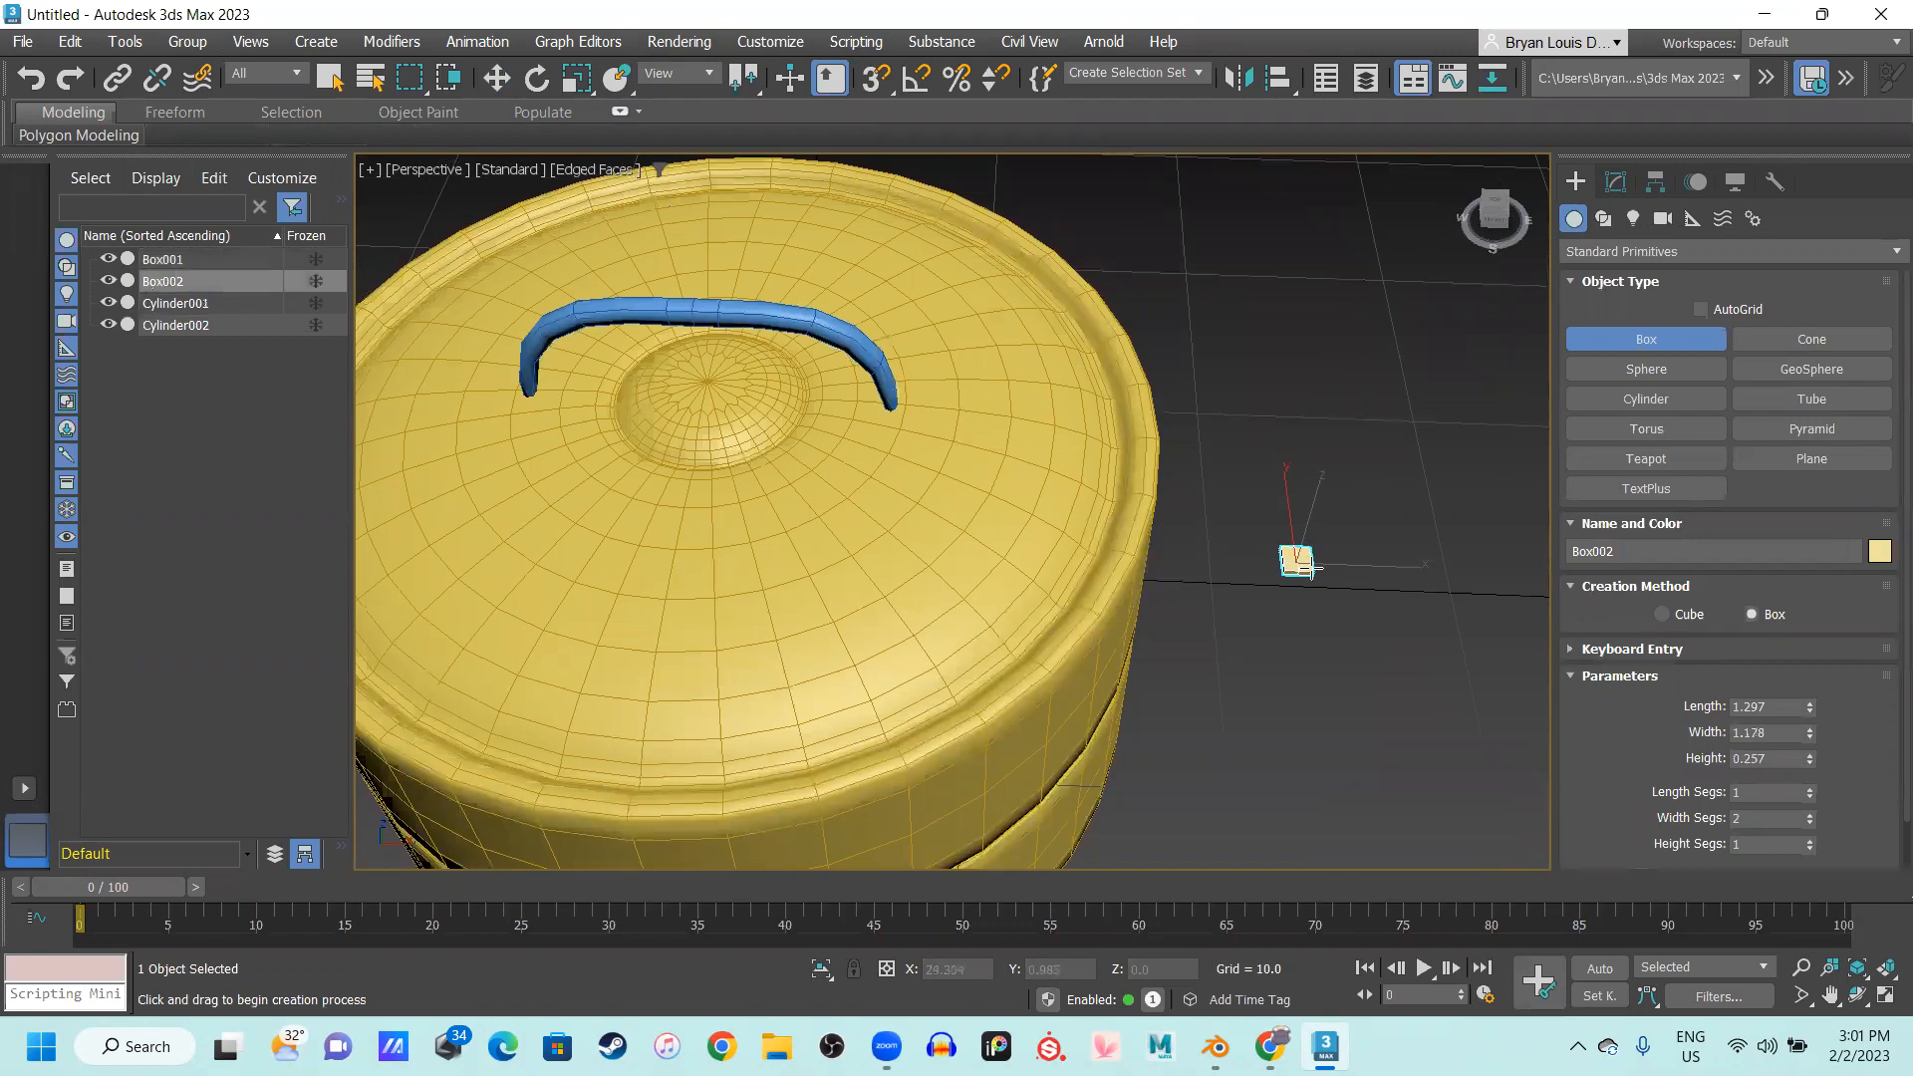
pyautogui.press('w')
pyautogui.moveTo(1313, 514); pyautogui.dragTo(1359, 387)
pyautogui.click(1339, 343)
pyautogui.click(1317, 497)
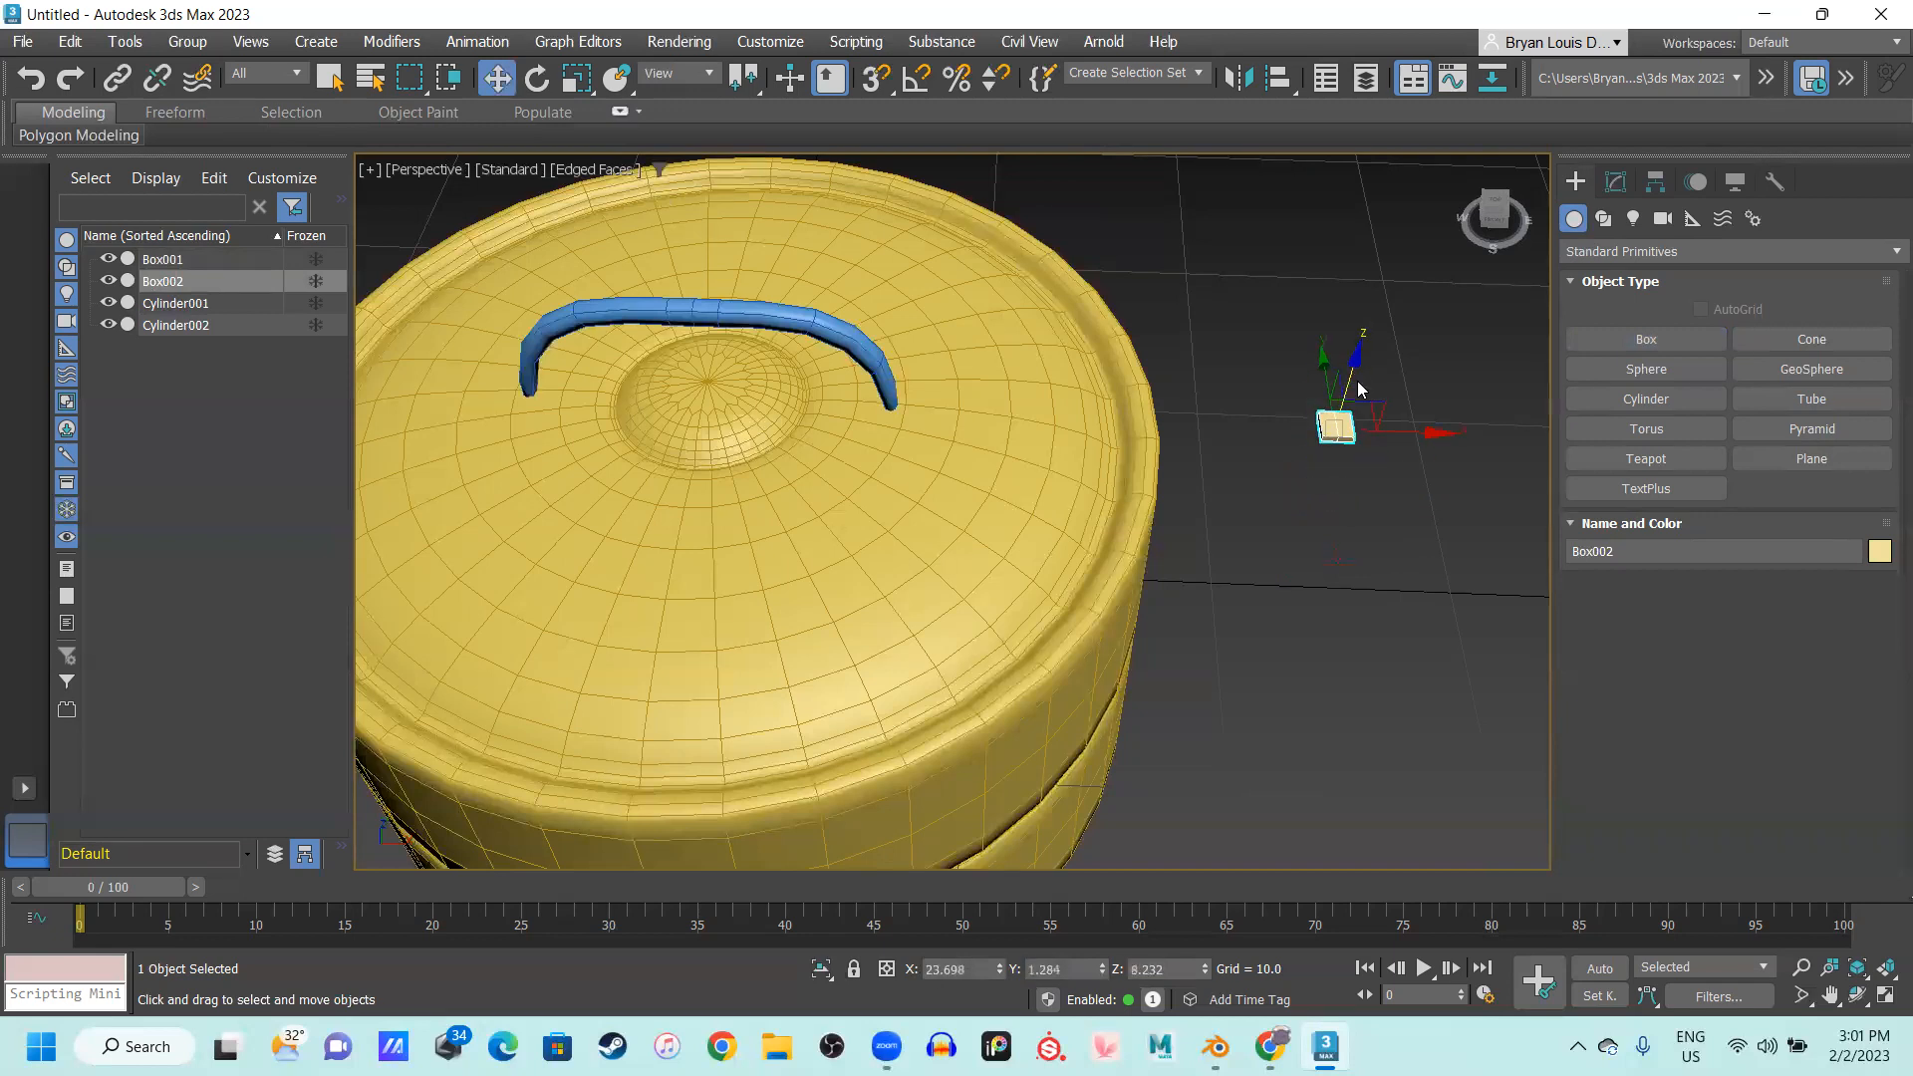
# Position the small box under the handle's leg at about X 6.86, Y 0.04, Z 9.87
pyautogui.press('f')
pyautogui.scroll(-4, 1306, 512)
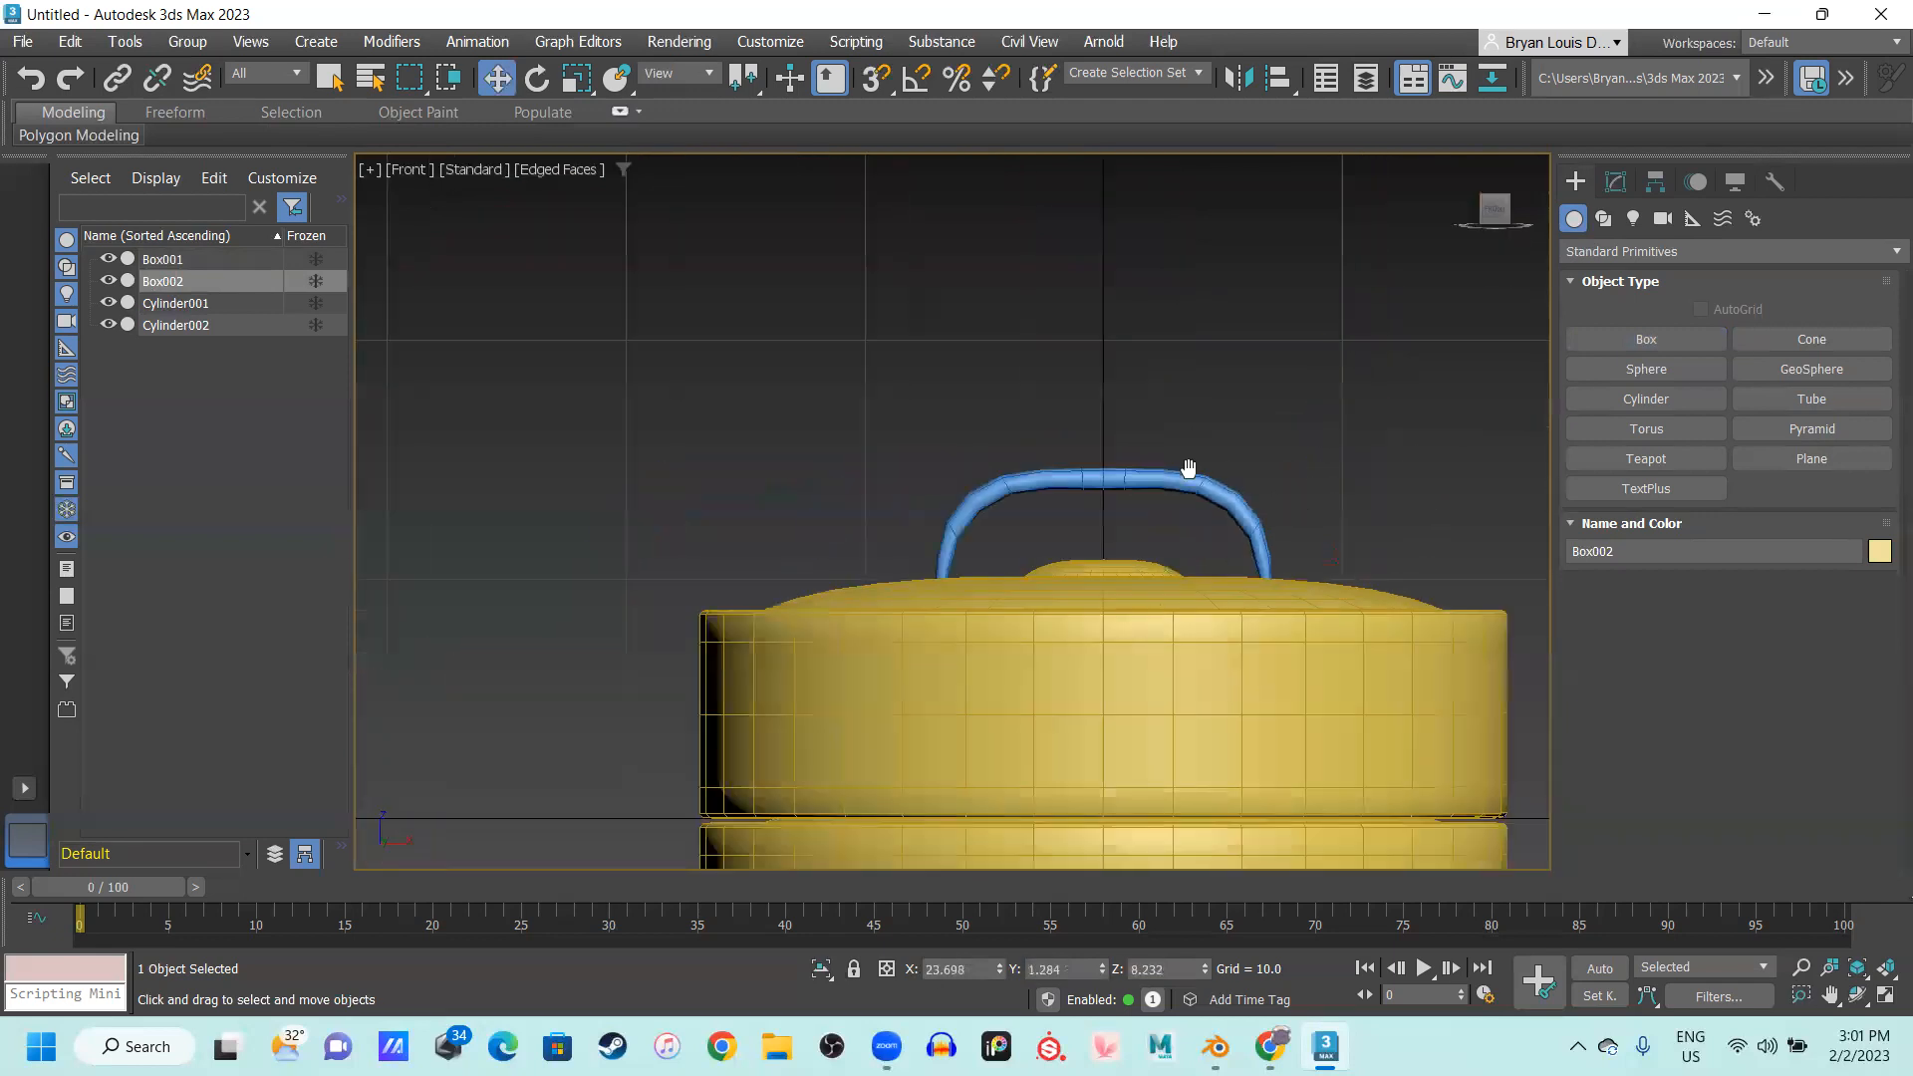
pyautogui.moveTo(1189, 468); pyautogui.dragTo(900, 410, button='middle')
pyautogui.scroll(-2, 901, 410)
pyautogui.moveTo(1314, 519); pyautogui.dragTo(1022, 379)
pyautogui.scroll(5, 1029, 519)
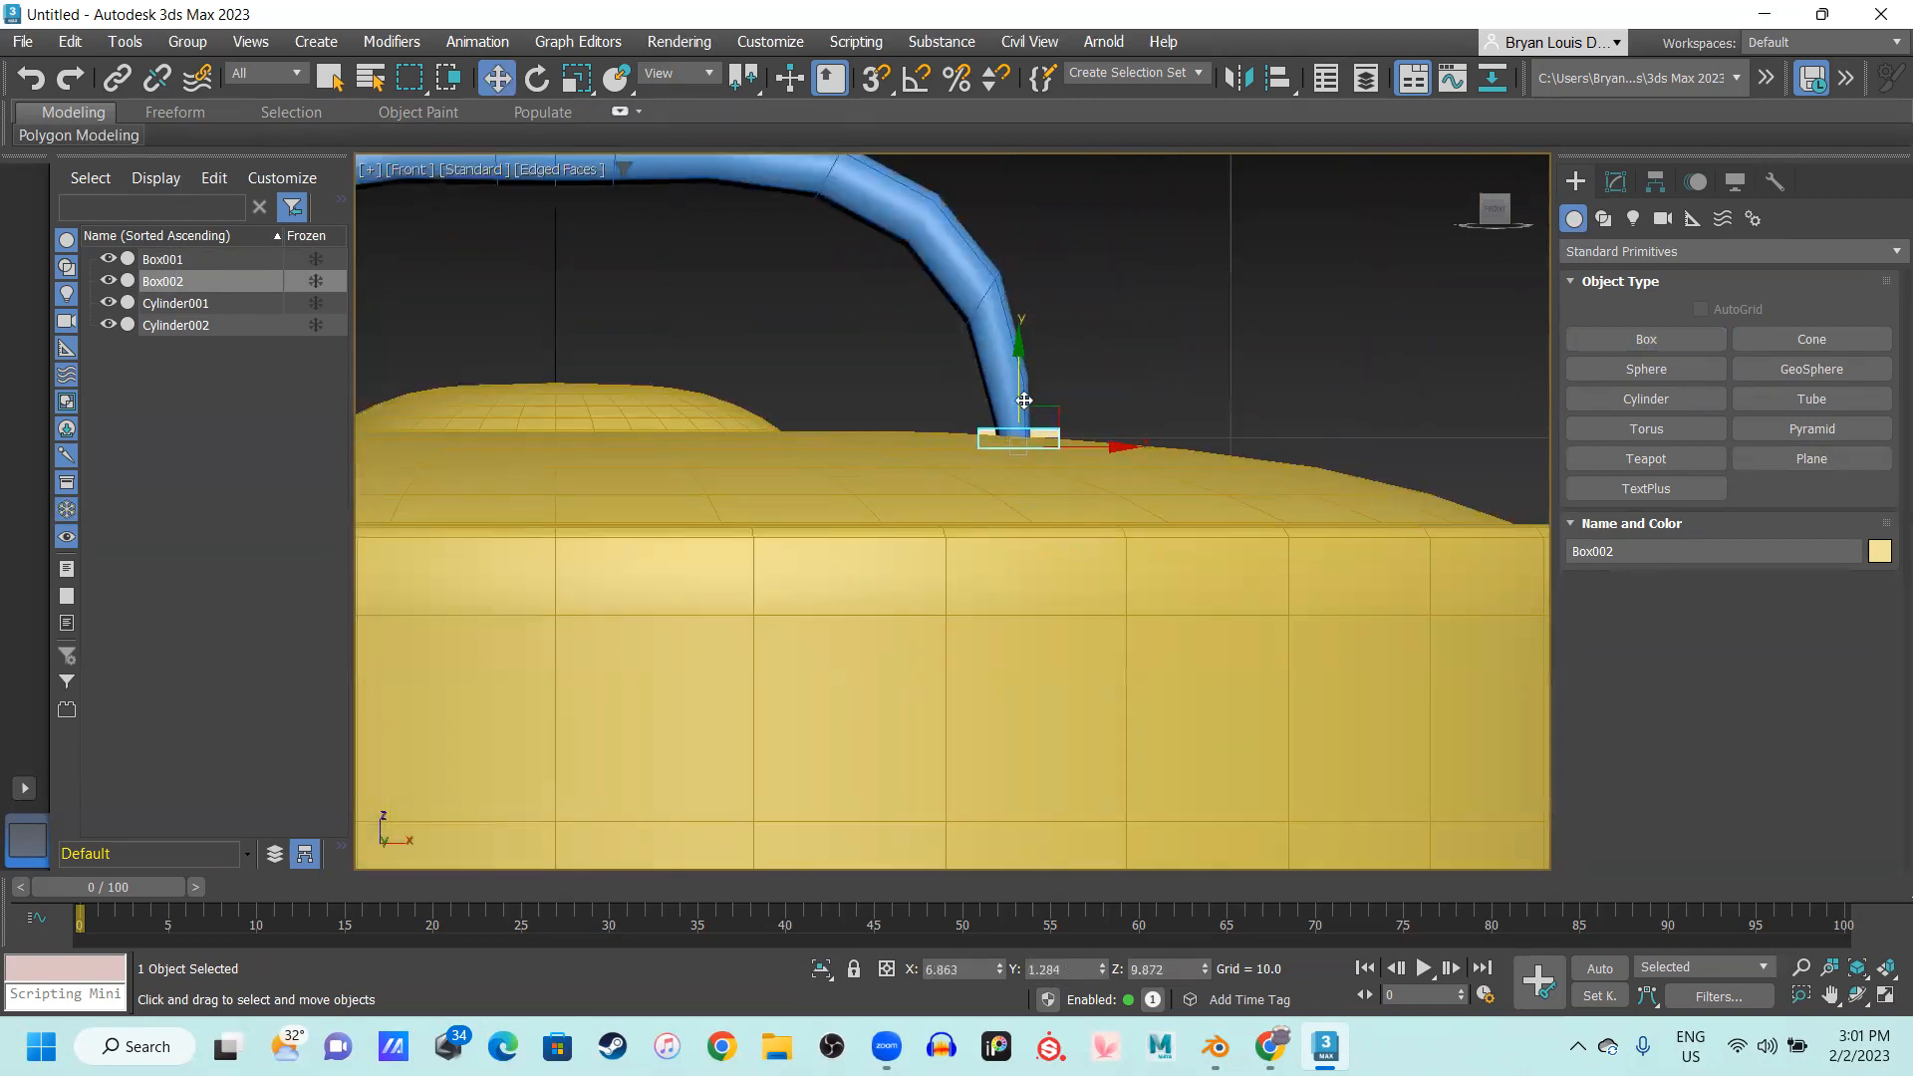
pyautogui.press('p')
pyautogui.keyDown('alt'); pyautogui.moveTo(999, 565); pyautogui.dragTo(859, 663, button='middle'); pyautogui.keyUp('alt')
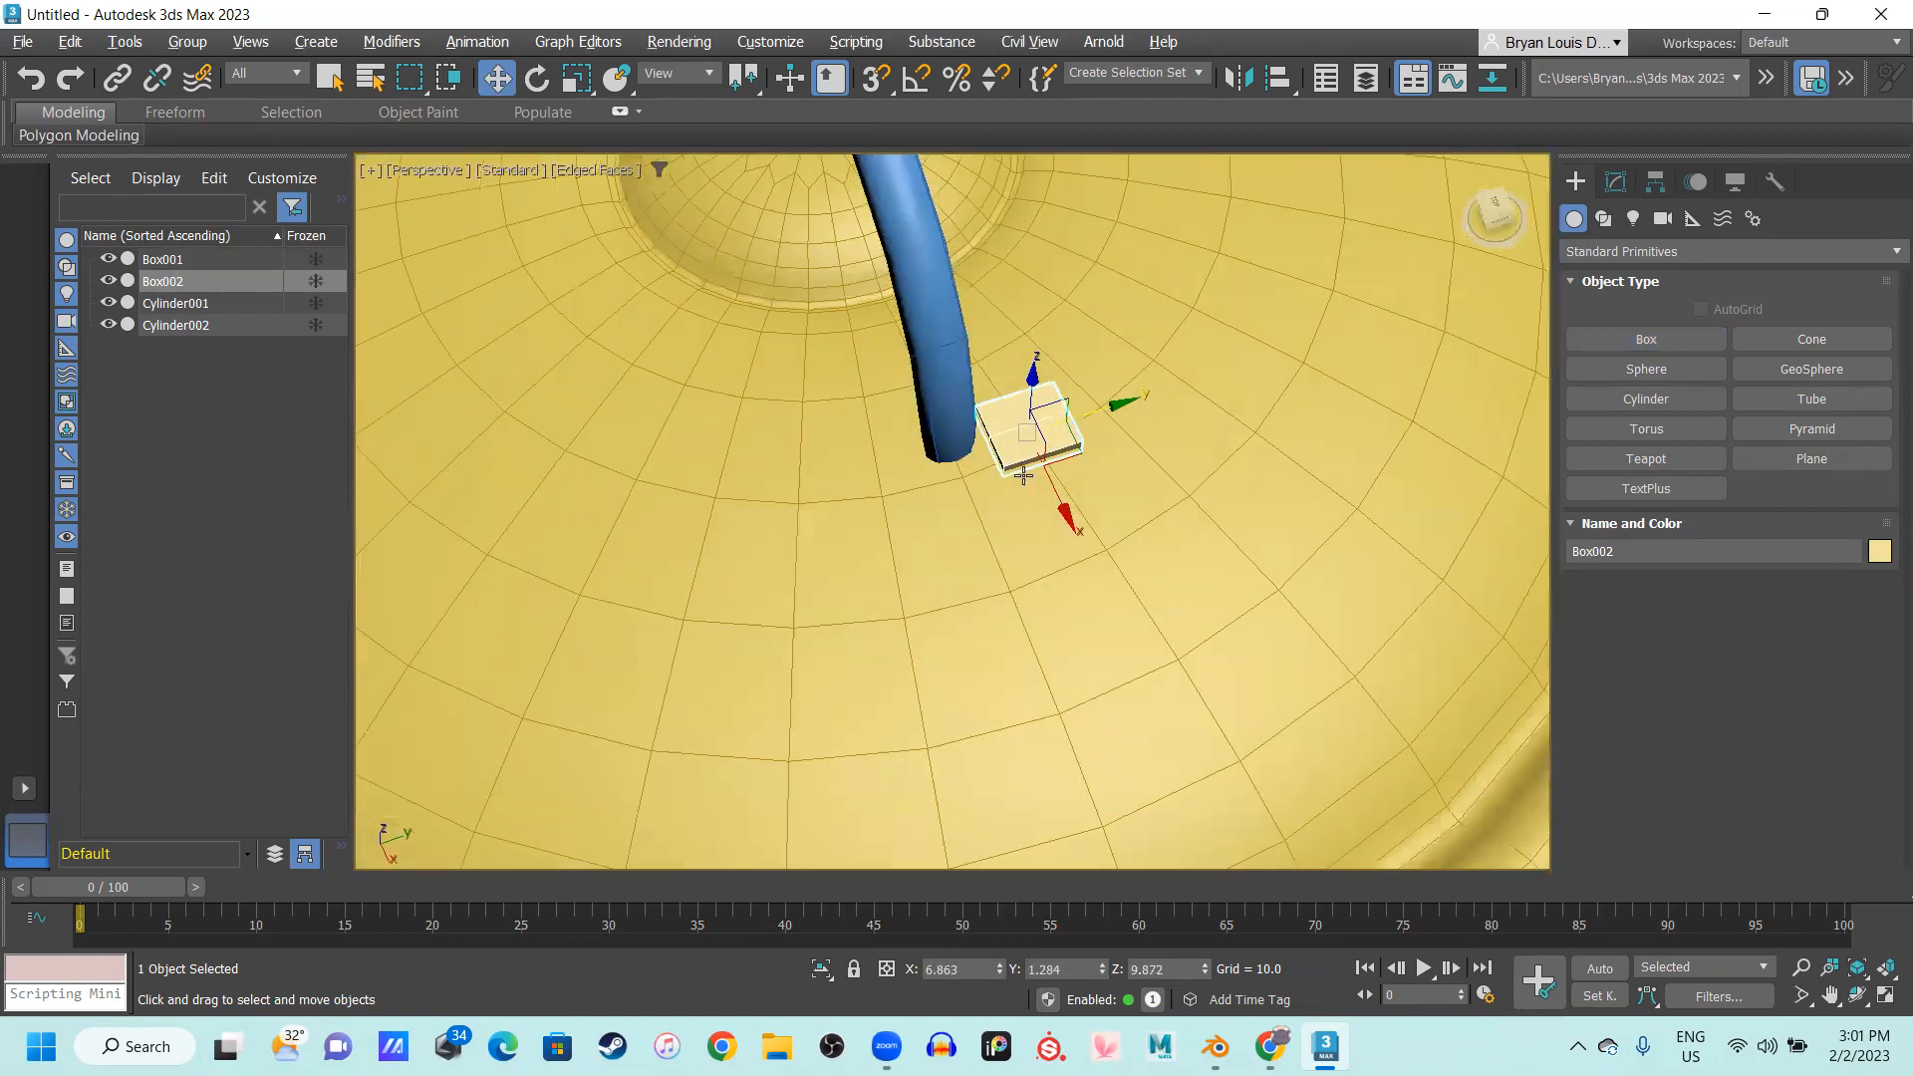
pyautogui.moveTo(1114, 405); pyautogui.dragTo(1037, 436)
pyautogui.scroll(6, 944, 500)
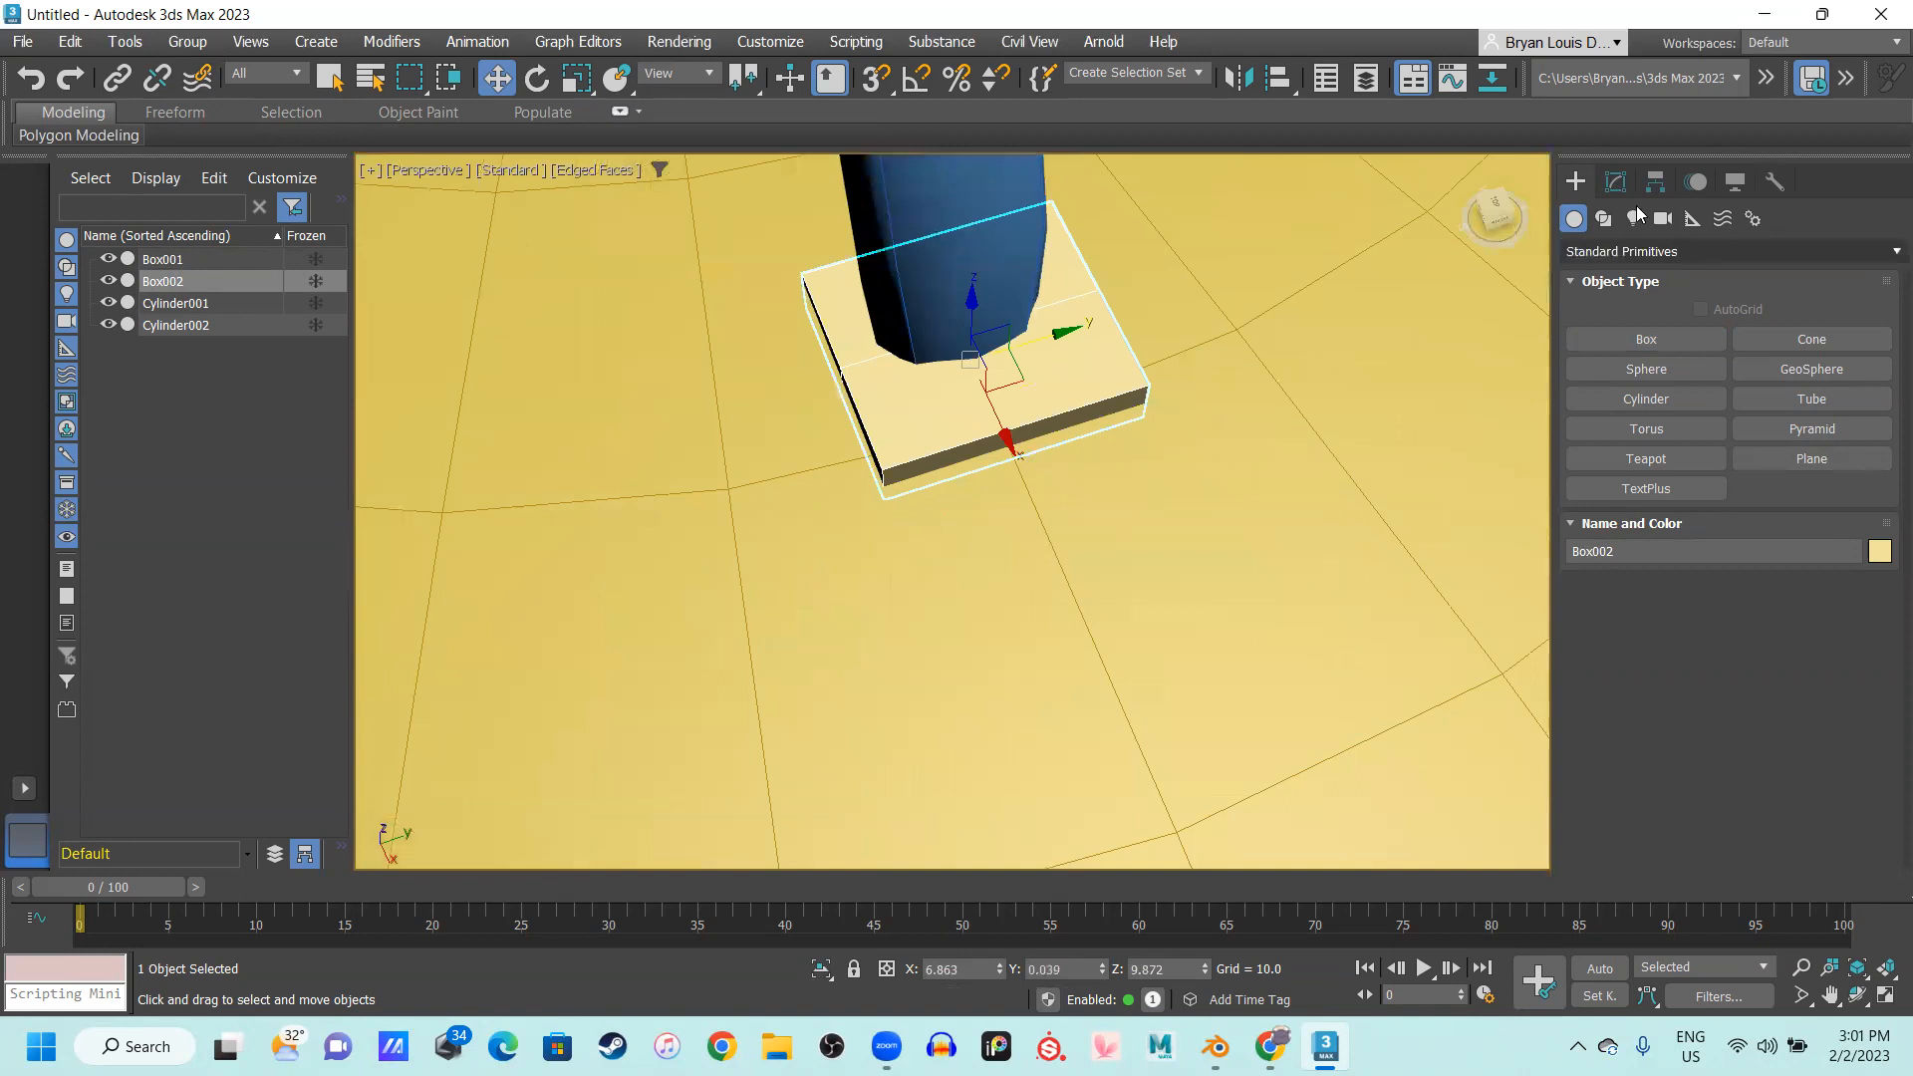
# Convert the small box to an Editable Poly and enter polygon editing
pyautogui.click(1616, 183)
pyautogui.click(1575, 181)
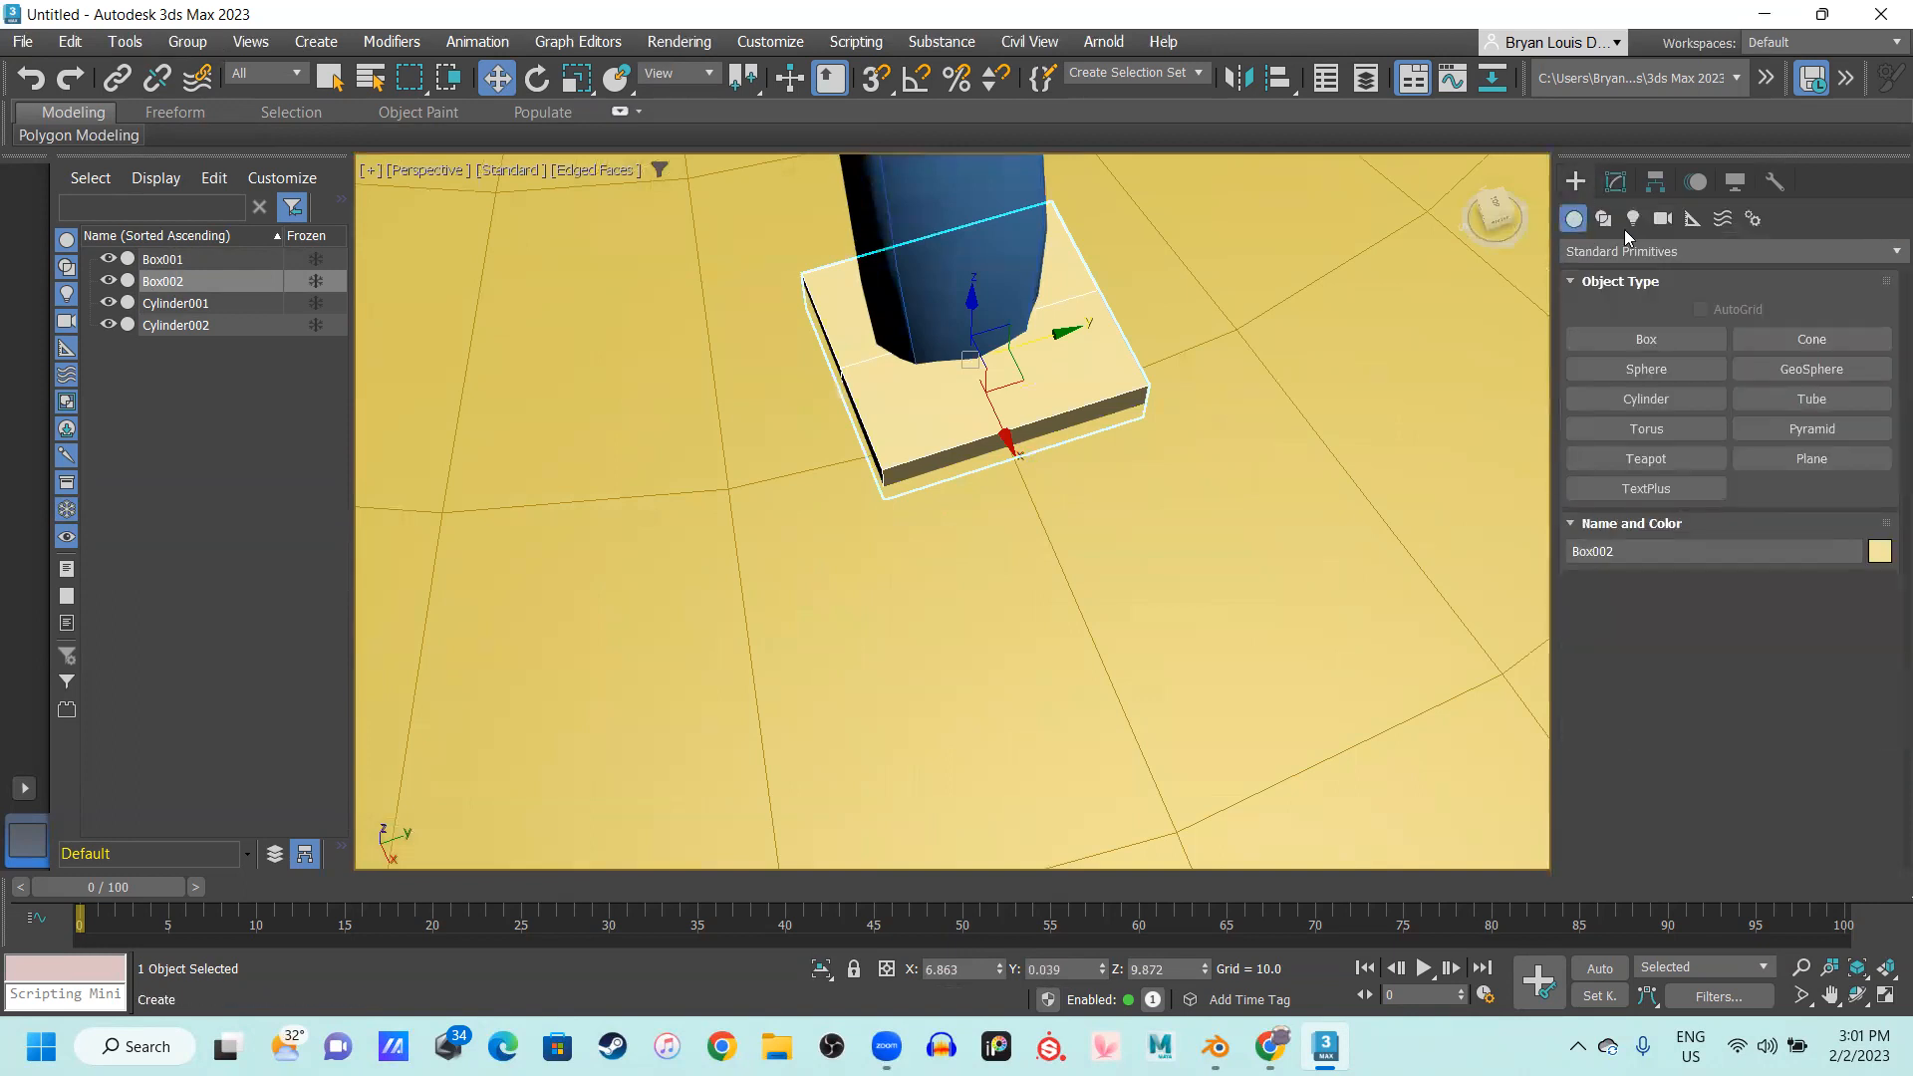
pyautogui.rightClick(1088, 375)
pyautogui.moveTo(1176, 697)
pyautogui.click(1355, 710)
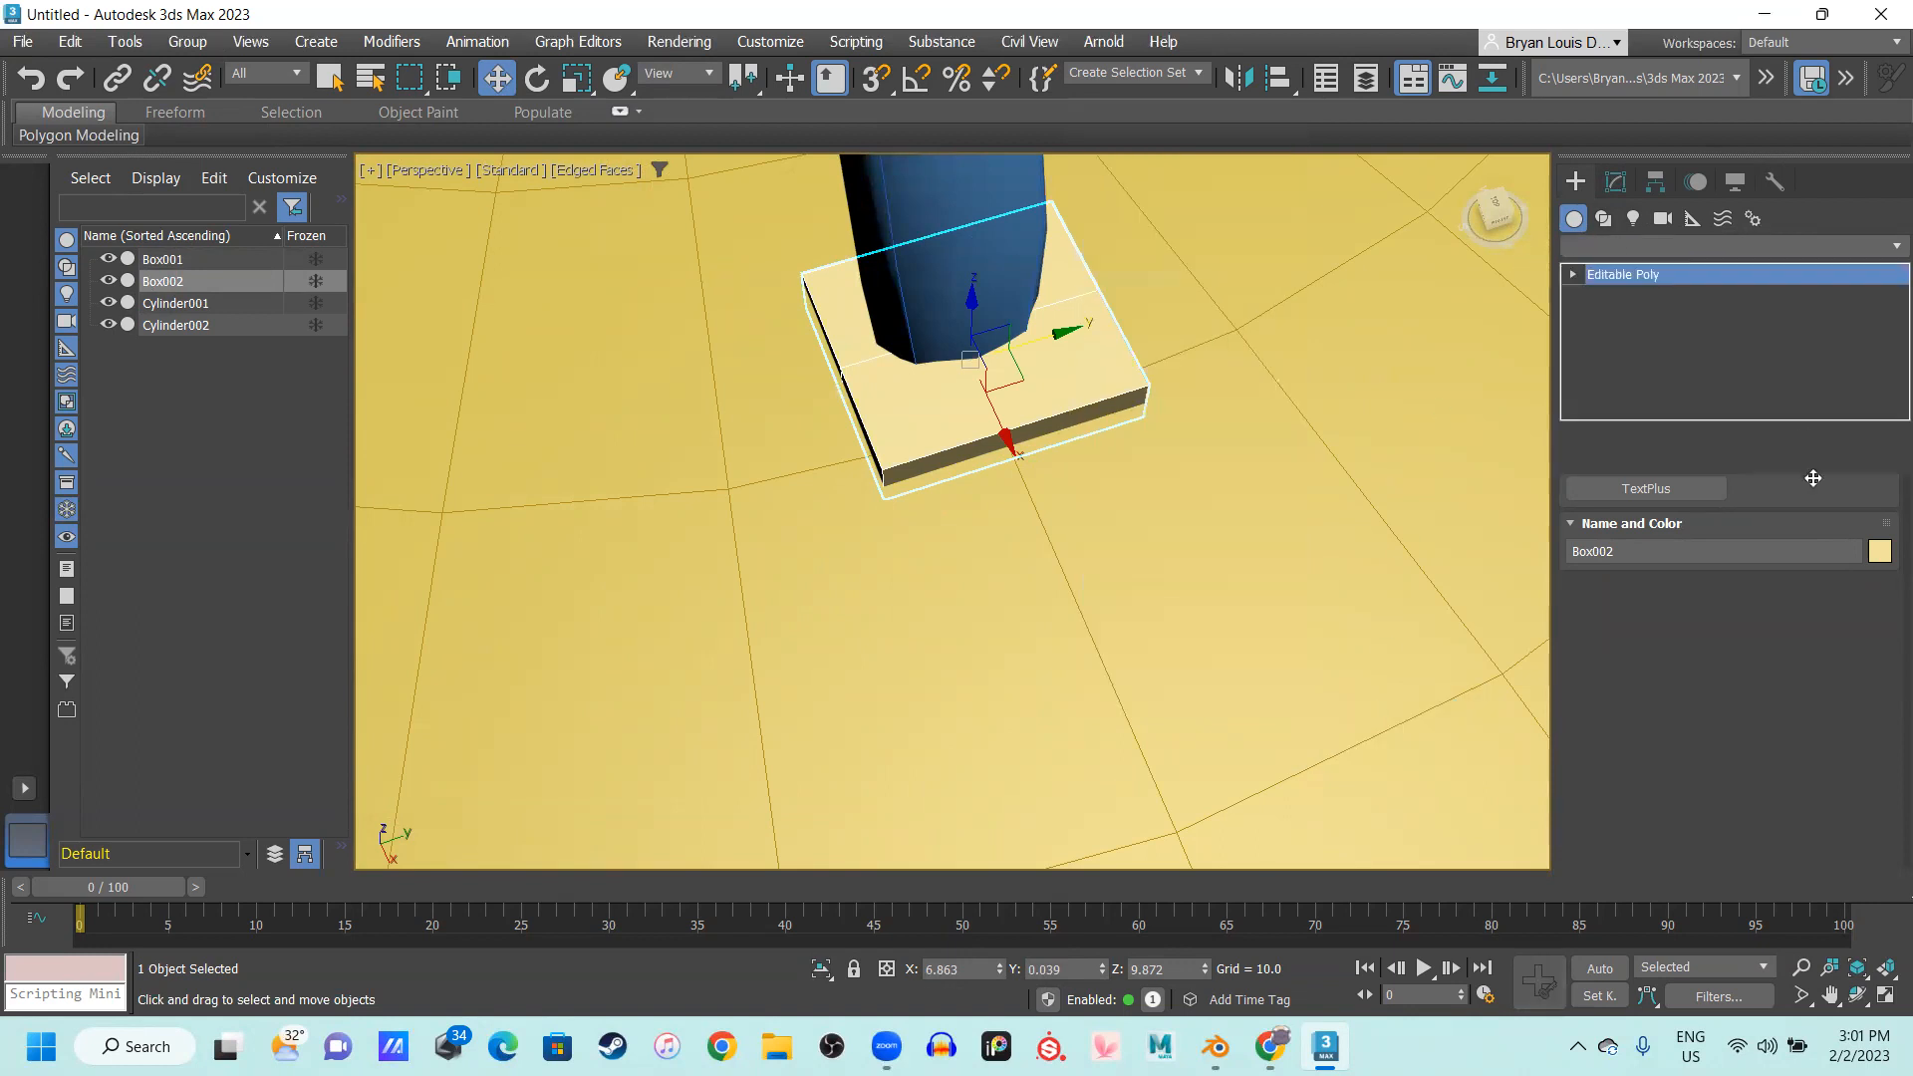
pyautogui.click(1751, 532)
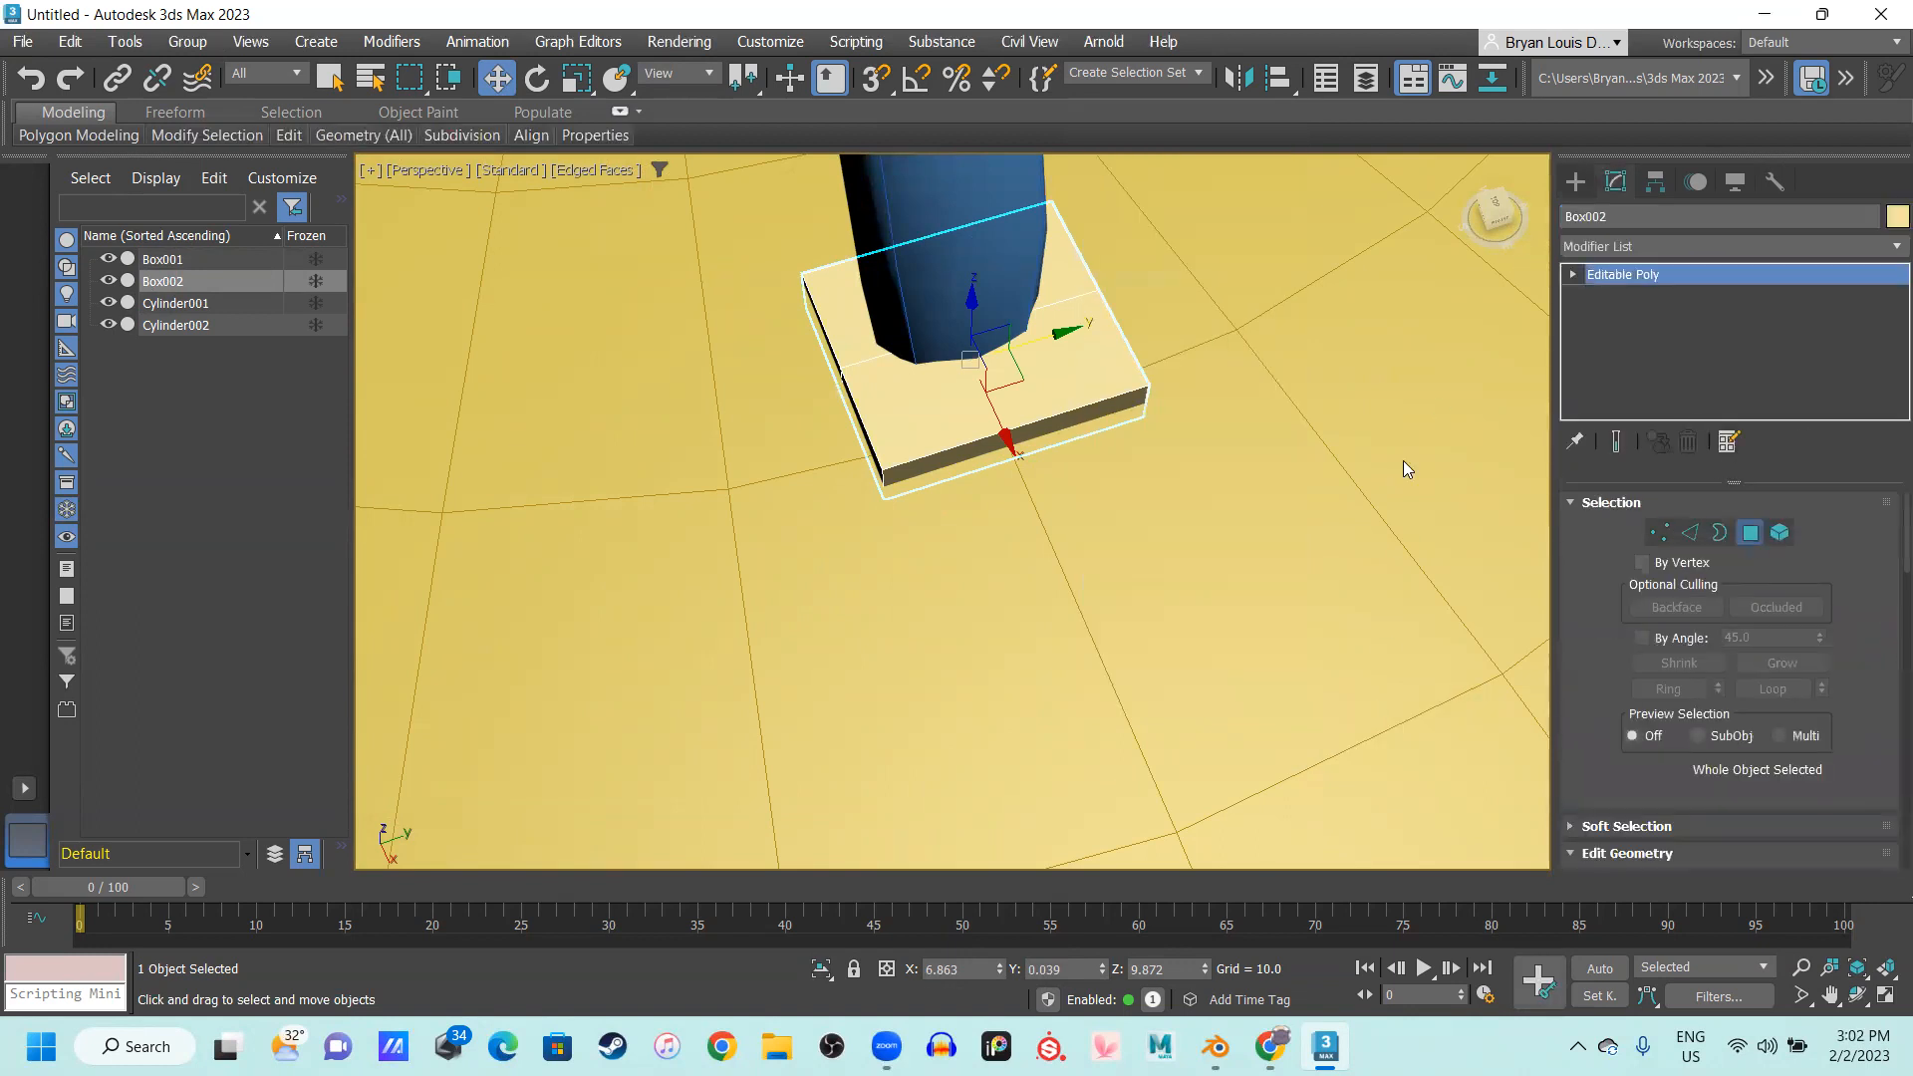
# Pull the small box's outer side polygon slightly outward along X and scale it down to taper that end
pyautogui.click(1080, 412)
pyautogui.moveTo(1058, 526)
pyautogui.mouseDown()
pyautogui.moveTo(1097, 585)
pyautogui.moveTo(1076, 555)
pyautogui.mouseUp()
pyautogui.click(1085, 558)
pyautogui.press('r')
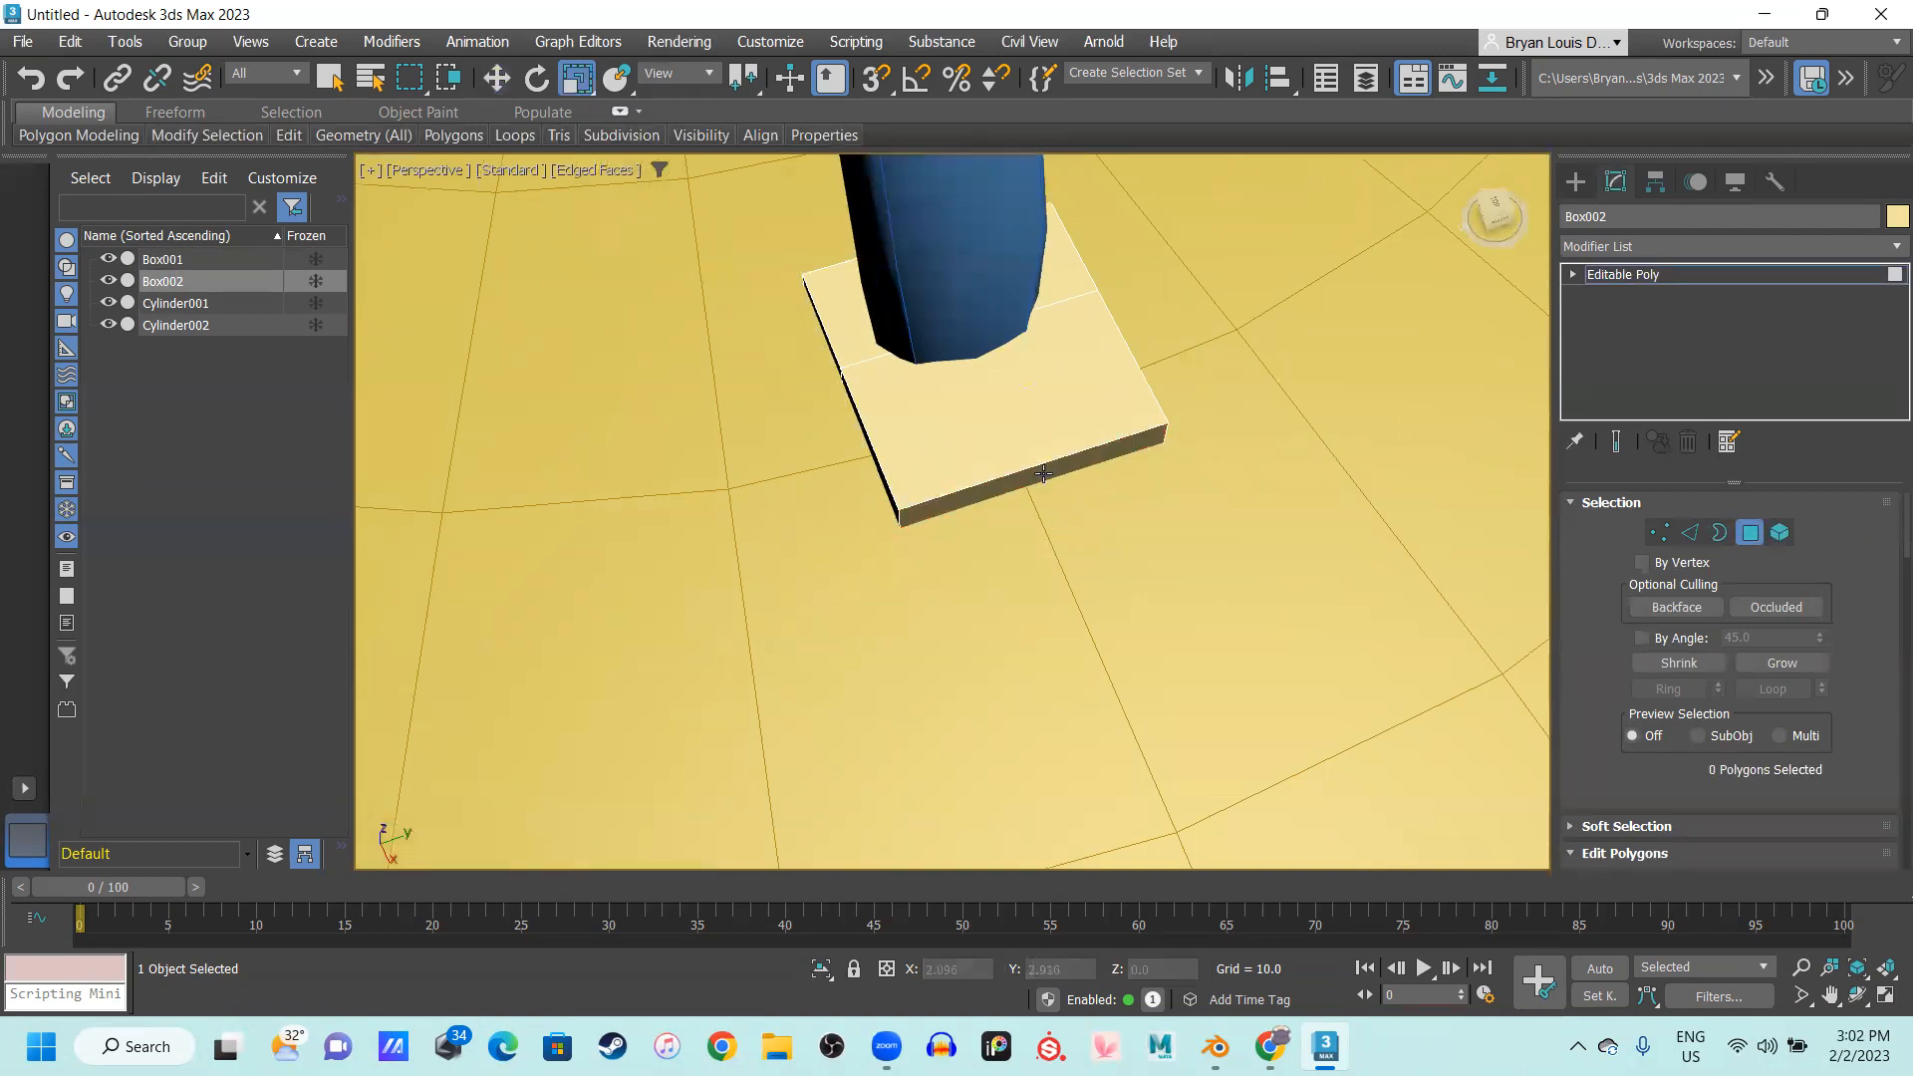
pyautogui.click(1043, 473)
pyautogui.moveTo(929, 520); pyautogui.dragTo(981, 500)
pyautogui.scroll(-5, 842, 370)
pyautogui.keyDown('alt'); pyautogui.moveTo(810, 385); pyautogui.dragTo(842, 378, button='middle'); pyautogui.keyUp('alt')
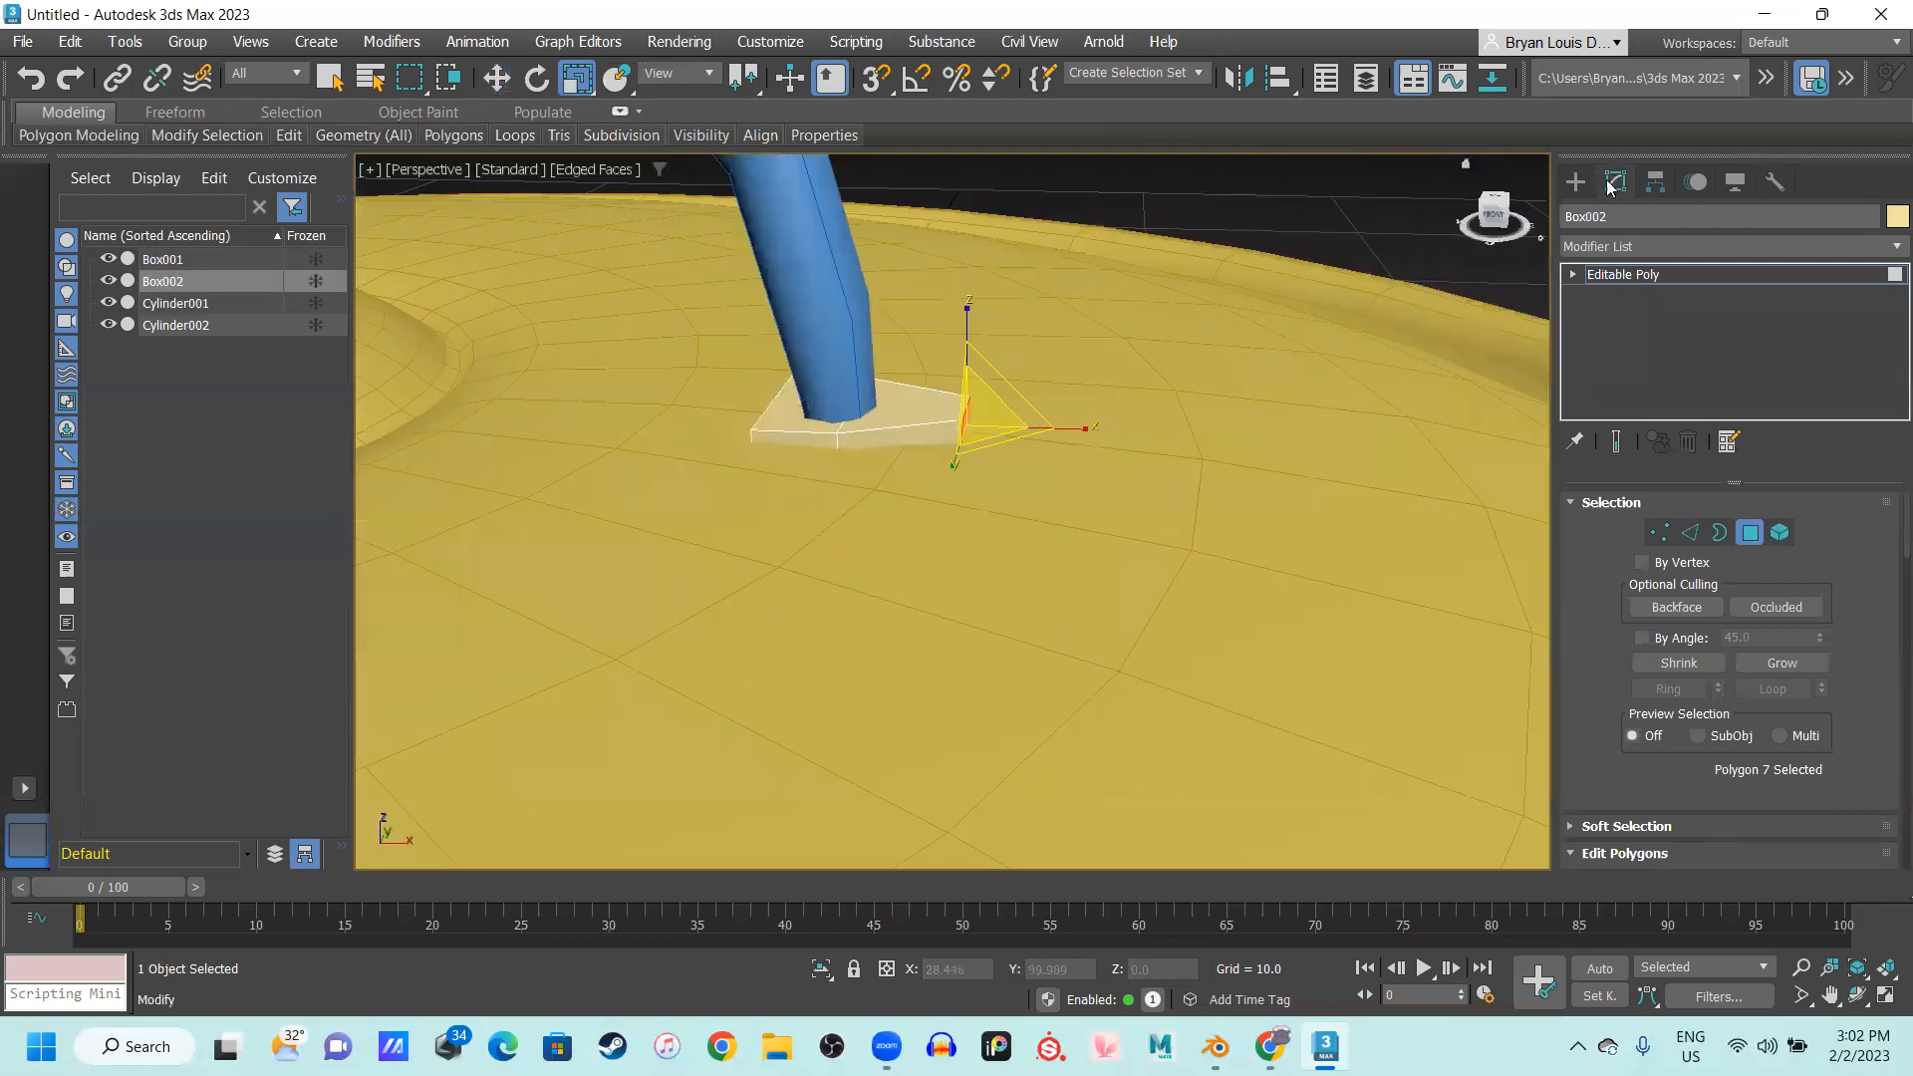
# Add an OpenSubdiv modifier with 3 iterations to the tapered foot plate
pyautogui.click(1575, 181)
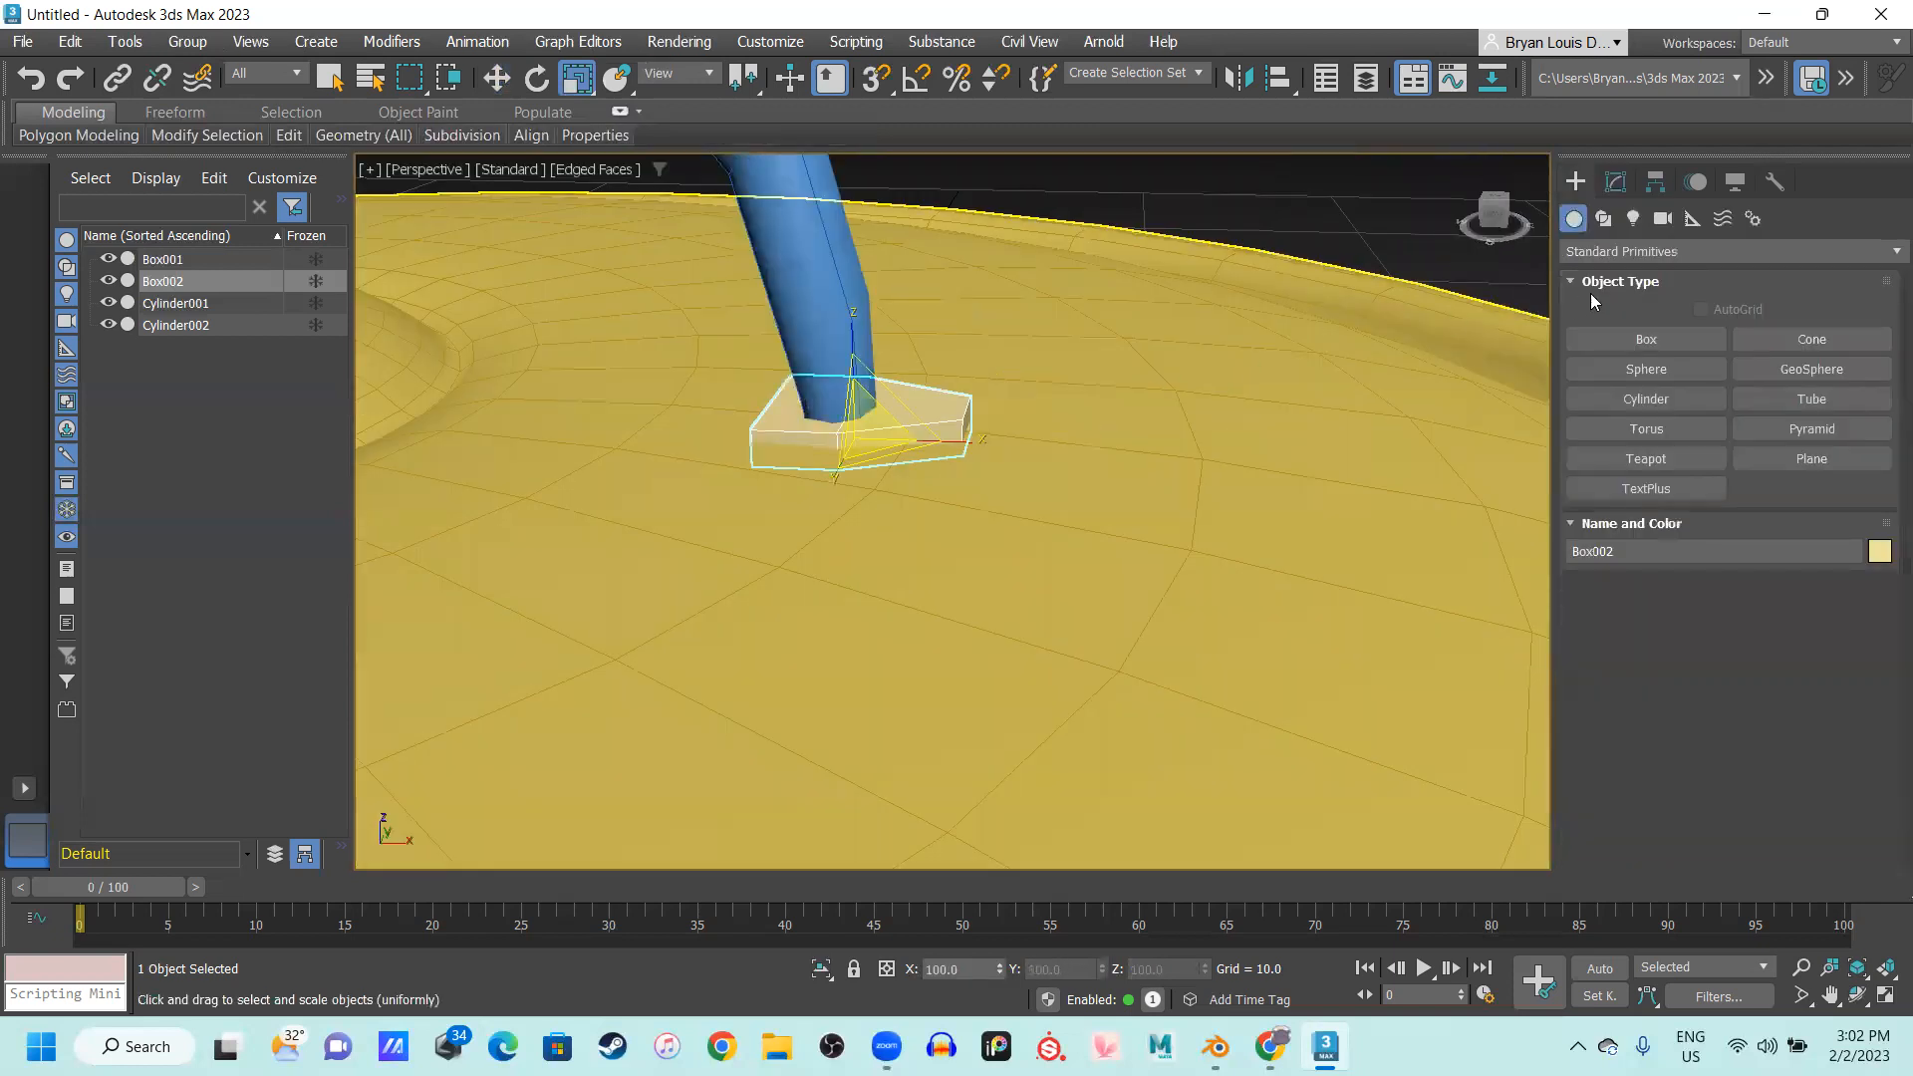
pyautogui.click(1617, 181)
pyautogui.click(1666, 243)
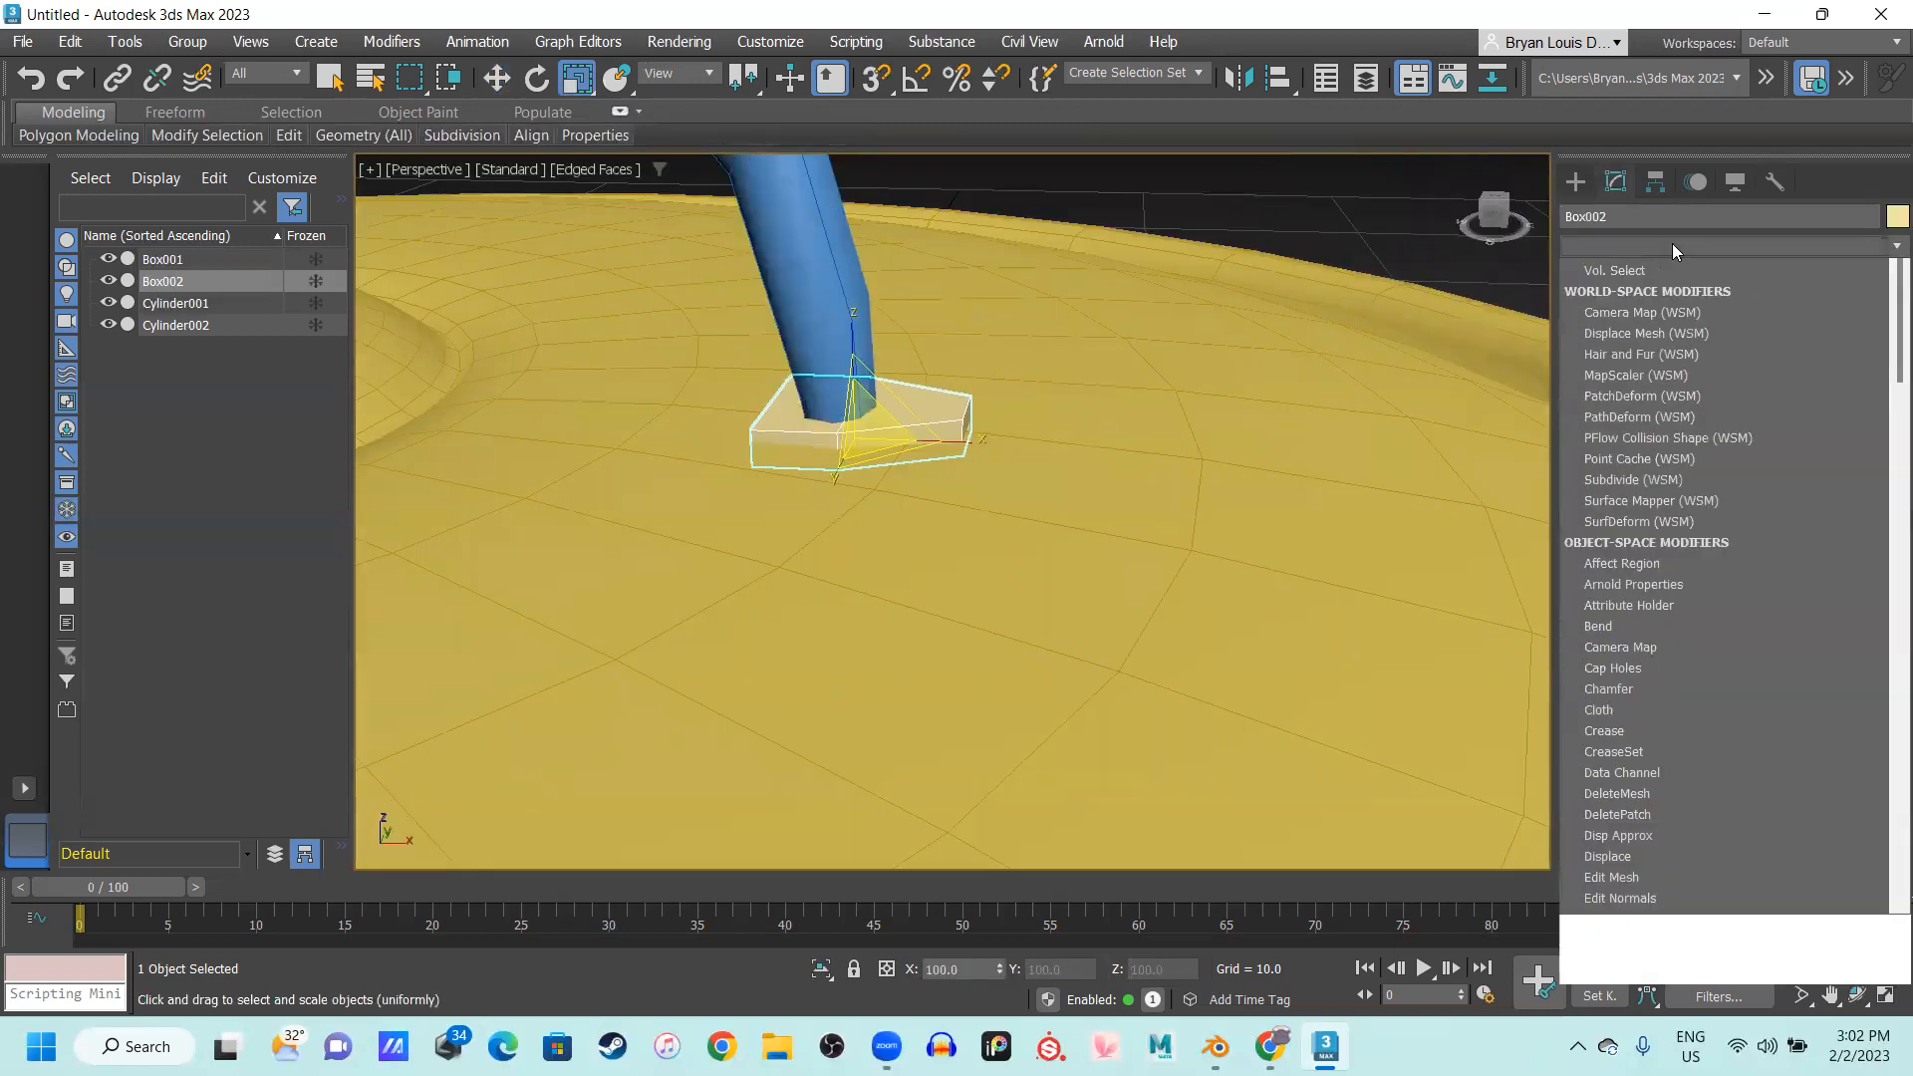
pyautogui.write('op')
pyautogui.press('Return')
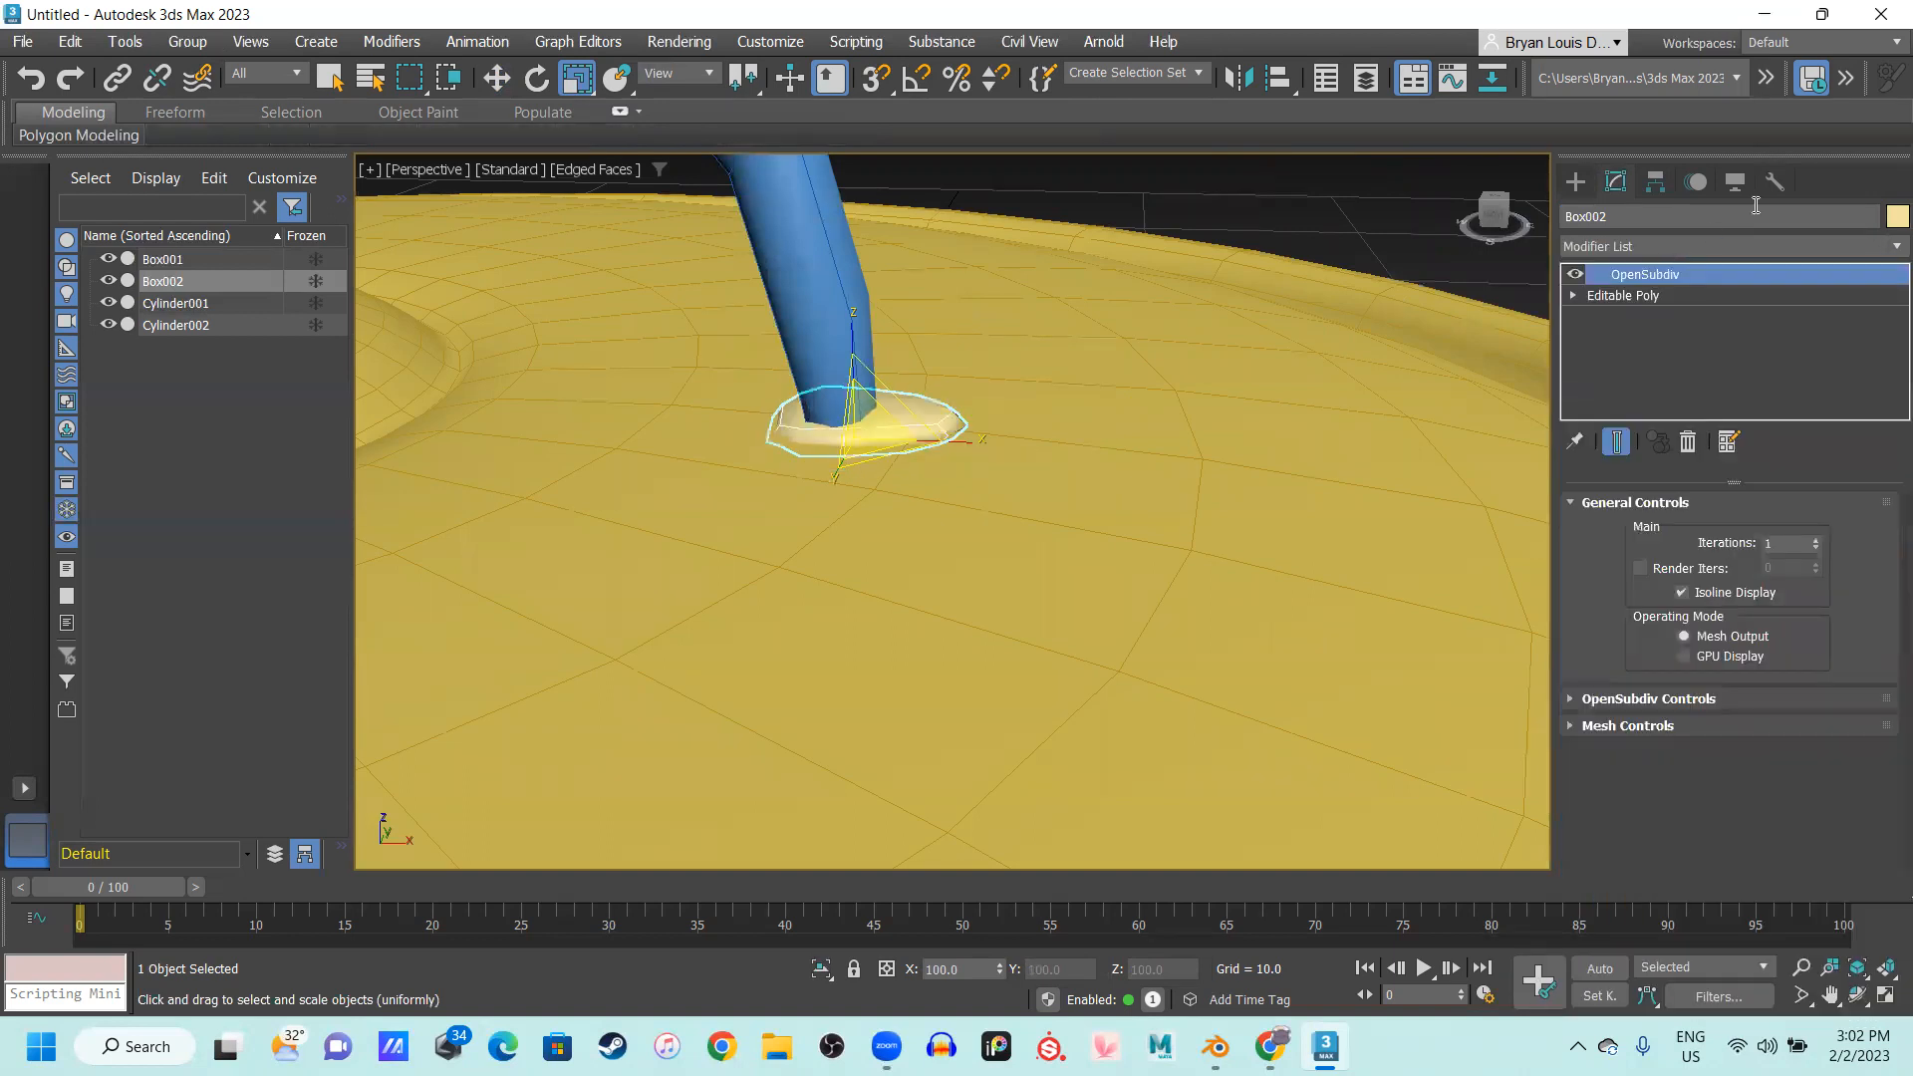
pyautogui.scroll(4, 806, 477)
pyautogui.scroll(2, 806, 477)
pyautogui.moveTo(806, 477); pyautogui.dragTo(920, 513, button='middle')
pyautogui.click(1813, 539)
pyautogui.click(1813, 539)
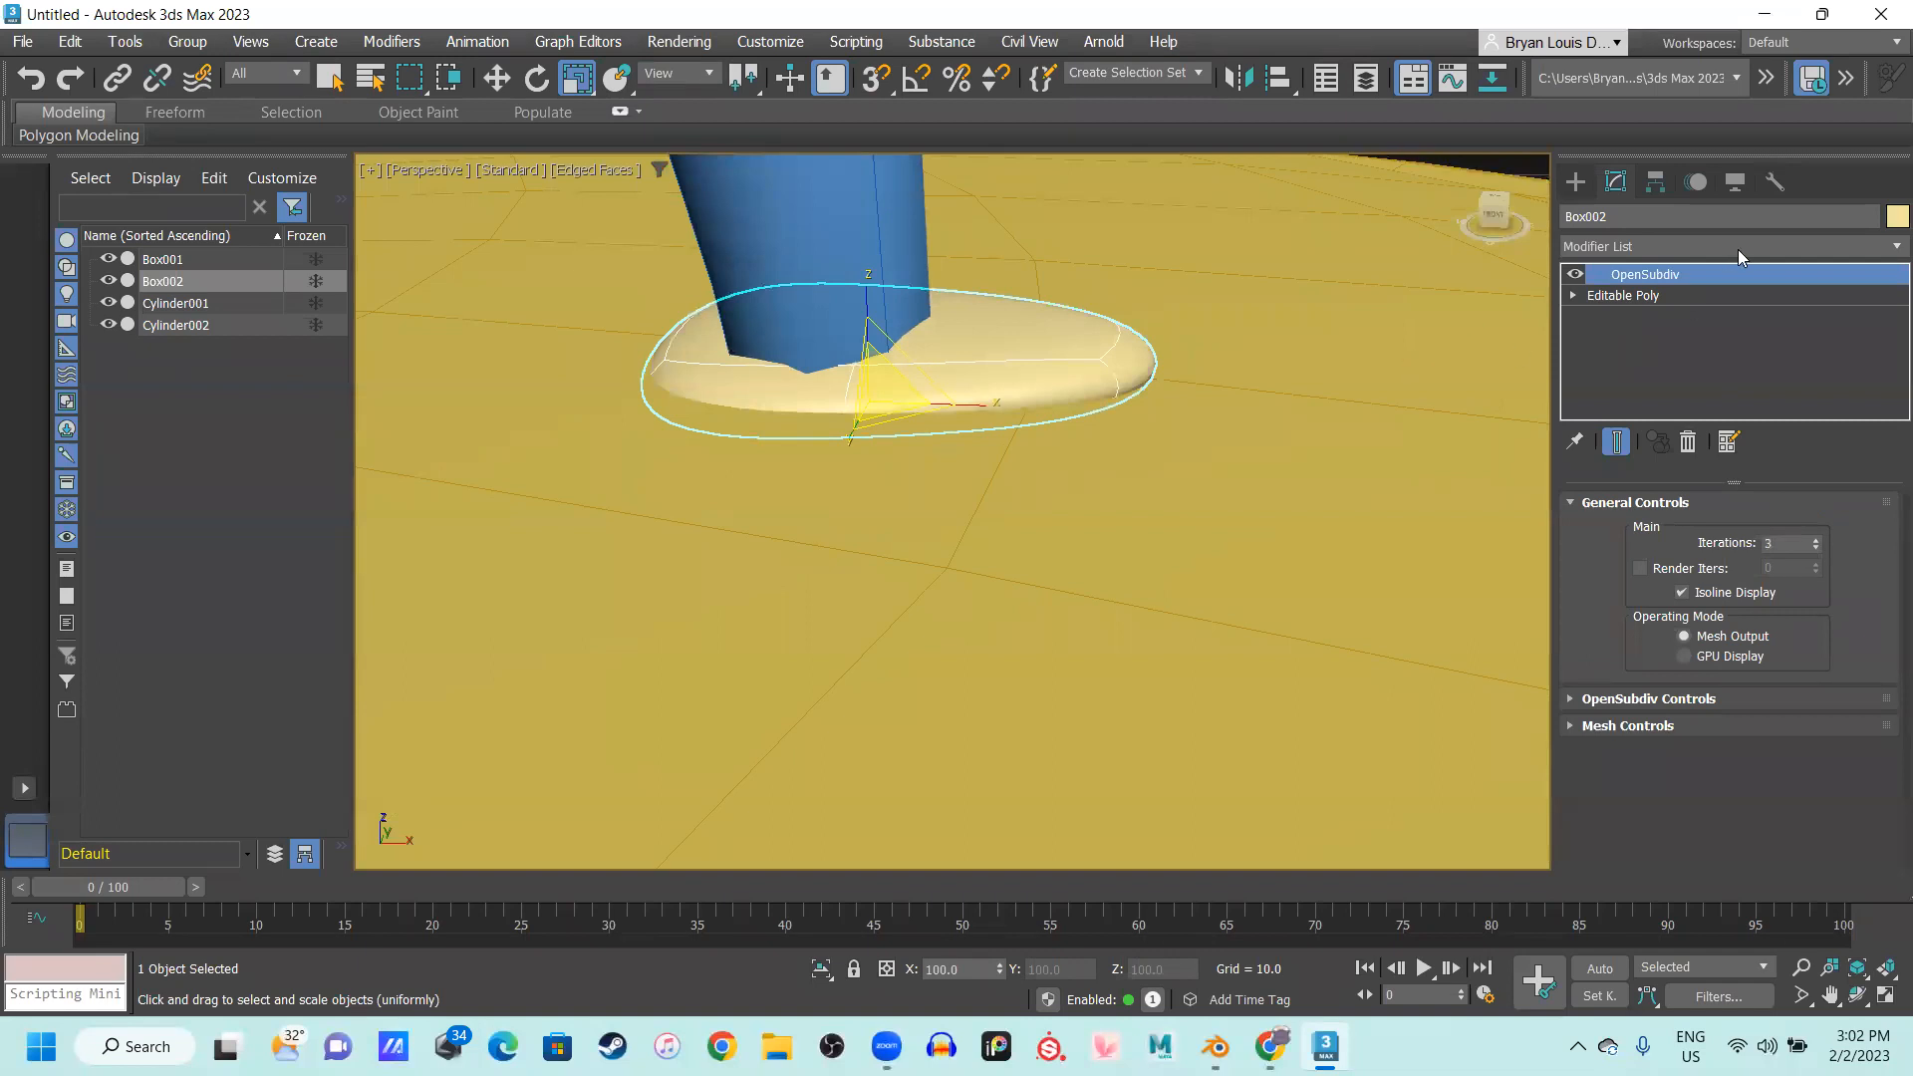
# Insert supporting edge loops near the foot plate's upper edge and ends with SwiftLoop, and check the smoothed result
pyautogui.click(1708, 295)
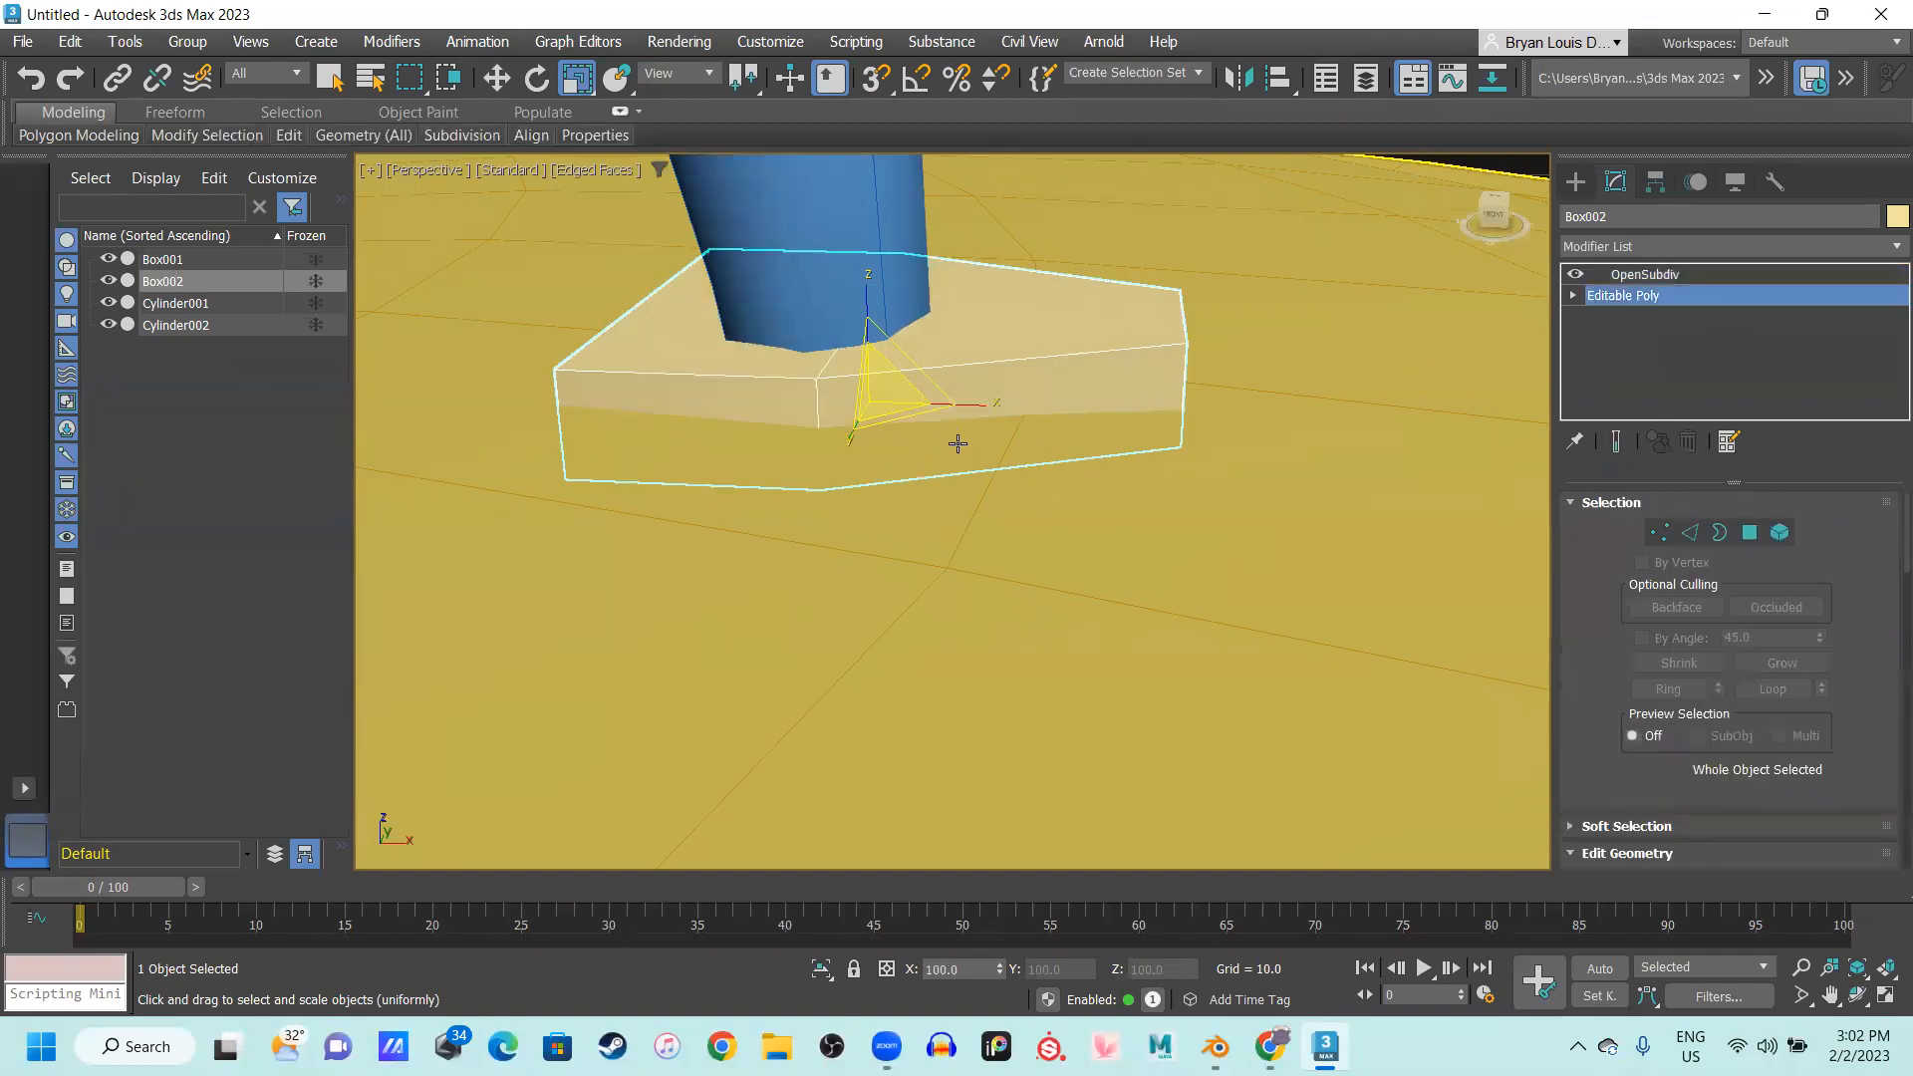
pyautogui.hotkey('alt', '1')
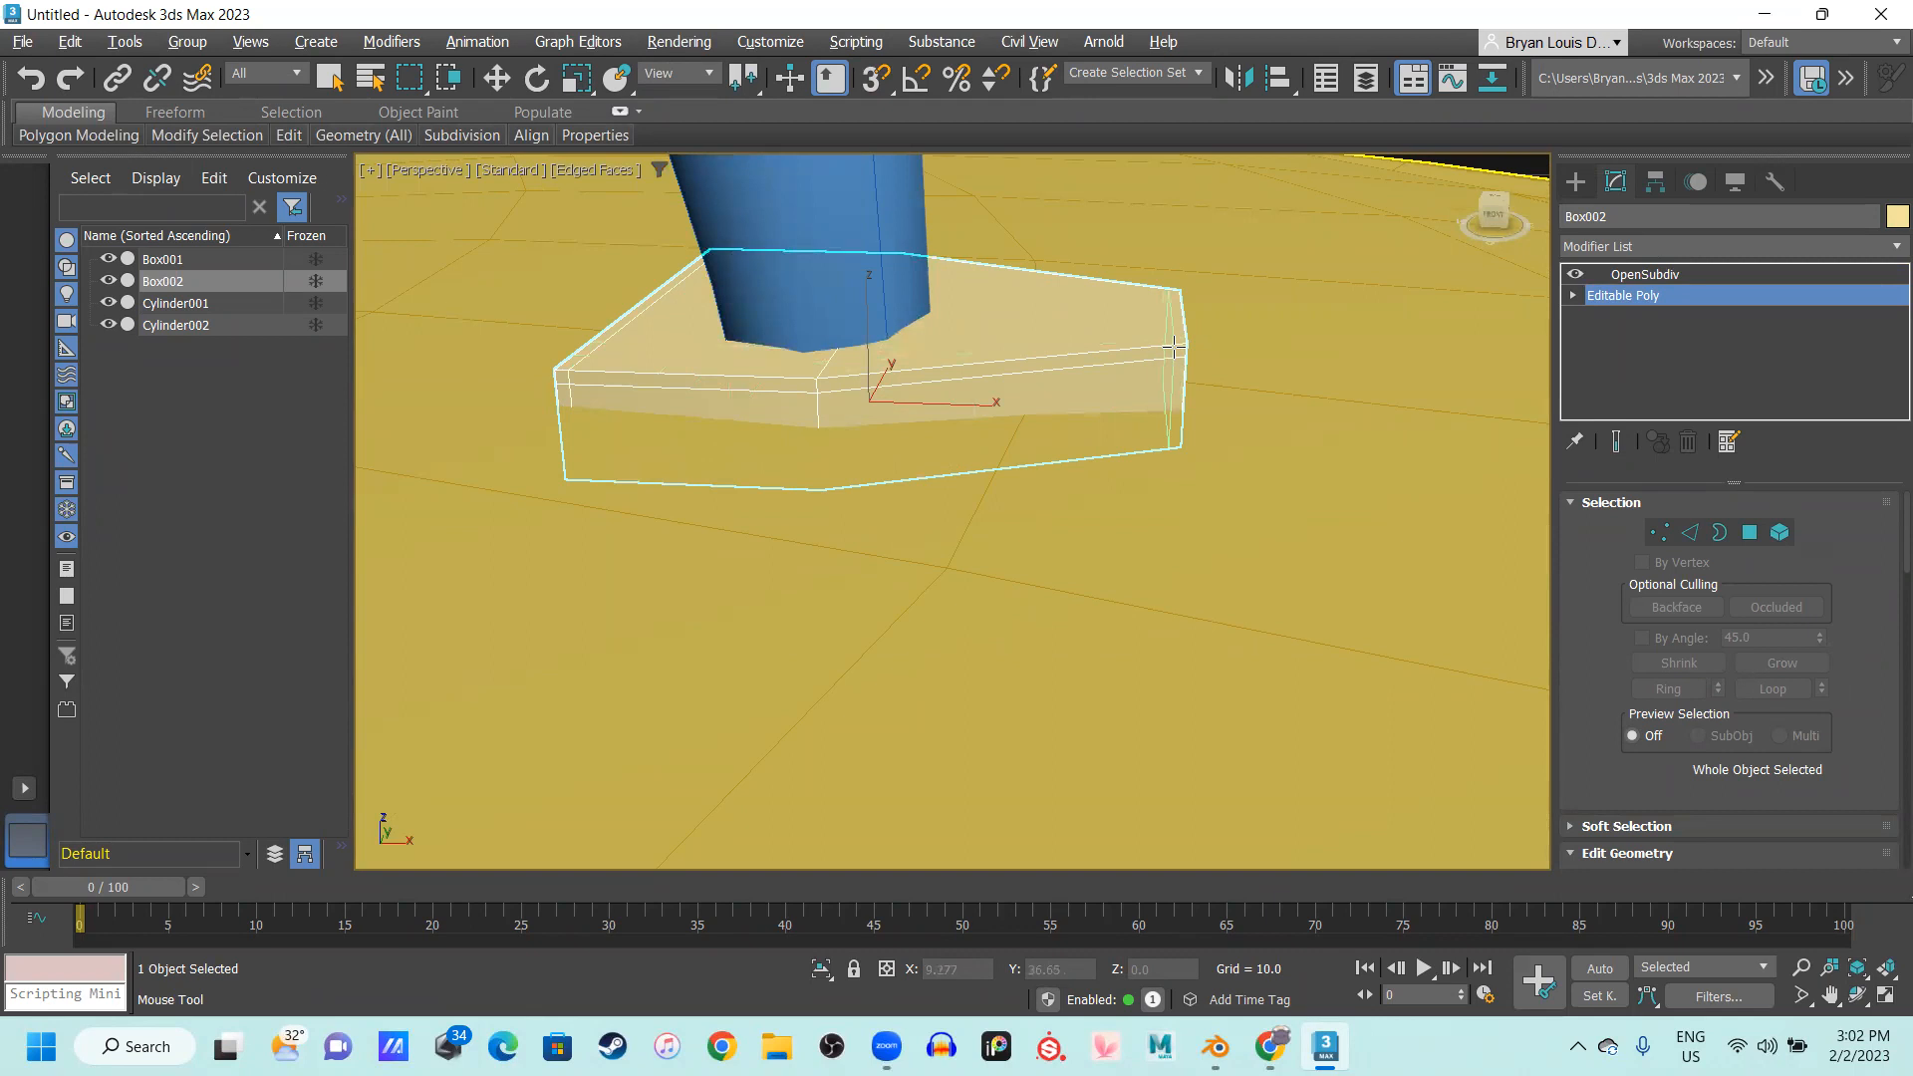
pyautogui.press('w')
pyautogui.keyDown('alt'); pyautogui.moveTo(893, 404); pyautogui.dragTo(1286, 331, button='middle'); pyautogui.keyUp('alt')
pyautogui.click(1618, 441)
pyautogui.keyDown('alt'); pyautogui.moveTo(917, 399); pyautogui.dragTo(876, 405, button='middle'); pyautogui.keyUp('alt')
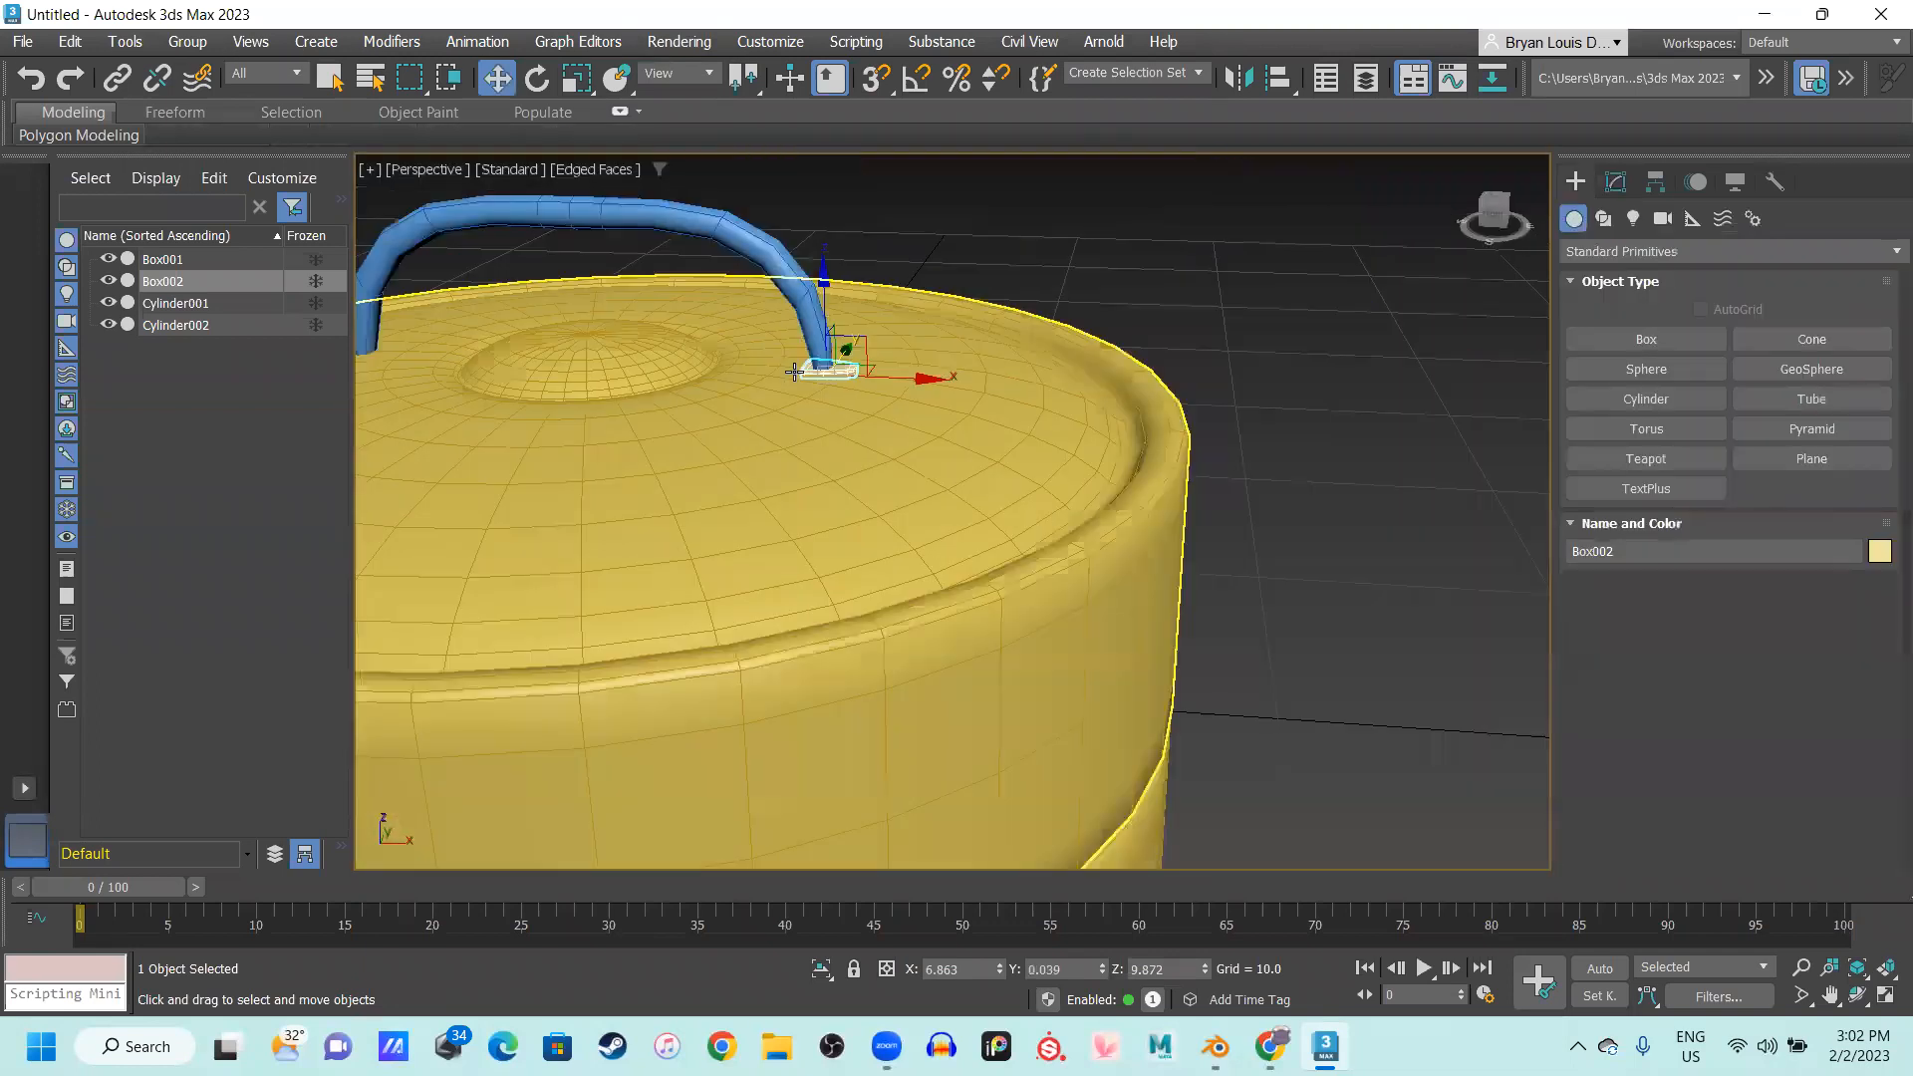
pyautogui.keyDown('alt'); pyautogui.moveTo(1056, 299); pyautogui.dragTo(1119, 299, button='middle'); pyautogui.keyUp('alt')
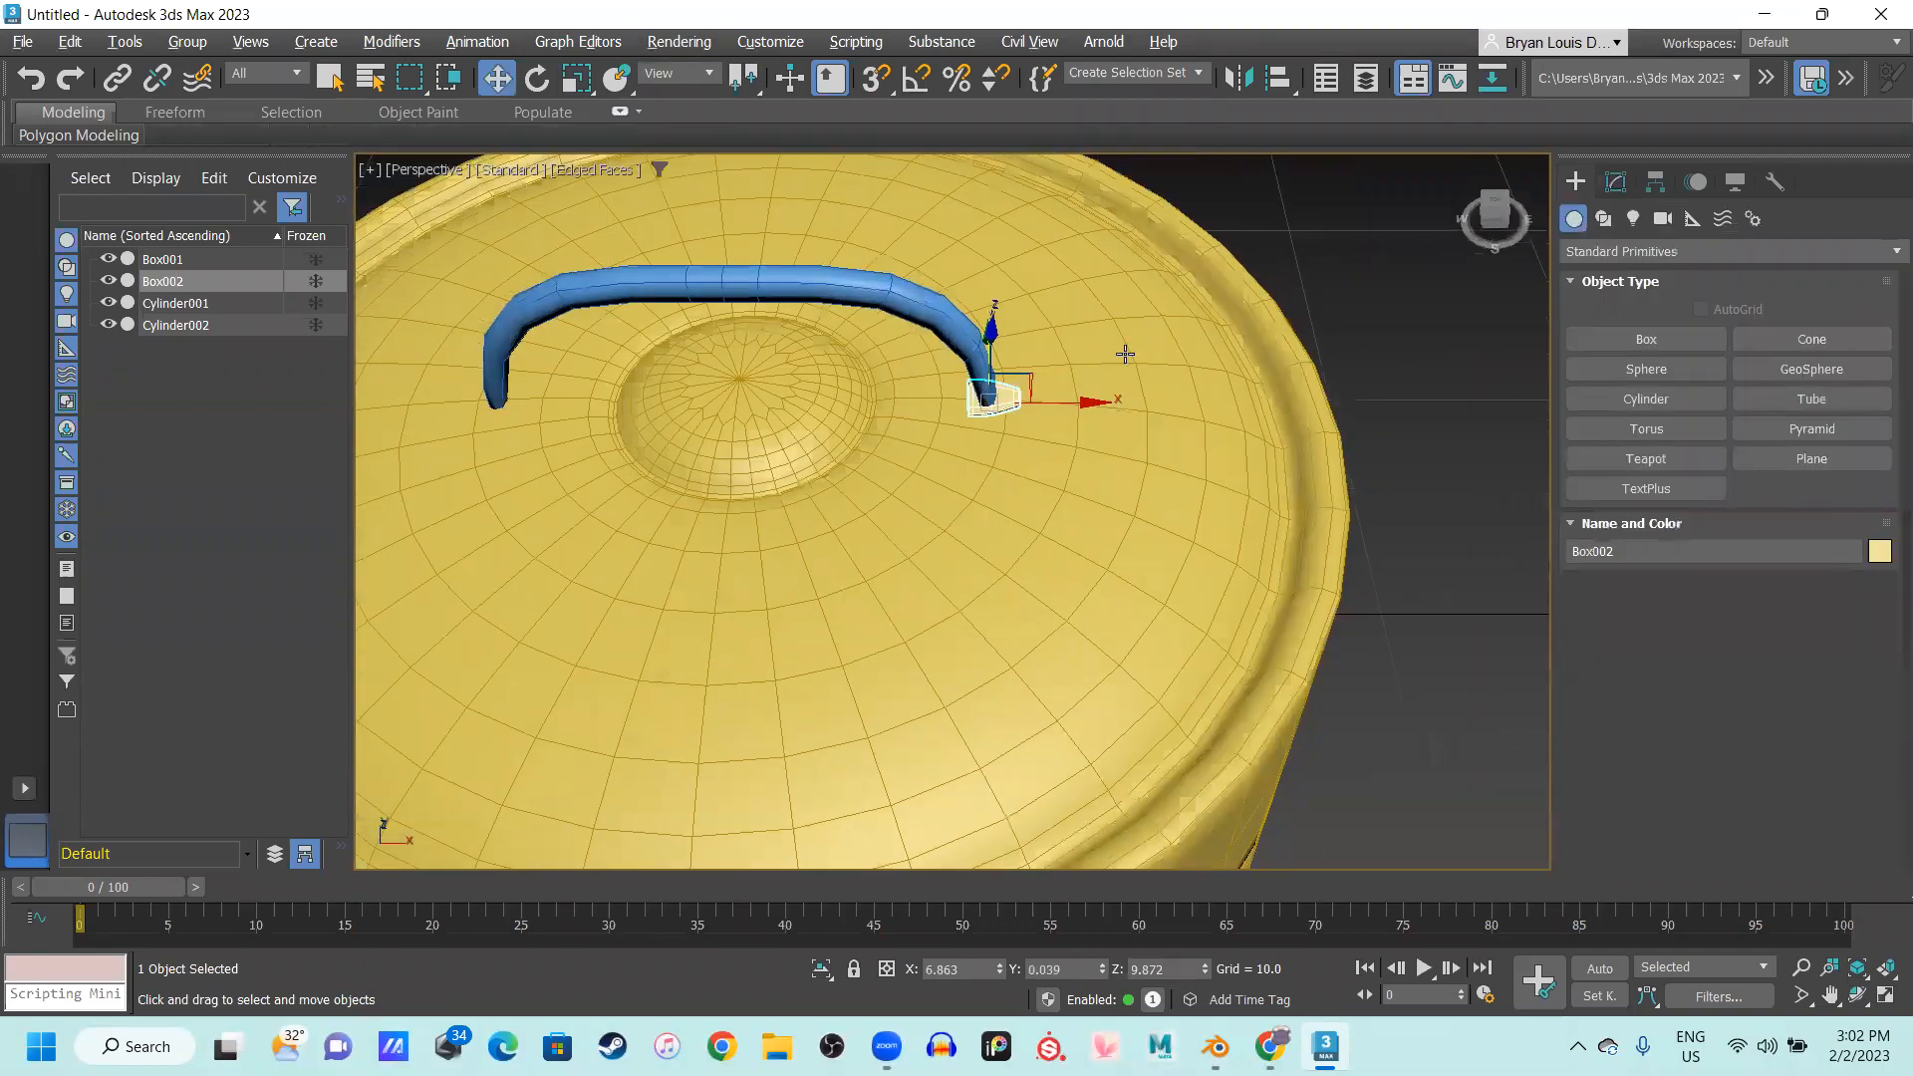
pyautogui.moveTo(1064, 404)
pyautogui.keyDown('alt'); pyautogui.mouseDown(button='middle')
pyautogui.moveTo(1058, 475)
pyautogui.moveTo(1064, 440)
pyautogui.mouseUp(button='middle'); pyautogui.keyUp('alt')
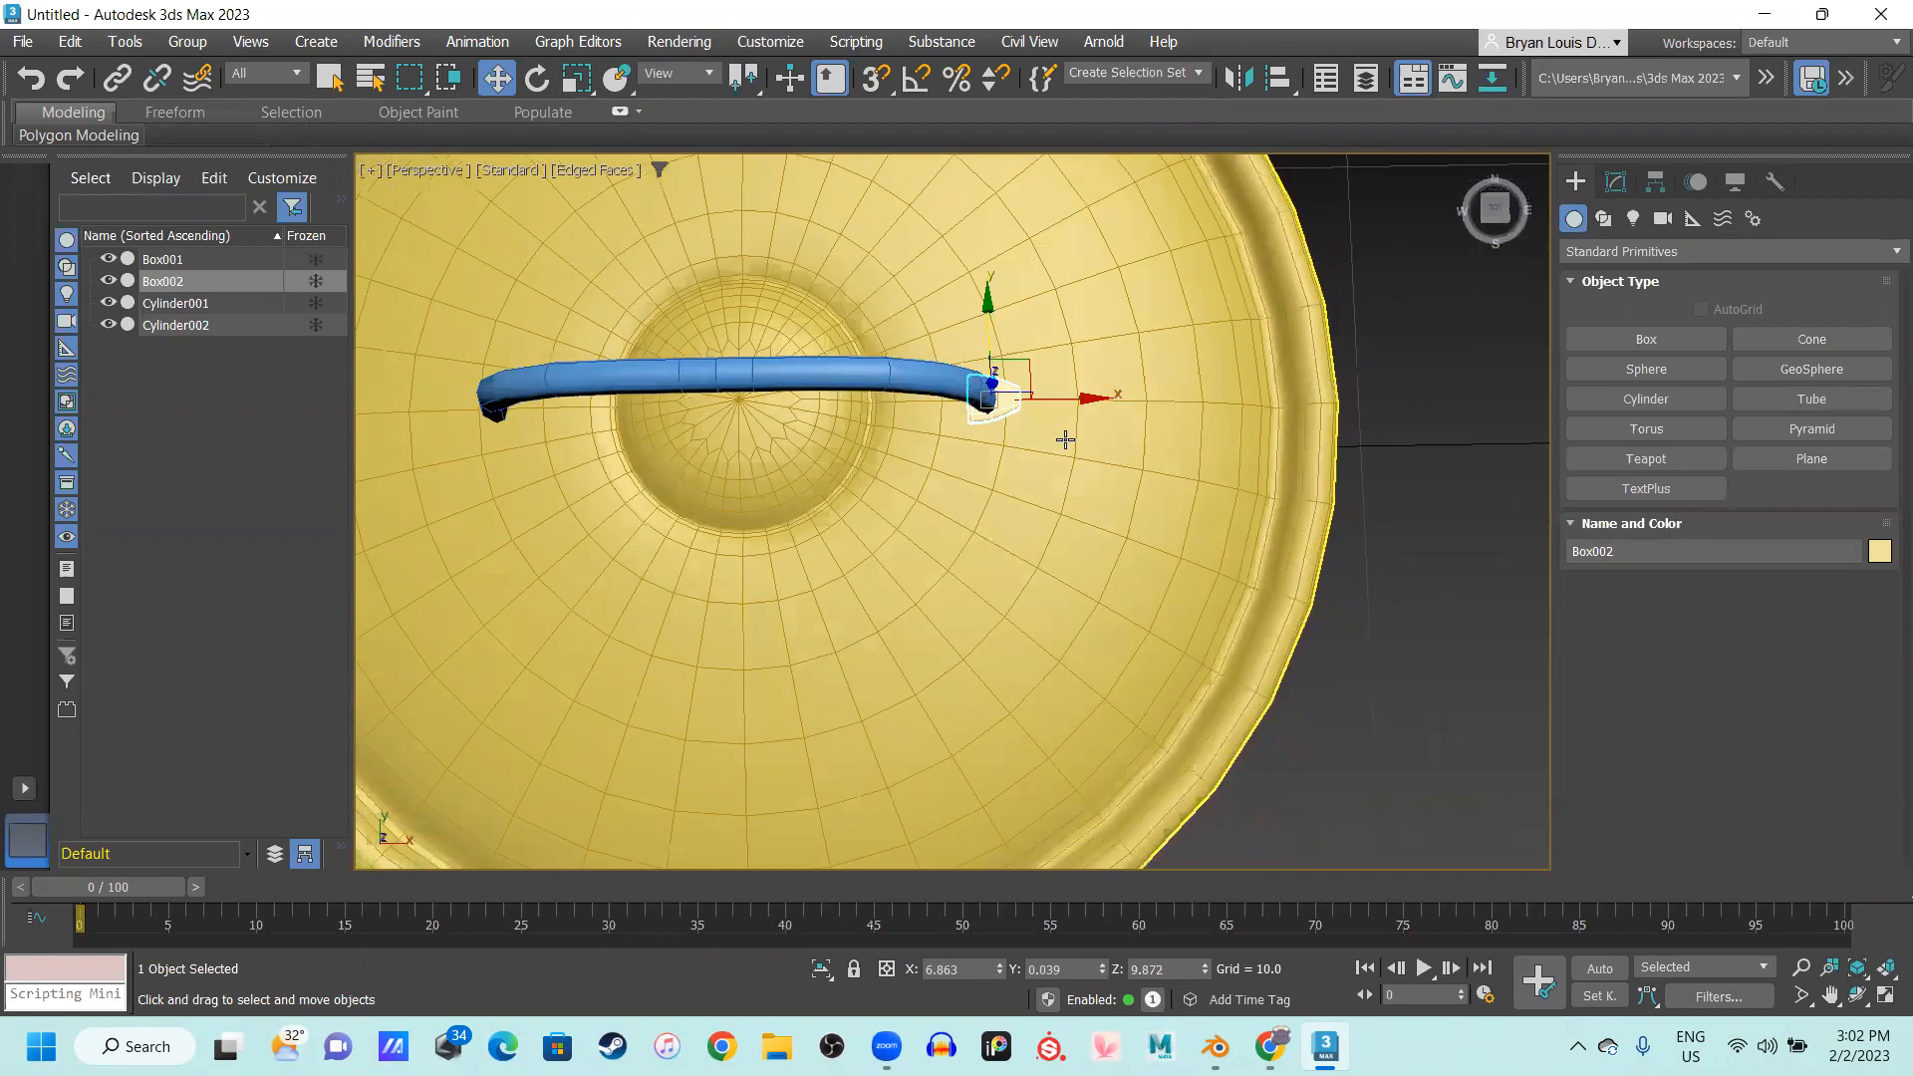
# Try to copy the foot plate along X to the handle's opposite leg in the Top view
pyautogui.press('t')
pyautogui.scroll(5, 953, 542)
pyautogui.moveTo(1097, 345); pyautogui.dragTo(1196, 526, button='middle')
pyautogui.scroll(2, 1109, 428)
pyautogui.moveTo(1254, 507)
pyautogui.keyDown('shift'); pyautogui.mouseDown()
pyautogui.moveTo(868, 510)
pyautogui.moveTo(806, 532)
pyautogui.mouseUp(); pyautogui.keyUp('shift')
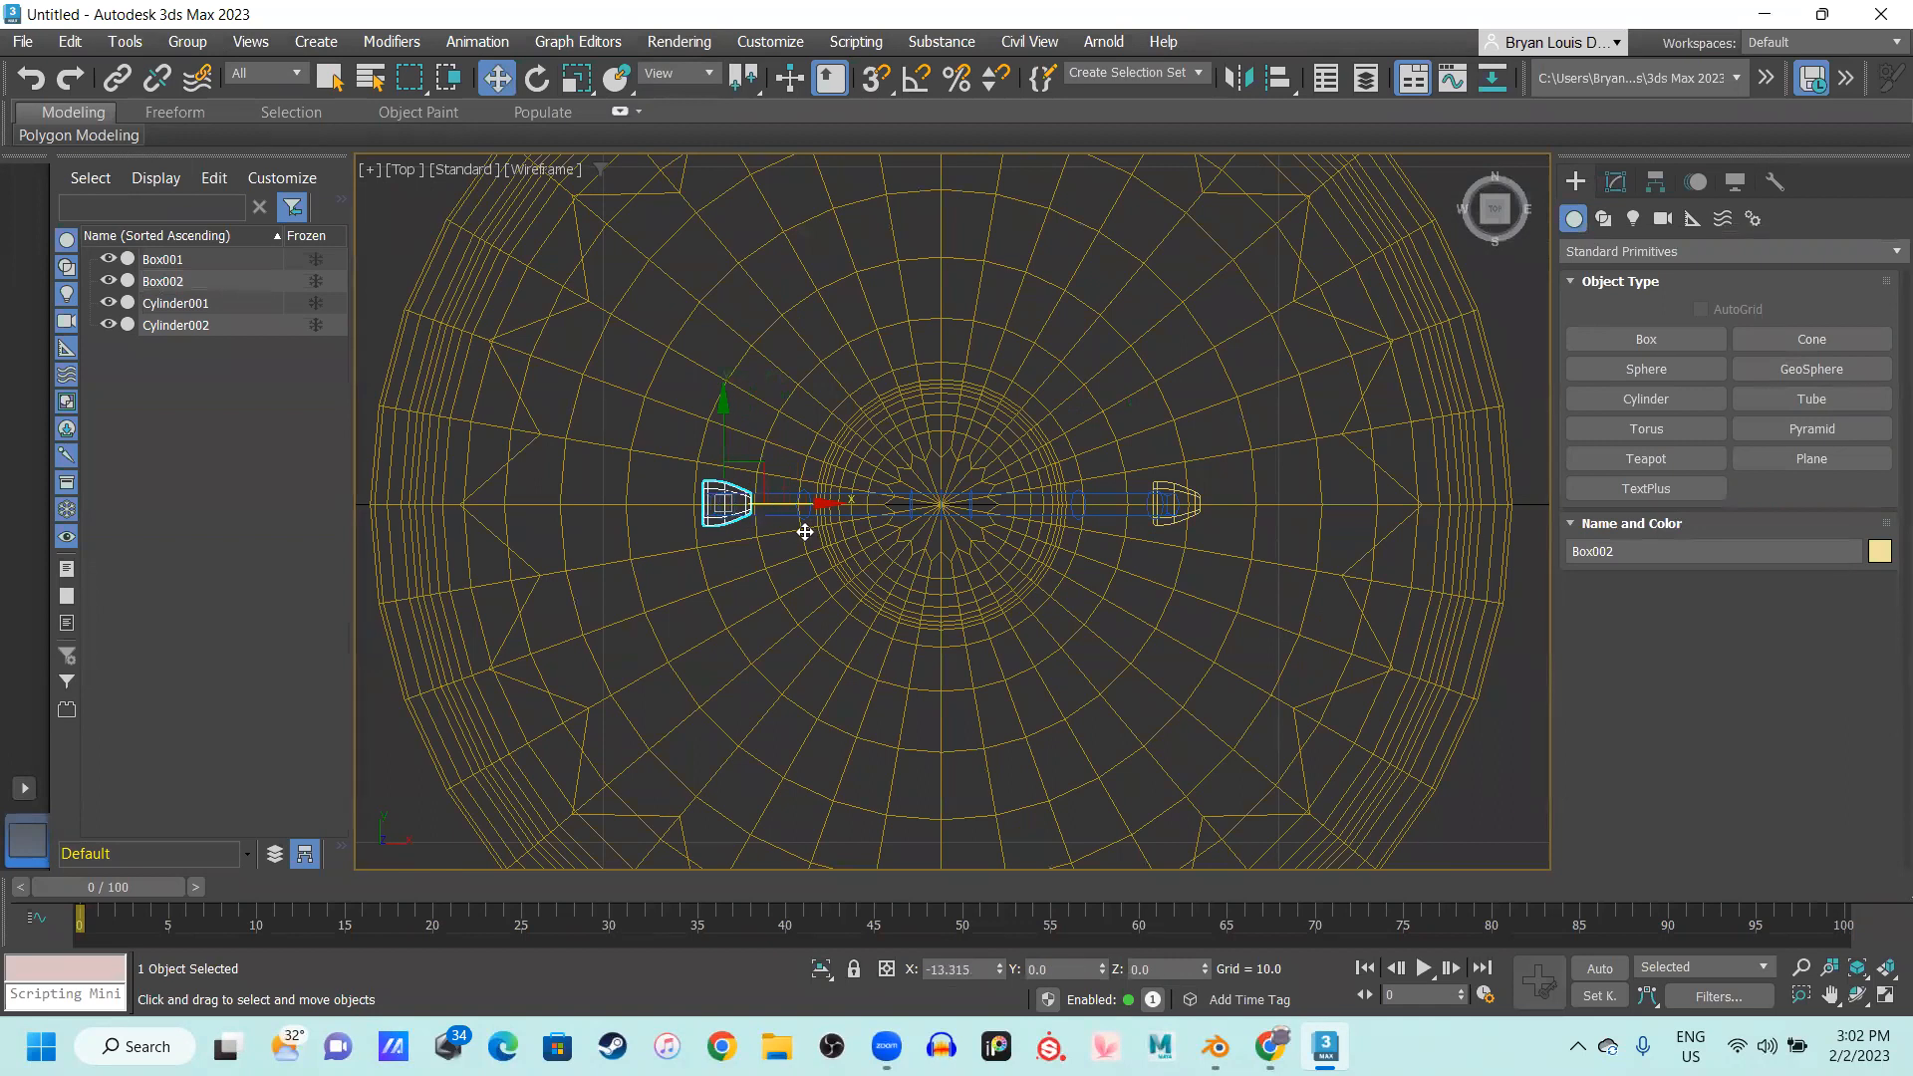
pyautogui.click(963, 623)
pyautogui.scroll(4, 731, 498)
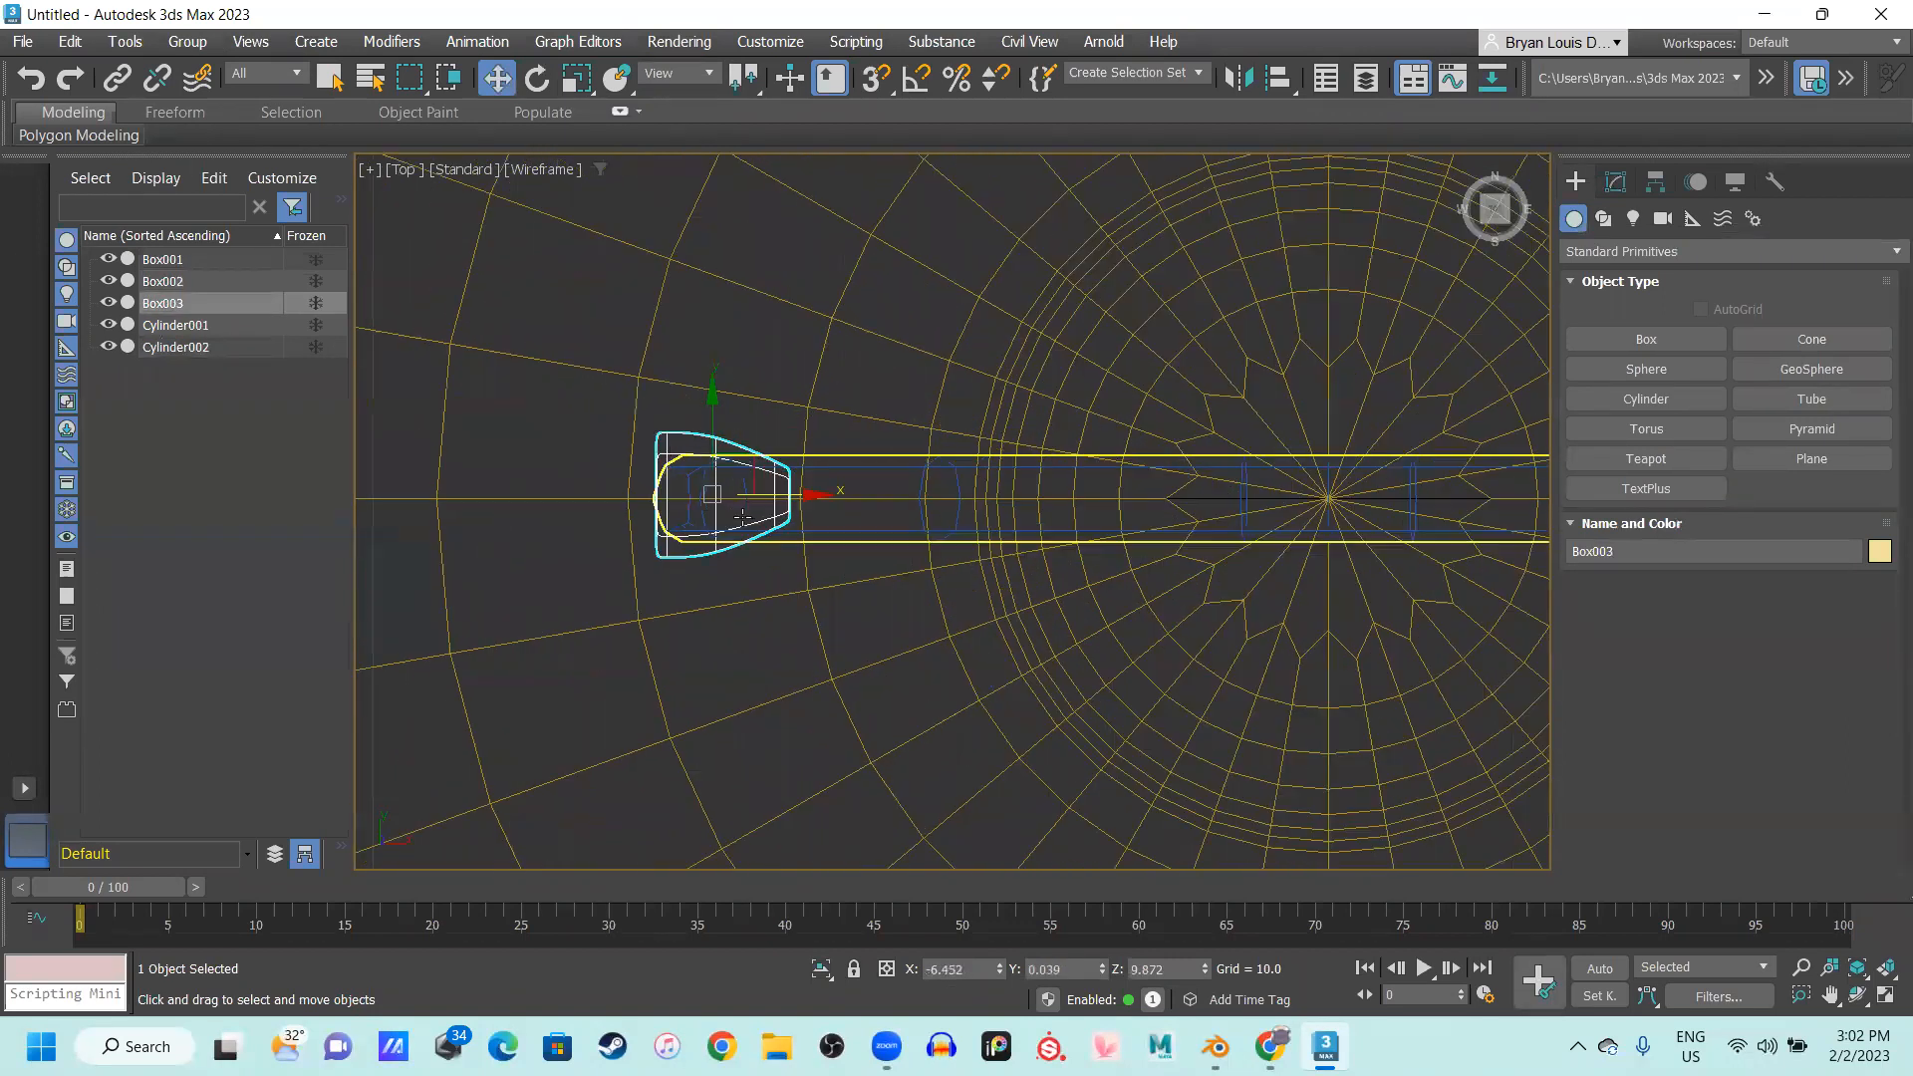
pyautogui.scroll(-5, 1153, 488)
pyautogui.hotkey('ctrl', 'z')
# Make one copy of the foot plate along X near the cap's centre, at about X -0.4, and deselect it
pyautogui.scroll(5, 1153, 489)
pyautogui.moveTo(1153, 489); pyautogui.dragTo(828, 509, button='middle')
pyautogui.scroll(-2, 859, 498)
pyautogui.keyDown('shift'); pyautogui.moveTo(1133, 515); pyautogui.dragTo(643, 516); pyautogui.keyUp('shift')
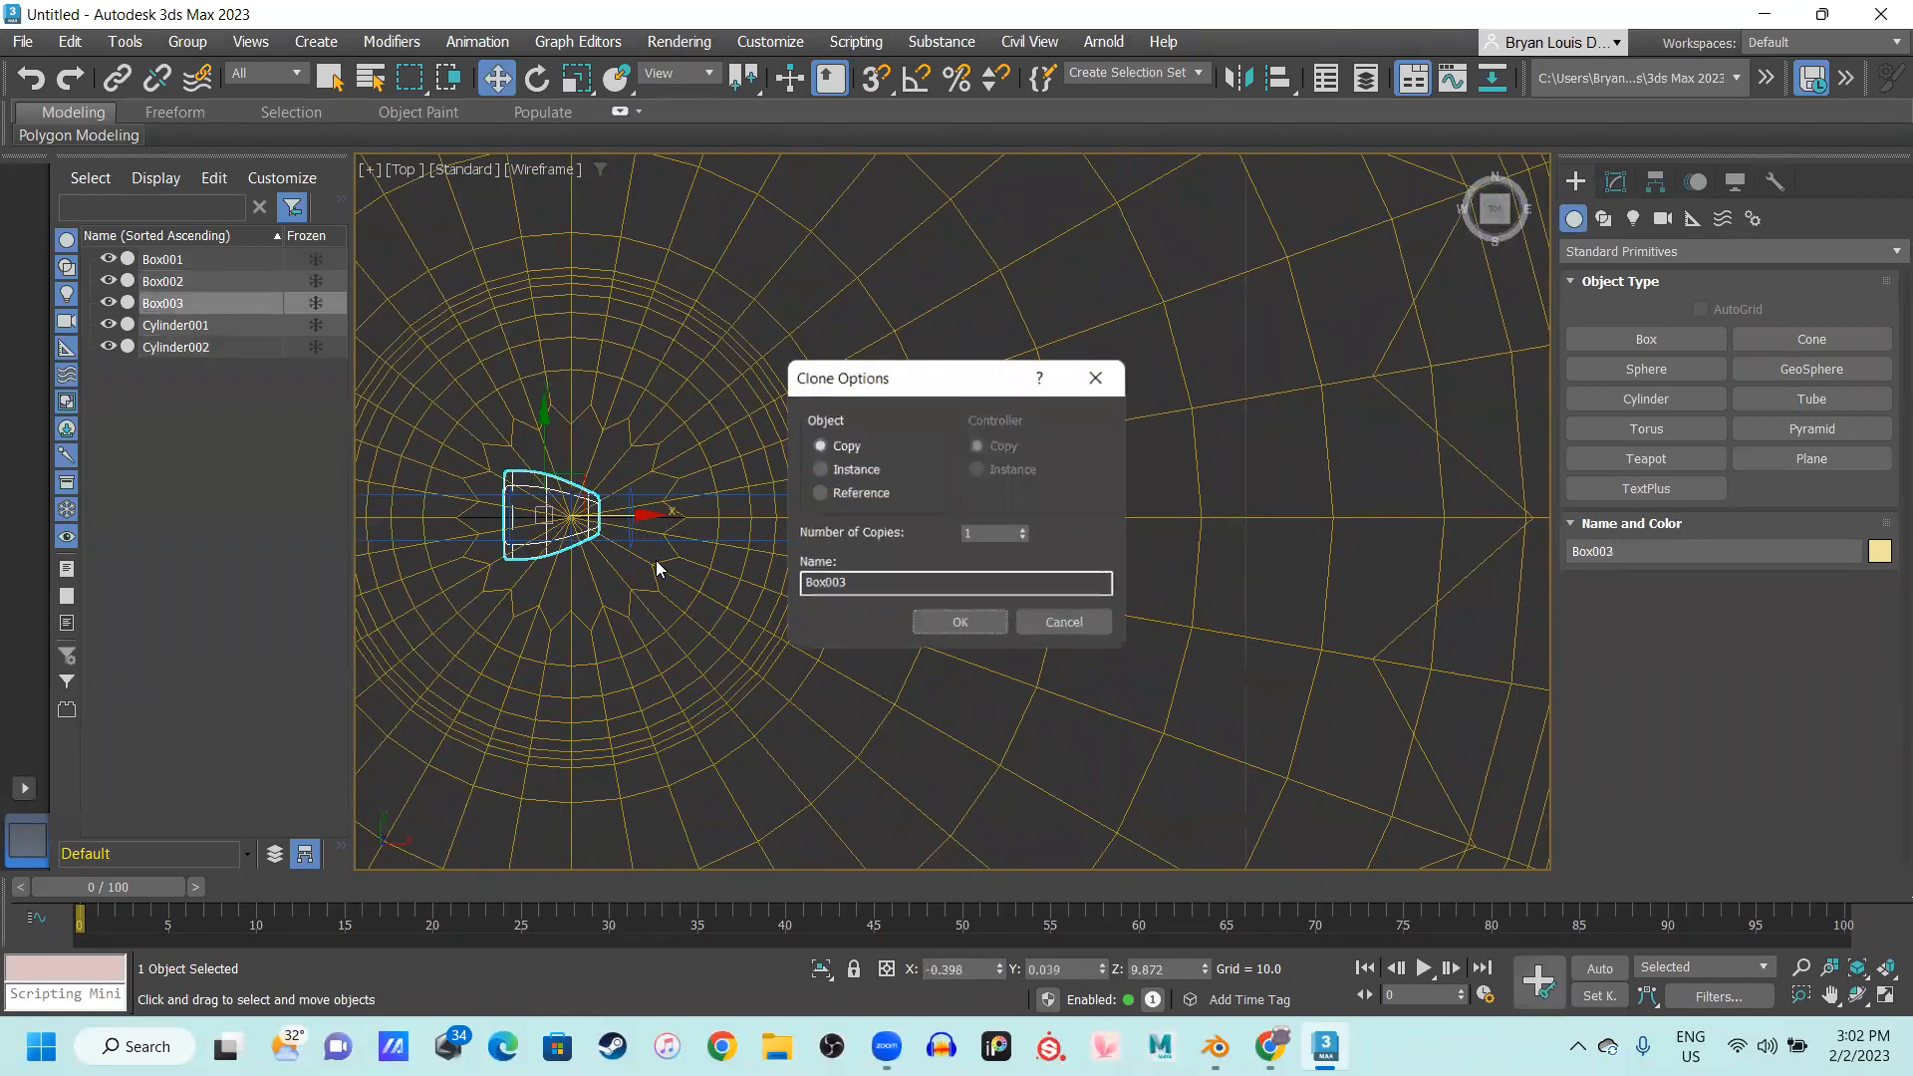
pyautogui.click(958, 624)
pyautogui.click(946, 801)
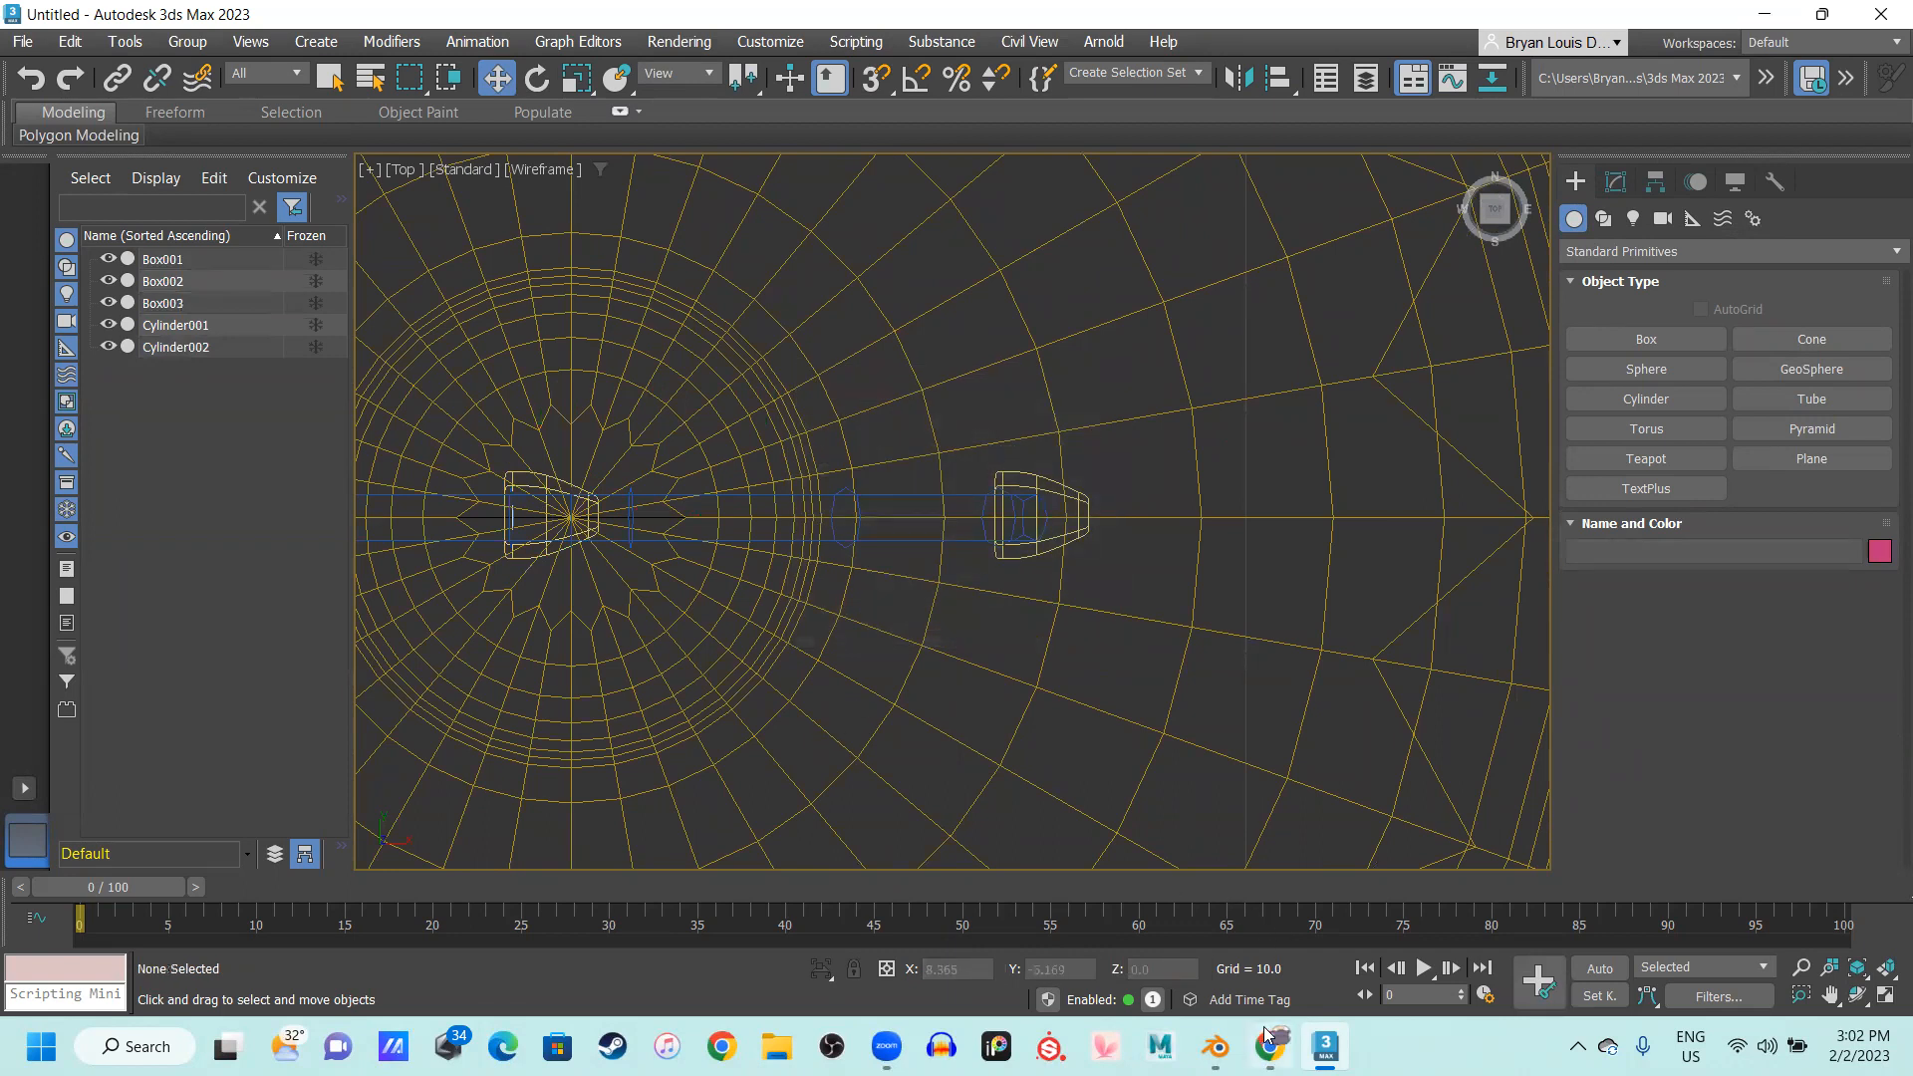
pyautogui.click(887, 1047)
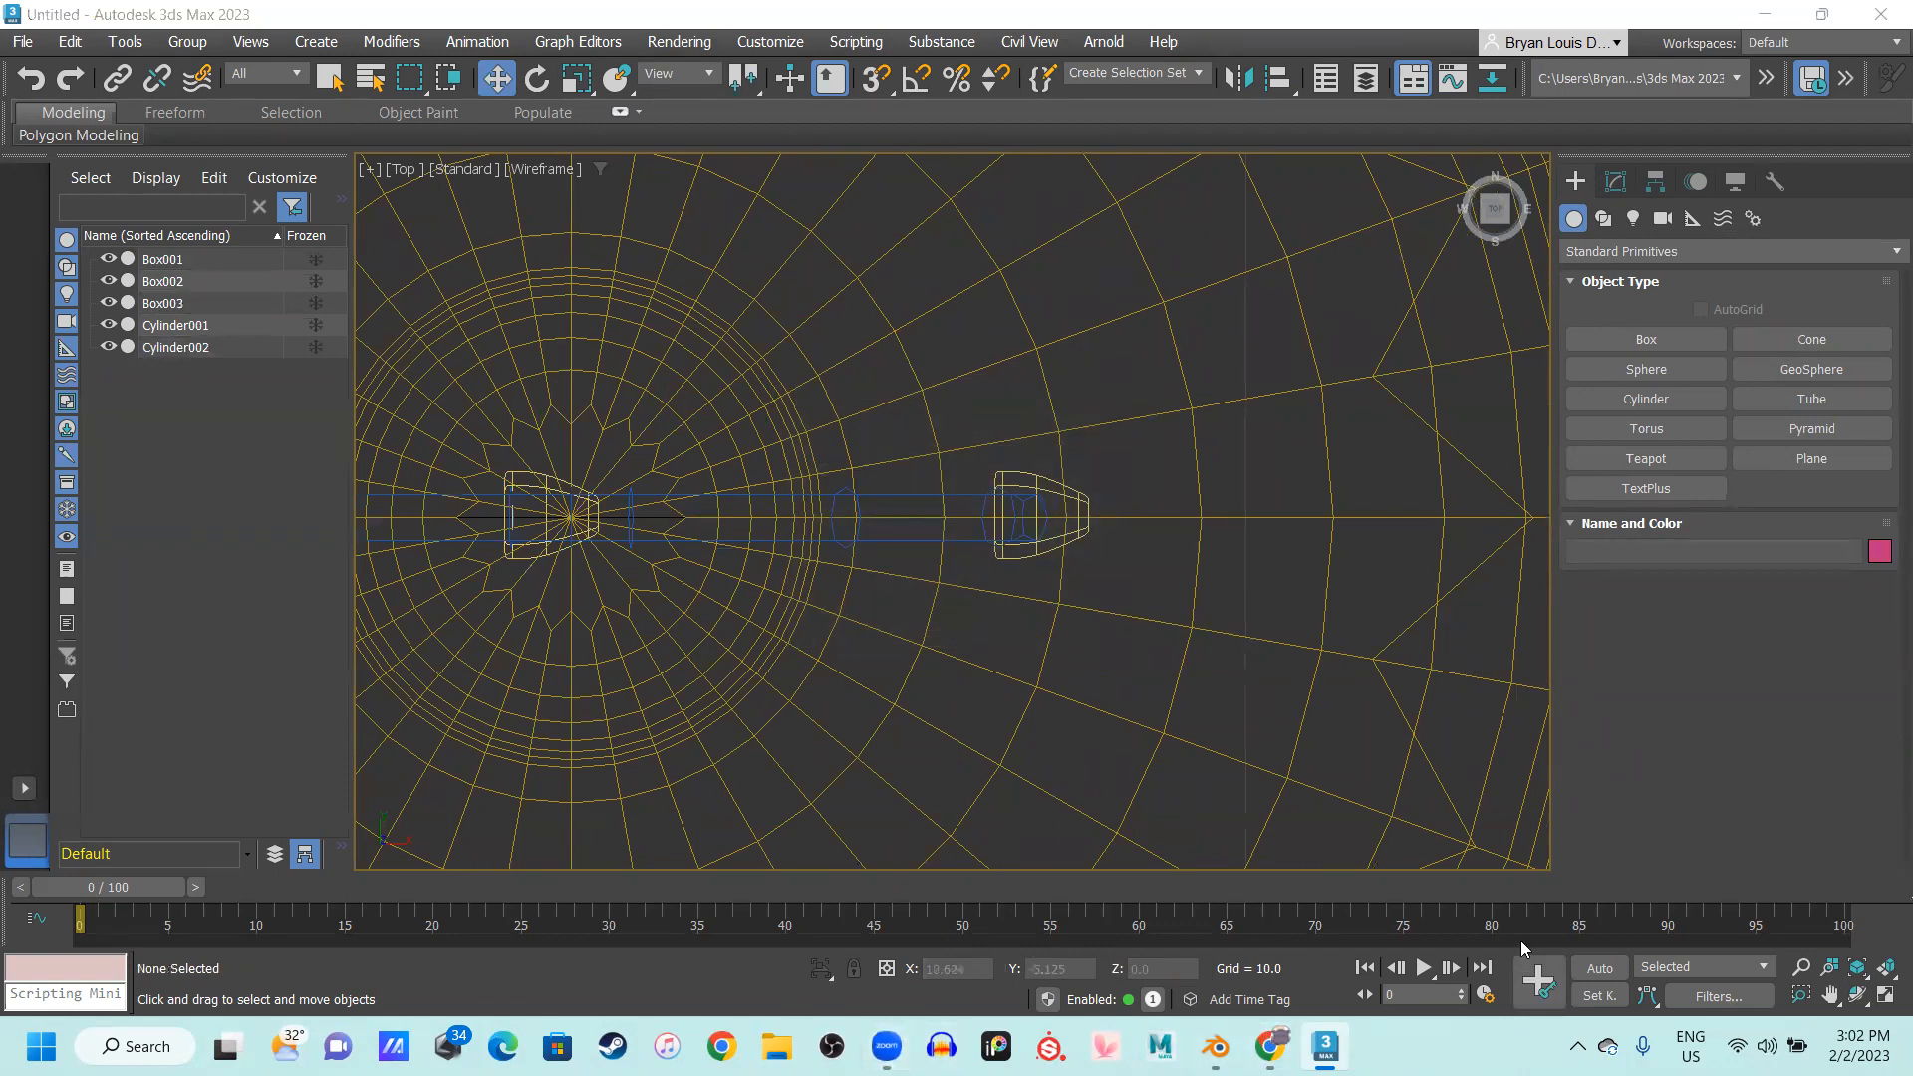
pyautogui.click(1579, 1046)
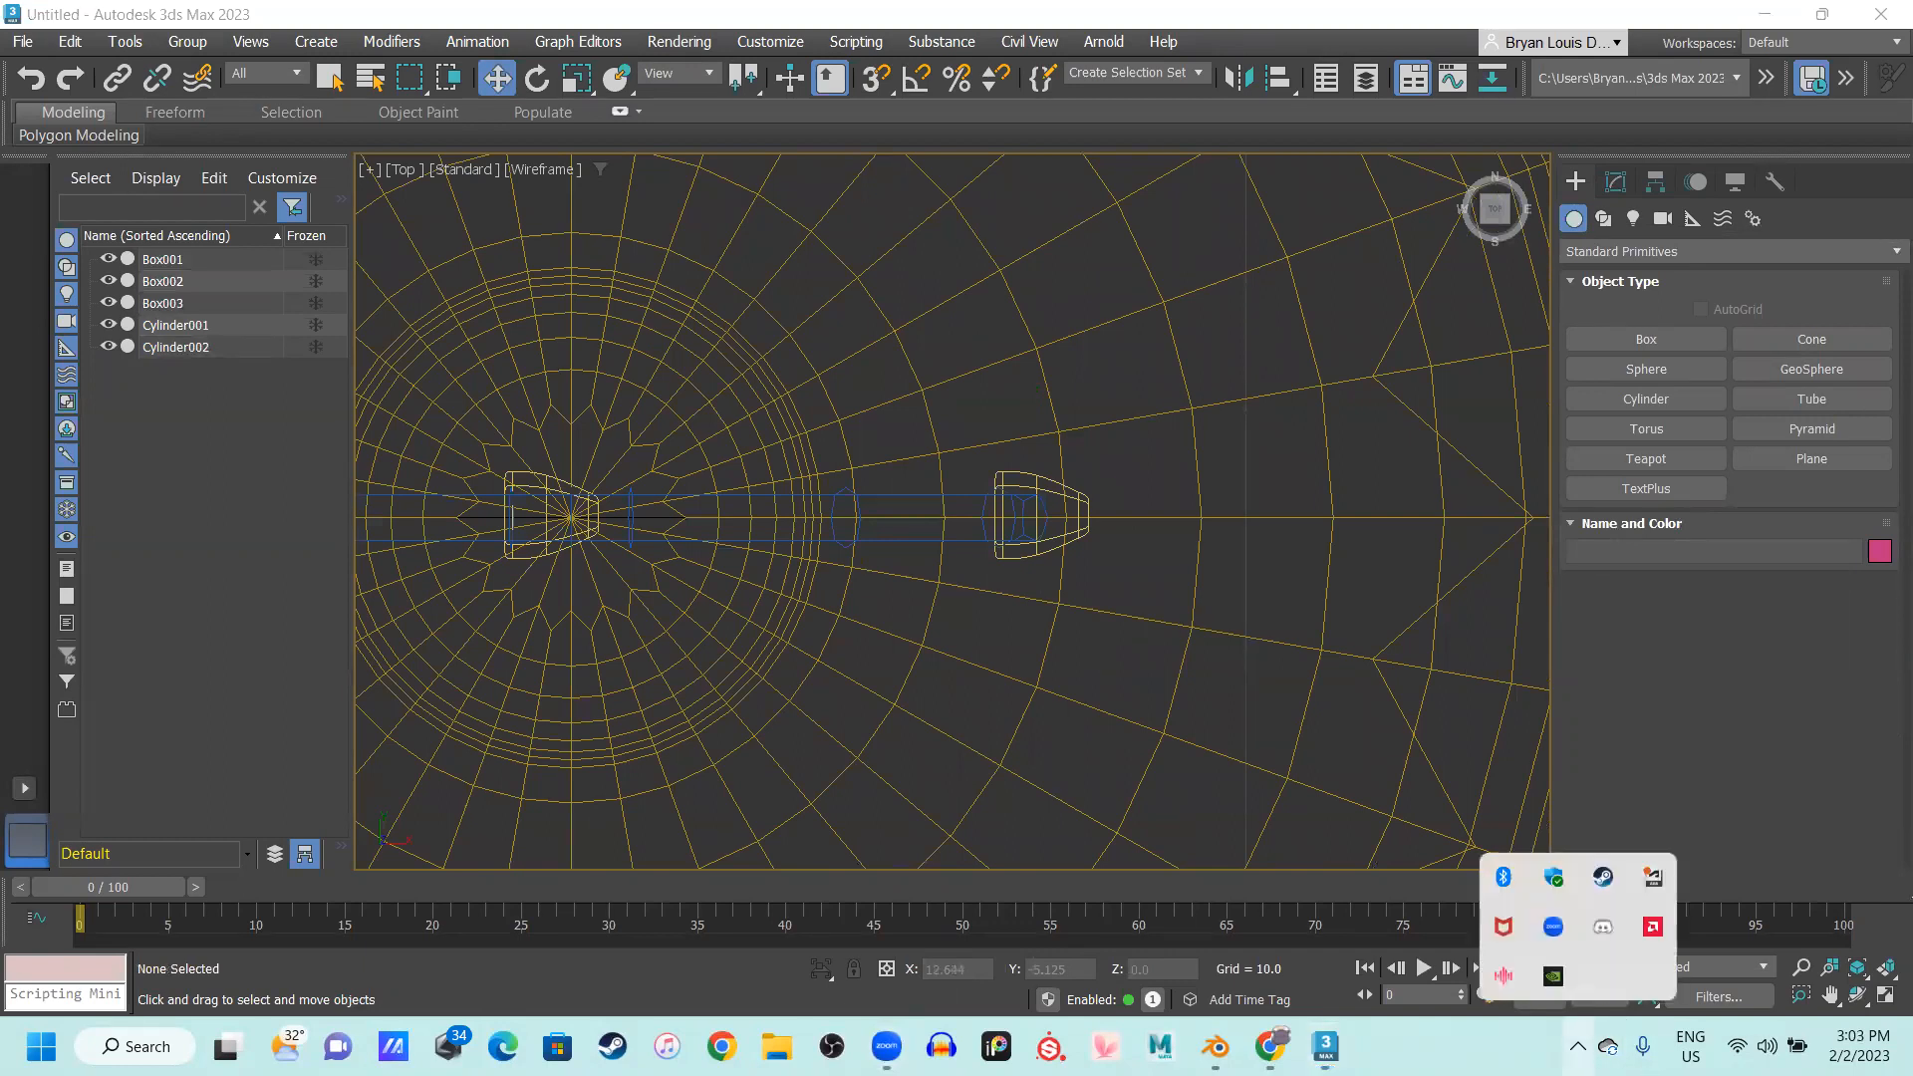
pyautogui.click(1579, 1047)
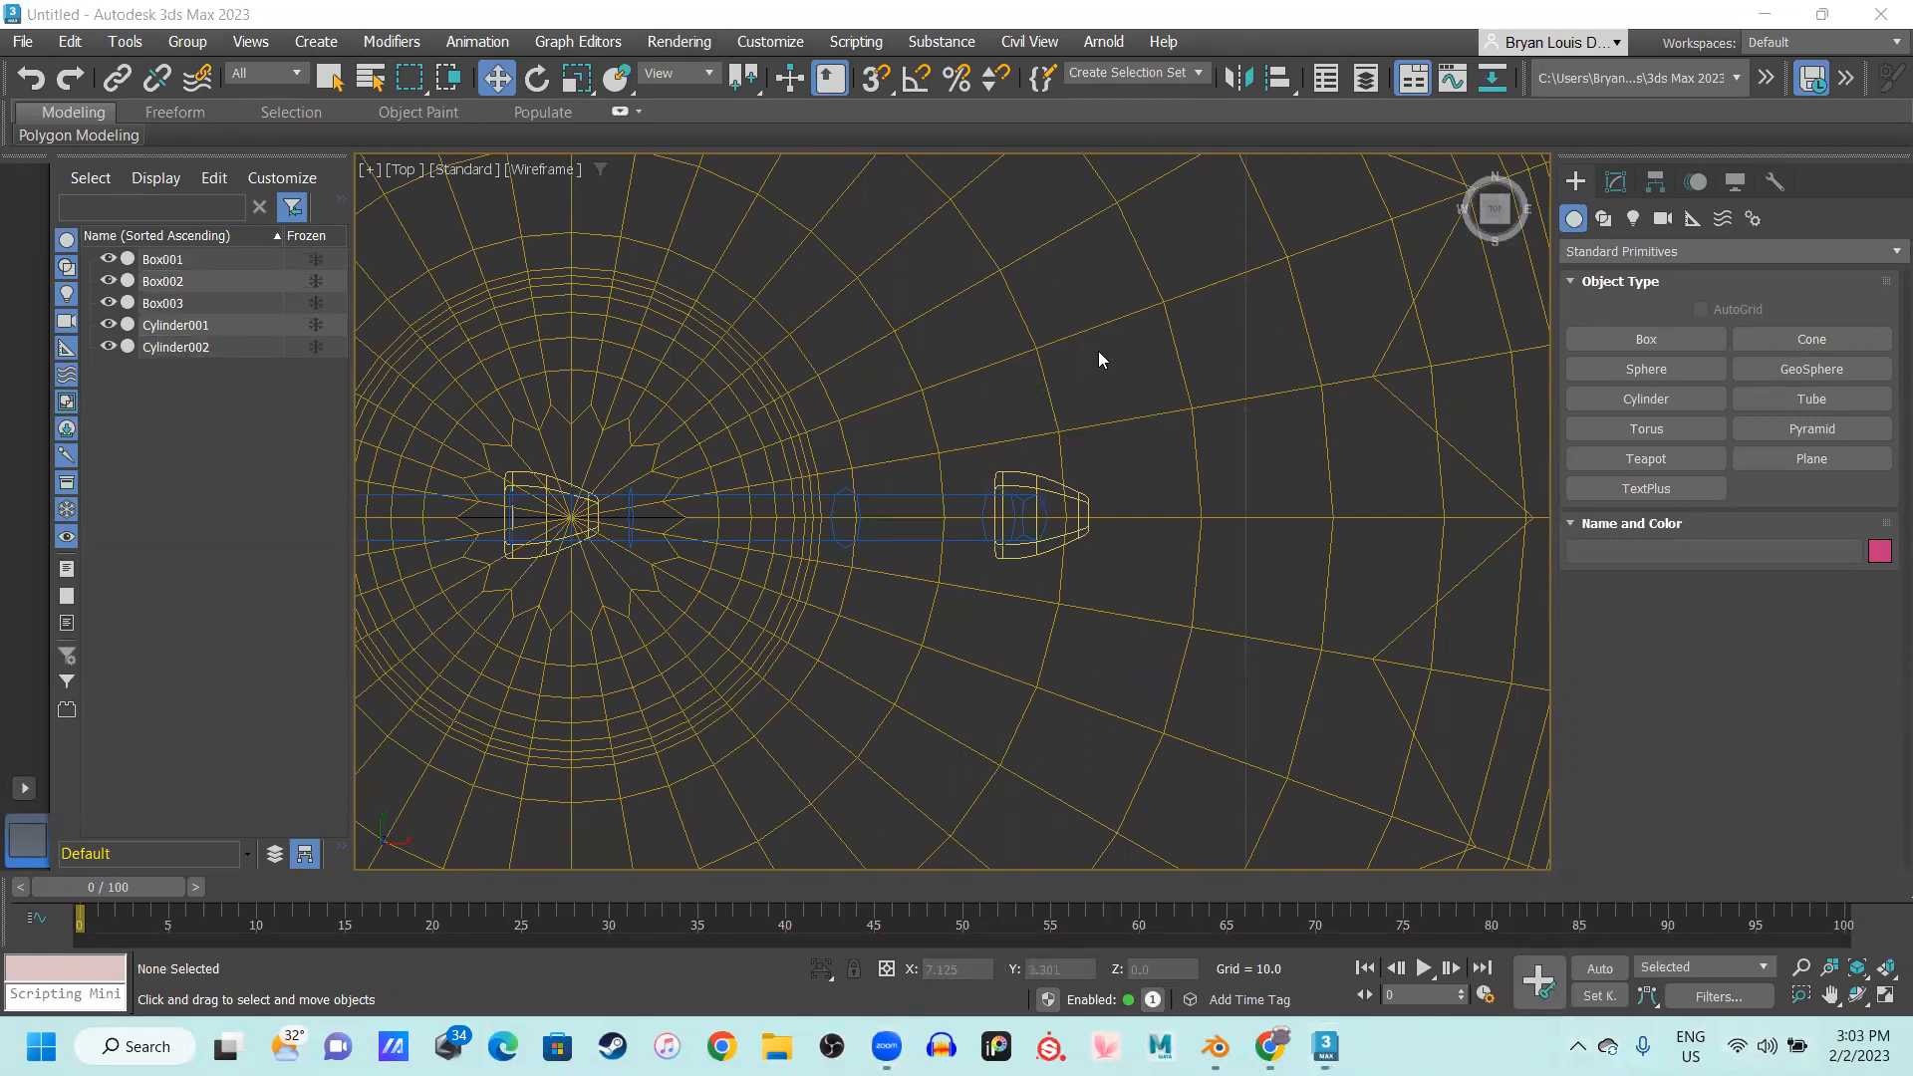
pyautogui.moveTo(783, 548); pyautogui.dragTo(1183, 500, button='middle')
pyautogui.moveTo(932, 418); pyautogui.dragTo(1003, 478, button='middle')
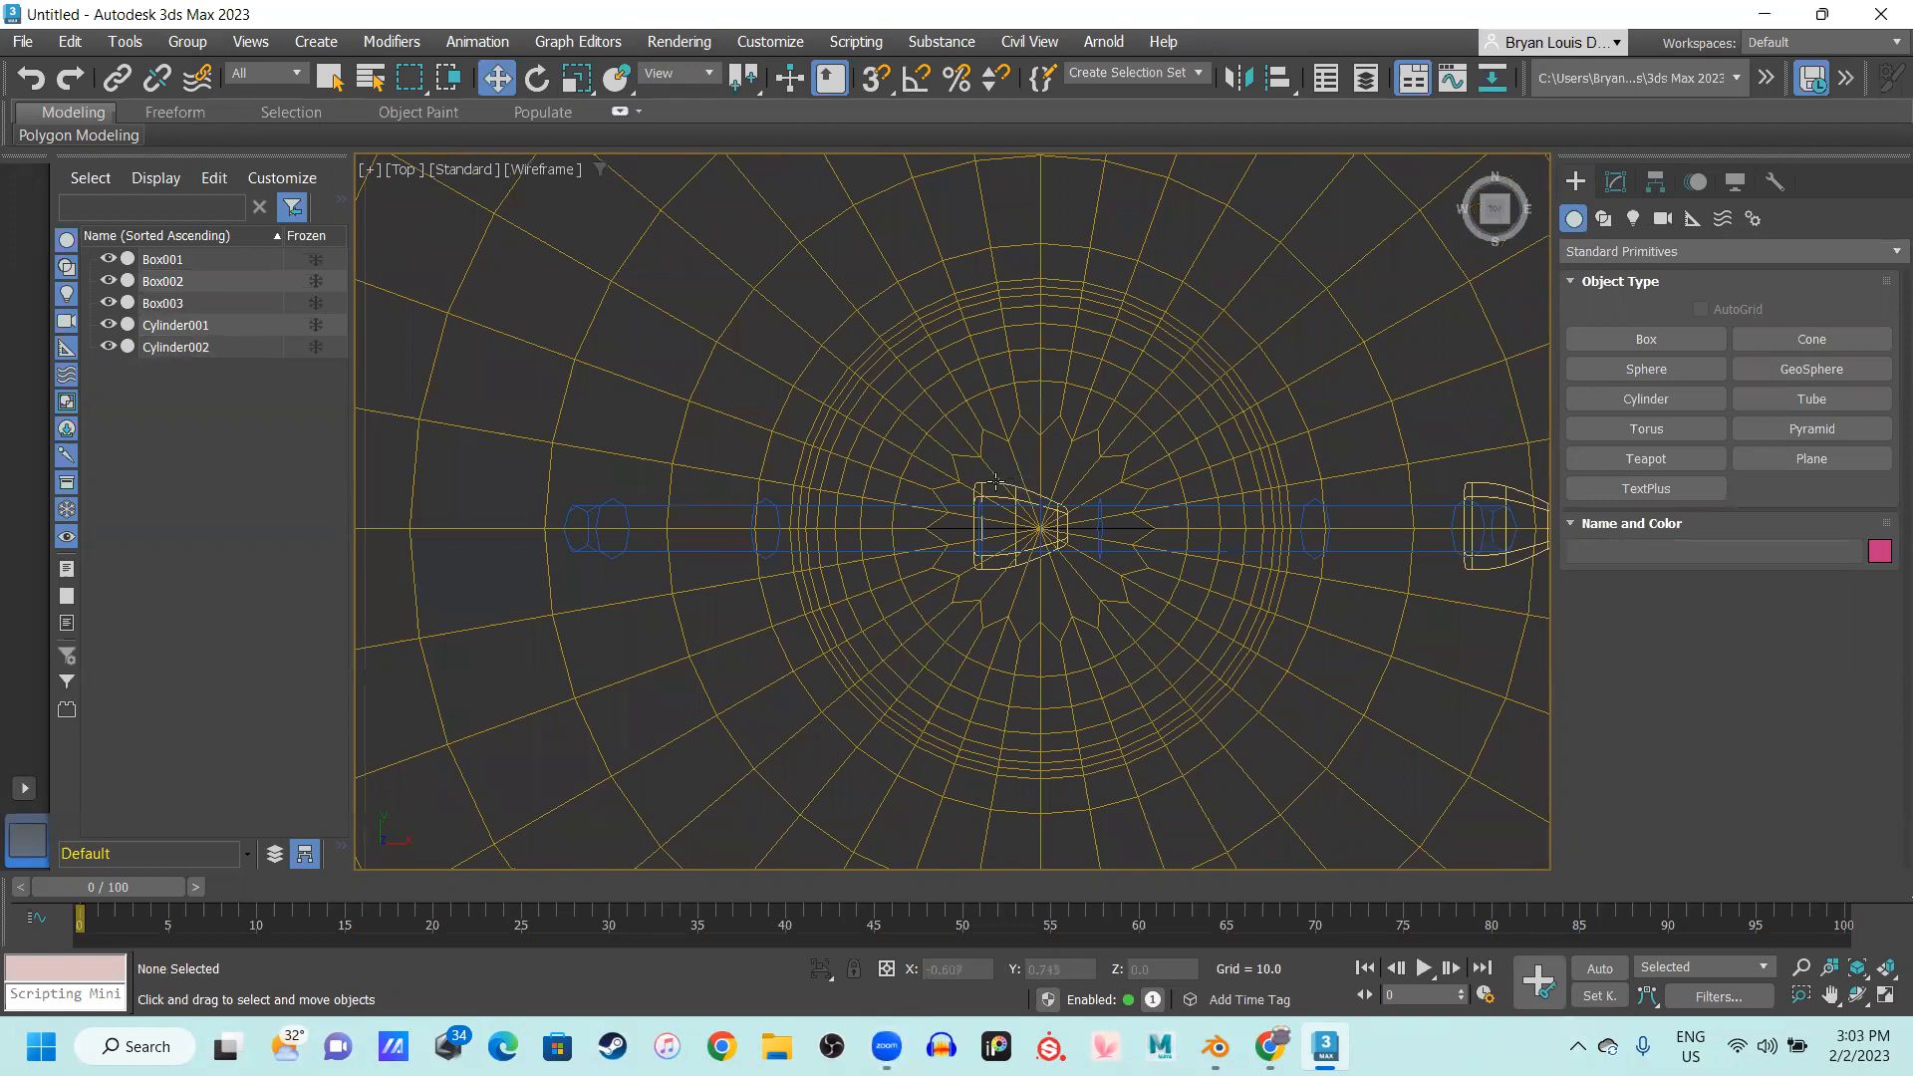
# Move the copied foot plate along X to the handle's opposite leg, at about X -6.2, and rotate it -180 degrees about Z
pyautogui.click(997, 482)
pyautogui.moveTo(1102, 534); pyautogui.dragTo(685, 532)
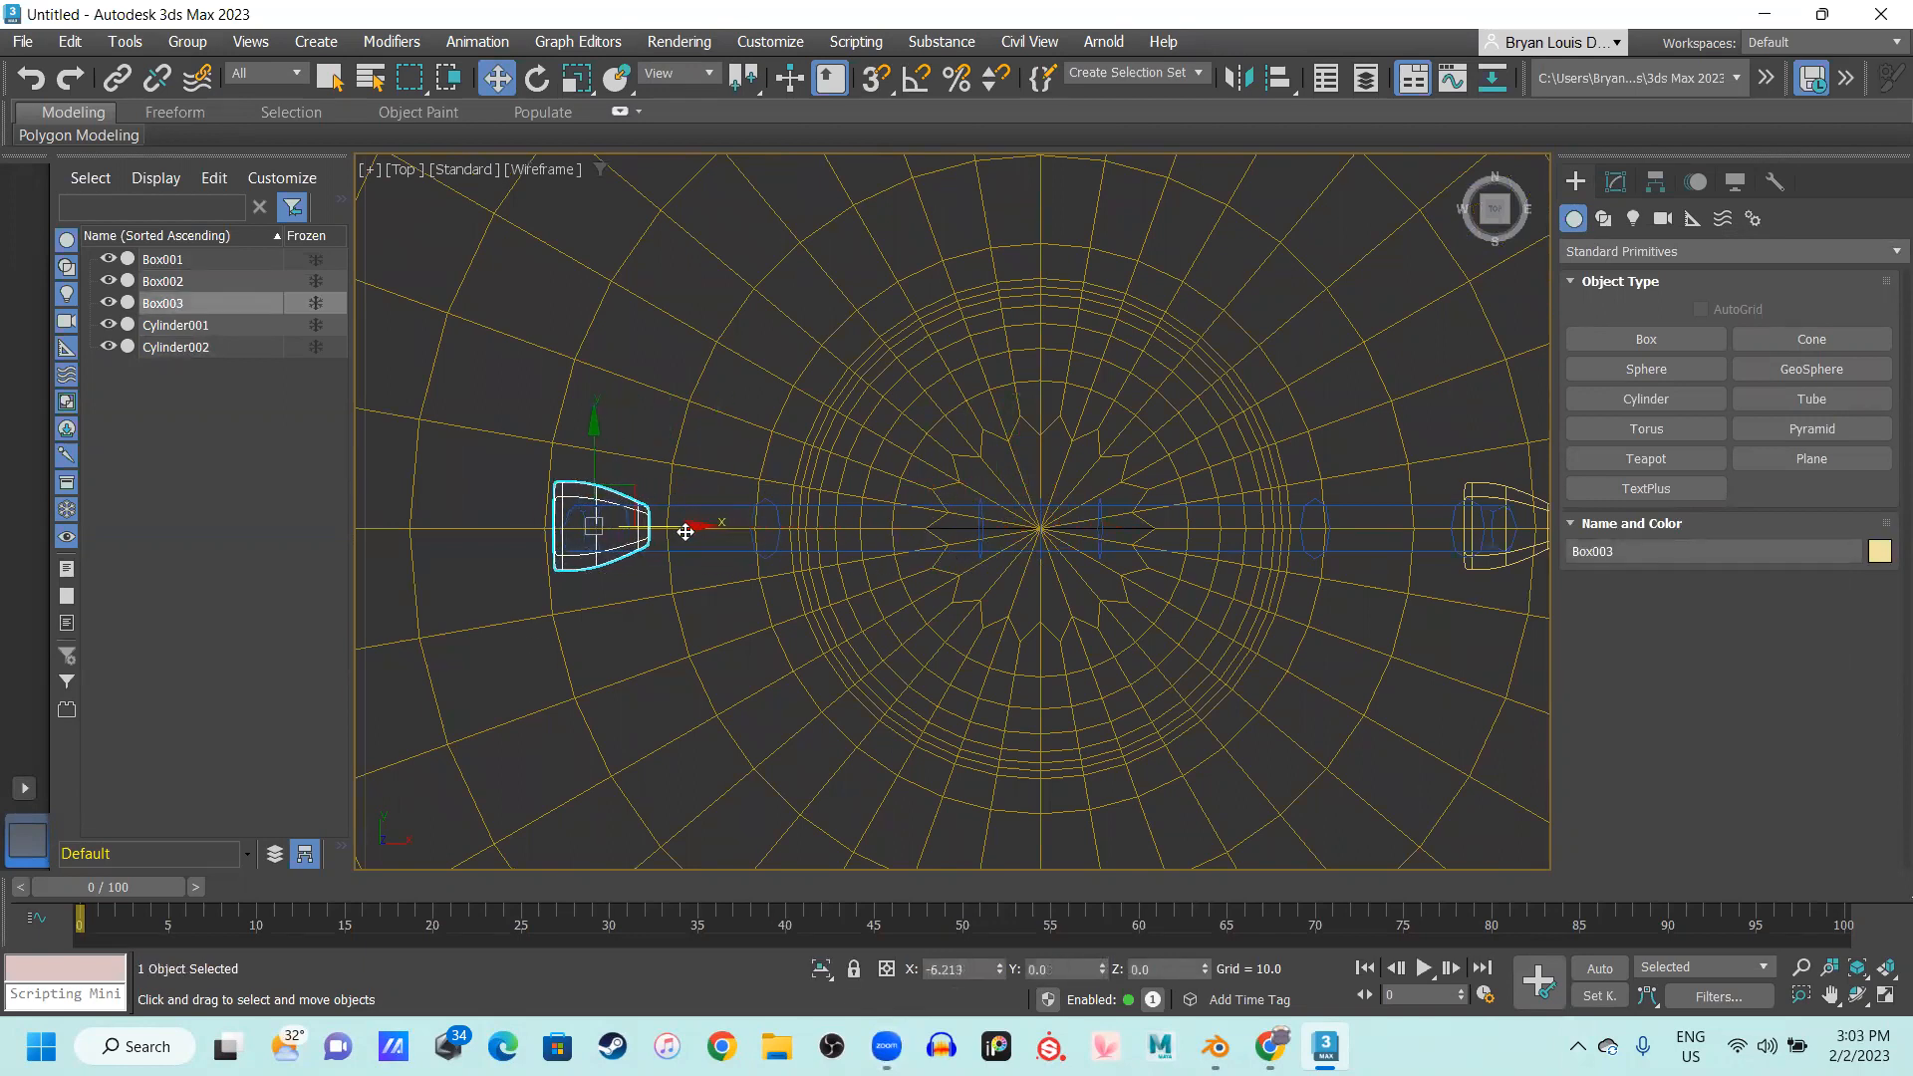
pyautogui.press('e')
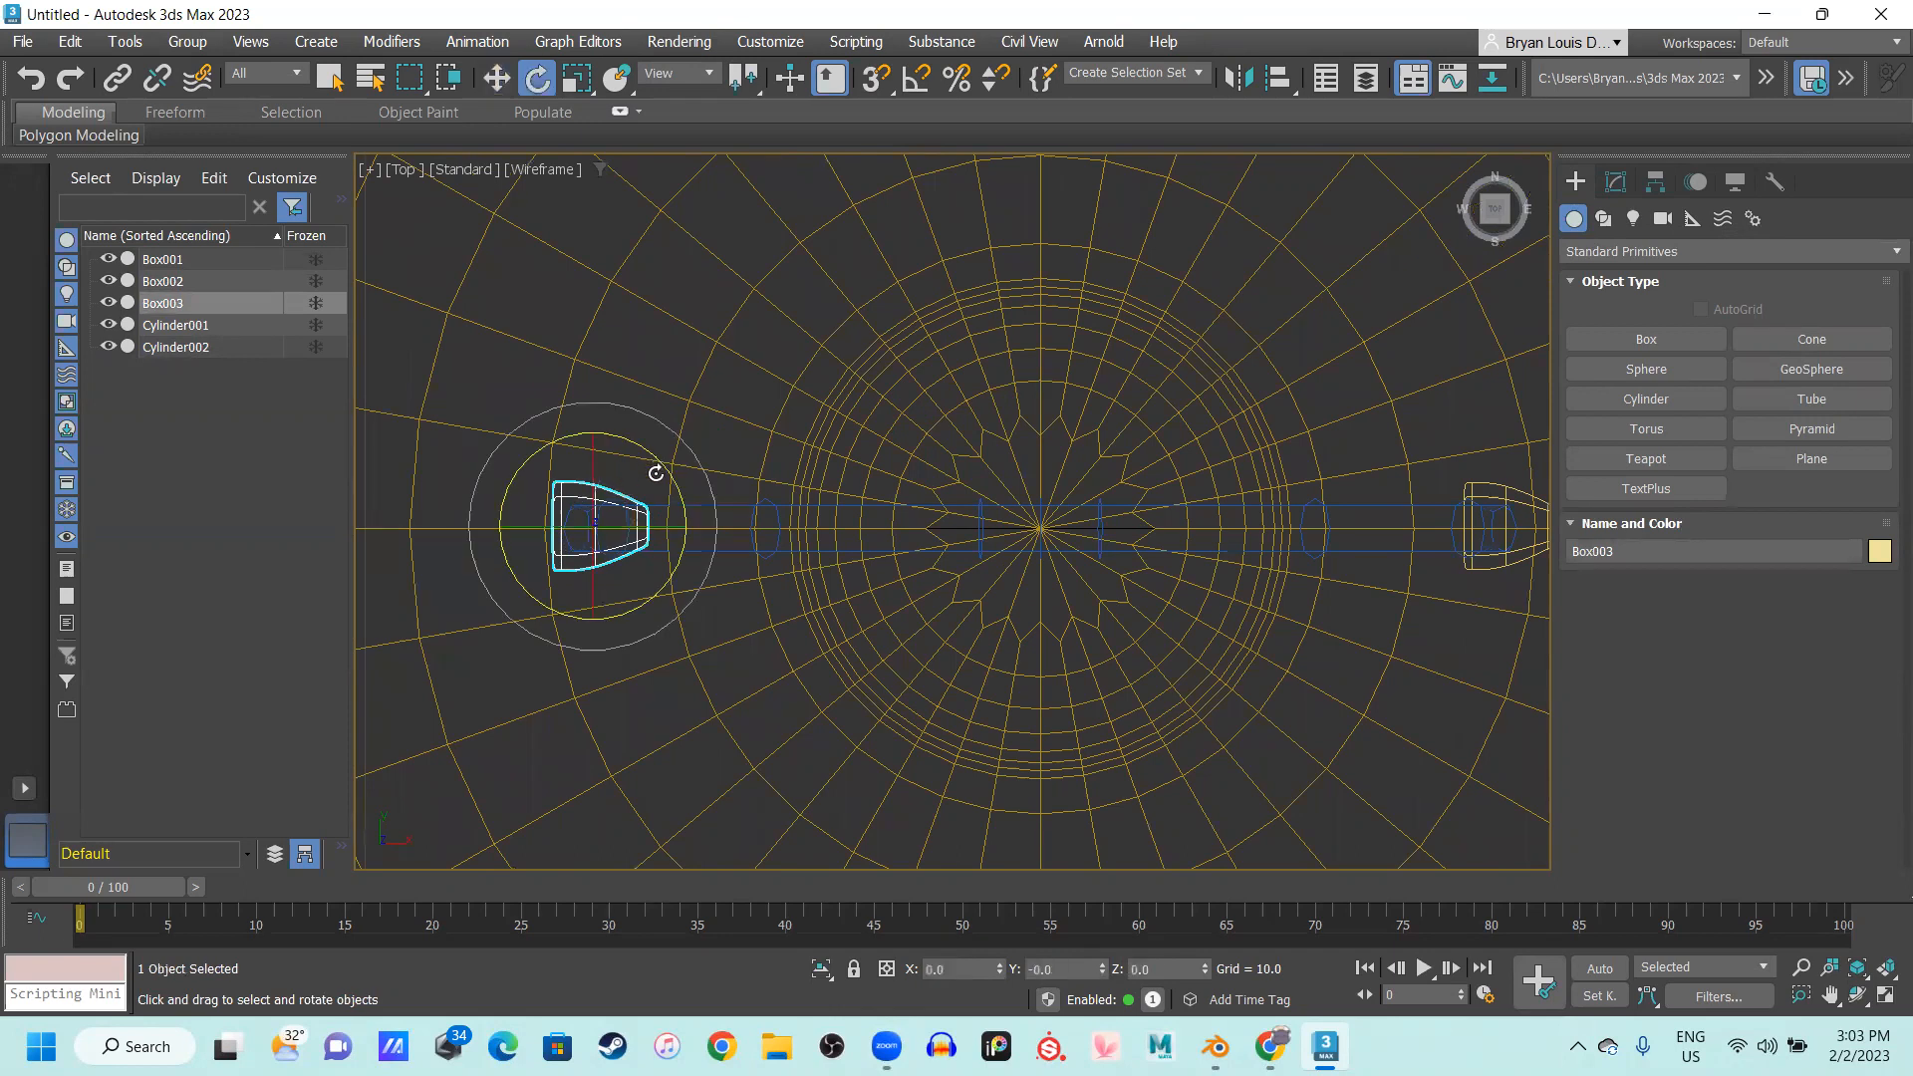
pyautogui.moveTo(674, 476); pyautogui.dragTo(398, 438)
pyautogui.write('-180')
pyautogui.press('Return')
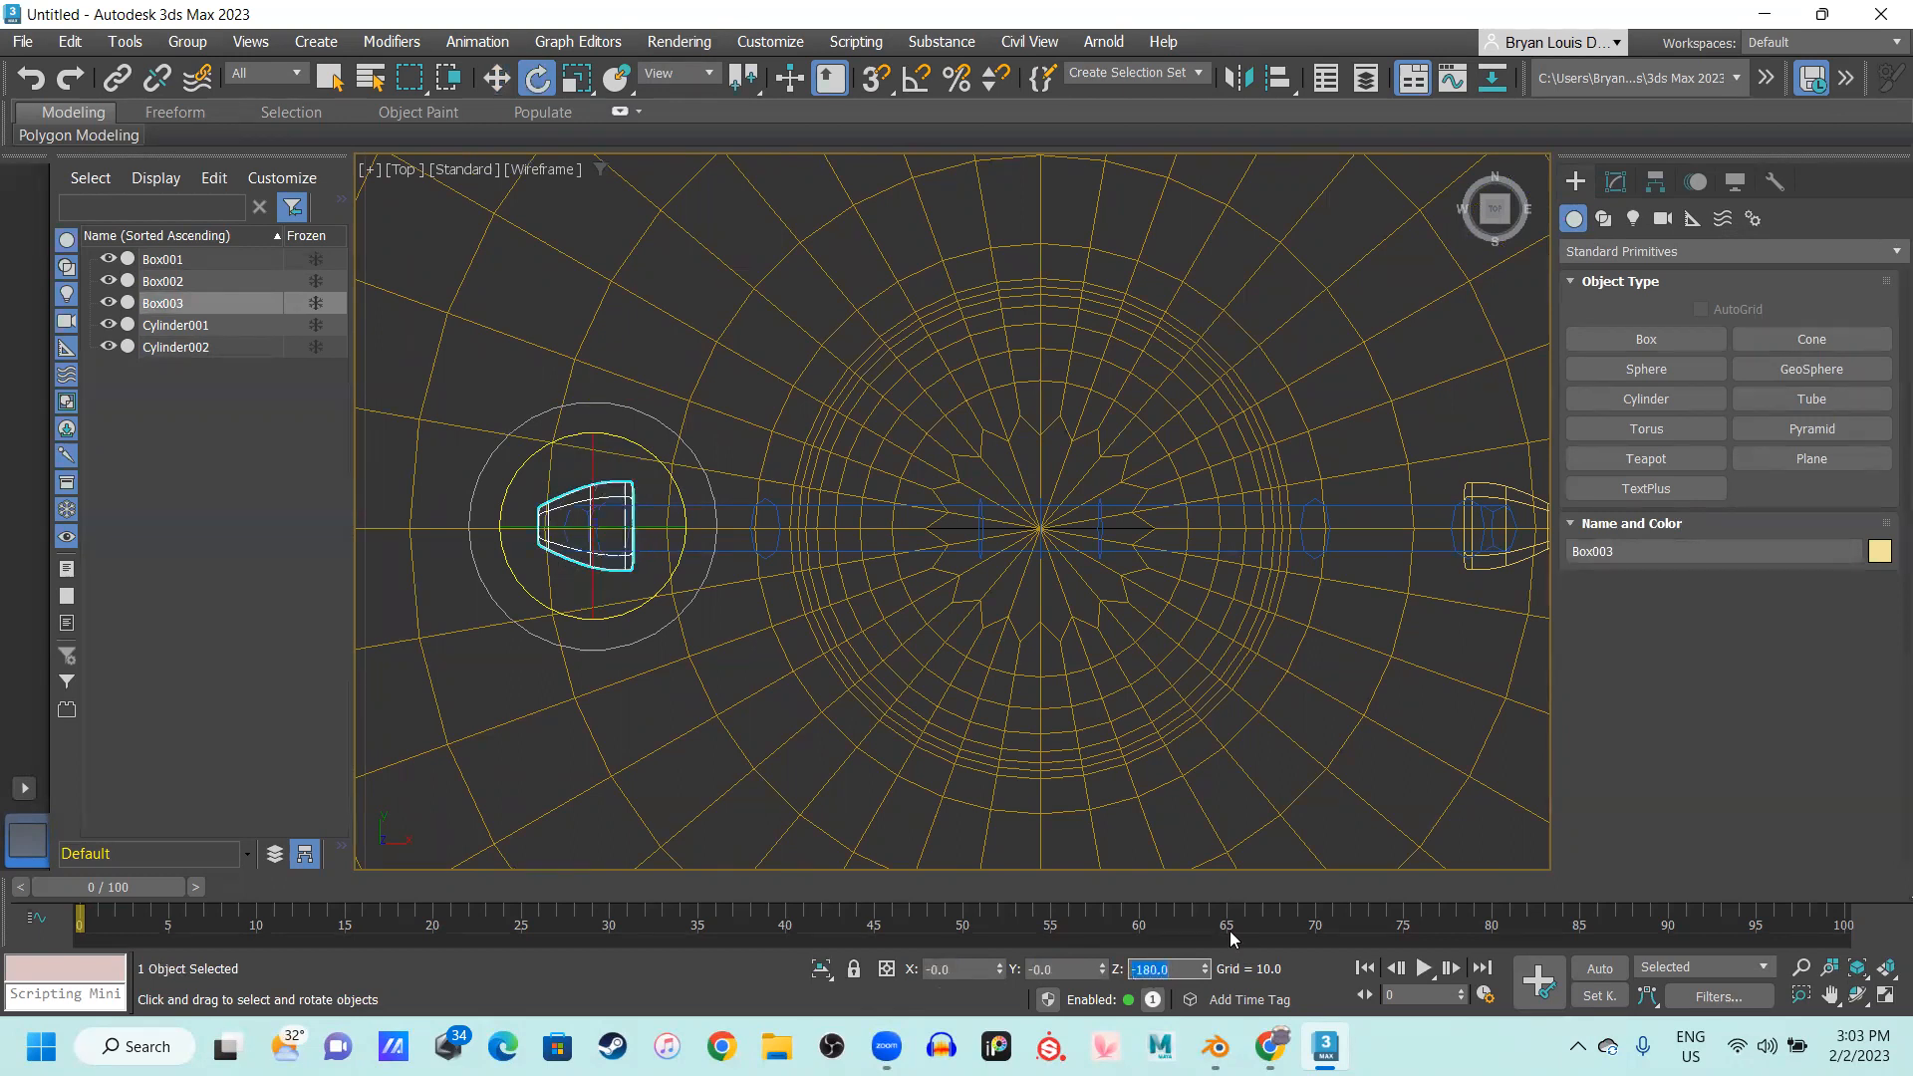
# Shift the rotated foot plate along X in the Perspective view to about X -7, so that it sits under the handle's leg
pyautogui.scroll(-2, 854, 697)
pyautogui.moveTo(853, 654); pyautogui.dragTo(751, 655, button='middle')
pyautogui.press('p')
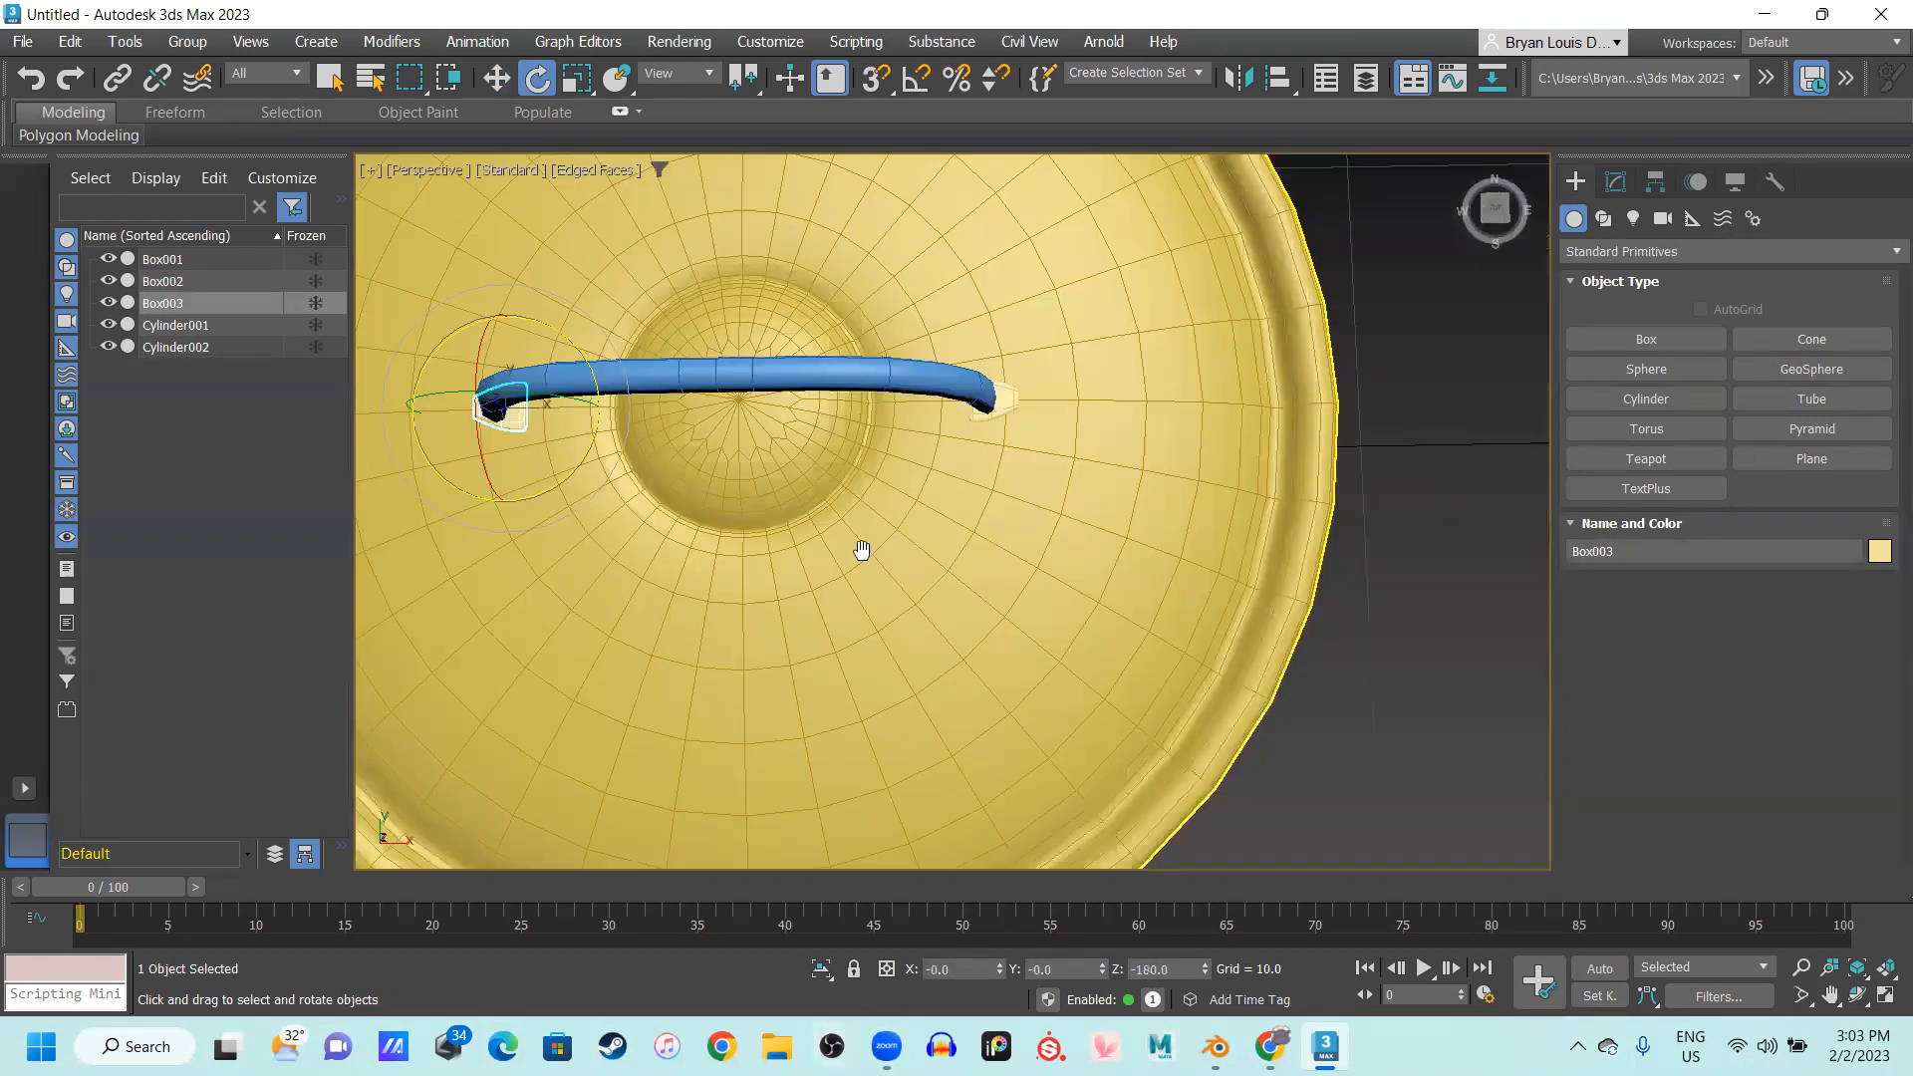
pyautogui.moveTo(857, 551); pyautogui.dragTo(991, 602, button='middle')
pyautogui.keyDown('alt'); pyautogui.moveTo(774, 440); pyautogui.dragTo(845, 495, button='middle'); pyautogui.keyUp('alt')
pyautogui.scroll(4, 656, 450)
pyautogui.press('w')
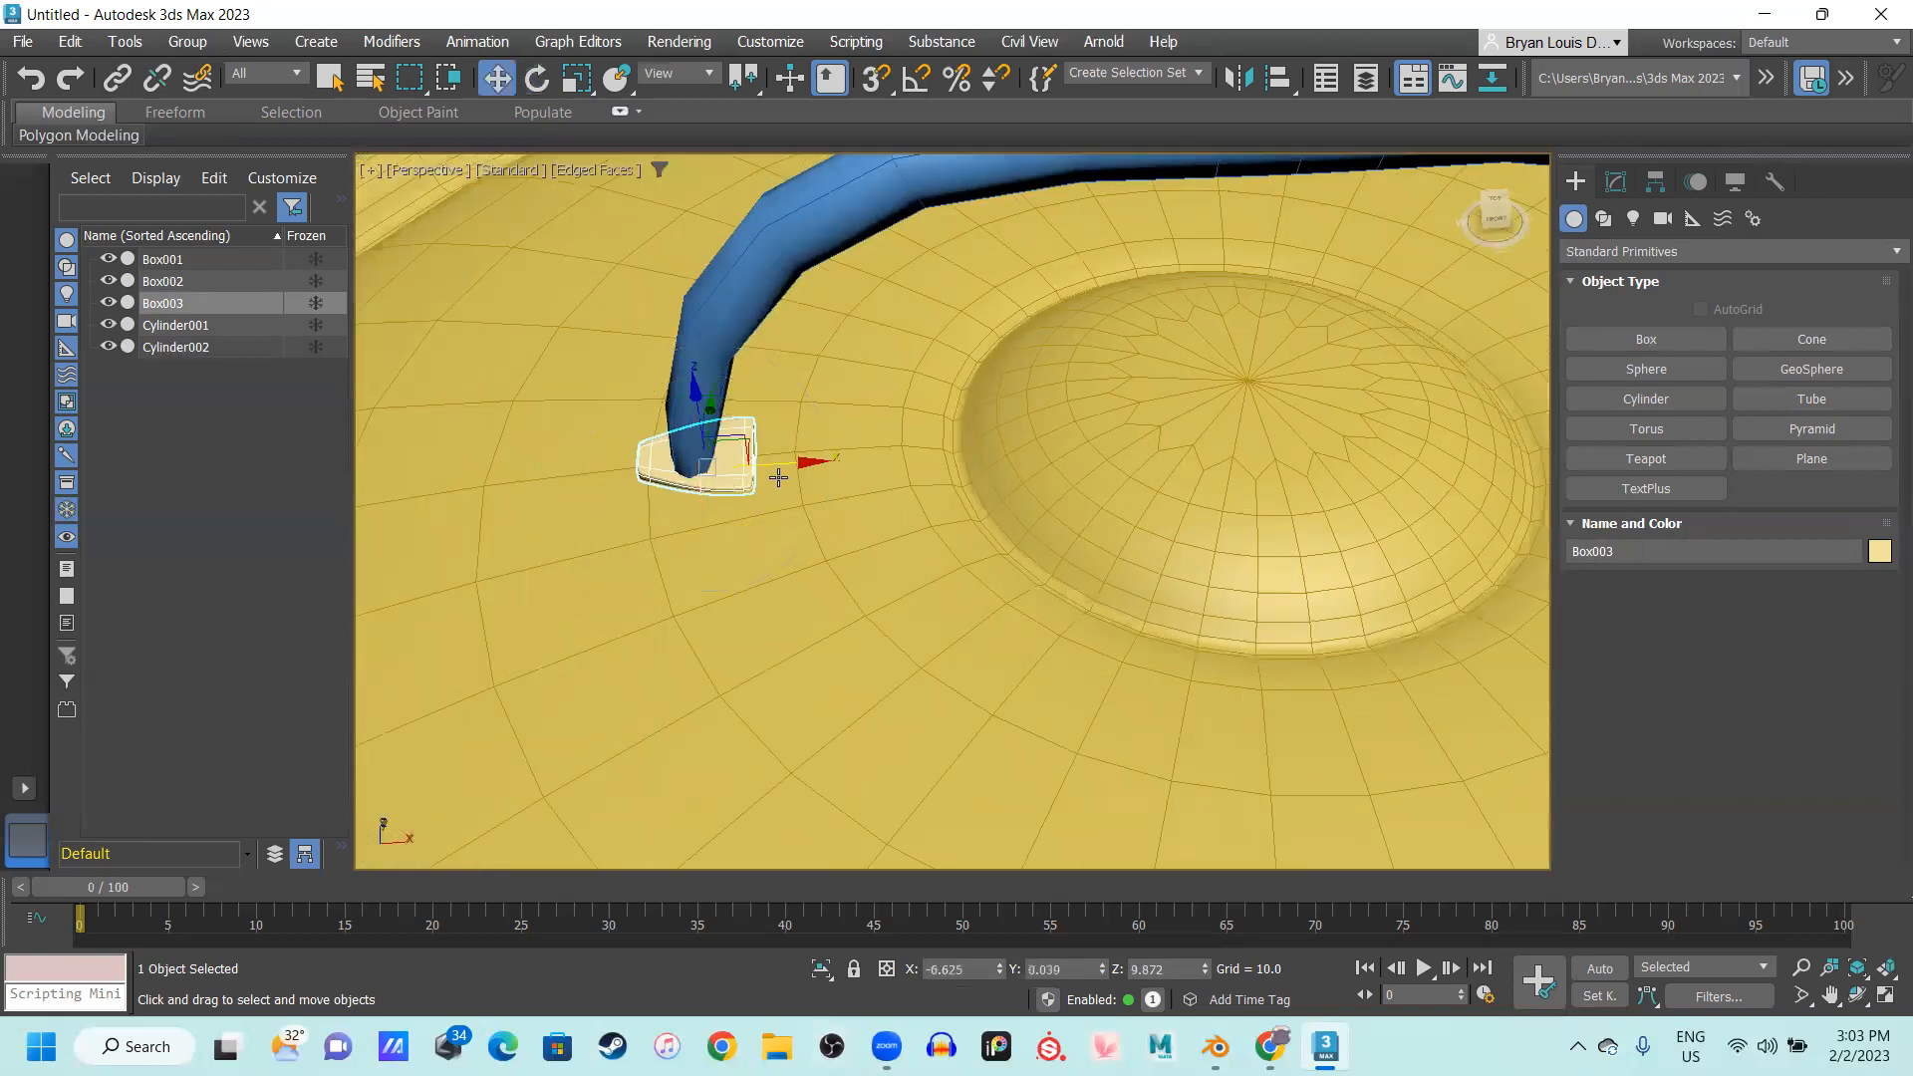
pyautogui.moveTo(794, 467); pyautogui.dragTo(757, 469)
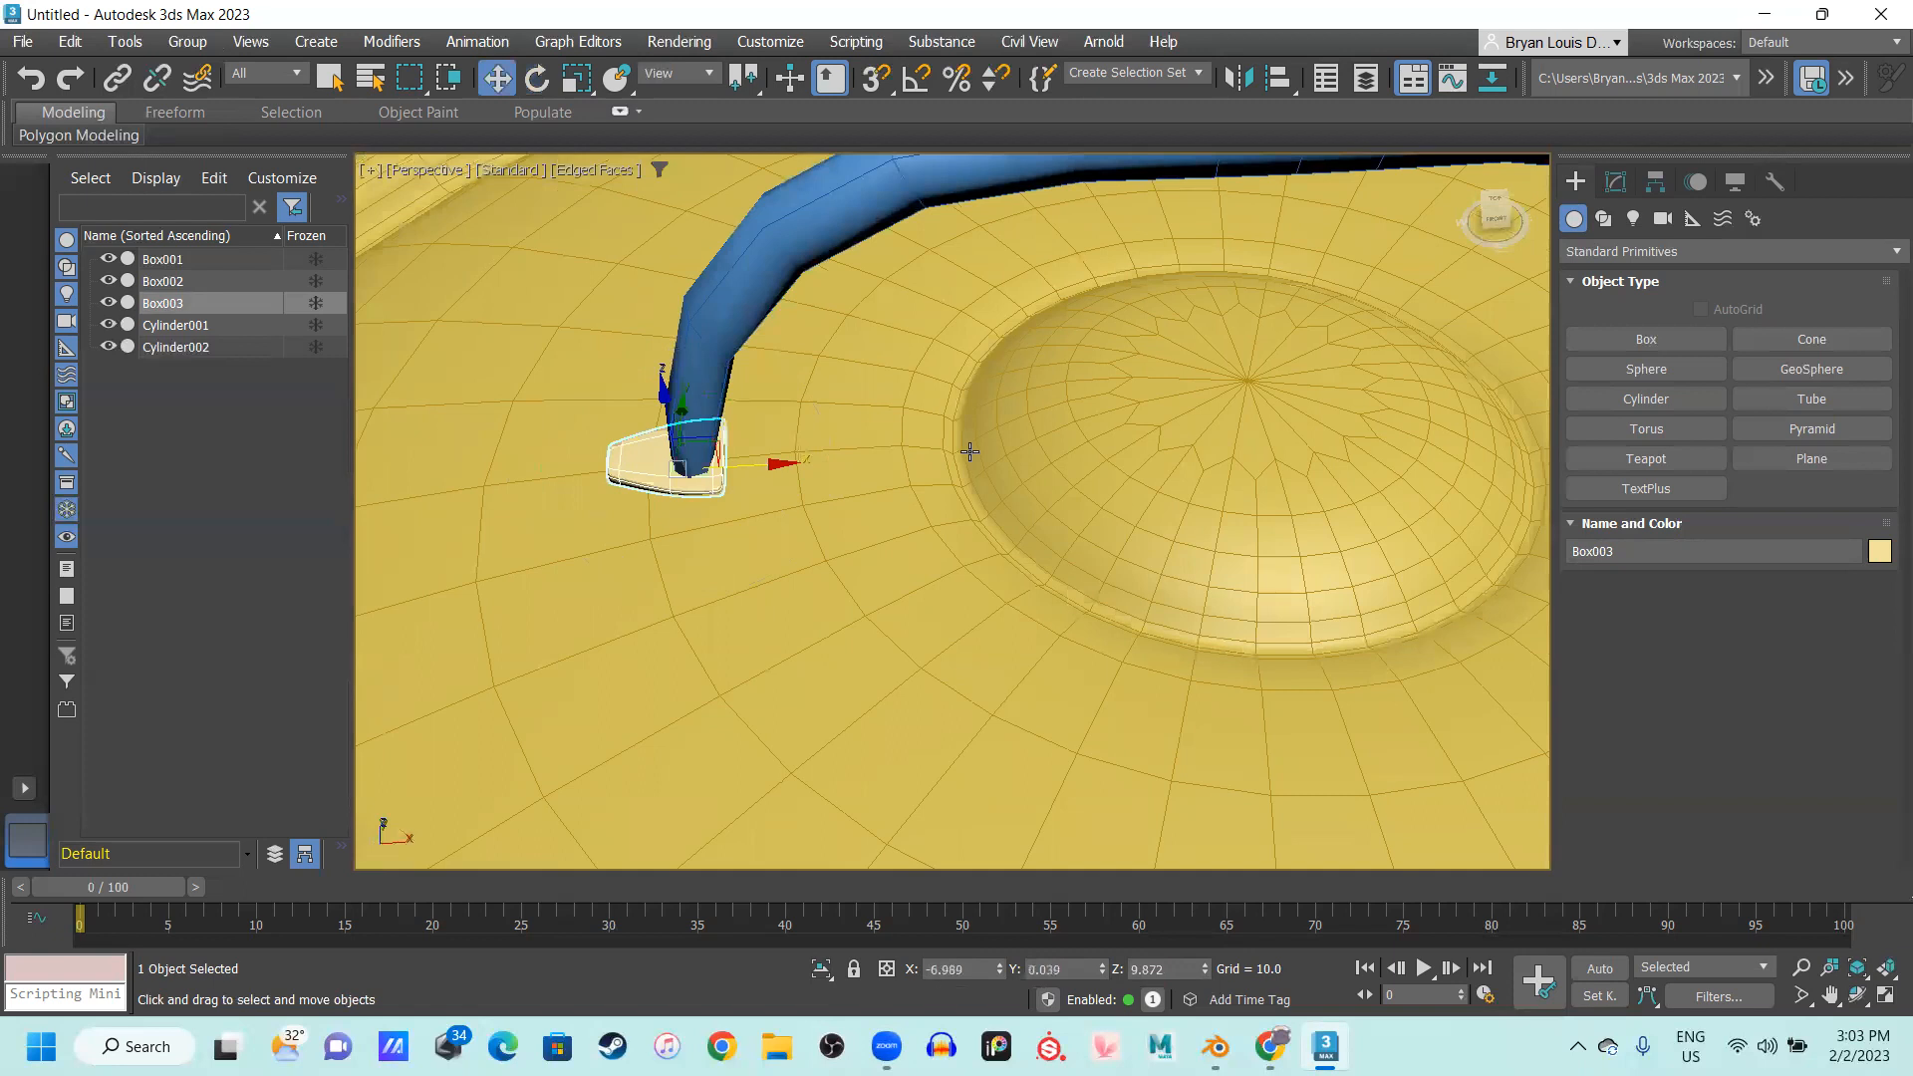
# Deselect the foot plate, hide the edged faces and examine the whole container with its cap and handle from several angles
pyautogui.scroll(-5, 942, 469)
pyautogui.click(542, 320)
pyautogui.keyDown('alt'); pyautogui.moveTo(995, 482); pyautogui.dragTo(739, 478, button='middle'); pyautogui.keyUp('alt')
pyautogui.press('F4')
pyautogui.scroll(-4, 854, 500)
pyautogui.moveTo(890, 532)
pyautogui.mouseDown(button='middle')
pyautogui.moveTo(905, 453)
pyautogui.moveTo(768, 393)
pyautogui.moveTo(1002, 414)
pyautogui.moveTo(931, 458)
pyautogui.moveTo(820, 478)
pyautogui.mouseUp(button='middle')
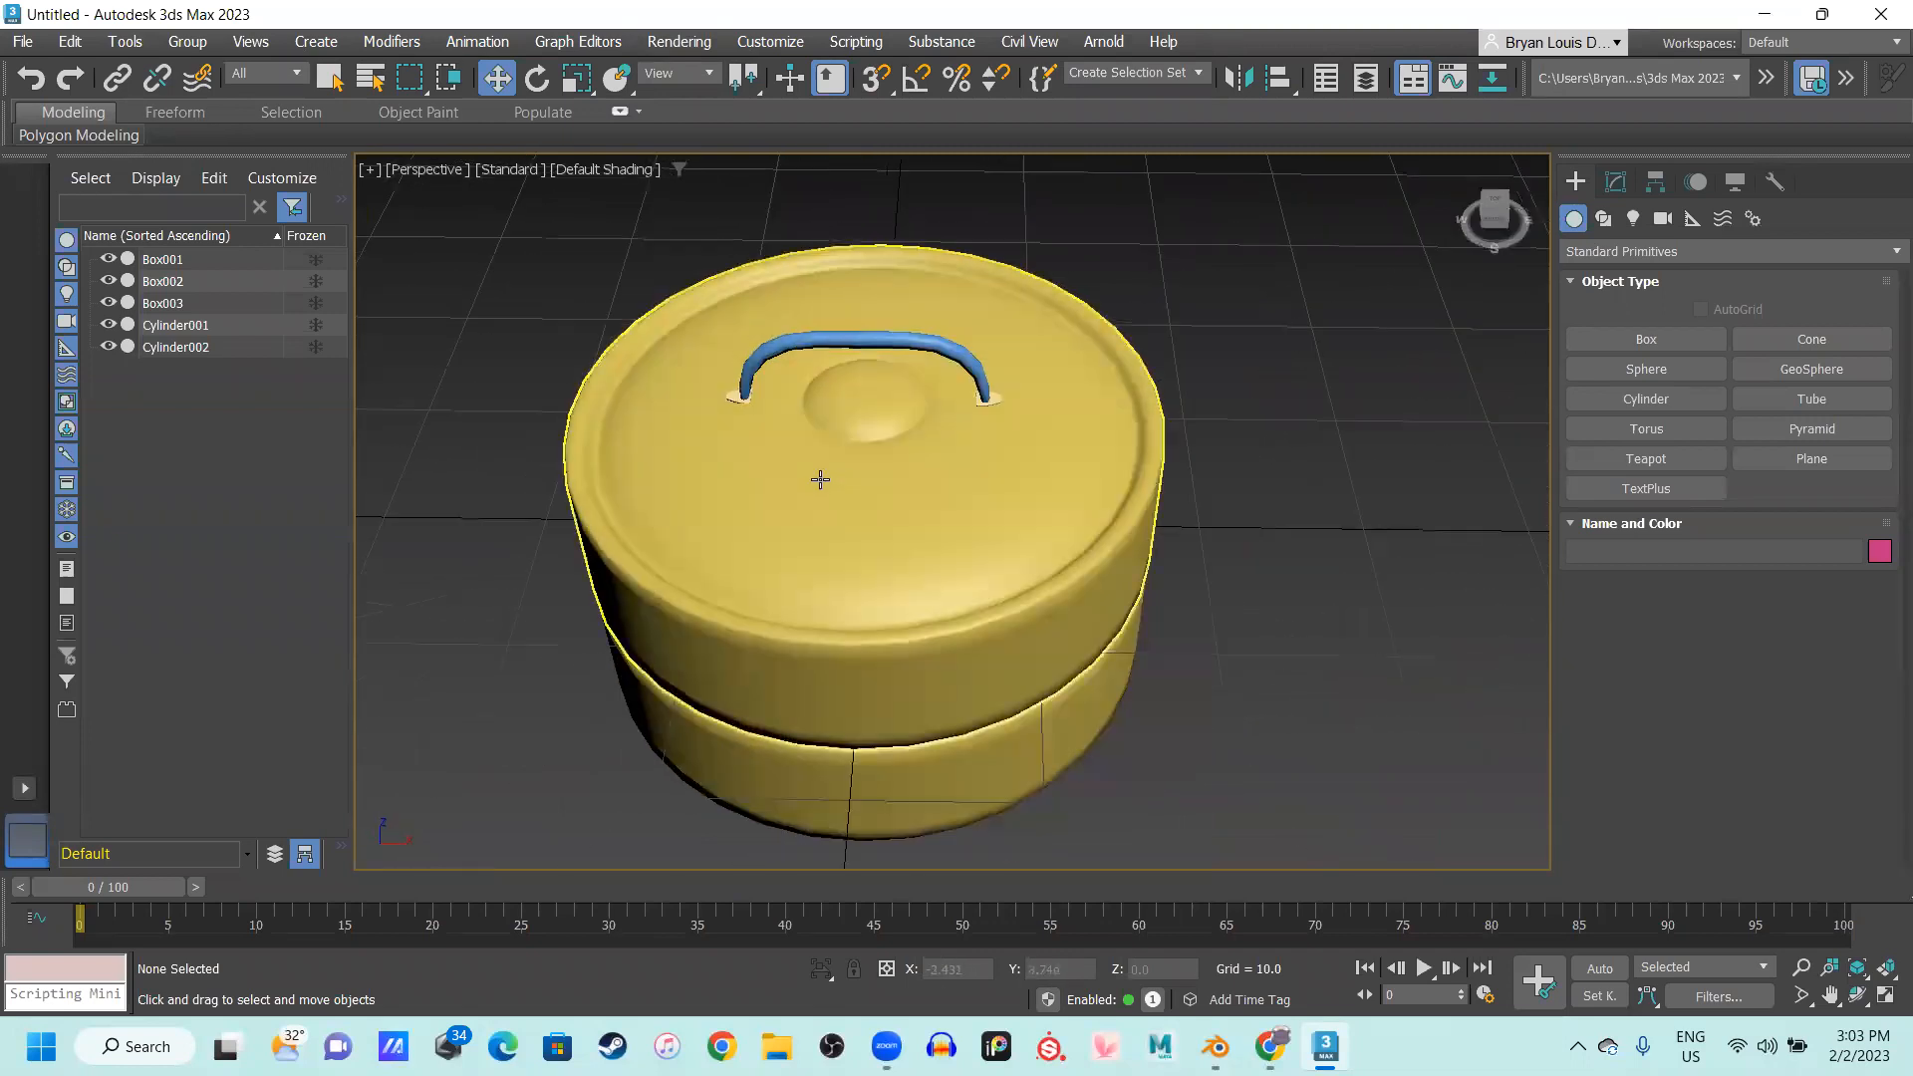
pyautogui.scroll(2, 777, 470)
pyautogui.scroll(2, 726, 424)
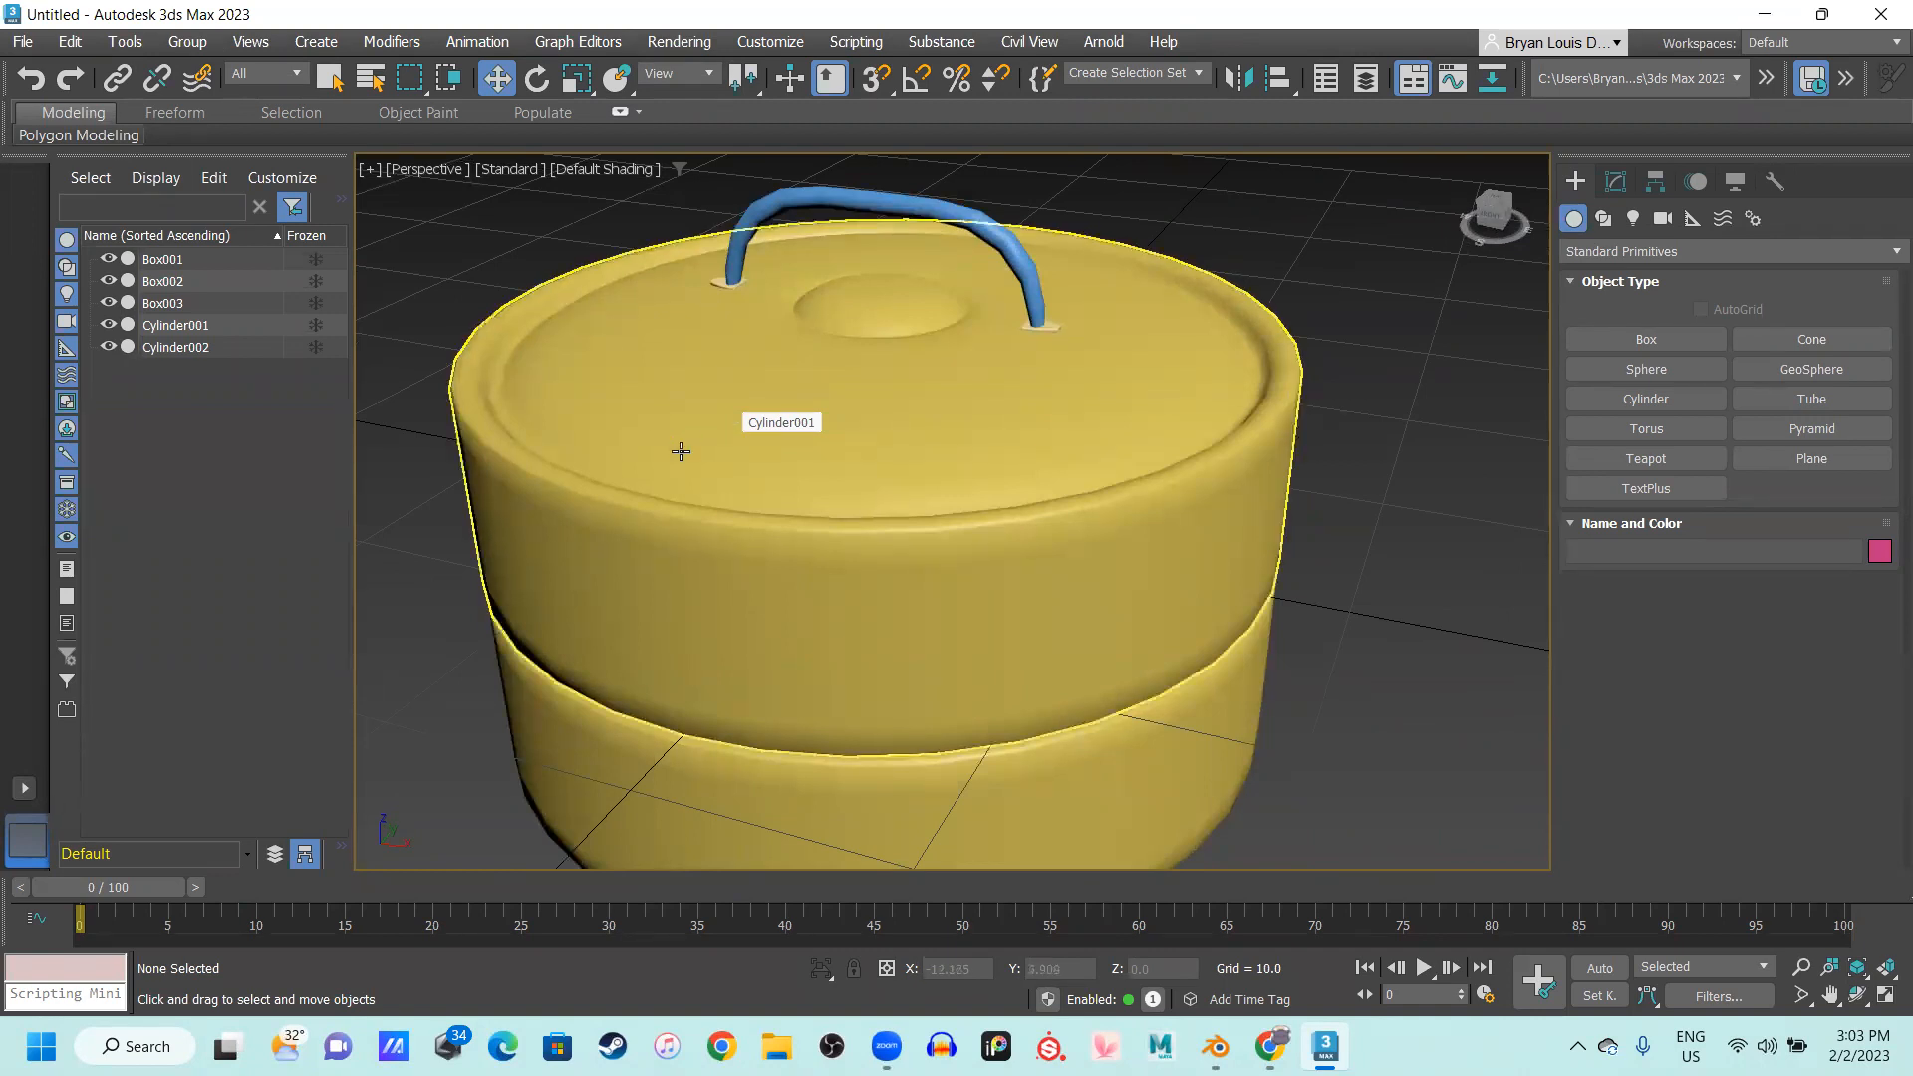
pyautogui.scroll(-3, 678, 444)
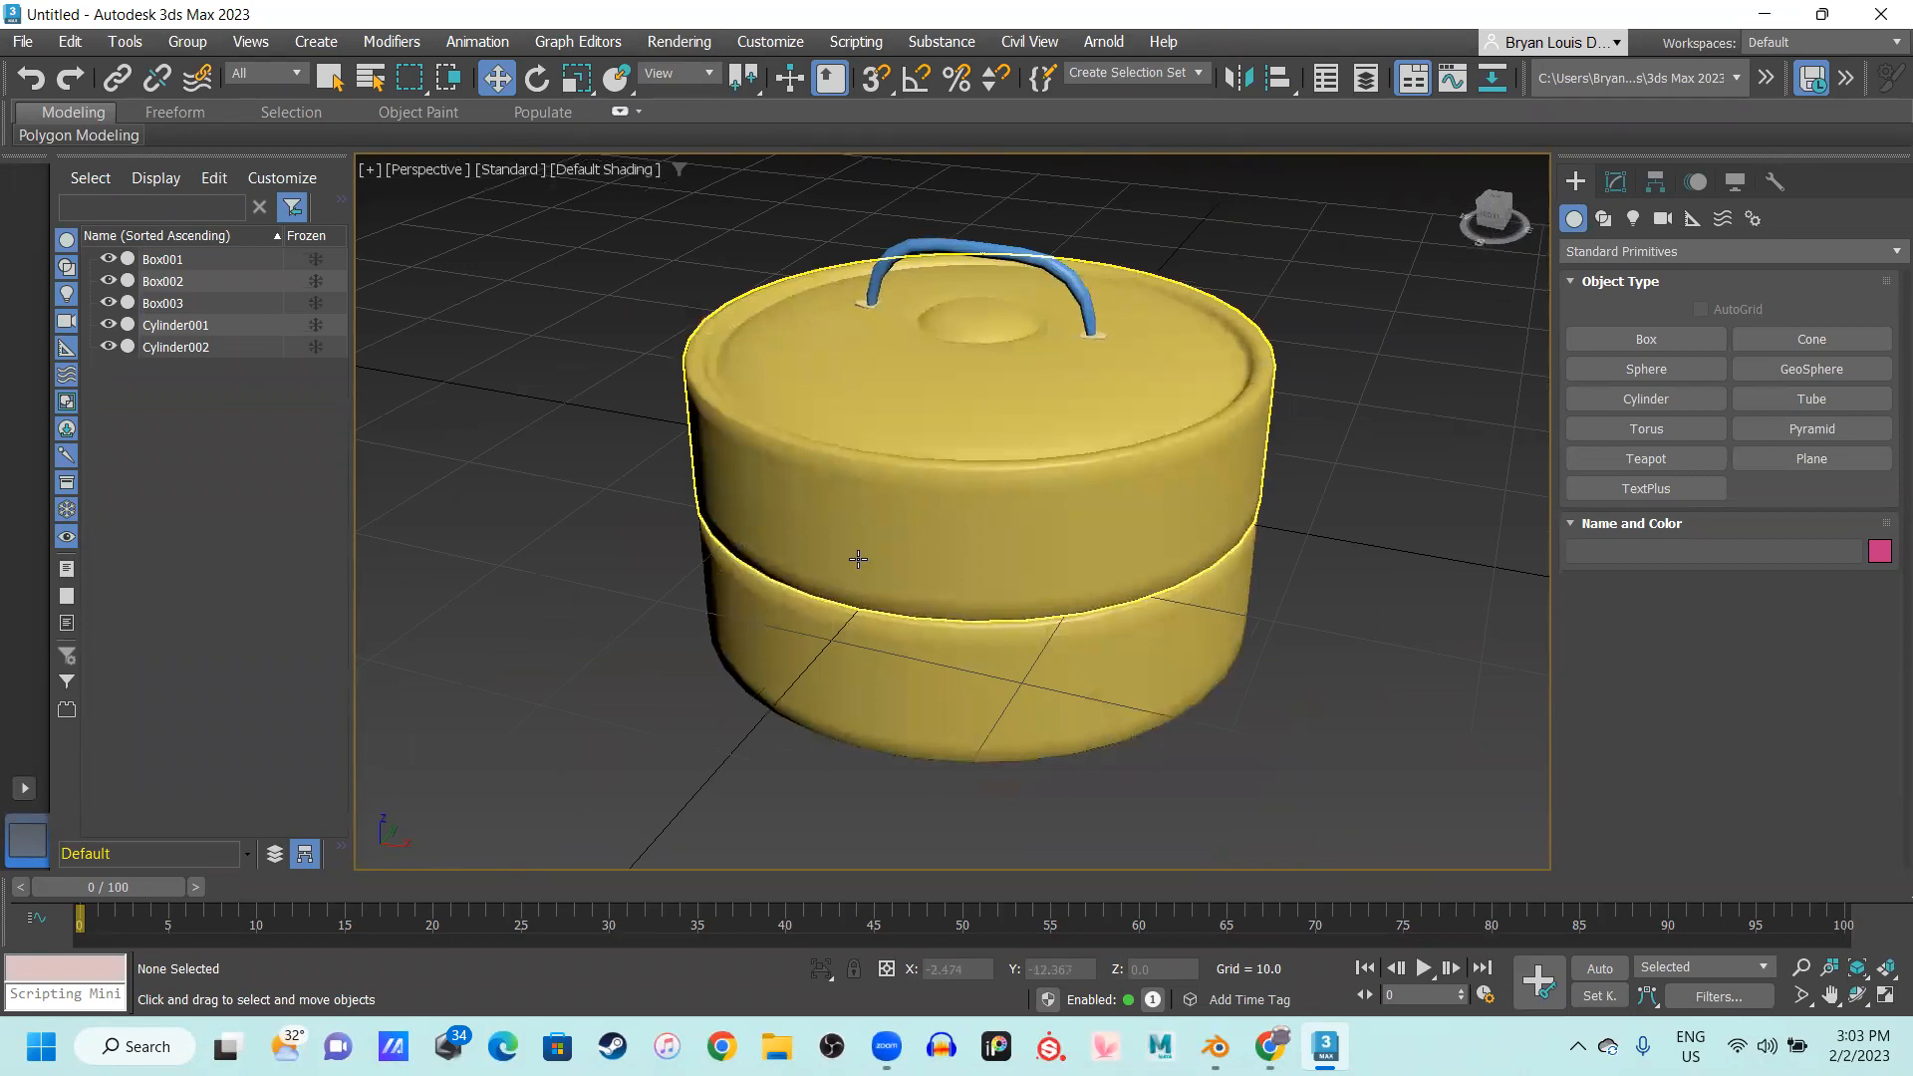
pyautogui.keyDown('alt'); pyautogui.moveTo(890, 569); pyautogui.dragTo(876, 594, button='middle'); pyautogui.keyUp('alt')
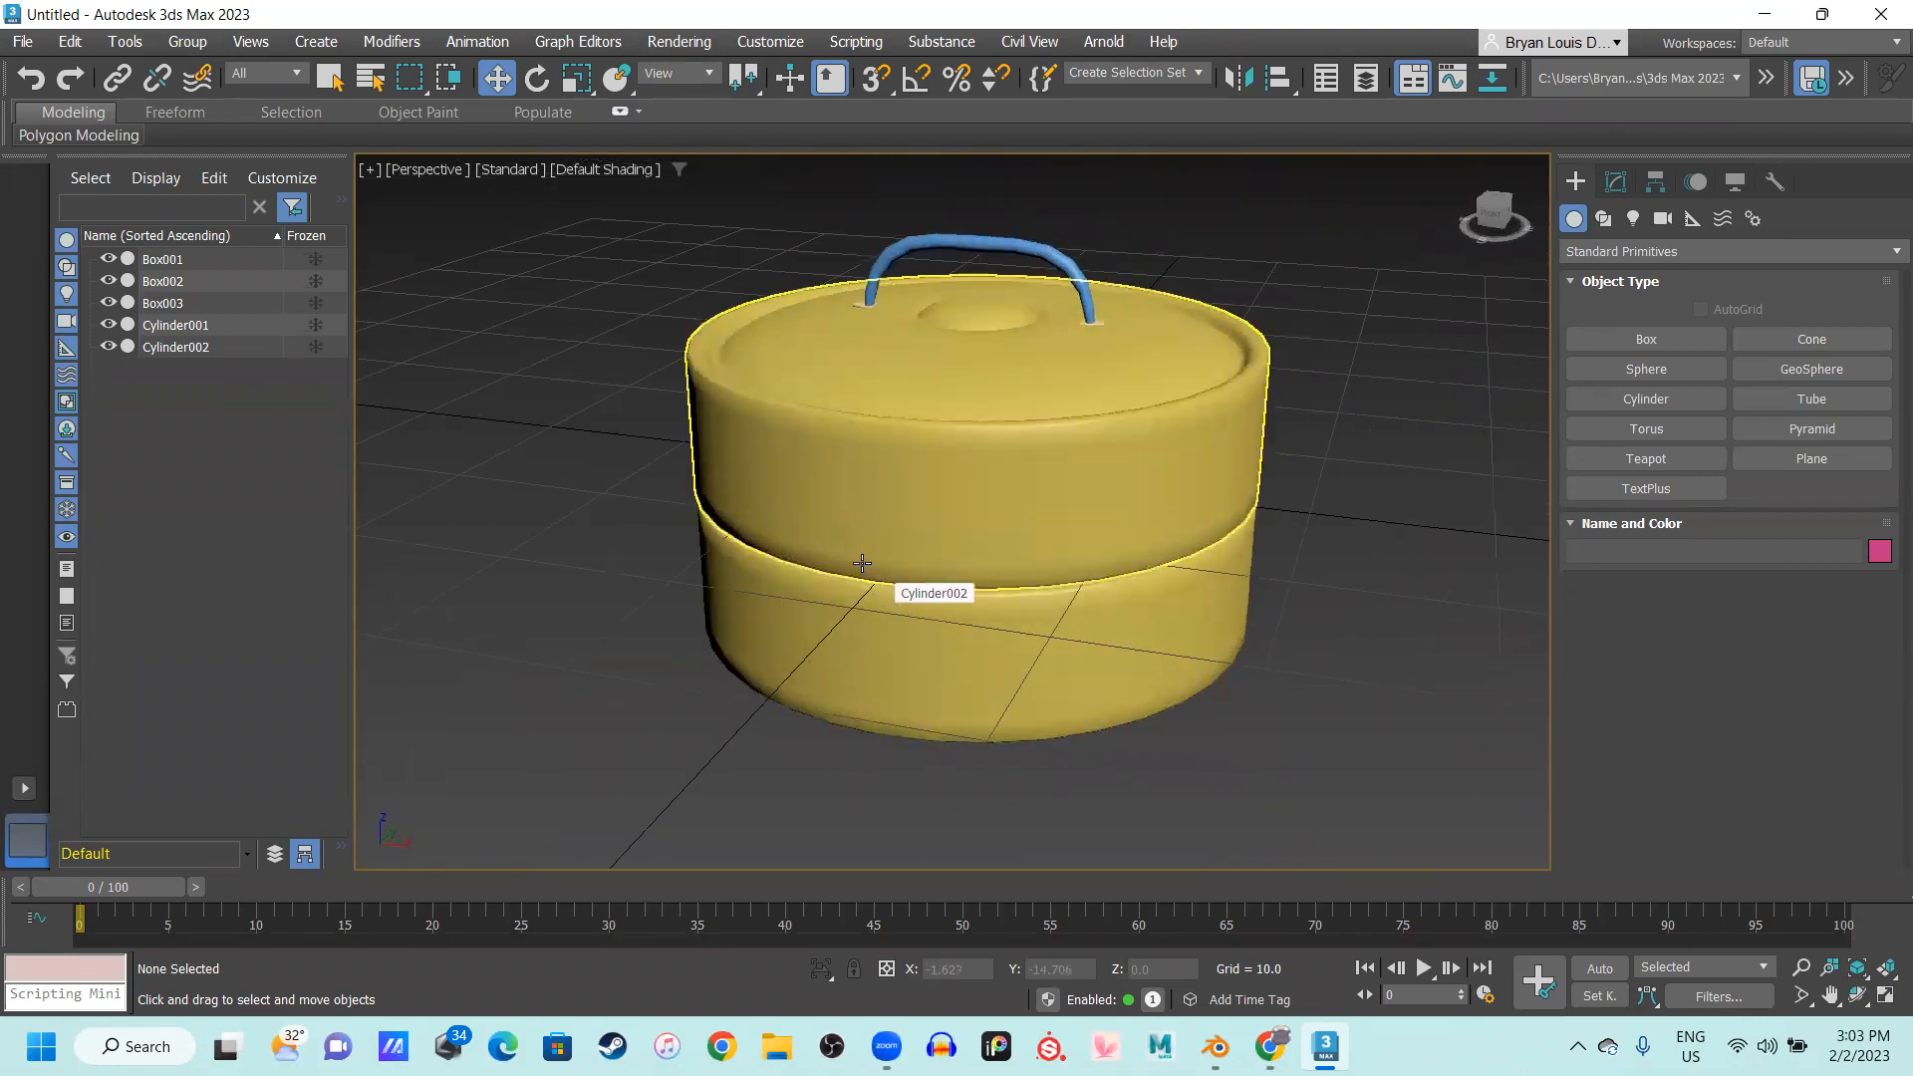
pyautogui.keyDown('alt'); pyautogui.moveTo(867, 747); pyautogui.dragTo(764, 714, button='middle'); pyautogui.keyUp('alt')
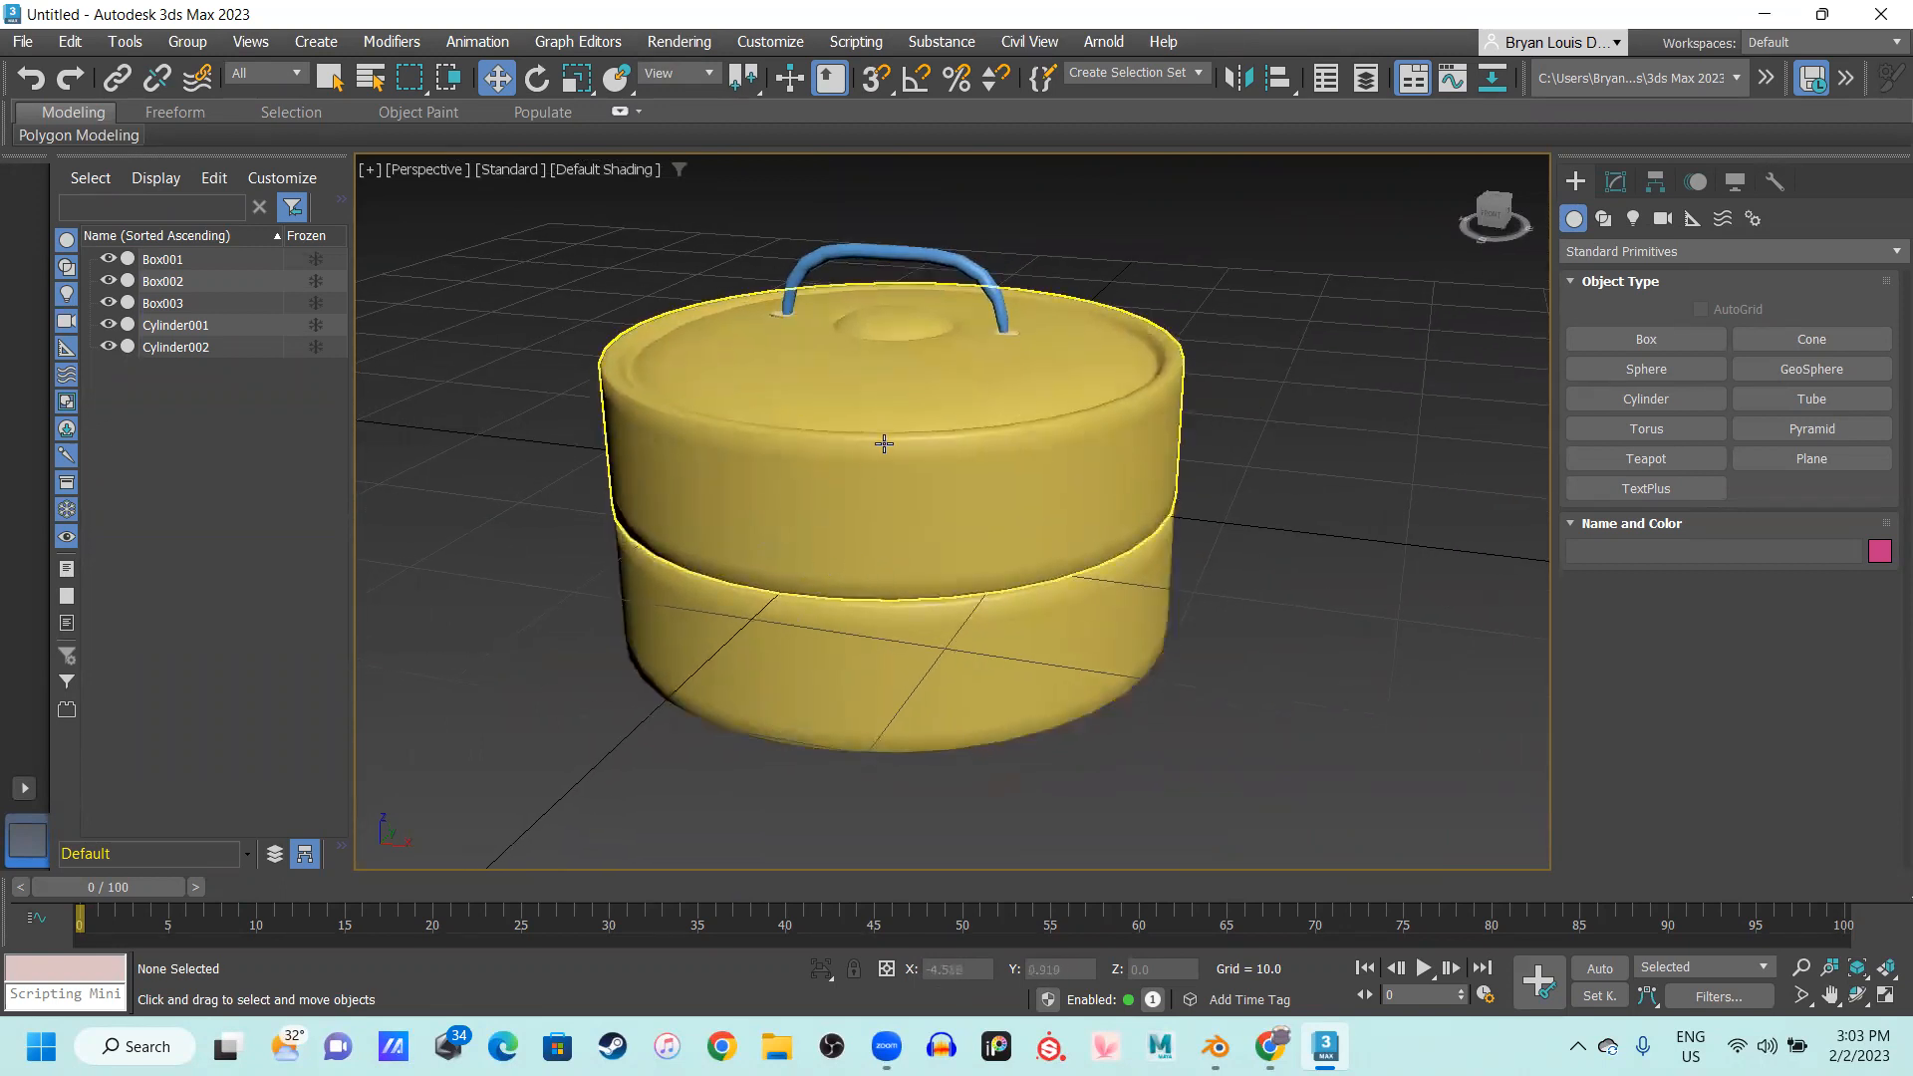
# Switch to the Google Slides presentation in Chrome and show the Knife Tool slide
pyautogui.click(1269, 1046)
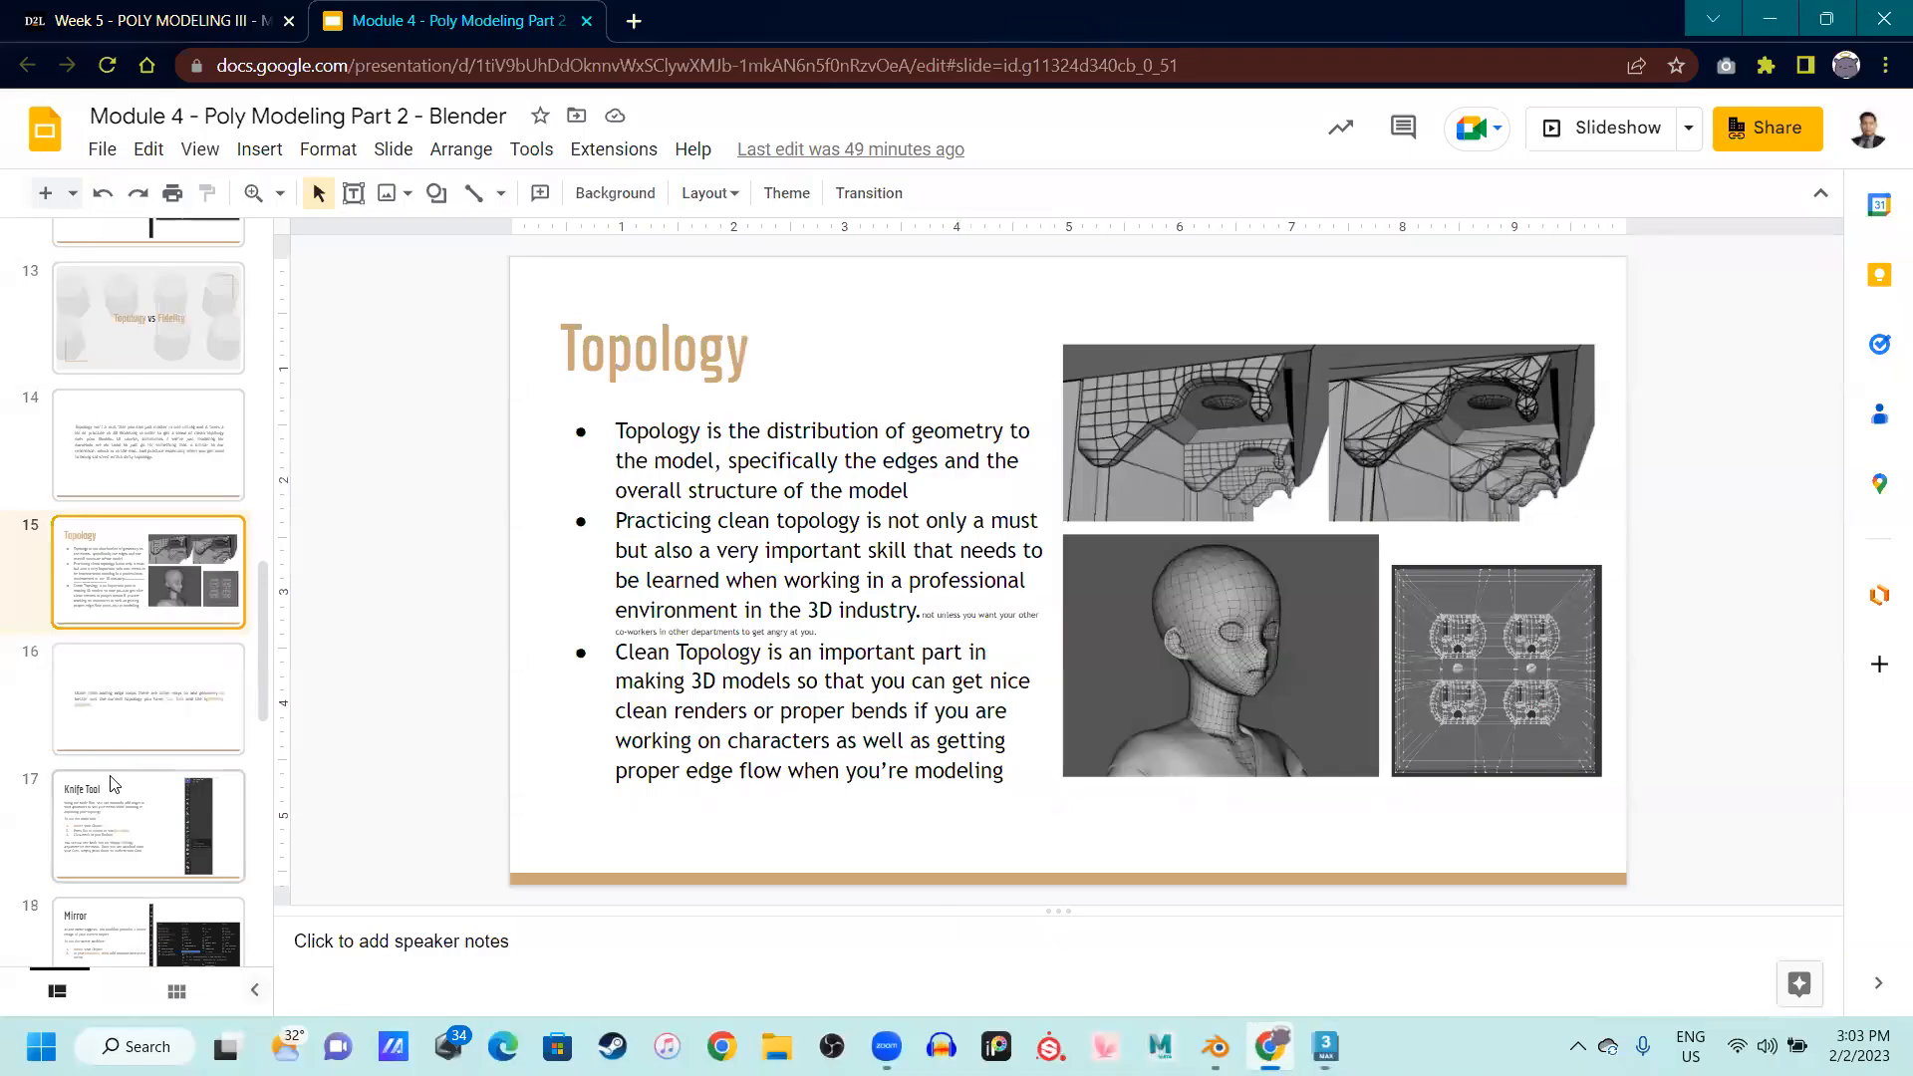
pyautogui.scroll(-2, 122, 678)
pyautogui.click(120, 574)
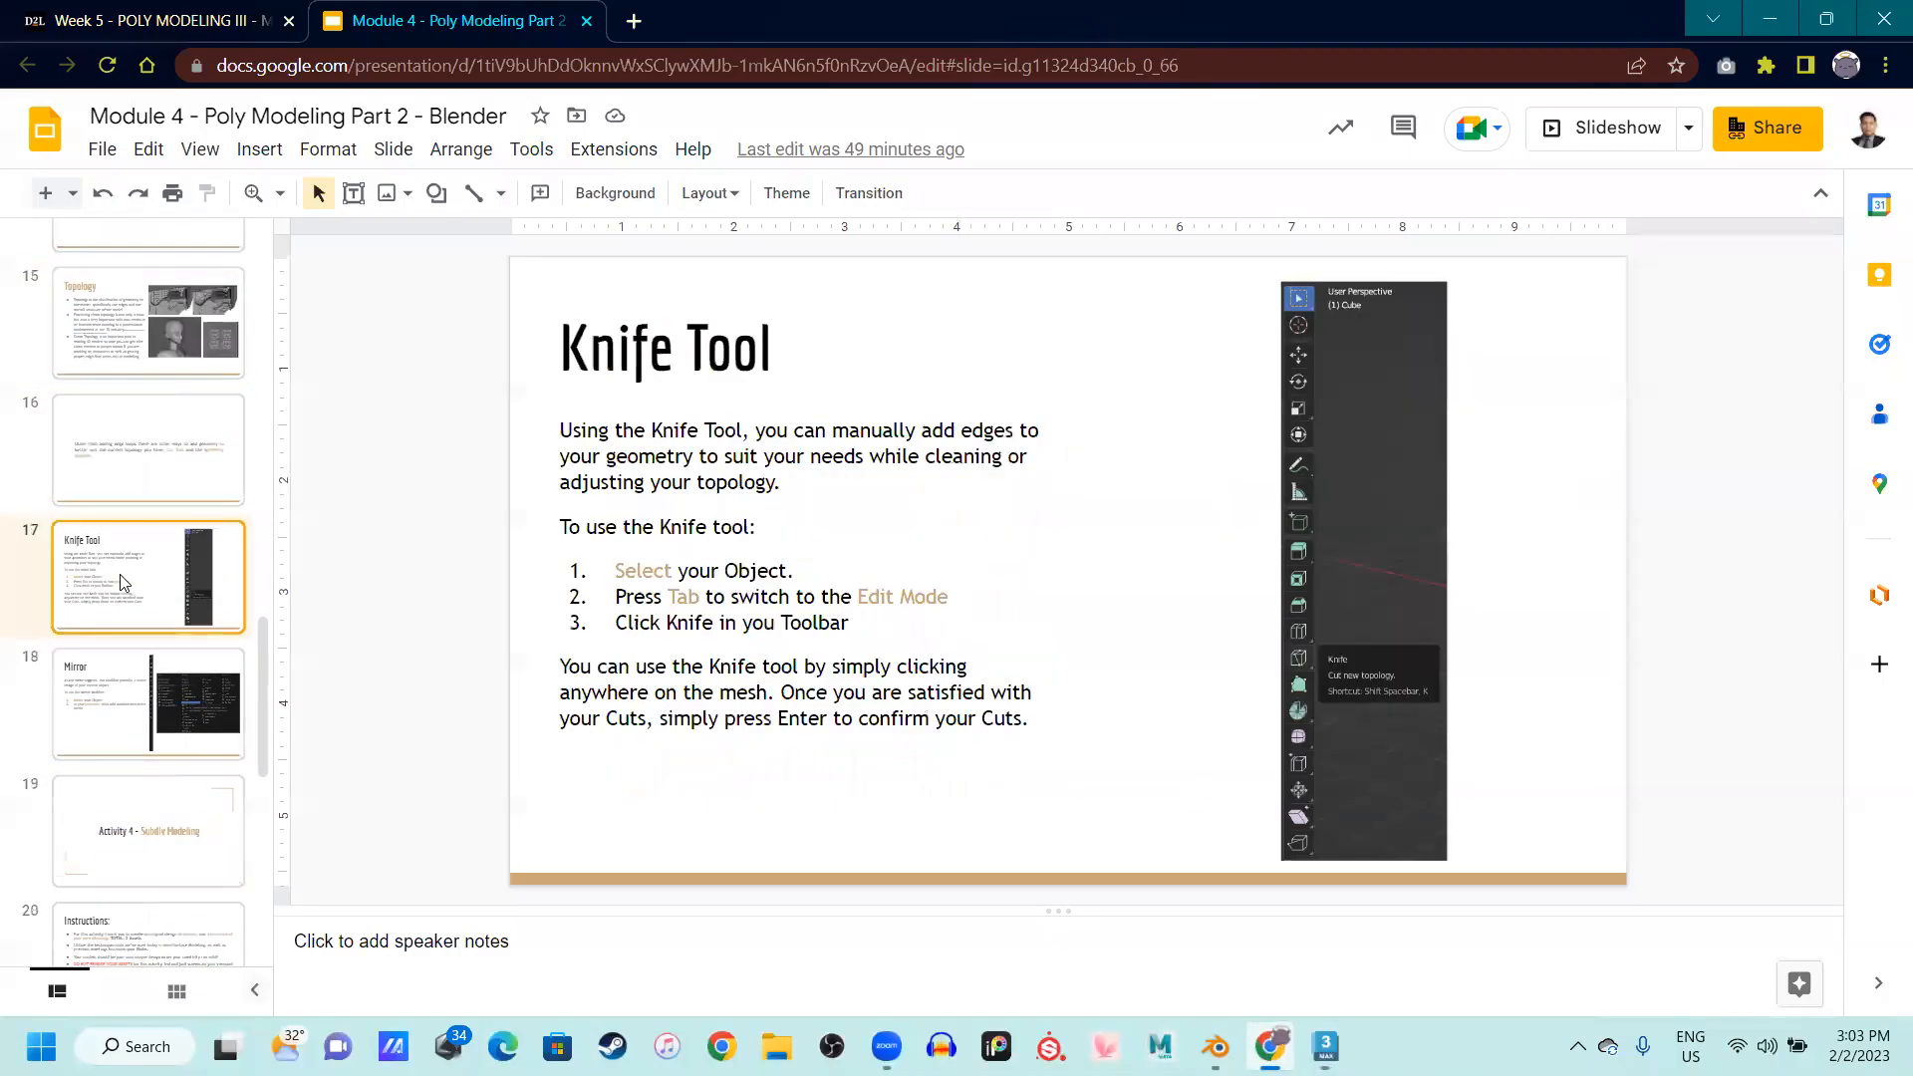
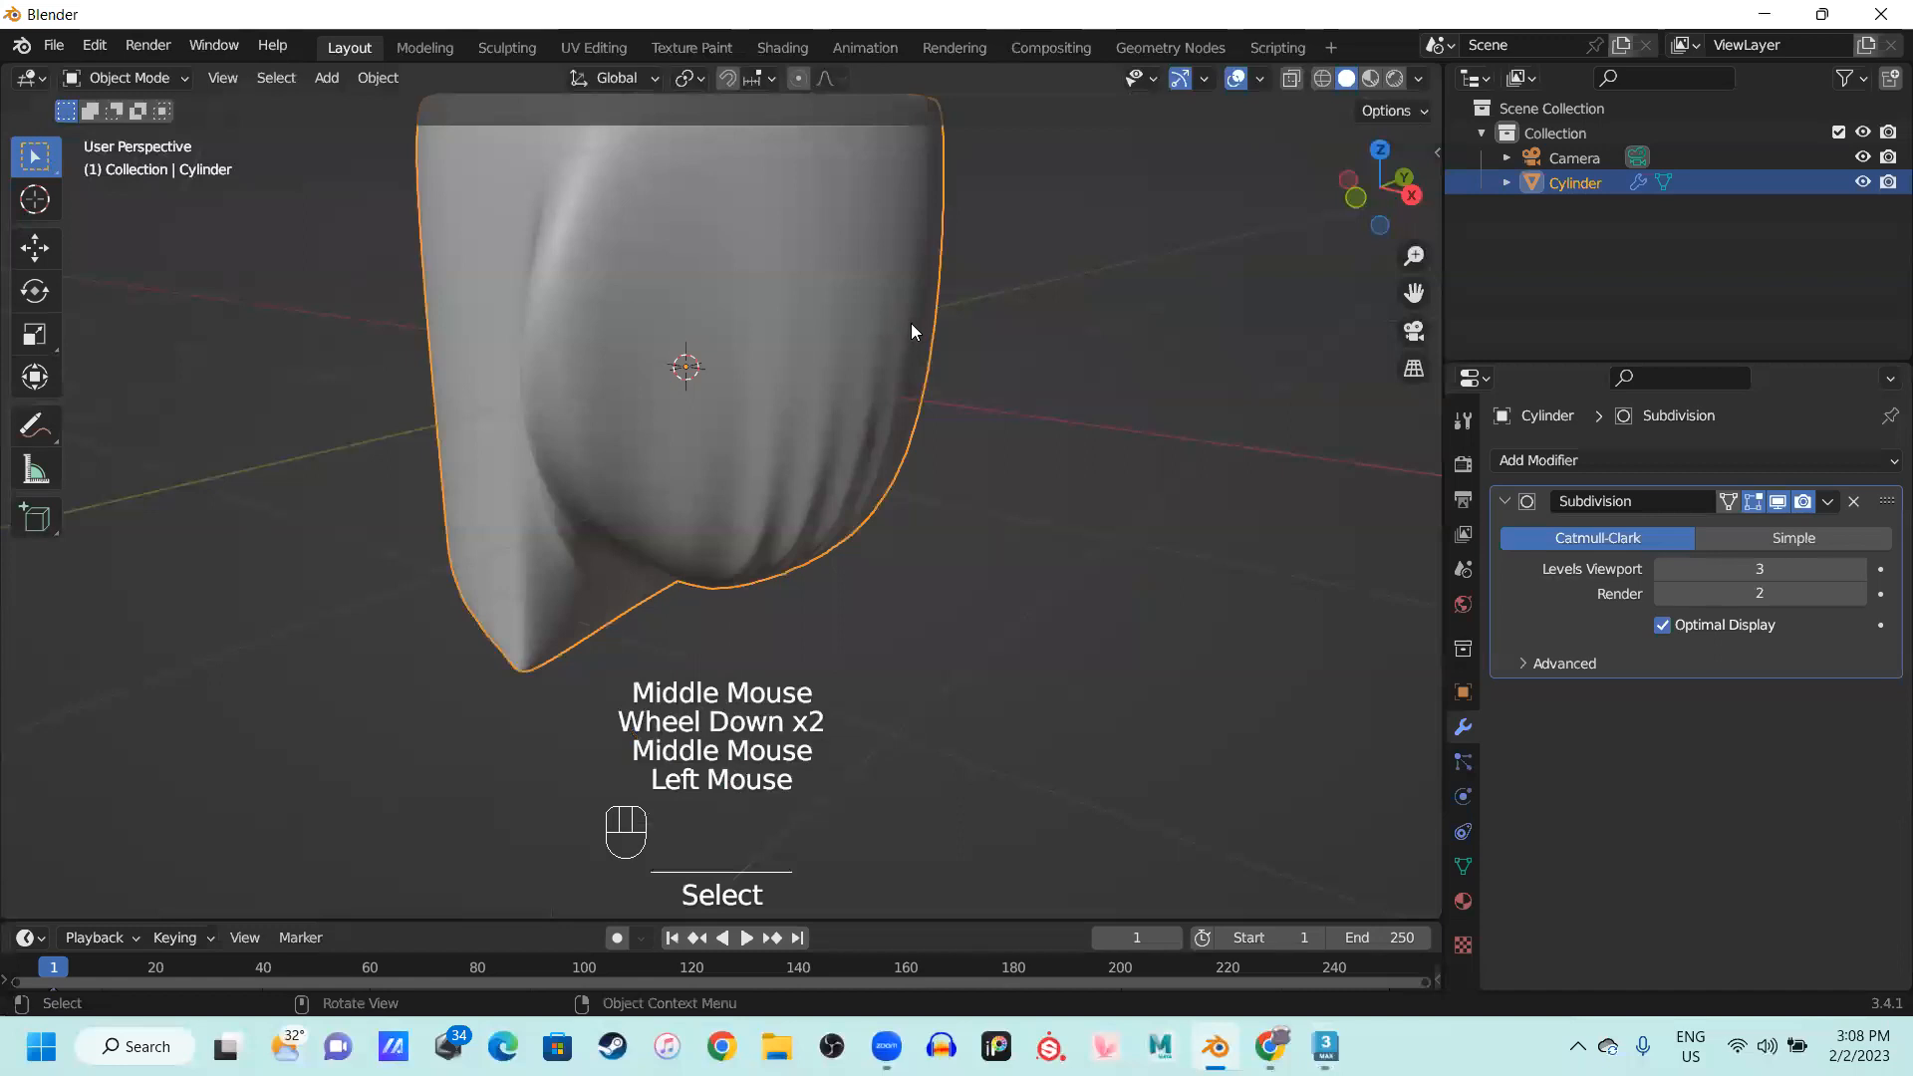
# View the cylinder's base mesh in Edit Mode, then return to Object Mode and apply its Subdivision modifier
pyautogui.press('Tab')
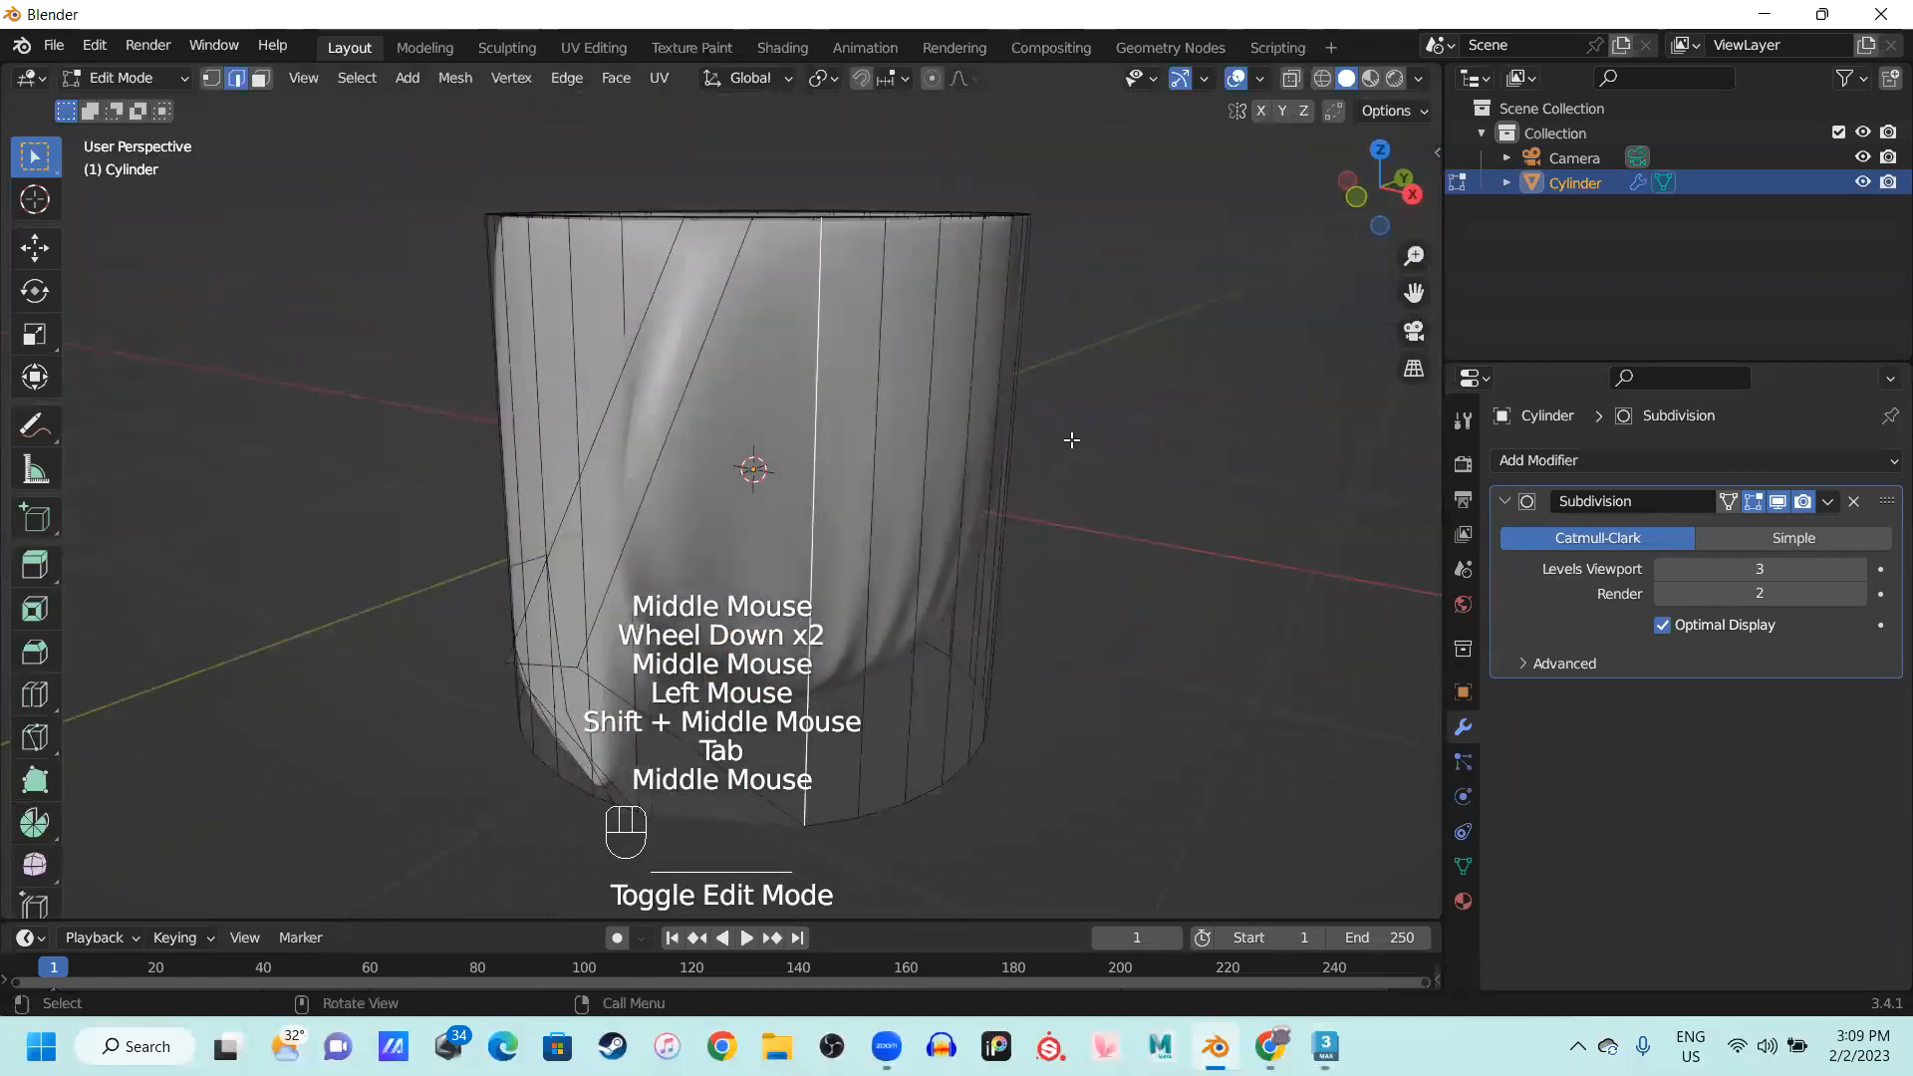
pyautogui.scroll(-1, 918, 445)
pyautogui.moveTo(918, 445); pyautogui.dragTo(910, 426, button='middle')
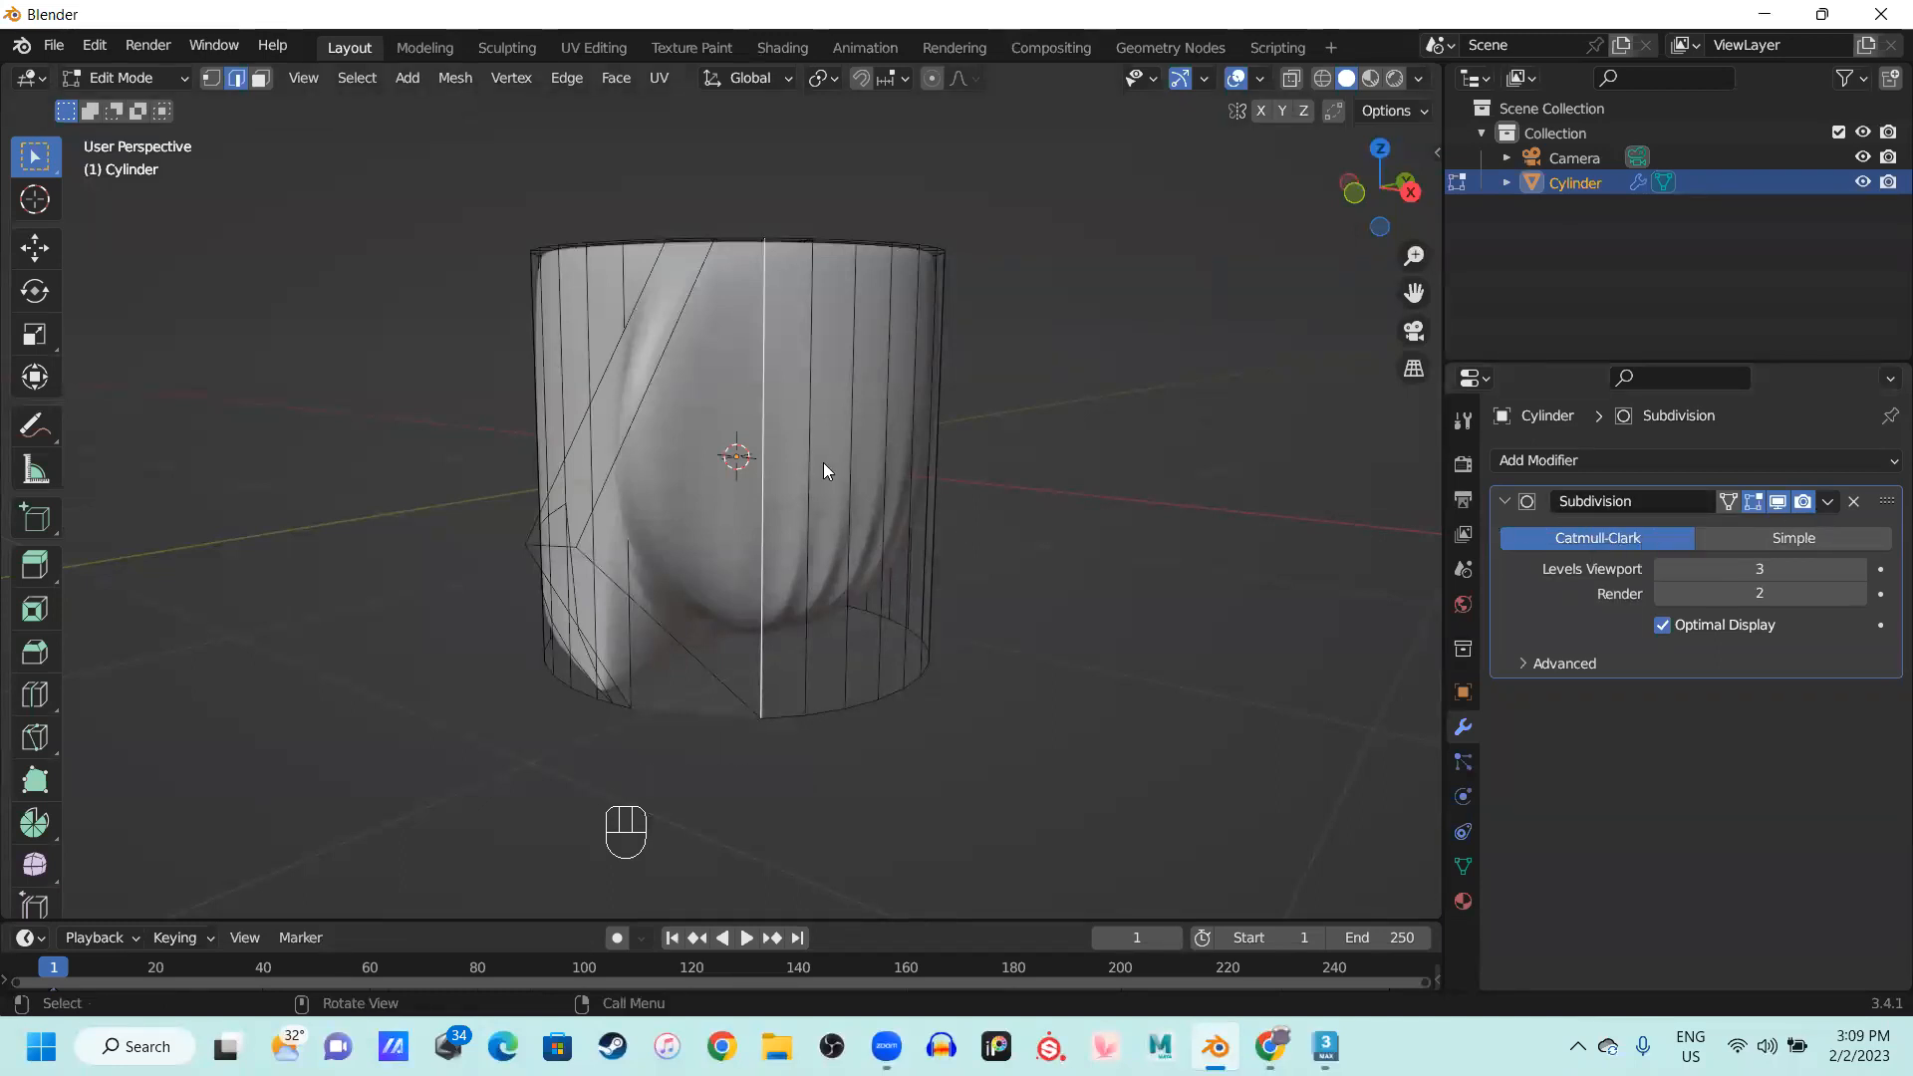
pyautogui.press('Tab')
pyautogui.doubleClick(804, 409)
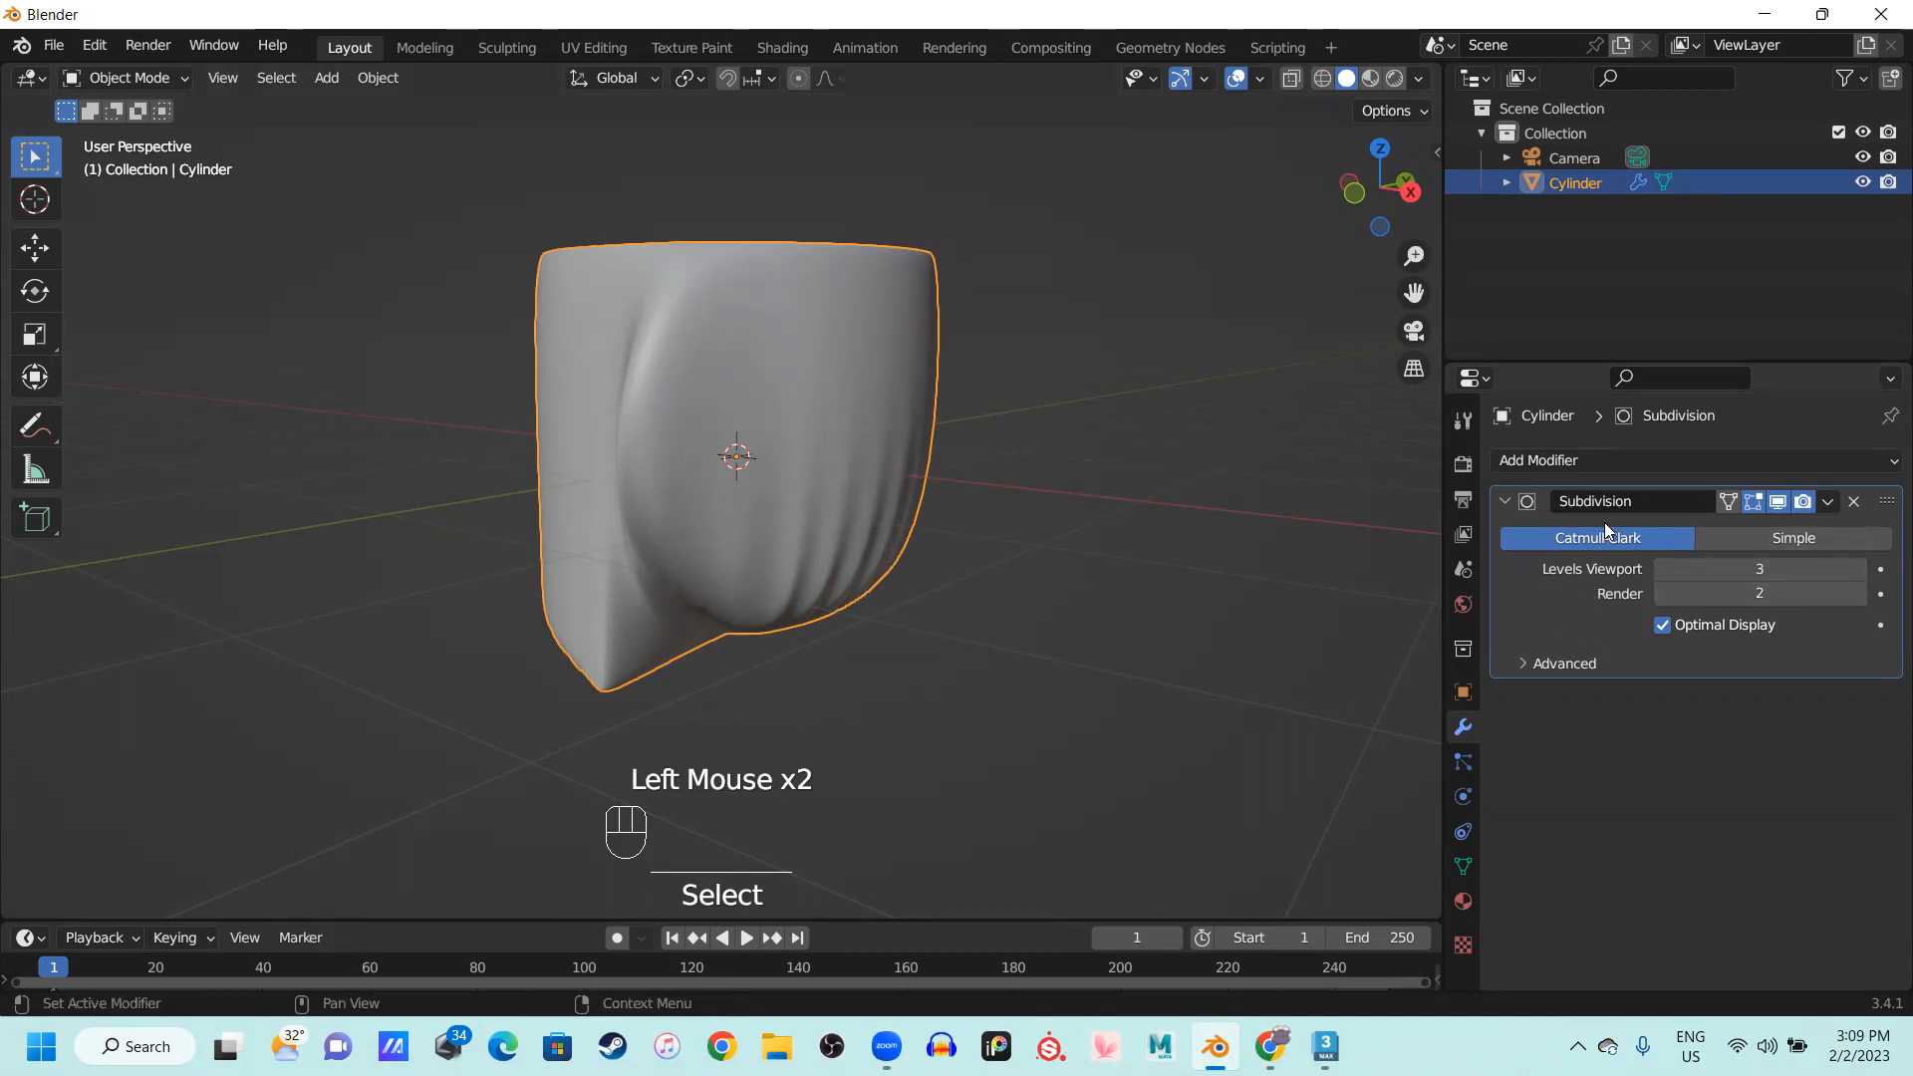
pyautogui.click(1829, 501)
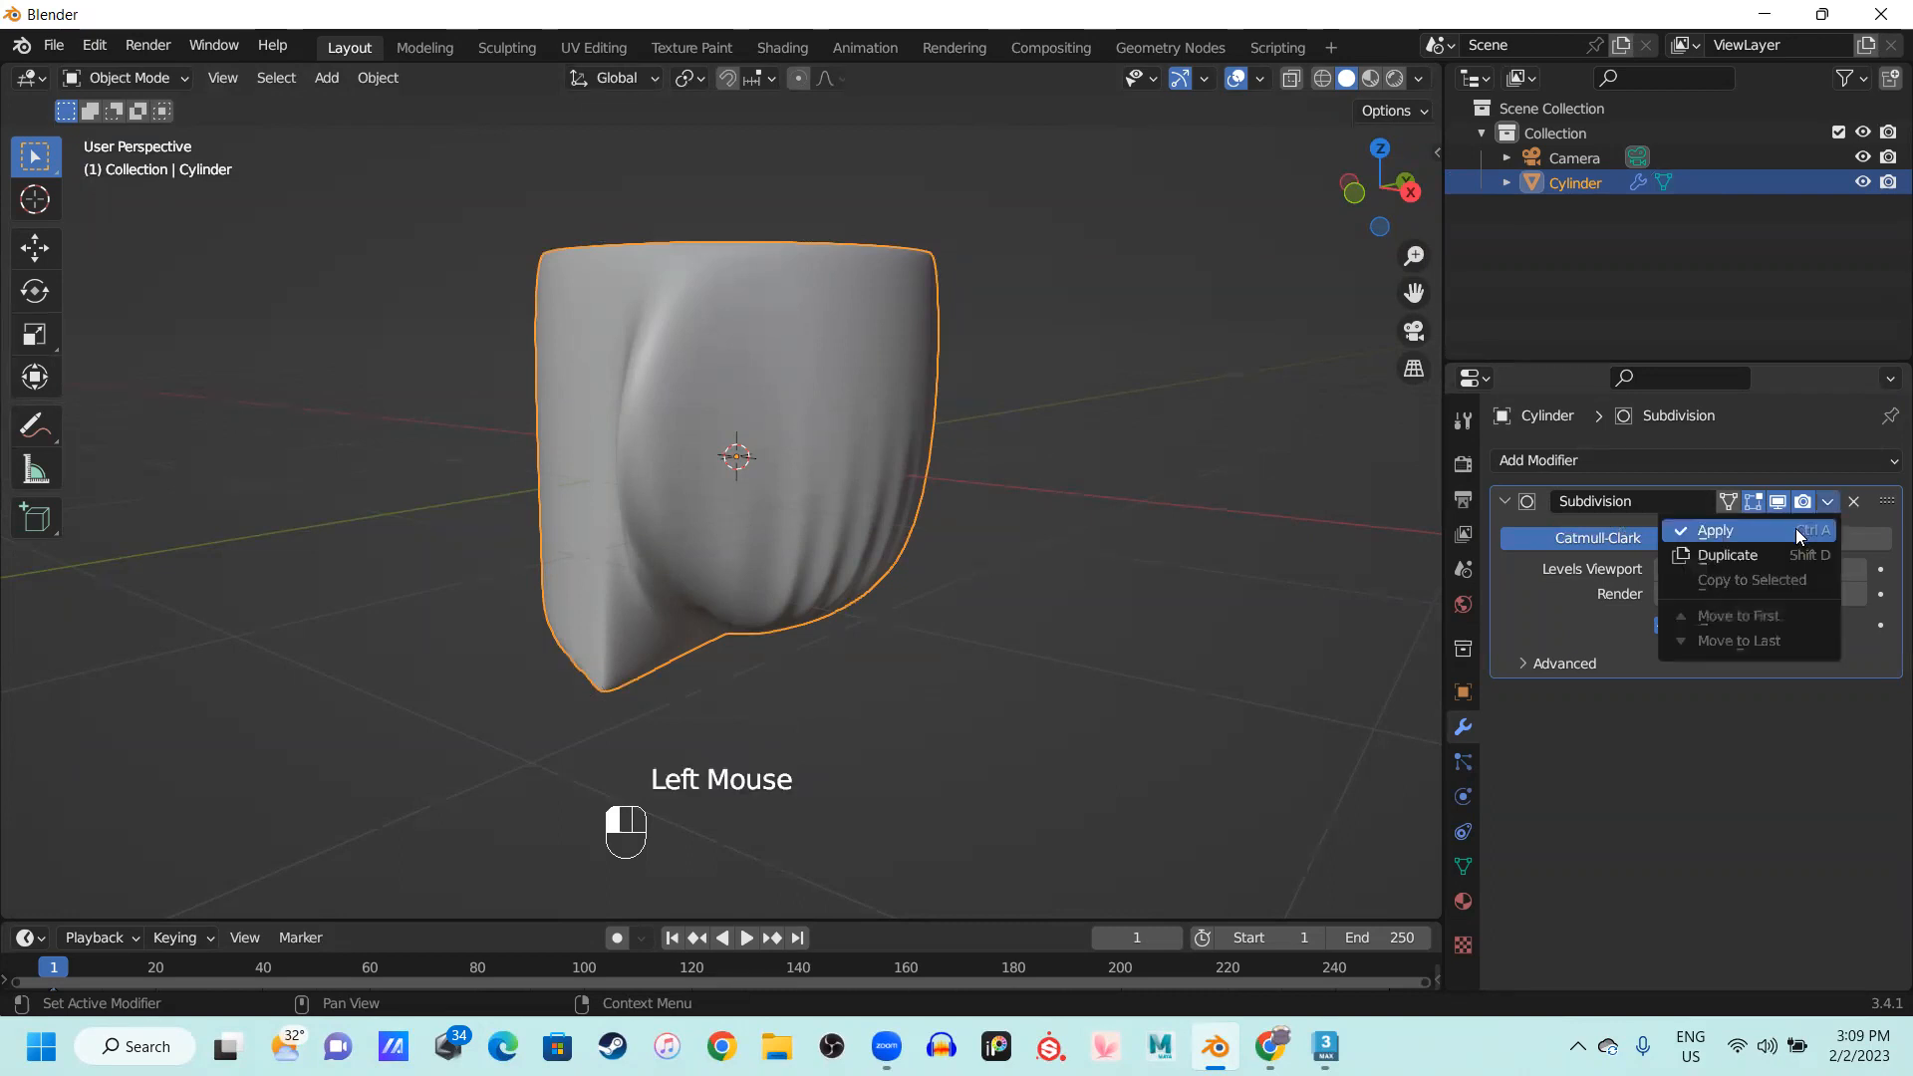
pyautogui.click(1716, 530)
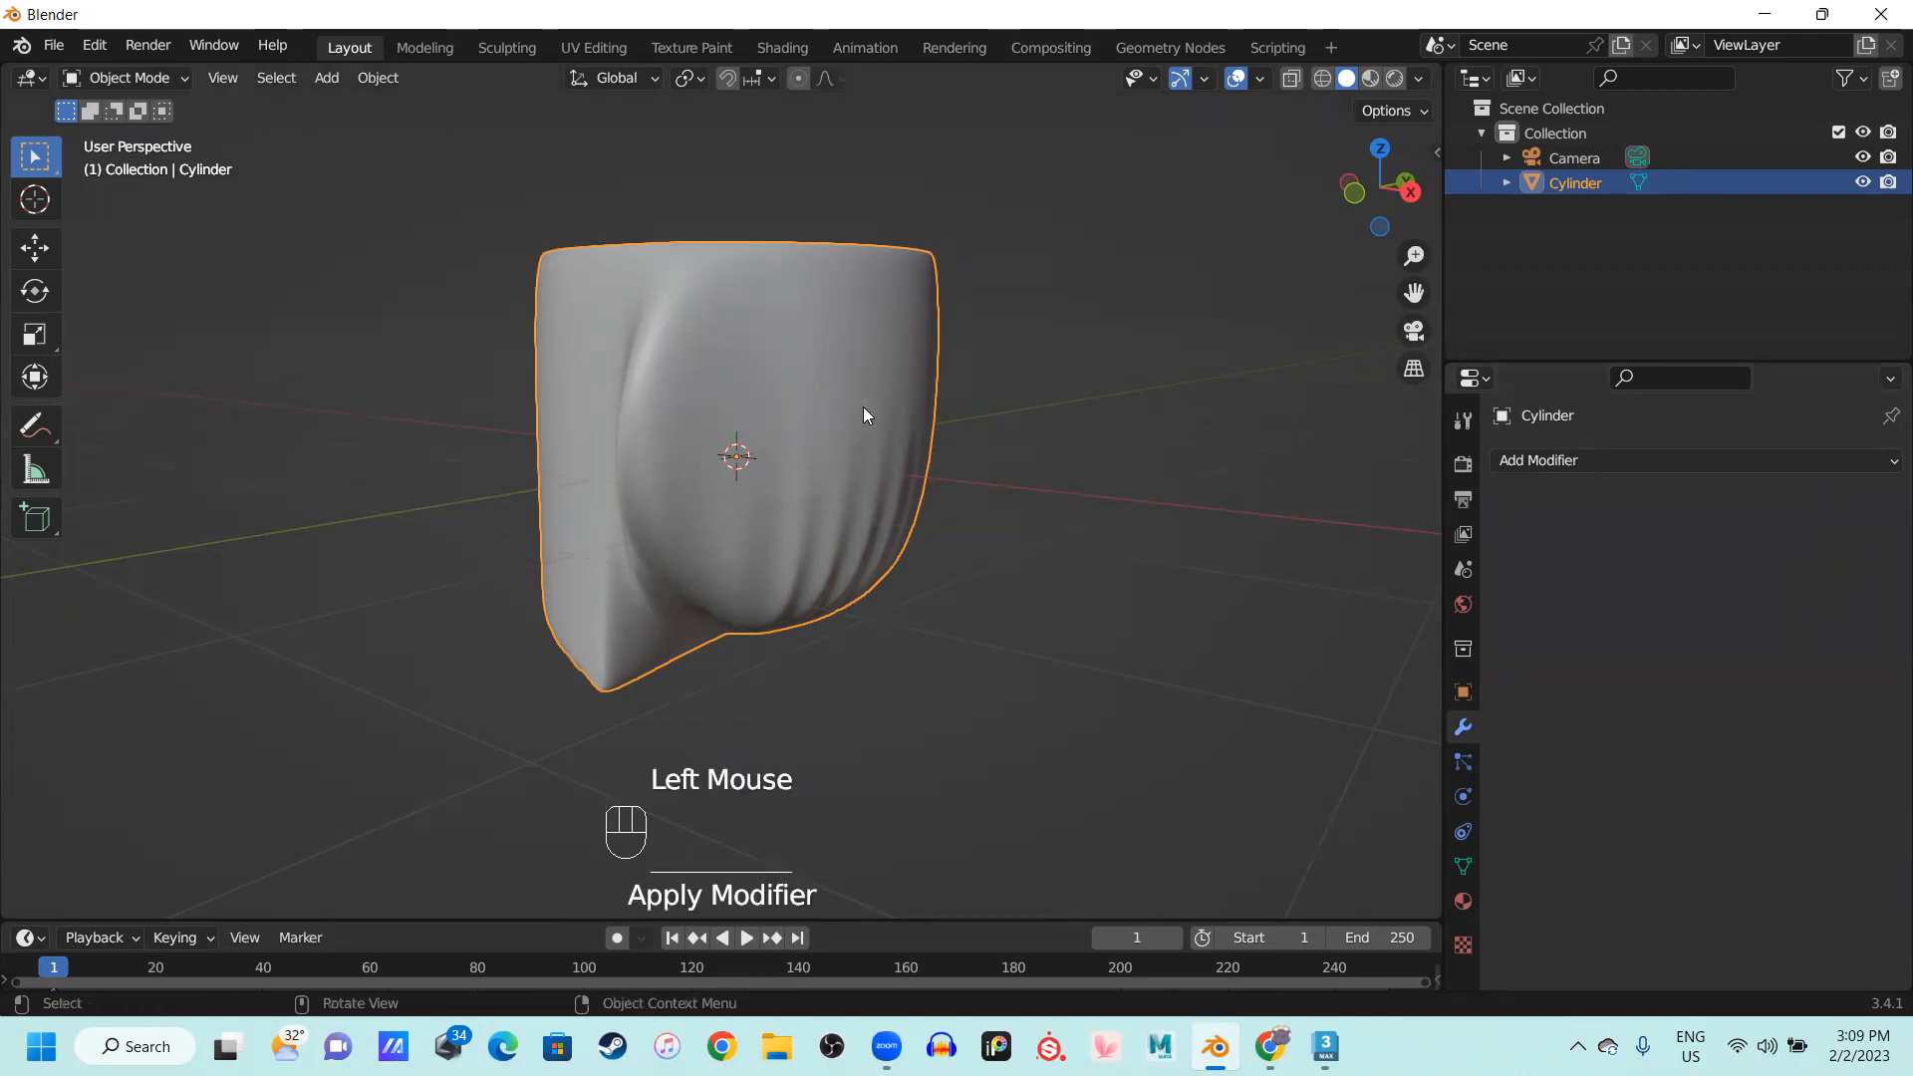
# Inspect the cylinder's dense wireframe from the side and above in Edit Mode
pyautogui.press('Tab')
pyautogui.moveTo(822, 434); pyautogui.dragTo(1064, 526, button='middle')
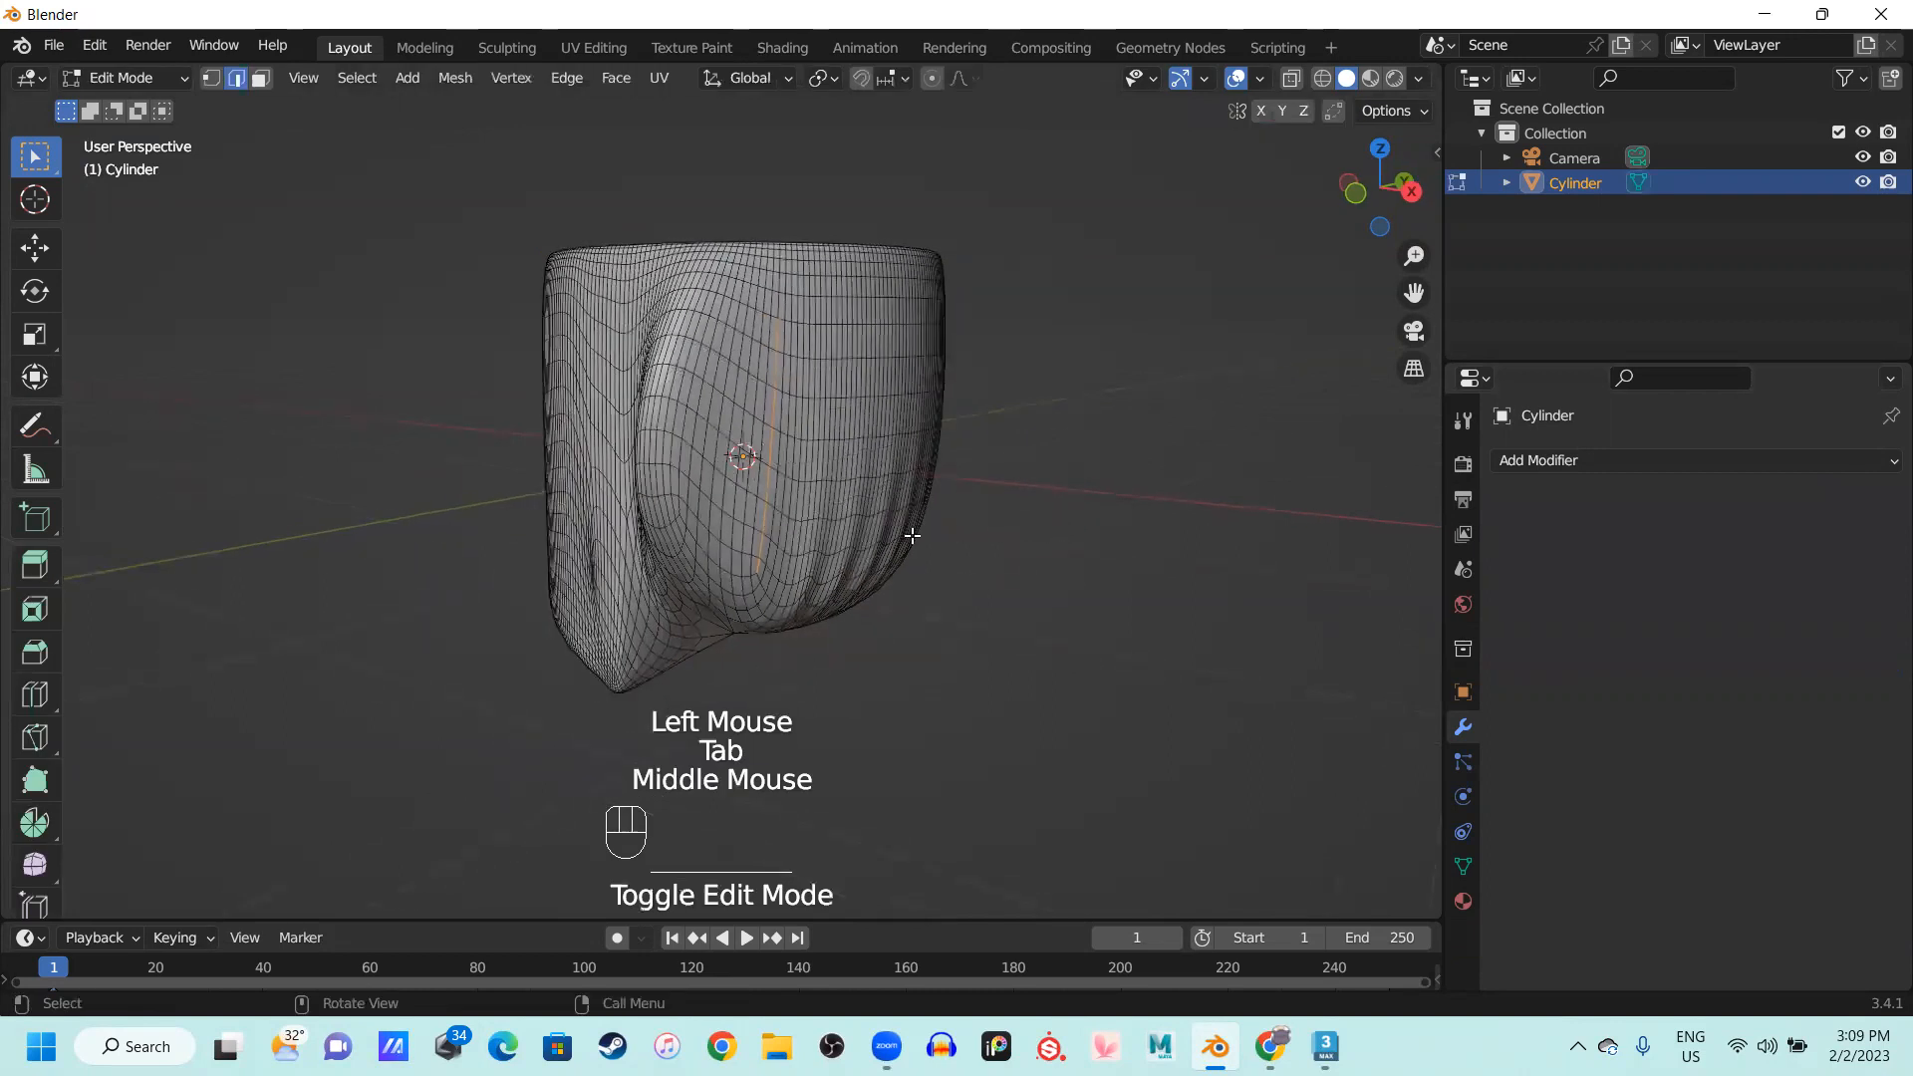
pyautogui.keyDown('shift'); pyautogui.moveTo(913, 535); pyautogui.dragTo(954, 517, button='middle'); pyautogui.keyUp('shift')
pyautogui.doubleClick(1072, 534)
pyautogui.moveTo(1072, 534); pyautogui.dragTo(1025, 534, button='middle')
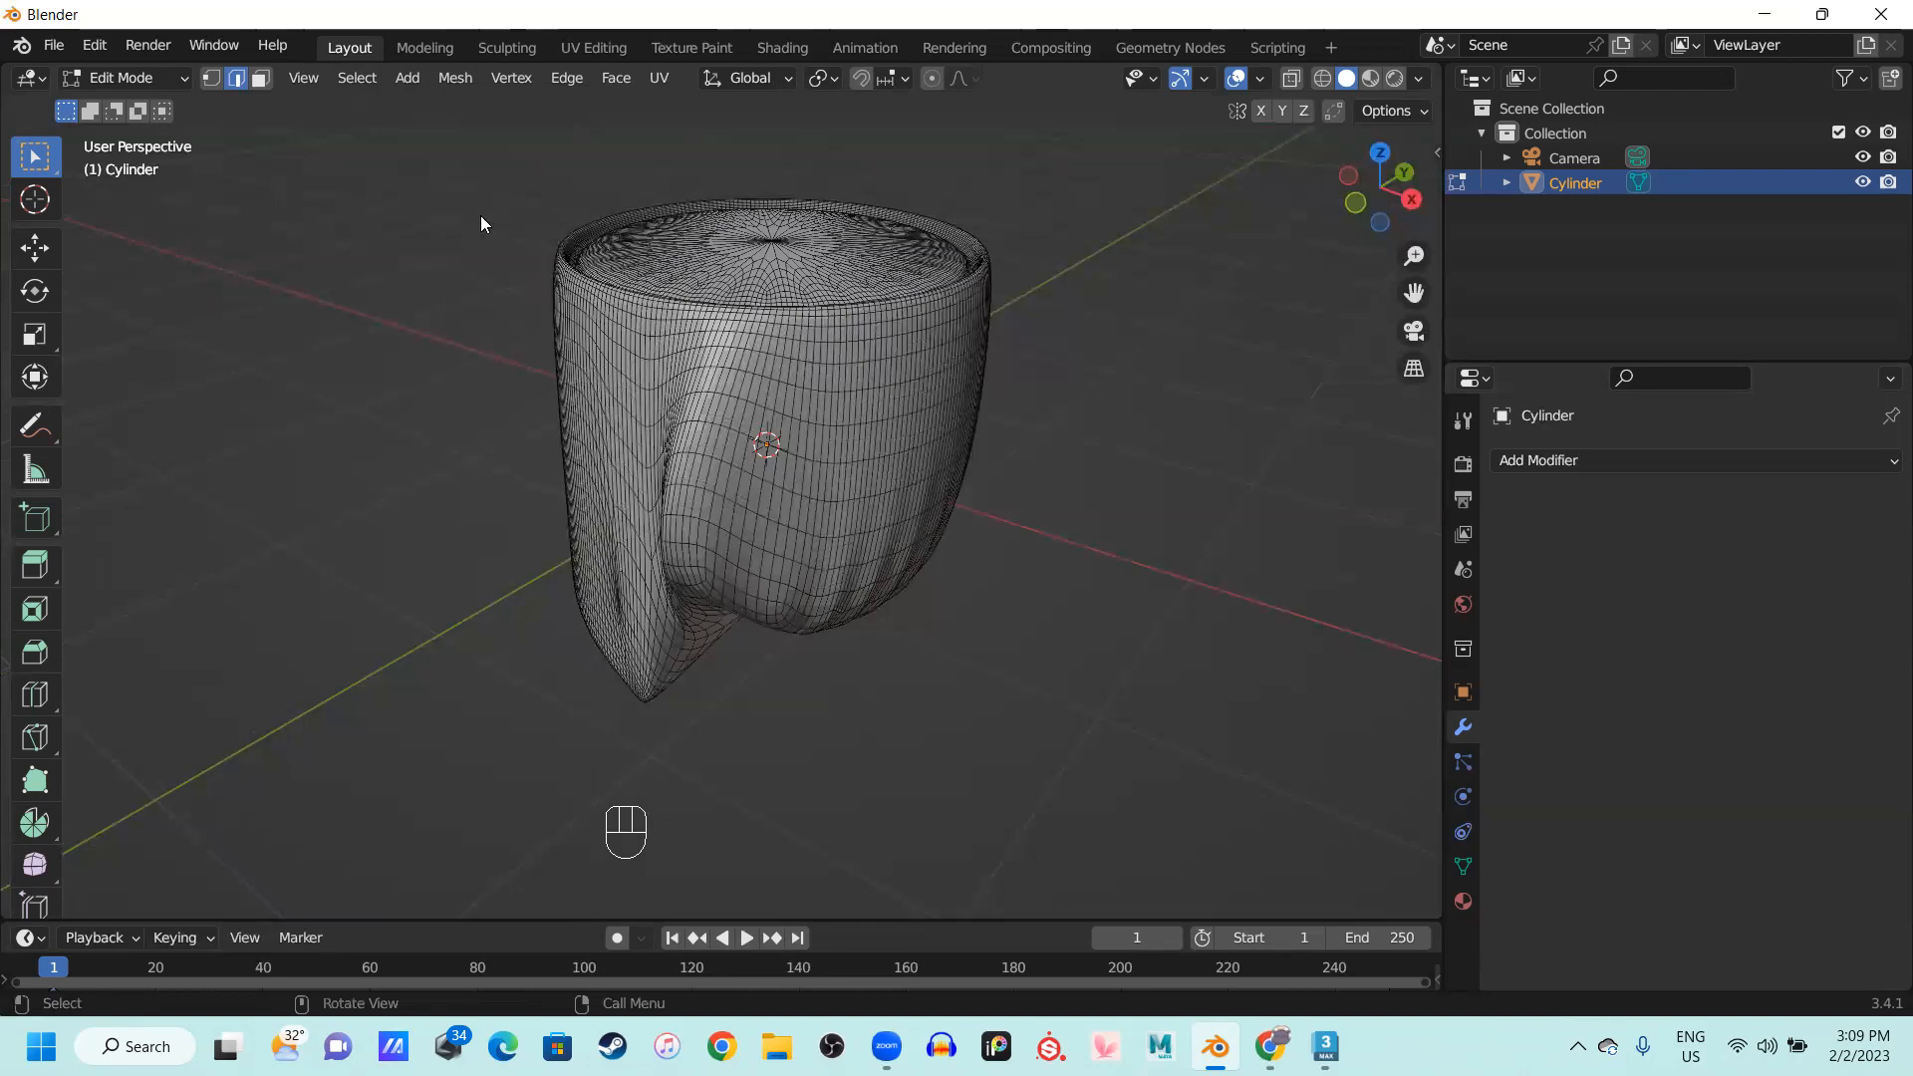
pyautogui.keyDown('shift'); pyautogui.moveTo(1148, 634); pyautogui.dragTo(1184, 648, button='middle'); pyautogui.keyUp('shift')
# Toggle the cylinder repeatedly between Object Mode and Edit Mode to compare its smooth shading with the dense mesh
pyautogui.press('Tab')
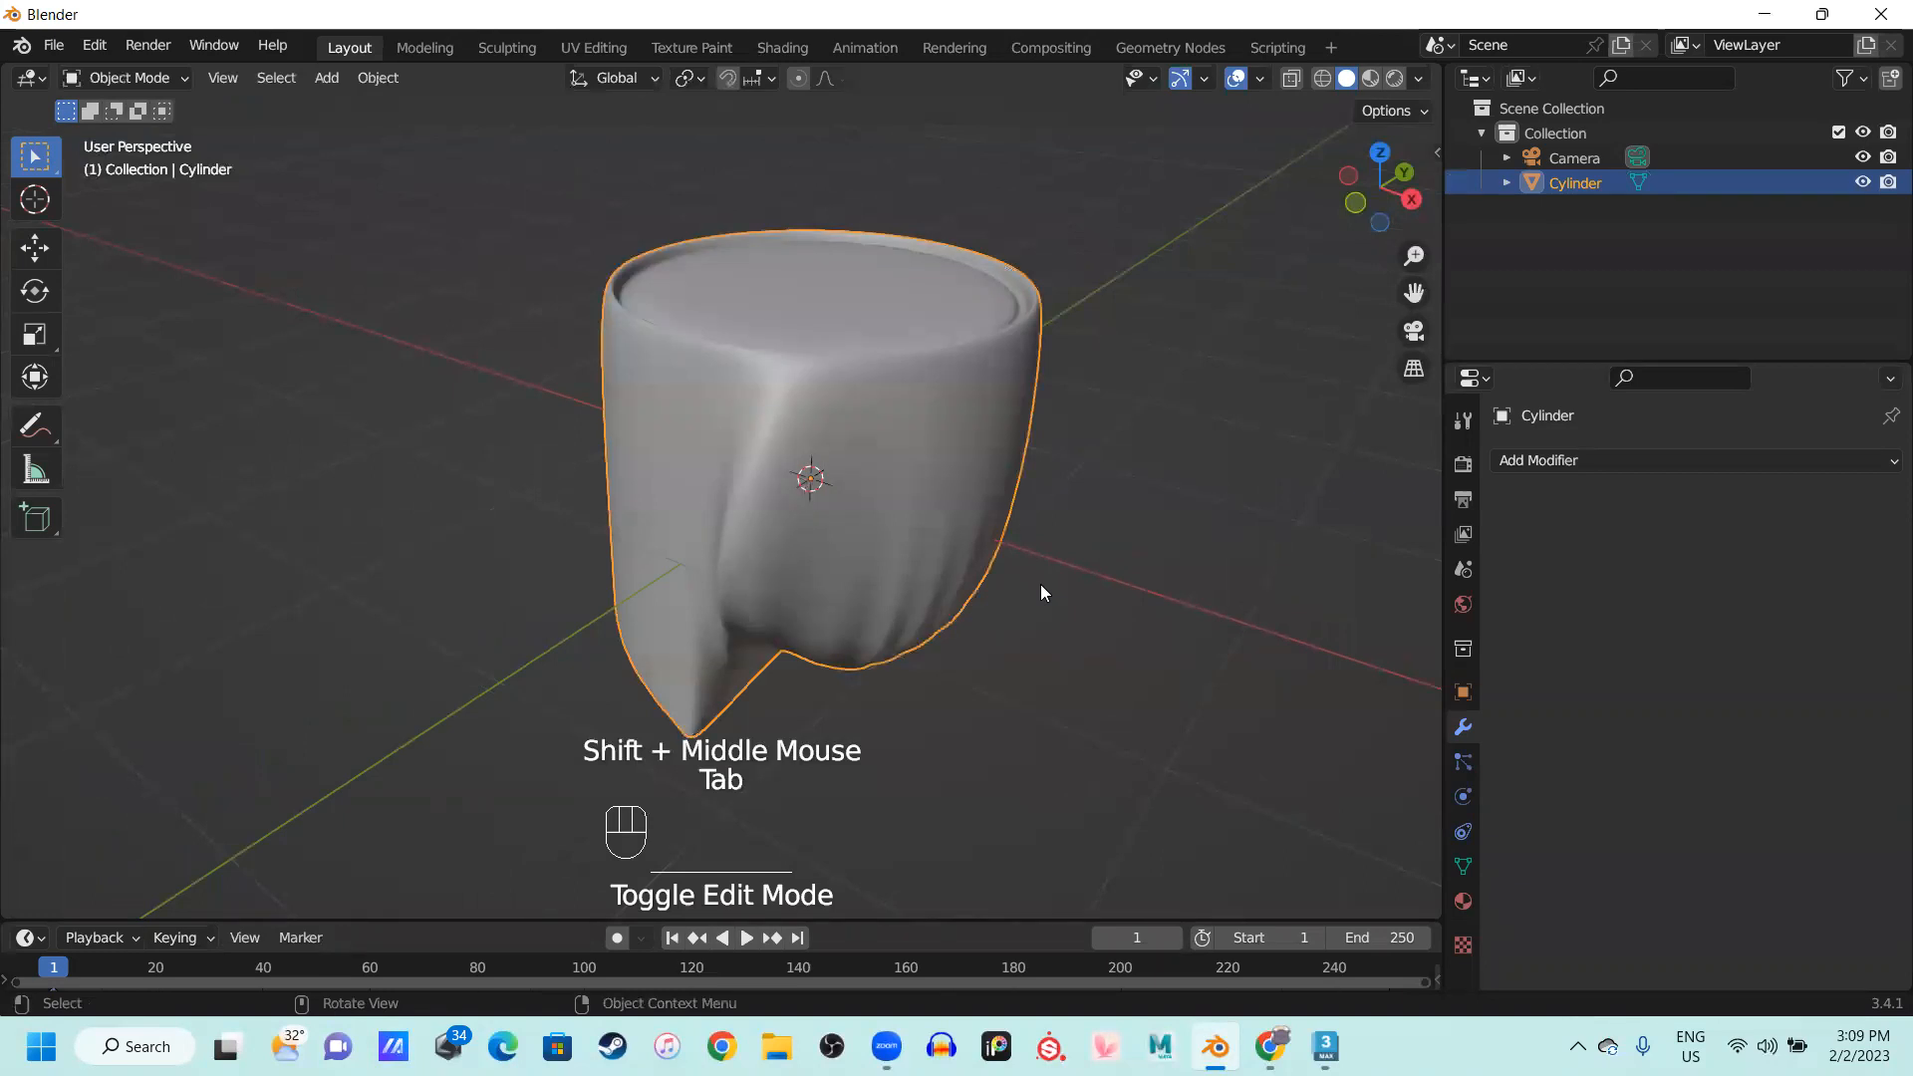
pyautogui.press('Tab')
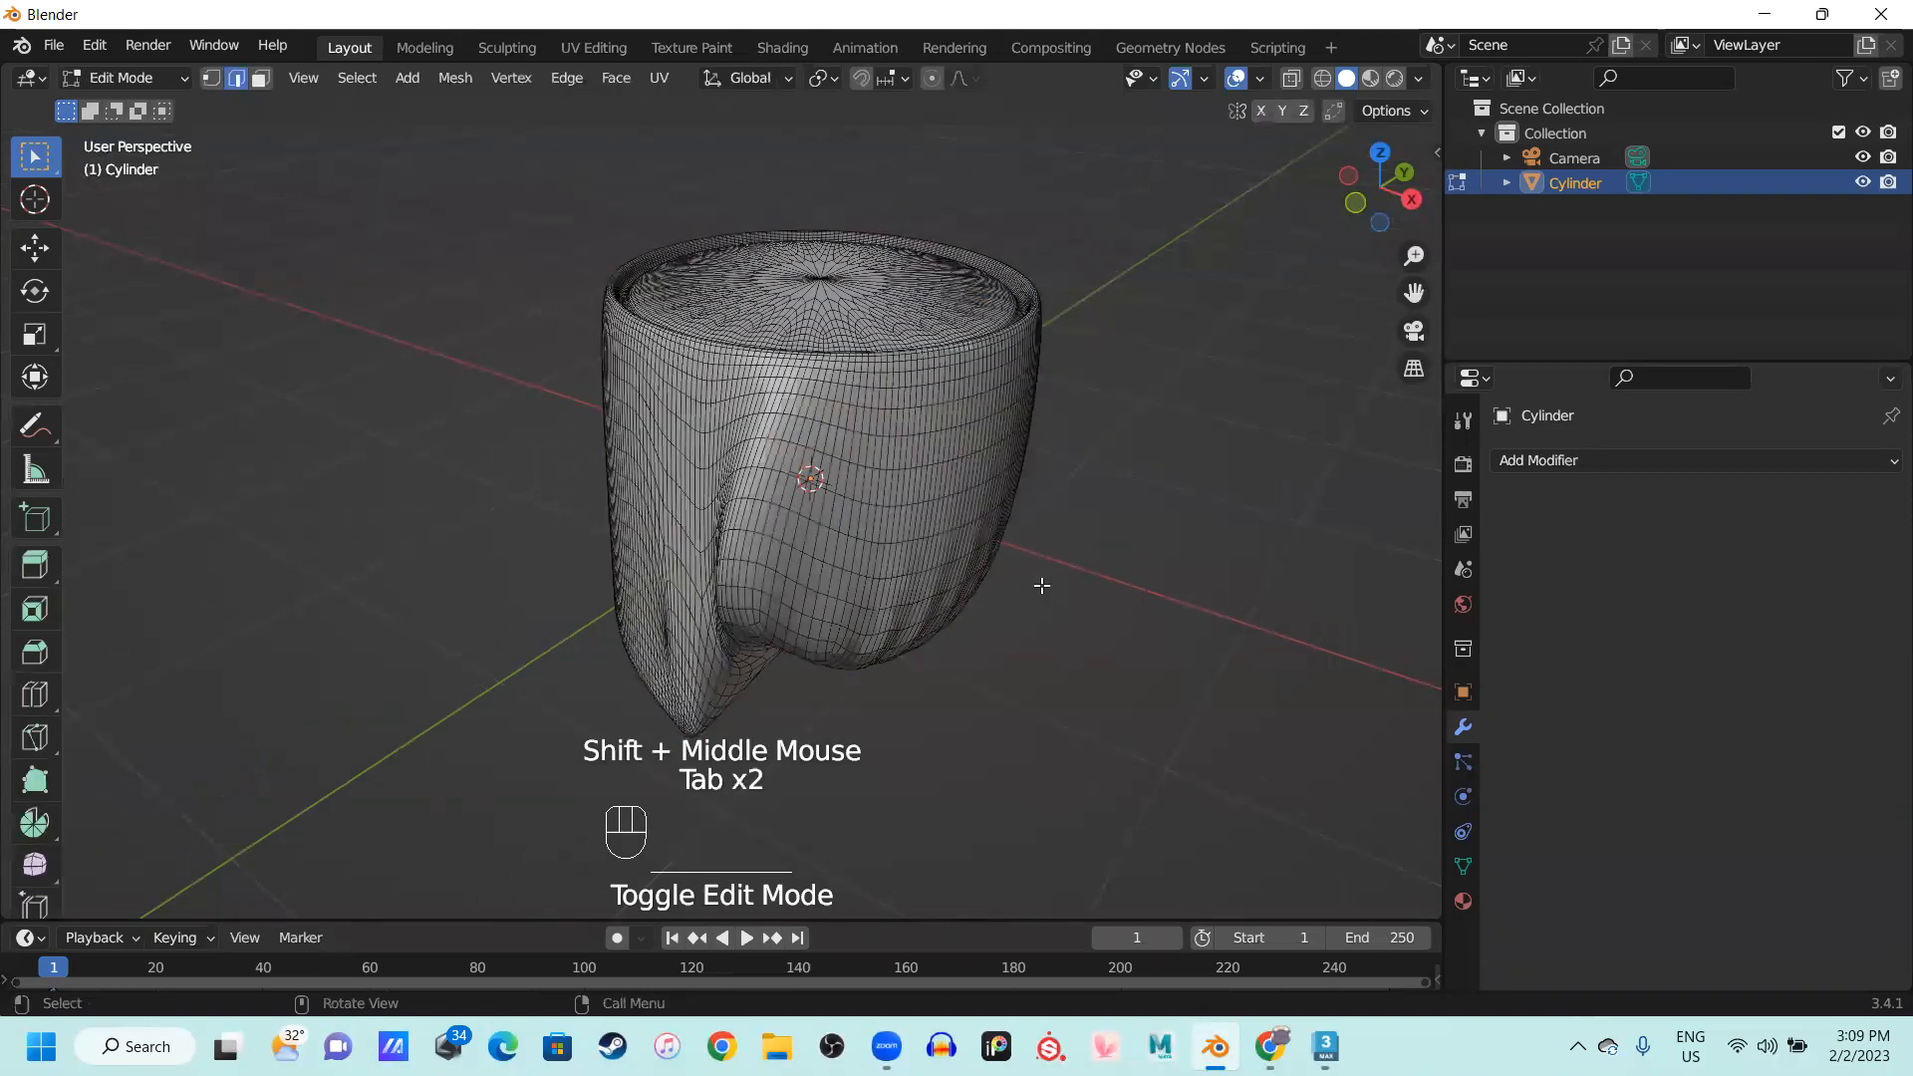
pyautogui.press('Tab')
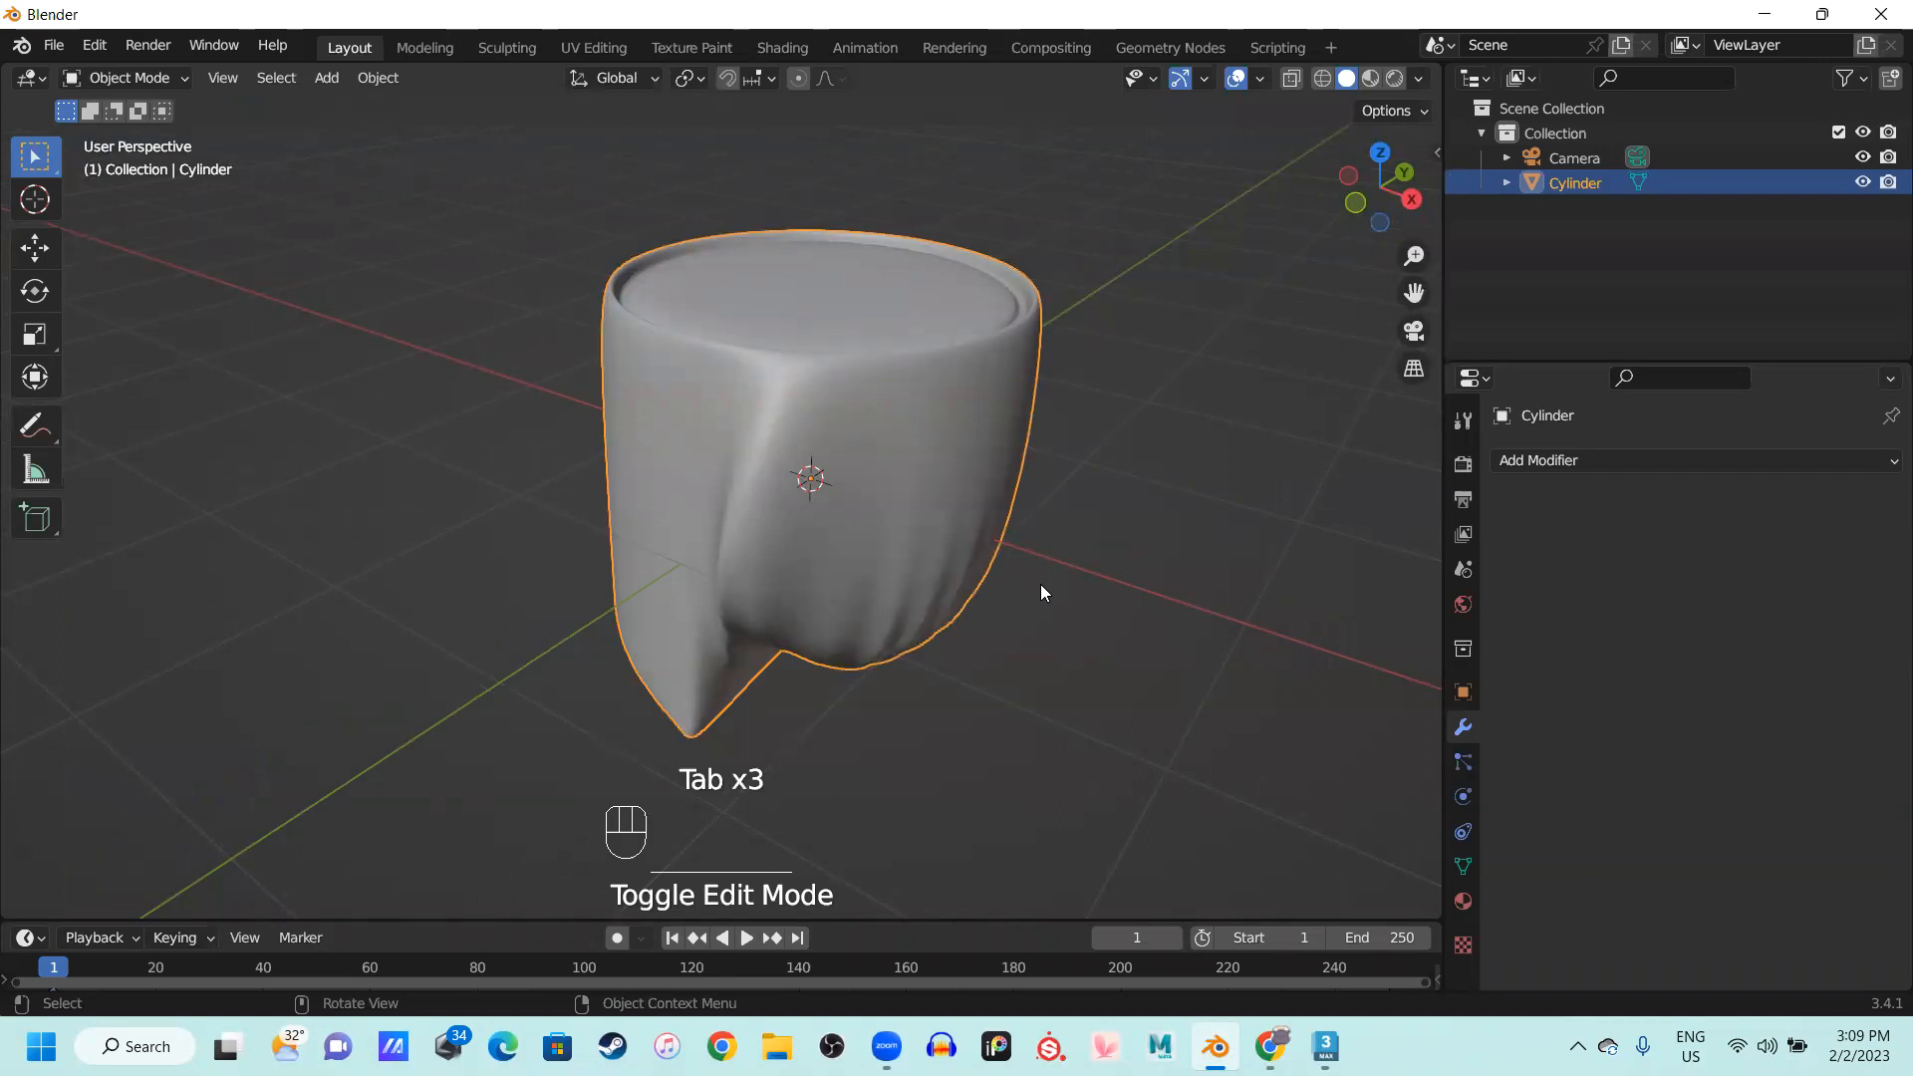
pyautogui.press('Tab')
pyautogui.press('Tab')
pyautogui.press('Tab')
pyautogui.press('Tab')
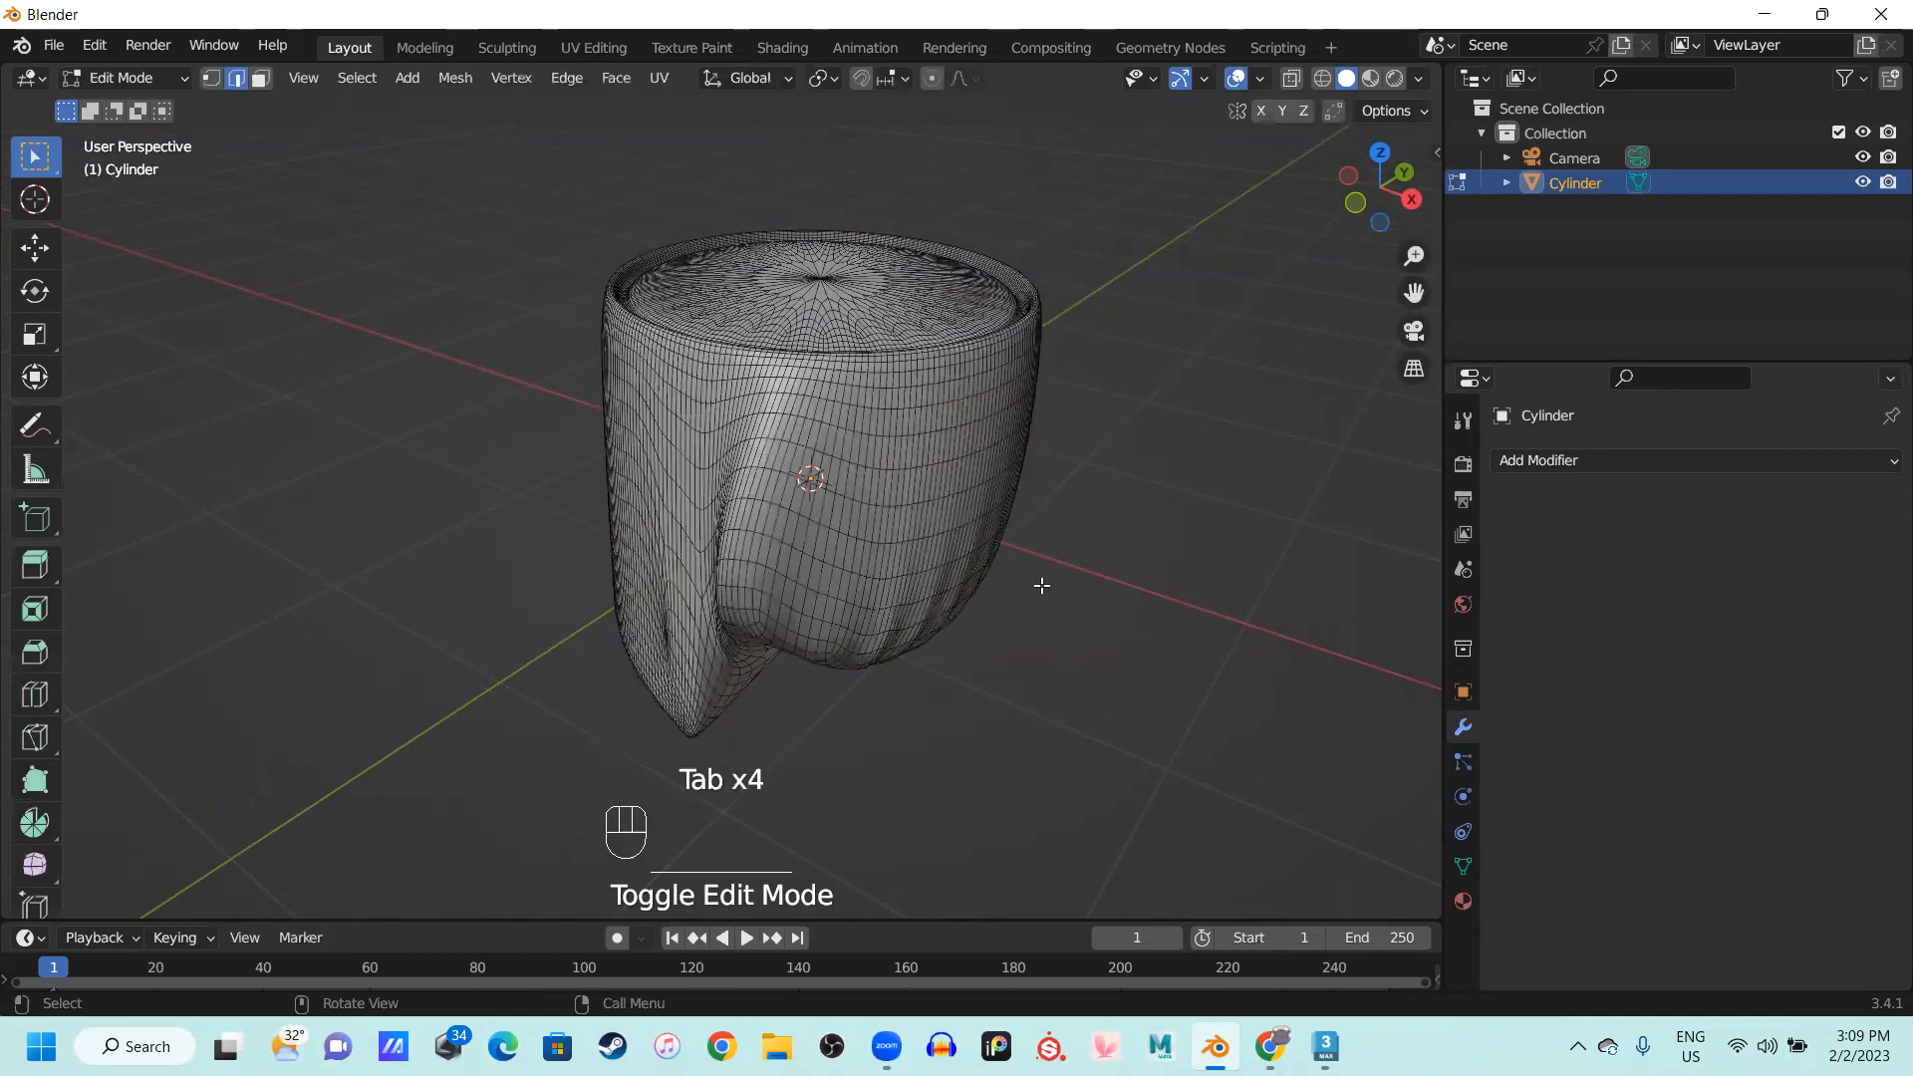
pyautogui.press('Tab')
pyautogui.press('Tab')
pyautogui.press('Tab')
pyautogui.press('Tab')
pyautogui.press('Tab')
pyautogui.press('Tab')
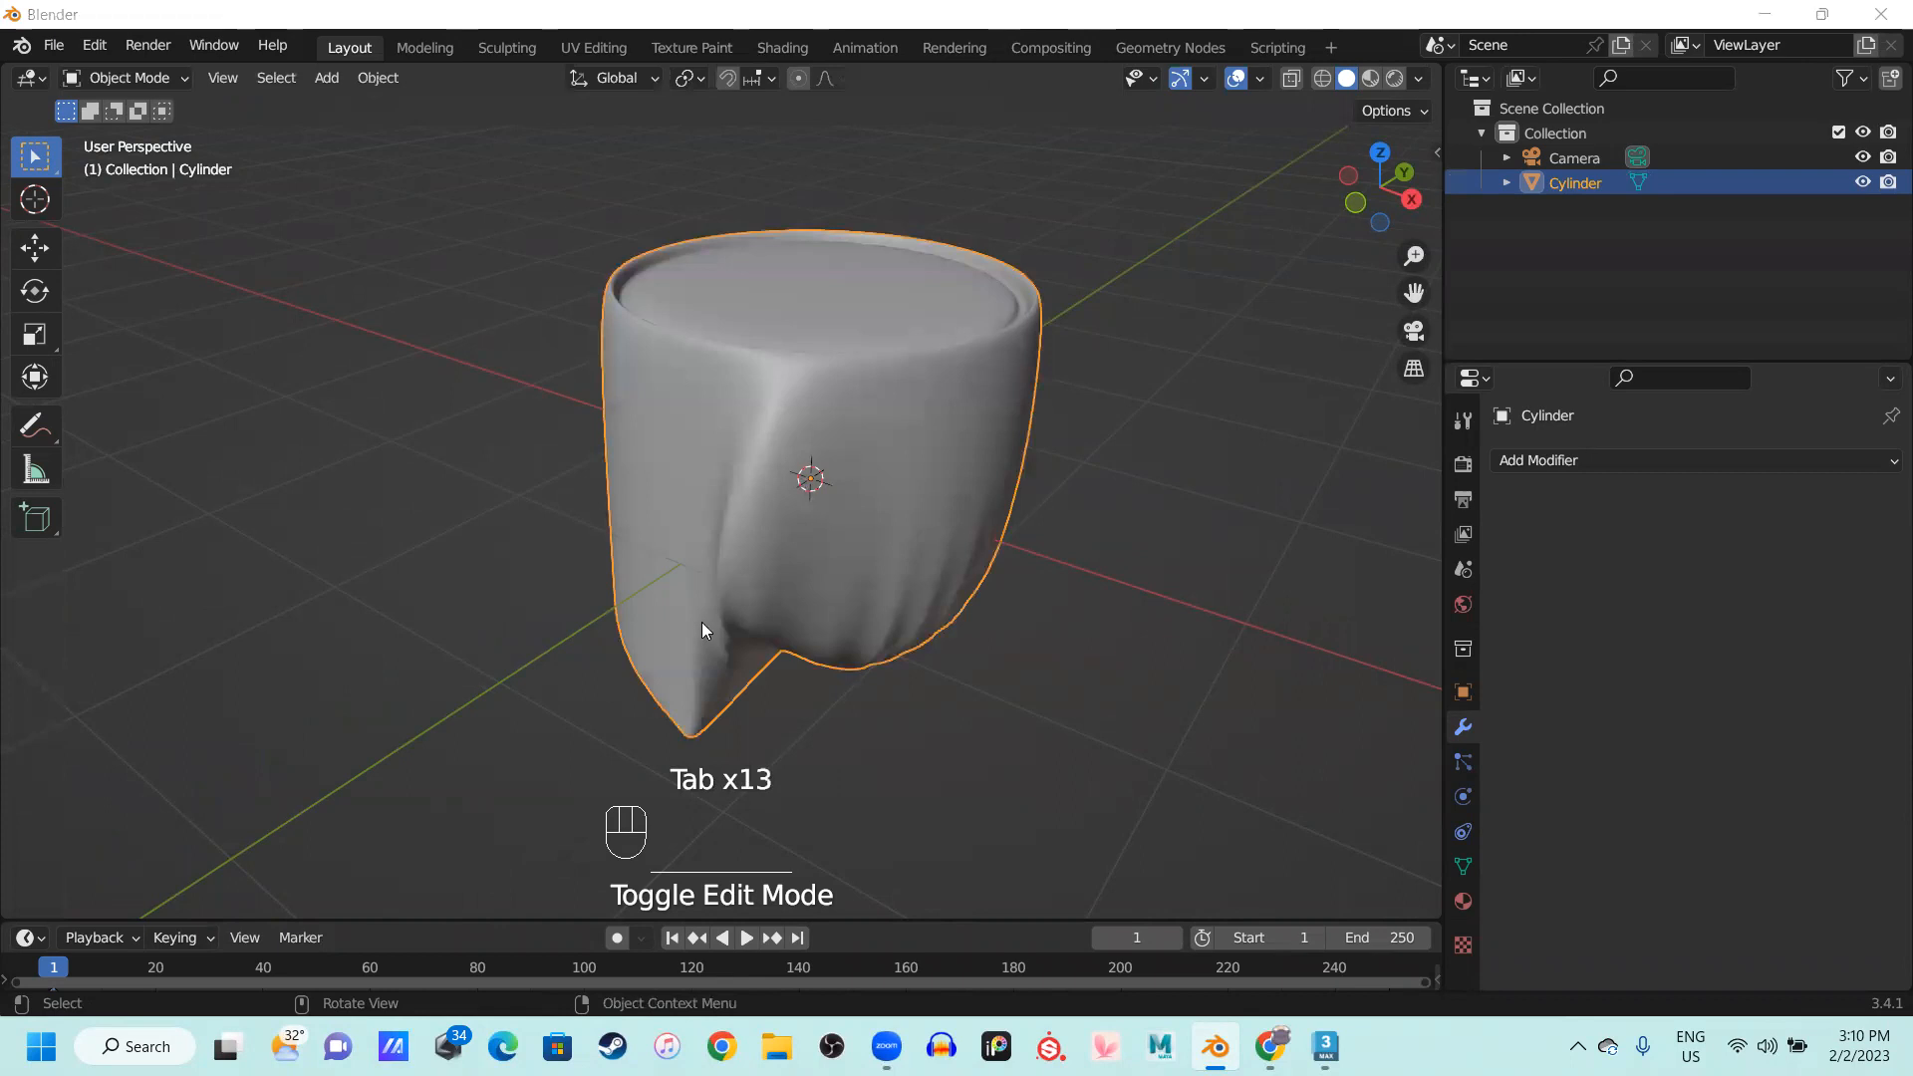
pyautogui.click(885, 499)
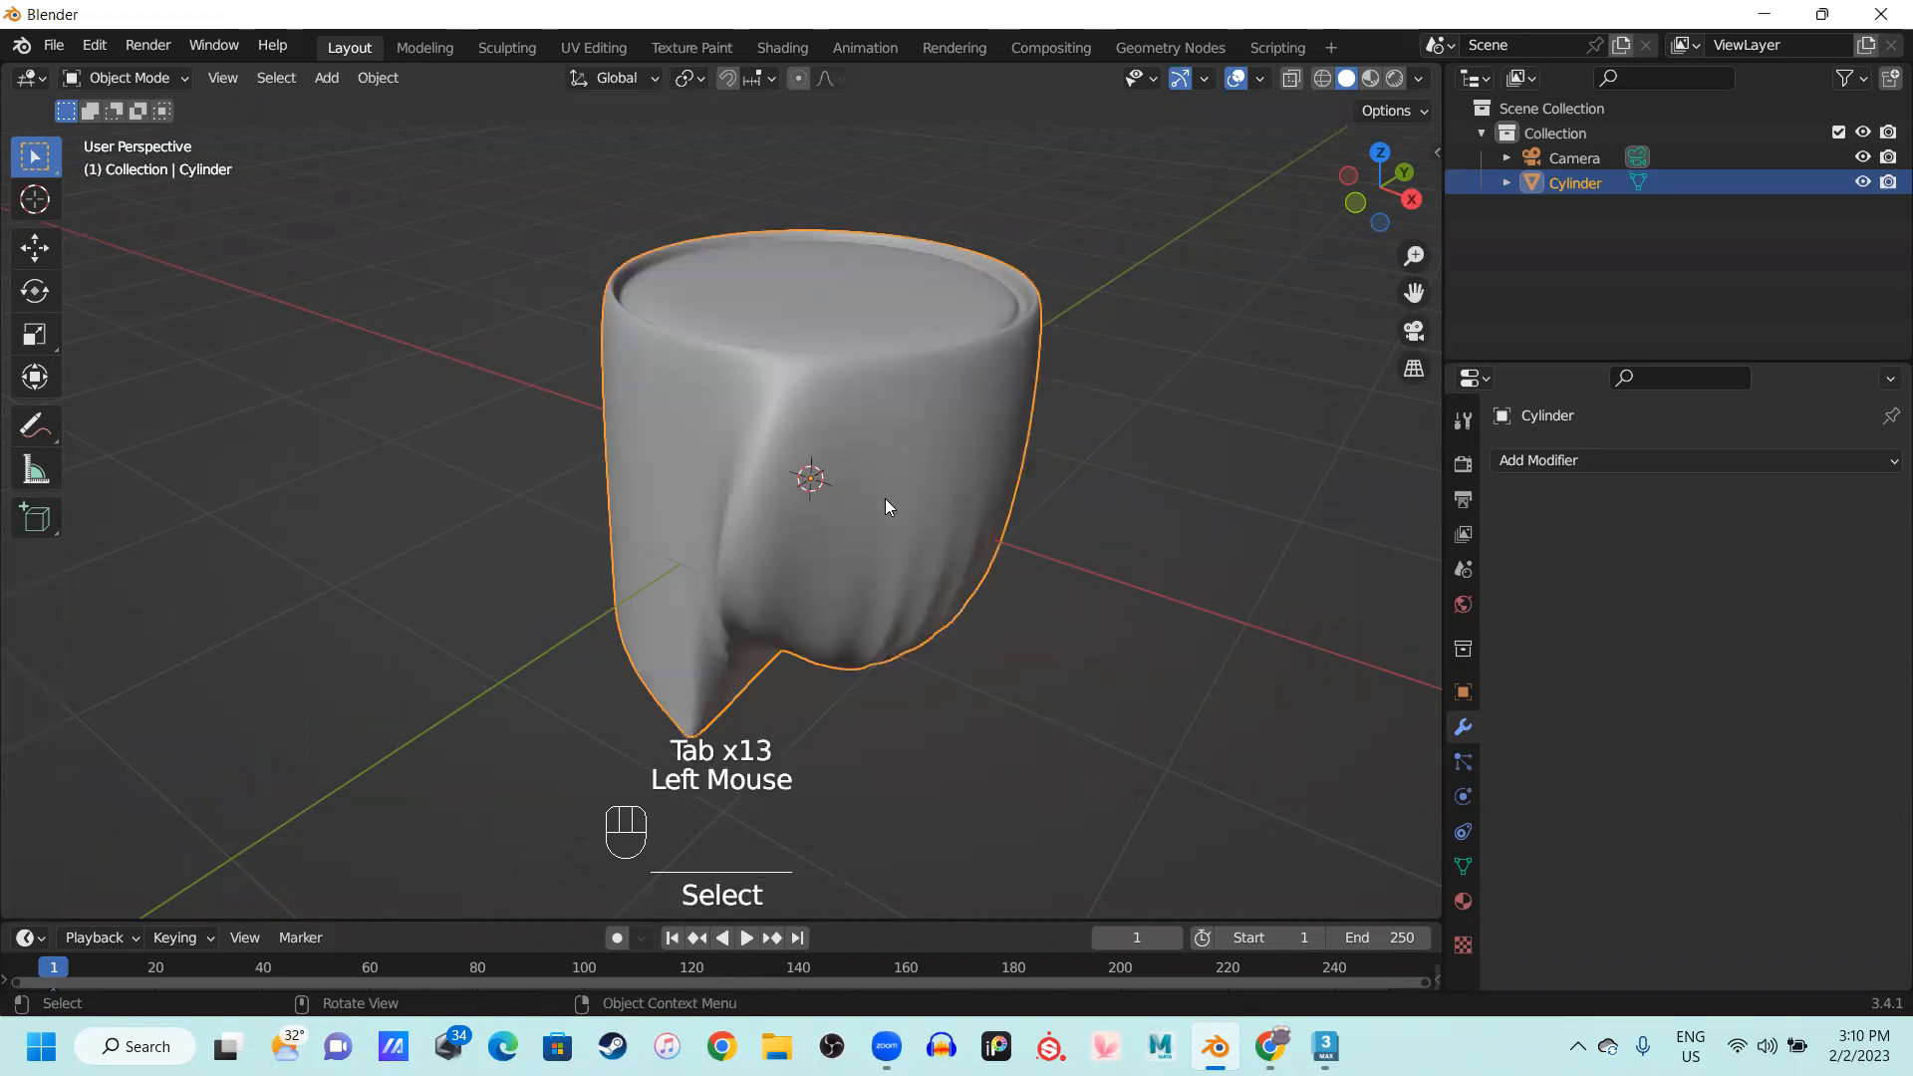
pyautogui.press('Tab')
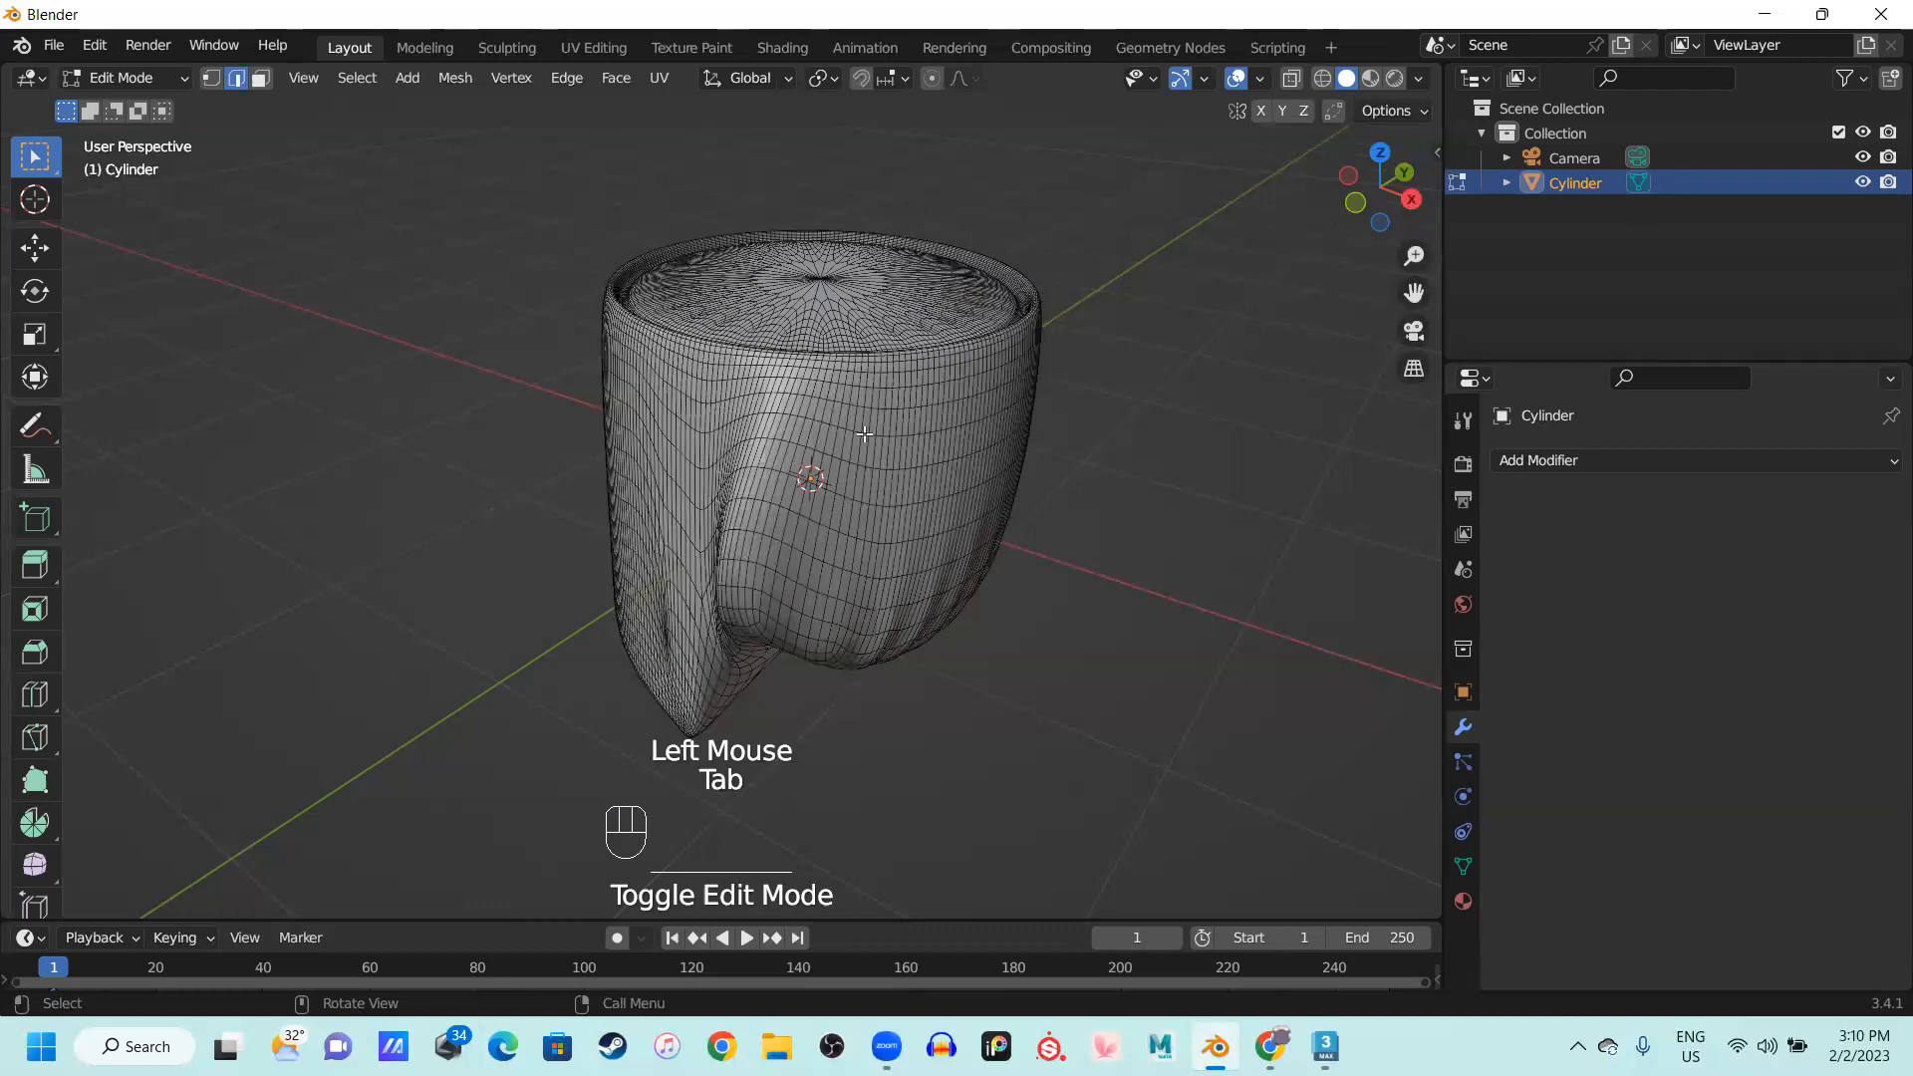
pyautogui.press('Tab')
pyautogui.doubleClick(926, 589)
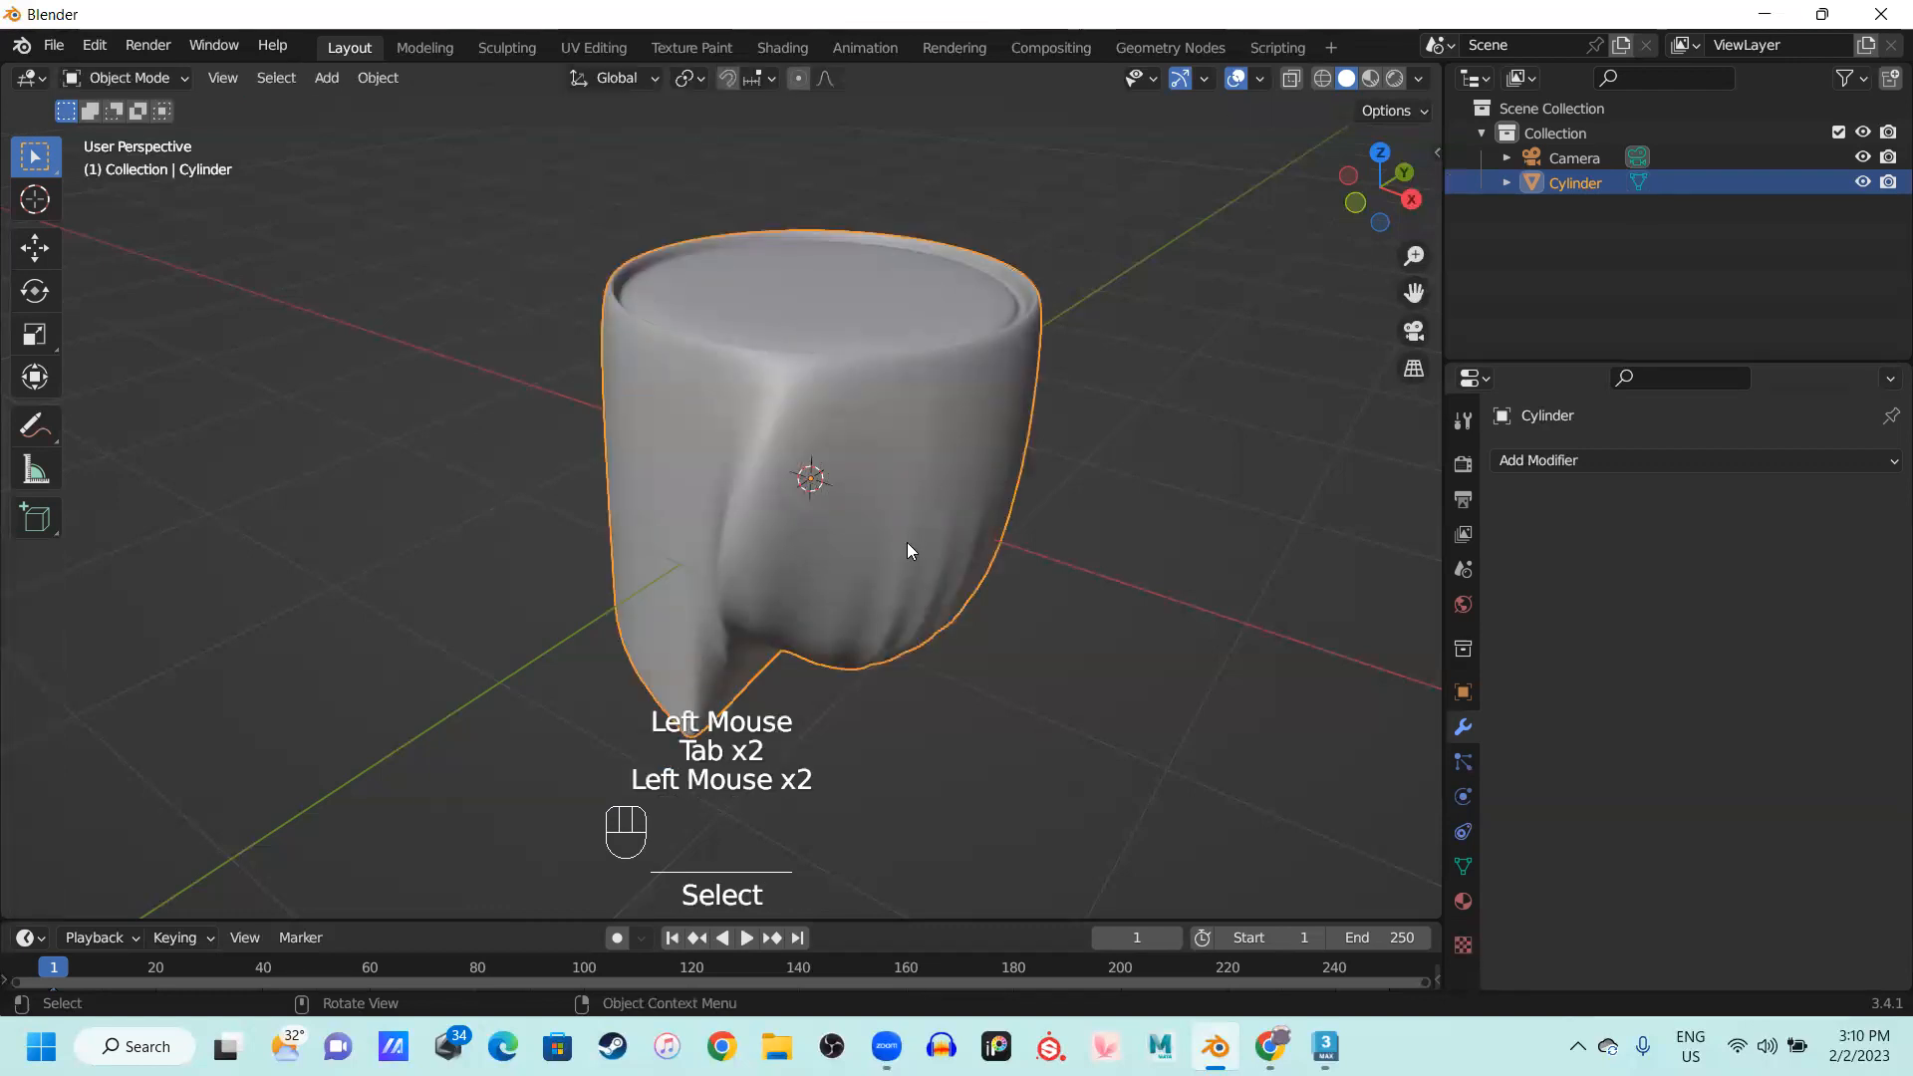
pyautogui.press('Tab')
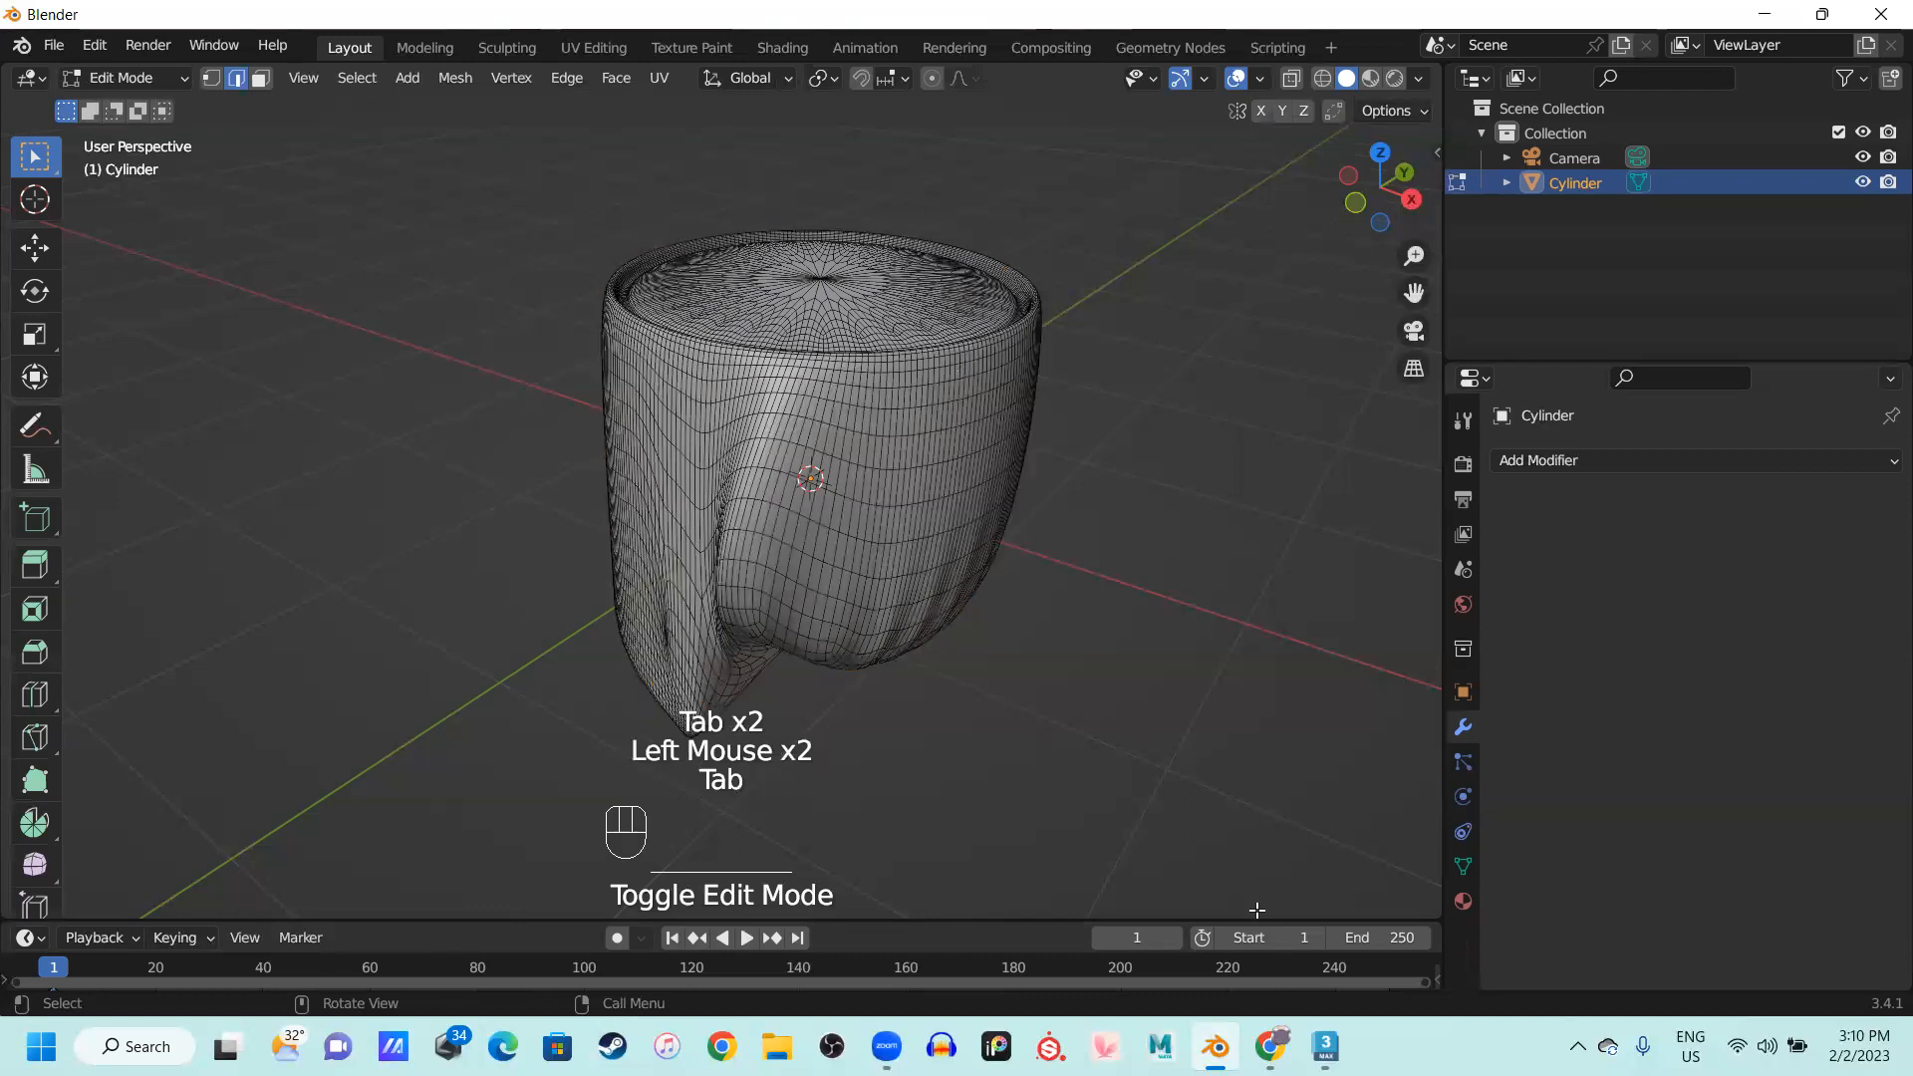
# Switch back to 3ds Max and compare the container with edged faces hidden and shown, examining its topology
pyautogui.click(1325, 1046)
pyautogui.click(1325, 1047)
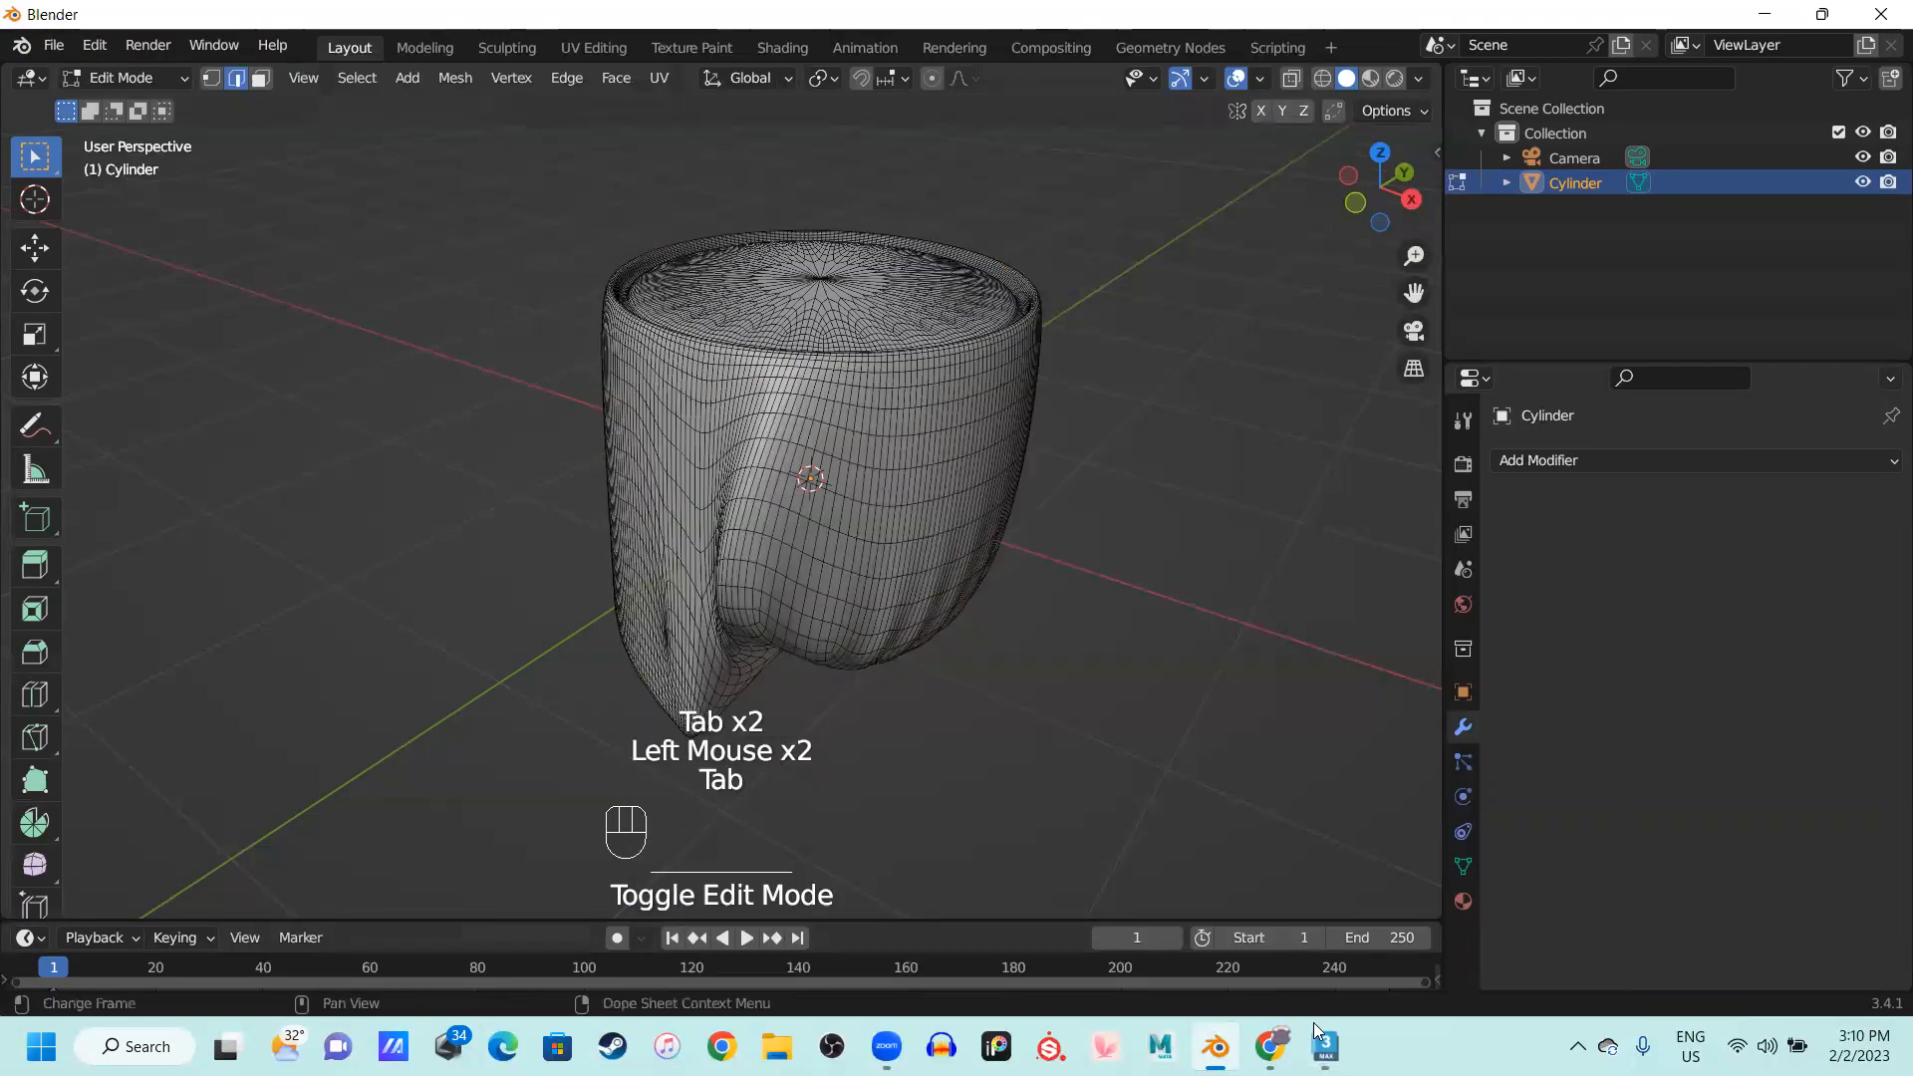
pyautogui.click(1325, 1046)
pyautogui.click(1257, 612)
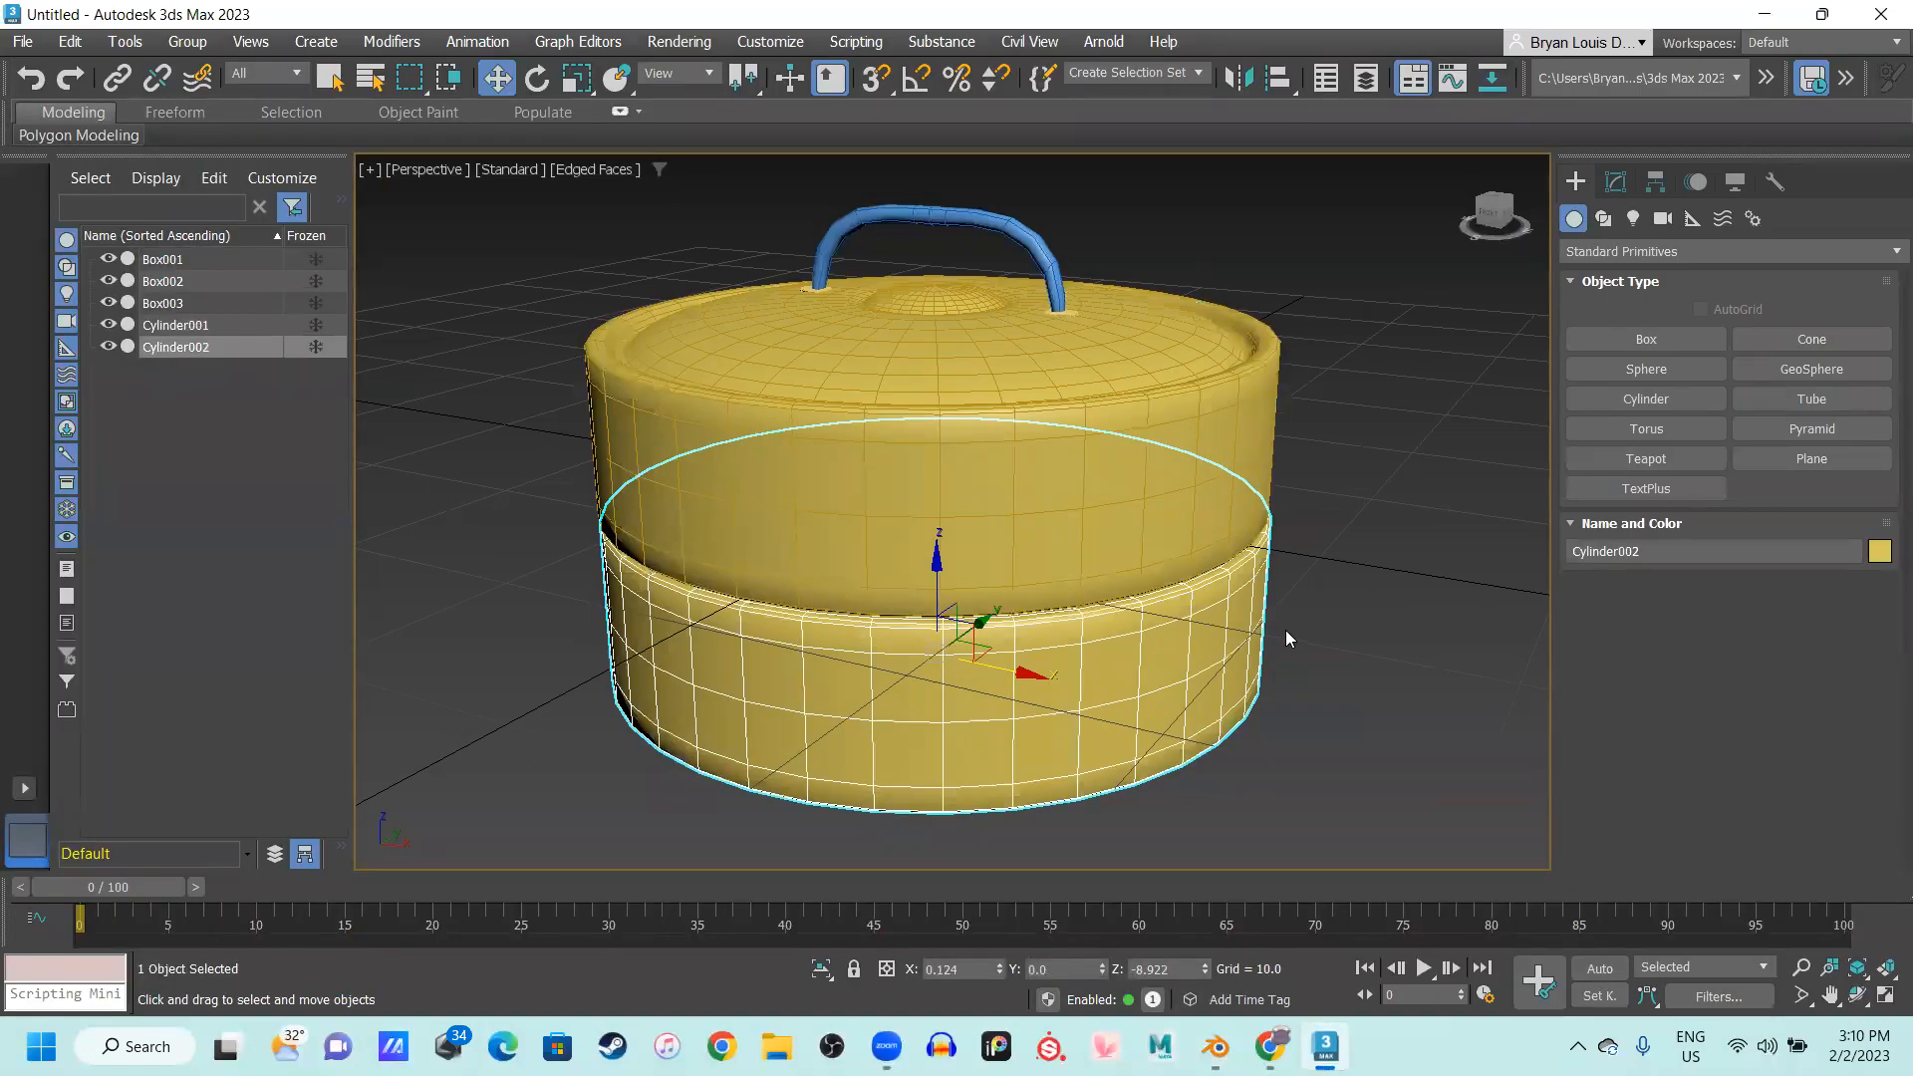
pyautogui.click(1324, 652)
pyautogui.press('F4')
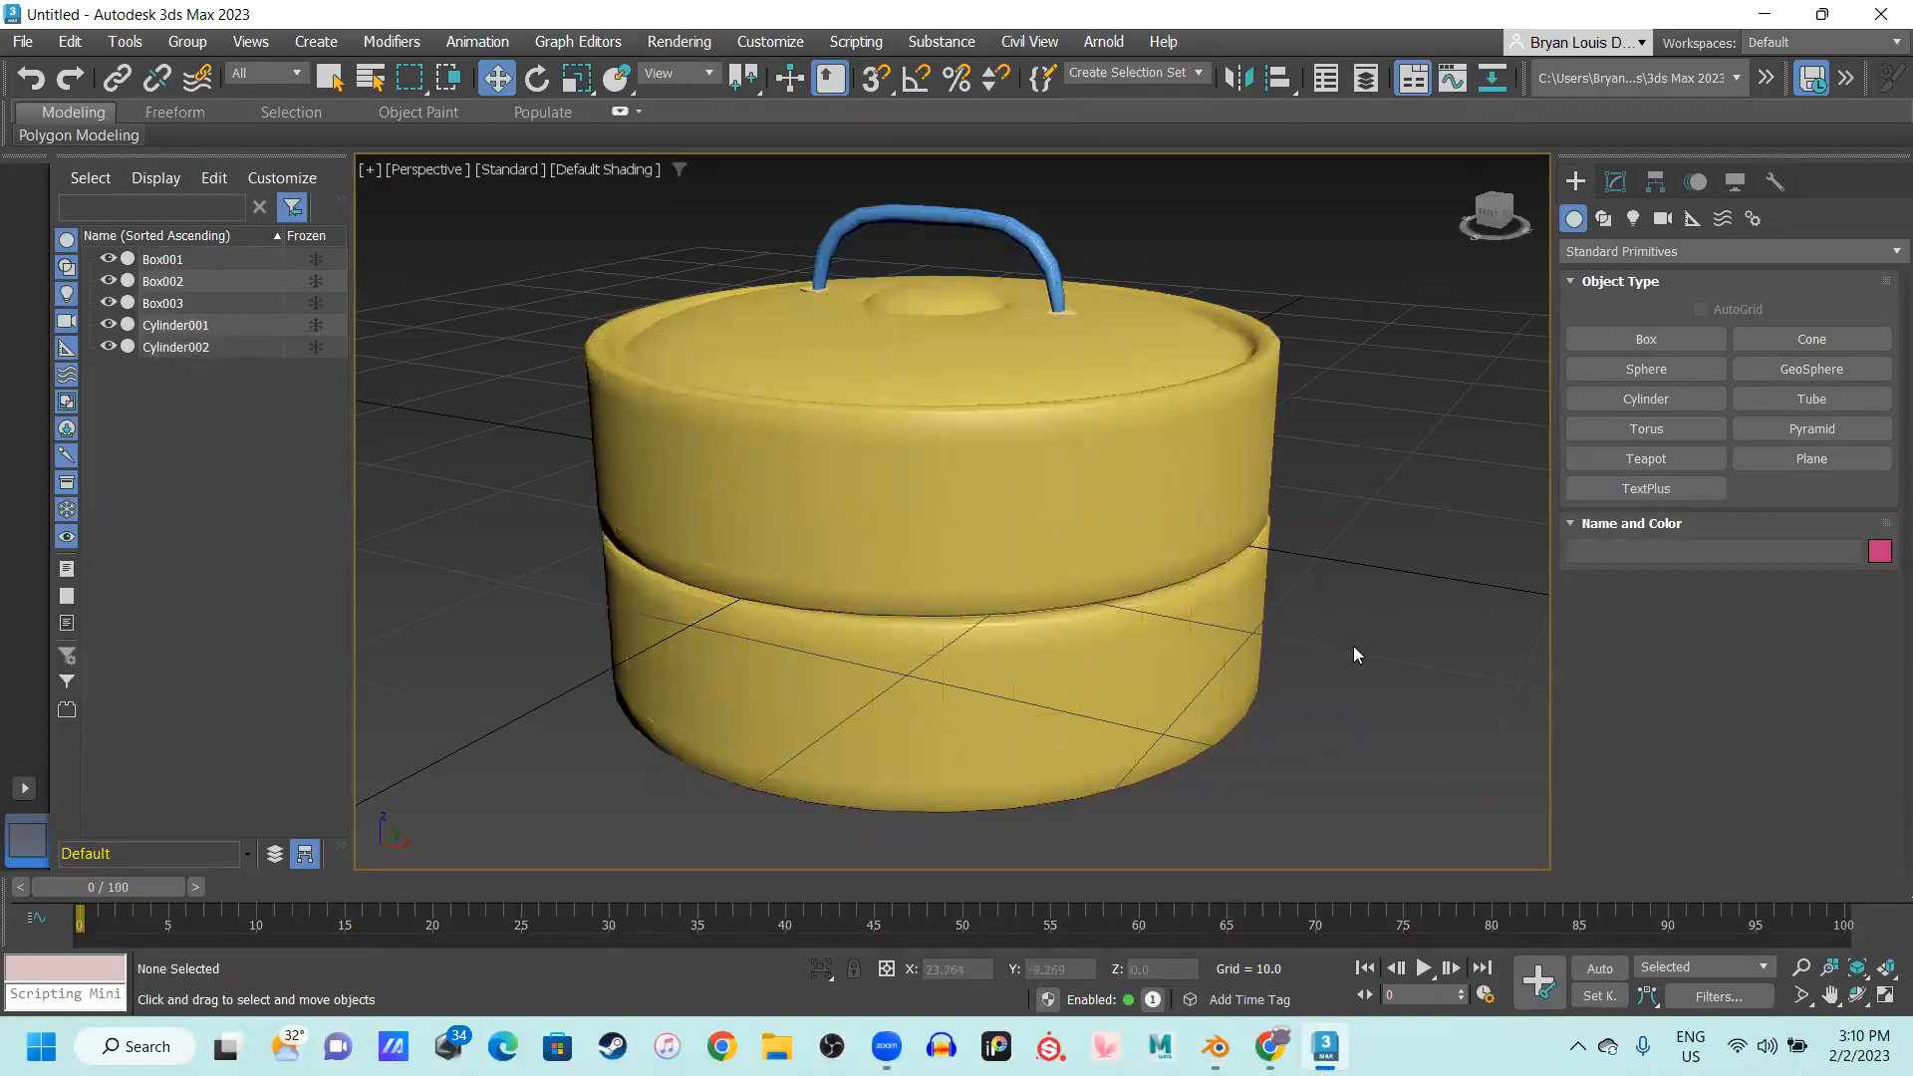
pyautogui.press('F4')
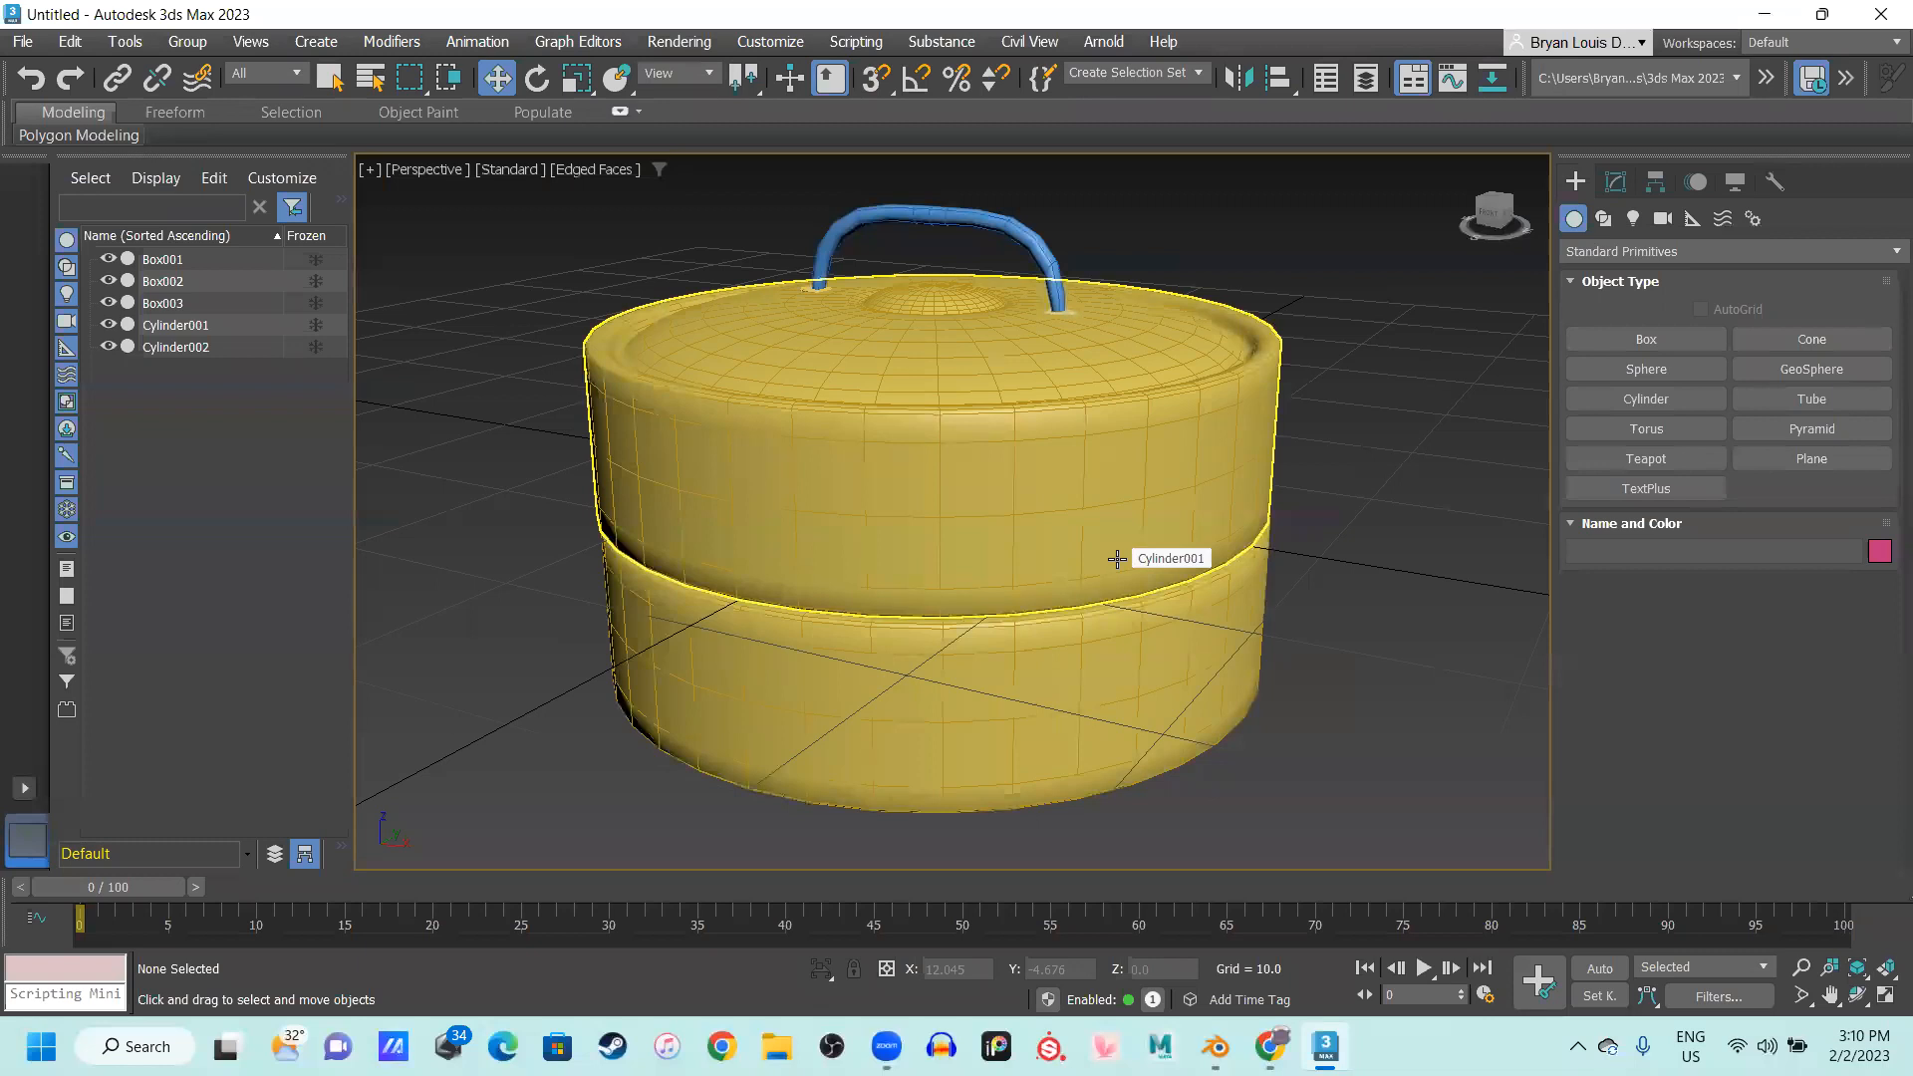
pyautogui.keyDown('alt'); pyautogui.moveTo(978, 509); pyautogui.dragTo(1027, 429, button='middle'); pyautogui.keyUp('alt')
pyautogui.moveTo(1079, 595); pyautogui.dragTo(1080, 684, button='middle')
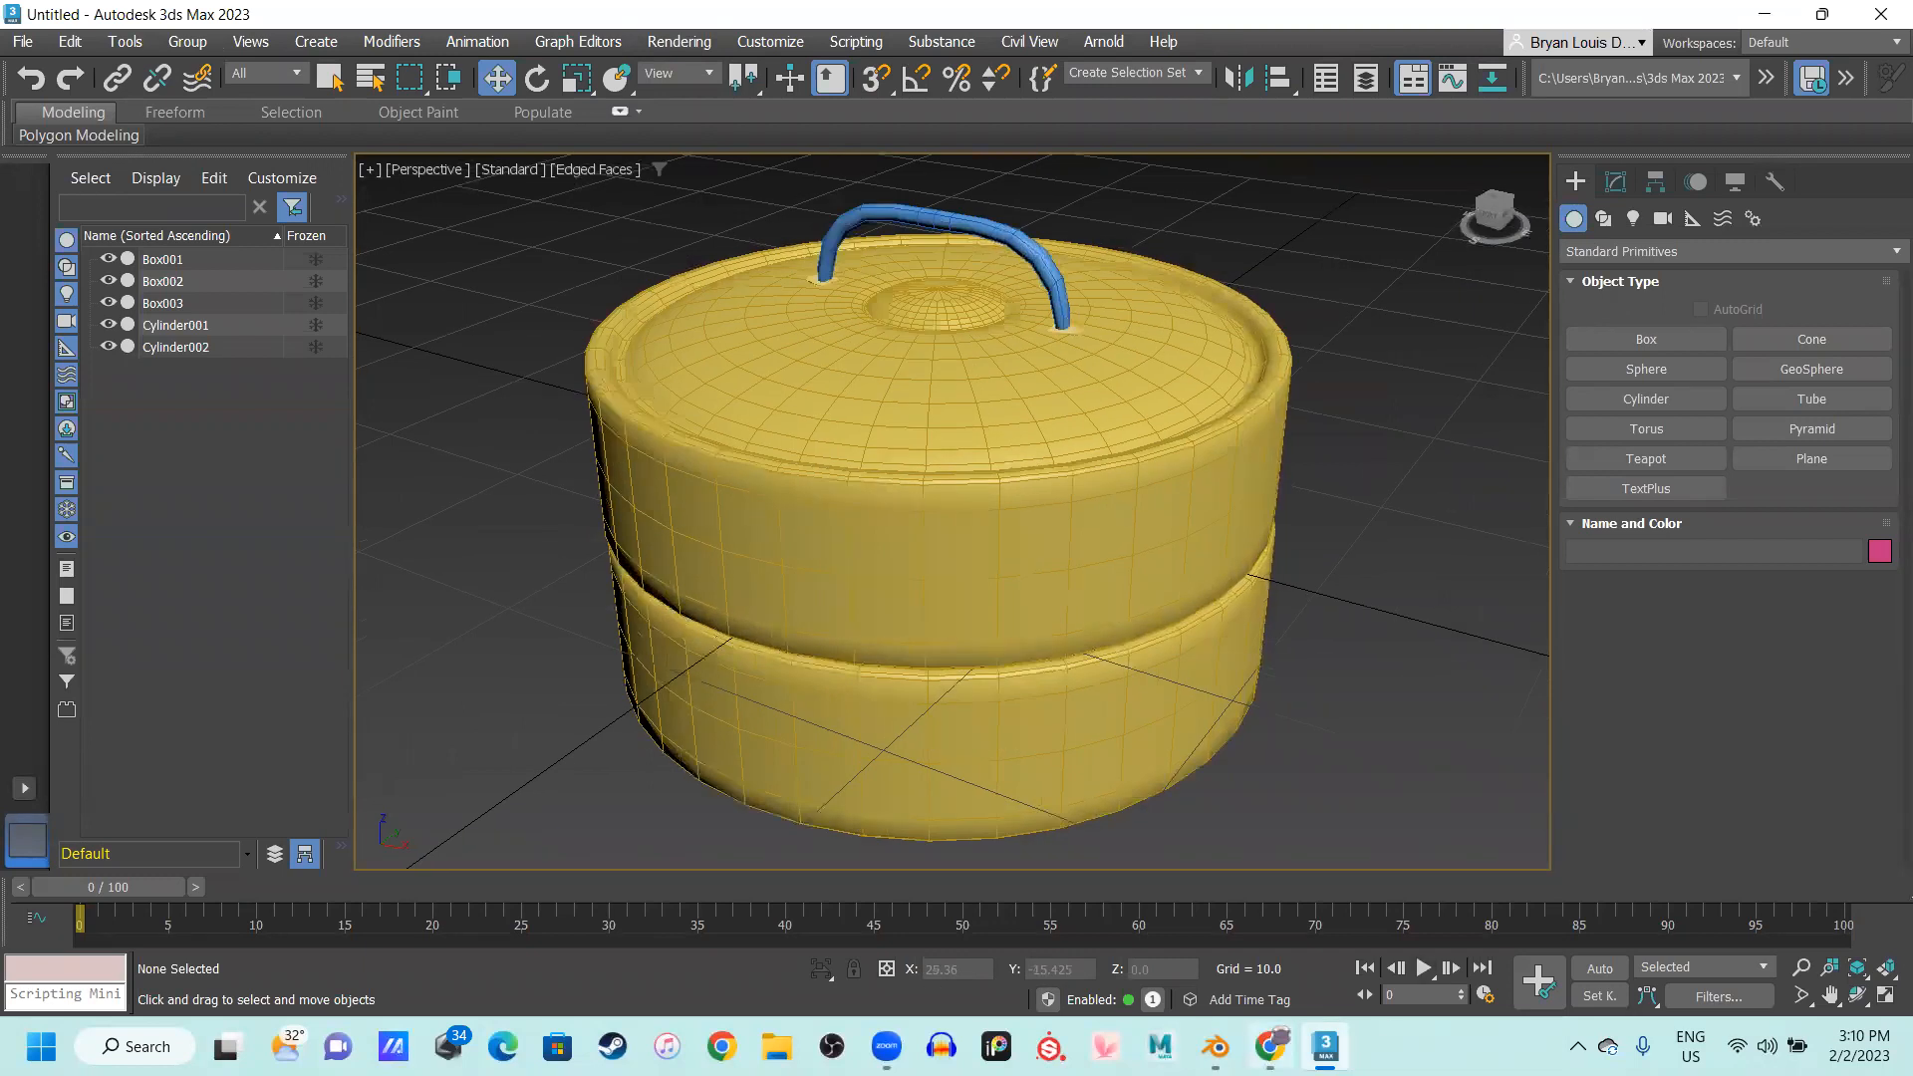
# Switch to Blender and toggle the cylinder between Edit Mode and Object Mode to compare its dense mesh with the smooth shading
pyautogui.click(1216, 1047)
pyautogui.click(915, 400)
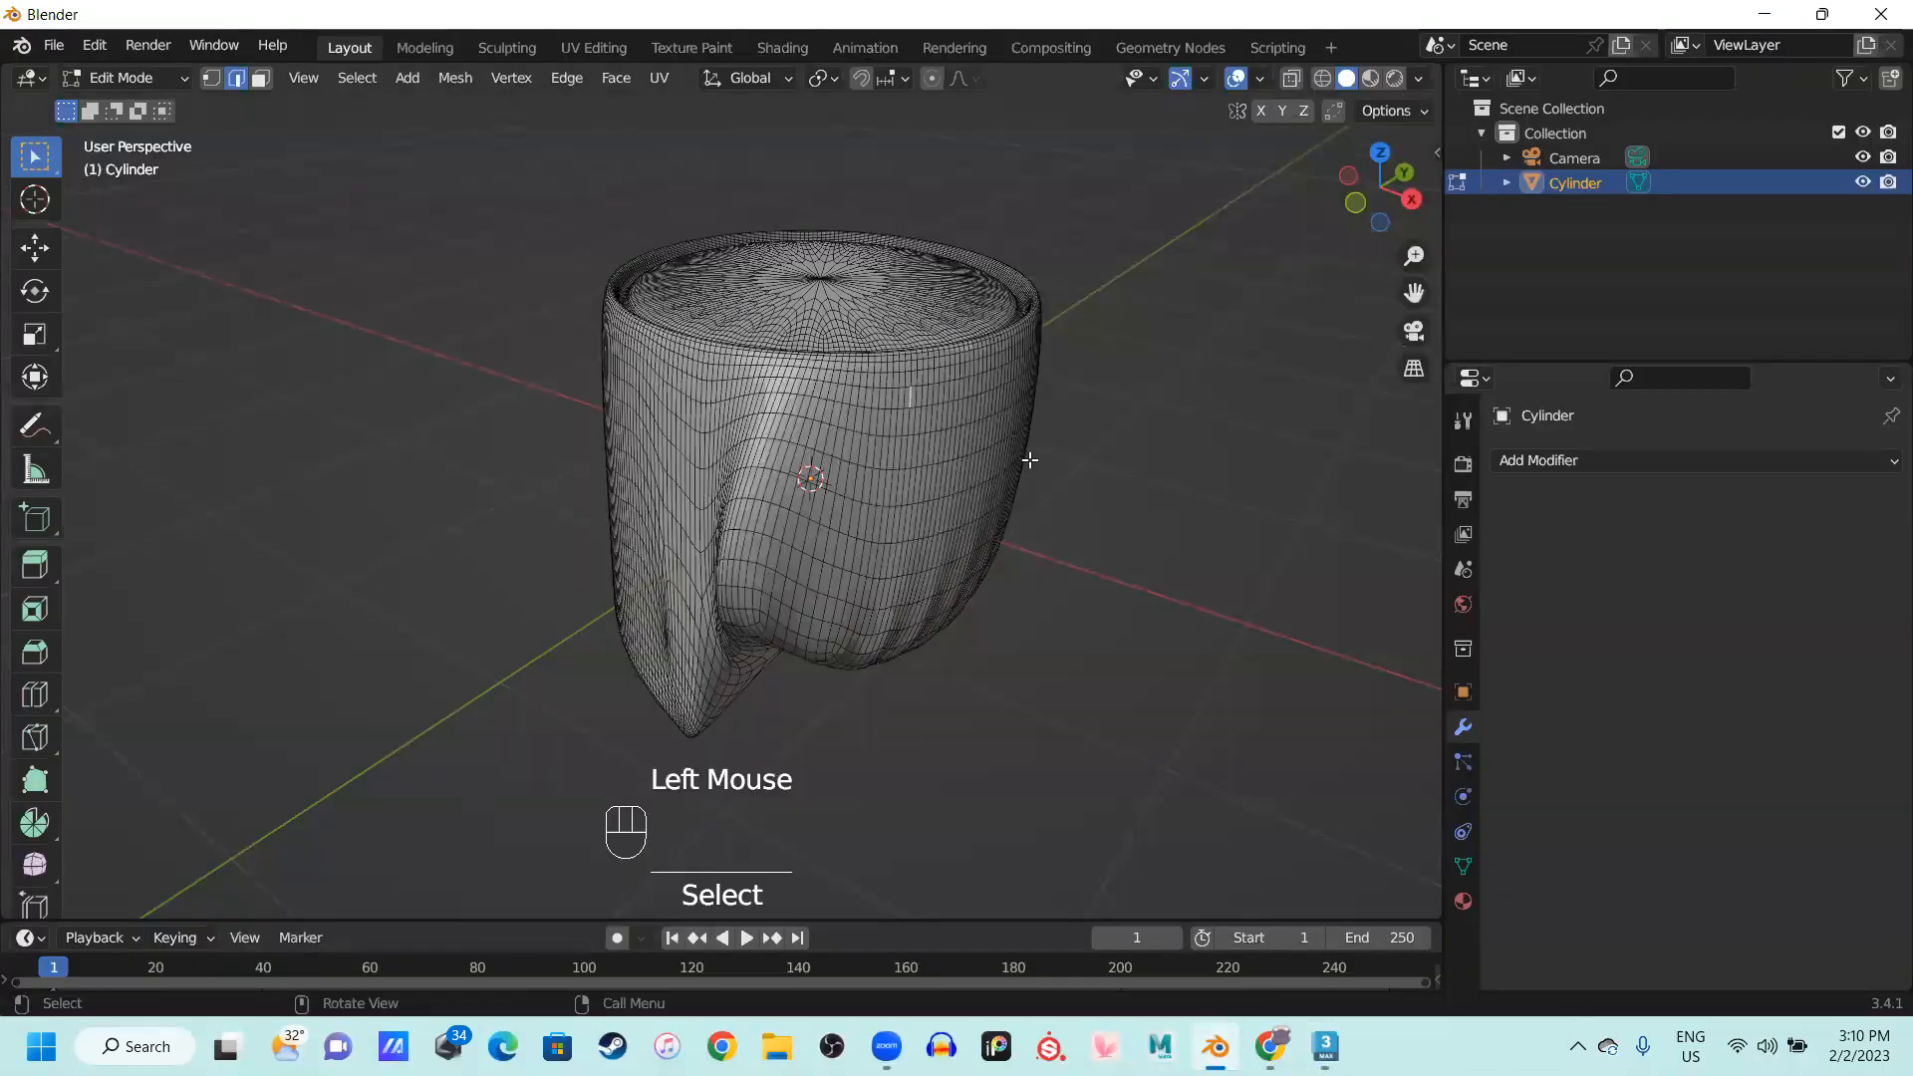
pyautogui.press('Tab')
pyautogui.doubleClick(1038, 516)
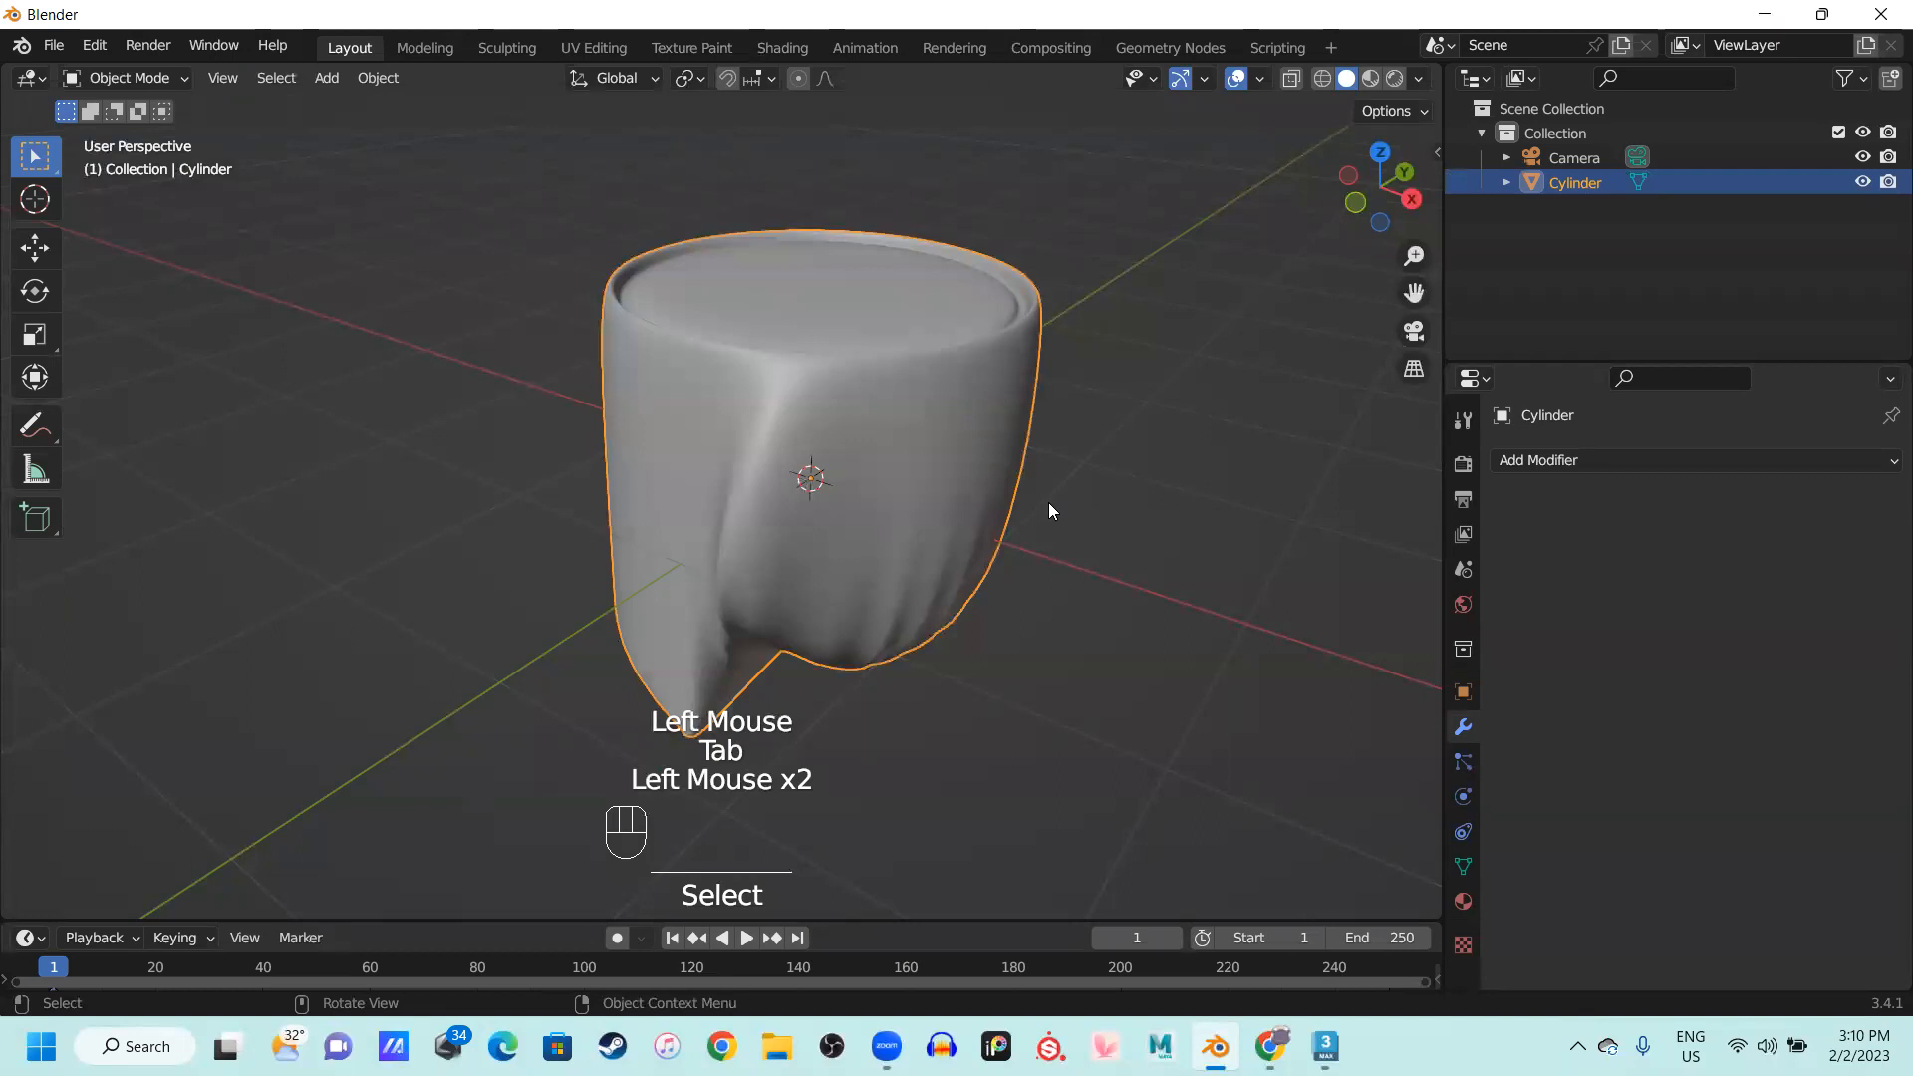
pyautogui.press('Tab')
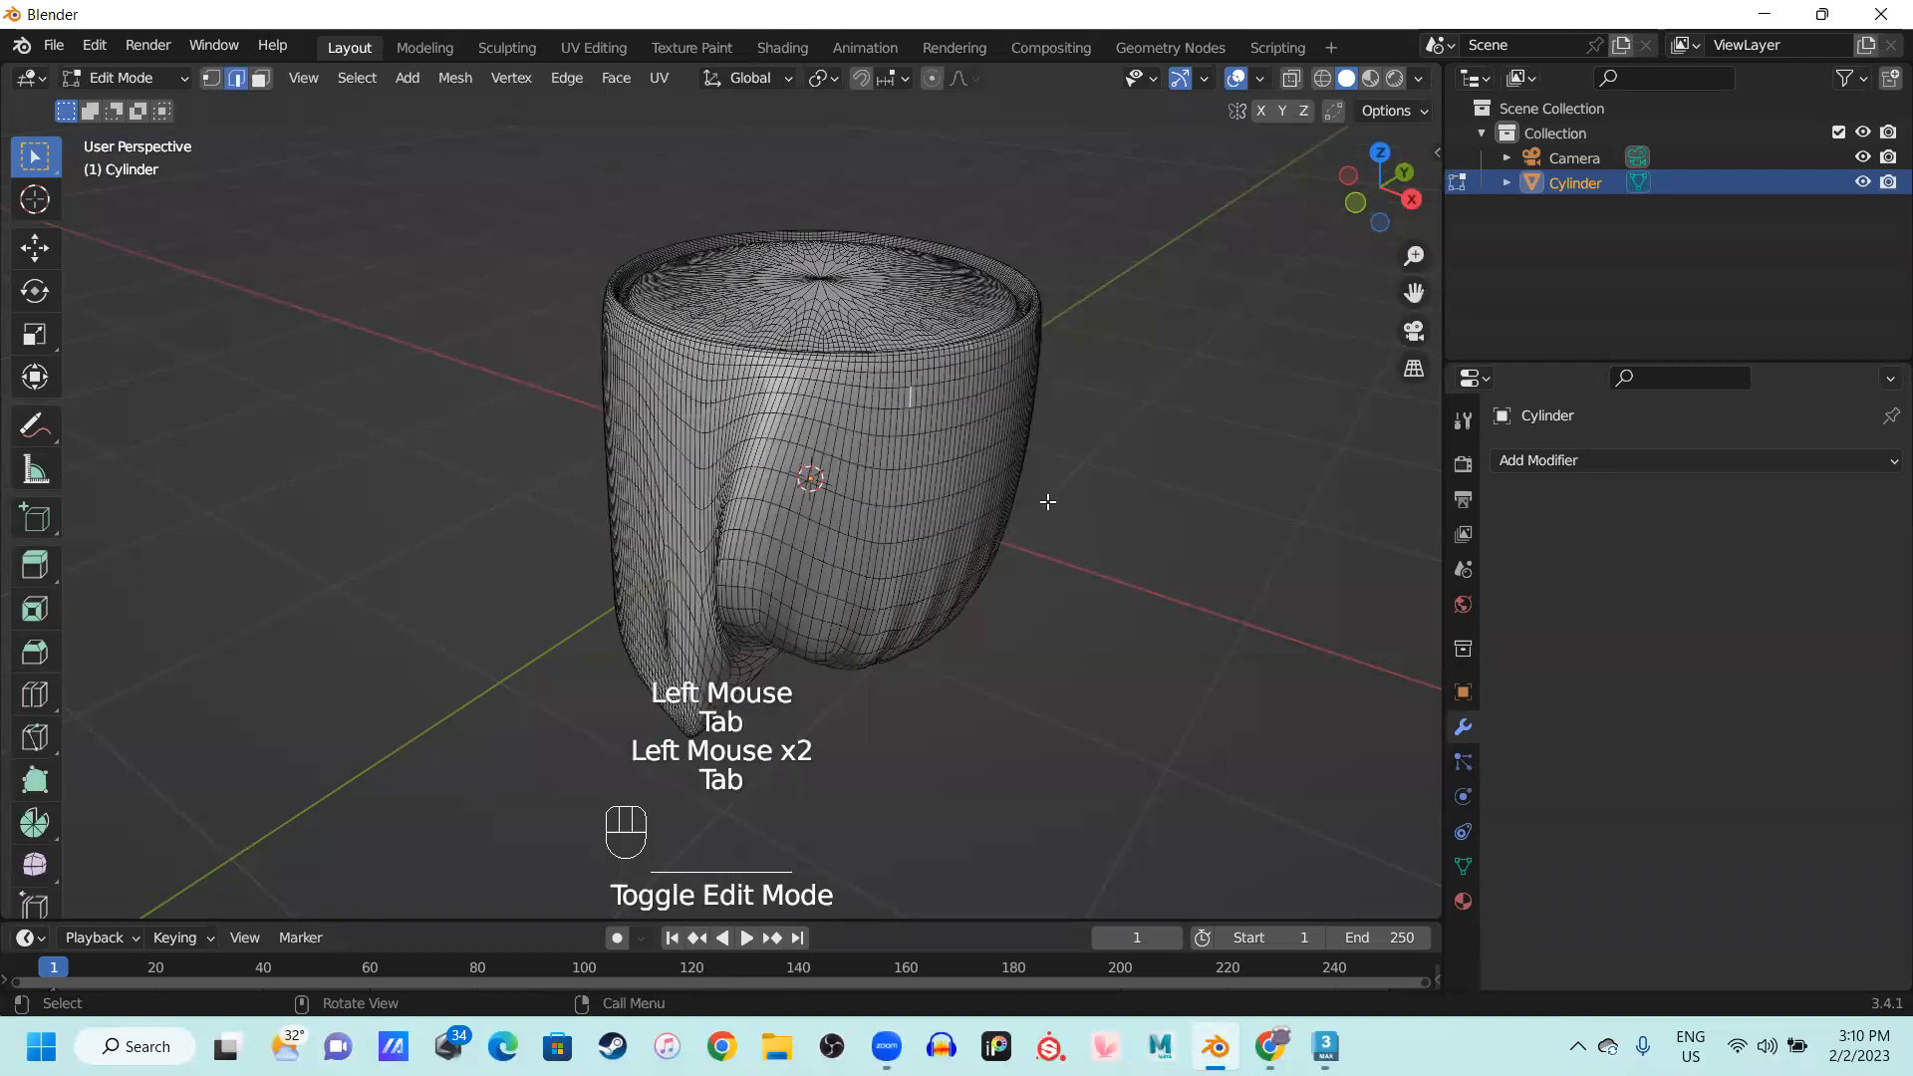
pyautogui.click(1045, 500)
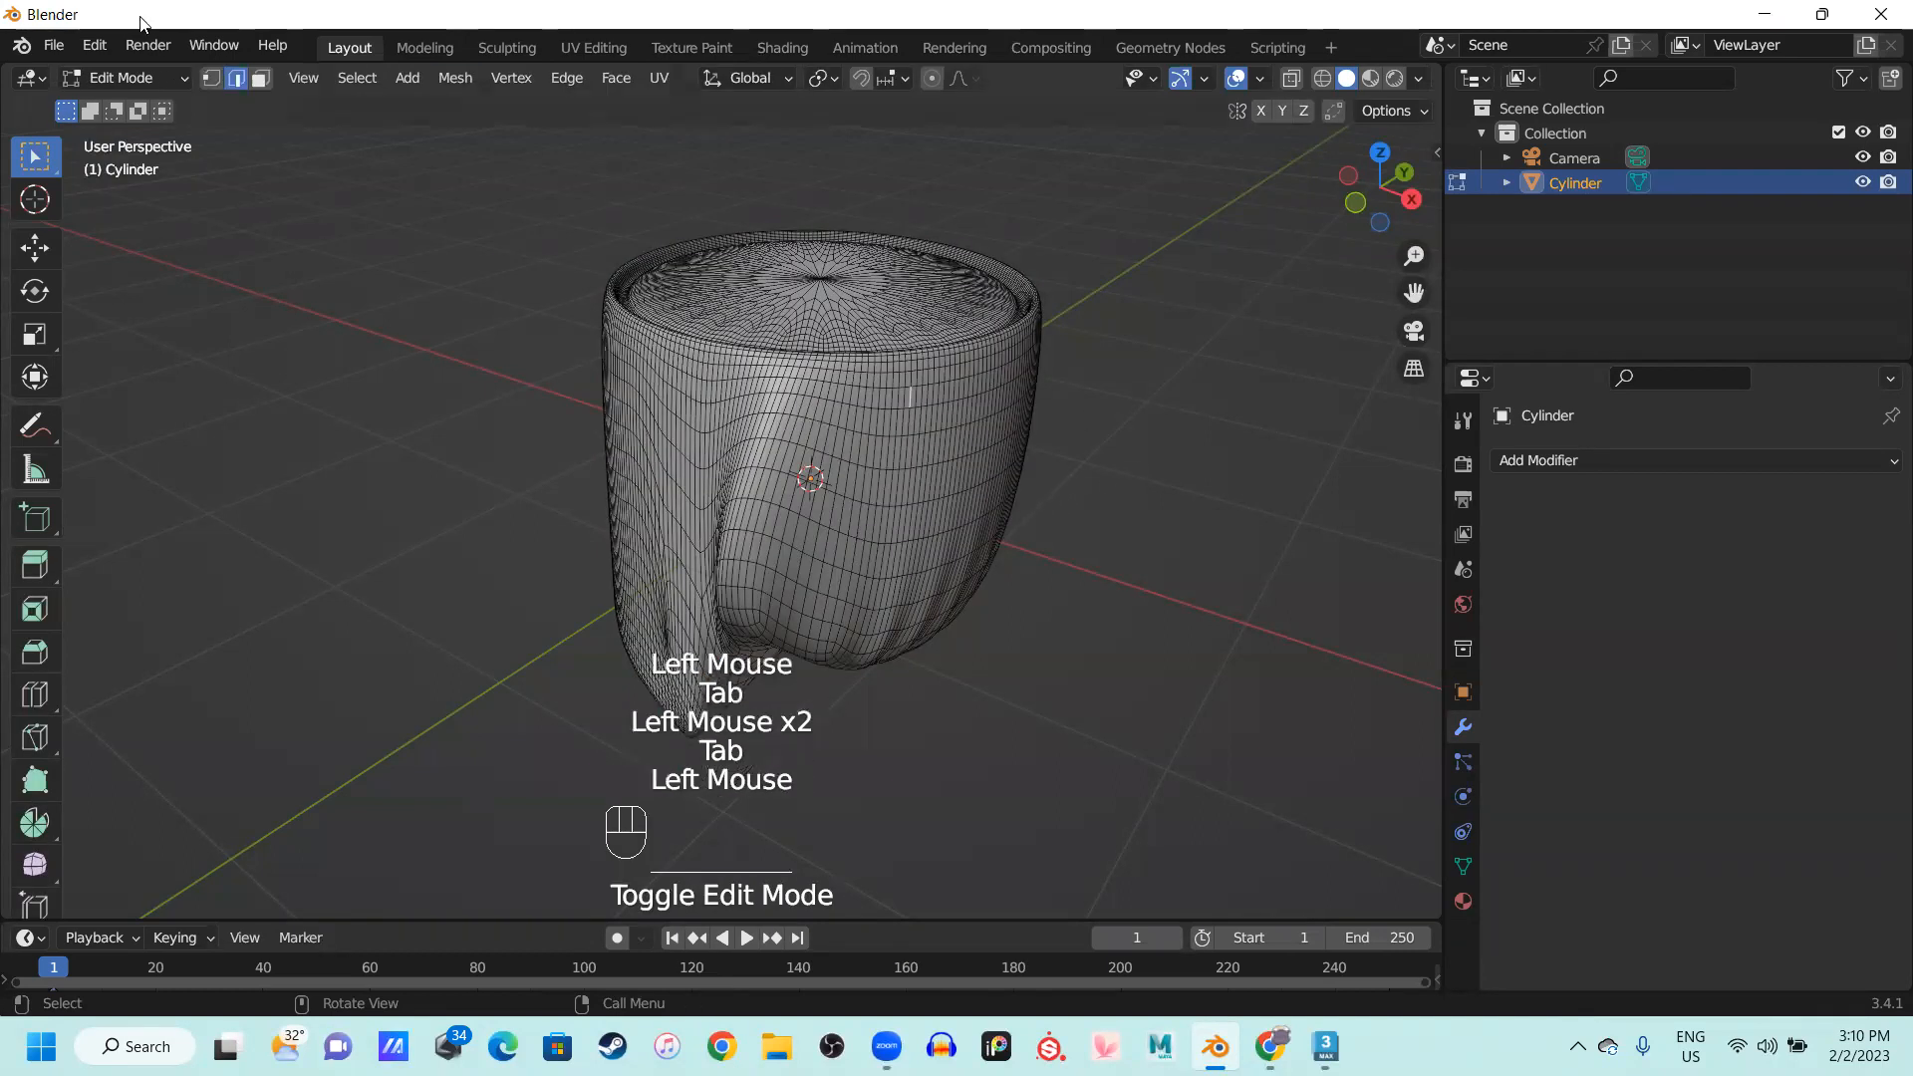
# Capture a screen snip of the Blender window showing the cylinder's dense wireframe in Edit Mode with edge selection active
pyautogui.click(241, 83)
pyautogui.click(235, 86)
pyautogui.click(1129, 431)
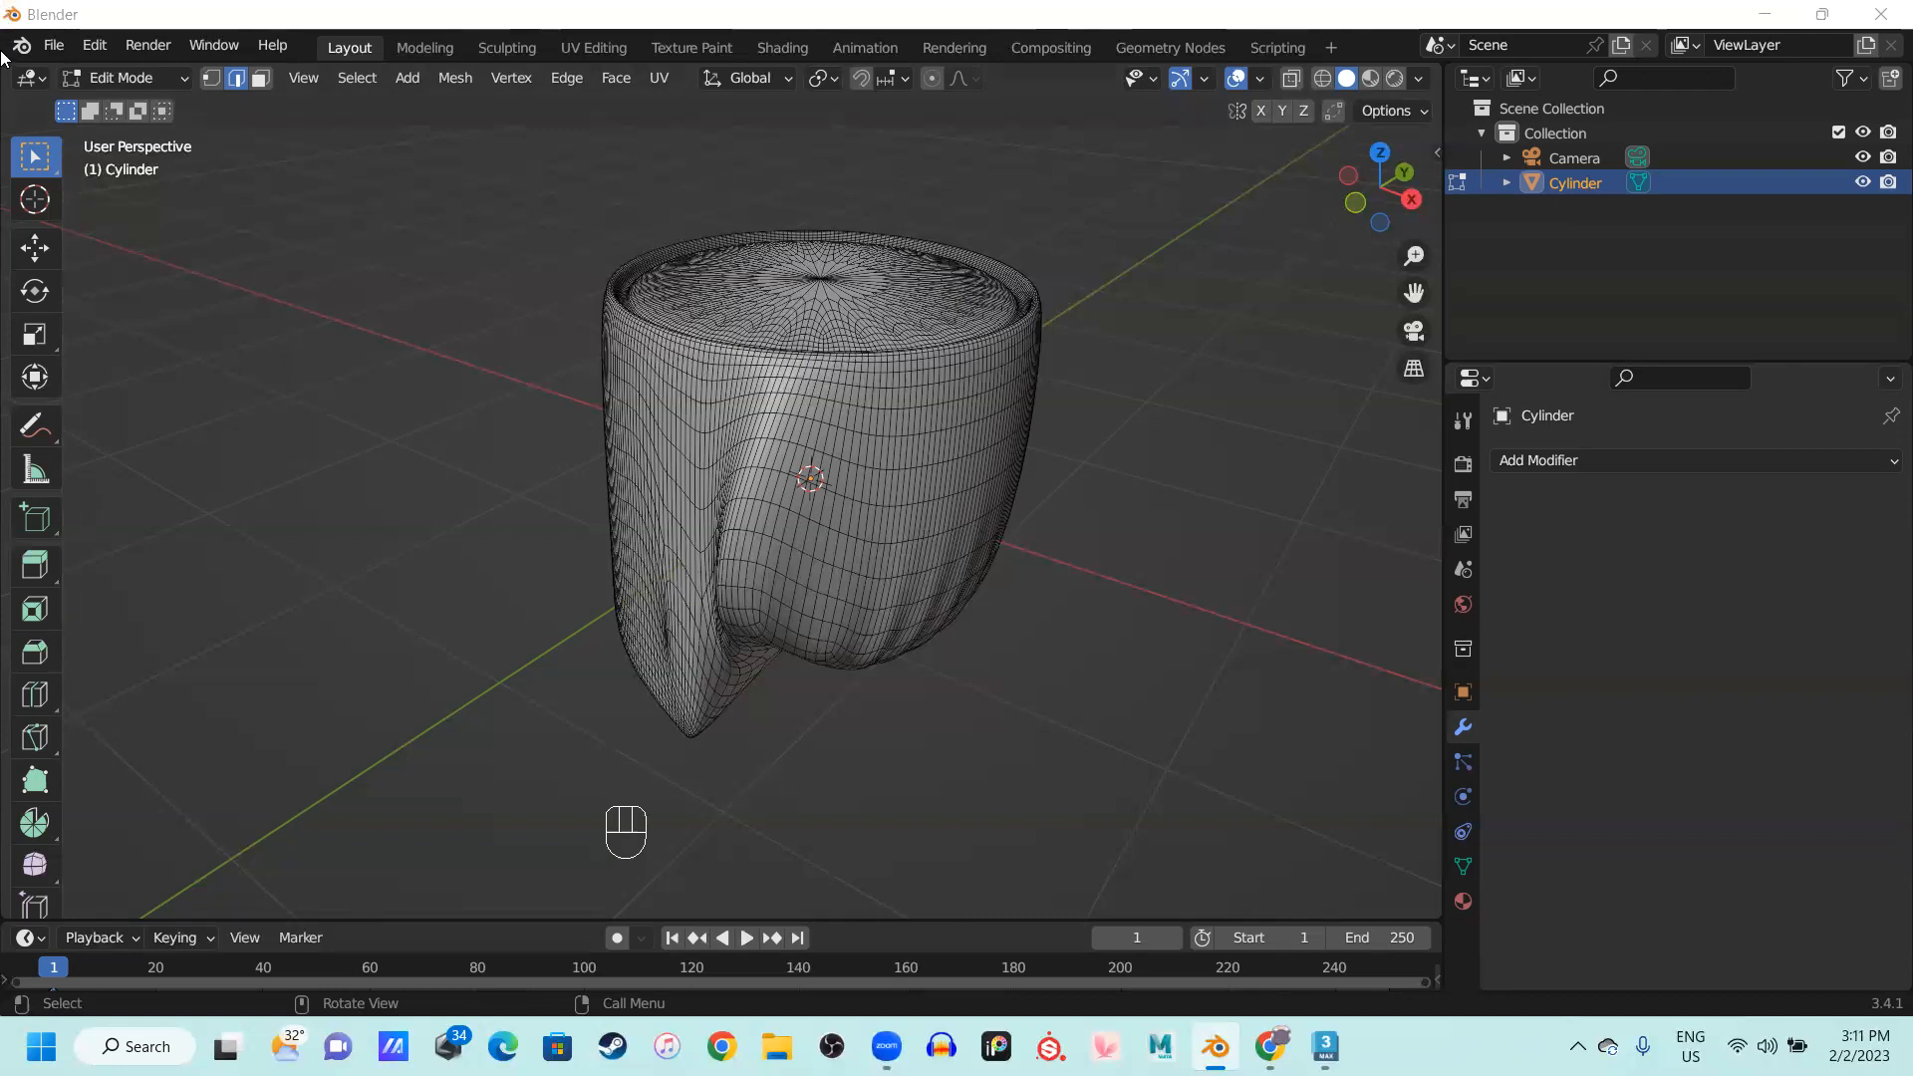
pyautogui.press('super+shift+s')
pyautogui.moveTo(16, 27); pyautogui.dragTo(1896, 1008)
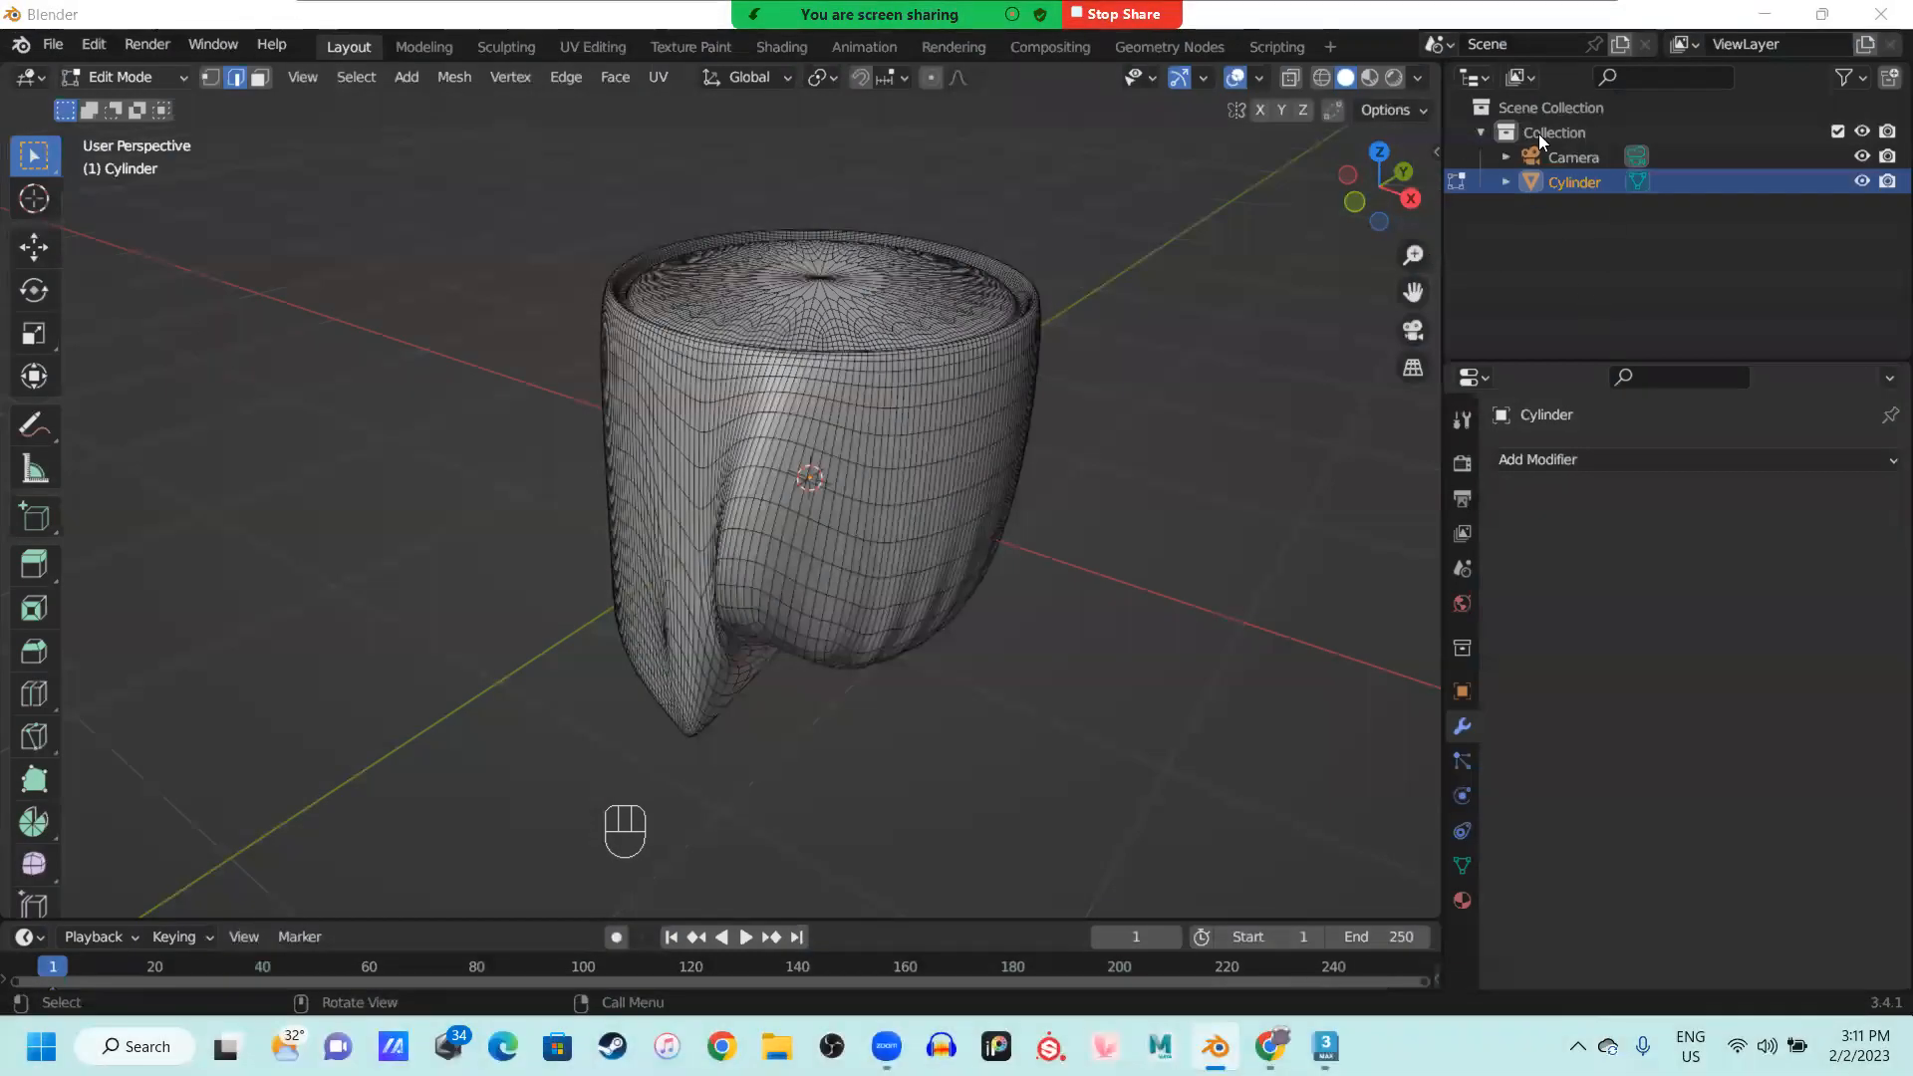
pyautogui.click(1481, 134)
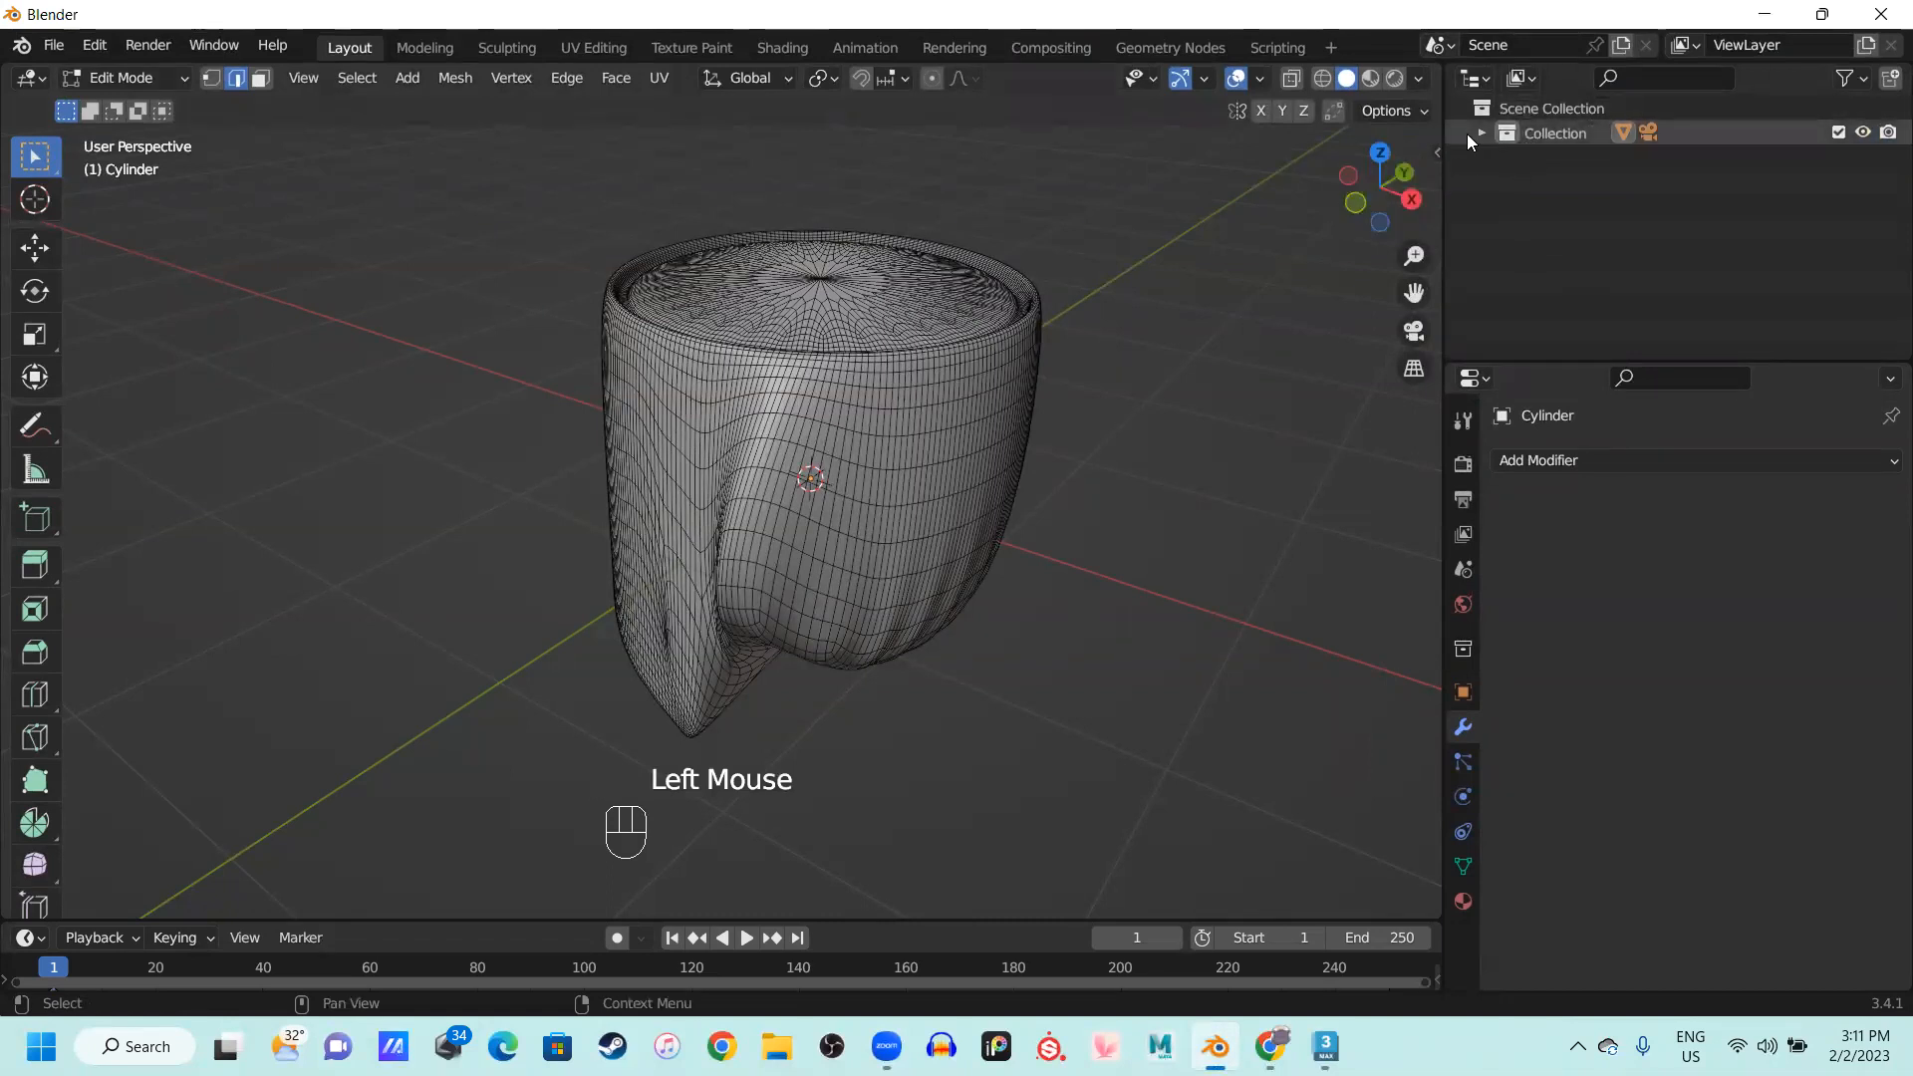
pyautogui.click(1481, 134)
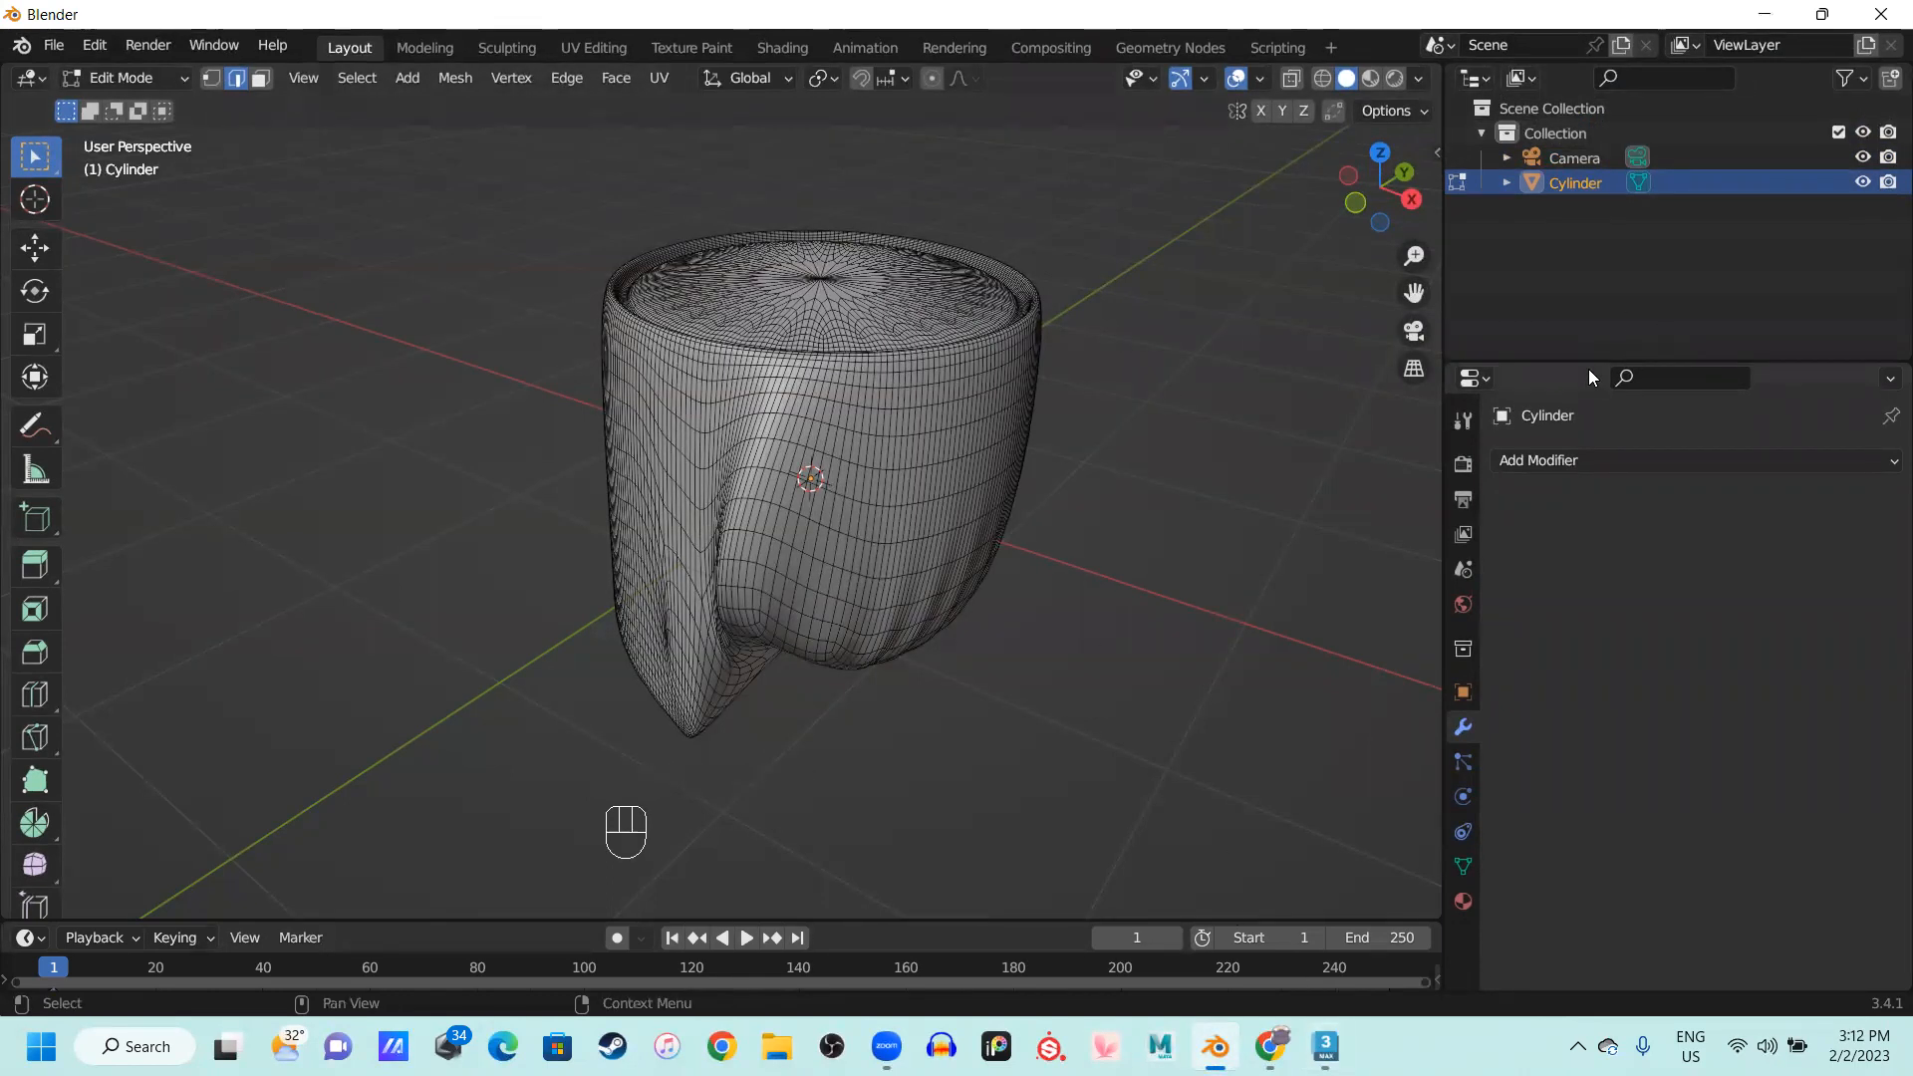
pyautogui.moveTo(1578, 364)
pyautogui.mouseDown()
pyautogui.moveTo(1619, 559)
pyautogui.moveTo(1580, 419)
pyautogui.moveTo(1598, 369)
pyautogui.mouseUp()
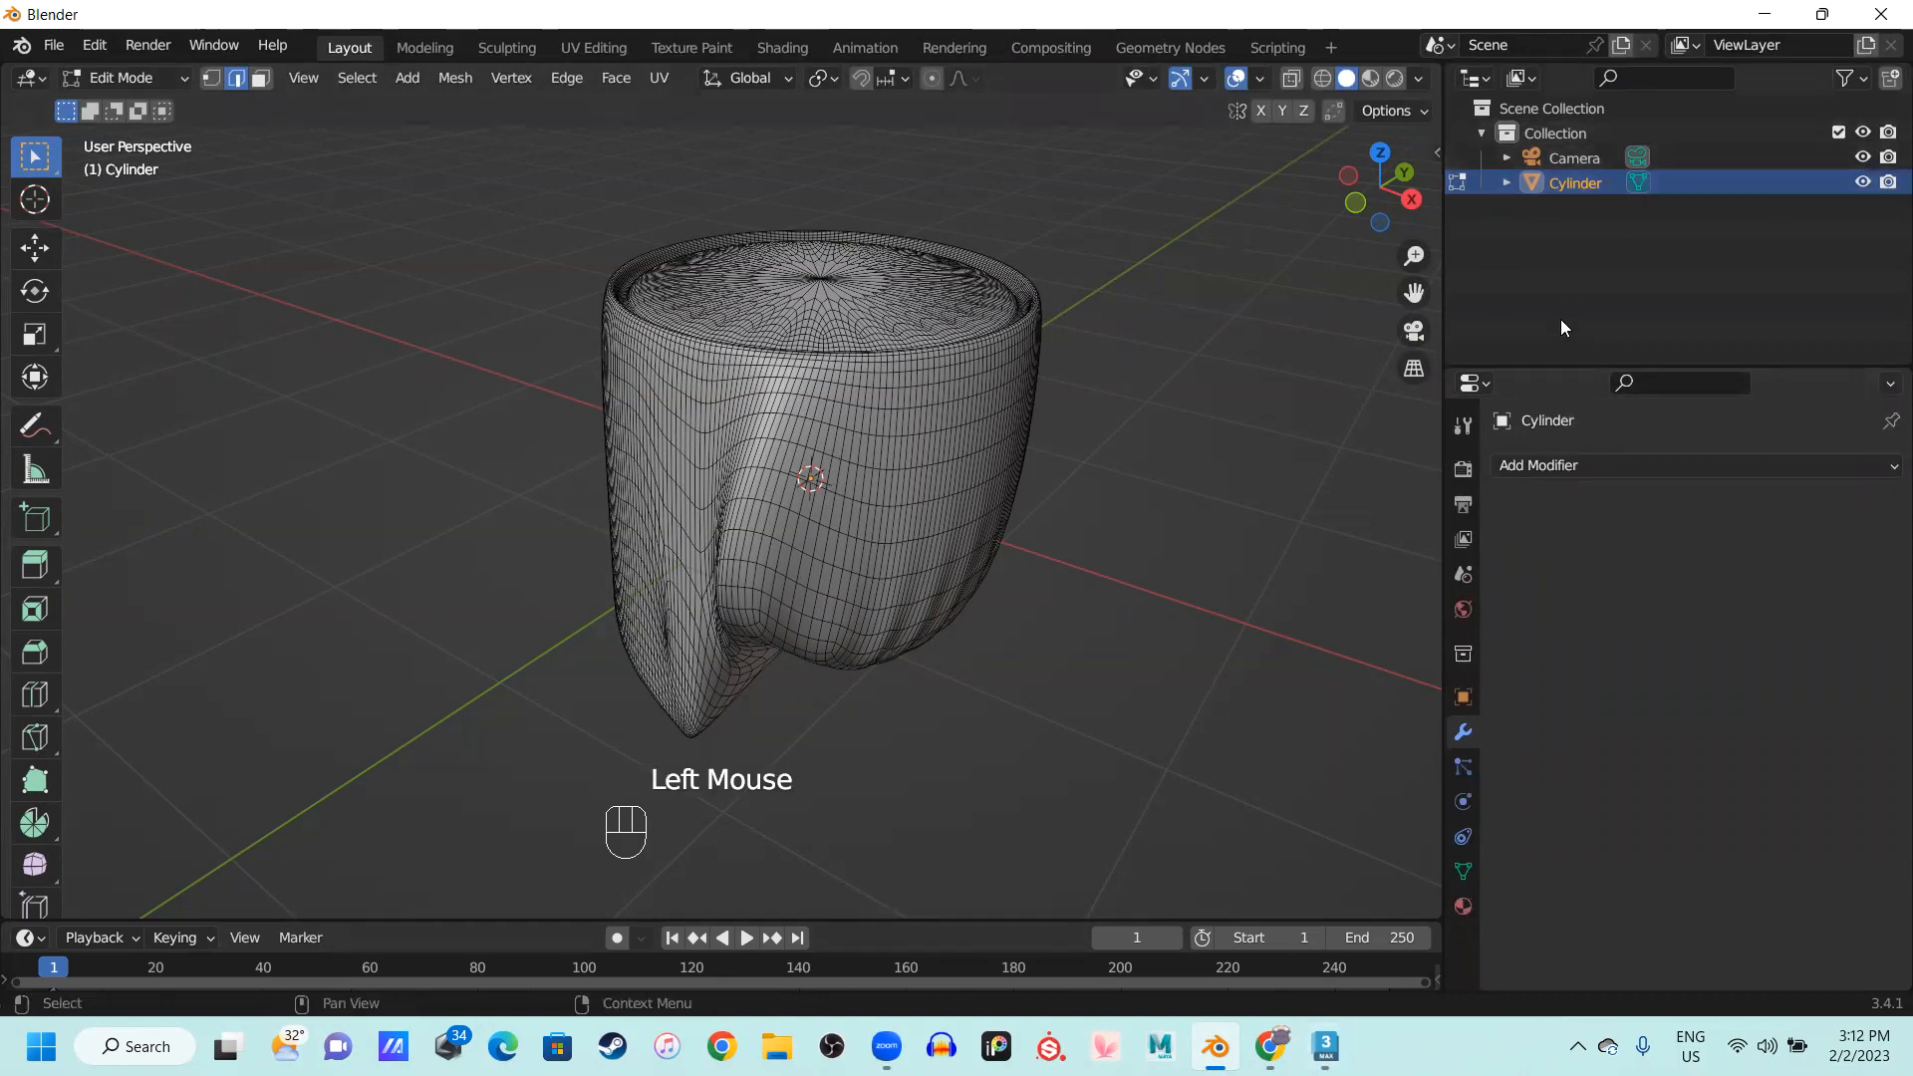
pyautogui.click(1483, 135)
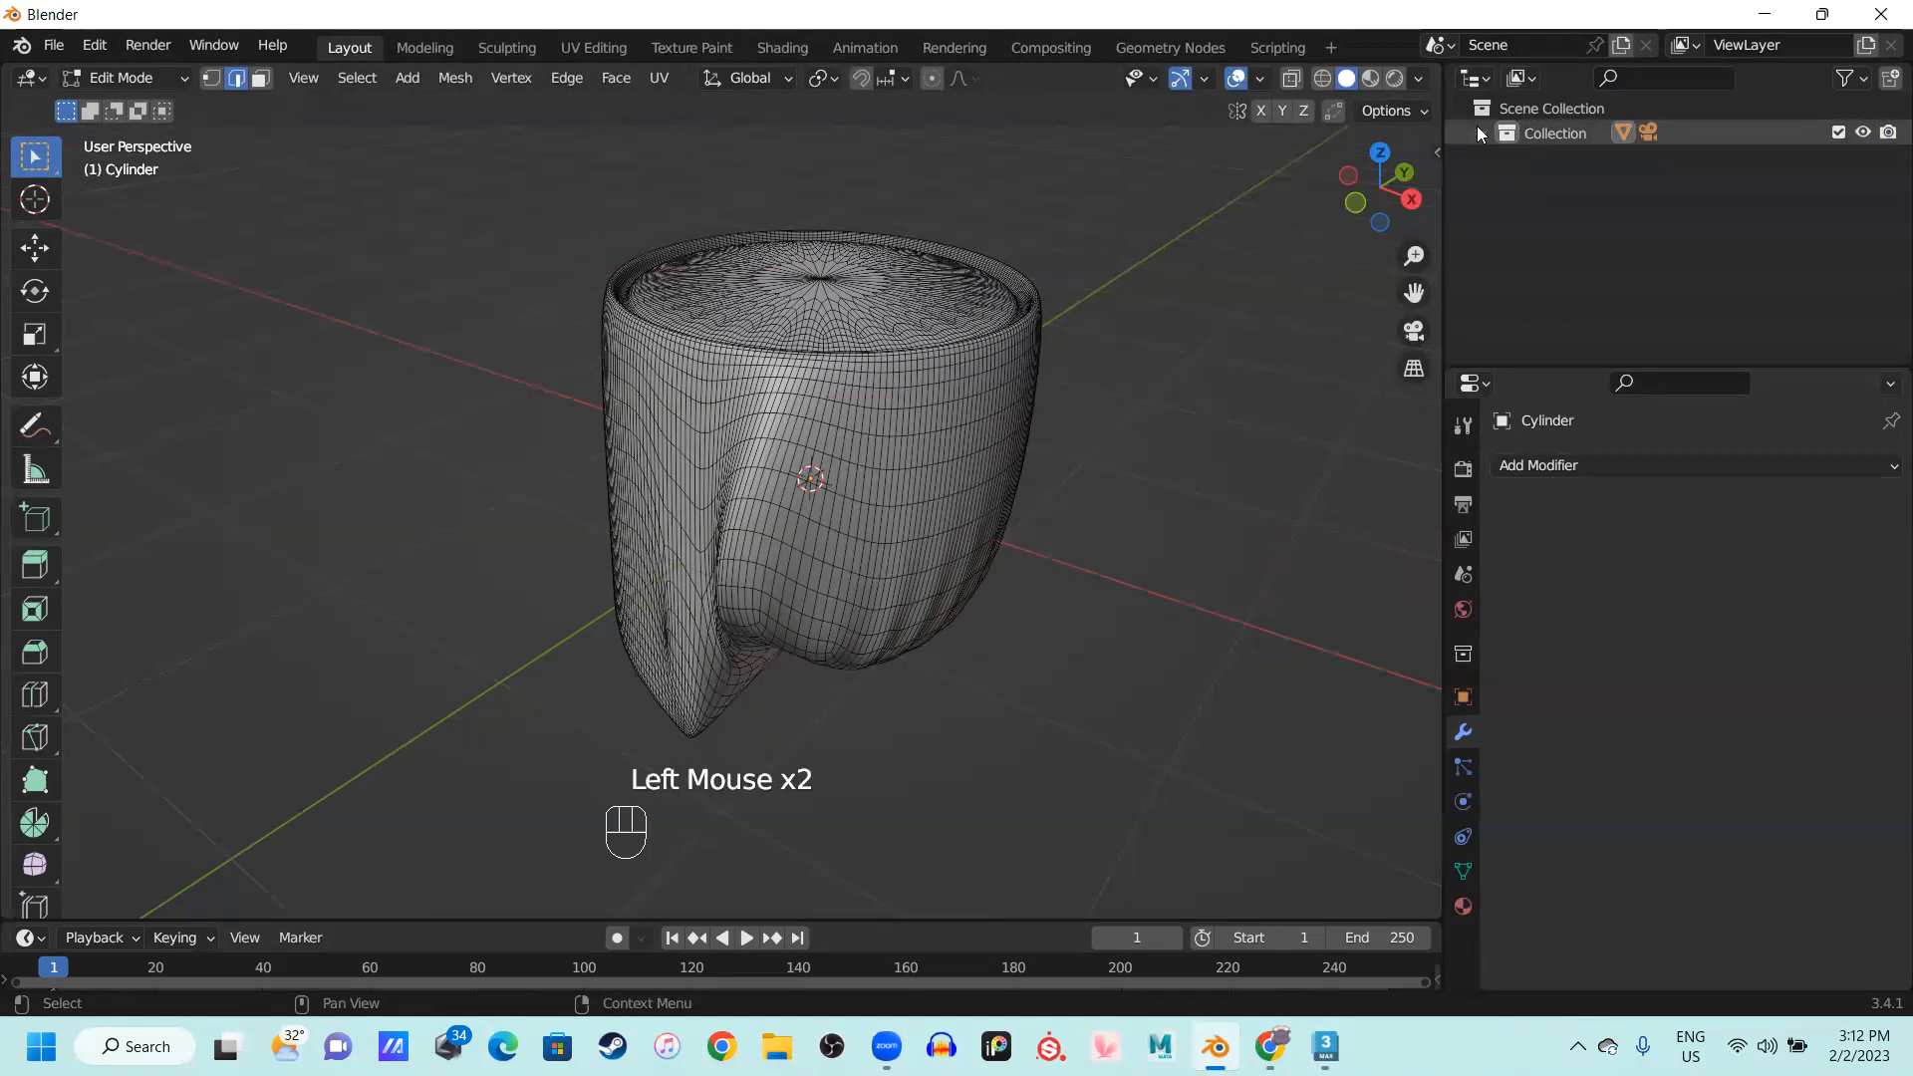
pyautogui.click(1482, 133)
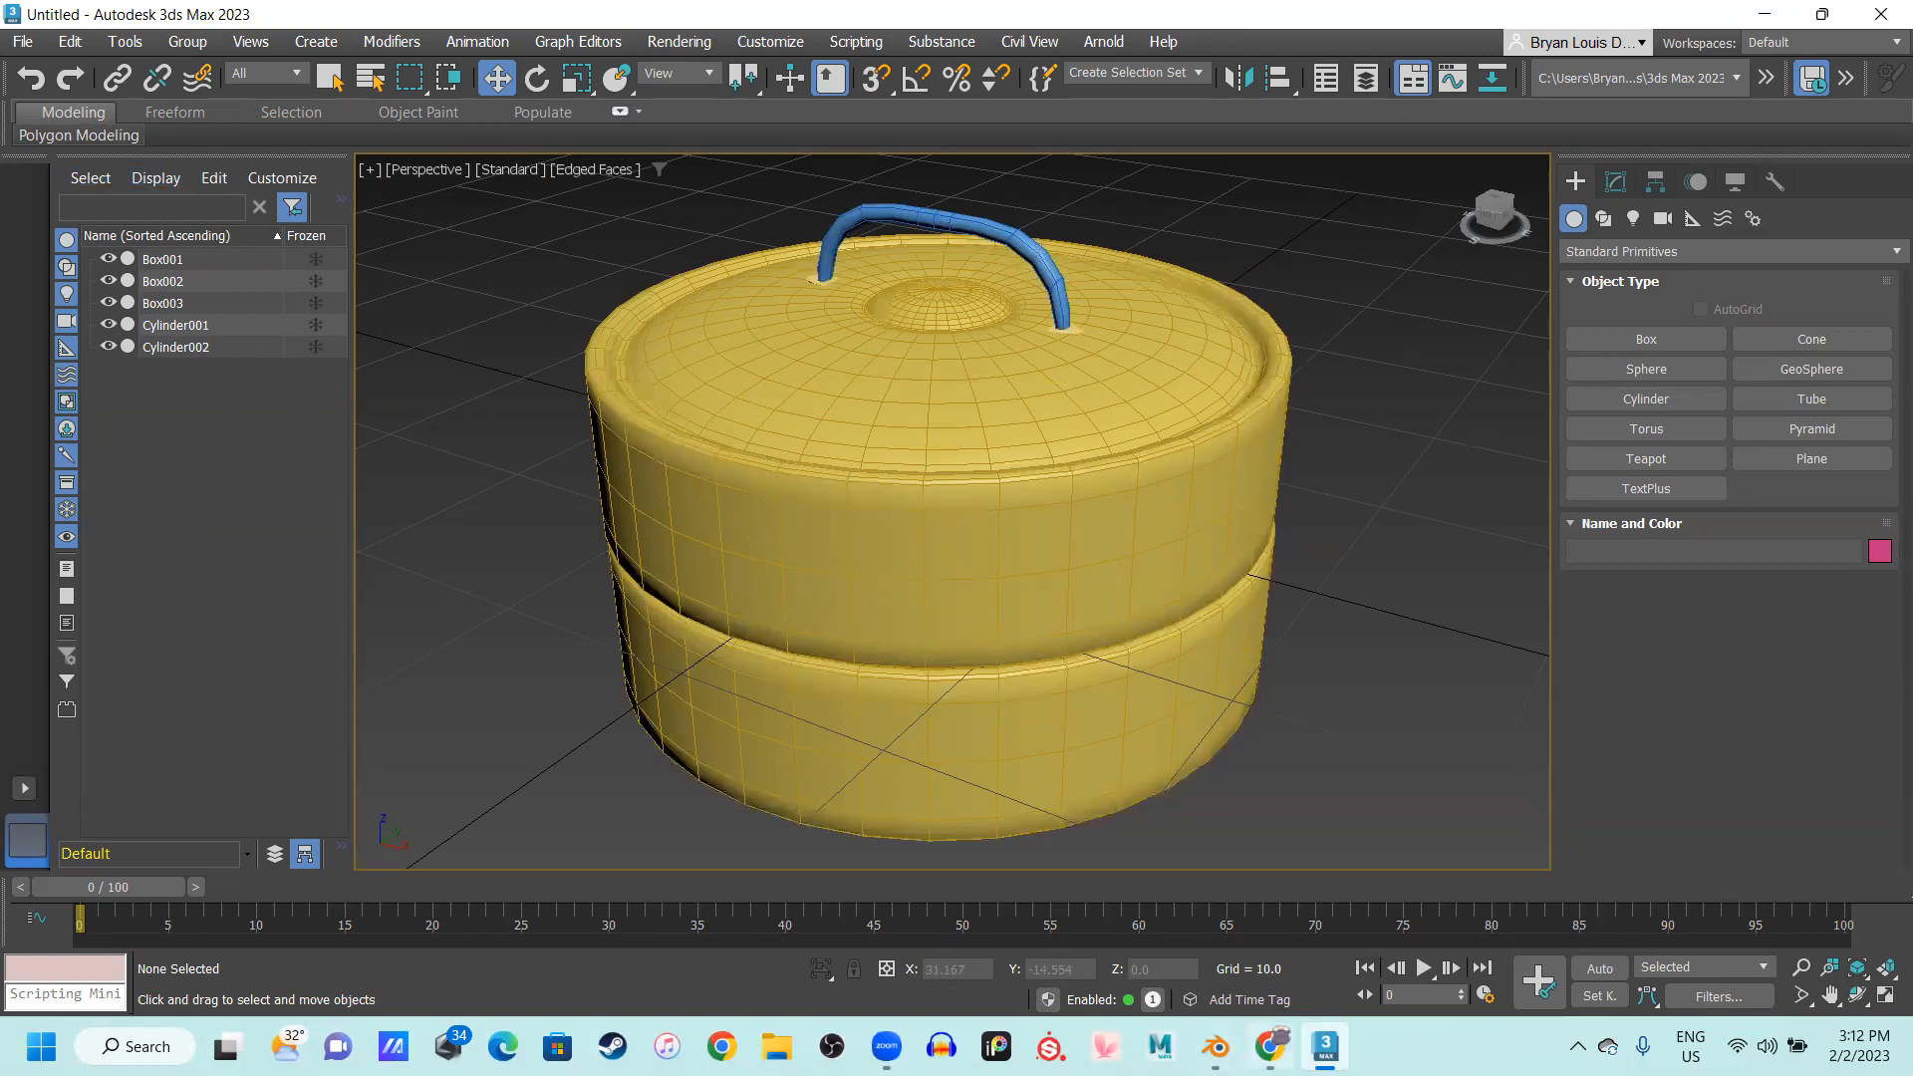
# Return briefly to the container in 3ds Max and switch to the Module 4 poly modeling presentation in Google Slides
pyautogui.click(1326, 1046)
pyautogui.click(1268, 1047)
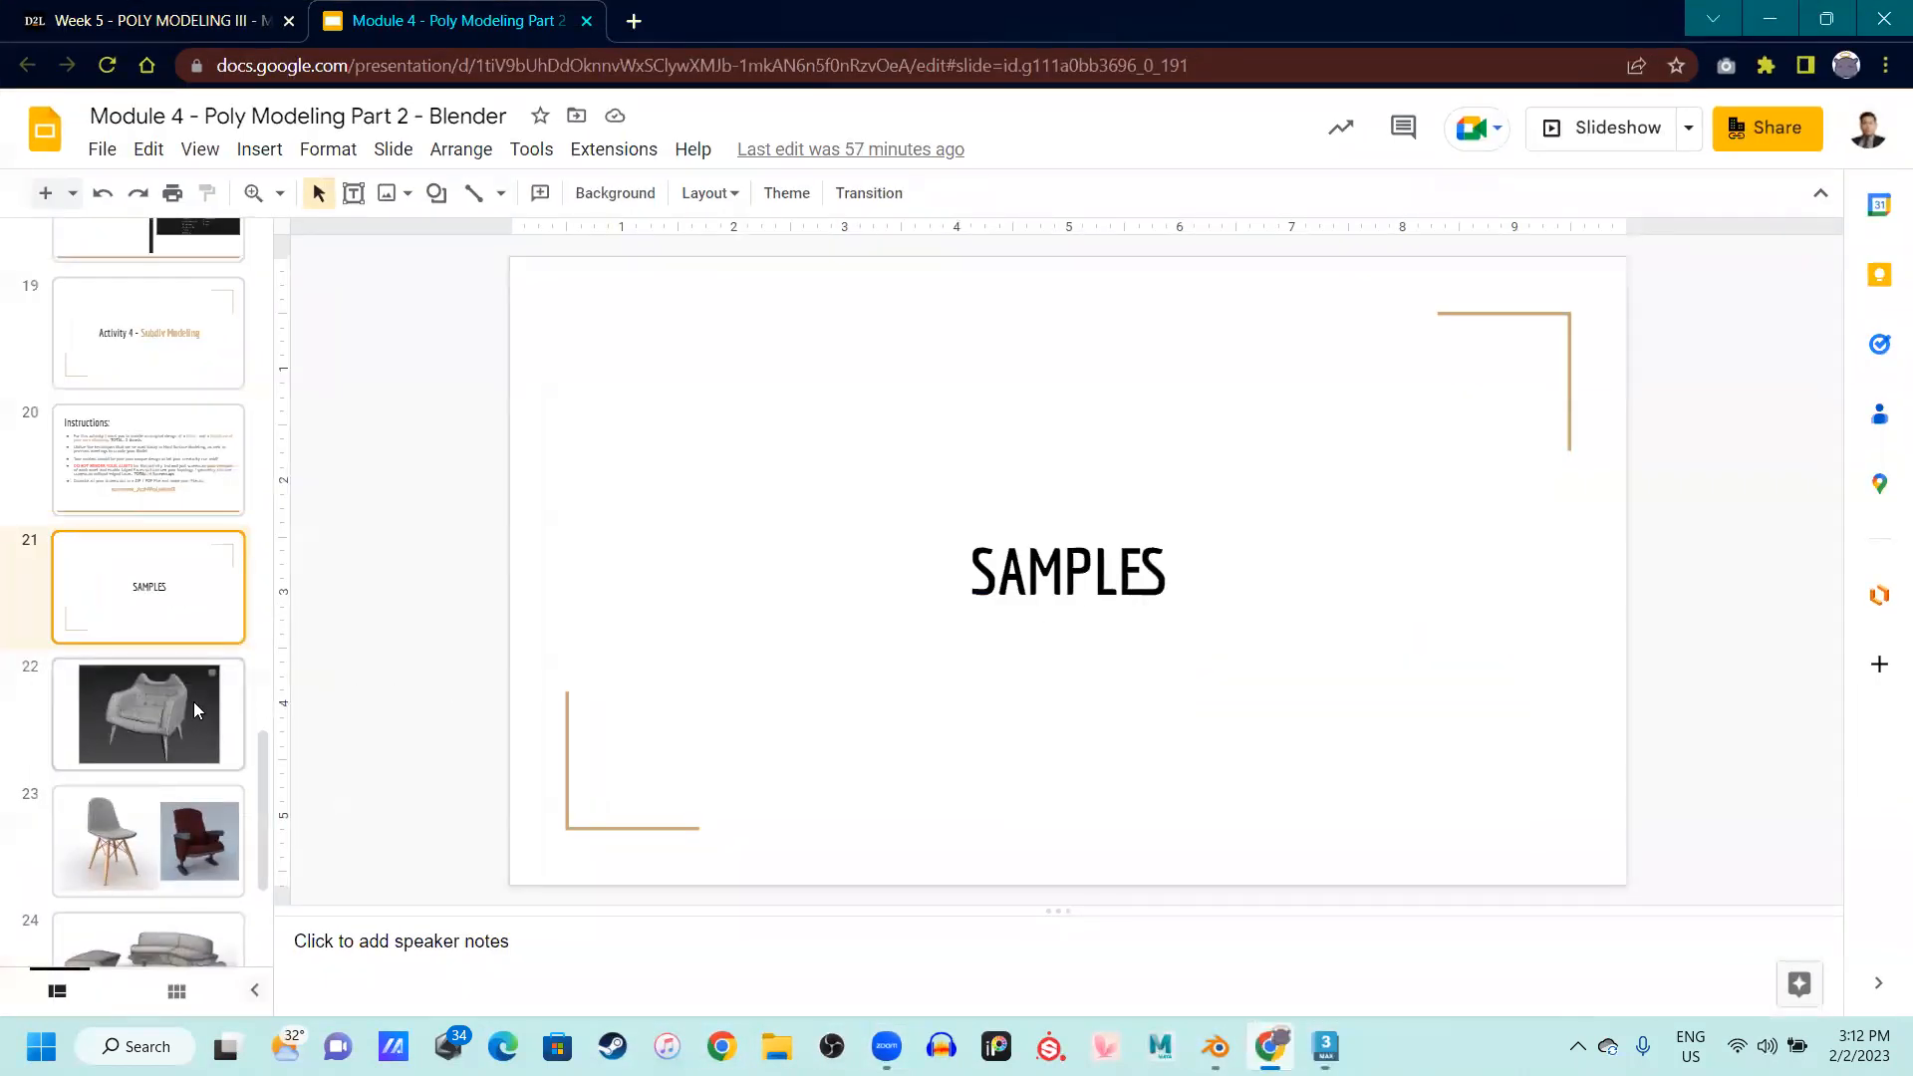